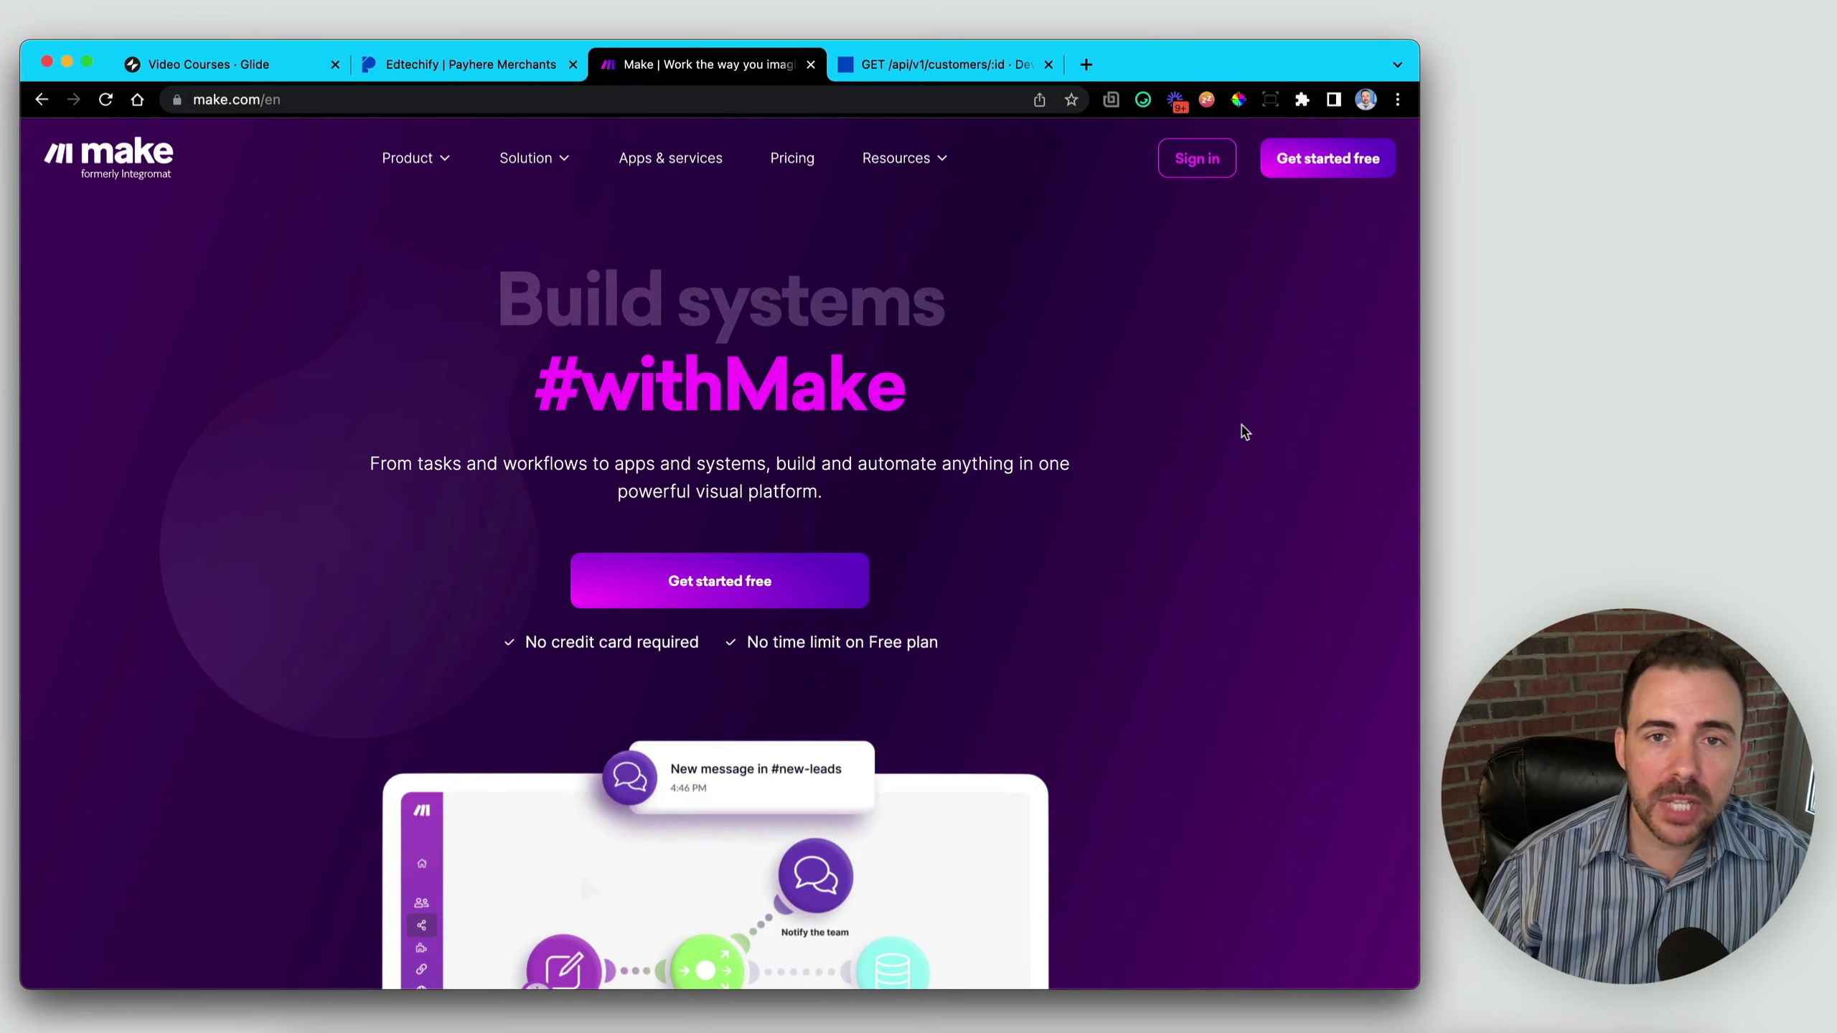
- Log in through the Make platform option to open the Edtechify organization dashboard
left_click(1193, 158)
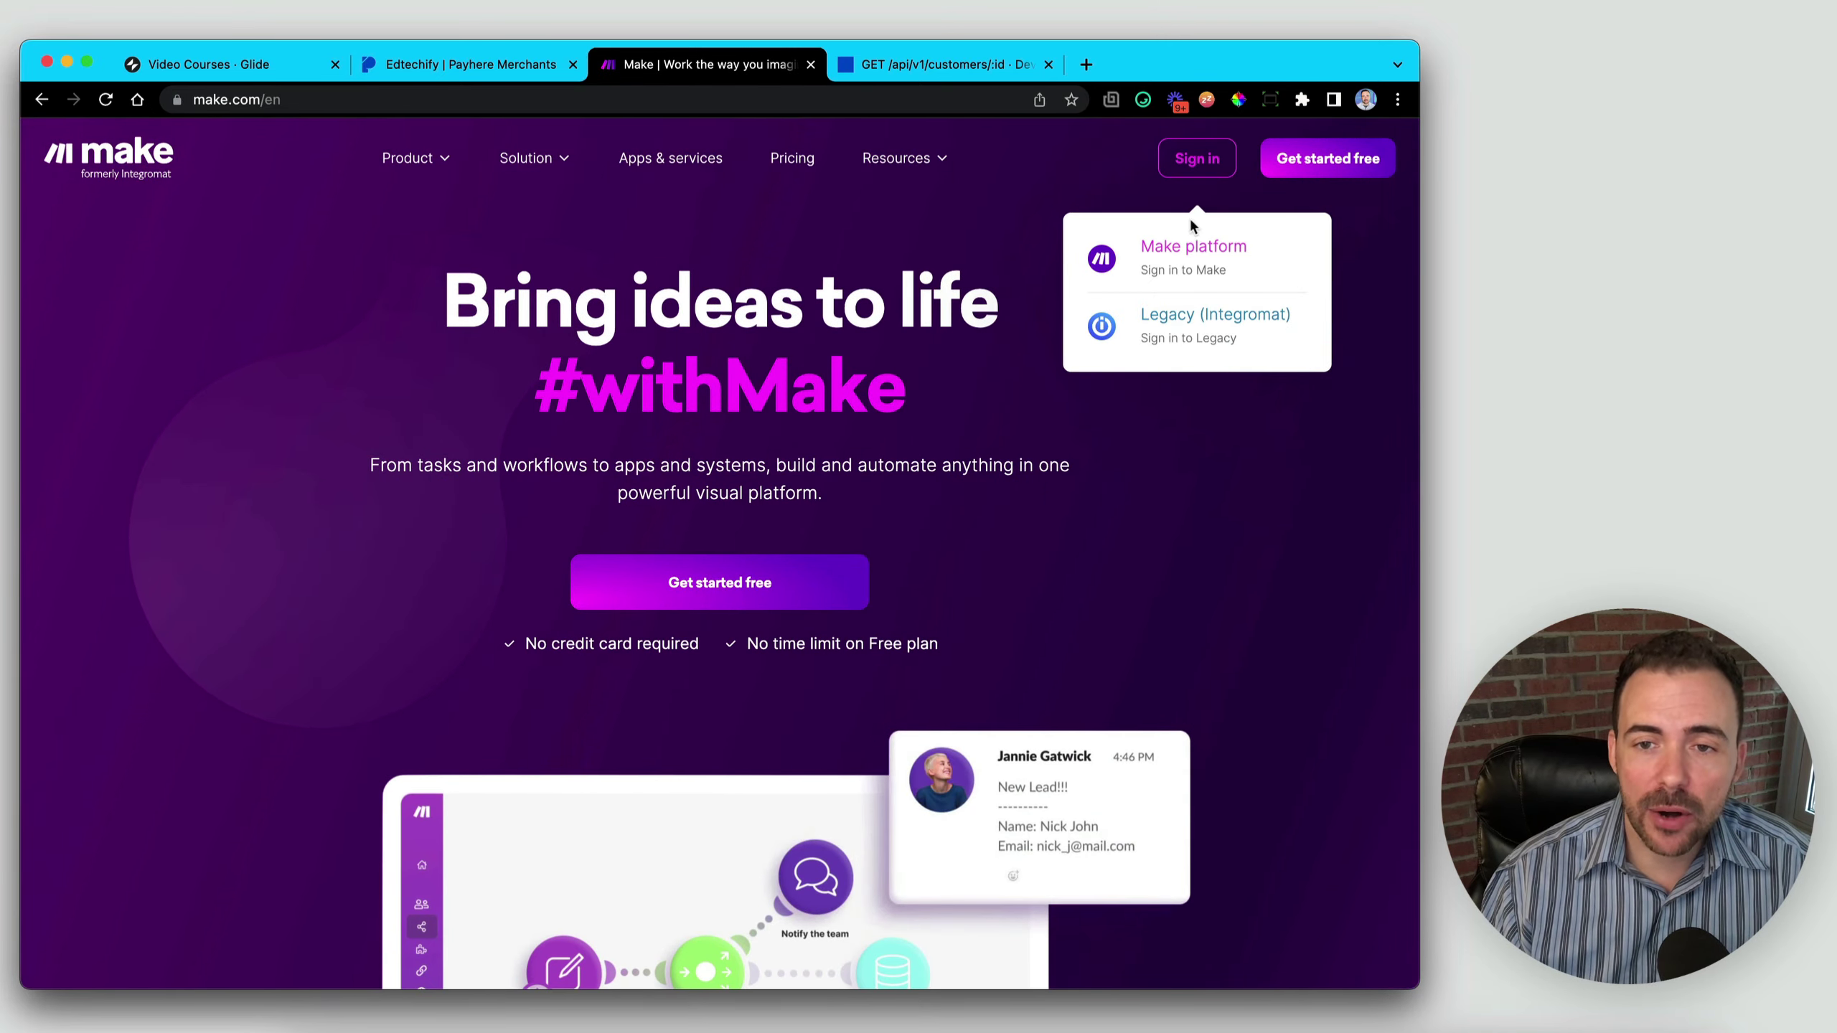
left_click(1172, 252)
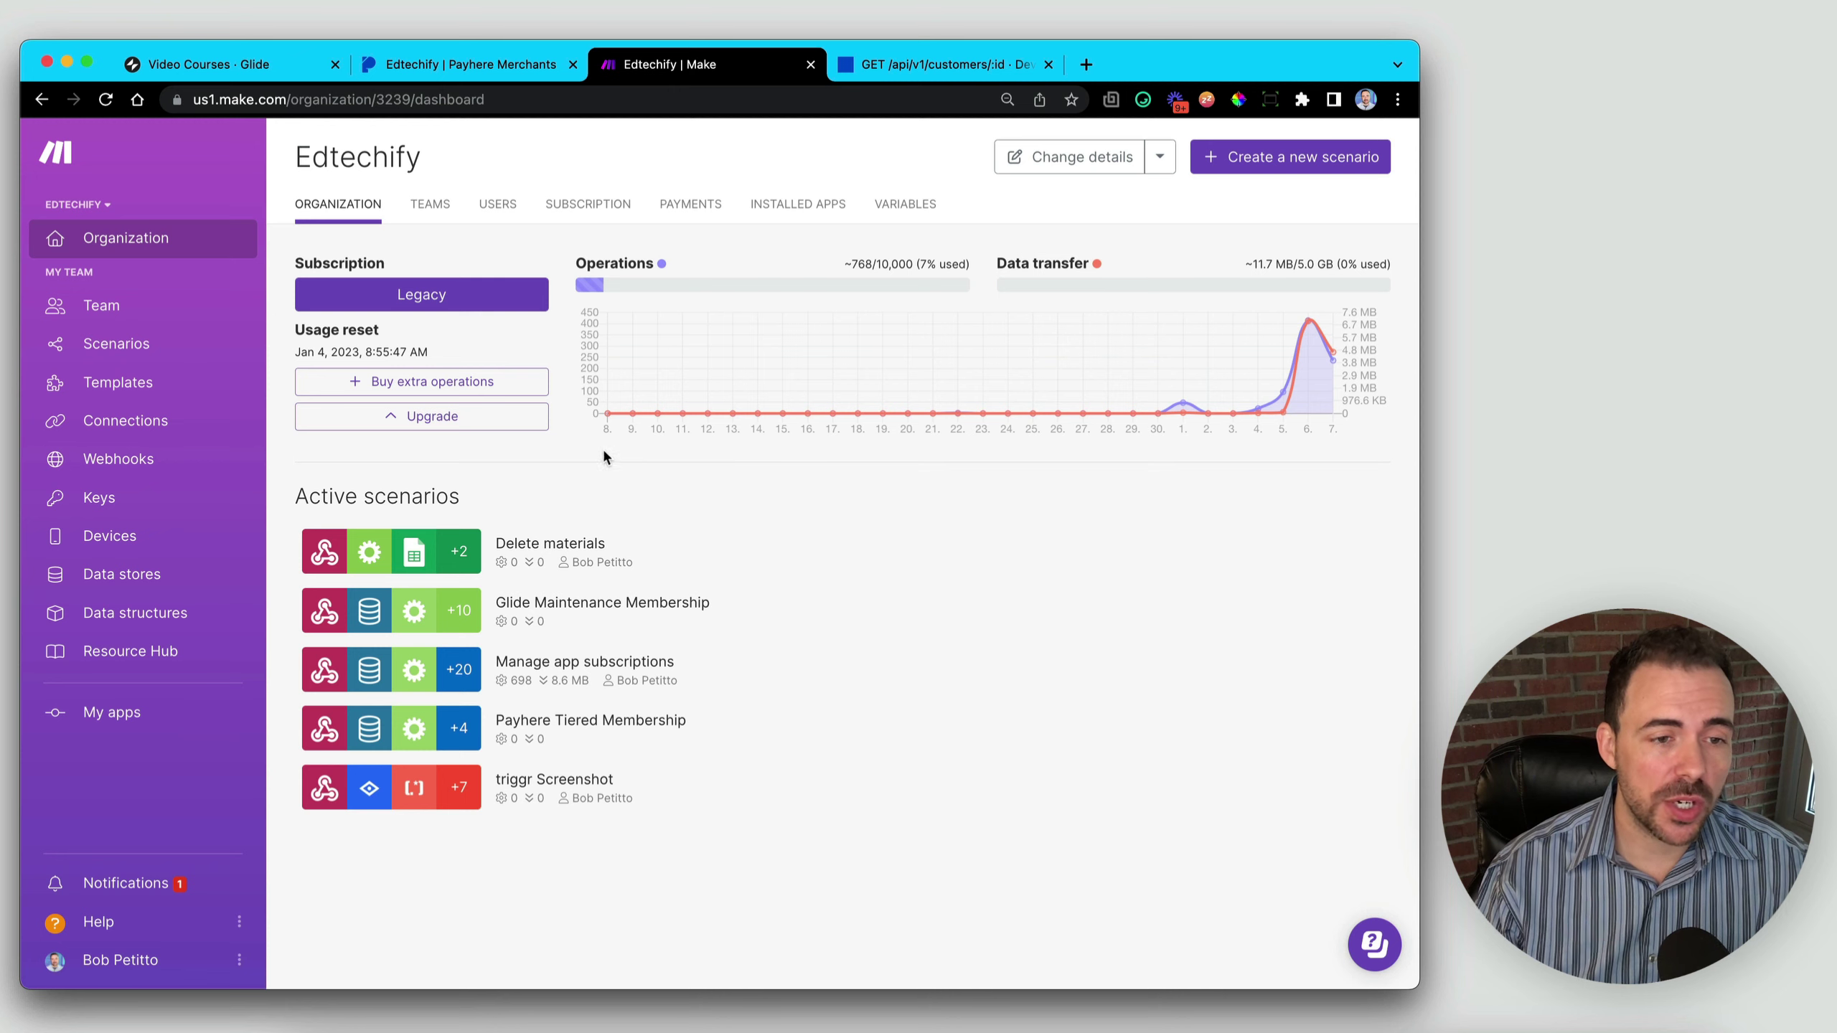
- Add a data store named 'Payhere + Glide' and begin creating a new data structure for it
left_click(121, 576)
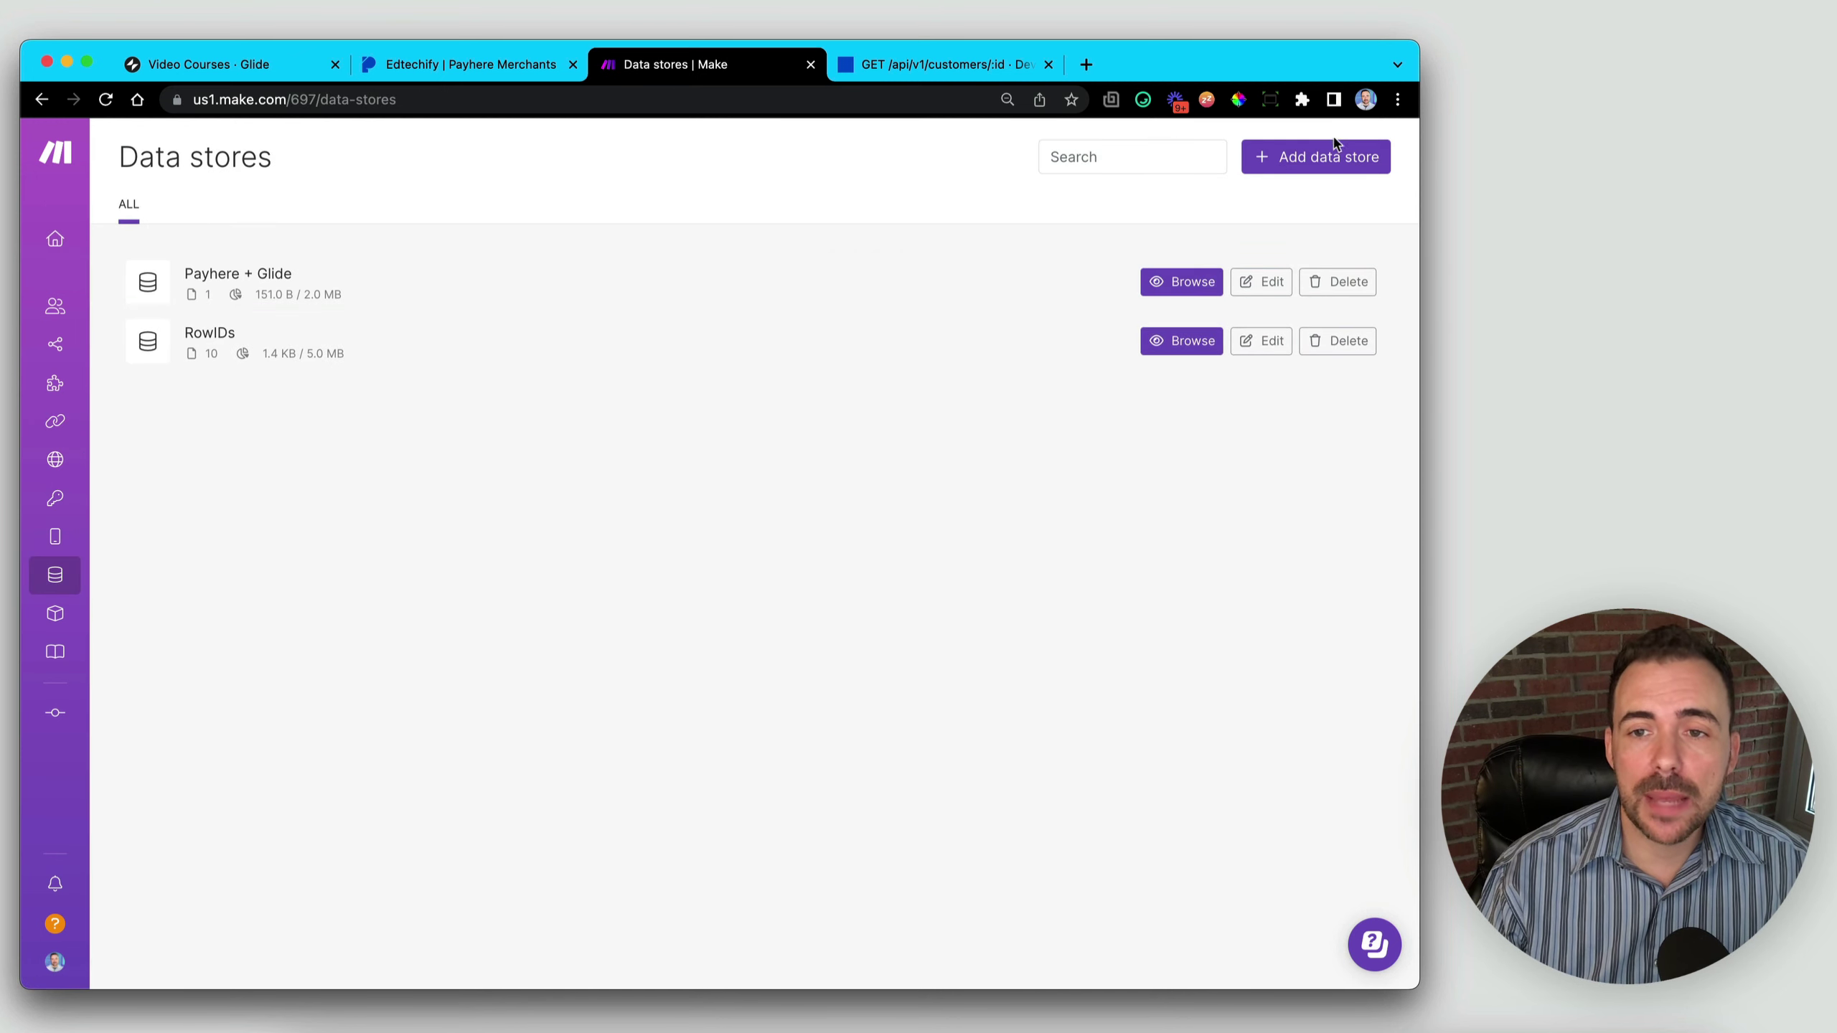
left_click(1303, 167)
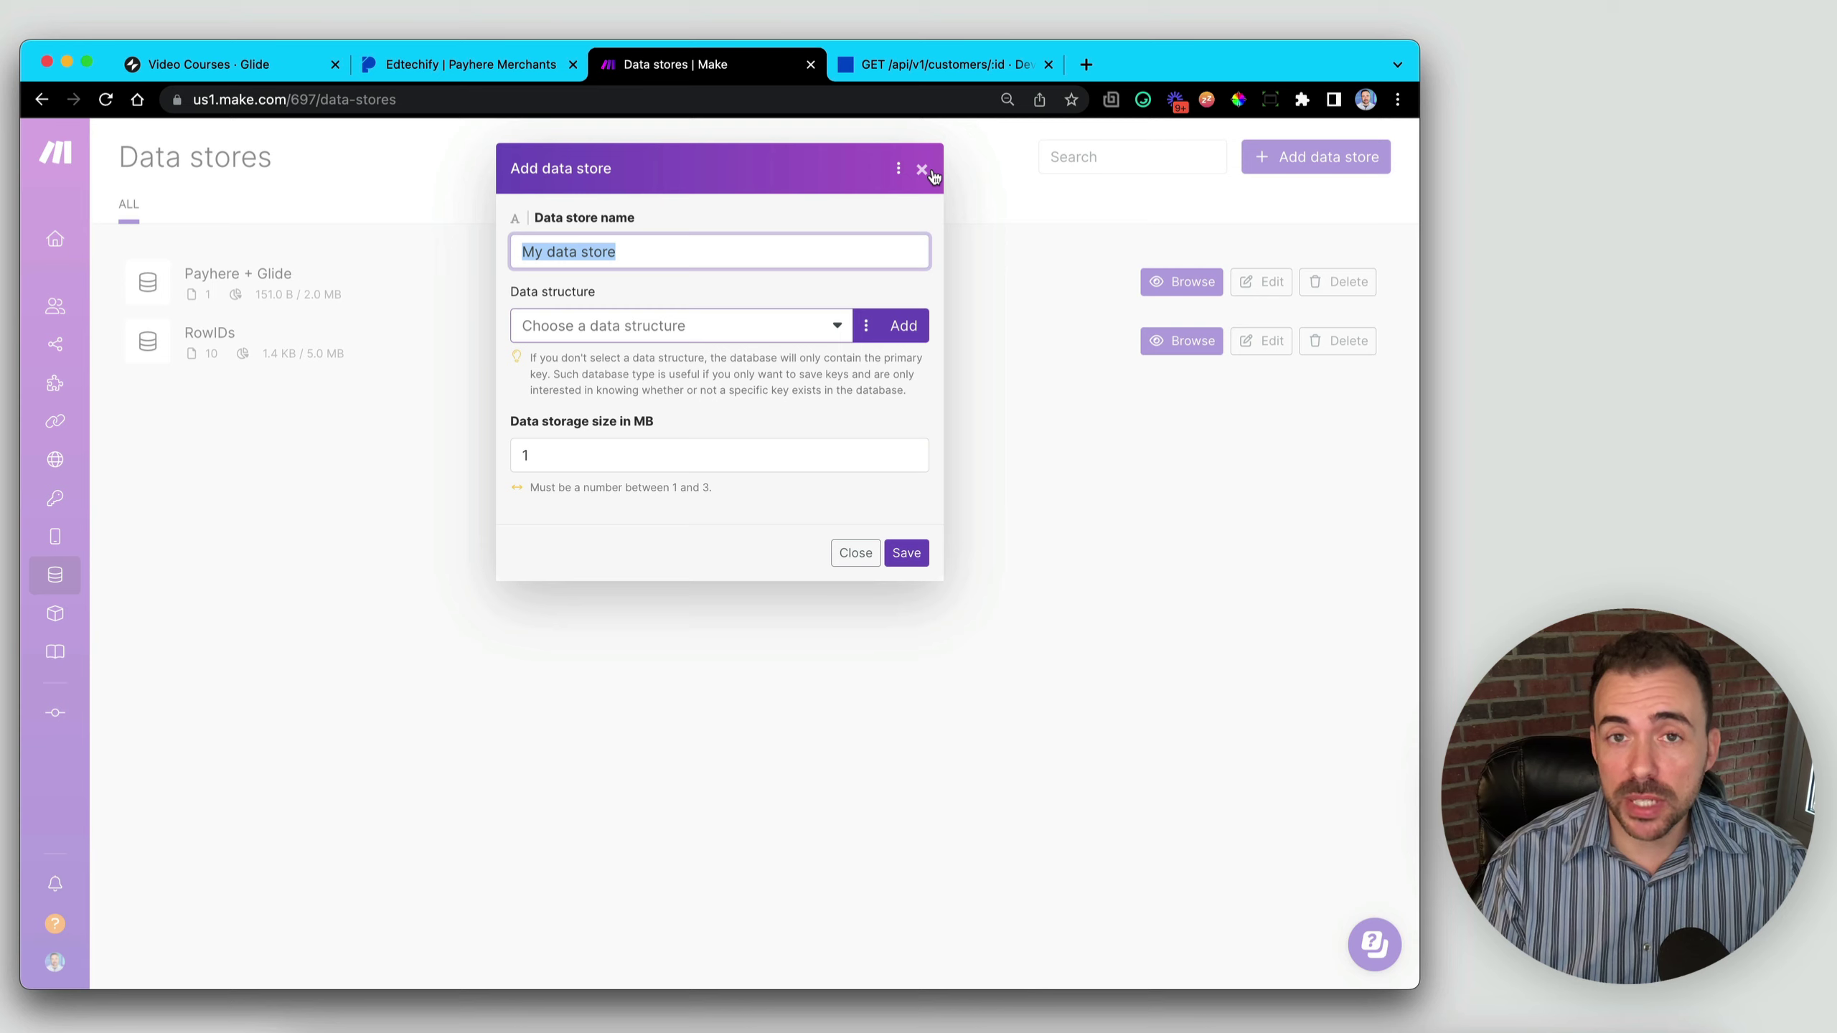
type("Payhere")
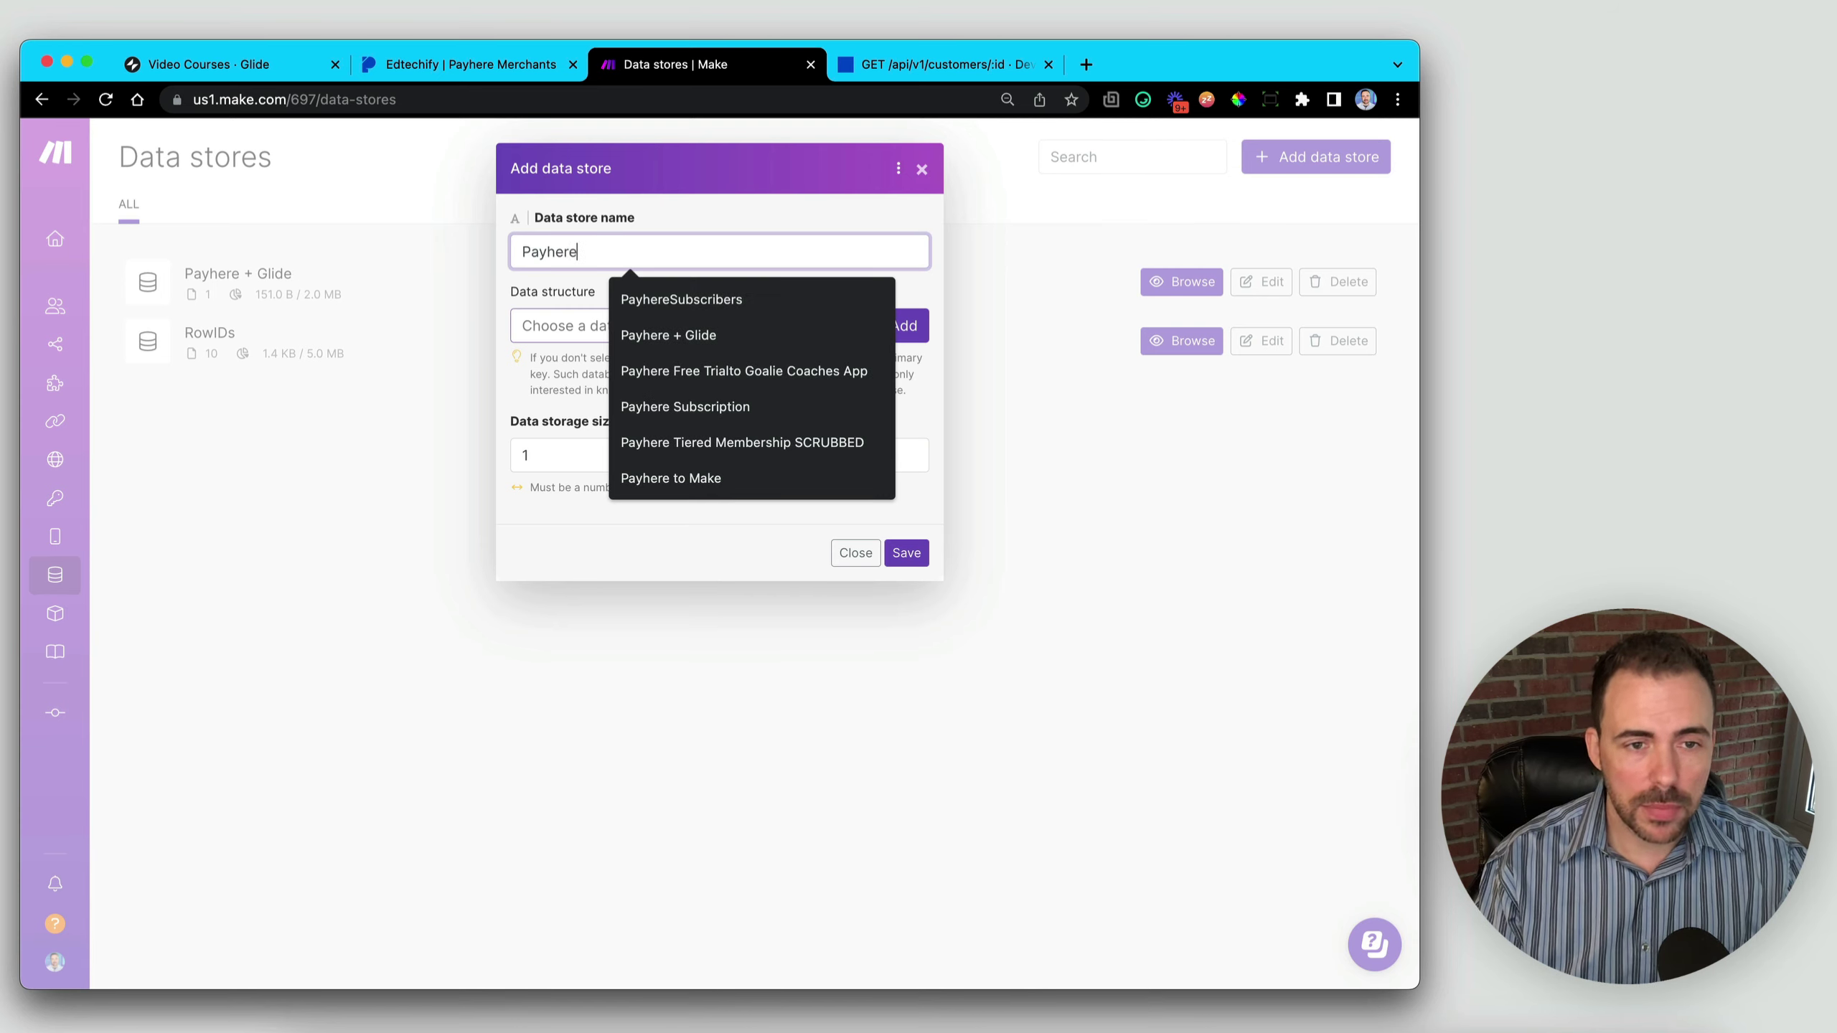
type(" + Glide")
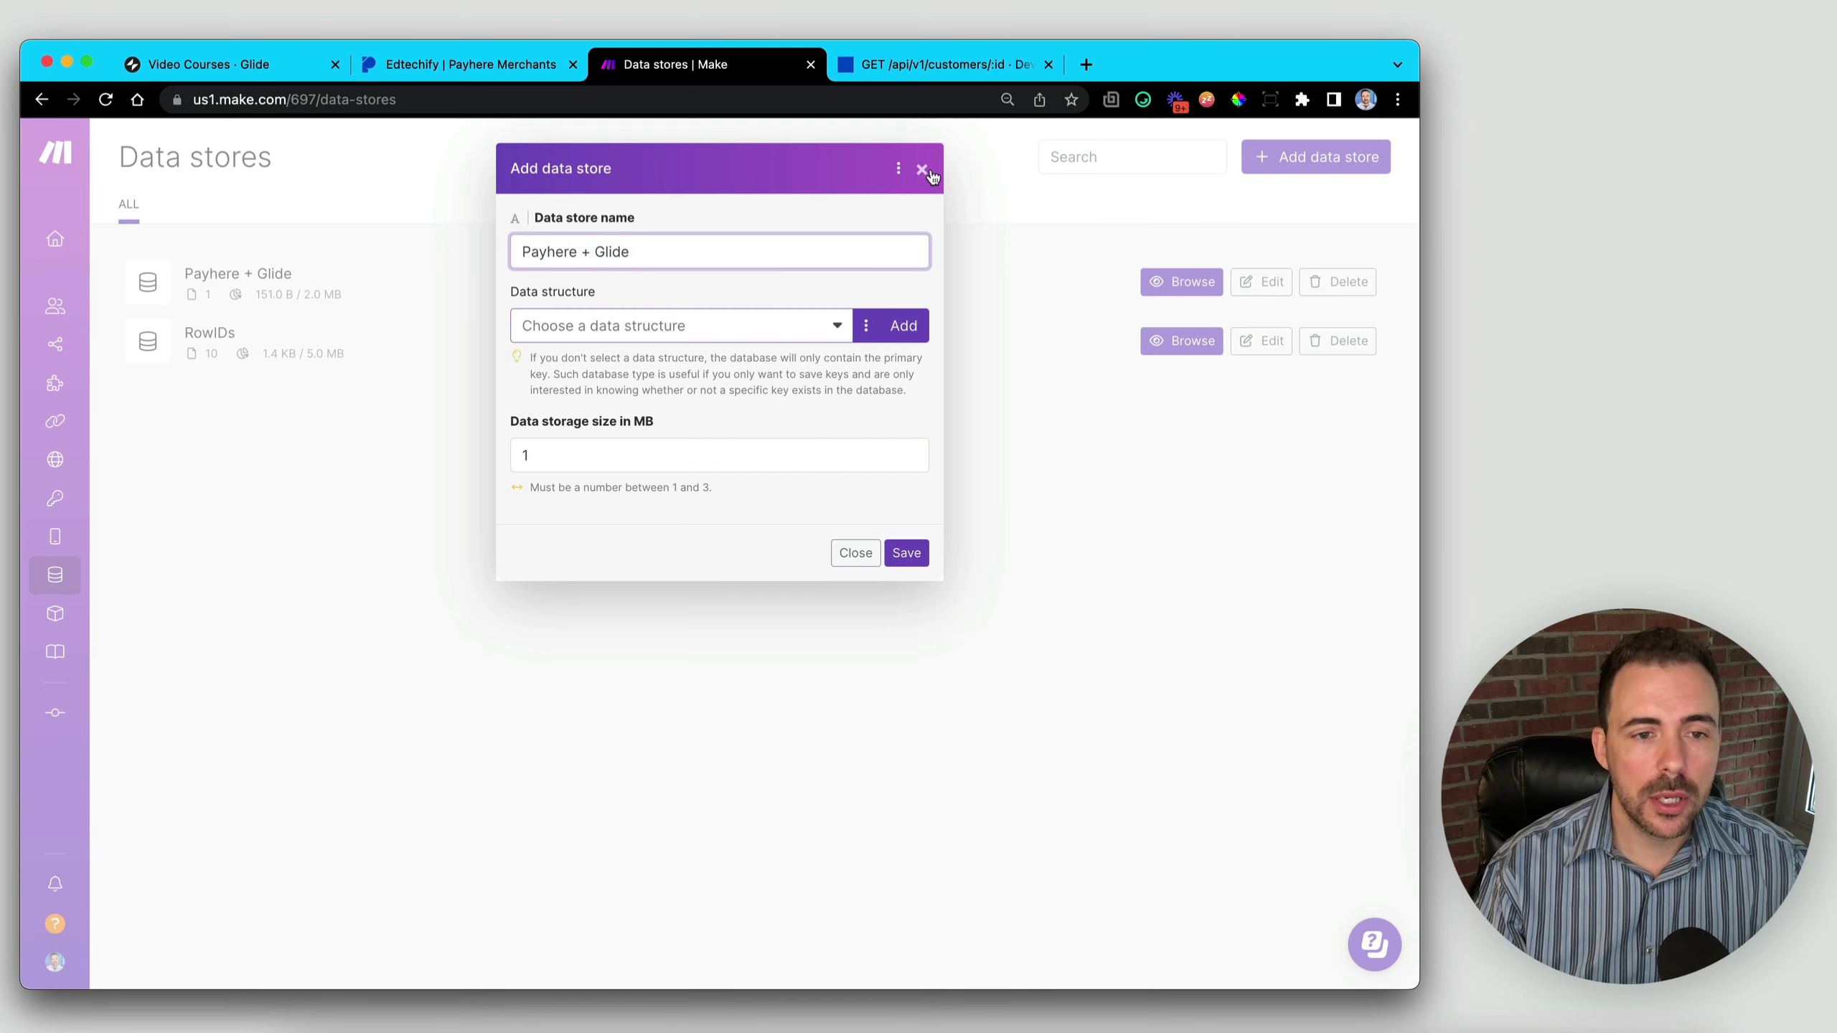
left_click(718, 329)
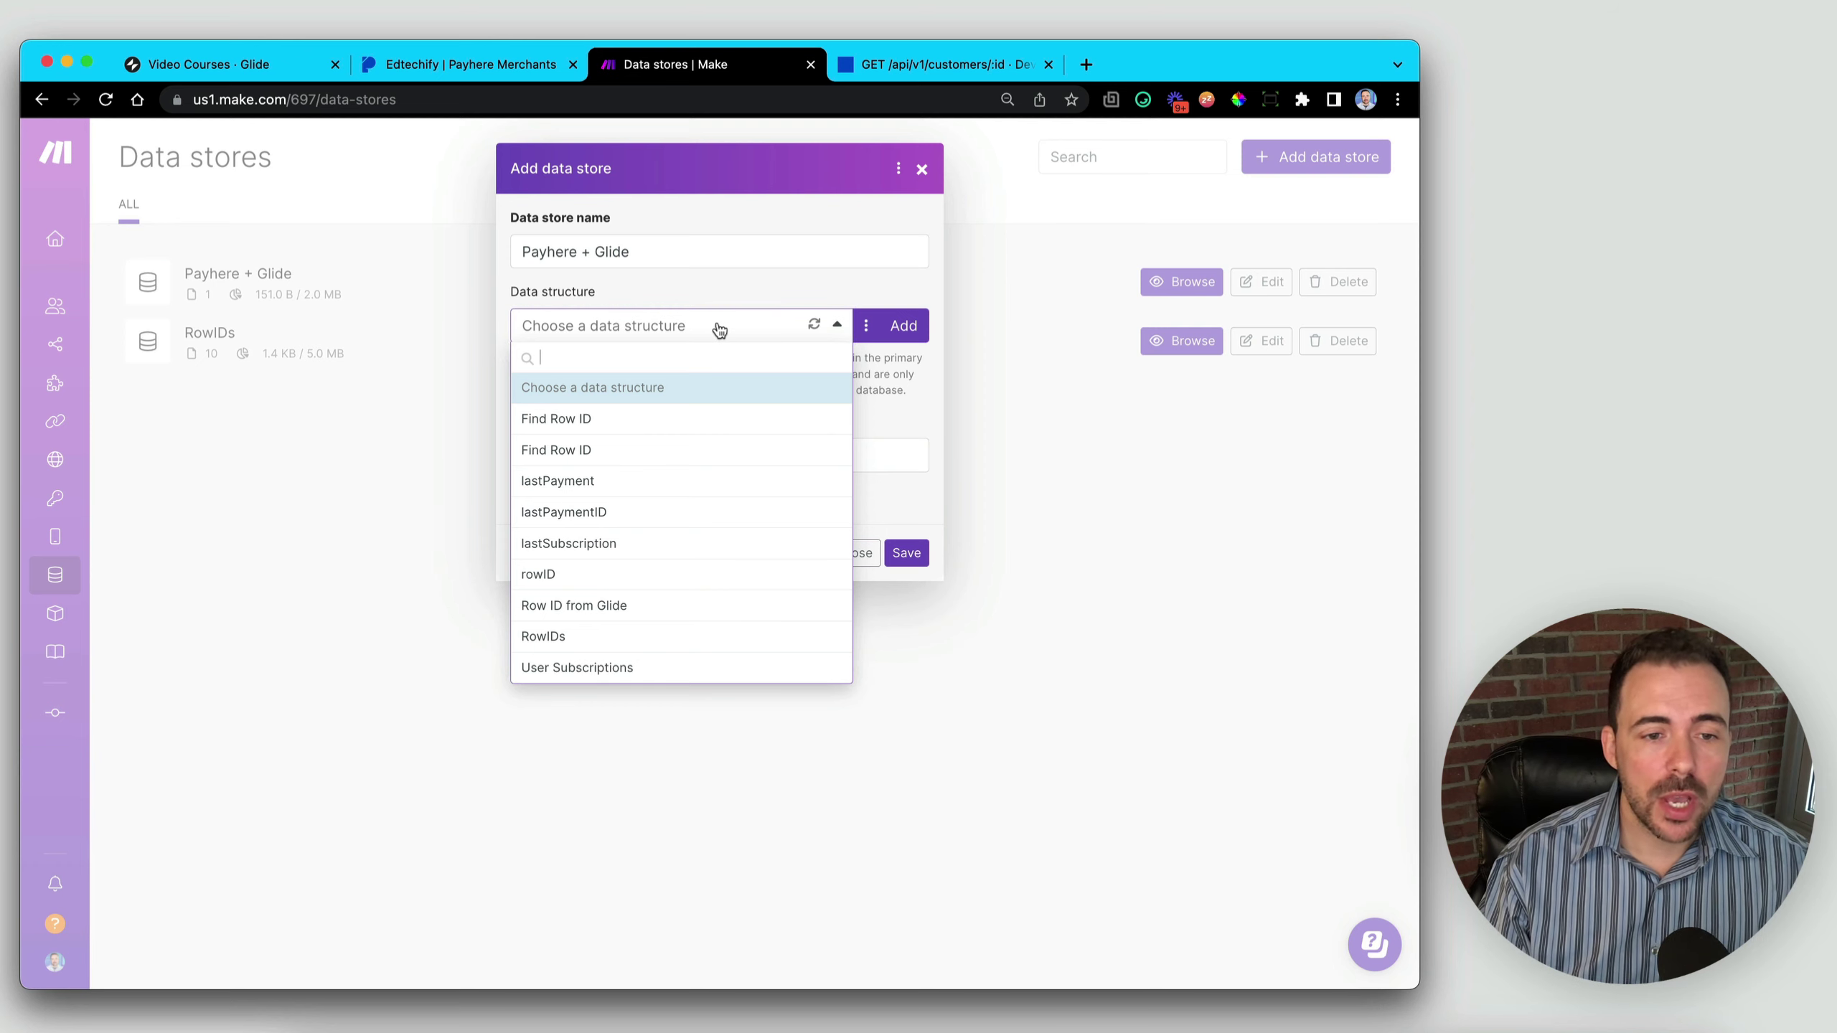
left_click(913, 330)
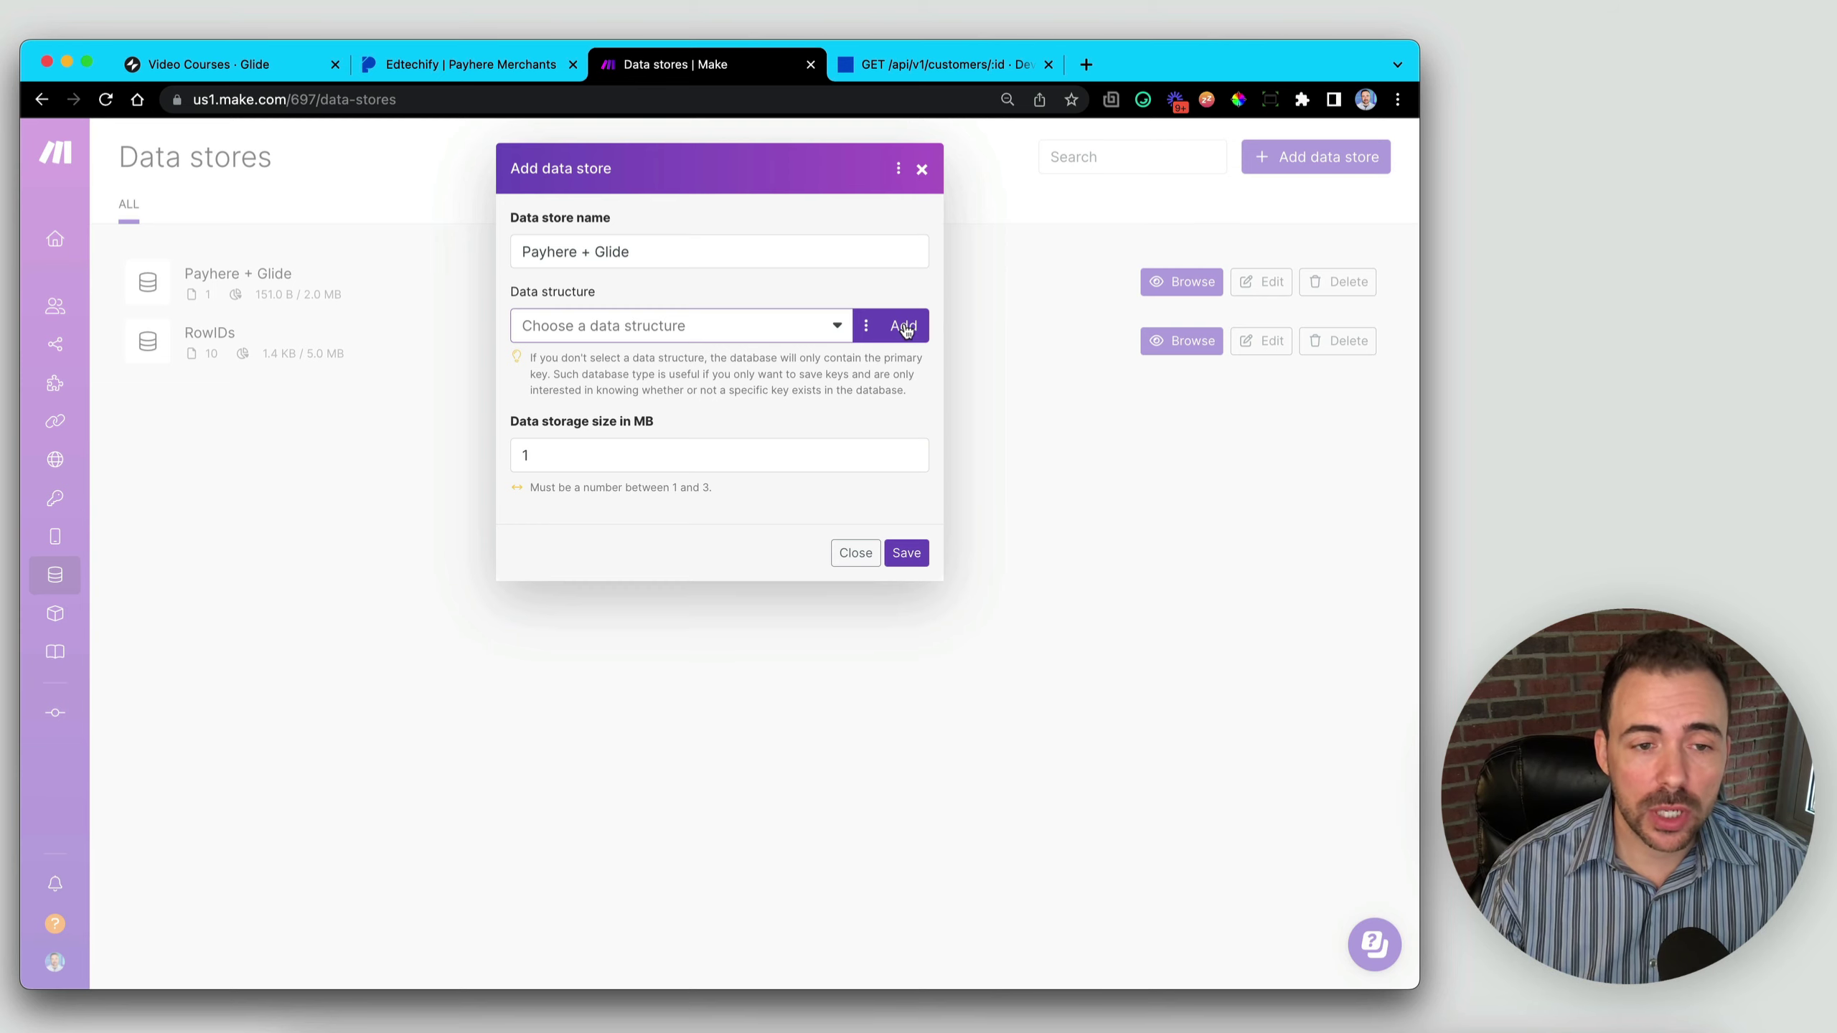
left_click(904, 327)
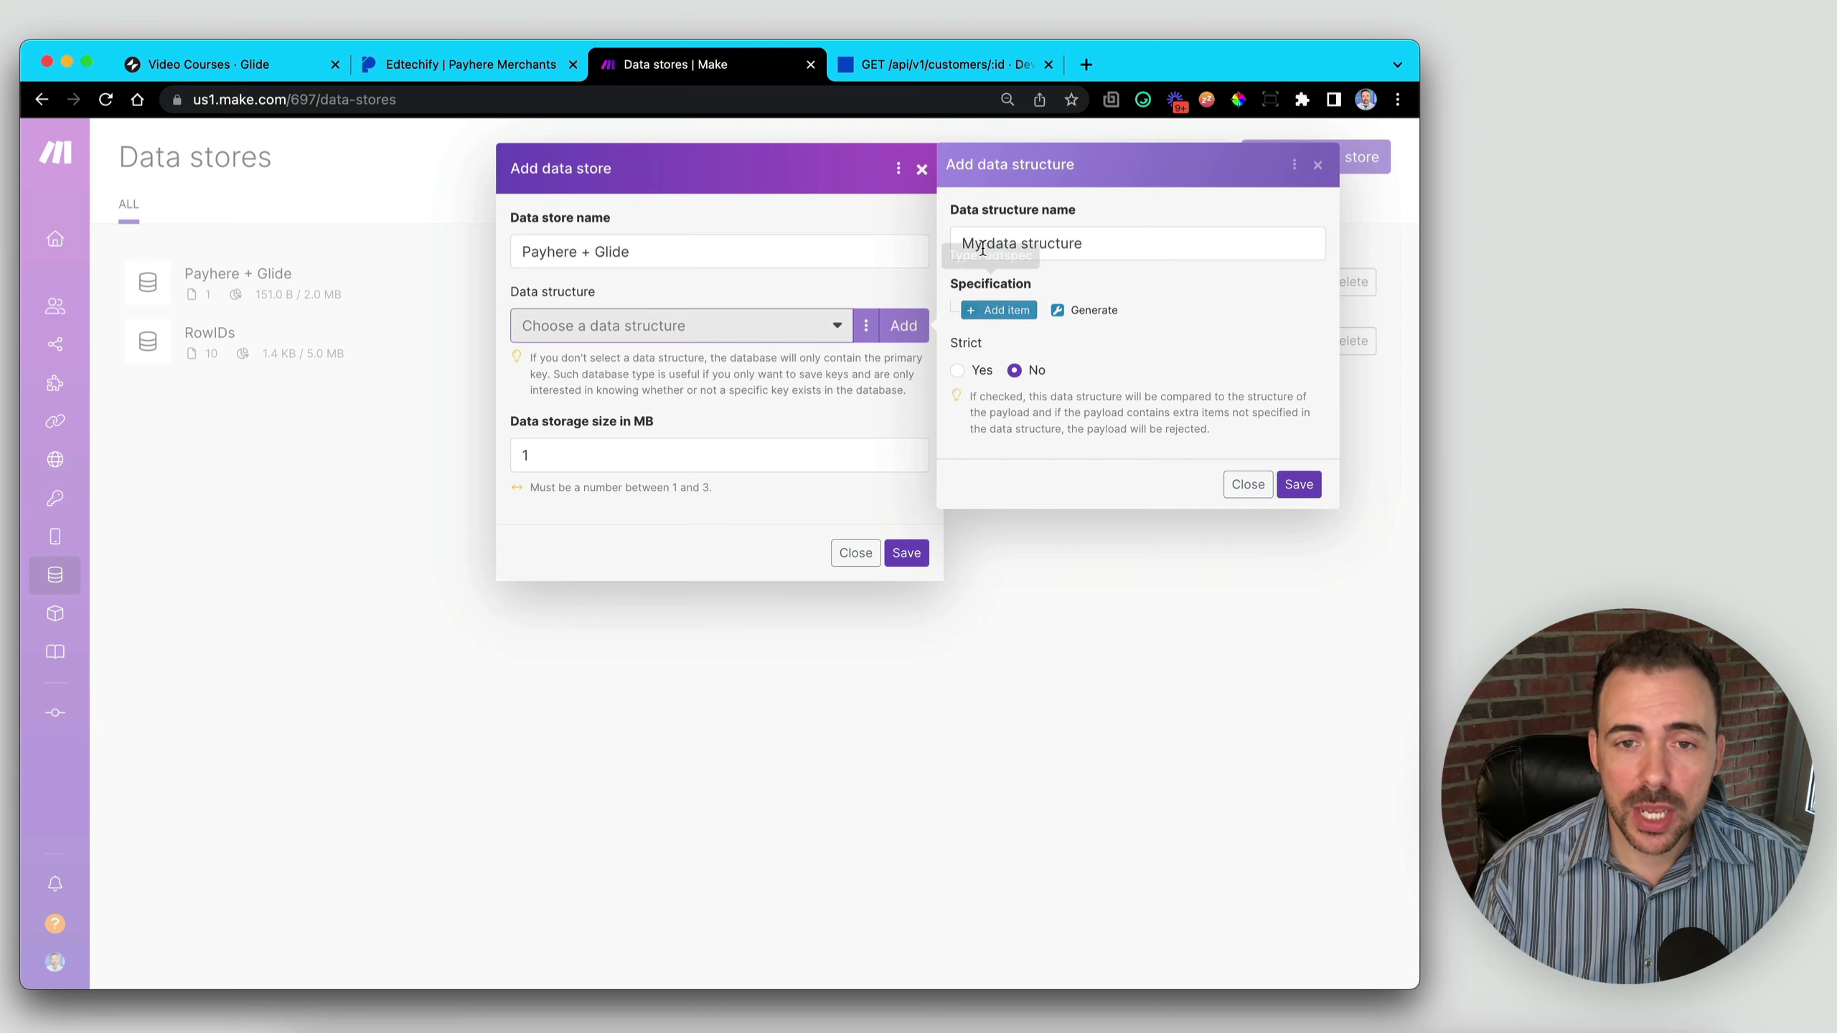
- Rename the data structure to 'User IDs' and add three empty fields
left_click_drag(958, 241, 1095, 240)
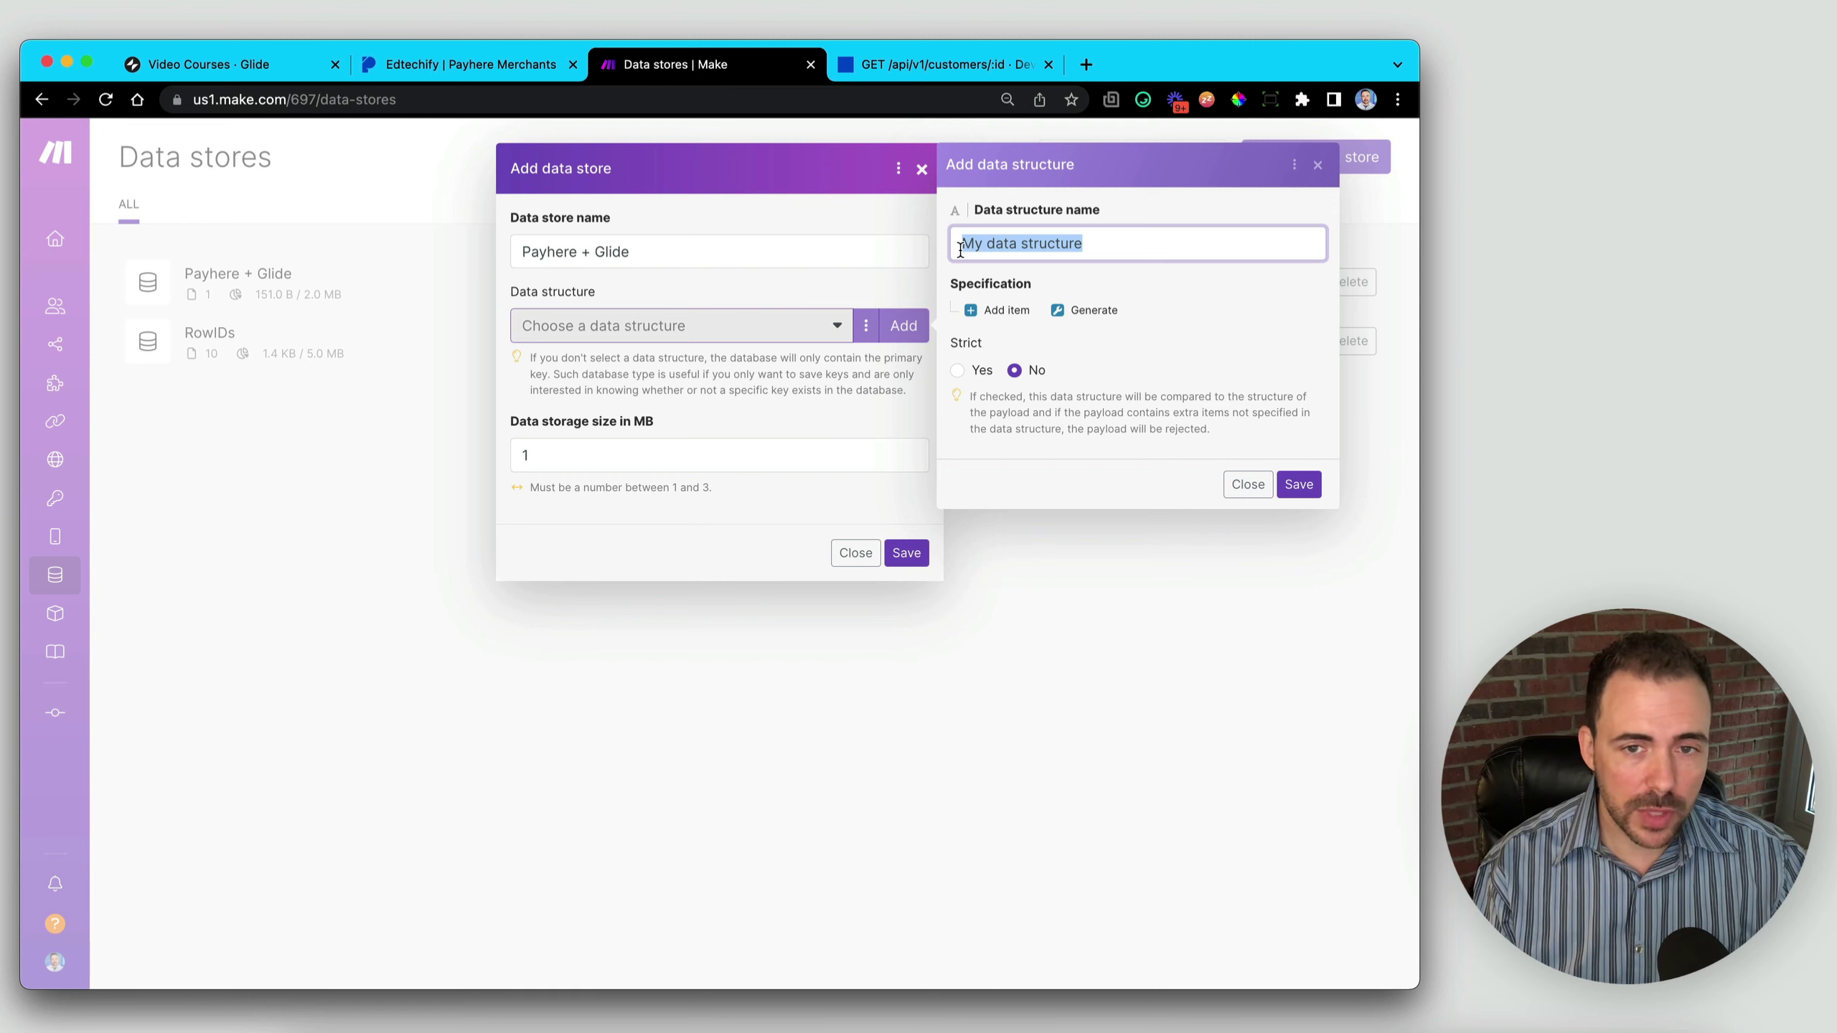
type("User IDs")
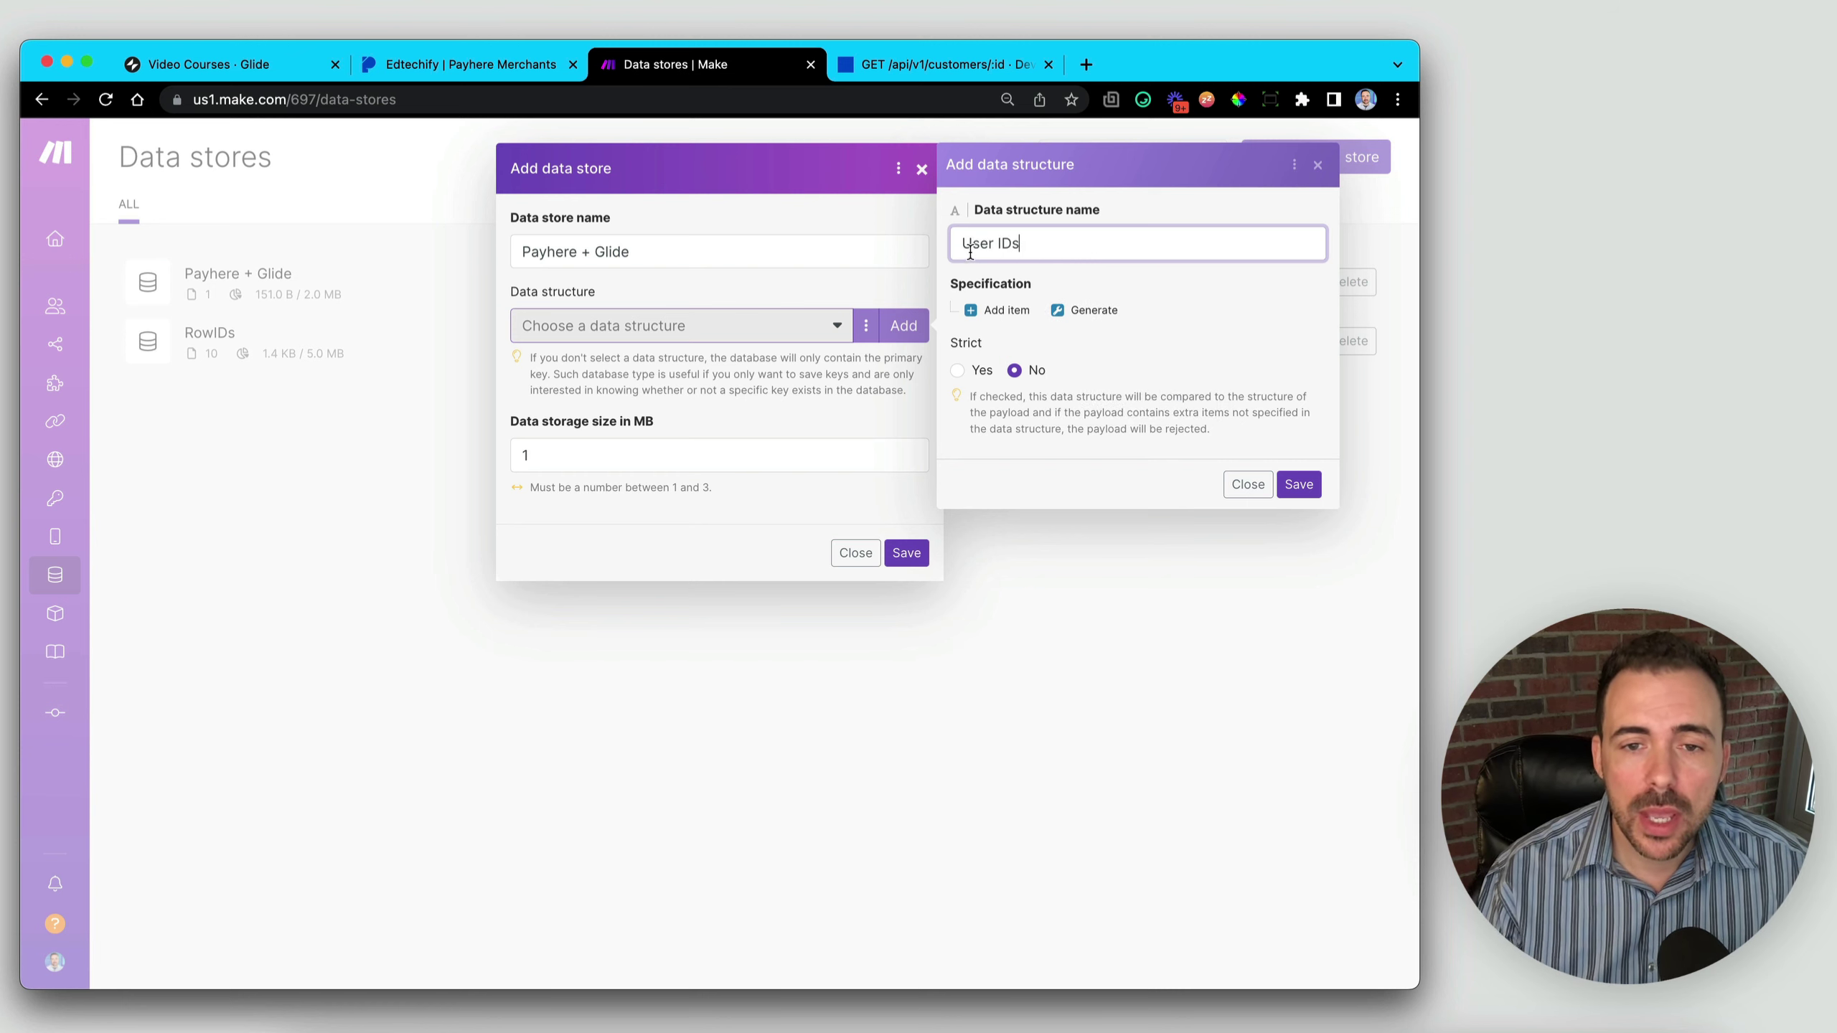
left_click(1013, 312)
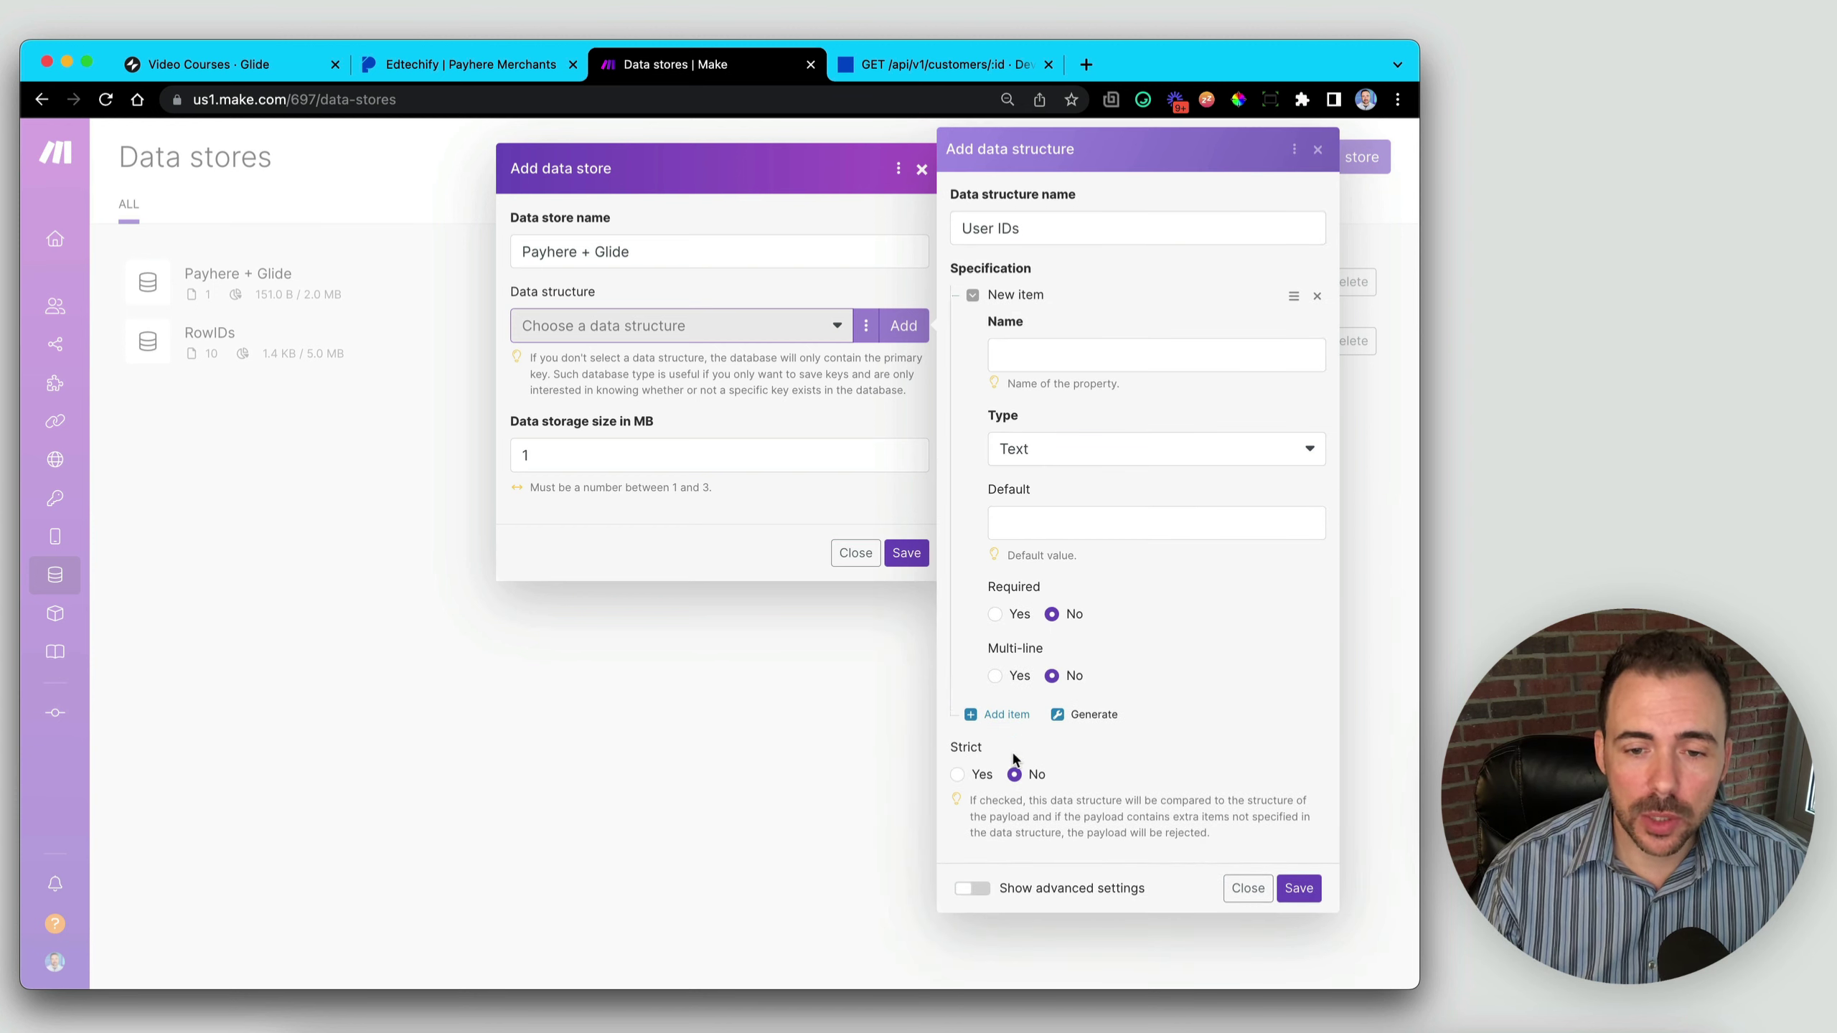
left_click(1002, 717)
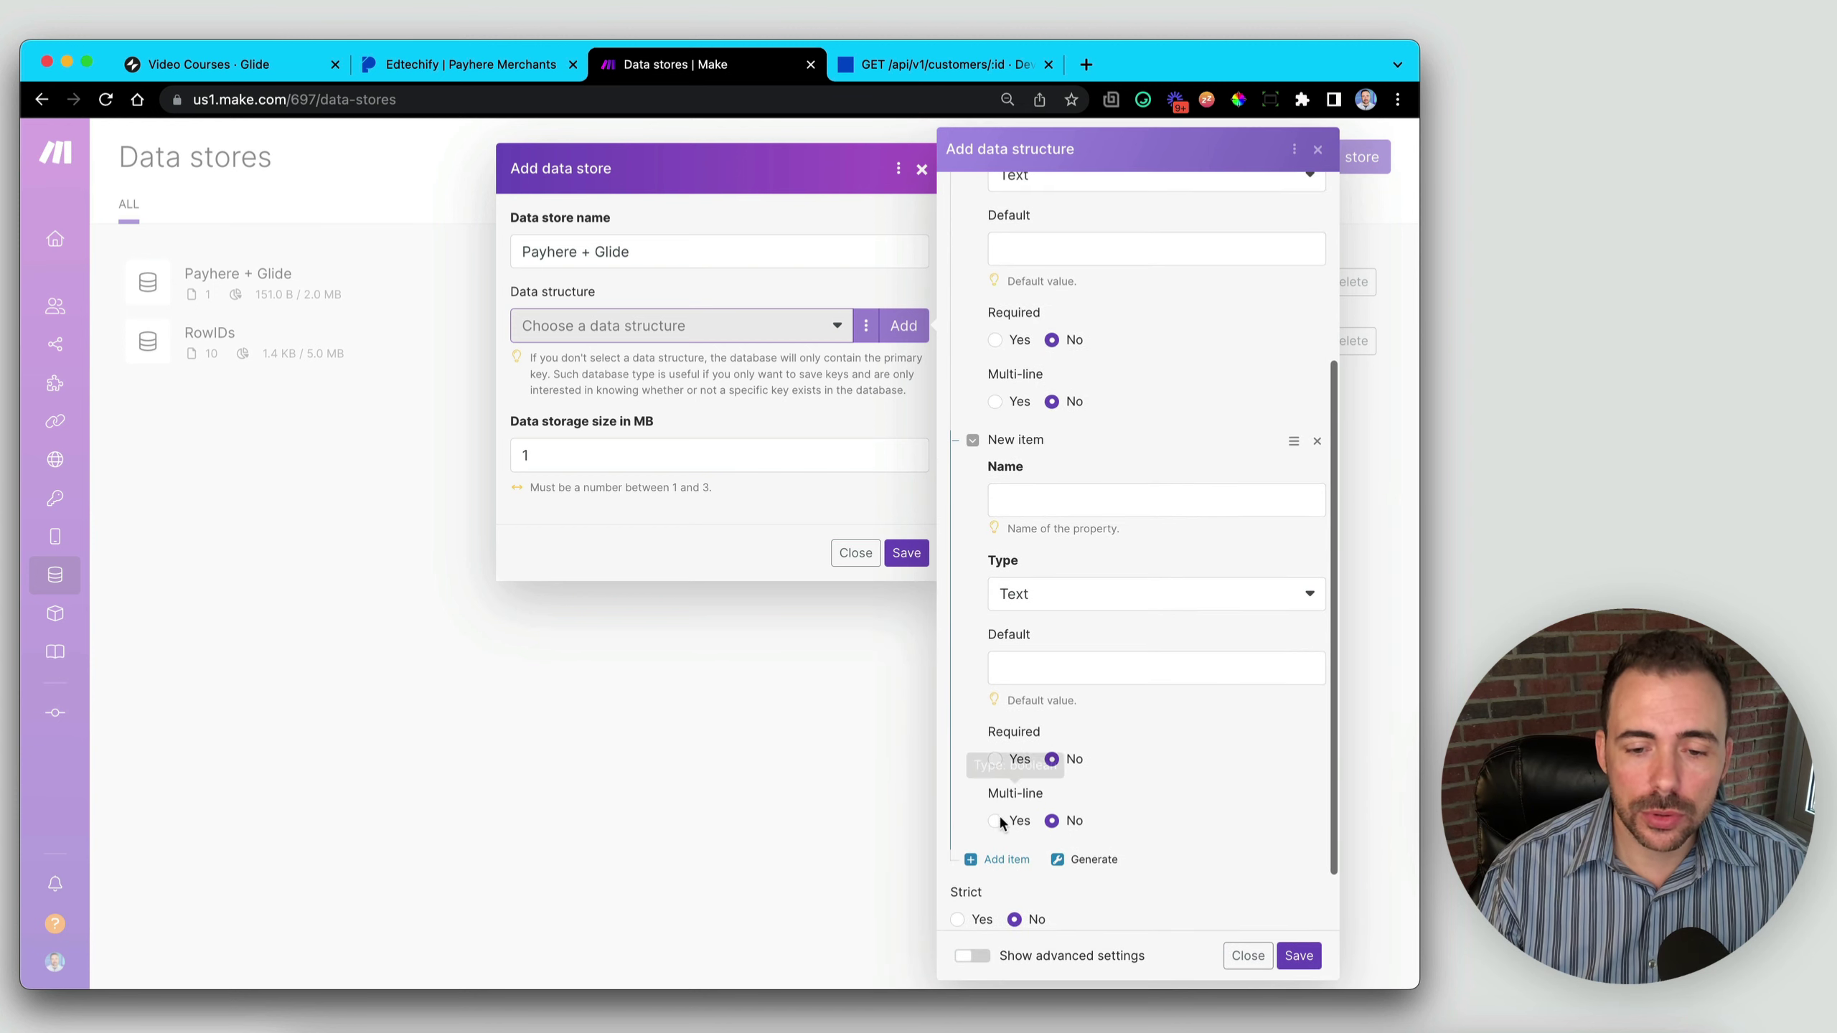
left_click(997, 861)
scroll(1103, 475, "up", 5)
scroll(1101, 463, "up", 2)
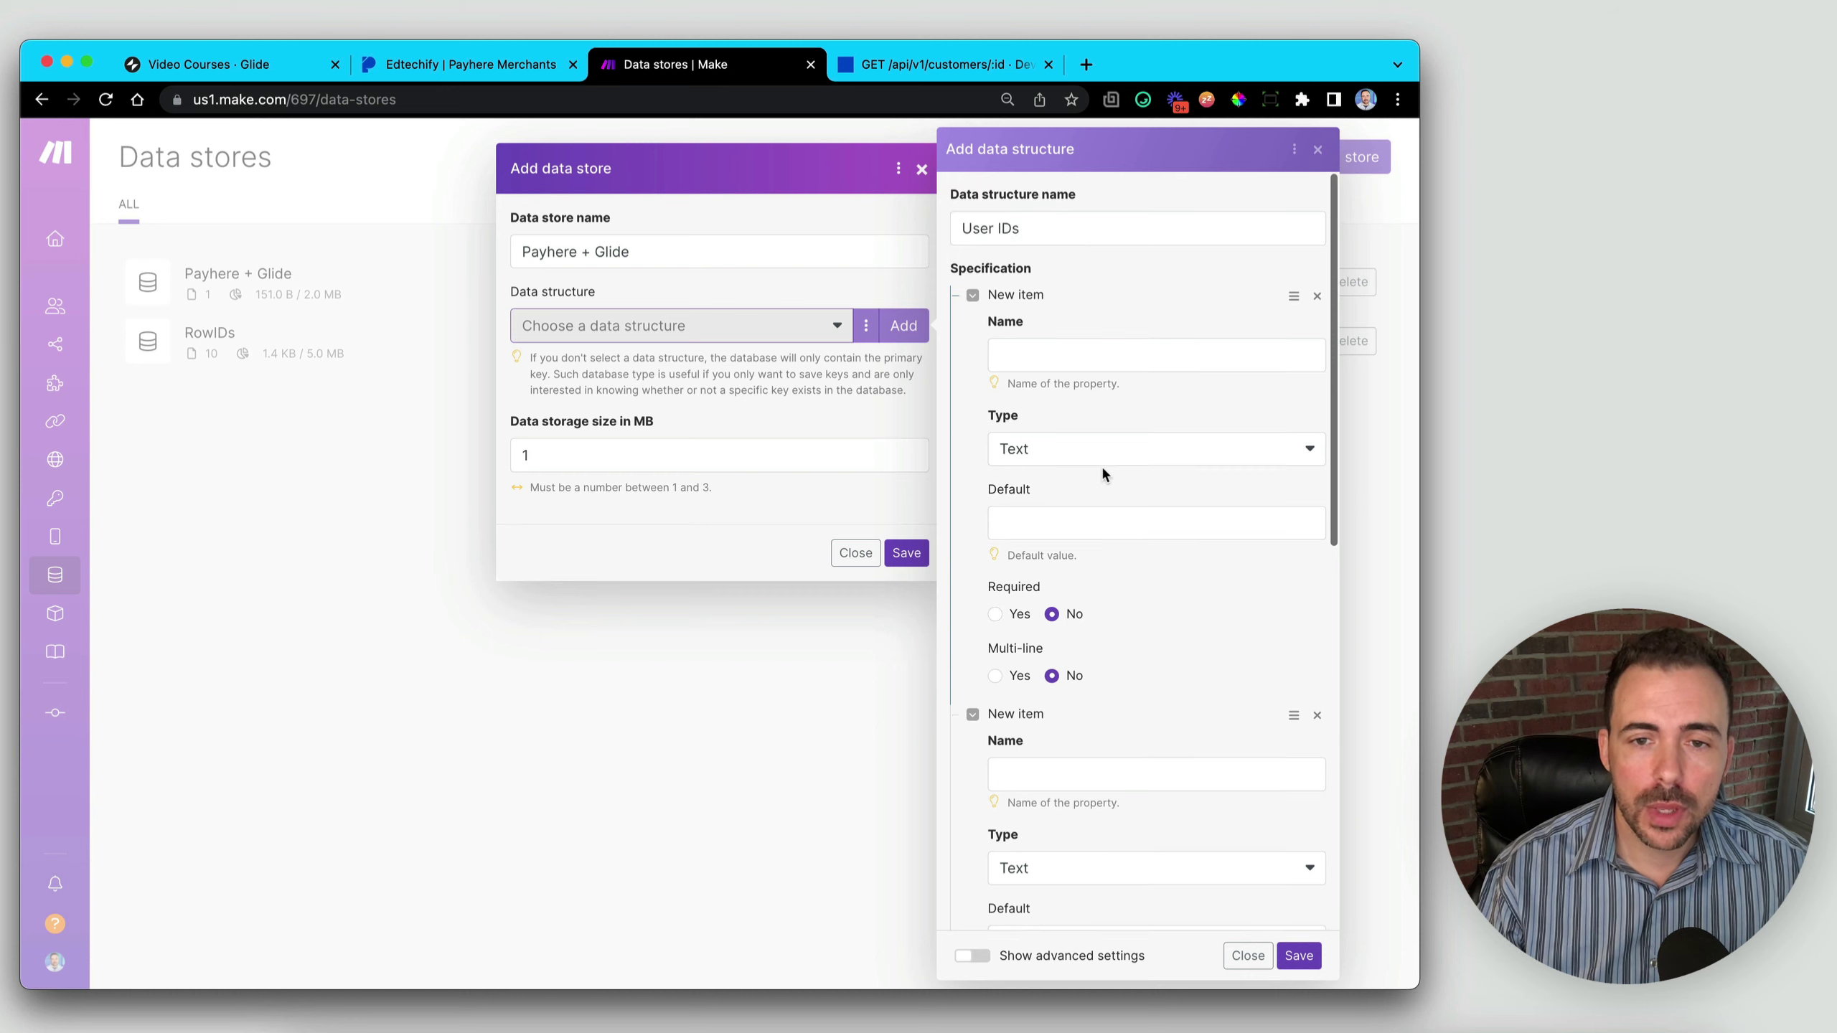
- Name the fields rowID, paymentID and subscriptionID, then save the User IDs structure
left_click(1027, 350)
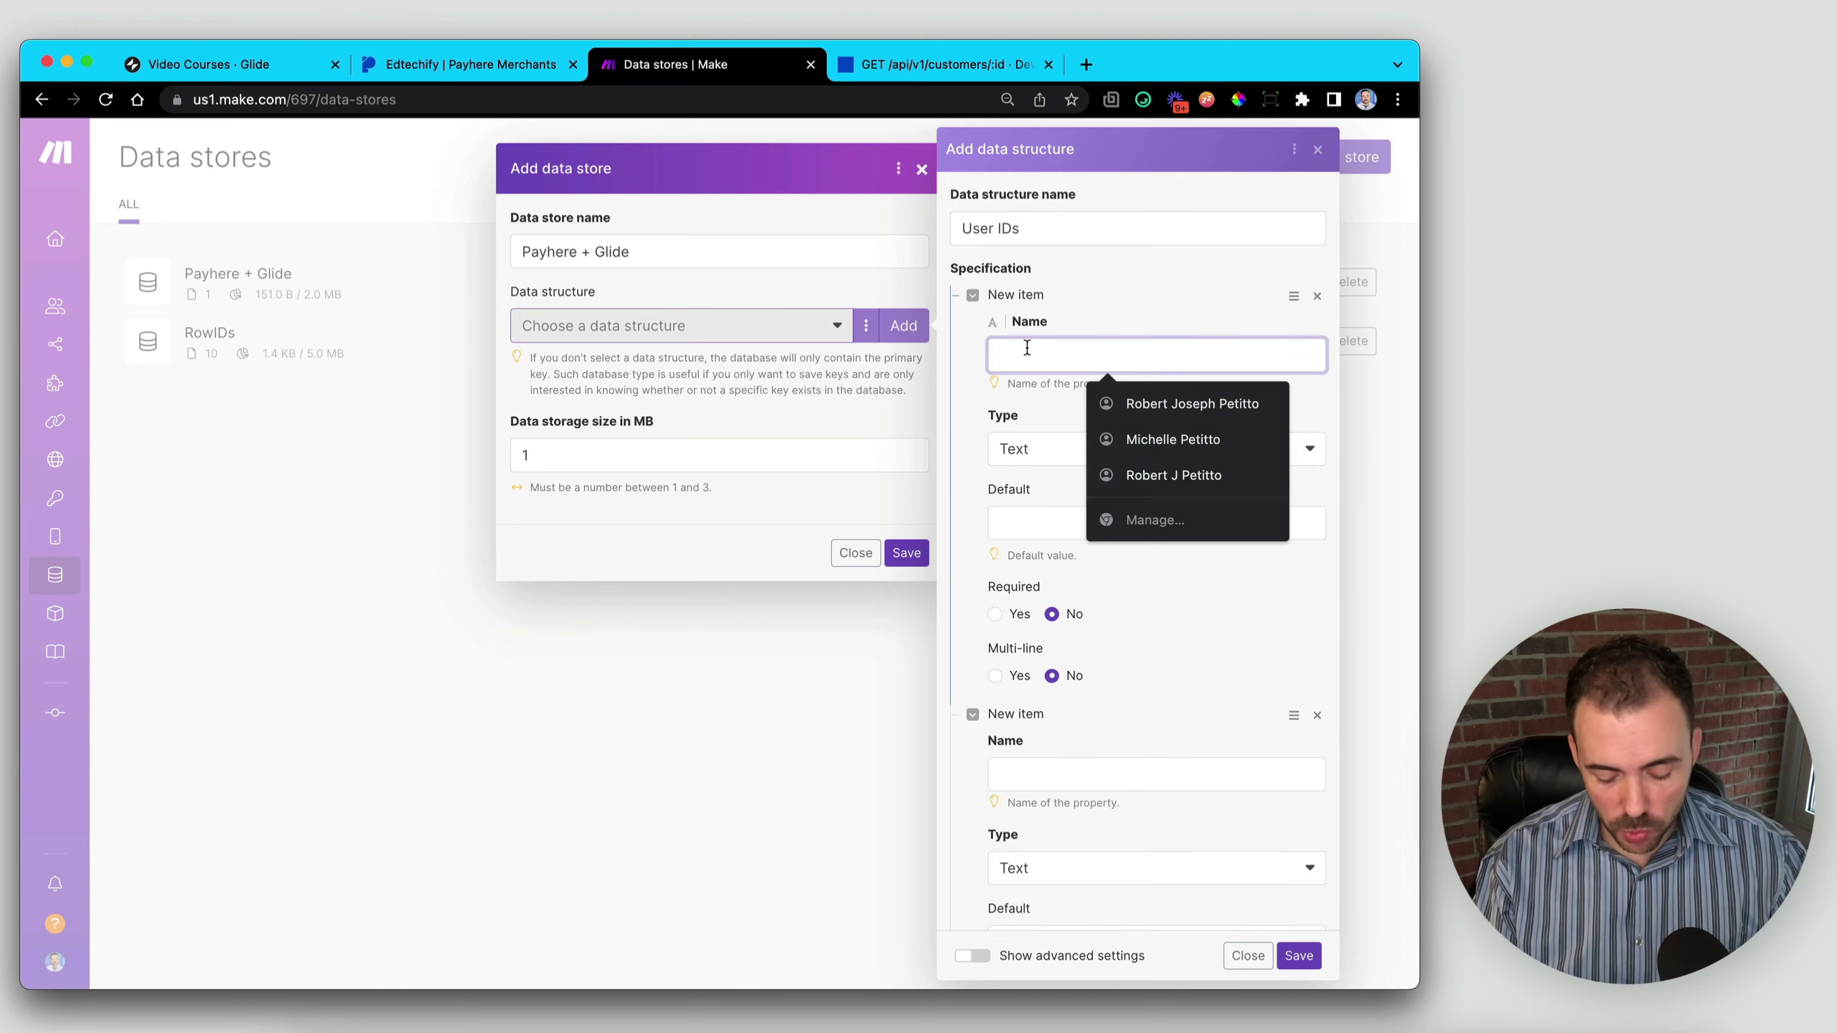
type("rowID")
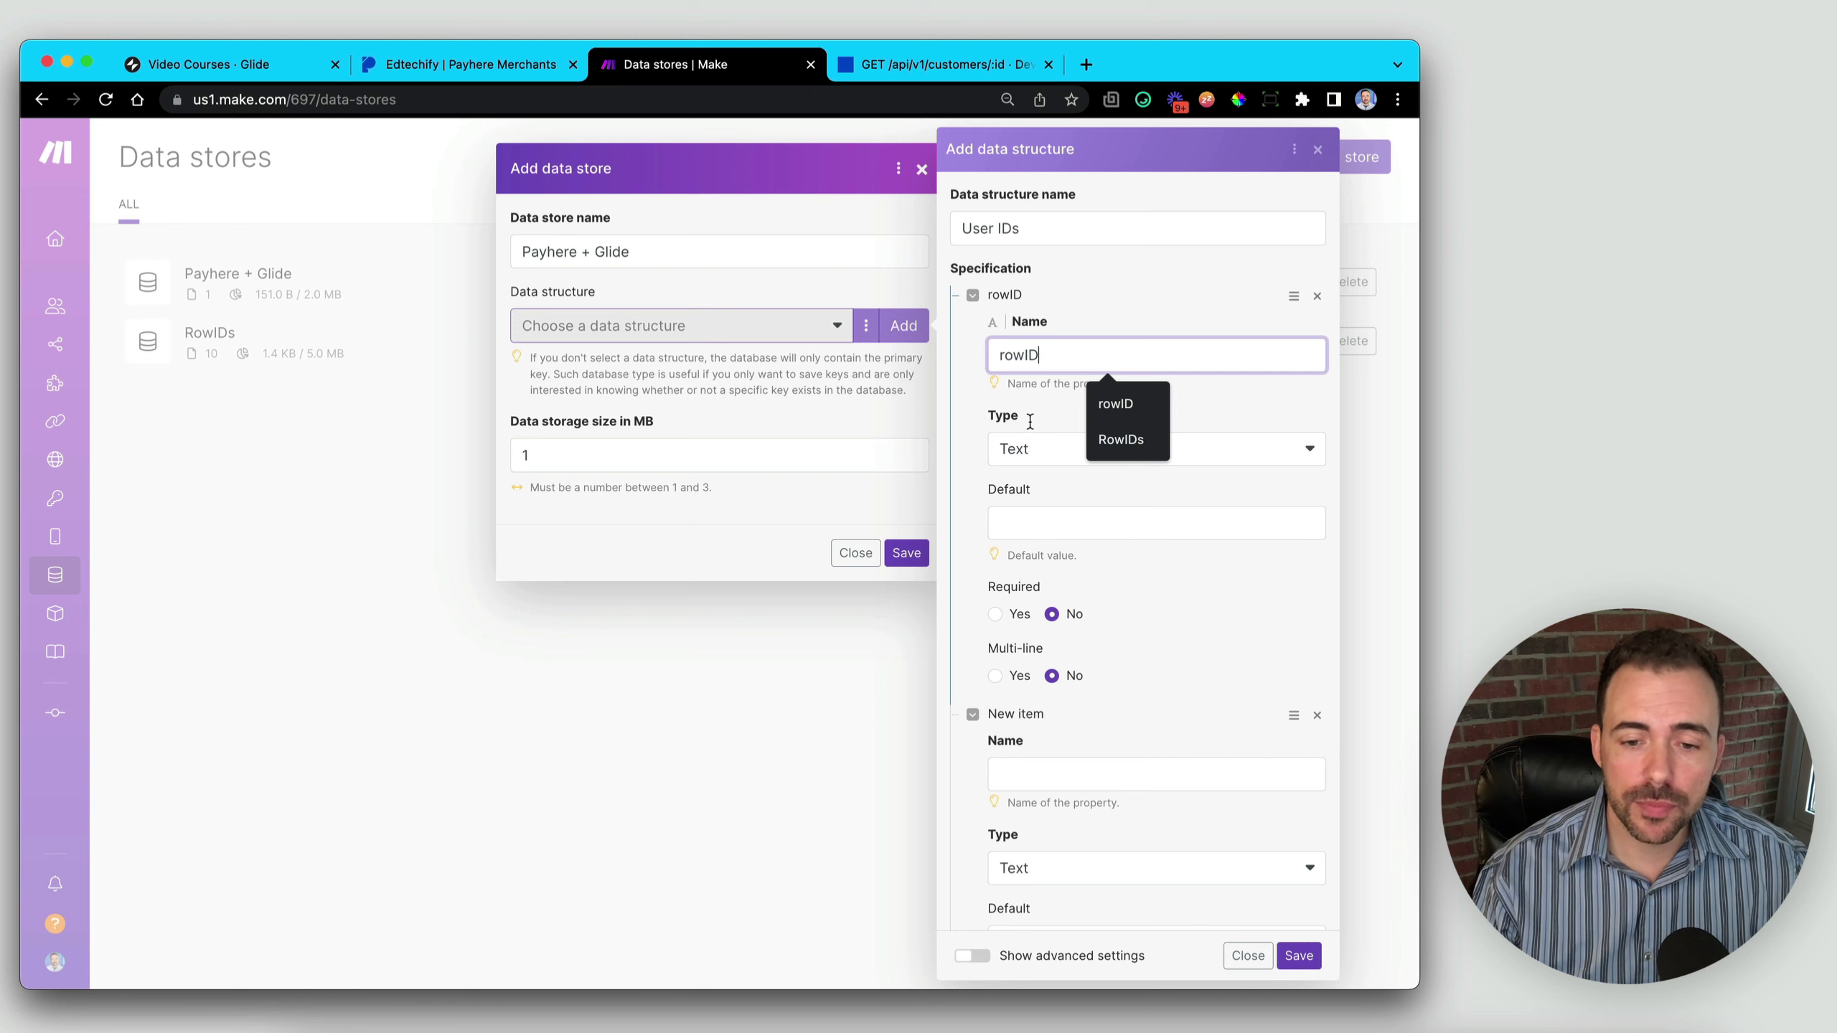
scroll(1079, 656, "down", 3)
left_click(1037, 574)
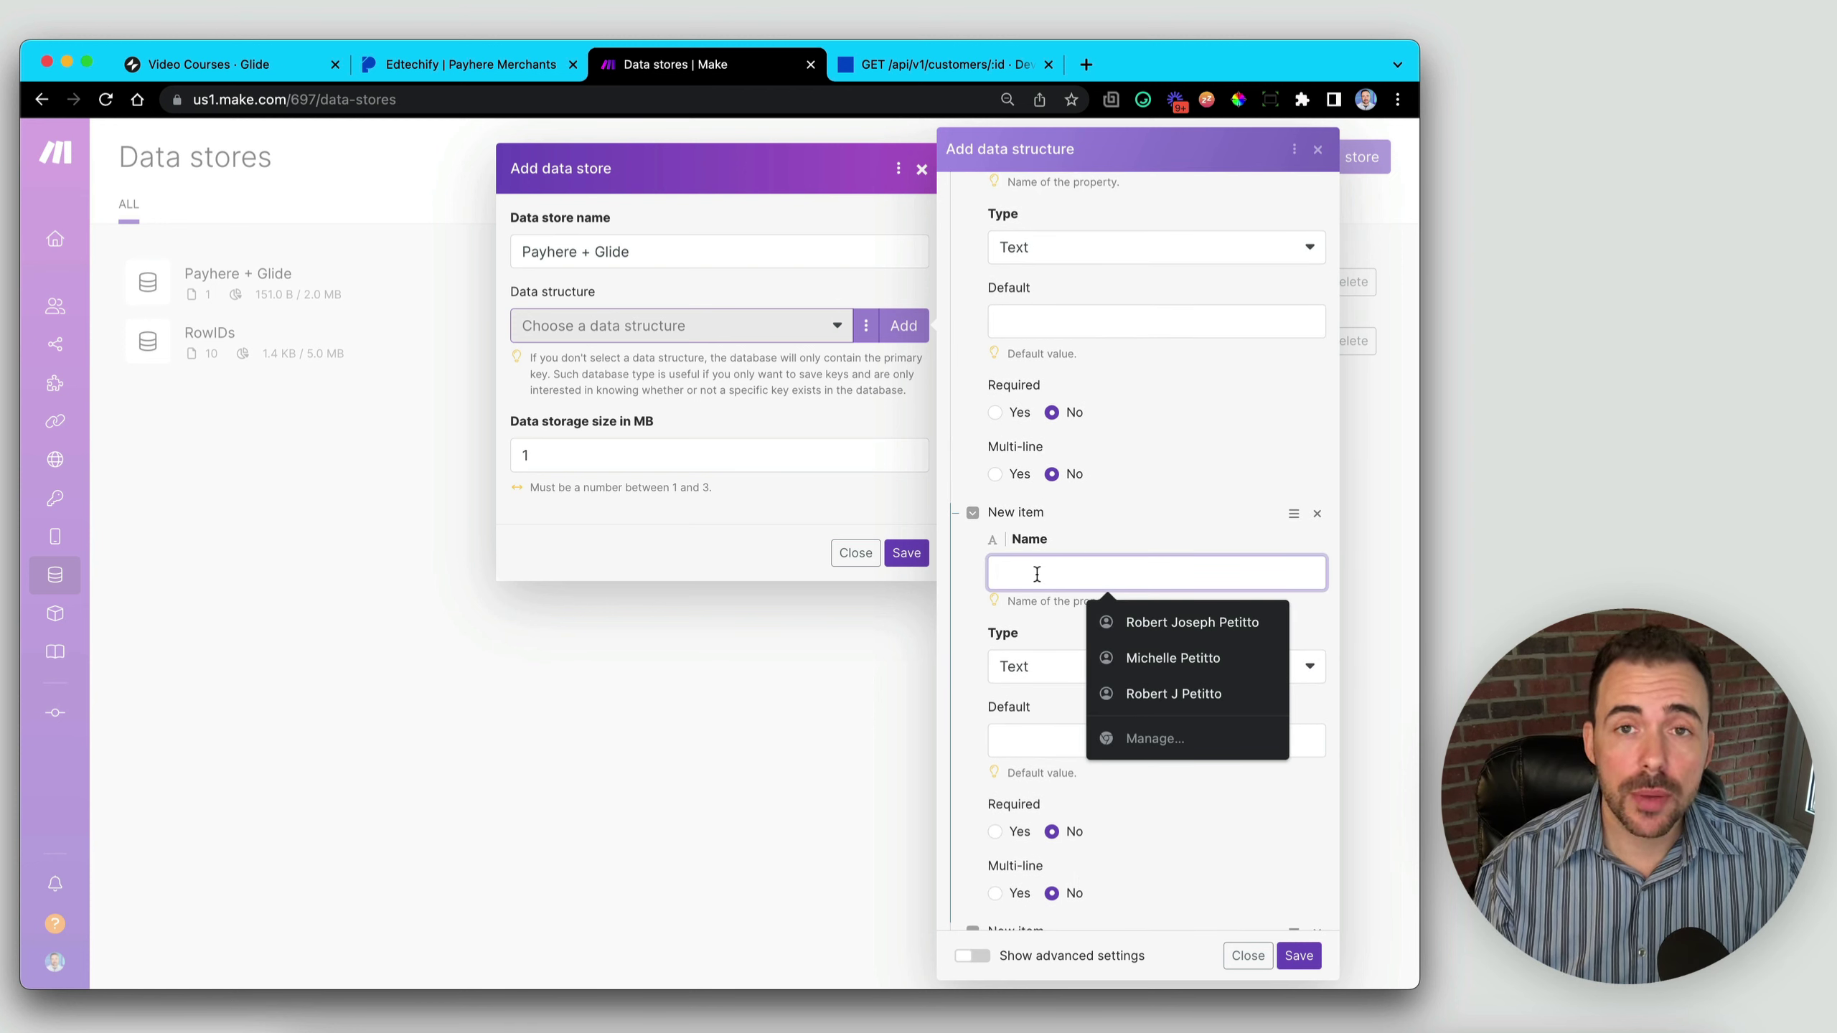
type("paymentID")
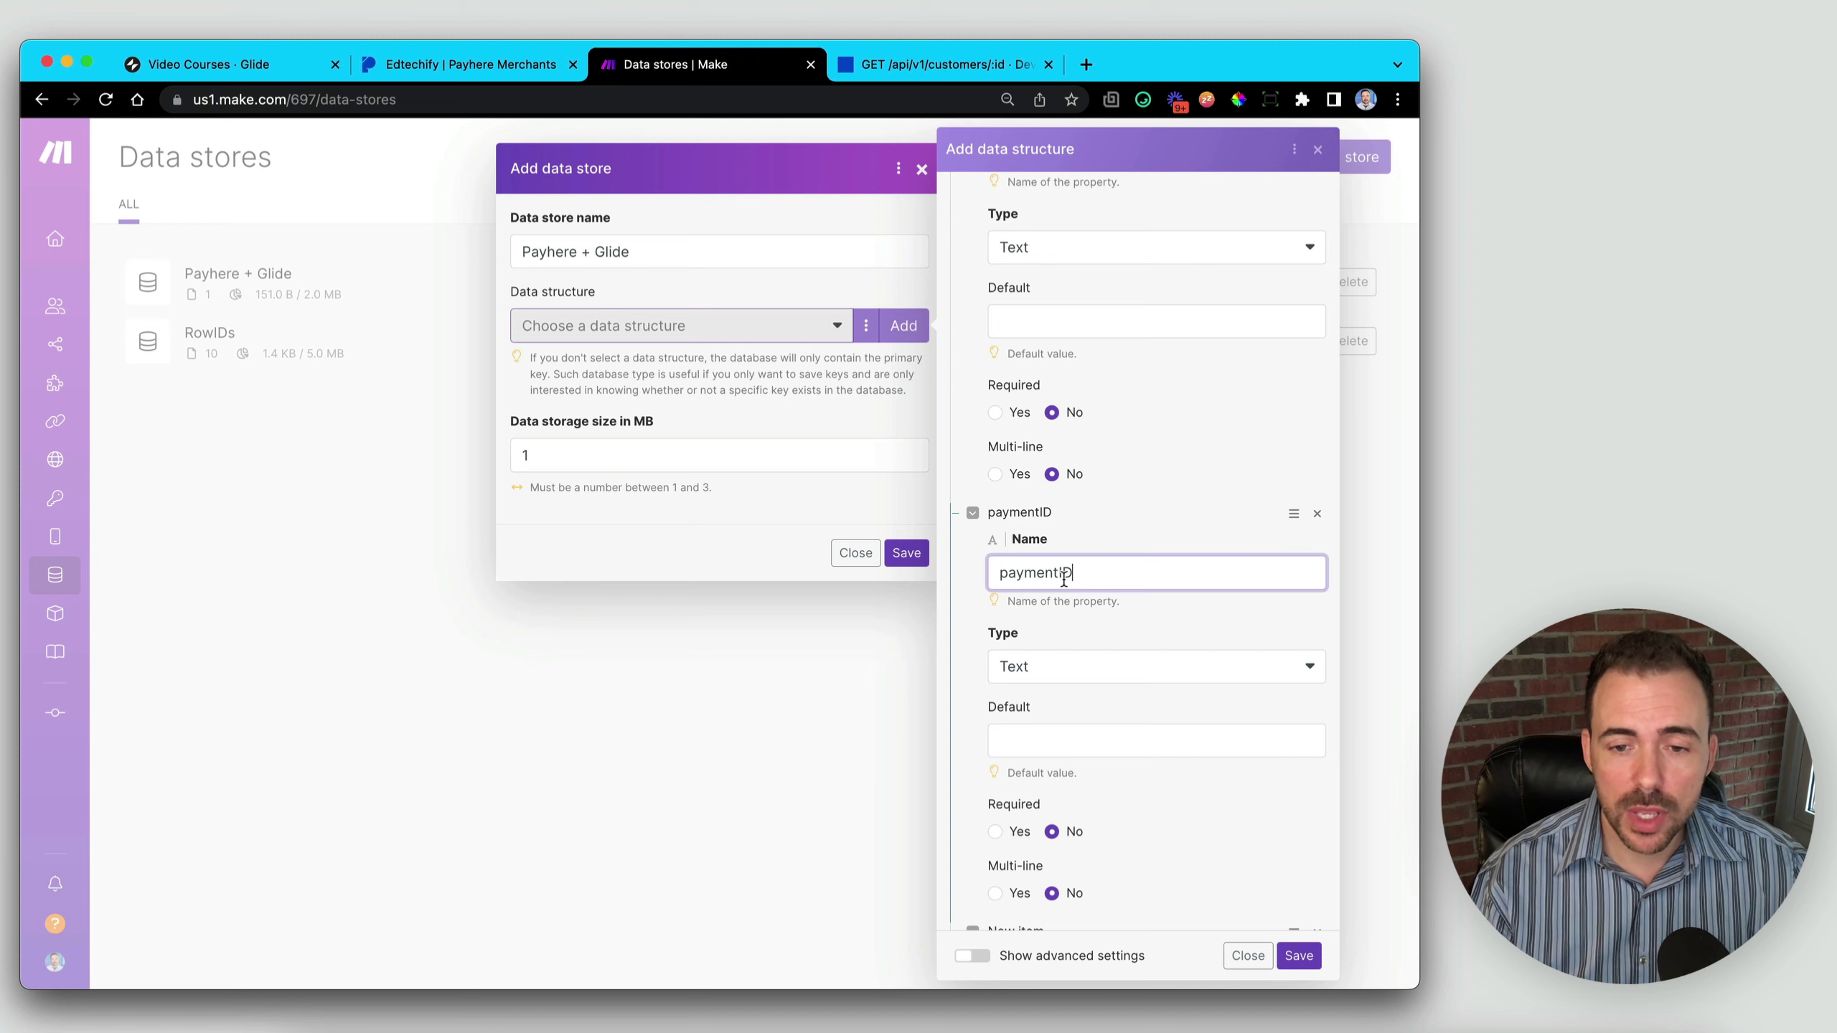
scroll(1065, 579, "down", 6)
left_click(1041, 526)
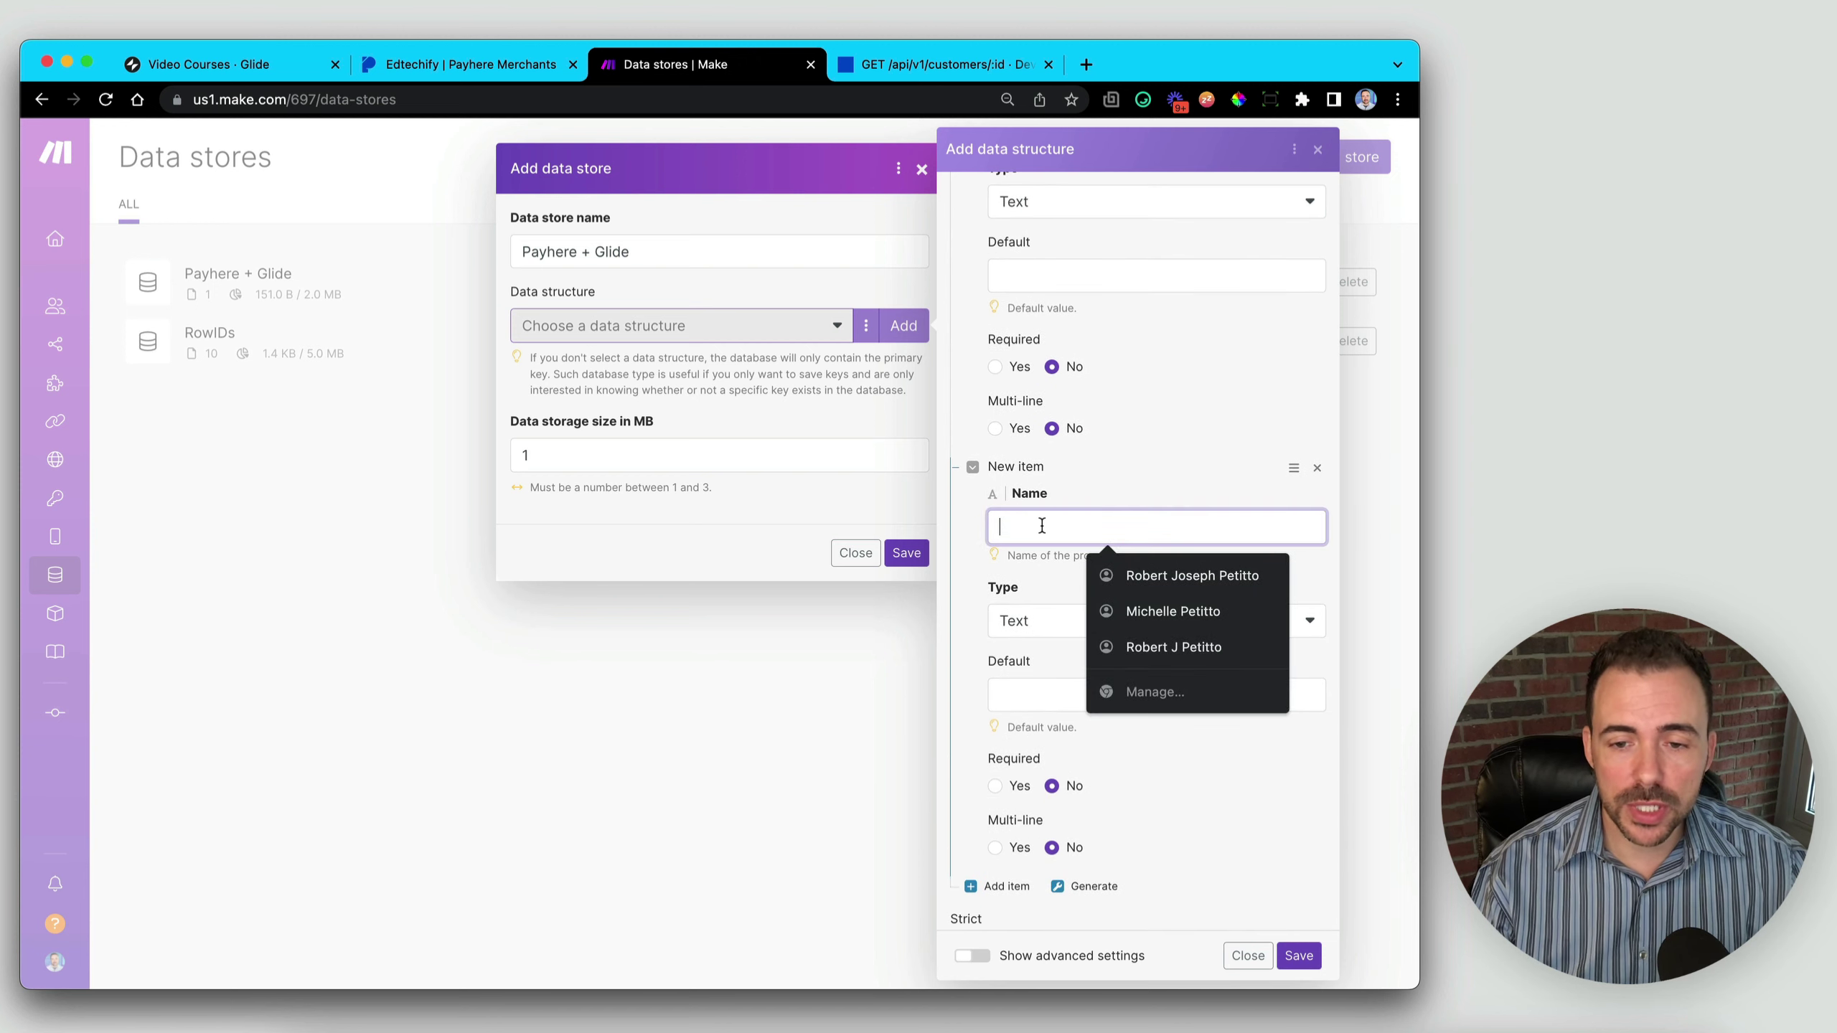
type("subscr")
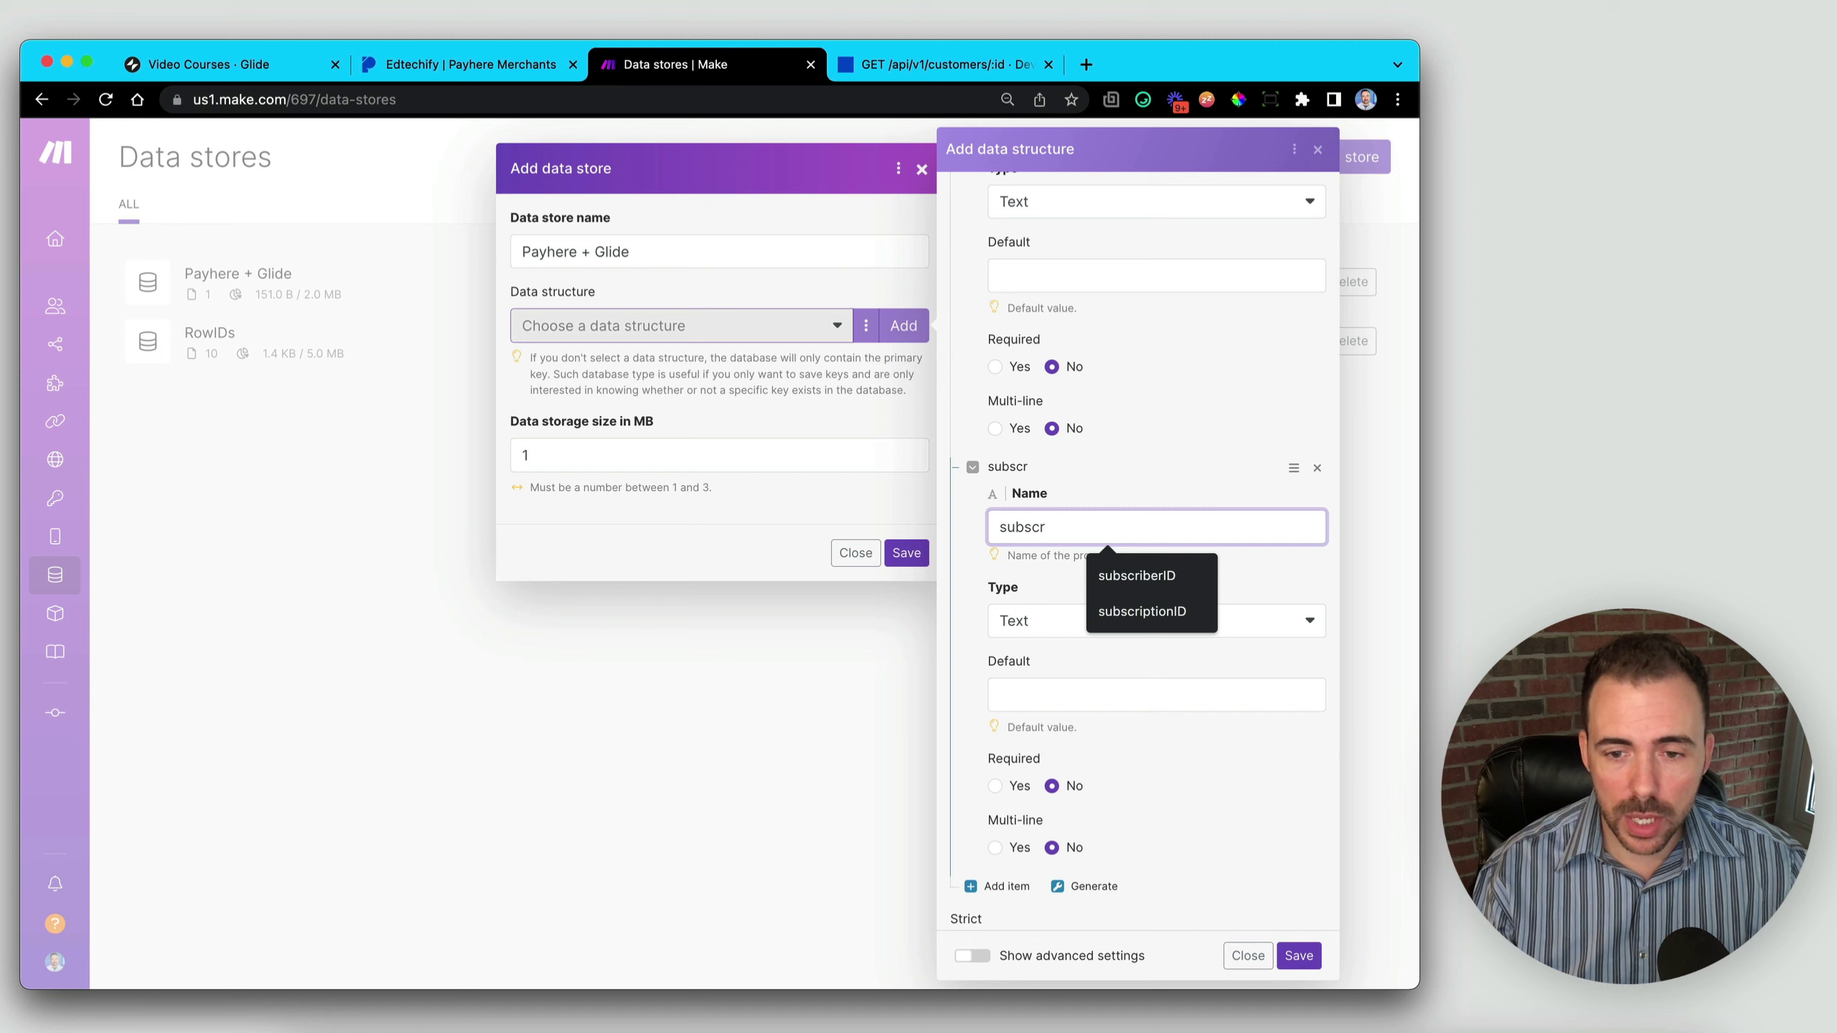
left_click(1127, 602)
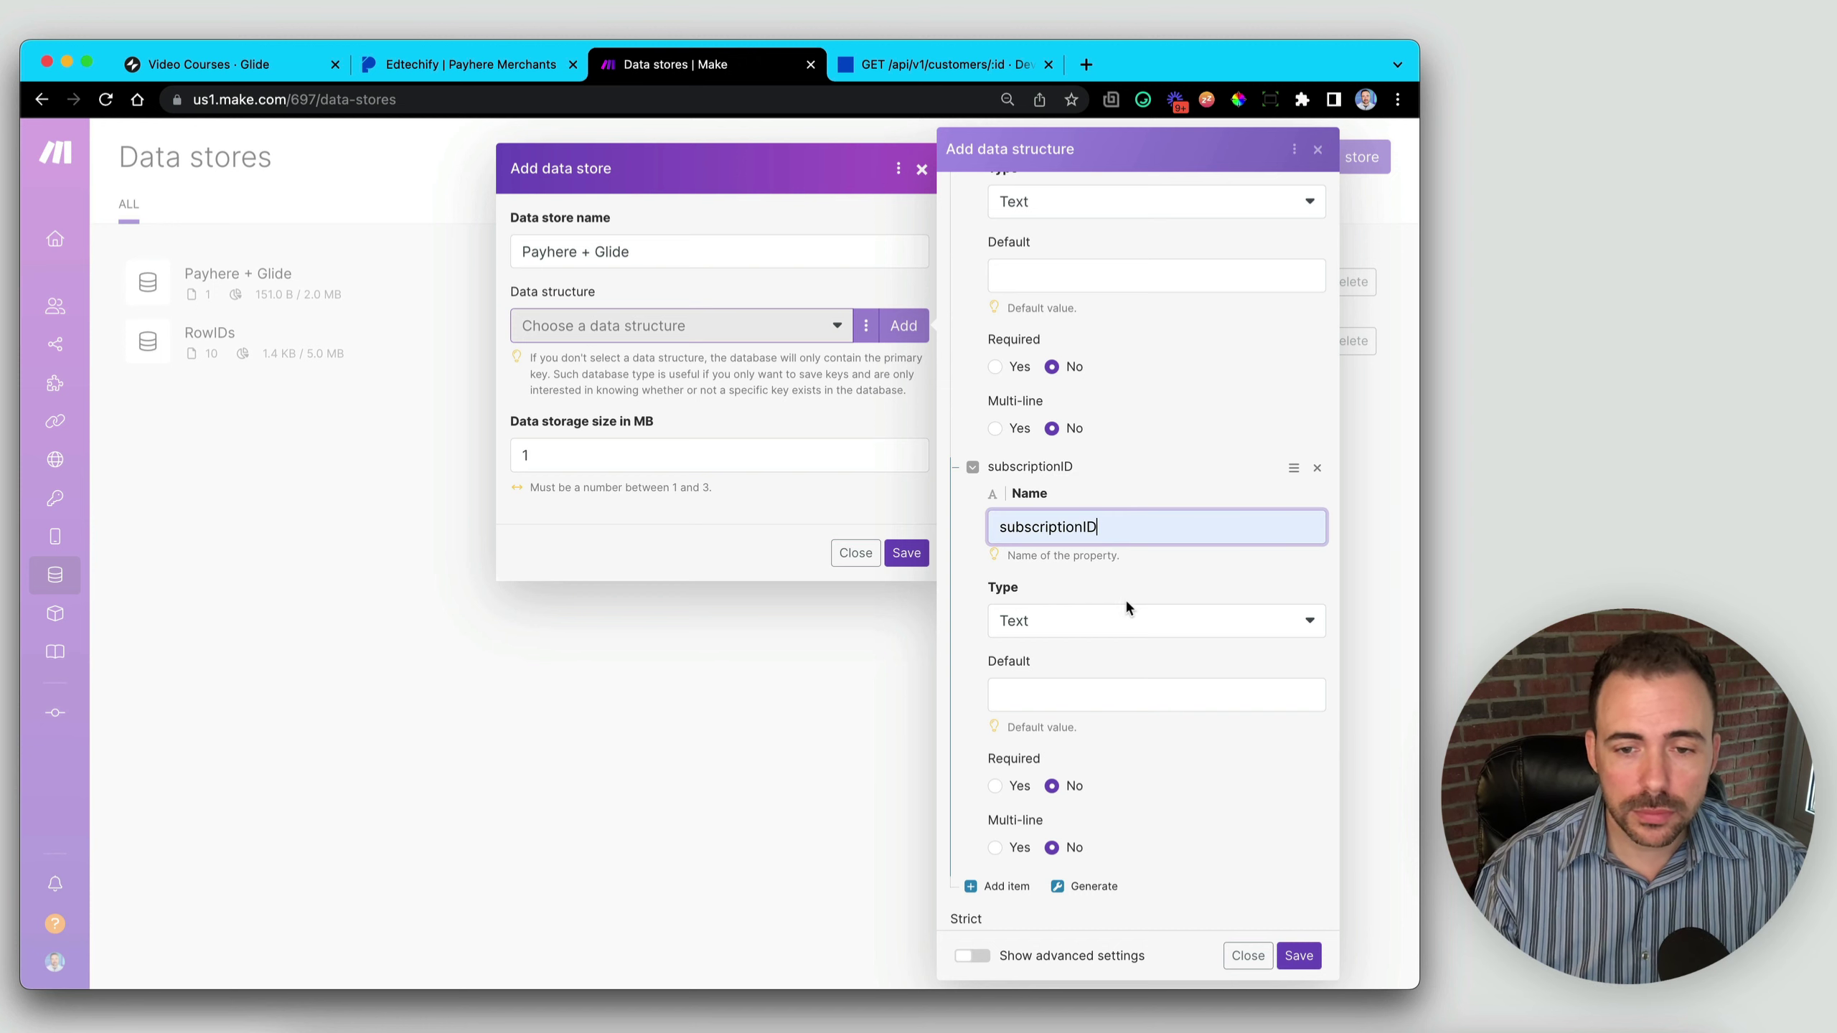
scroll(1094, 550, "up", 10)
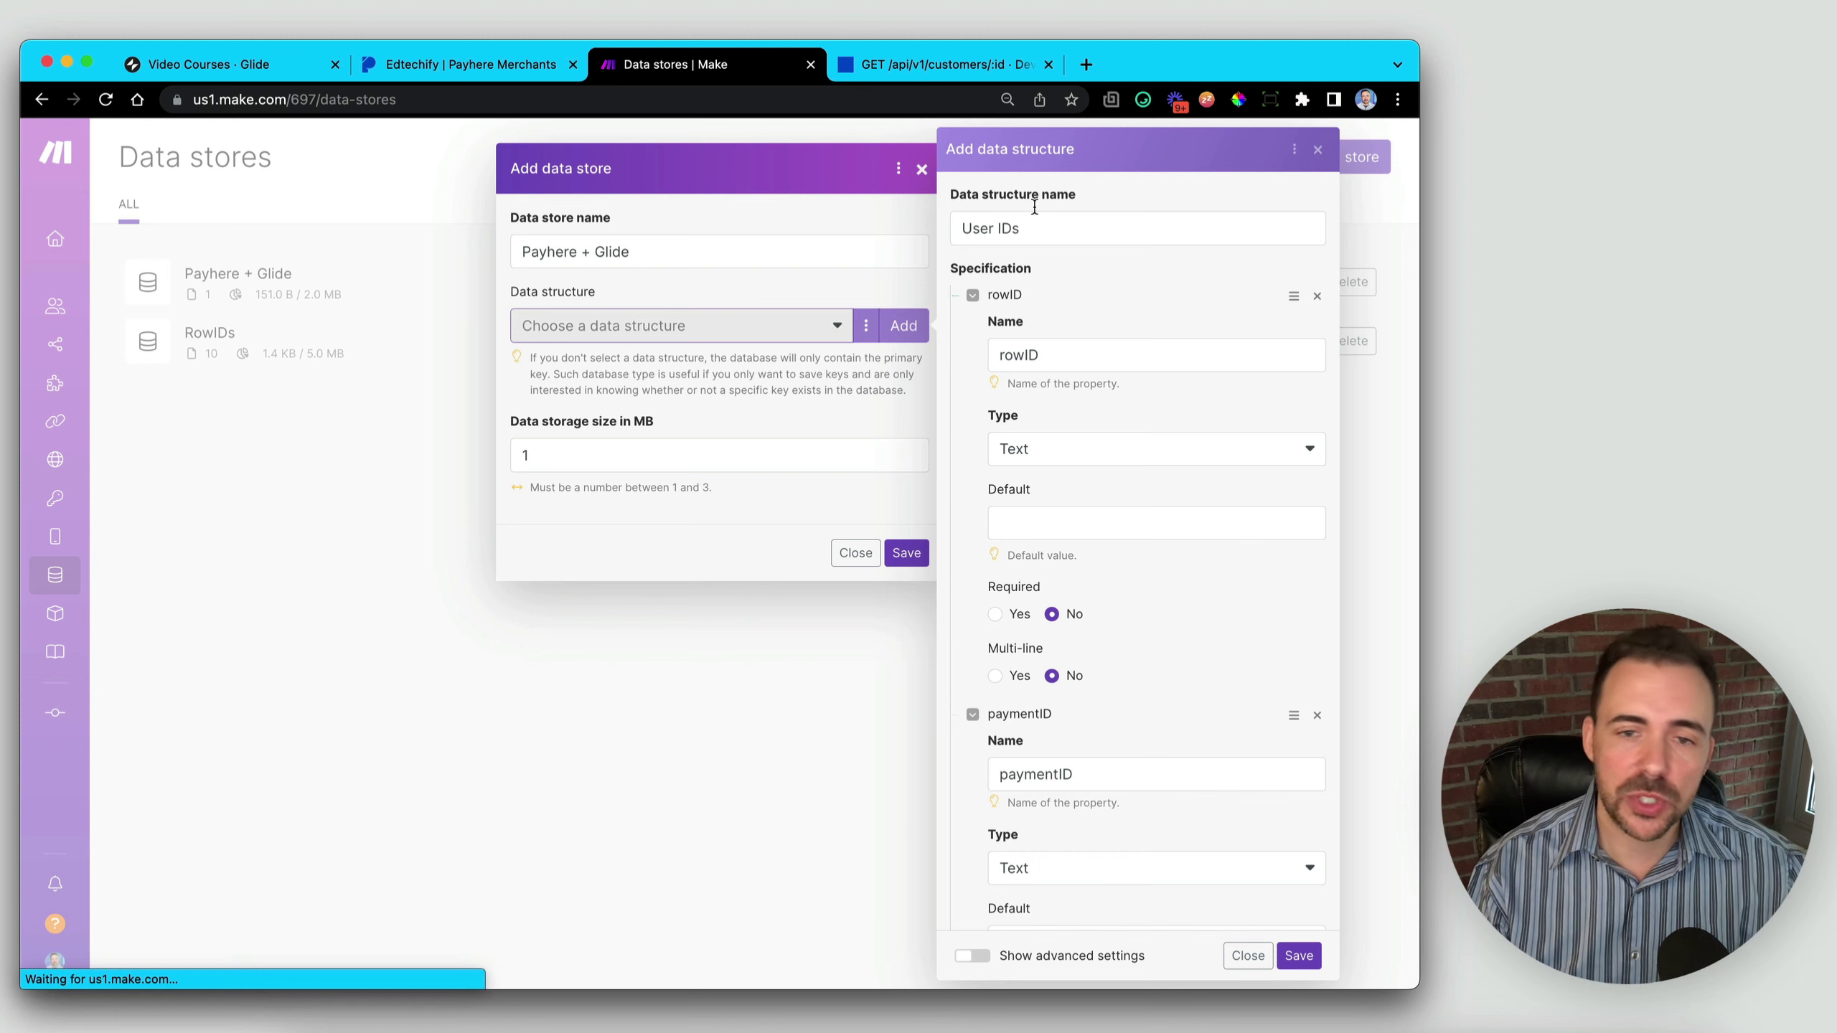
left_click_drag(966, 228, 1028, 229)
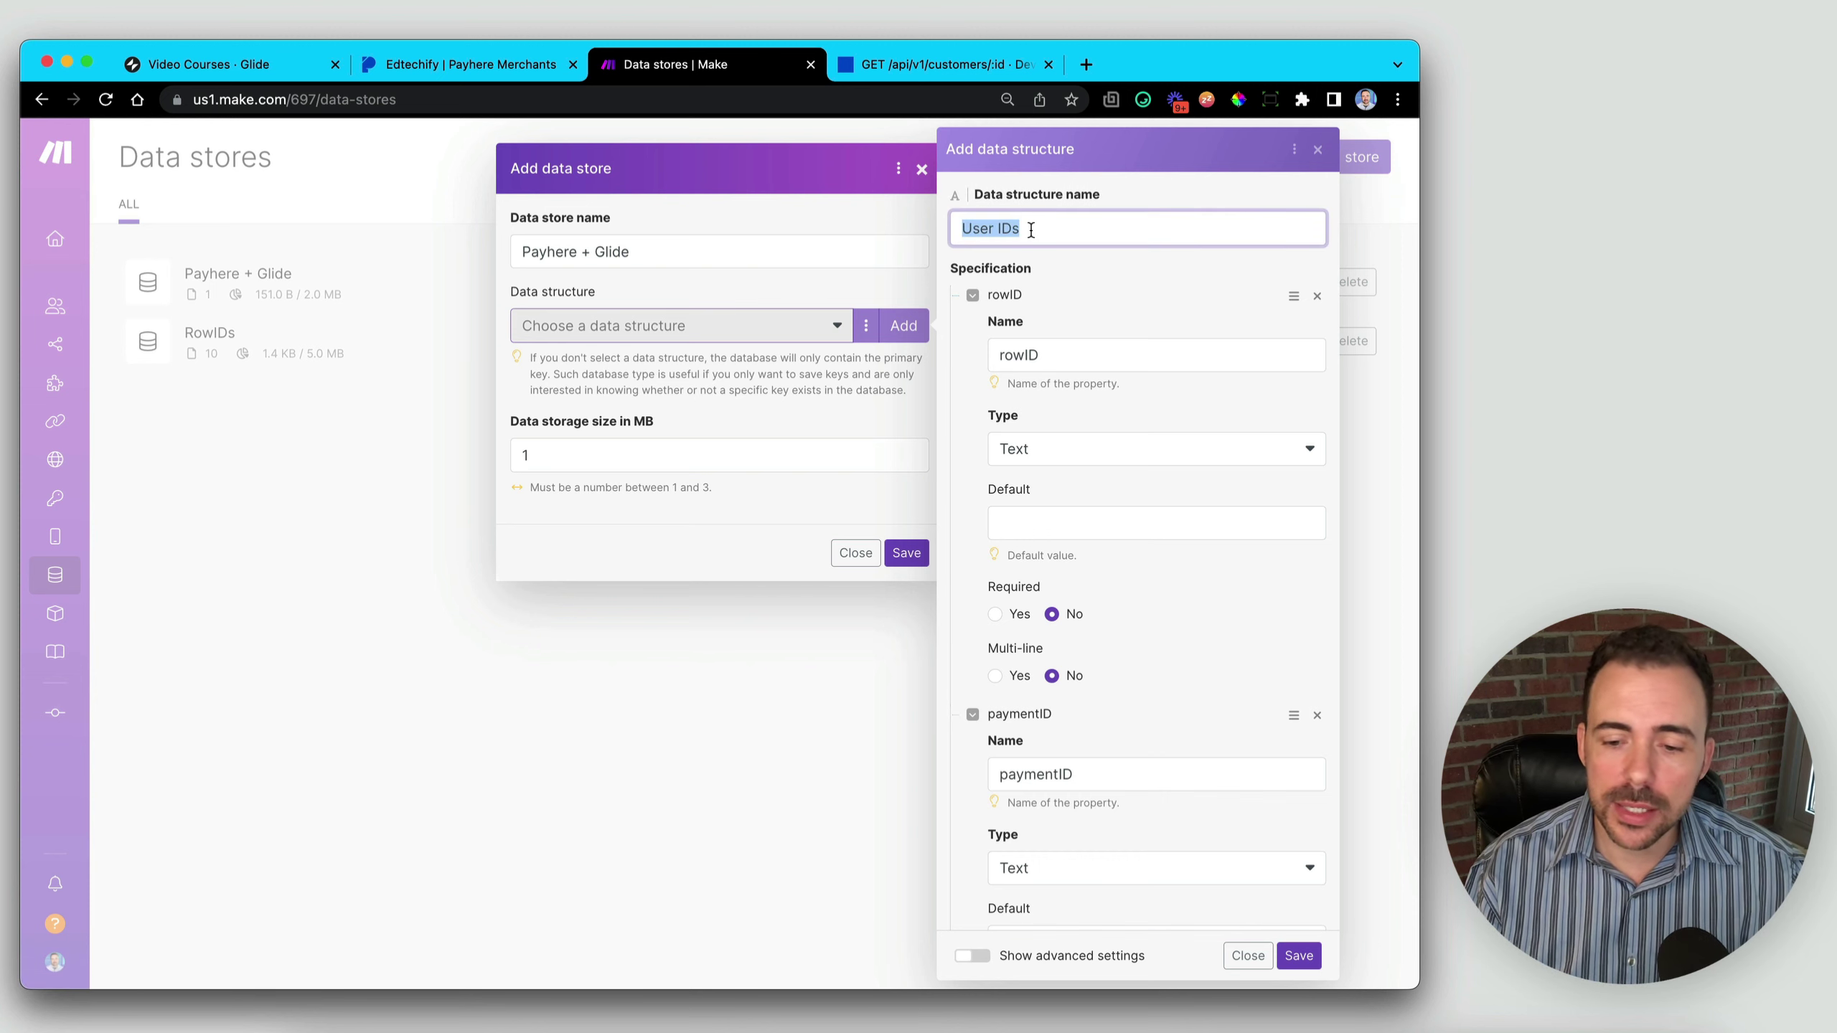
left_click(1299, 957)
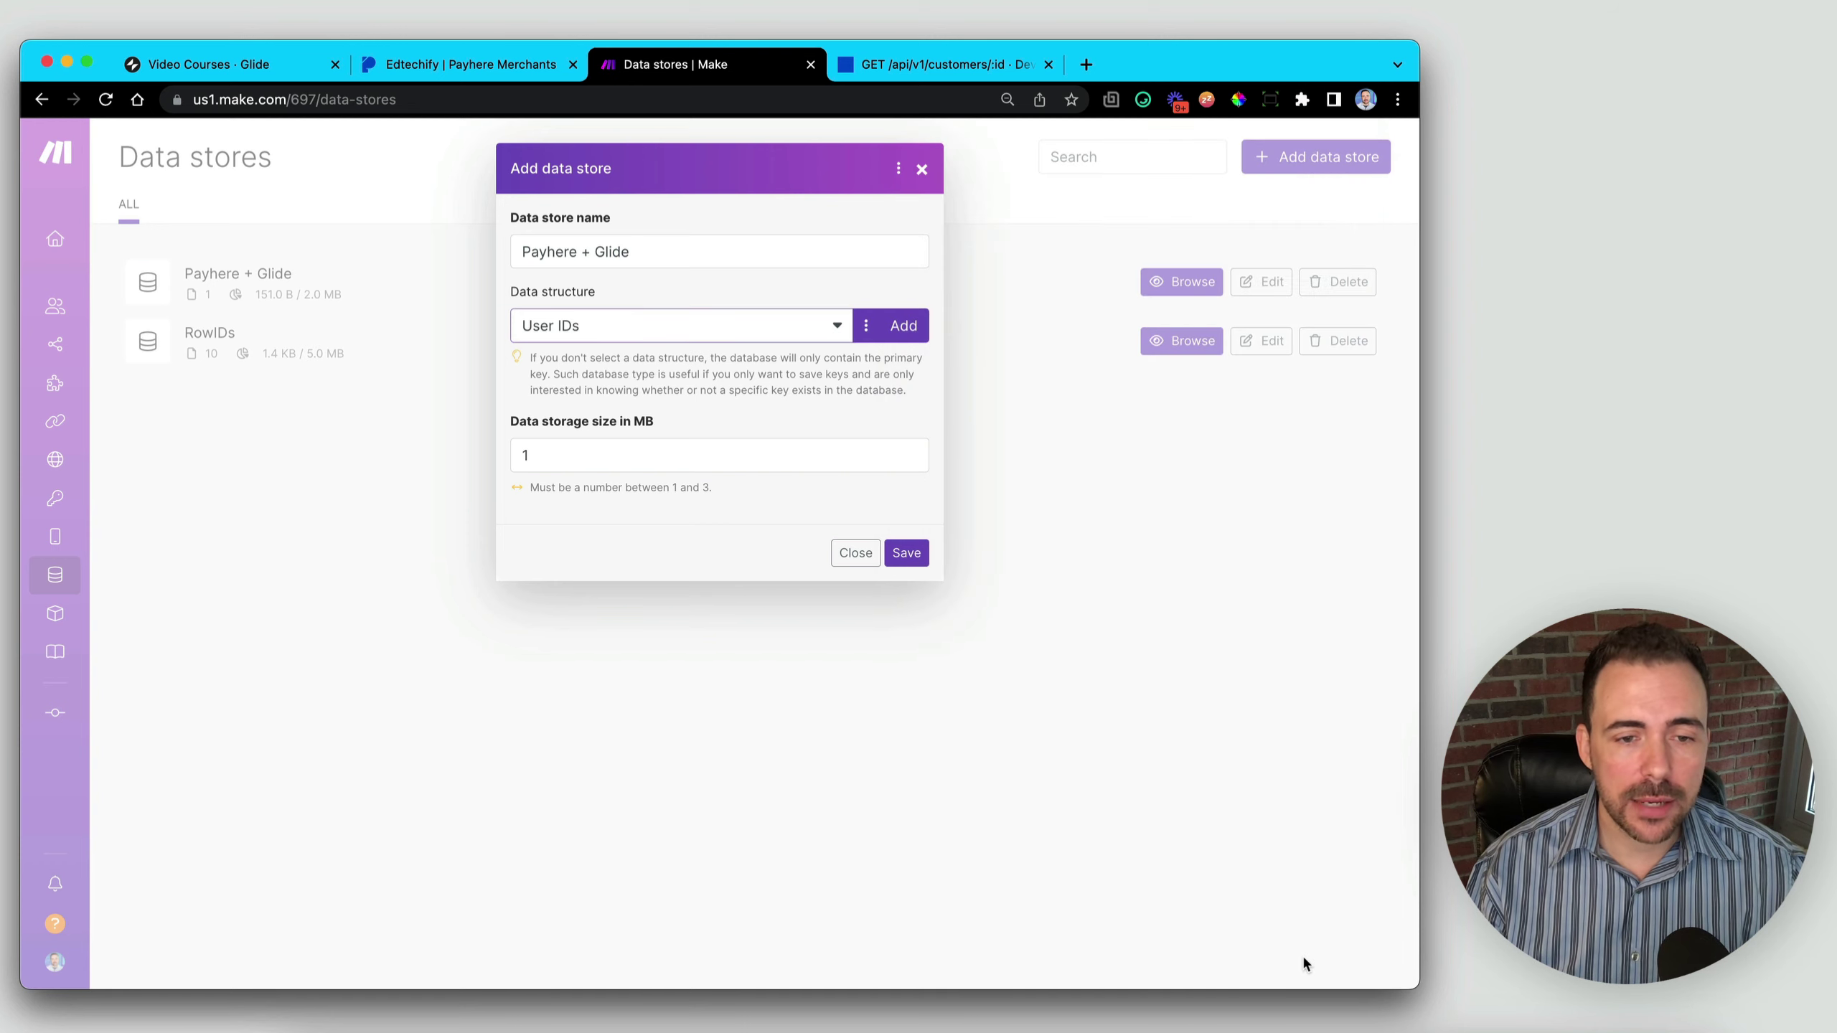
- Save the Payhere + Glide data store and create a new blank scenario from the Organization dashboard
left_click(907, 553)
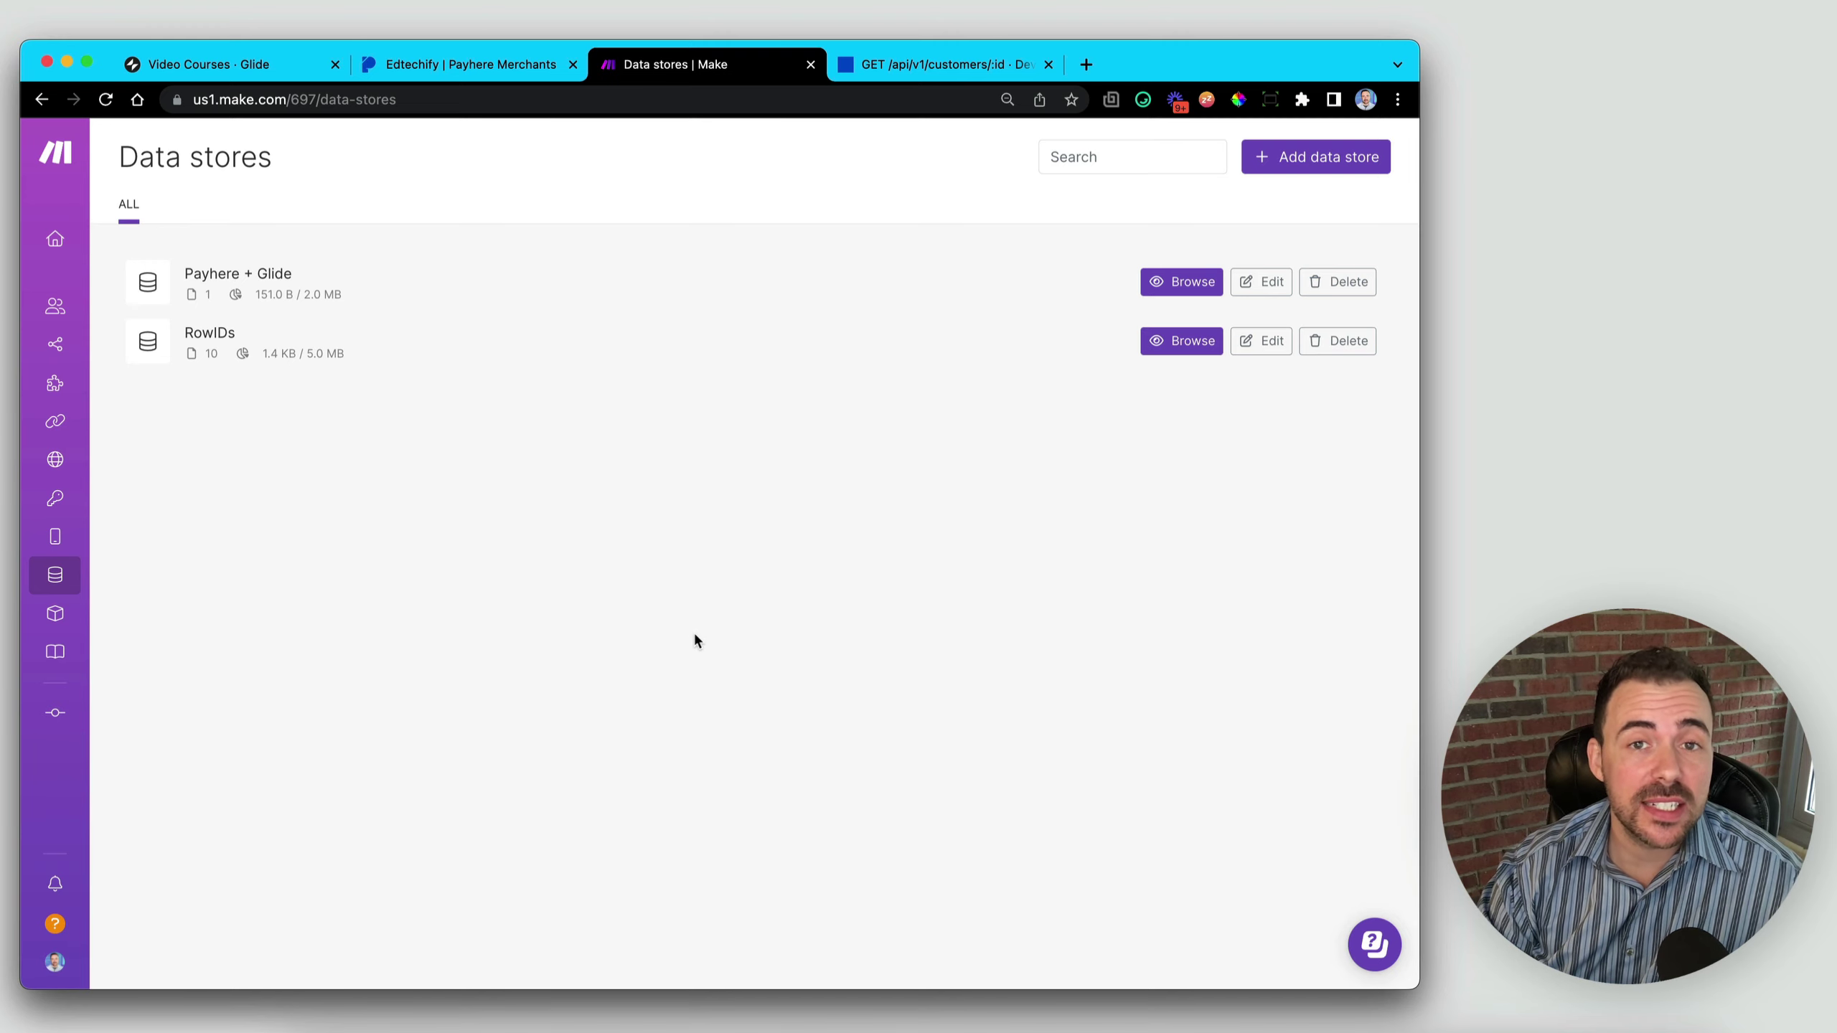
mouse_move(57, 246)
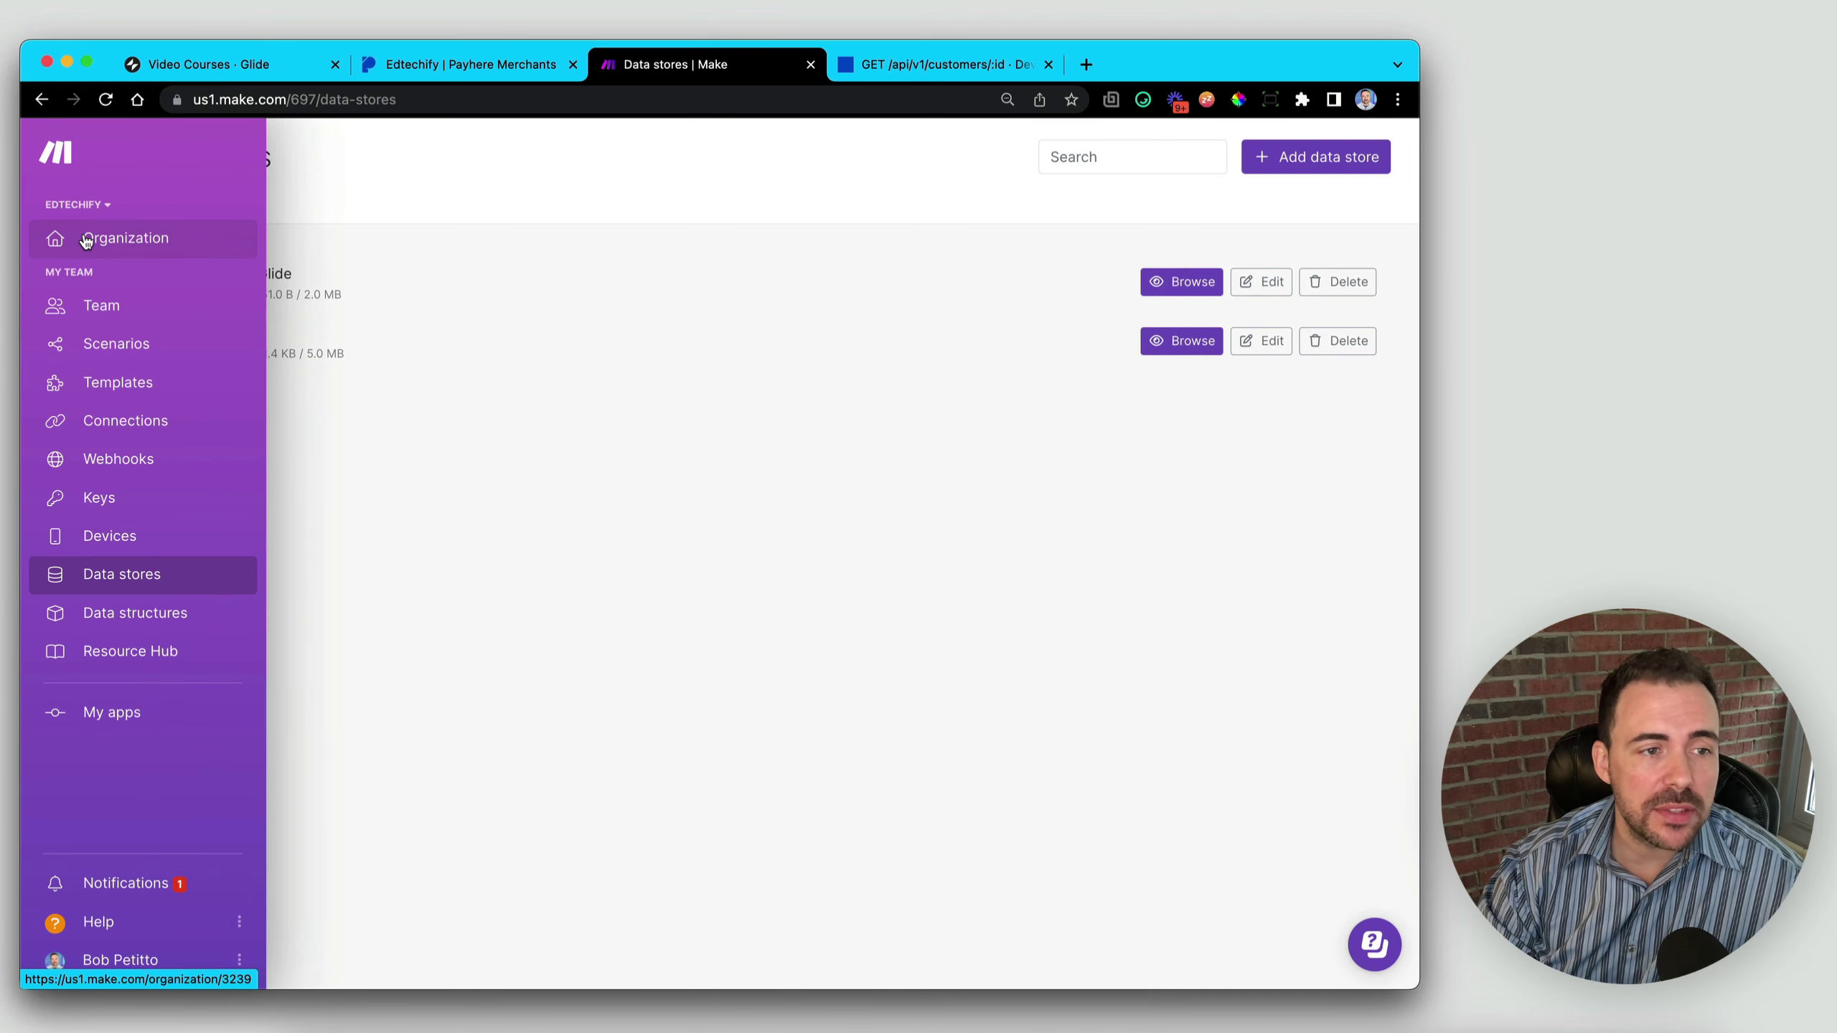
left_click(81, 242)
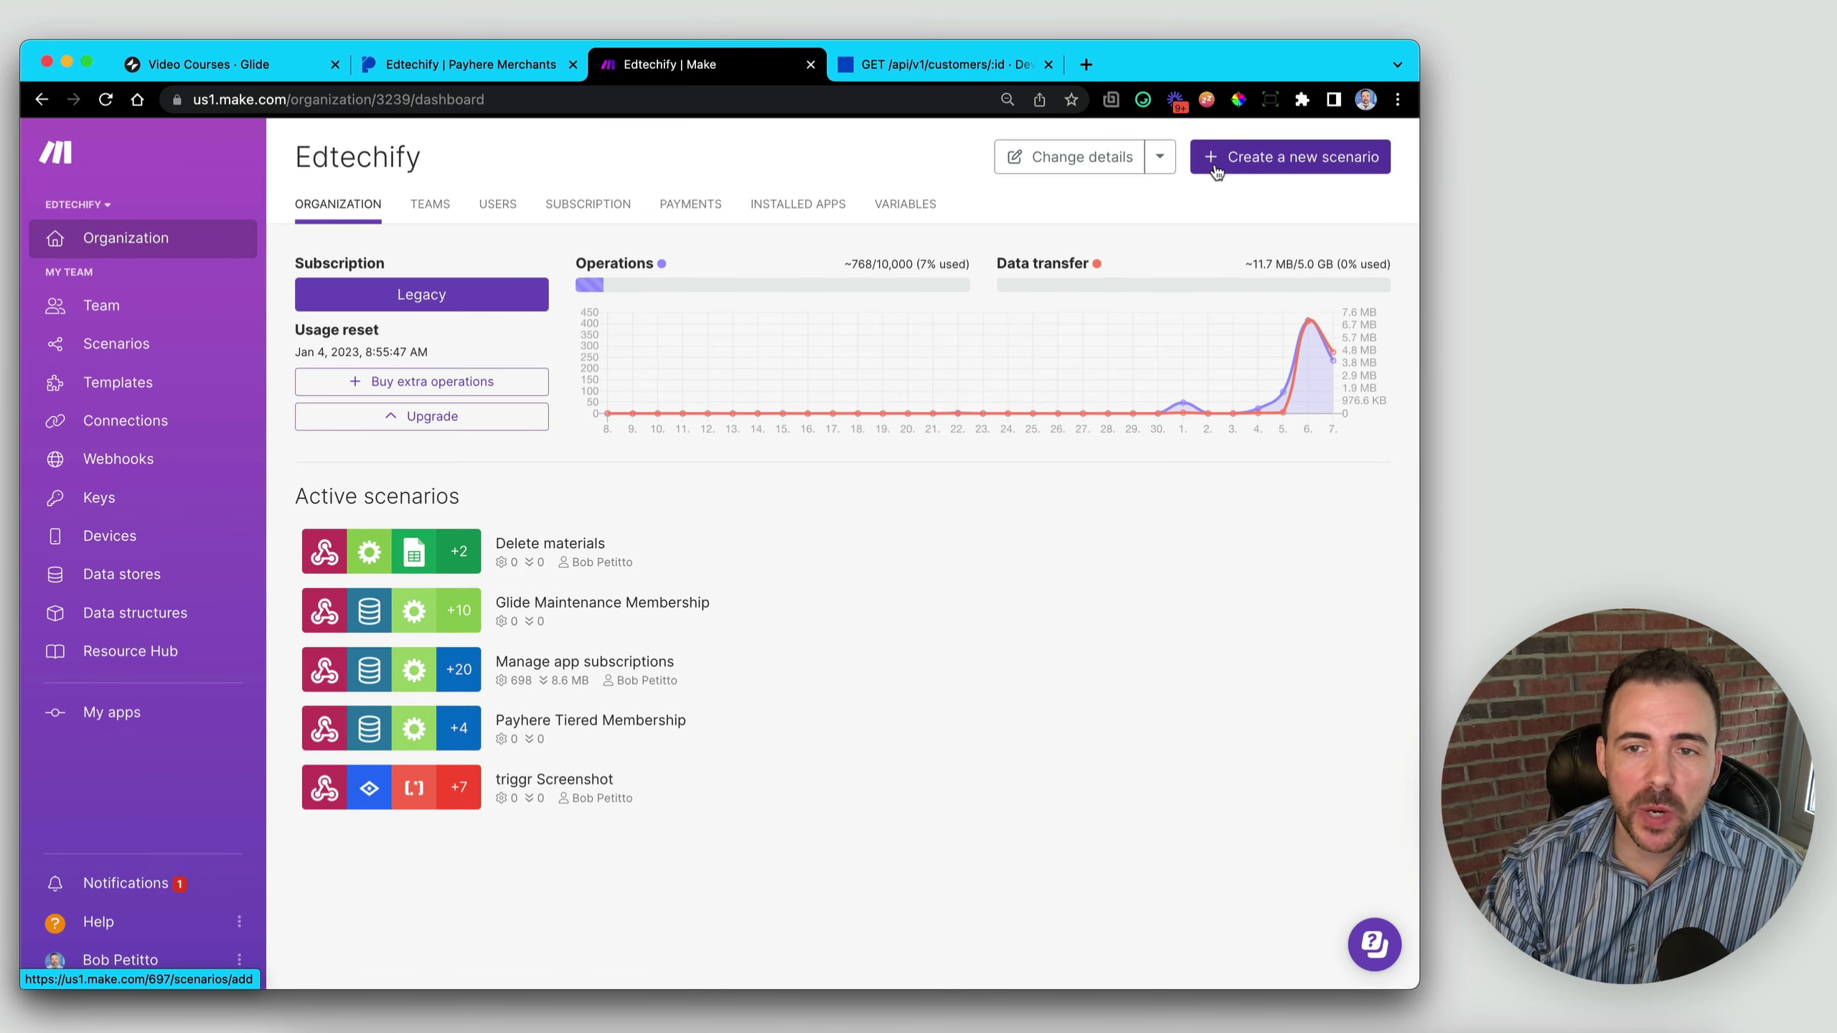
left_click(1300, 163)
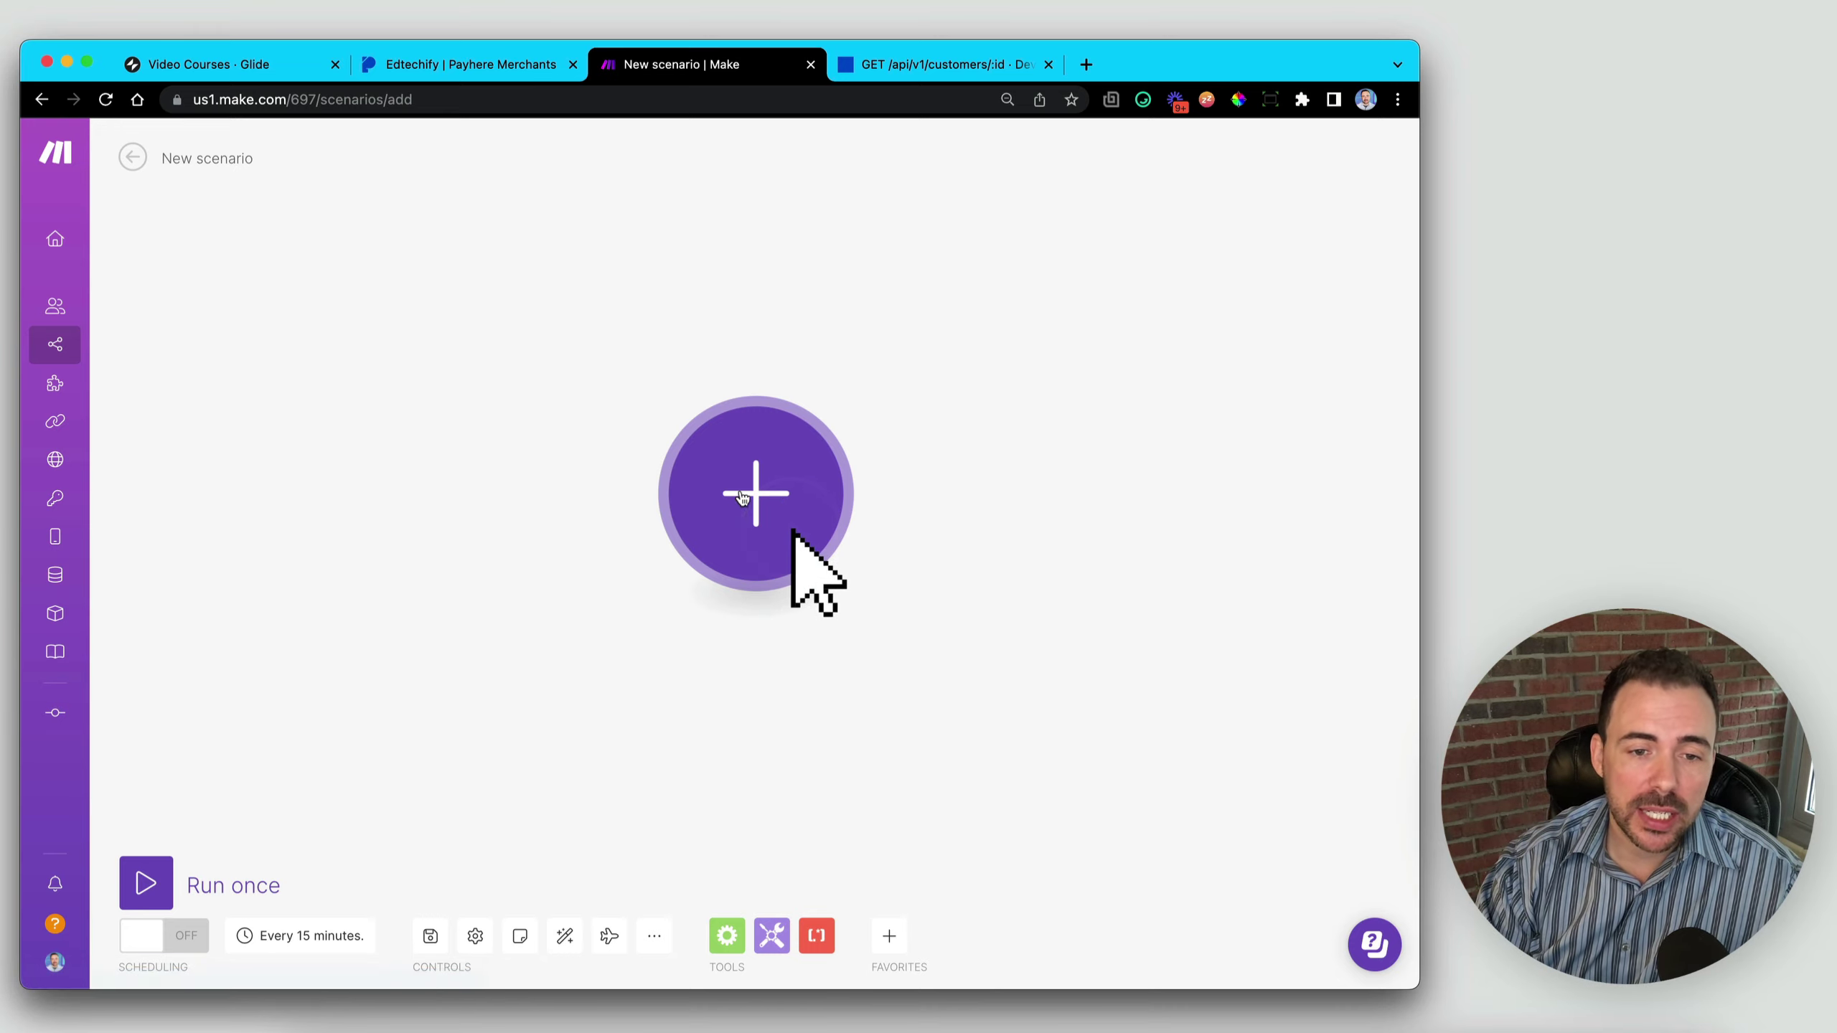
- Start the scenario with a Webhooks 'Custom webhook' trigger found by searching 'webhook'
left_click(742, 498)
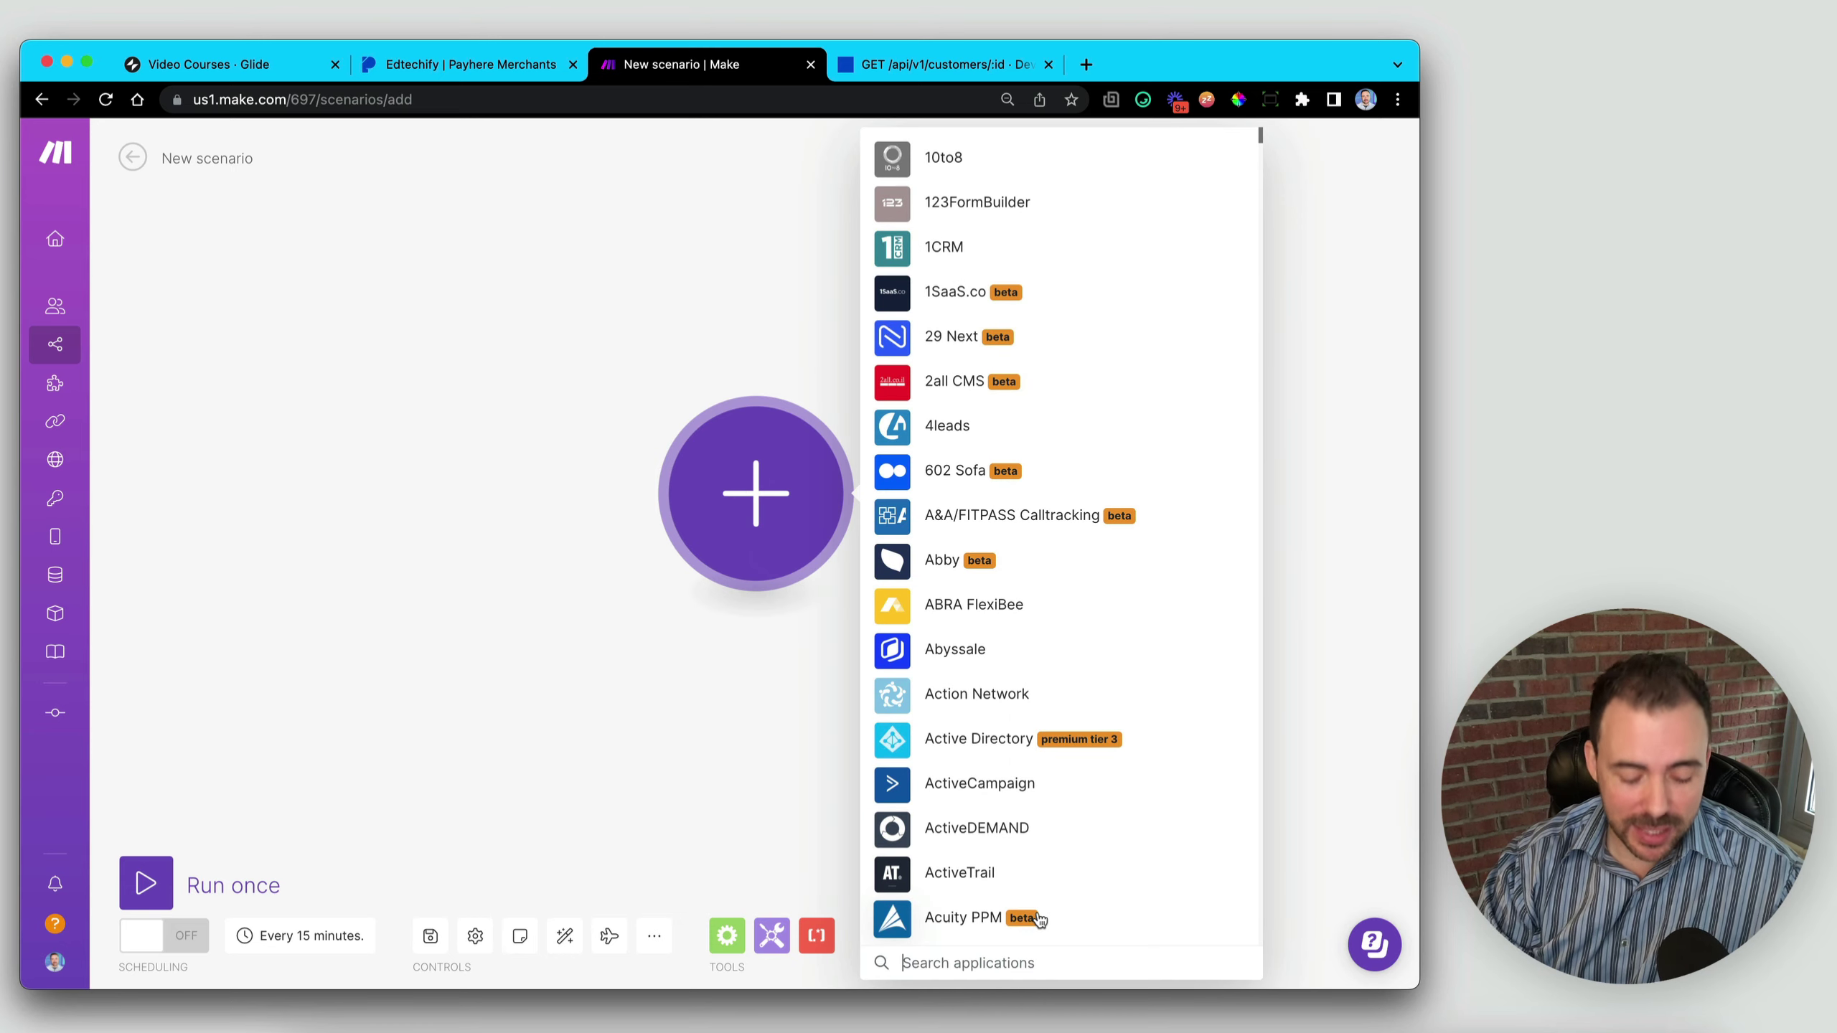
type("webhoo")
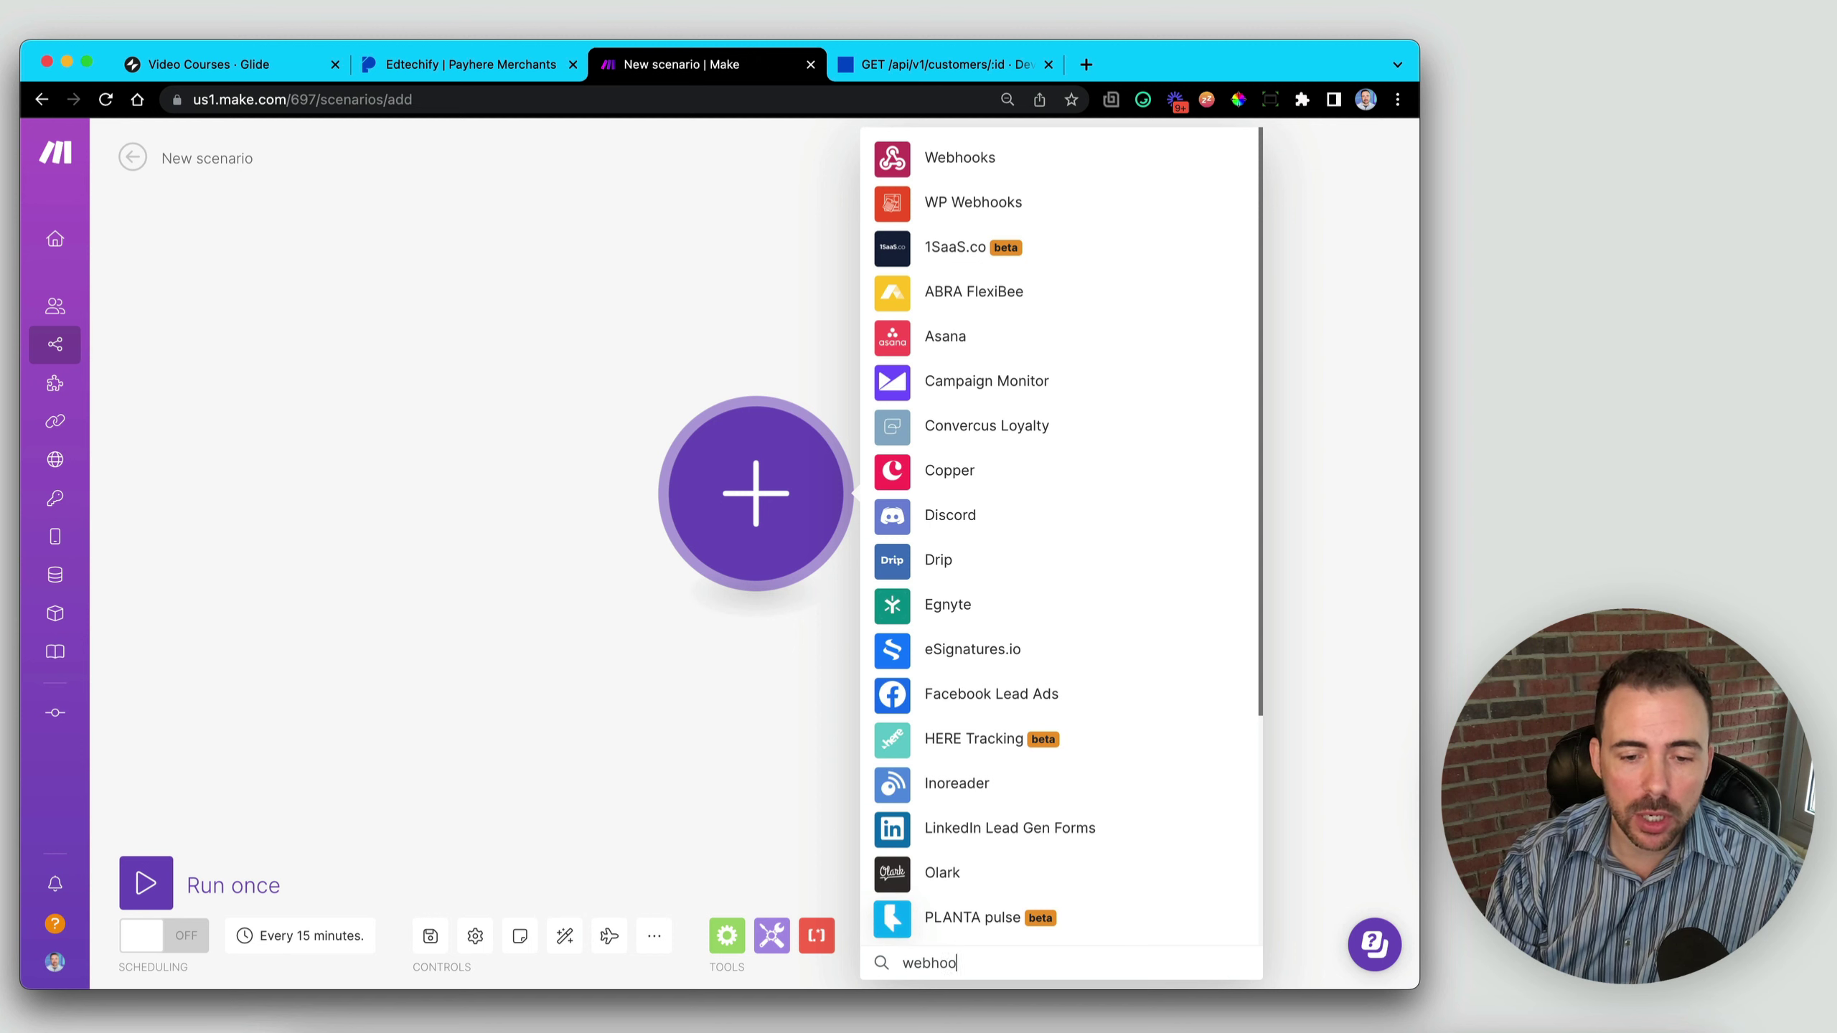
type("k")
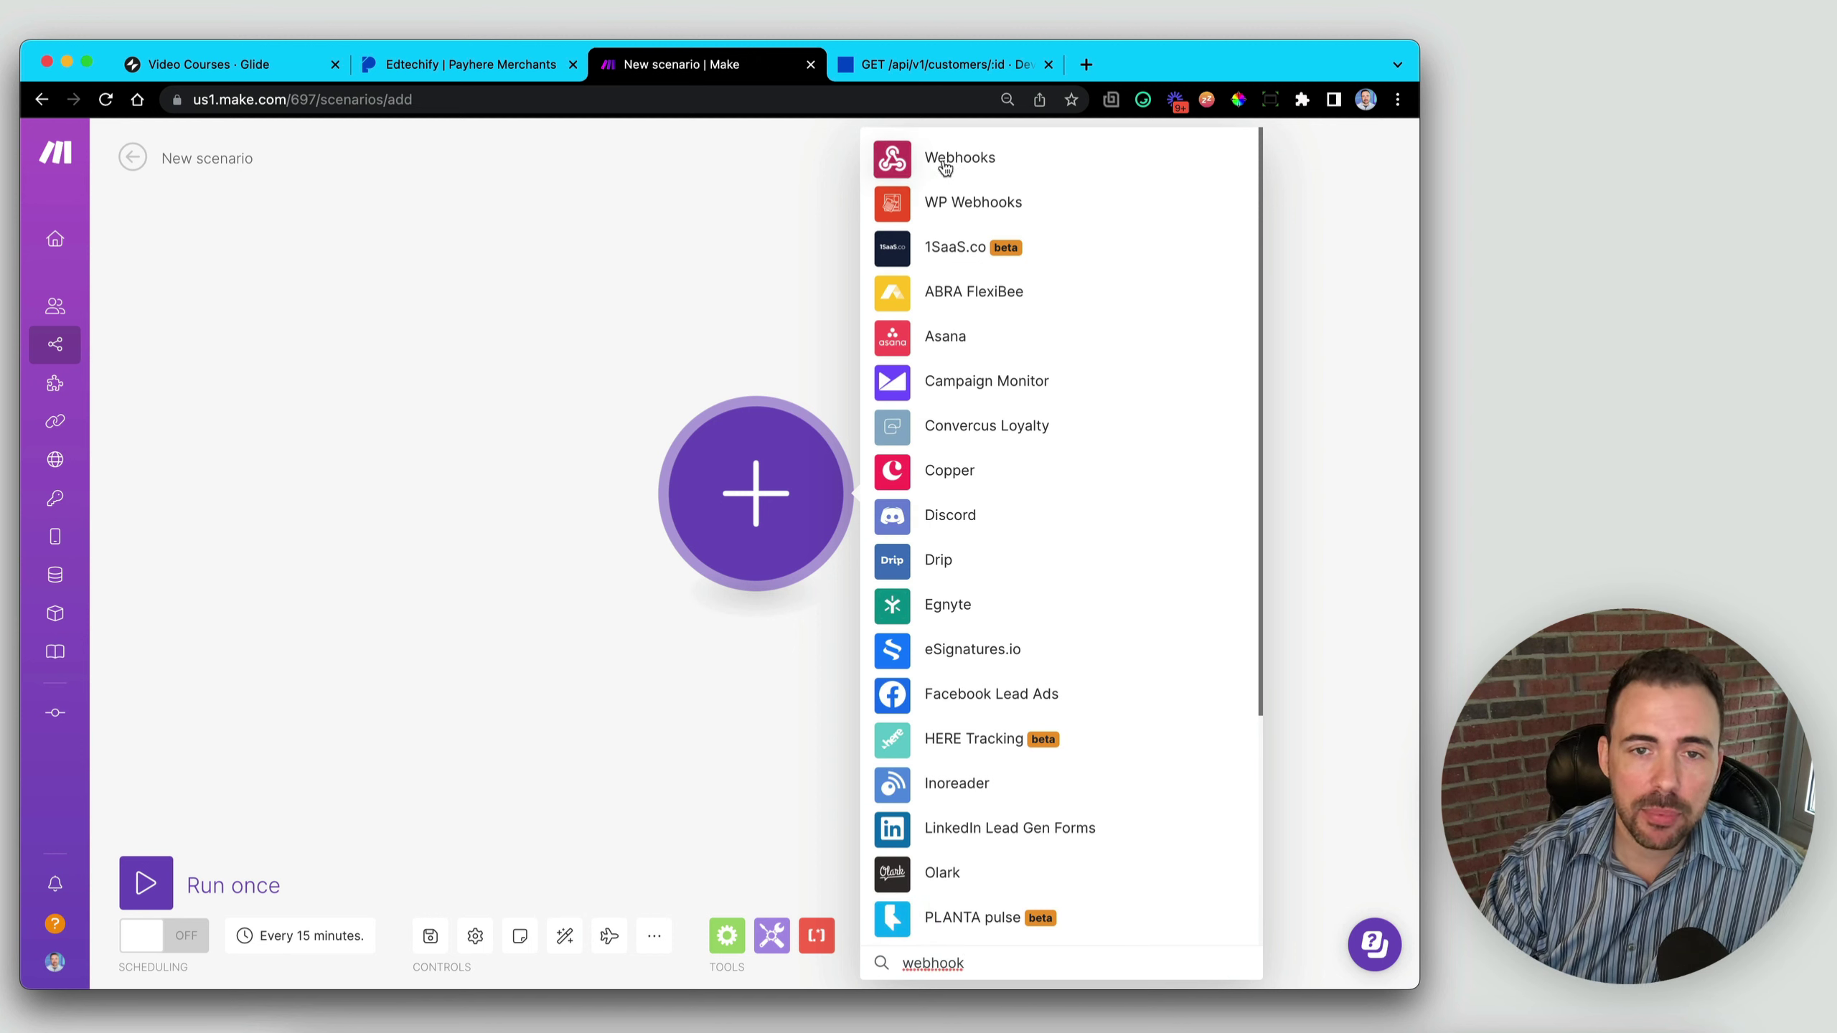
left_click(945, 159)
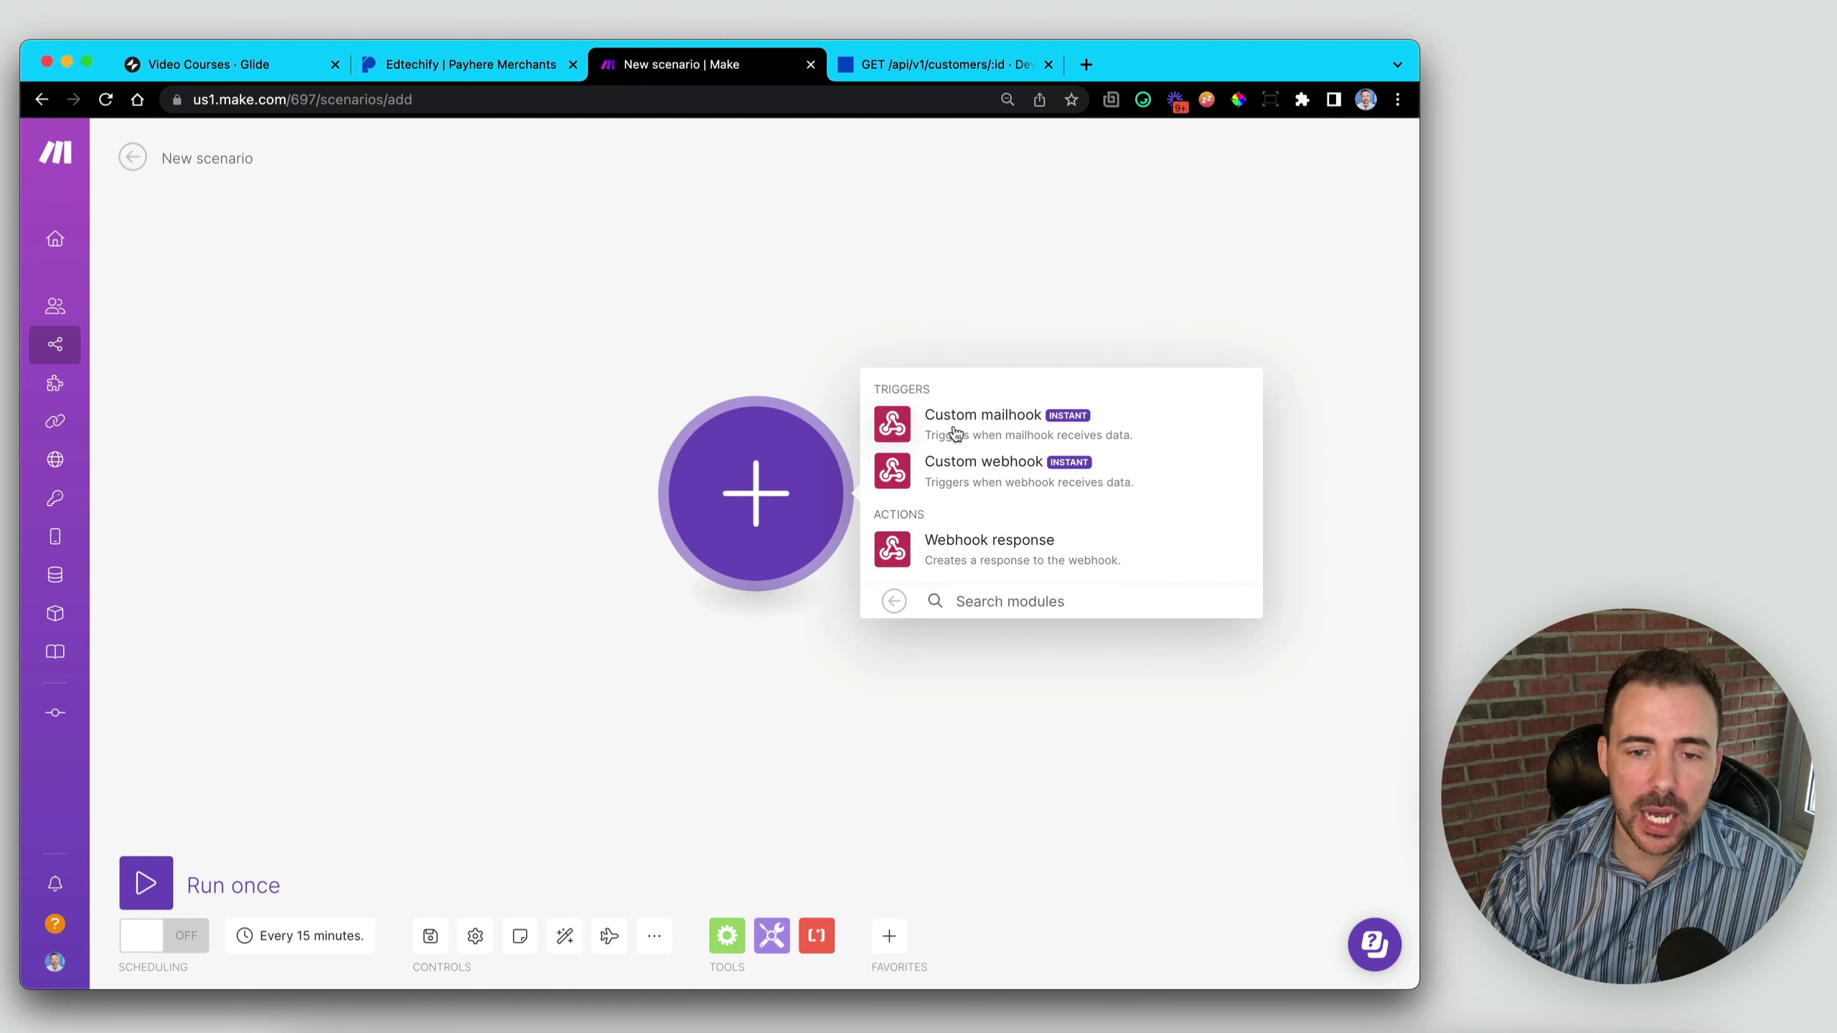
left_click(992, 470)
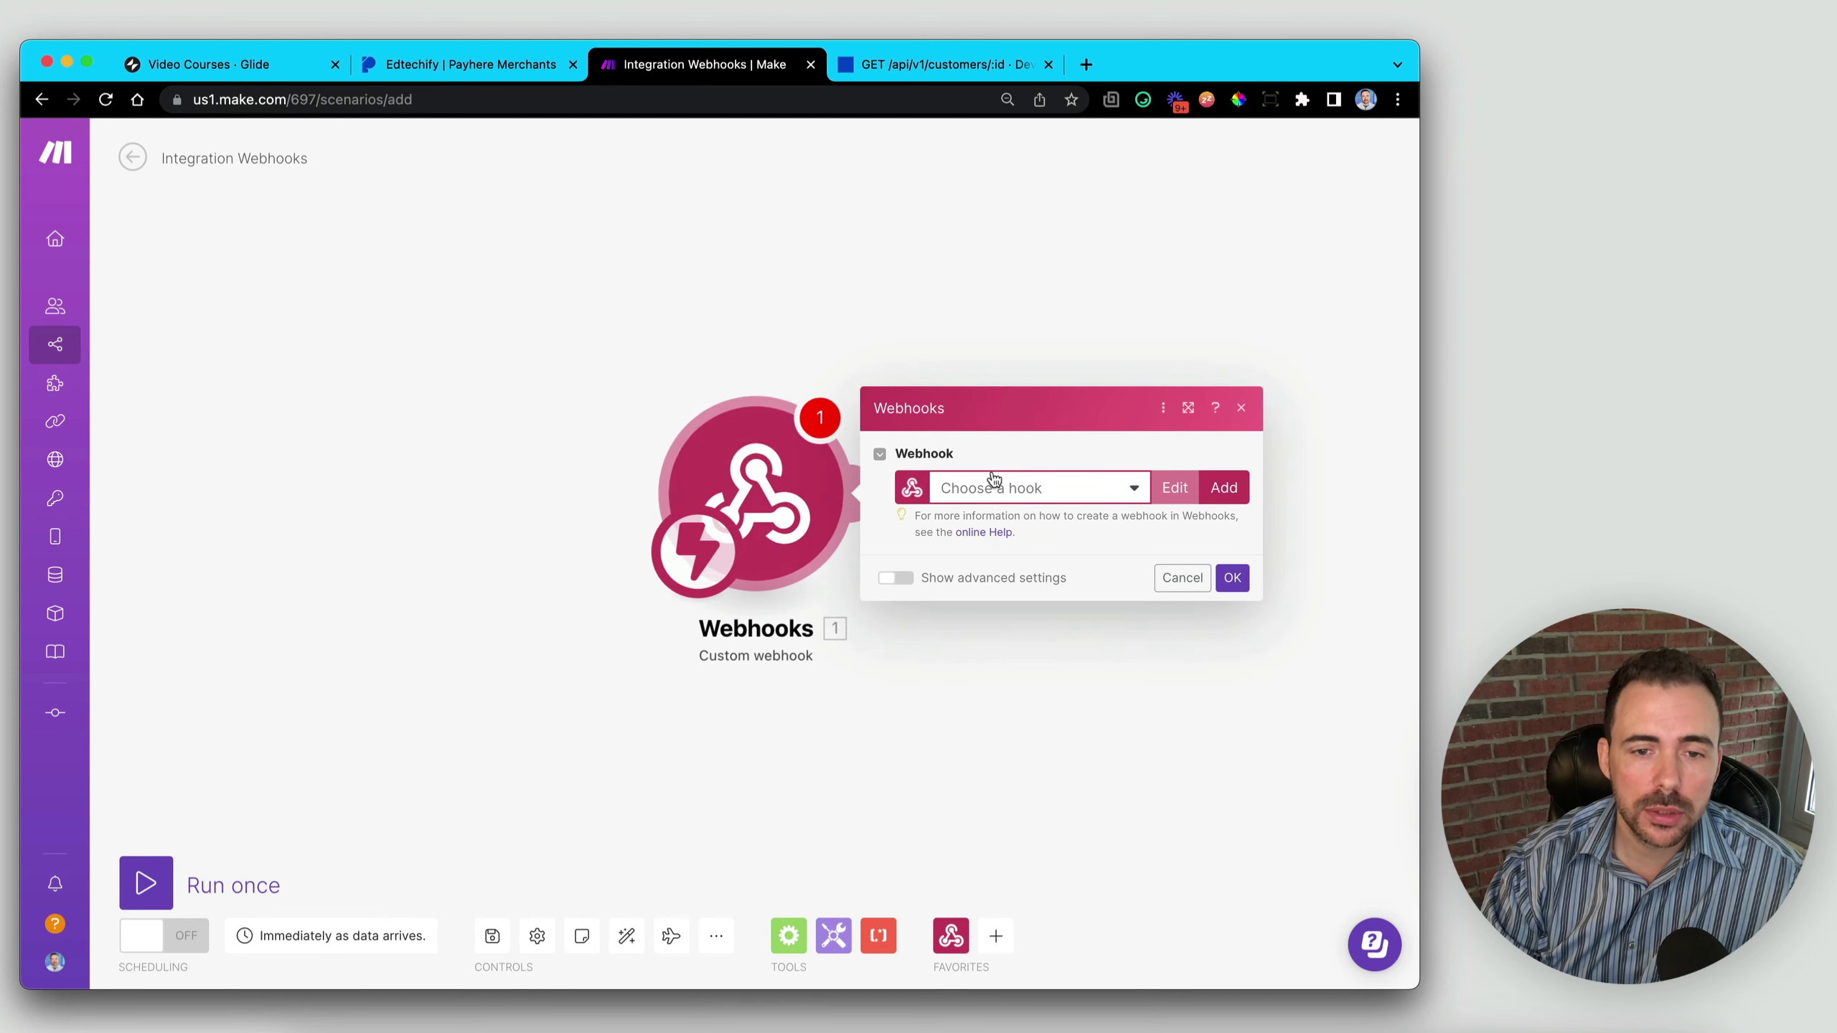
- Create a webhook named 'New Payhere Activity' and copy its address to the clipboard
left_click(1231, 491)
left_click(1066, 413)
left_click_drag(1065, 410, 818, 407)
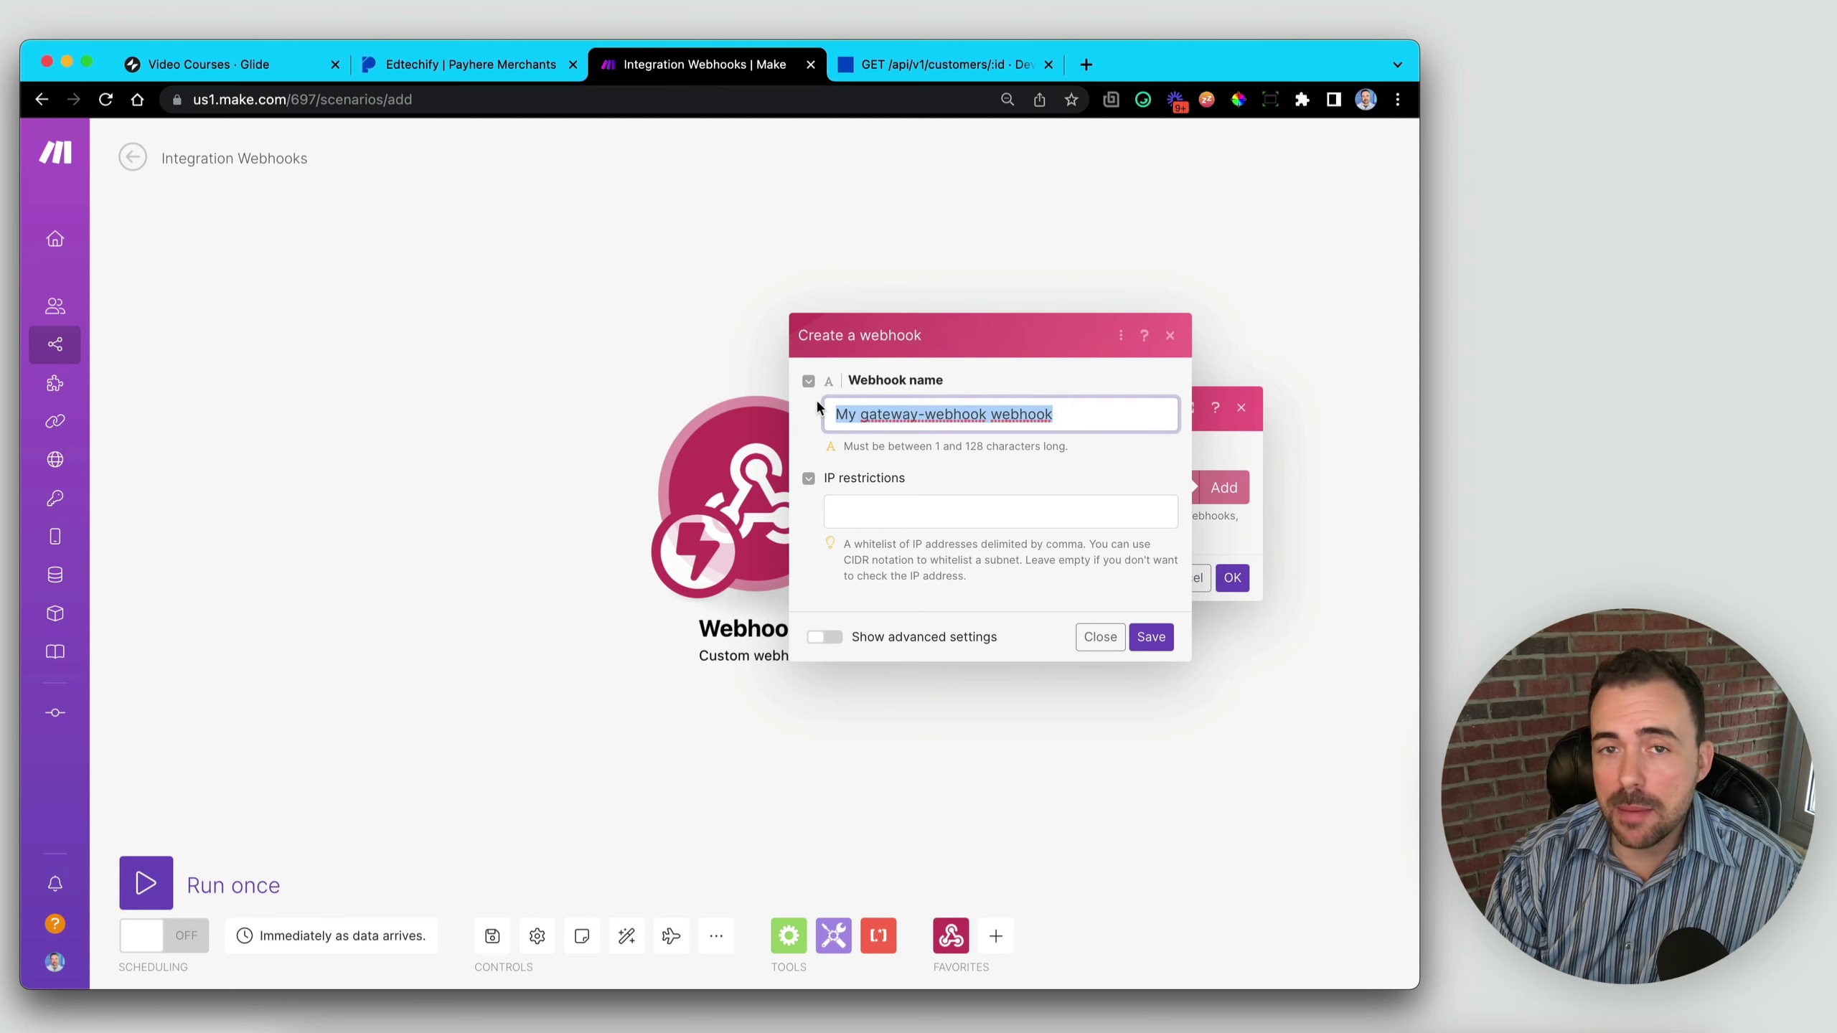
type("New Pay")
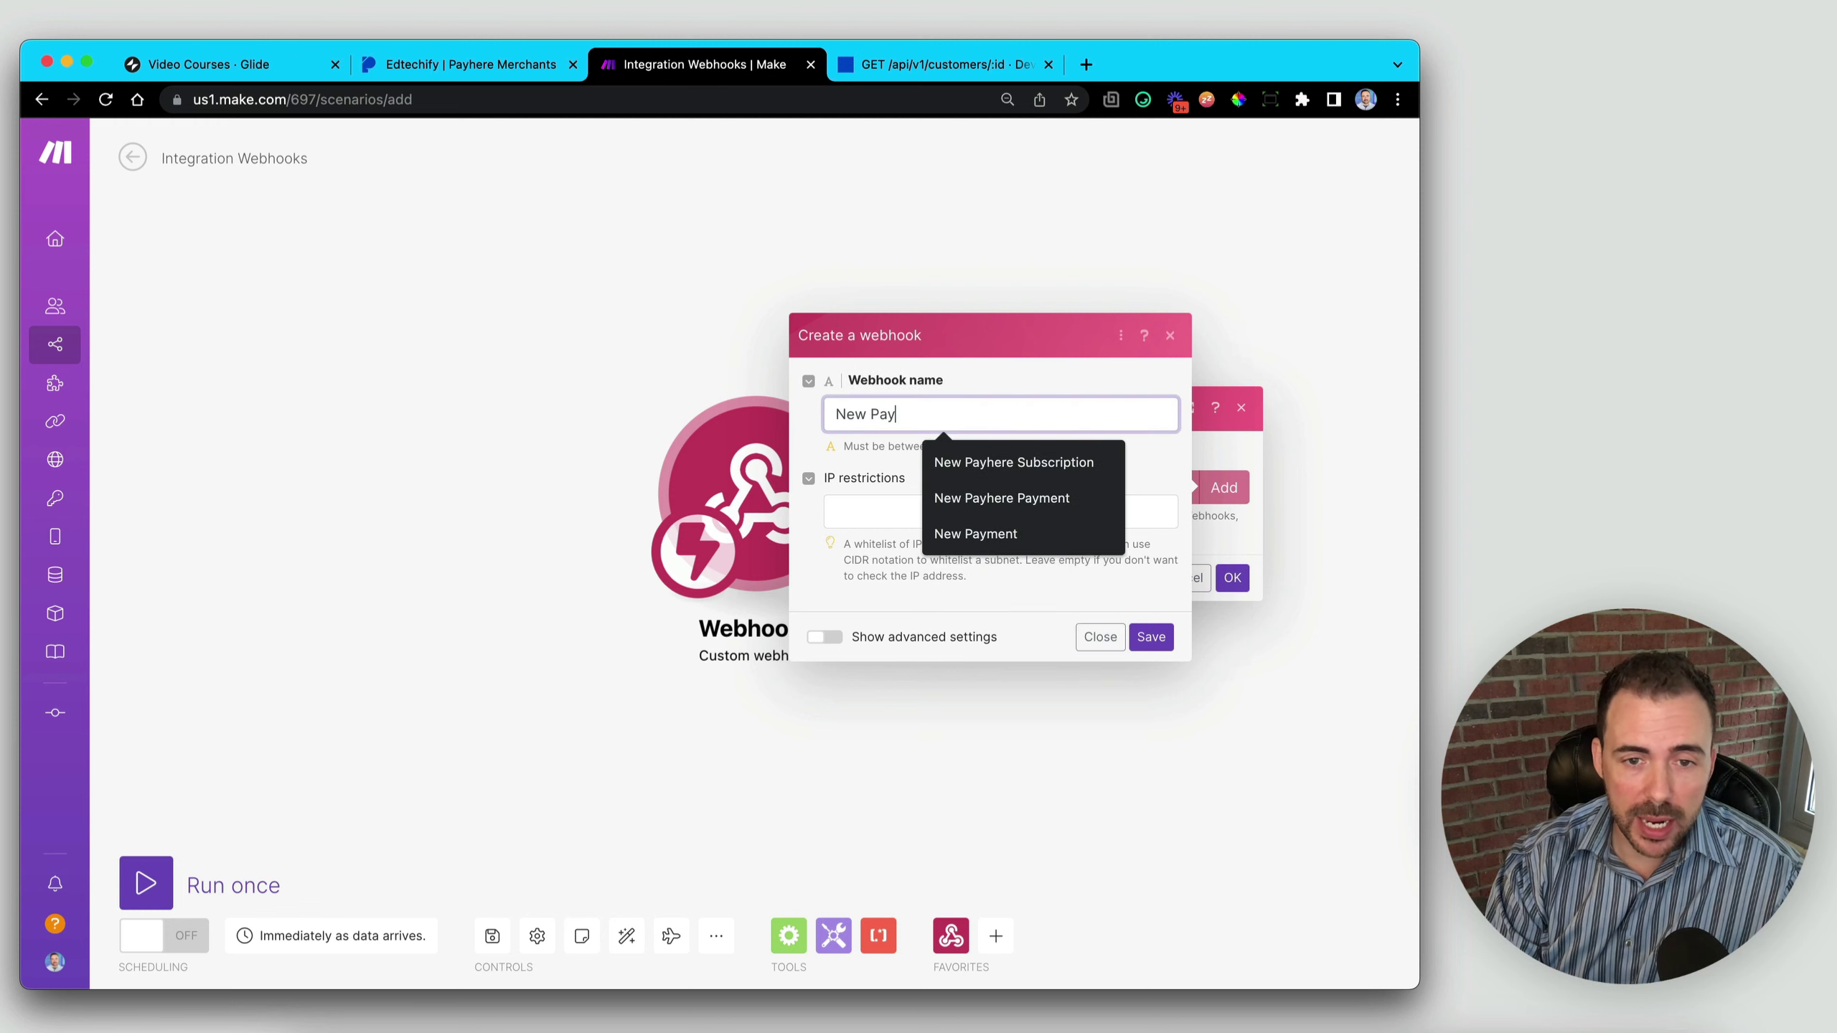
type("here Activity")
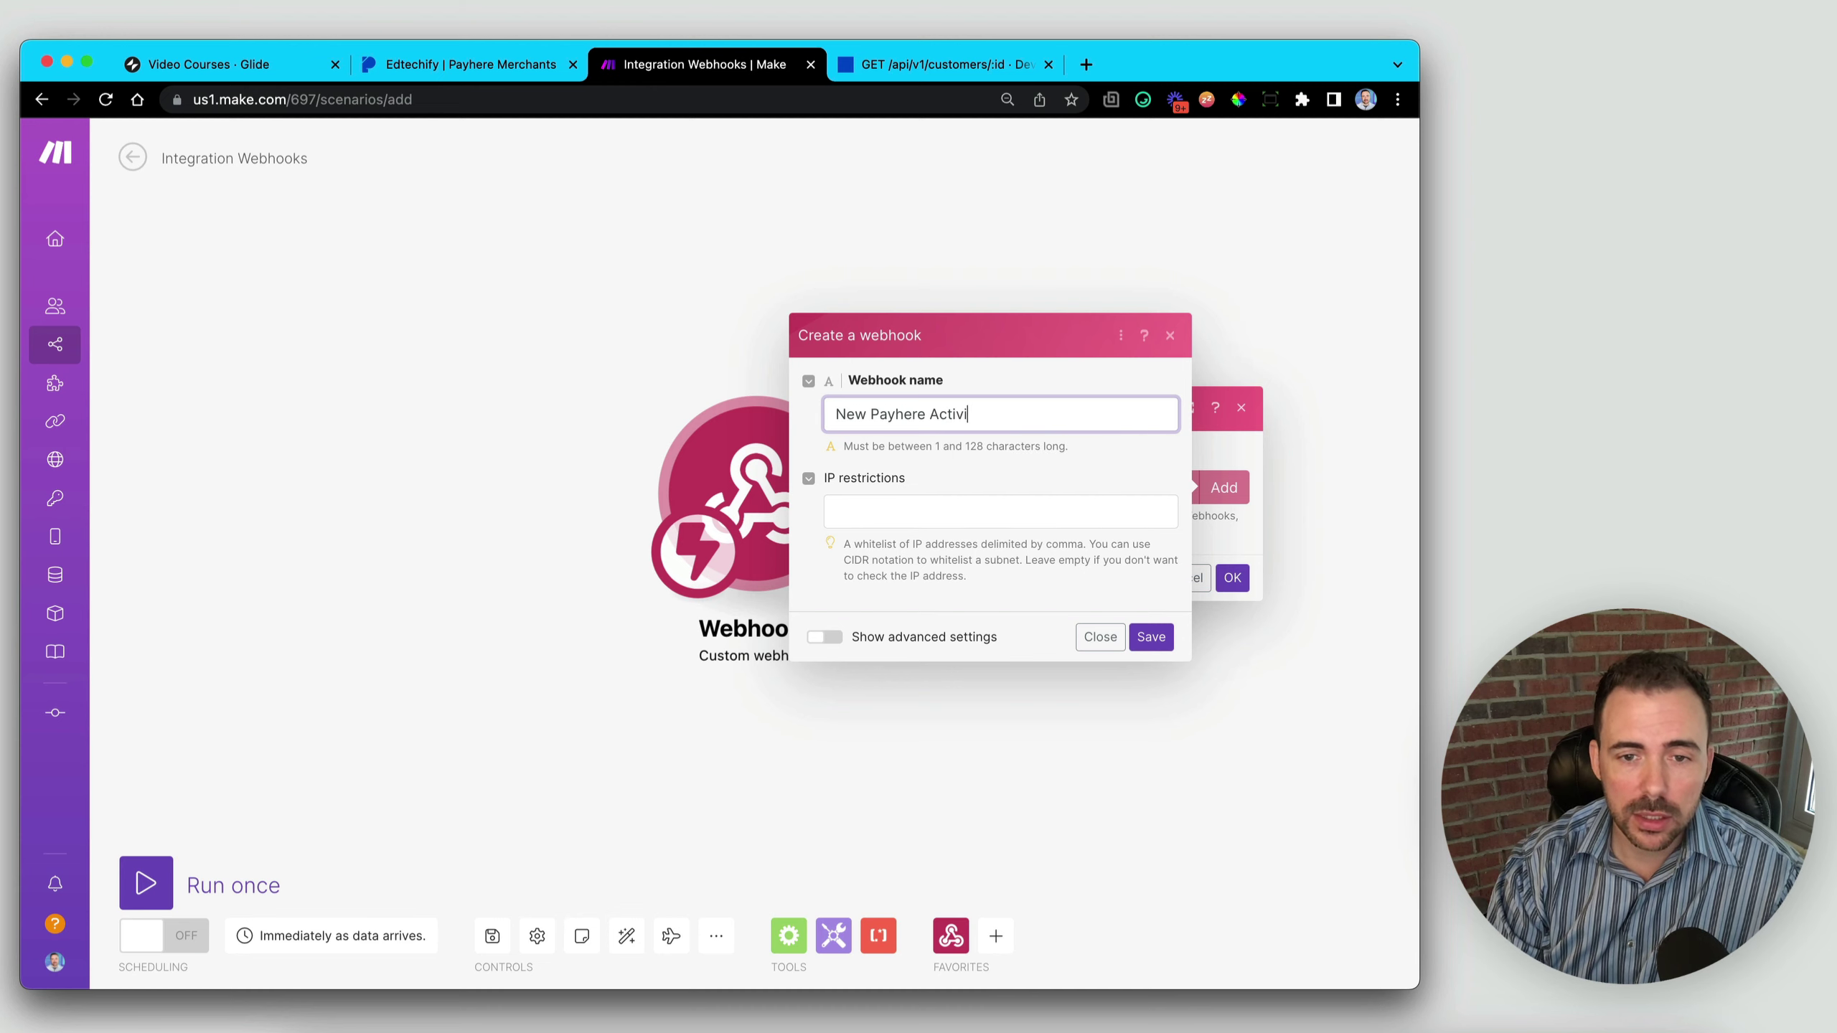
left_click(1145, 640)
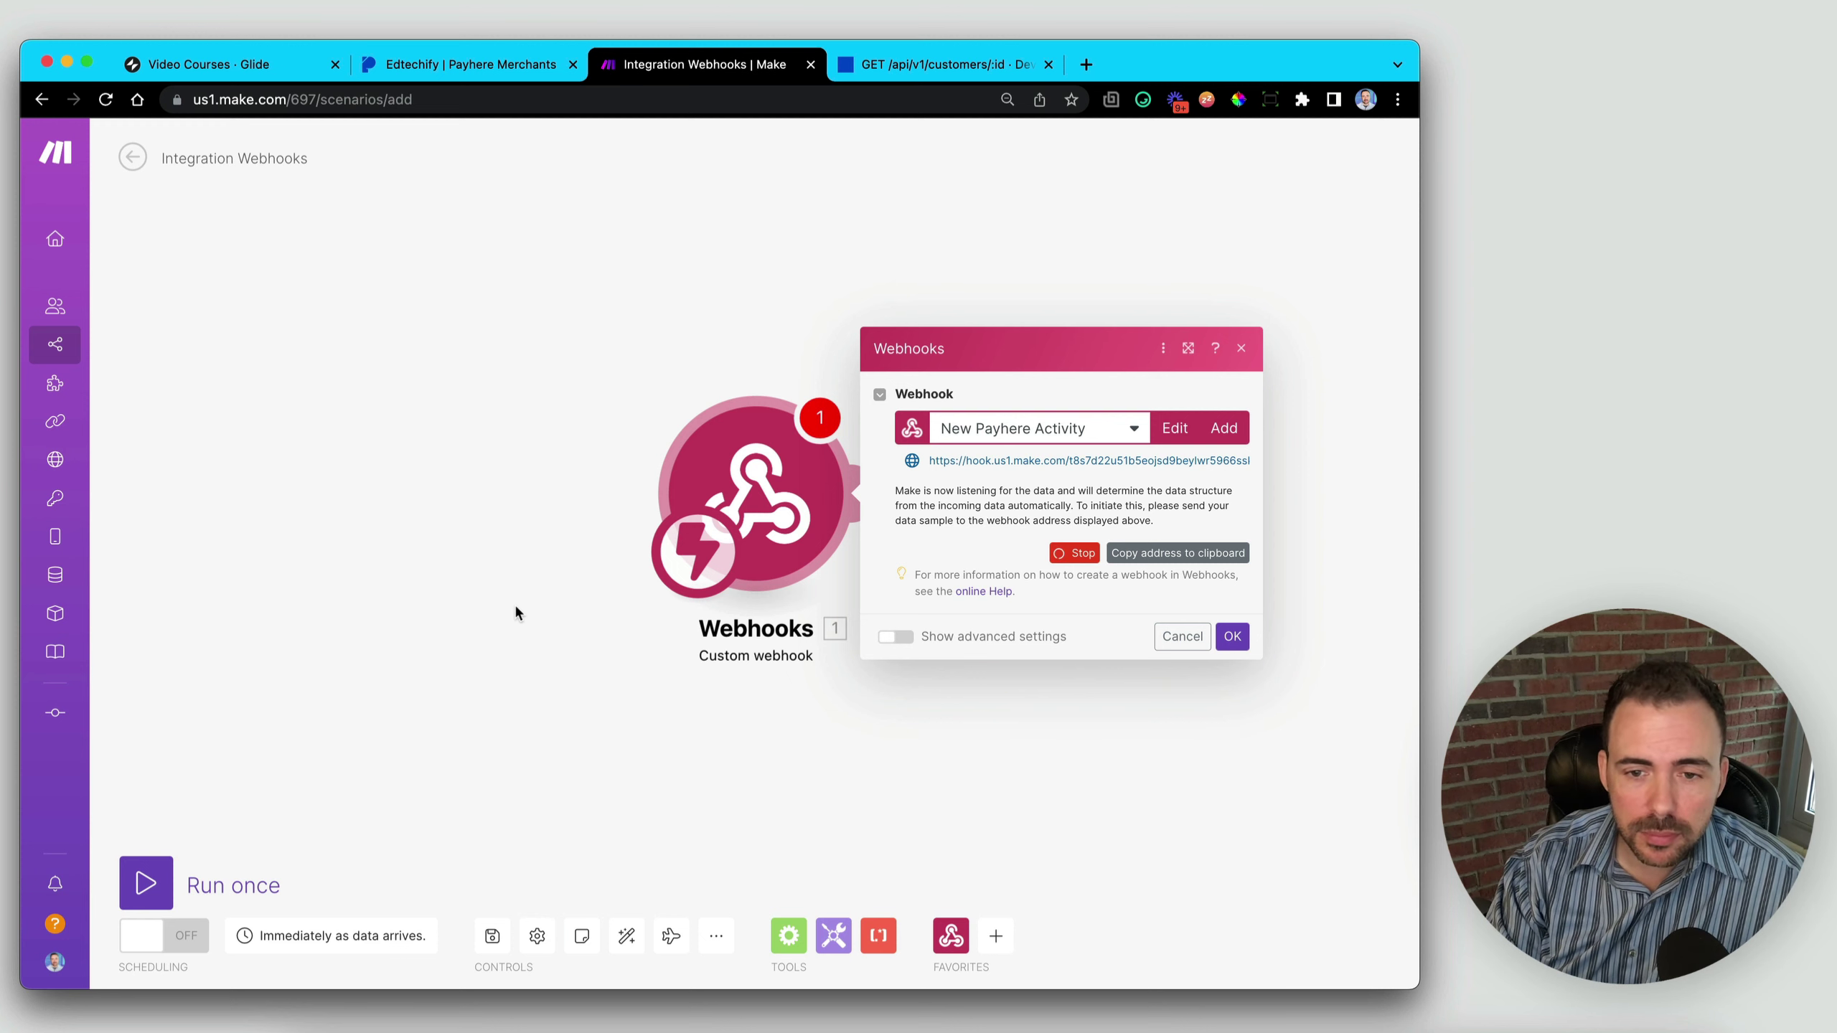
left_click(1178, 553)
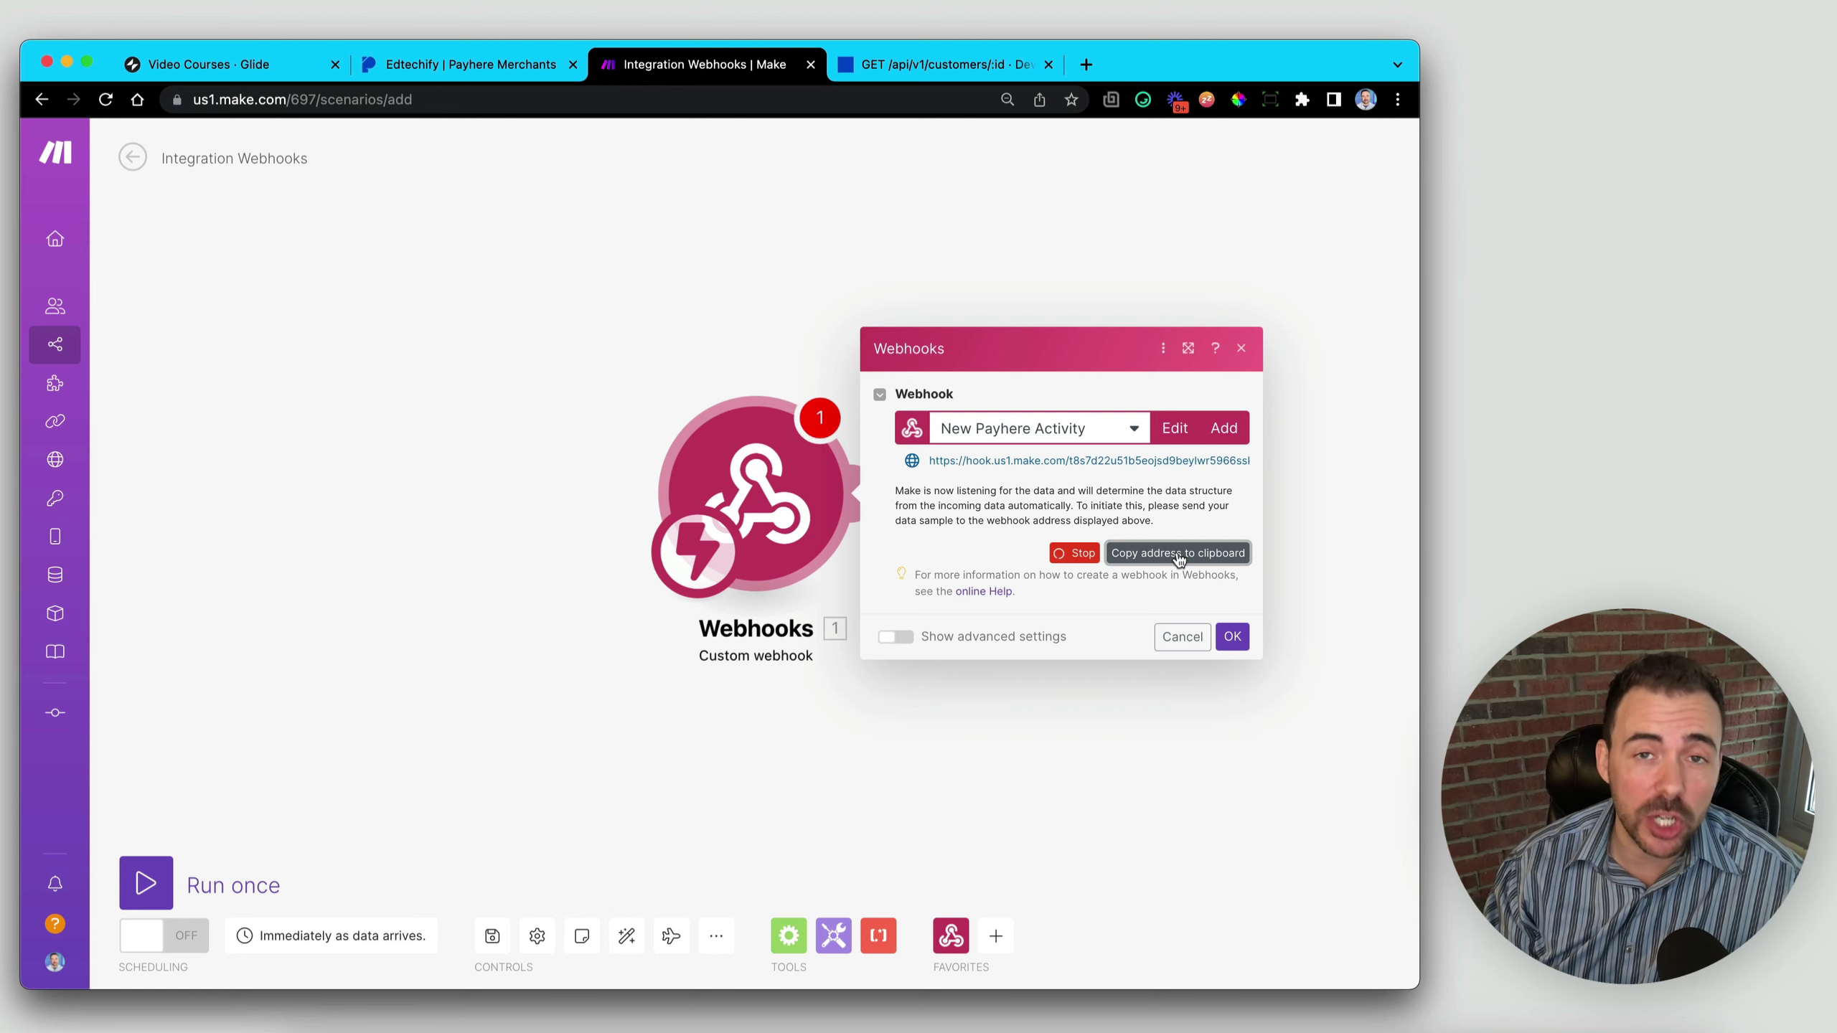
left_click(595, 381)
- Paste the Make webhook address into the Monthly Subscription link's Advanced Webhook URL and save changes
left_click(463, 65)
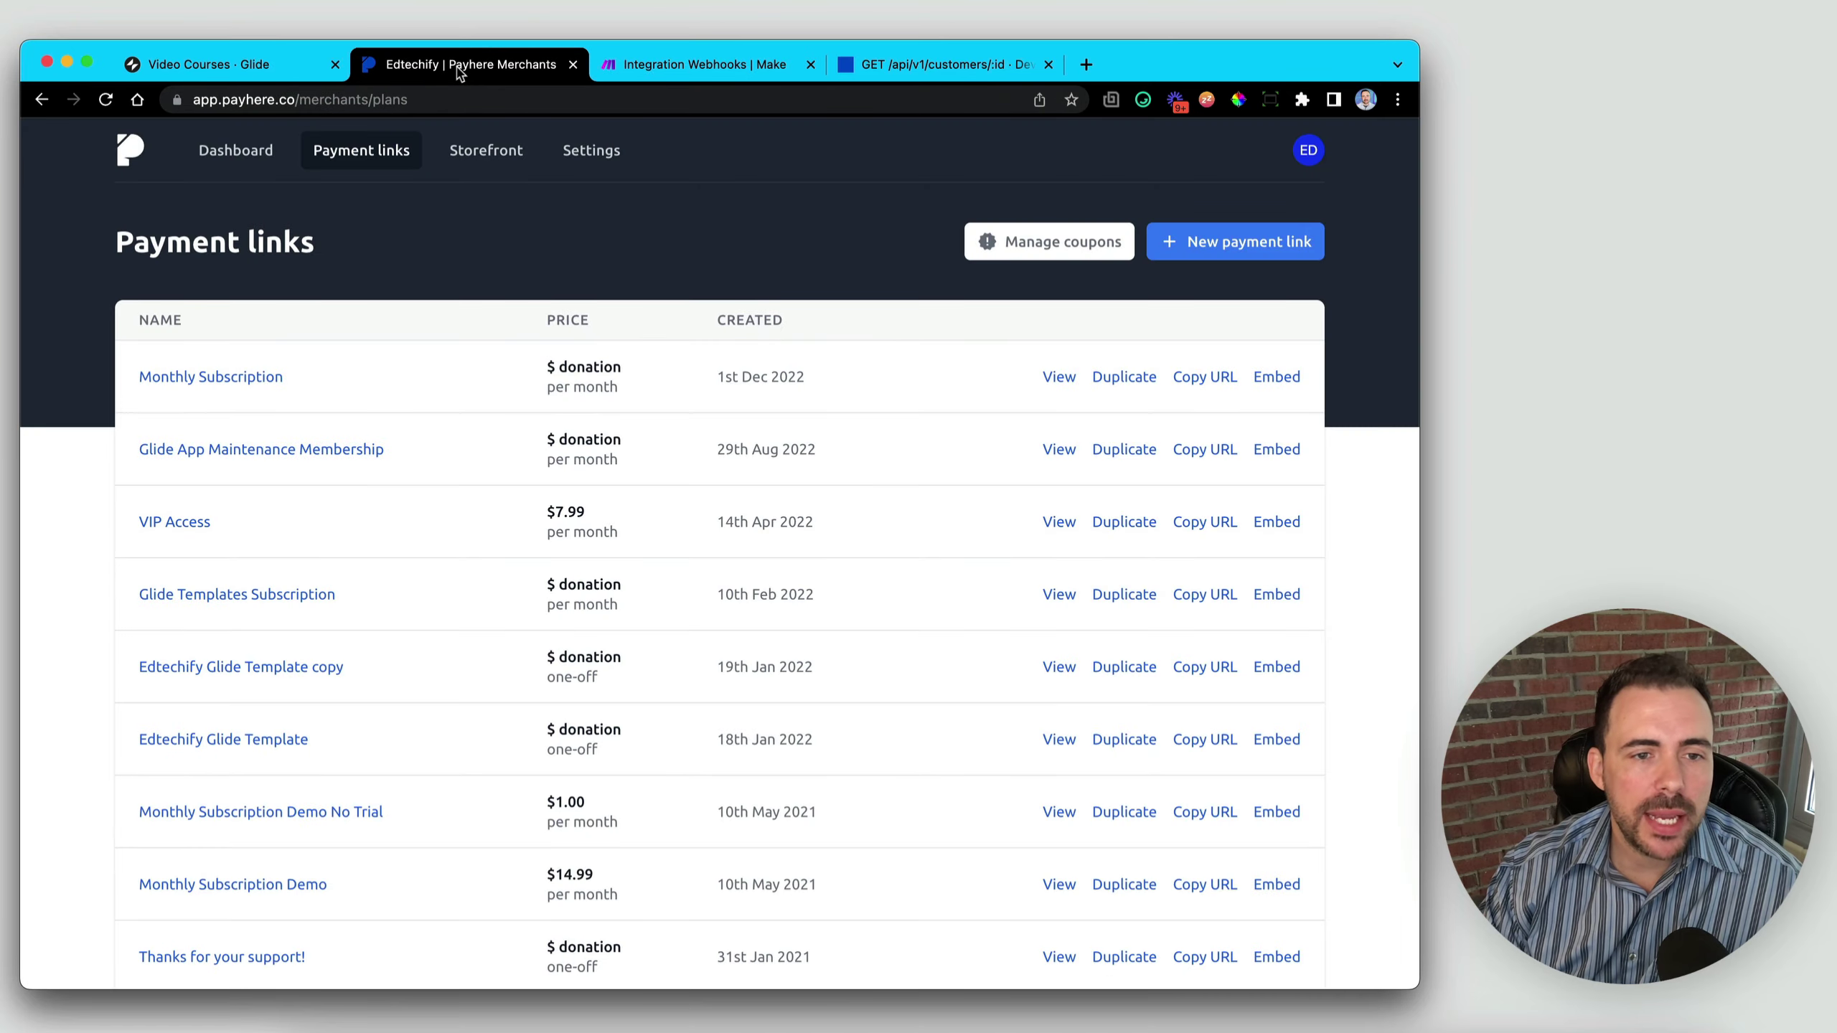
left_click(218, 379)
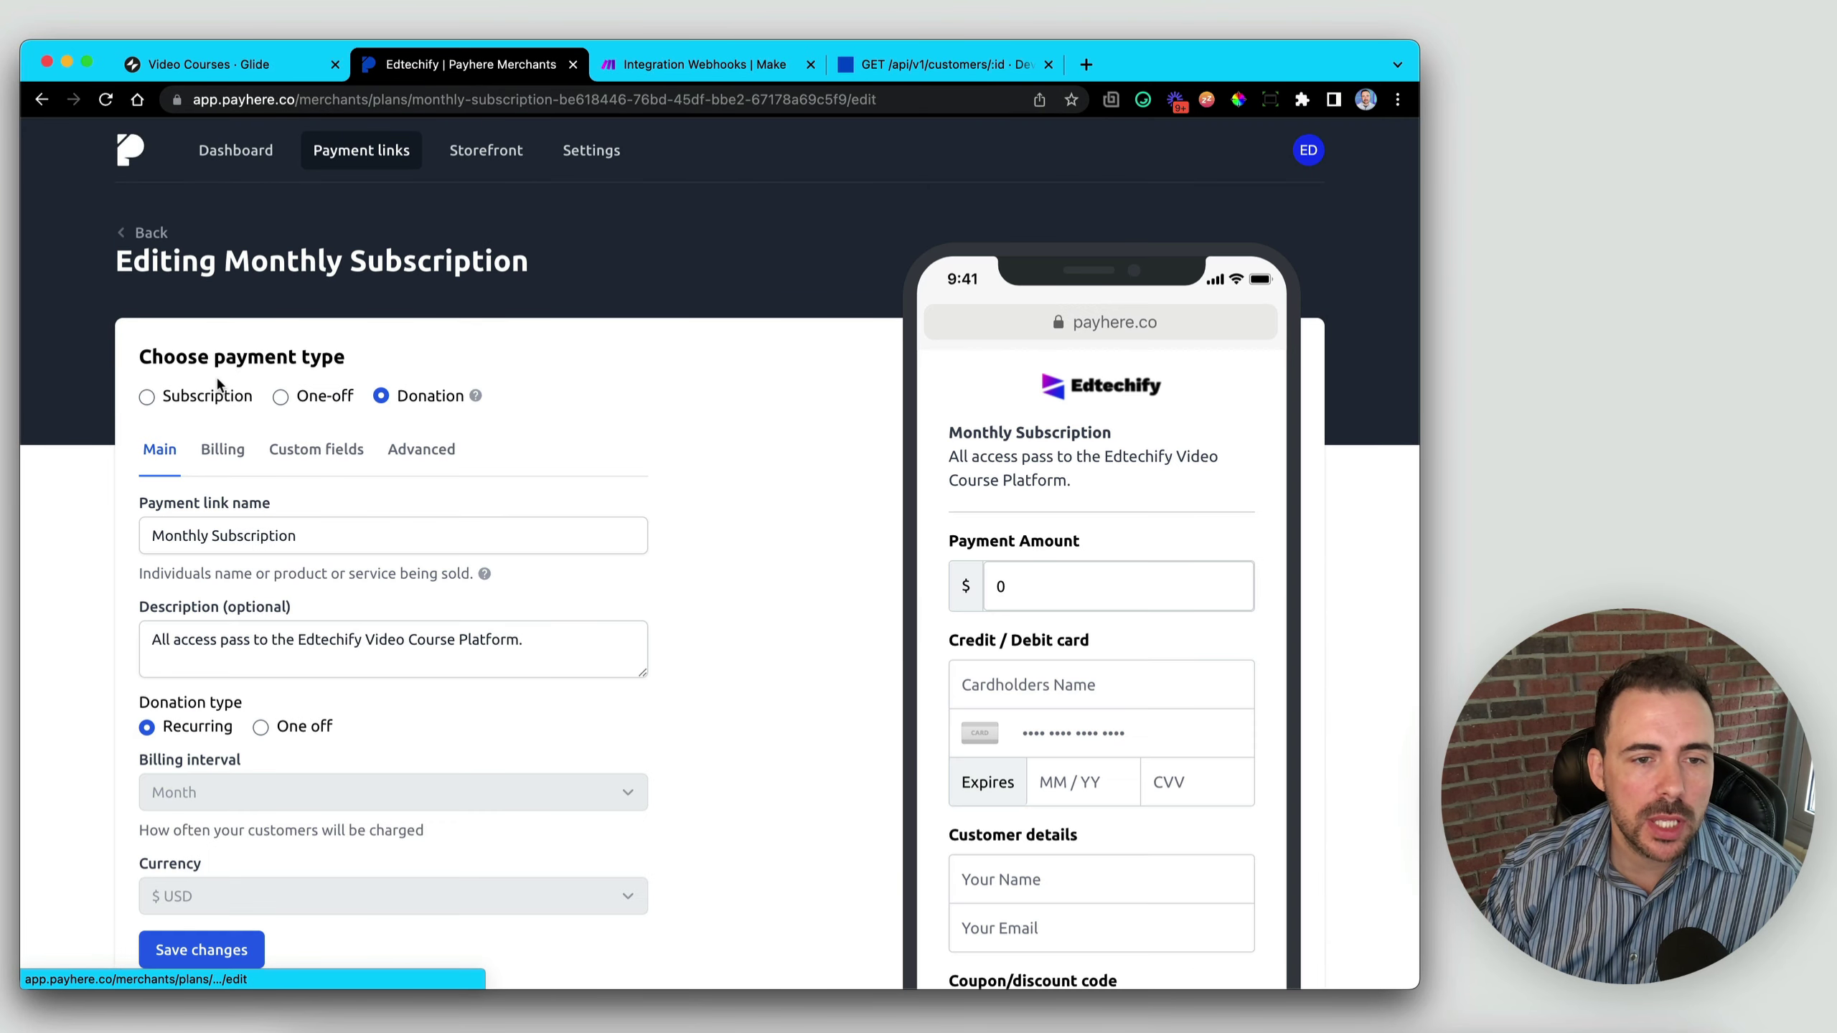
left_click(409, 455)
scroll(404, 463, "down", 6)
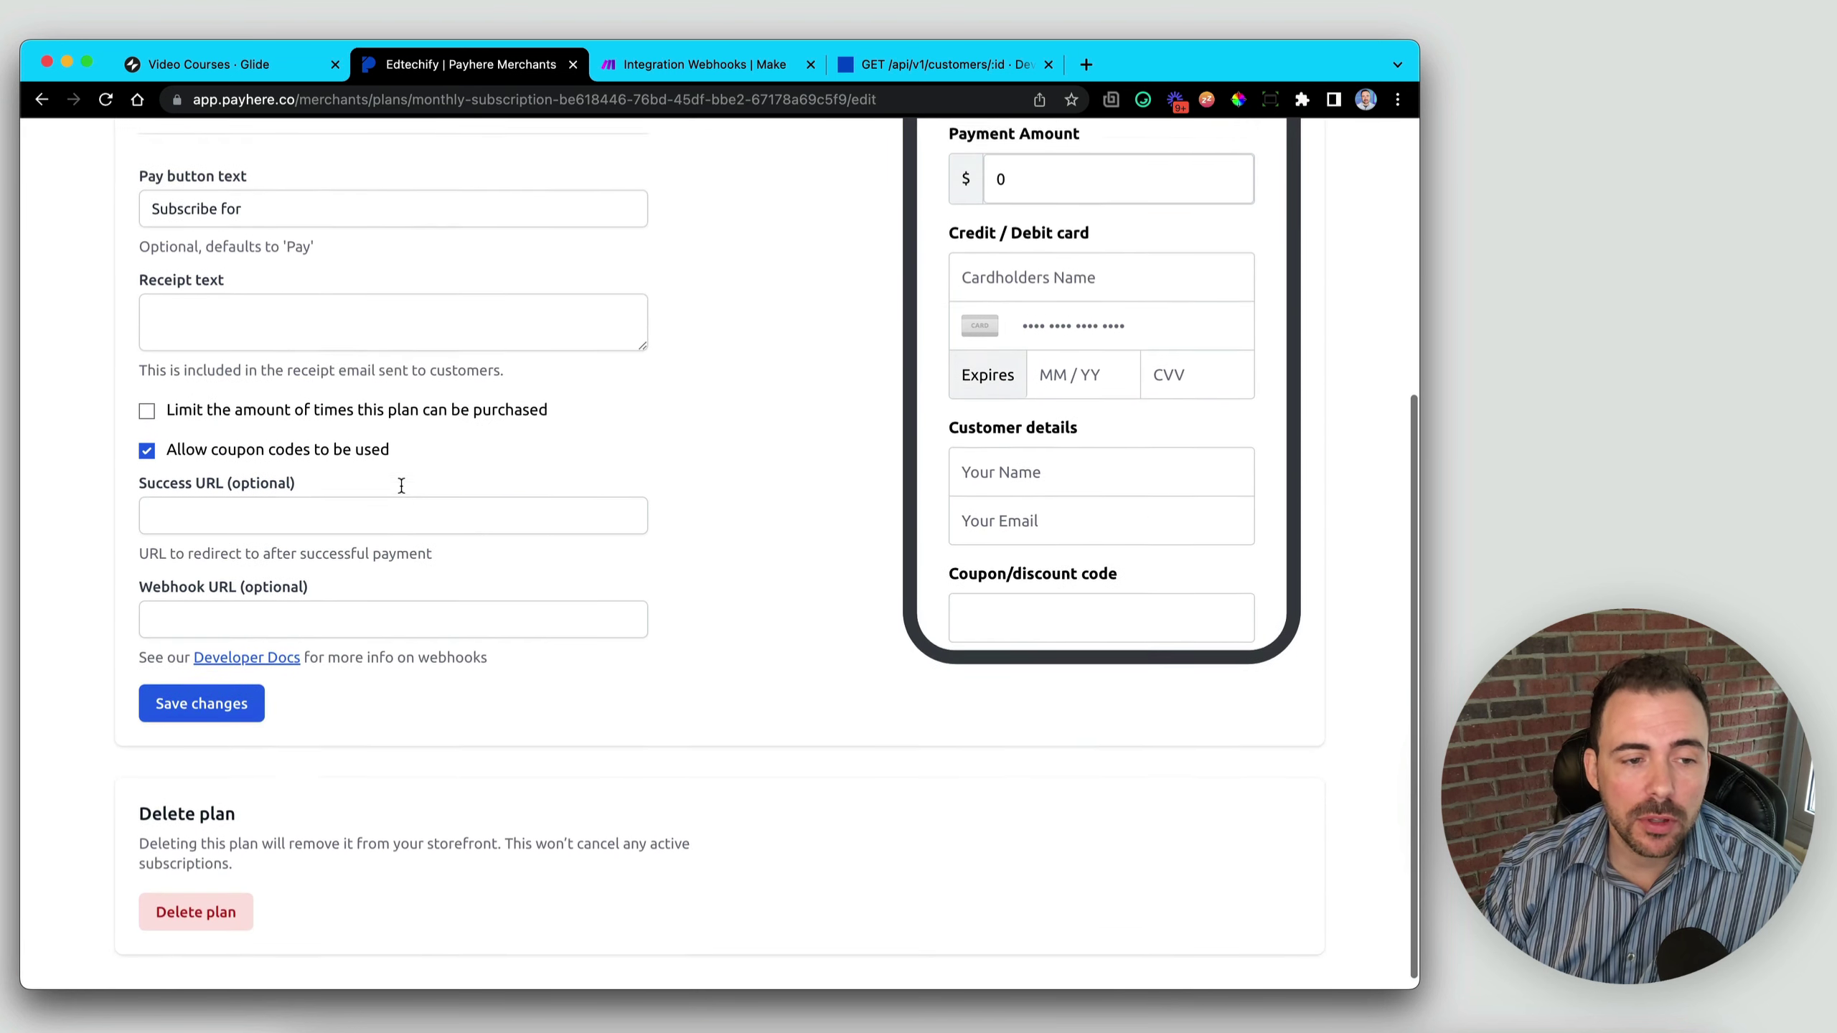
left_click_drag(140, 579, 284, 582)
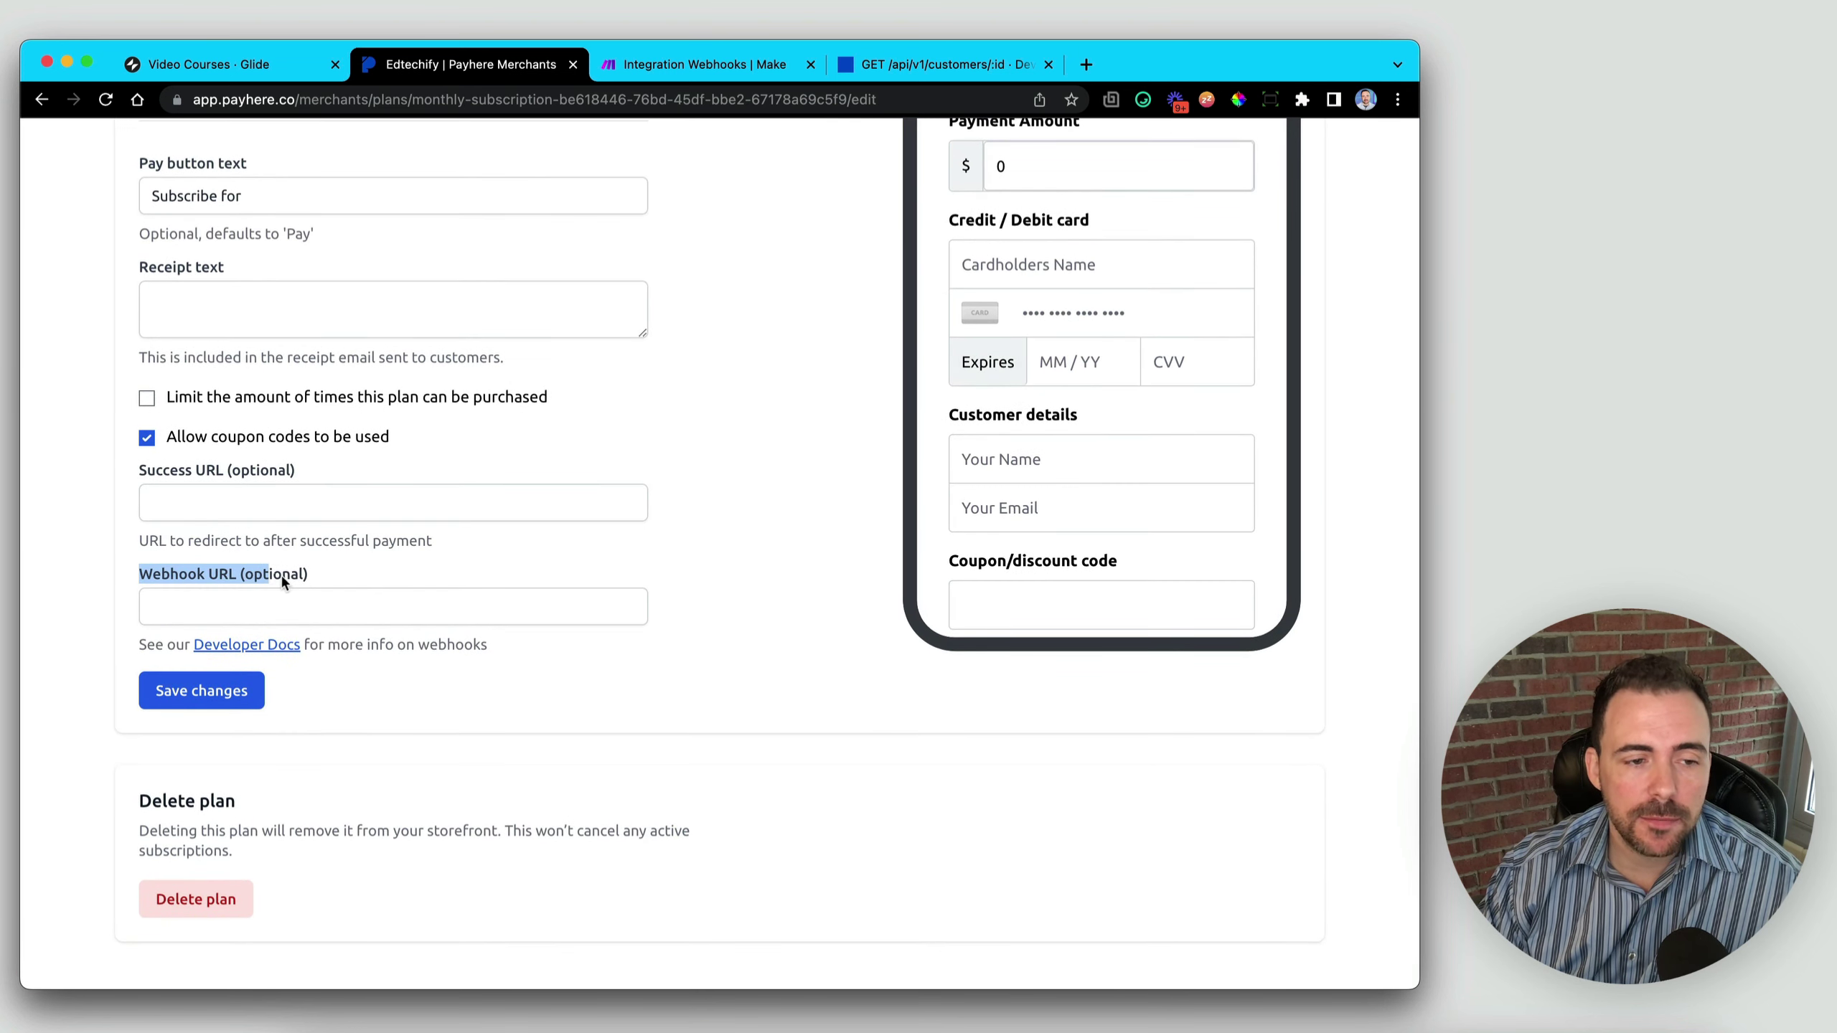
left_click(204, 510)
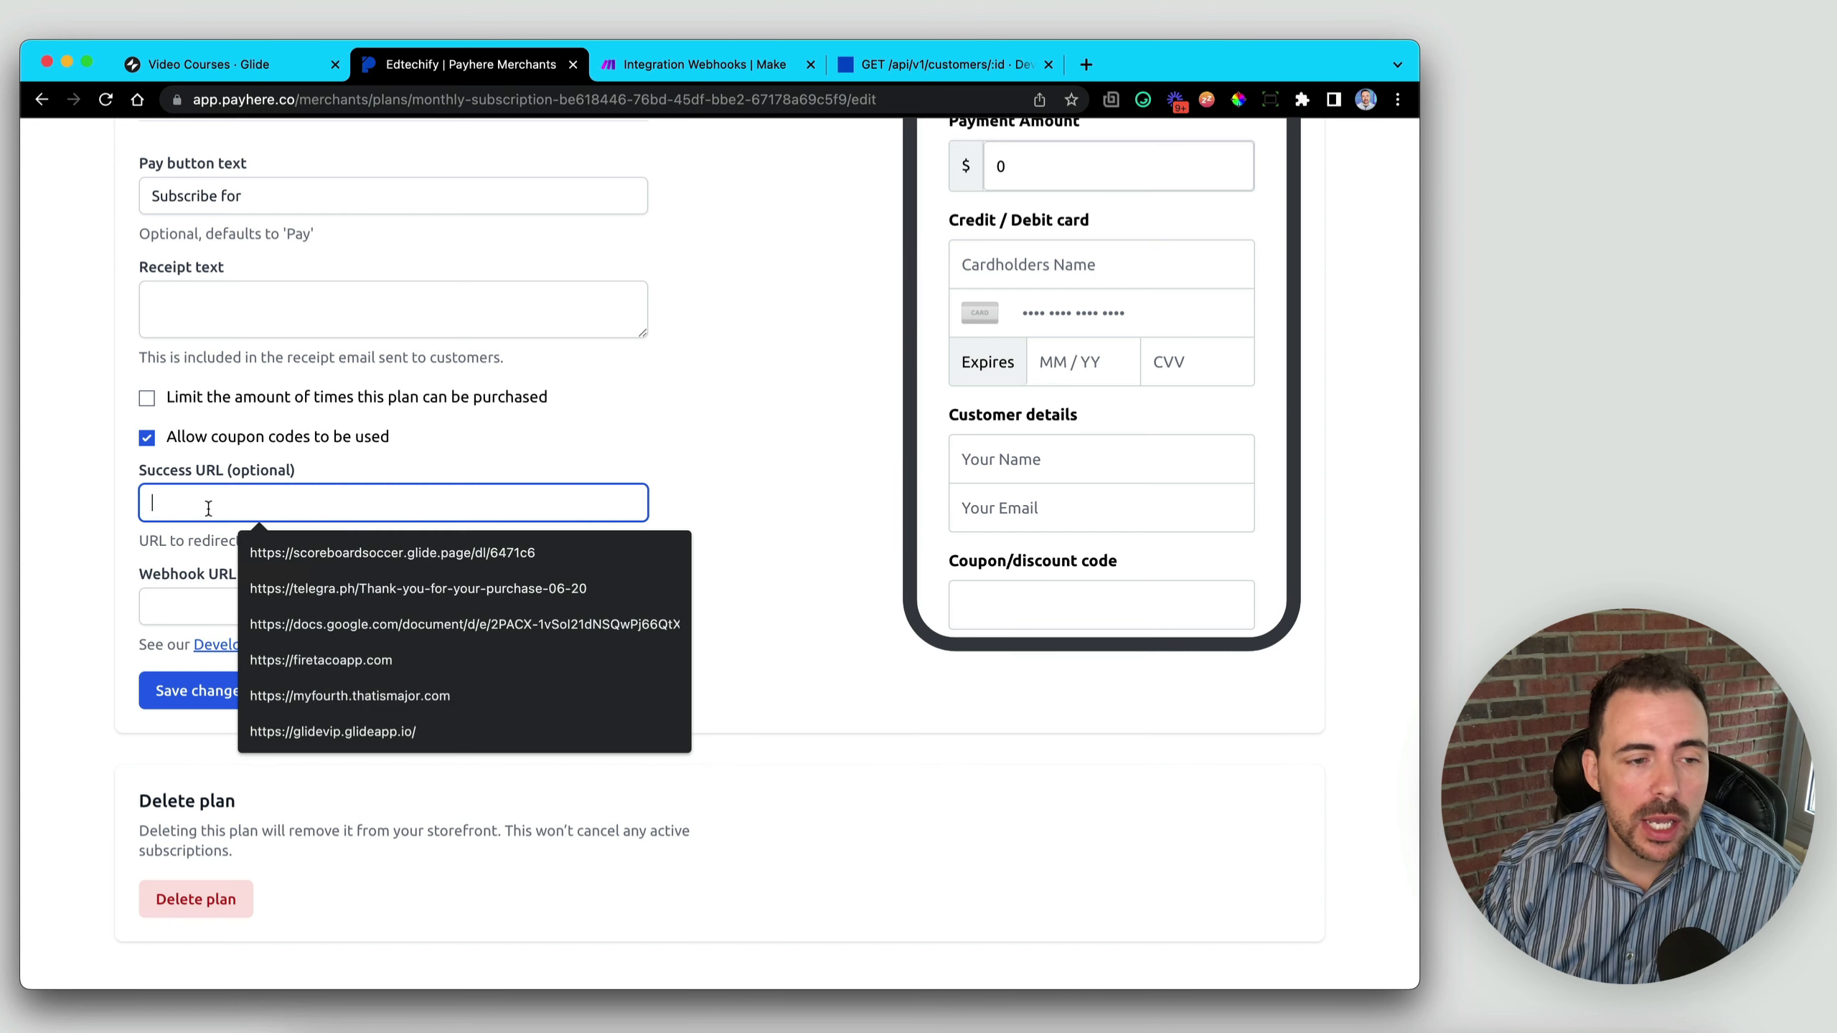
key("Tab")
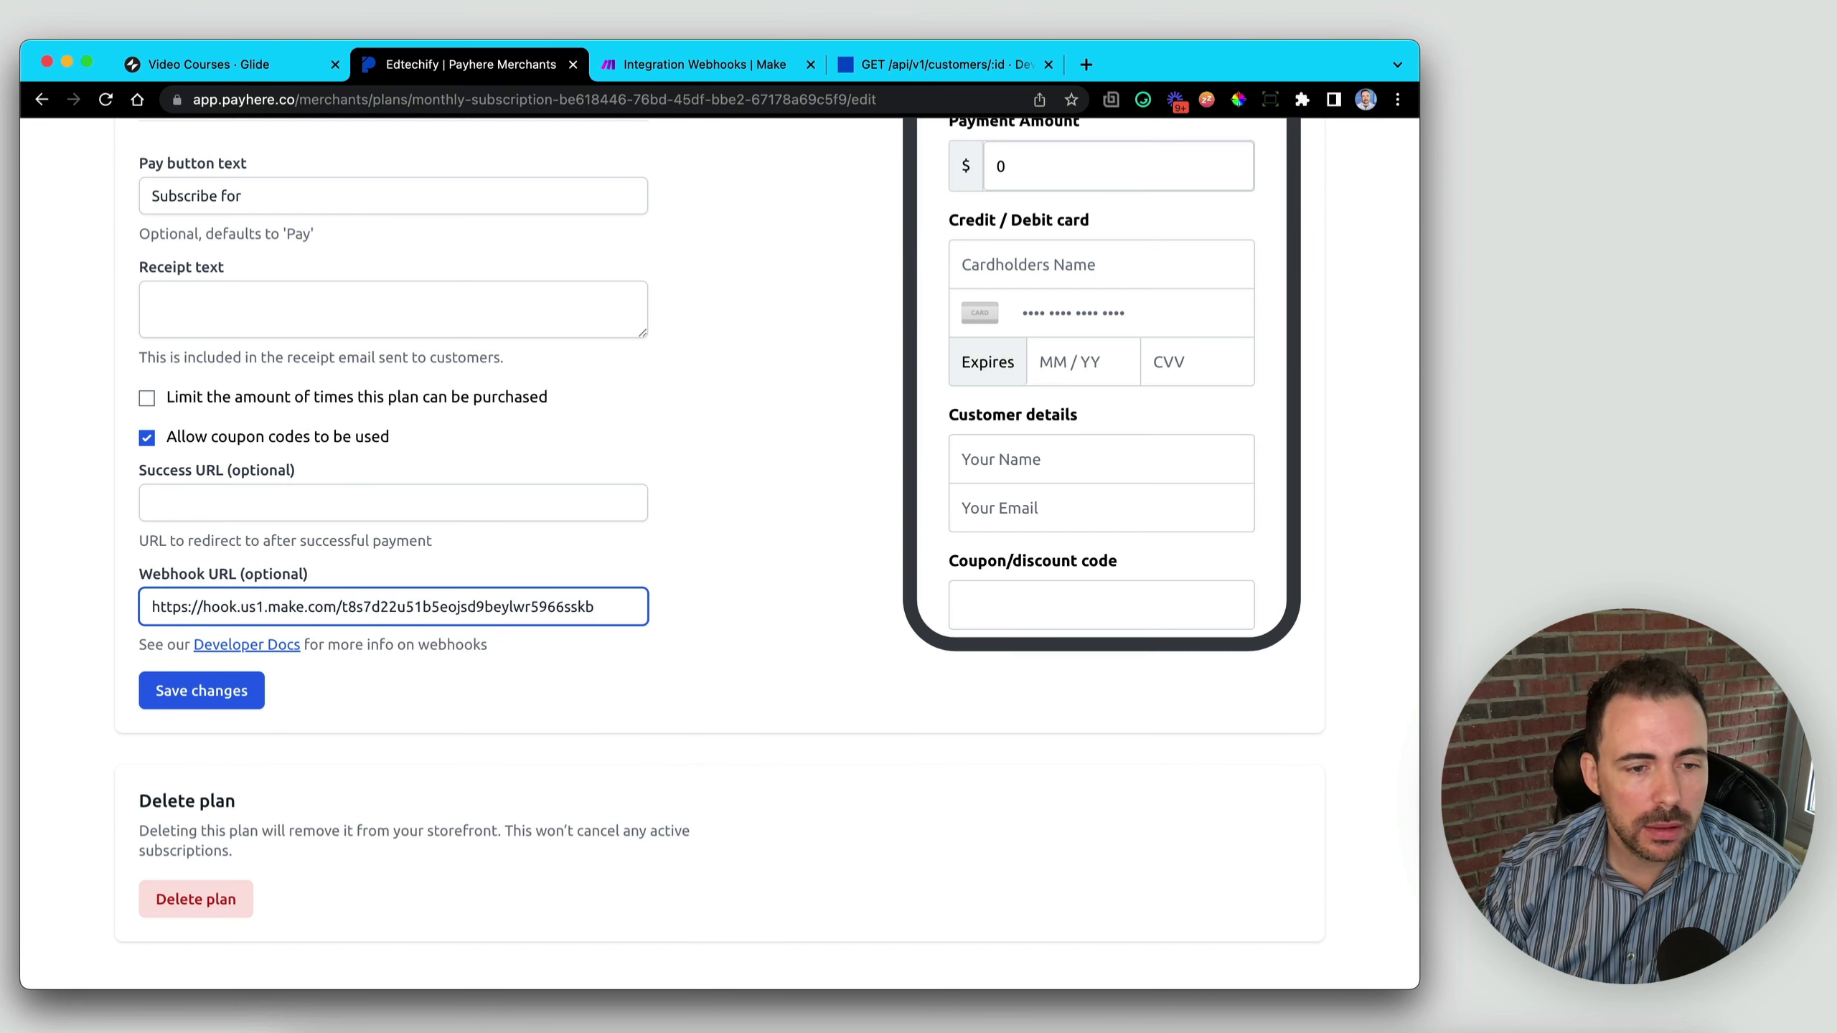
left_click(206, 696)
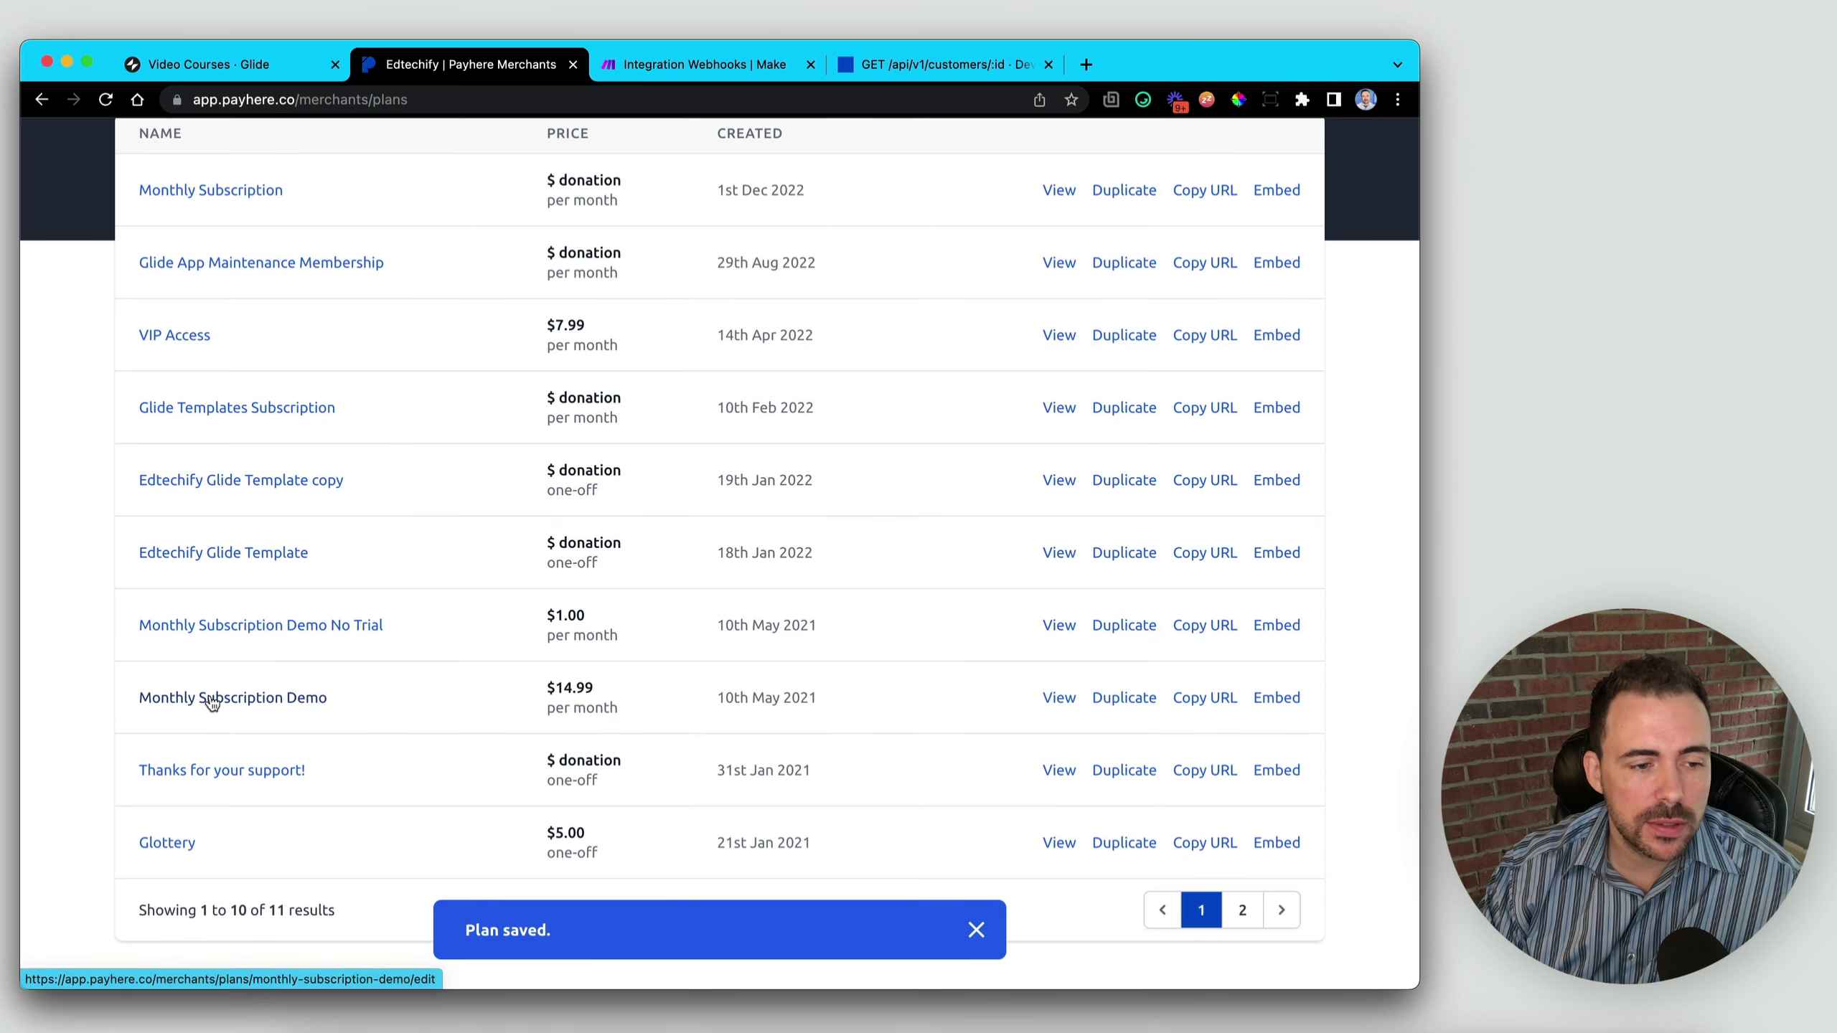
left_click(737, 69)
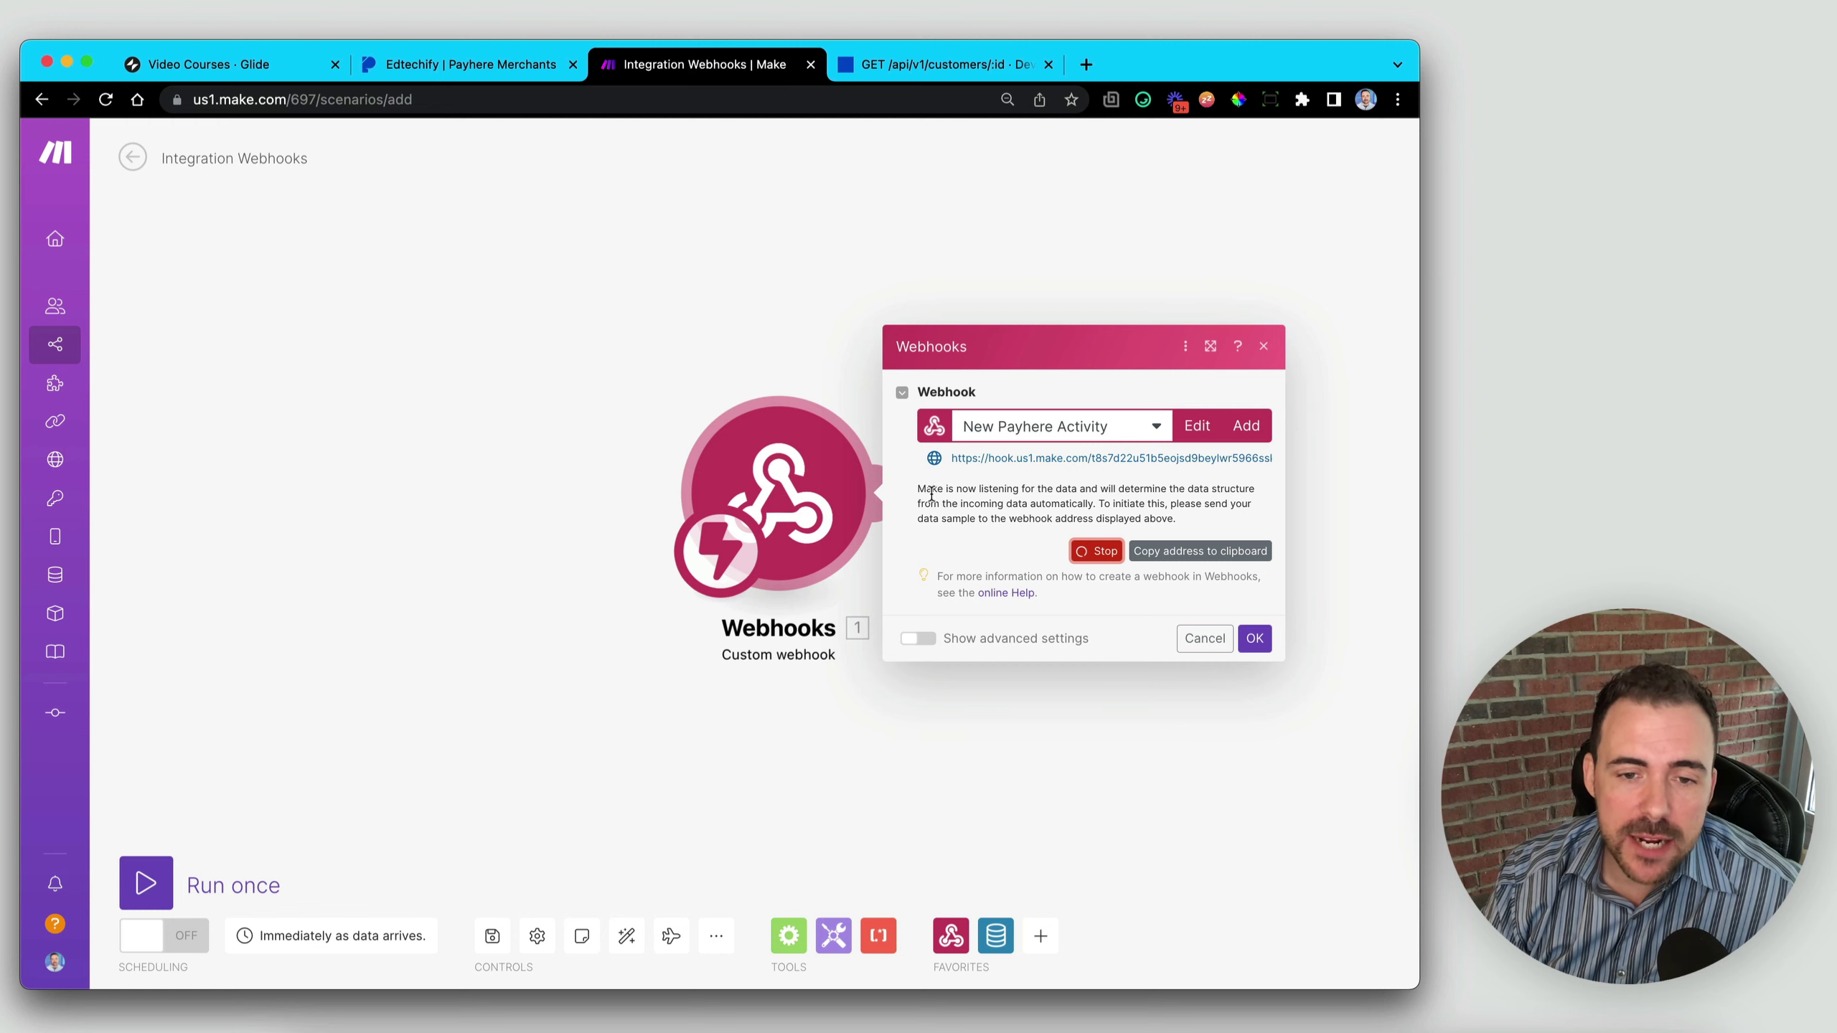
- Confirm Make is listening for data, then switch to Glide's Promo Screen table
left_click_drag(917, 490, 1080, 493)
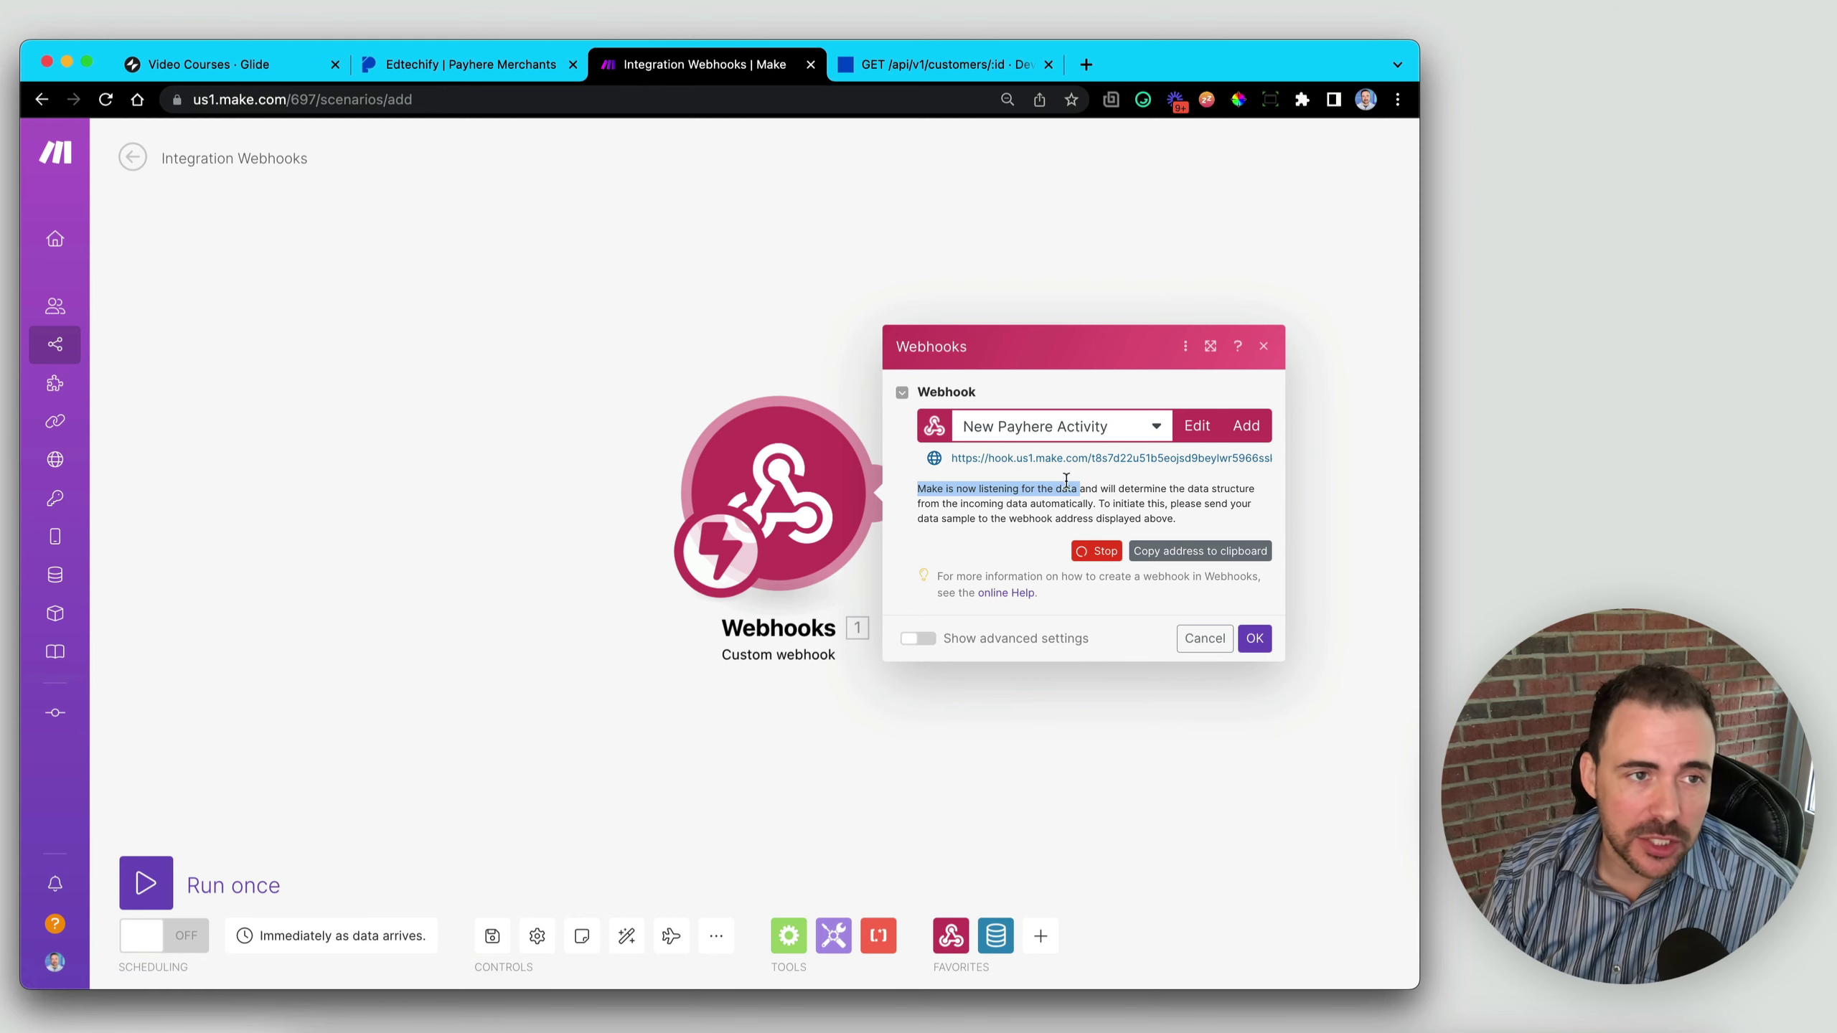
left_click(224, 58)
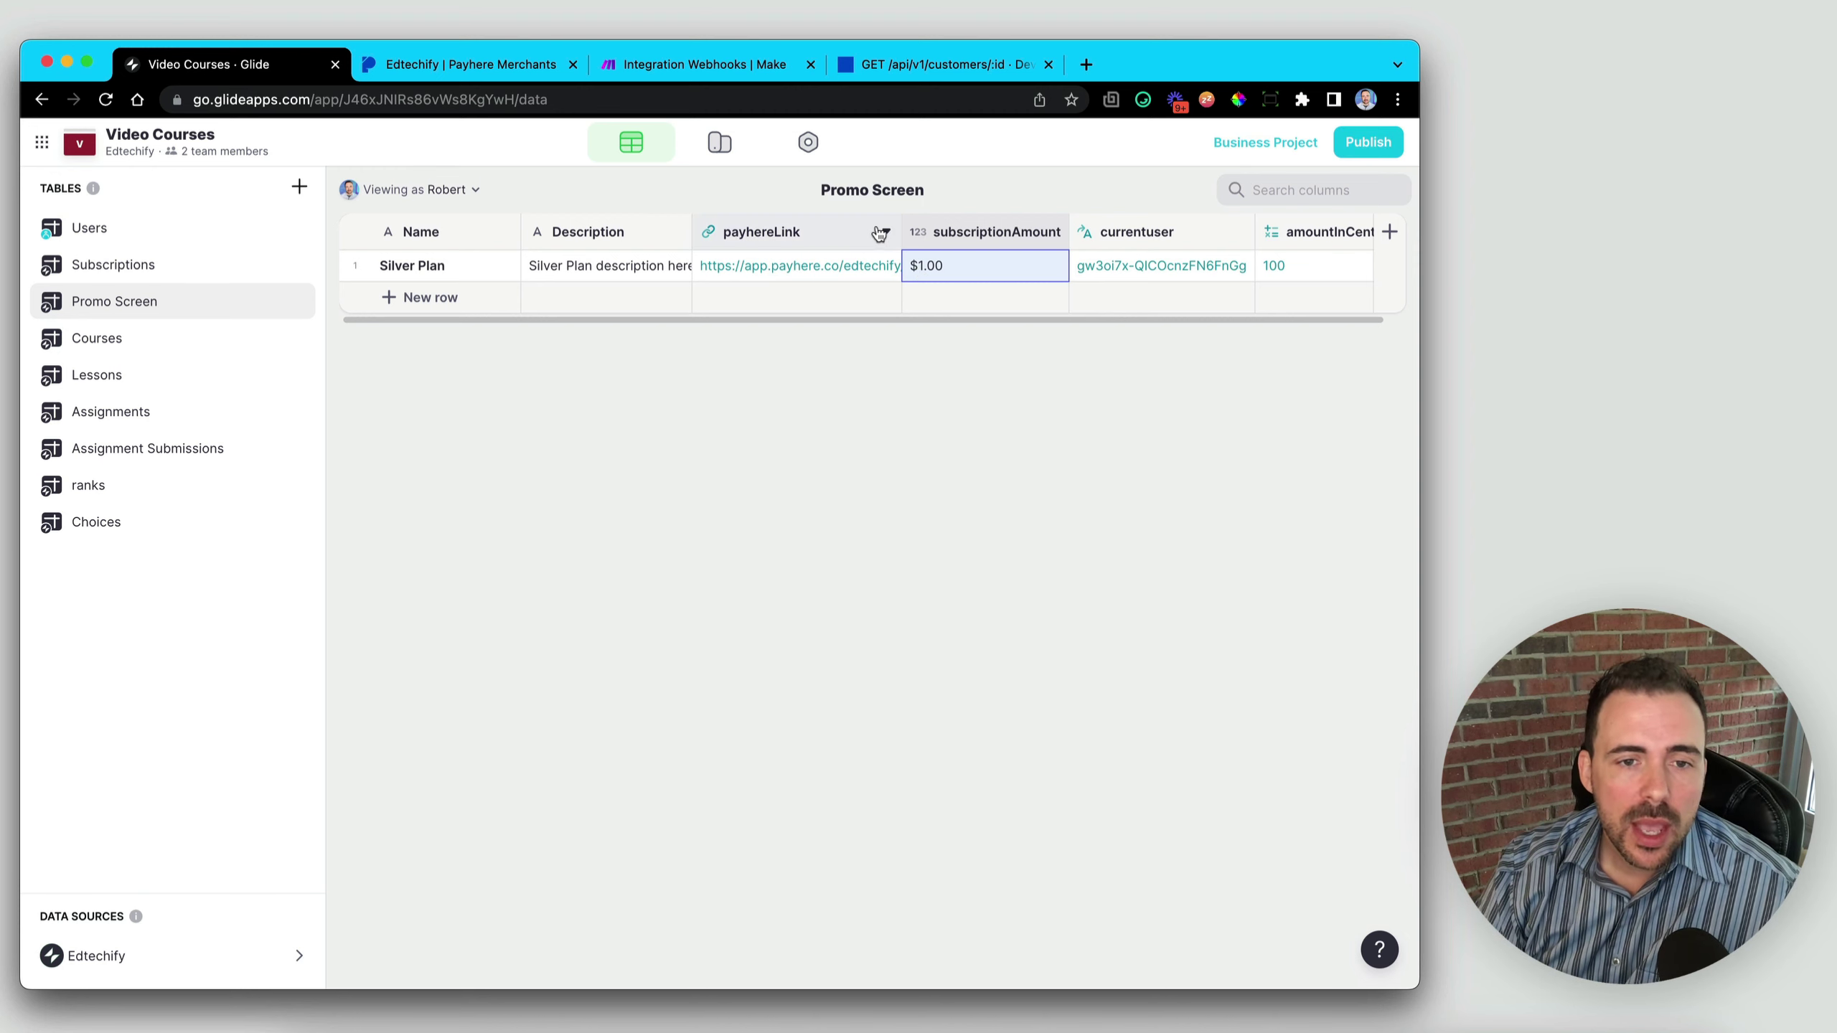
- Open the Silver Plan's payhereLink checkout page in a new browser tab
left_click(774, 275)
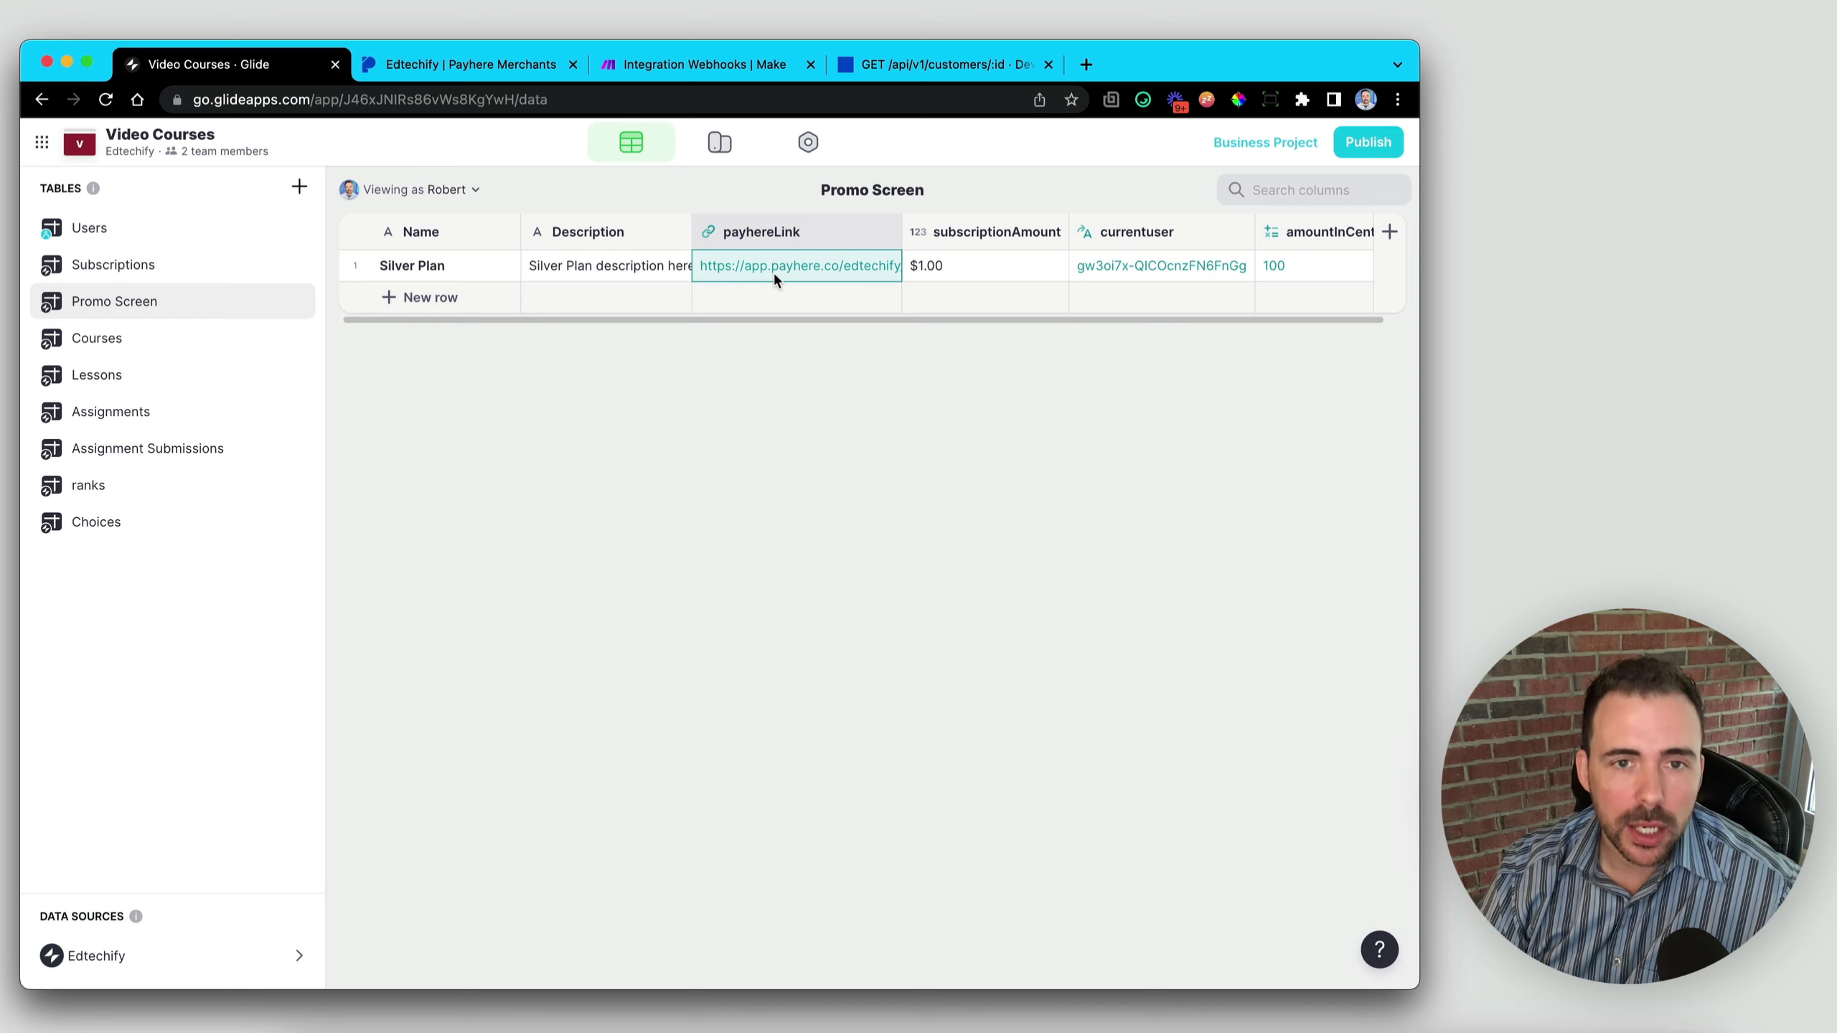
left_click(1086, 64)
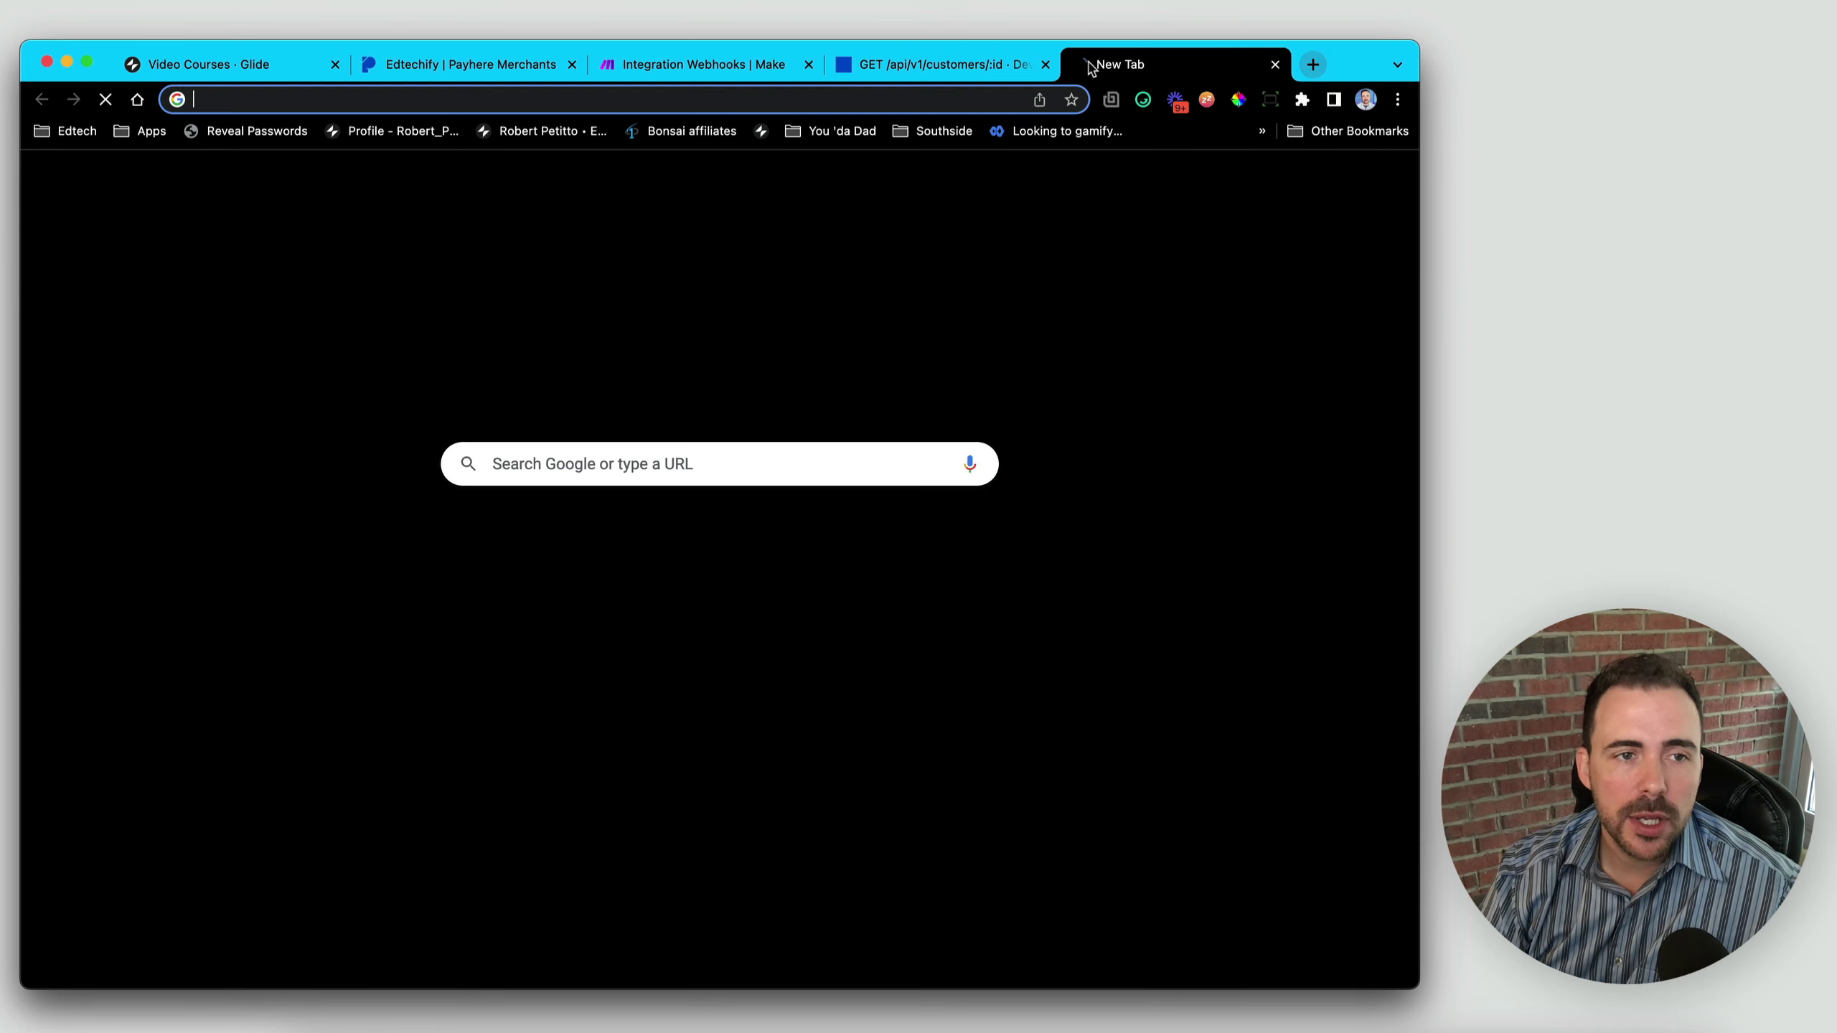
key("ctrl+v")
key("Return")
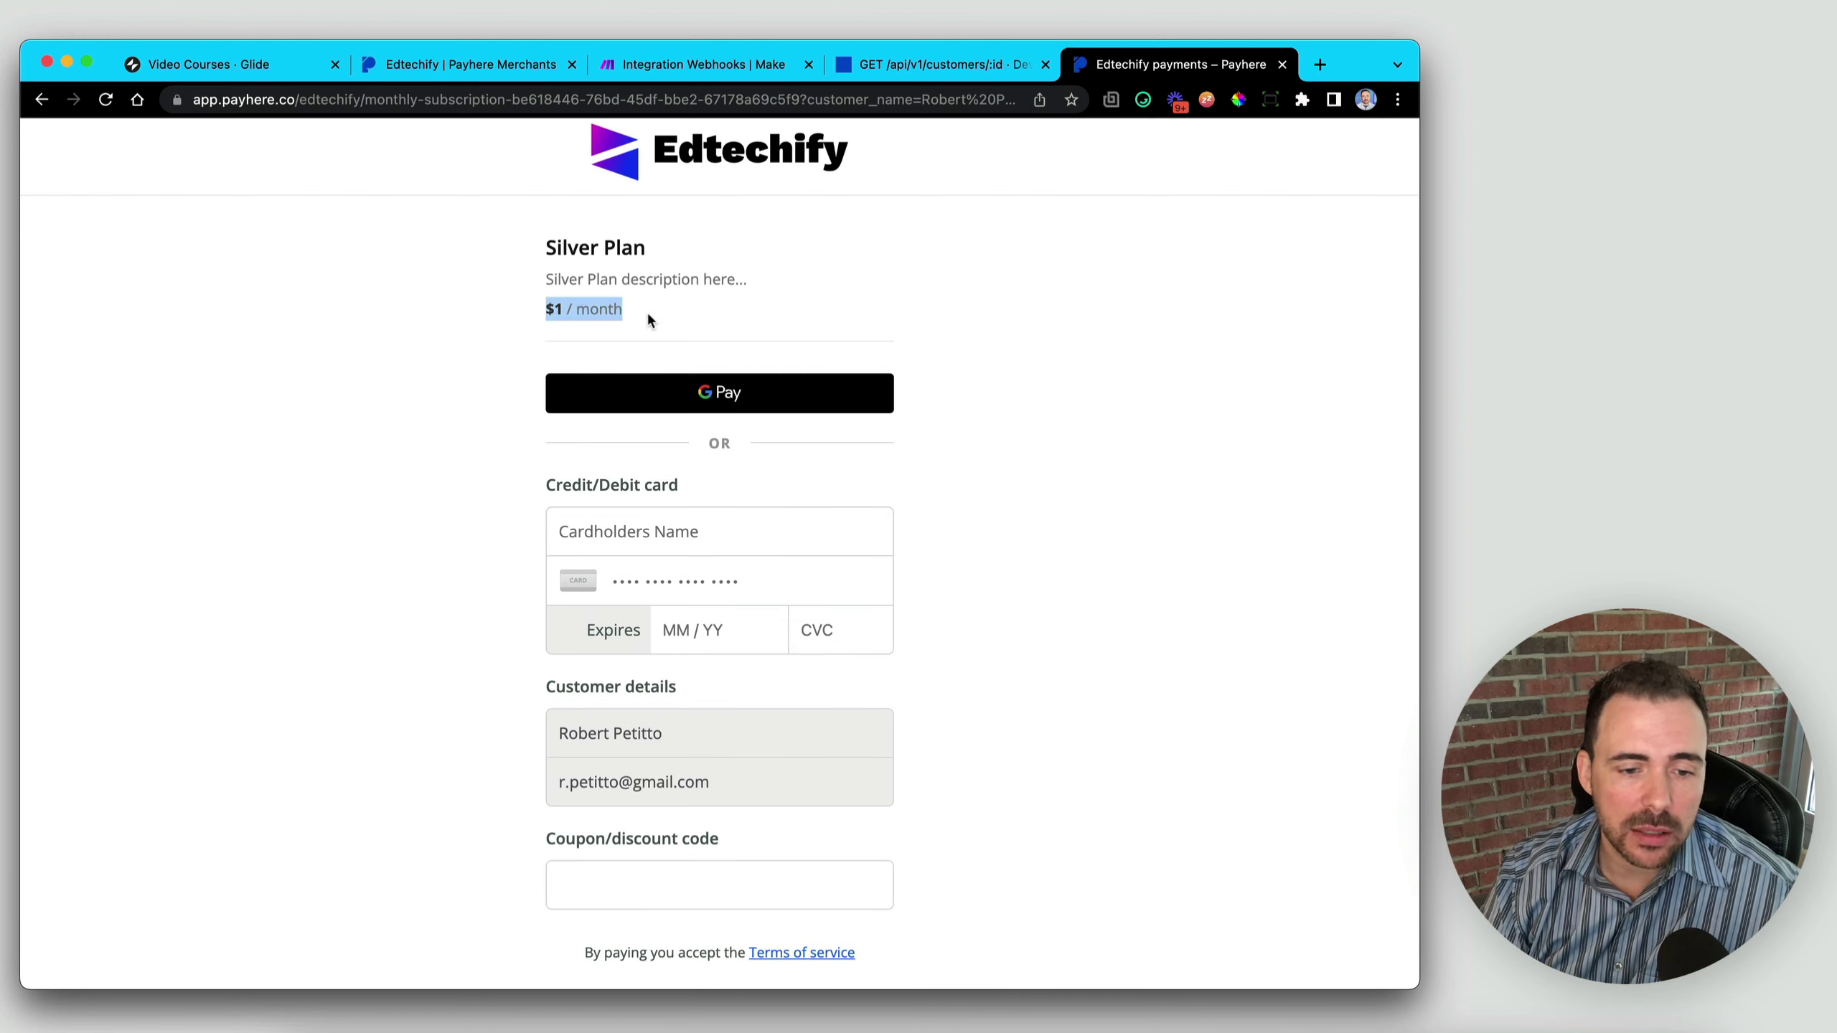
- Pay with Google Pay to subscribe to the Silver Plan for $1 per month
left_click_drag(547, 730, 711, 785)
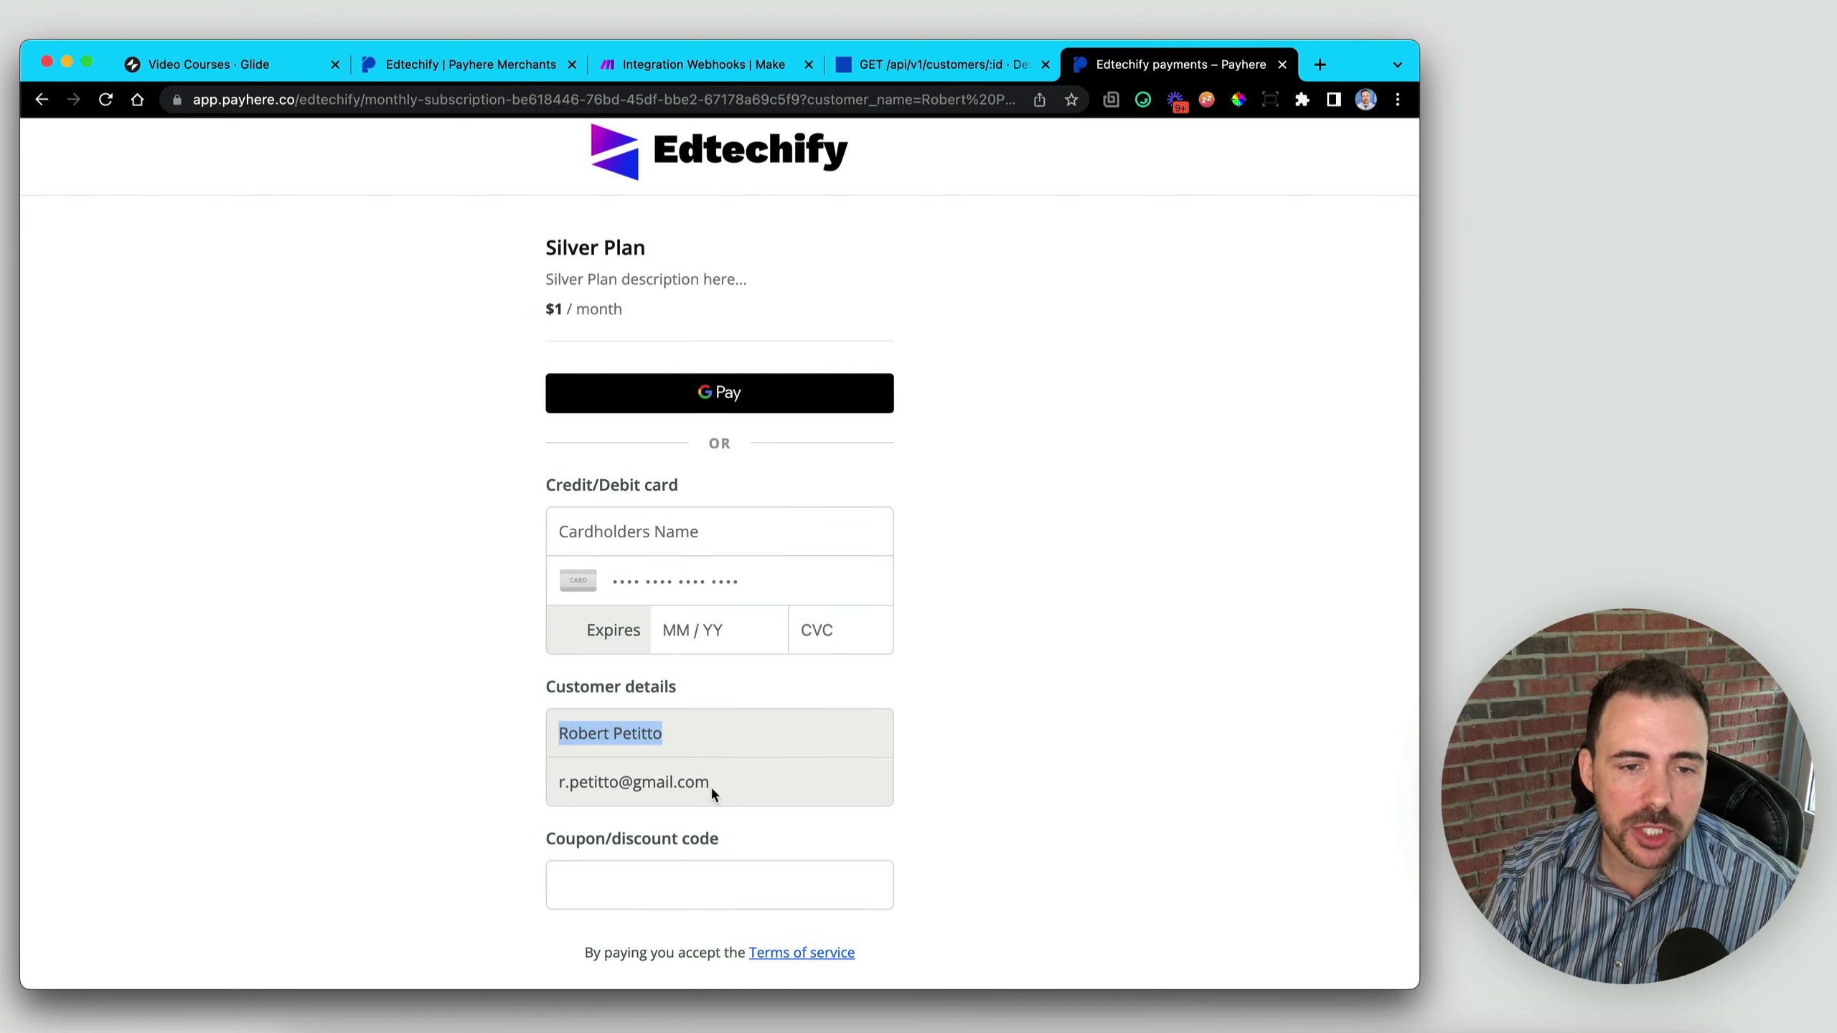
left_click(734, 406)
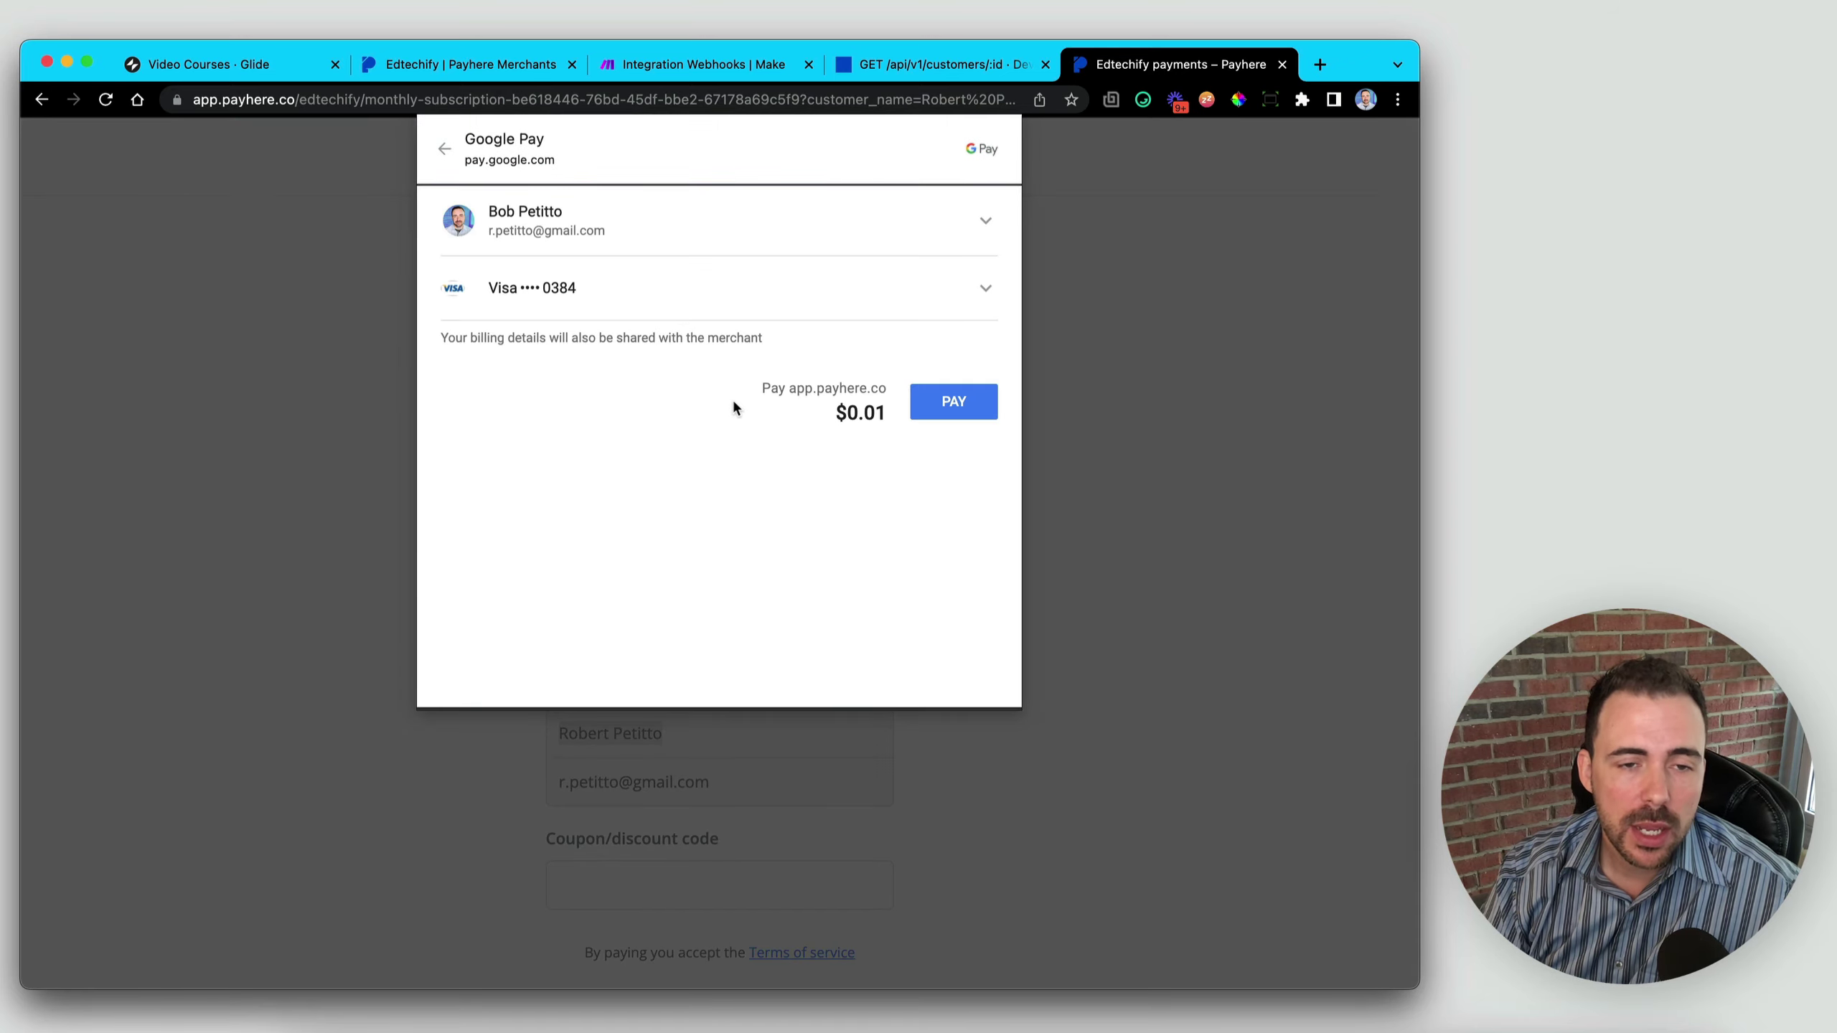
left_click(964, 399)
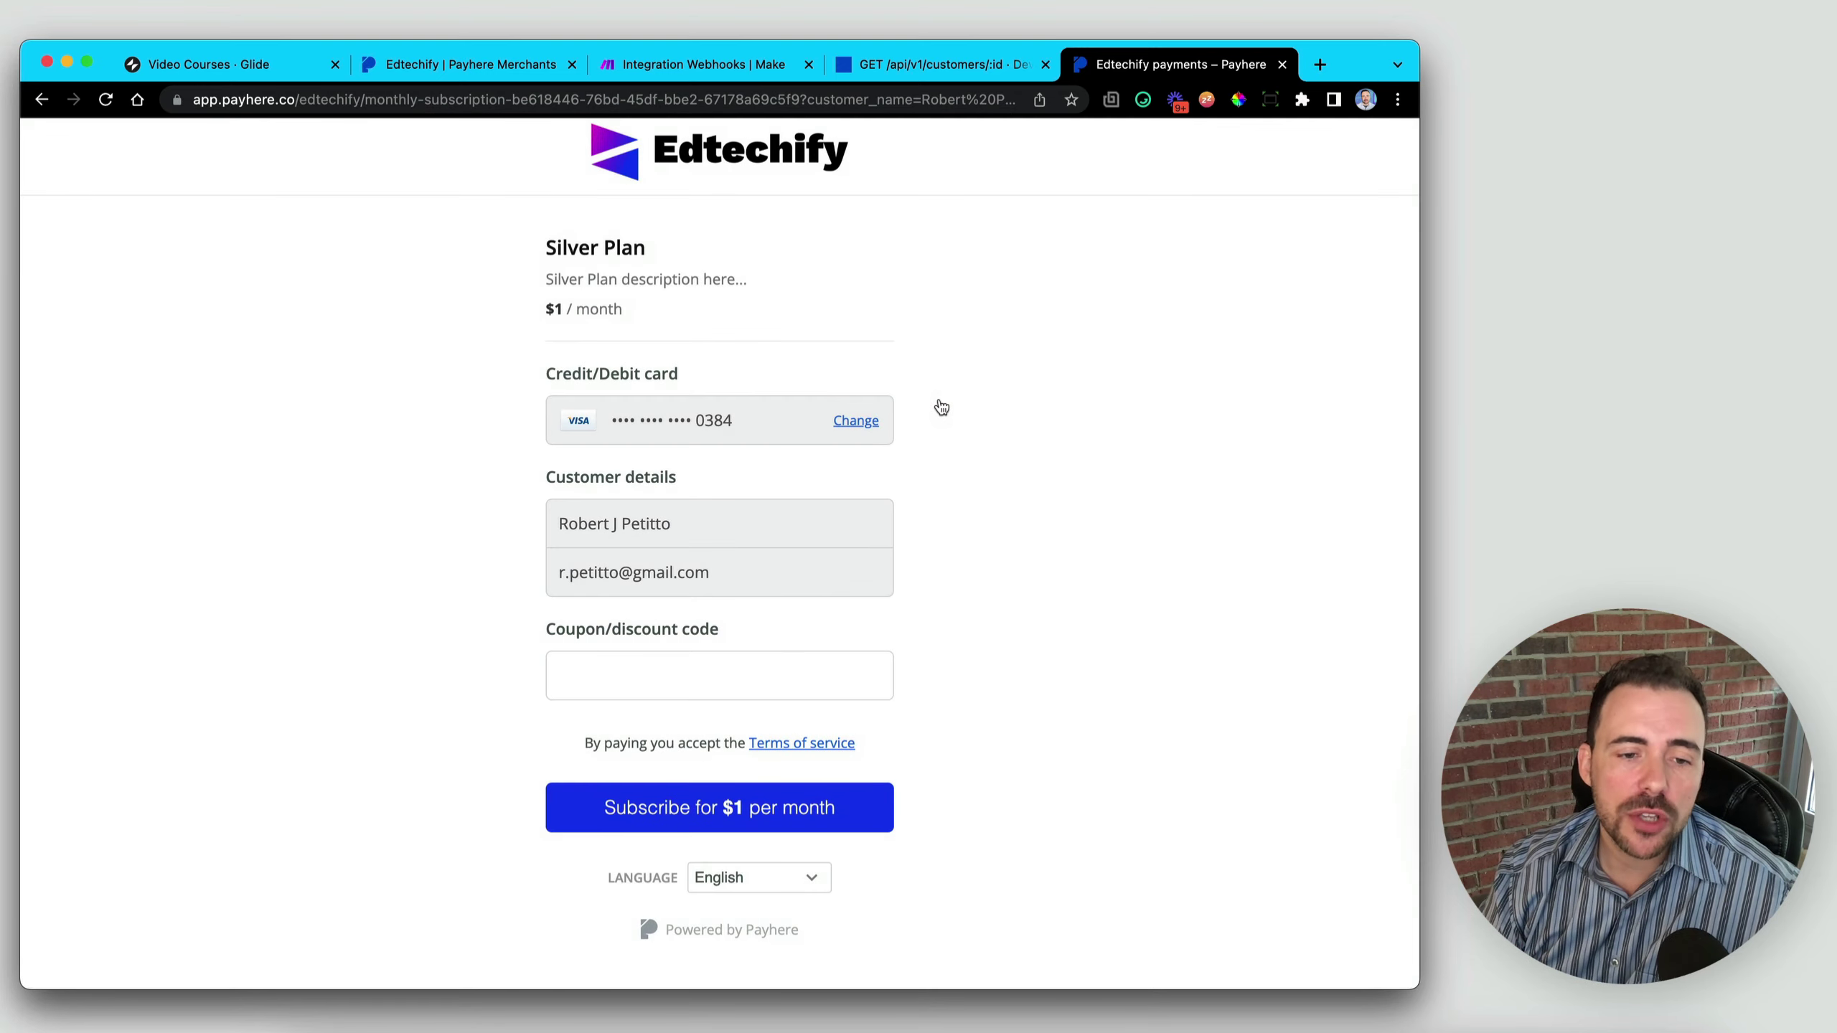
left_click(786, 819)
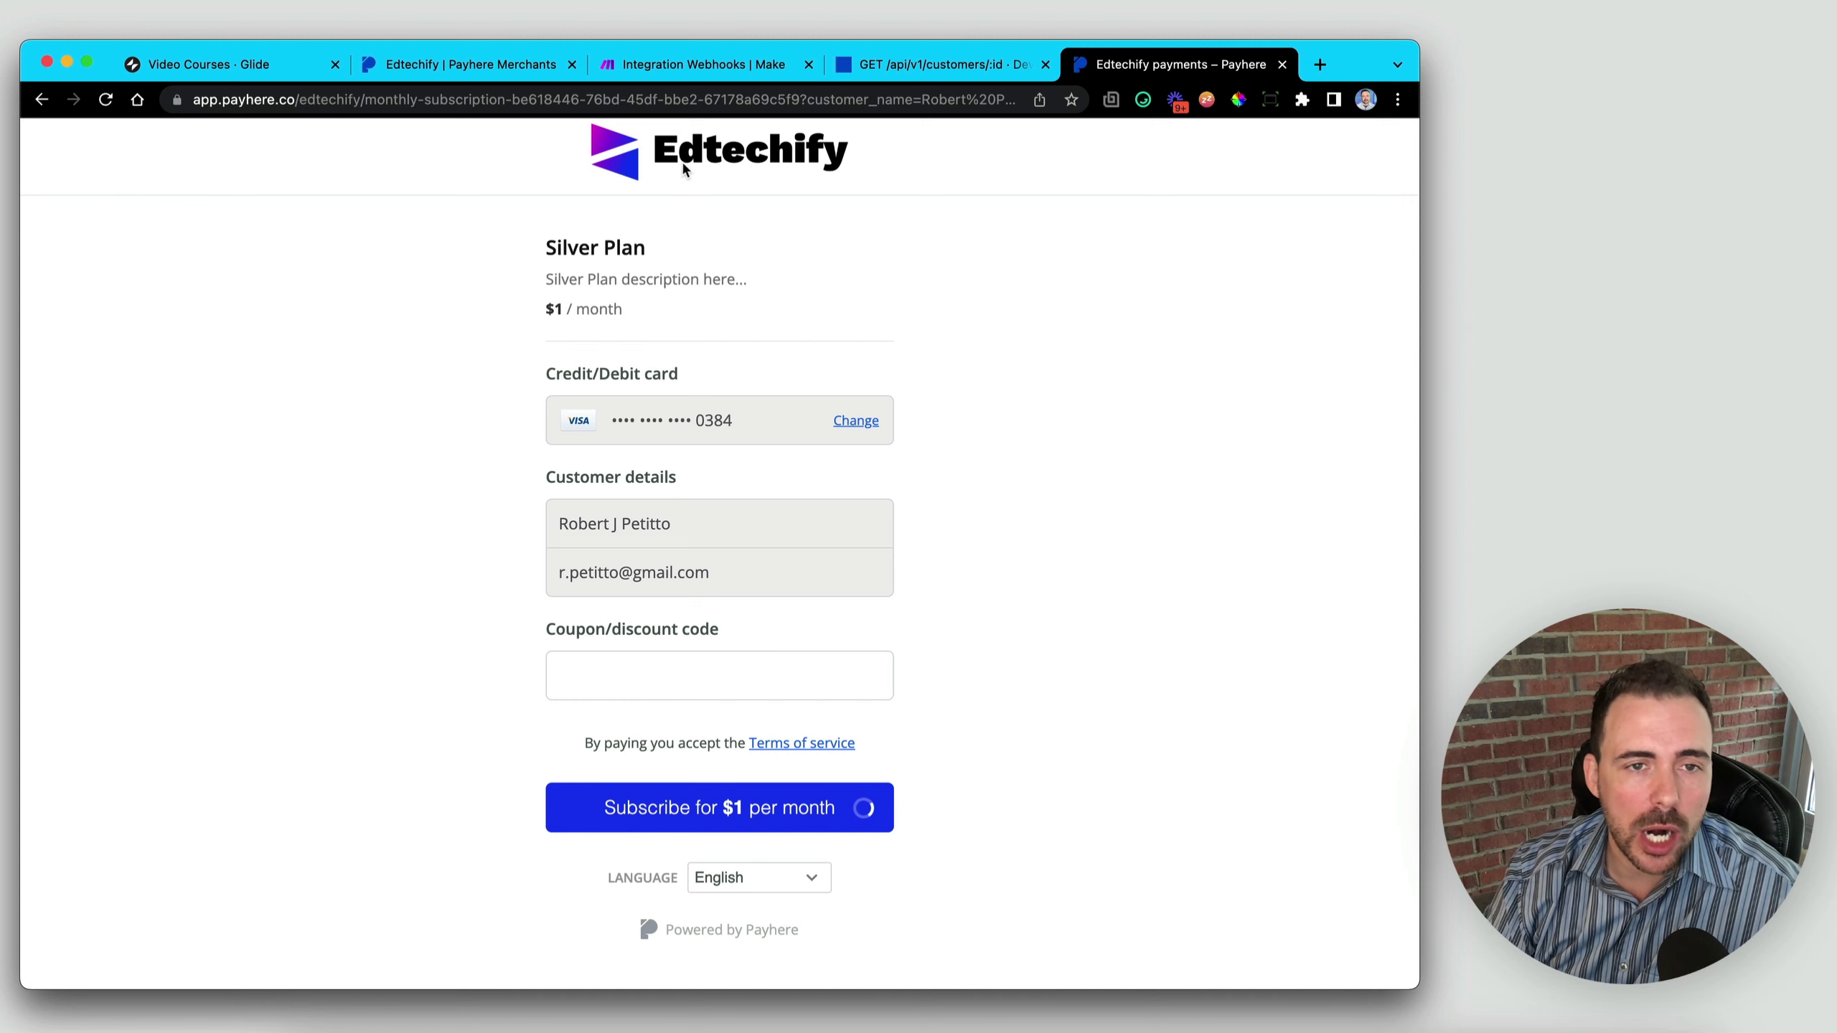
left_click(702, 70)
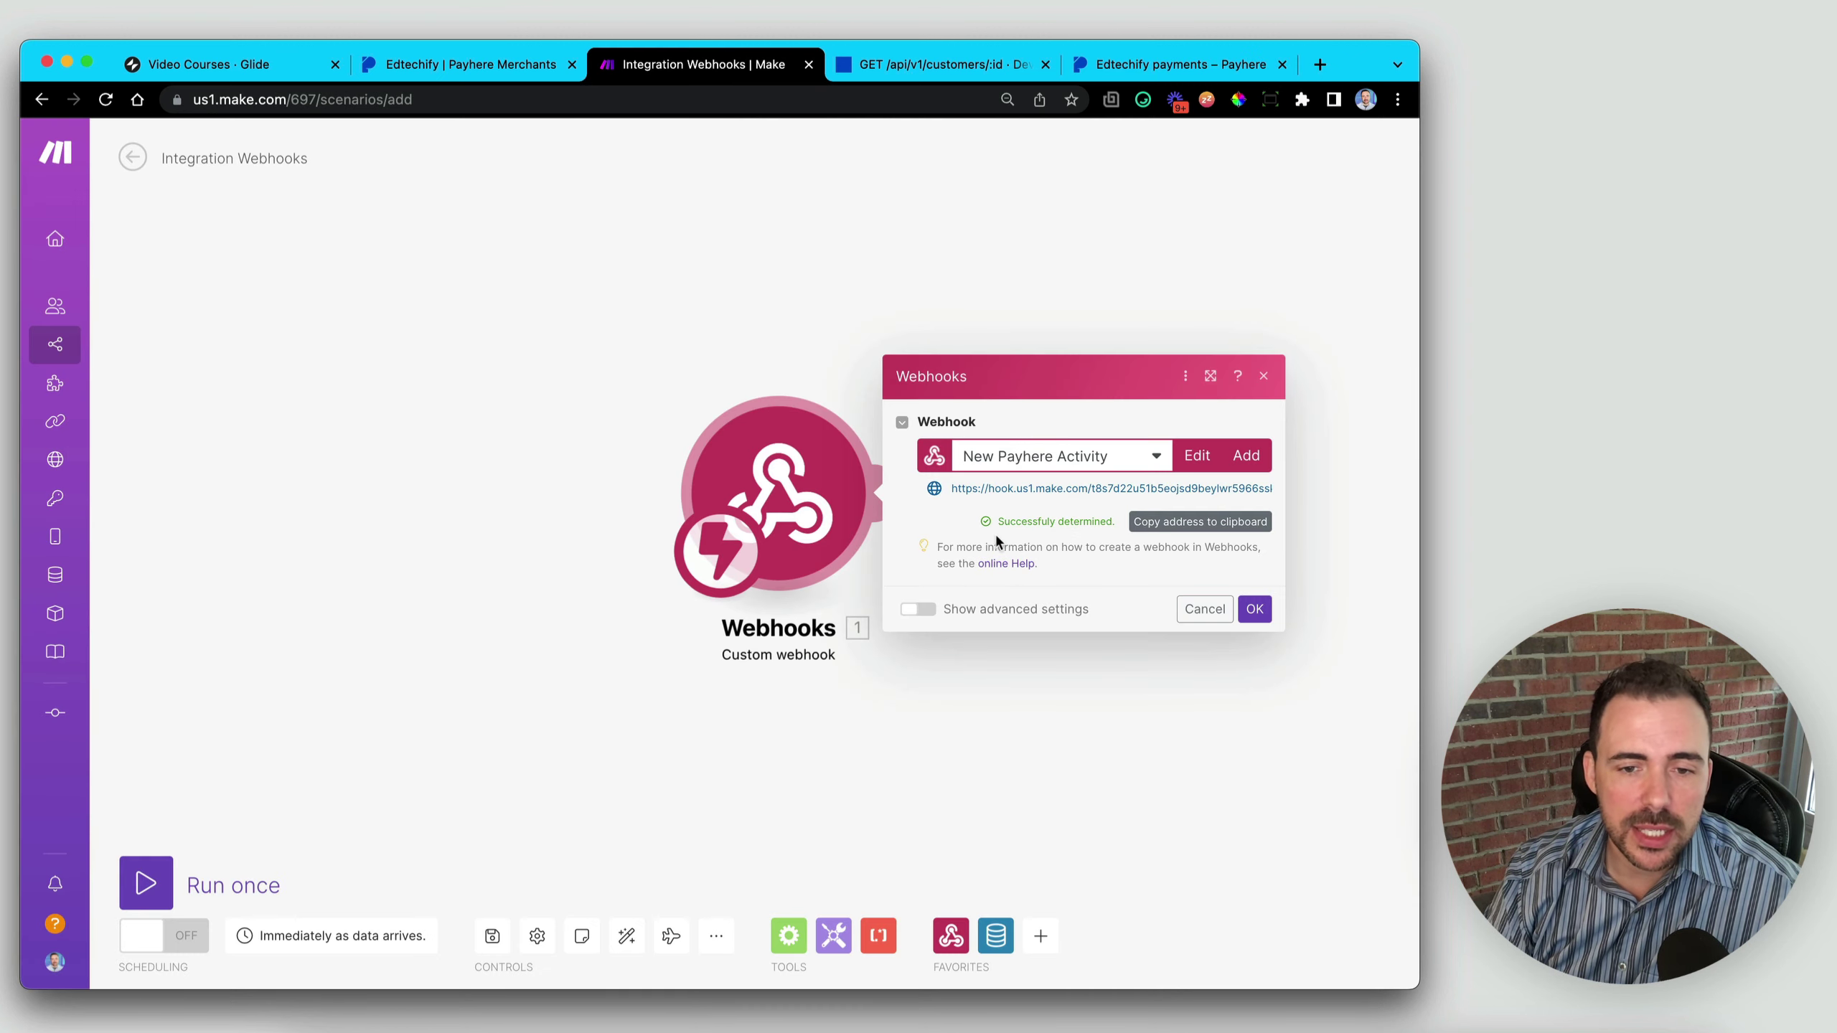
- Accept the webhook's successfully determined data structure and move the trigger to the canvas's left side
left_click_drag(955, 522, 1107, 518)
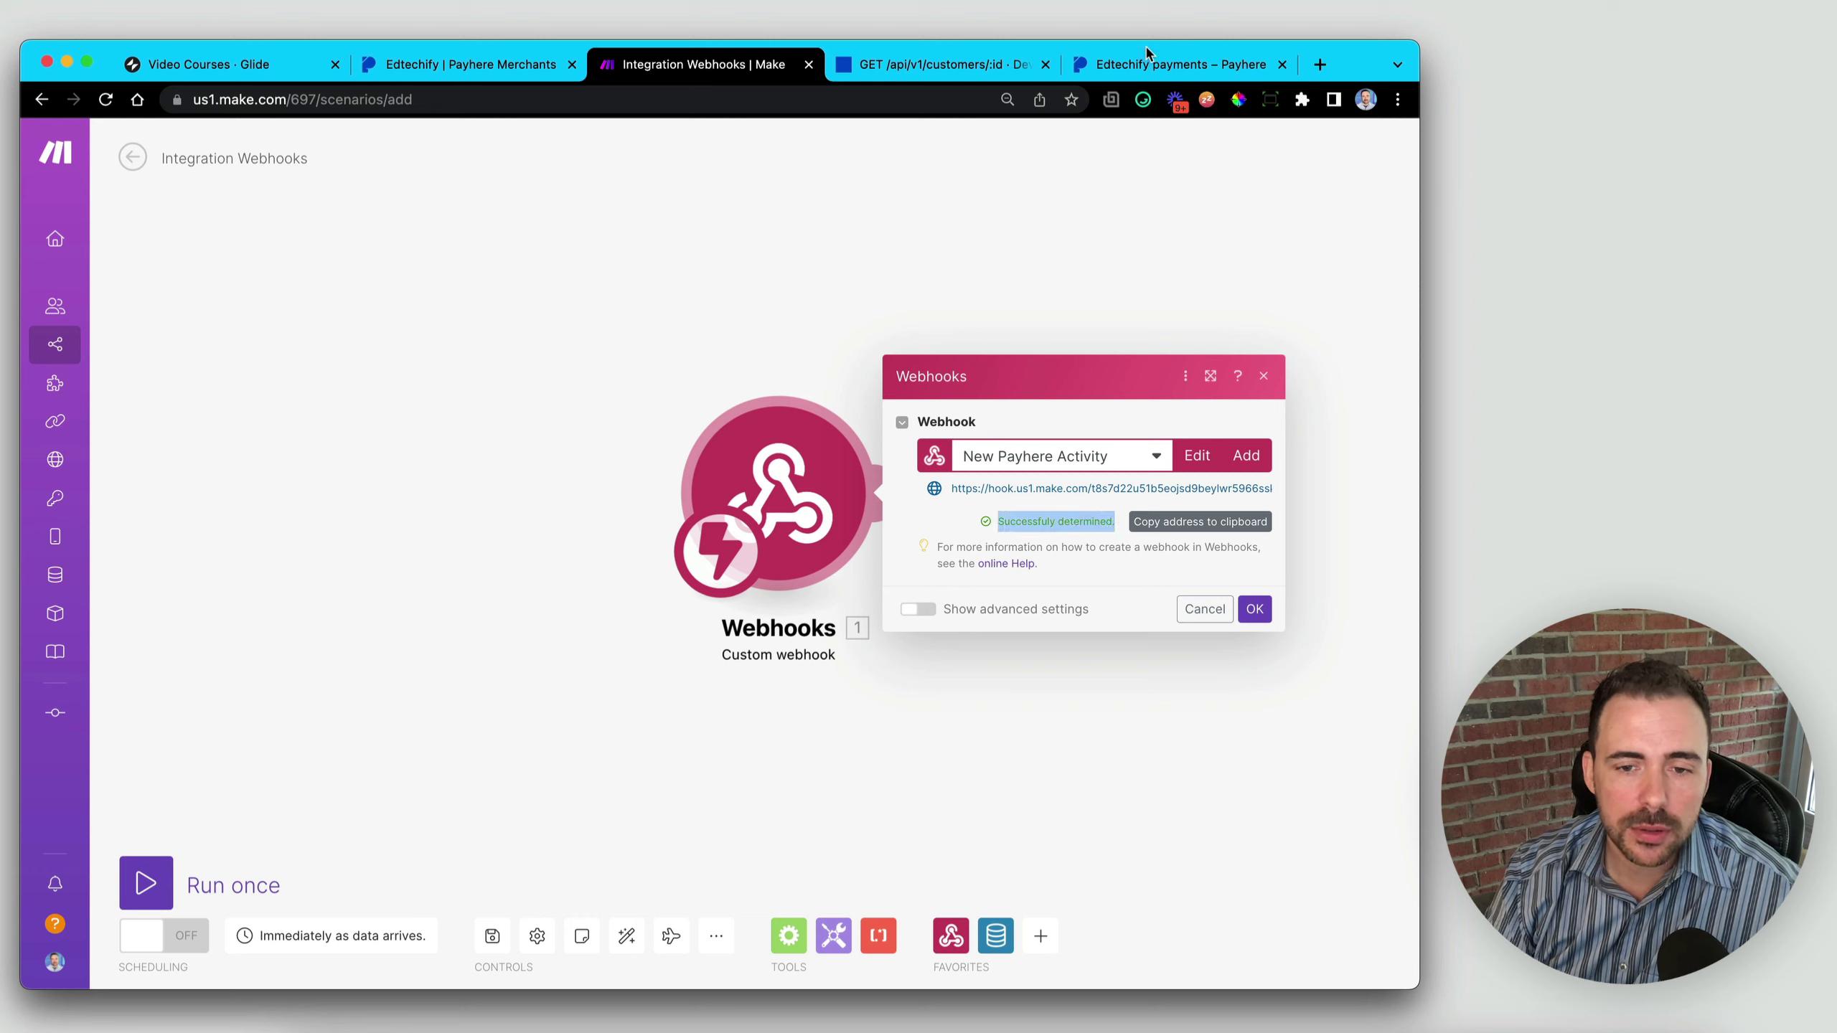
left_click(1256, 609)
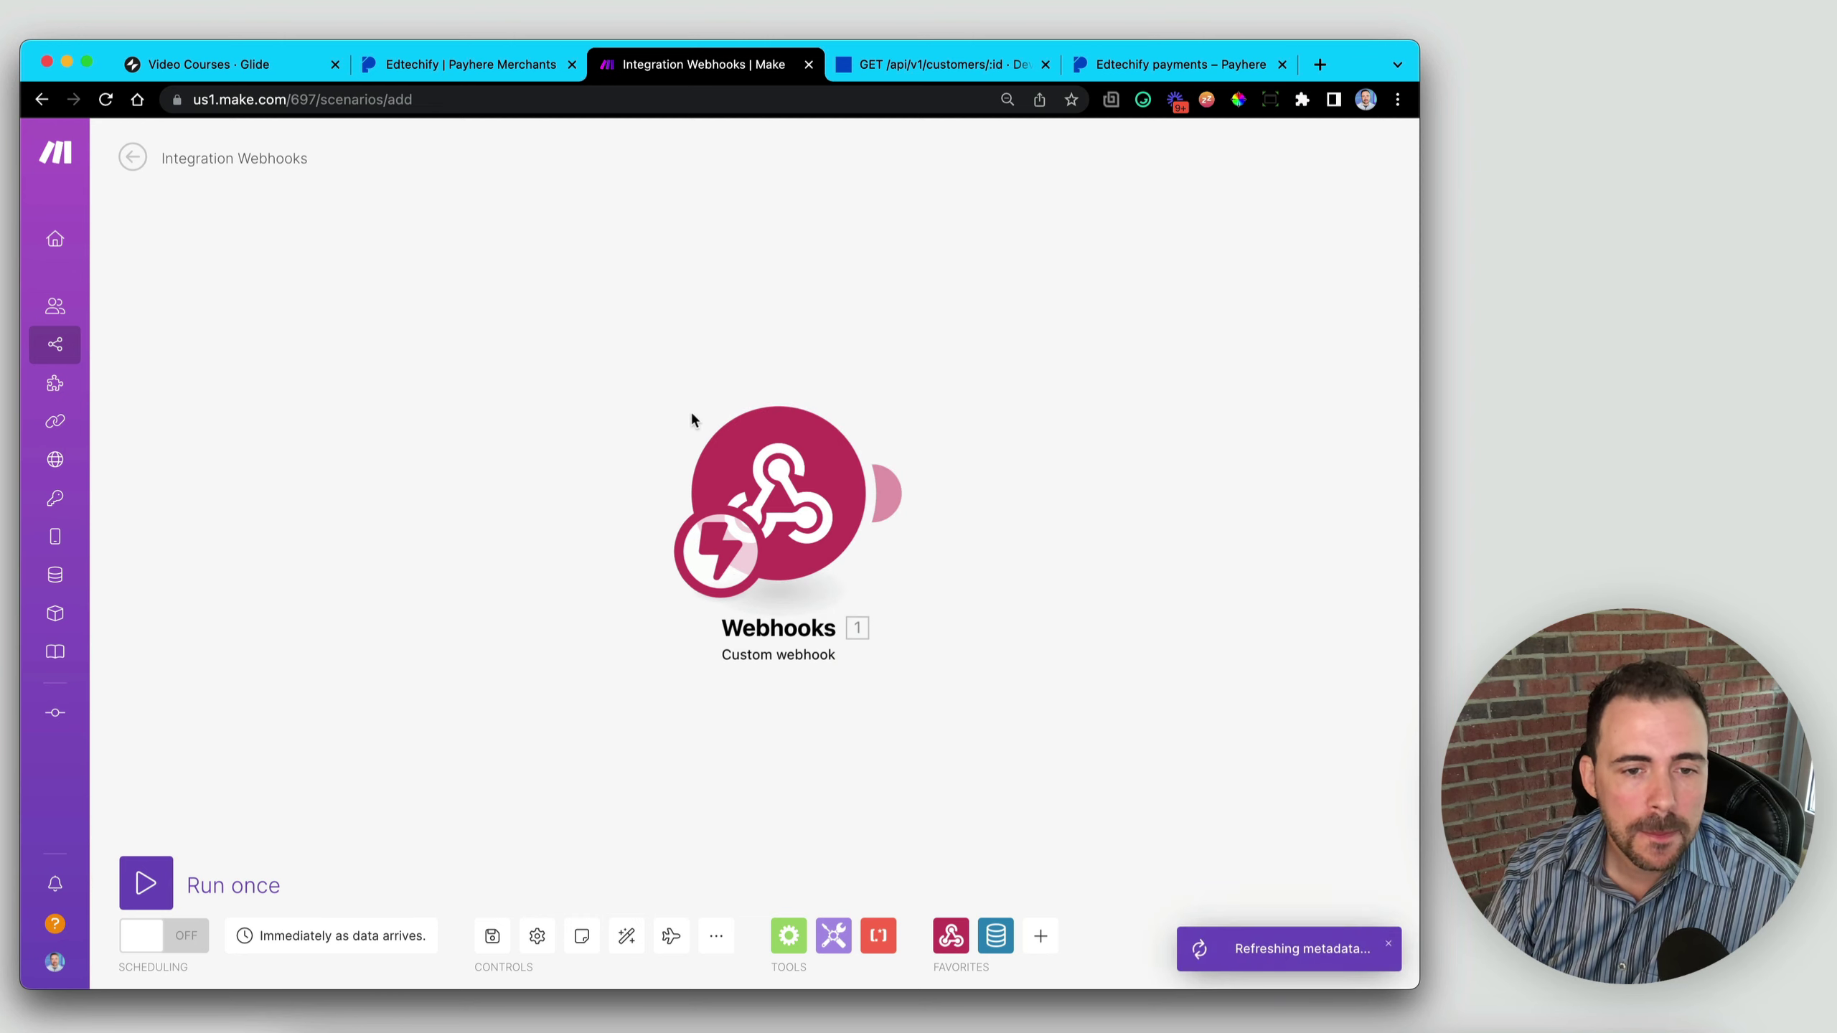
left_click_drag(799, 489, 336, 499)
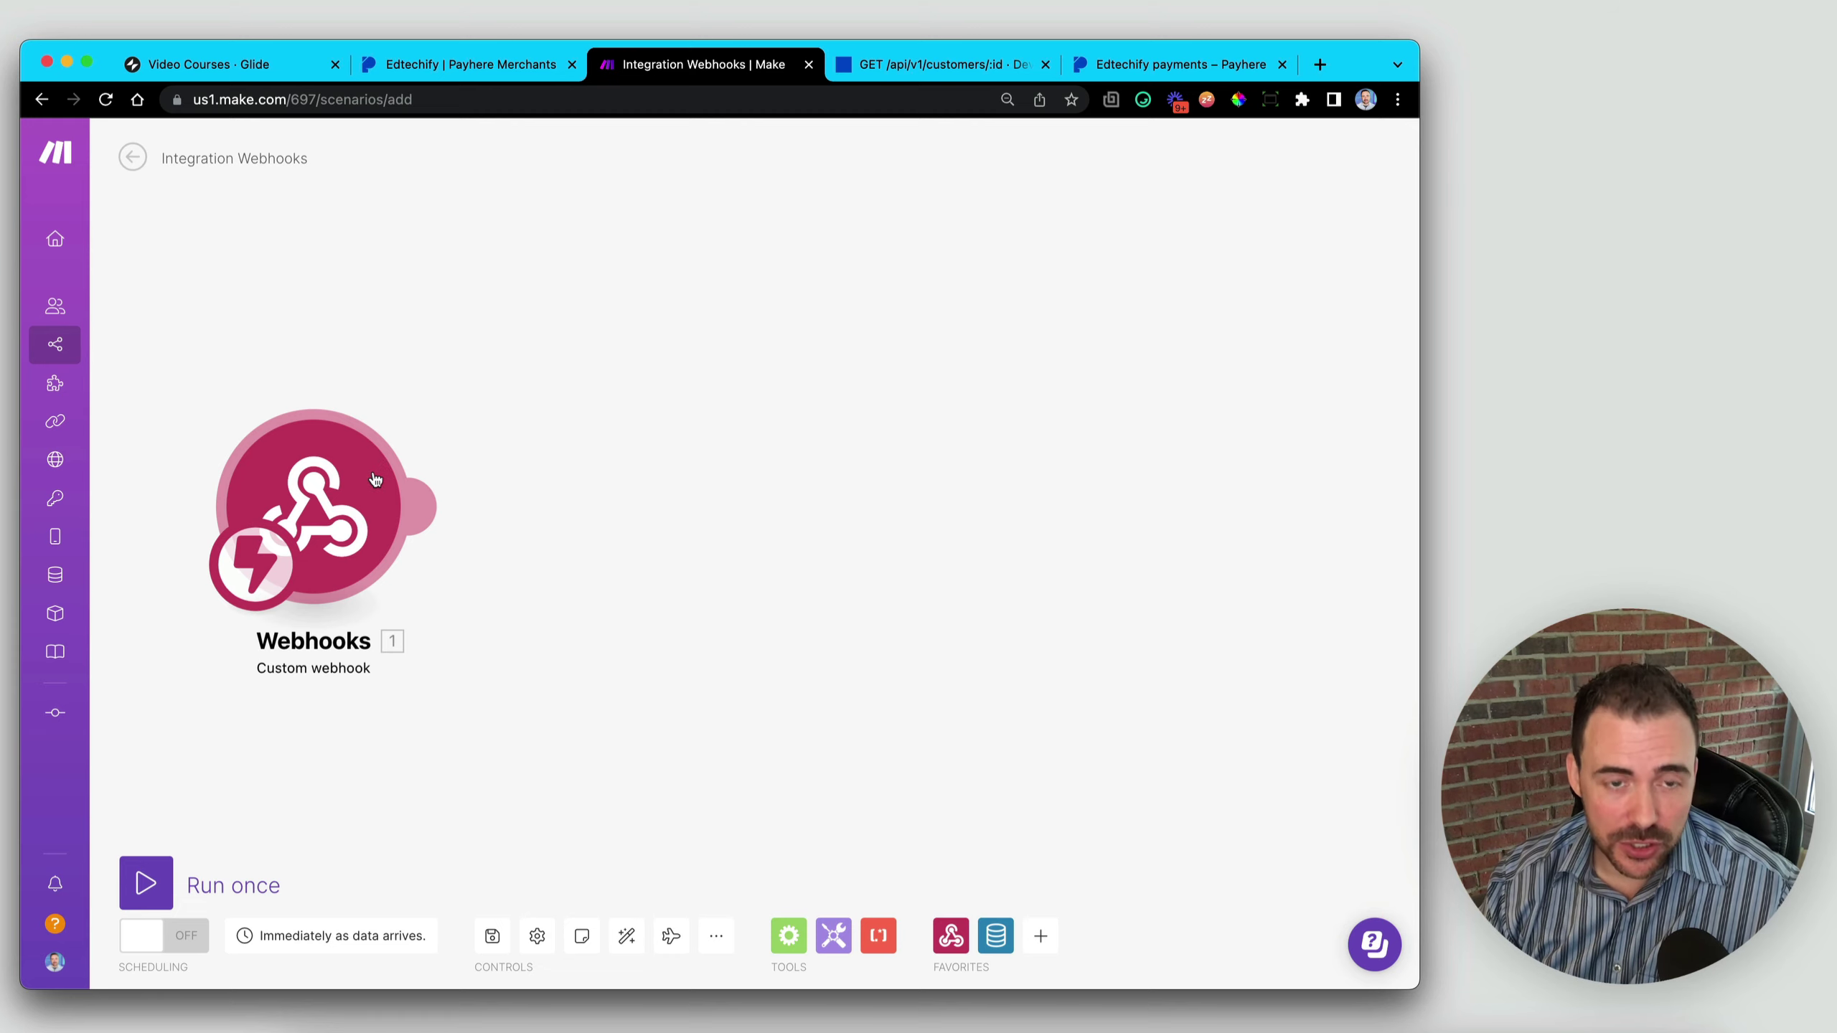
- Add a Data store 'Get a record' module after the Custom webhook trigger
left_click(430, 506)
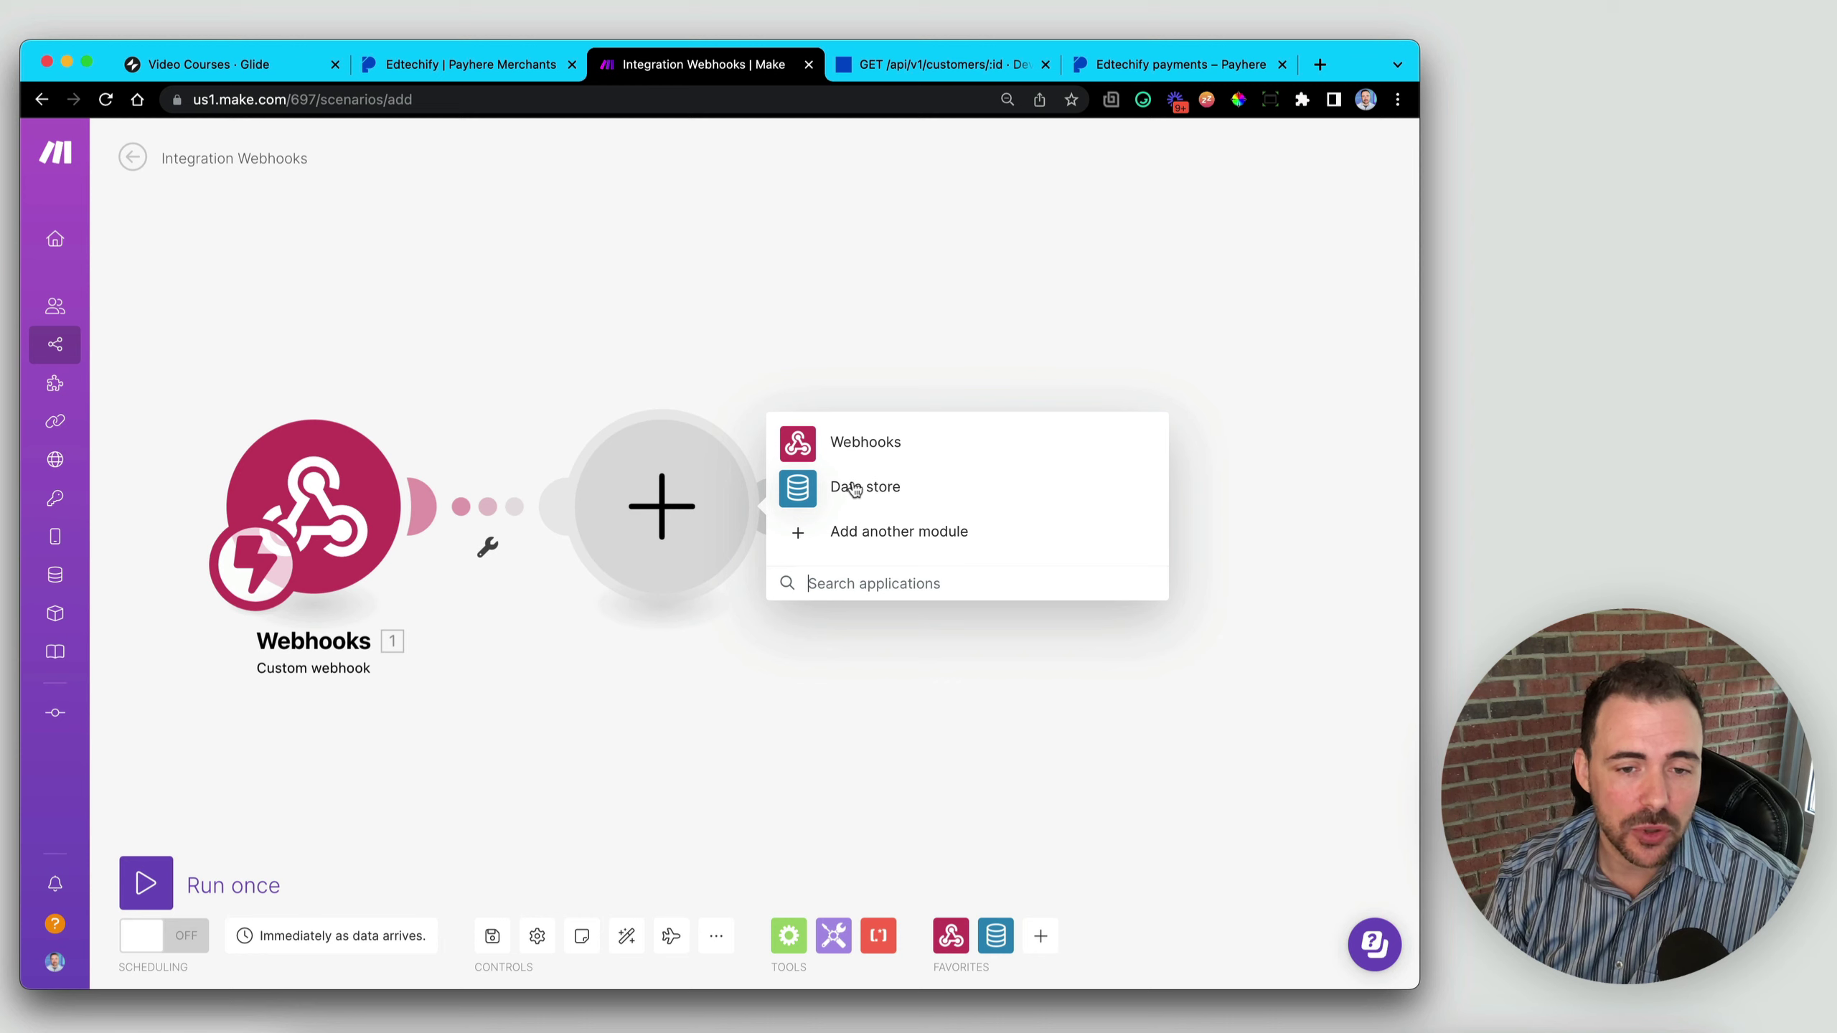
left_click(857, 582)
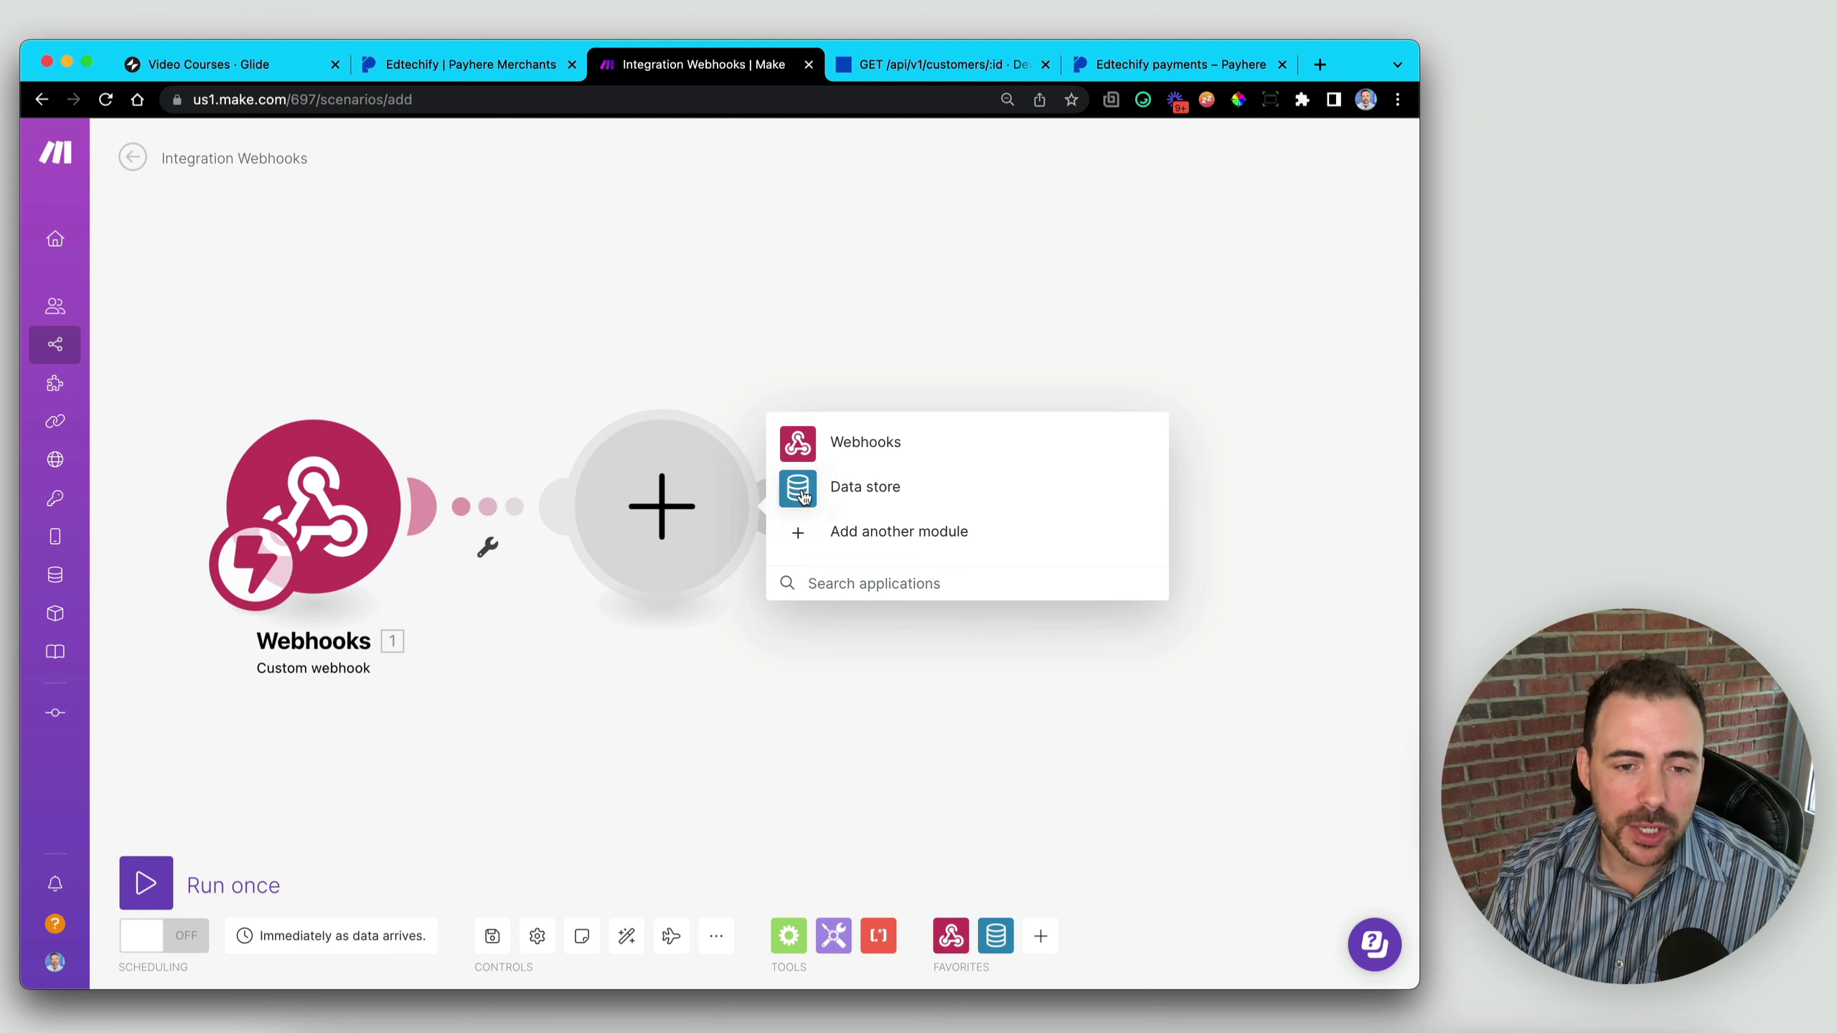
left_click(799, 489)
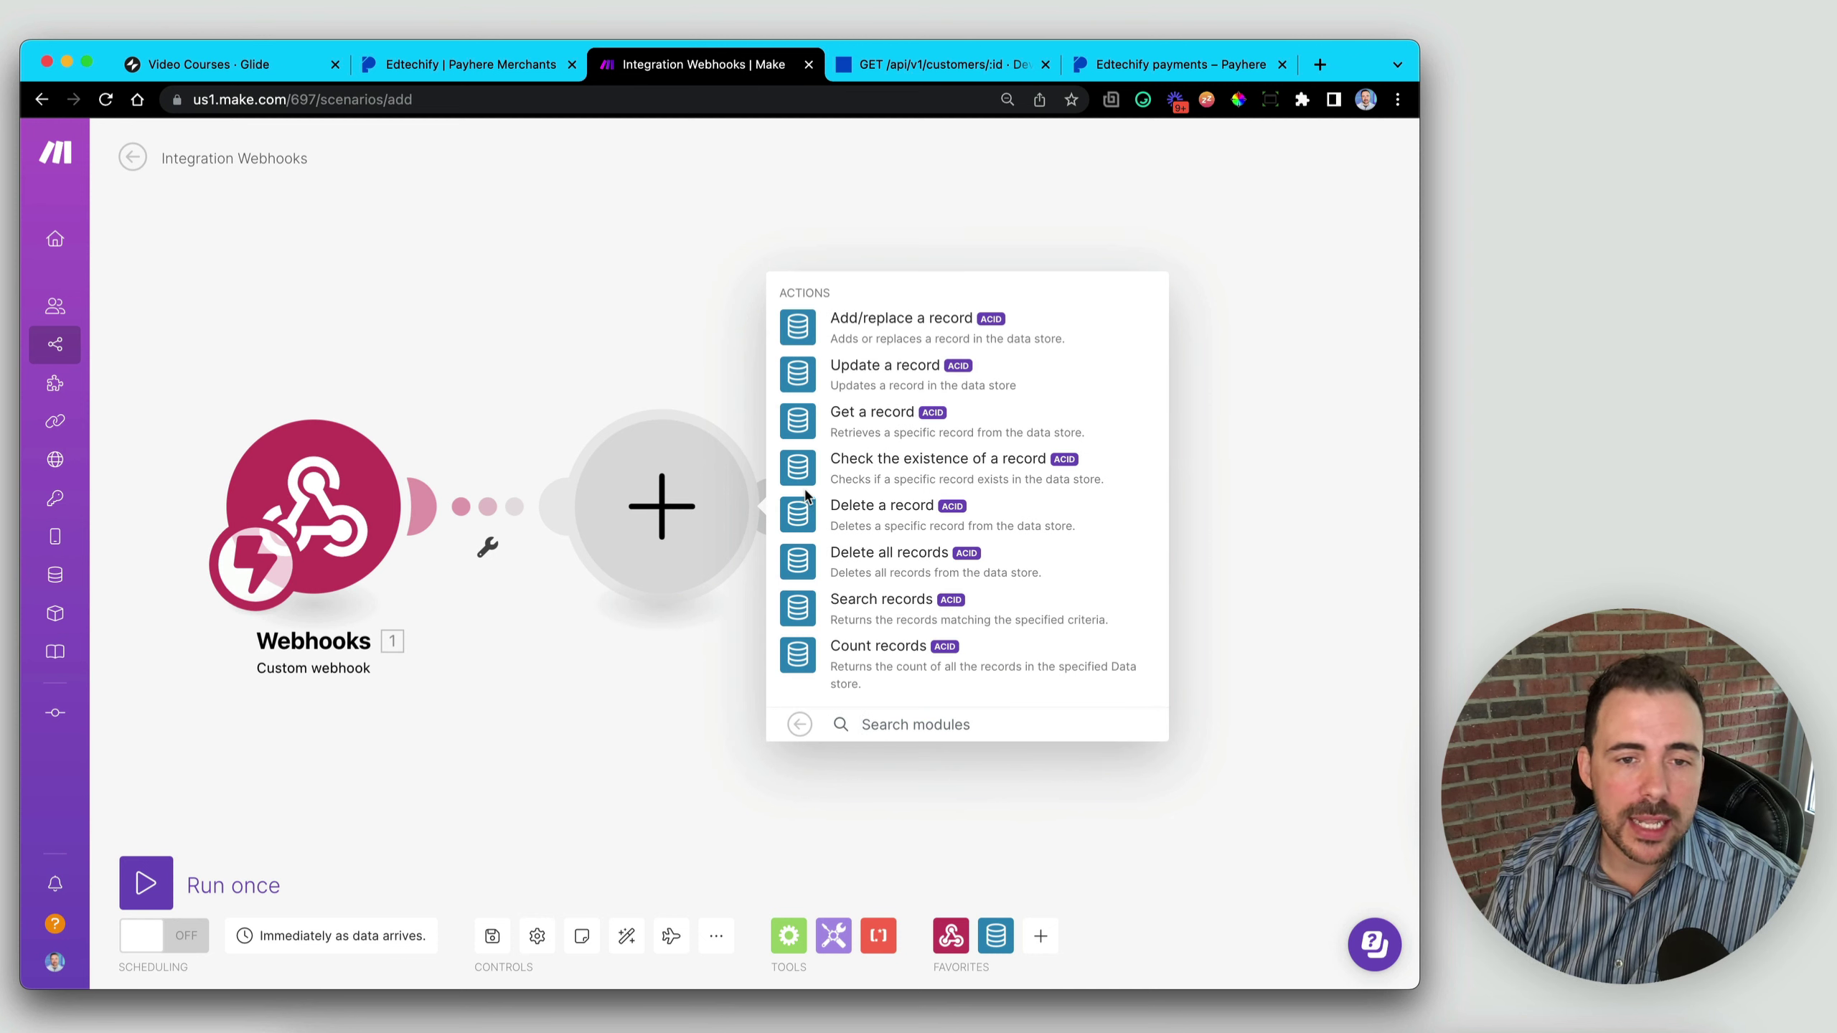
left_click(815, 427)
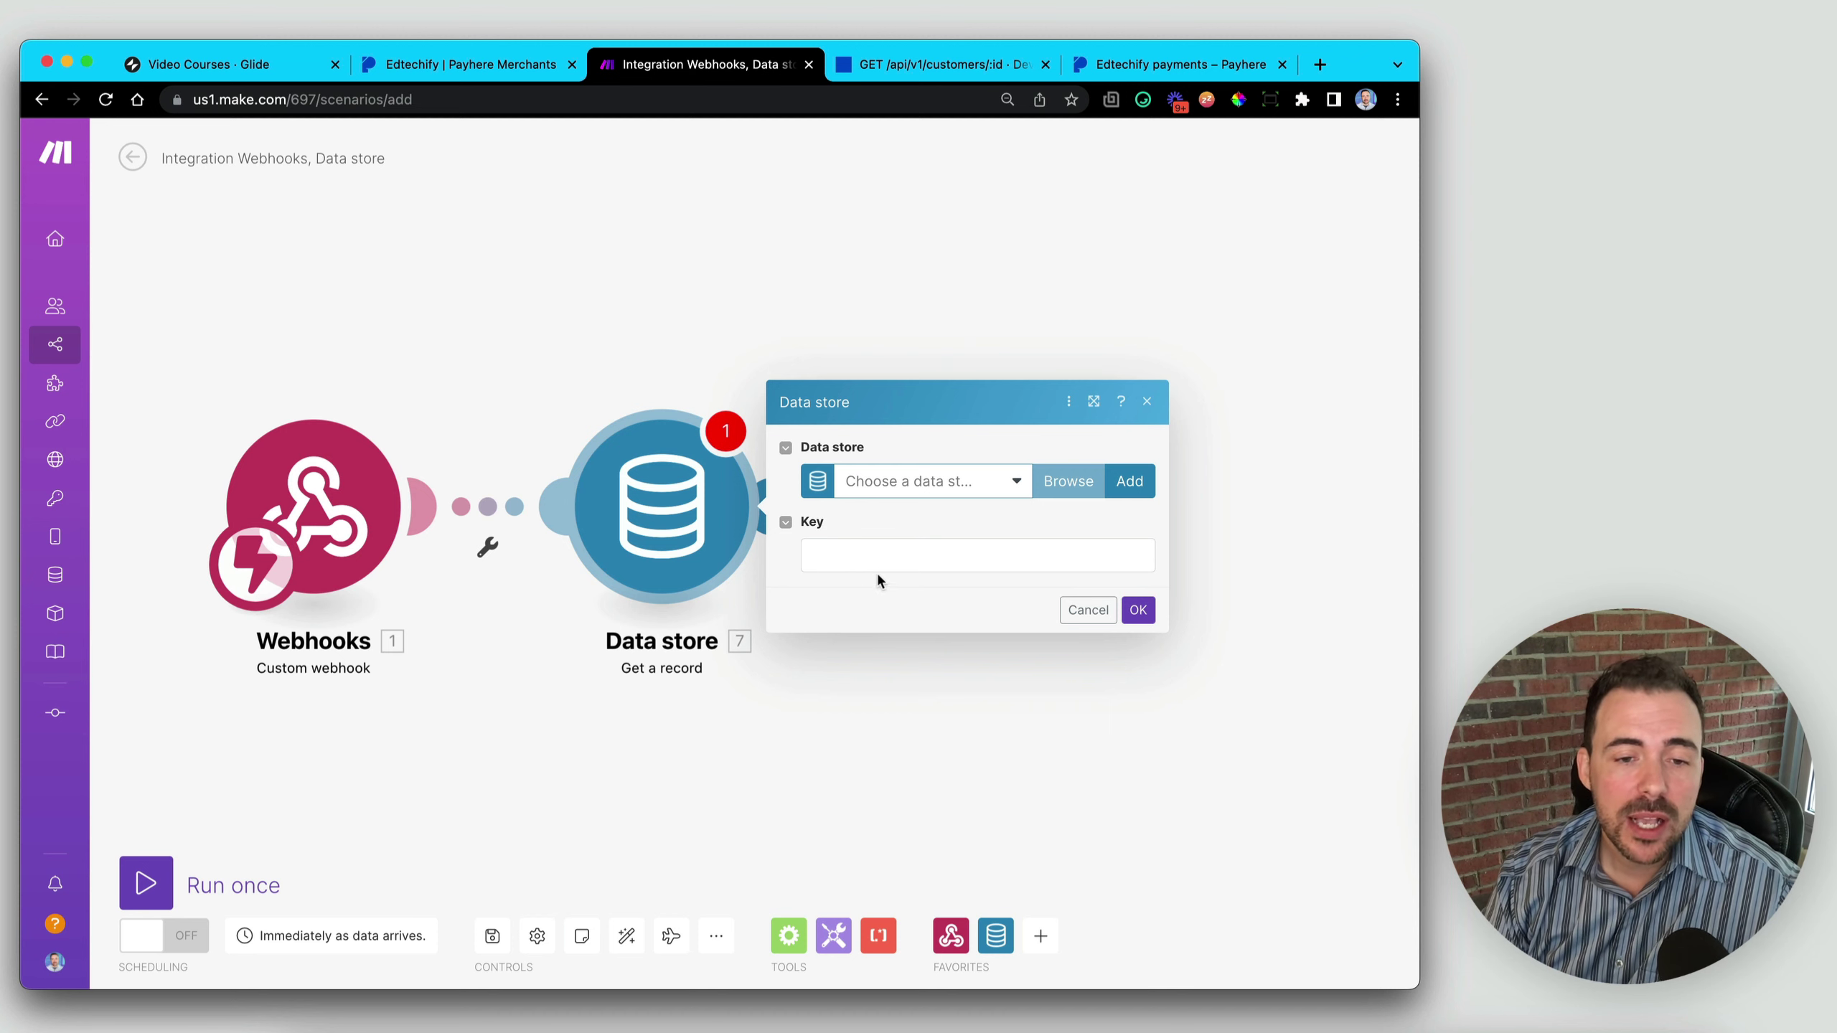
- Map the webhook's customer id into Key and select the Payhere + Glide data store
left_click(850, 559)
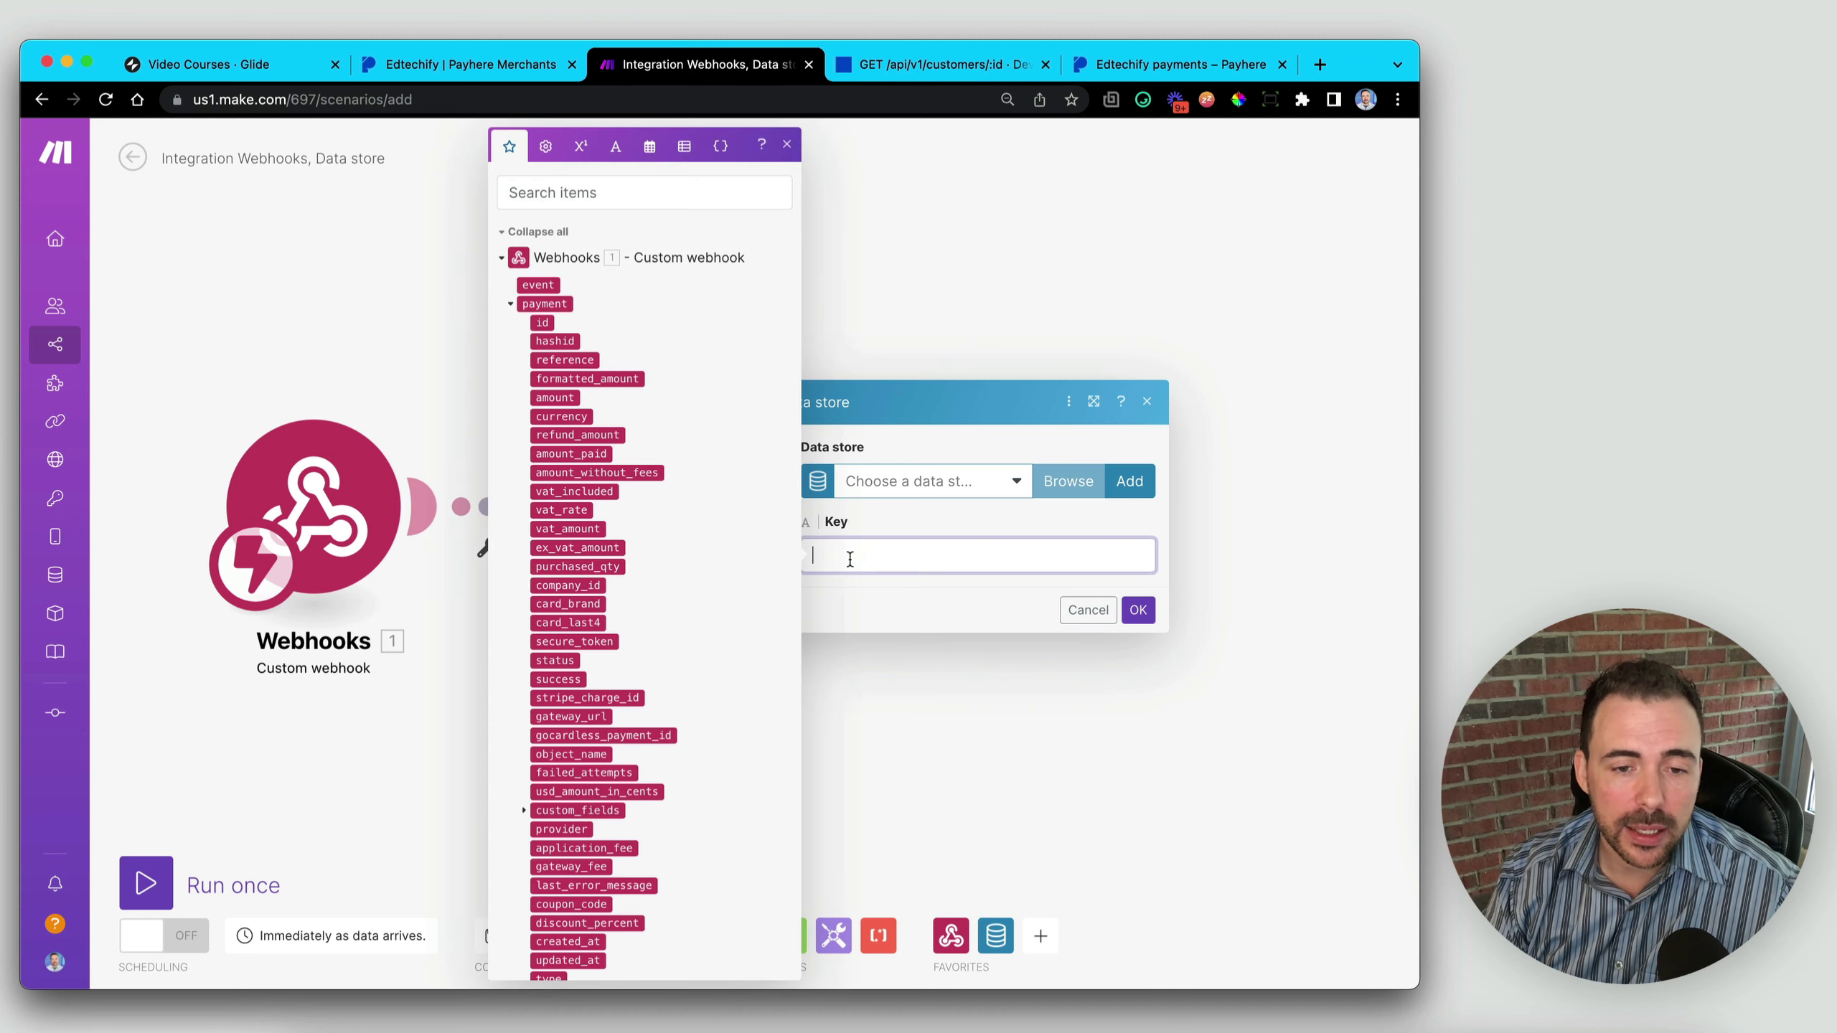
scroll(562, 585, "down", 10)
scroll(563, 585, "up", 15)
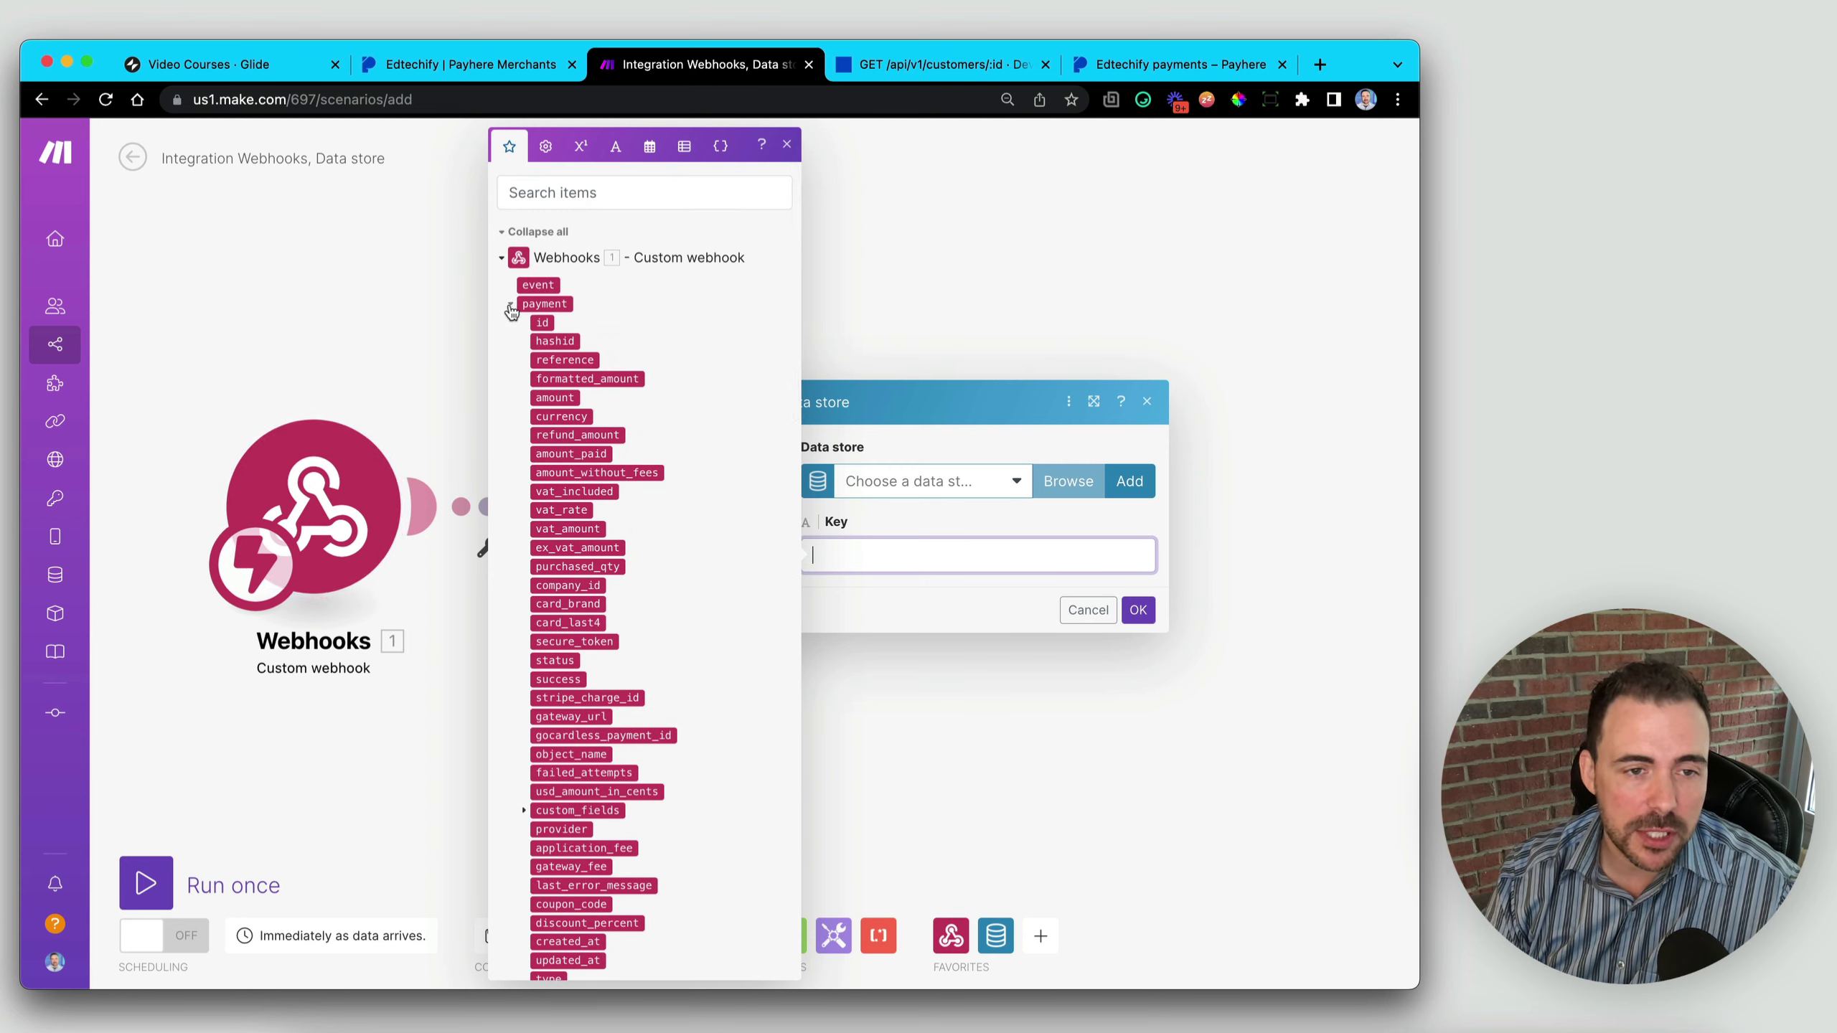
left_click(511, 305)
left_click(511, 323)
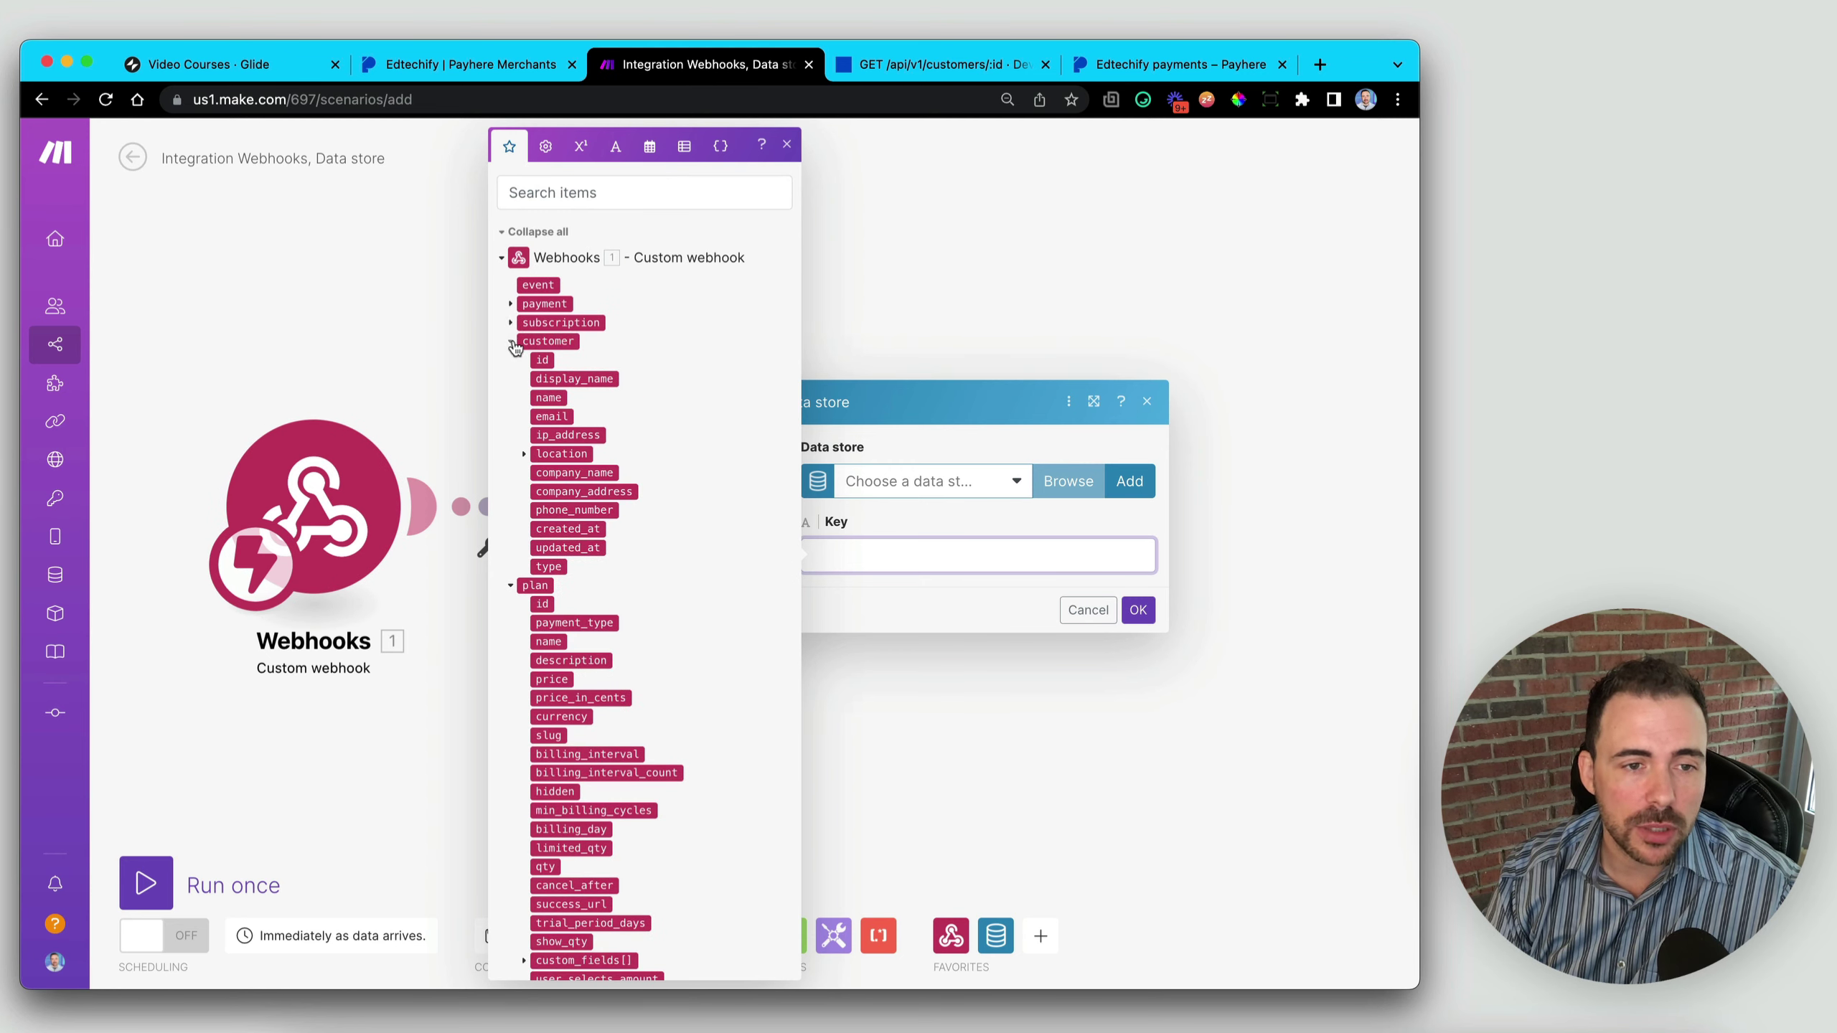
left_click(512, 587)
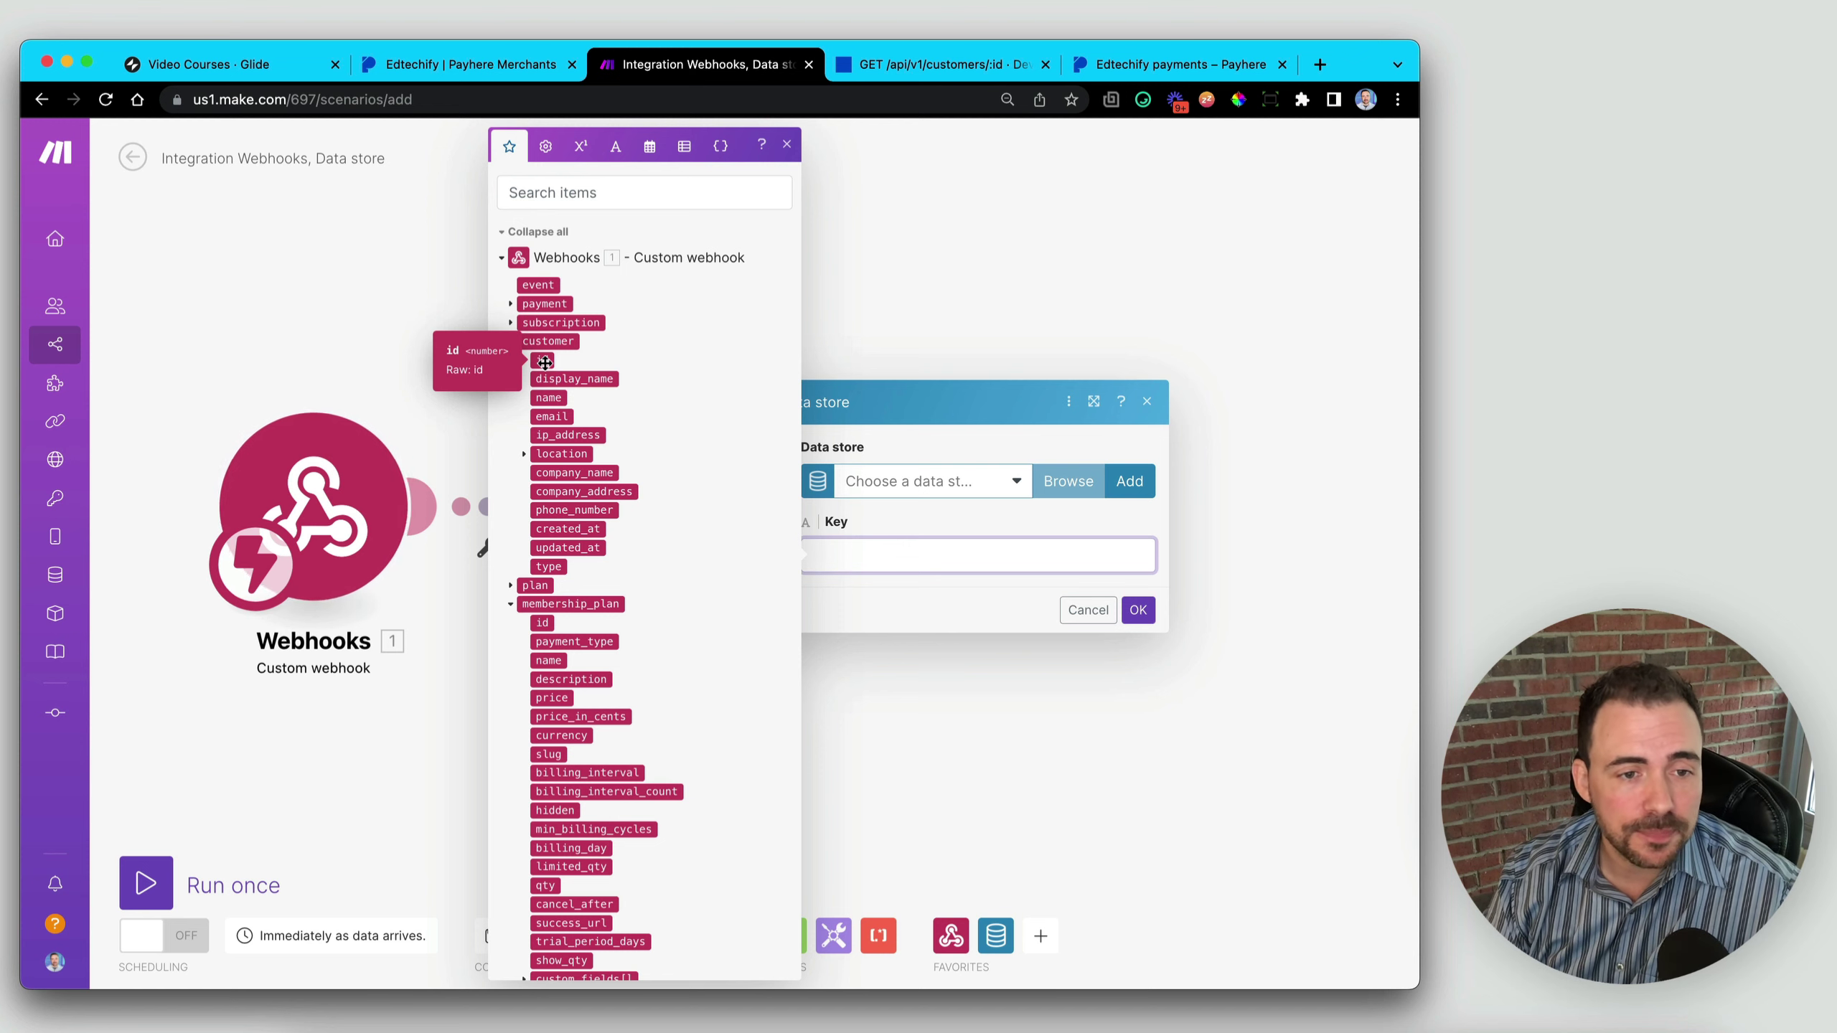
left_click_drag(541, 360, 898, 555)
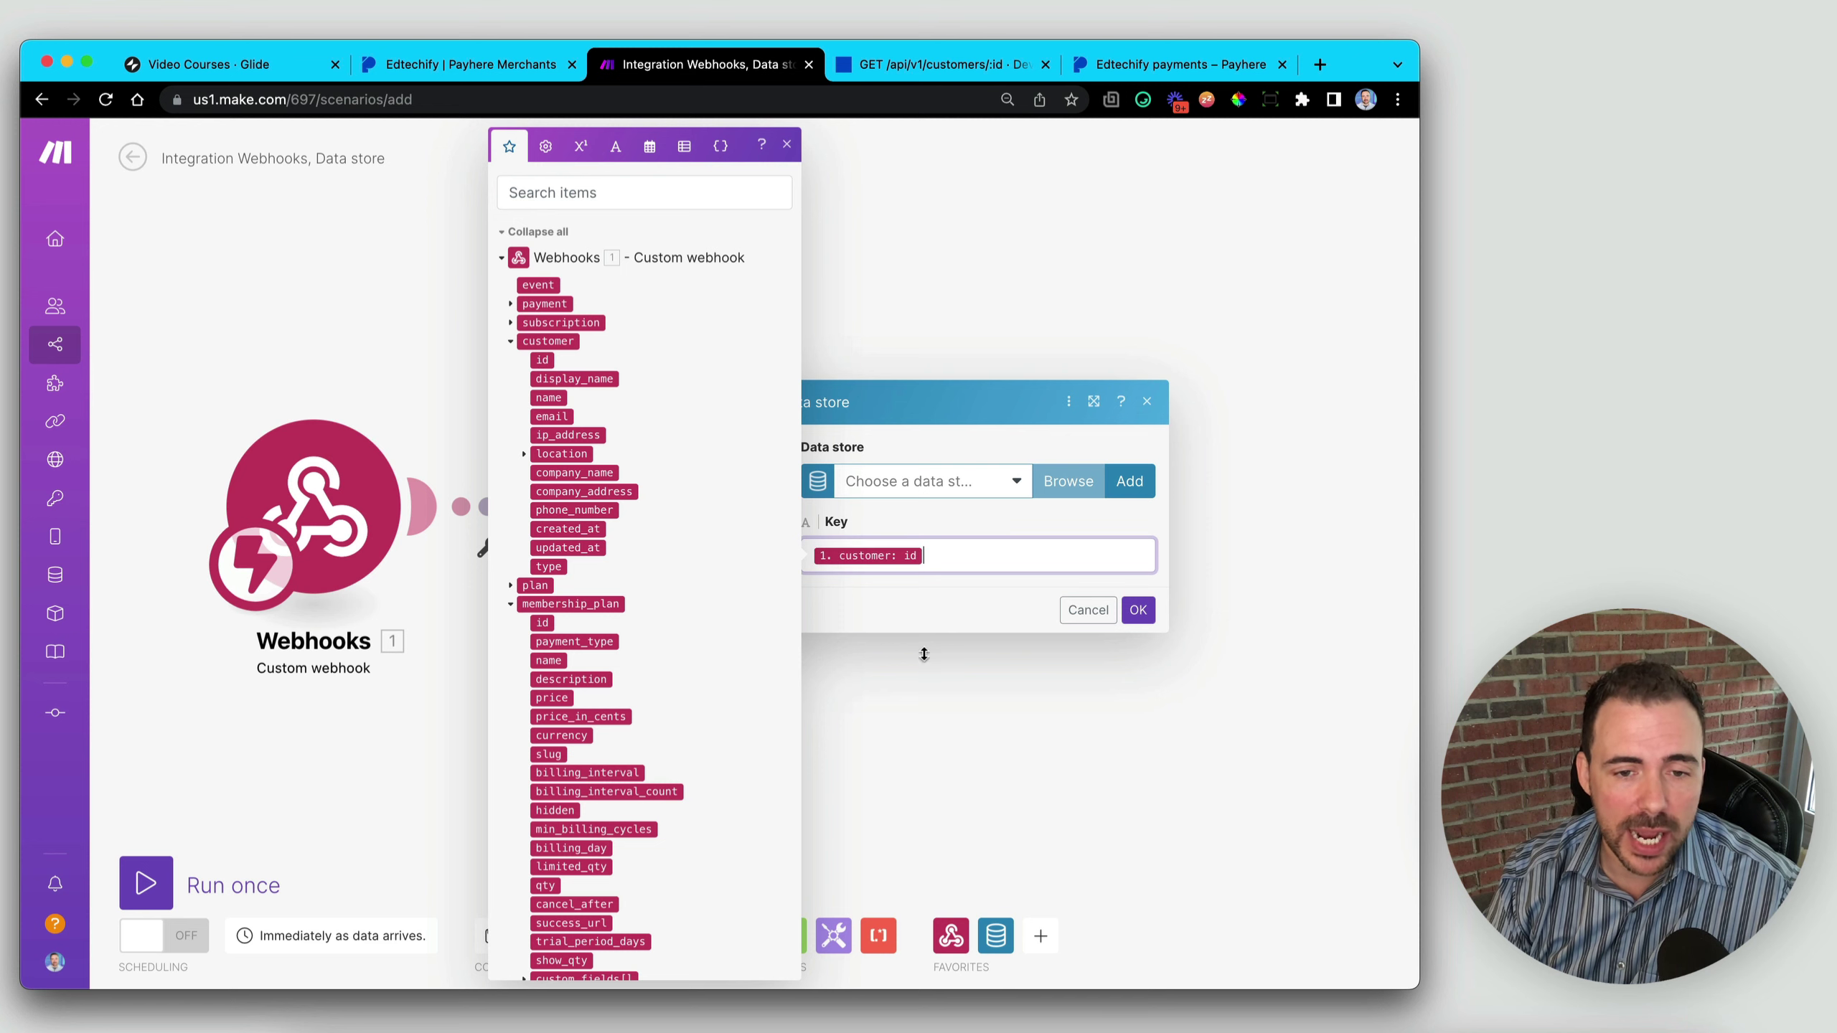
left_click(883, 483)
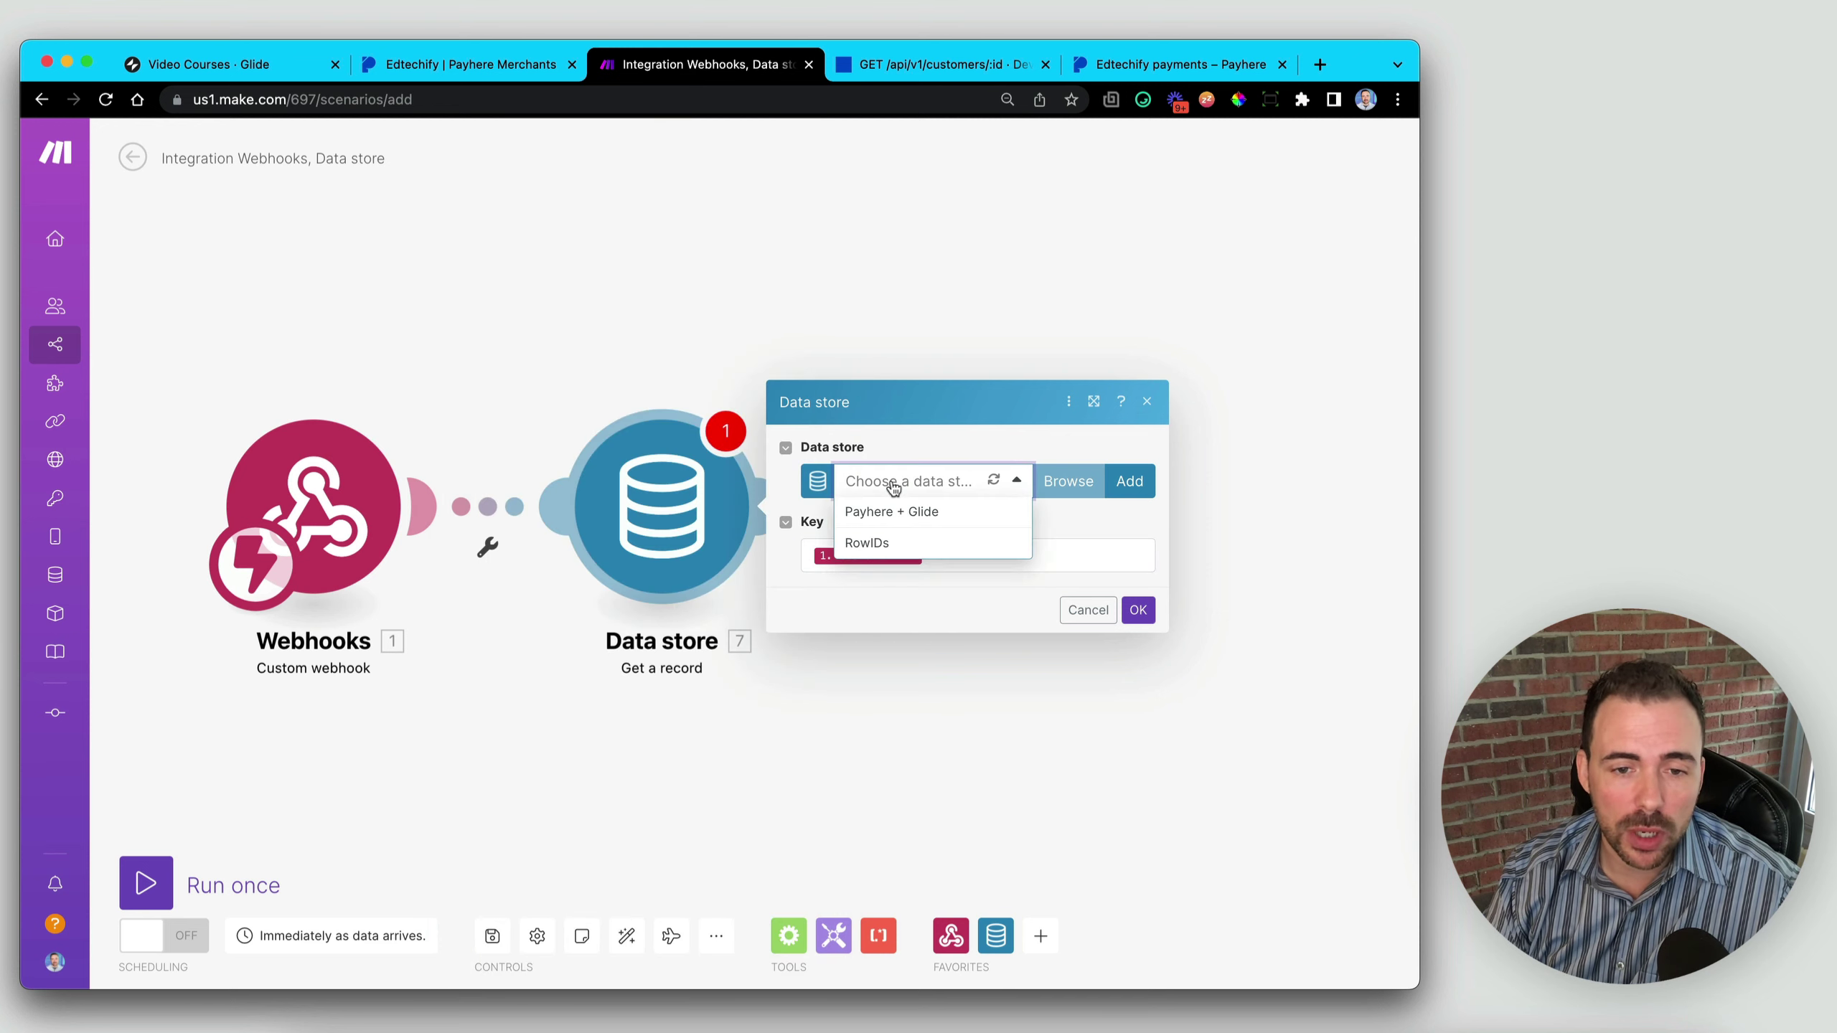
left_click(856, 516)
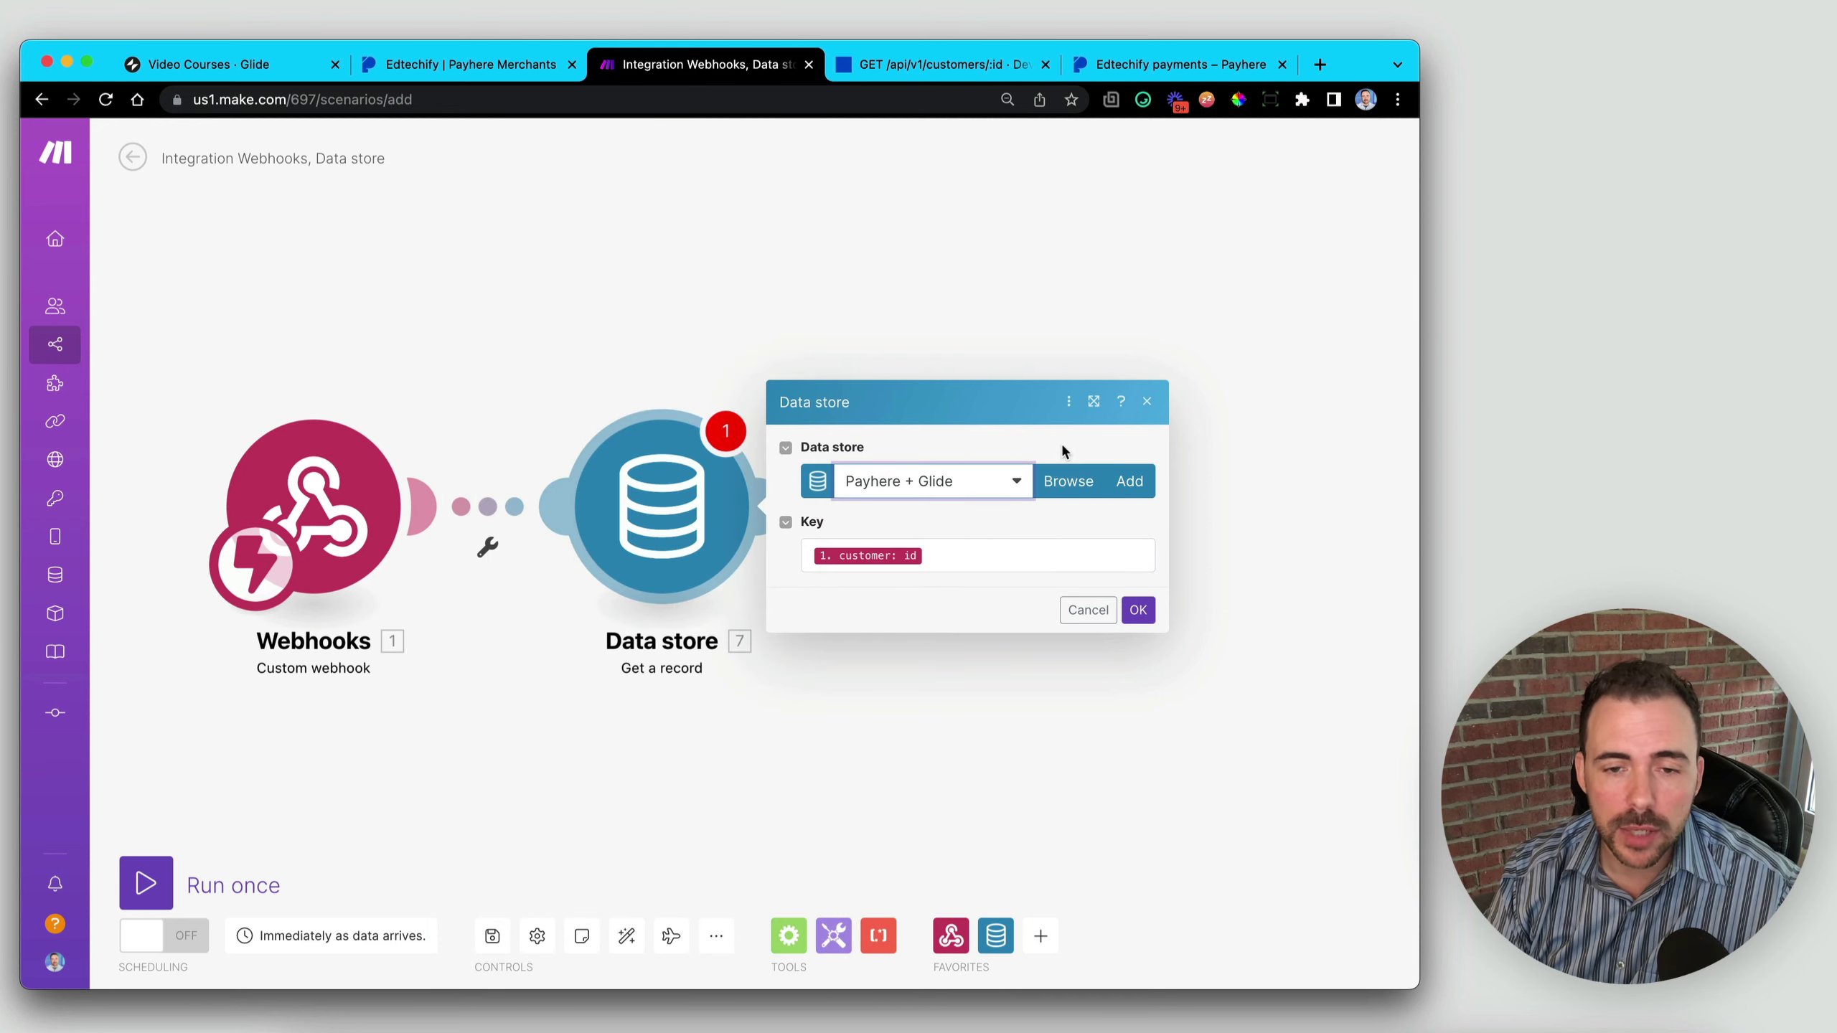
left_click(1138, 610)
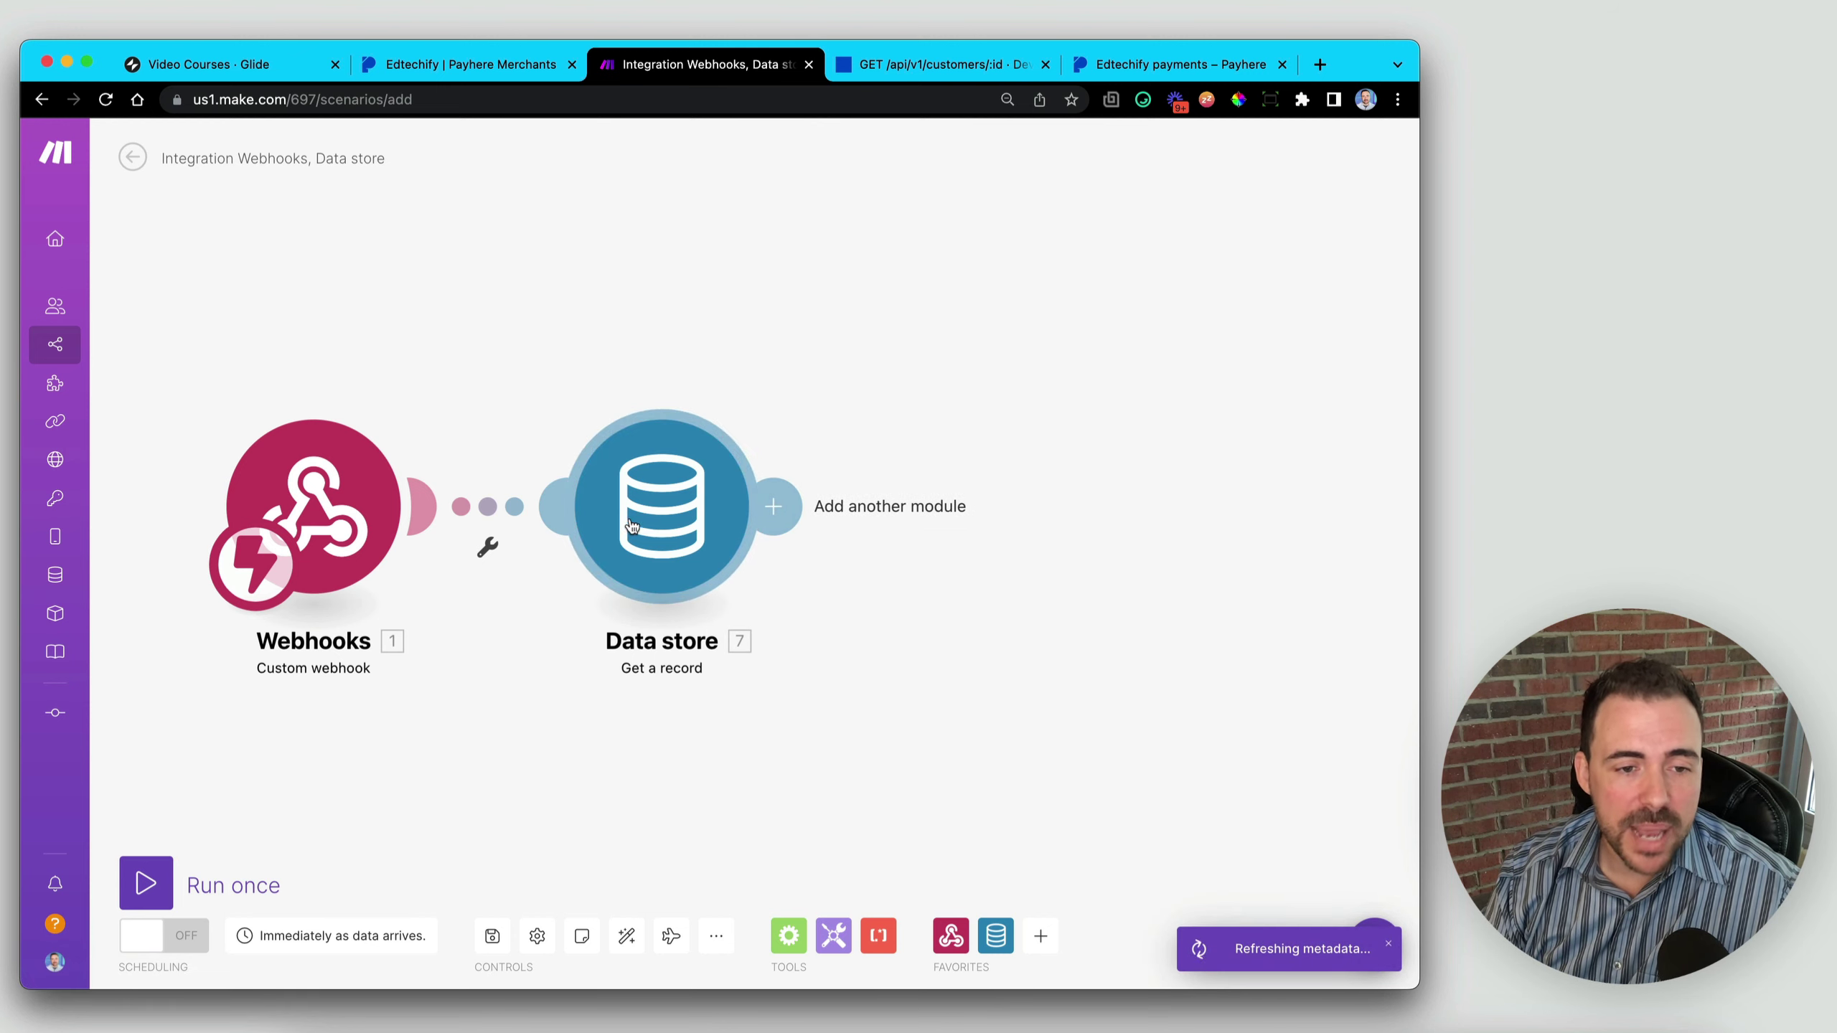
left_click_drag(638, 521, 624, 529)
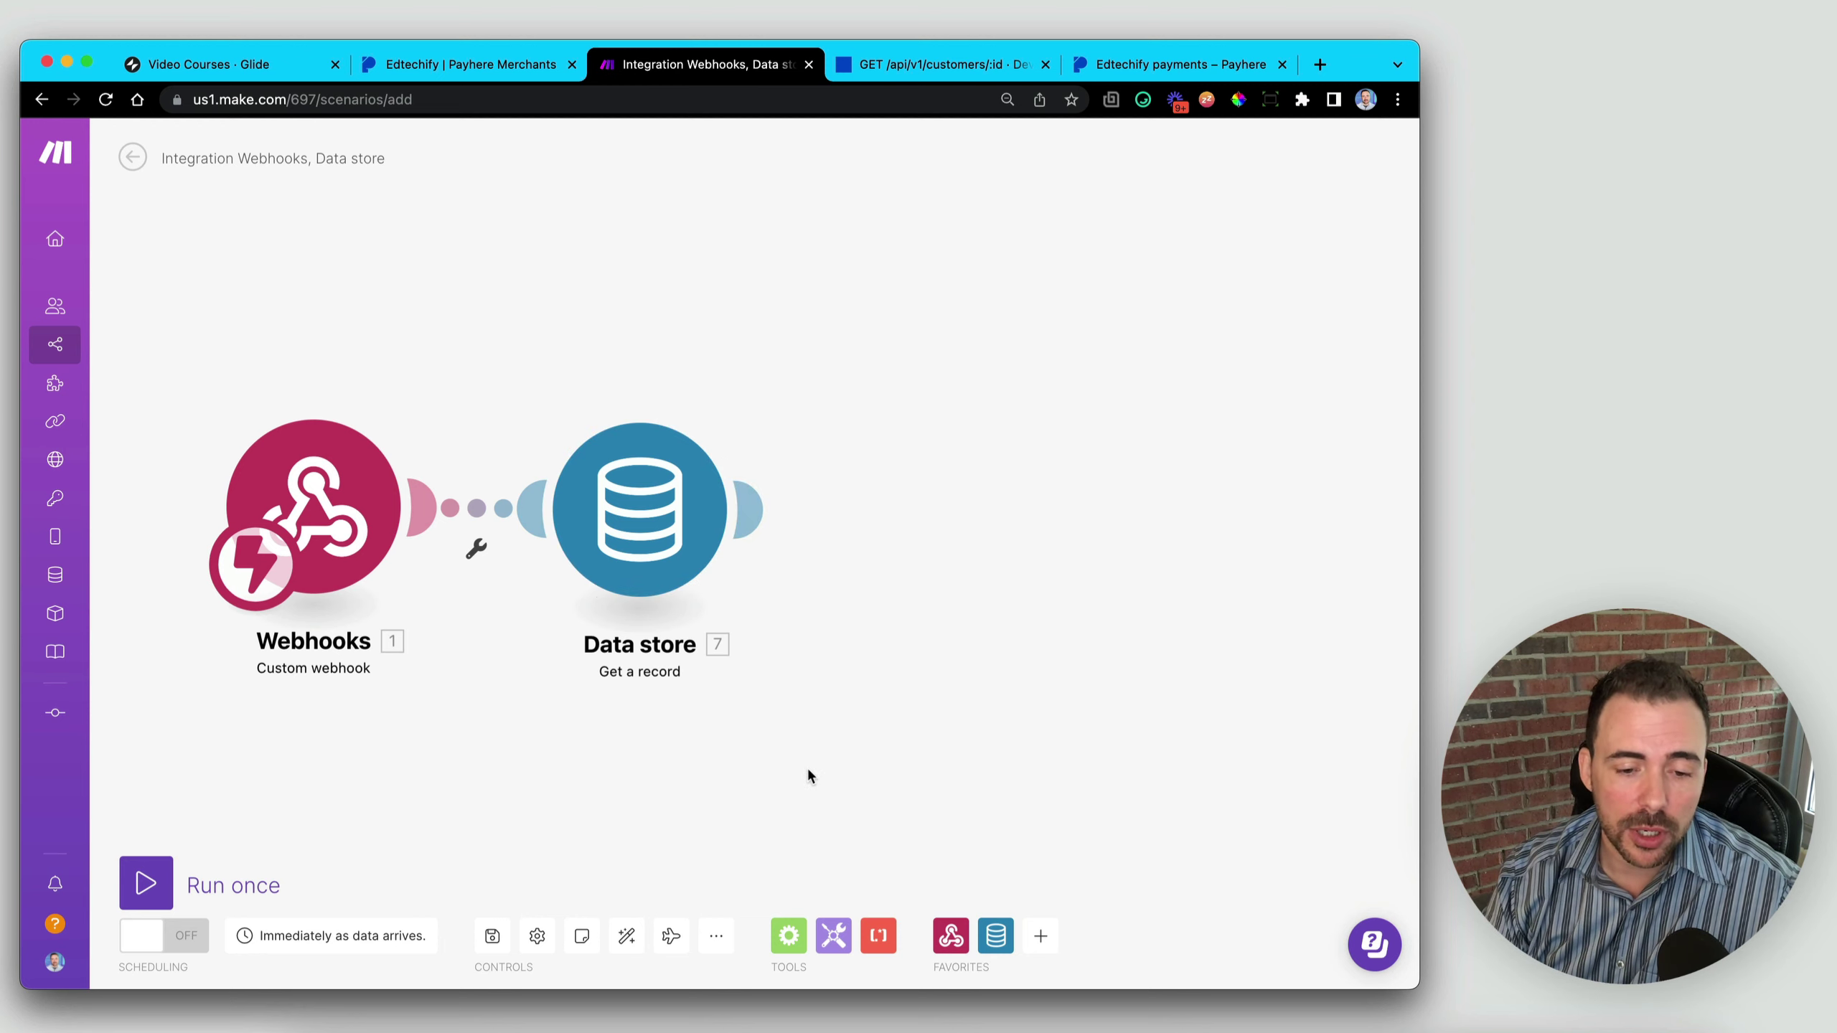
- Attach a Flow Control Router after the Data store module and split it into two empty branches
left_click(791, 937)
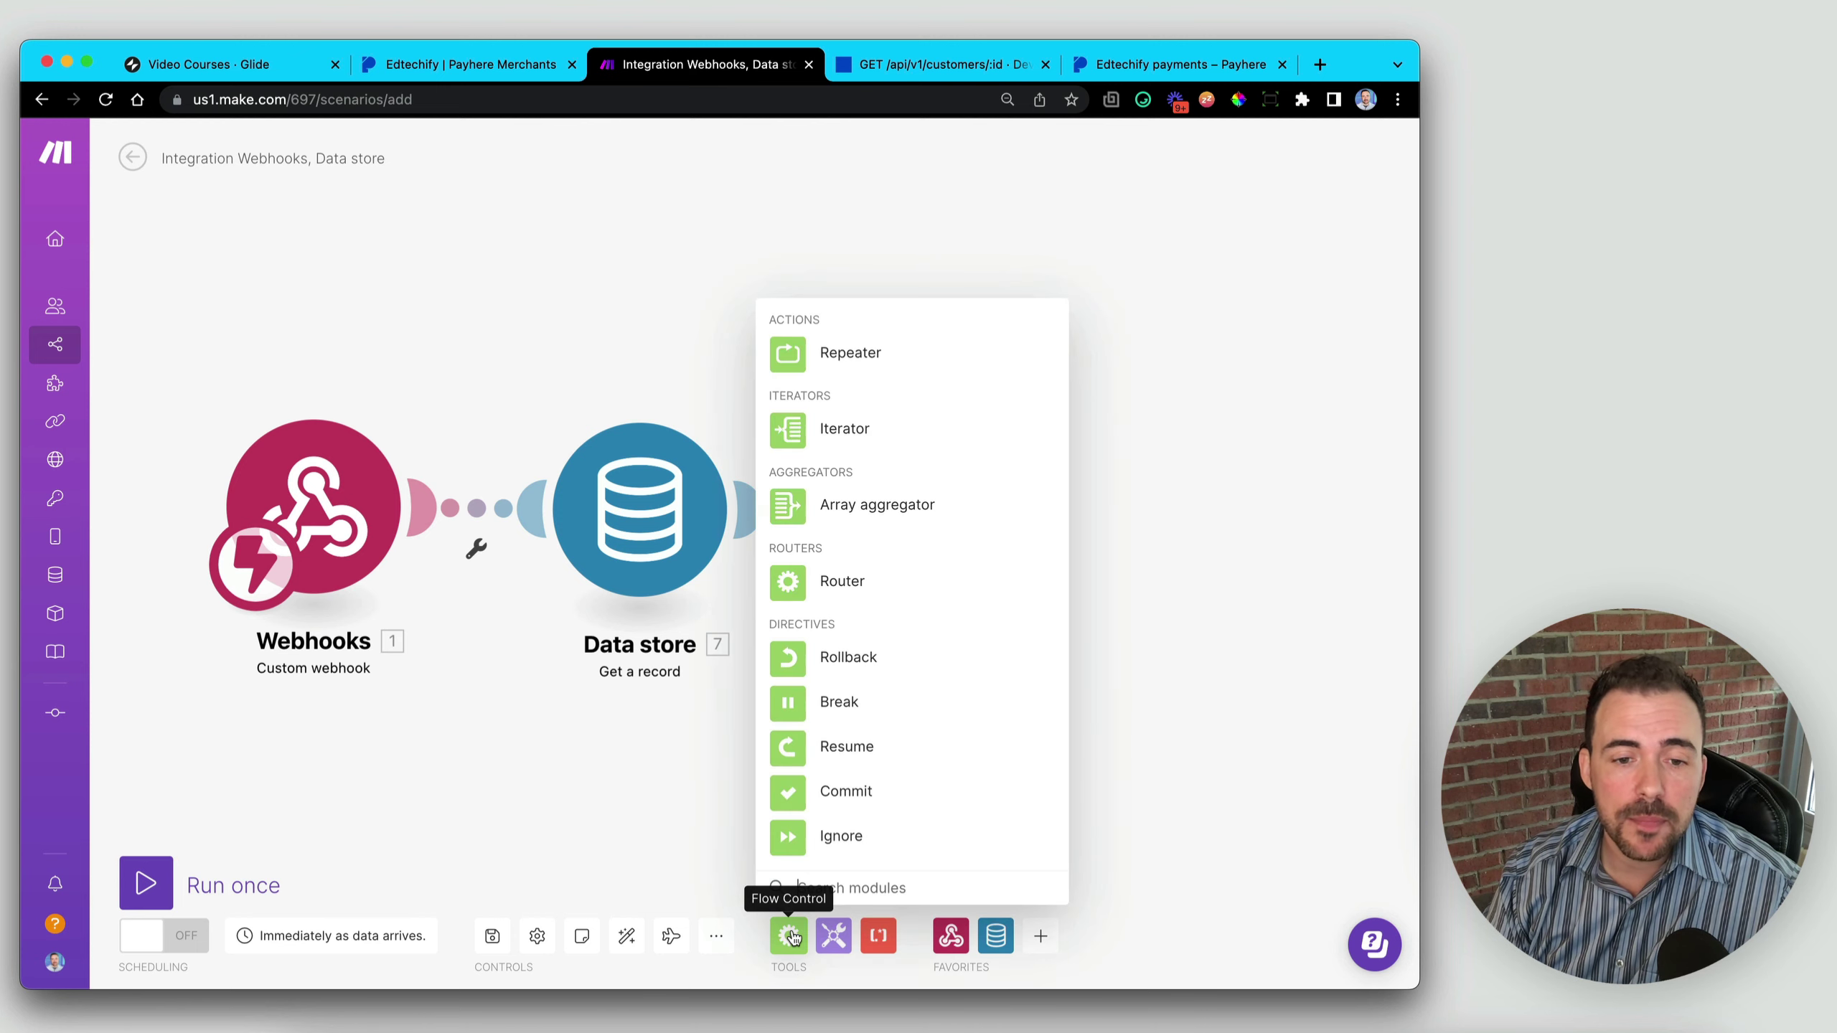
left_click(798, 586)
left_click_drag(796, 656, 957, 586)
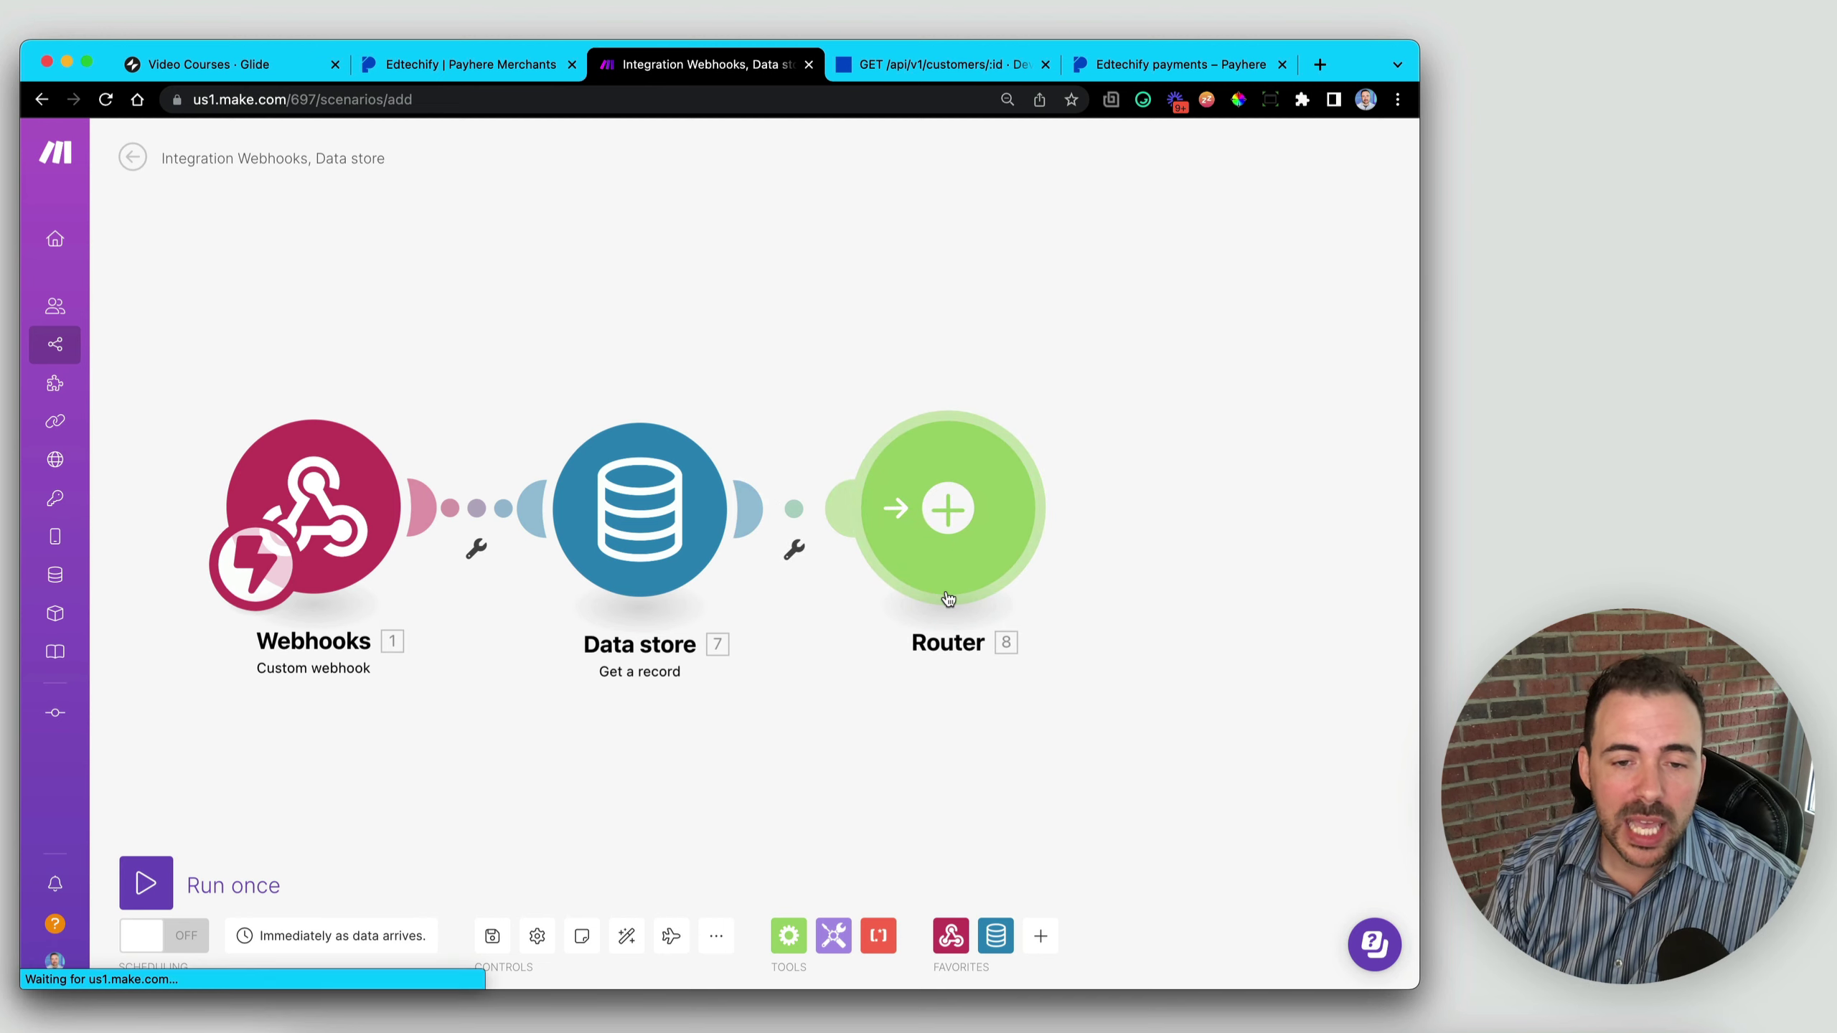
left_click(945, 508)
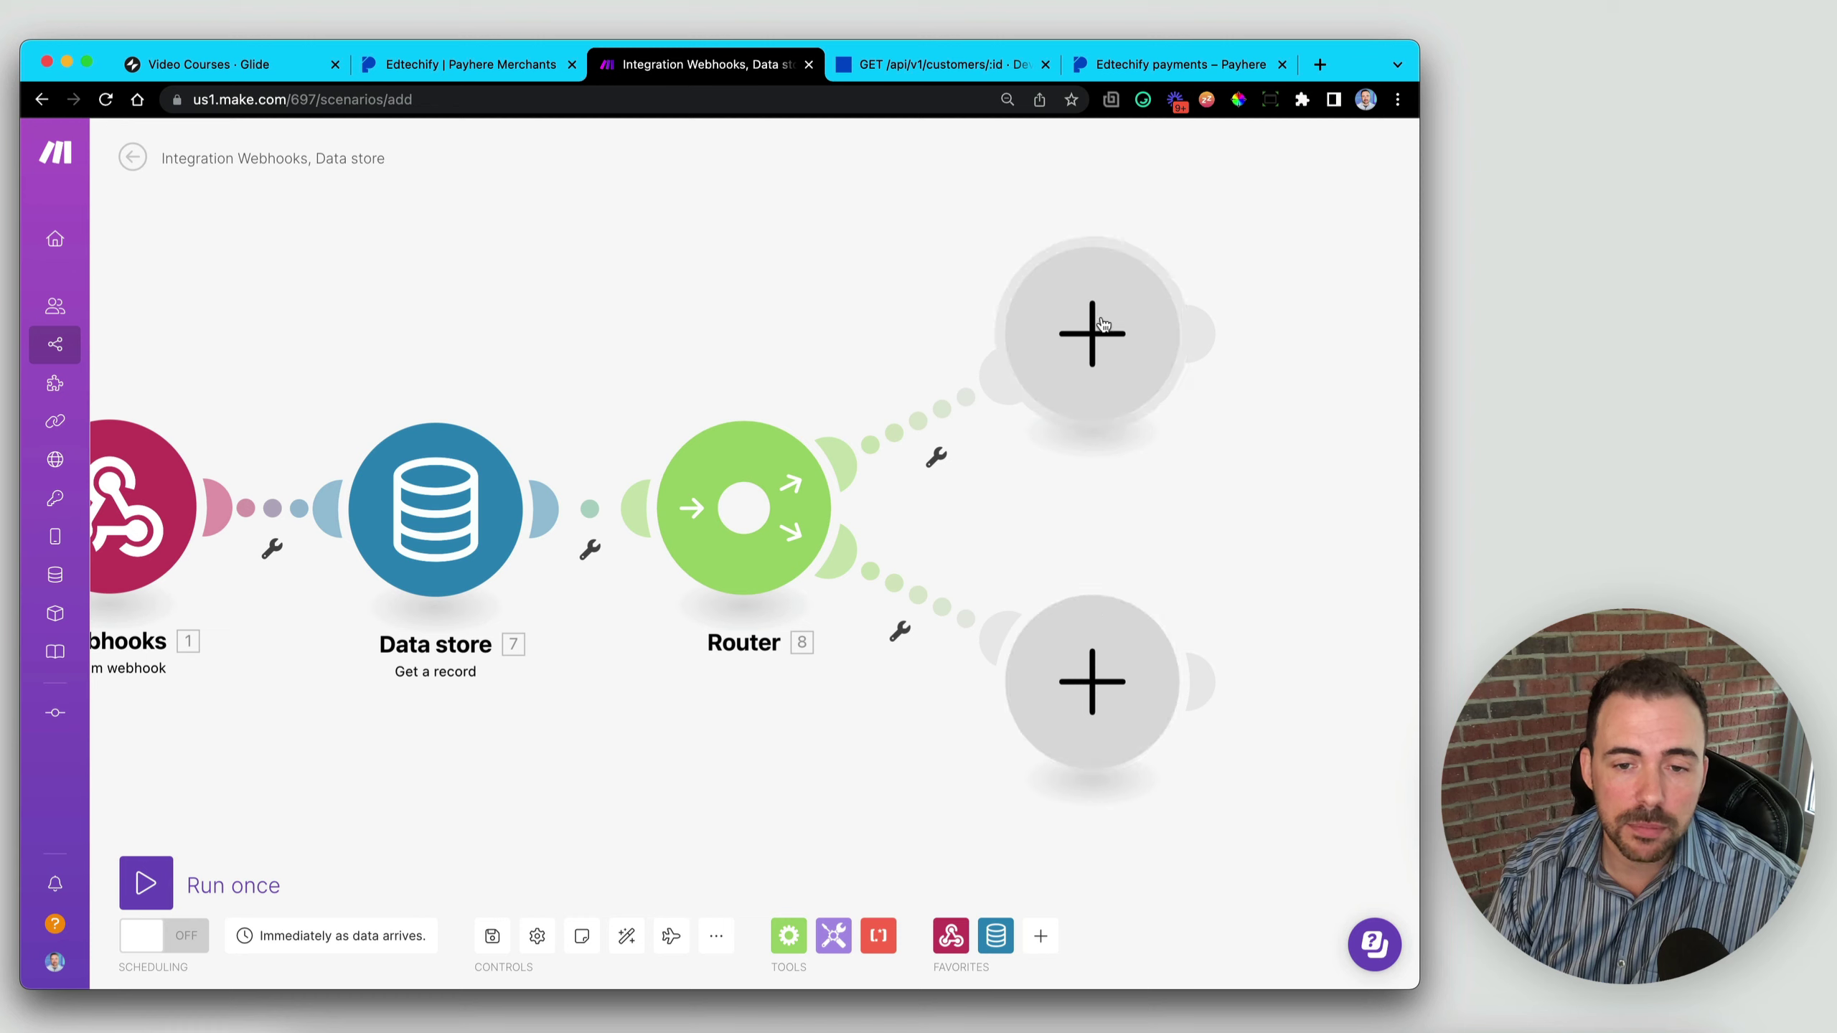
left_click_drag(1326, 534, 877, 654)
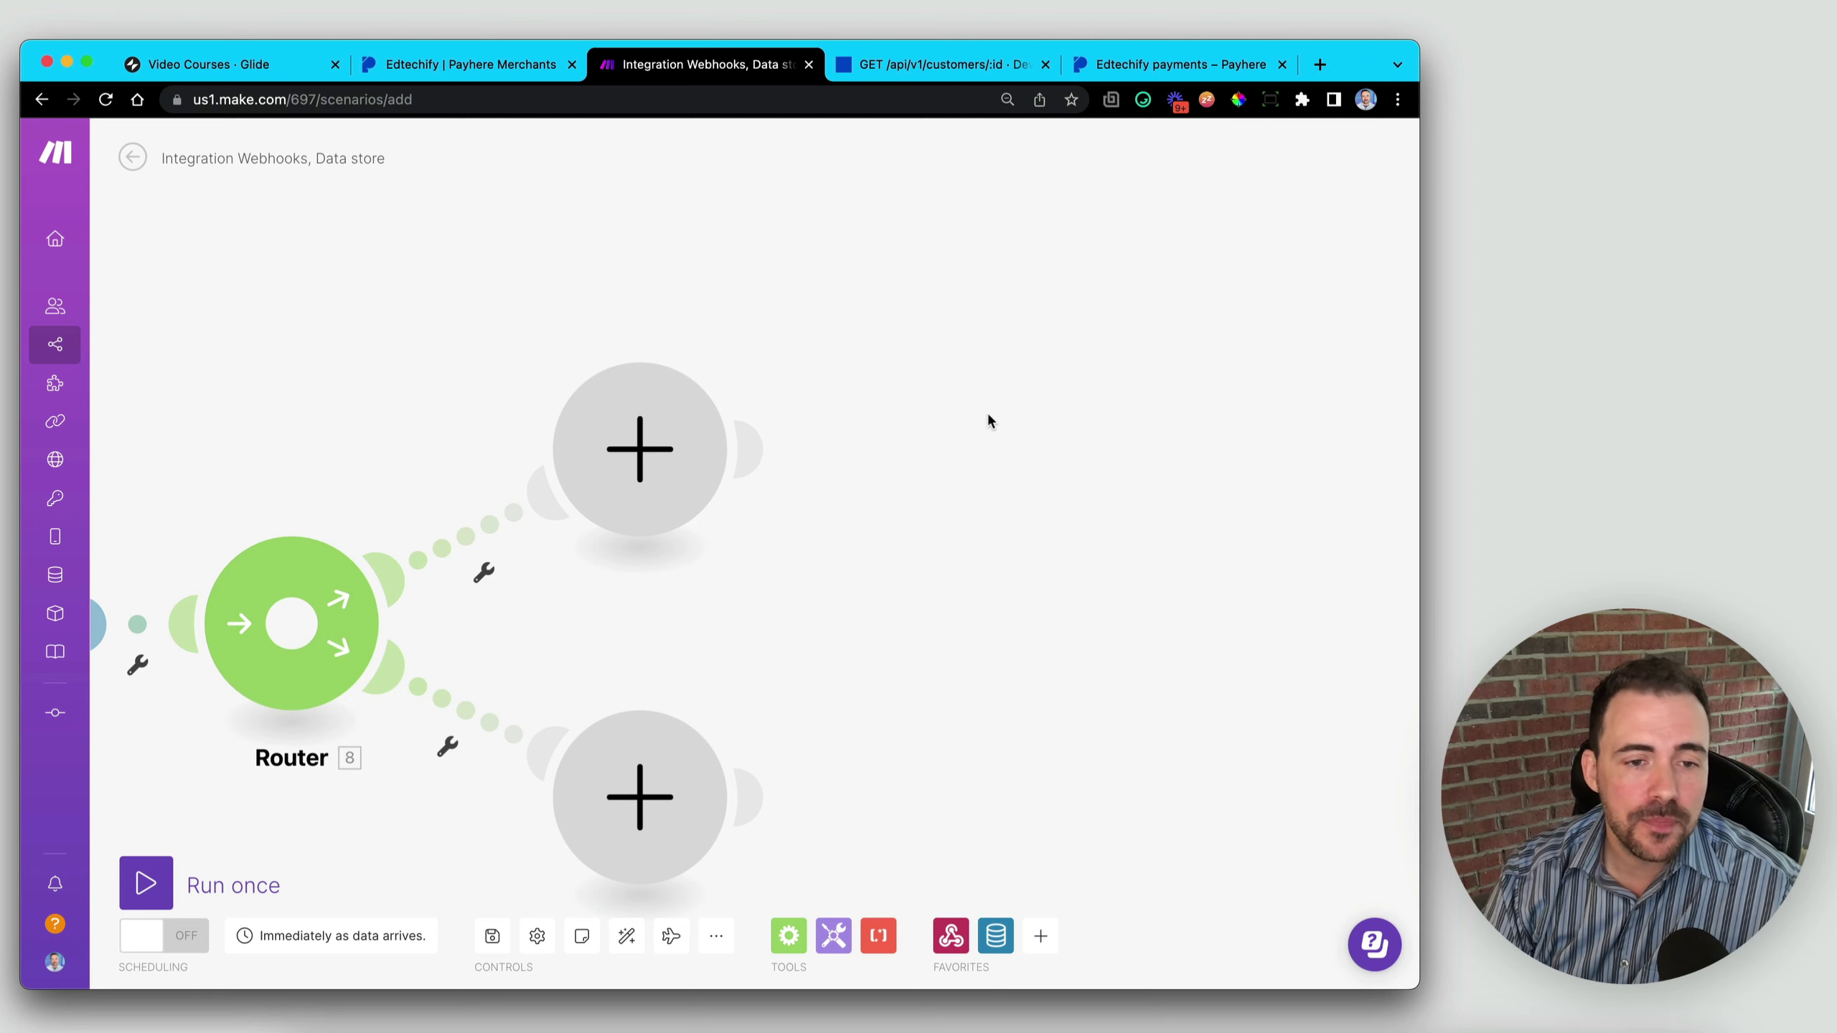
- Open the app picker on the Router's upper empty branch
left_click(649, 410)
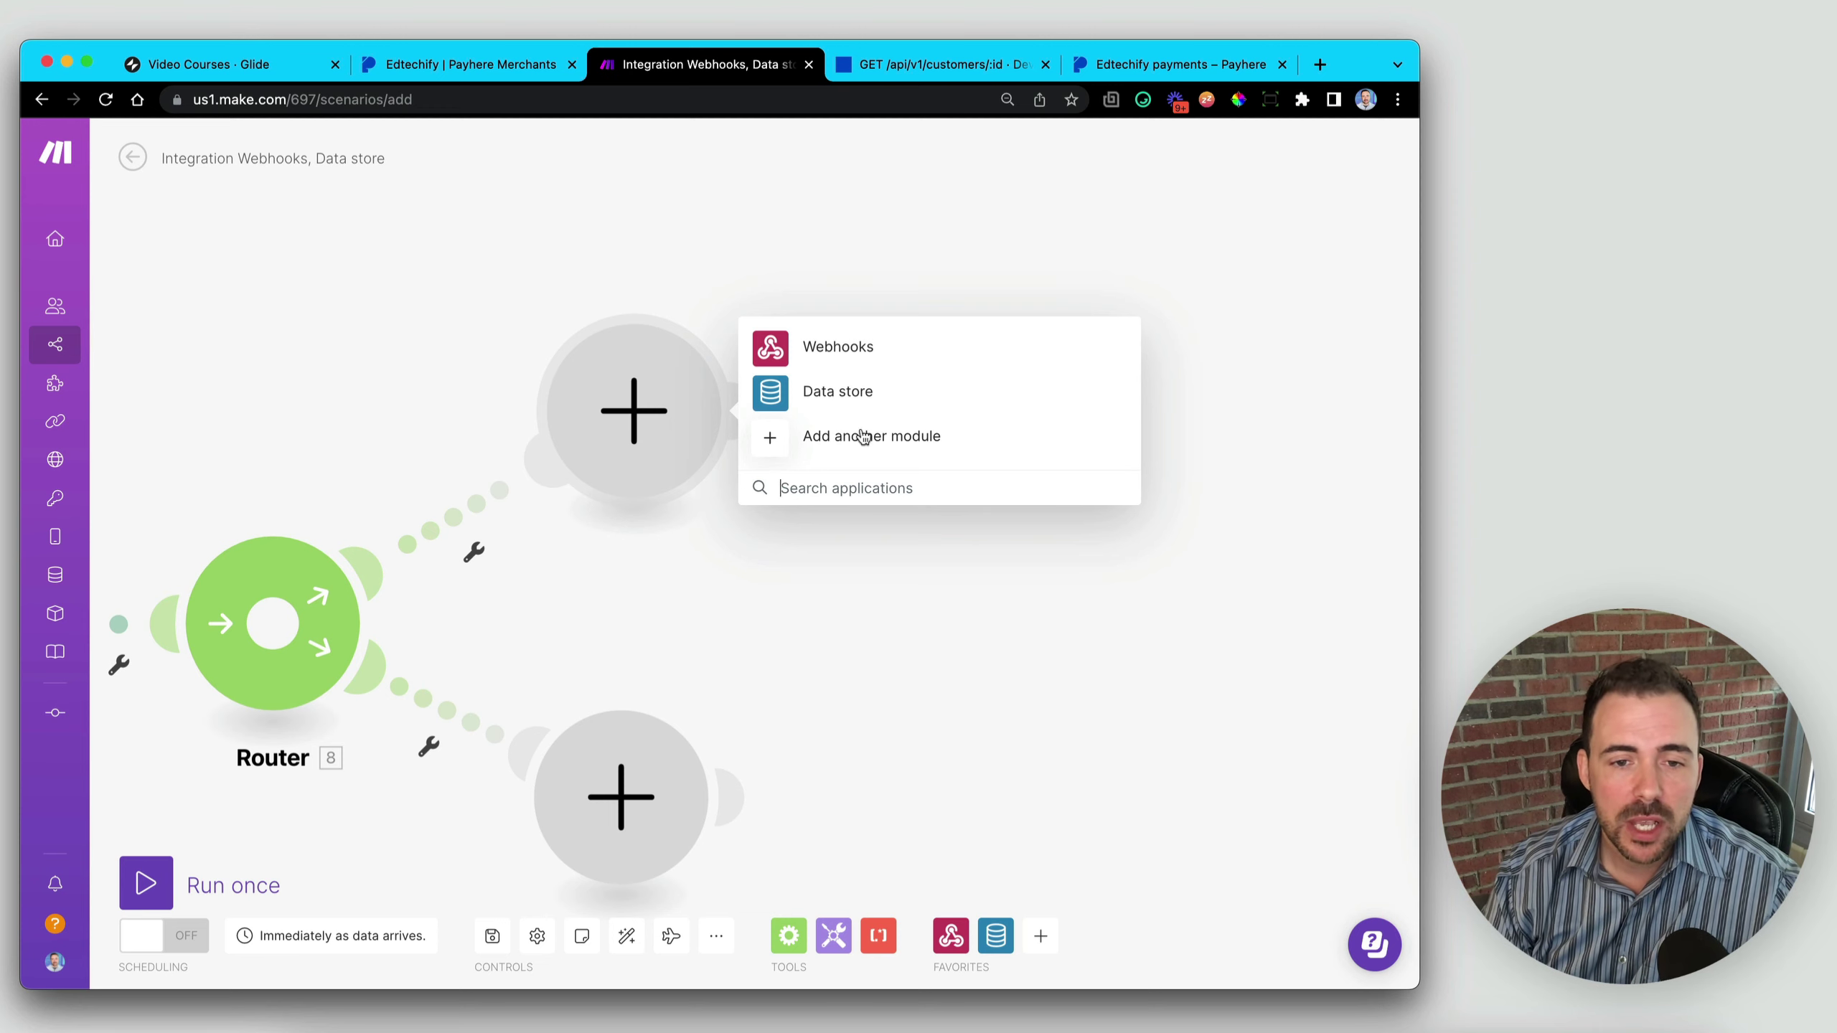
- Place an HTTP 'Make a request' module on the upper branch, then switch to the Video Courses Glide tab
left_click(872, 437)
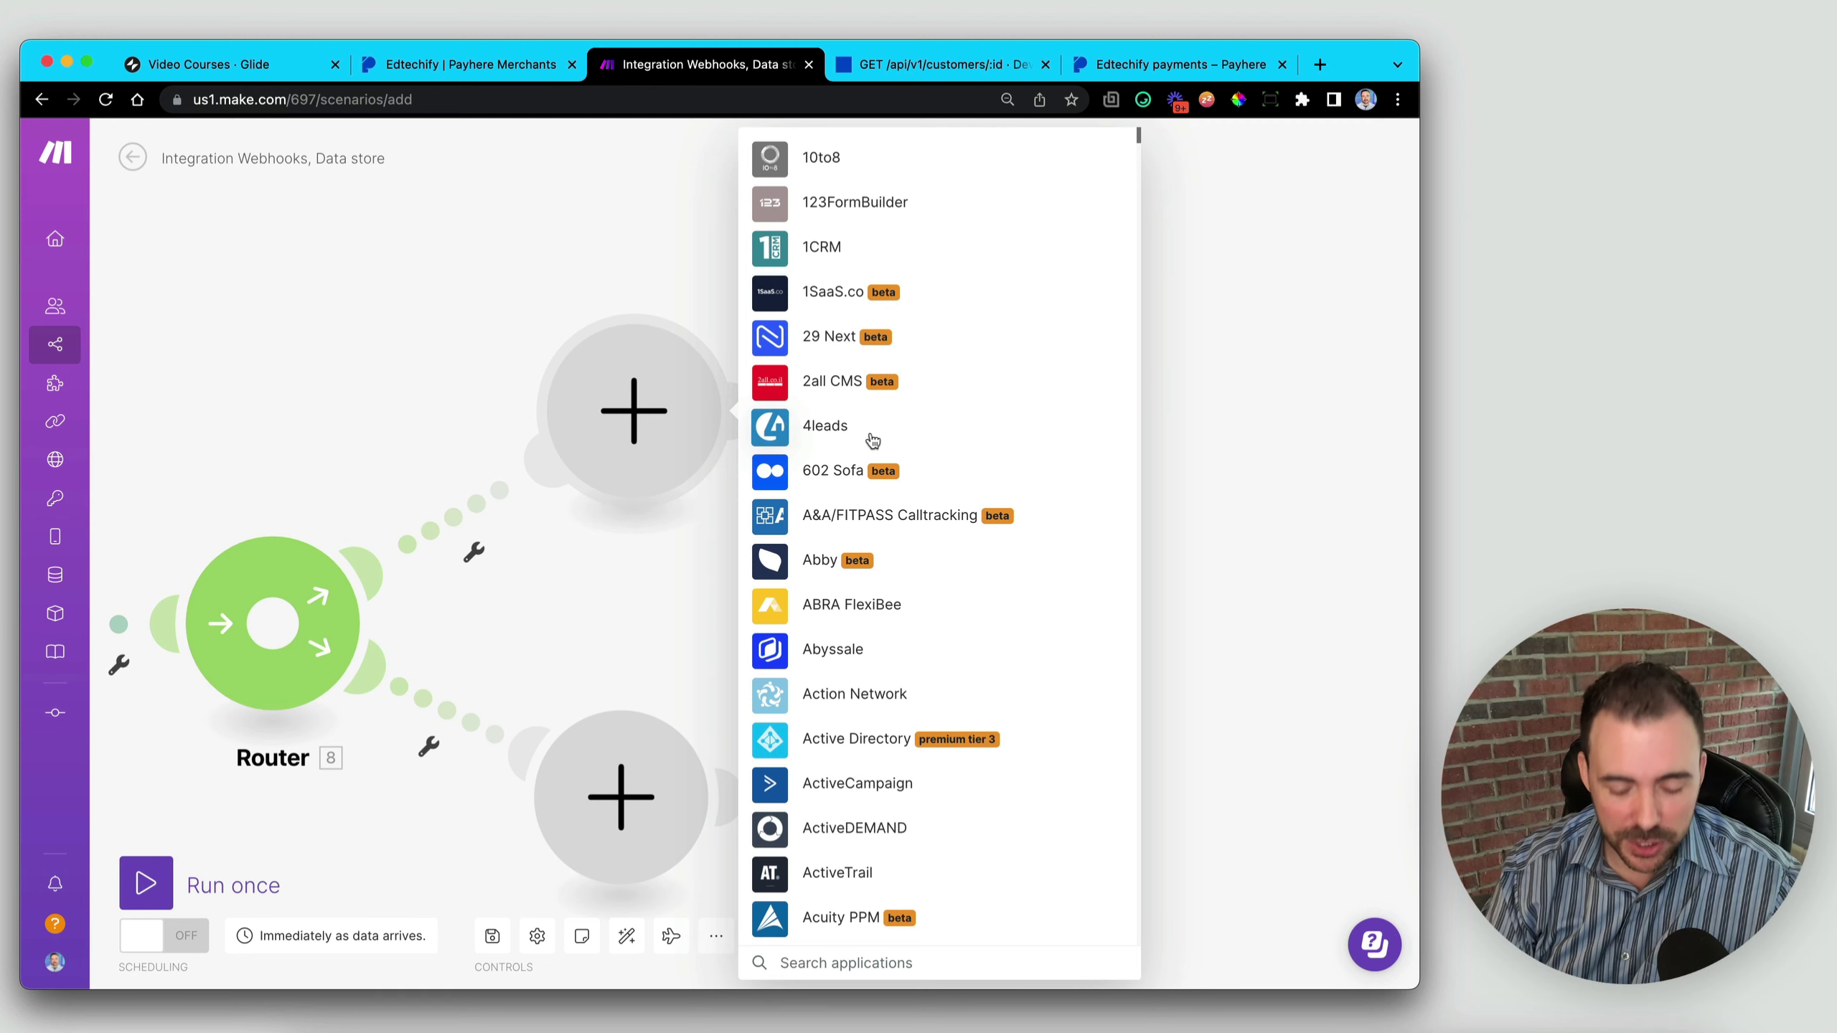
type("http")
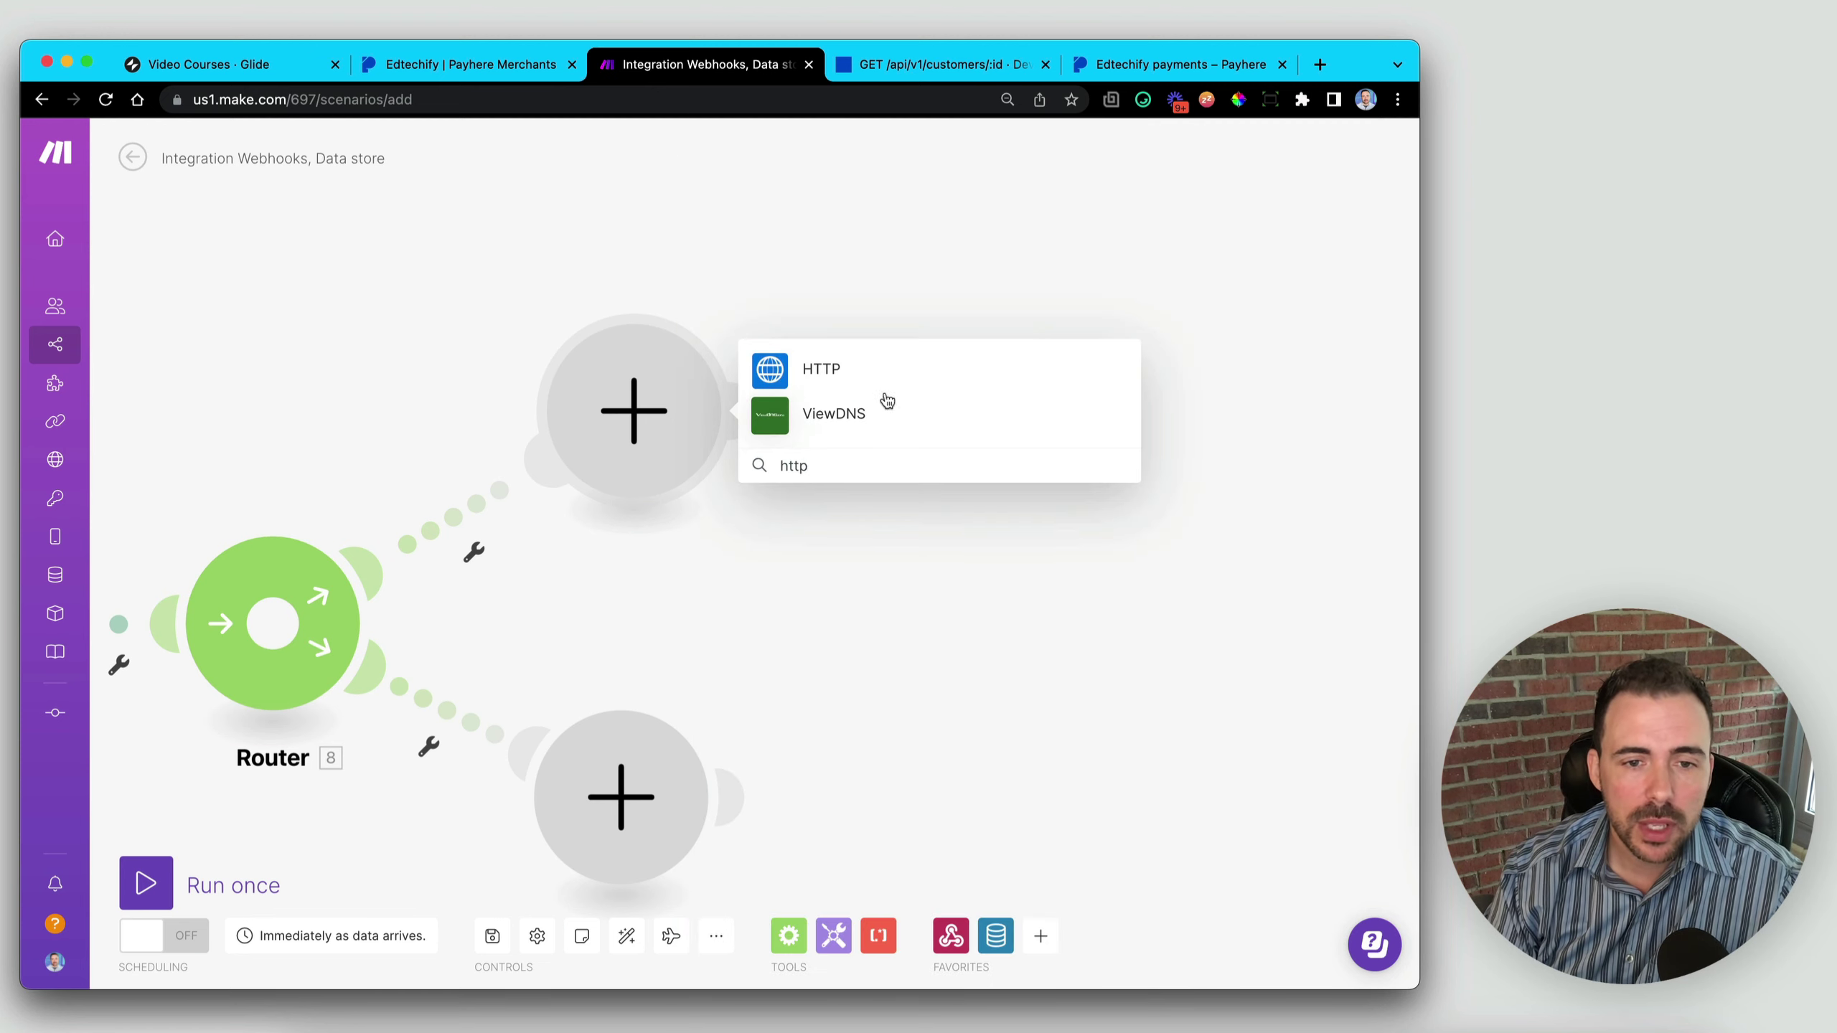
left_click(775, 376)
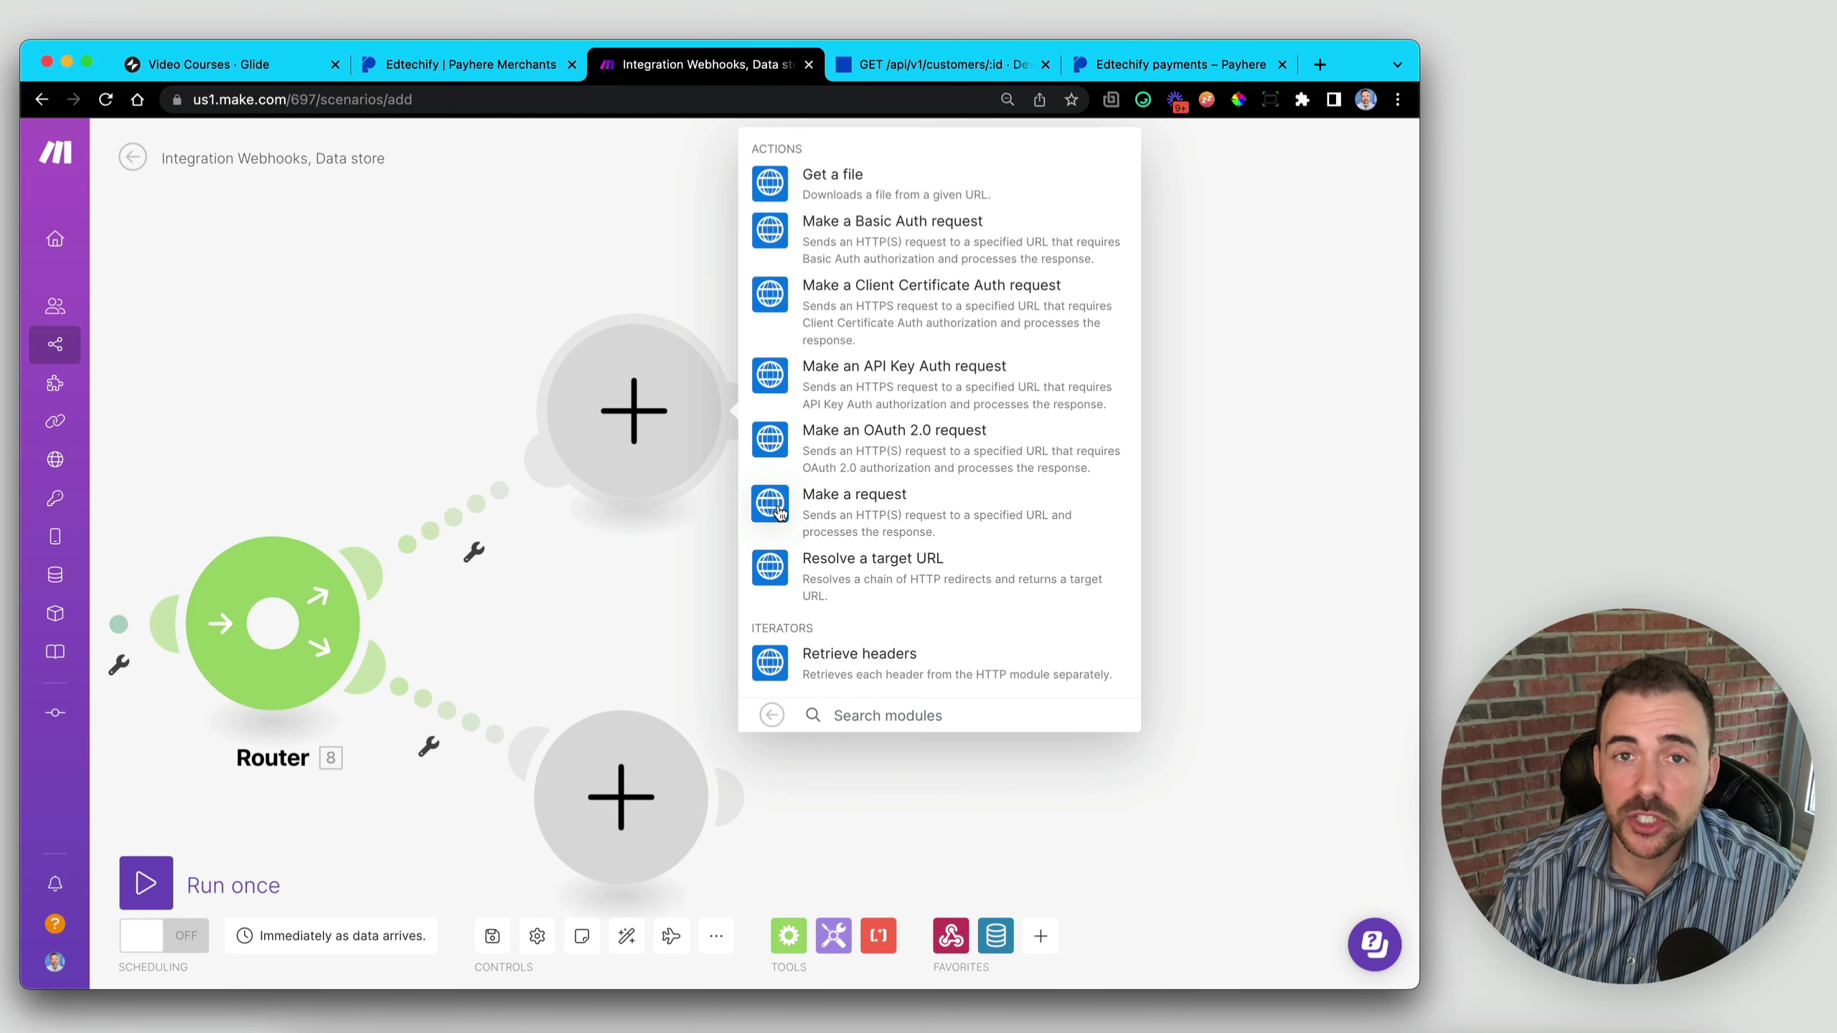
left_click(778, 511)
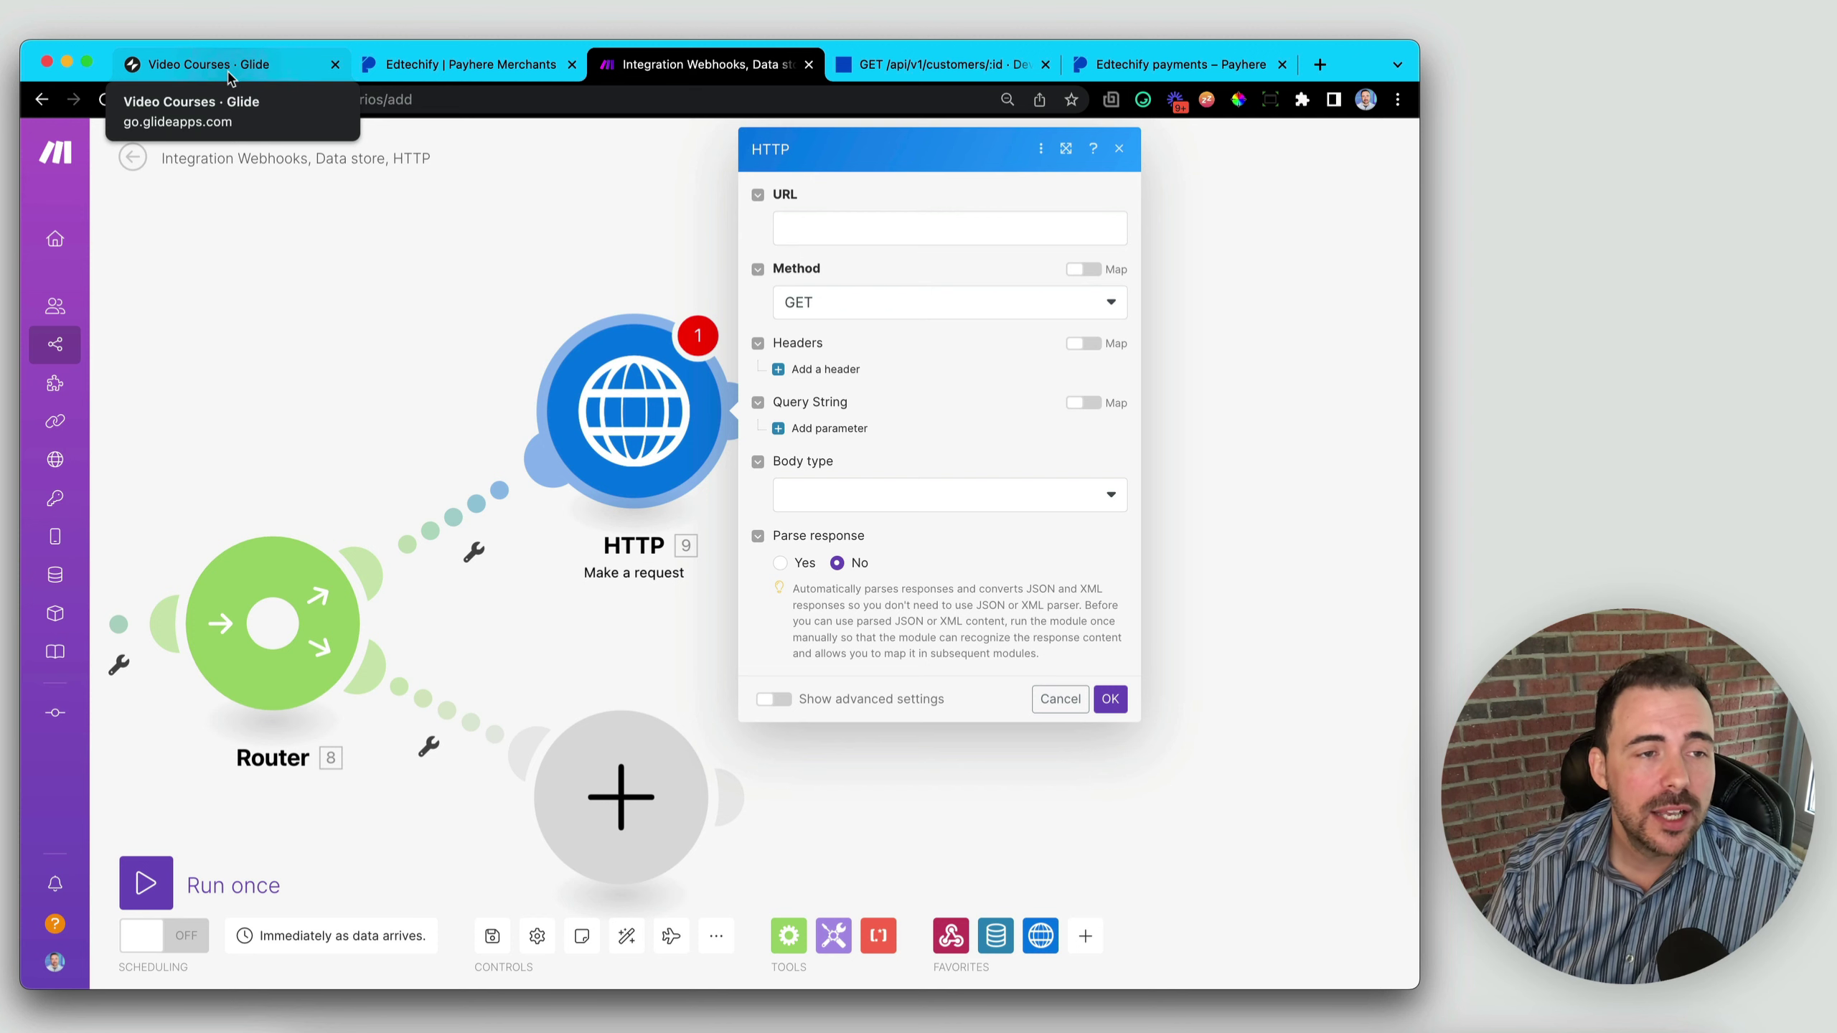
left_click(203, 66)
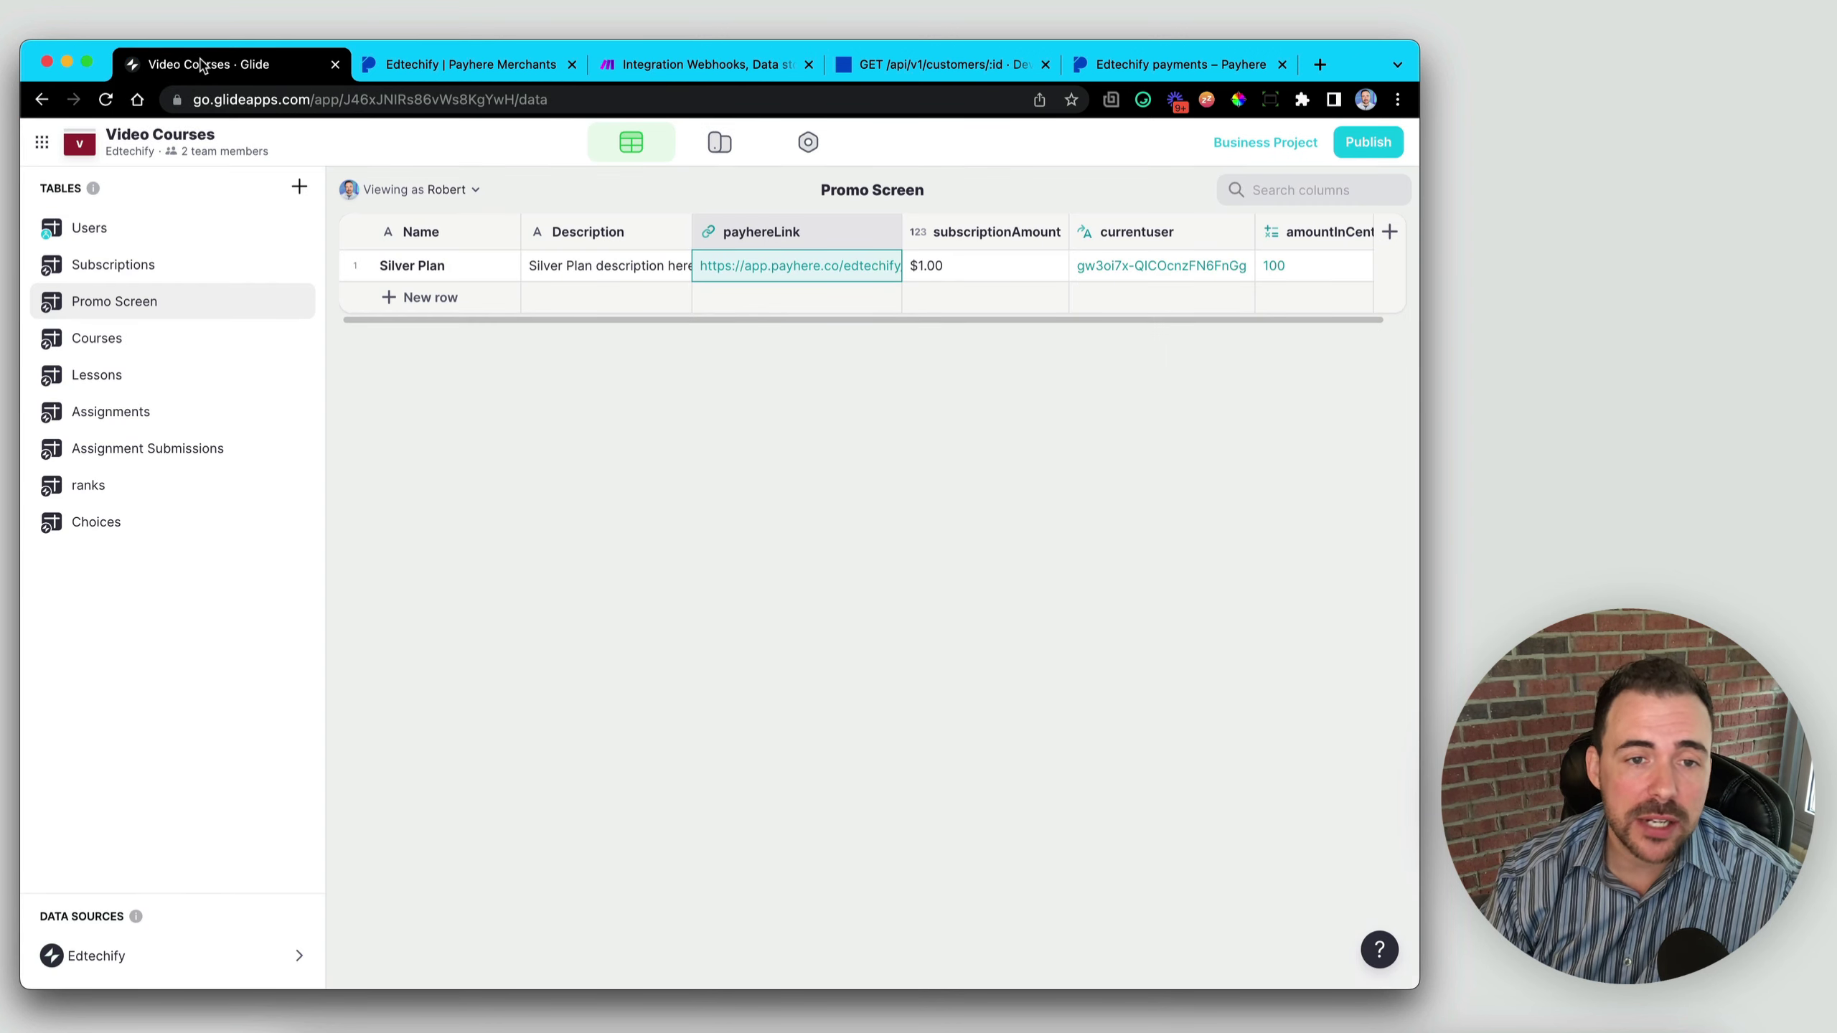
- Select Glide's Subscriptions table and bring up its context menu
left_click(127, 265)
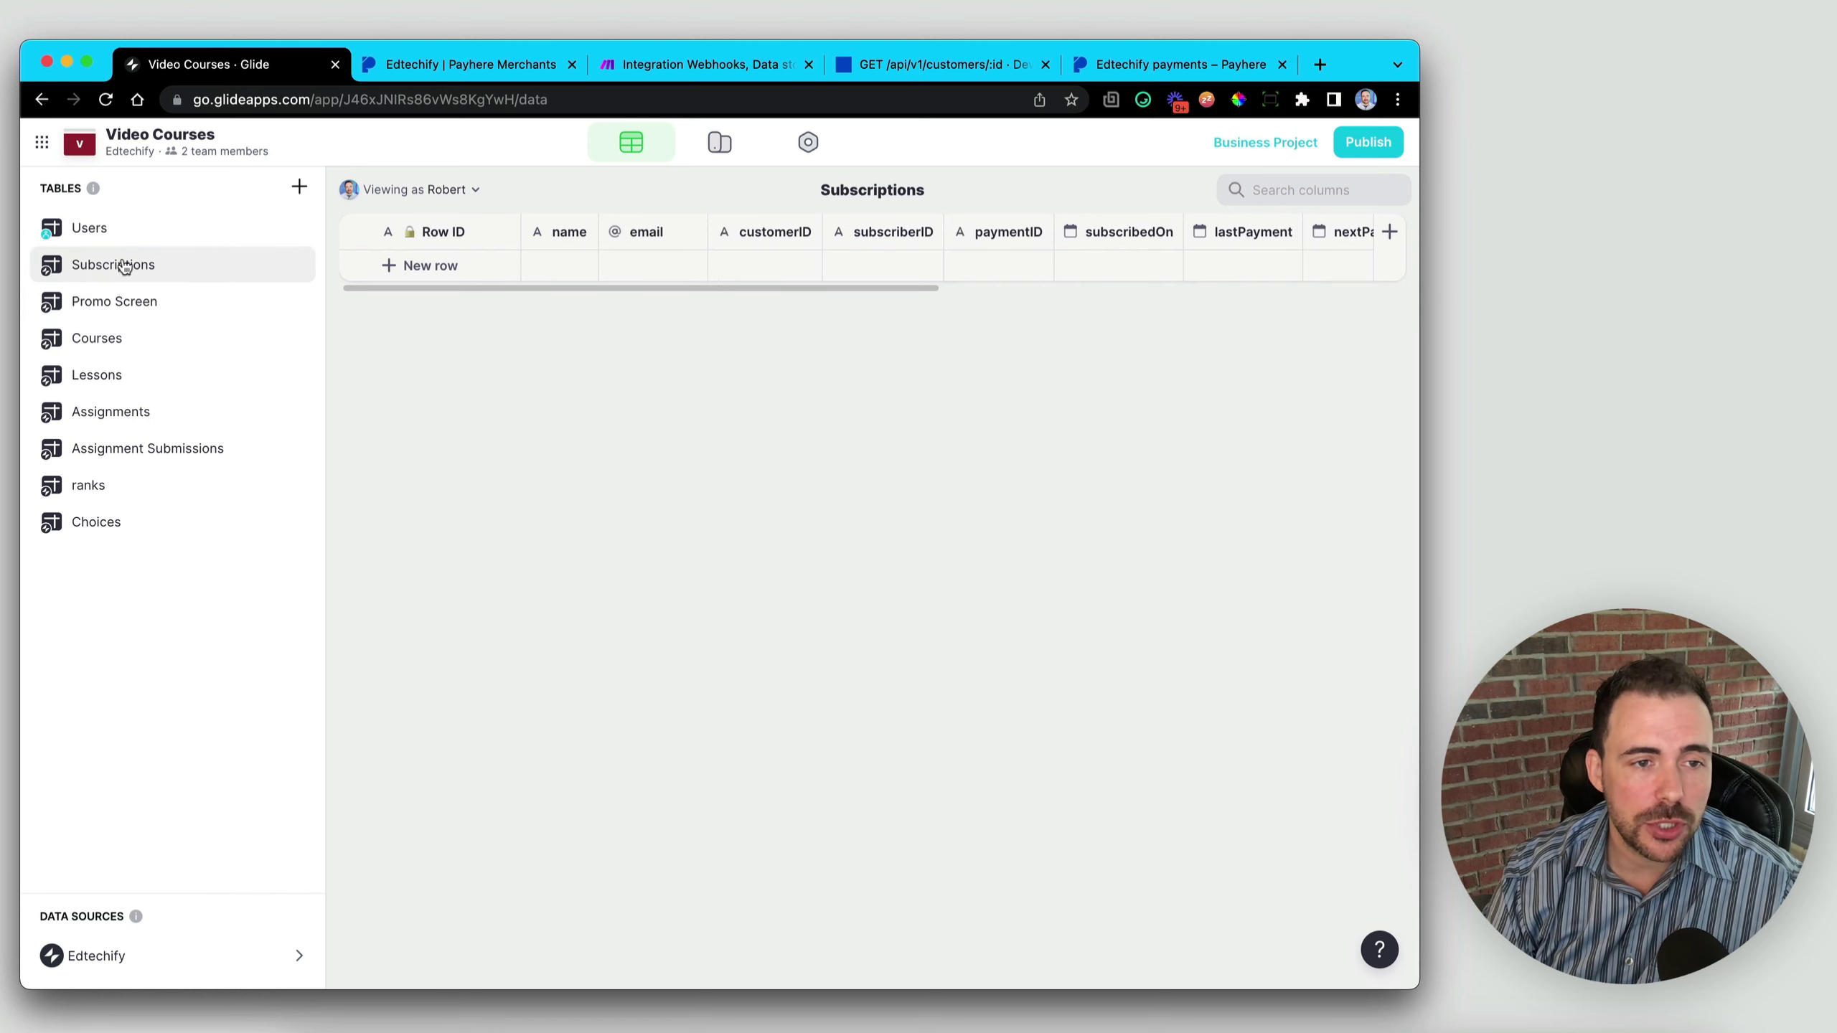
right_click(117, 267)
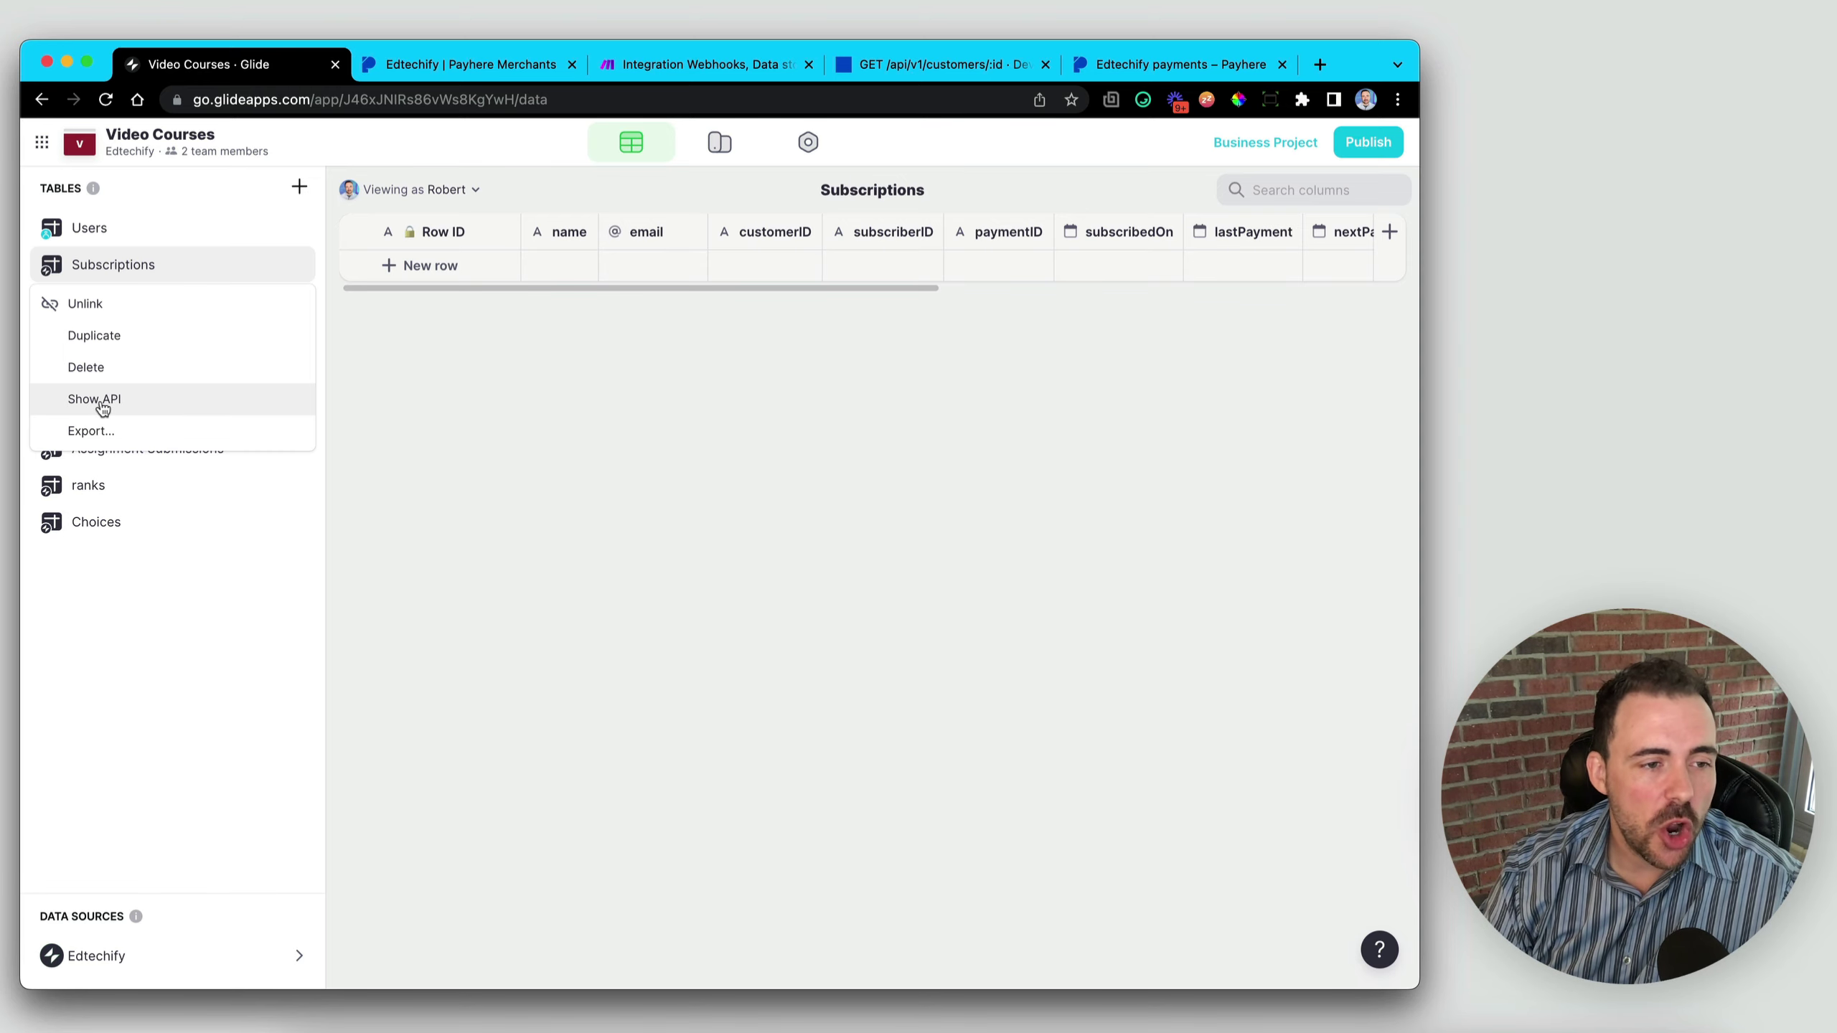
- Show the Subscriptions table's API instructions and copy the ADD ROW curl request
left_click(98, 401)
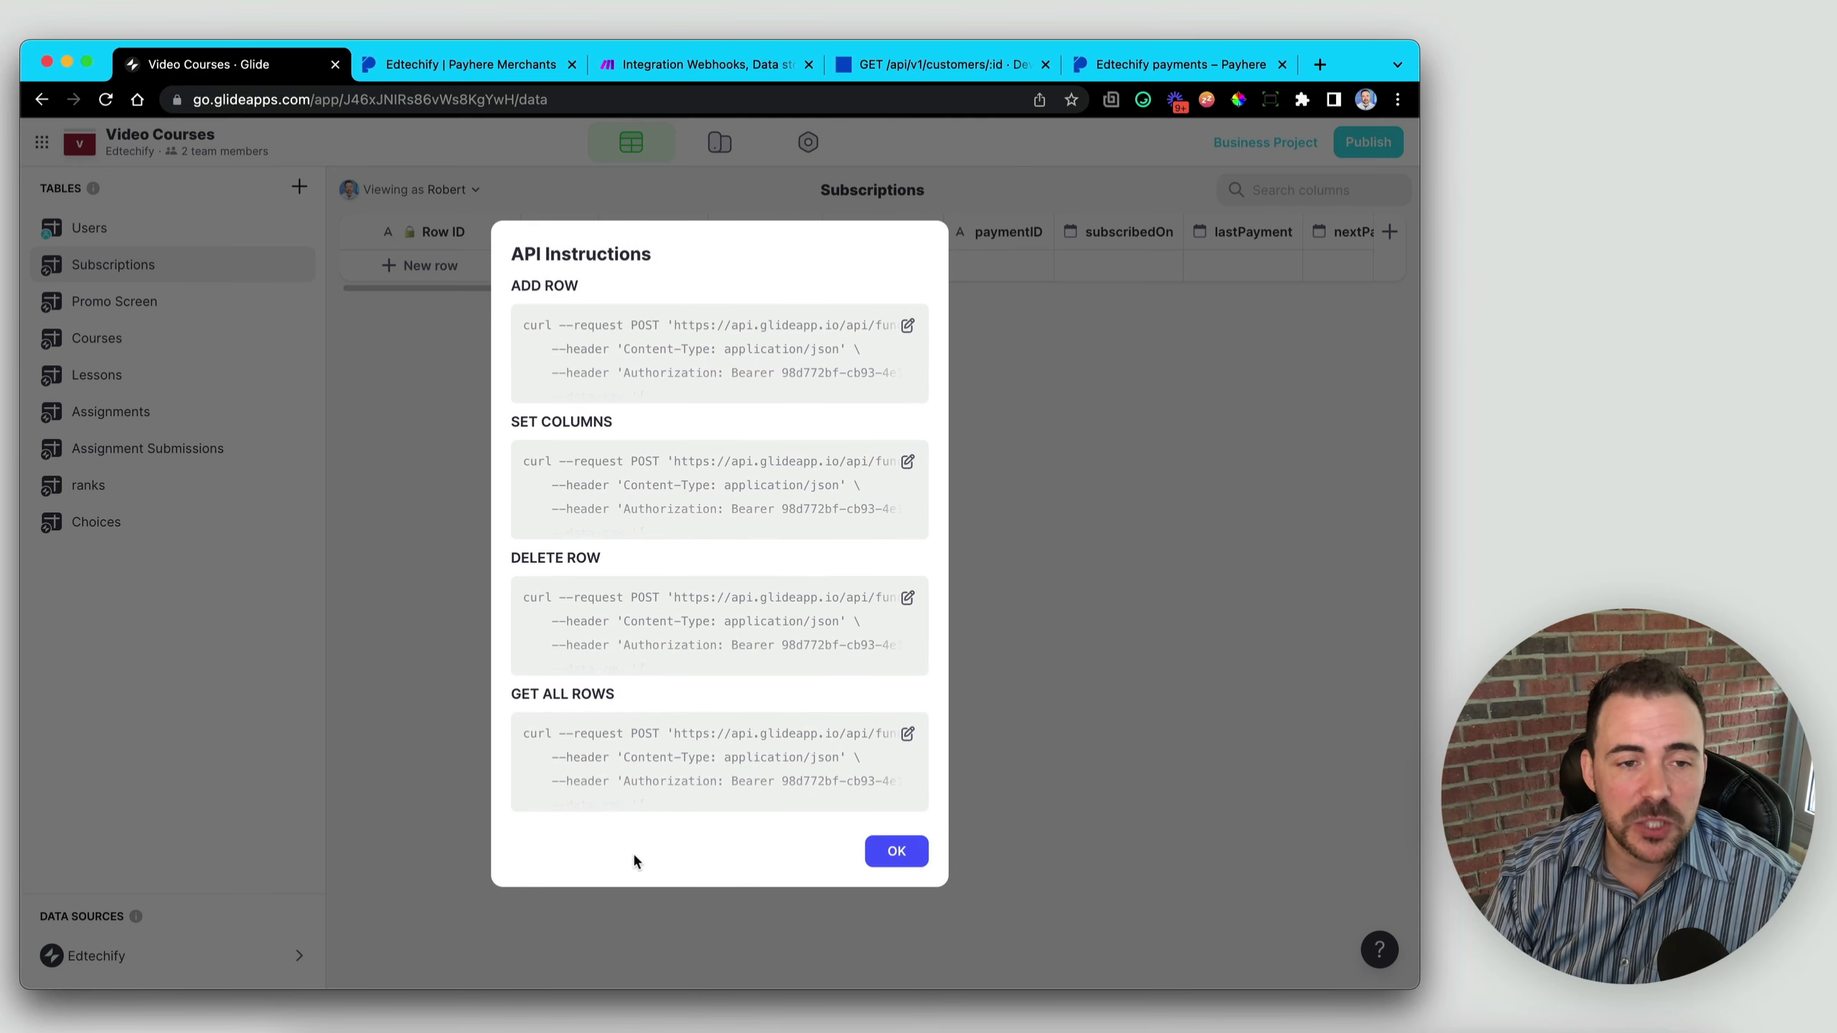
left_click_drag(513, 286, 602, 300)
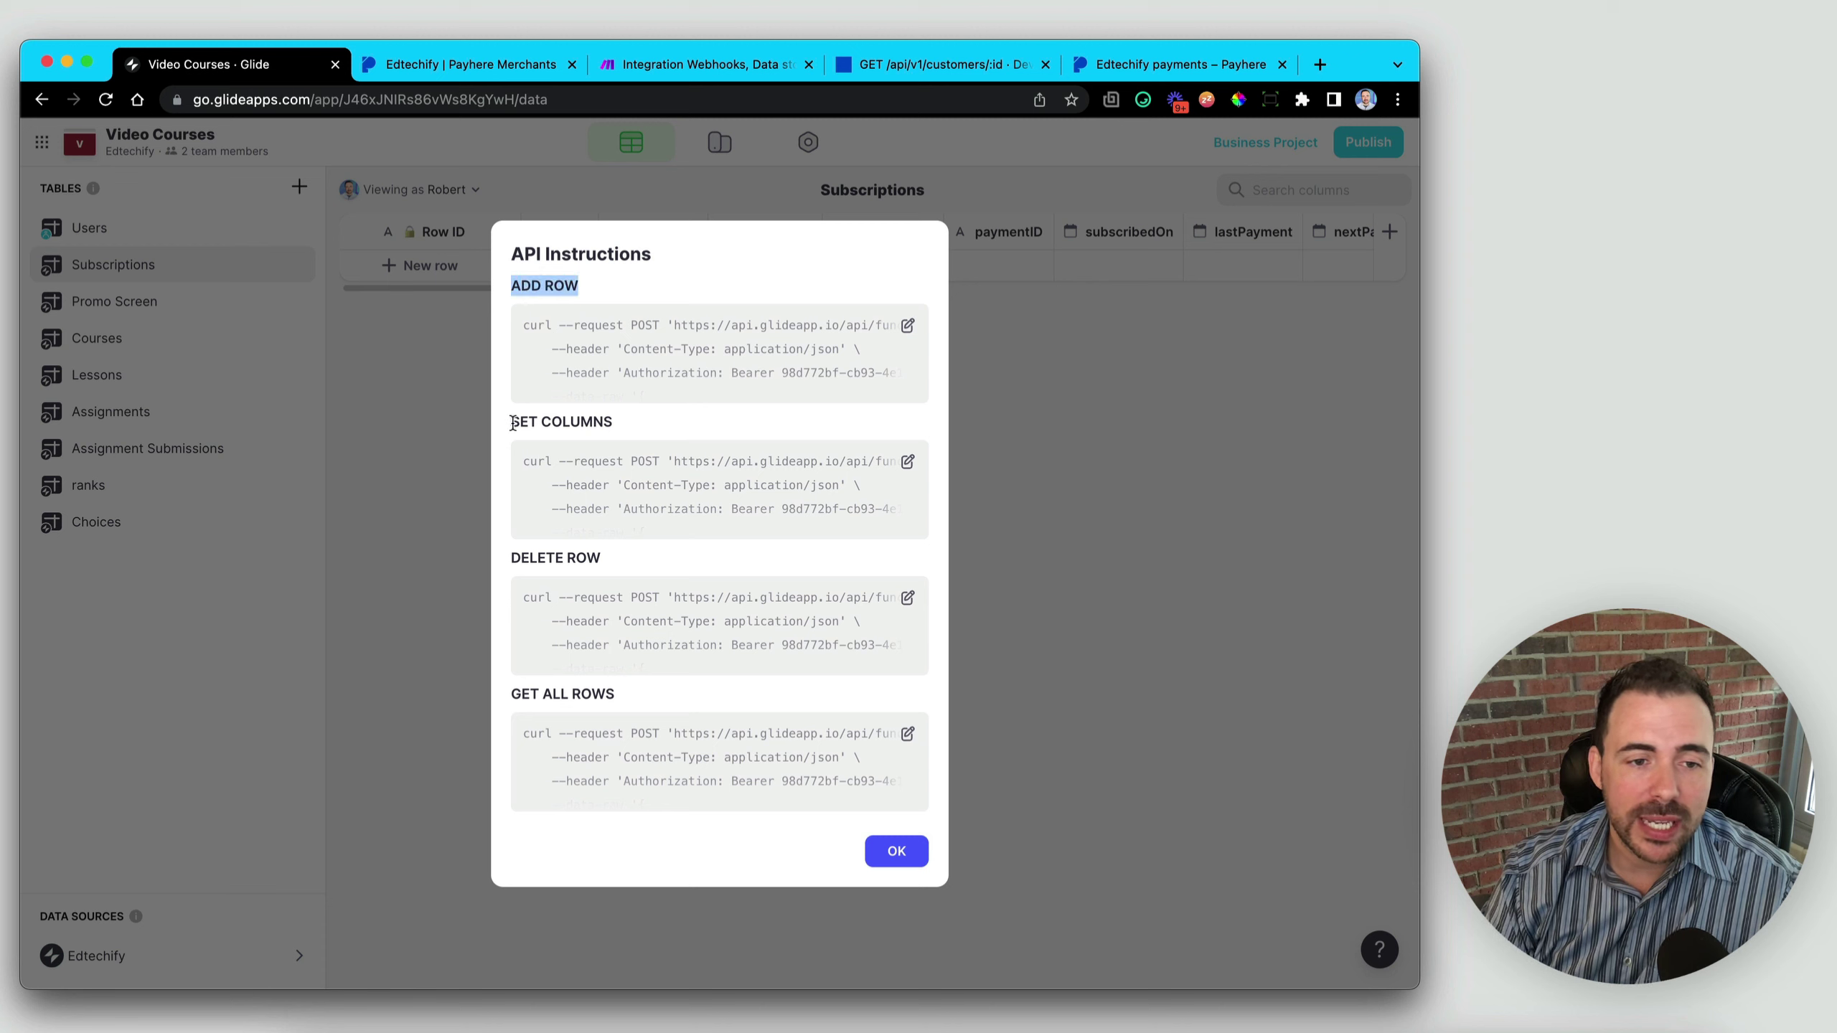
left_click_drag(512, 422, 663, 425)
left_click_drag(513, 558, 635, 566)
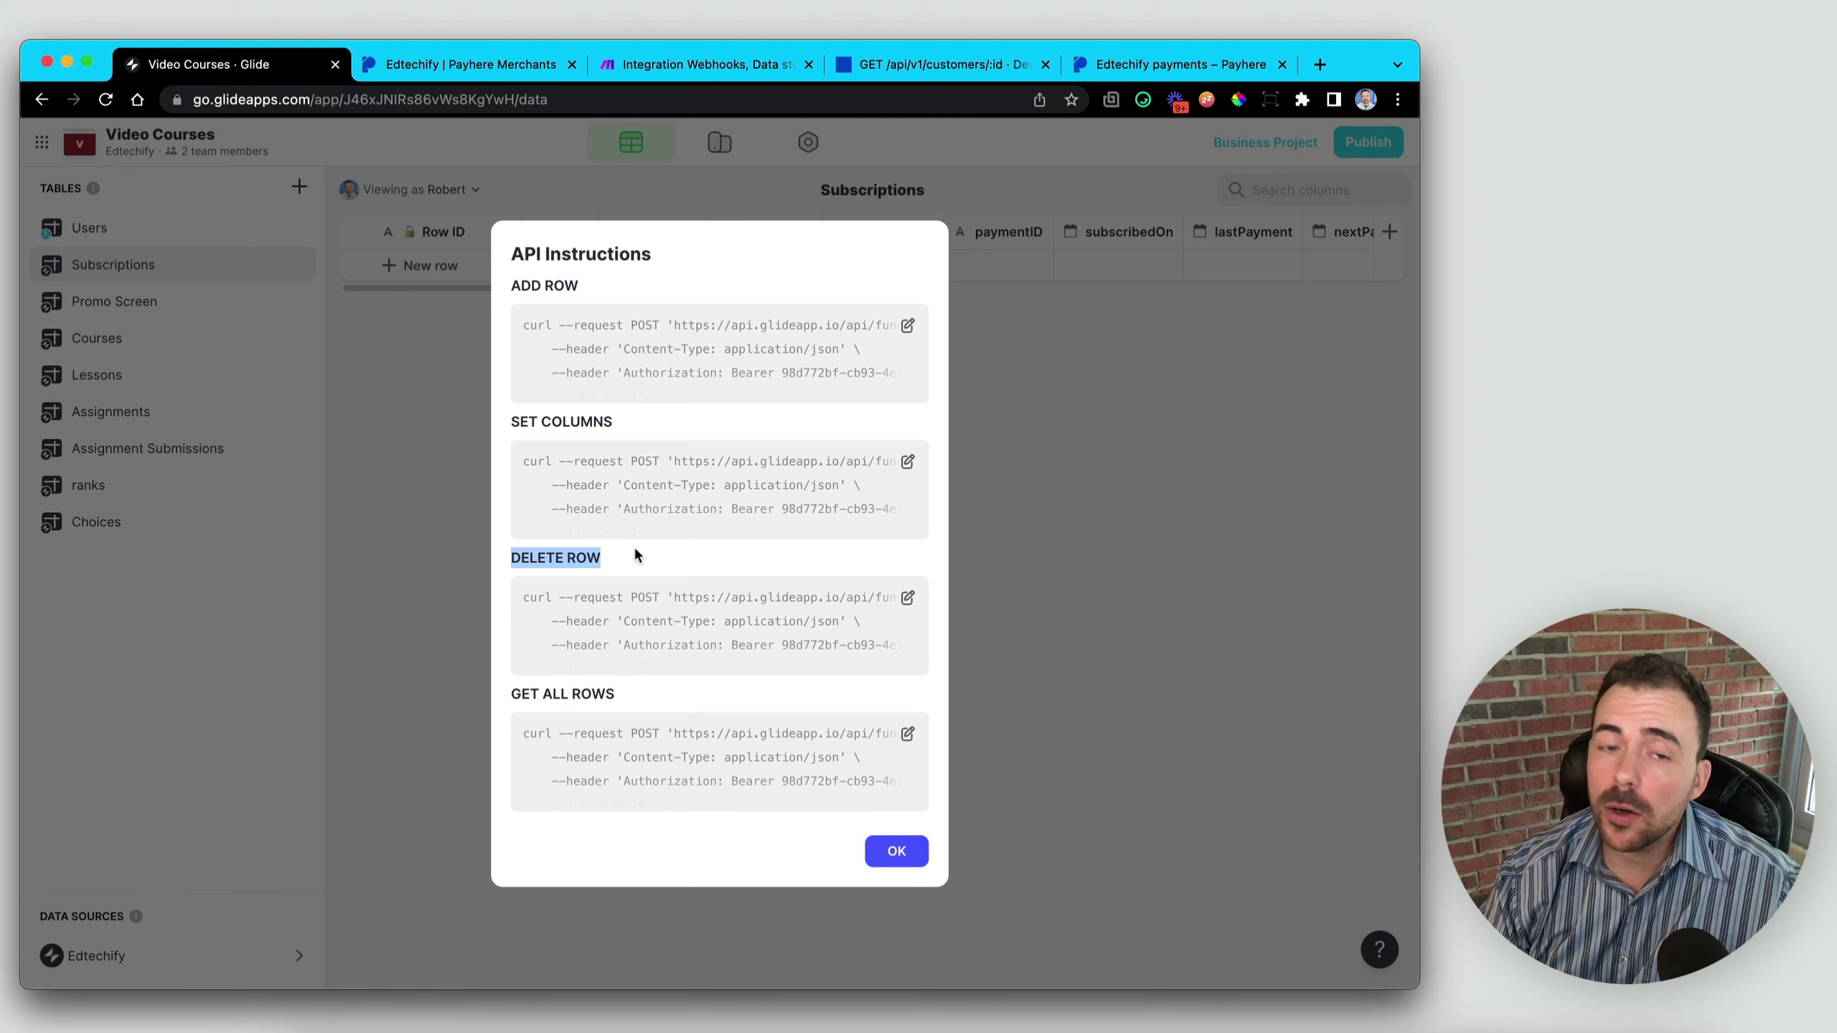
left_click_drag(512, 693, 634, 699)
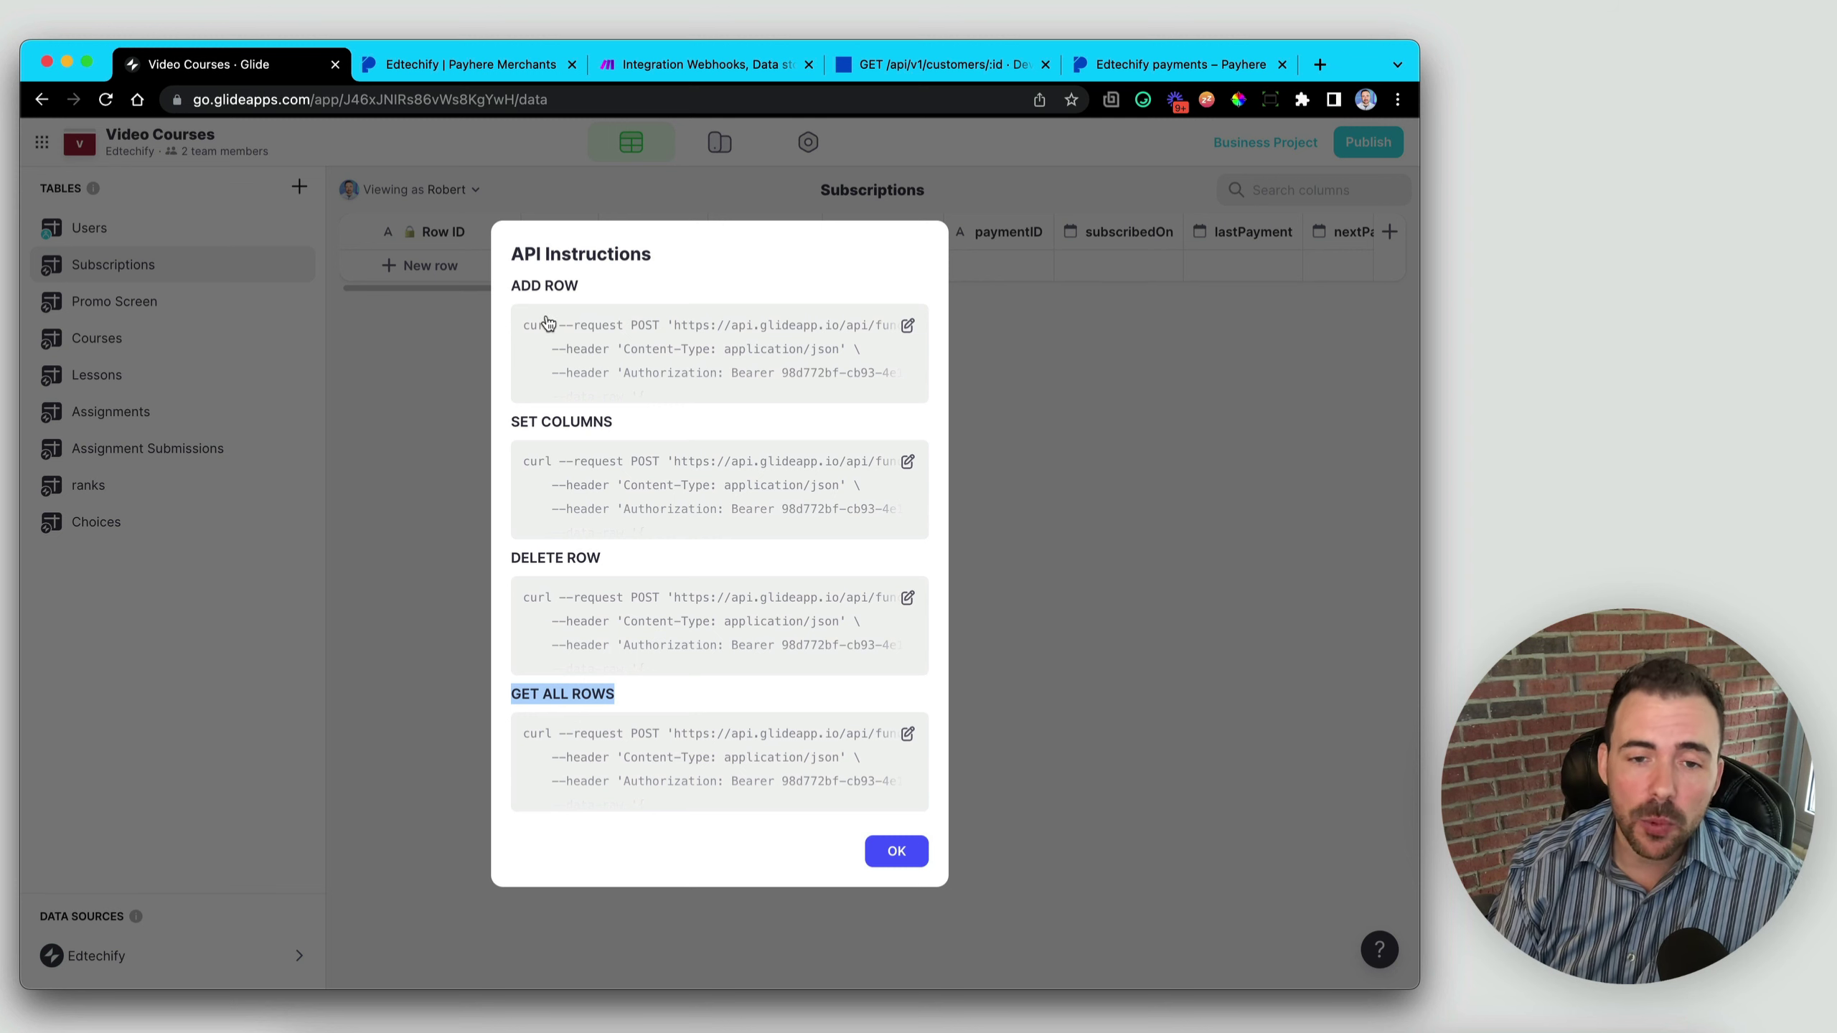
left_click(909, 327)
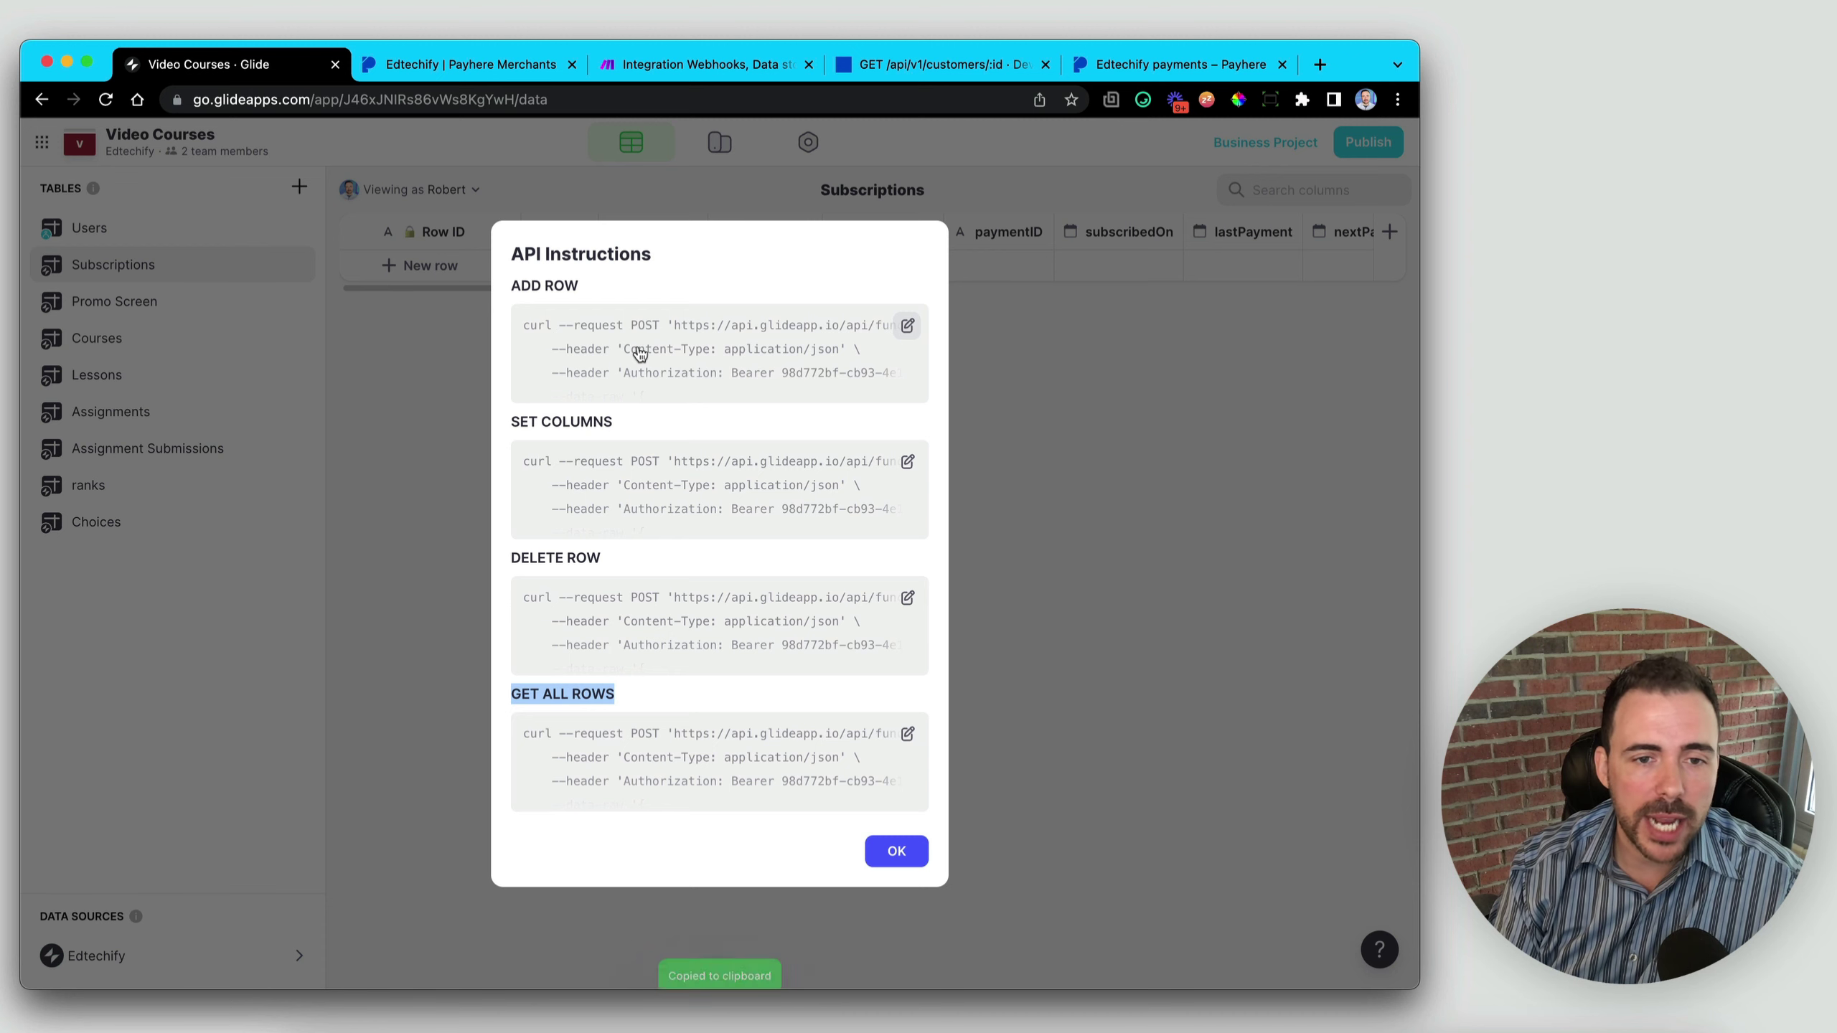
- Back in Make, set the HTTP body type to Raw with JSON (application/json) content type
left_click(705, 70)
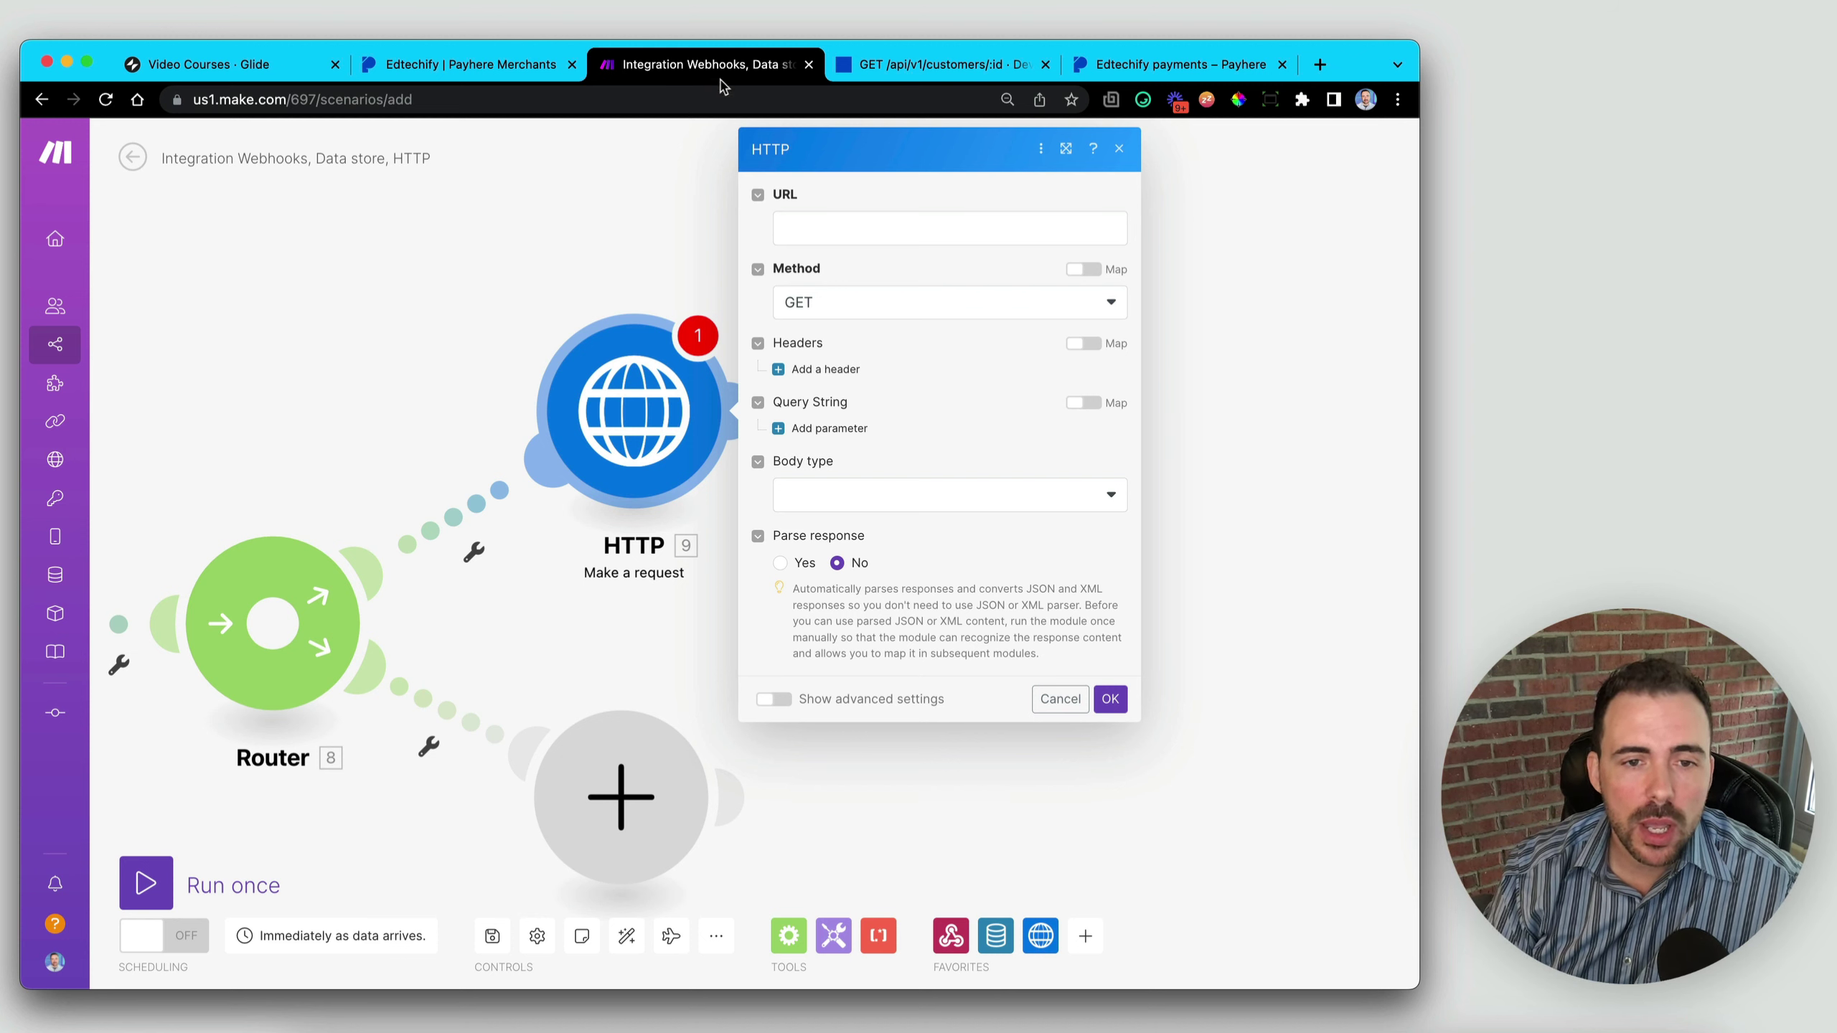
left_click(835, 496)
left_click(821, 568)
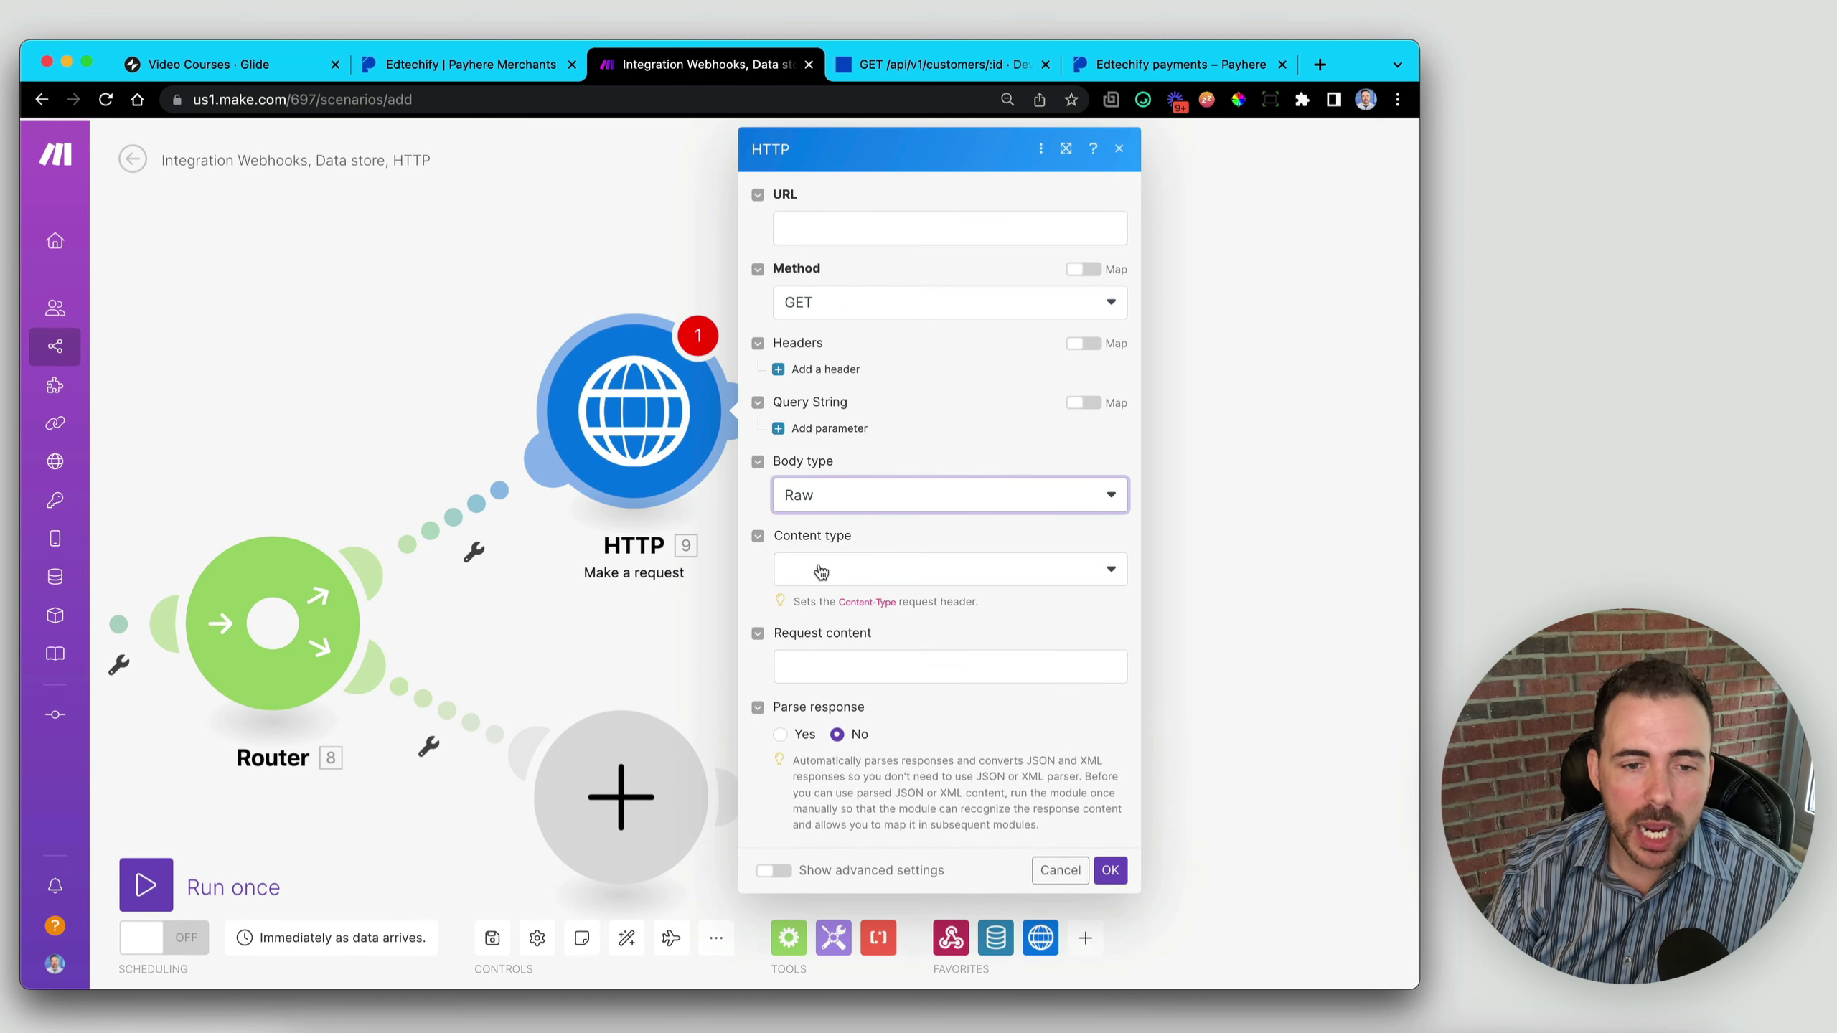
left_click(821, 572)
left_click(848, 656)
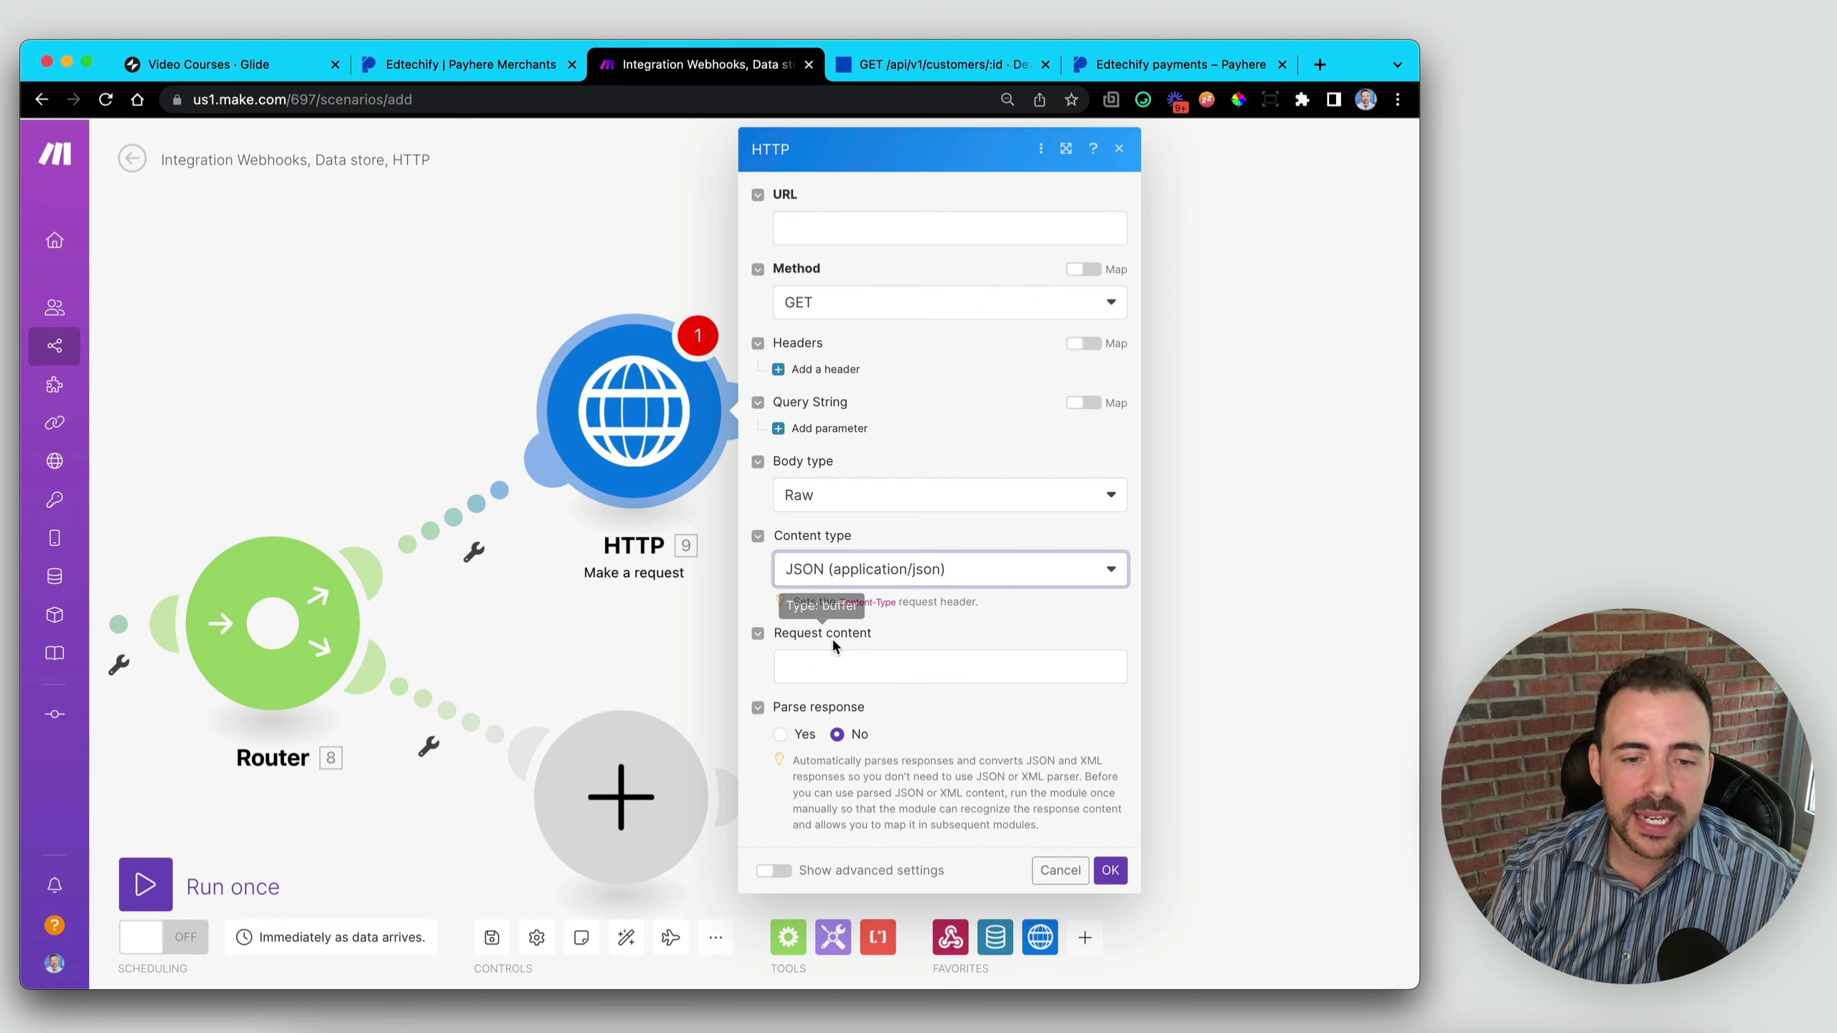
left_click(832, 669)
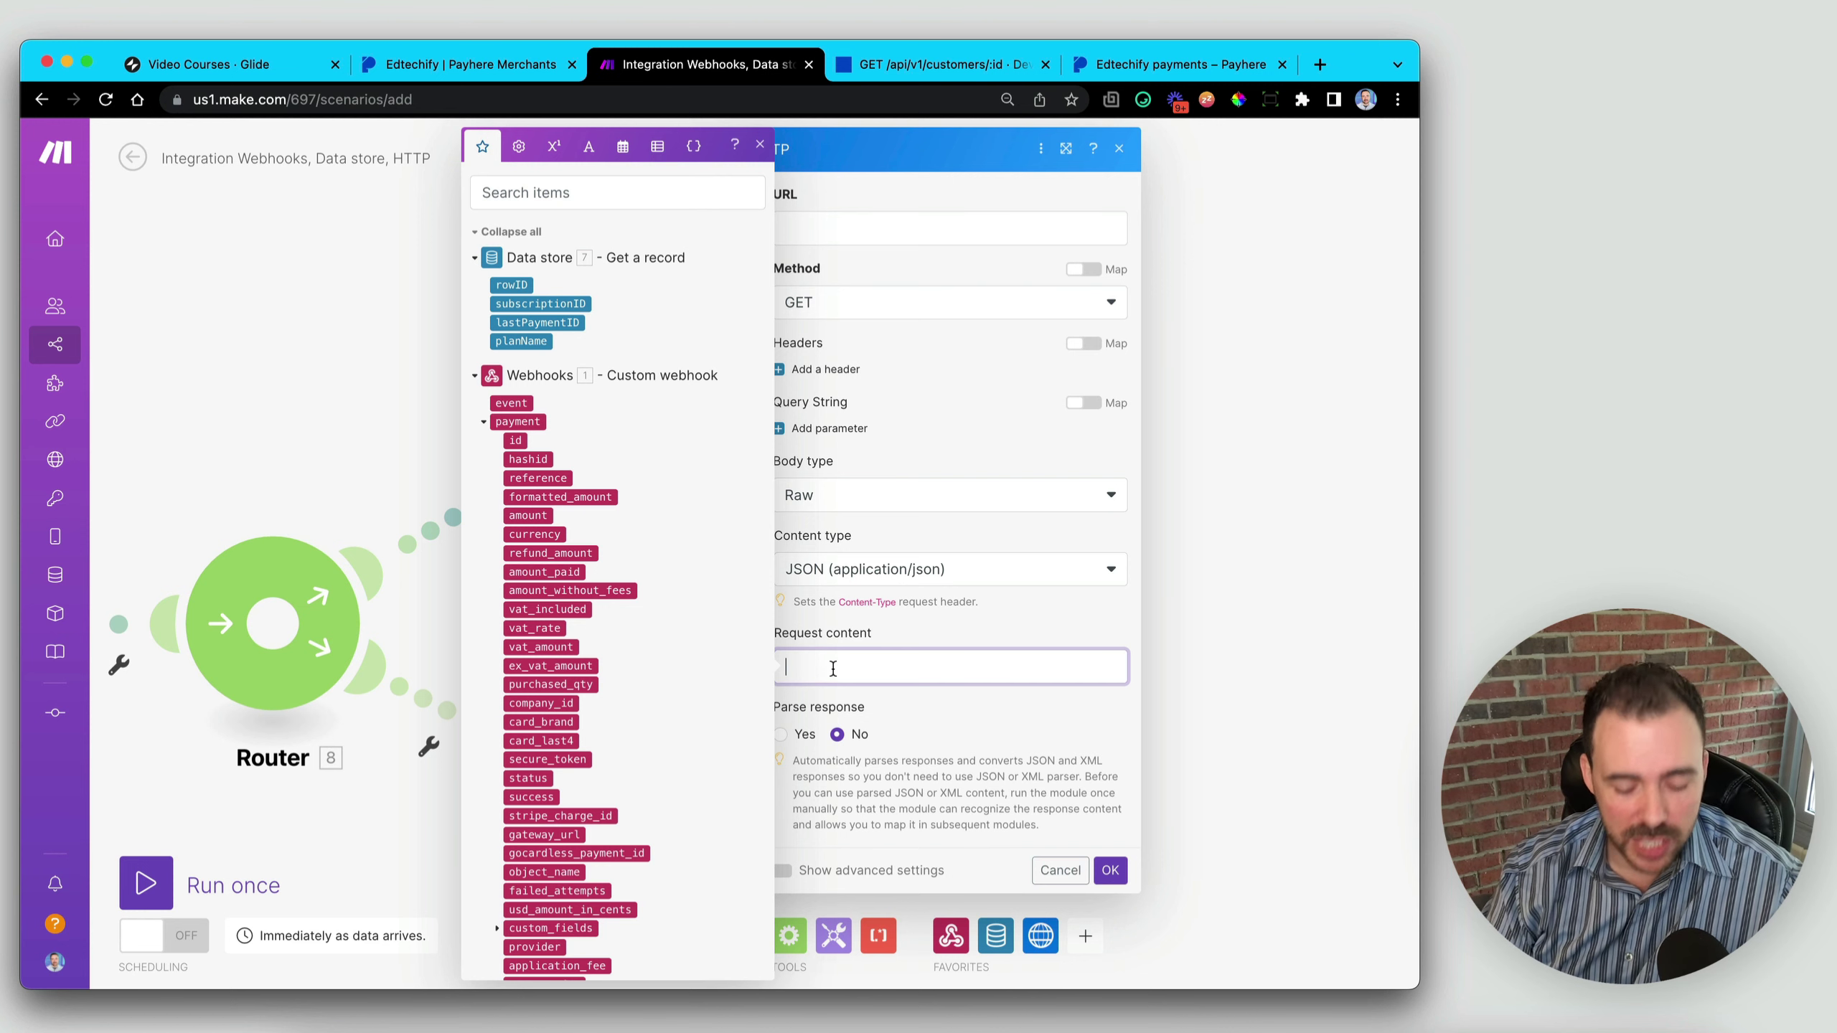
- Paste the copied Glide Add Row curl command into the Request content
key("super+v")
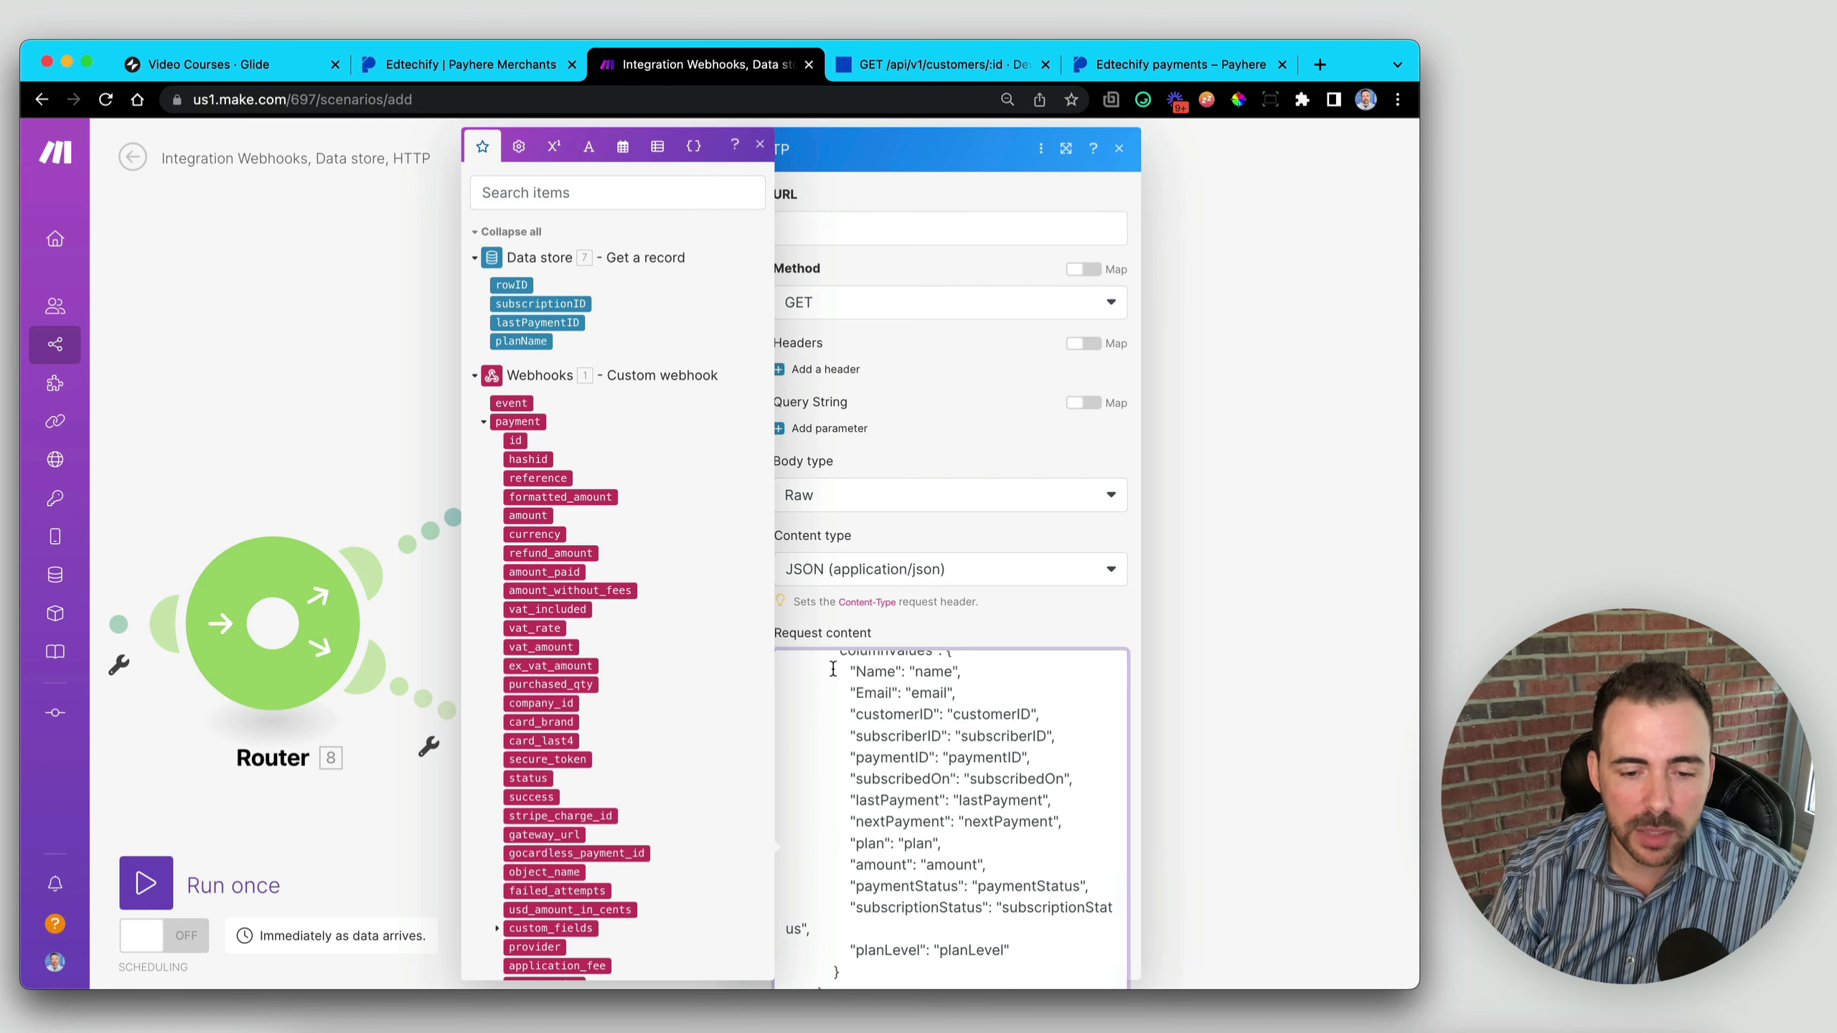
left_click(759, 145)
left_click_drag(848, 686, 1024, 886)
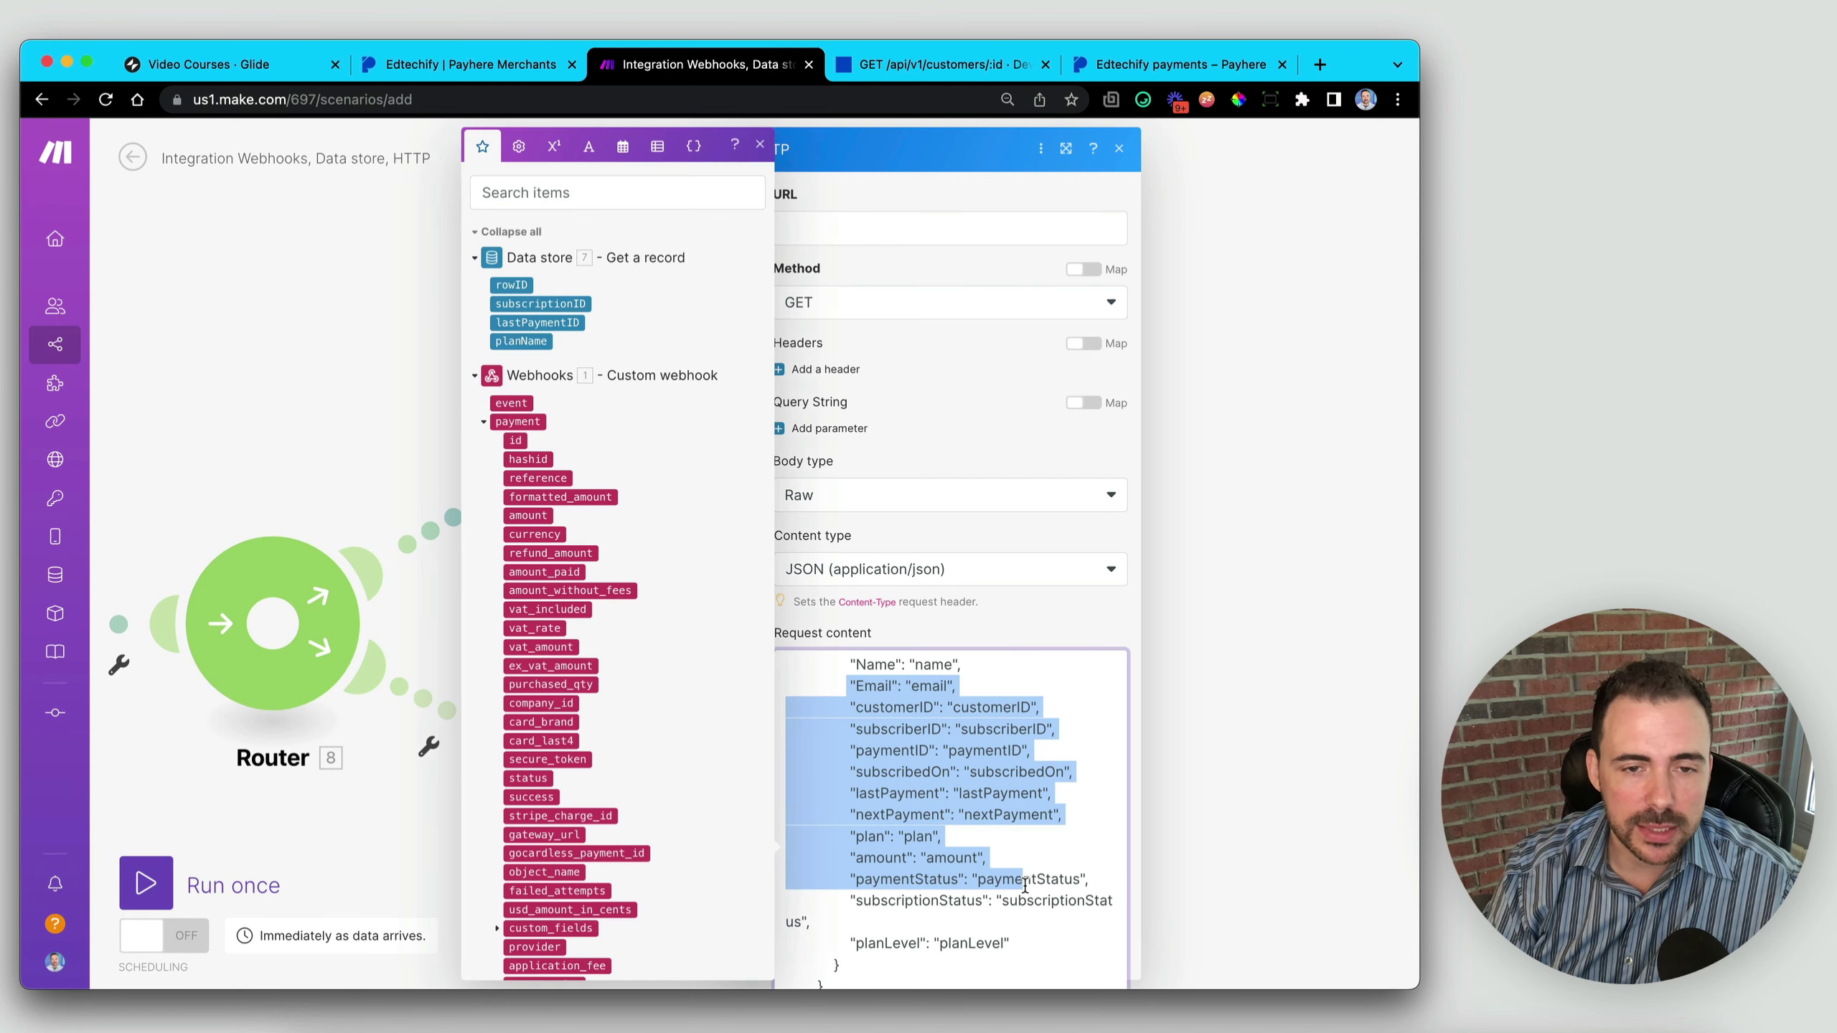
left_click(1026, 883)
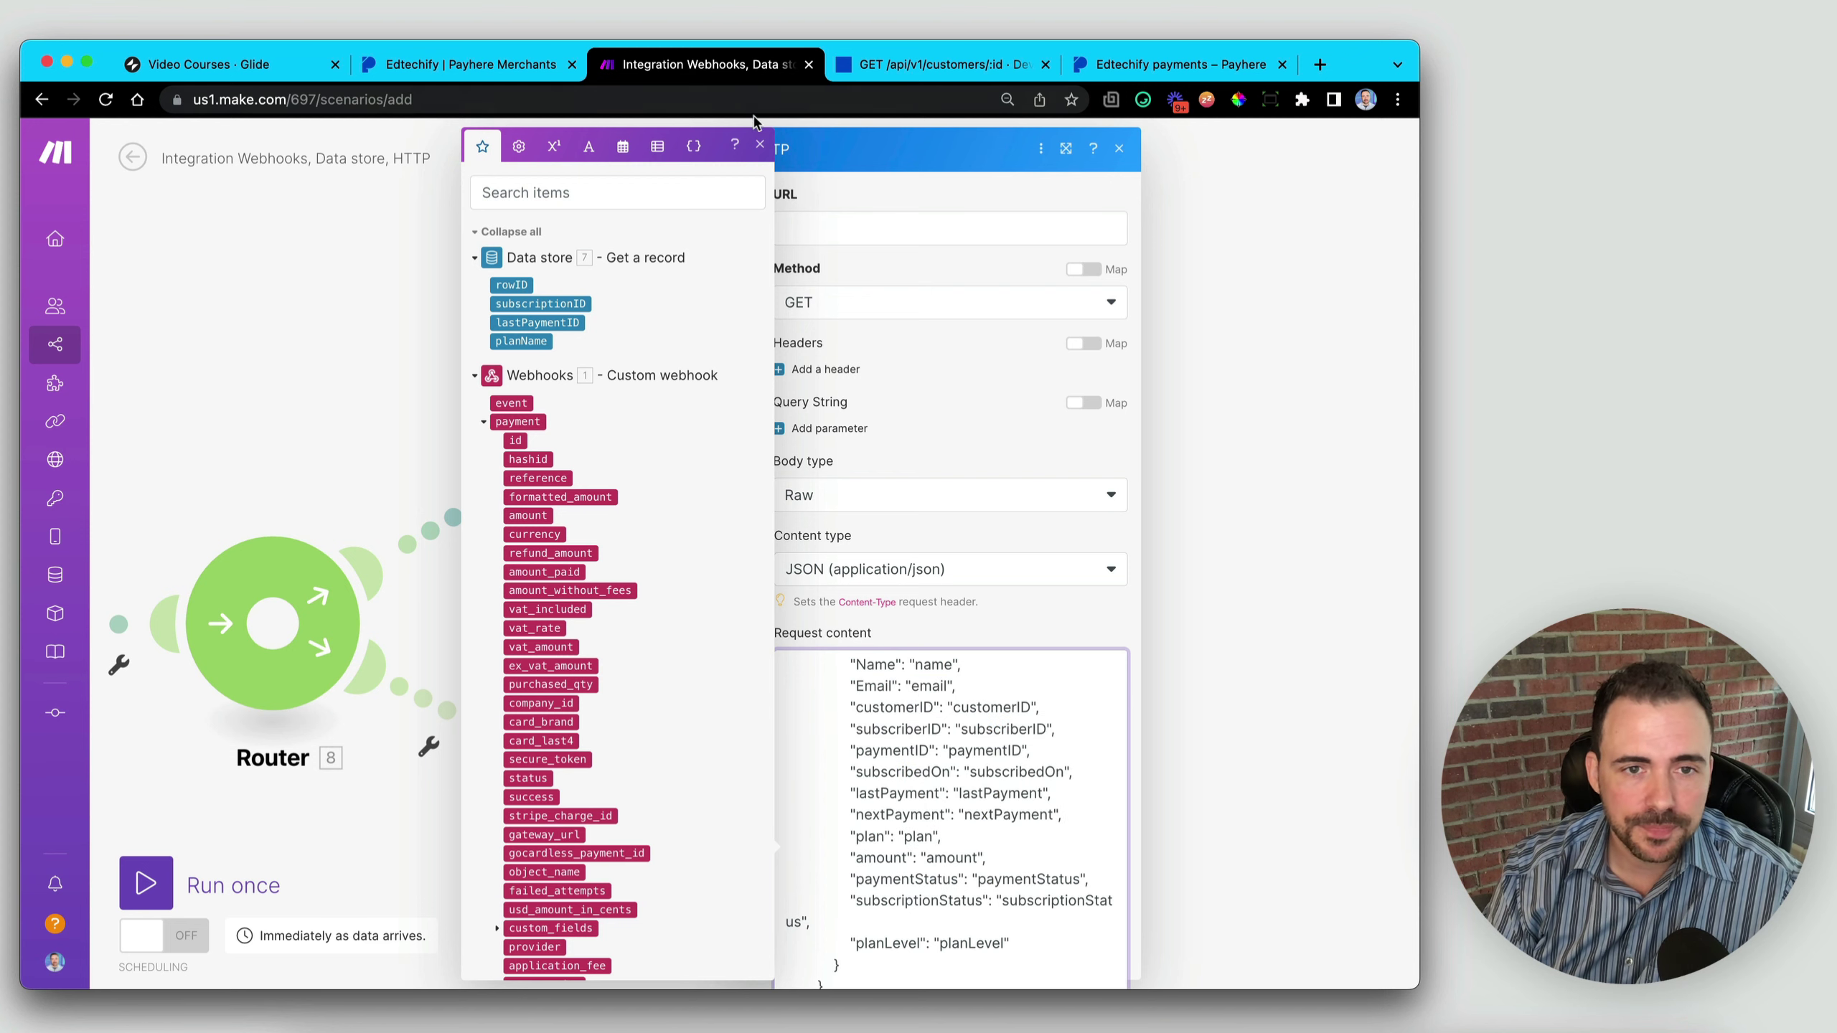
left_click(759, 145)
scroll(891, 648, "up", 10)
scroll(887, 655, "down", 10)
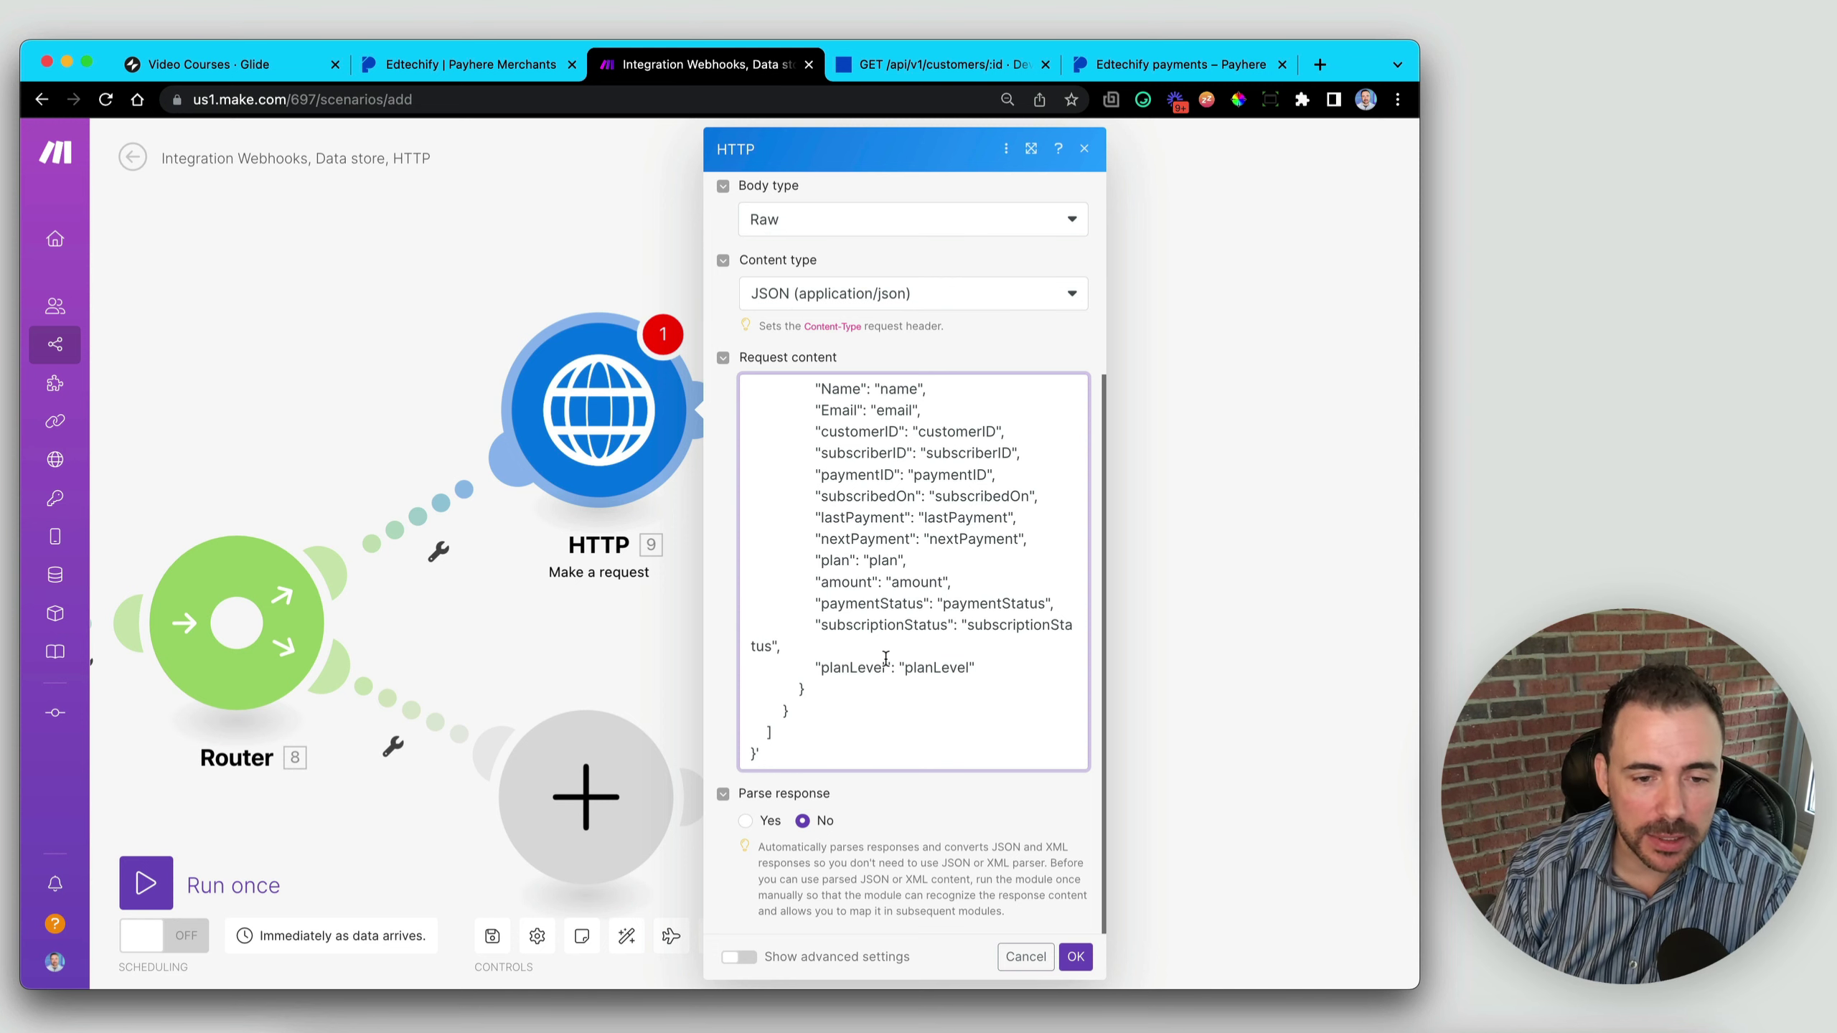
scroll(876, 684, "up", 3)
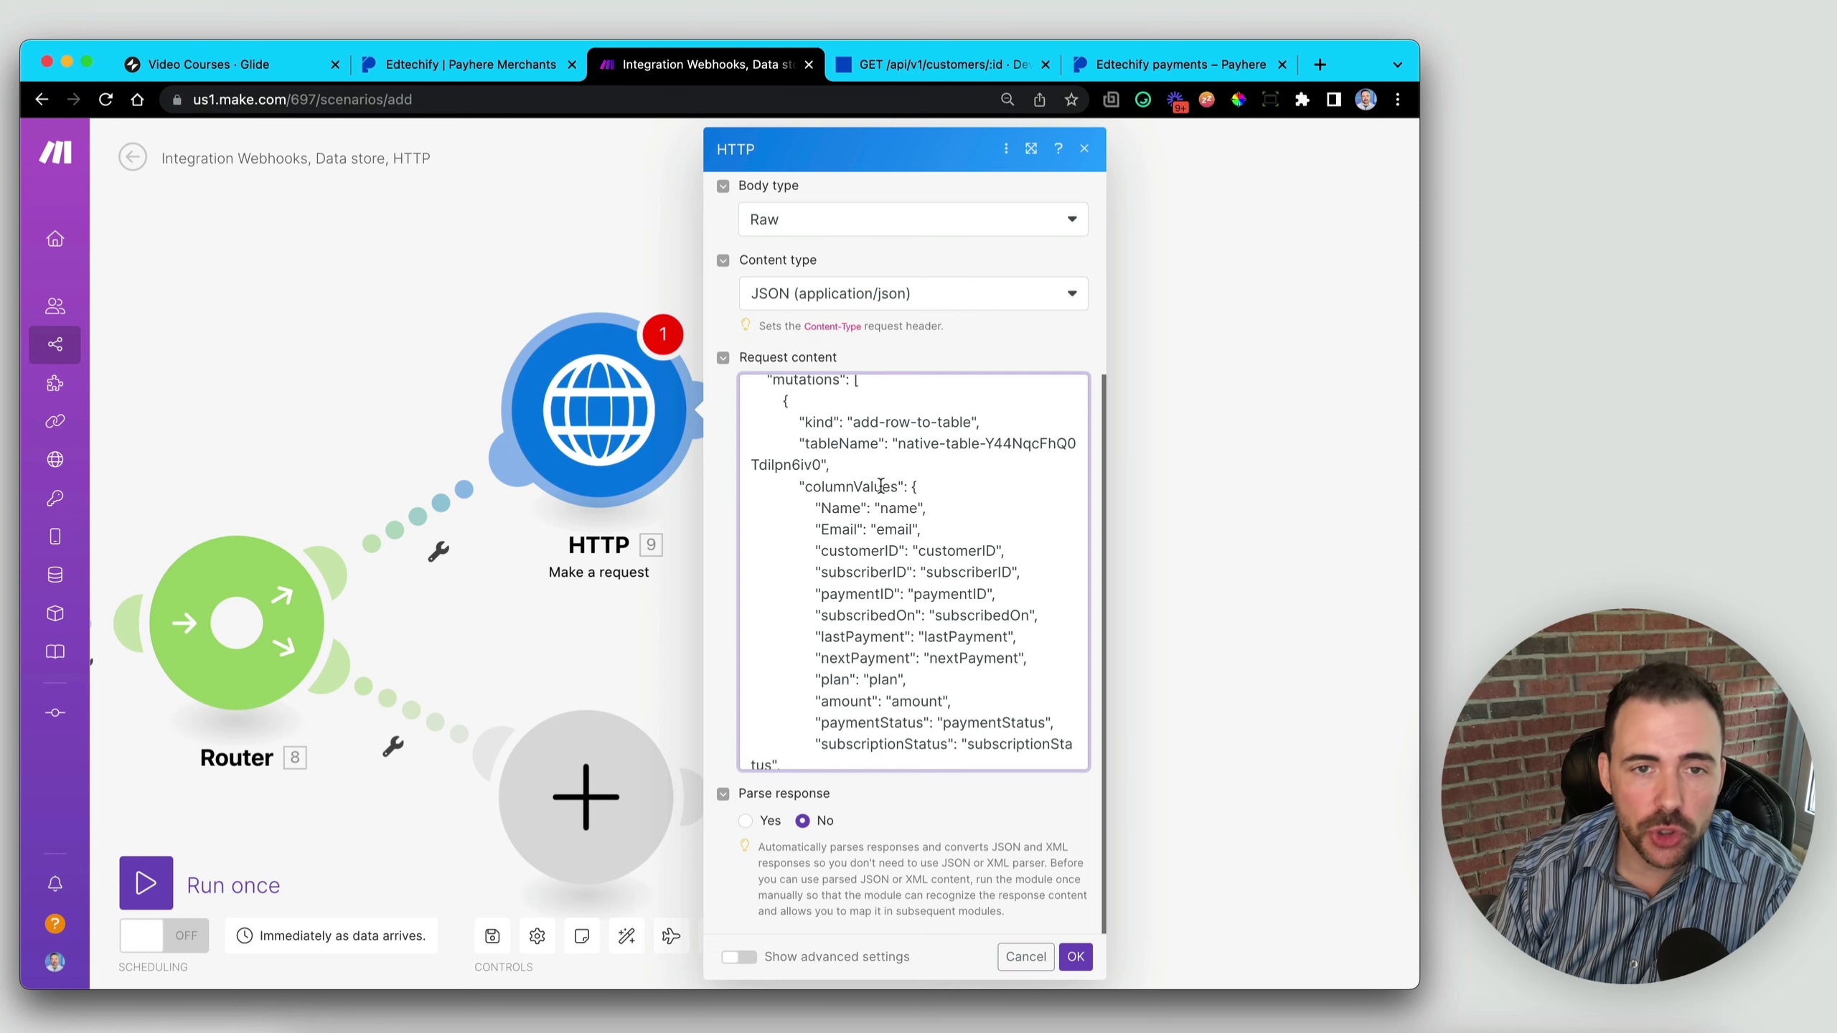
scroll(881, 487, "up", 3)
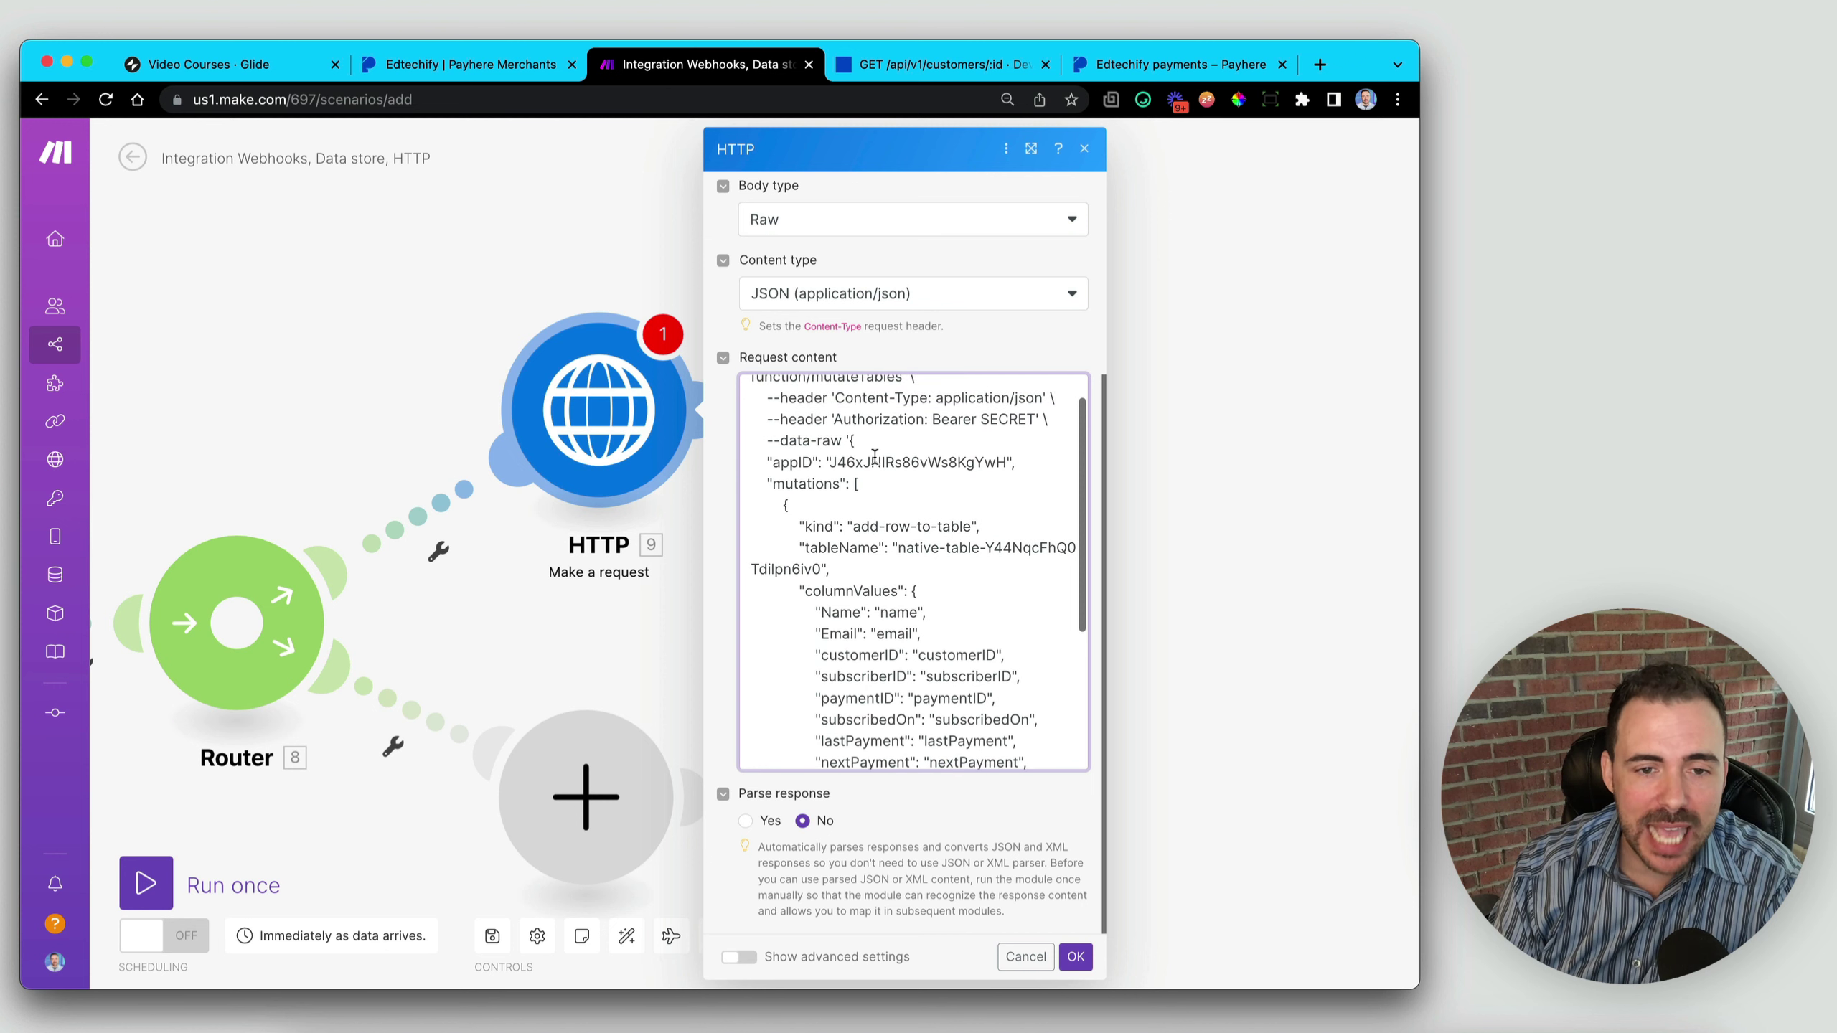
- Delete the stray trailing quote after the JSON's final closing brace
left_click_drag(780, 441, 841, 441)
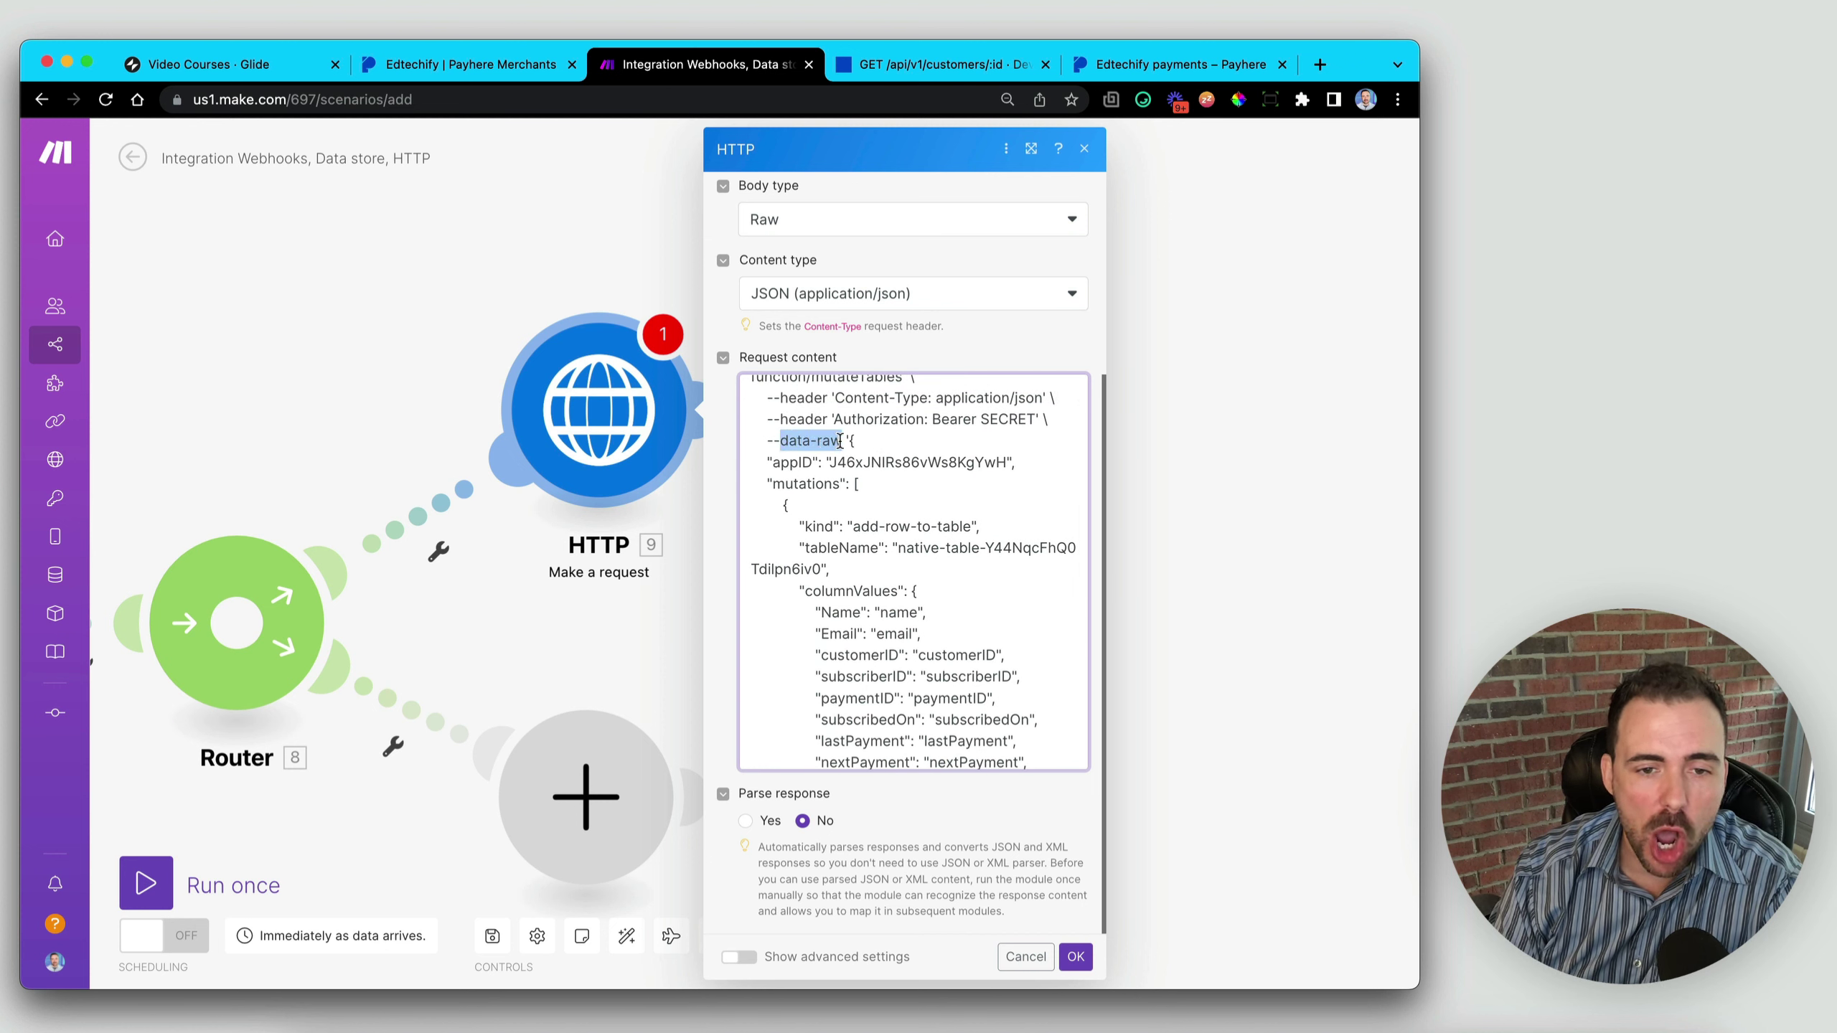
left_click(851, 441)
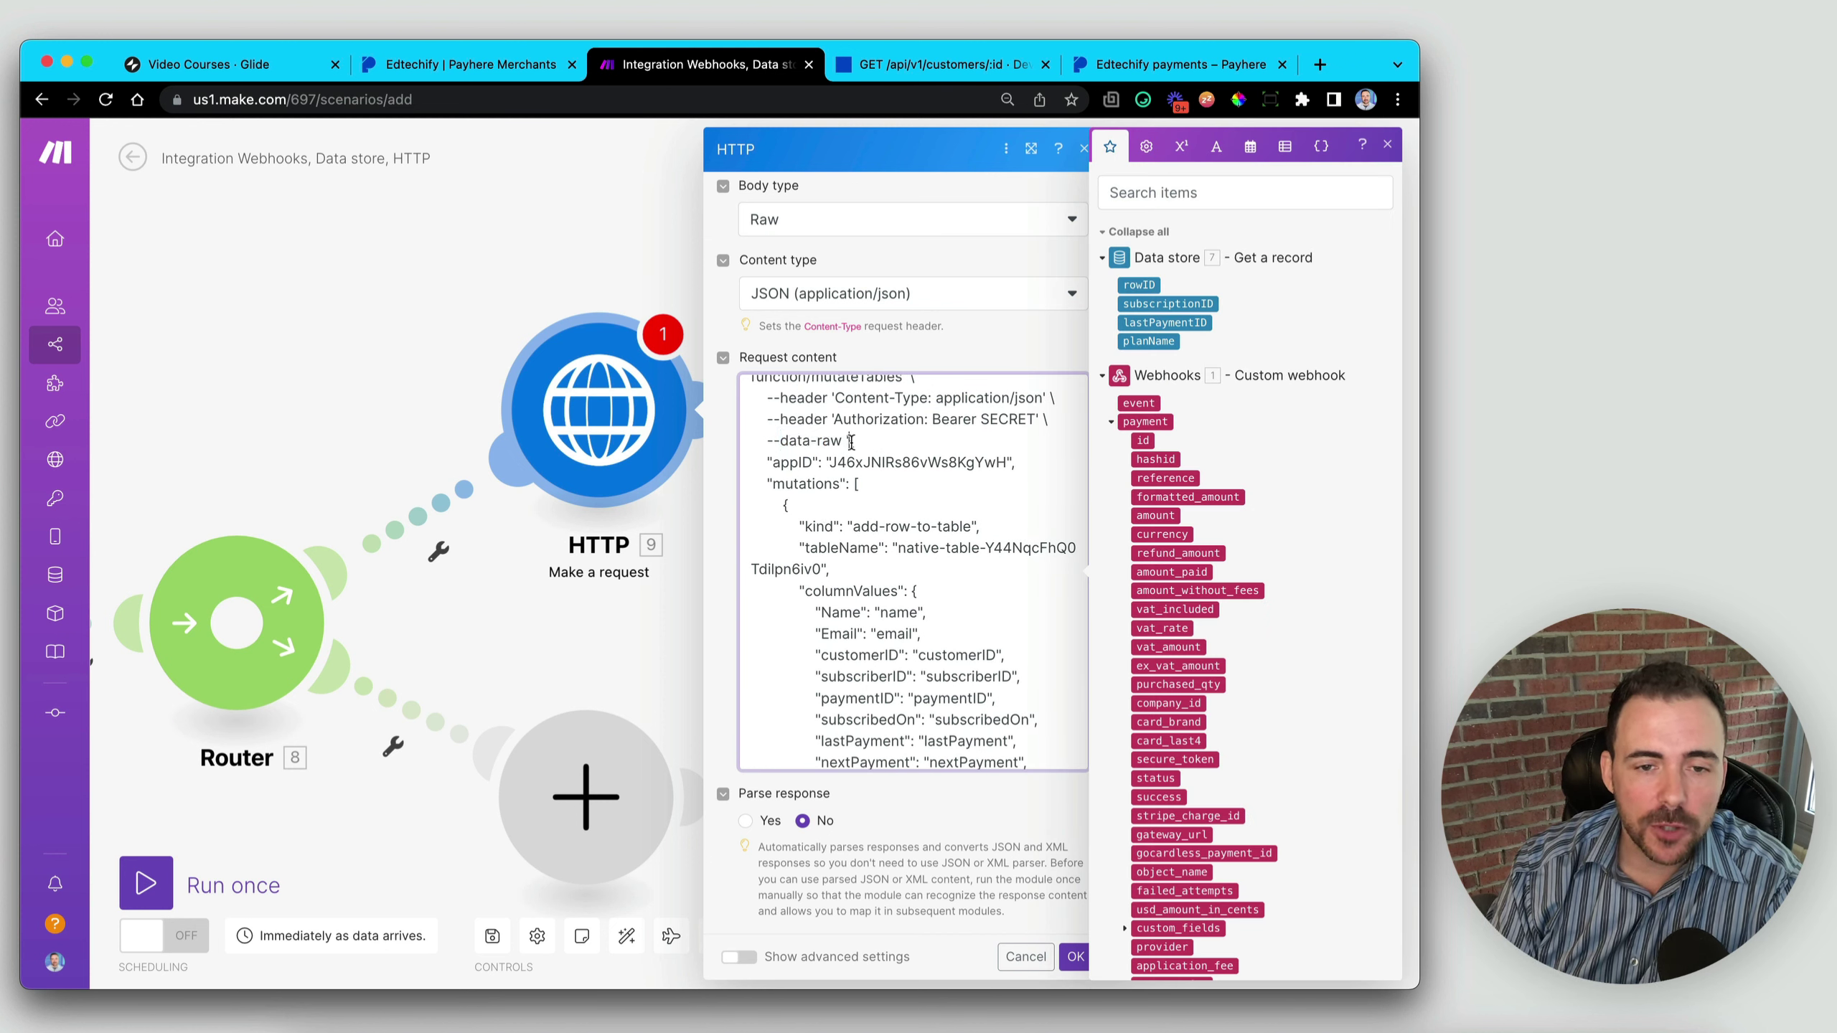
scroll(900, 569, "down", 6)
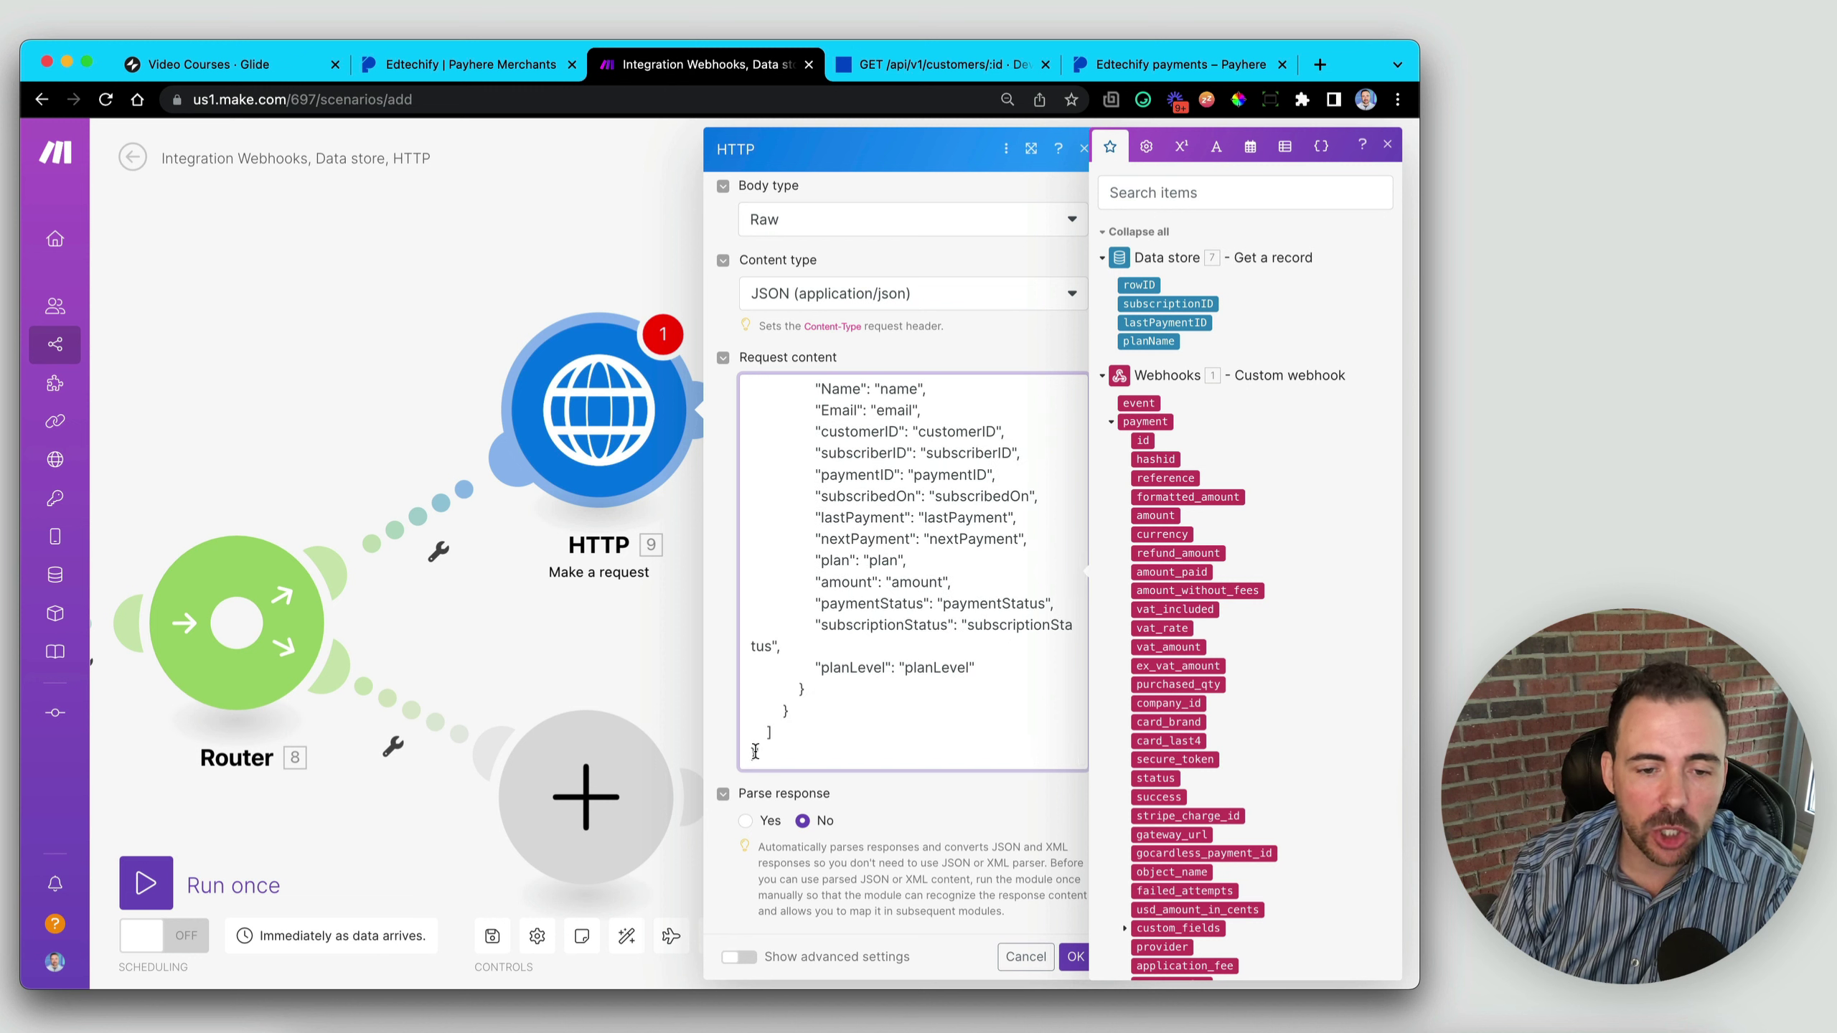
key("BackSpace")
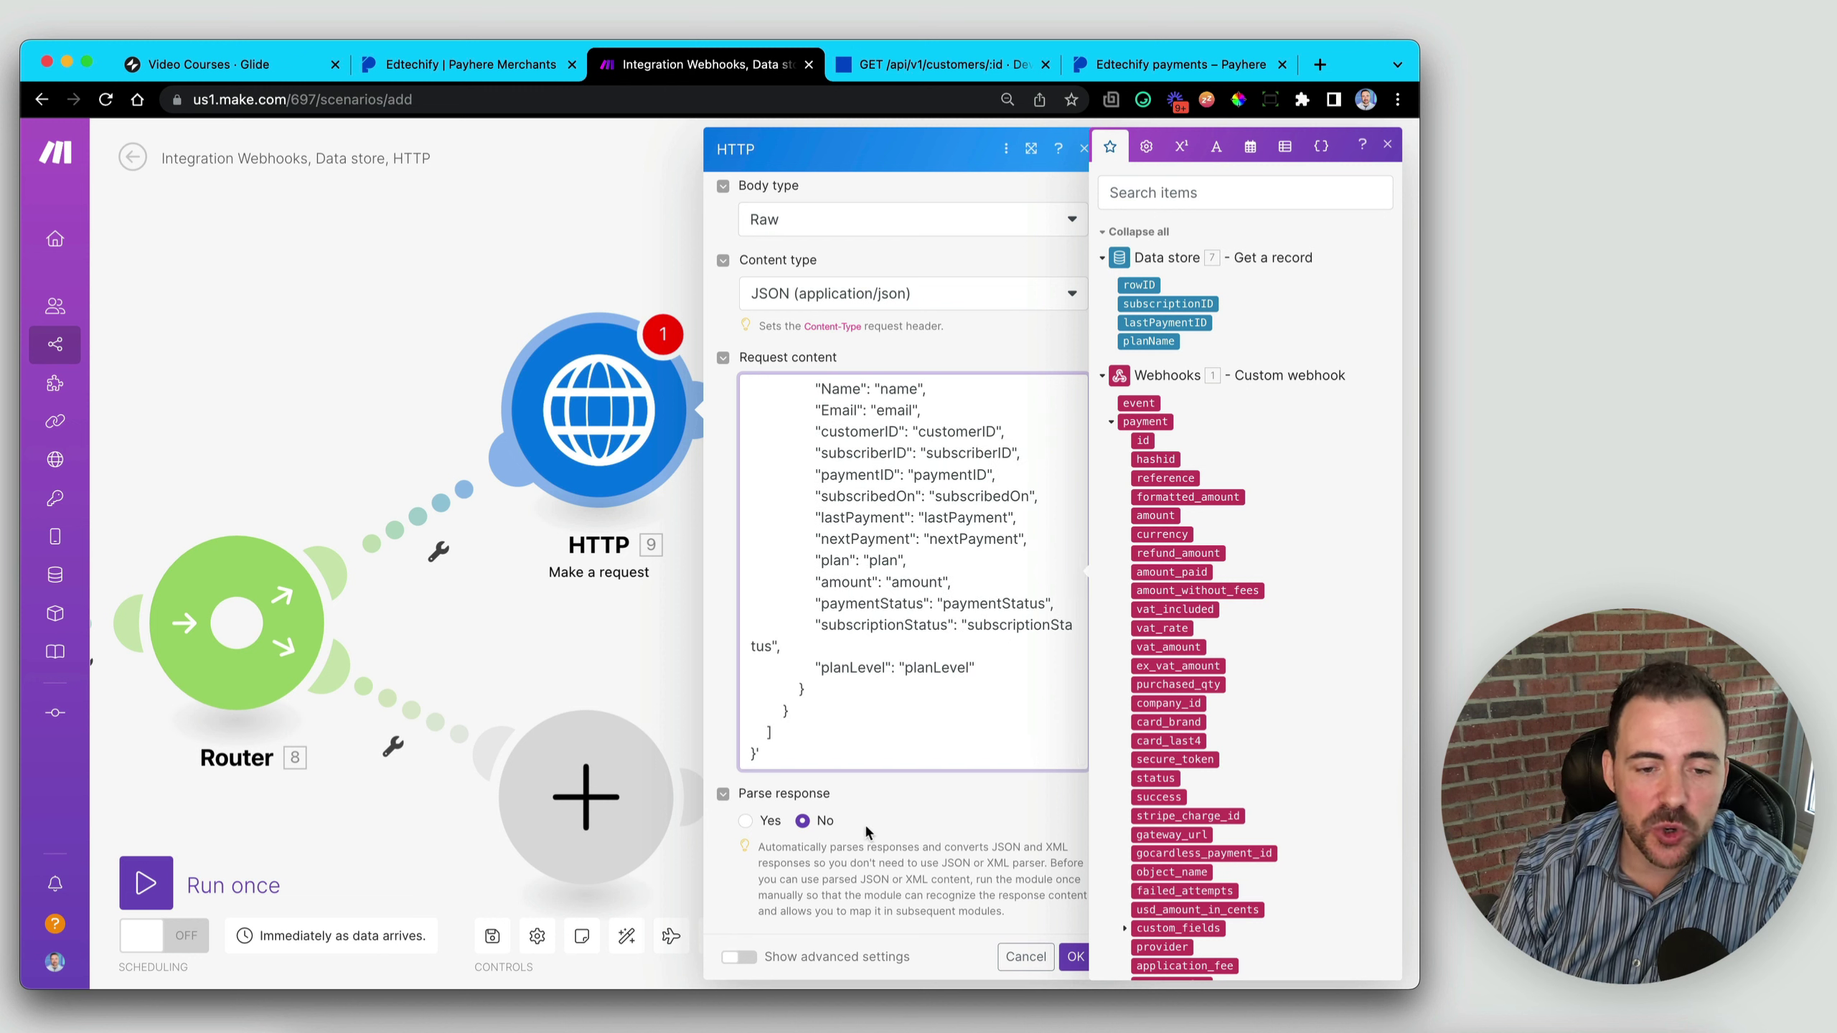
key("BackSpace")
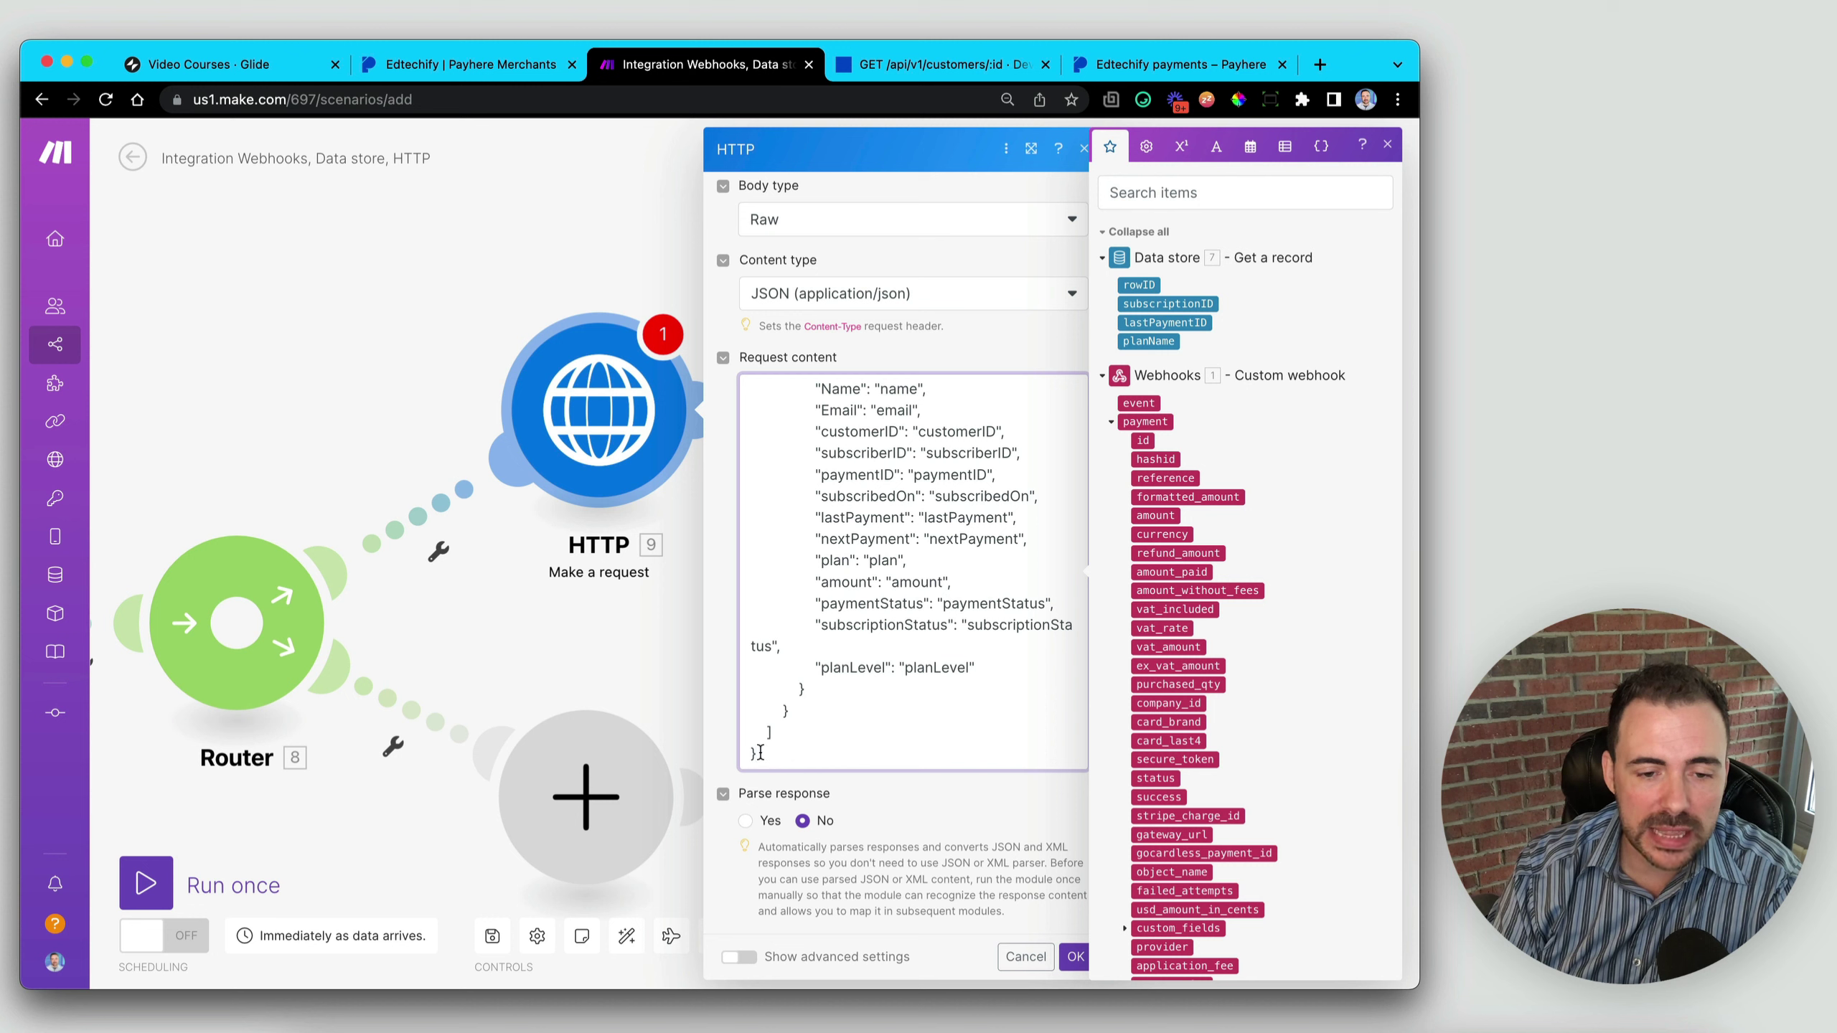
scroll(913, 557, "up", 7)
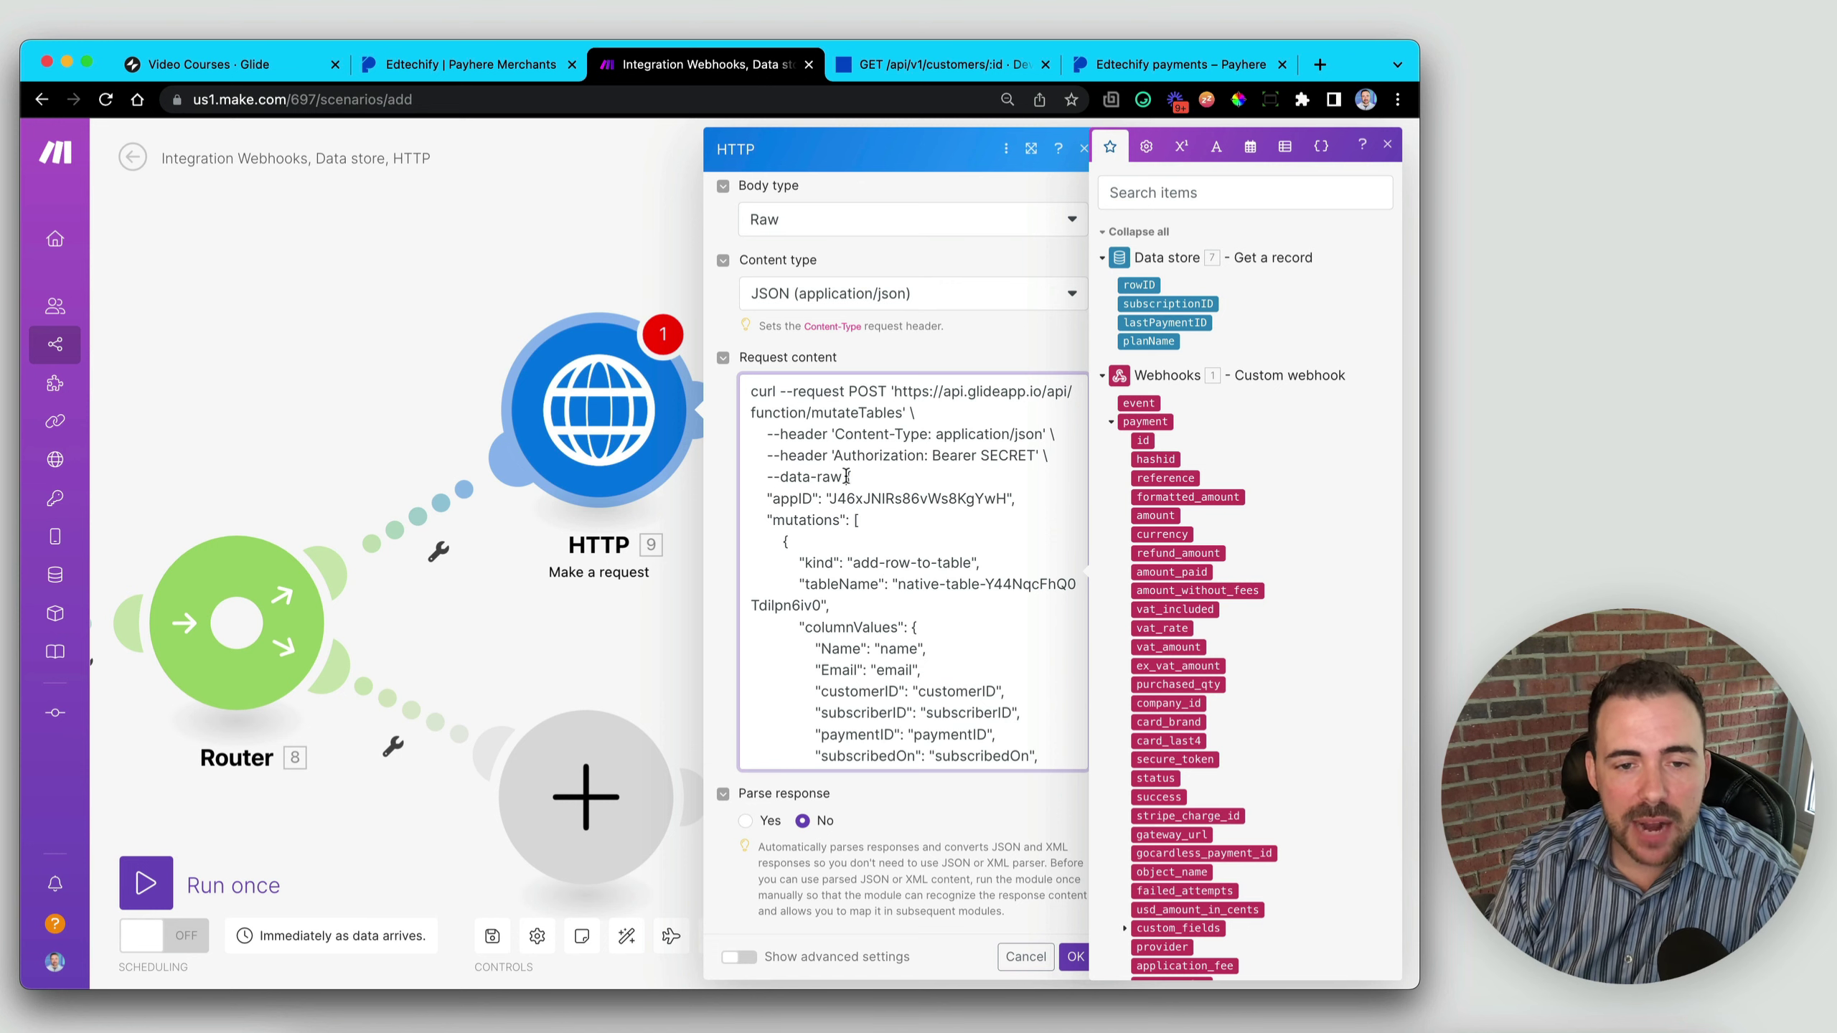
- Cut the curl command and header lines out from above the JSON body
left_click_drag(847, 477, 742, 381)
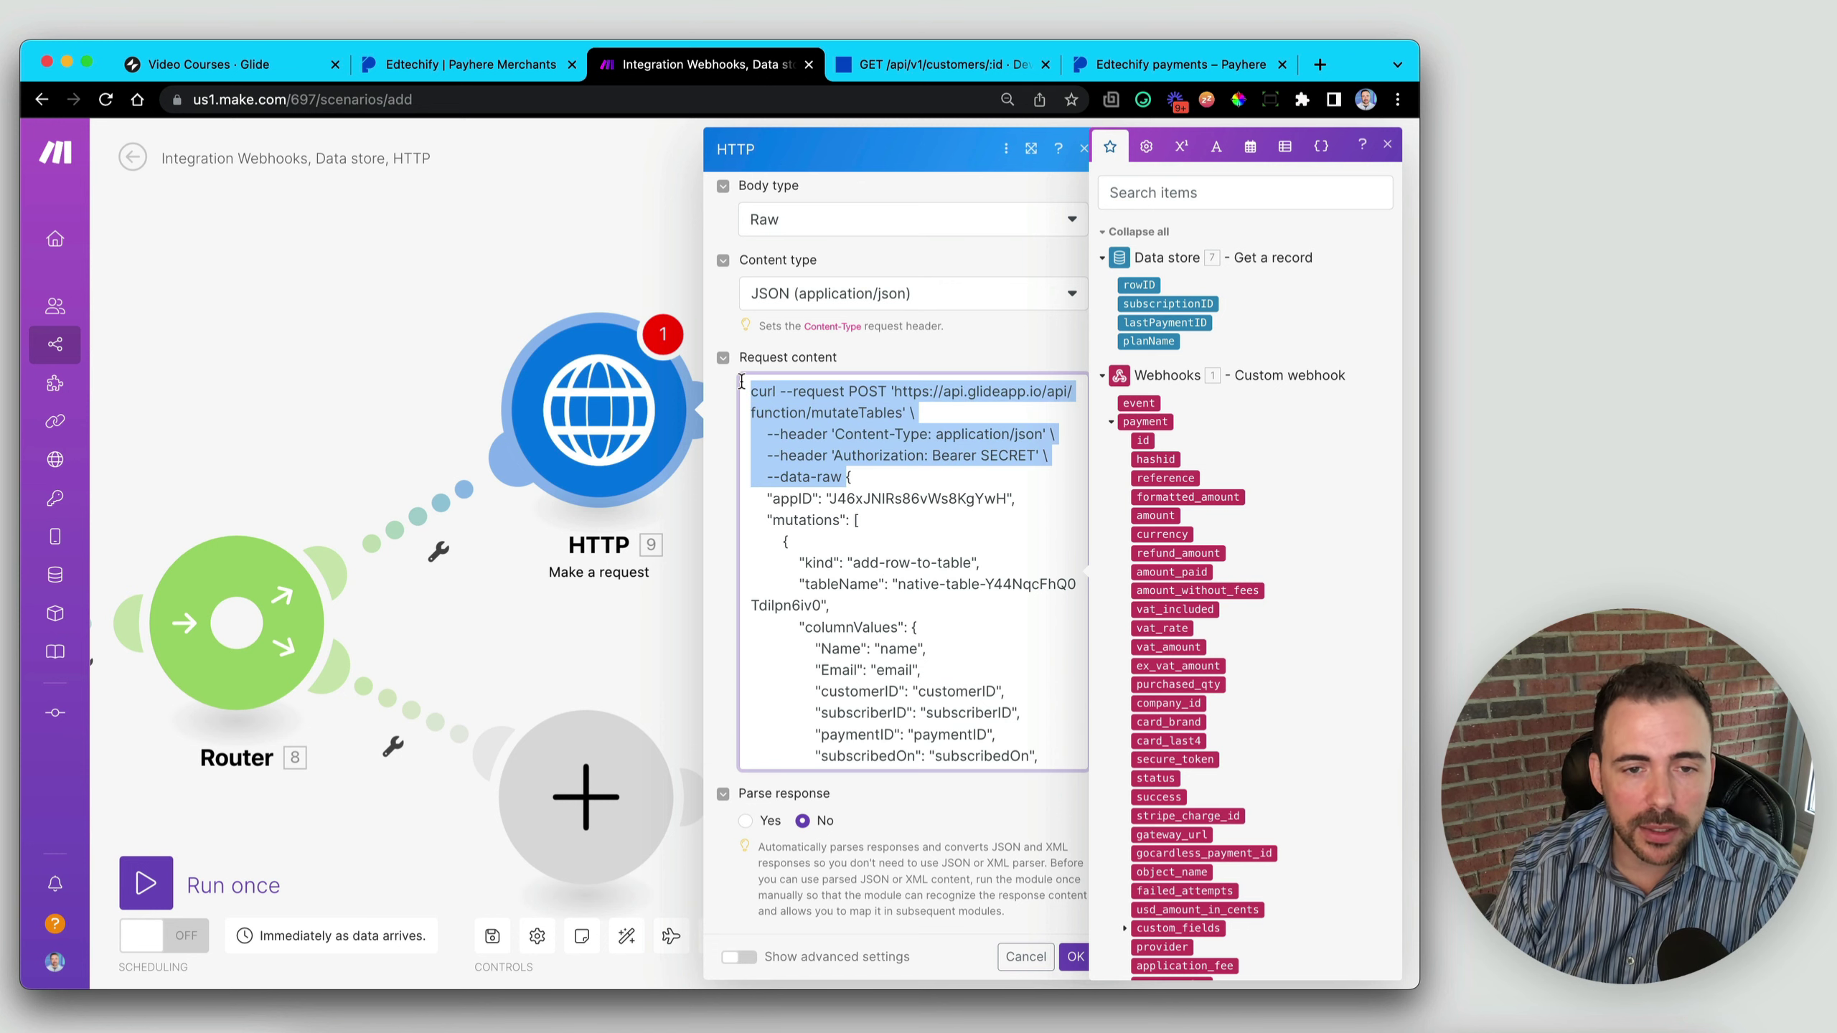
right_click(851, 427)
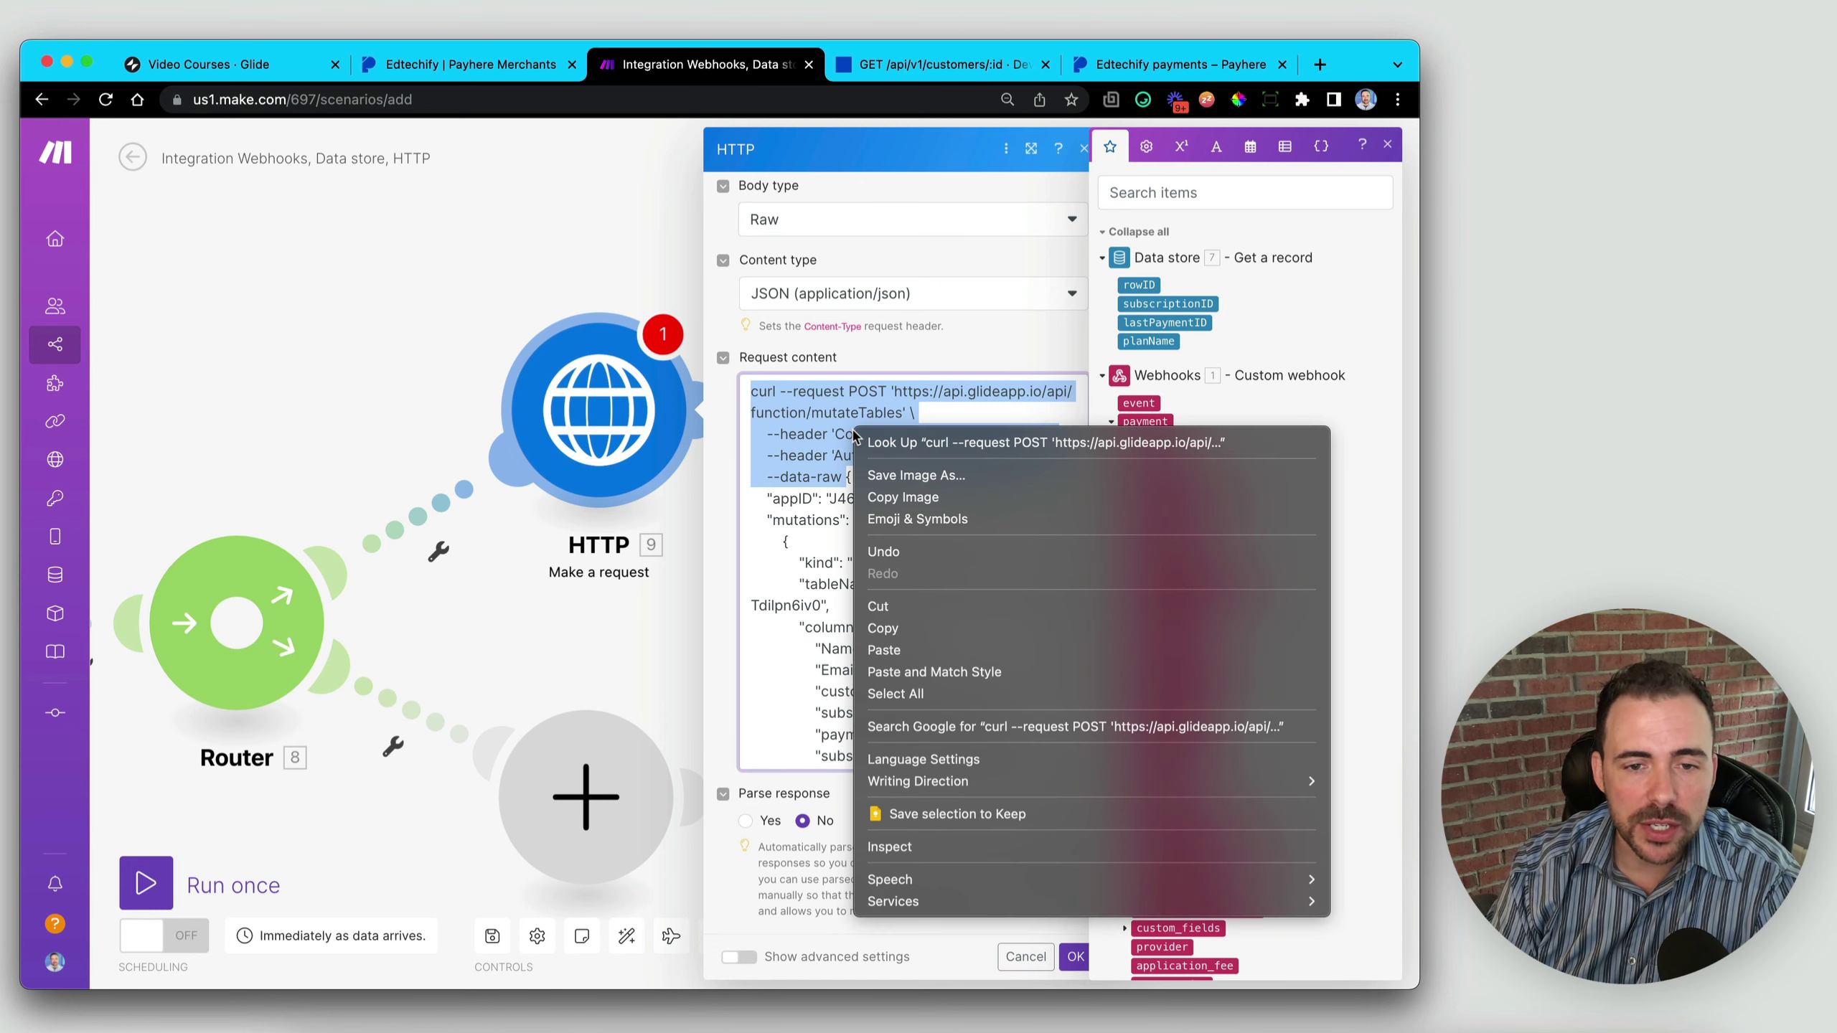
left_click(916, 607)
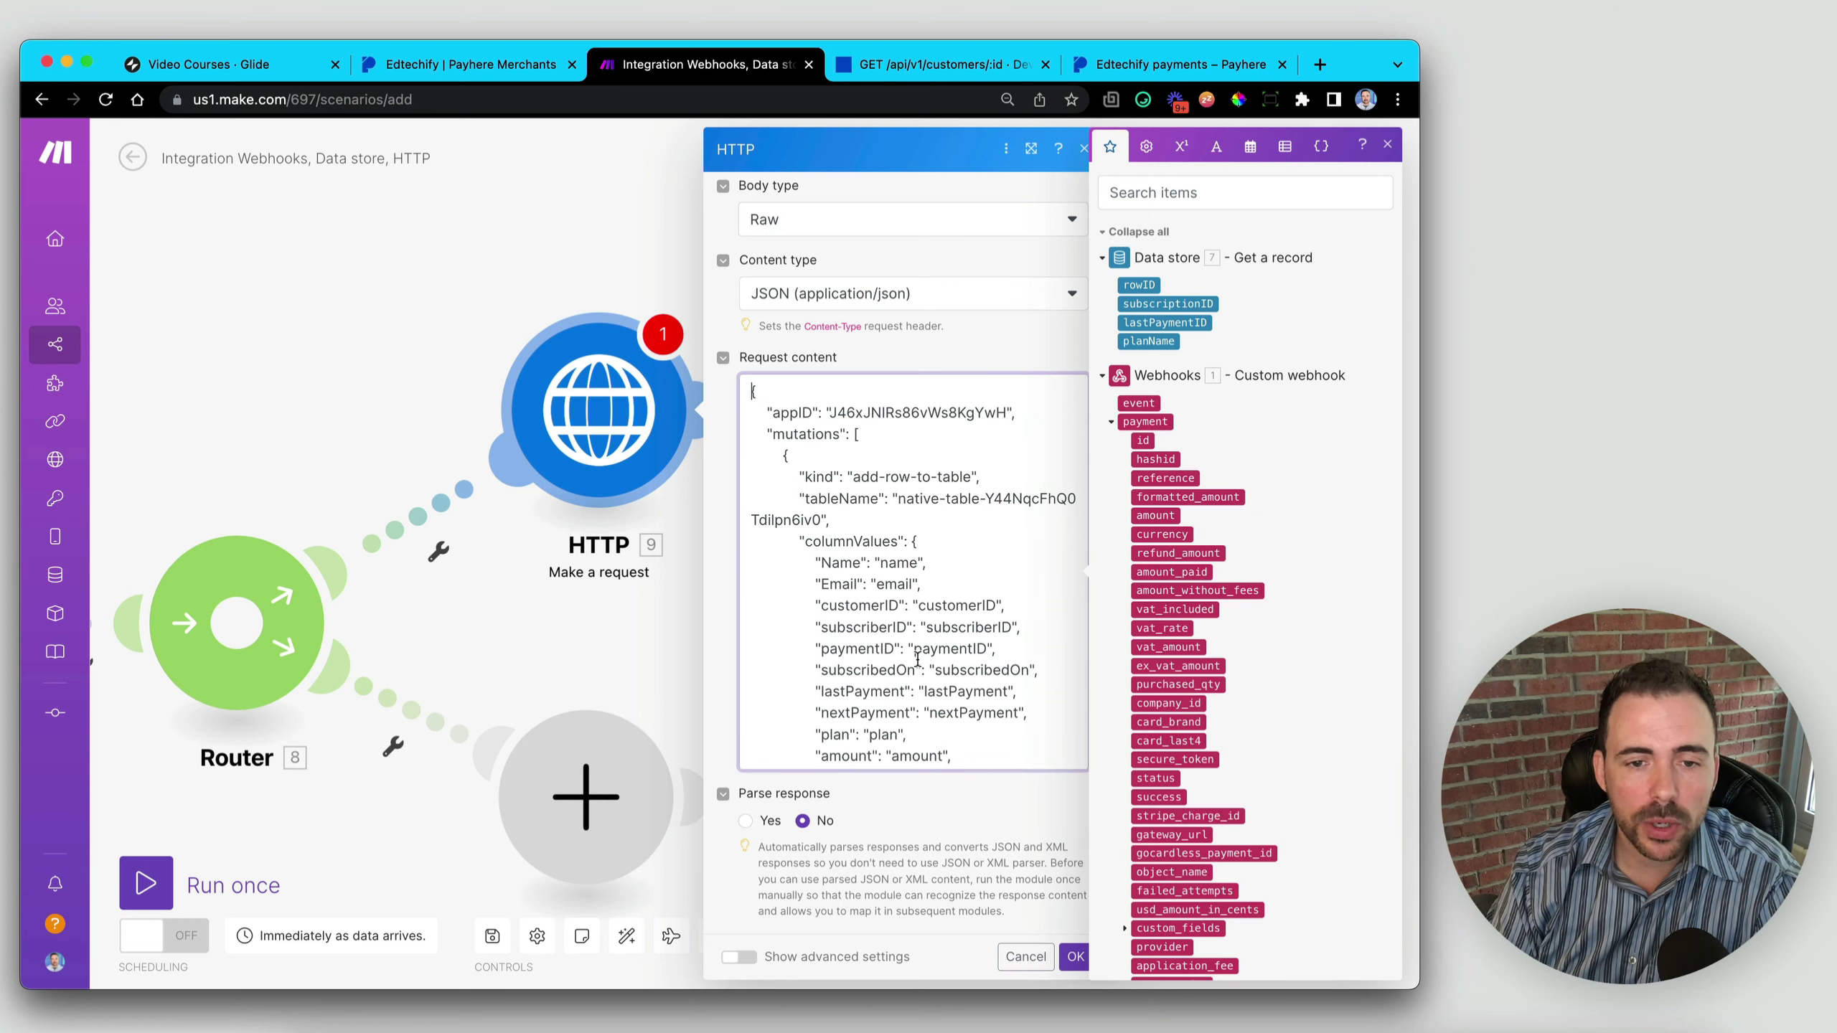
scroll(917, 658, "down", 4)
scroll(885, 529, "up", 4)
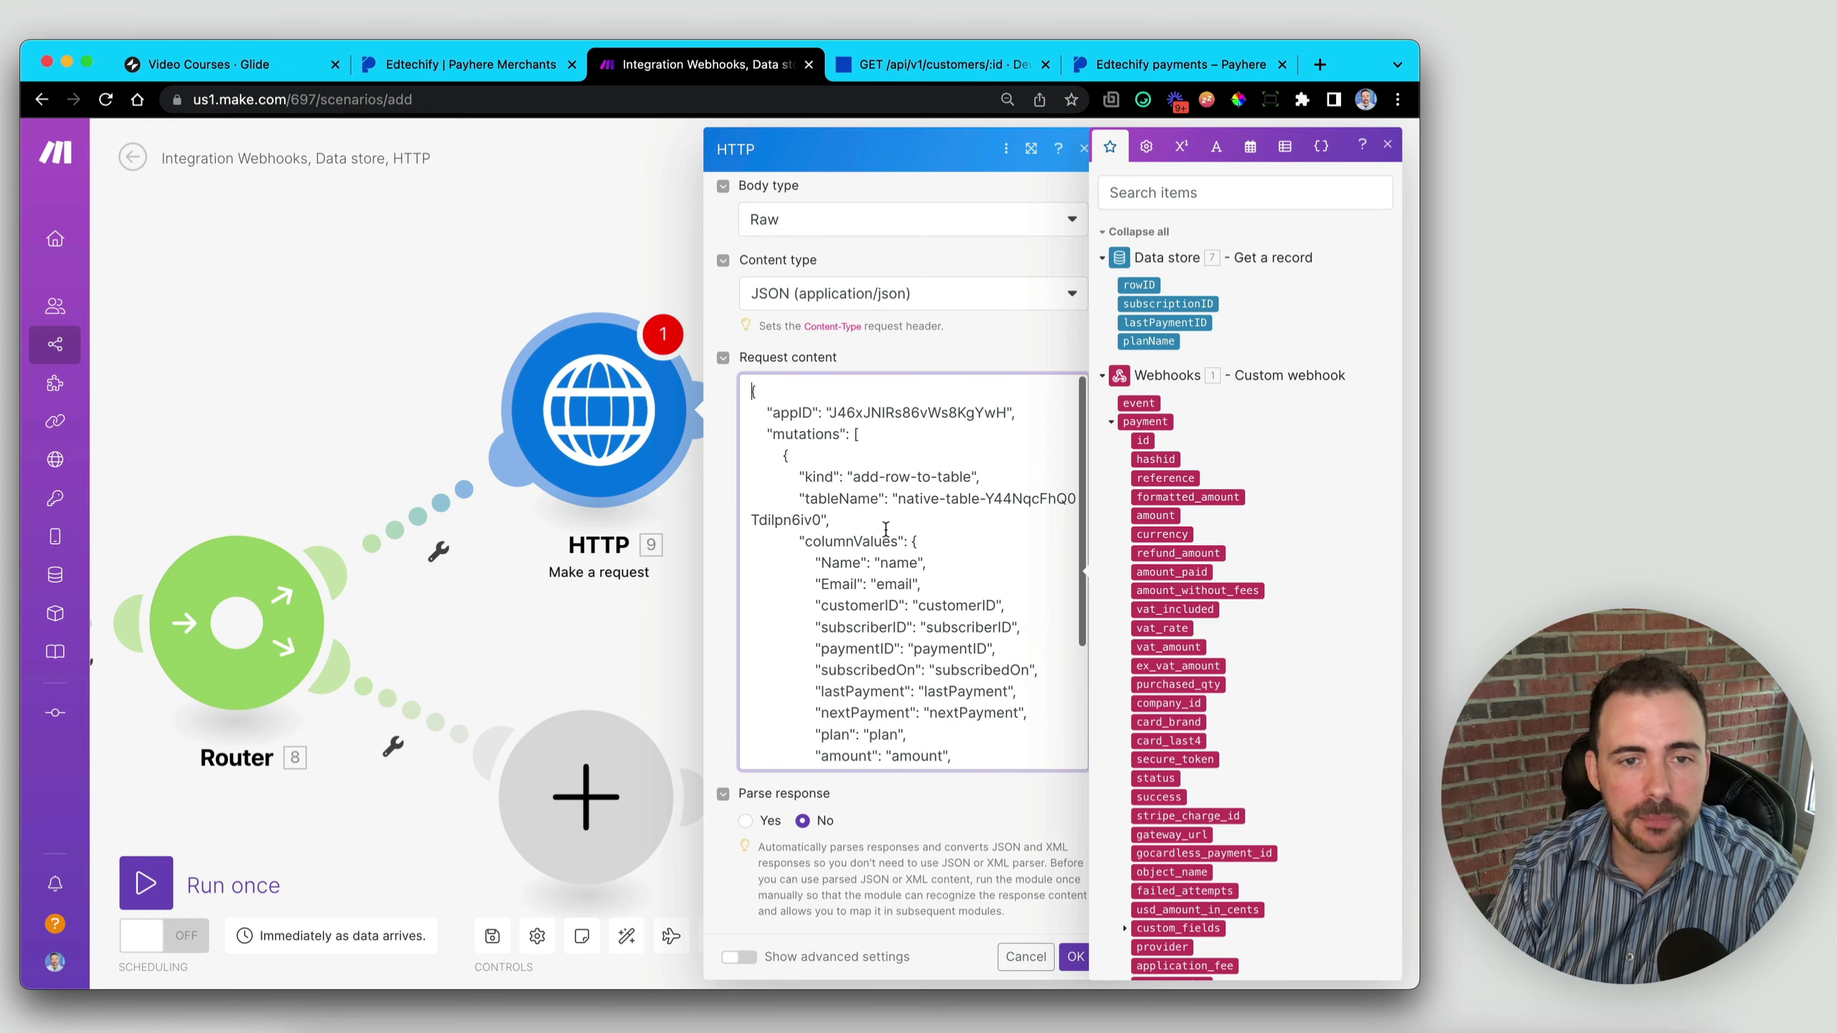
left_click(1387, 145)
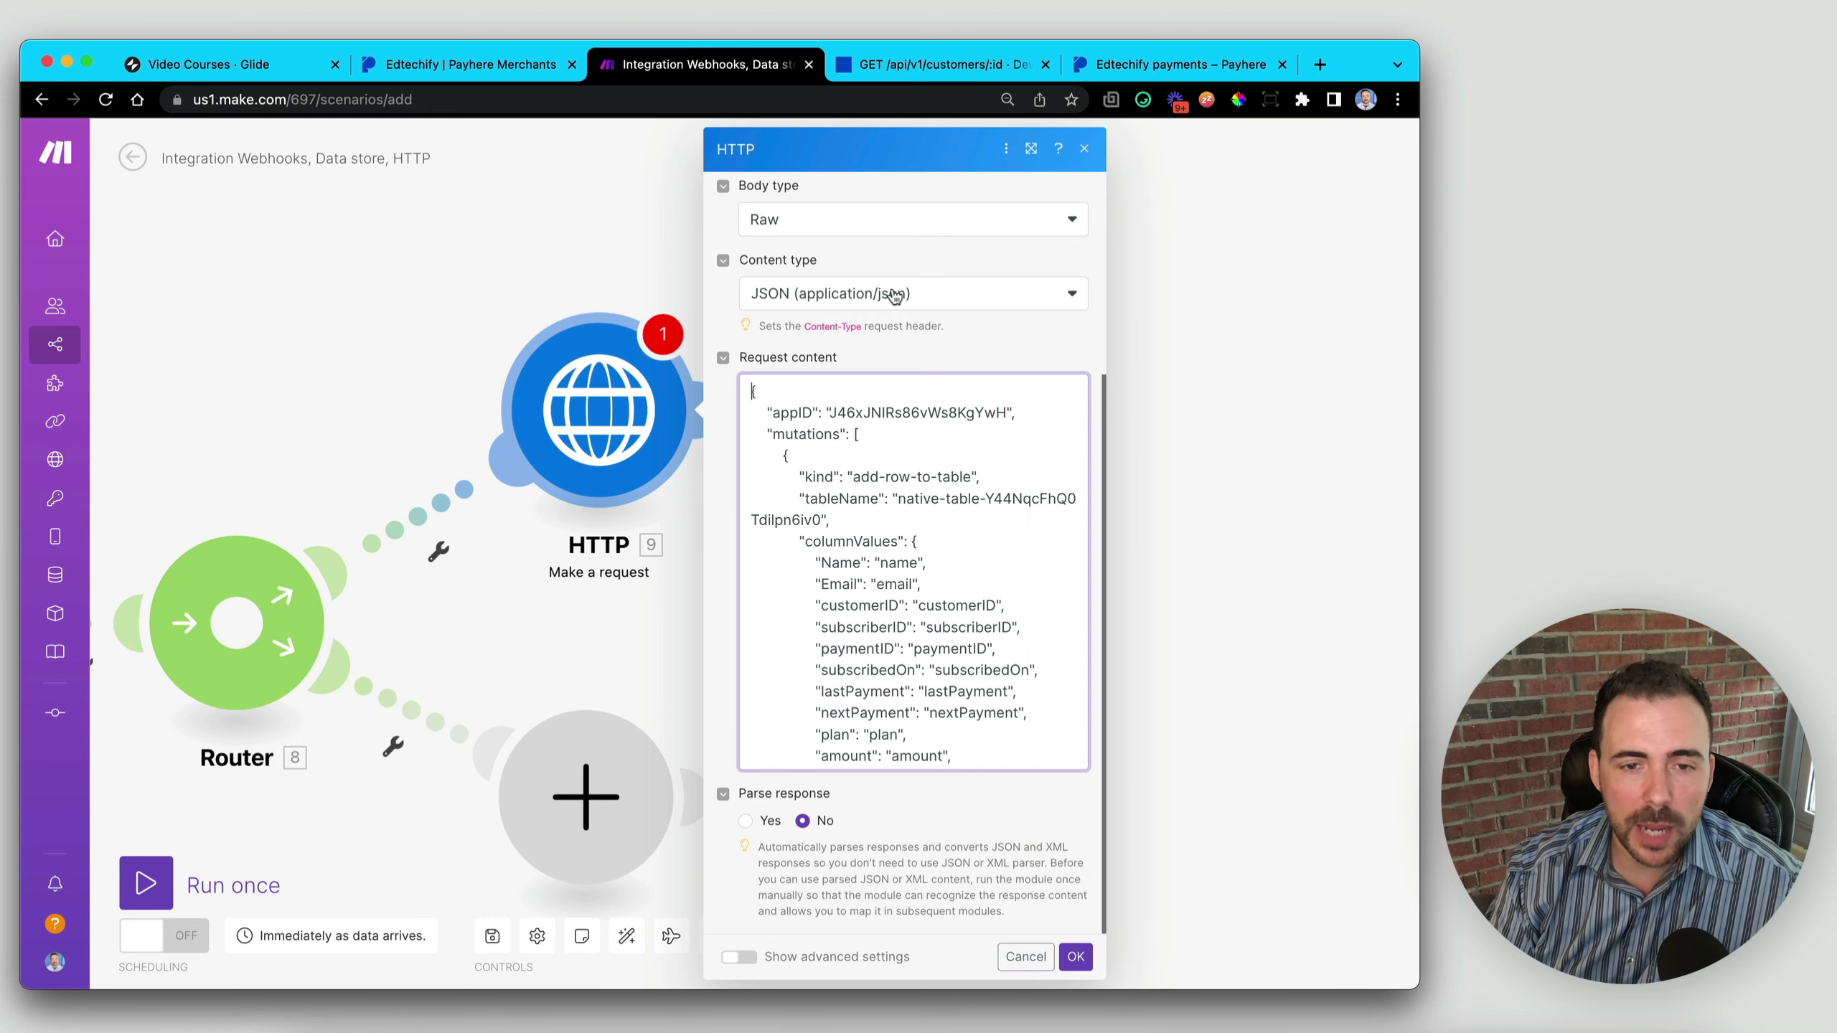
scroll(895, 295, "up", 4)
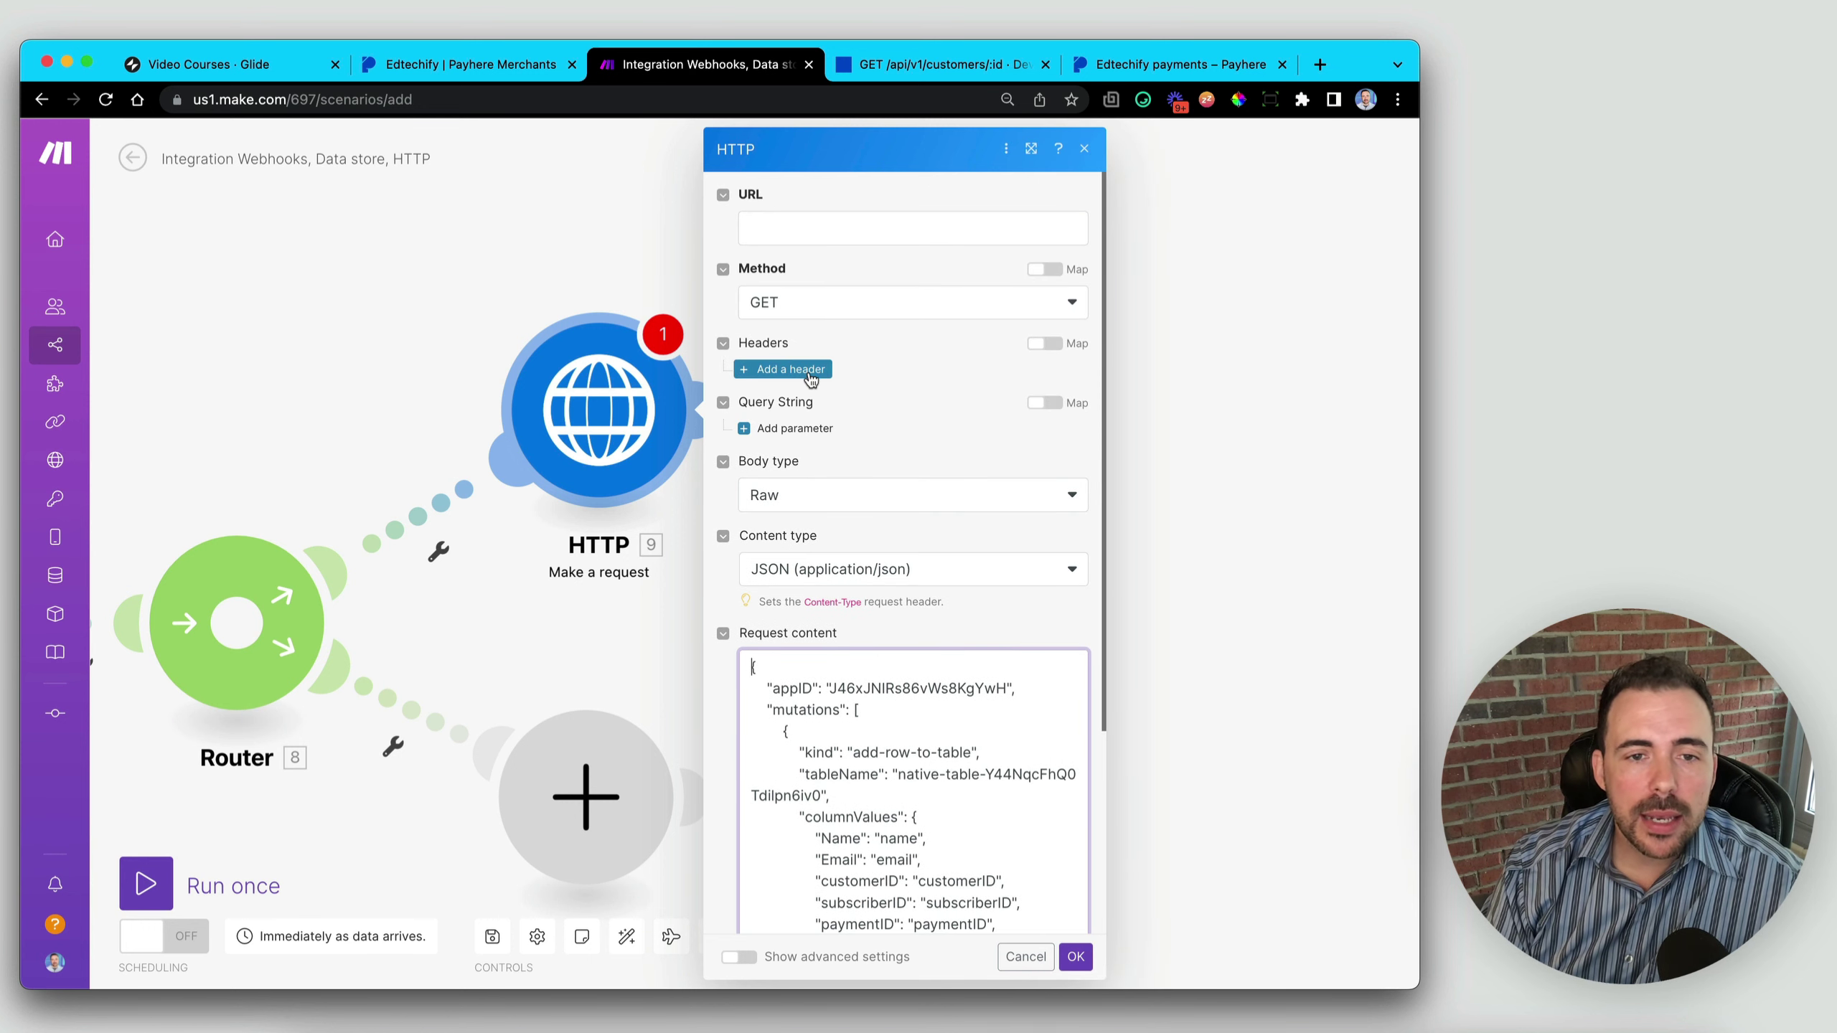
- Paste the curl lines into the URL field and delete the --data-raw and Content-Type lines
left_click(789, 228)
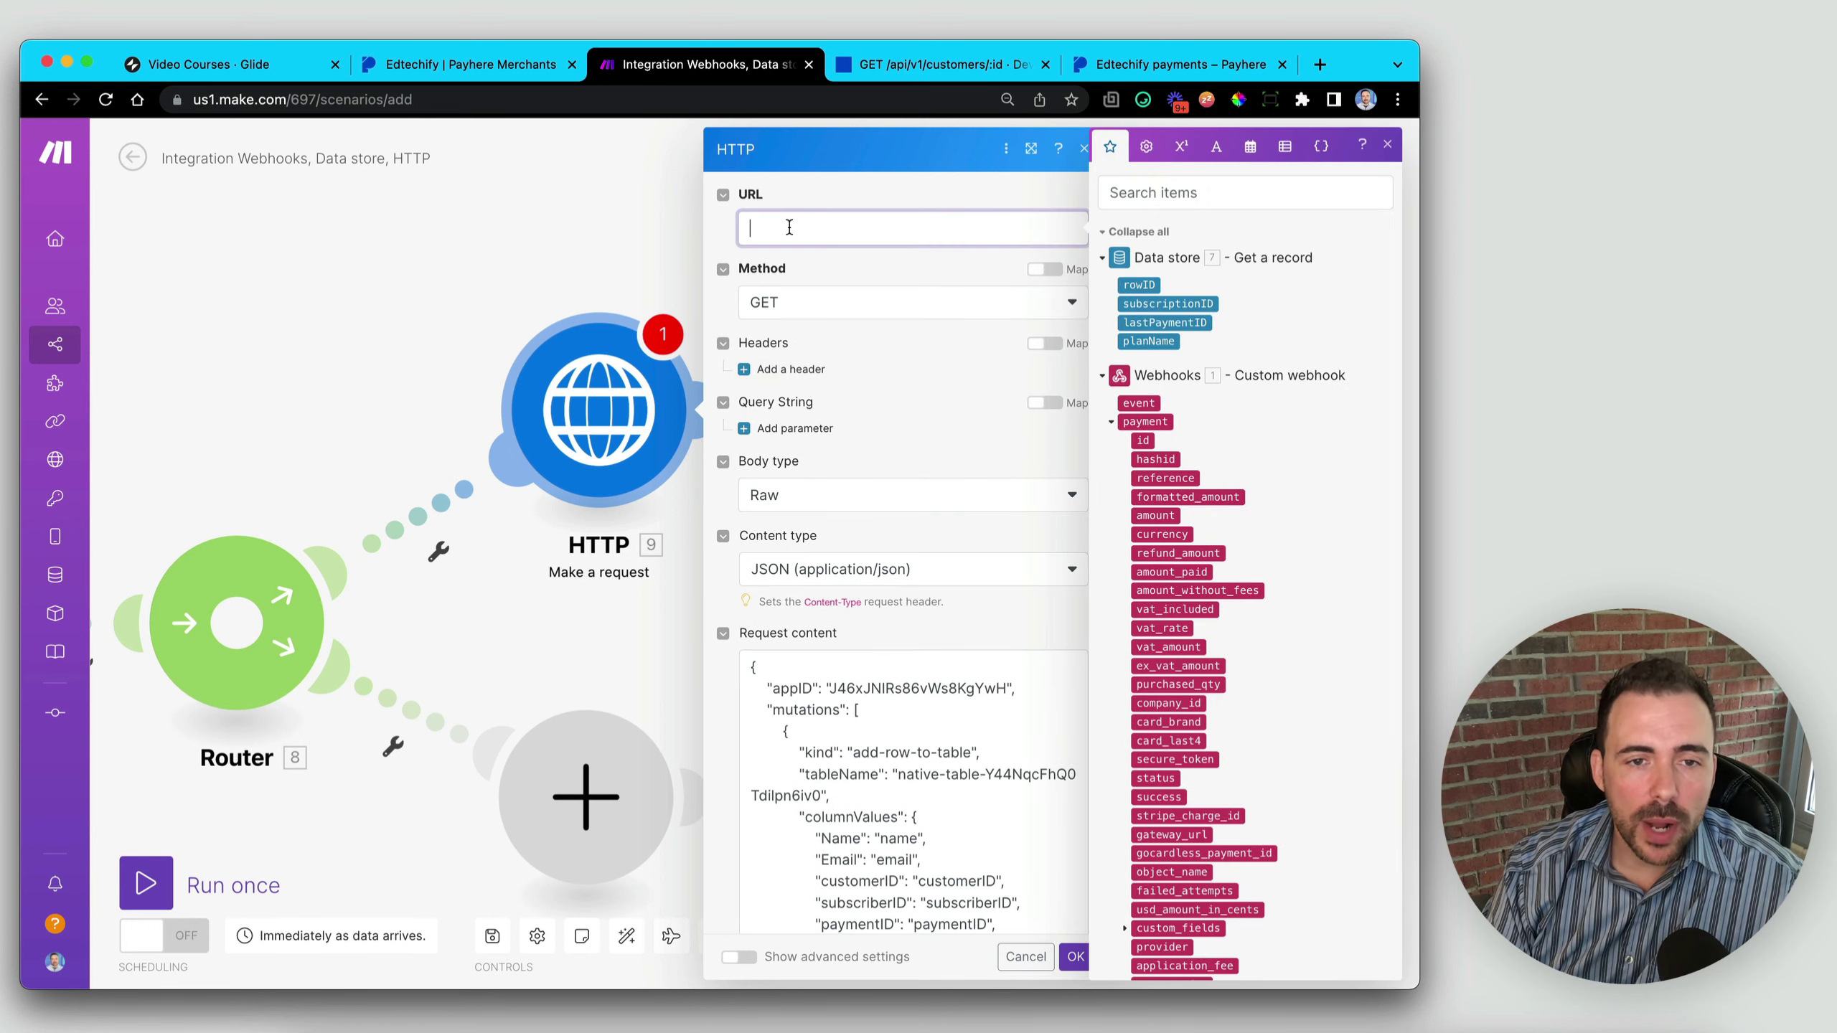
right_click(789, 227)
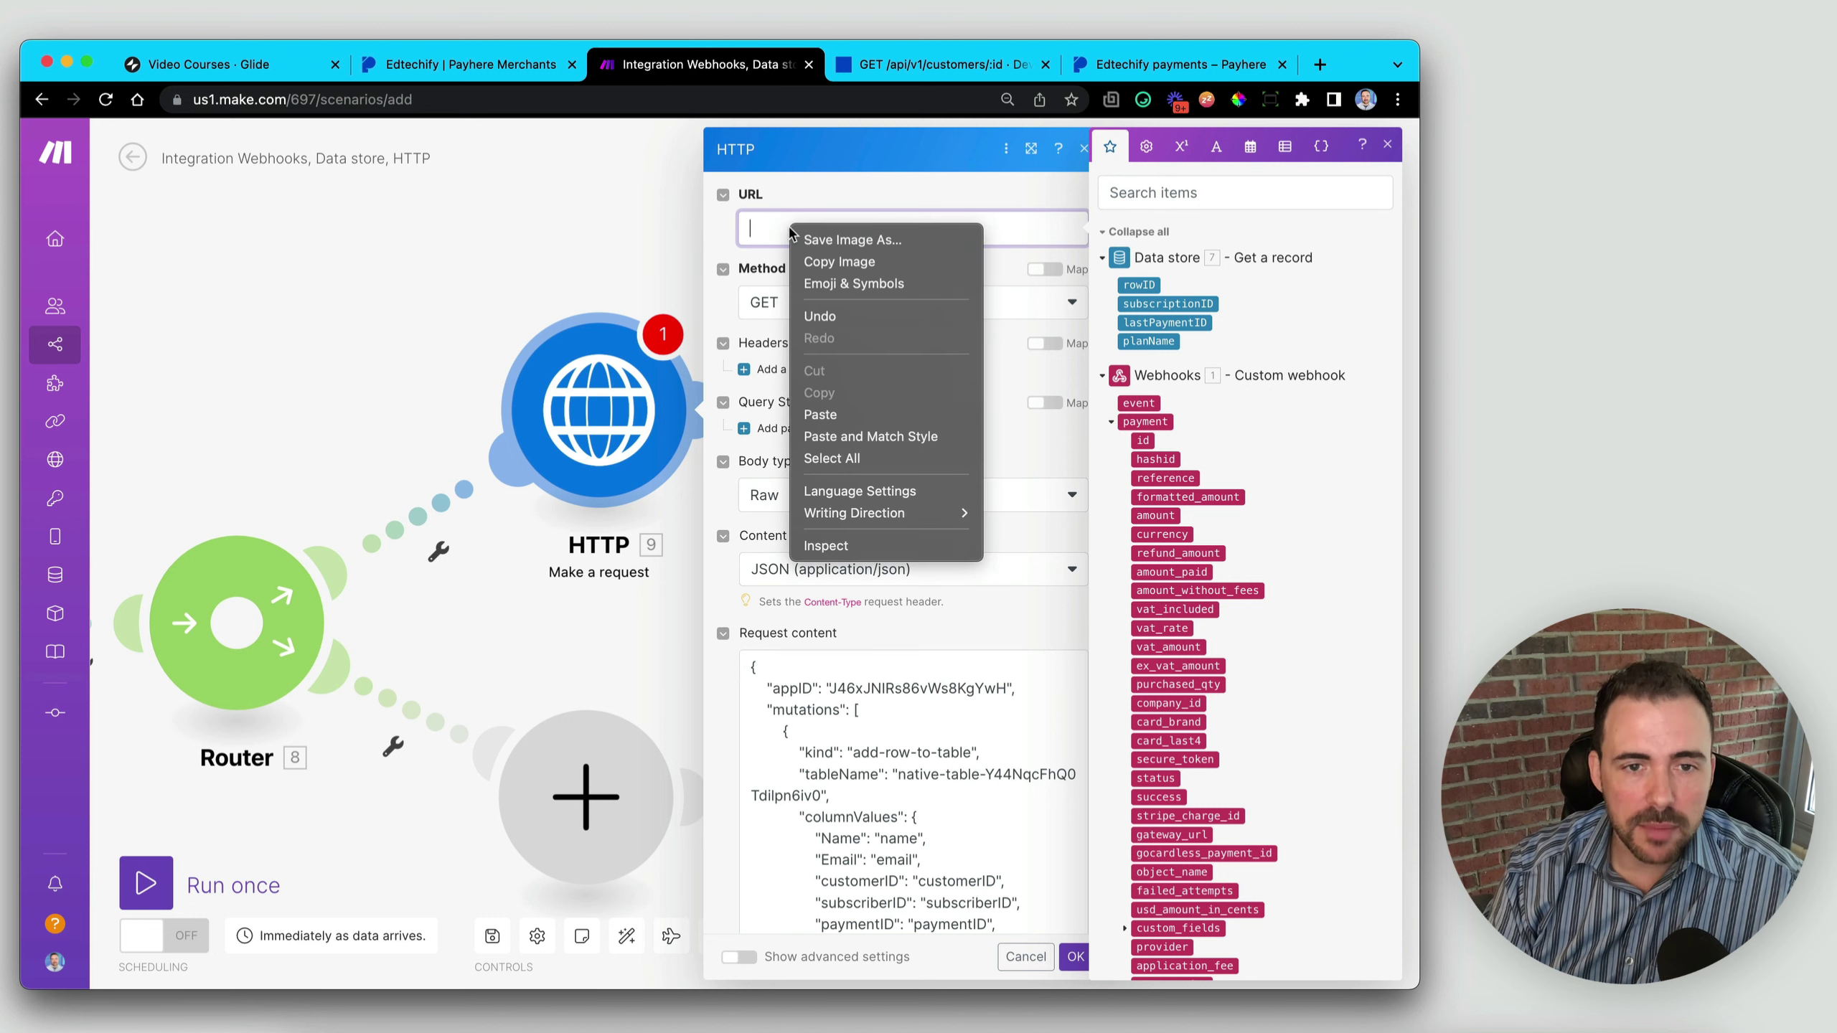
left_click(851, 413)
left_click_drag(895, 229, 897, 249)
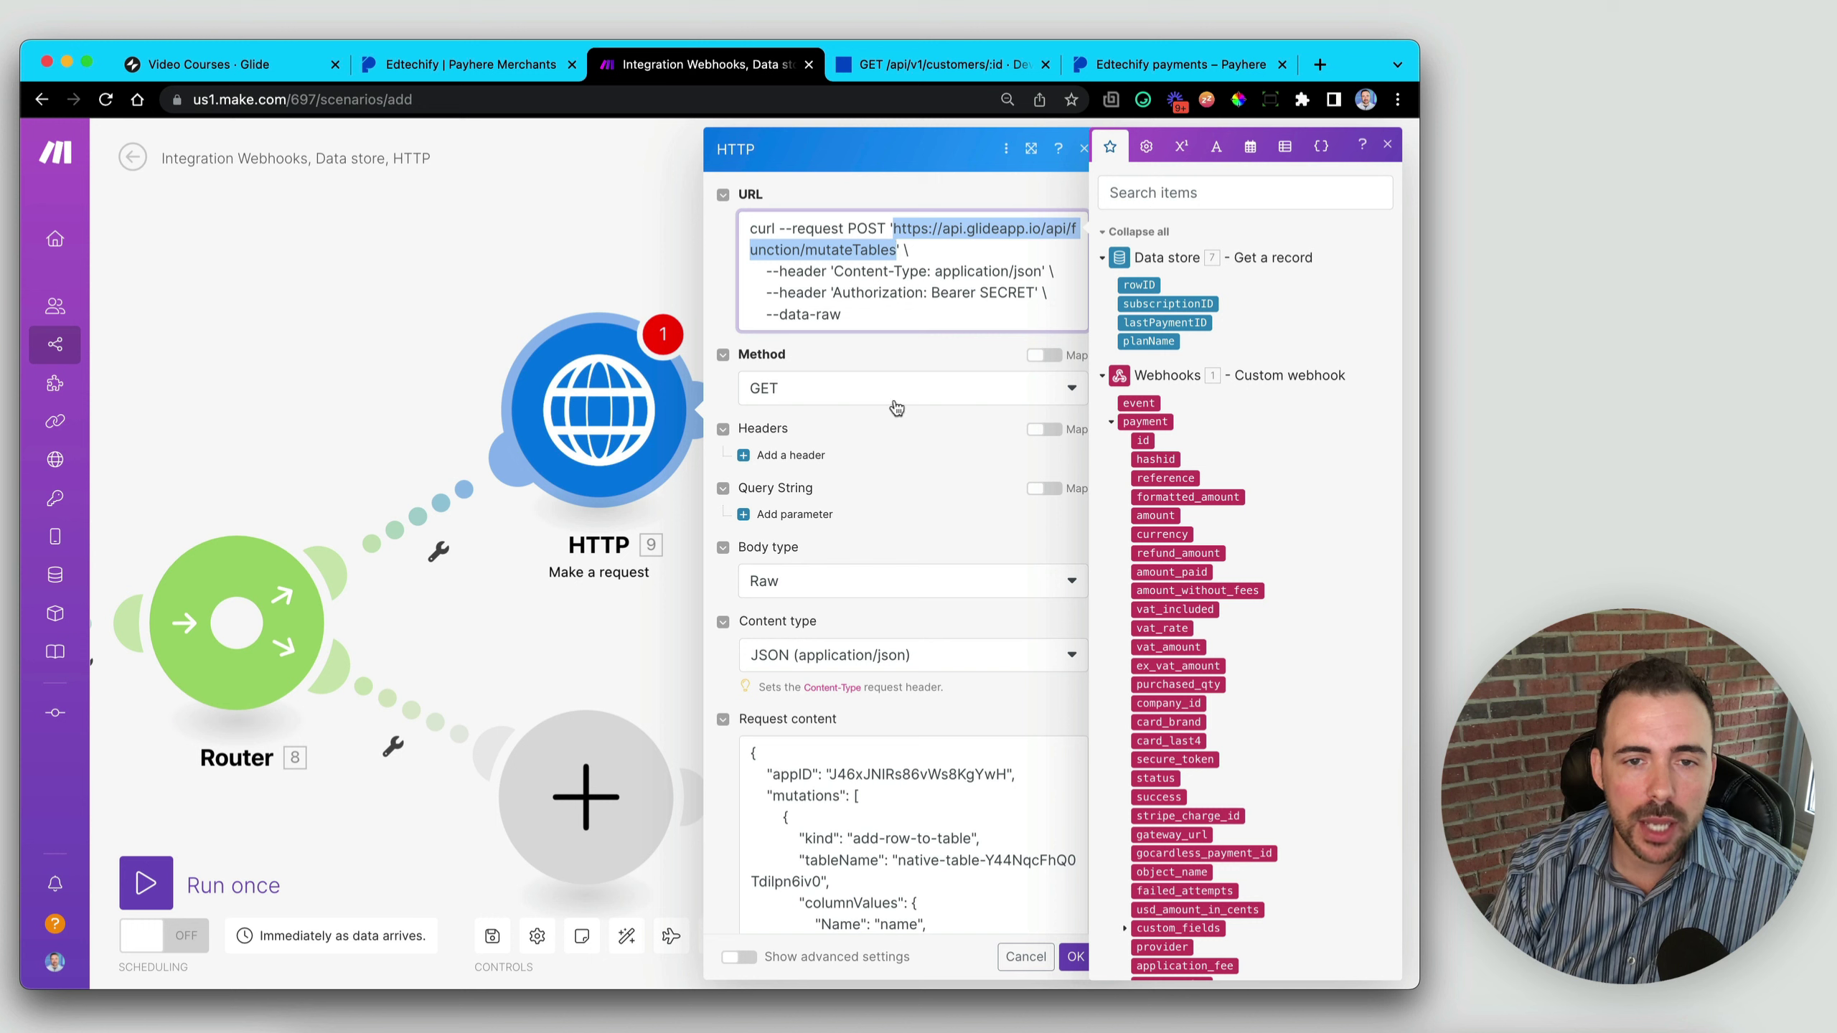
left_click(877, 300)
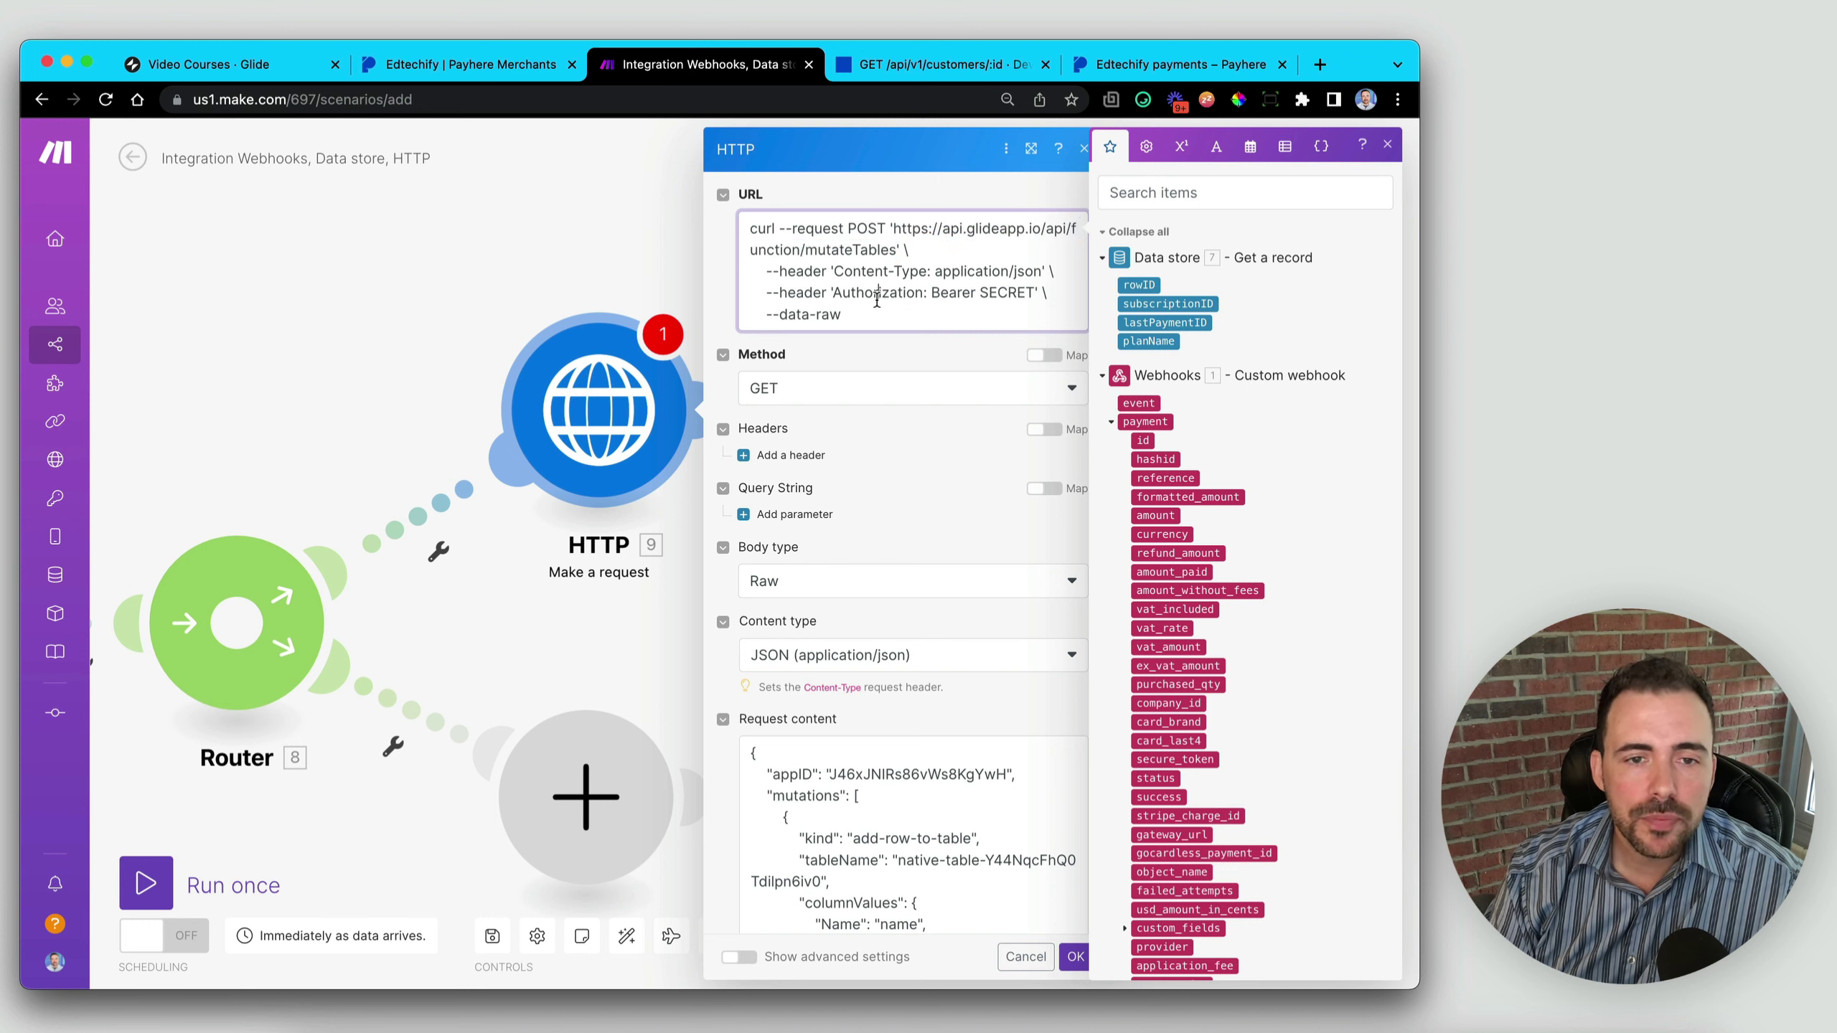
double_click(862, 229)
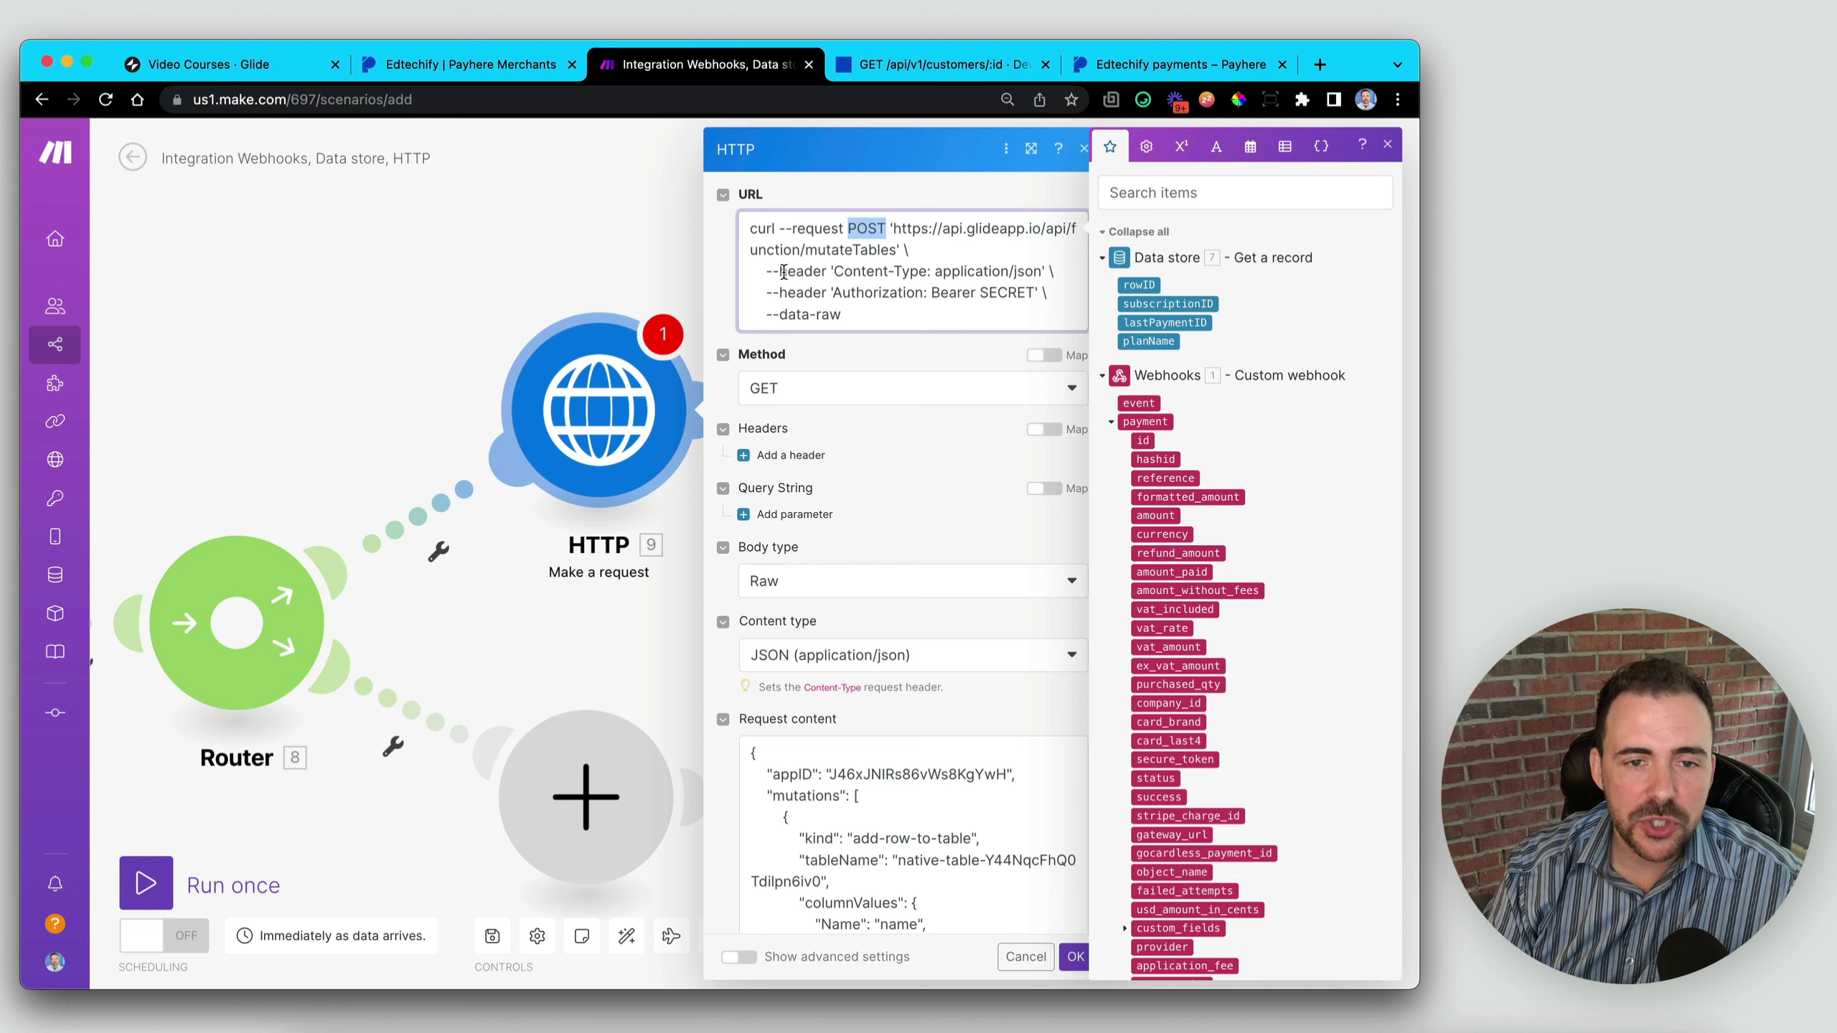
left_click_drag(844, 271, 932, 303)
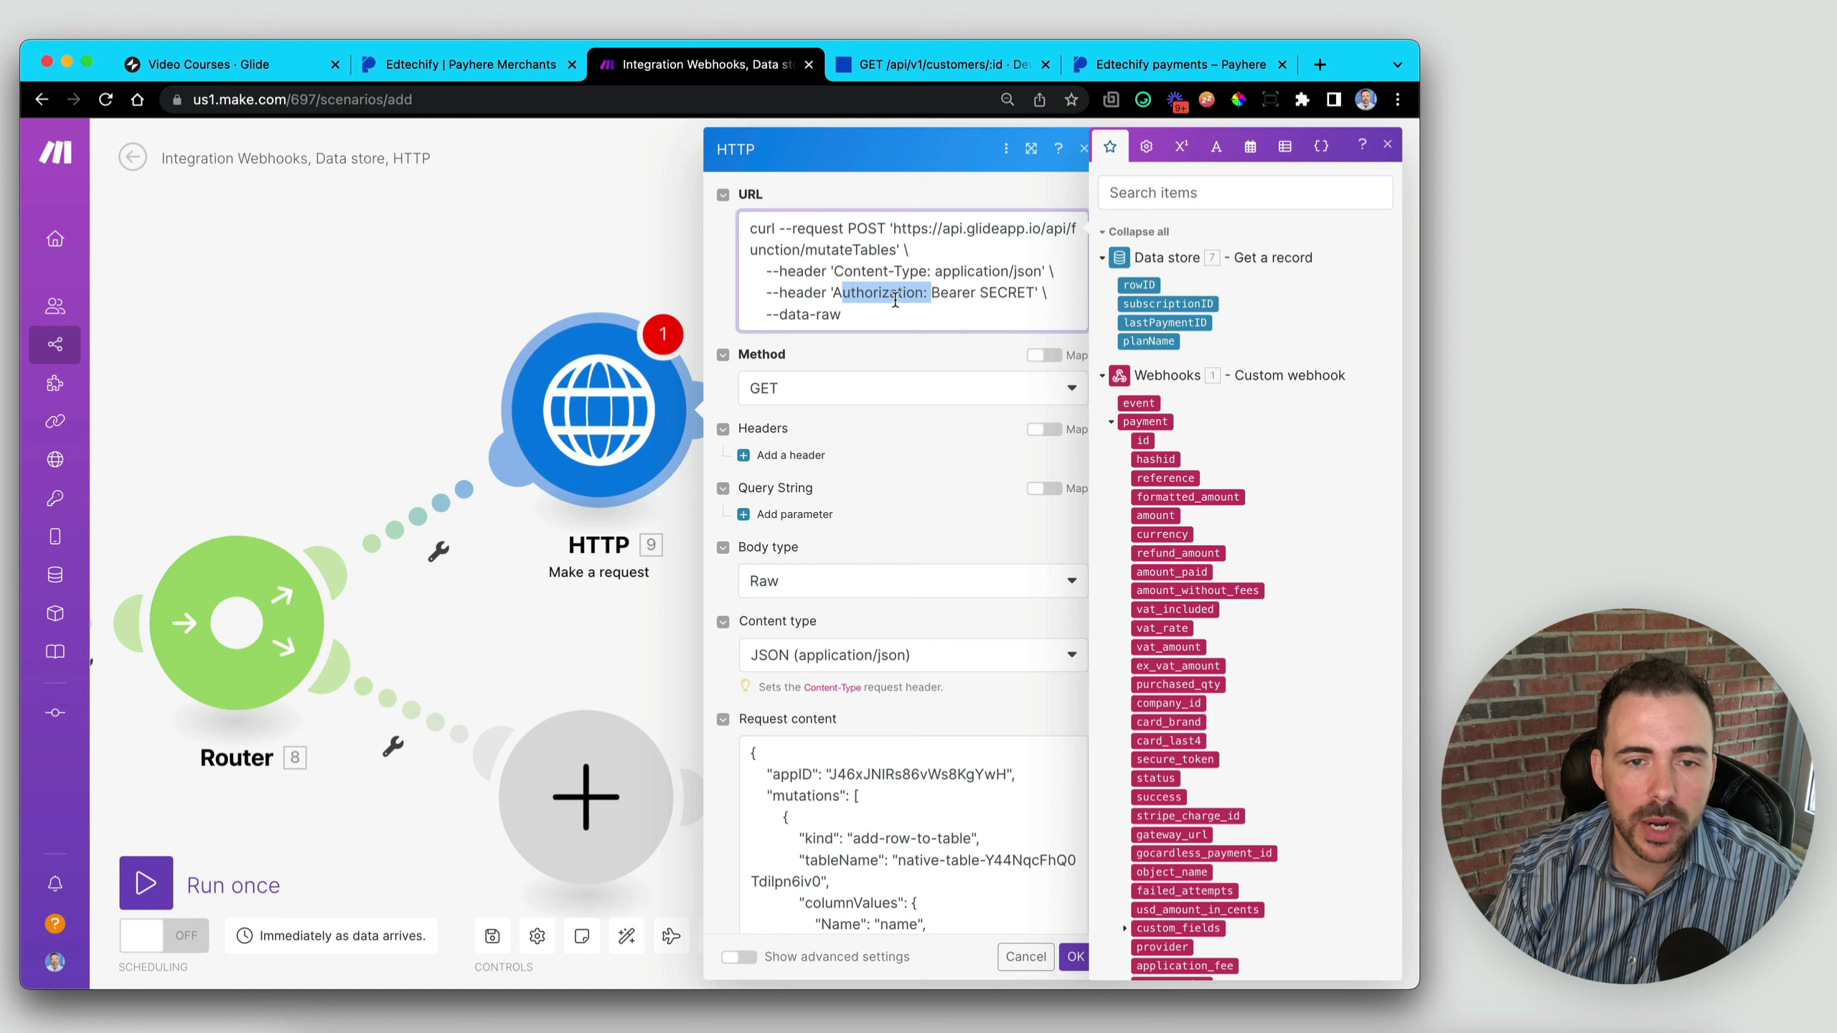
left_click_drag(788, 318, 855, 319)
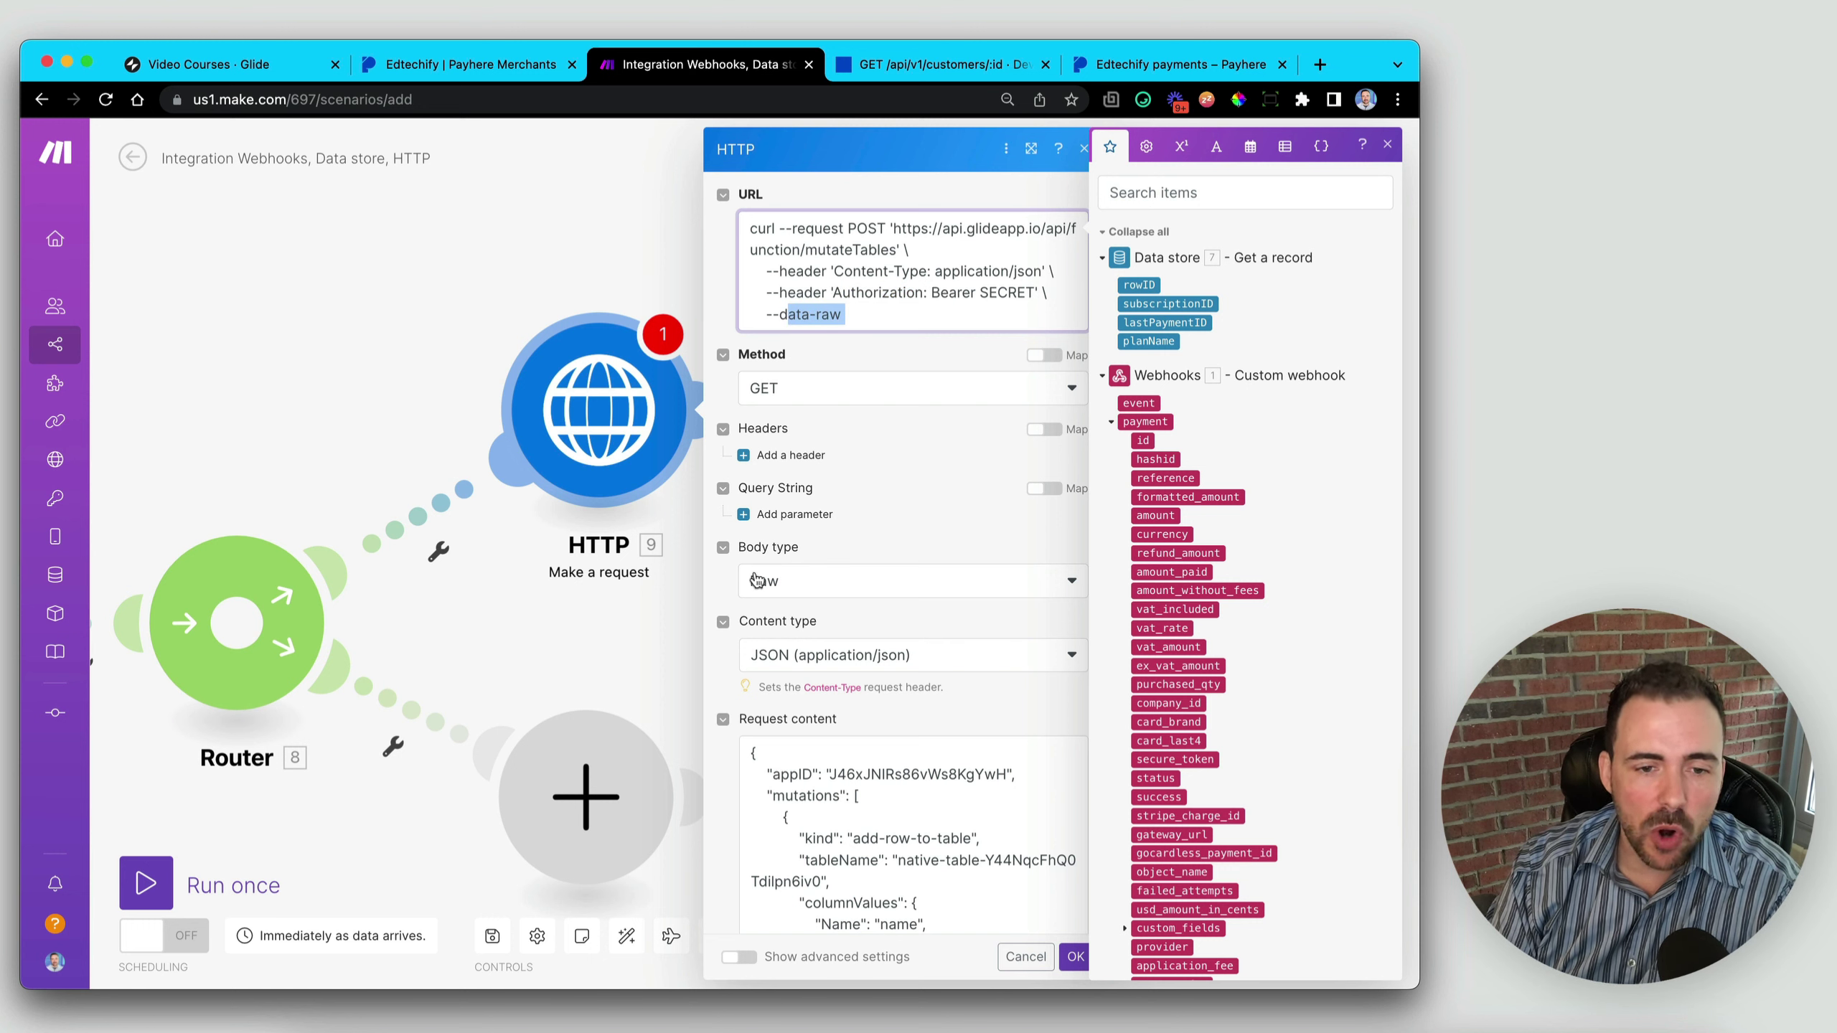
left_click_drag(882, 315, 731, 319)
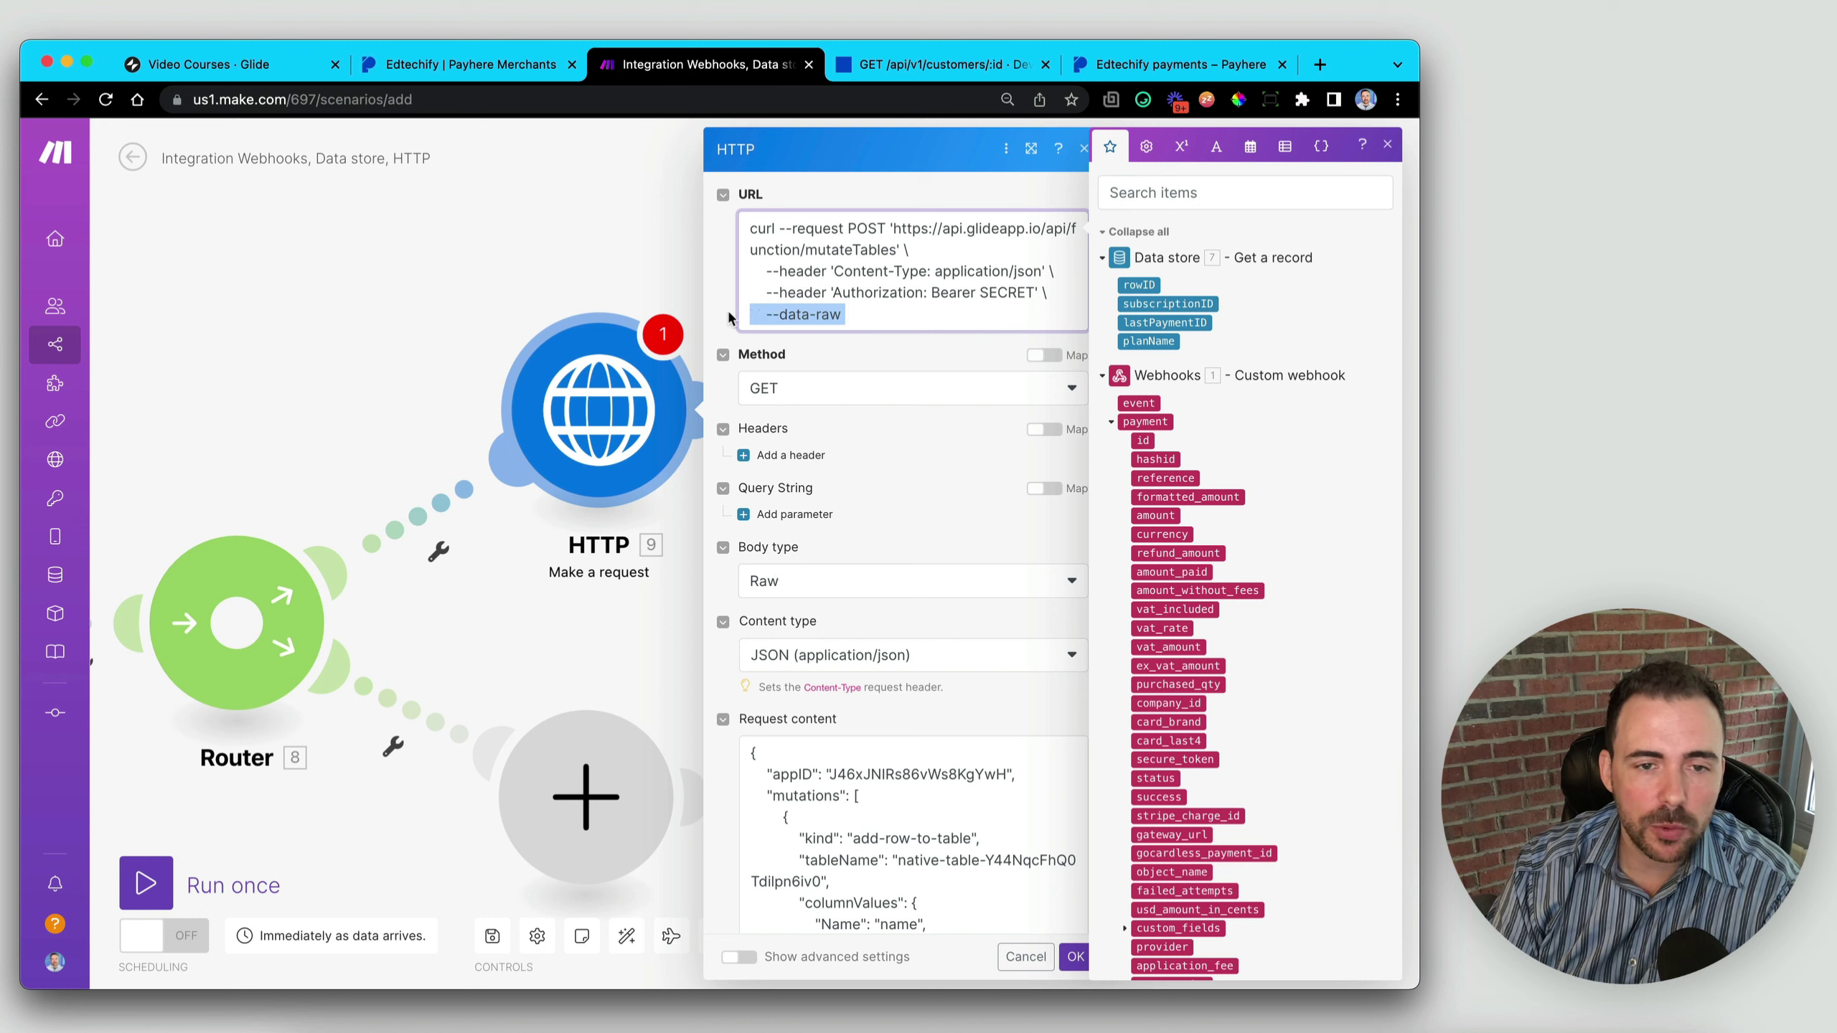
key("BackSpace")
key("BackSpace")
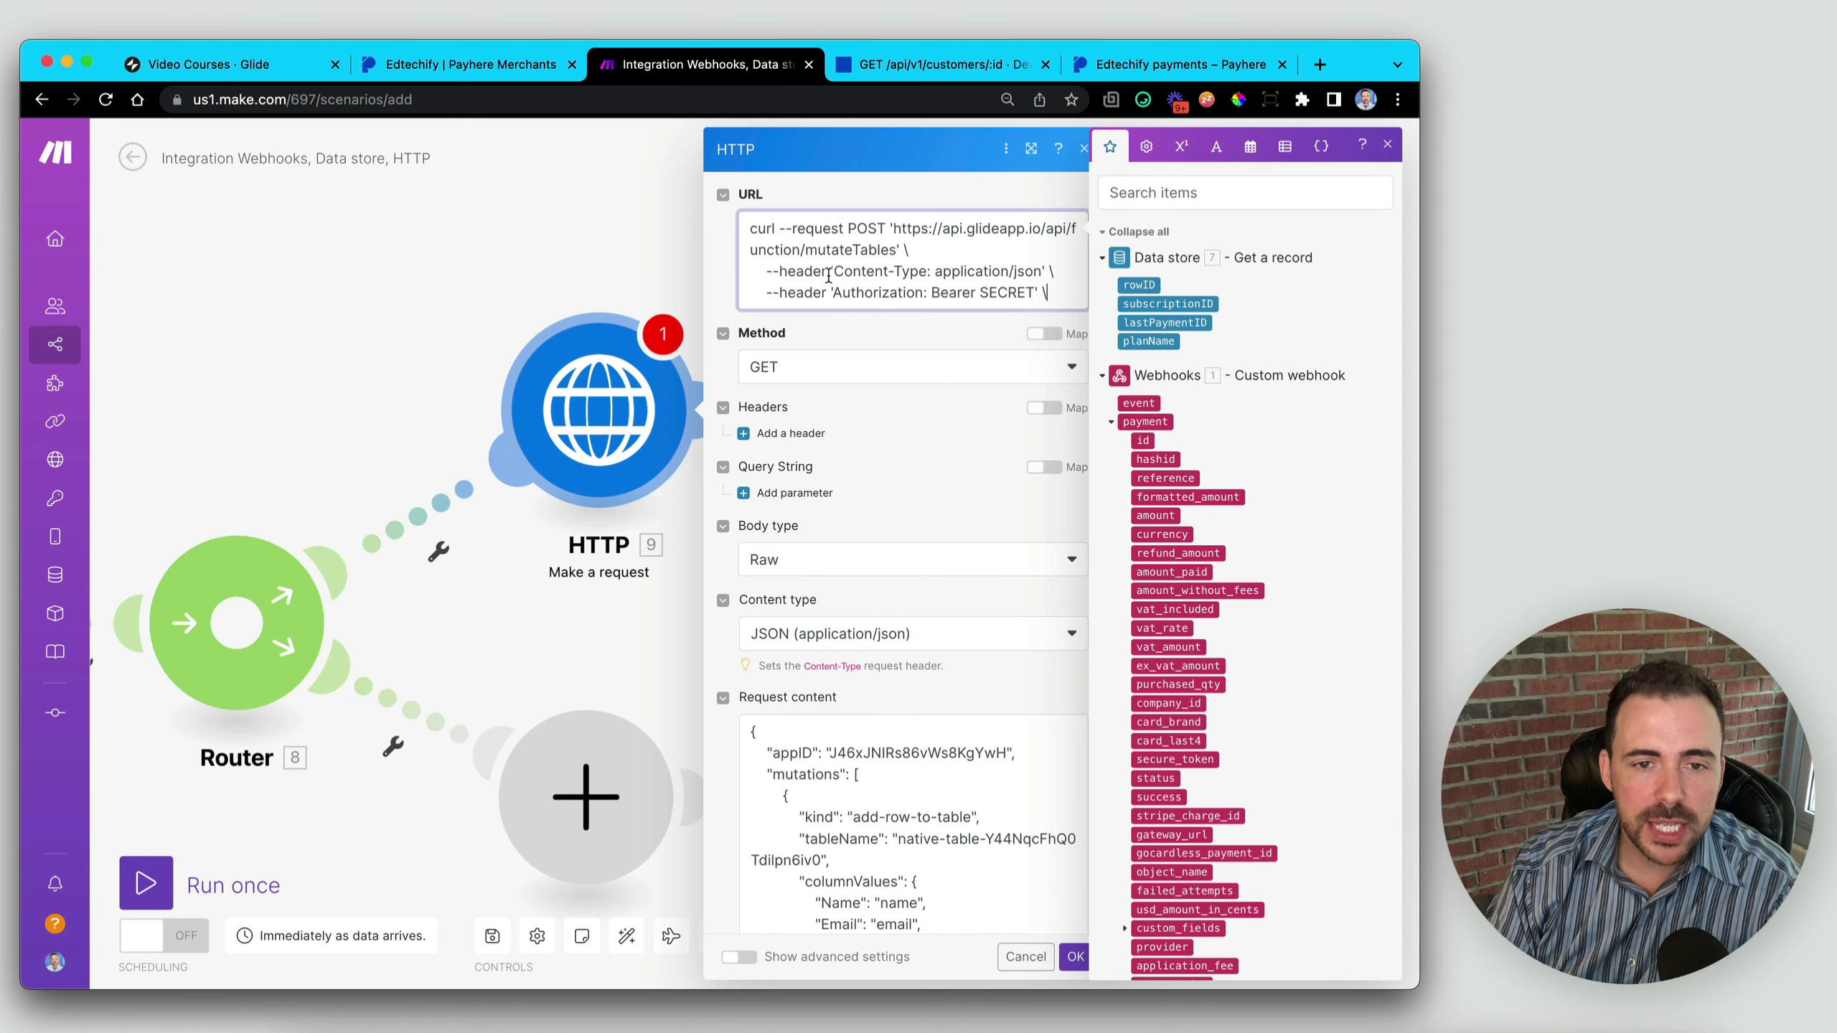
left_click_drag(836, 272, 742, 270)
key("BackSpace")
key("BackSpace")
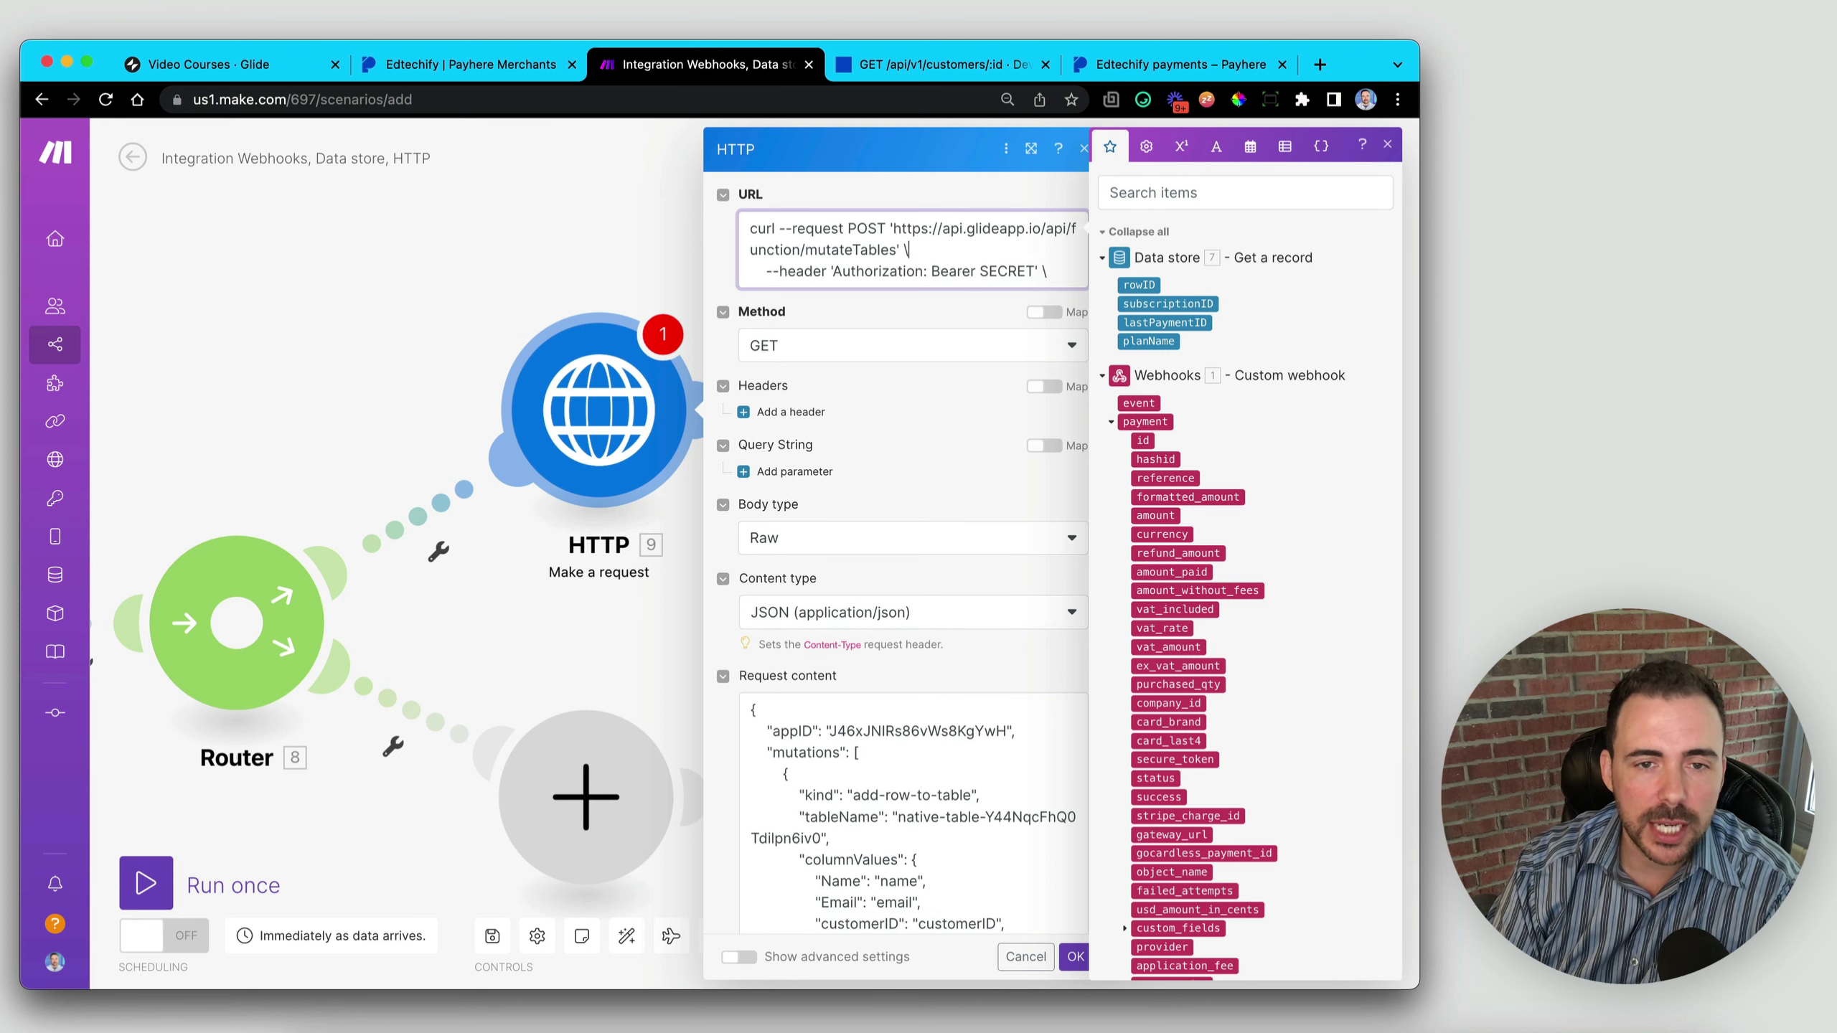
- Strip the curl --request POST prefix and cut the Authorization line, leaving the mutateTables endpoint
double_click(896, 232)
double_click(866, 229)
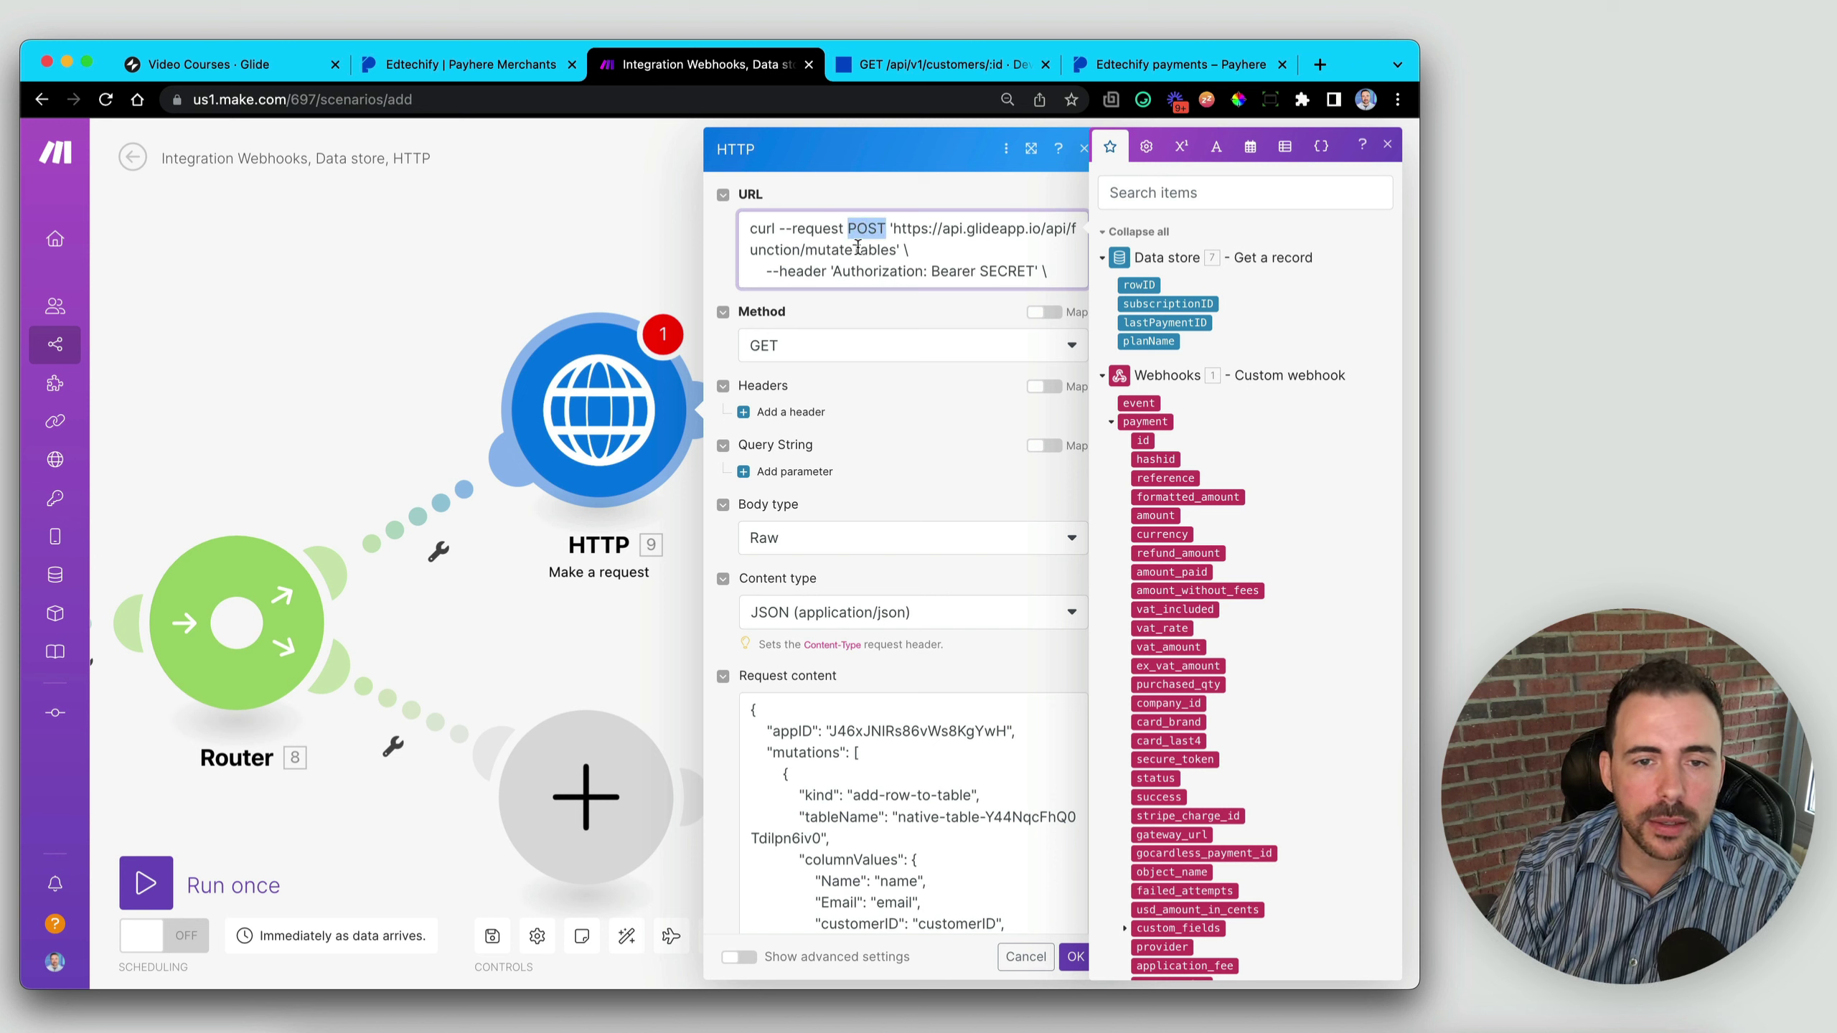
left_click_drag(834, 272, 1014, 272)
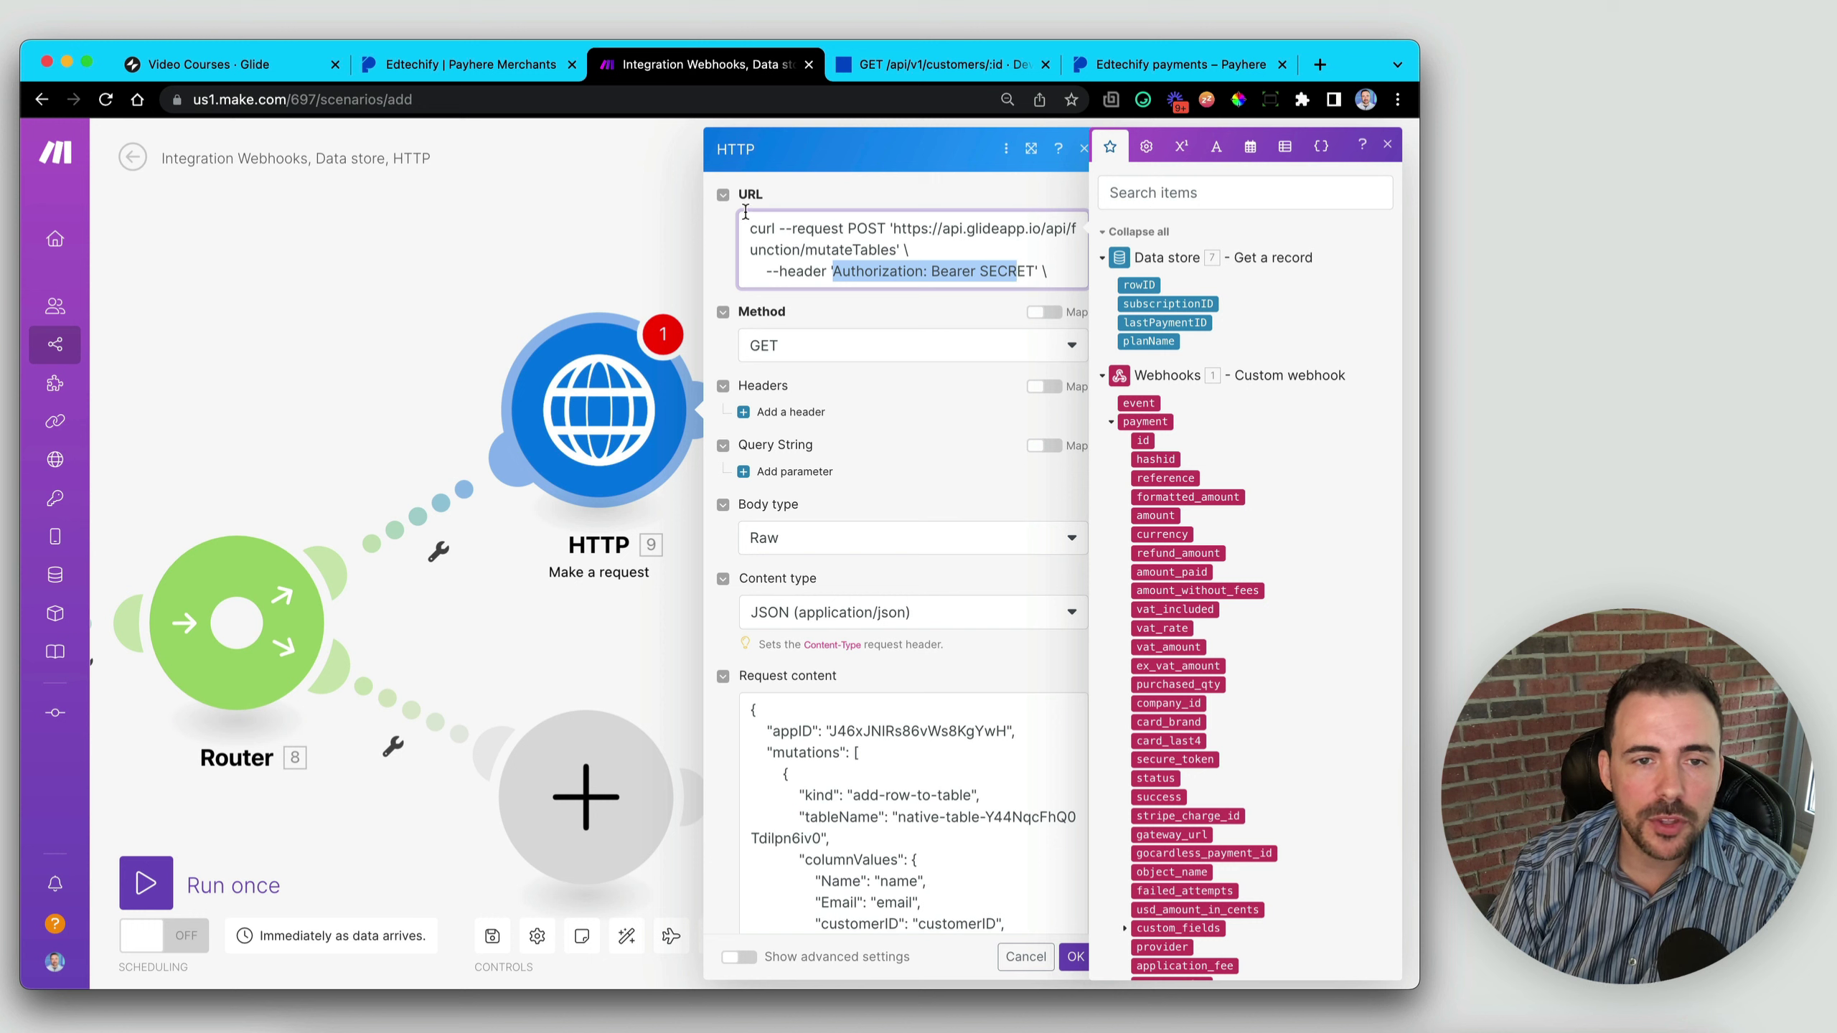
left_click_drag(895, 229, 893, 252)
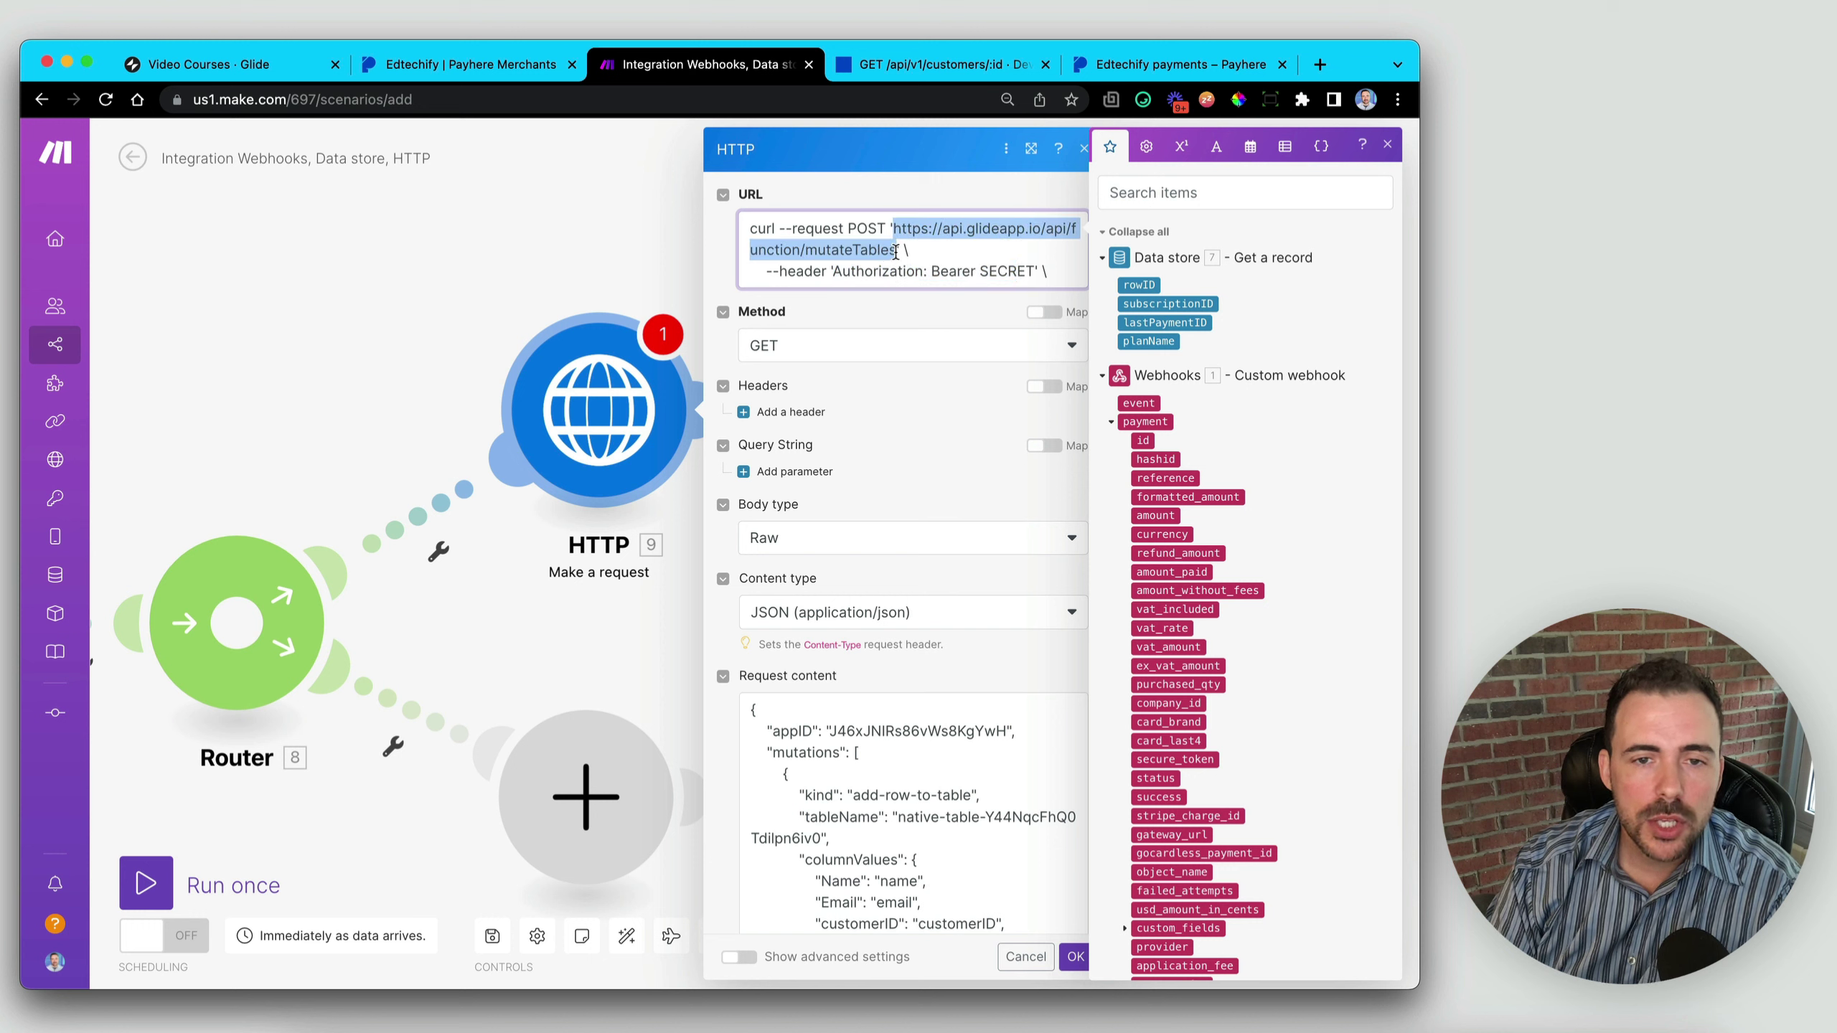
left_click(894, 228)
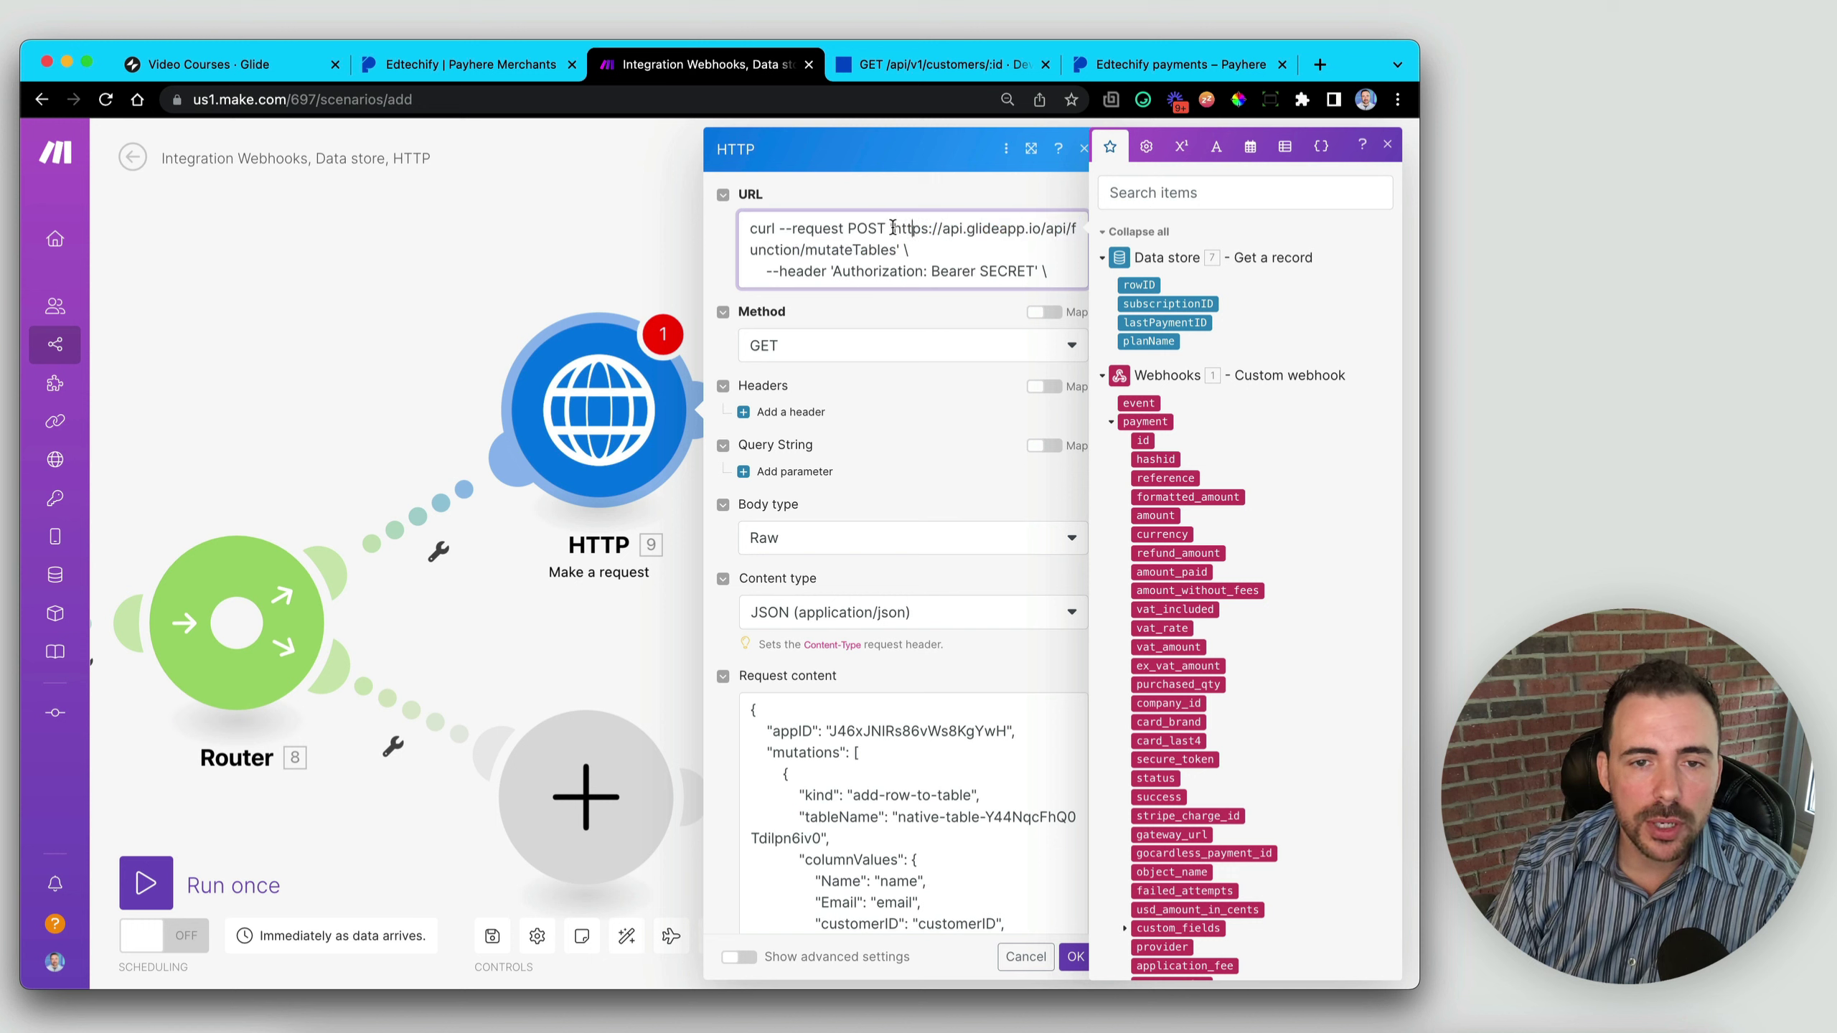
left_click_drag(894, 228, 746, 231)
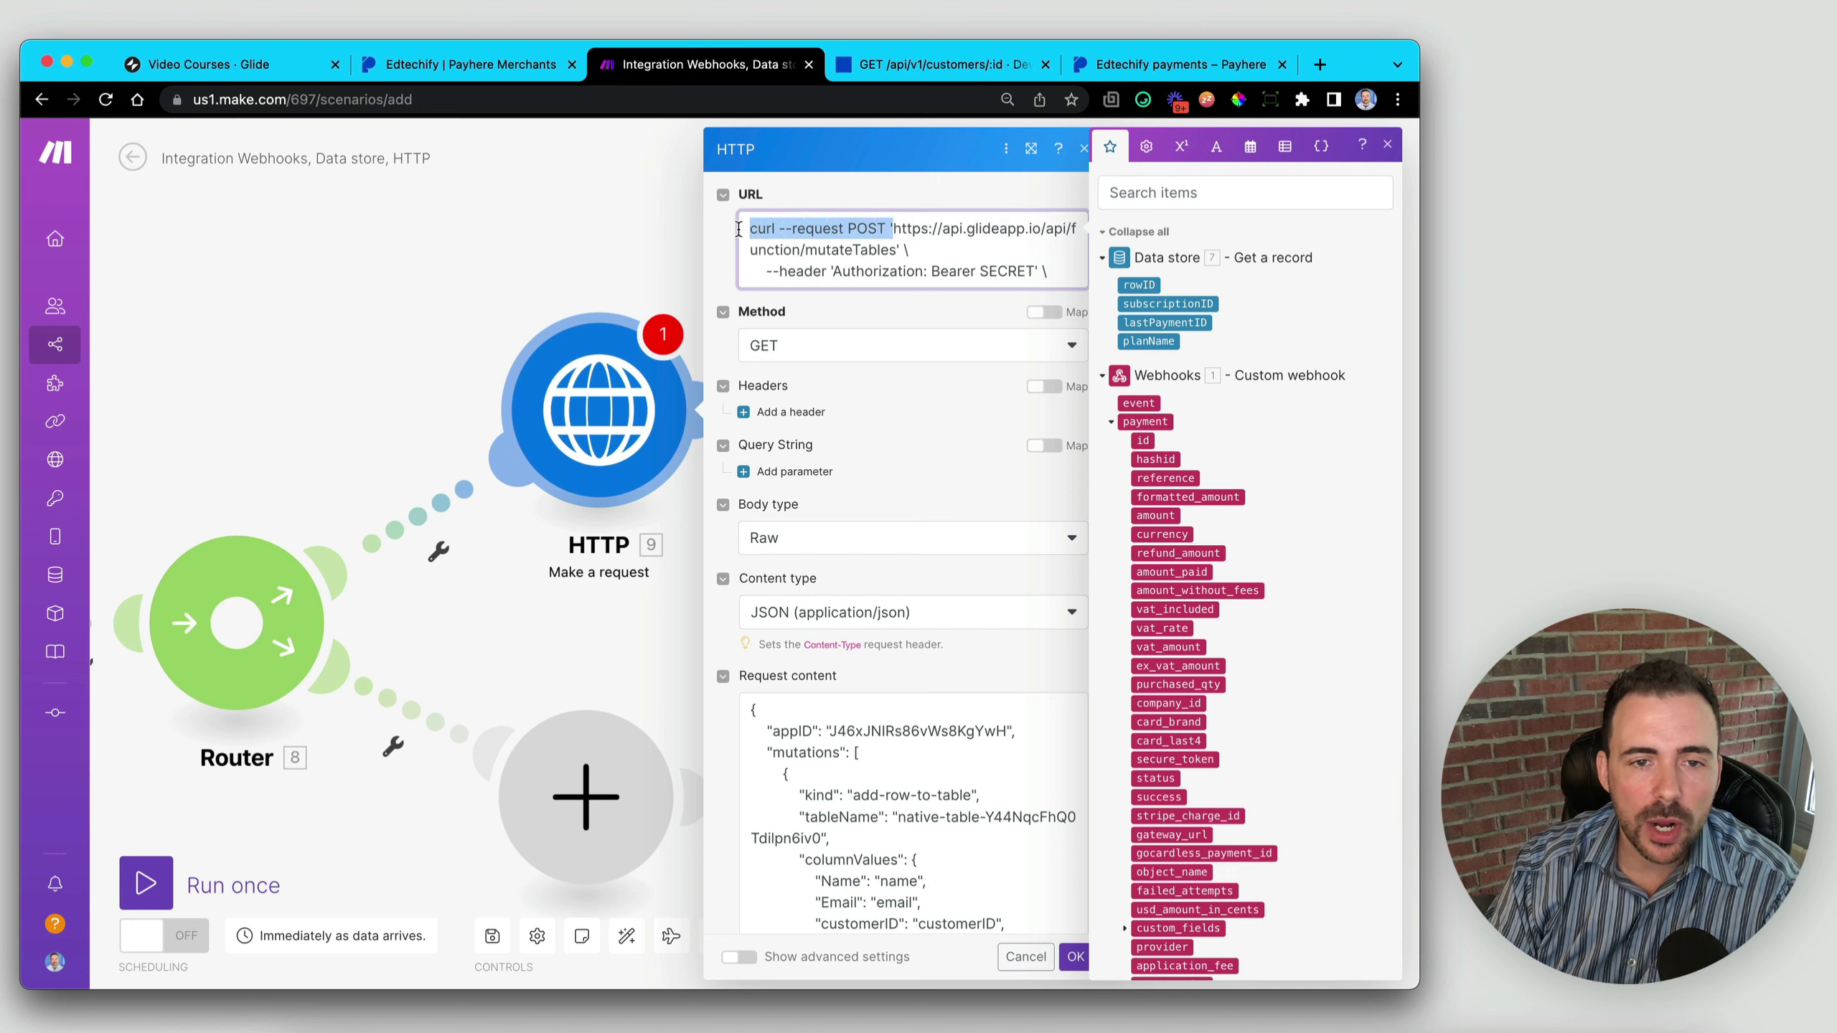
key("BackSpace")
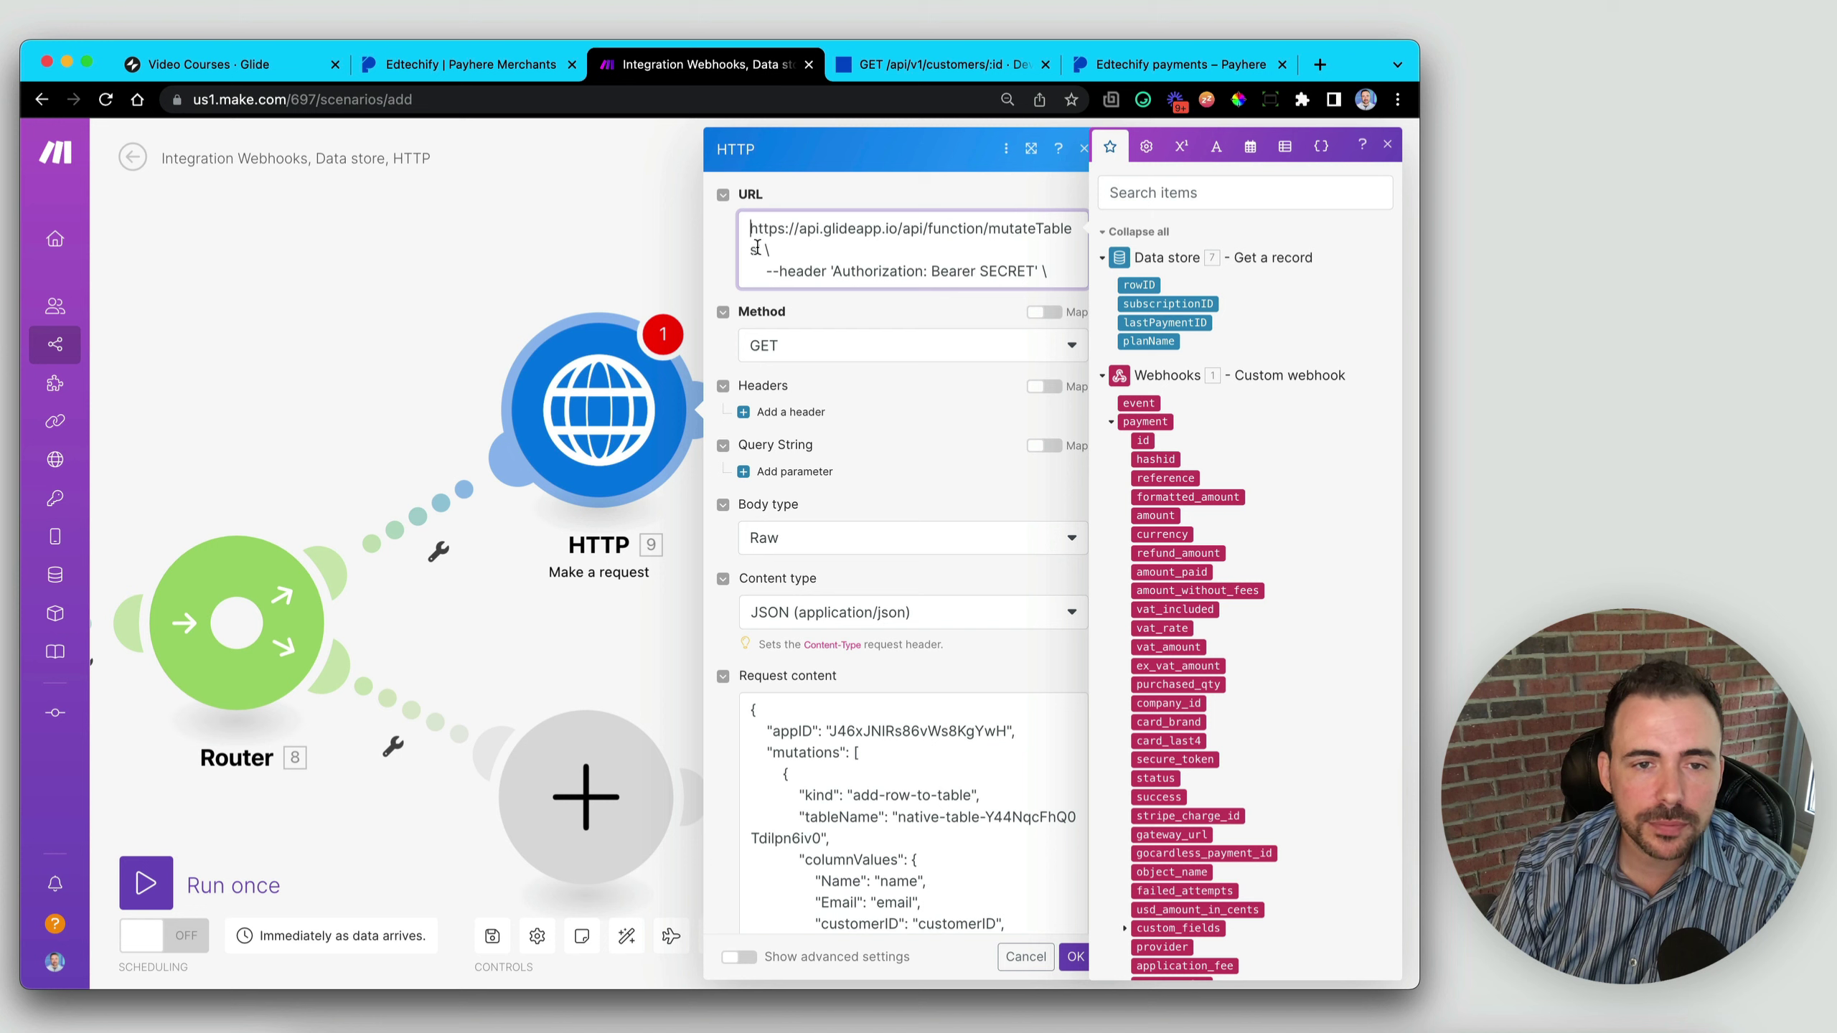
left_click_drag(756, 248, 1048, 273)
right_click(1002, 272)
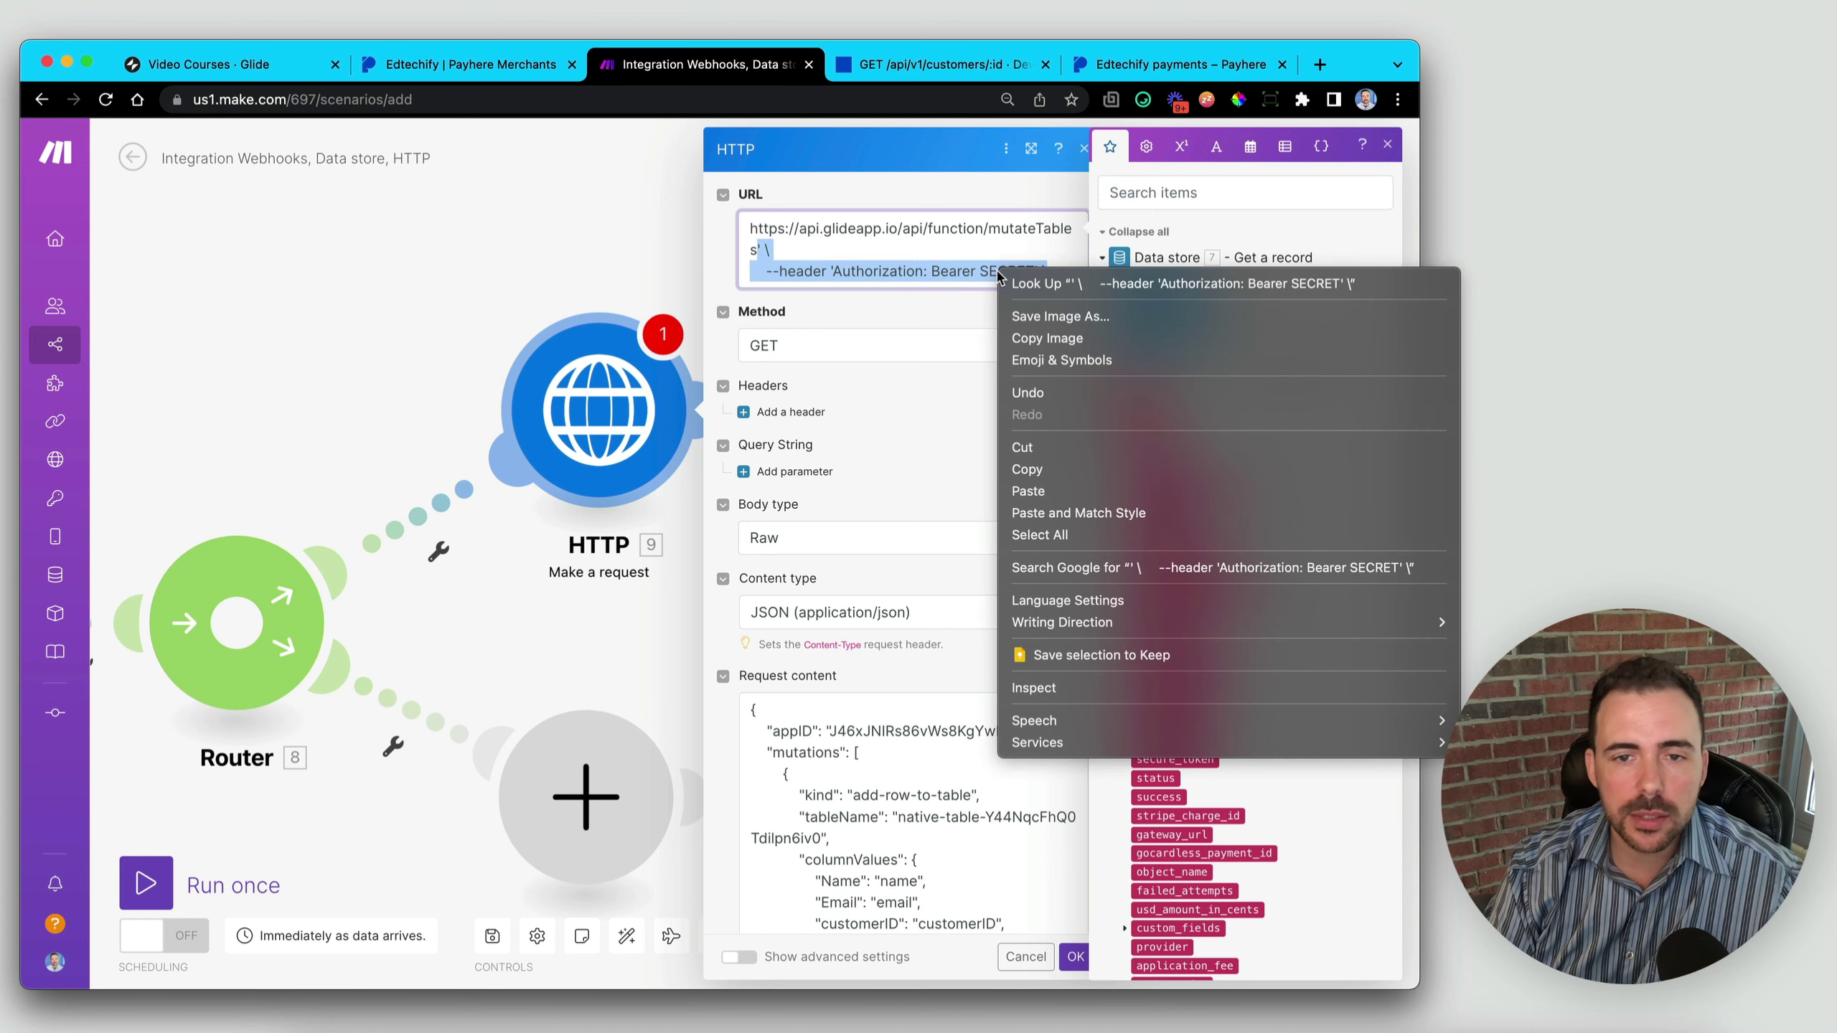
left_click(1056, 447)
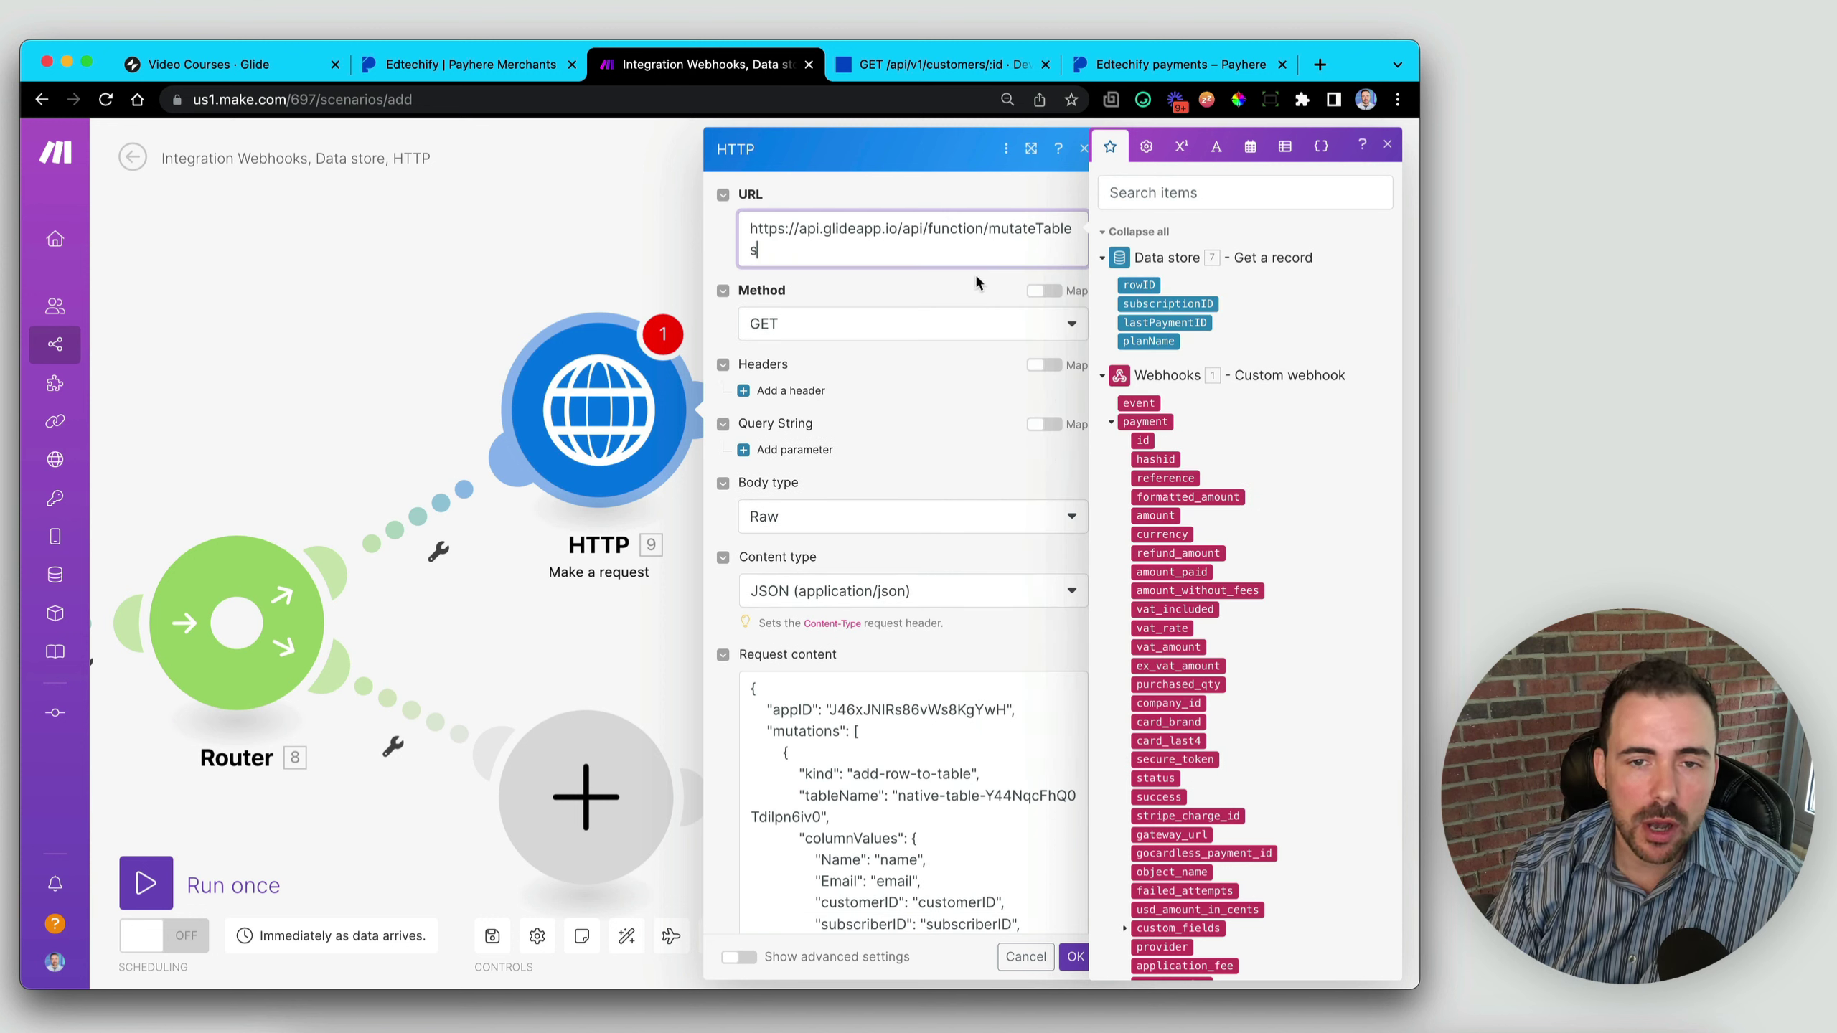
- Set the request method to POST and add an empty header item
left_click(812, 331)
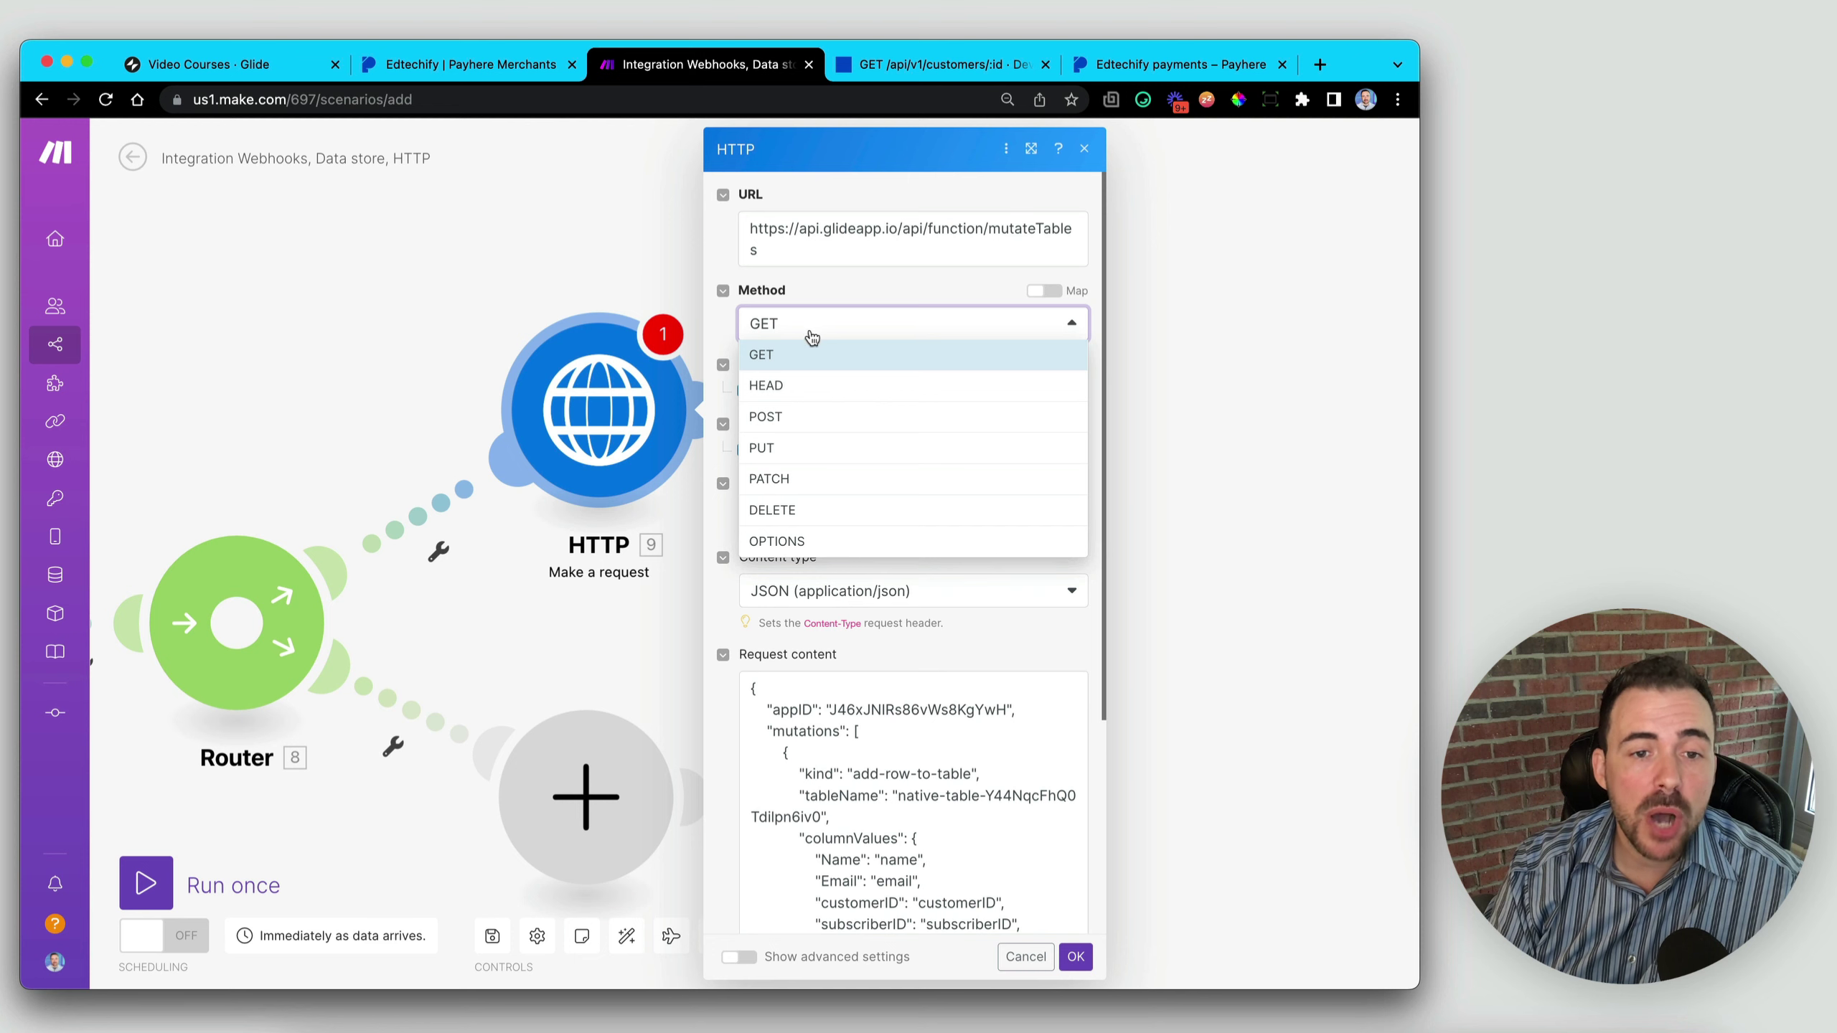
left_click(808, 427)
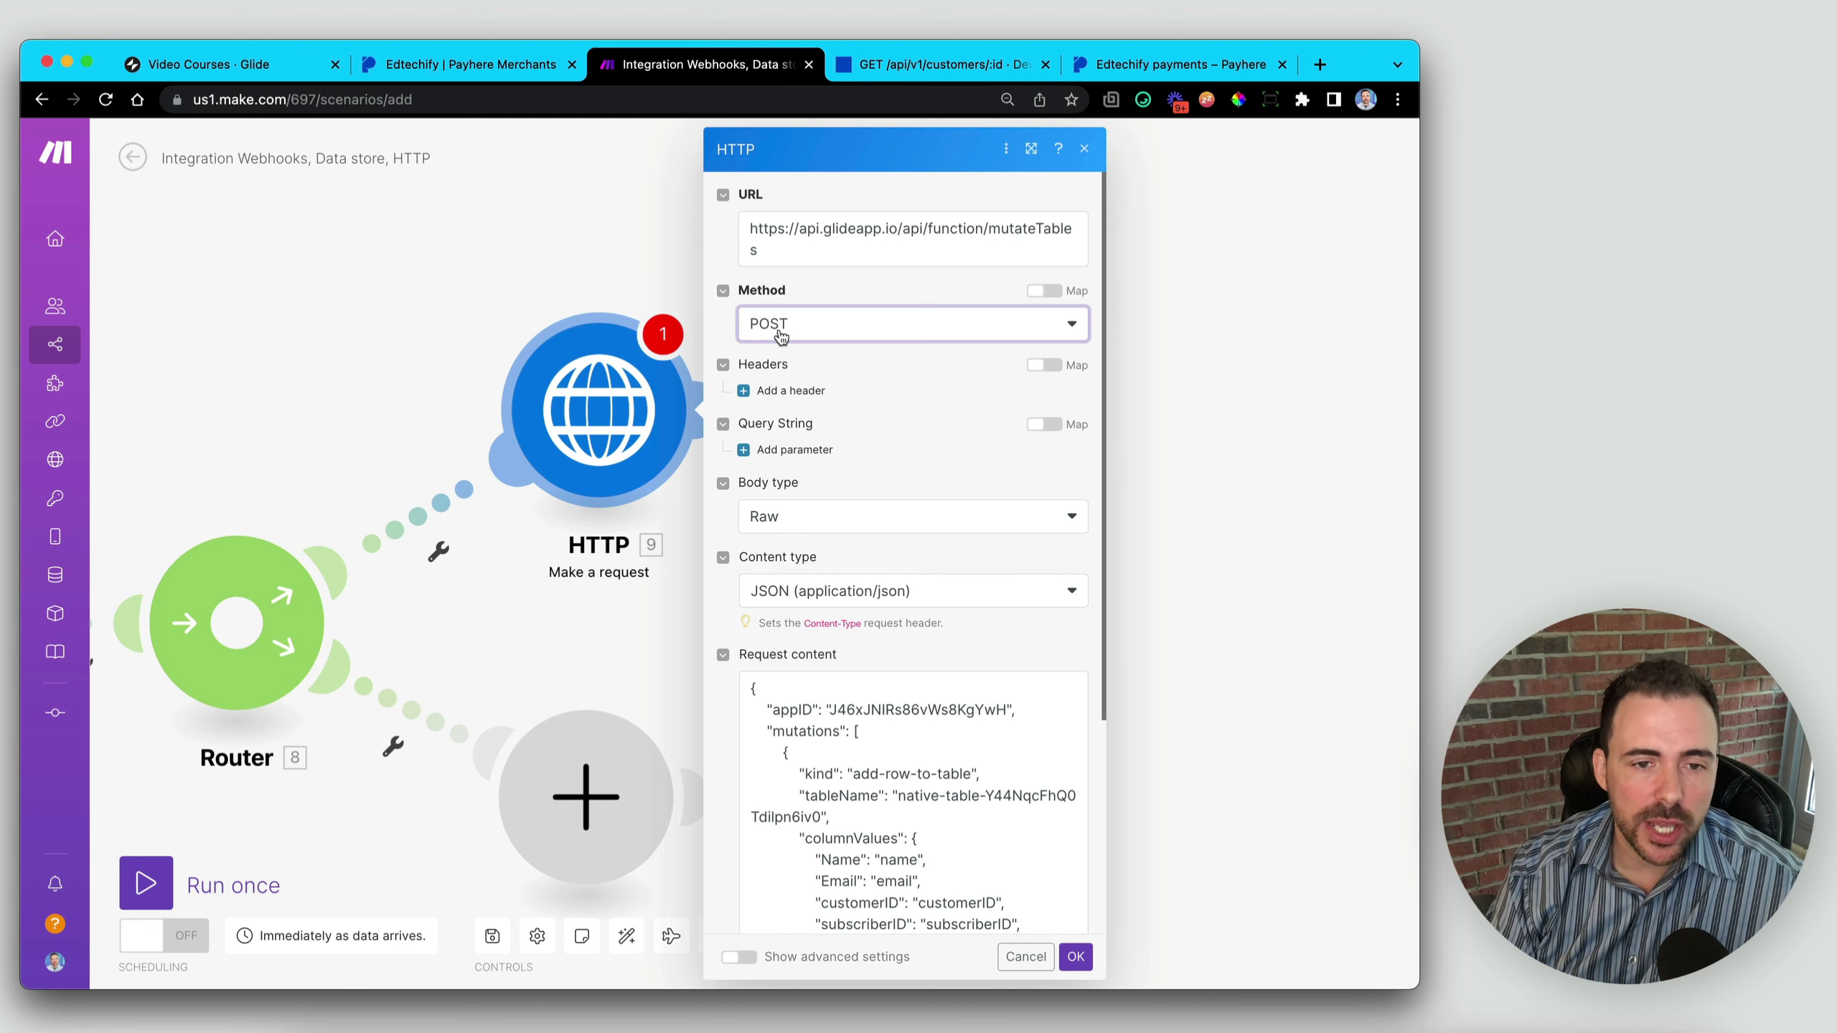
left_click(791, 391)
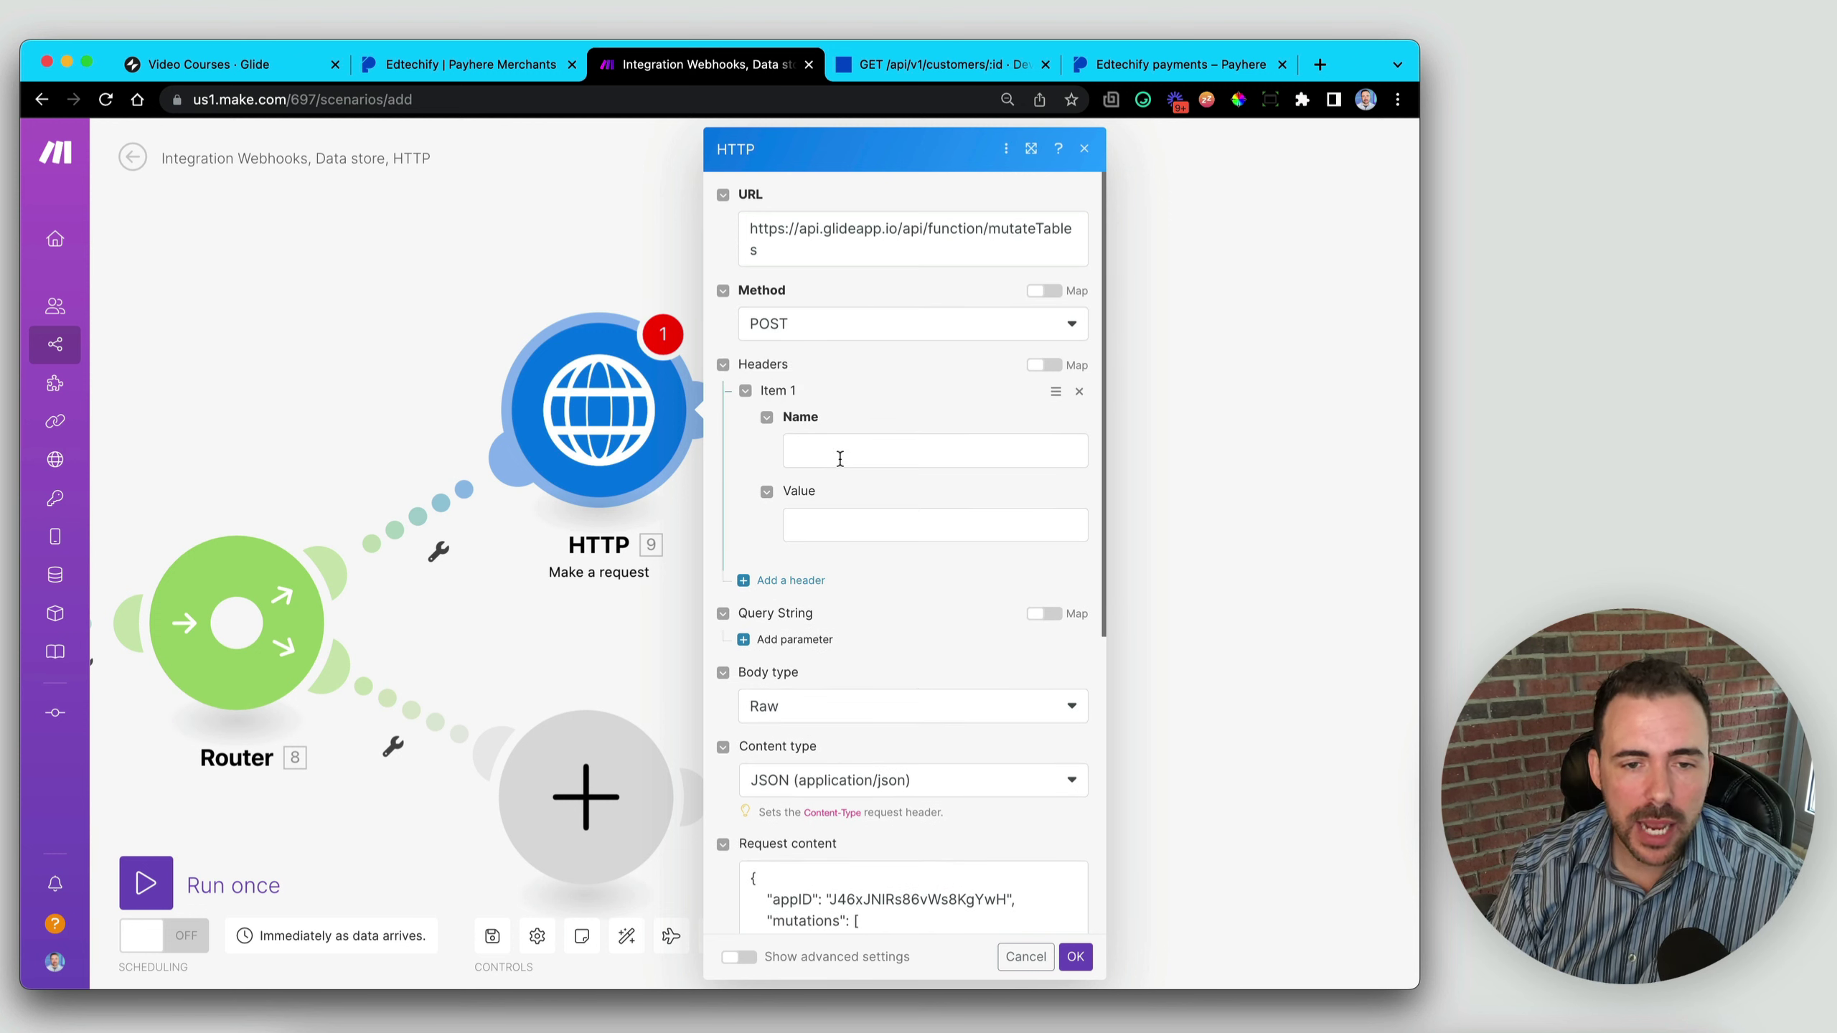
- Paste the copied header line into the header name and trim it to 'Authorization'
left_click(839, 456)
key("super+v")
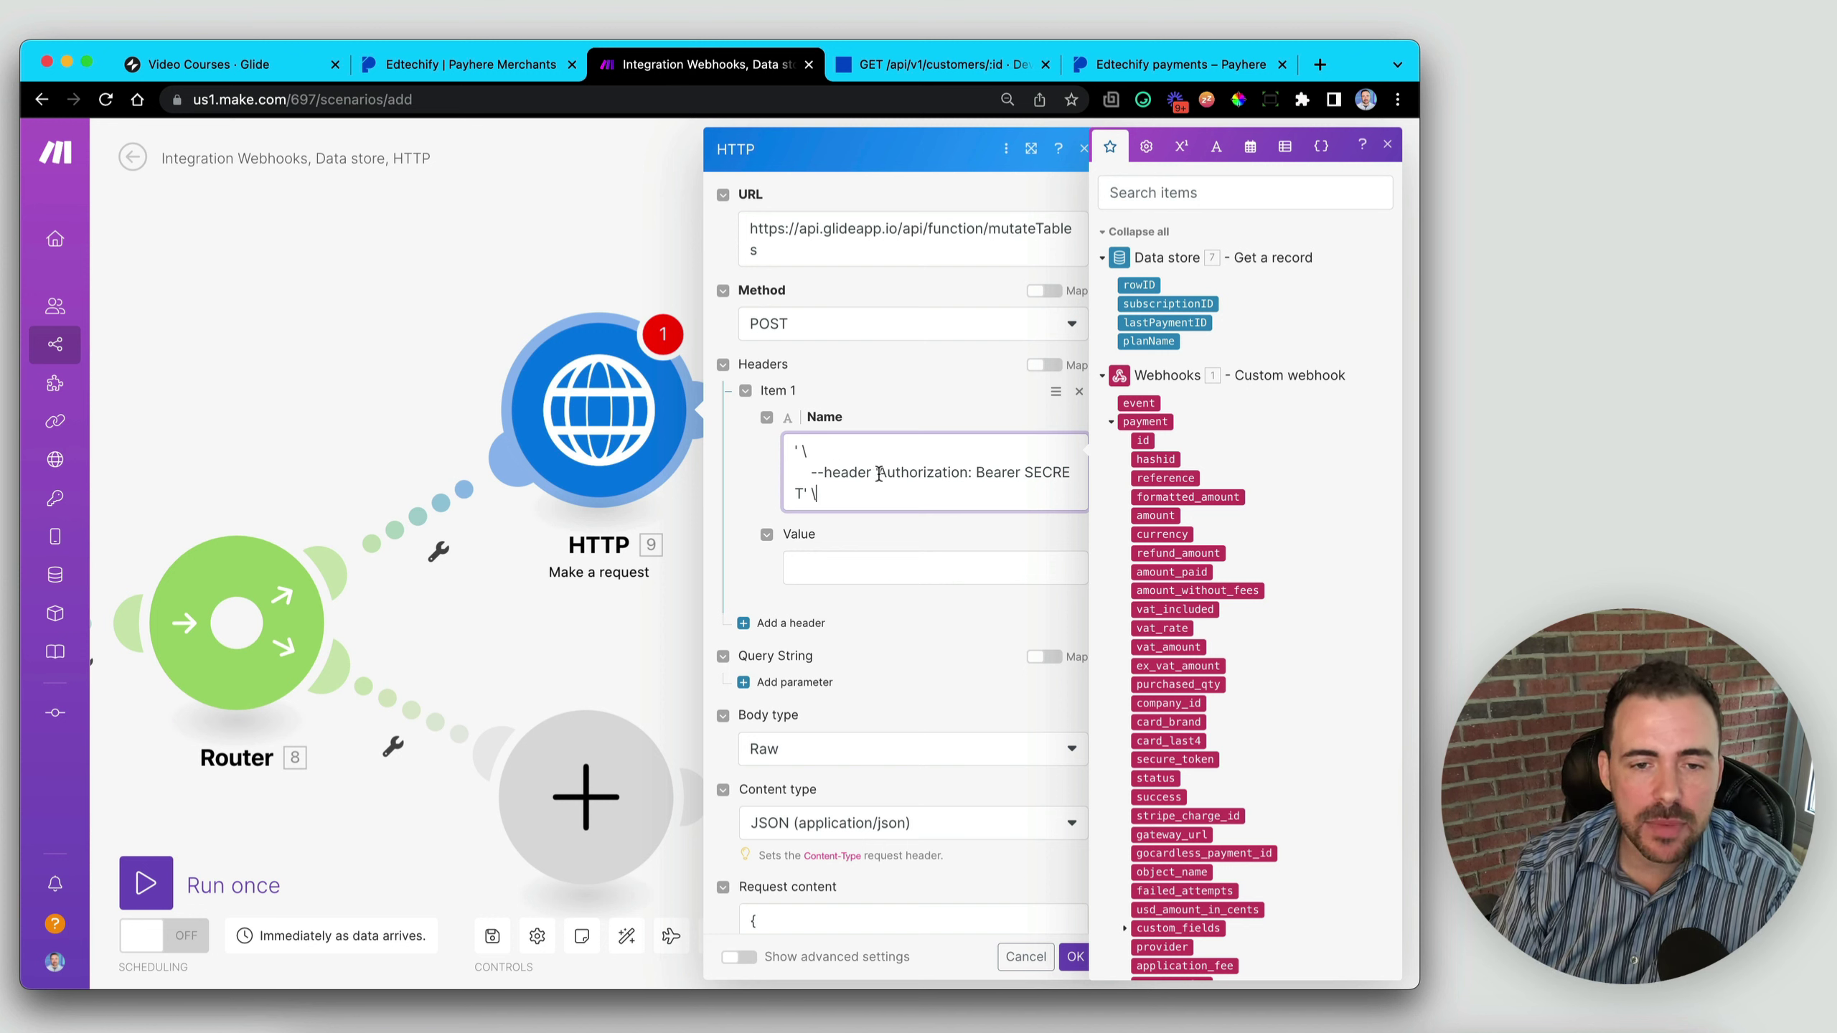
left_click_drag(877, 472, 1066, 471)
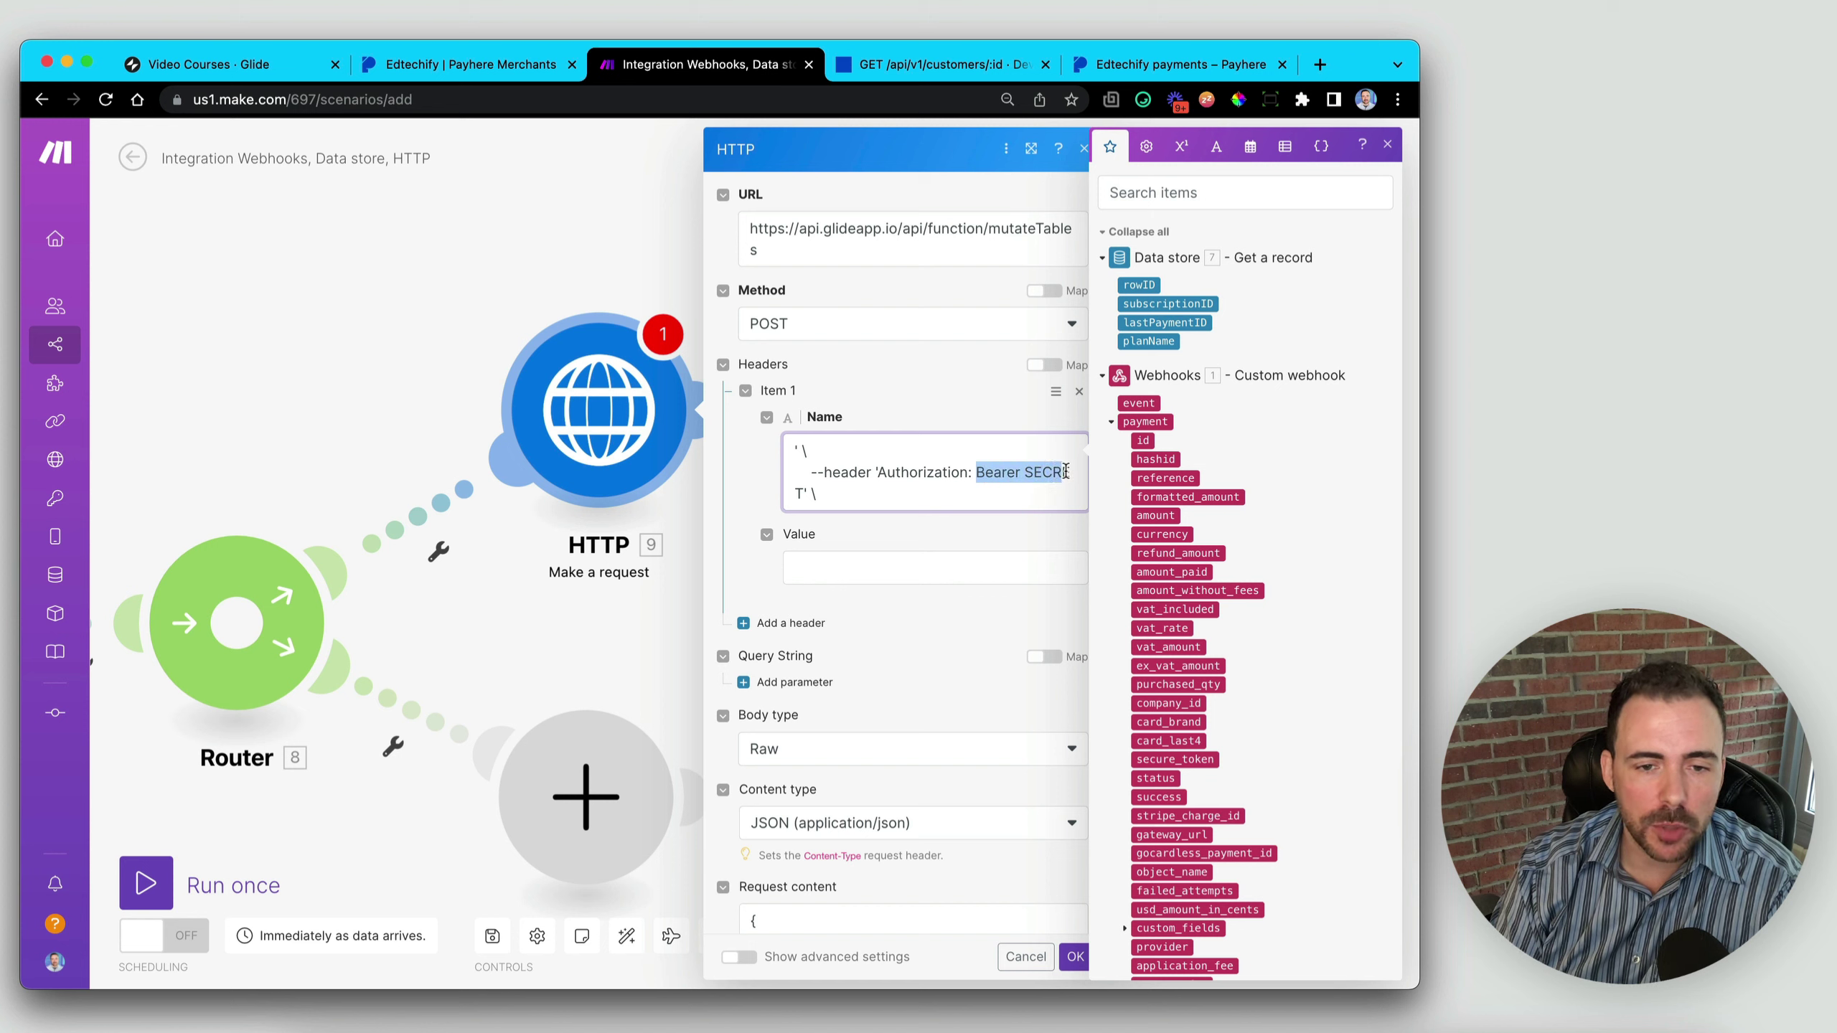
left_click(907, 472)
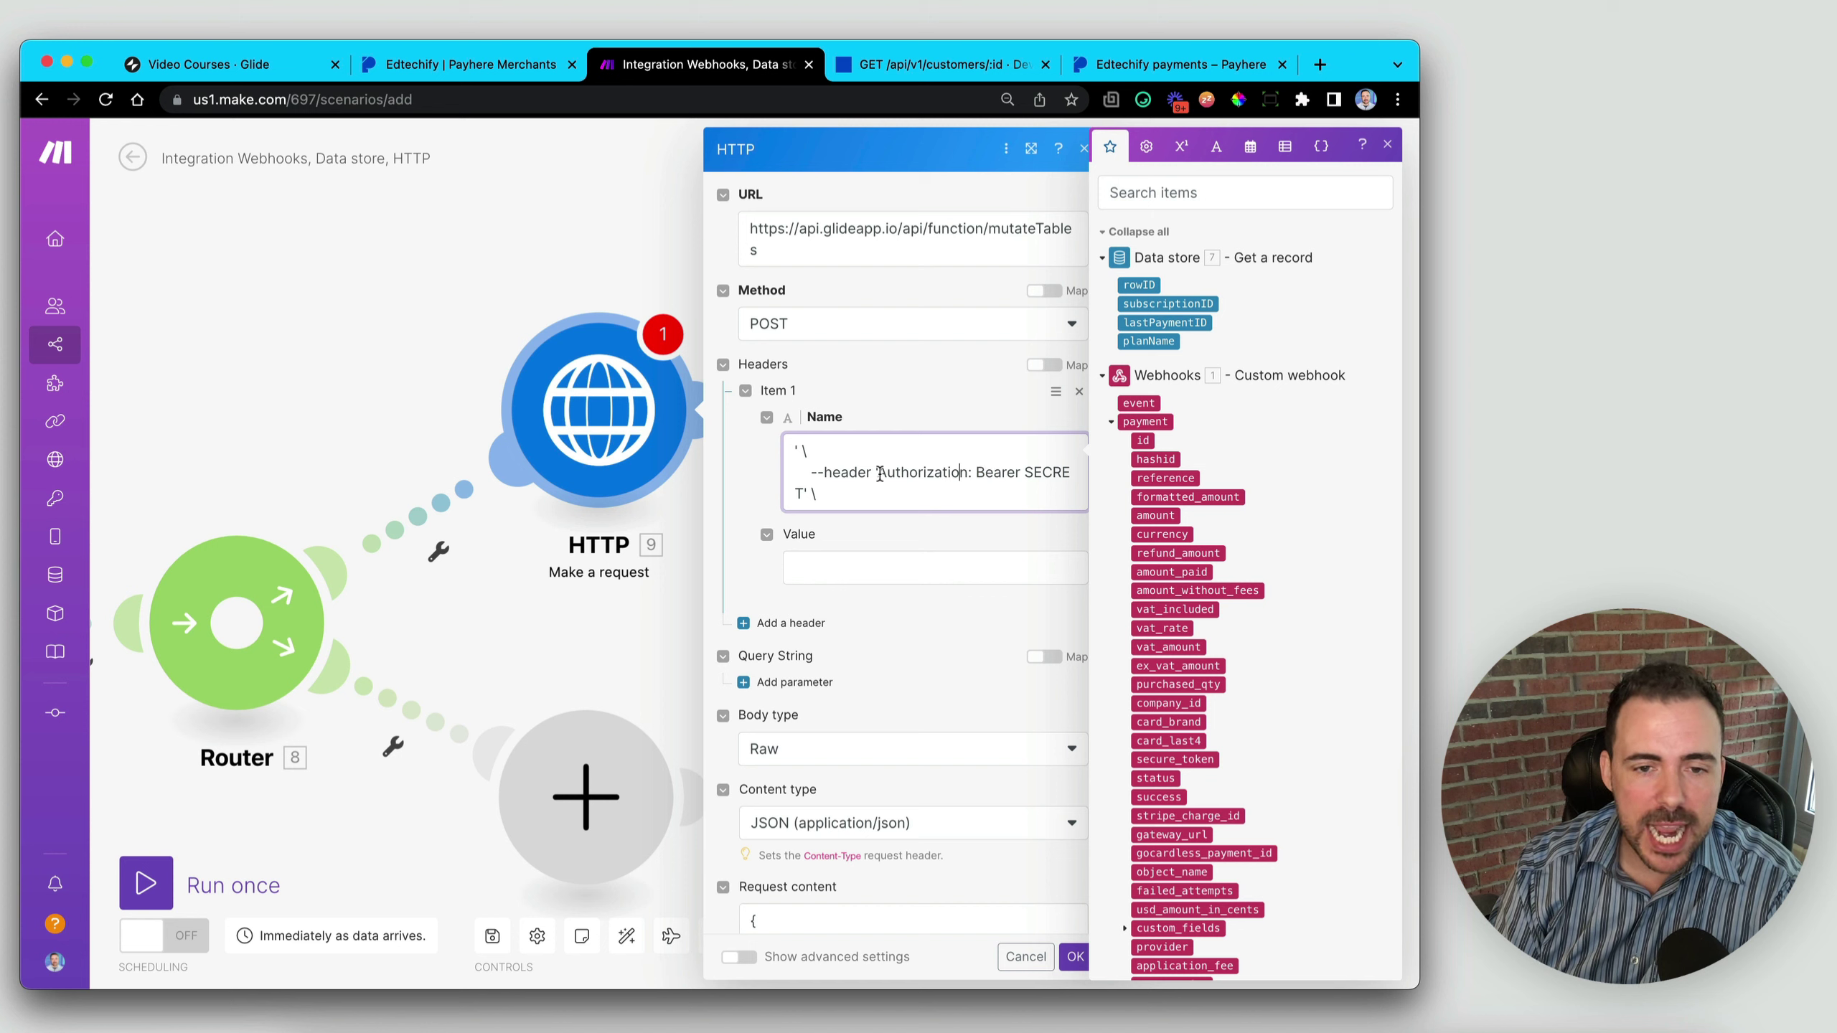
left_click_drag(880, 474, 792, 446)
key("BackSpace")
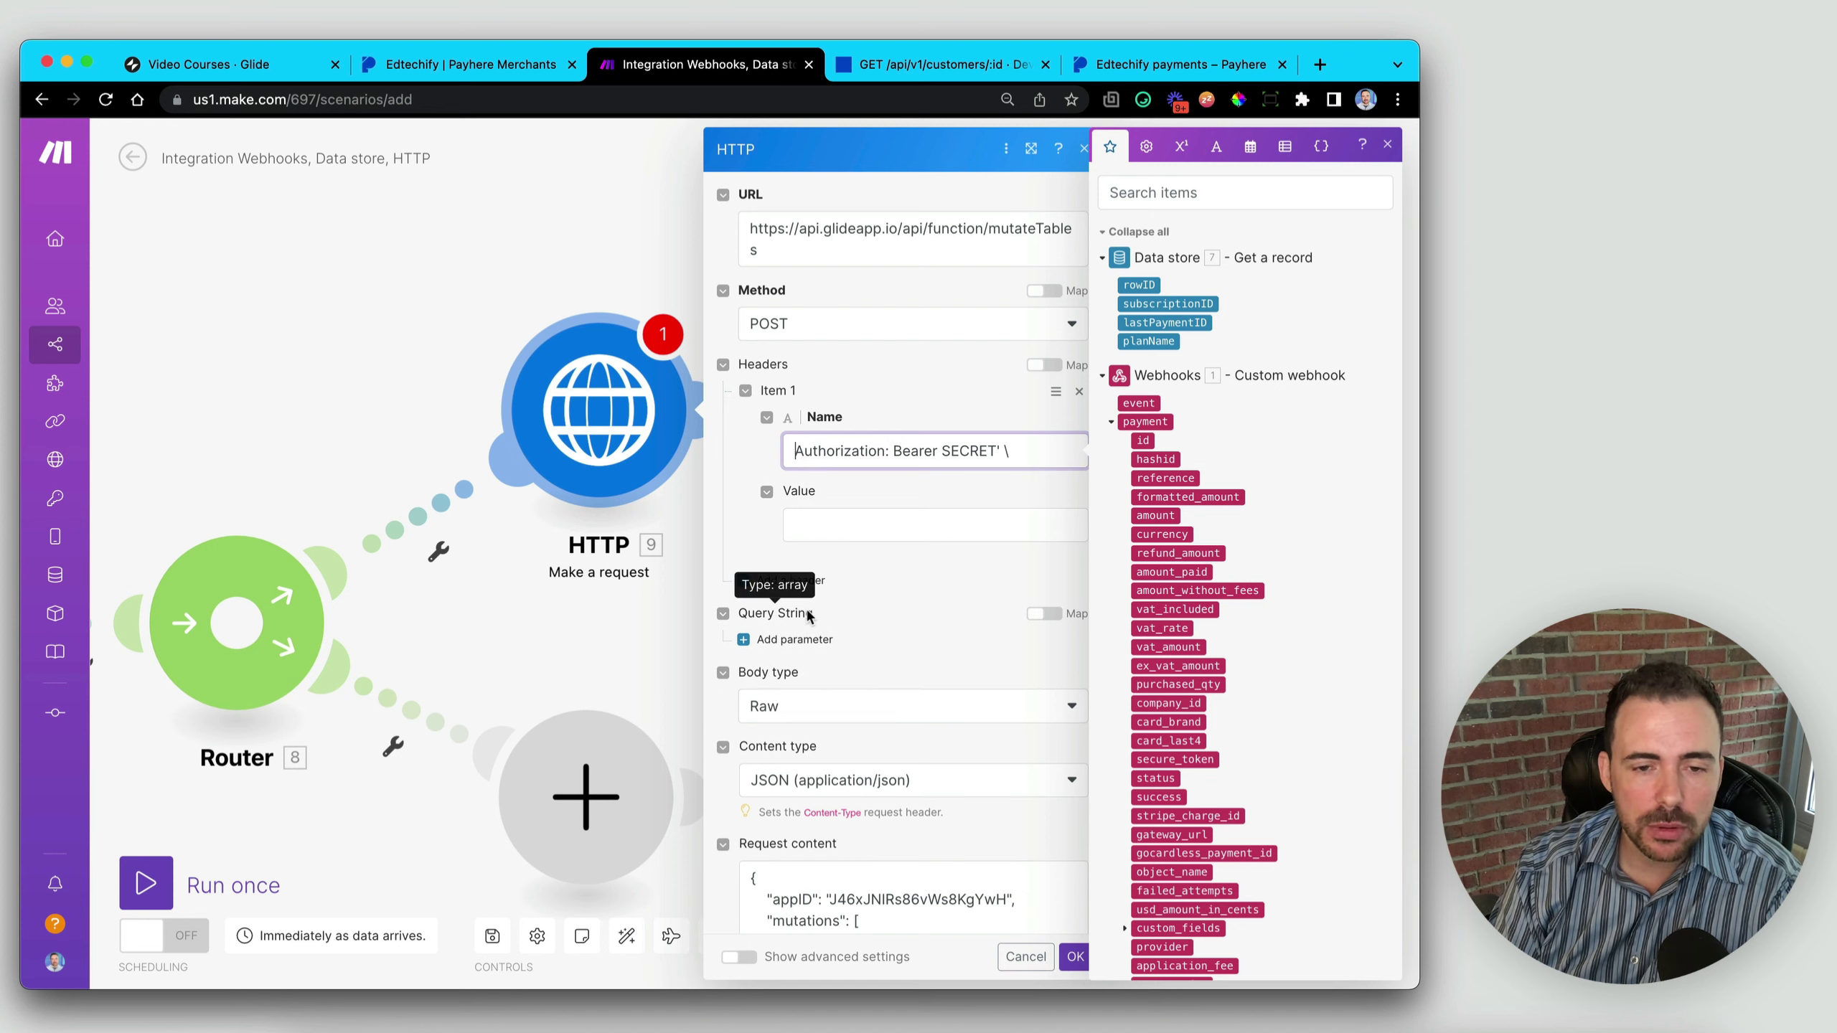
left_click(890, 451)
key("BackSpace")
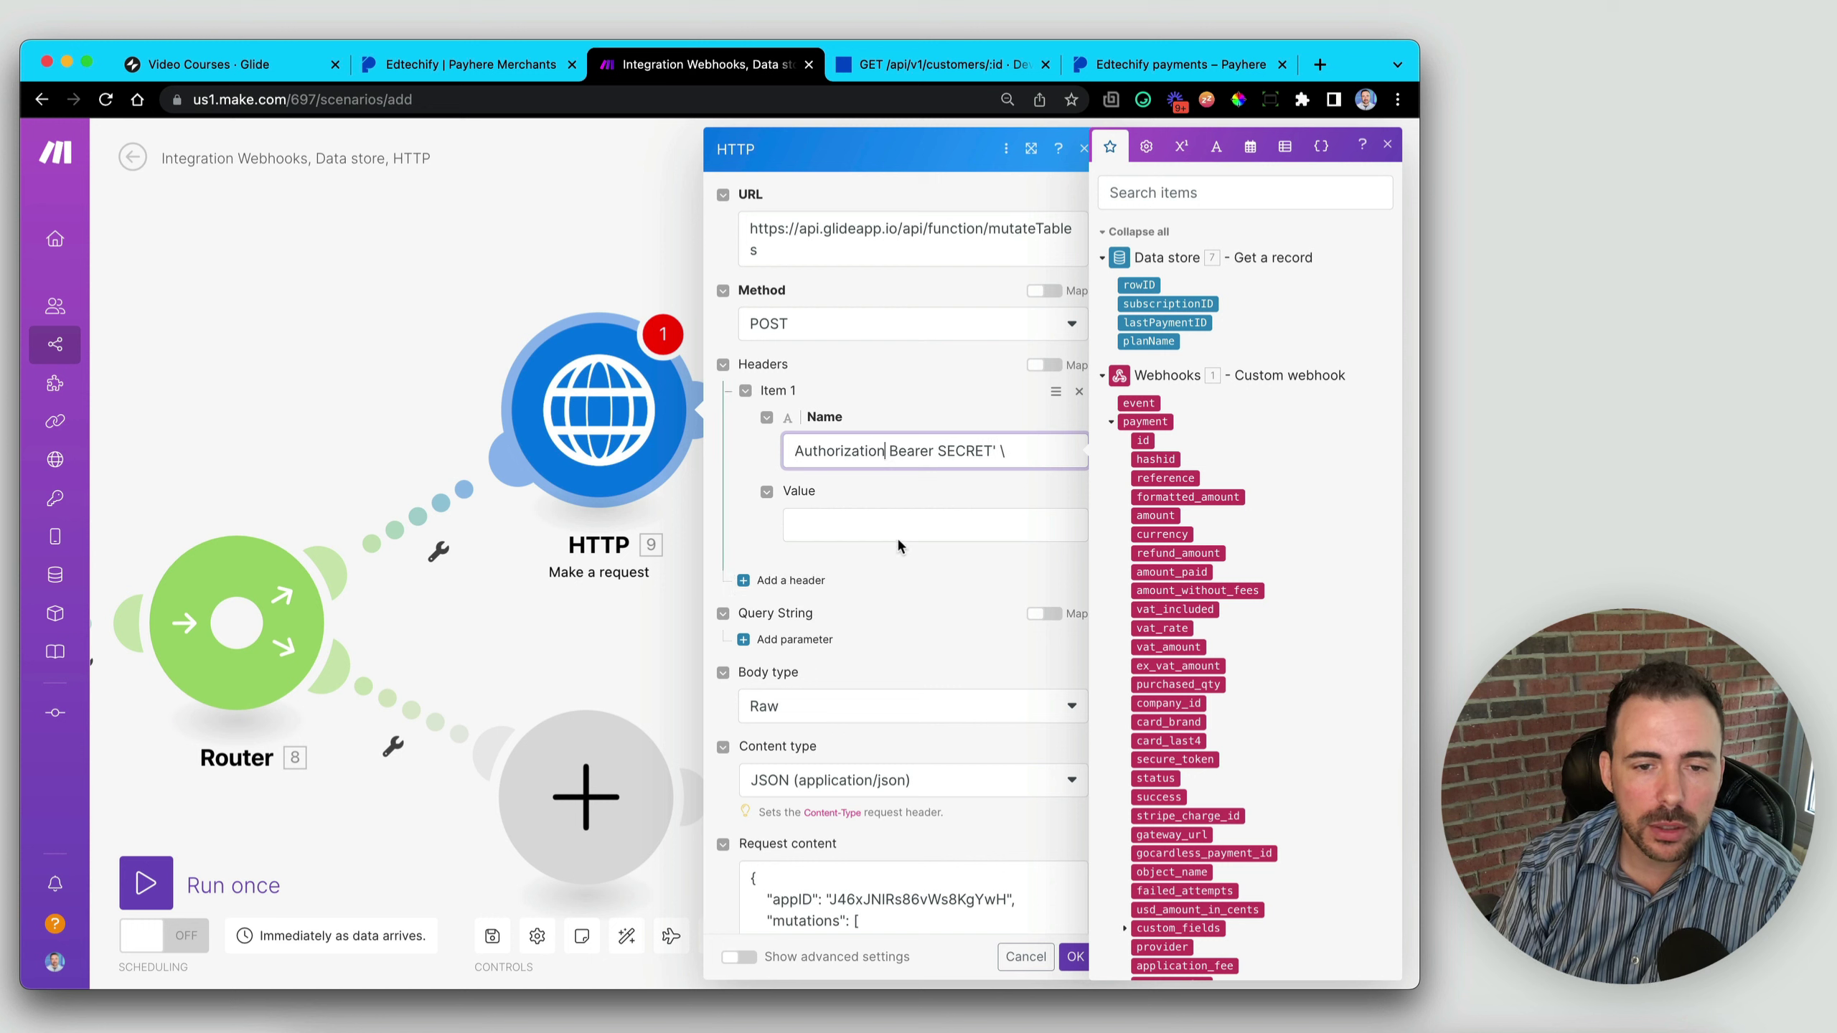
key("Delete")
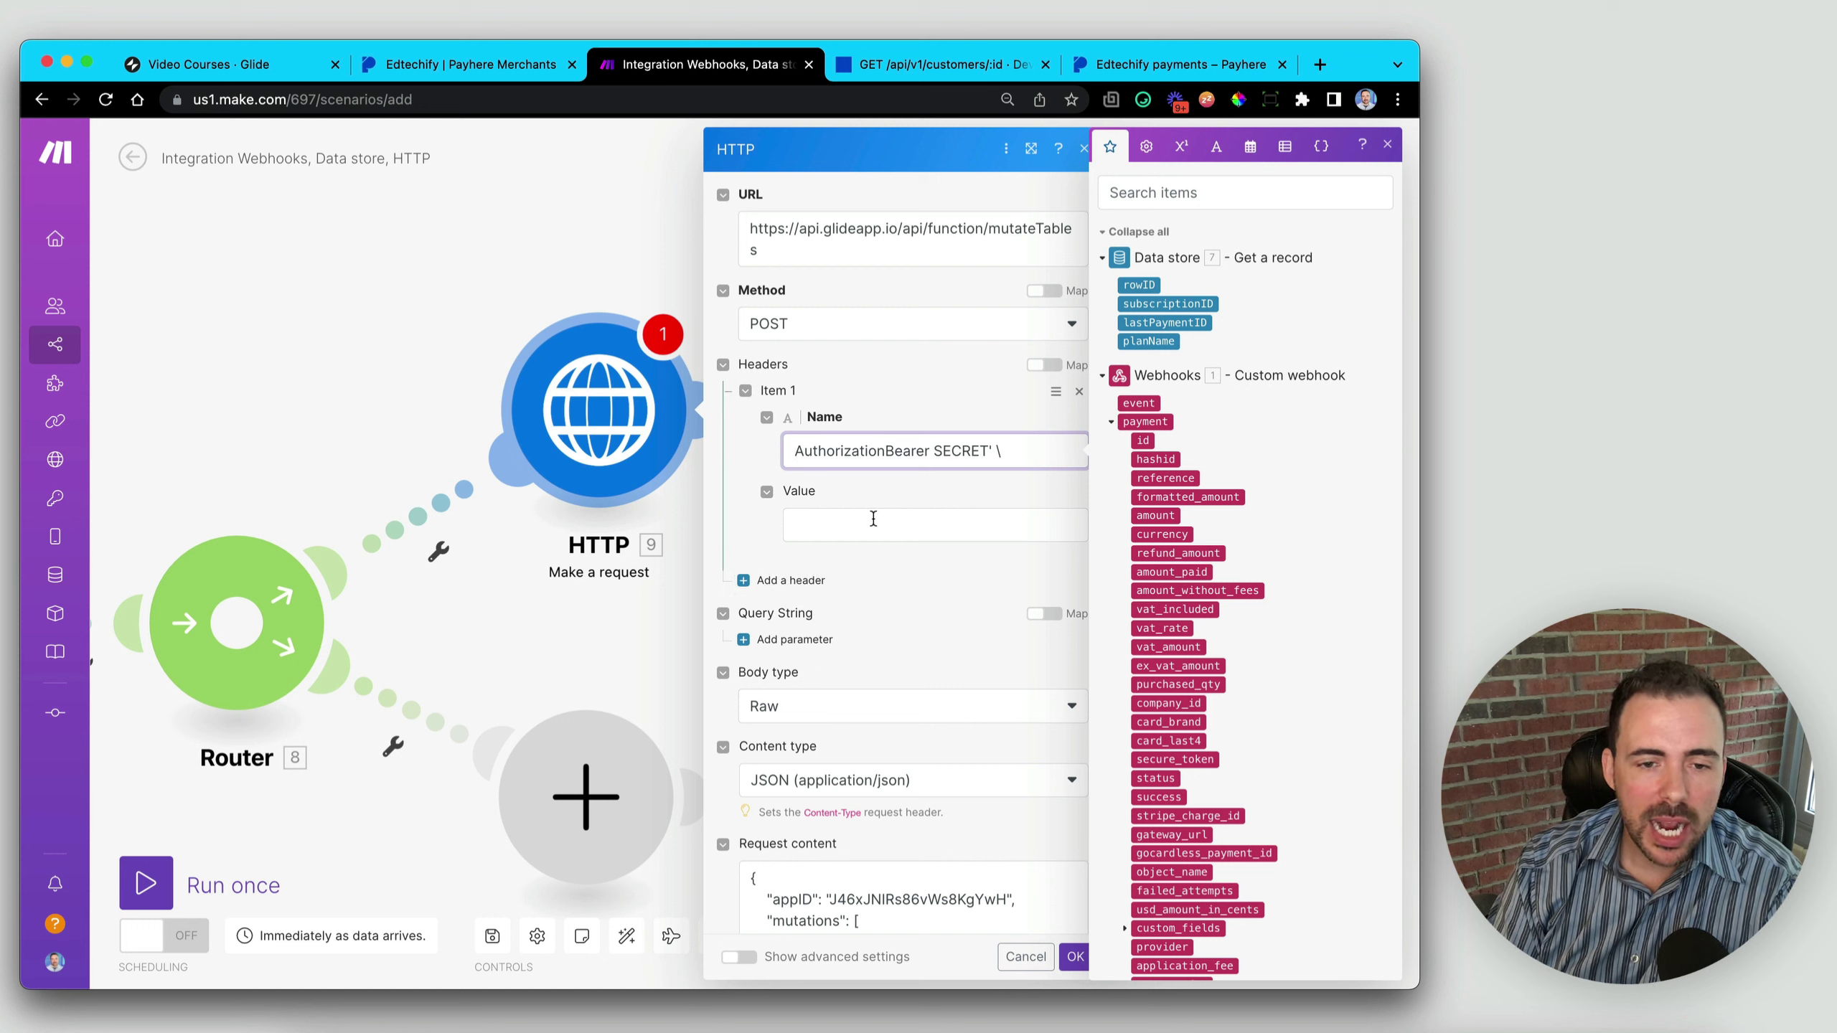
left_click_drag(886, 450, 1017, 450)
key("BackSpace")
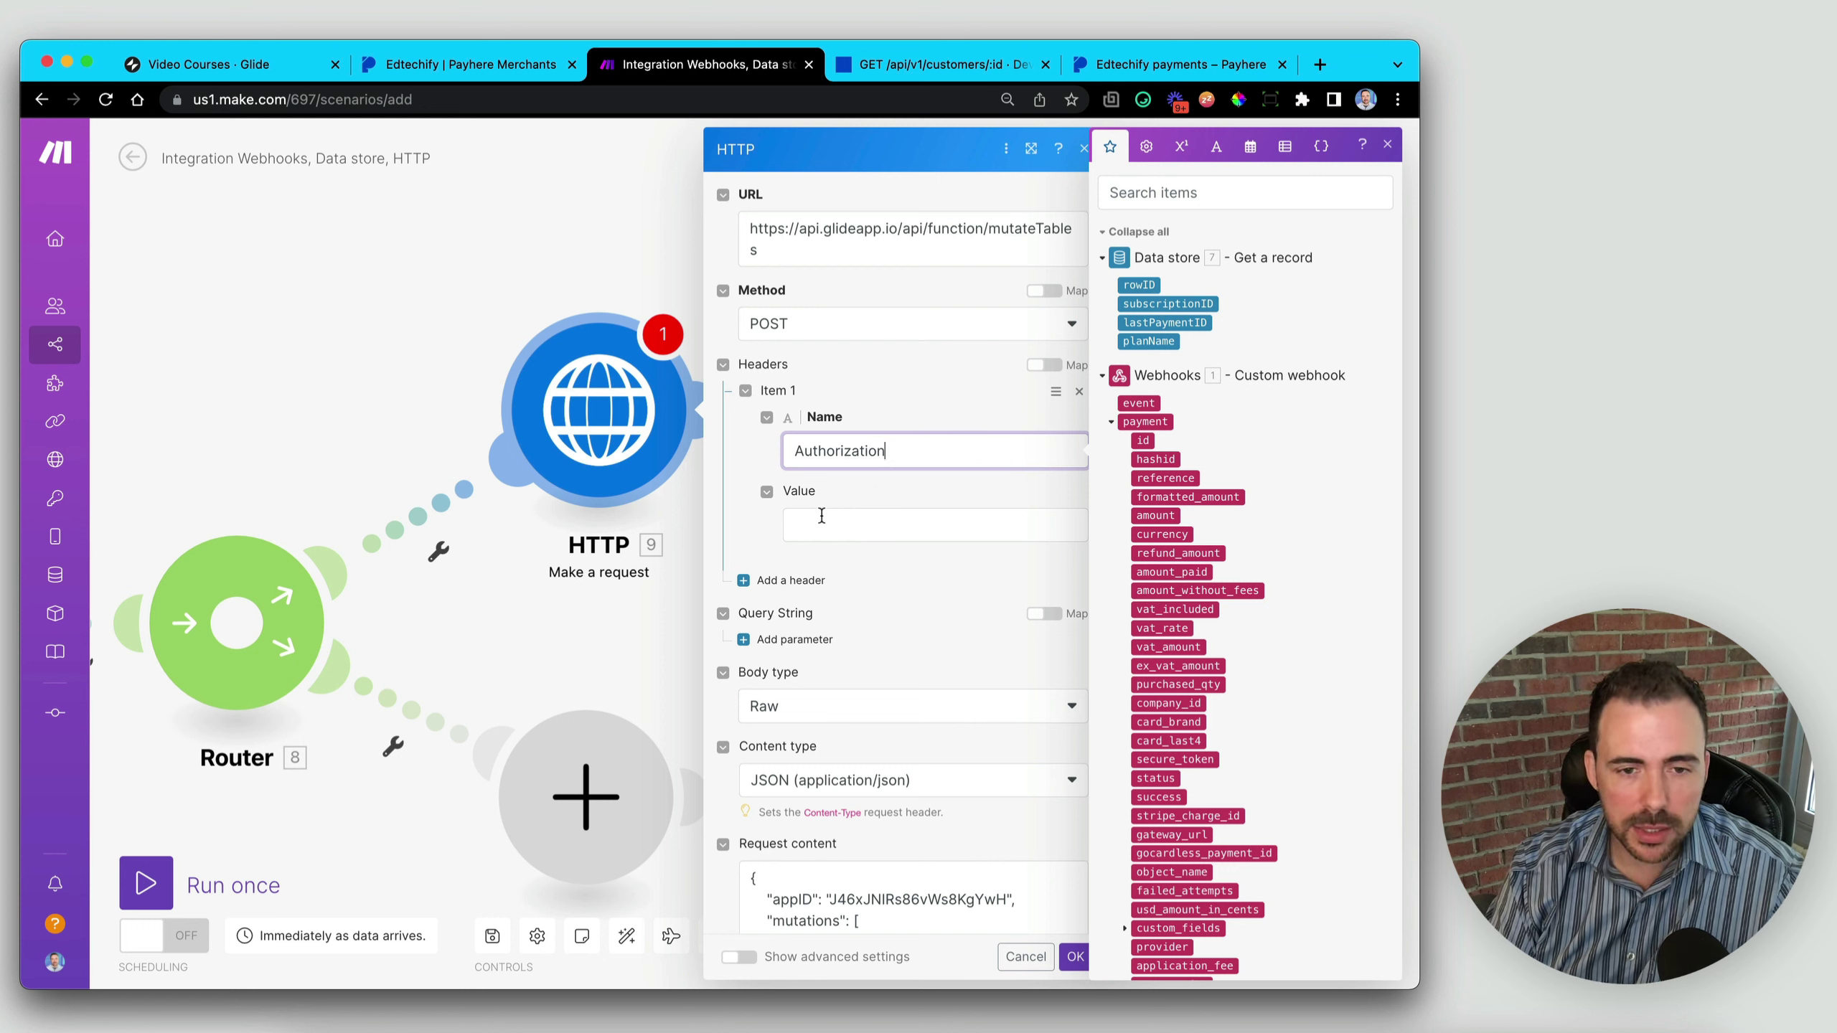
- Paste the Bearer token into the header value, removing the trailing backslash and quote
left_click(822, 520)
key("super+v")
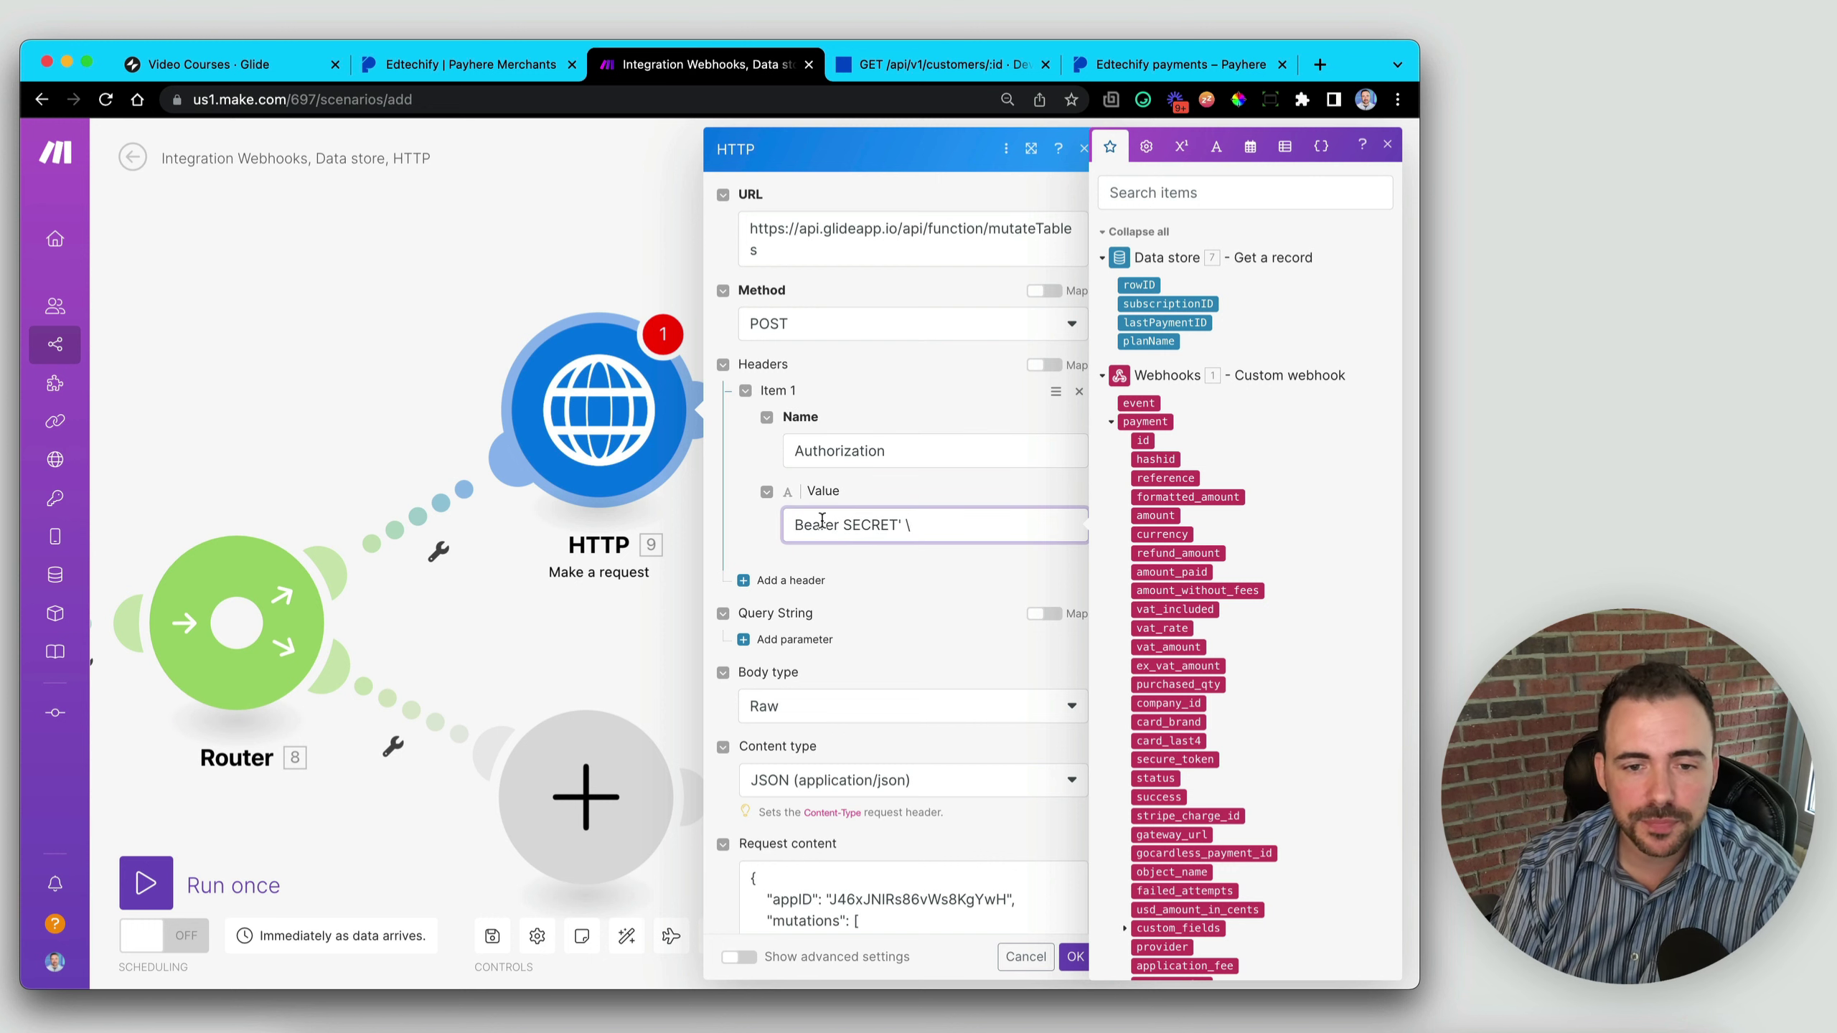
key("BackSpace")
key("BackSpace")
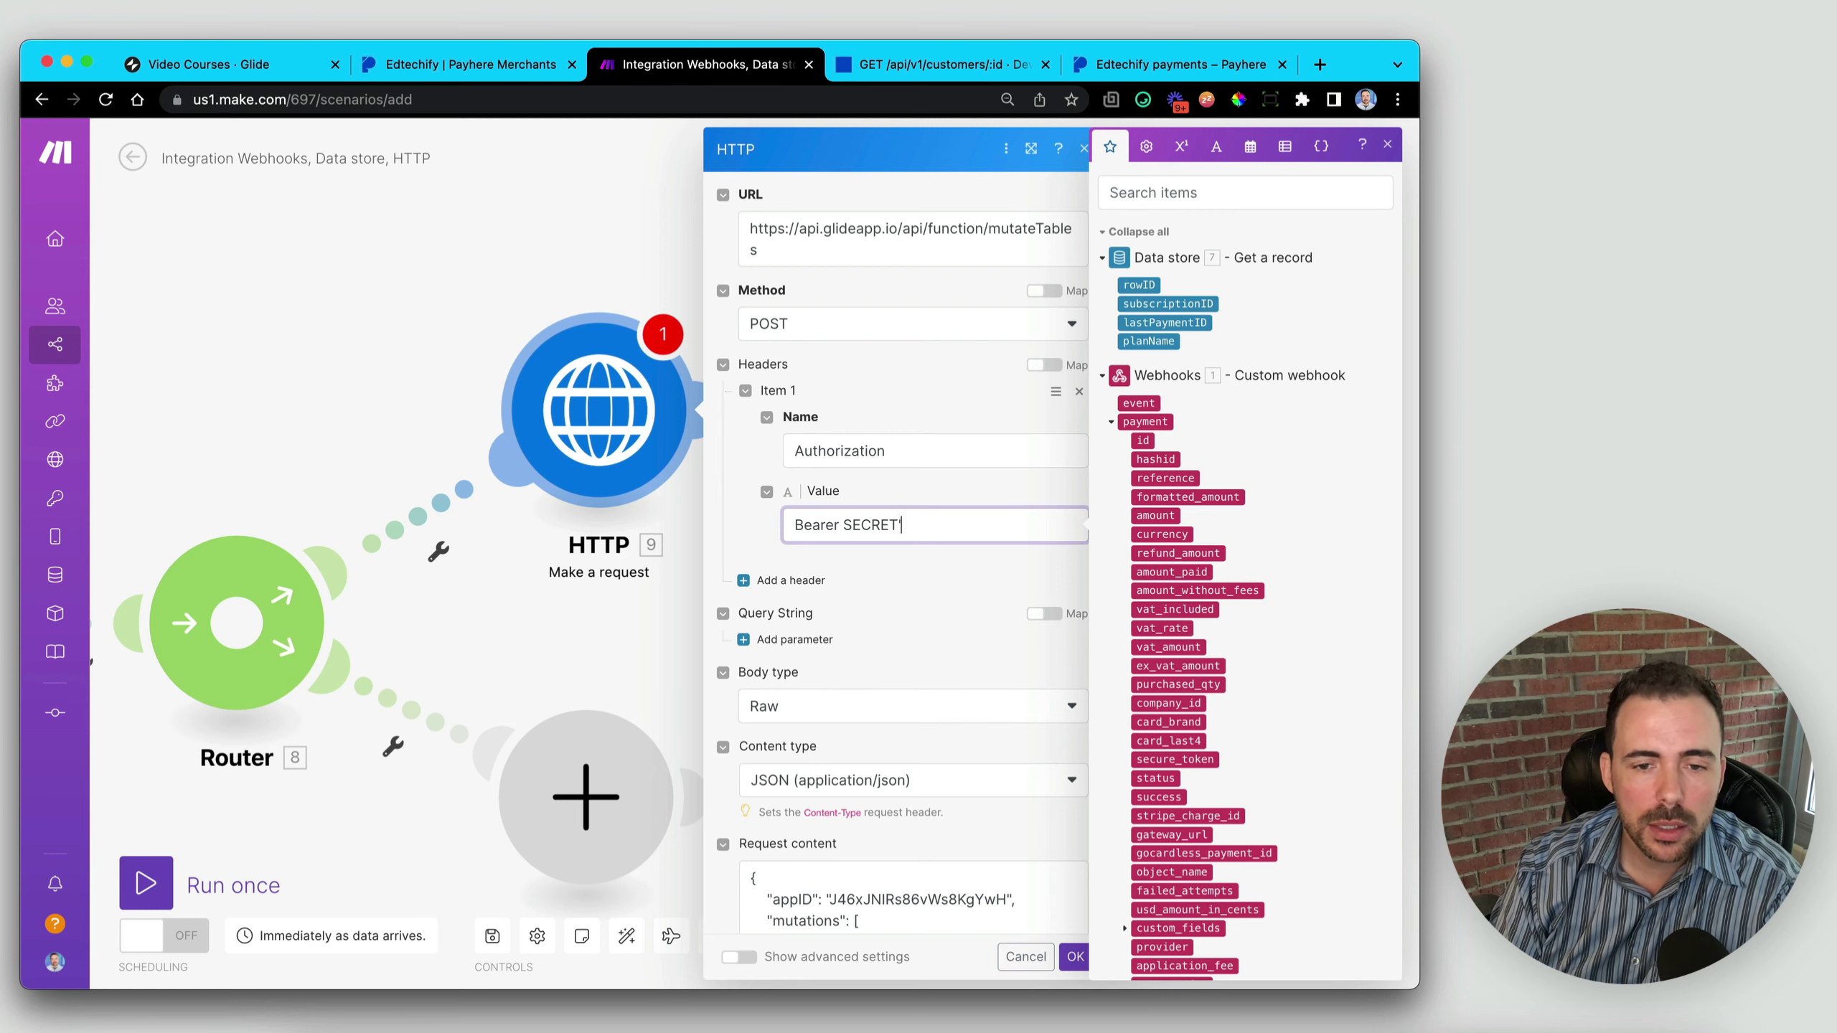
key("BackSpace")
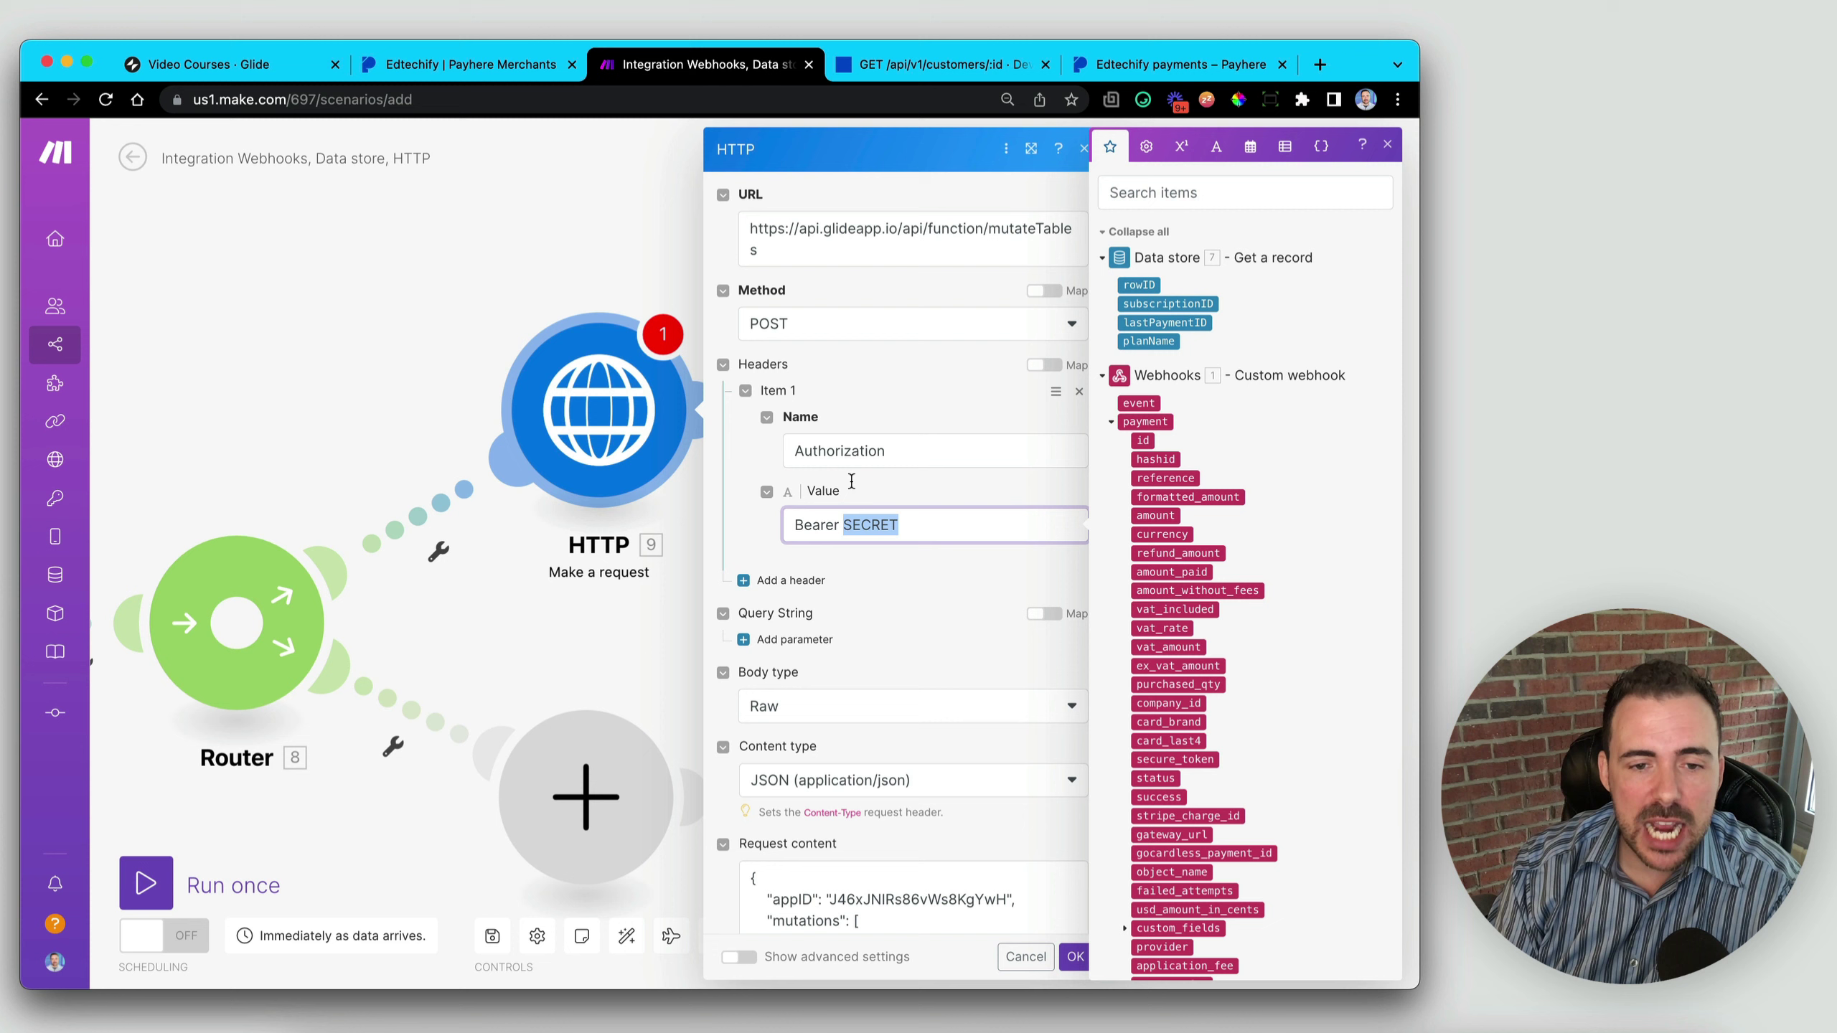
scroll(862, 501, "down", 5)
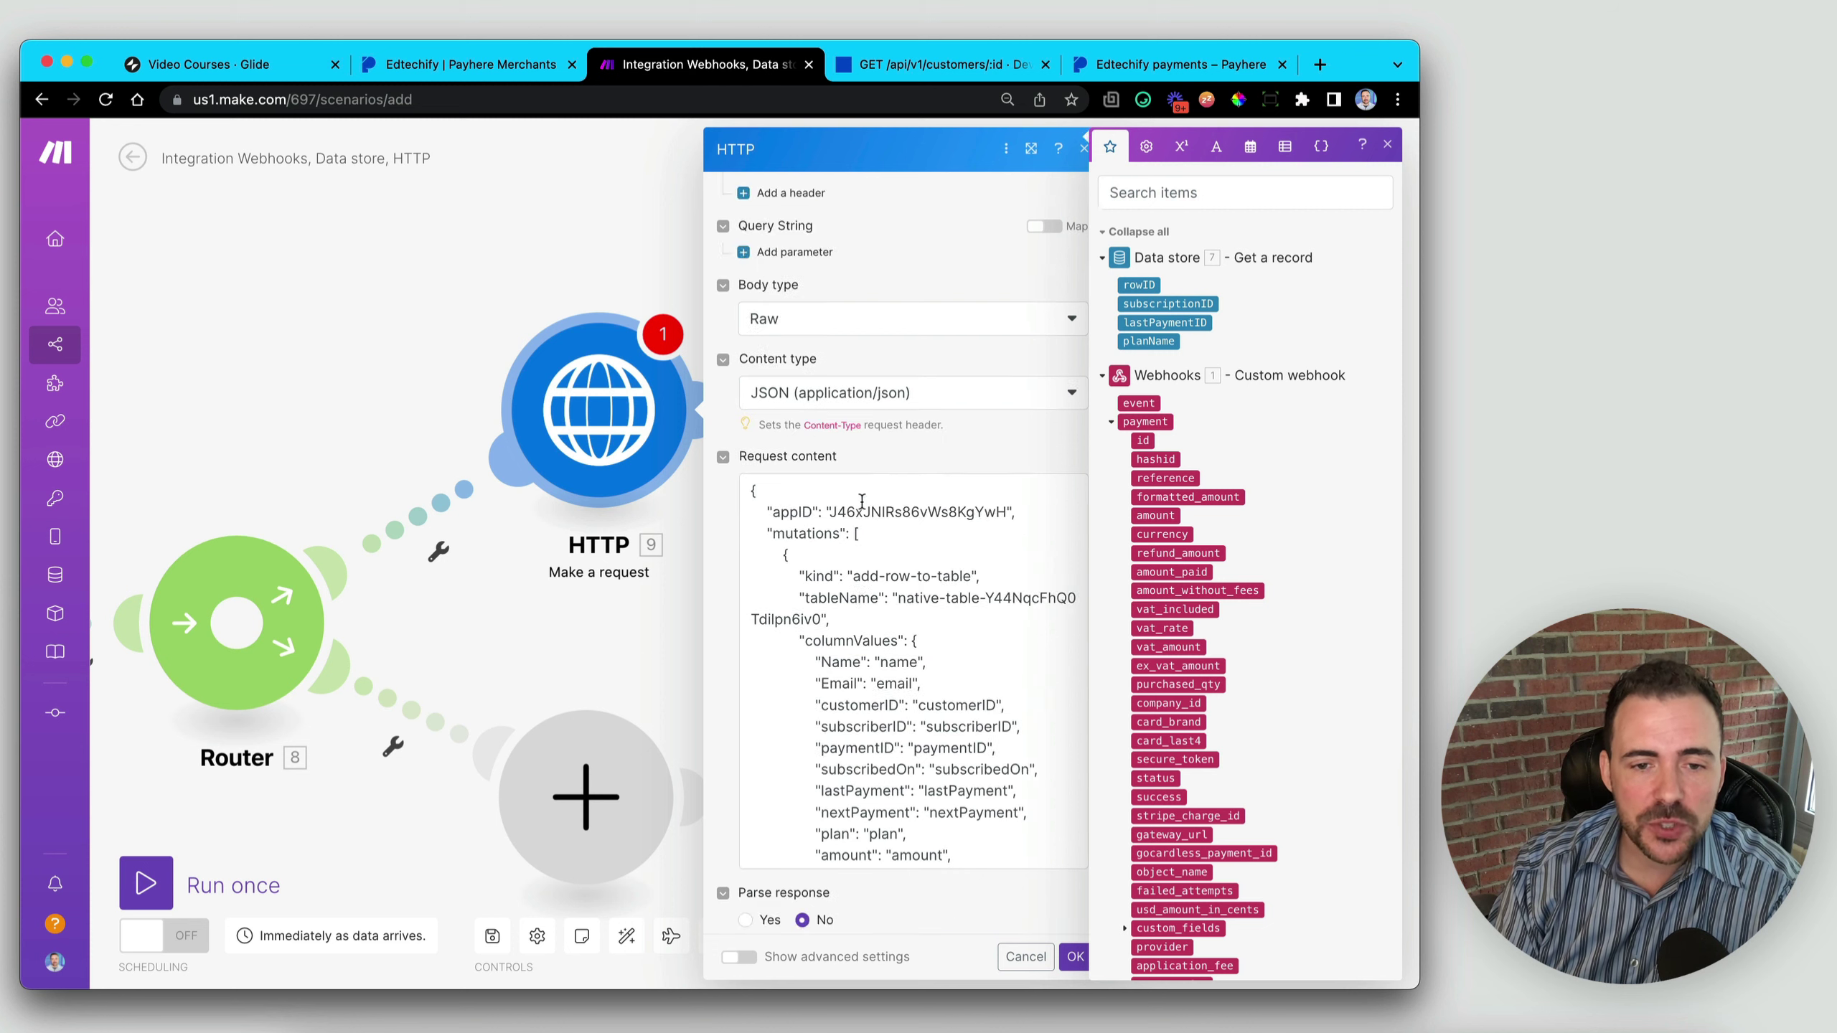
scroll(862, 501, "down", 10)
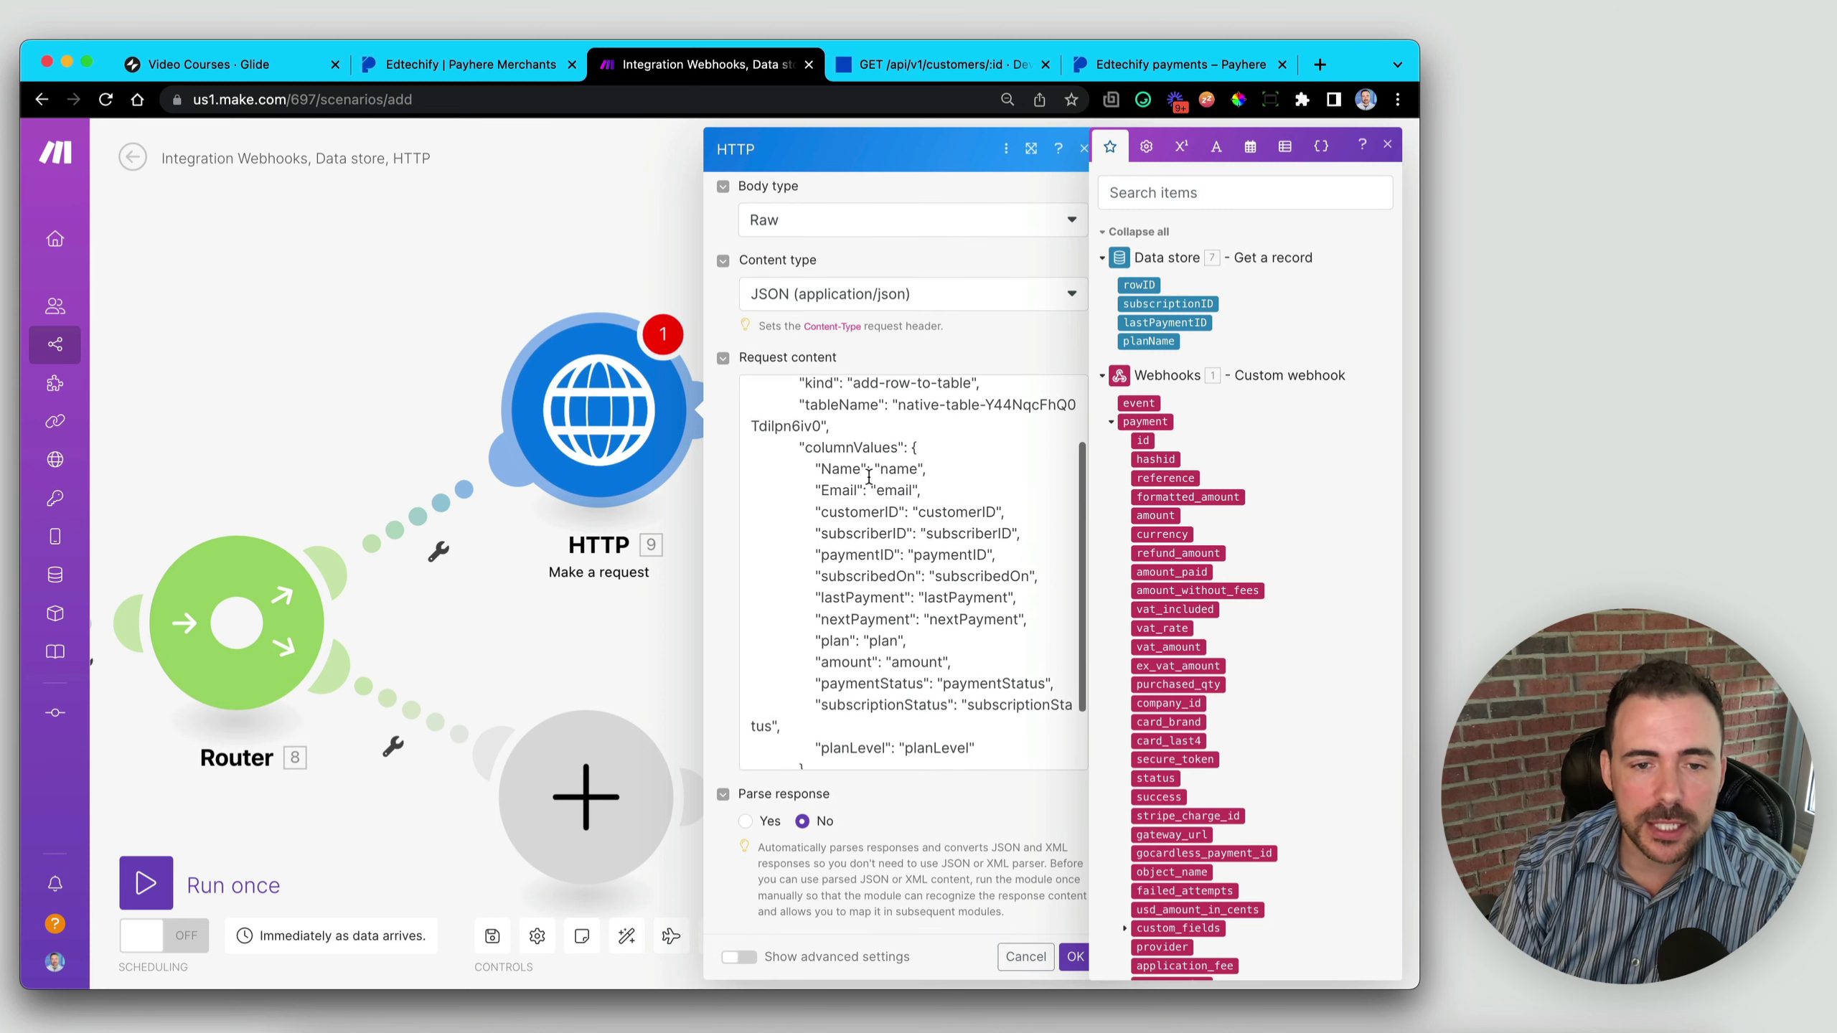
left_click(868, 478)
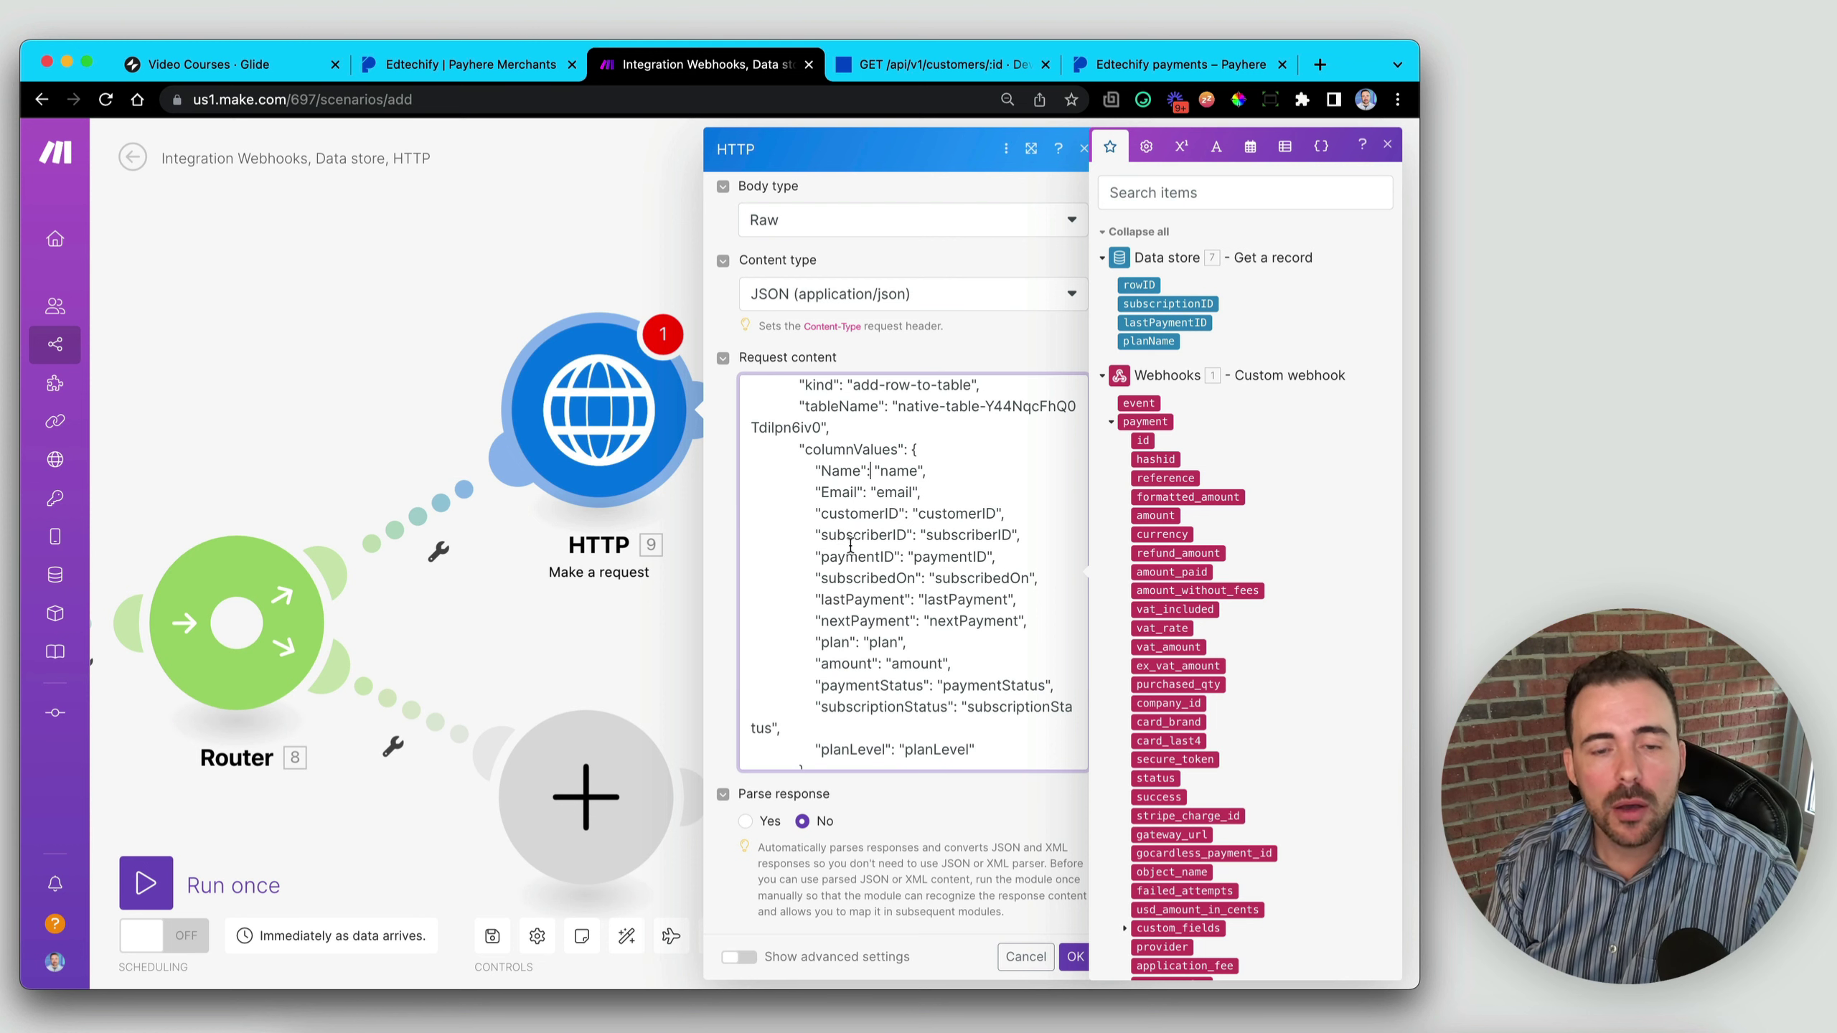
- Delete the subscriberID through planLevel lines, keeping Name, Email, customerID and plan in columnValues
scroll(839, 535, "down", 1)
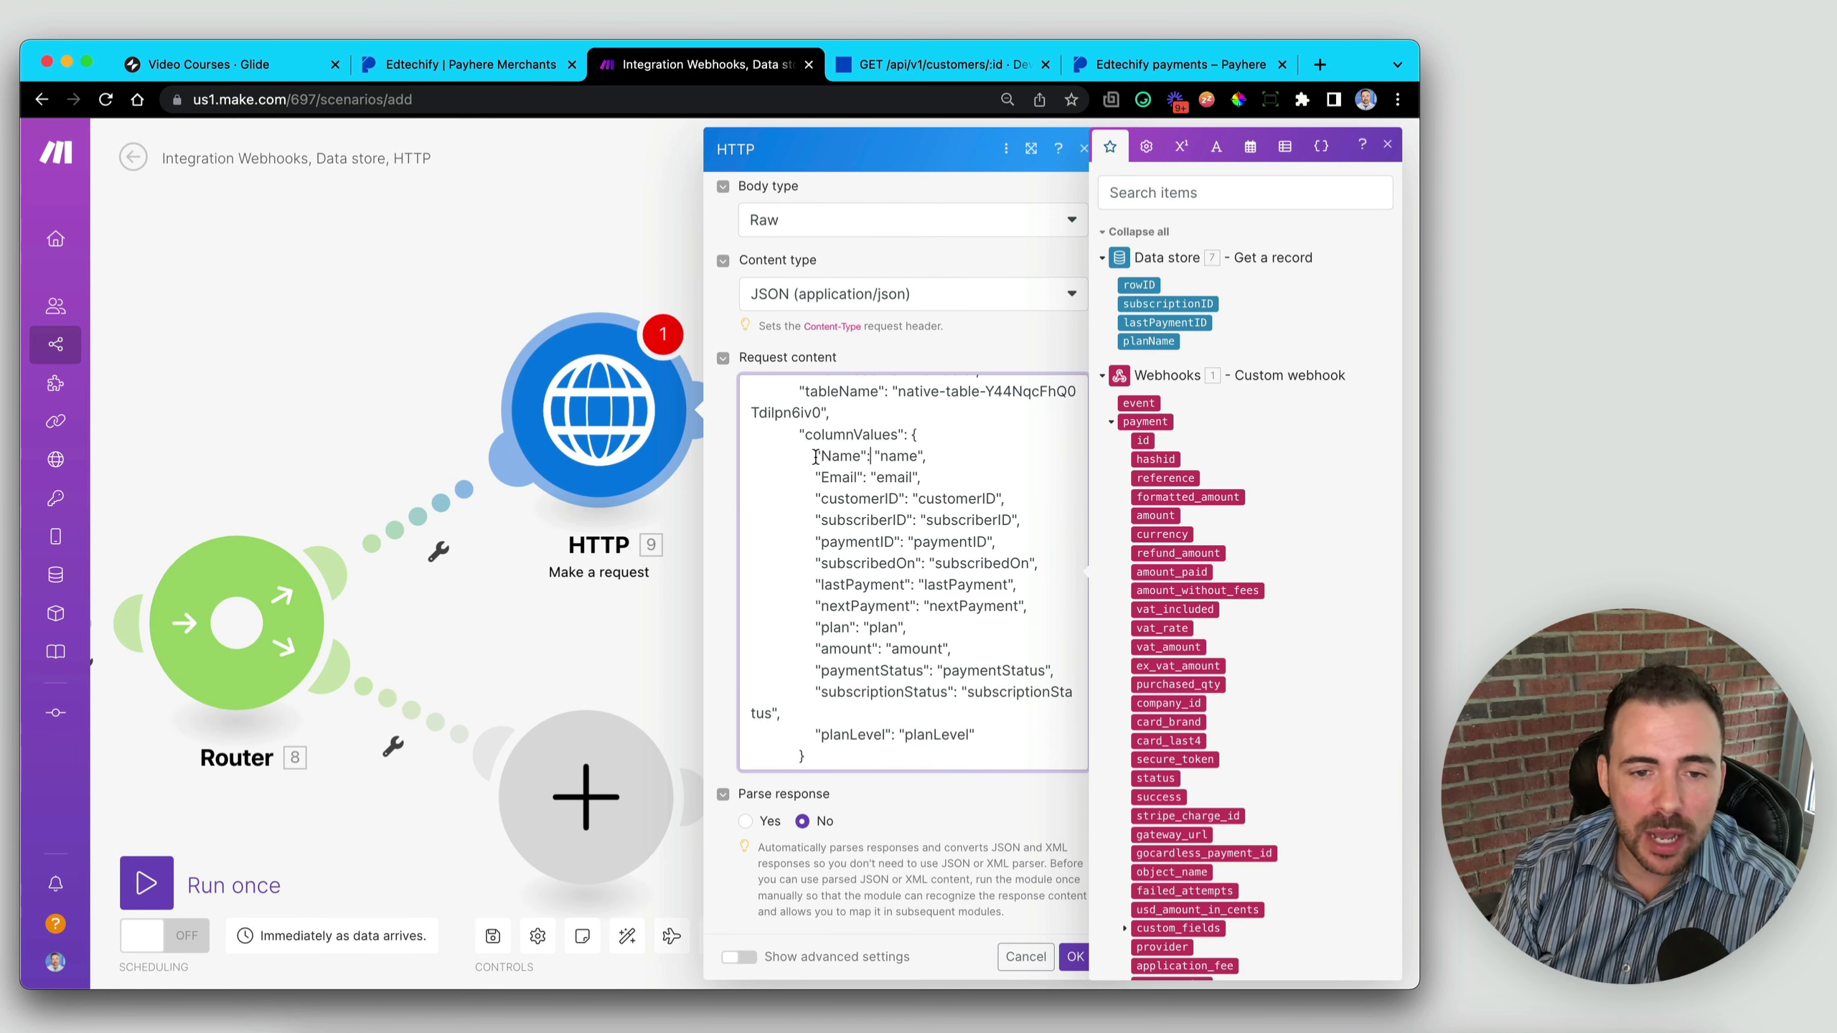
triple_click(819, 457)
triple_click(809, 479)
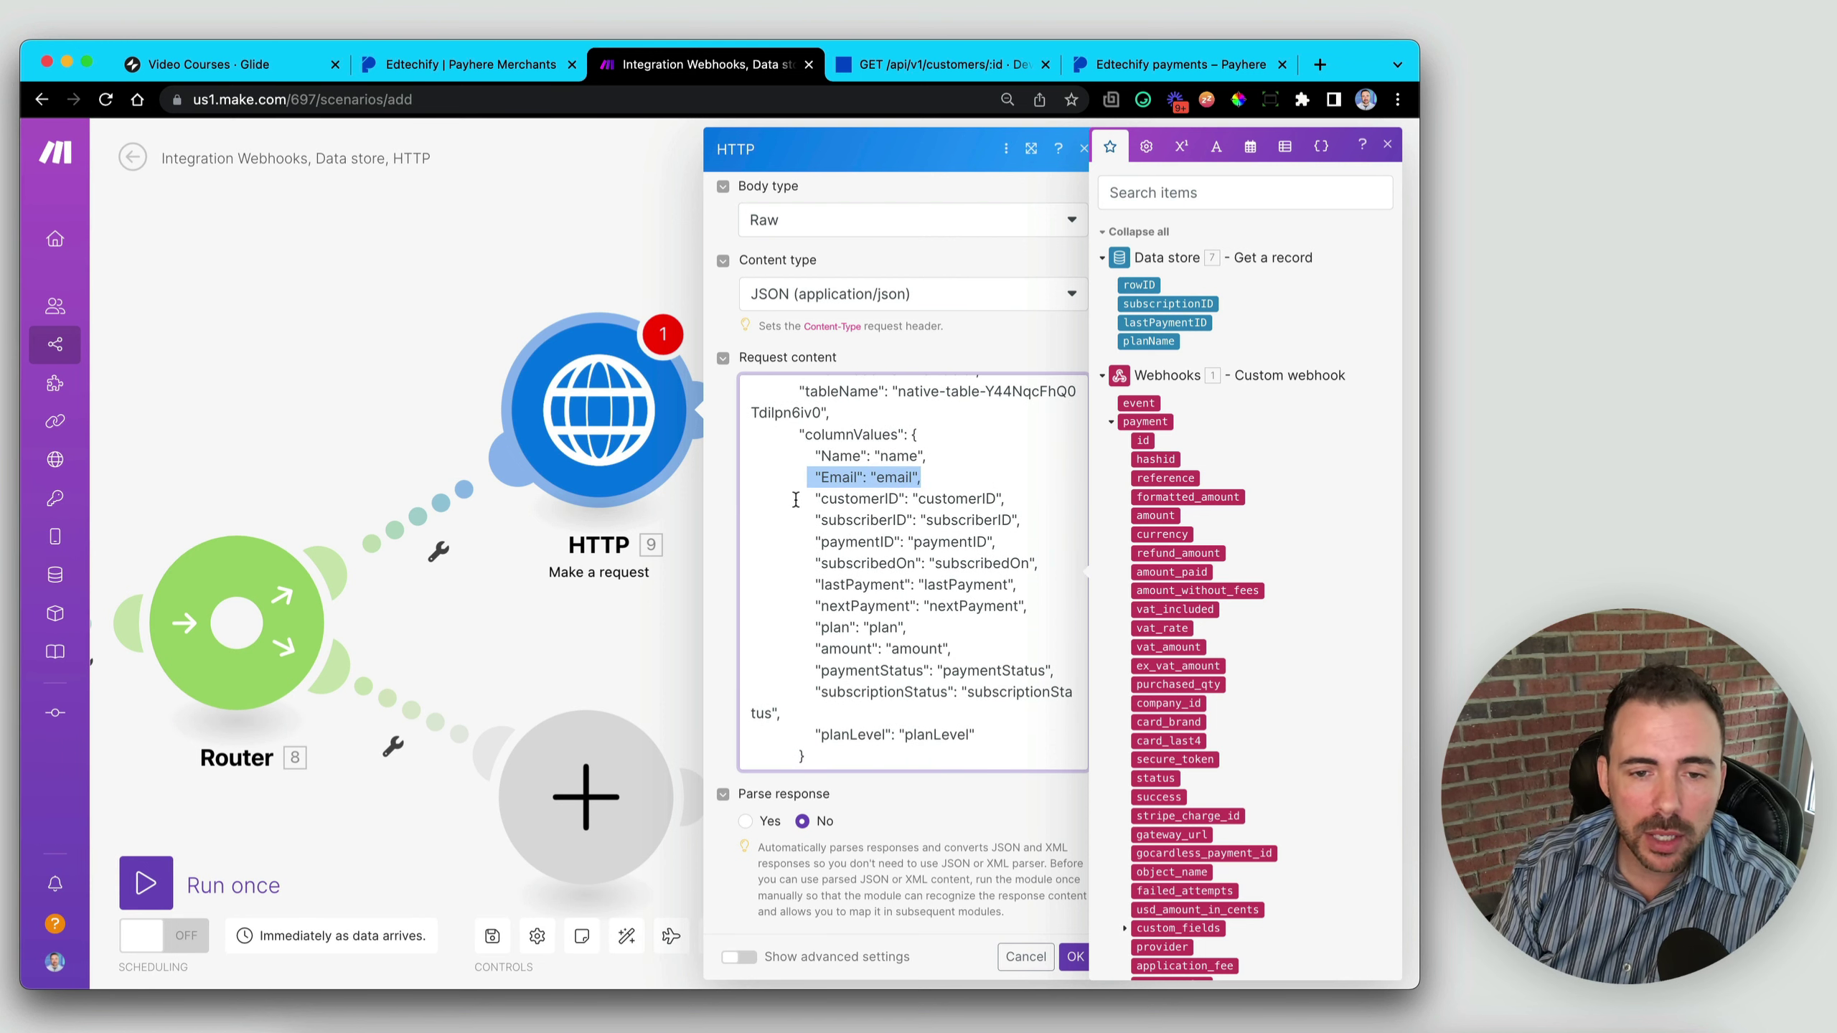
left_click_drag(796, 500, 1072, 503)
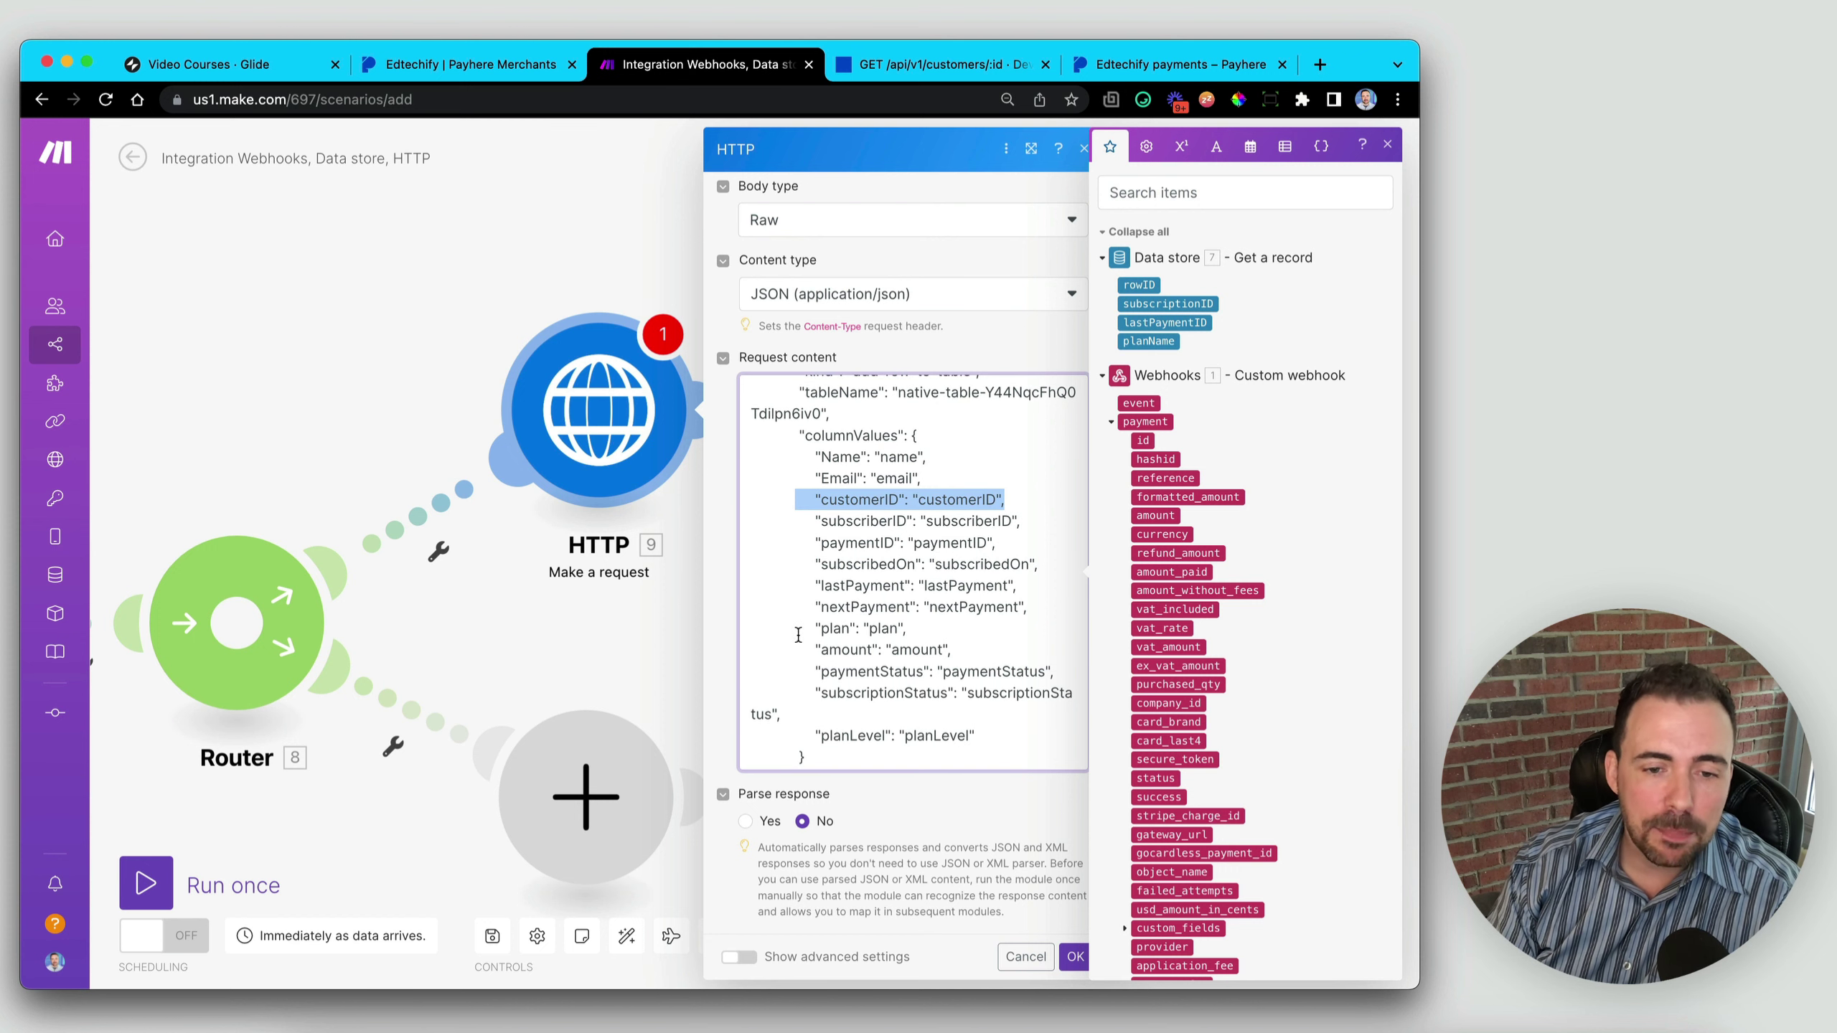
left_click_drag(797, 628, 923, 631)
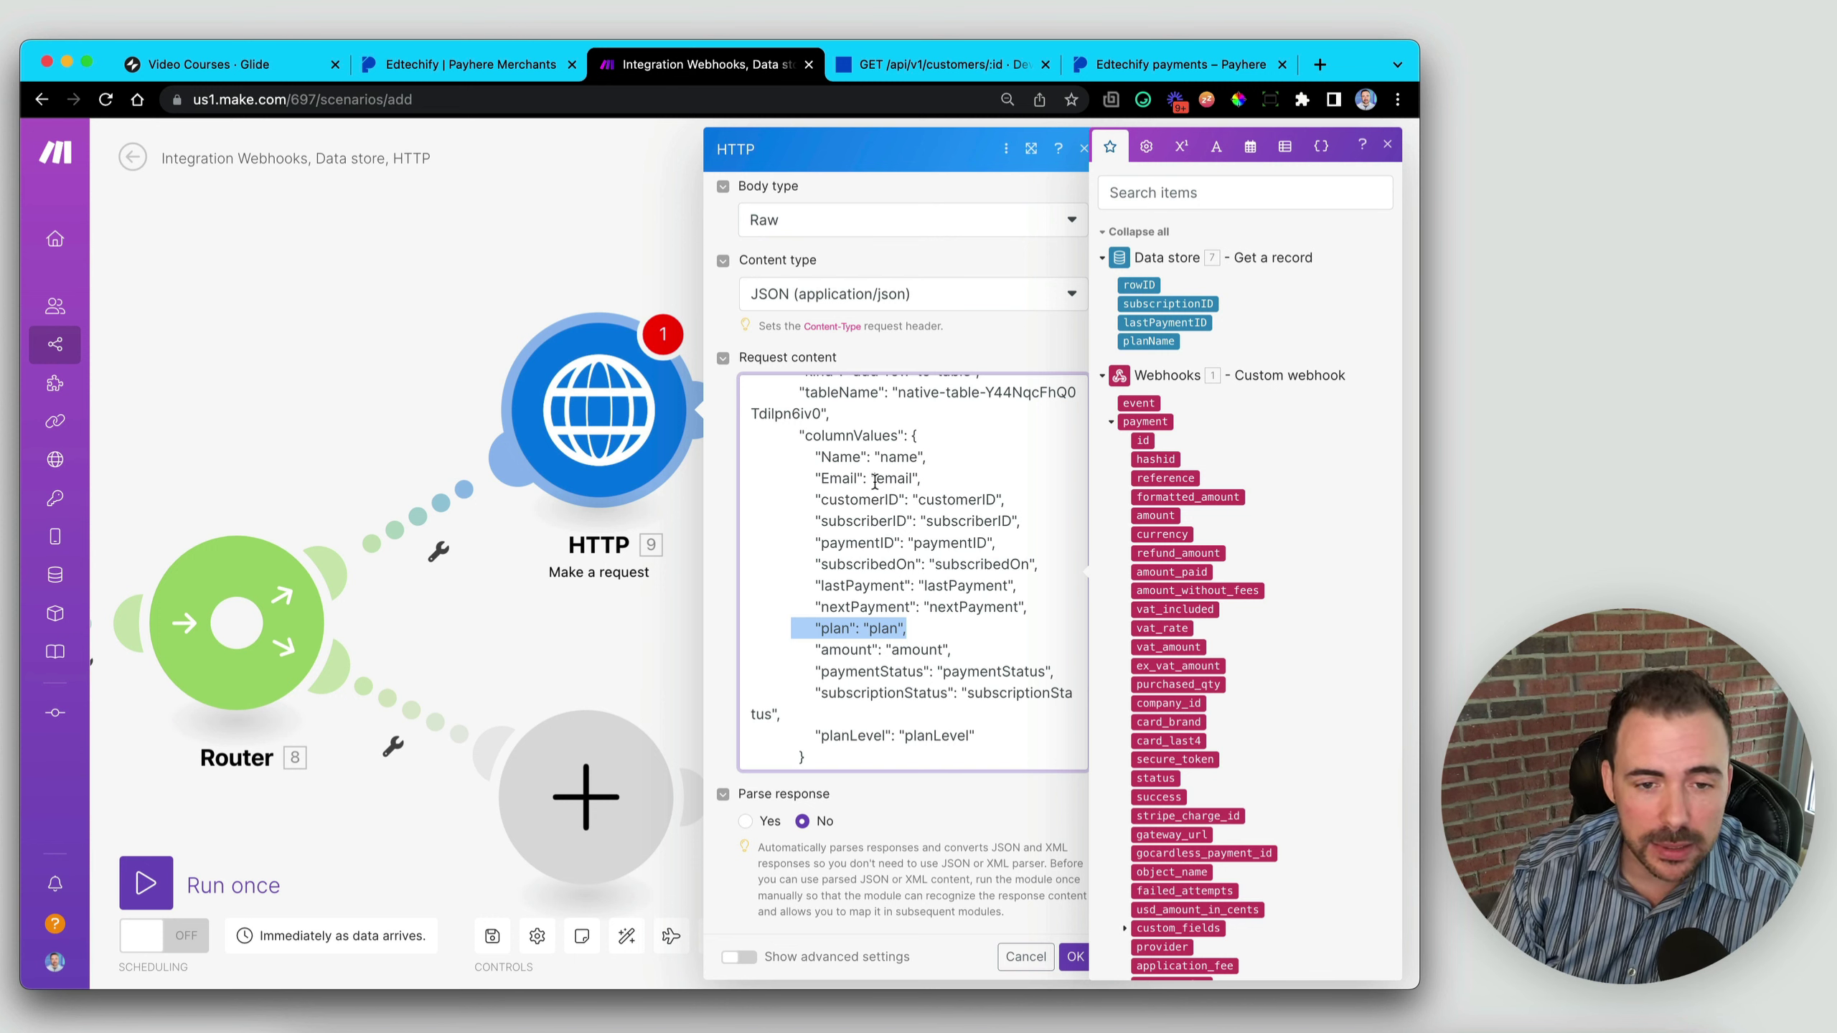
left_click(752, 521)
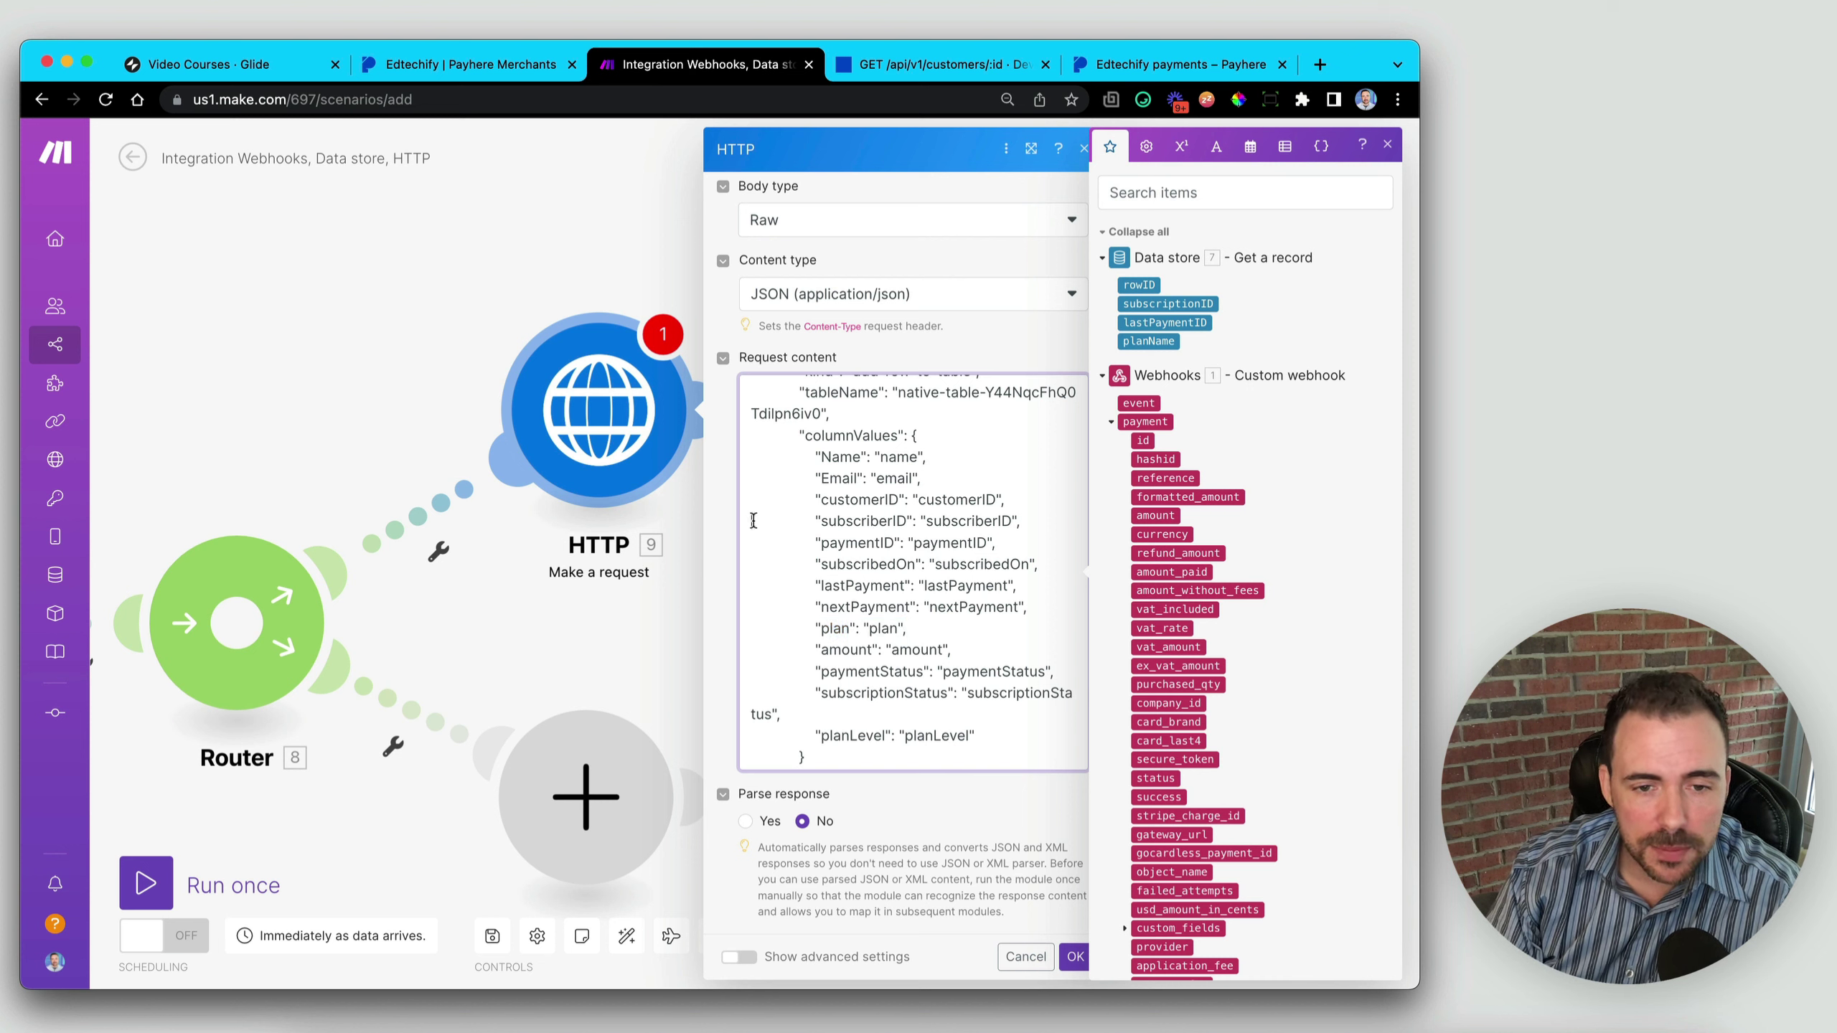
left_click_drag(753, 521, 1039, 608)
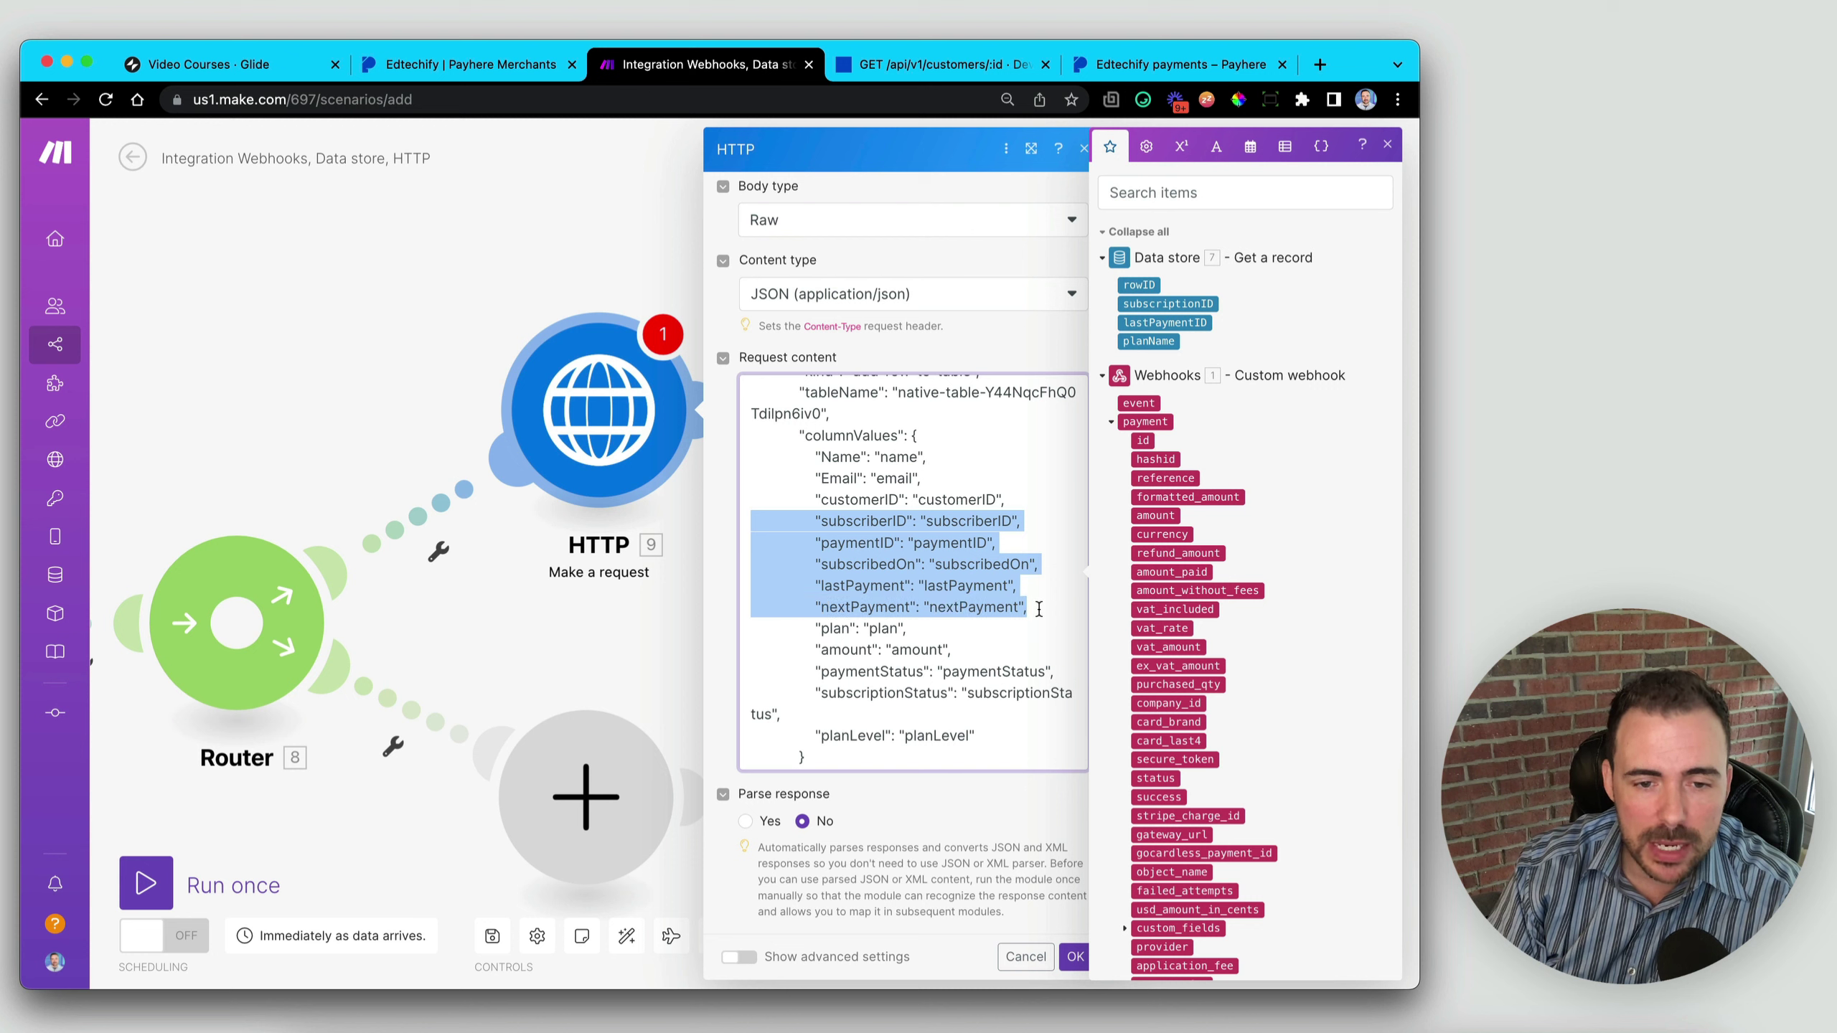
key("BackSpace")
key("BackSpace")
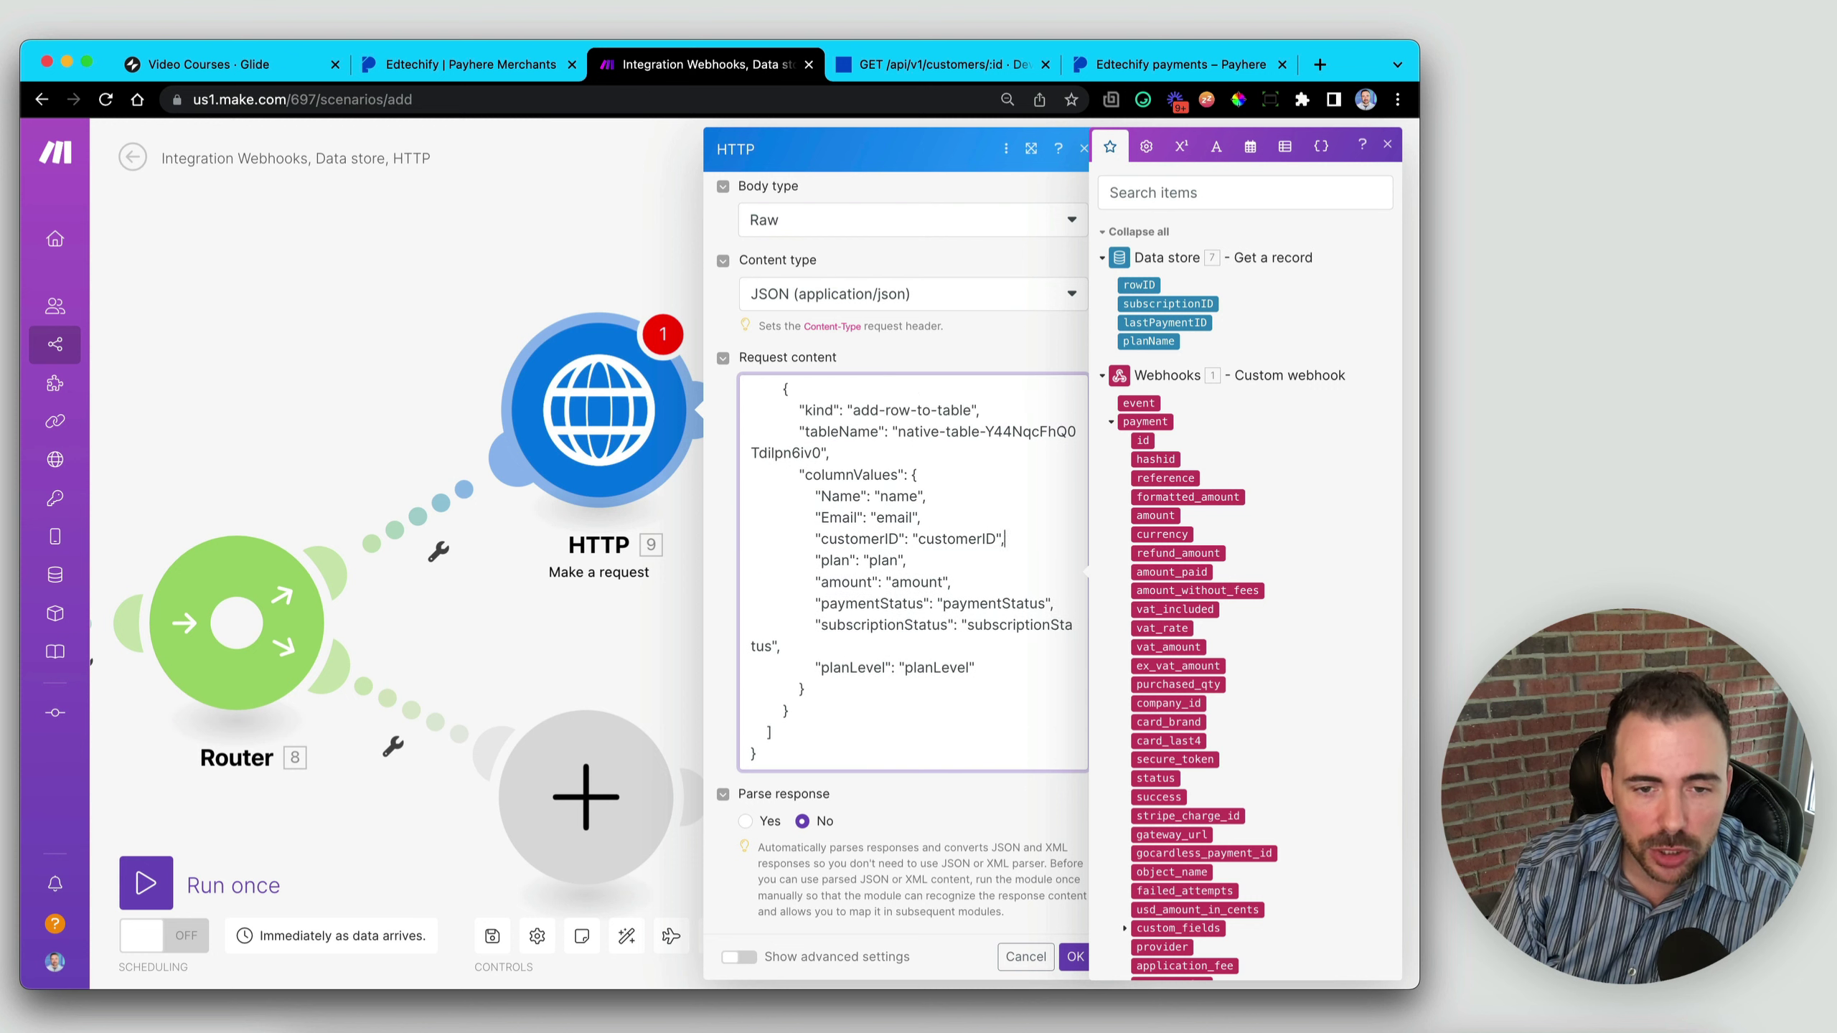
left_click_drag(750, 583, 1041, 667)
key("BackSpace")
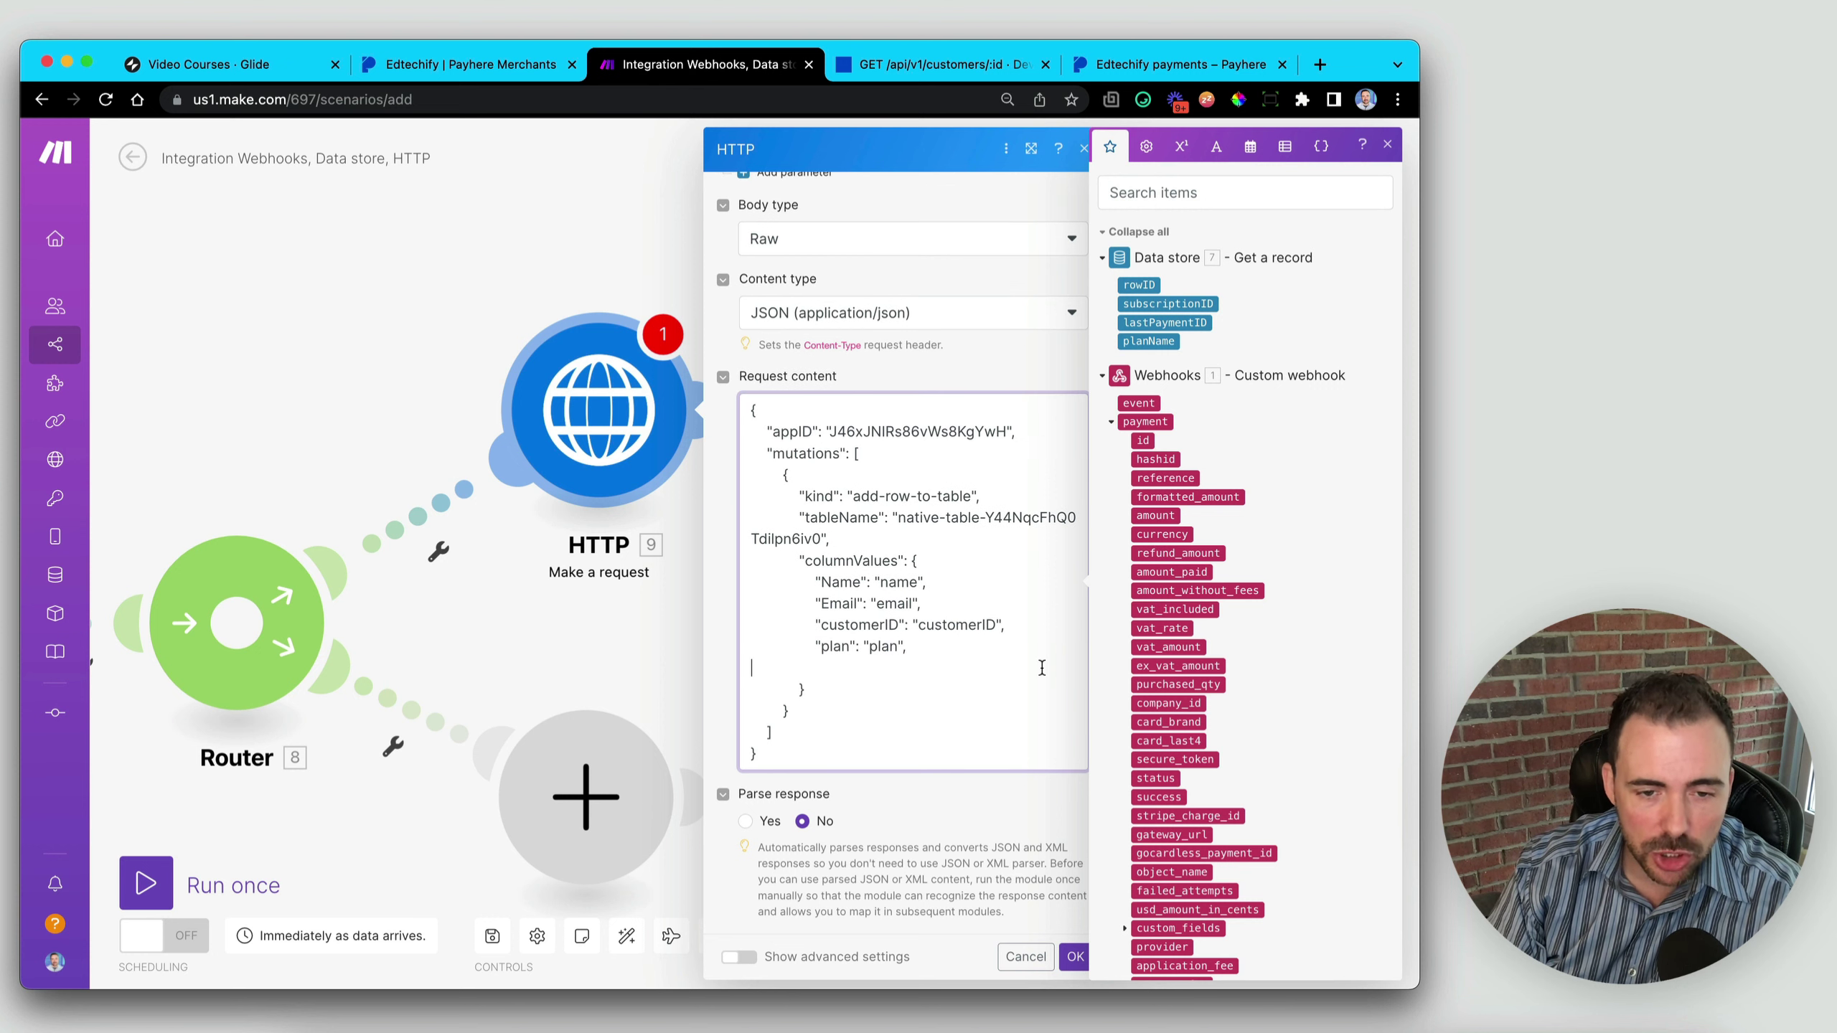
key("BackSpace")
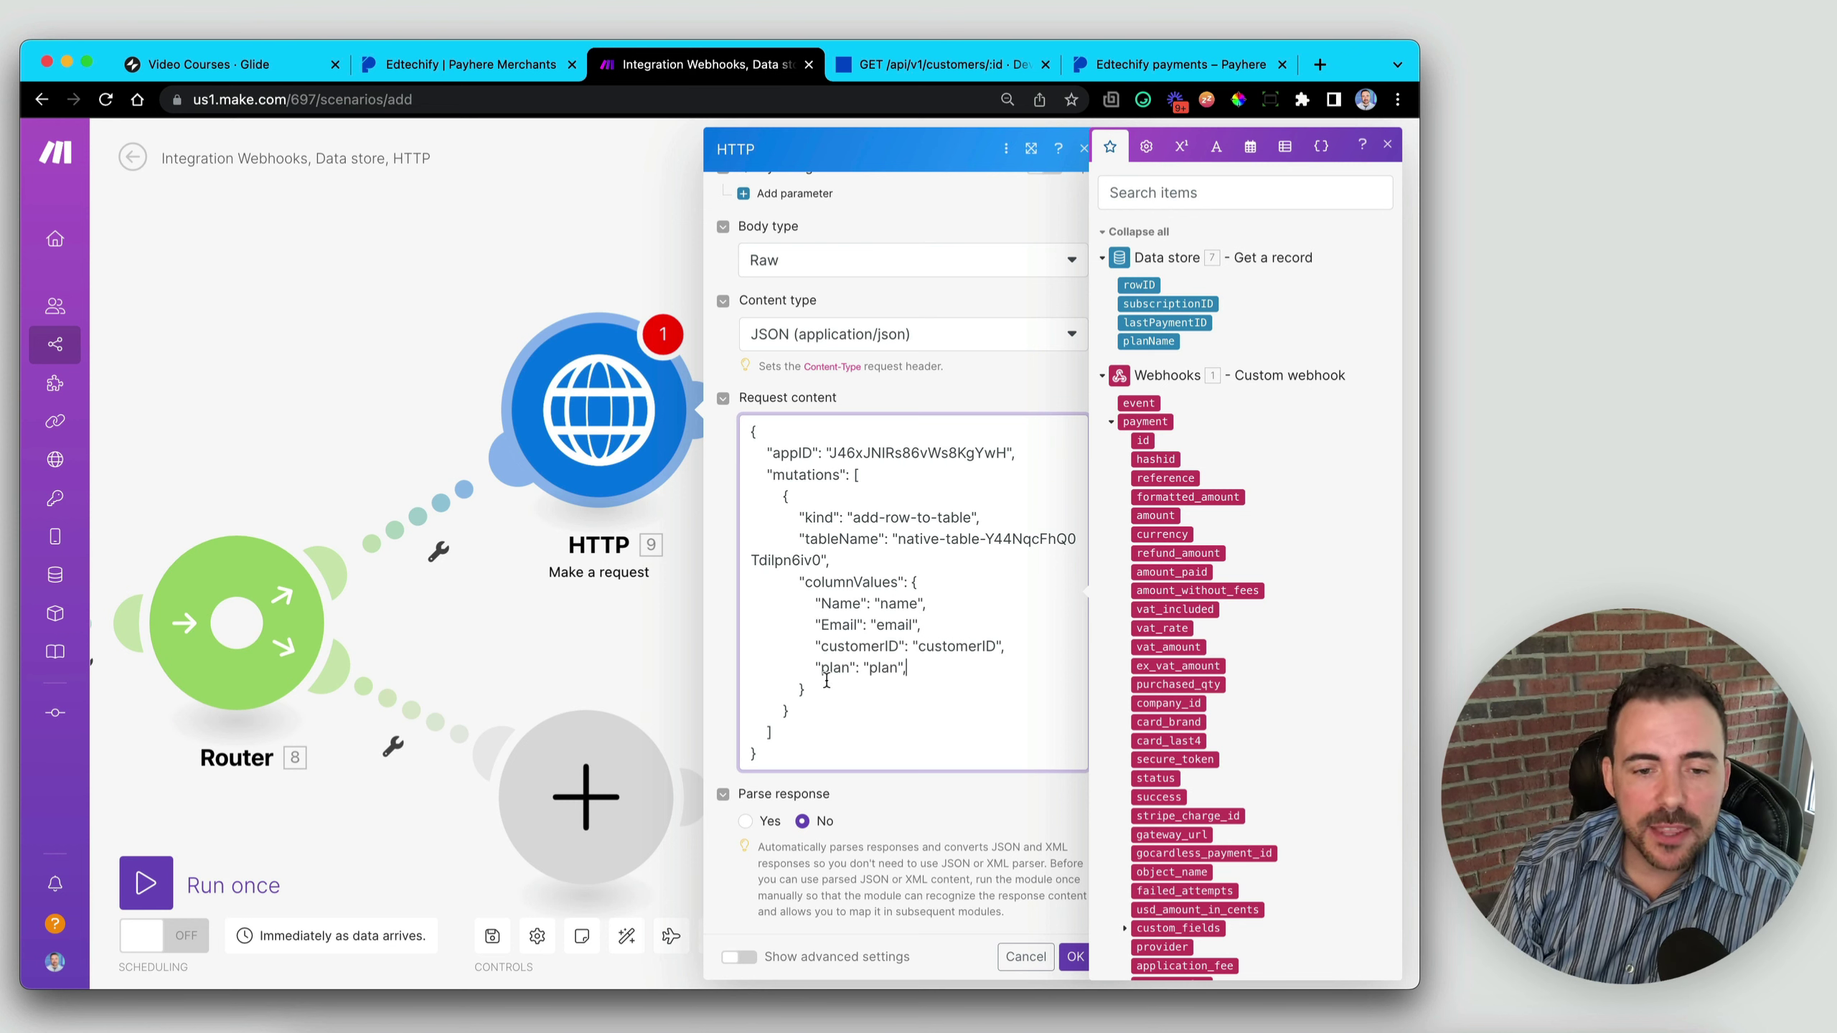
- Remove the trailing comma after the plan field
left_click_drag(808, 668, 904, 667)
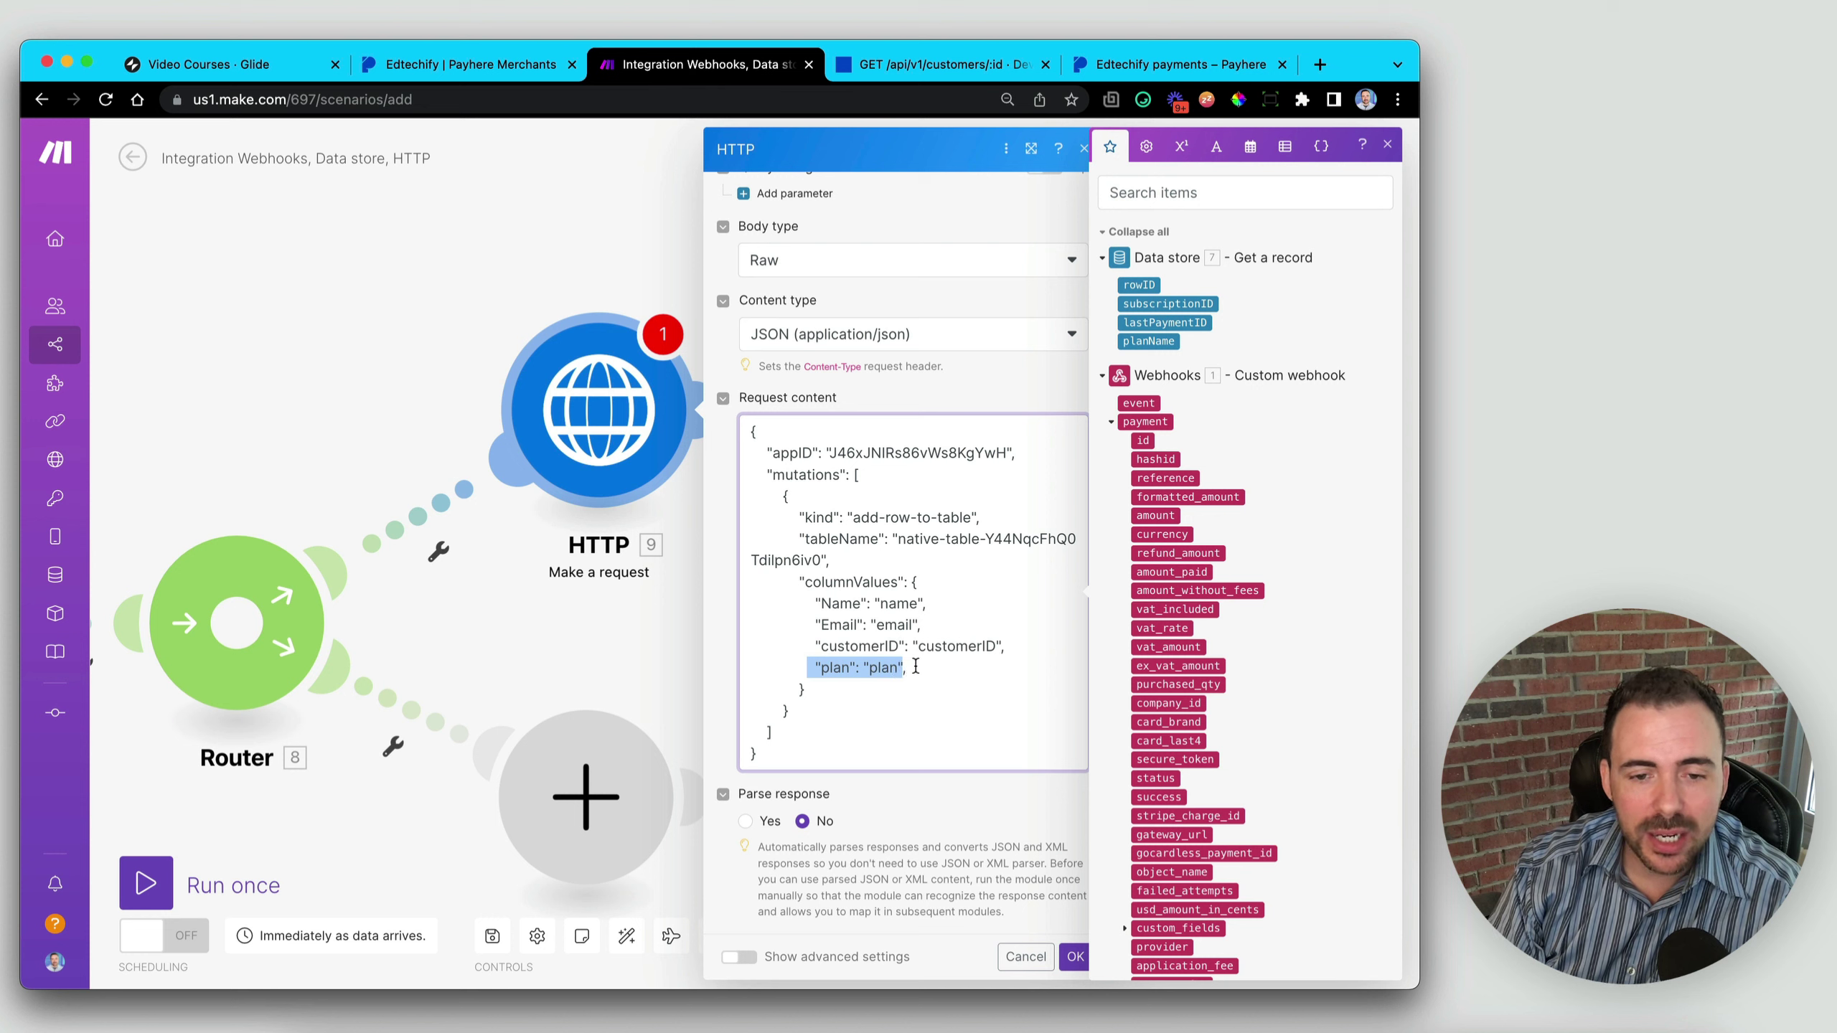
left_click(916, 667)
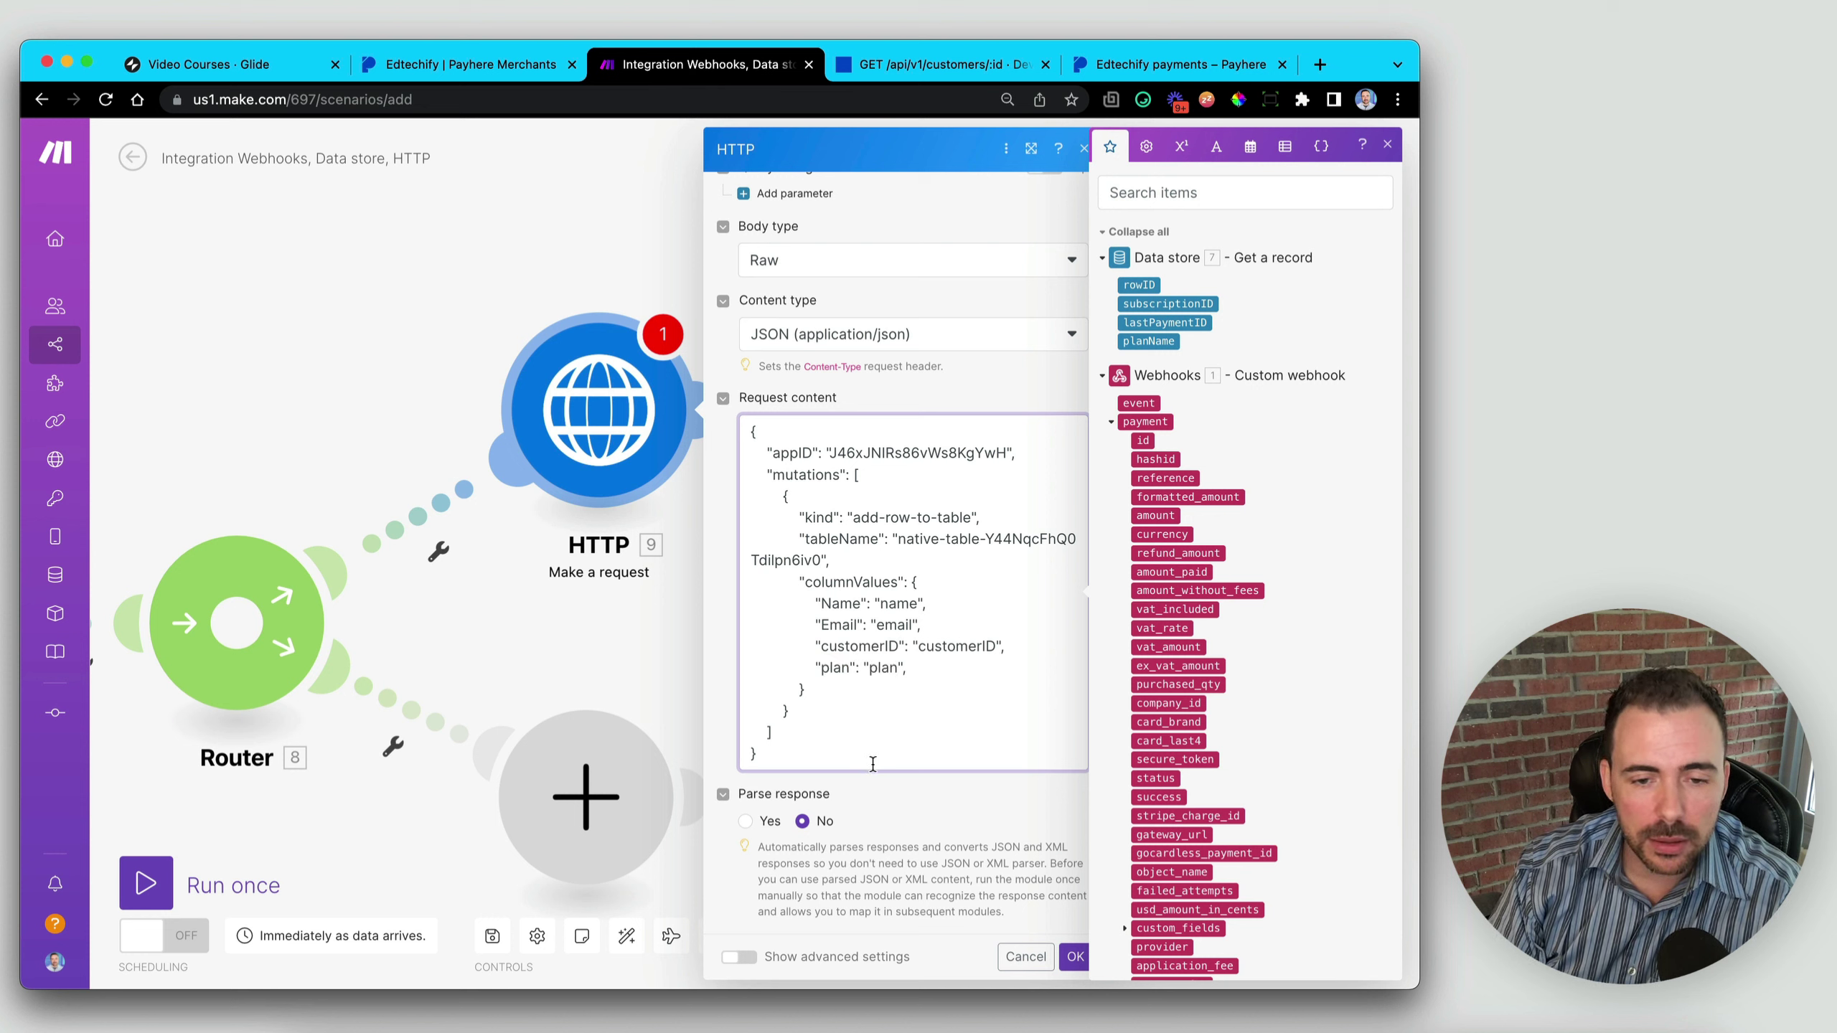
key("BackSpace")
left_click(932, 628)
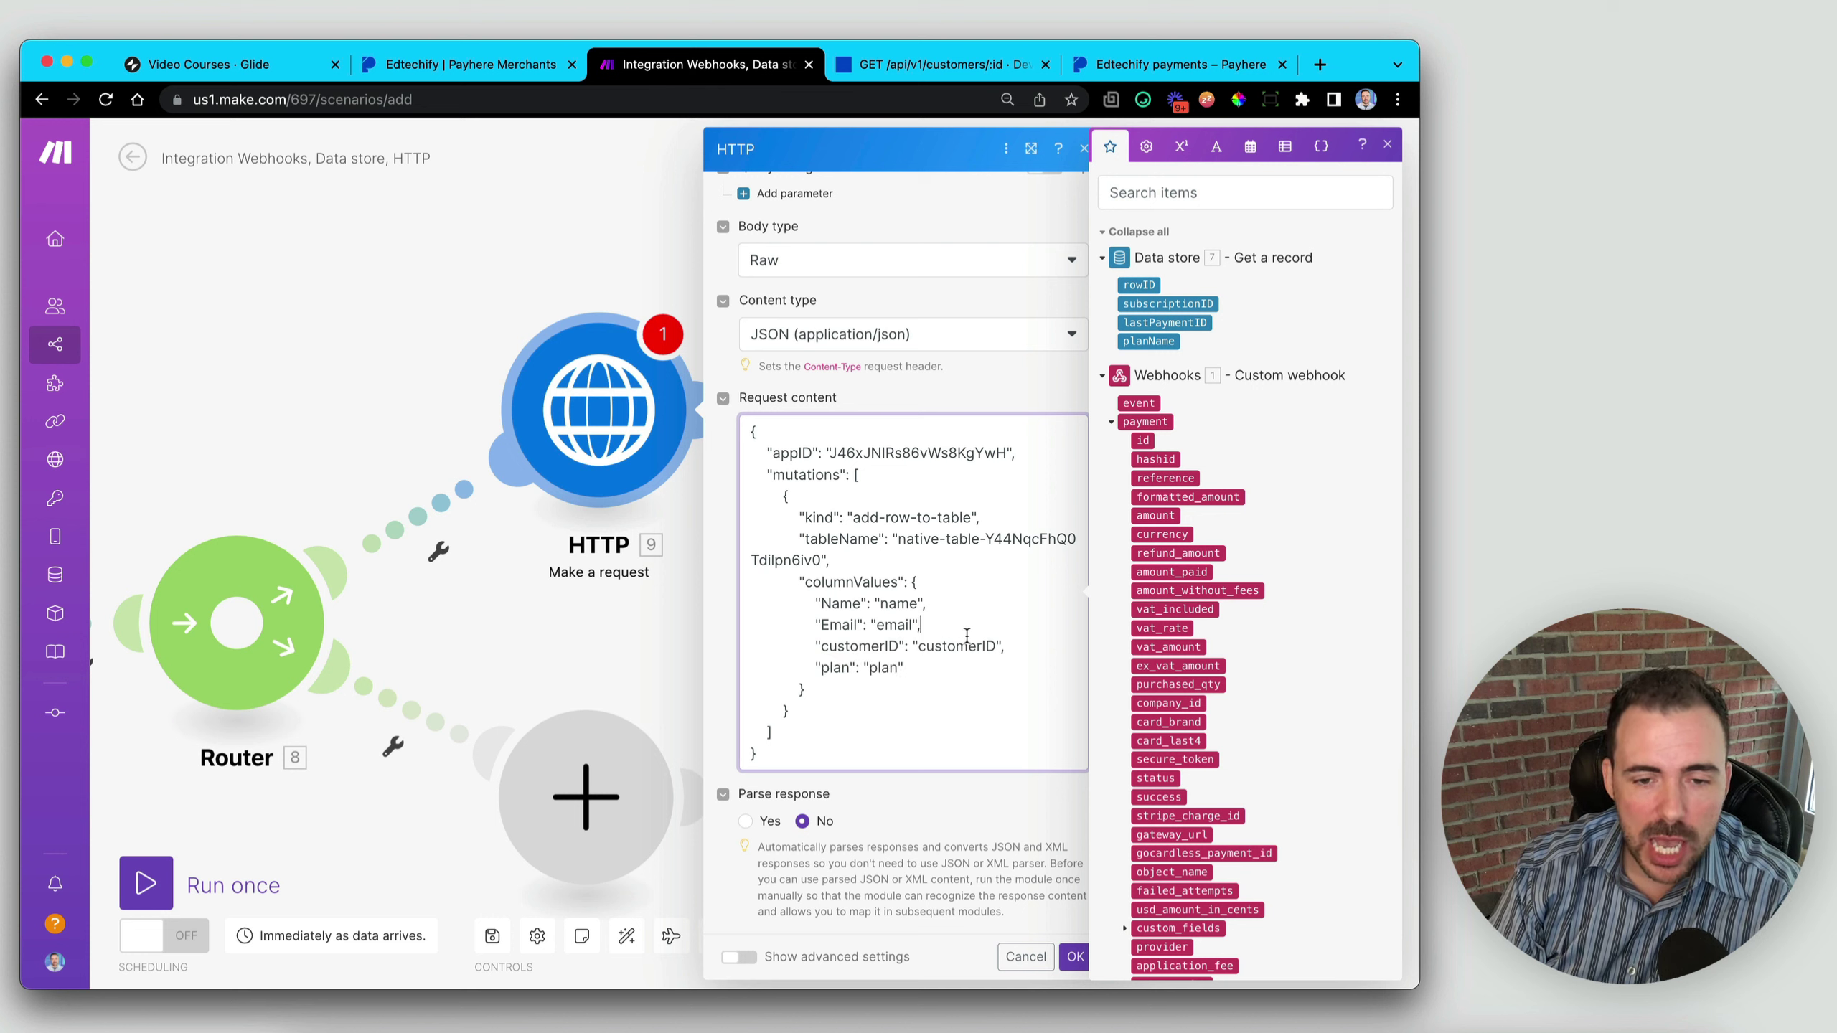
left_click(921, 667)
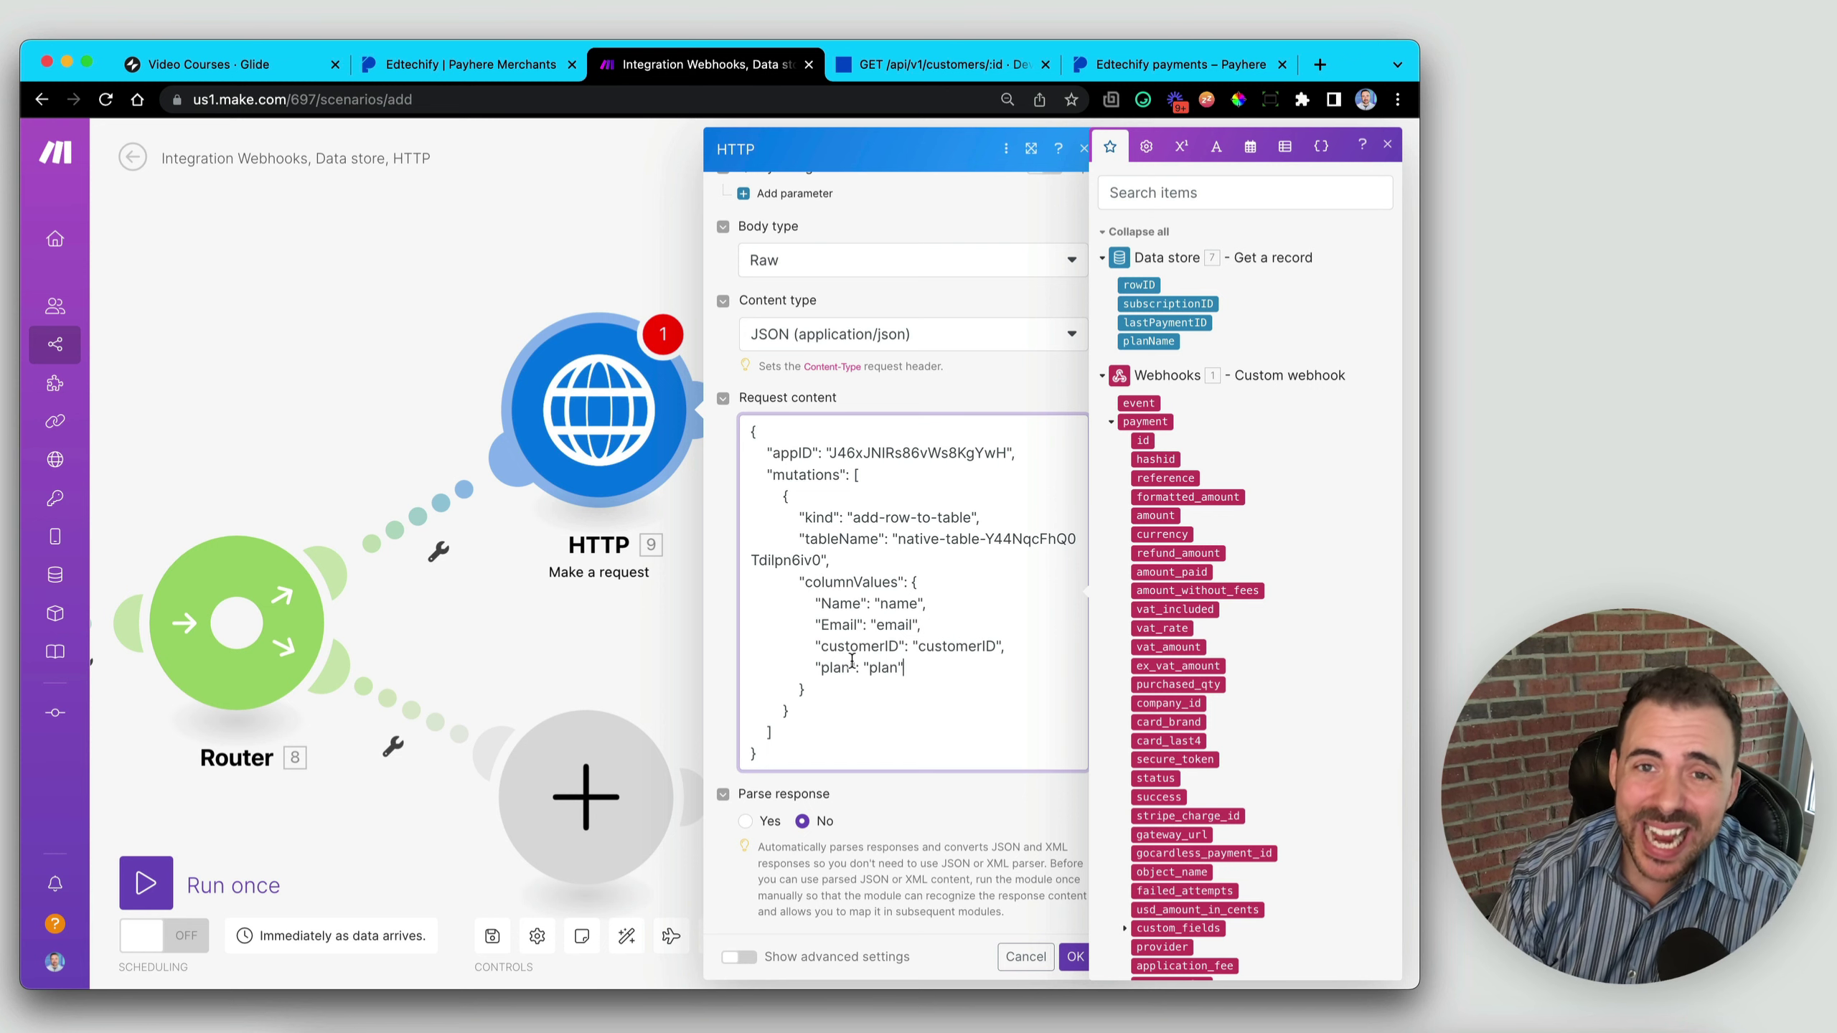
- Replace the placeholder Name value in the JSON body with the webhook customer name
left_click(802, 582)
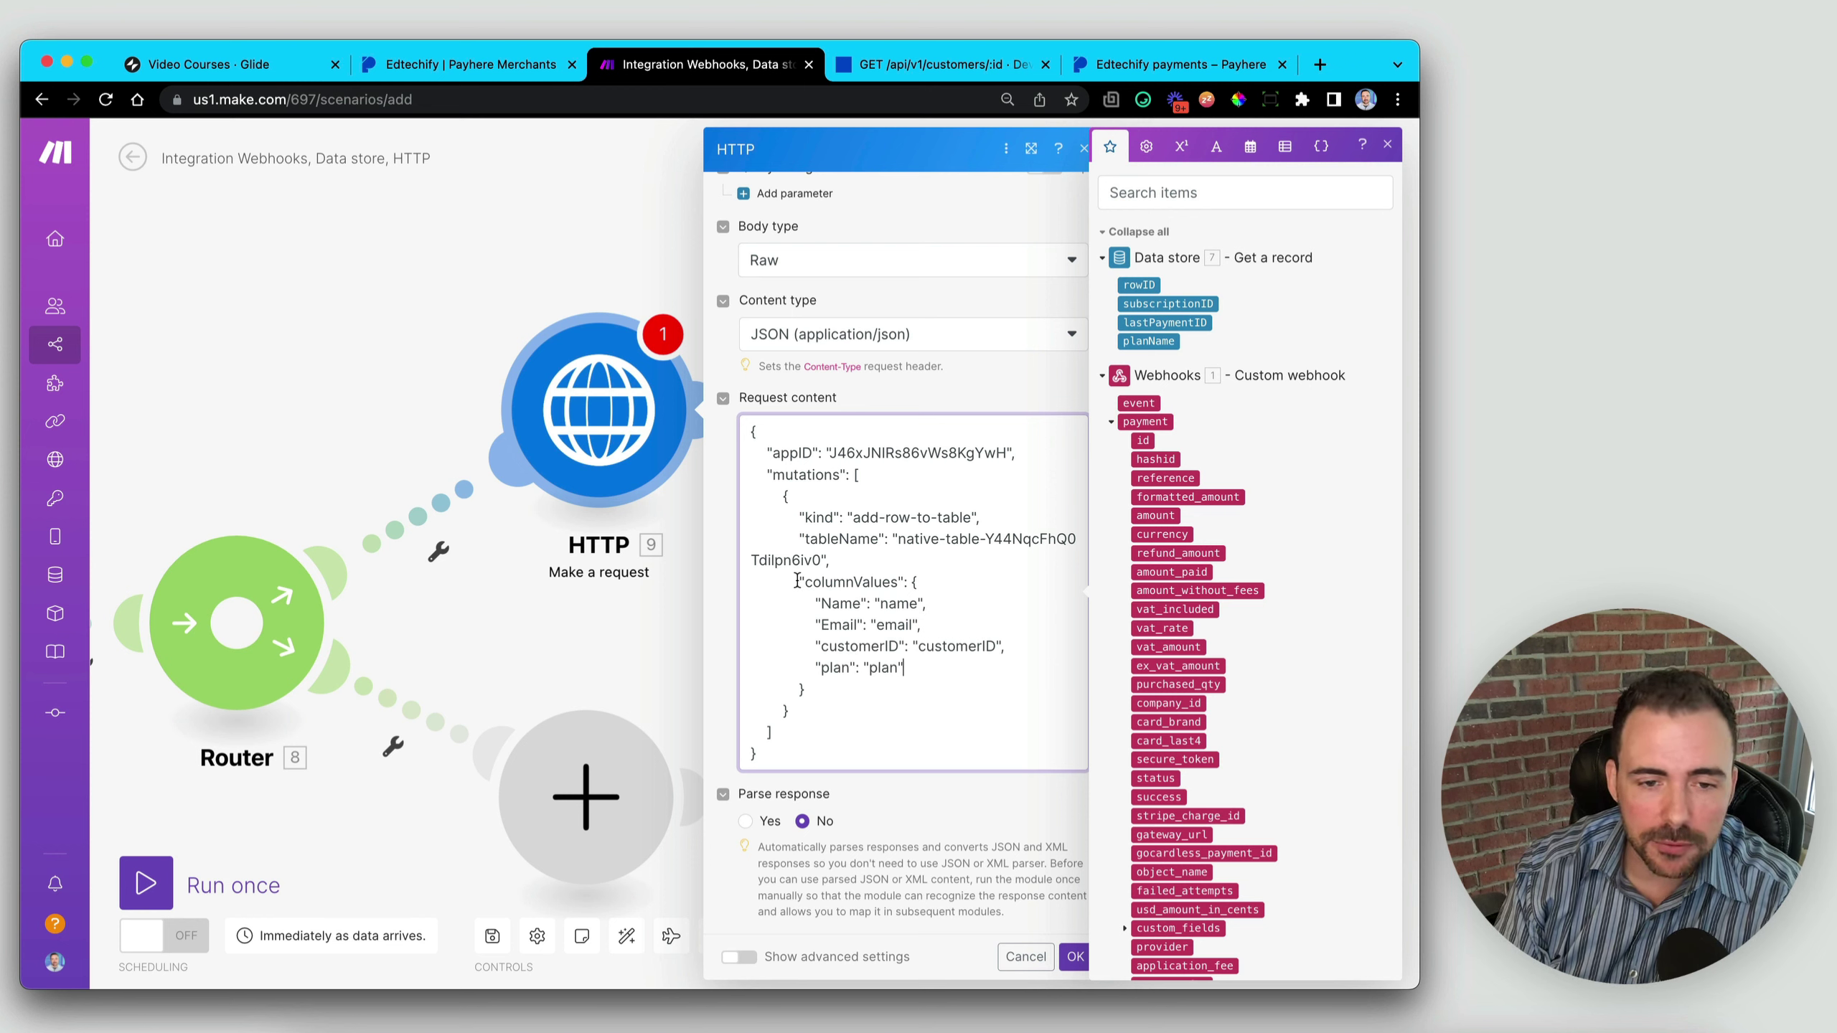
left_click_drag(803, 581, 906, 578)
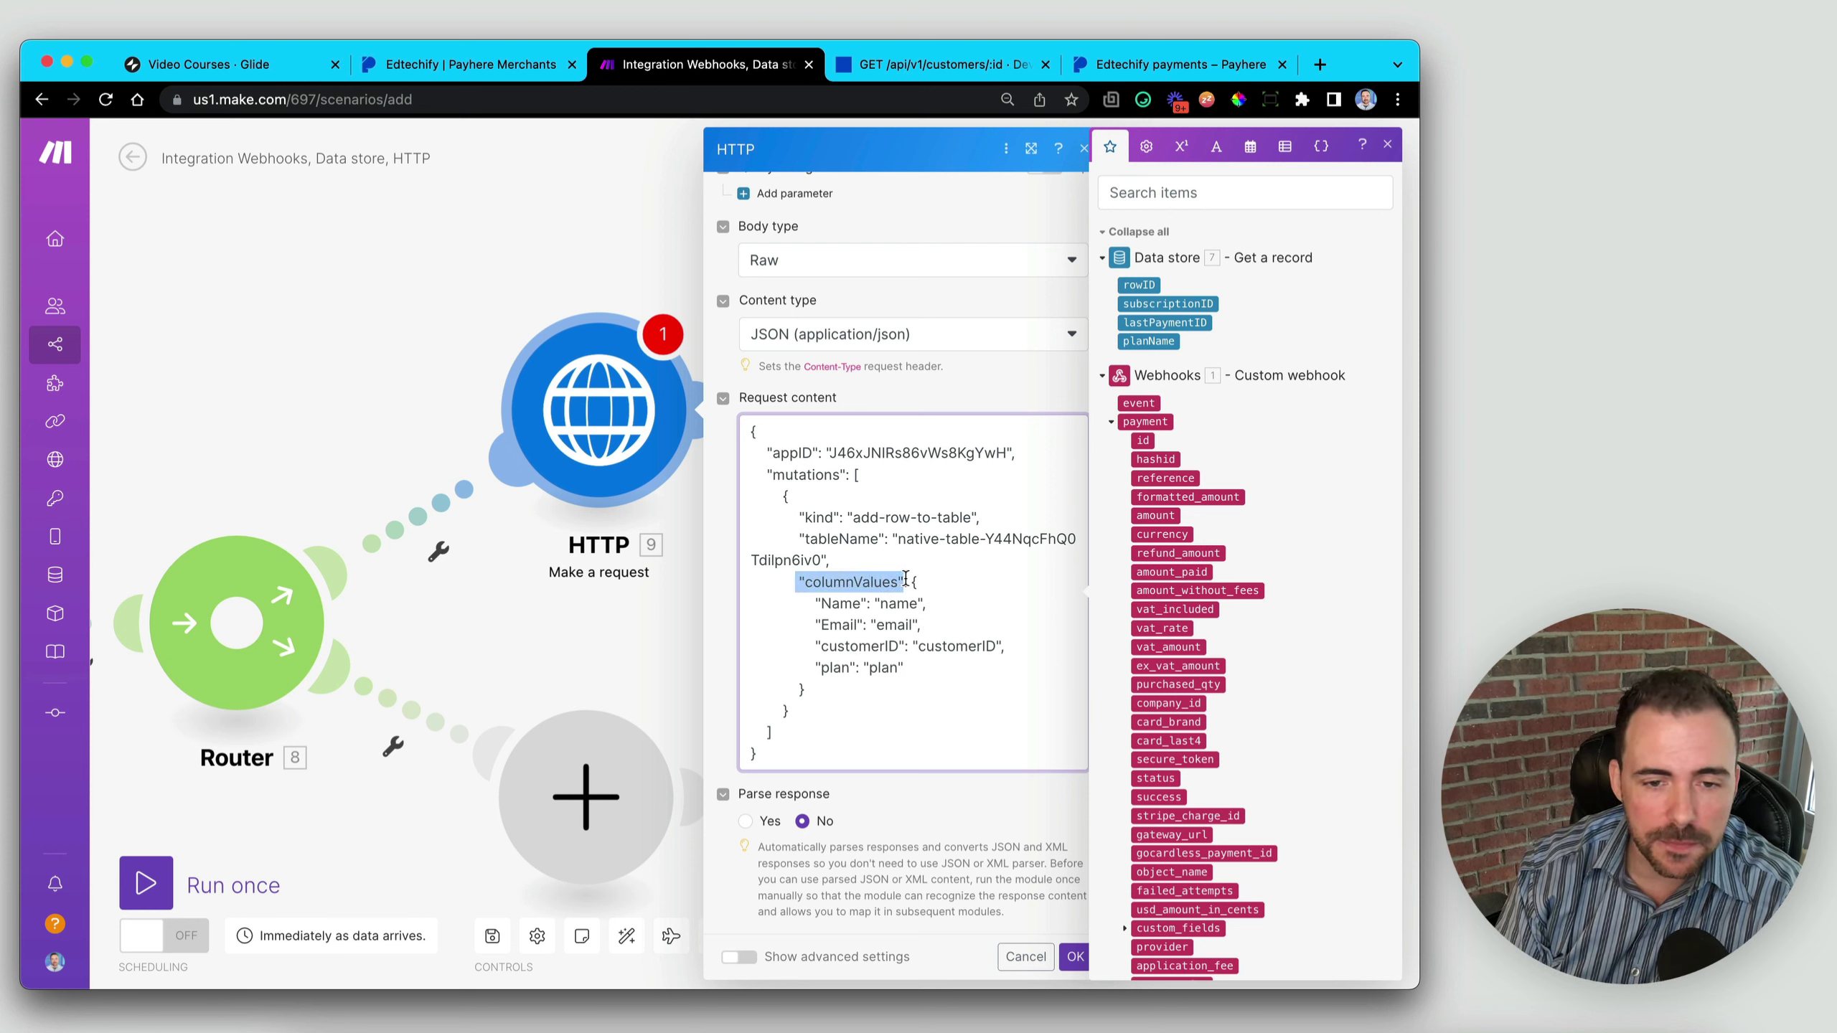
left_click(911, 583)
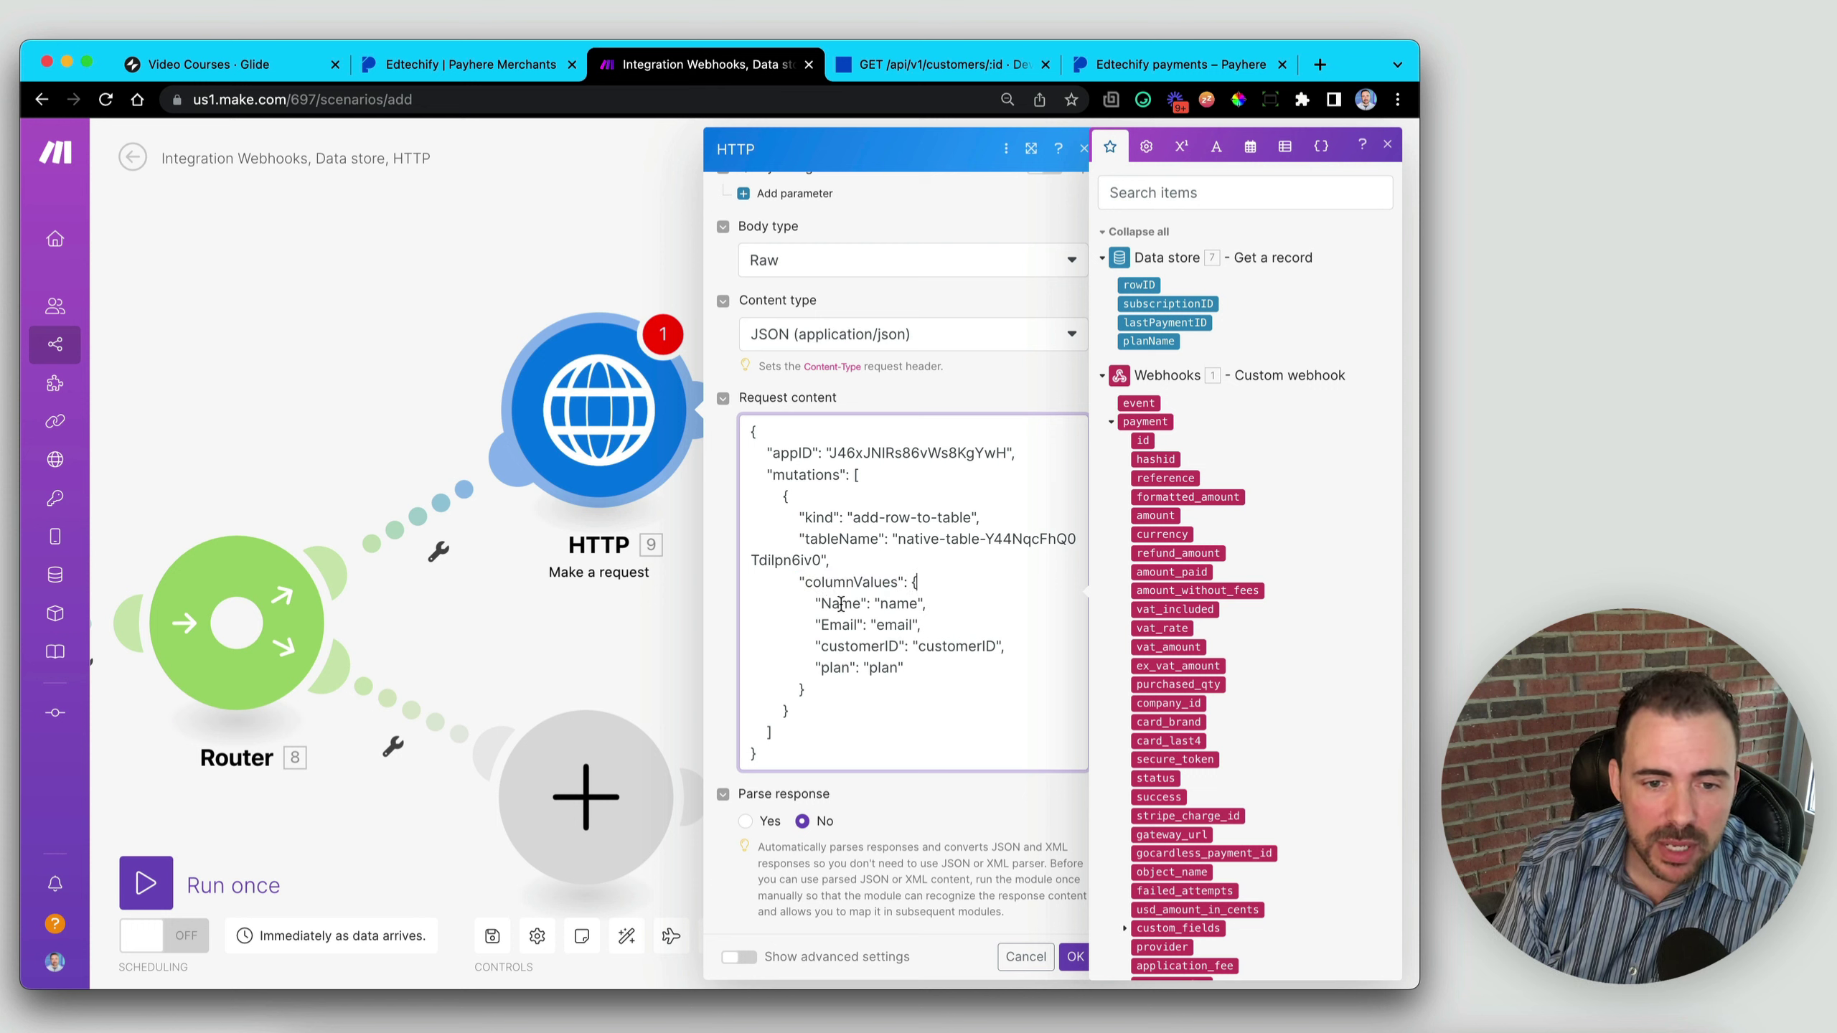
left_click(841, 626)
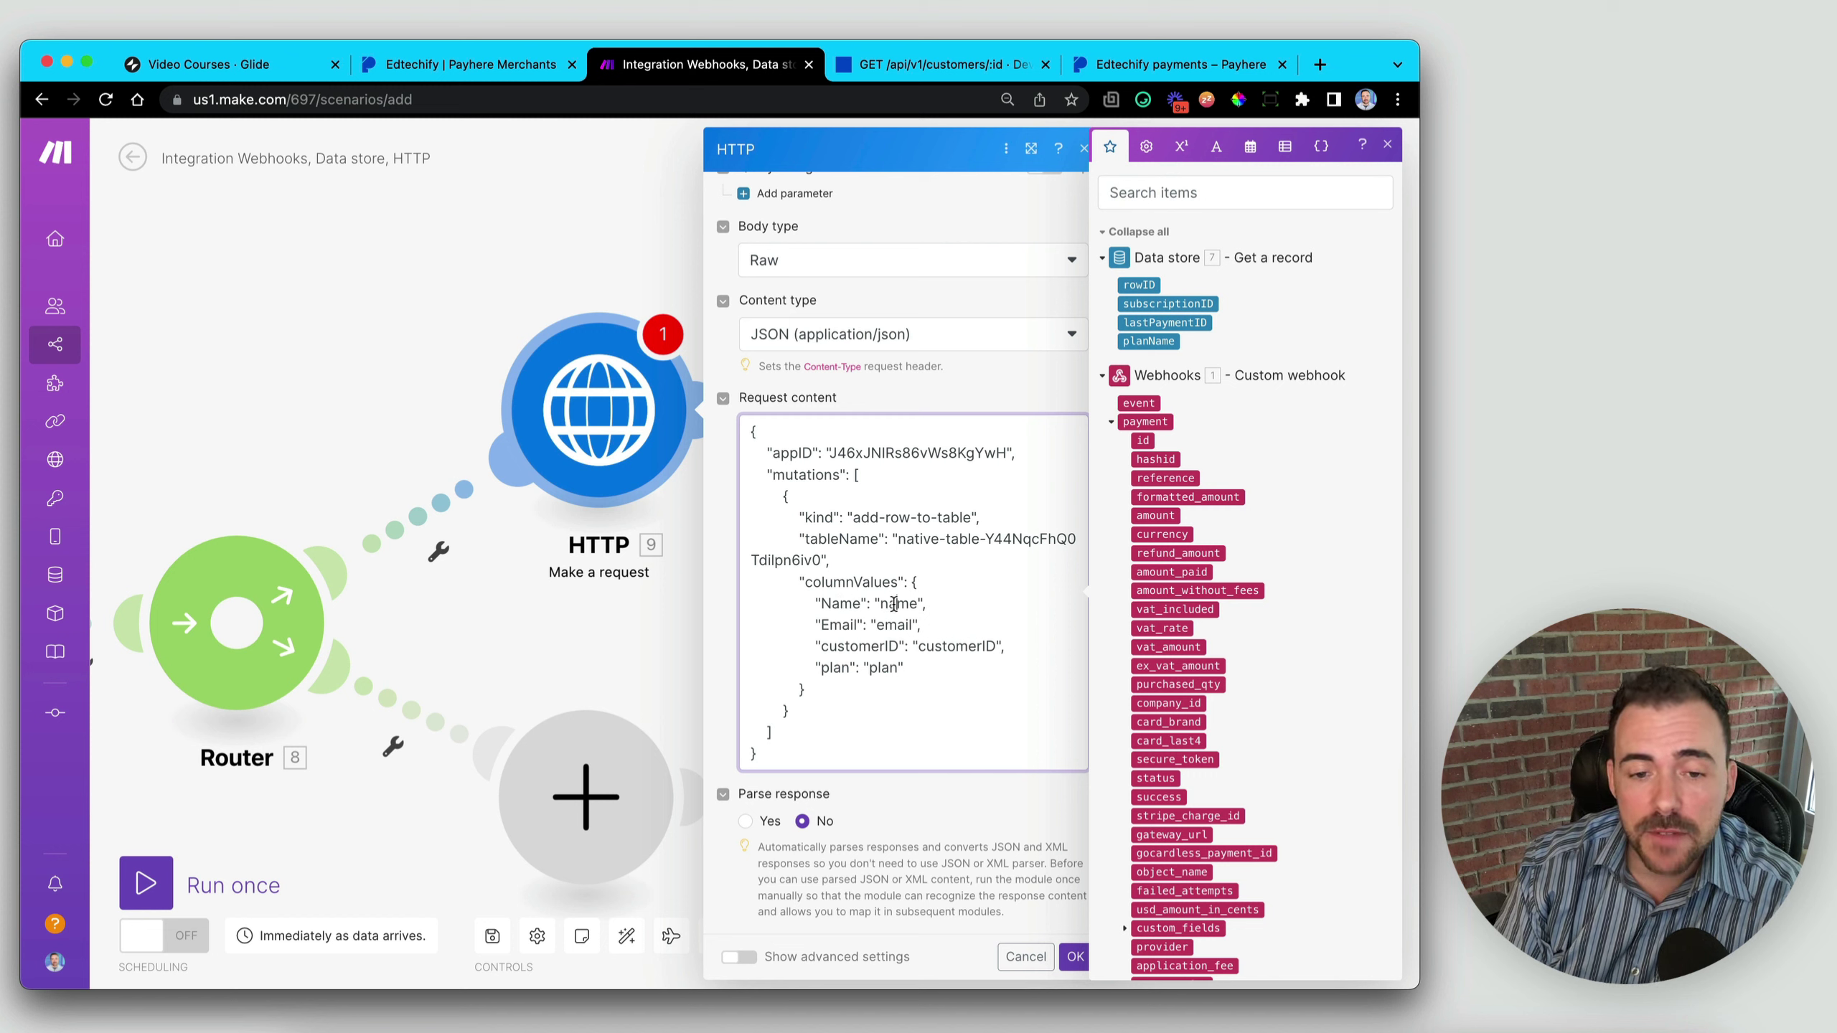
left_click(881, 667)
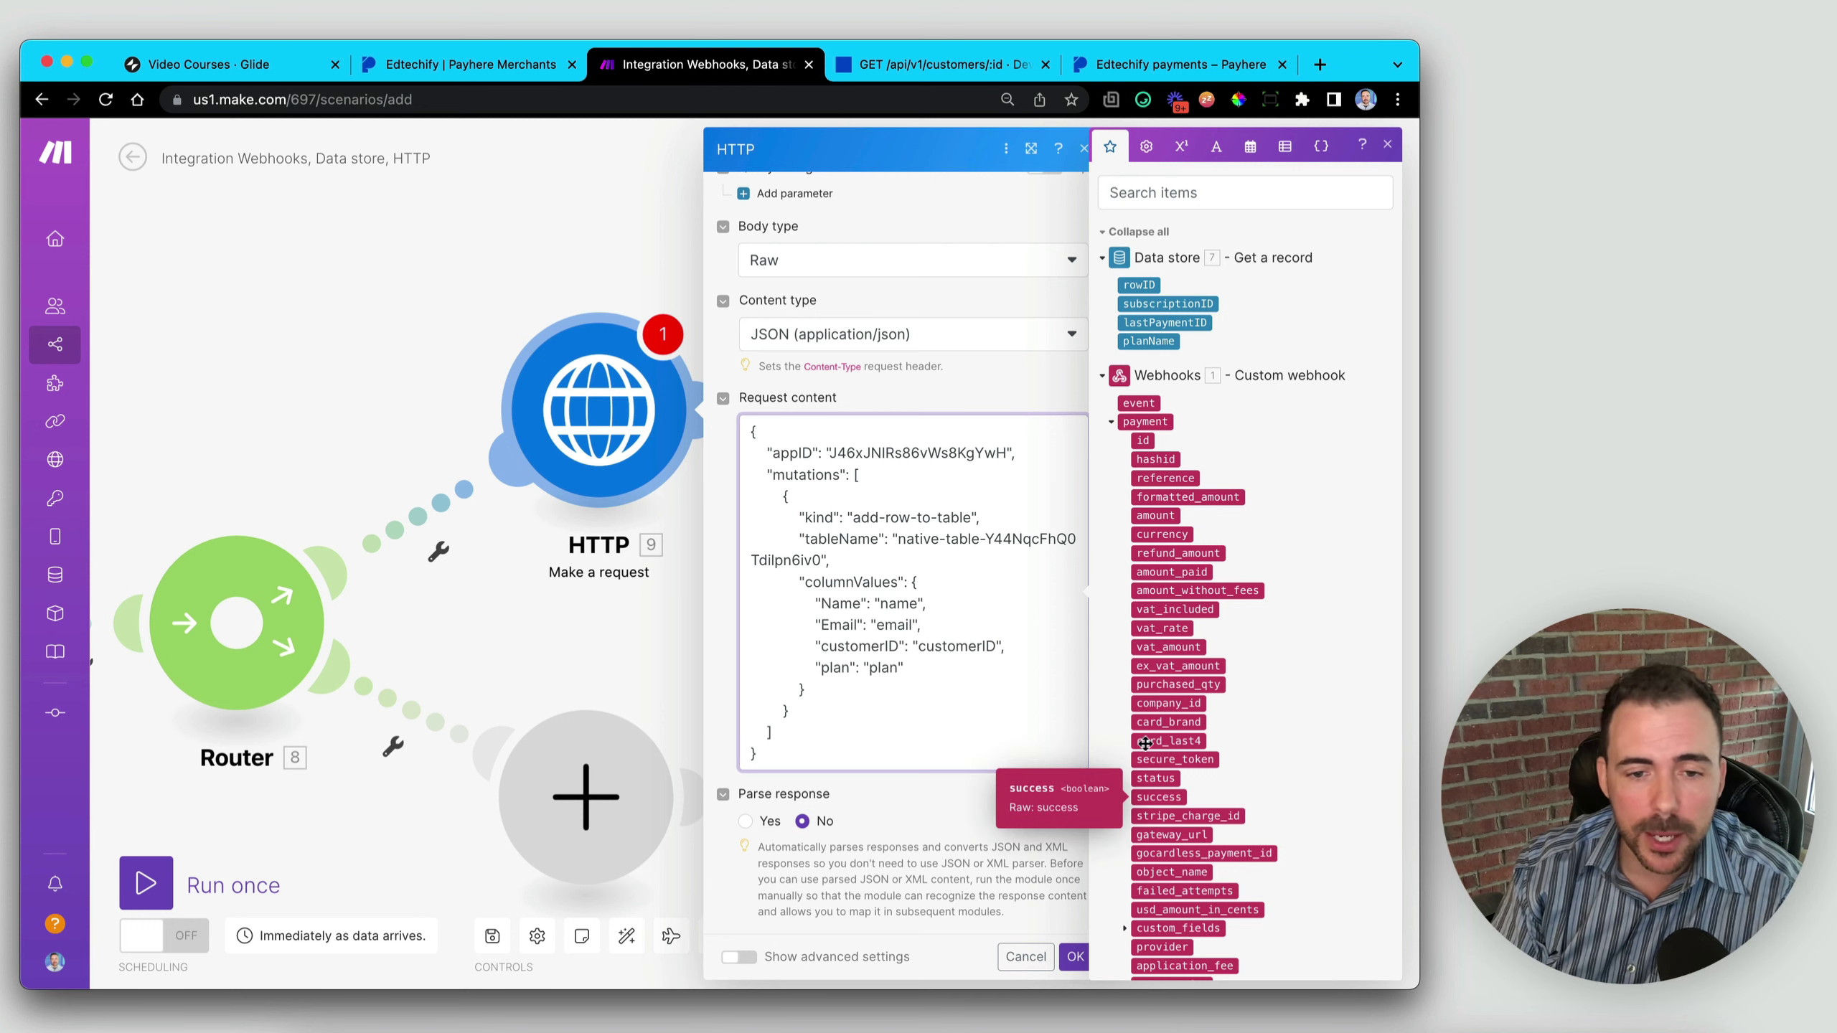
double_click(898, 605)
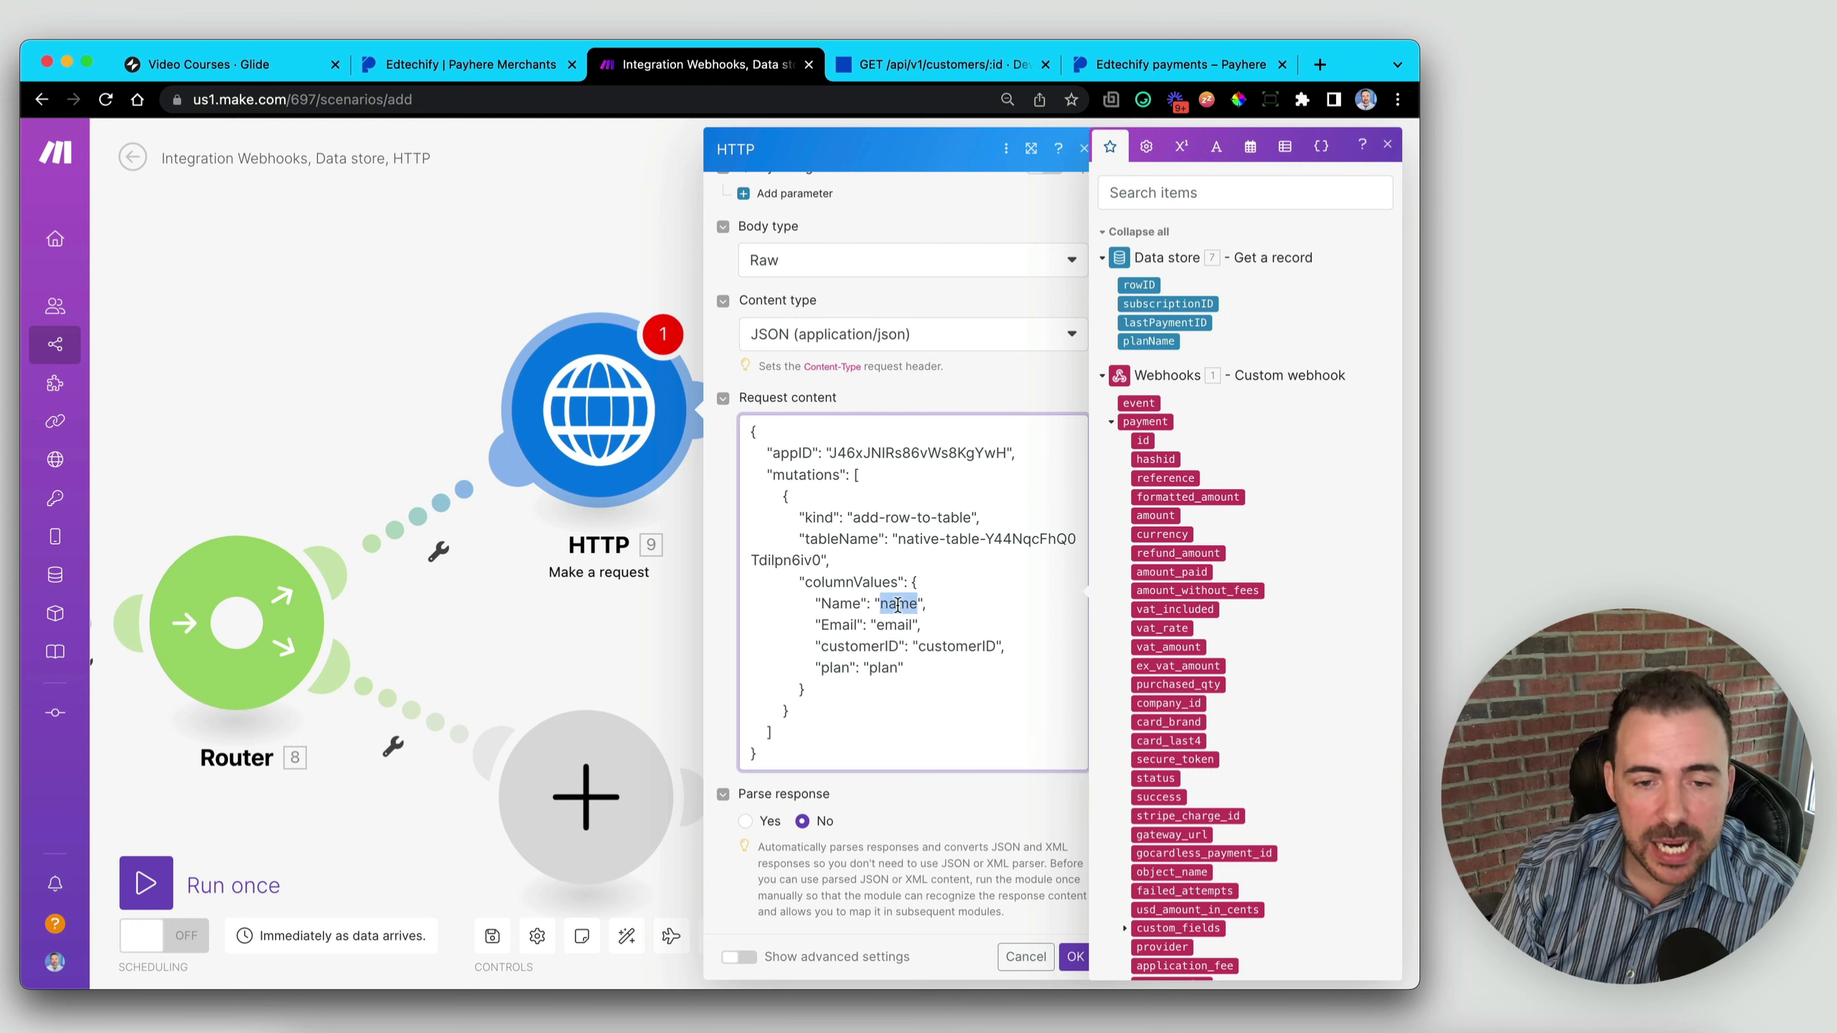
key("BackSpace")
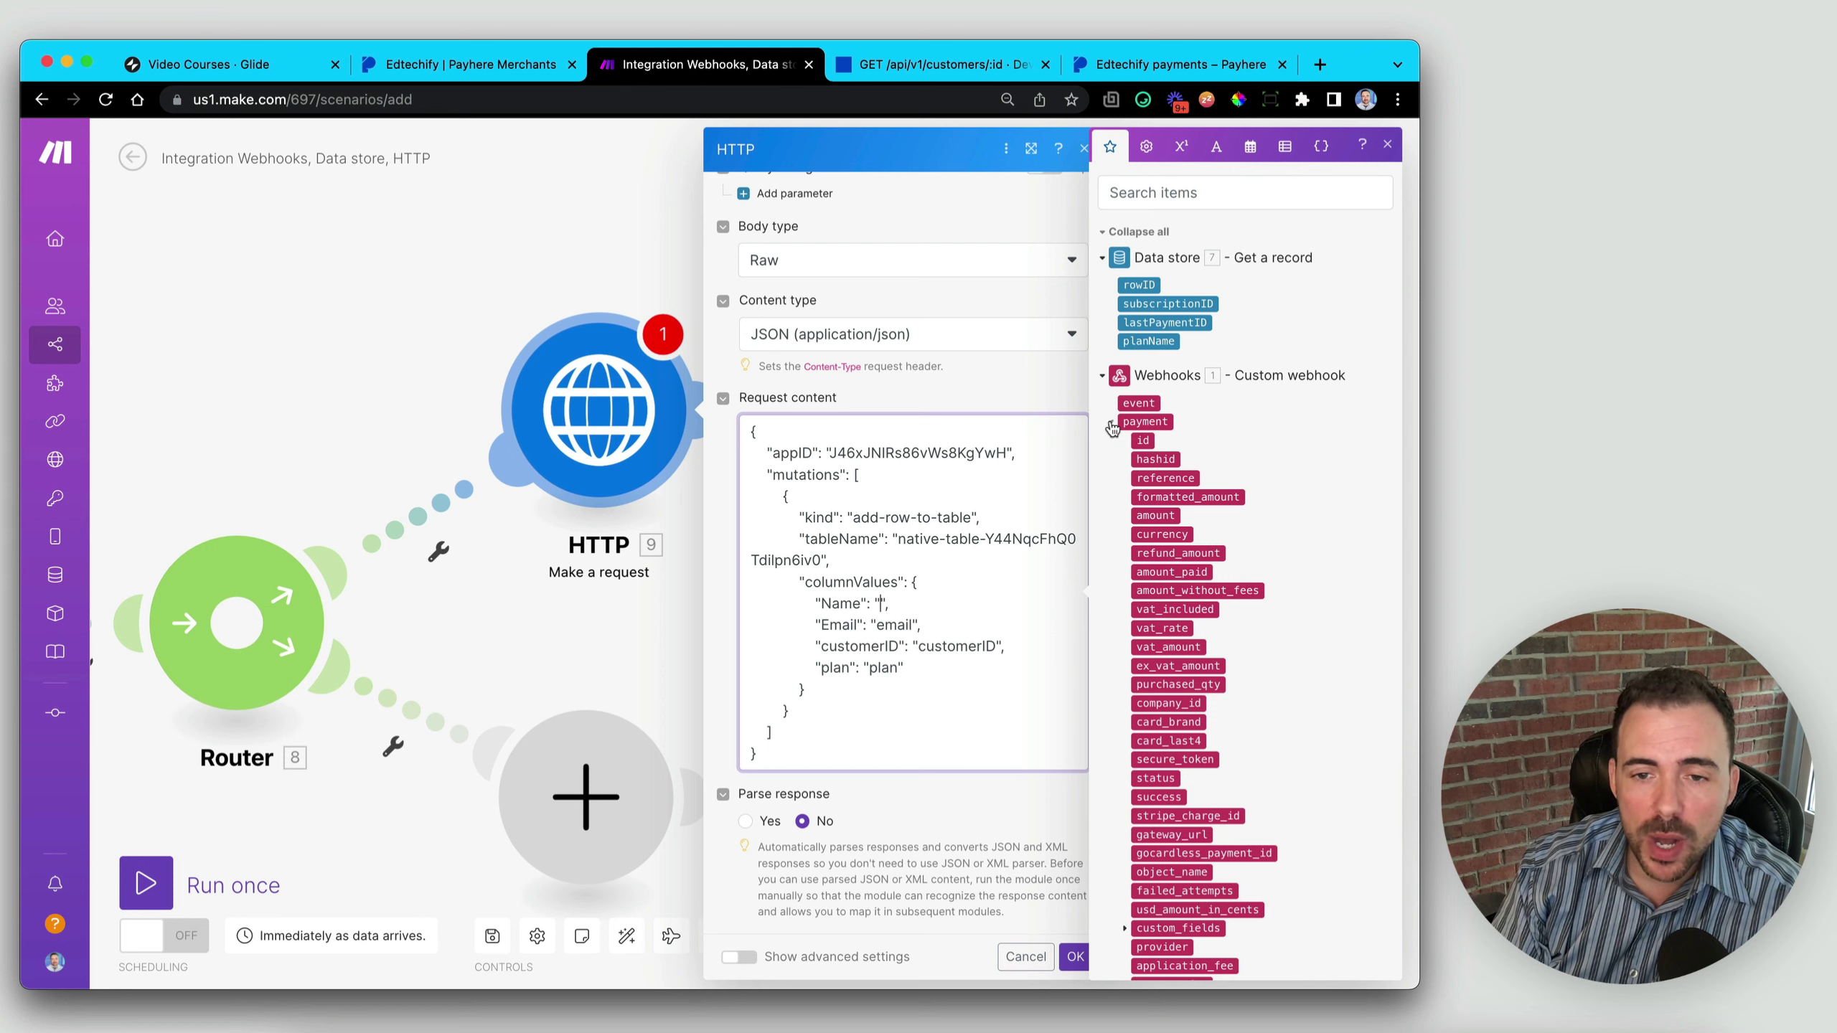
left_click(1111, 422)
left_click(1111, 440)
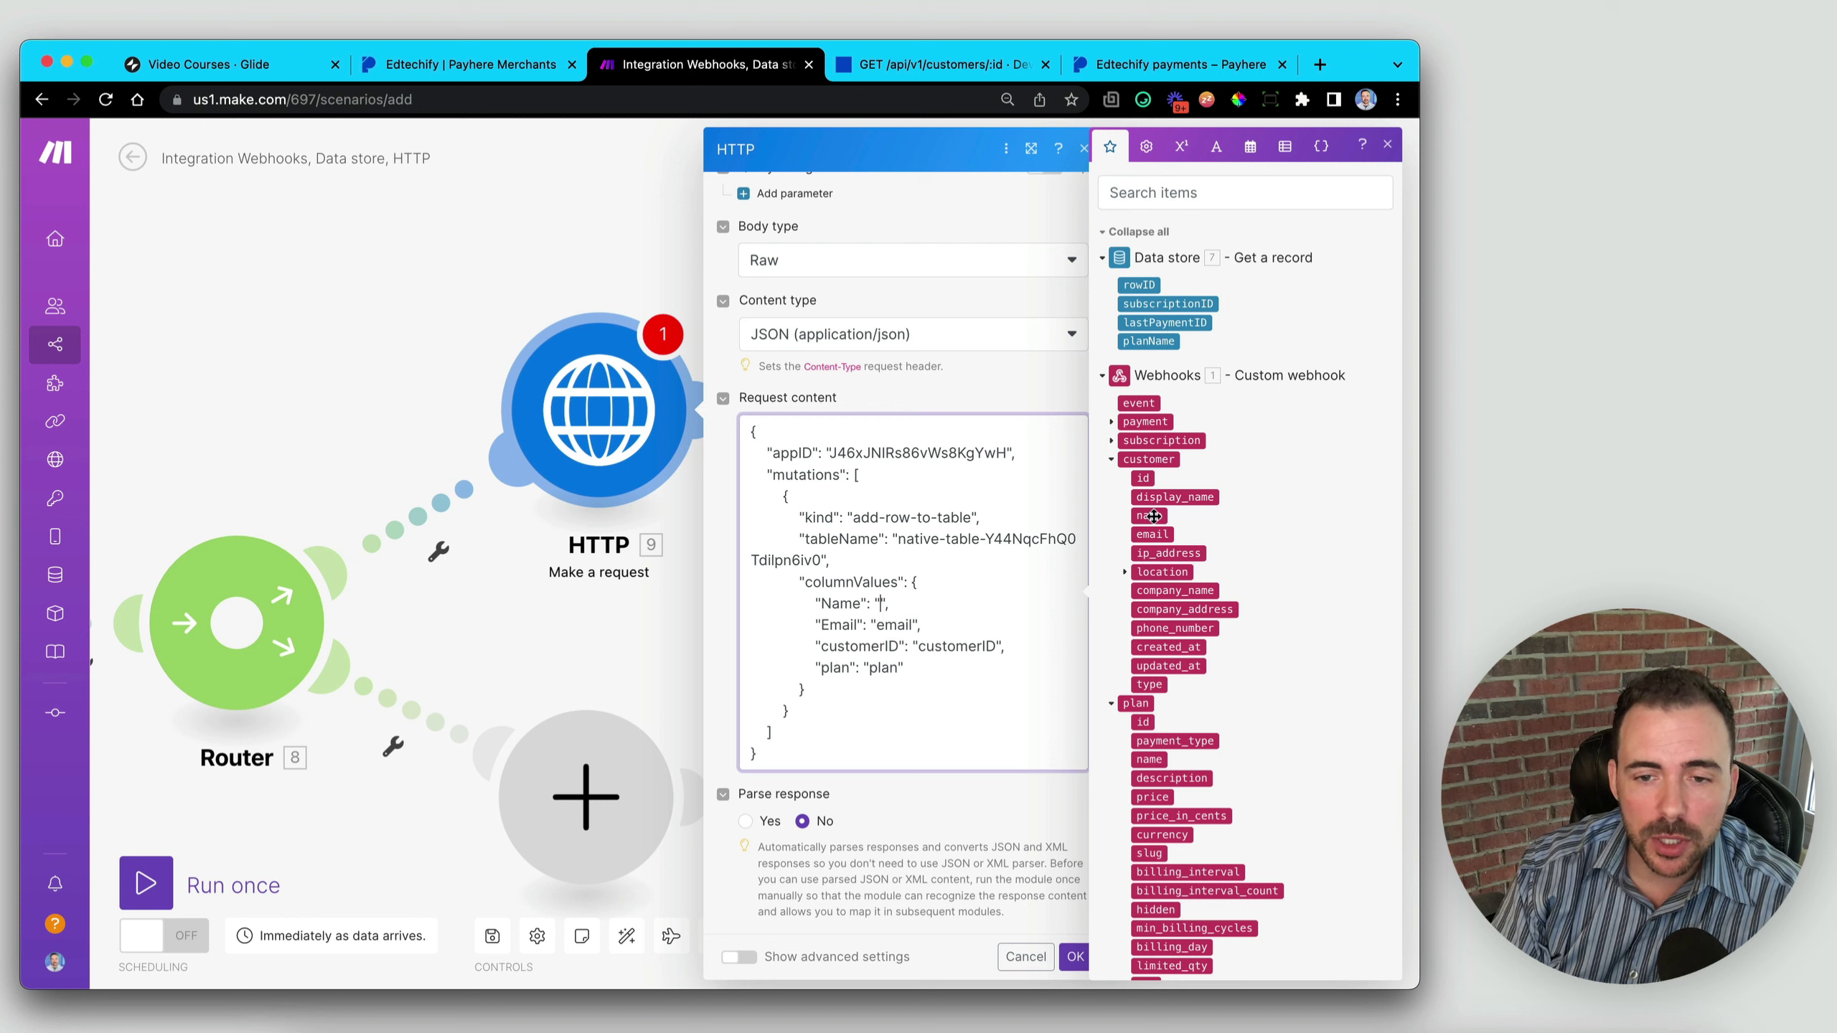
left_click_drag(1154, 516, 885, 604)
- Map the customer email, customer id and plan name into Email, customerID and plan
double_click(896, 623)
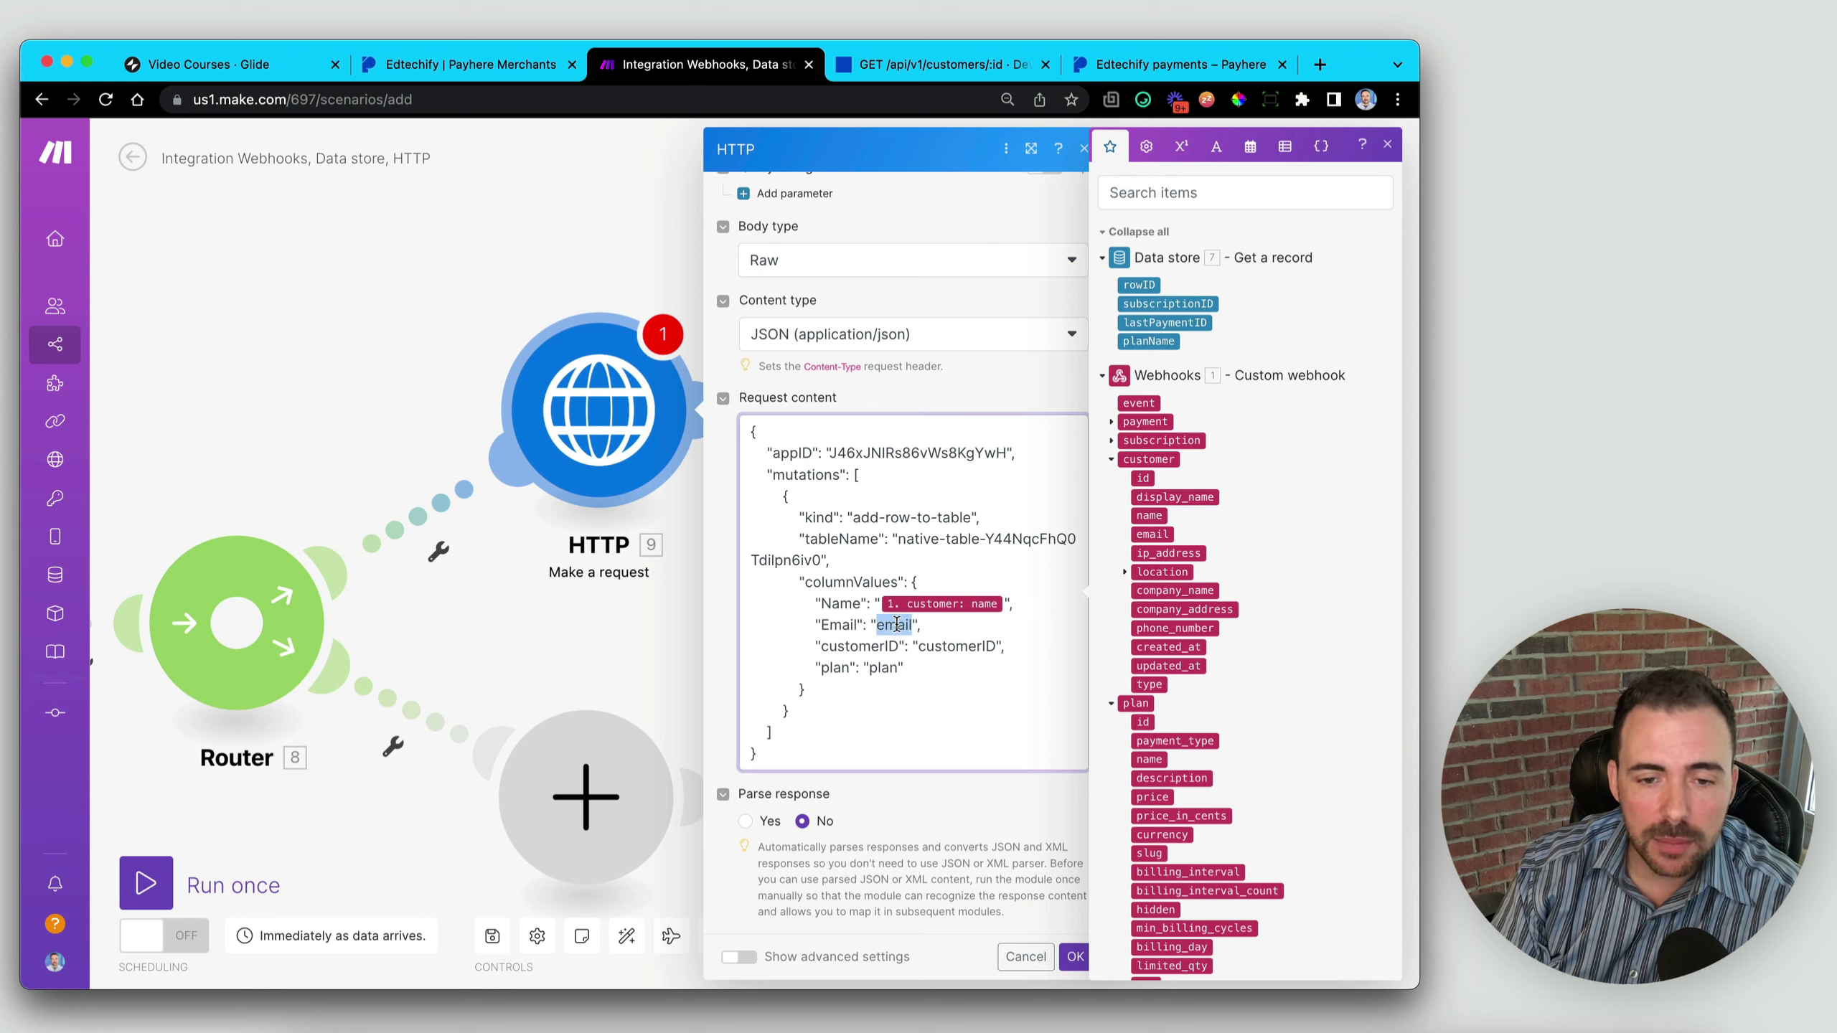
key("BackSpace")
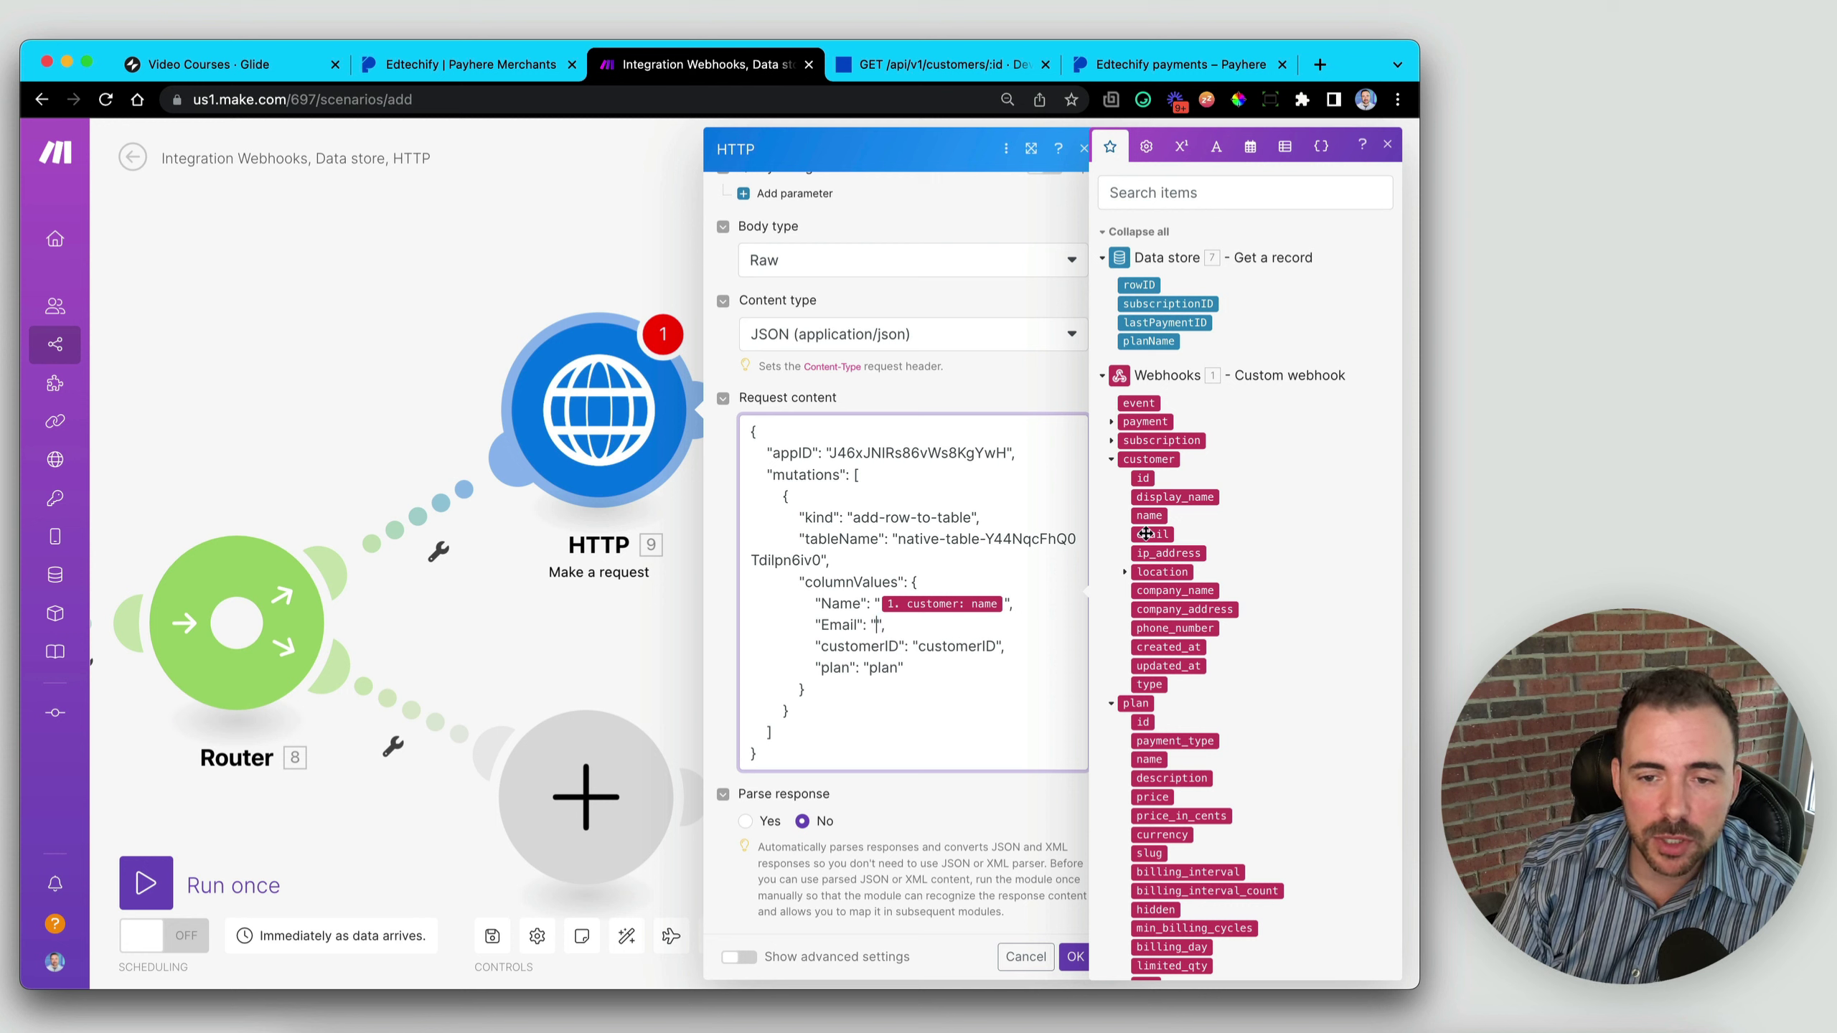
left_click(1152, 534)
double_click(945, 646)
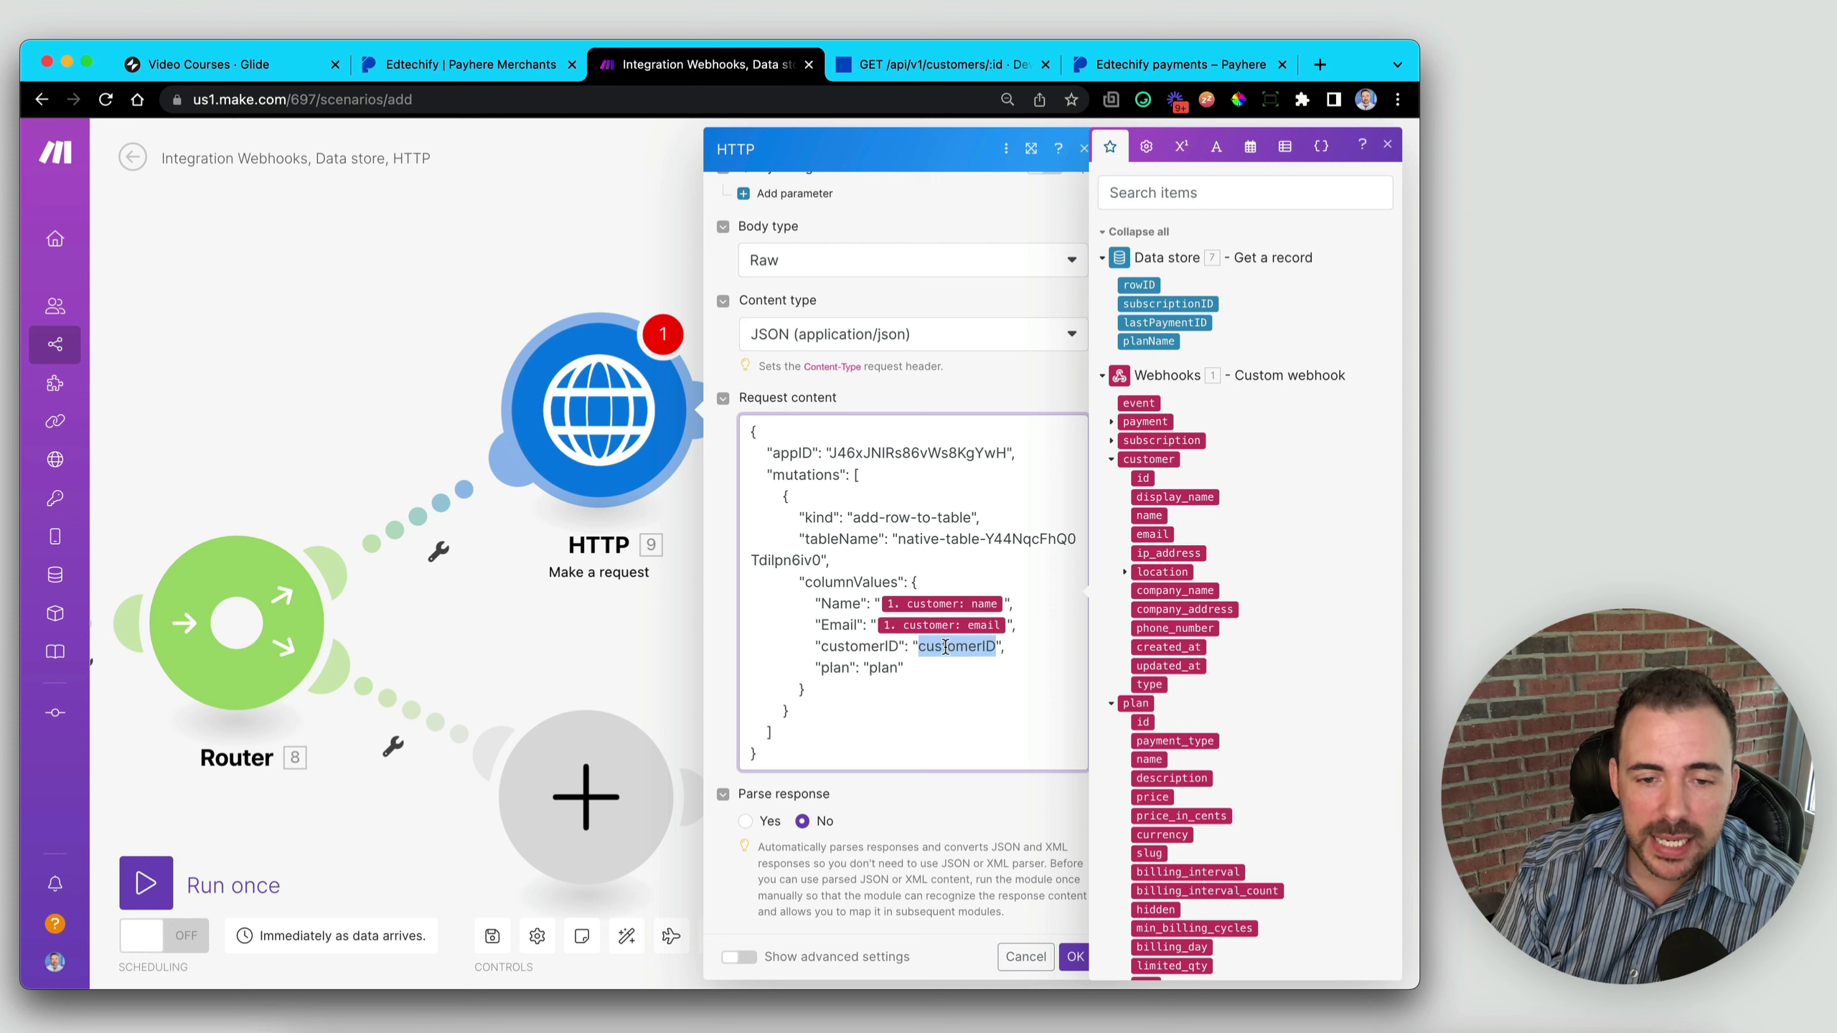
key("BackSpace")
left_click(1144, 481)
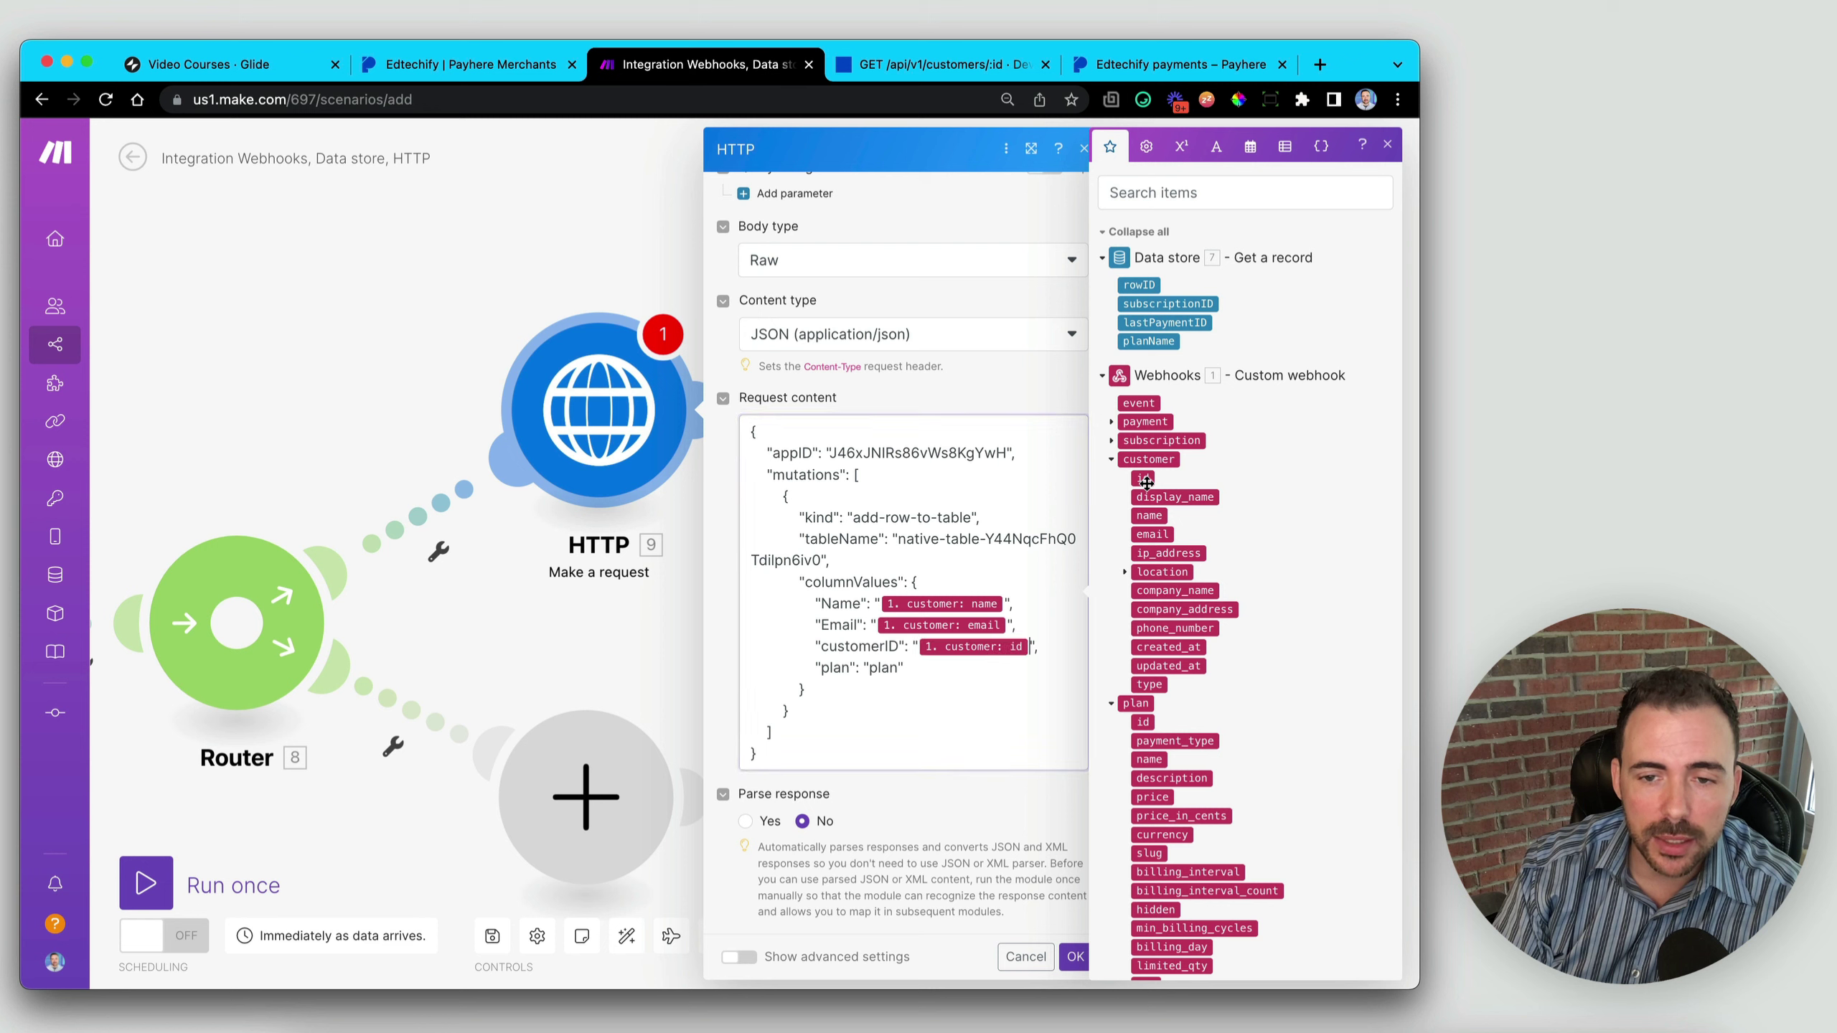
left_click(1114, 460)
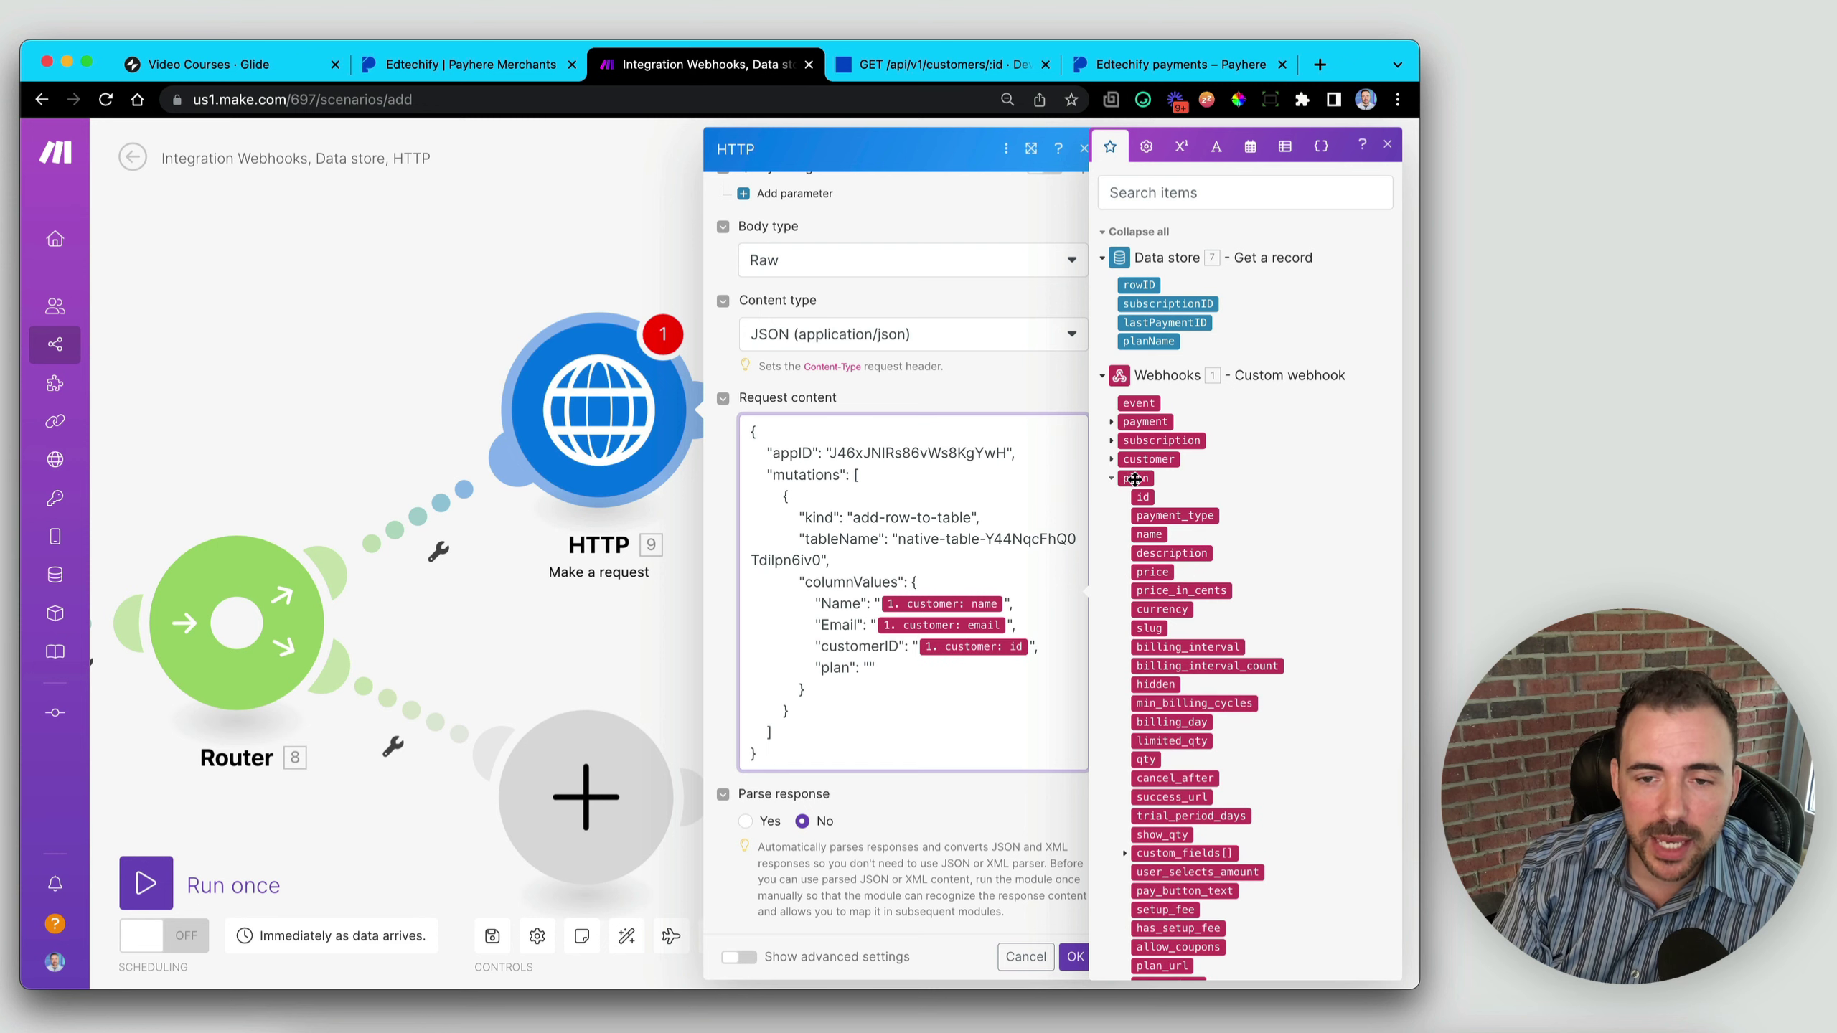
left_click(1150, 534)
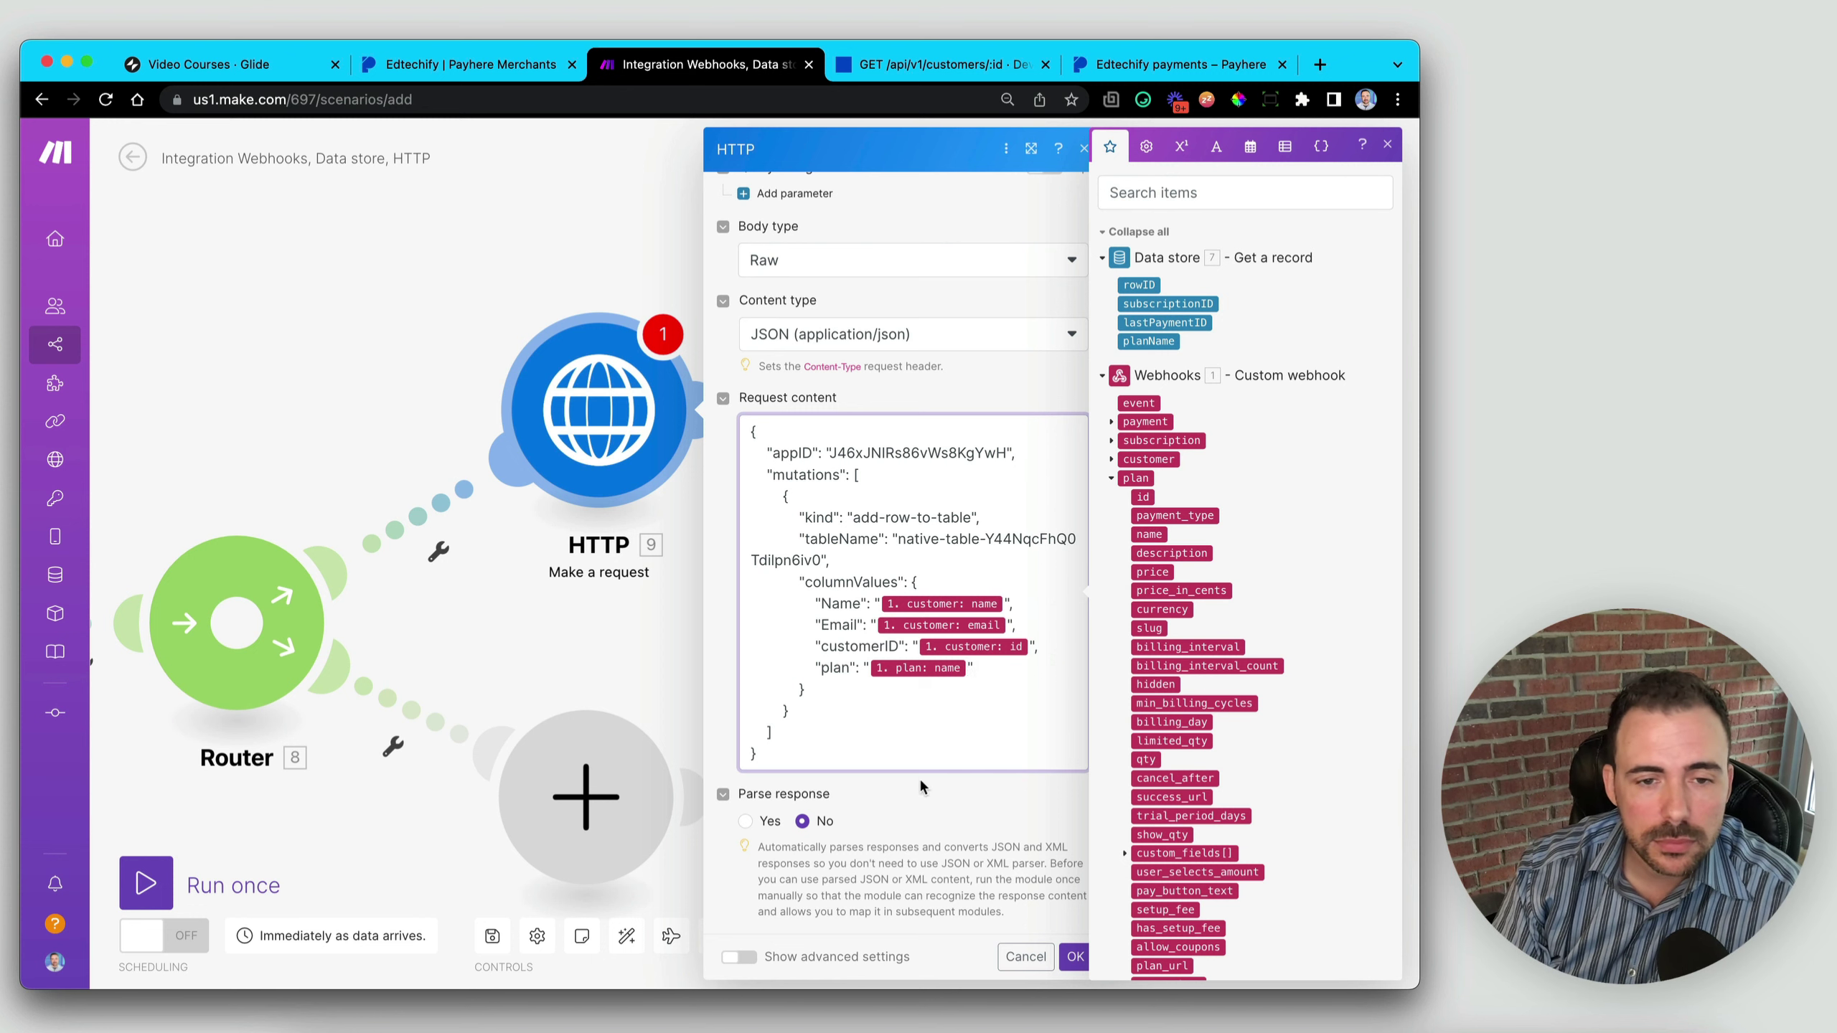
scroll(829, 735, "up", 2)
scroll(829, 734, "down", 1)
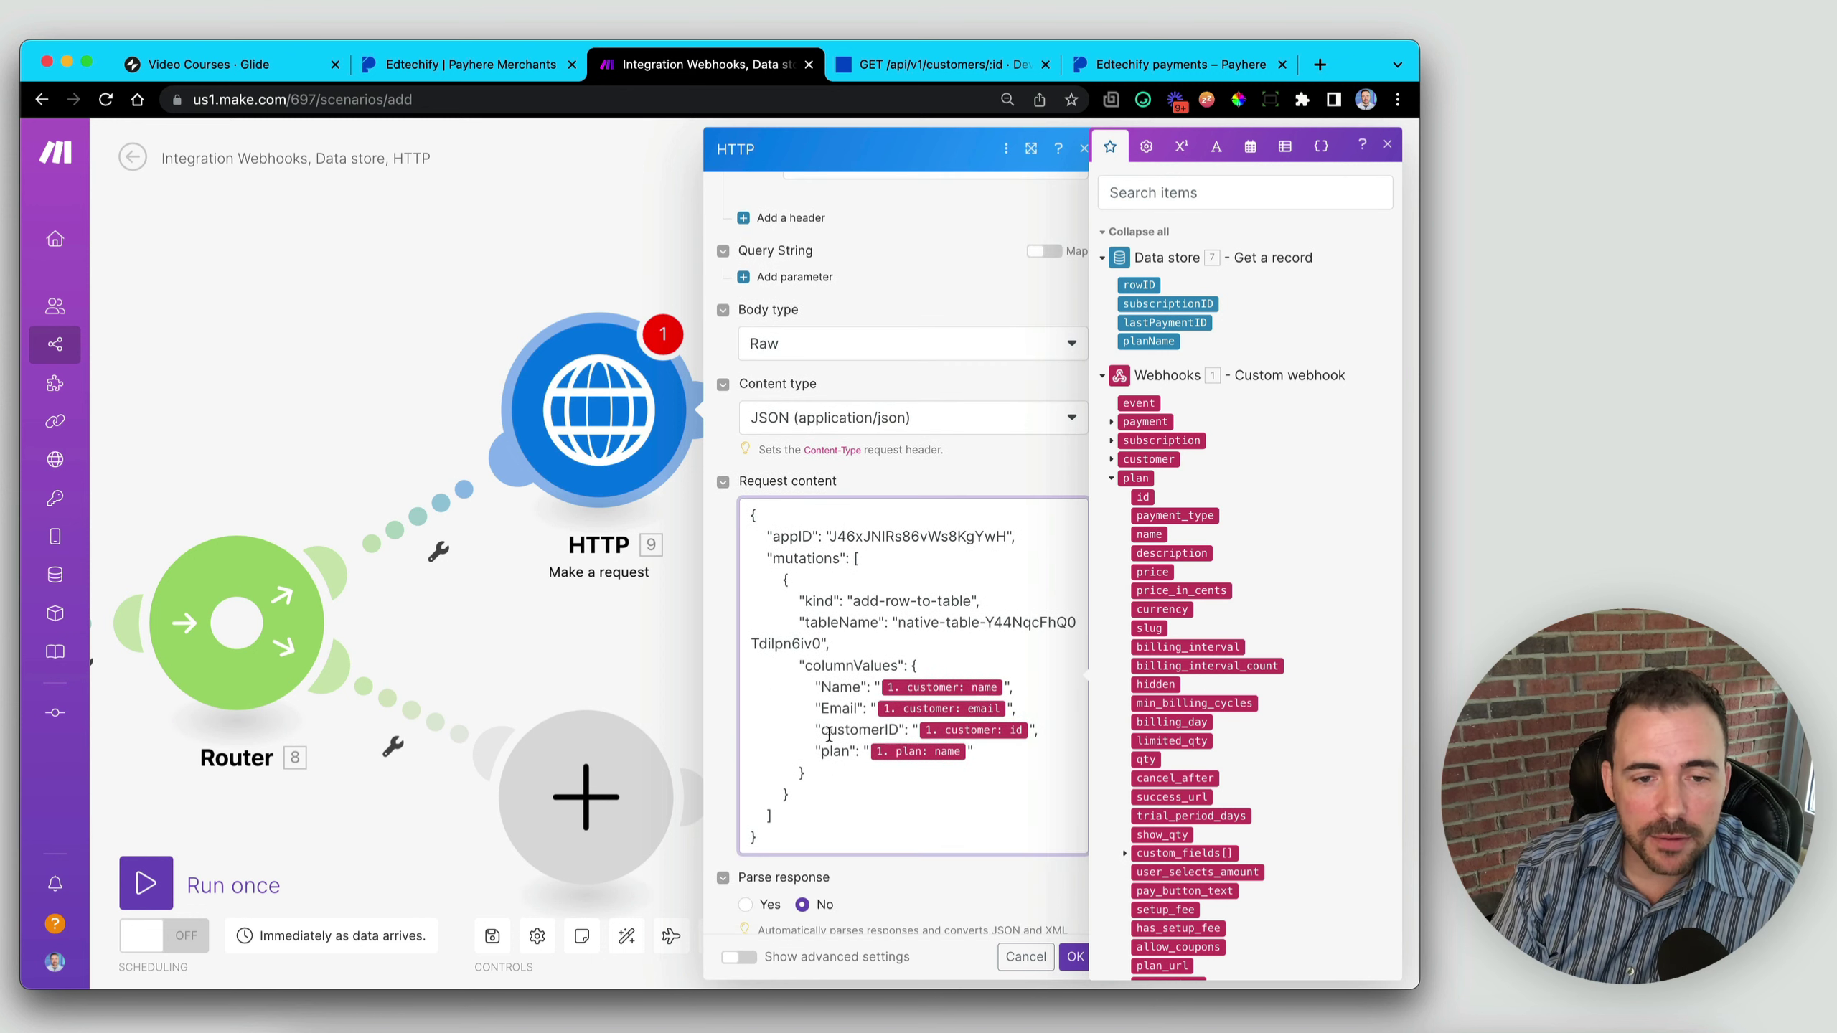
scroll(911, 529, "up", 5)
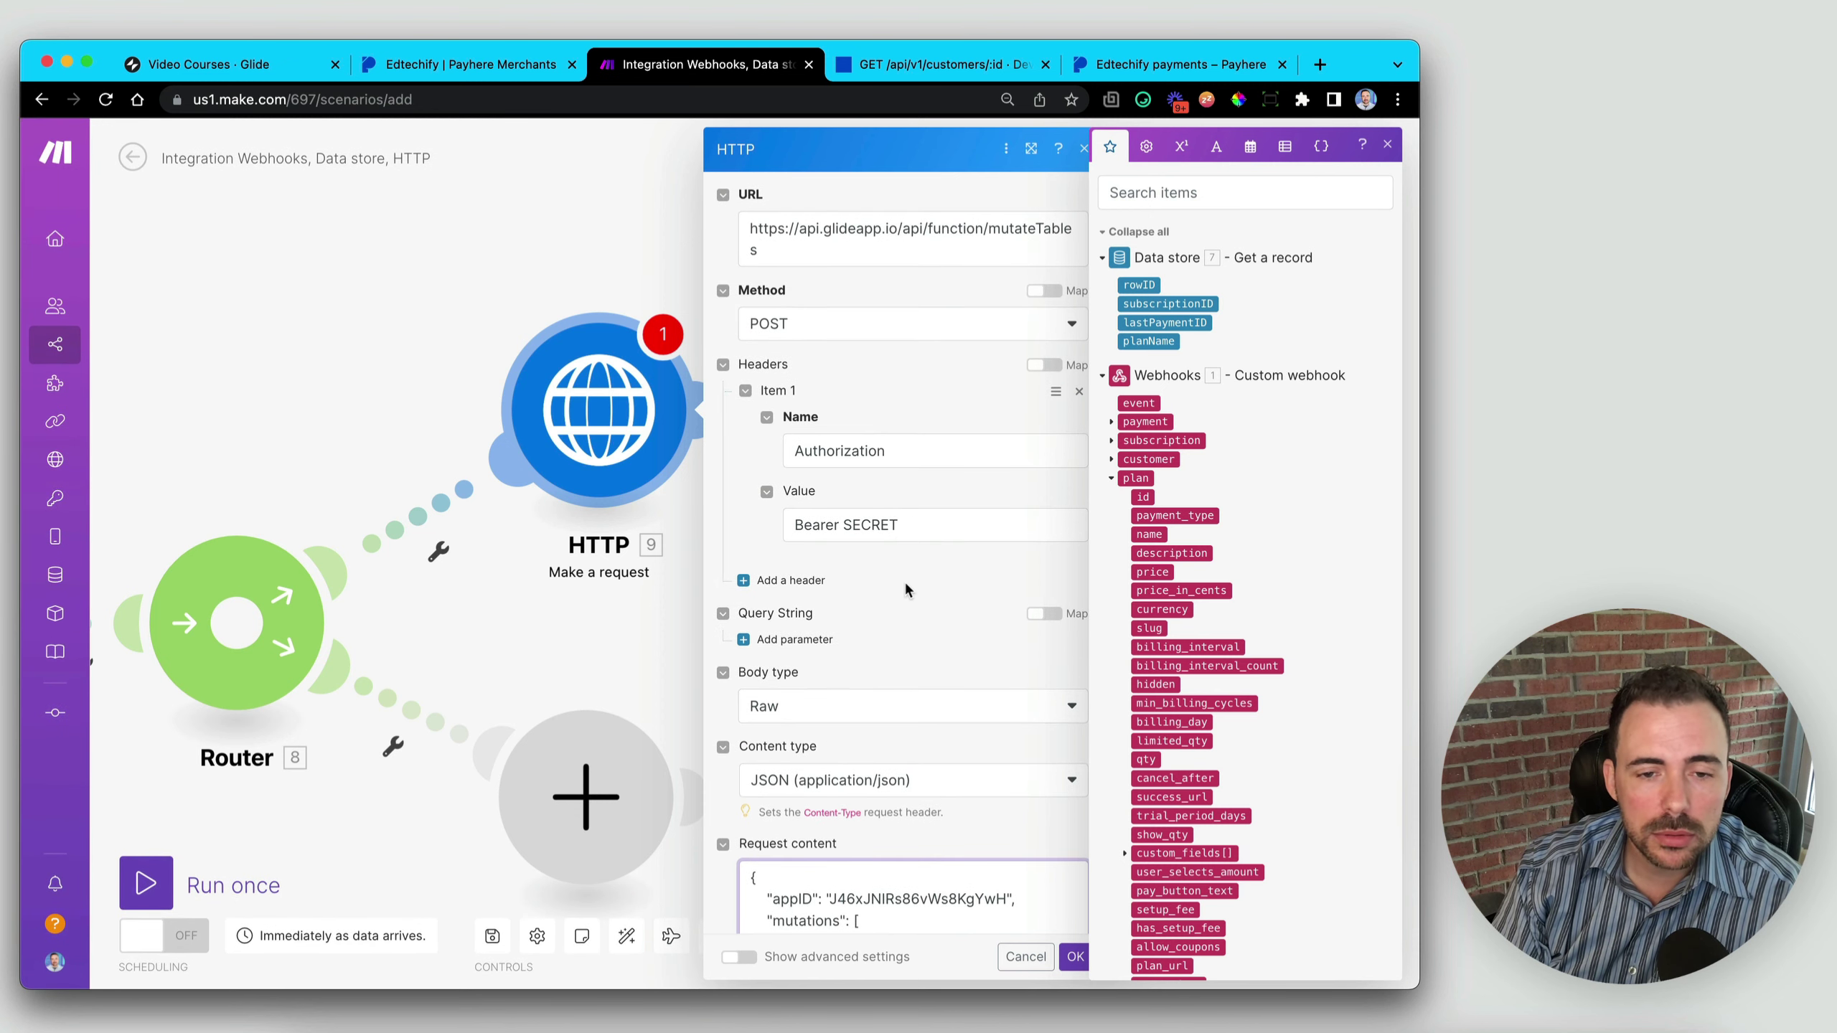
scroll(905, 587, "down", 6)
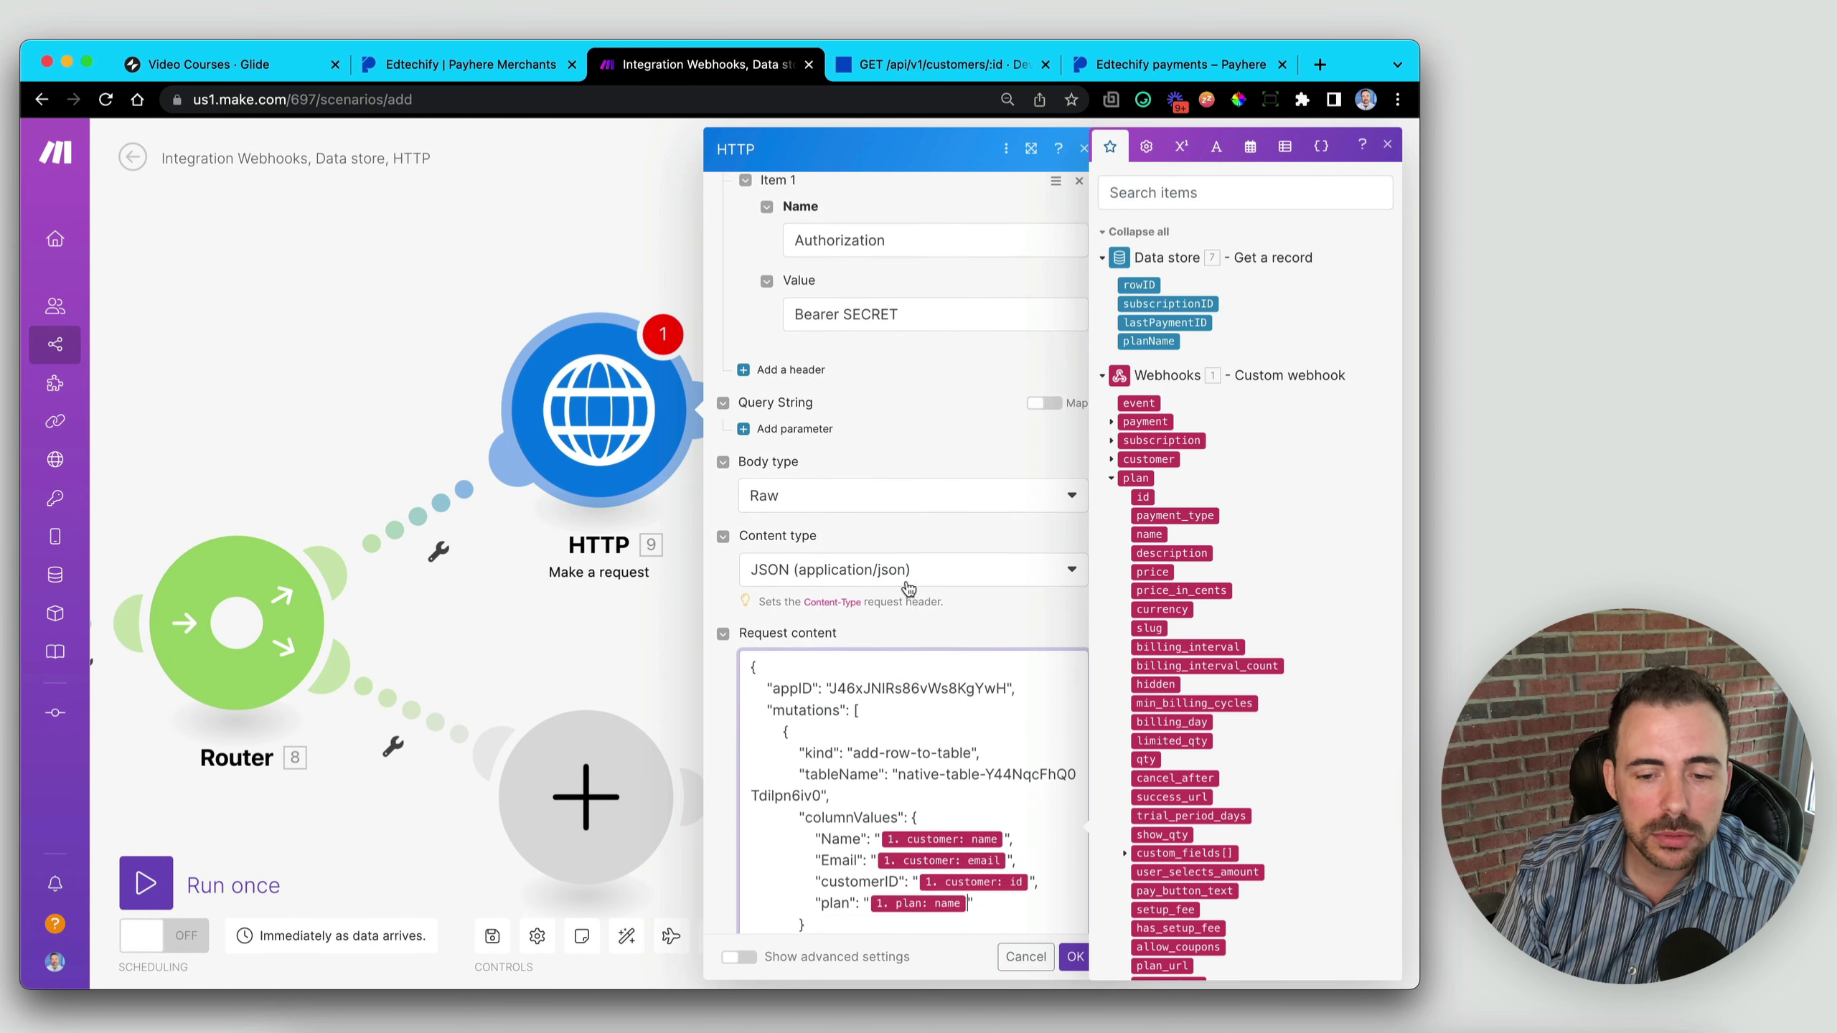
- Close the HTTP request settings and pan across the Webhooks, Data store, Router and HTTP modules
left_click(1075, 957)
left_click_drag(743, 633, 1042, 507)
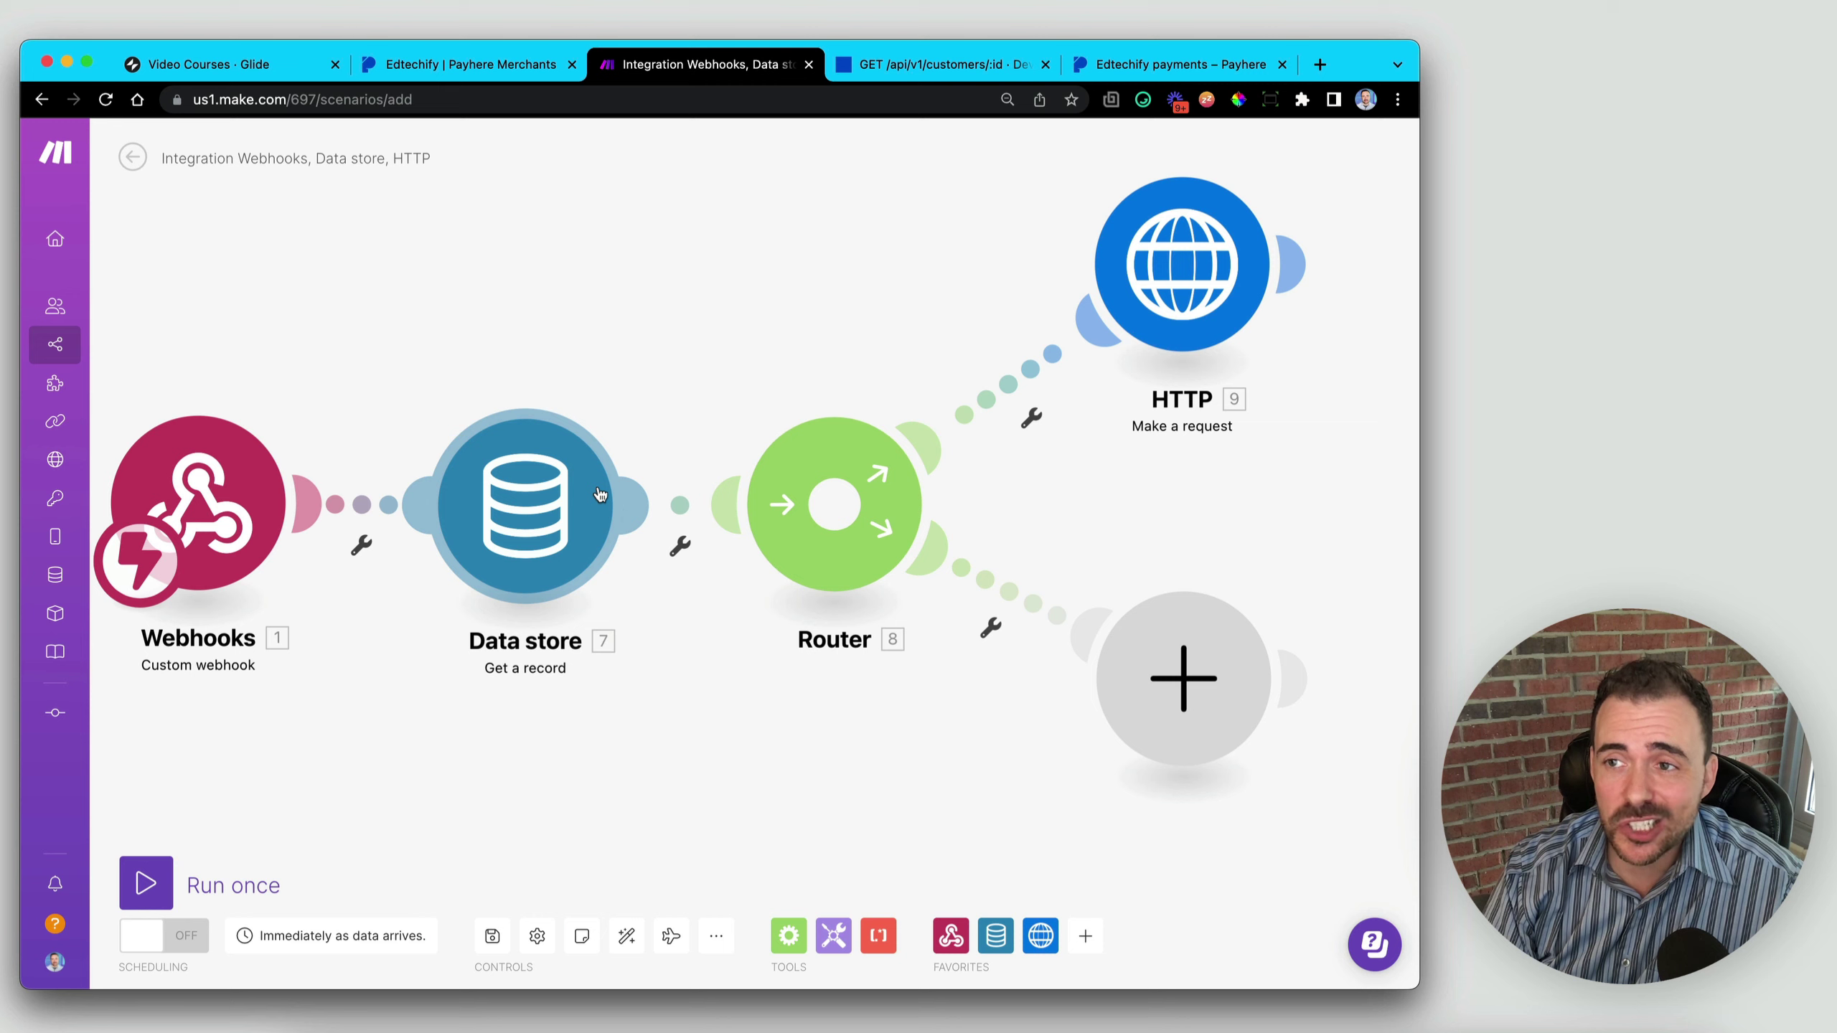
left_click_drag(951, 698, 409, 869)
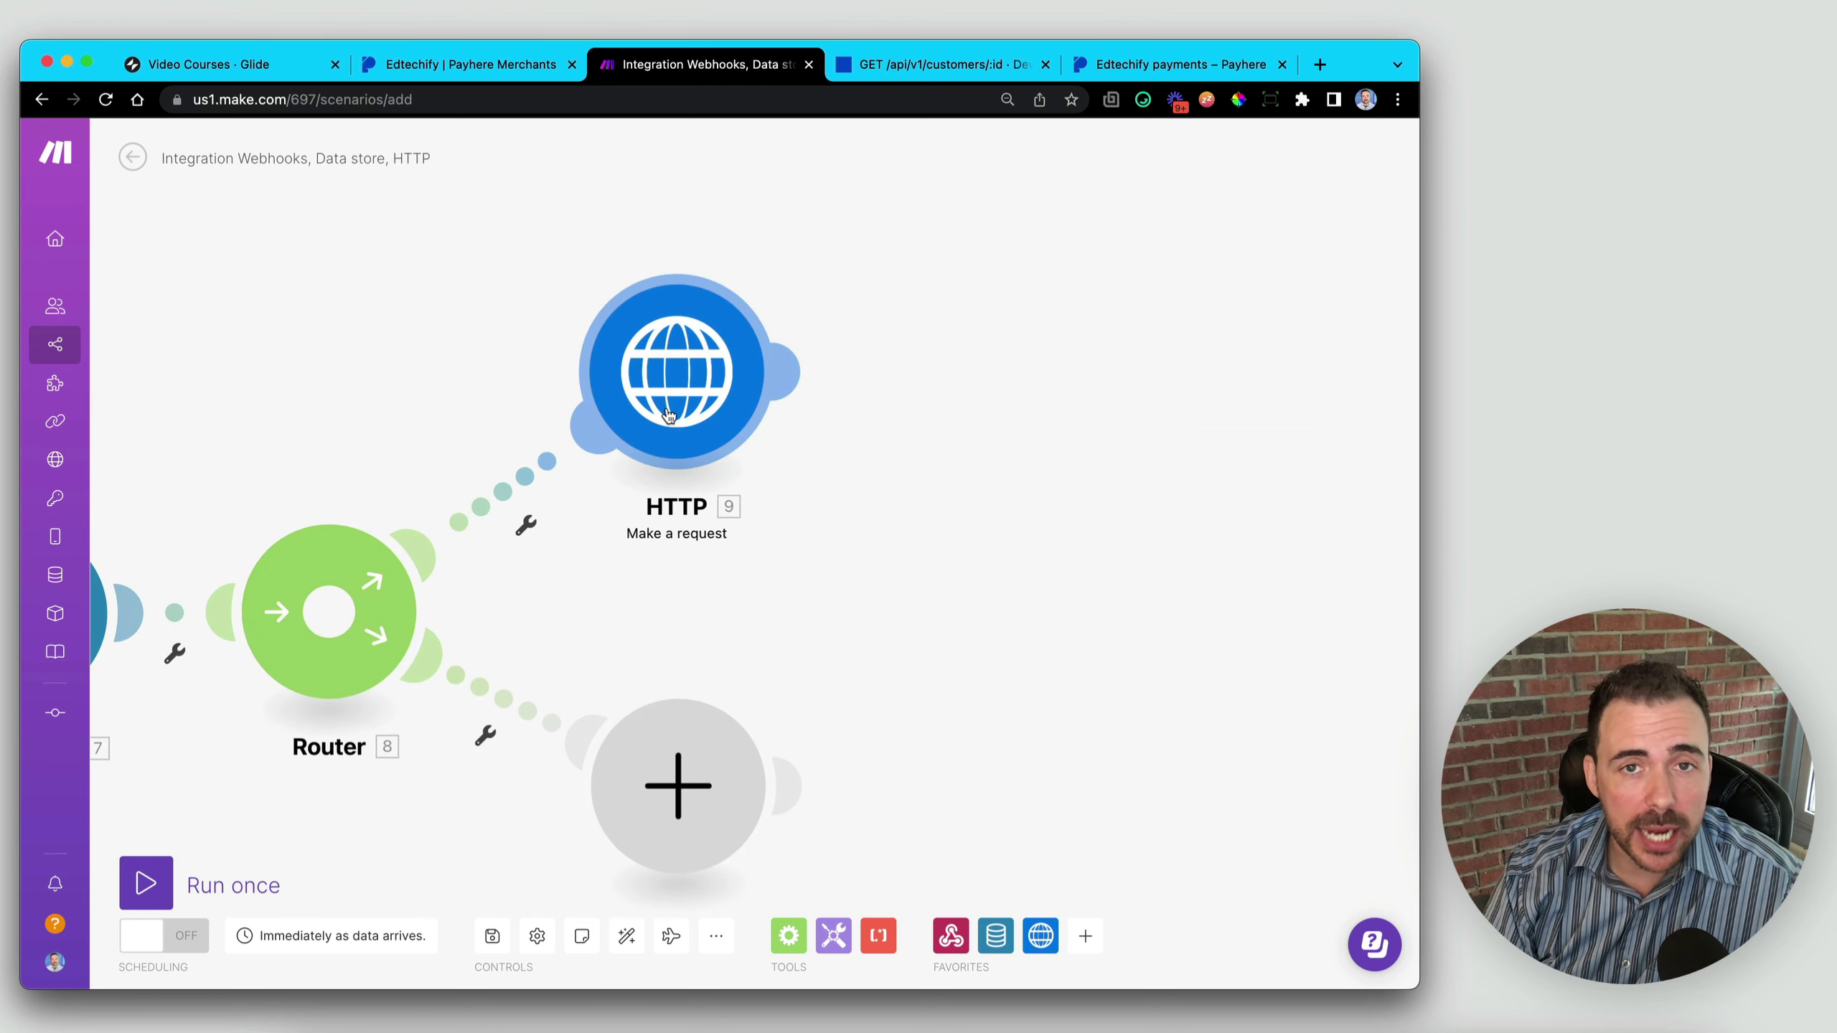
left_click_drag(798, 617, 801, 459)
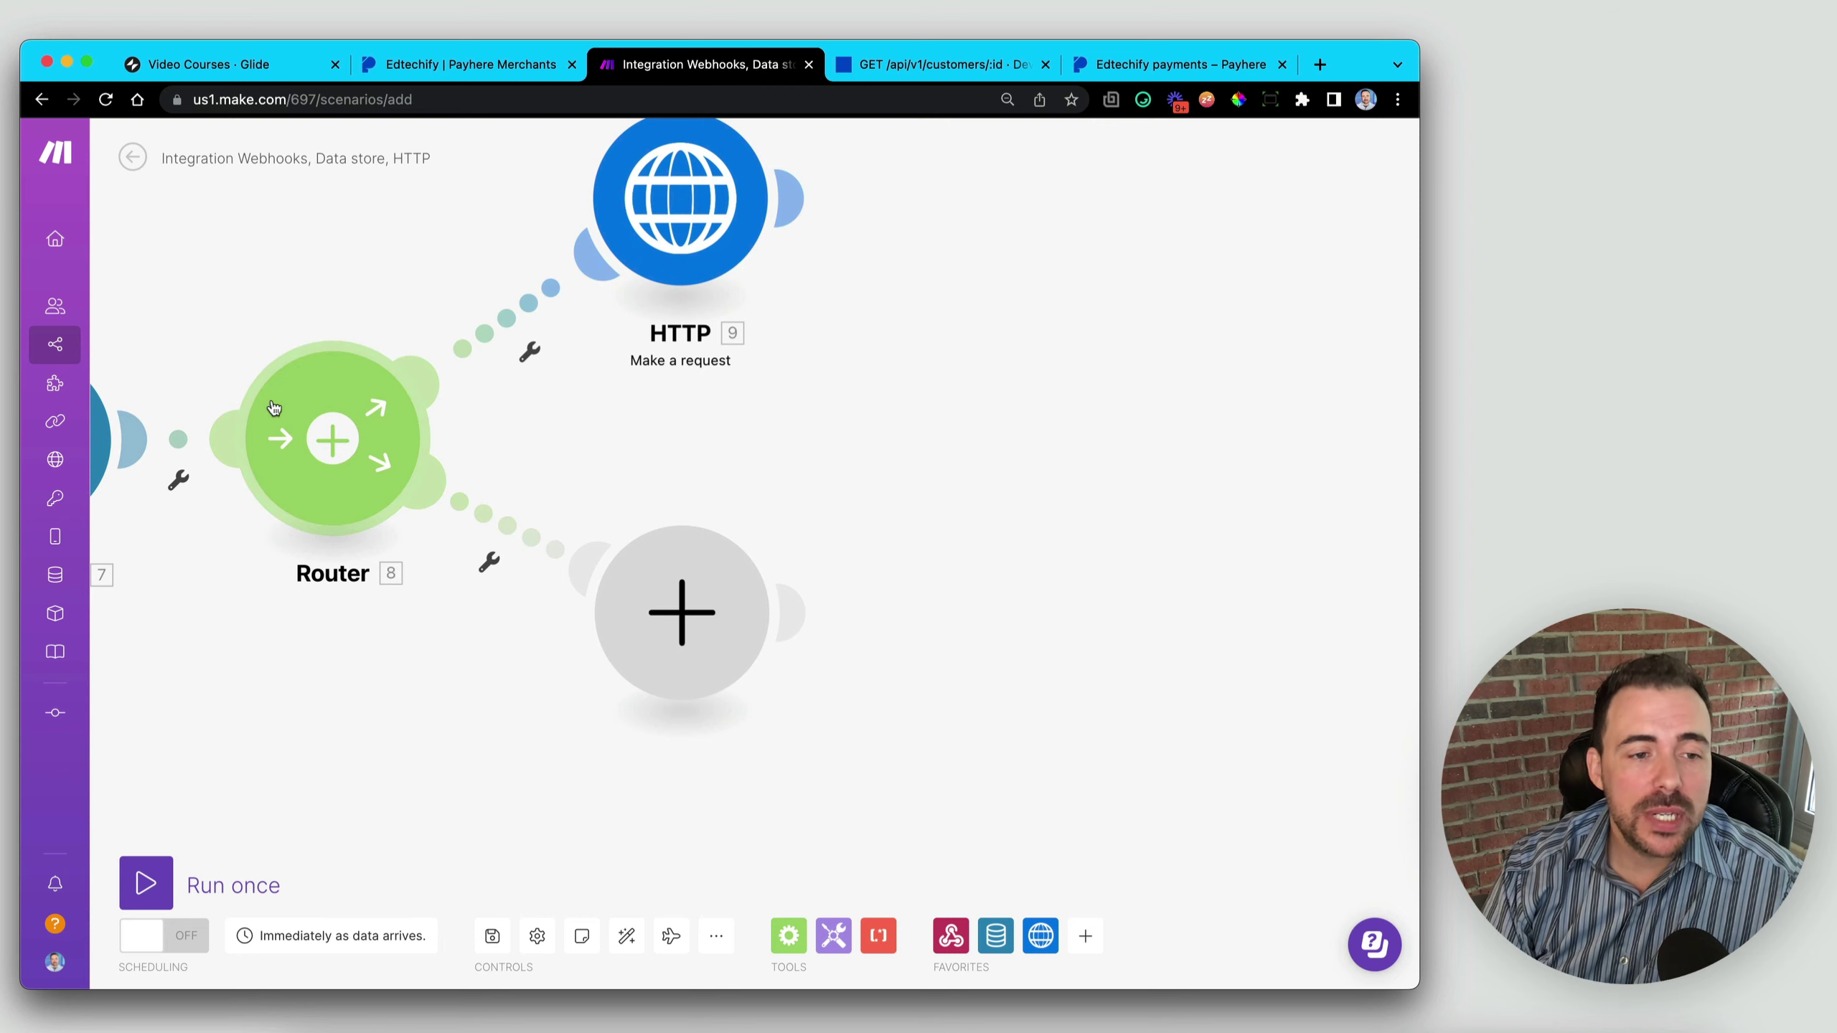
- Move the empty placeholder module down-left and fine-tune the HTTP module's position
left_click_drag(662, 547, 676, 720)
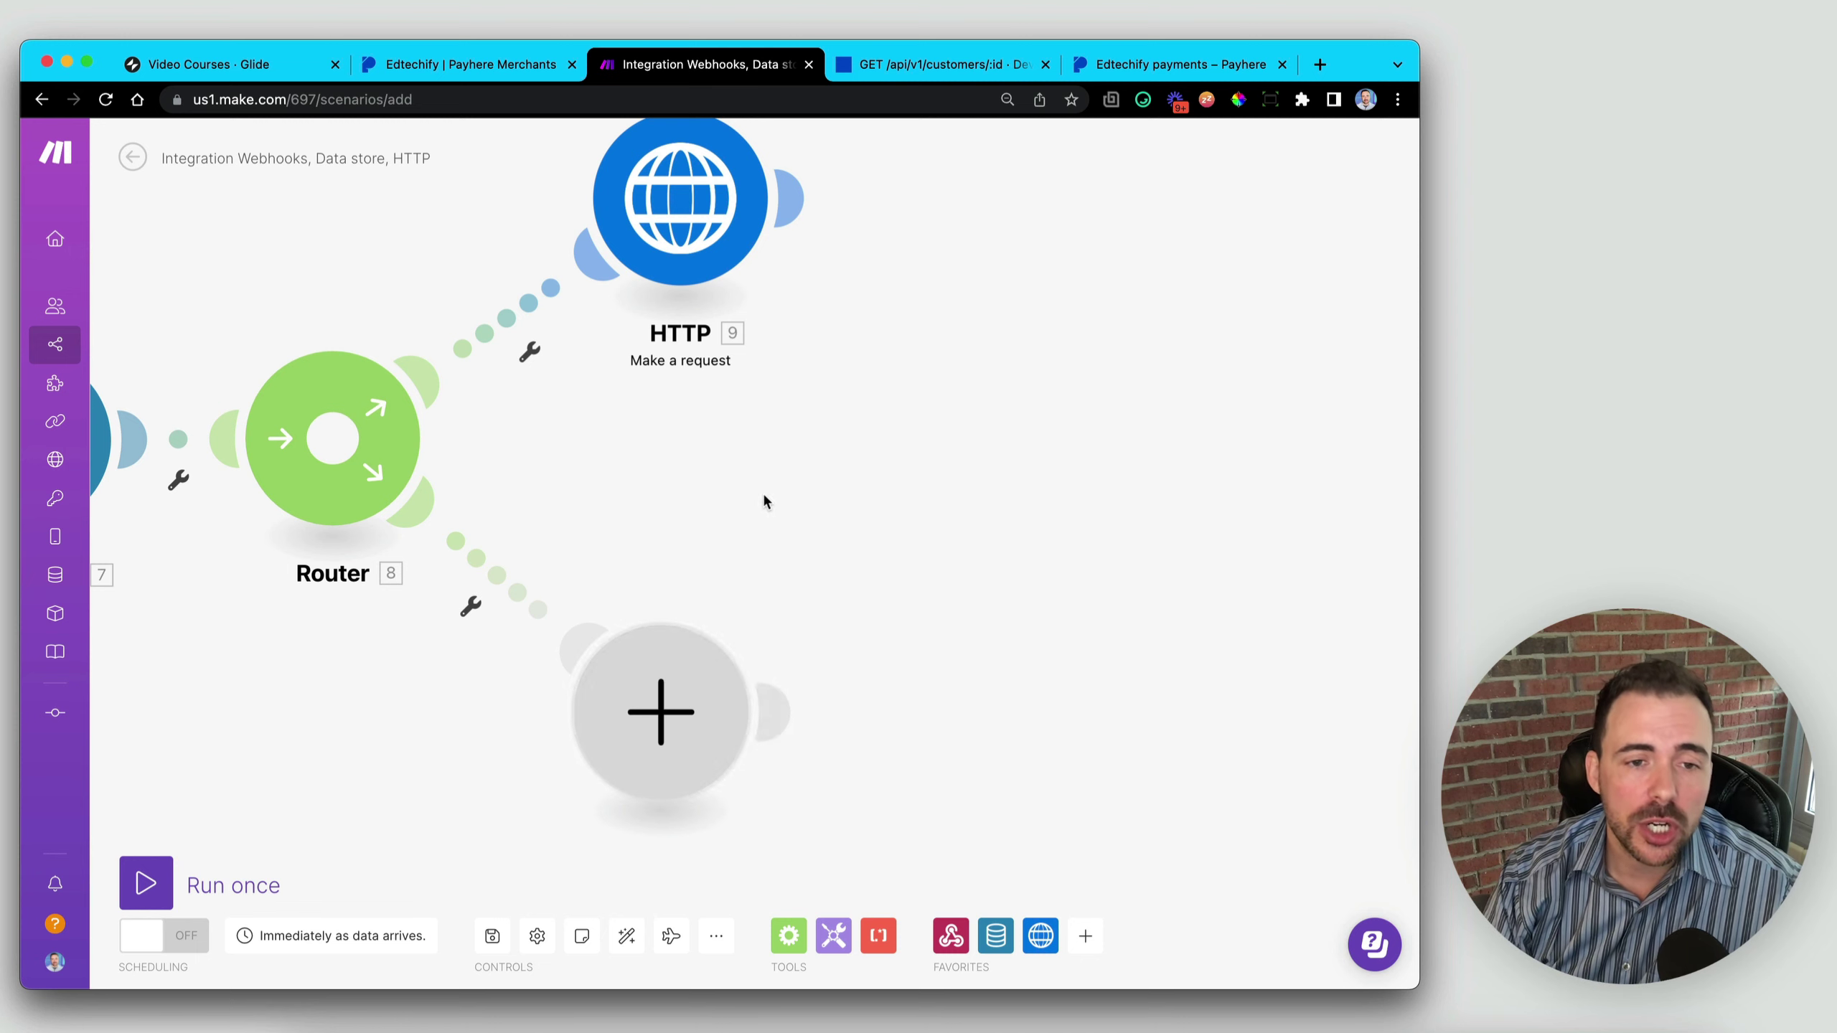
scroll(672, 473, "left", 5)
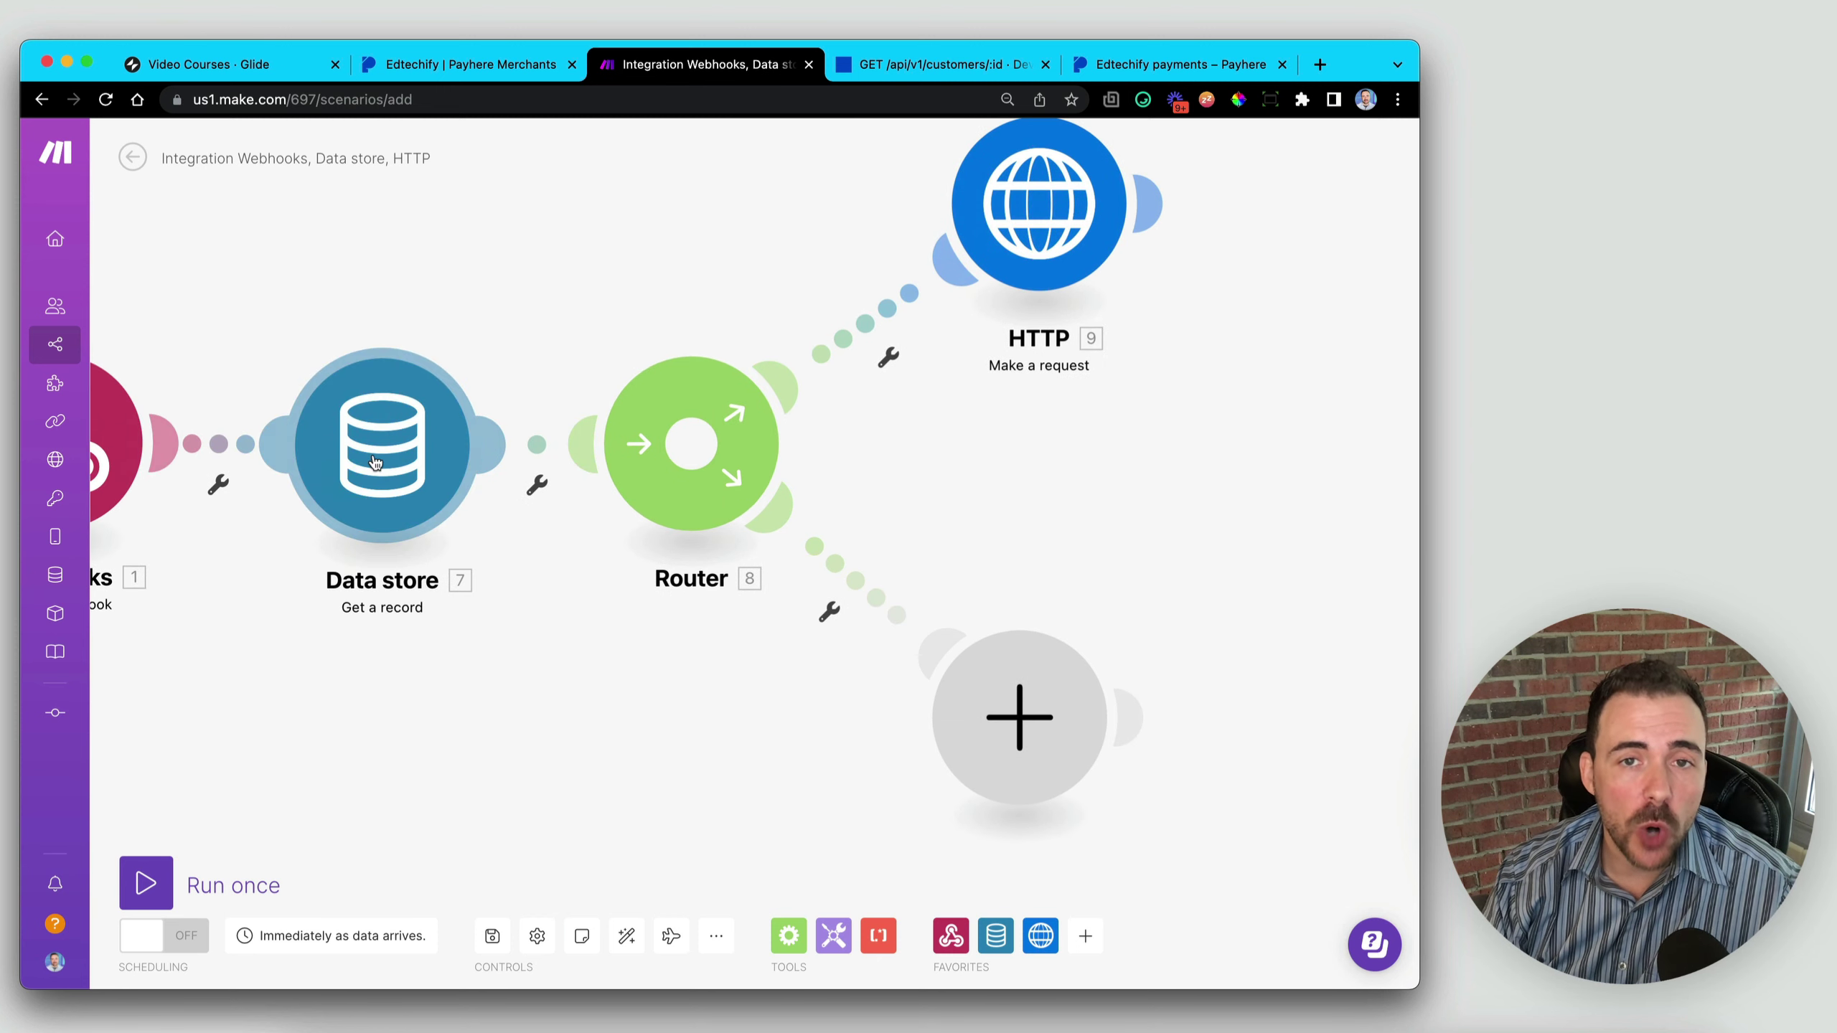
left_click_drag(1147, 443, 828, 534)
left_click_drag(686, 383, 693, 389)
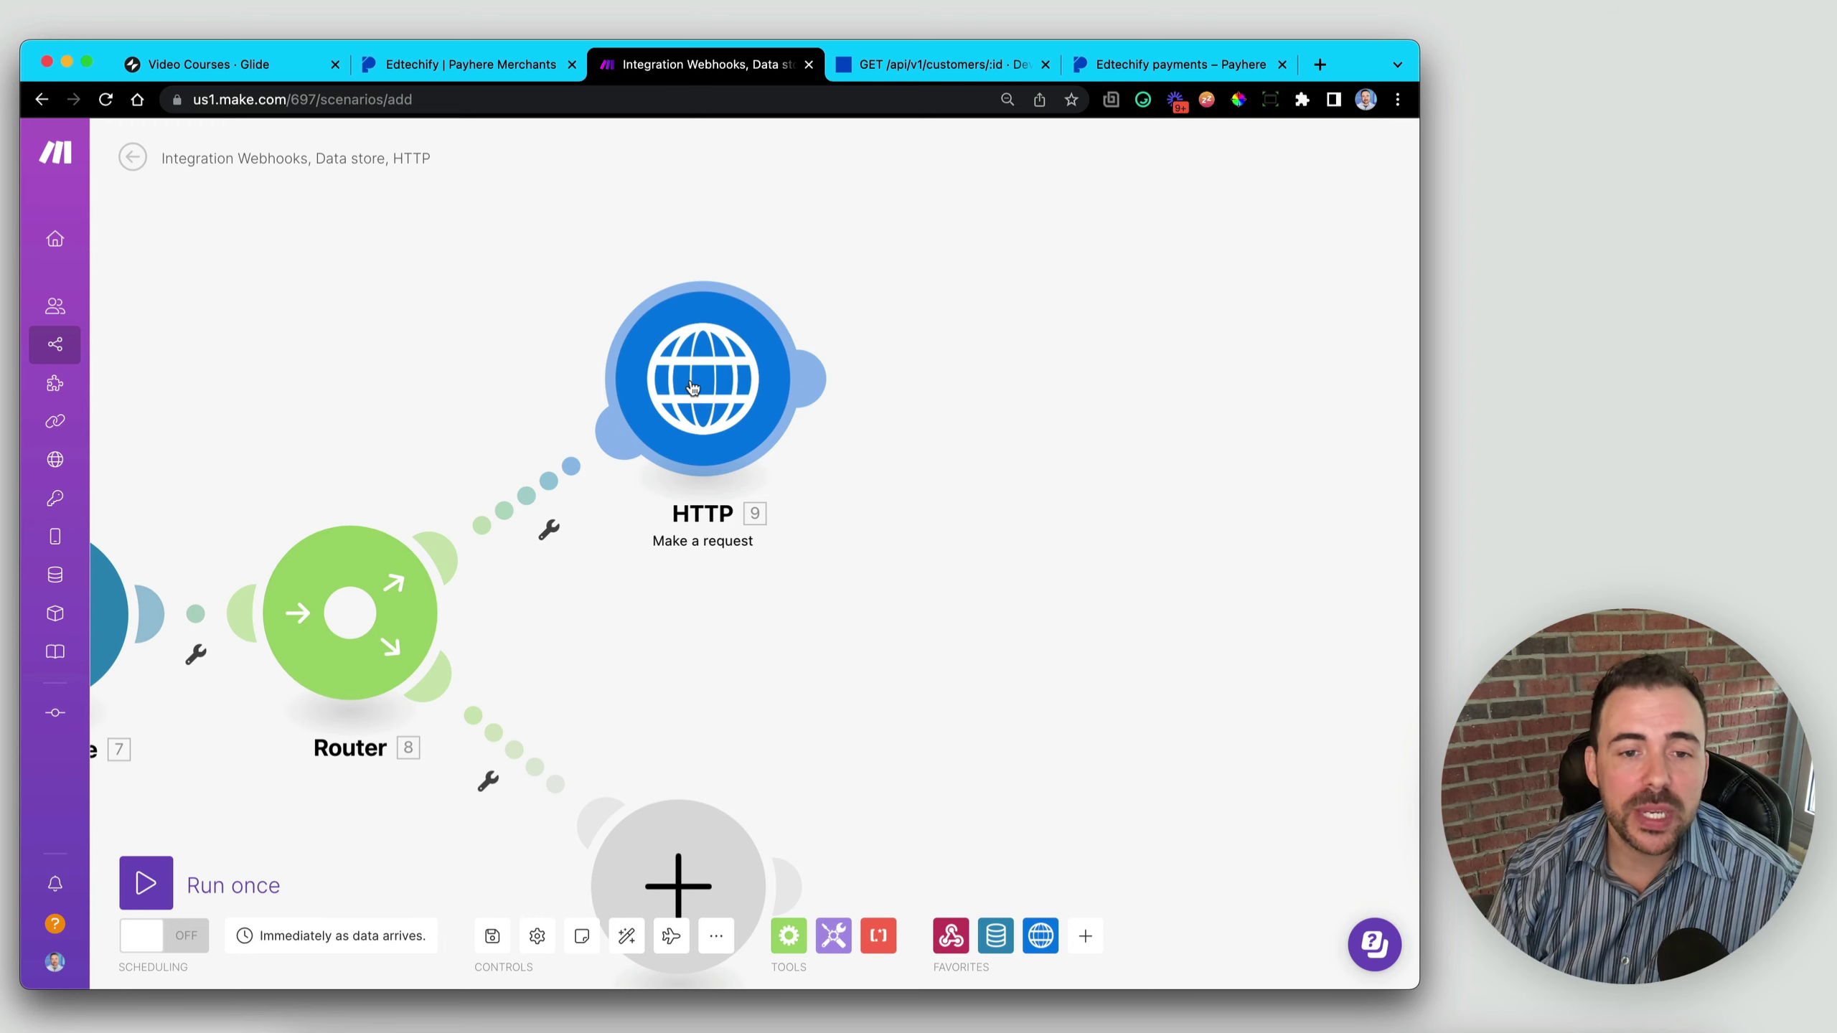
left_click_drag(721, 369, 712, 385)
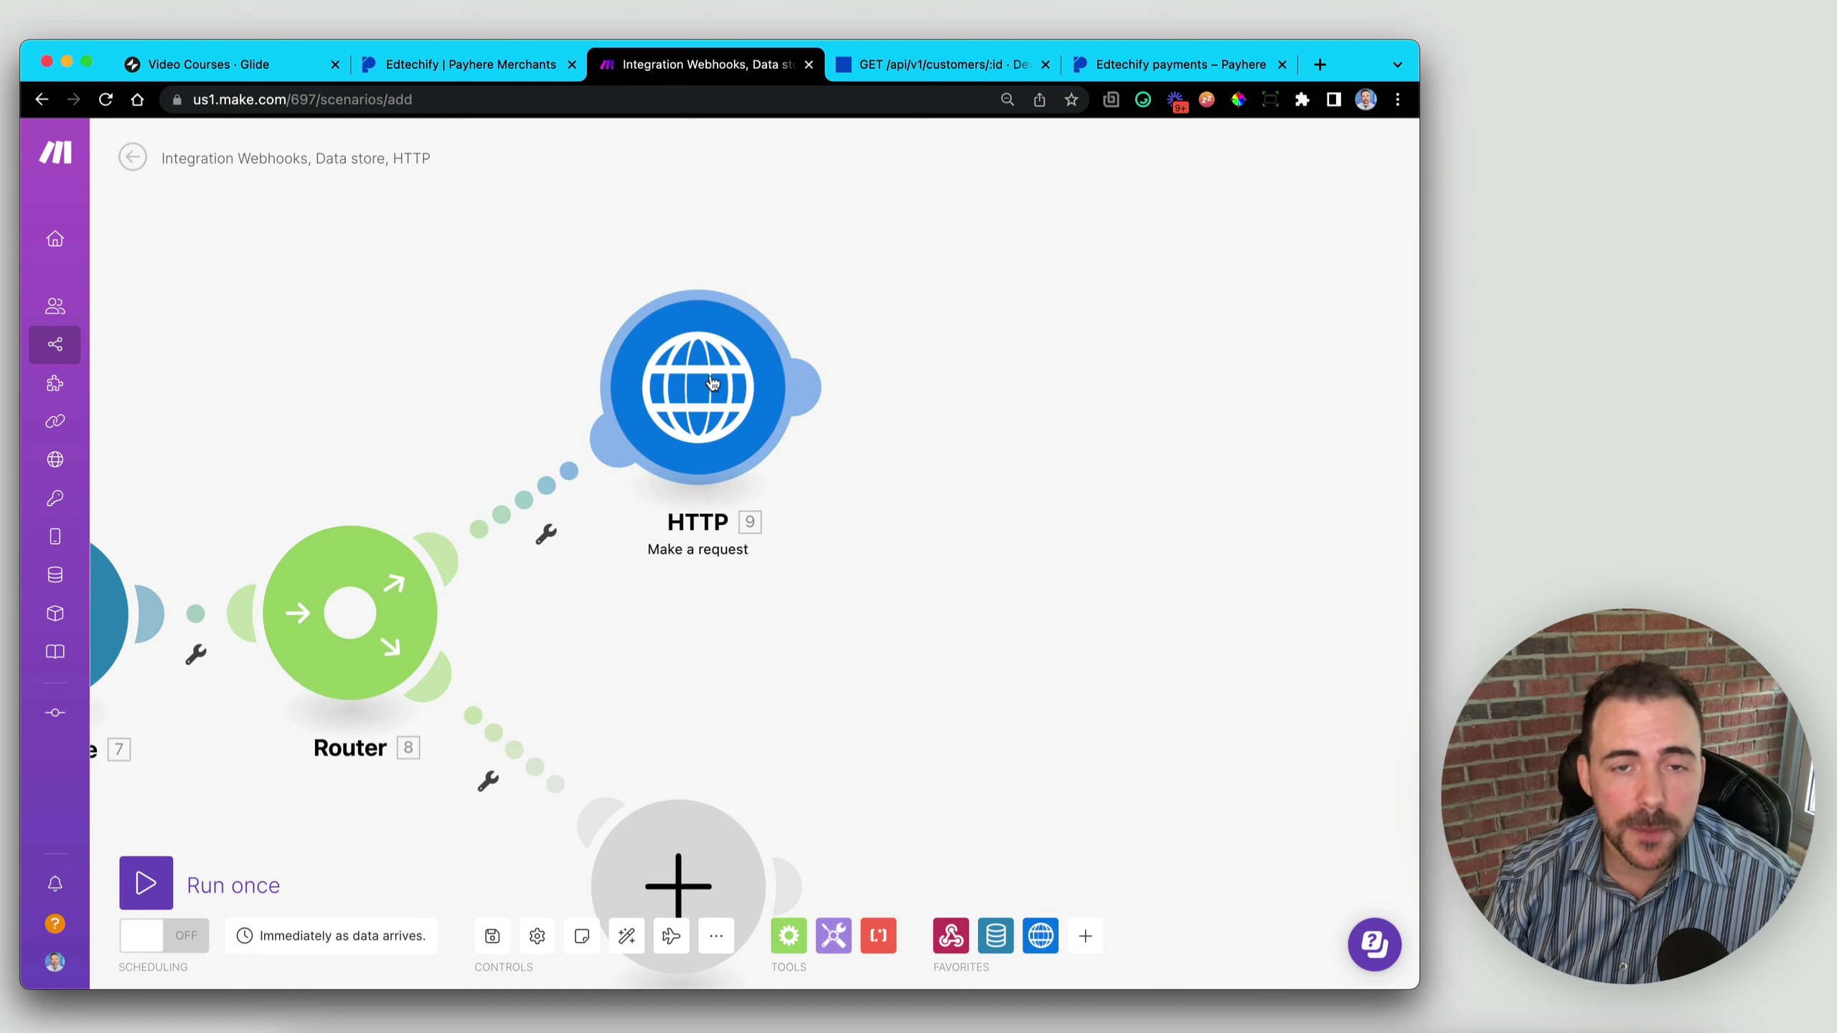
left_click_drag(712, 383, 708, 372)
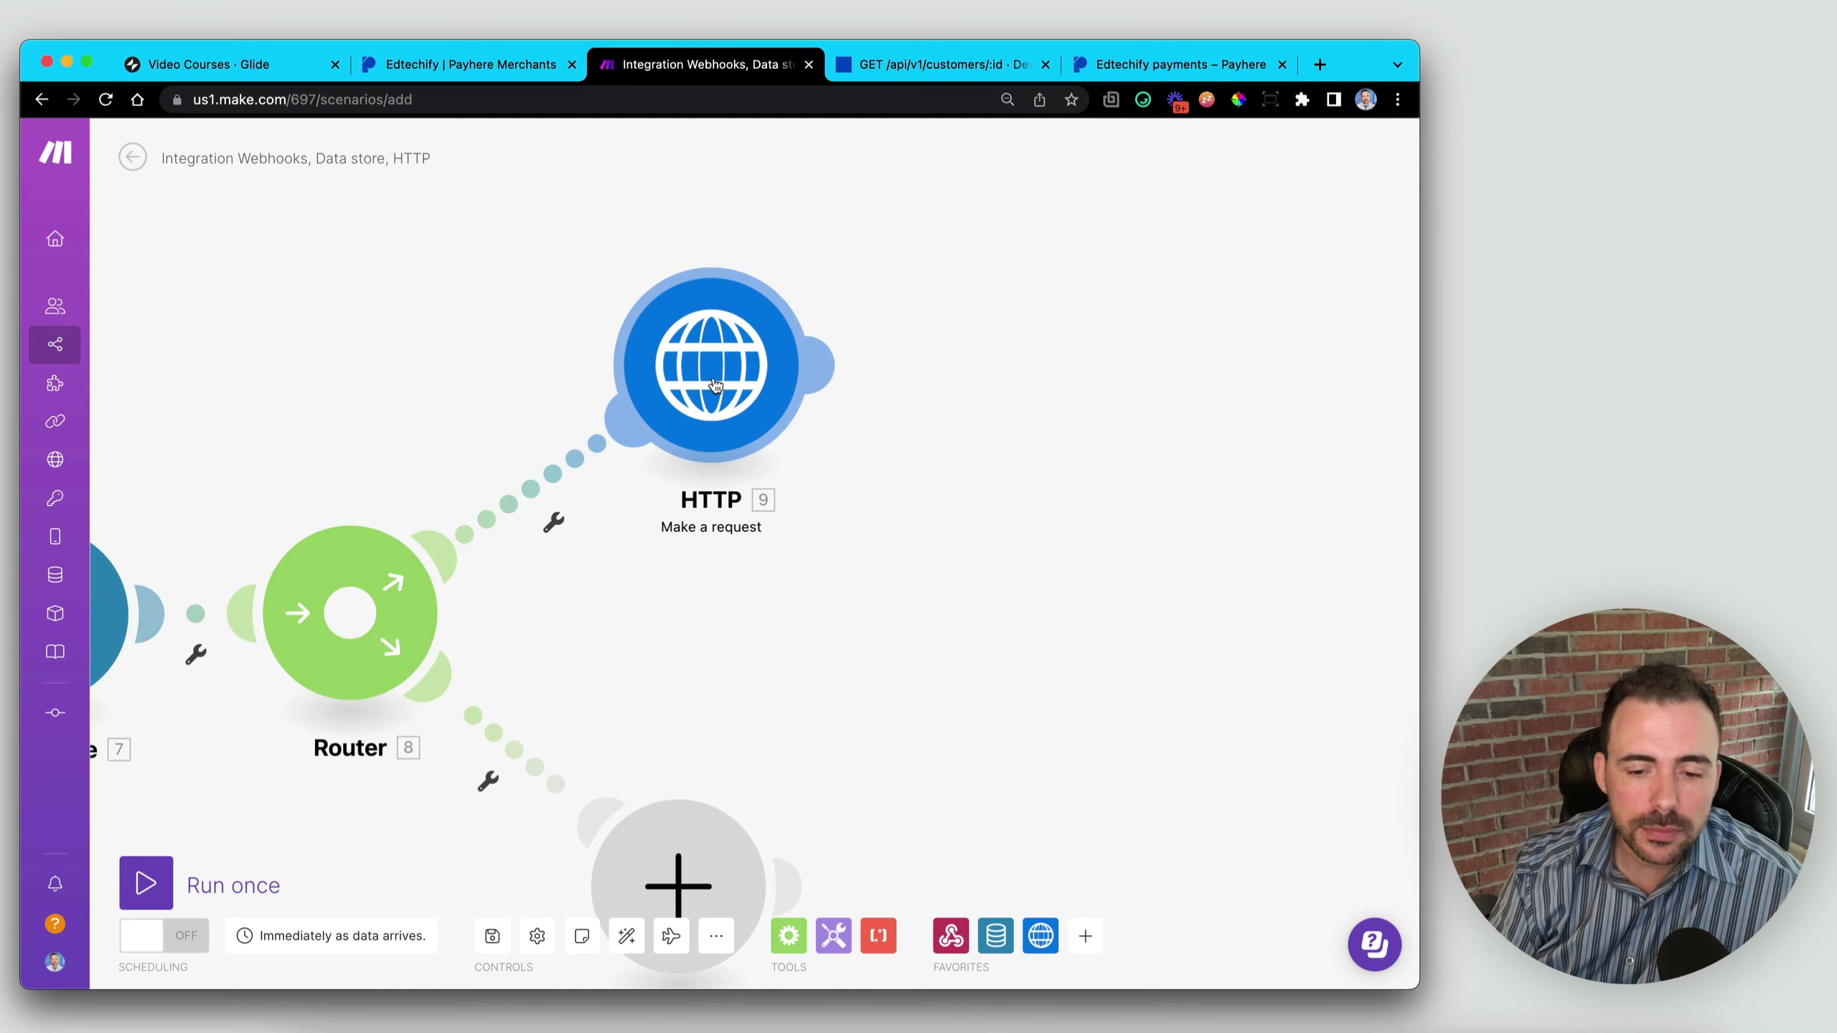
- Add a JSON > Parse JSON module connected after the HTTP module and open its settings
left_click(1087, 938)
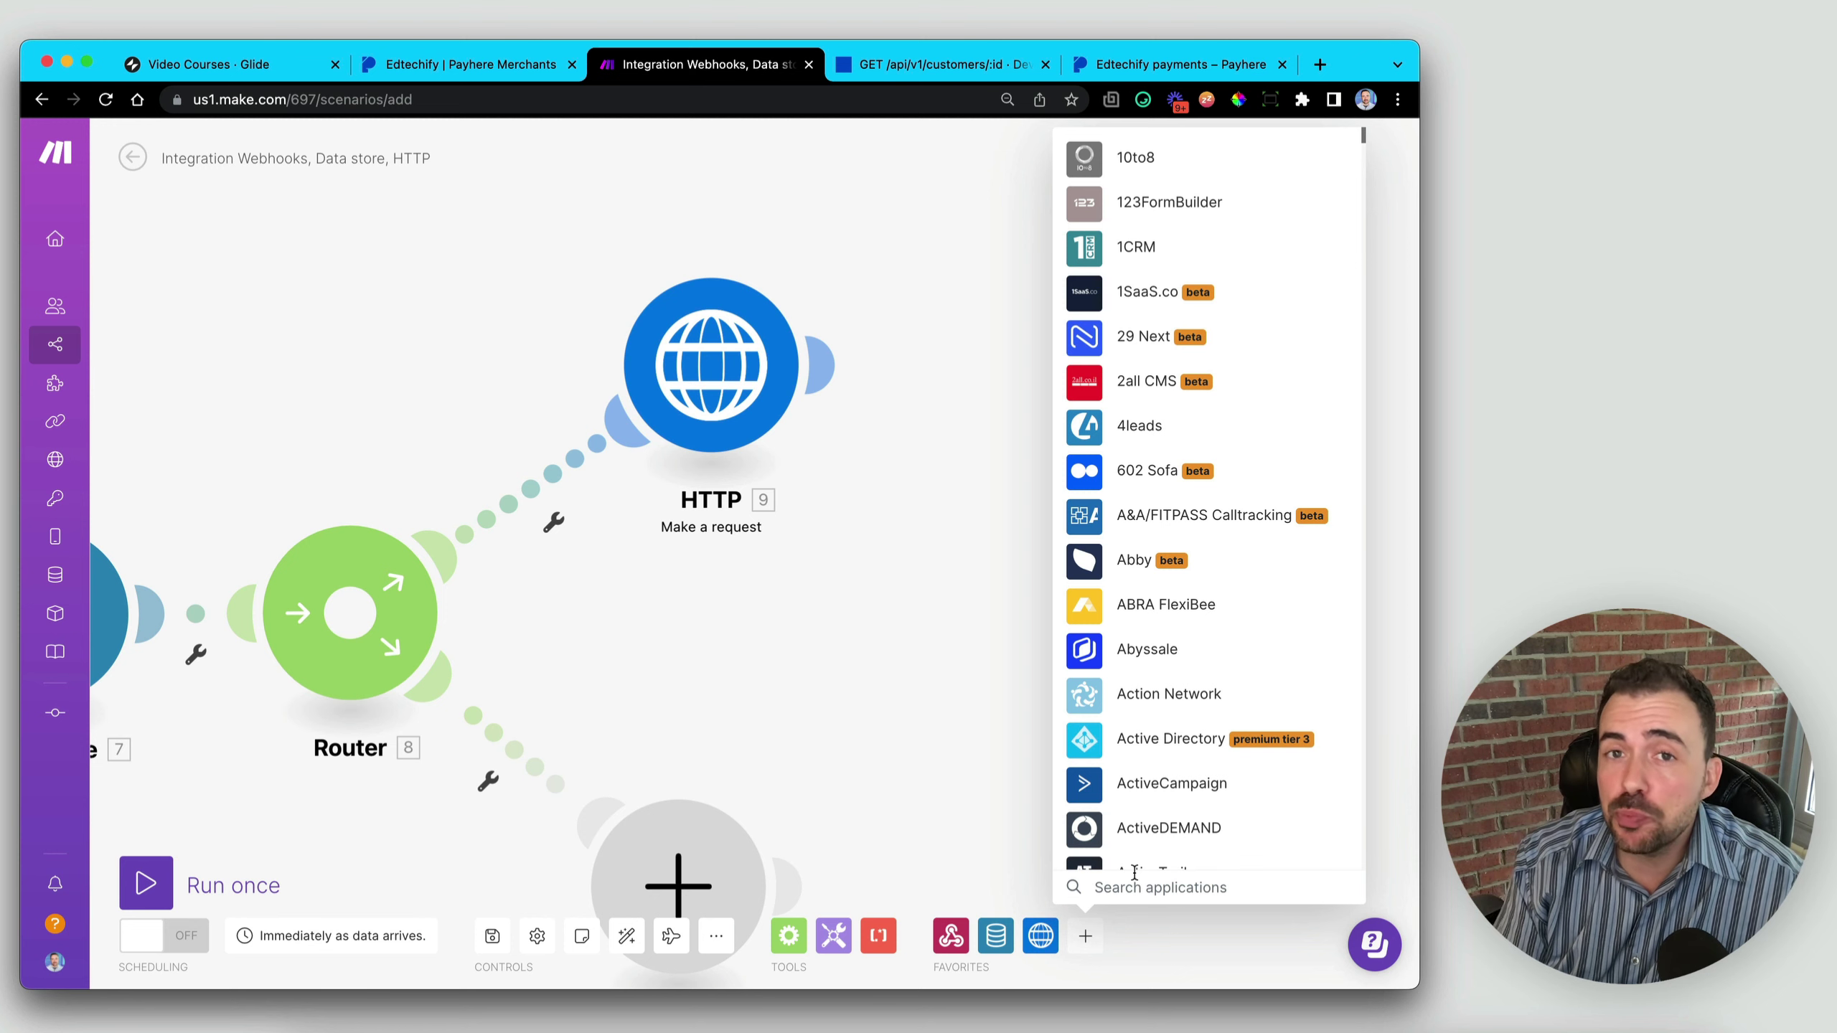
type("json")
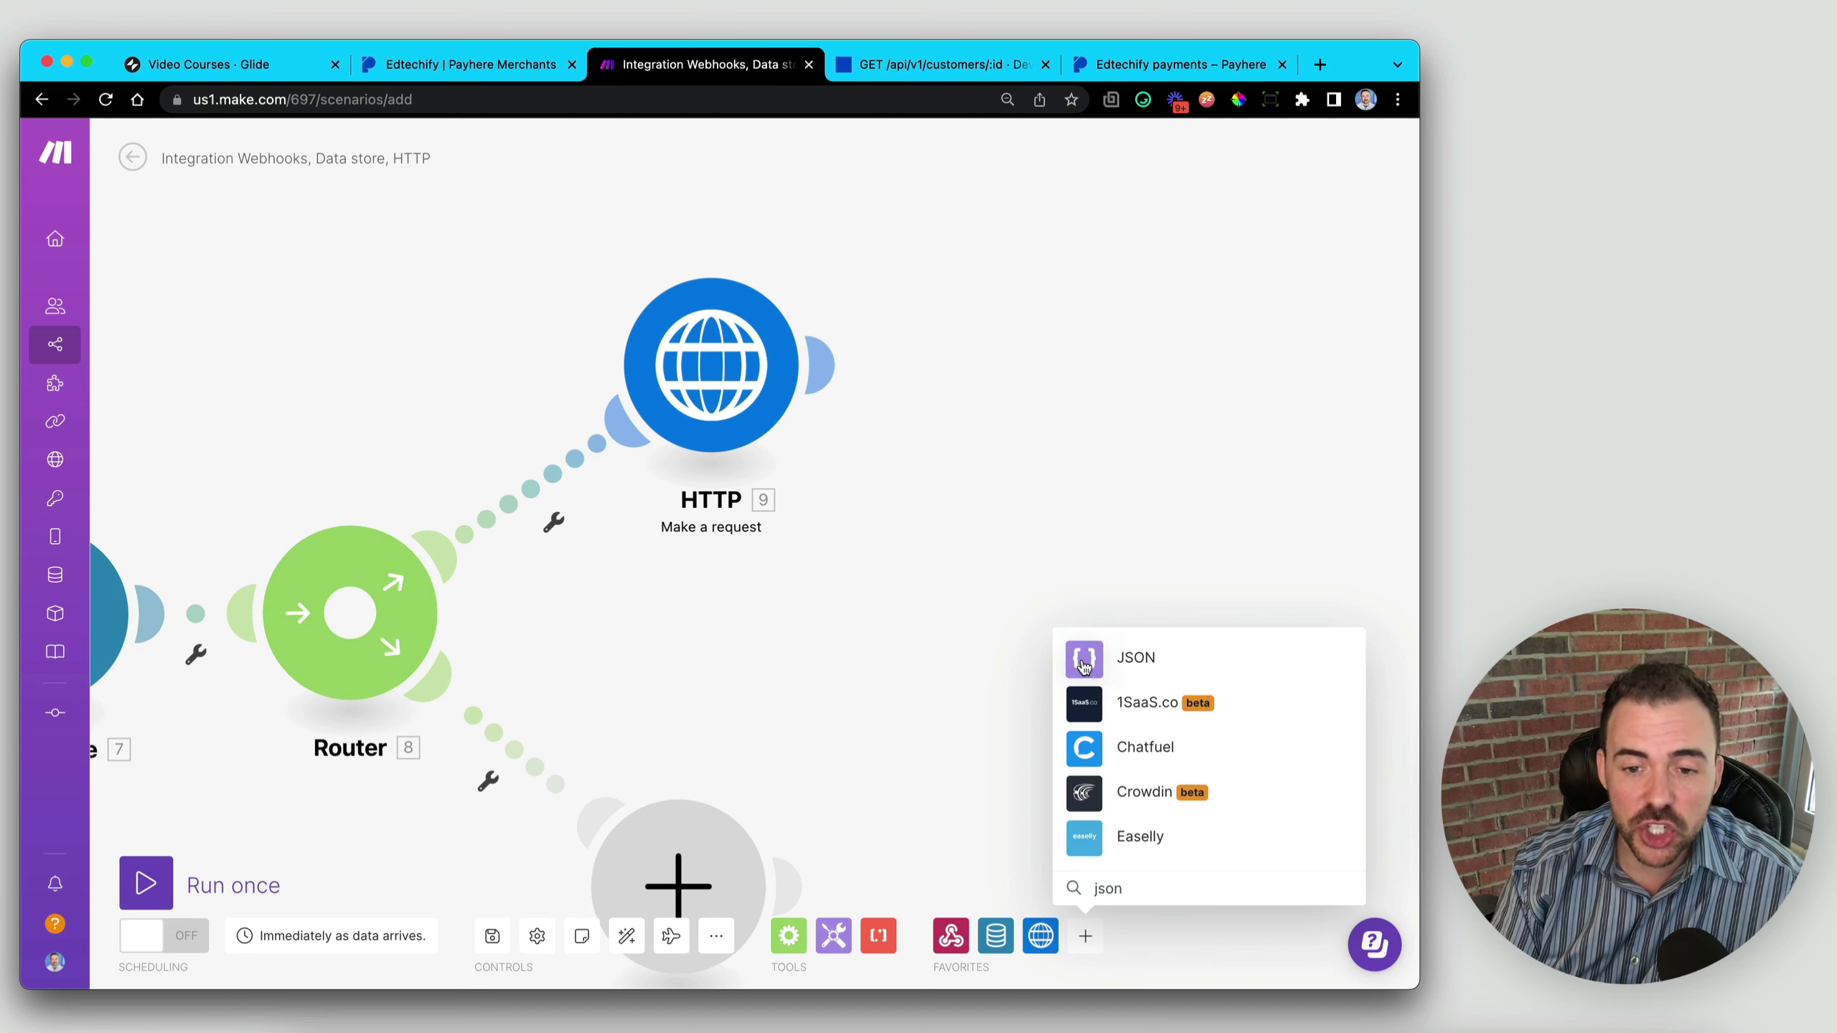
left_click(1131, 660)
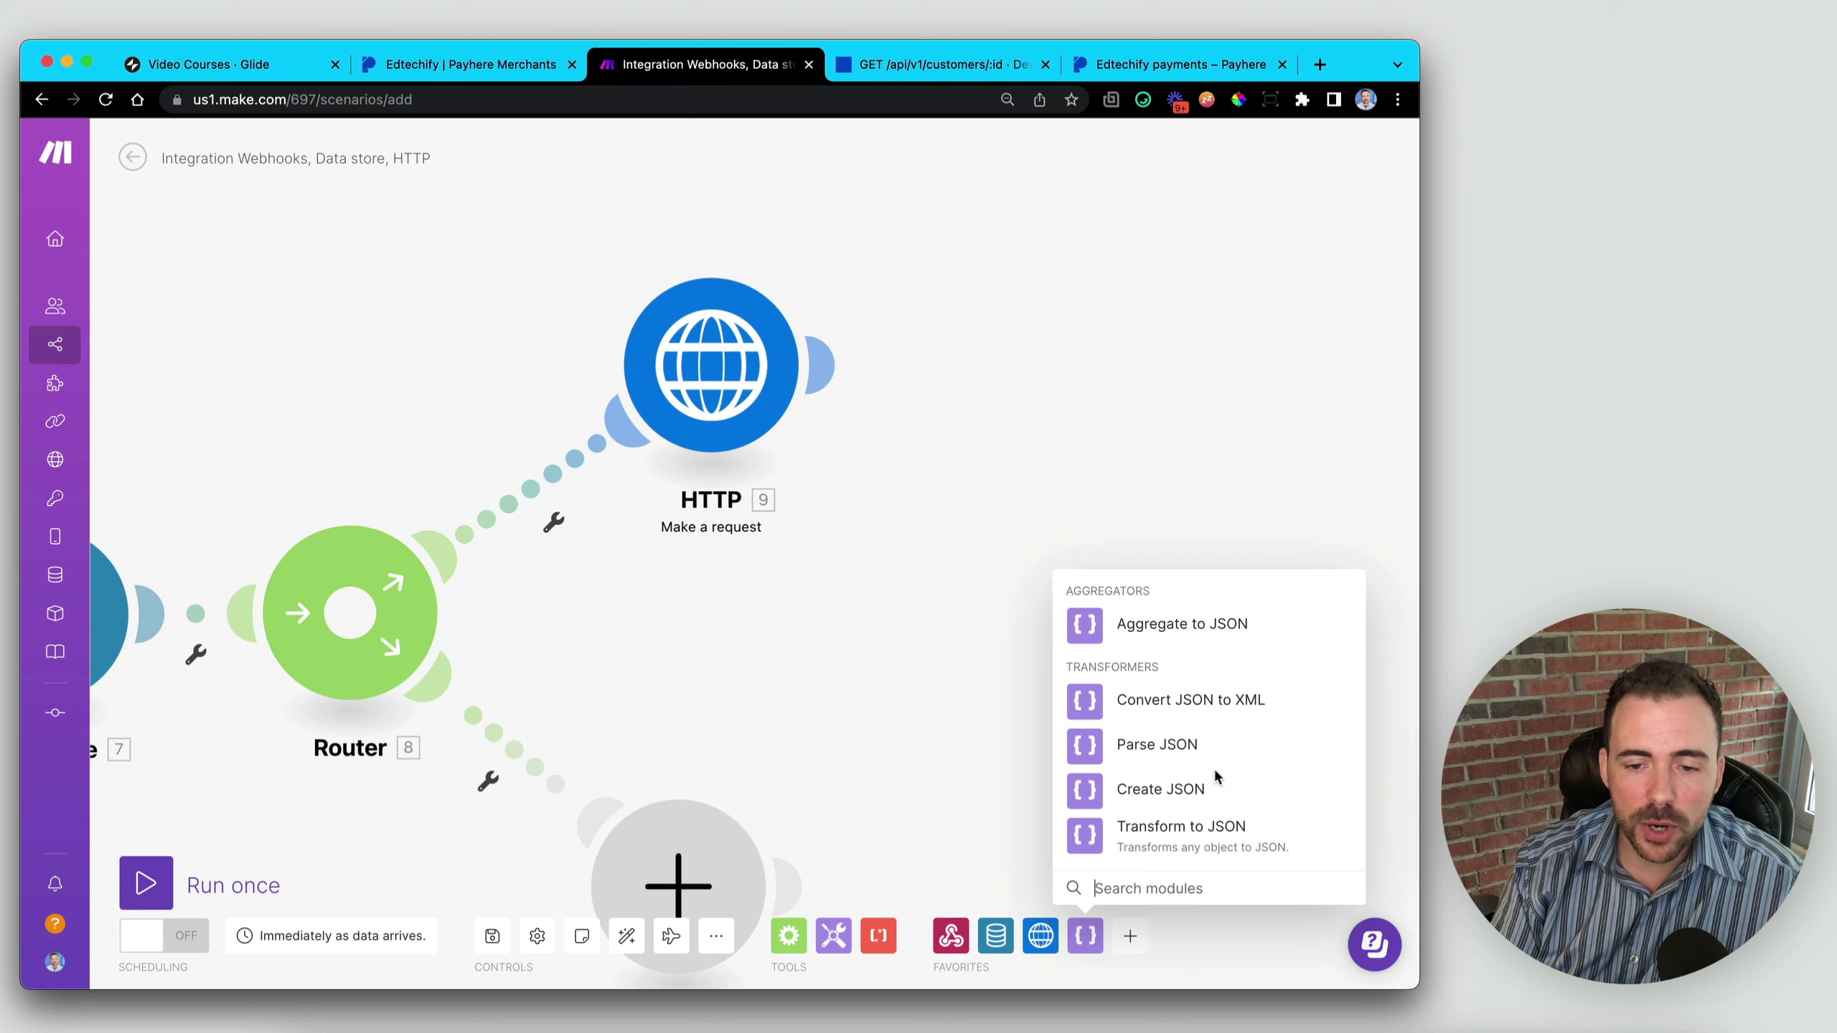
left_click(1103, 755)
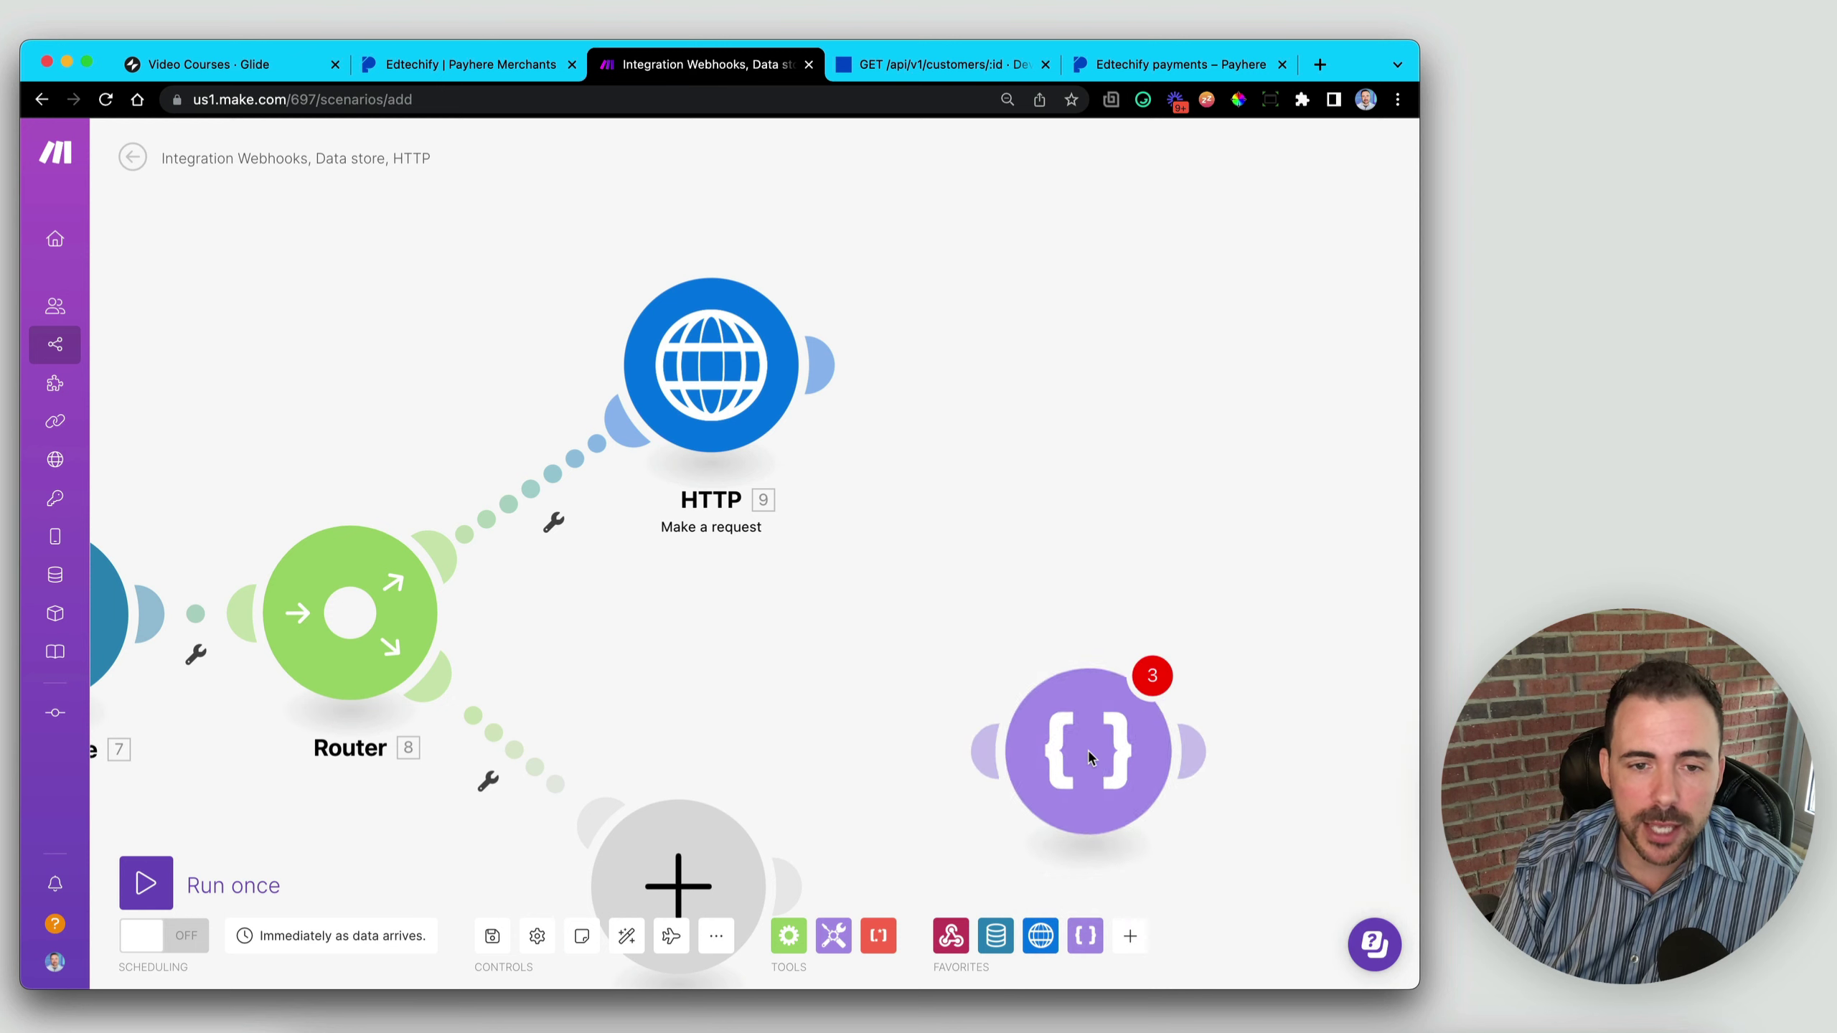
left_click_drag(1055, 795, 997, 413)
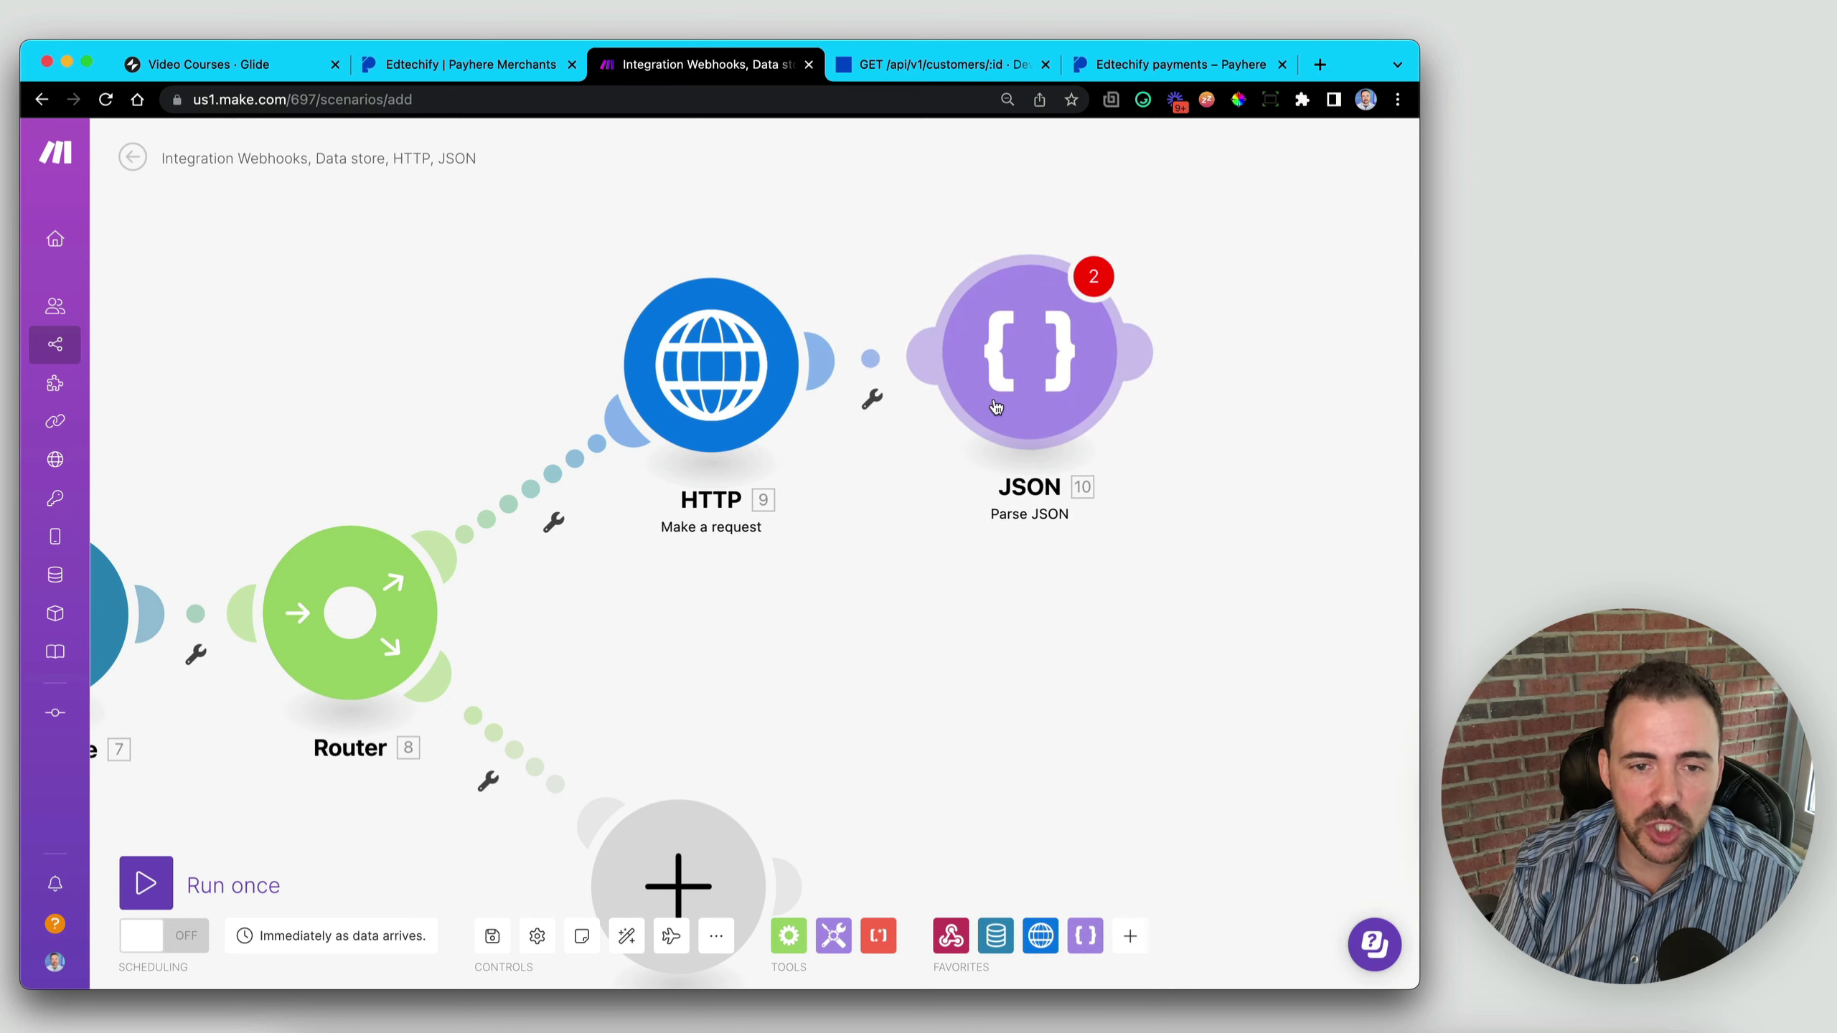
left_click(999, 411)
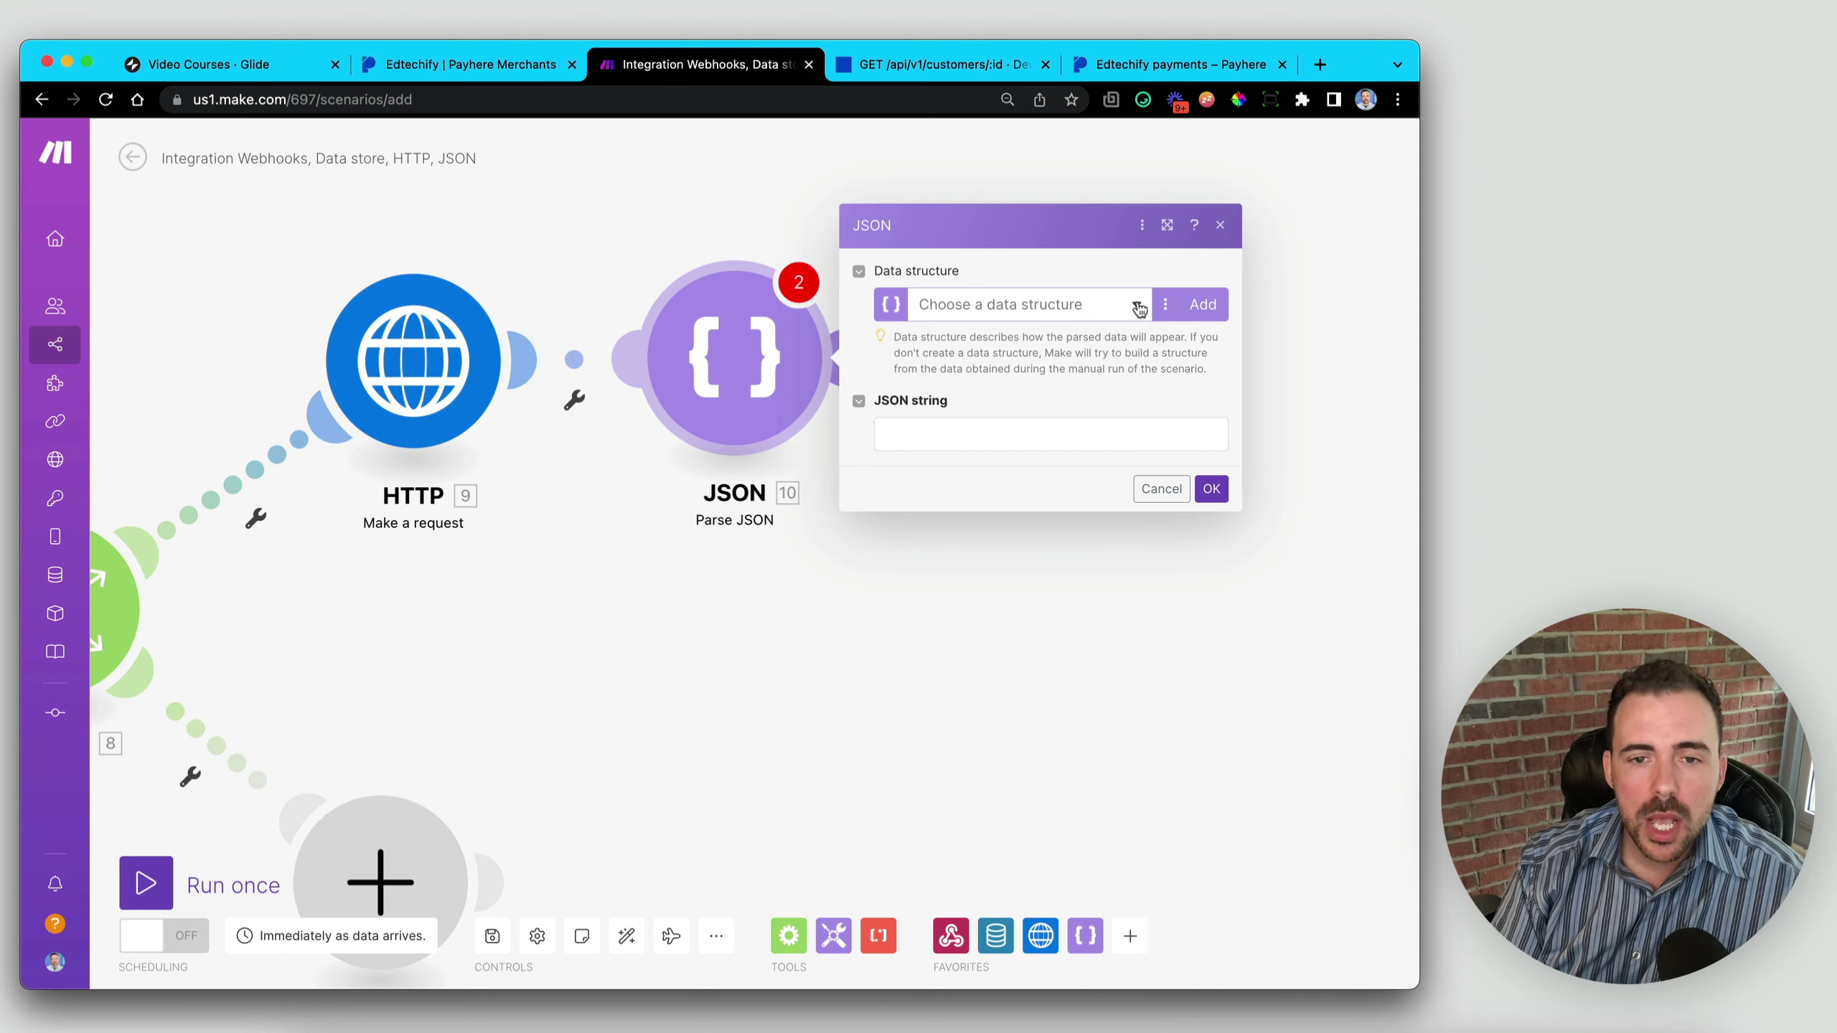
- Create a new data structure for the parser named Glide Row IDs
left_click(1202, 305)
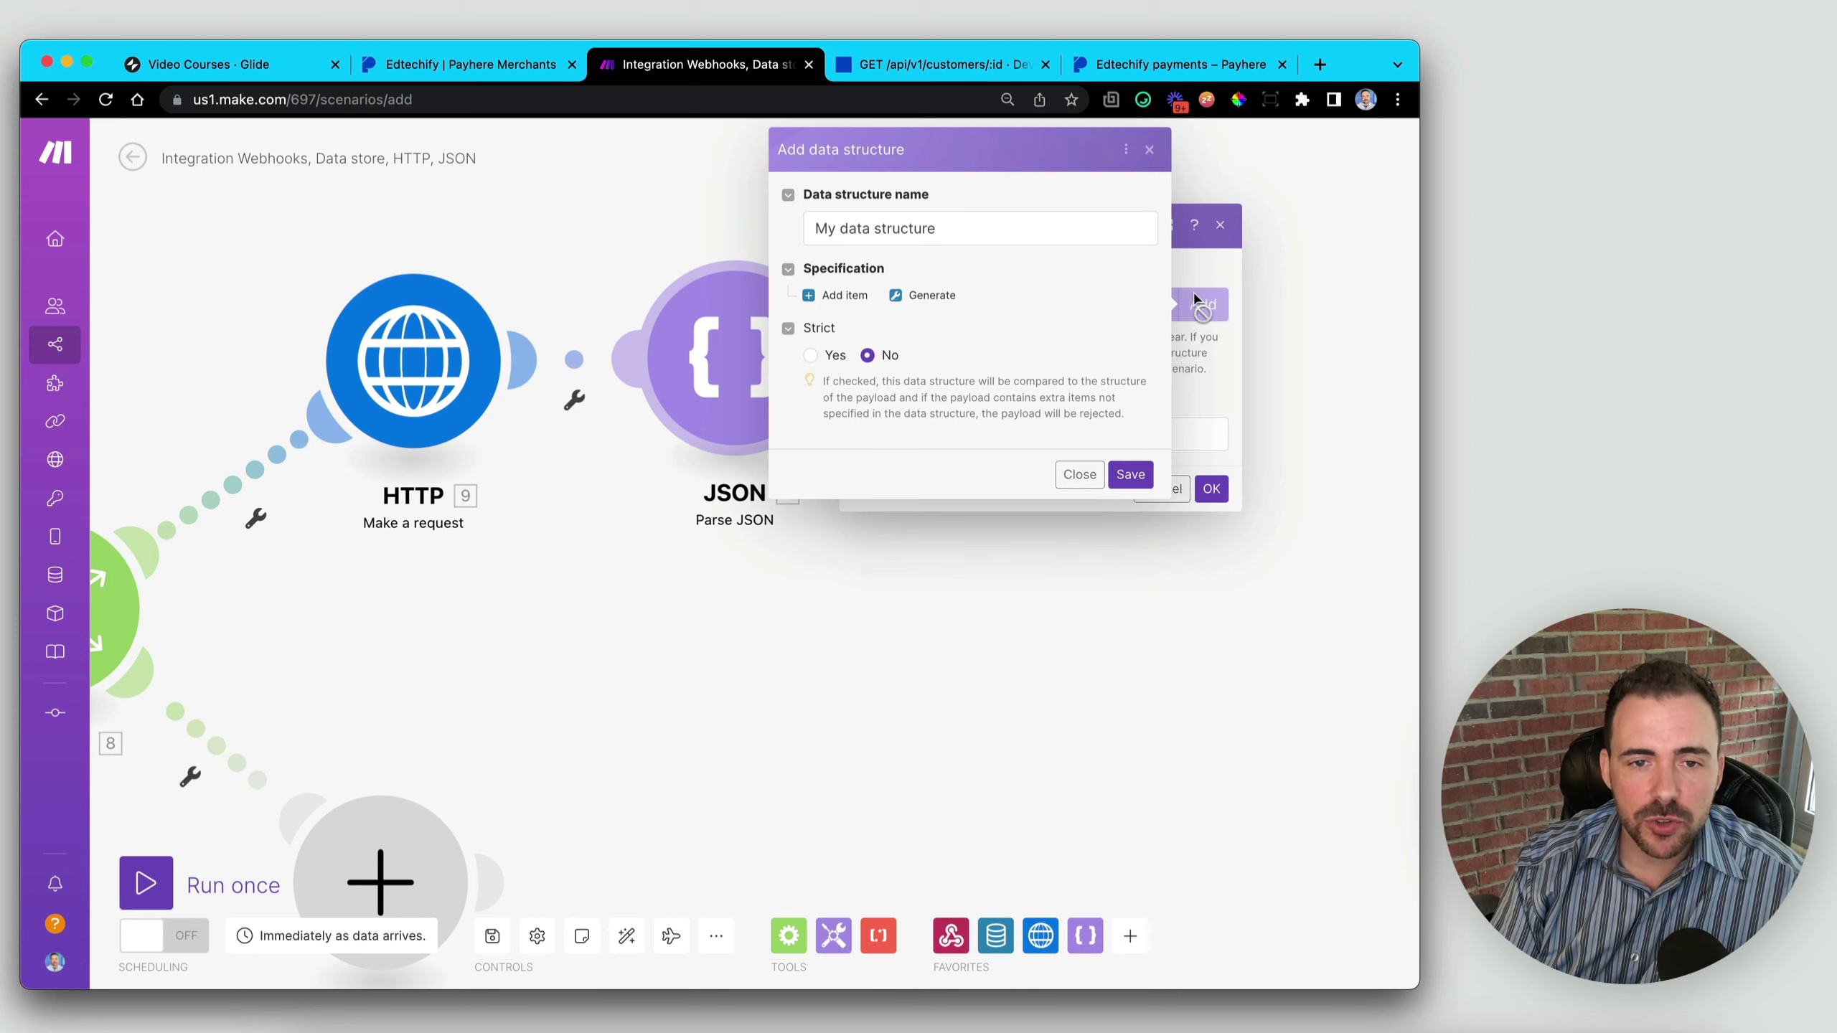
left_click_drag(976, 225, 818, 221)
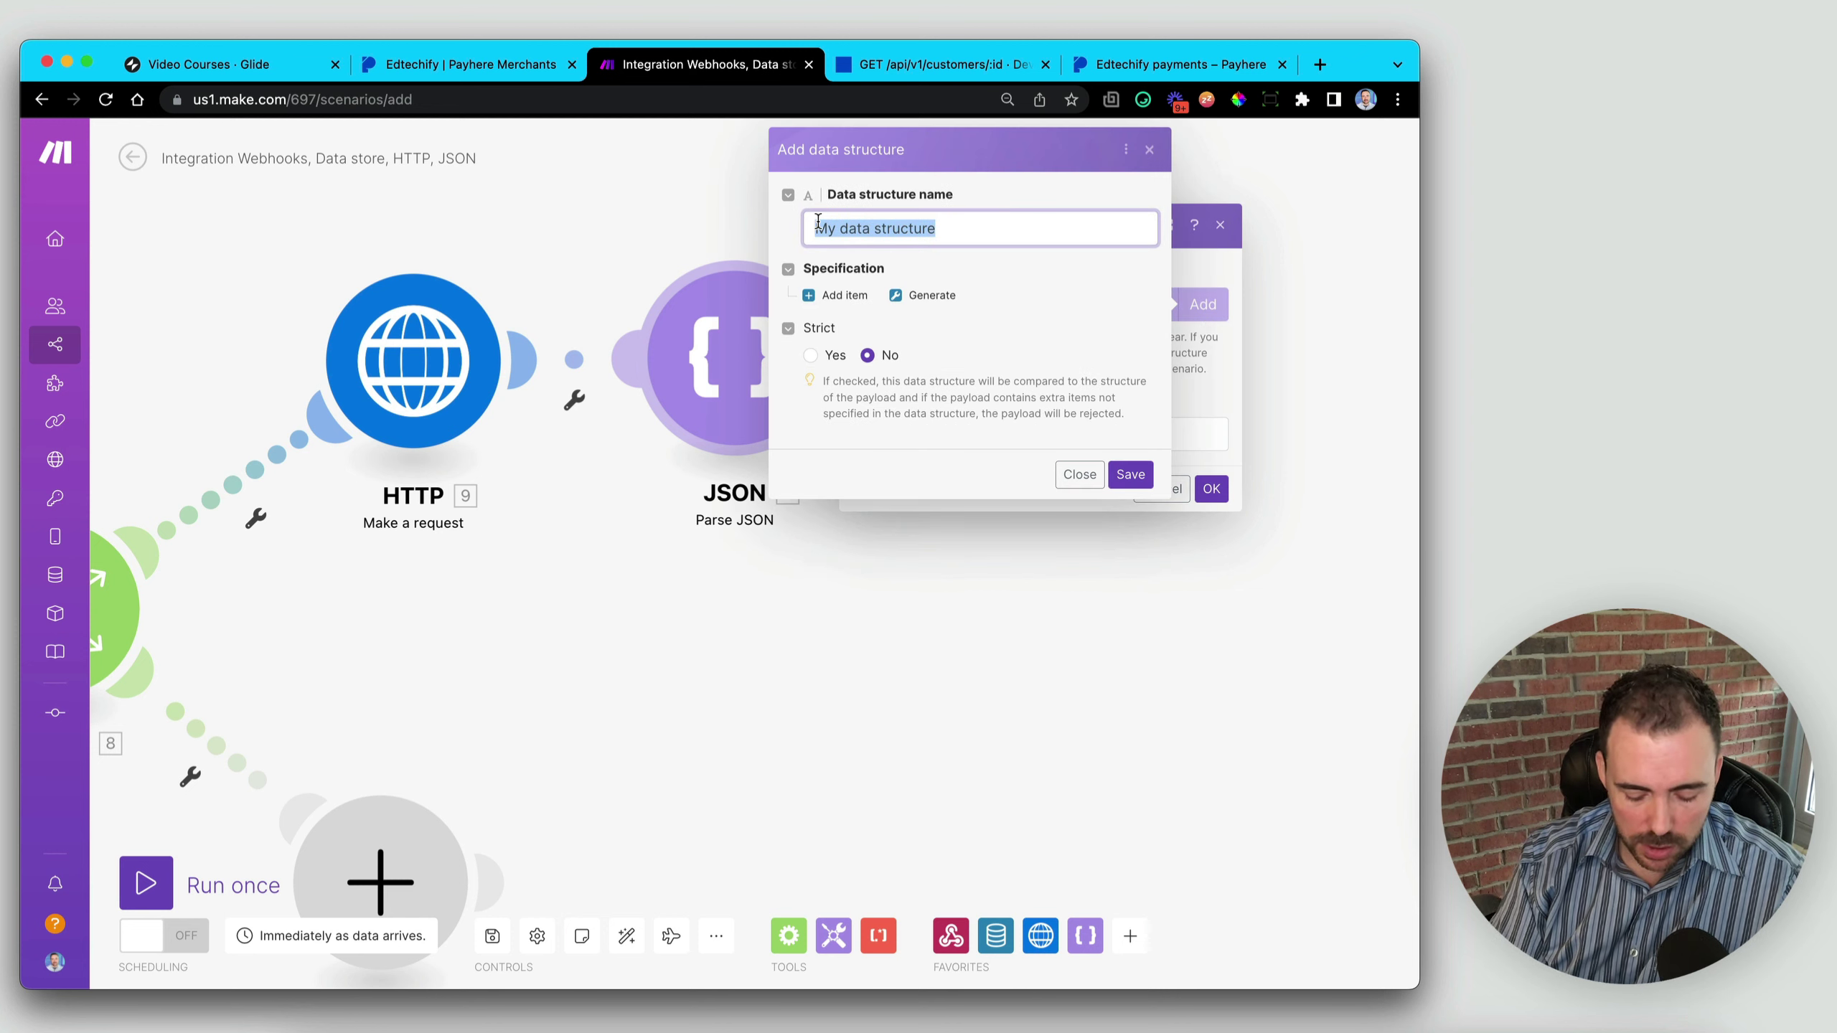
type("Glide Row IDs")
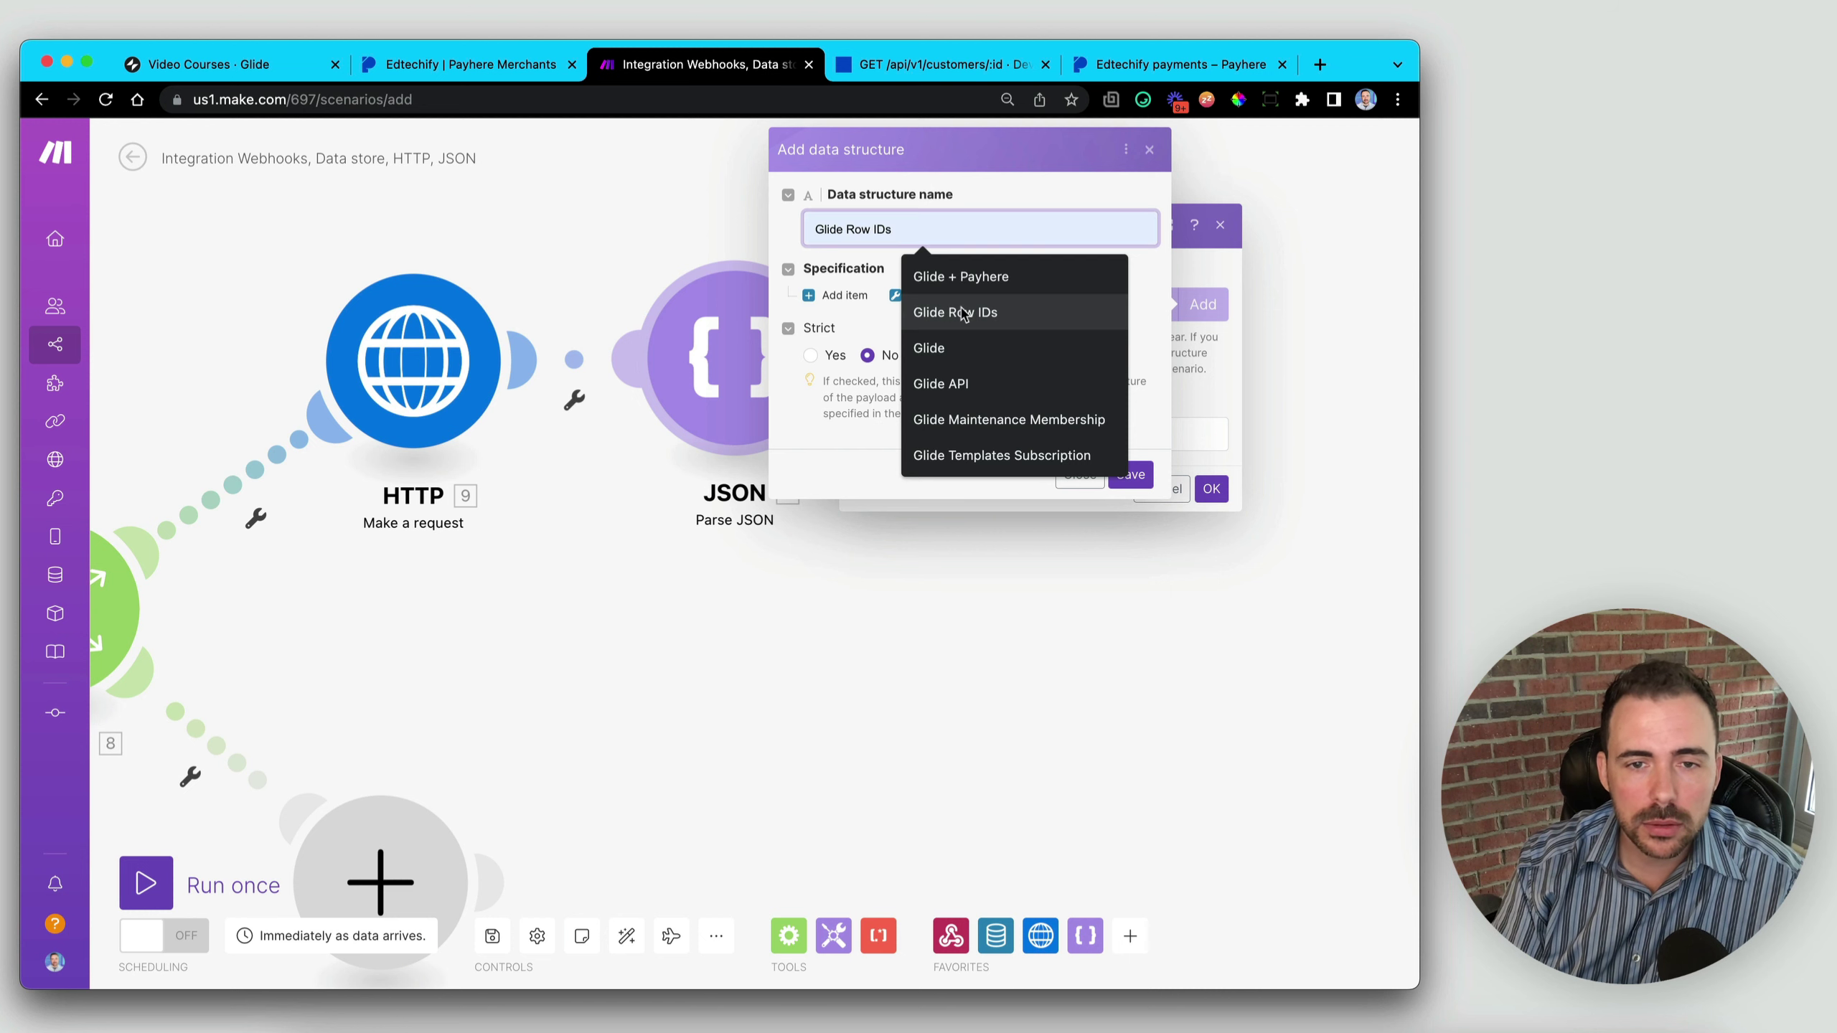
left_click(950, 317)
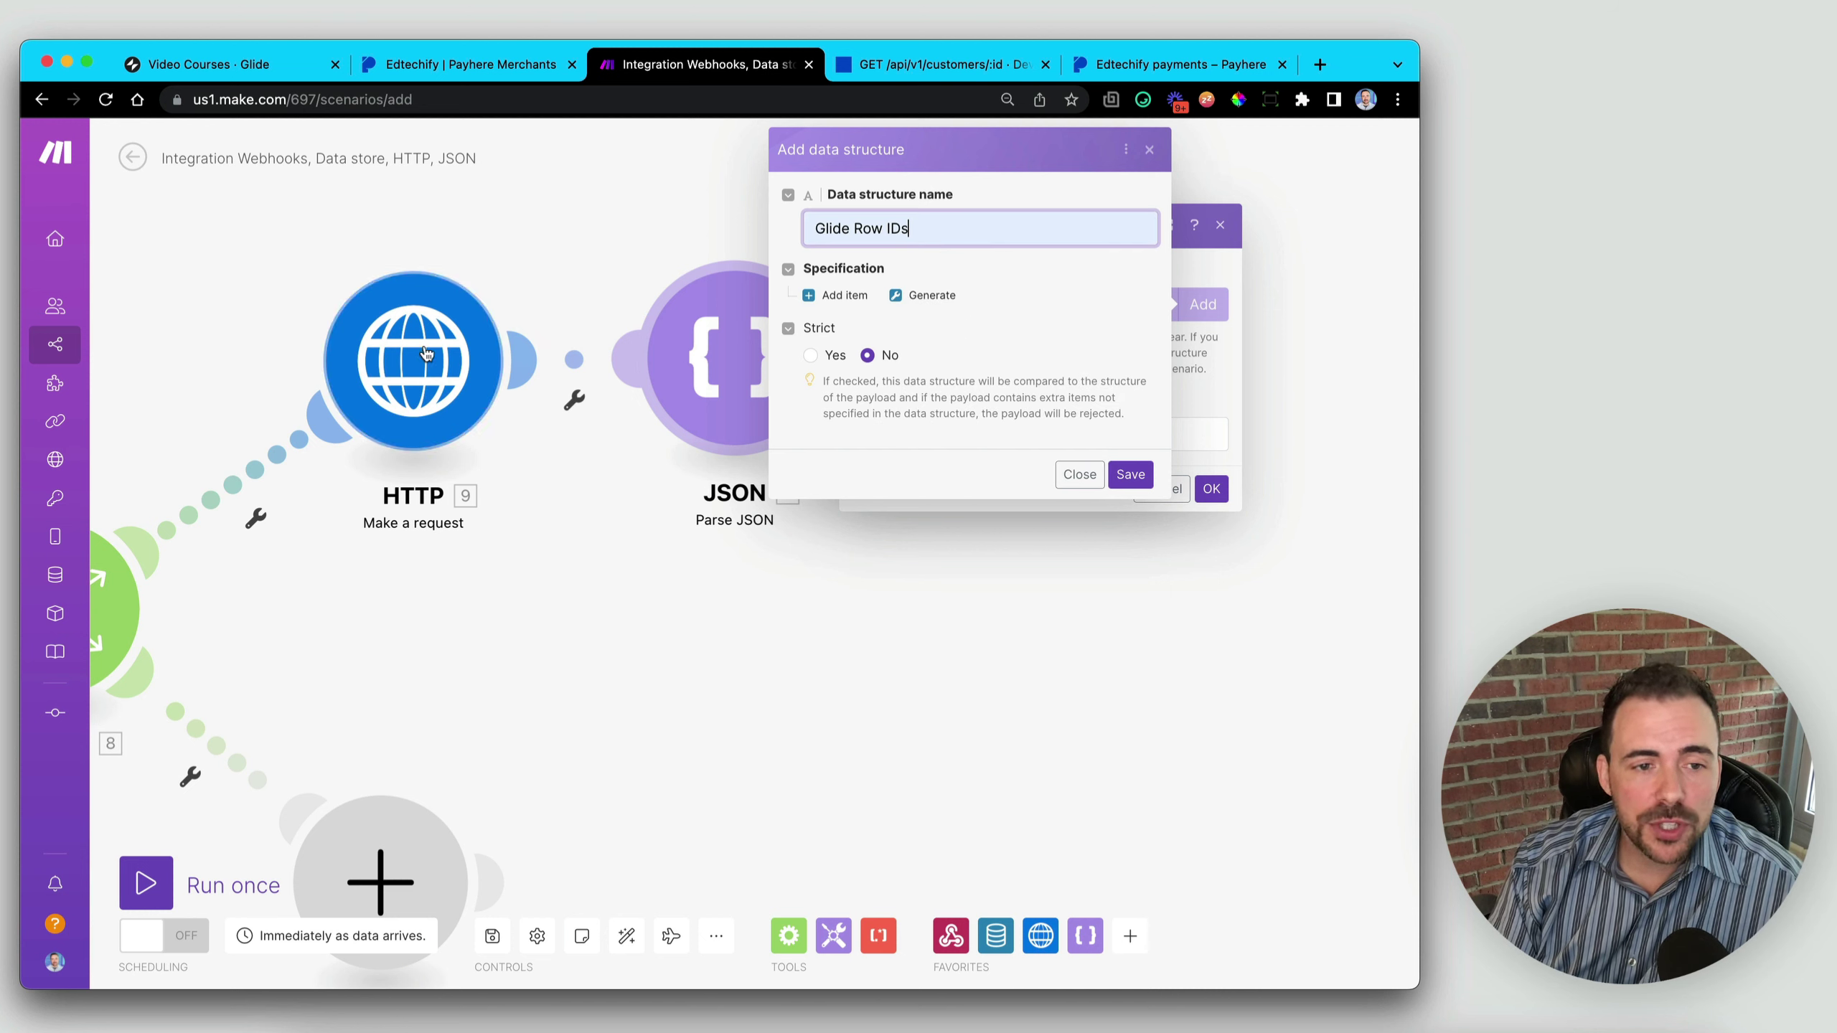
- Generate a text property rowID from sample JSON and save the Glide Row IDs structure
left_click(943, 299)
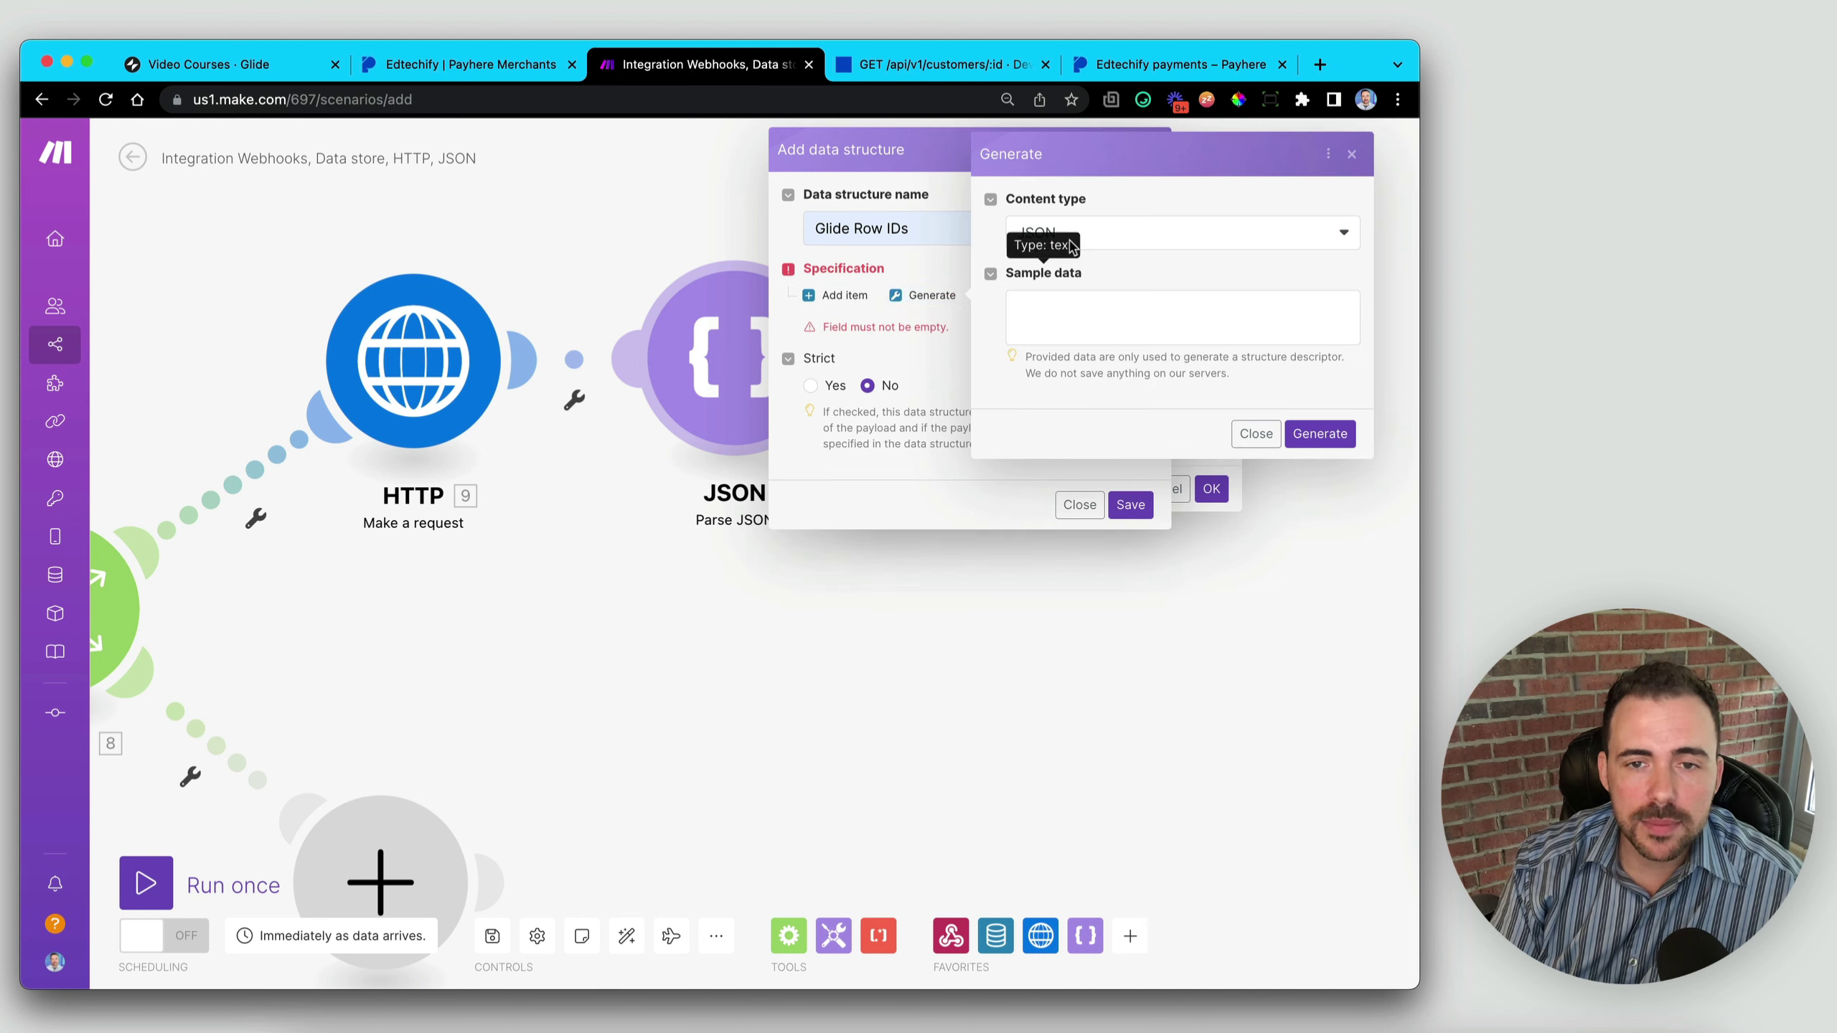
left_click(1054, 318)
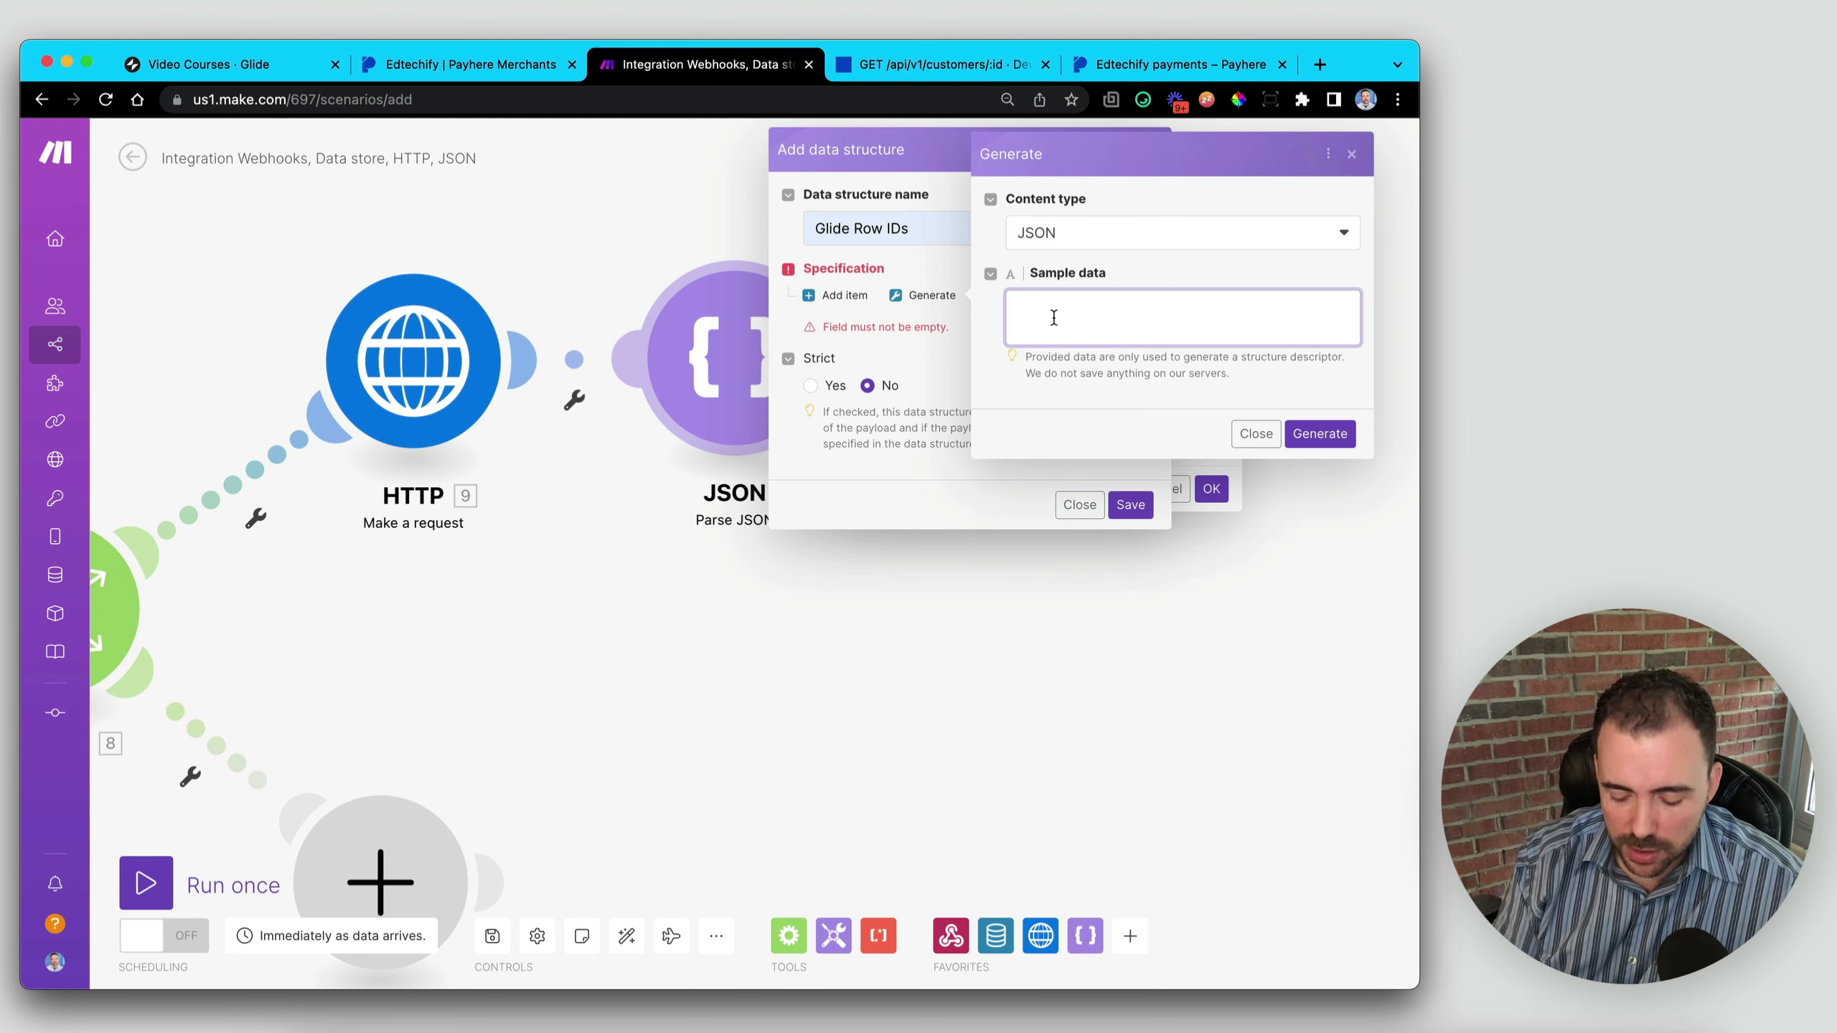
type("{}")
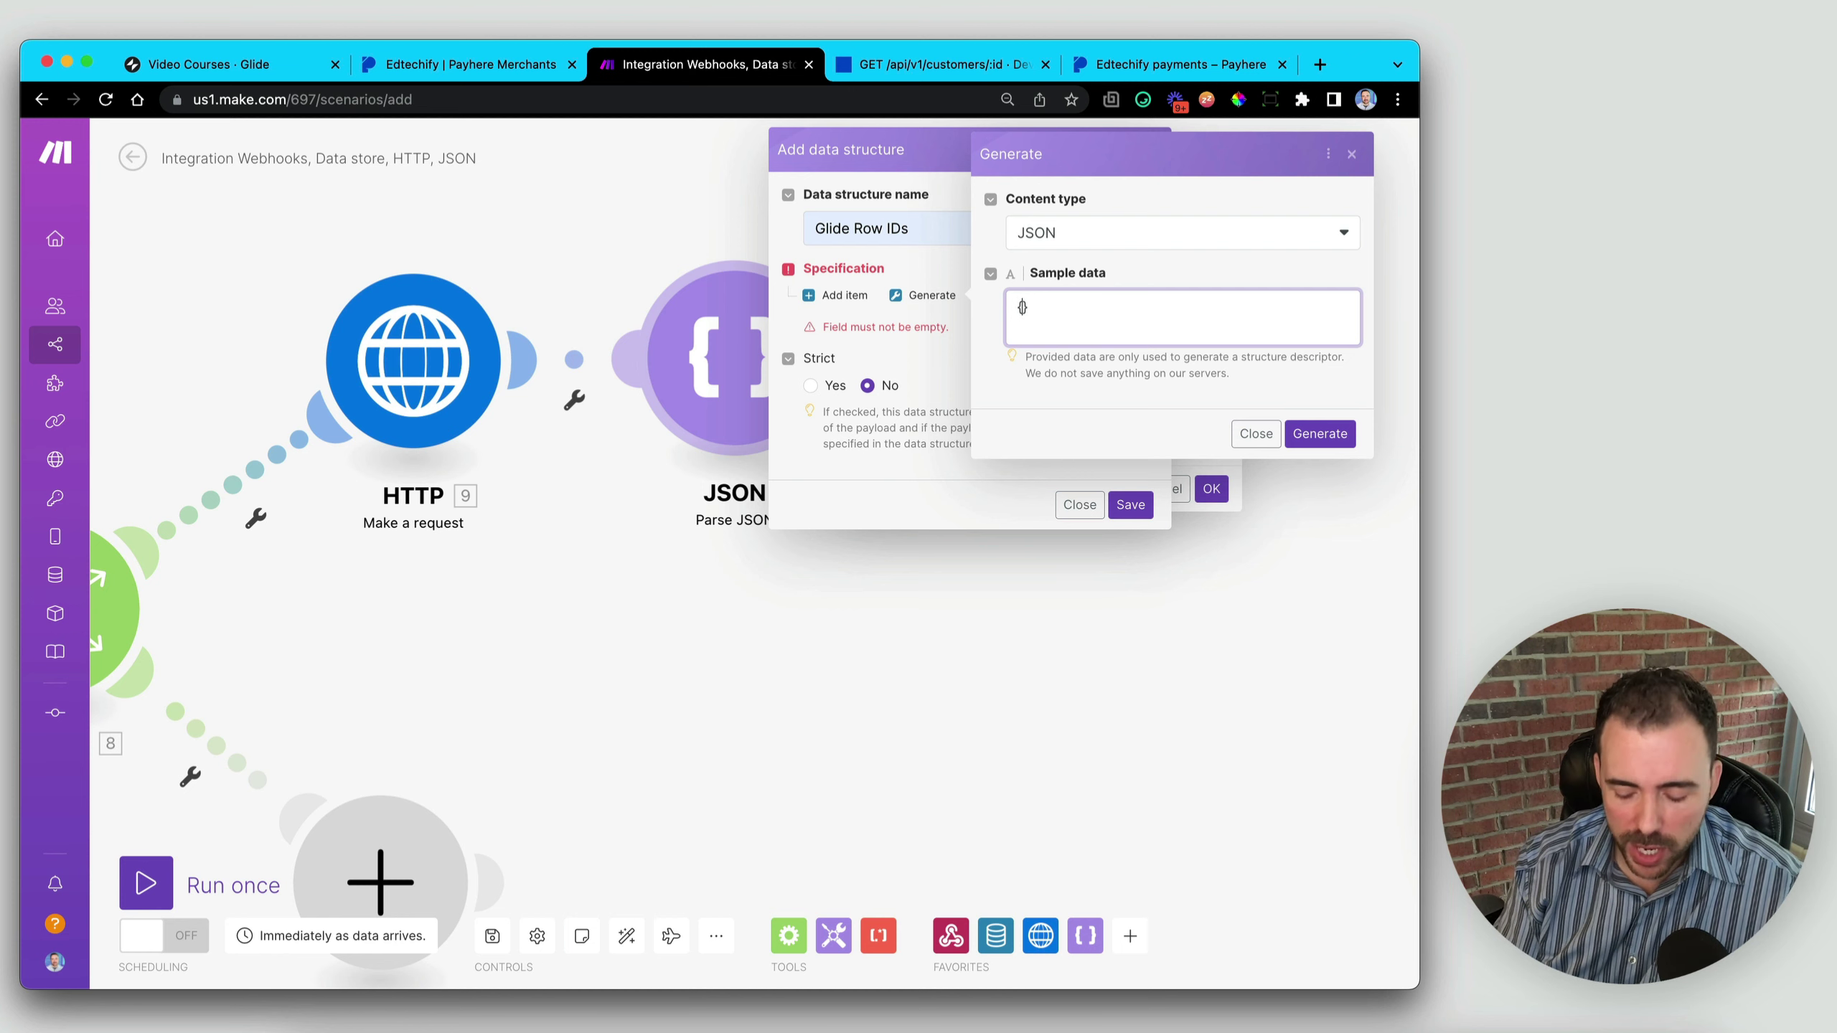
type("\"\"")
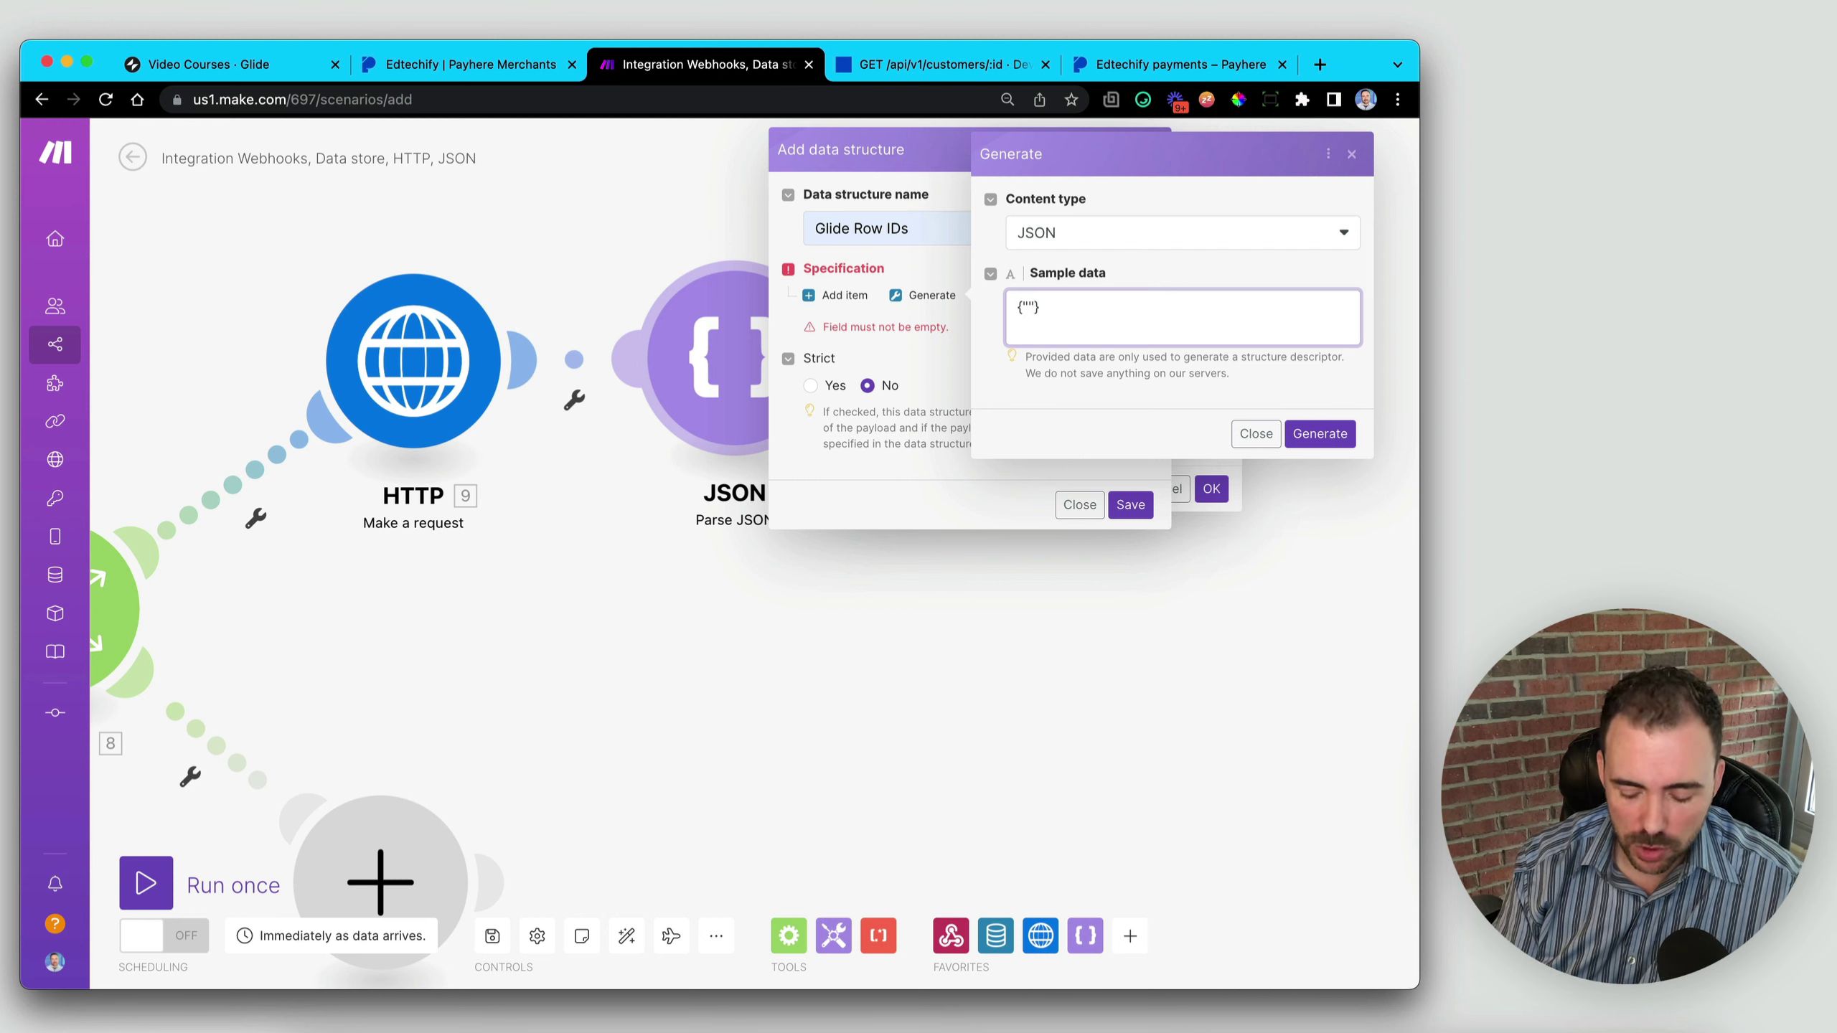
type(":\"\"")
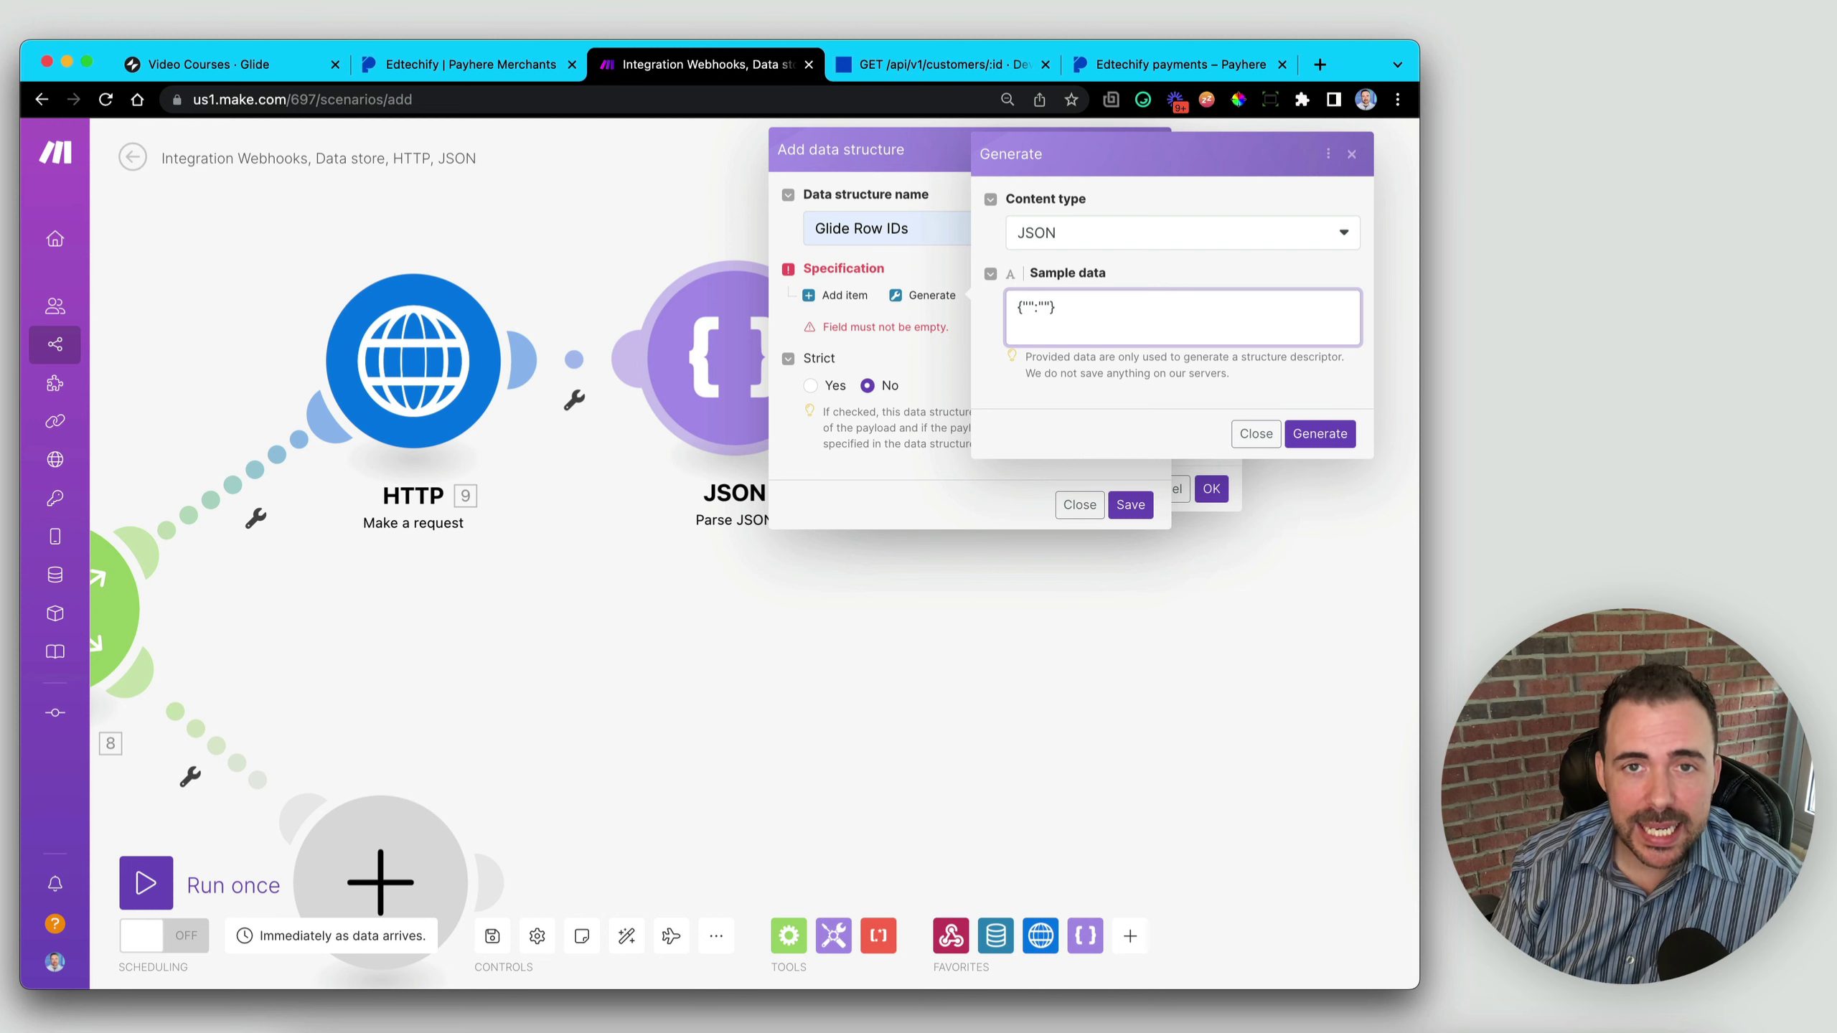
type("row")
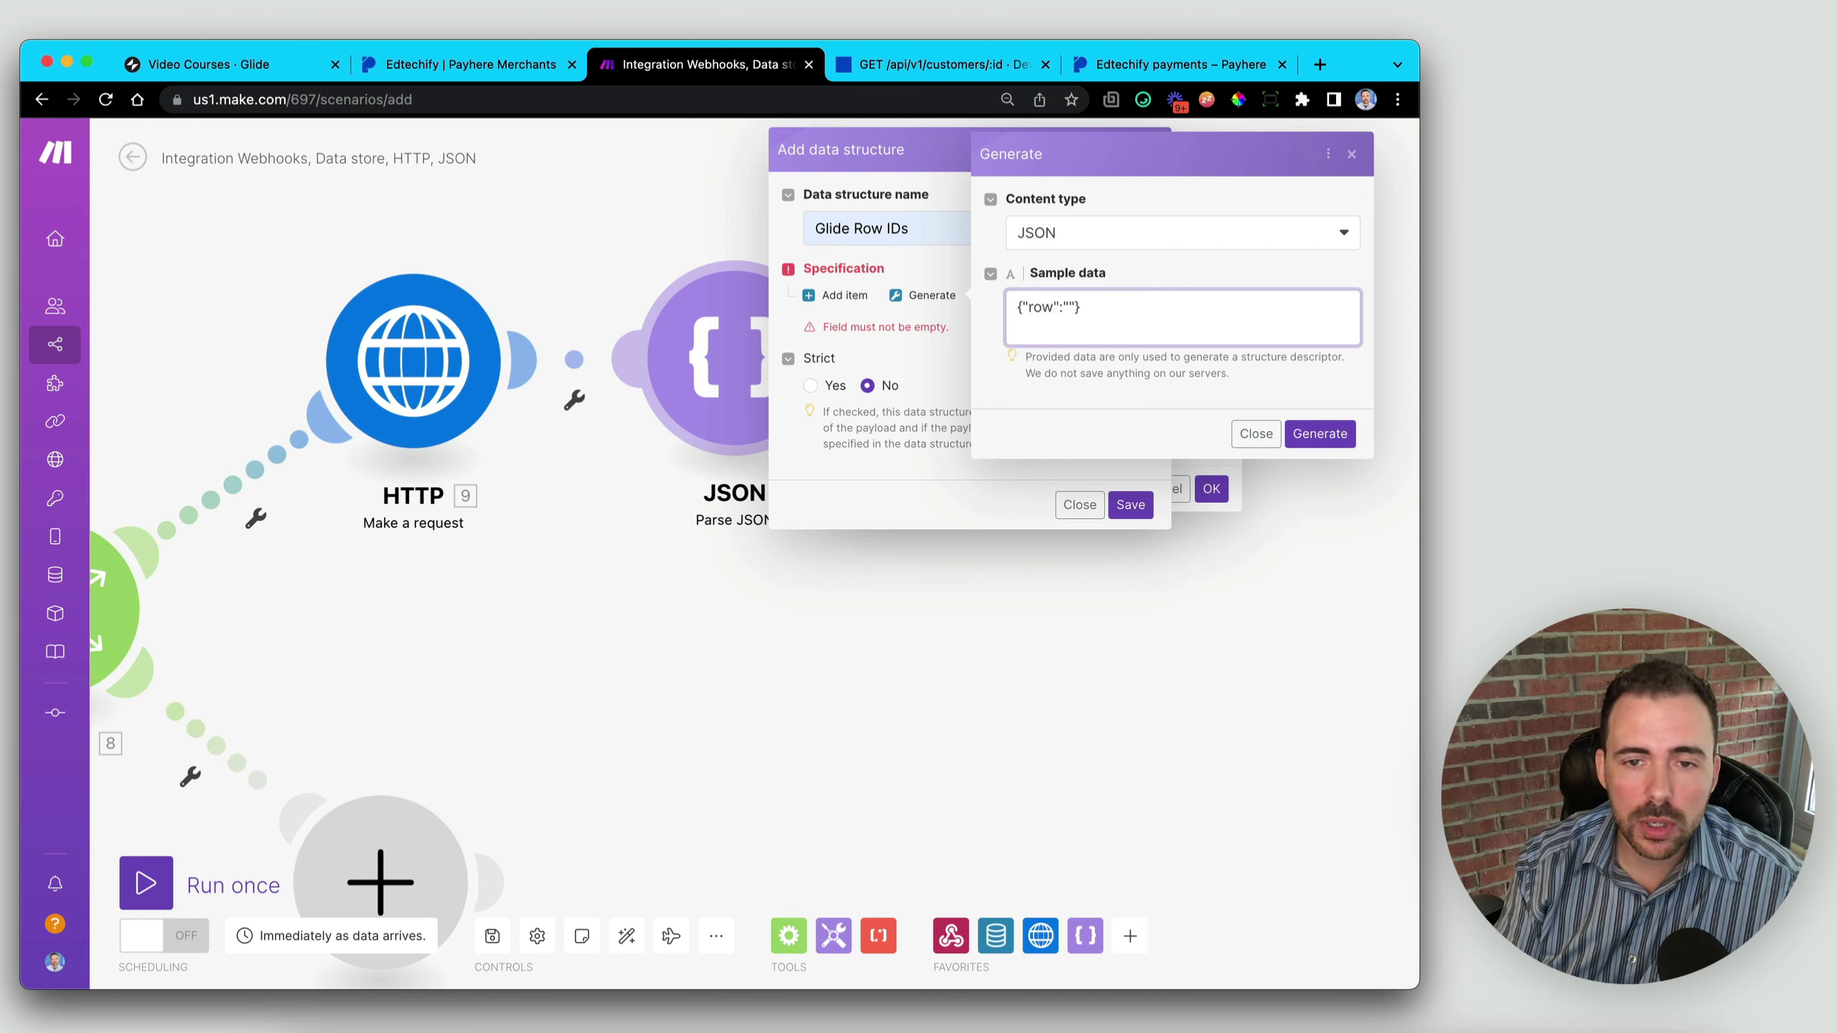
type("ID")
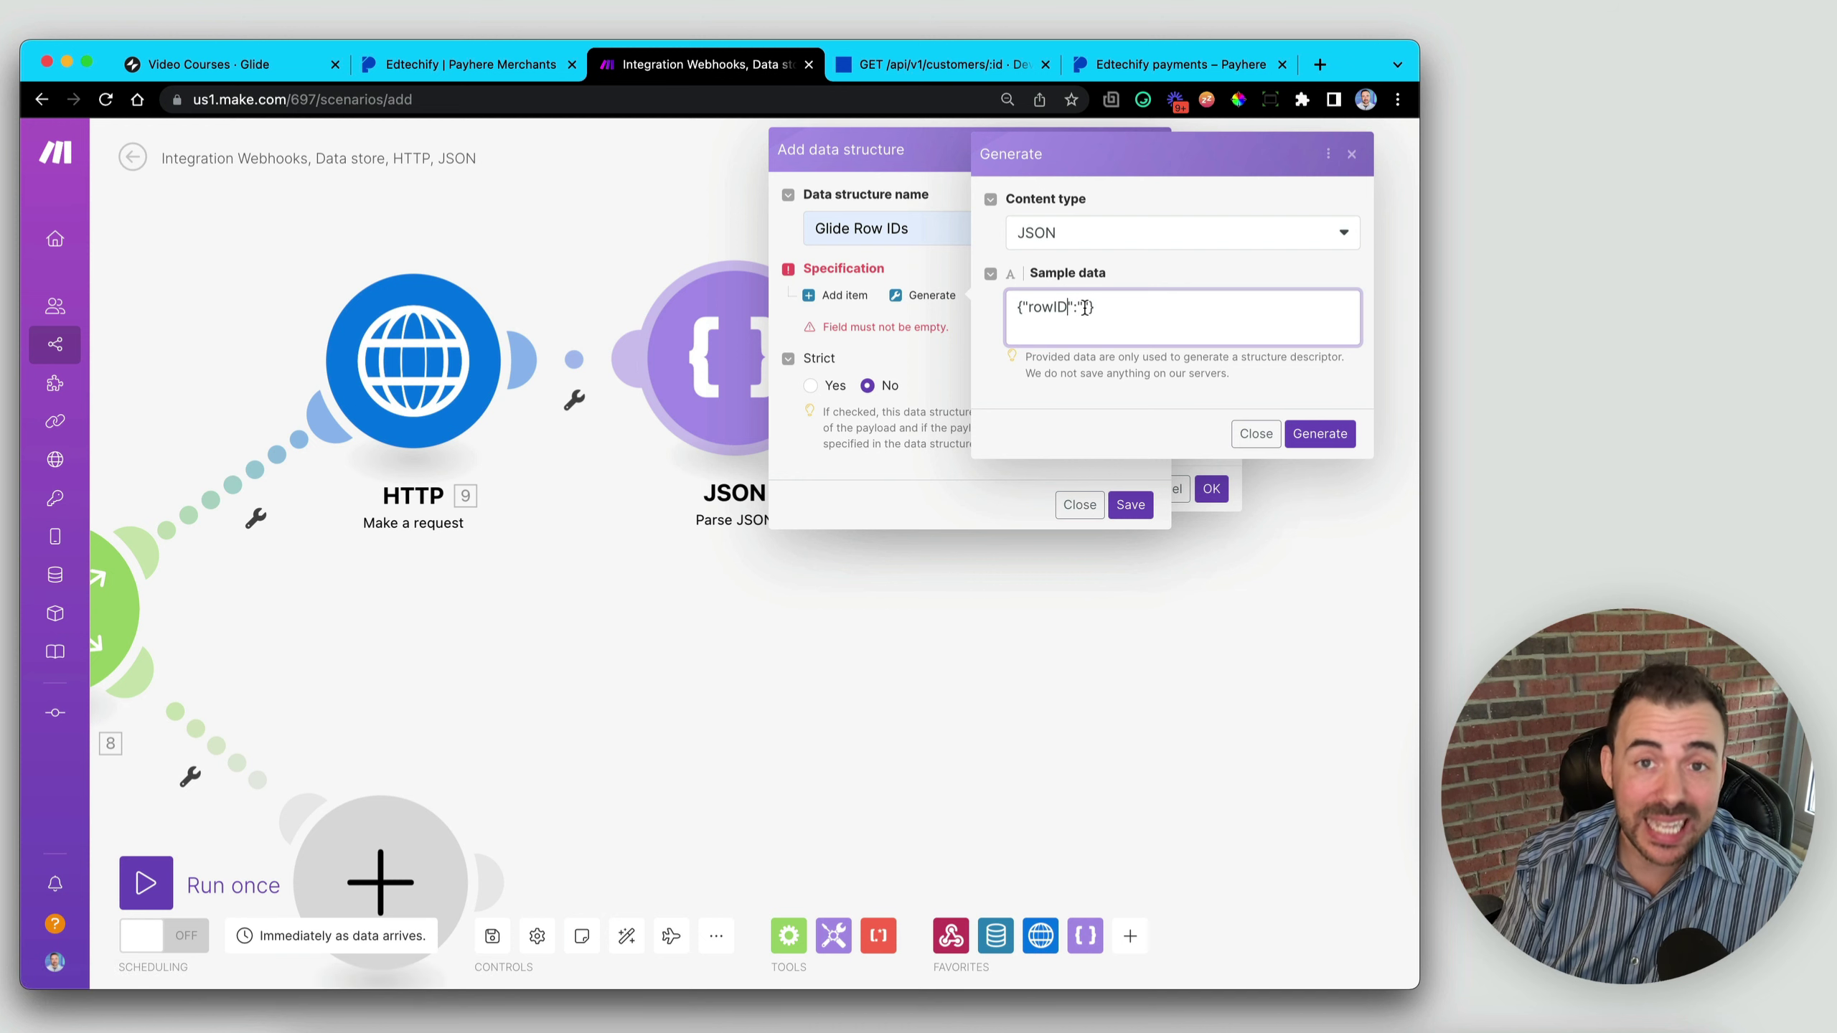
left_click(1086, 308)
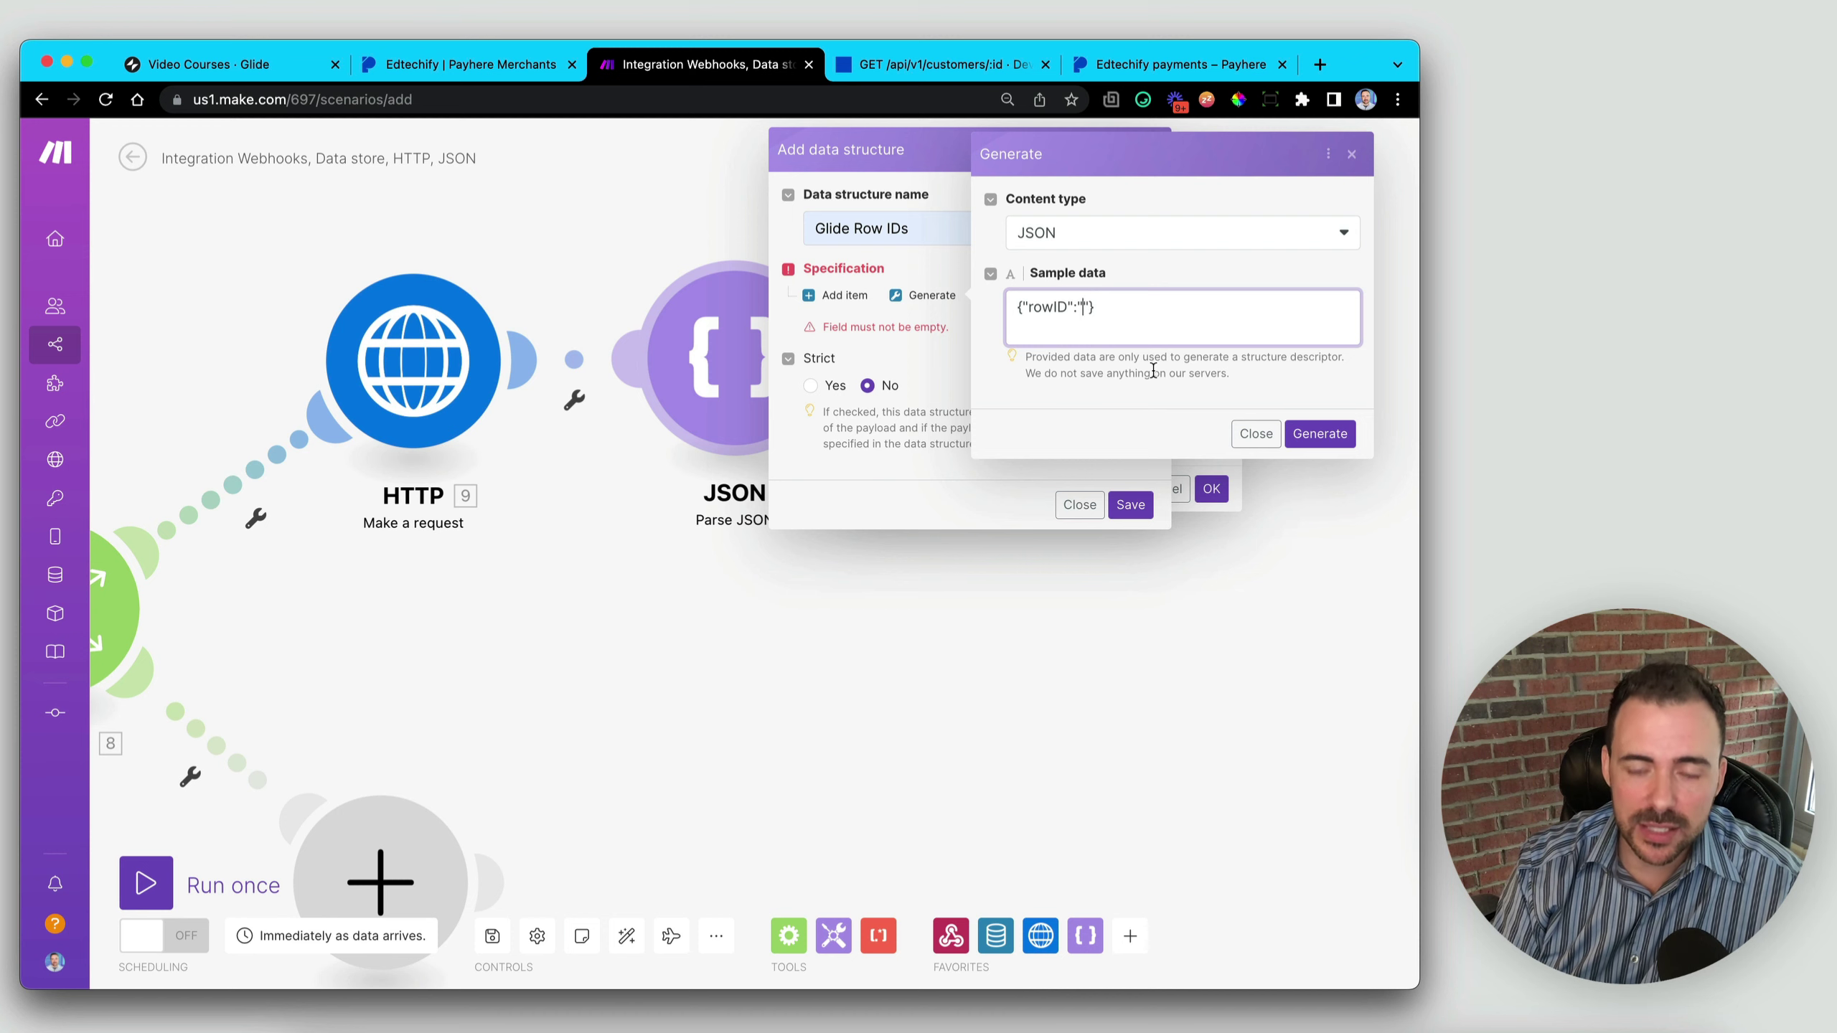
type("id")
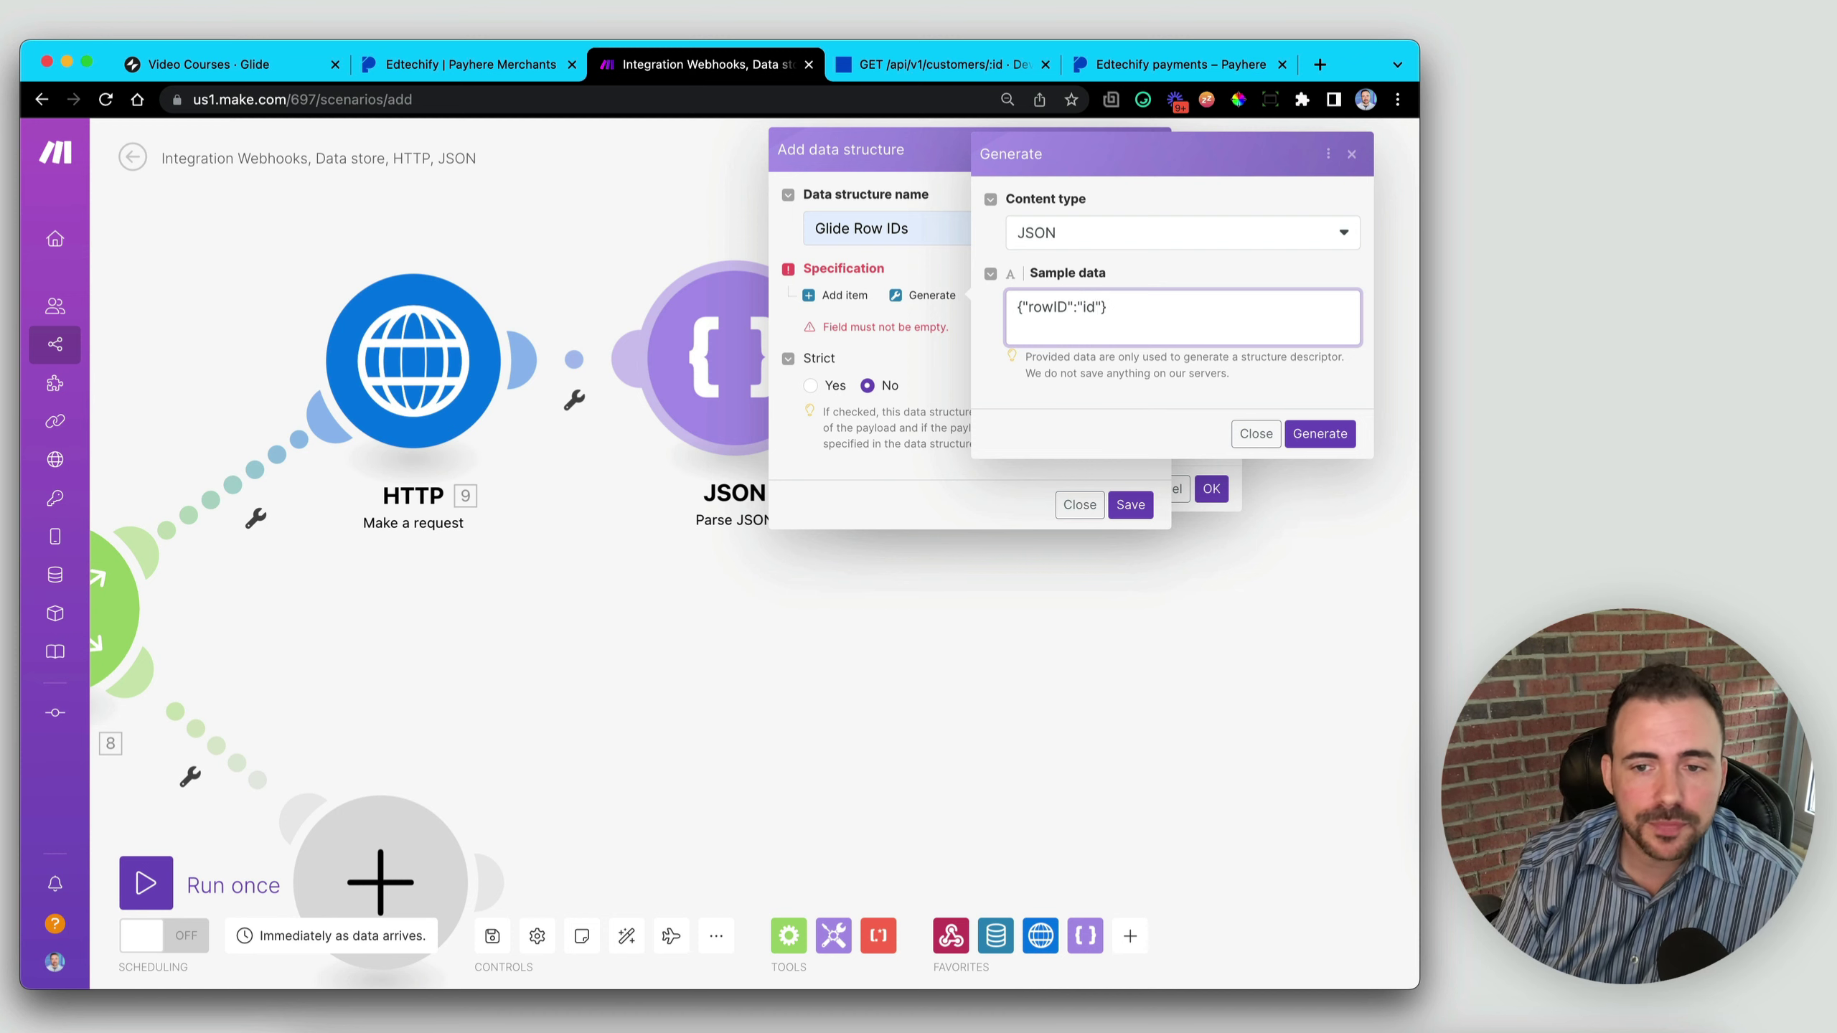
left_click(1320, 434)
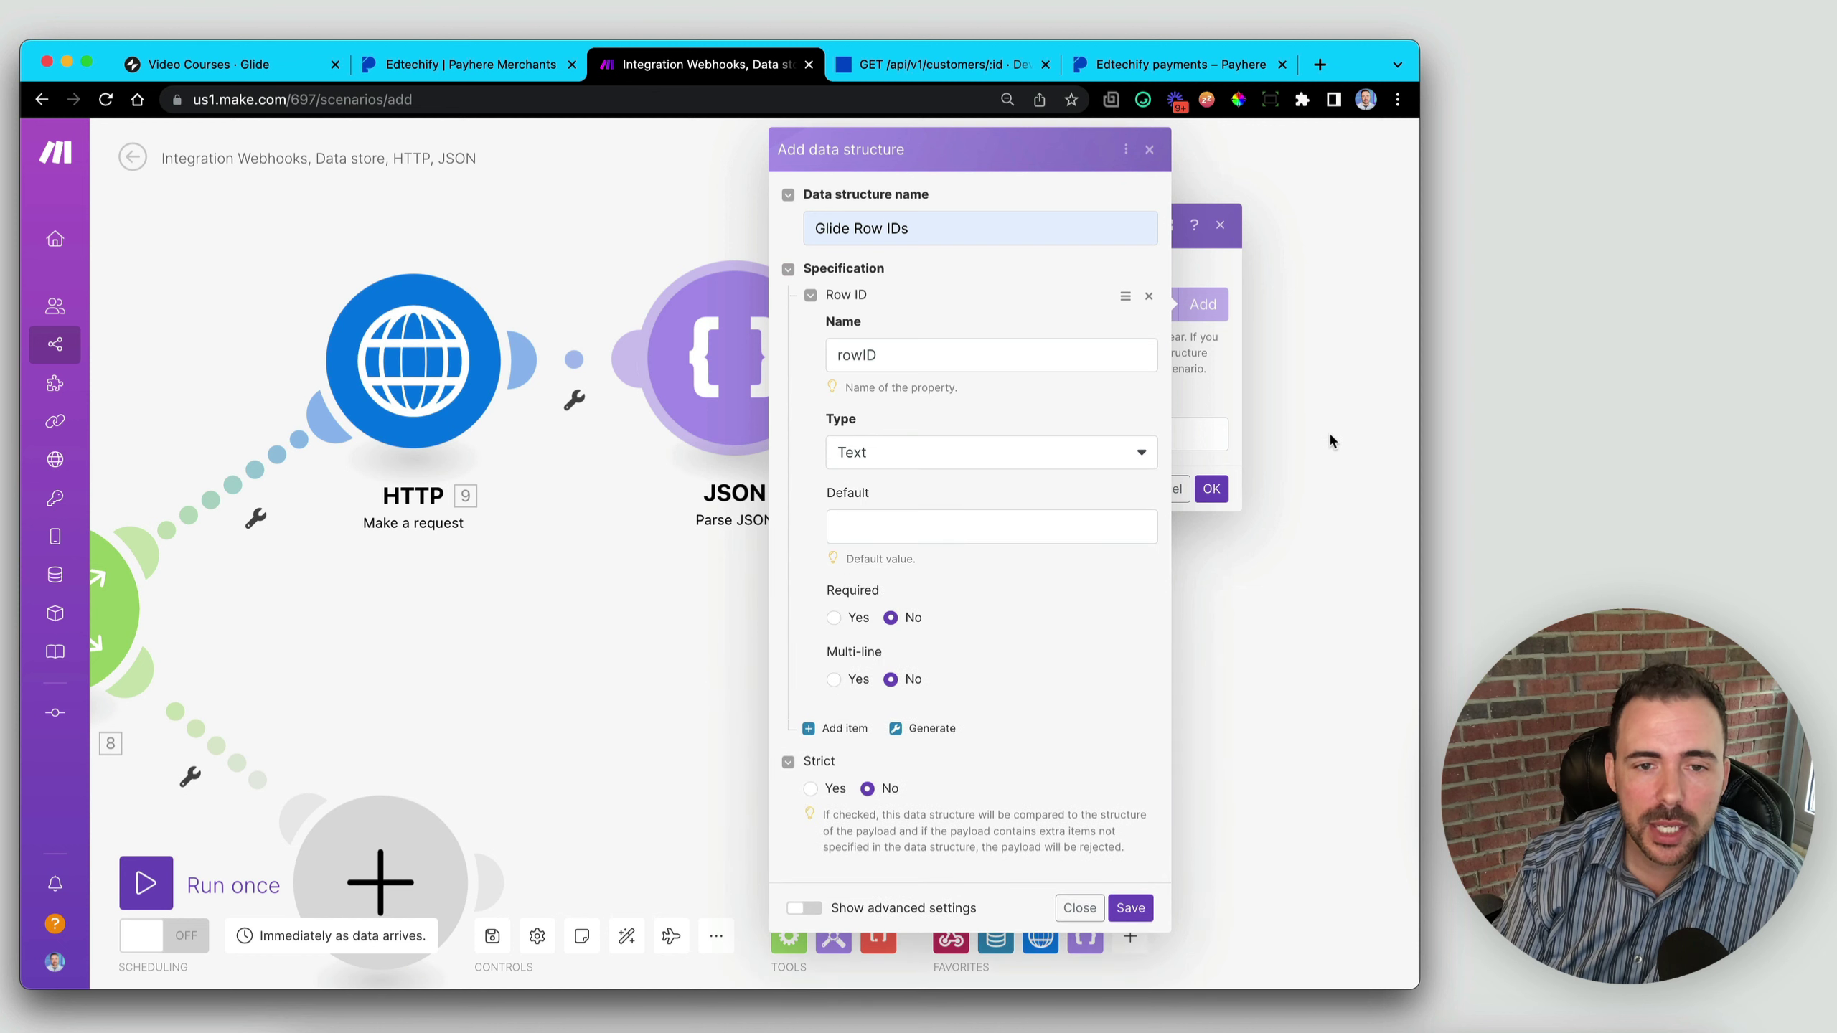
left_click(863, 356)
double_click(862, 356)
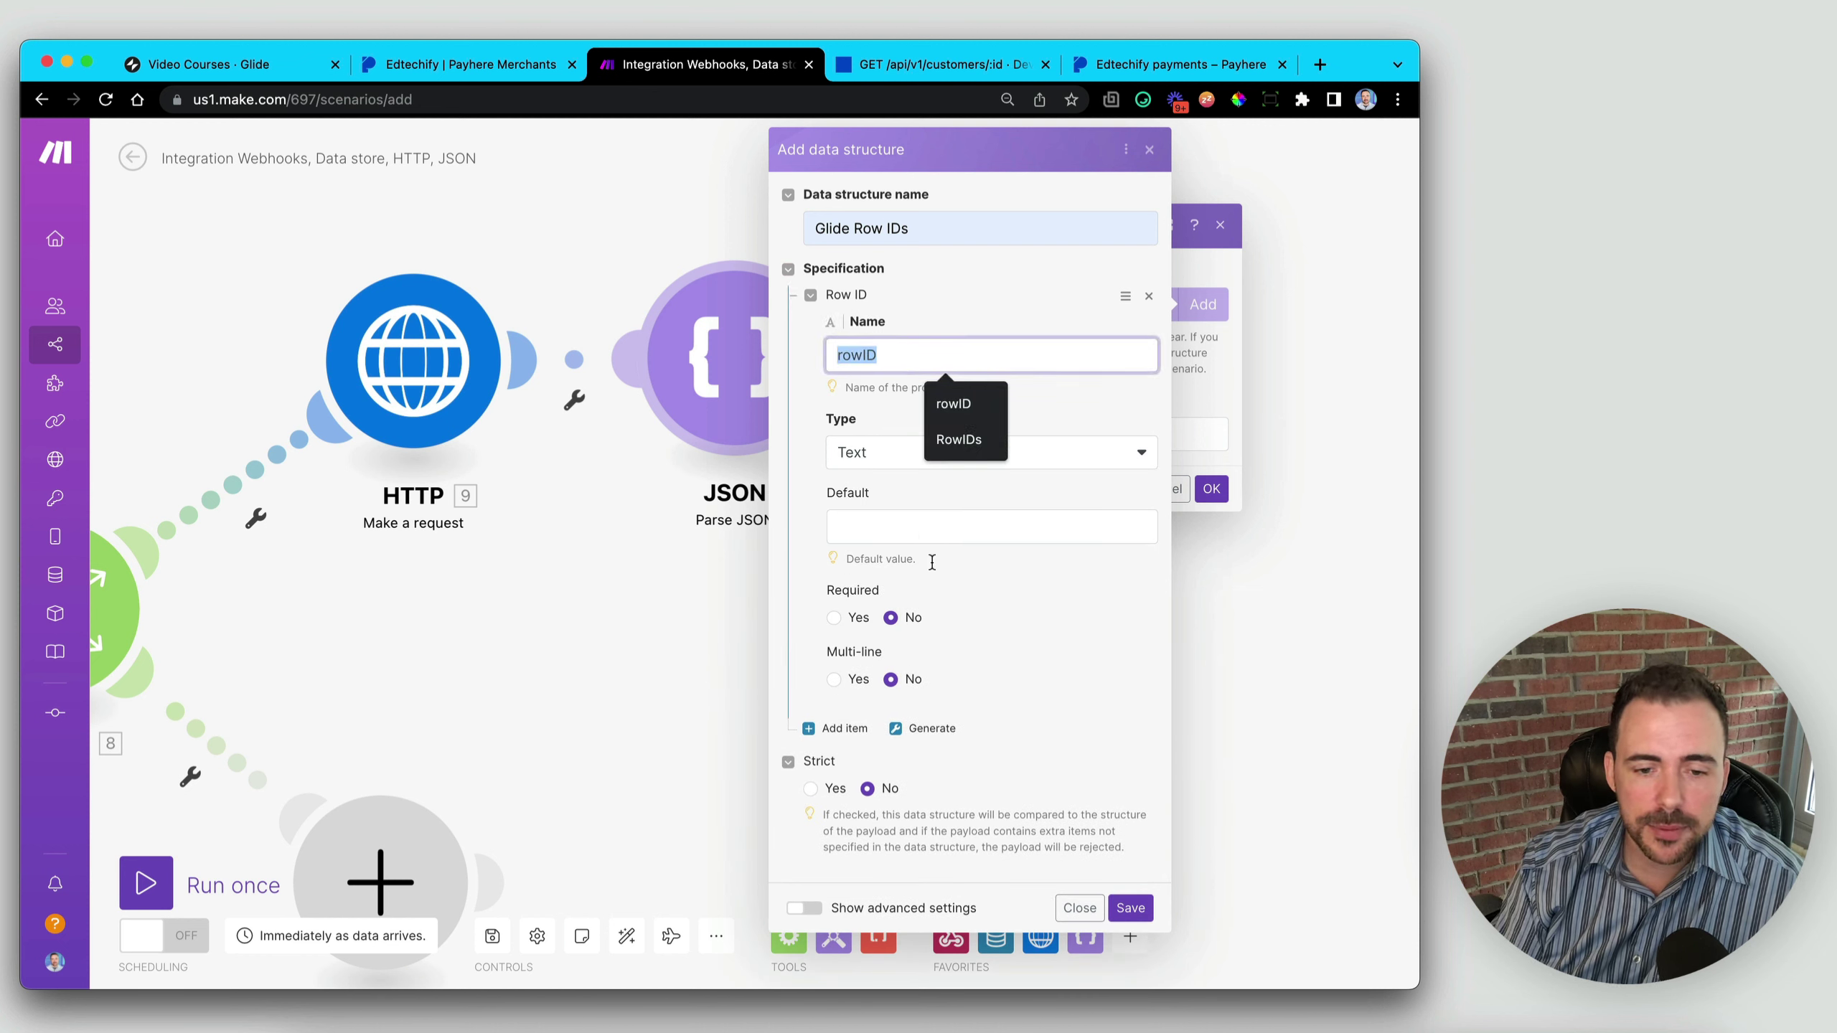
left_click(1131, 908)
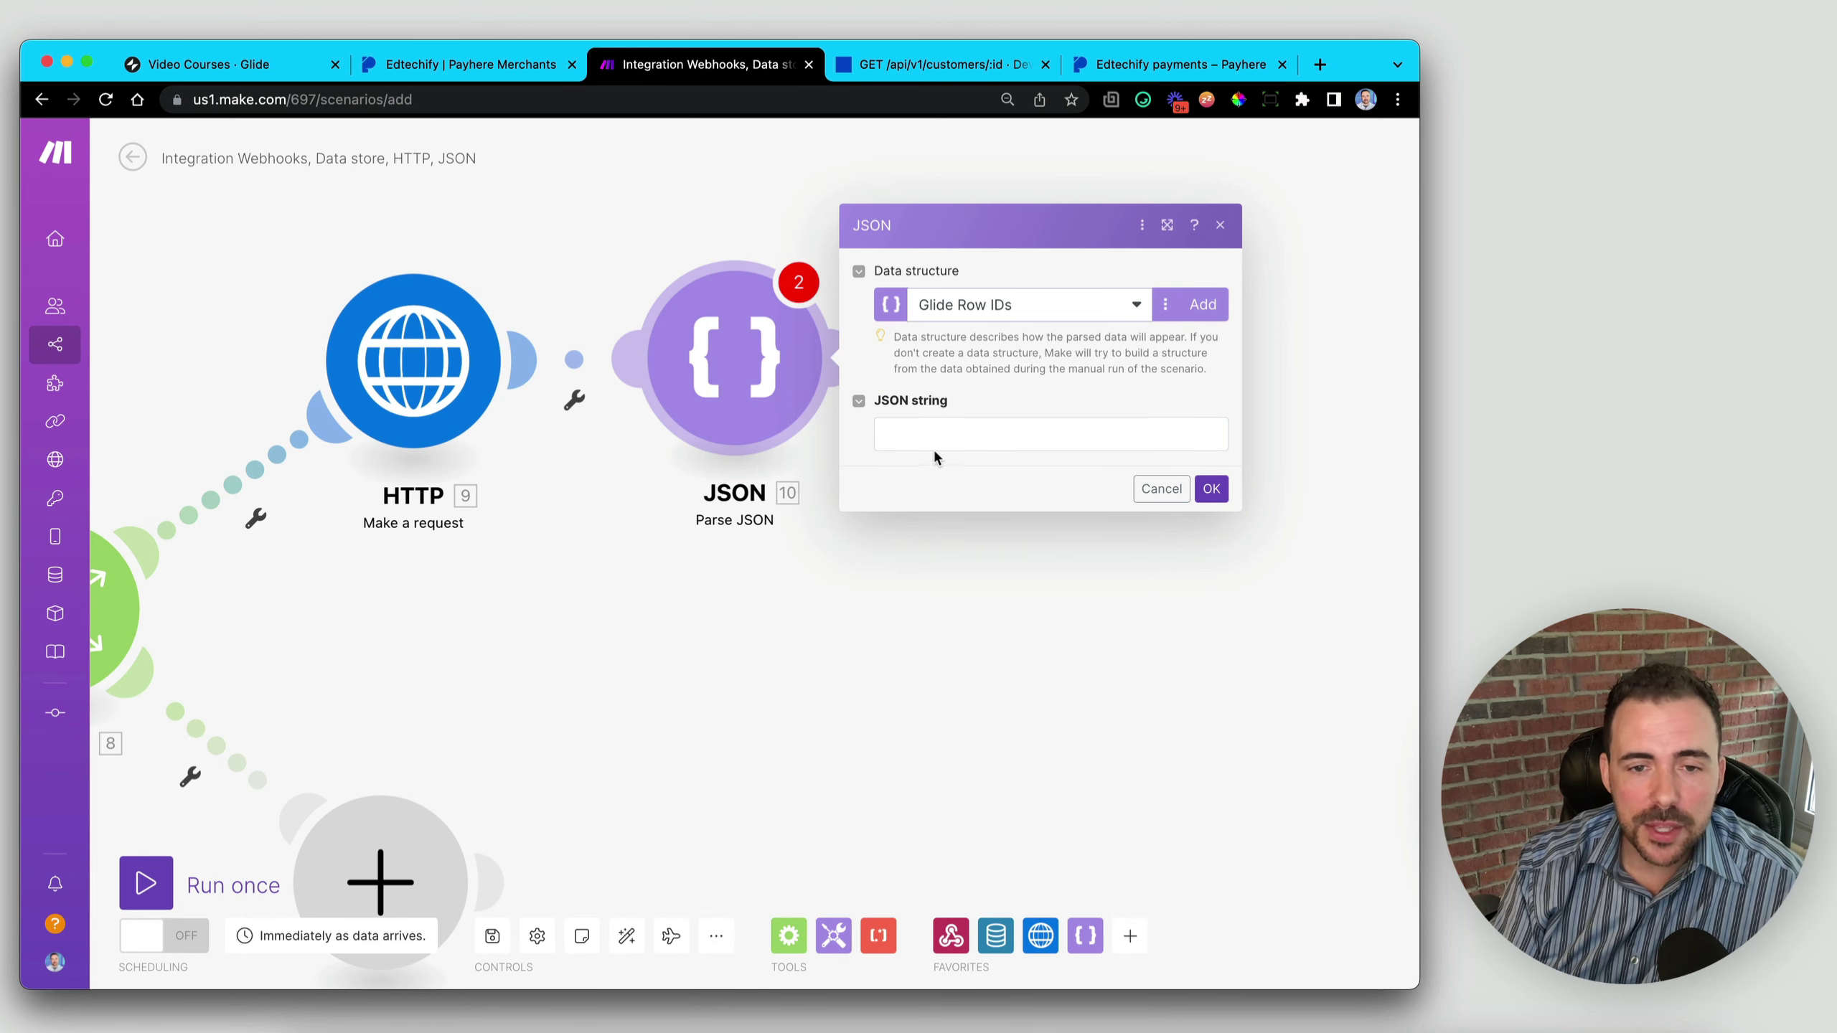
- Map the HTTP response 9. Data into JSON string, confirm, and add a Data store module next
left_click(932, 435)
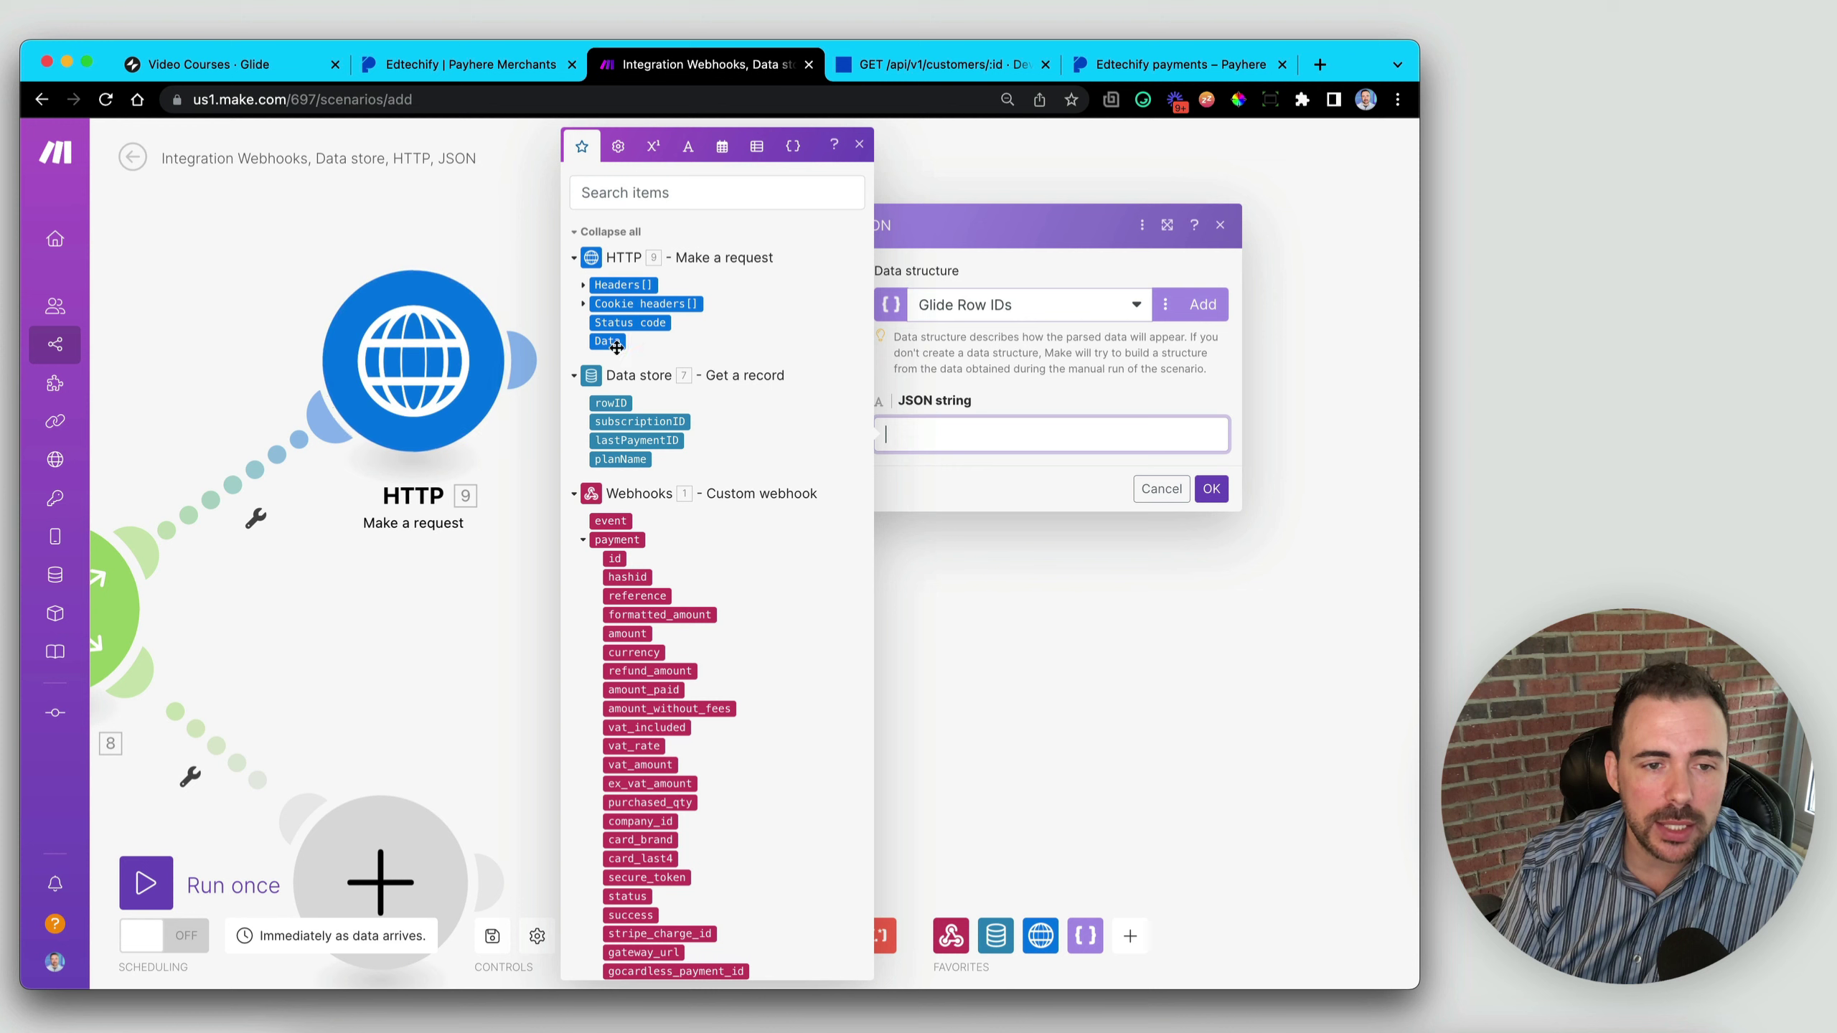
left_click(617, 348)
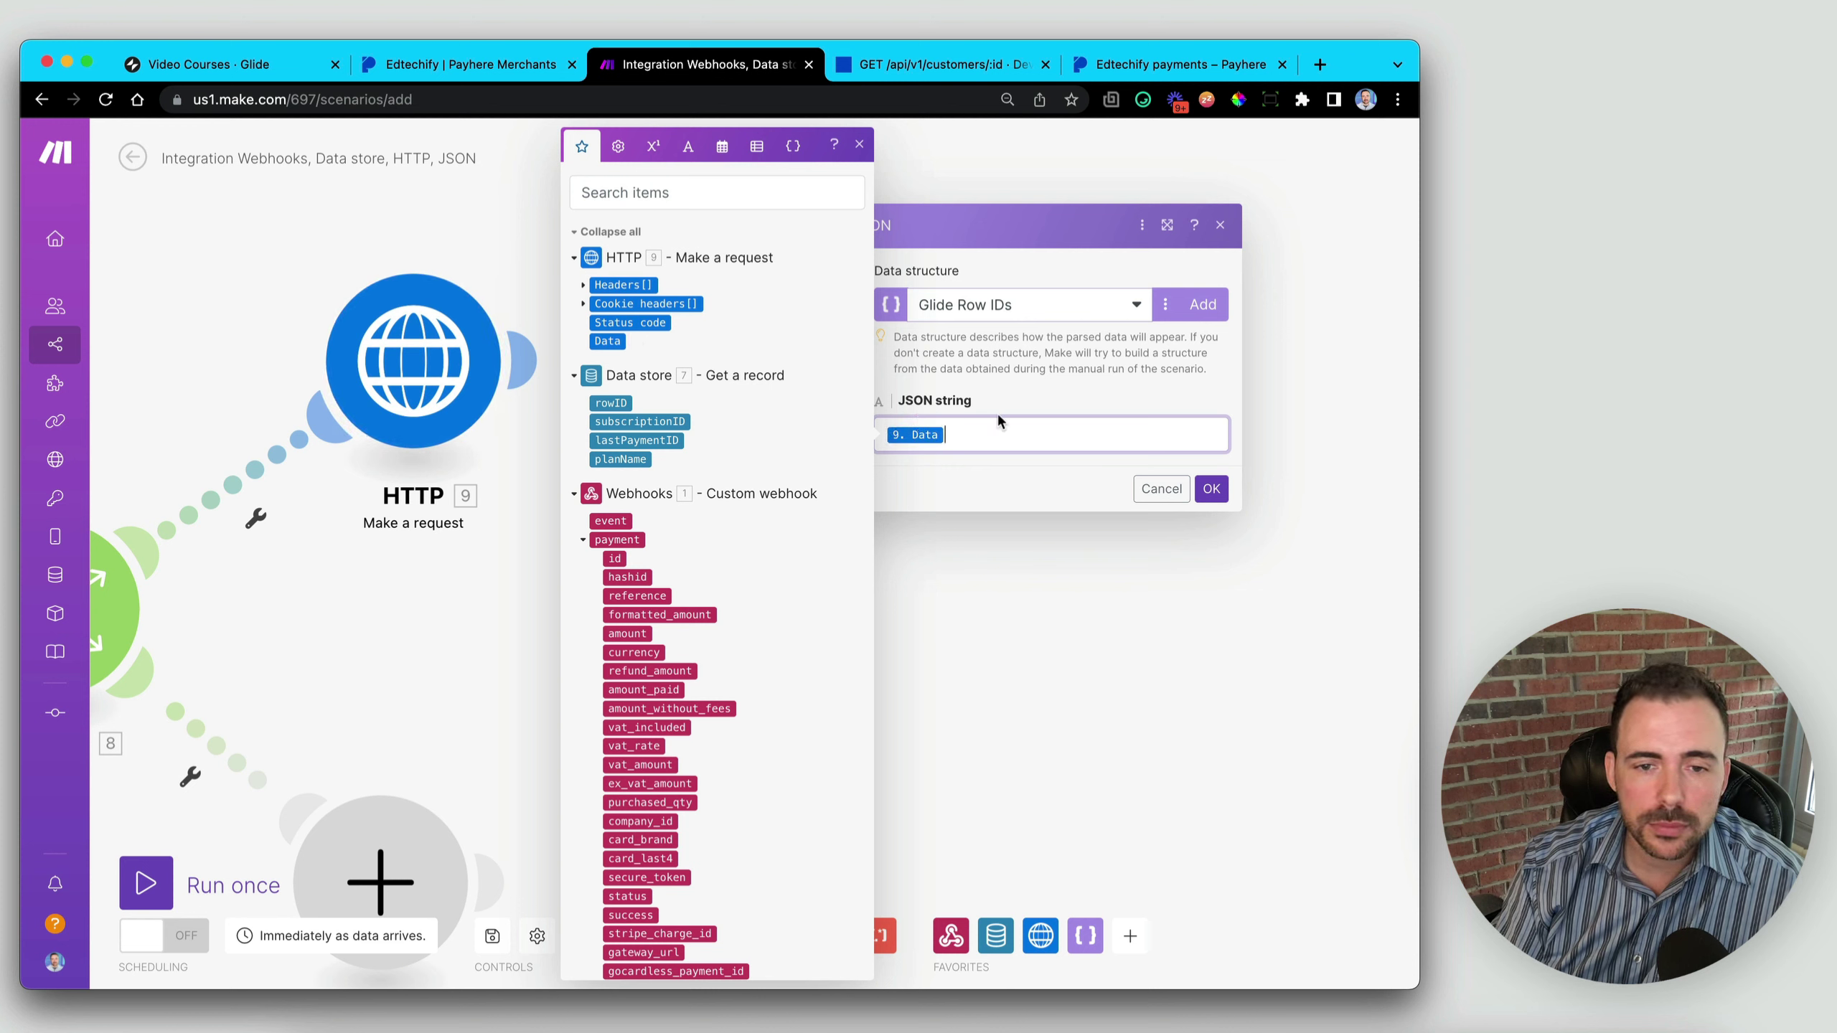
left_click(1215, 490)
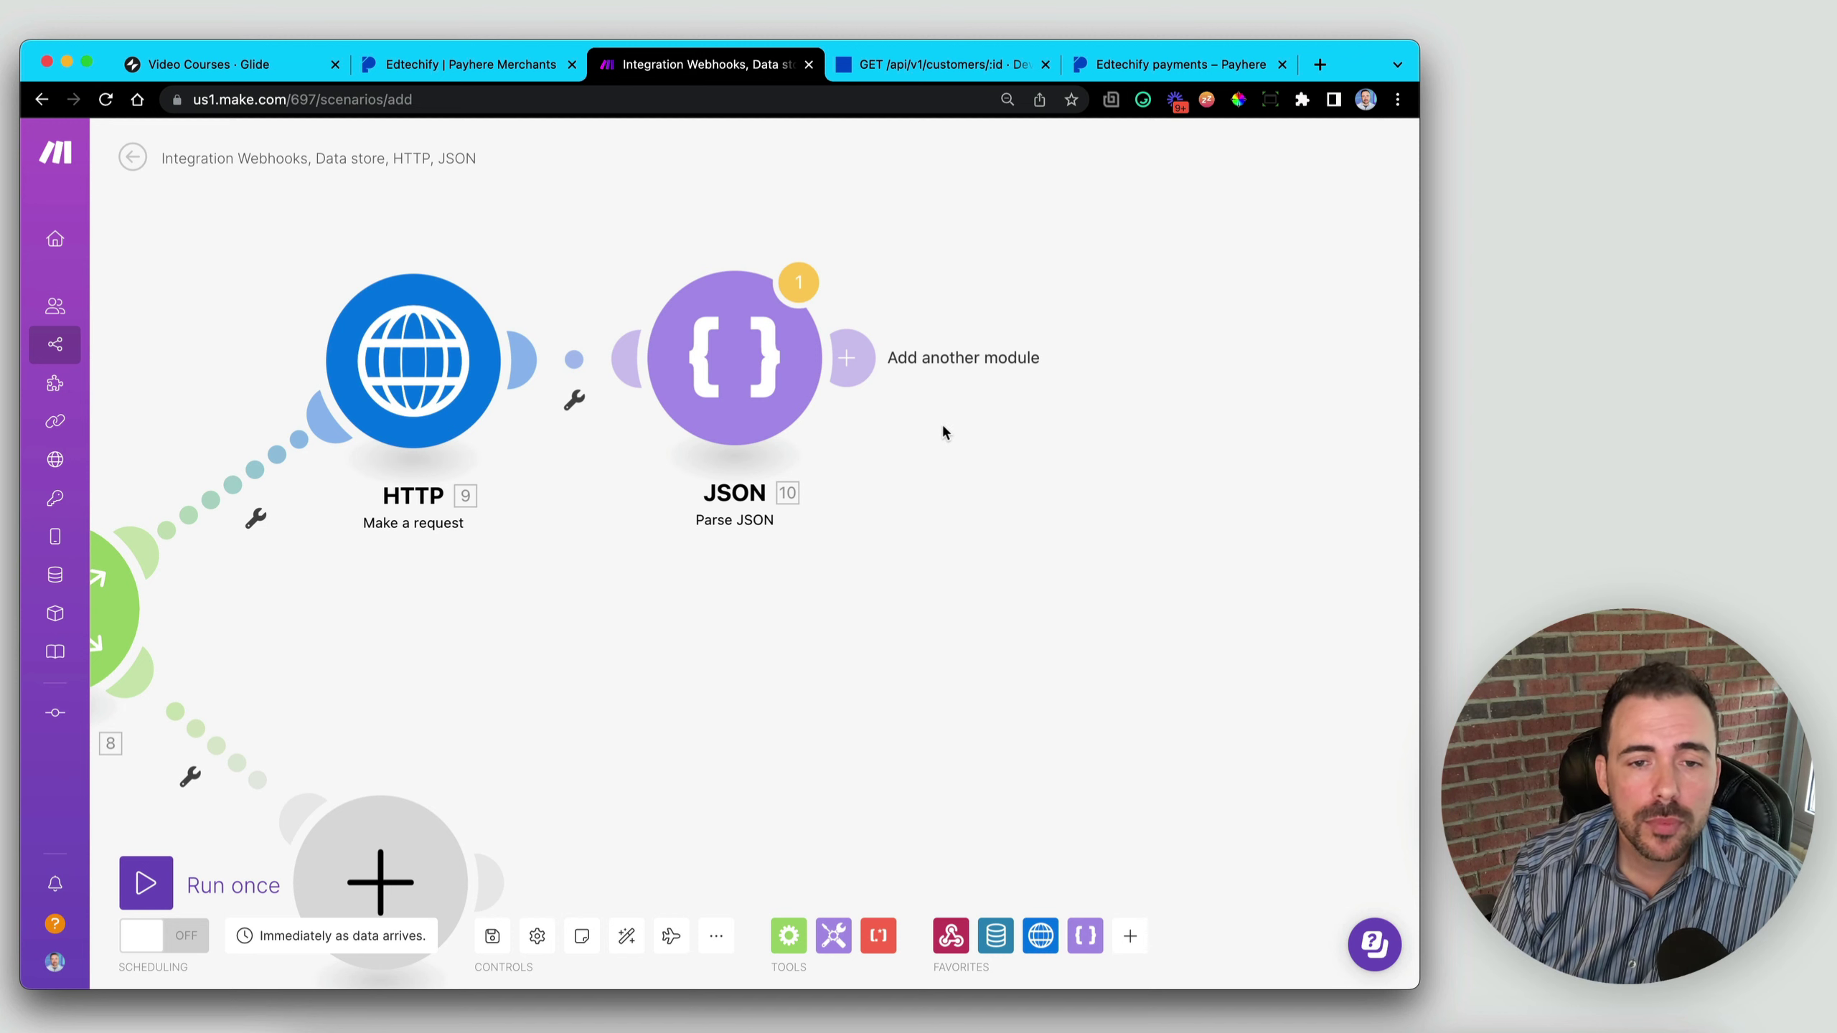
left_click(859, 357)
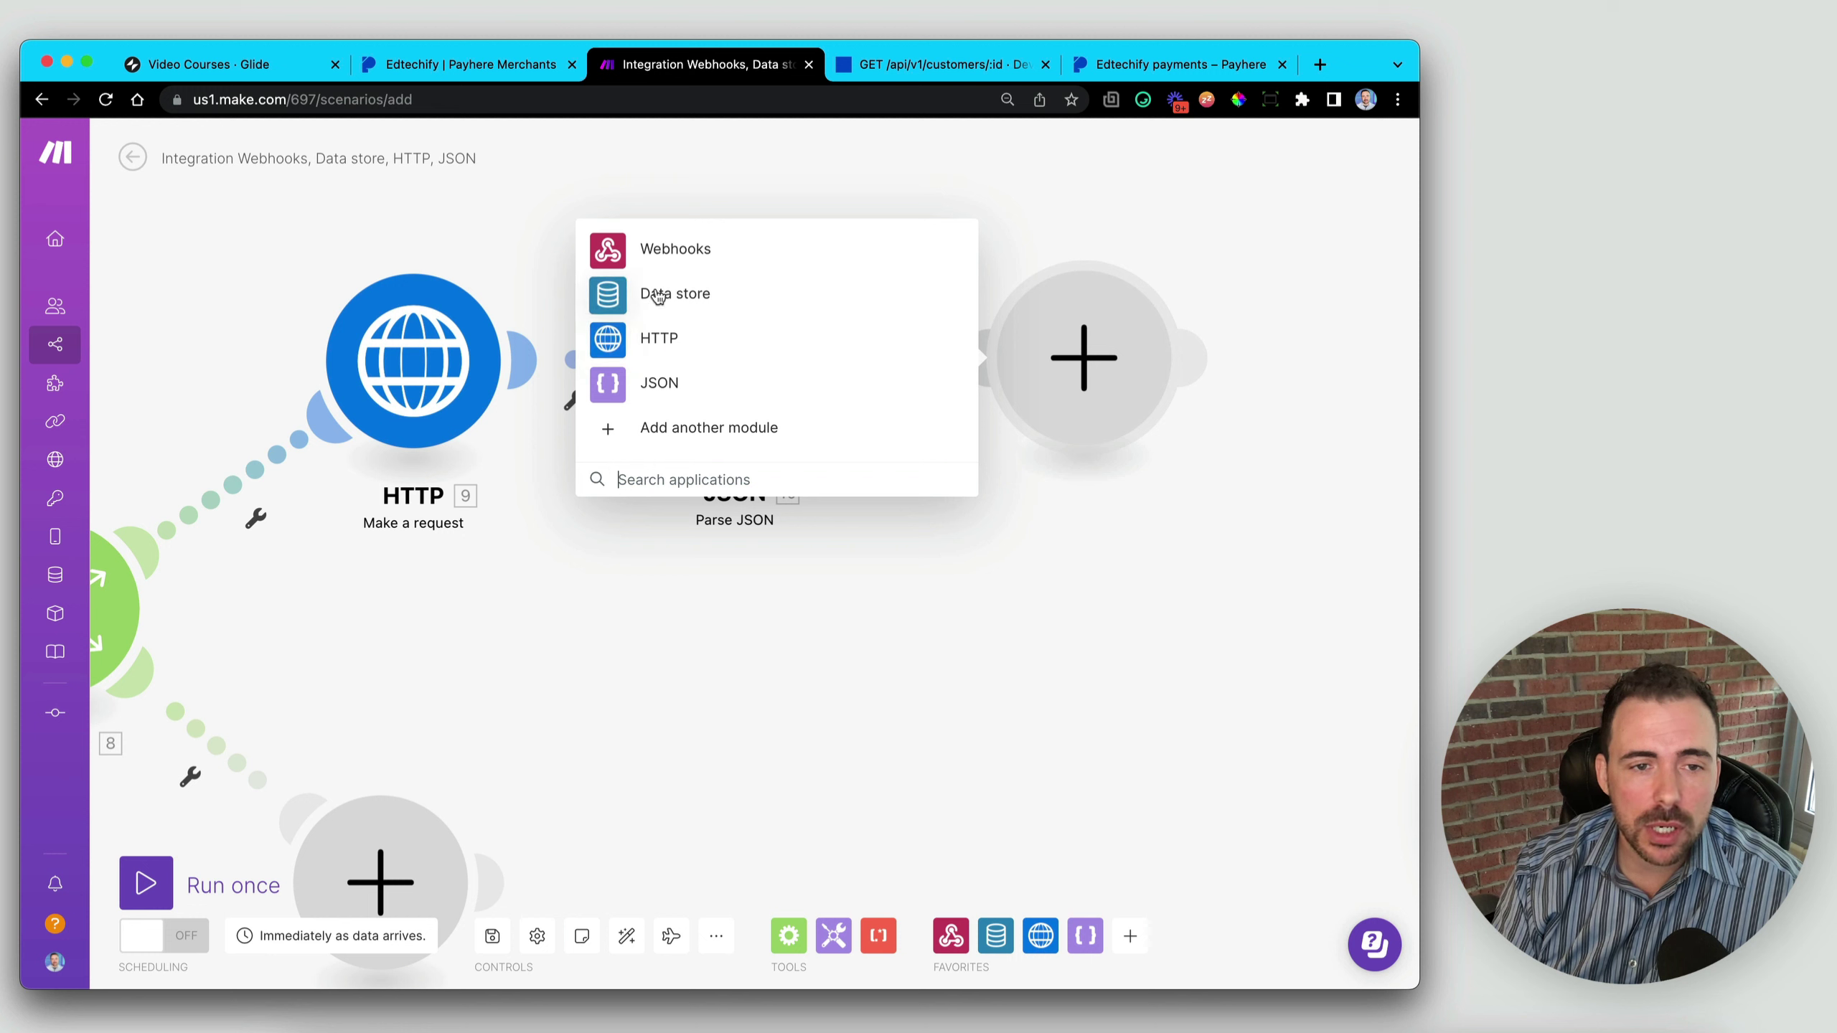
left_click(657, 296)
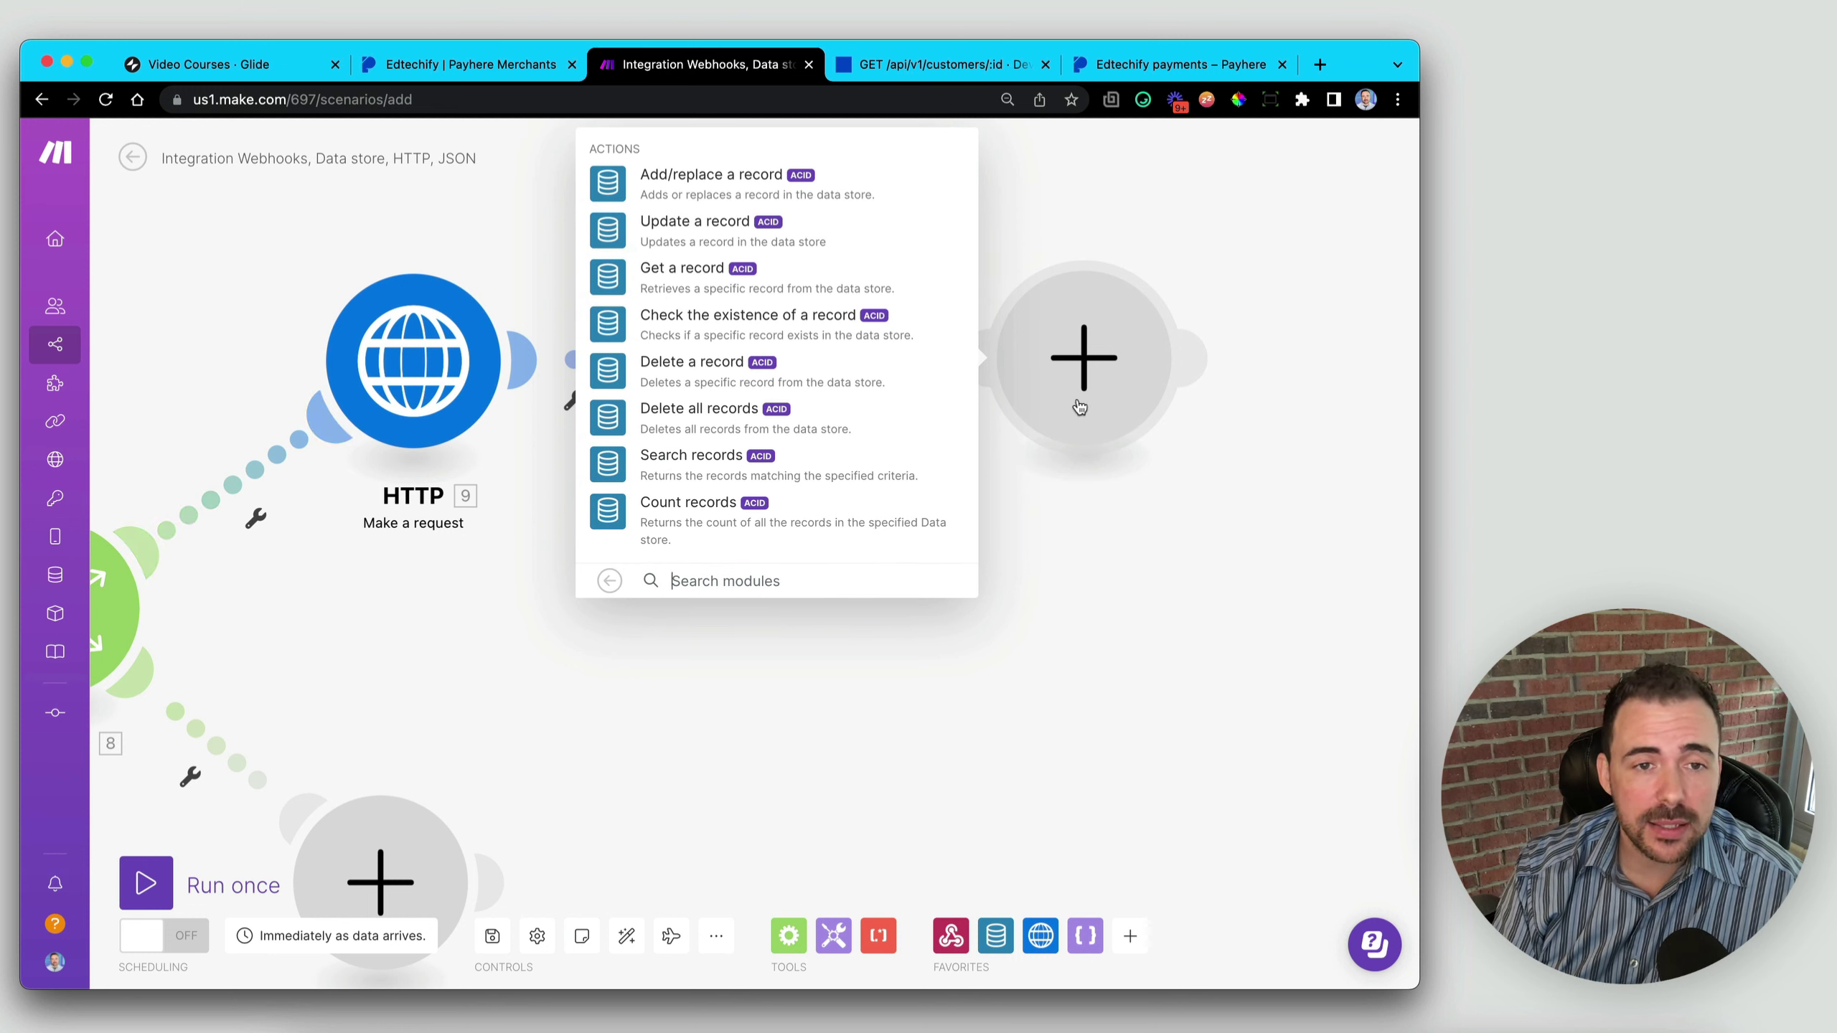
- Make the Data store step Add/replace a record in the Payhere + Glide store
left_click(713, 181)
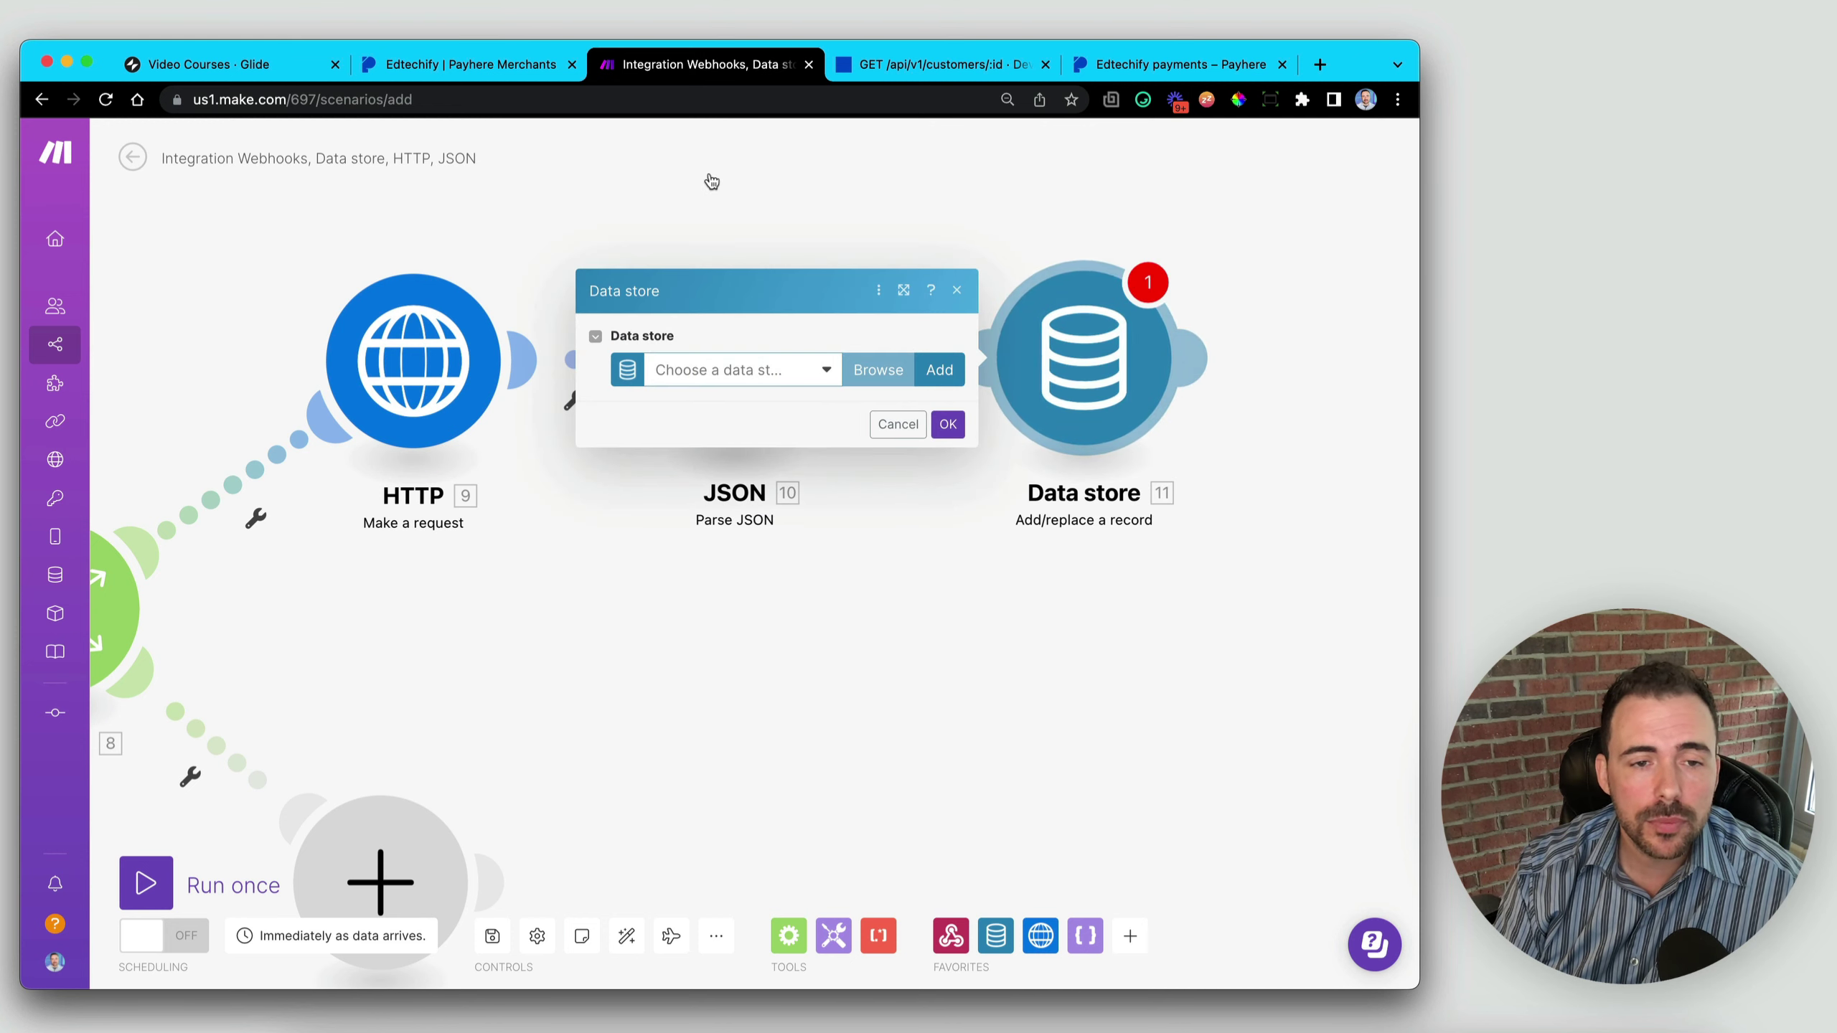
left_click(765, 372)
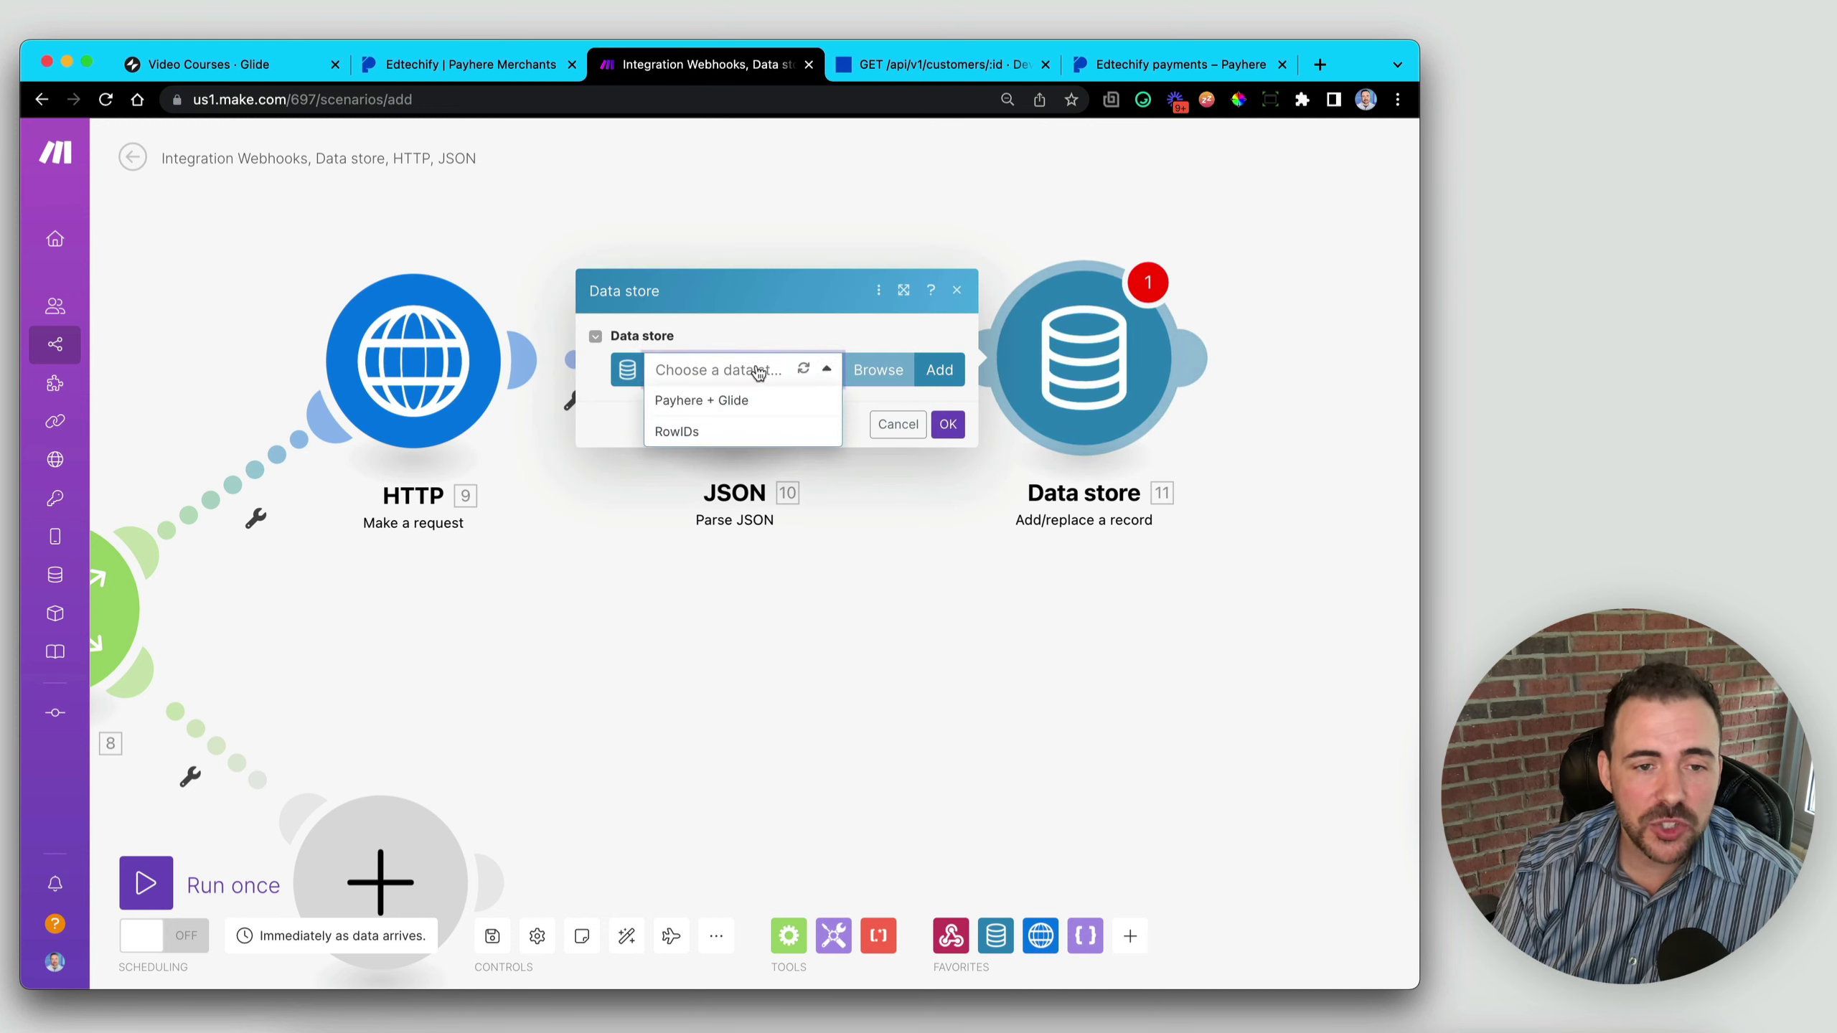
left_click(696, 403)
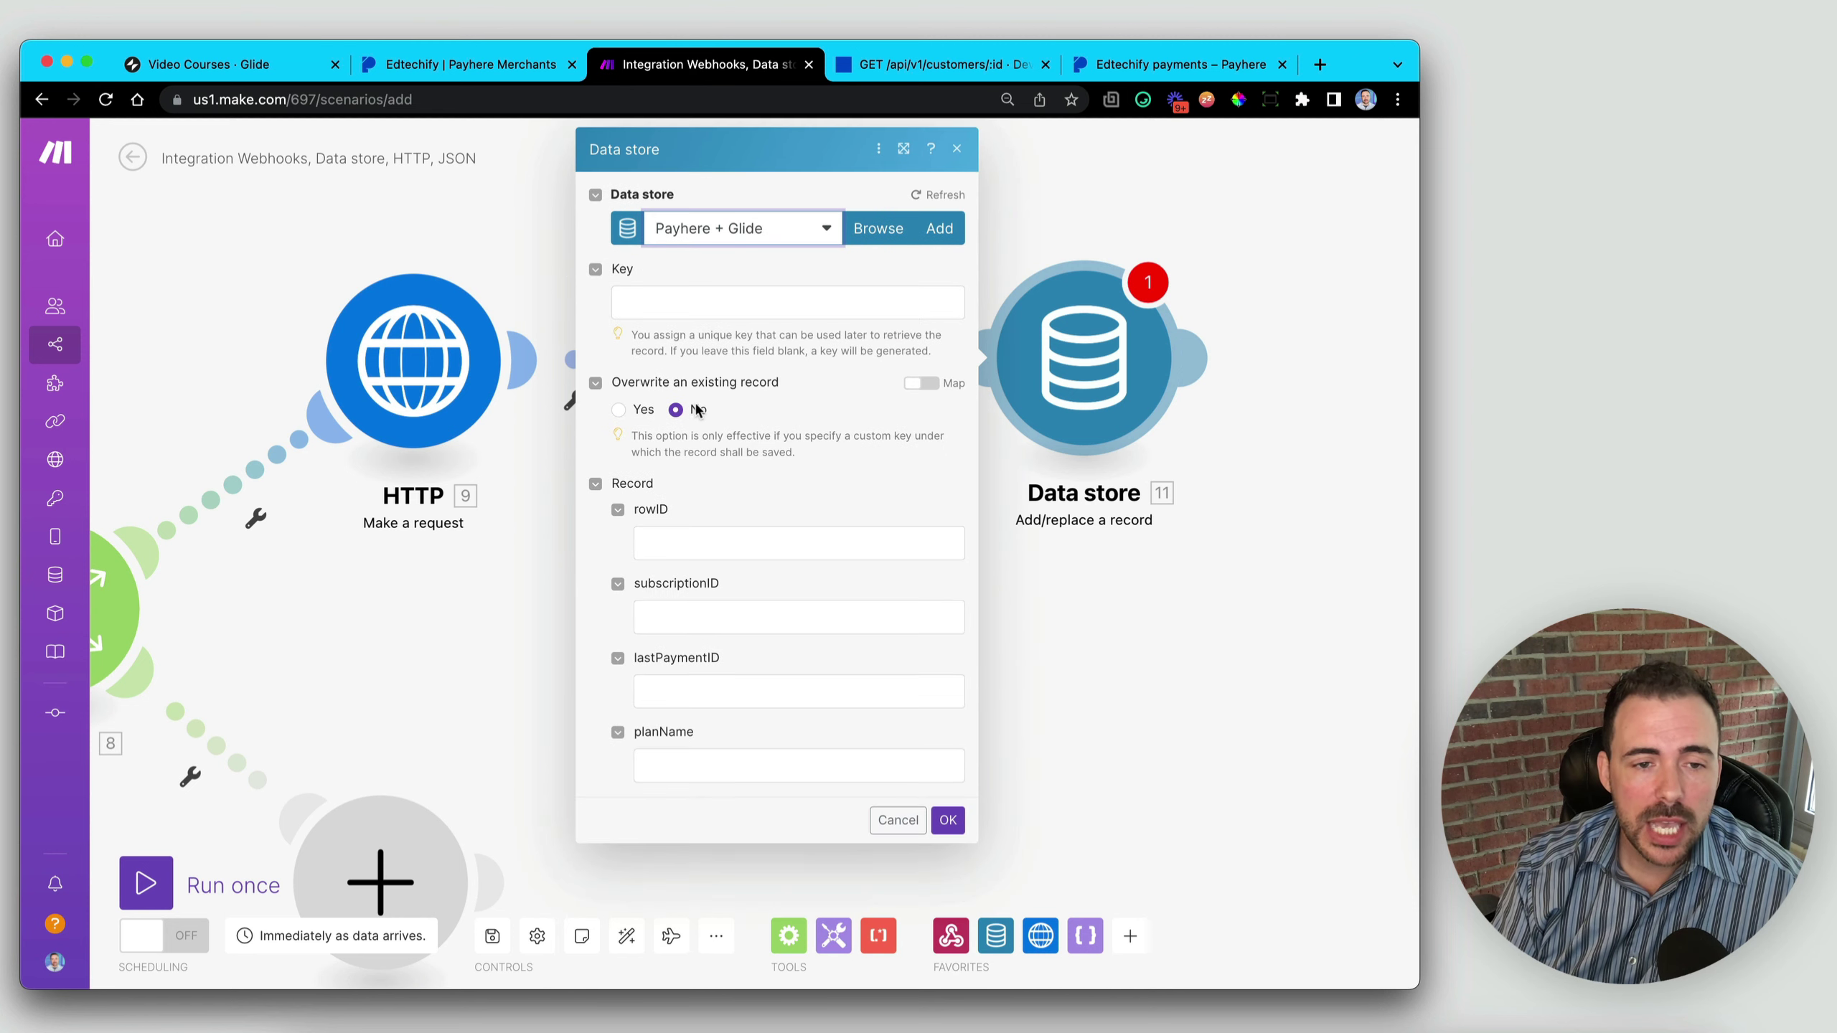
left_click(673, 538)
left_click(695, 615)
left_click(723, 695)
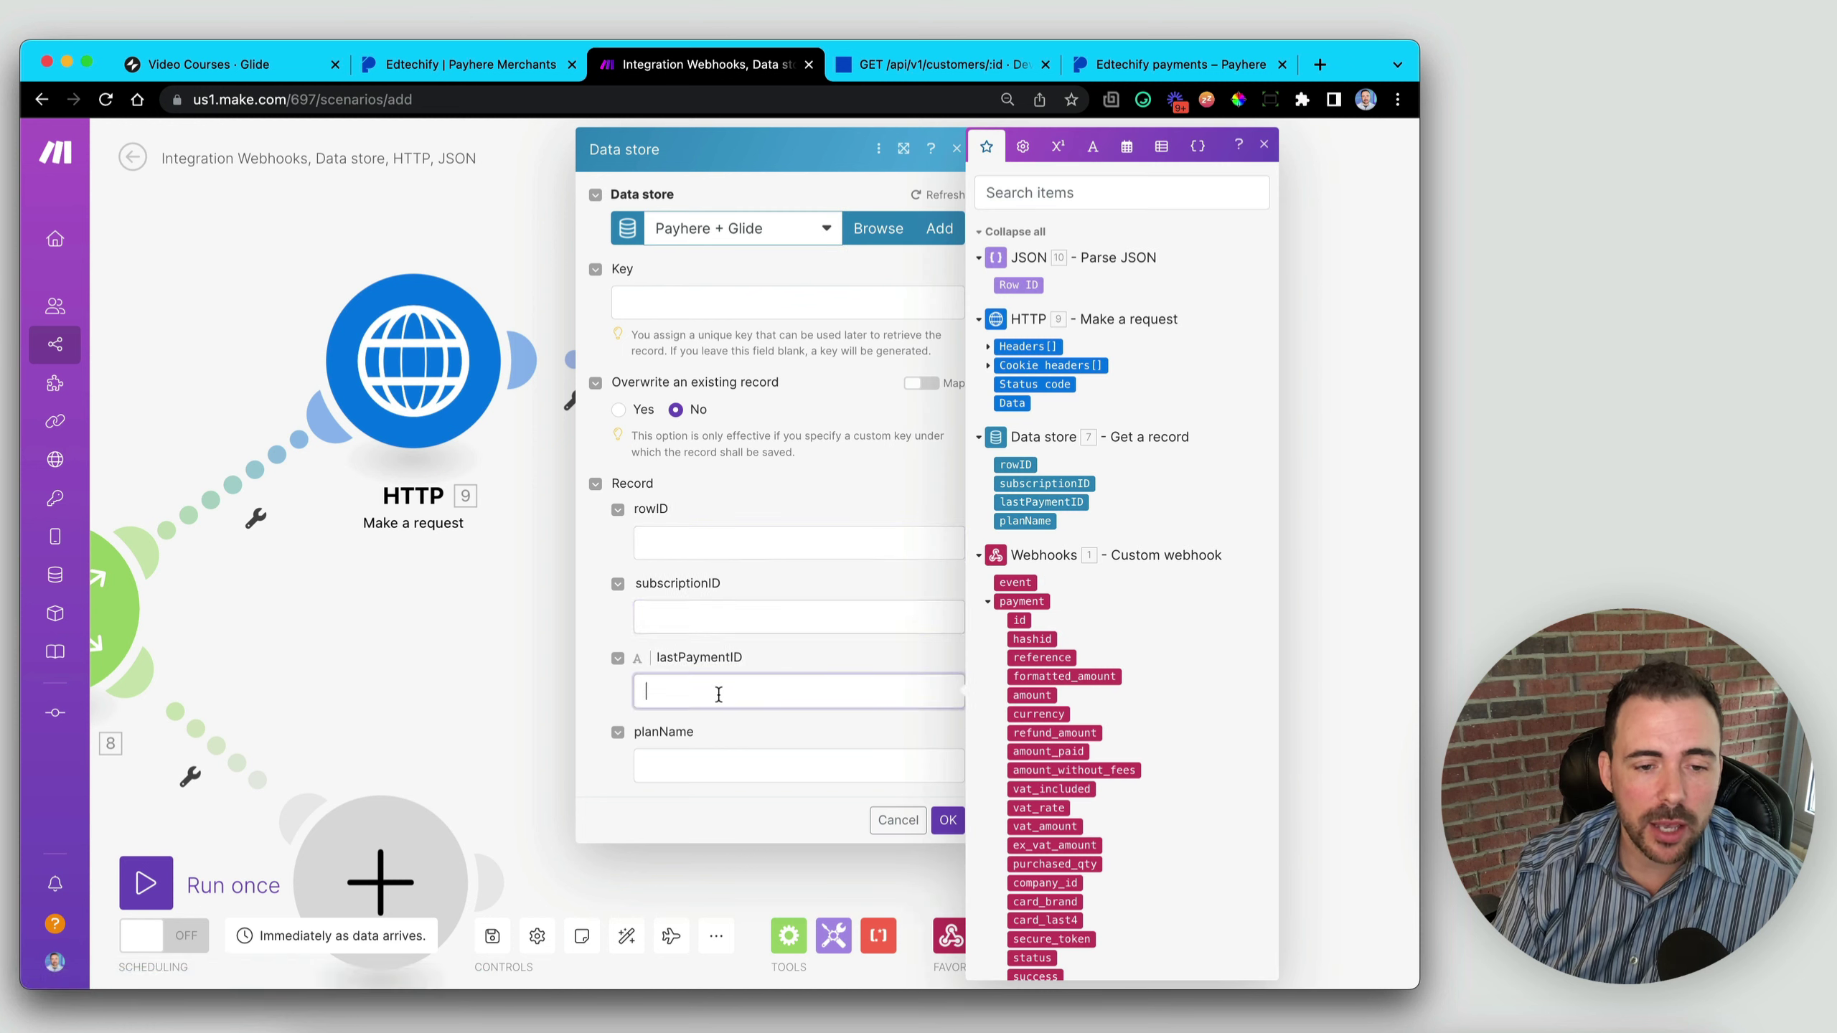
left_click(634, 736)
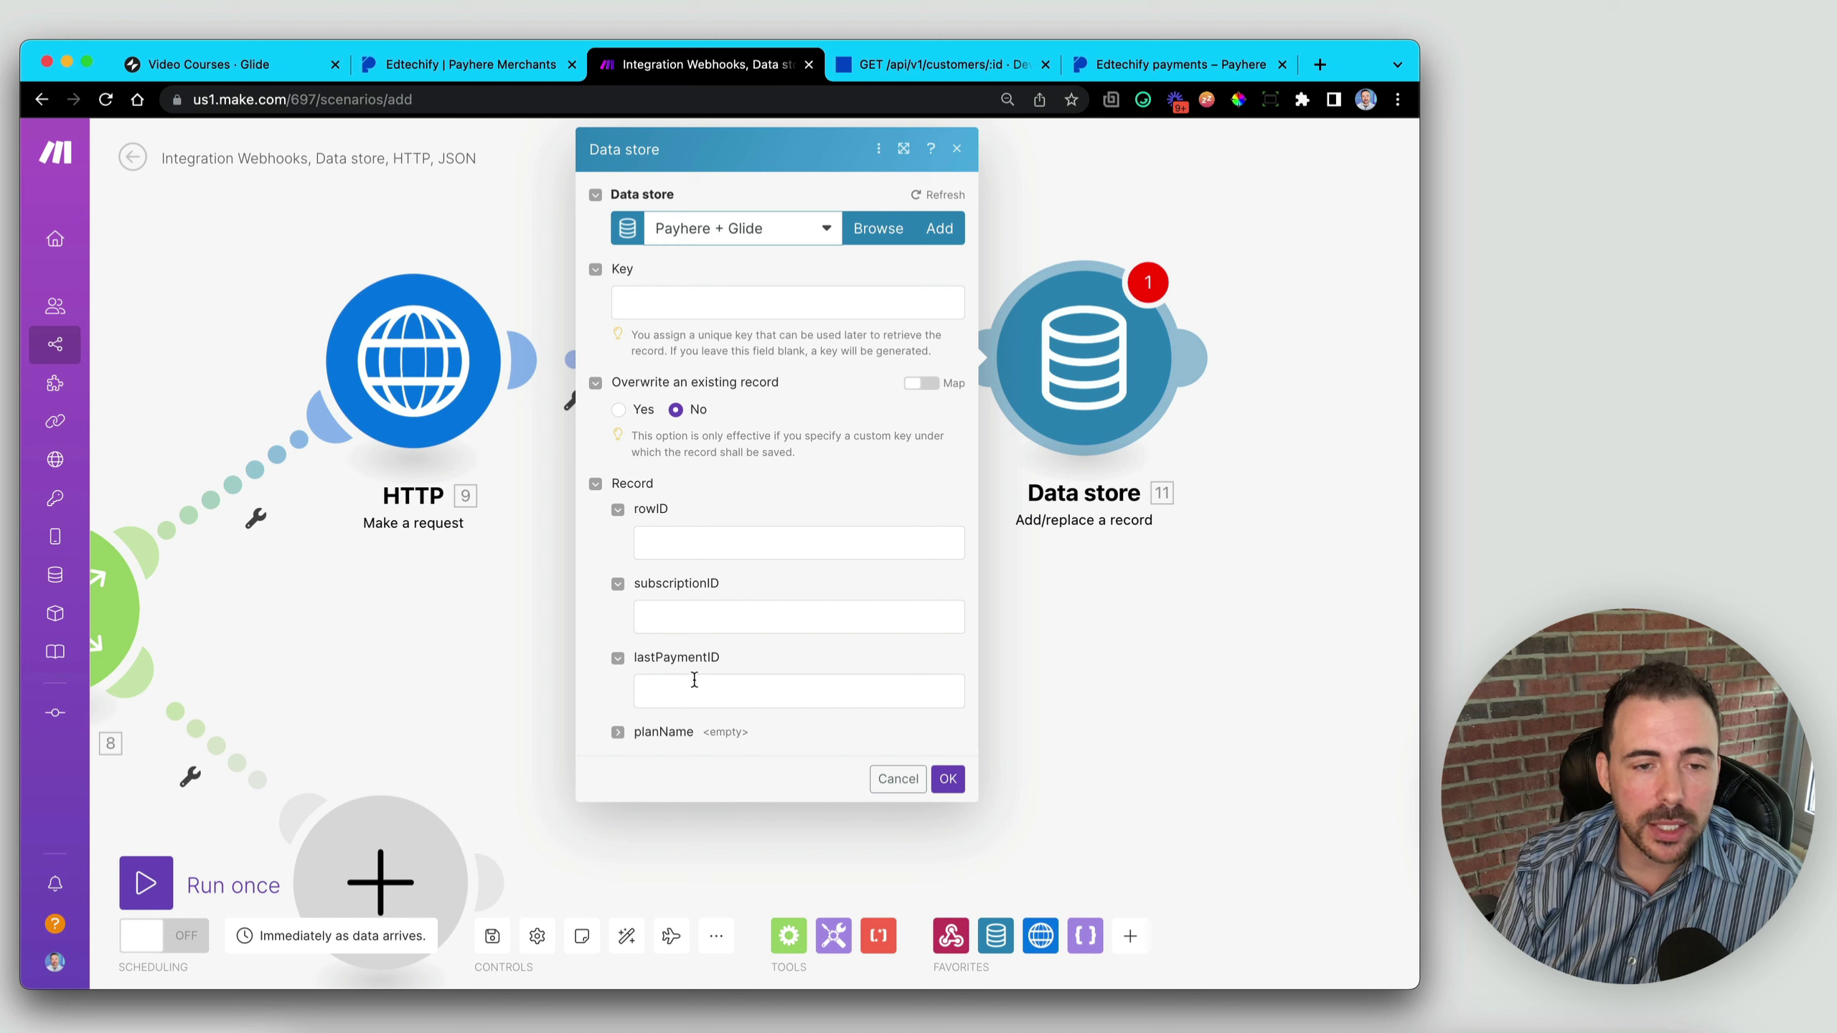
- Map 1. customer: id to Key and 10. Row ID to rowID, then confirm
left_click(675, 300)
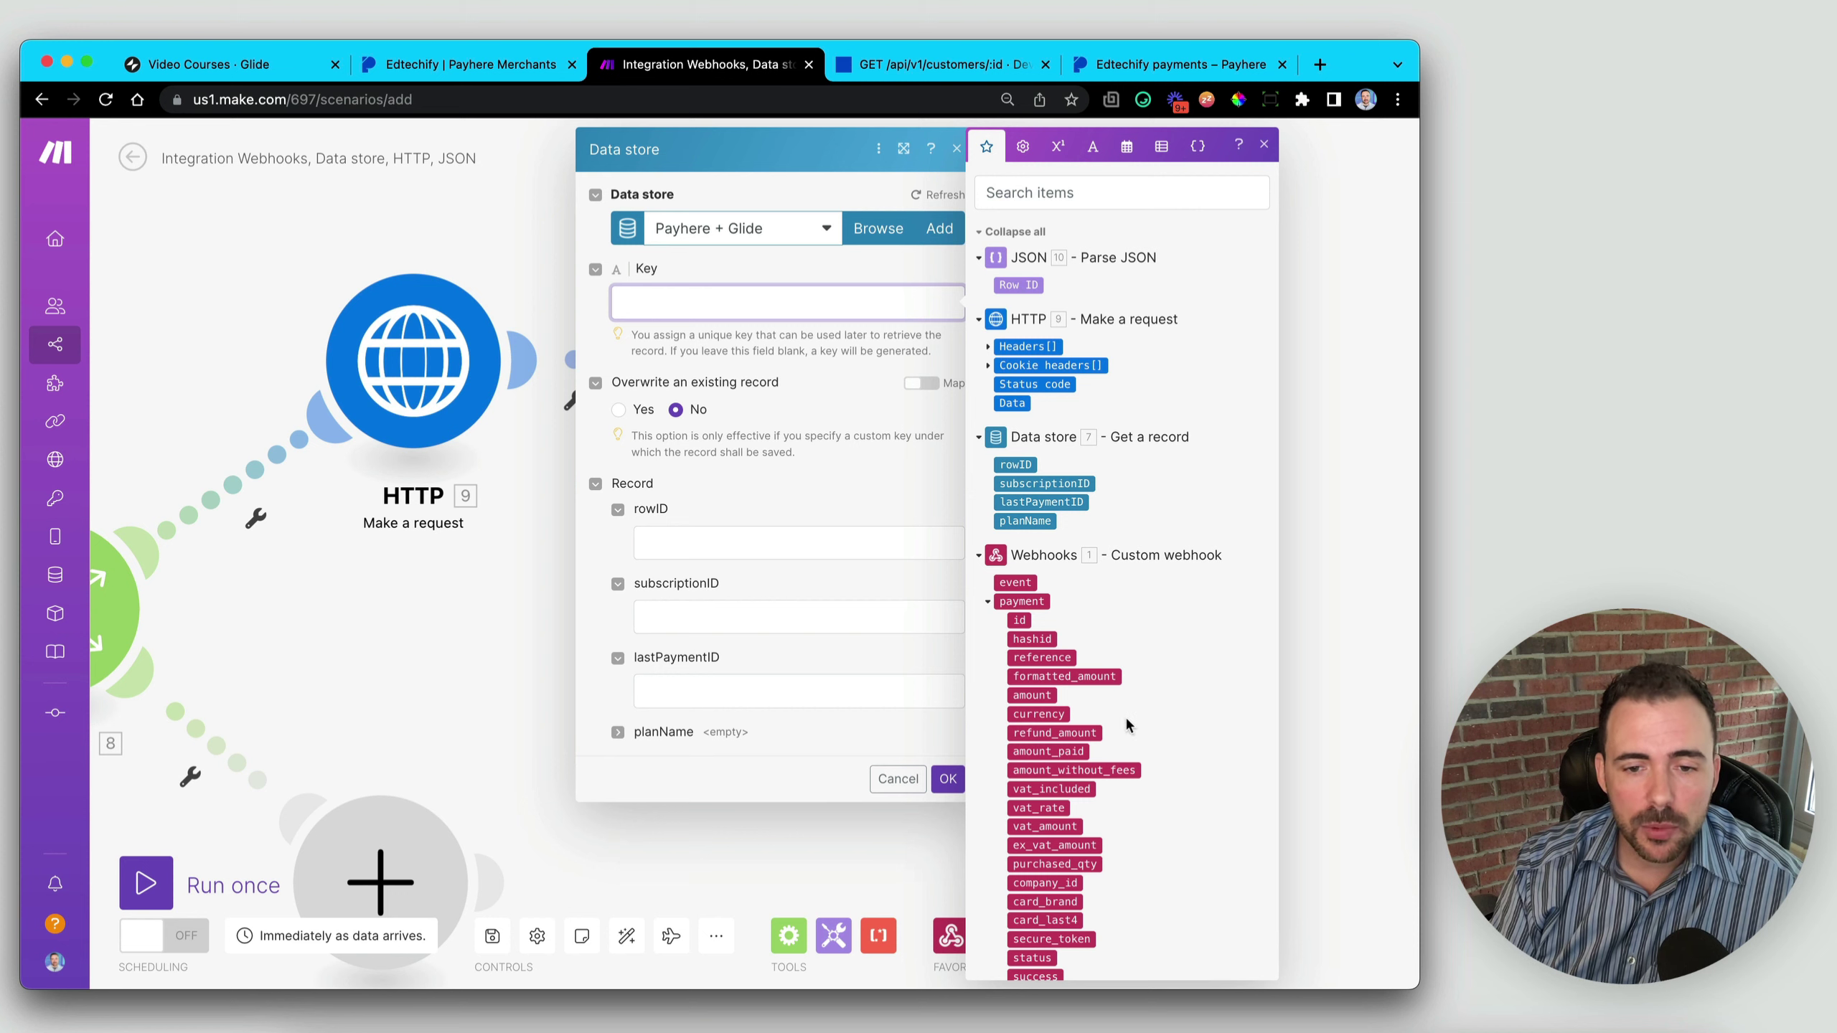
scroll(1126, 716, "down", 10)
scroll(1032, 807, "down", 1)
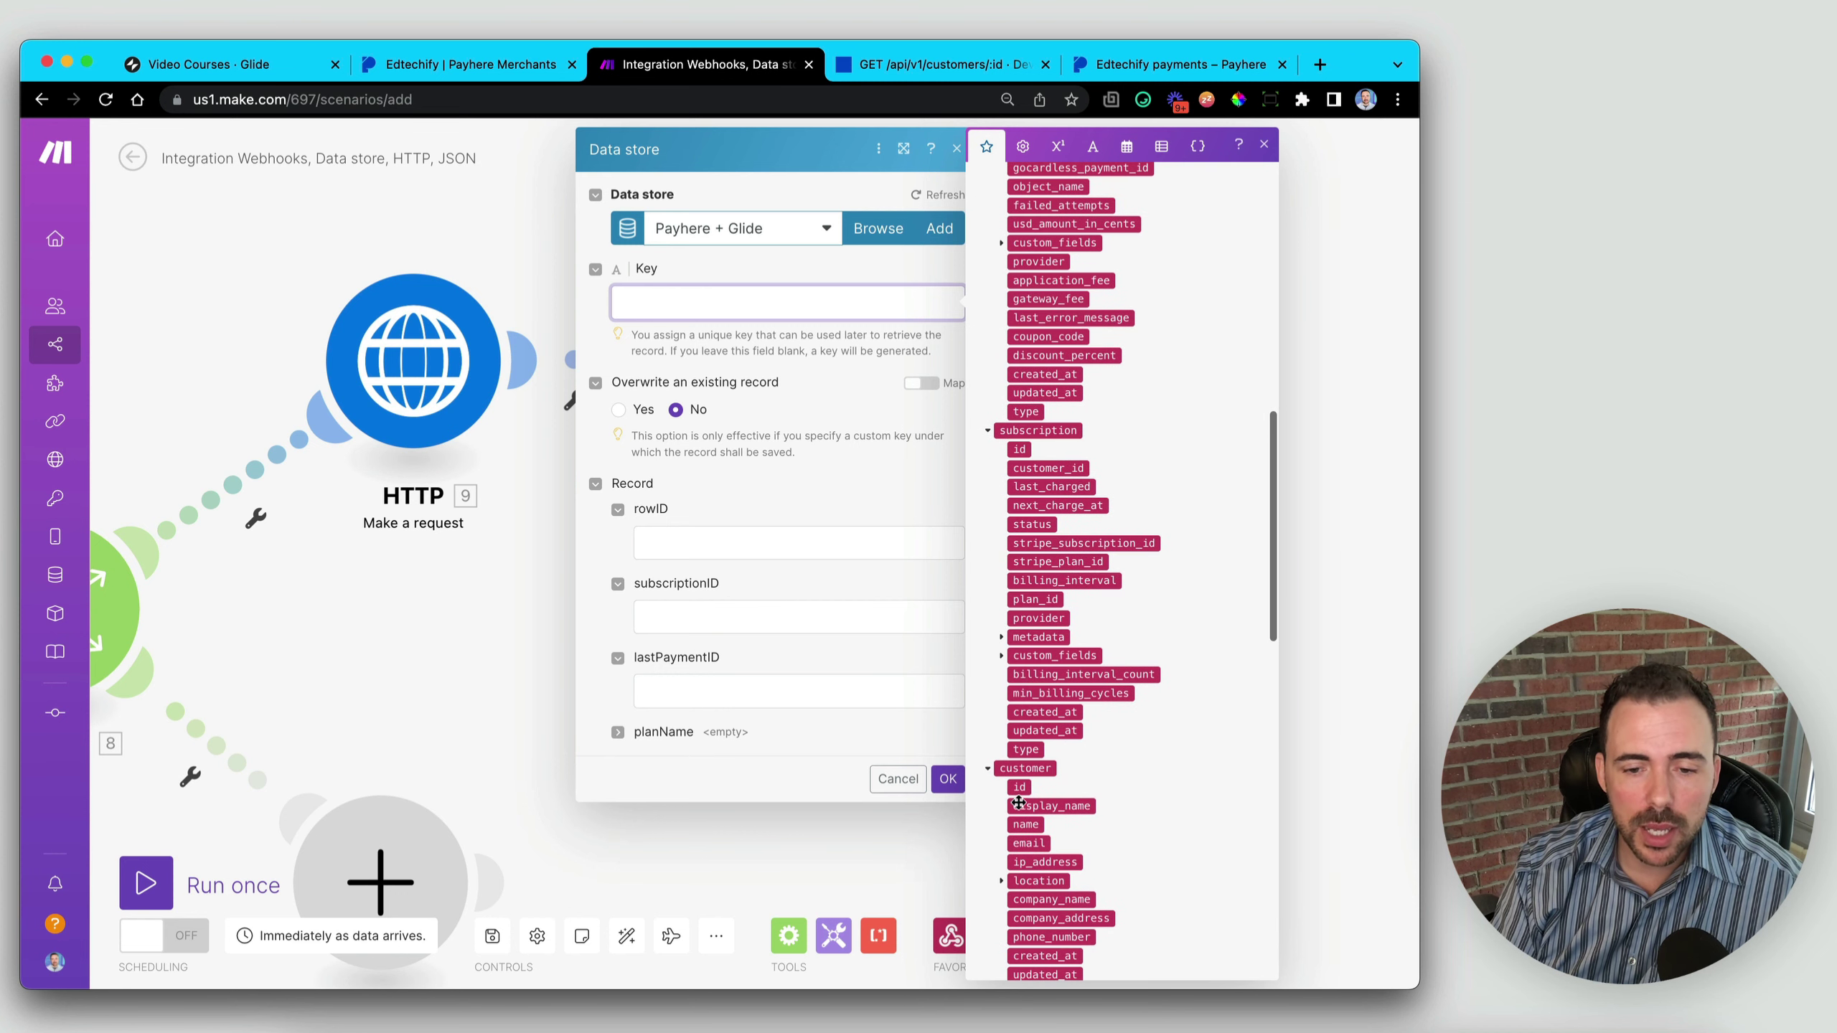
left_click(1020, 787)
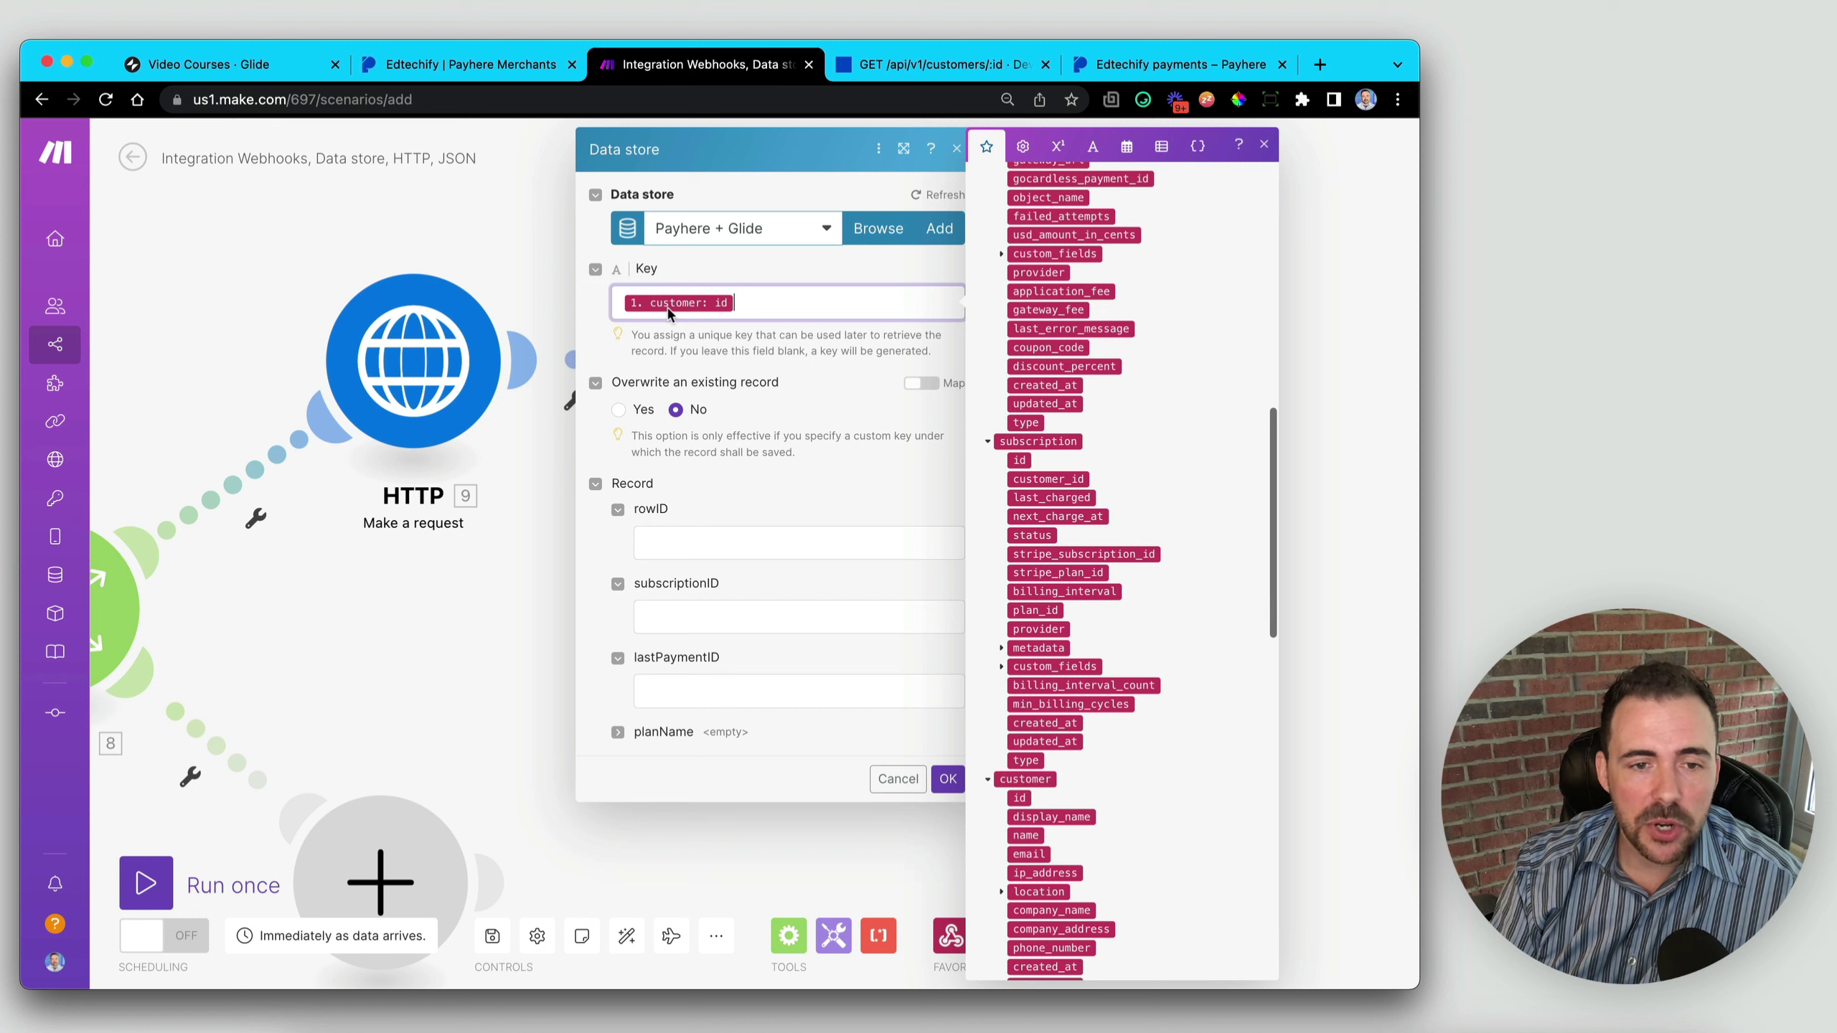
left_click(683, 539)
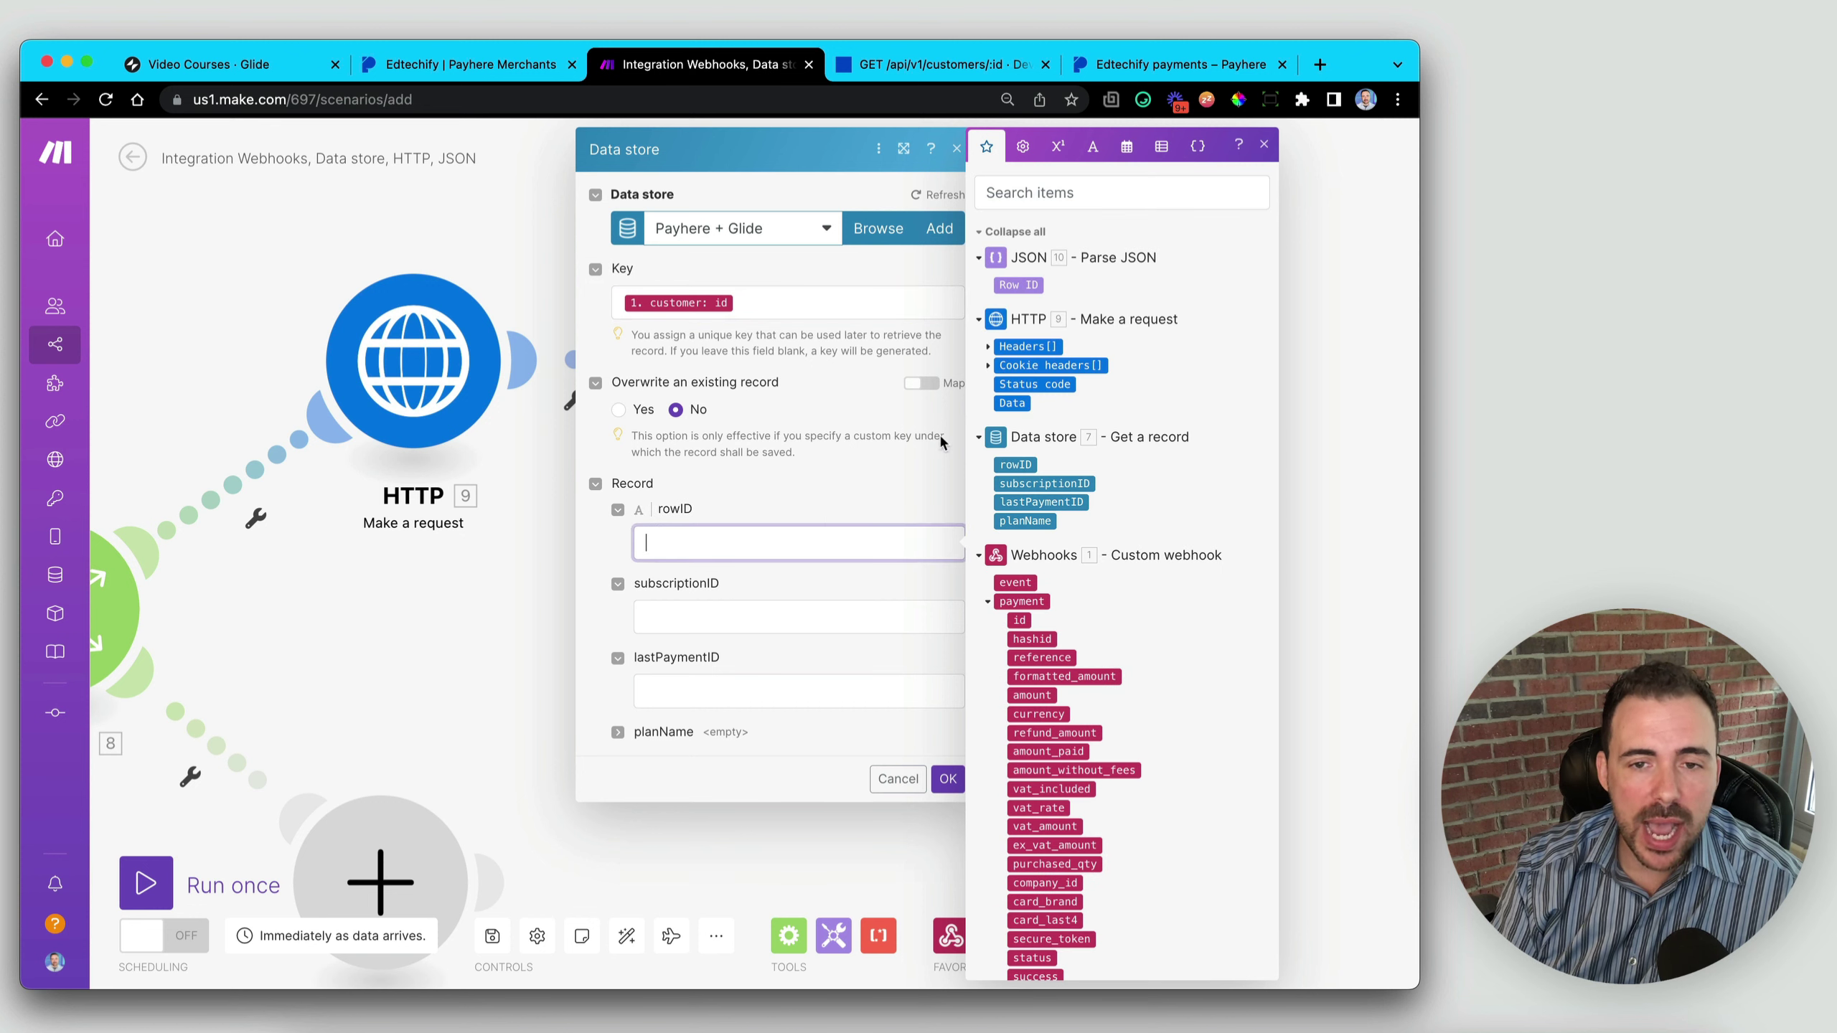
left_click(1021, 284)
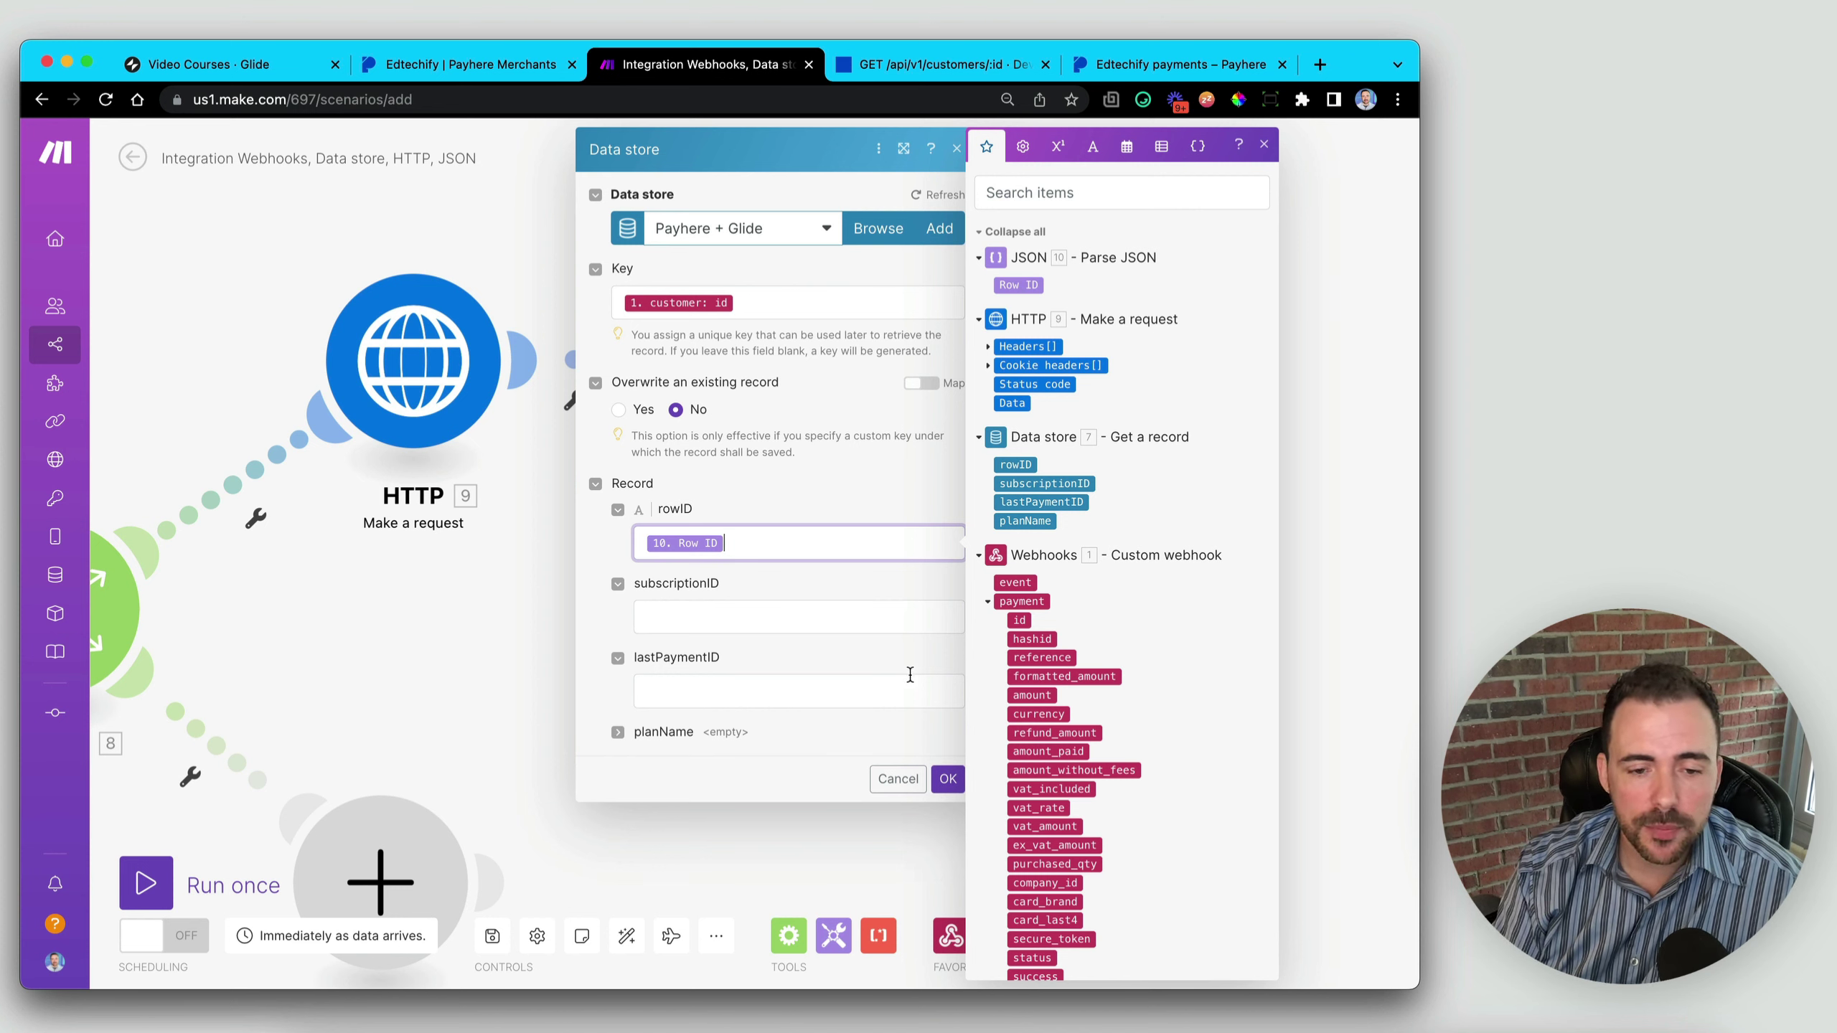
left_click(947, 779)
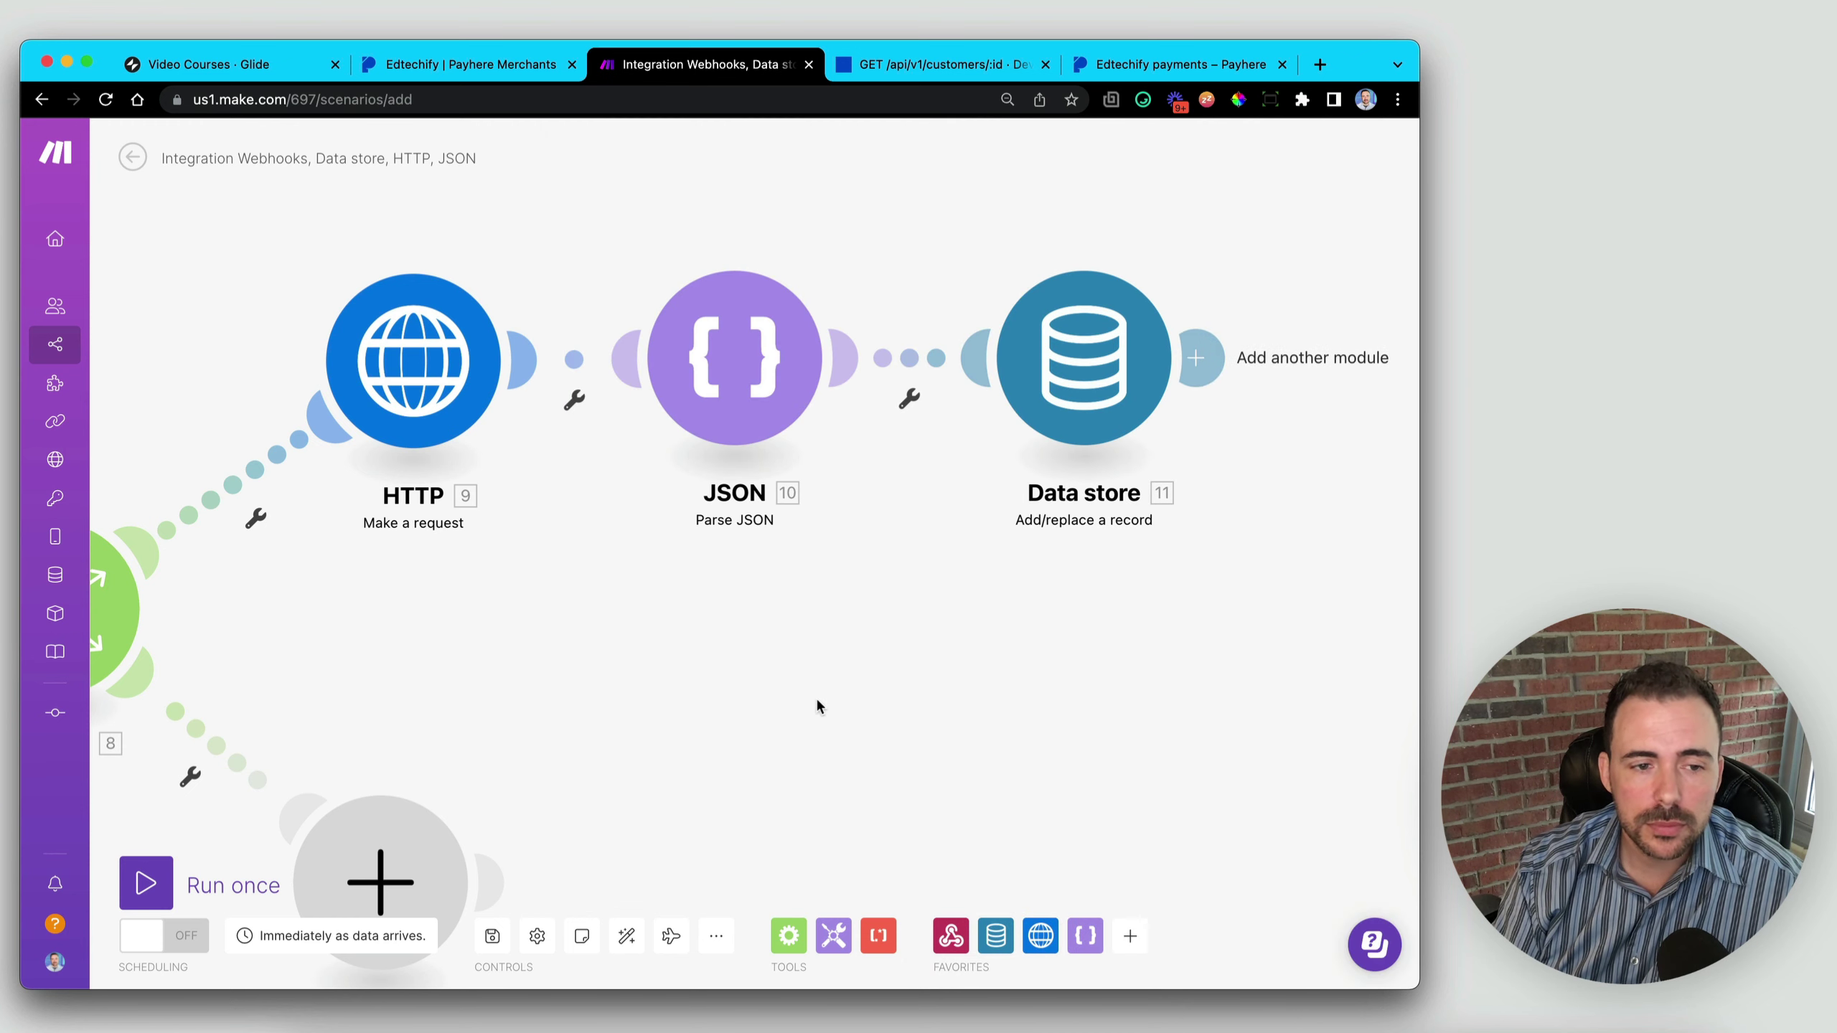
- Zoom out and realign the HTTP, Data store add/replace, Get a record and empty placeholder modules
scroll(698, 714, "down", 5)
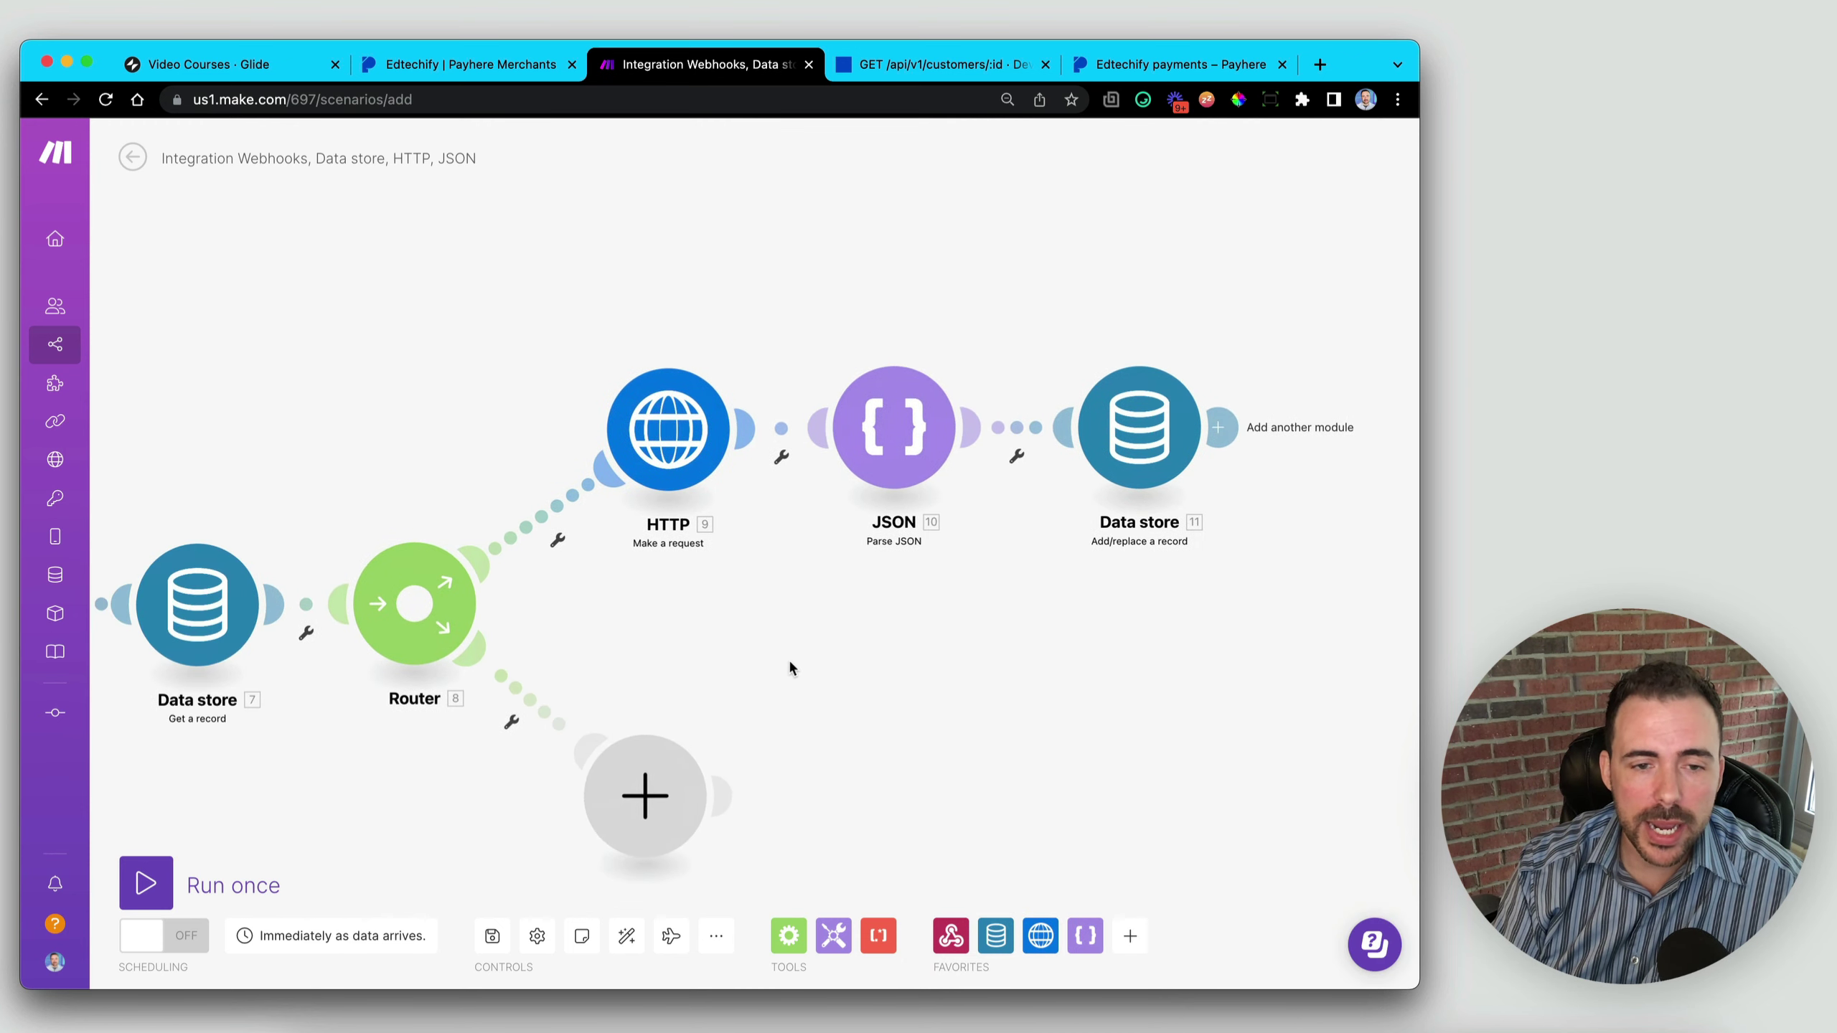
scroll(861, 657, "down", 3)
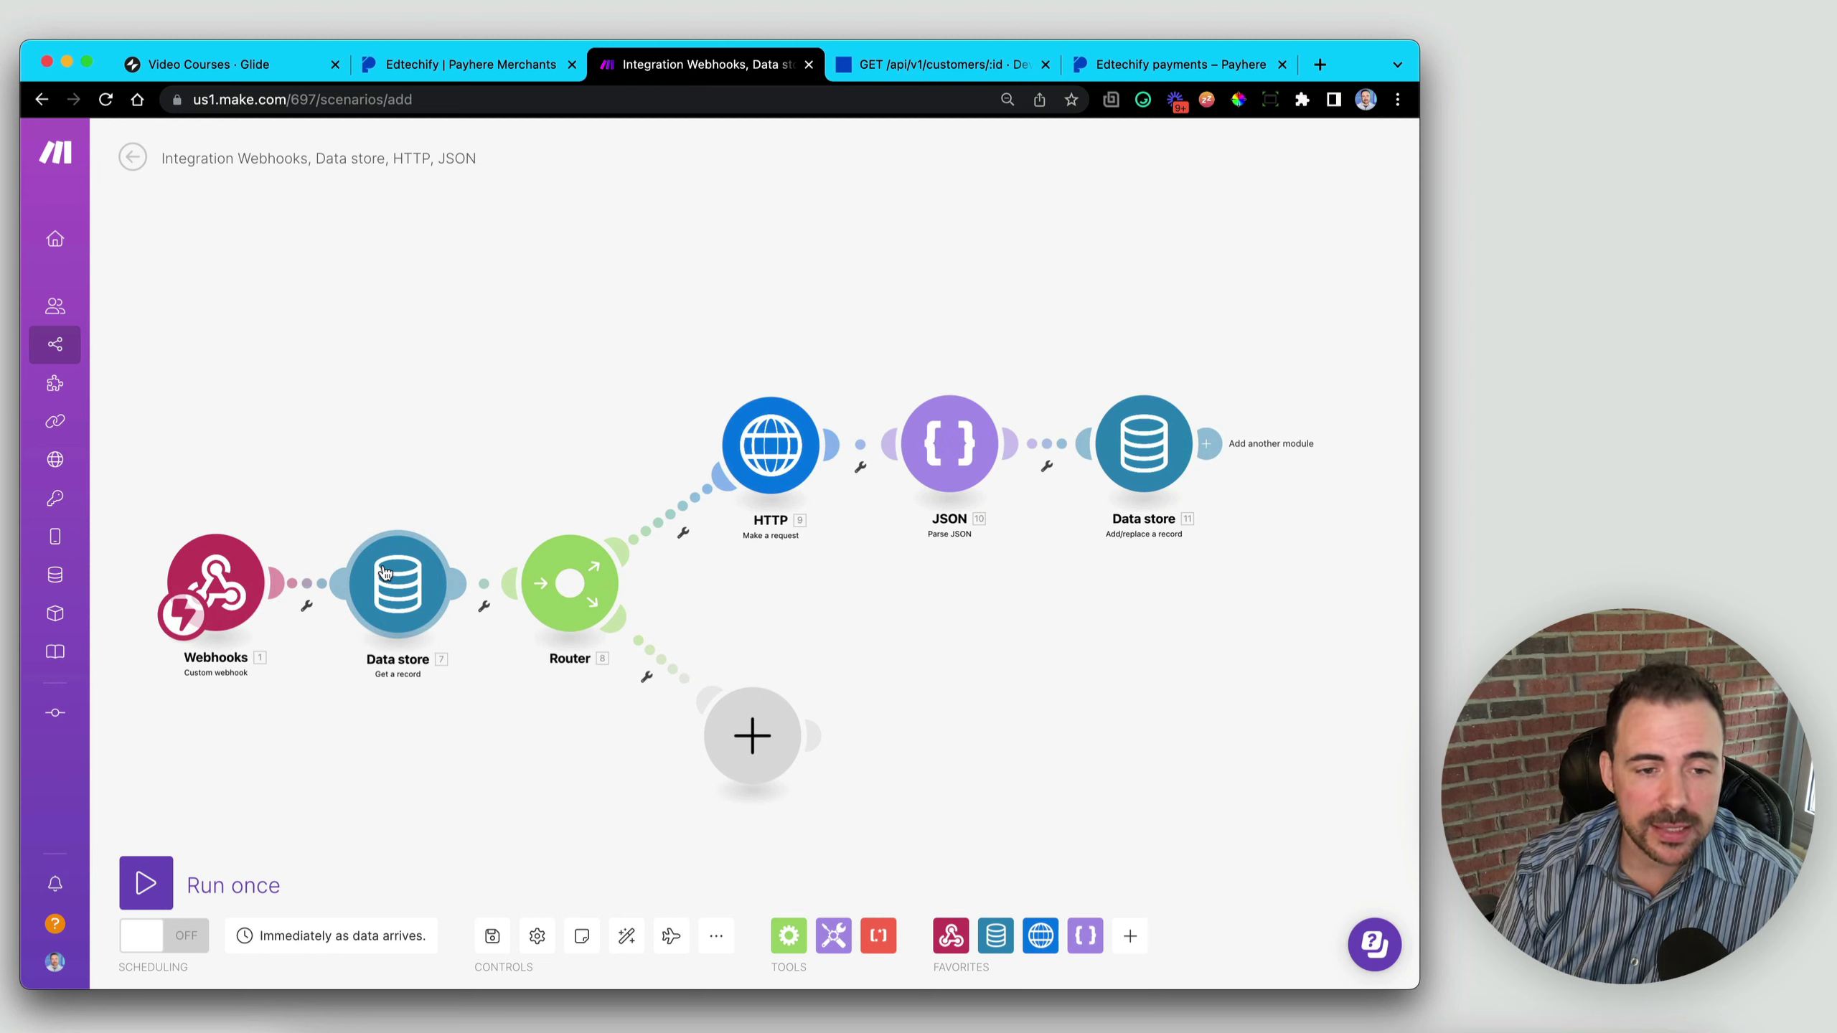
mouse_move(757, 459)
left_mouse_down()
mouse_move(766, 443)
mouse_move(752, 457)
left_mouse_up()
left_click_drag(1164, 462, 1193, 459)
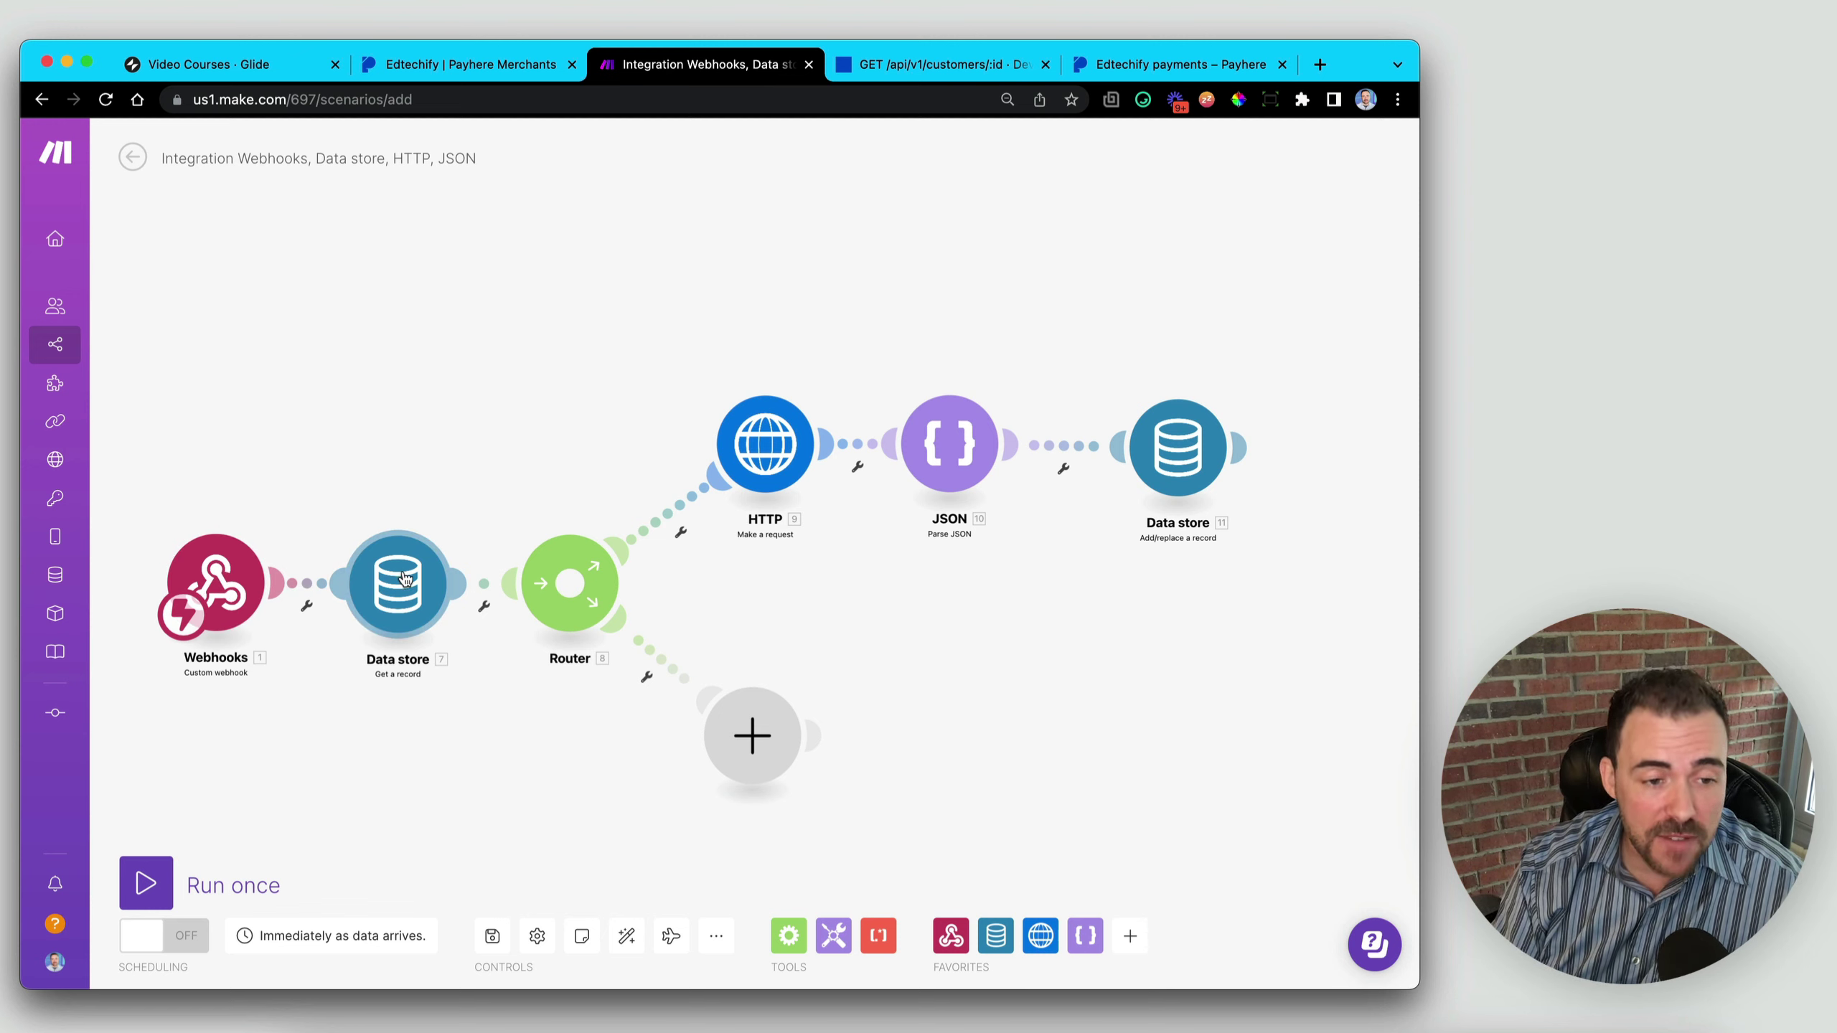
mouse_move(407, 580)
left_mouse_down()
mouse_move(375, 590)
mouse_move(406, 586)
left_mouse_up()
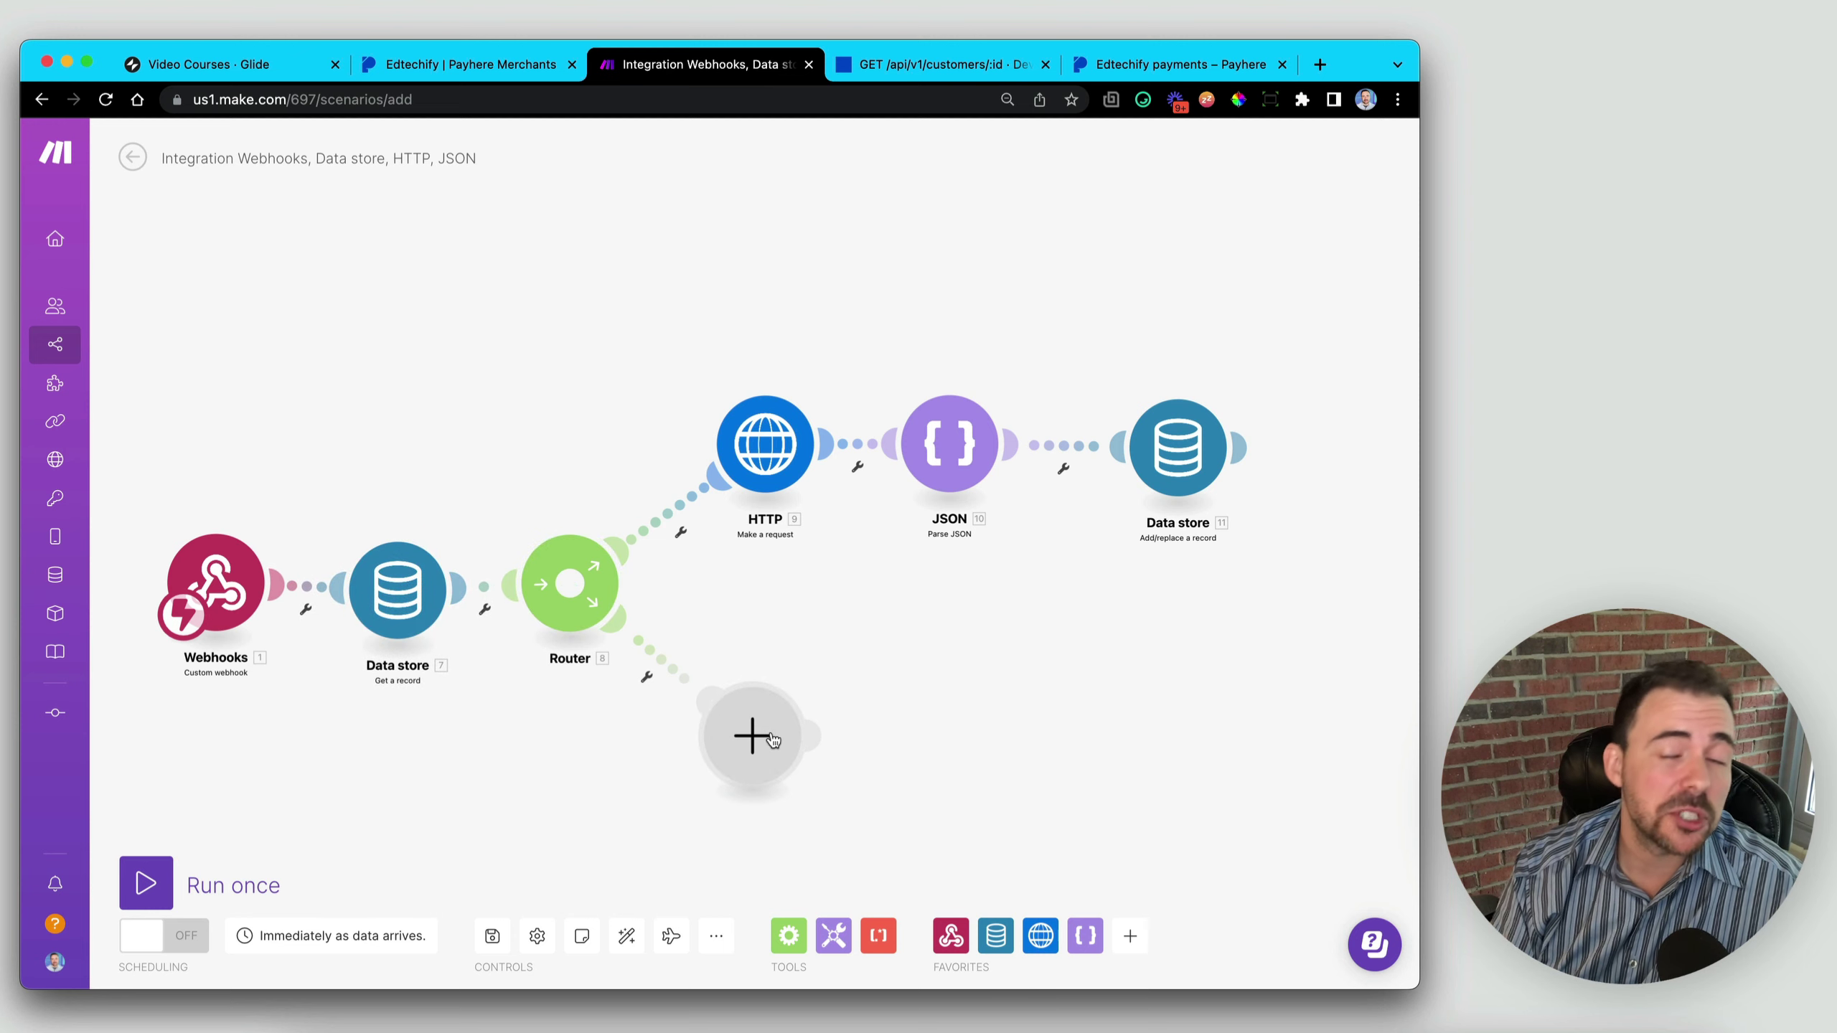
left_click_drag(772, 738, 803, 737)
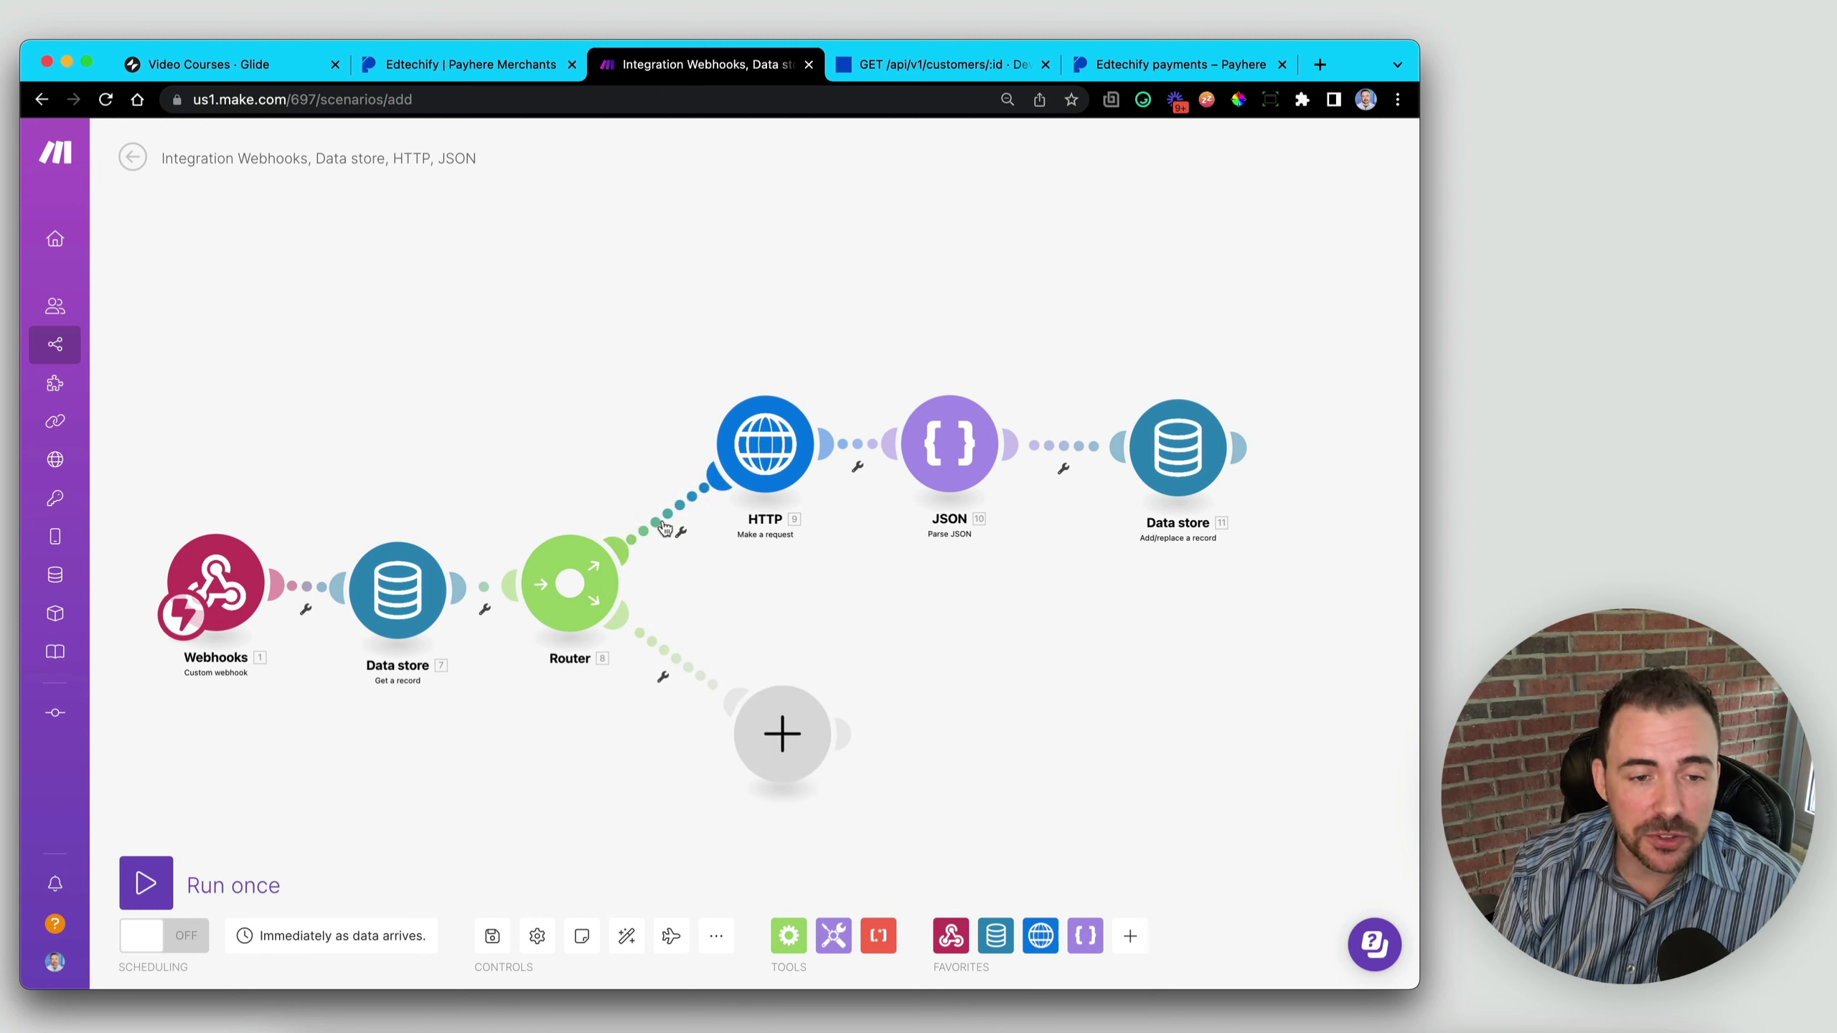
left_click_drag(782, 456, 765, 451)
mouse_move(407, 585)
left_mouse_down()
mouse_move(394, 574)
mouse_move(373, 601)
mouse_move(394, 585)
left_mouse_up()
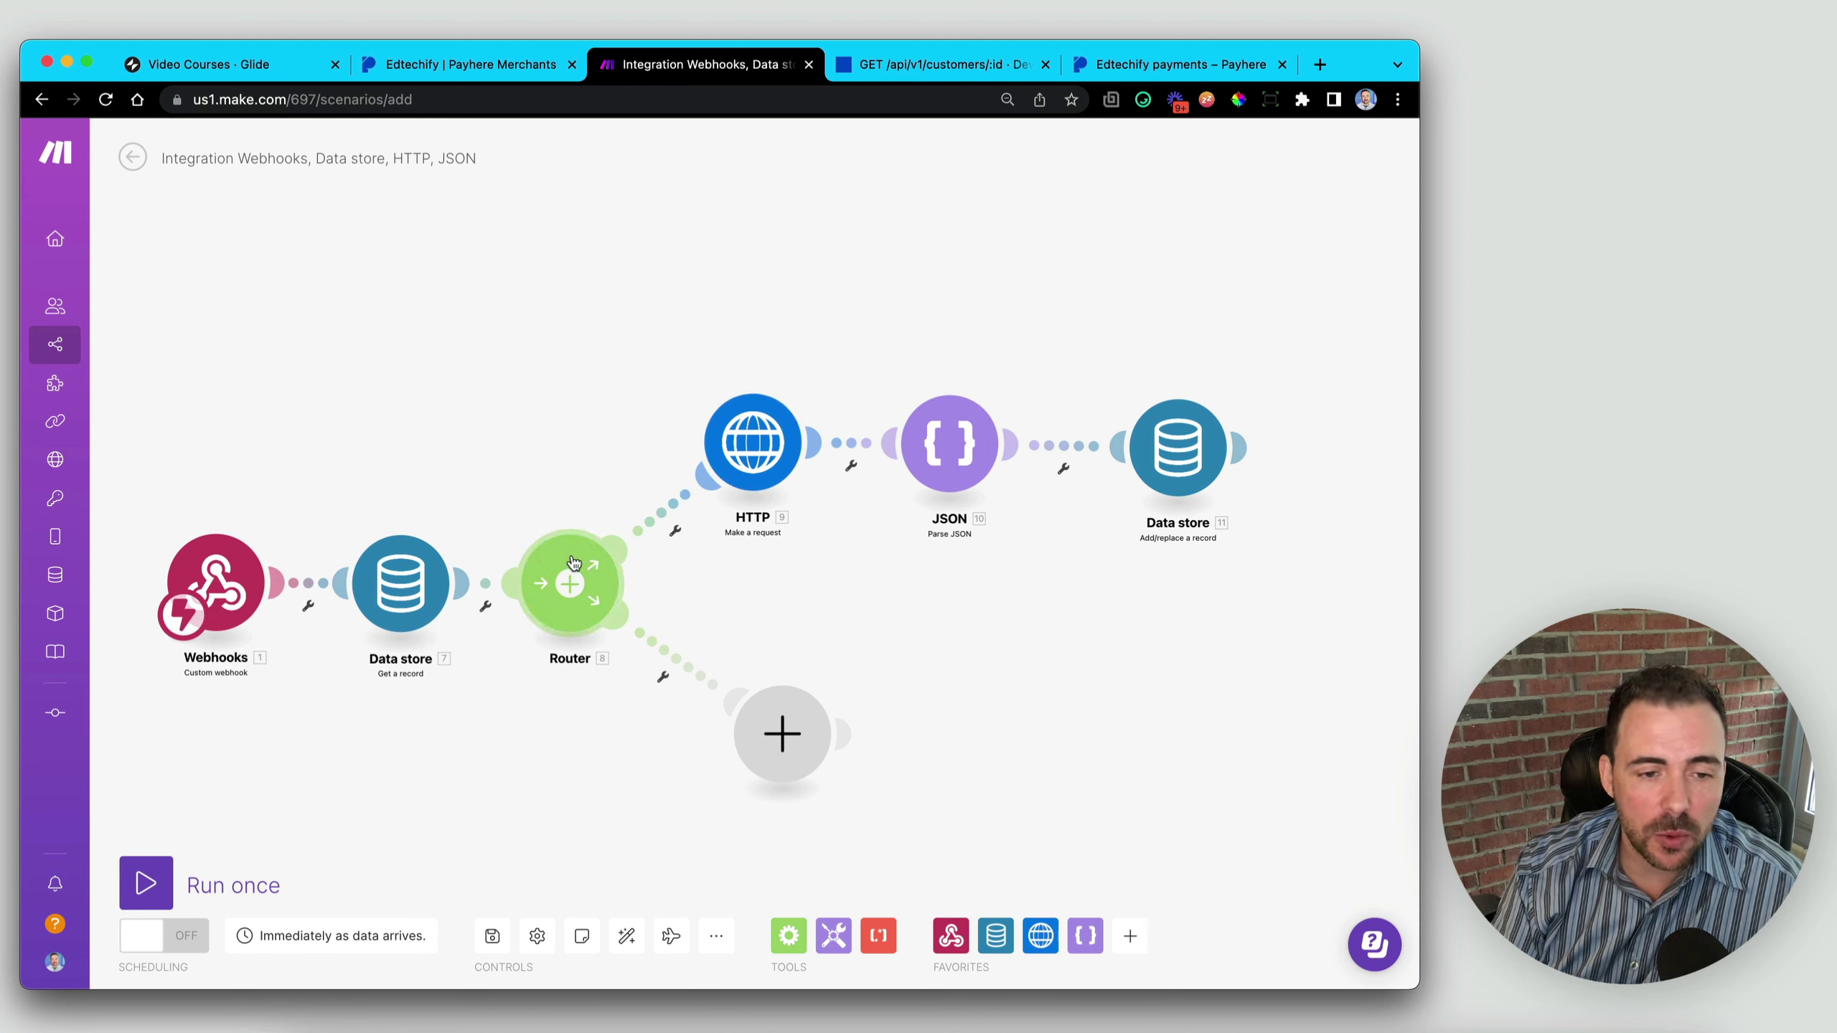
- Add a filter labelled New Glide Row on the HTTP route: rowID does not exist
left_click(674, 531)
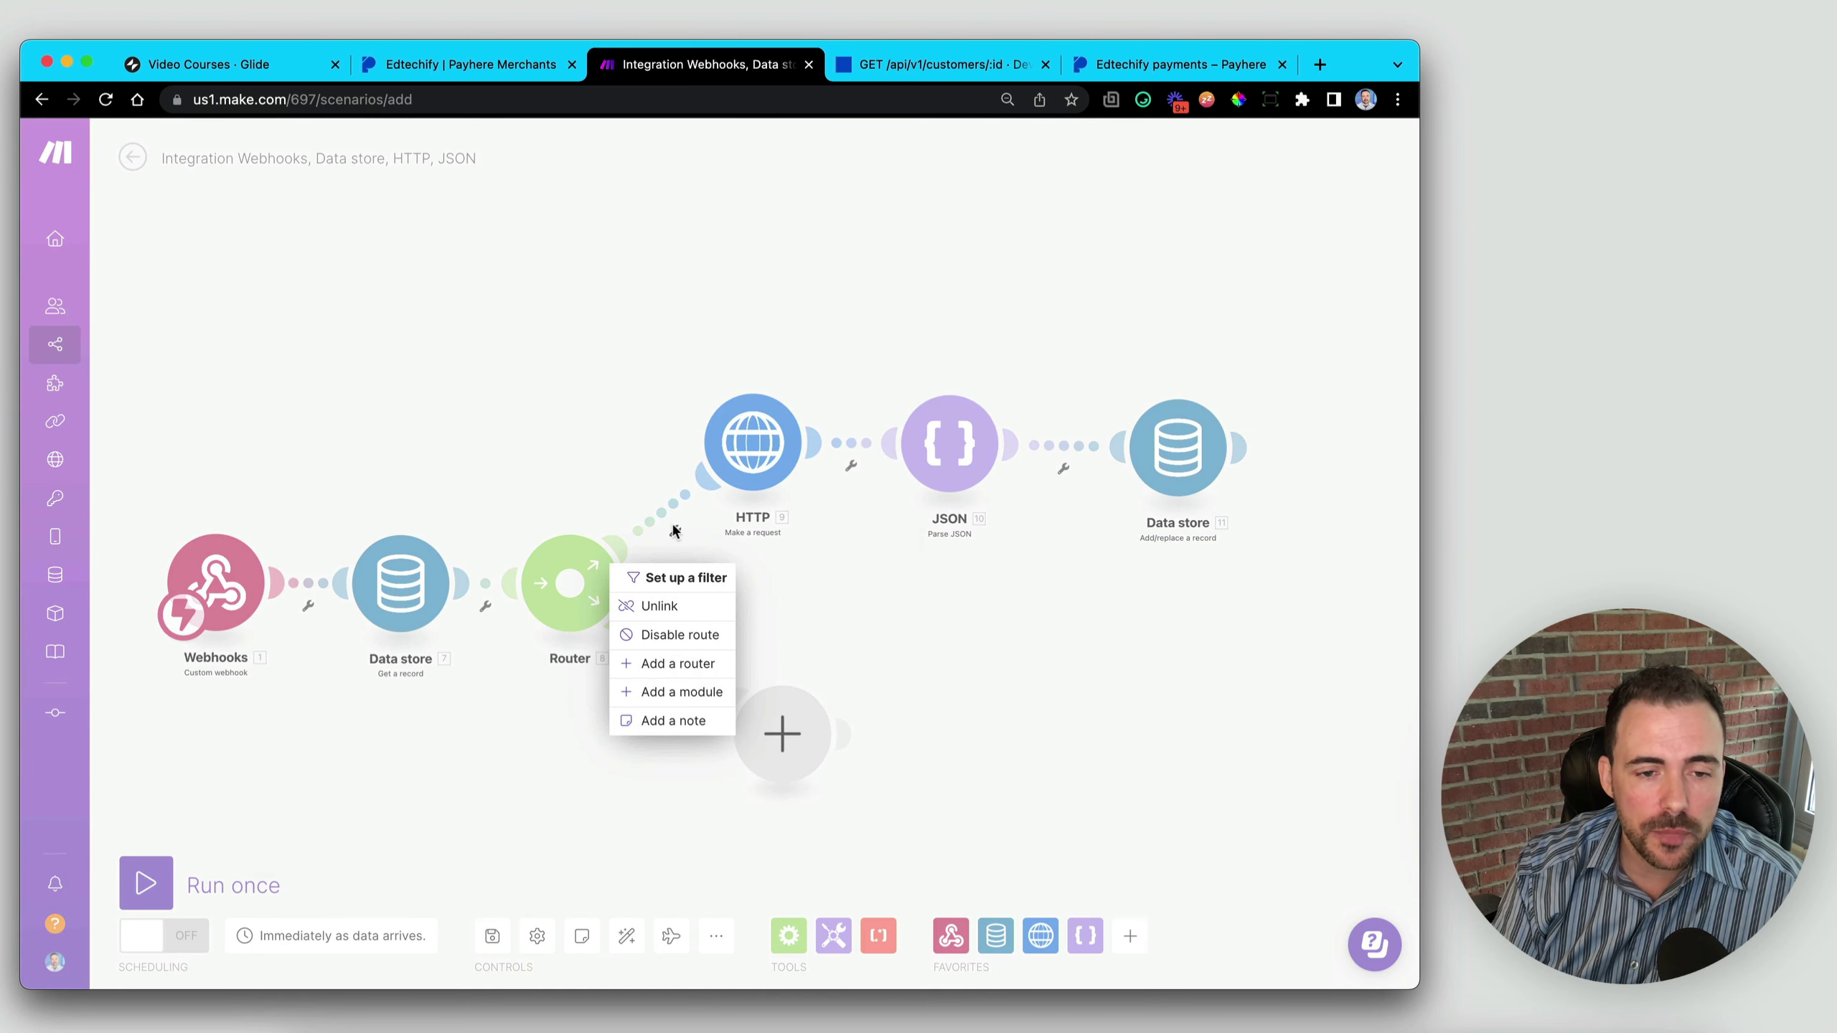
left_click(674, 579)
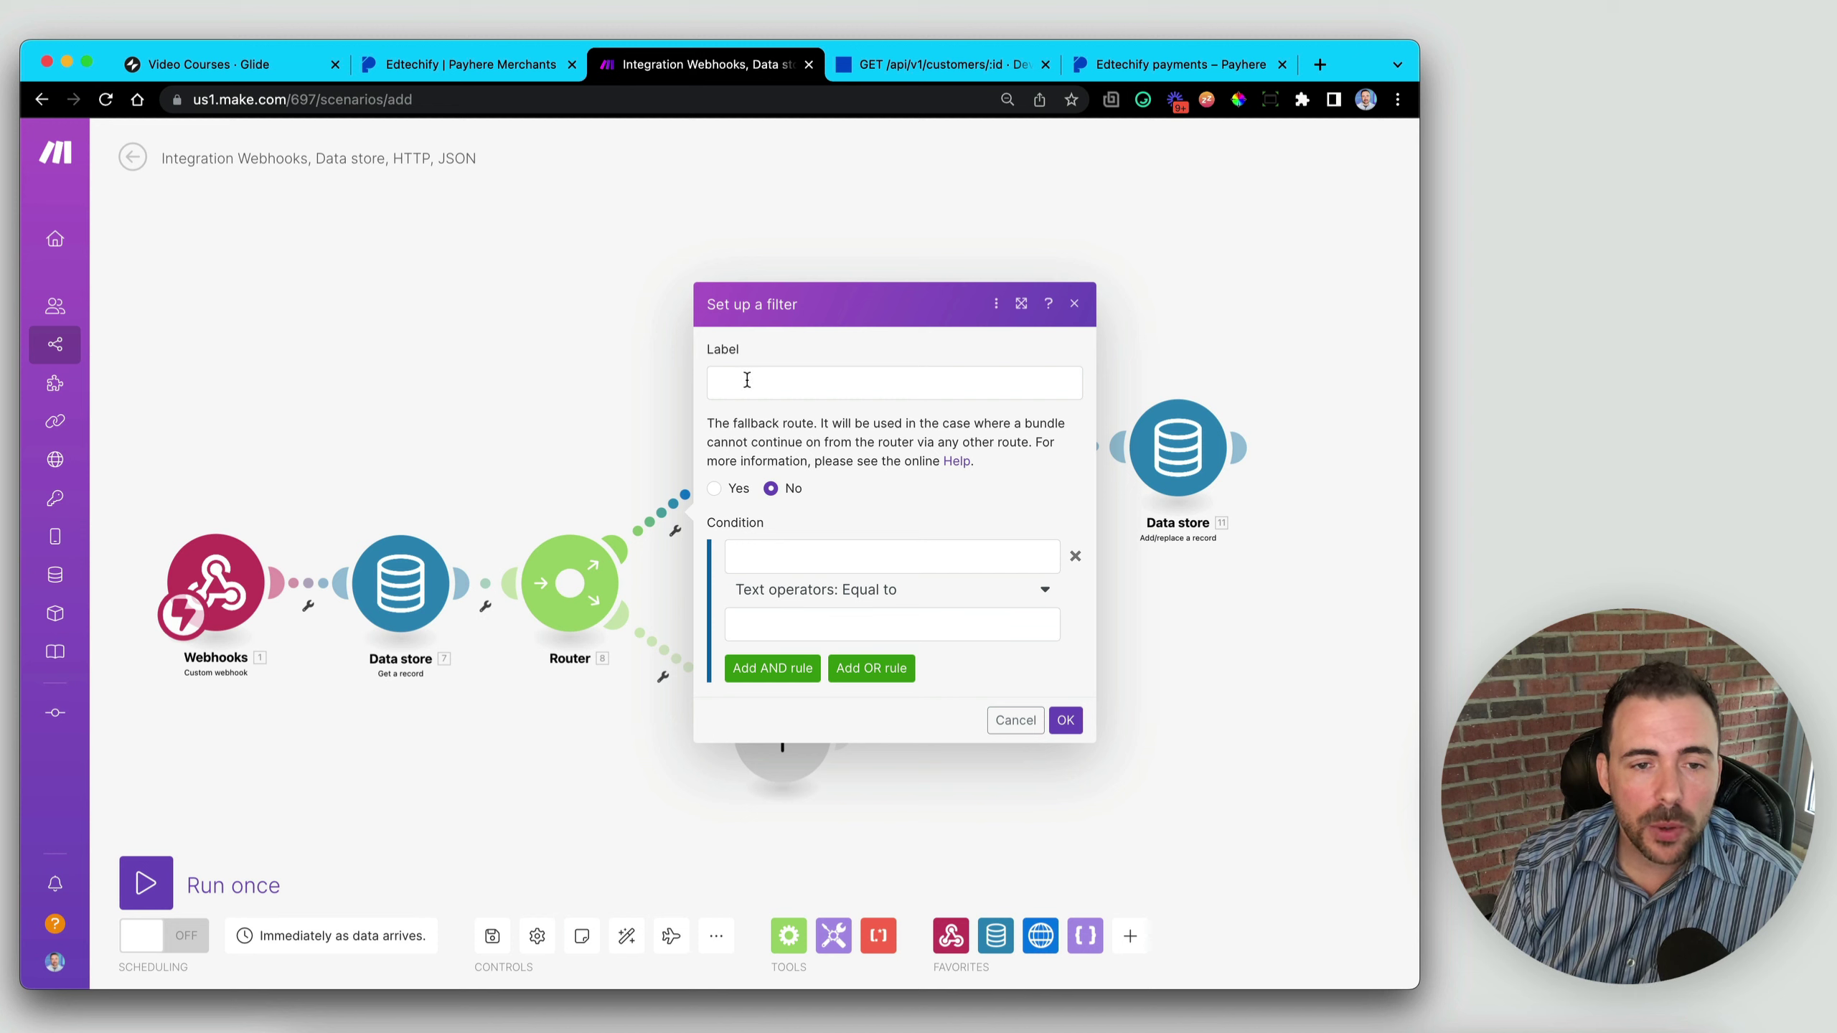
left_click(752, 381)
type("New")
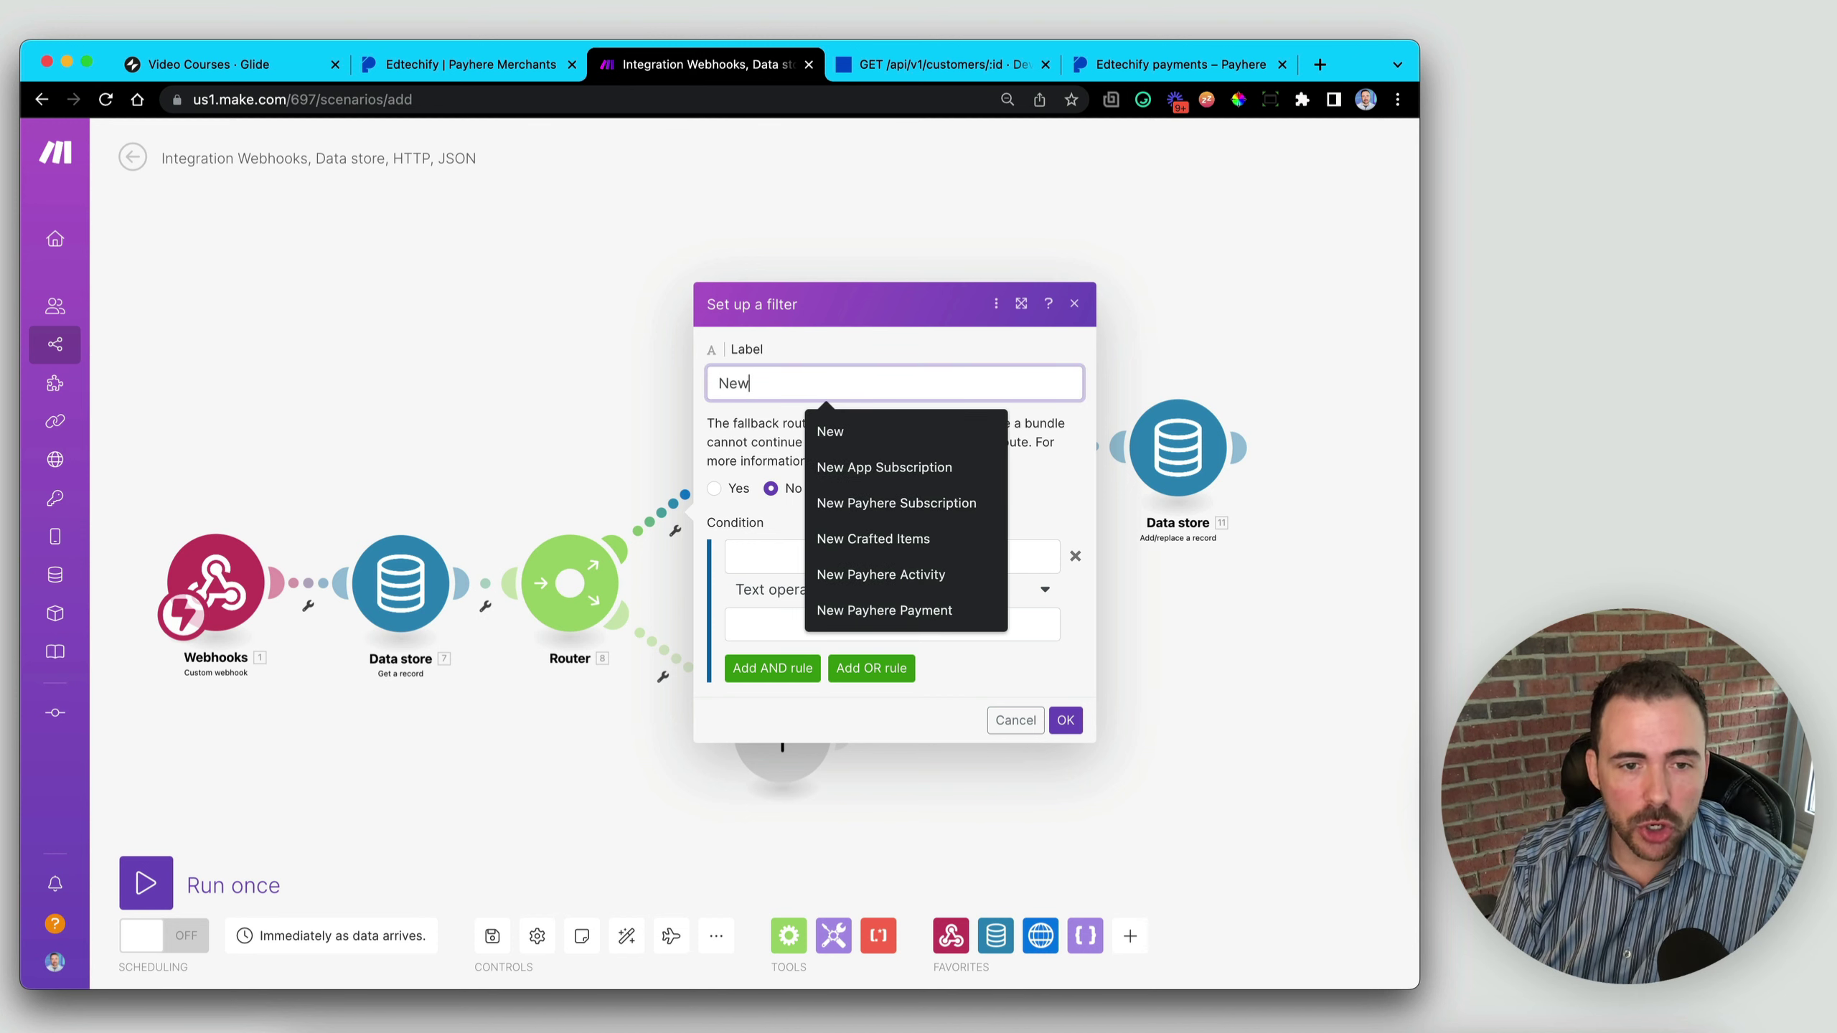
type(" Glide Ro")
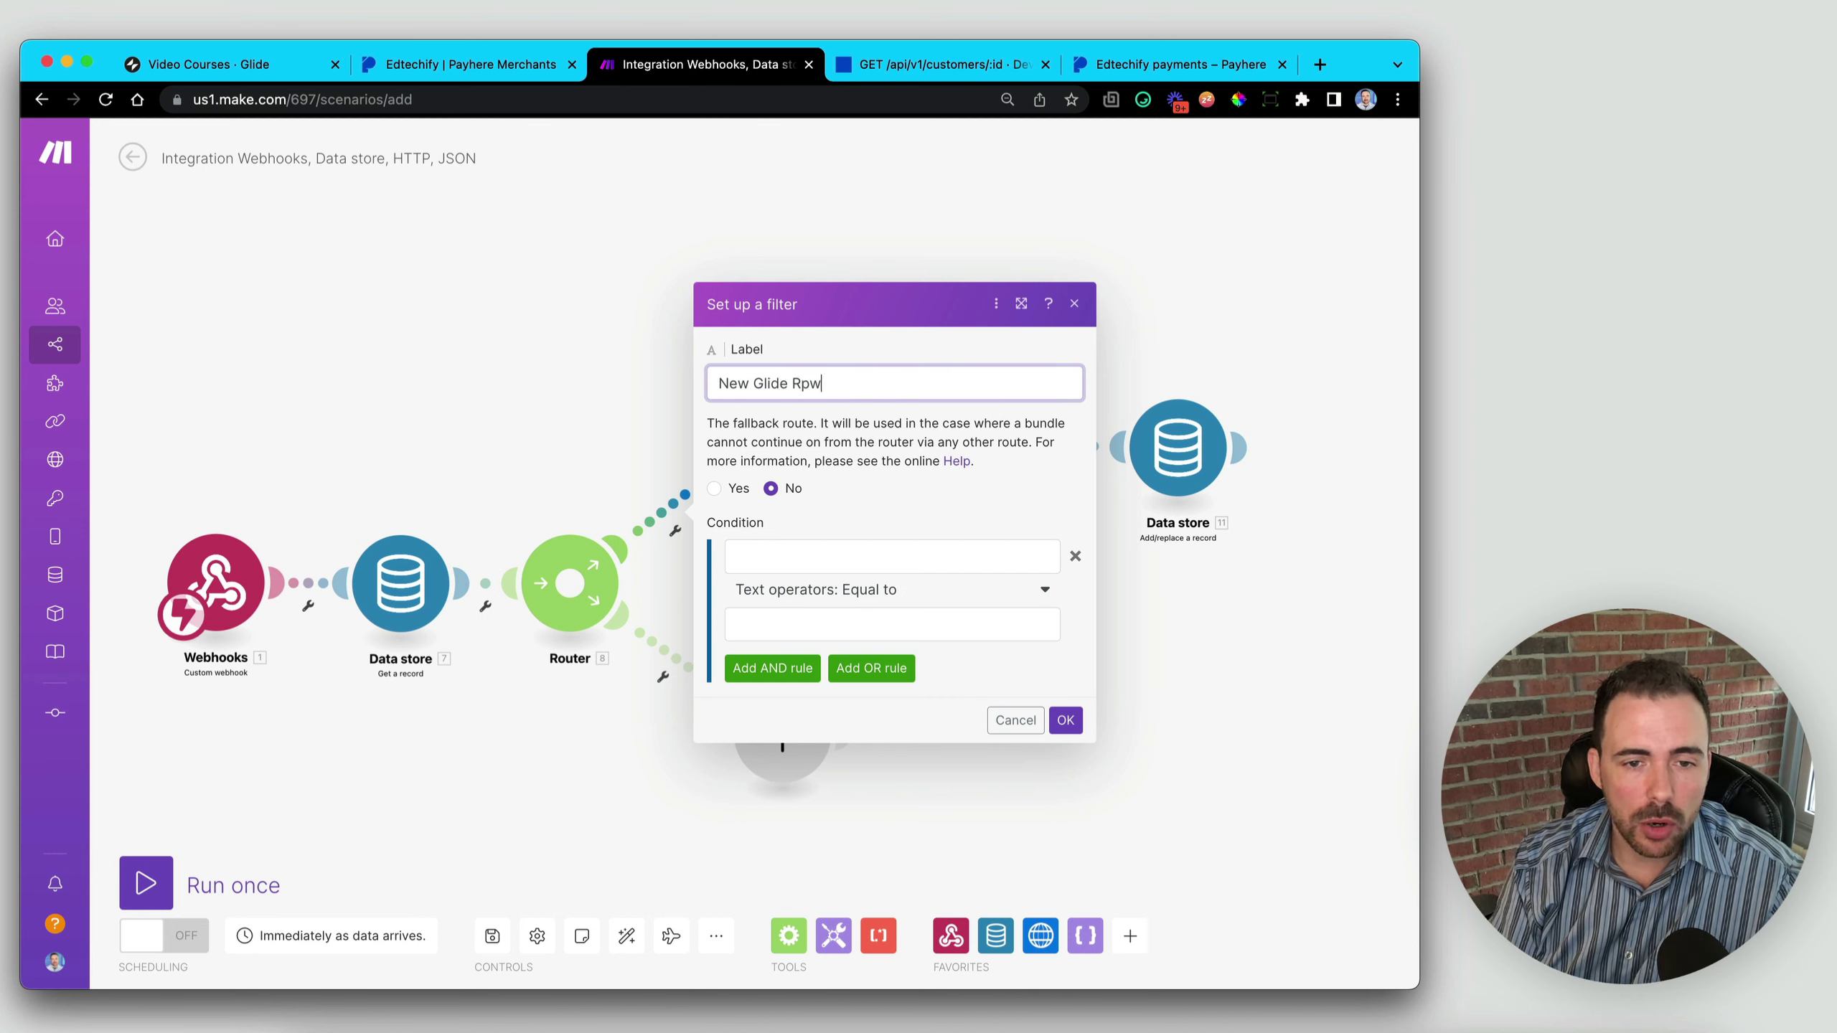
key("BackSpace")
type("w")
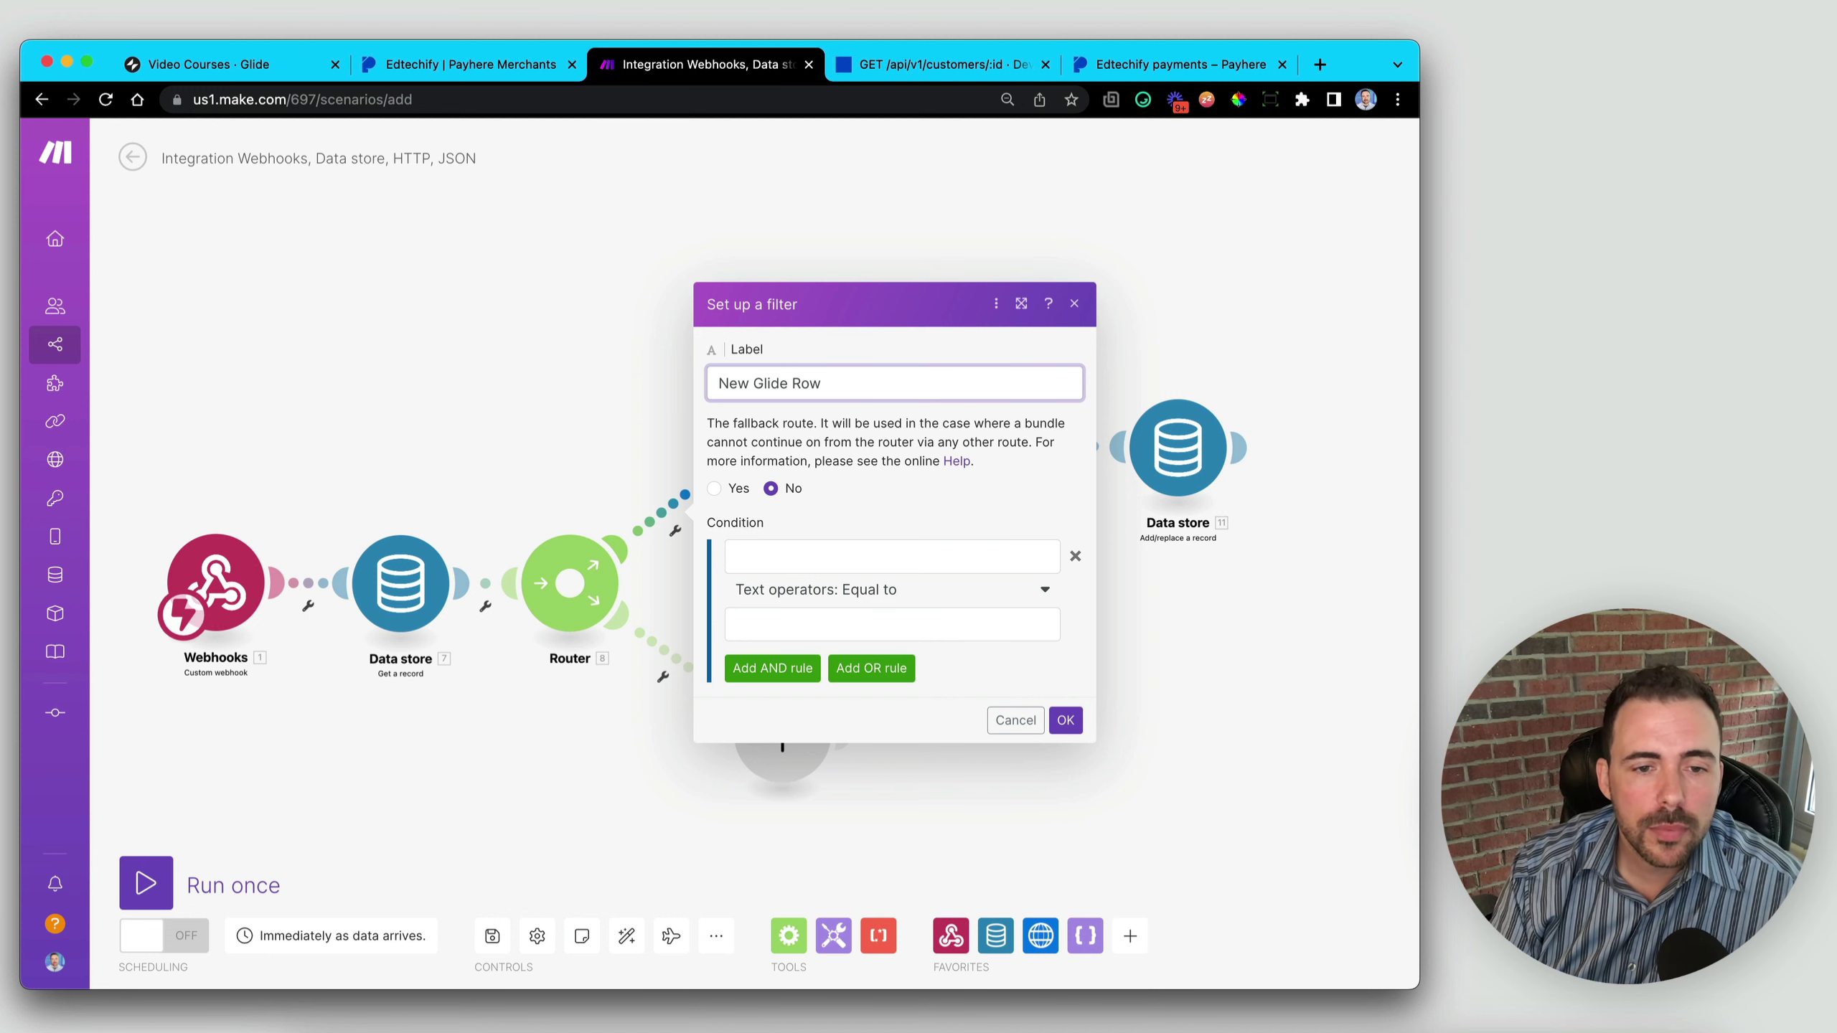
left_click(789, 558)
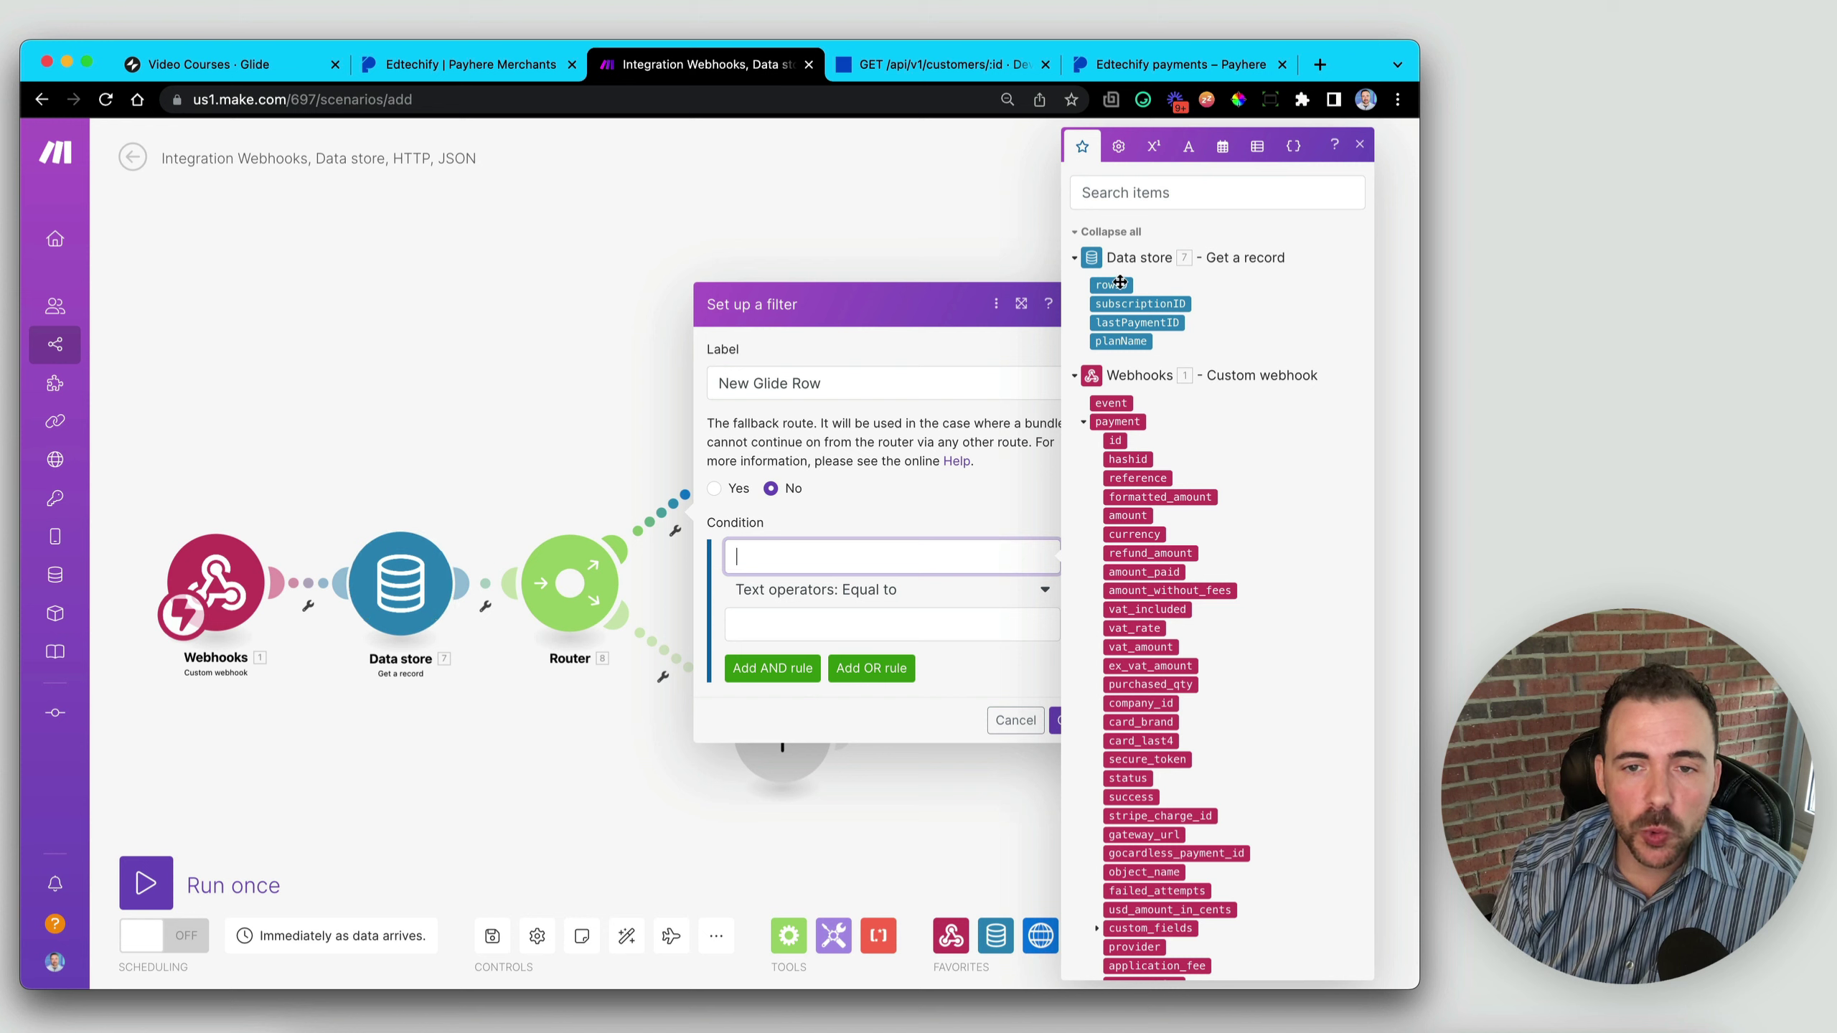
left_click_drag(1121, 283, 832, 558)
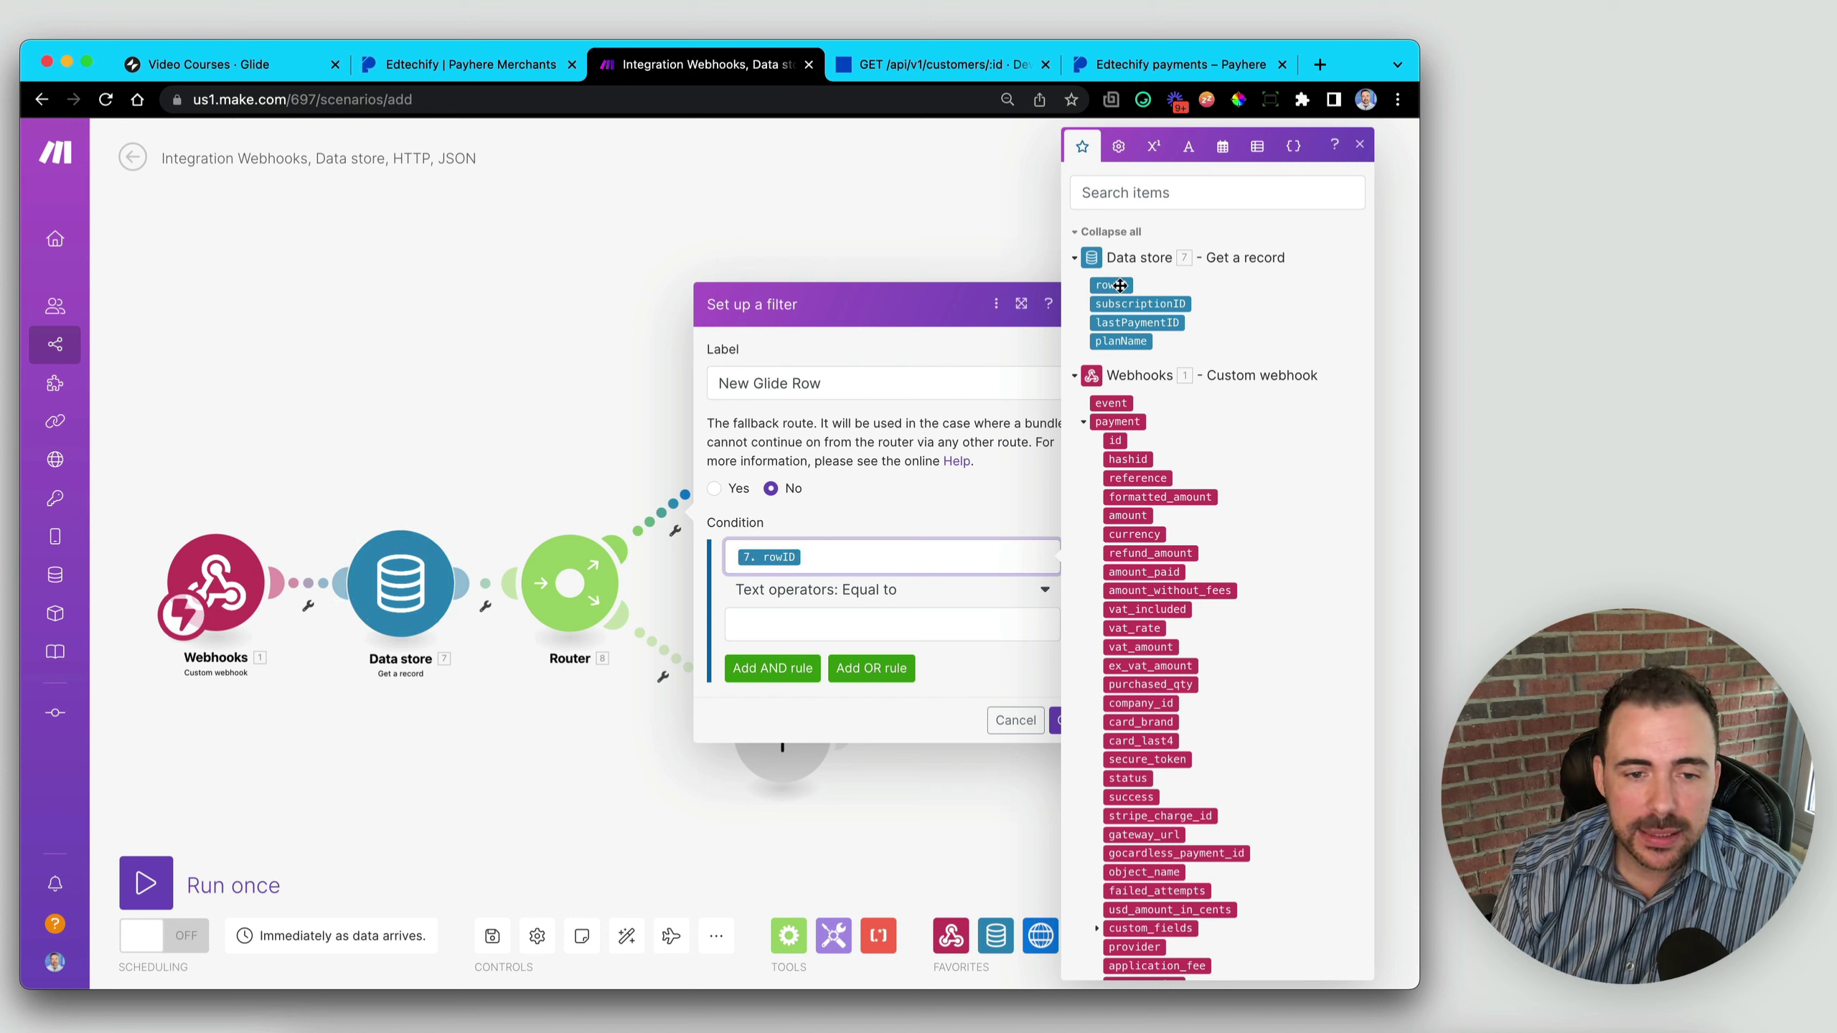
left_click(875, 592)
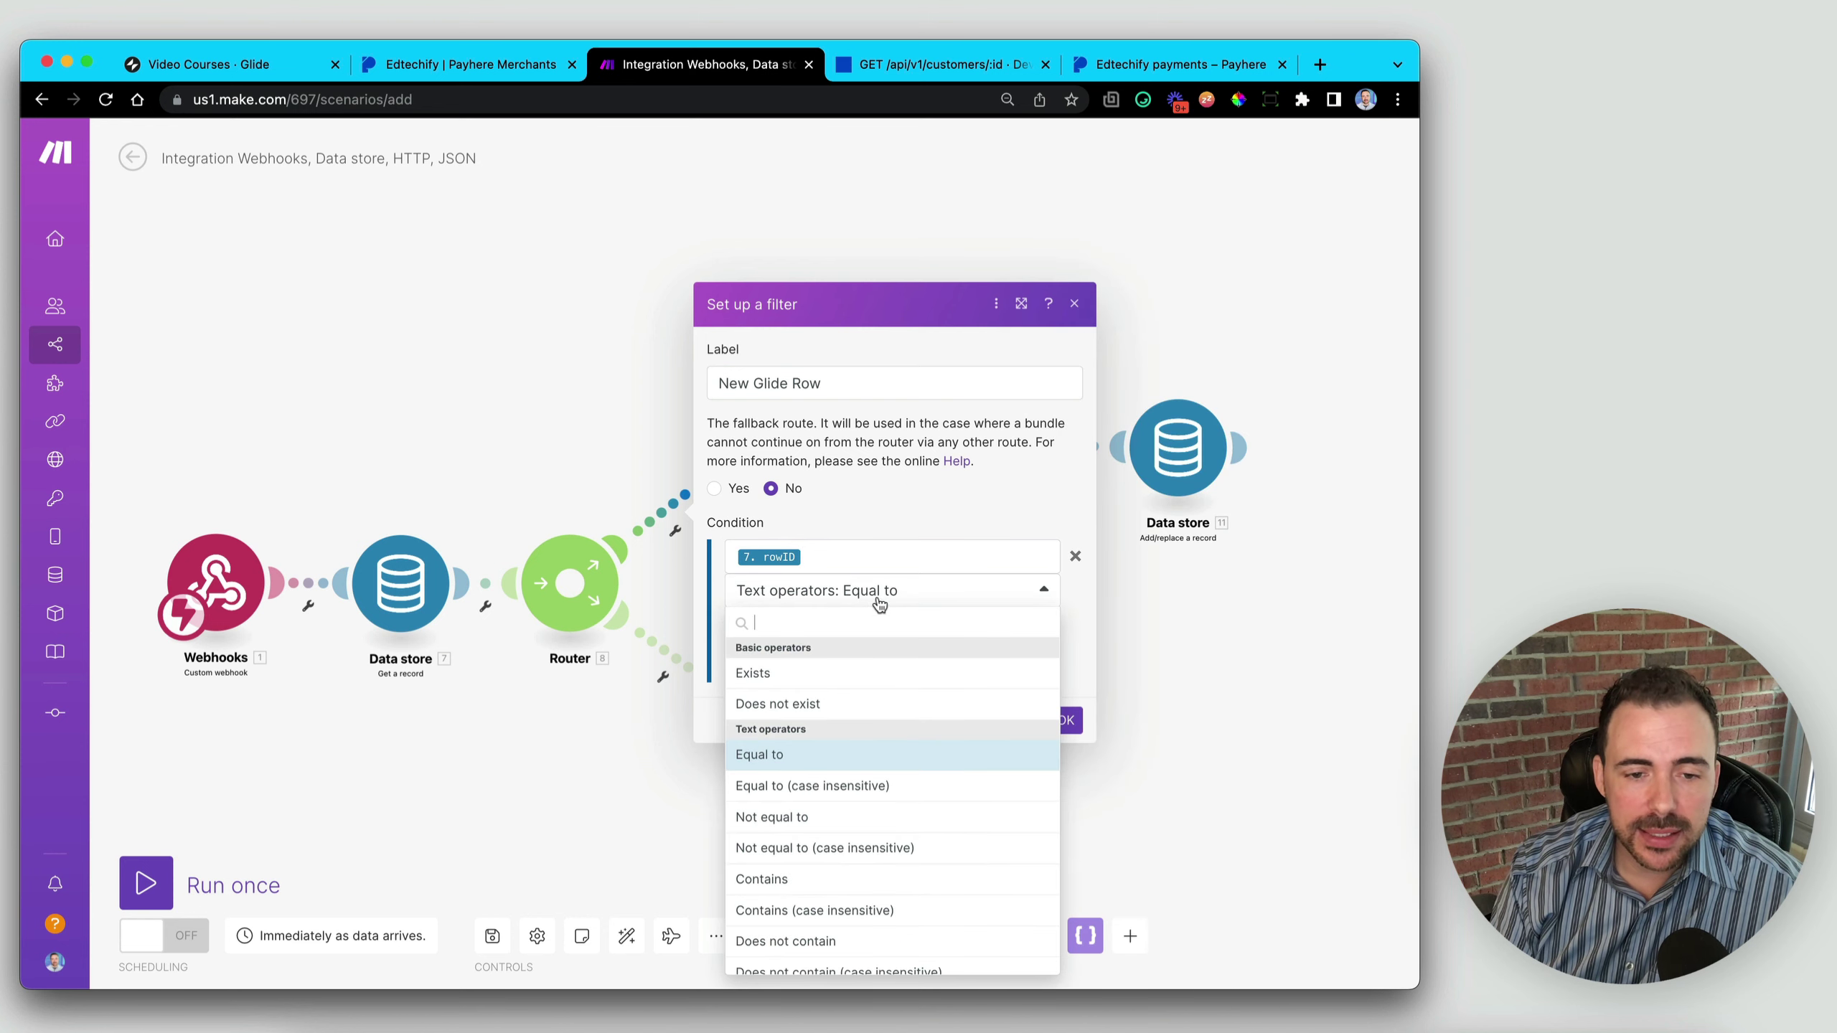
left_click(850, 706)
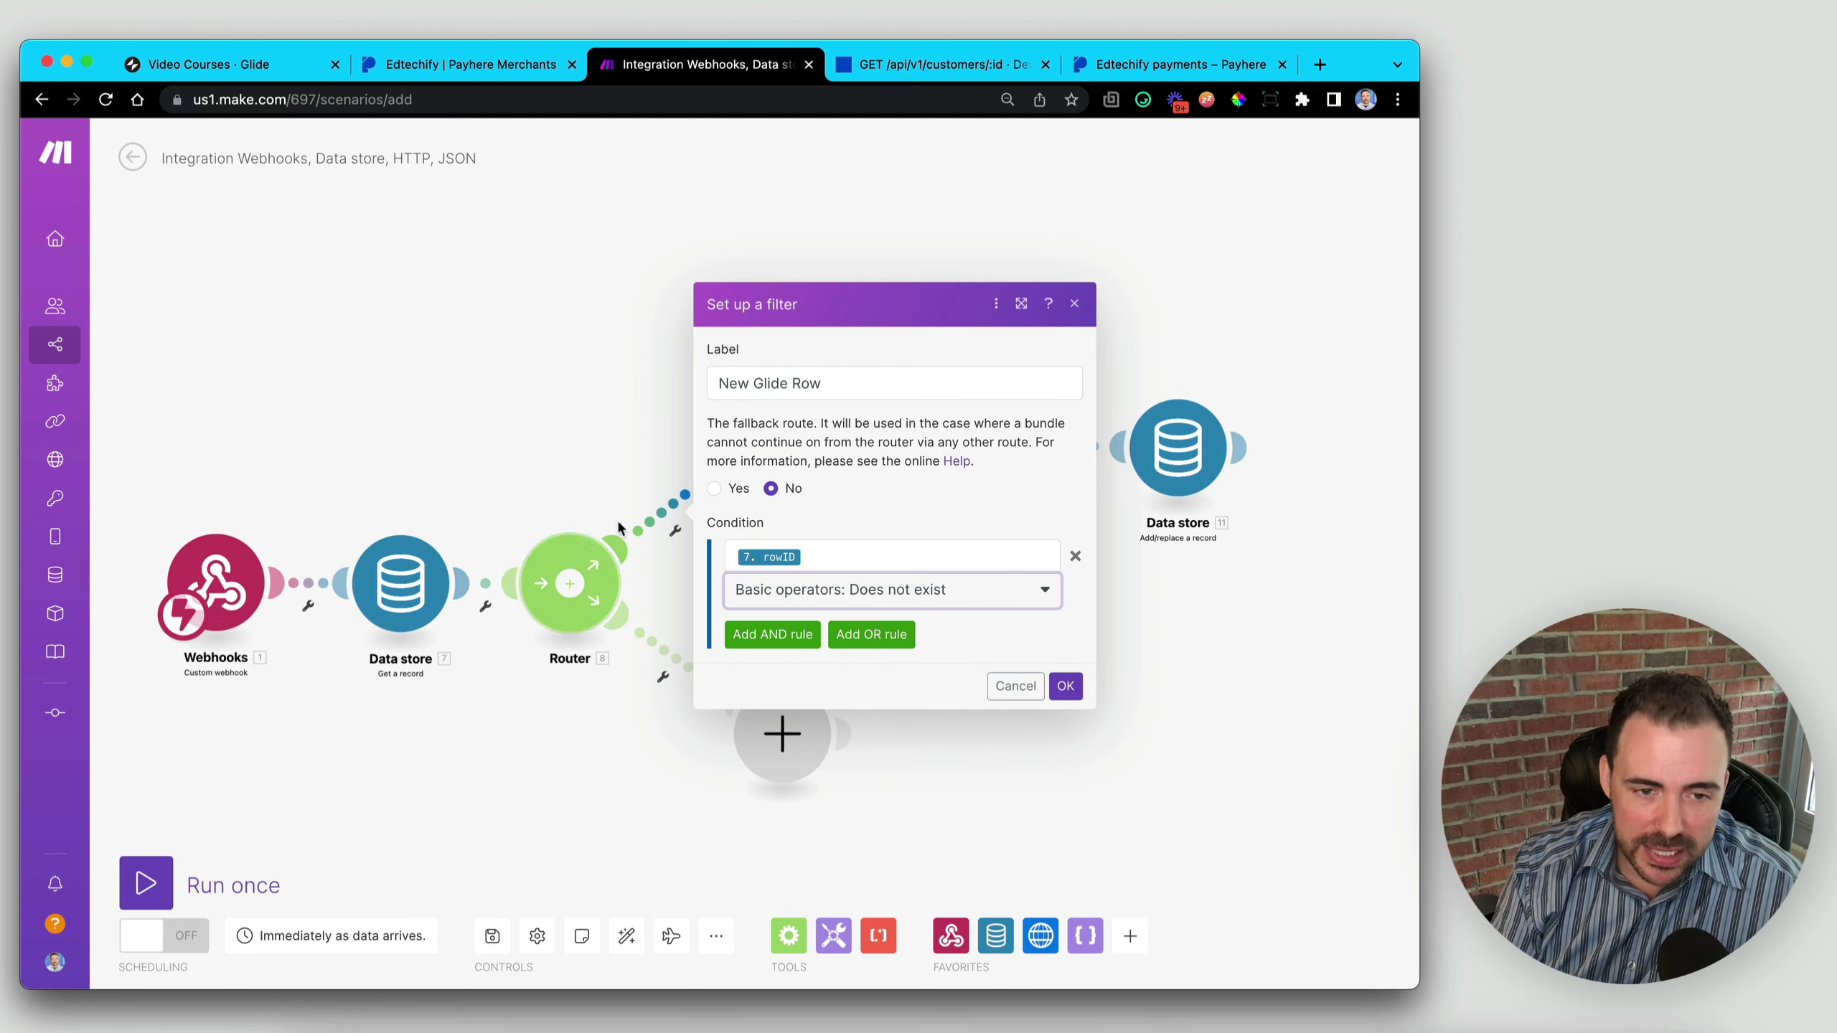
left_click(1033, 701)
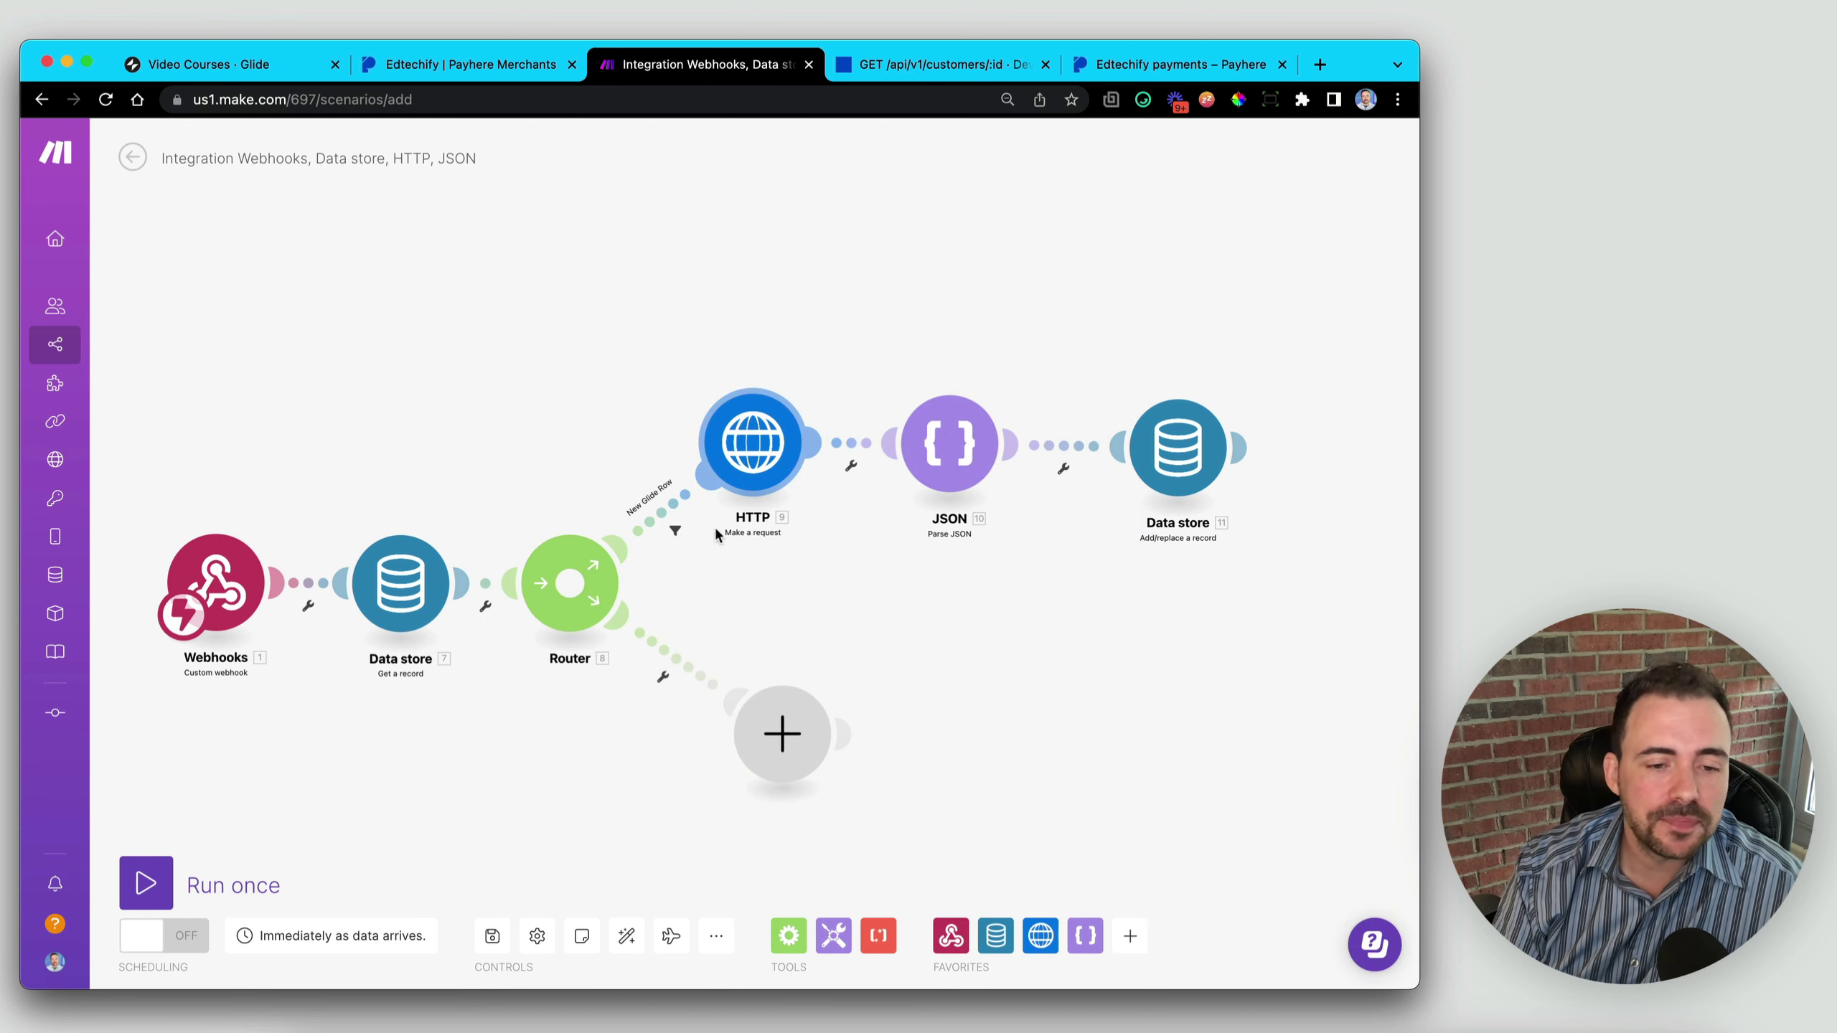
- Add a filter labelled Update Gl on the lower route: rowID does not exist
left_click_drag(758, 728, 754, 756)
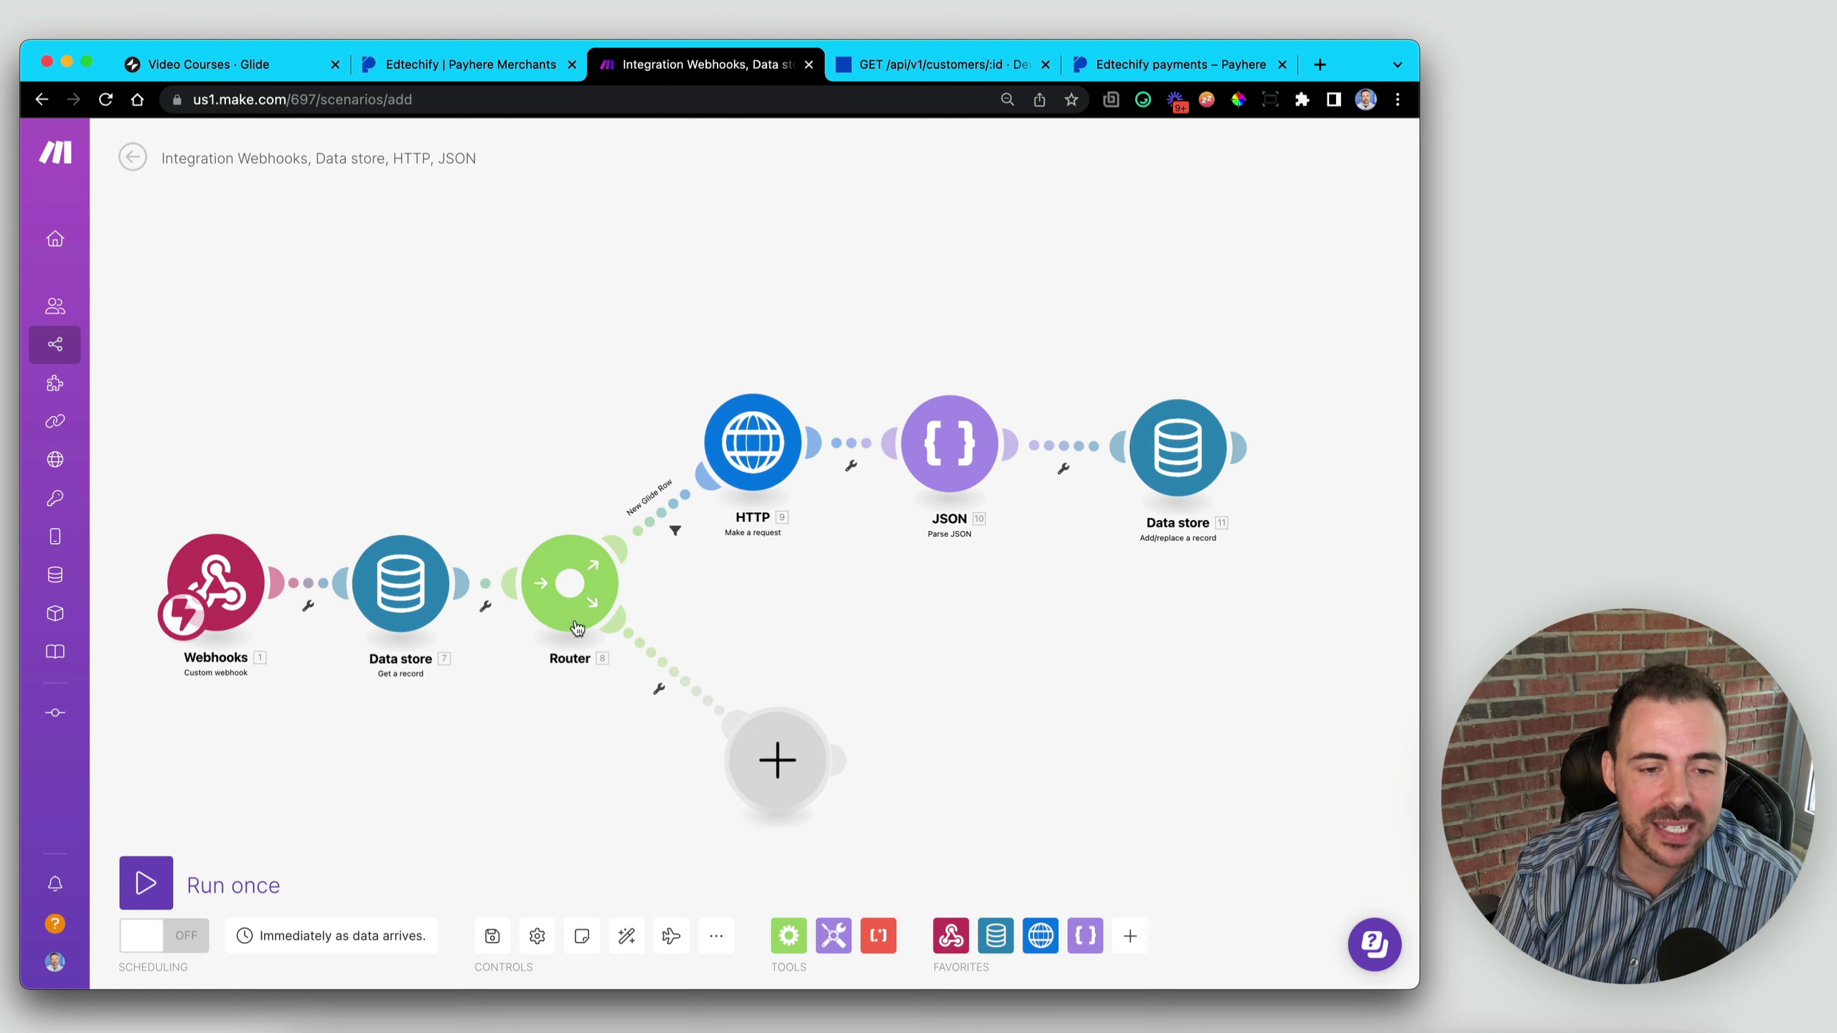
left_click(686, 689)
left_click(805, 711)
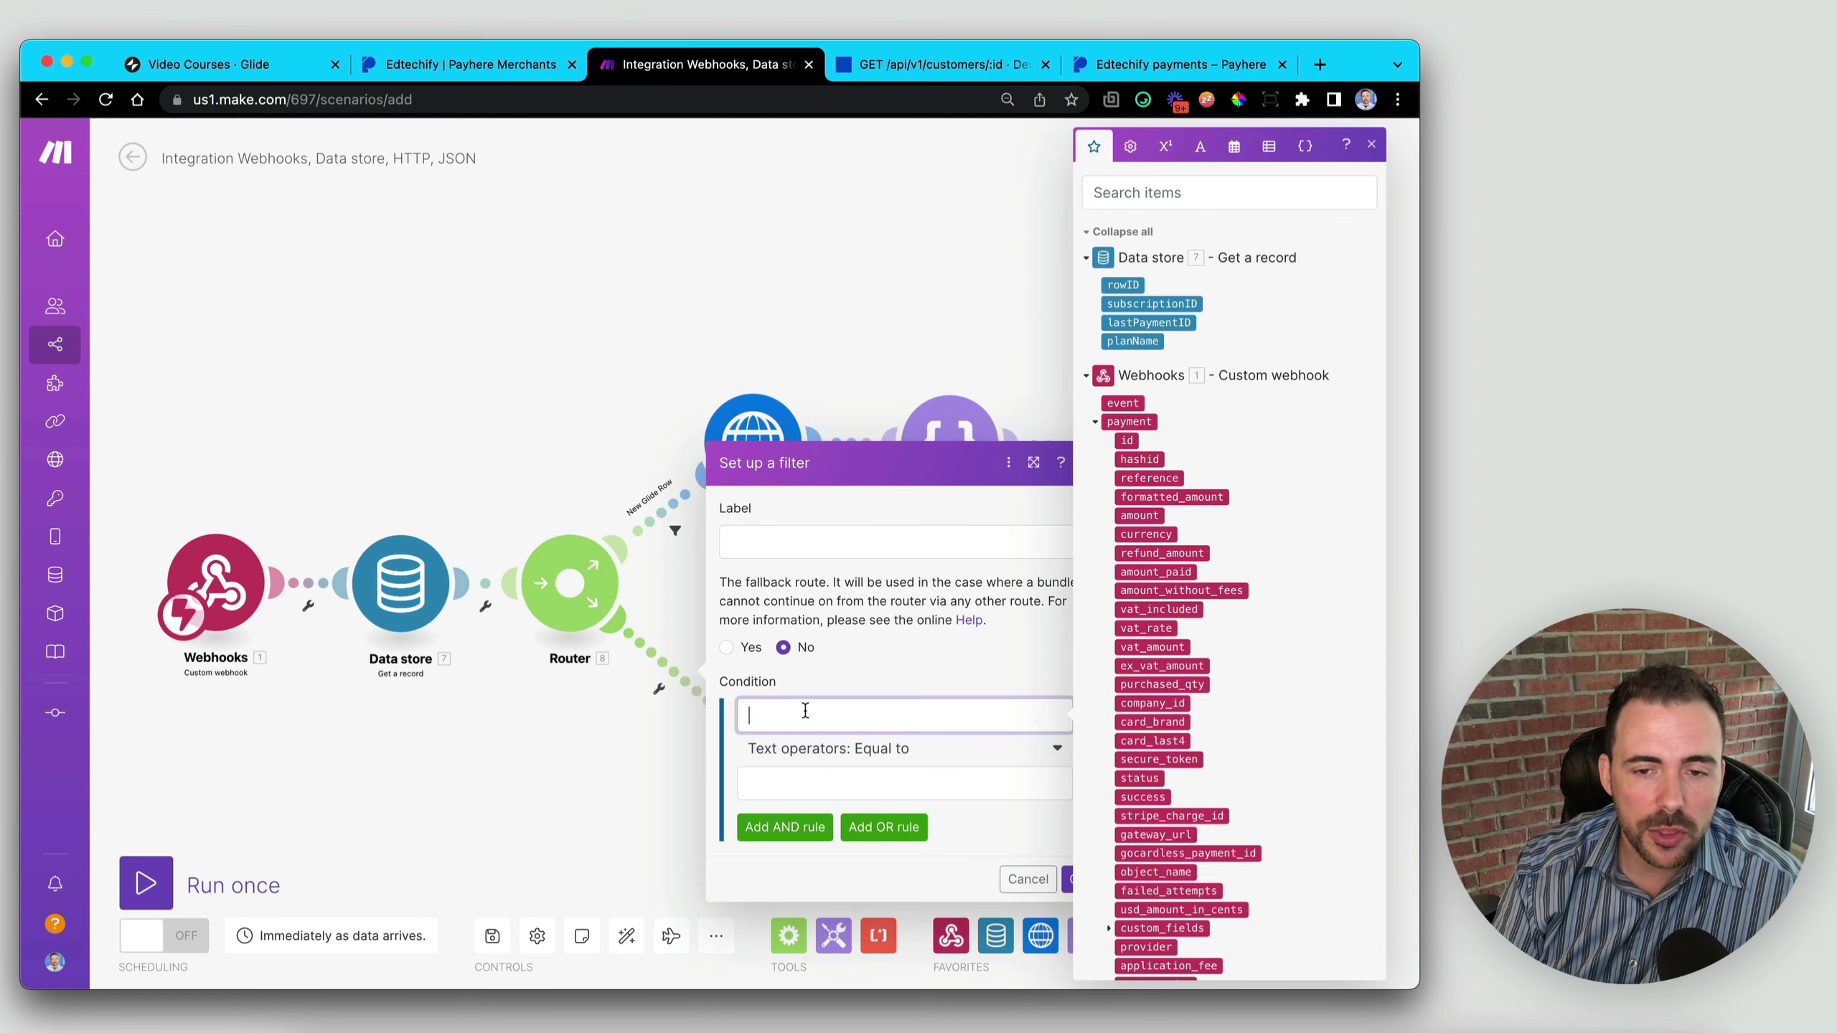
left_click(1123, 284)
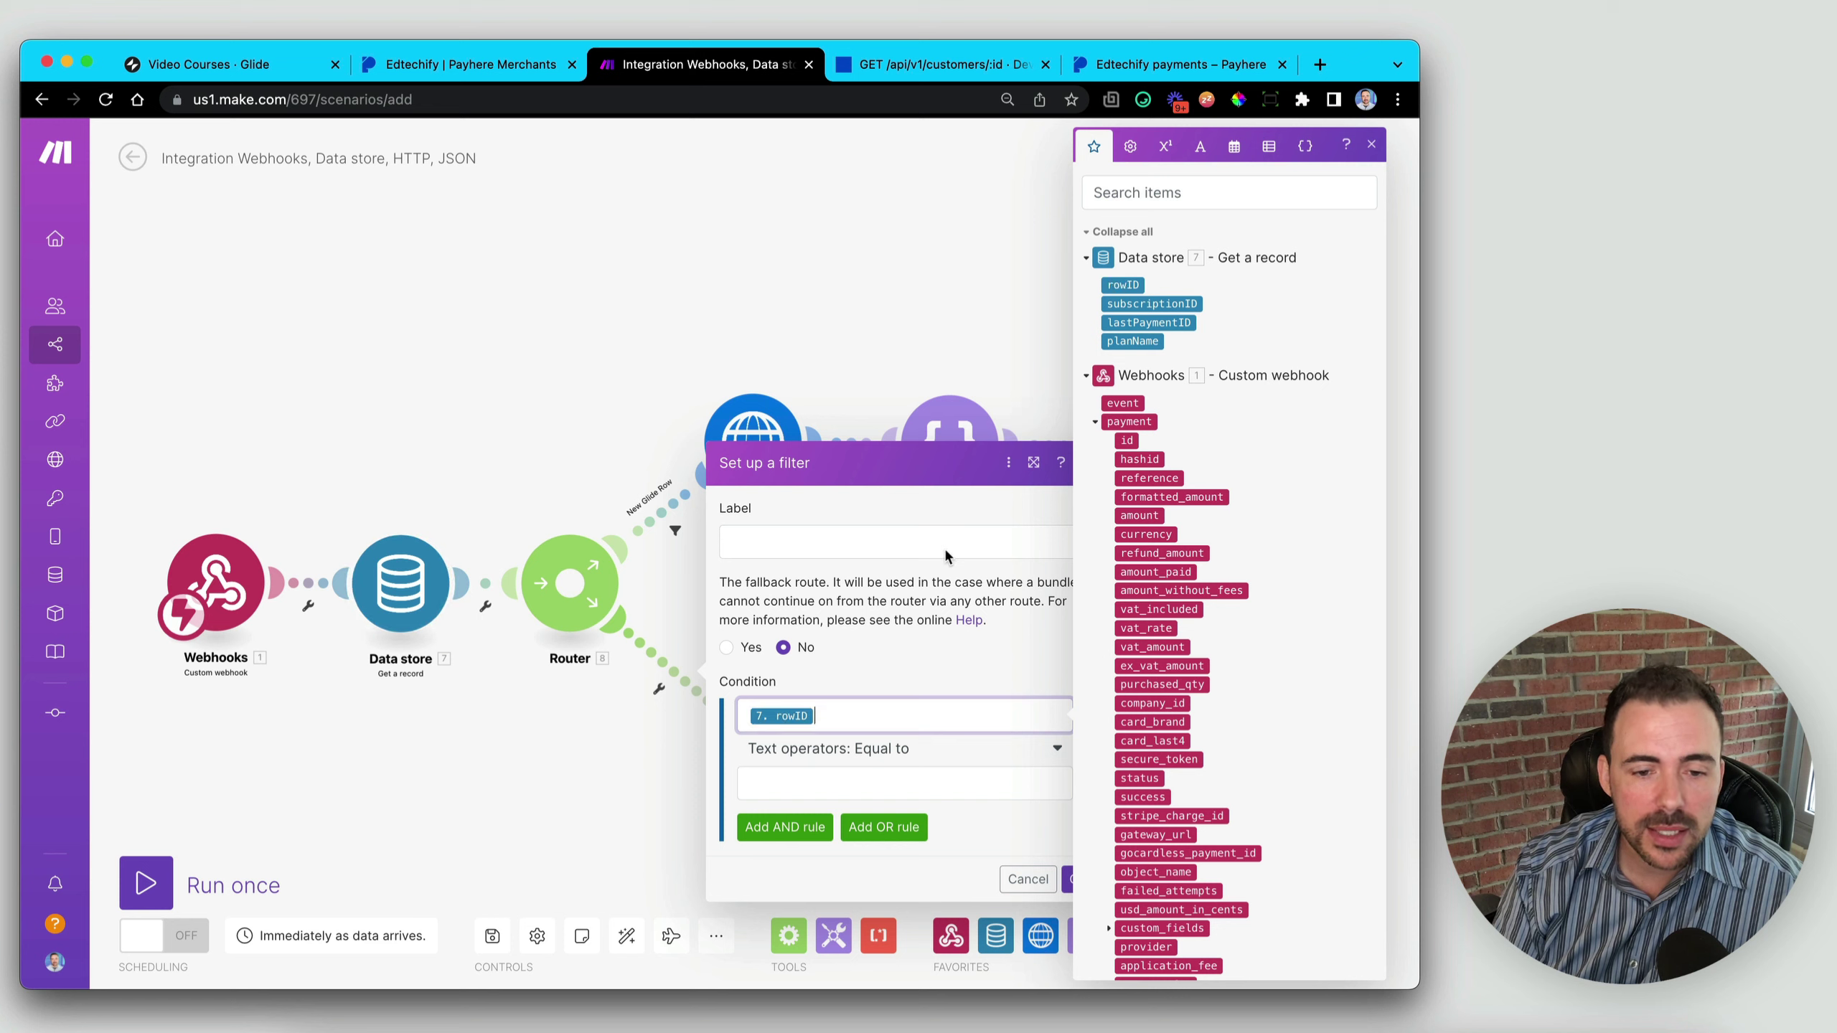
left_click(913, 750)
left_click(826, 860)
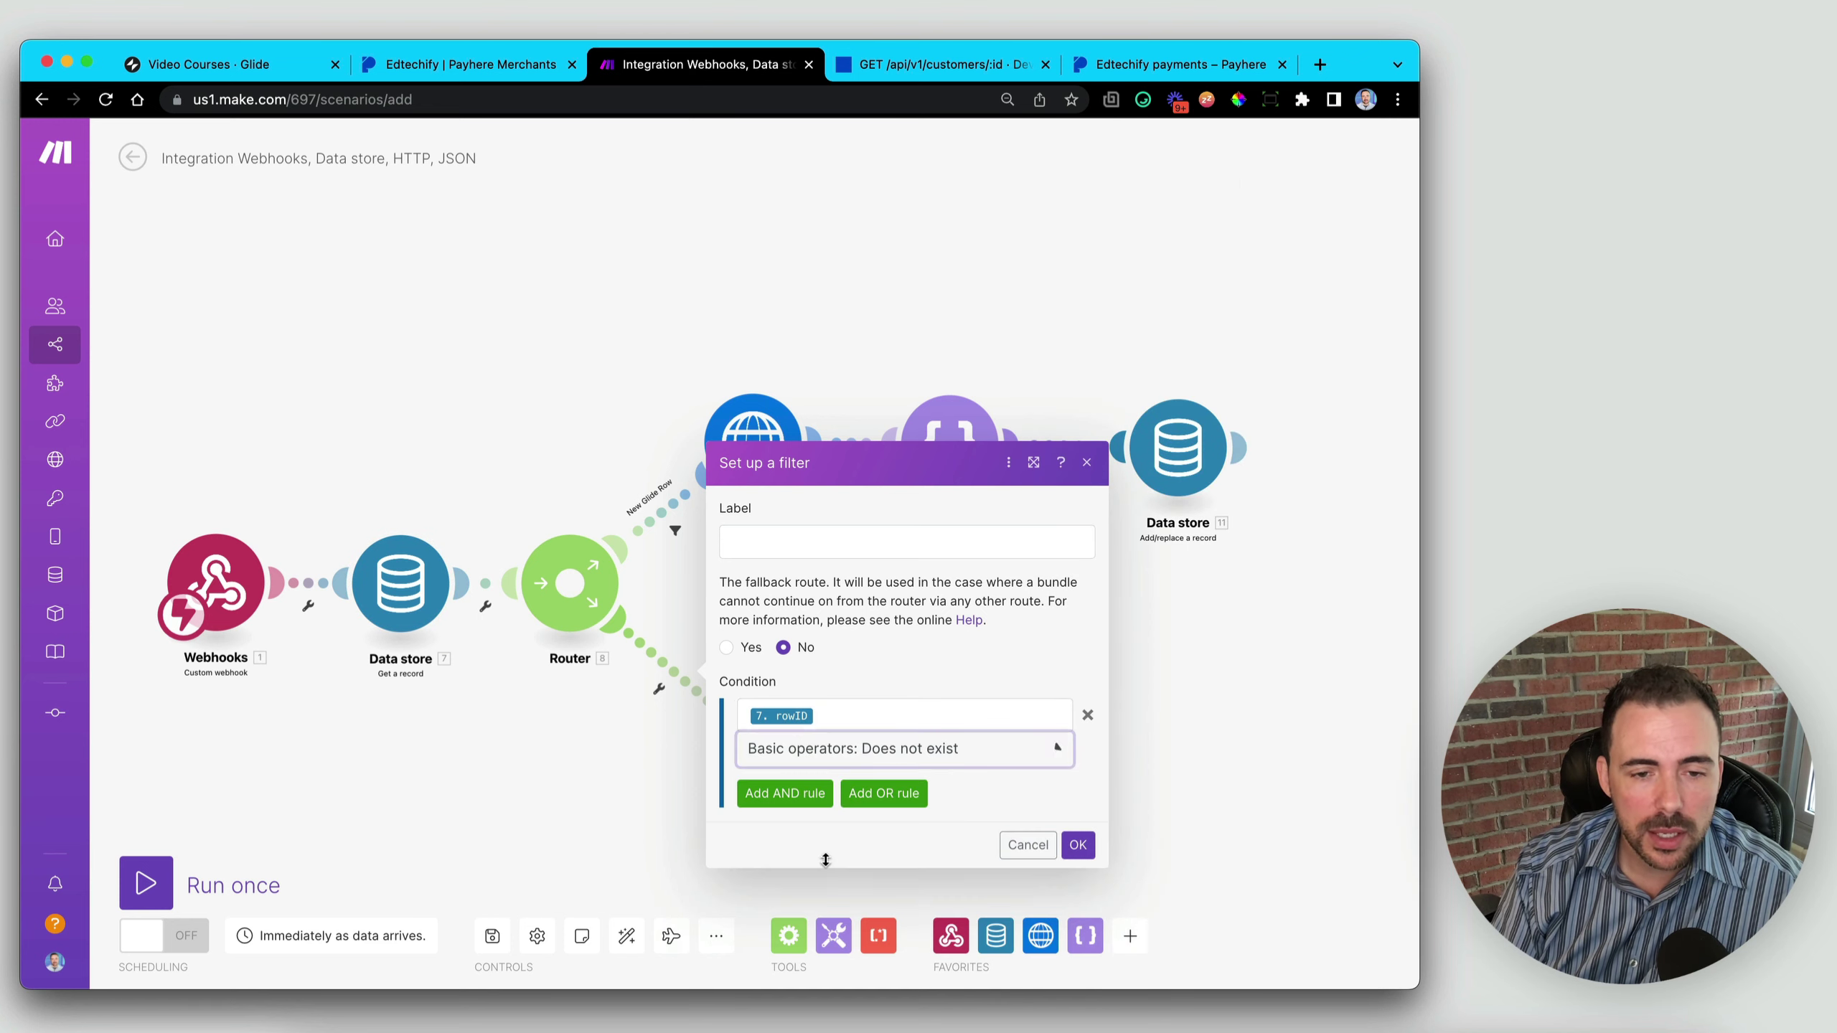
left_click(824, 542)
type("Update Glide")
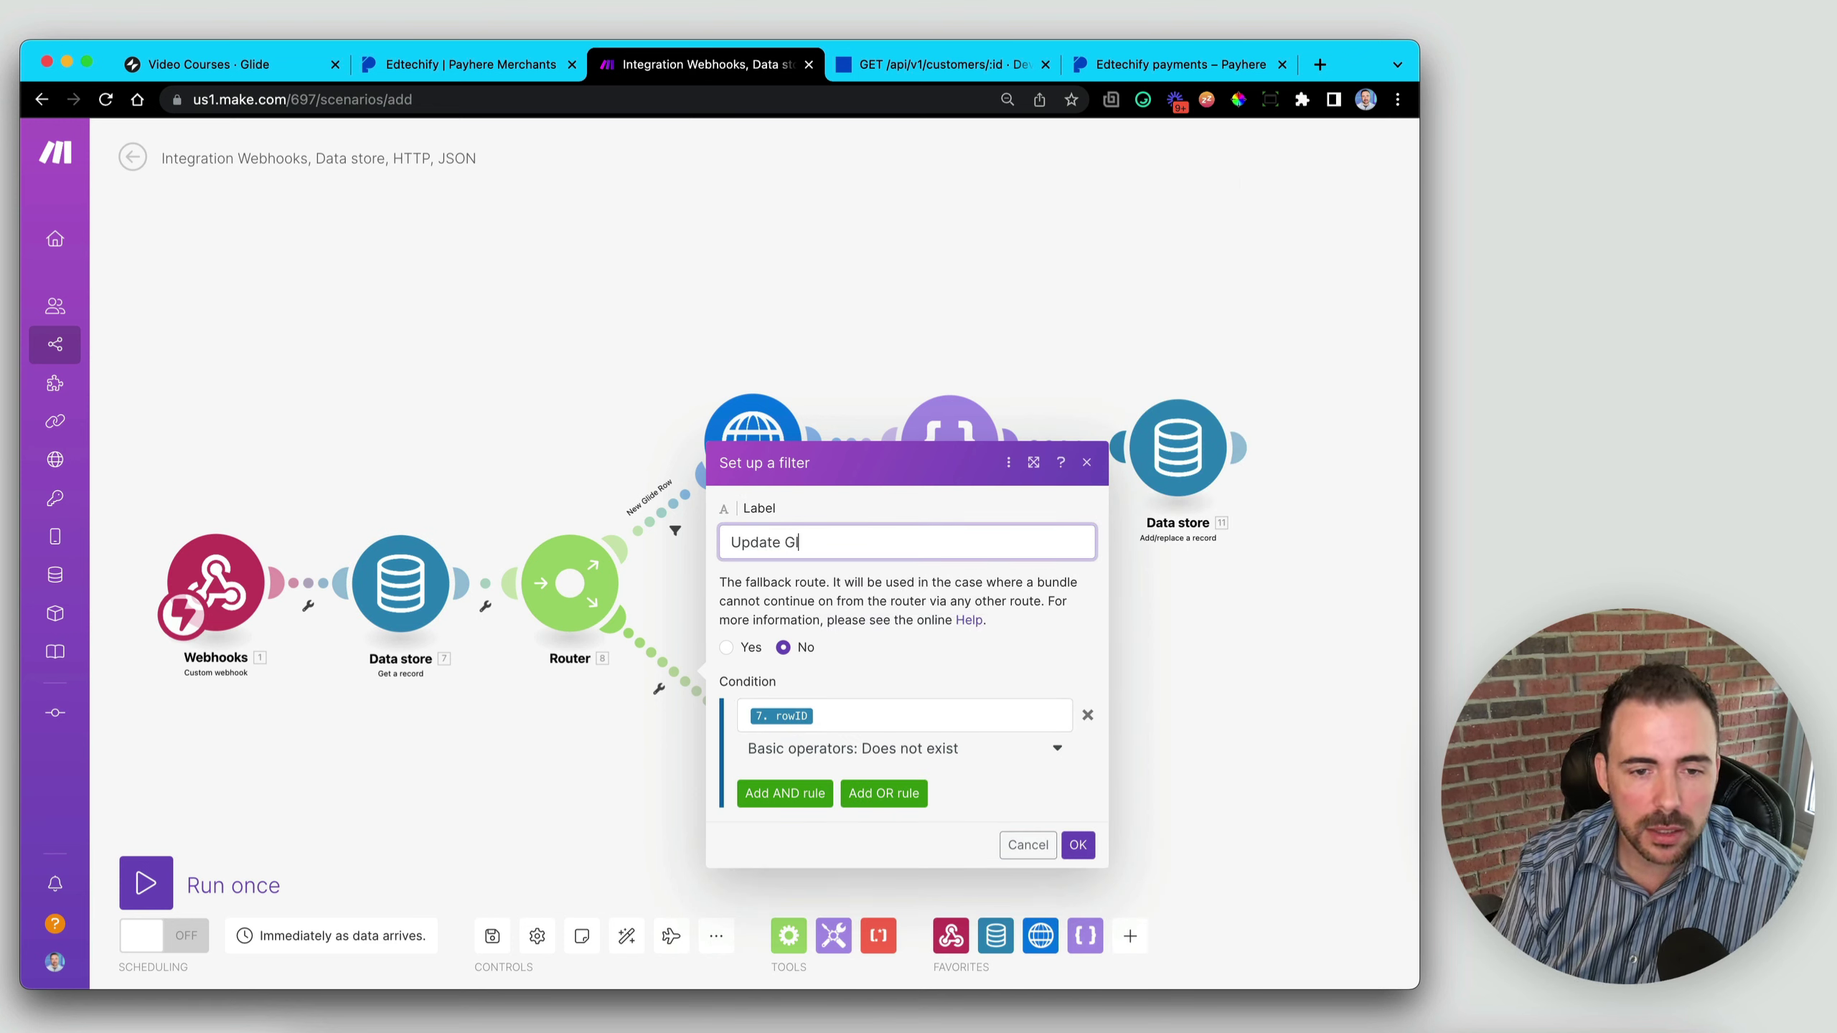
left_click(1078, 844)
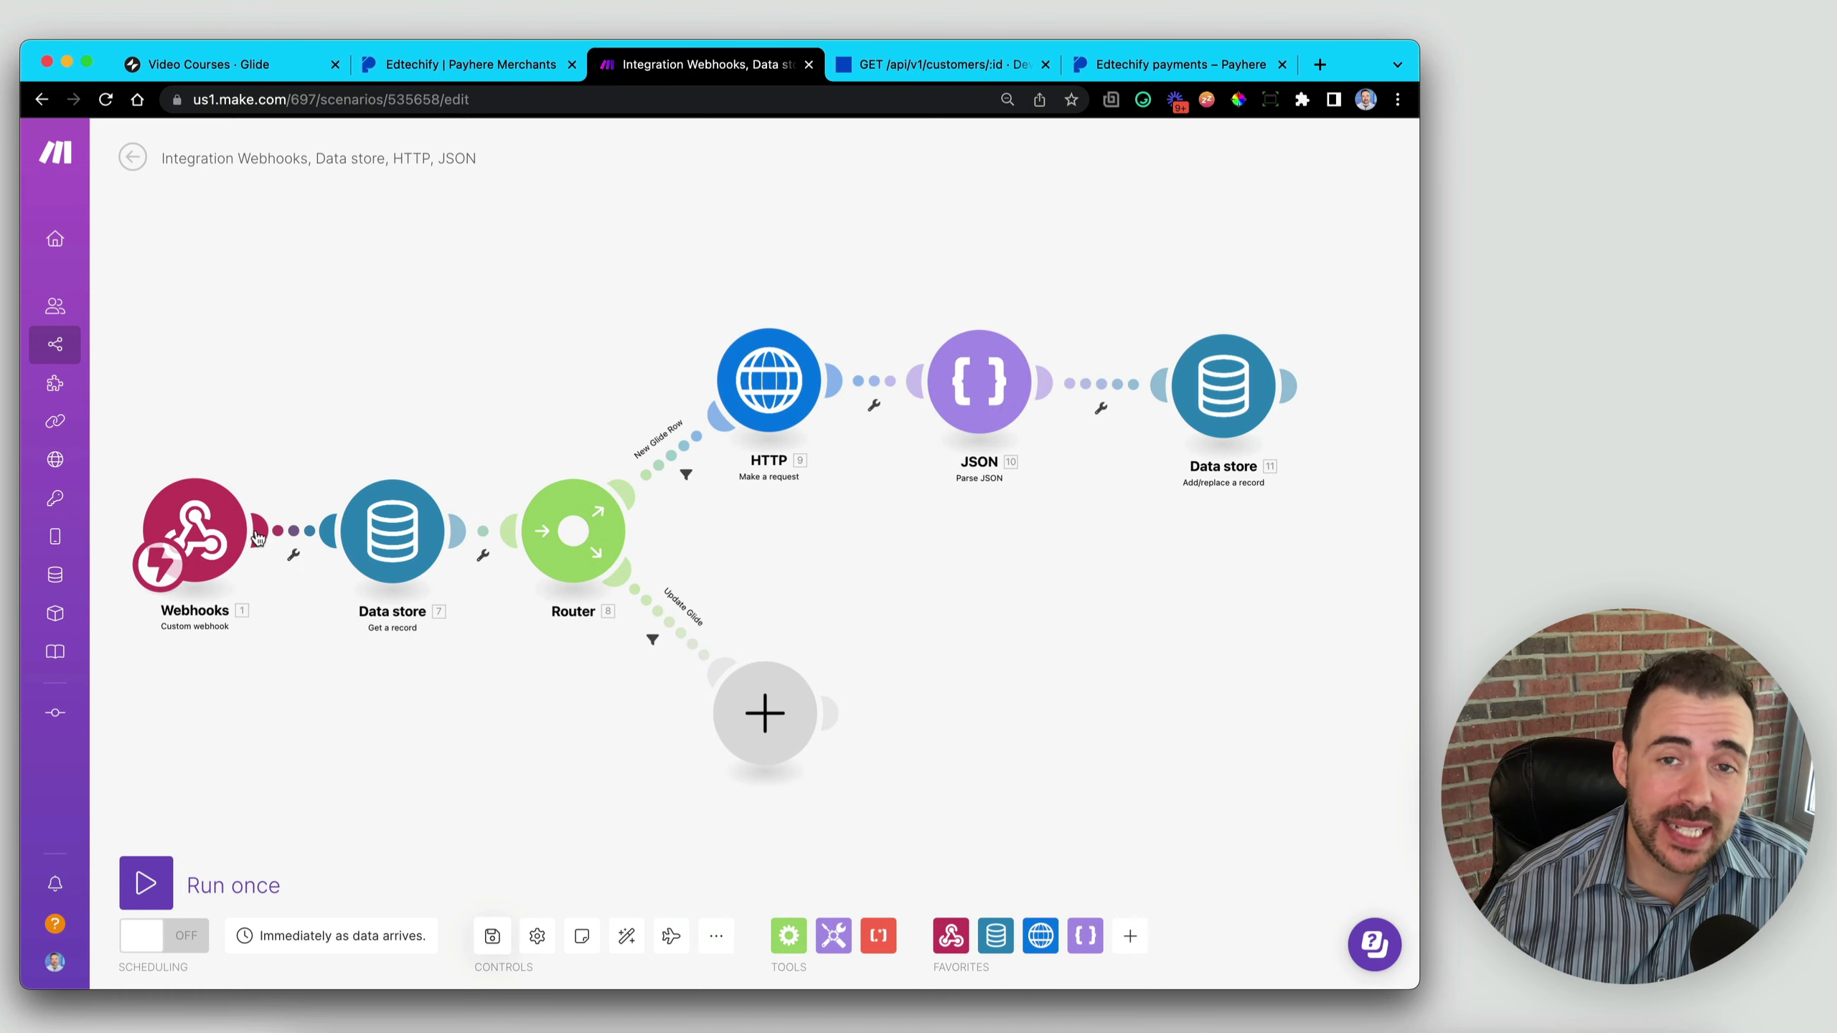
- Save the scenario from the bottom Controls toolbar
left_click(492, 935)
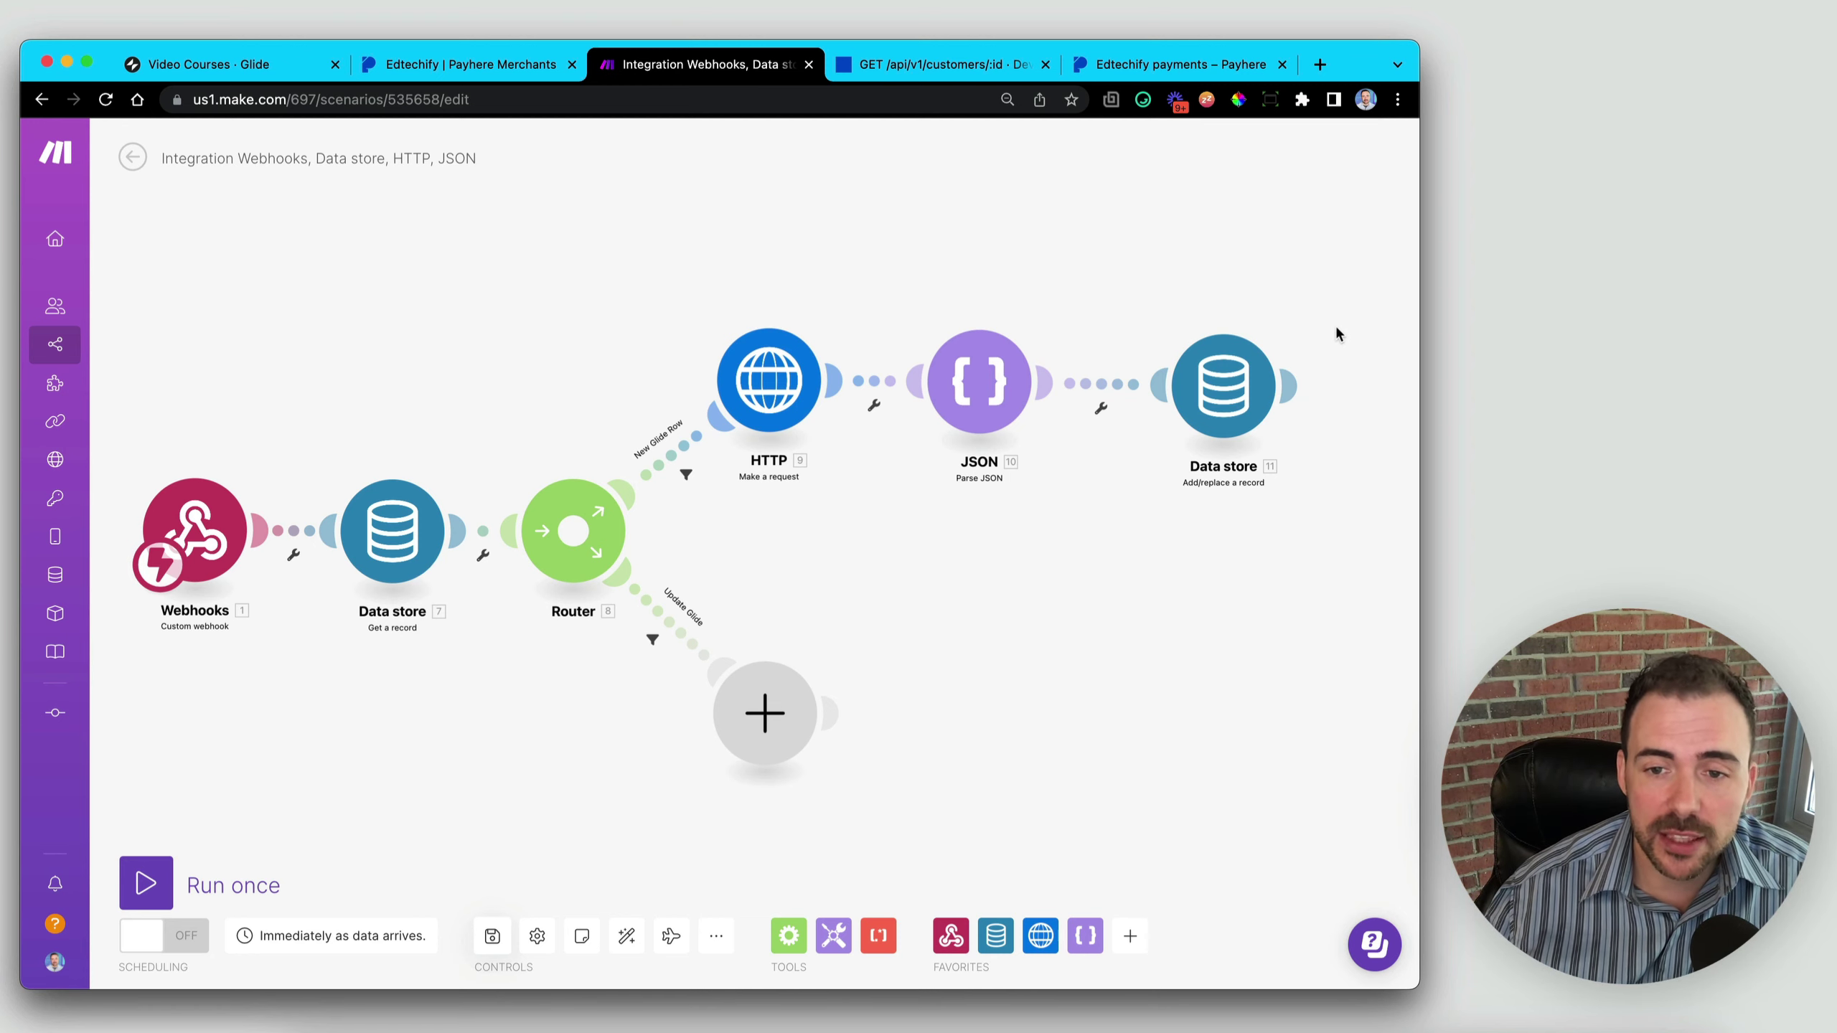
mouse_move(1274, 384)
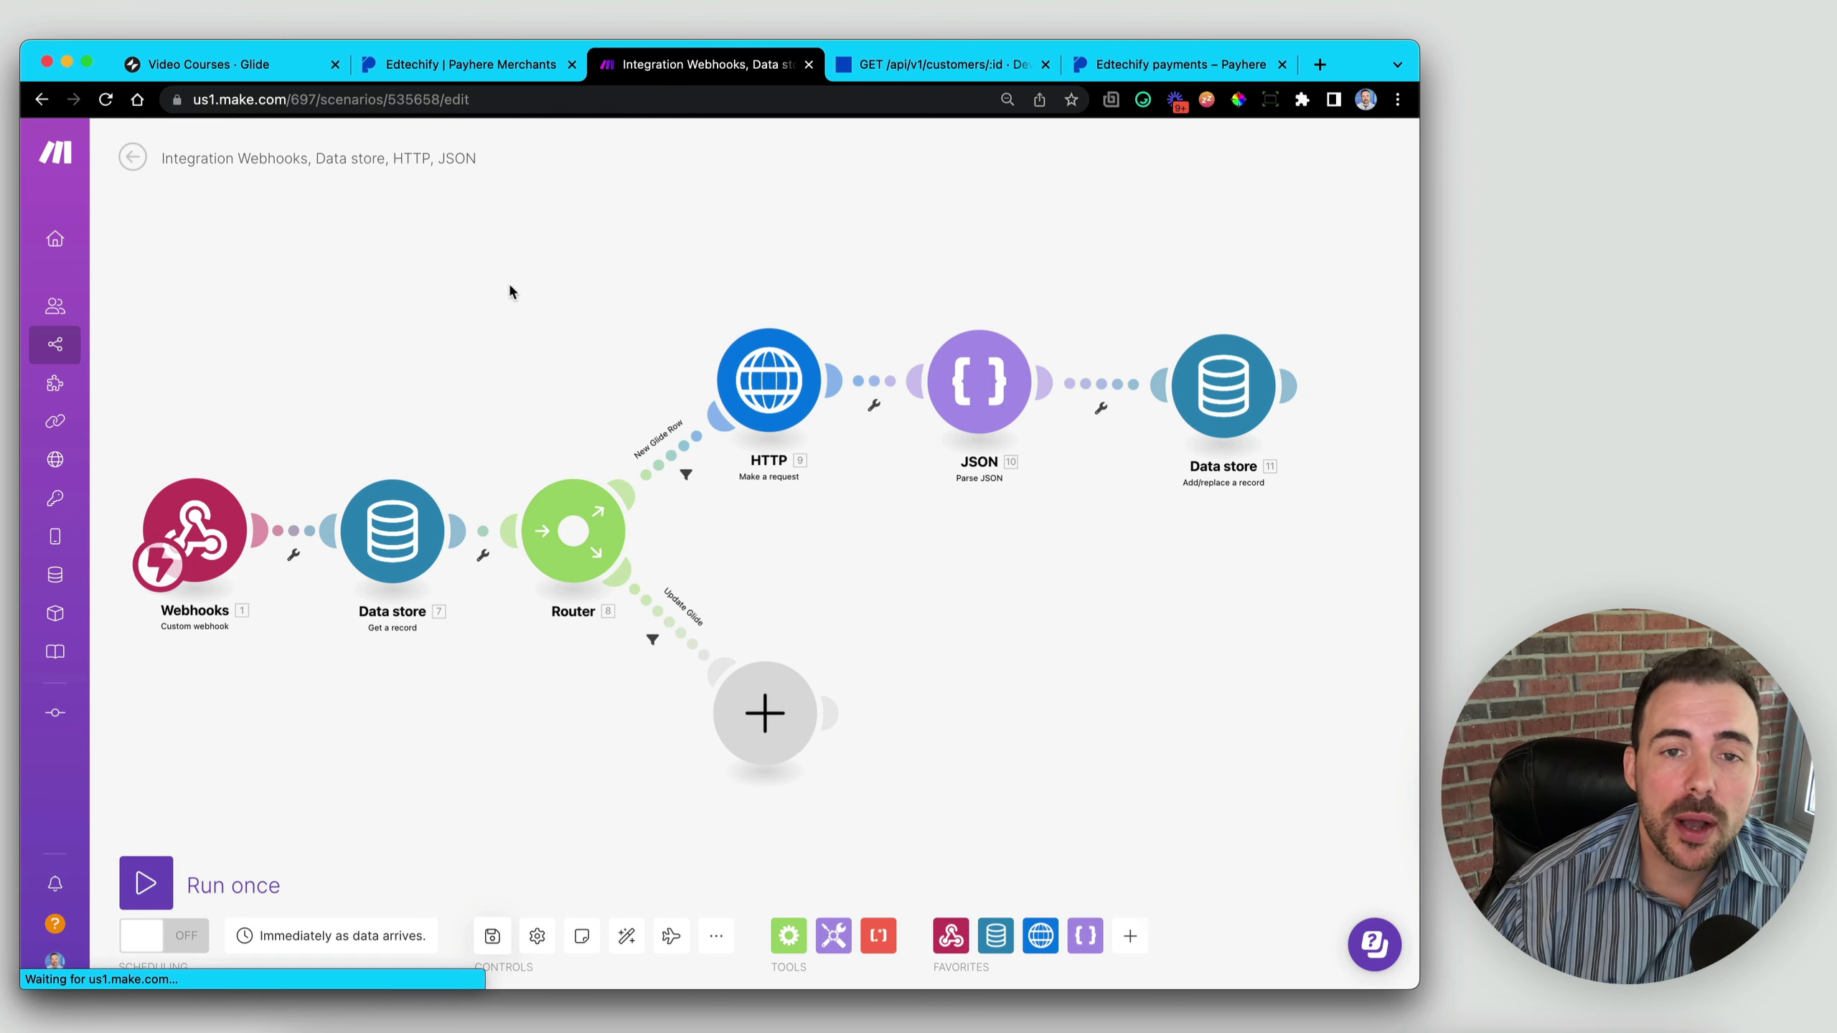
left_click(923, 69)
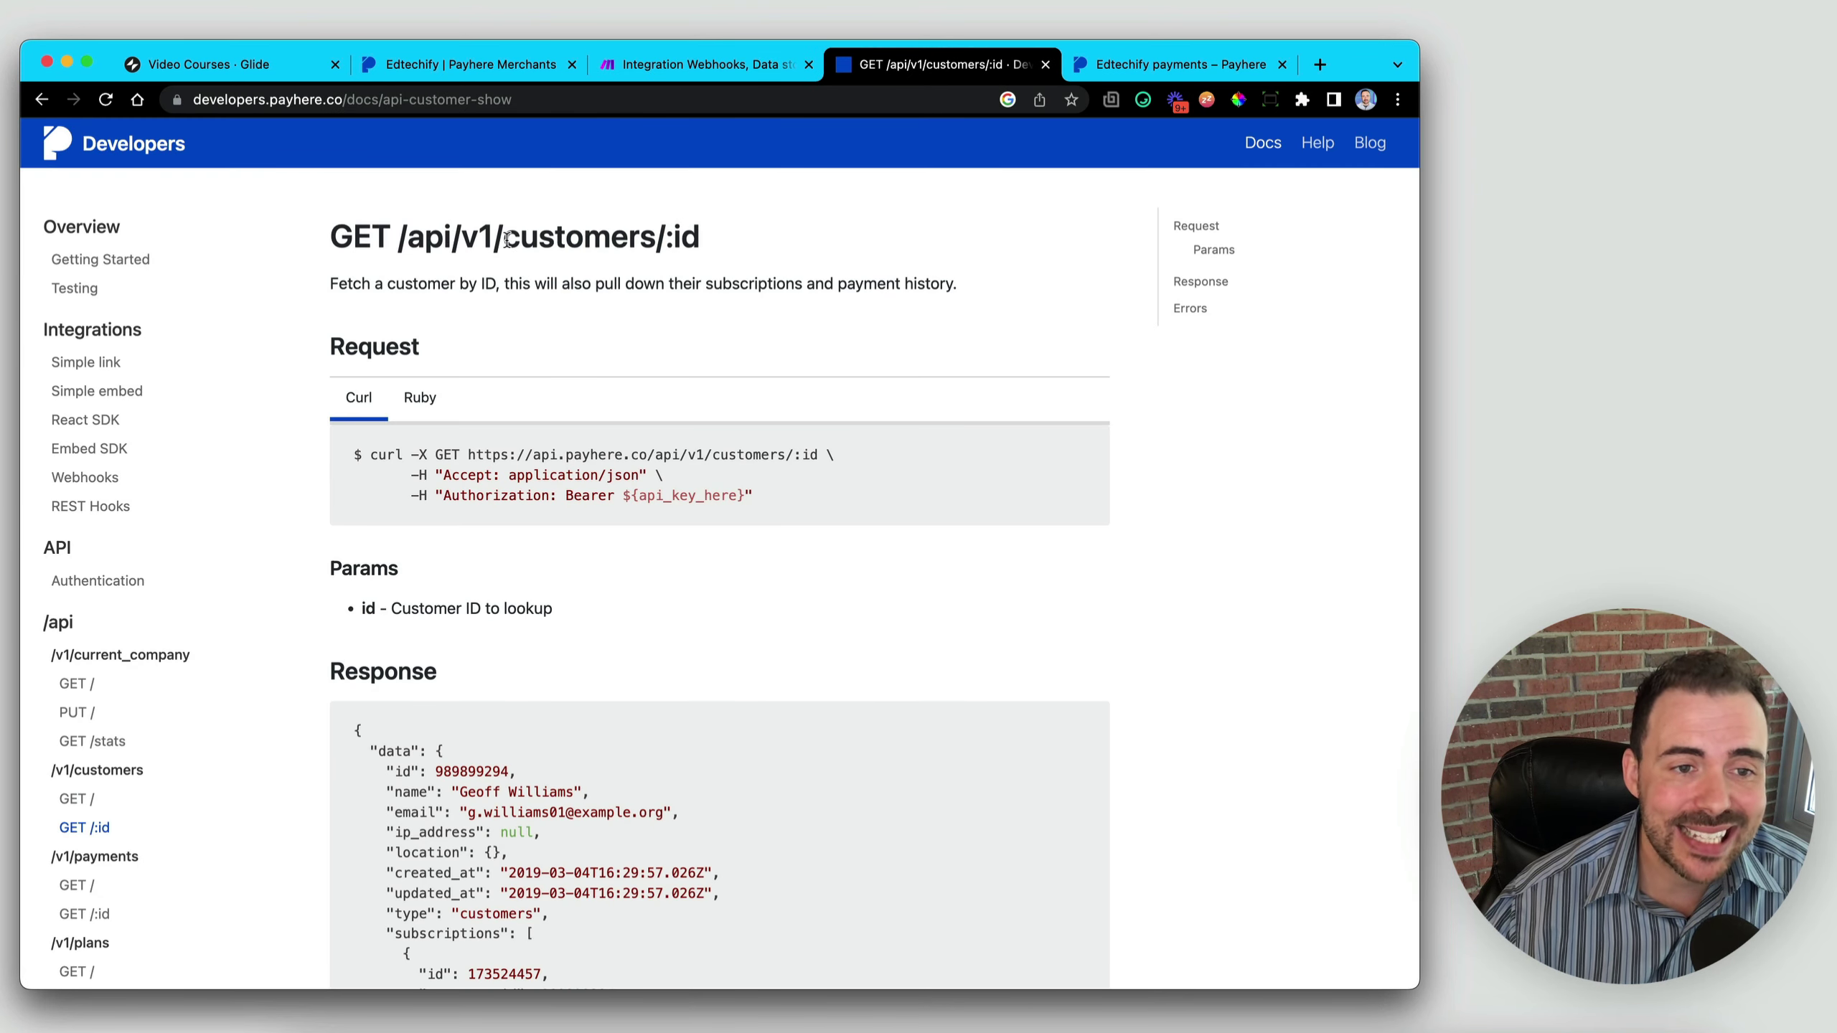
left_click_drag(504, 238, 713, 242)
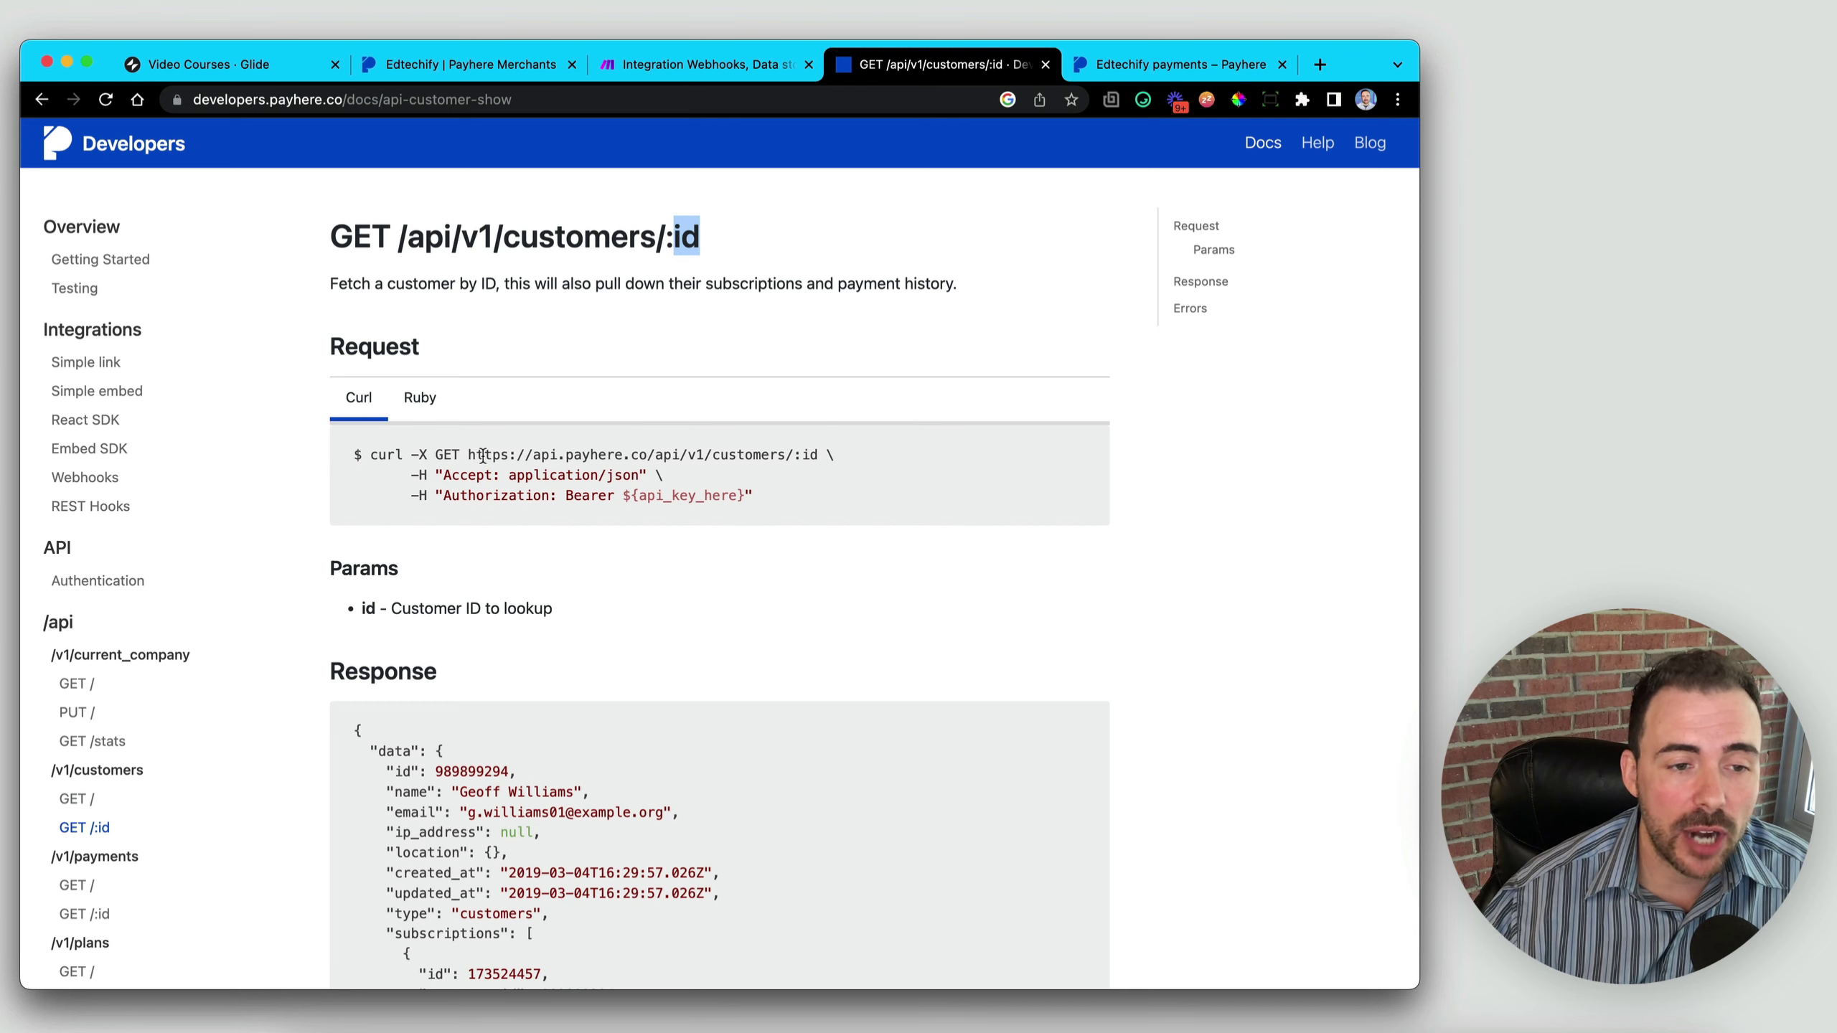
double_click(447, 453)
double_click(482, 454)
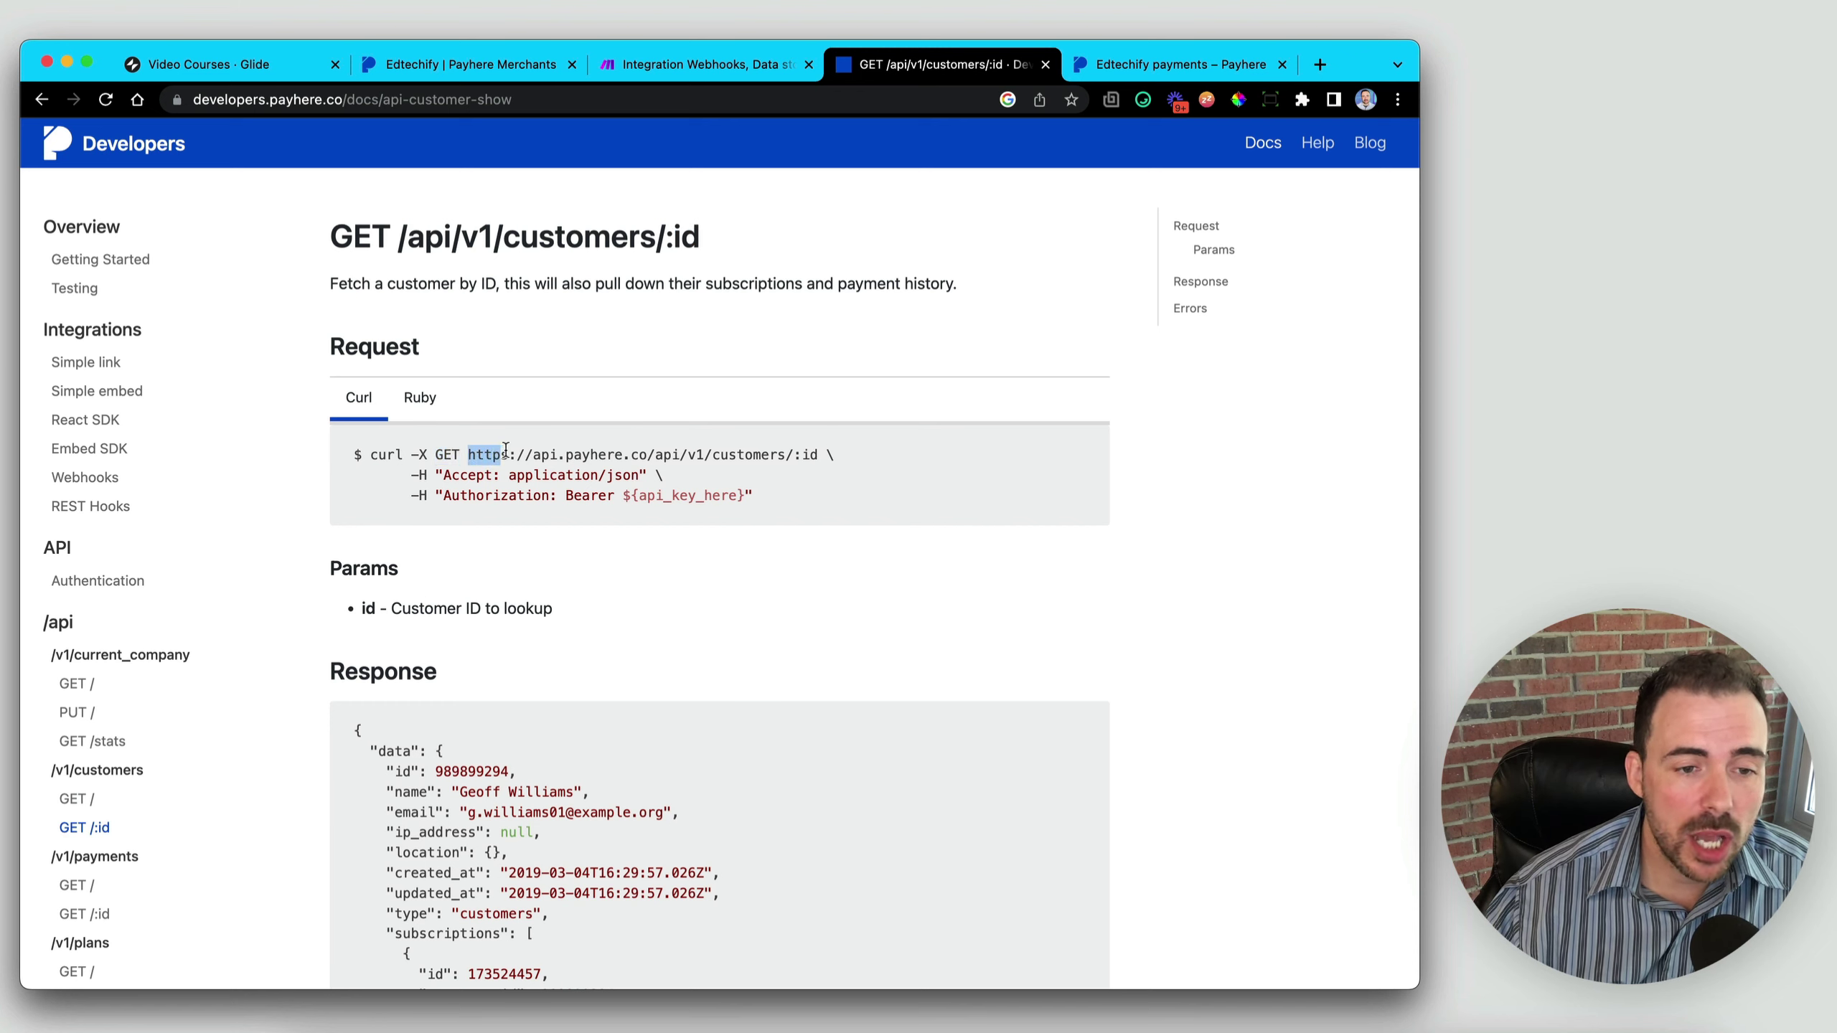
double_click(446, 455)
left_click_drag(470, 455, 820, 450)
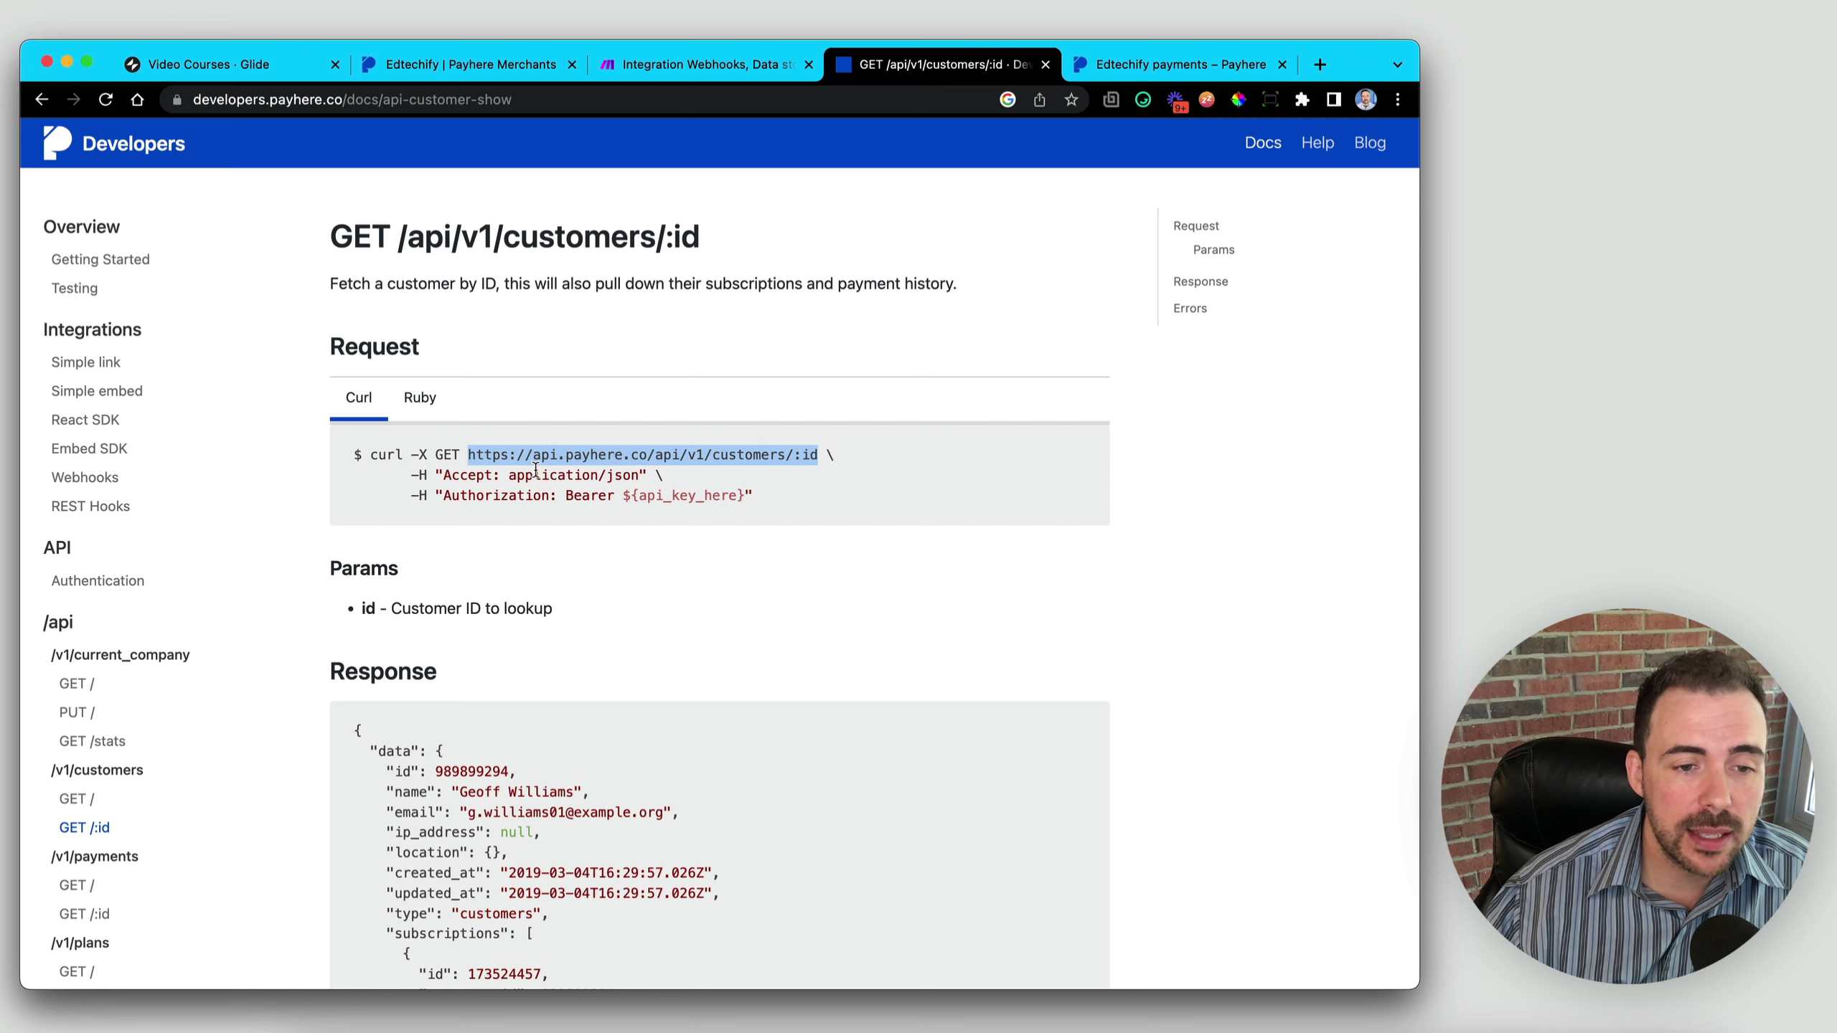
left_click_drag(510, 476, 647, 476)
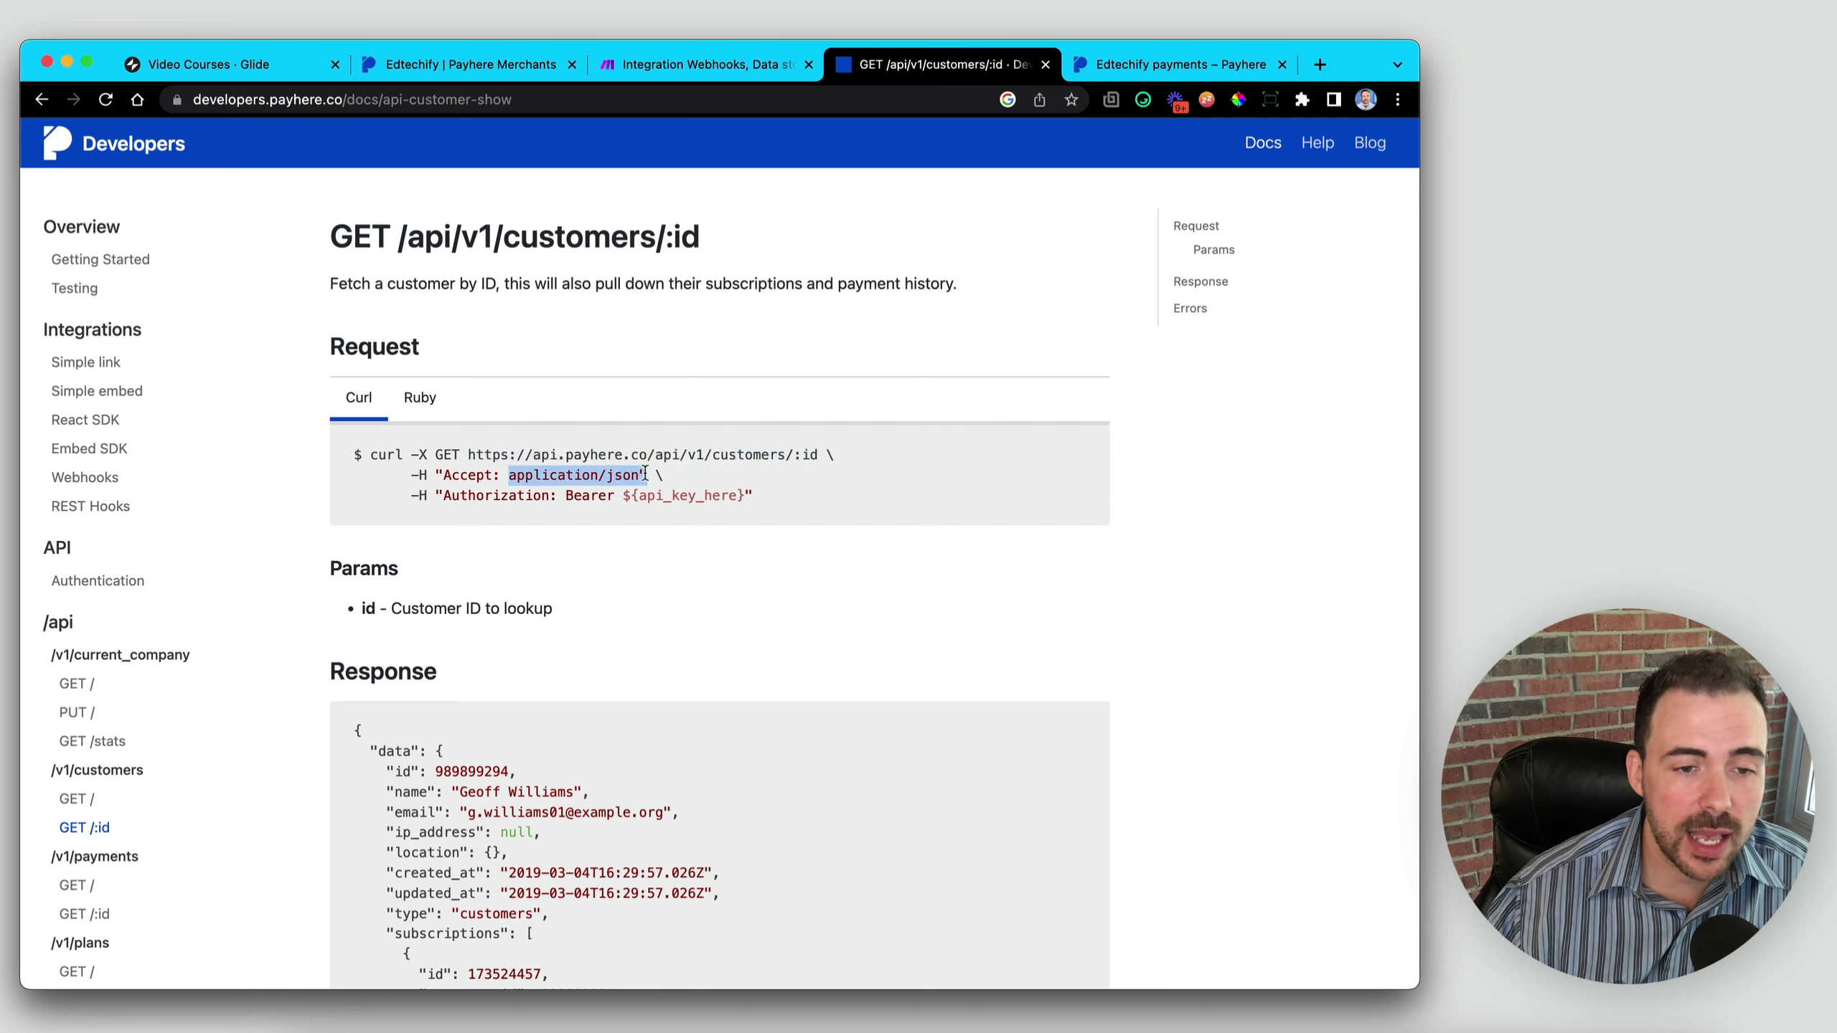
left_click_drag(443, 496, 757, 490)
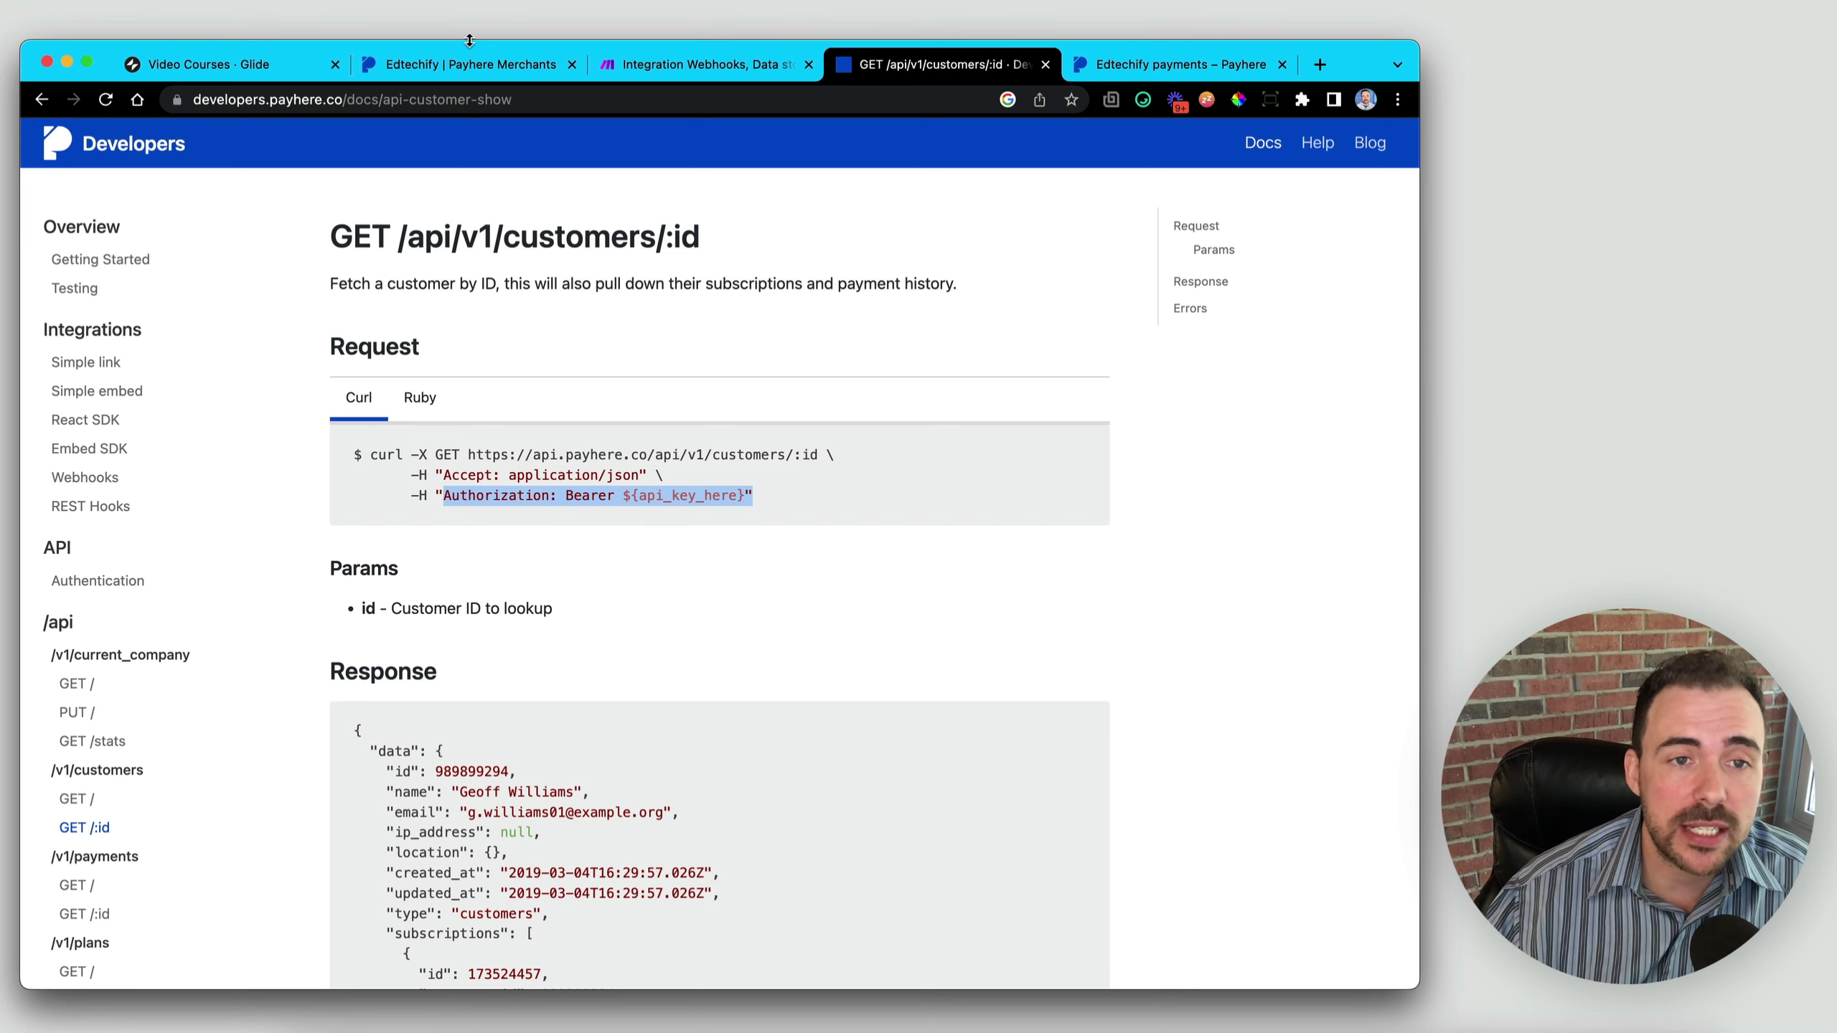
left_click(696, 64)
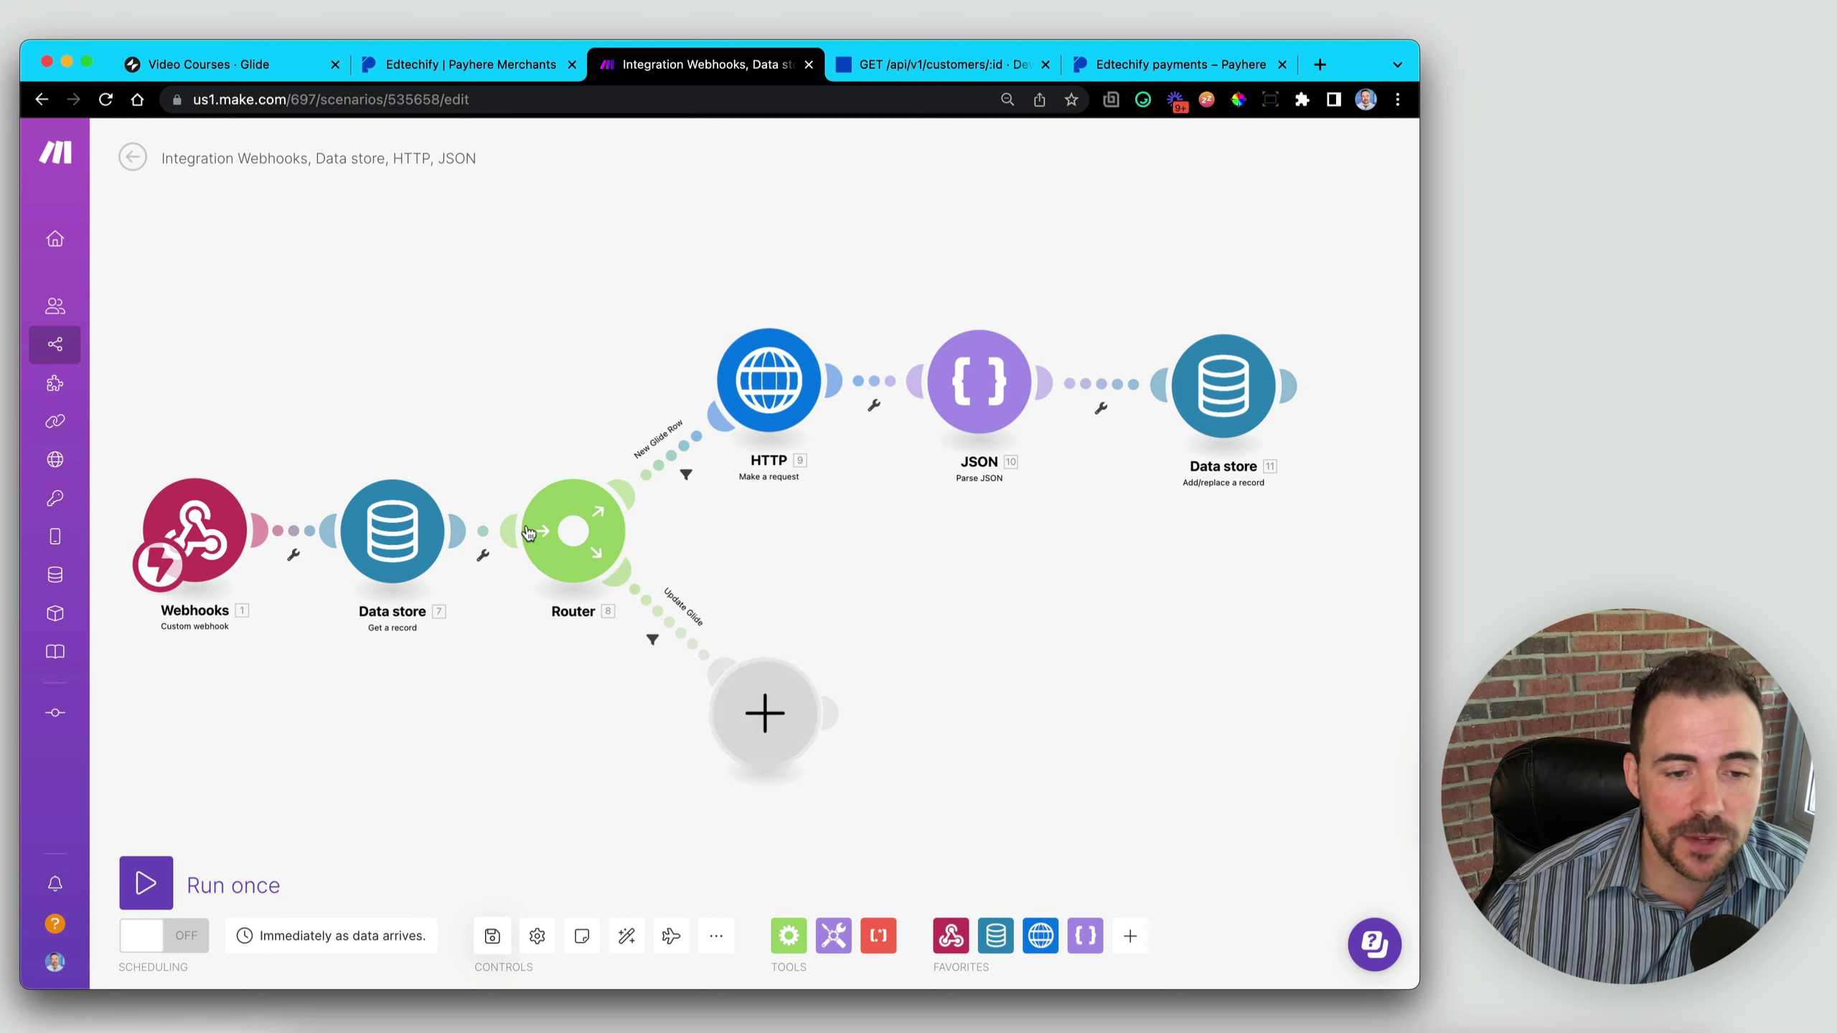
- Add an HTTP Make a request module to Update Glide with Raw body, JSON (application/json)
left_click(764, 713)
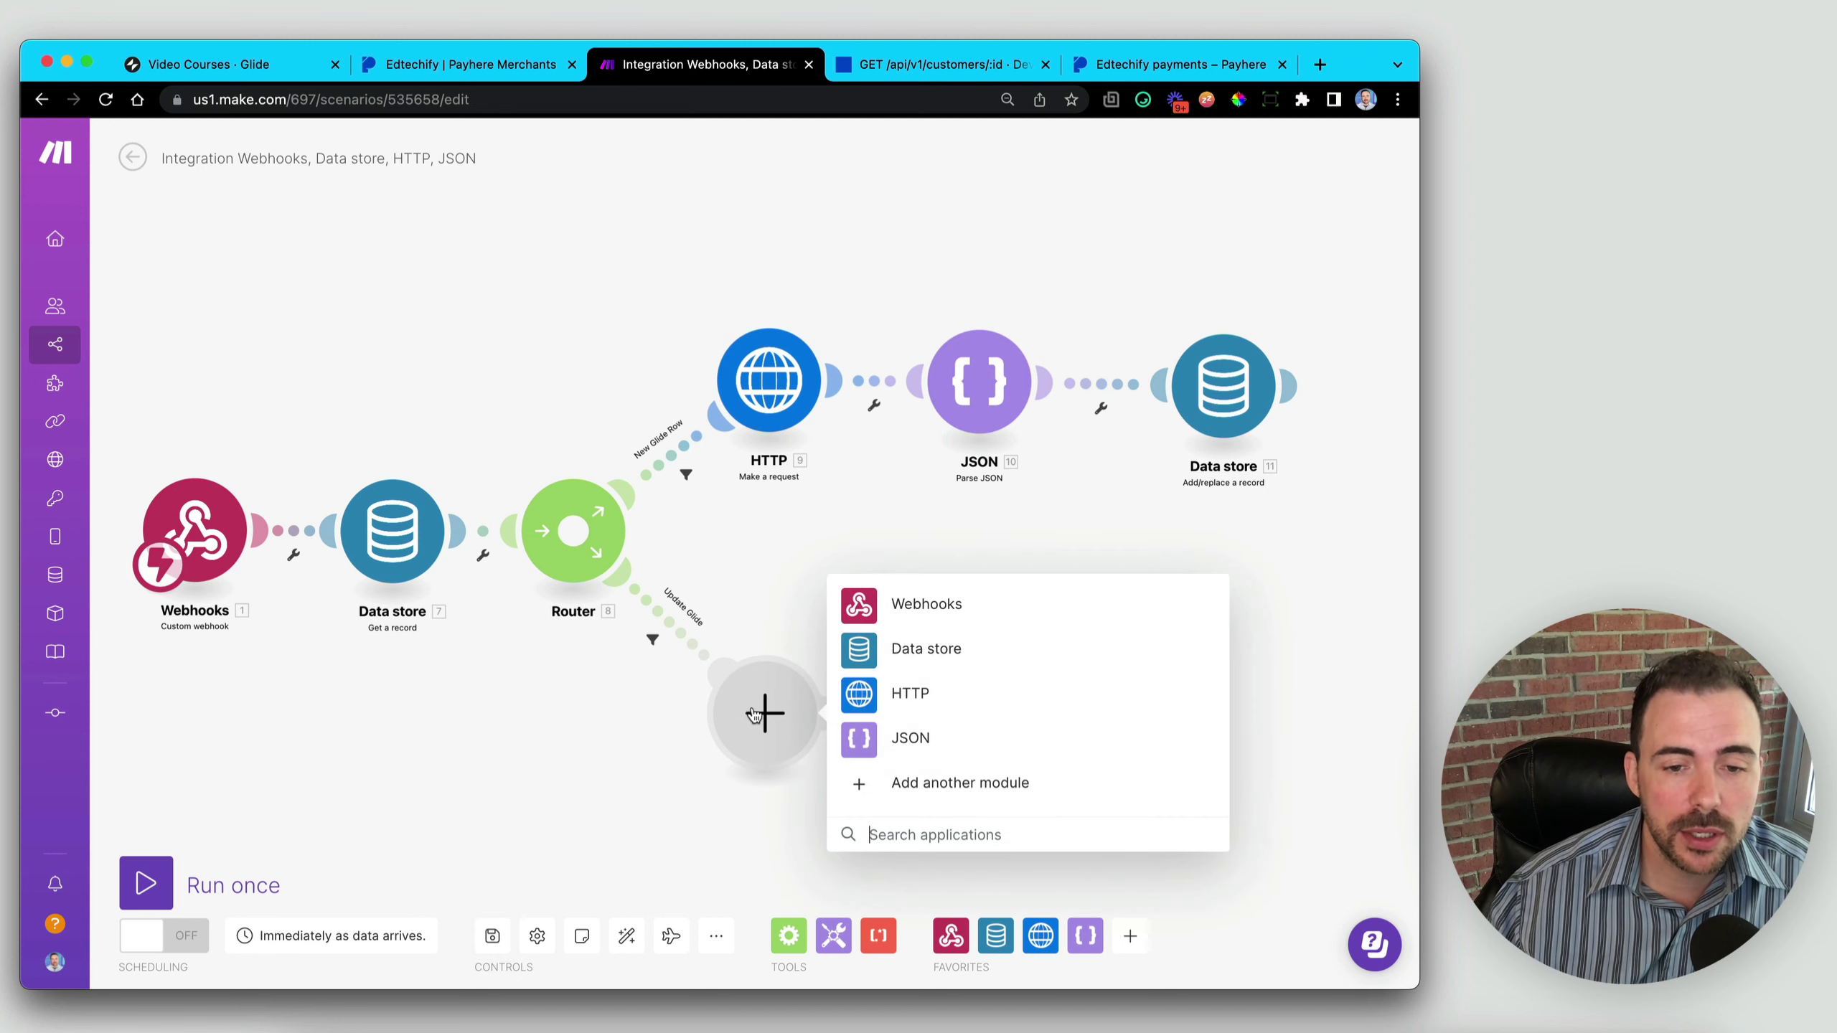
left_click(911, 695)
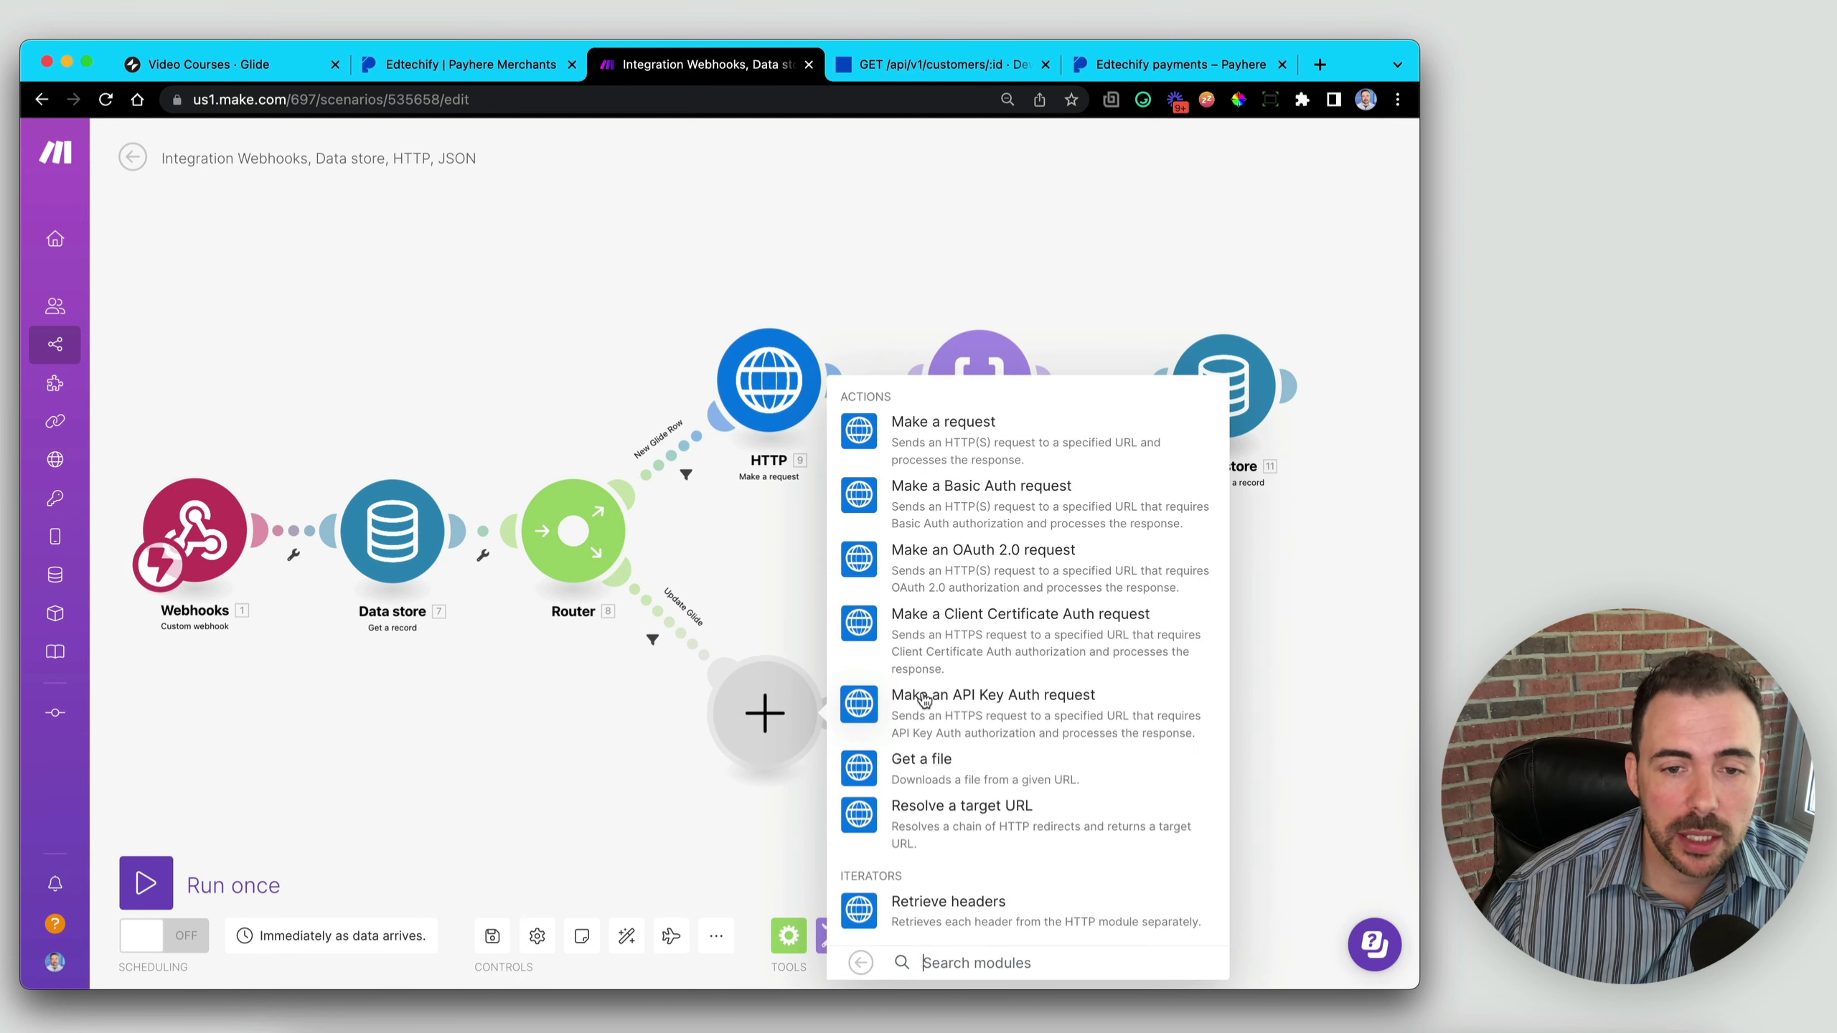
left_click(935, 437)
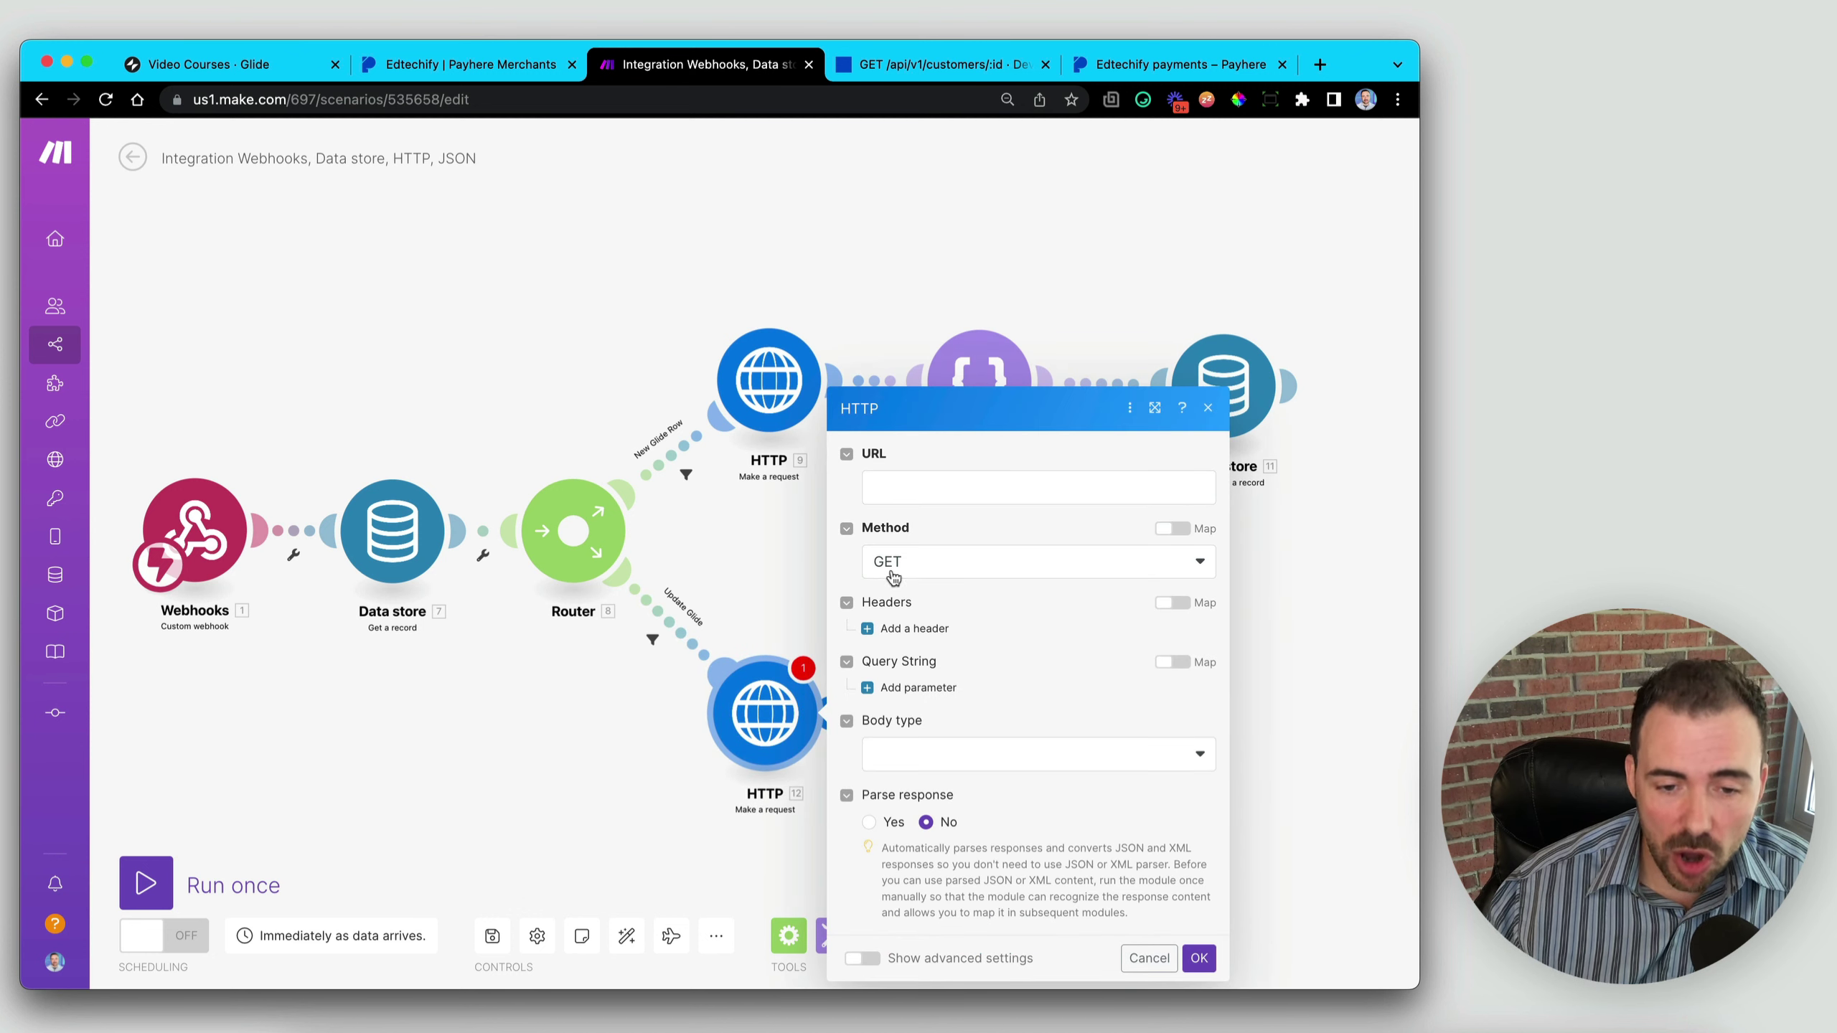
left_click(936, 764)
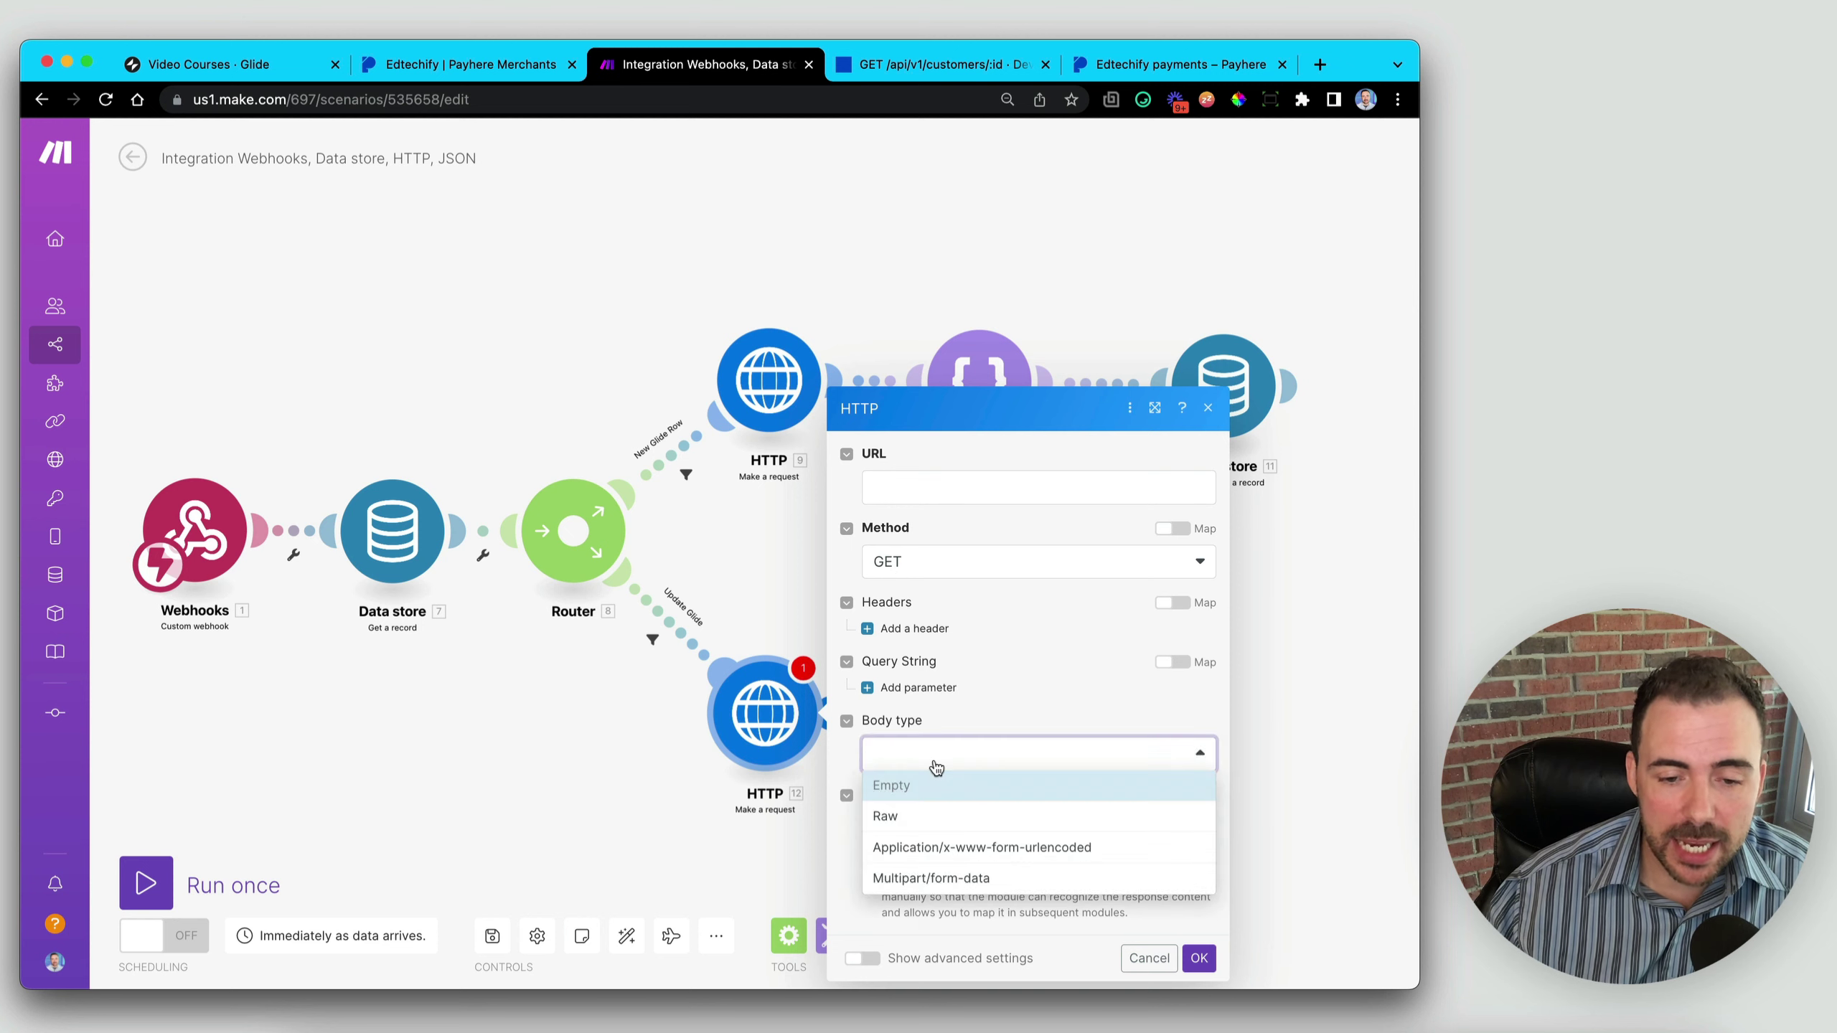
left_click(922, 820)
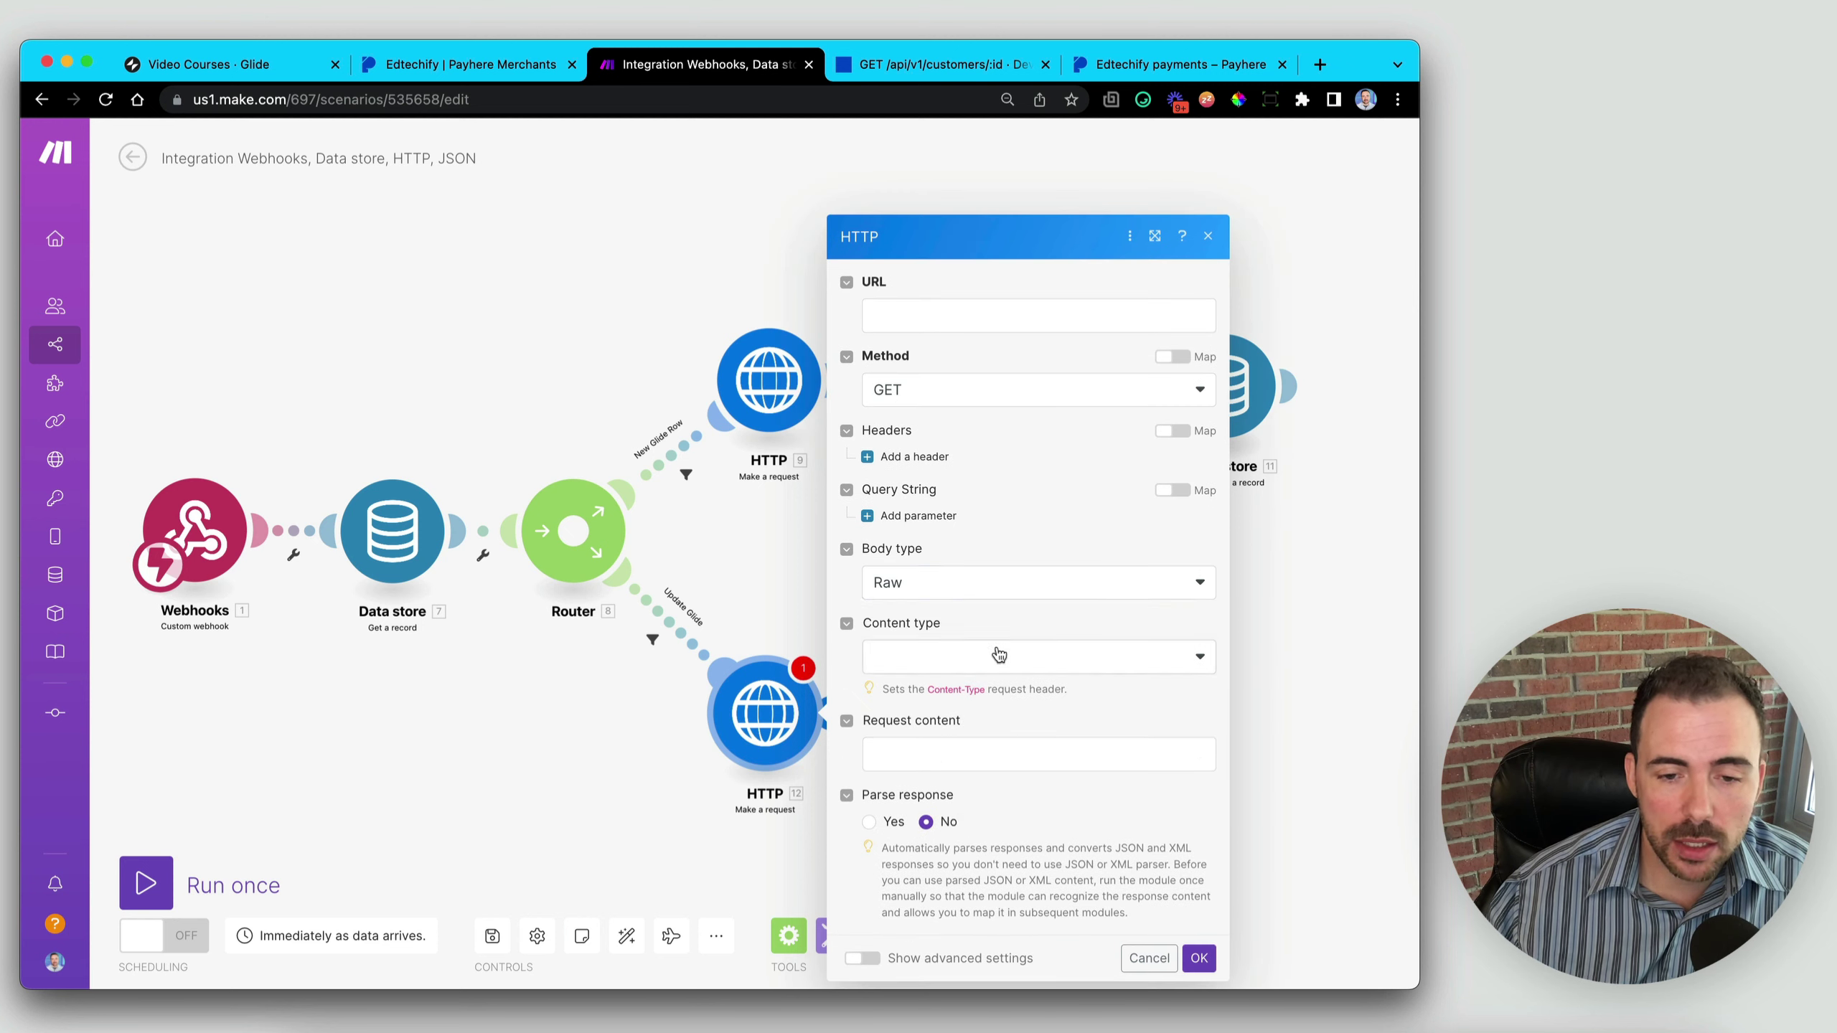
left_click(998, 655)
left_click(949, 750)
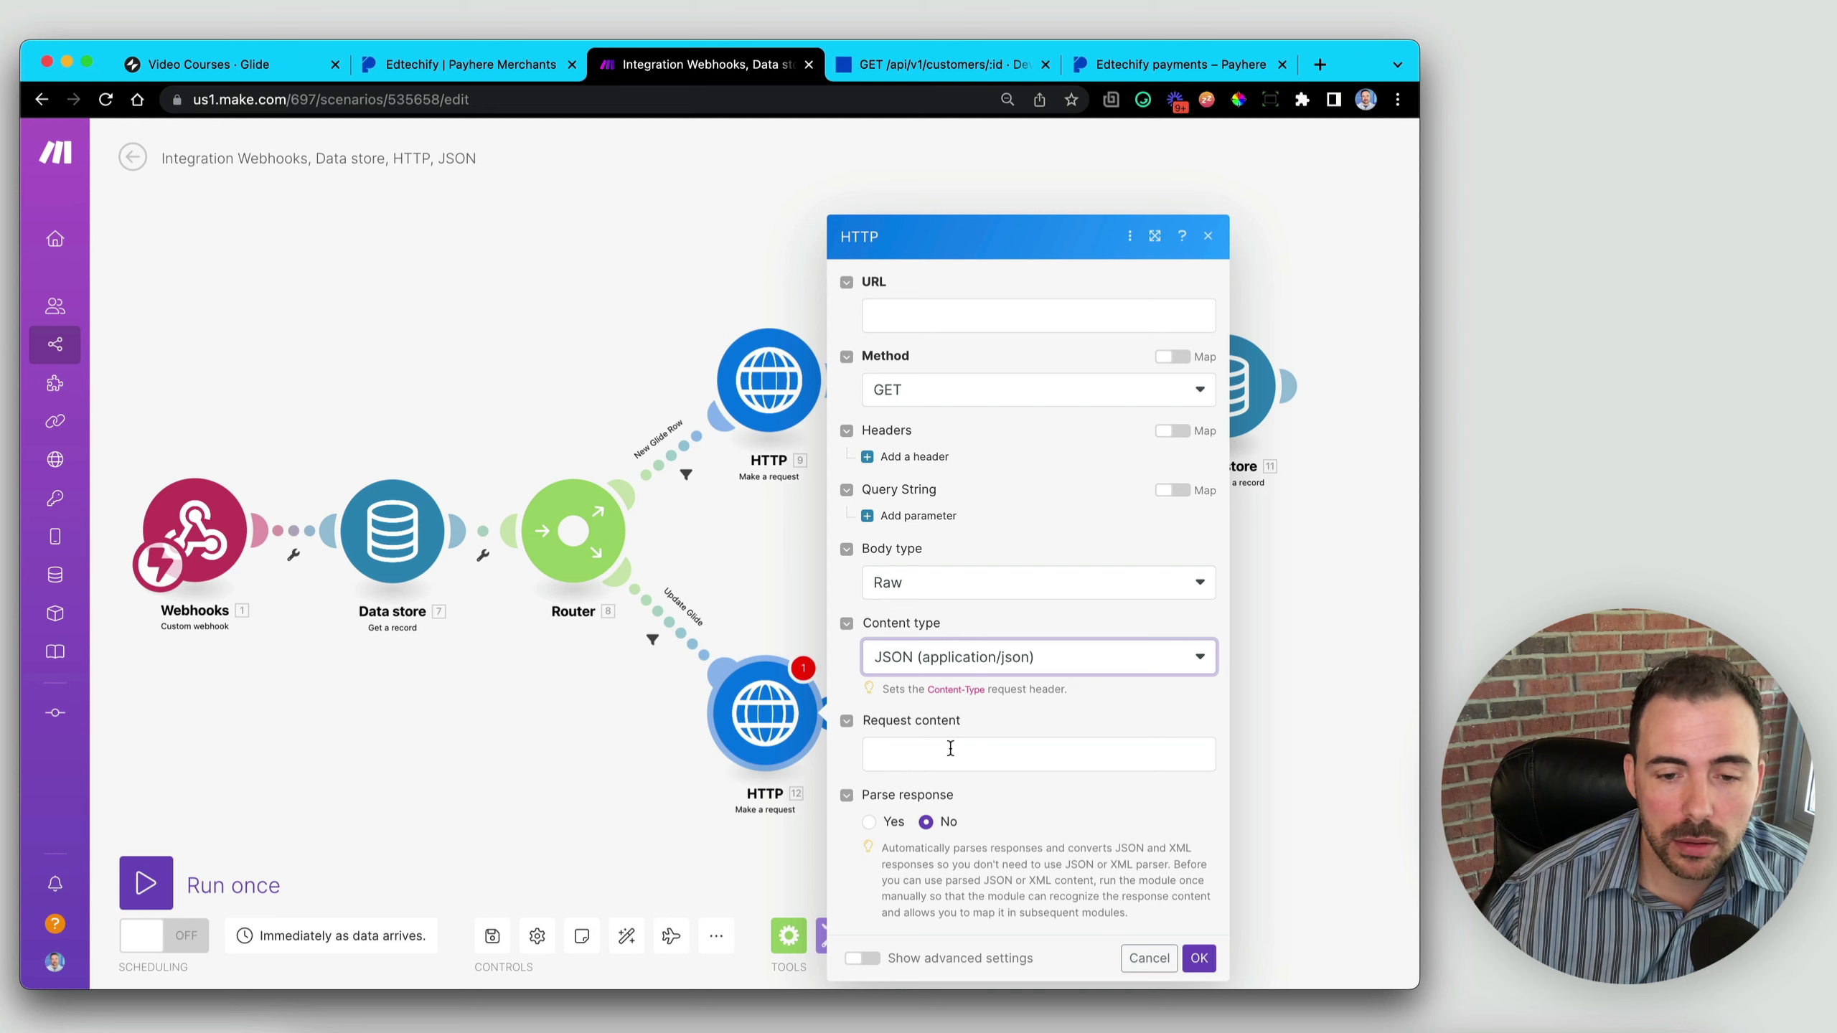
- Copy the customer lookup URL from the Payhere docs for the request URL
left_click(889, 316)
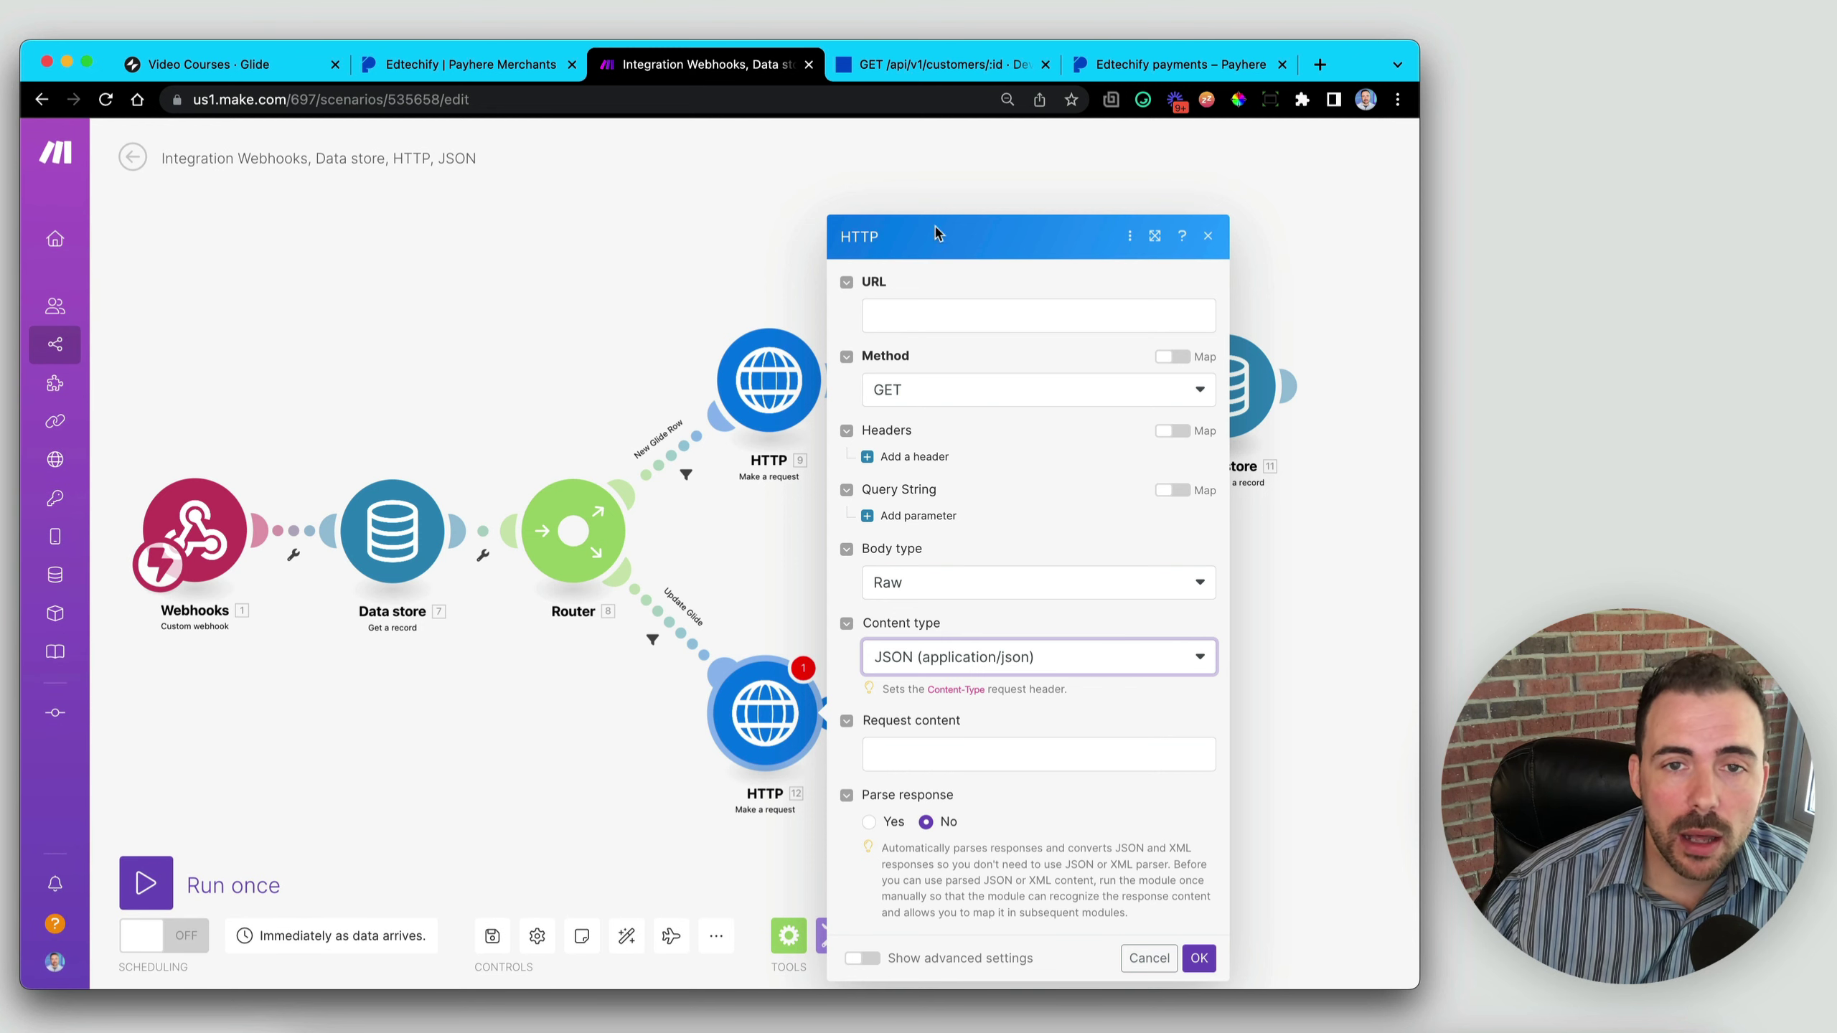
left_click(926, 64)
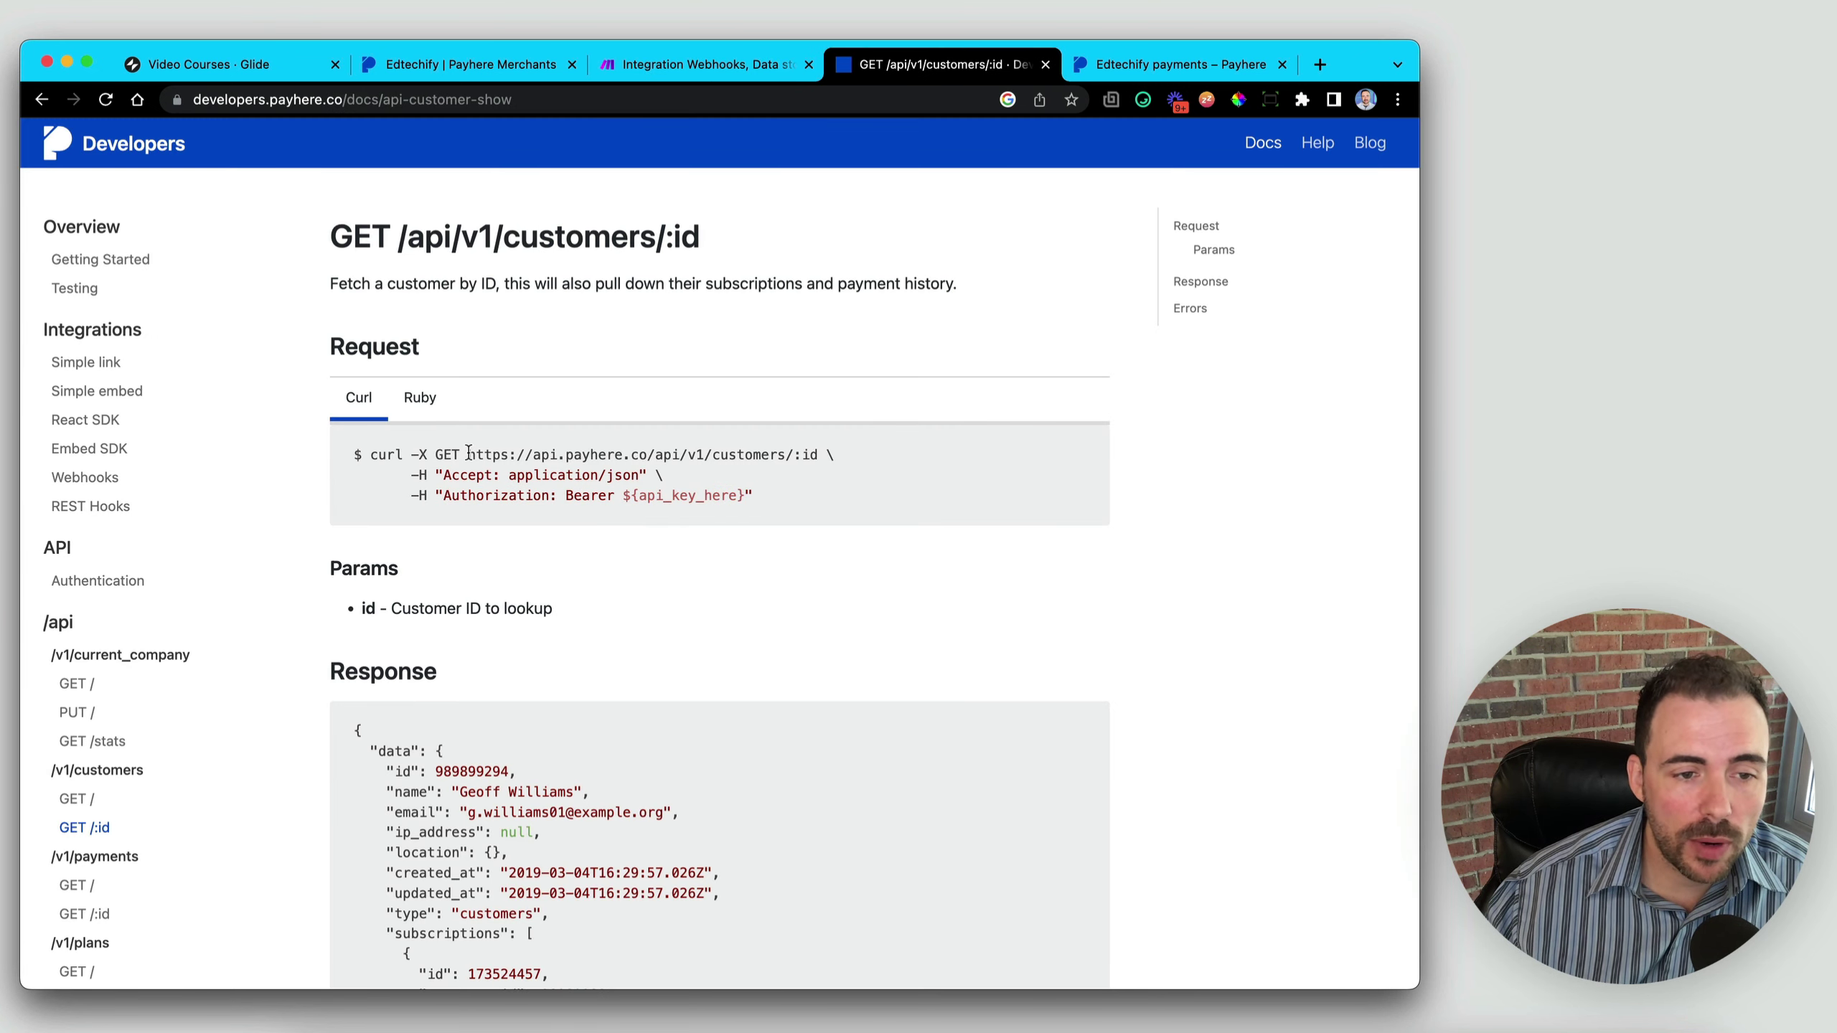
left_click_drag(470, 452, 818, 454)
key("super+c")
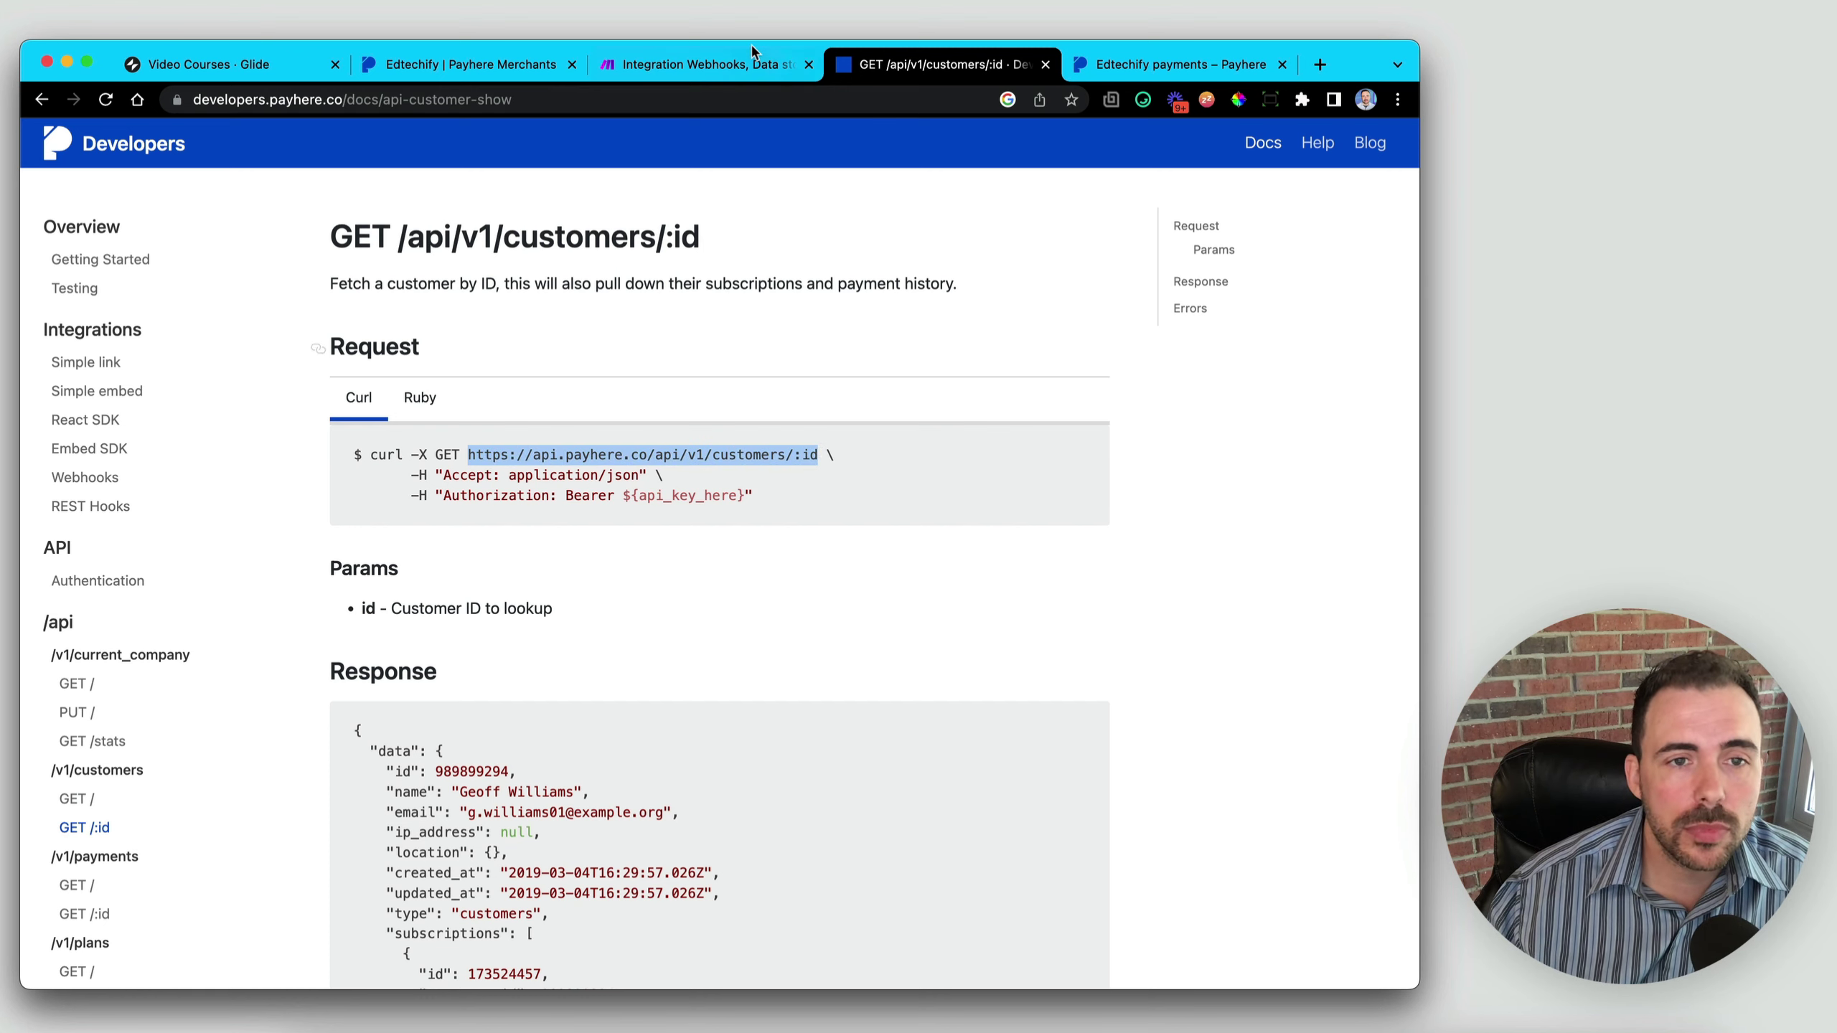
left_click(672, 65)
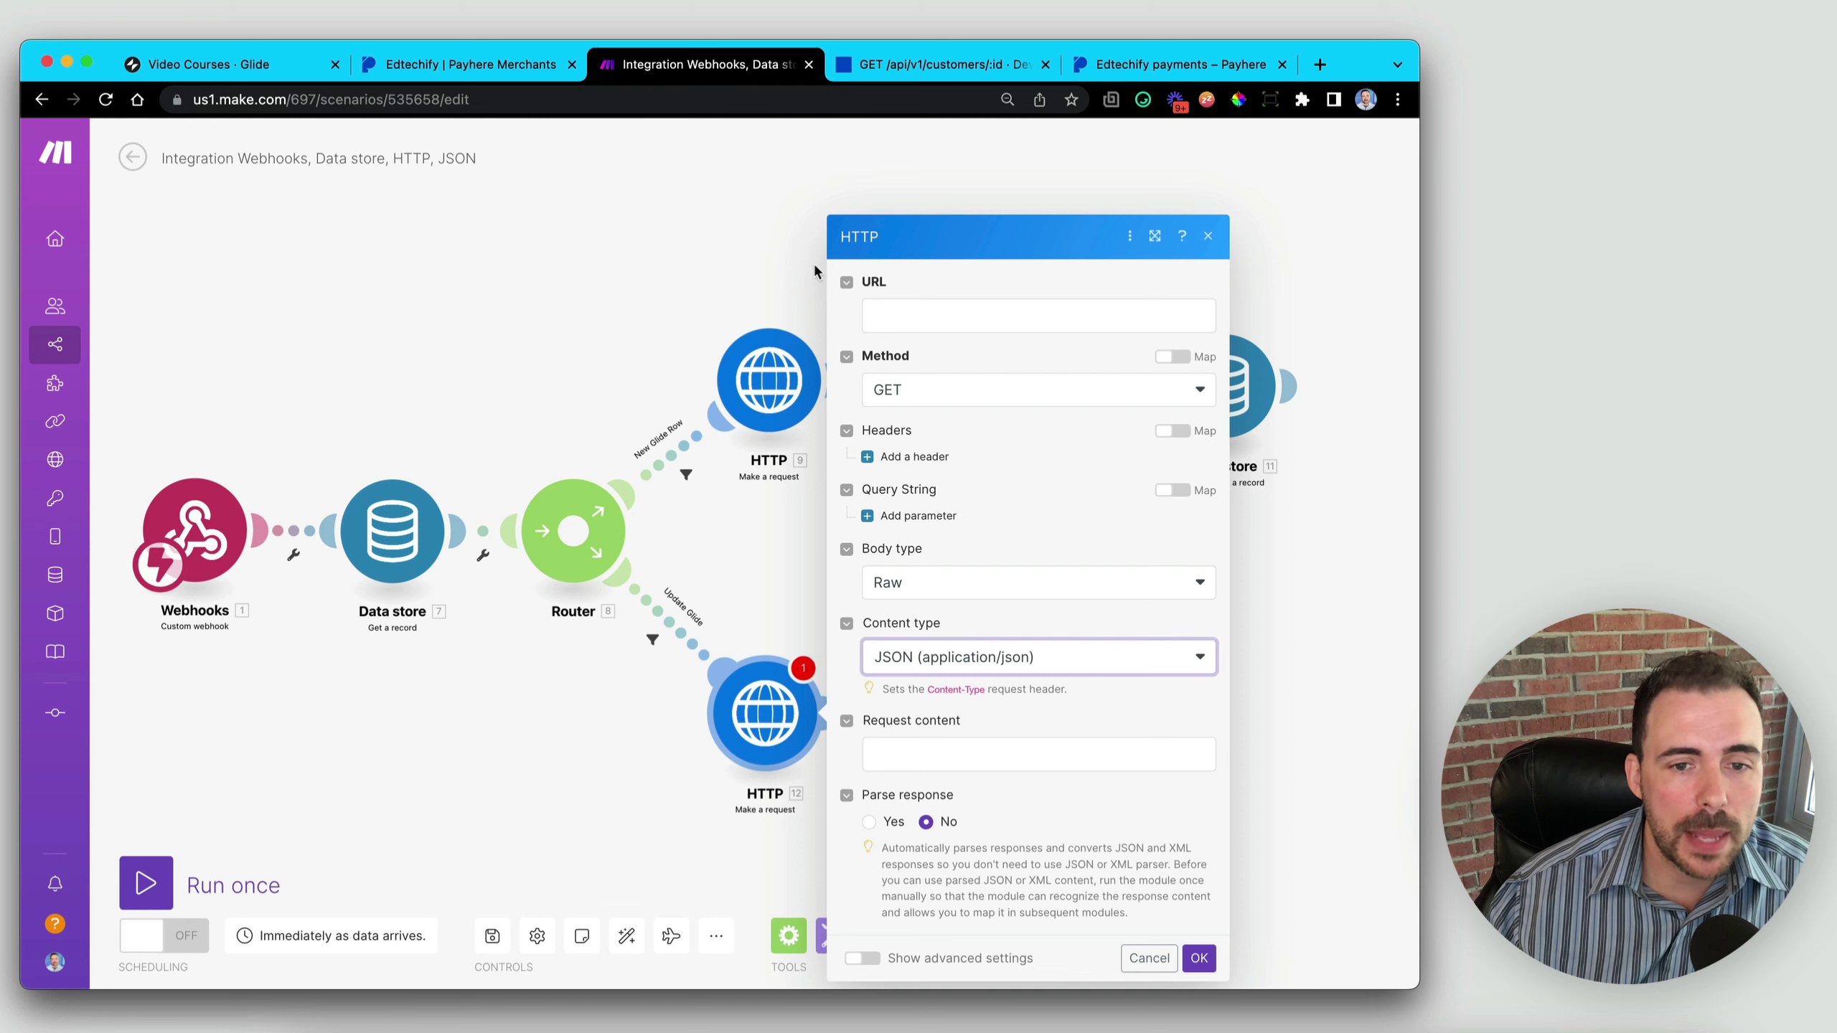
left_click(909, 310)
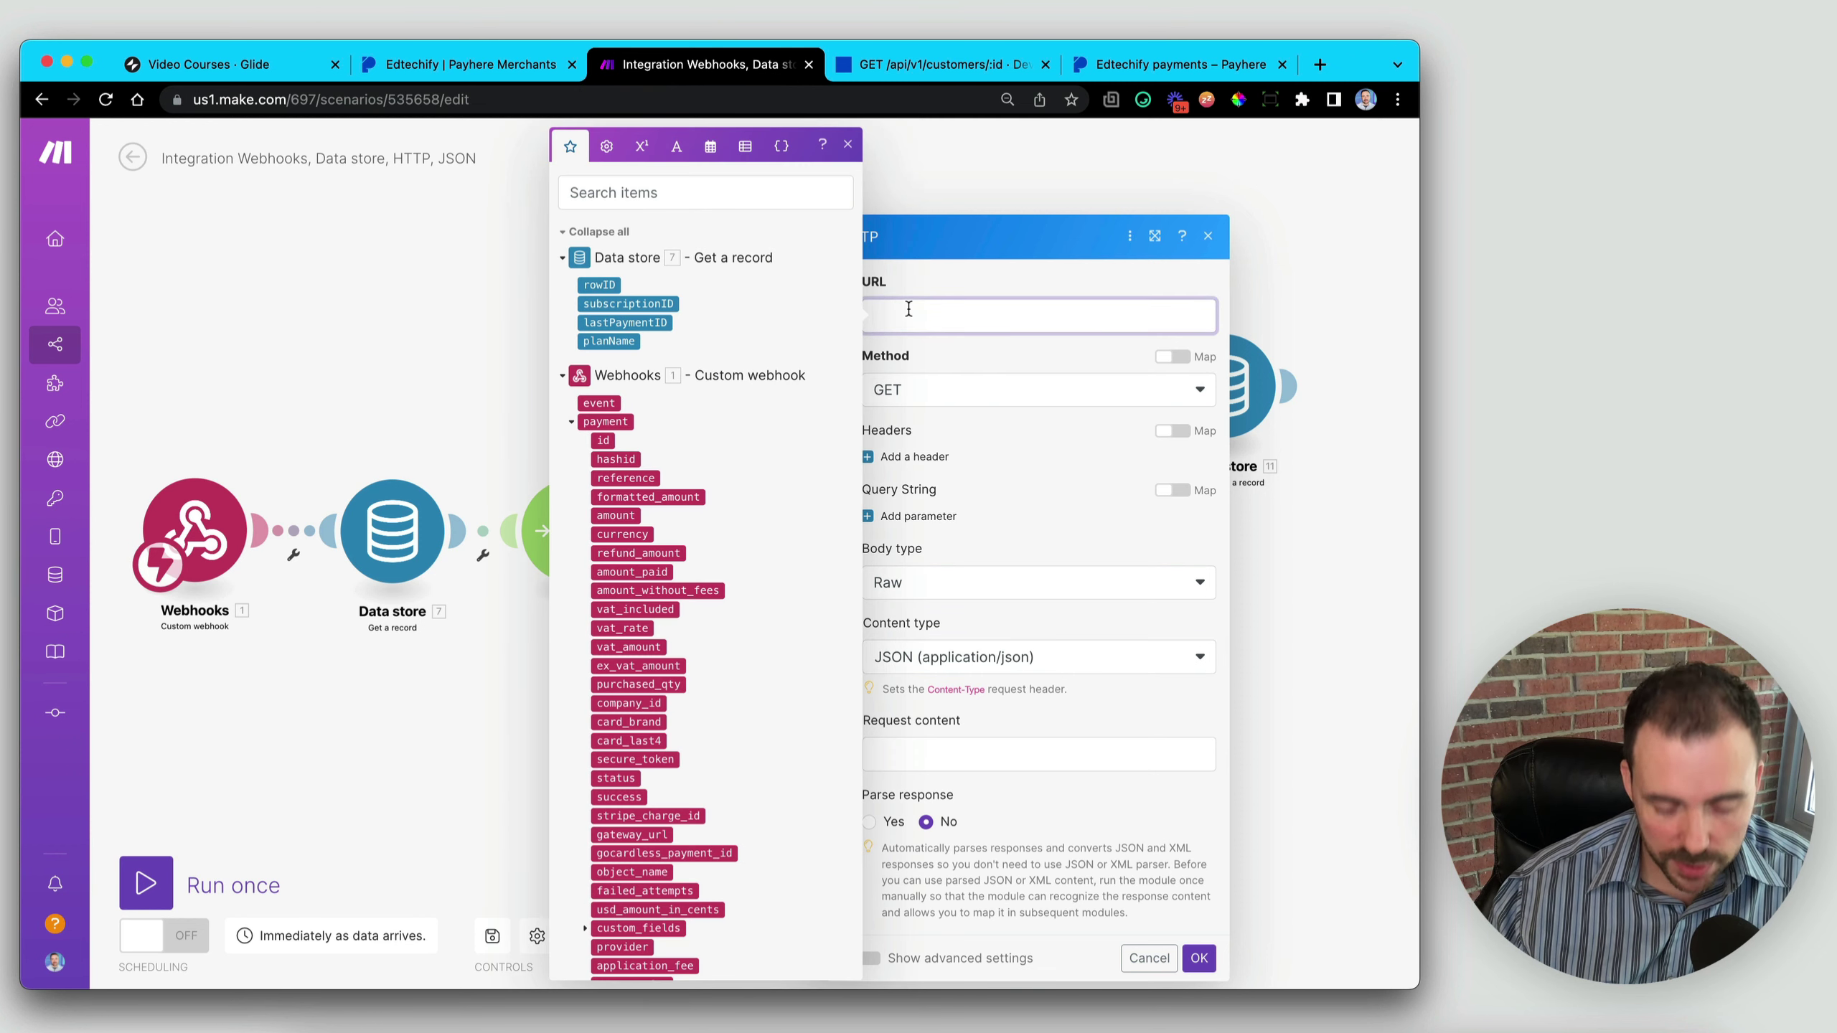
key("super+v")
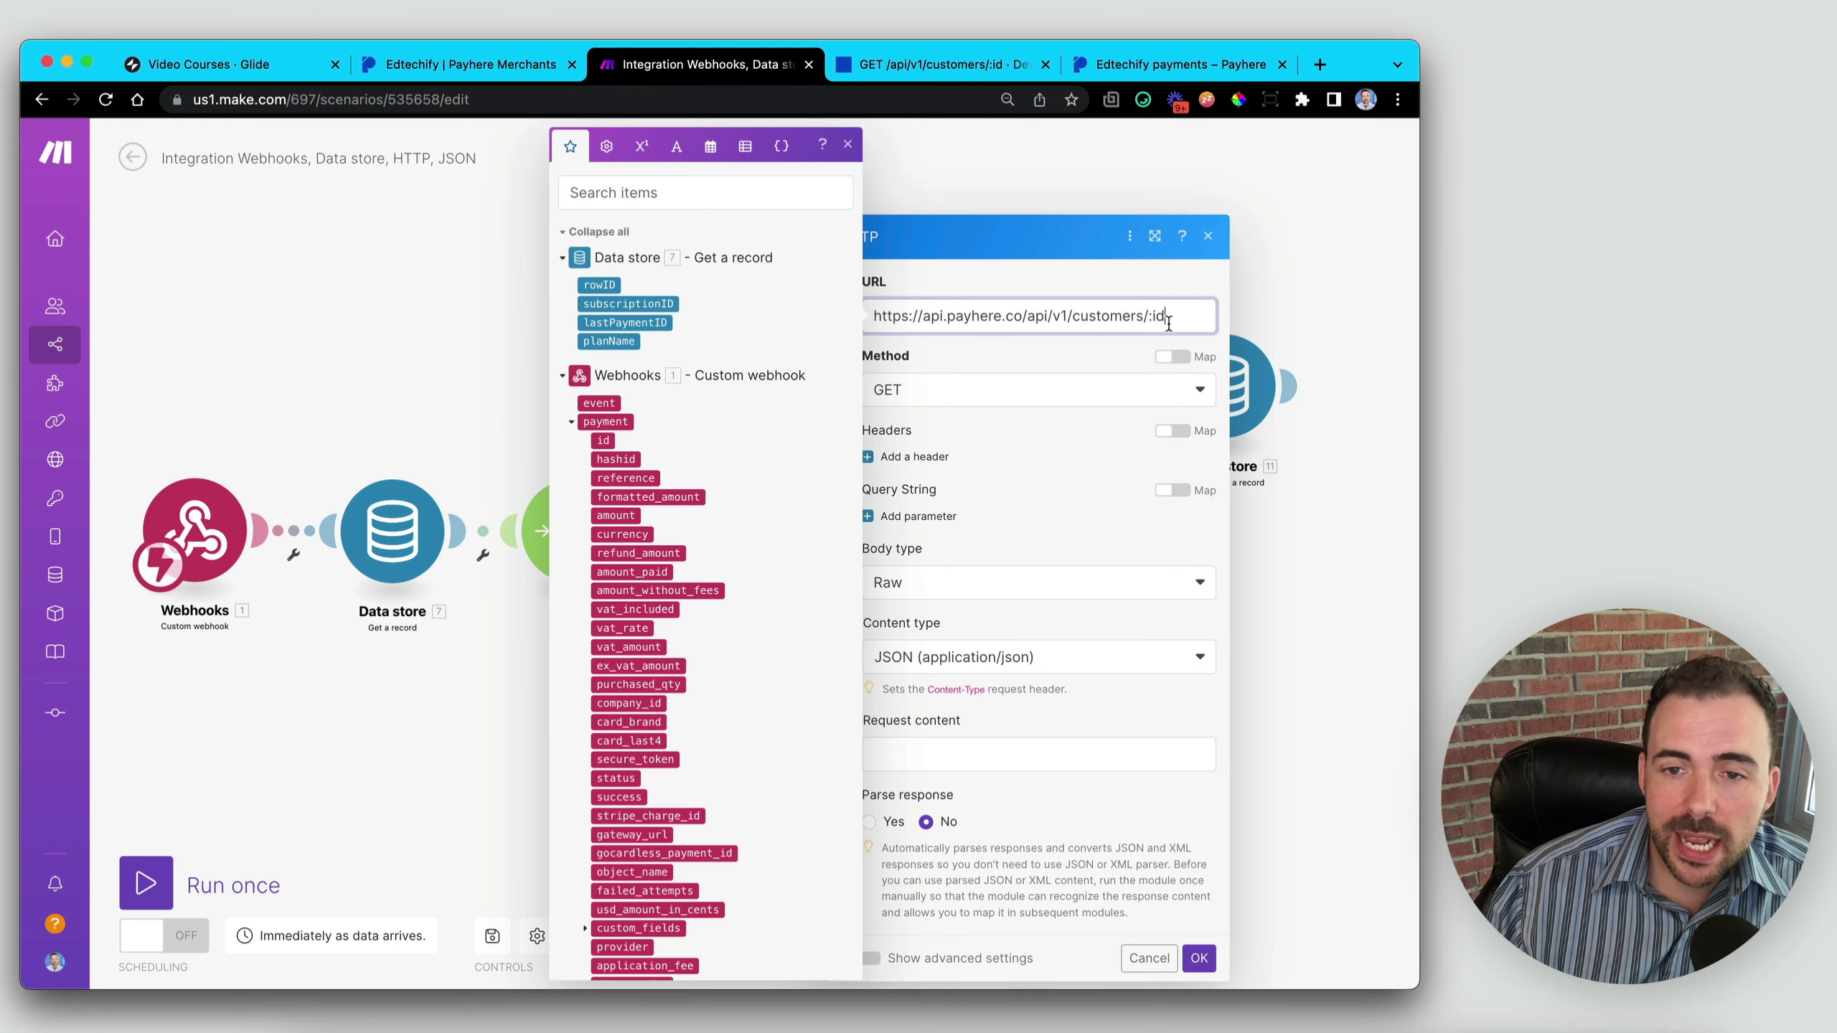
left_click_drag(1148, 318, 1176, 318)
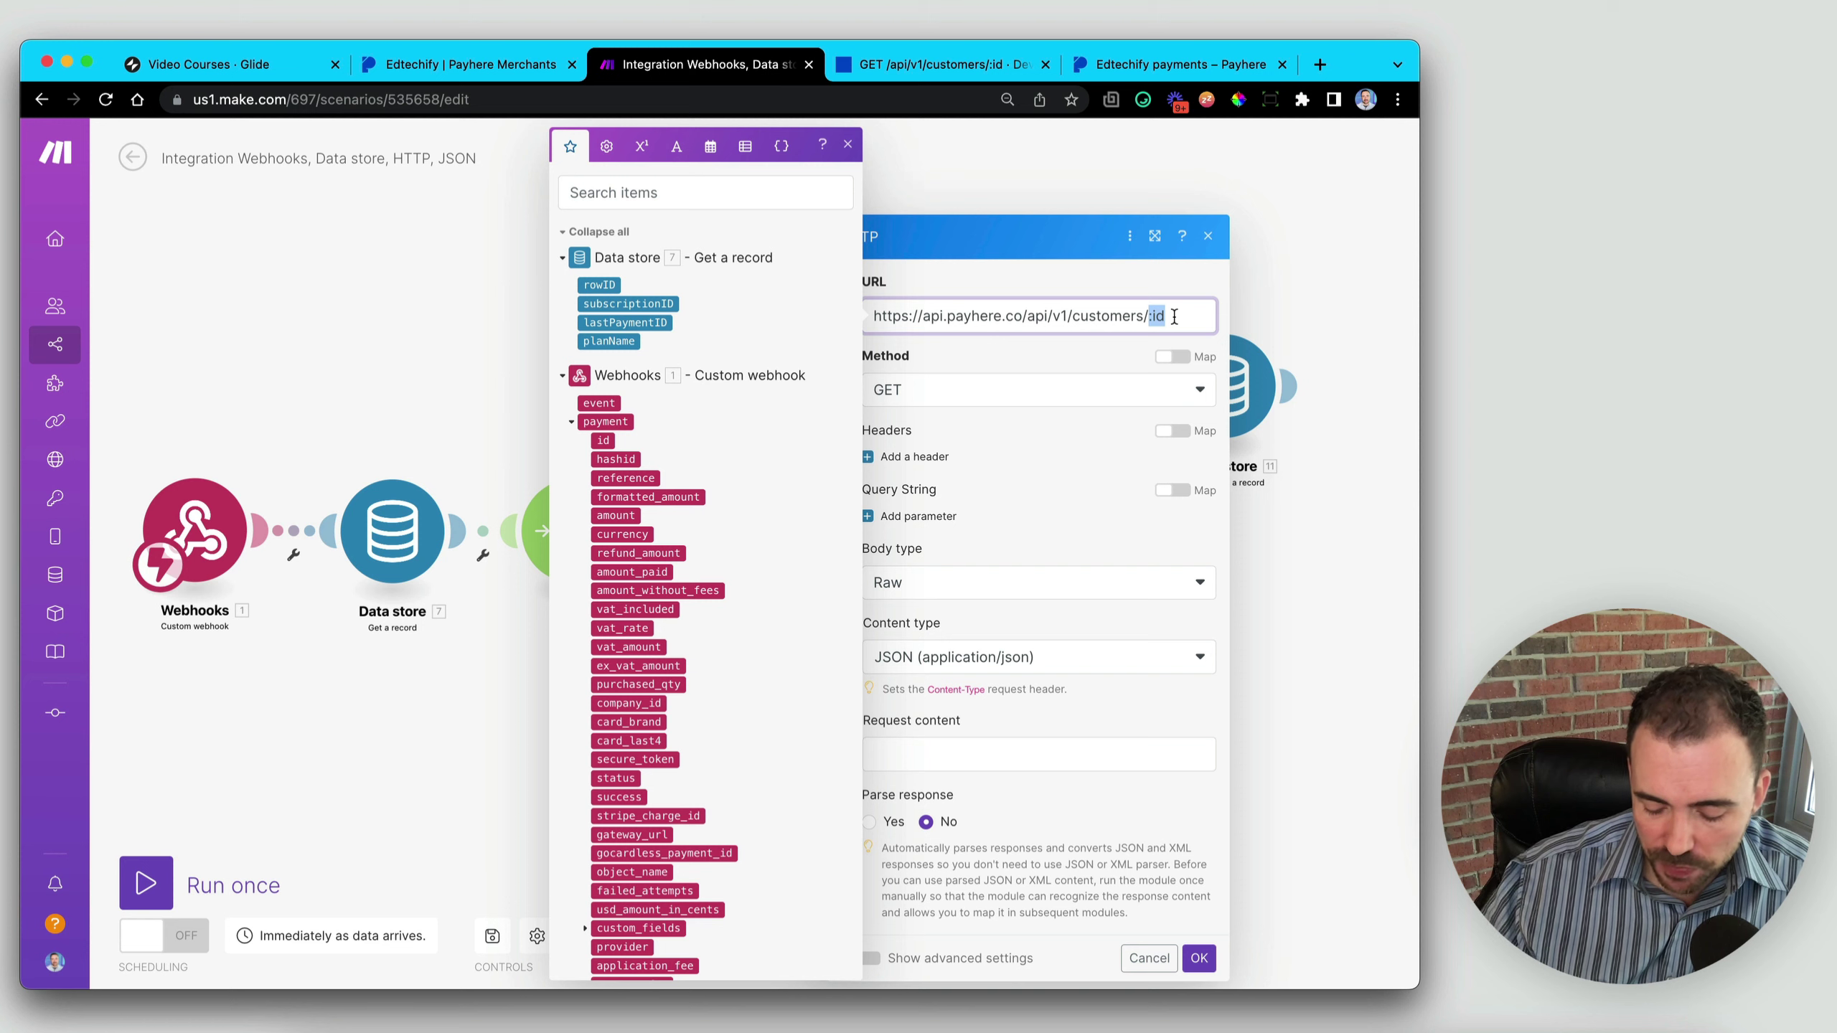
key("BackSpace")
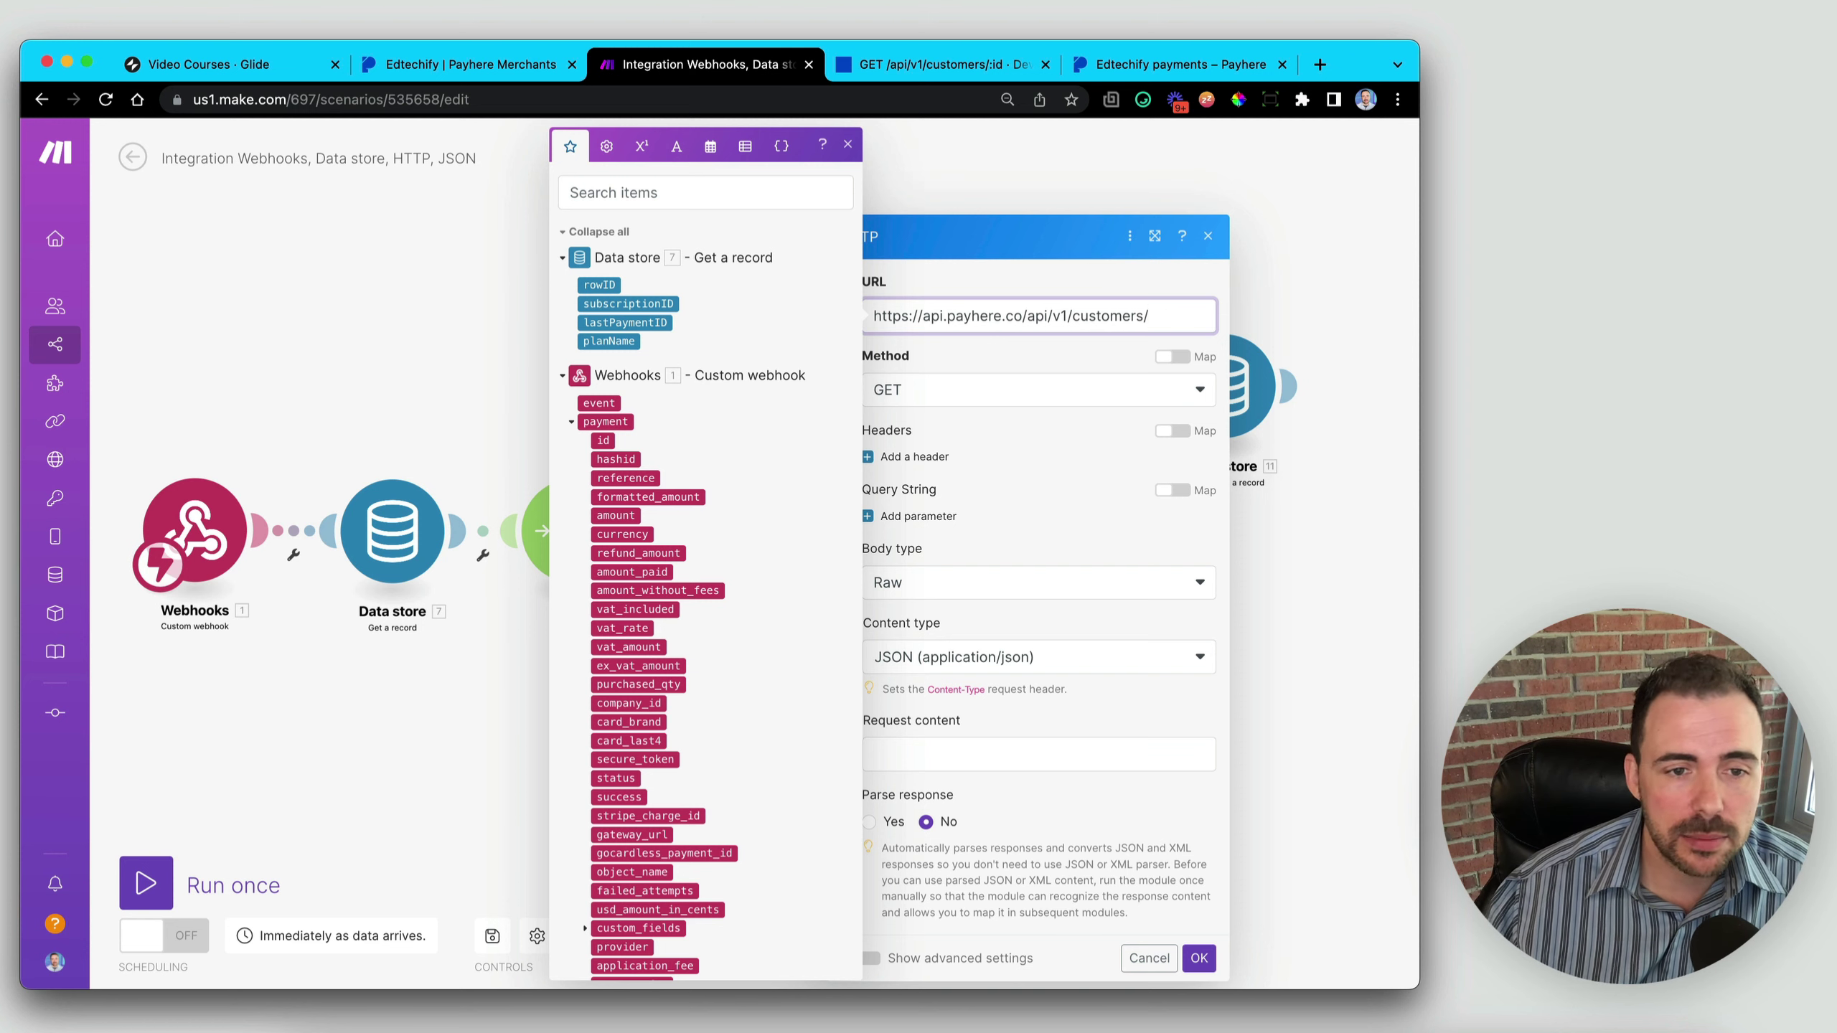
scroll(668, 612, "down", 5)
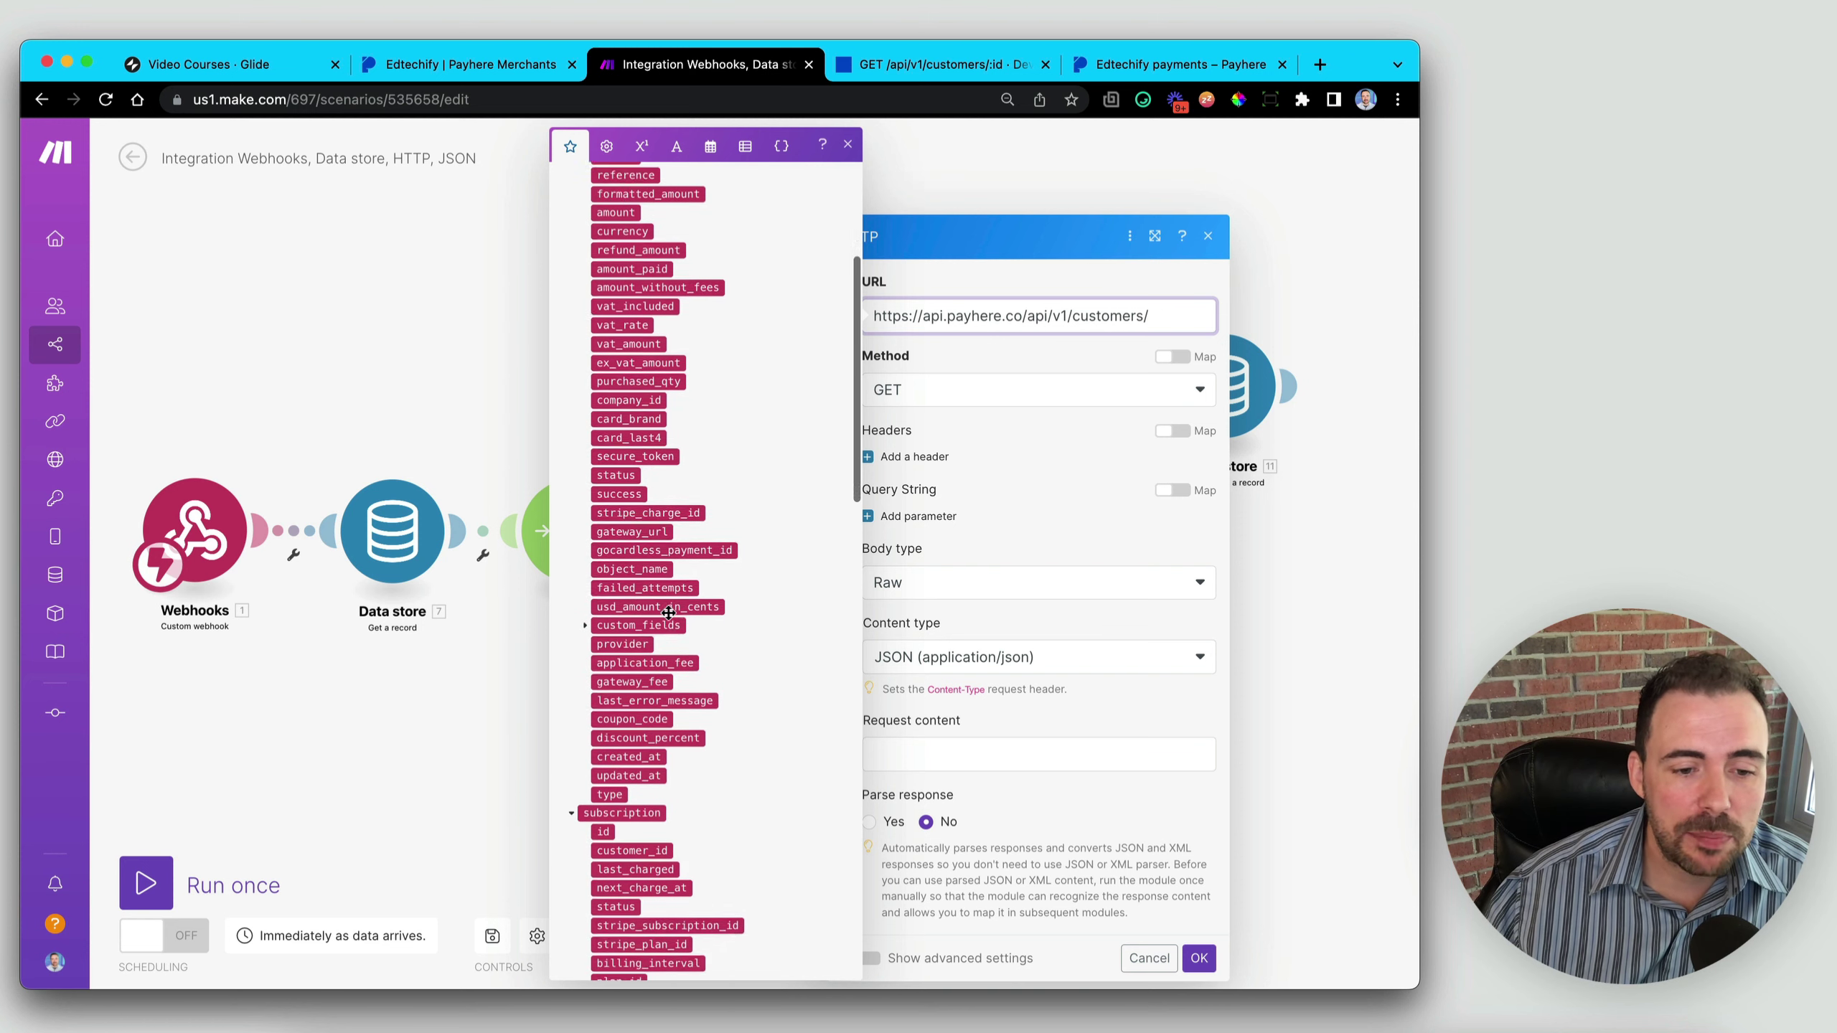
scroll(668, 611, "down", 6)
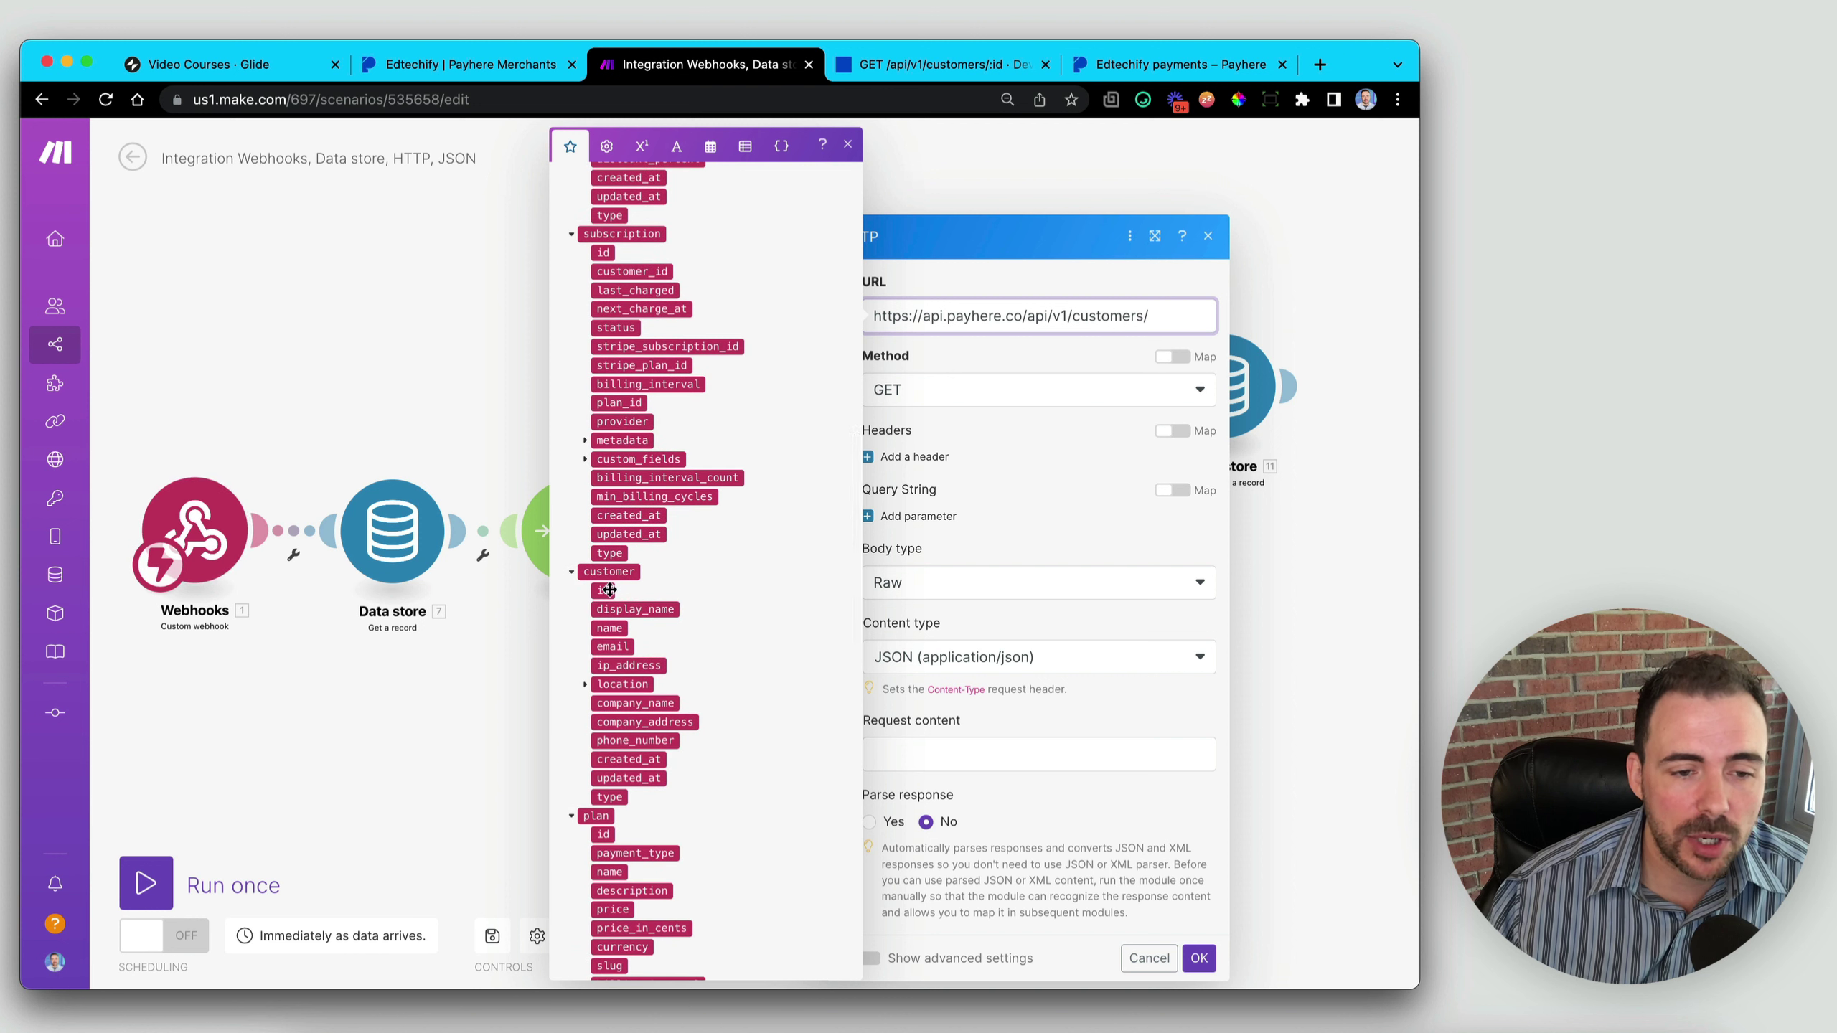
left_click_drag(606, 590, 550, 600)
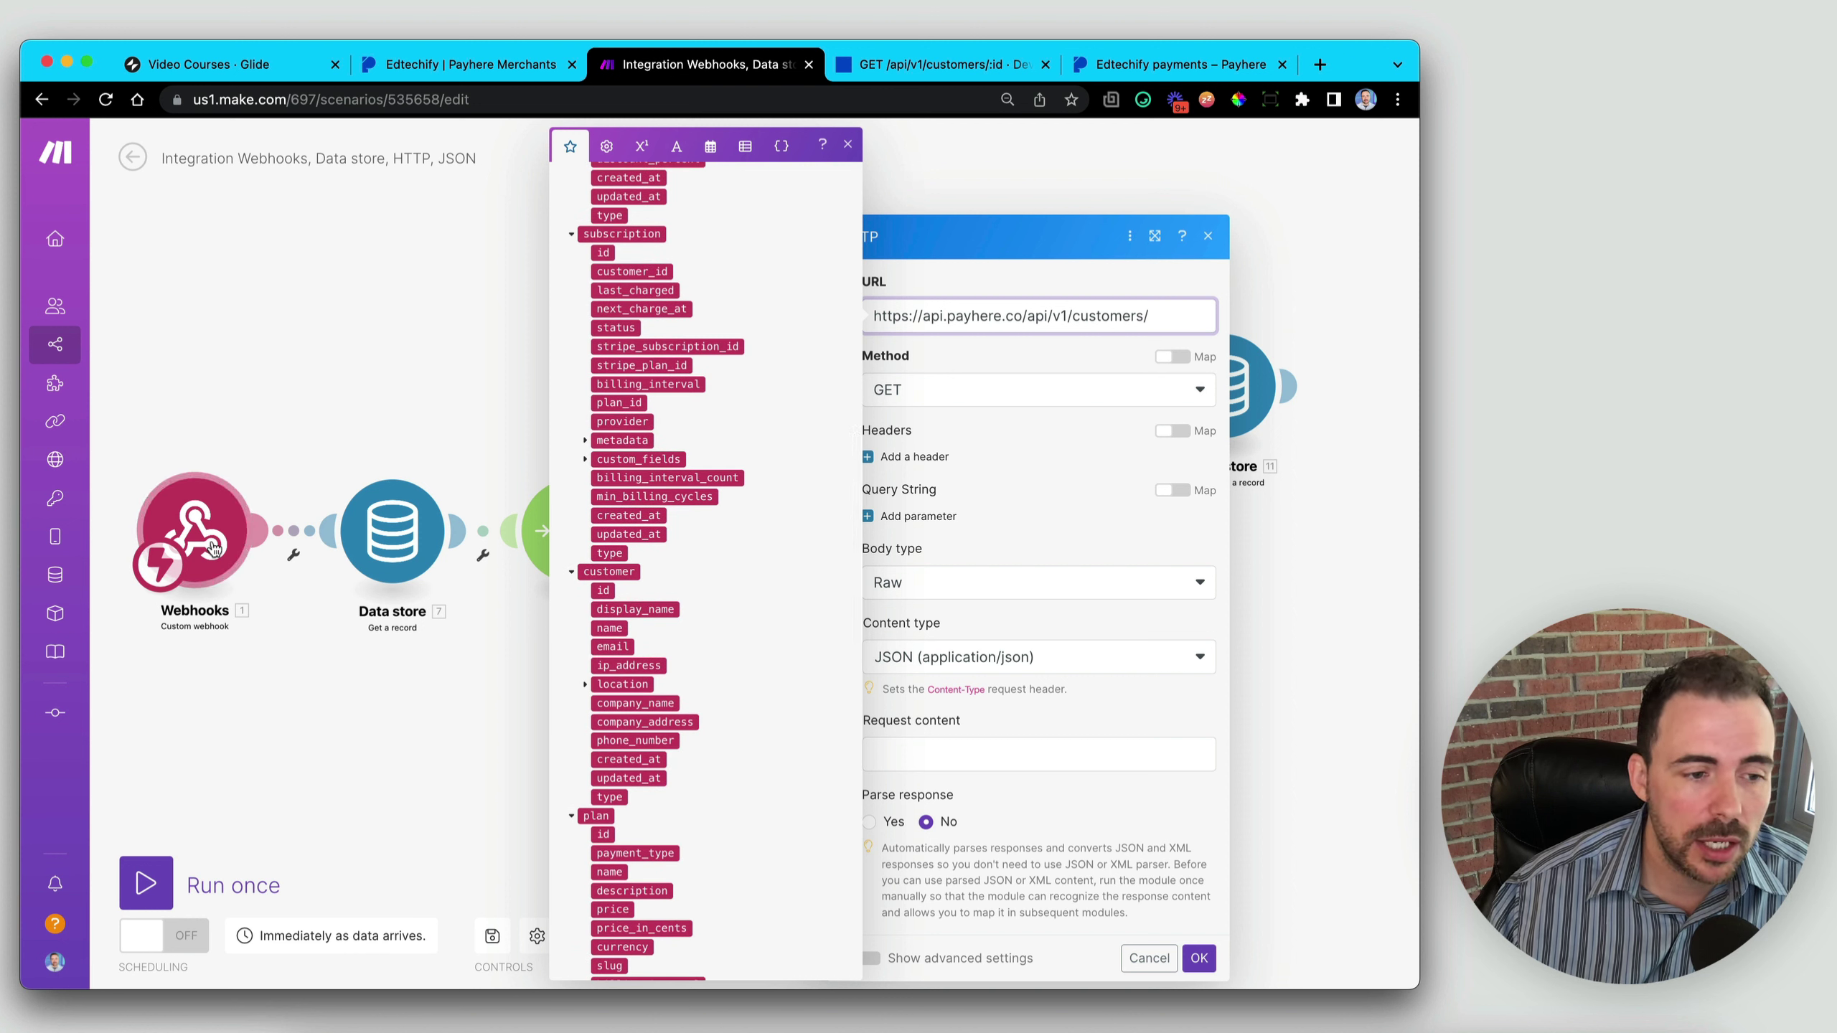
left_click(603, 590)
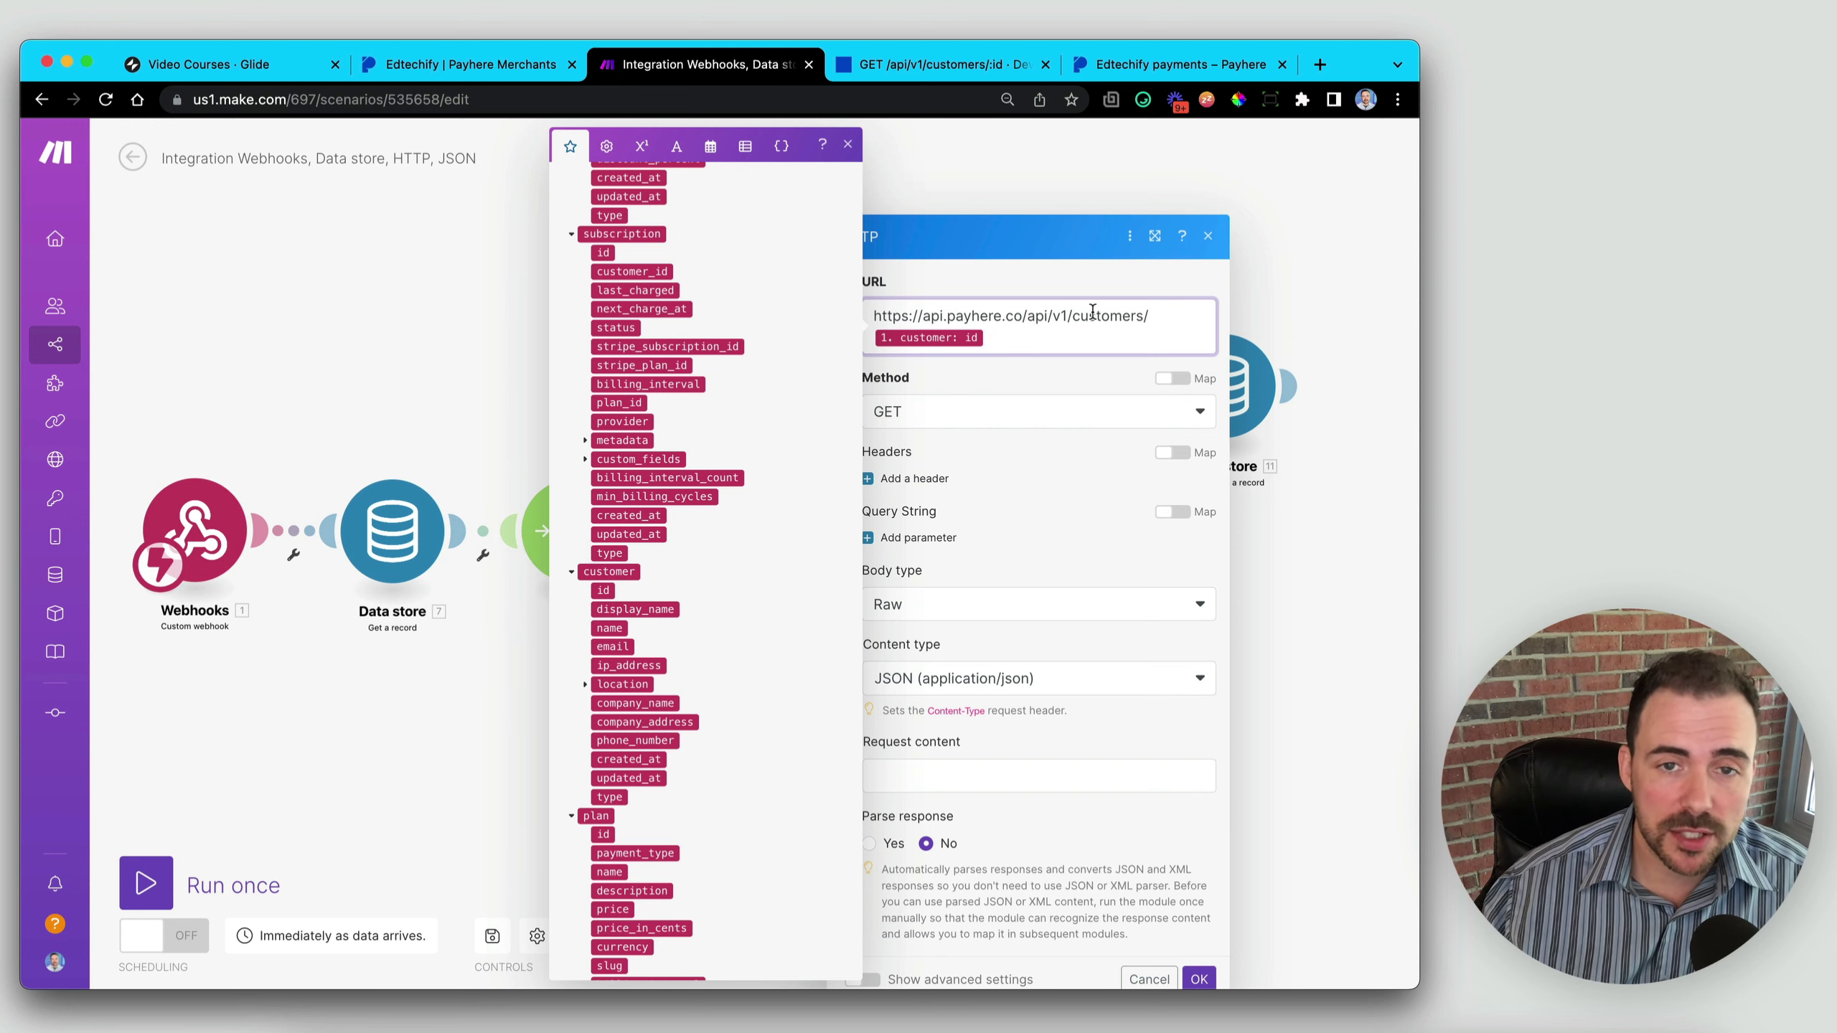
left_click(1065, 442)
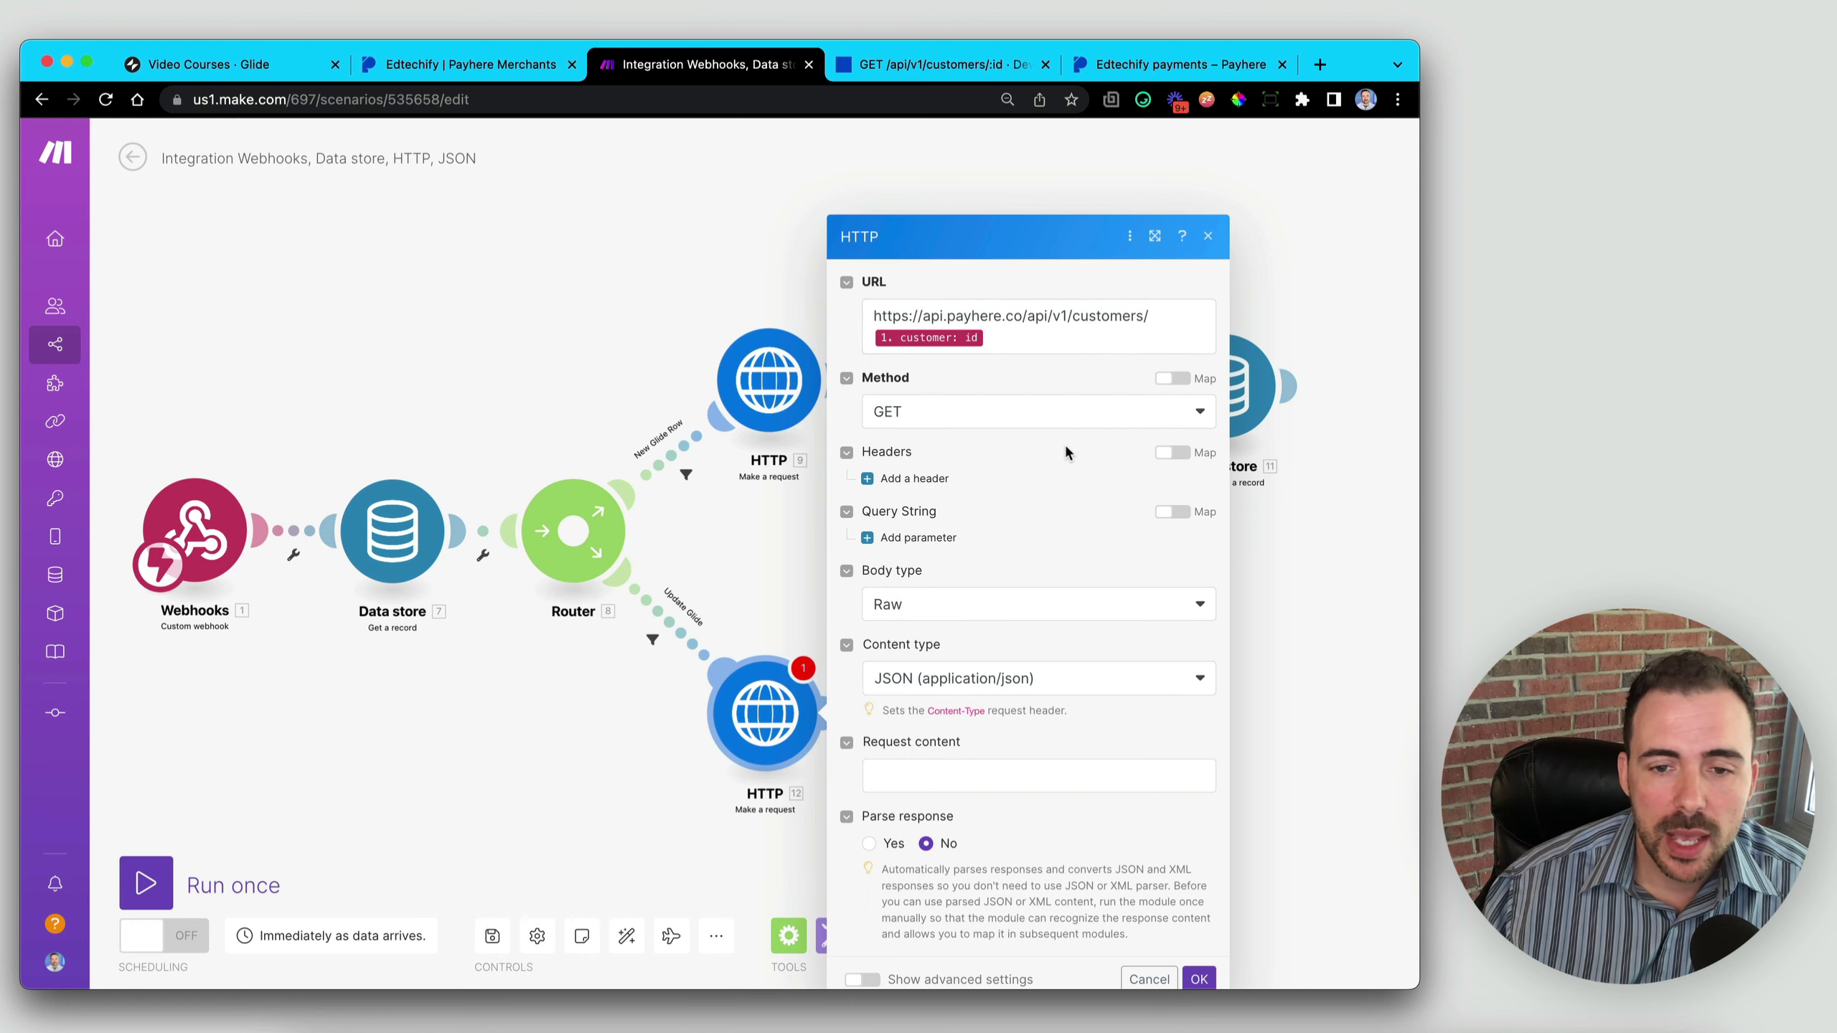
- Copy the 'Authorization: Bearer ${api_key_here}' header text from the customer lookup curl example
left_click(920, 65)
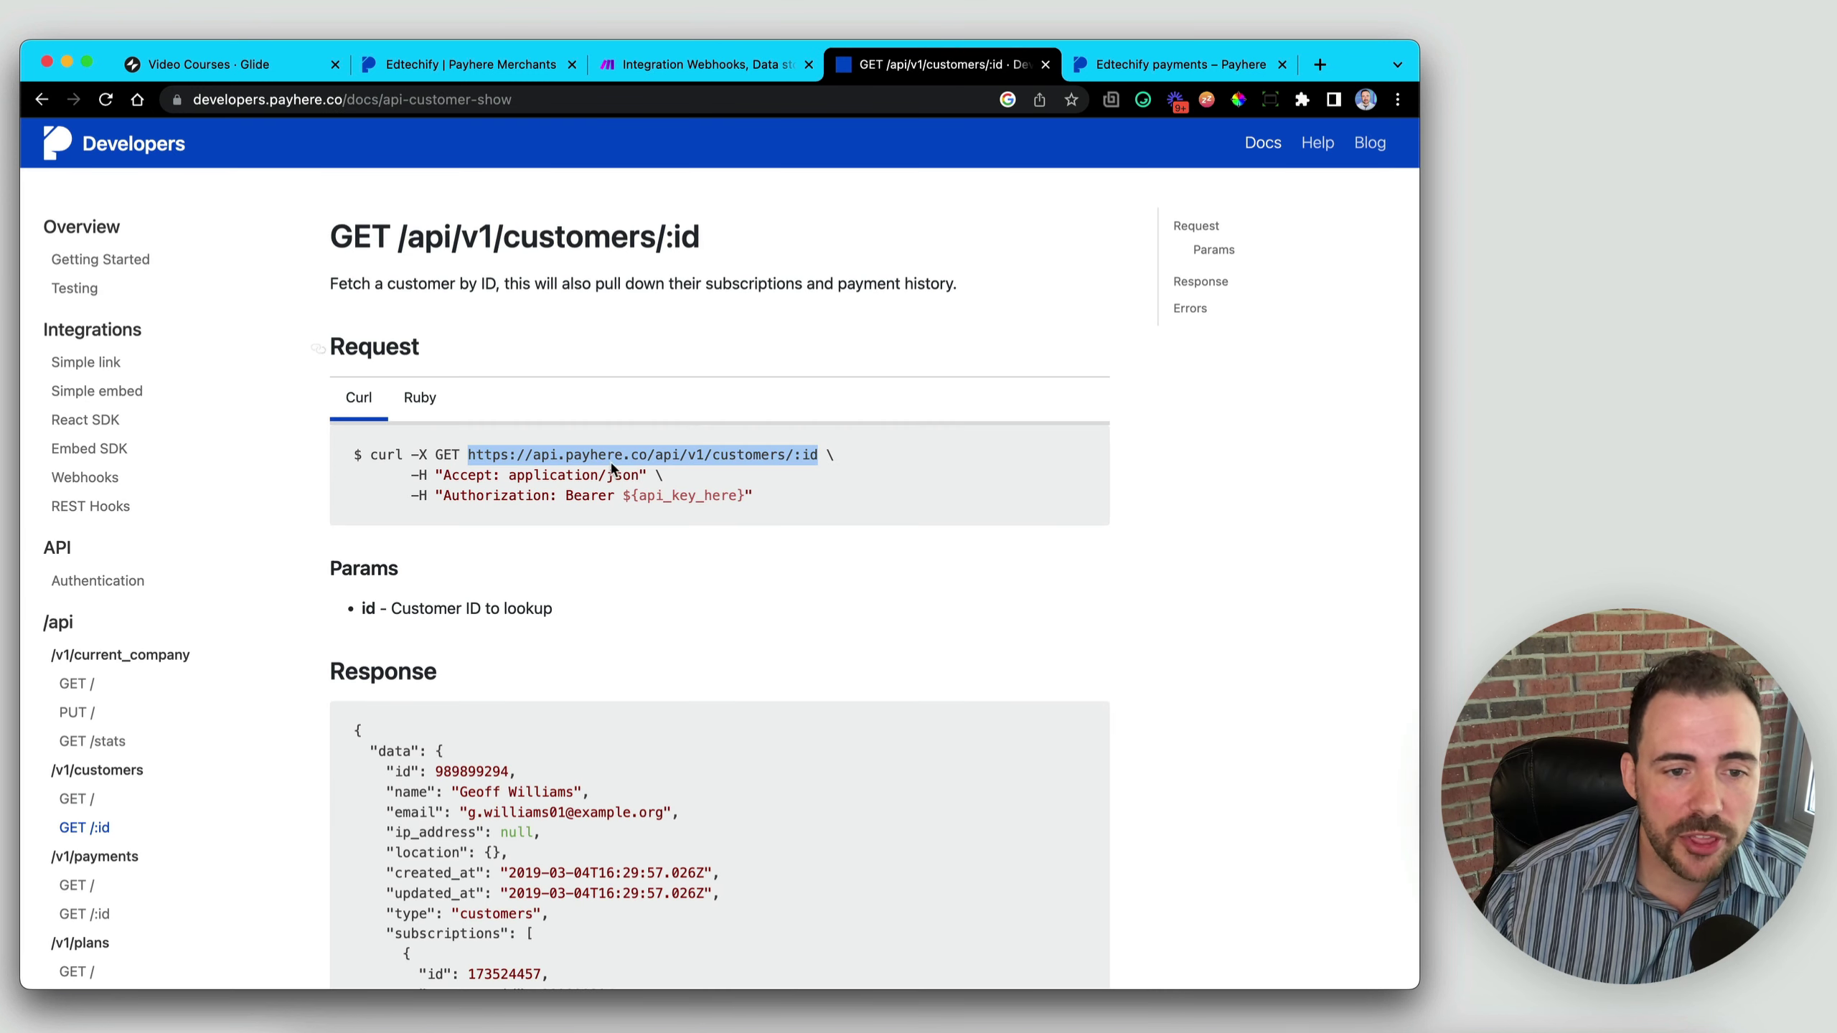
double_click(473, 498)
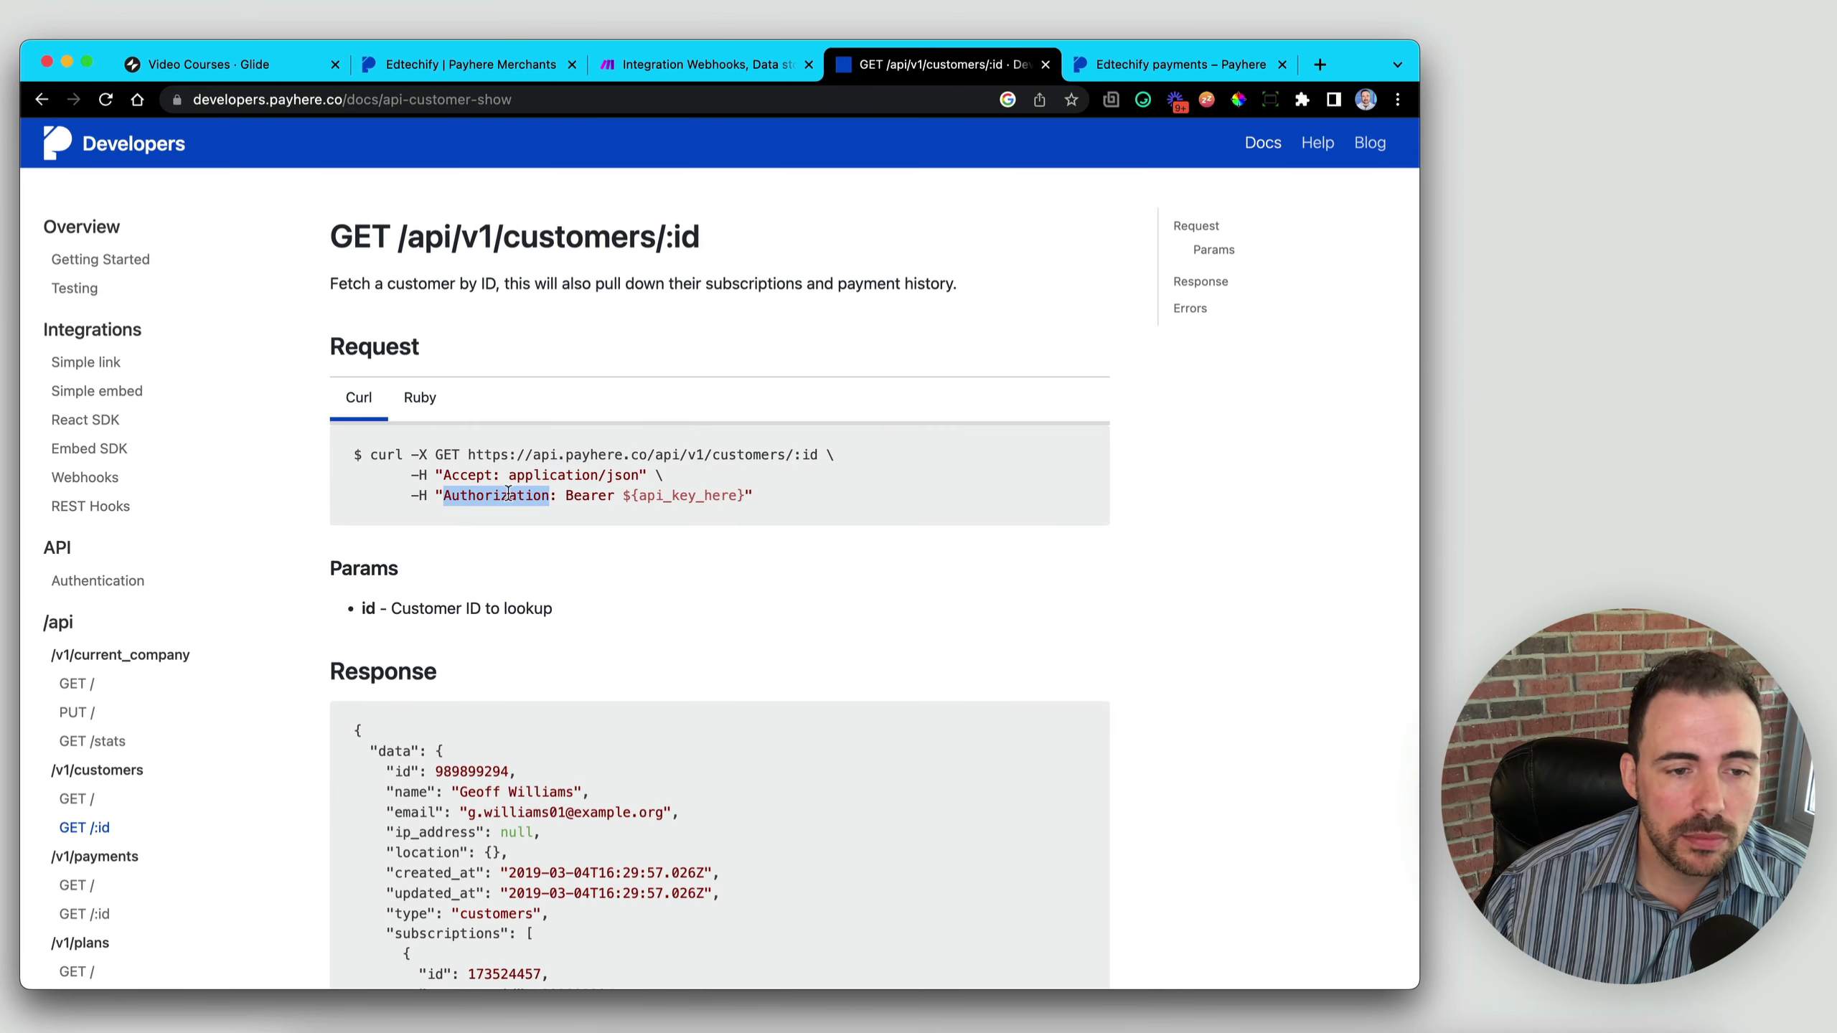
double_click(578, 498)
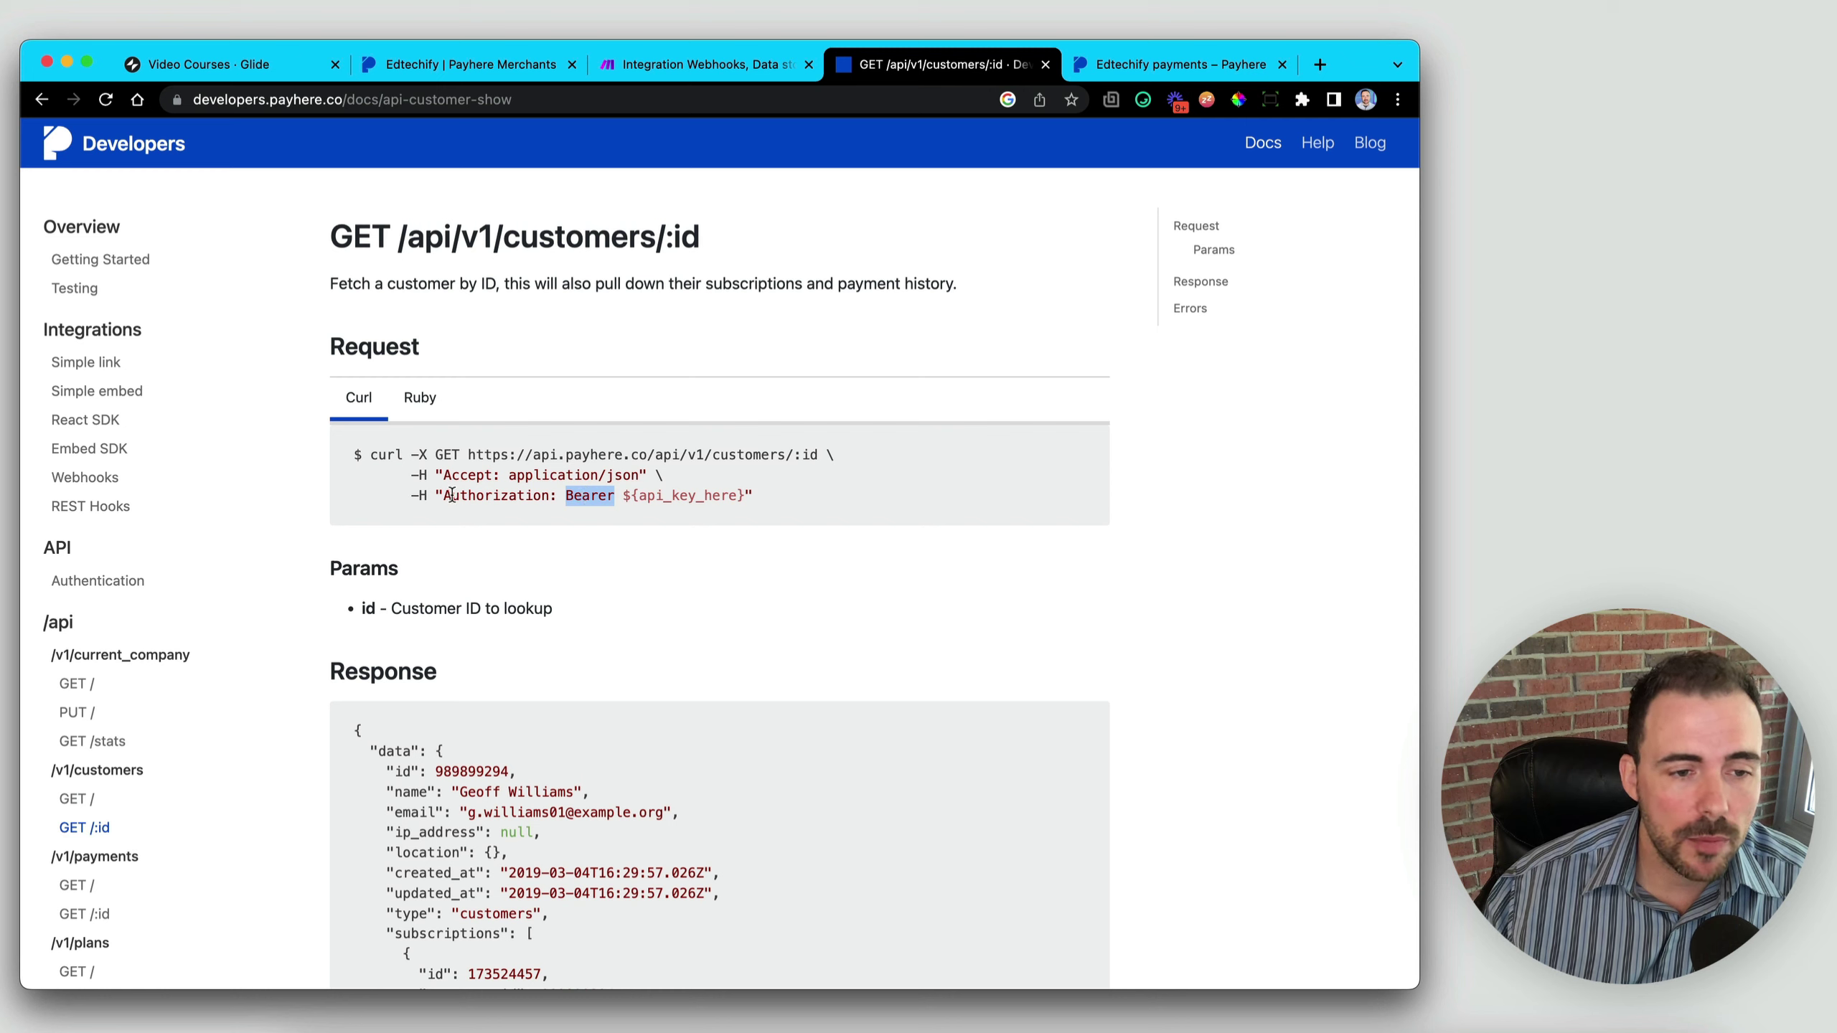
left_click_drag(443, 498, 741, 500)
key("super+c")
- Add a request header named 'Authorization' with the value 'Bearer '
left_click(699, 65)
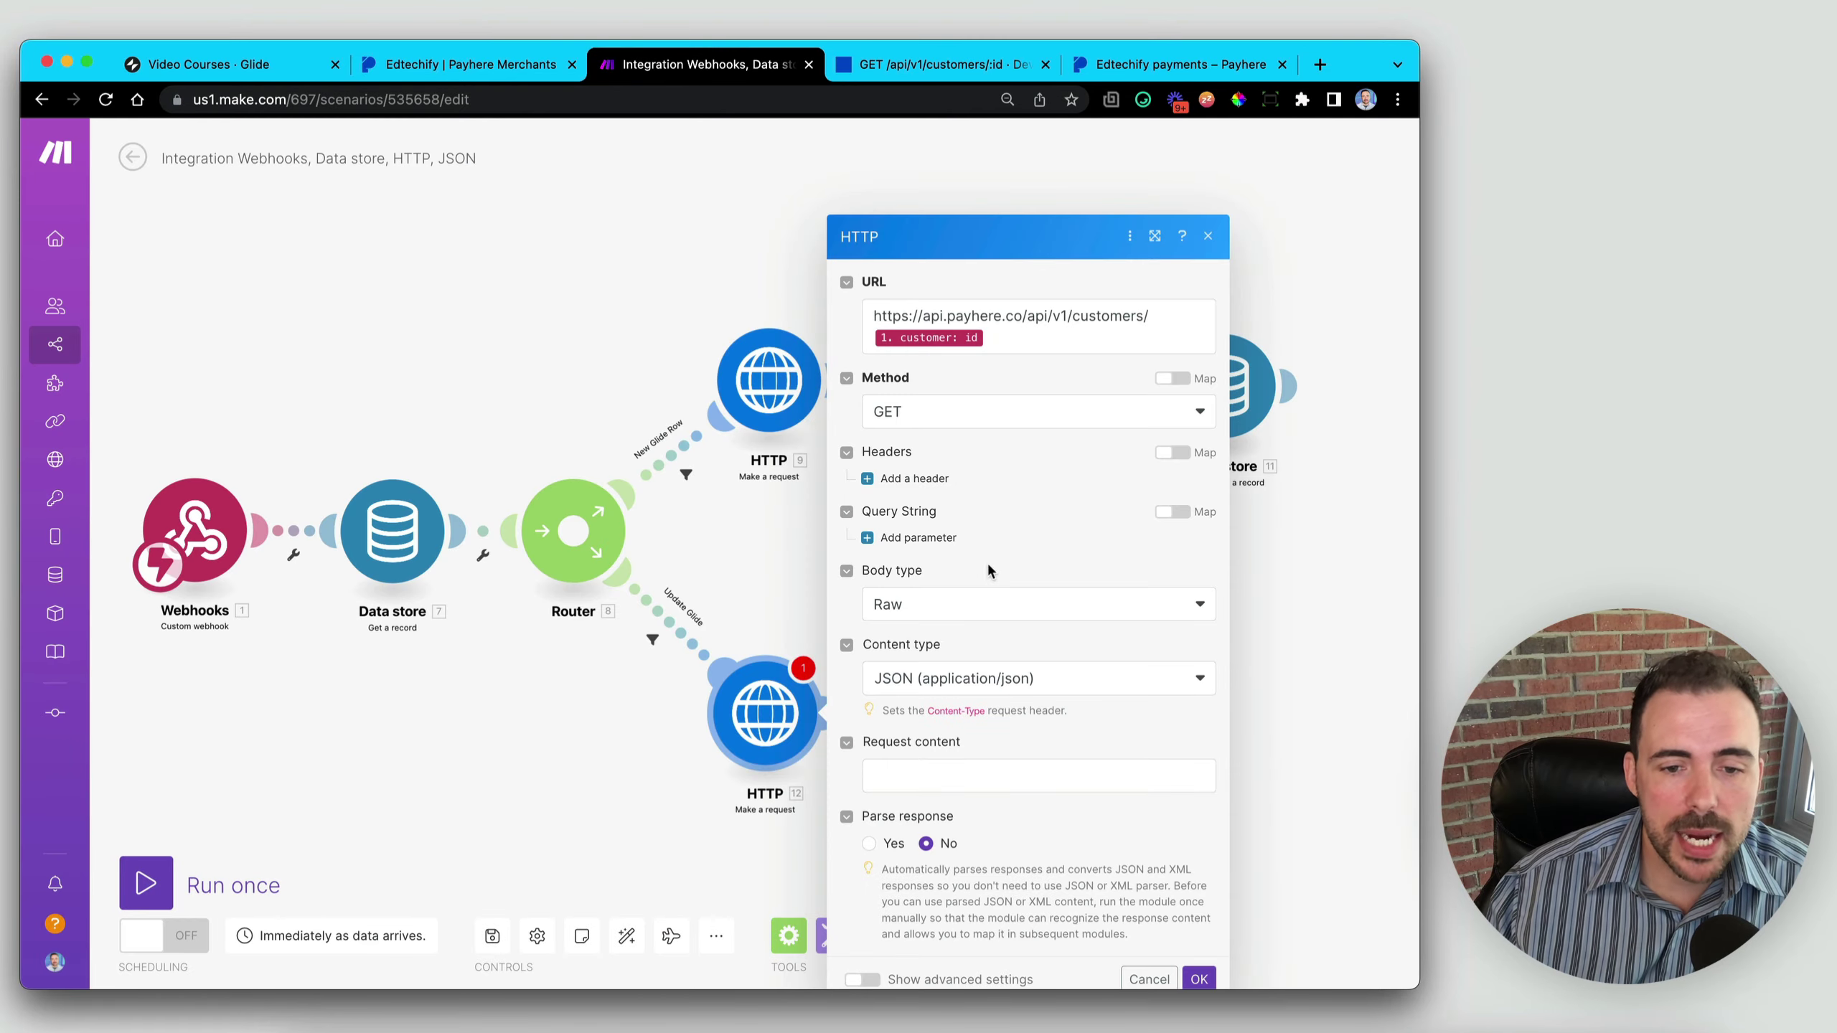
left_click(905, 478)
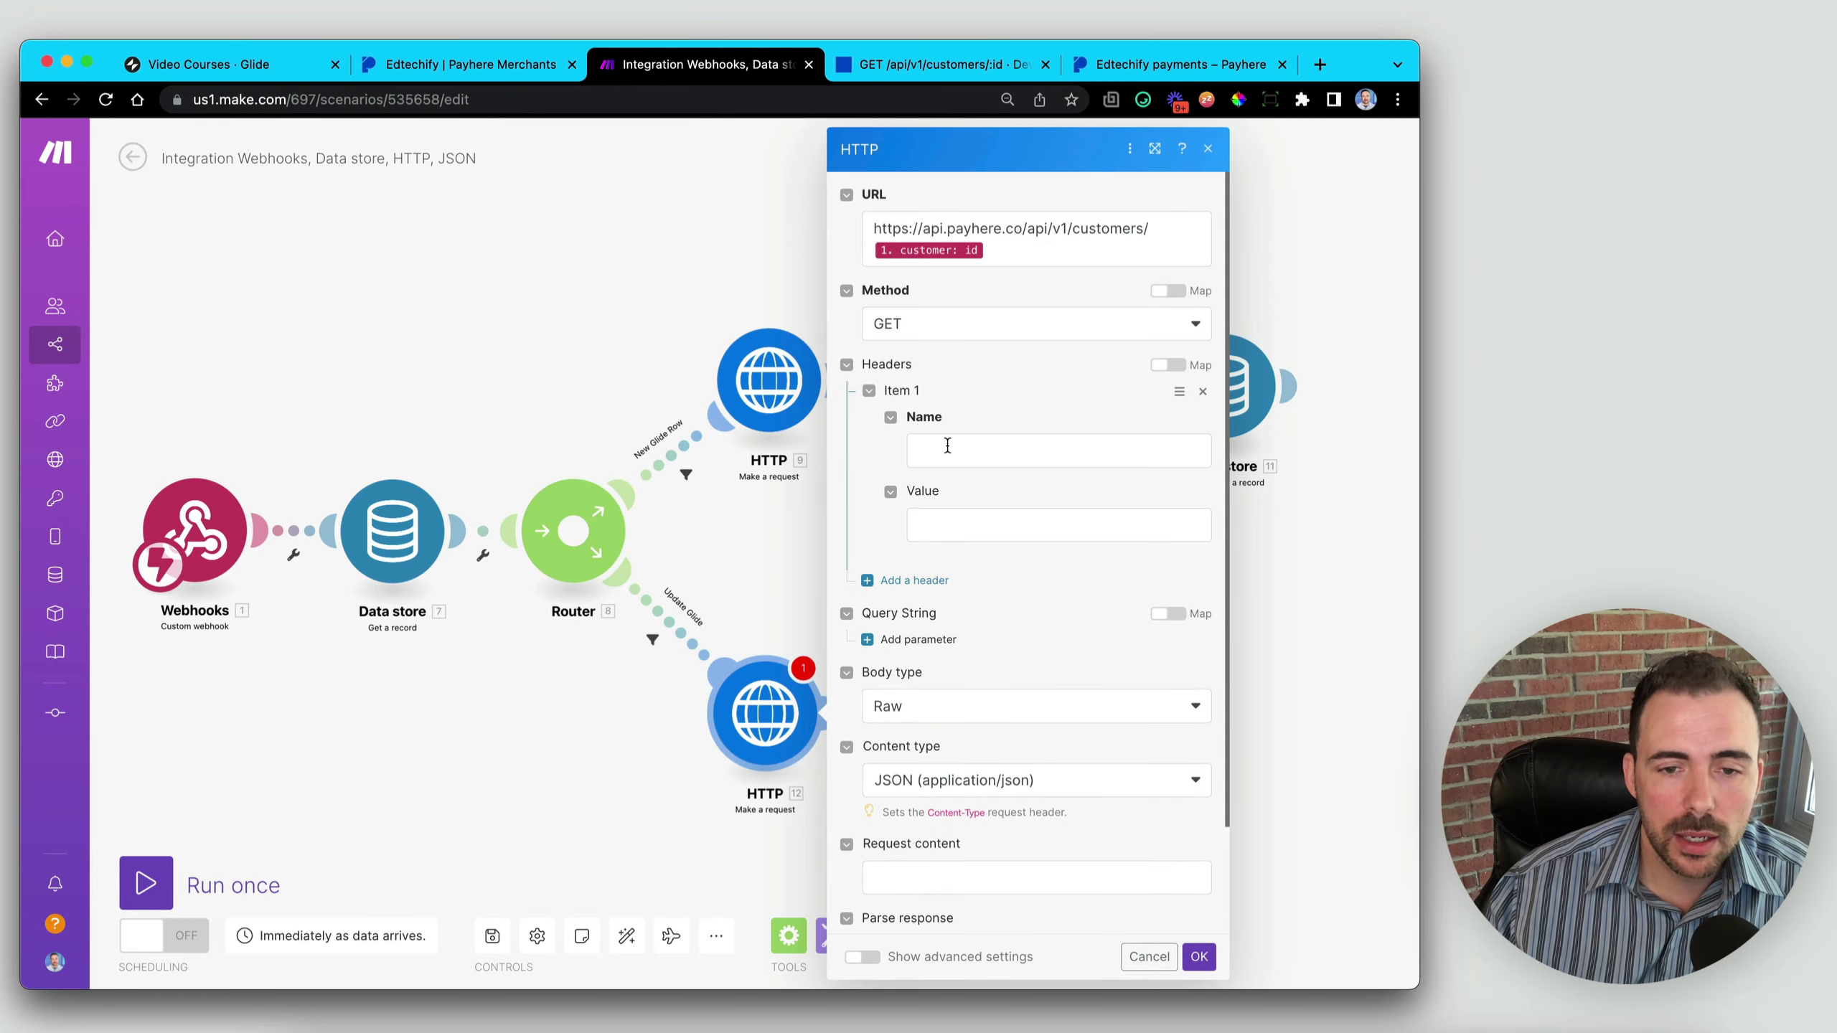
left_click(947, 447)
key("super+v")
left_click_drag(1010, 450, 1179, 450)
key("BackSpace")
left_click(985, 525)
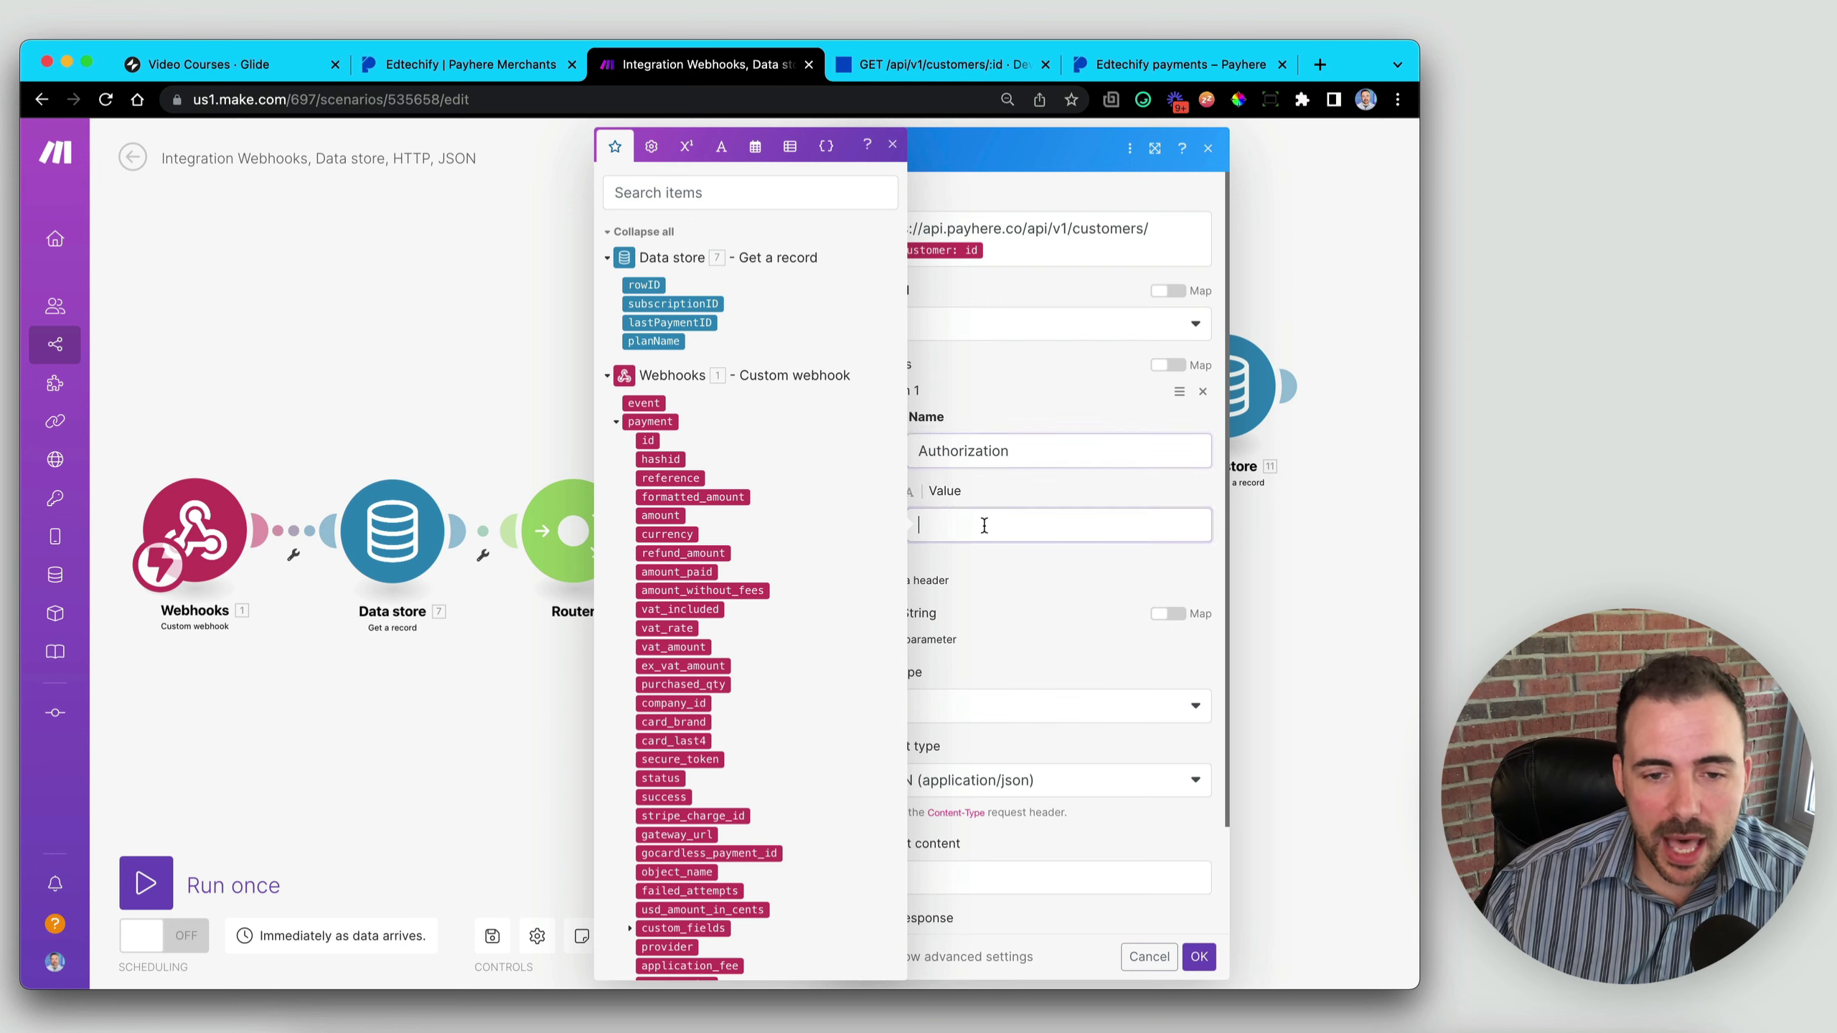
type("Bearer")
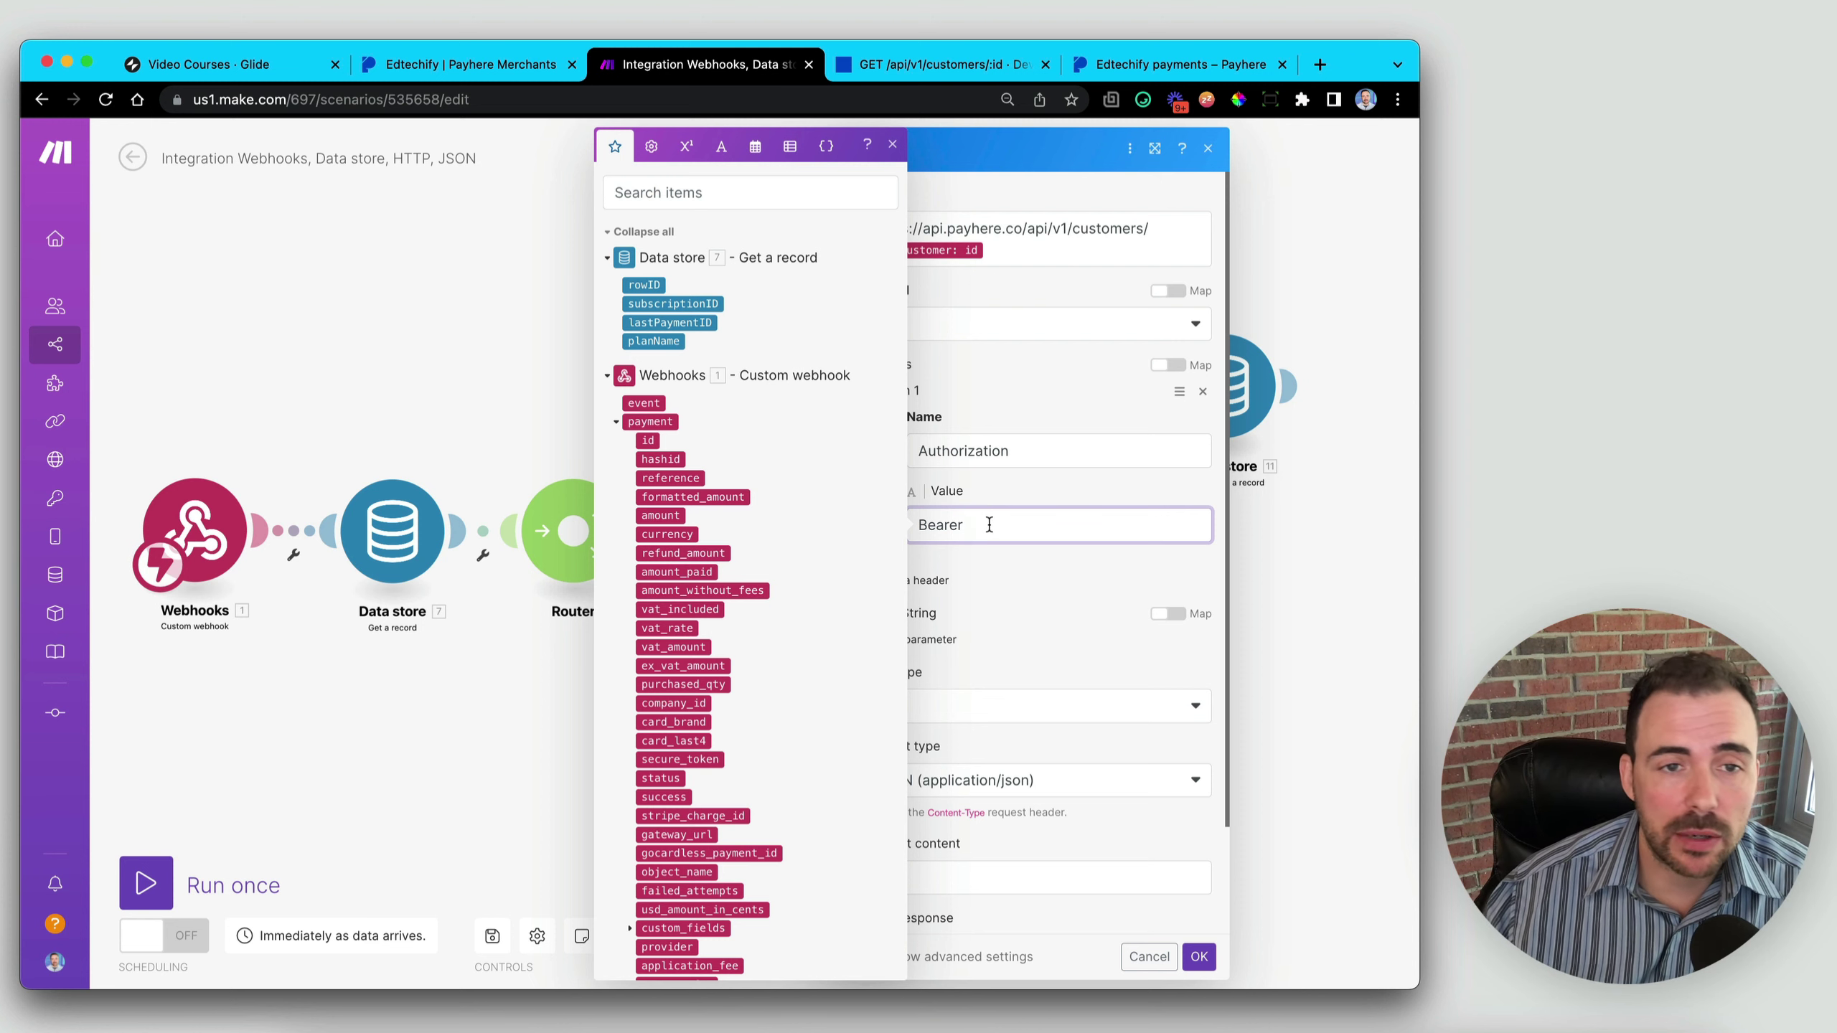
- Copy the Live API Key from Payhere's Settings > Integrations page
left_click(460, 65)
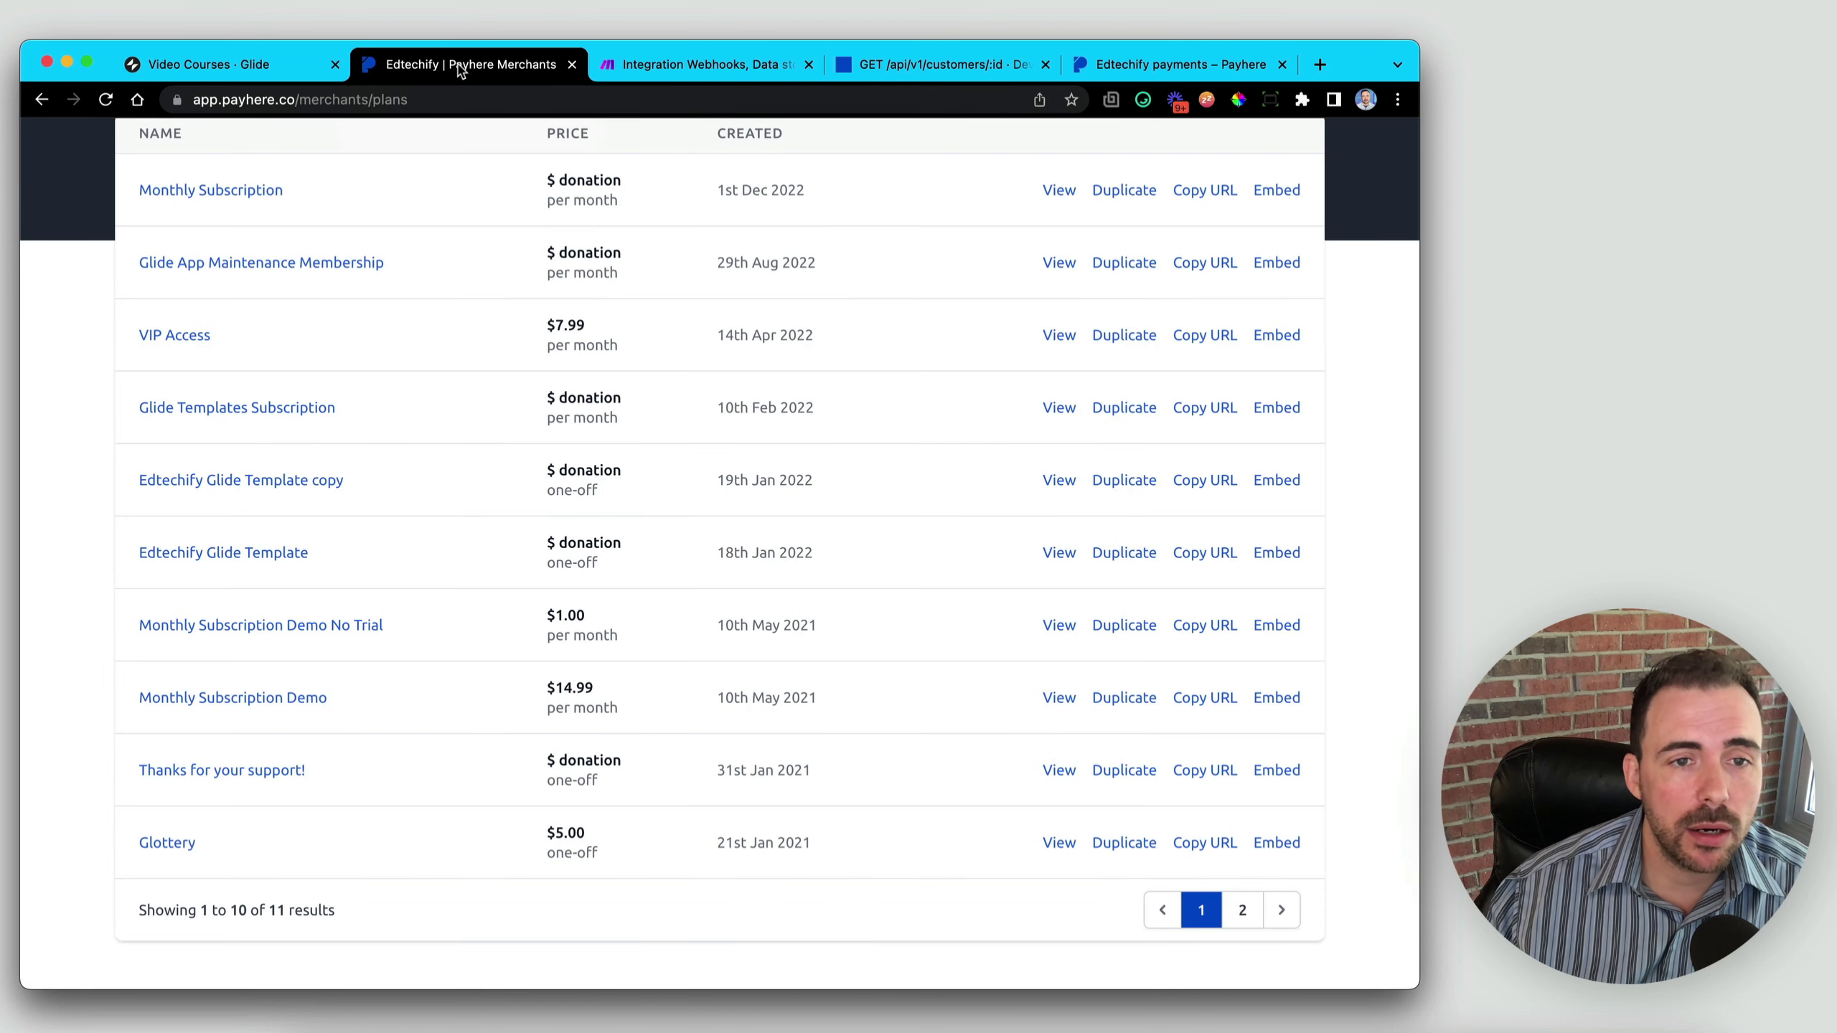
scroll(744, 359, "up", 3)
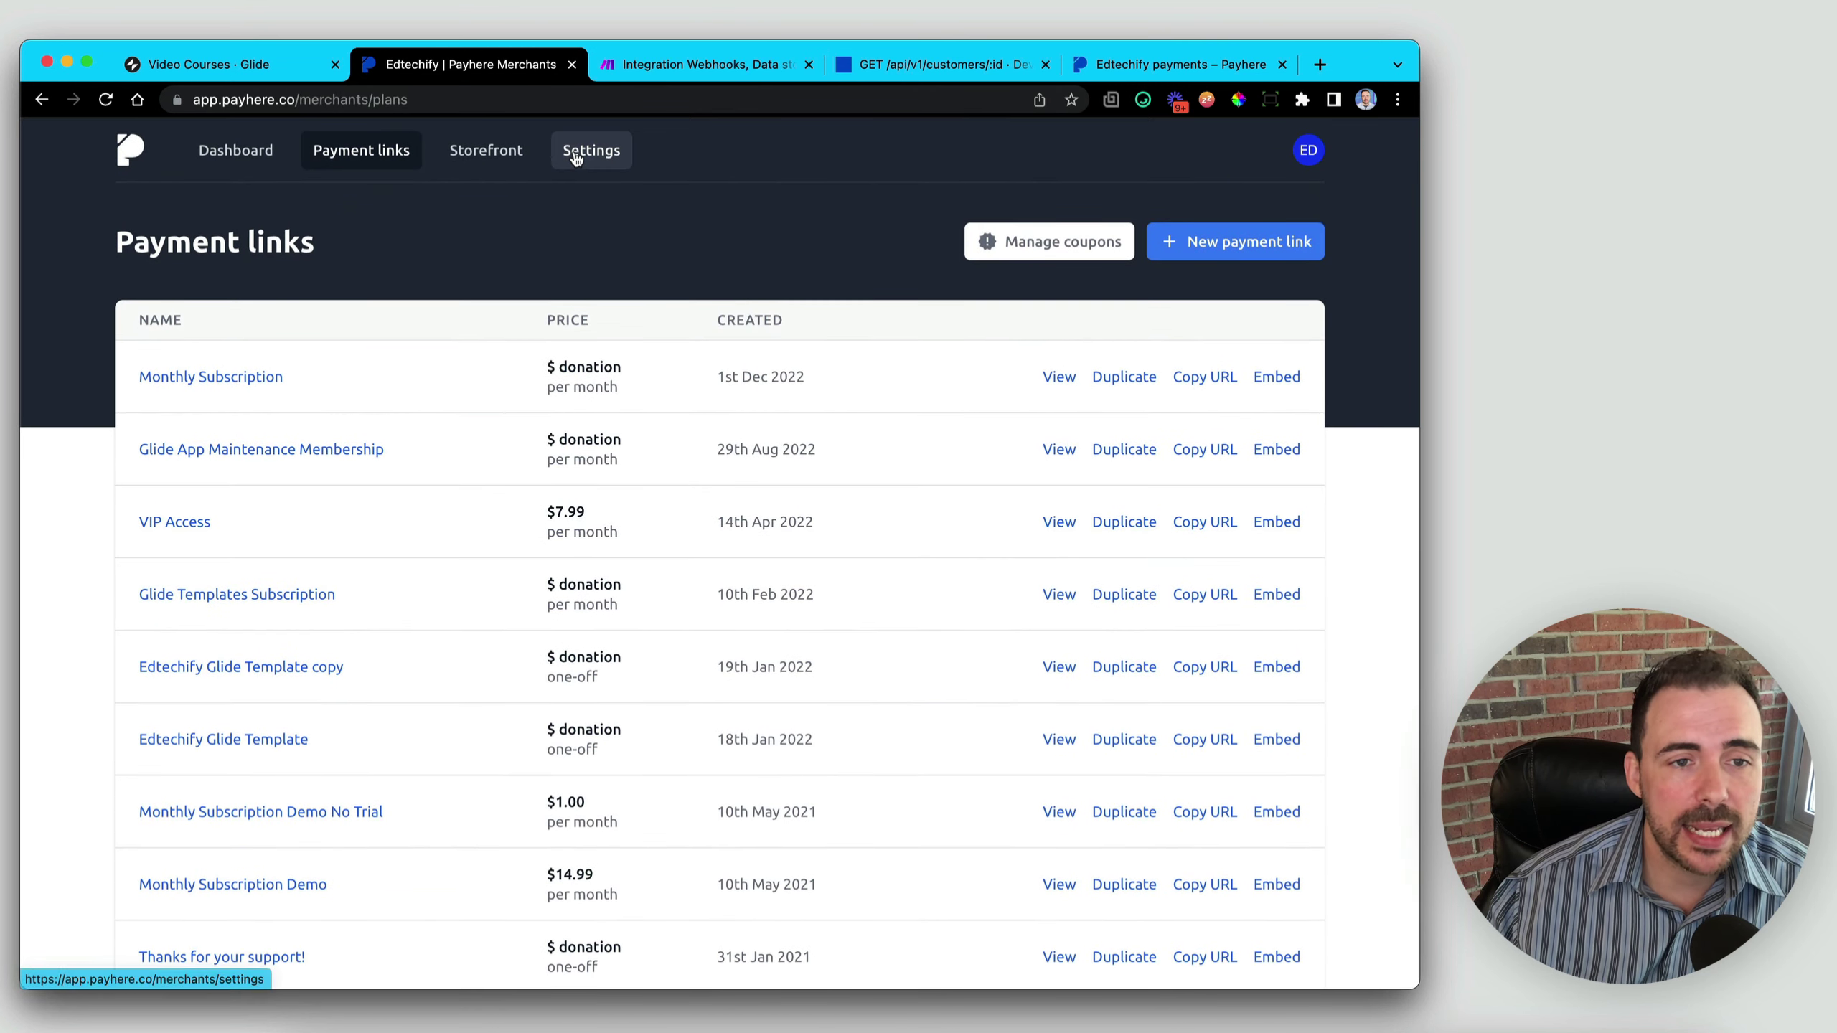
left_click(576, 155)
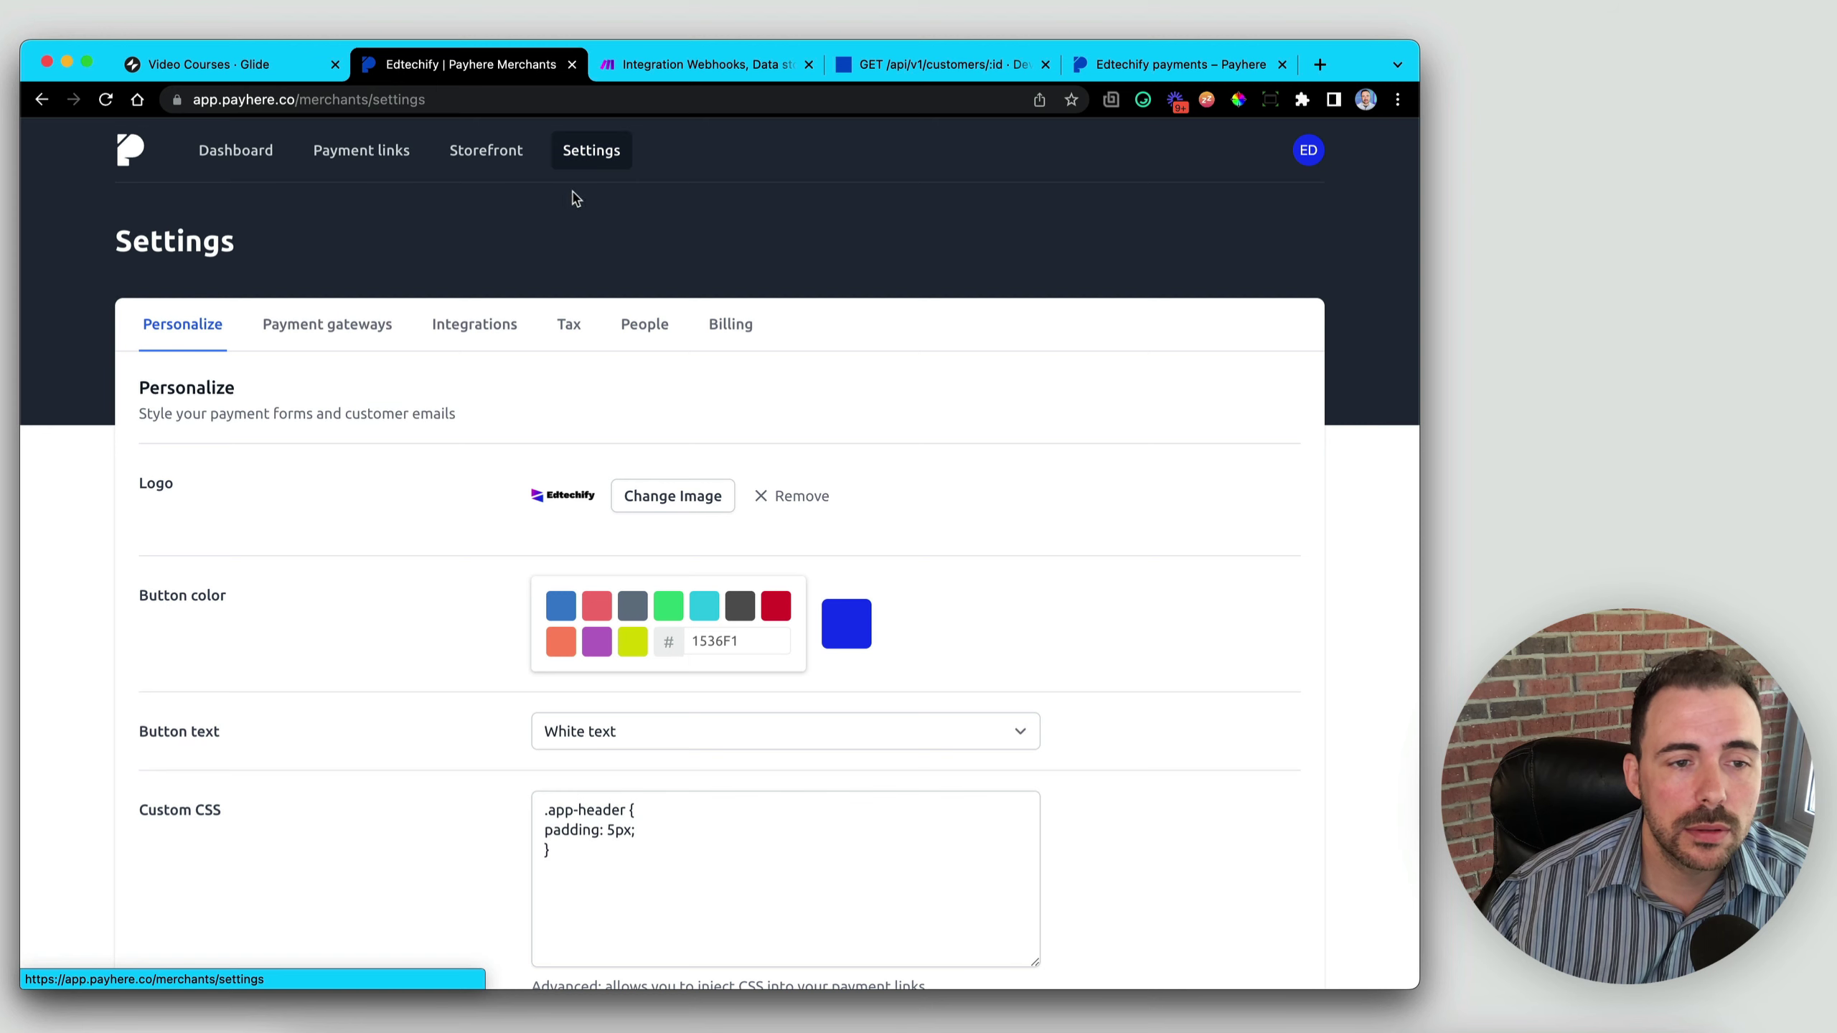
left_click(469, 338)
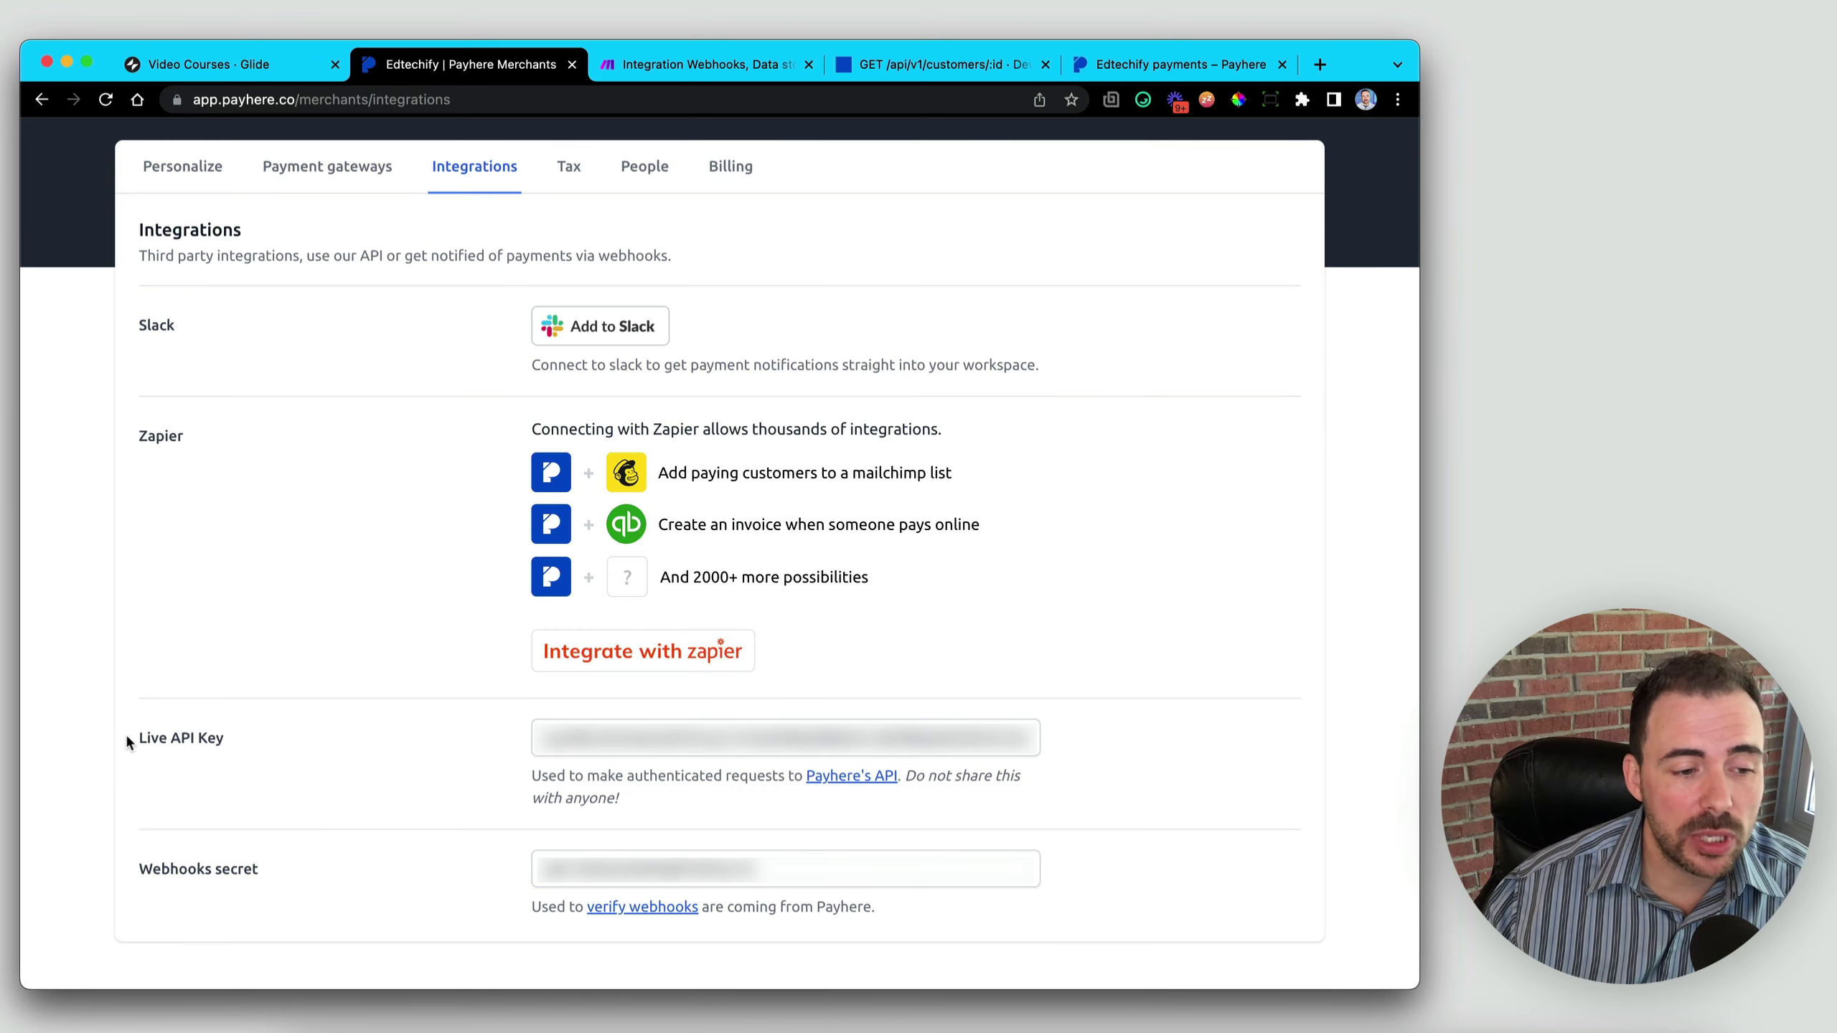
left_click(656, 740)
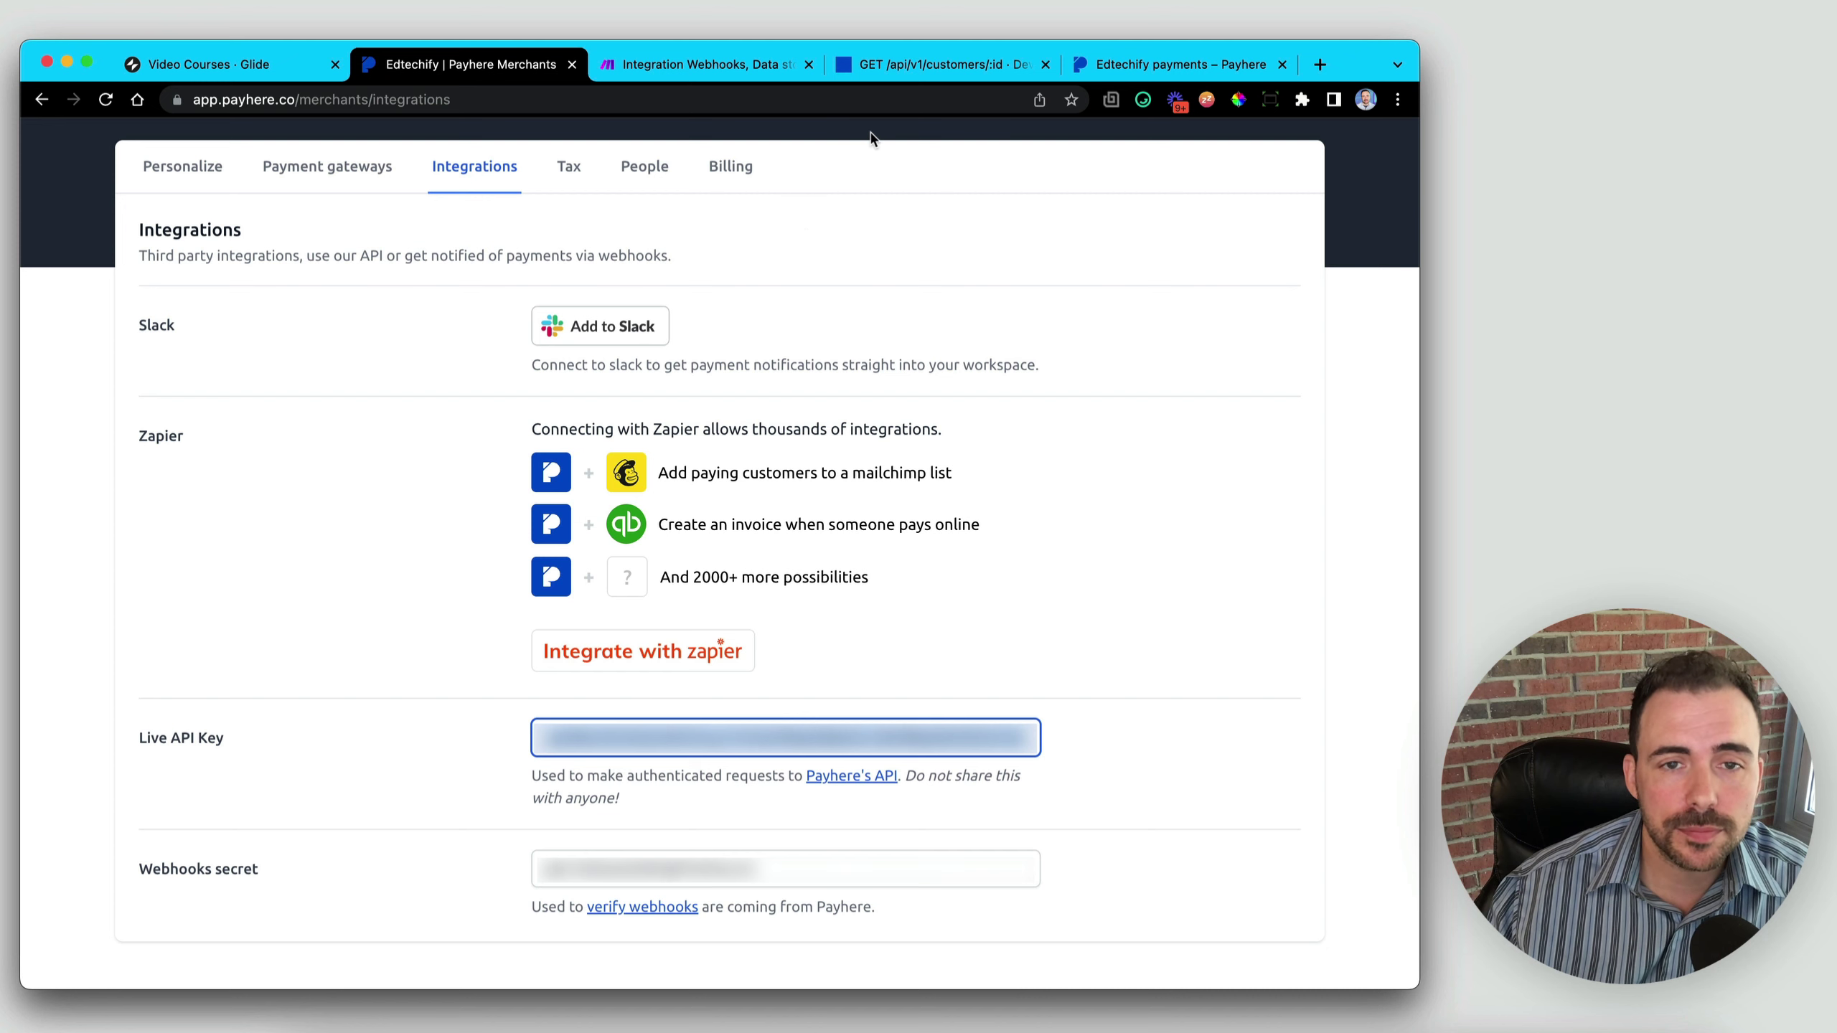
left_click(708, 67)
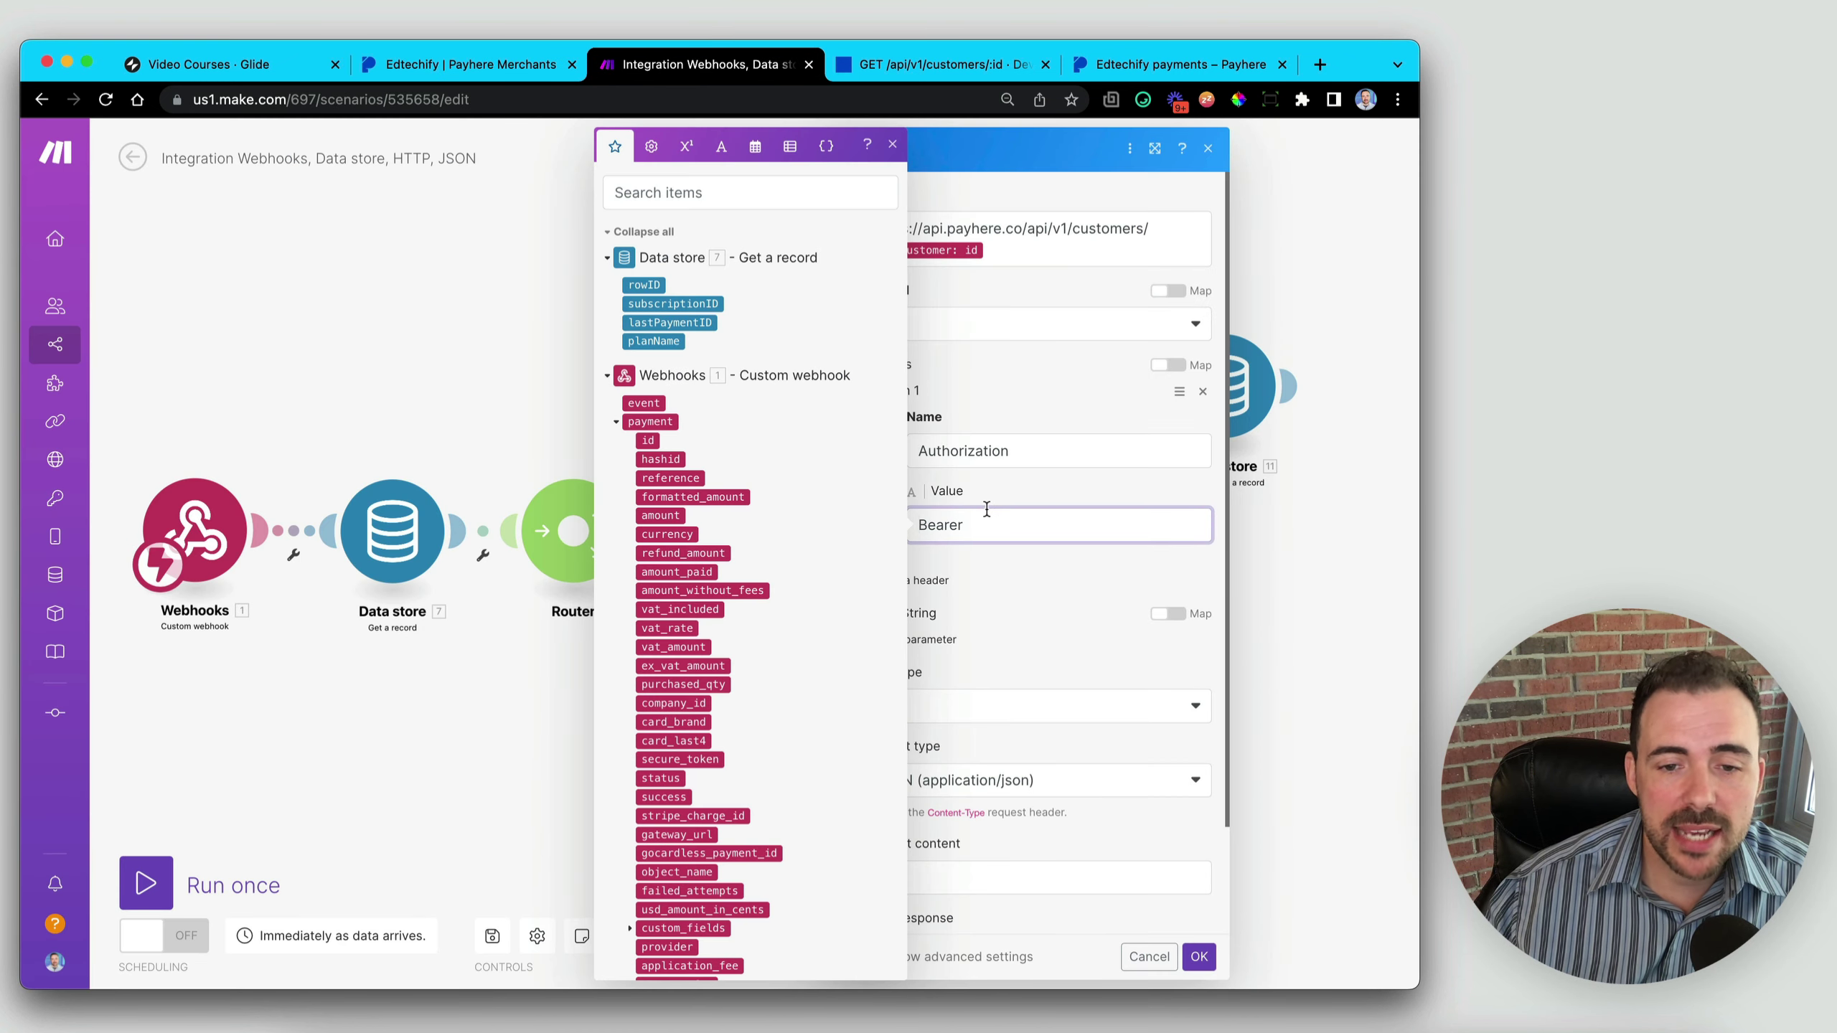
- Append the API key after 'Bearer ', set Parse response to Yes, and confirm with OK
left_click(1002, 526)
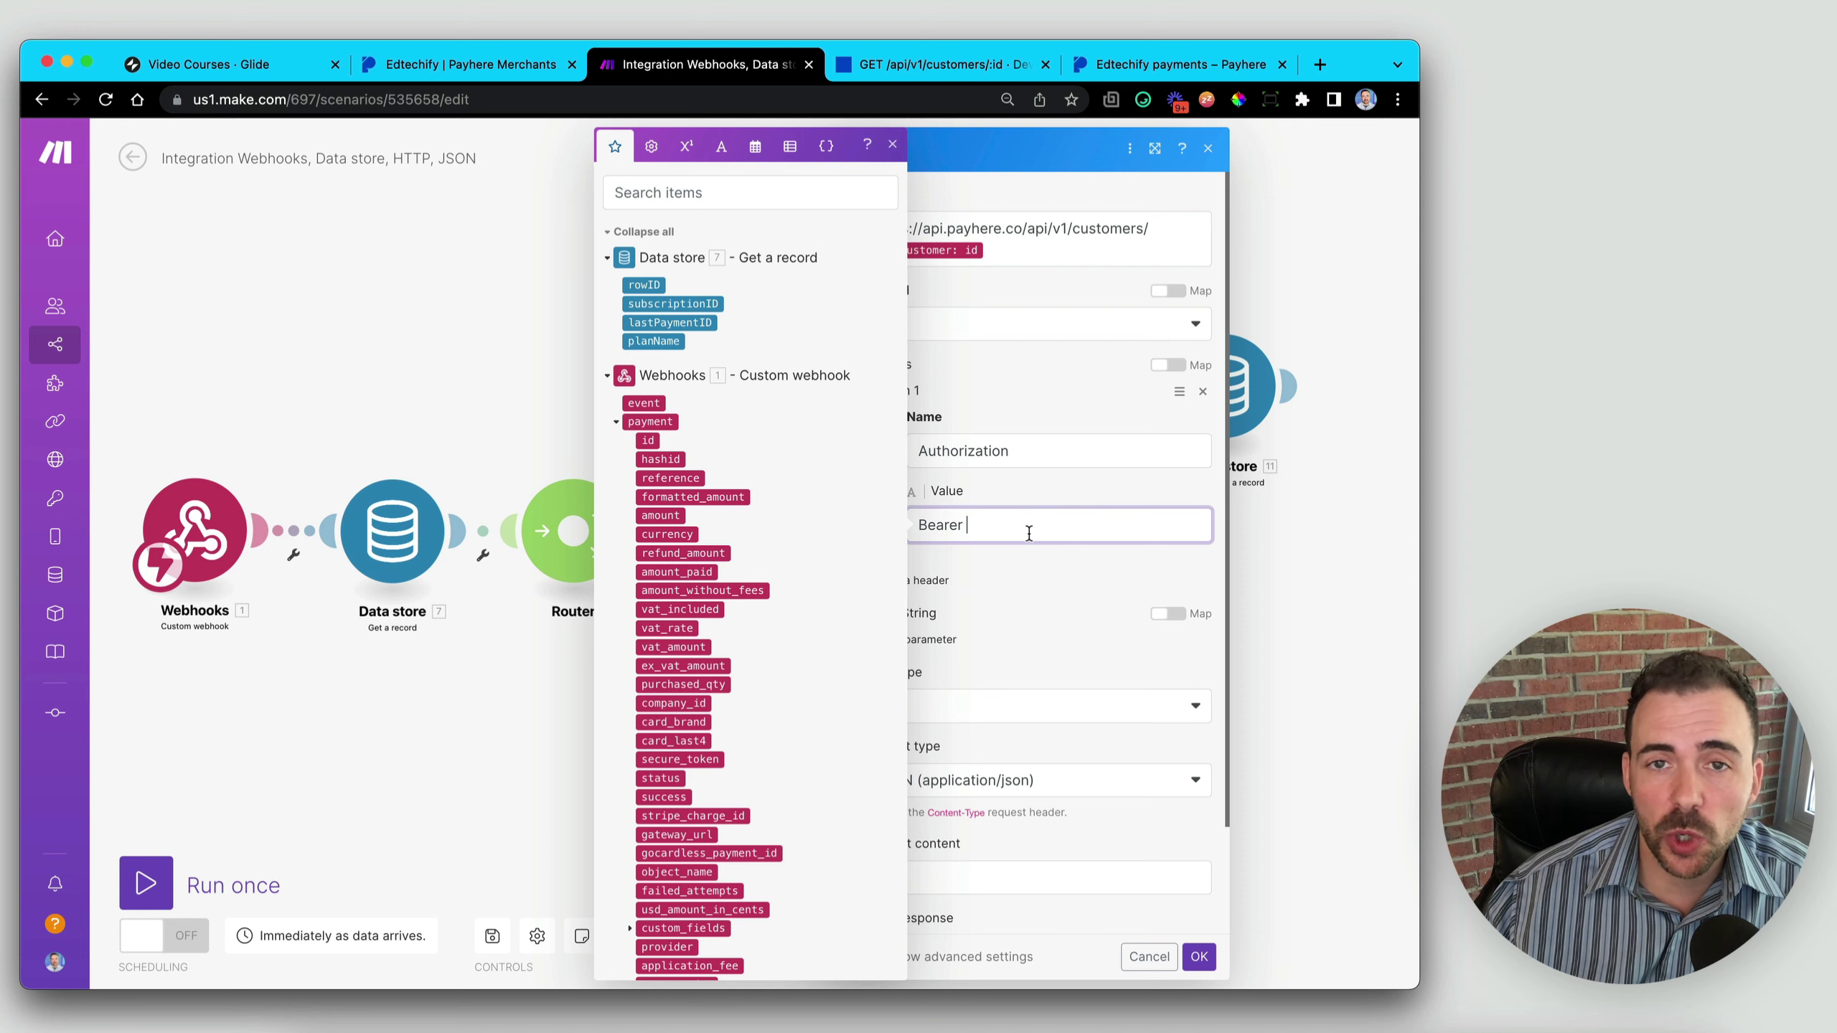
key("ctrl+v")
left_click(990, 394)
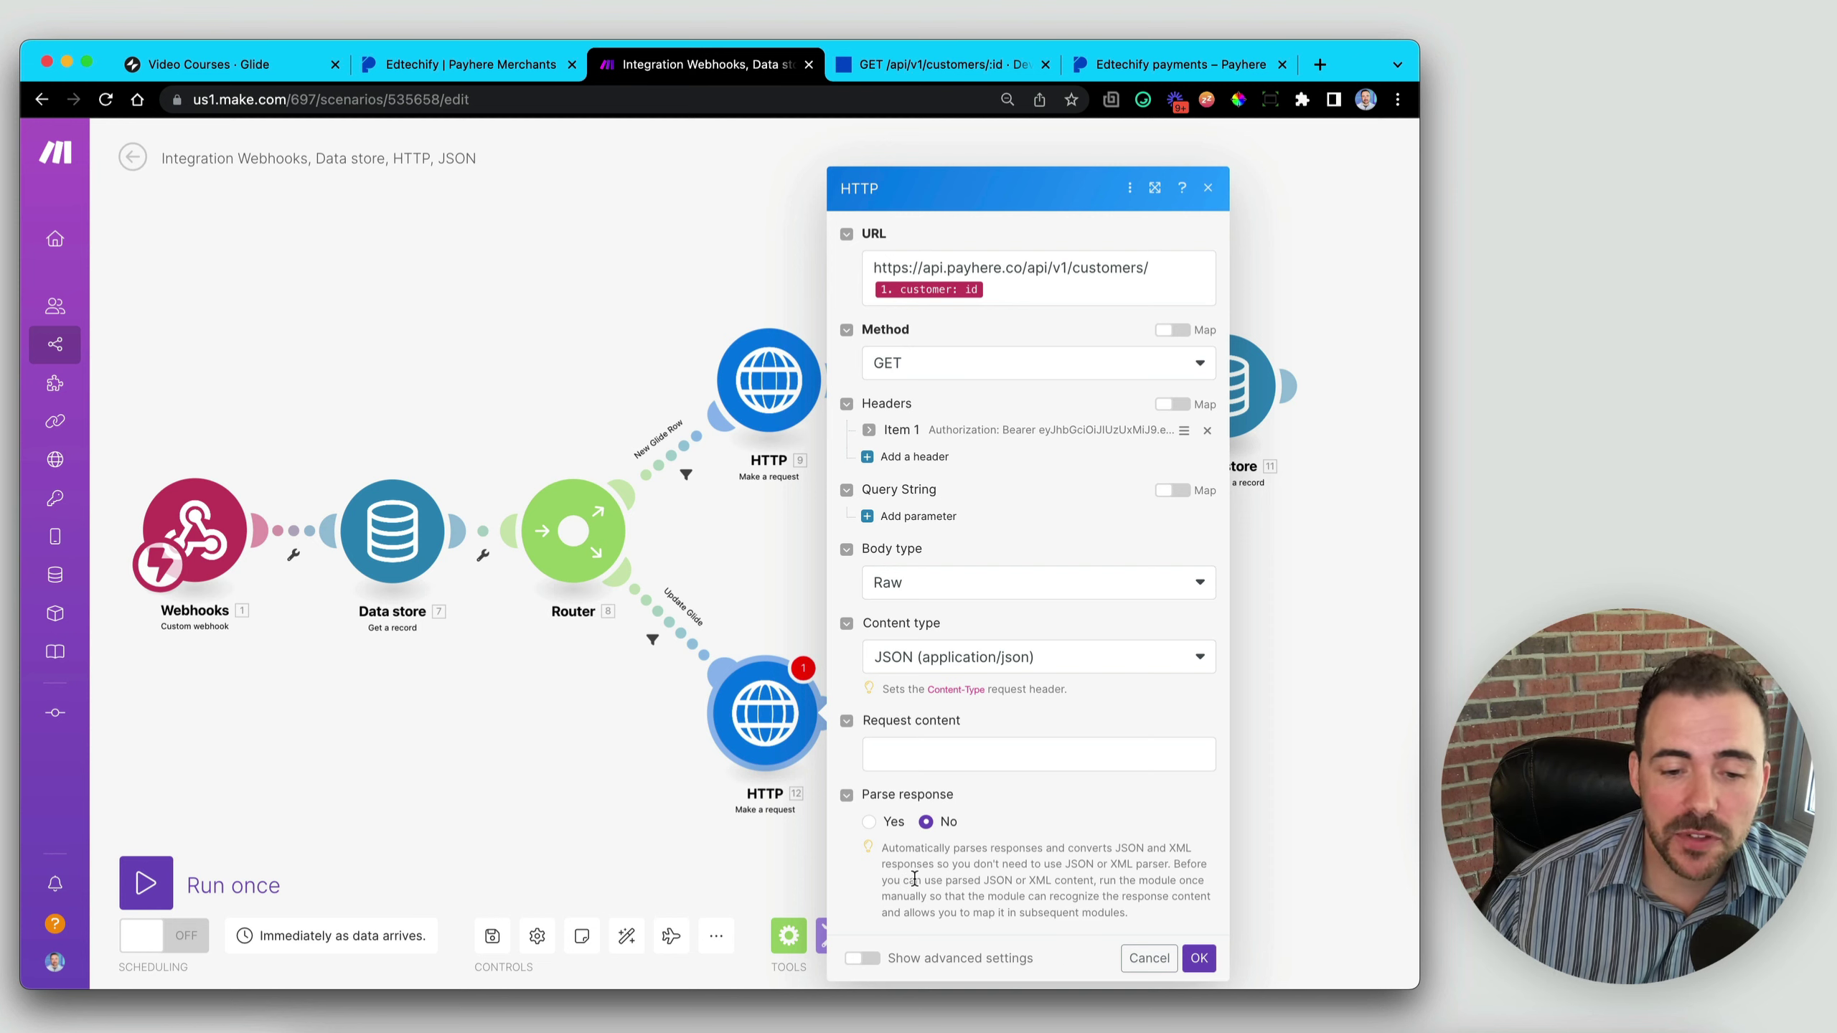
left_click(868, 822)
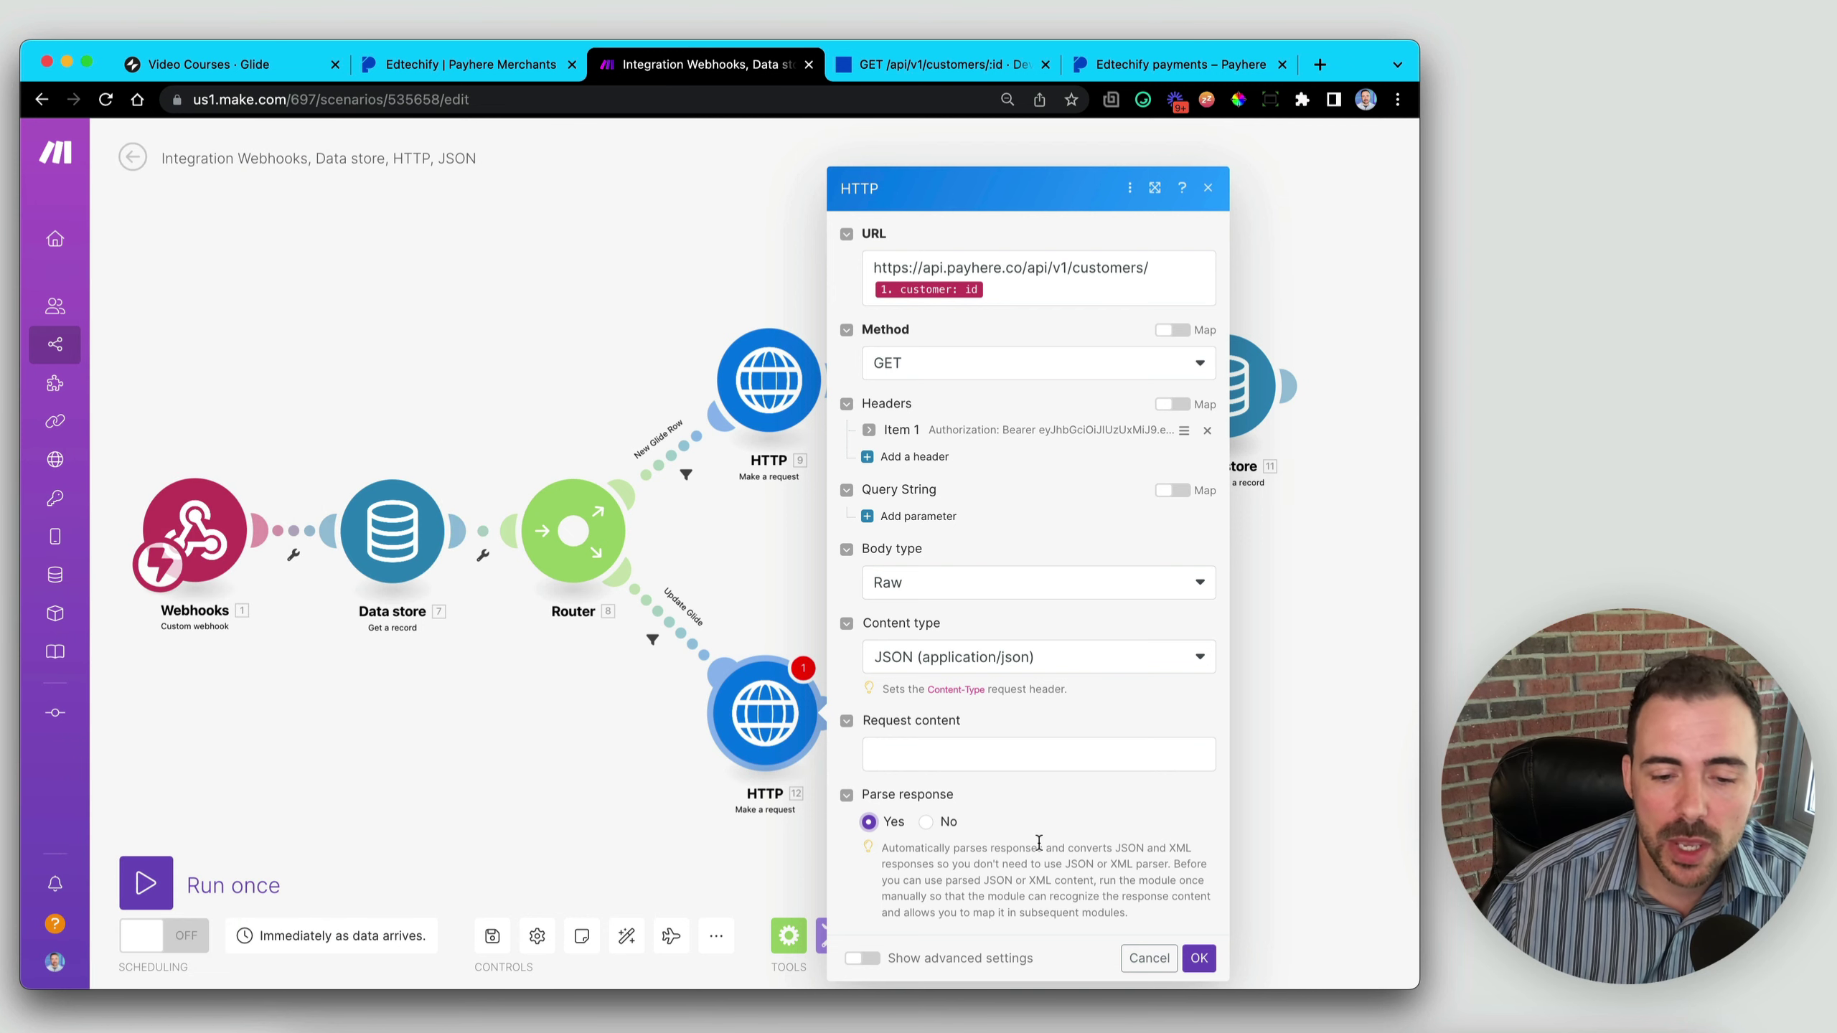
left_click(1199, 958)
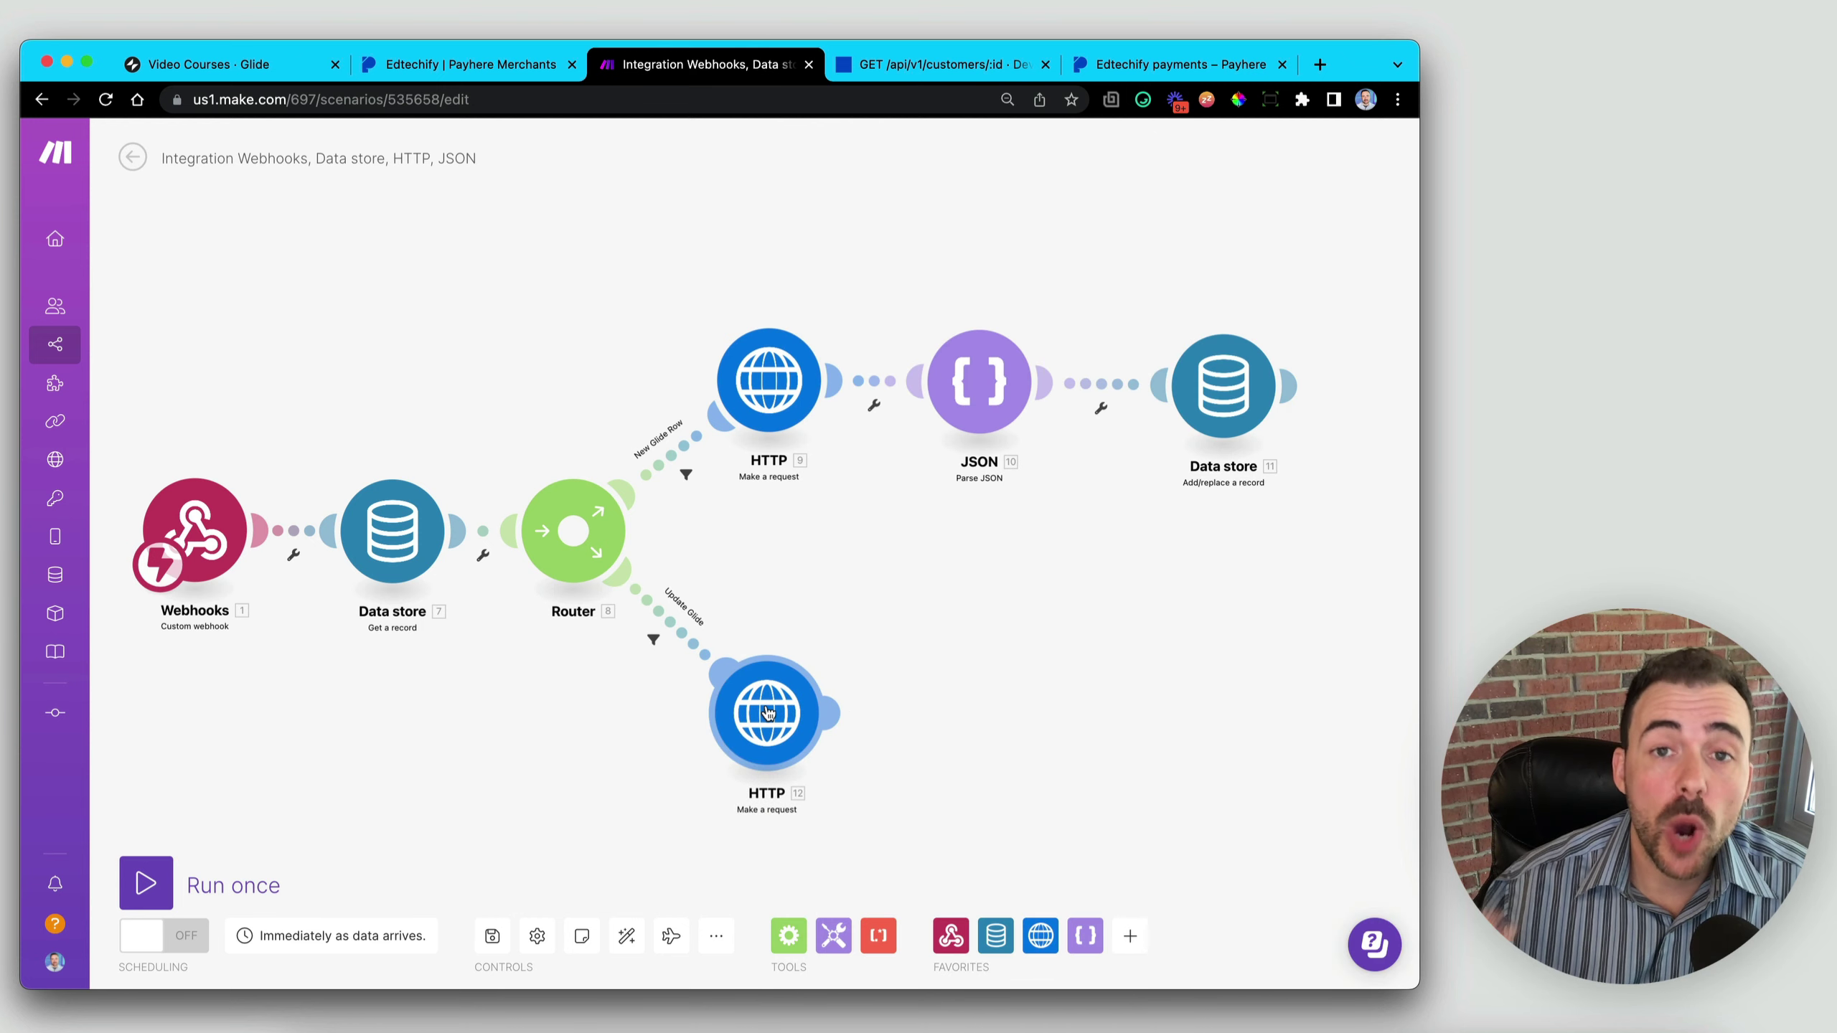
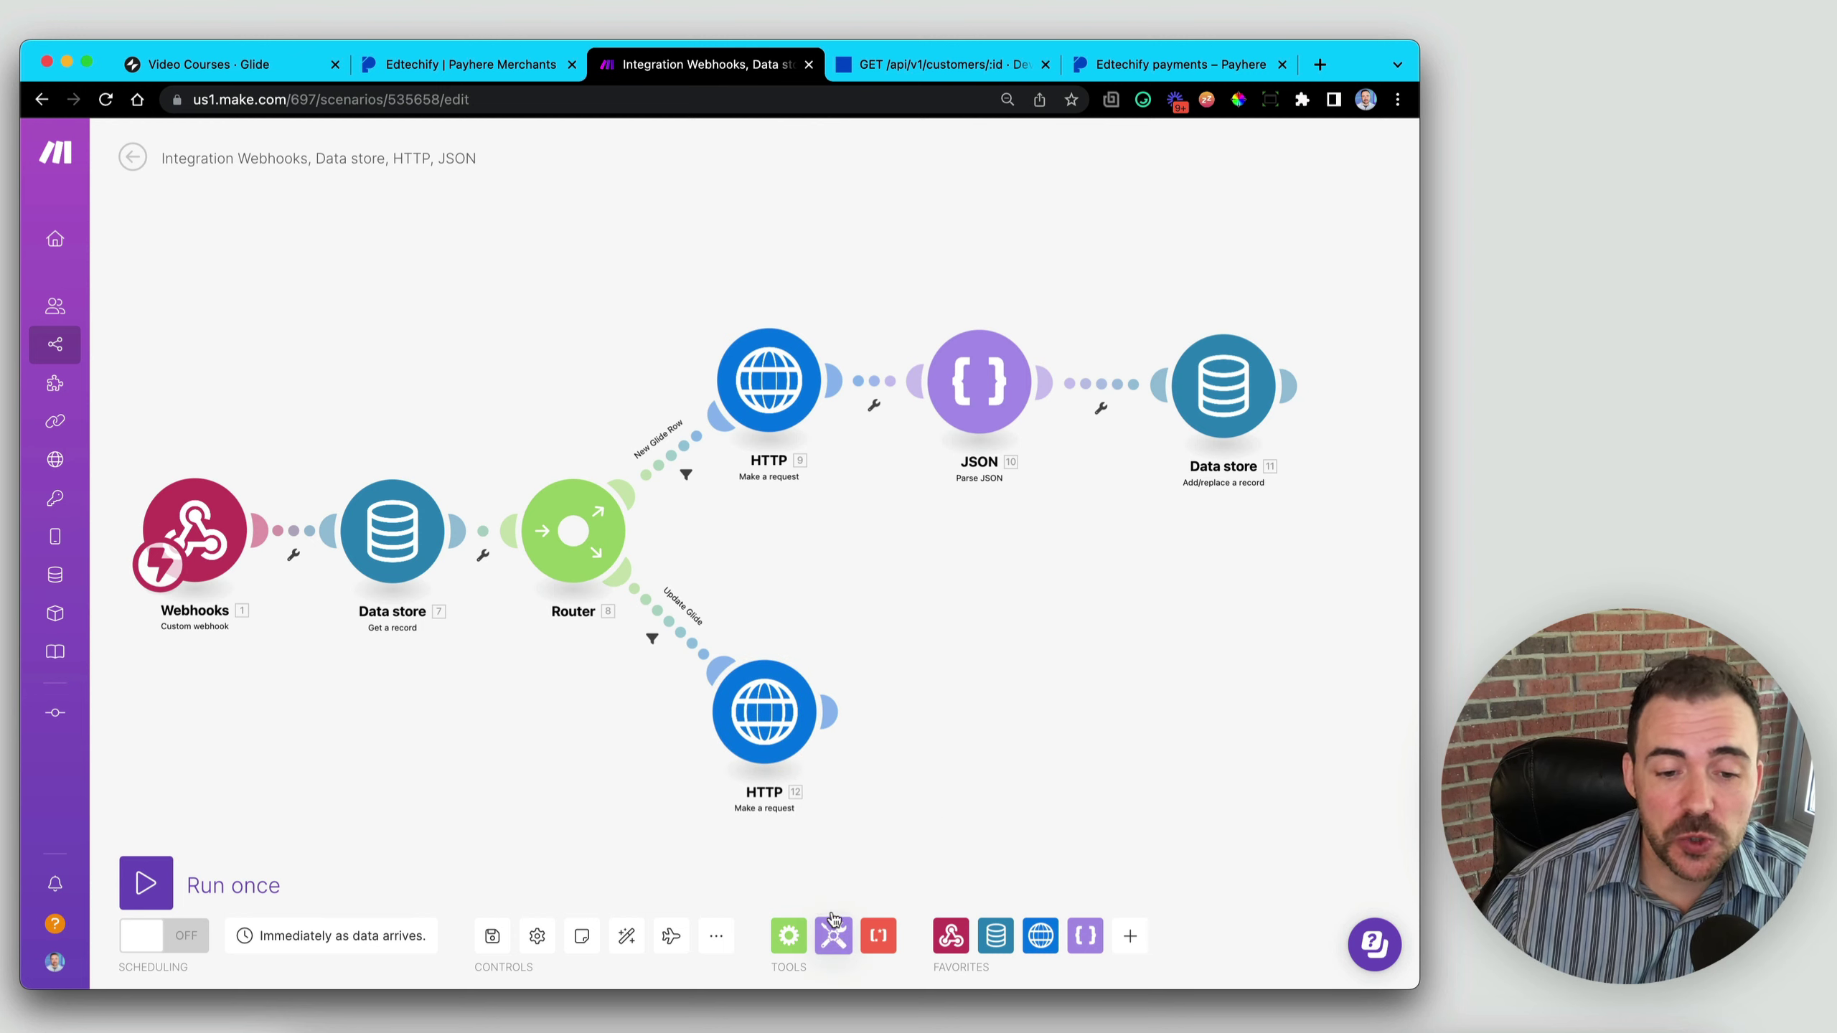
- Test-run only the lower HTTP module and focus its customer id field
left_click_drag(764, 726, 774, 712)
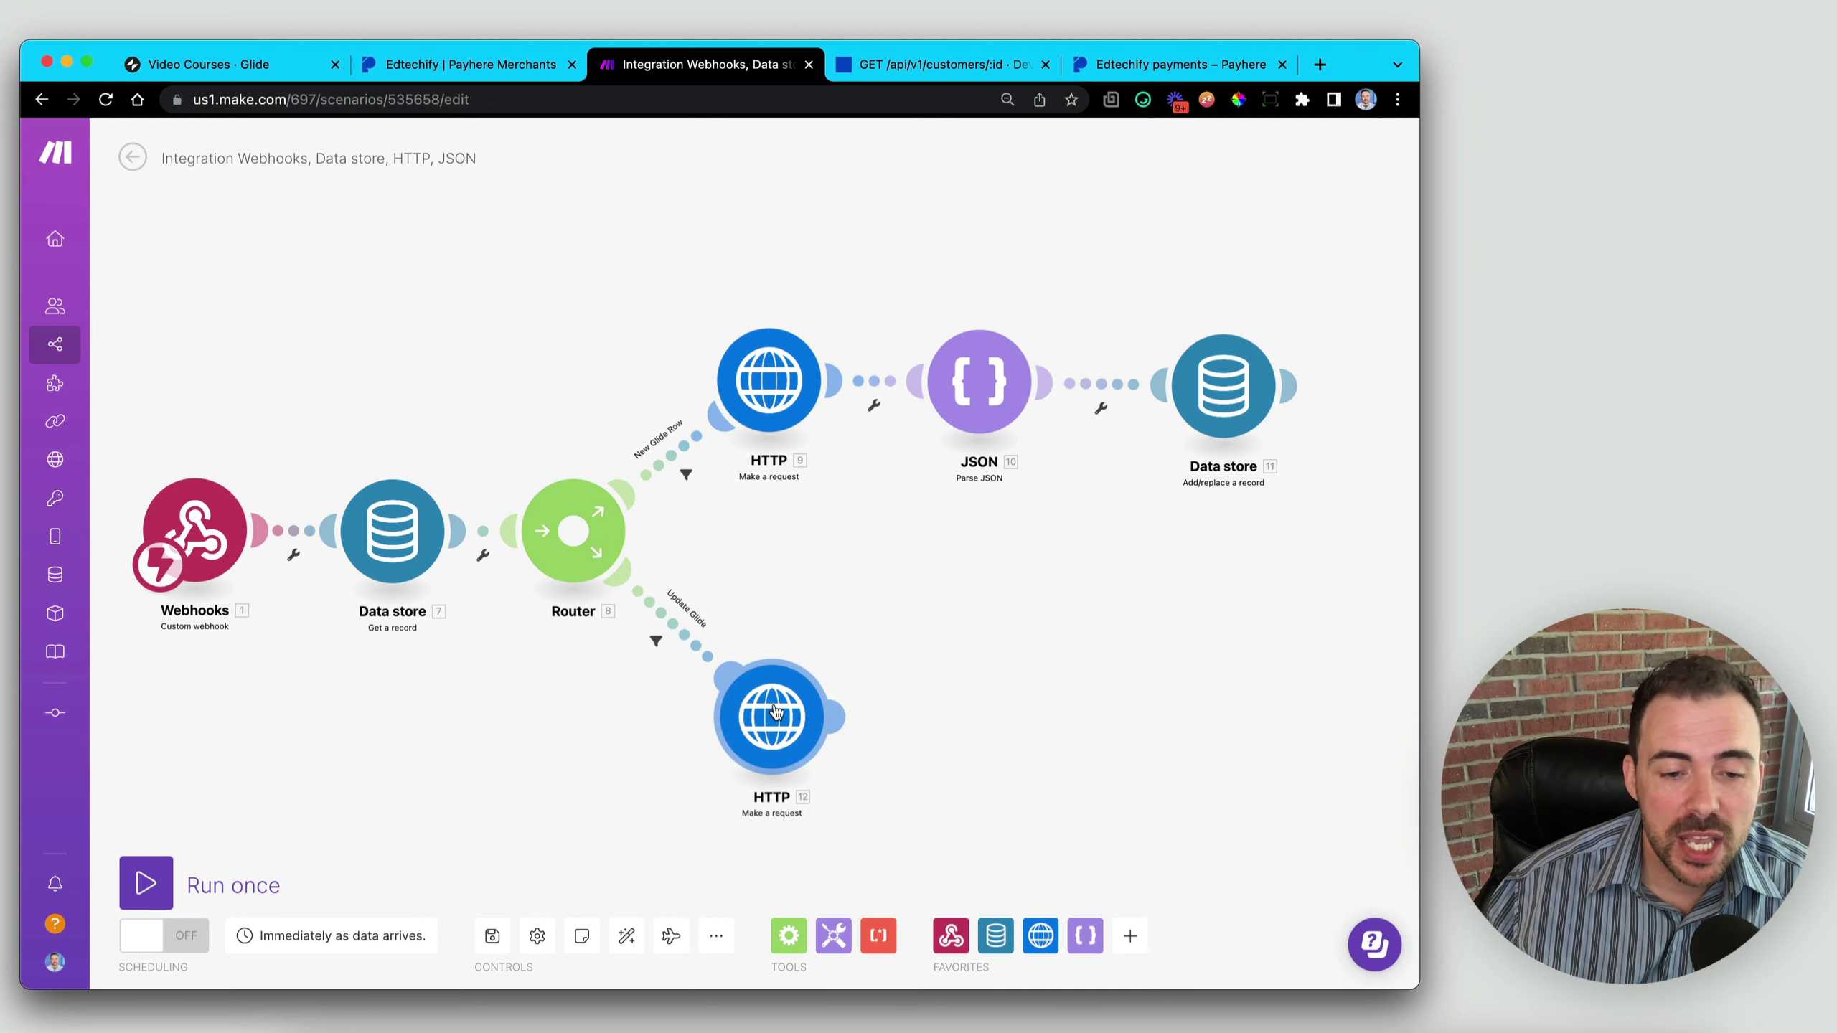
right_click(774, 711)
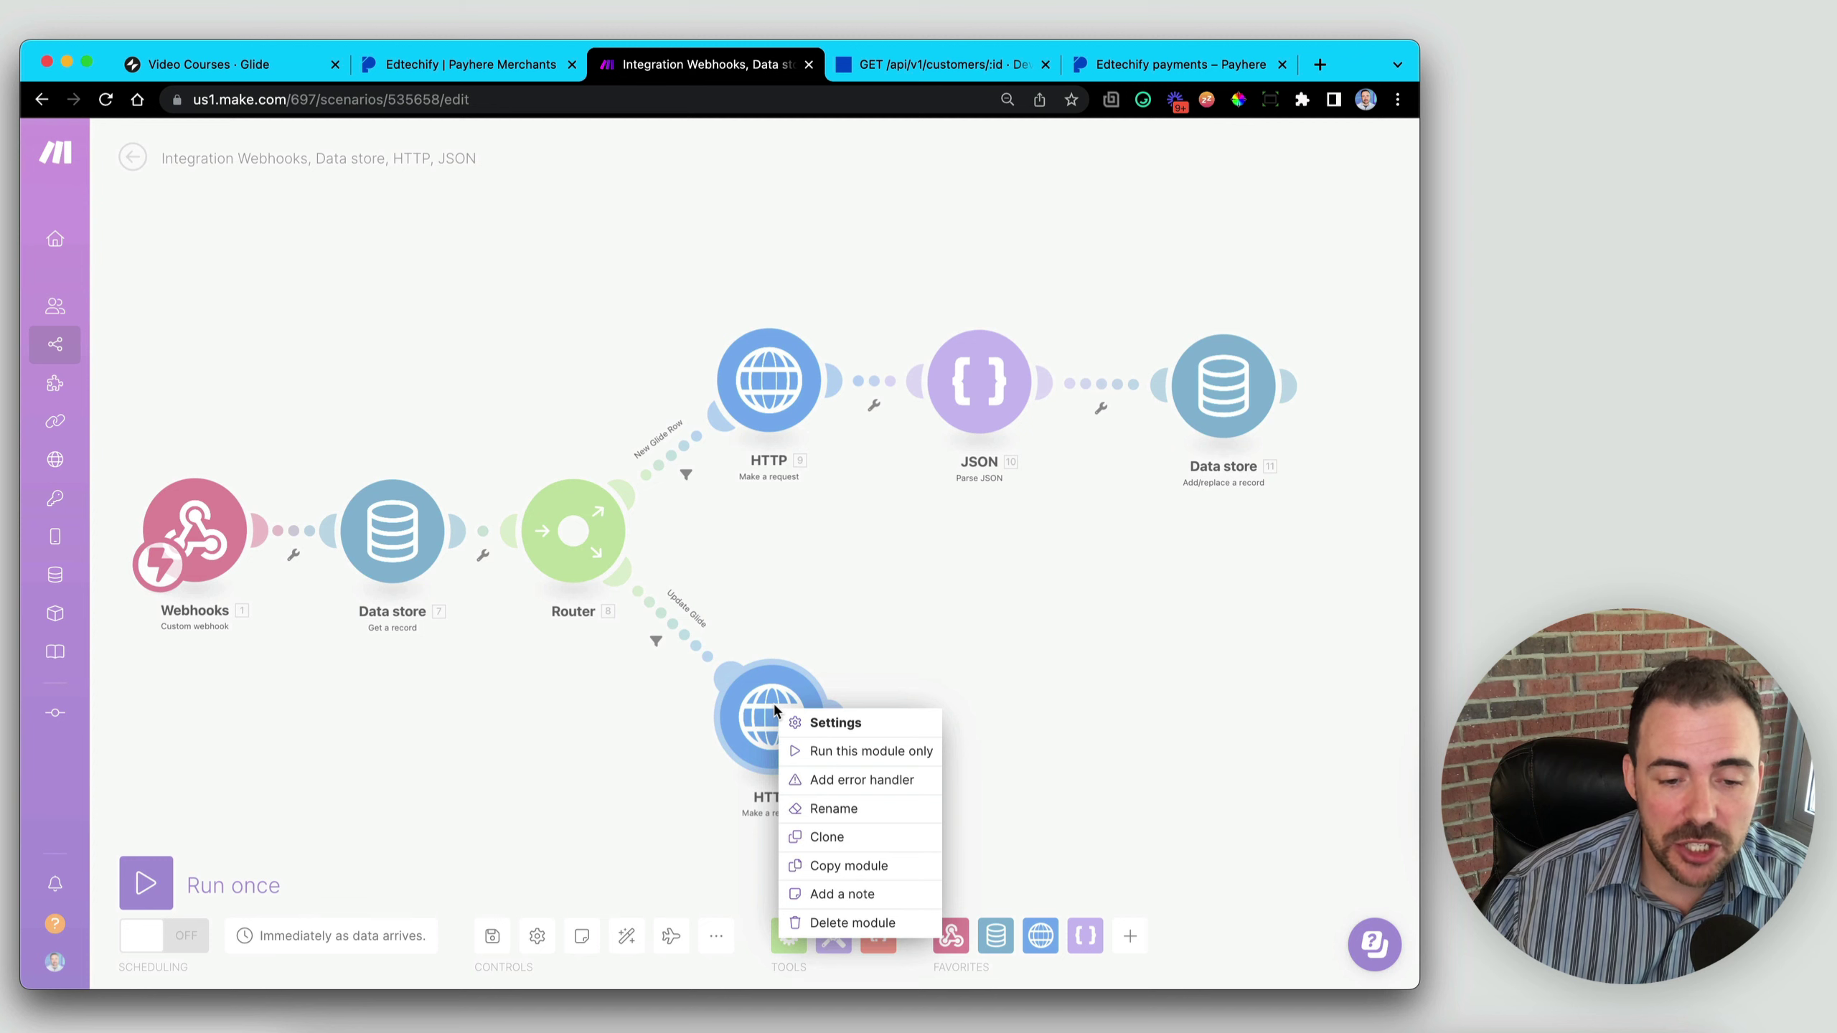
left_click(860, 753)
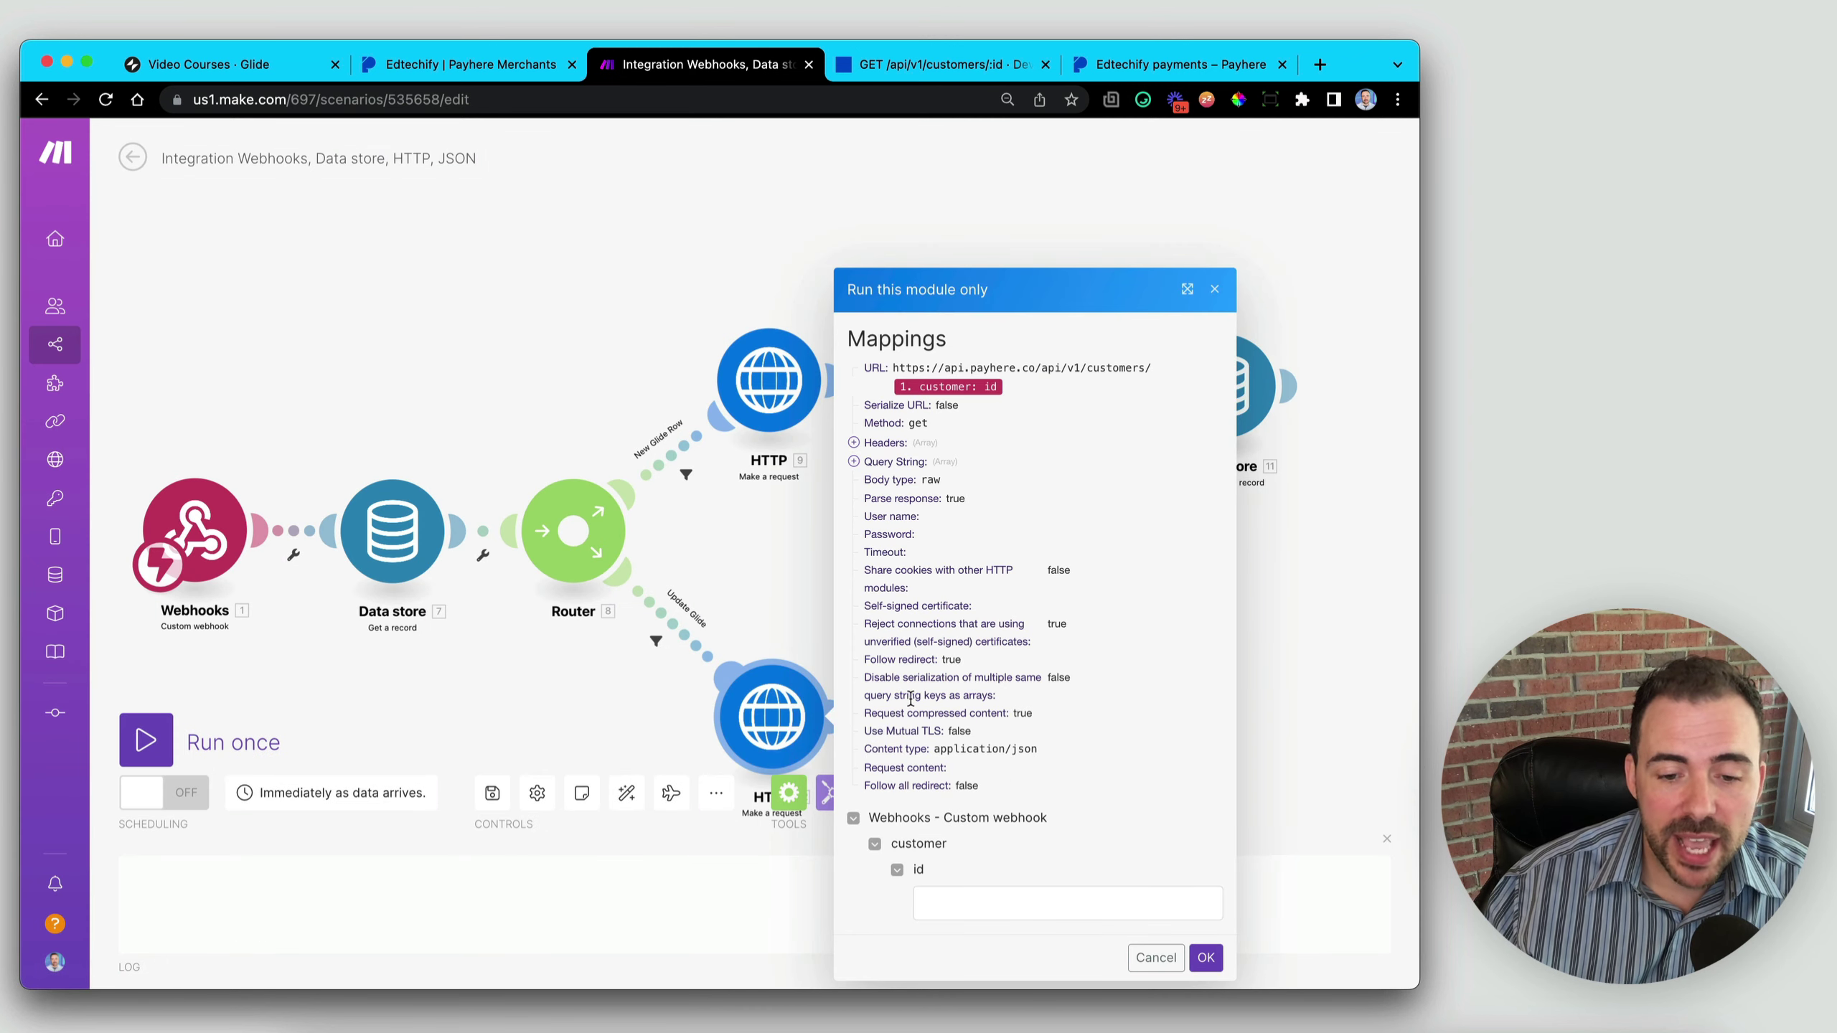
left_click(983, 905)
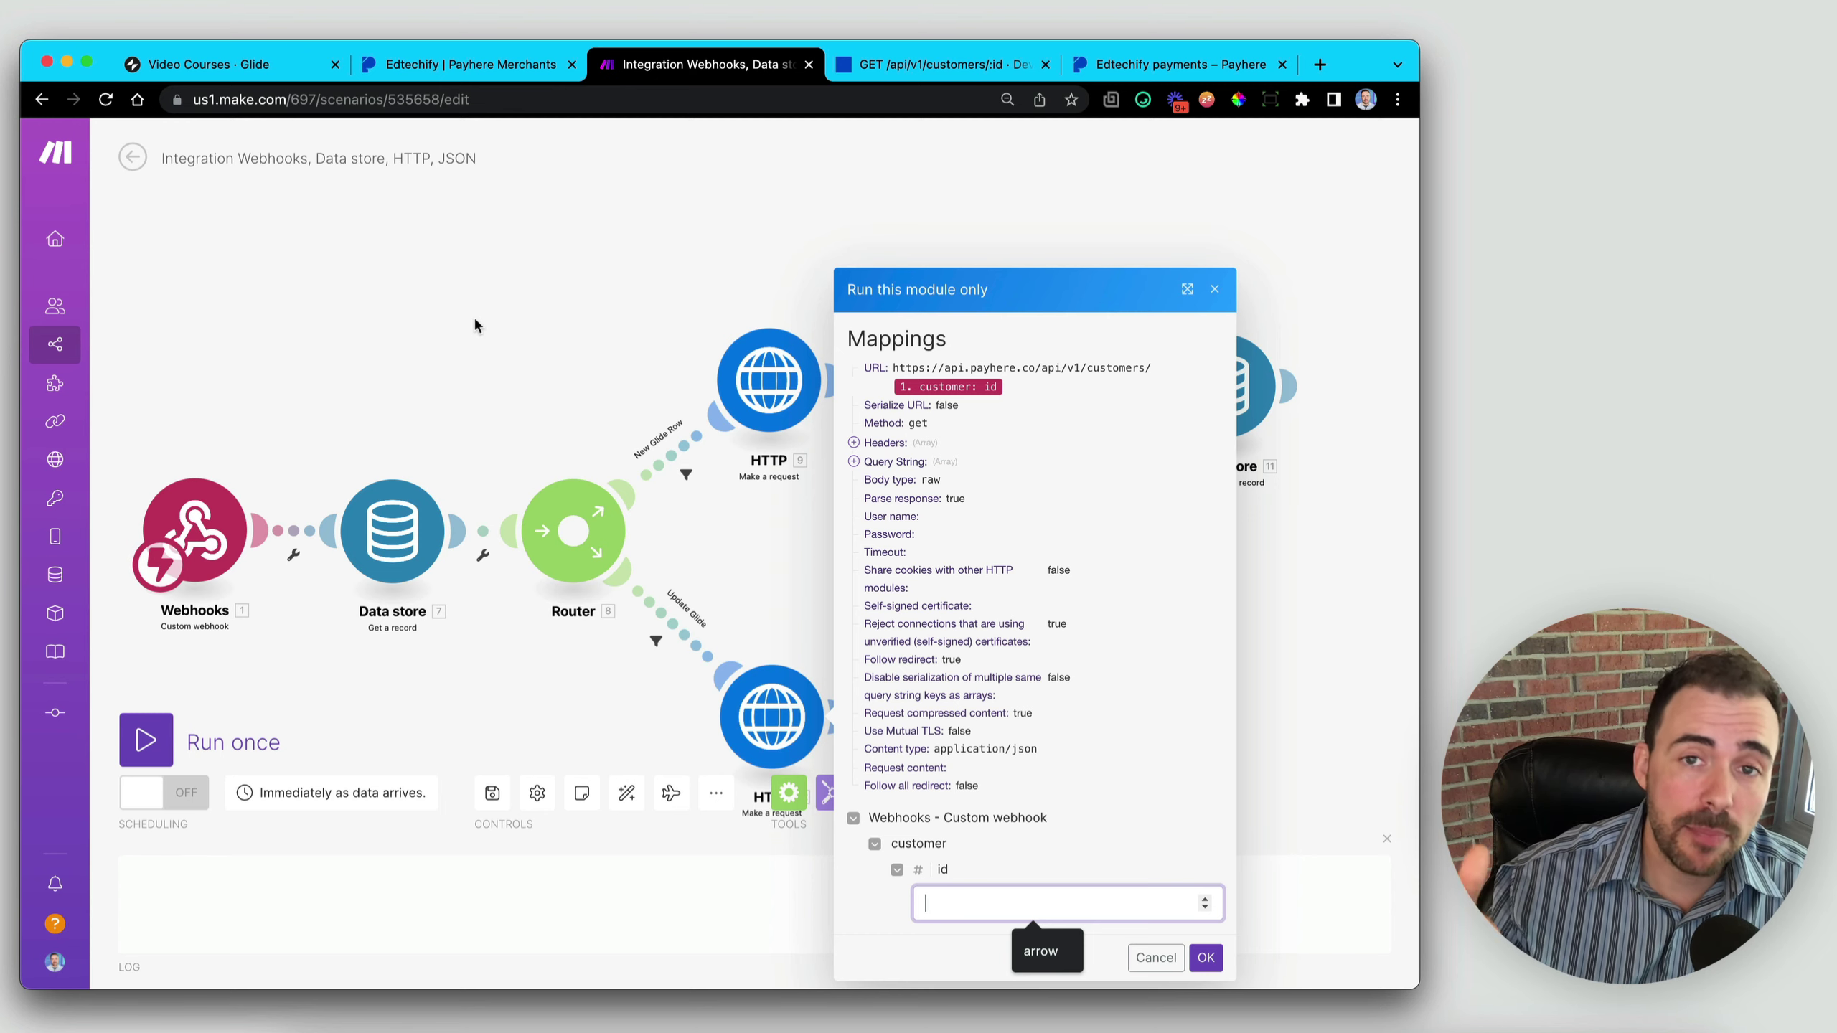
- In Payhere, go to Dashboard > Customers and open a customer's detail page
left_click(443, 69)
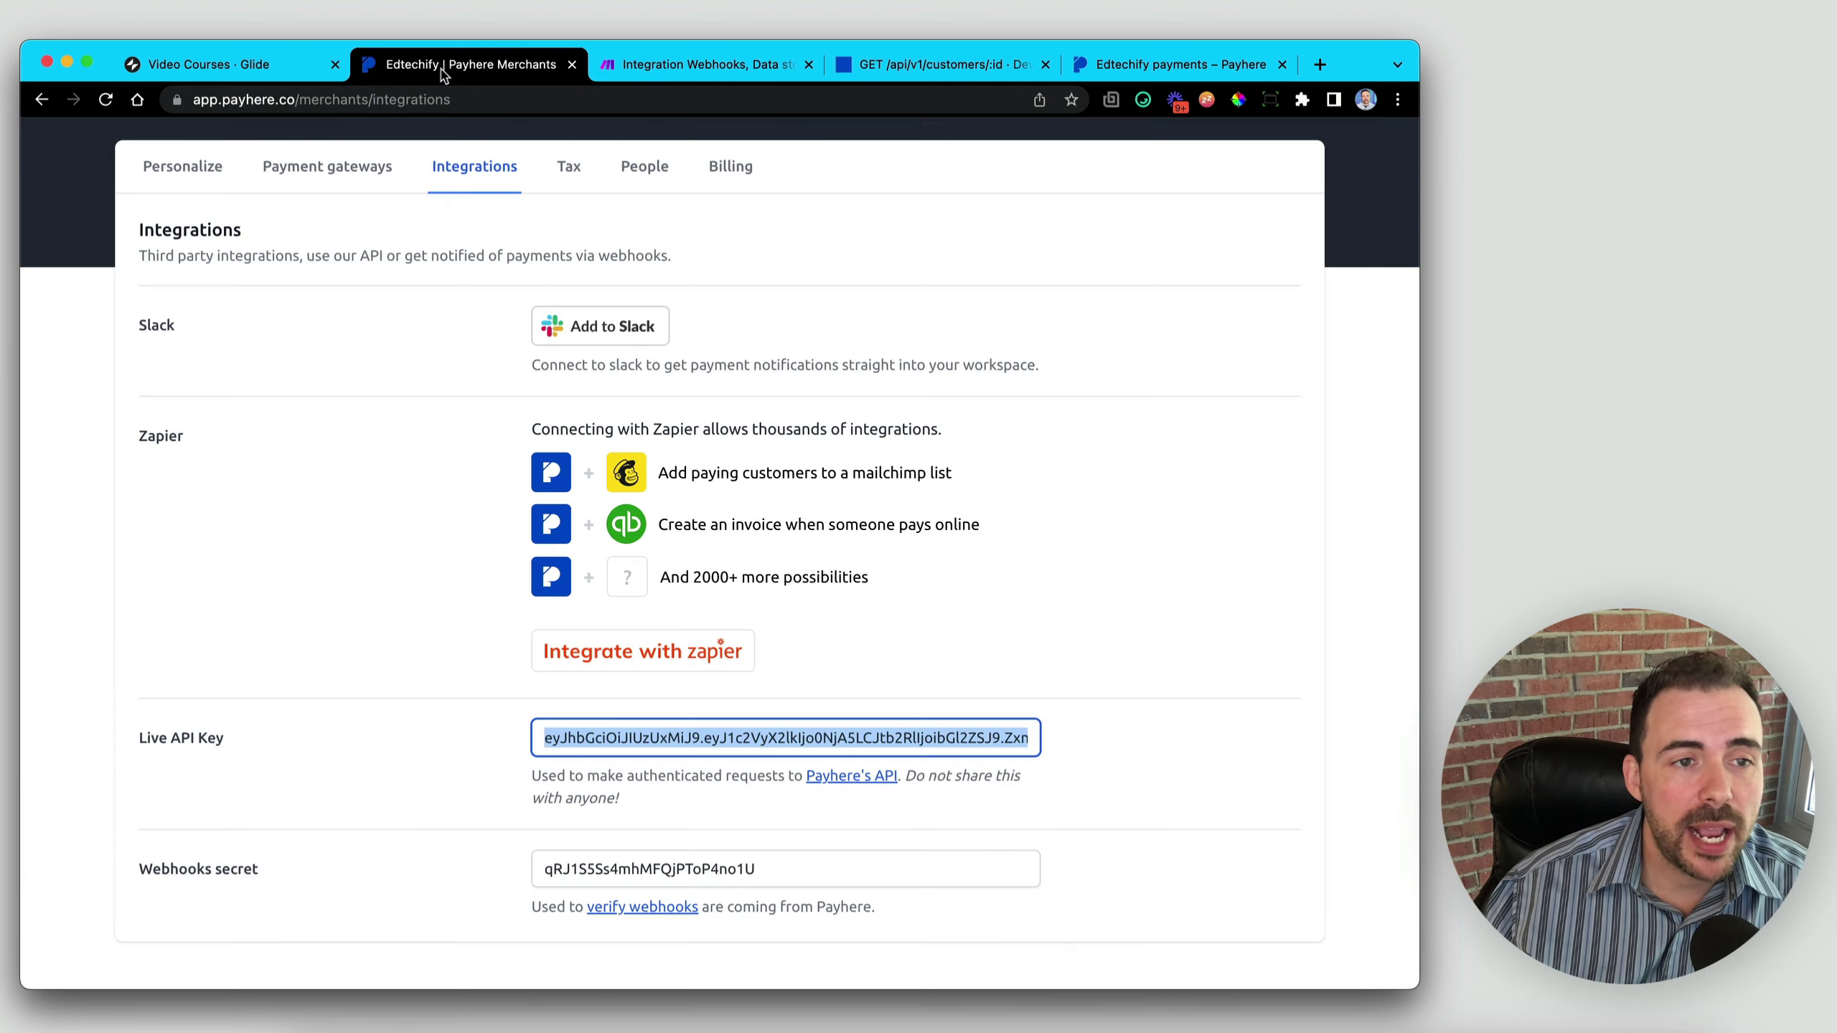
scroll(439, 355, "up", 4)
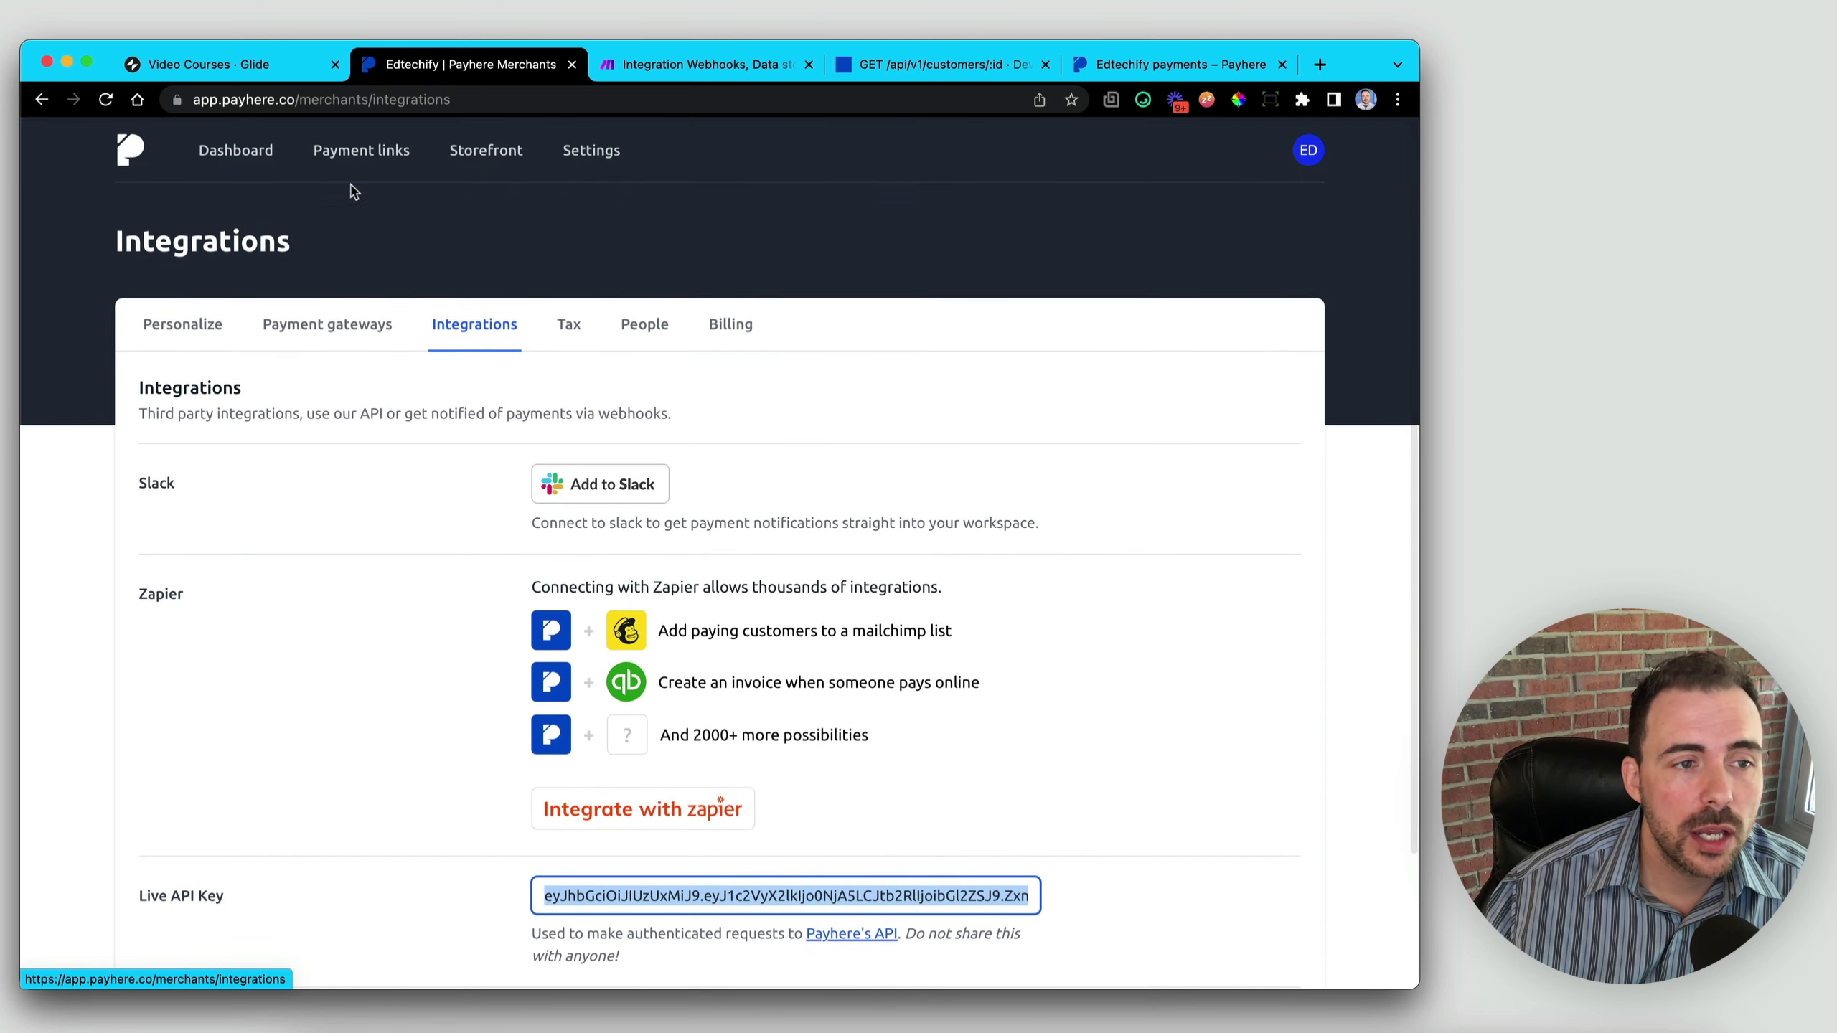
left_click(236, 153)
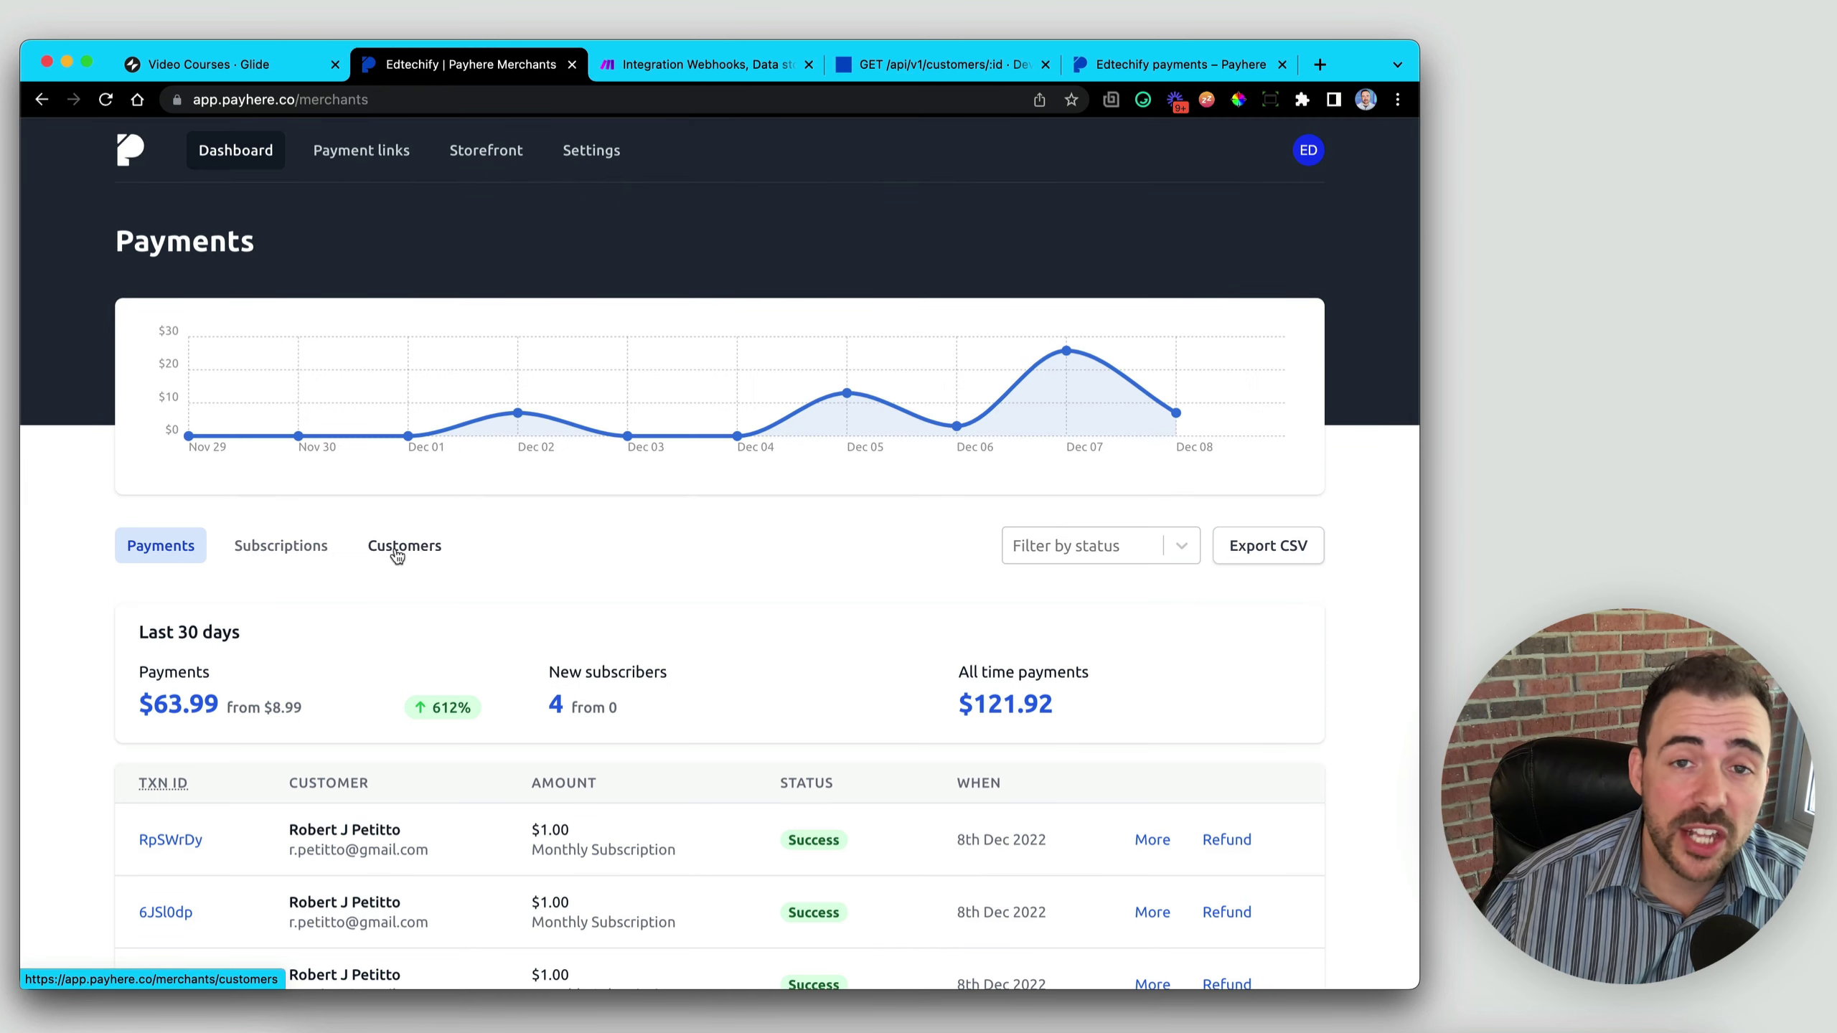
left_click(407, 549)
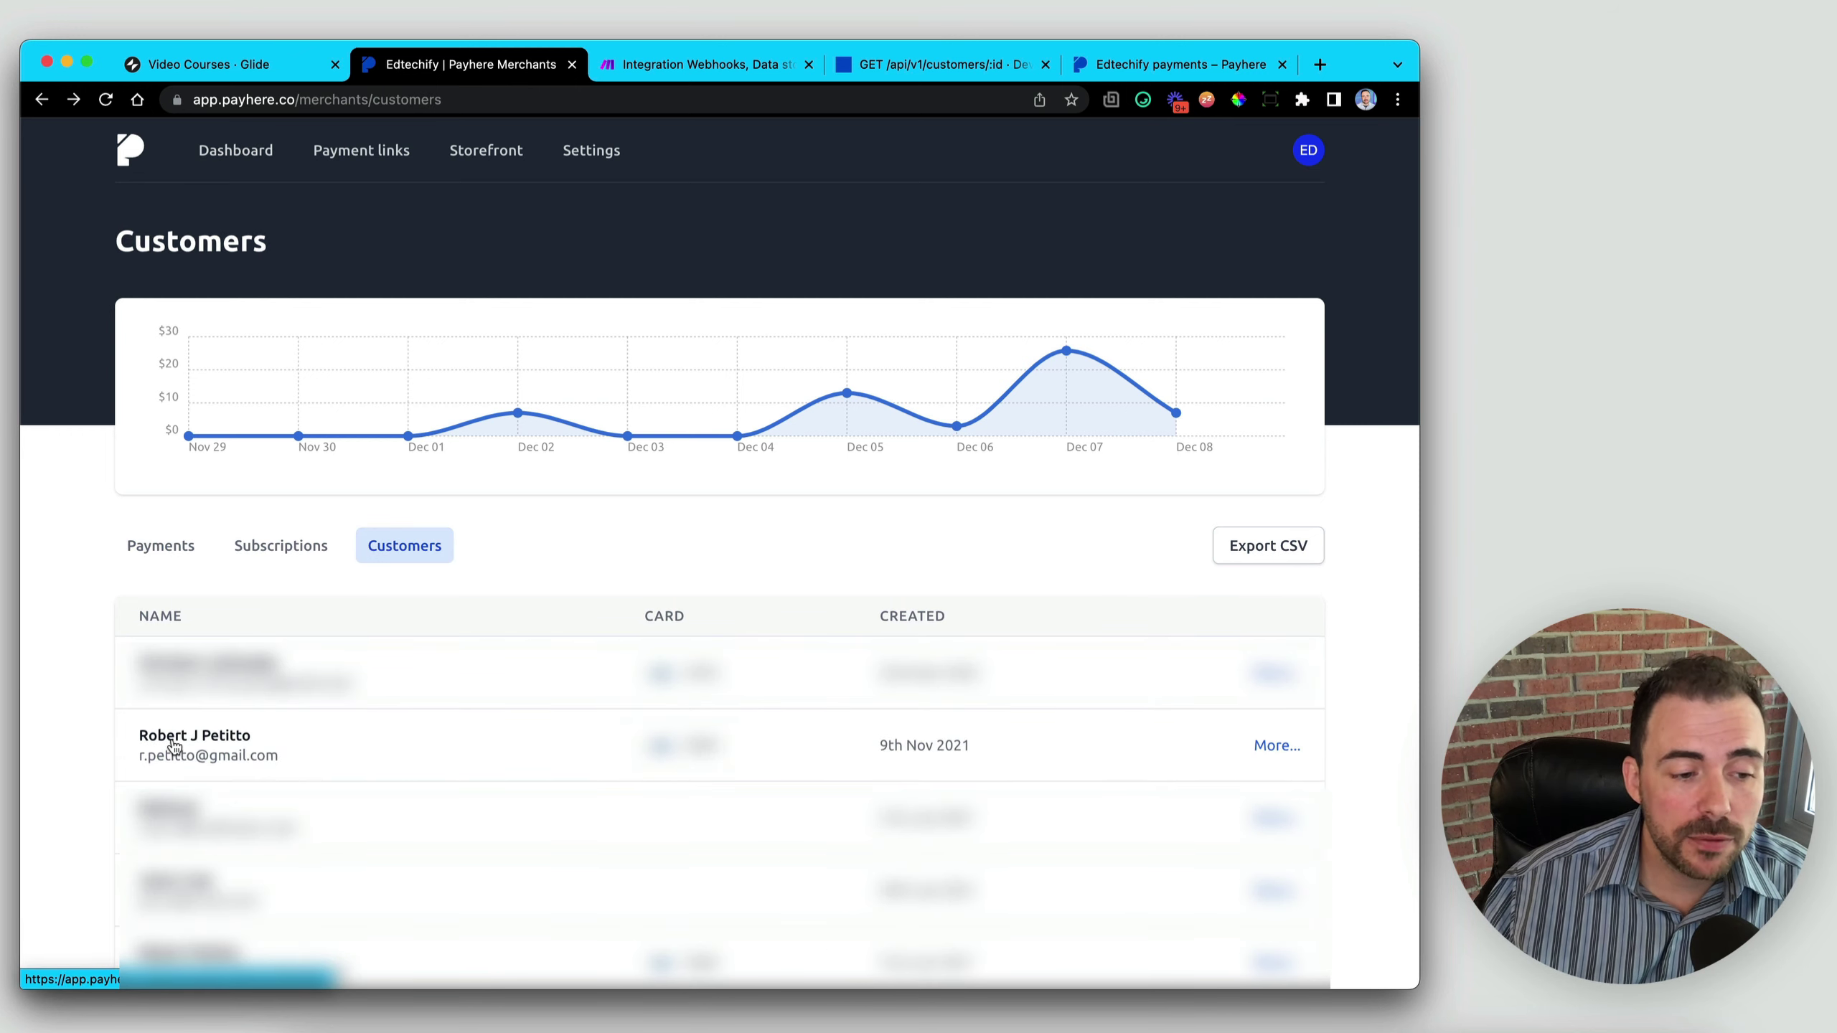
left_click(174, 746)
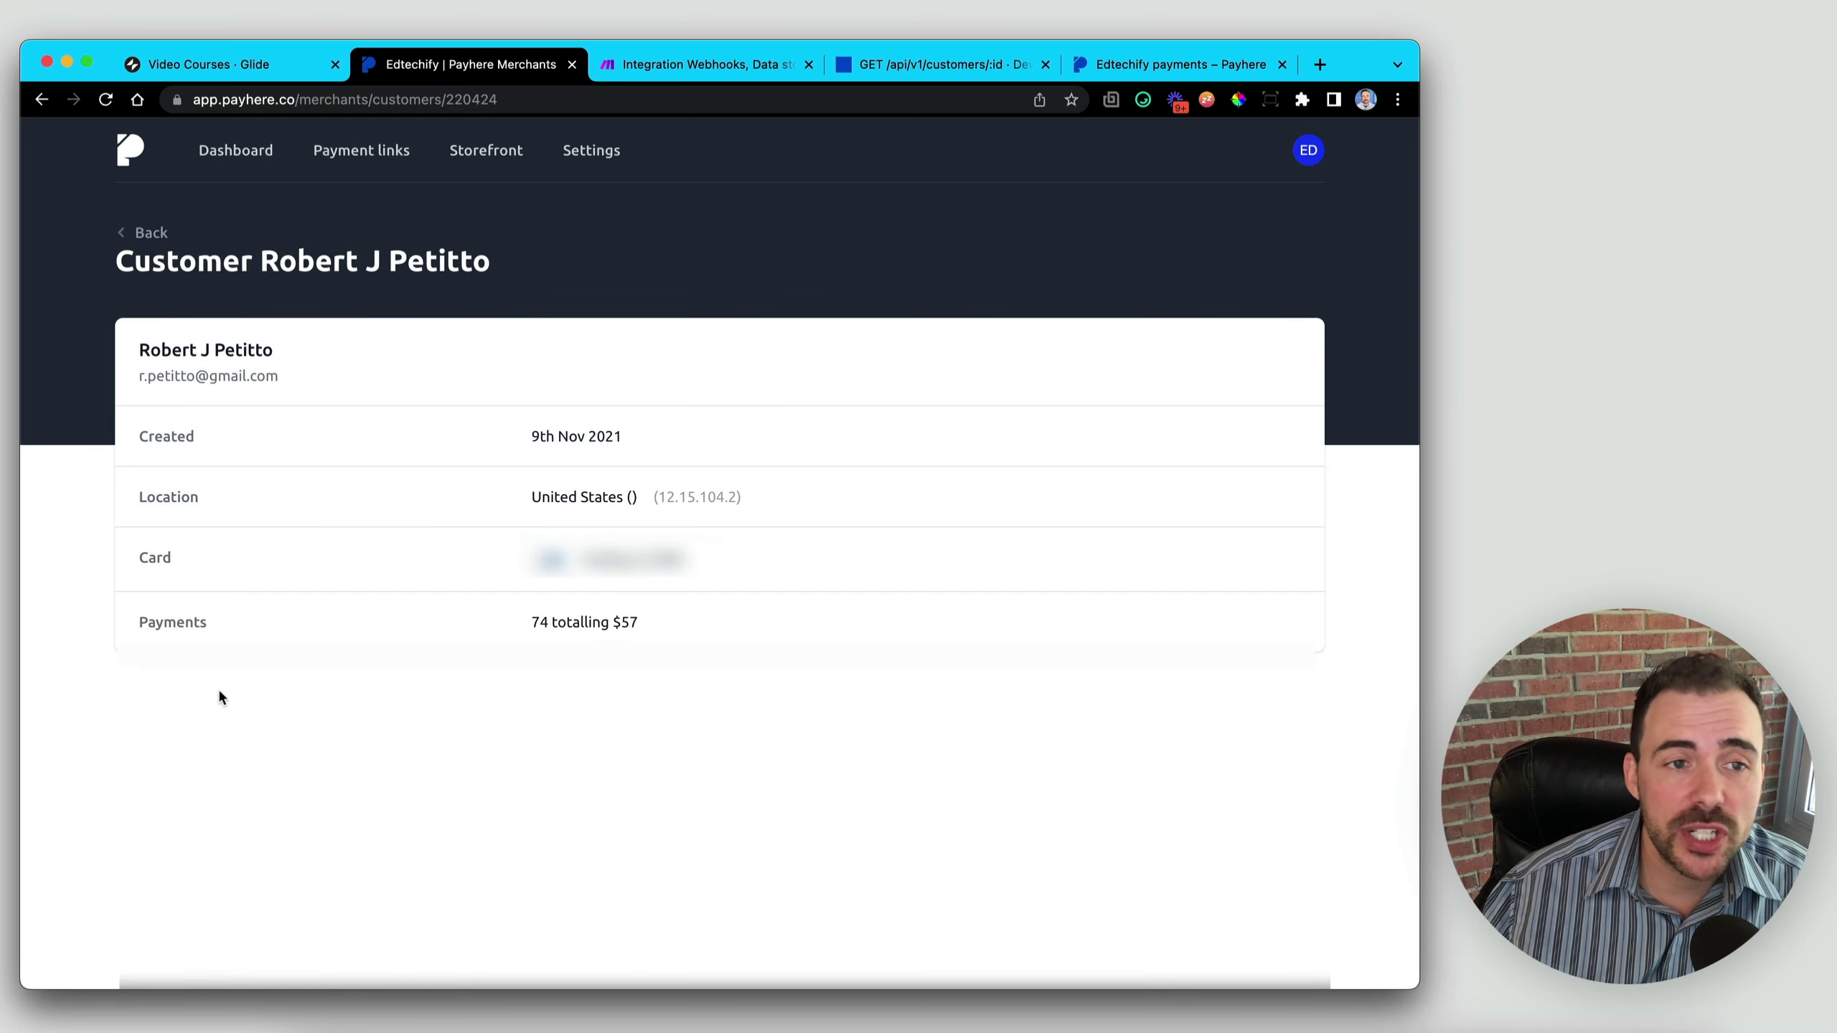
- Copy the customer's id from the page address and return to Make
double_click(471, 99)
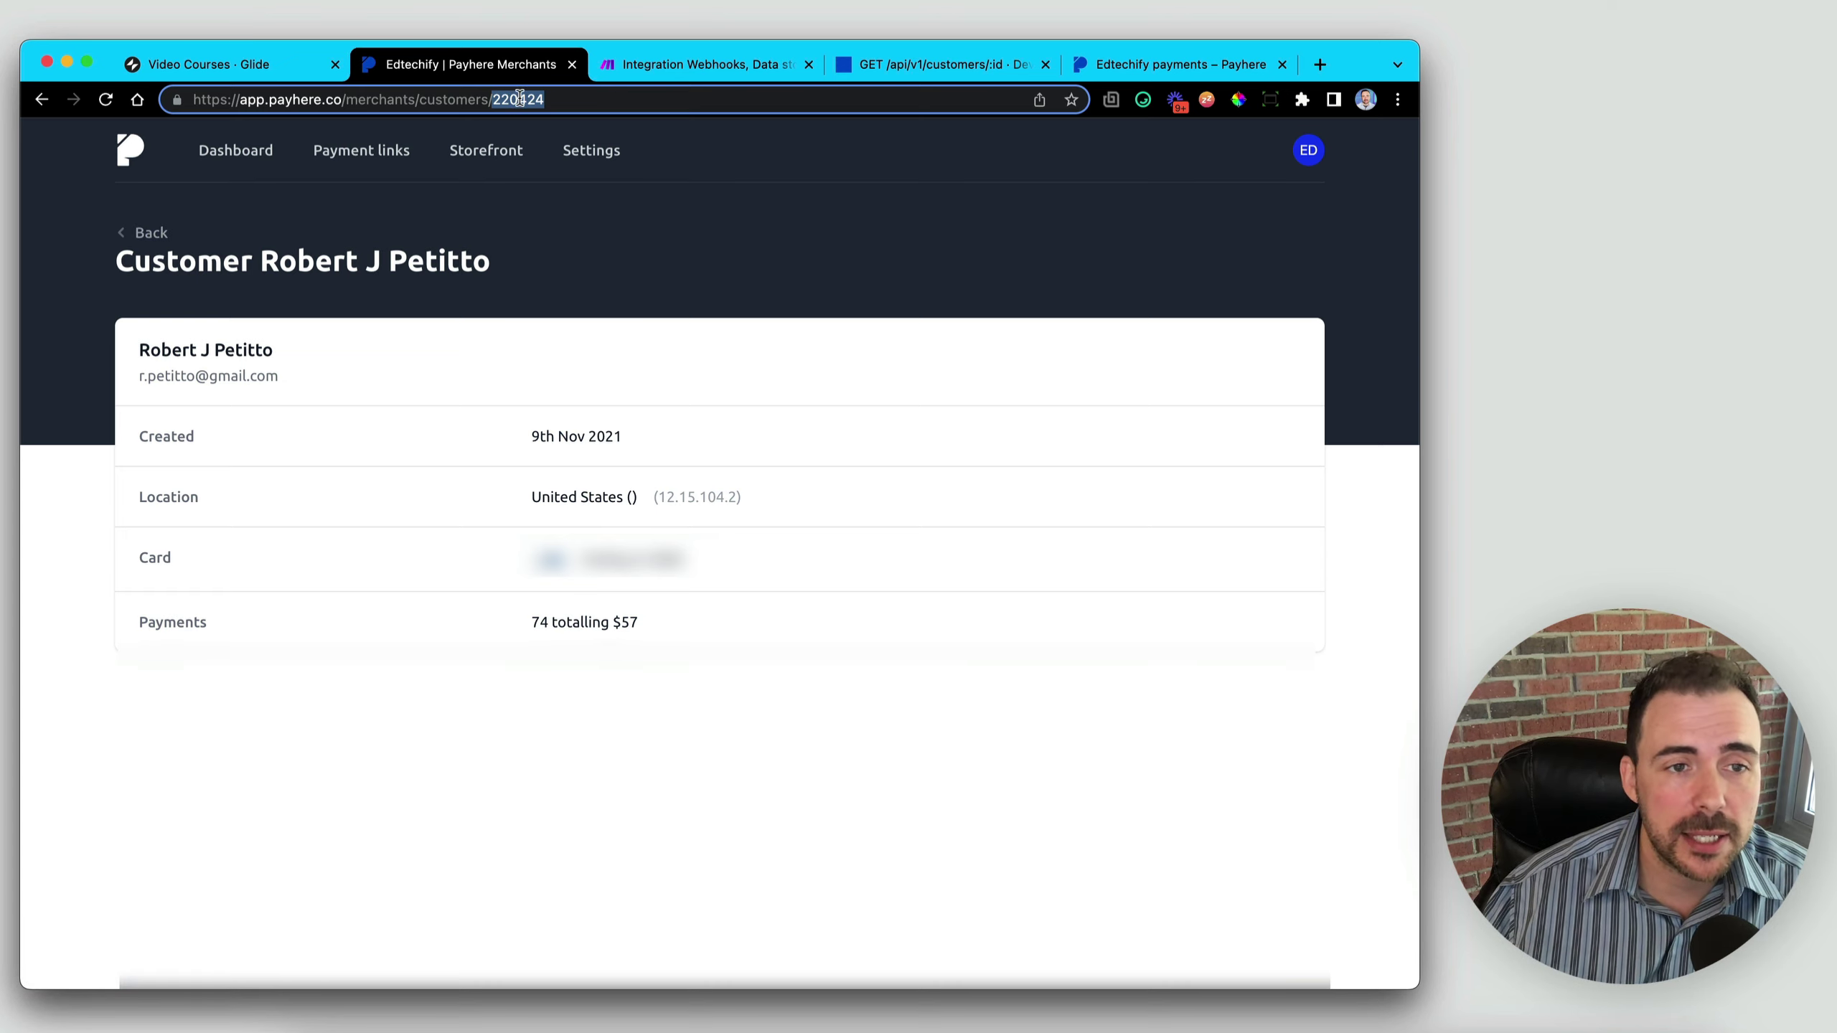
right_click(520, 98)
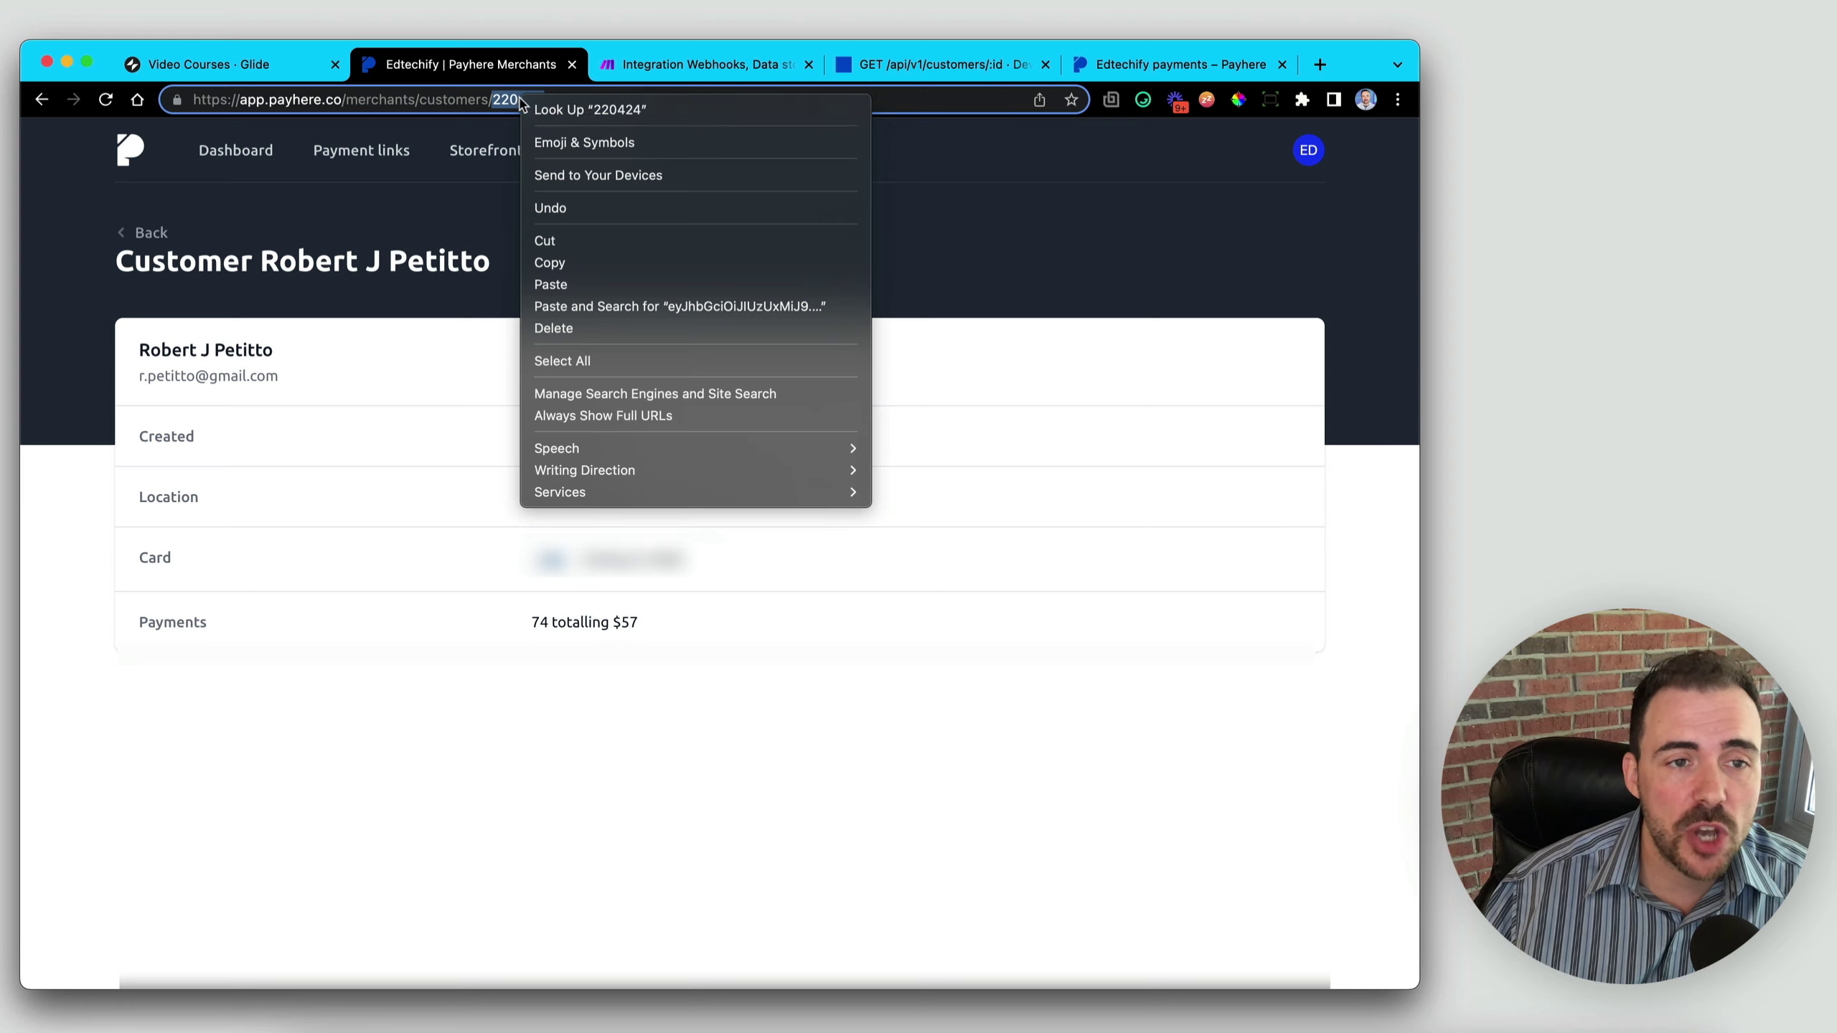
left_click(586, 265)
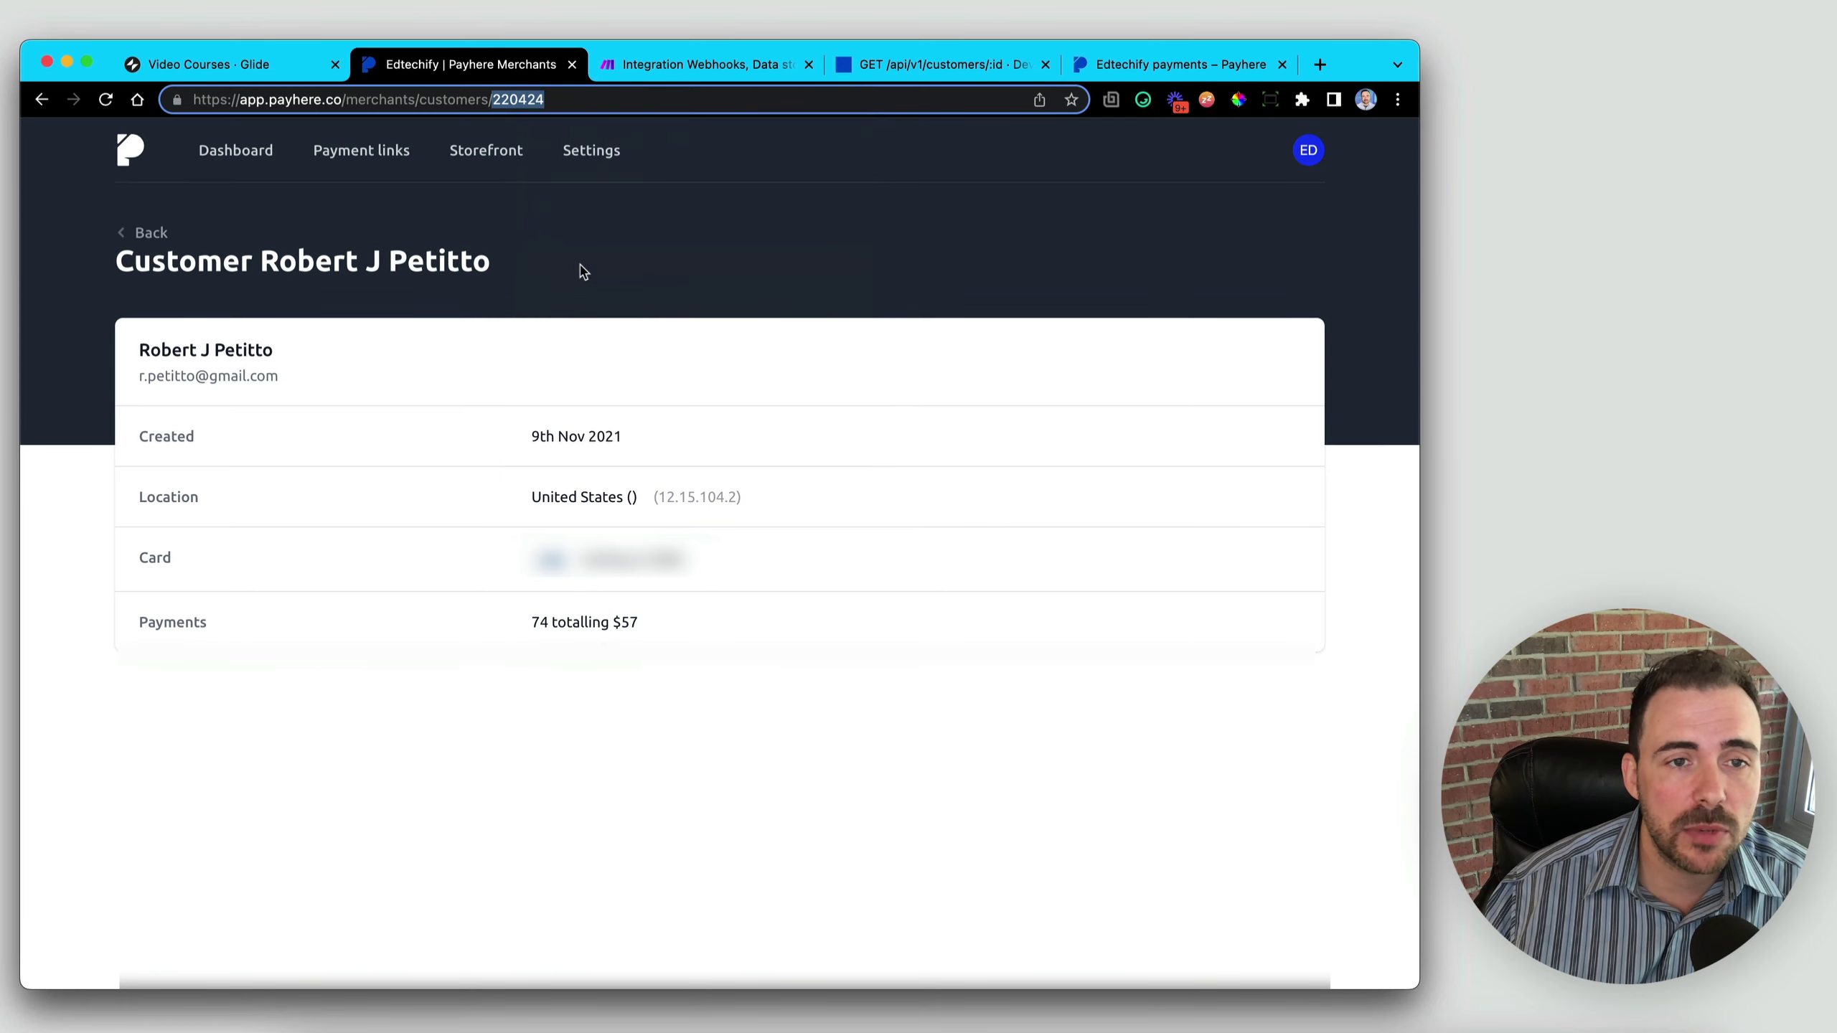
left_click(670, 73)
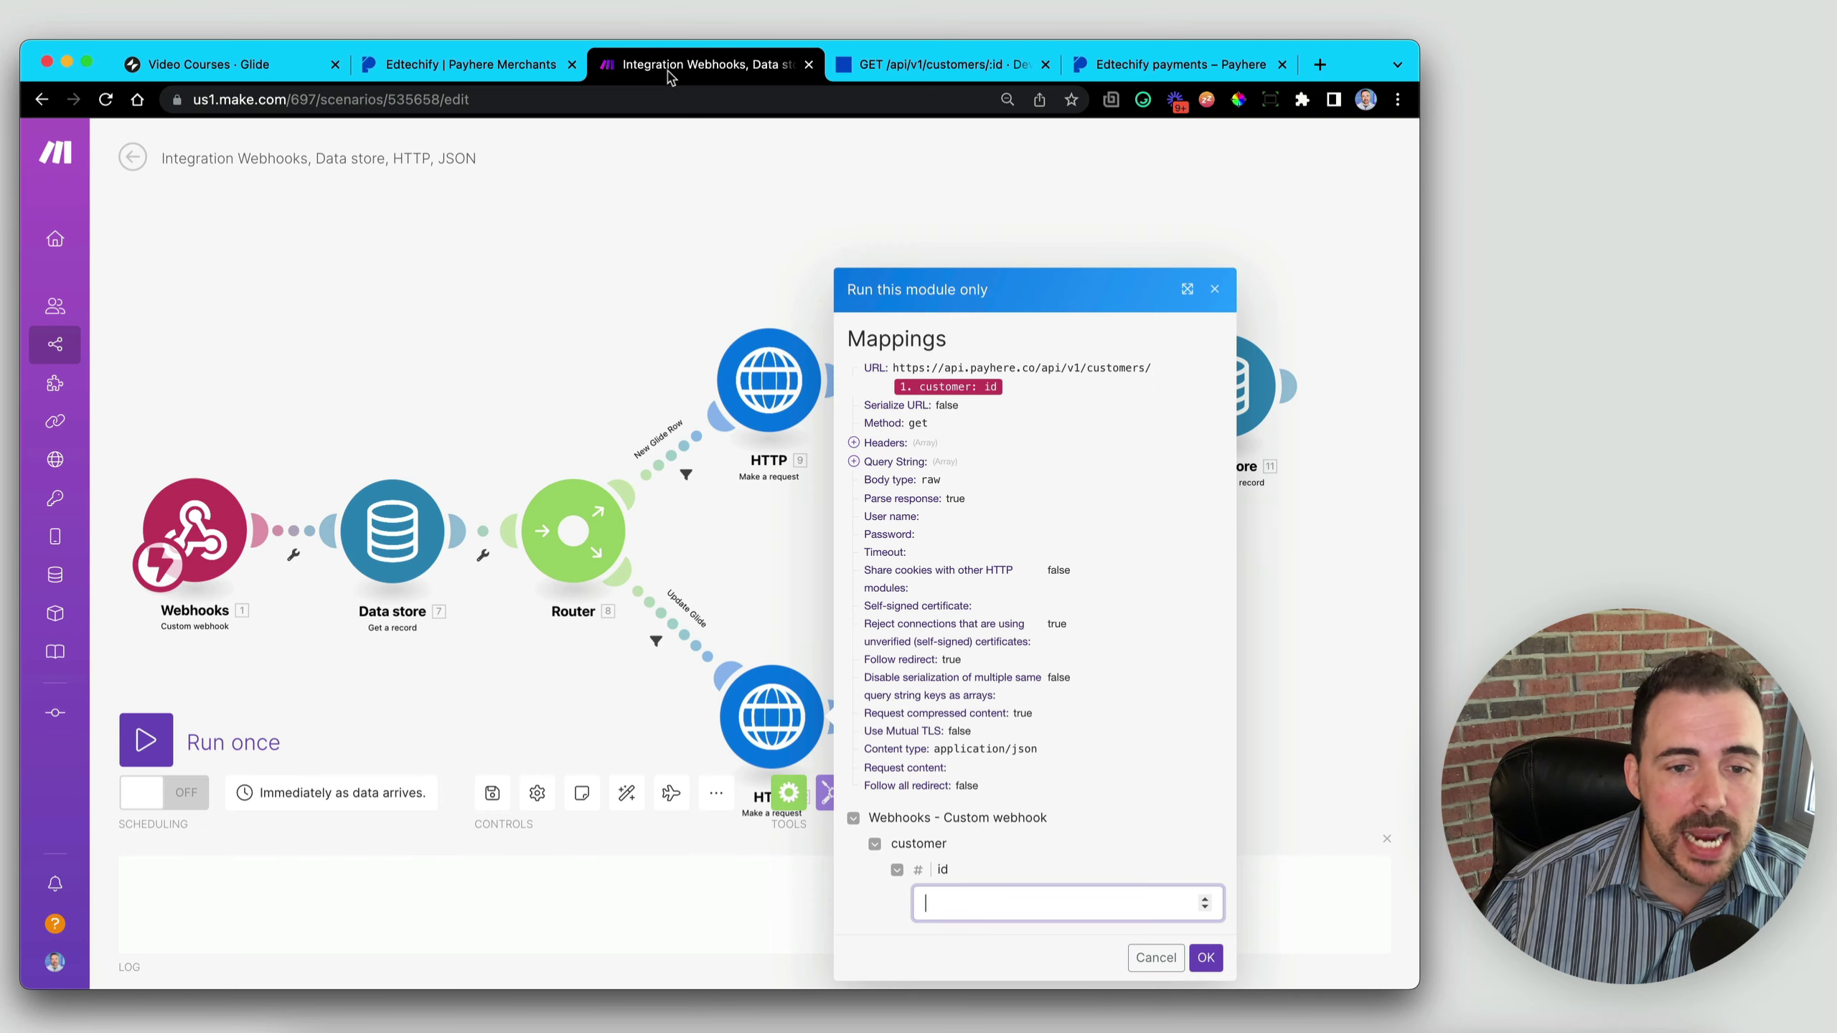
- Paste the customer id, run HTTP 12, and open its results showing status 200
left_click(958, 905)
key("super+v")
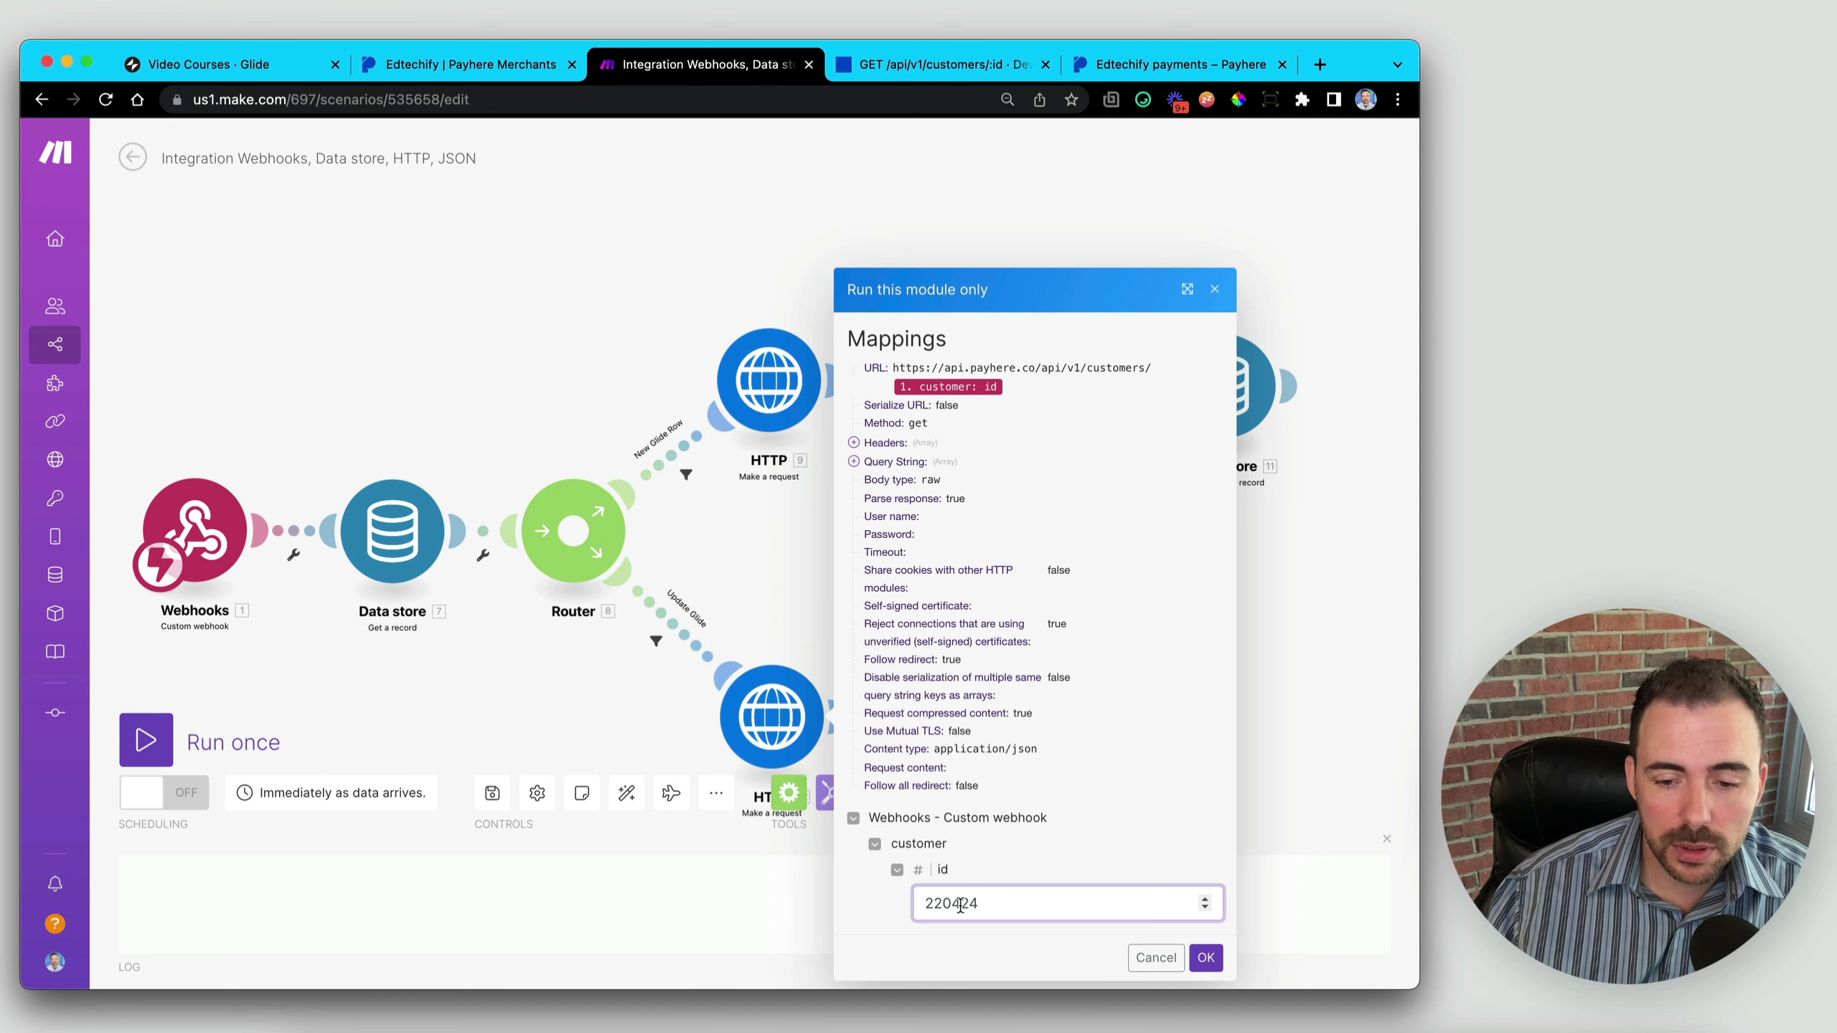
left_click(1205, 957)
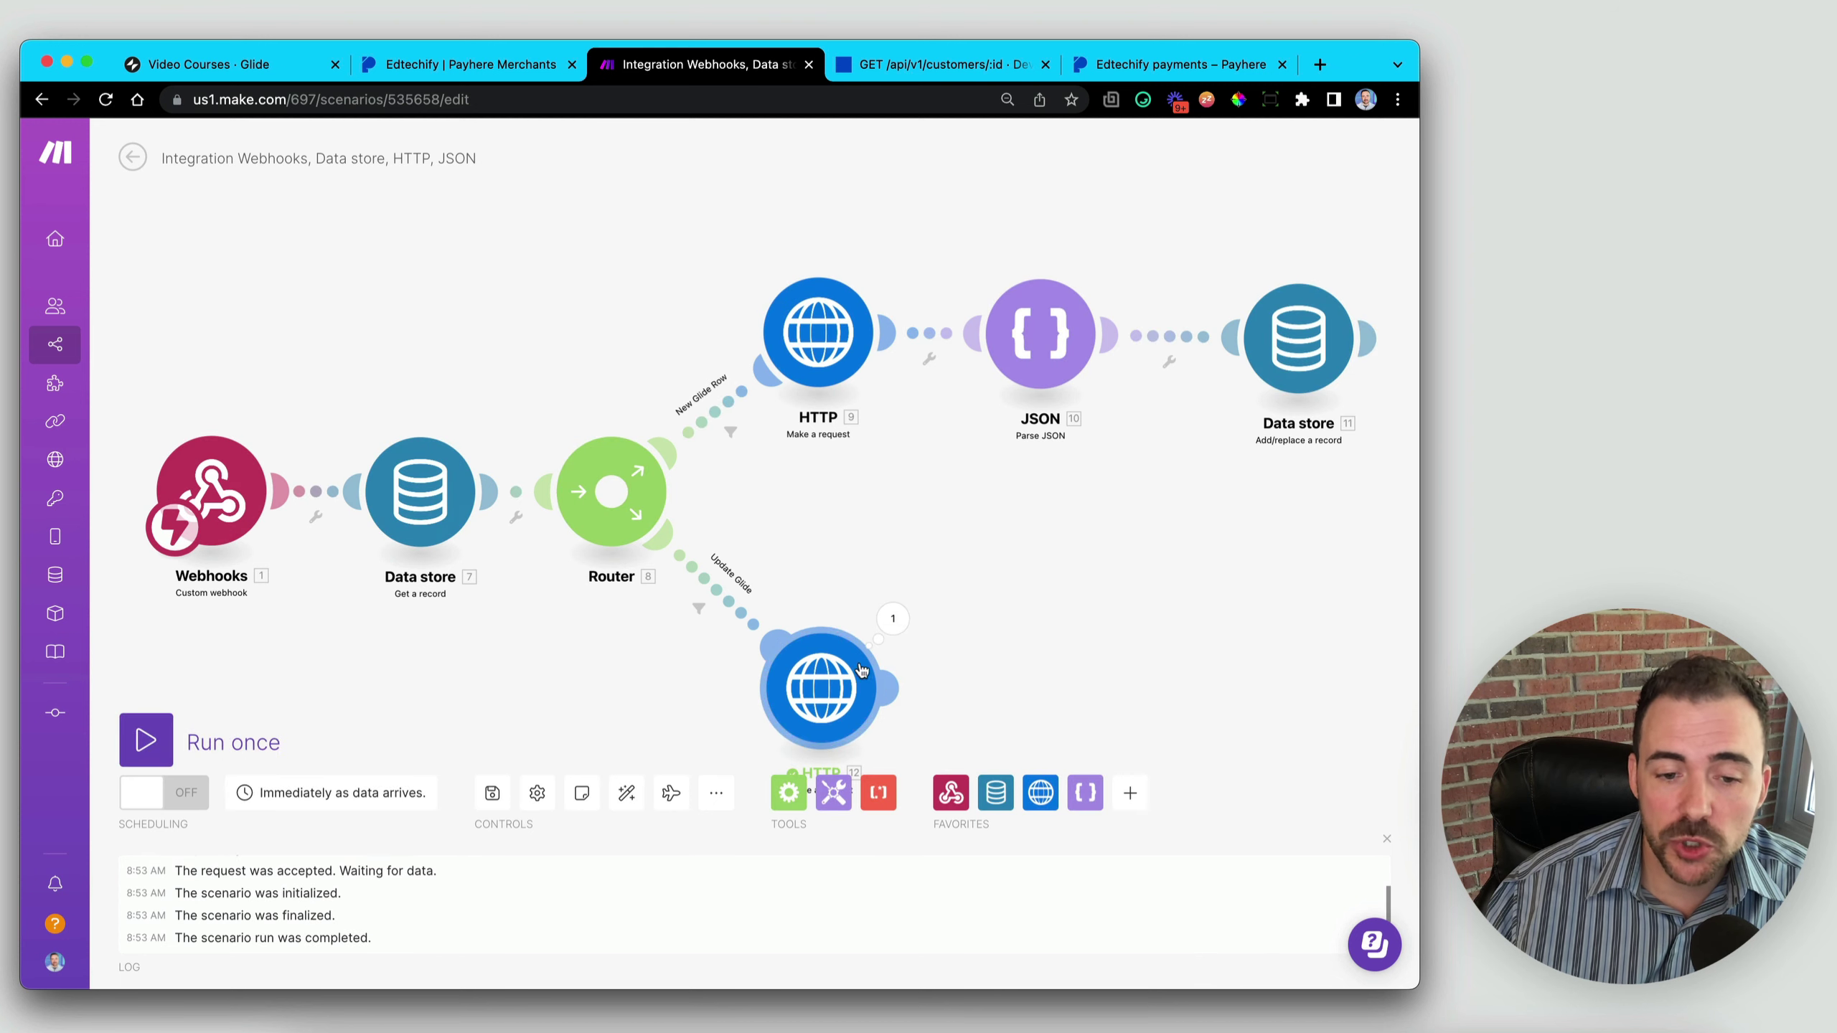
left_click_drag(1022, 703, 716, 542)
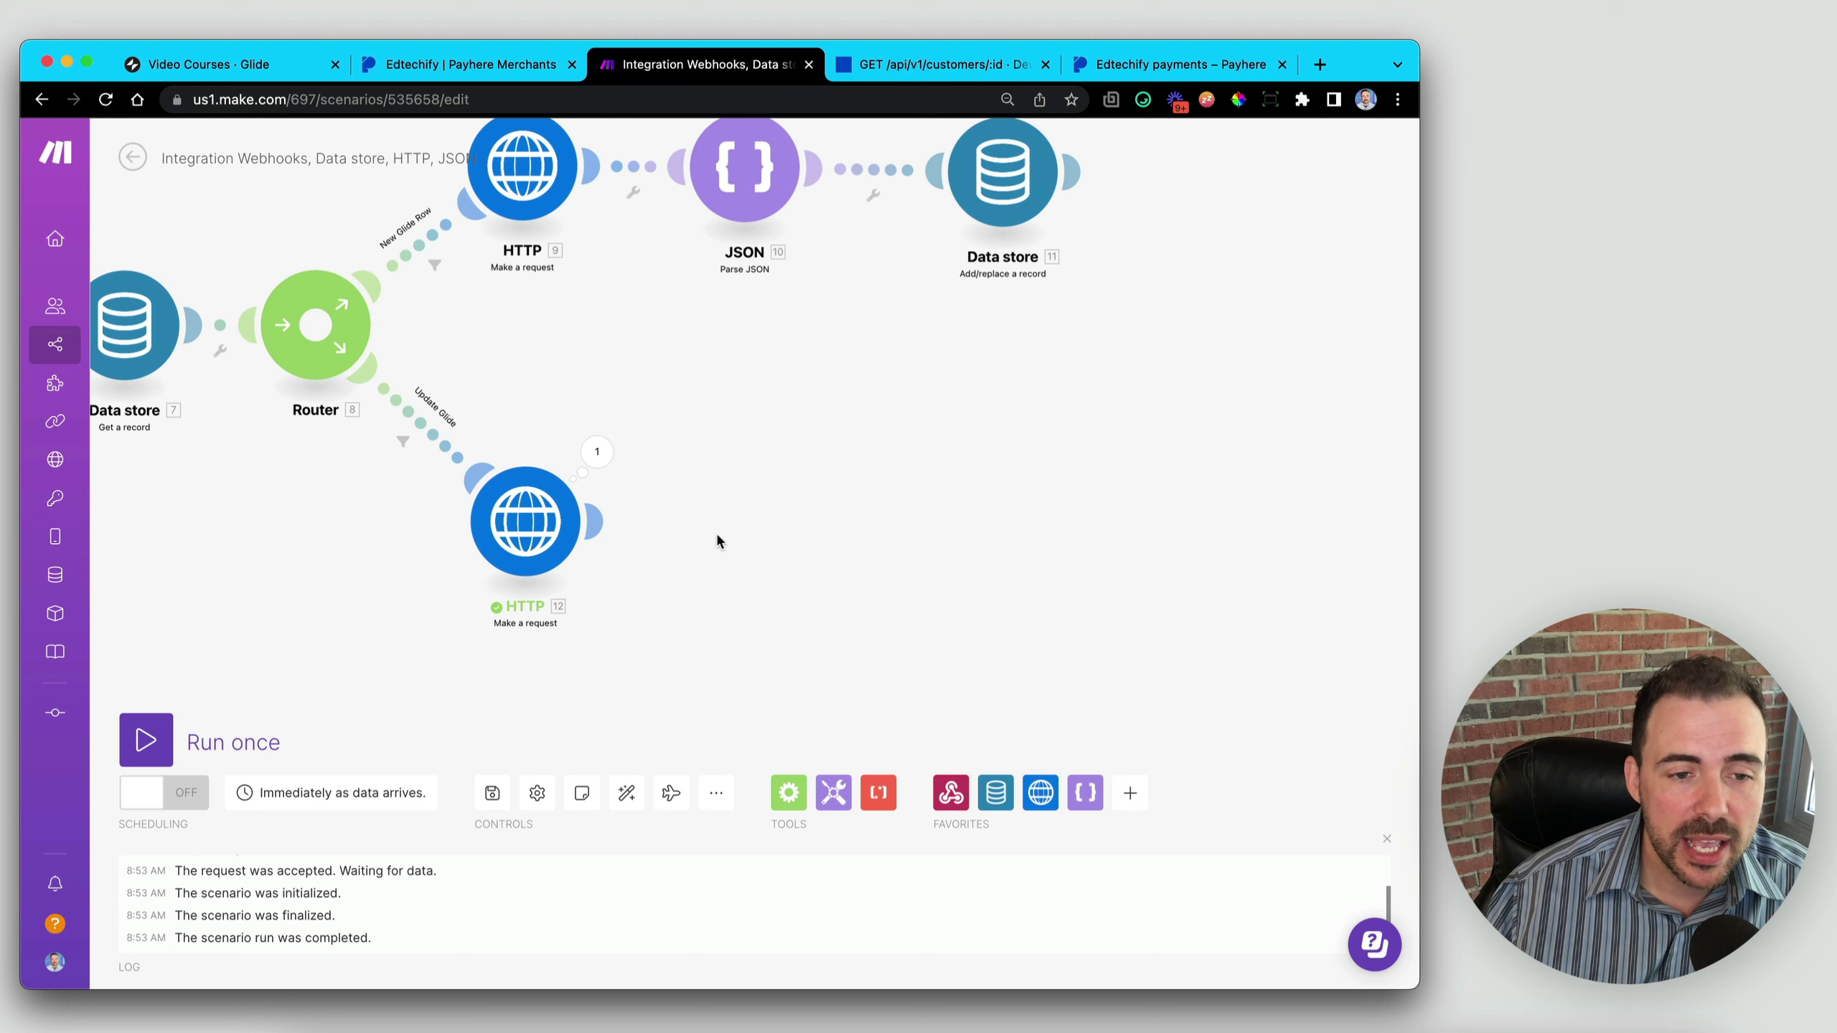
left_click(598, 456)
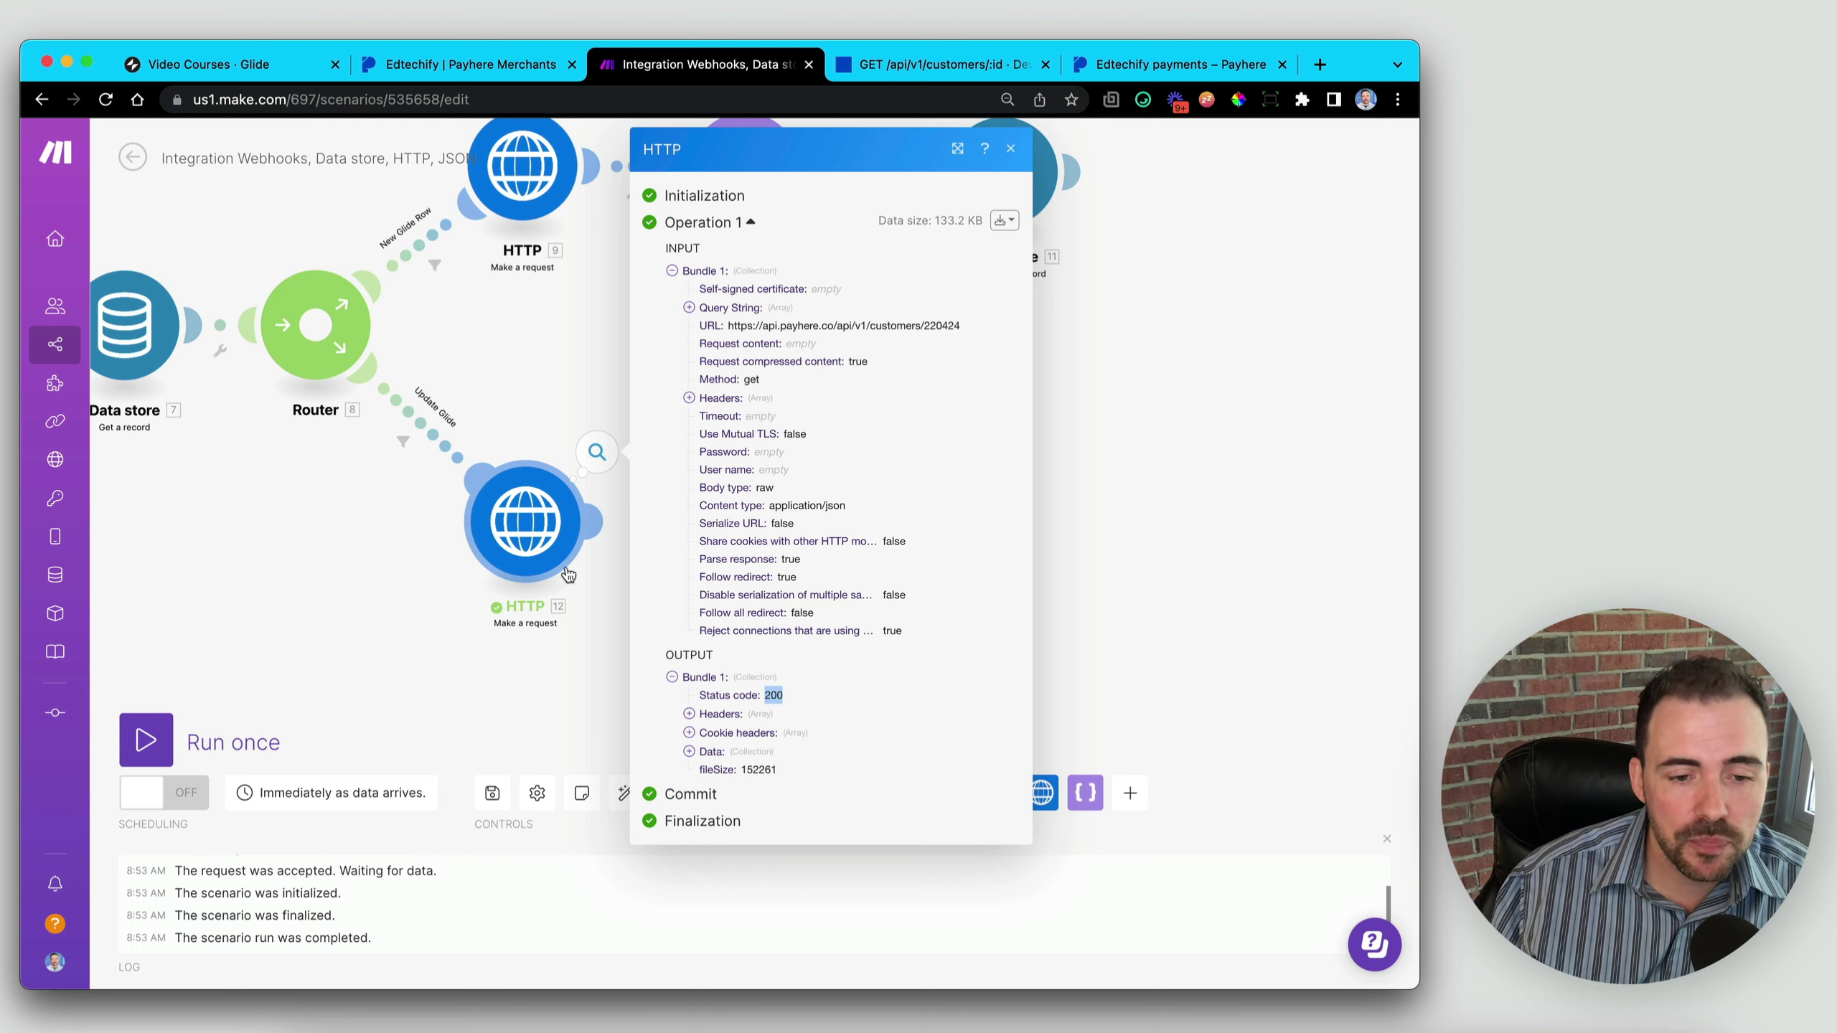
- Expand Data > data and the 74 subscriptions in the HTTP output, then close the panel
left_click(690, 751)
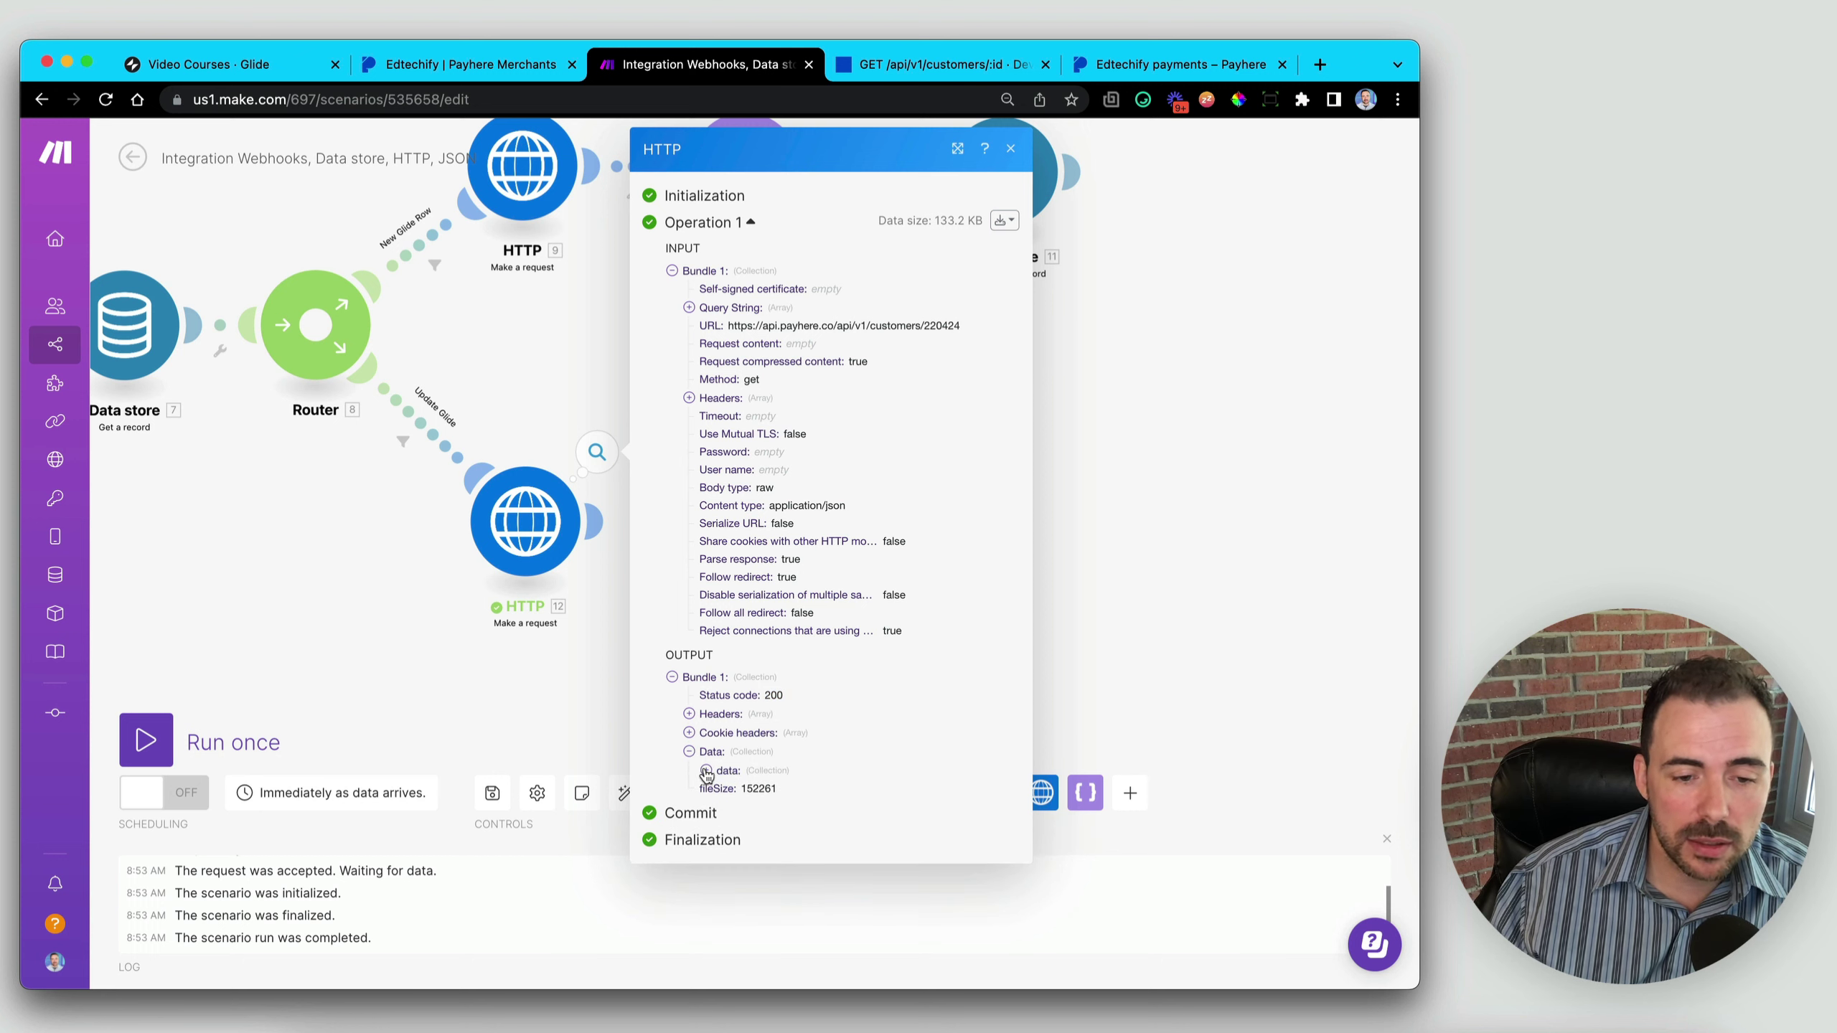
left_click(706, 771)
scroll(821, 803, "down", 3)
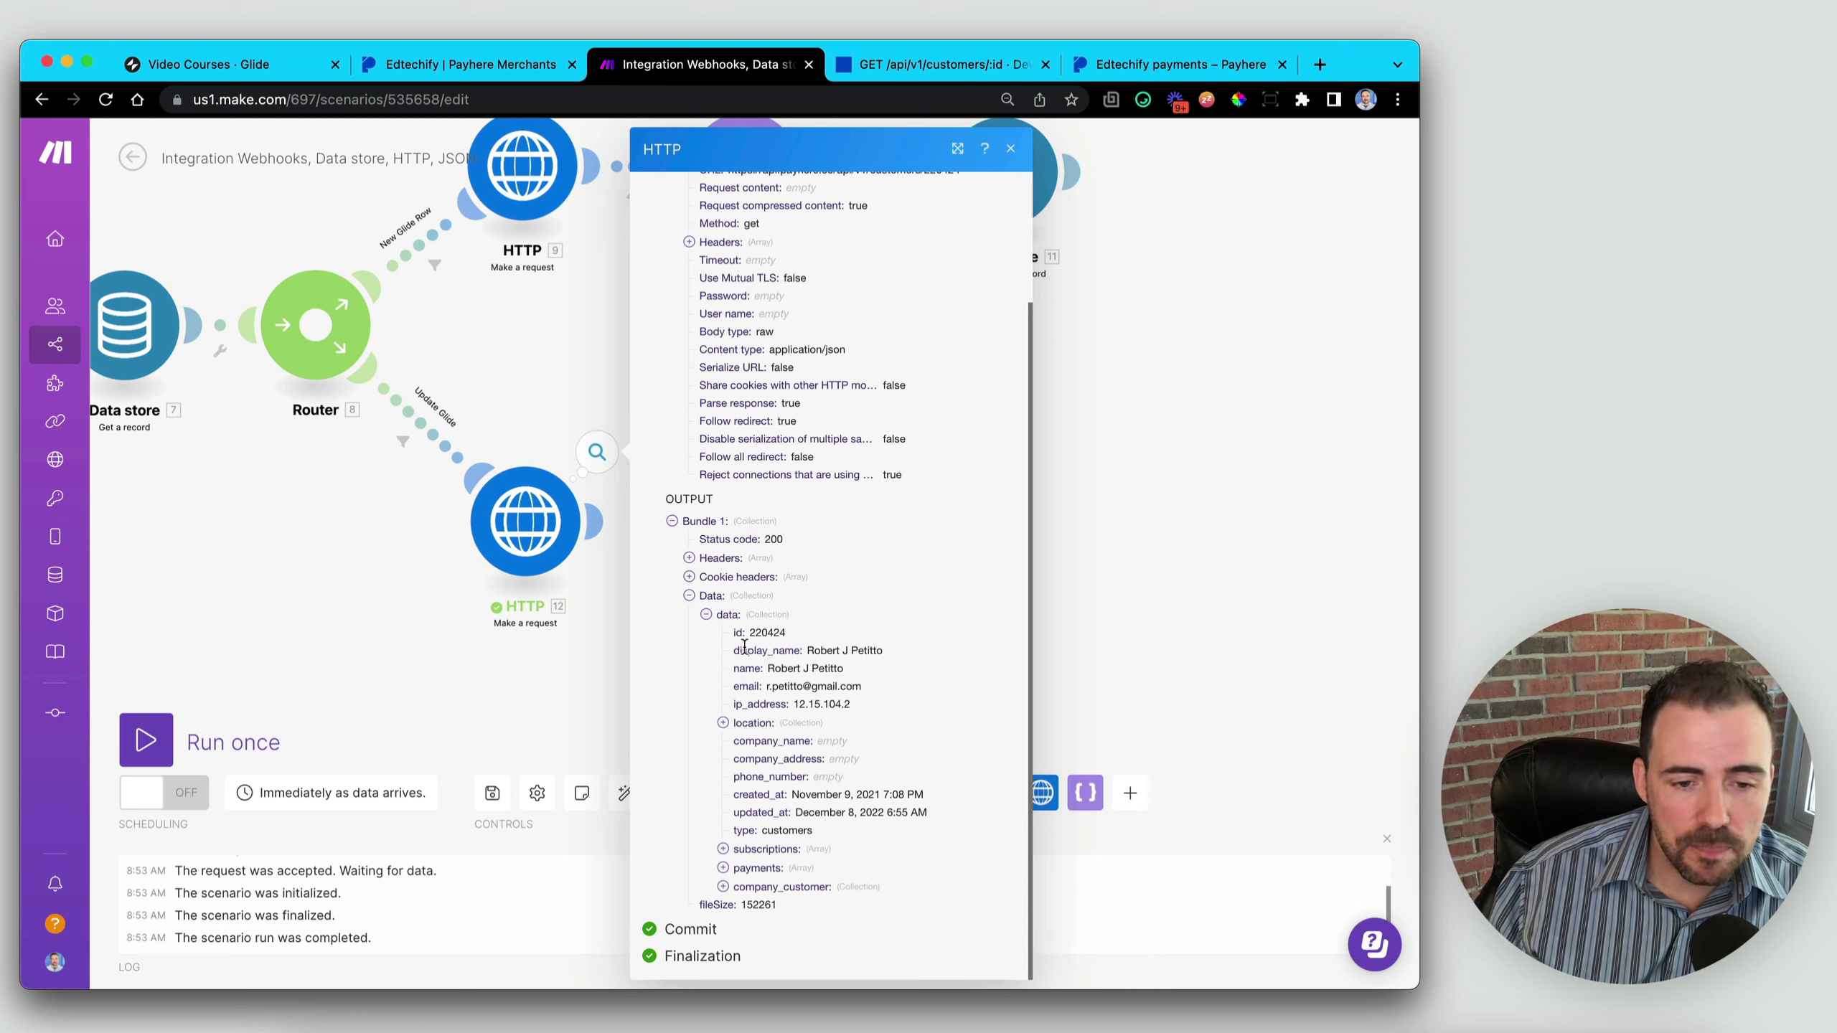
left_click_drag(763, 641, 938, 819)
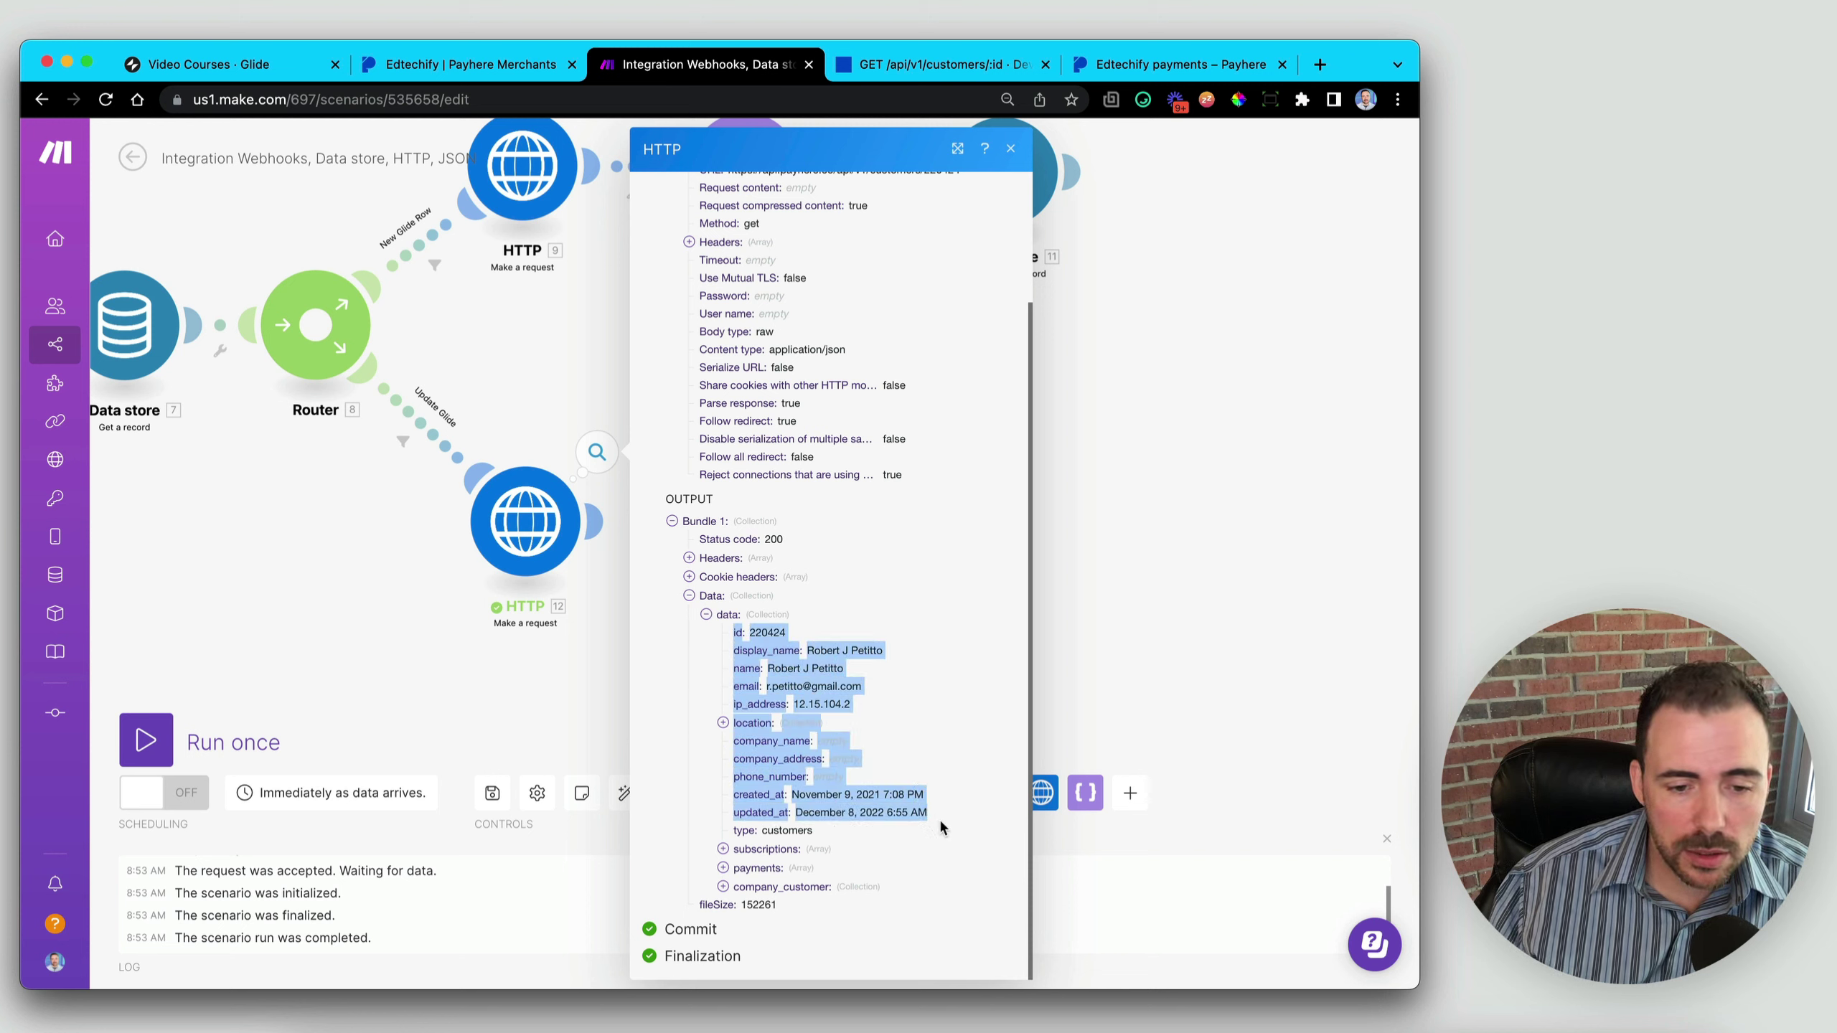
left_click(738, 854)
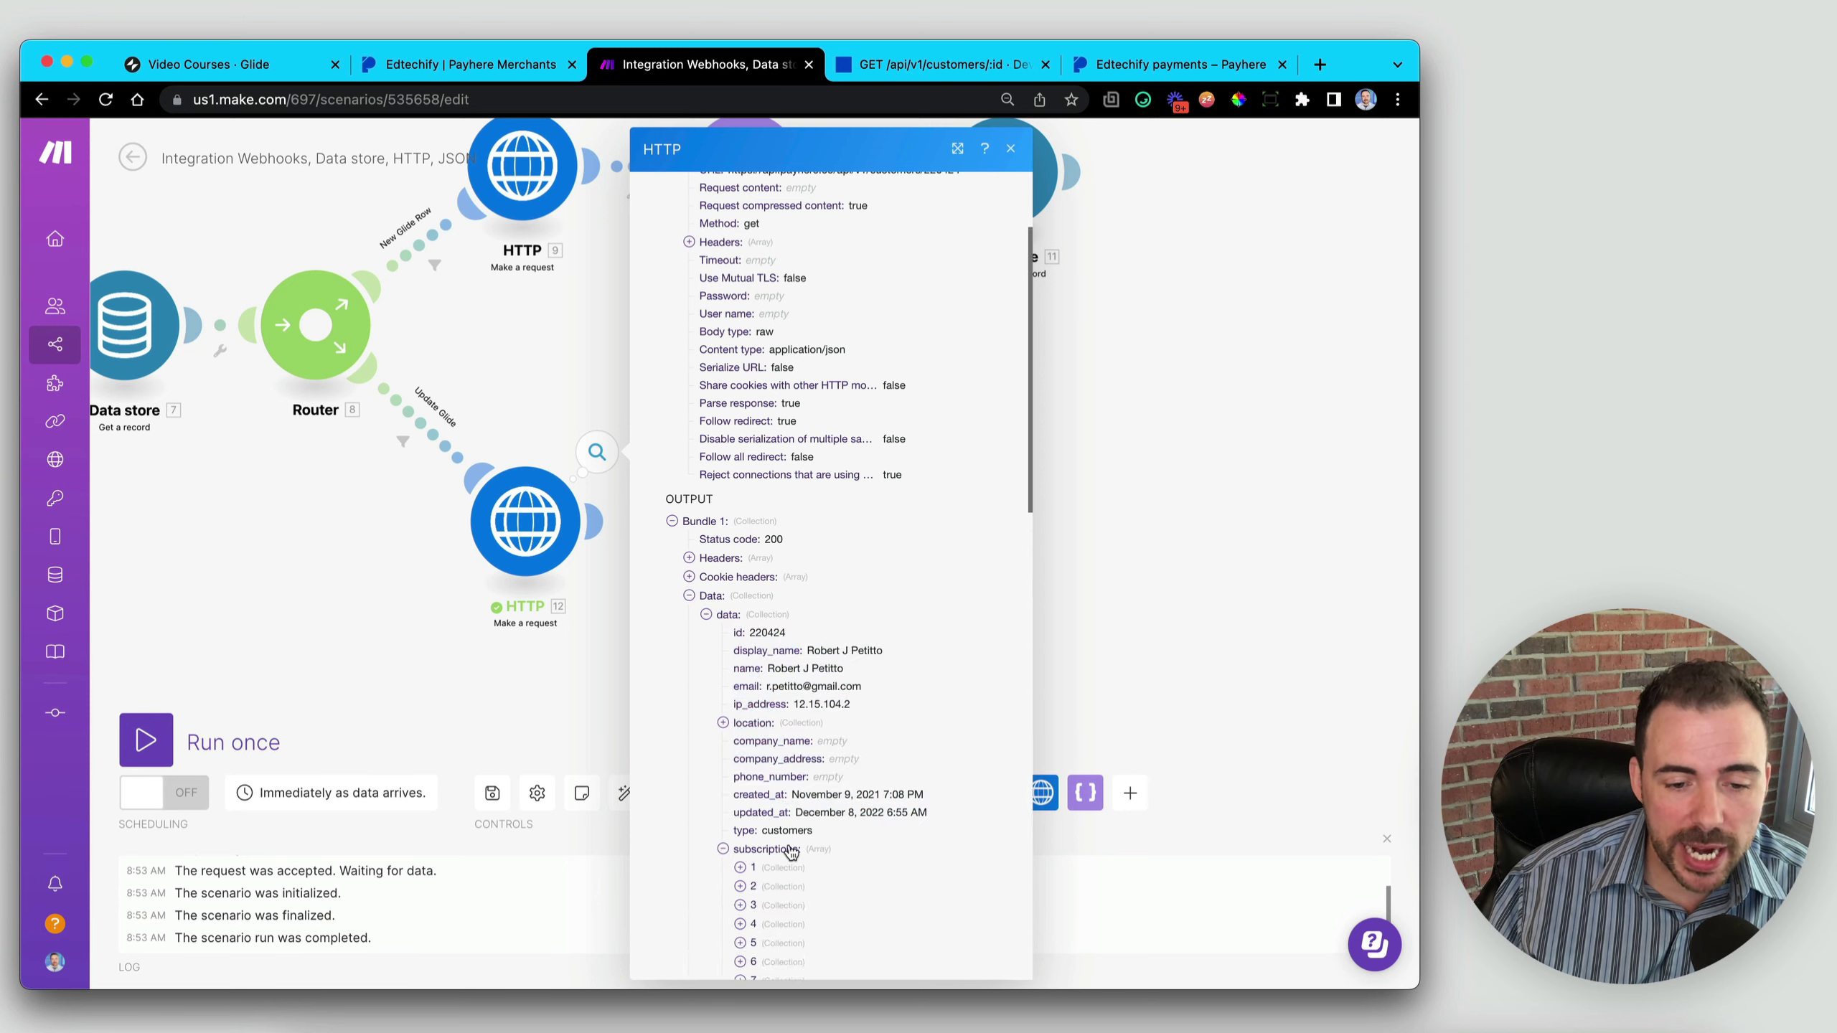
scroll(767, 723, "down", 15)
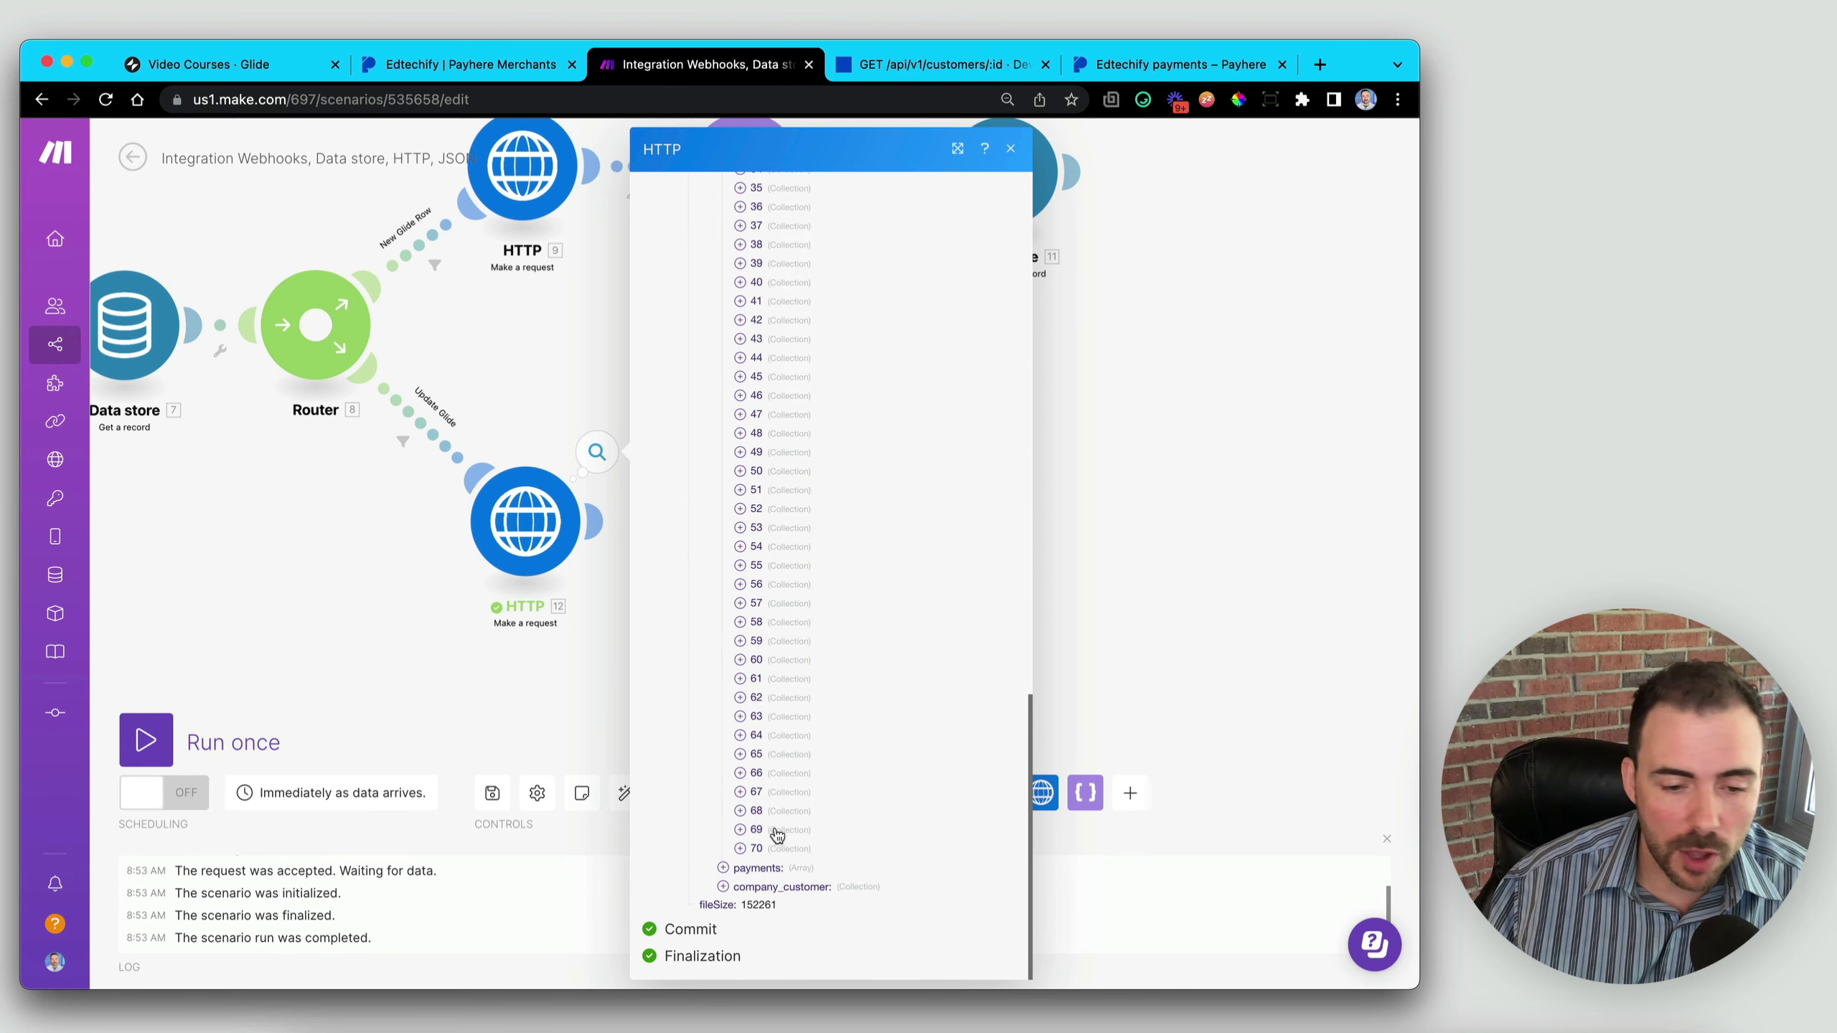
scroll(792, 857, "down", 2)
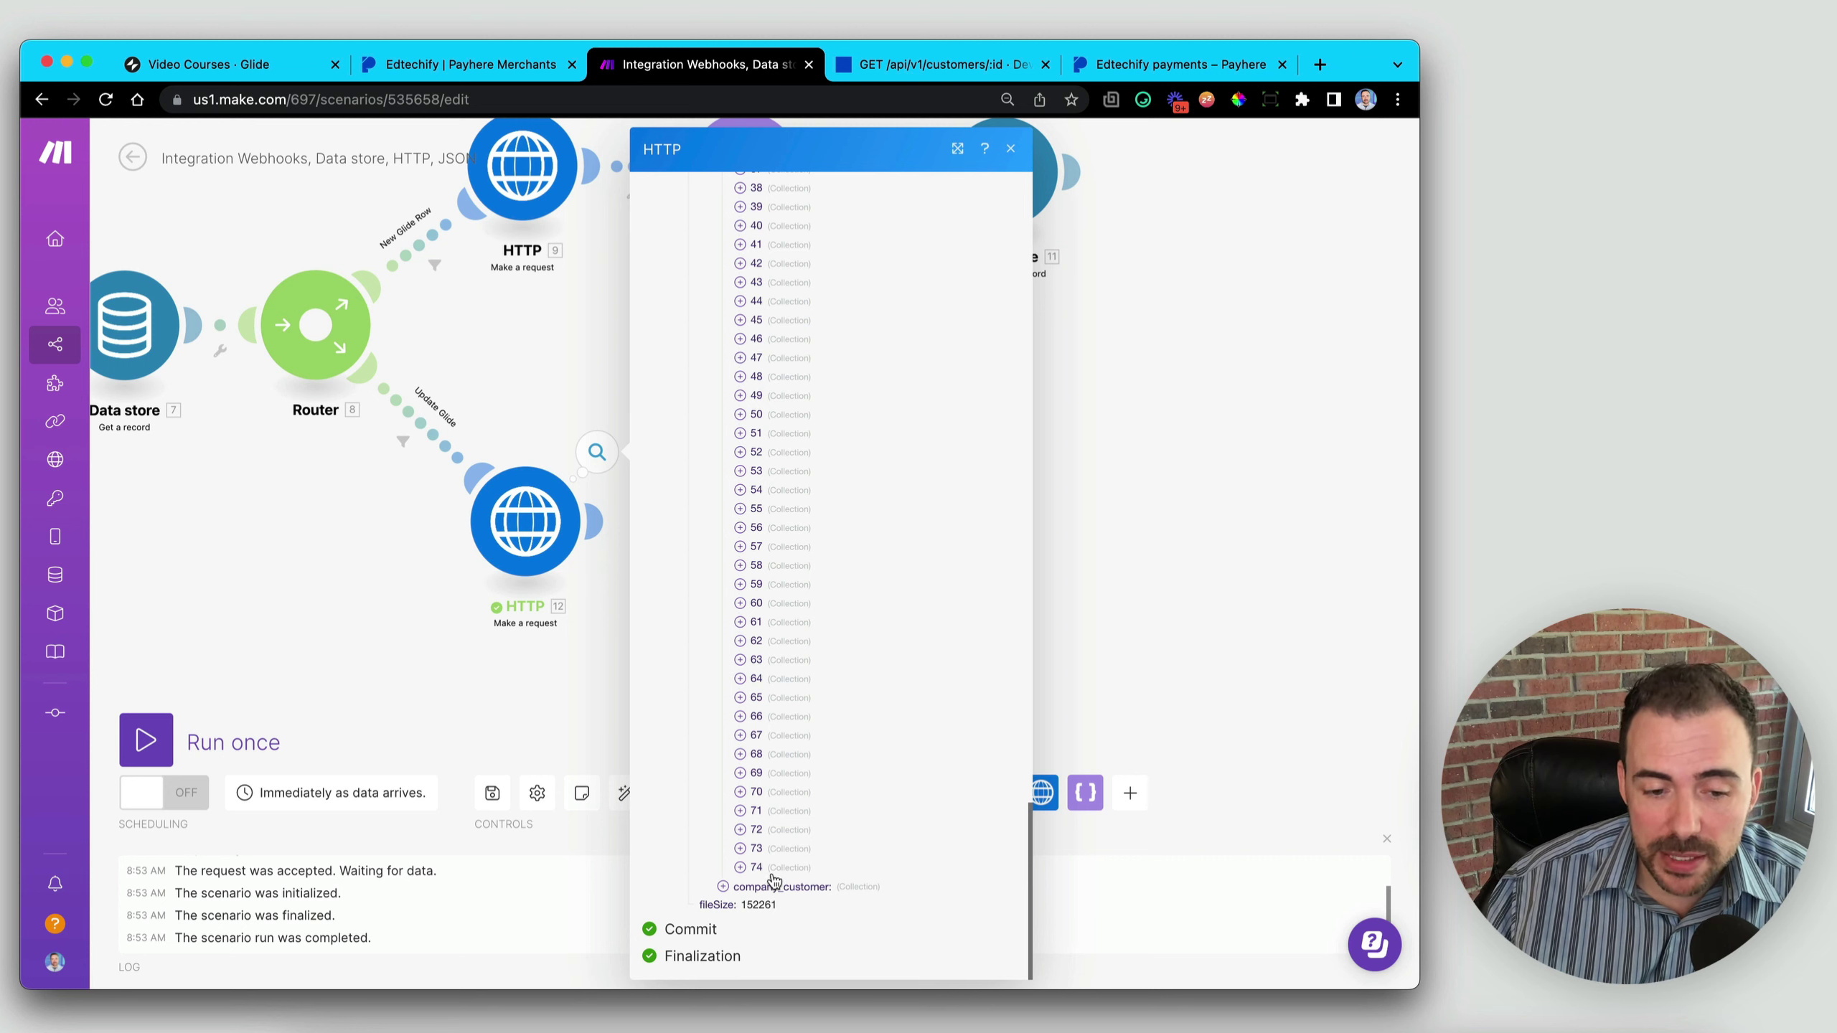
scroll(749, 688, "up", 10)
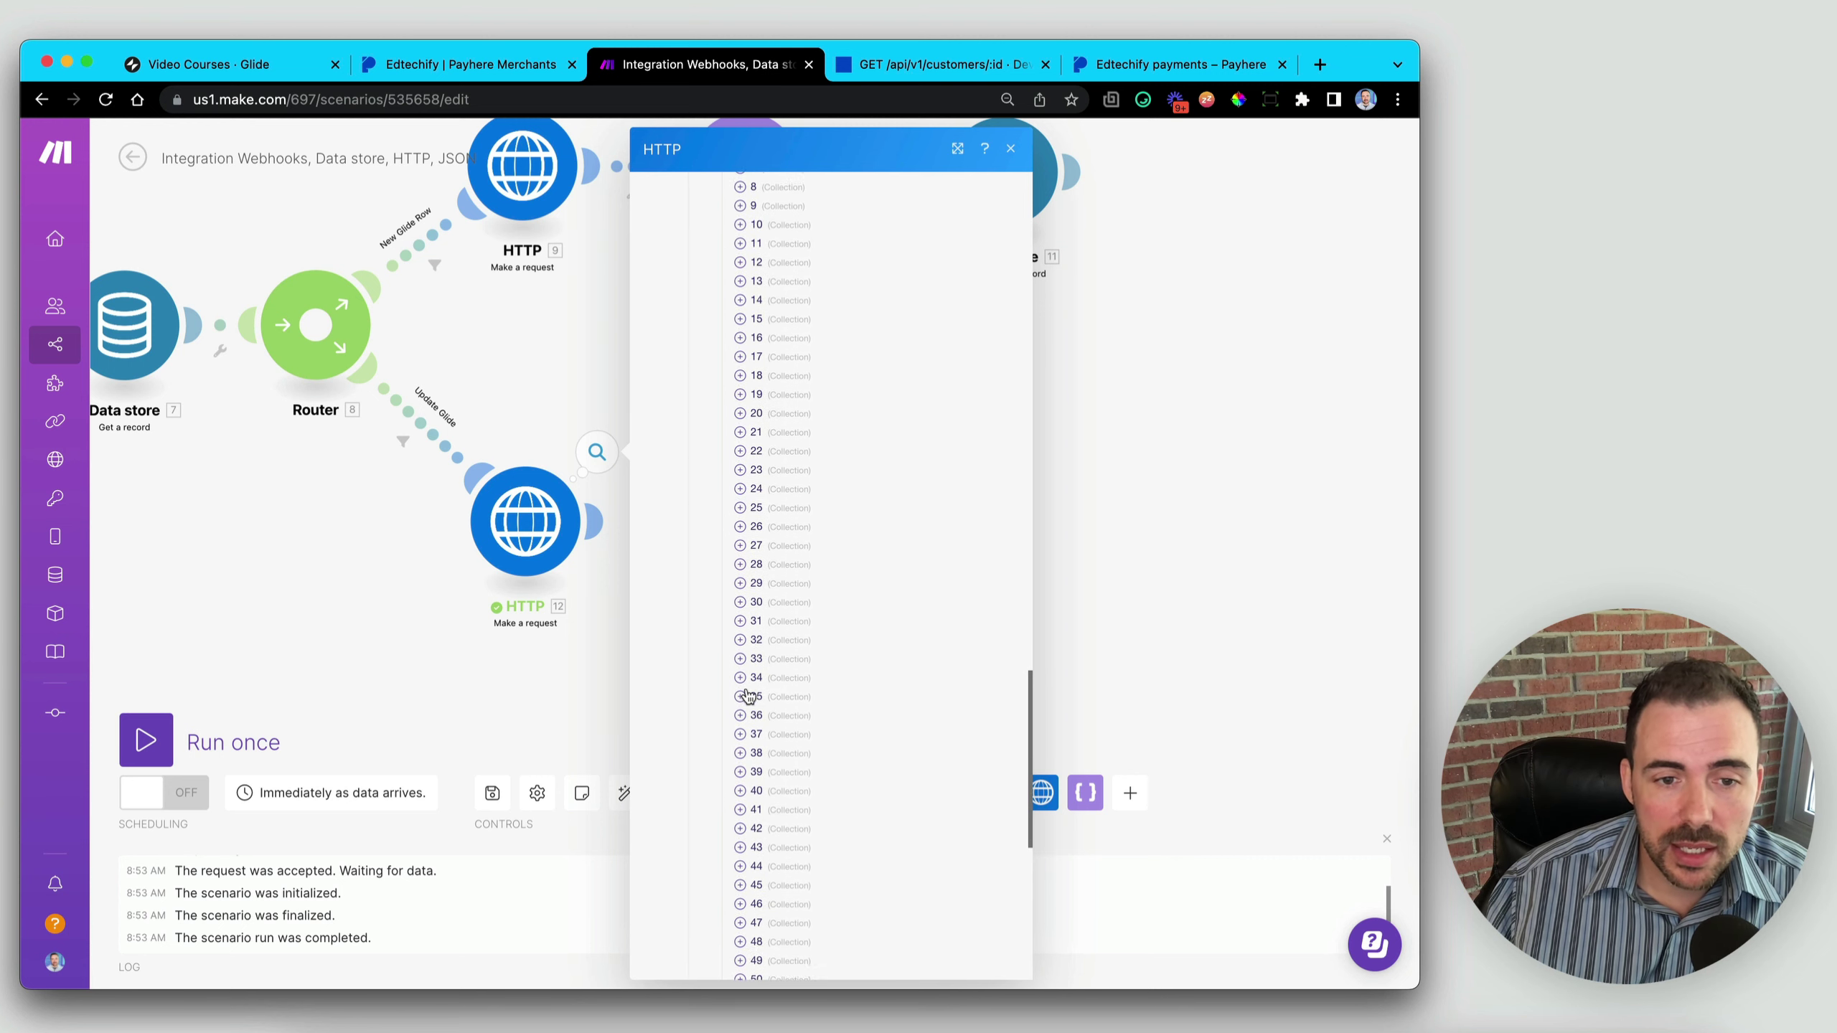
scroll(749, 696, "down", 10)
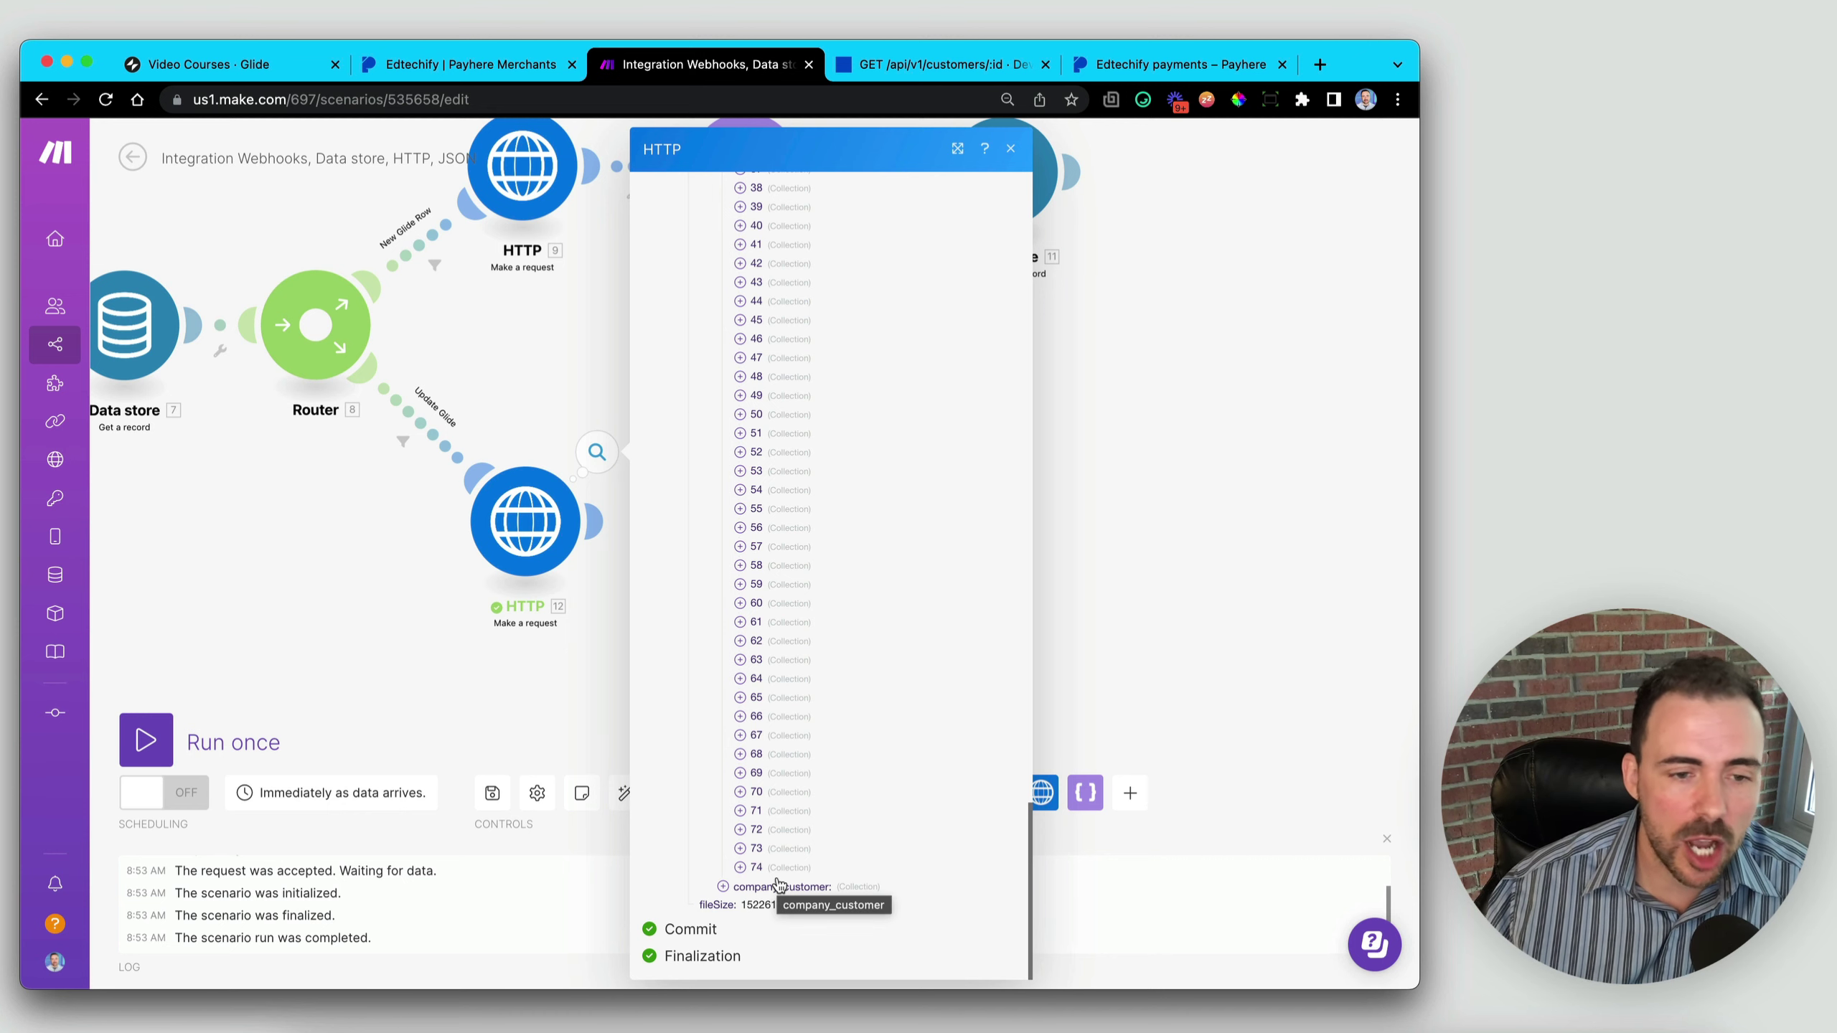
left_click(546, 701)
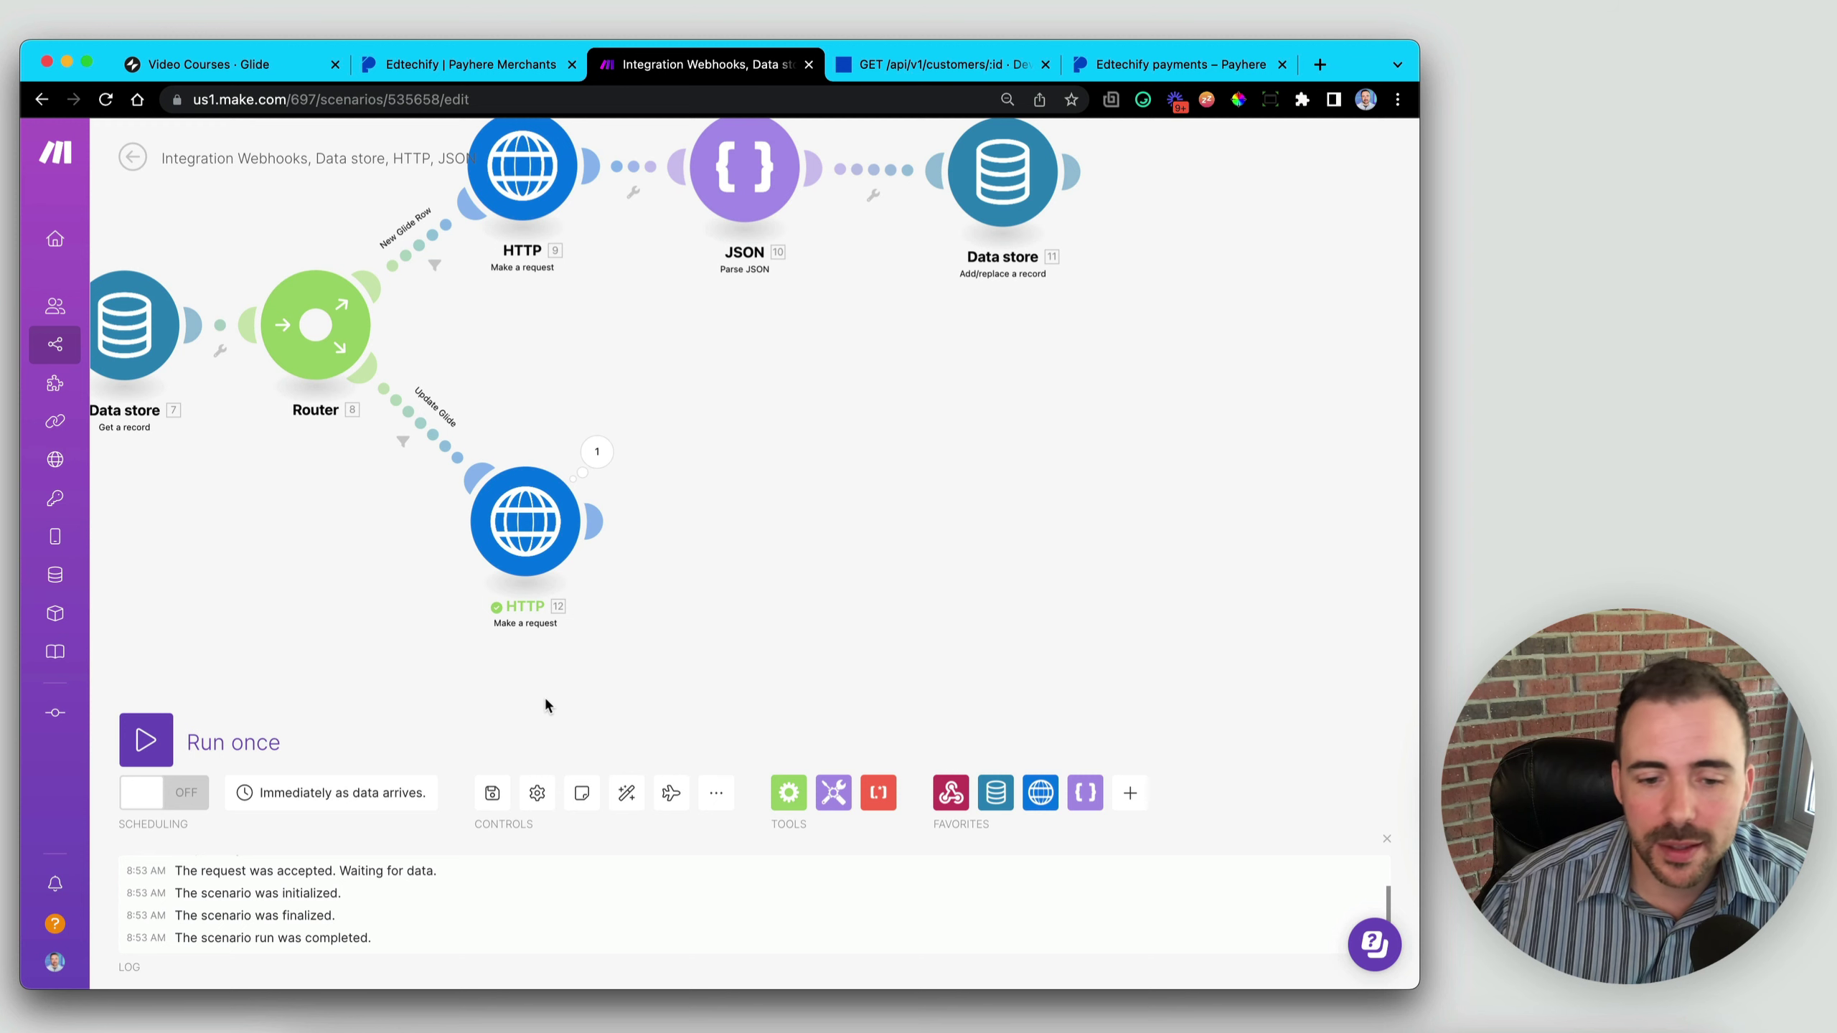
- Attach a Tools Set variable module after HTTP 12 and rename it getLastPayment
left_click(837, 797)
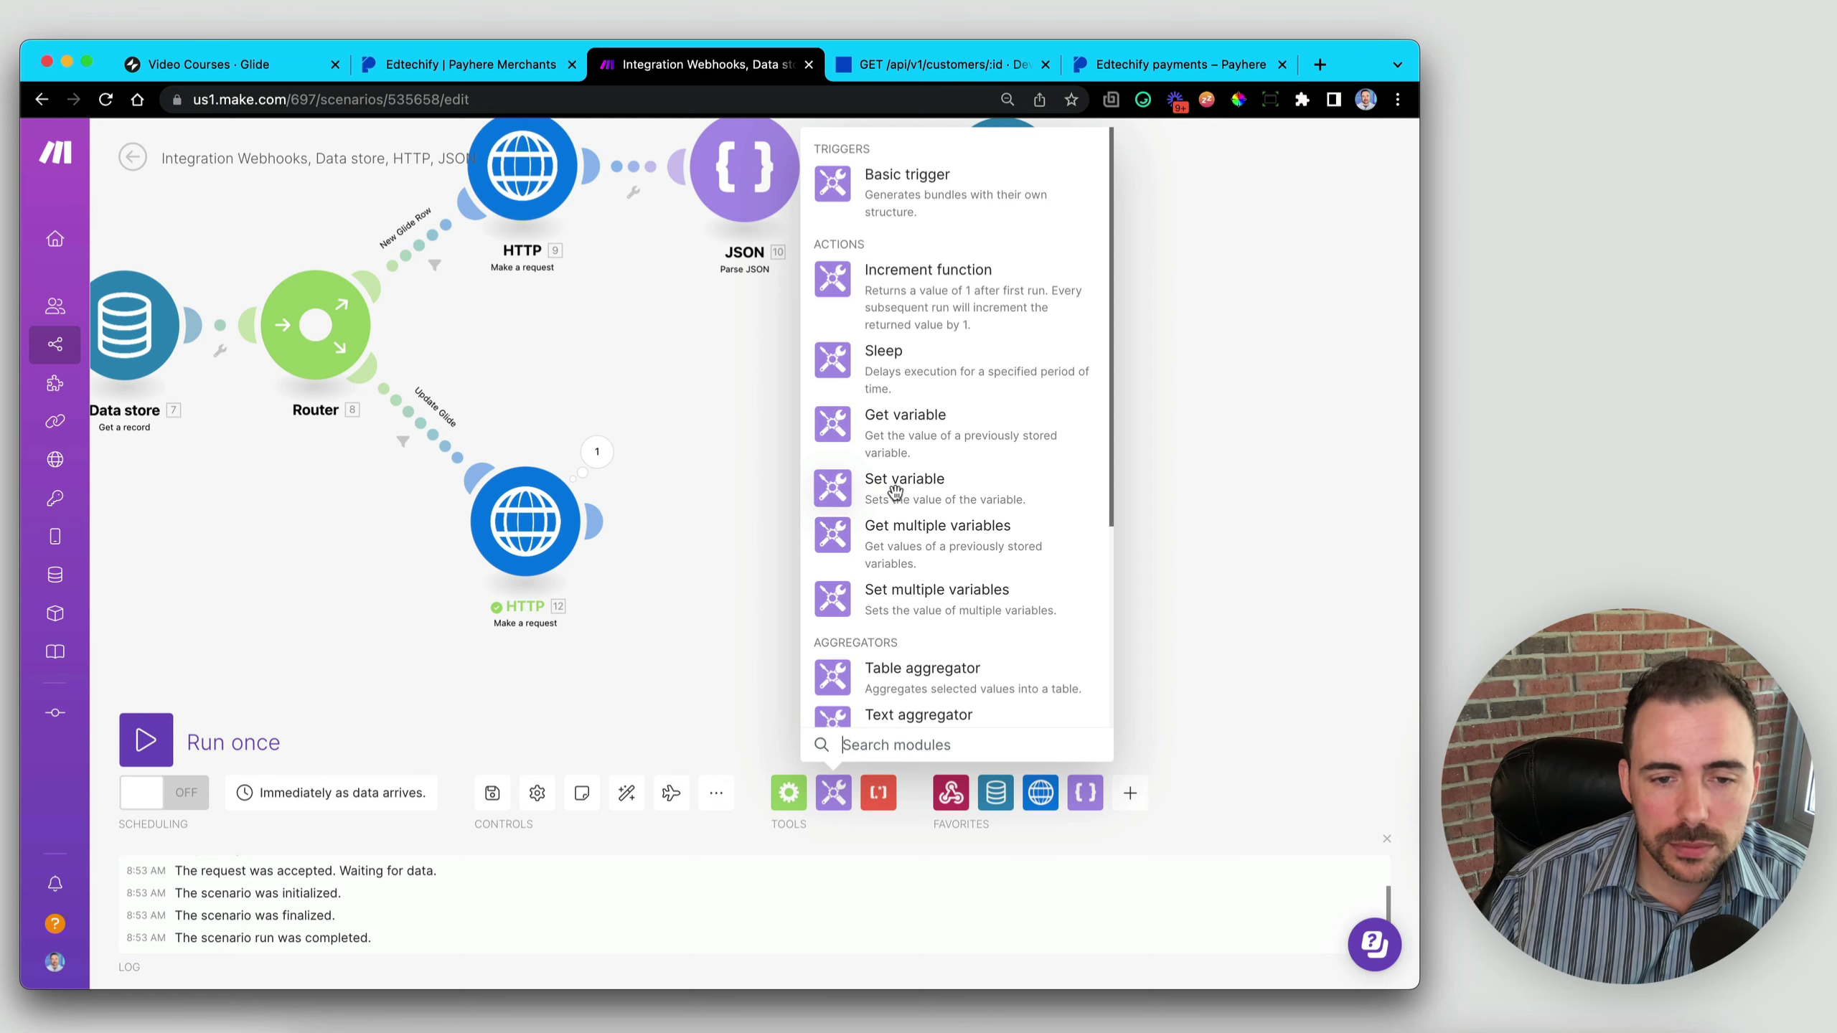
left_click(841, 498)
left_click_drag(842, 499, 751, 550)
left_click(751, 548)
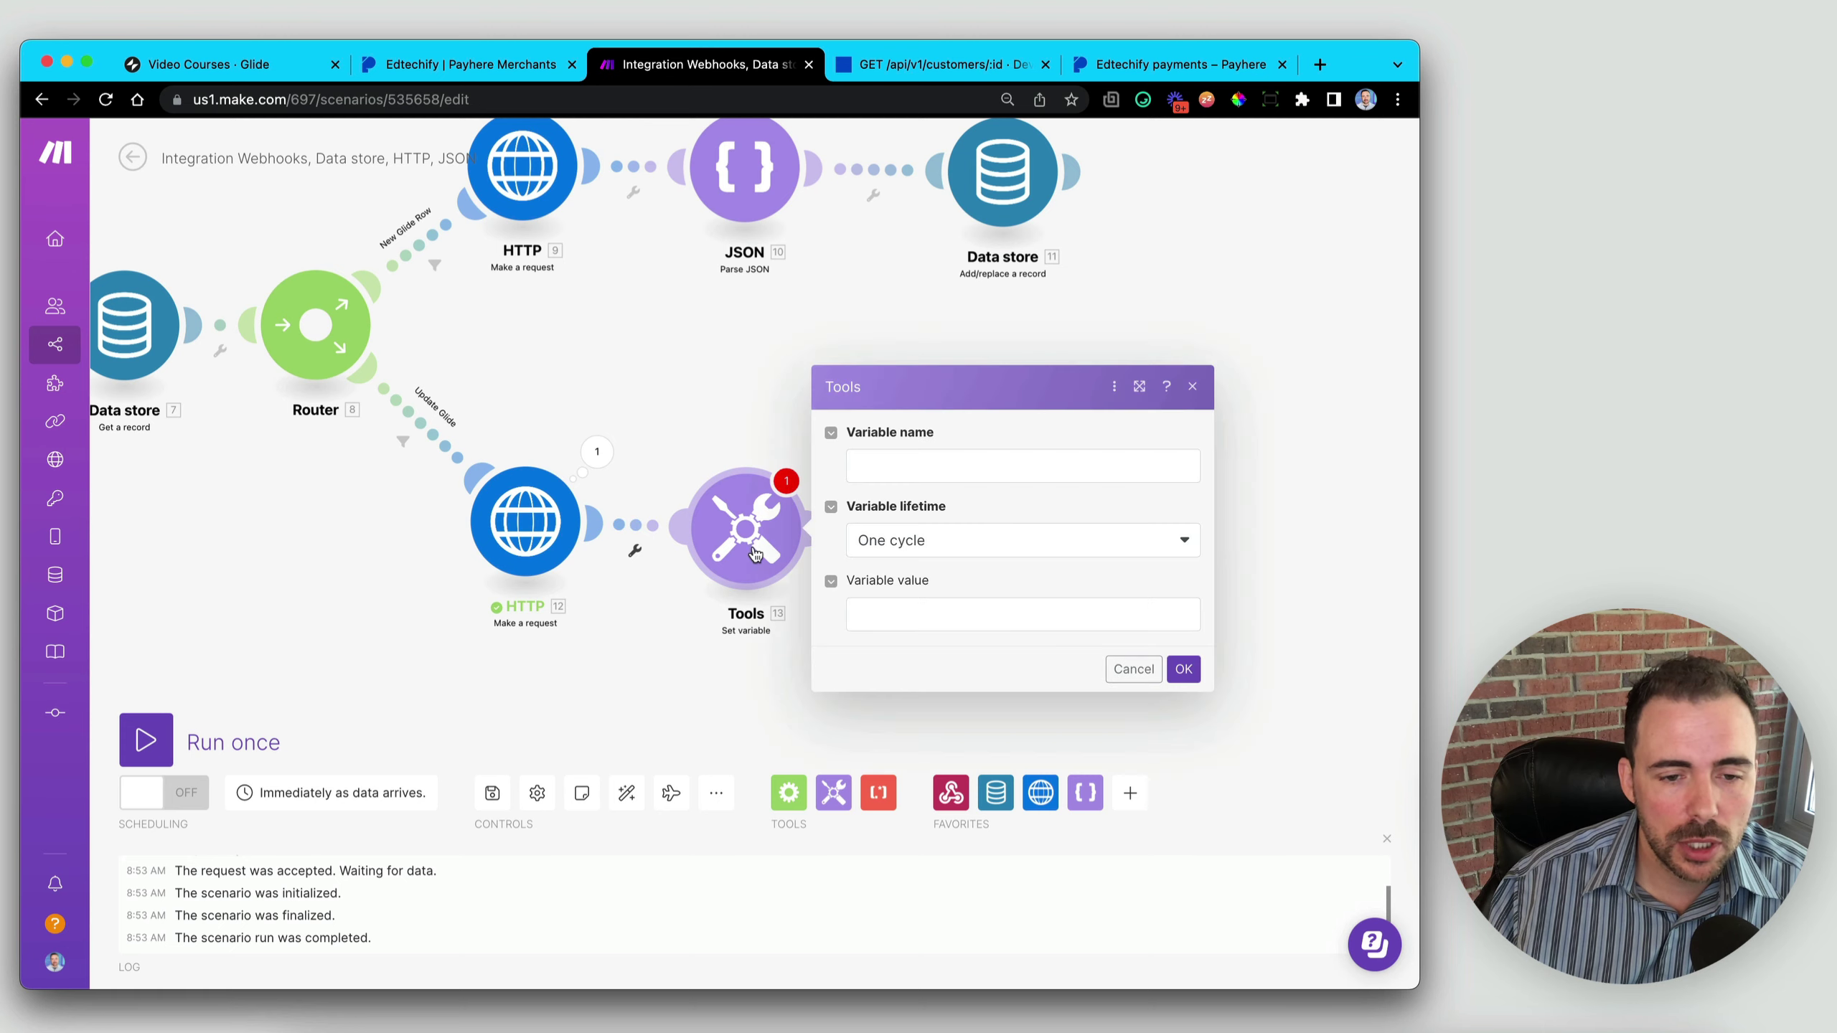
right_click(750, 541)
left_click(793, 607)
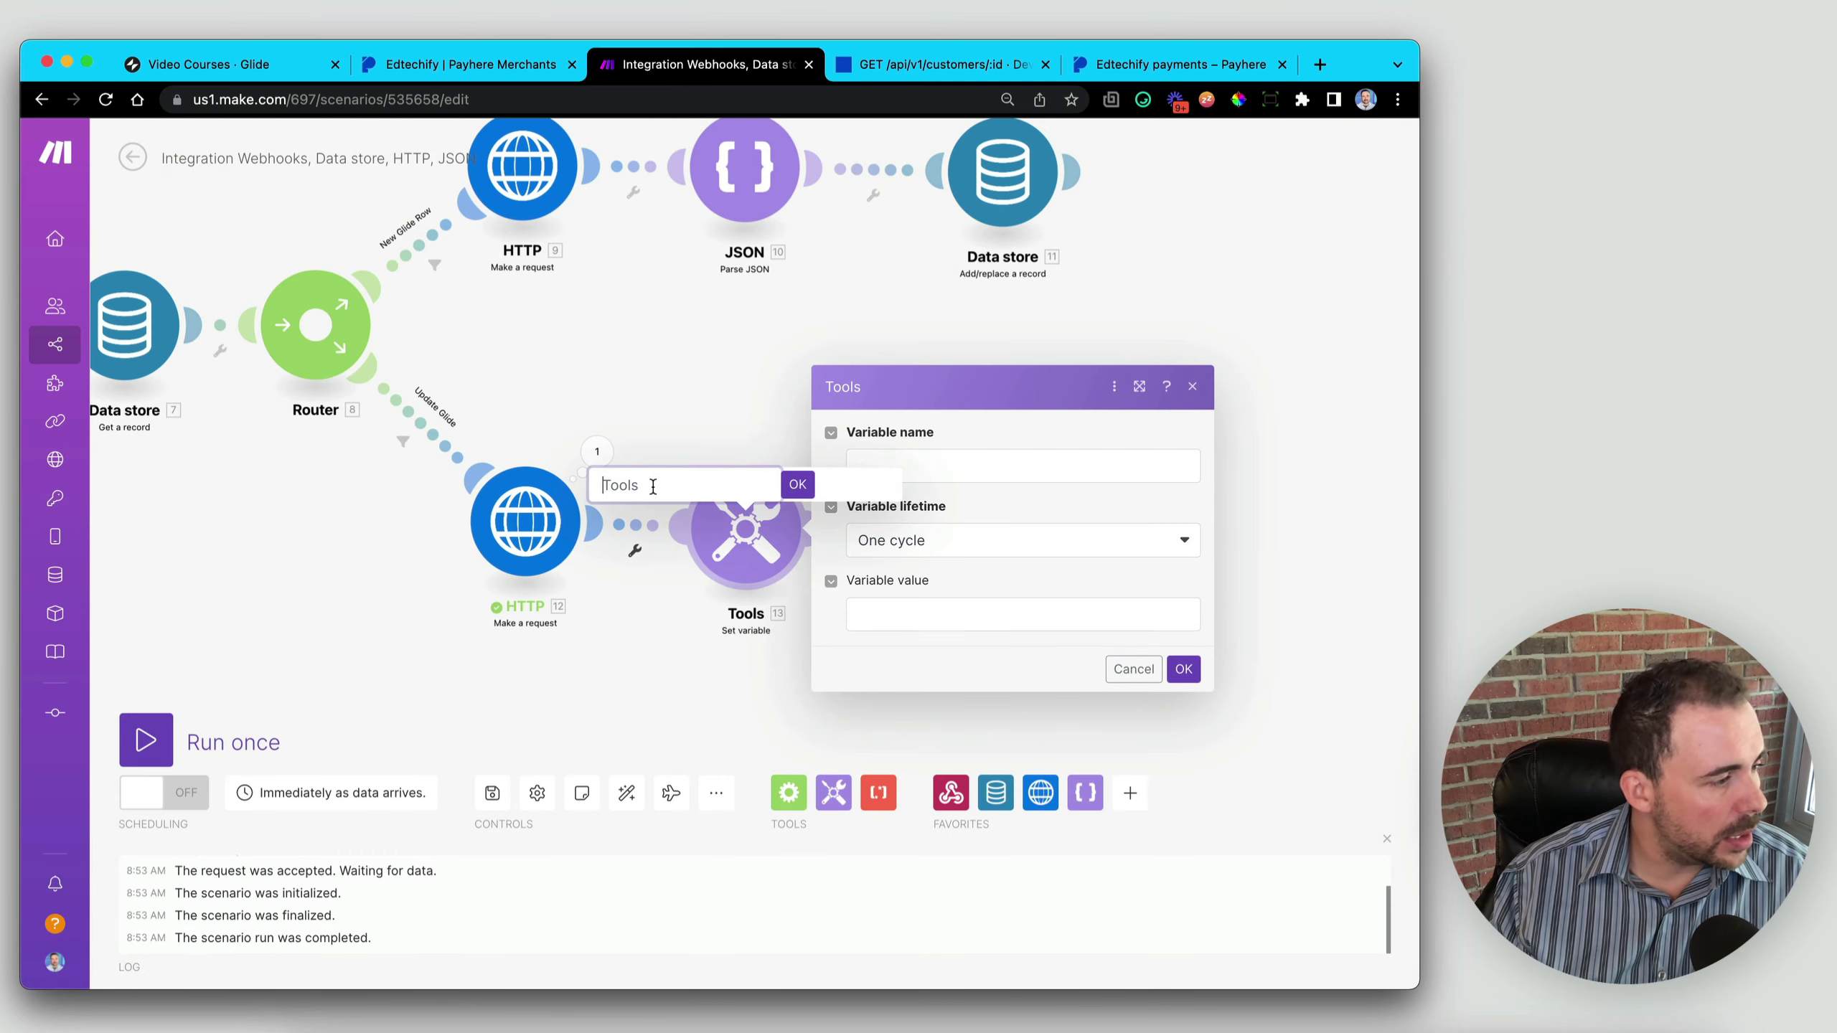
key("BackSpace")
key("BackSpace")
key("BackSpace")
key("BackSpace")
key("BackSpace")
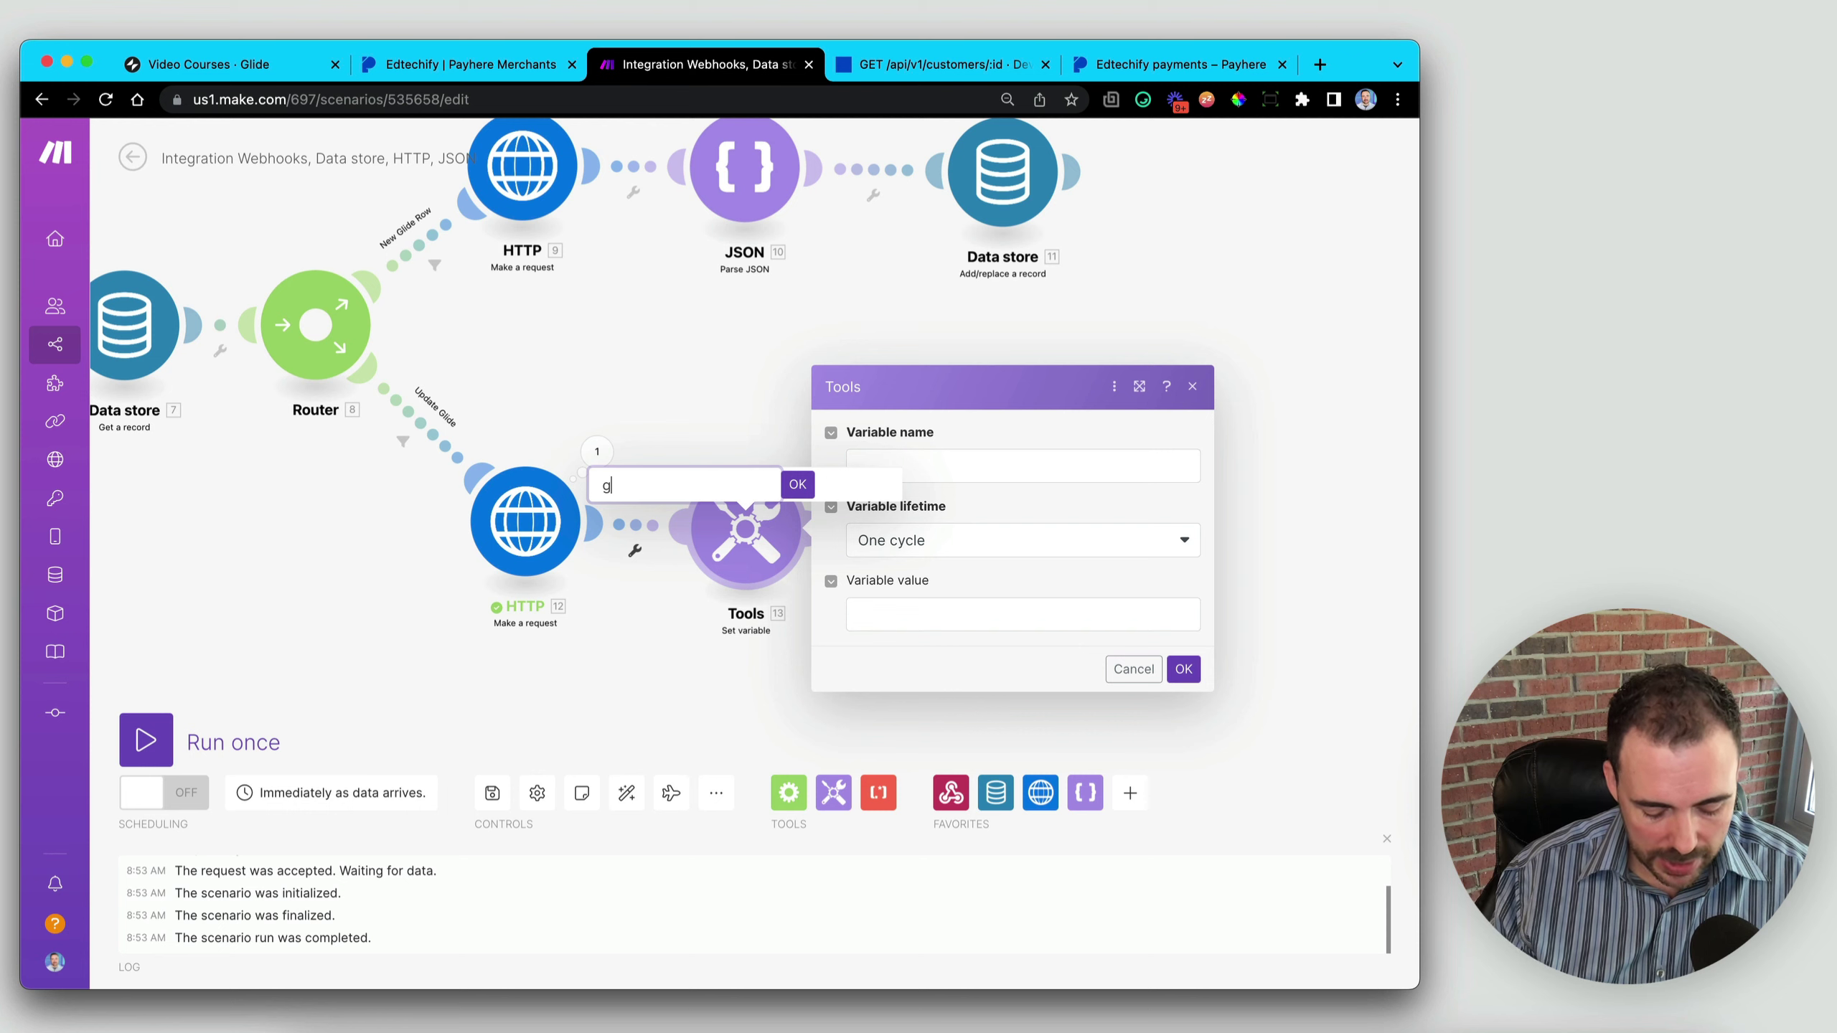
type("get")
type("LastPaym")
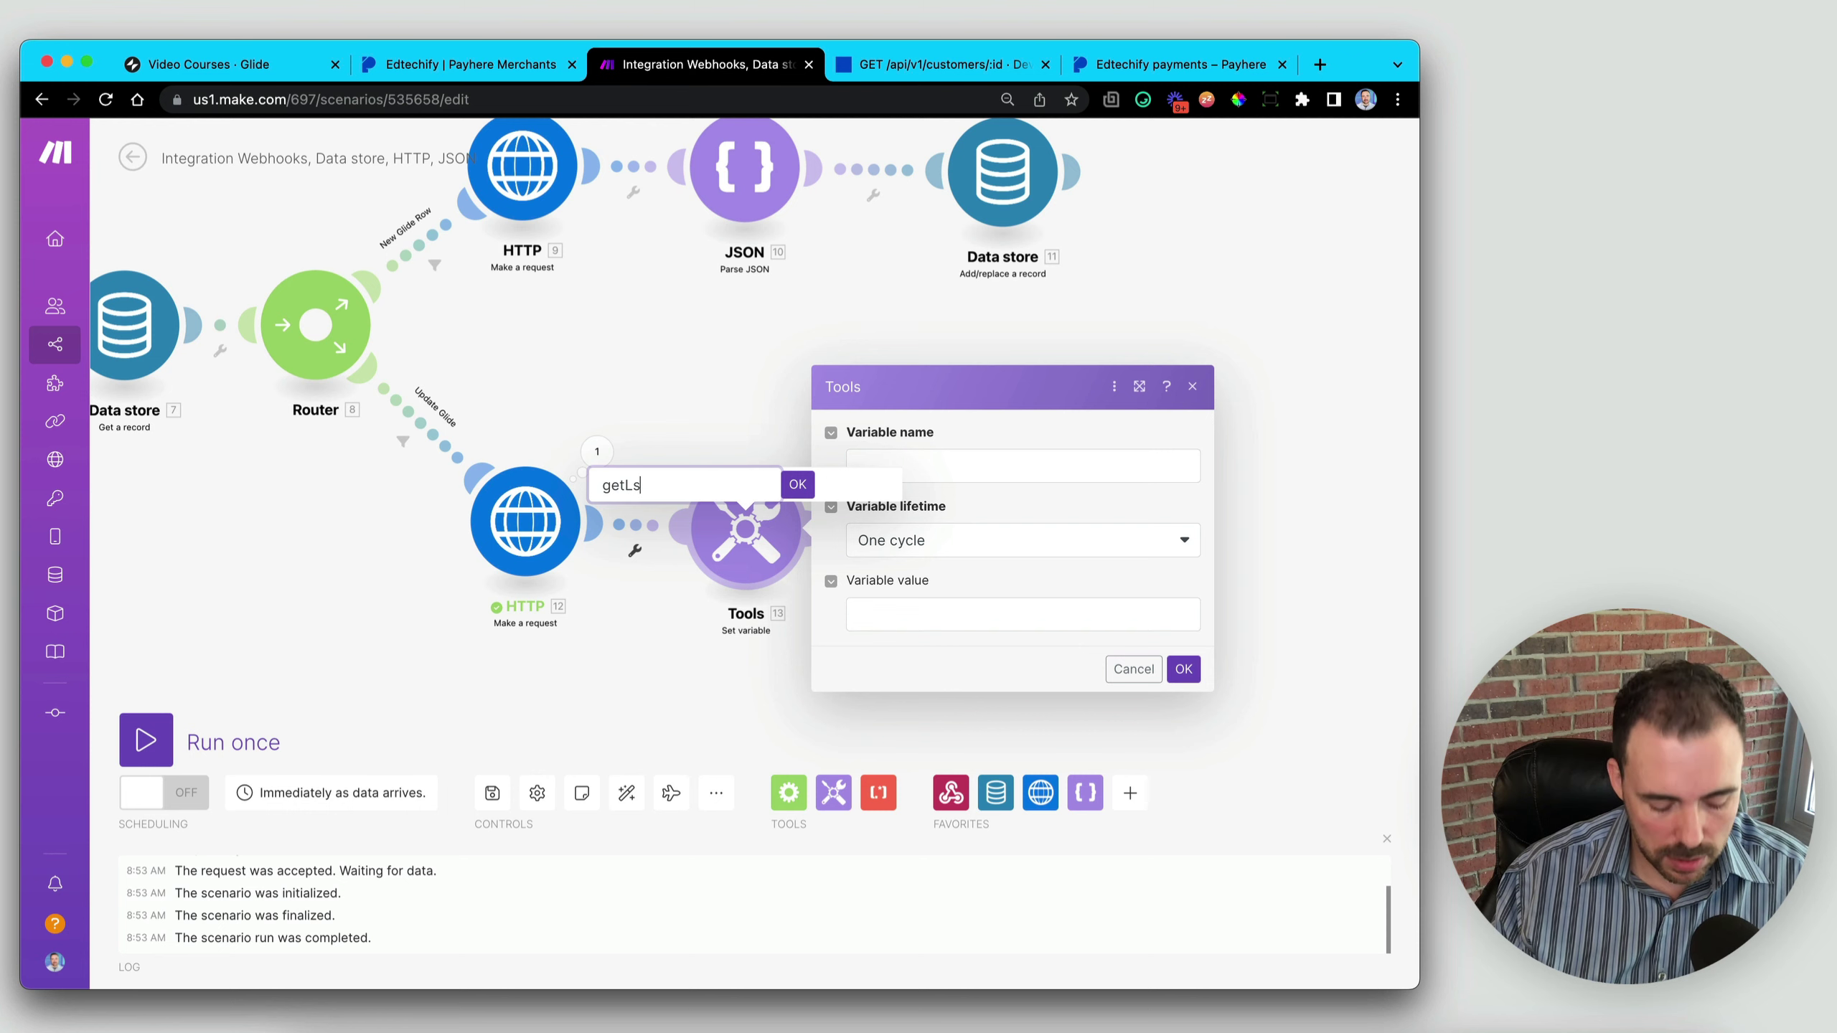
type("ent")
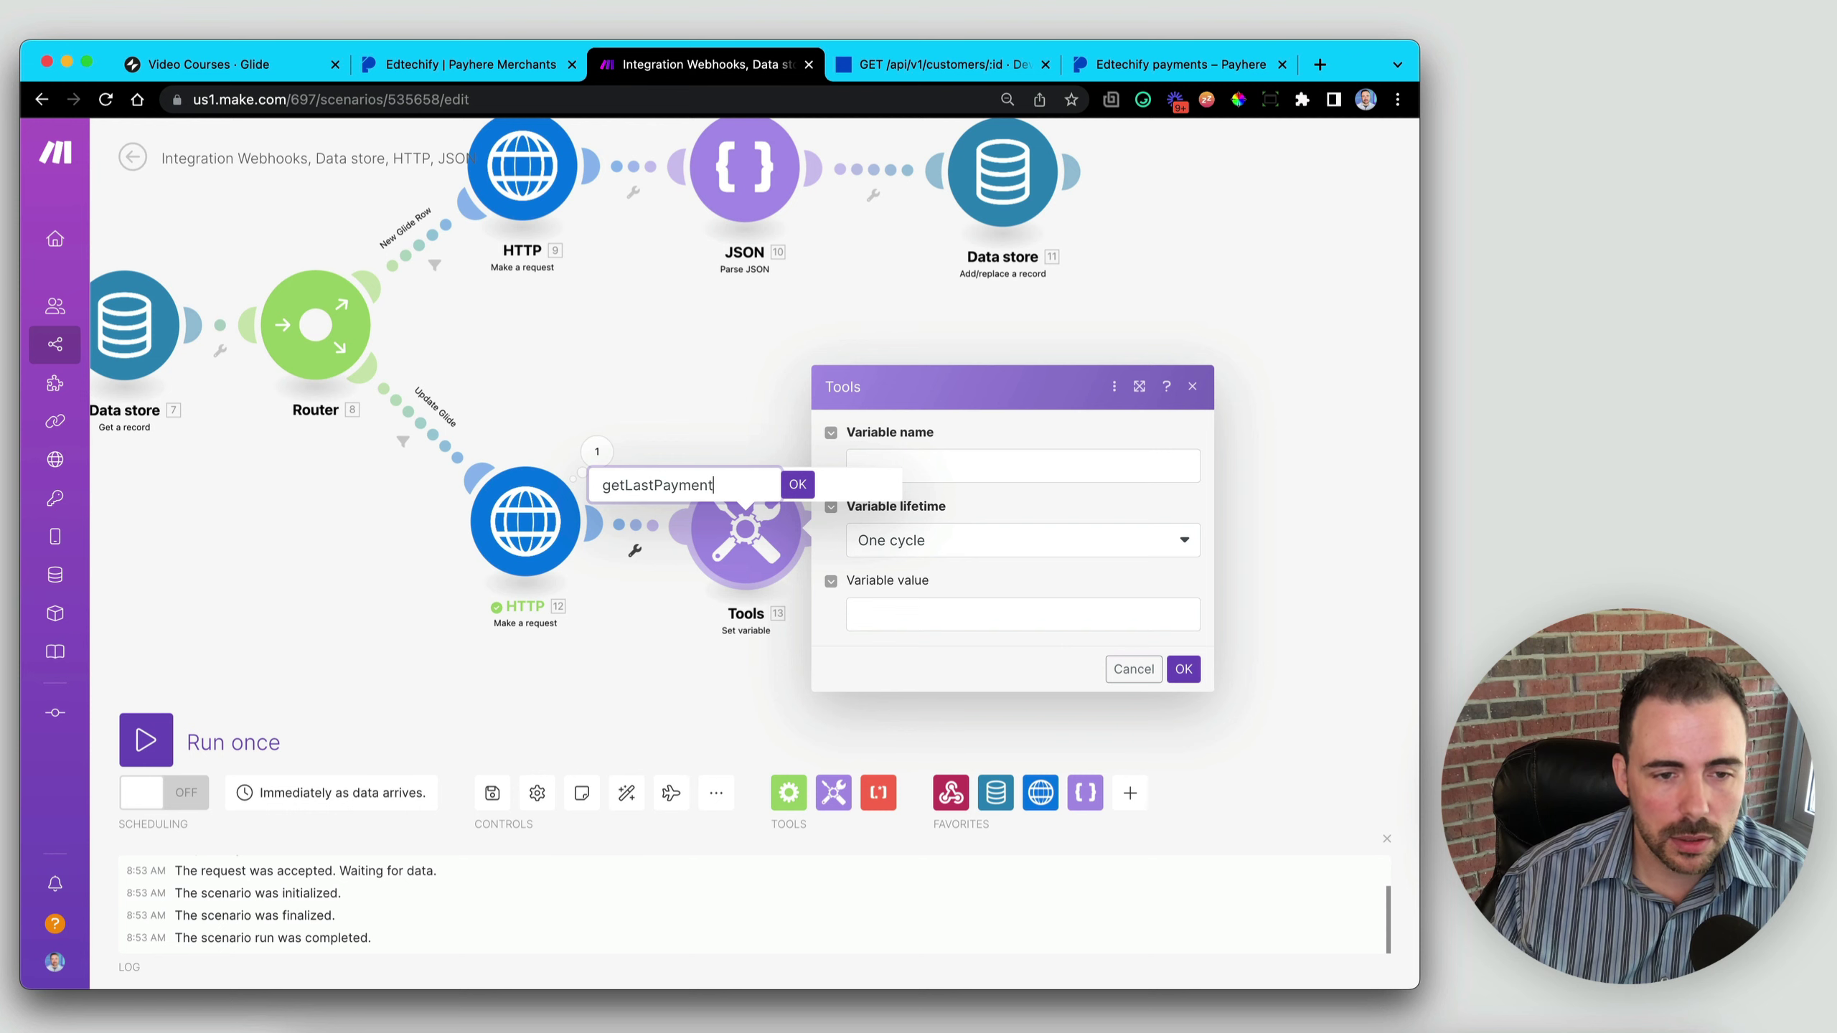
double_click(601, 482)
key("cmd+c")
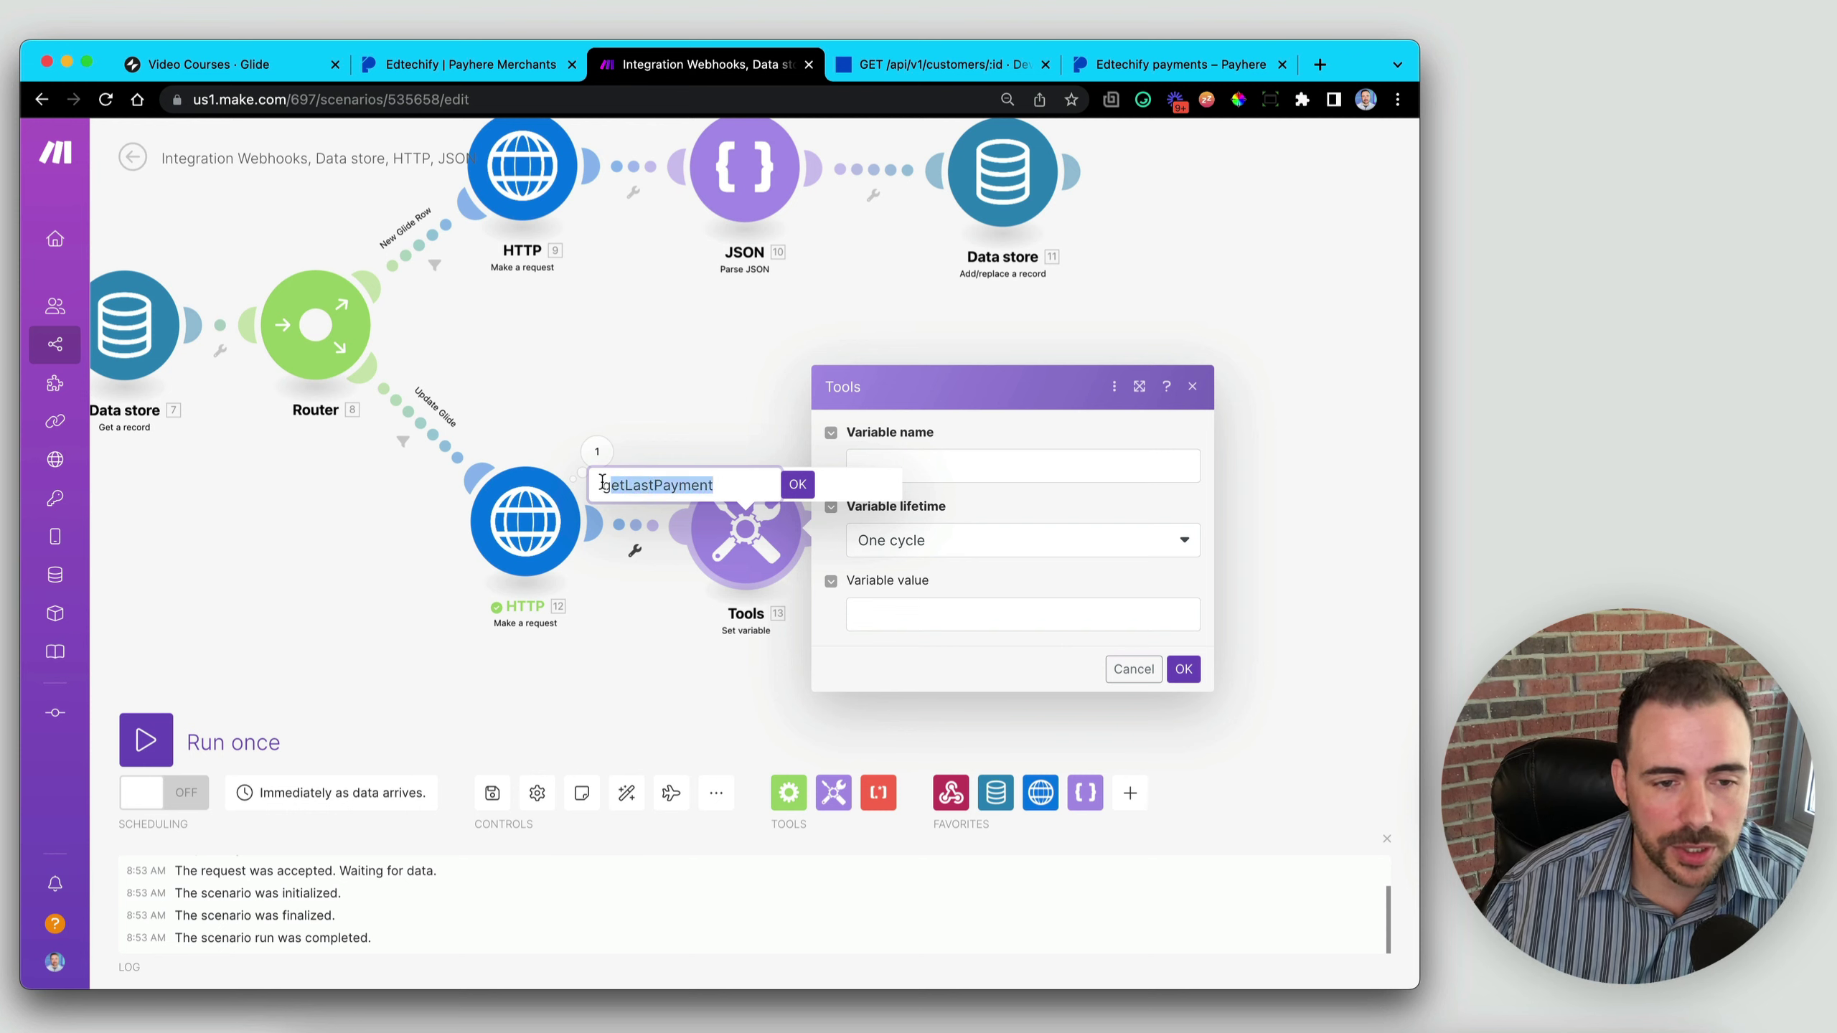
left_click(801, 489)
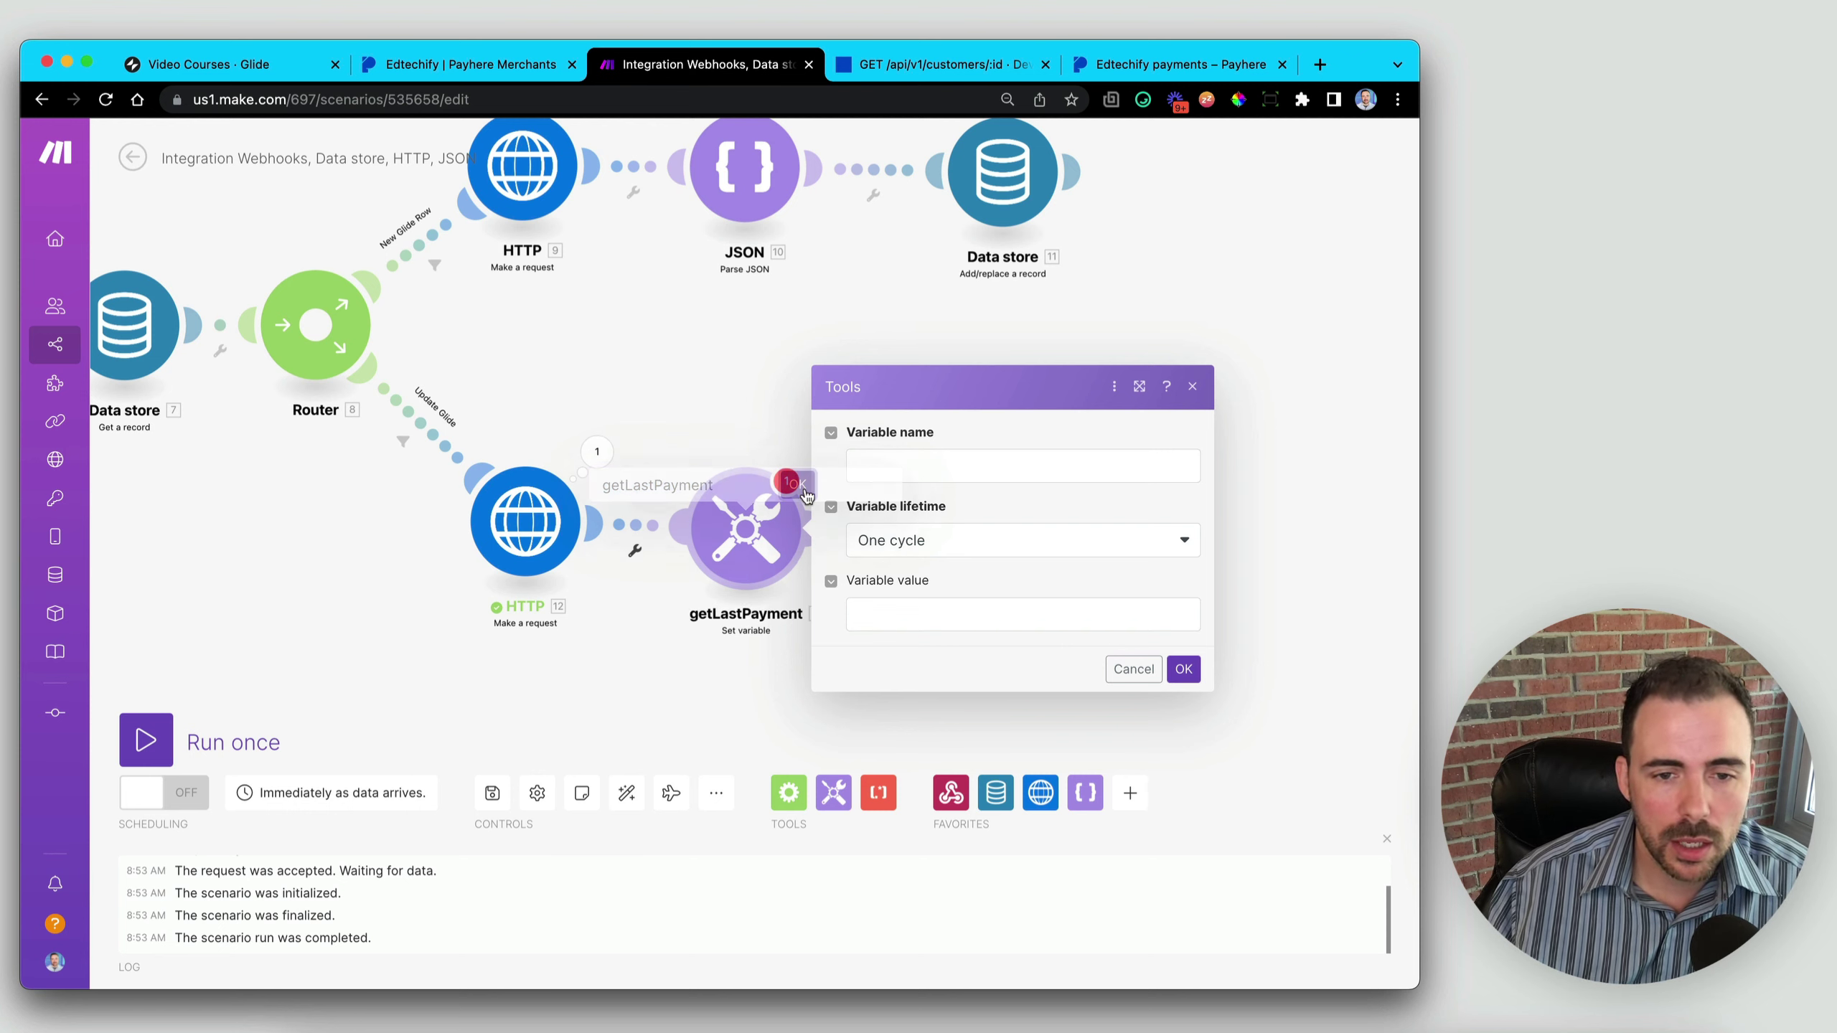
- Set the variable name to lastPayment and focus the Variable value field
left_click(919, 457)
key("cmd+v")
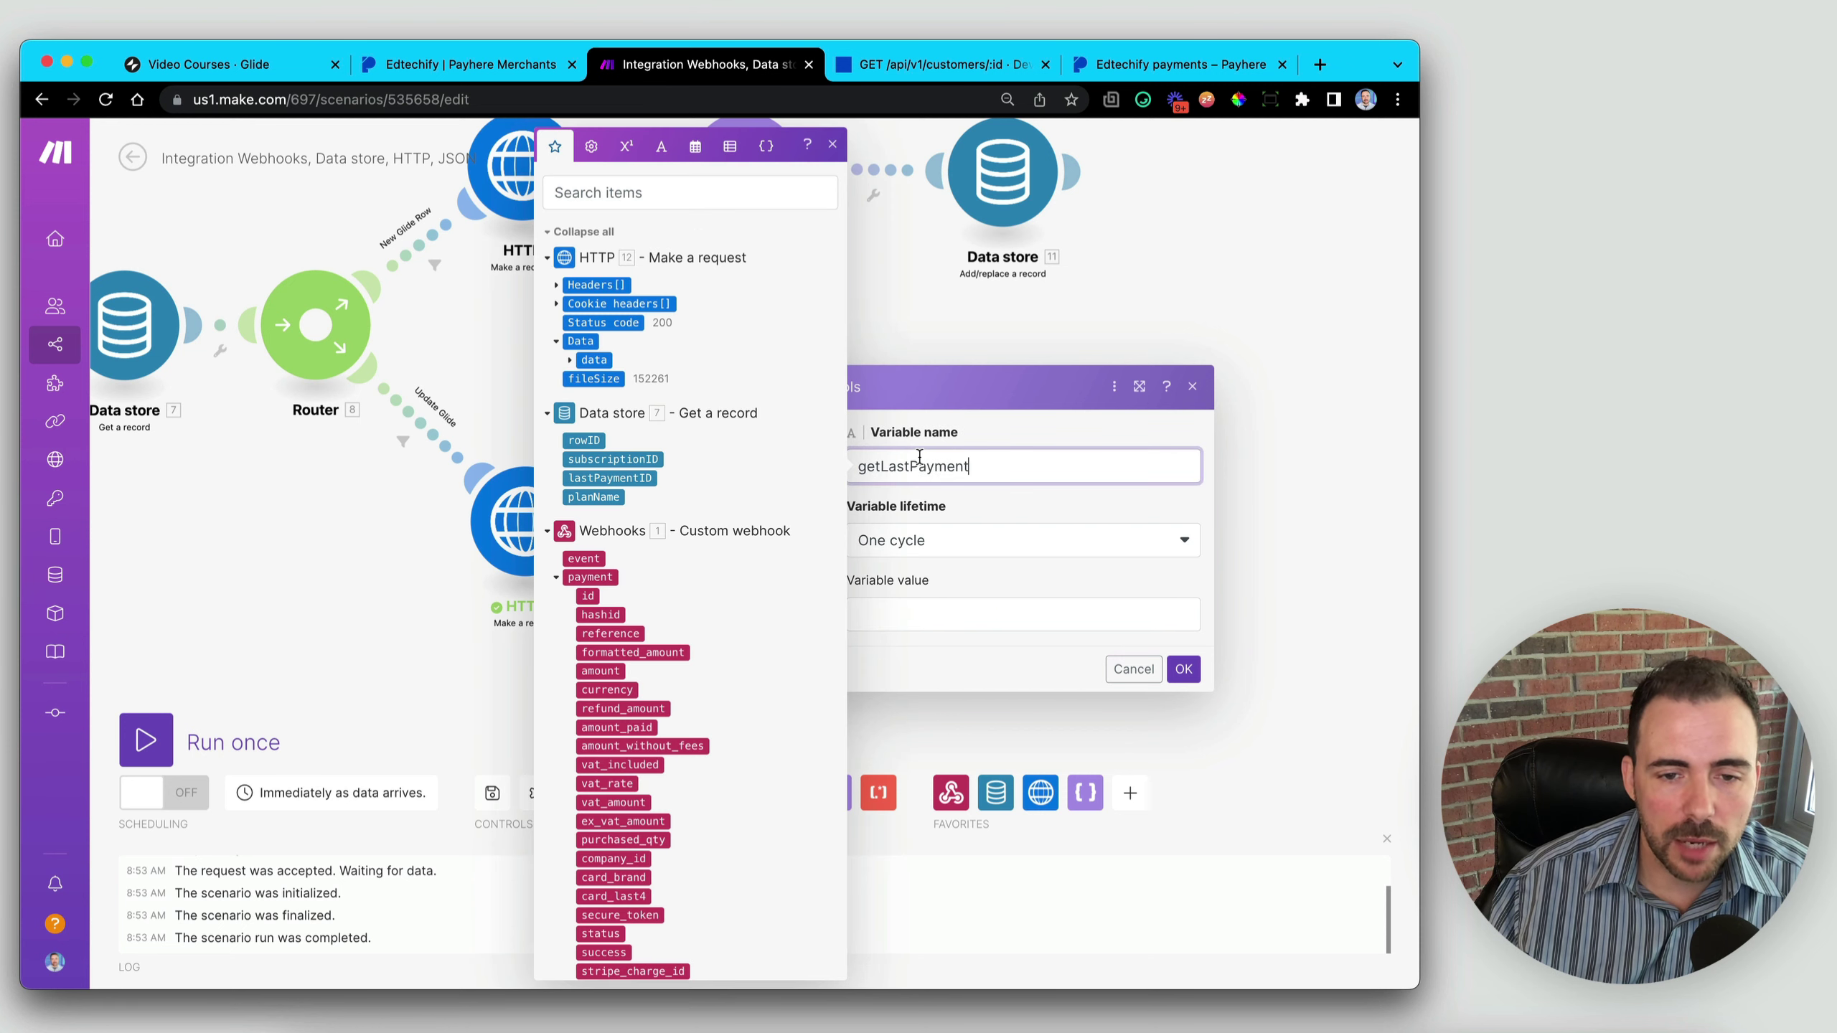
left_click_drag(883, 461, 847, 463)
type("l")
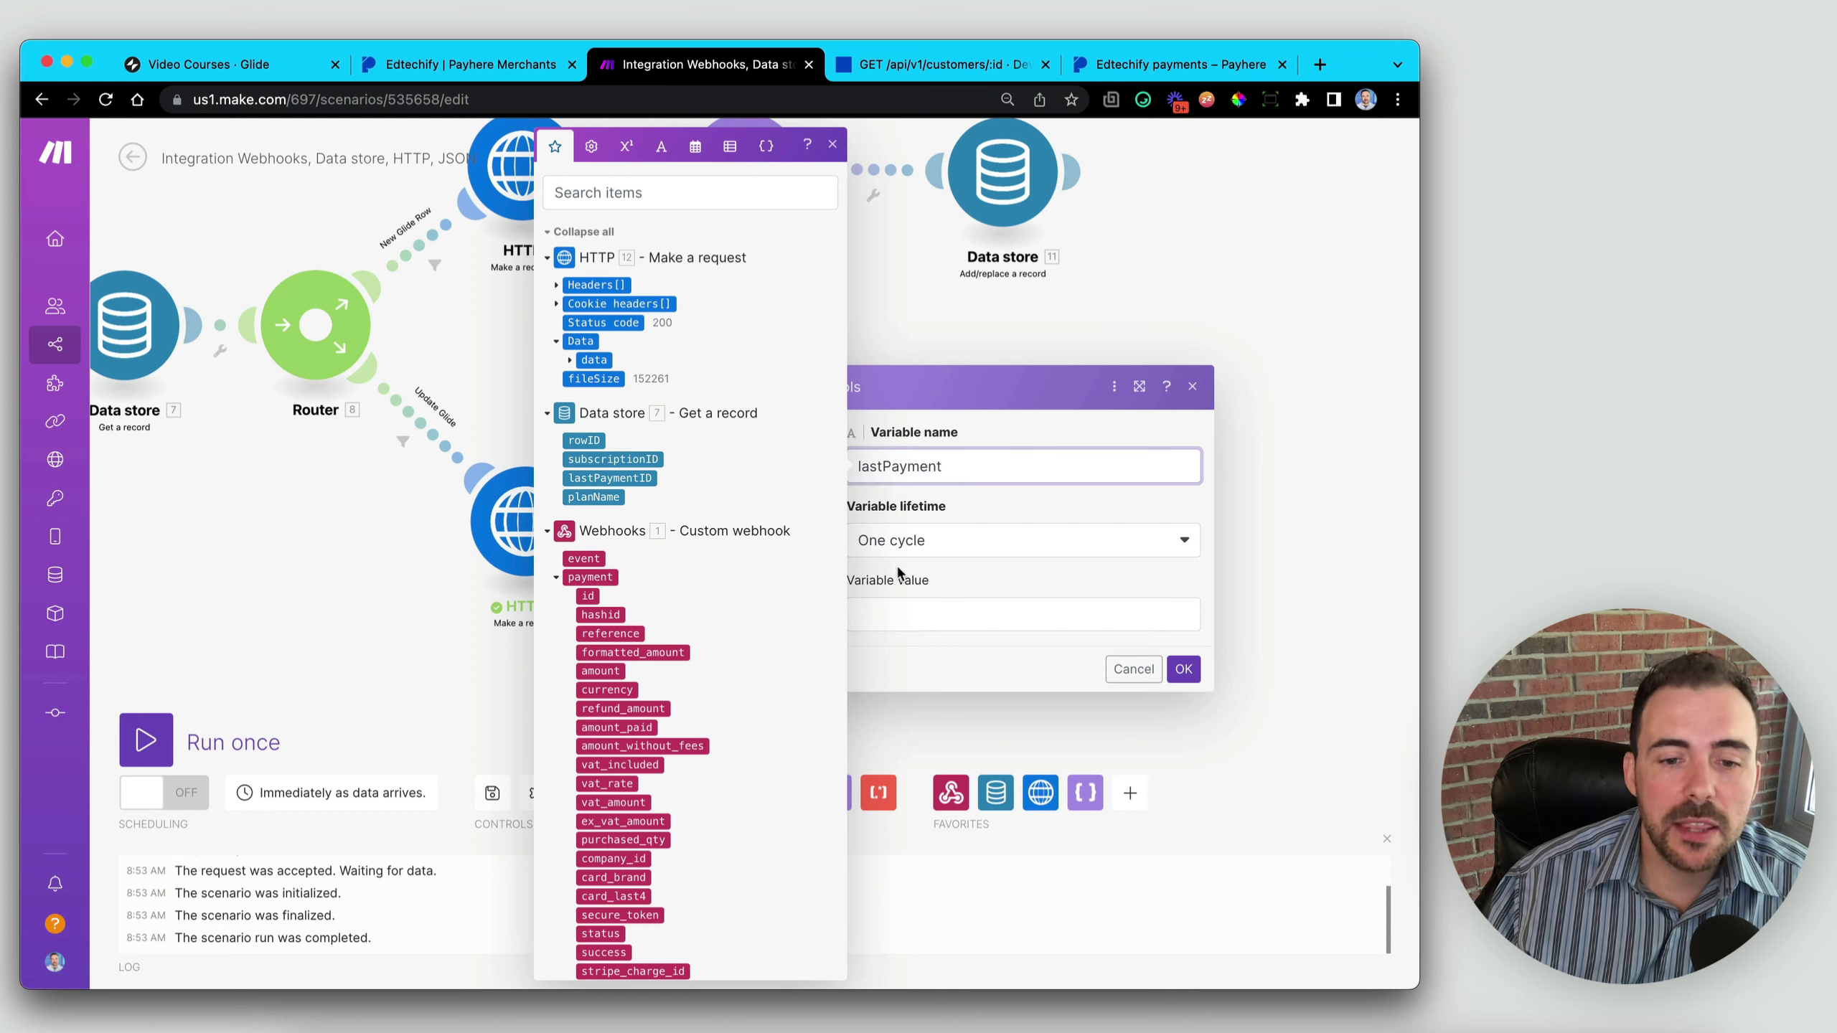
left_click(913, 626)
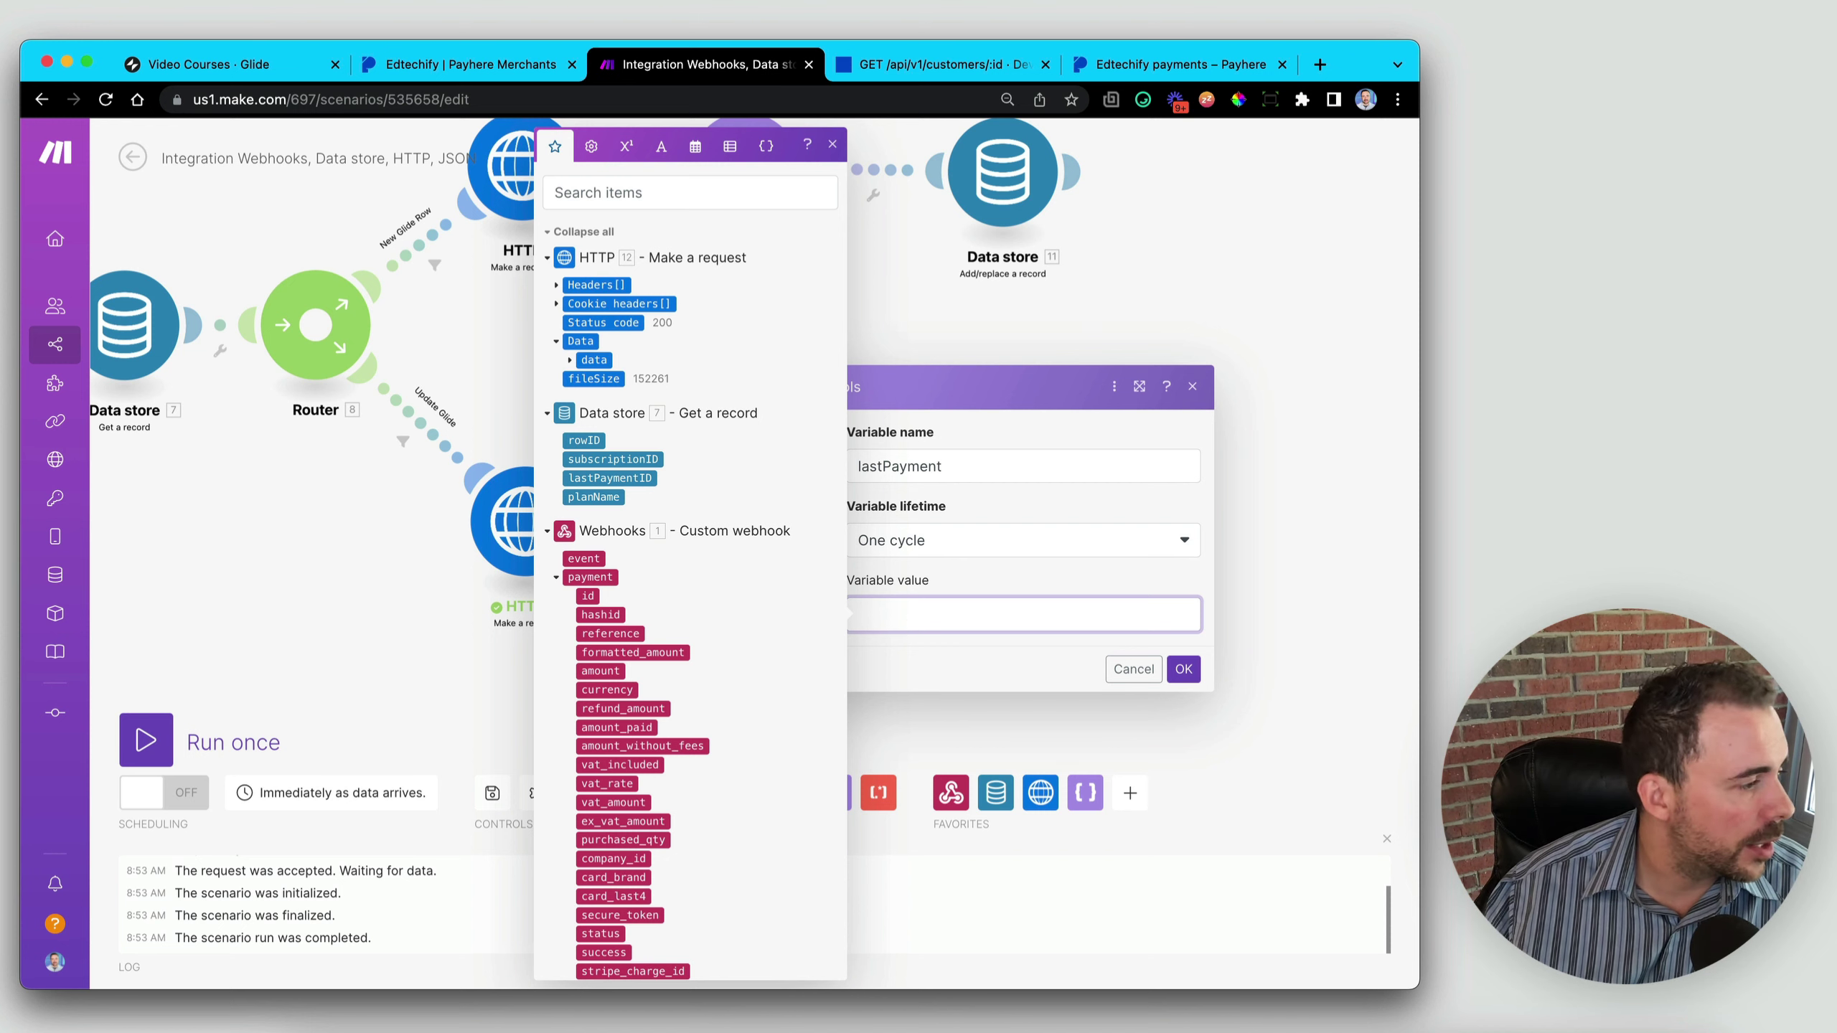
key("Escape")
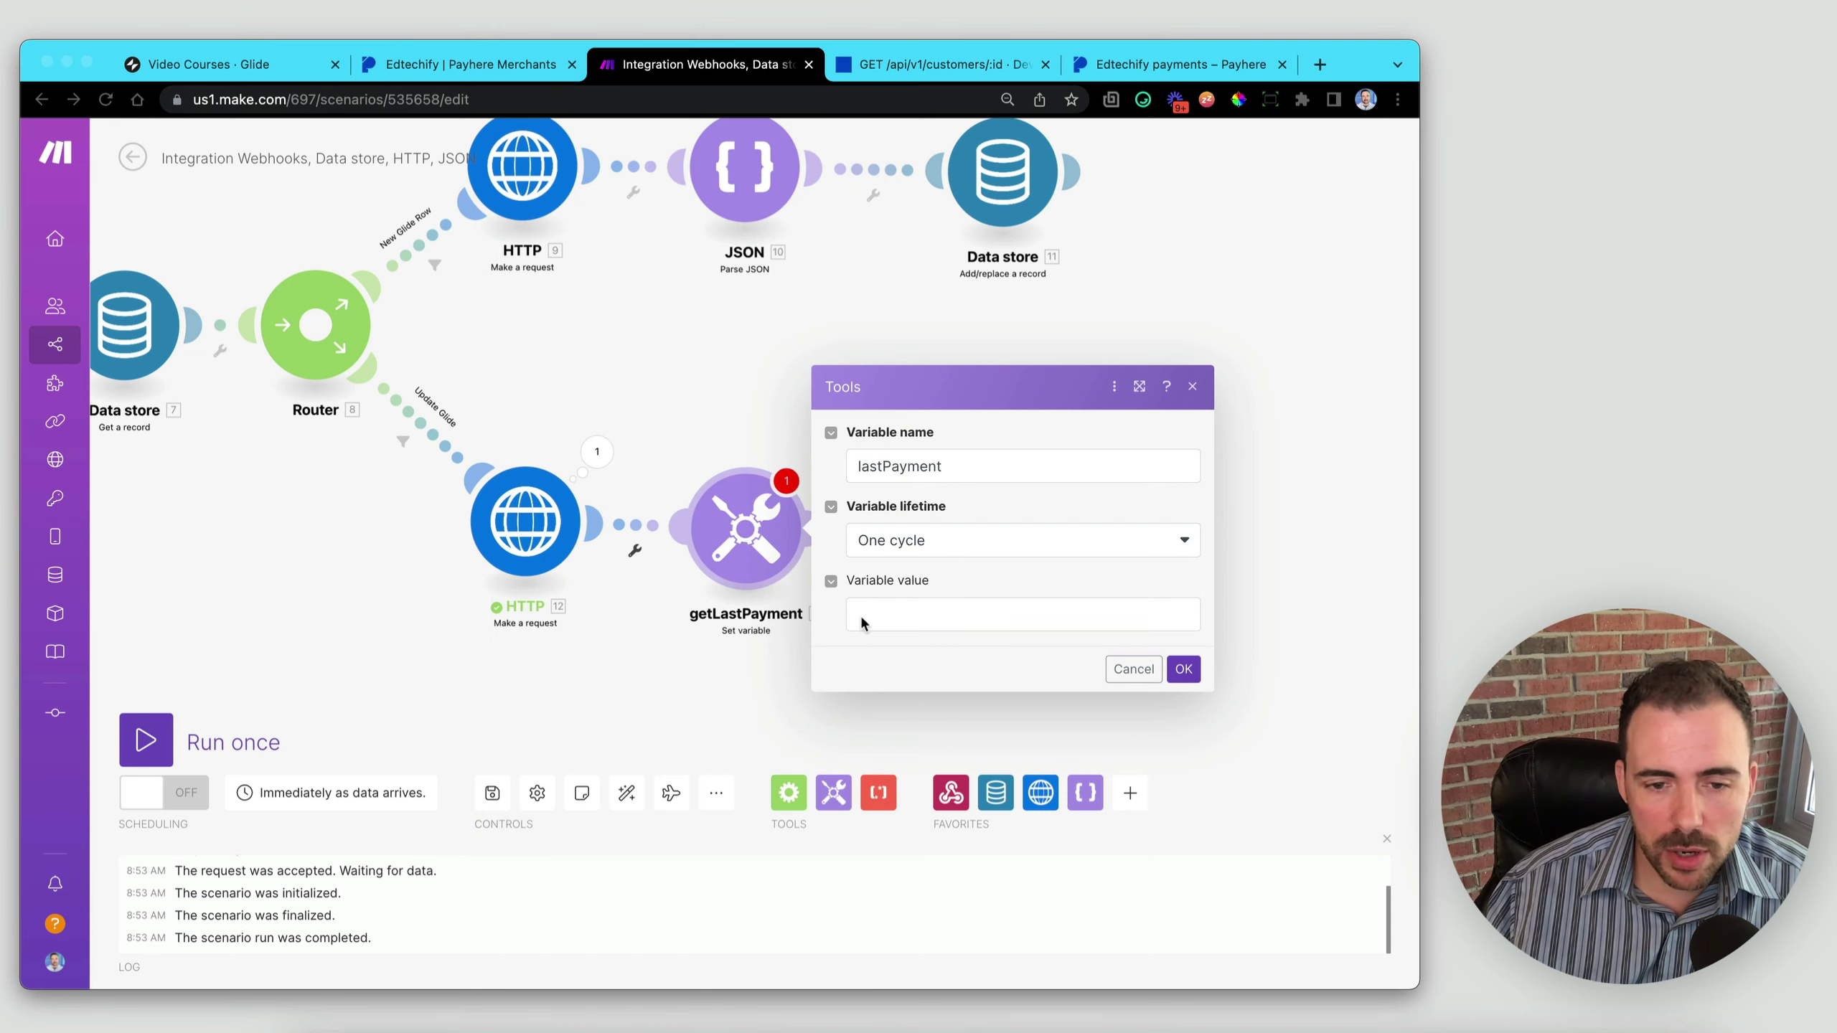
left_click(904, 614)
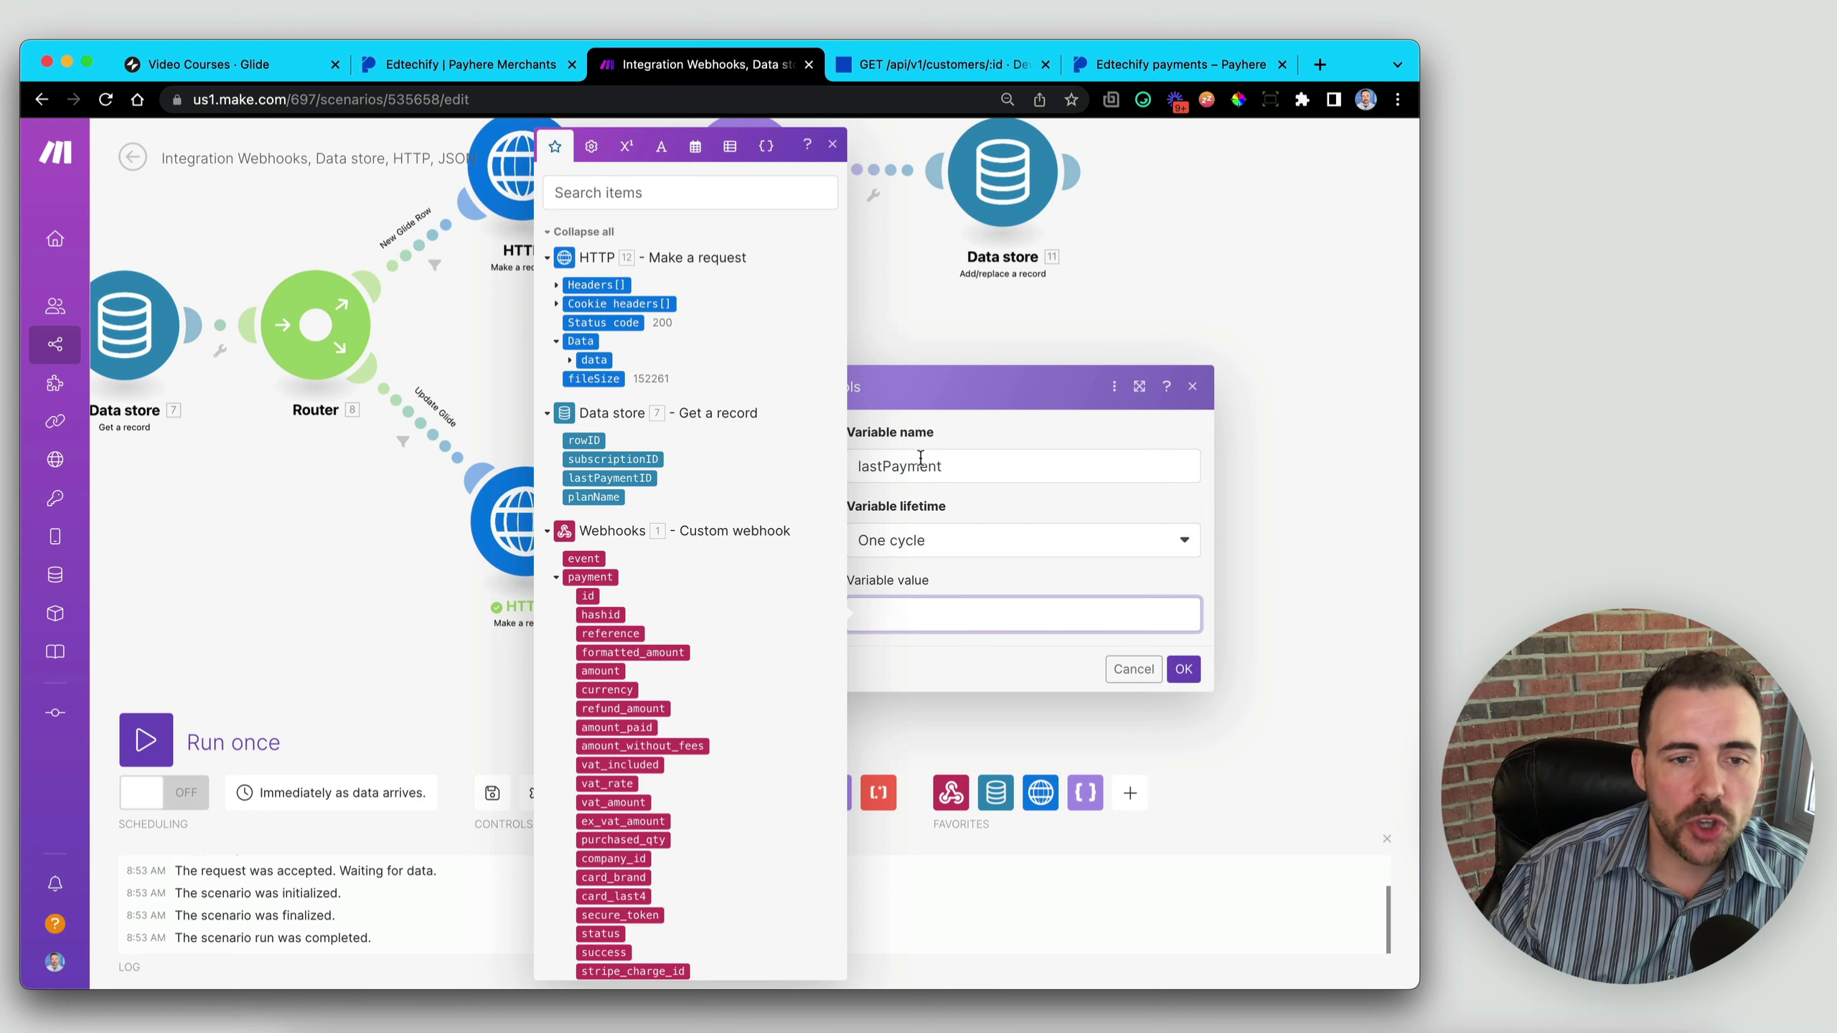
- Insert the array functions last and sort so the value reads last( sort( ) )
left_click(730, 147)
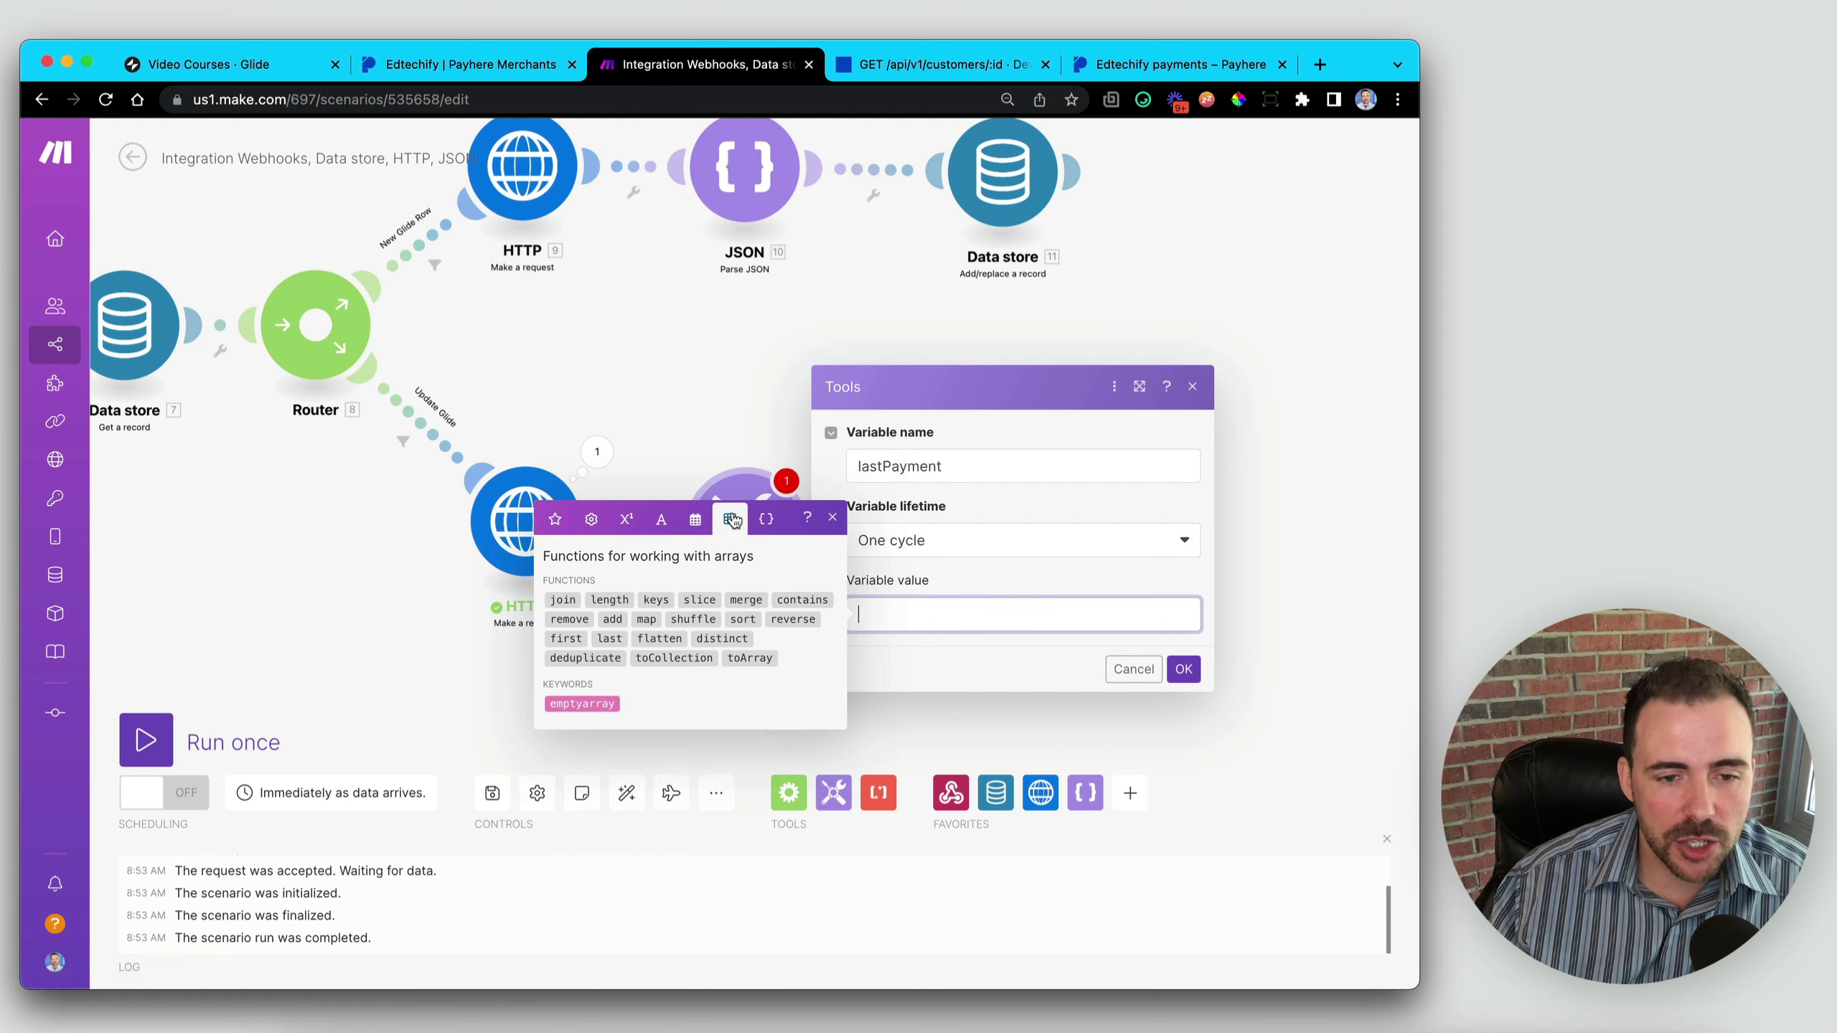
left_click(617, 638)
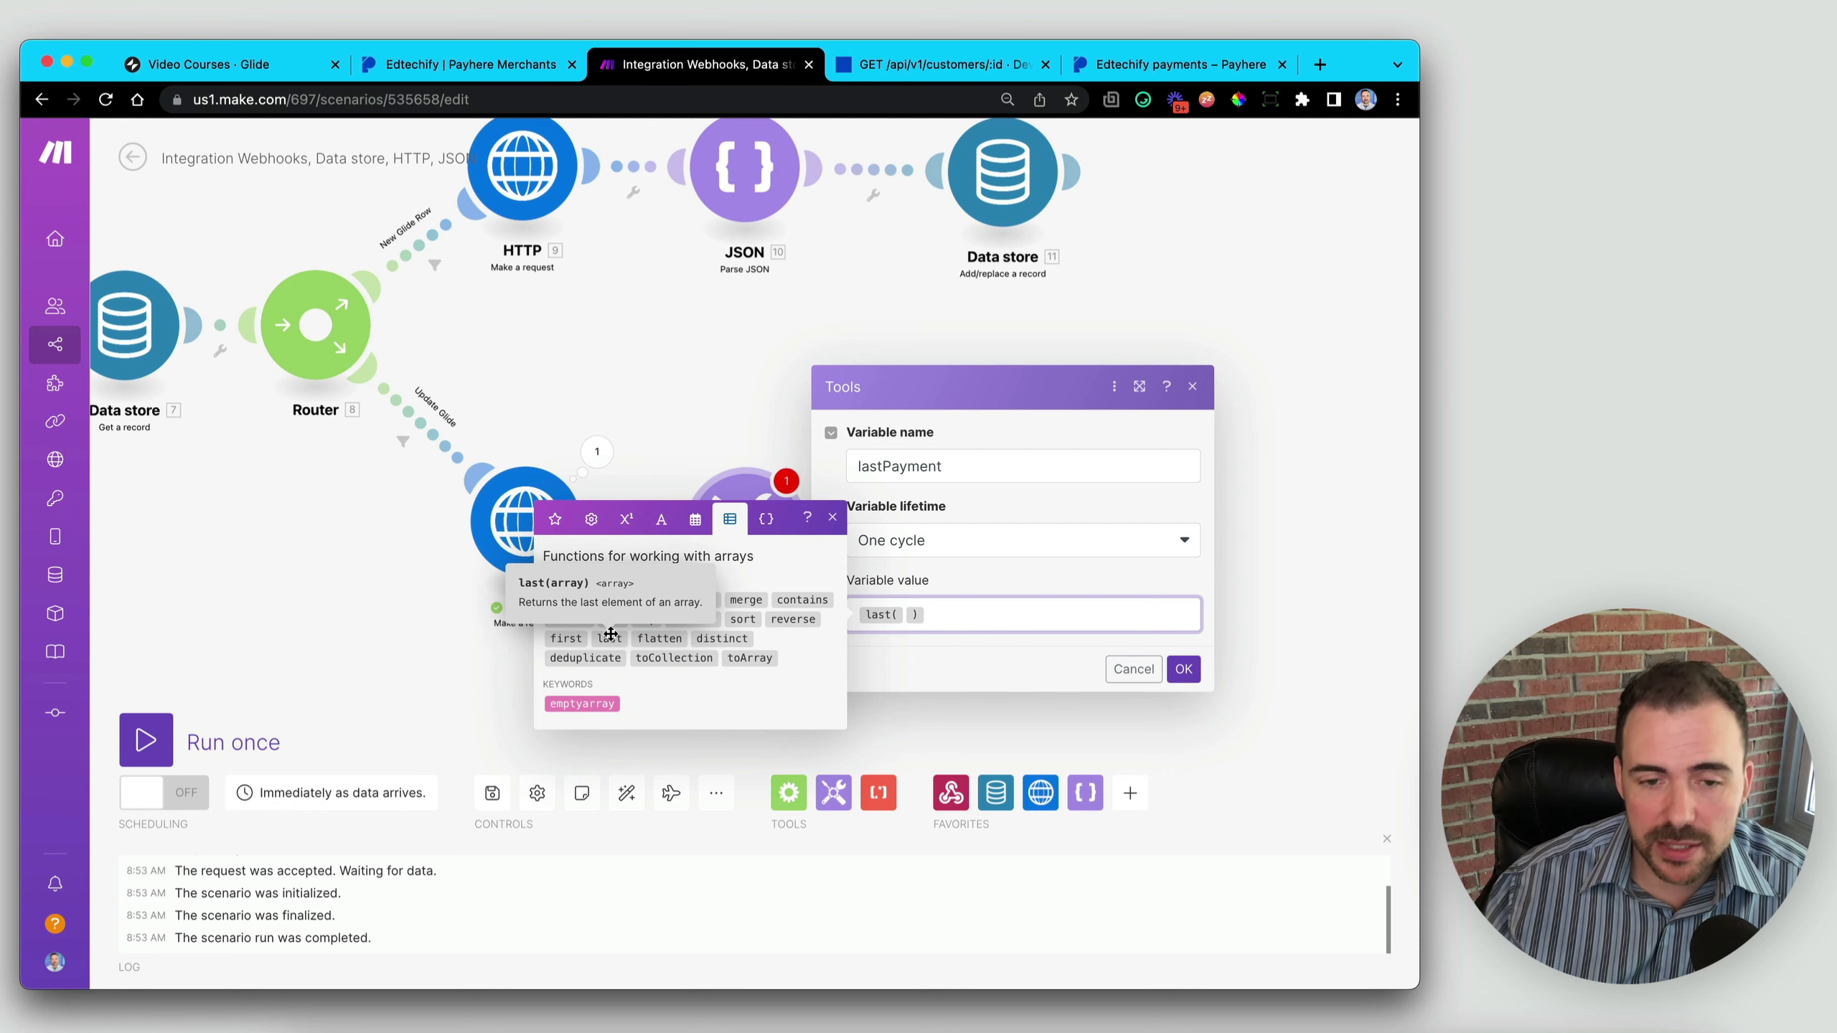
left_click(903, 614)
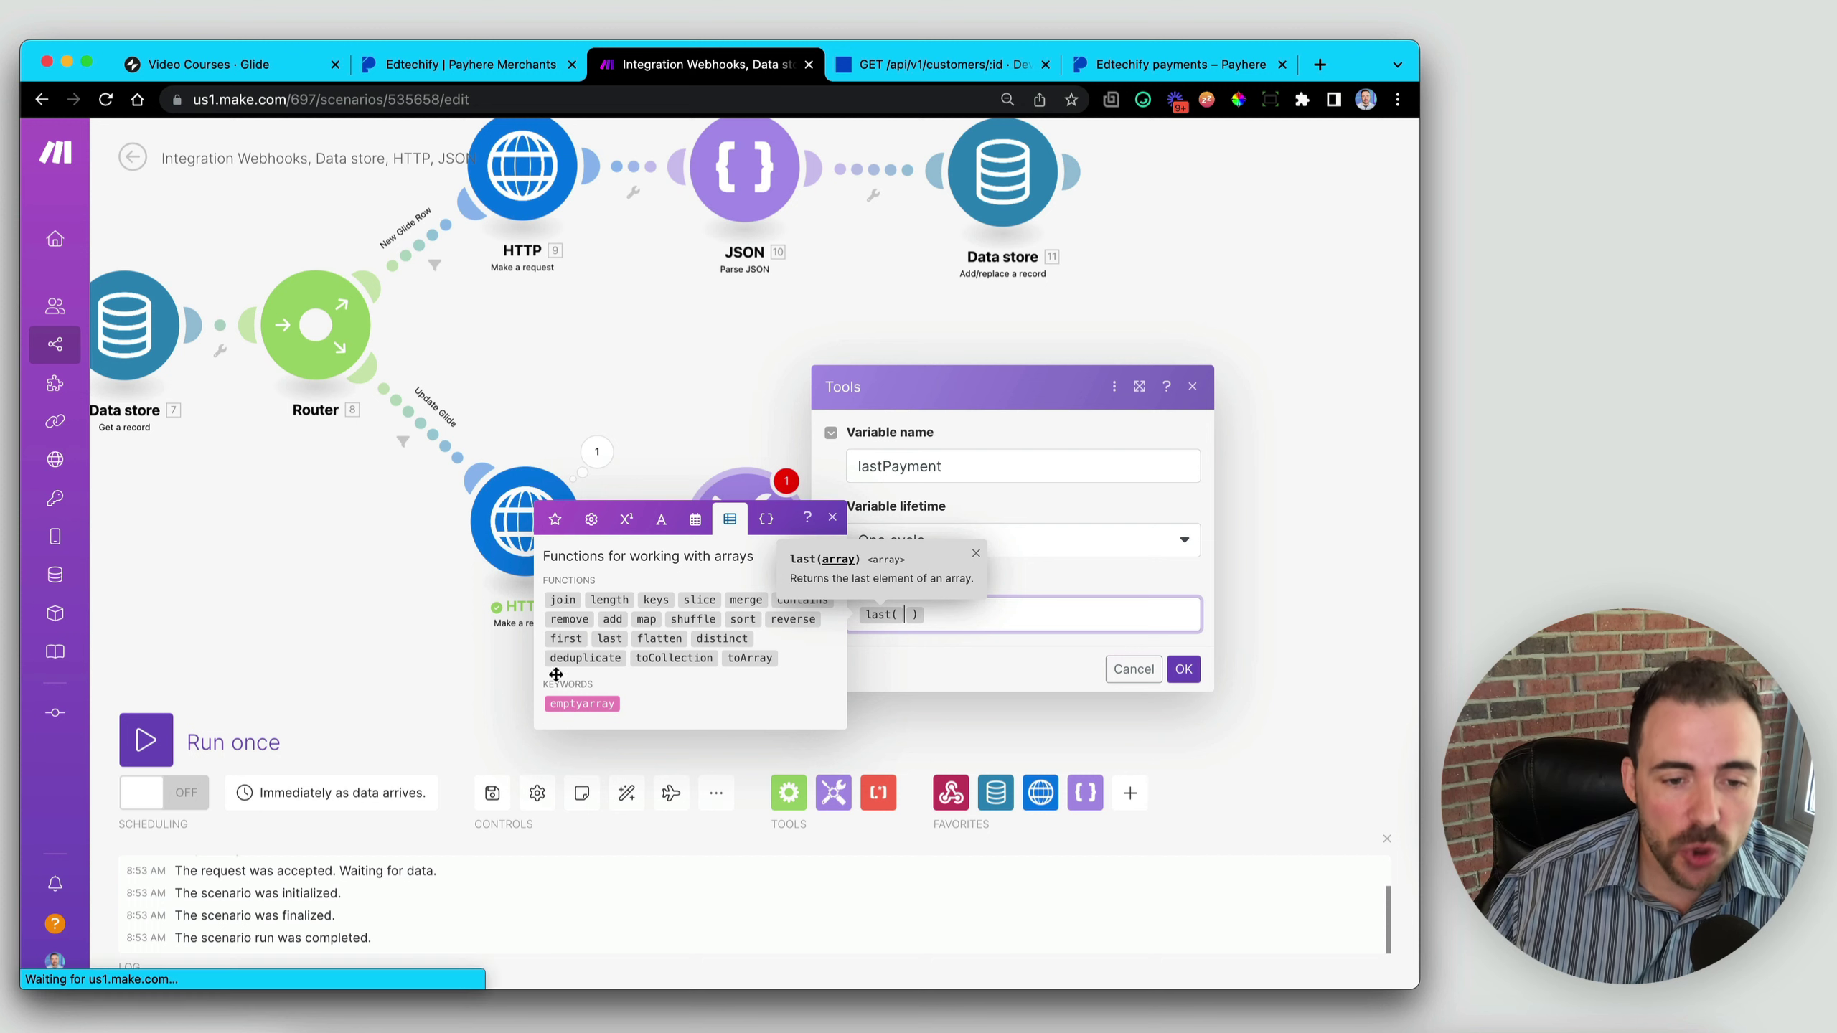
left_click(739, 618)
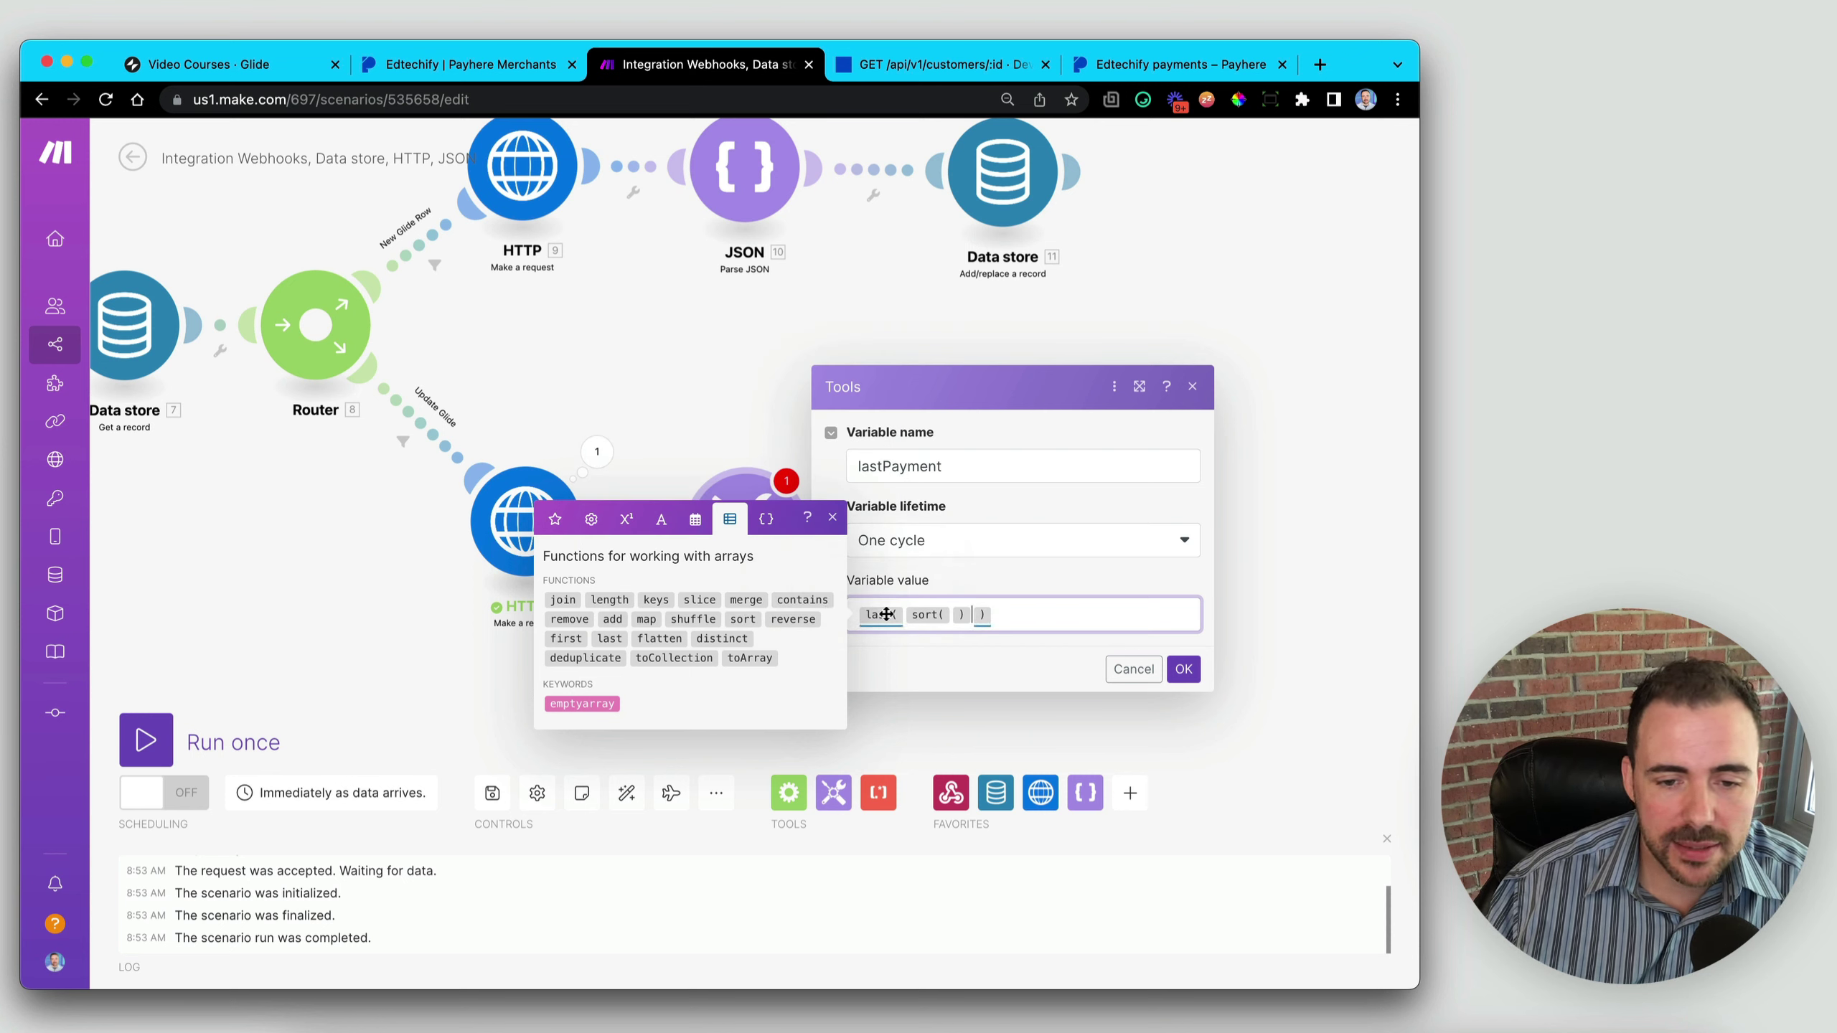
left_click(935, 617)
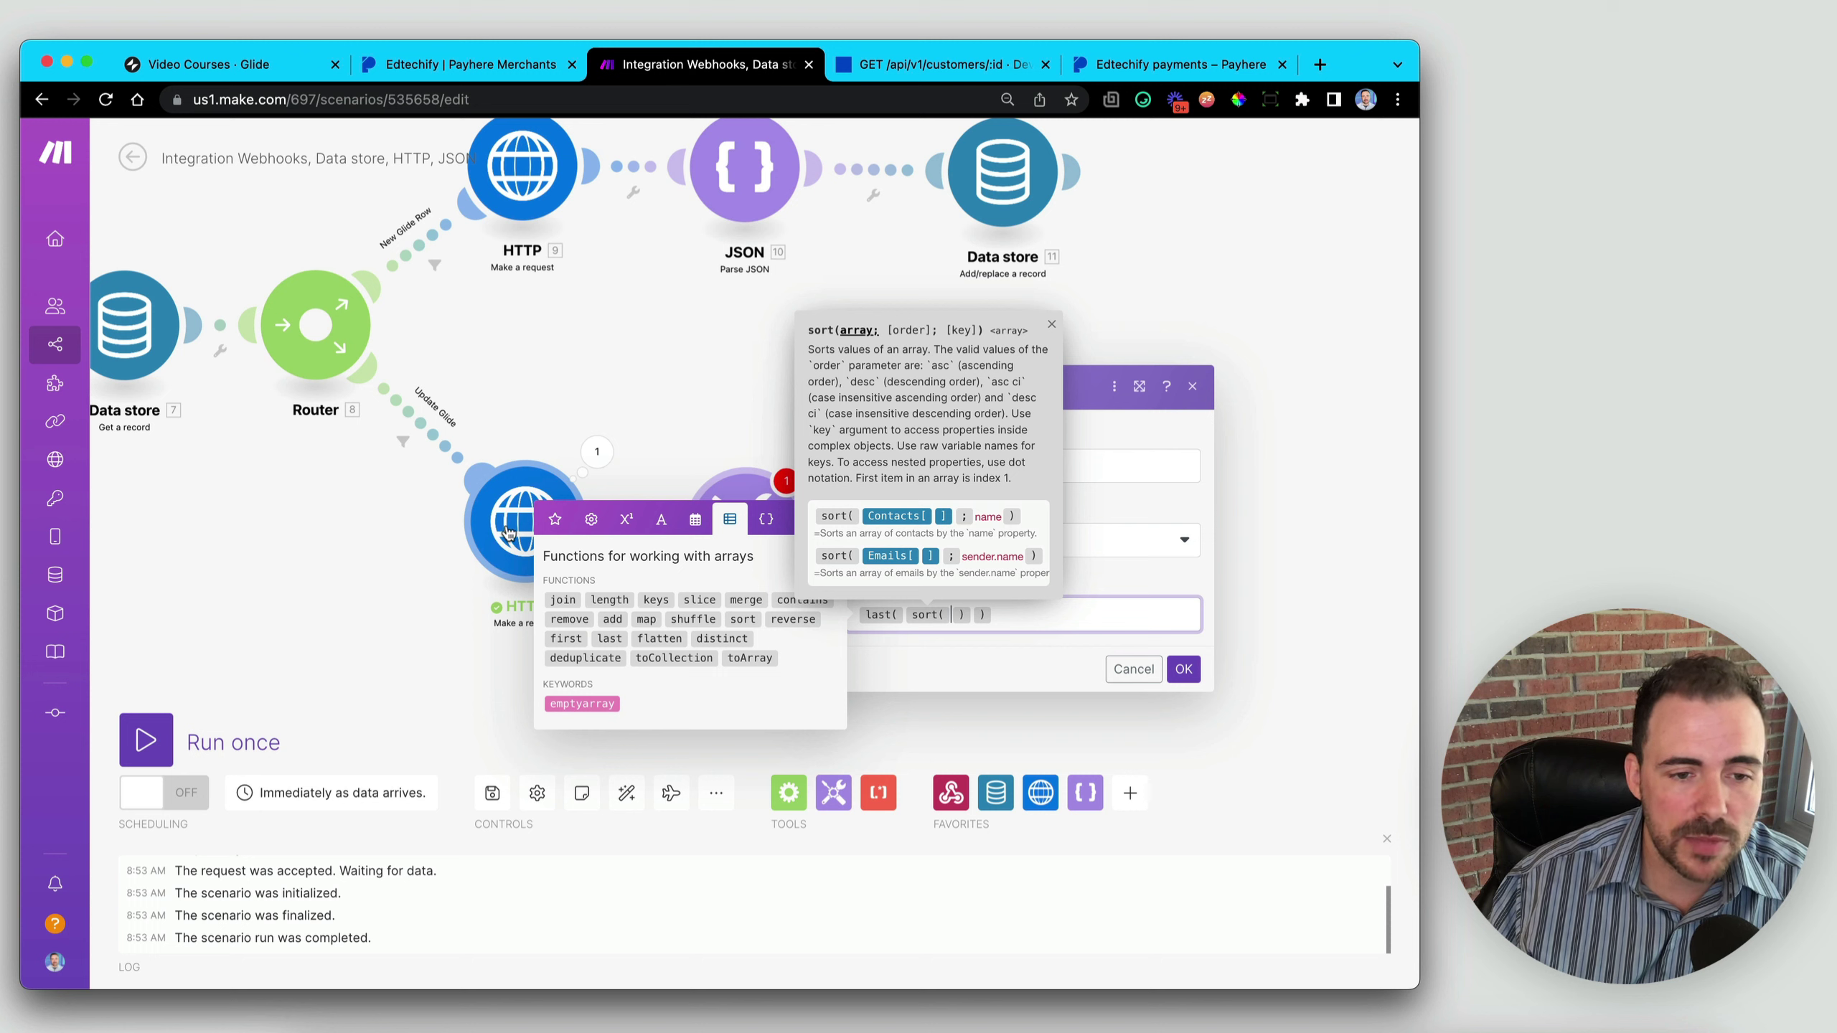
left_click(554, 521)
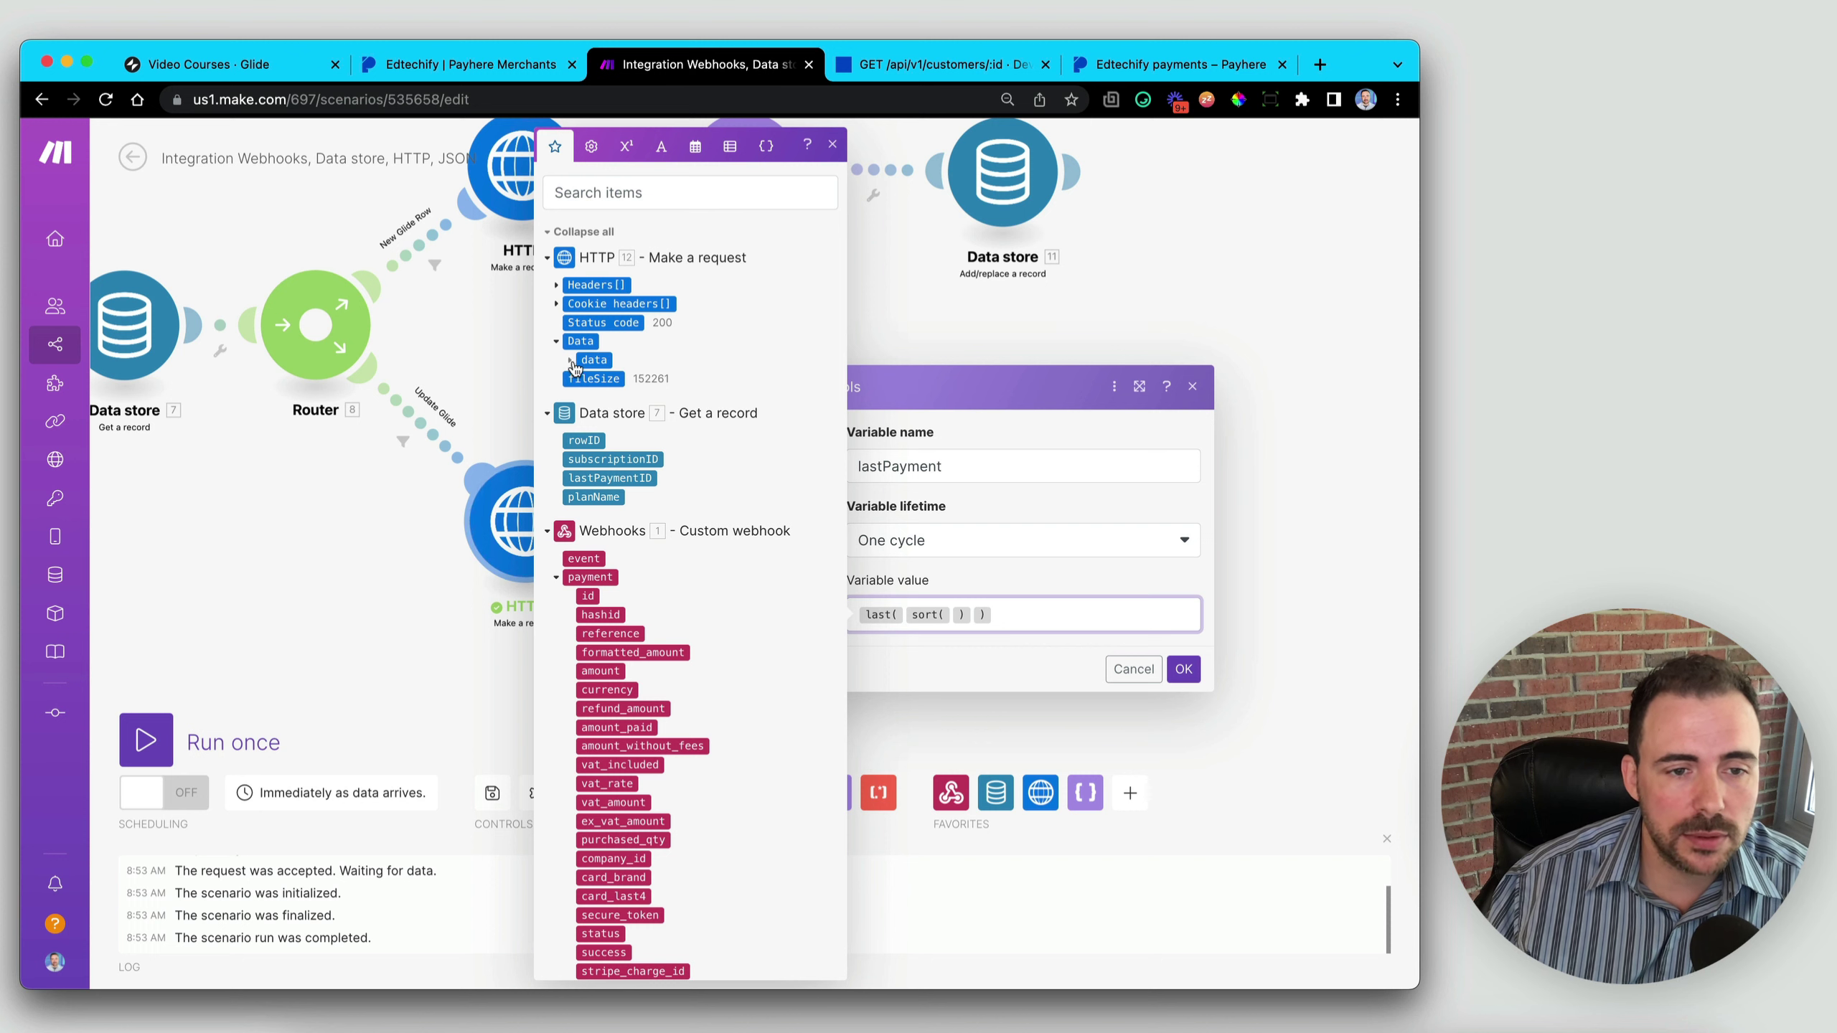
- Fill sort with HTTP 12's payments[], ascending by id, and save the variable
left_click(572, 361)
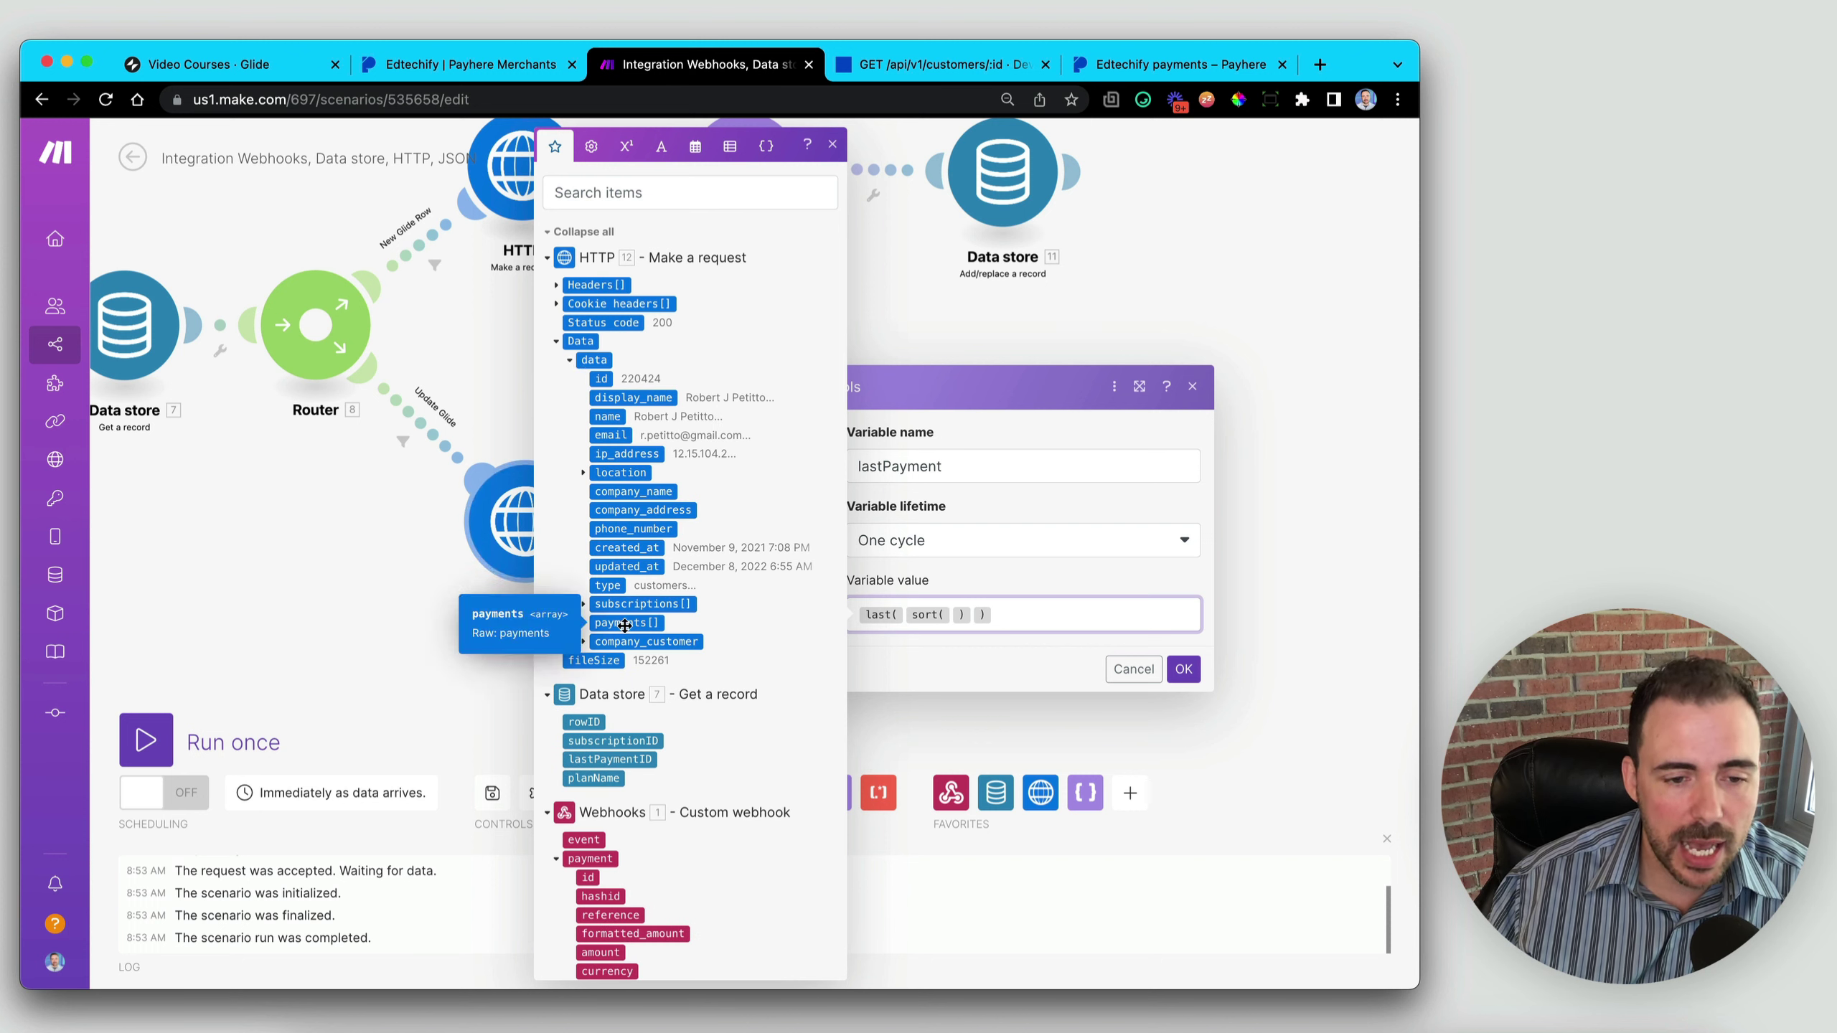
left_click(624, 624)
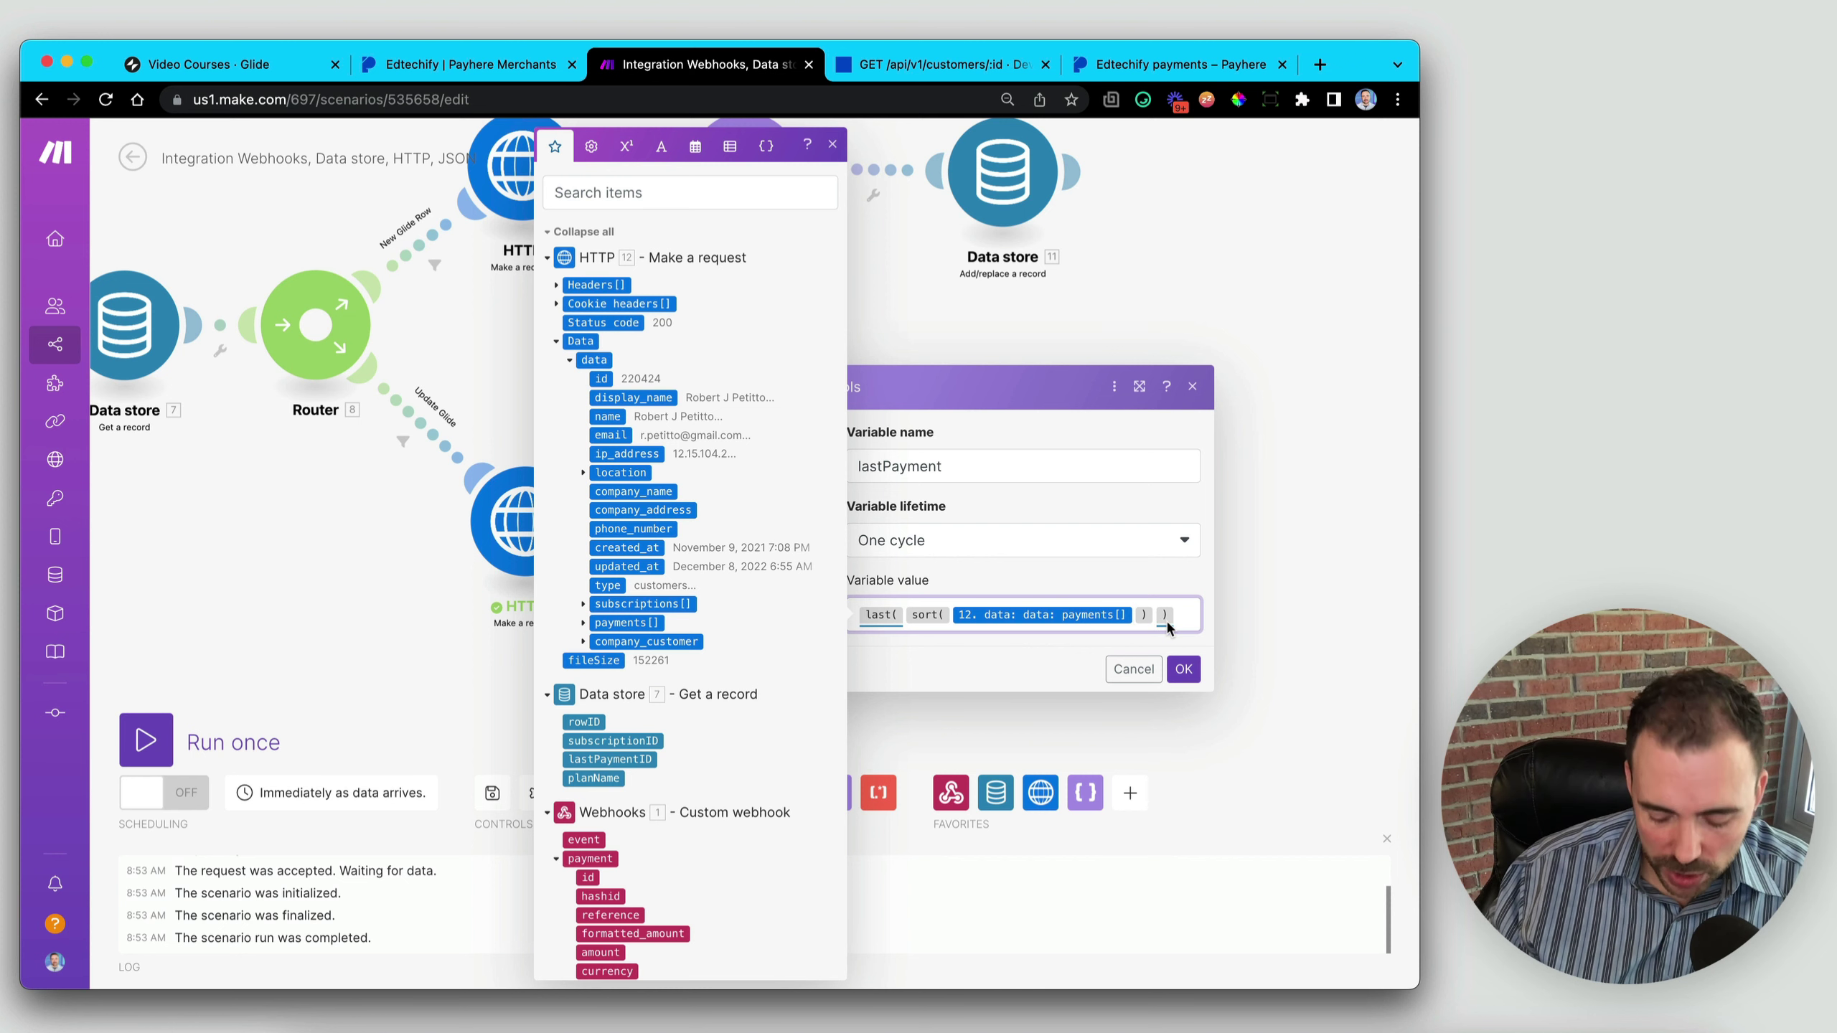
type(";")
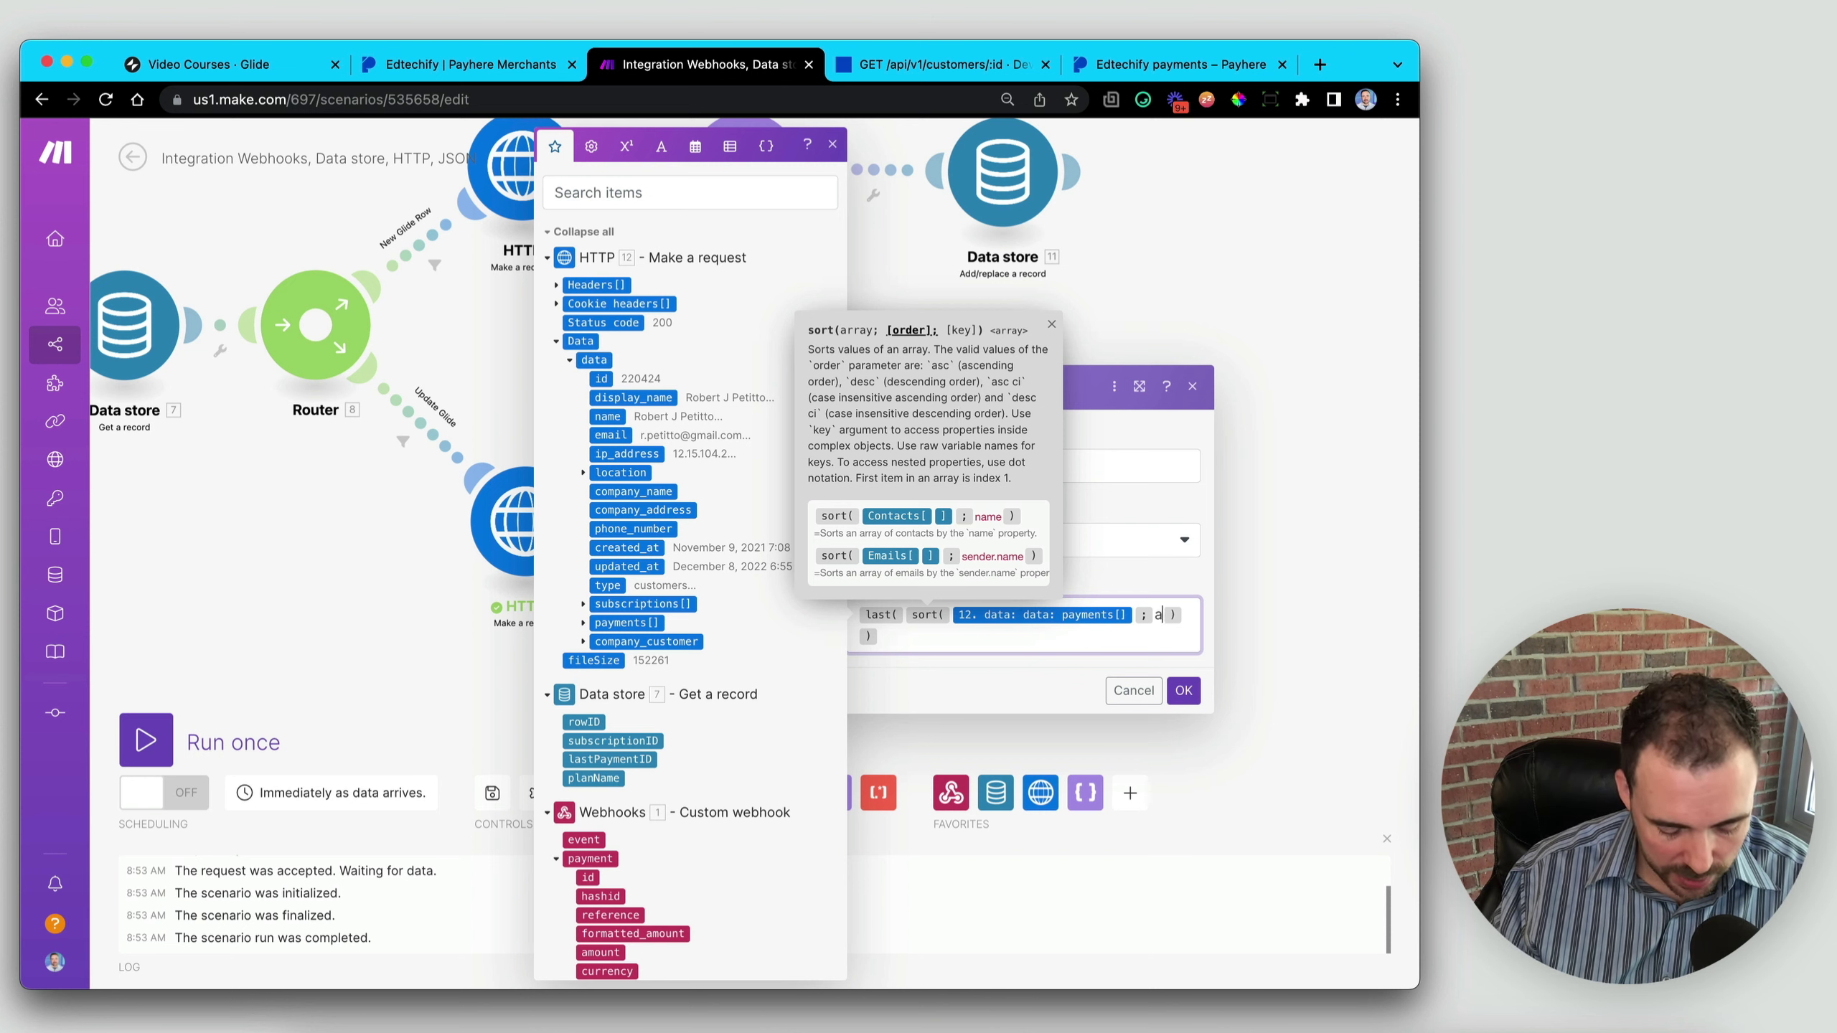
type("asc")
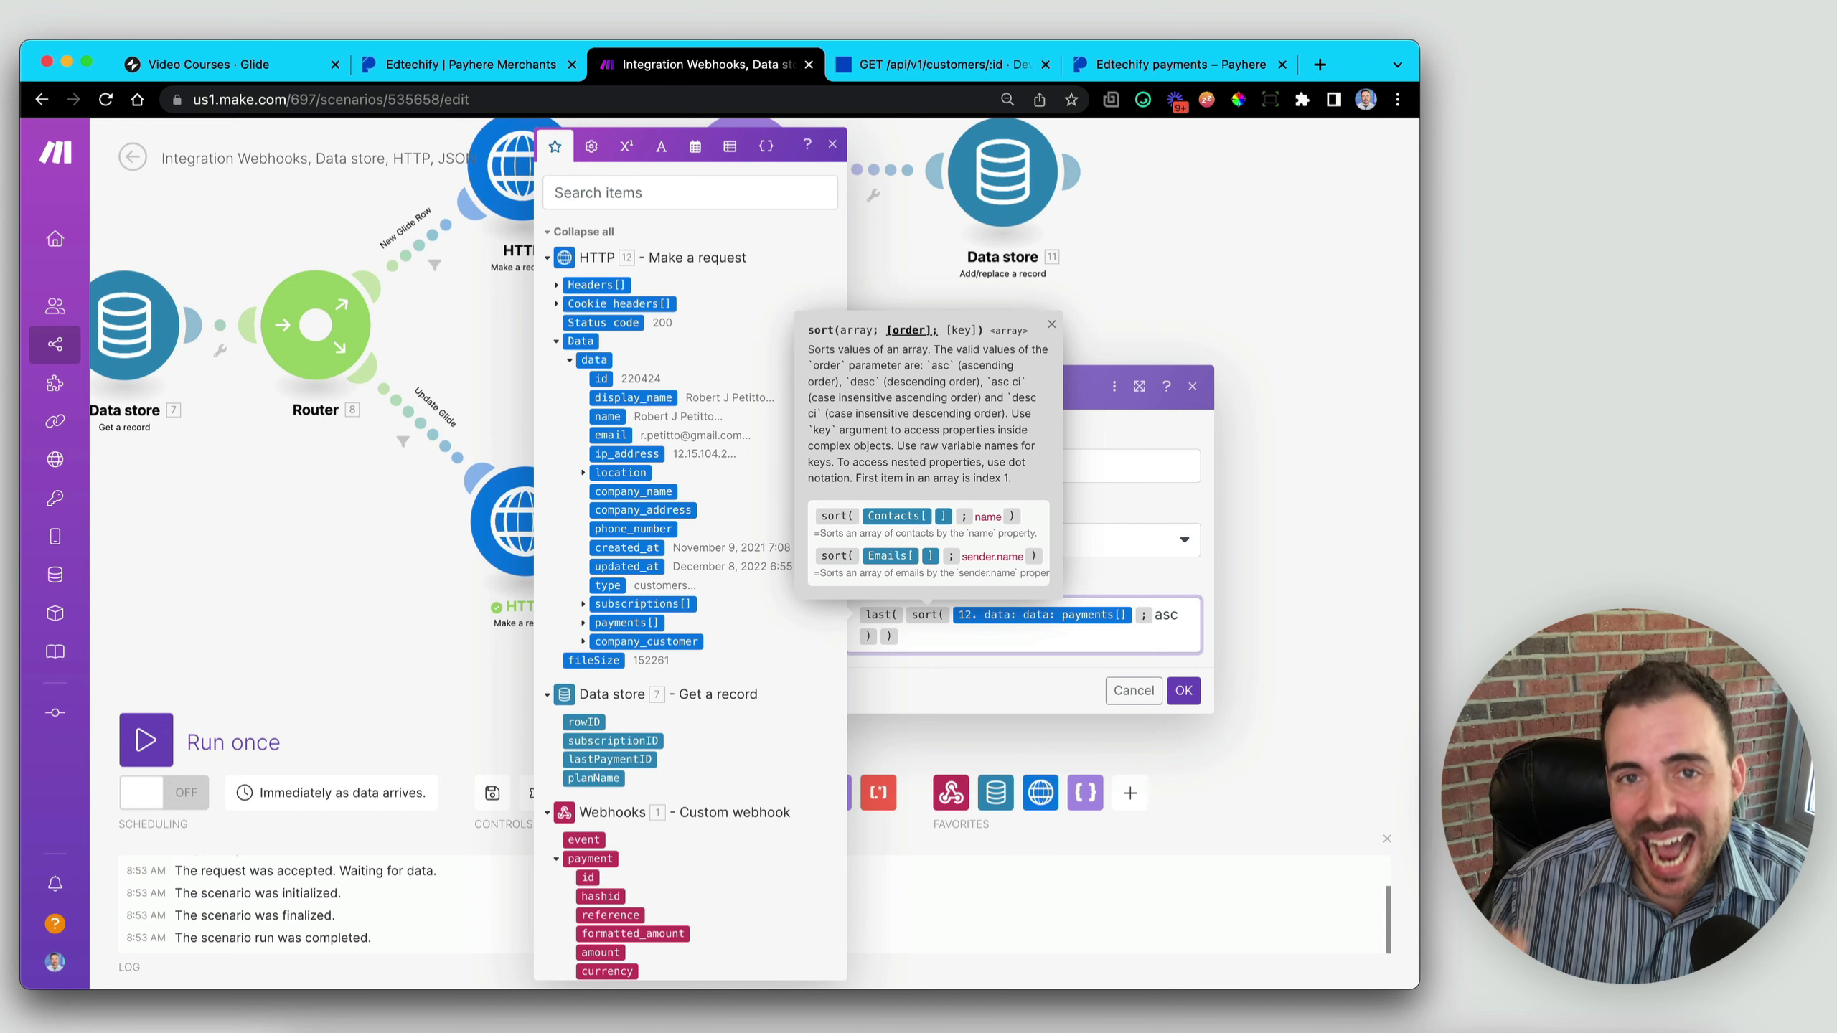
type("; ")
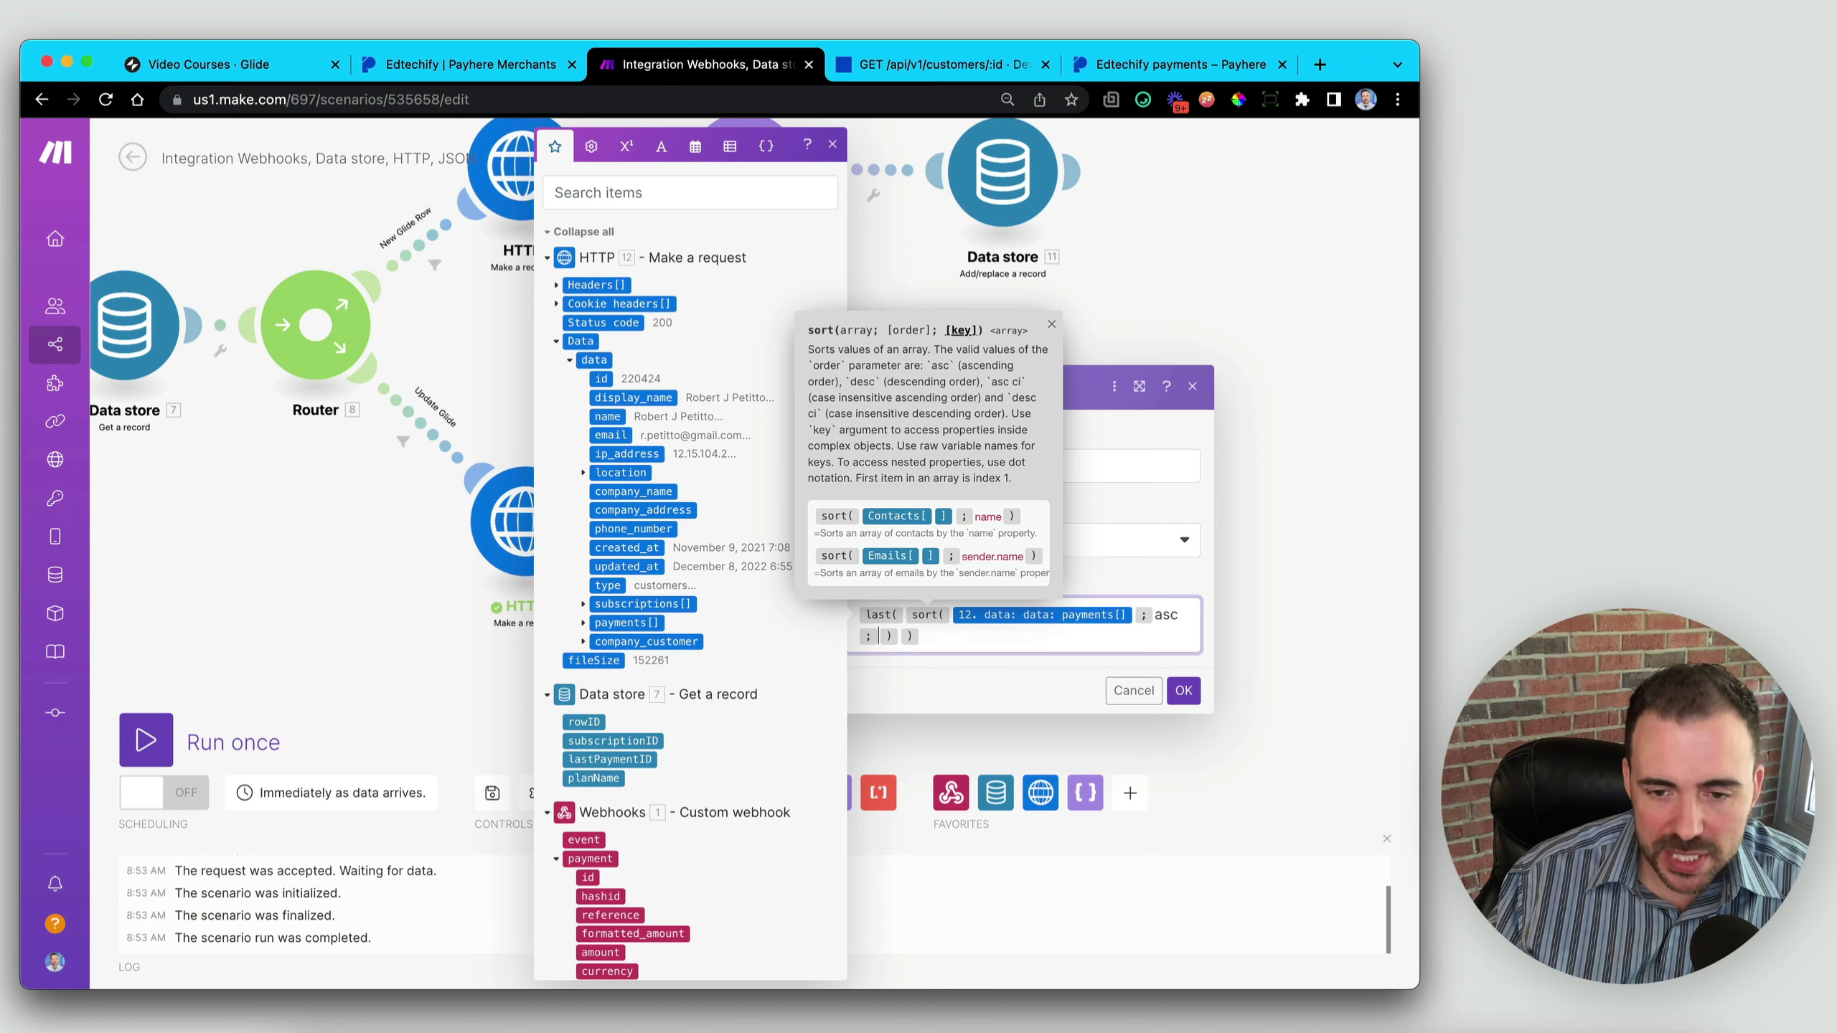
type("id")
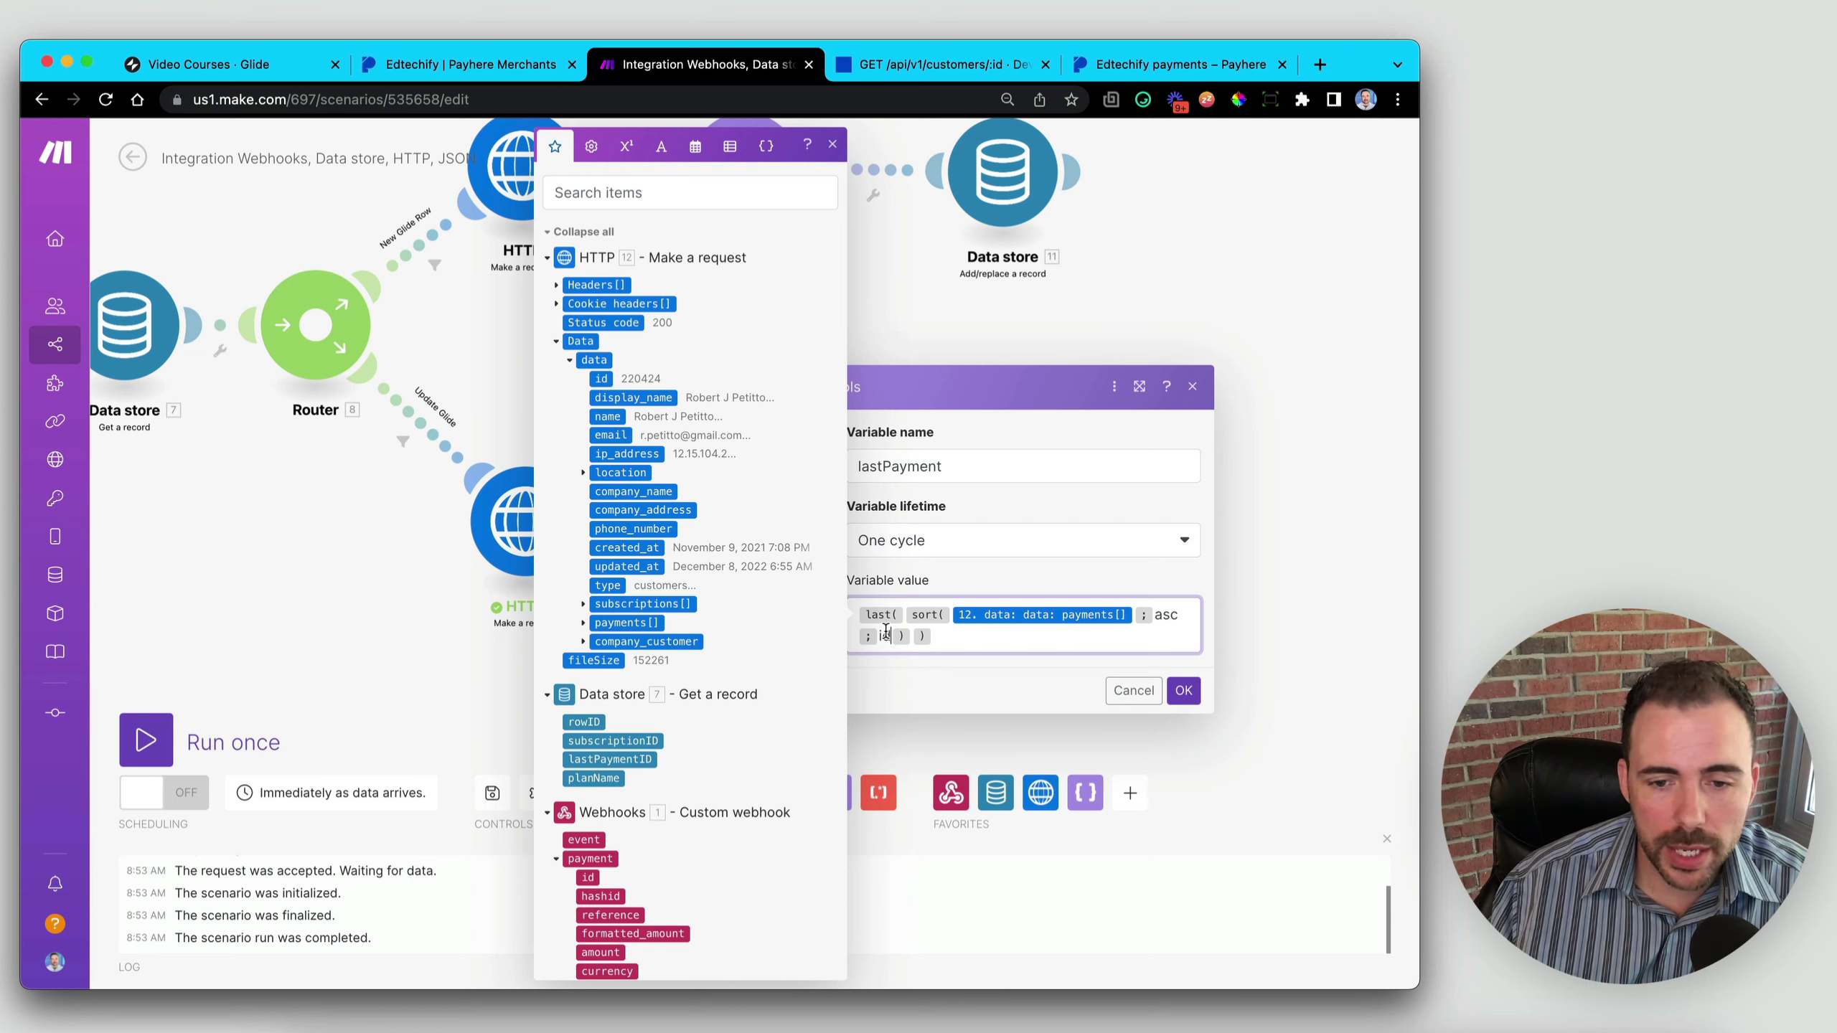
left_click(1184, 691)
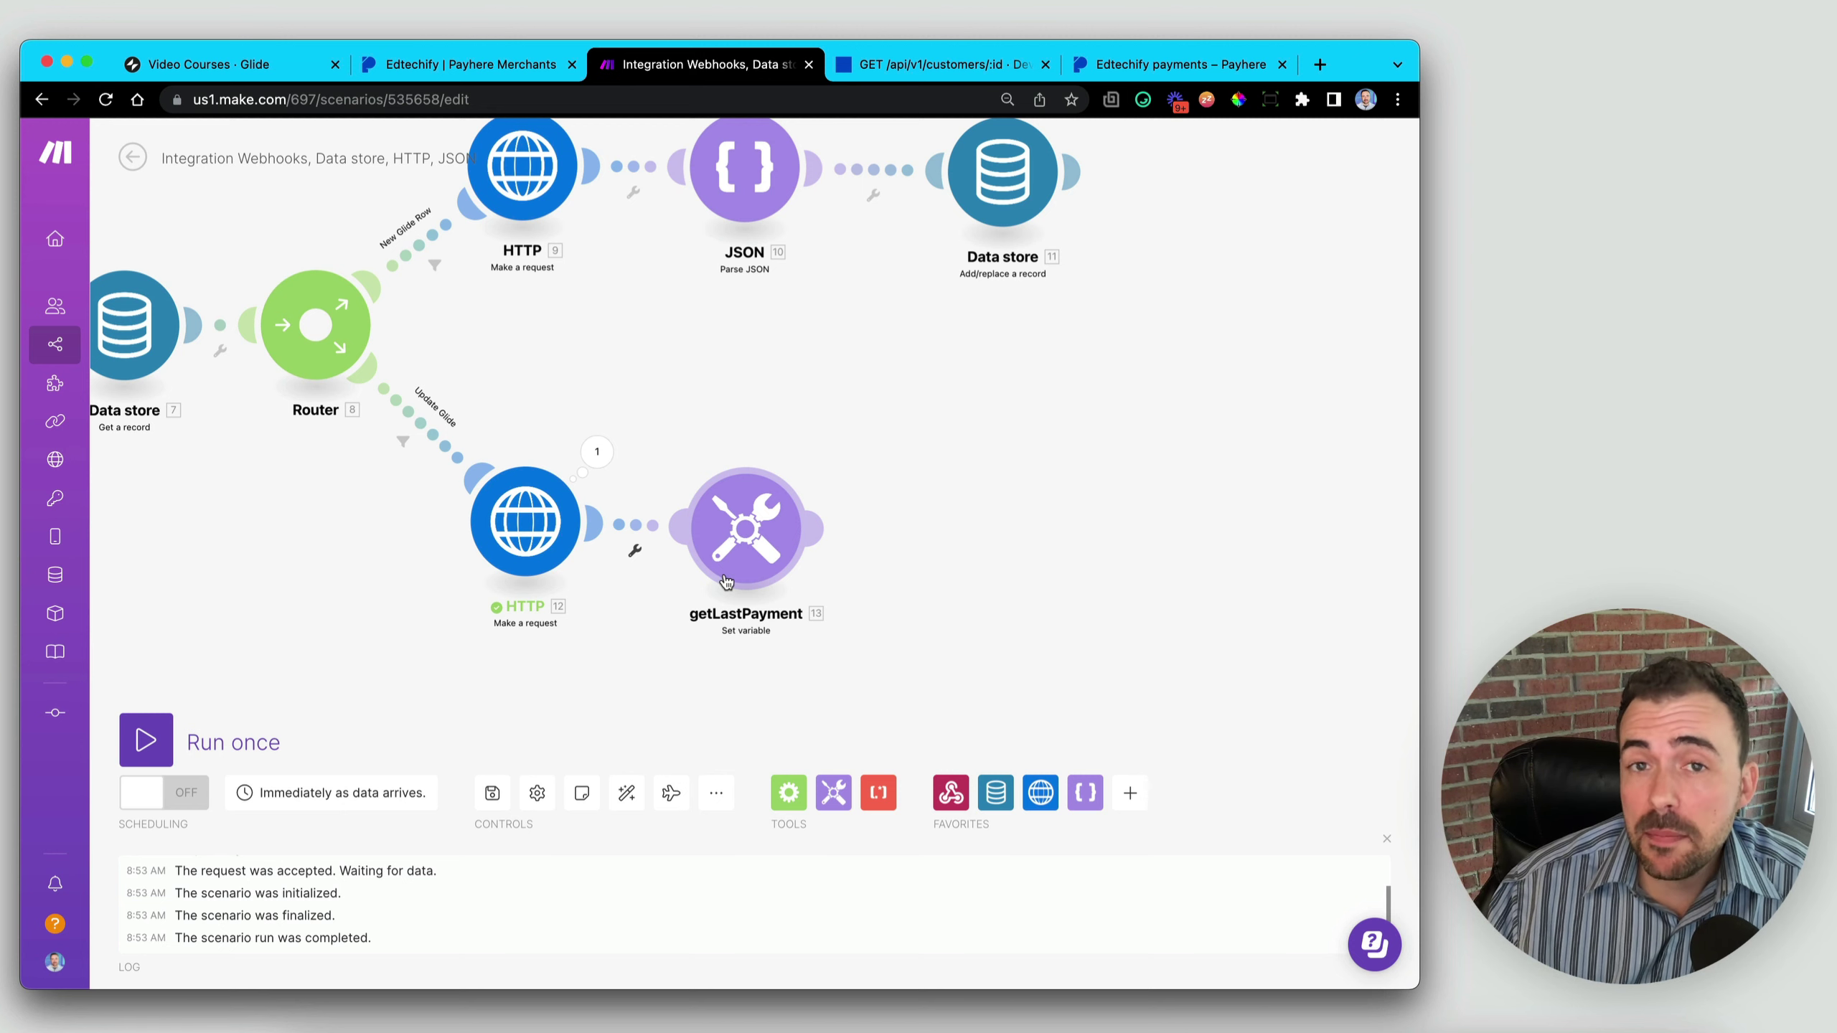
- Clone getLastPayment, link the copy after it, and rename it getLastSubscription
right_click(743, 529)
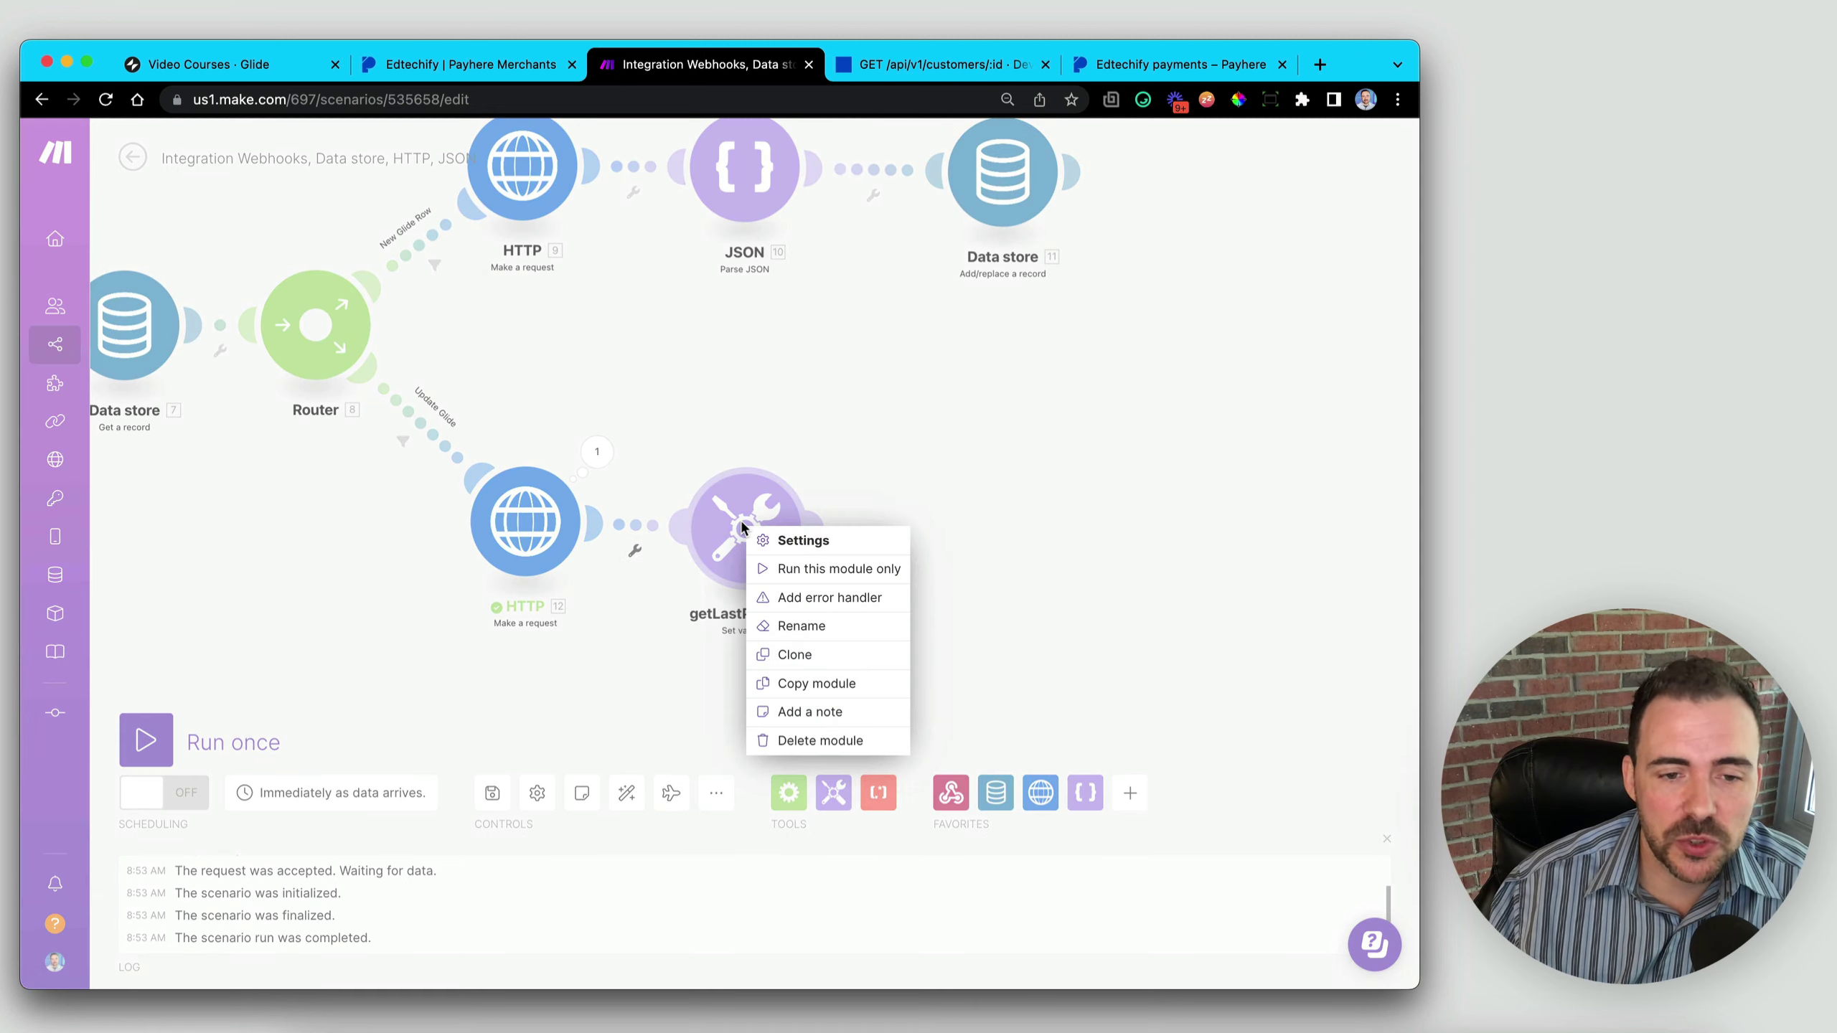
left_click(803, 655)
mouse_move(796, 614)
left_mouse_down()
mouse_move(938, 592)
mouse_move(930, 563)
left_mouse_up()
right_click(952, 577)
left_click(990, 661)
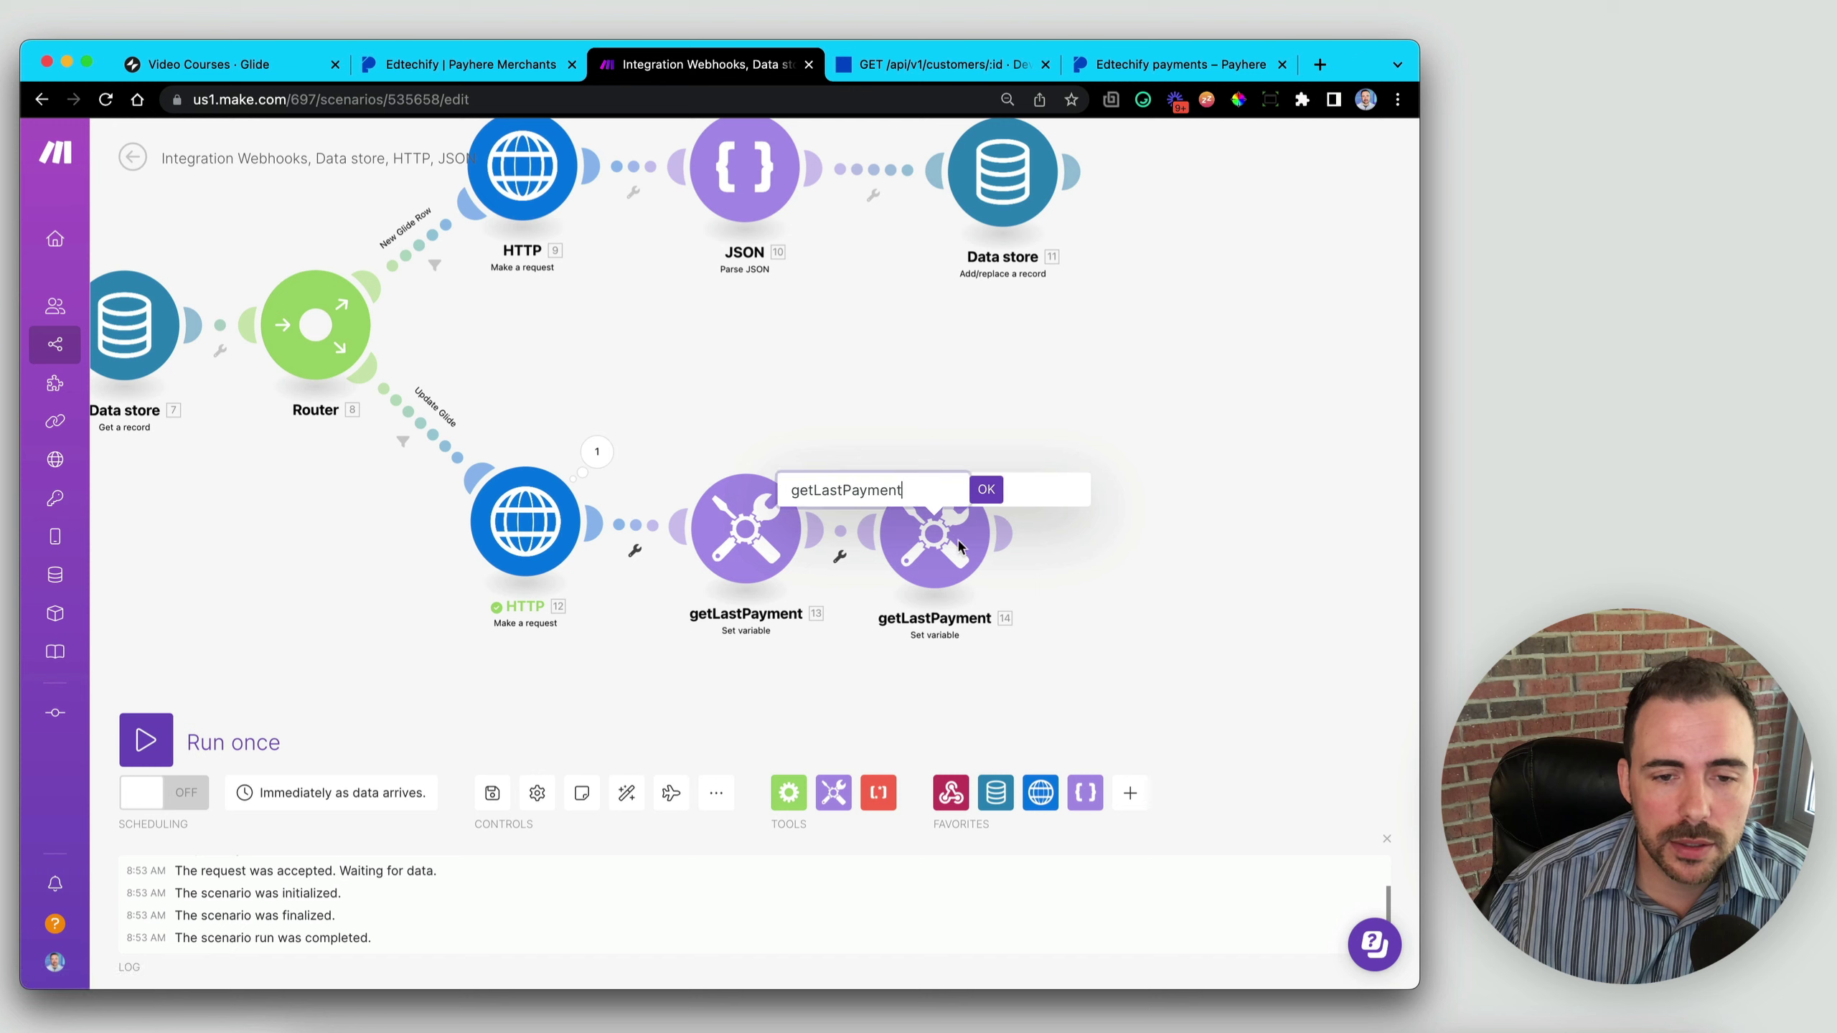
left_click_drag(849, 490, 902, 492)
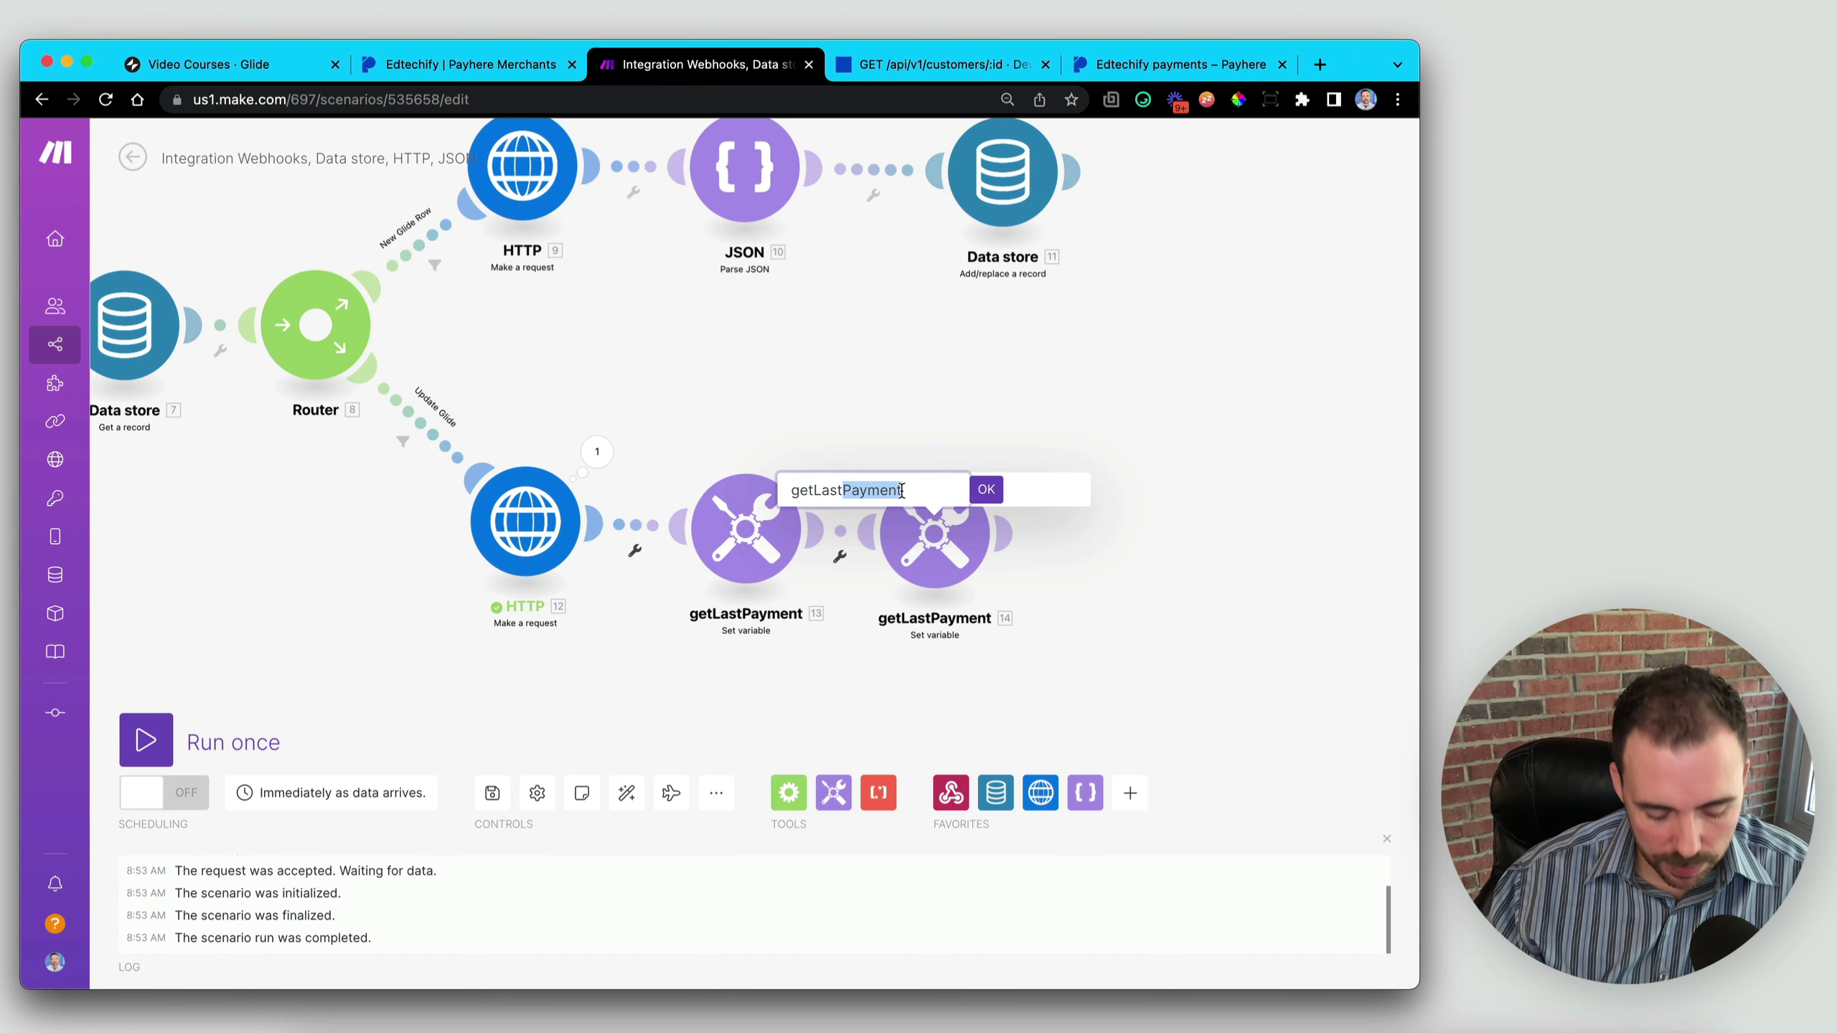
type("Subscription")
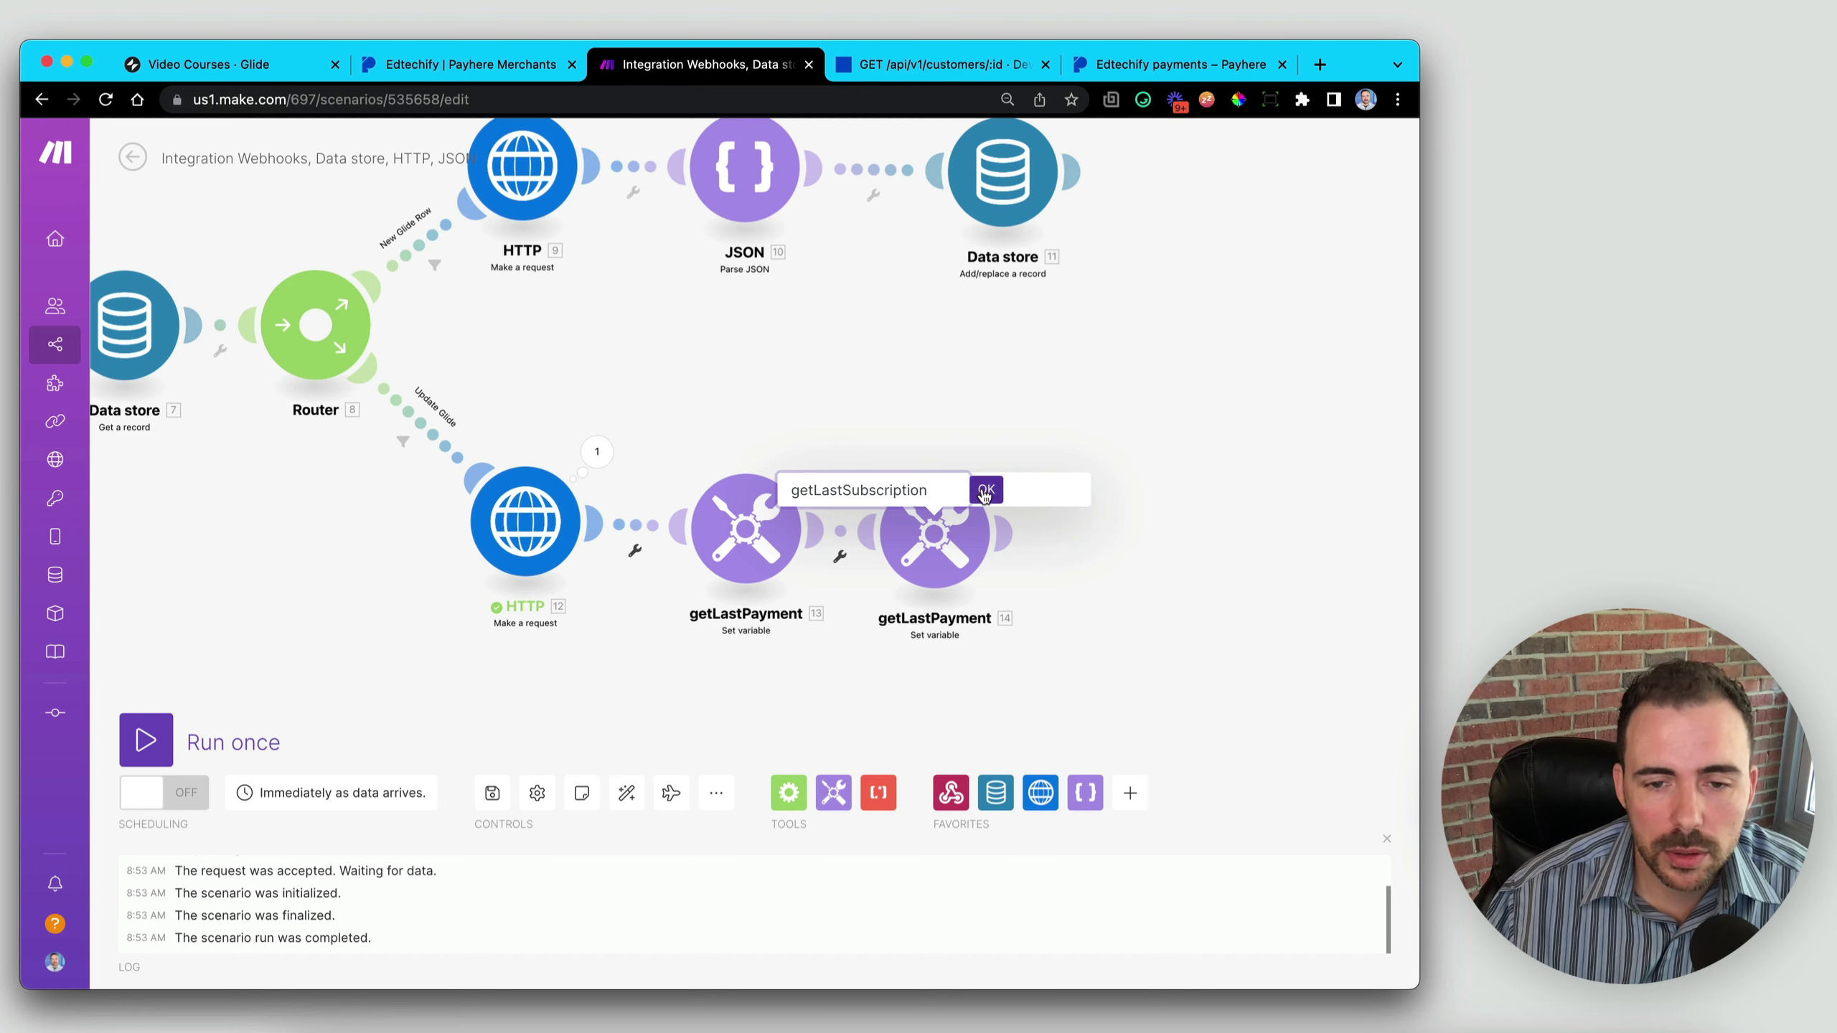
left_click_drag(845, 491, 933, 490)
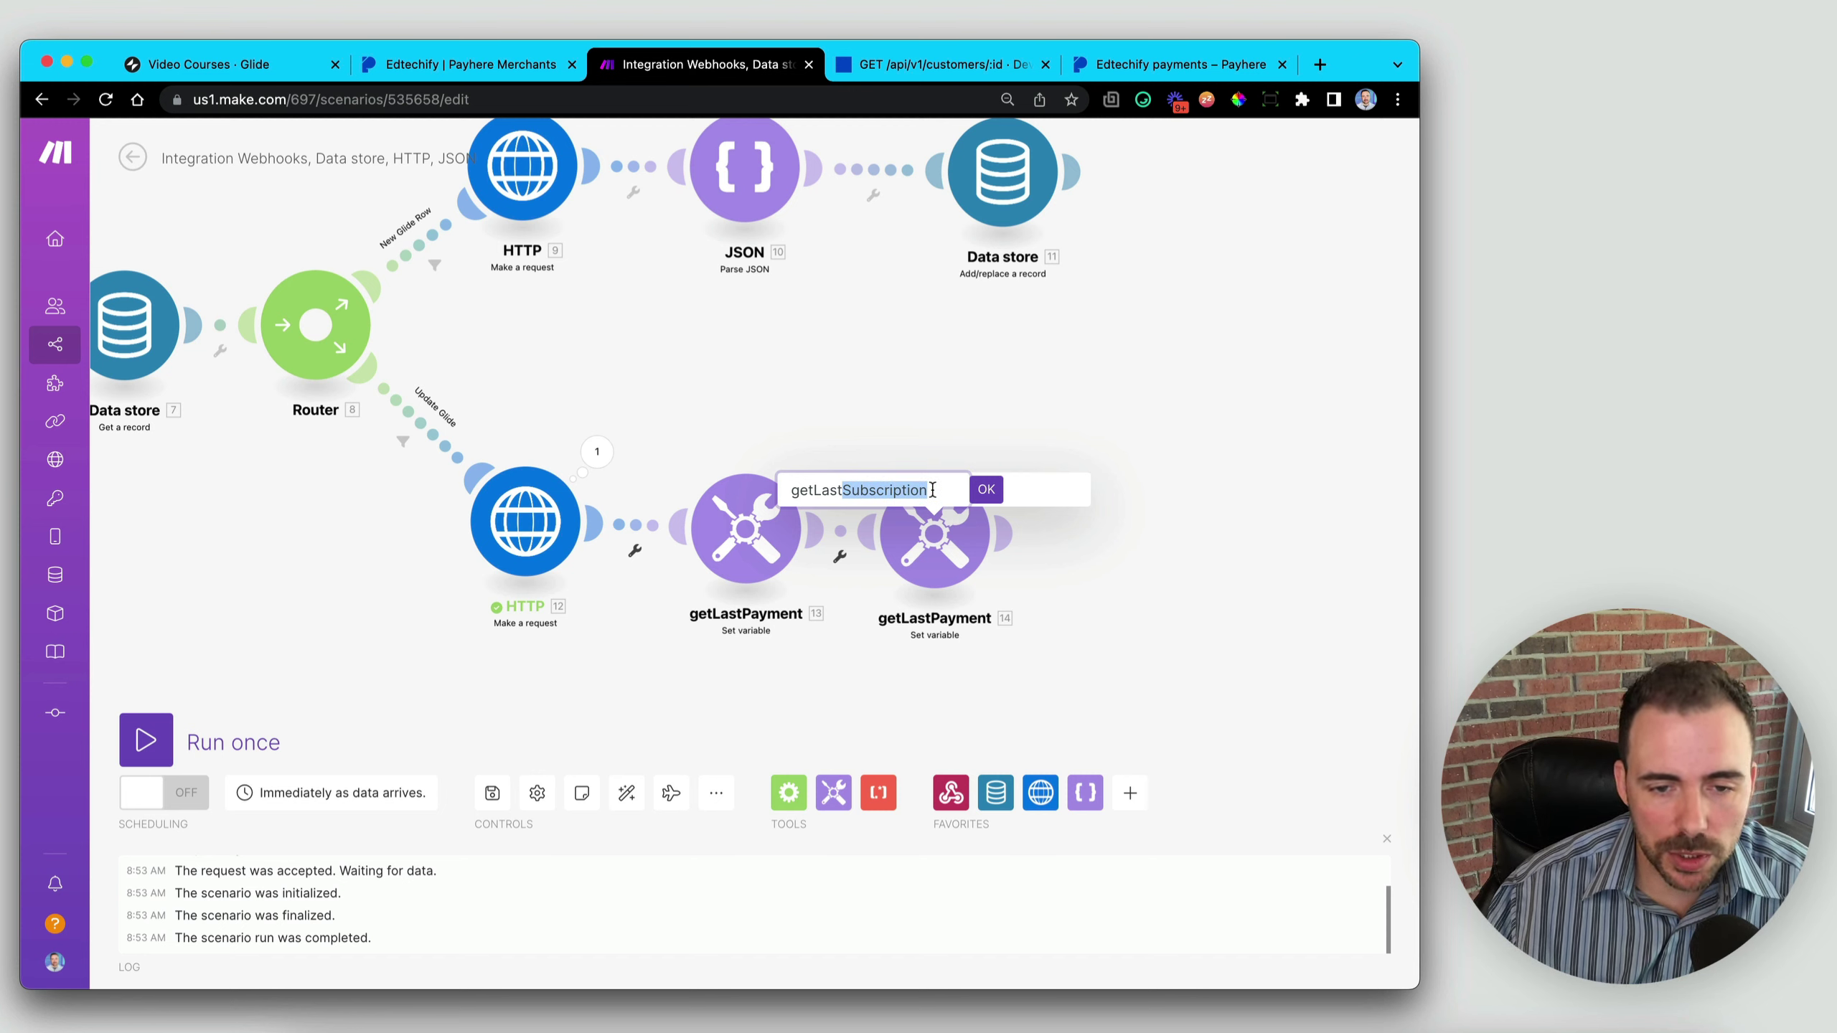
left_click(986, 490)
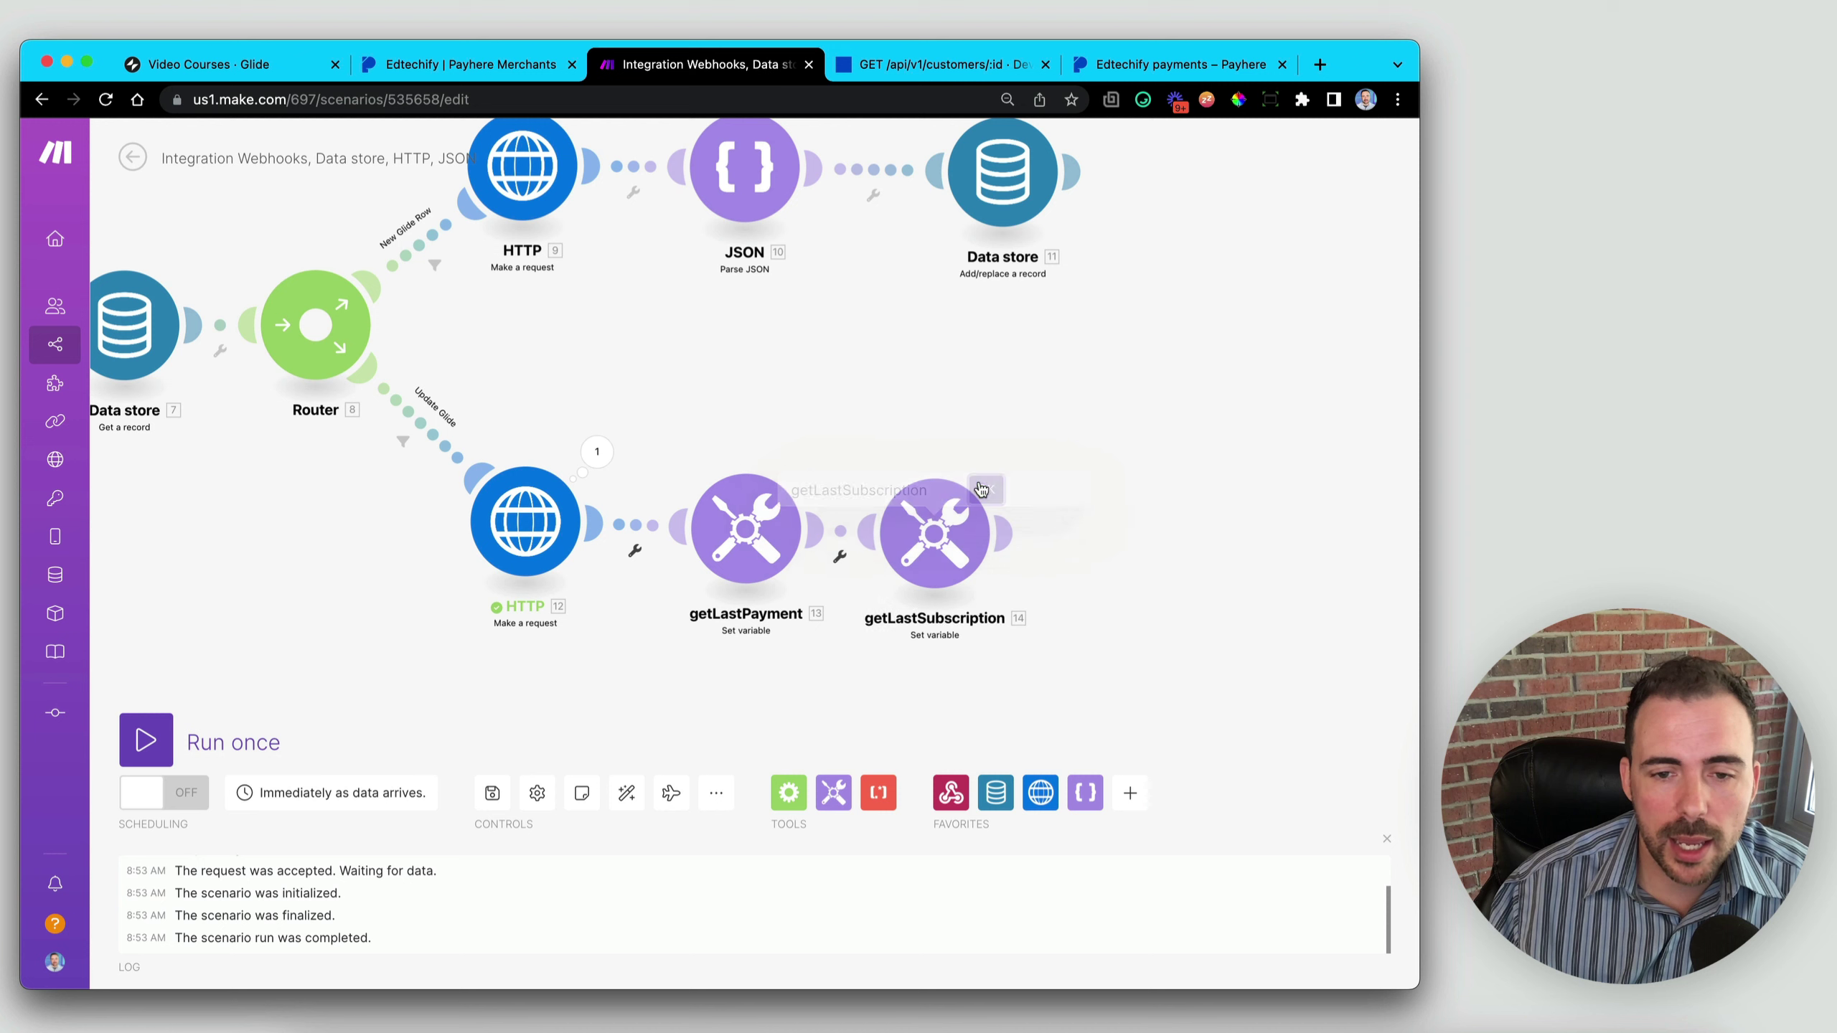
- Rename the variable lastSubscription, swap payments[] for subscriptions[] in sort, and save
left_click(933, 542)
left_click_drag(1081, 460, 1140, 459)
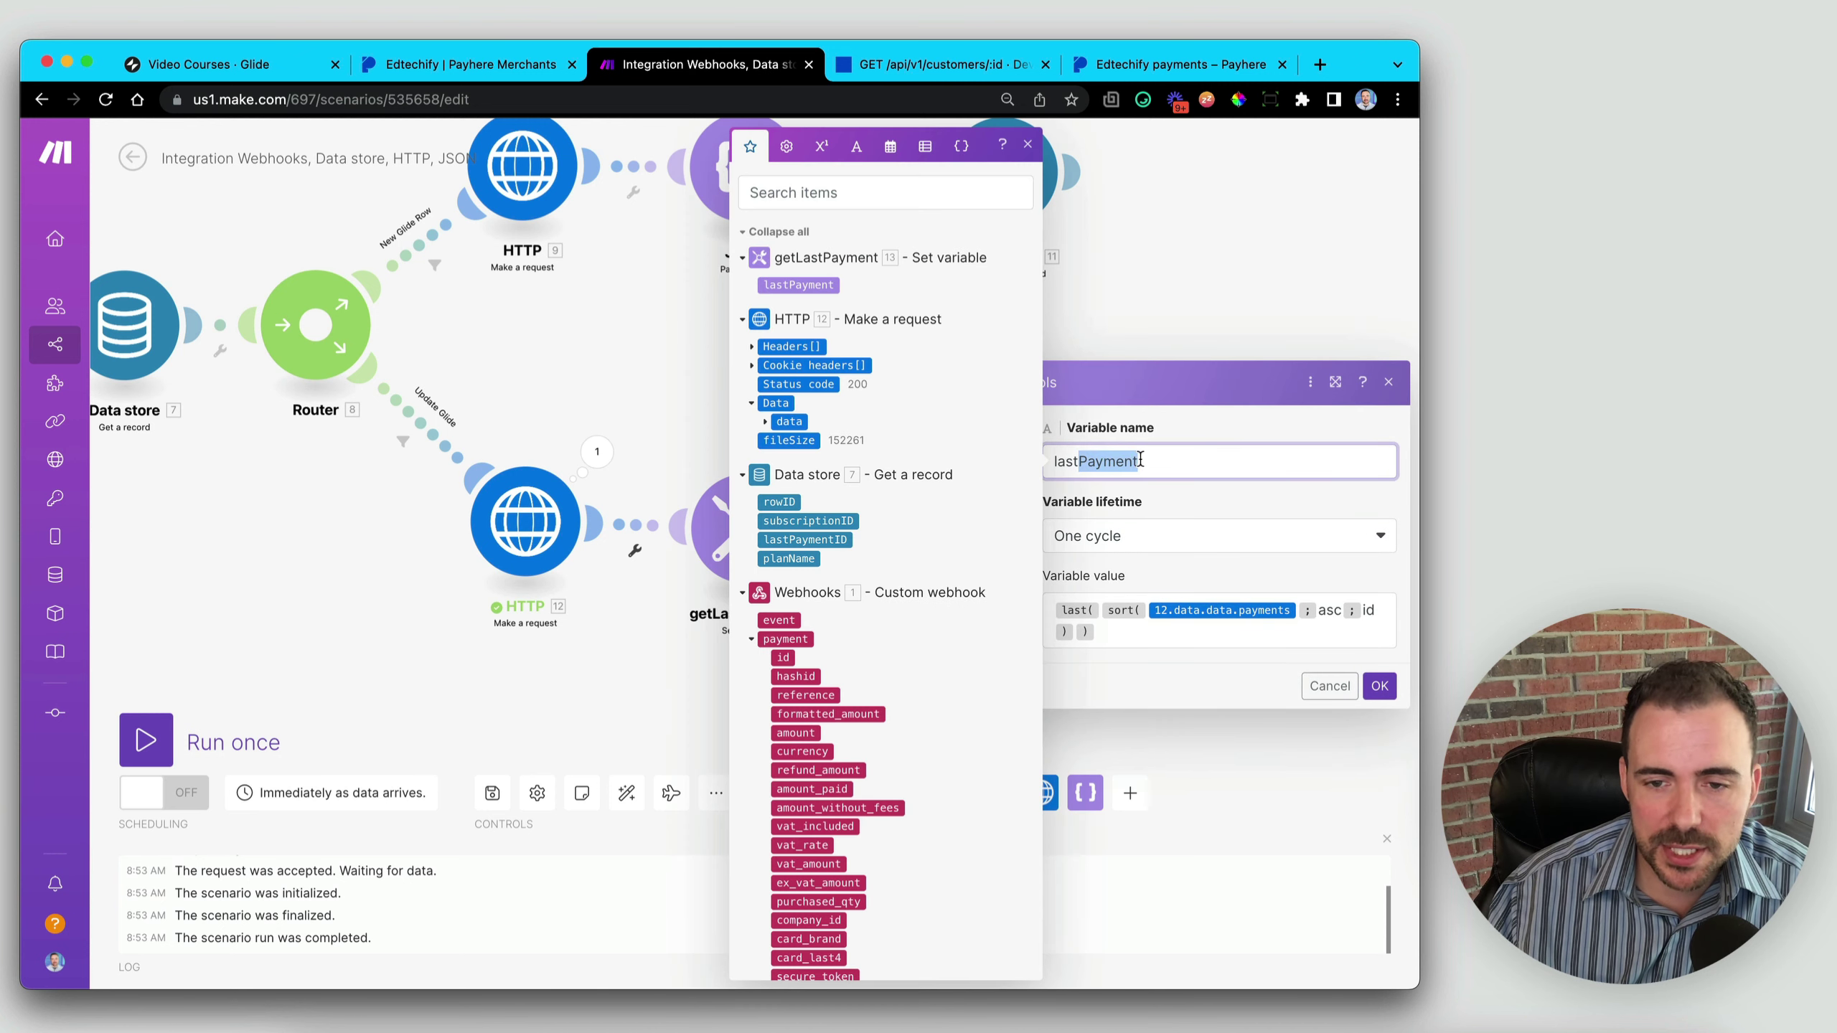
type("Subscription")
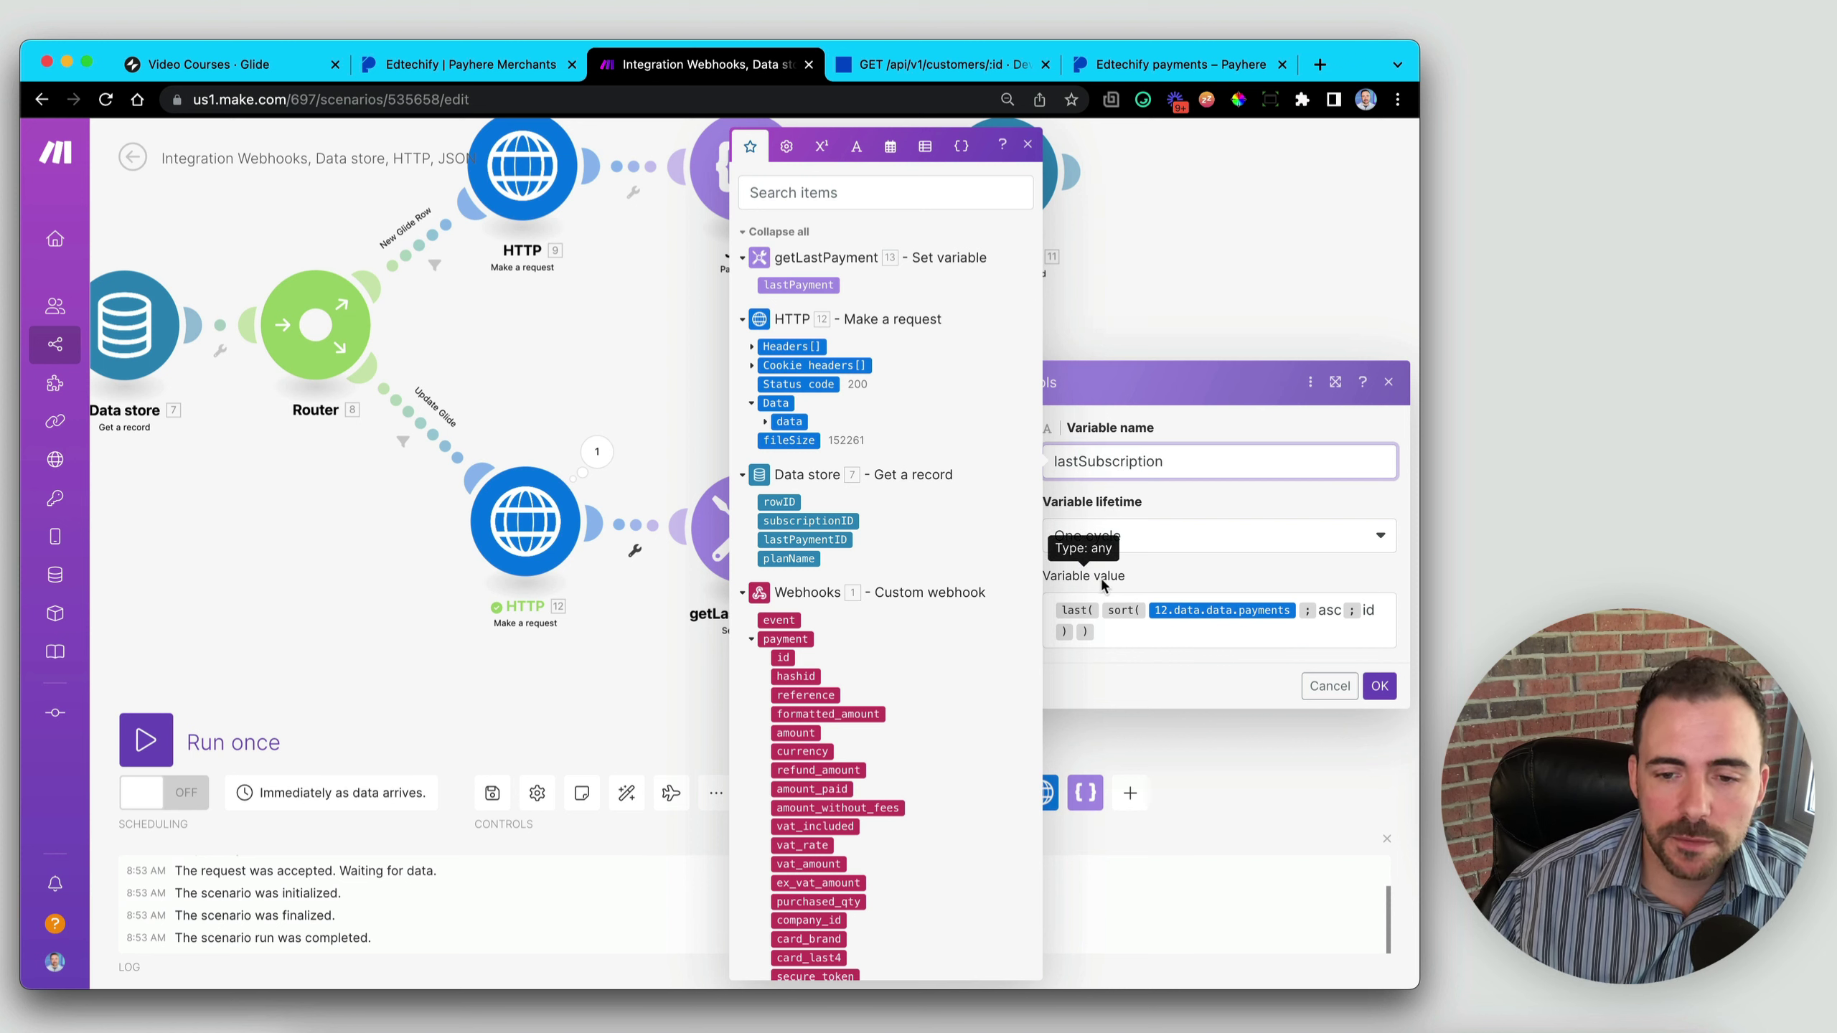
left_click(1305, 612)
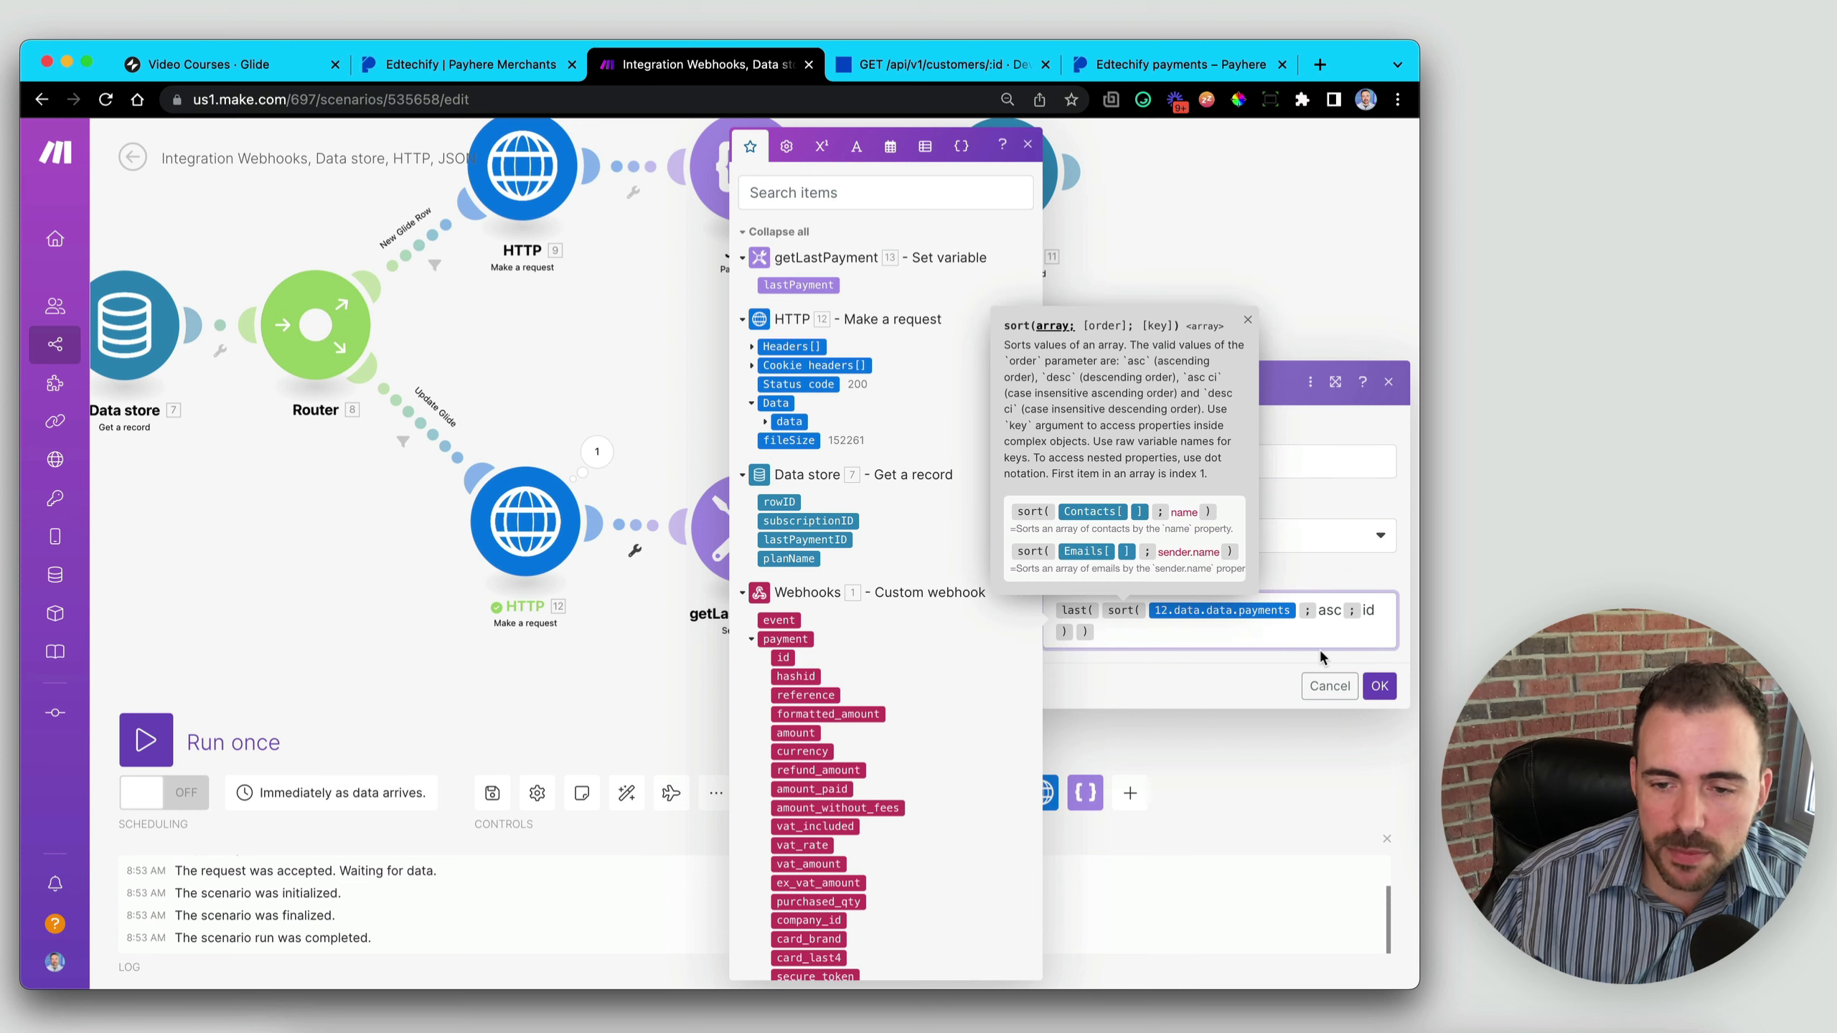
key("BackSpace")
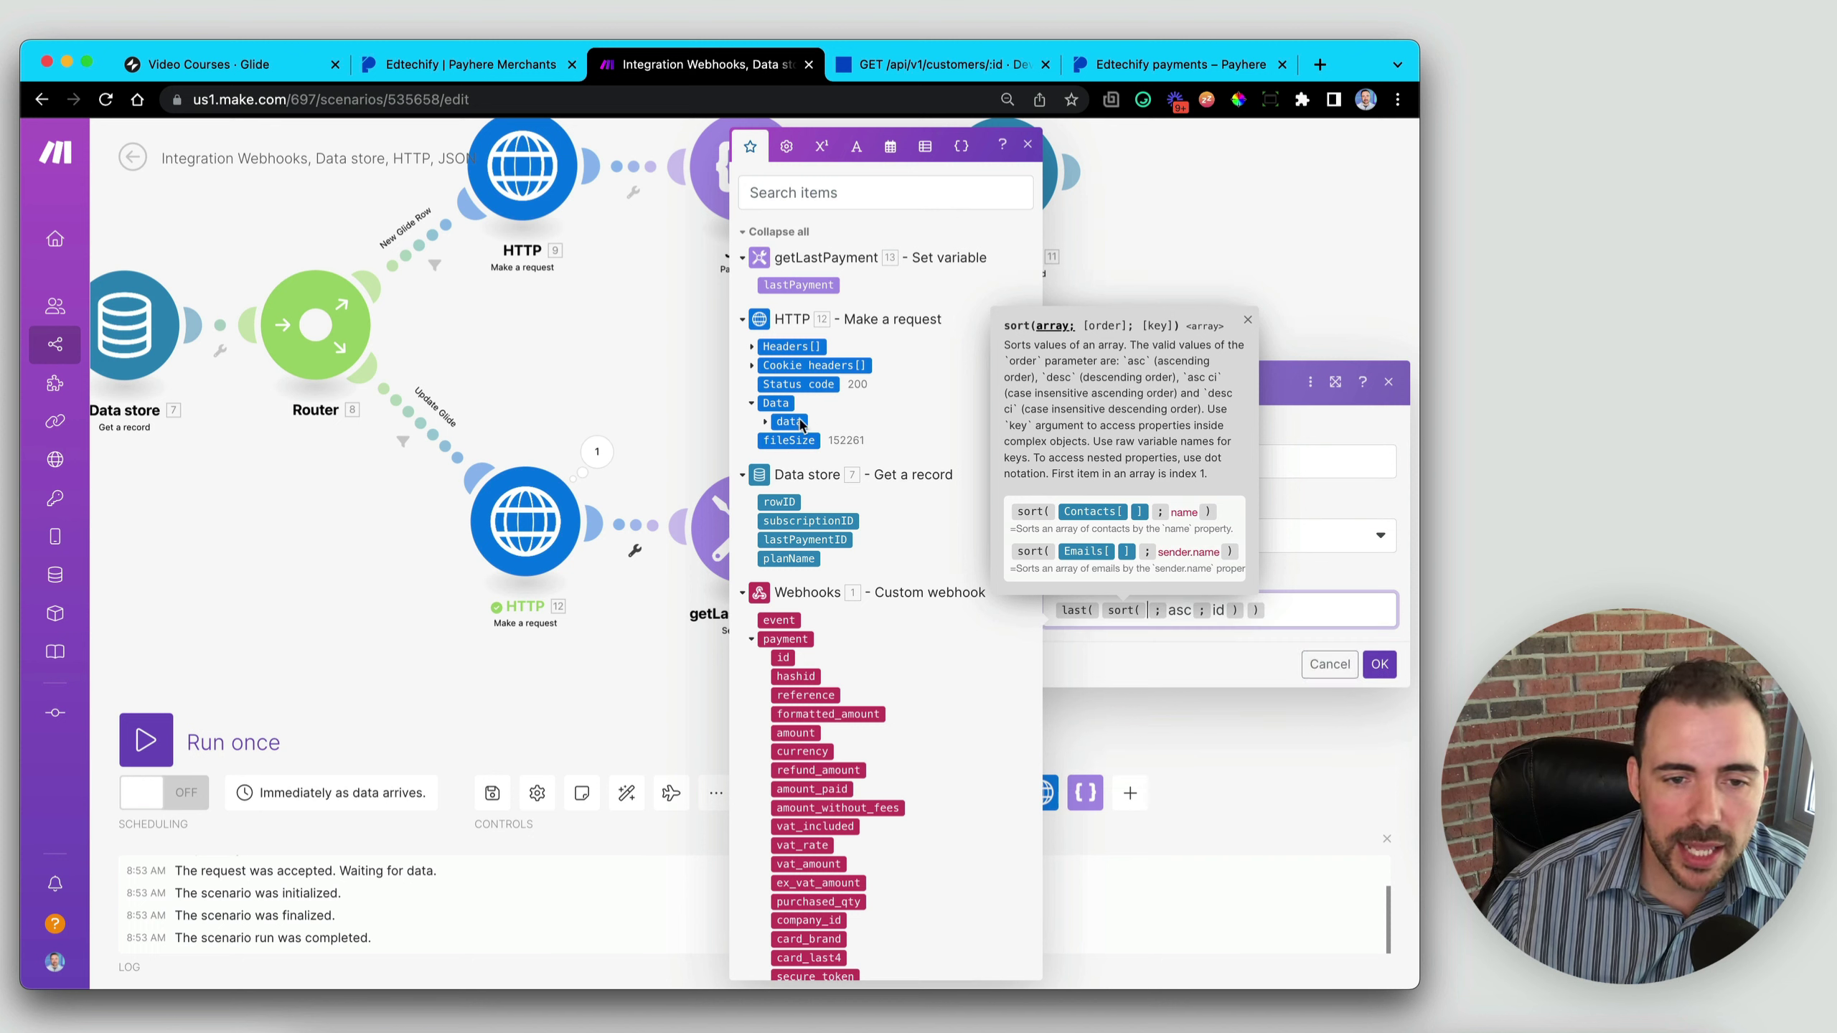
left_click(766, 423)
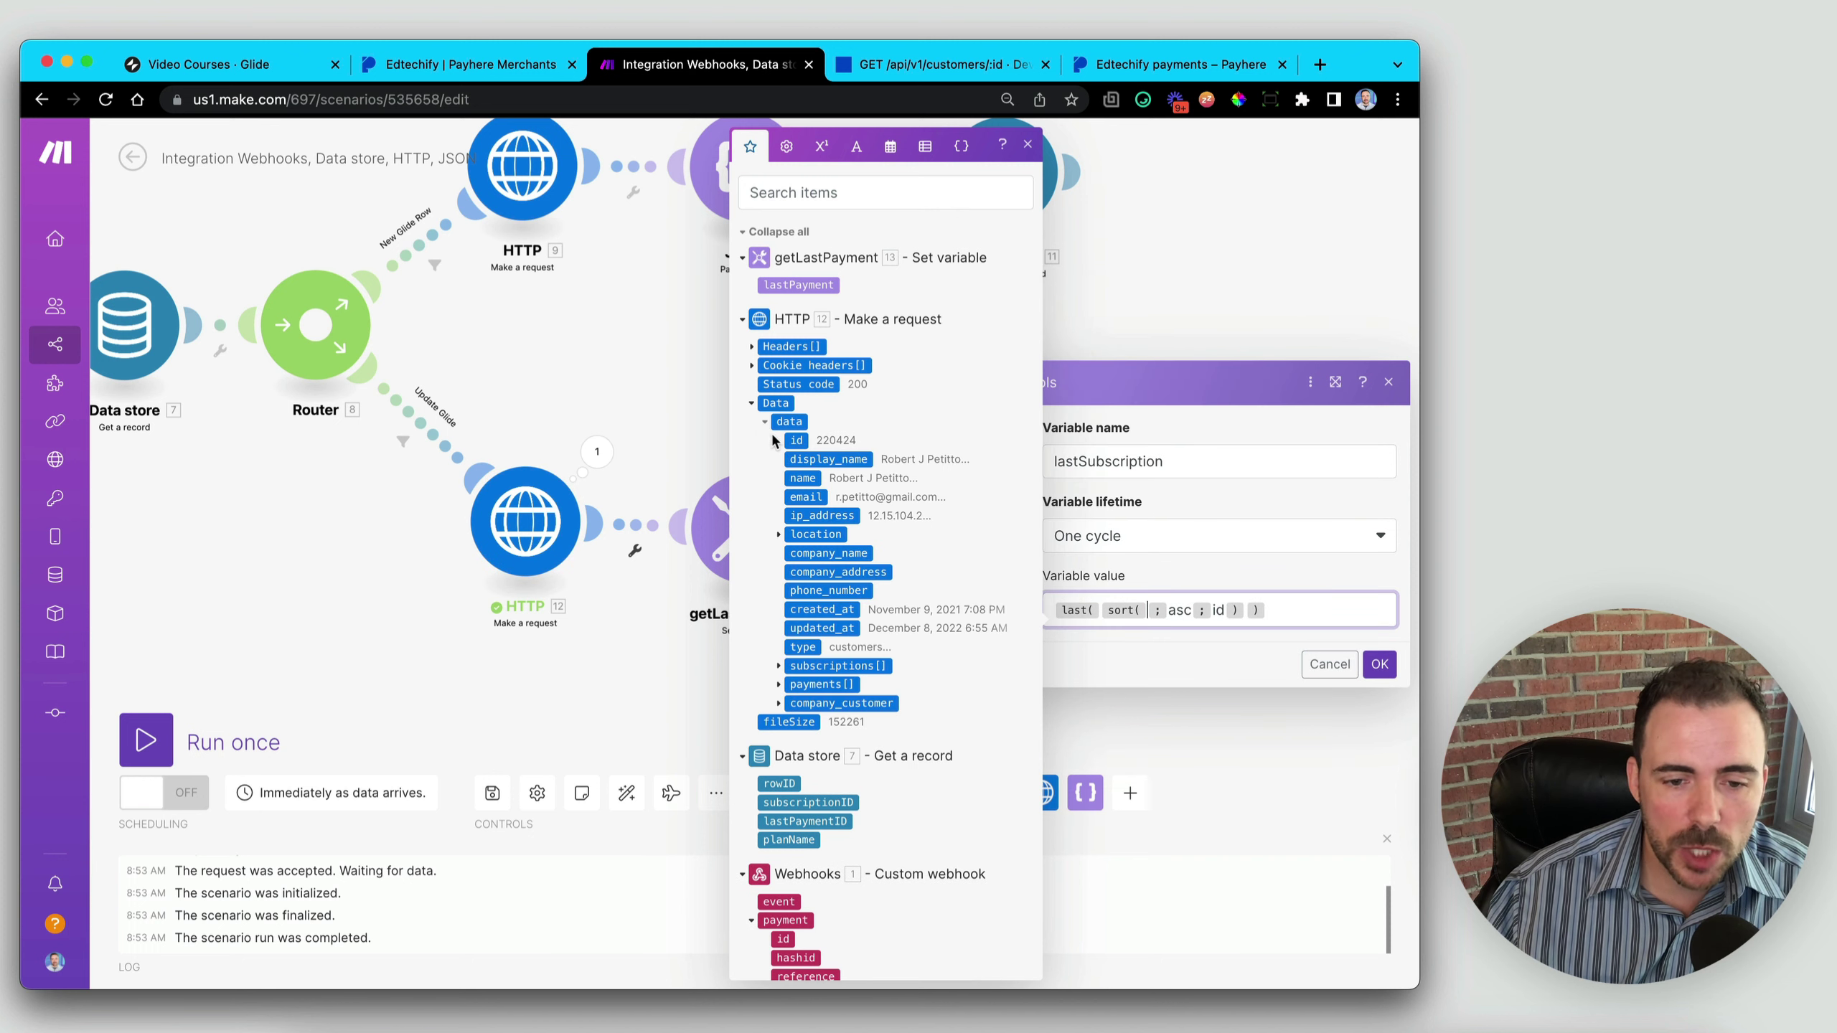
left_click(860, 666)
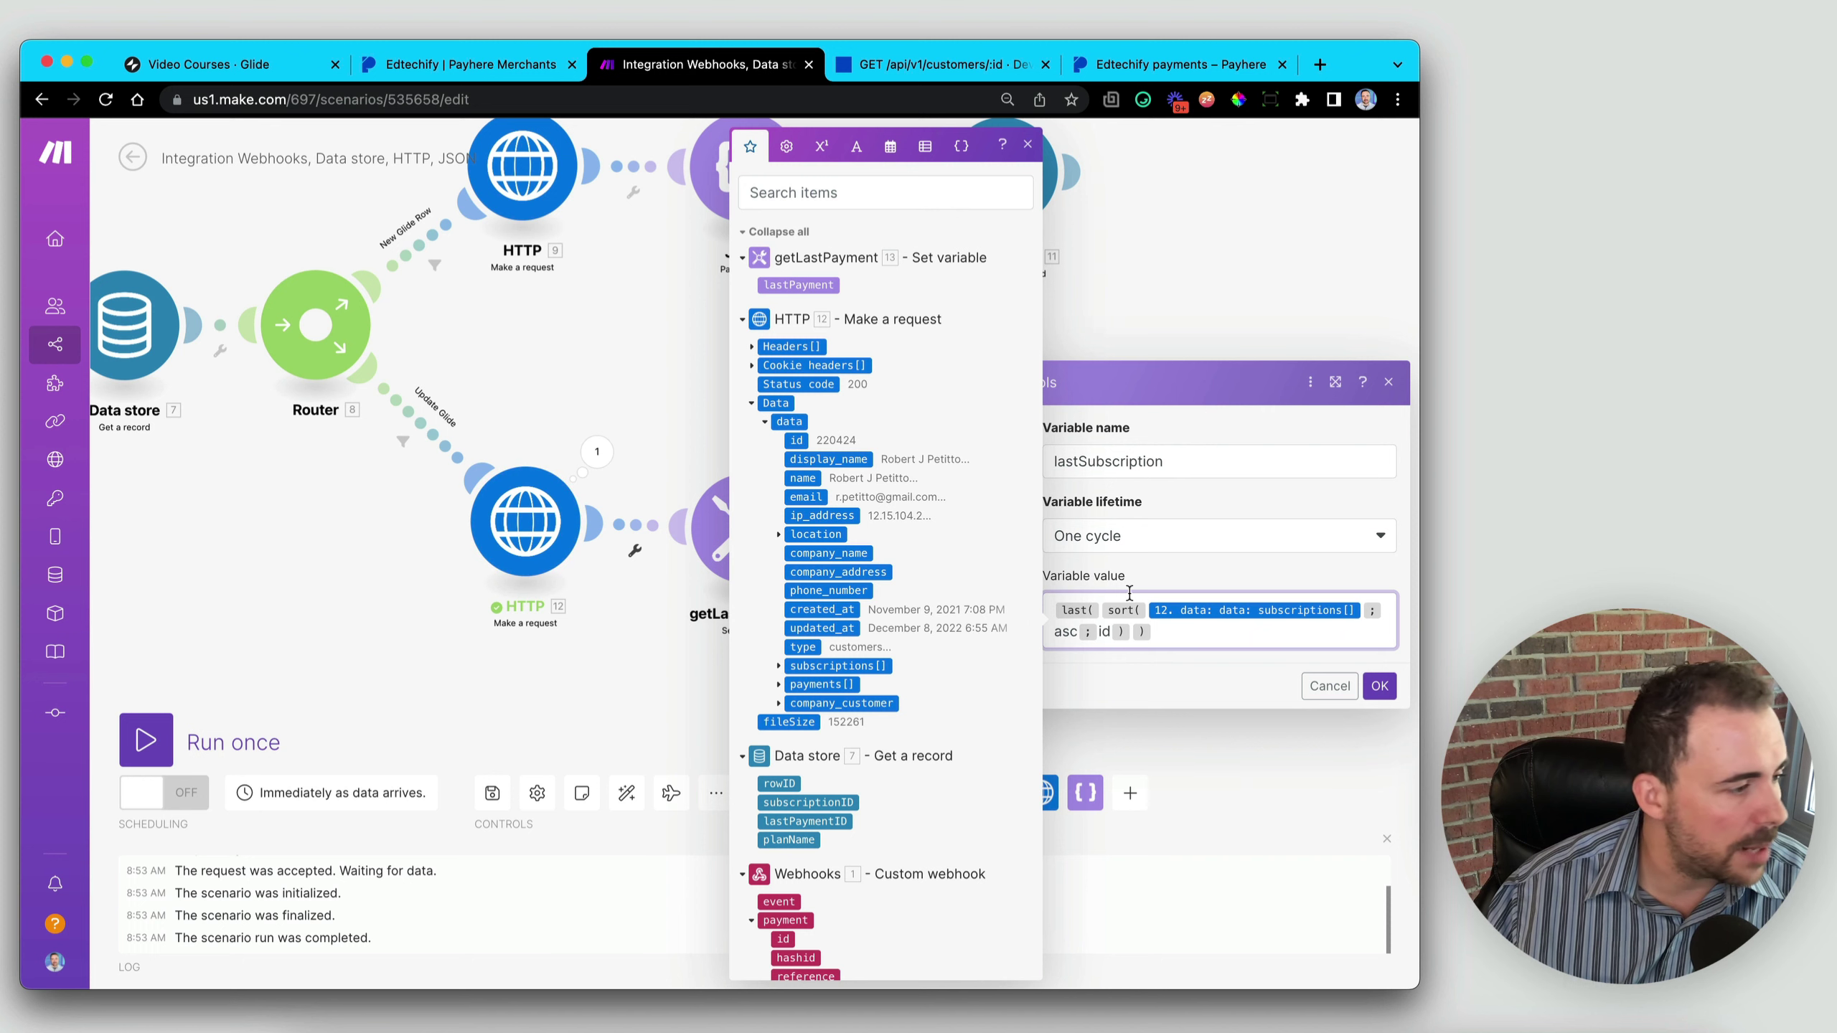
left_click(1379, 686)
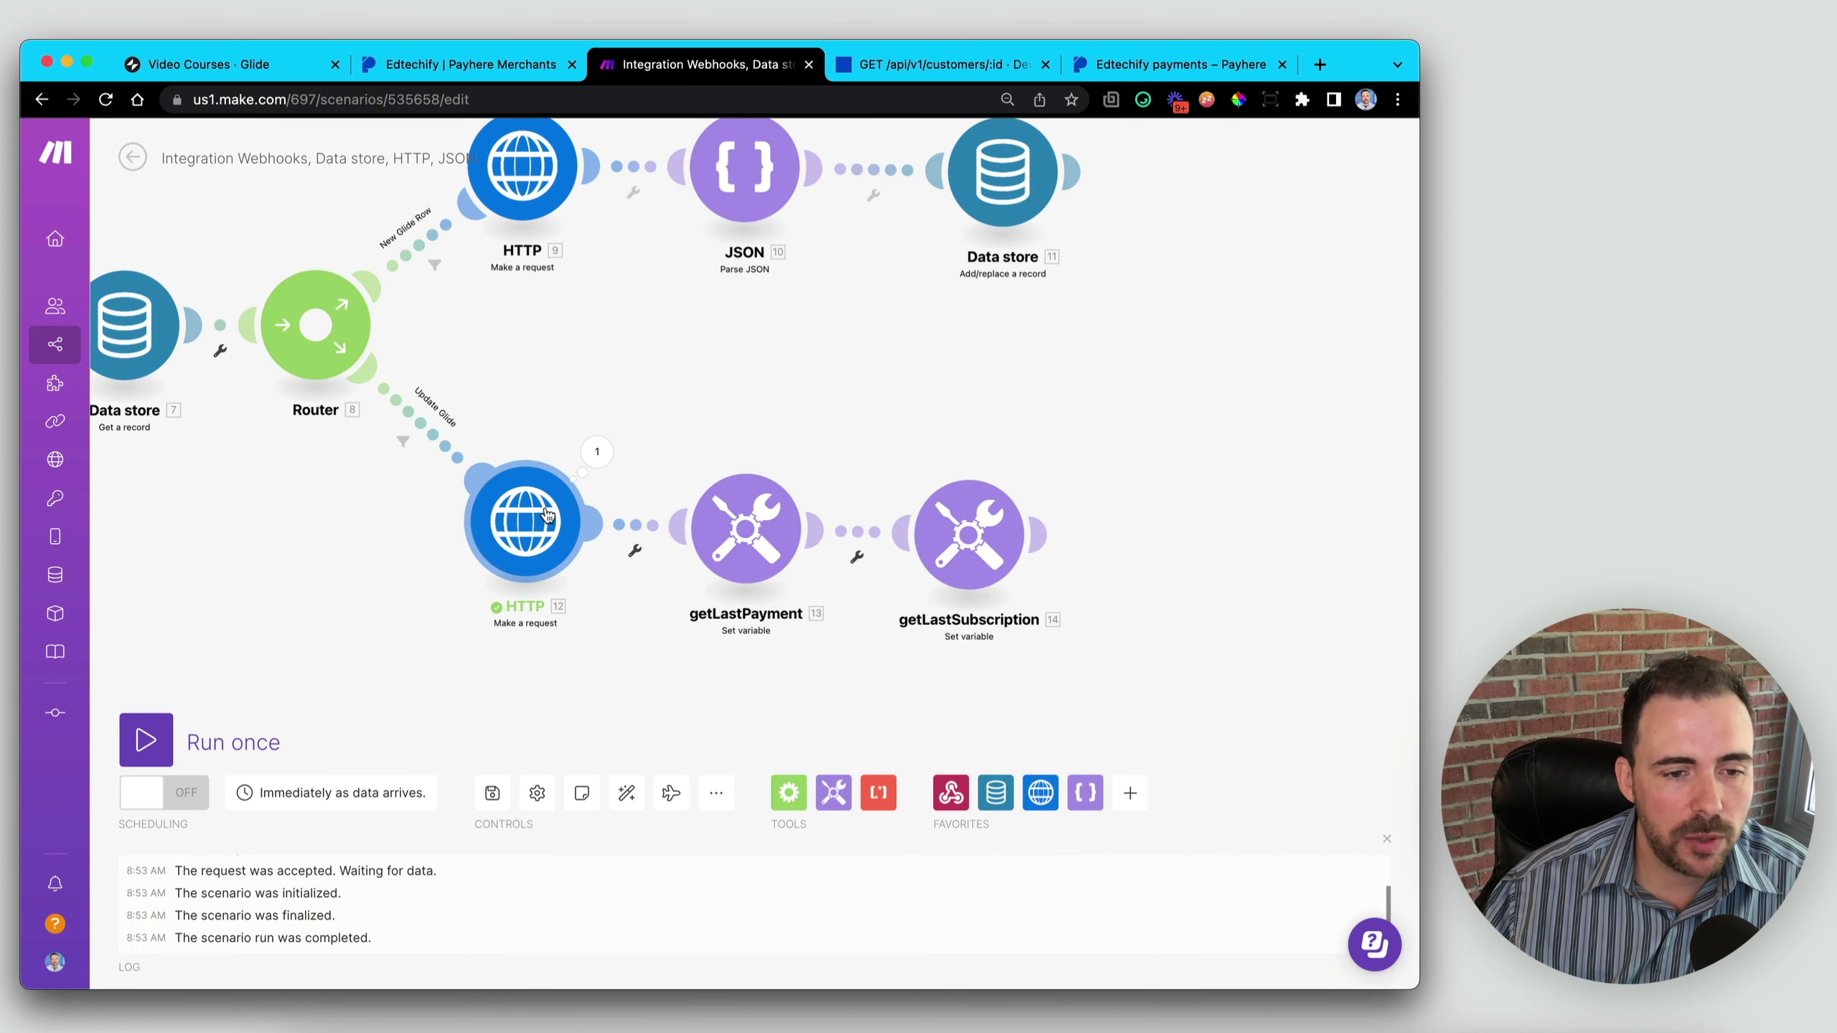
- Align HTTP 12, getLastPayment and getLastSubscription in a straight chain
left_click_drag(545, 522, 511, 535)
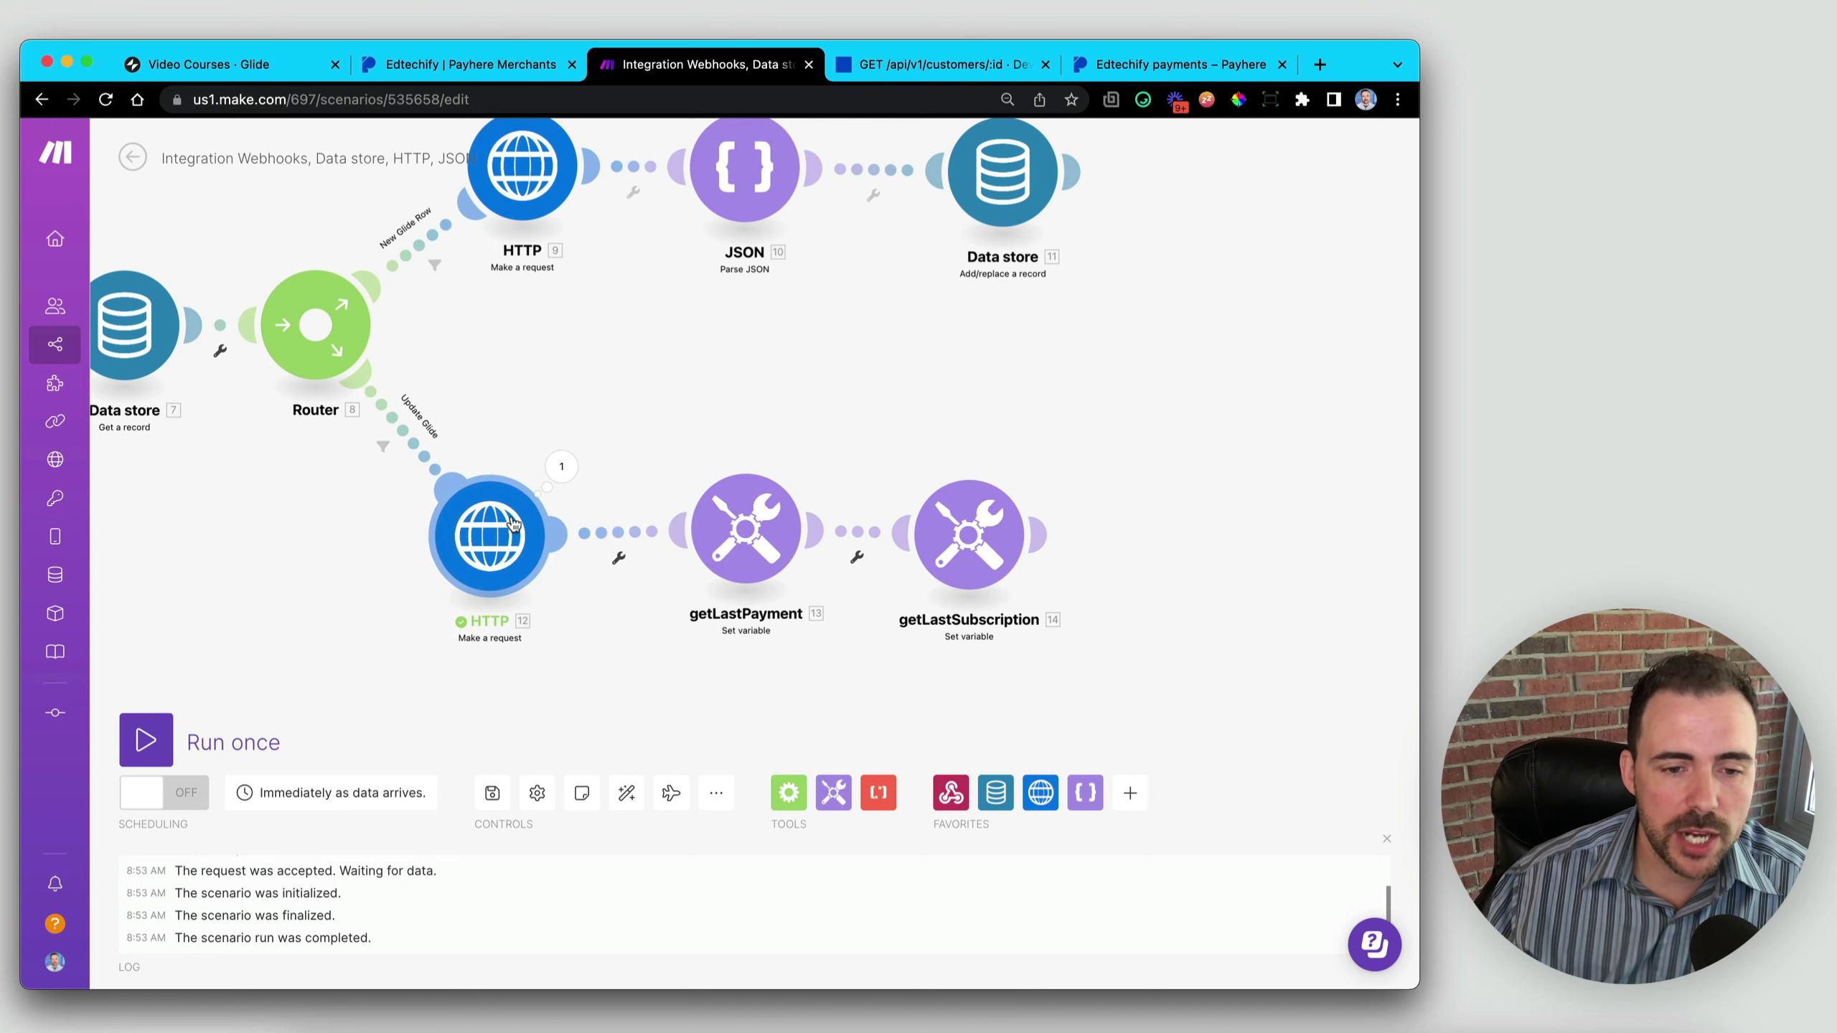
left_click_drag(750, 531, 727, 536)
mouse_move(958, 551)
left_mouse_down()
mouse_move(984, 561)
mouse_move(957, 546)
left_mouse_up()
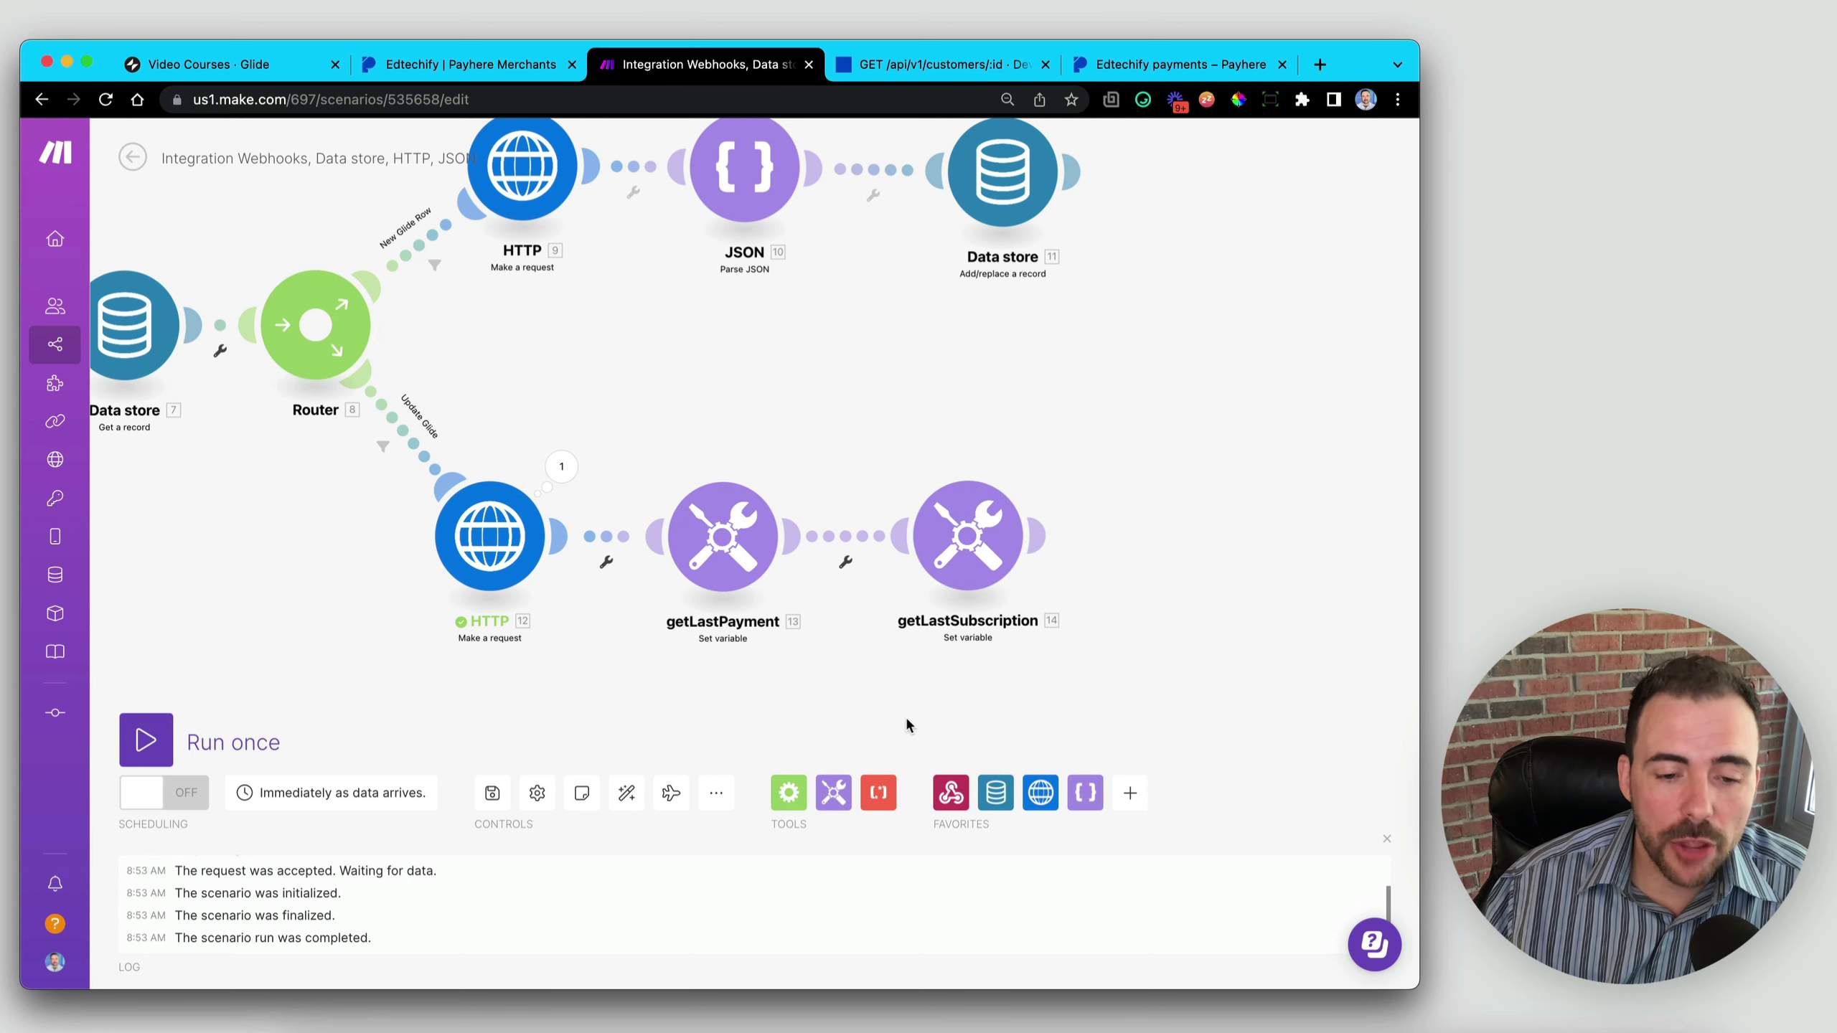
- Add a Router after getLastSubscription
left_click(790, 803)
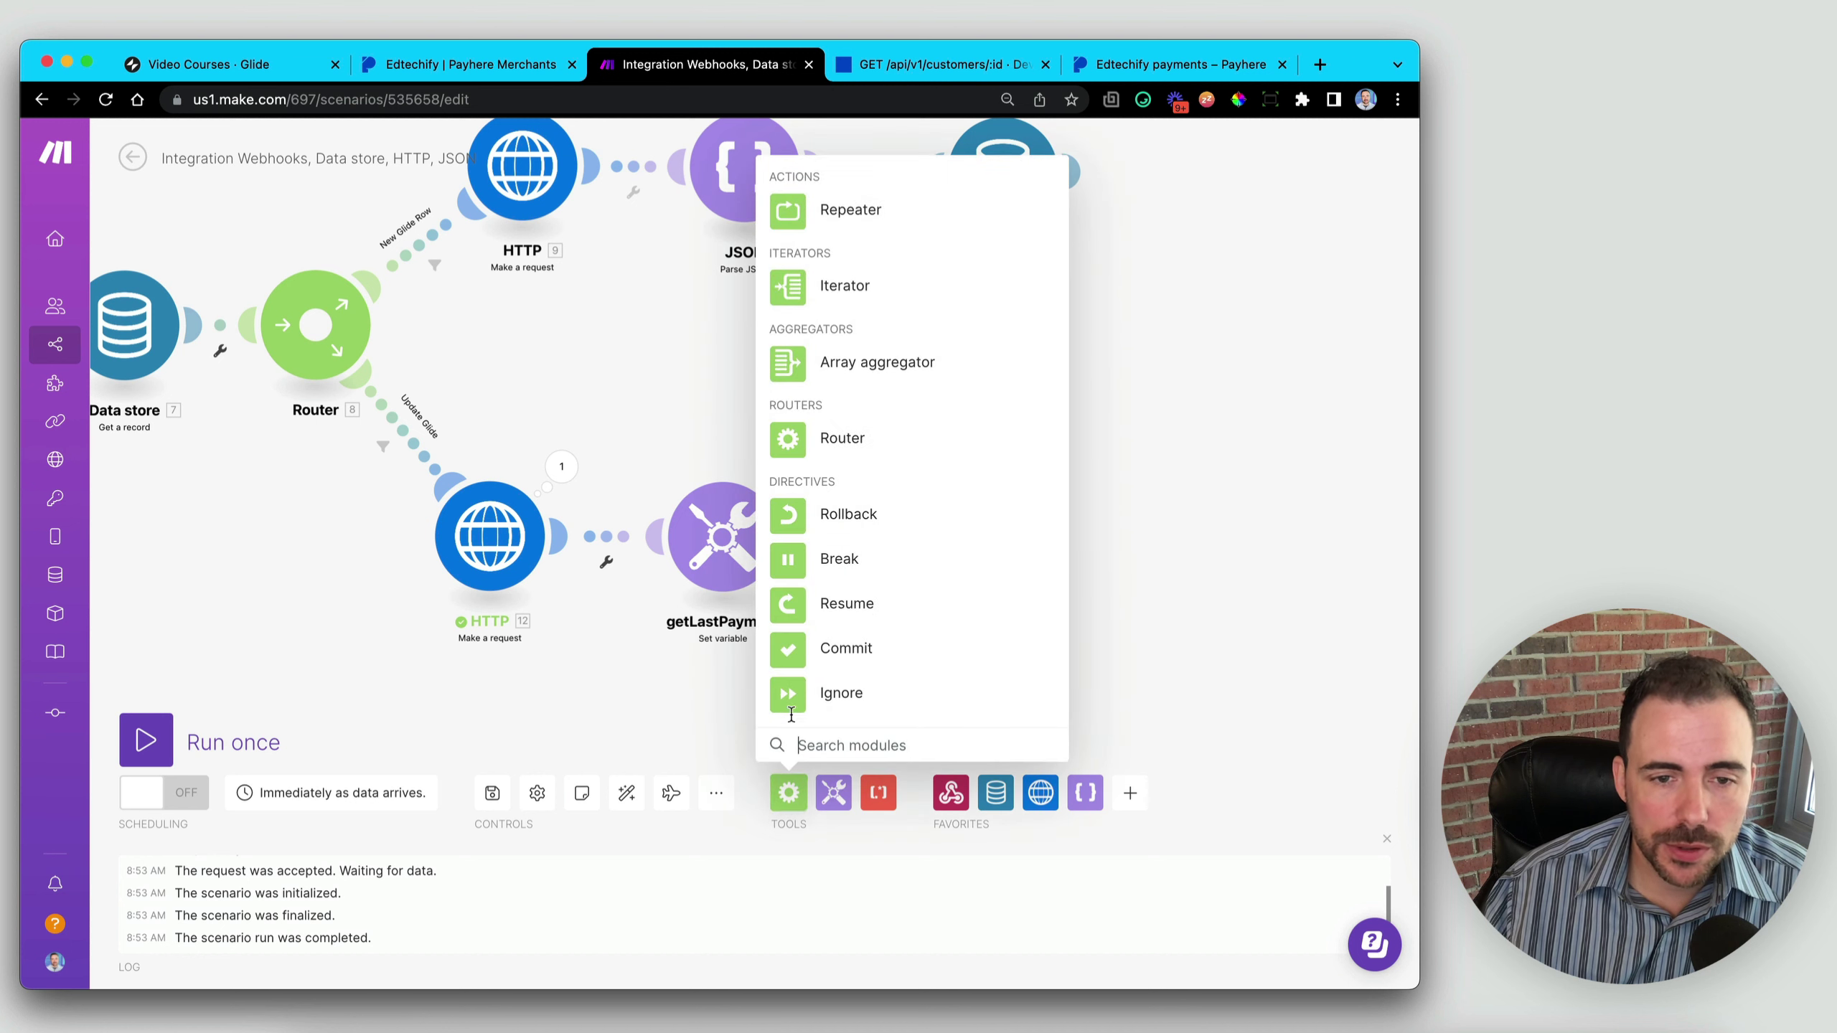
left_click(791, 434)
left_click(1195, 533)
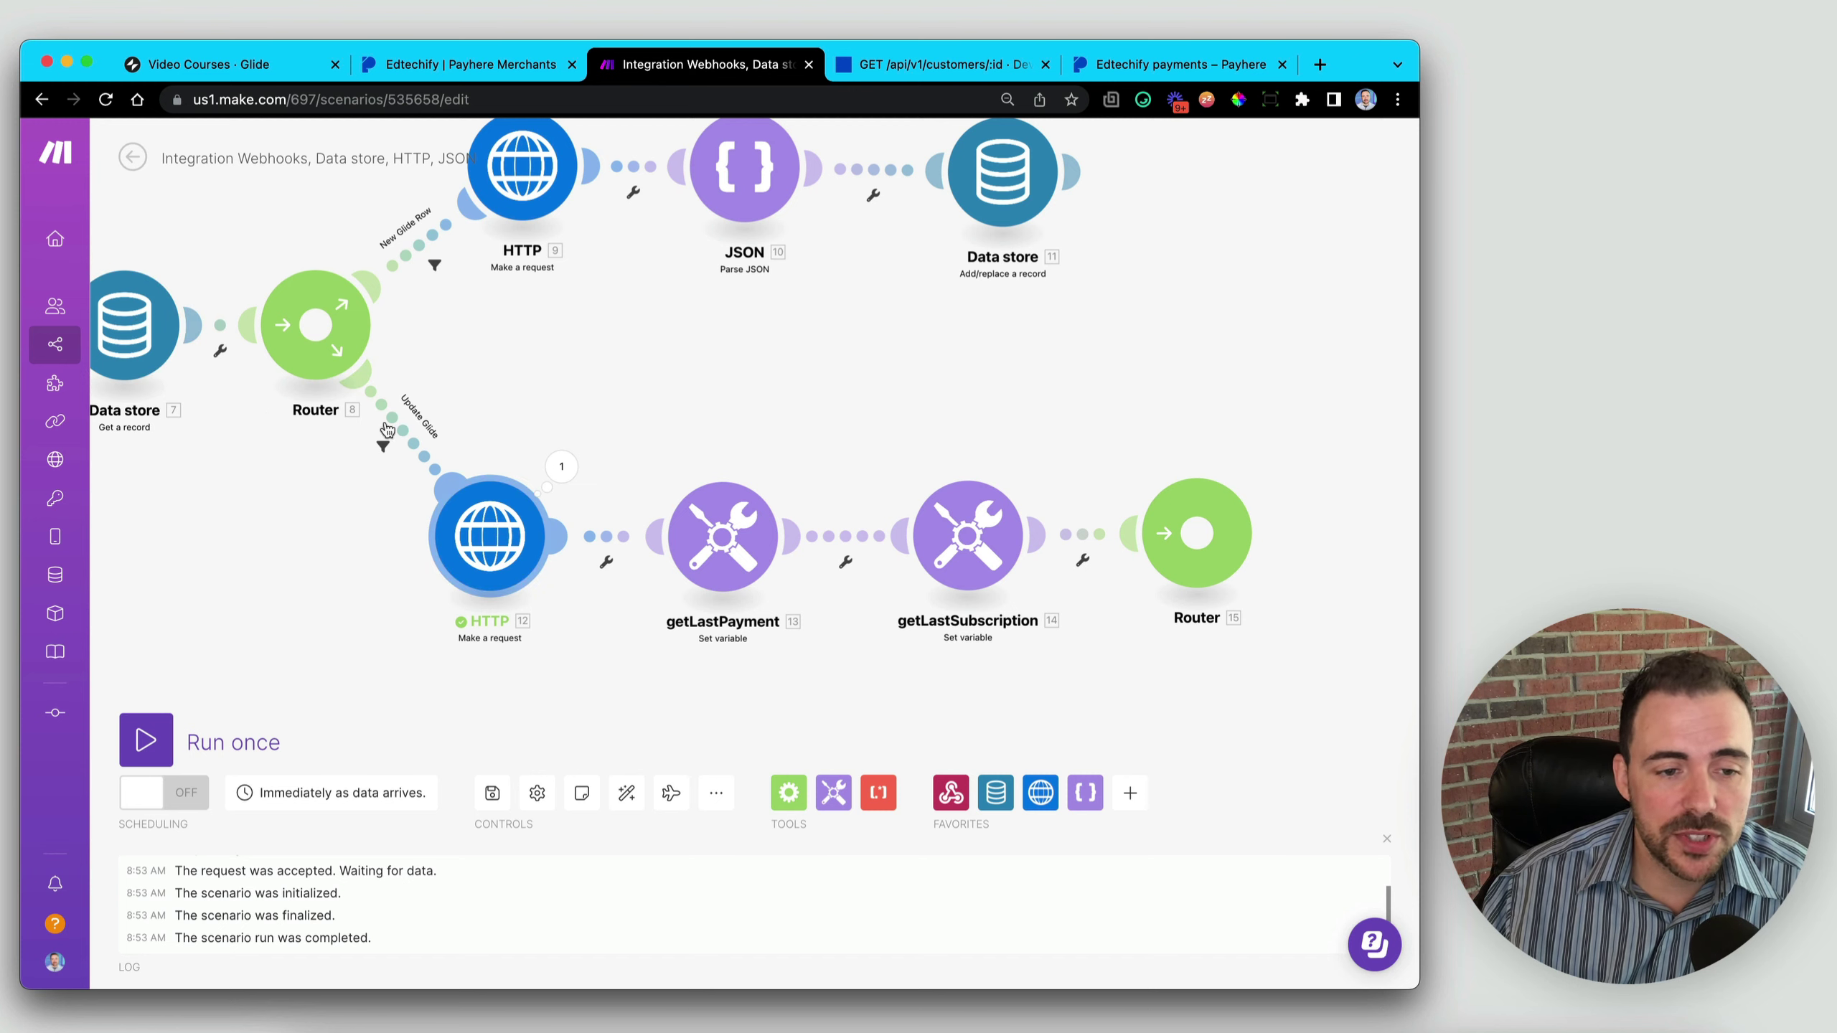
left_click_drag(328, 506, 591, 511)
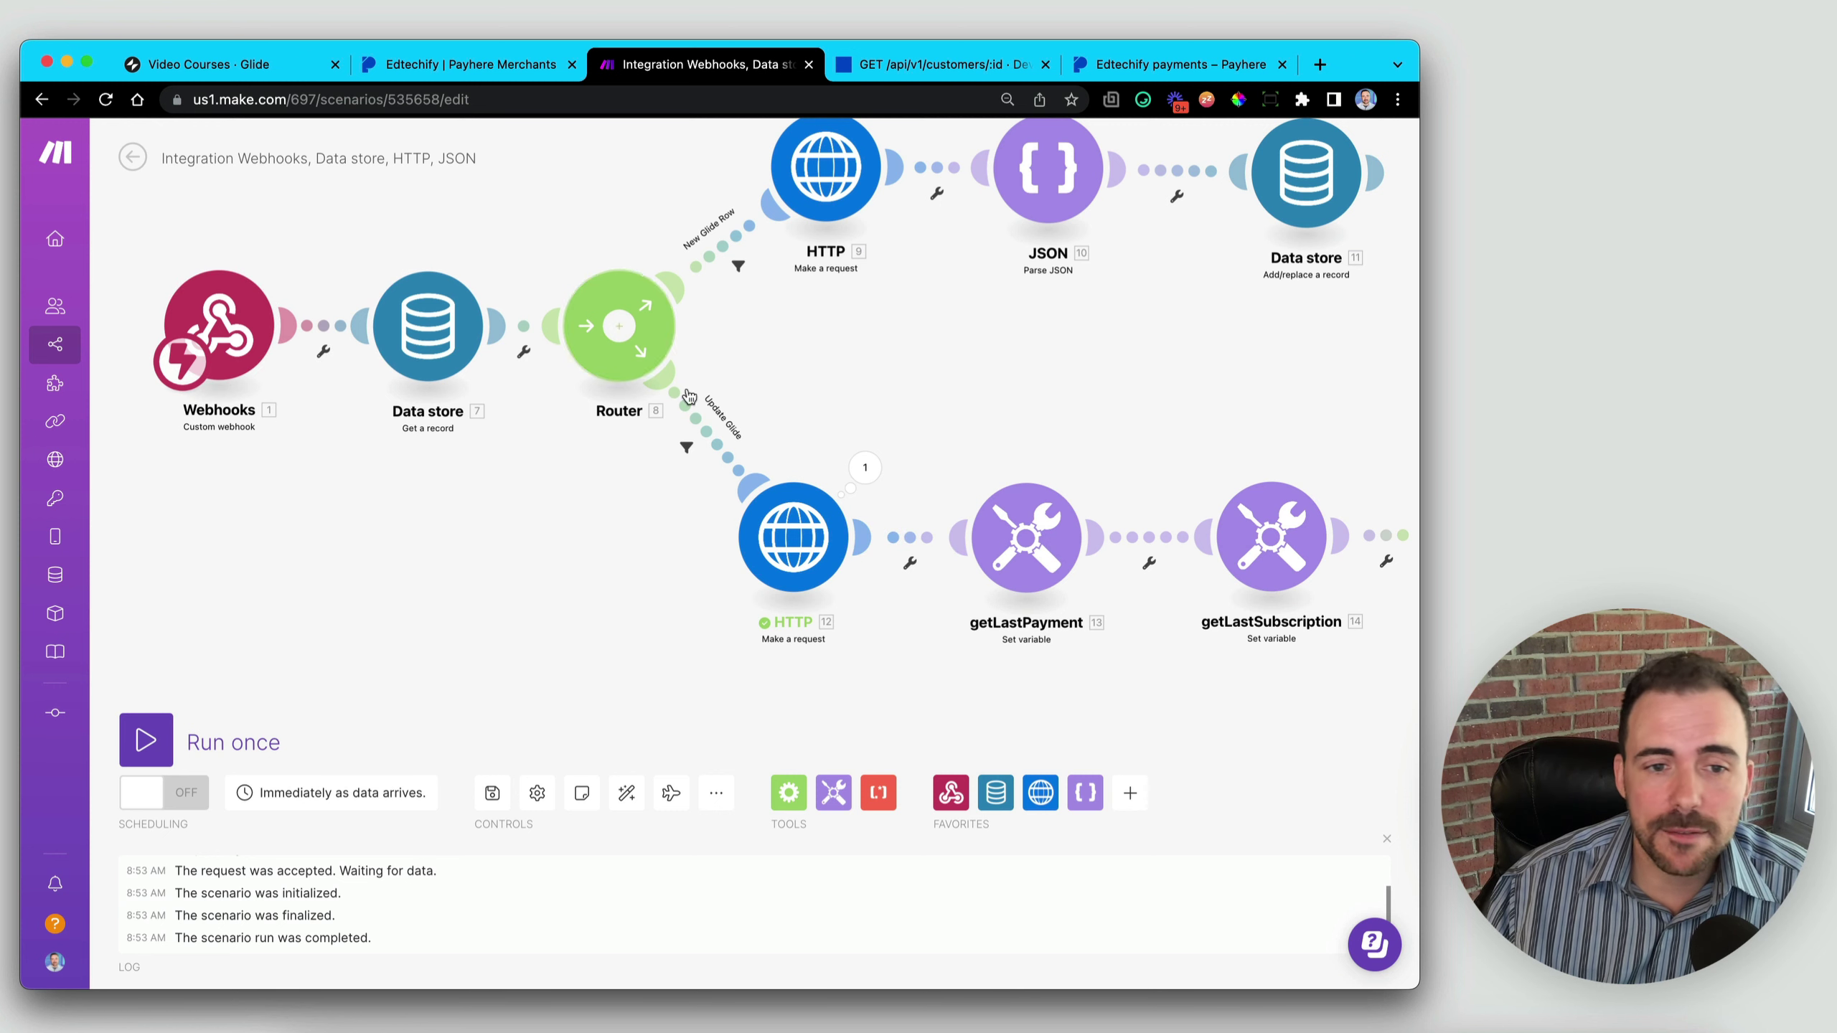
- Attach an HTTP Make a request module to the new Router's output
left_click_drag(1313, 413, 485, 275)
left_click_drag(994, 317, 867, 319)
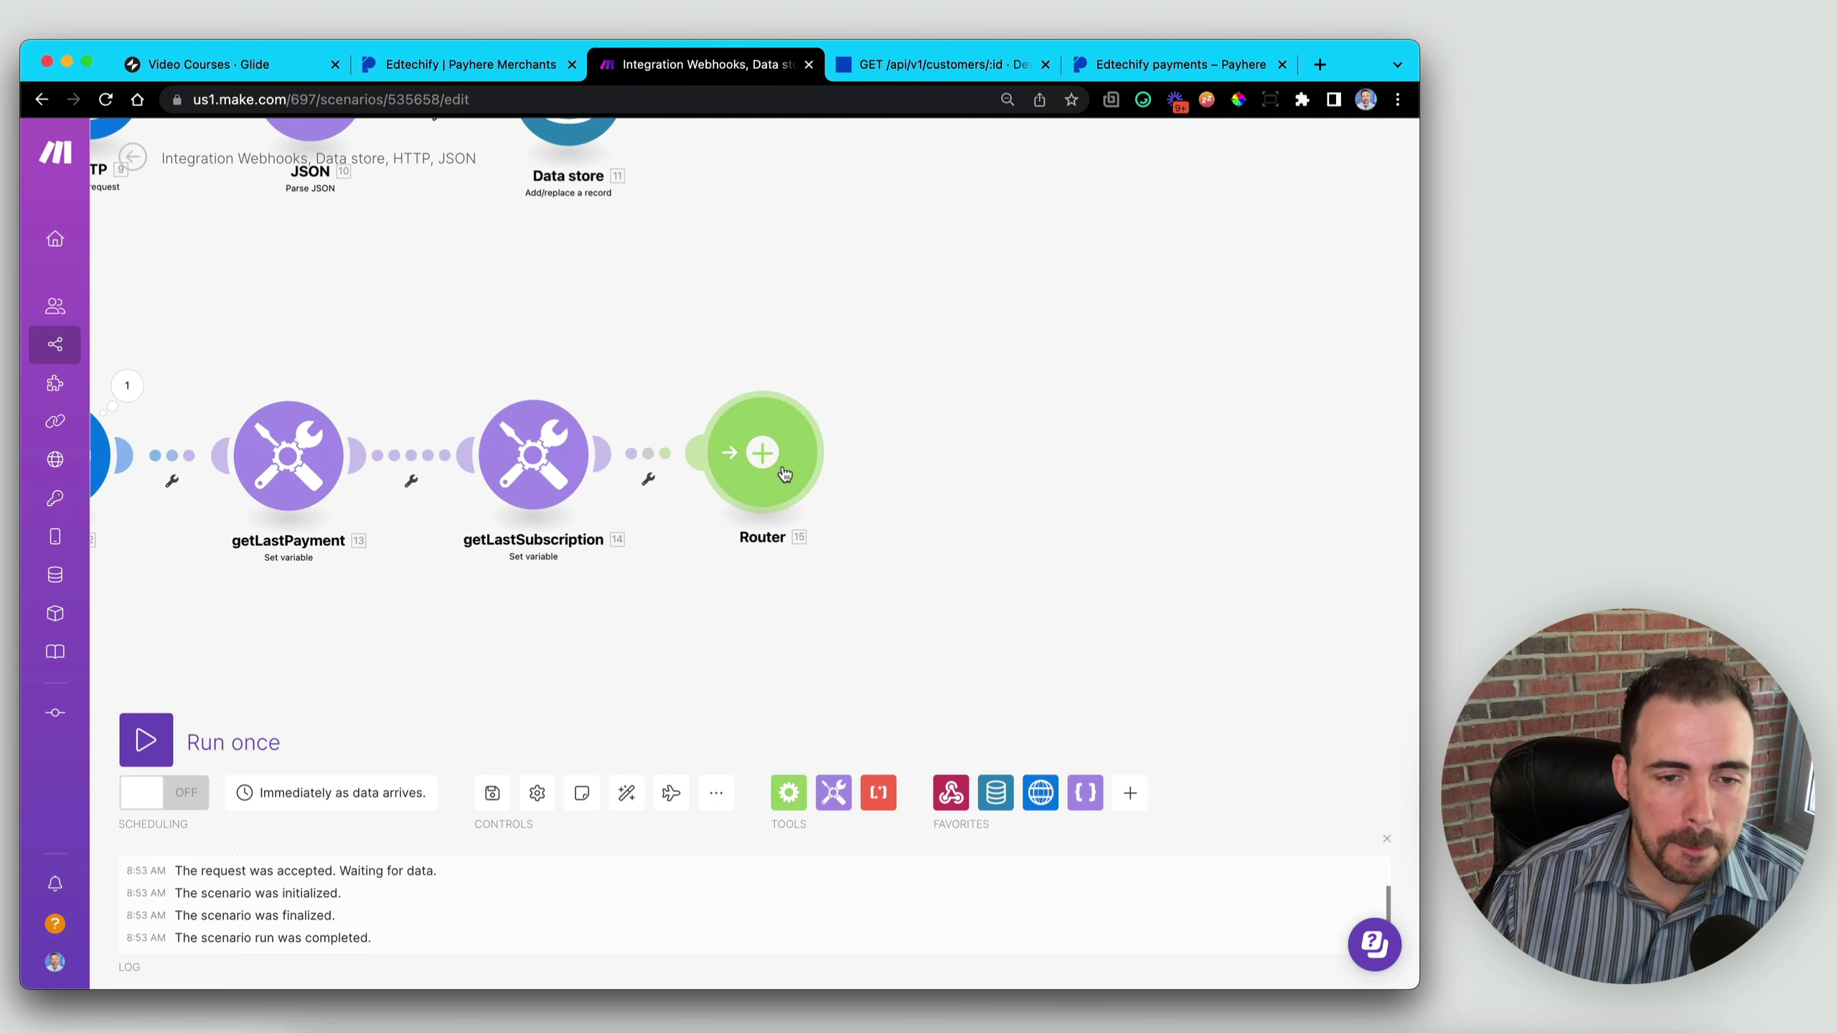
left_click_drag(815, 646, 902, 677)
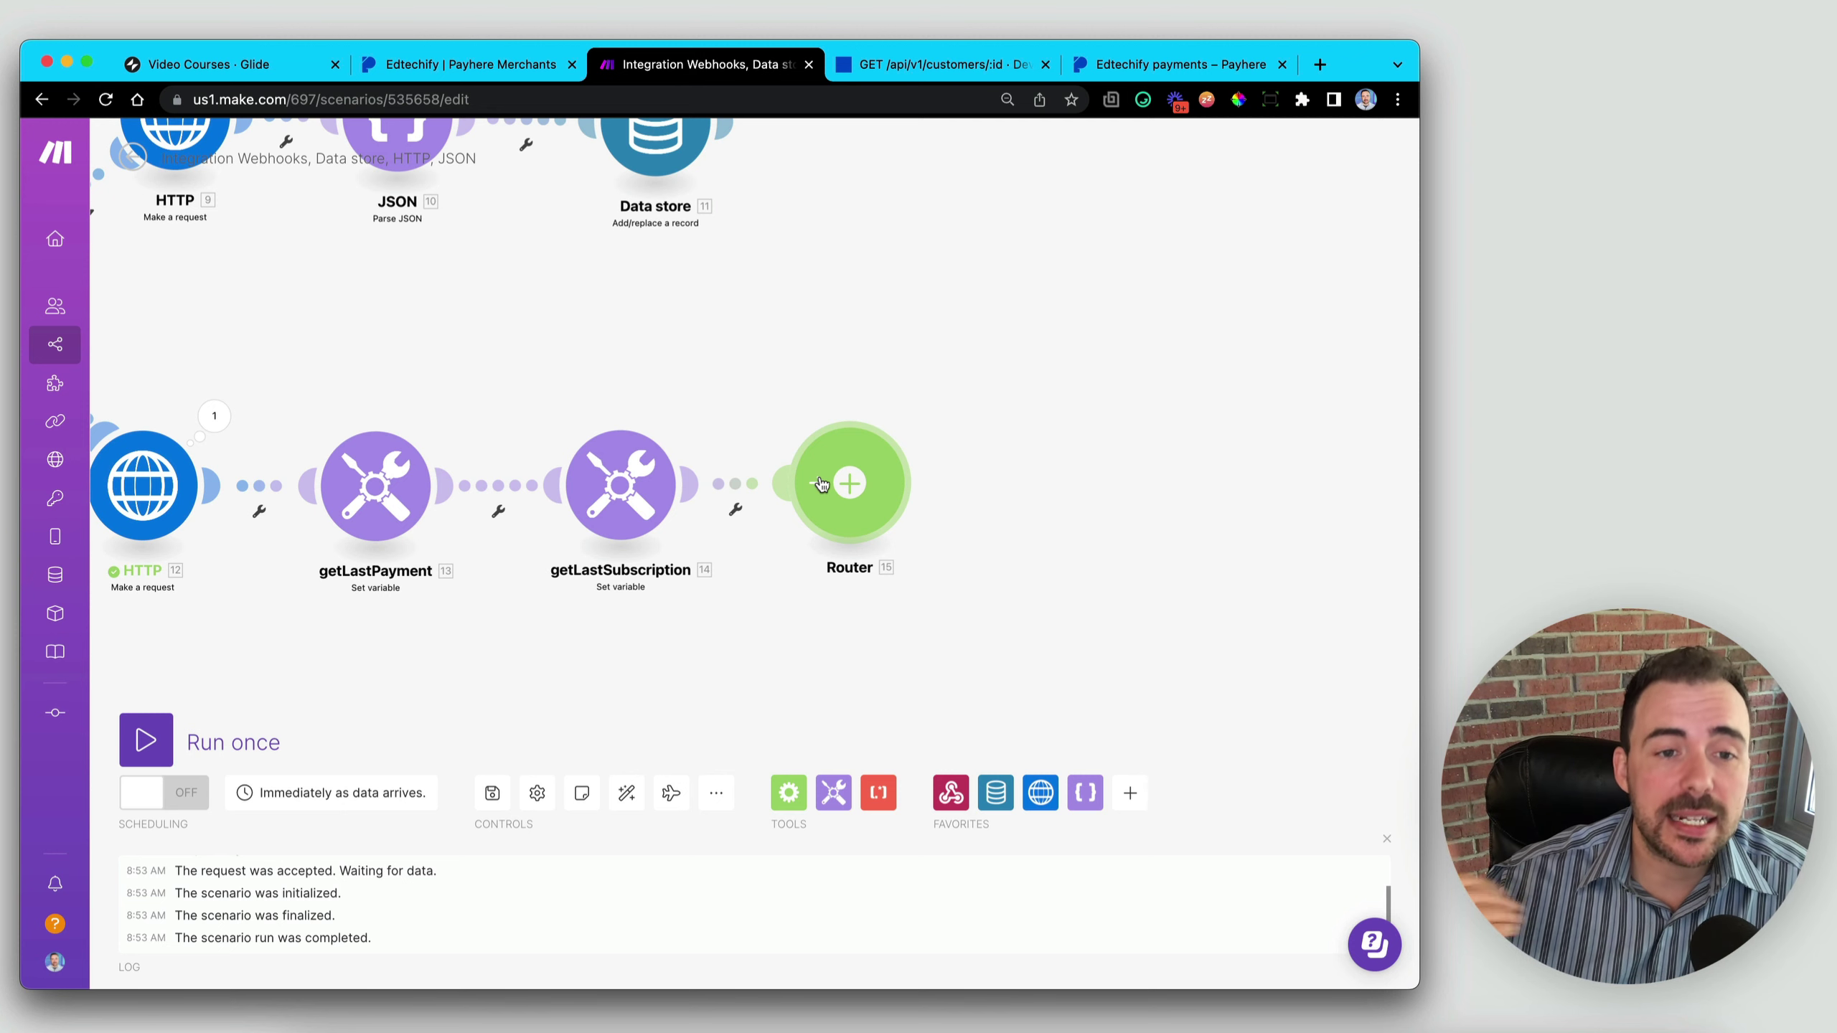
left_click_drag(531, 300, 933, 489)
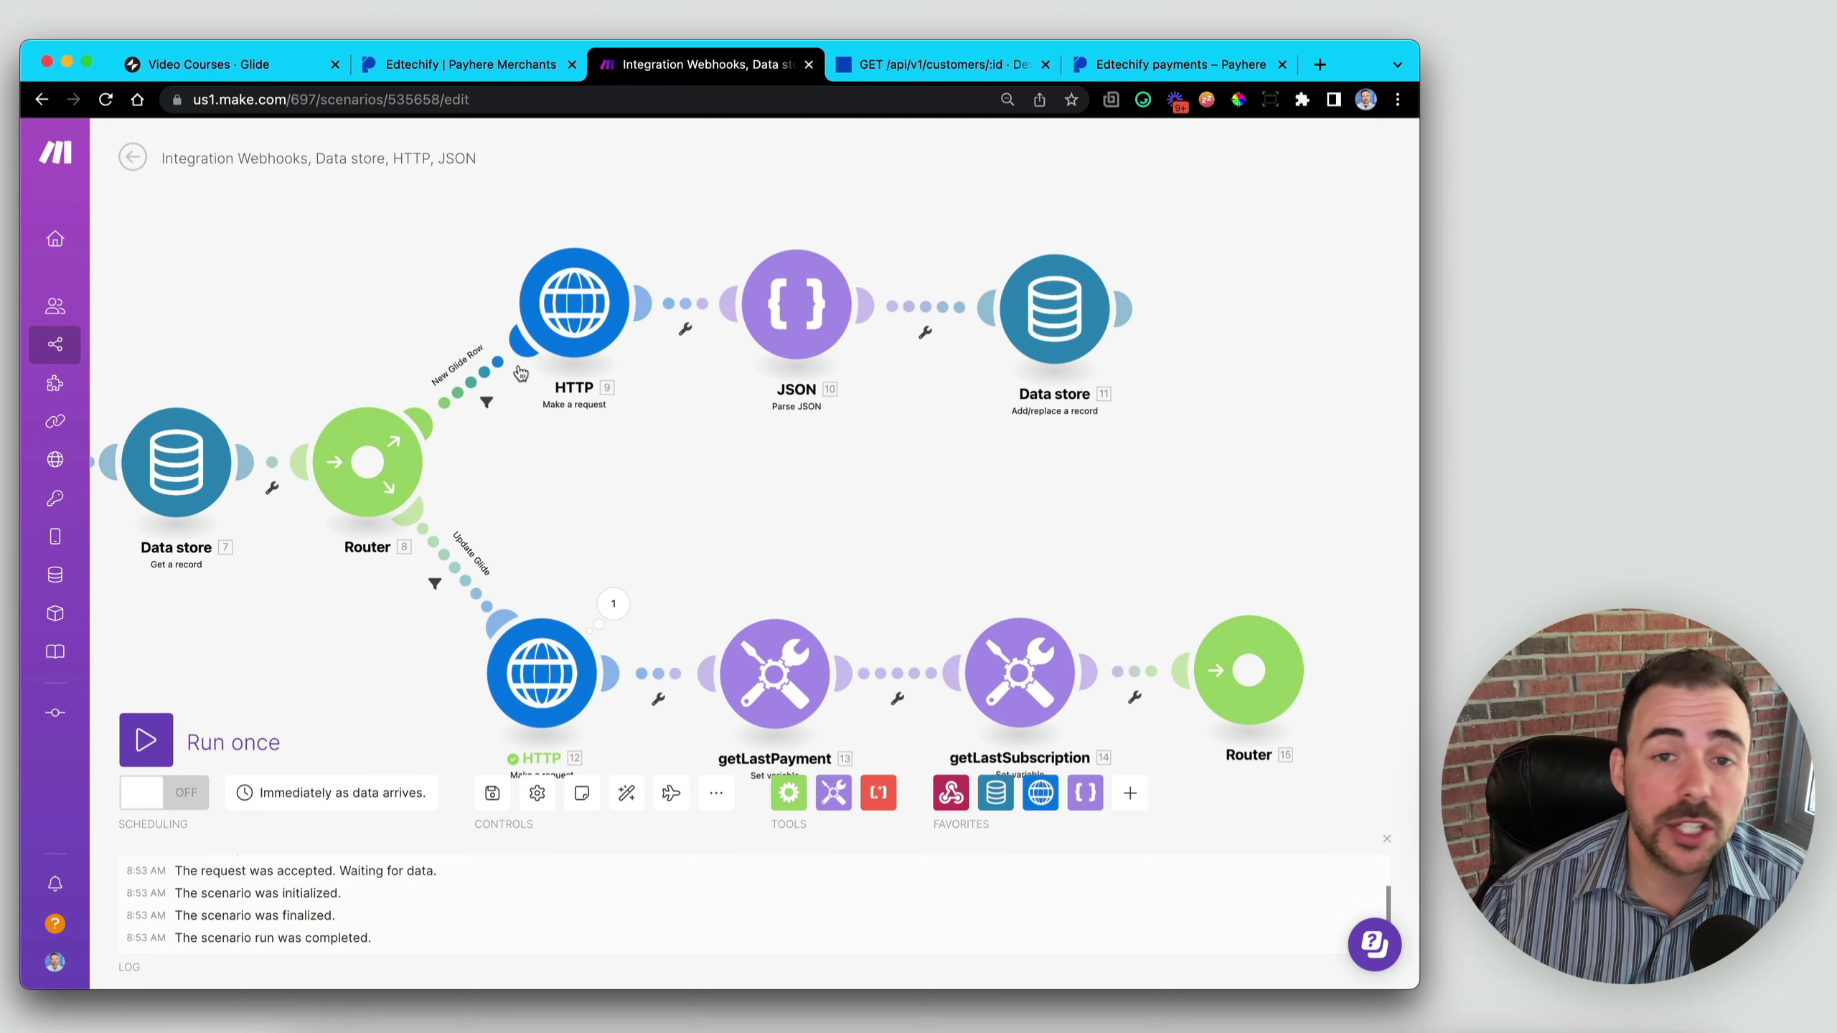
left_click_drag(1214, 551, 768, 404)
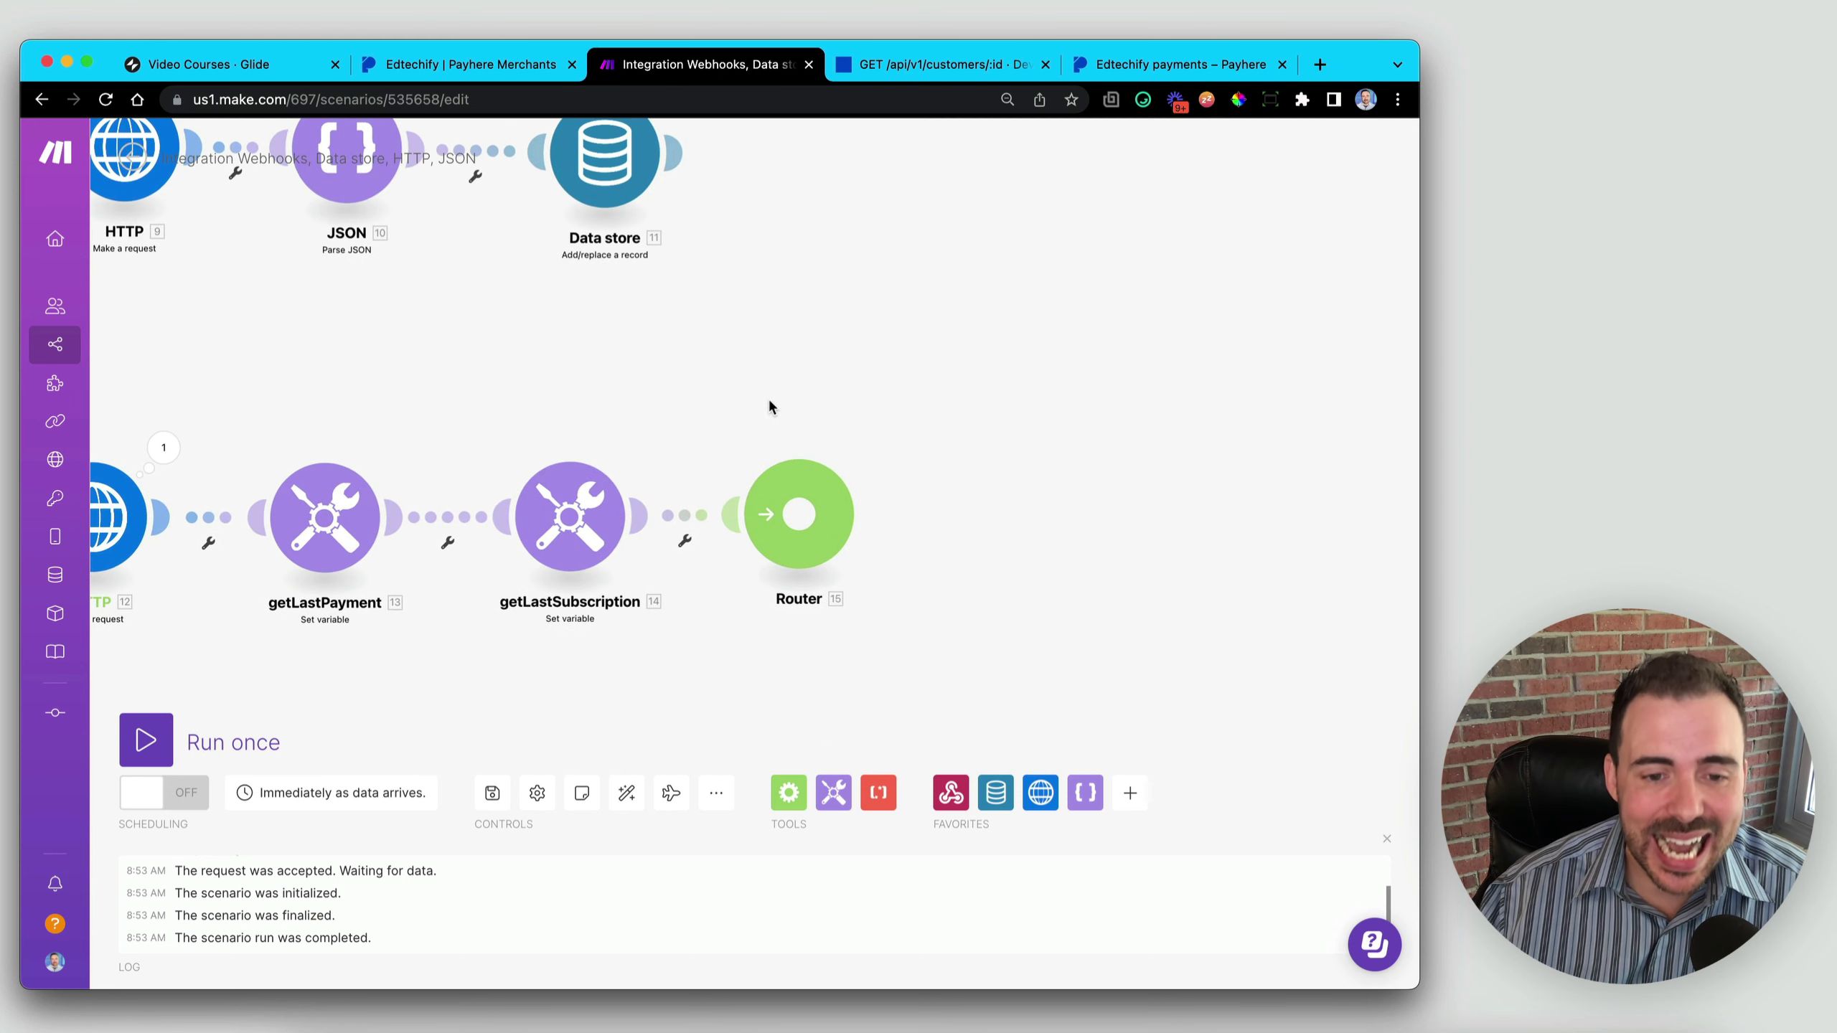
left_click(1037, 793)
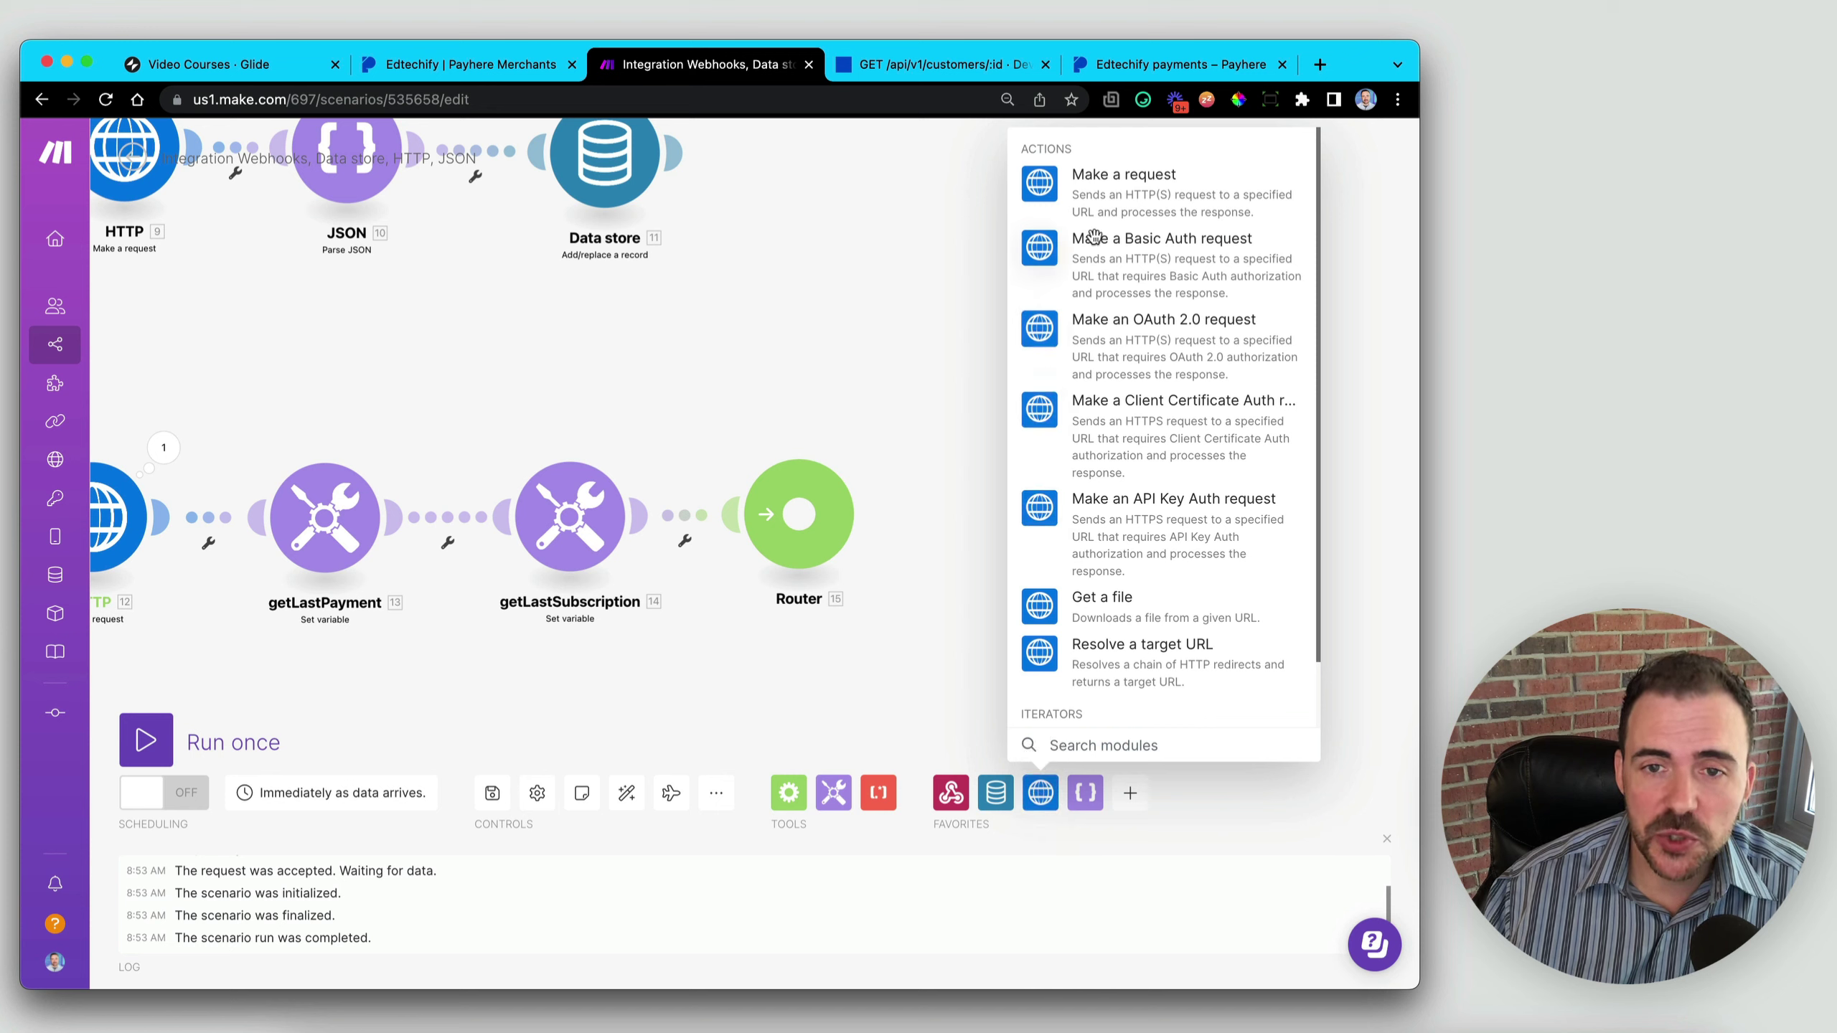
left_click(1042, 190)
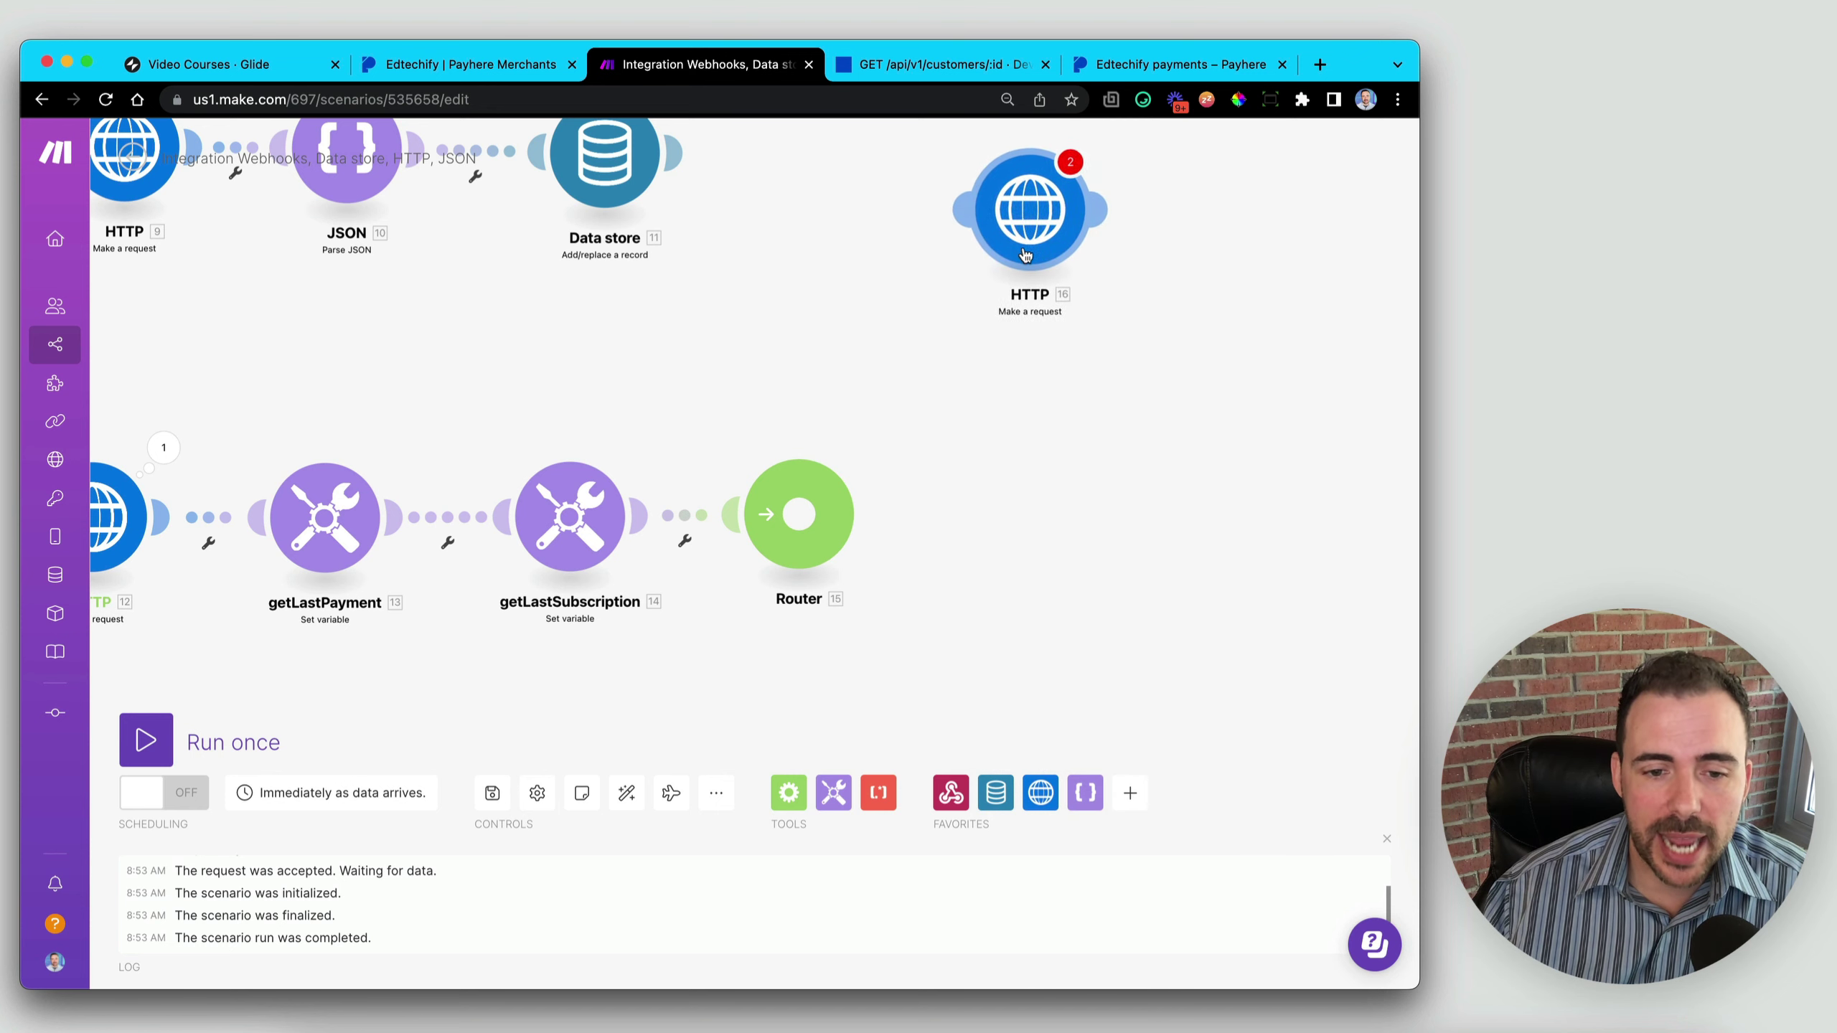
left_click(1046, 388)
left_click_drag(1046, 389, 1016, 372)
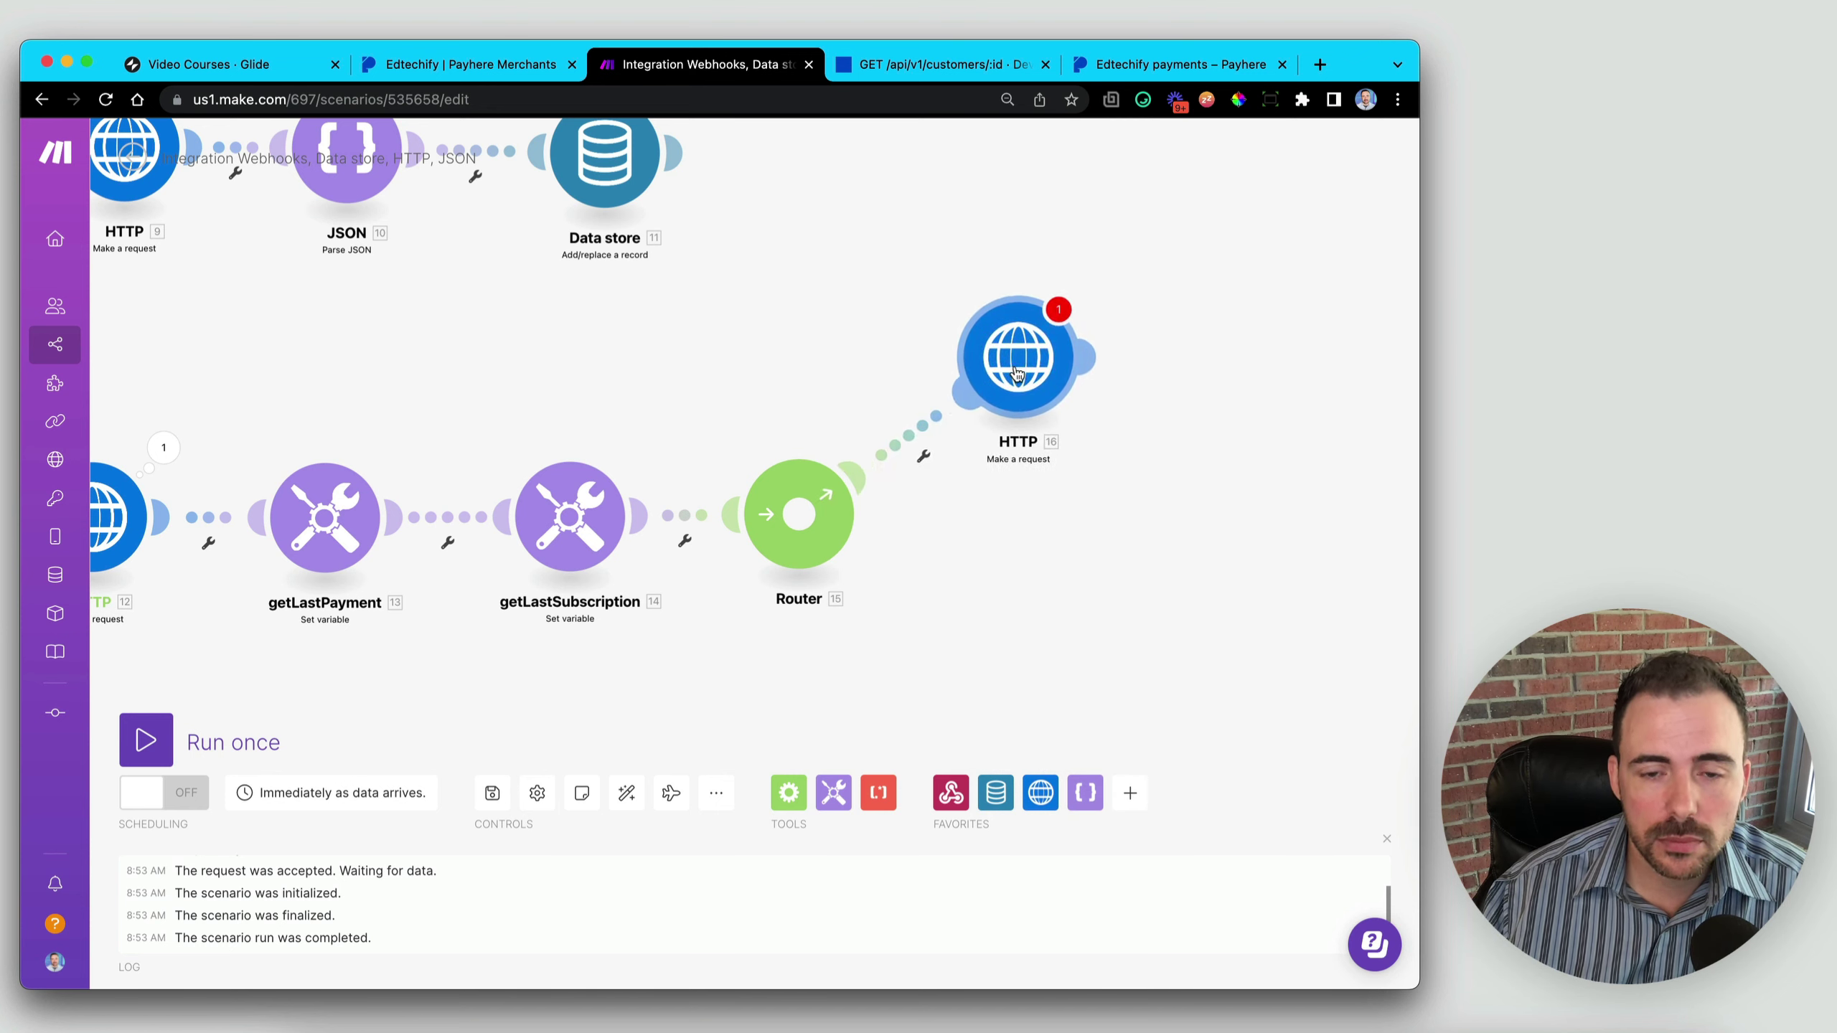
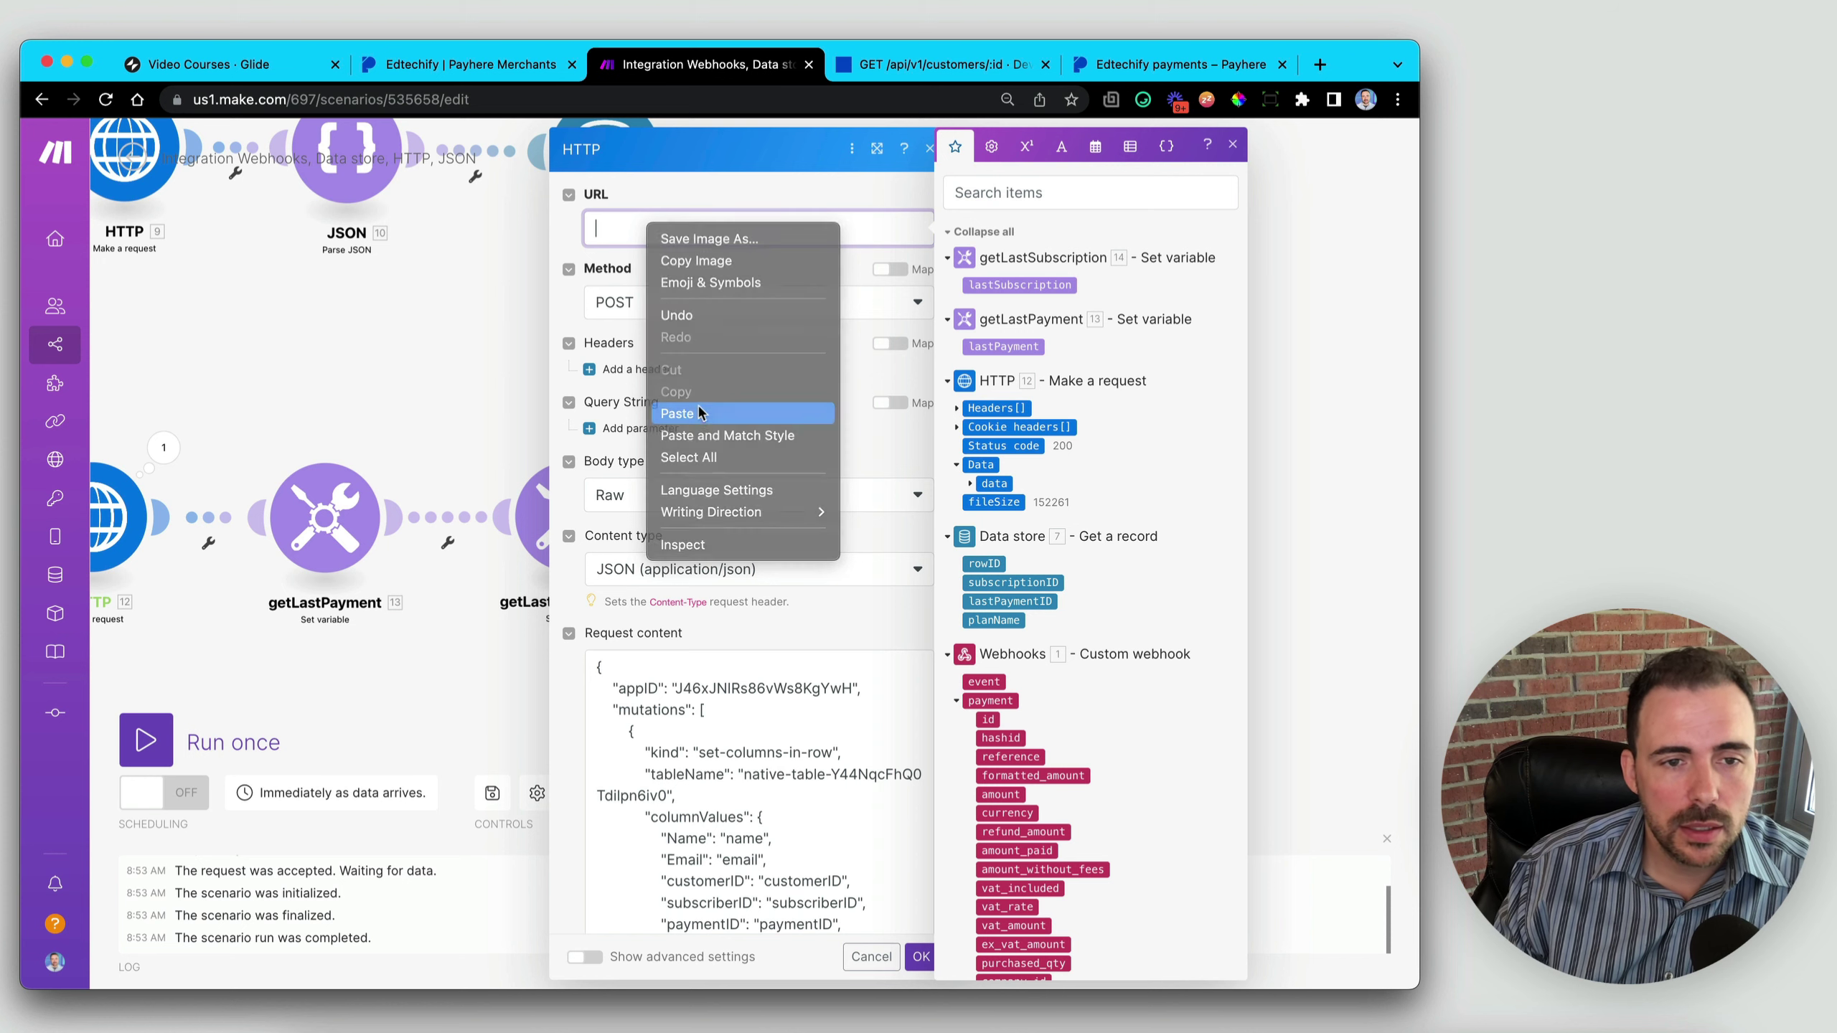
left_click_drag(738, 228, 596, 228)
key("BackSpace")
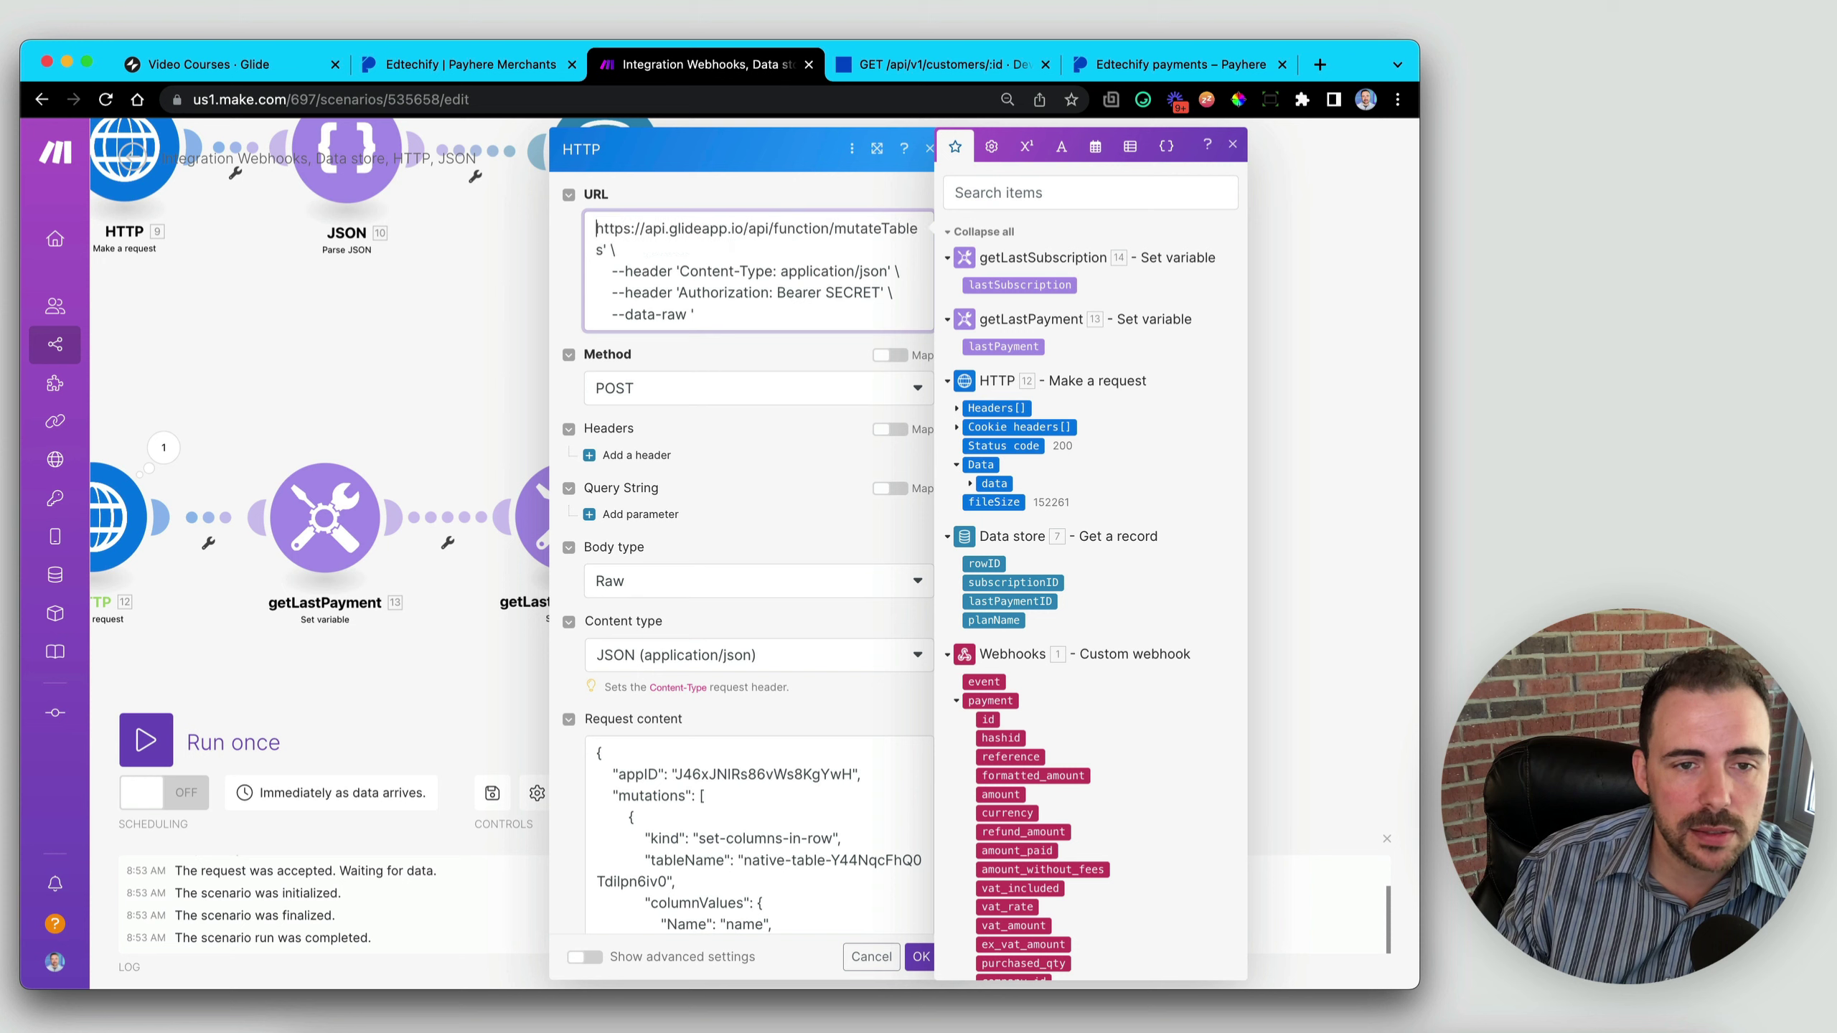
key("BackSpace")
key("BackSpace")
key("BackSpace")
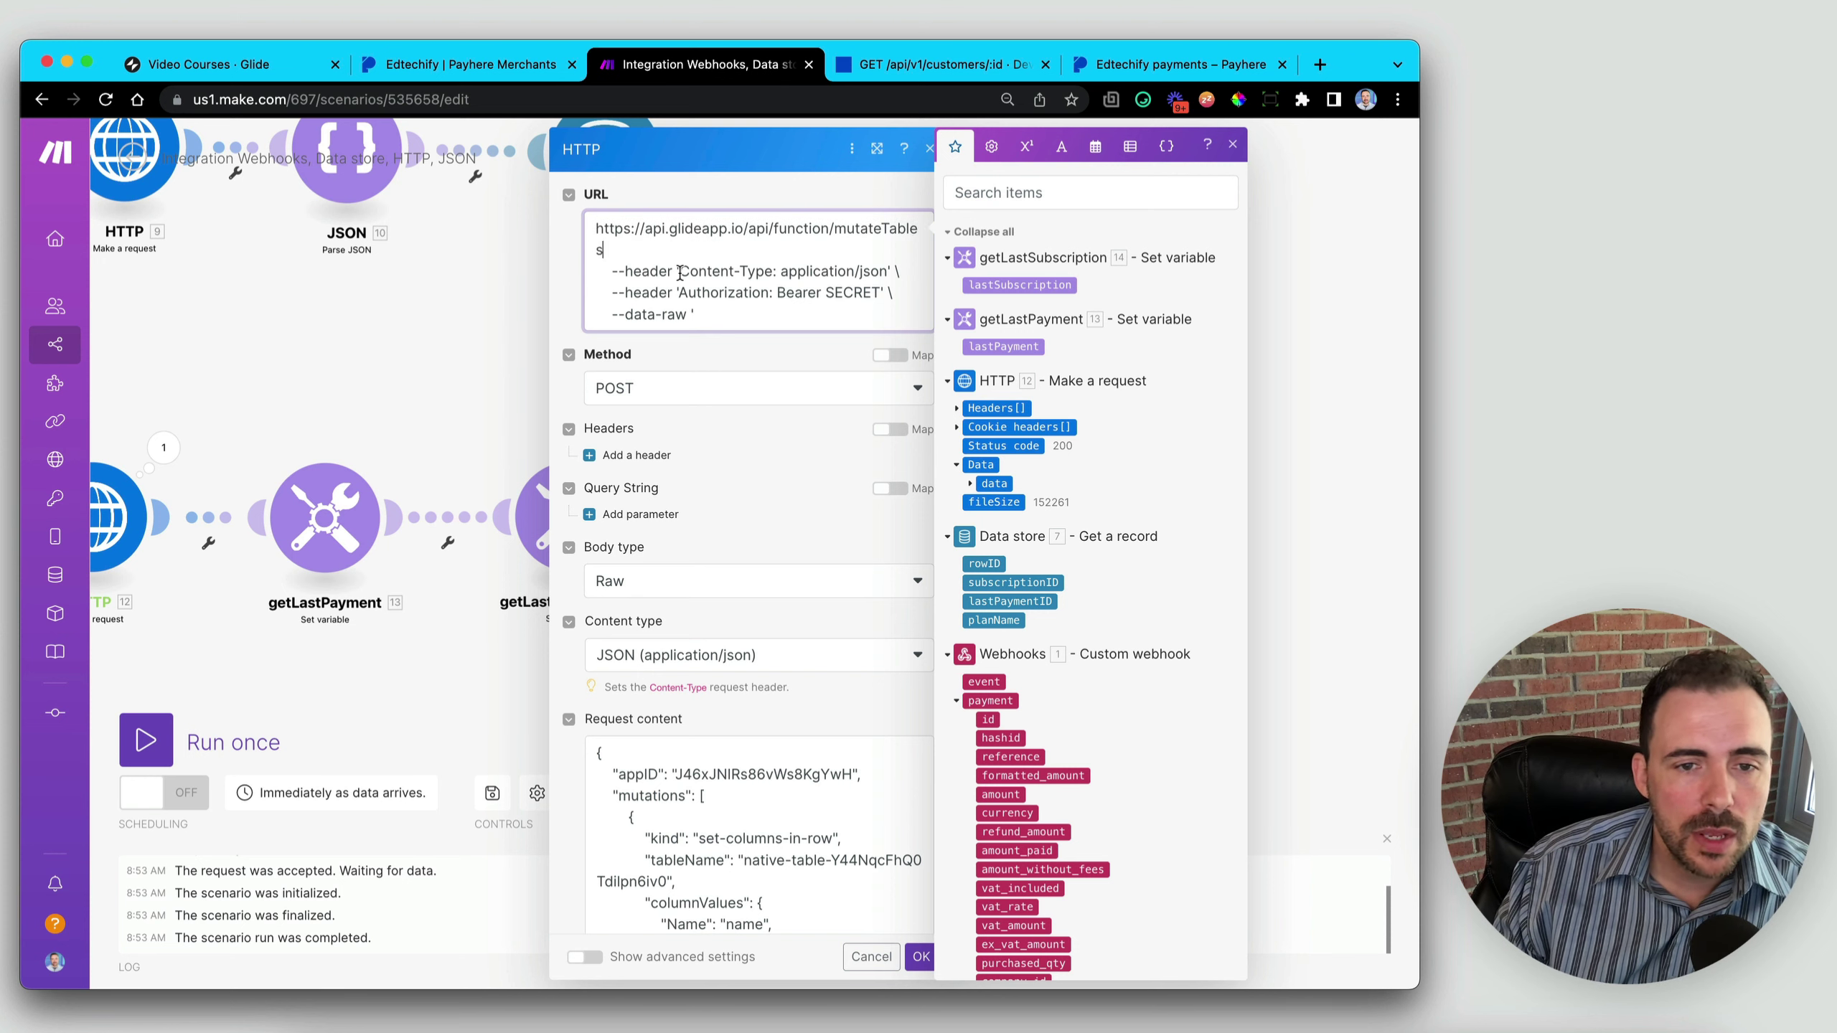
- Delete the leftover Content-Type, Authorization and data-raw lines from the URL field, keeping 'Authorization' cut for reuse
left_click_drag(904, 271, 592, 275)
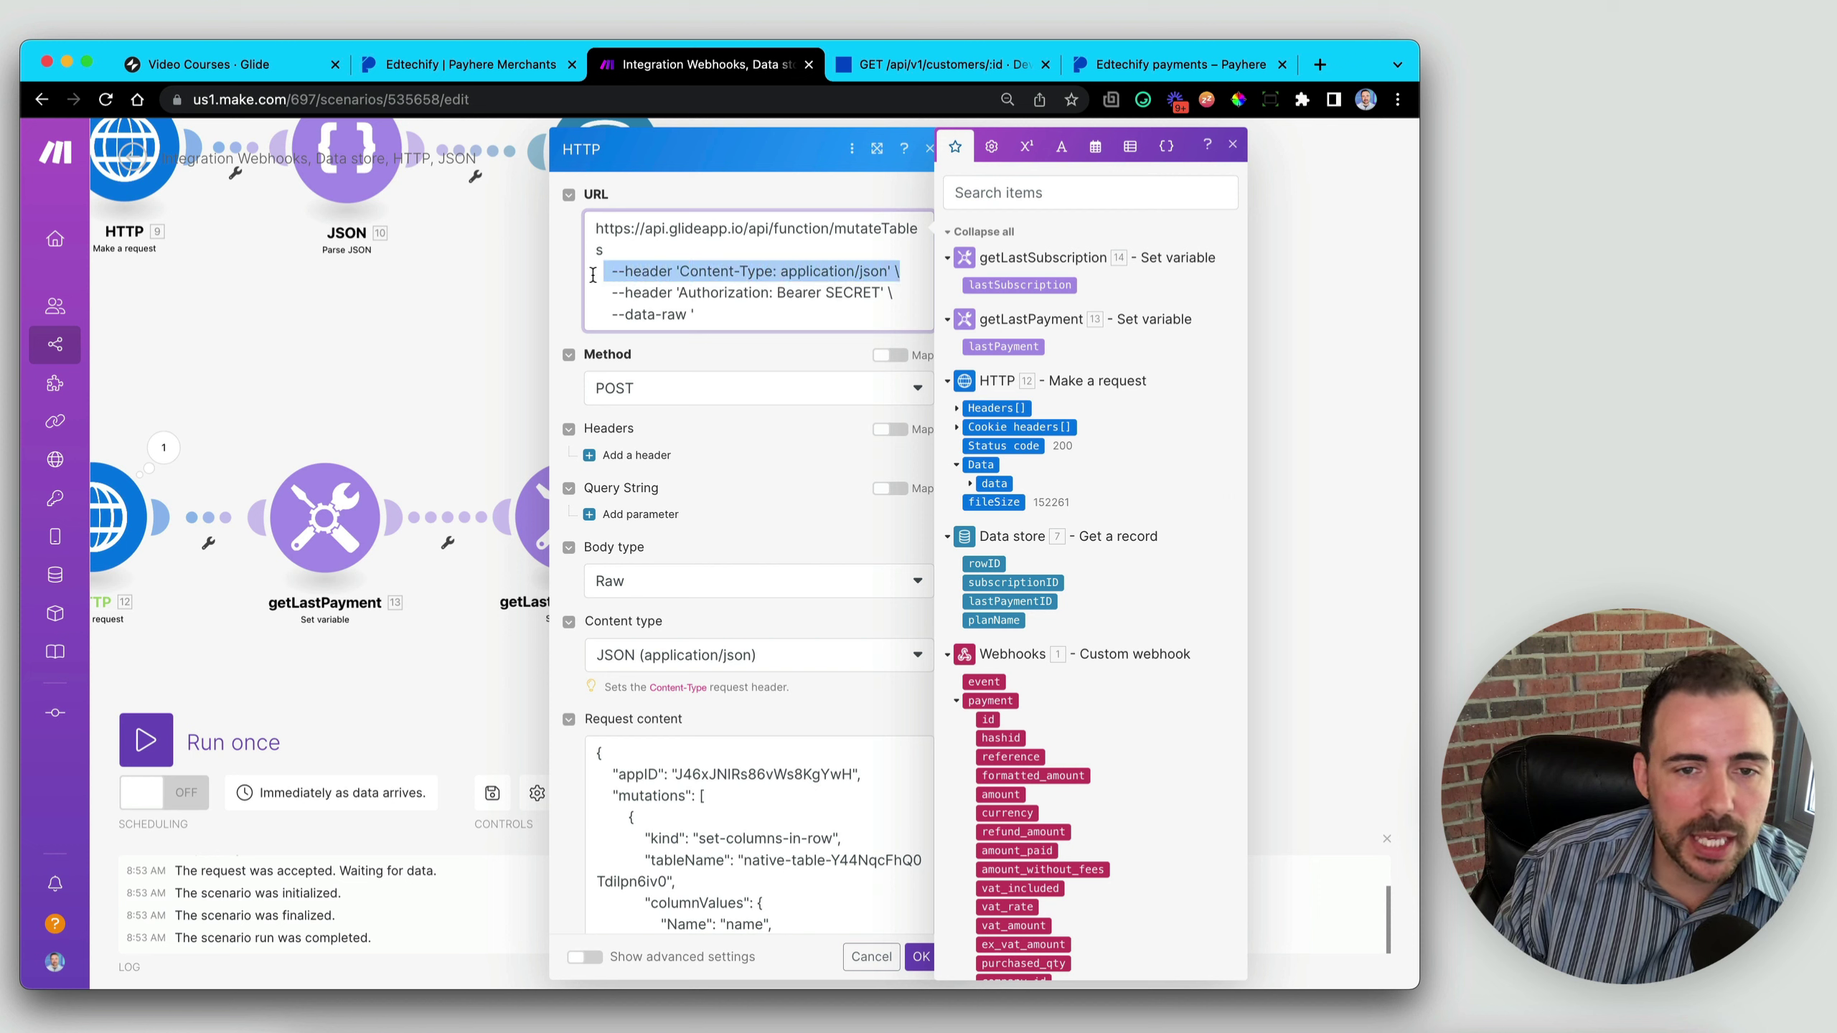
key("BackSpace")
left_click_drag(738, 313, 590, 312)
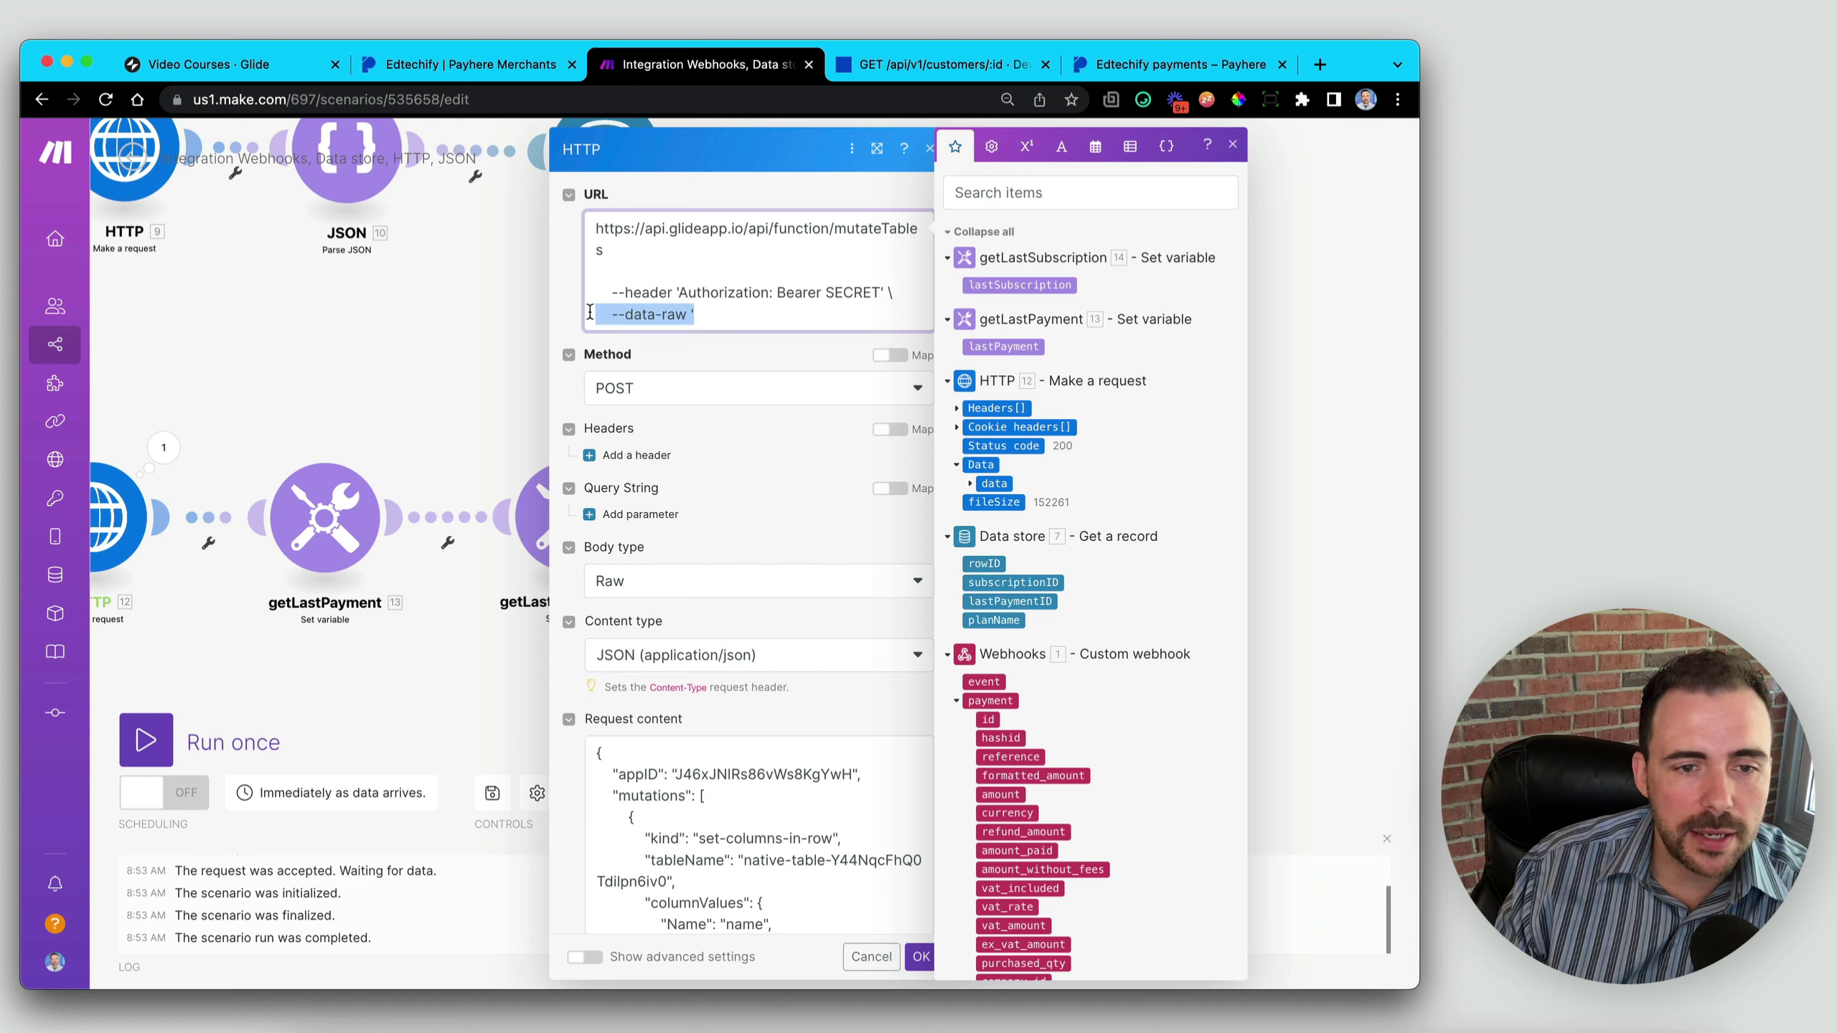
key("BackSpace")
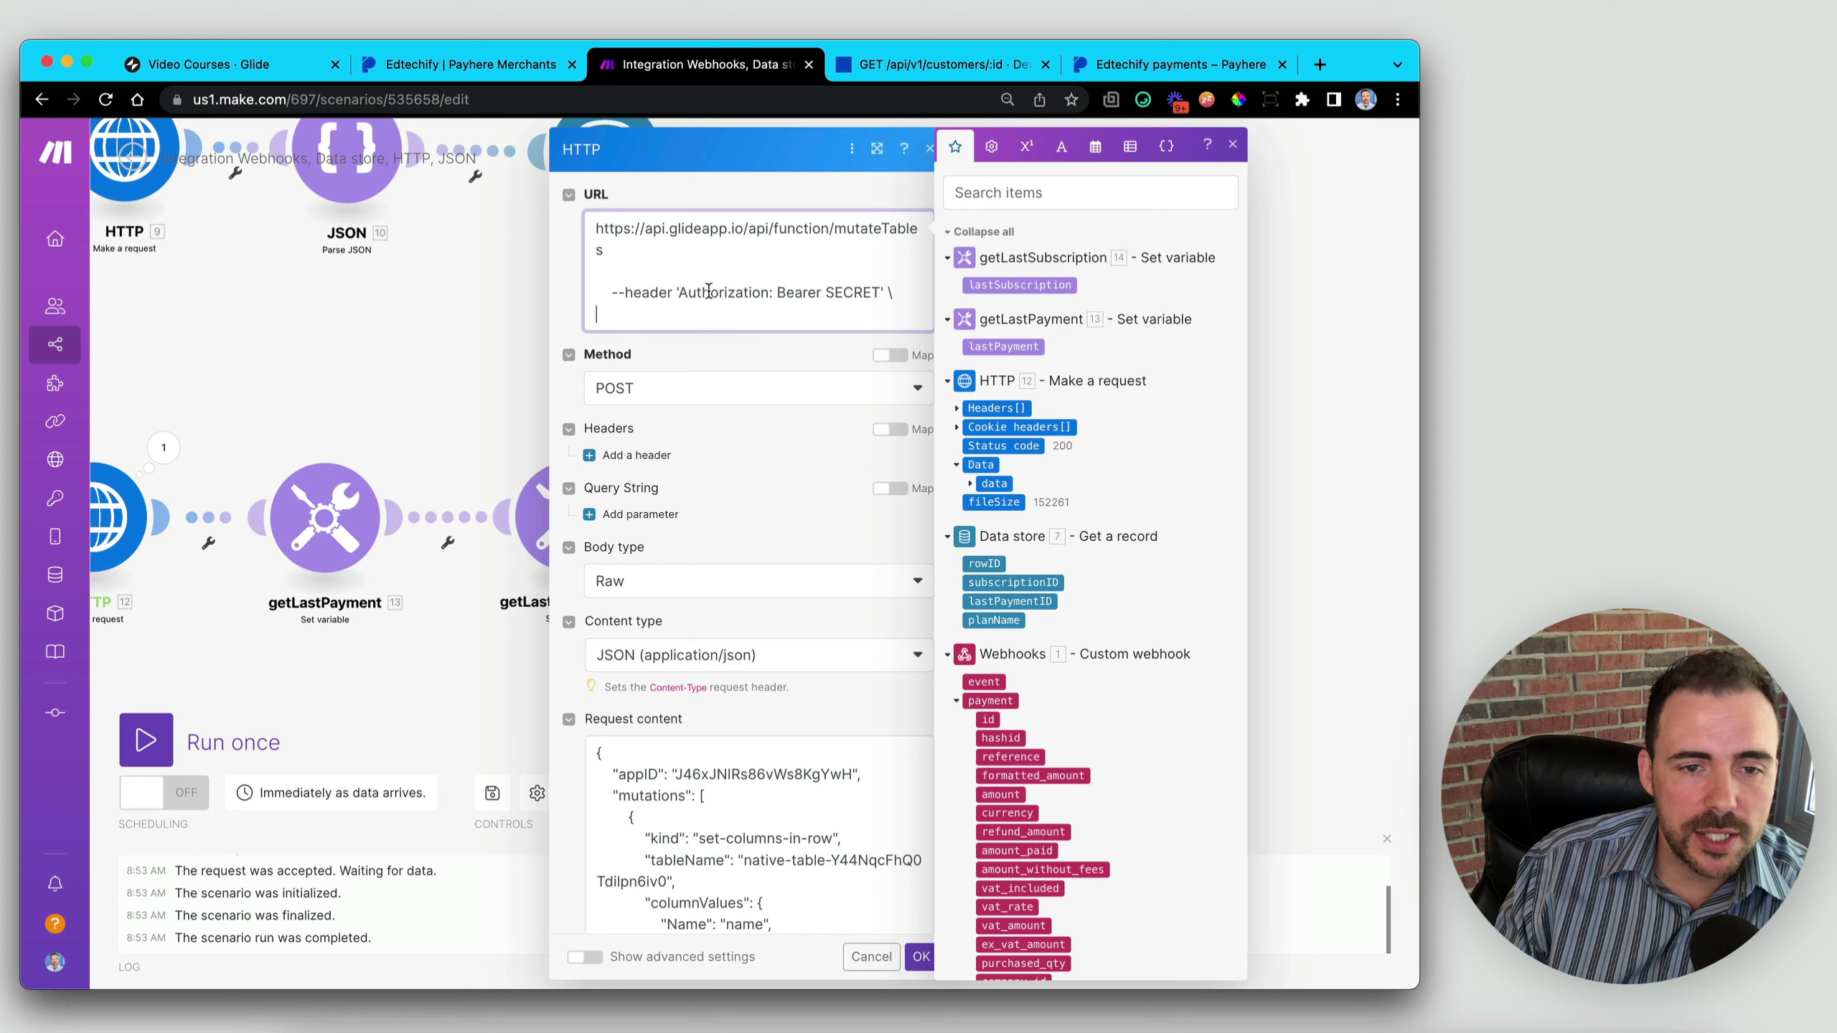
left_click_drag(777, 293, 880, 291)
left_click(771, 313)
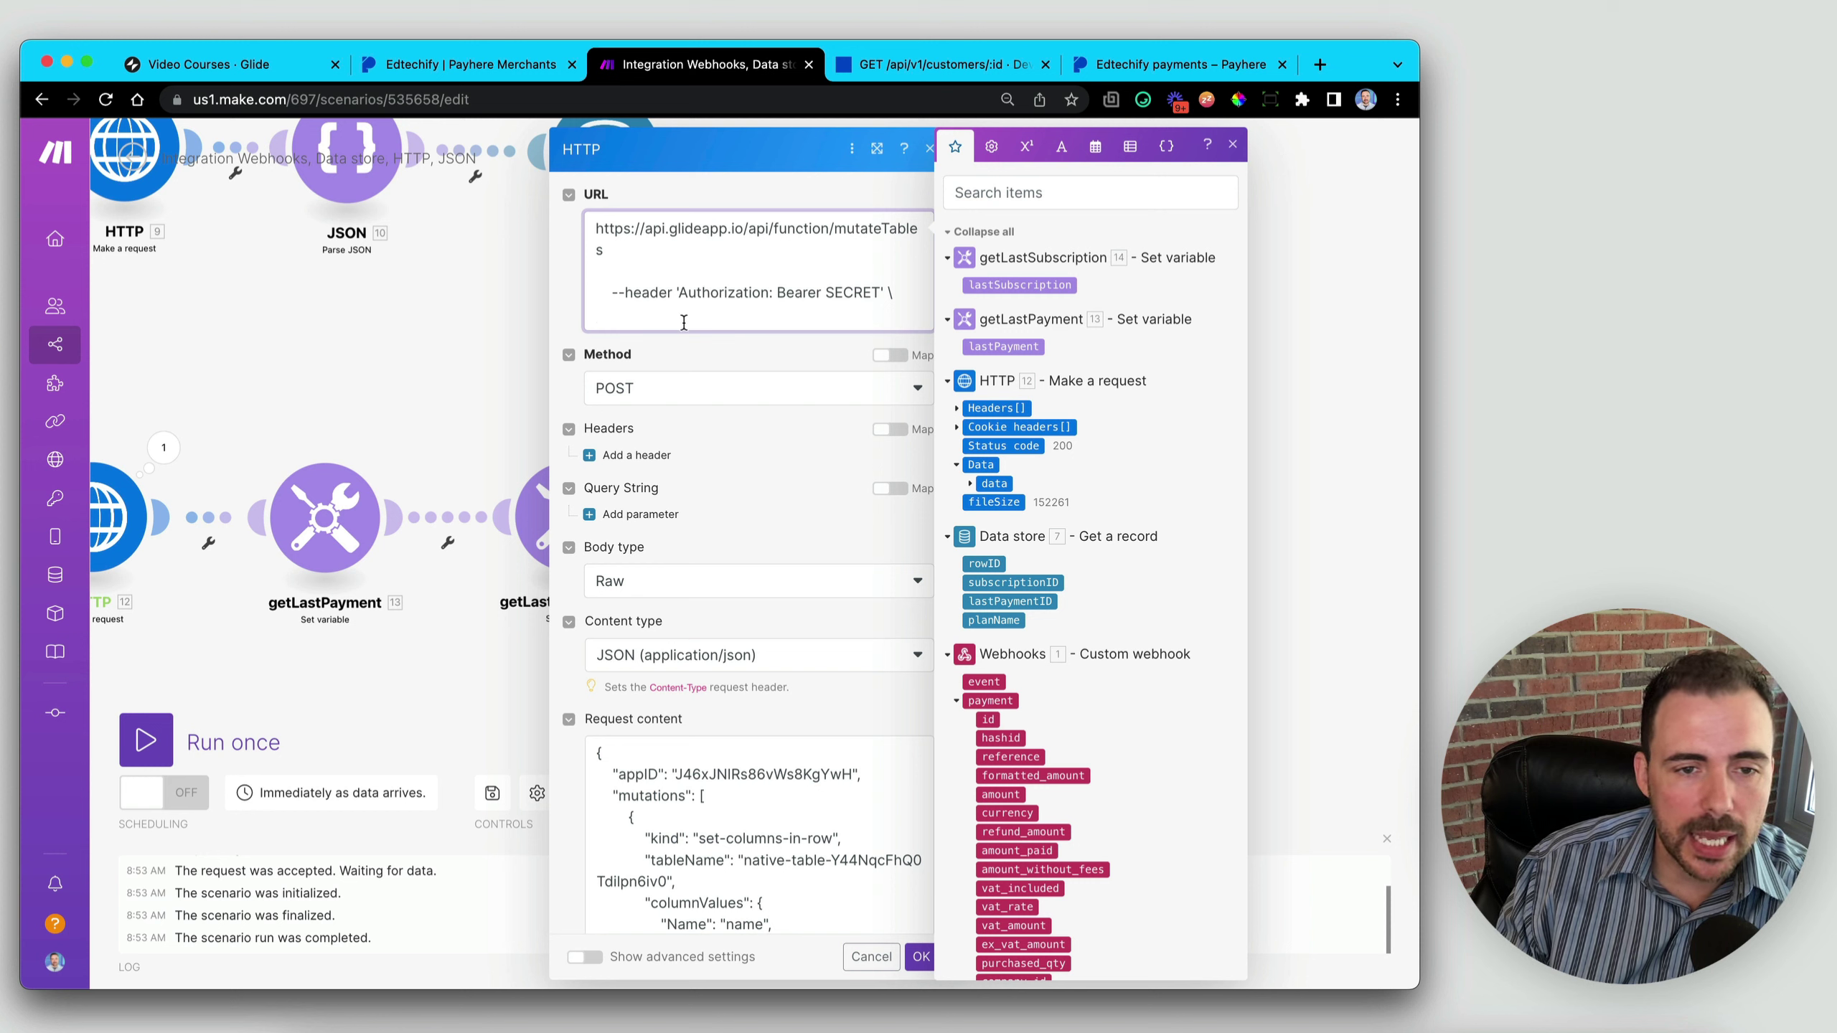
double_click(721, 294)
key("ctrl+c")
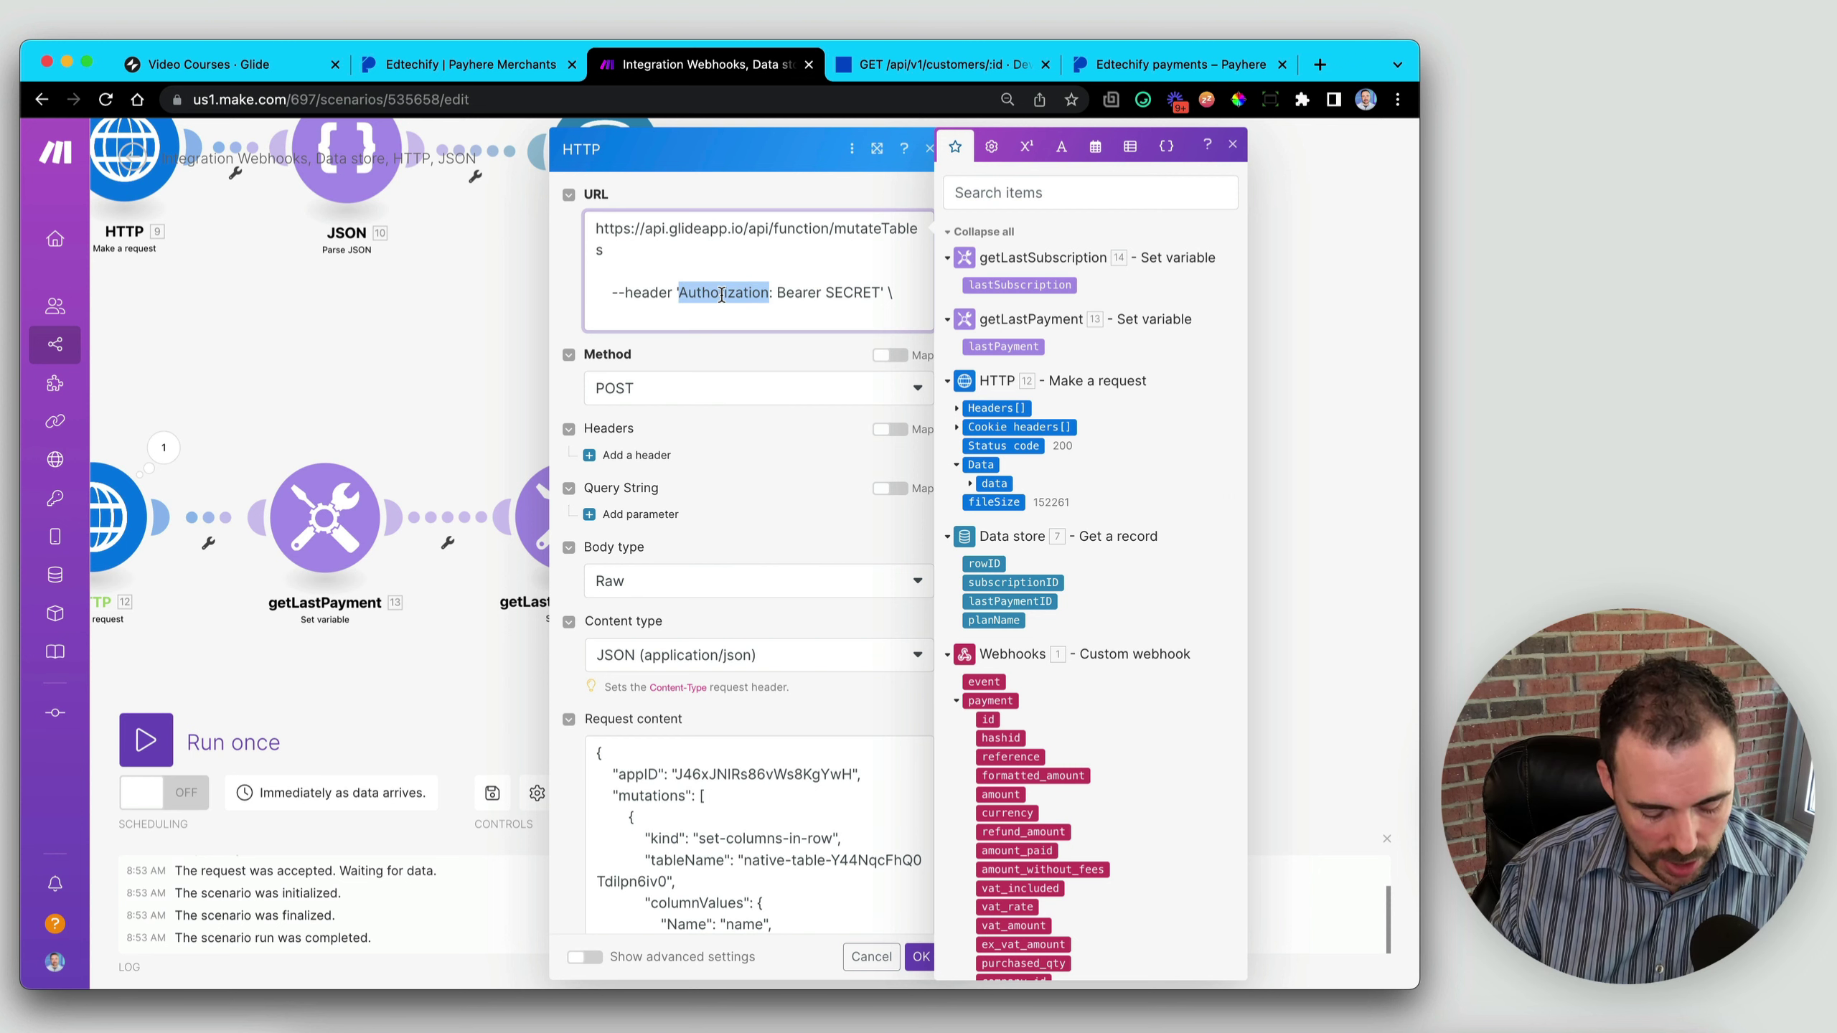
key("BackSpace")
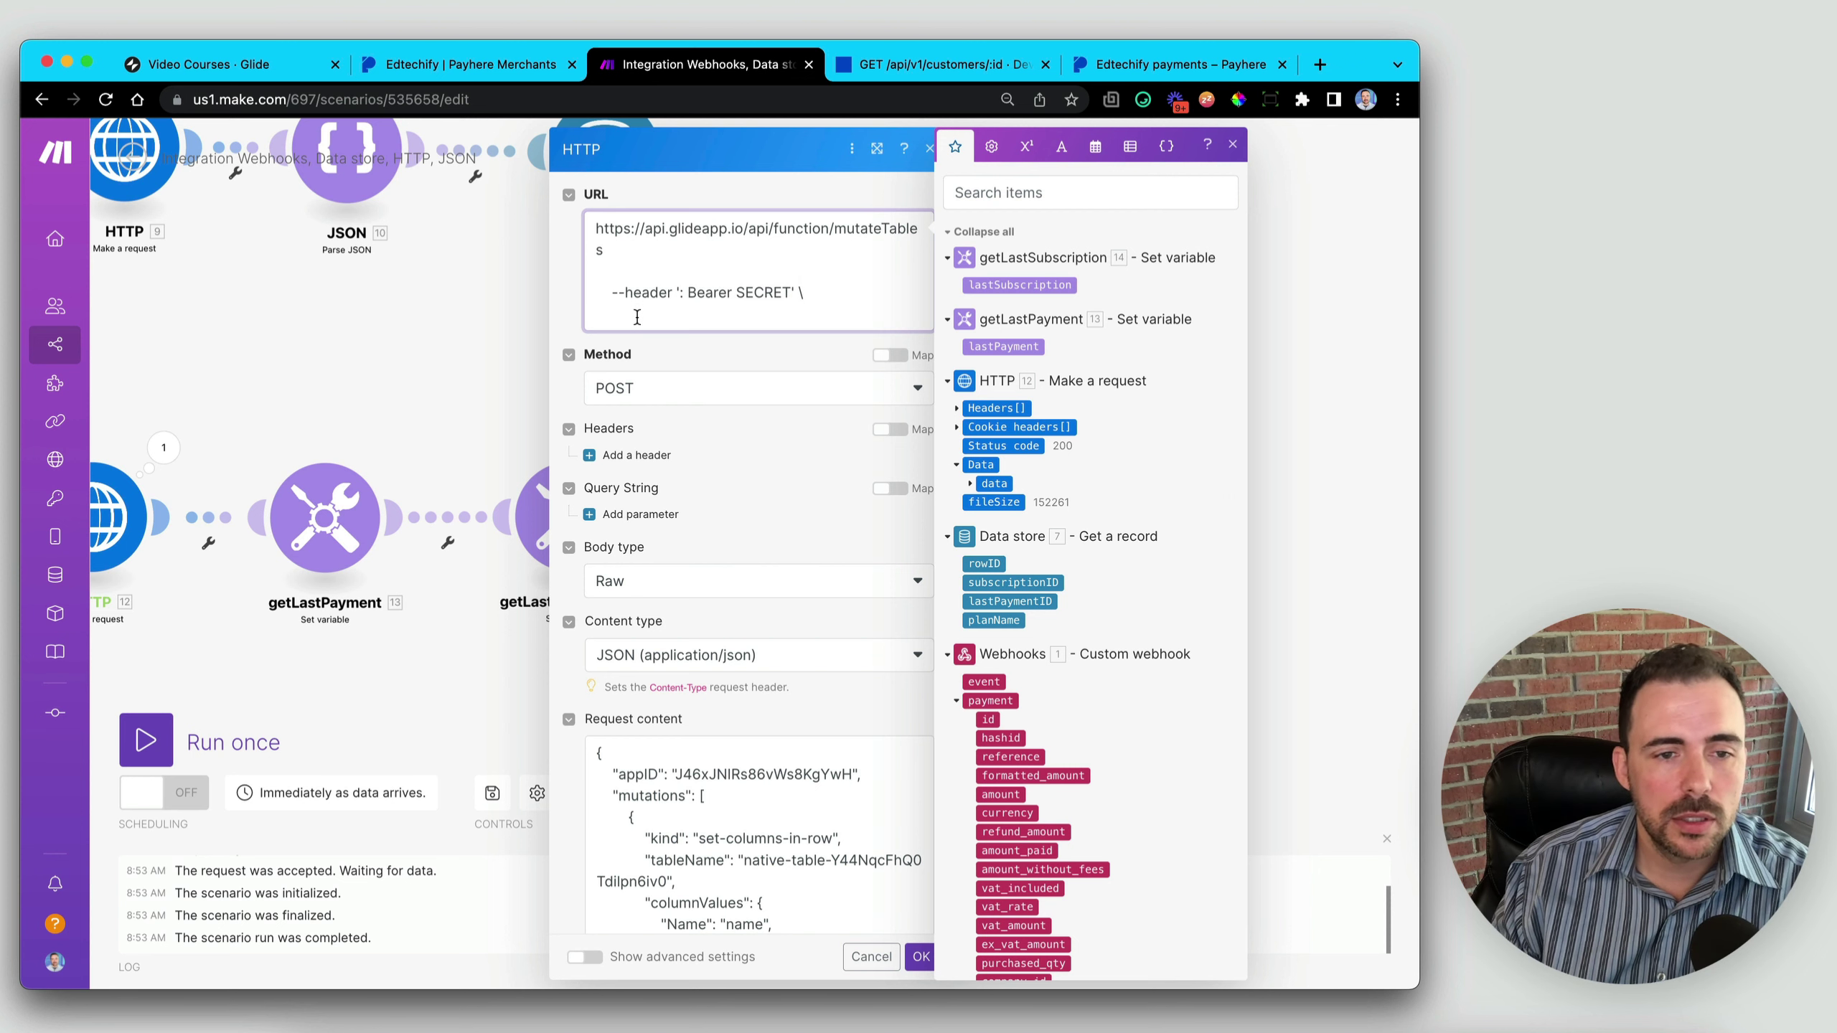
left_click_drag(637, 318, 604, 251)
key("BackSpace")
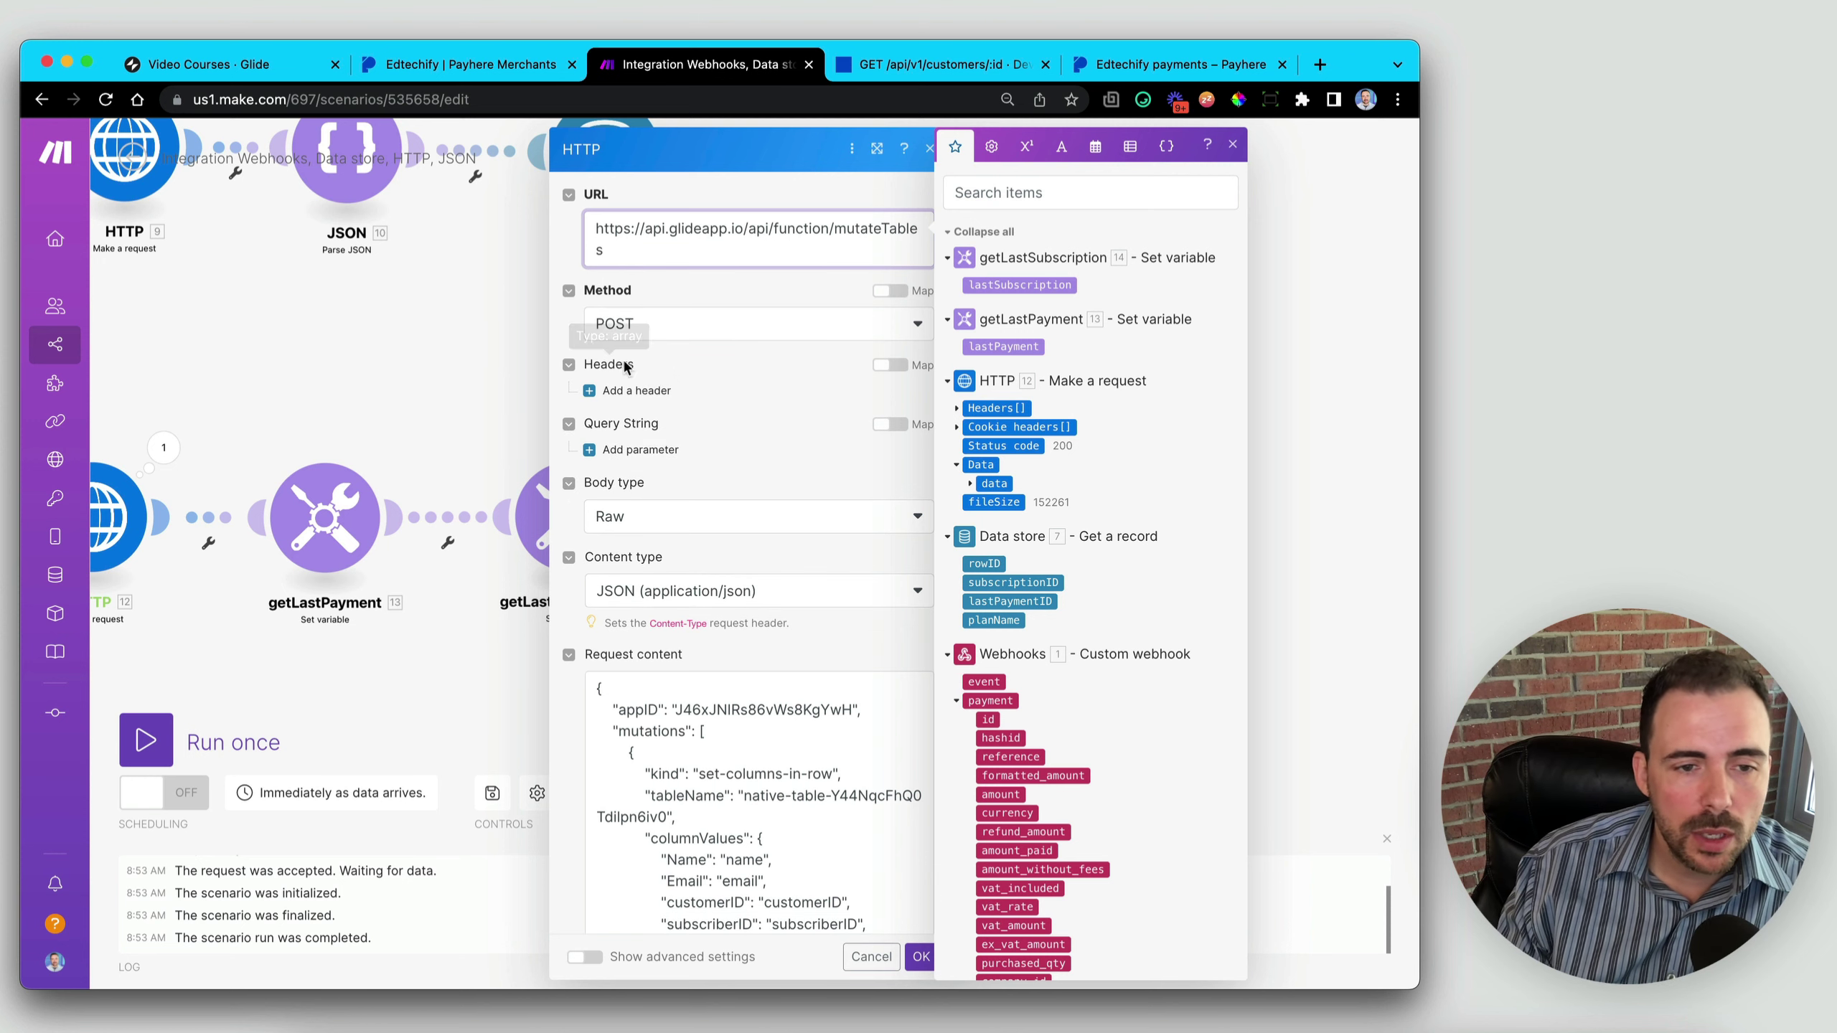
- Add an Authorization header whose value is Bearer plus the Glide API token, then save the HTTP module
left_click(635, 390)
left_click(675, 440)
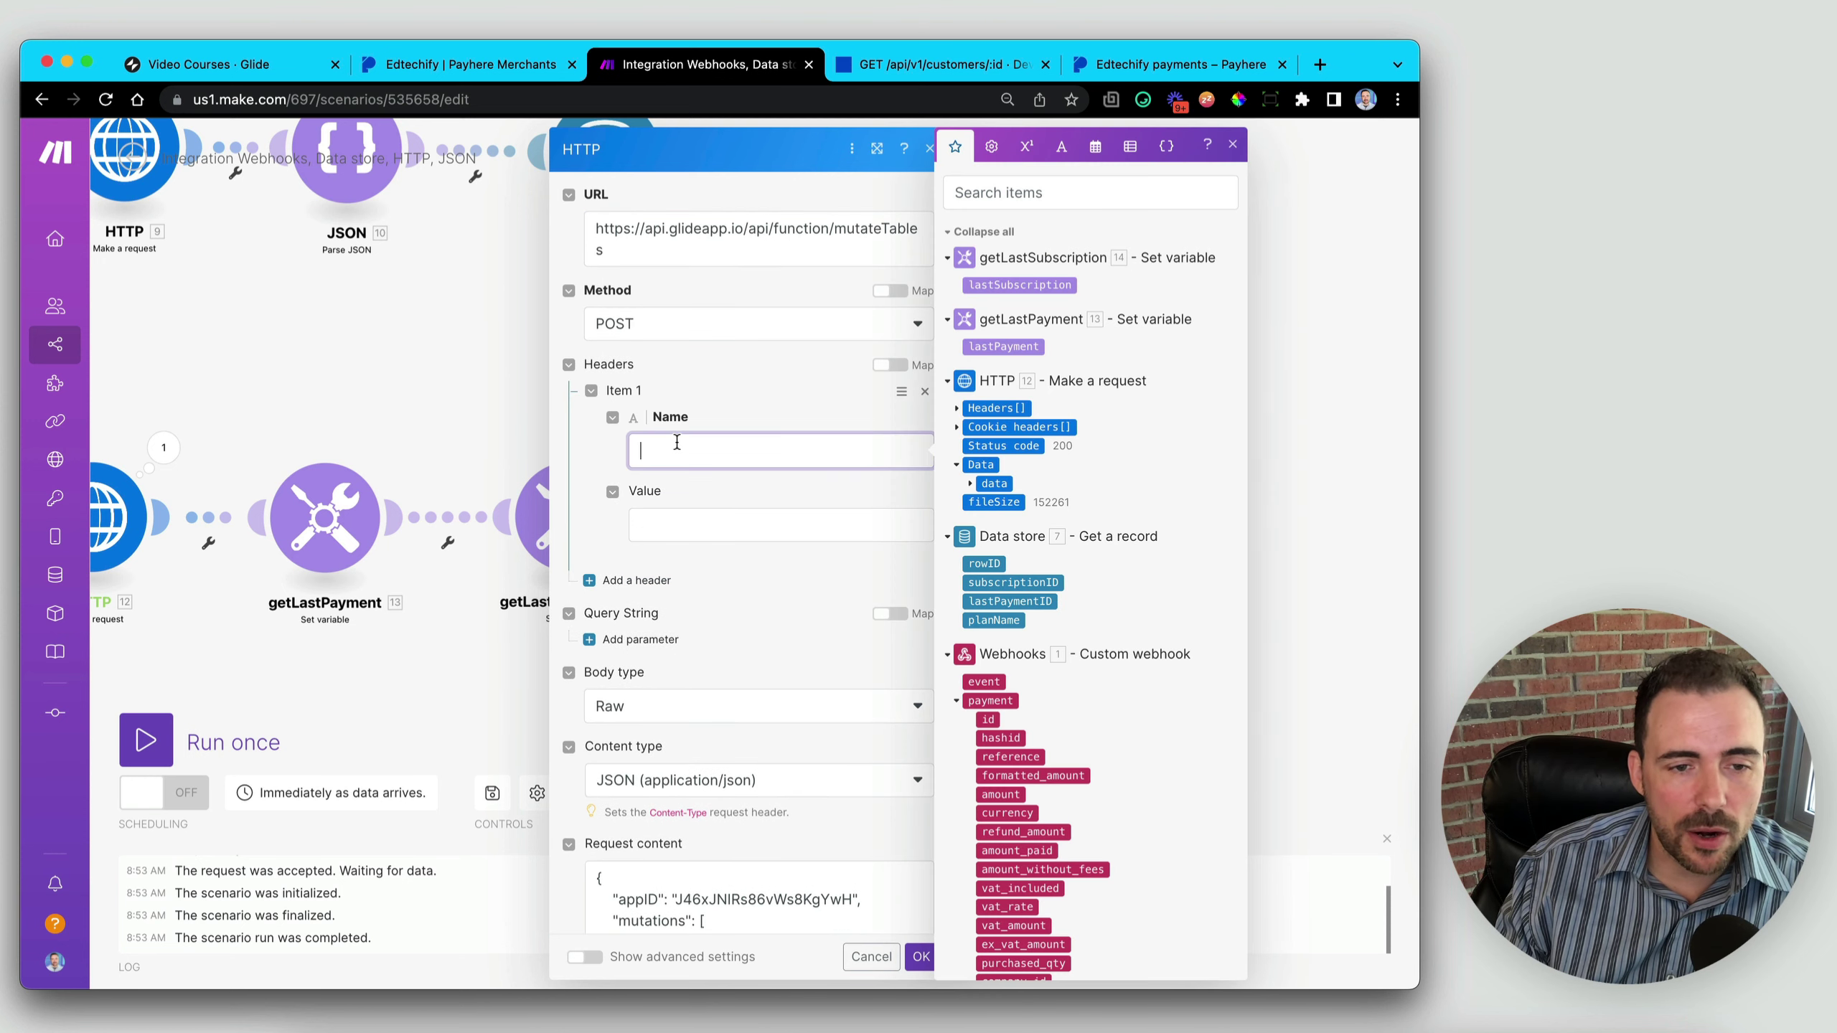
key("ctrl+v")
left_click(697, 529)
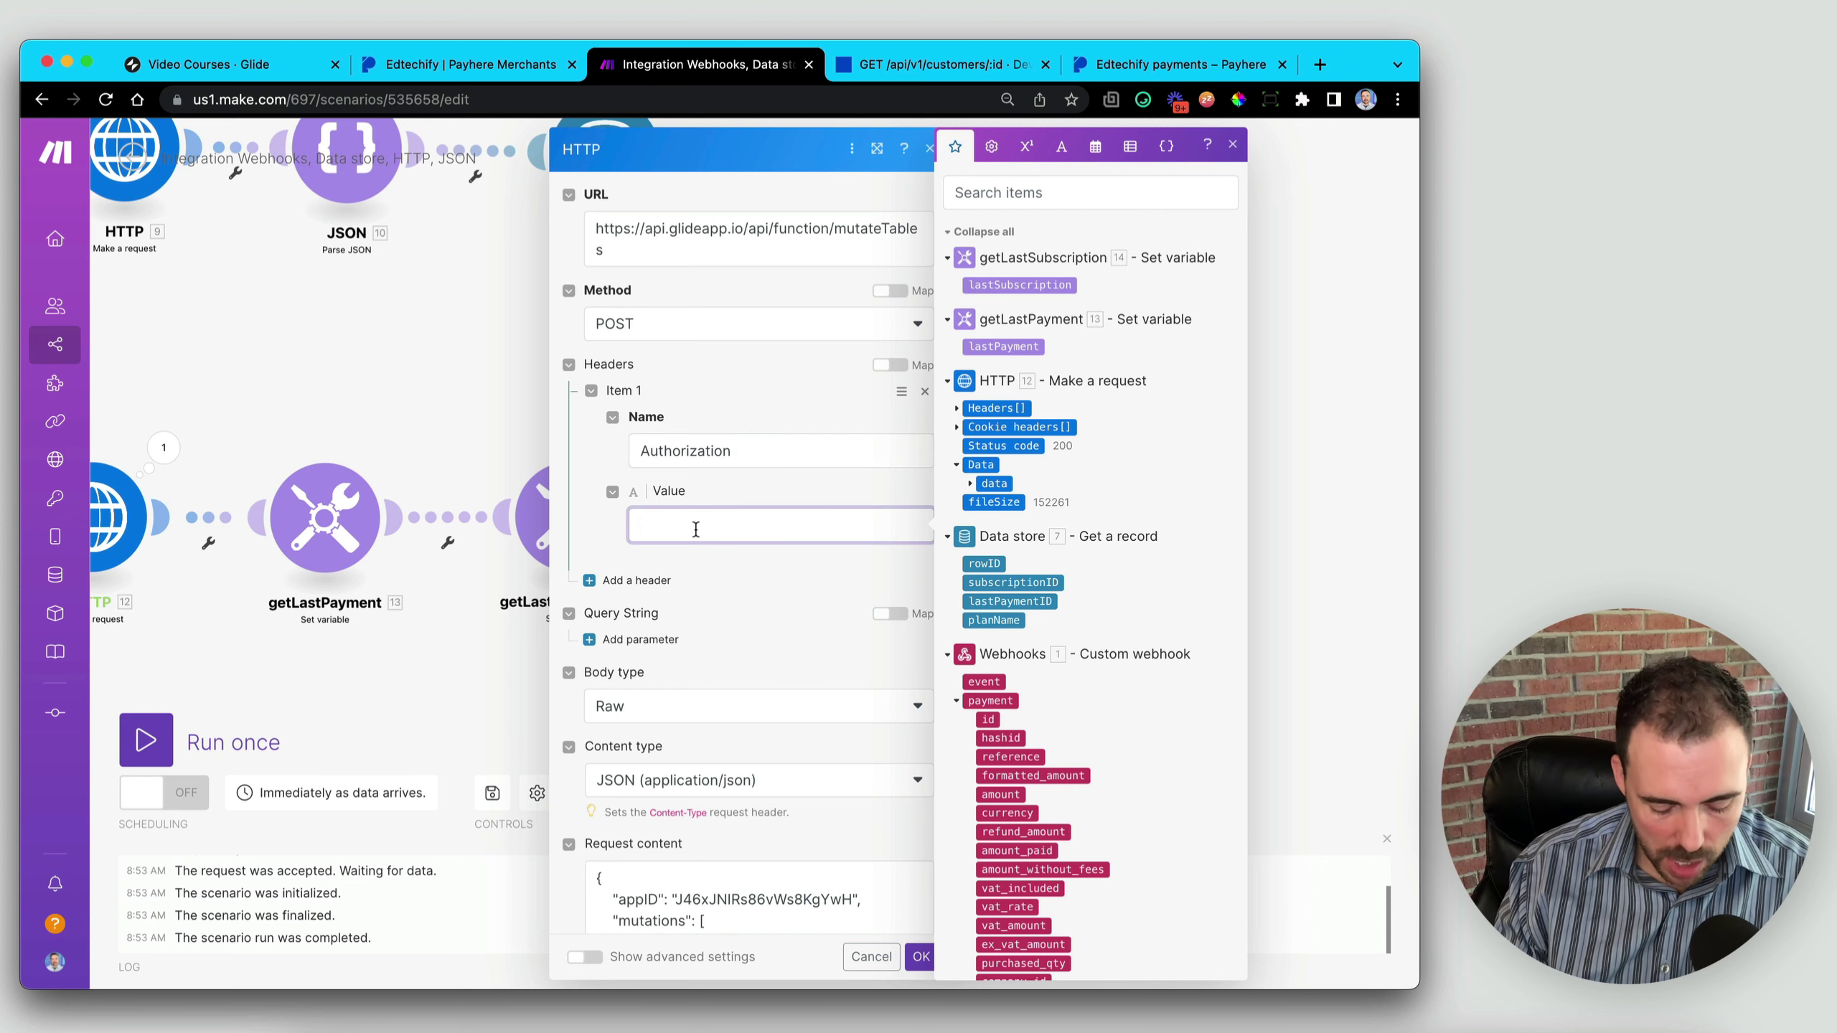
type("Bearer ")
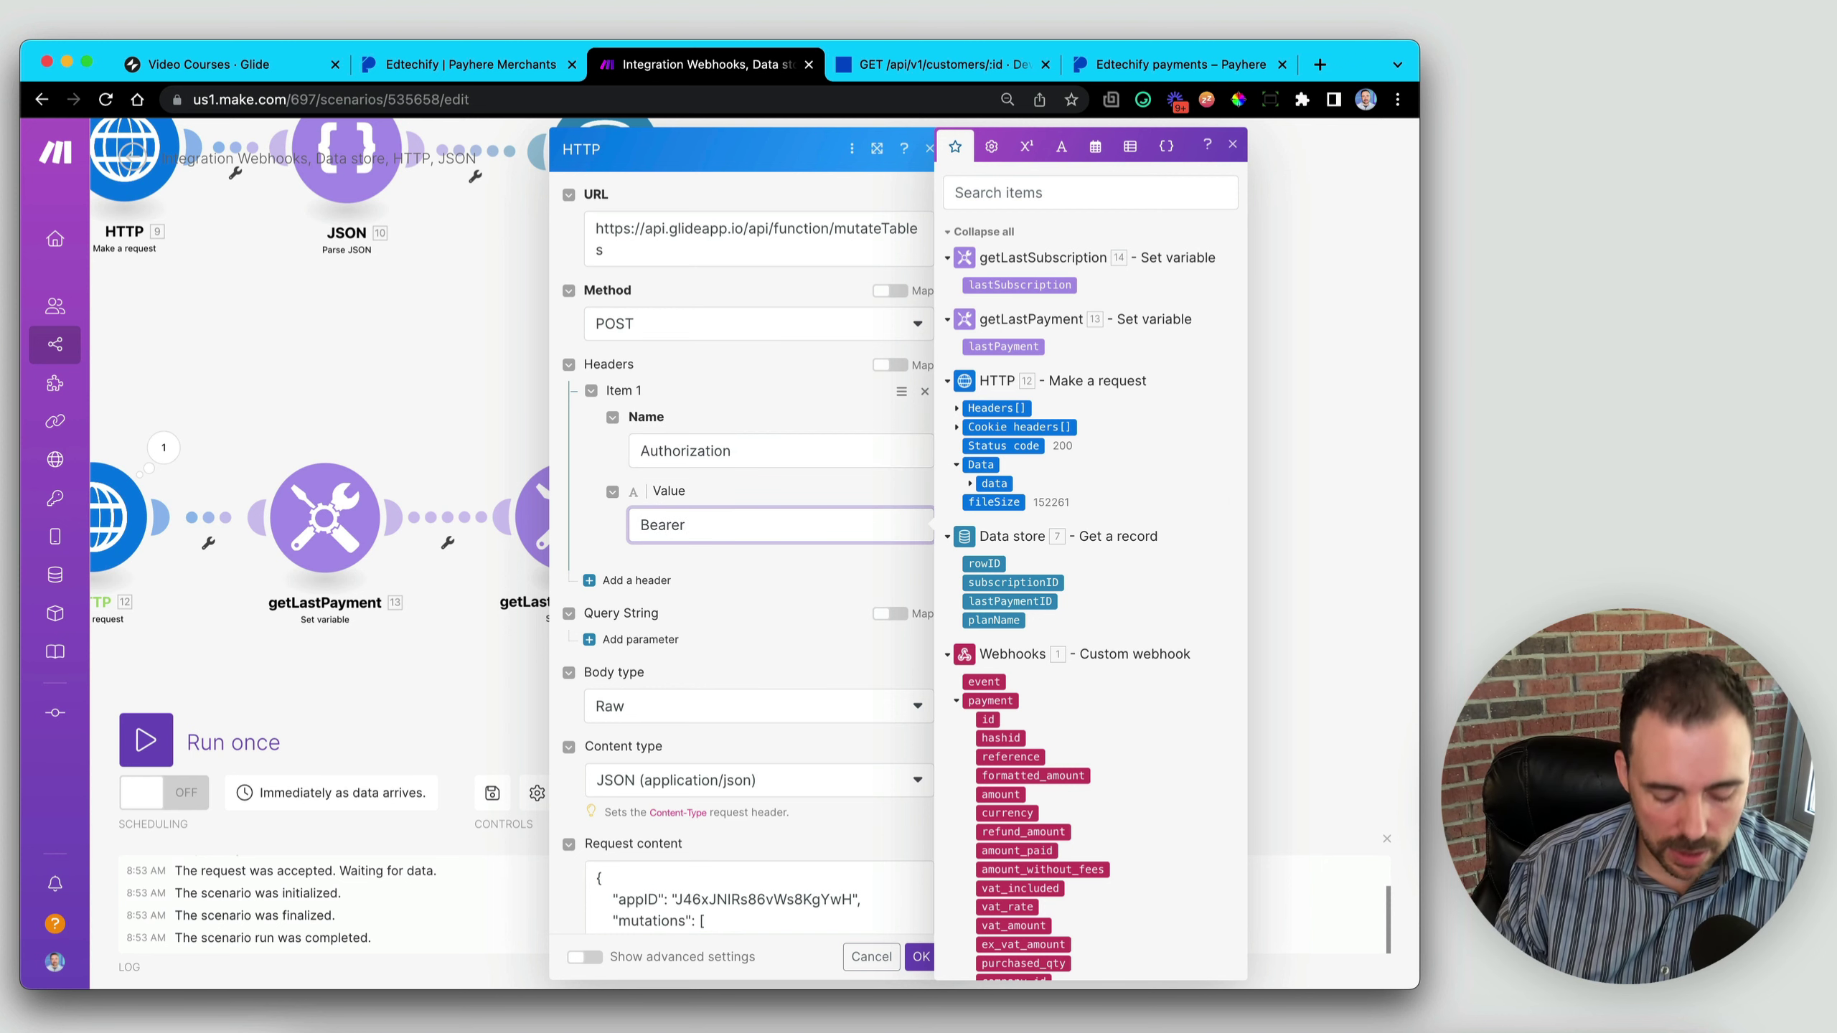
type("SECRET")
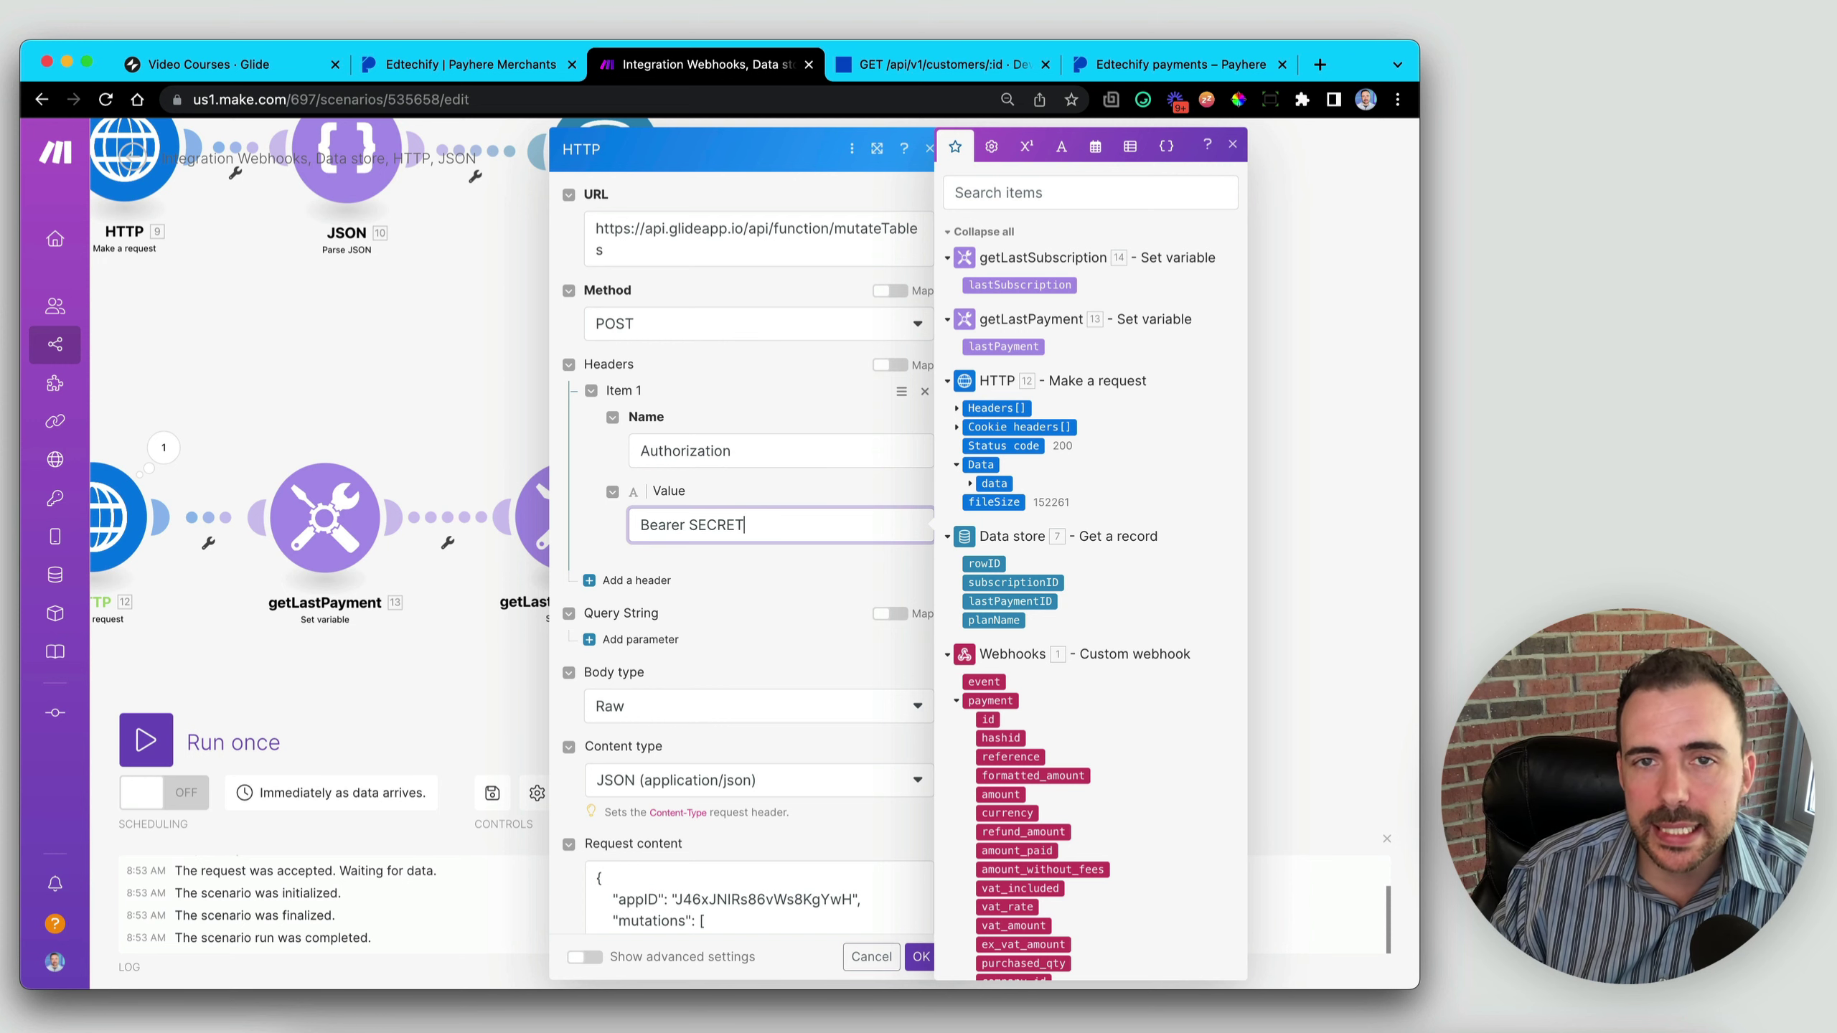
left_click(686, 534)
scroll(686, 534, "down", 5)
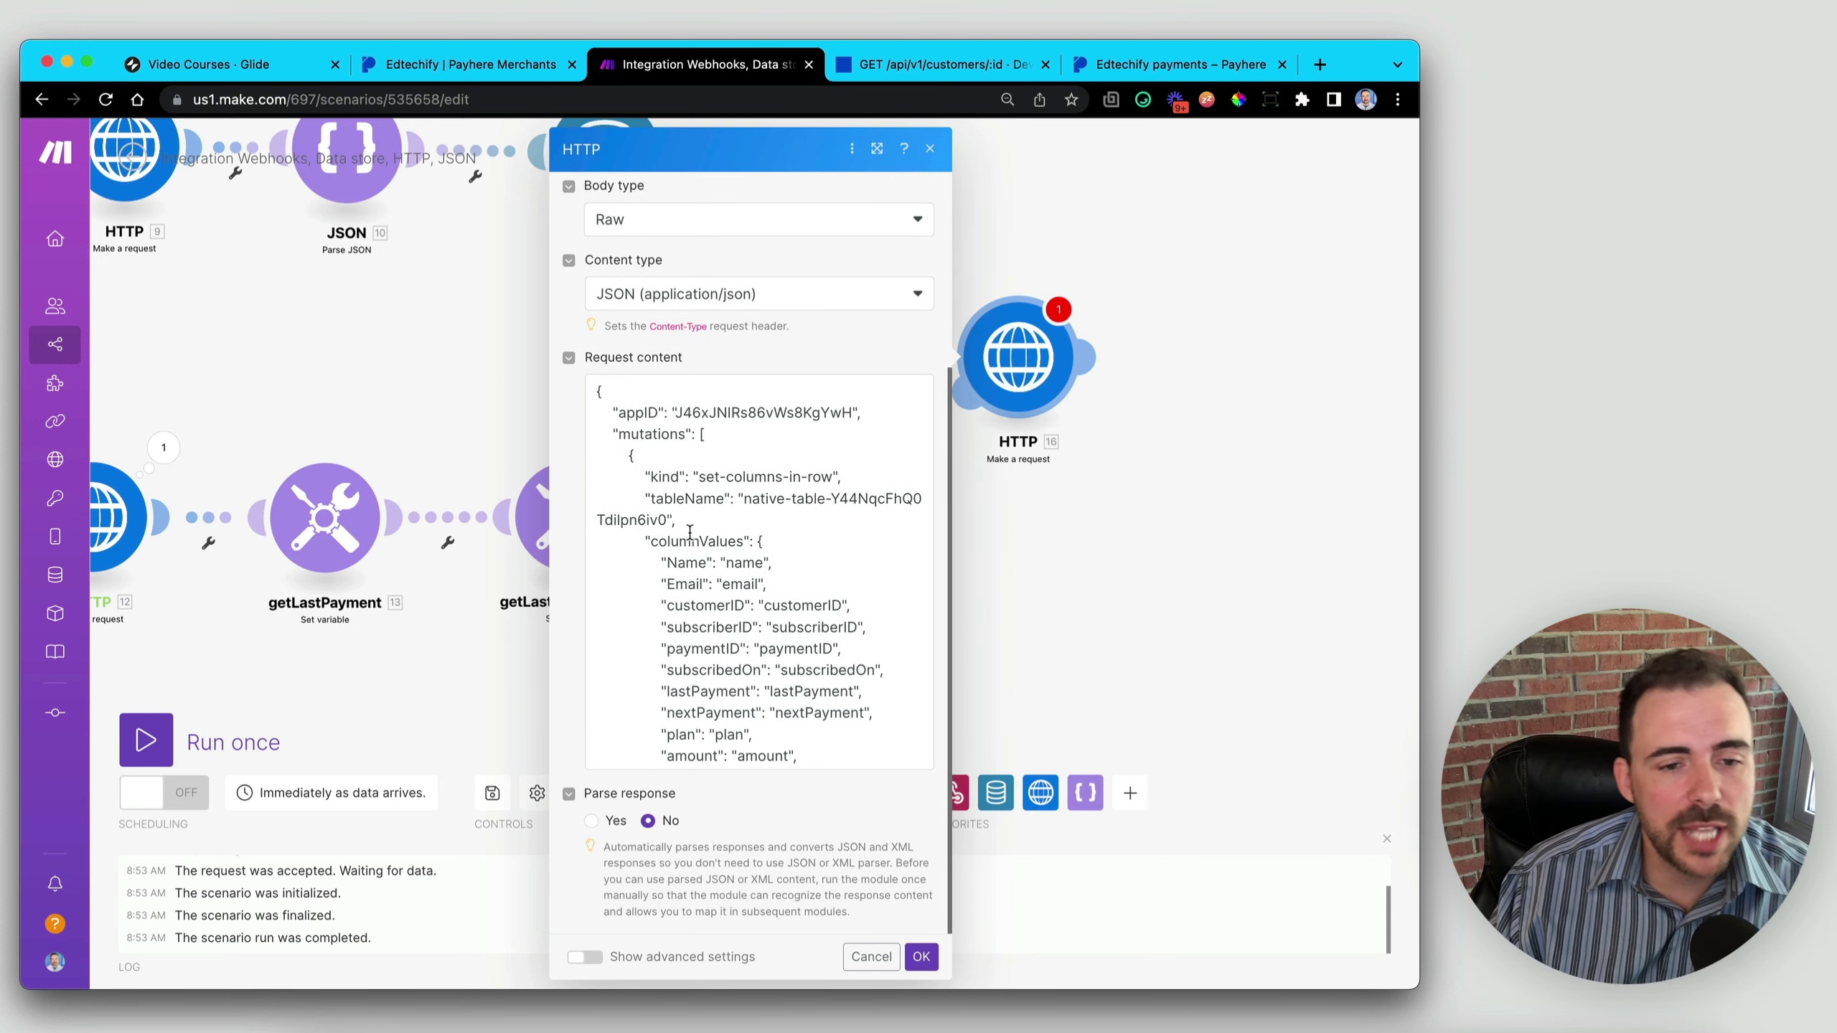
scroll(735, 610, "down", 3)
scroll(736, 608, "up", 2)
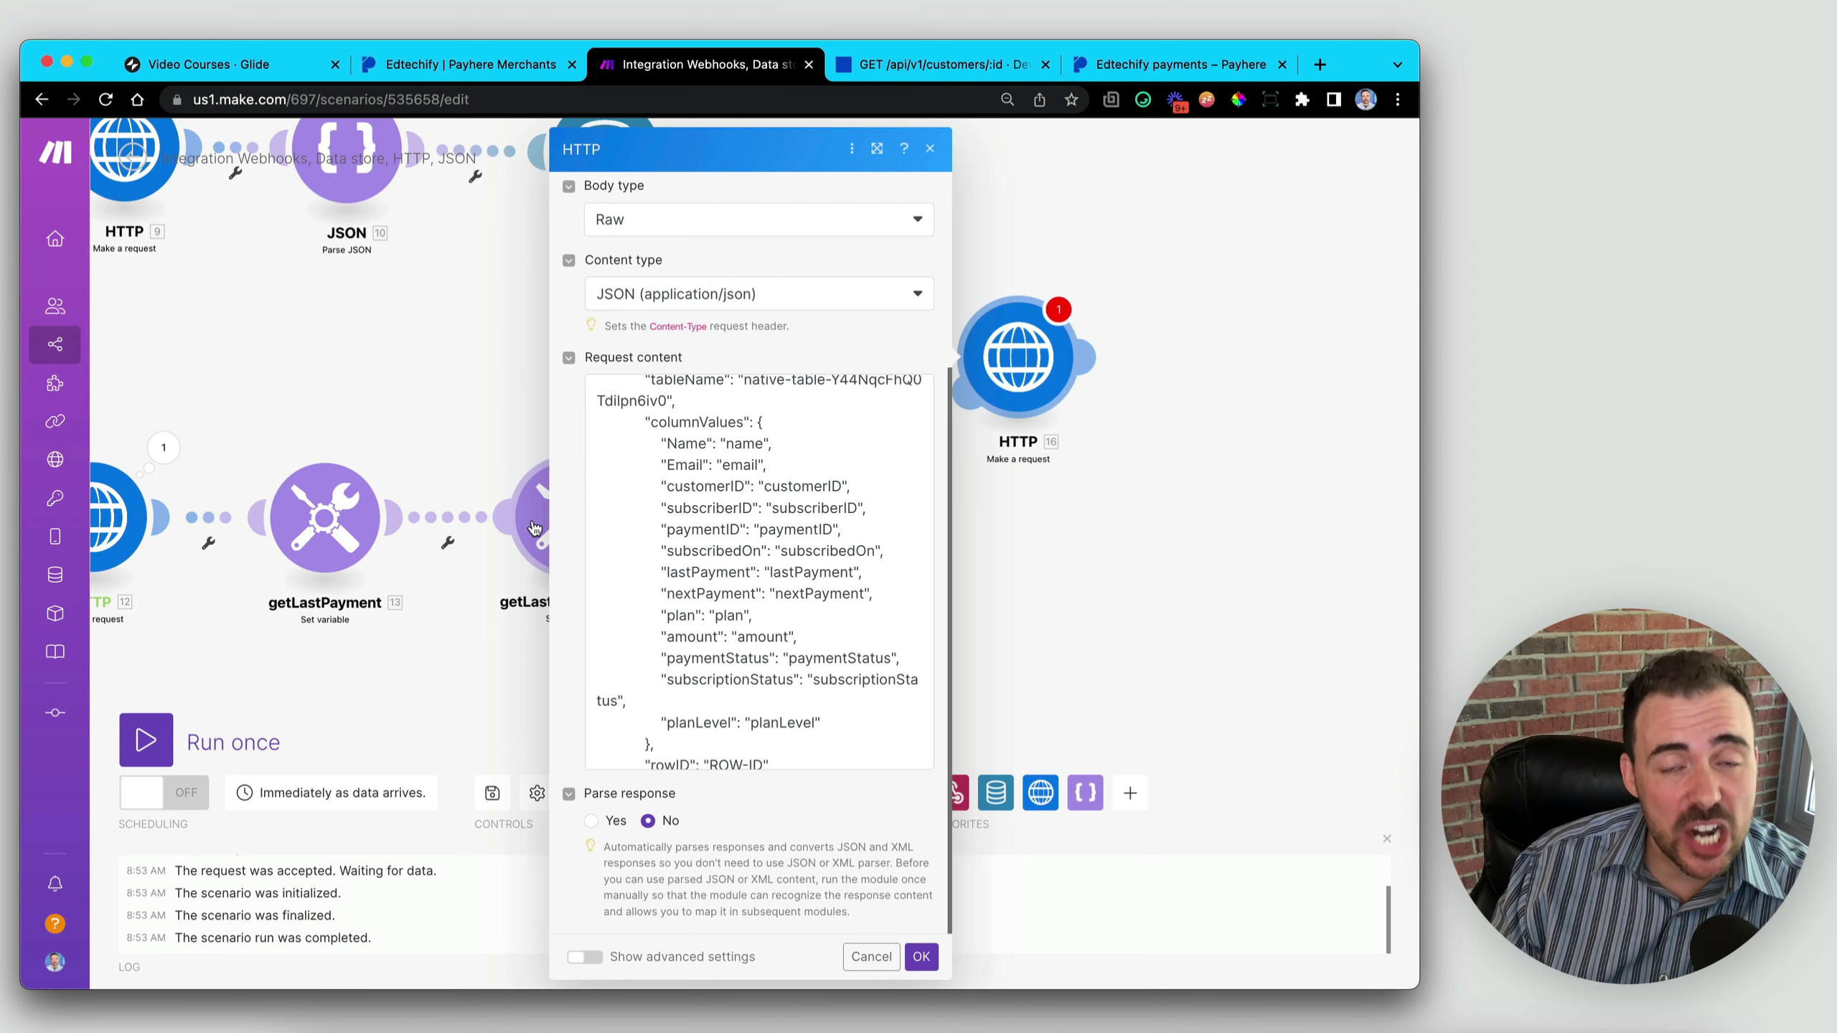
left_click(922, 957)
left_click_drag(623, 697, 850, 691)
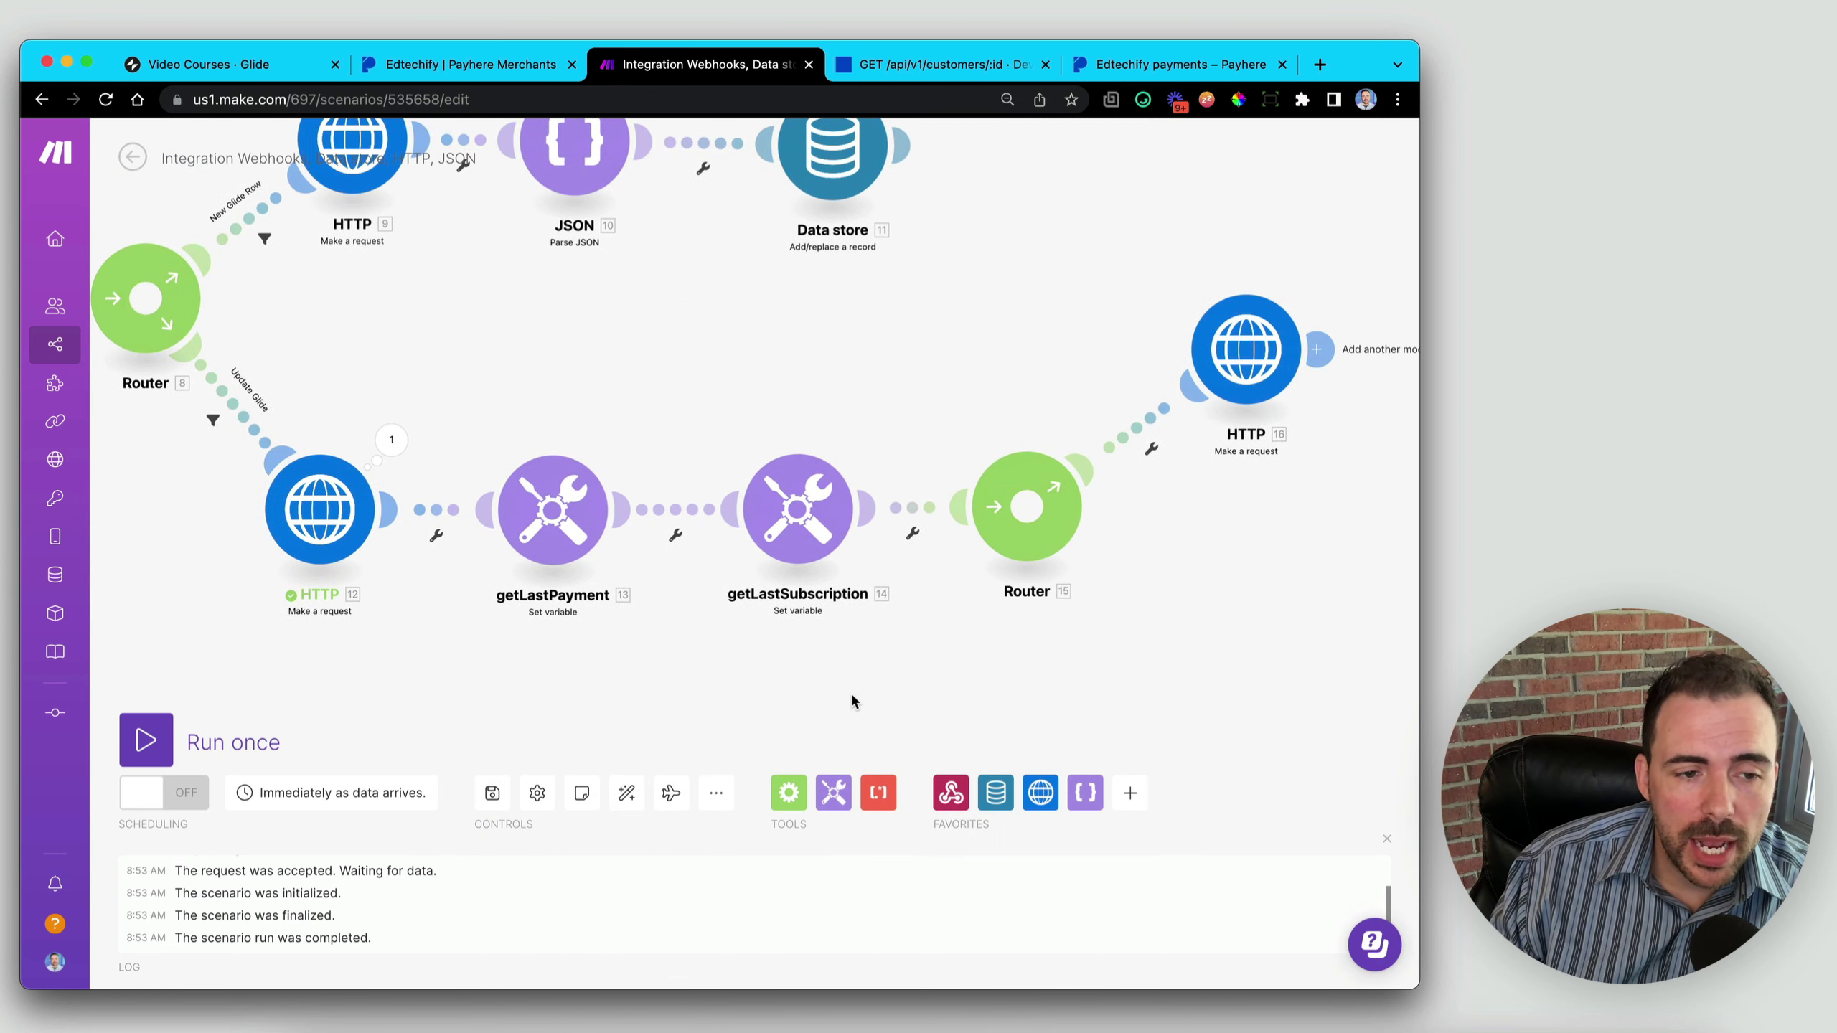
- Unlink HTTP 16 from Router 15 and save the scenario
left_click_drag(1227, 386, 1251, 343)
left_click(1136, 417)
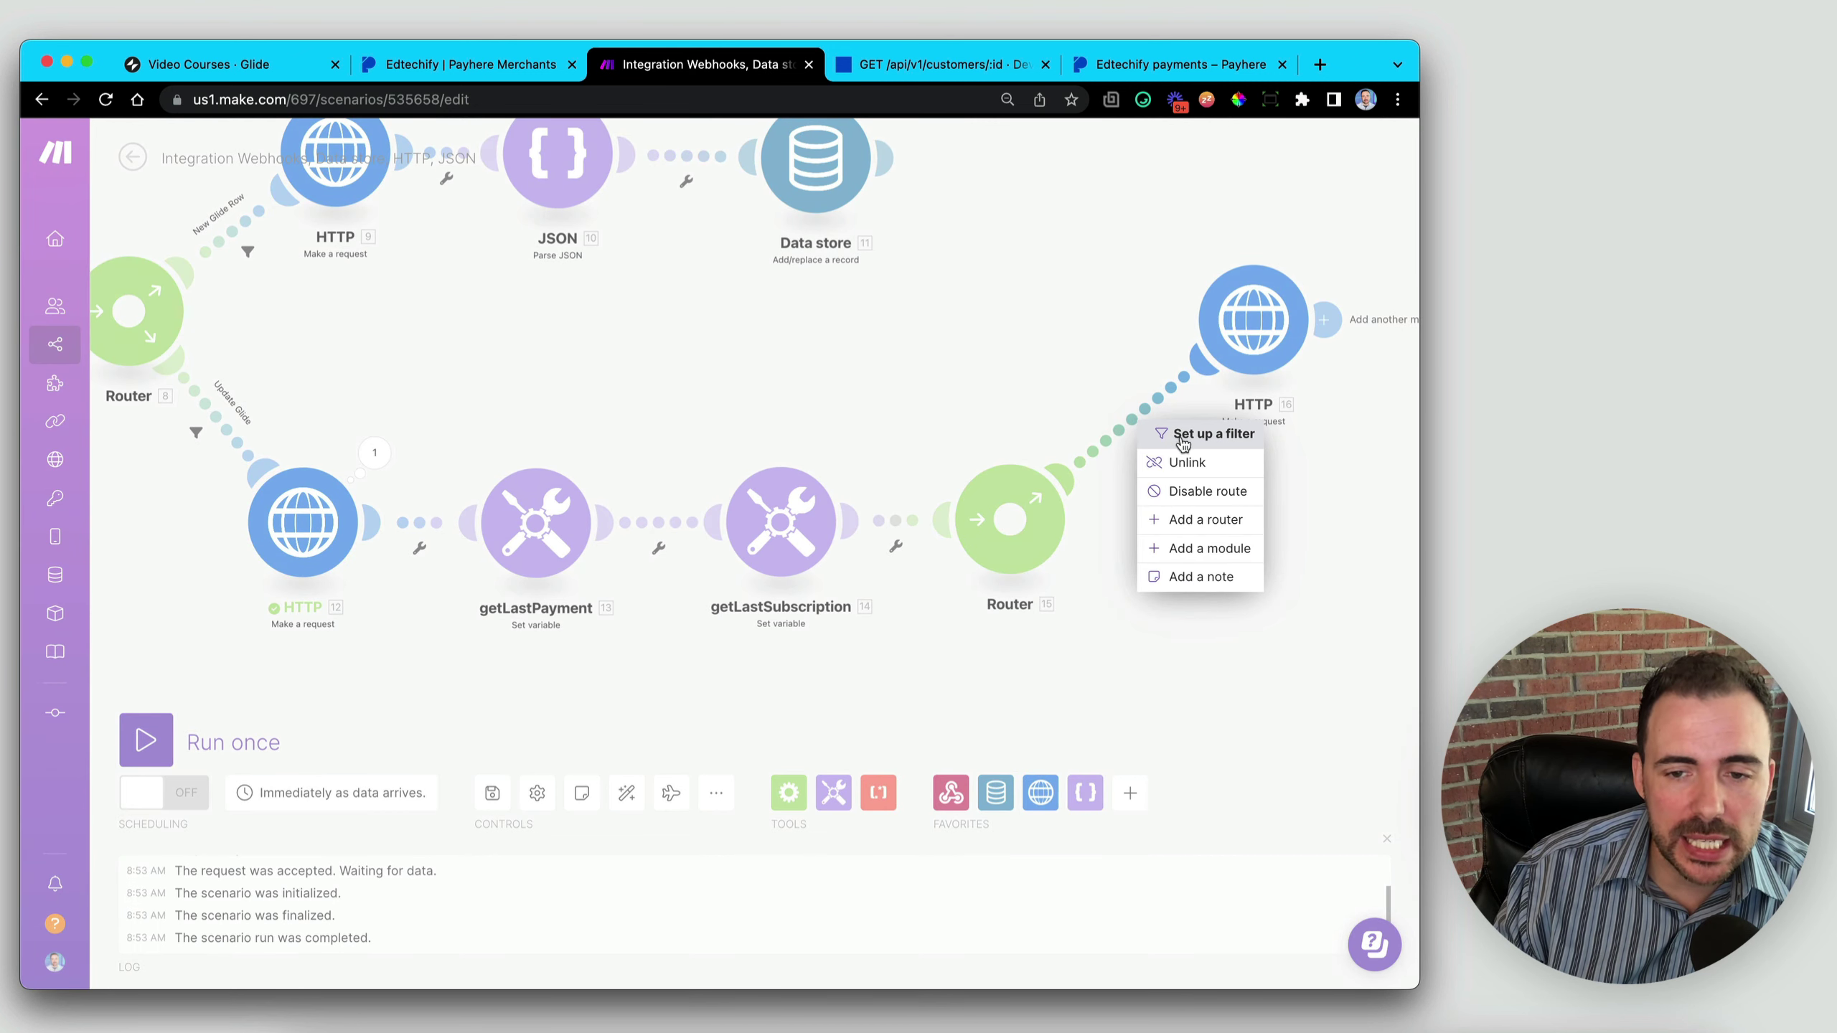
left_click(1186, 461)
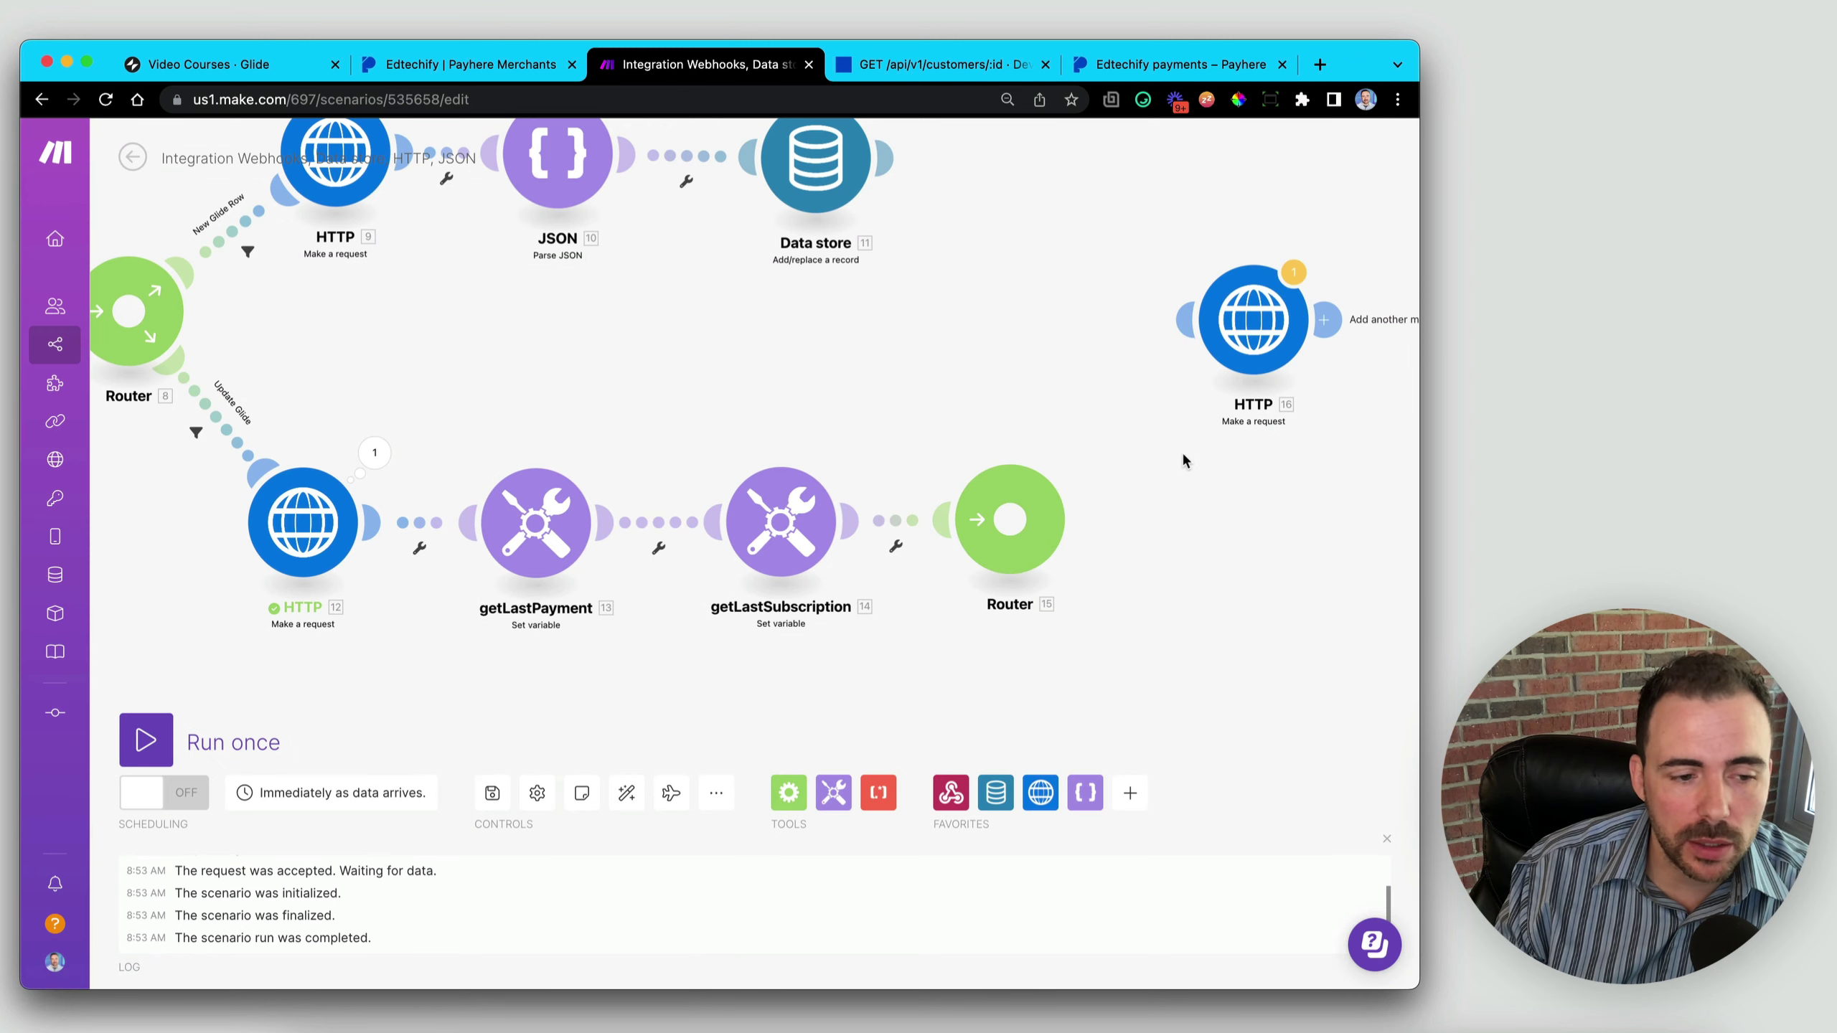
left_click(492, 794)
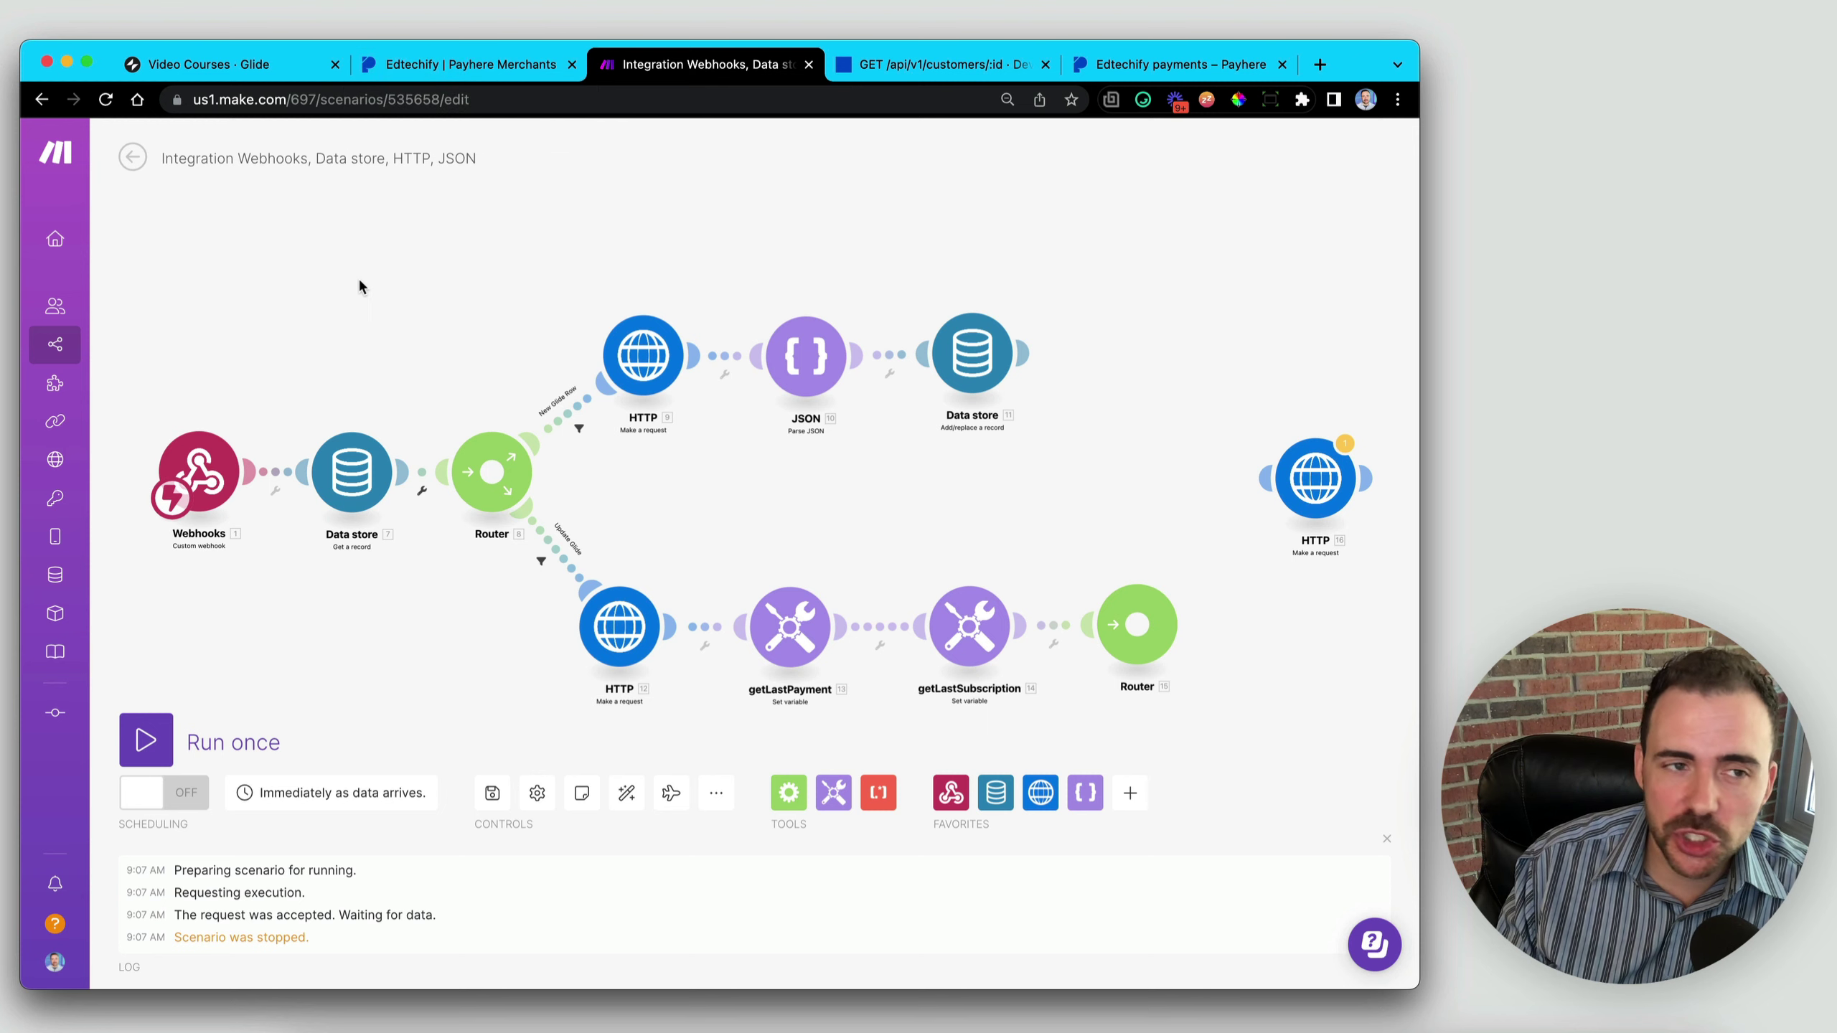
- Check Glide's Subscriptions table, then cancel the active subscription under Payhere Dashboard > Subscriptions
left_click(200, 67)
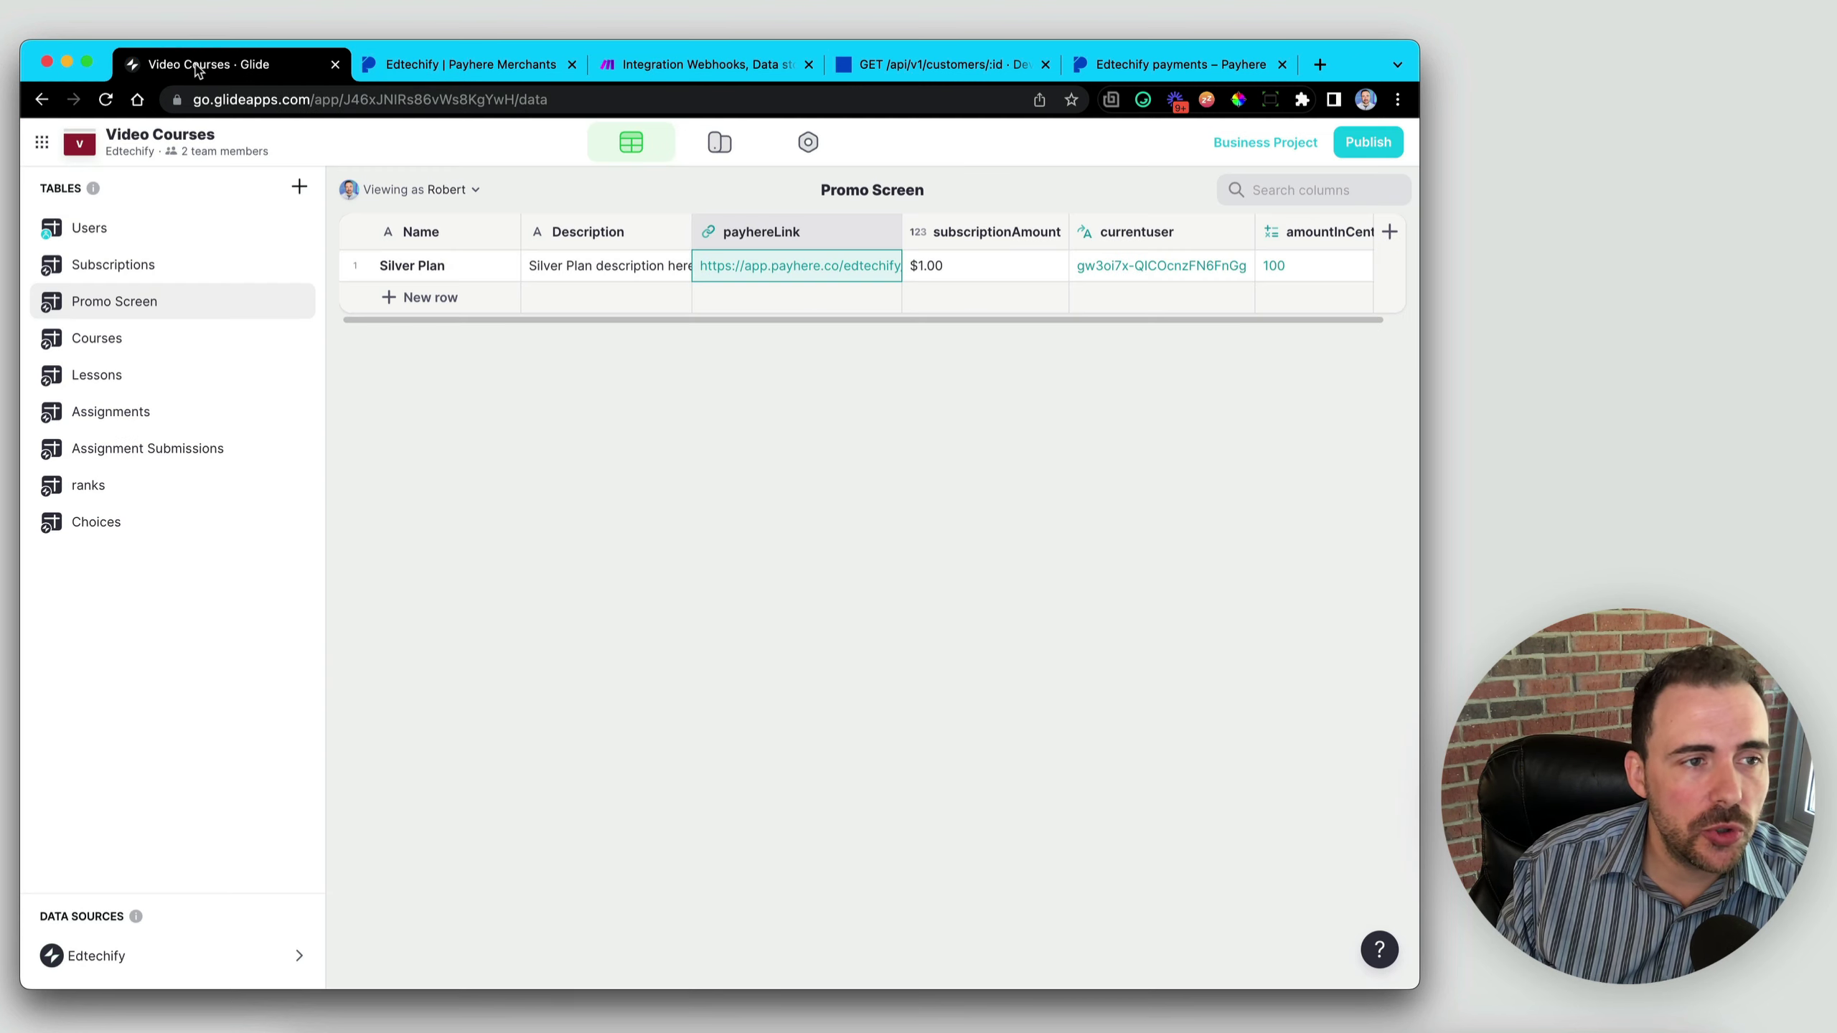
left_click(108, 265)
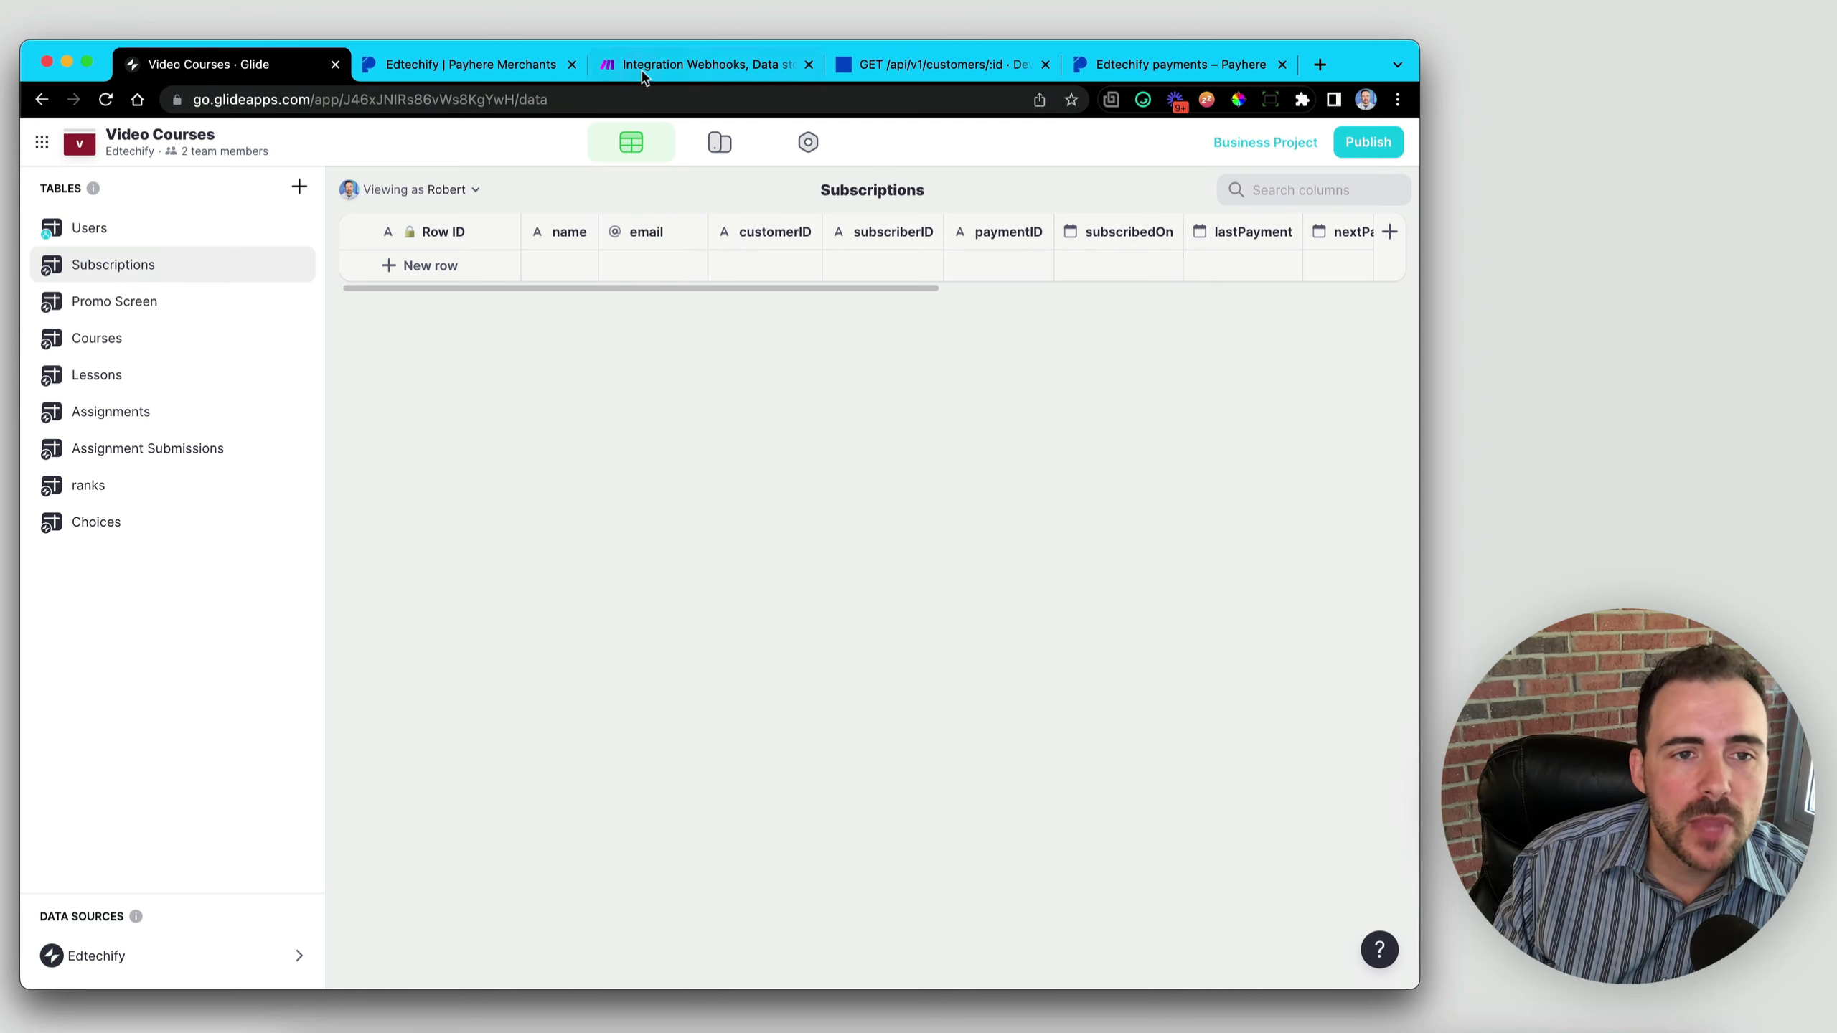
left_click(433, 65)
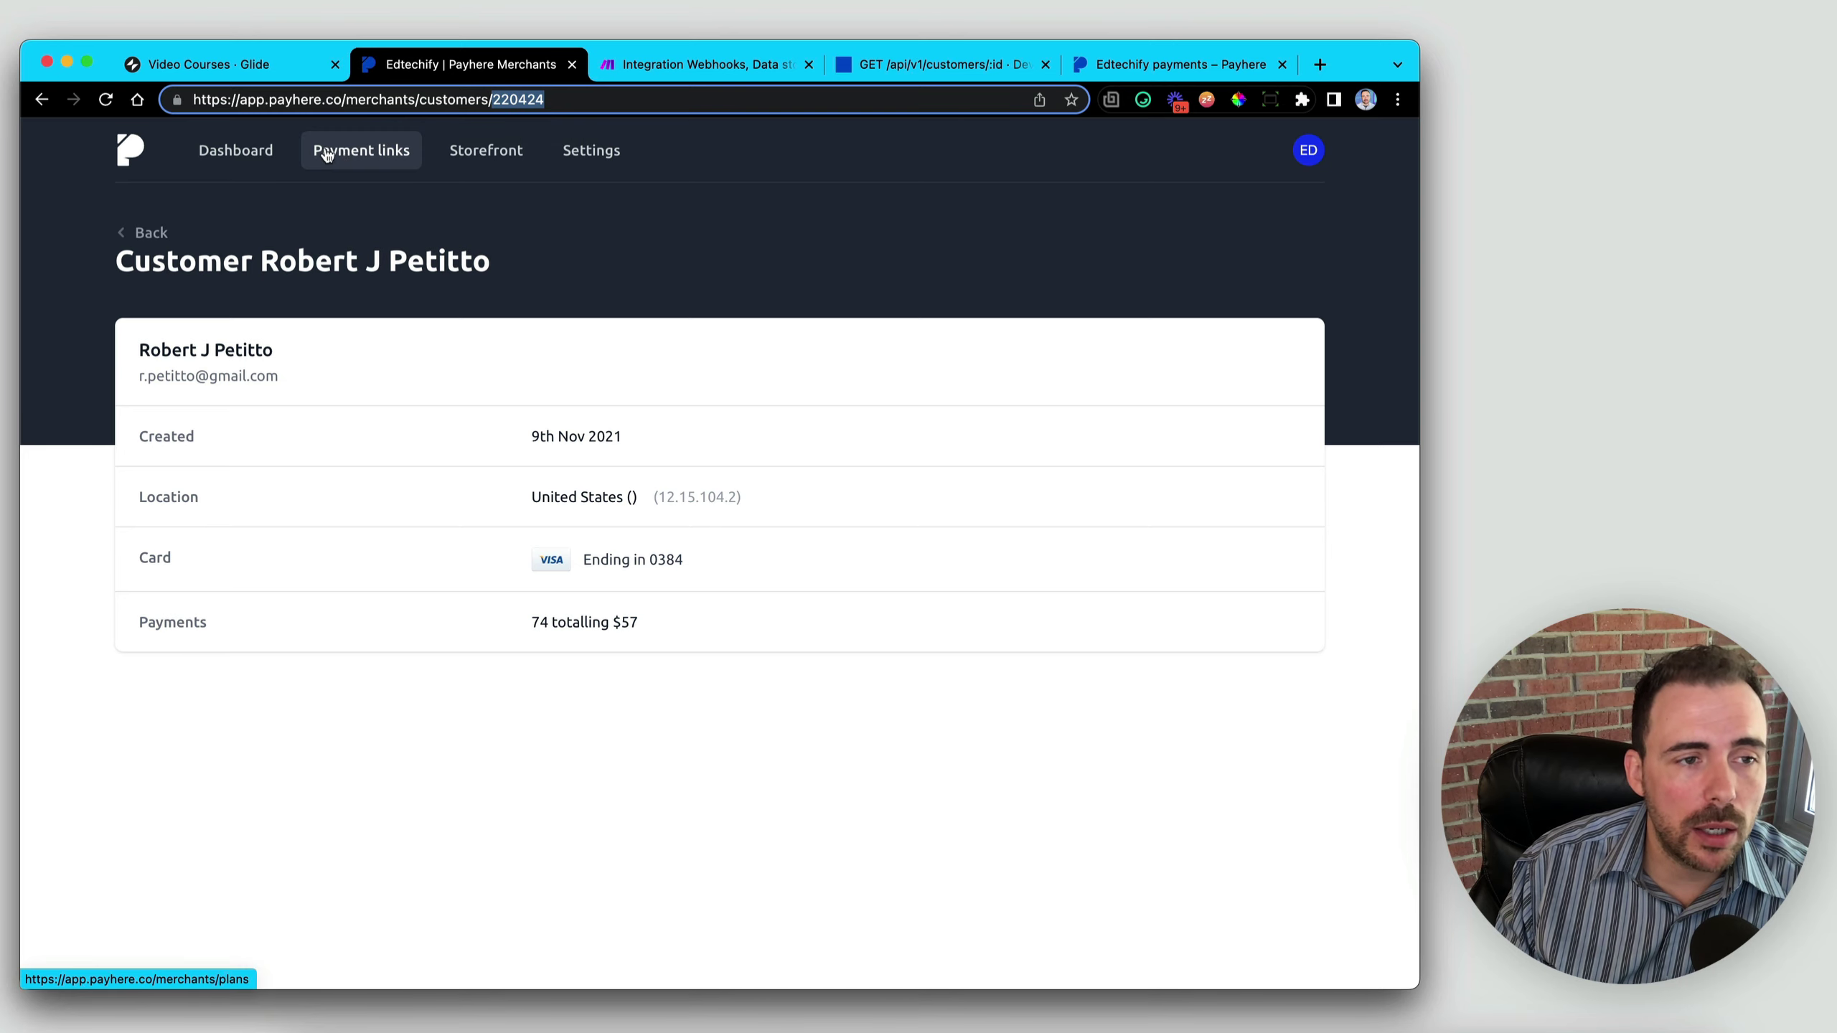
left_click(234, 151)
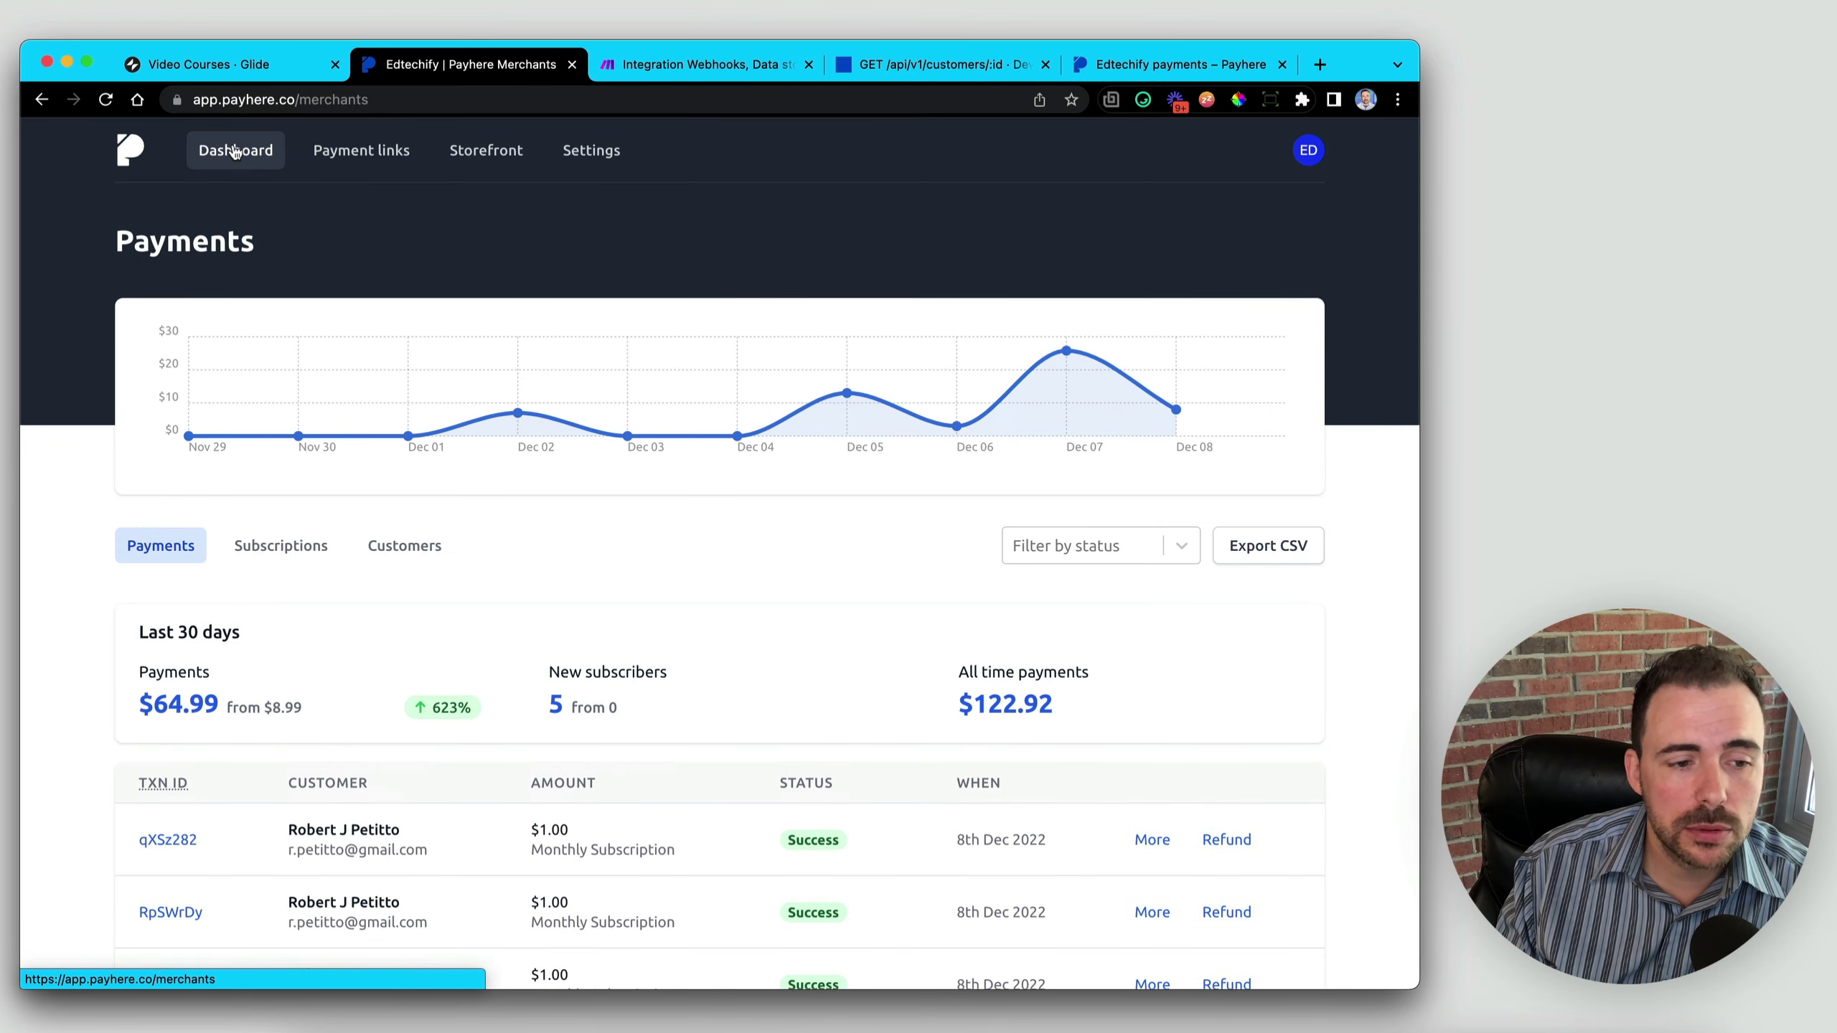
left_click(283, 546)
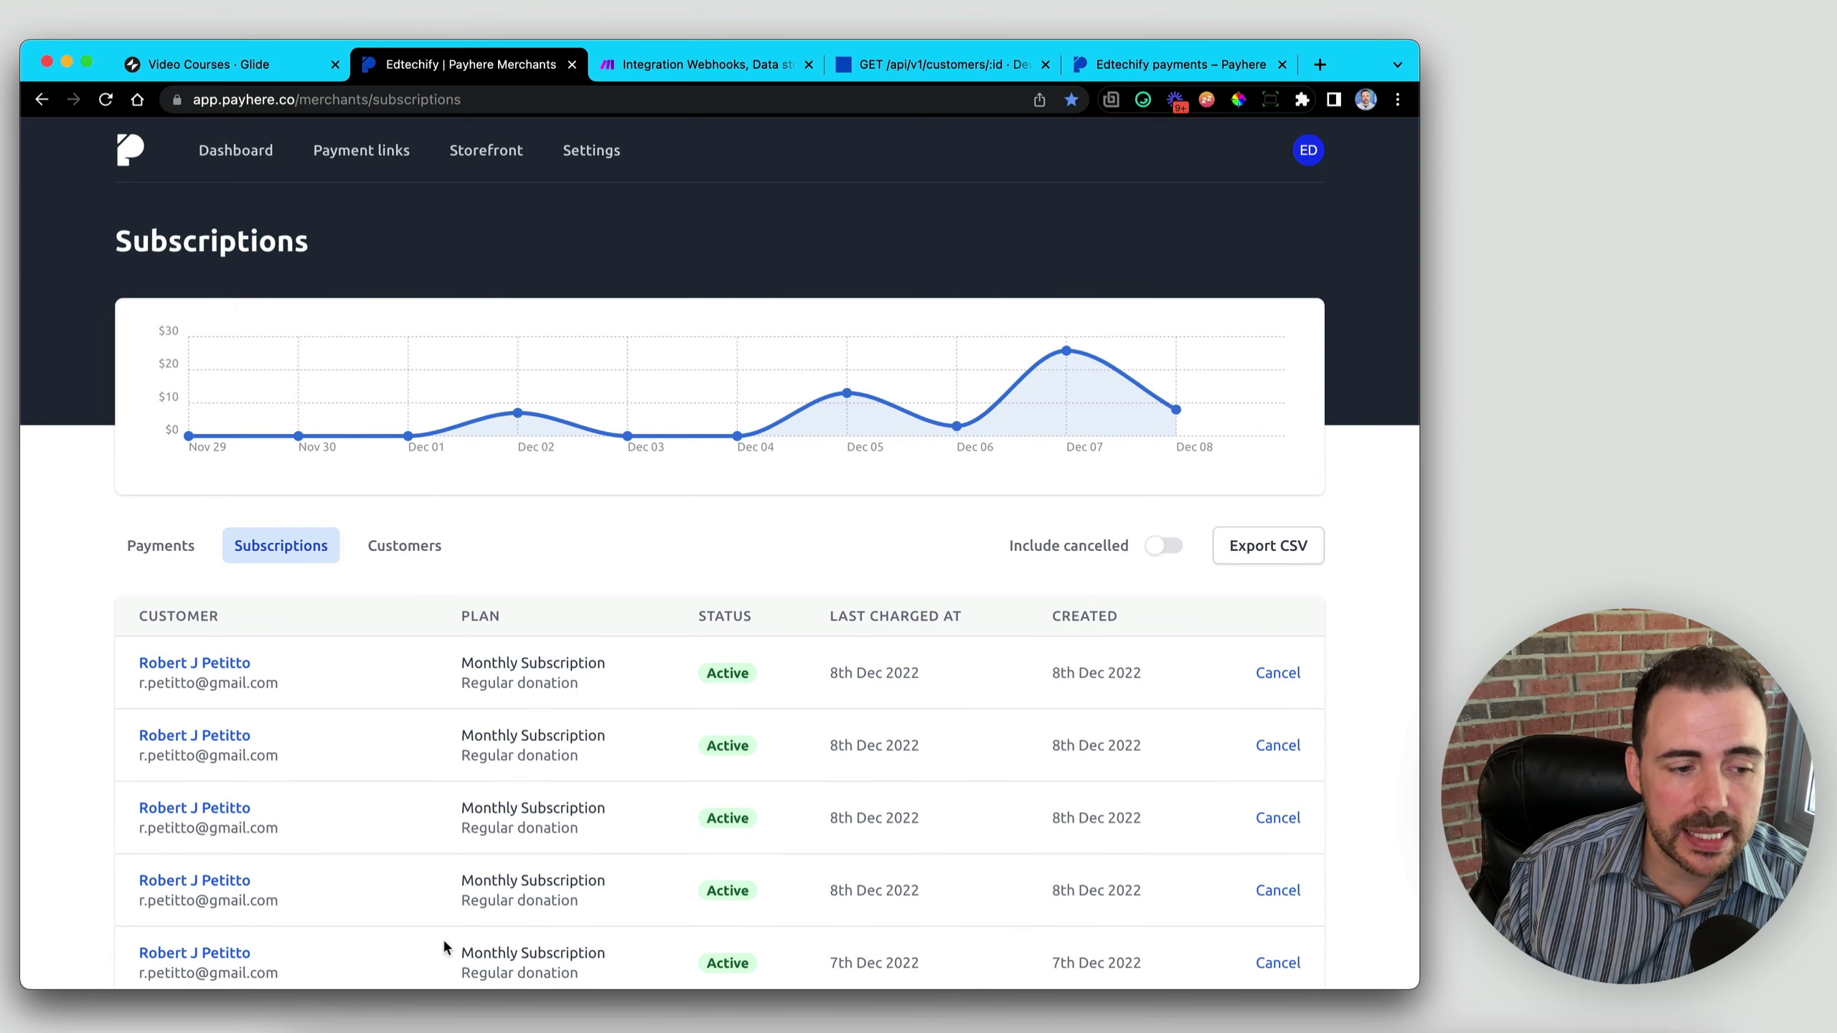
left_click(1279, 675)
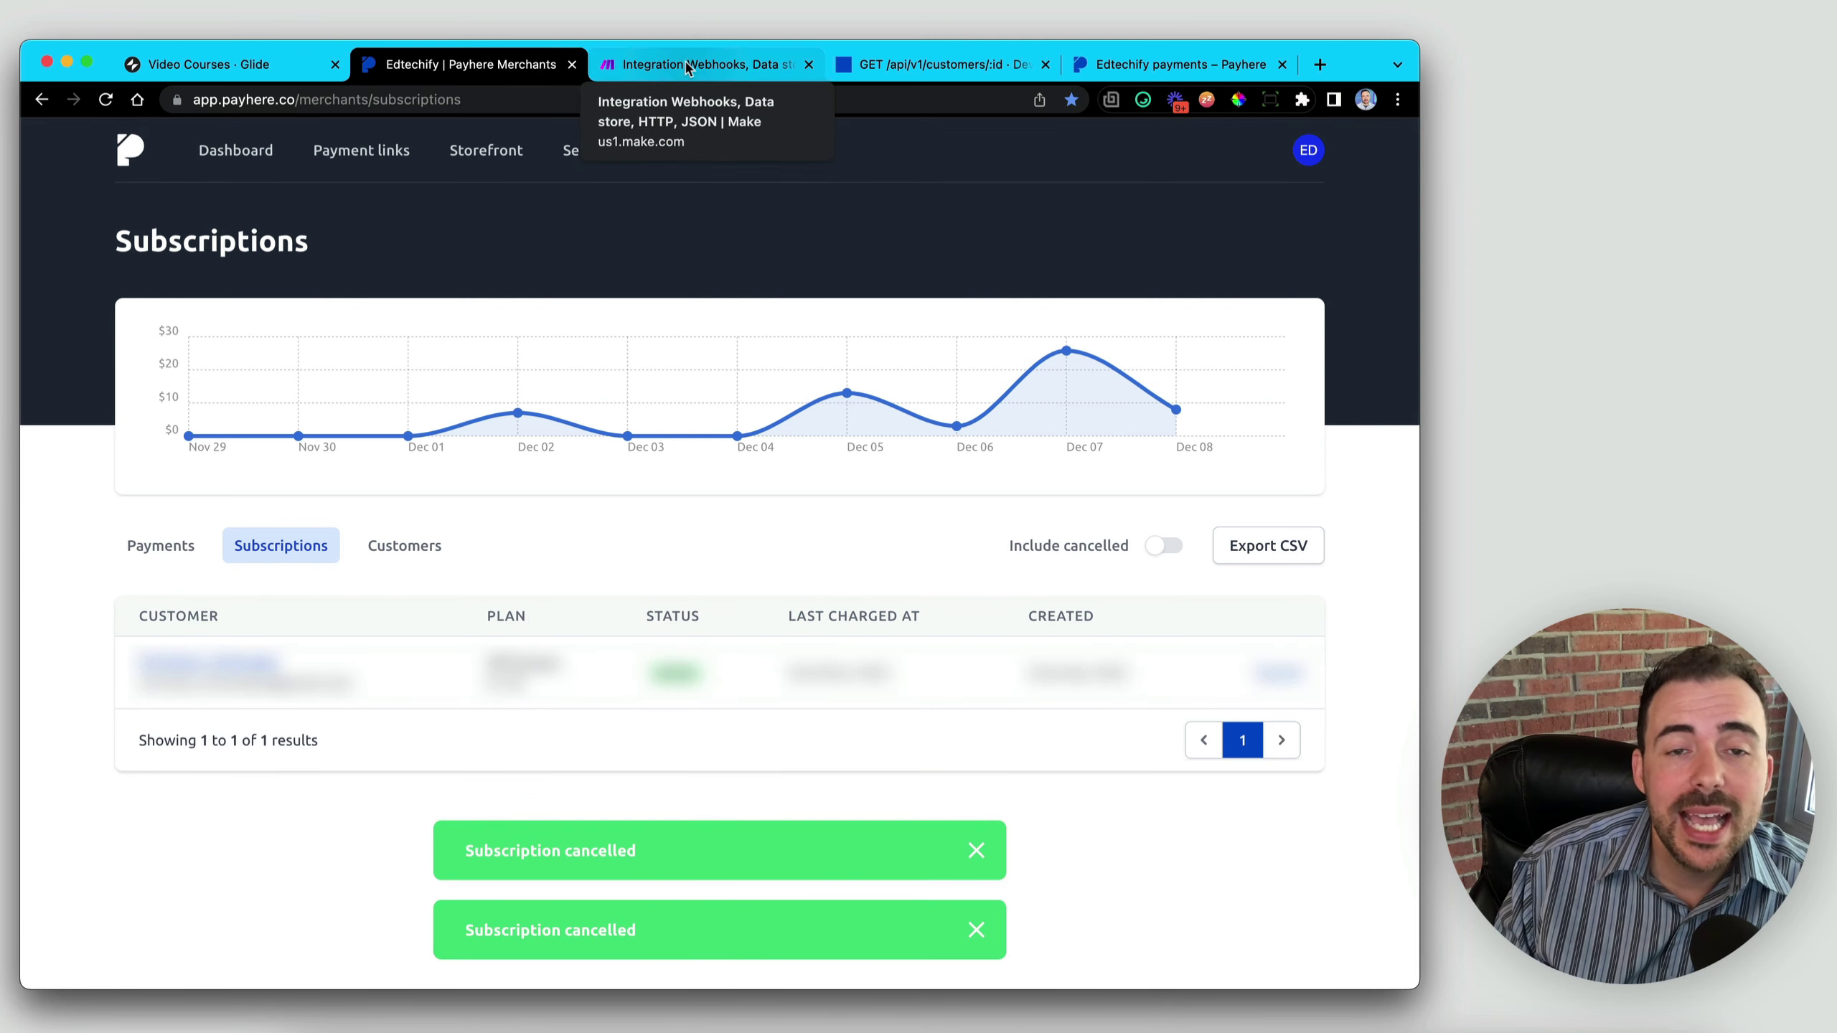
left_click(688, 68)
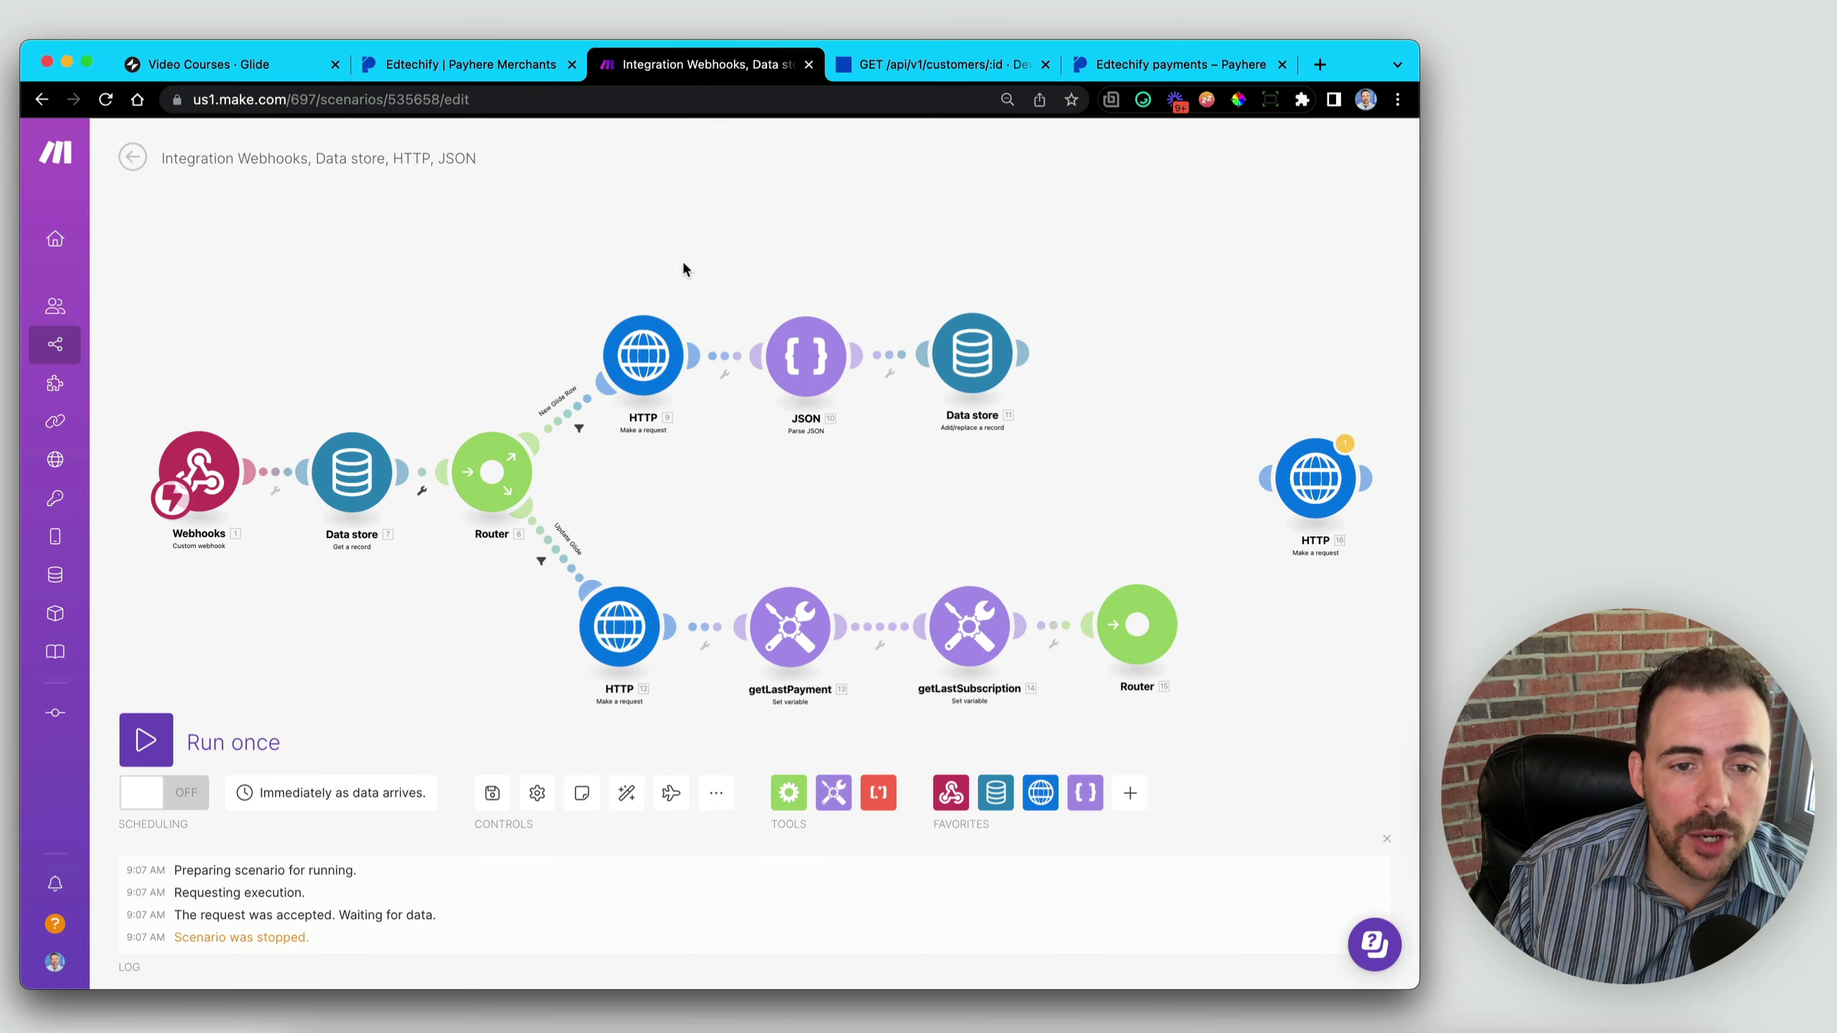
- Delete the single Silver Plan record from the Payhere + Glide data store
left_click(976, 354)
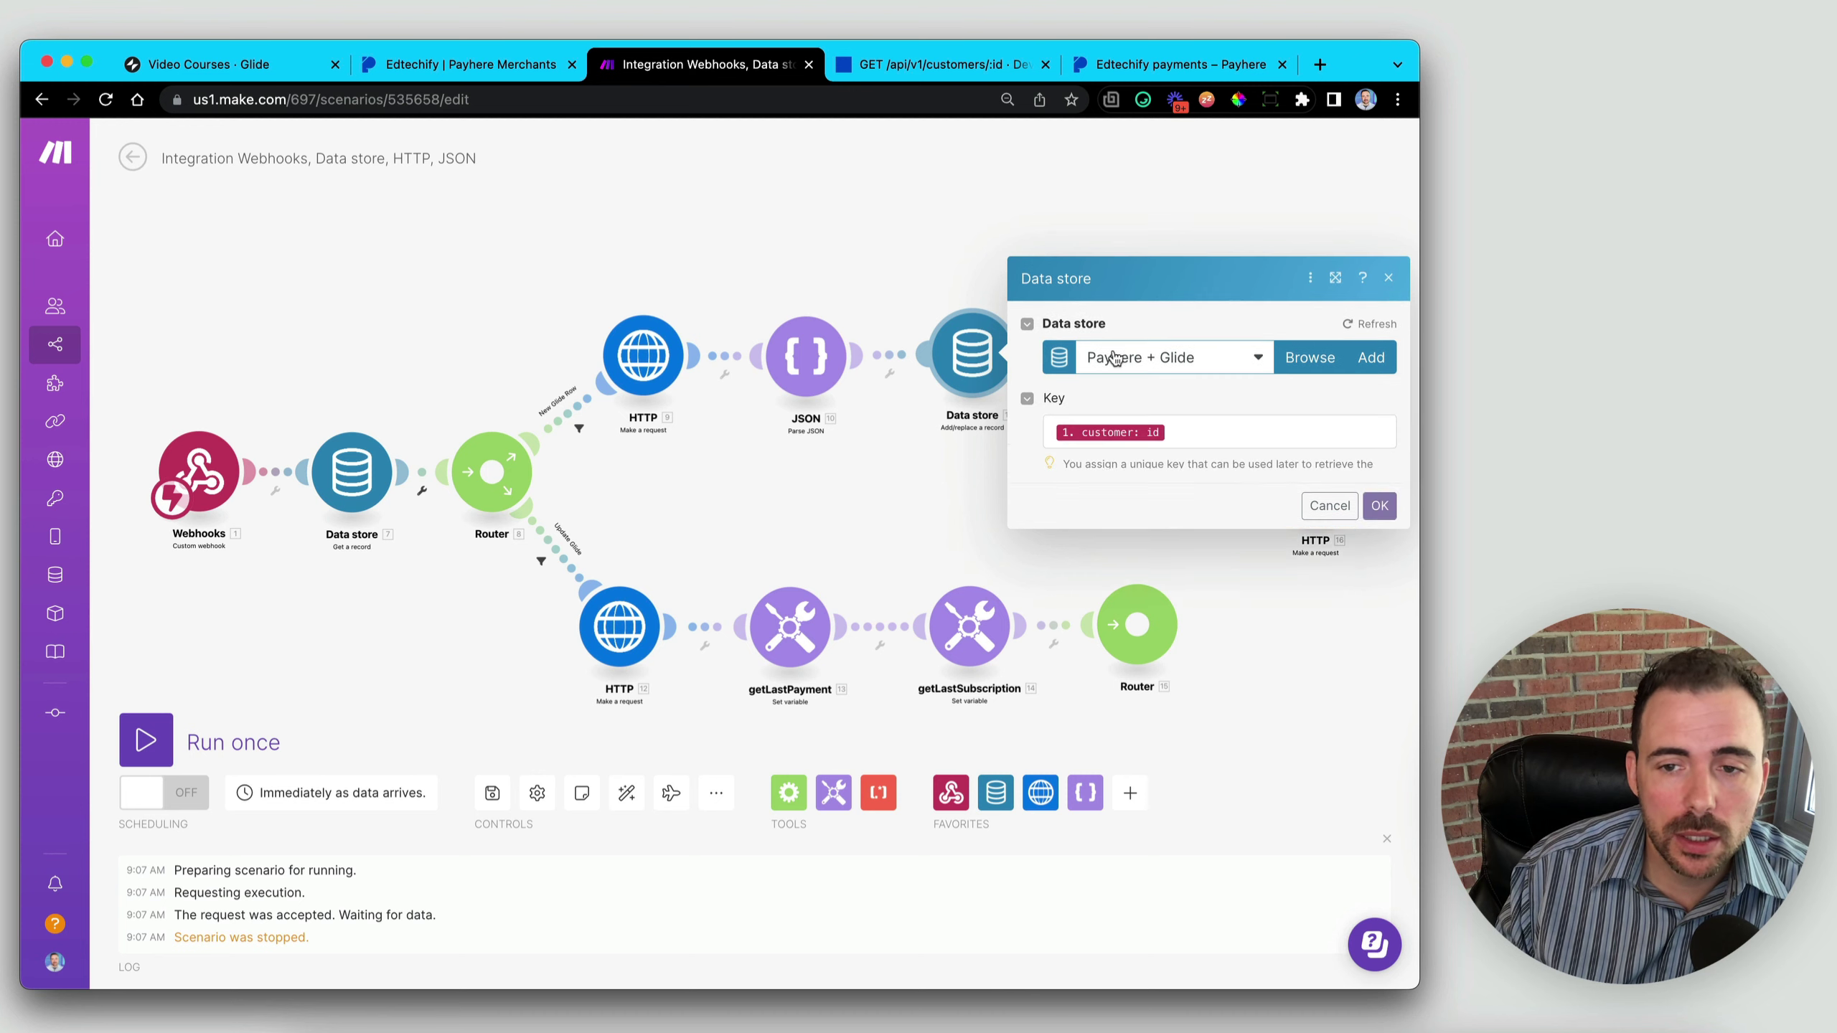
left_click(1309, 230)
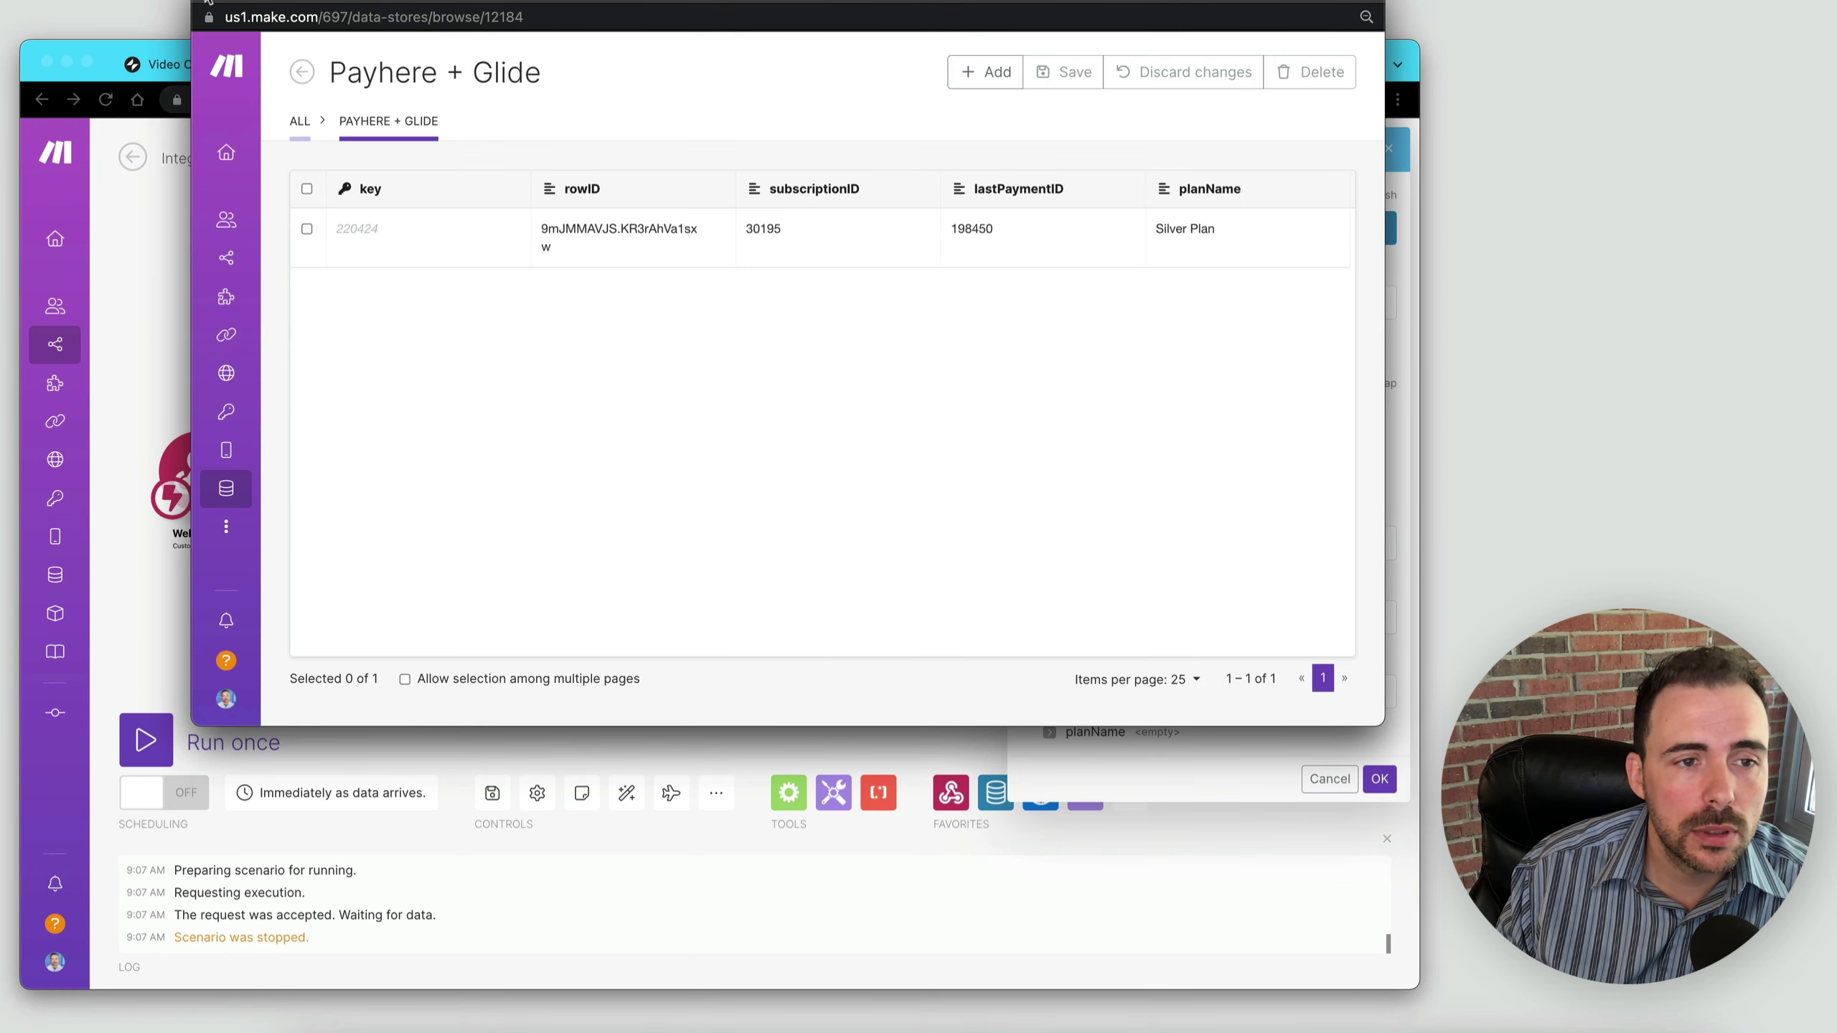
mouse_move(256, 123)
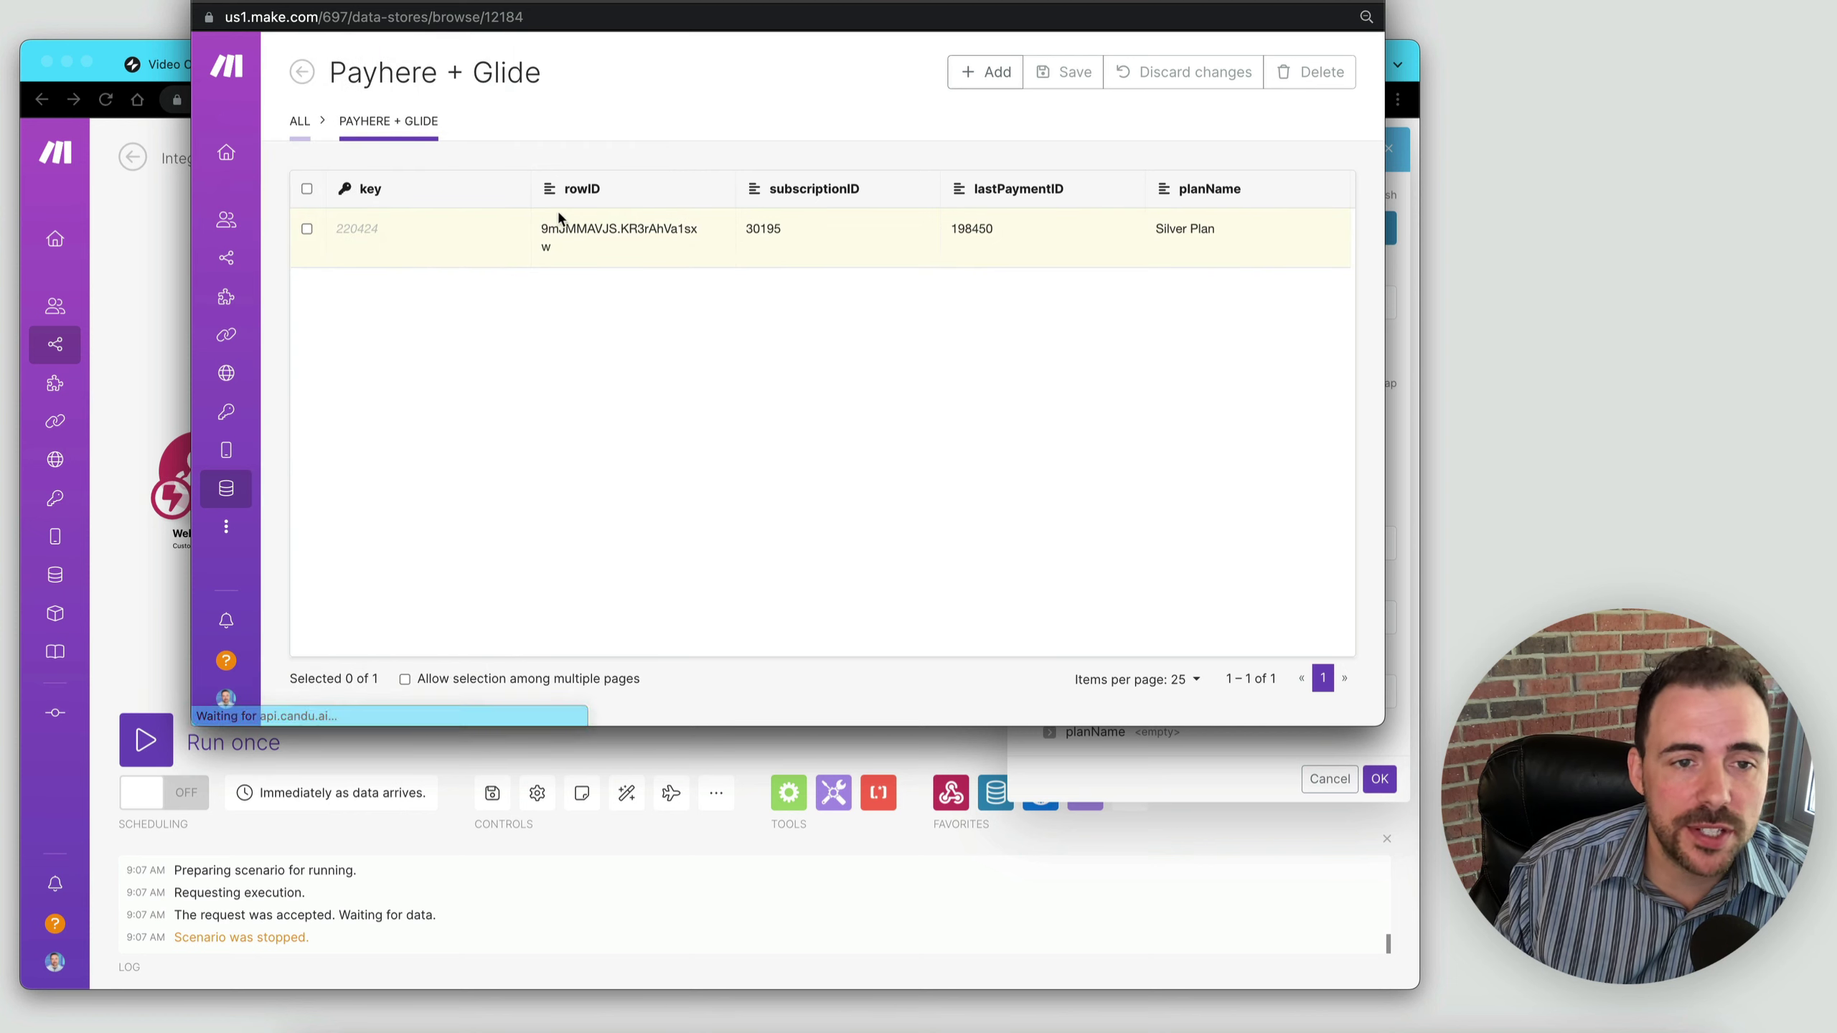
left_click(306, 229)
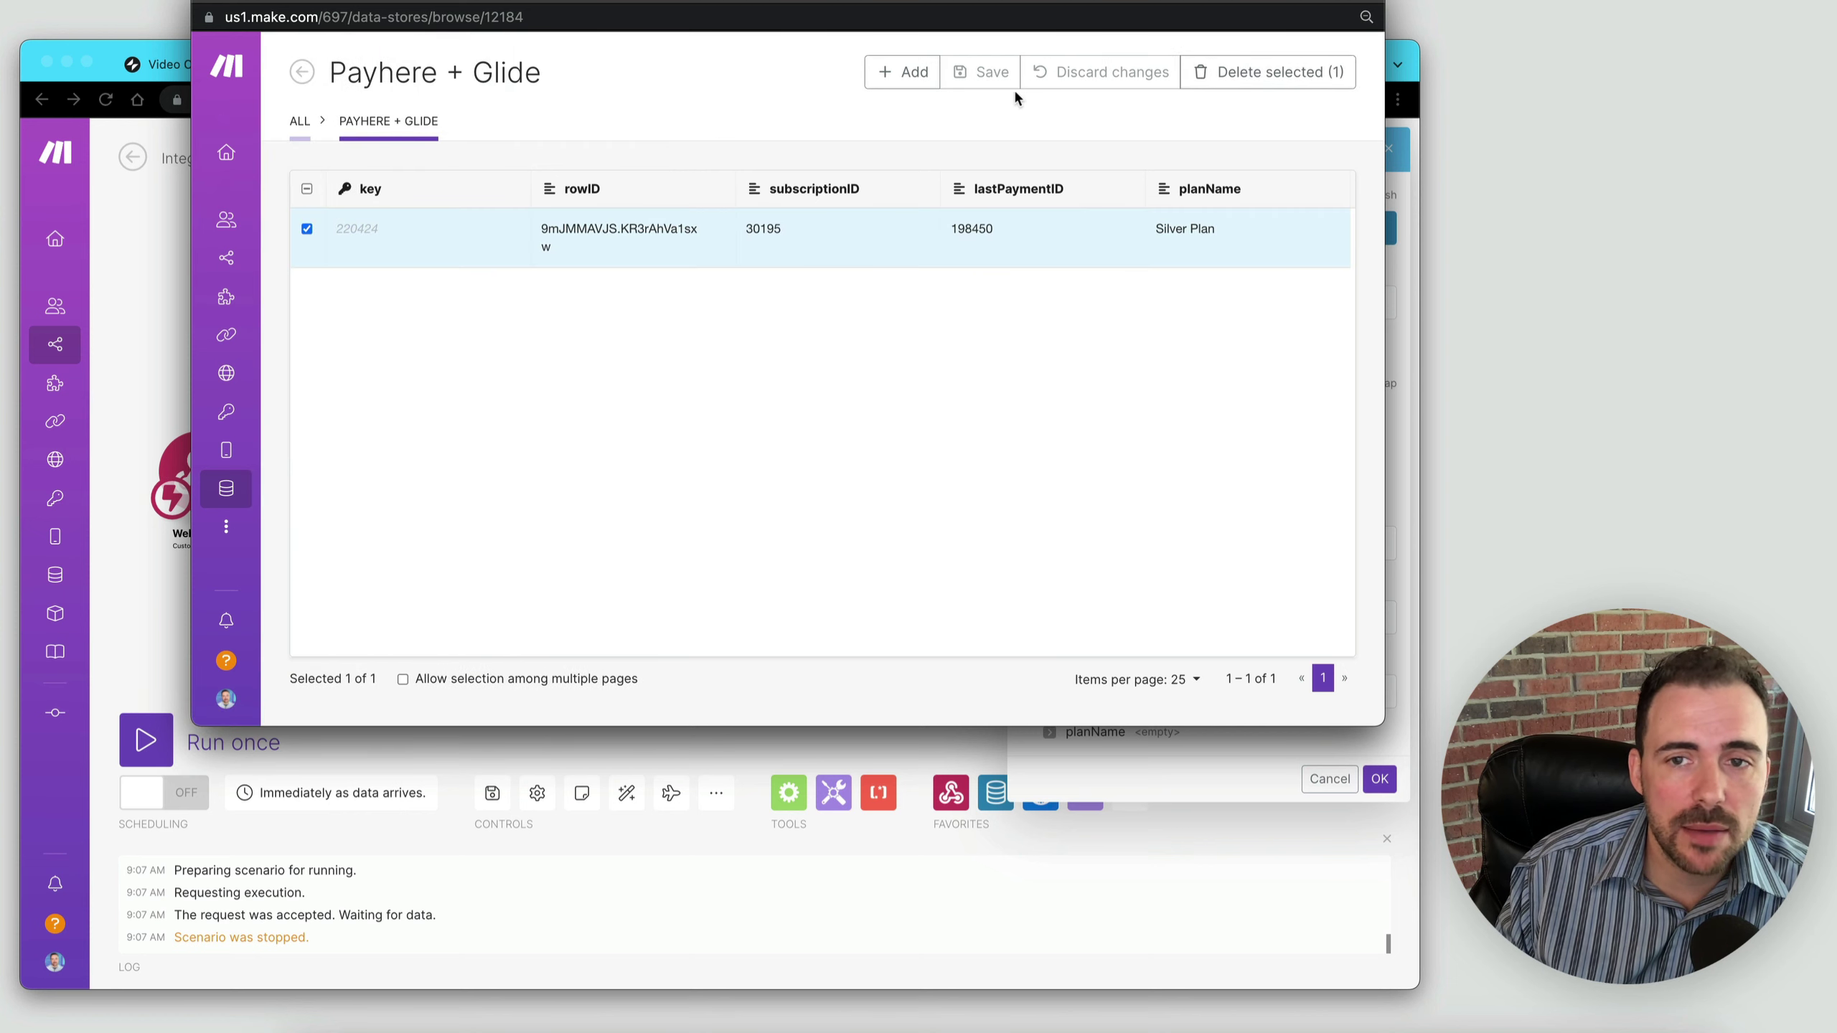
left_click(1309, 72)
left_click(1309, 72)
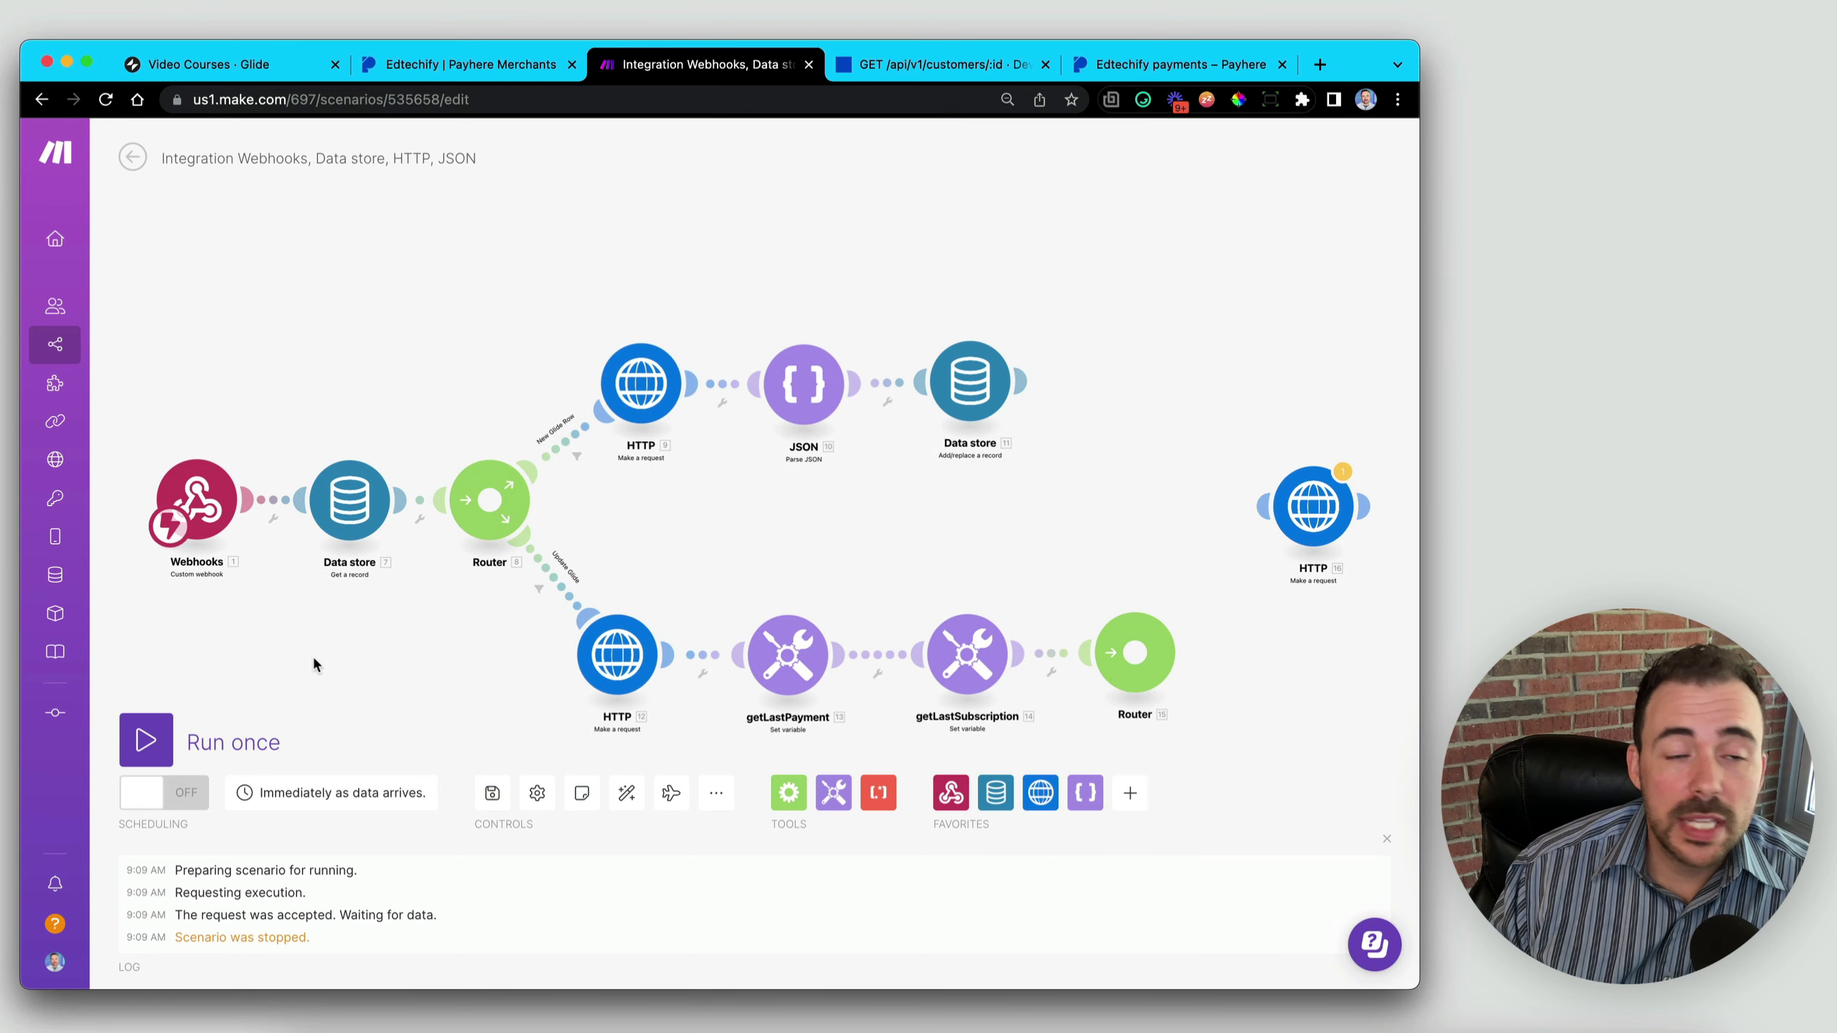
- Start a run, dismiss the queue prompt without running, and save the scenario
left_click(161, 737)
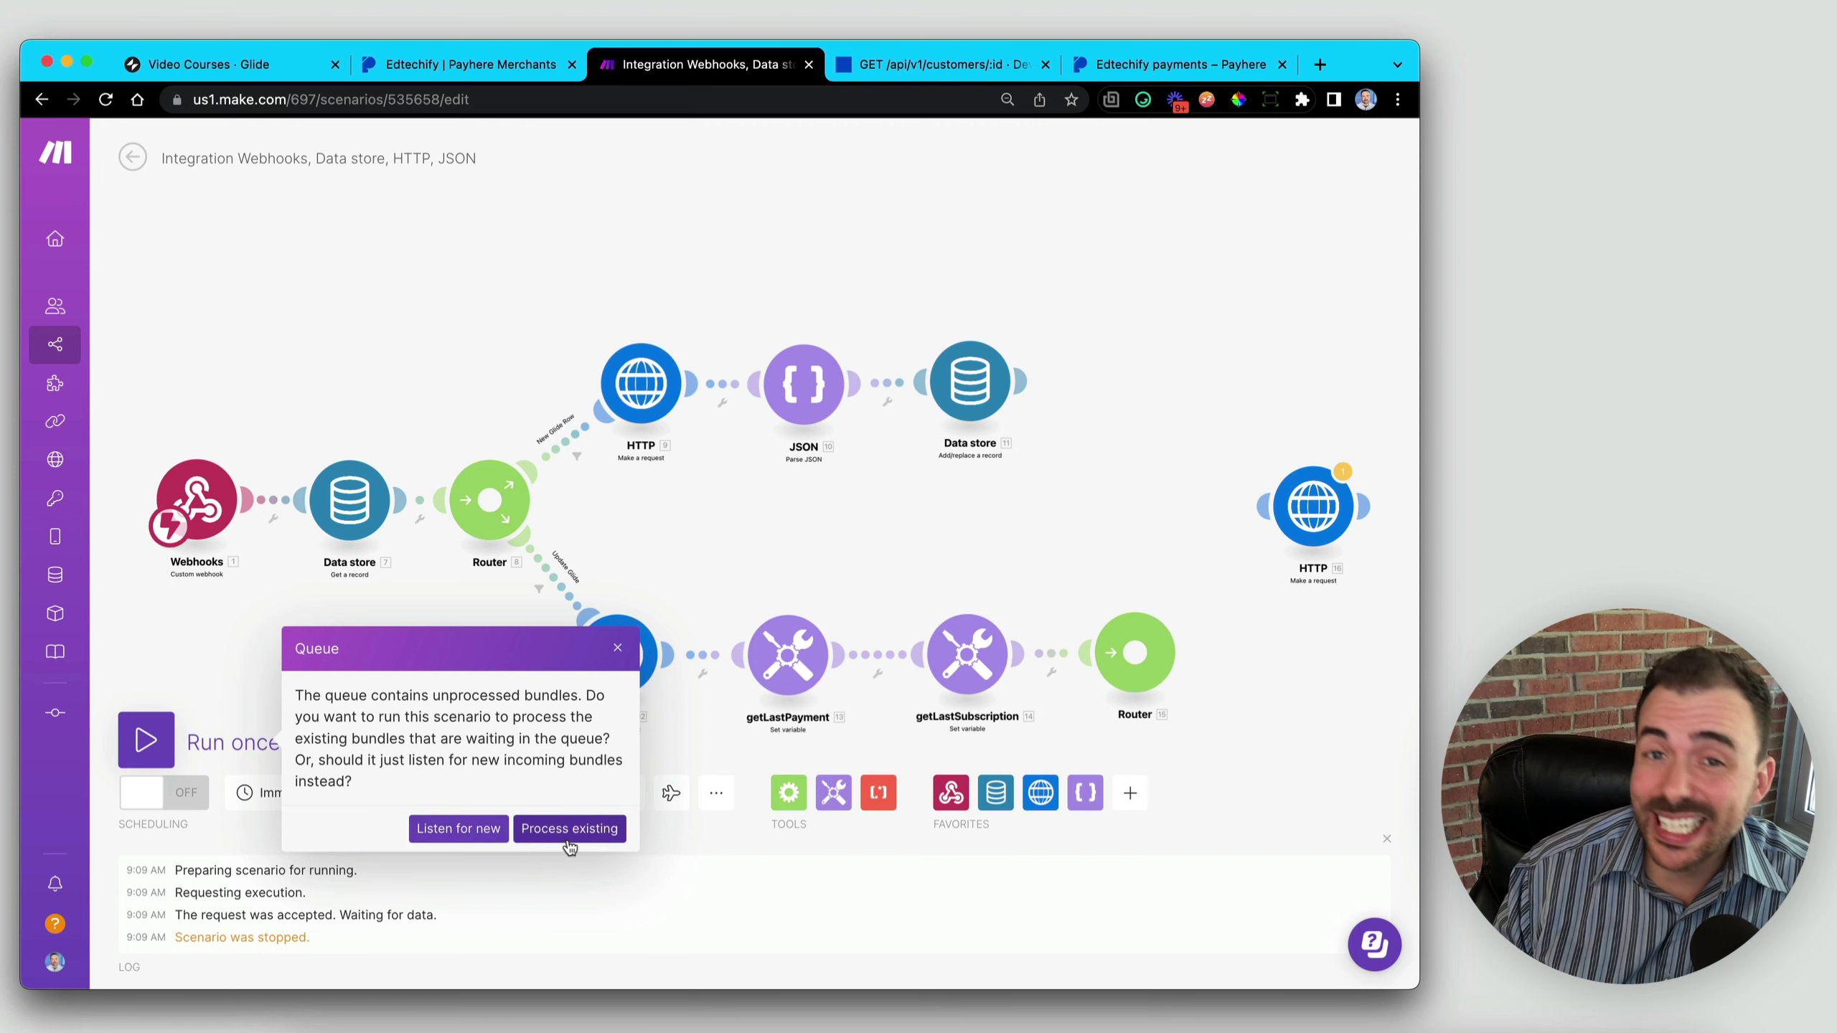
left_click(618, 649)
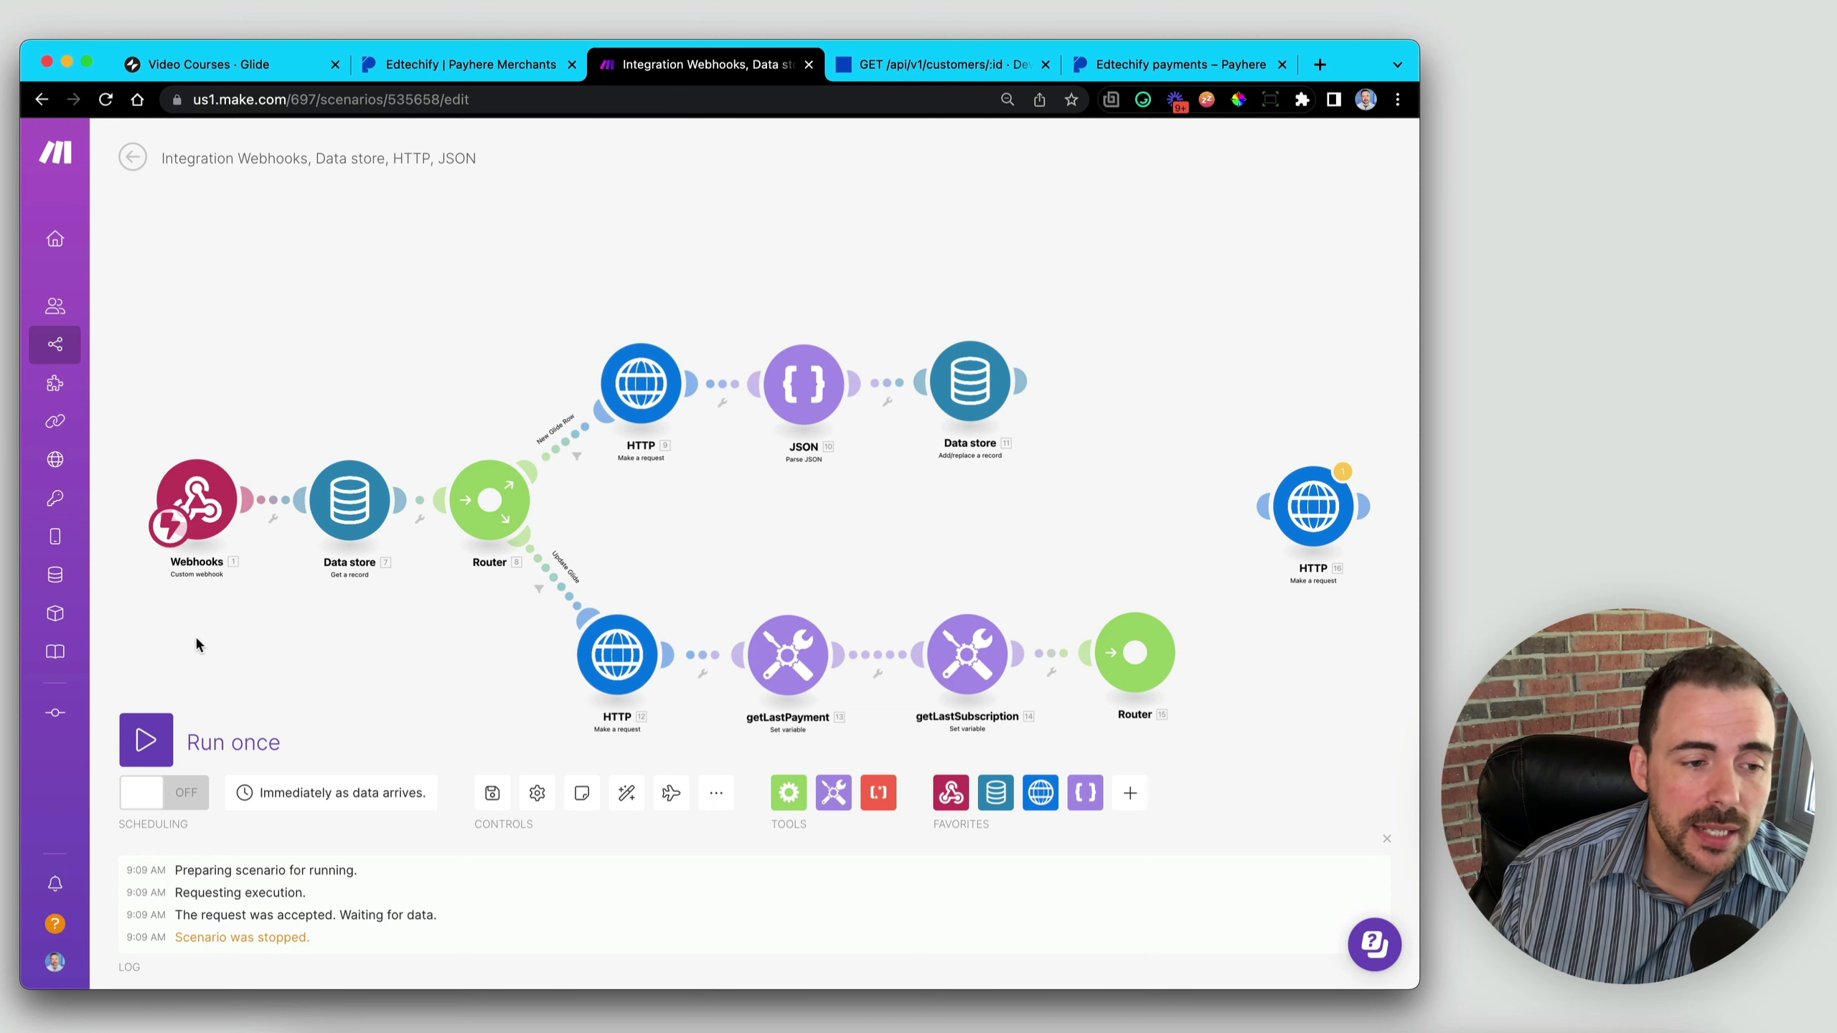
right_click(209, 497)
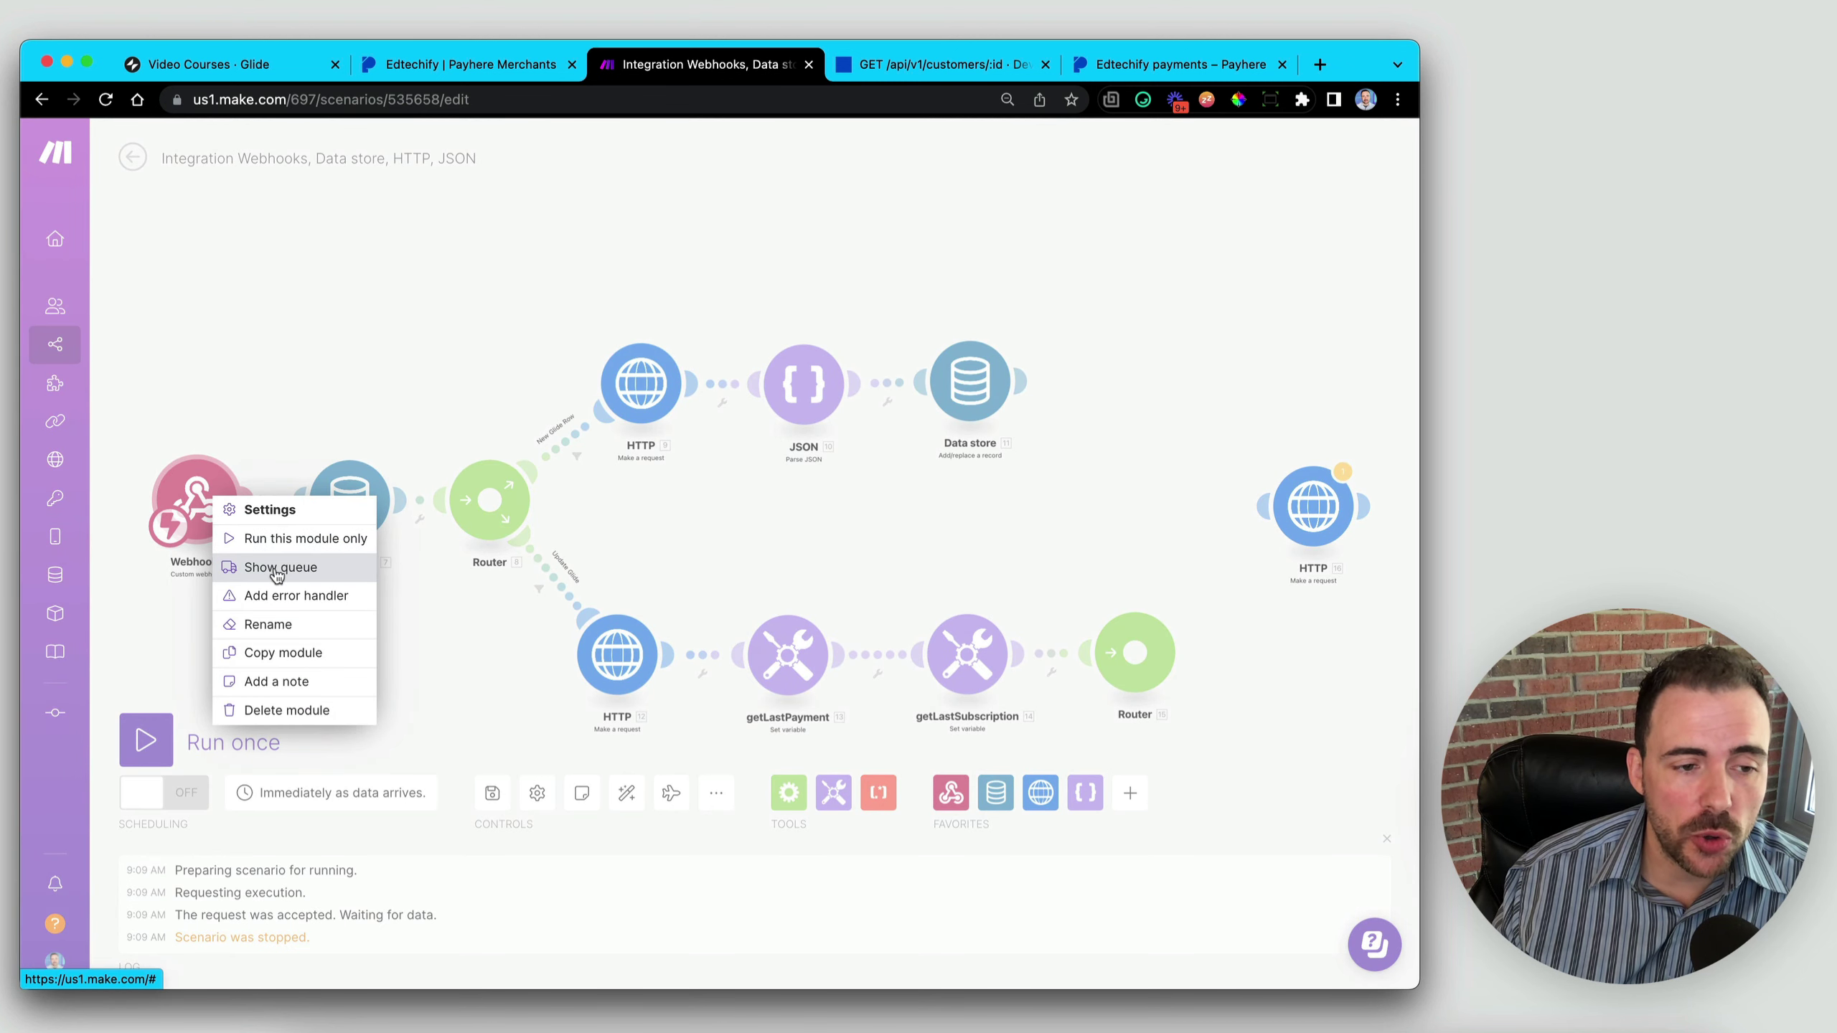
left_click(148, 619)
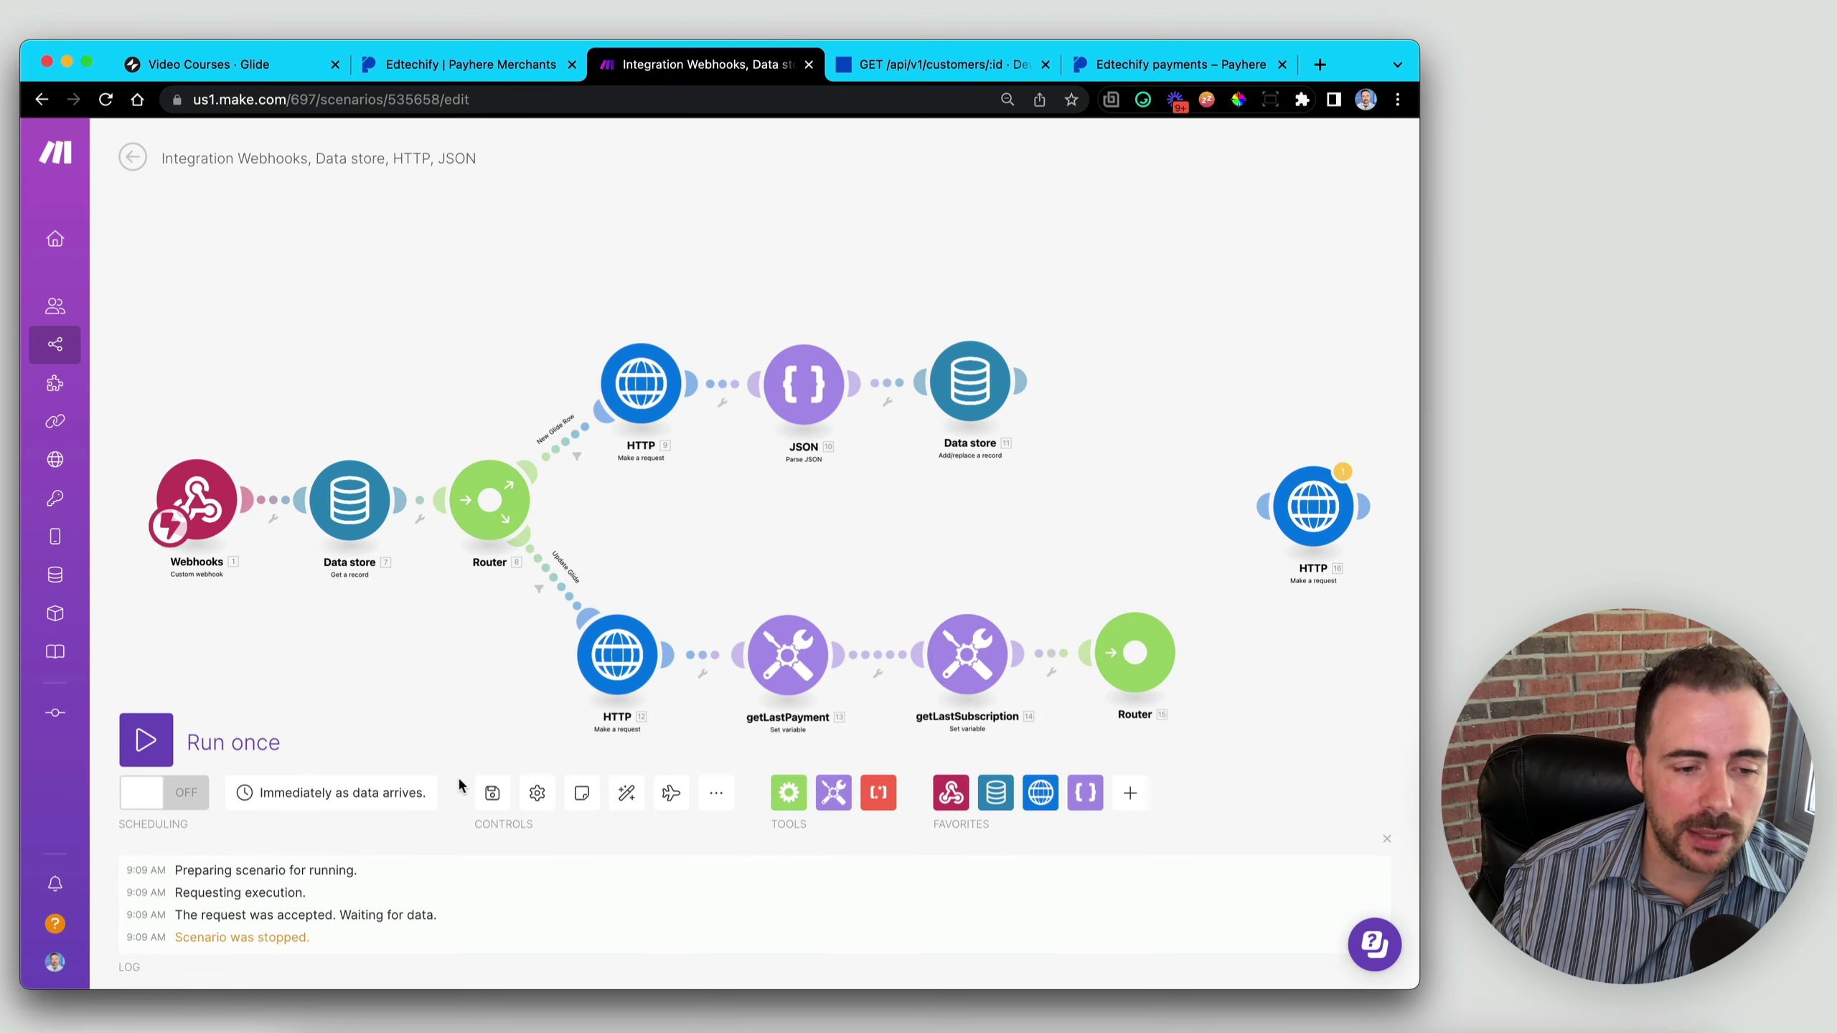
left_click(492, 793)
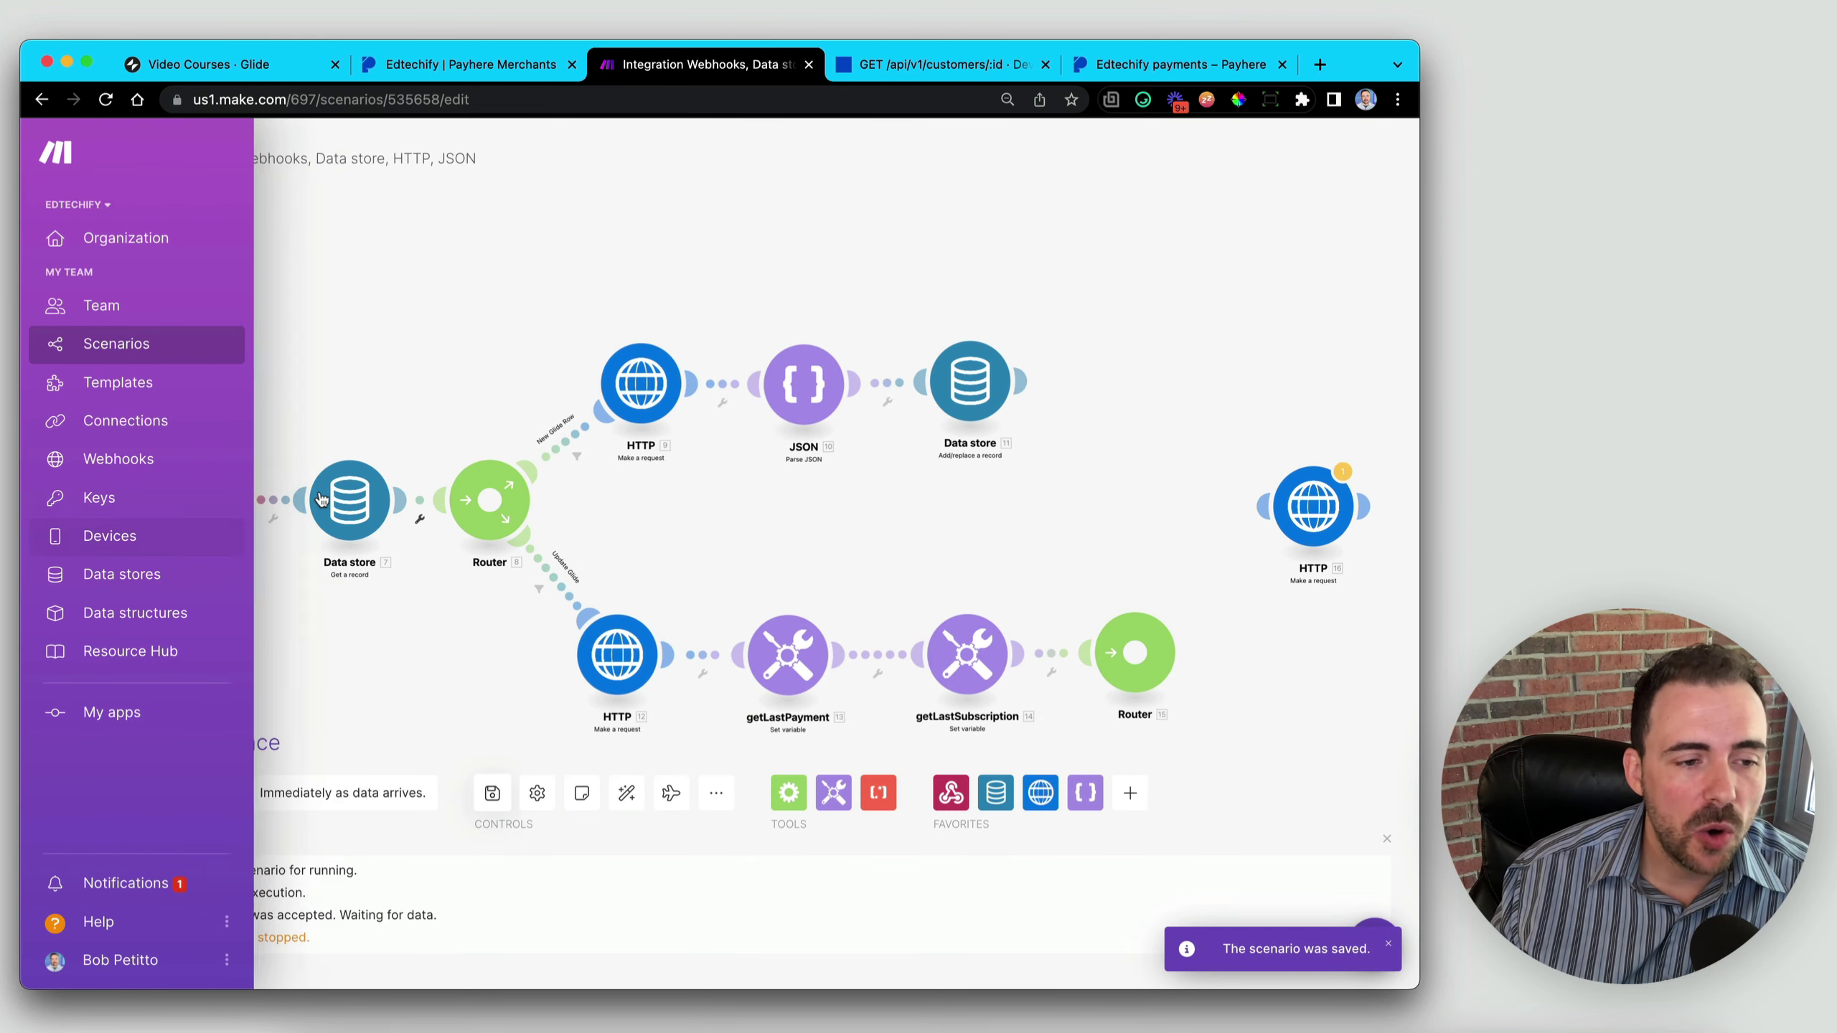
- Delete all five waiting bundles from the New Payhere Activity webhook queue and go back to the scenario
right_click(203, 500)
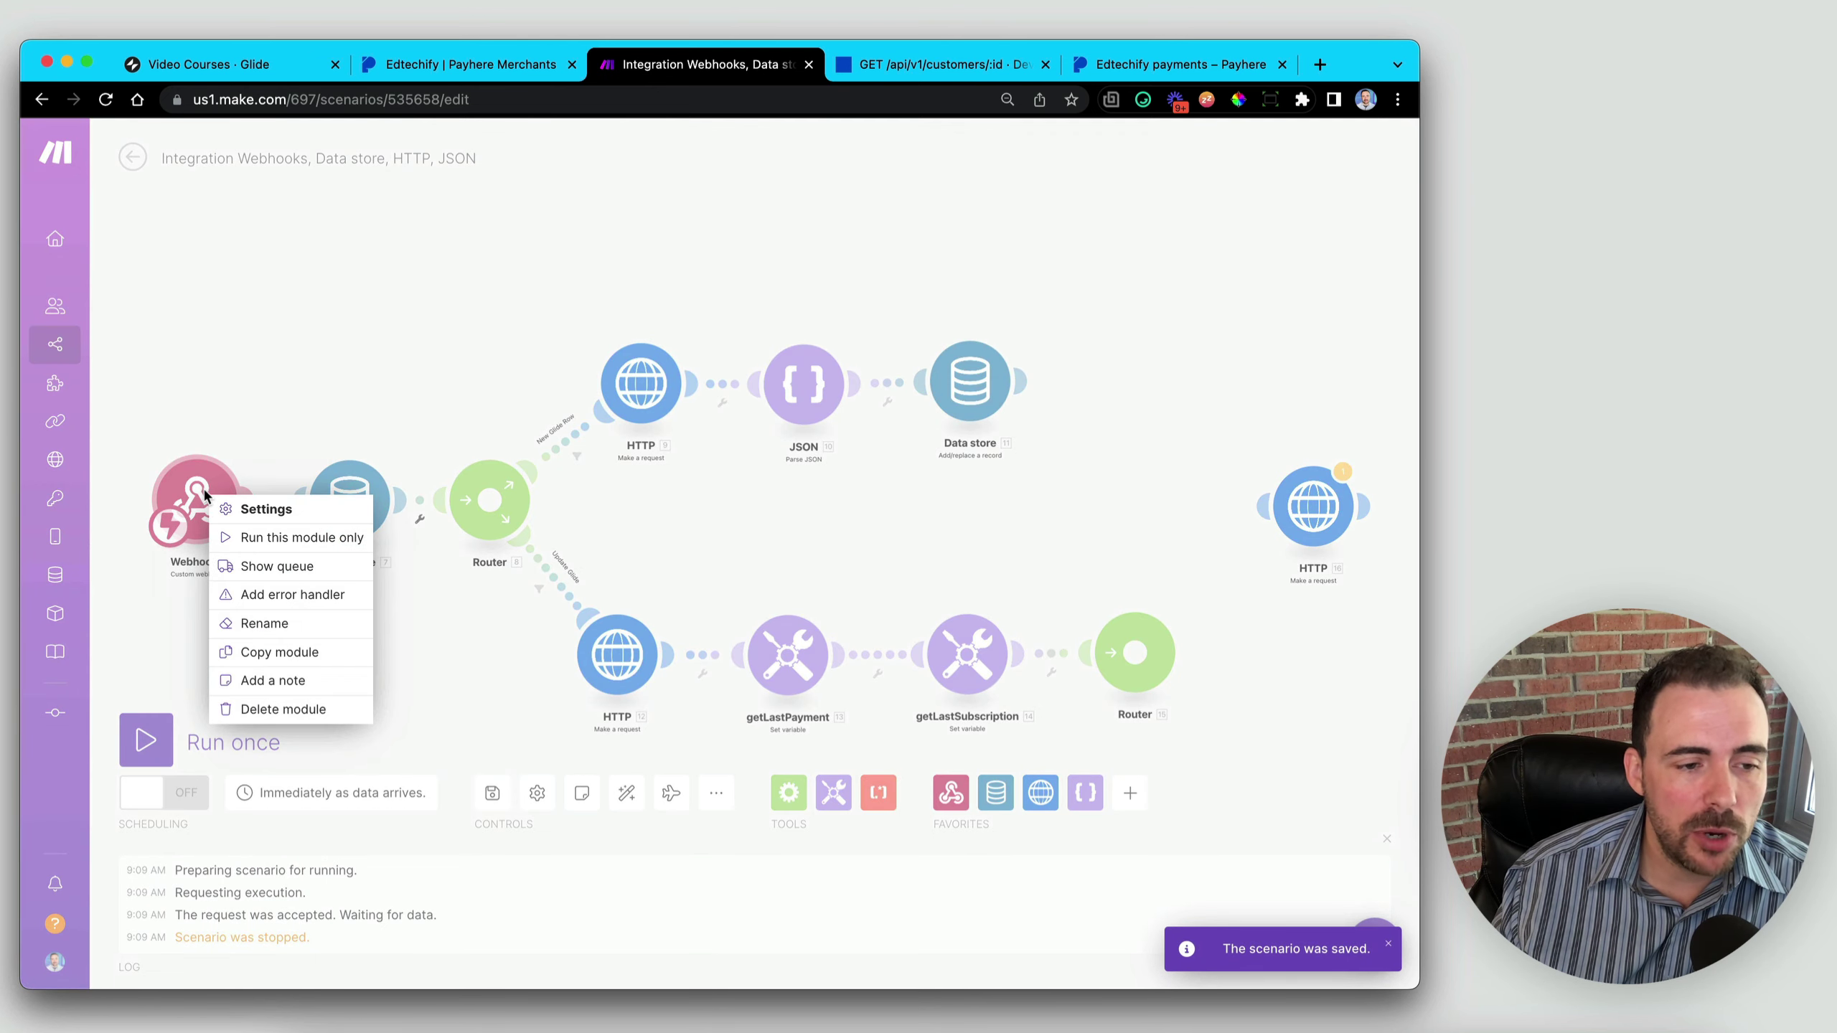
left_click(278, 568)
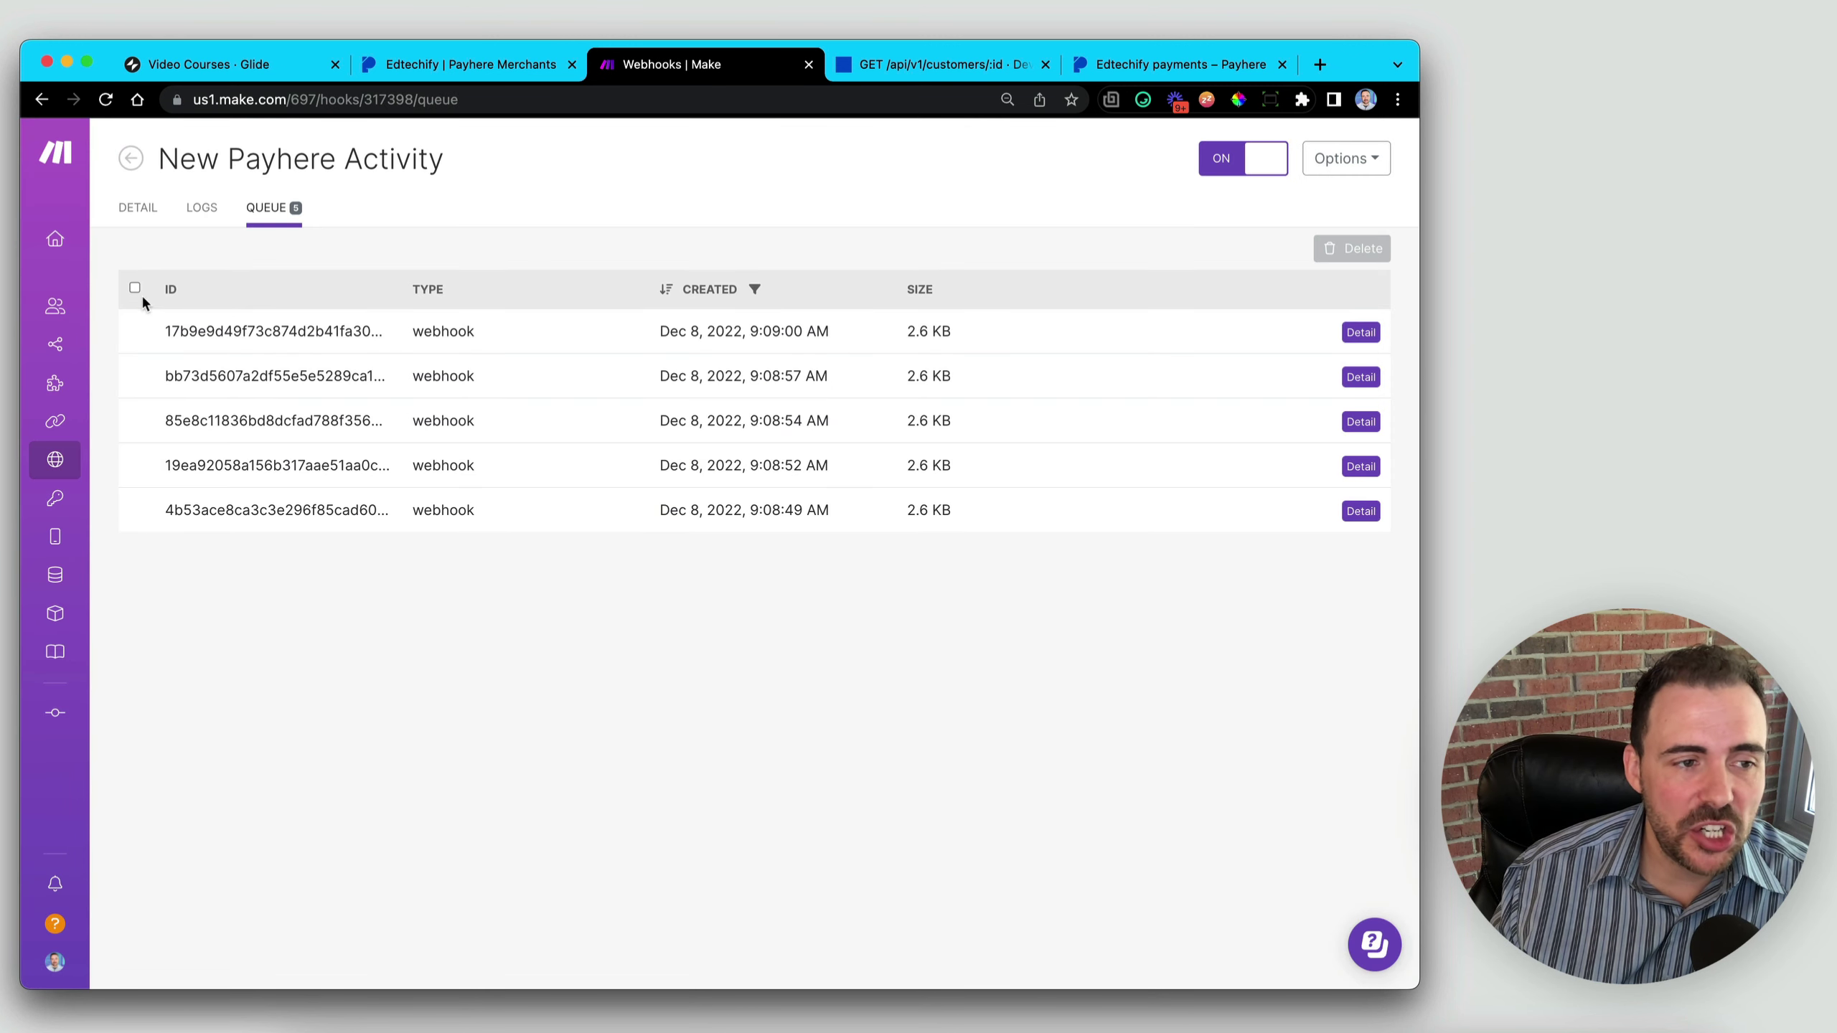
left_click(134, 288)
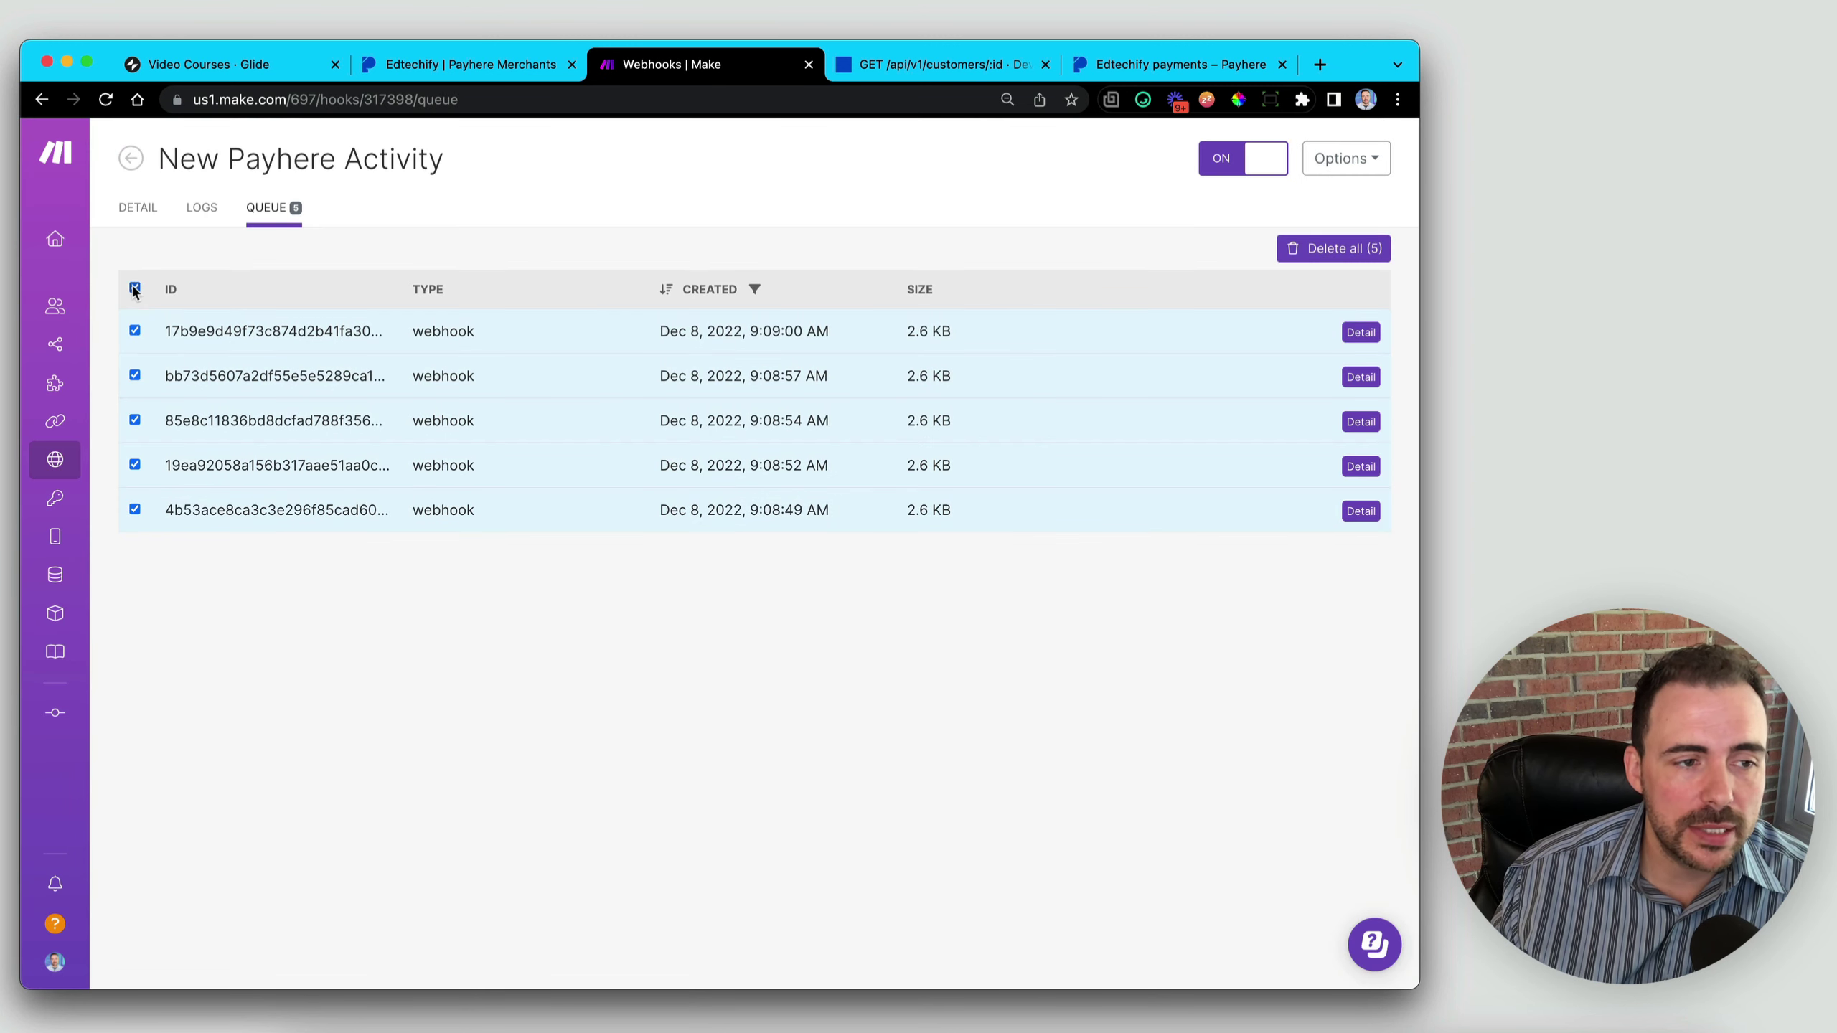
left_click(1363, 249)
left_click(1363, 249)
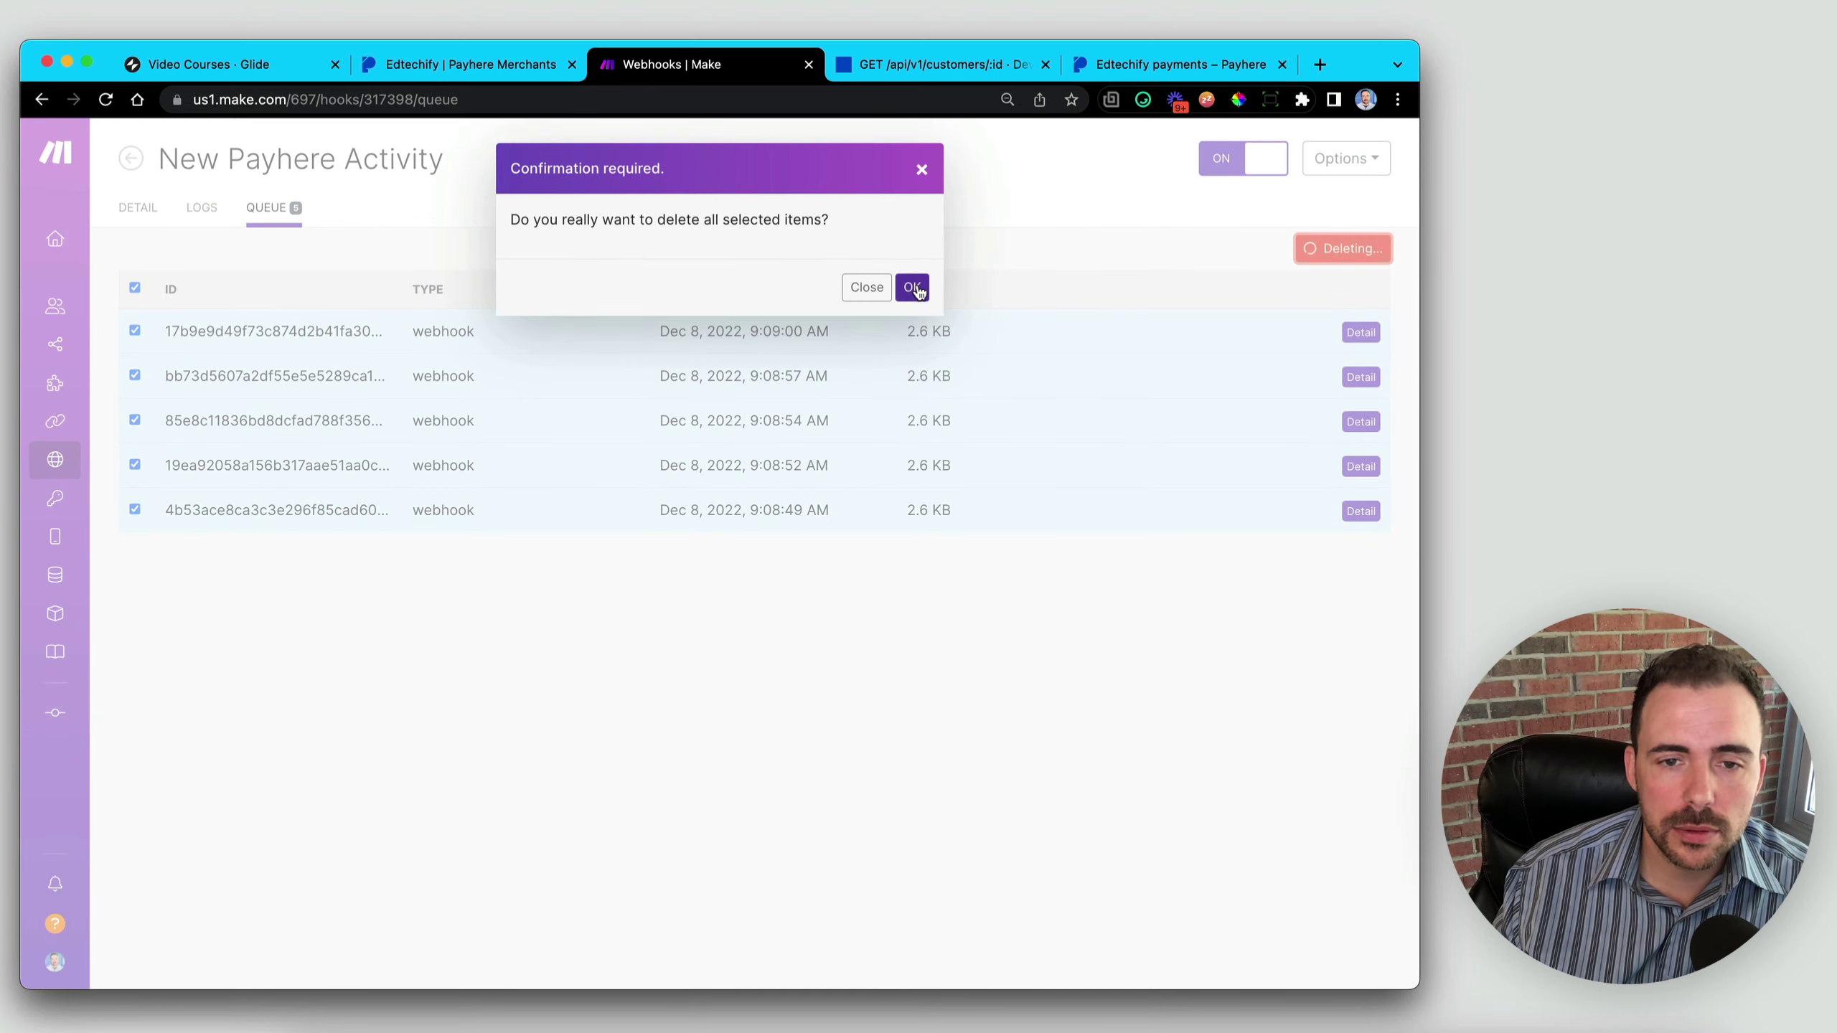
left_click(915, 286)
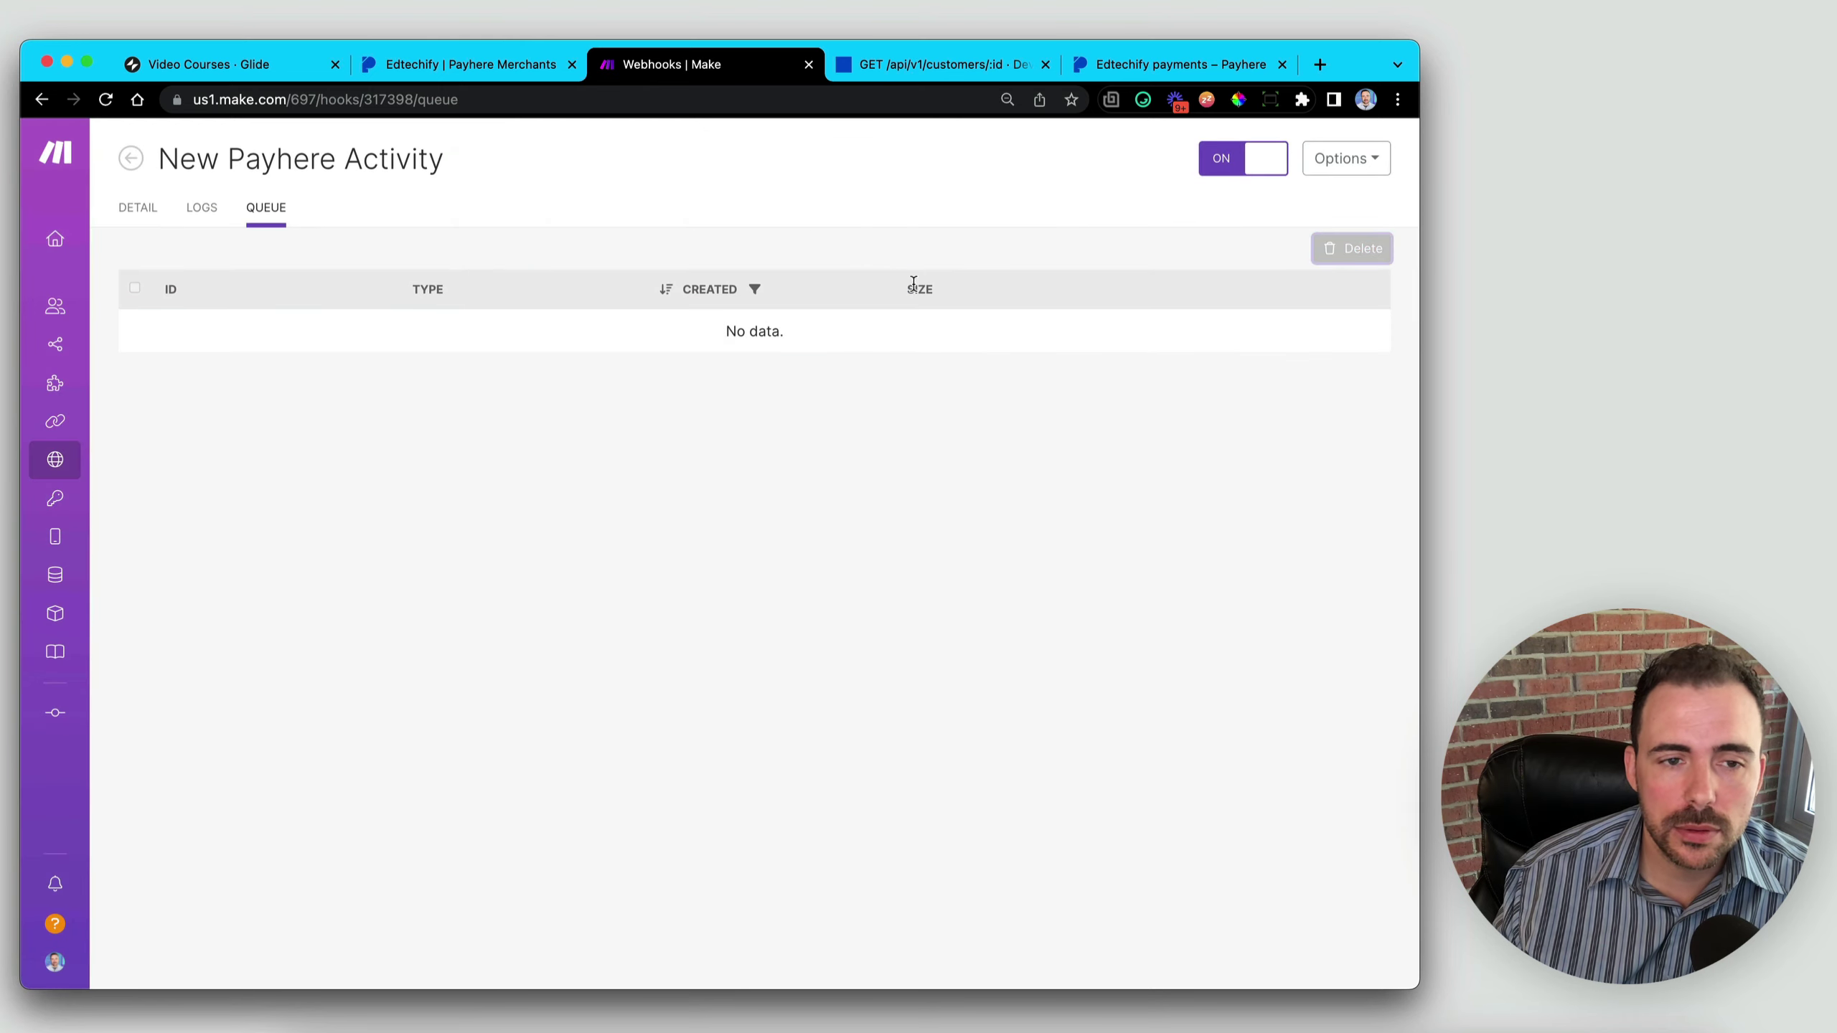
right_click(43, 100)
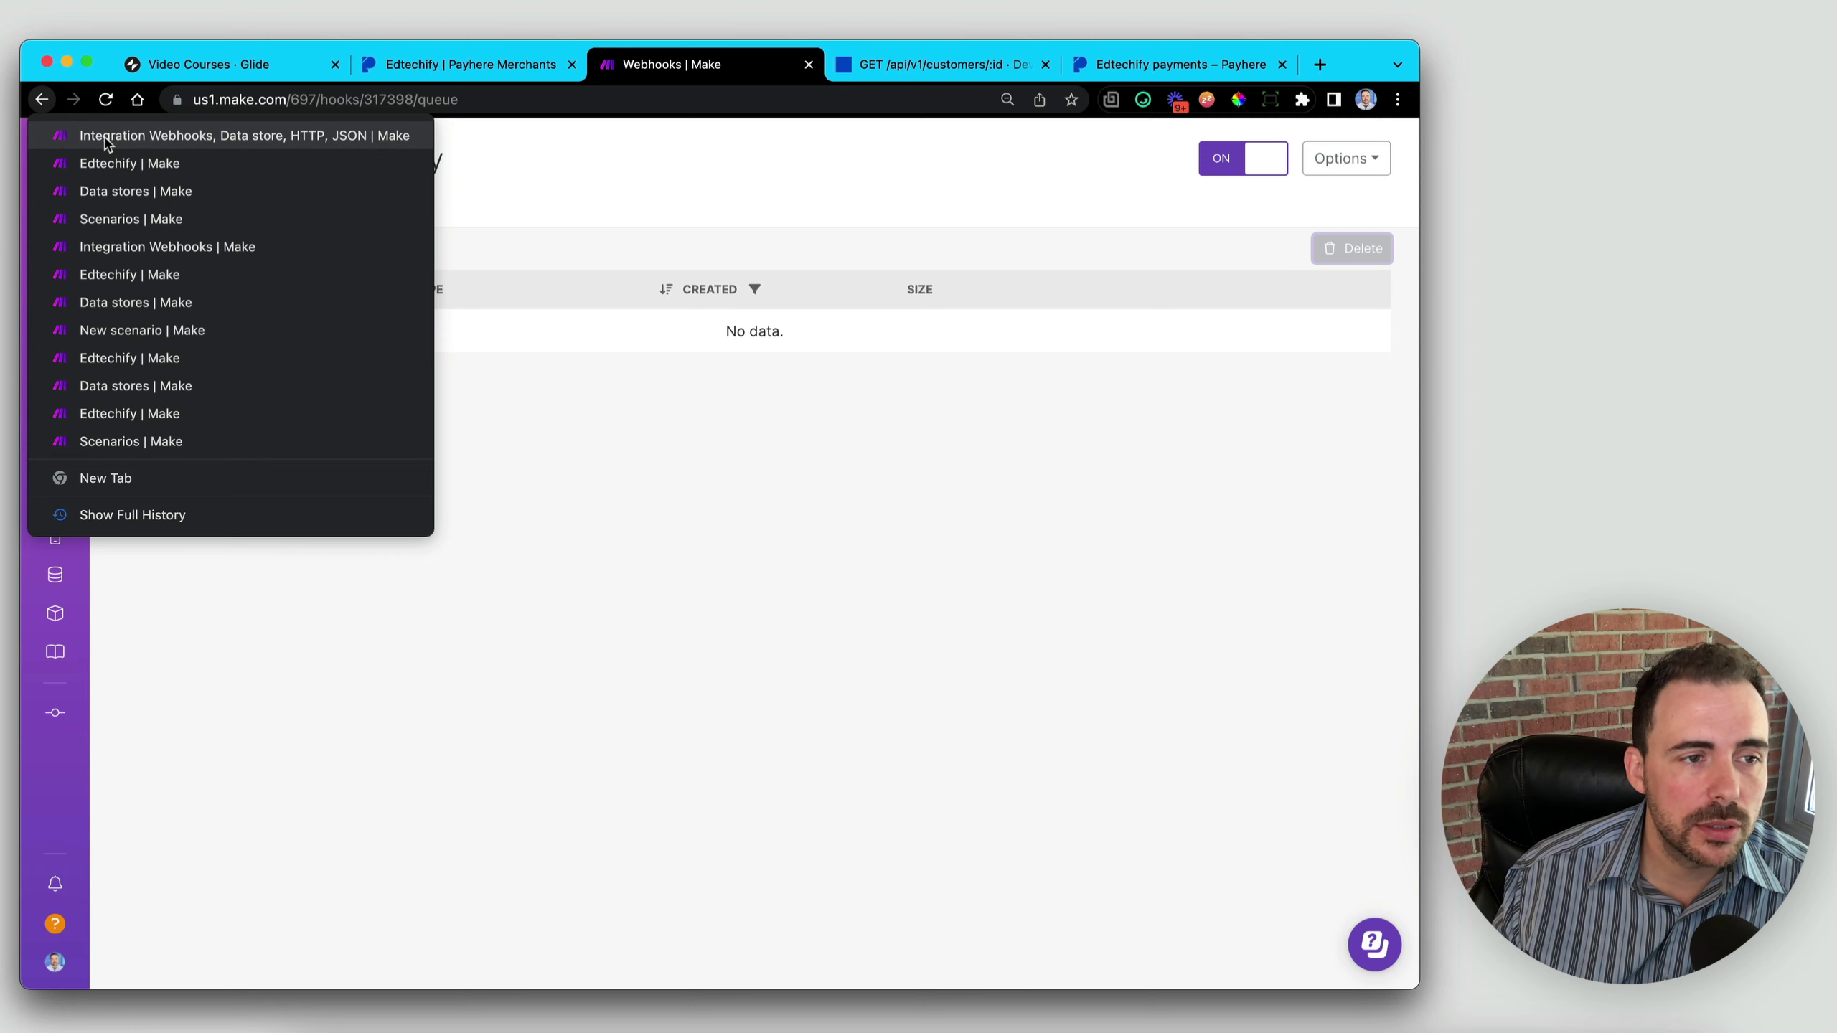
key("Escape")
left_click(43, 100)
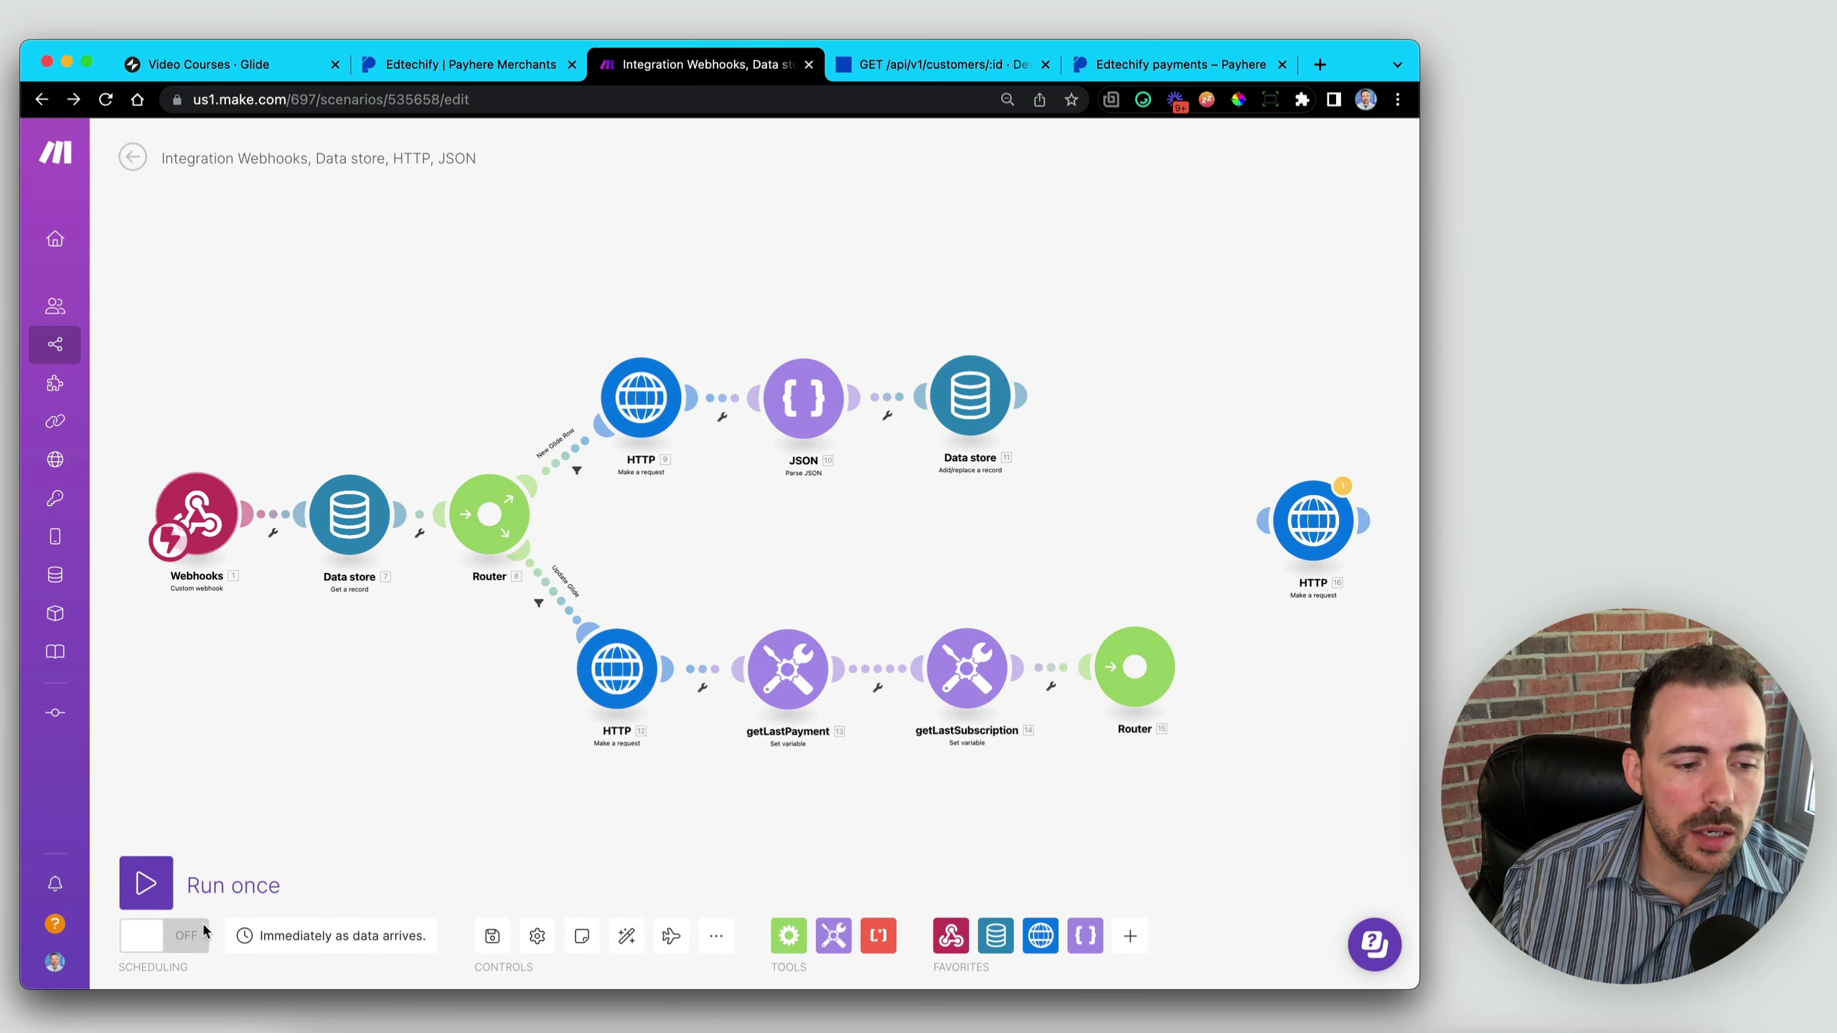
- Run the scenario once, then select the Silver Plan's payhereLink cell in Glide's Promo Screen table
left_click(148, 879)
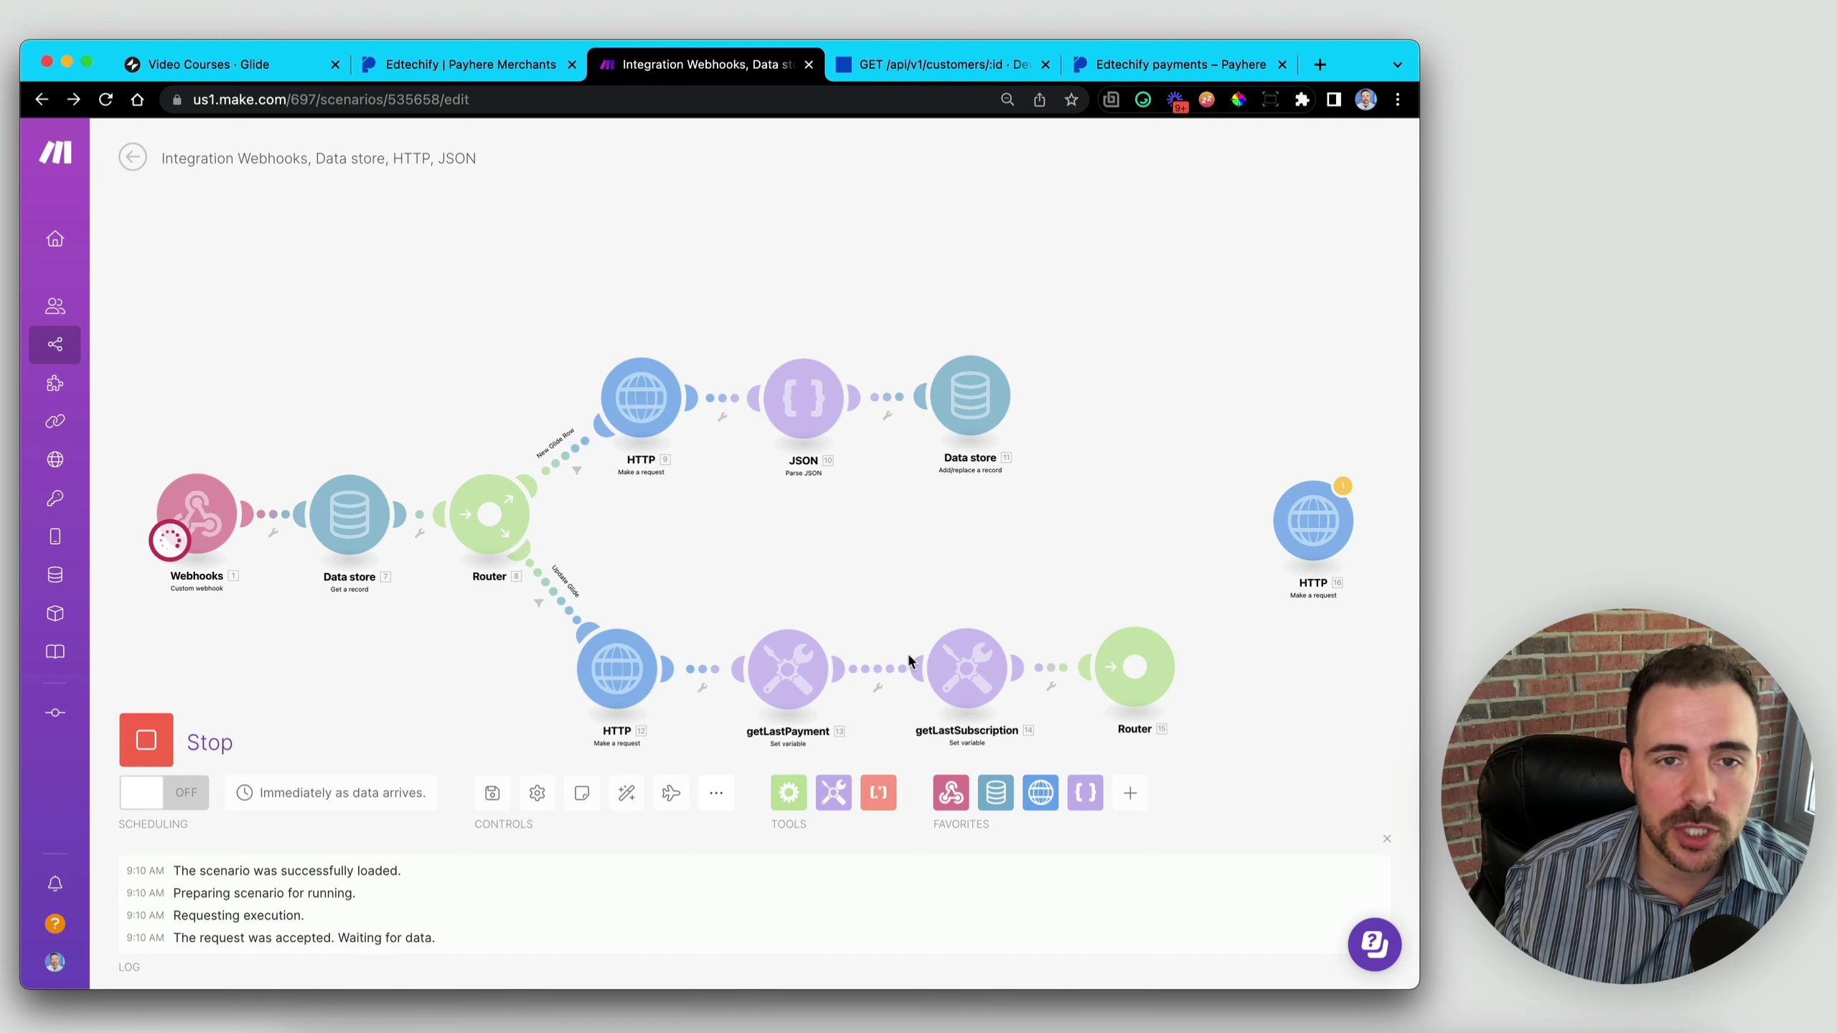
left_click(200, 66)
left_click(125, 305)
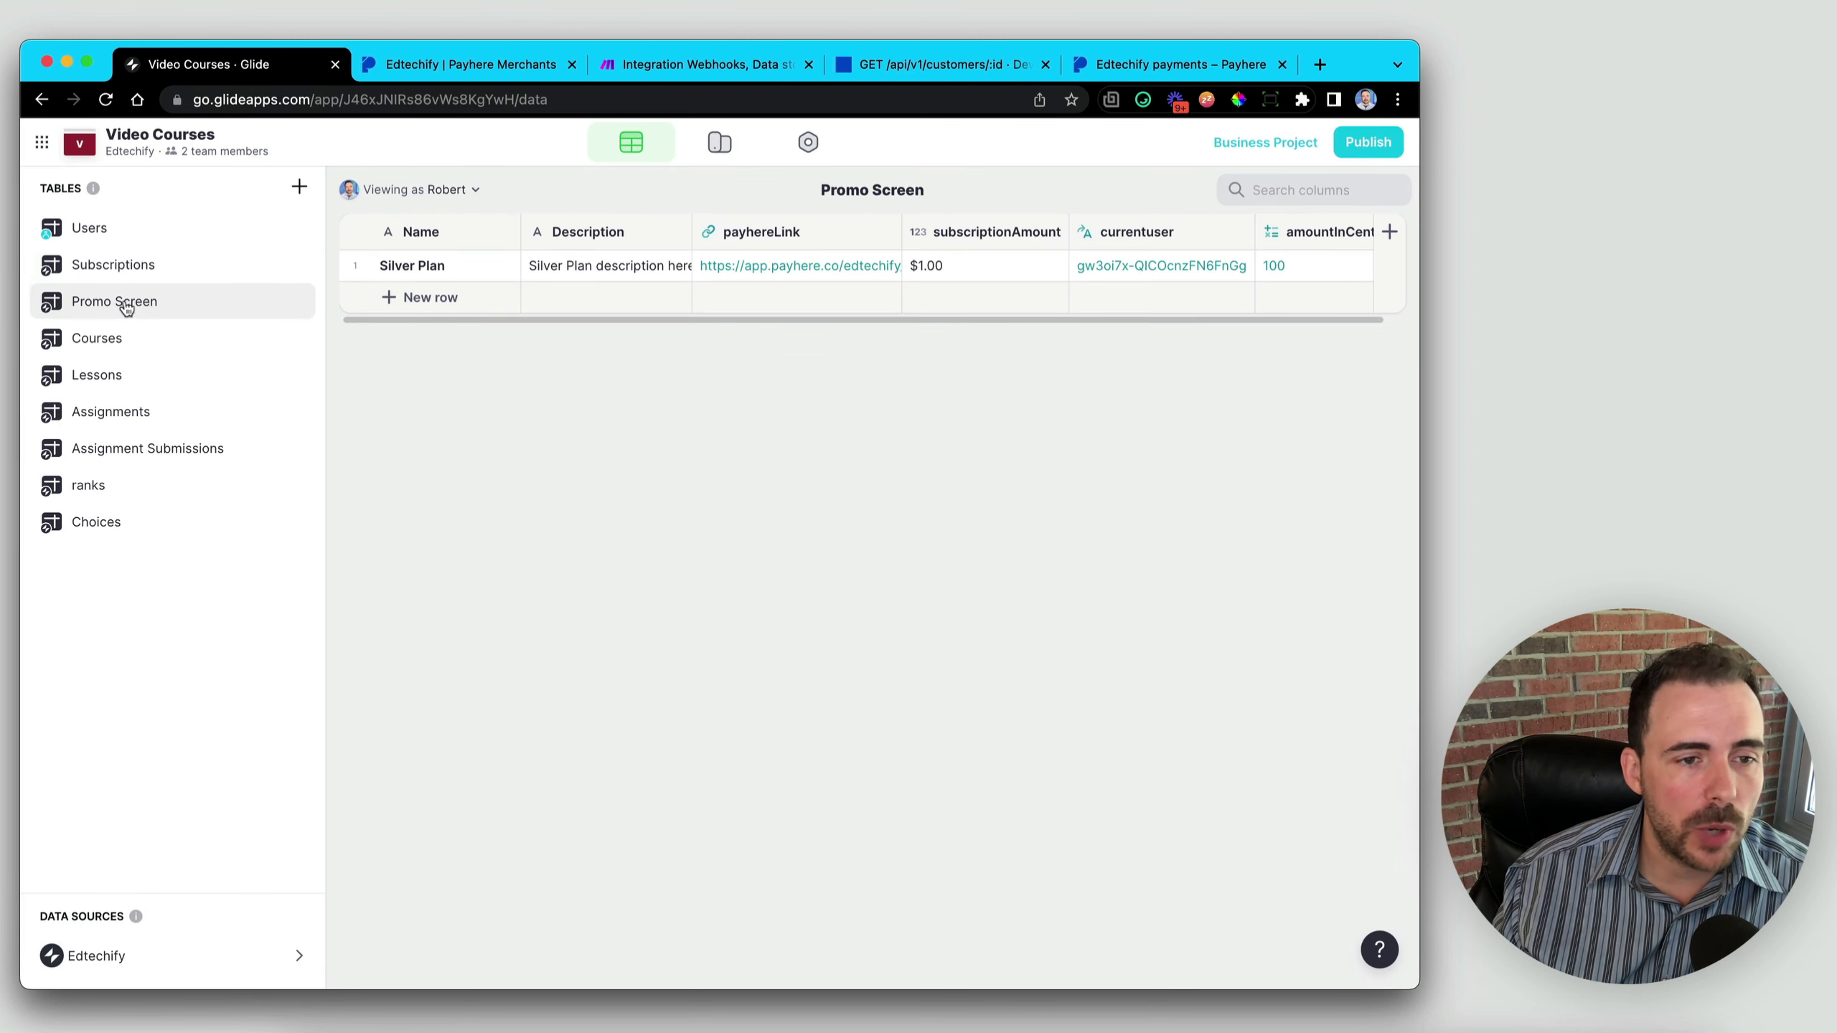
left_click(780, 272)
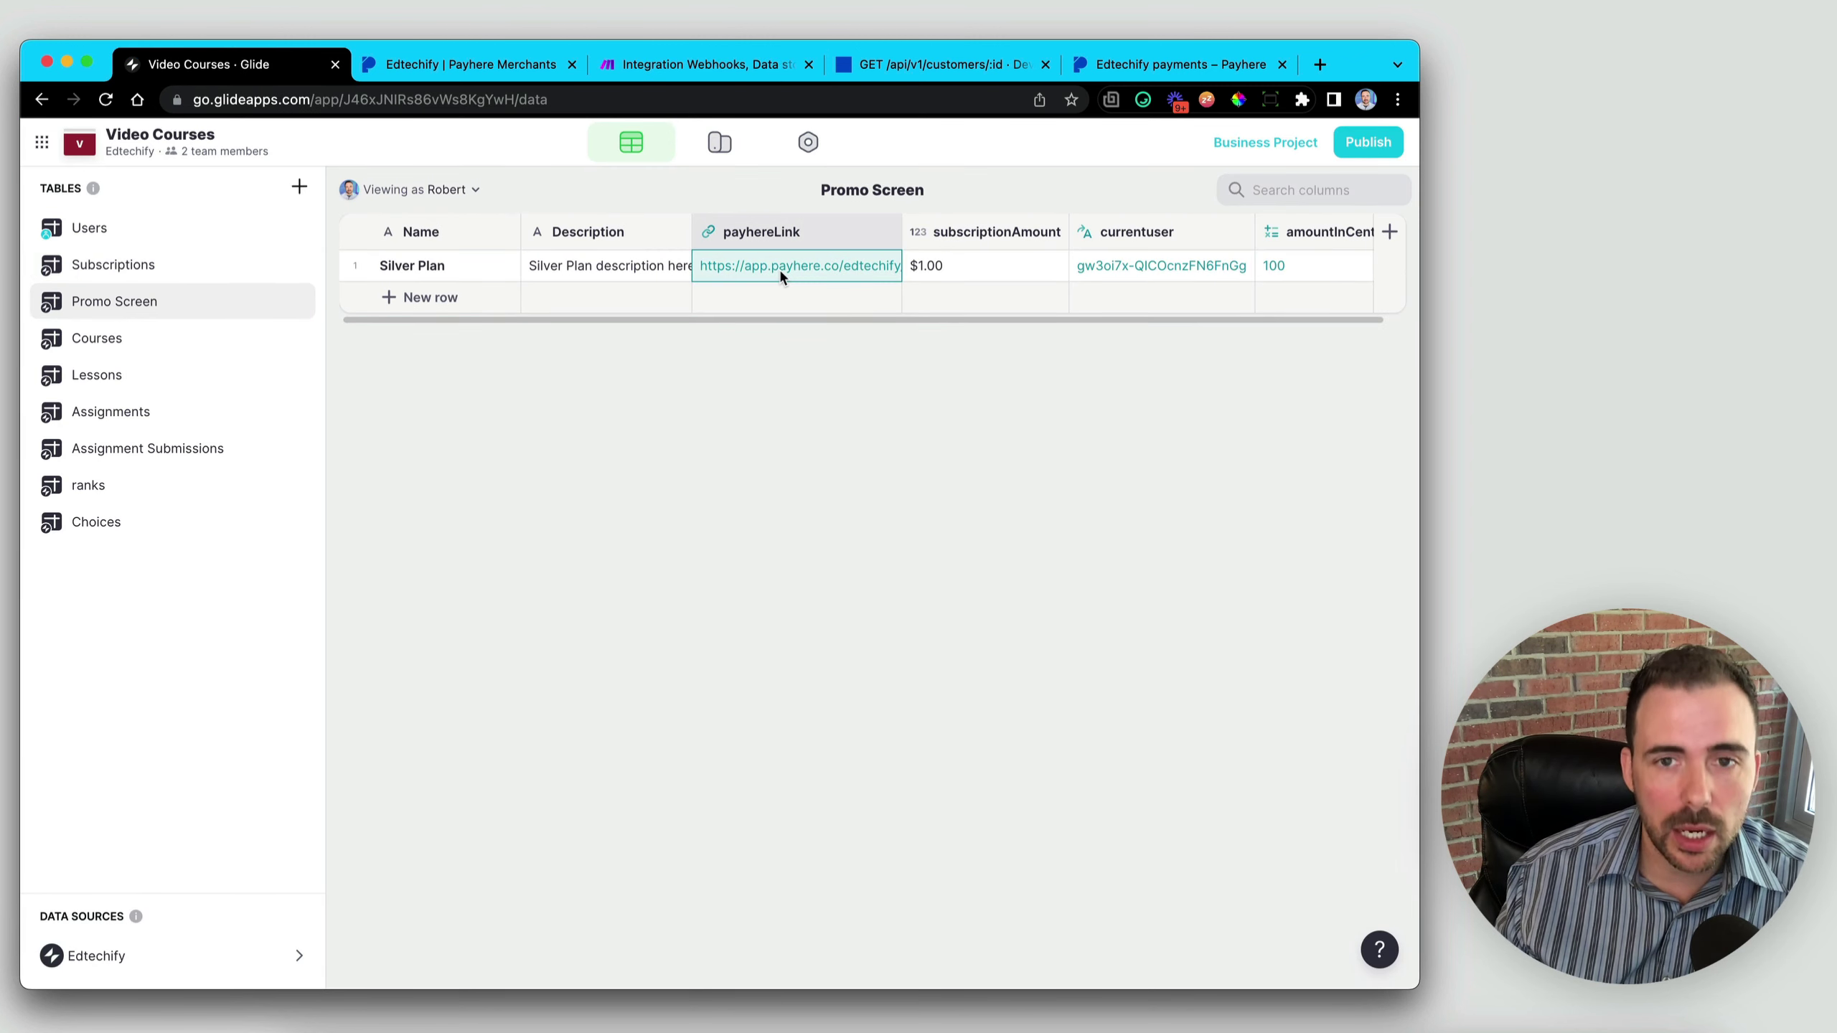
- Load the Silver Plan checkout link in Payhere and subscribe for $1 per month
left_click(1180, 65)
left_click(864, 100)
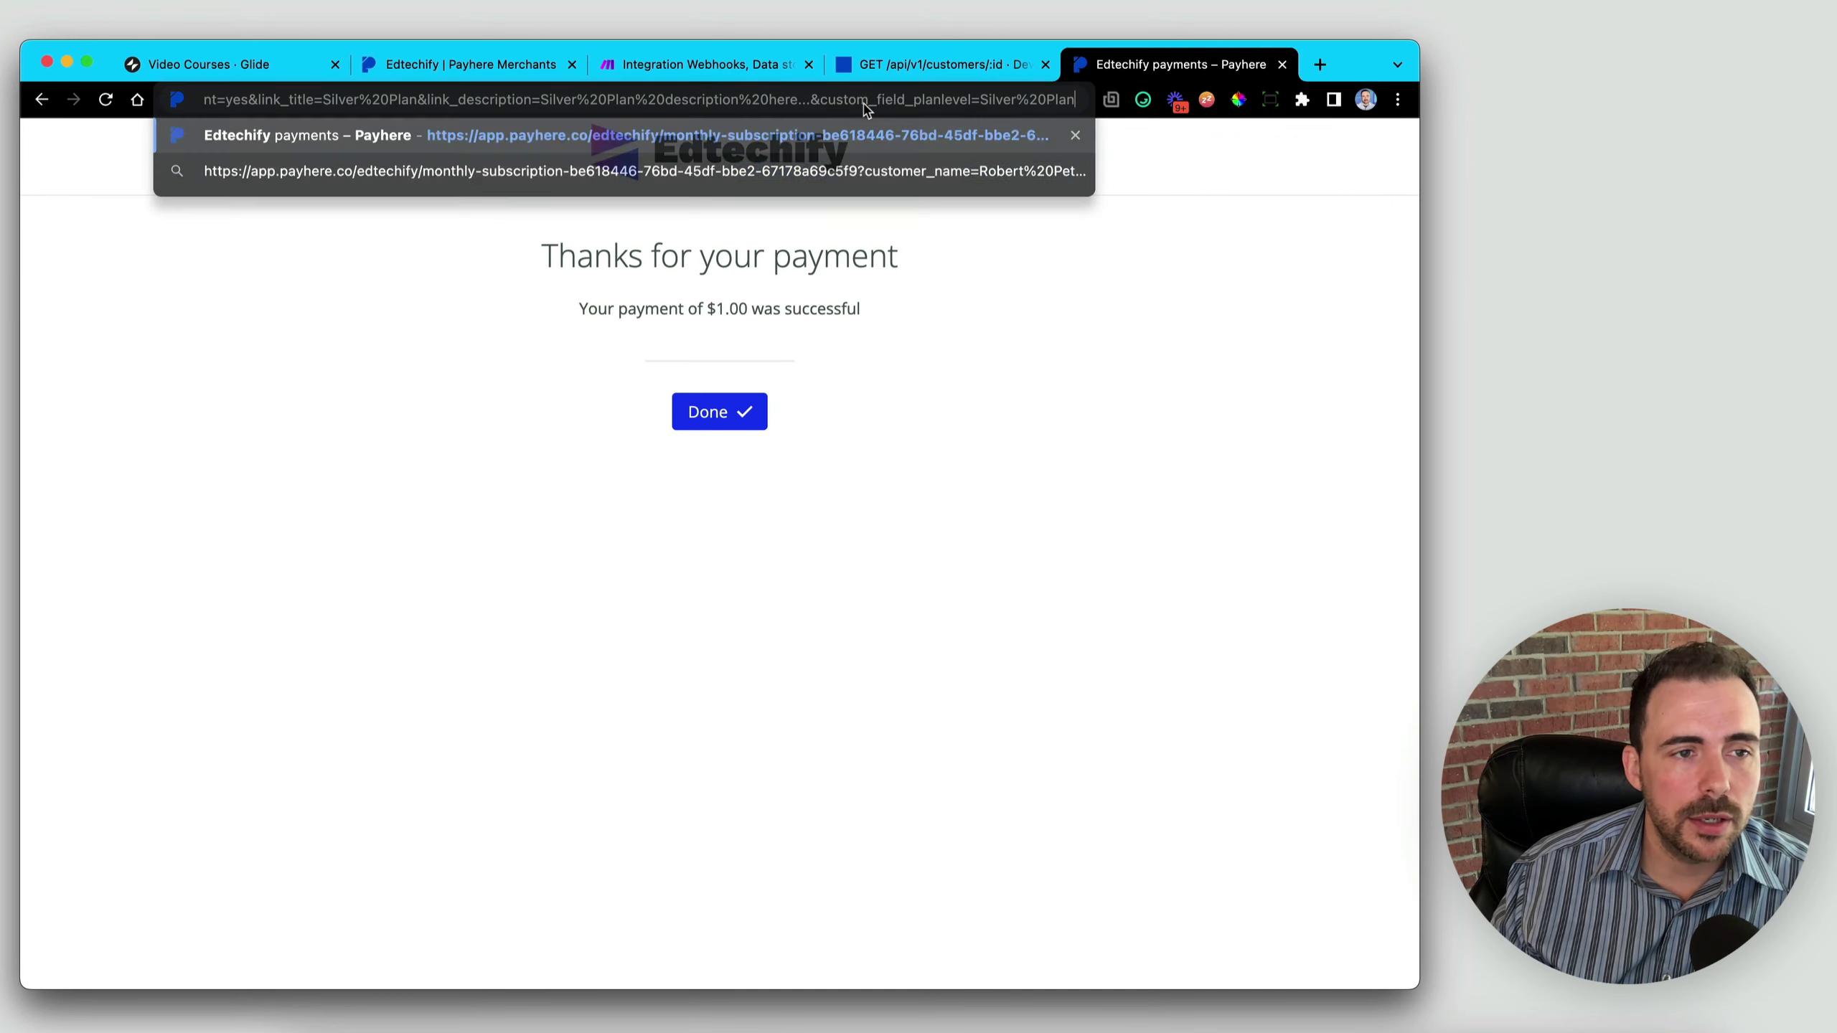
key("Return")
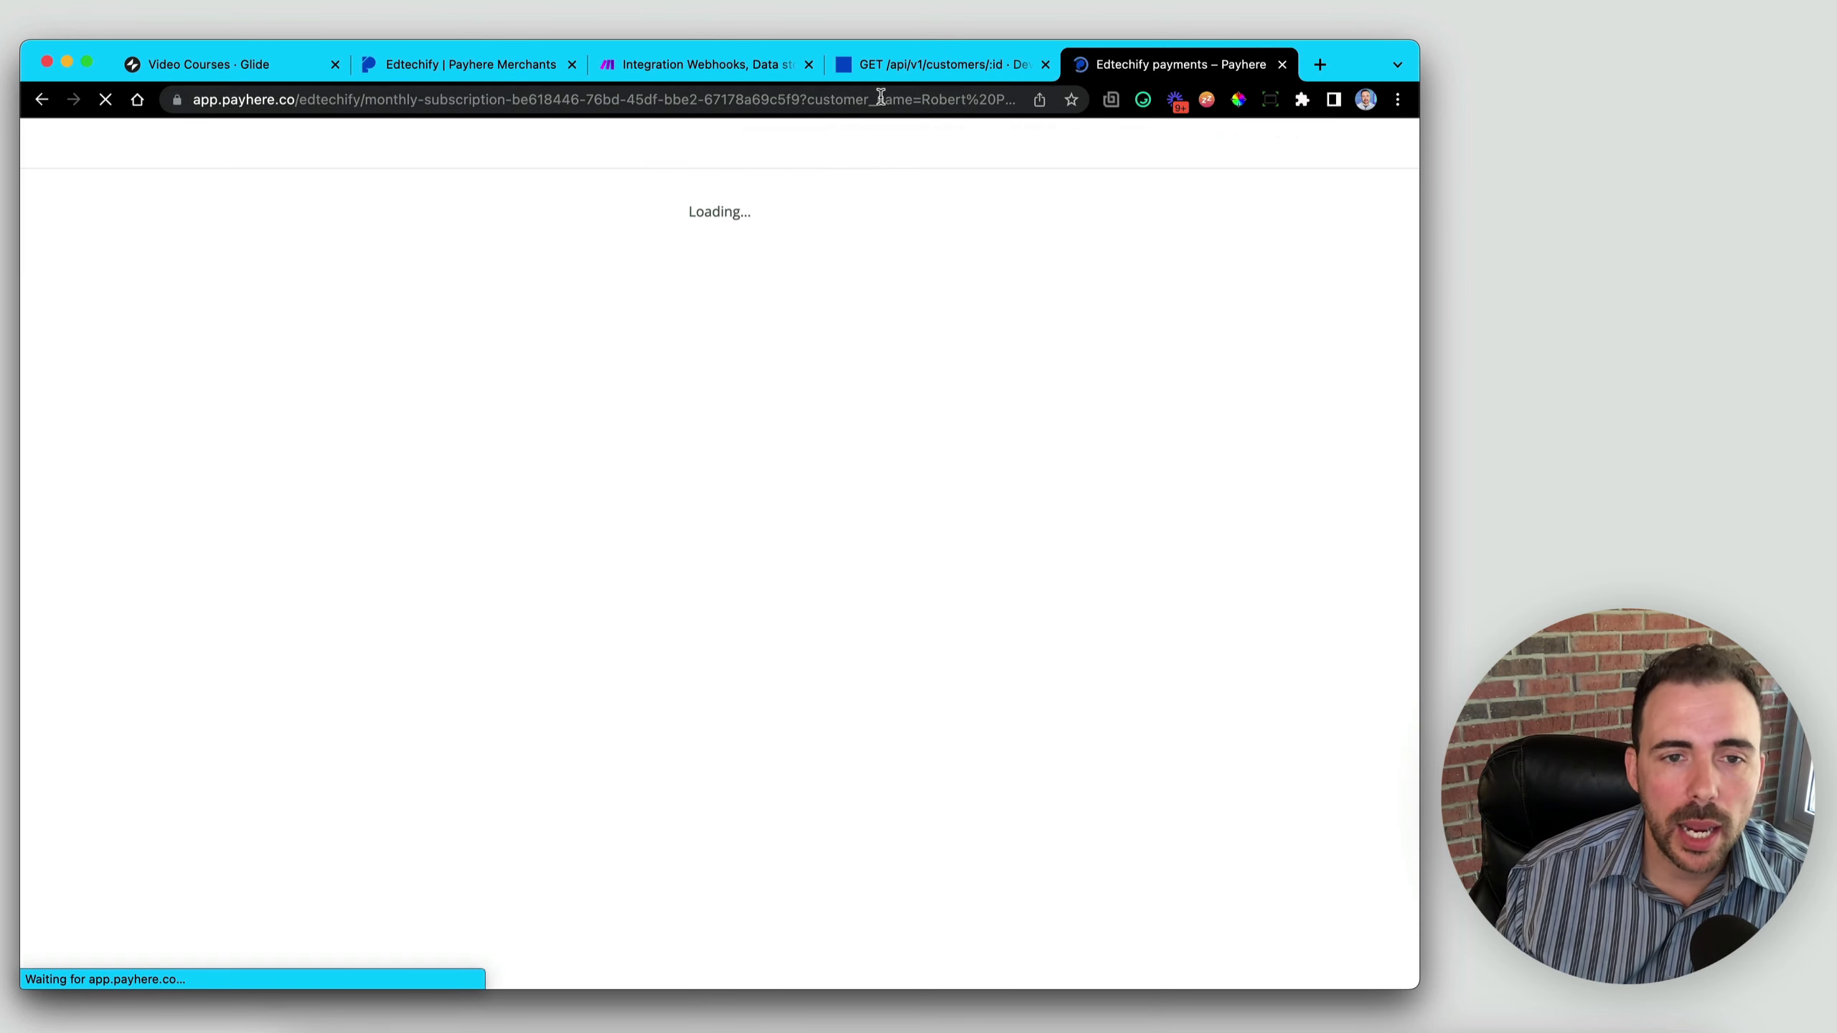
left_click(720, 394)
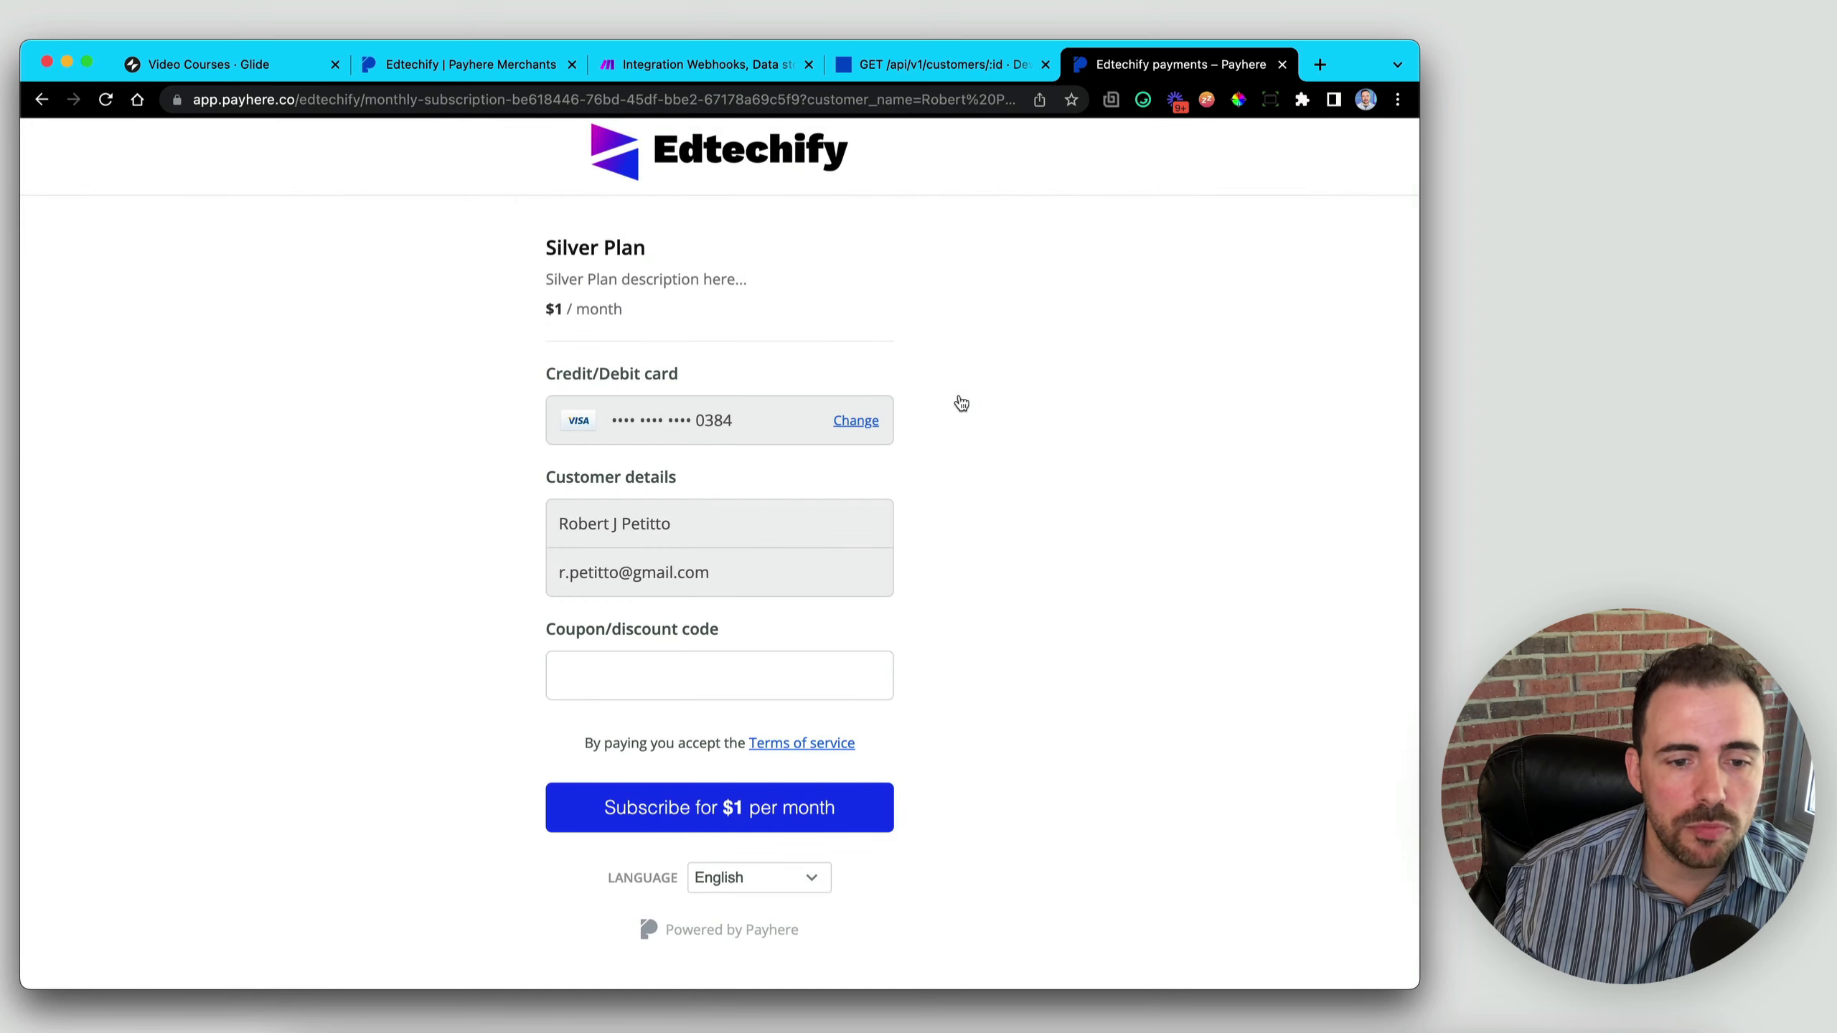
left_click(699, 822)
left_click(641, 65)
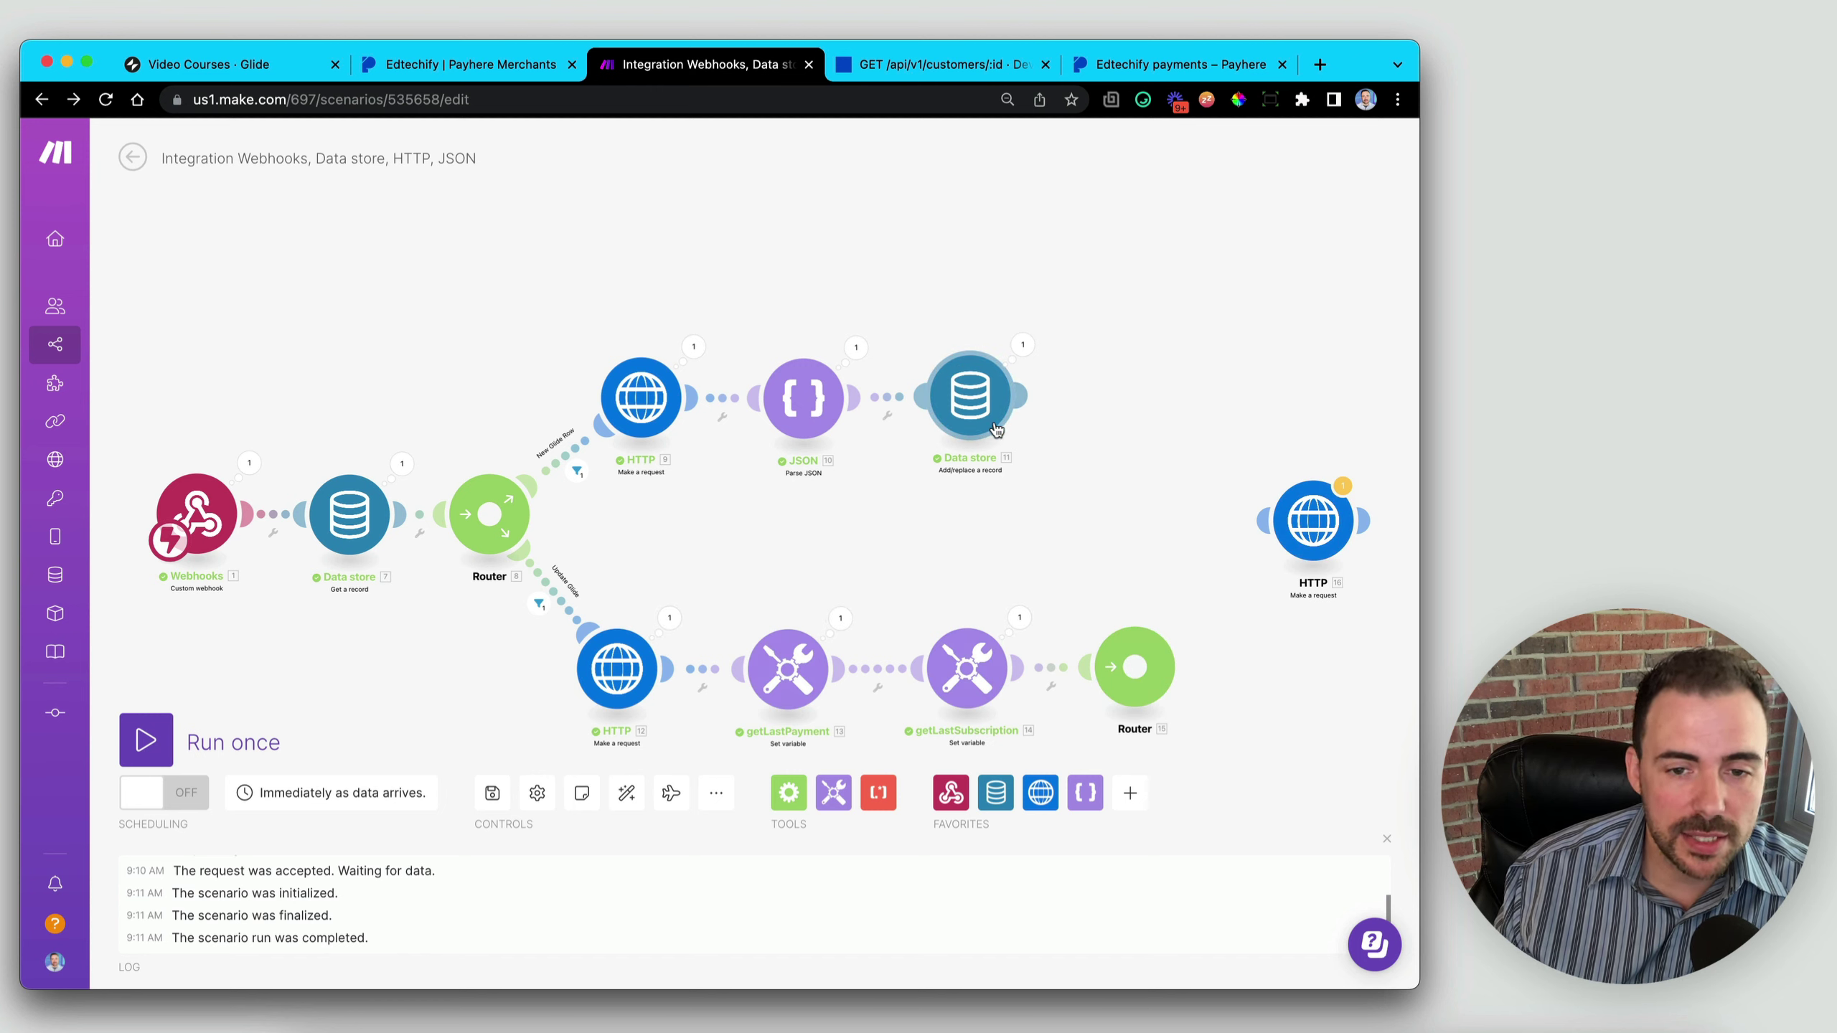
left_click(215, 65)
left_click(118, 265)
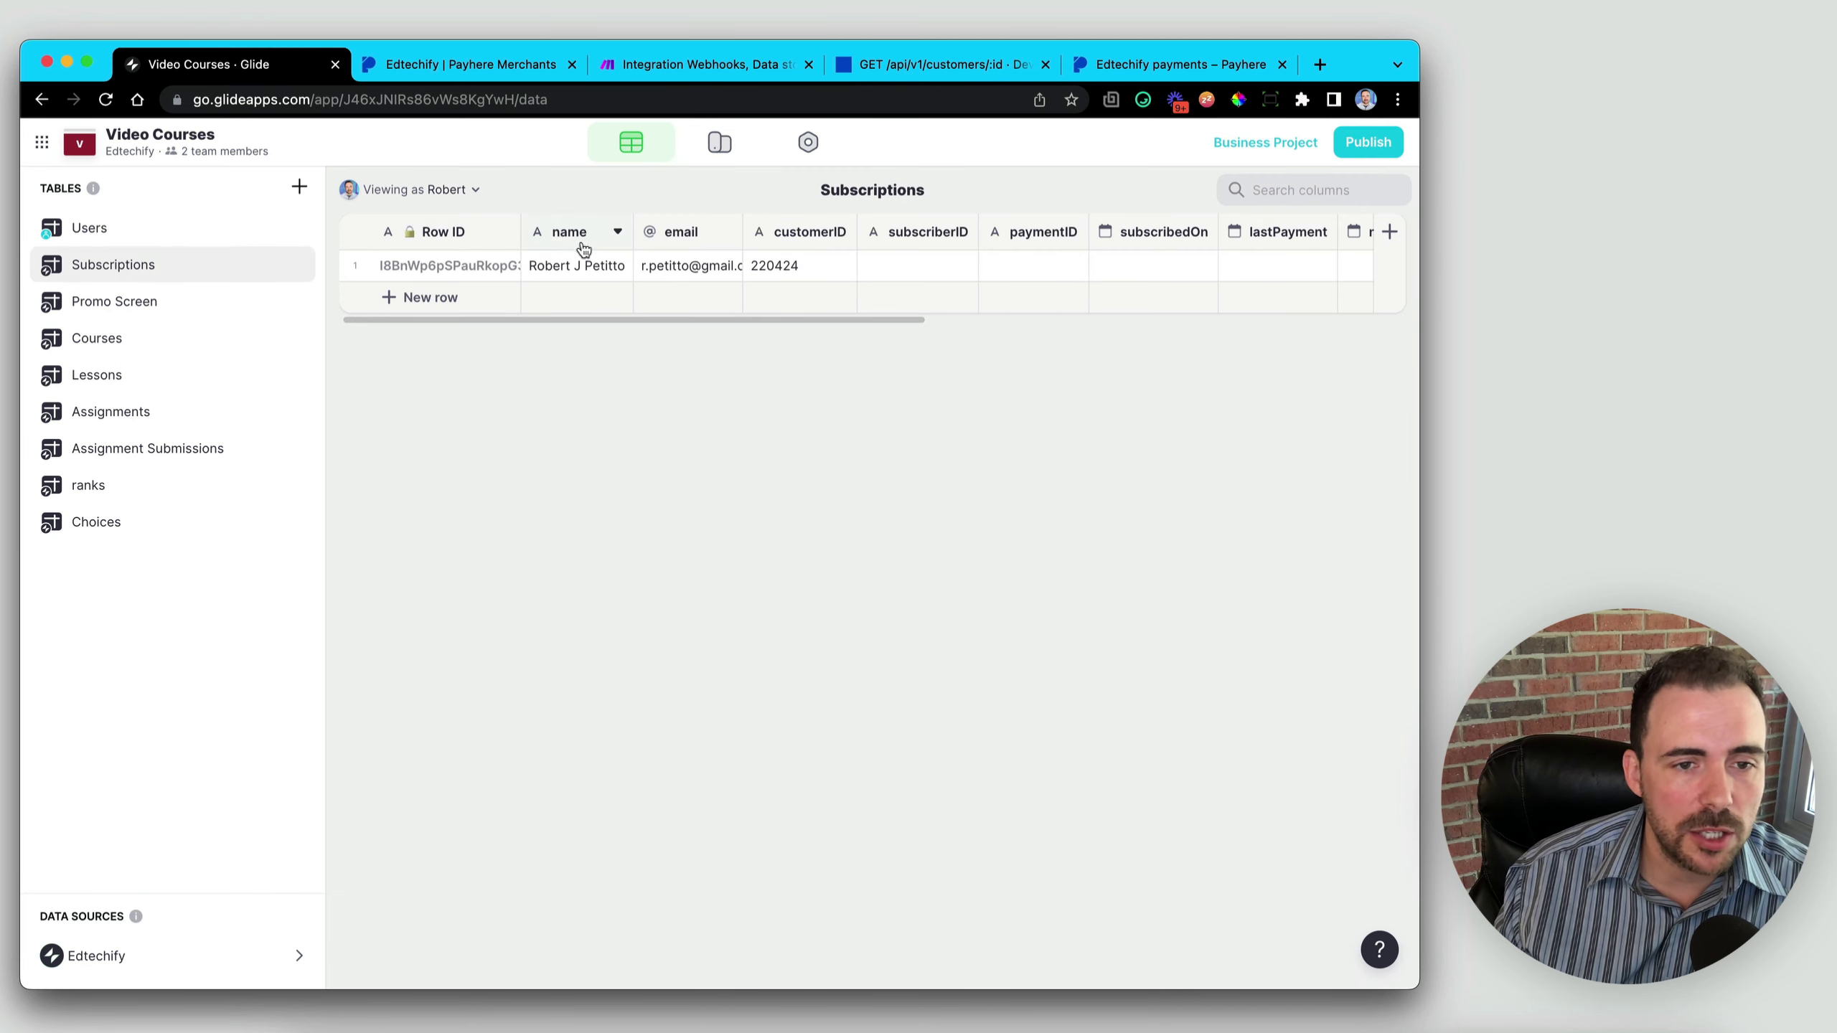
left_click(451, 265)
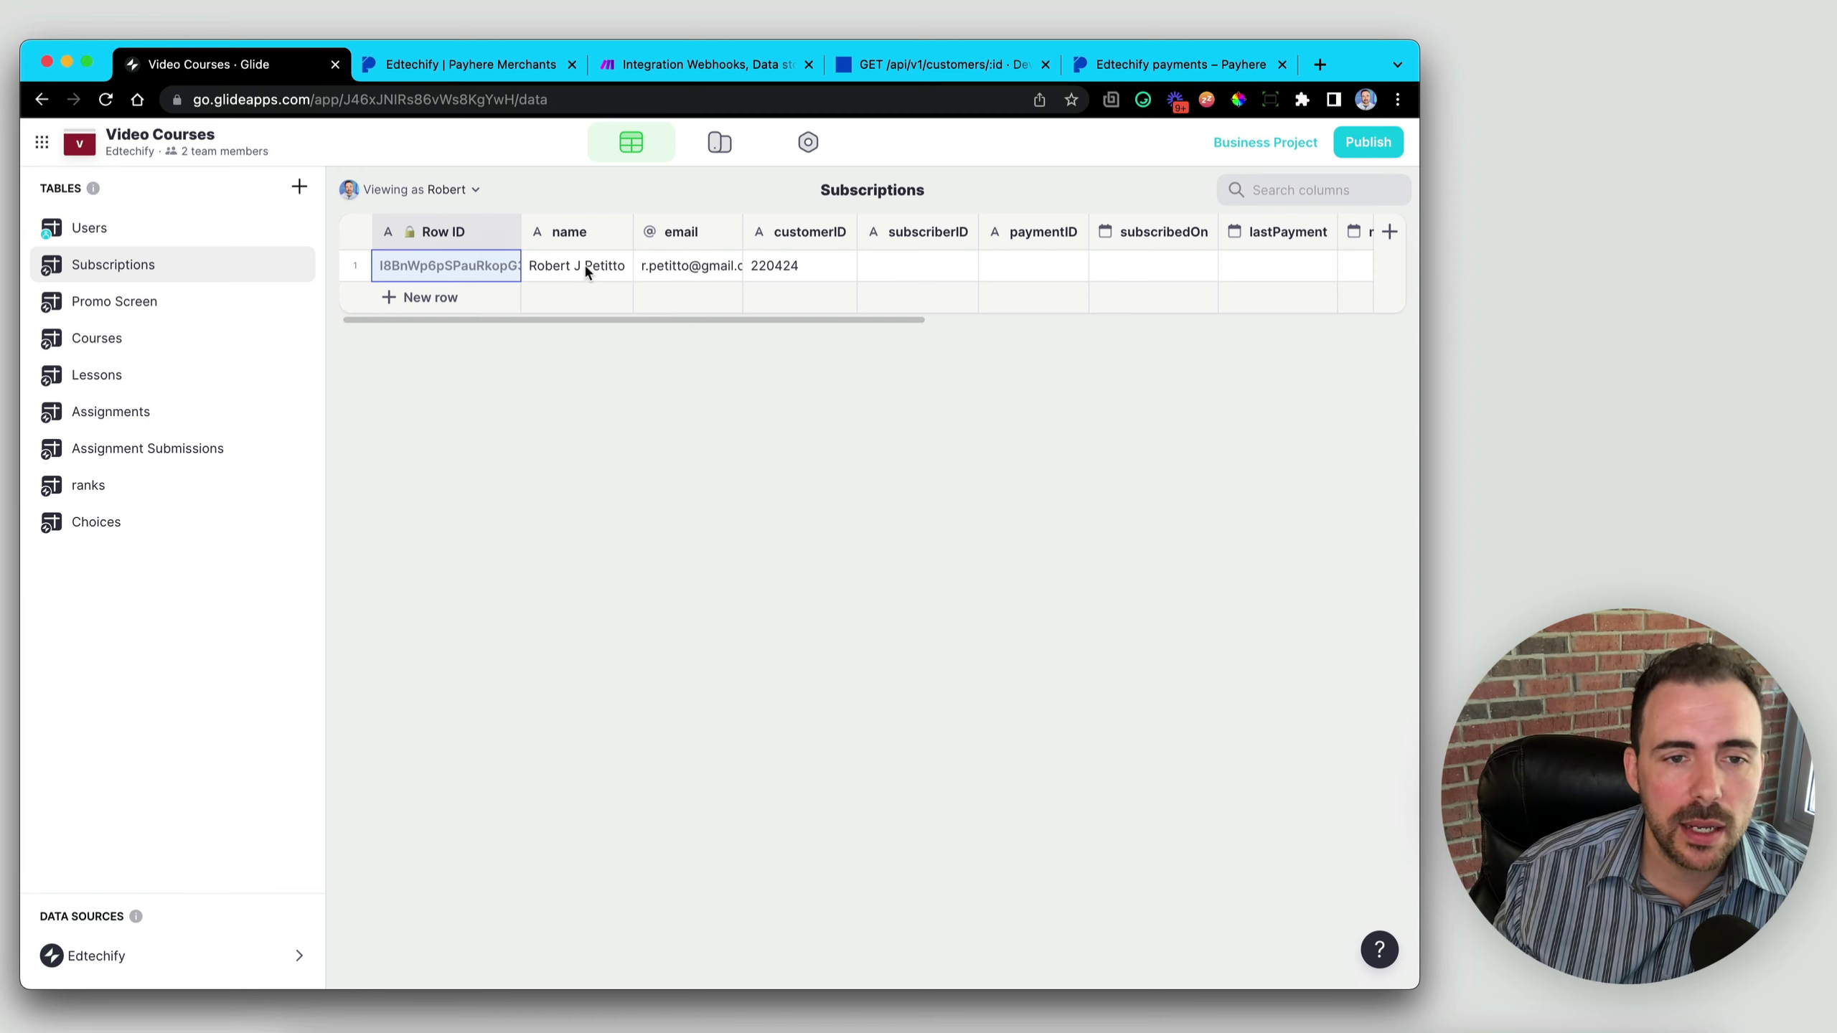
left_click_drag(566, 264, 761, 264)
scroll(852, 267, "right", 10)
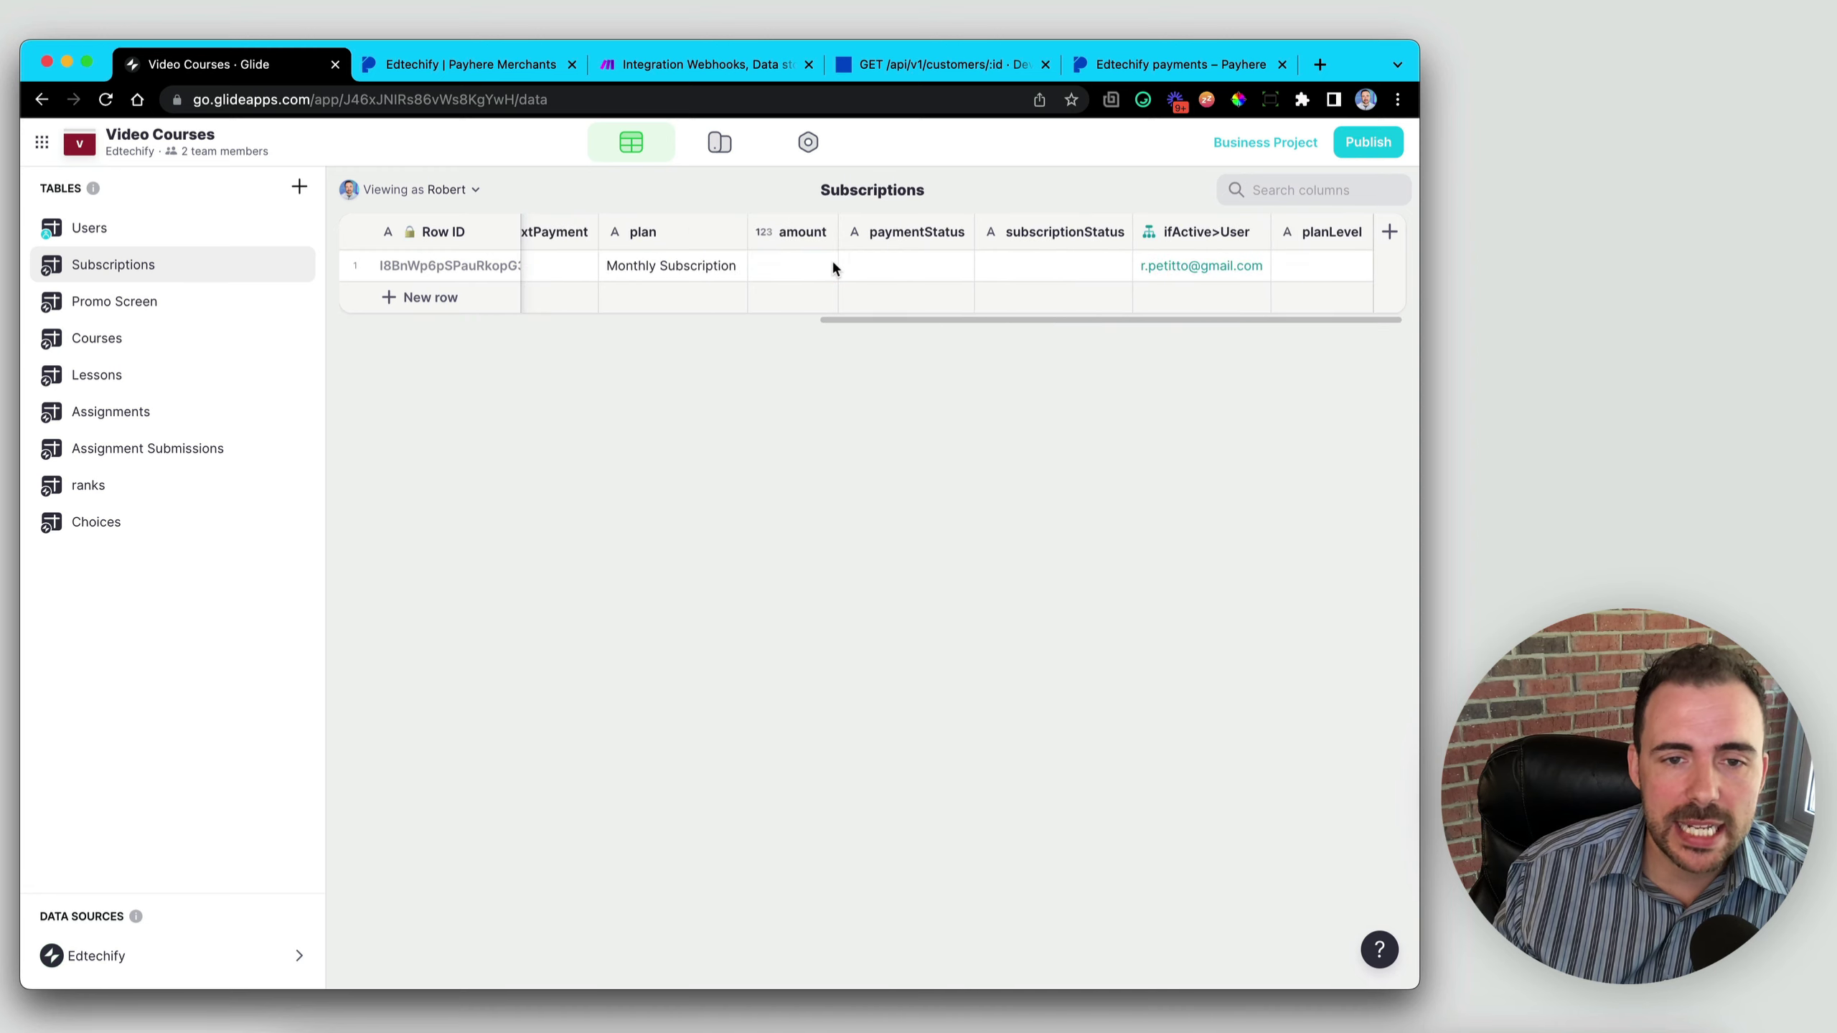
left_click(671, 267)
scroll(670, 268, "left", 10)
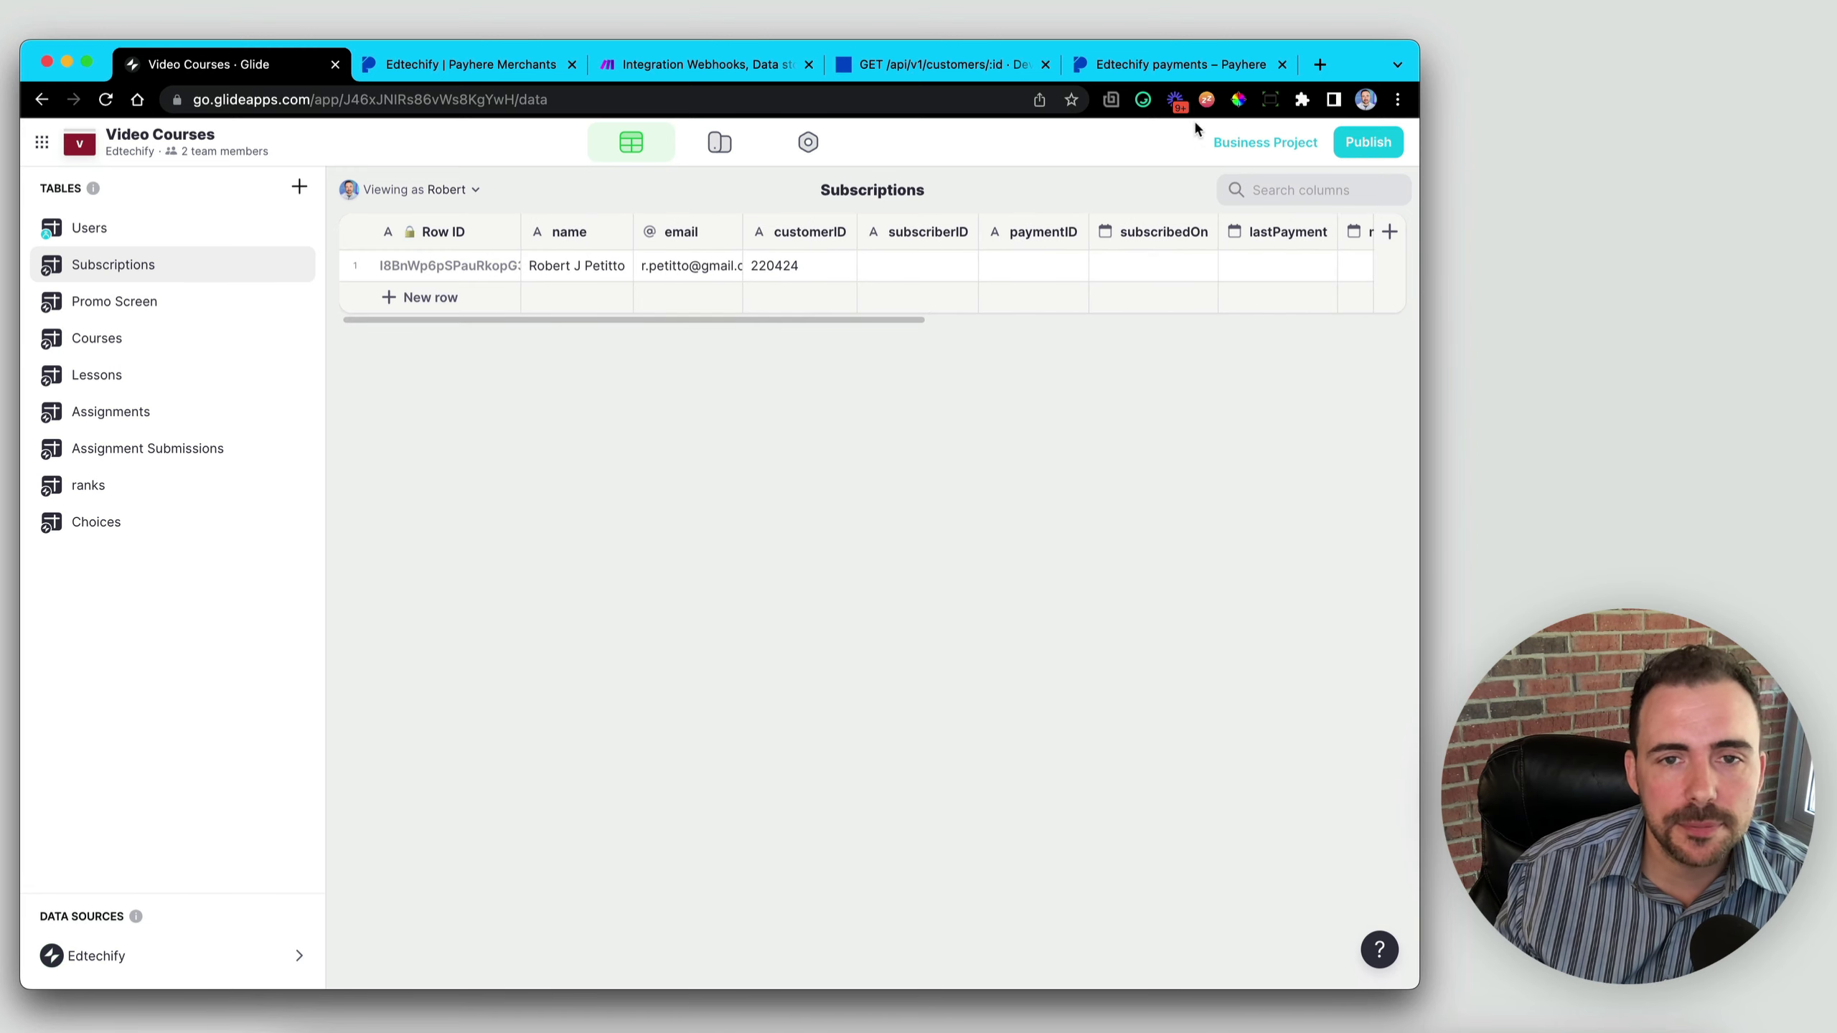
left_click(691, 69)
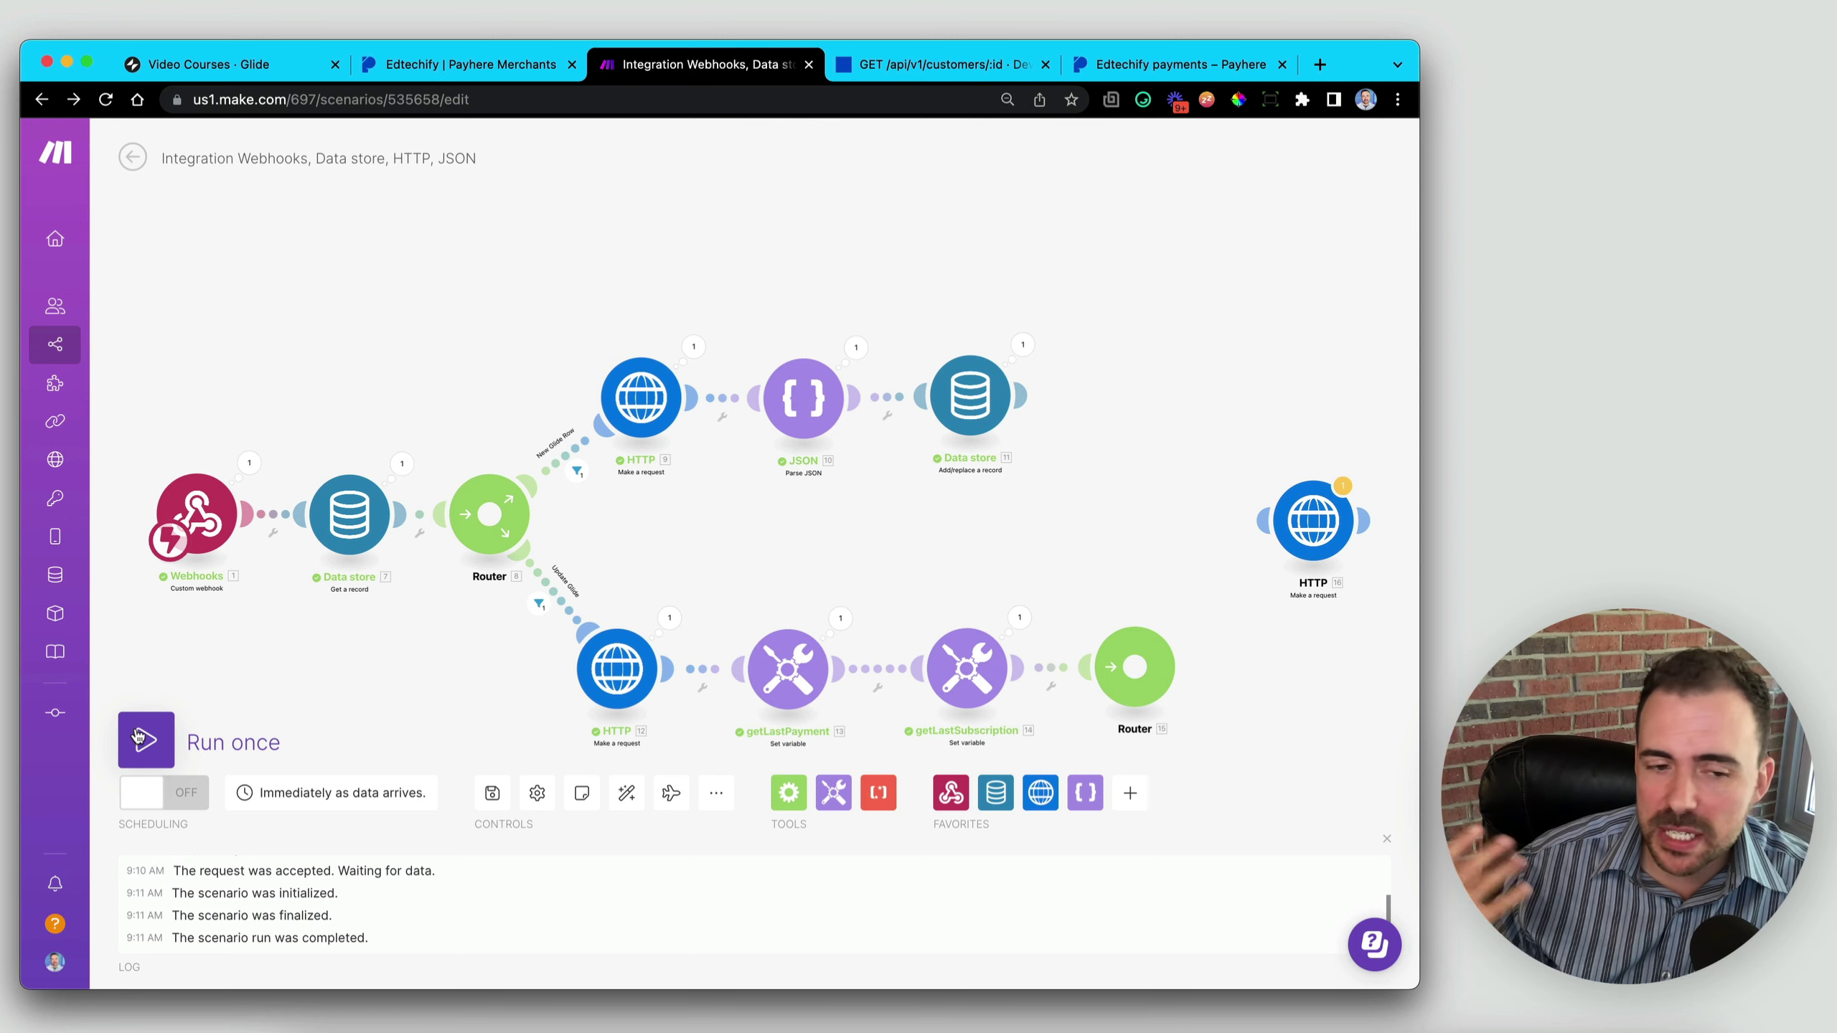
- Run once processing existing bundles, link Router 15 to HTTP 16, and open its Request content
left_click(139, 738)
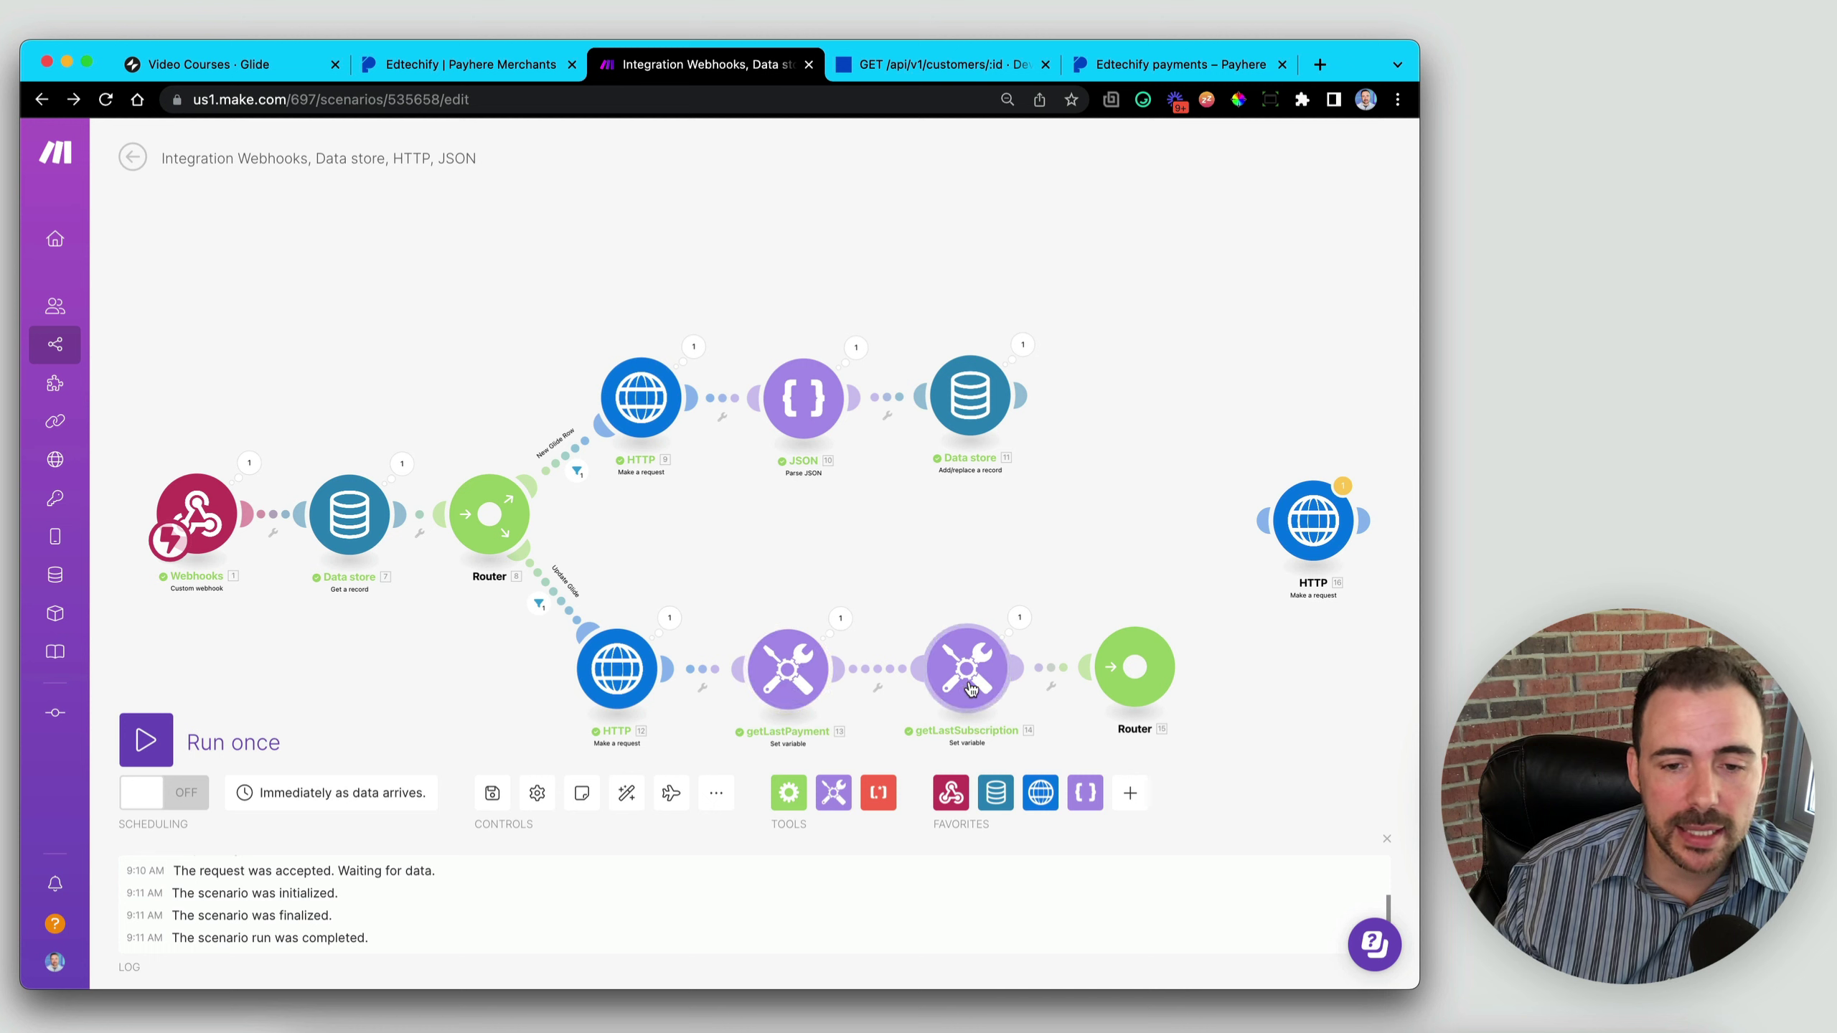
left_click(160, 749)
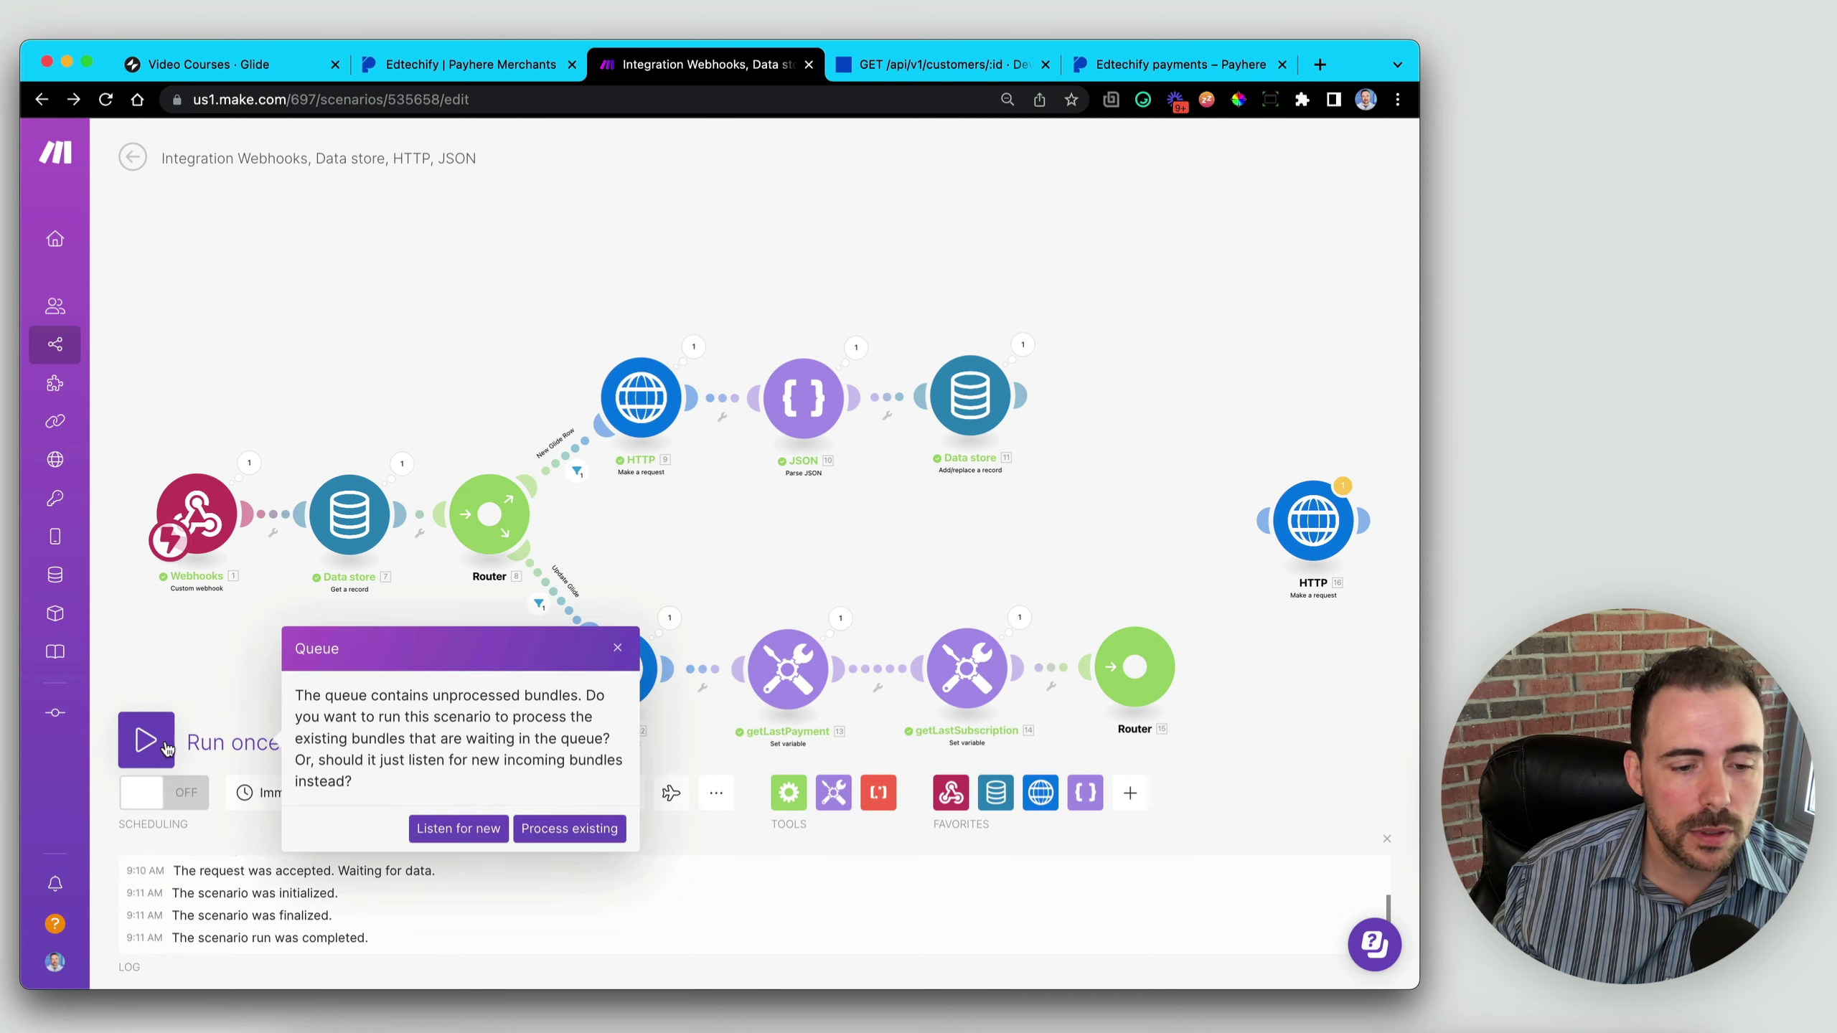
left_click(568, 829)
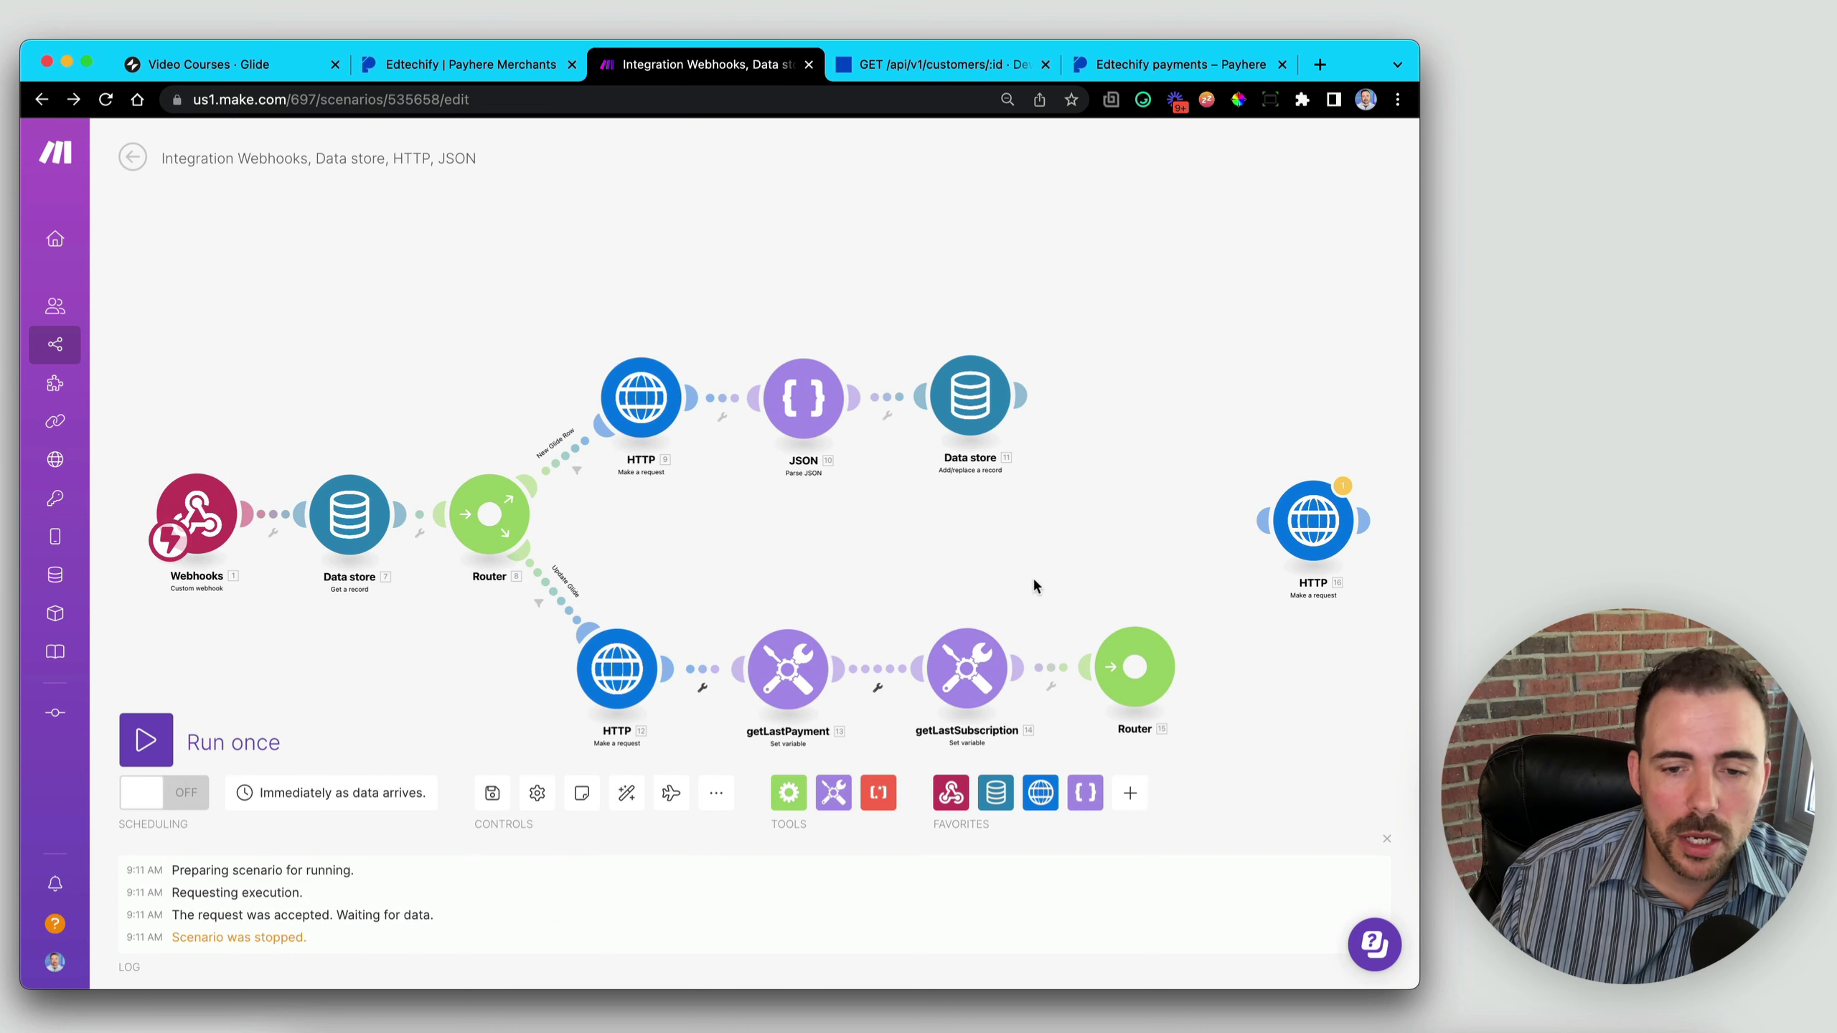
mouse_move(1319, 546)
left_mouse_down()
mouse_move(1289, 583)
mouse_move(1312, 563)
left_mouse_up()
left_click(1313, 563)
scroll(1115, 613, "down", 6)
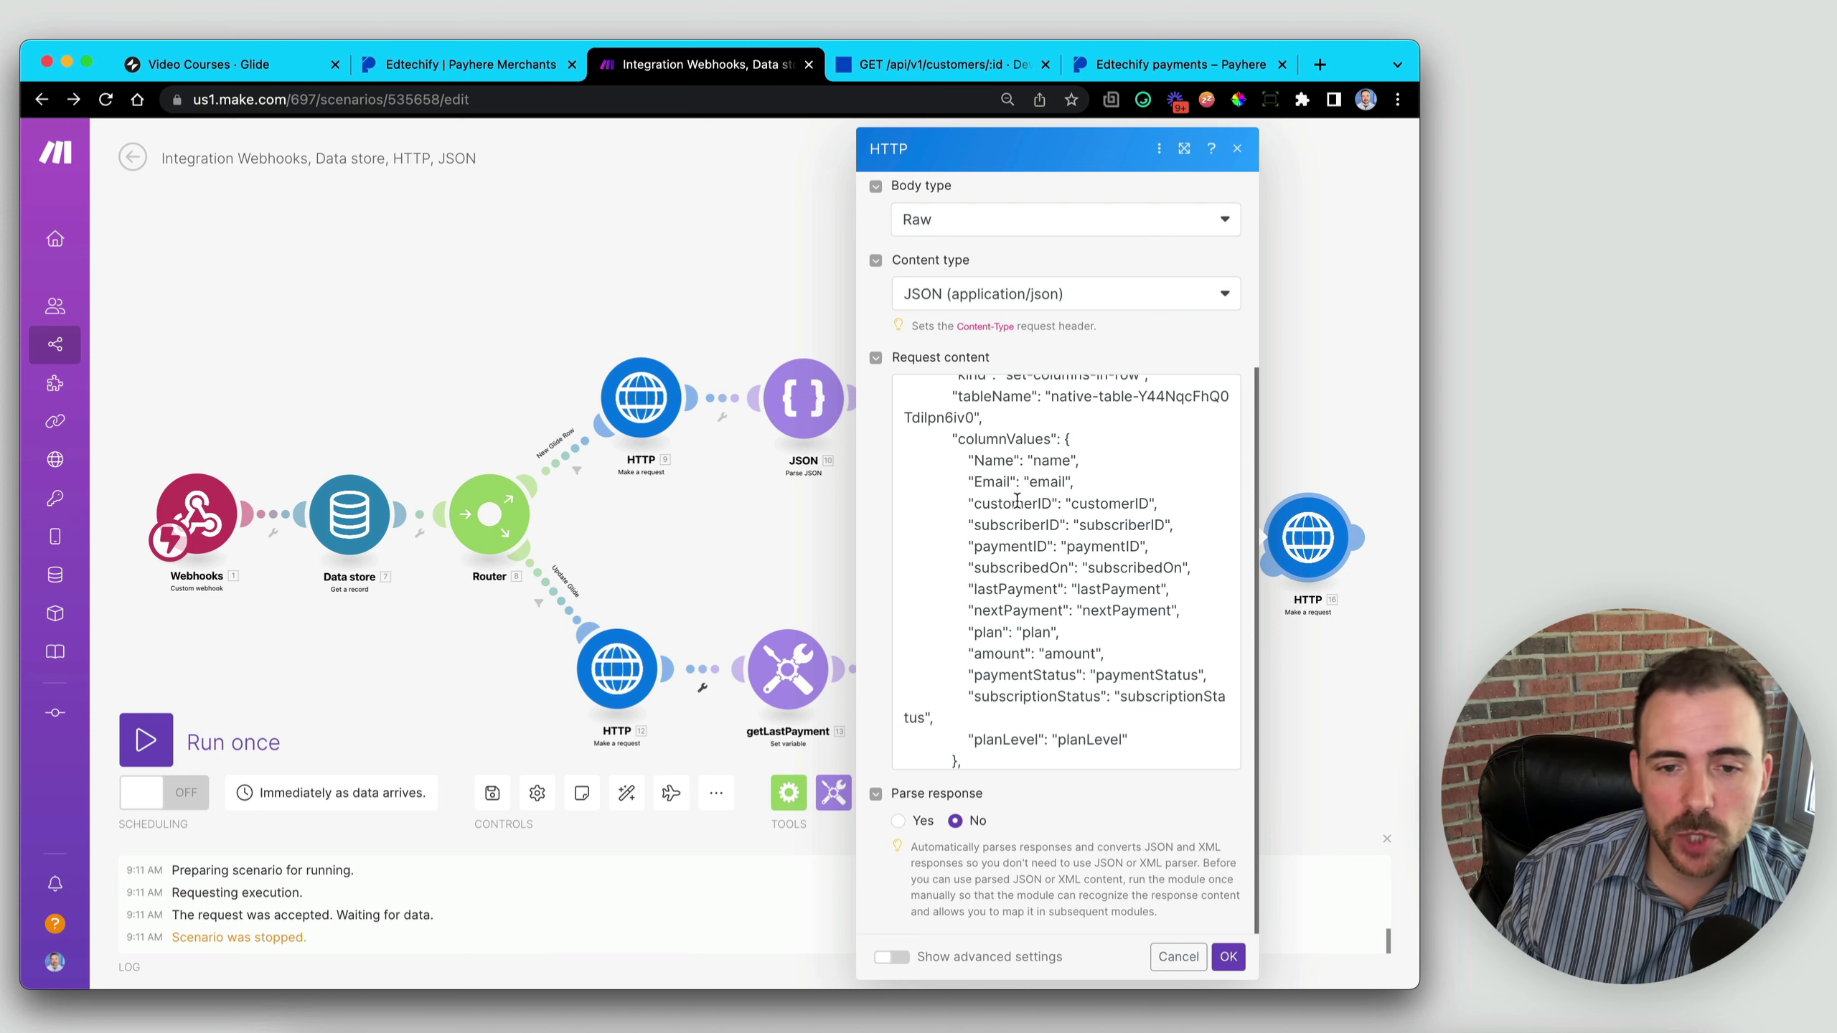
- Delete the Name, Email, customerID and planLevel lines from the columnValues JSON
double_click(1112, 502)
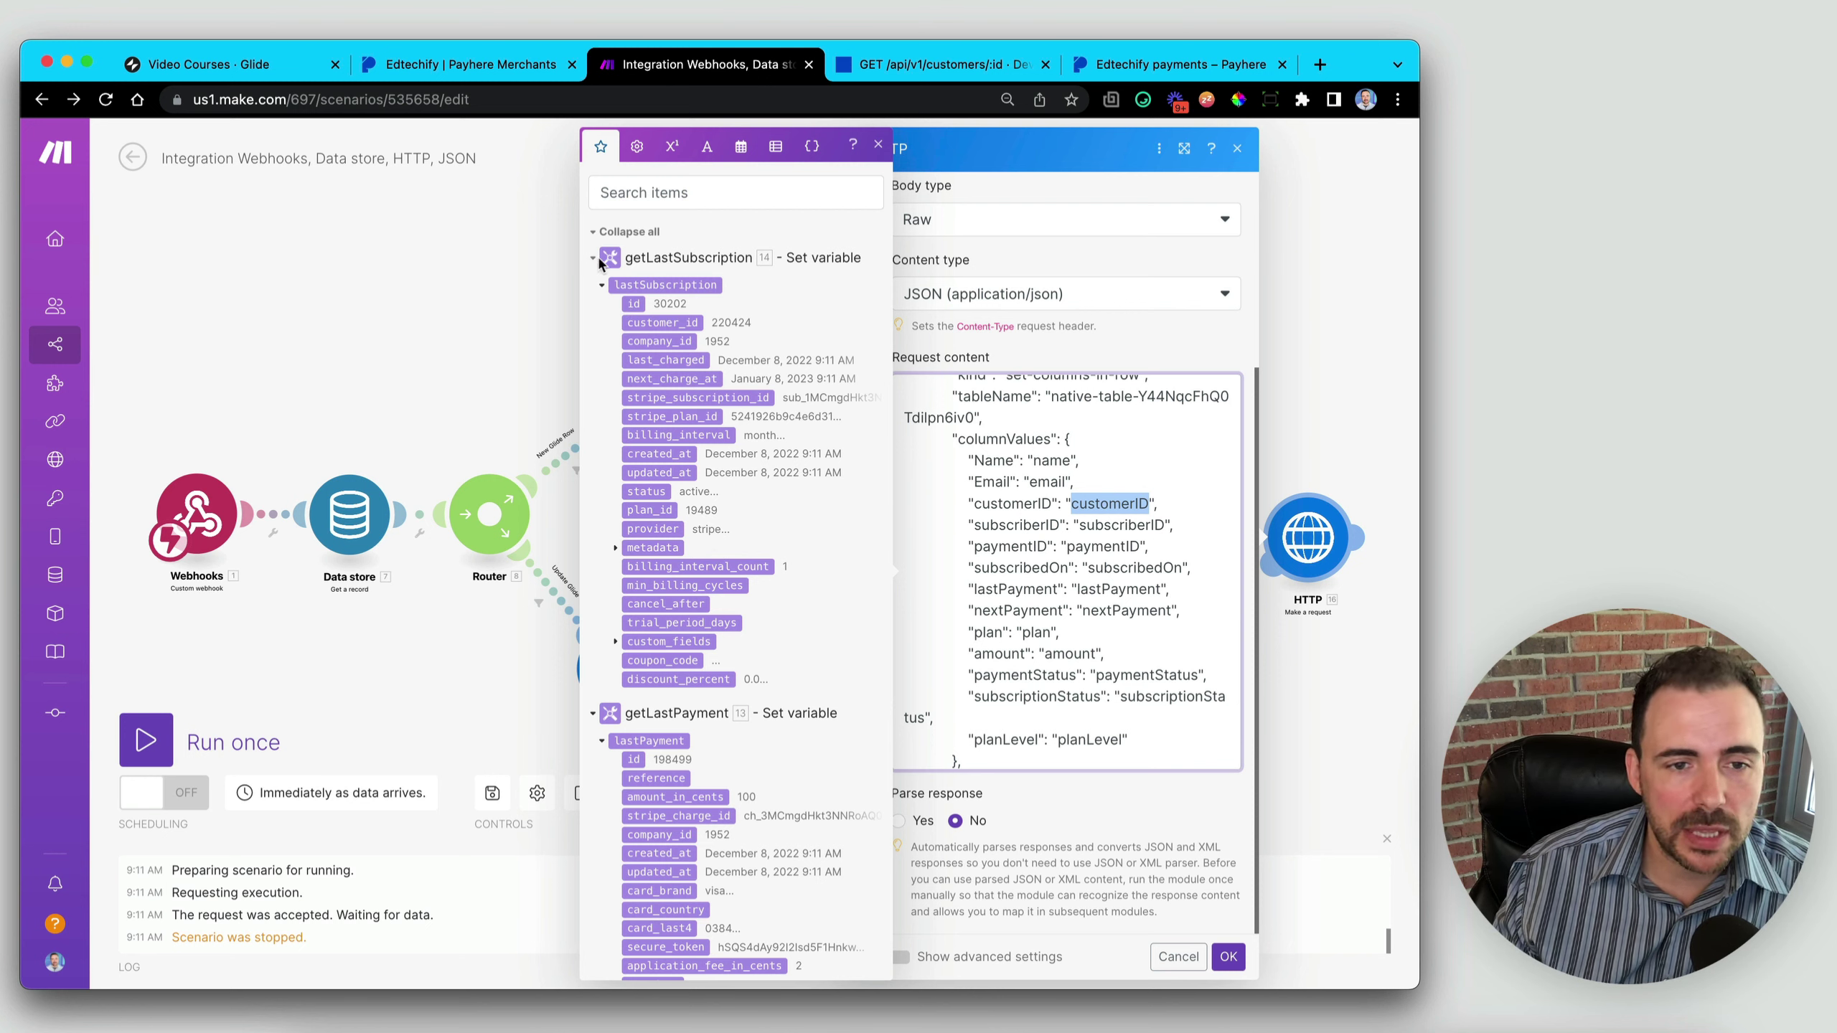
scroll(717, 659, "down", 2)
scroll(717, 658, "down", 3)
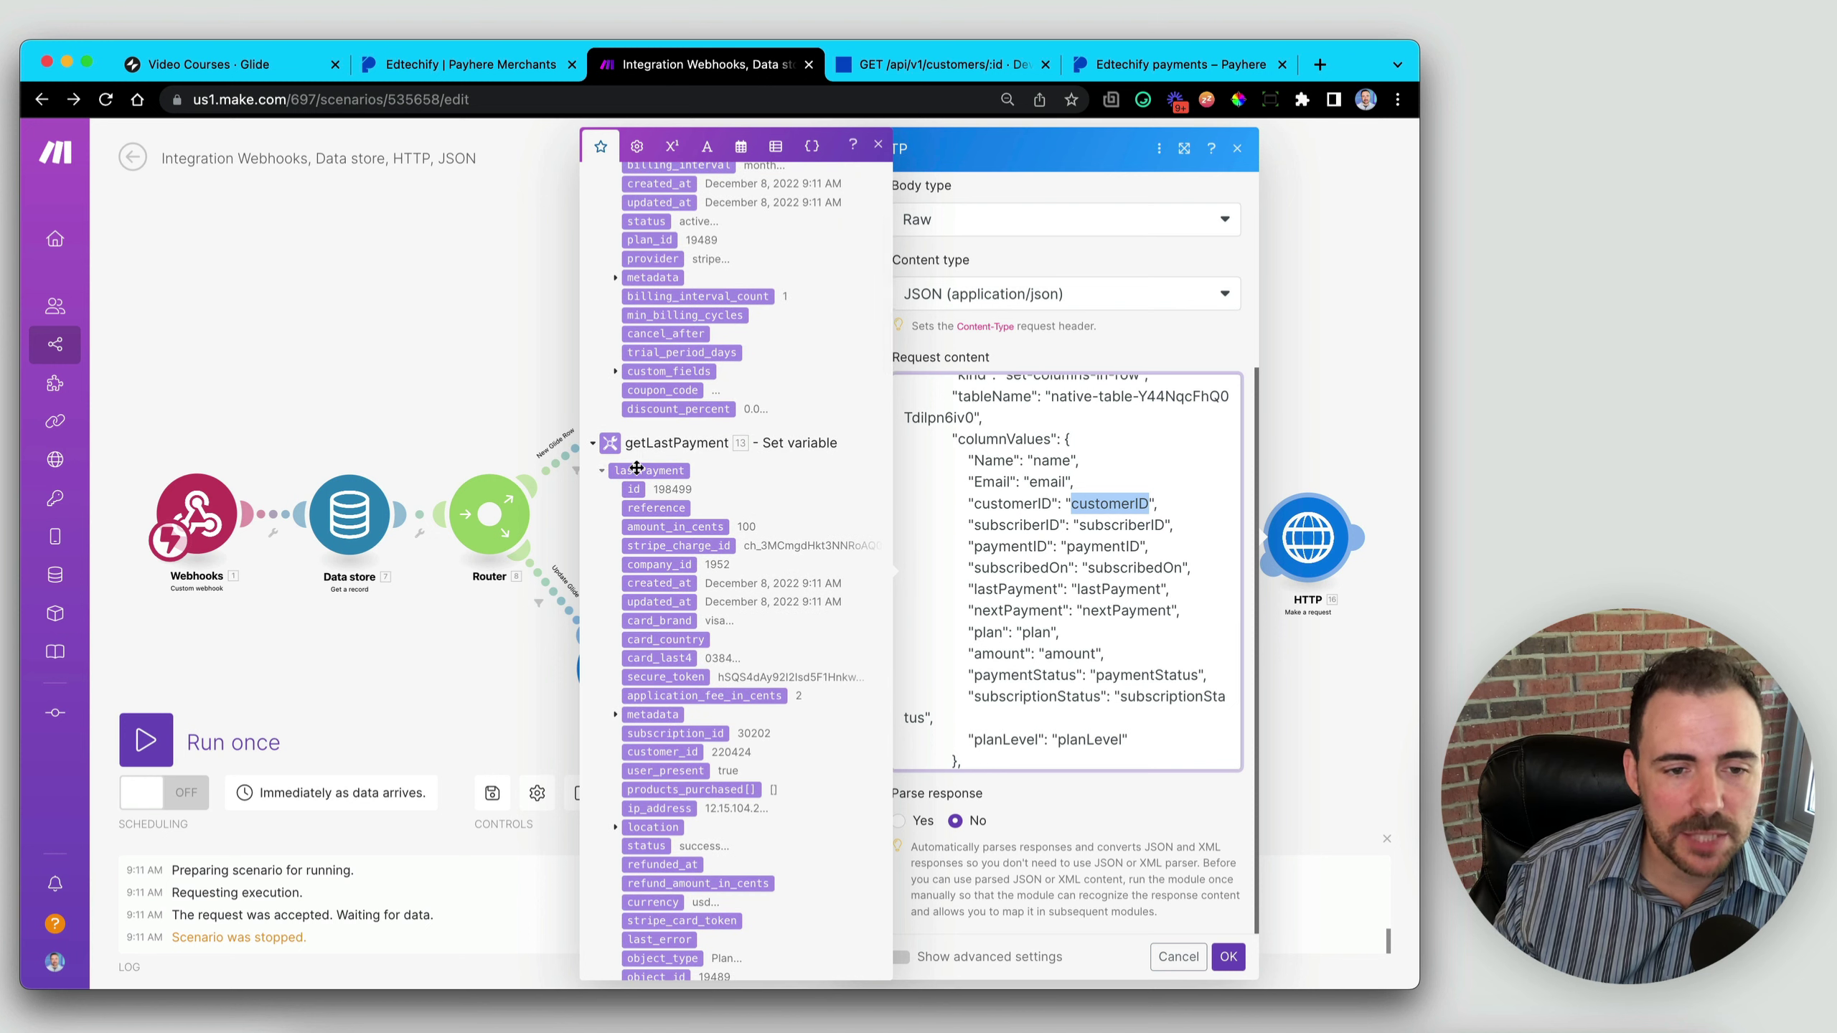
scroll(709, 409, "up", 6)
left_click(1052, 501)
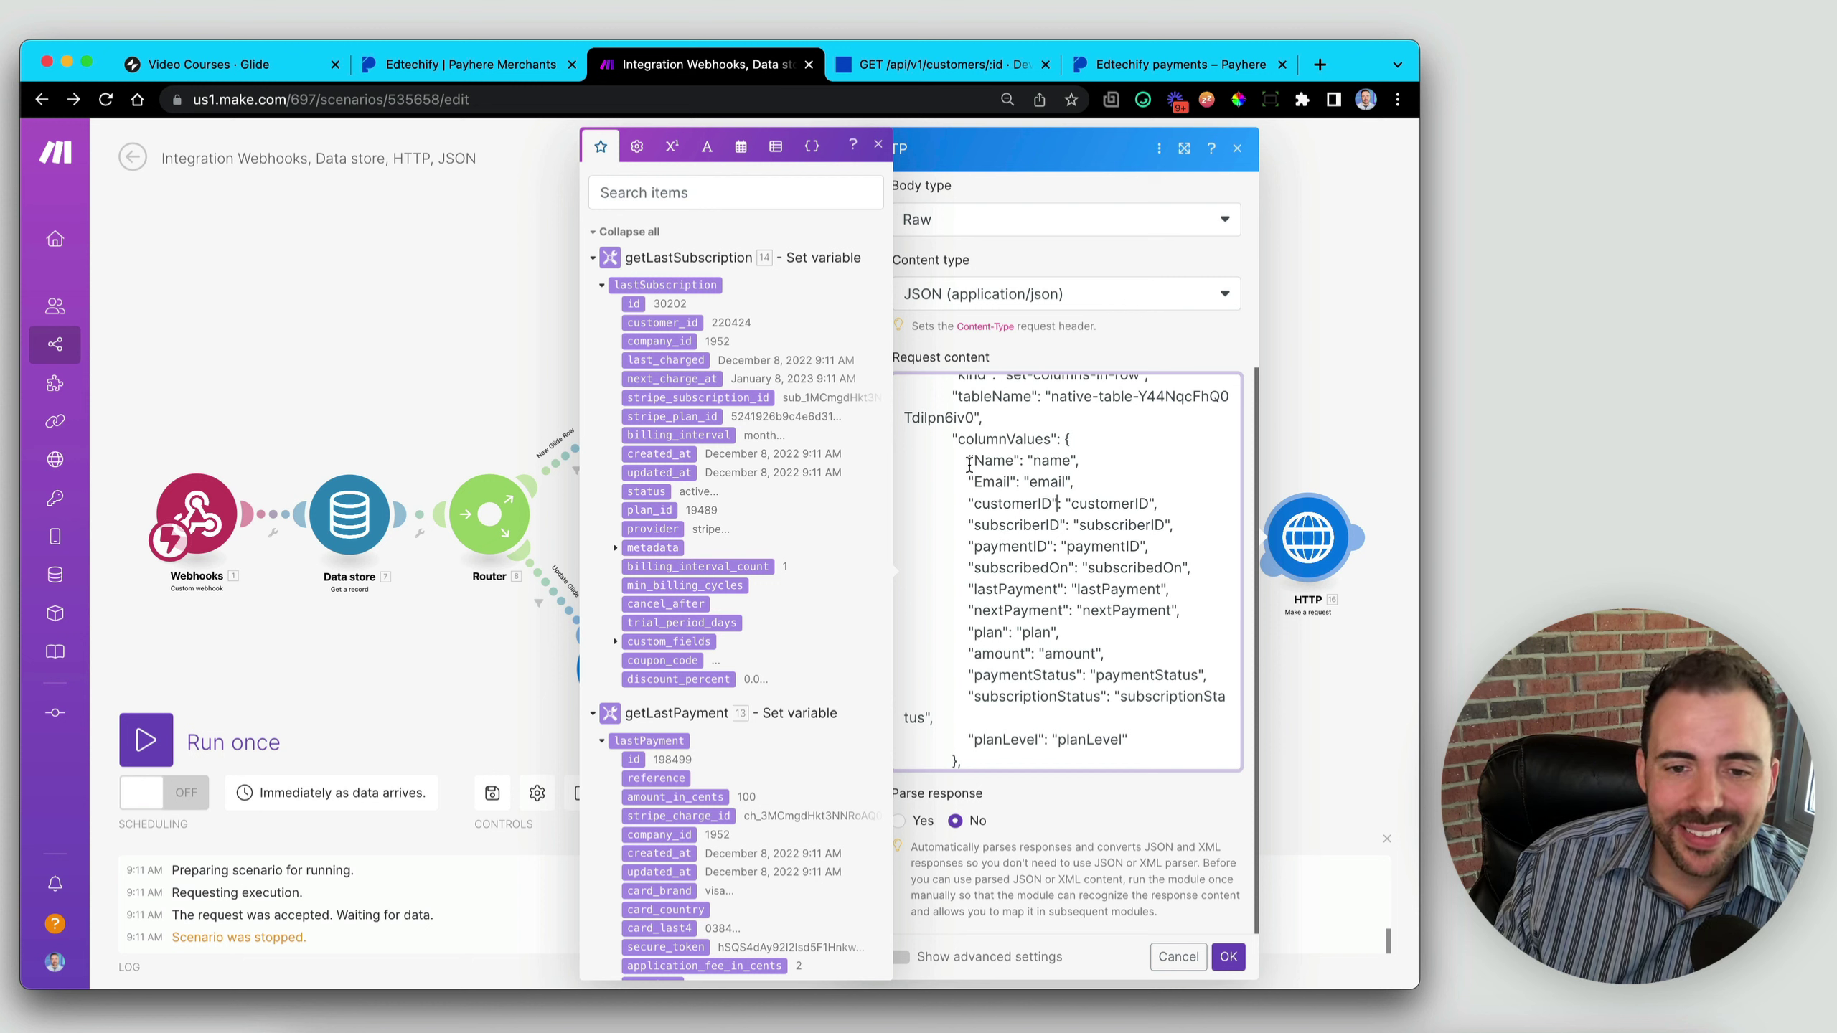
left_click_drag(949, 461, 1178, 501)
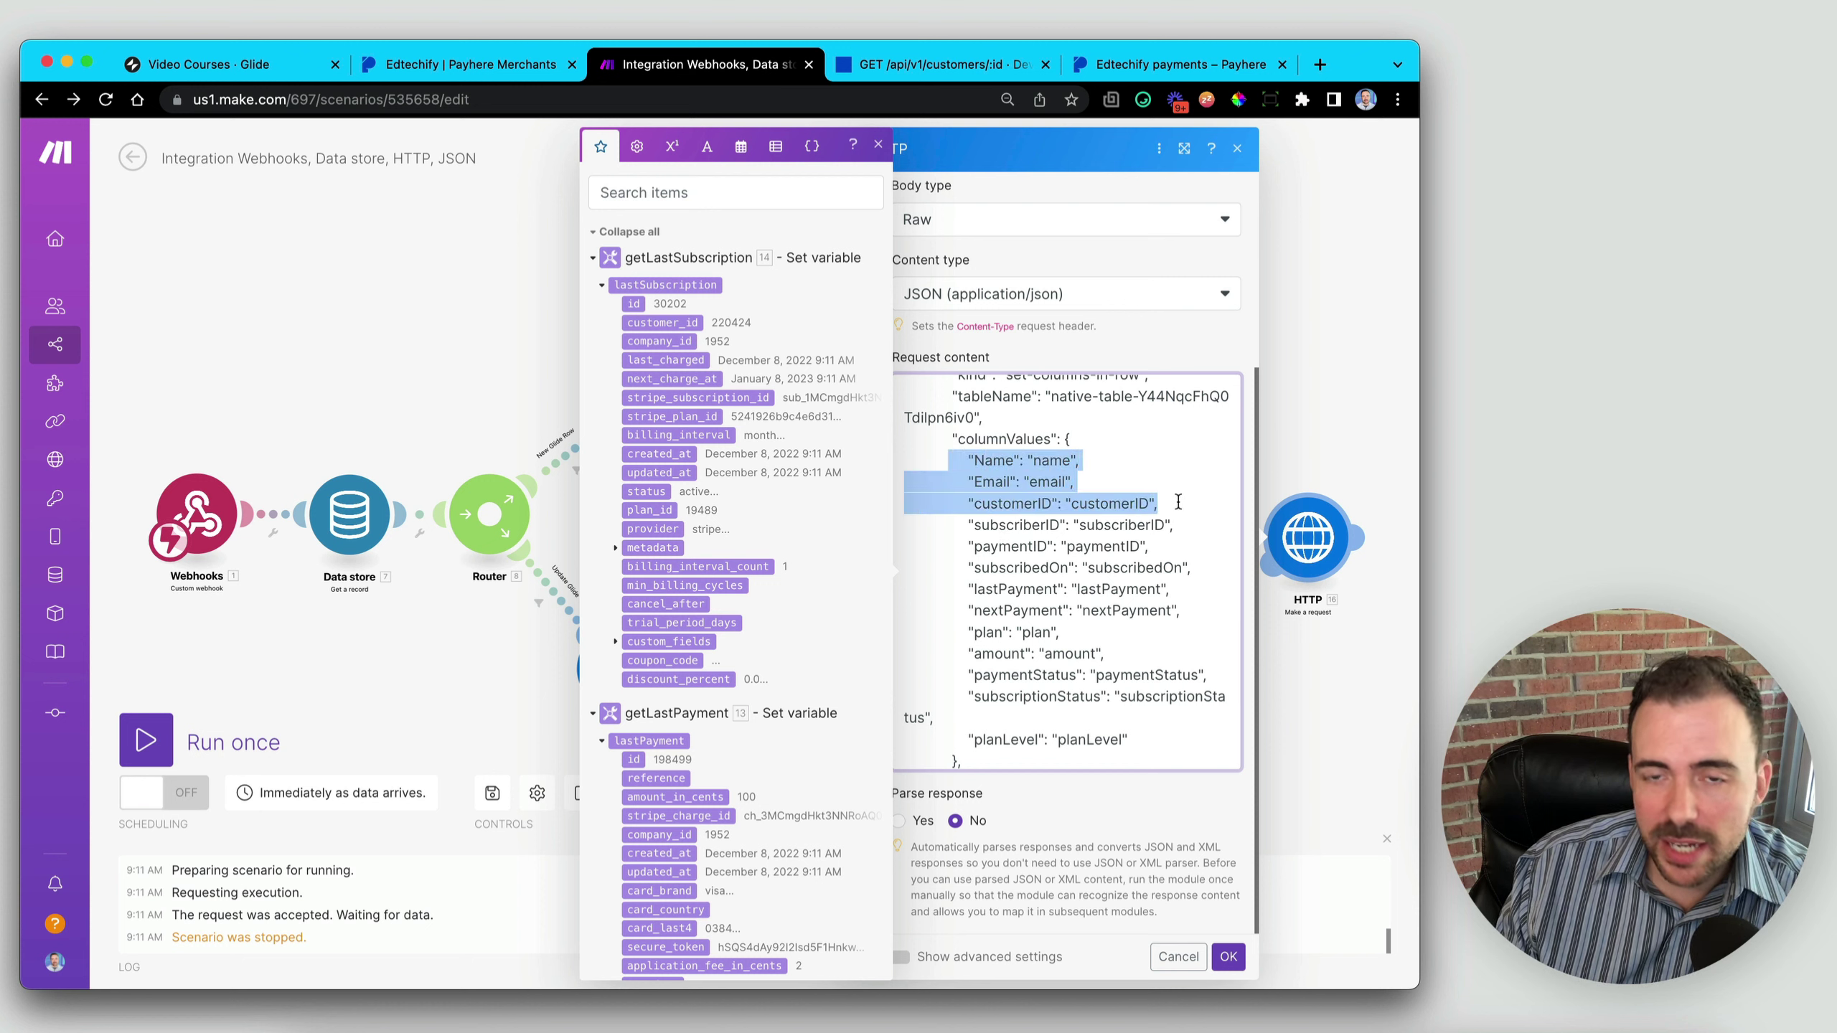
left_click(958, 471)
left_click_drag(898, 460, 1200, 496)
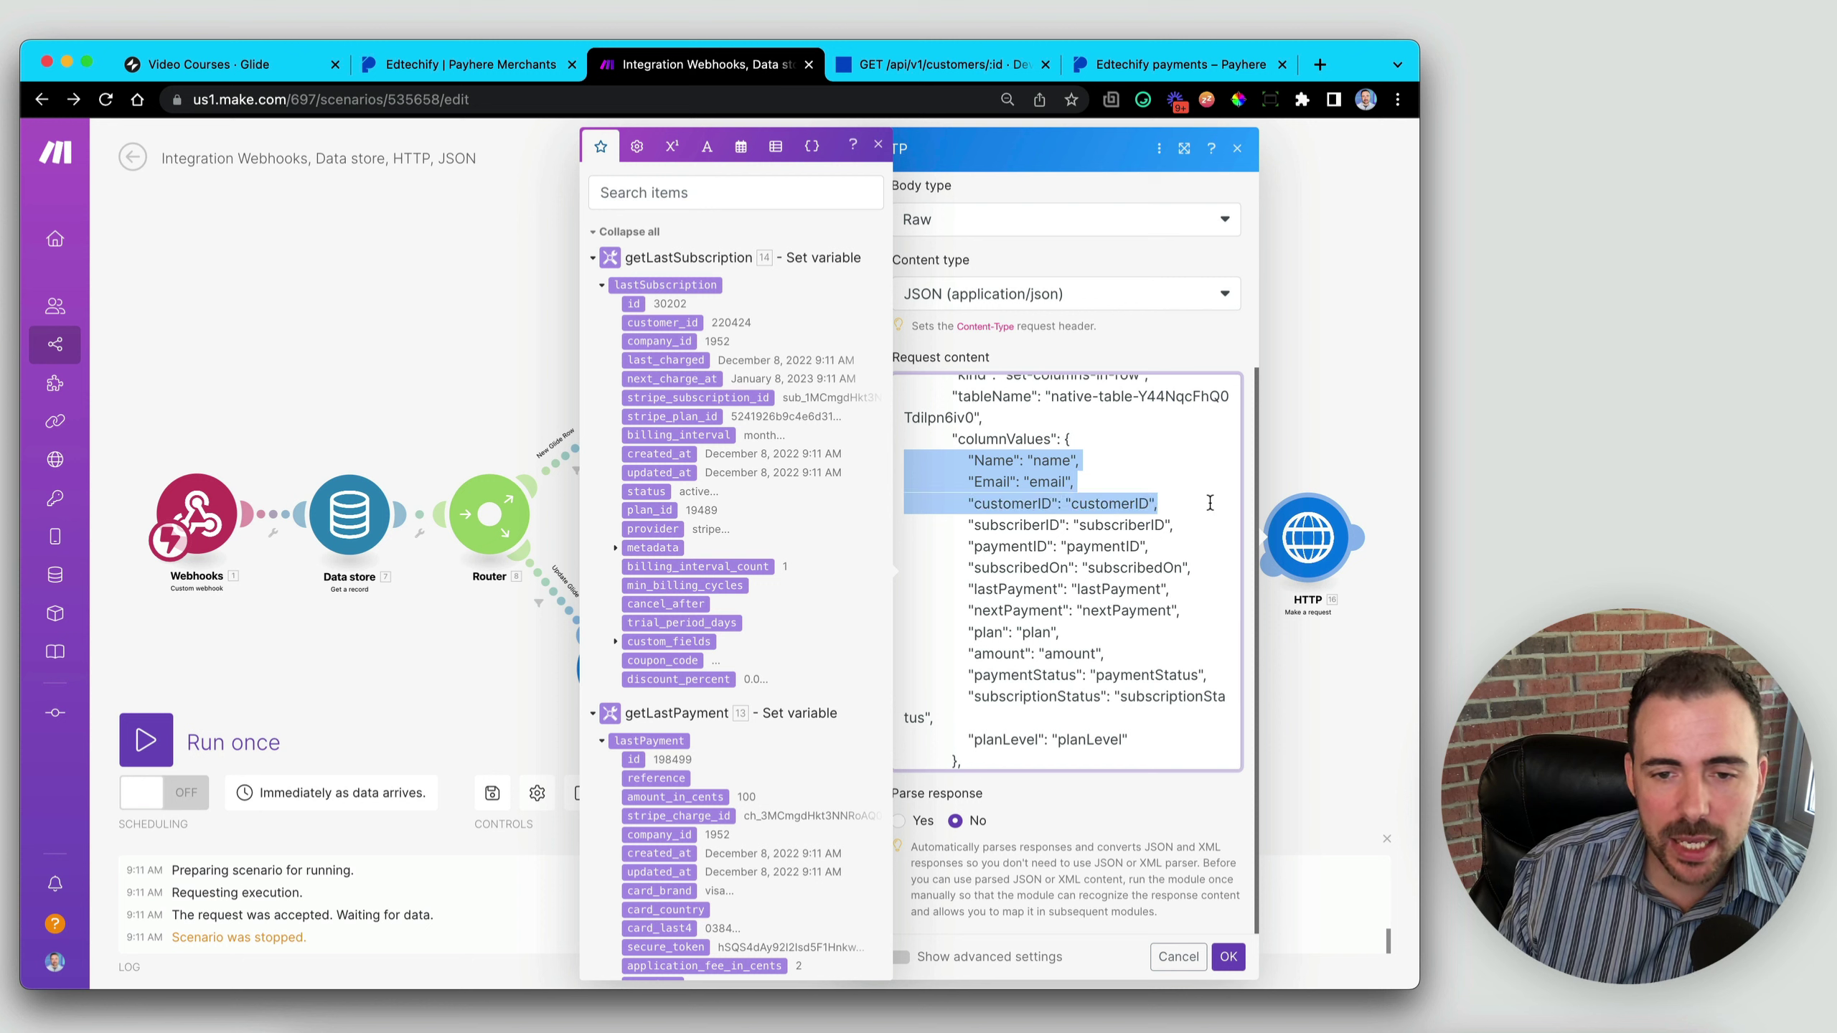
key("BackSpace")
key("BackSpace")
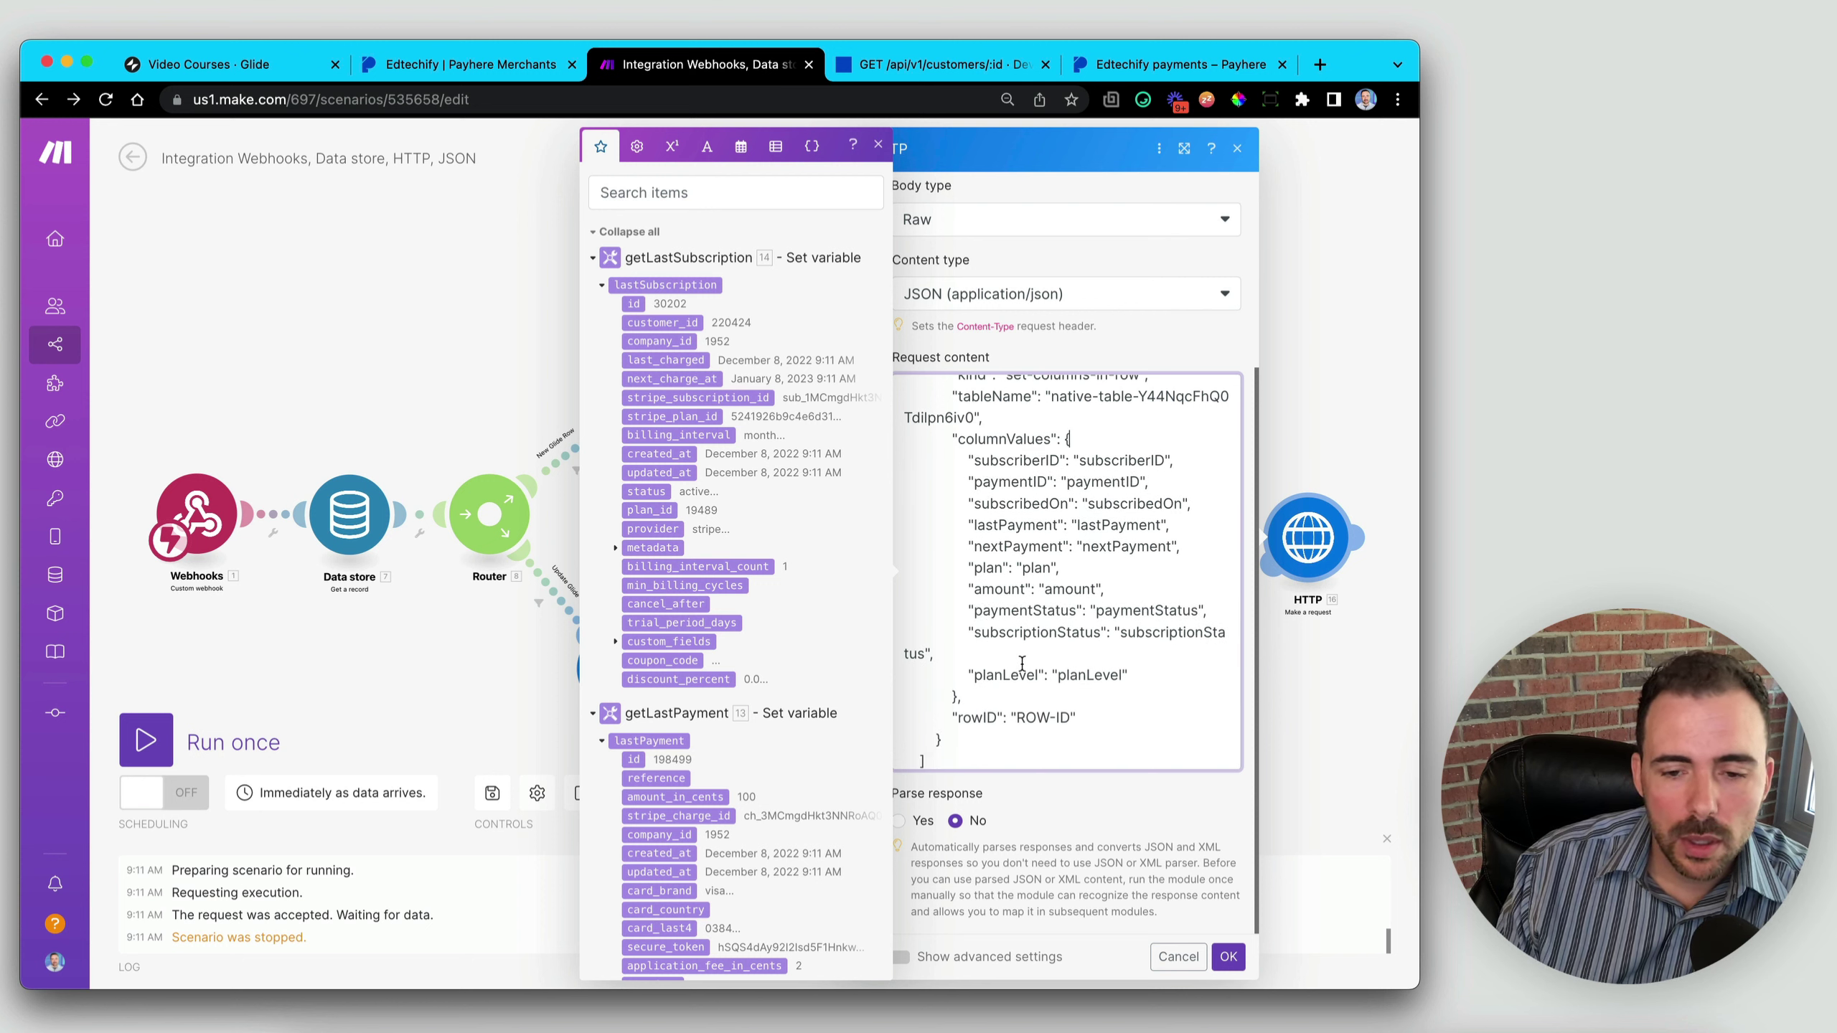
left_click_drag(1163, 666, 841, 667)
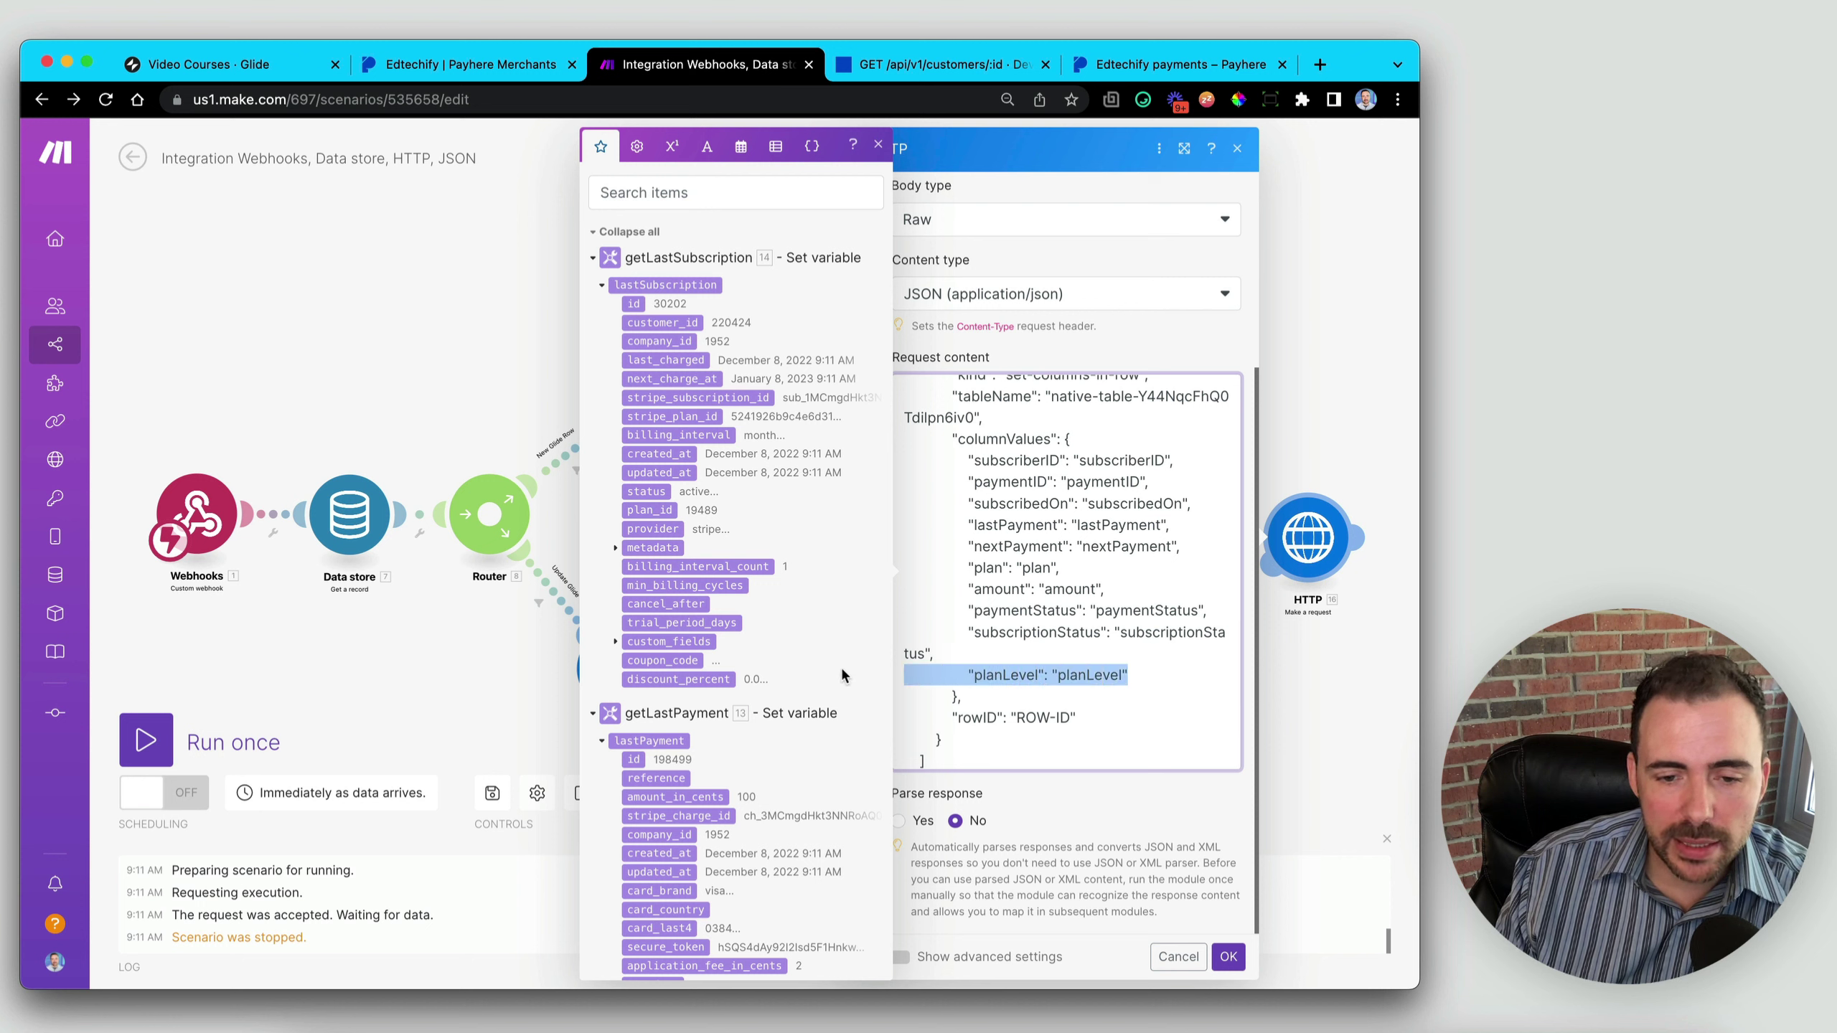
key("BackSpace")
key("BackSpace")
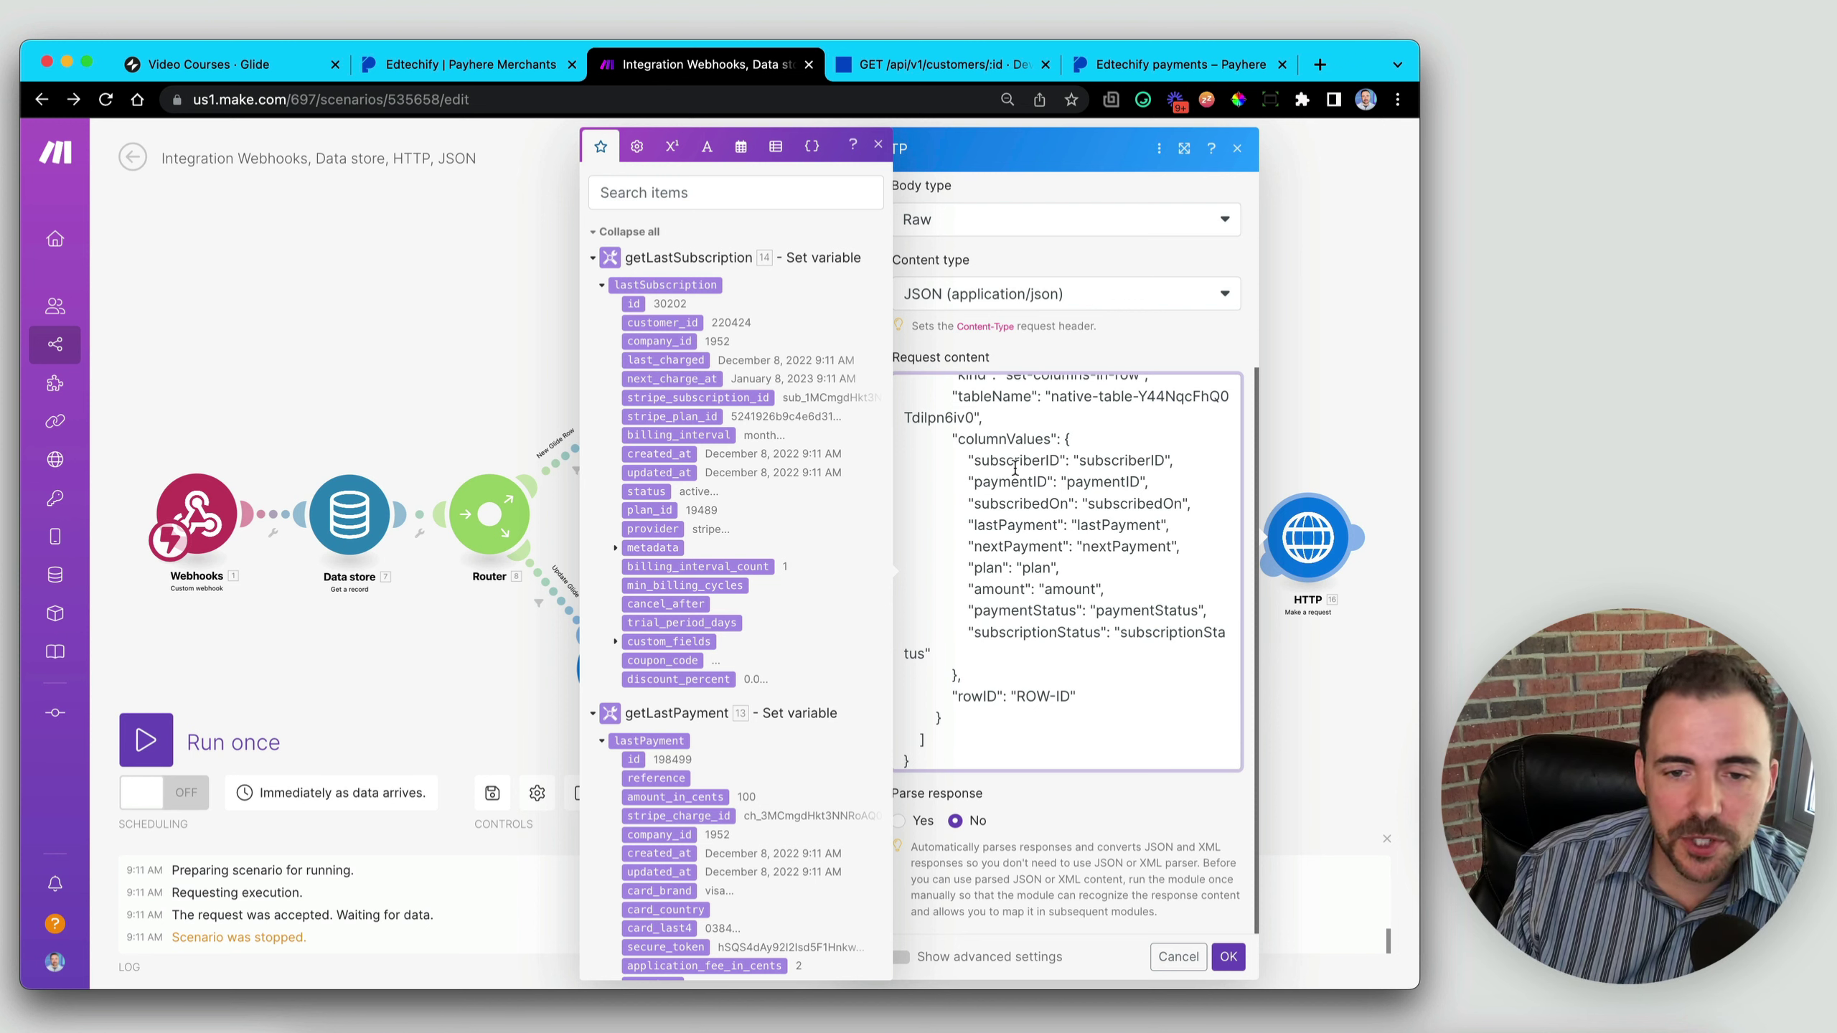
- Map subscriberID to lastSubscription id and paymentID to lastPayment id
double_click(1118, 461)
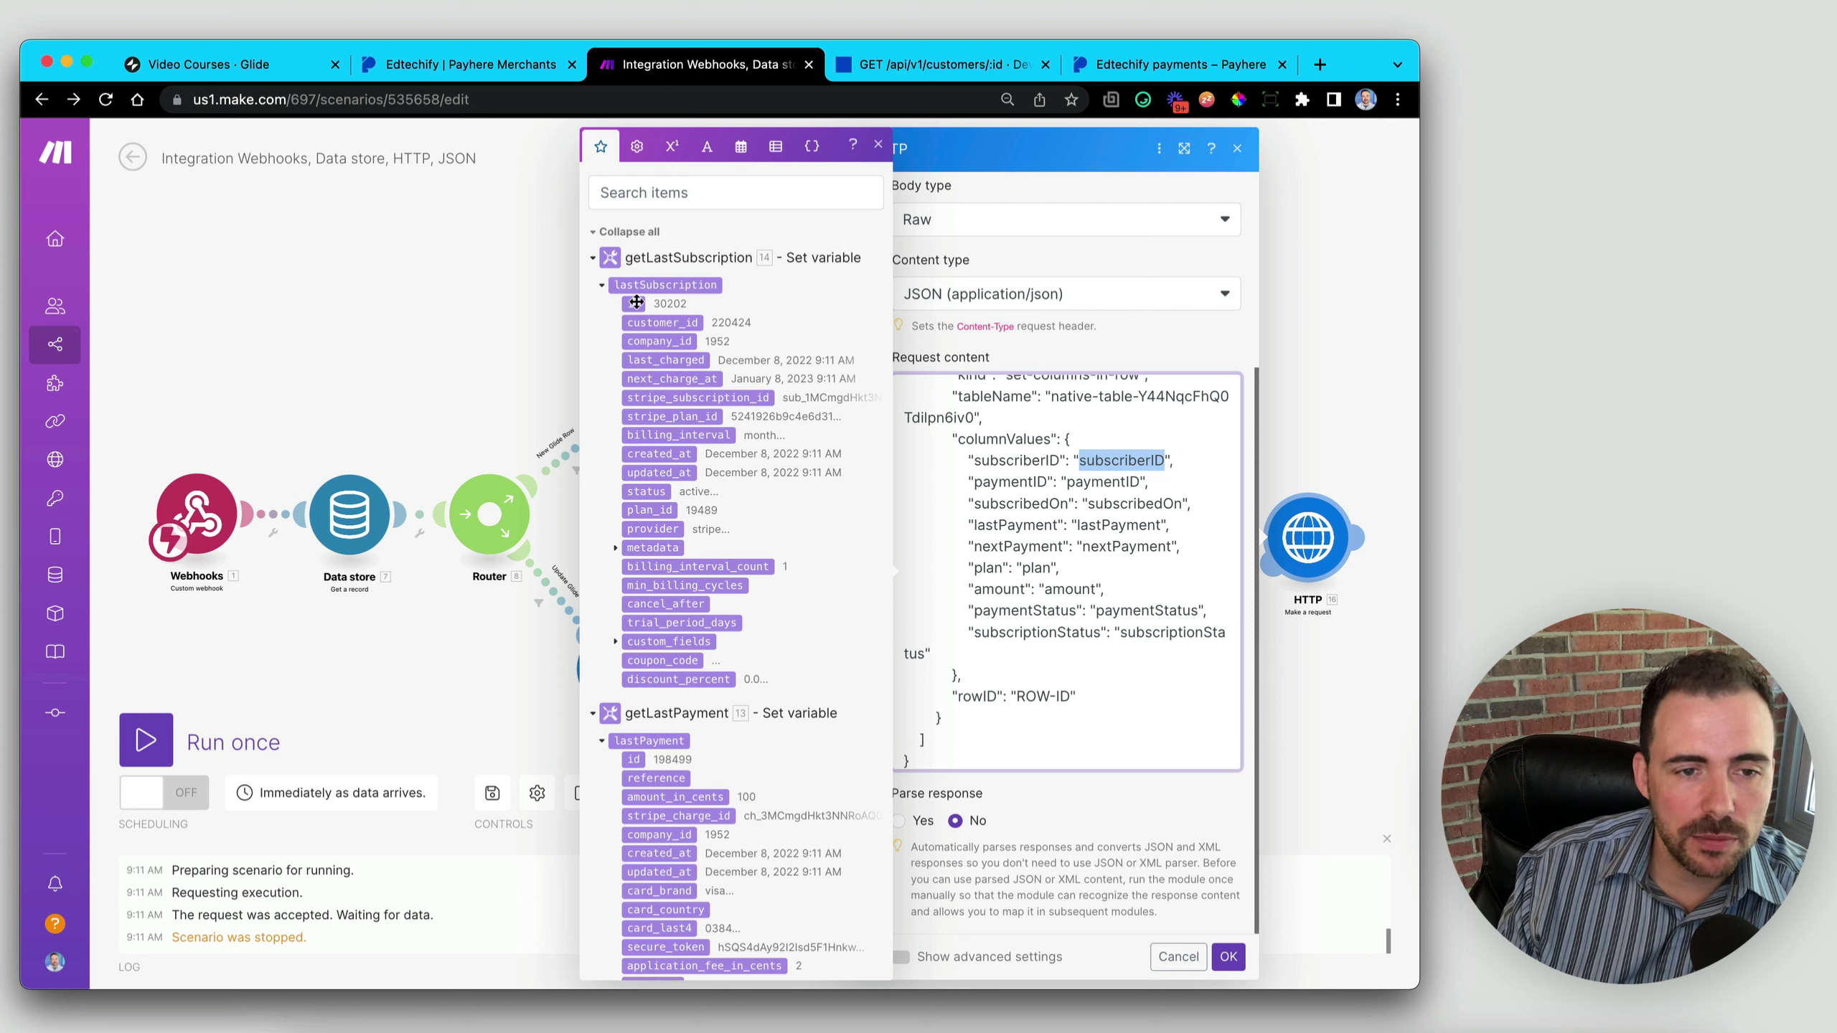
left_click_drag(636, 303, 1144, 454)
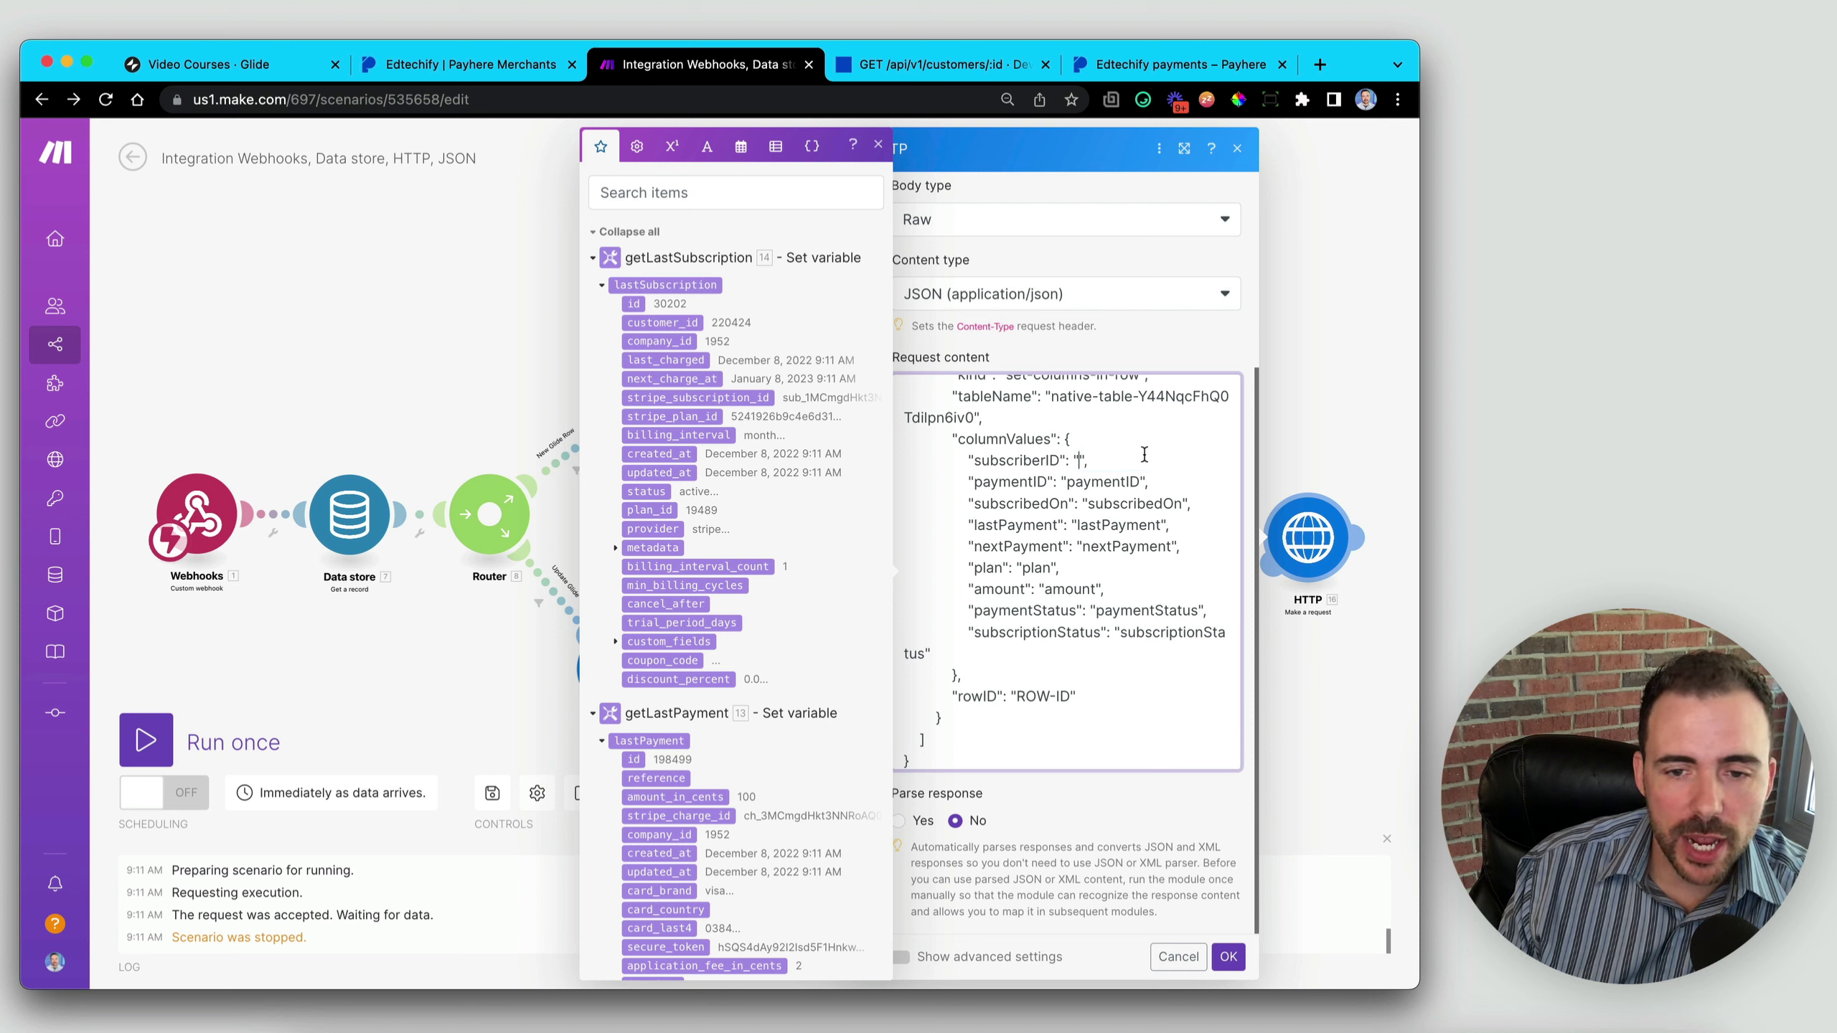
left_click(633, 305)
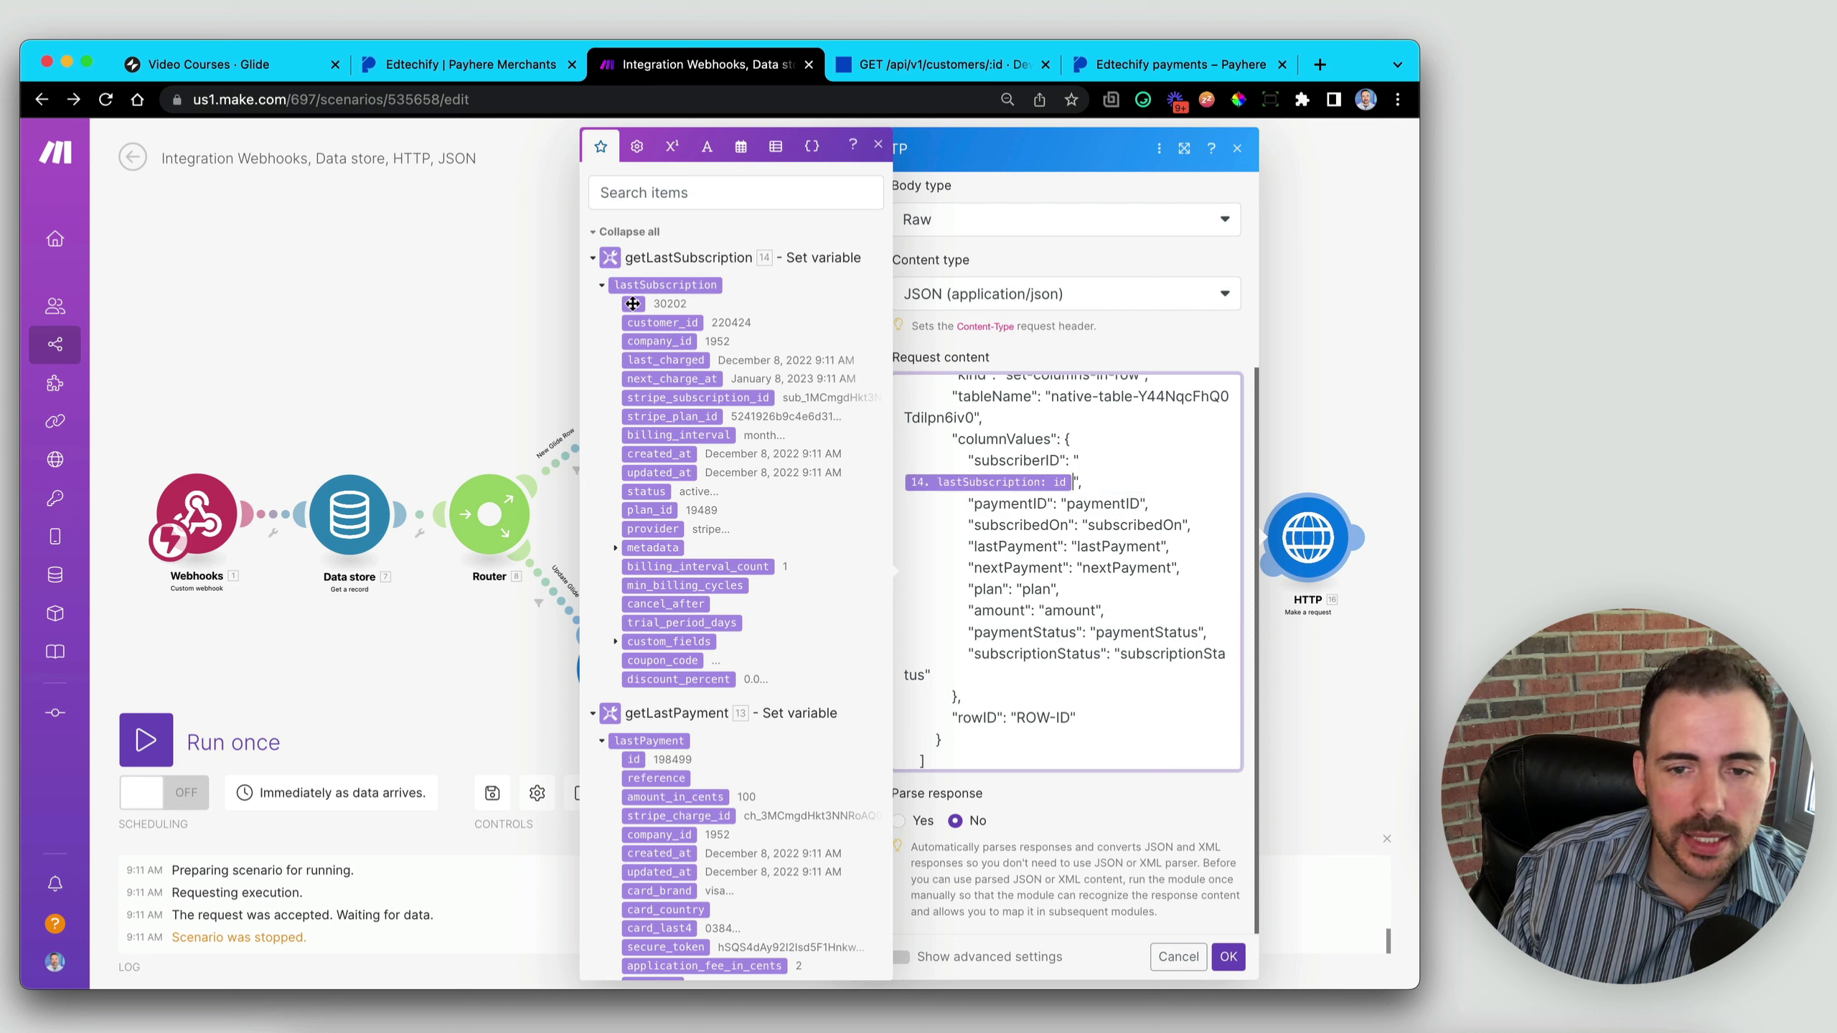
double_click(1105, 503)
key("BackSpace")
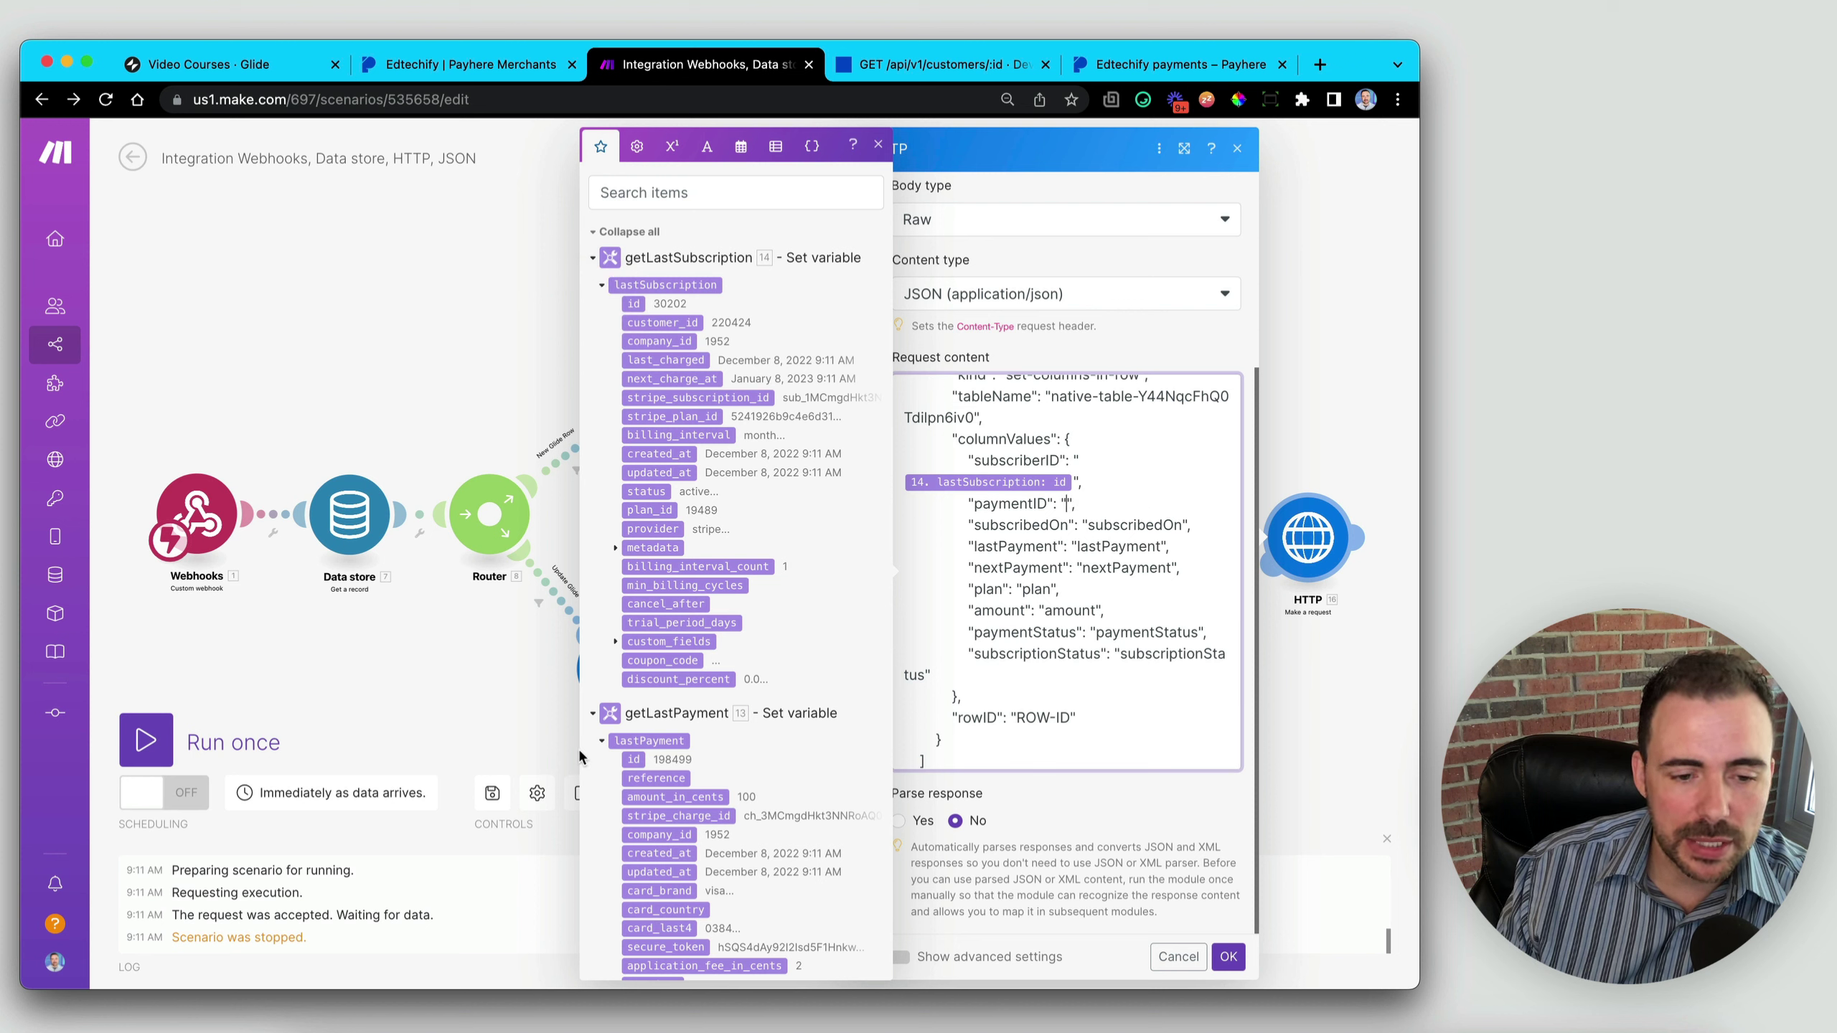
left_click_drag(634, 758, 1171, 504)
- Map subscribedOn to lastSubscription created_at and lastPayment to lastPayment created_at
double_click(1130, 525)
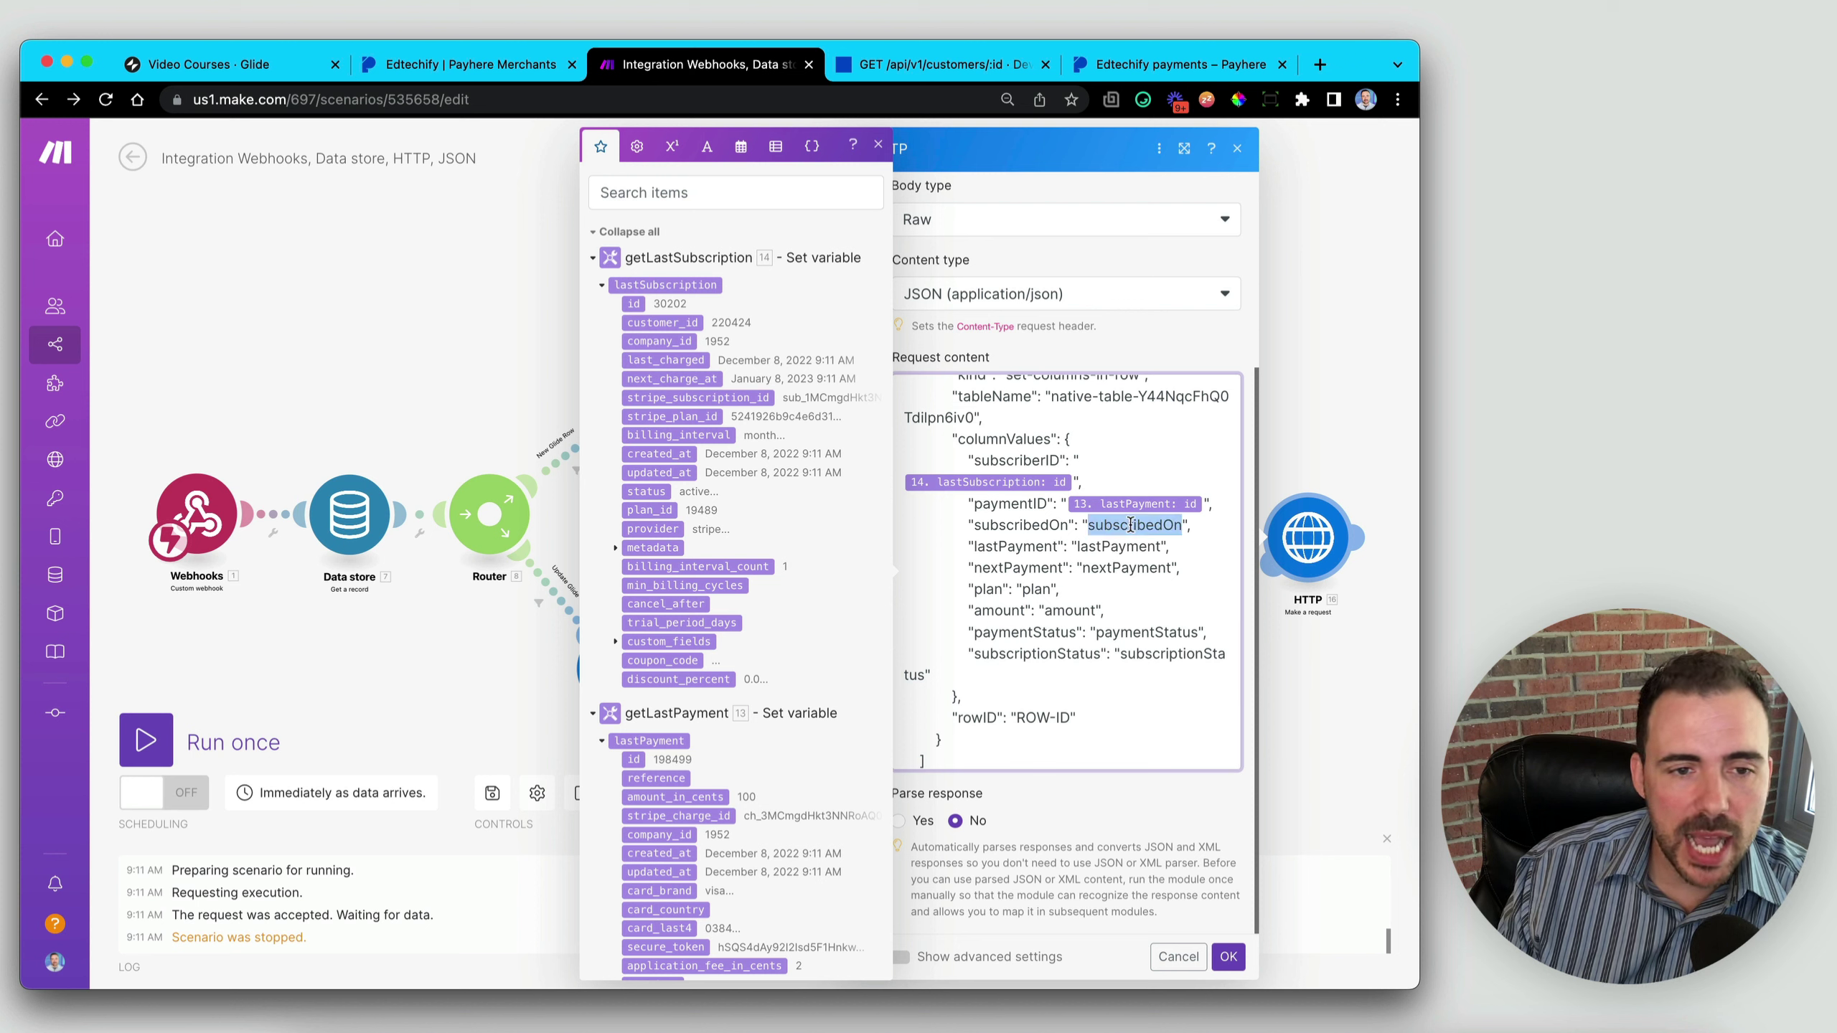
key("BackSpace")
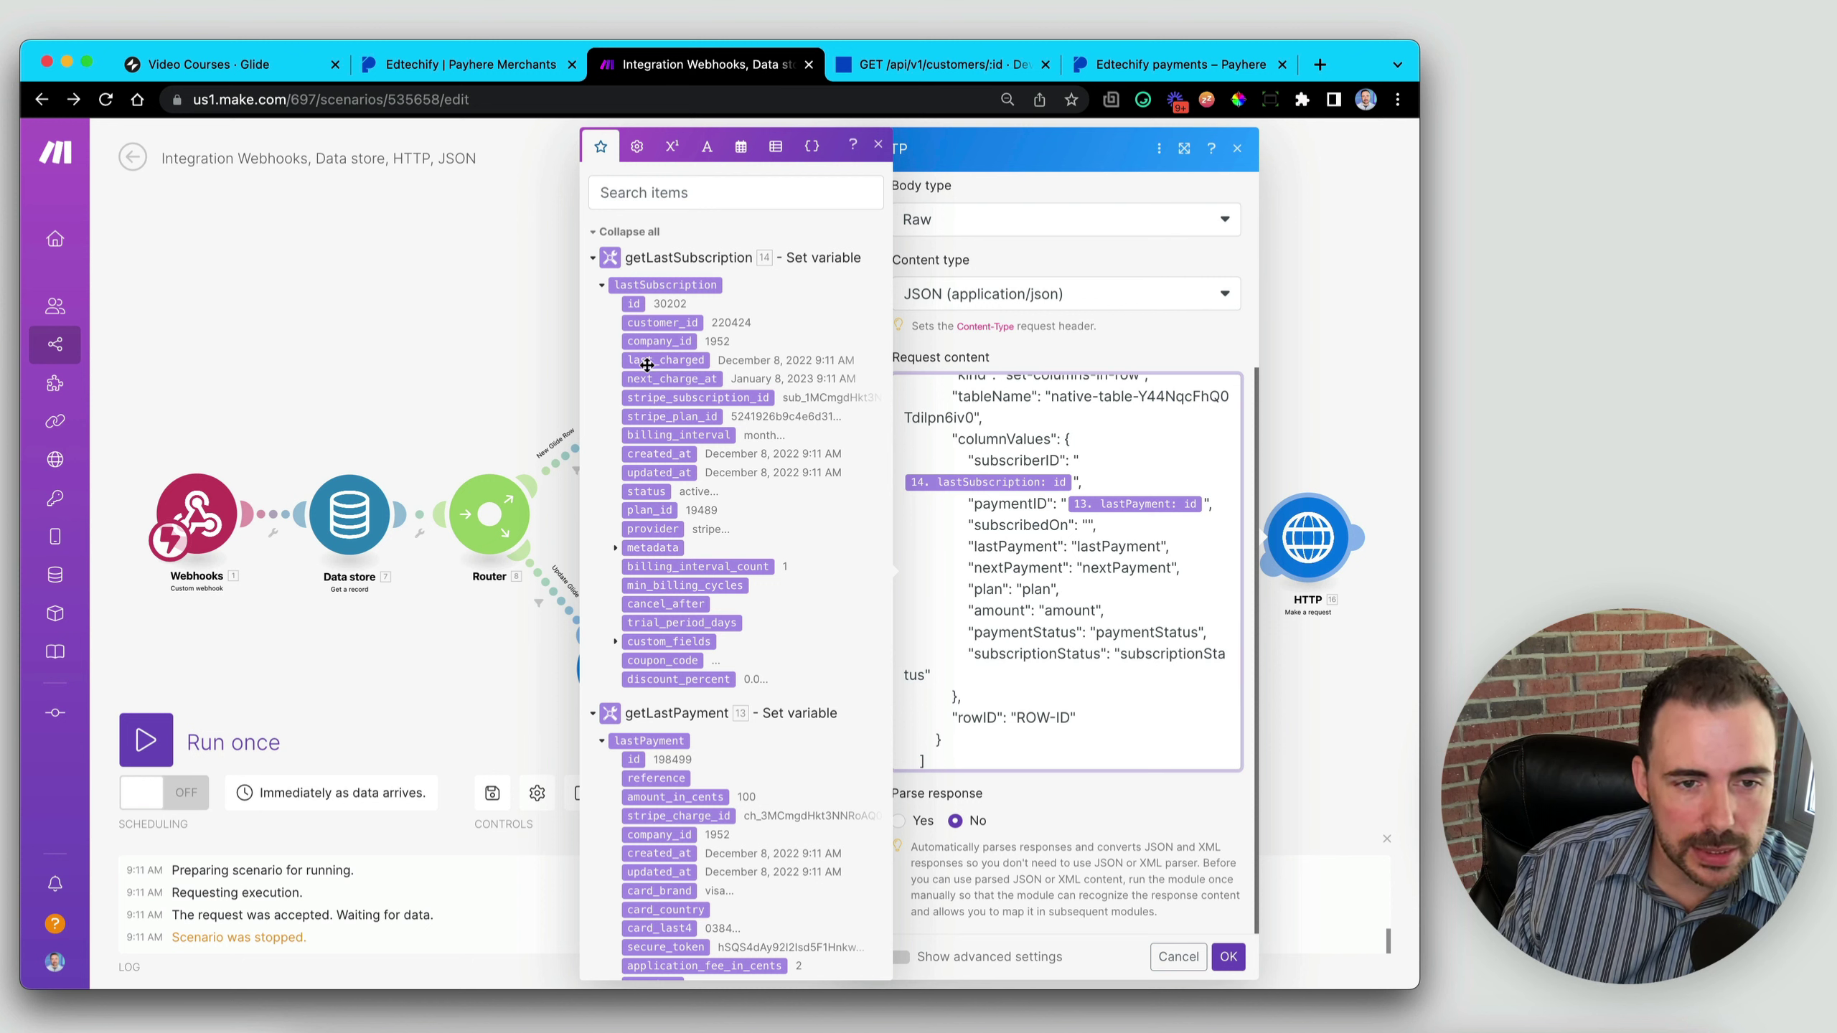
left_click(659, 453)
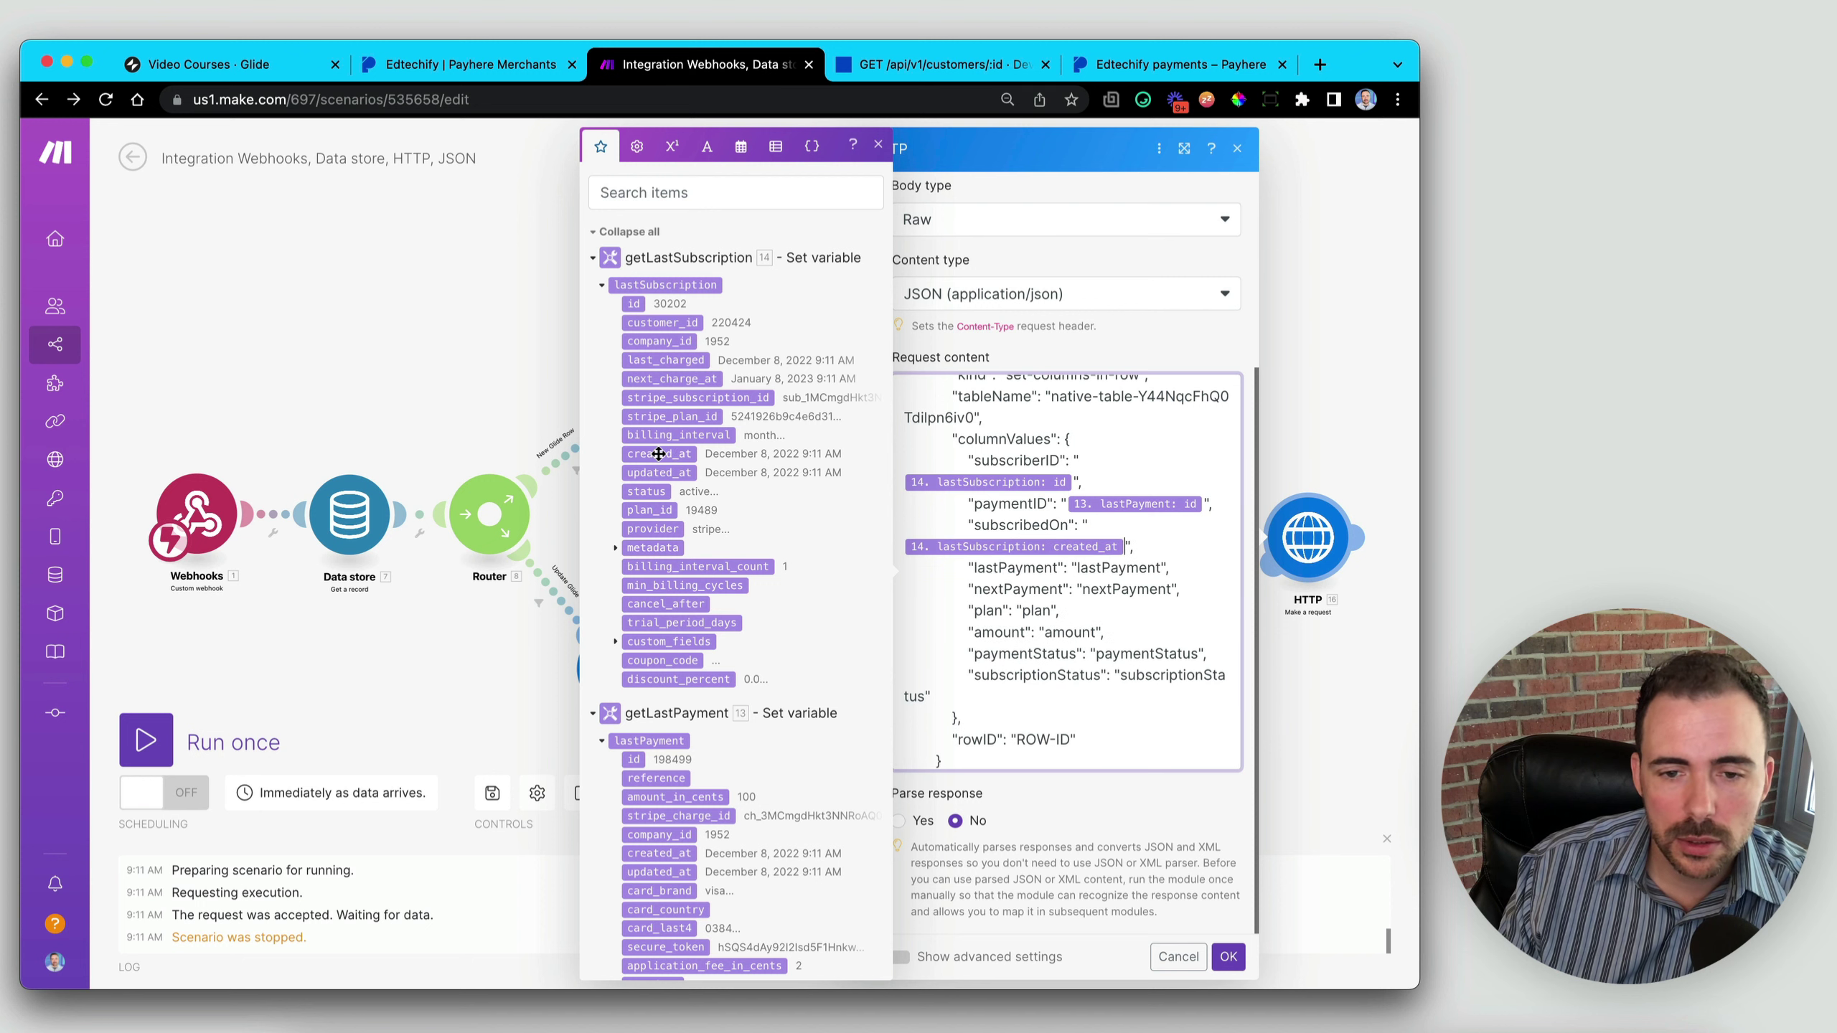
double_click(1112, 569)
key("BackSpace")
scroll(773, 695, "down", 4)
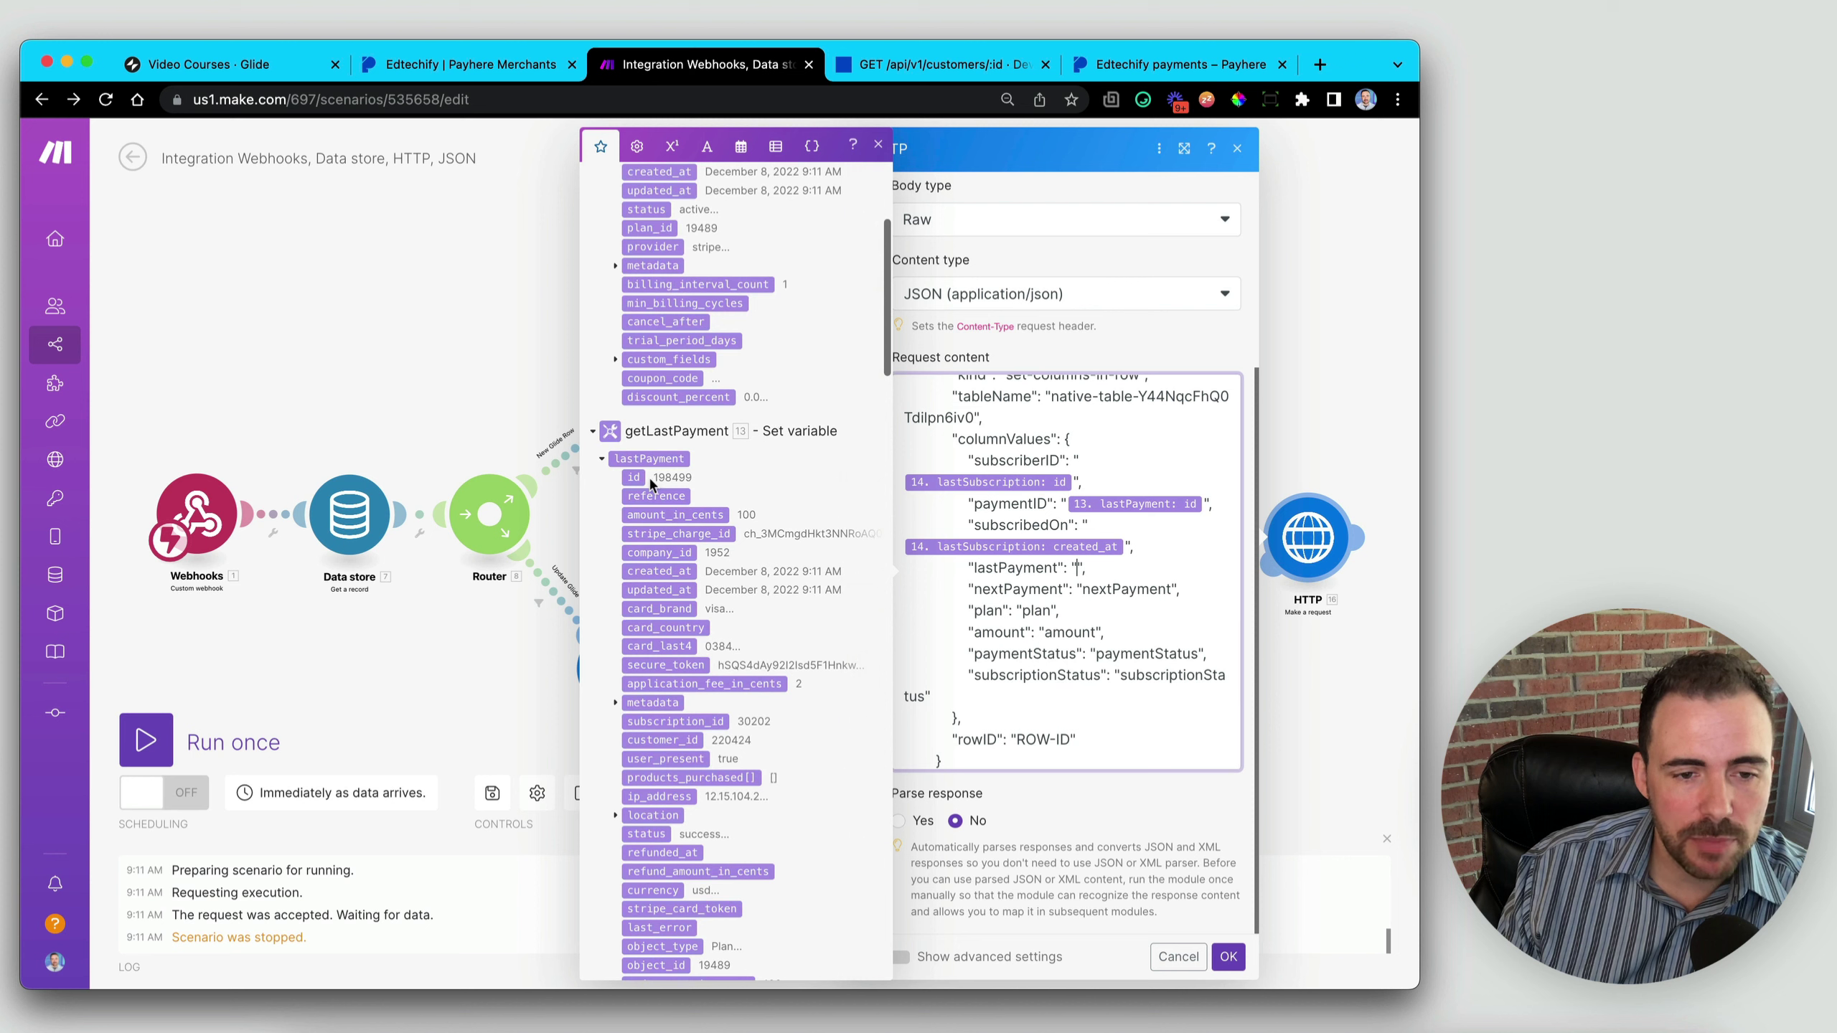
scroll(664, 580, "up", 1)
left_click(665, 573)
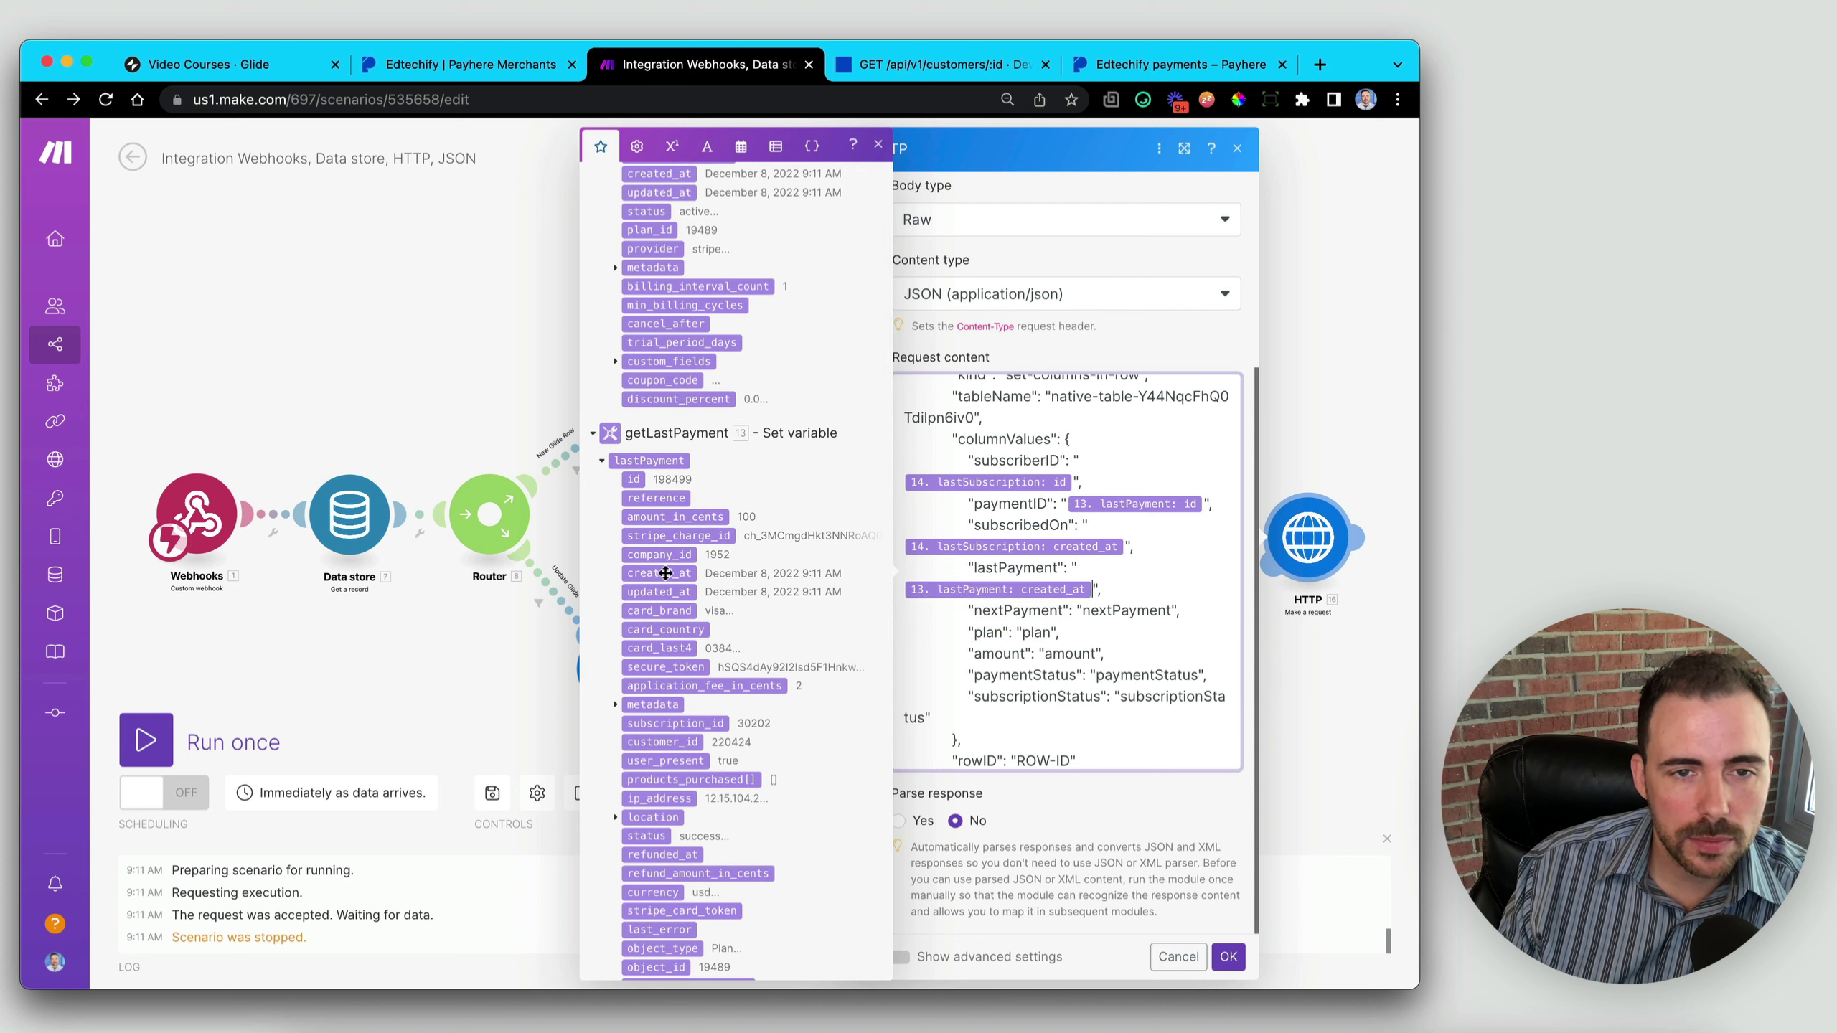
- Replace the nextPayment placeholder with temporary 'Next Month' text
double_click(1129, 610)
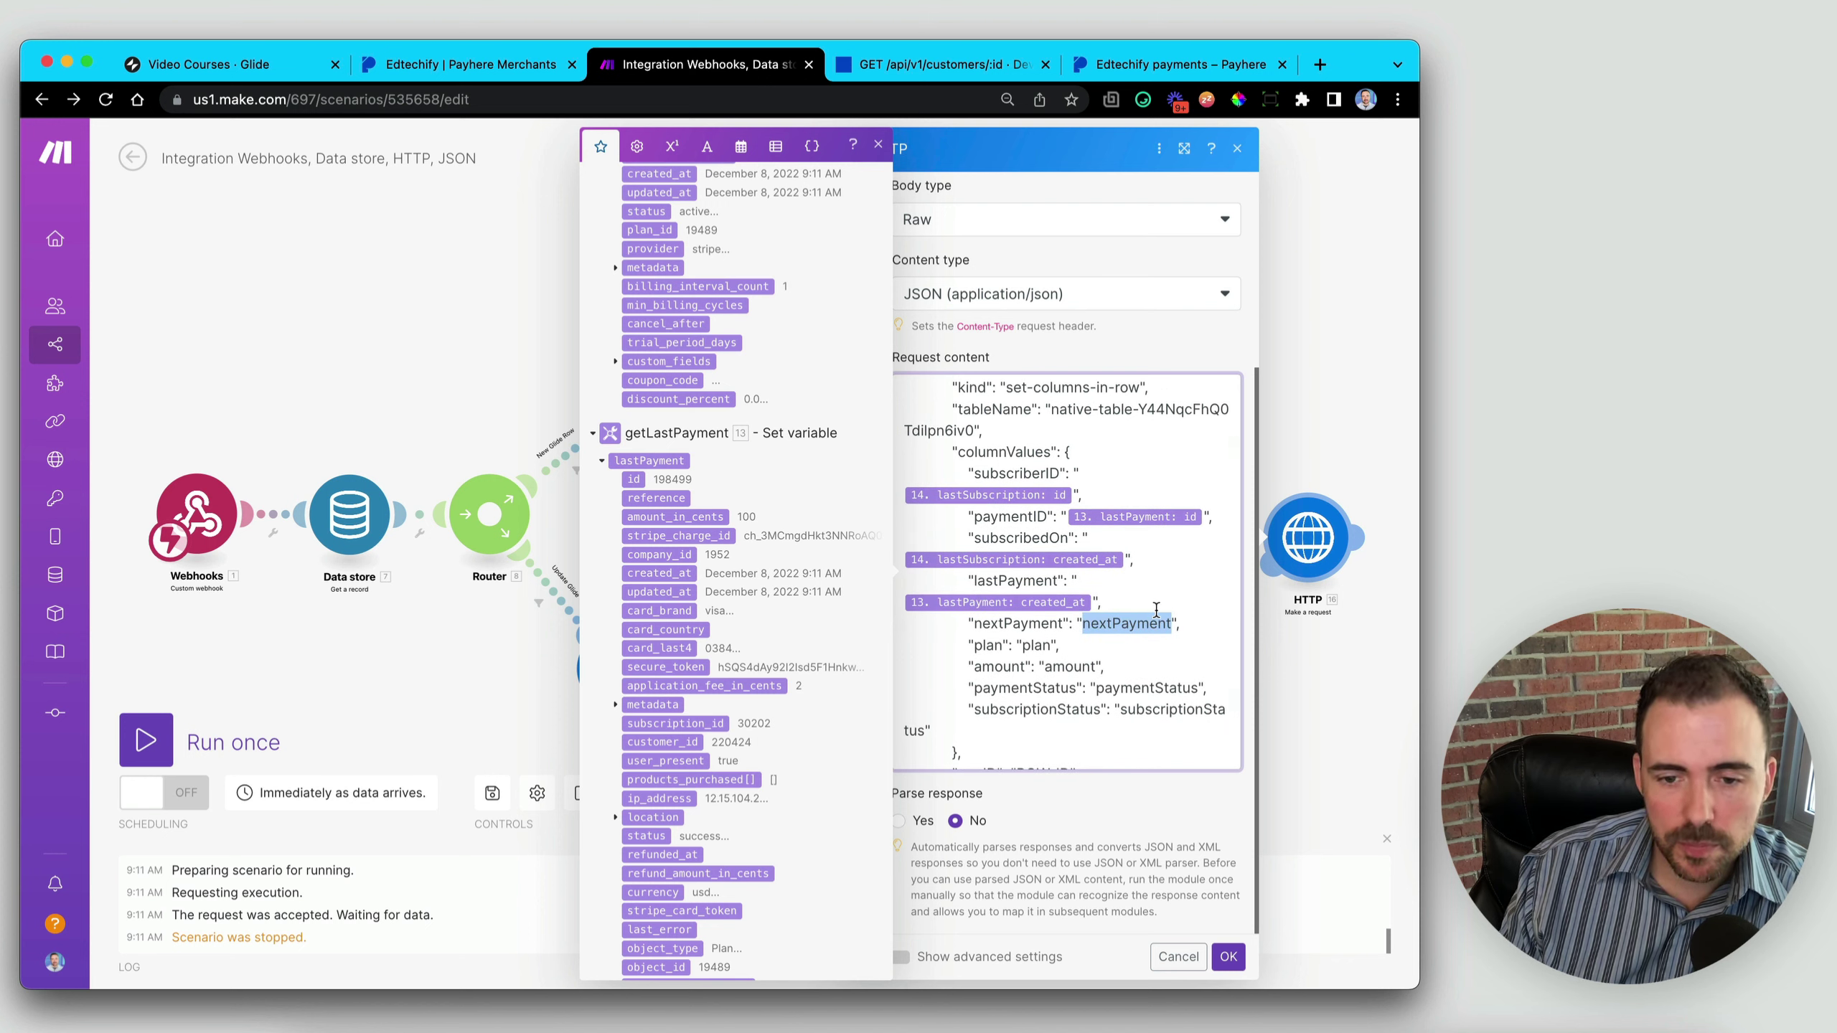
key("BackSpace")
scroll(752, 561, "up", 5)
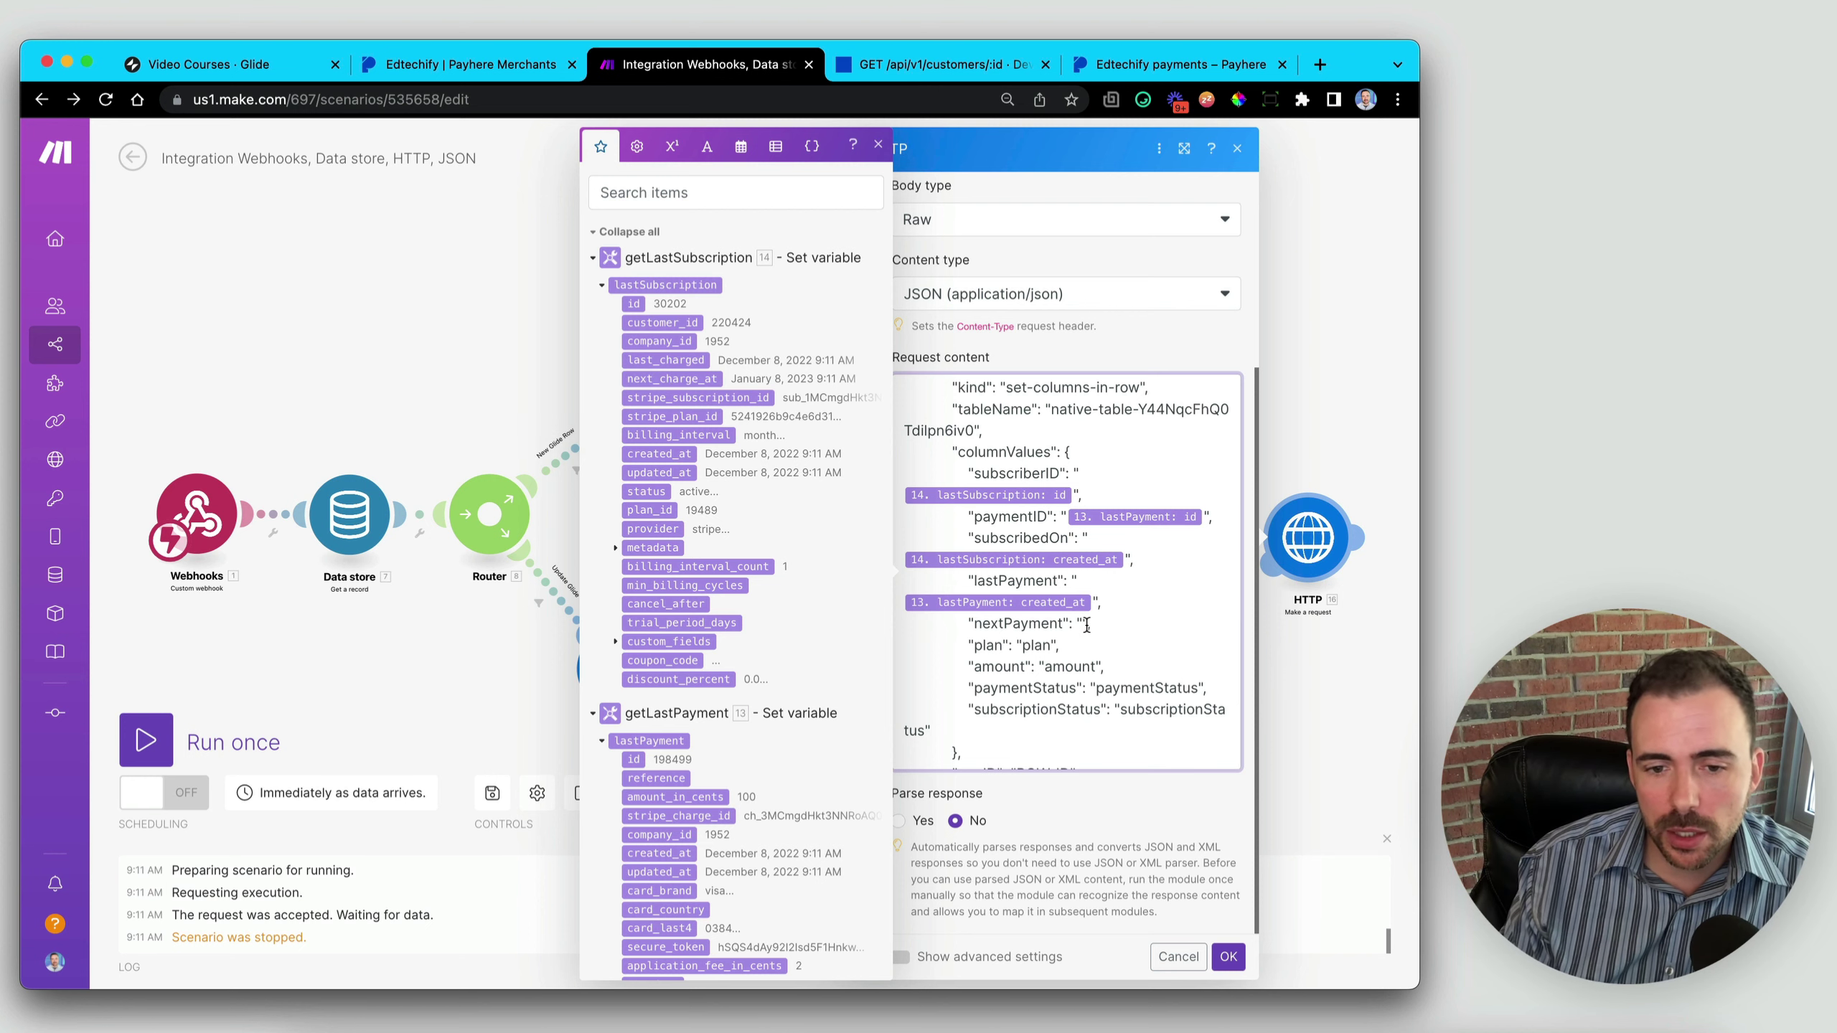
type("Ne")
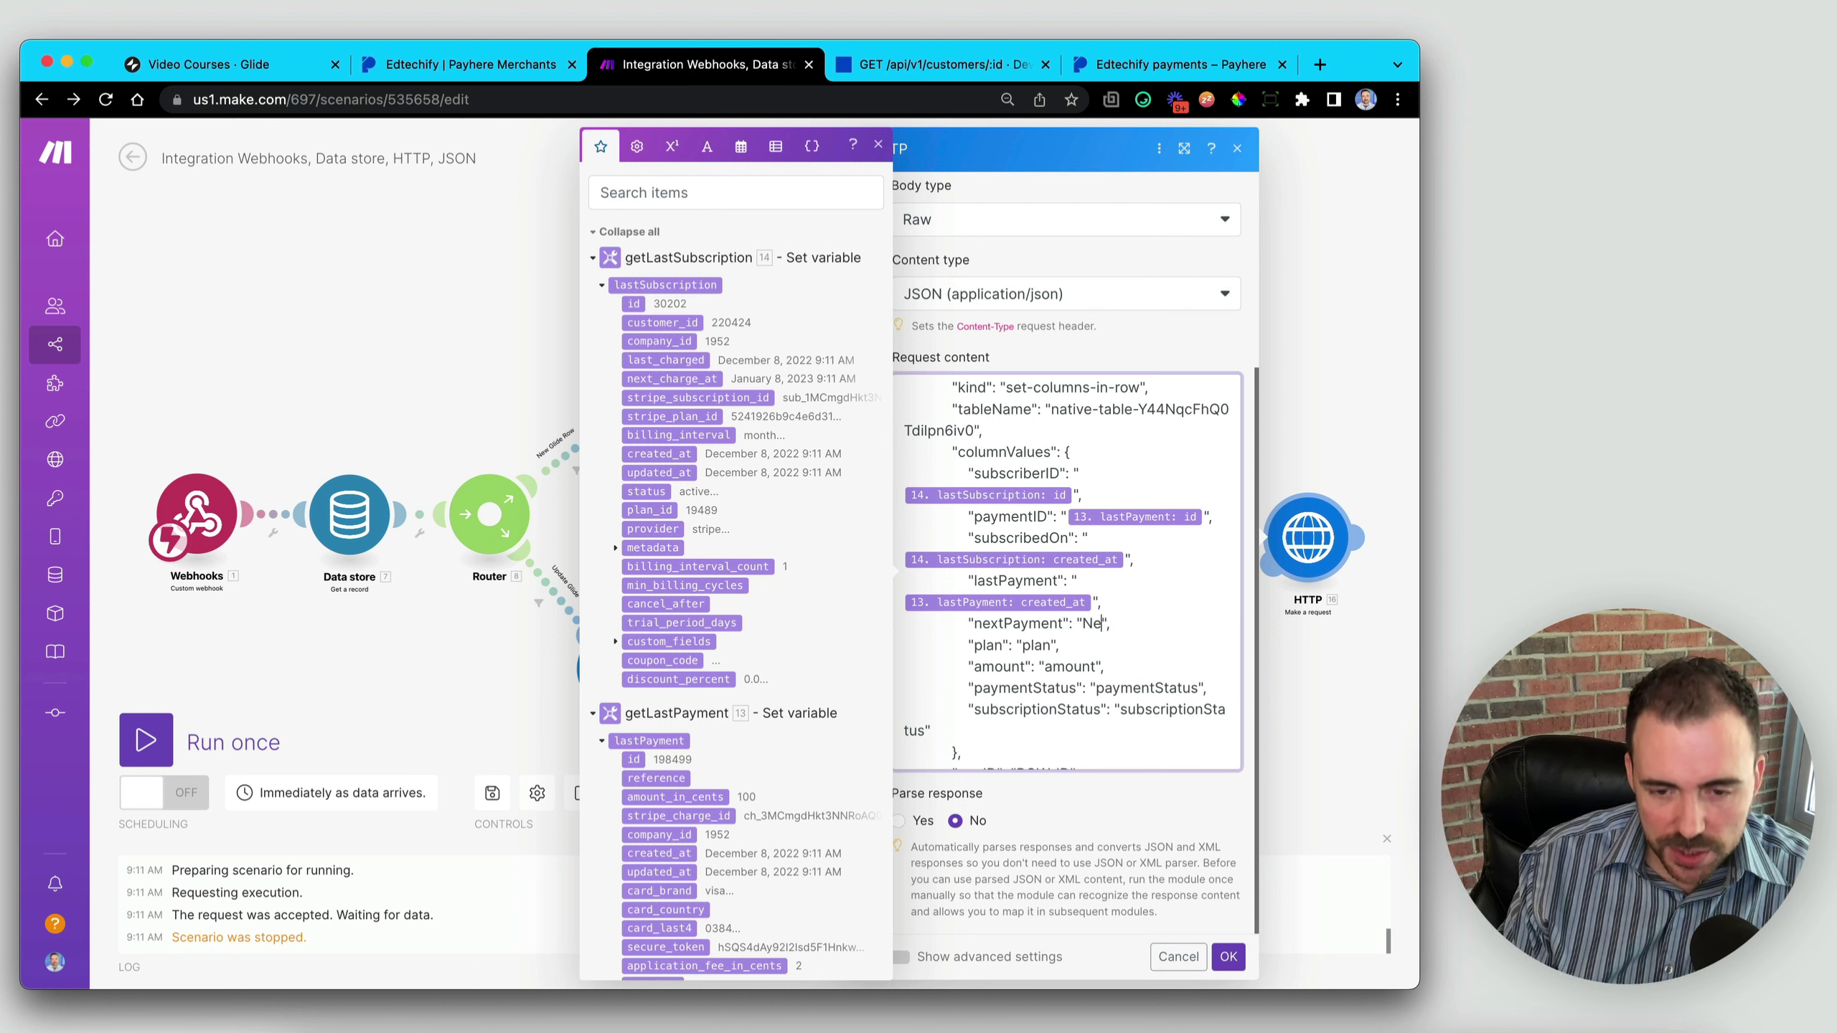
type("xt Month")
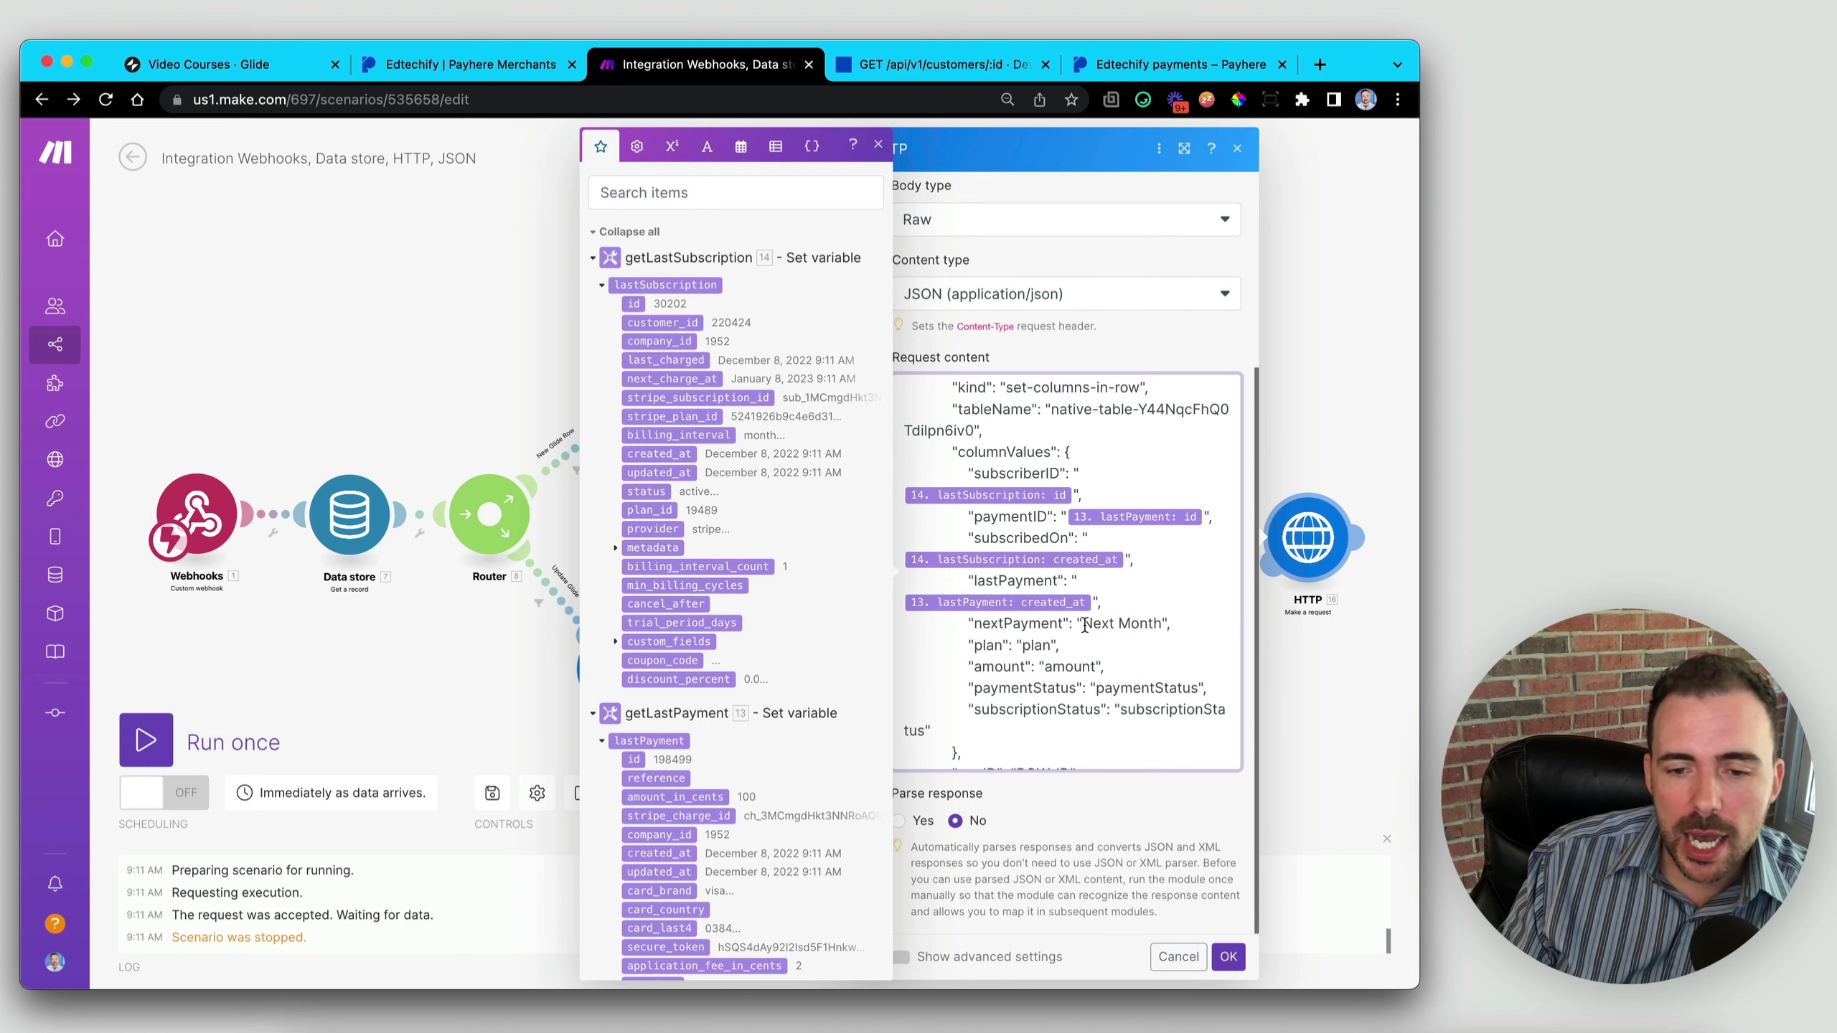
- Map nextPayment to the subscription's next_charge_at and plan to the plan name
left_click_drag(1083, 625, 1164, 621)
key("BackSpace")
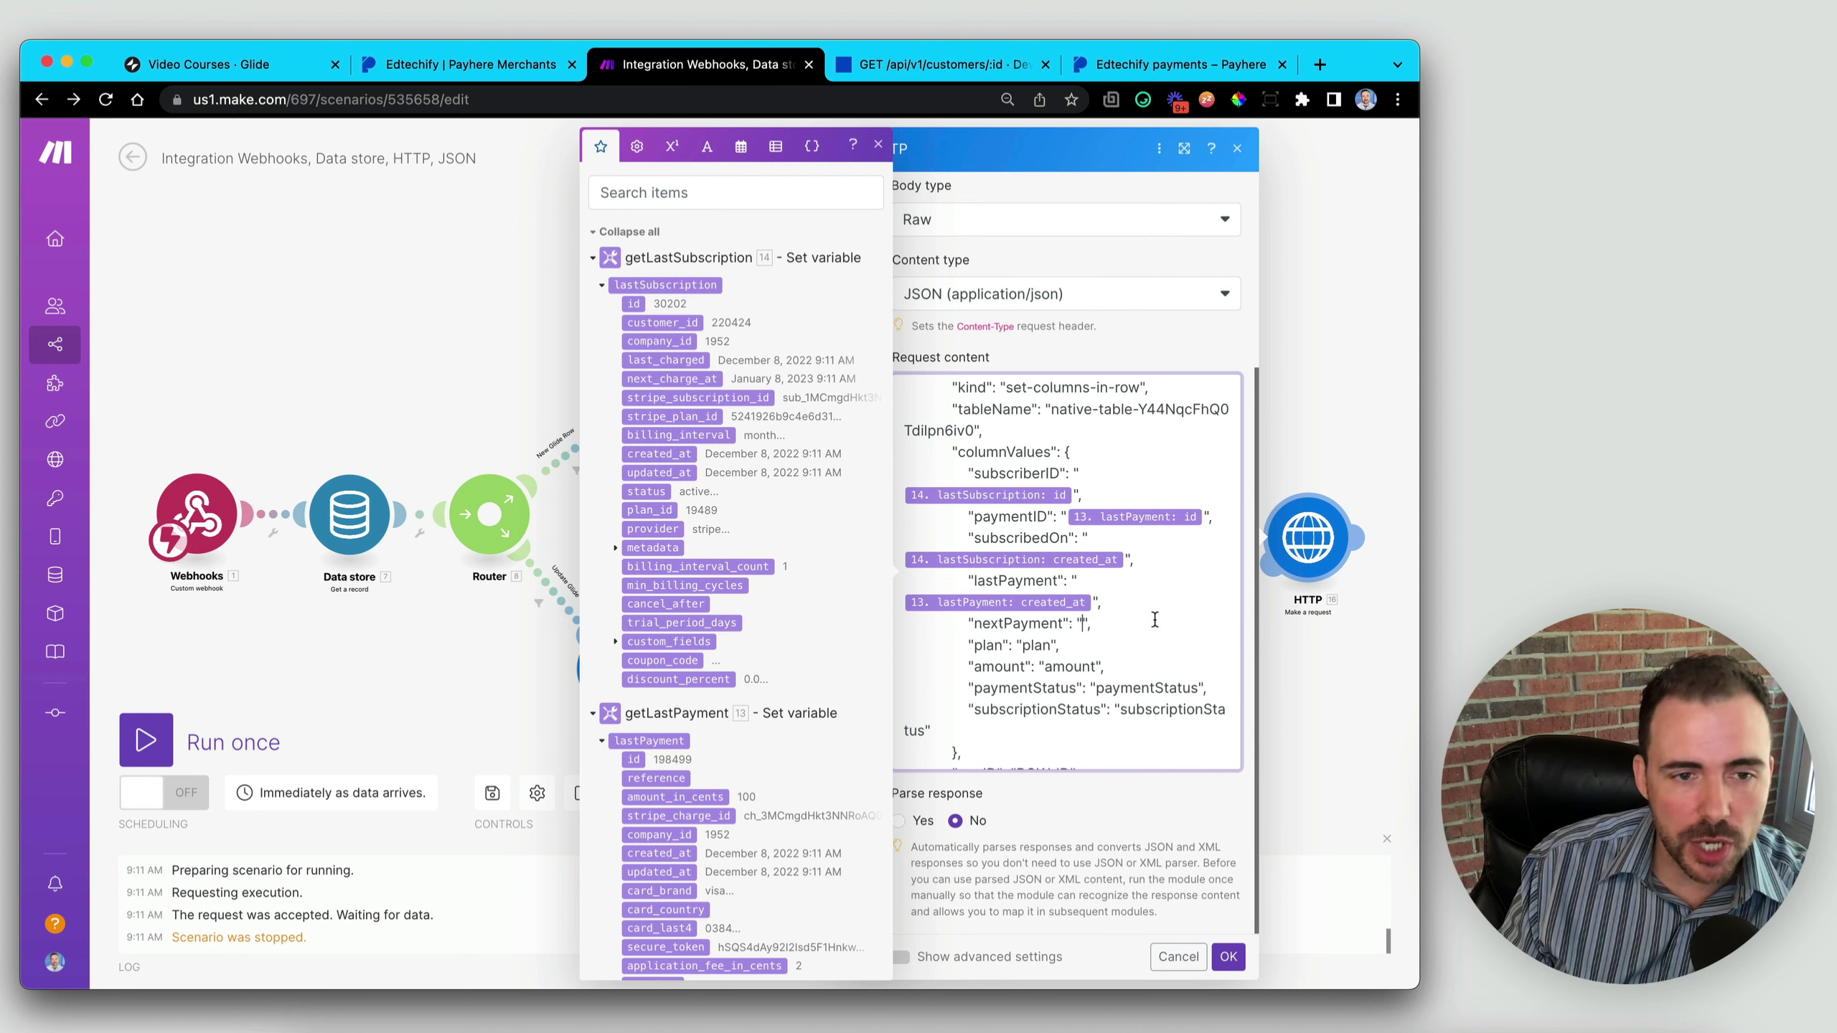
left_click(659, 379)
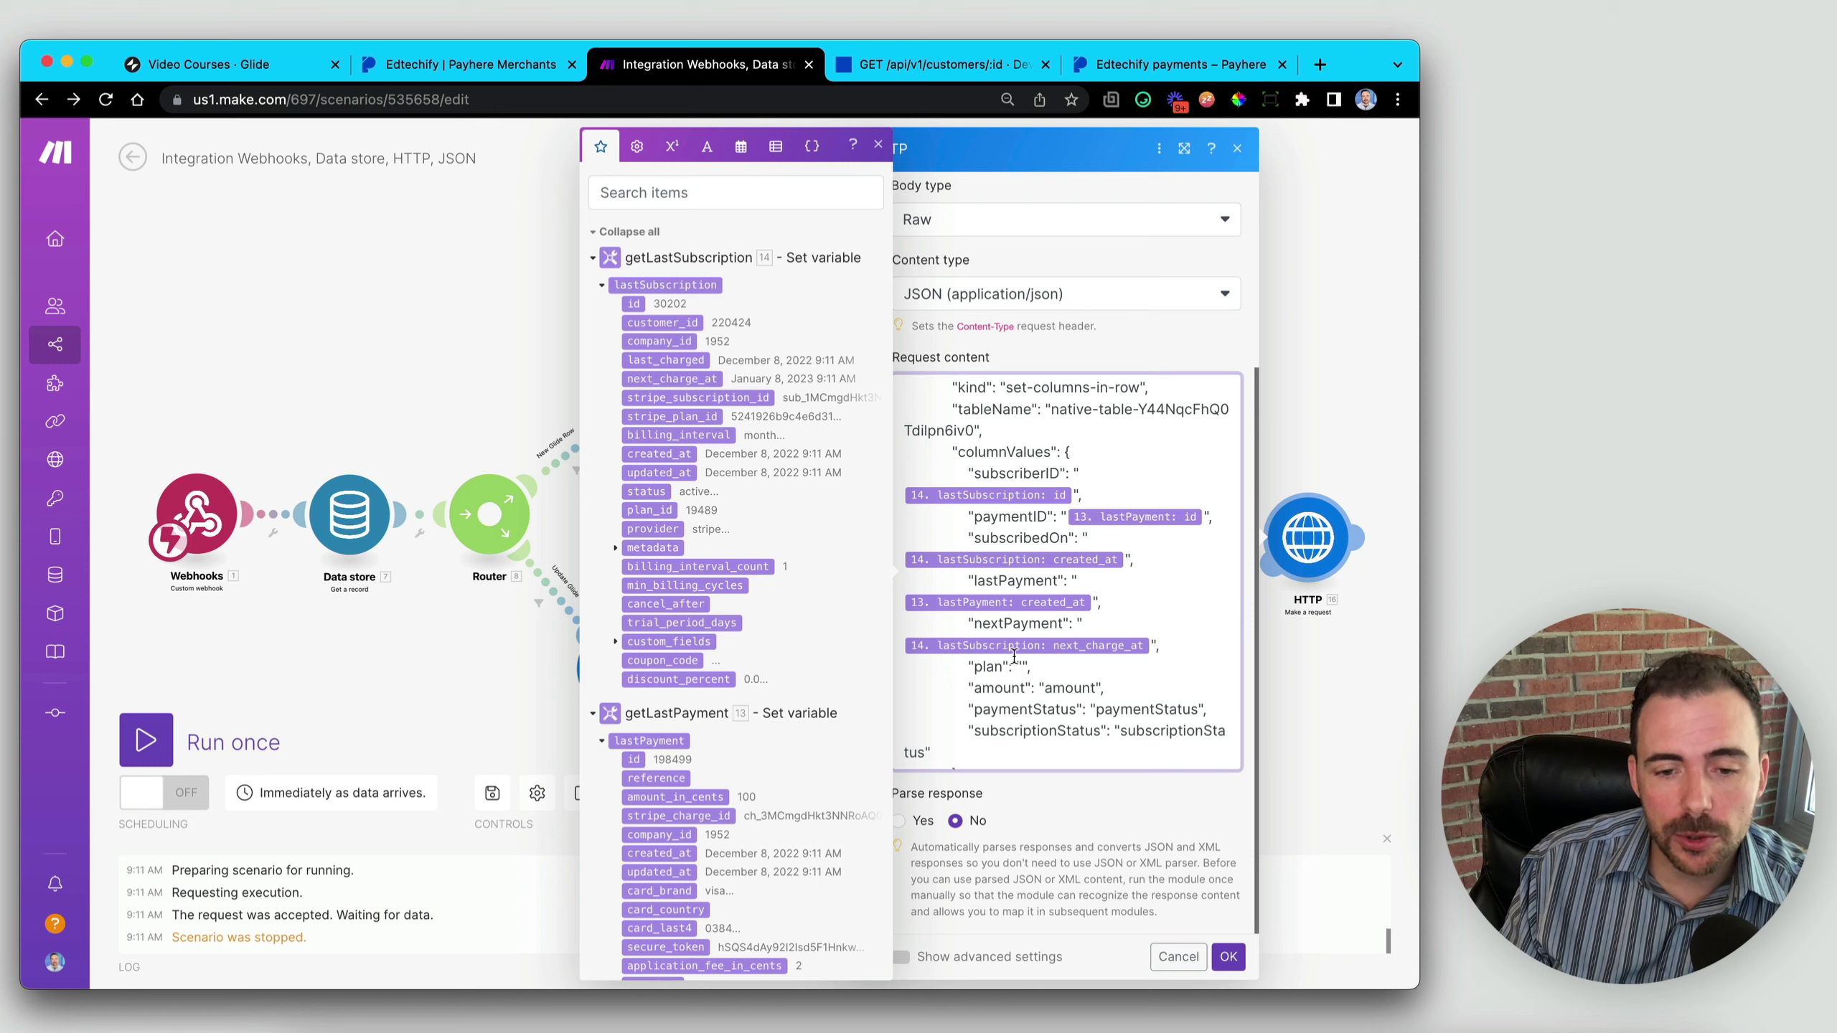
scroll(746, 699, "down", 8)
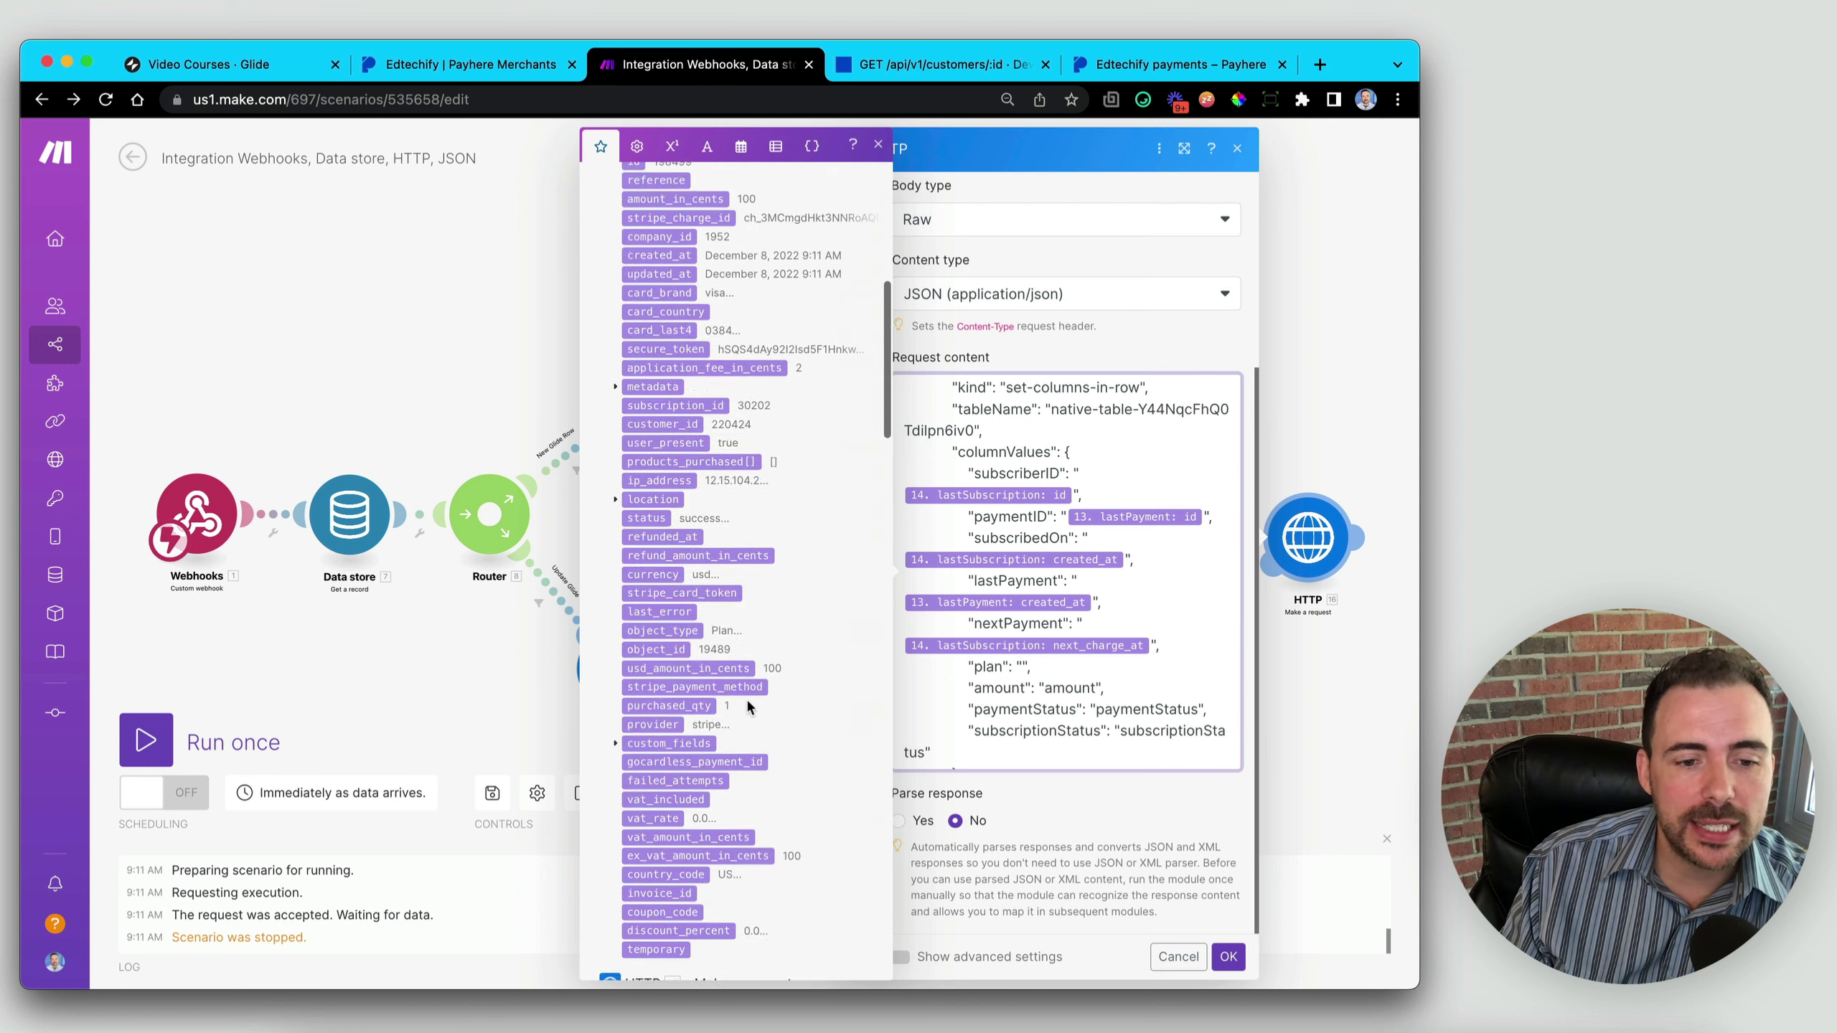
scroll(746, 697, "down", 10)
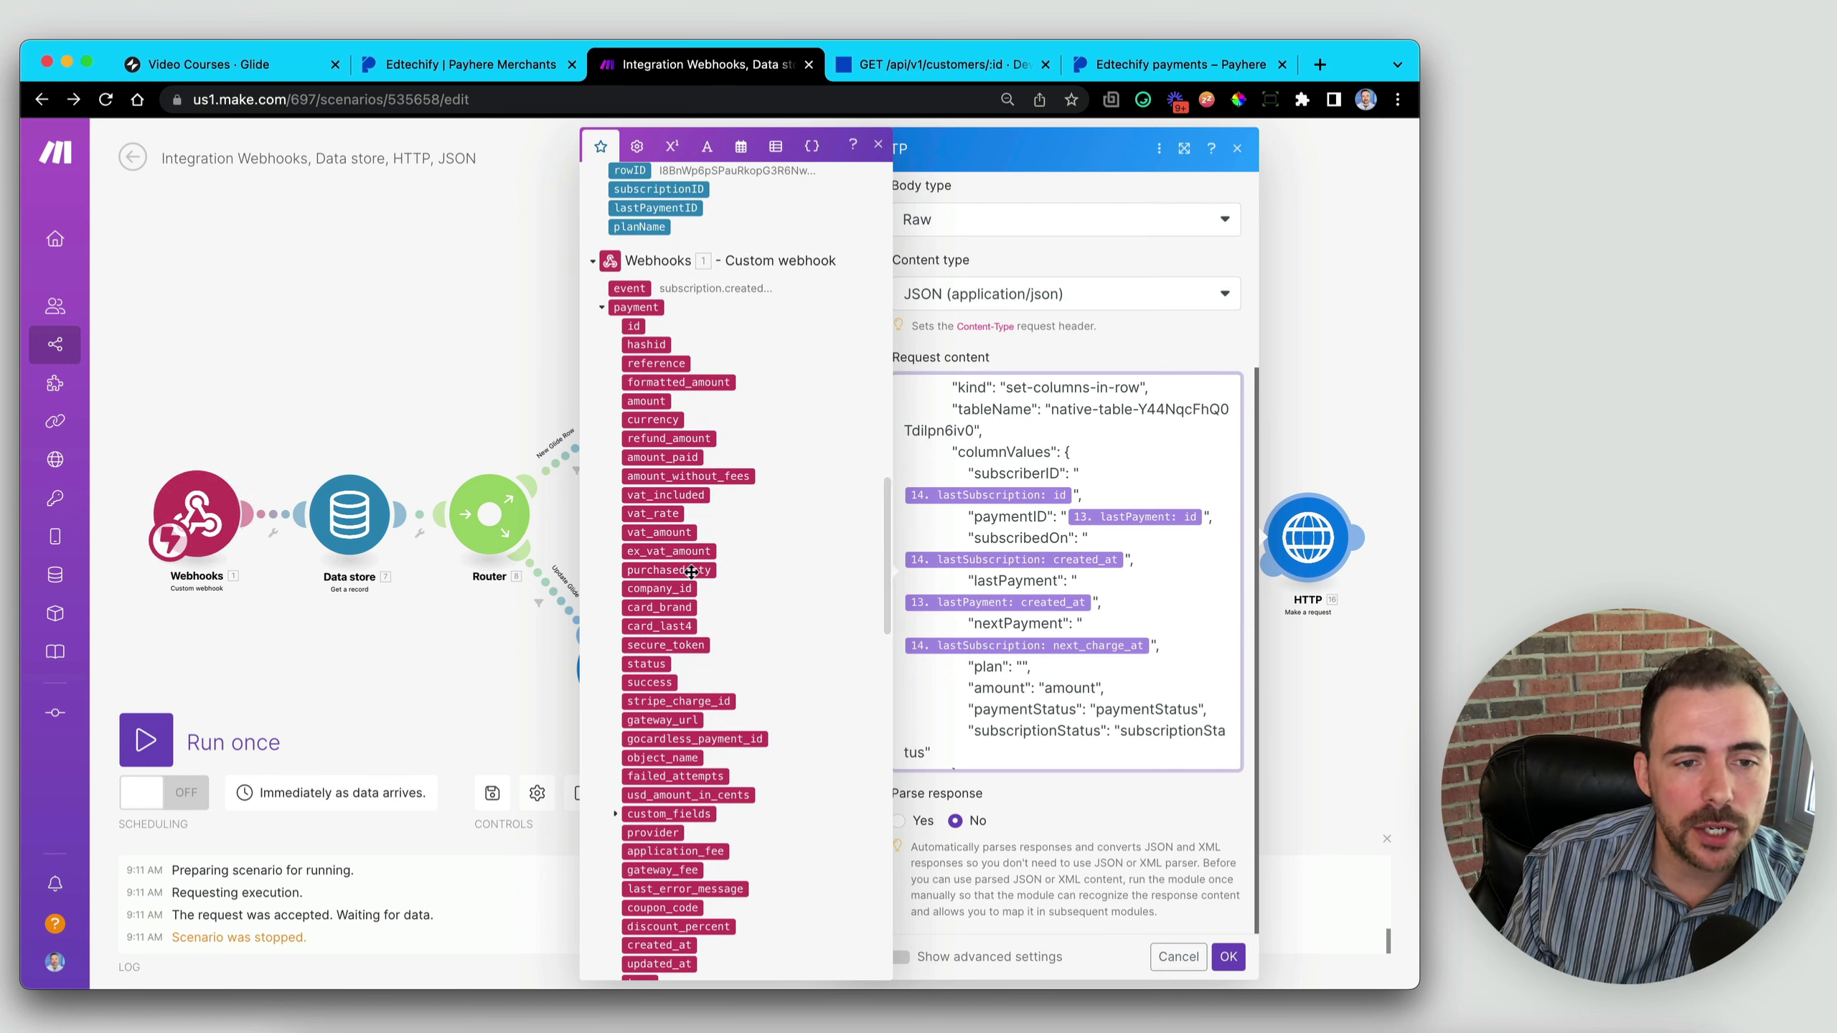
scroll(692, 572, "down", 15)
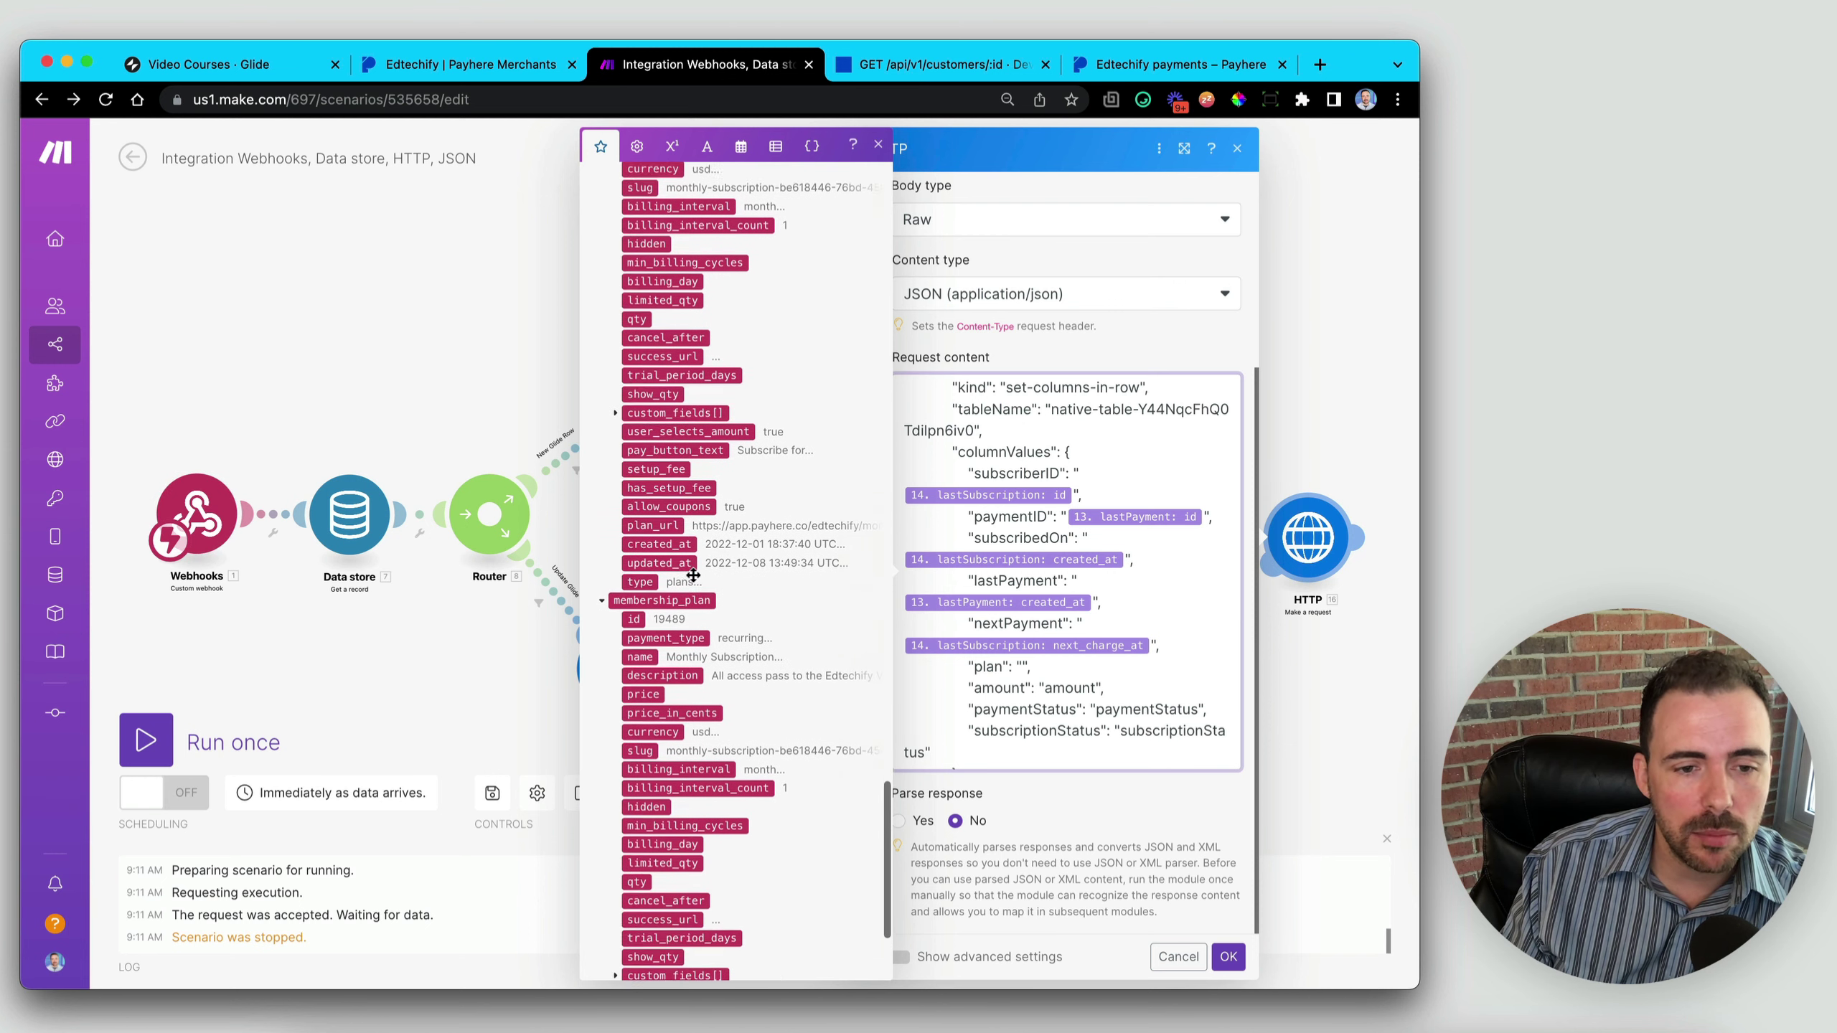
scroll(693, 576, "up", 3)
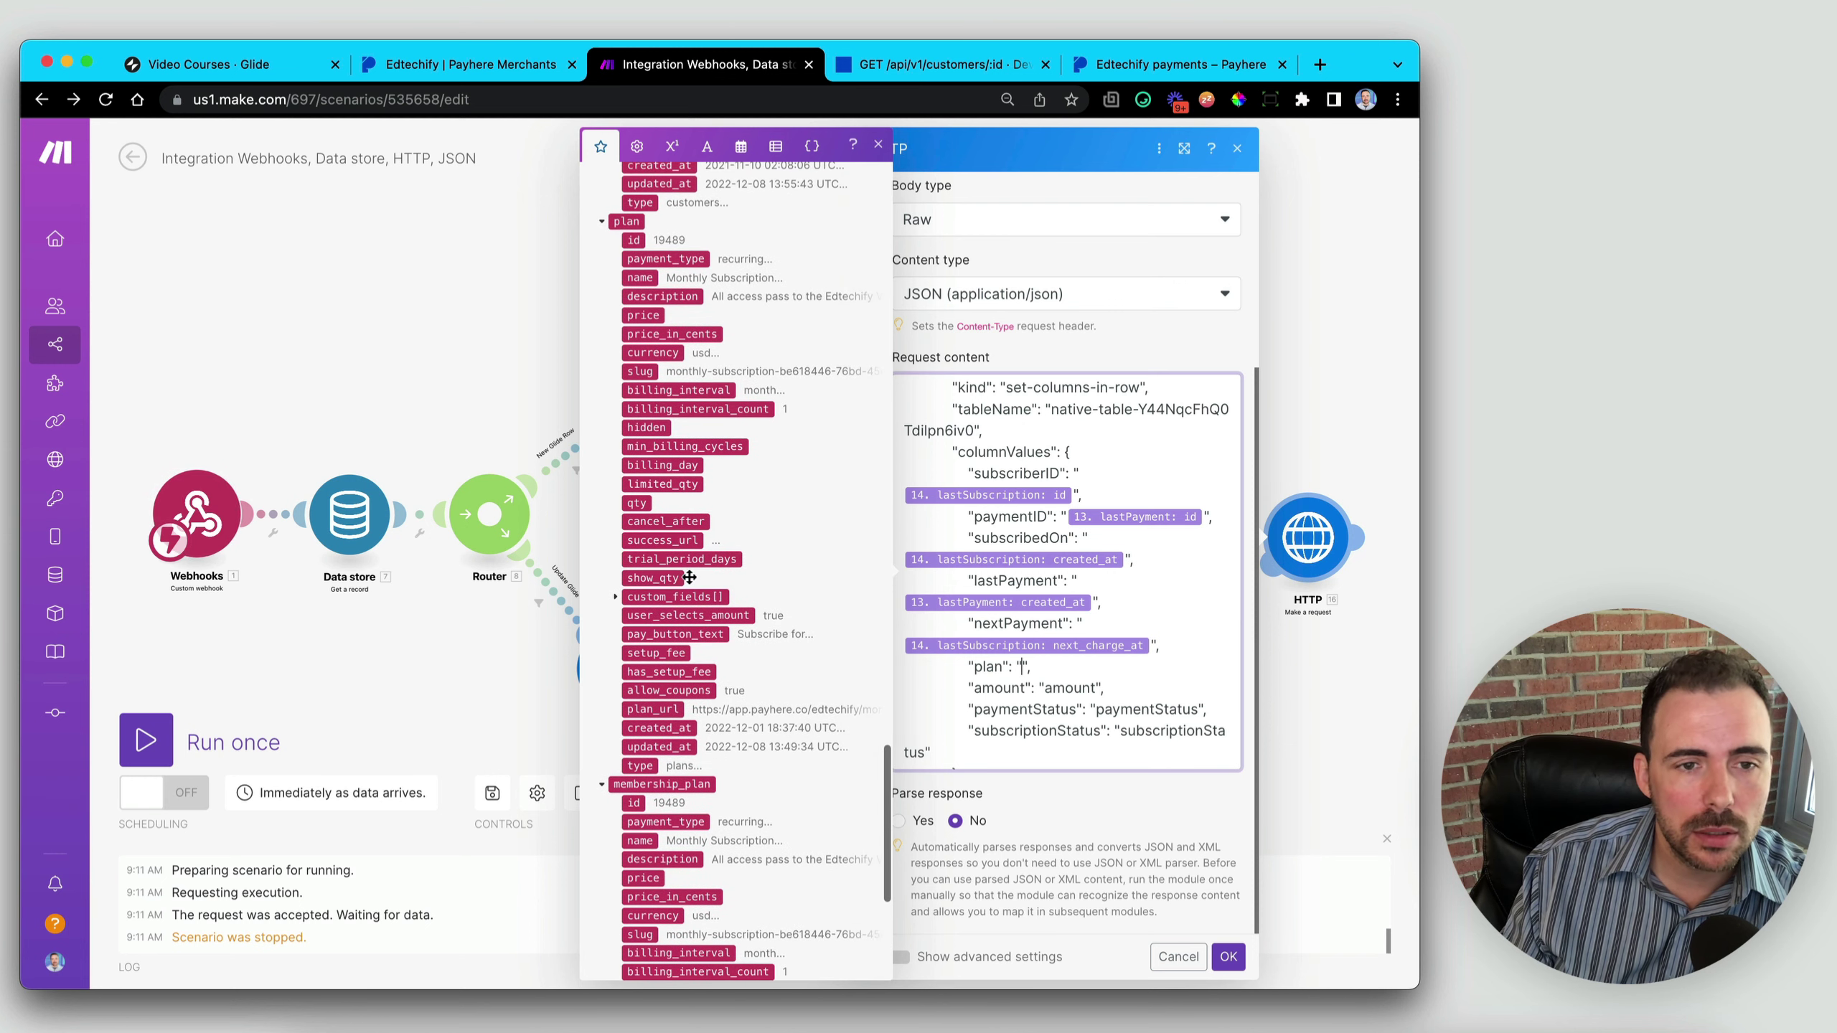
left_click(638, 279)
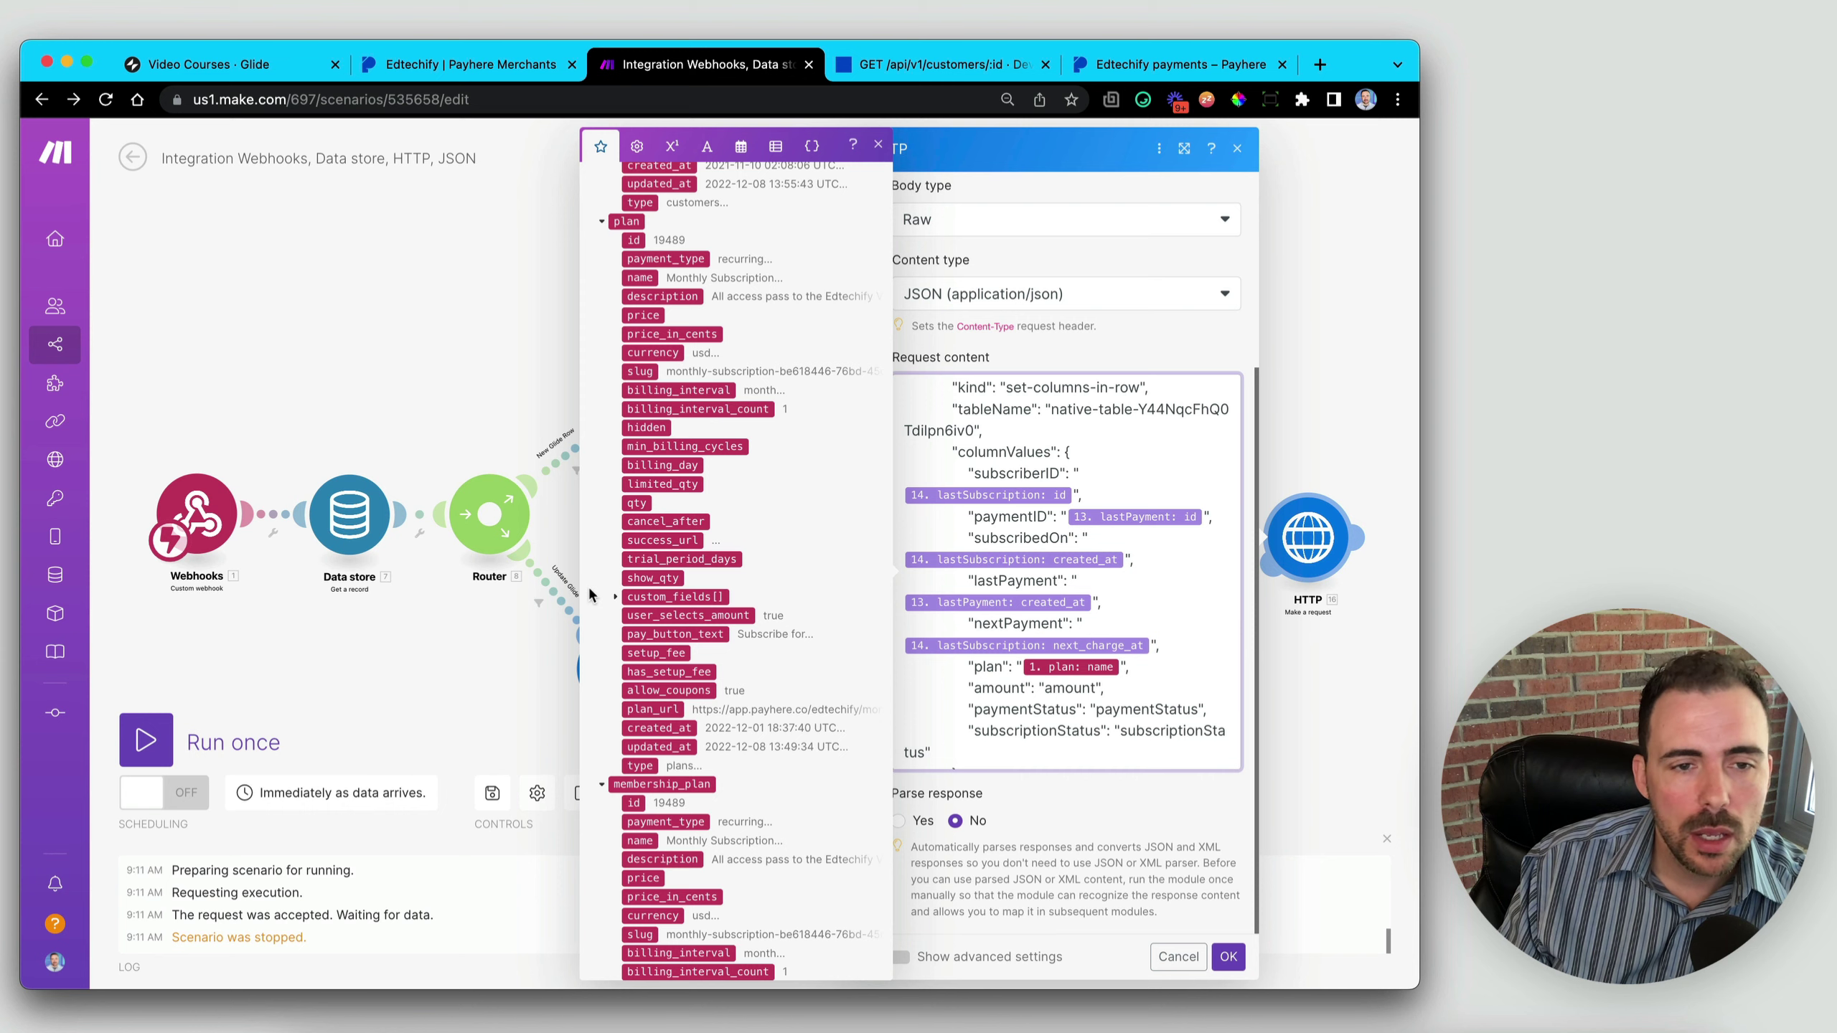
- Replace the amount placeholder with lastPayment amount_in_cents
scroll(589, 595, "up", 15)
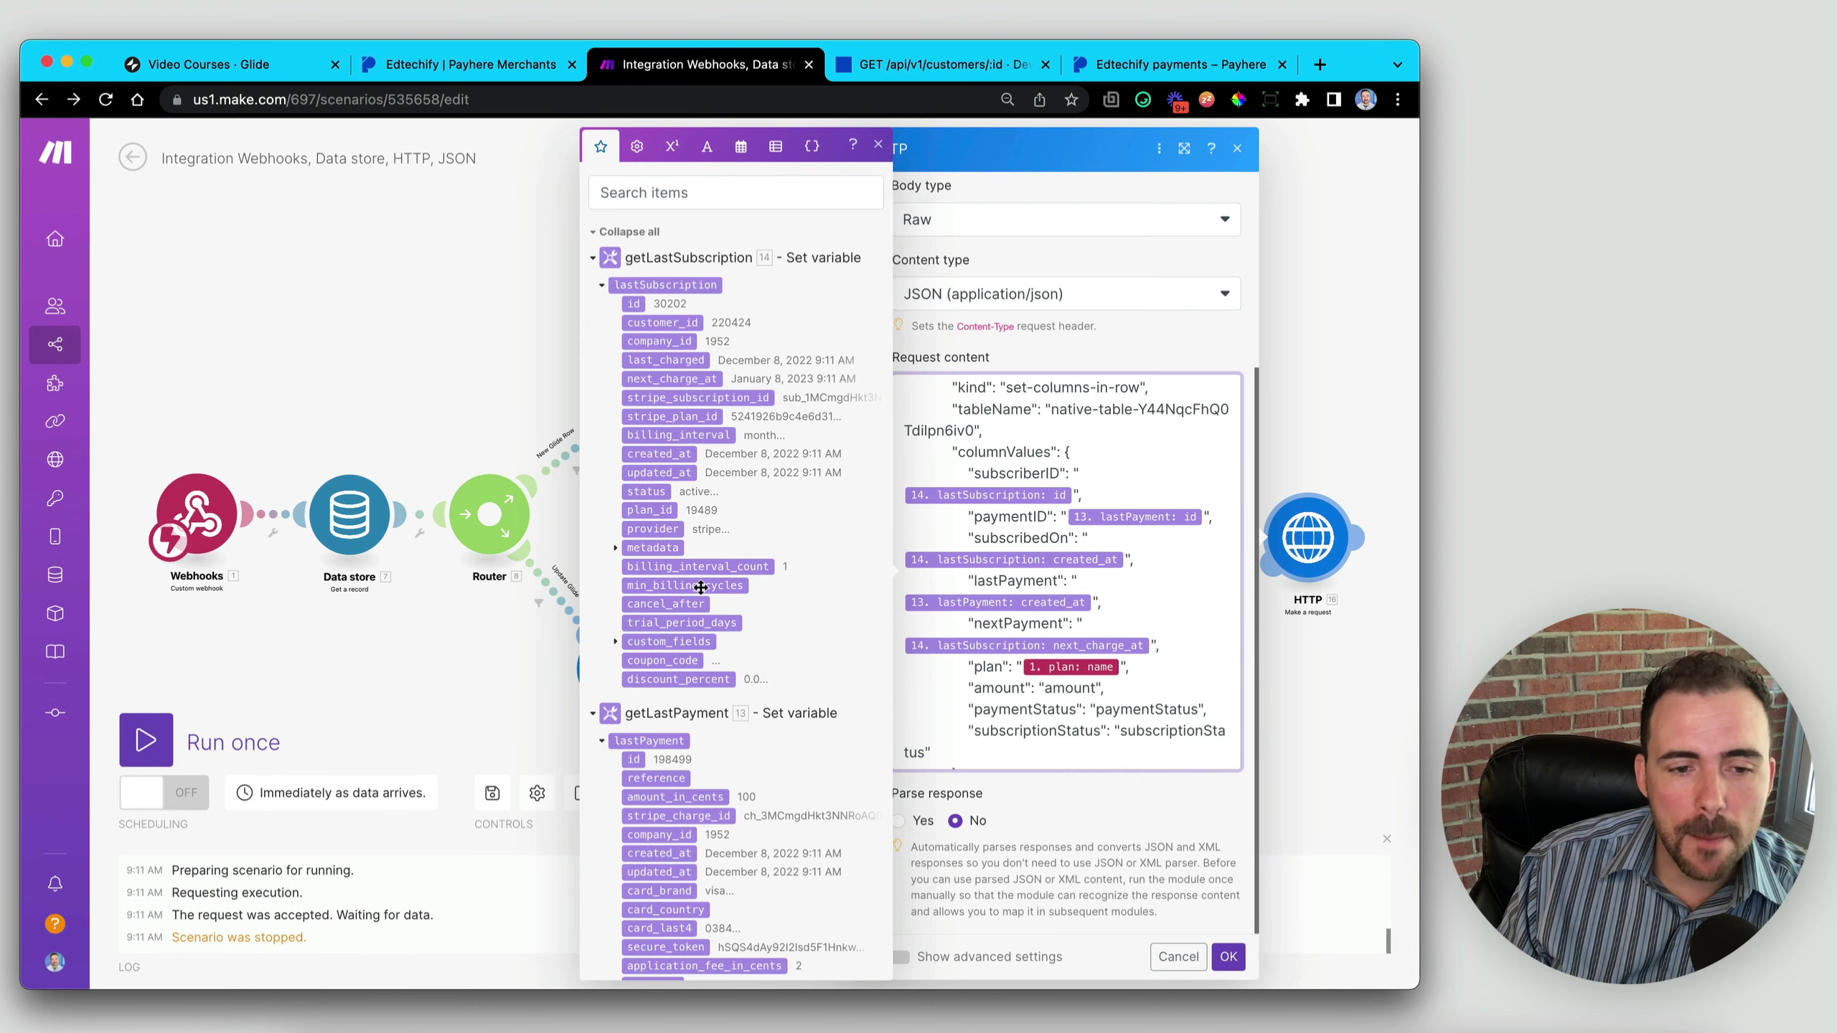
scroll(700, 588, "down", 2)
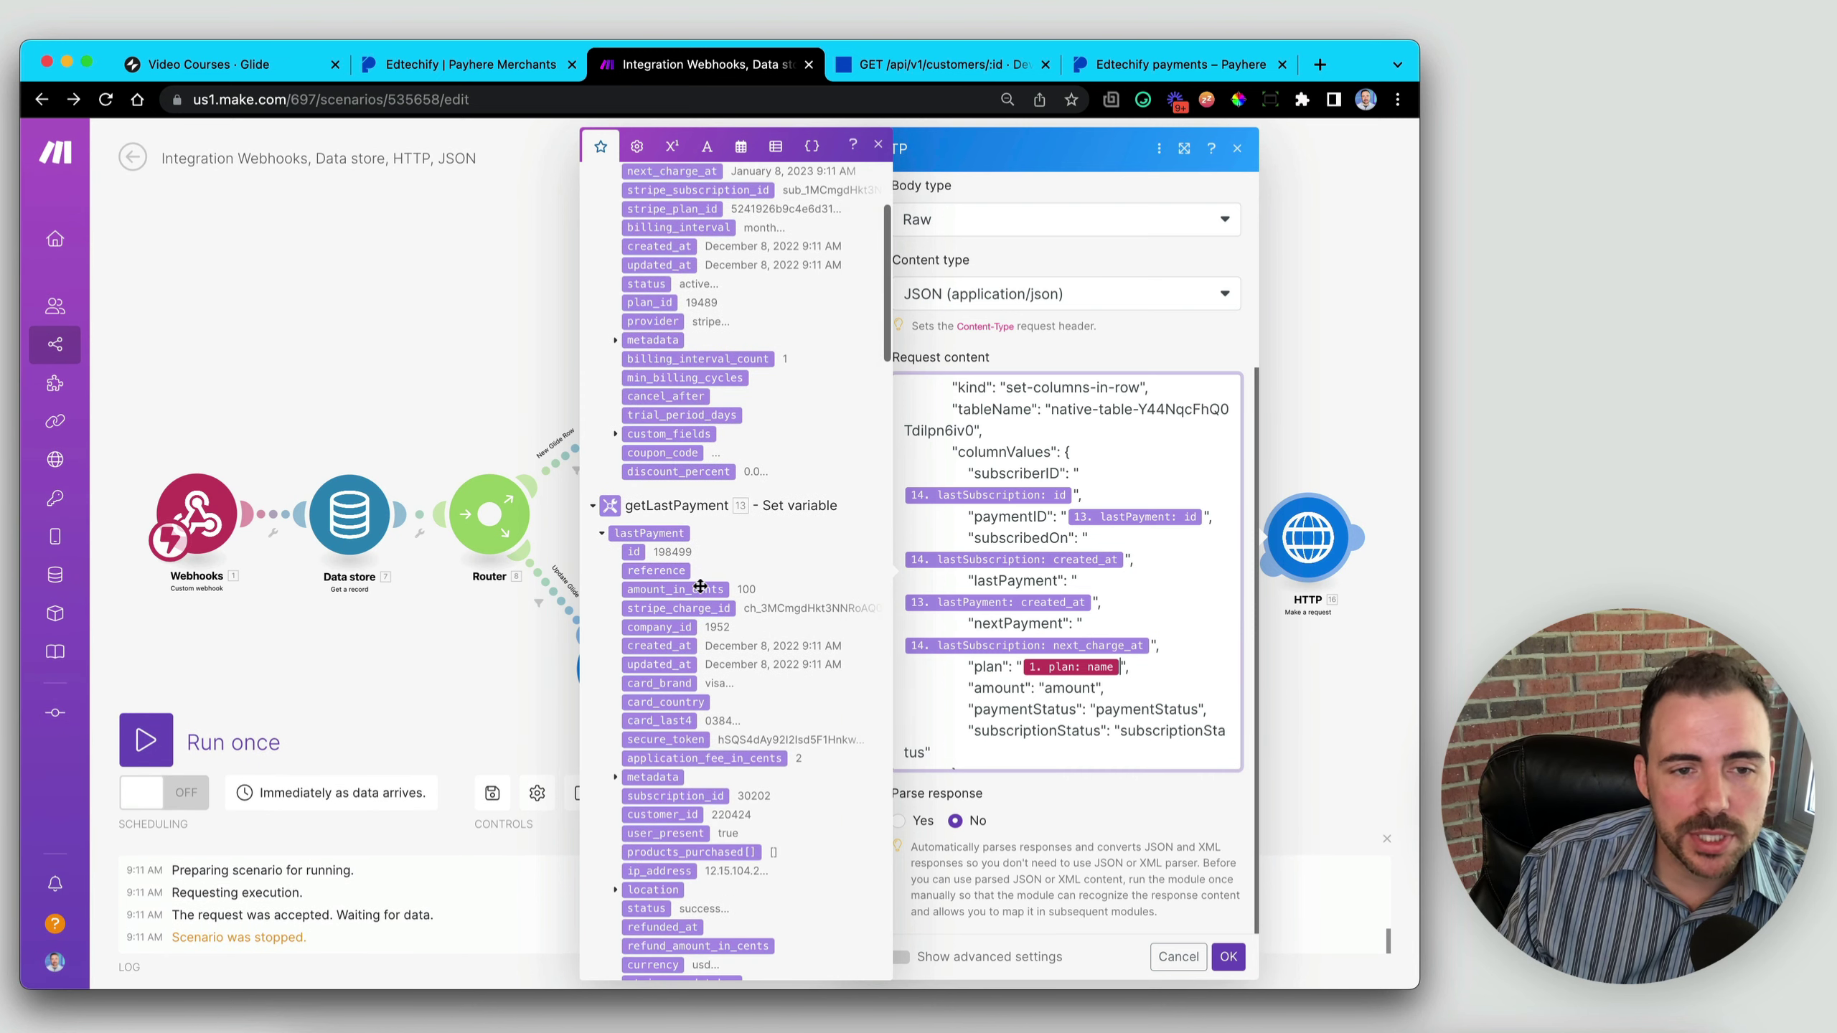
double_click(1083, 691)
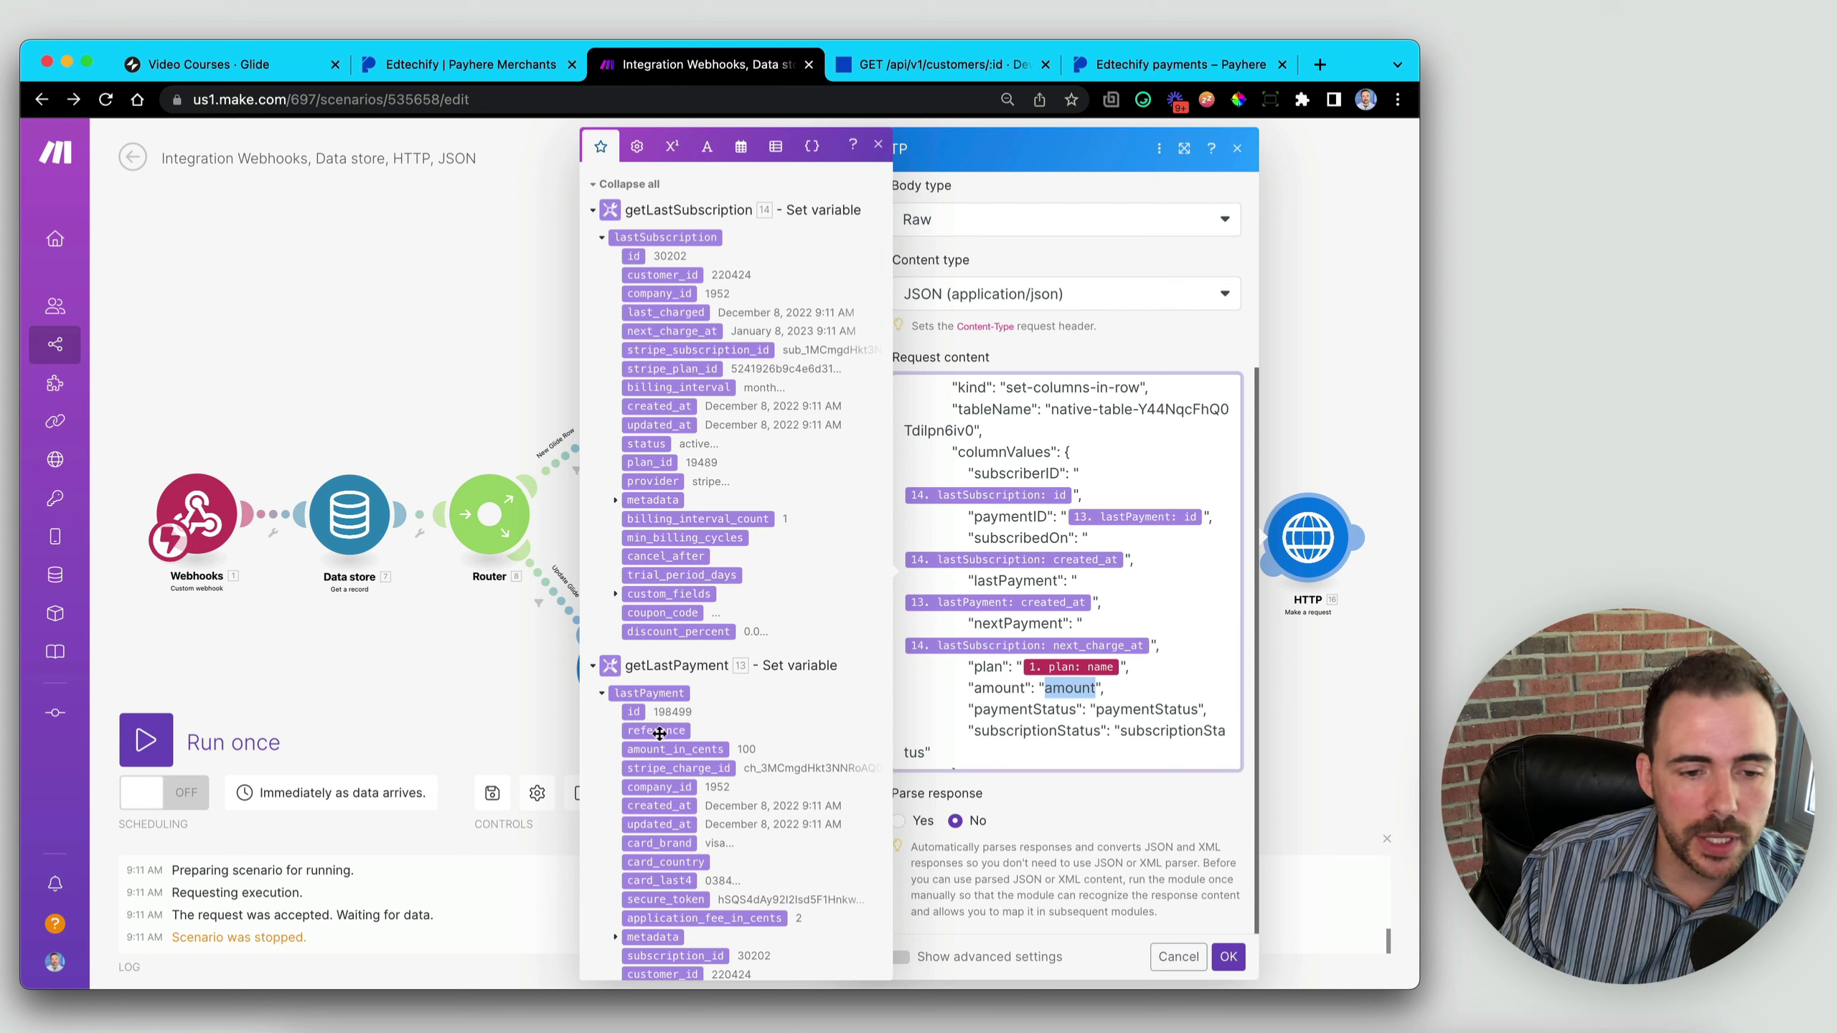
scroll(731, 809, "down", 10)
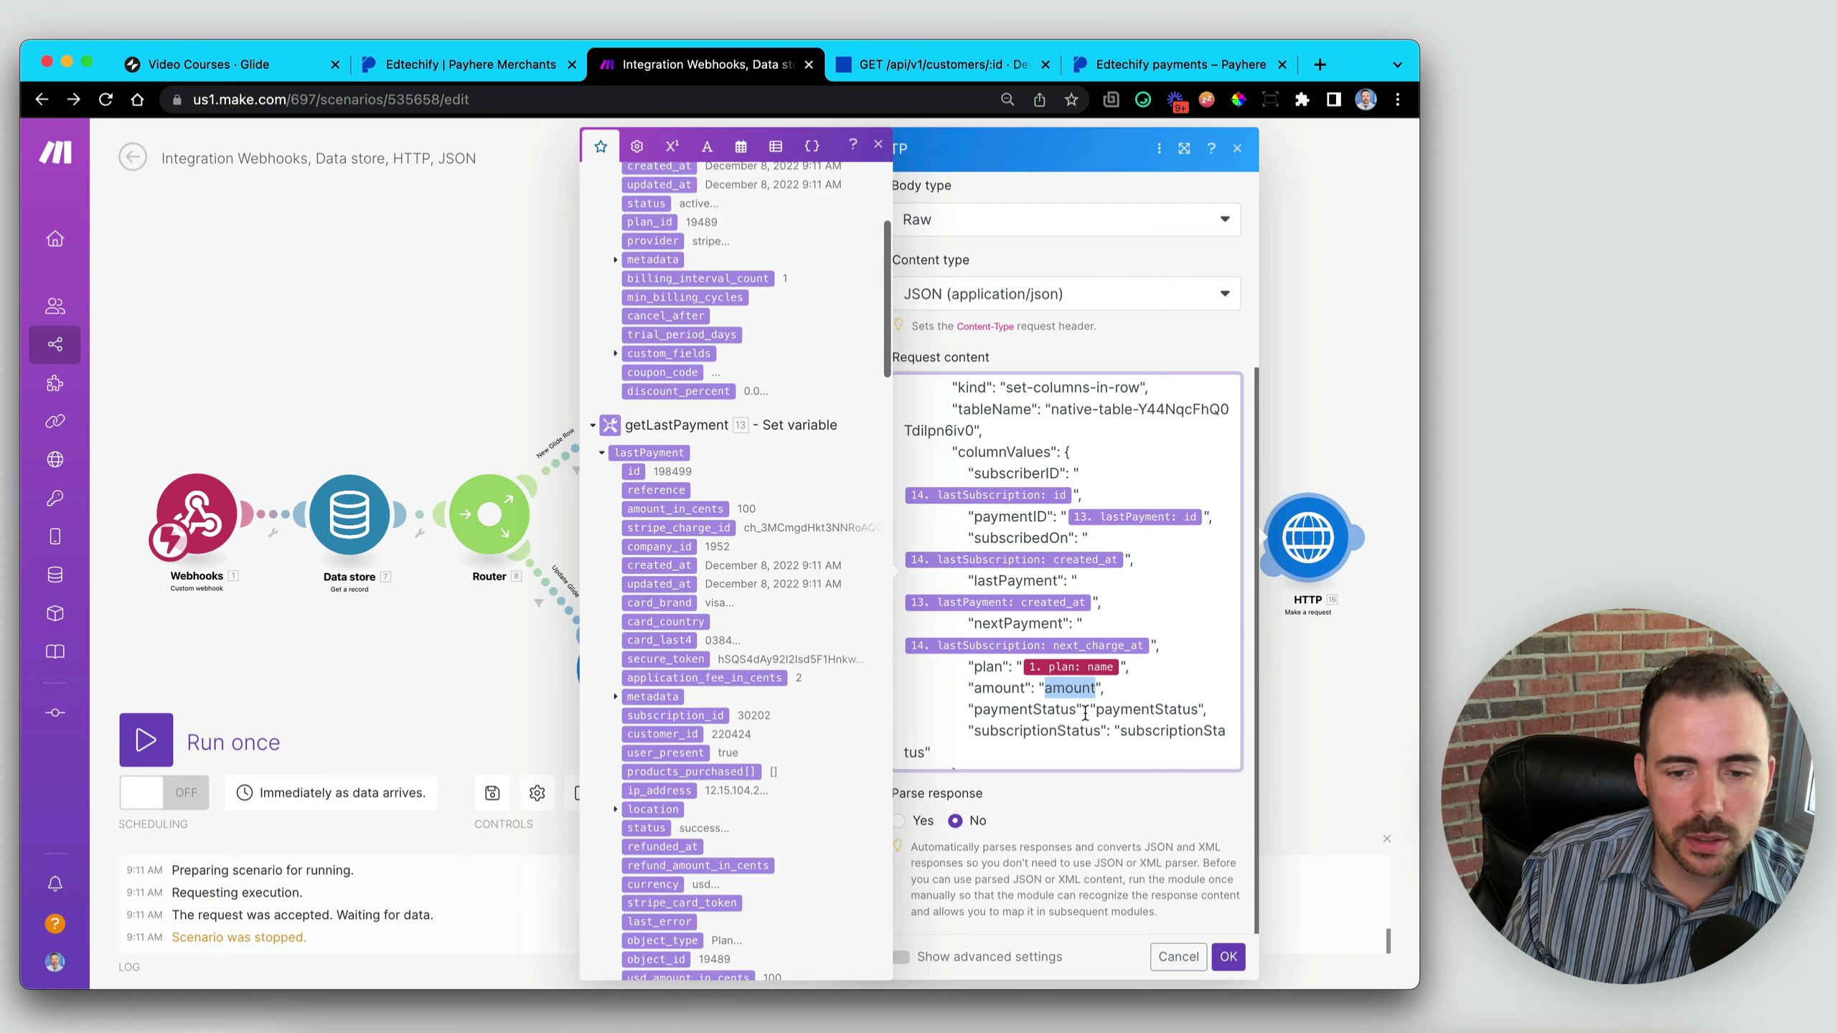
key("BackSpace")
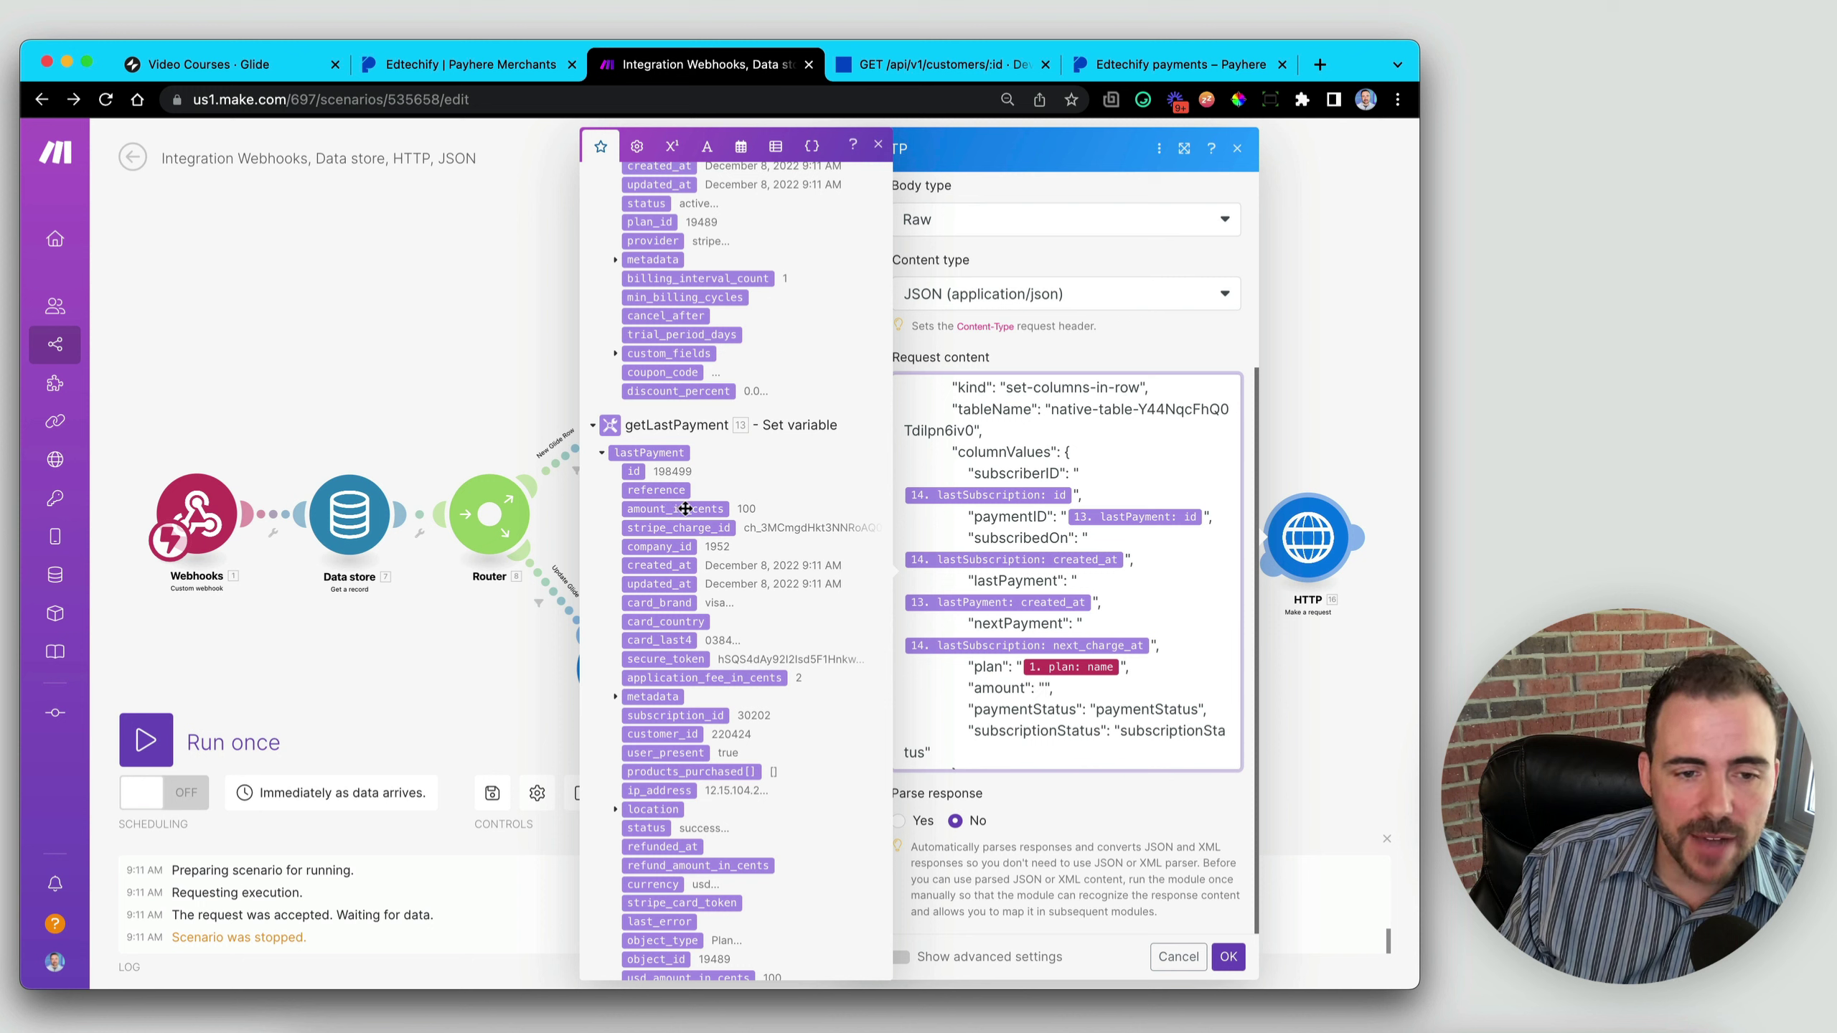
scroll(683, 509, "down", 6)
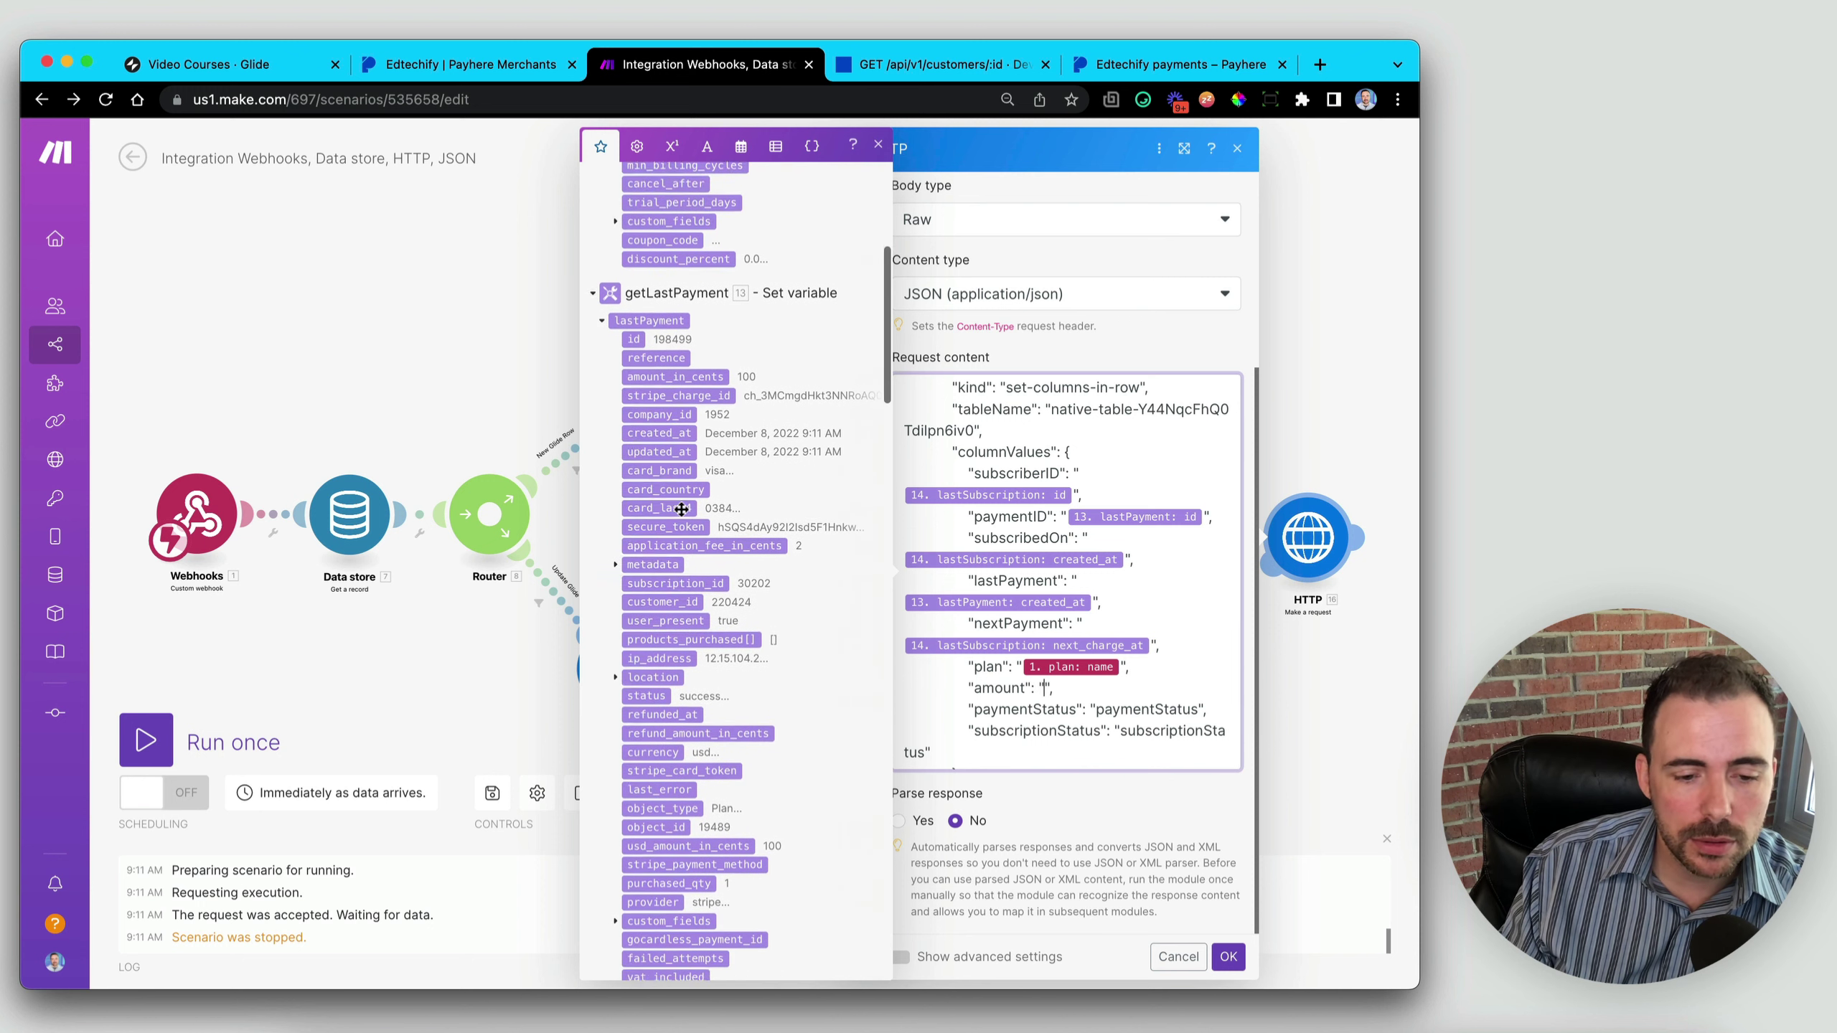
scroll(681, 509, "down", 3)
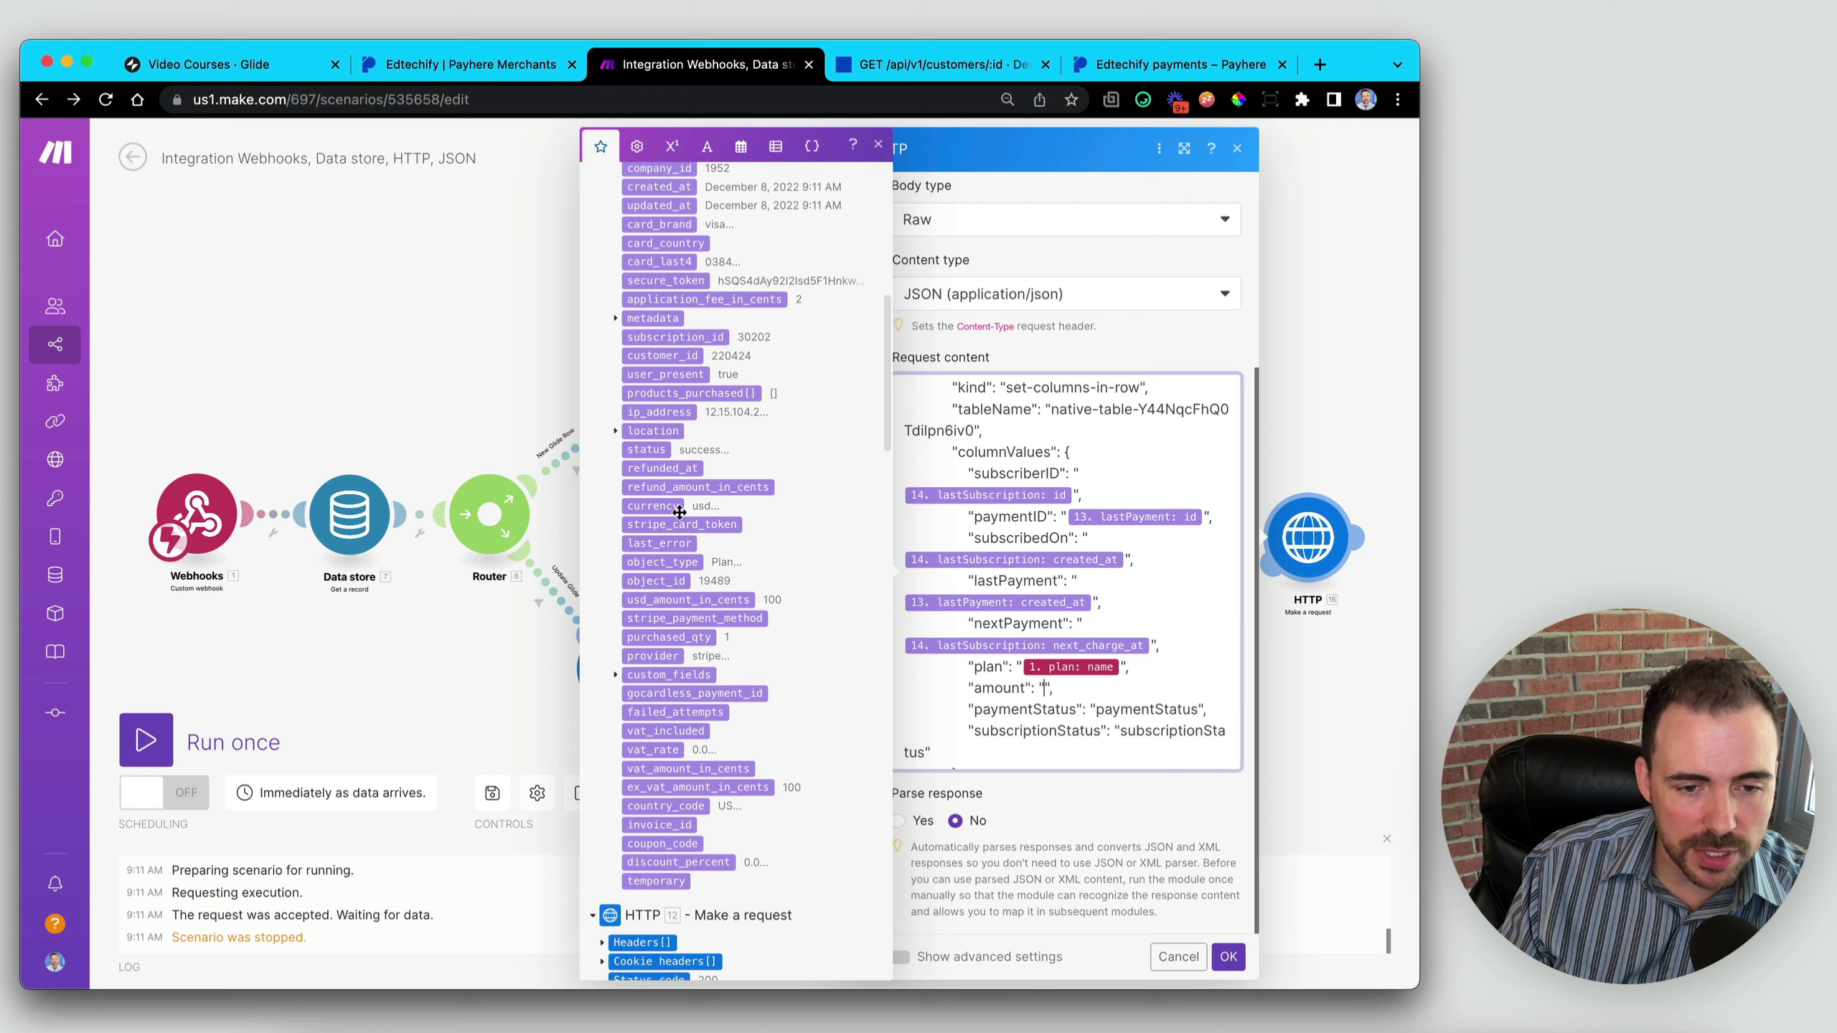
scroll(687, 611, "up", 5)
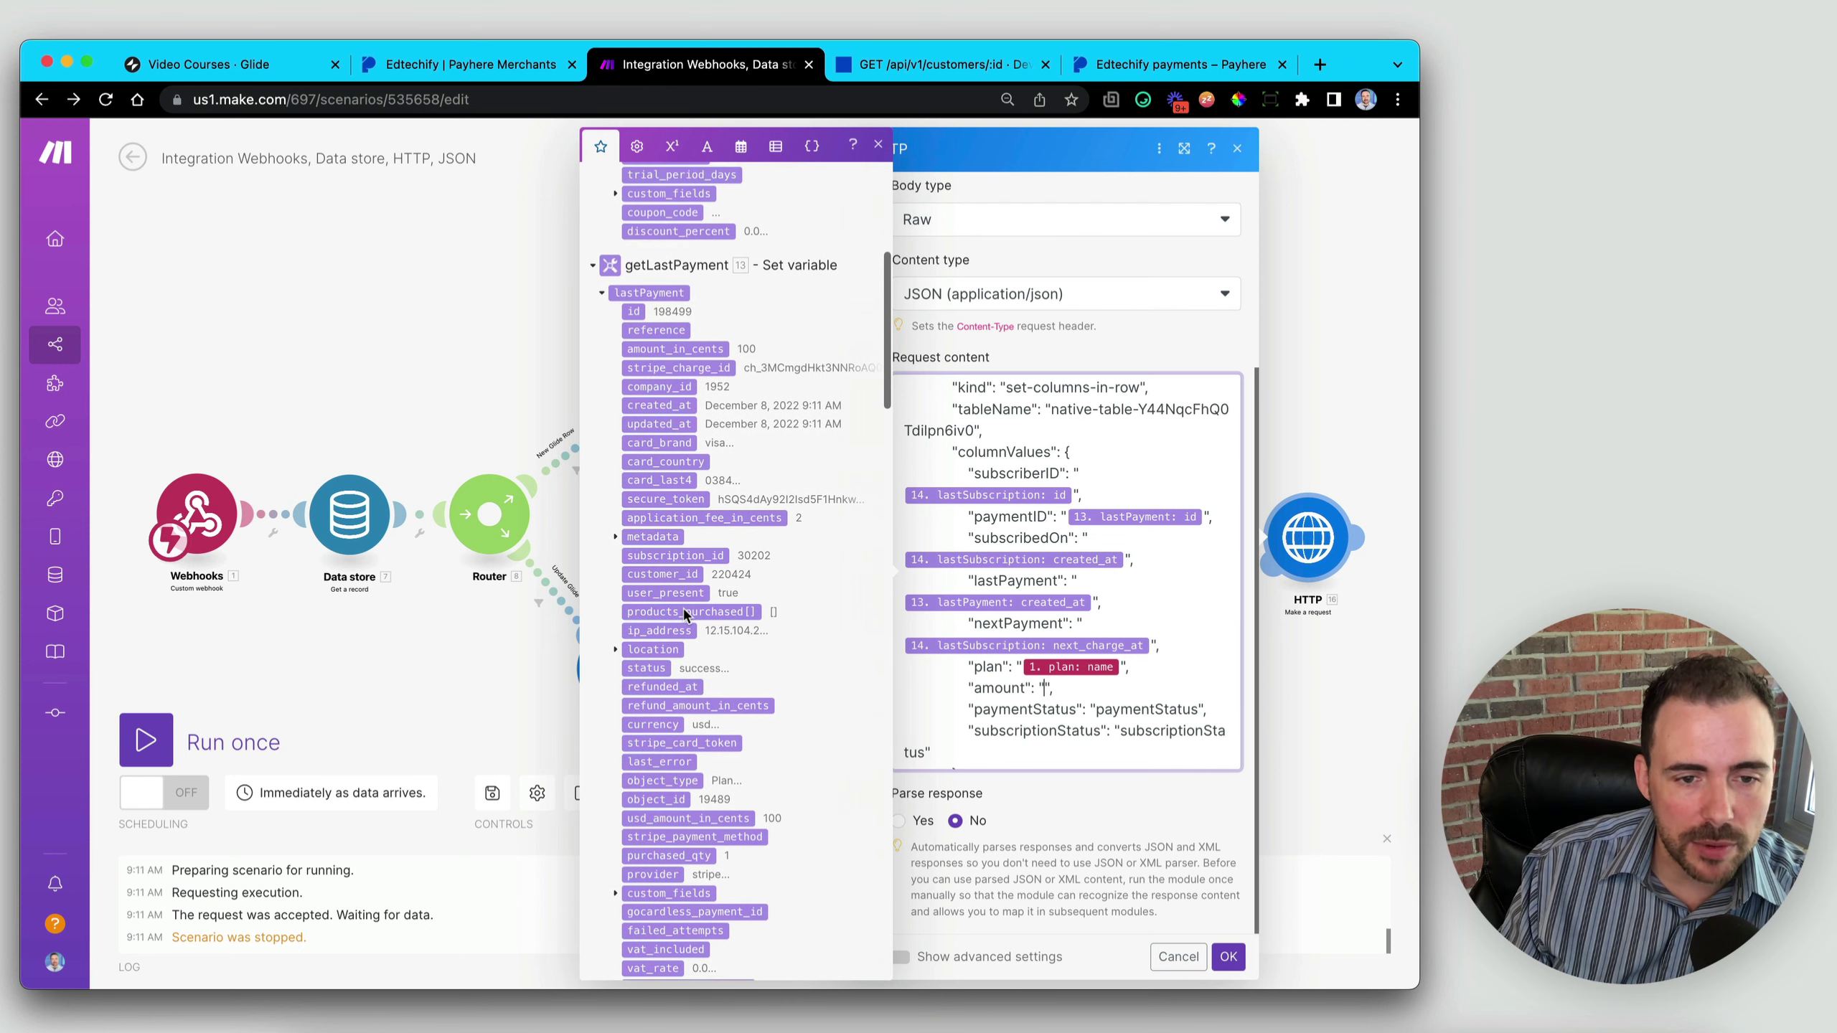
left_click(677, 349)
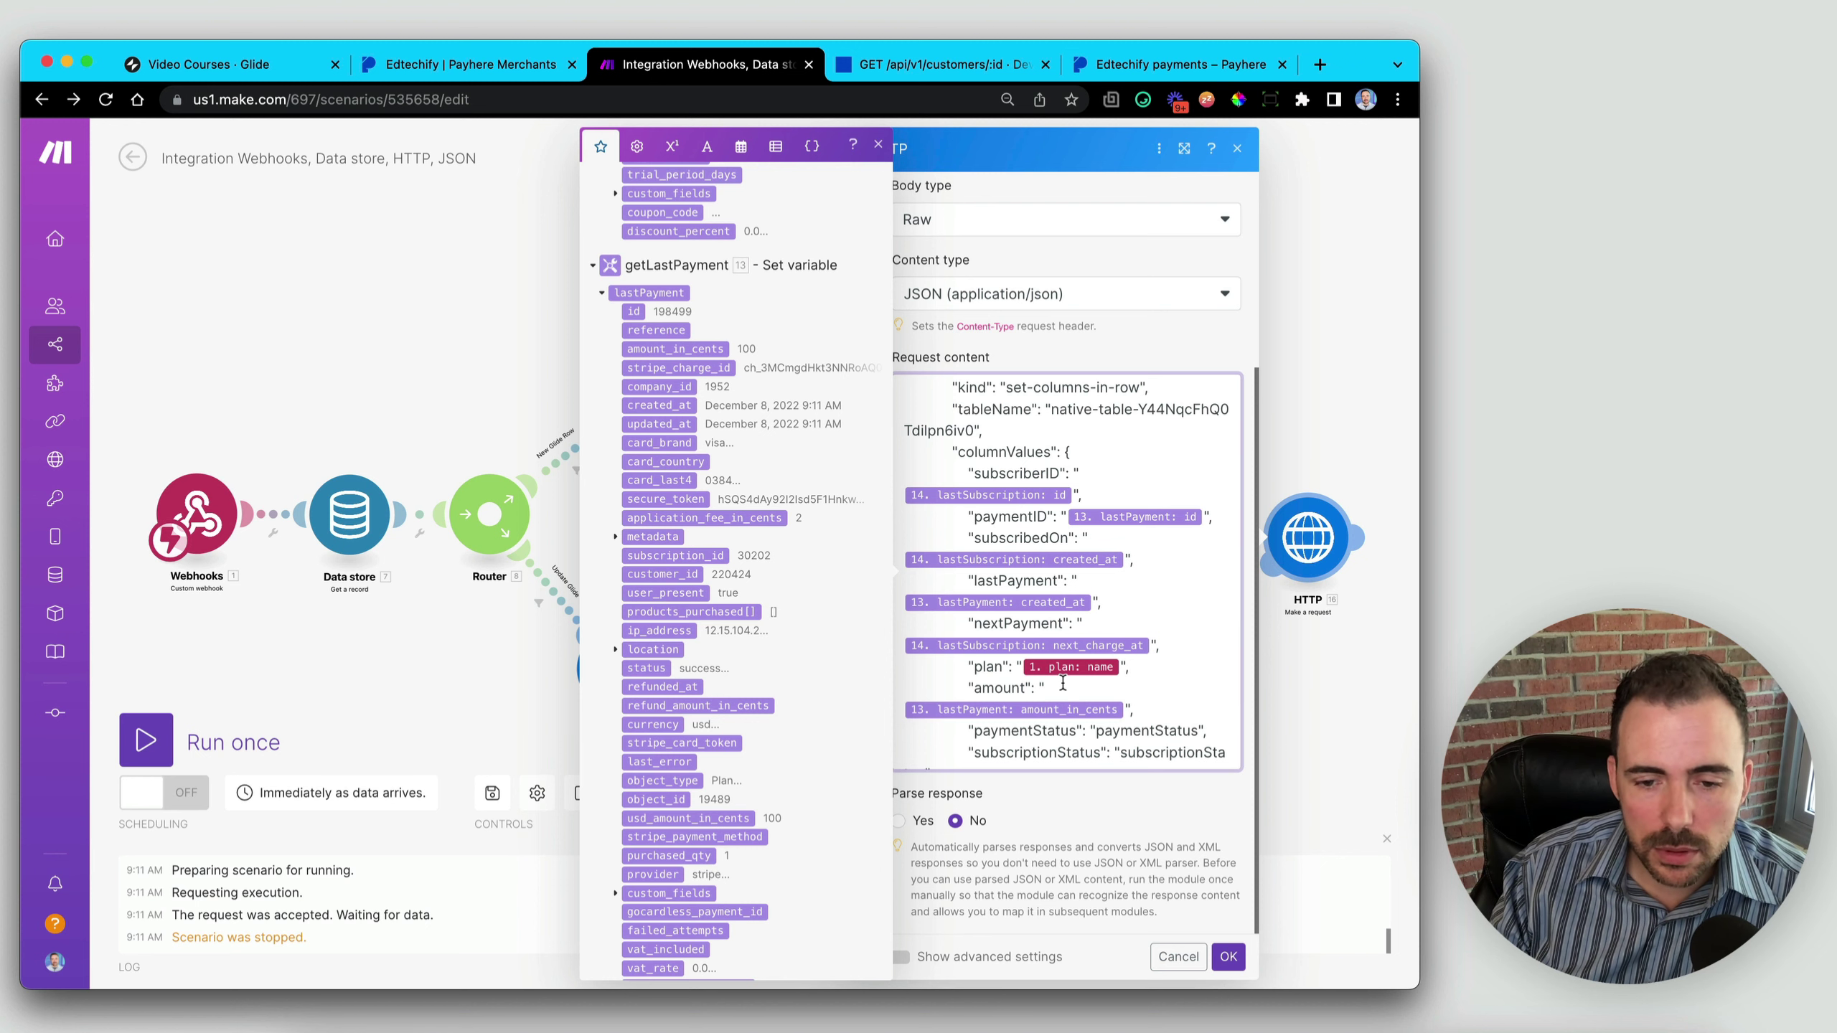
- Wrap amount_in_cents in brackets and divide it by 100 to convert cents to dollars
left_click(639, 148)
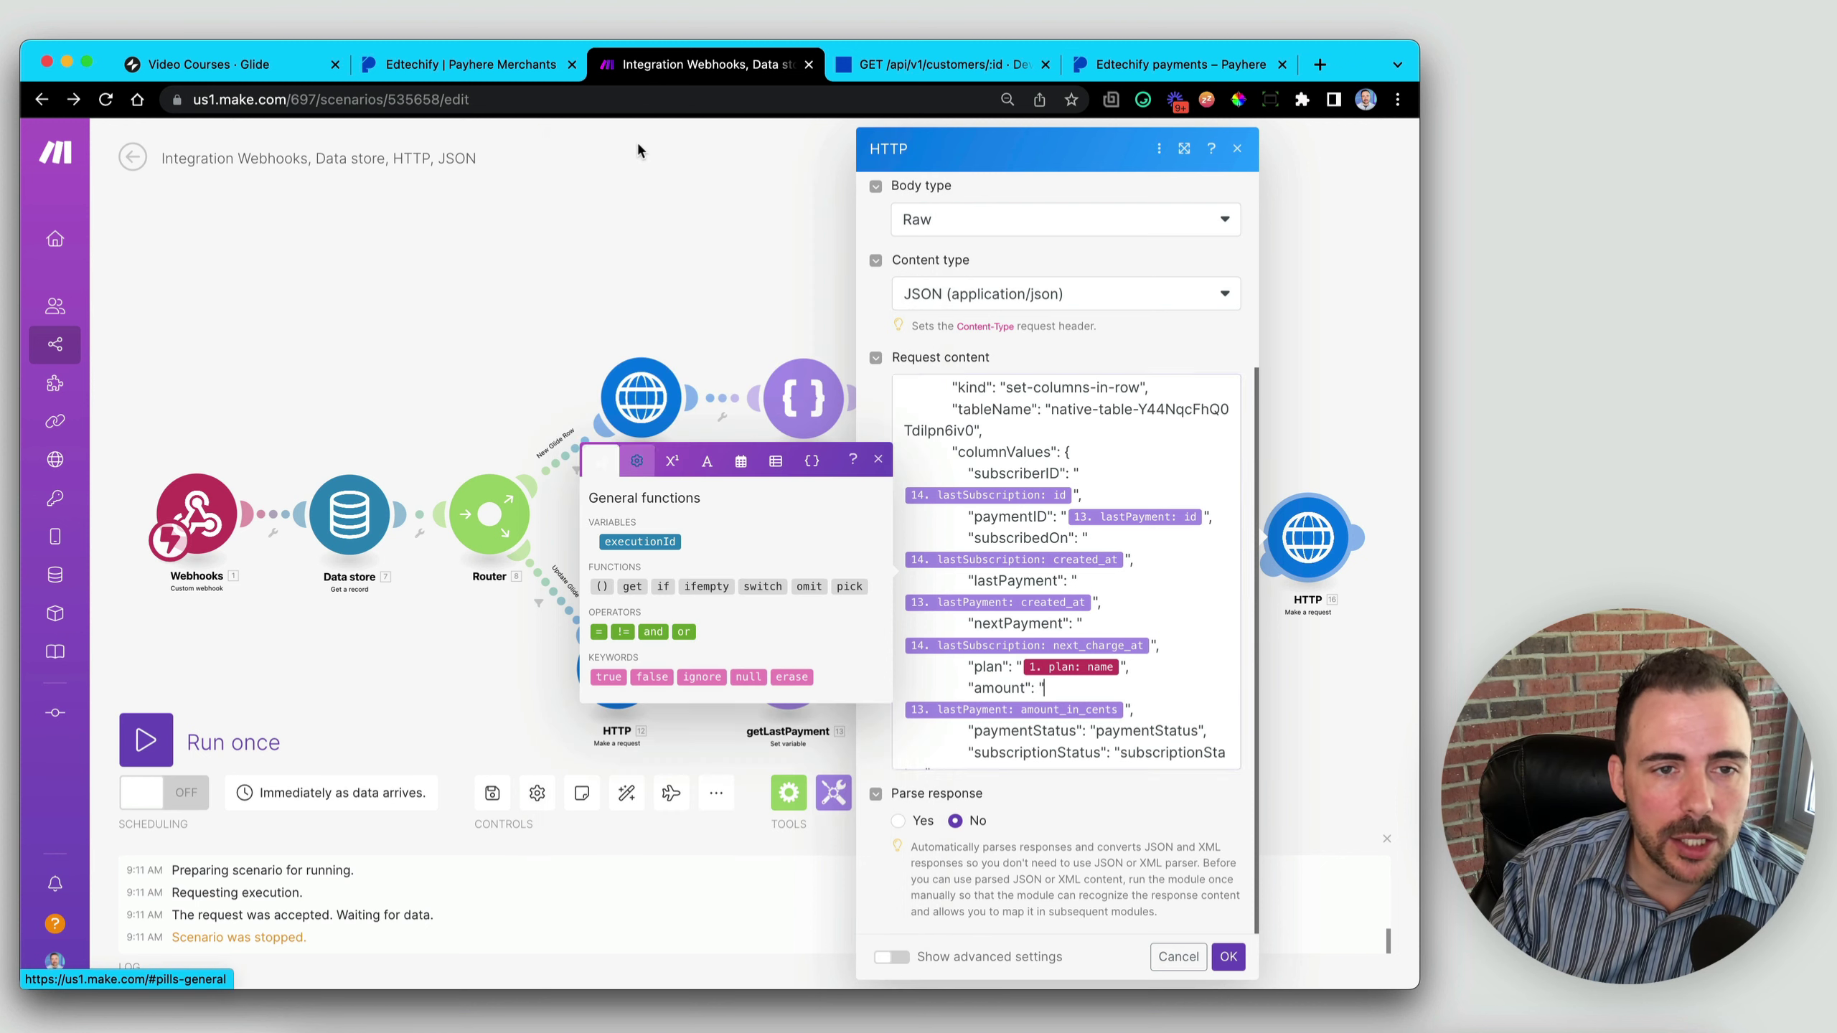
left_click(603, 588)
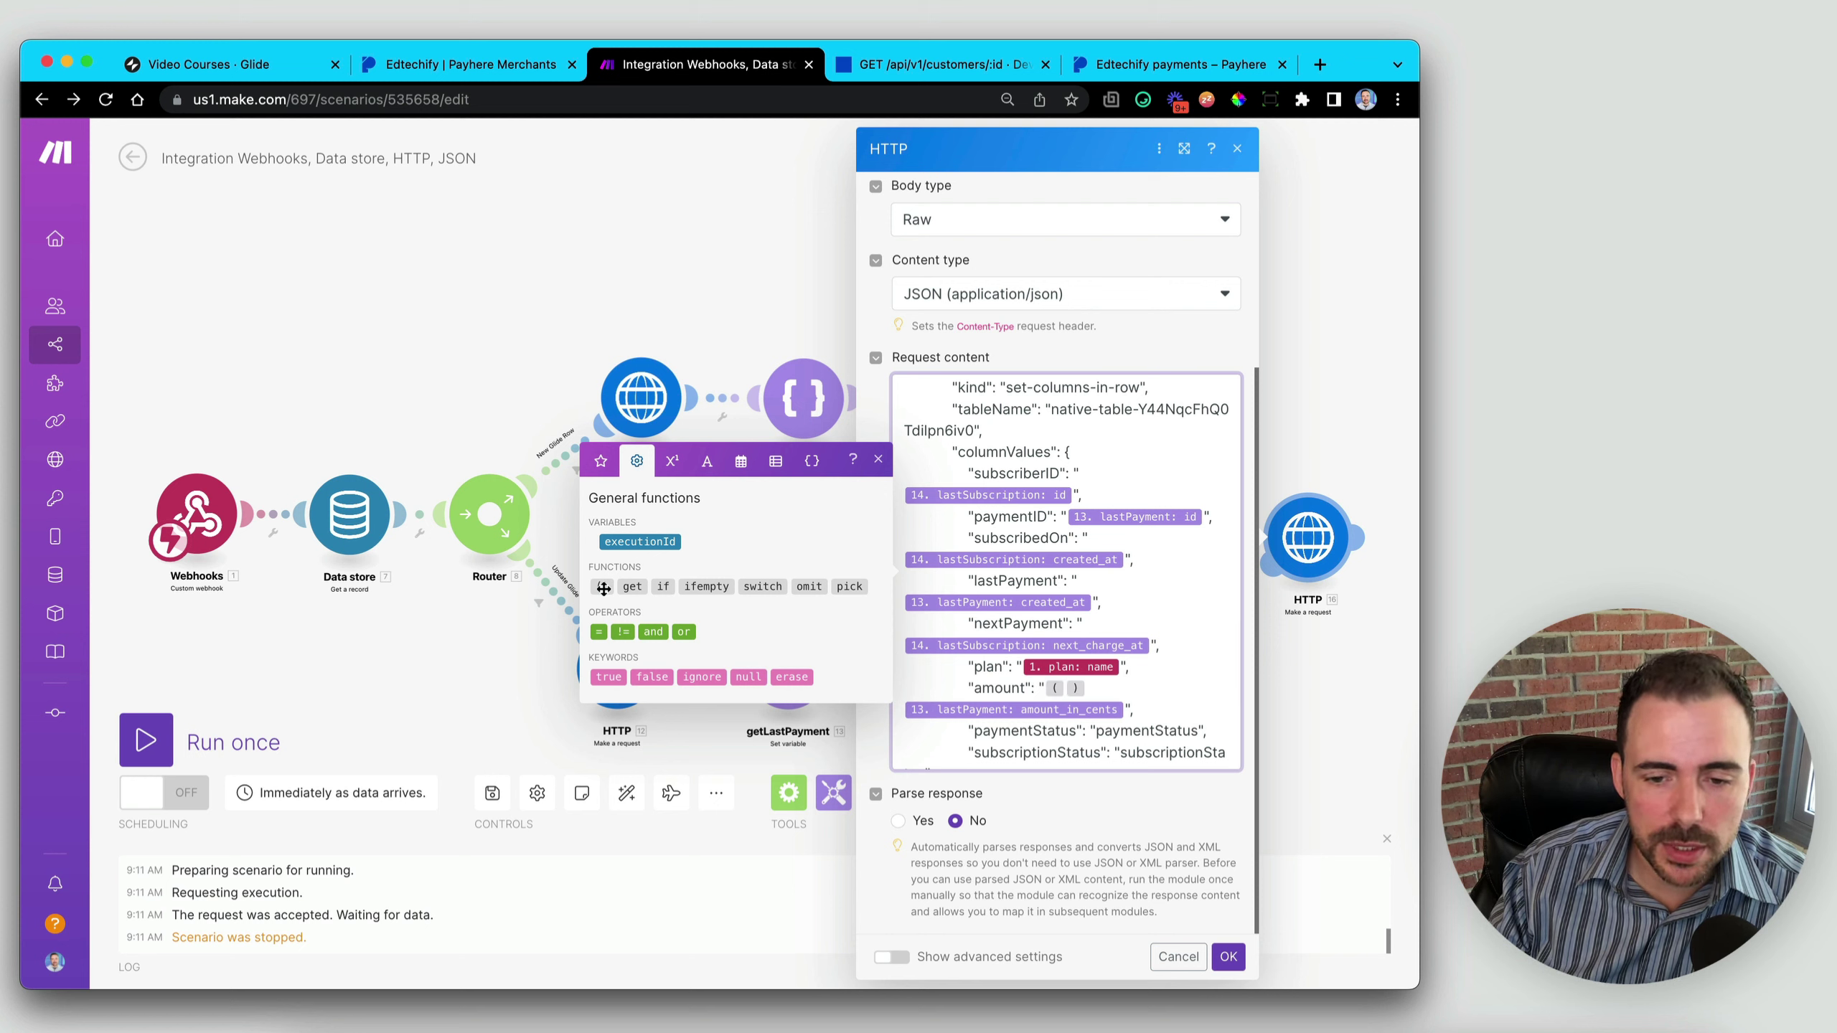
key("Delete")
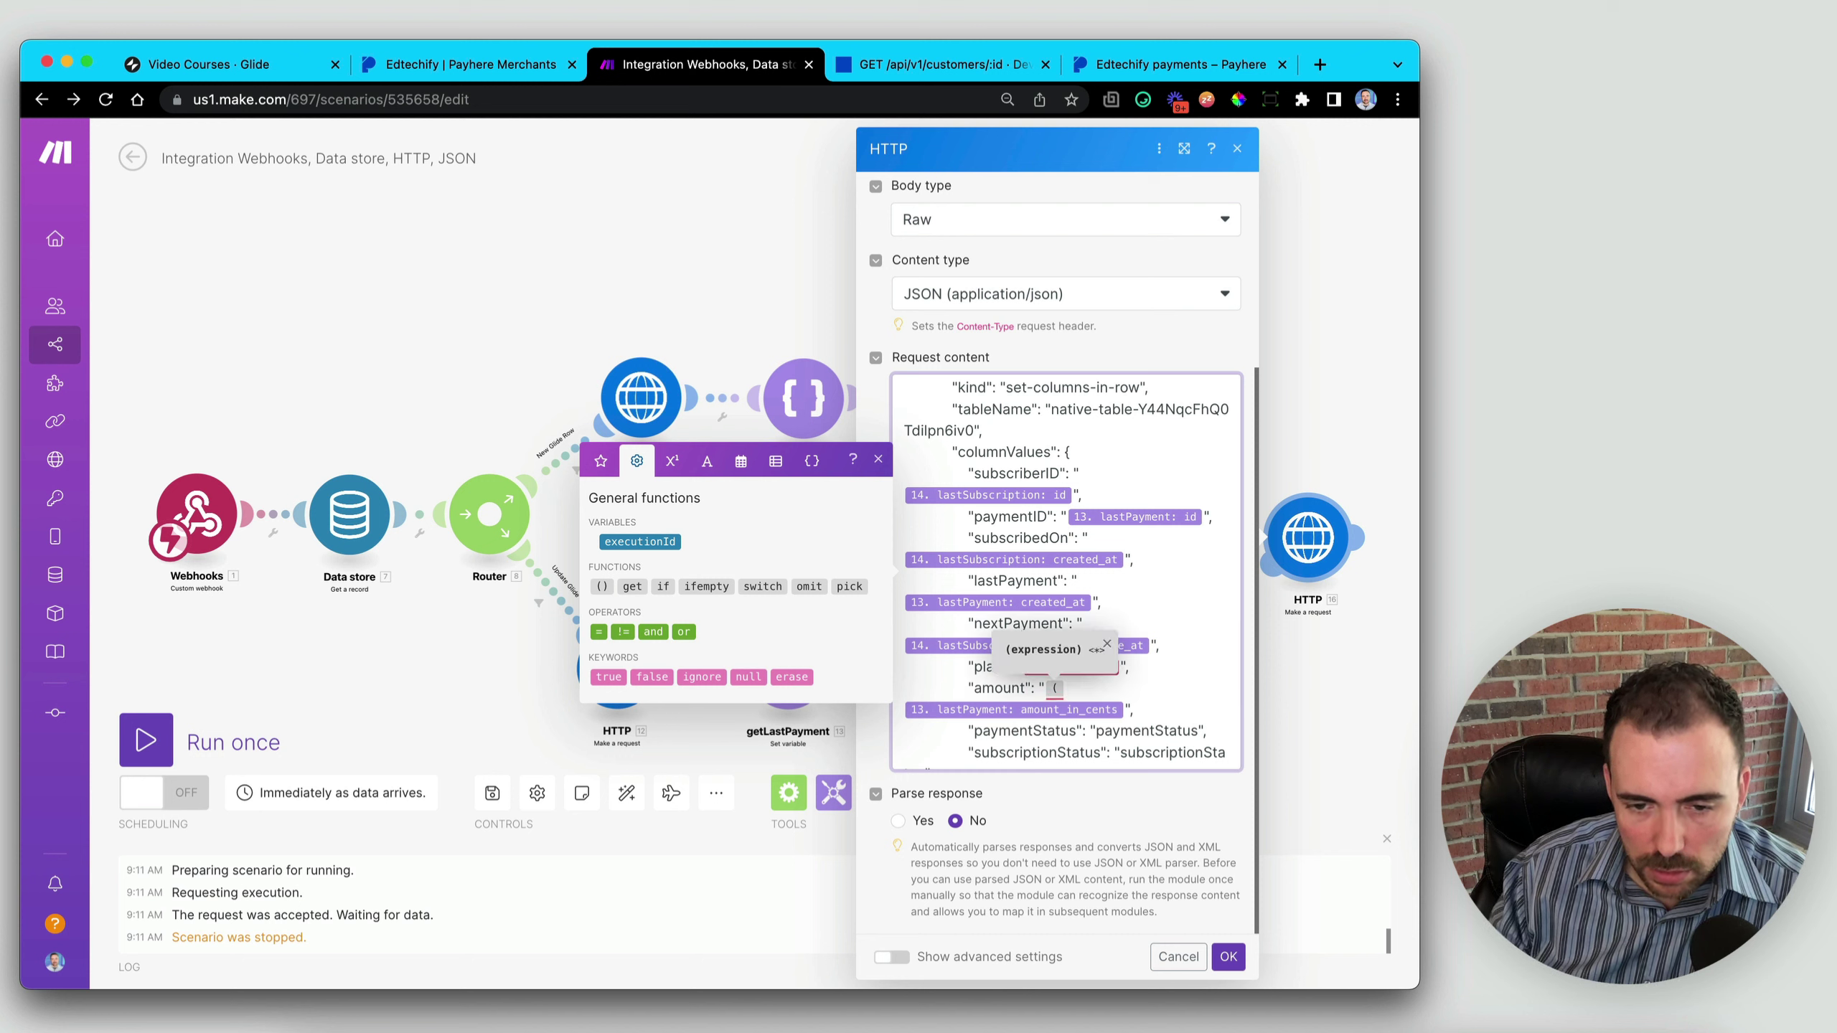
type(")")
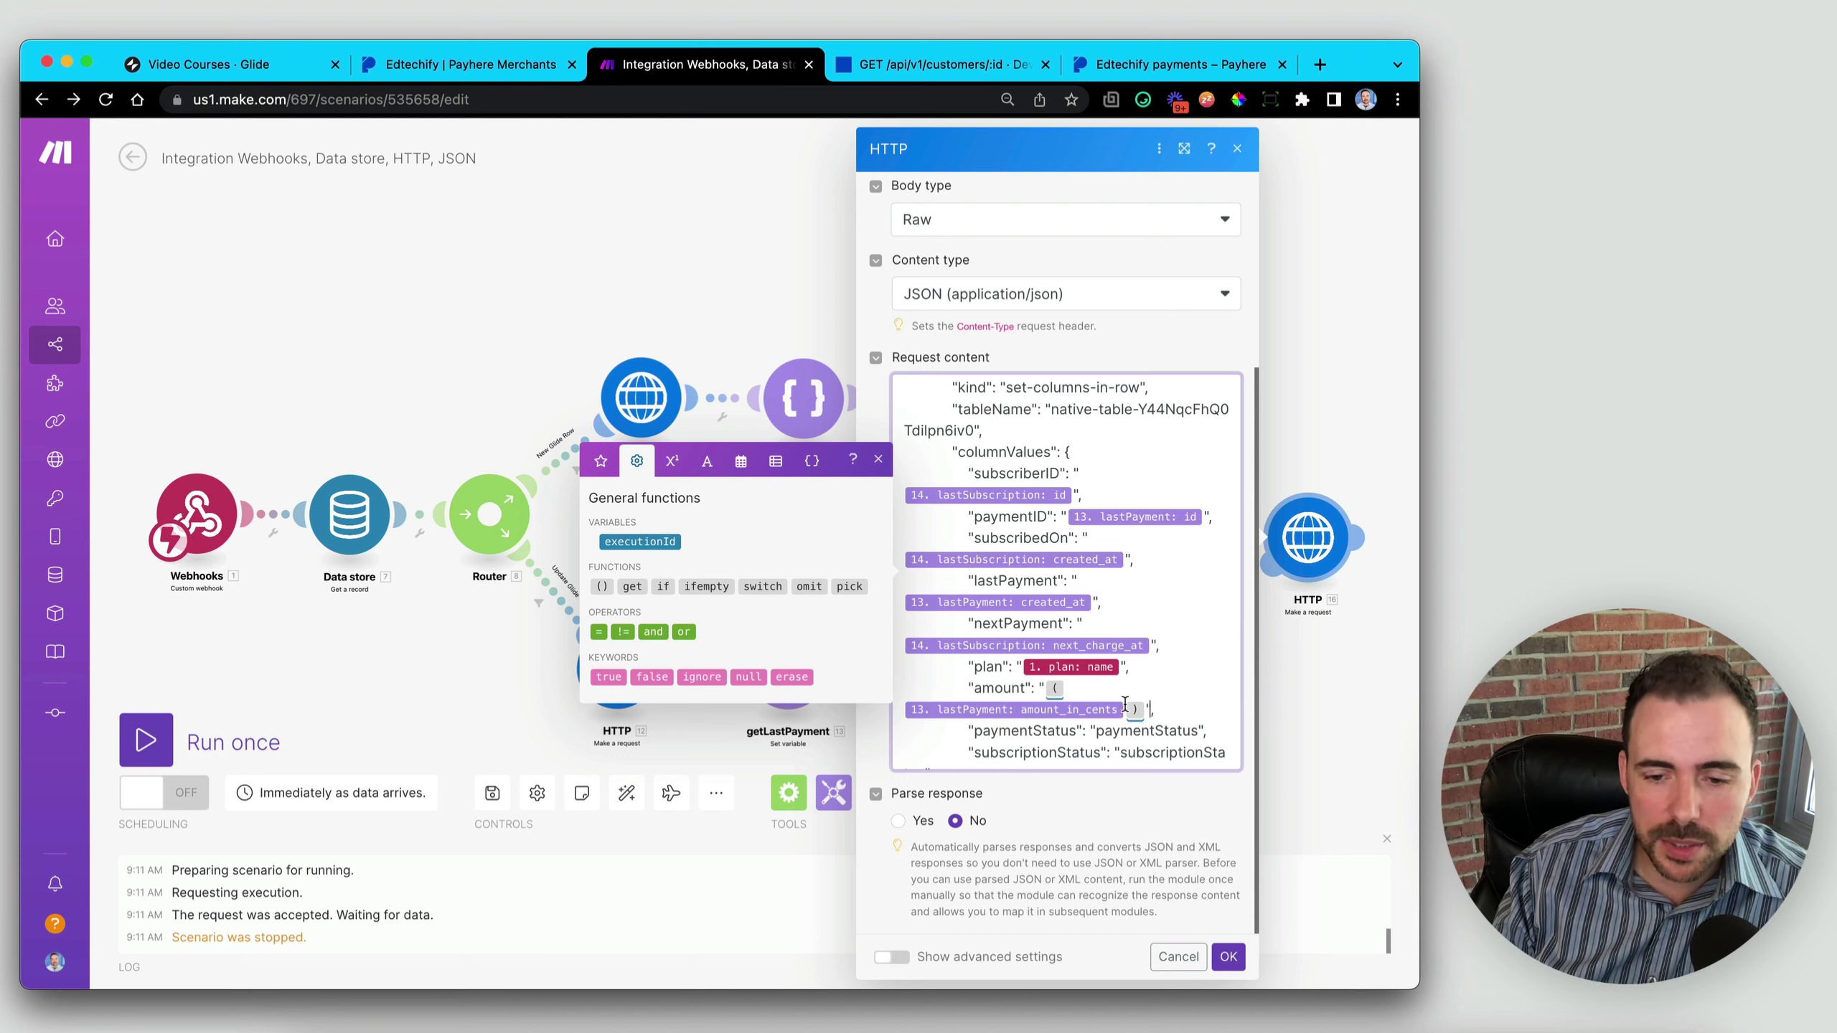
left_click(1125, 713)
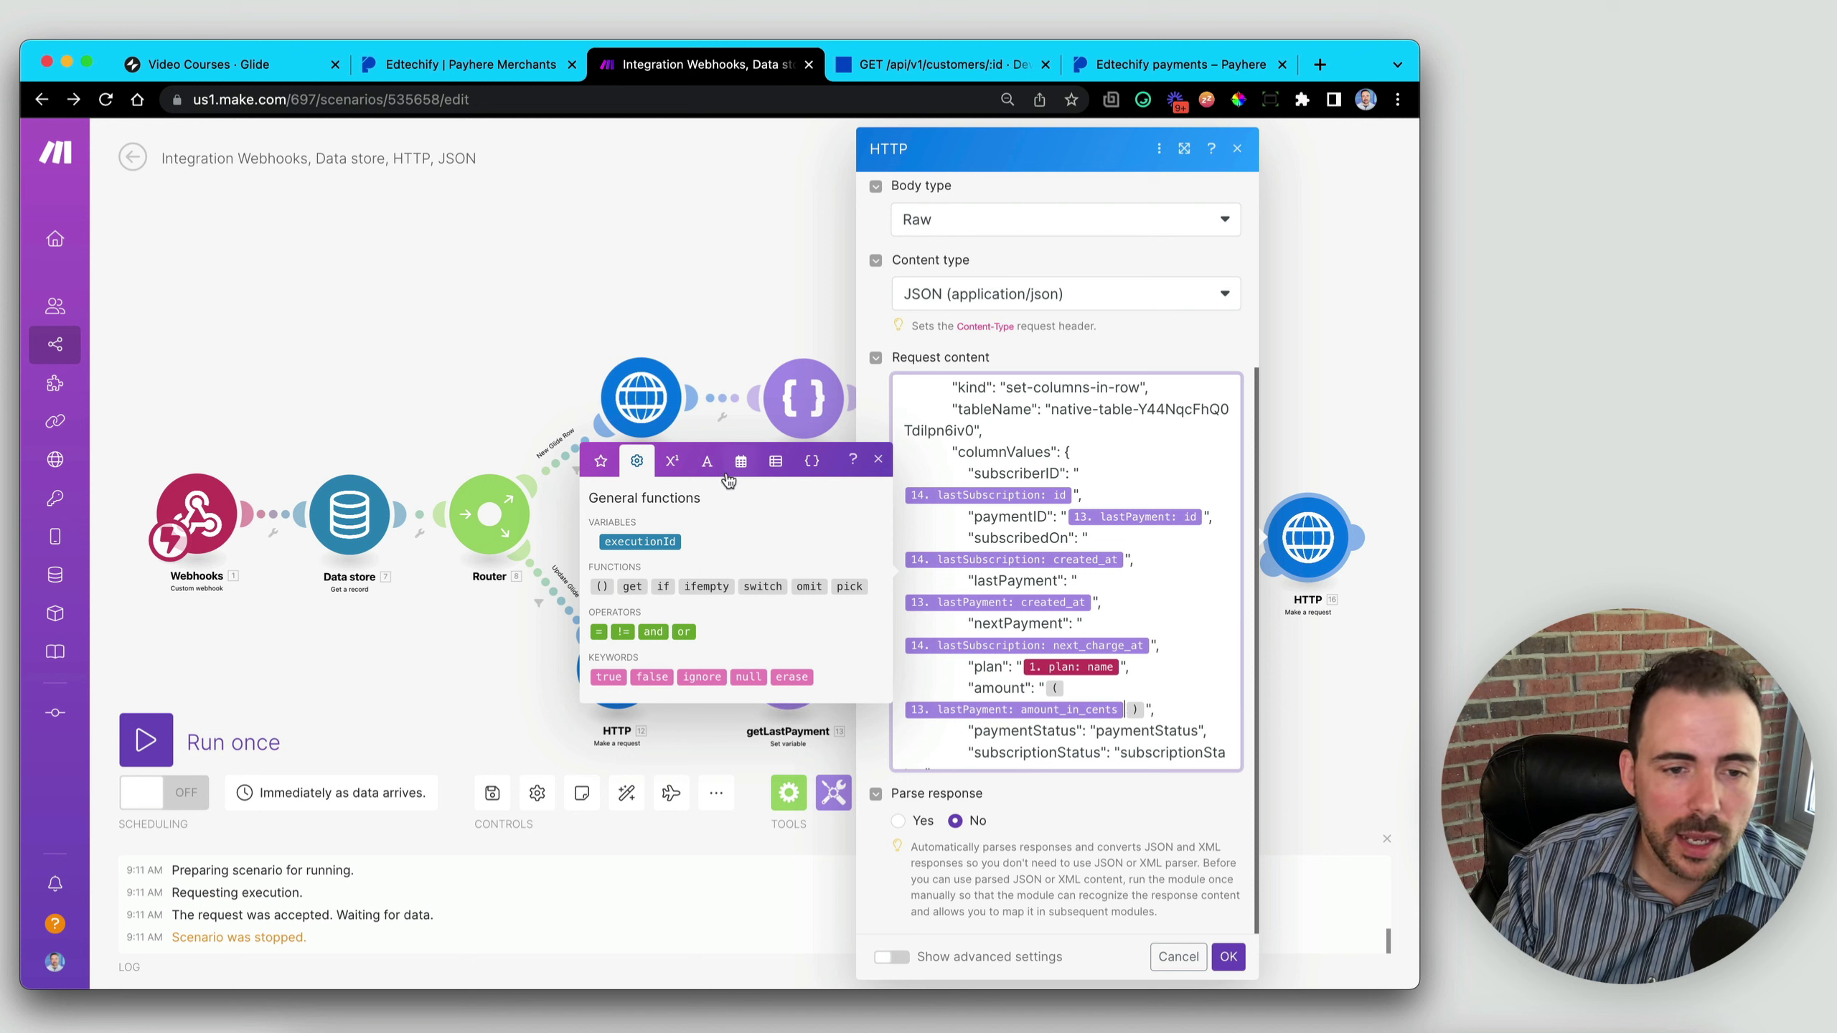
left_click(671, 464)
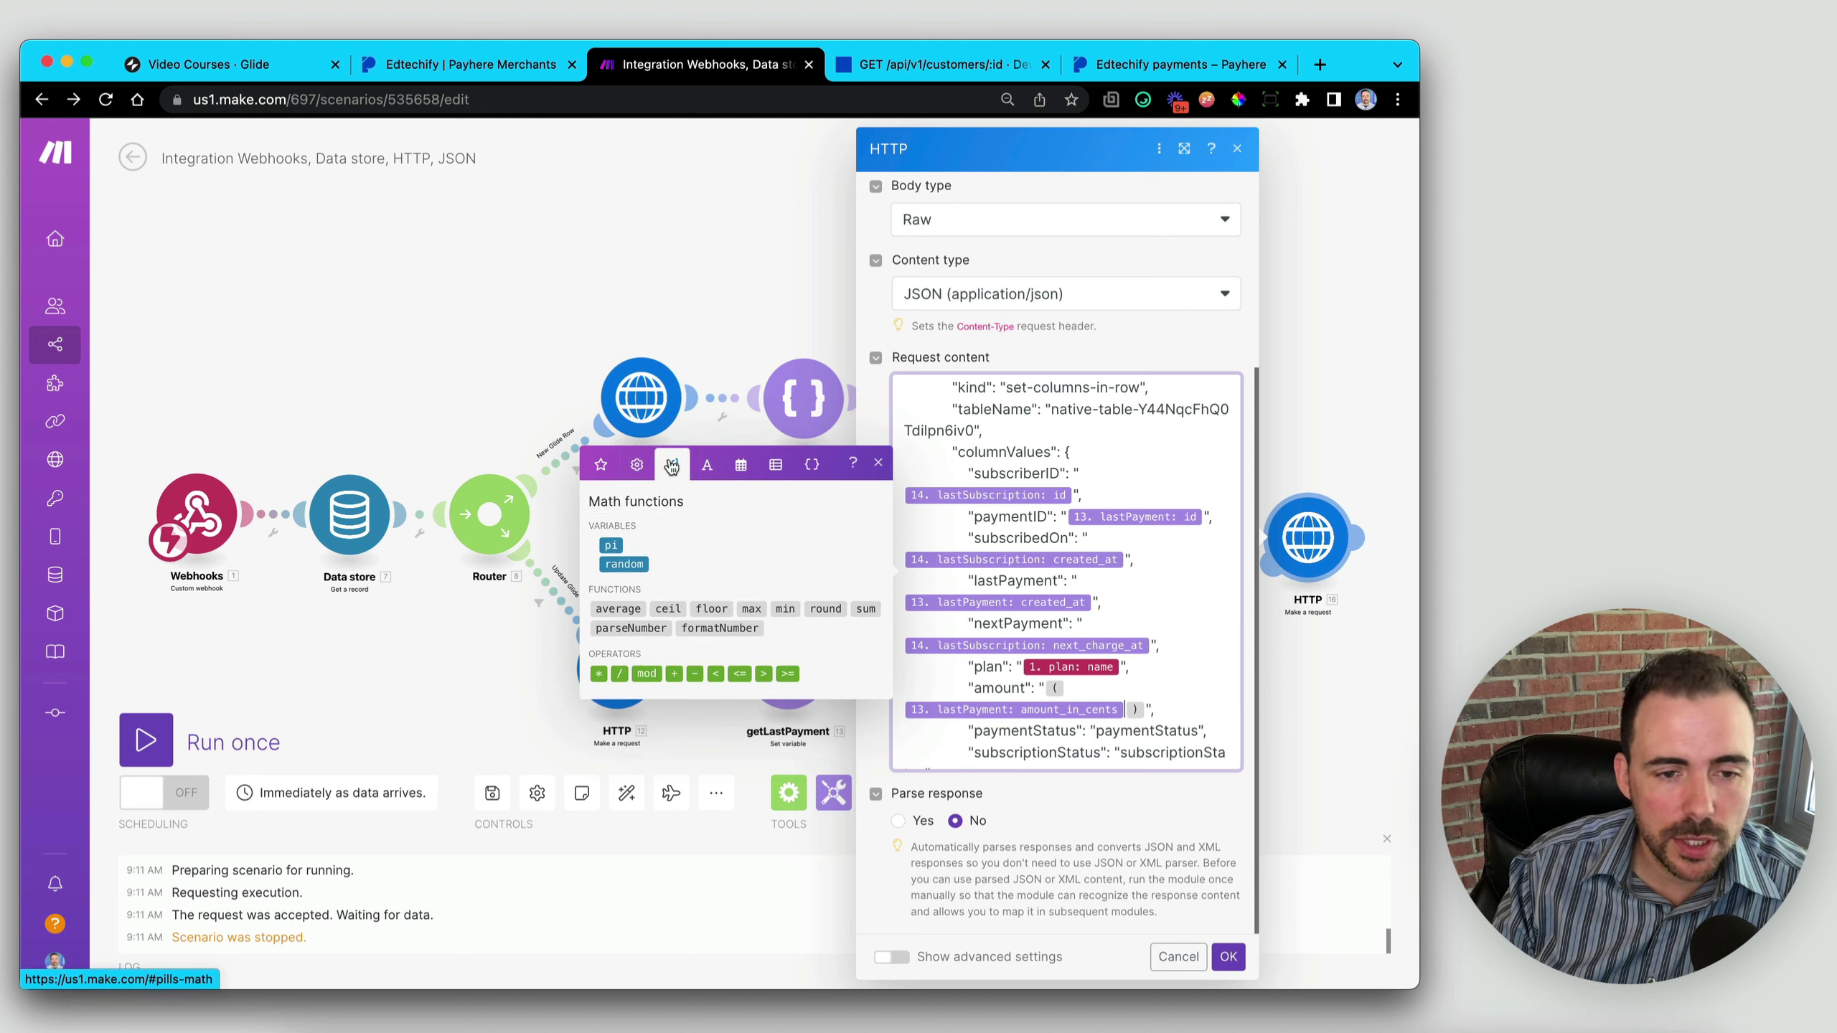
left_click(620, 674)
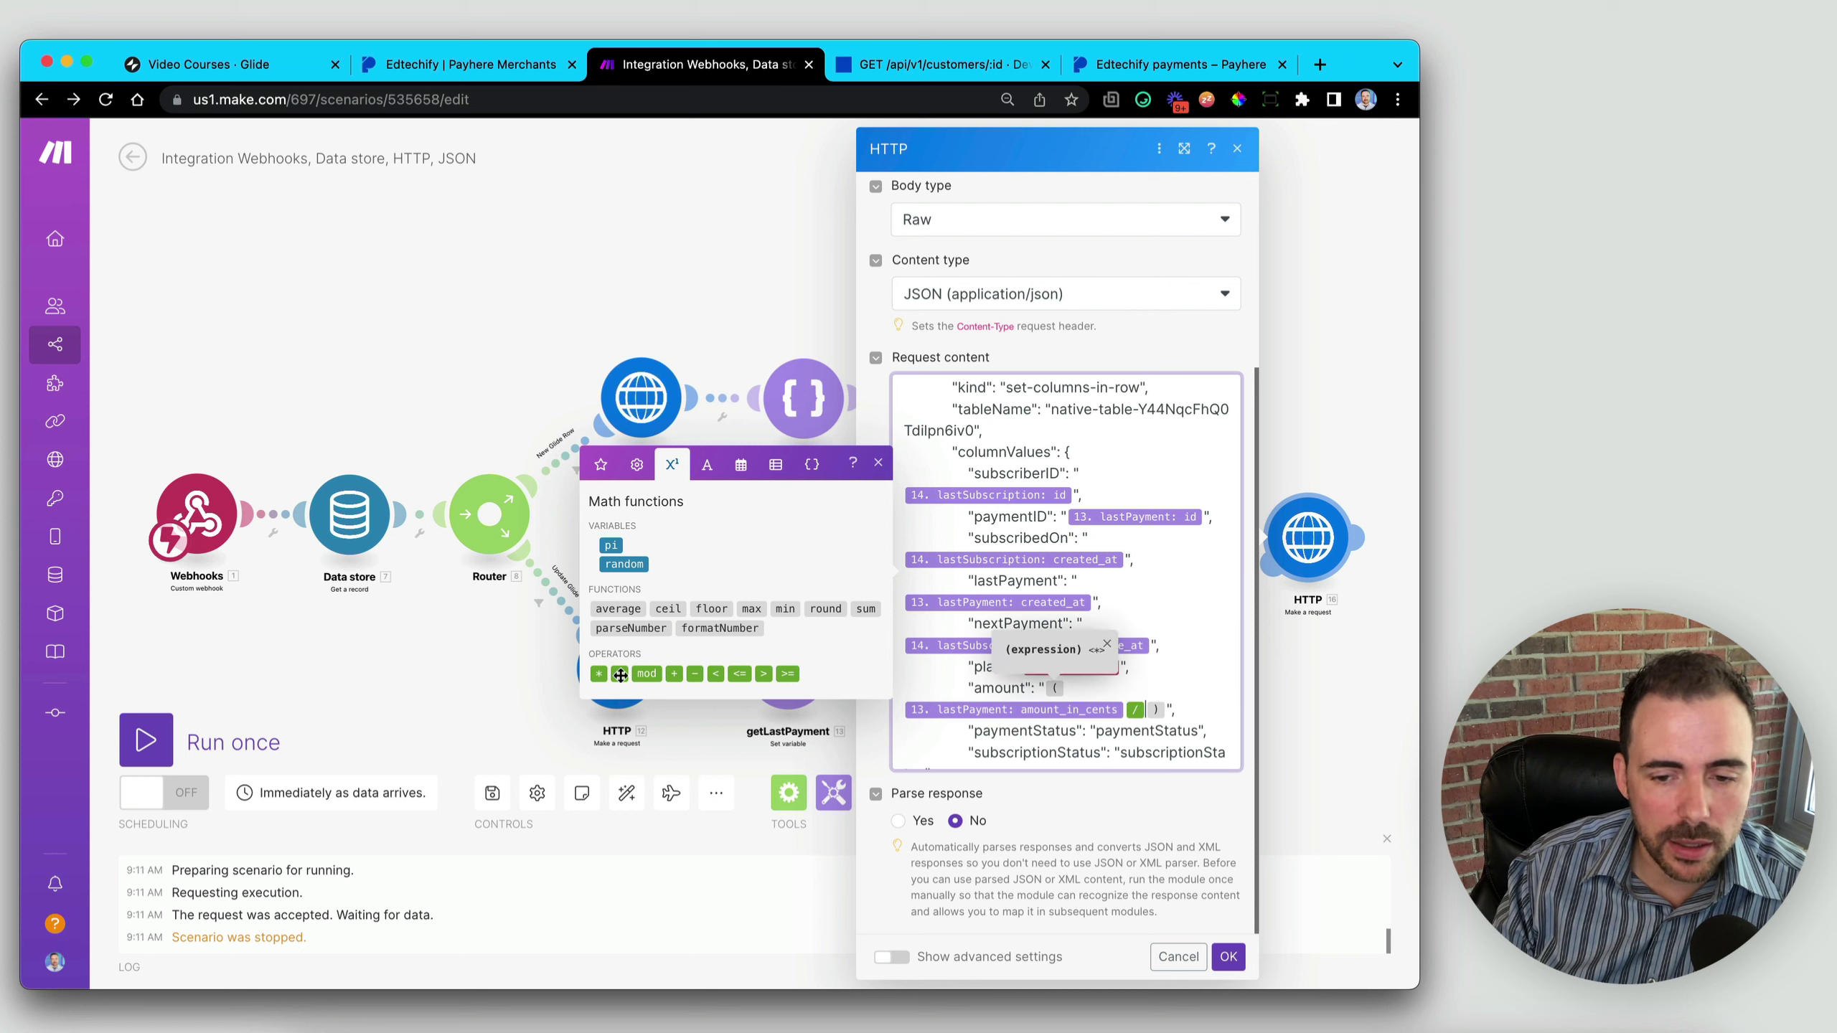
type("100")
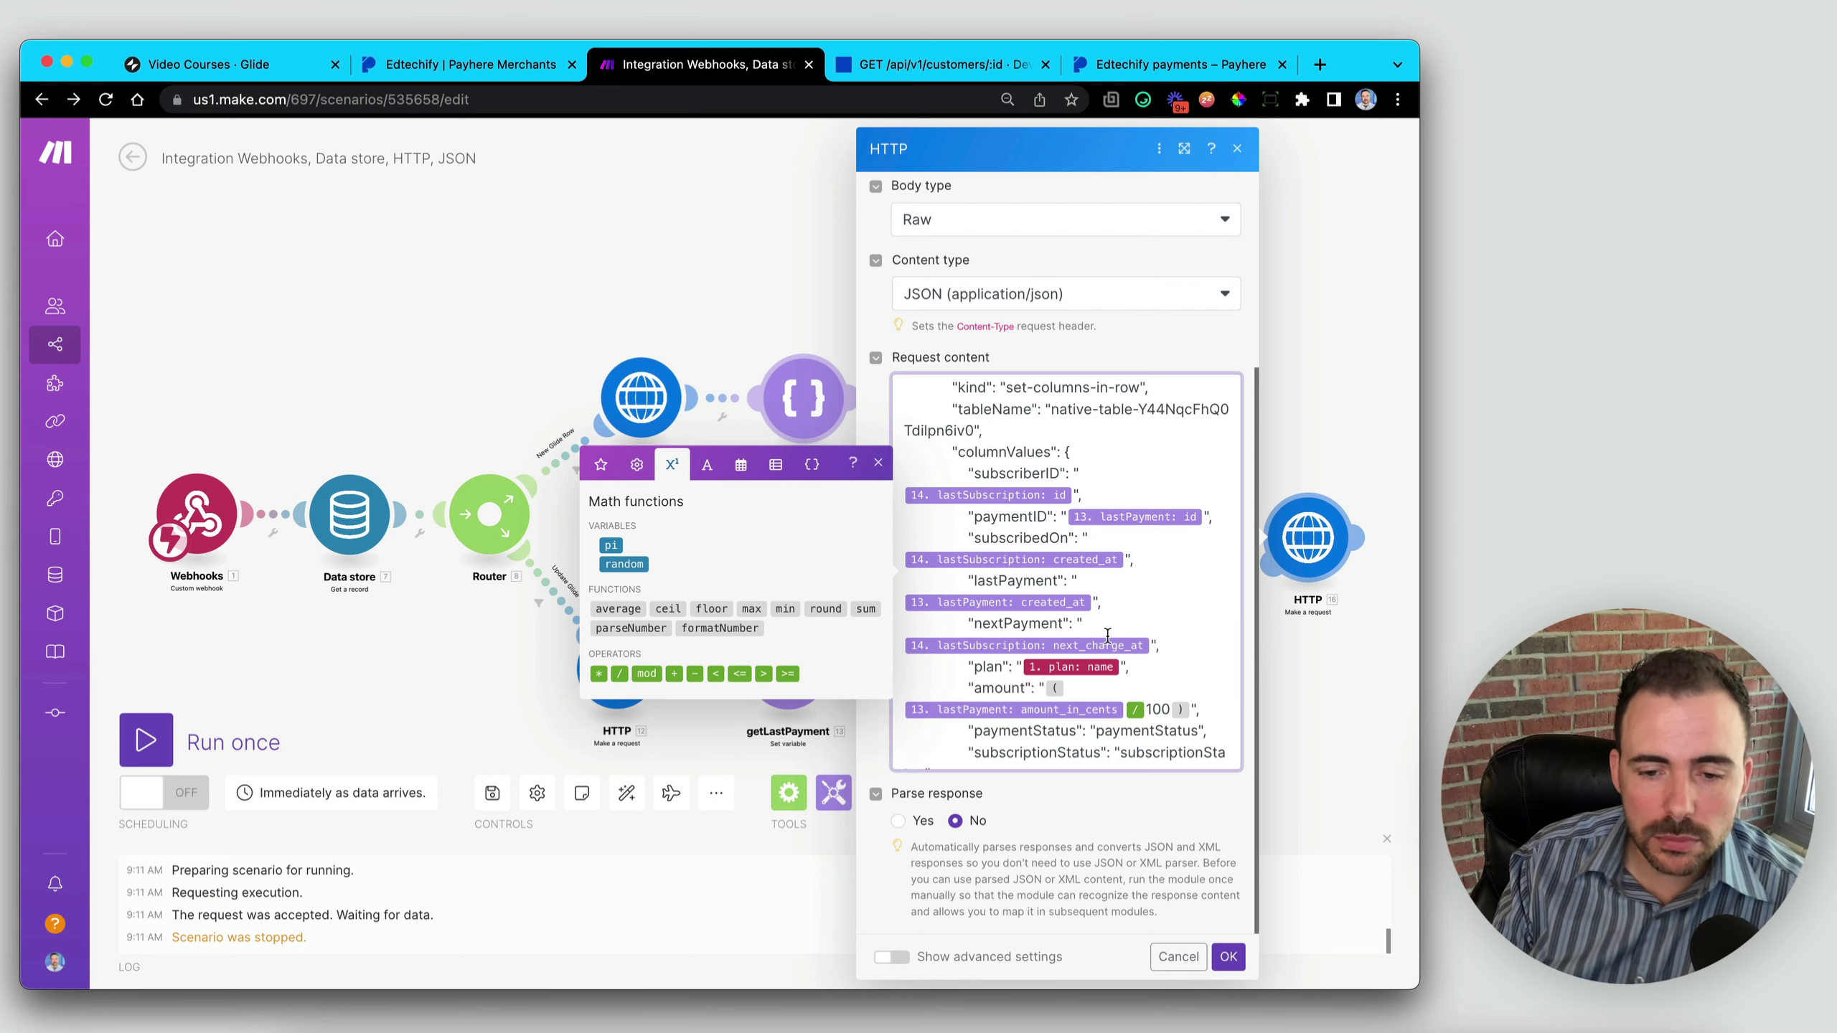
left_click(1079, 652)
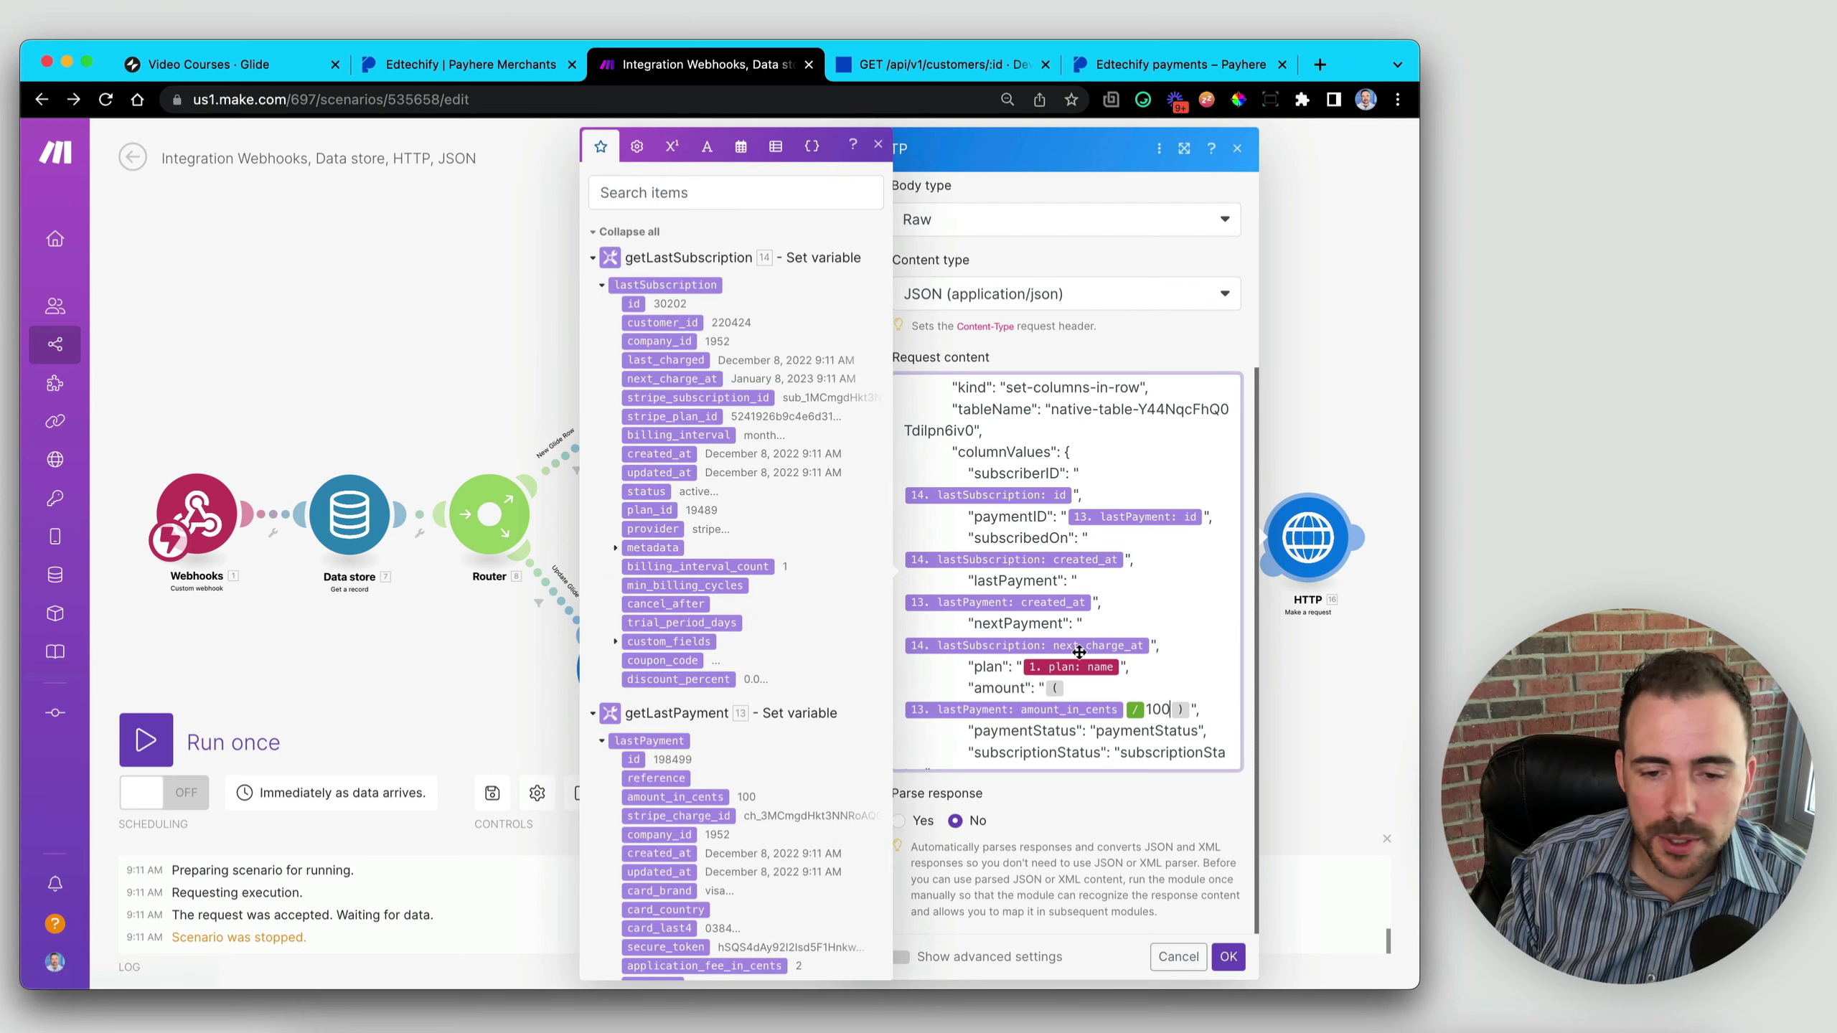
- Replace the paymentStatus placeholder with lastPayment status
scroll(1080, 652, "down", 3)
double_click(1149, 603)
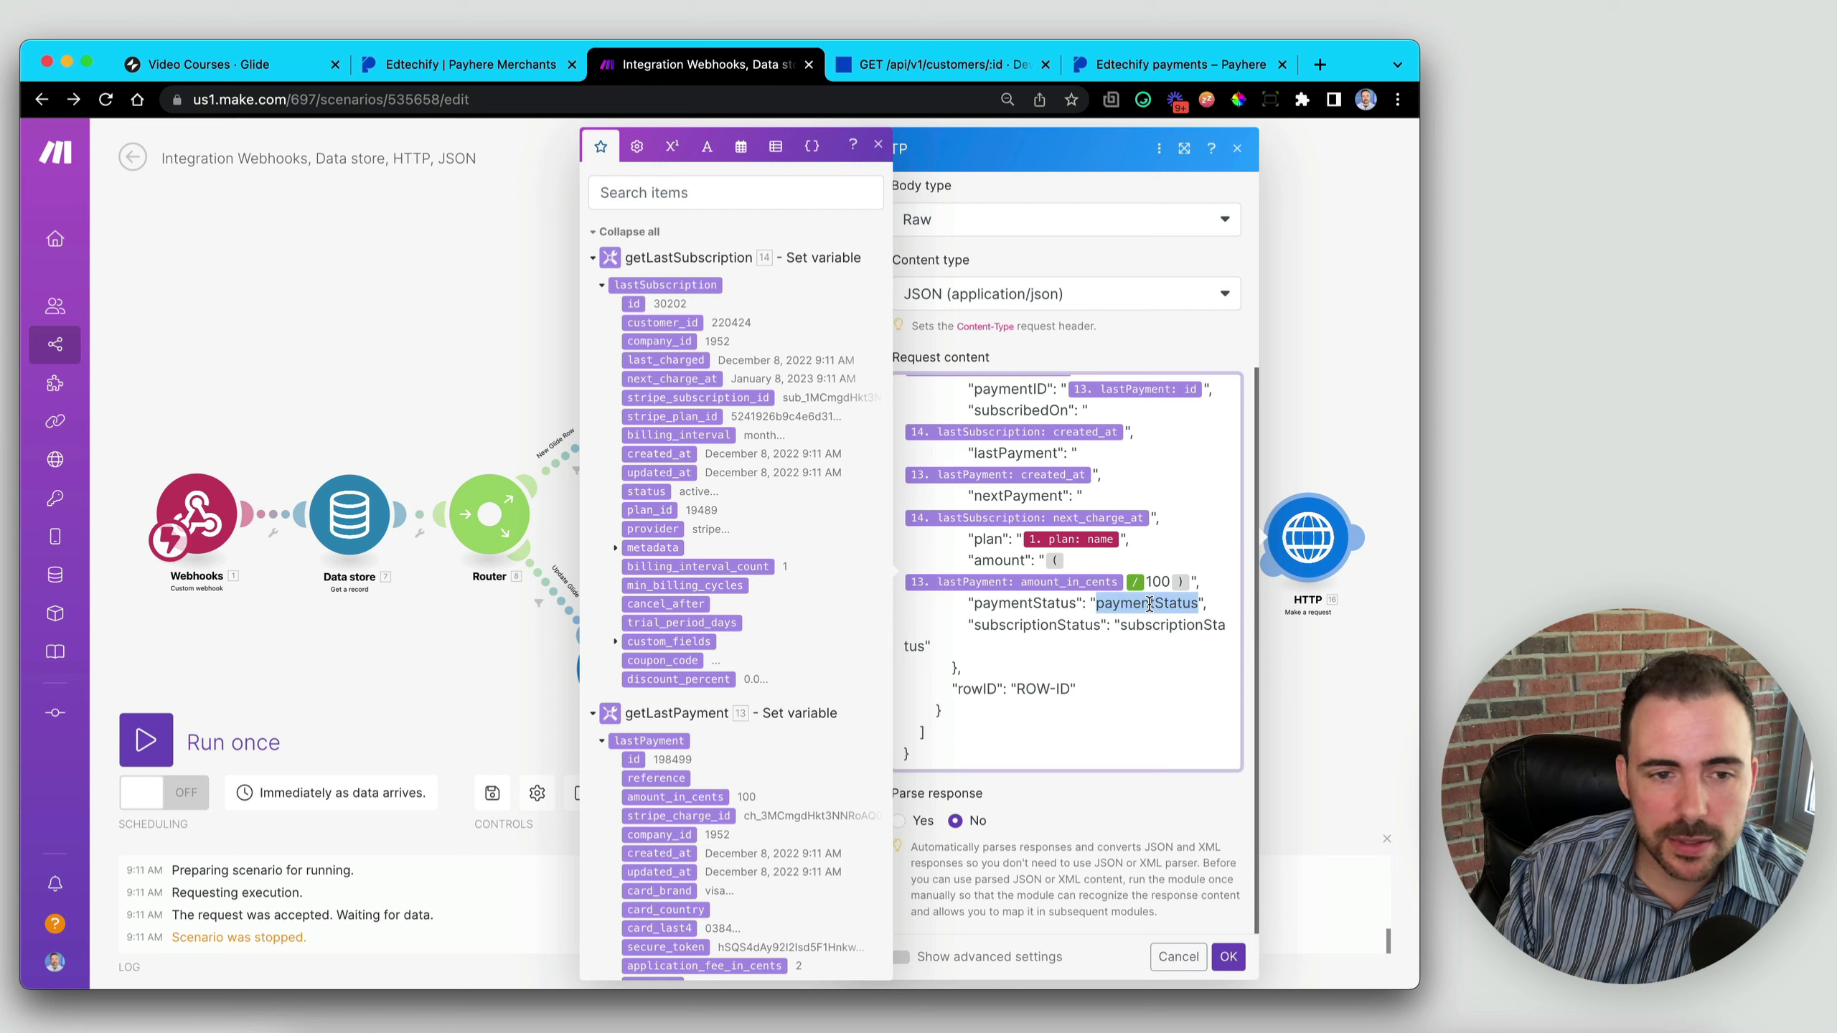
key("BackSpace")
scroll(696, 562, "down", 4)
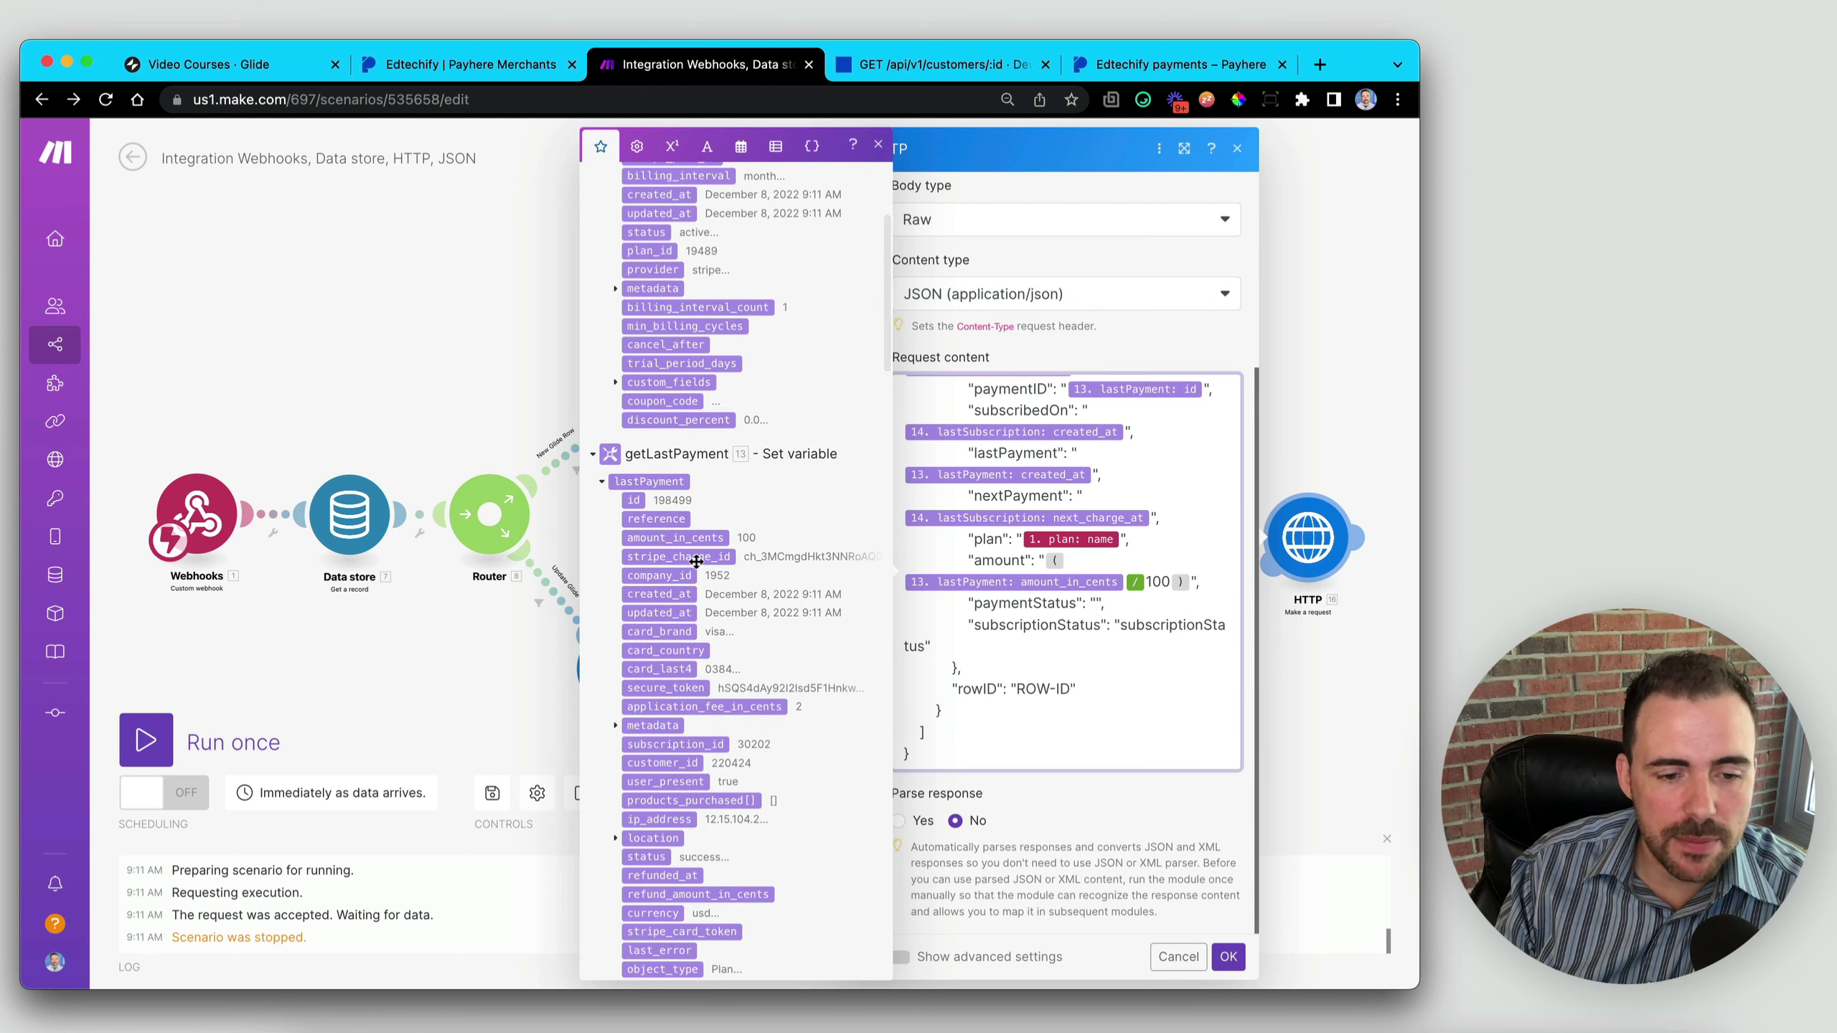
scroll(696, 562, "down", 4)
scroll(675, 772, "down", 3)
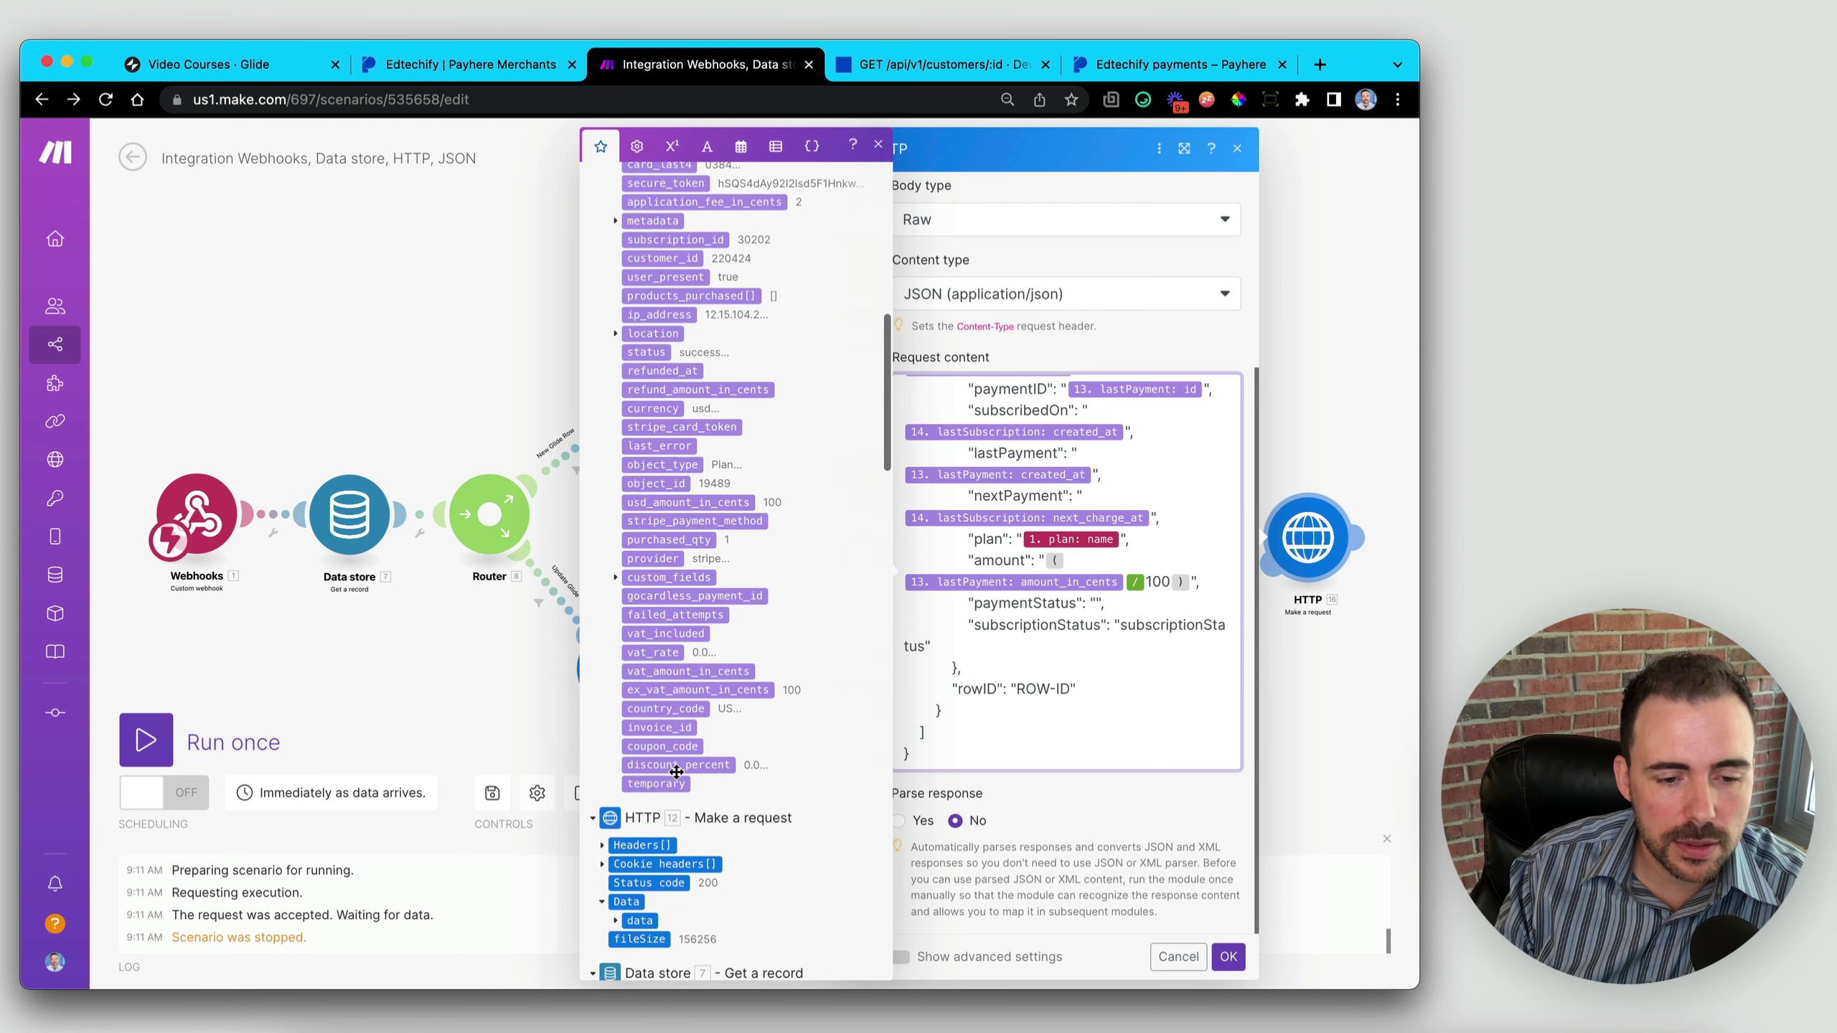
scroll(676, 772, "up", 4)
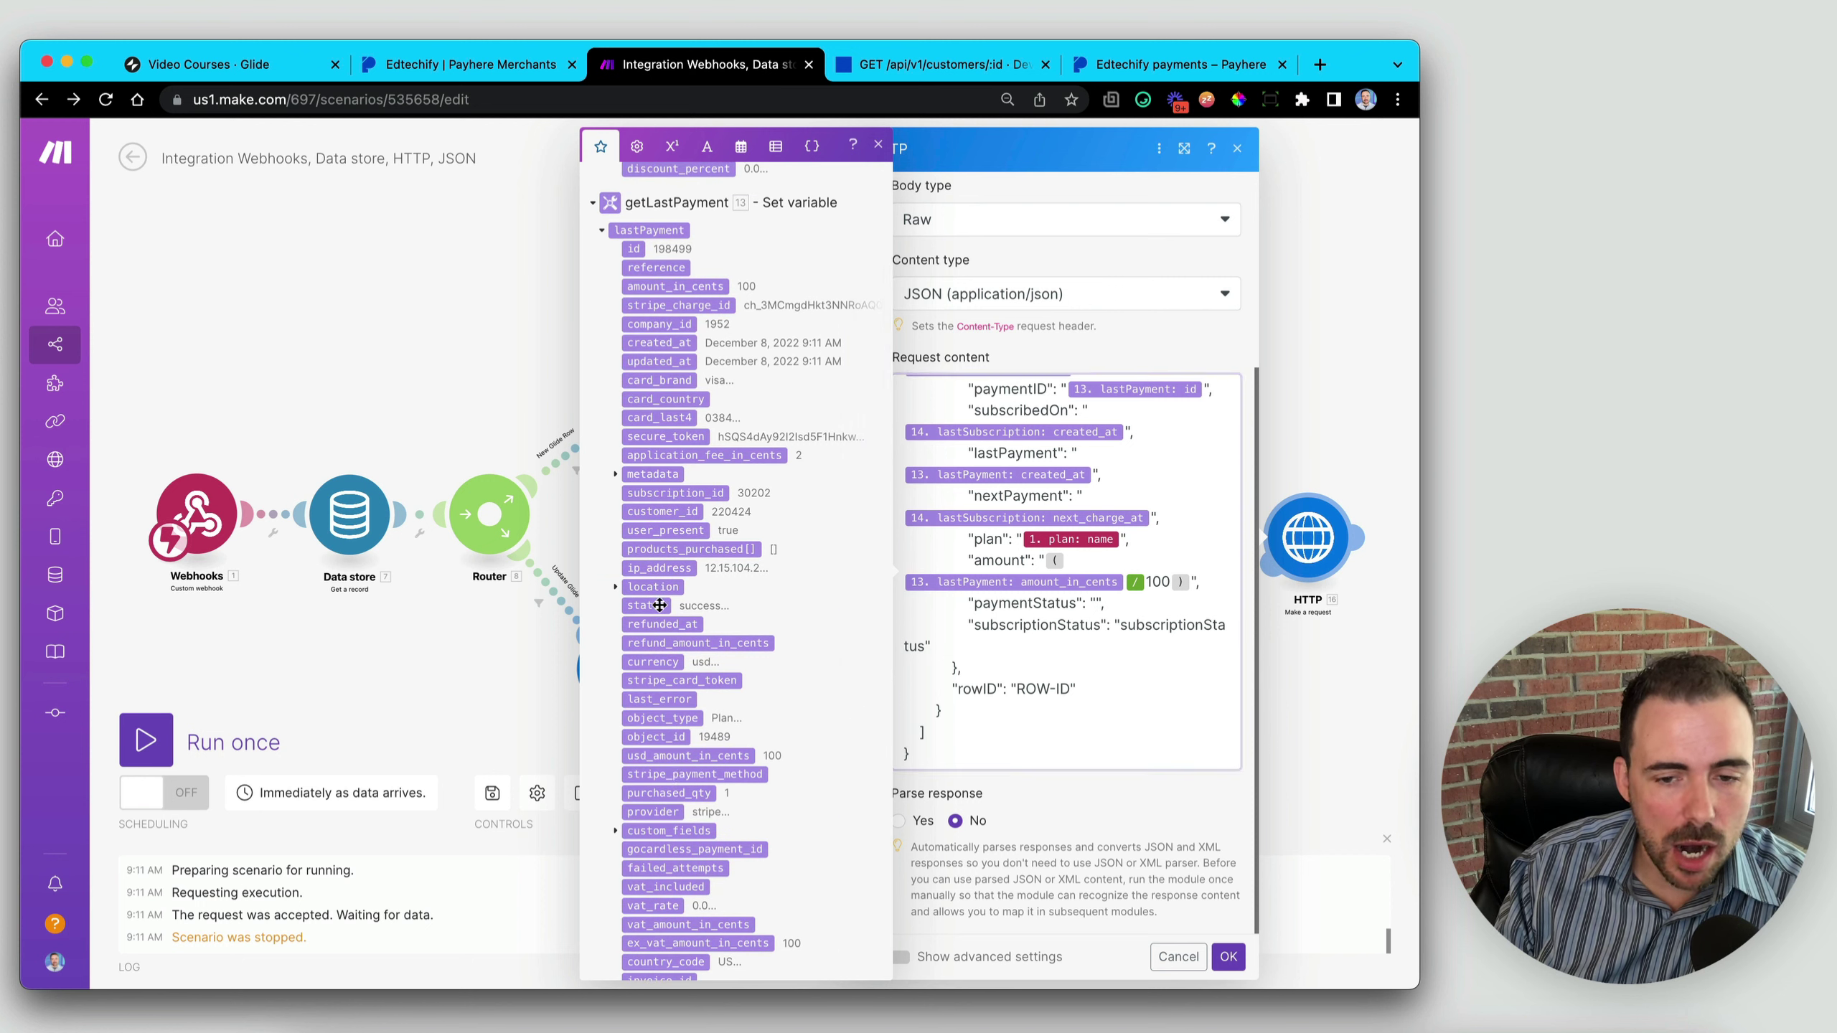
left_click(659, 605)
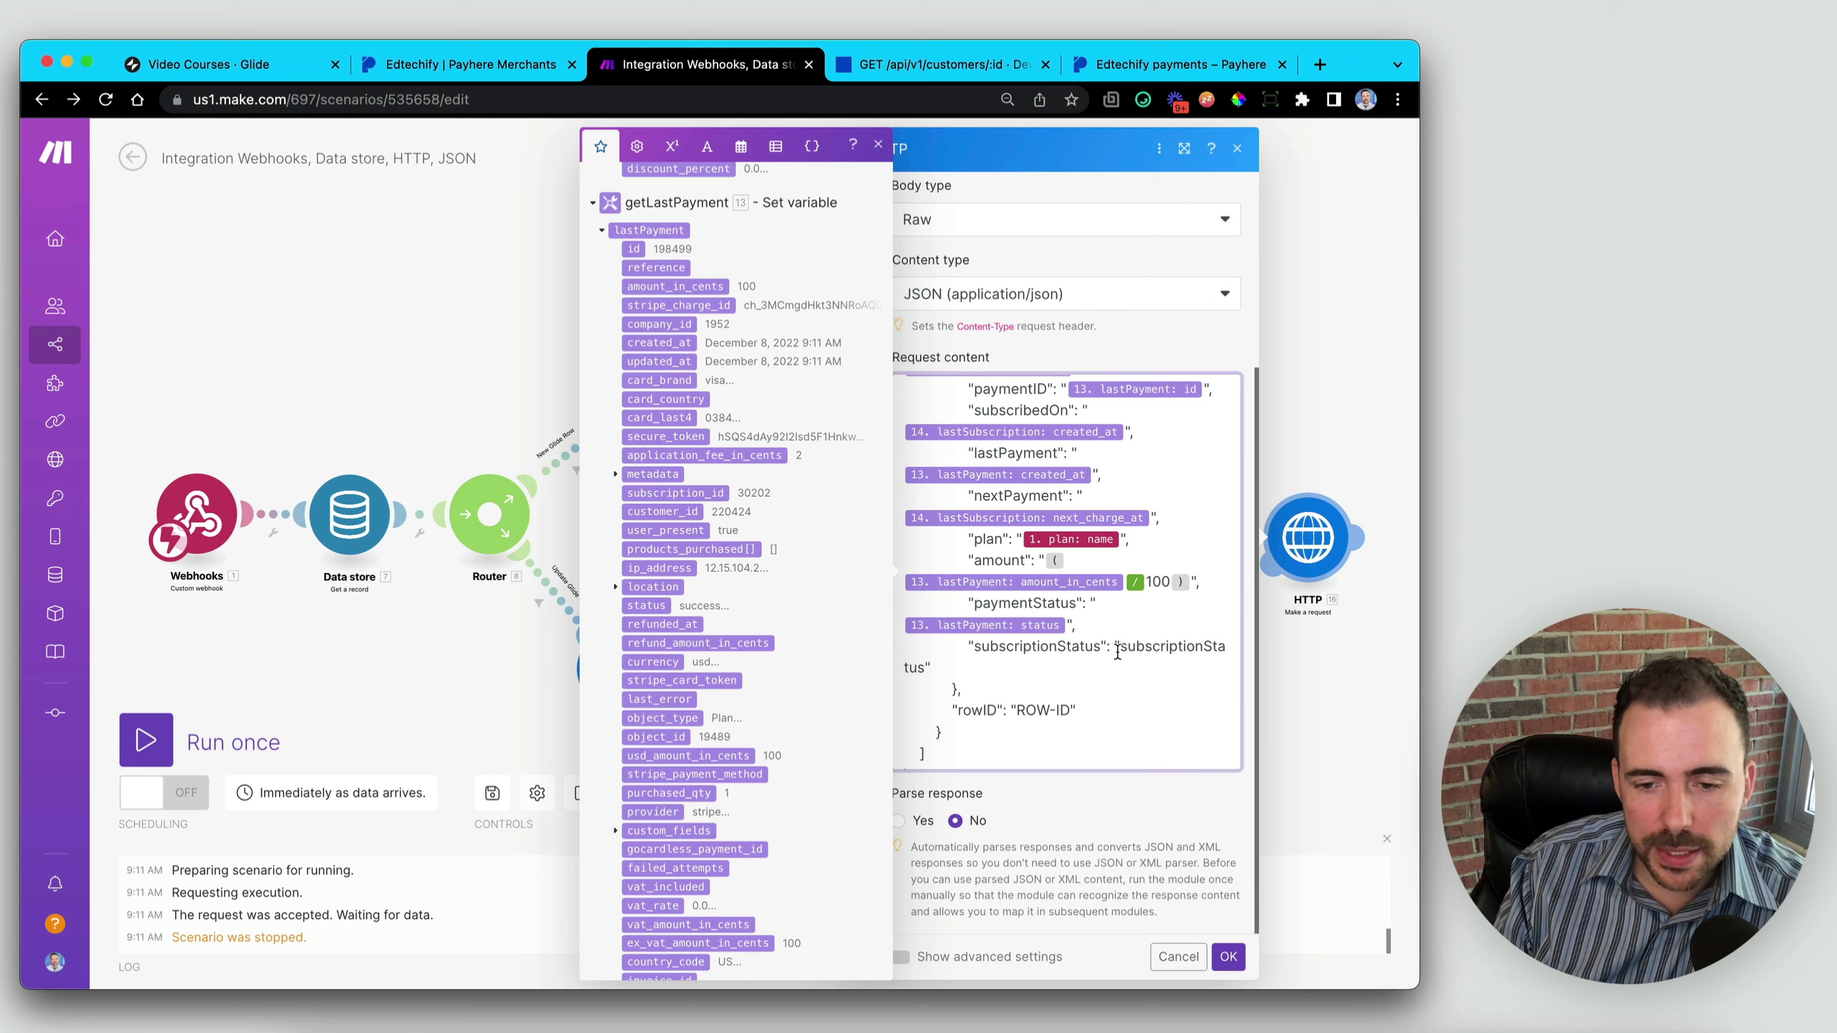
- Replace the subscriptionStatus placeholder with lastSubscription status
left_click_drag(1124, 651, 931, 667)
key("BackSpace")
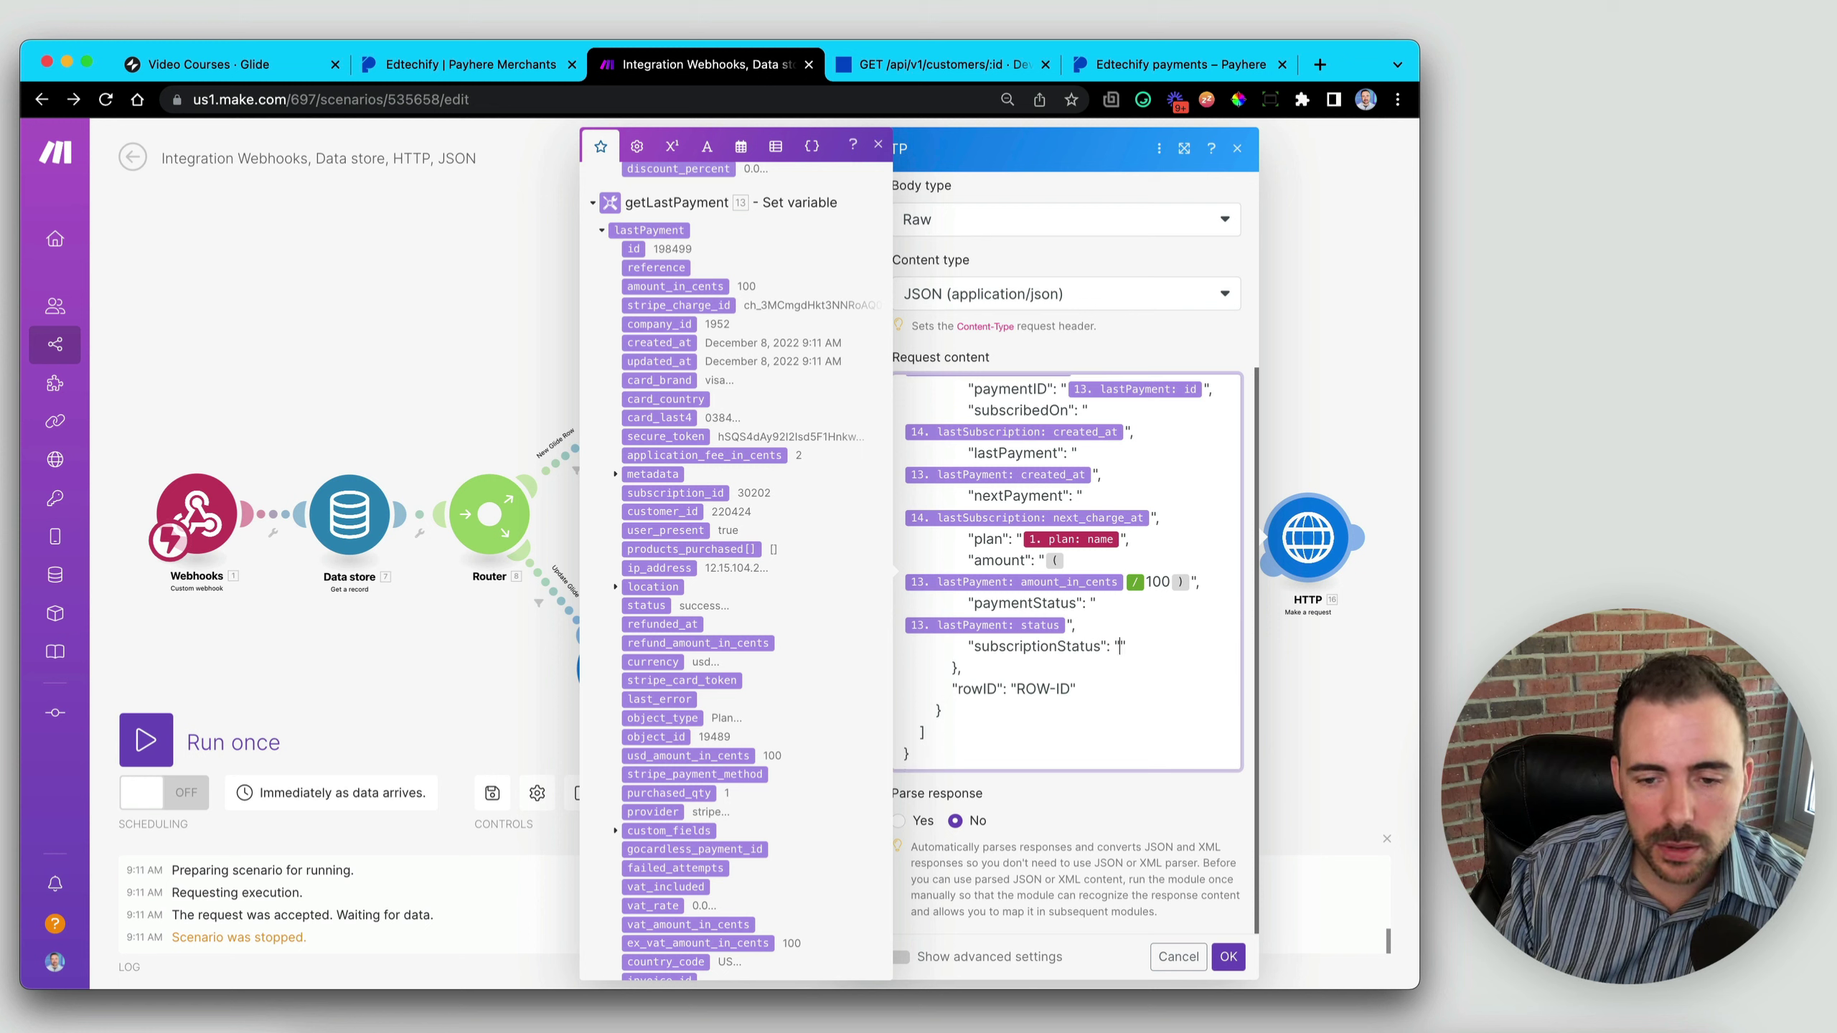
scroll(685, 576, "up", 10)
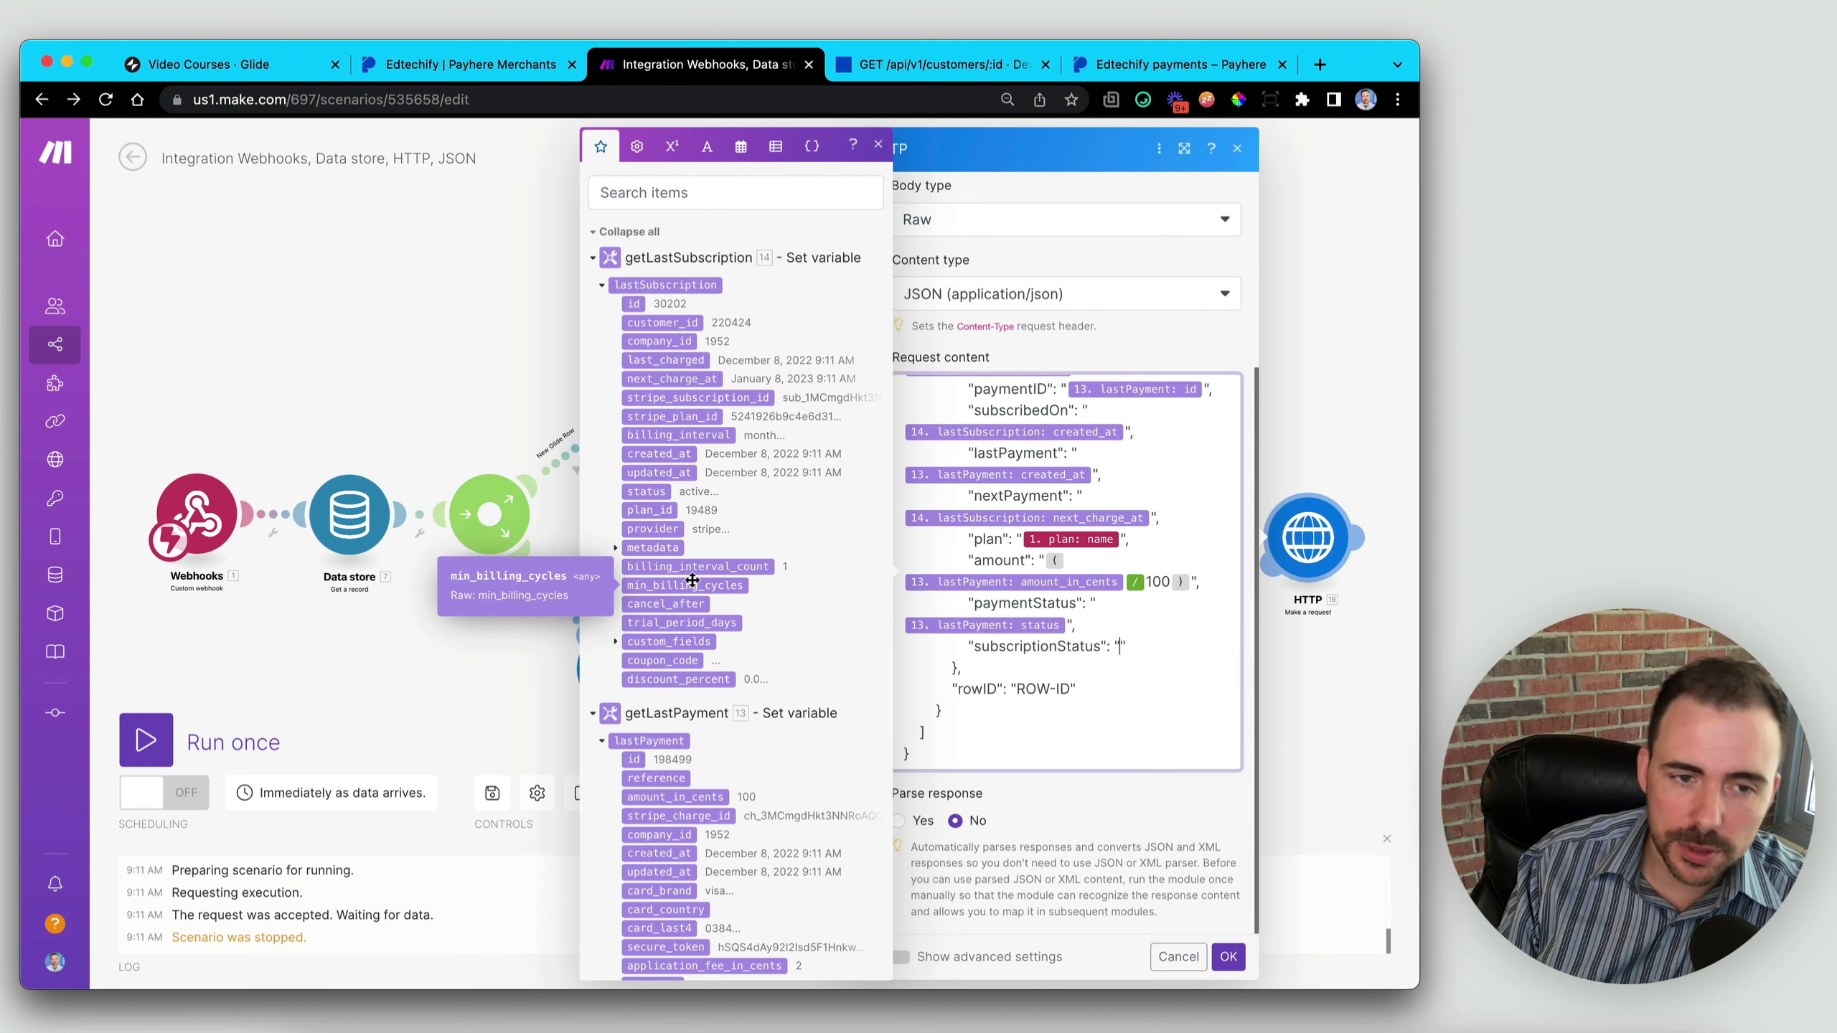
left_click(643, 491)
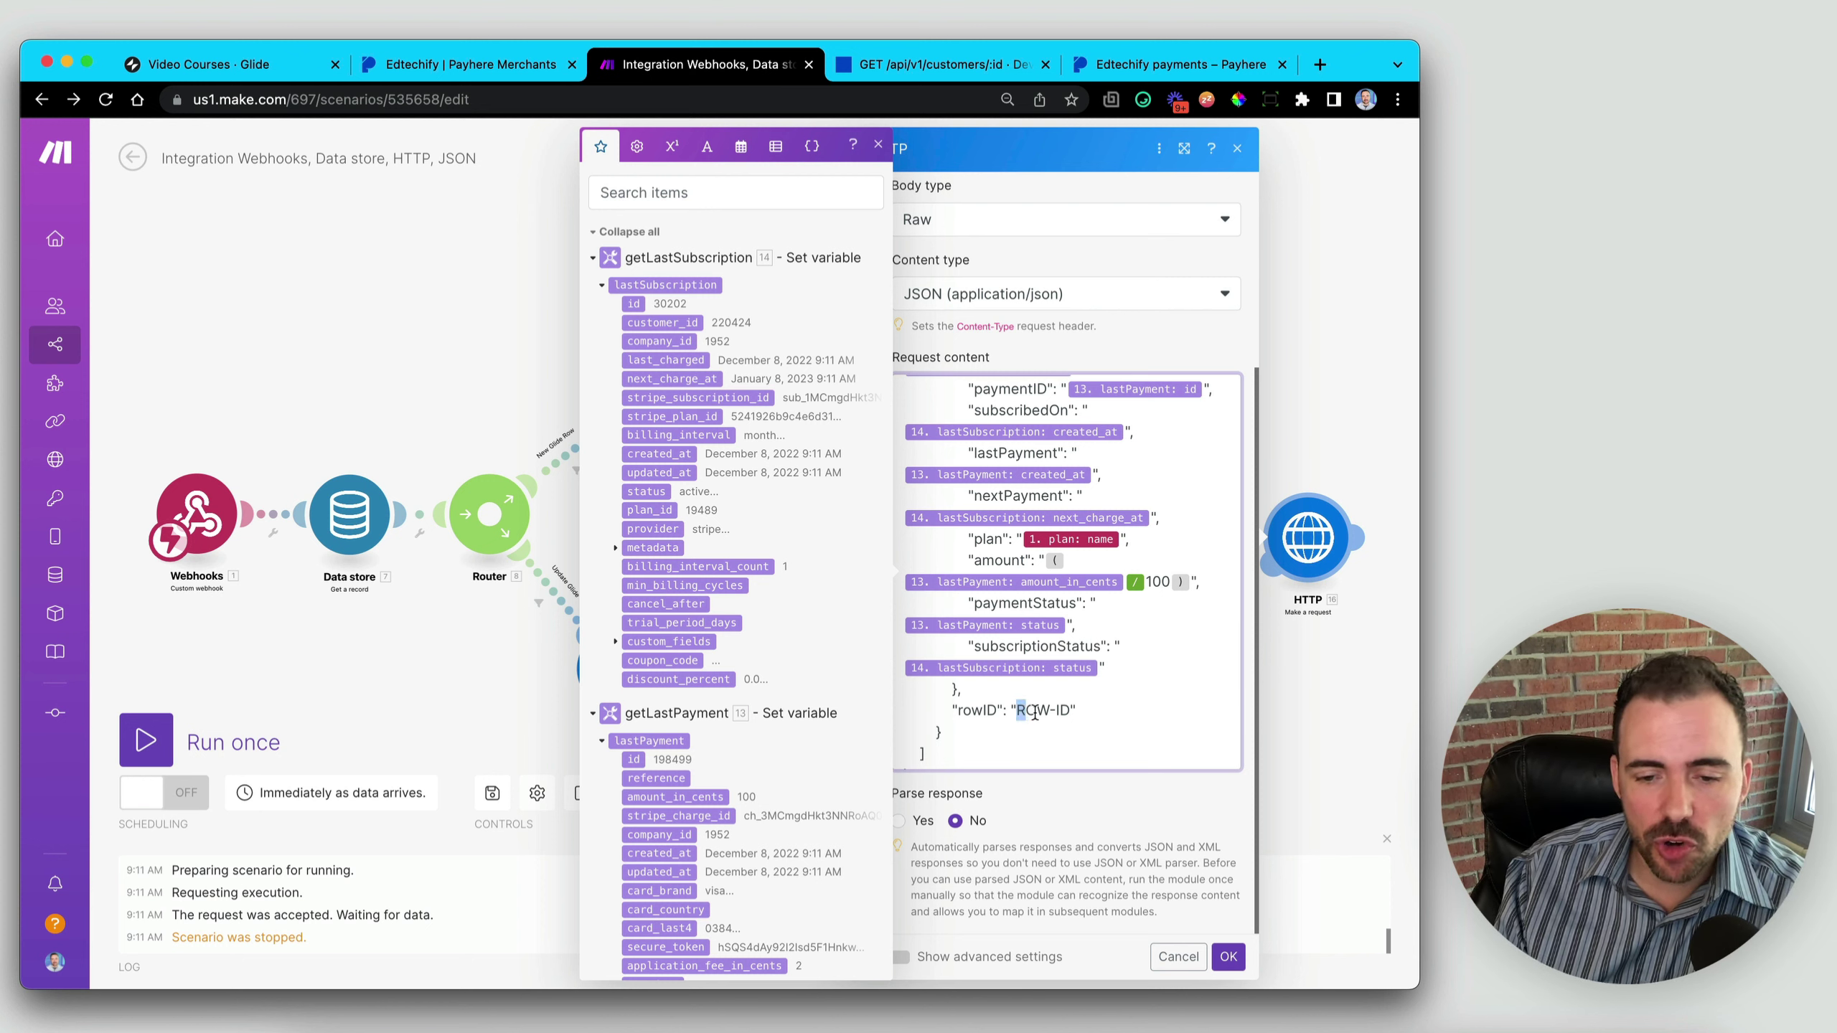
- Replace the ROW-ID placeholder with the Data store record's rowID
left_click_drag(1034, 713, 1071, 712)
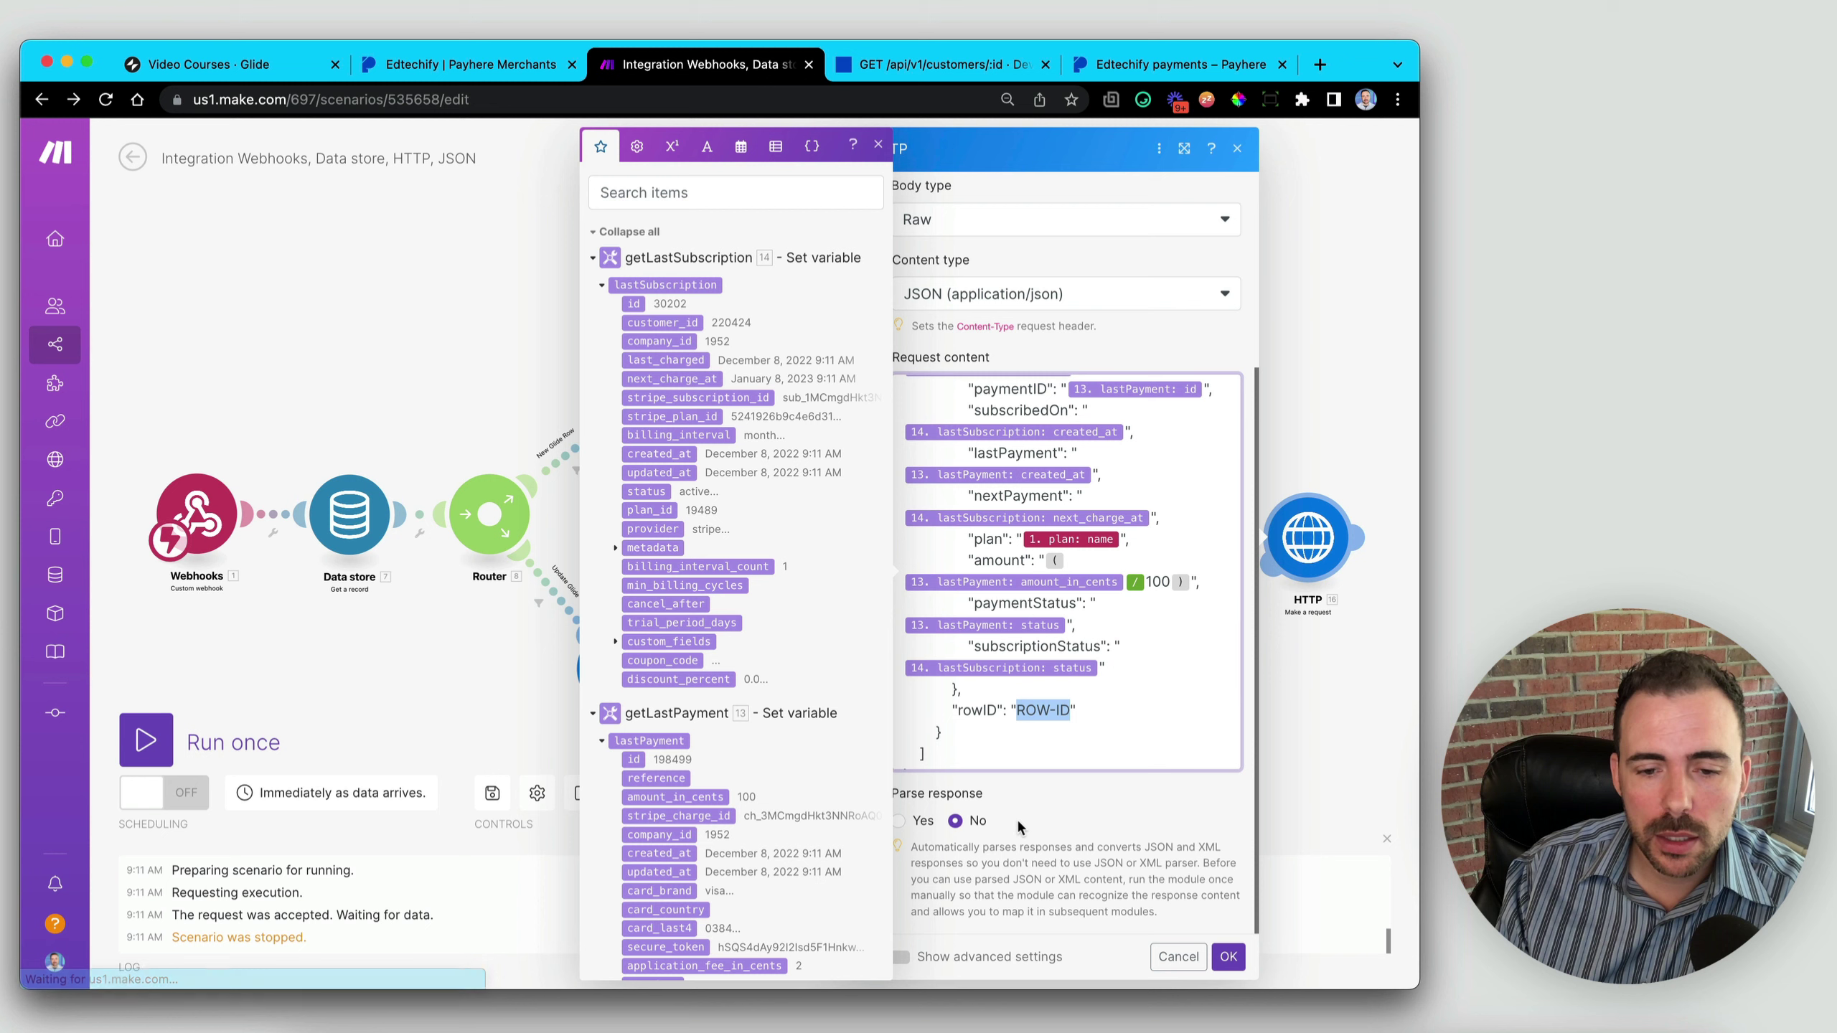
key("BackSpace")
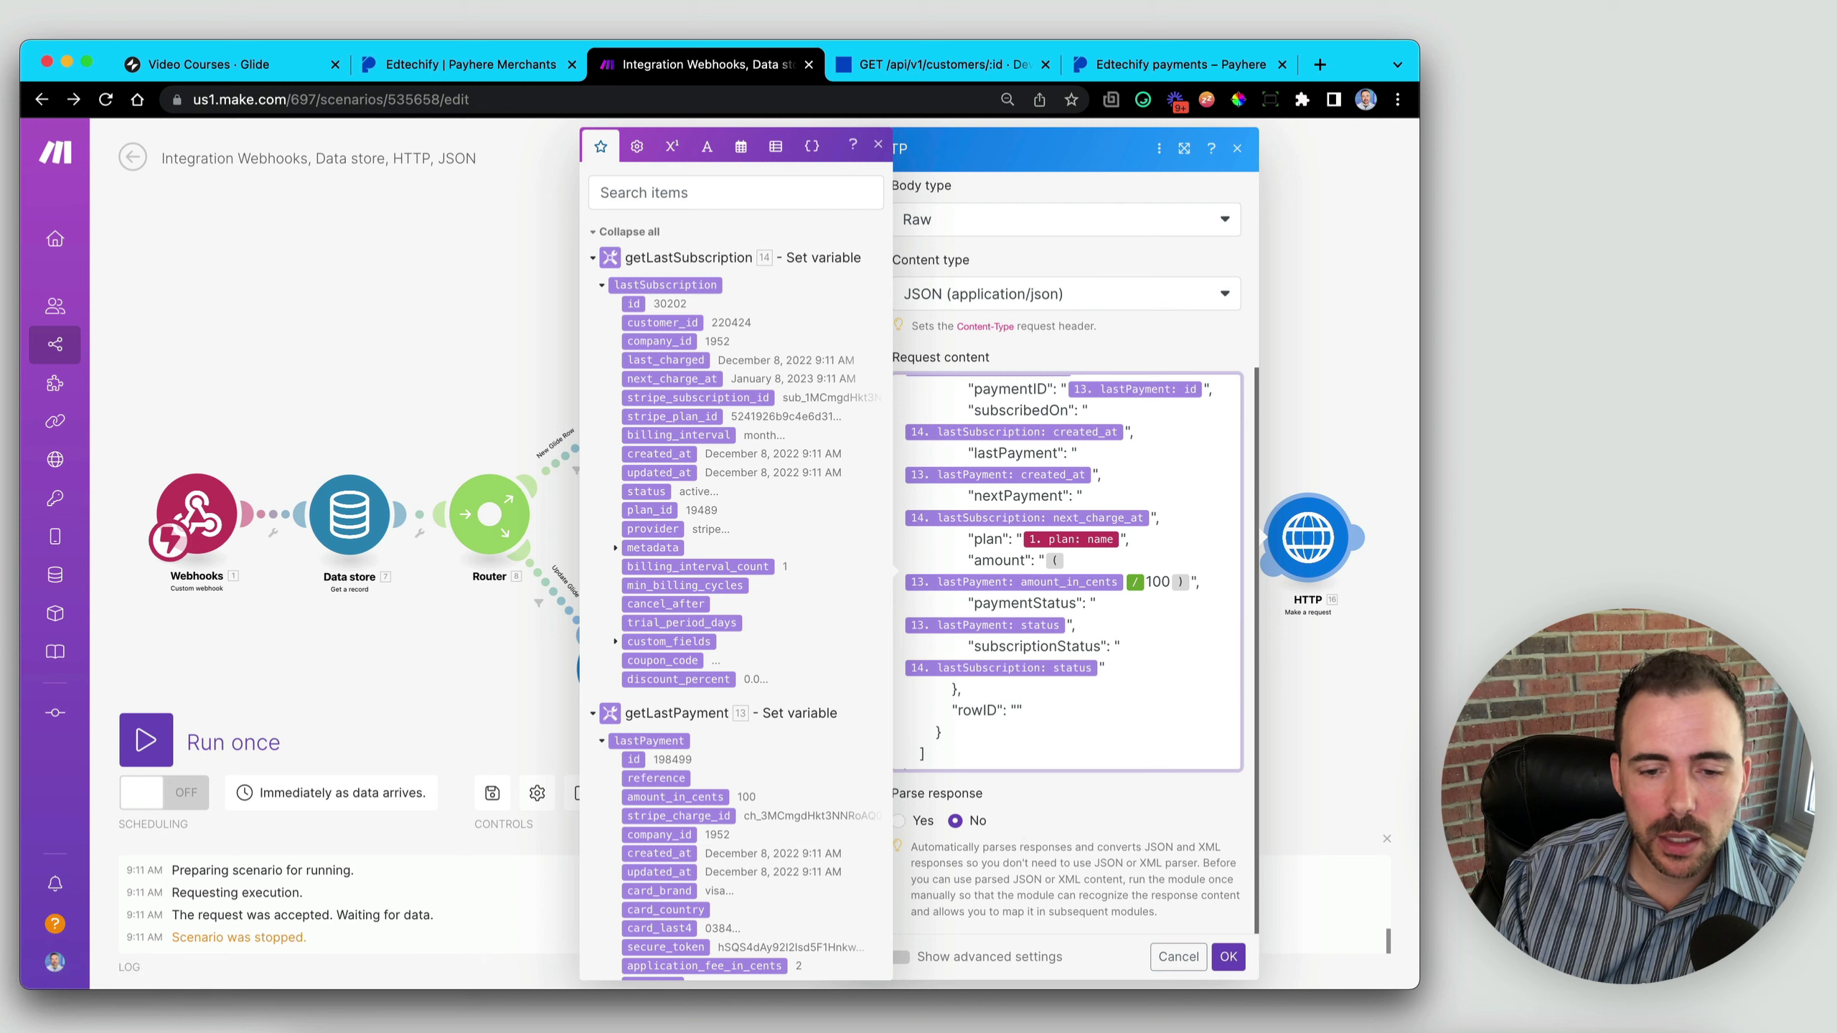
scroll(730, 618, "down", 10)
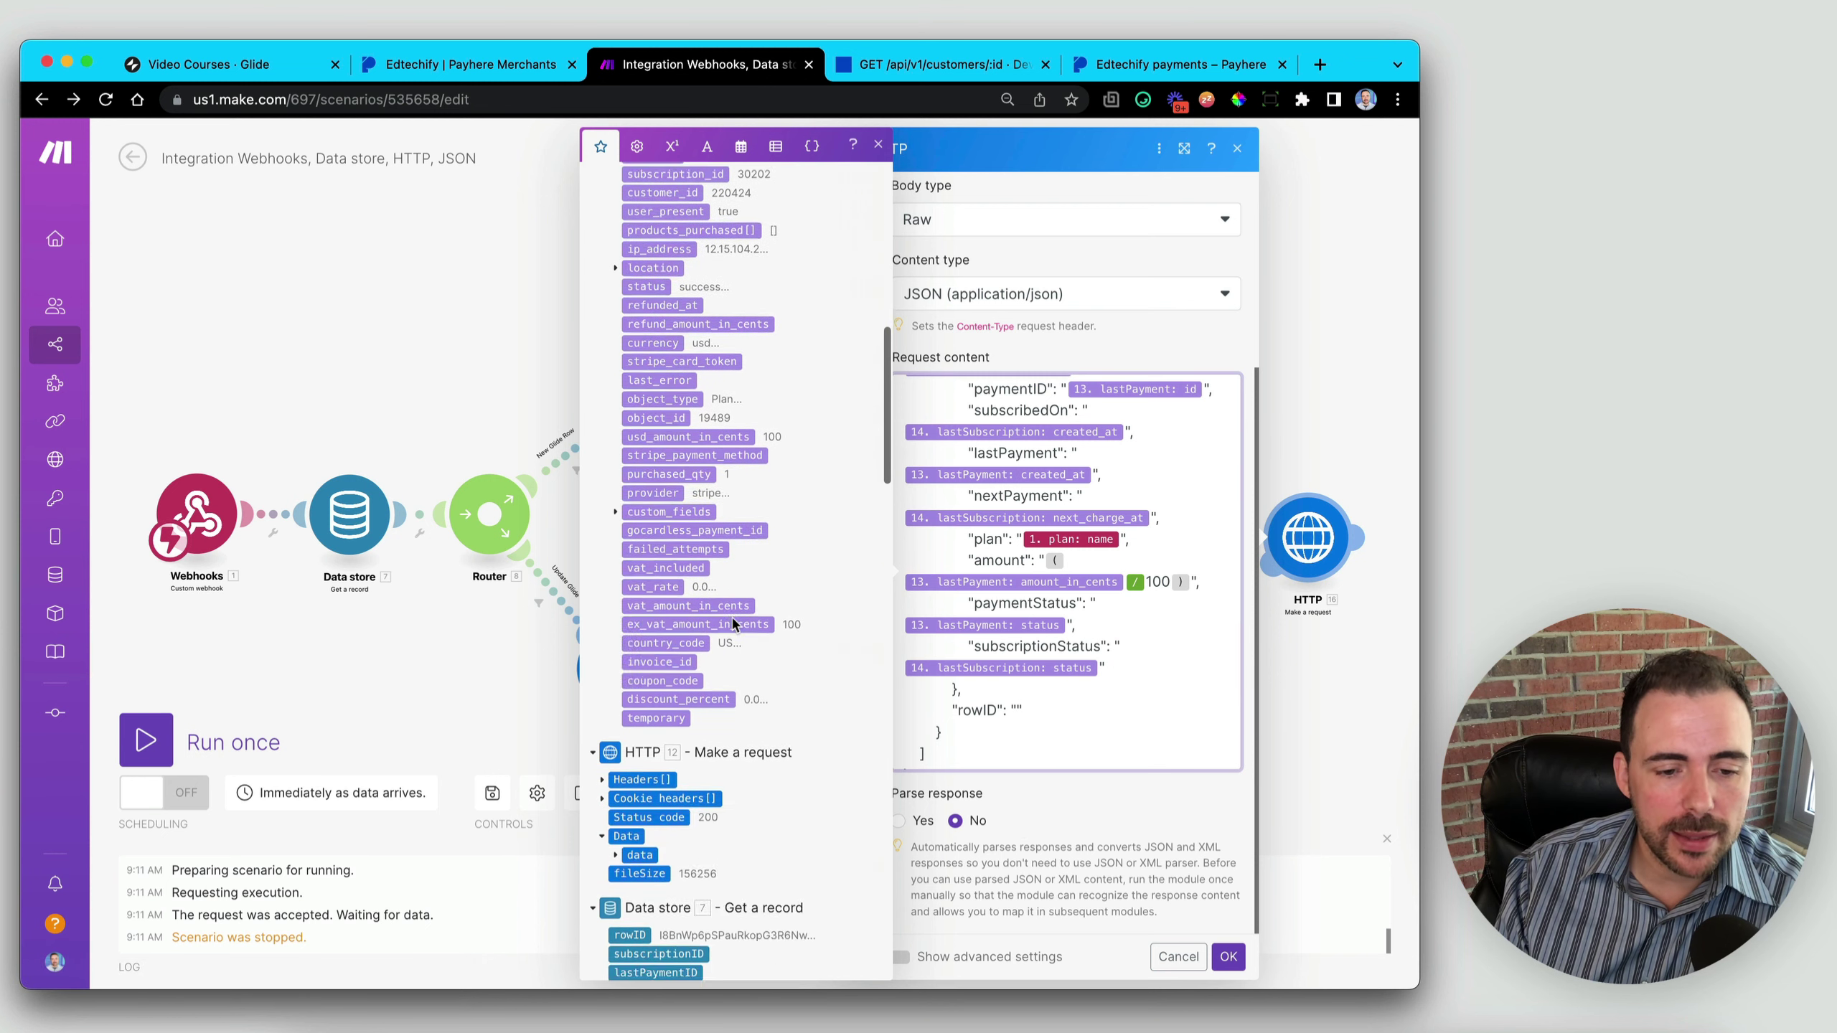
scroll(733, 623, "down", 5)
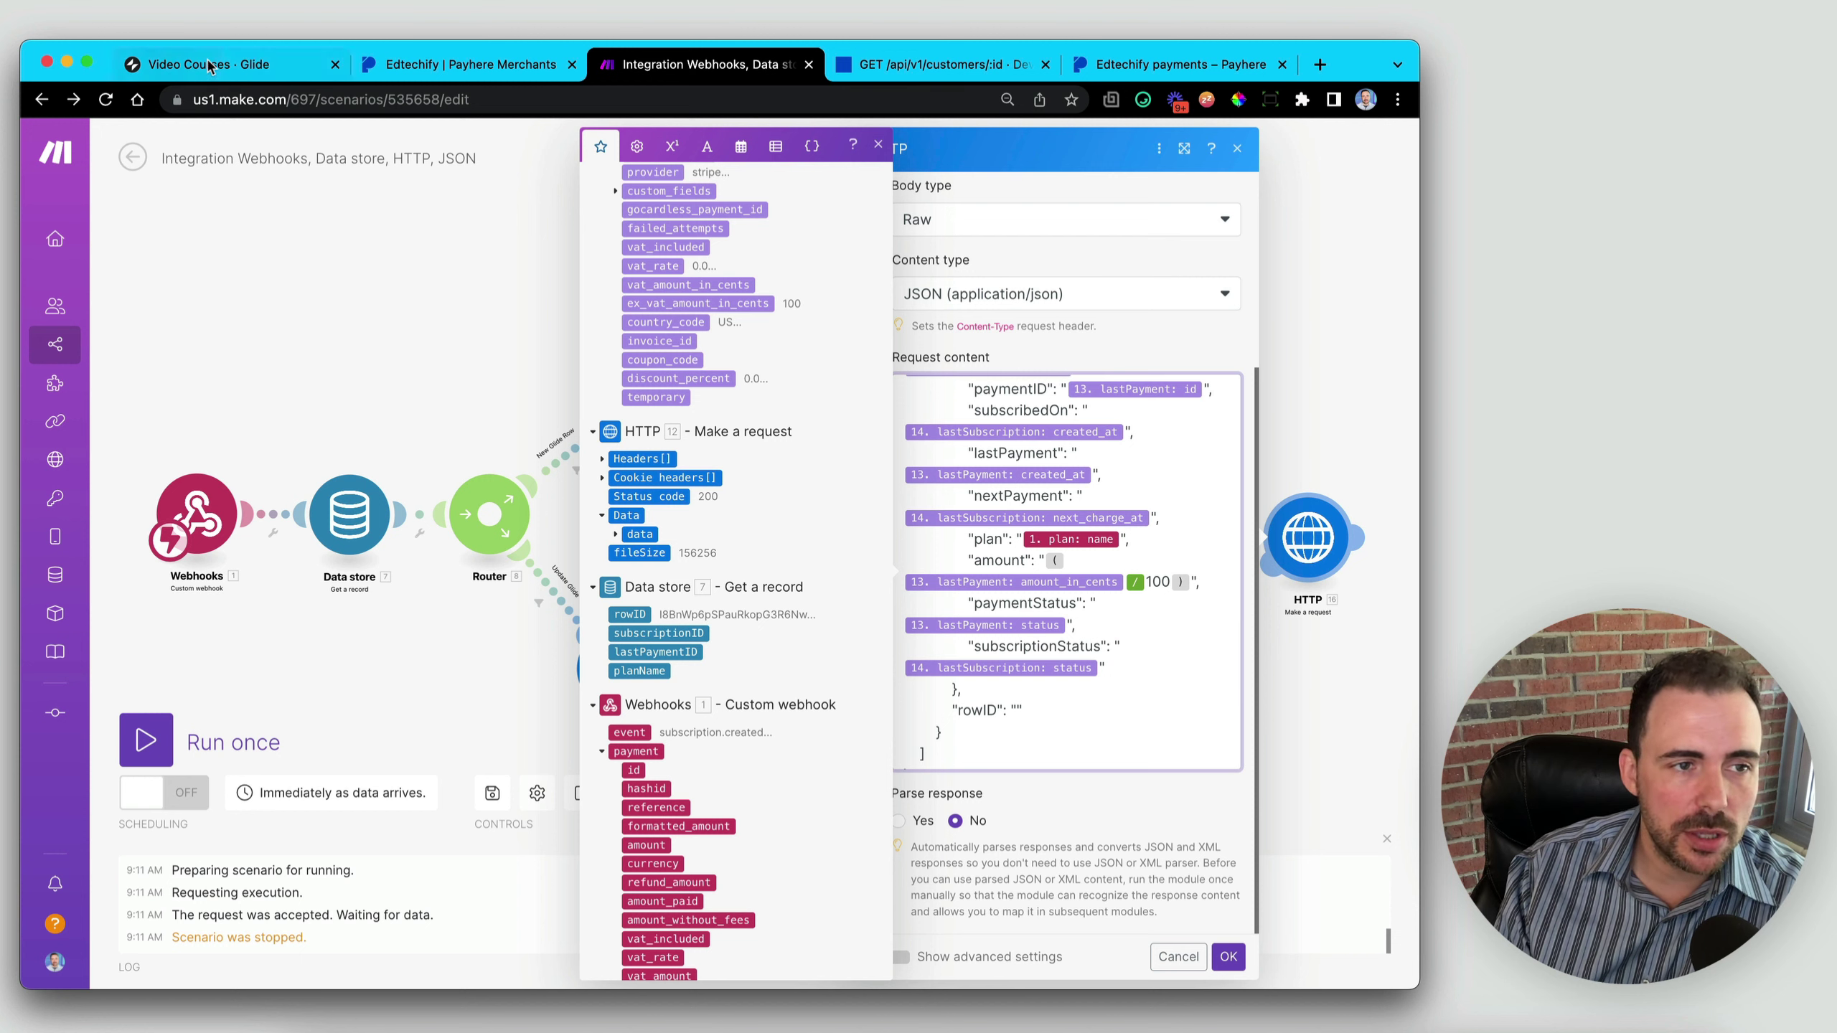
left_click(635, 614)
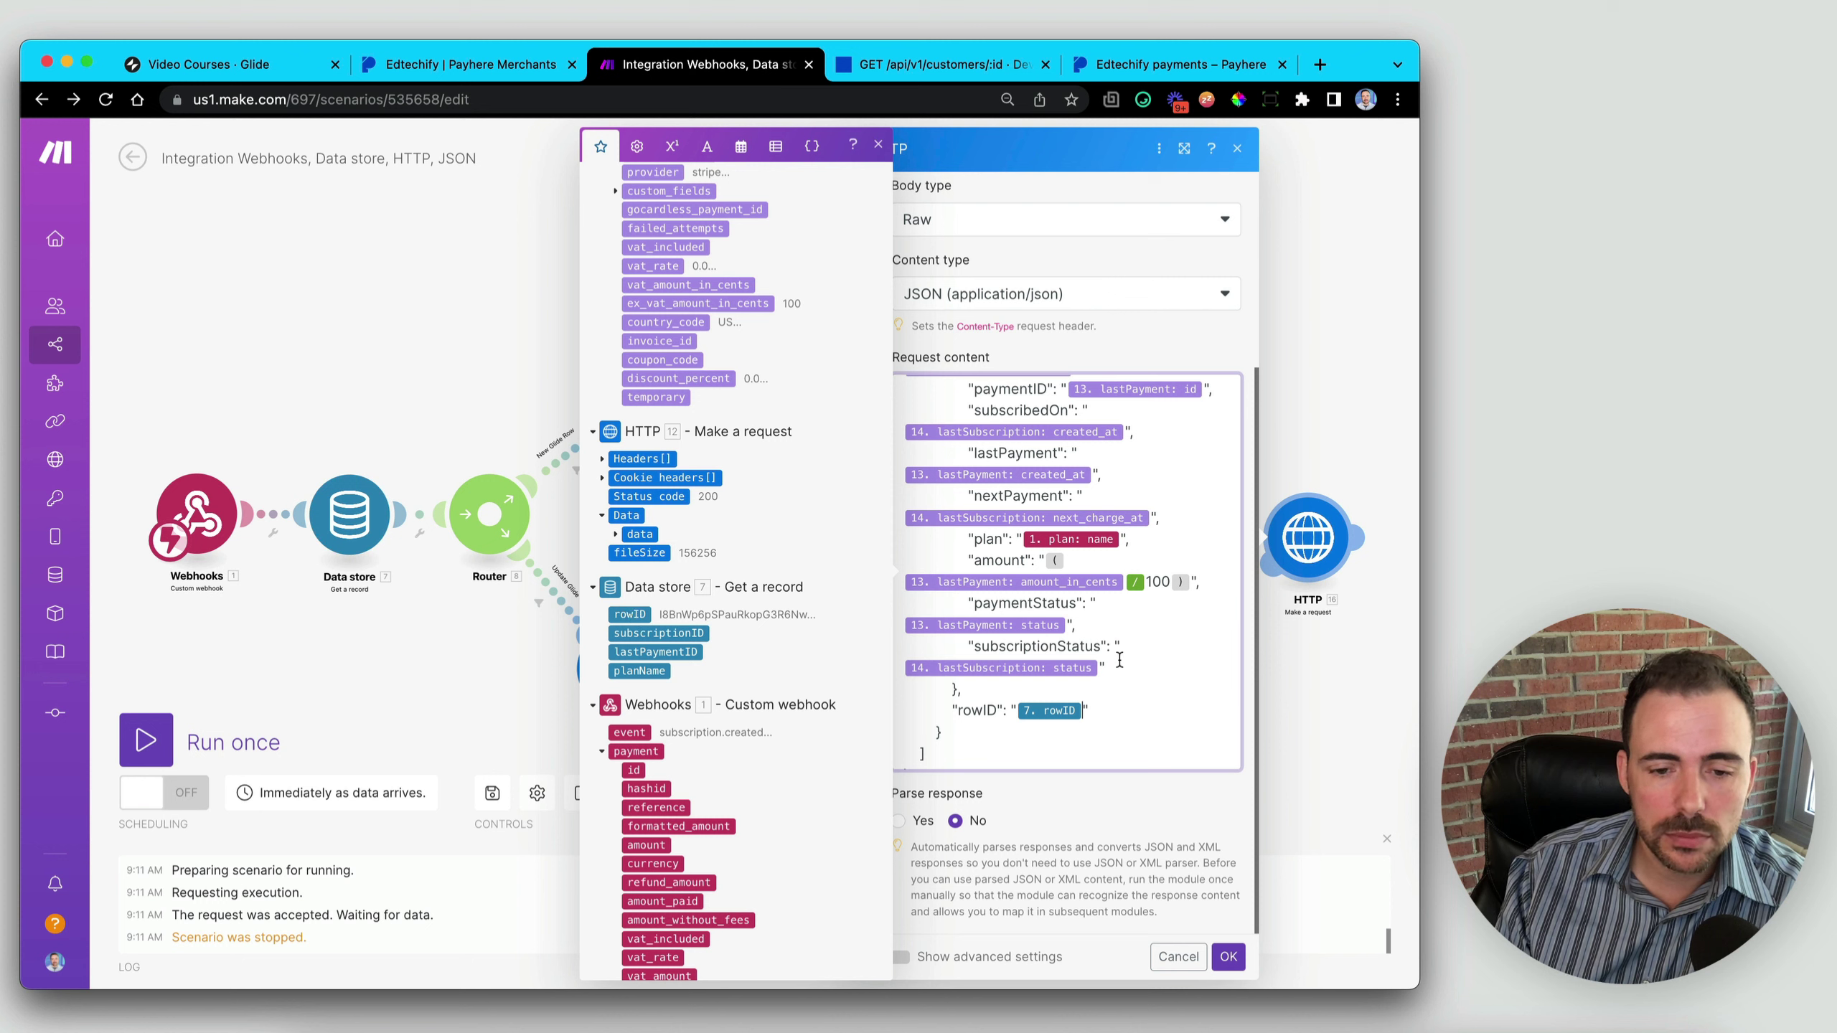
scroll(1121, 662, "up", 5)
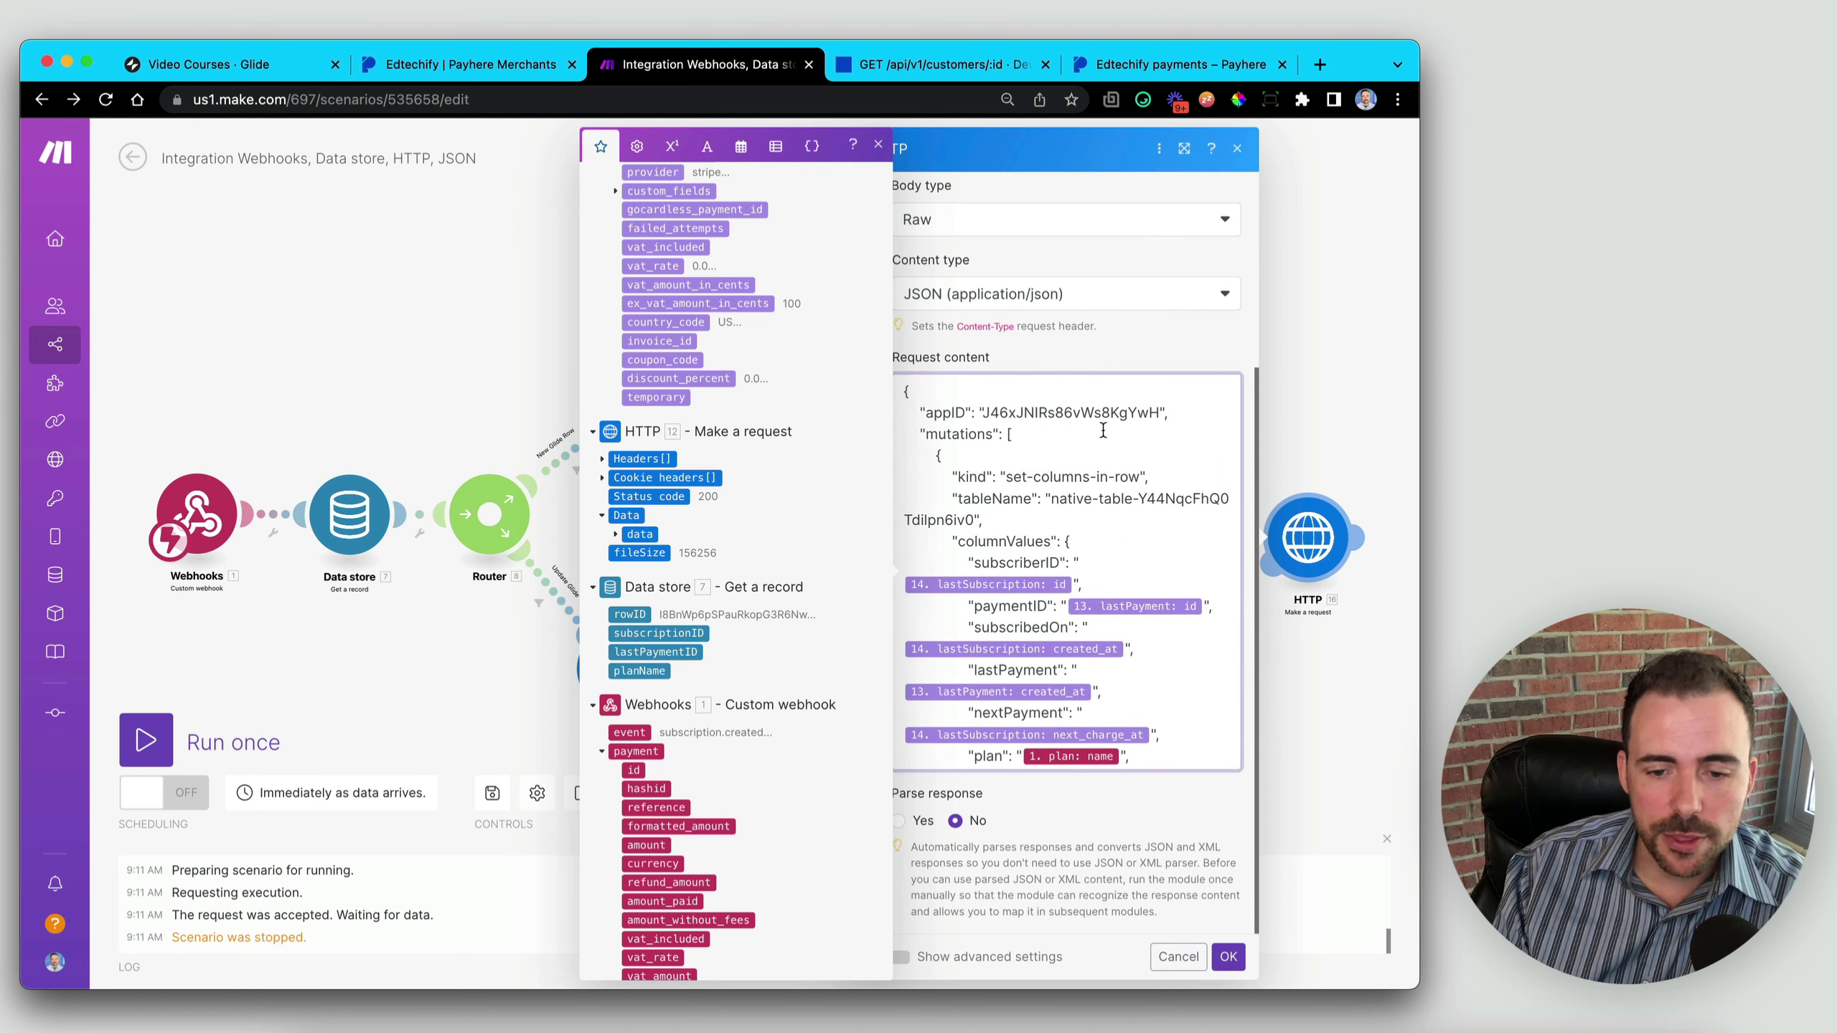
- Save the HTTP module settings and rename the module 'Update Glide'
left_click(1229, 957)
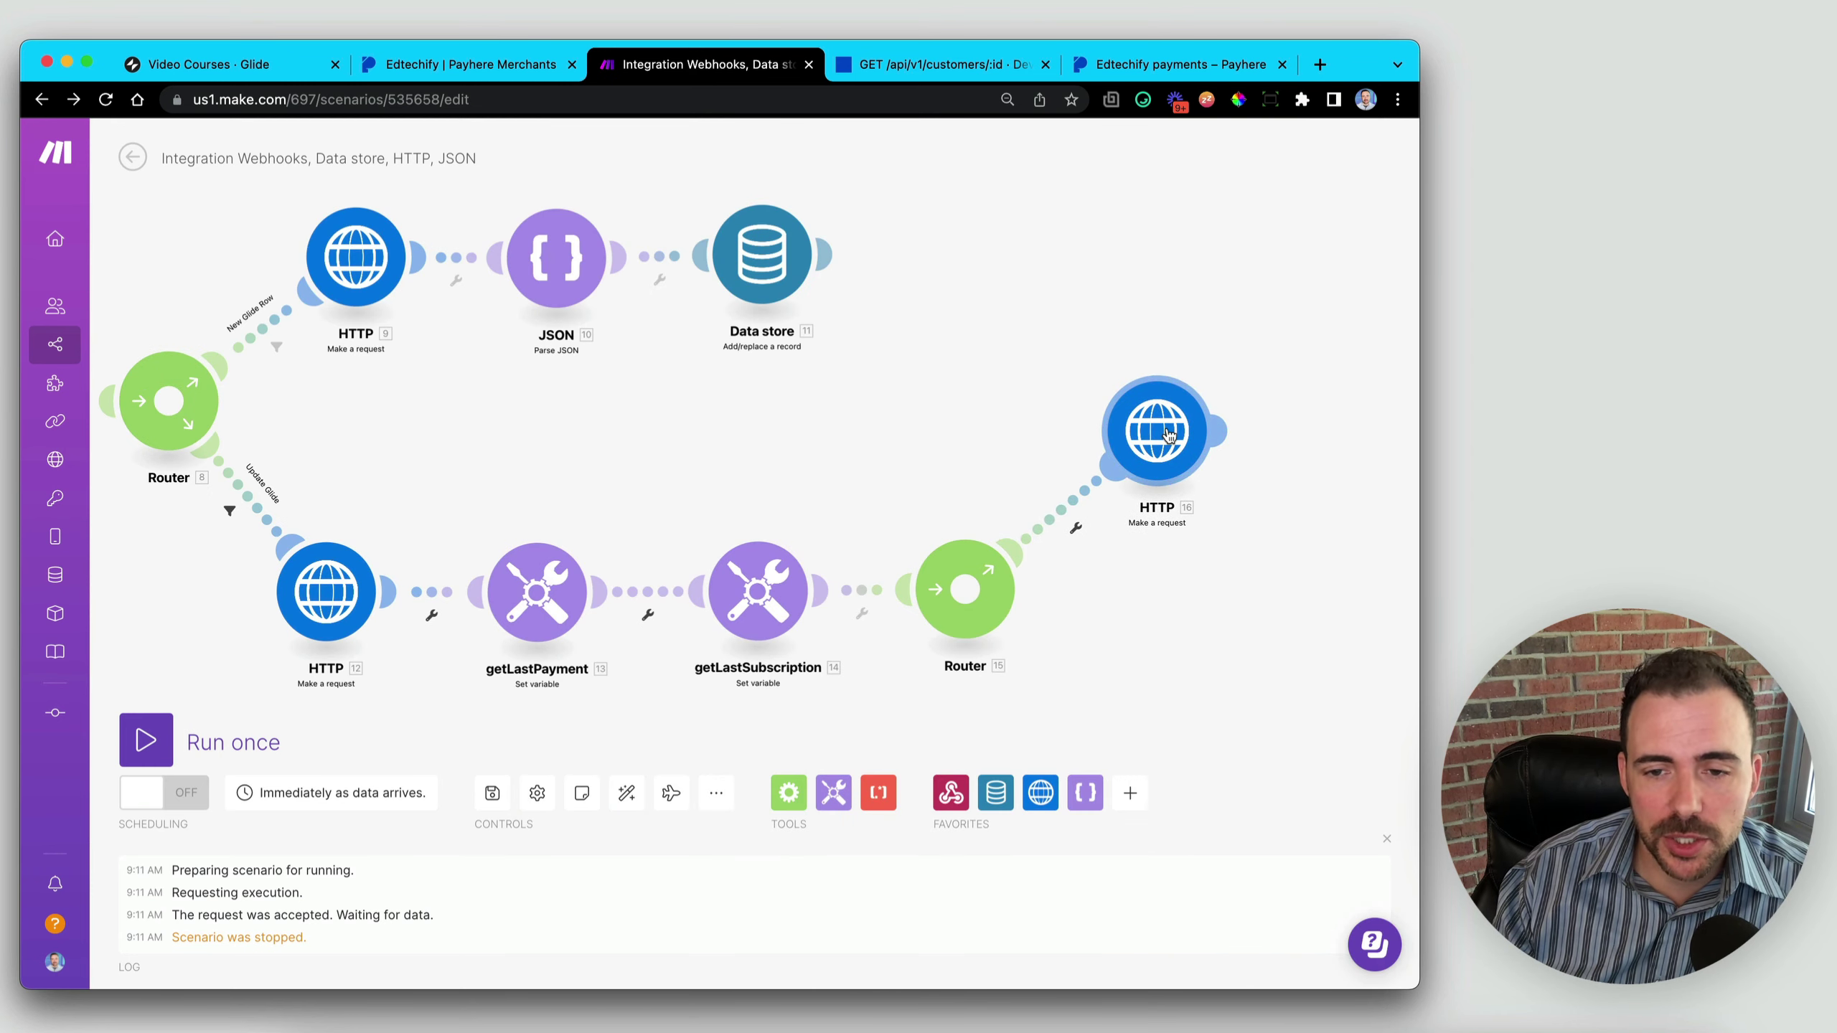
right_click(1173, 434)
left_click(1218, 528)
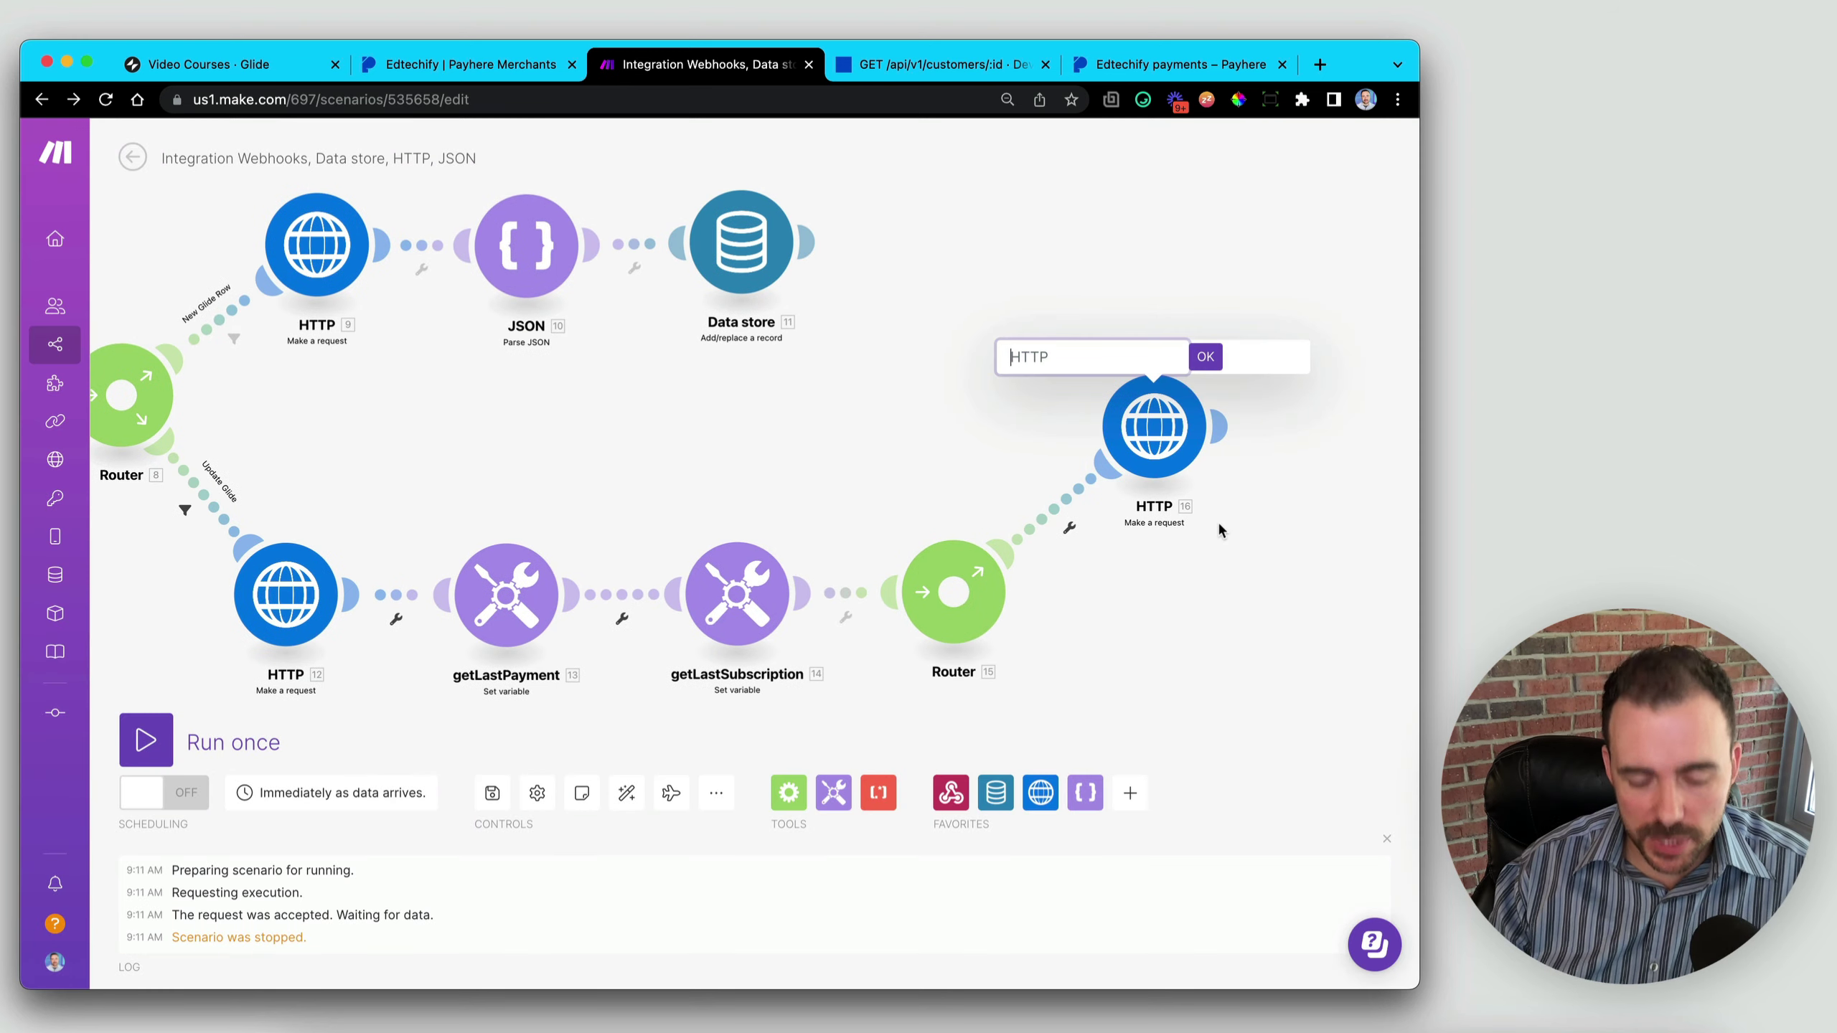
type("Update Glide")
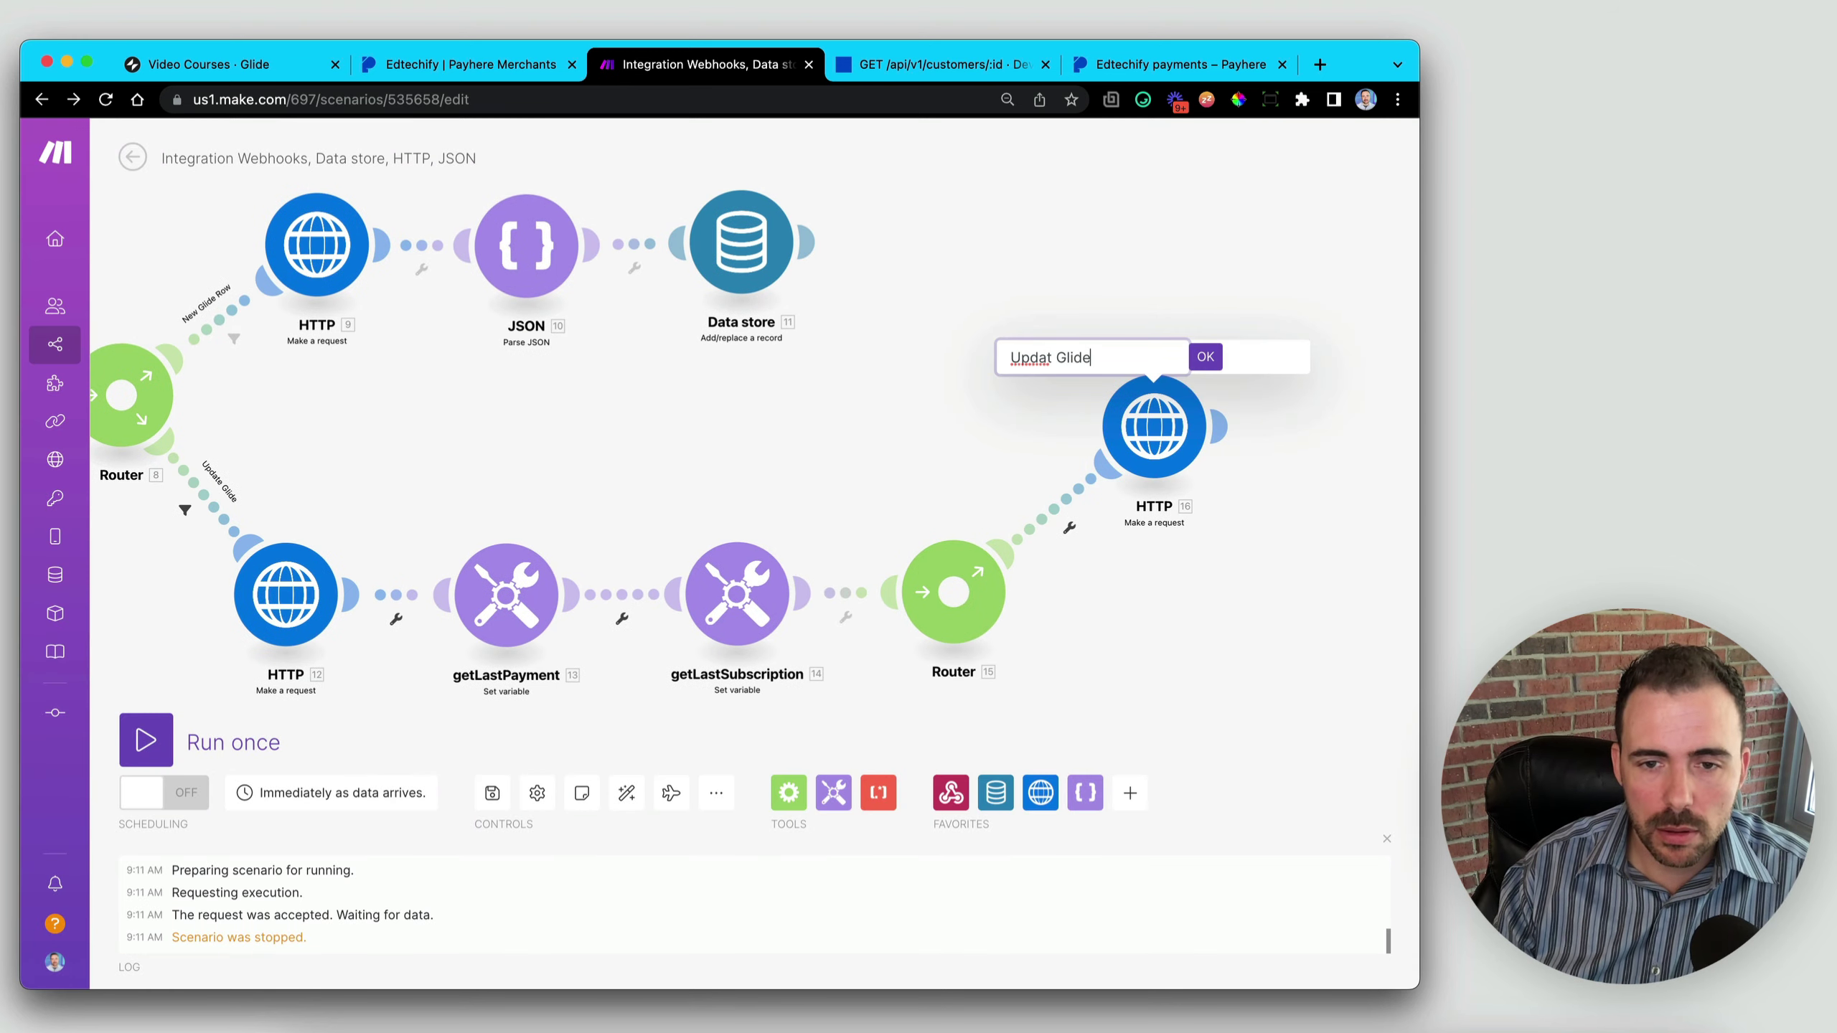
key("Left")
key("Left")
key("Left")
key("Left")
key("Left")
key("Left")
type("e")
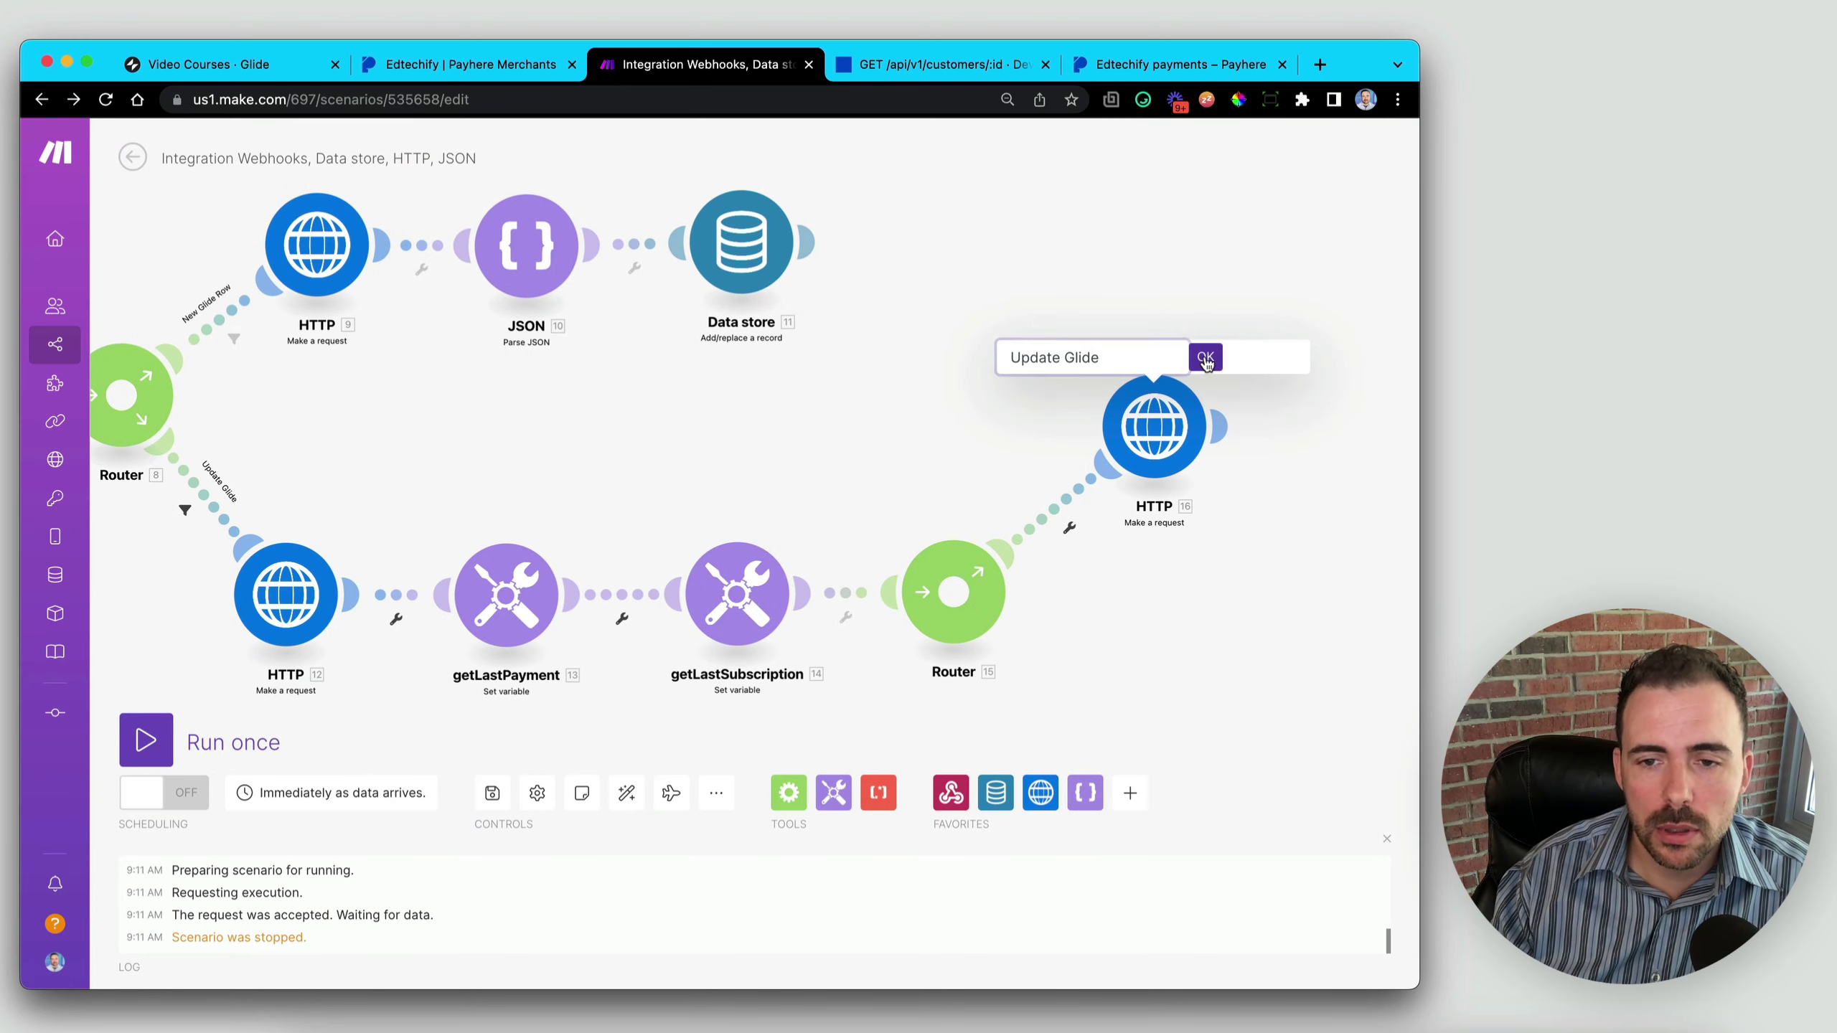
left_click(1204, 358)
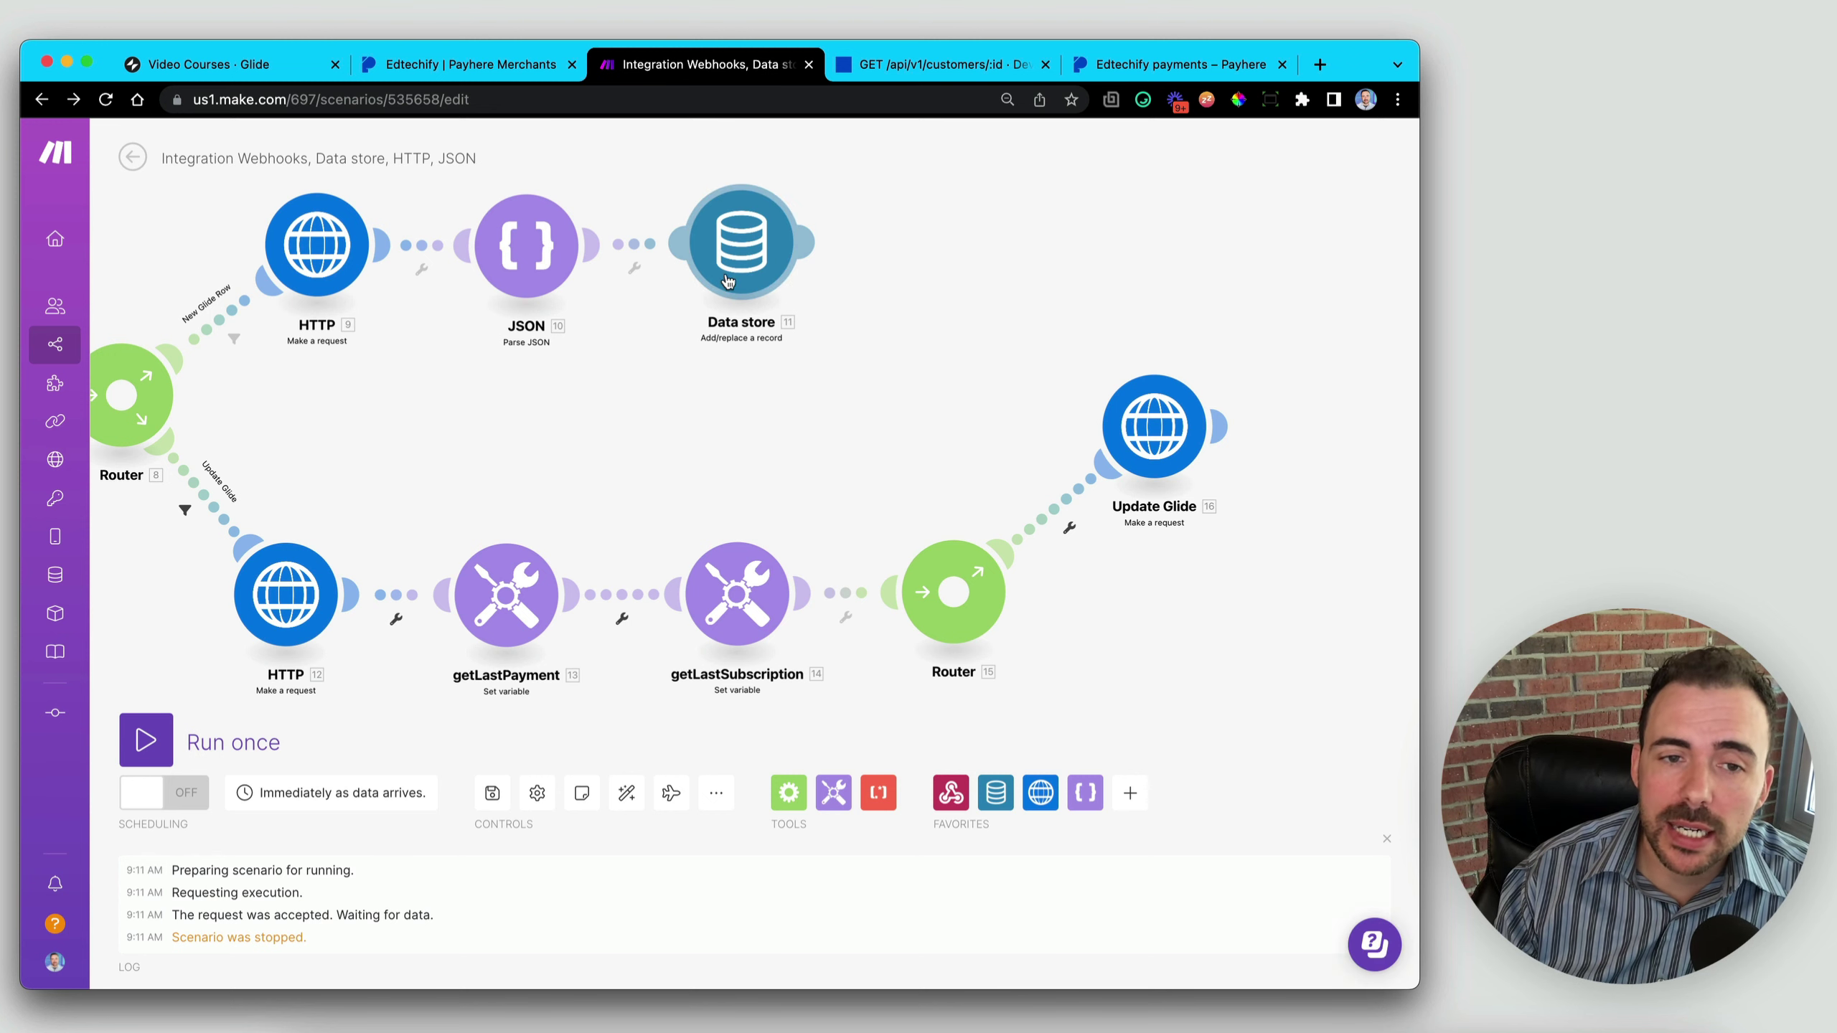
- Add a Data store 'Update a record' module after Update Glide and open it
left_click_drag(1004, 386, 651, 393)
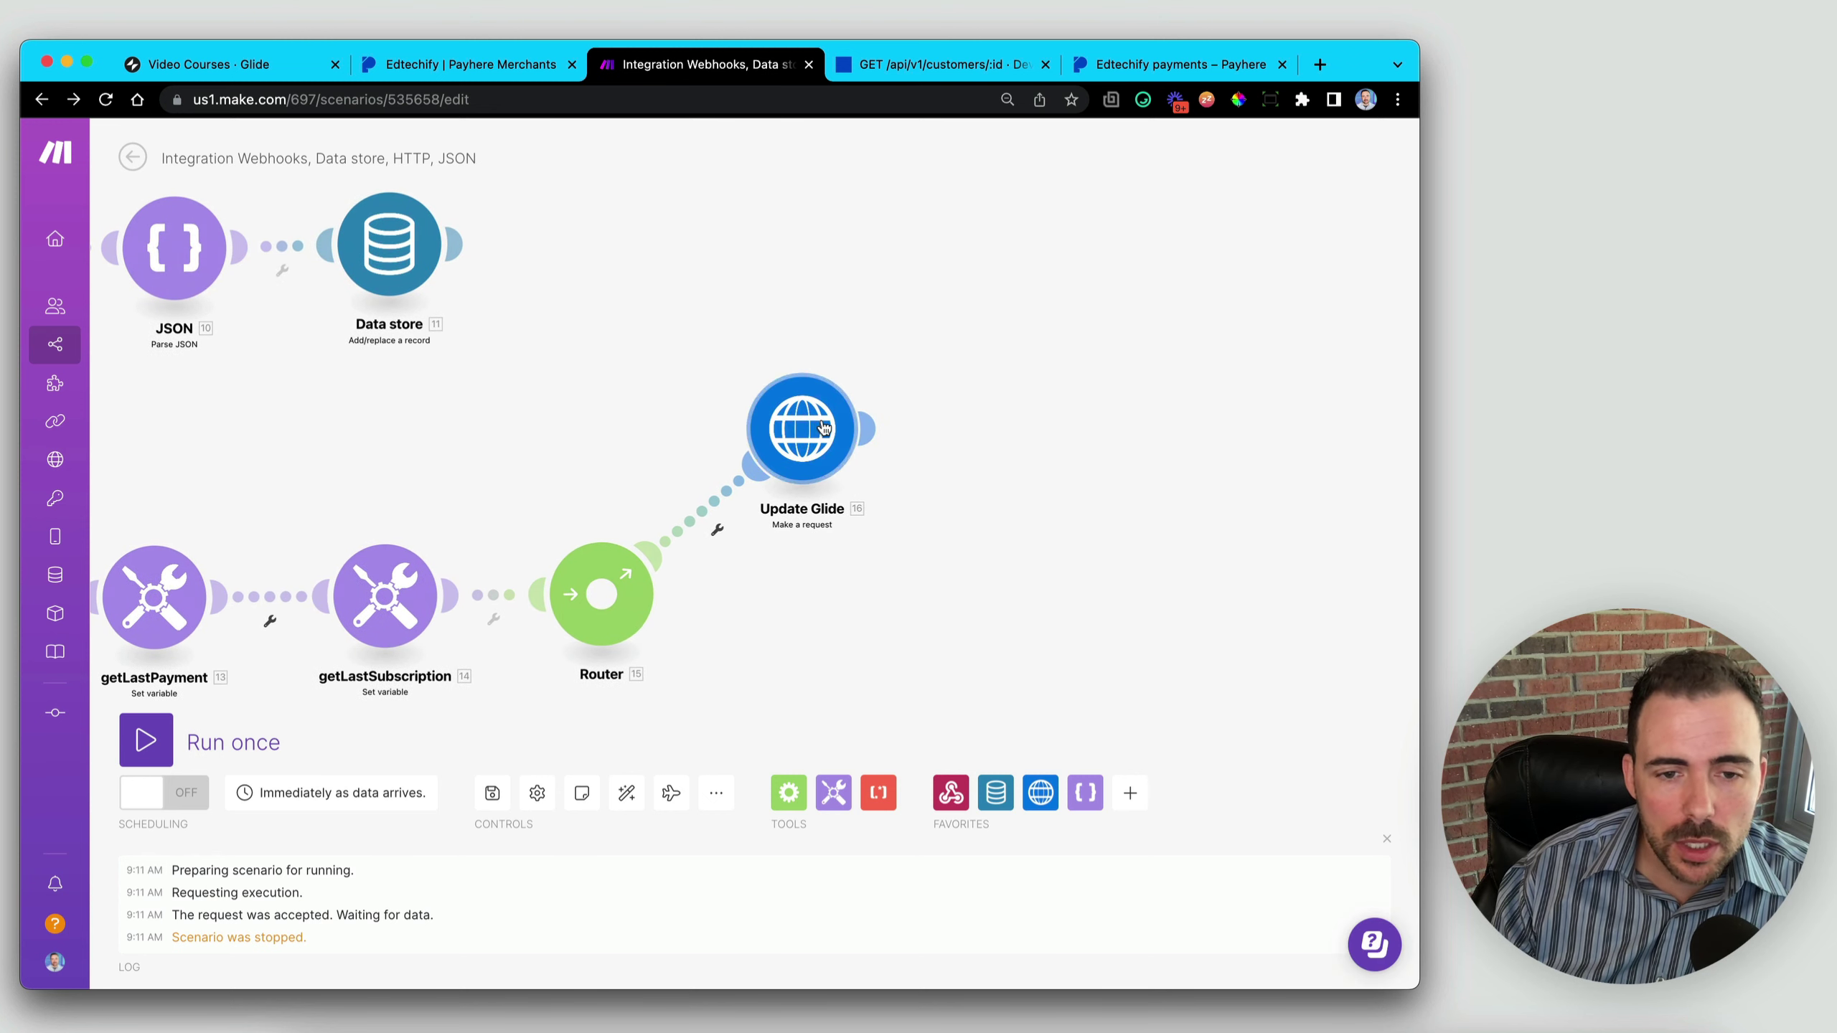
left_click(995, 793)
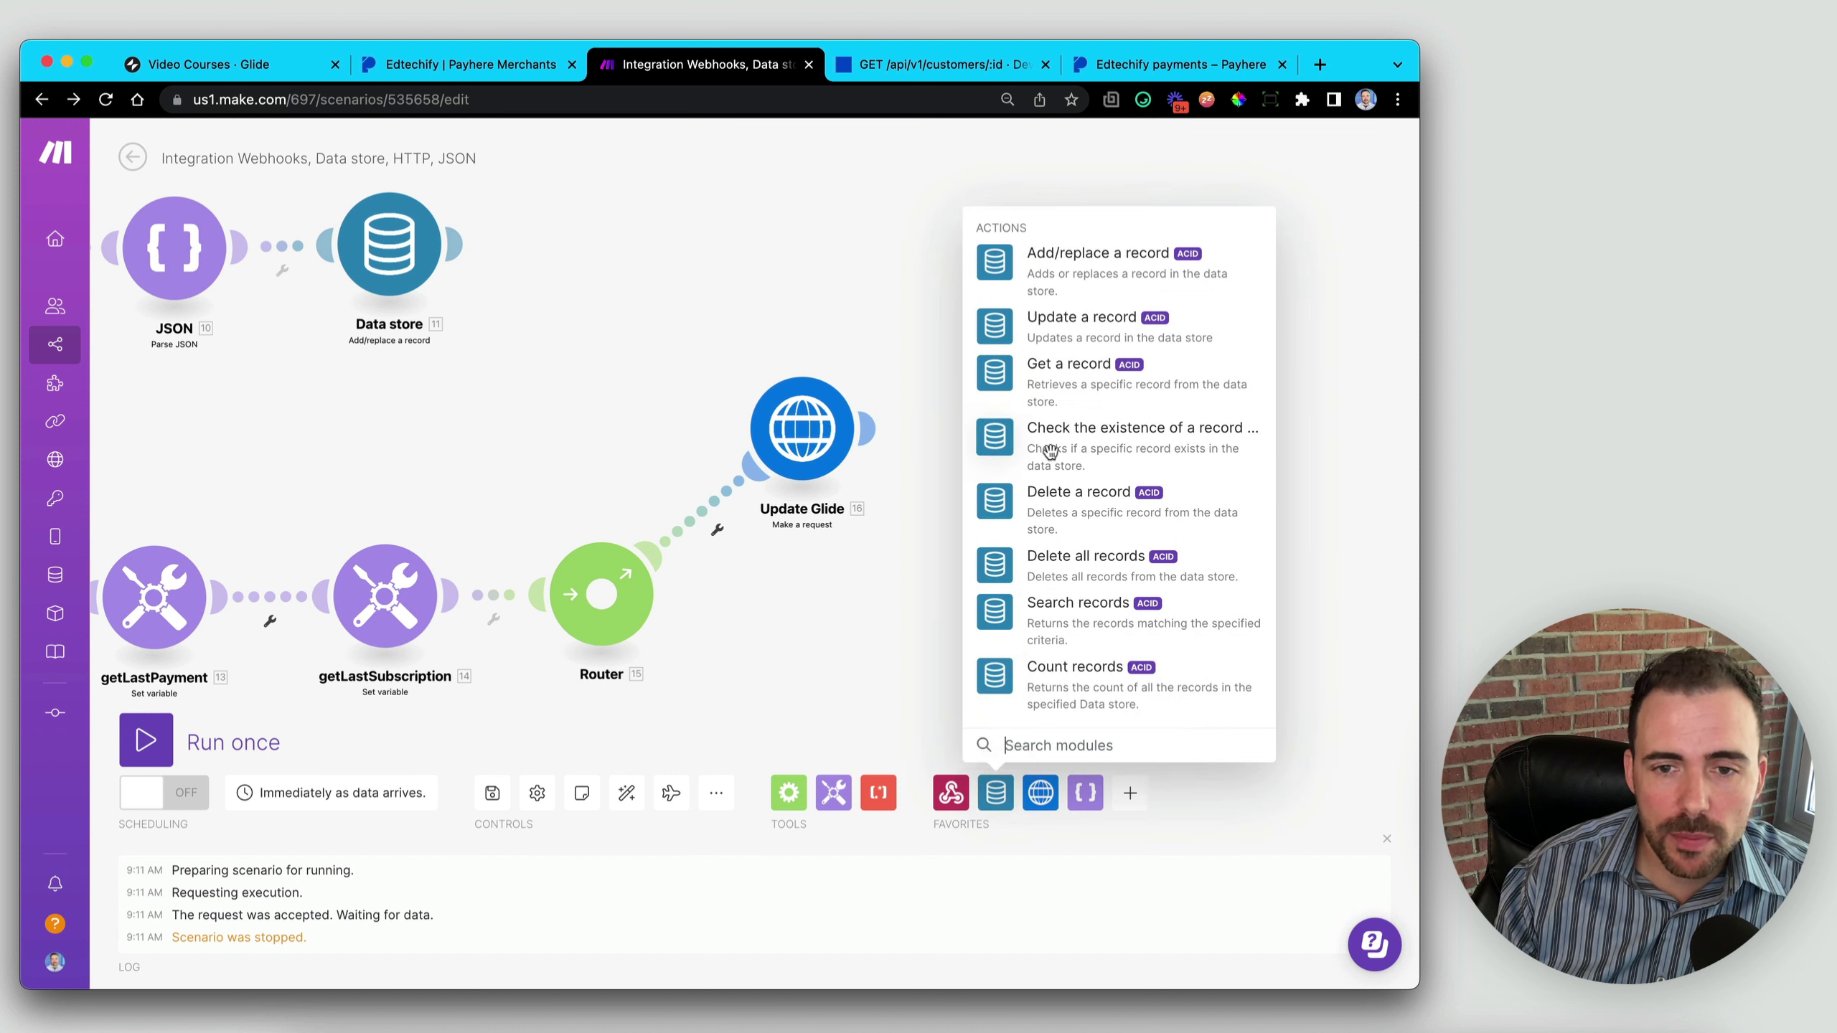
left_click(1081, 321)
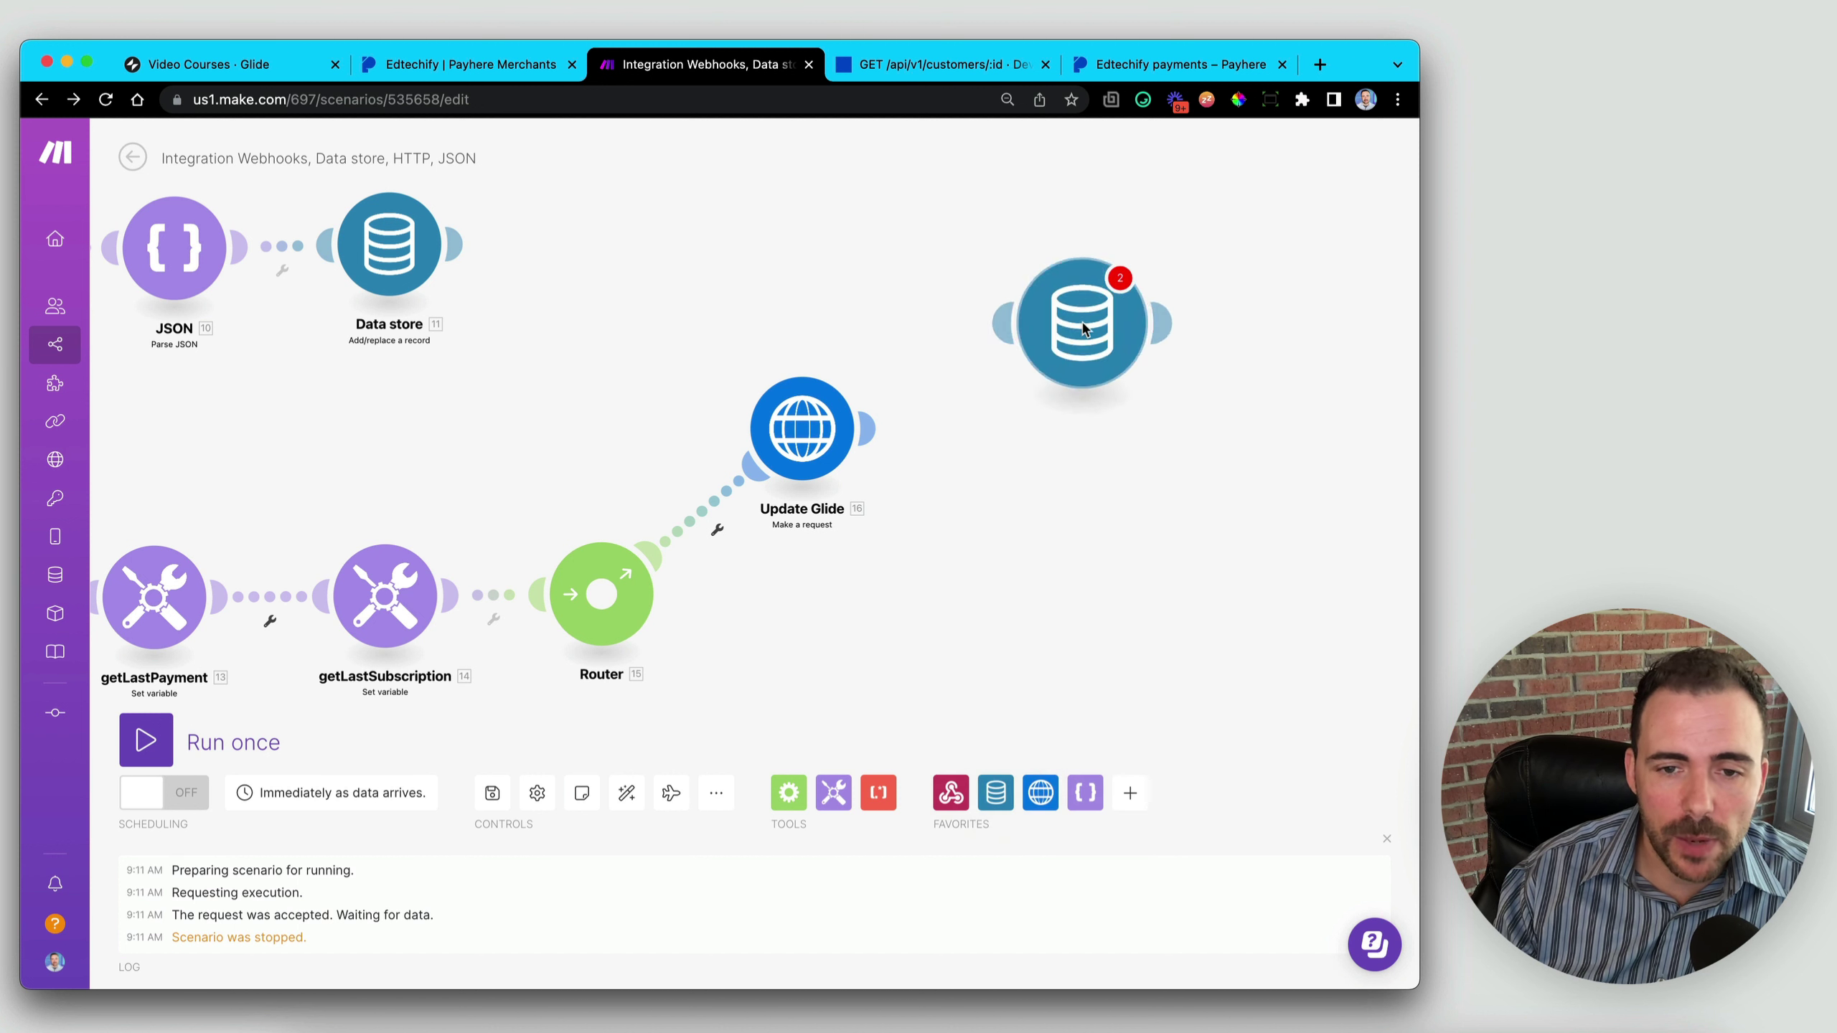
left_click_drag(1016, 323, 866, 437)
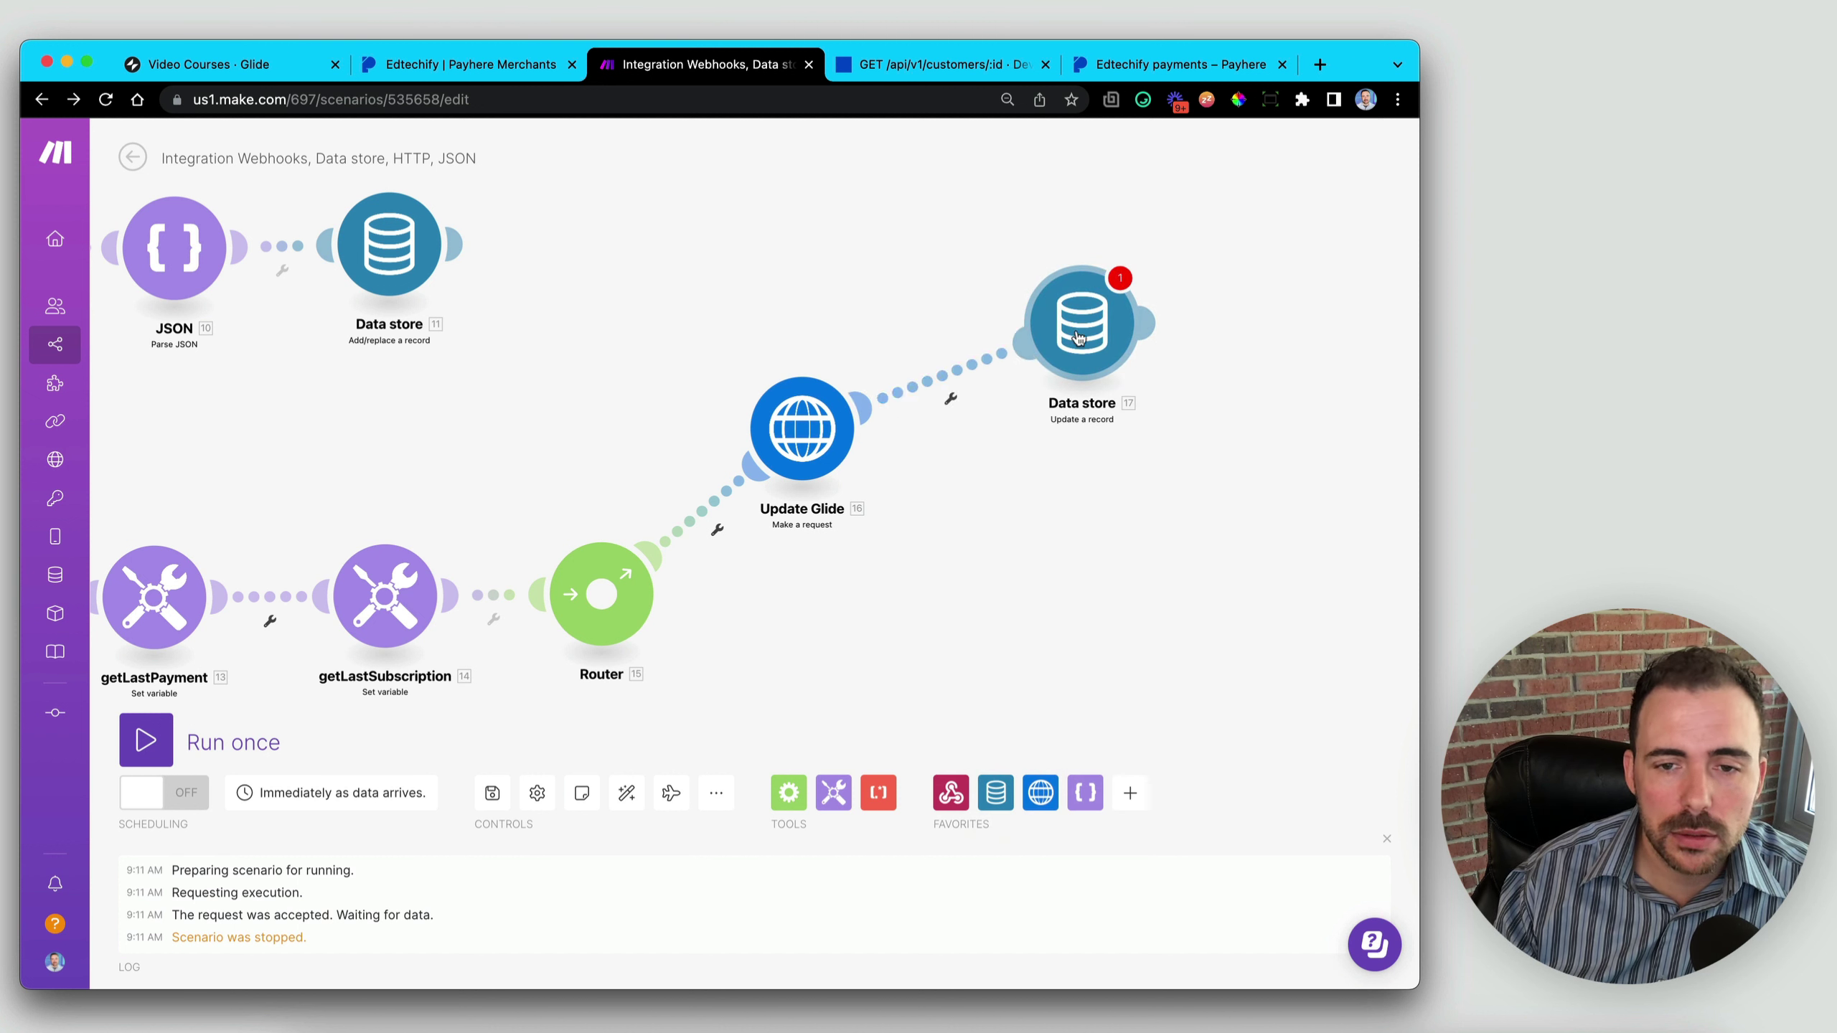
left_click_drag(1082, 336, 1081, 425)
left_click(1081, 424)
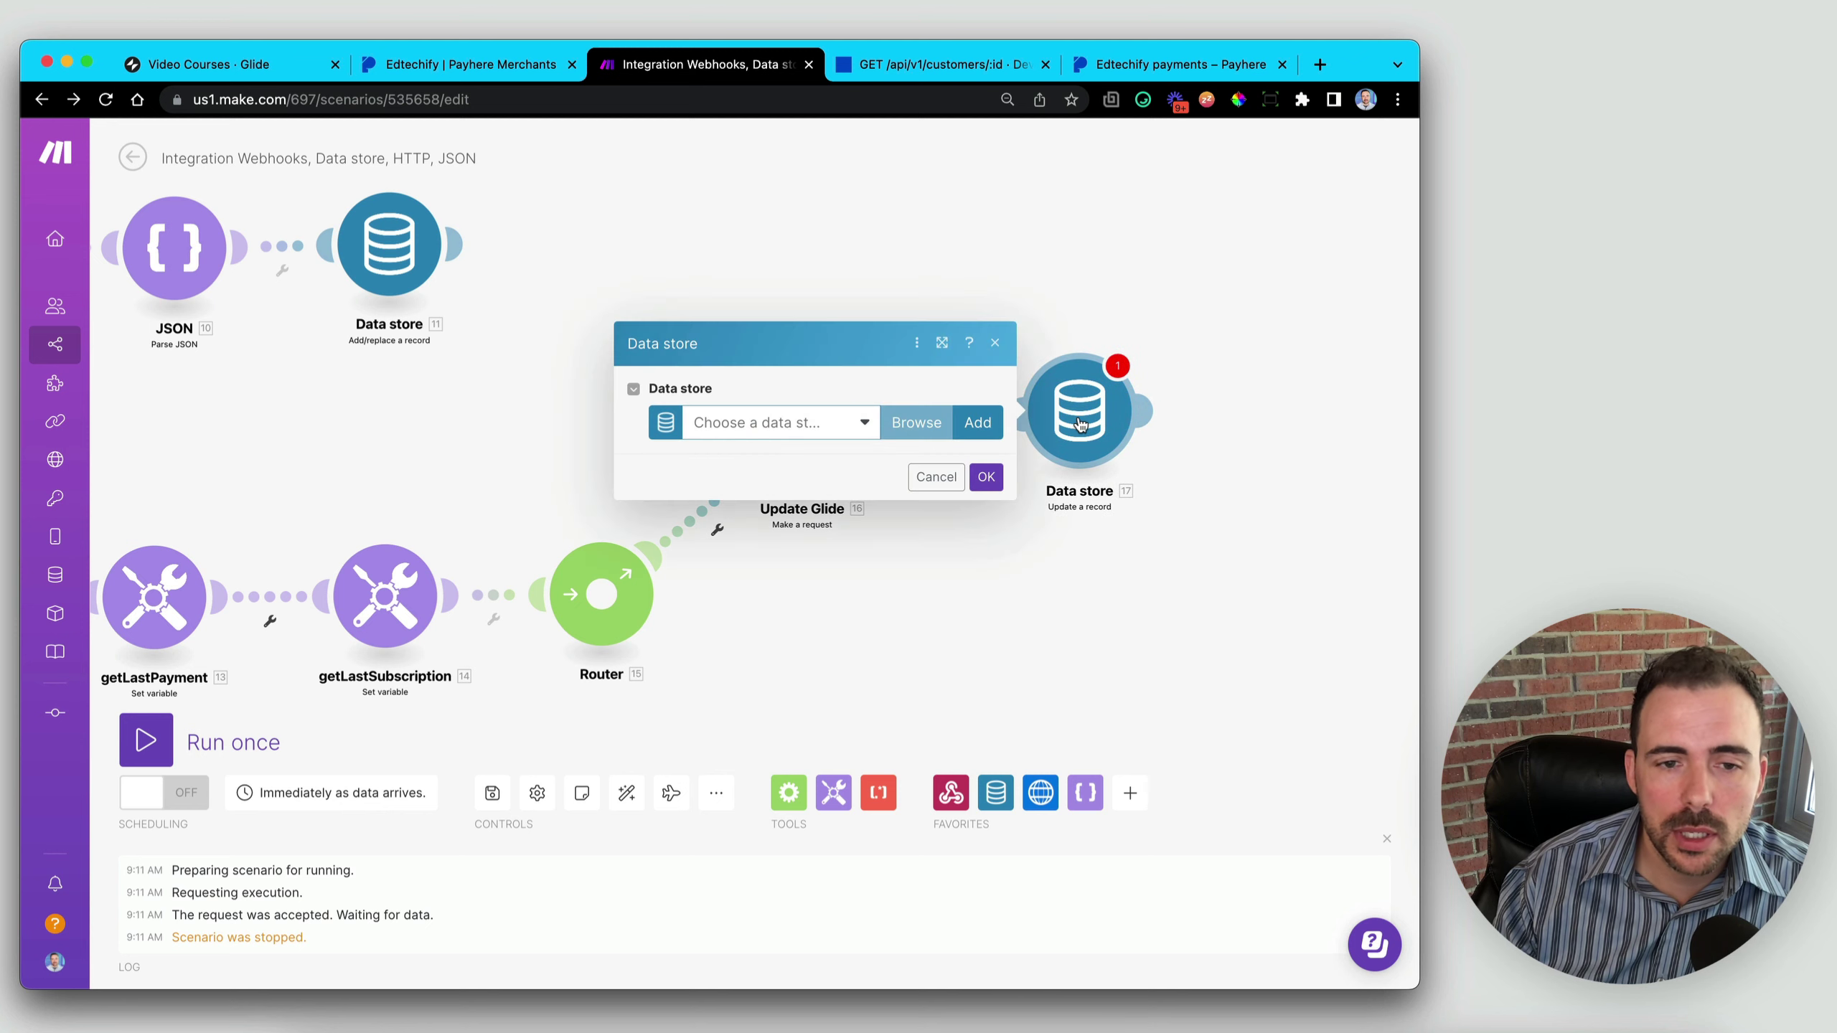
- Choose the Payhere + Glide data store and map the webhook customer id as Key
left_click(790, 423)
left_click(752, 456)
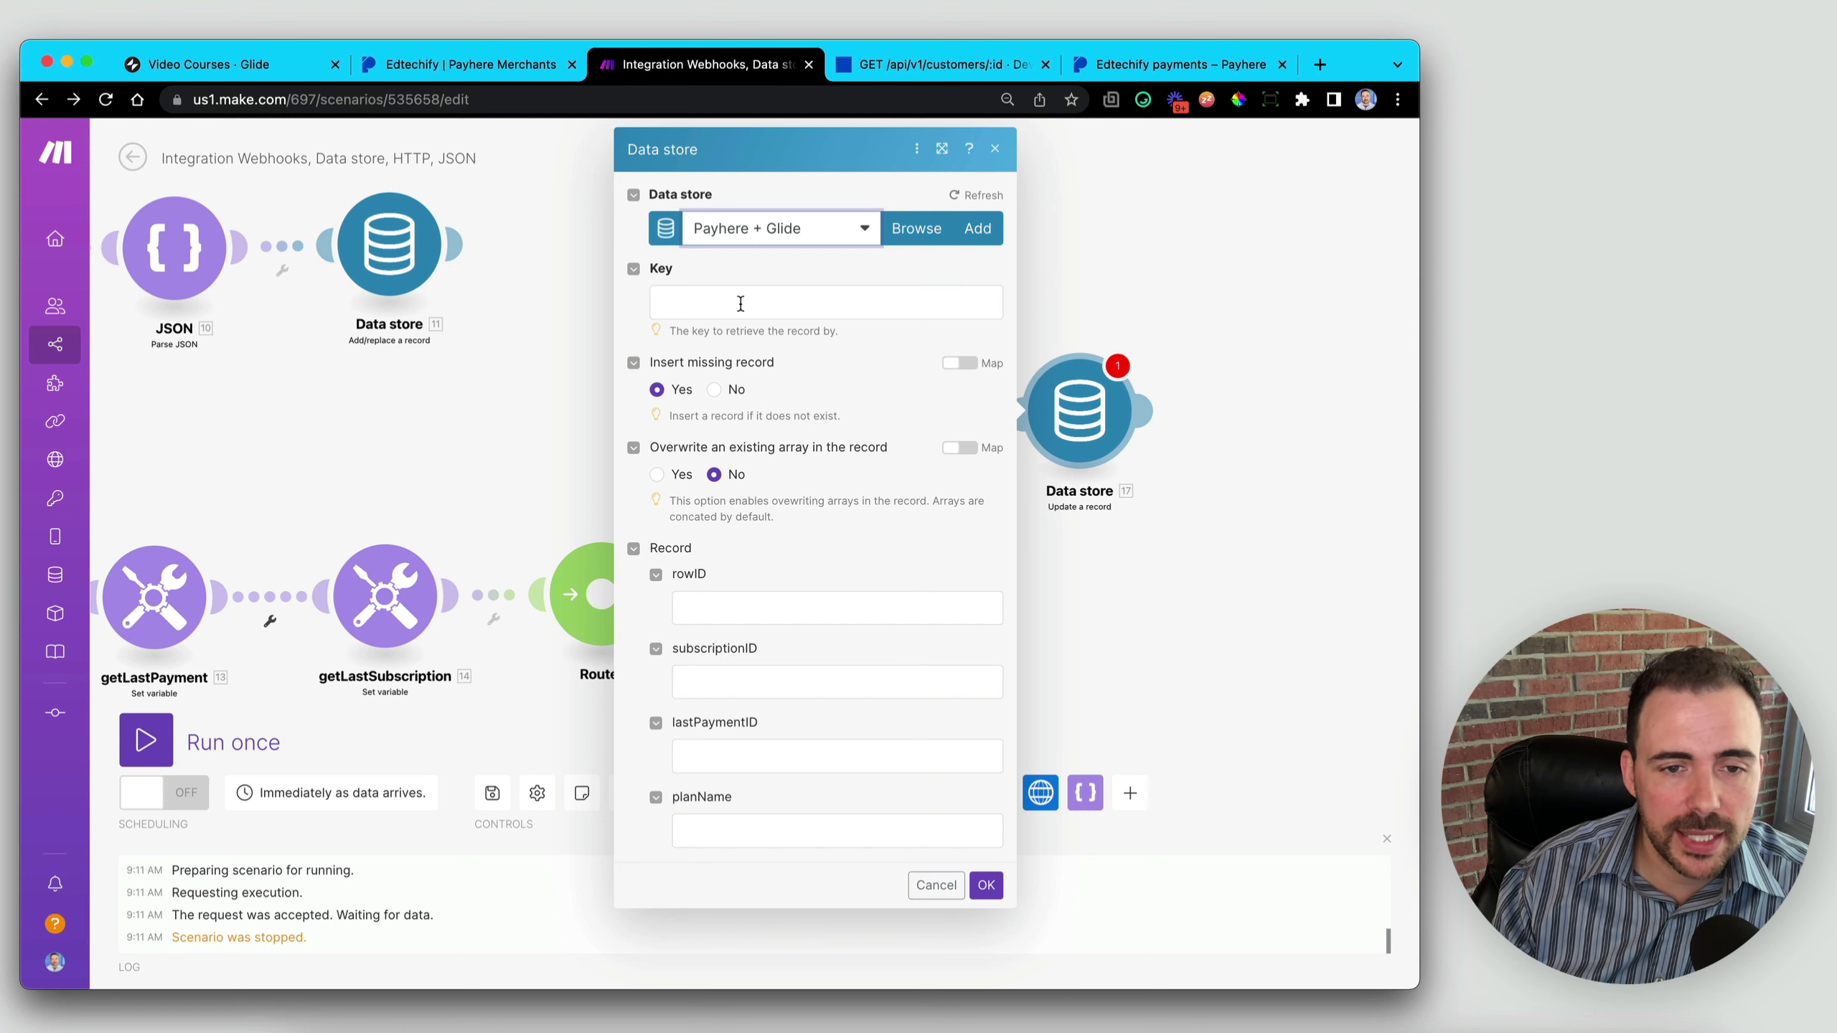
left_click(740, 304)
left_click(1186, 194)
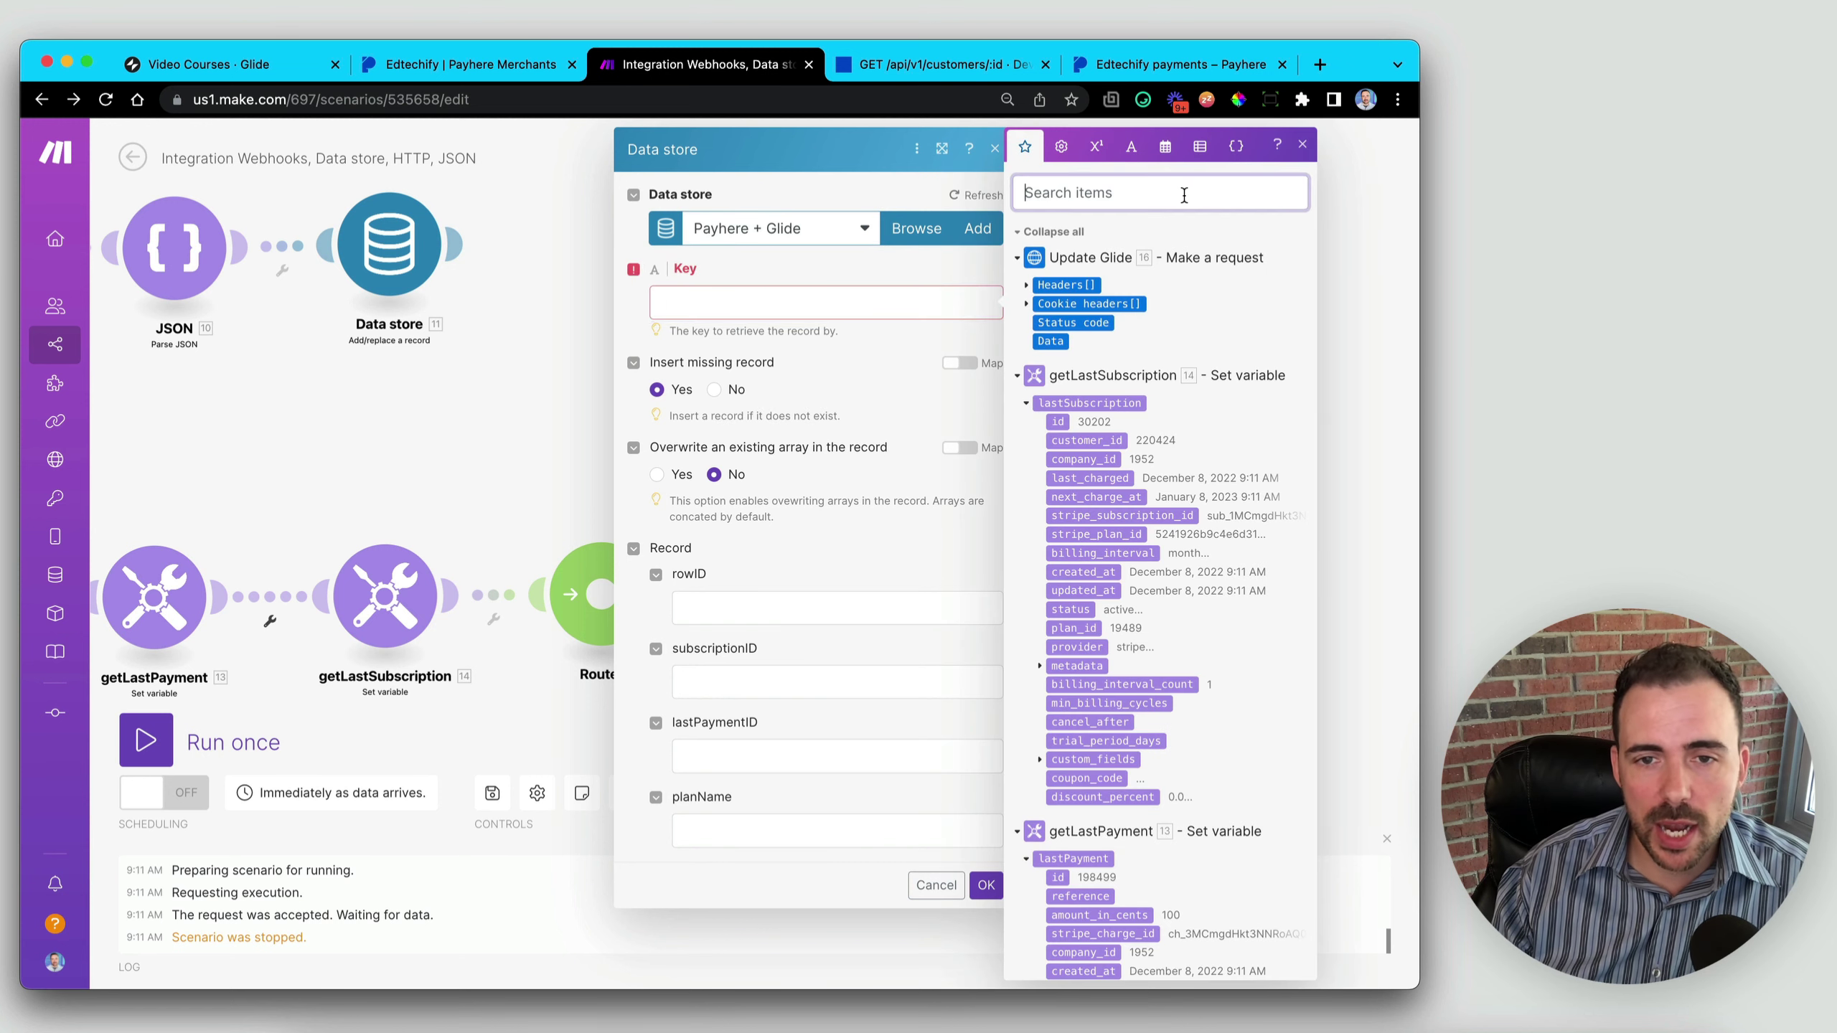
type("custo")
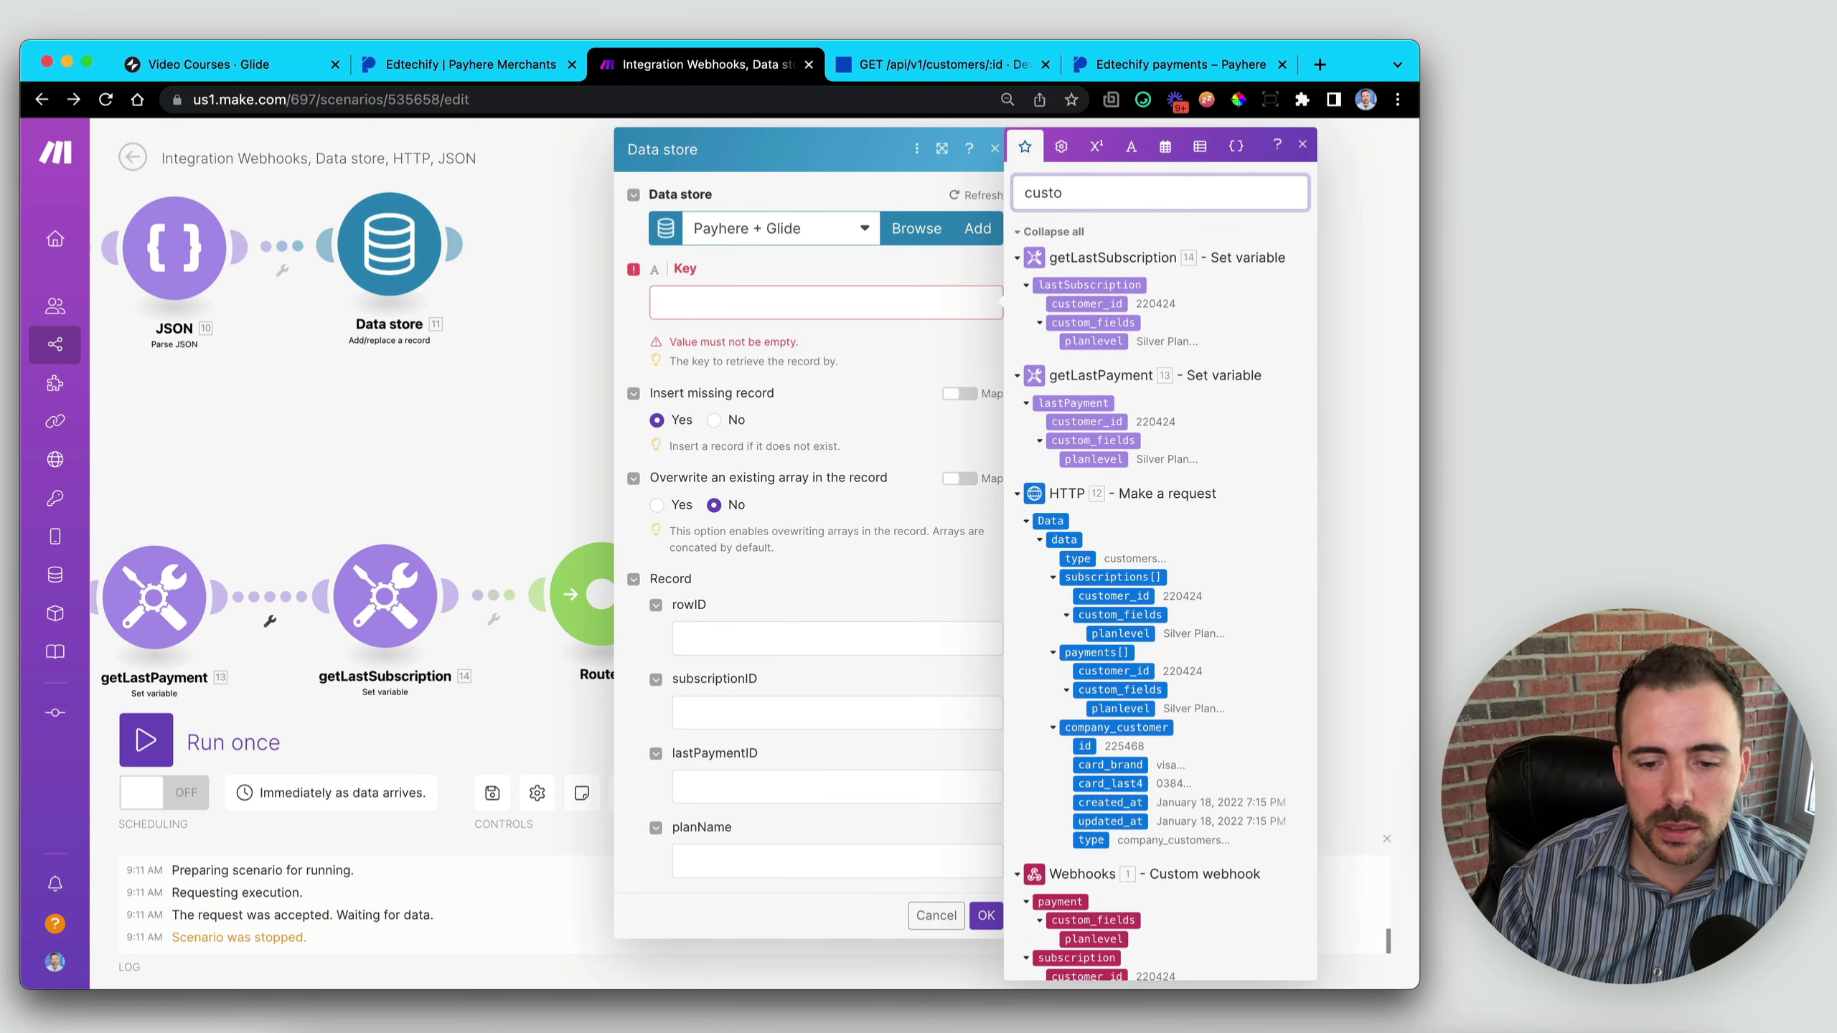
scroll(1263, 499, "down", 10)
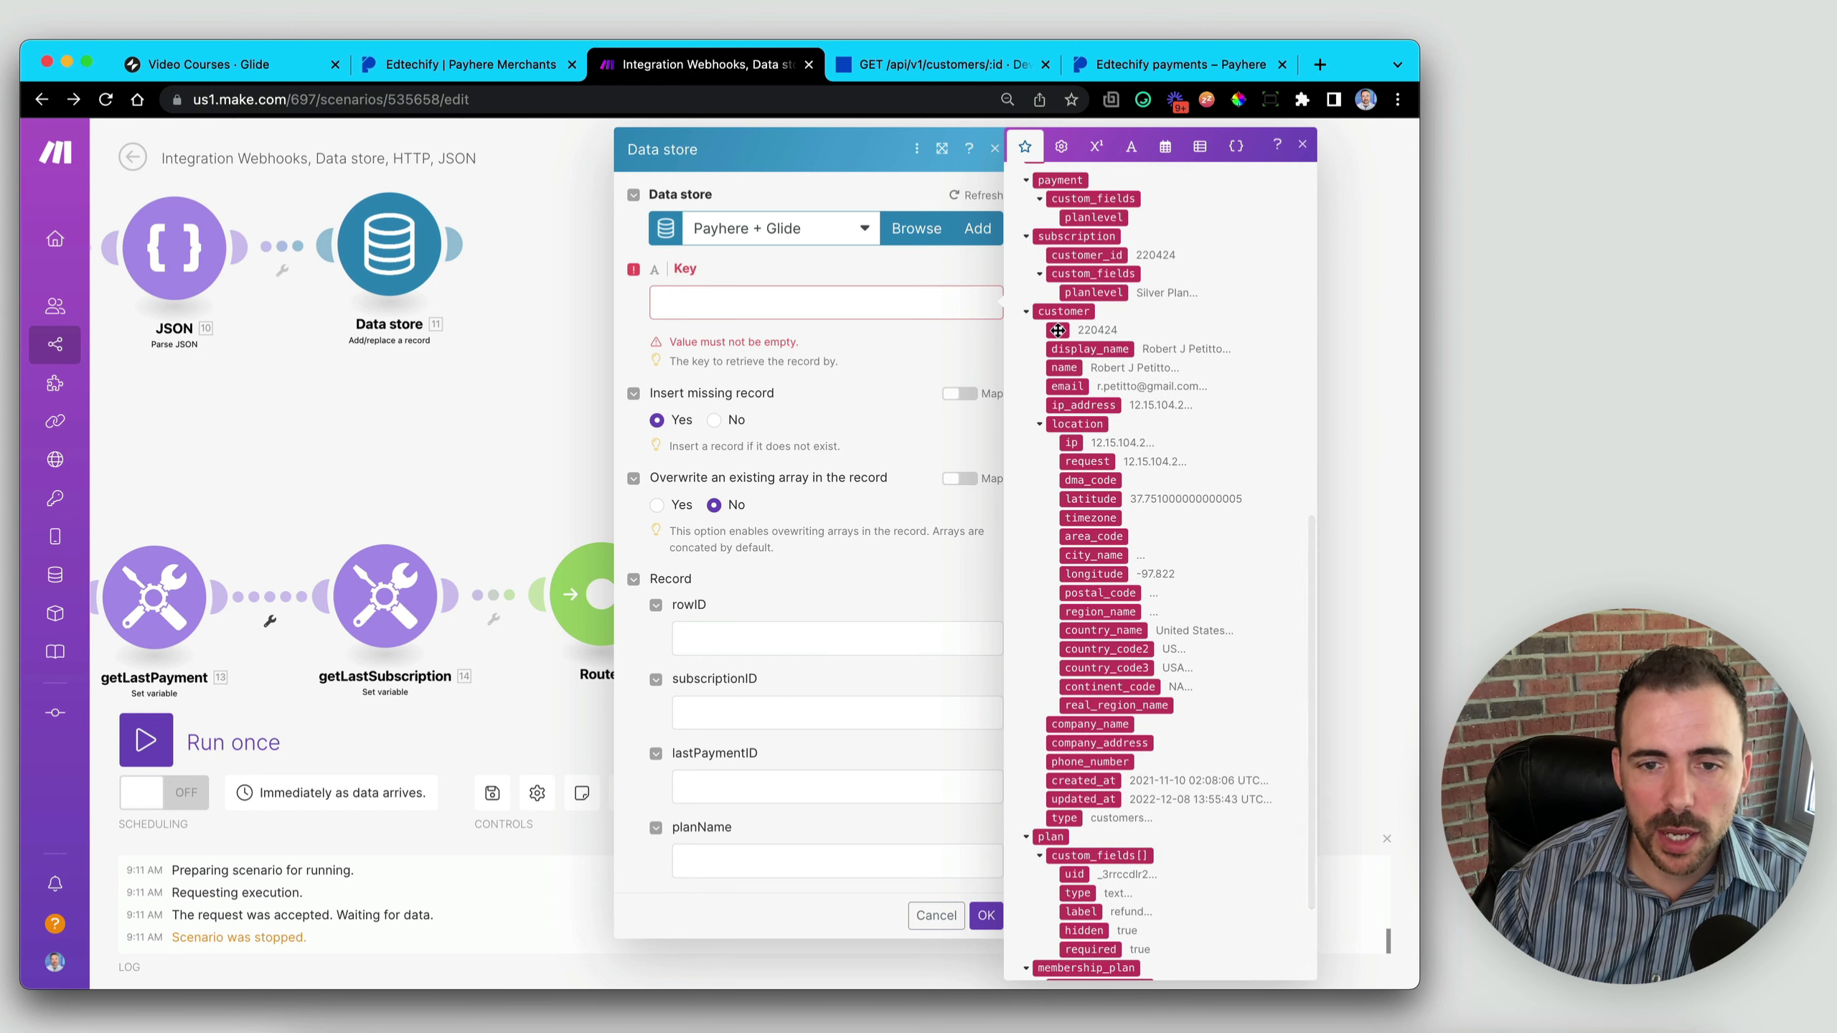
left_click(1058, 330)
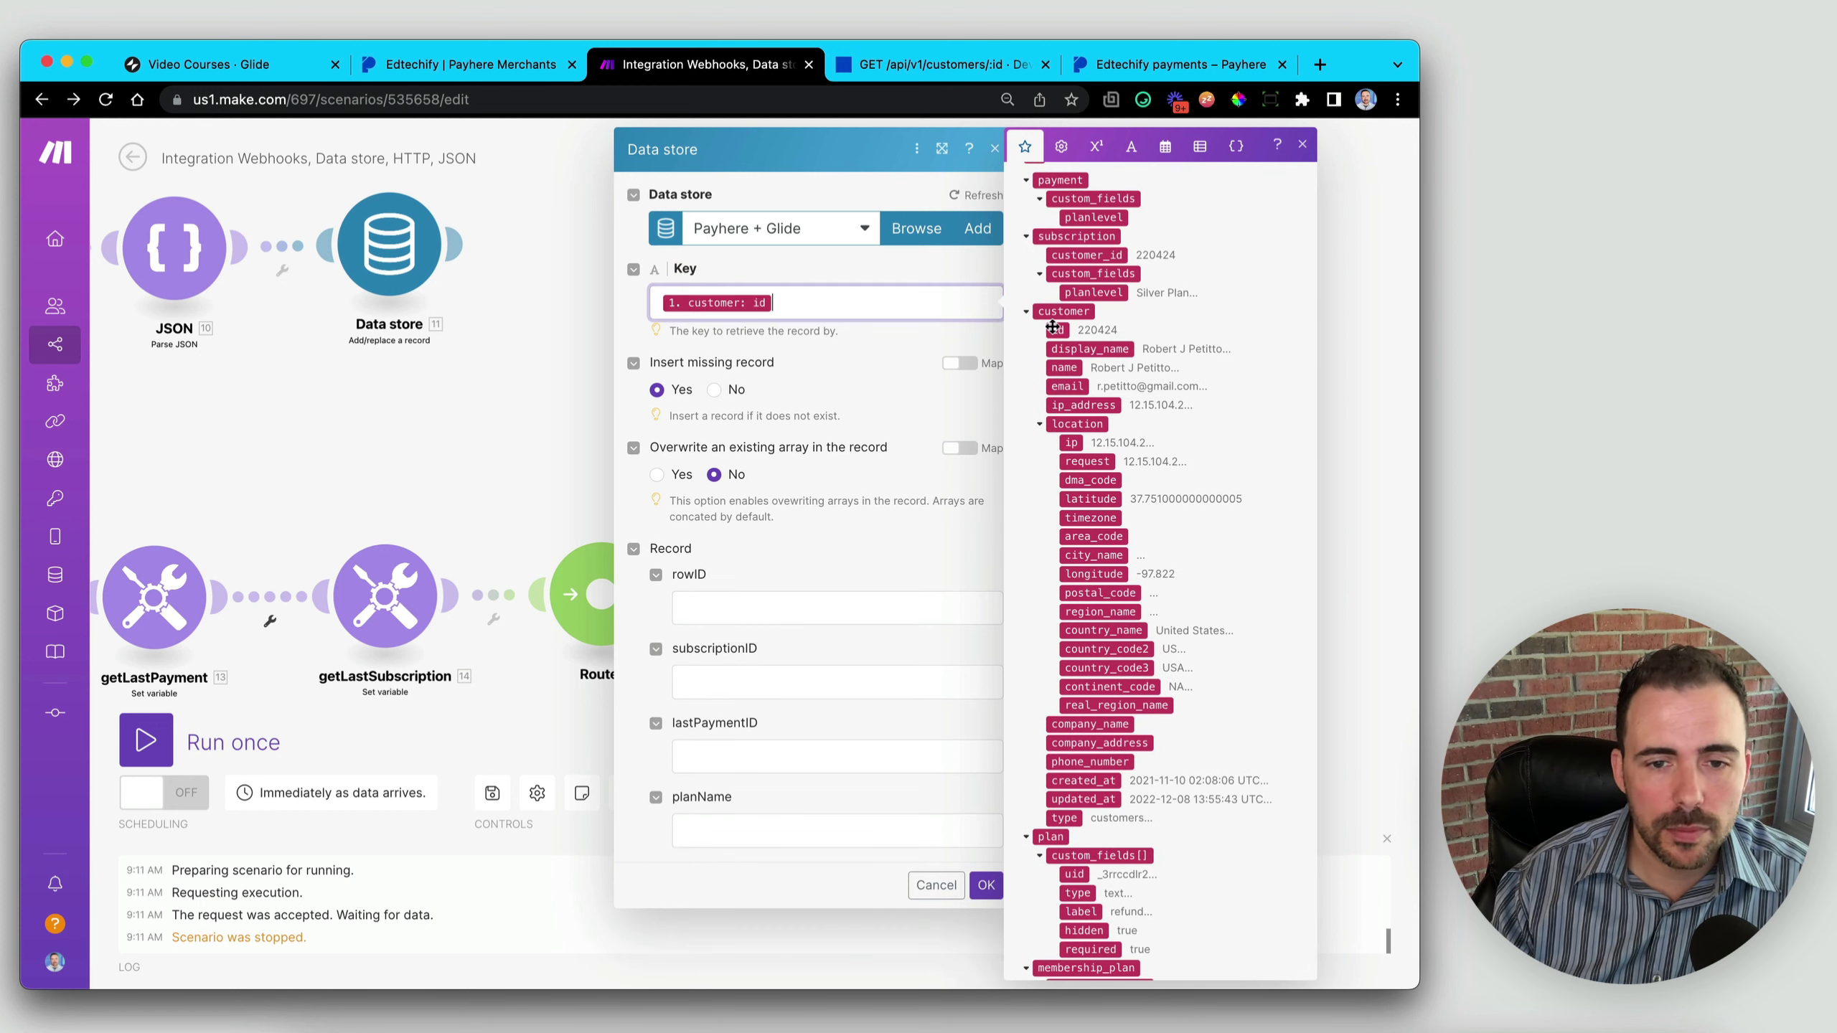
left_click(904, 405)
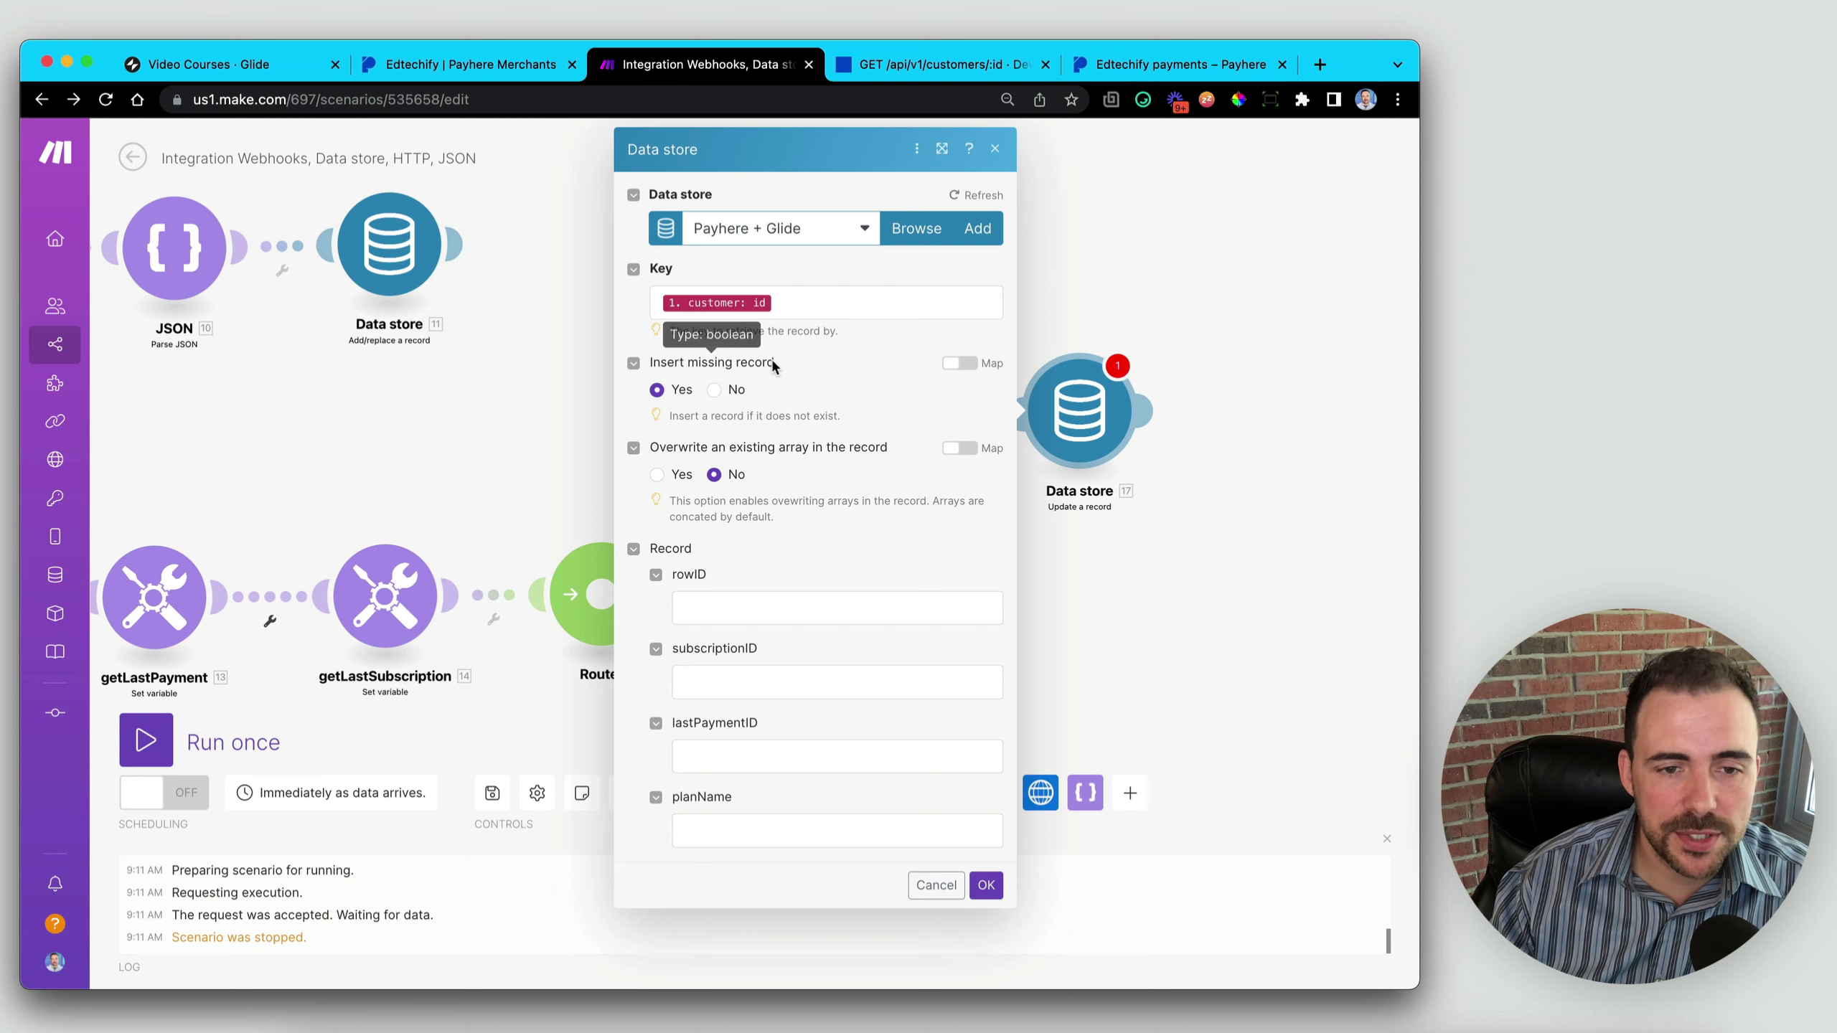
- Set Overwrite to Yes and leave rowID and planName out of the update
left_click(657, 474)
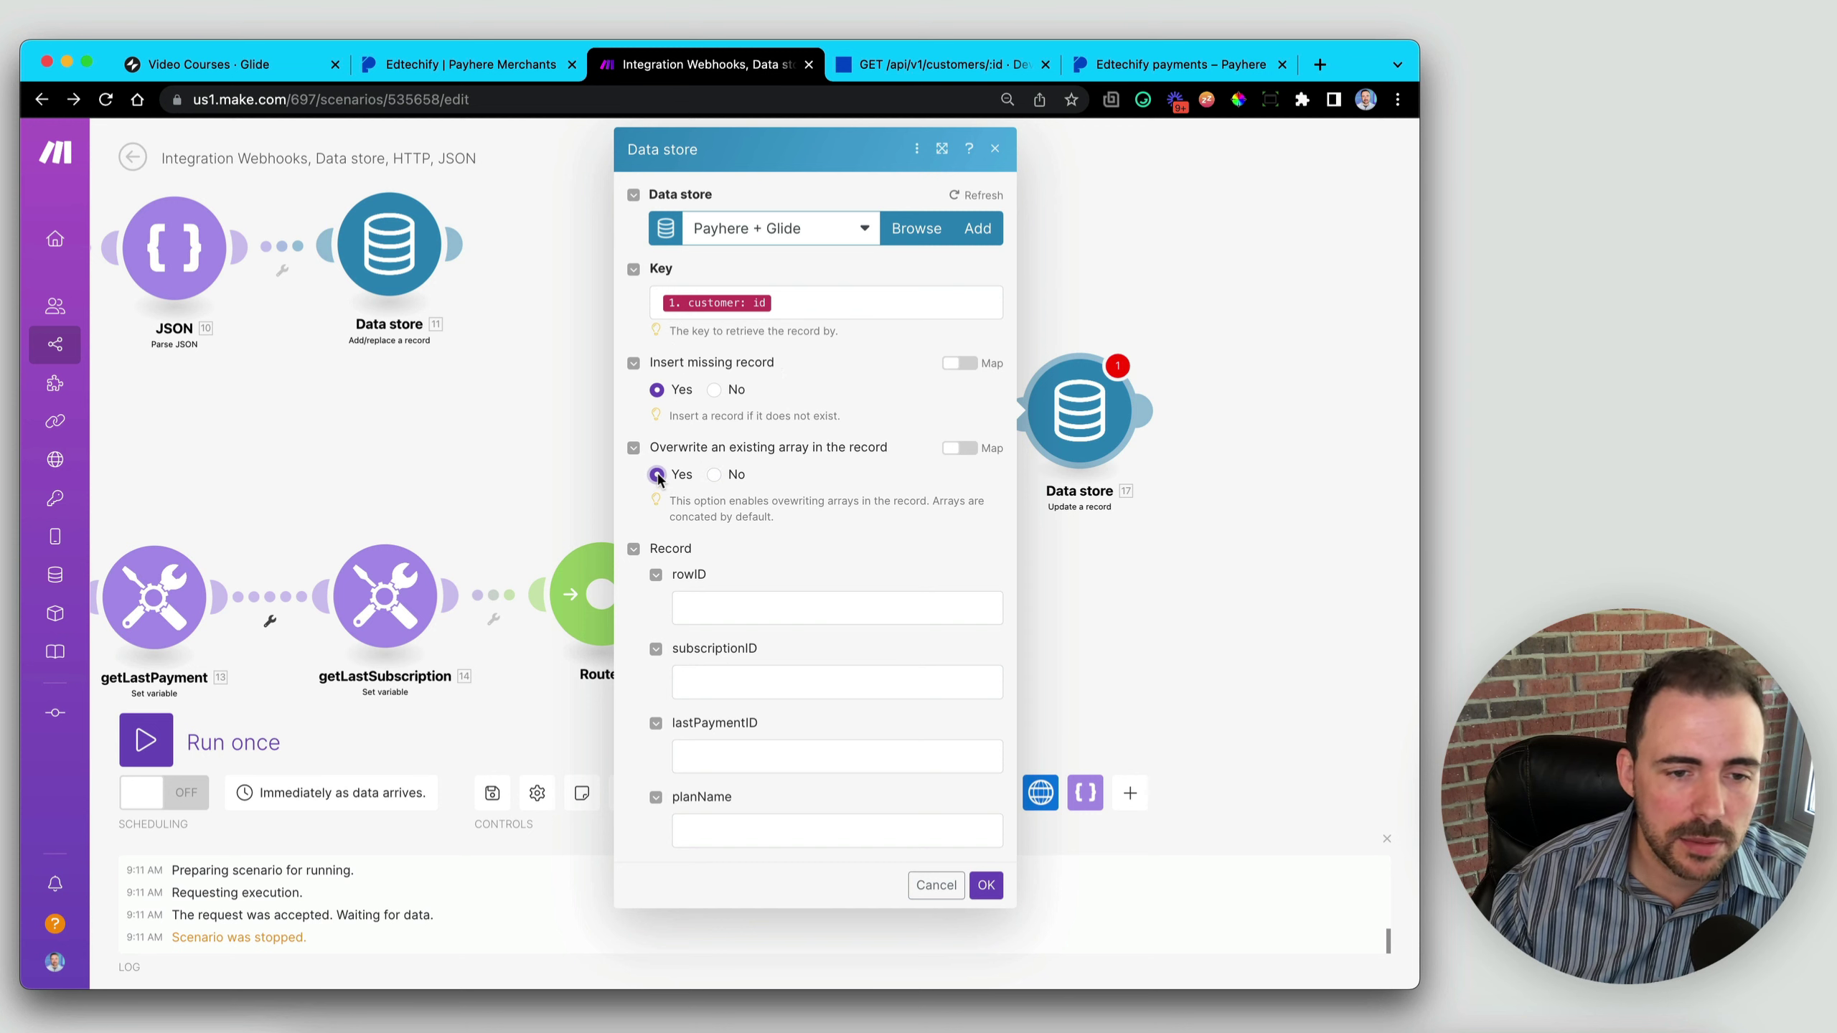
left_click(720, 606)
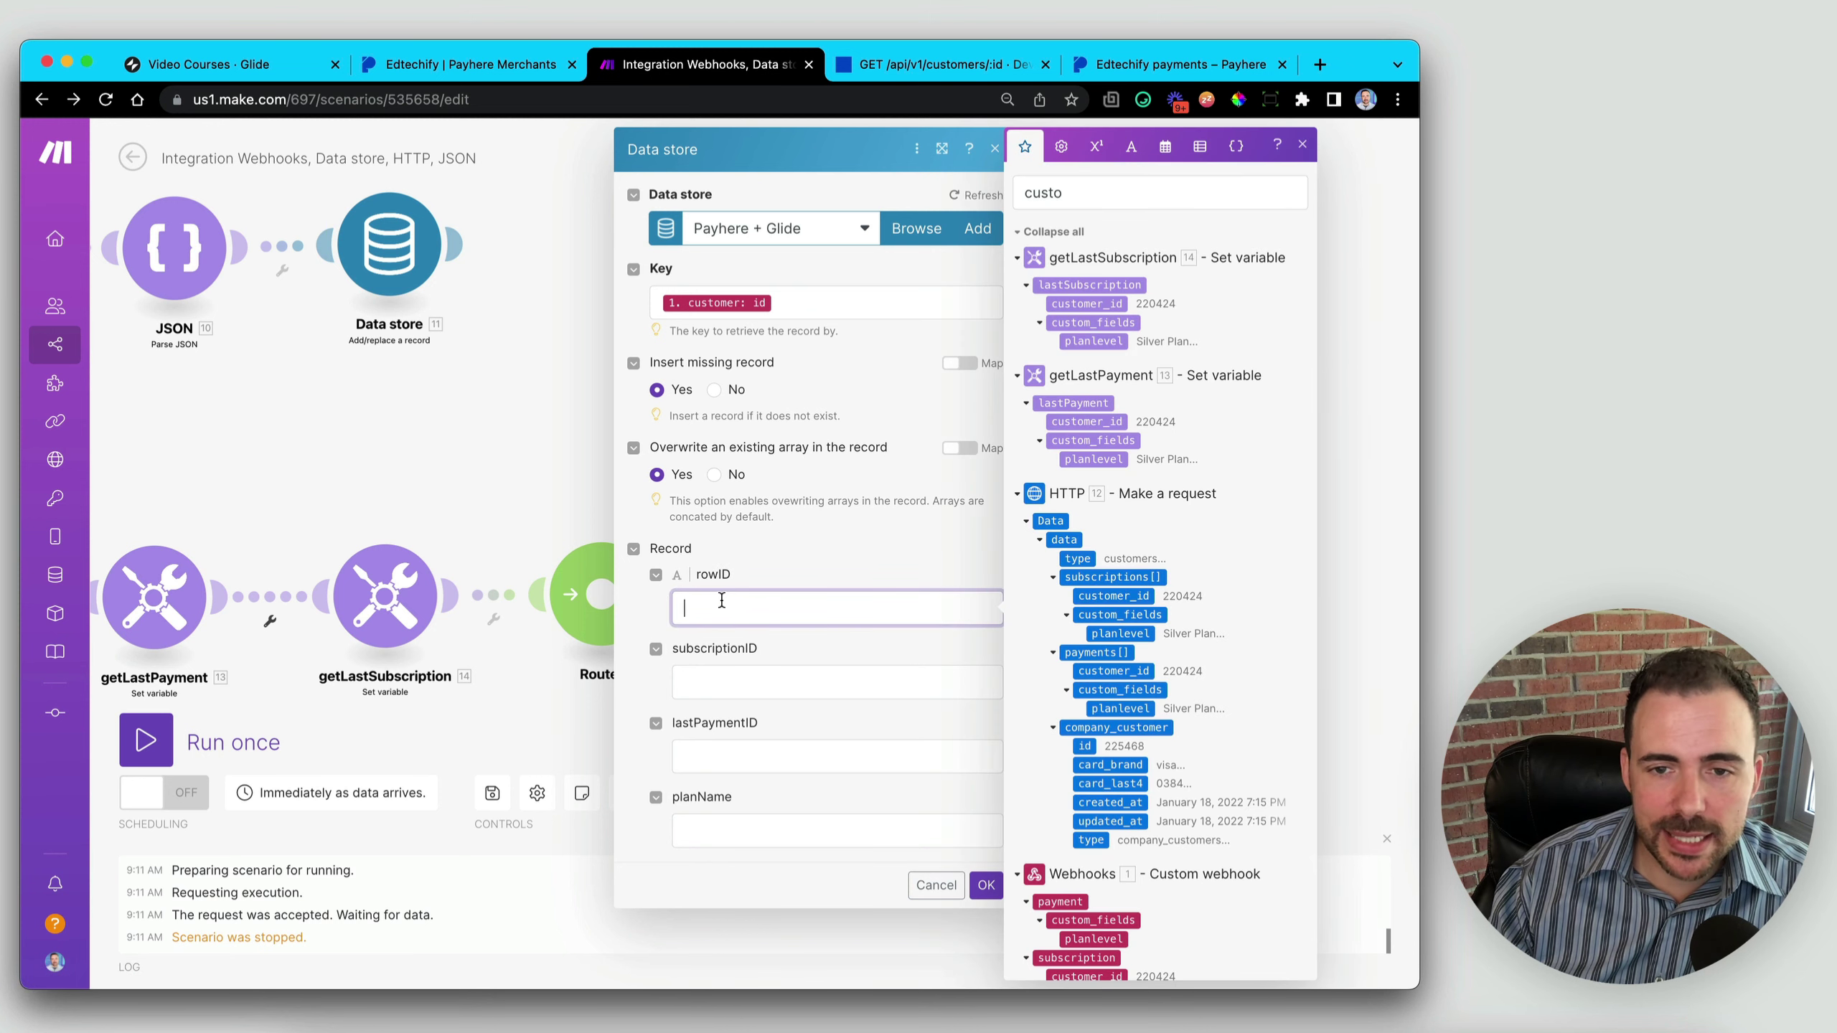
left_click(656, 797)
left_click(656, 575)
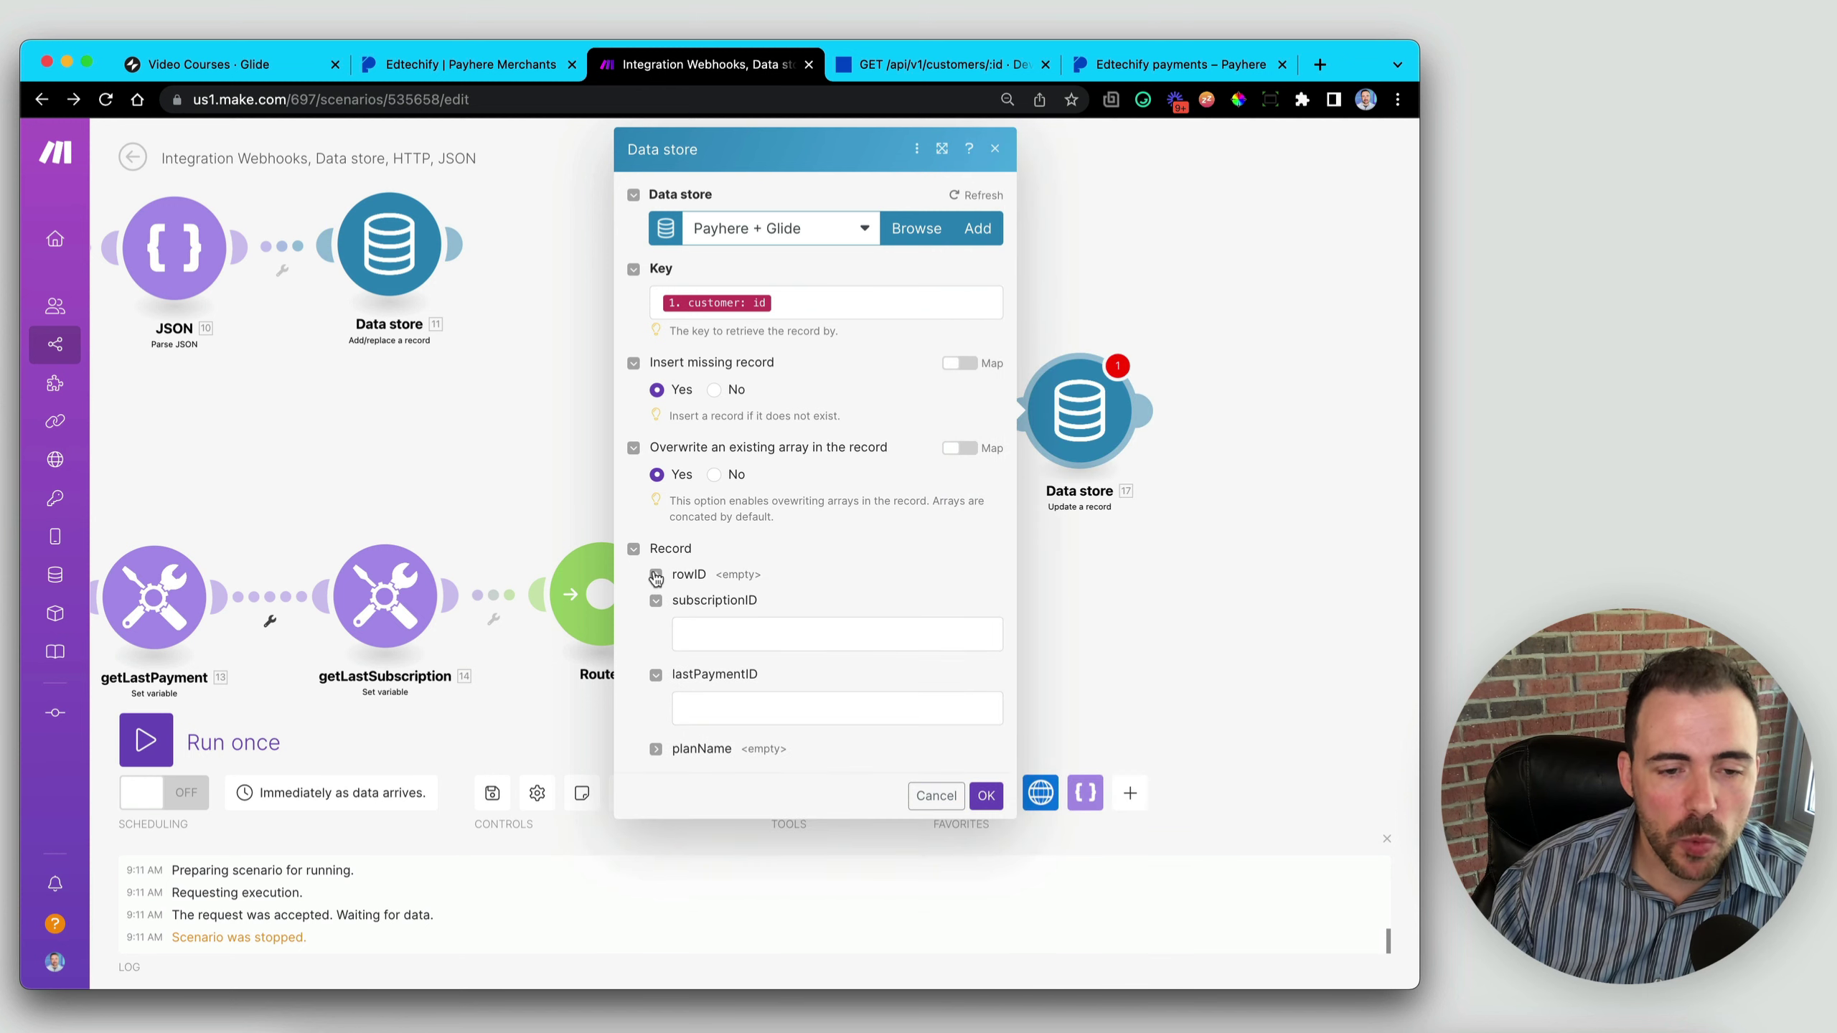
- Map lastSubscription id to subscriptionID and lastPayment id to lastPaymentID, then save
left_click(716, 634)
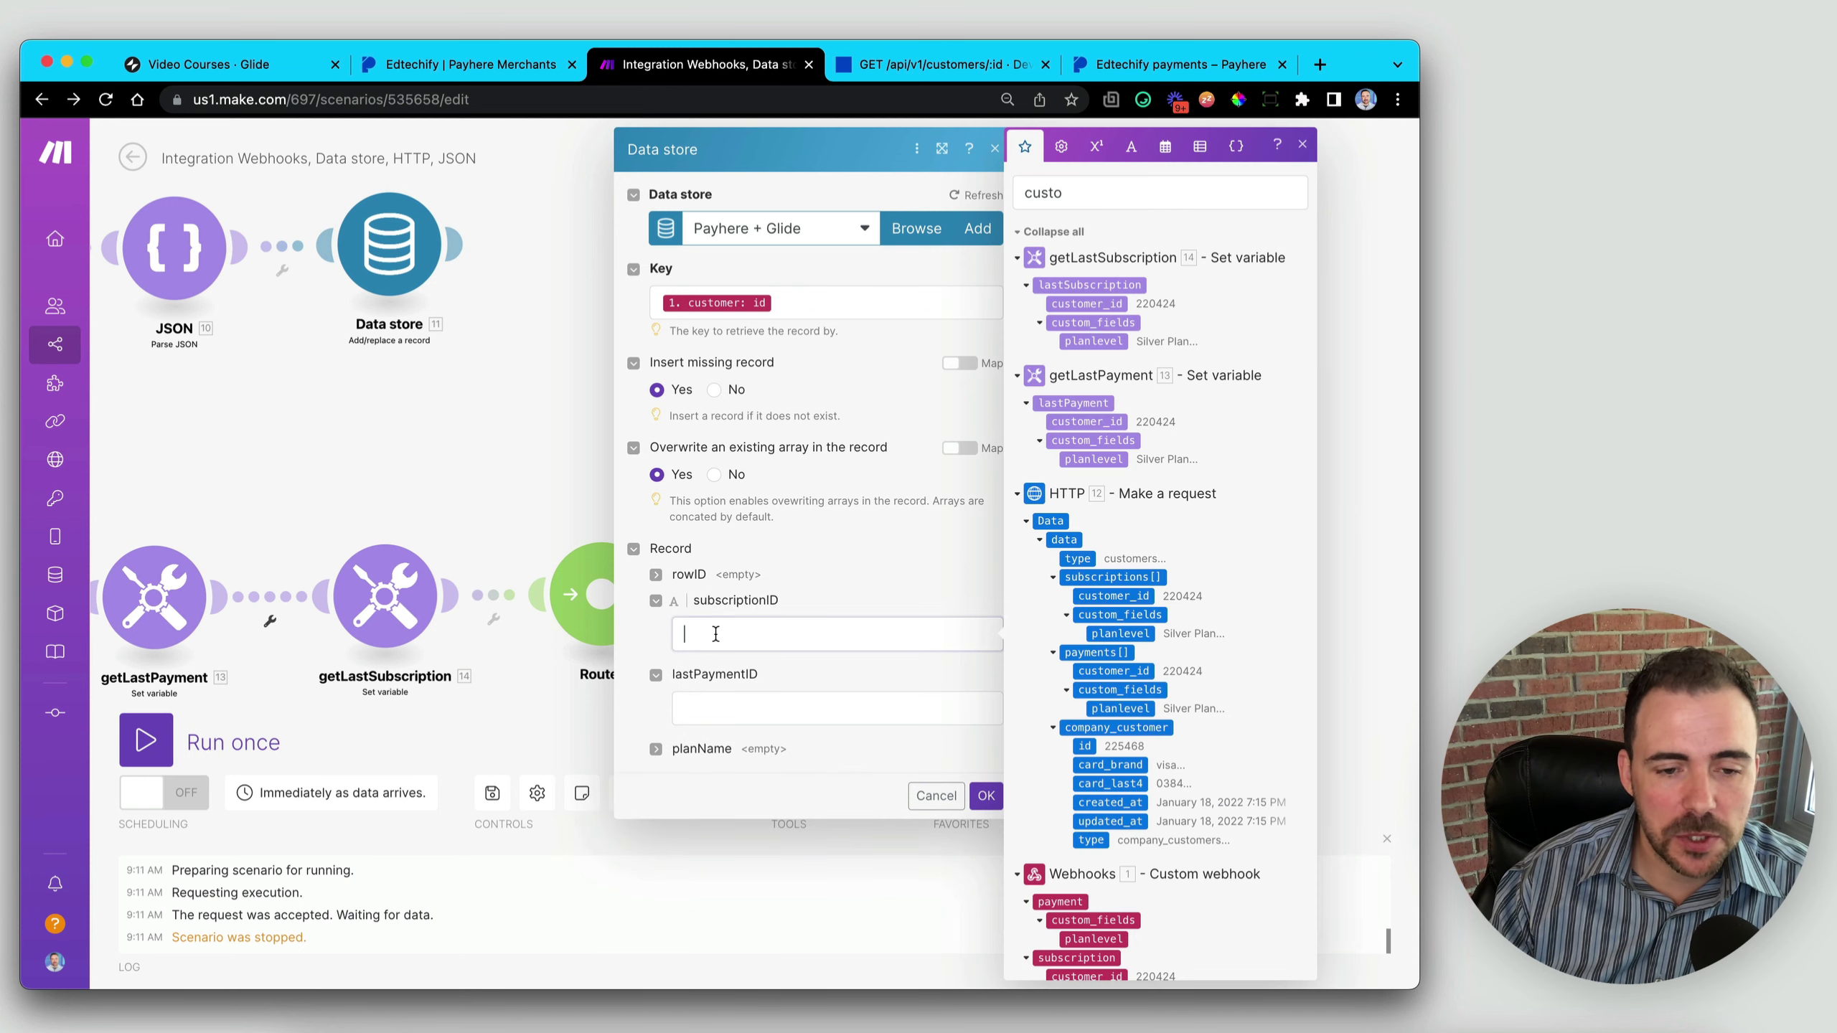
left_click(727, 706)
left_click(742, 634)
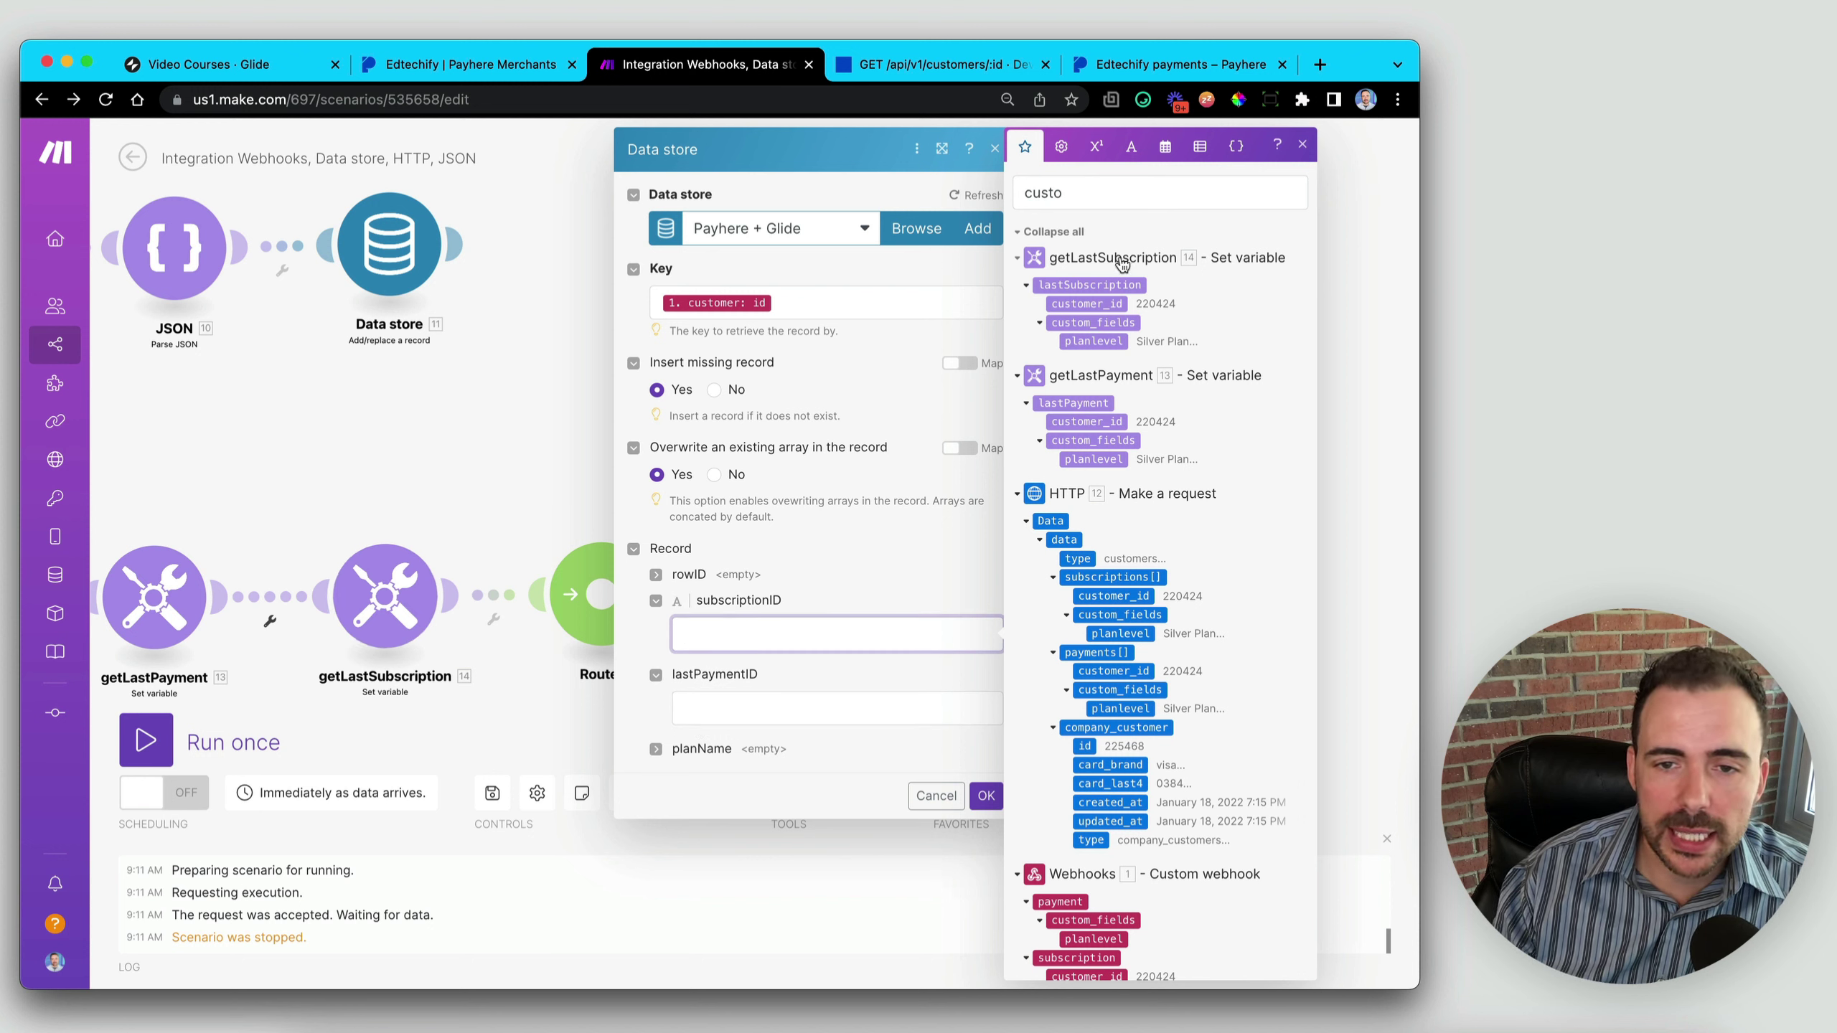
double_click(1014, 198)
type("id")
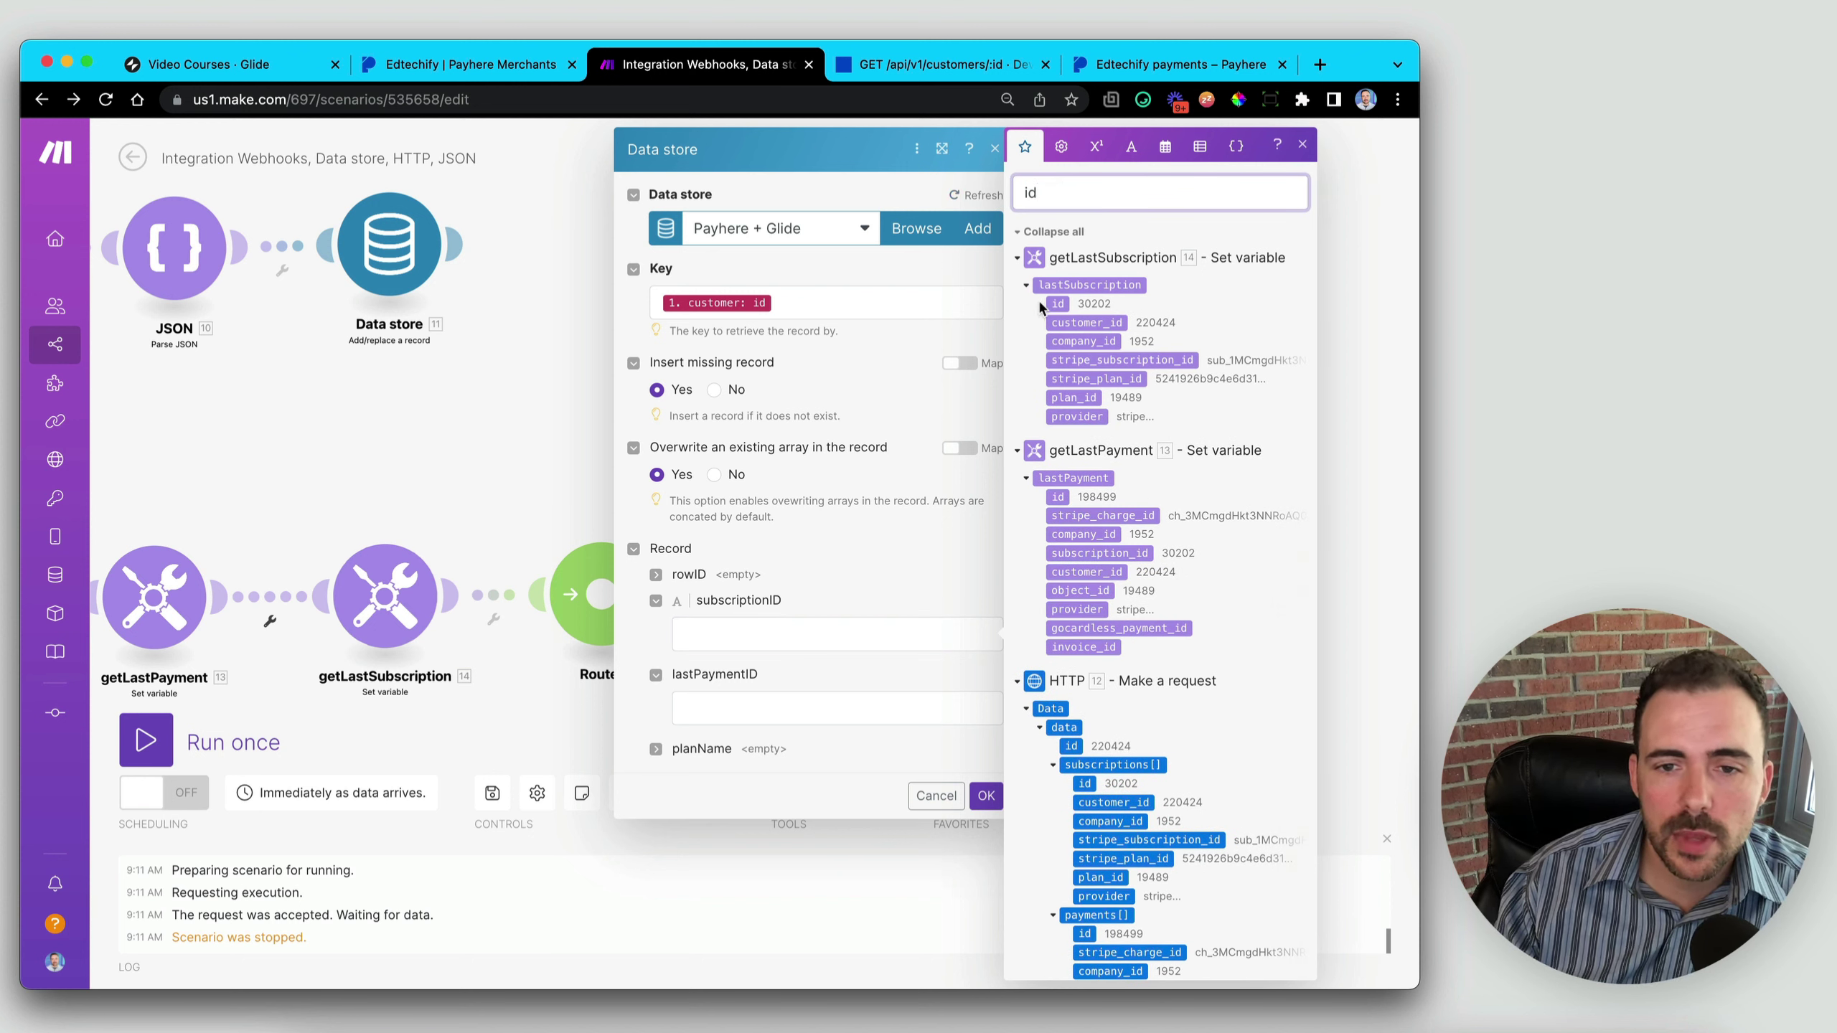
left_click(1041, 308)
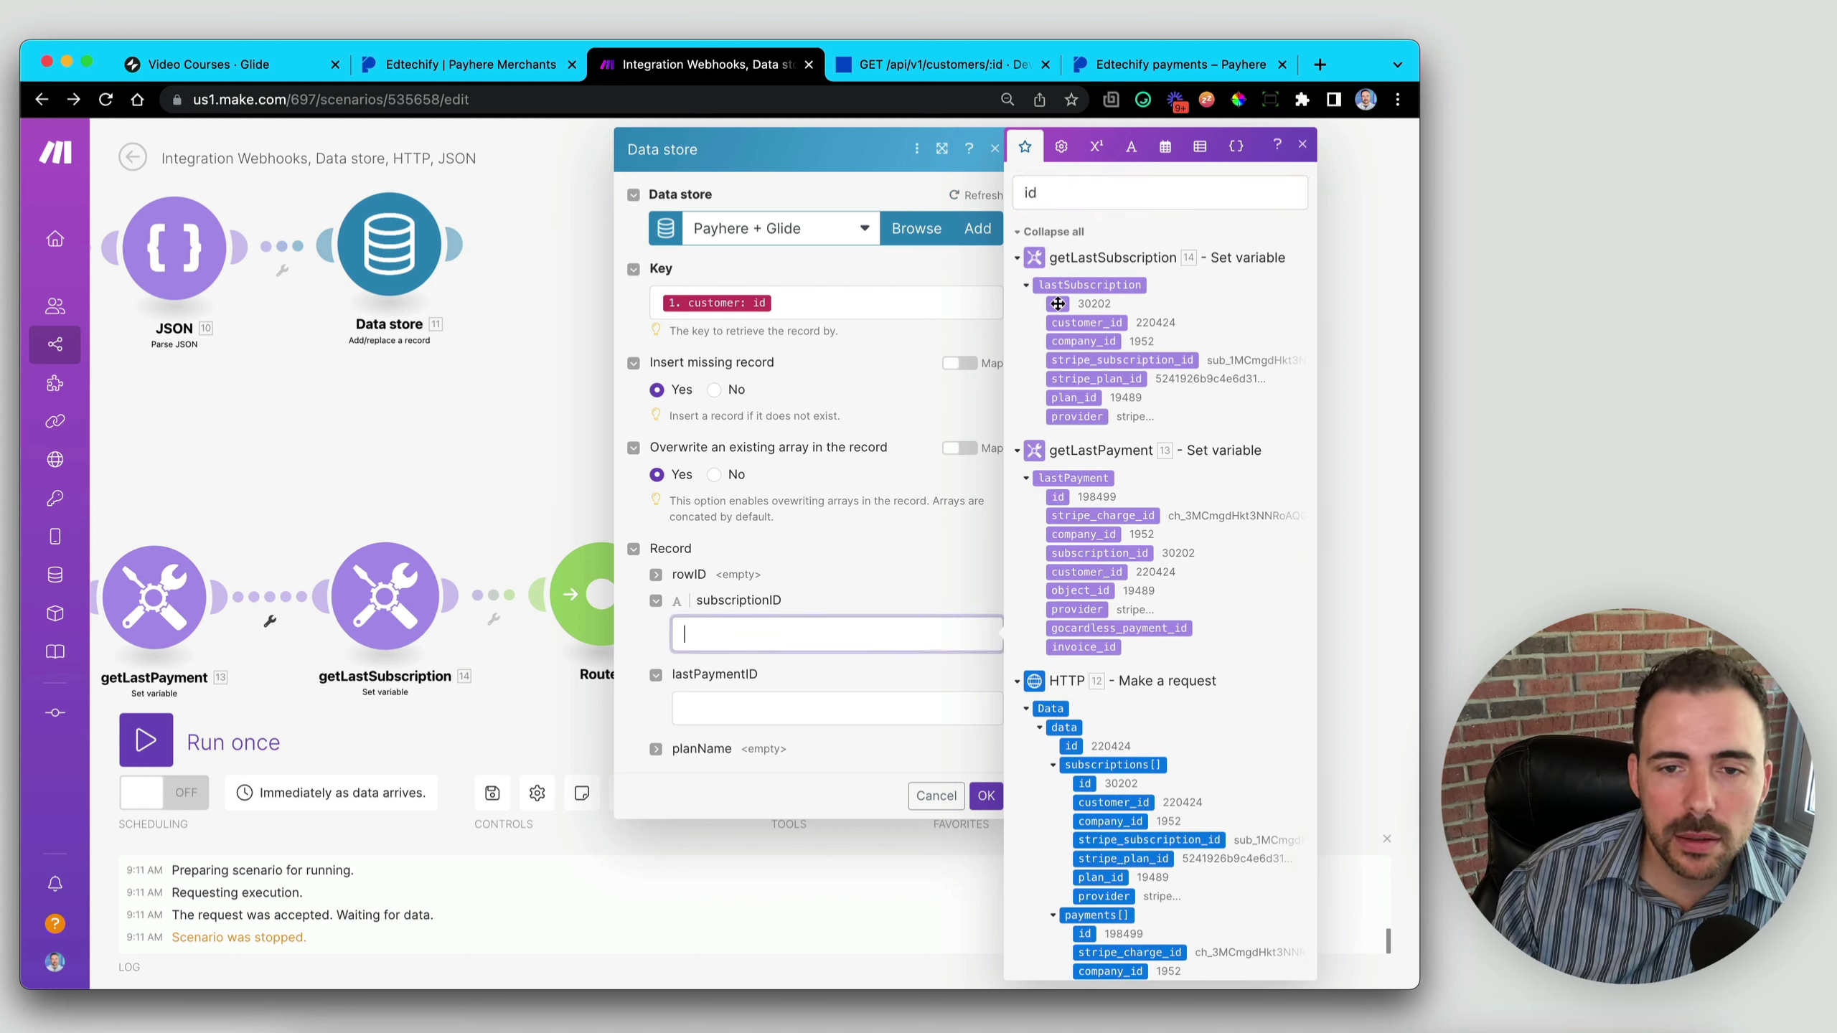
left_click(1058, 304)
left_click(733, 709)
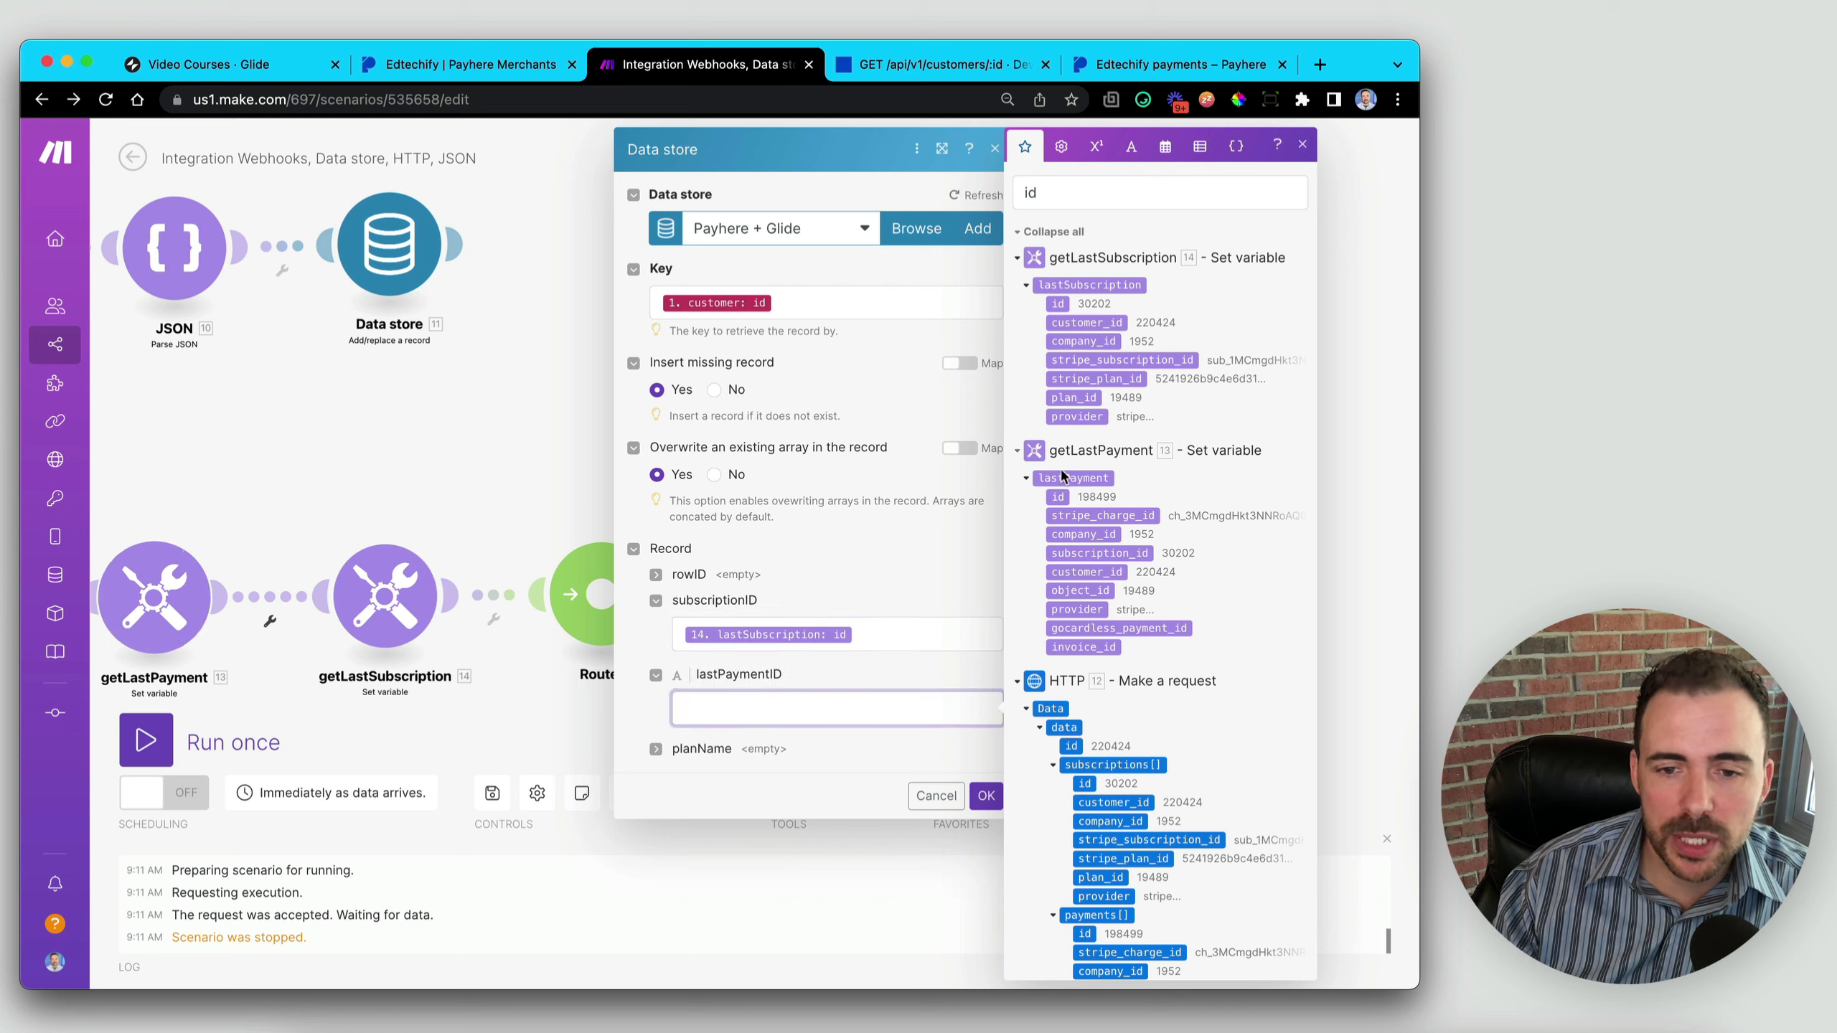
left_click(1058, 497)
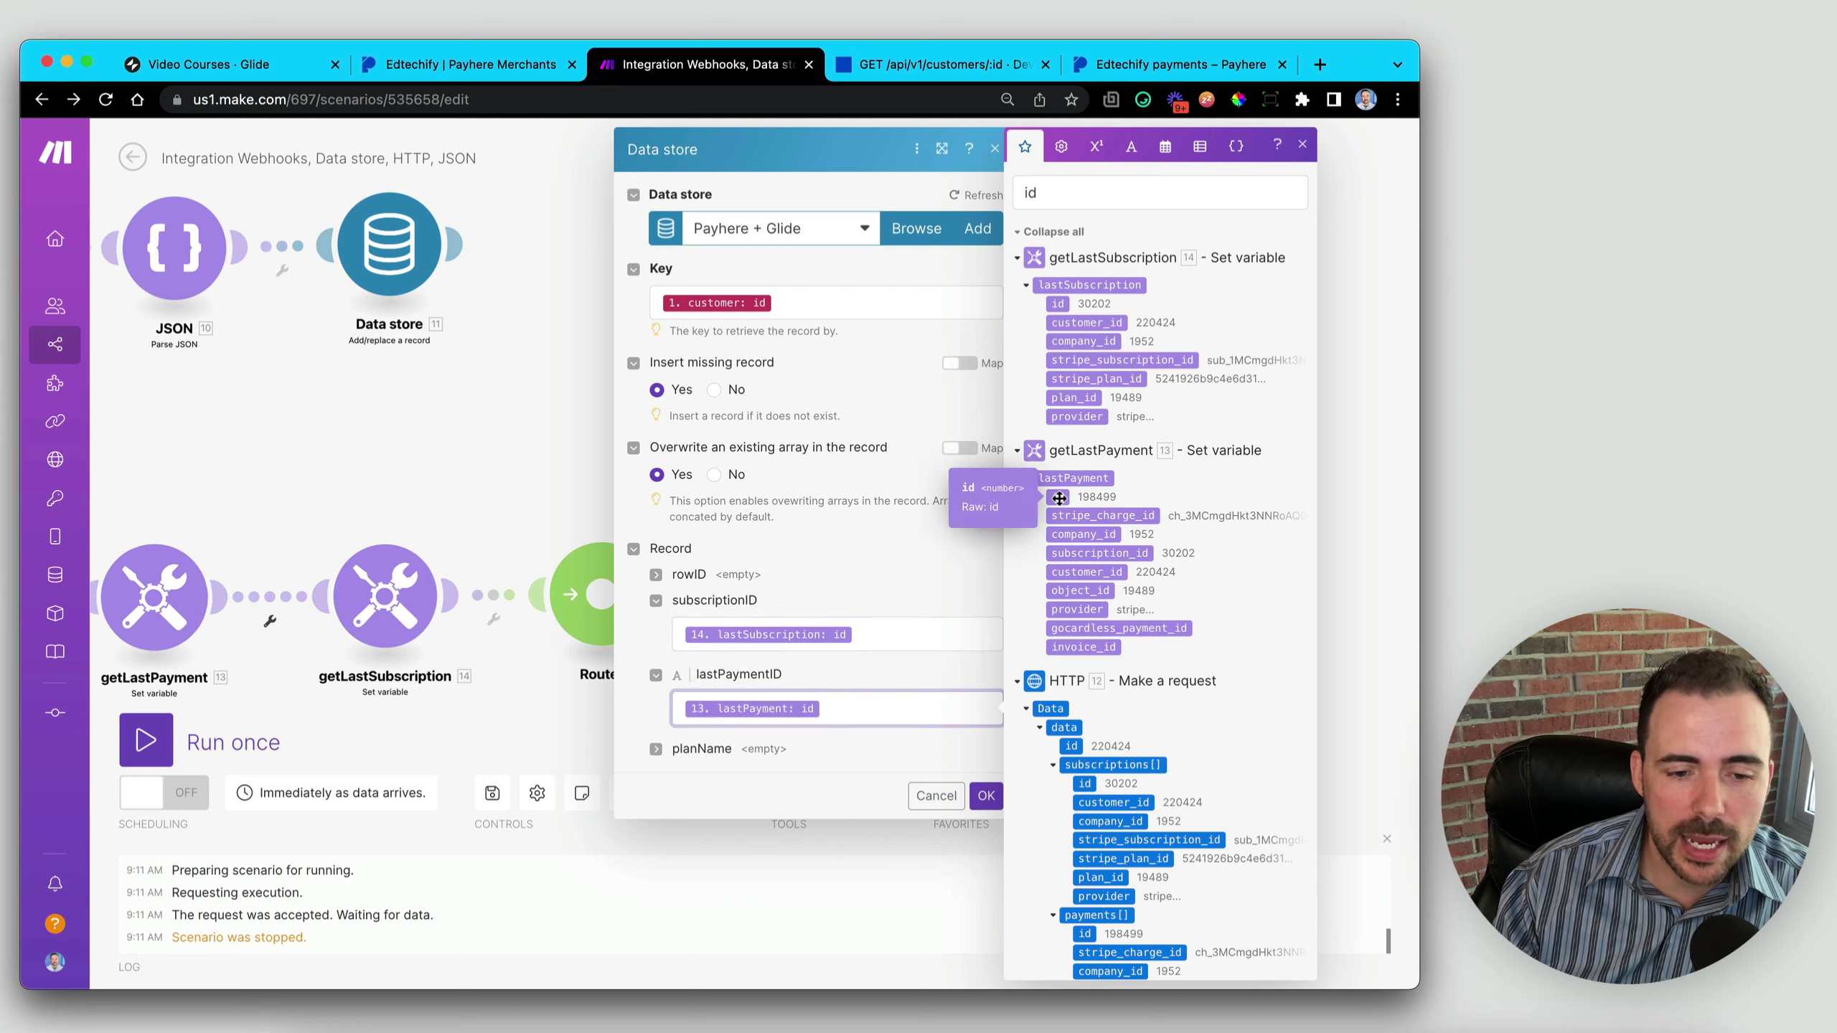
left_click(986, 795)
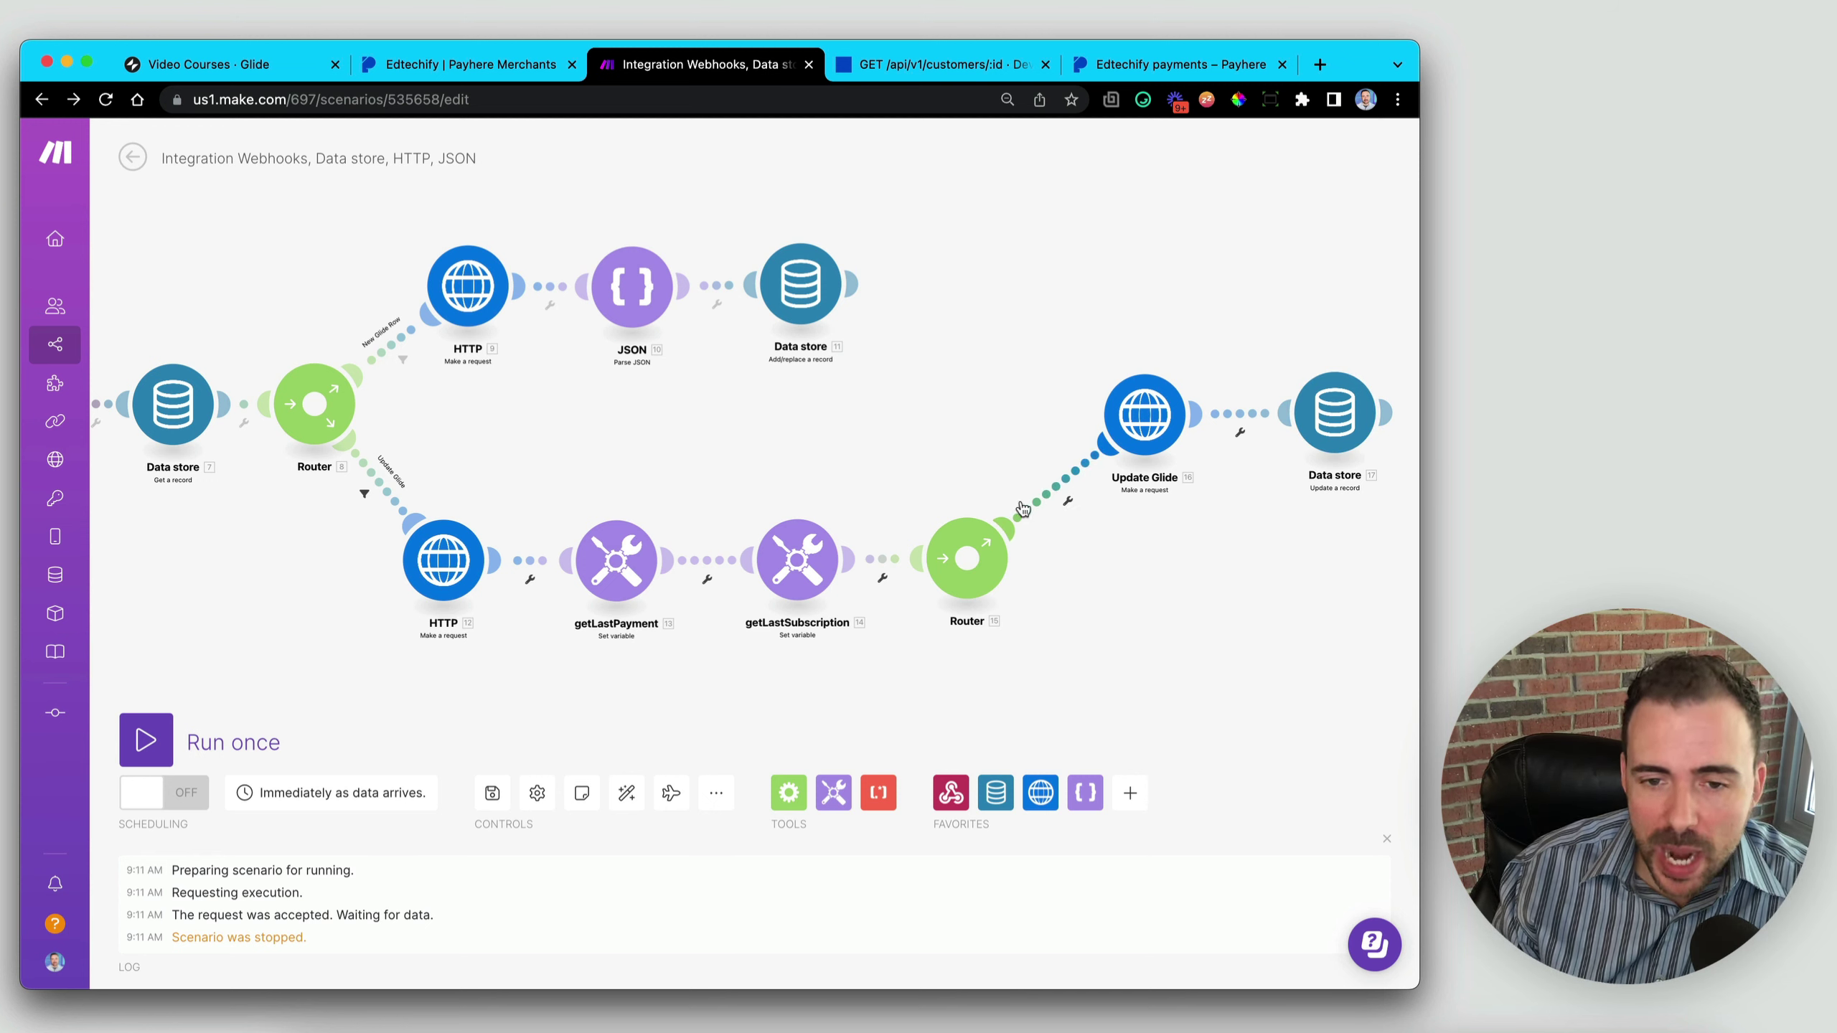
- Filter the Update Glide route as 'If Successful Payment': event contains 'failed', case insensitive
left_click(1063, 490)
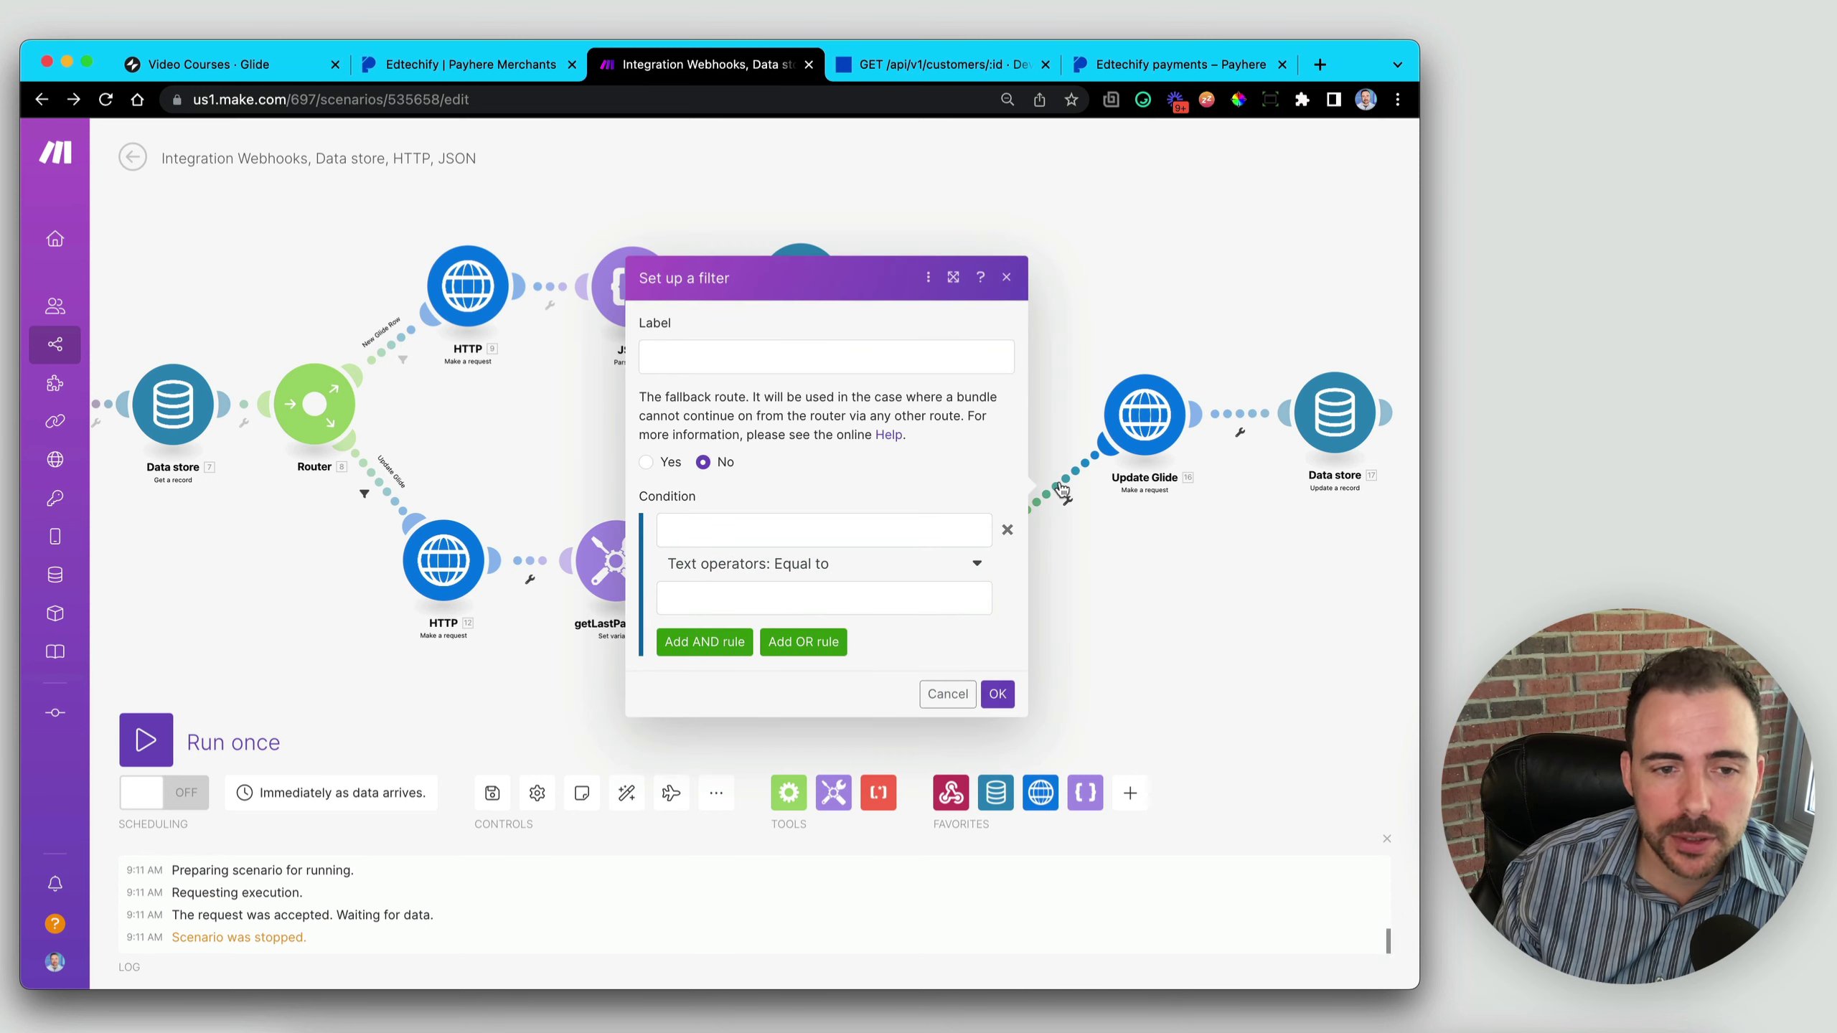
left_click(723, 352)
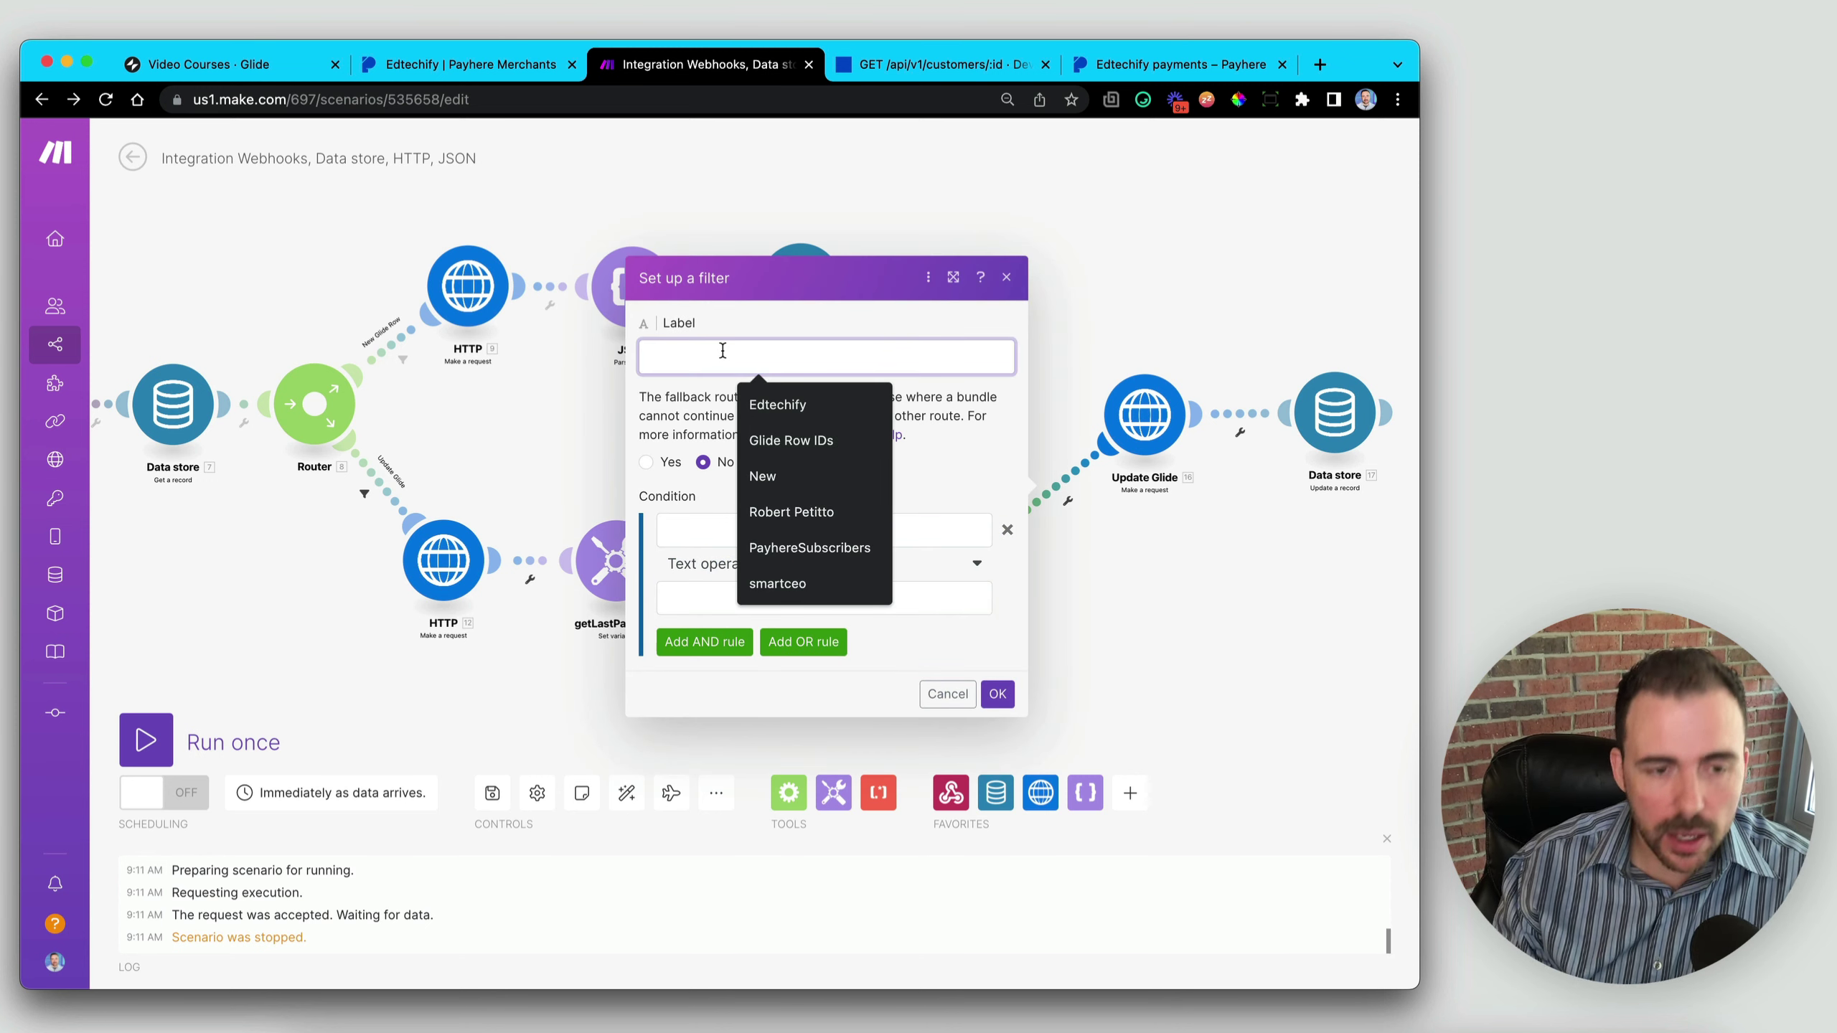
type("If Success")
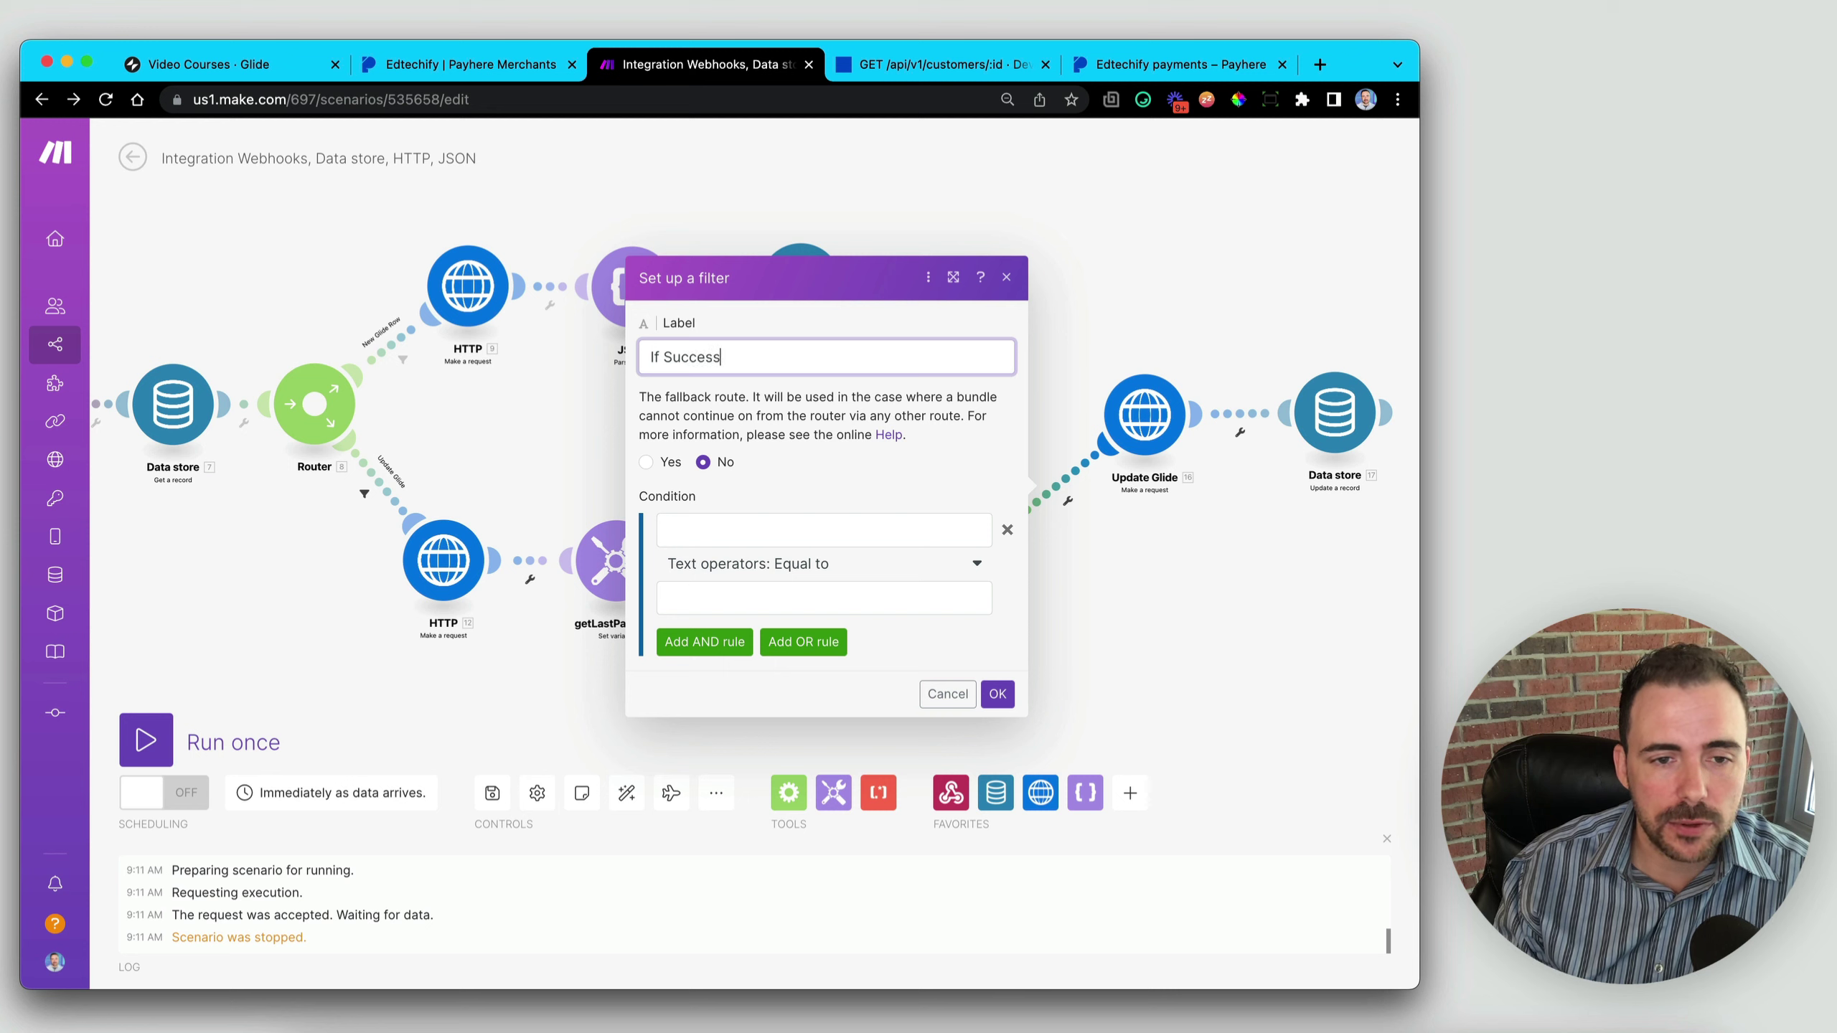
type("ful Payment")
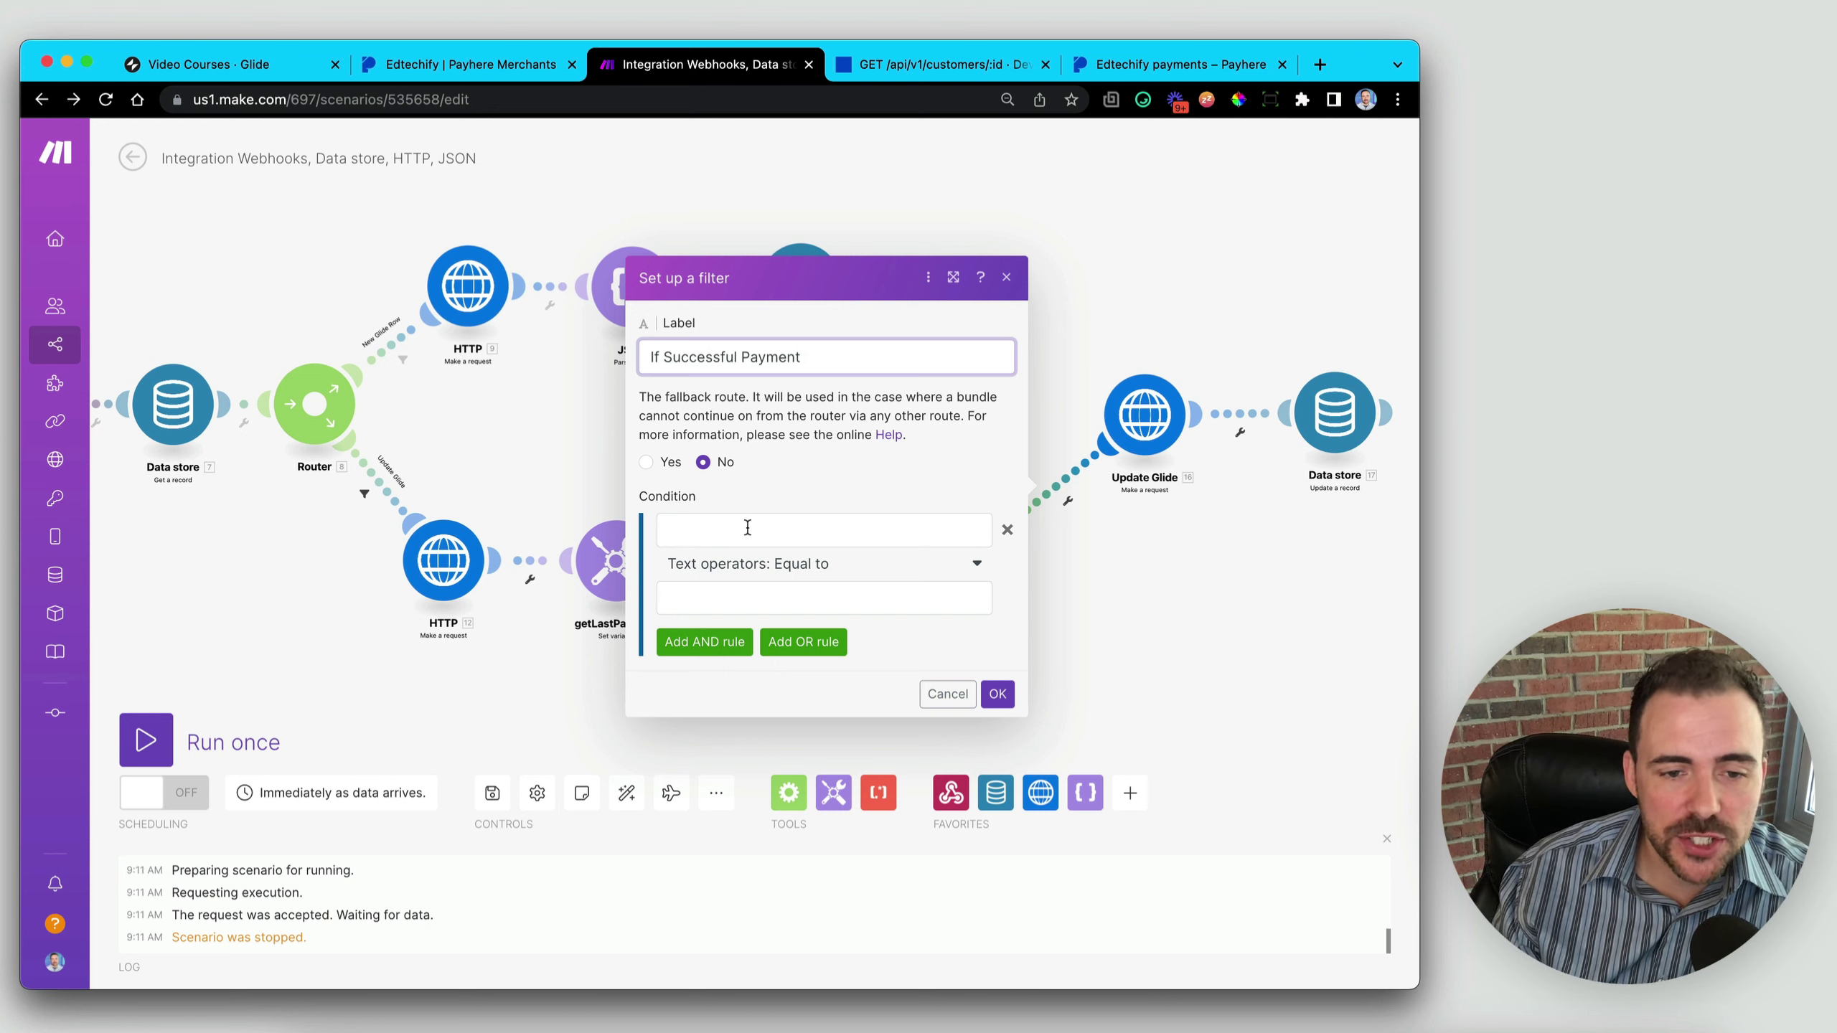
left_click(747, 527)
scroll(1126, 519, "down", 10)
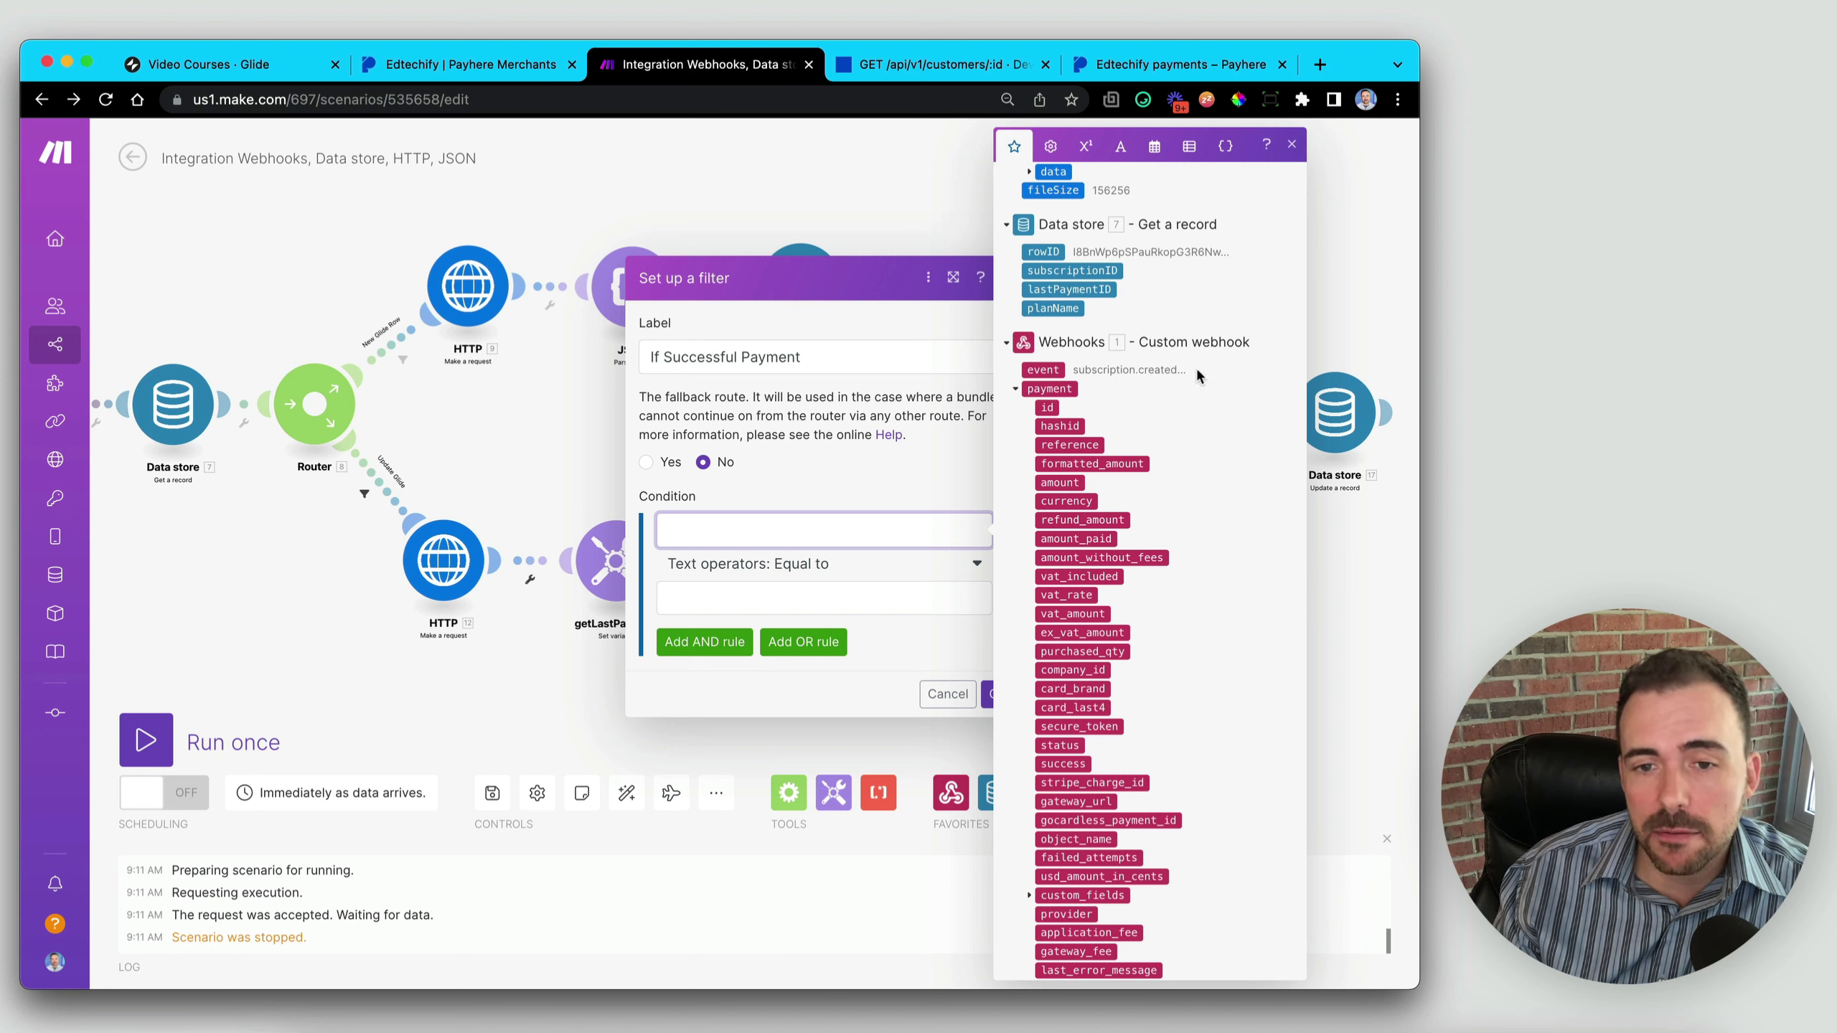
left_click(1033, 369)
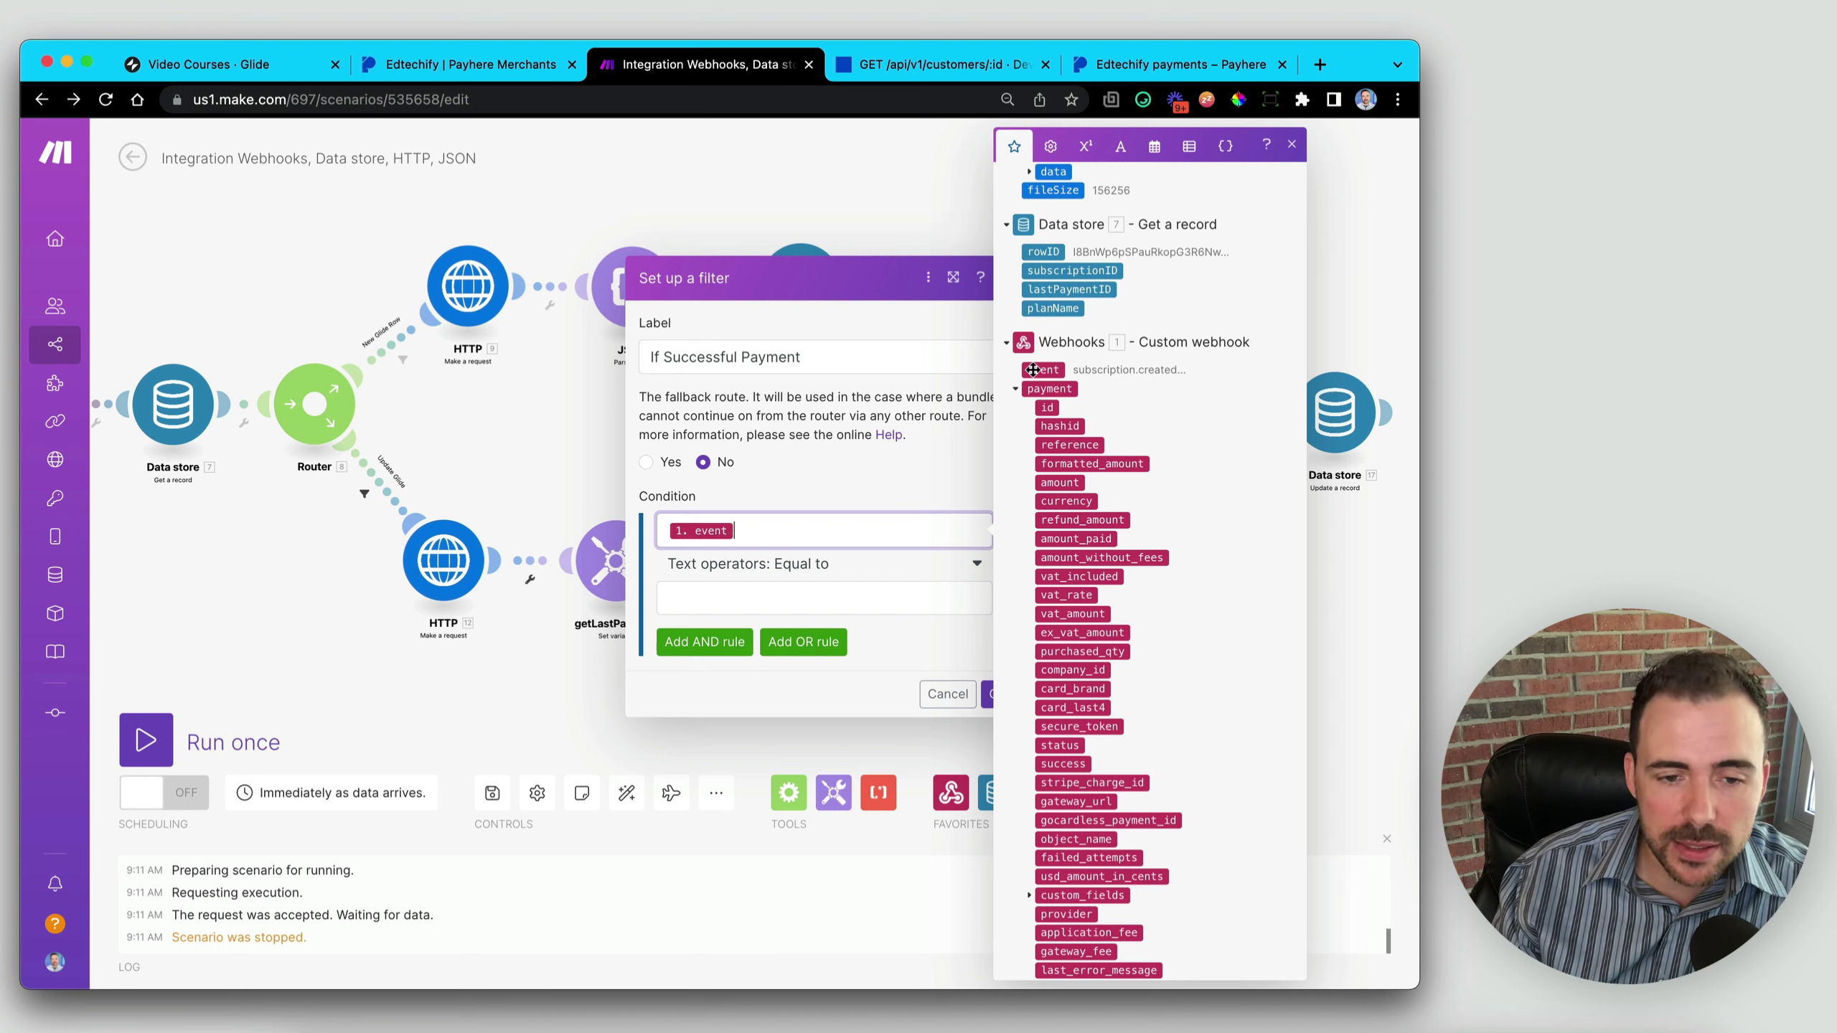
left_click(813, 565)
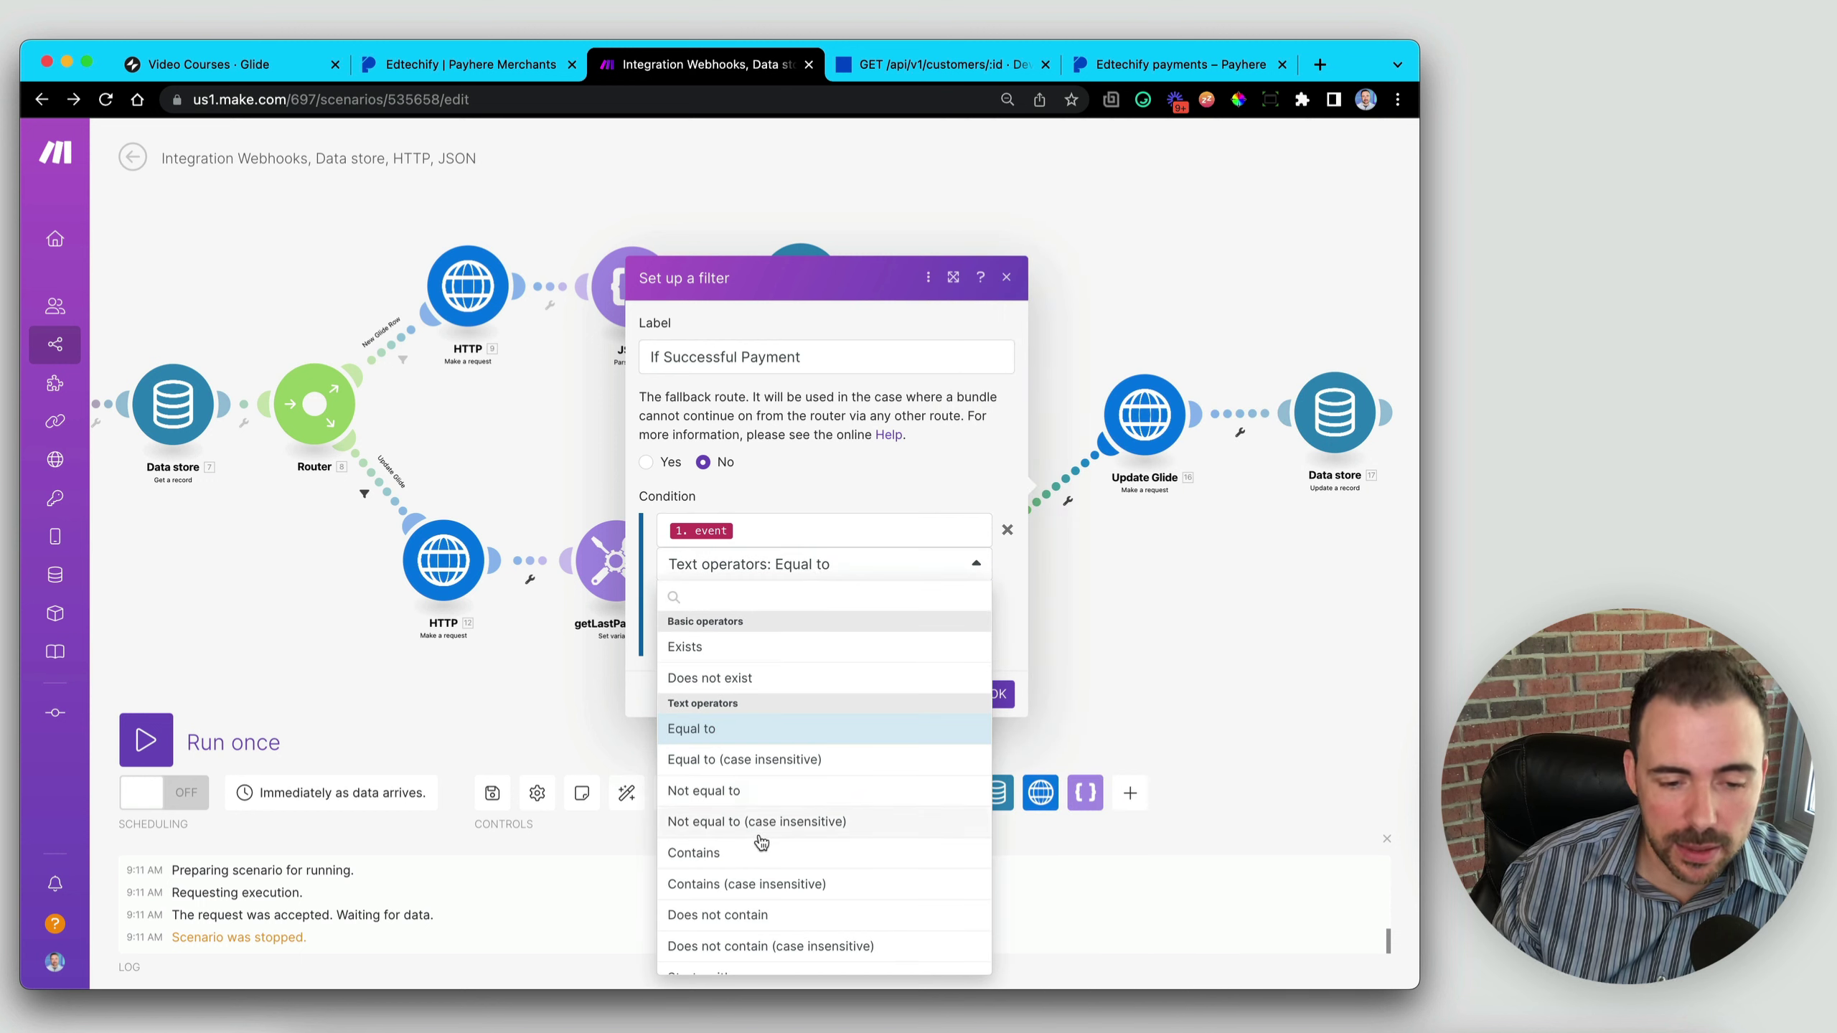
left_click(752, 885)
left_click(767, 610)
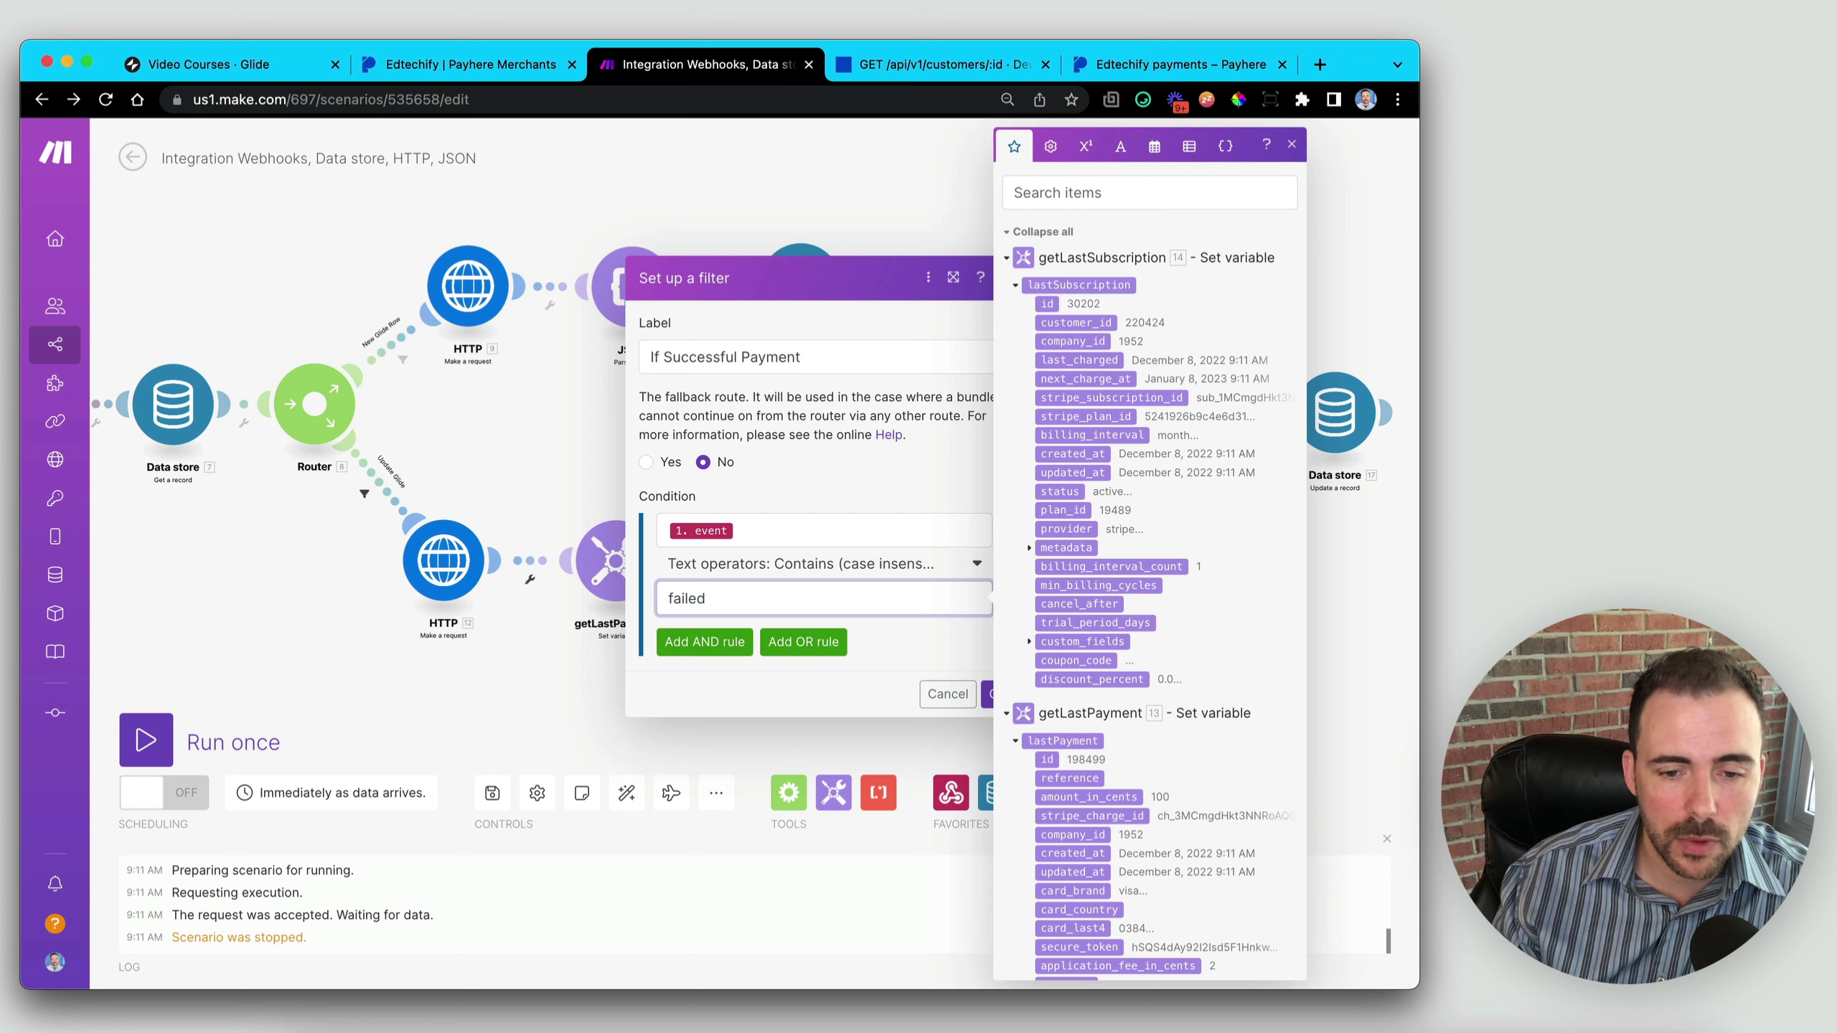
left_click(988, 695)
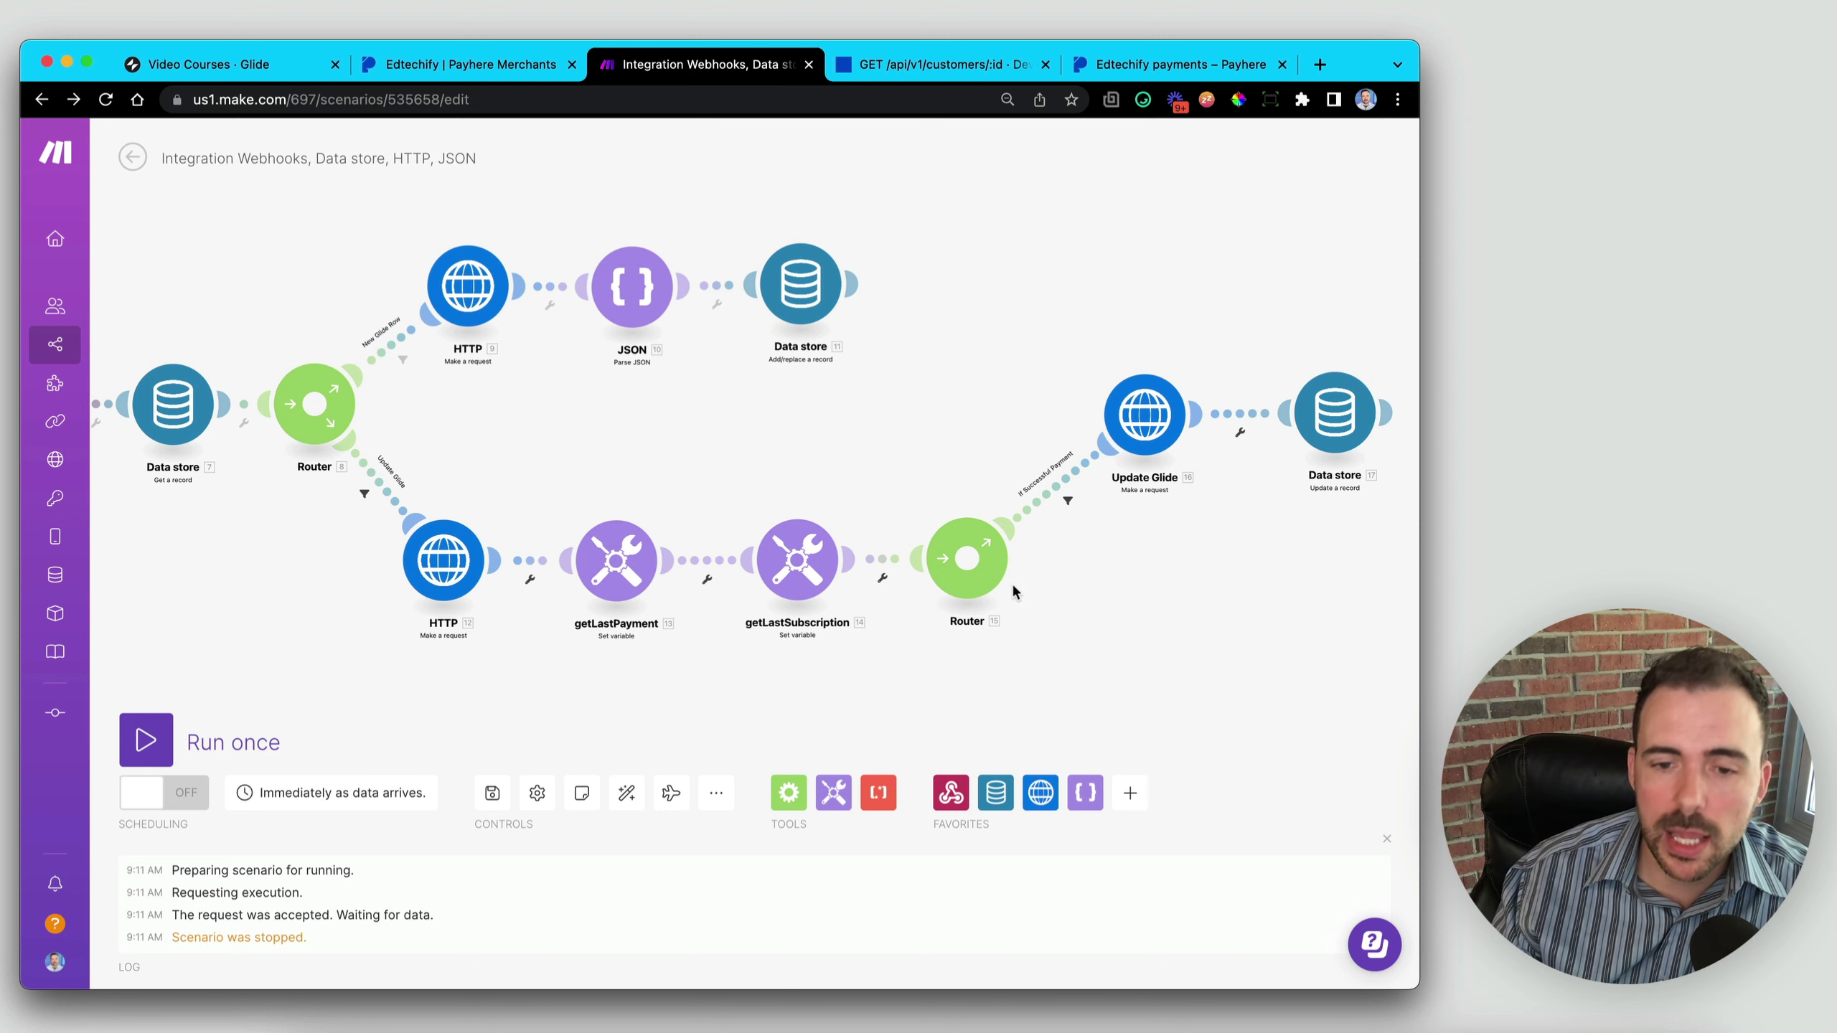
- Add a second route from the last router with a filter labelled 'Failed Payment'
left_click(969, 561)
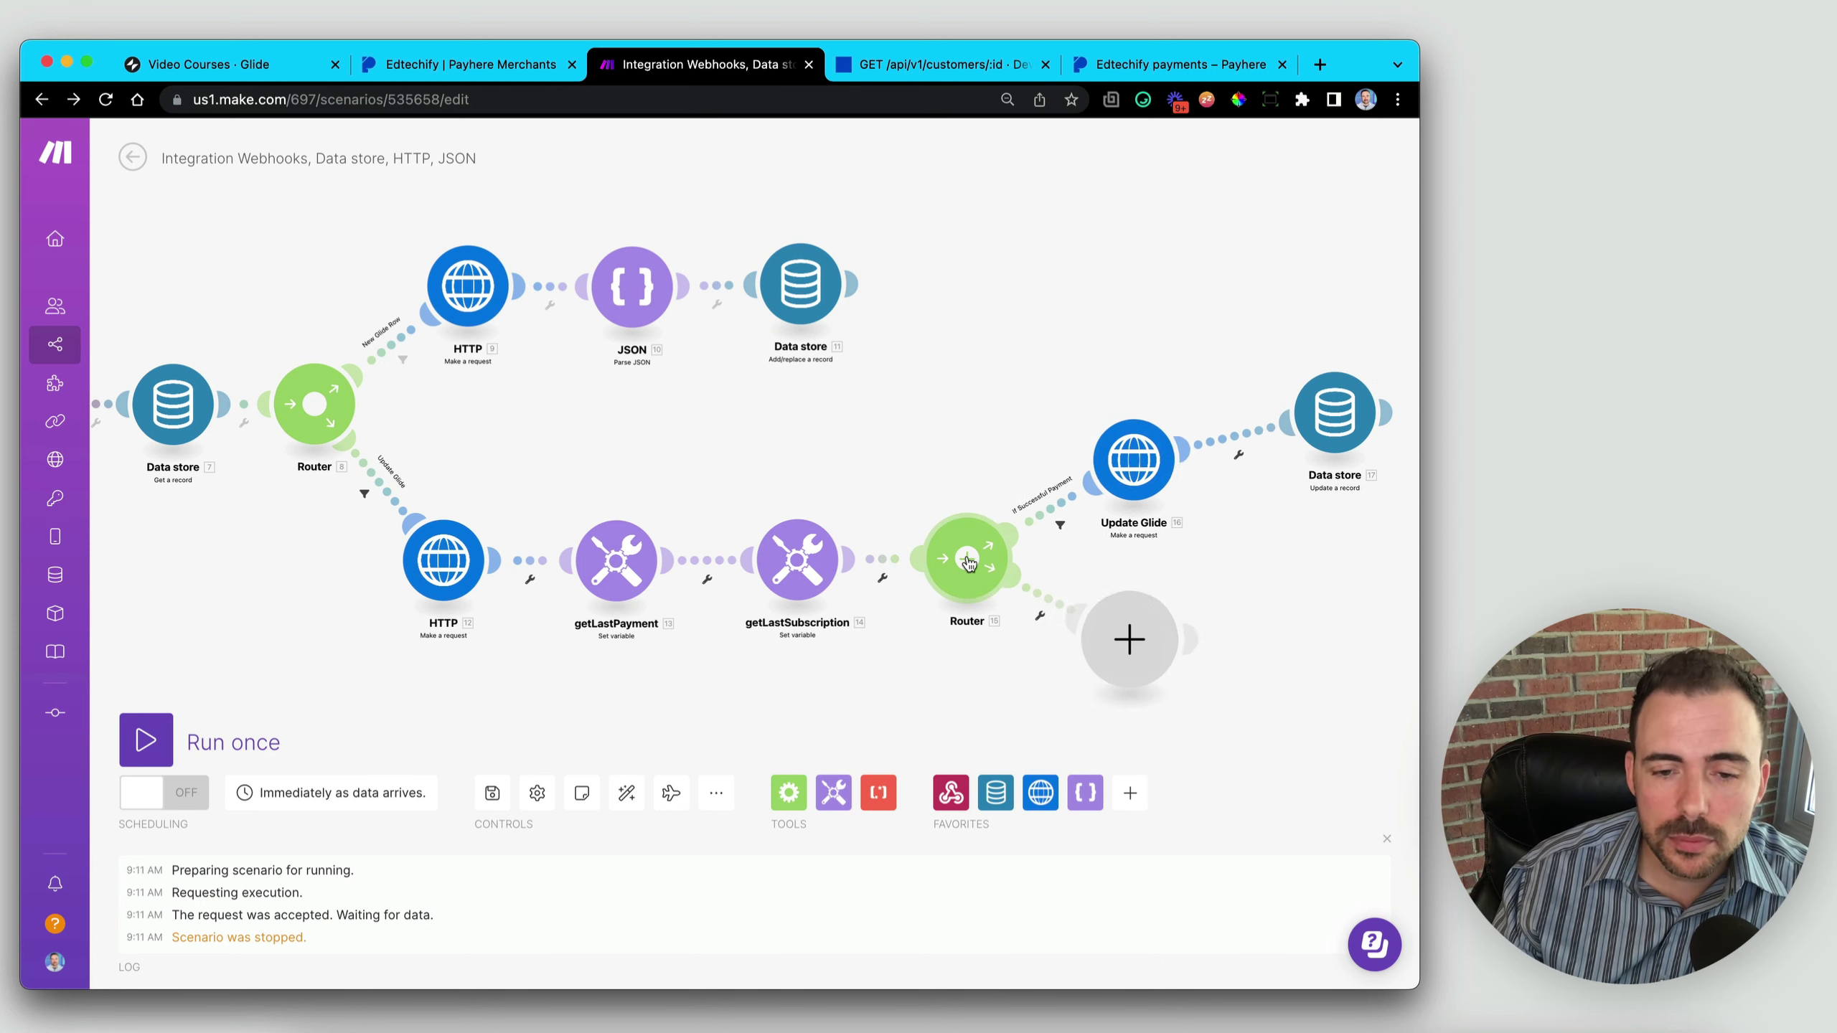
left_click(1045, 610)
left_click(1078, 475)
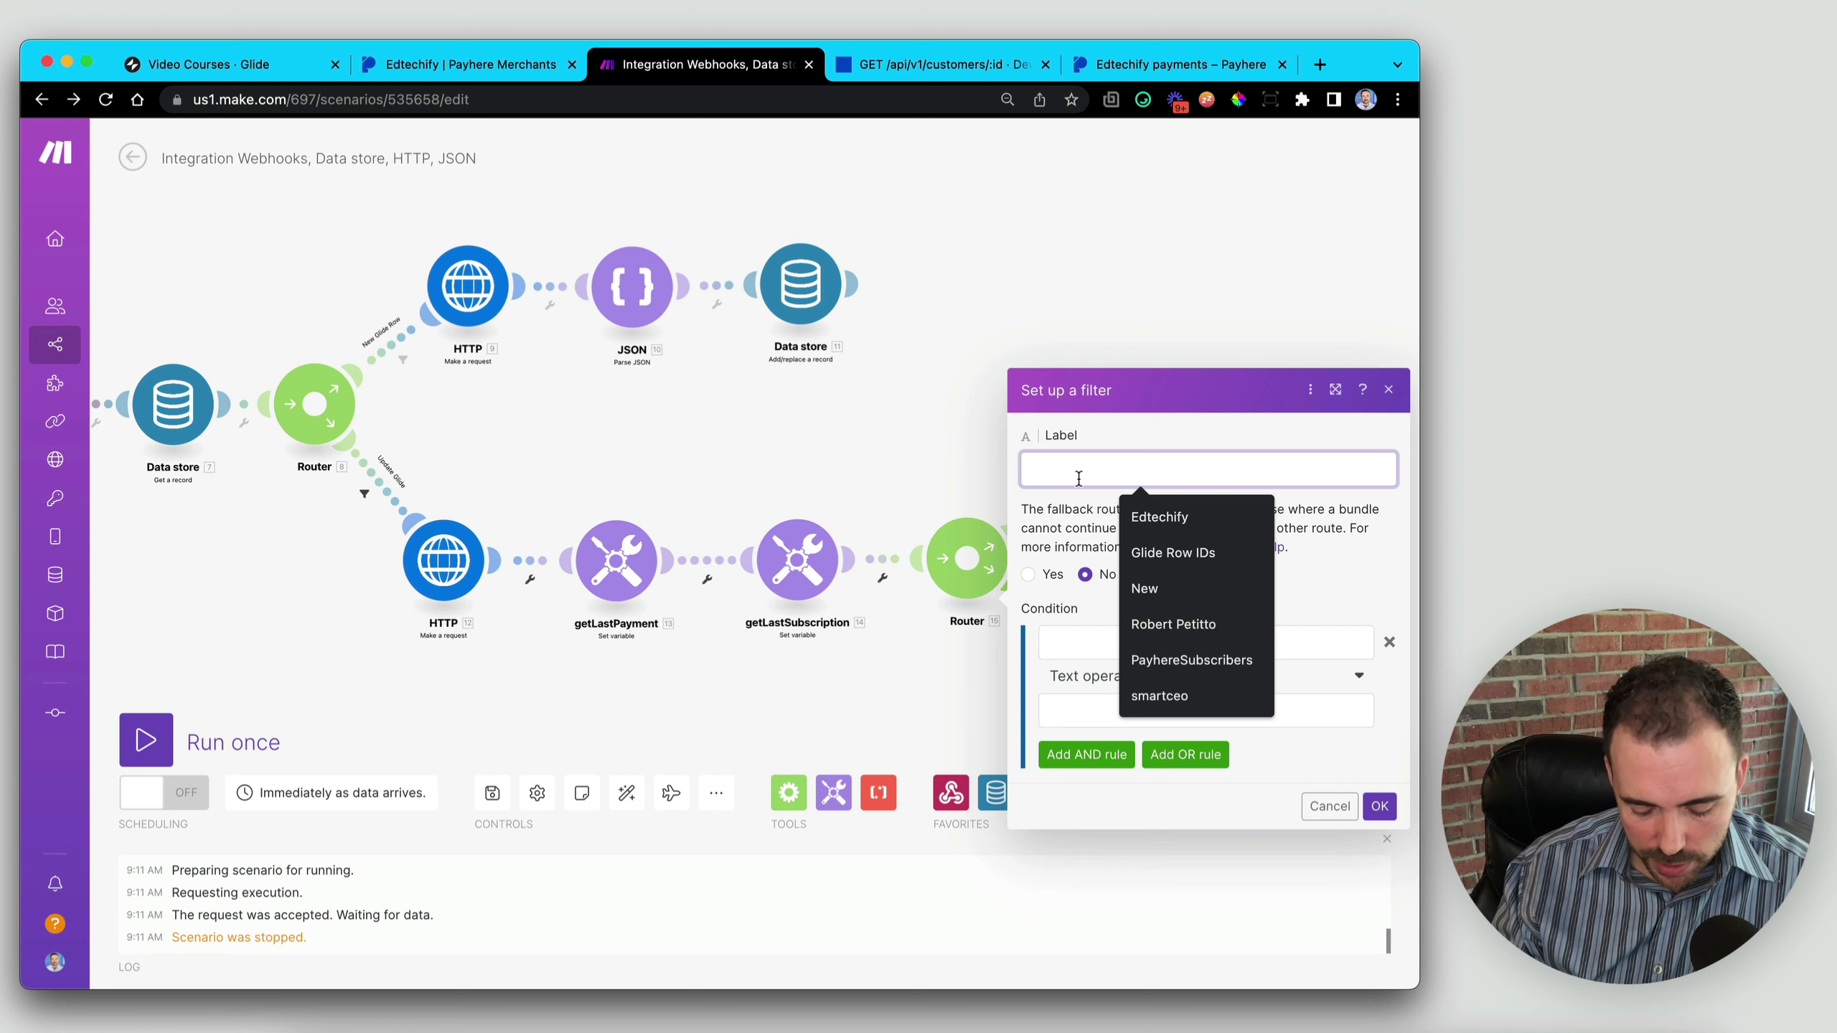
type("Faile")
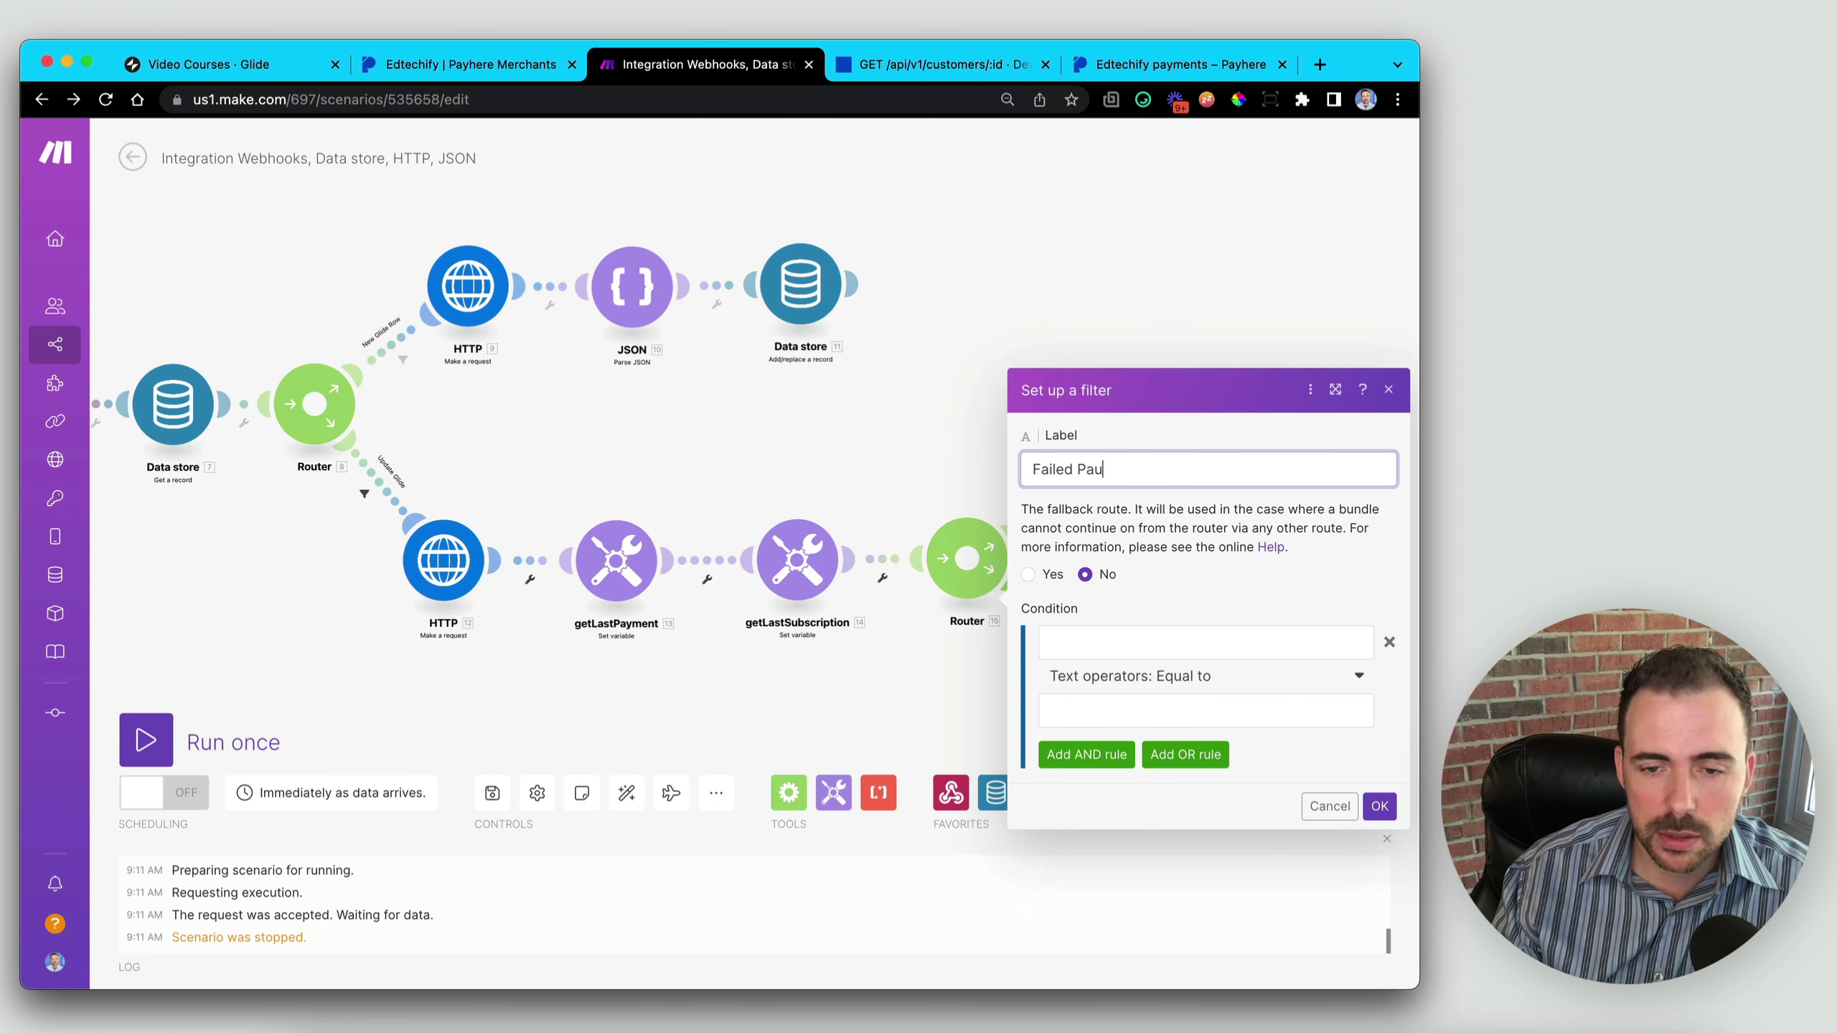
type("d Payment")
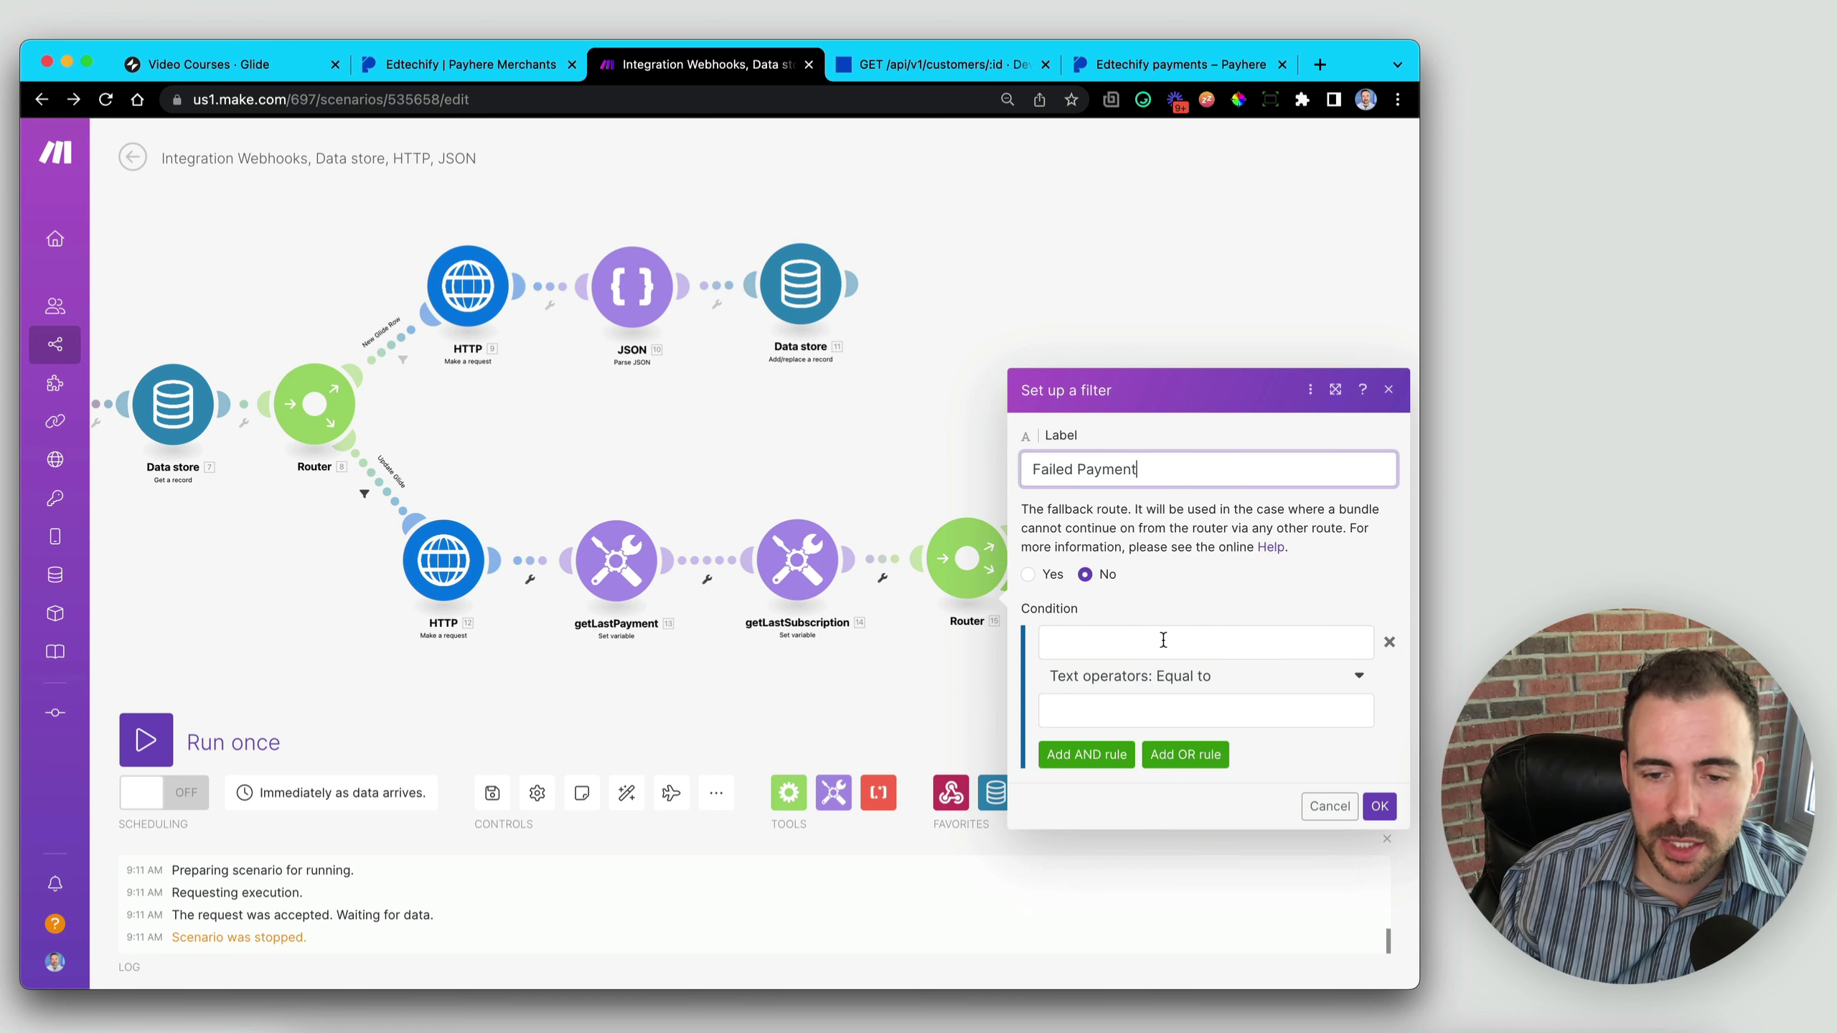
- Set the filter condition to webhook event contains 'fail' (case insensitive) and confirm
left_click(1162, 642)
scroll(845, 542, "down", 10)
scroll(844, 542, "down", 5)
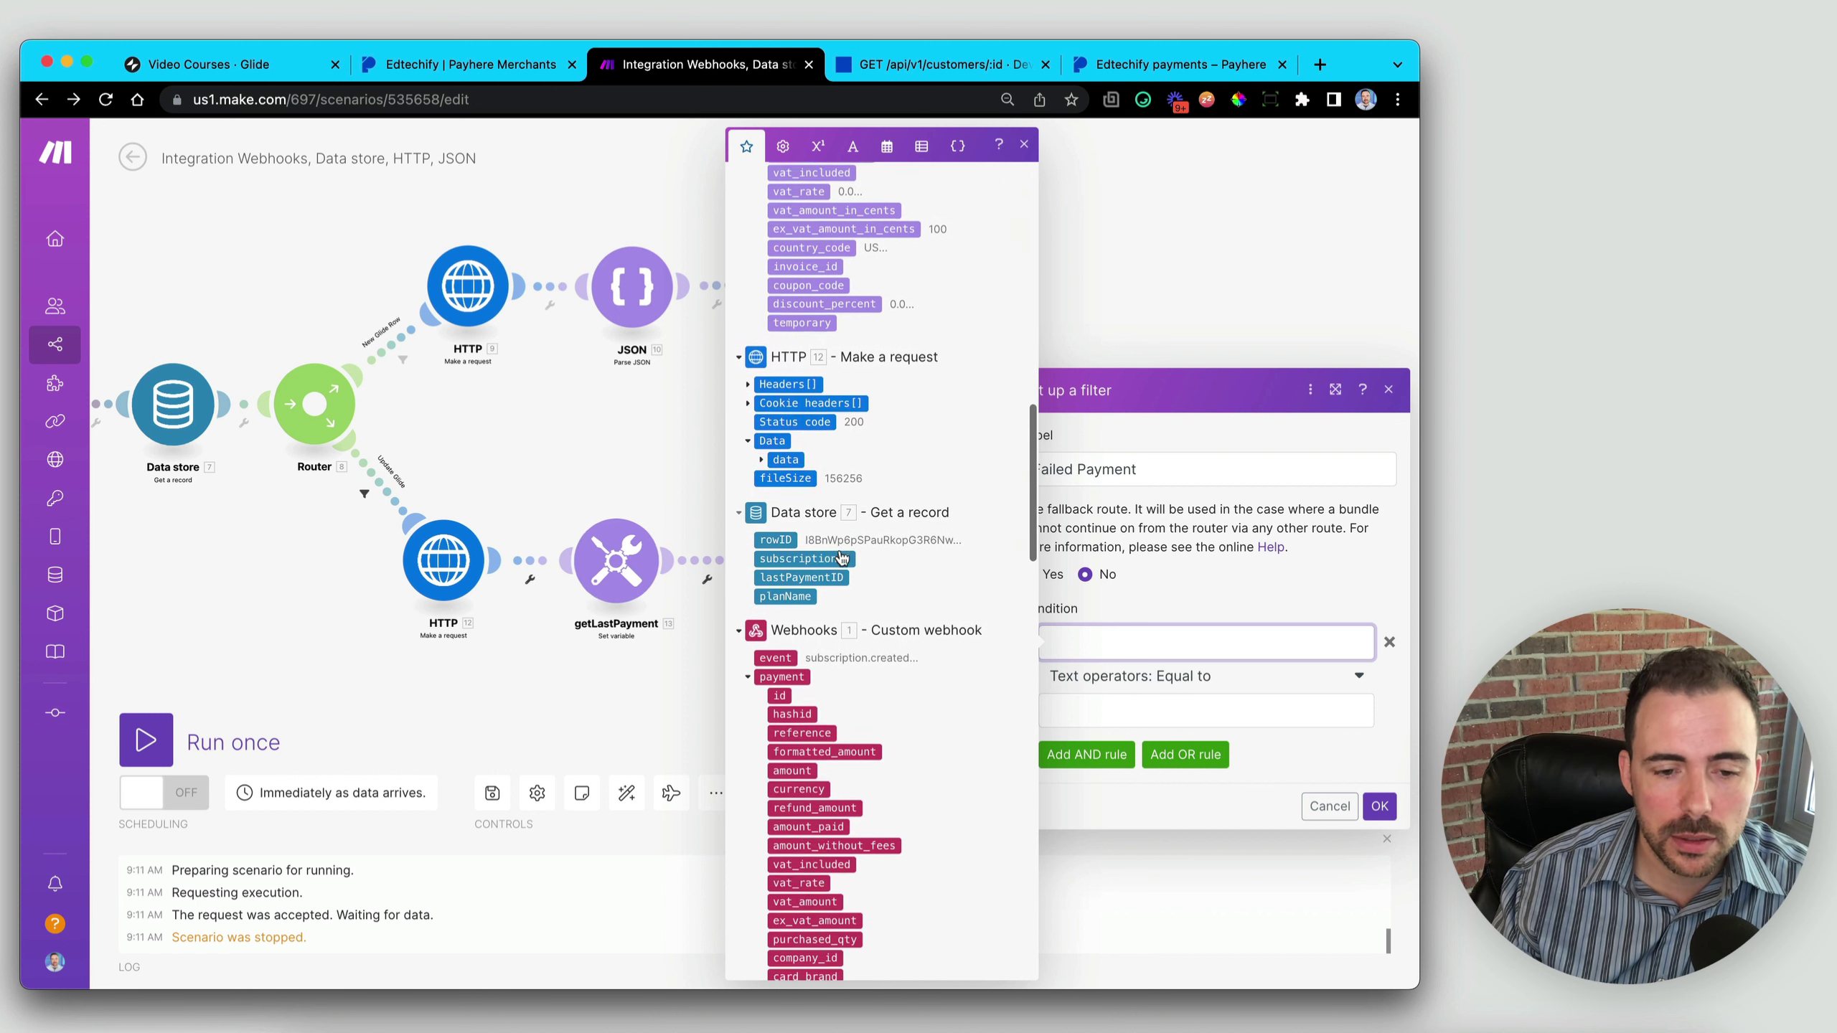
left_click(782, 659)
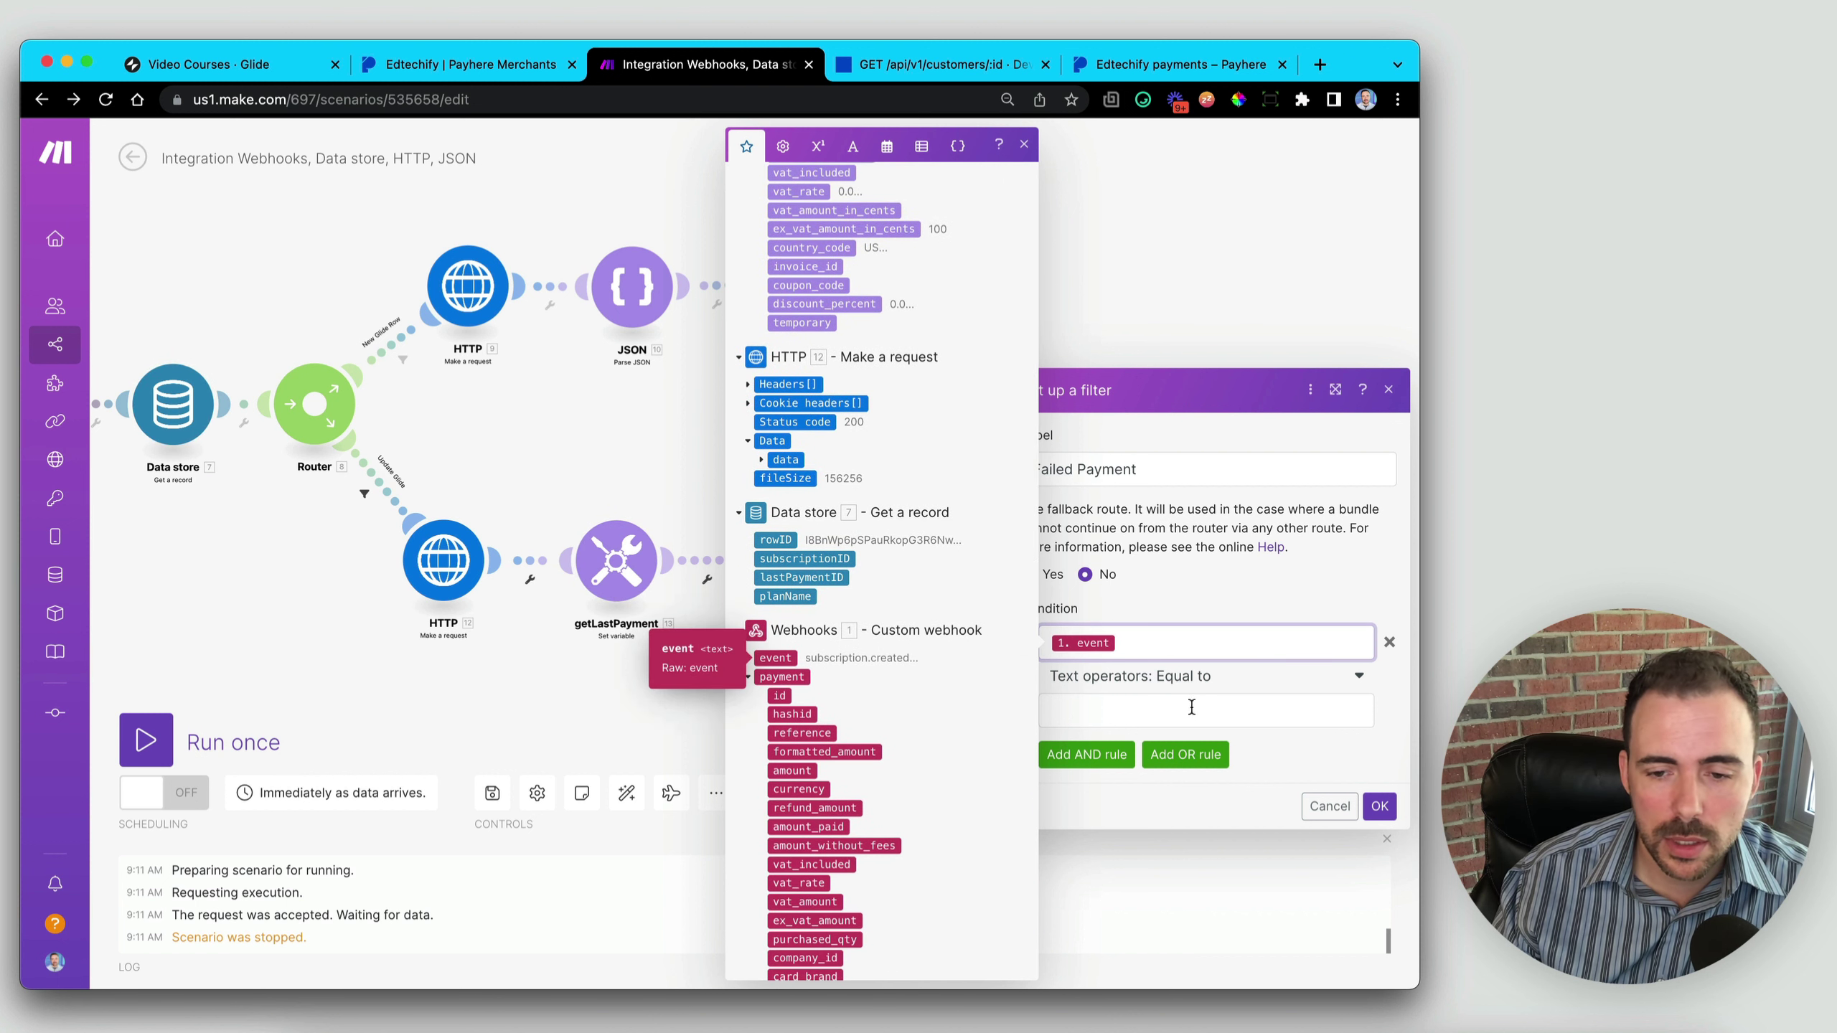
left_click(1187, 676)
scroll(1174, 843, "down", 5)
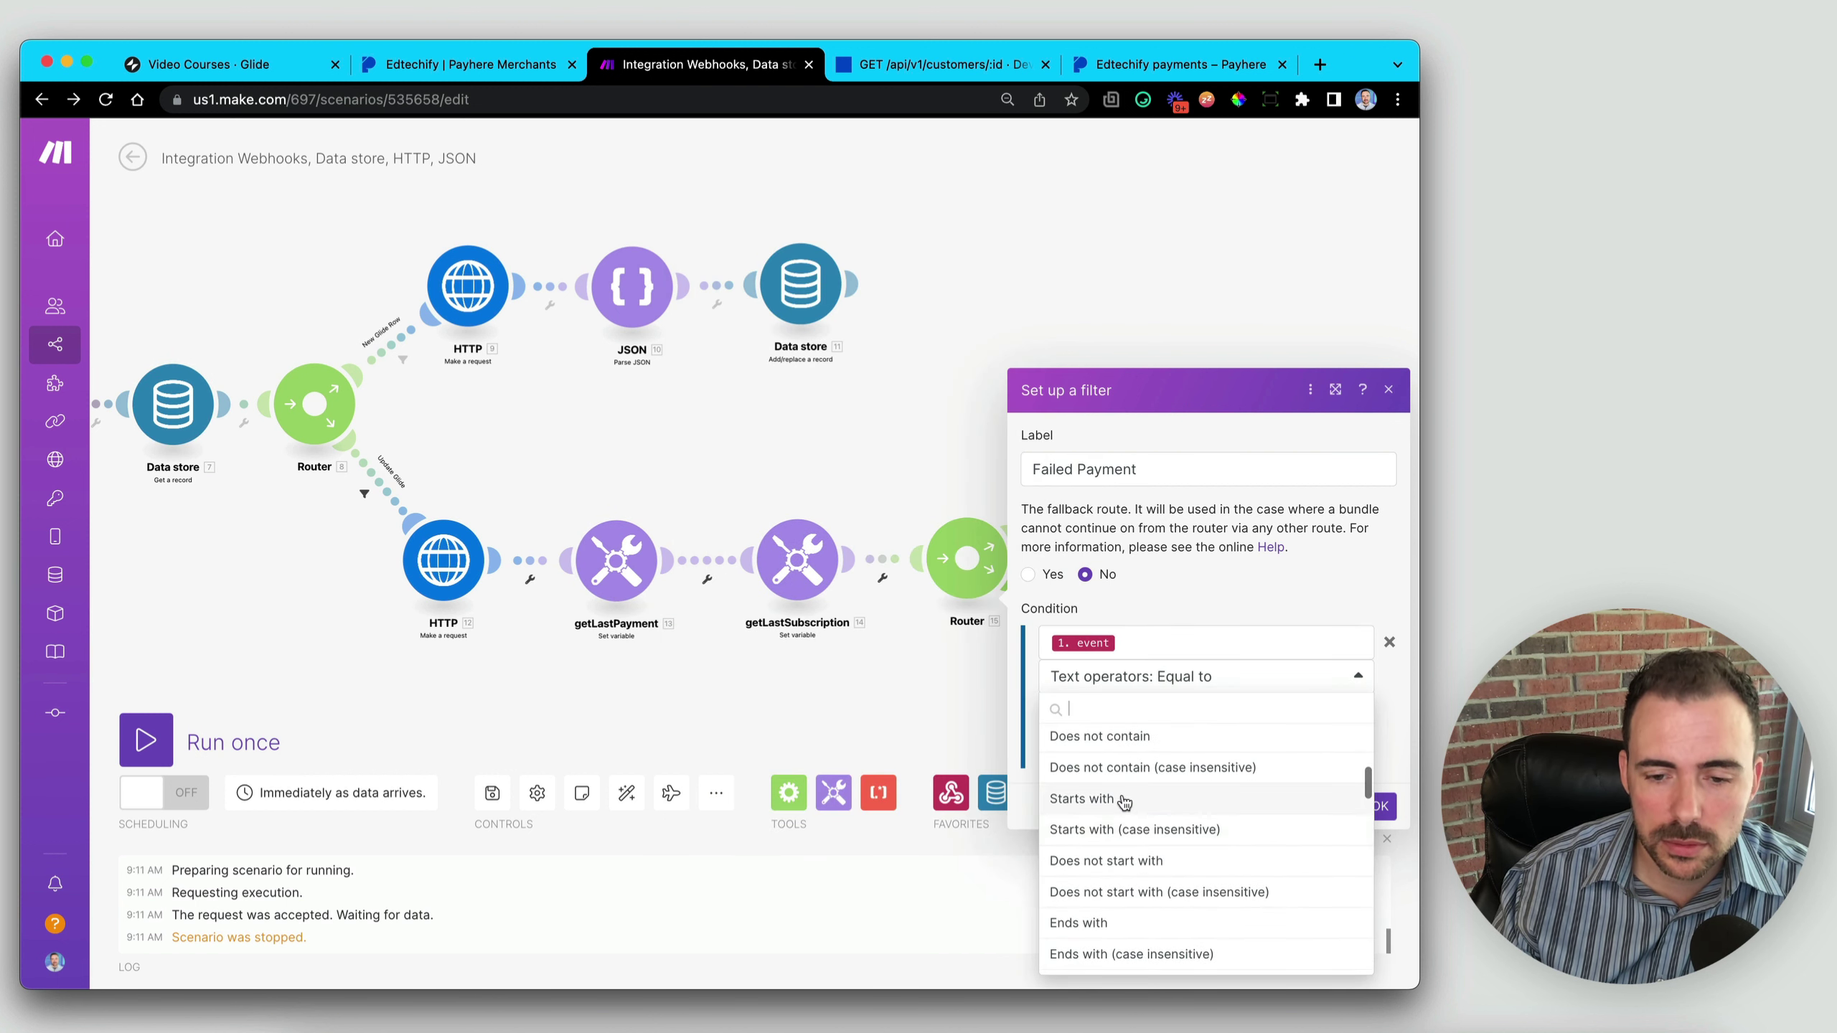
scroll(1123, 799, "up", 3)
left_click(1125, 782)
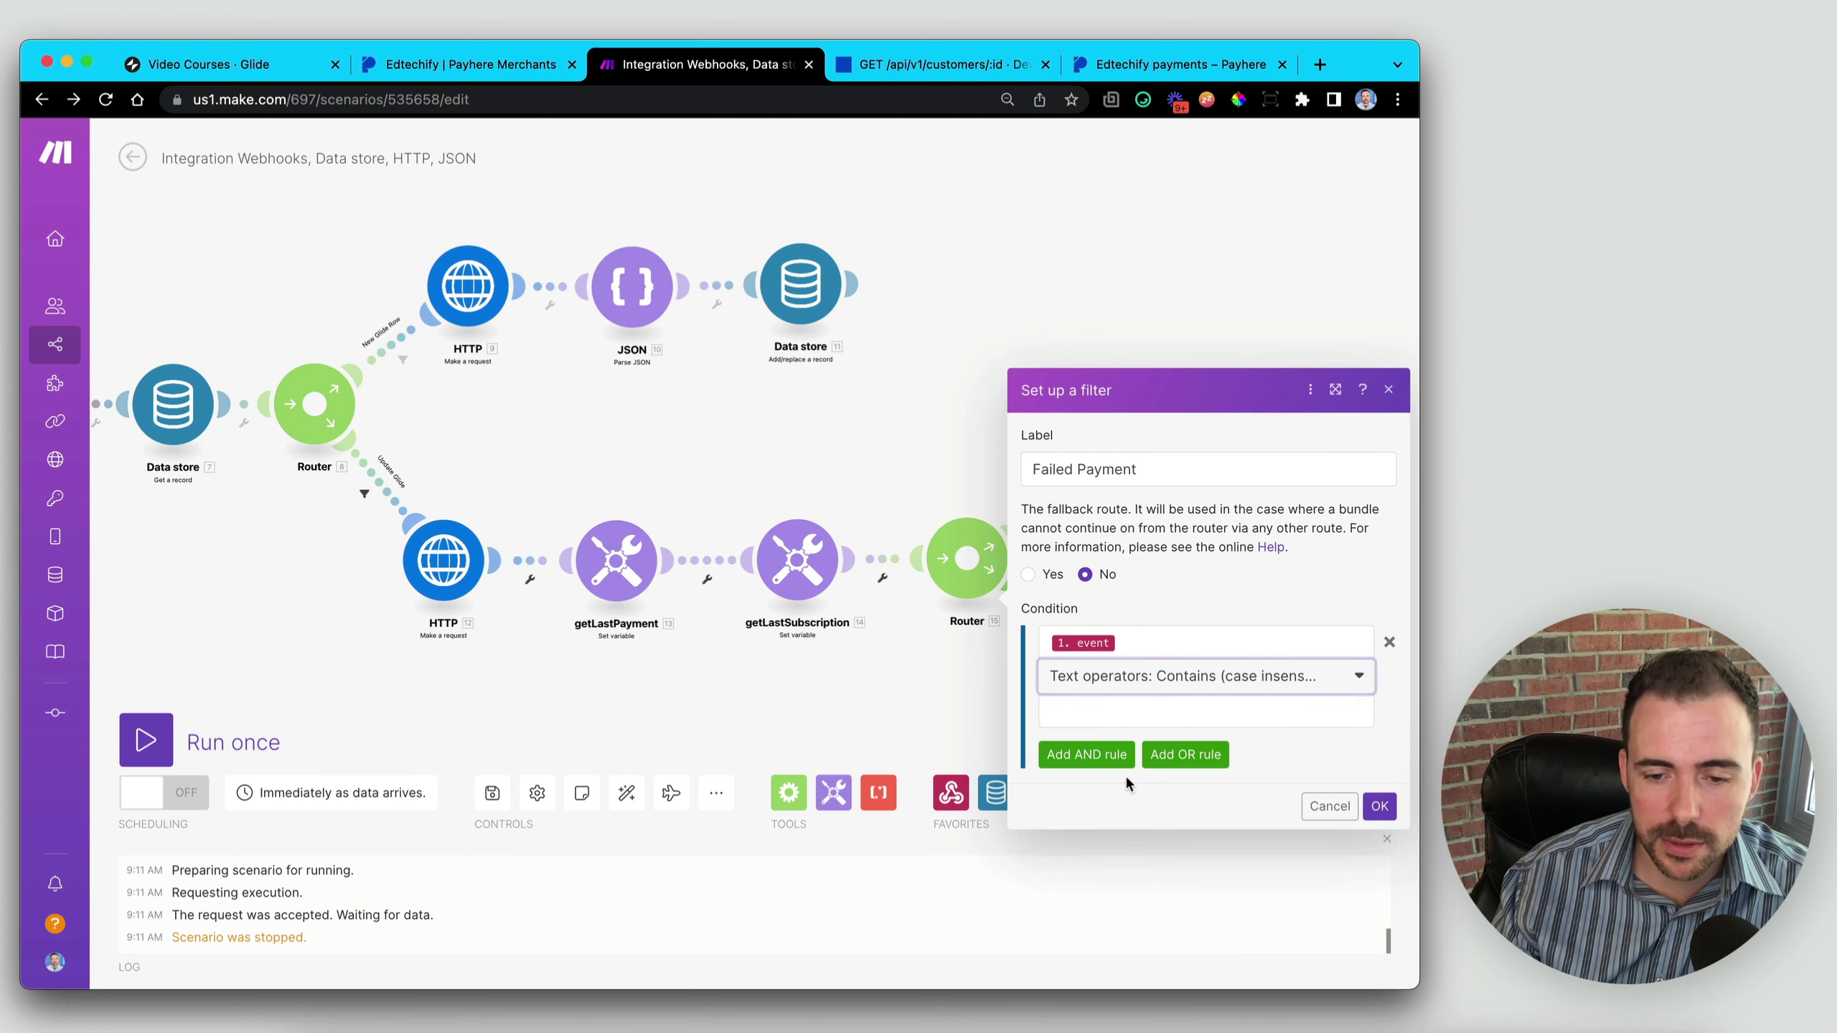
left_click(1121, 711)
type("failed")
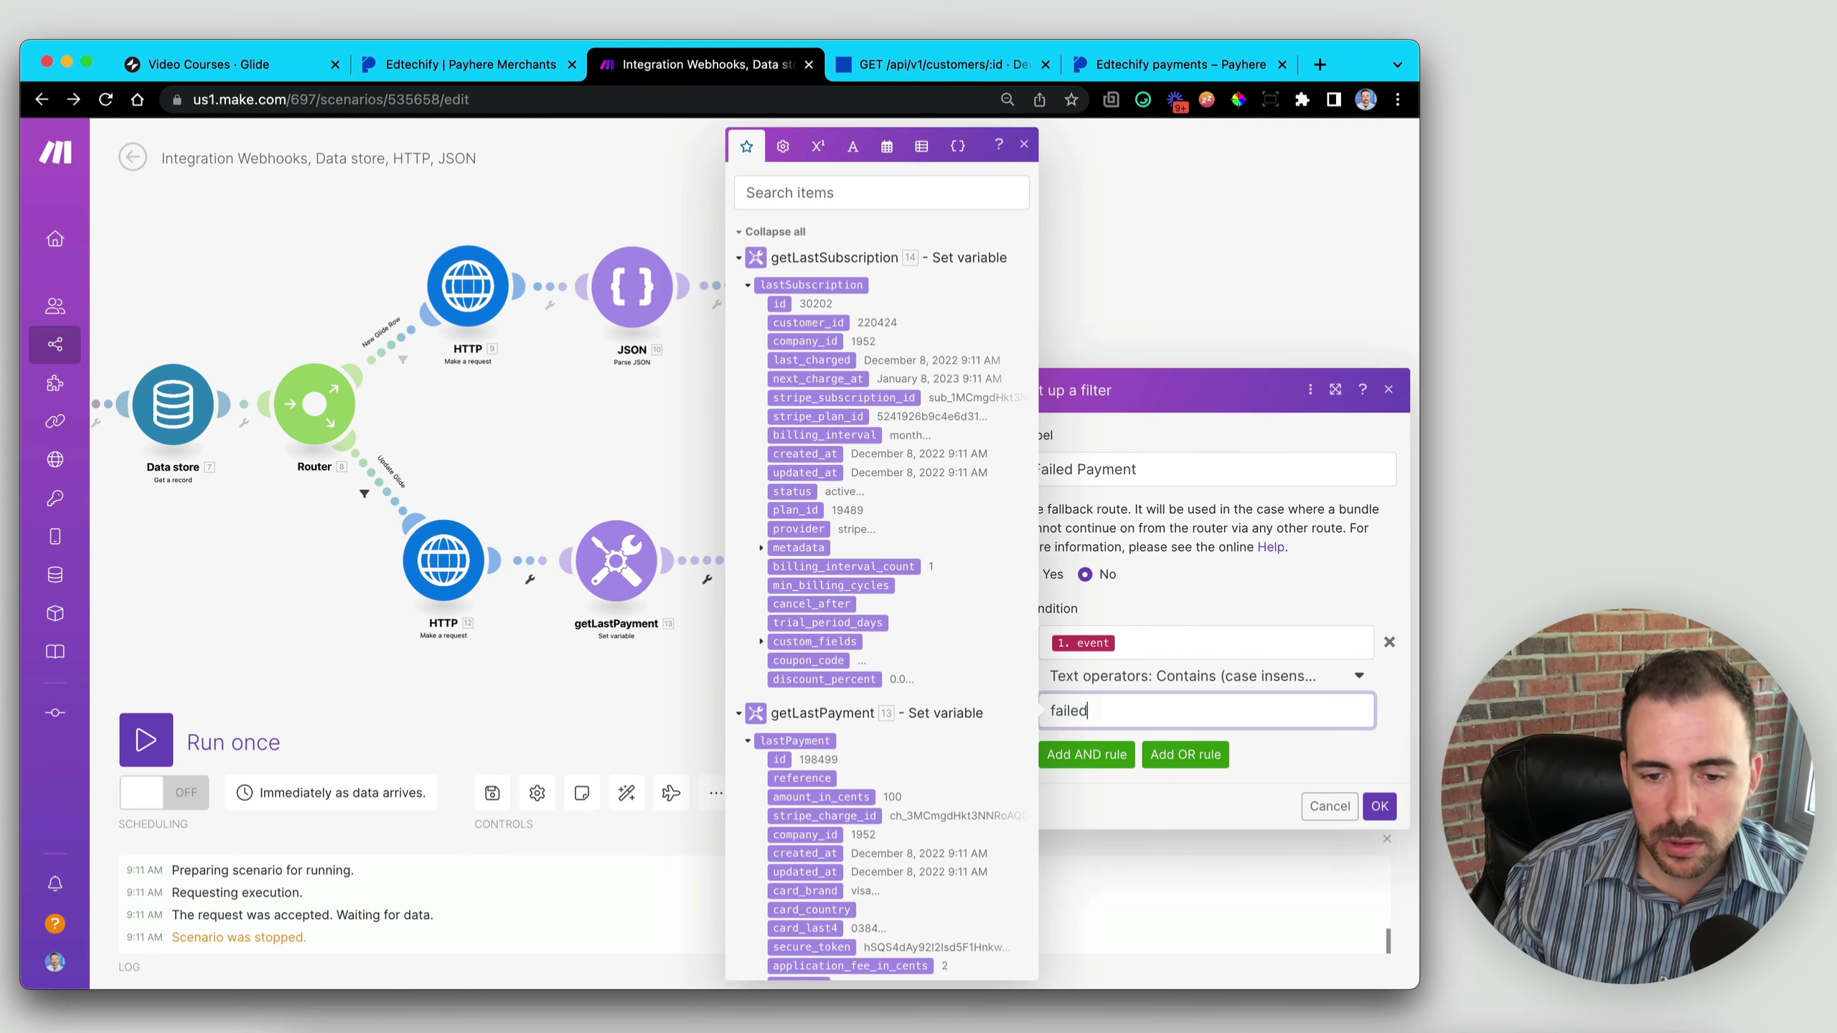
left_click(1380, 806)
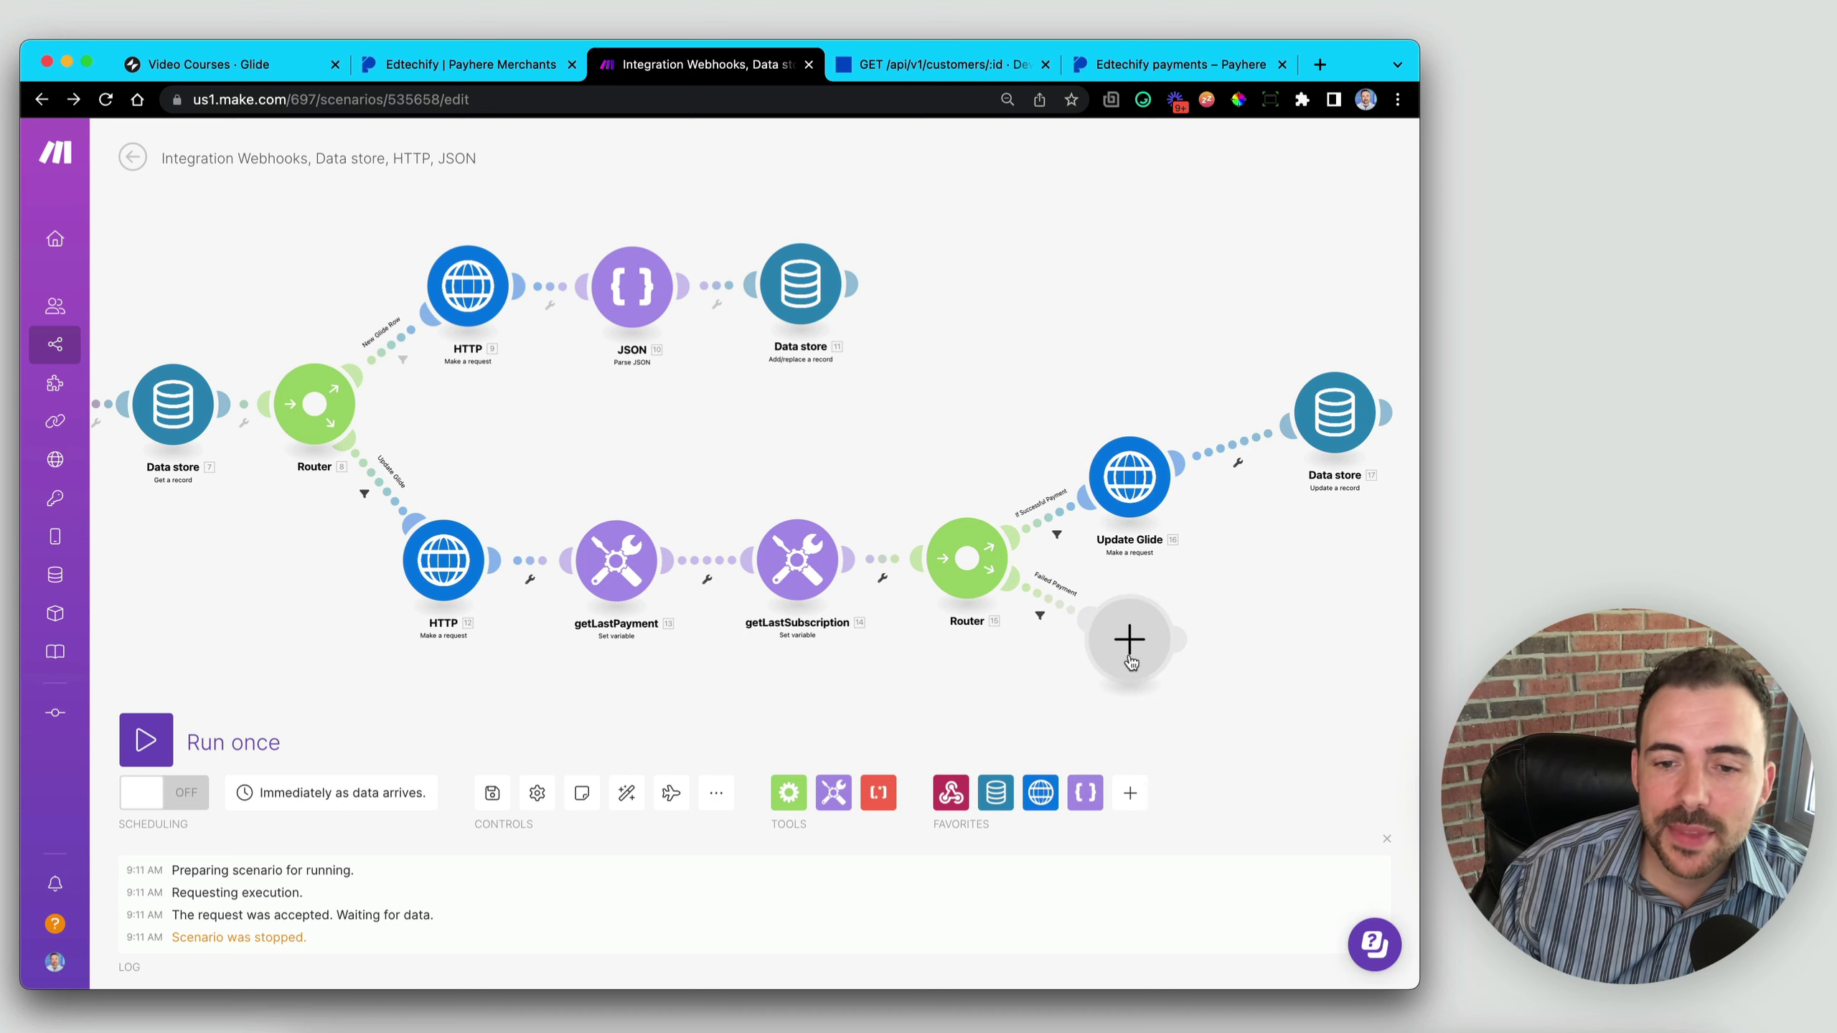
left_click_drag(1132, 662, 1153, 663)
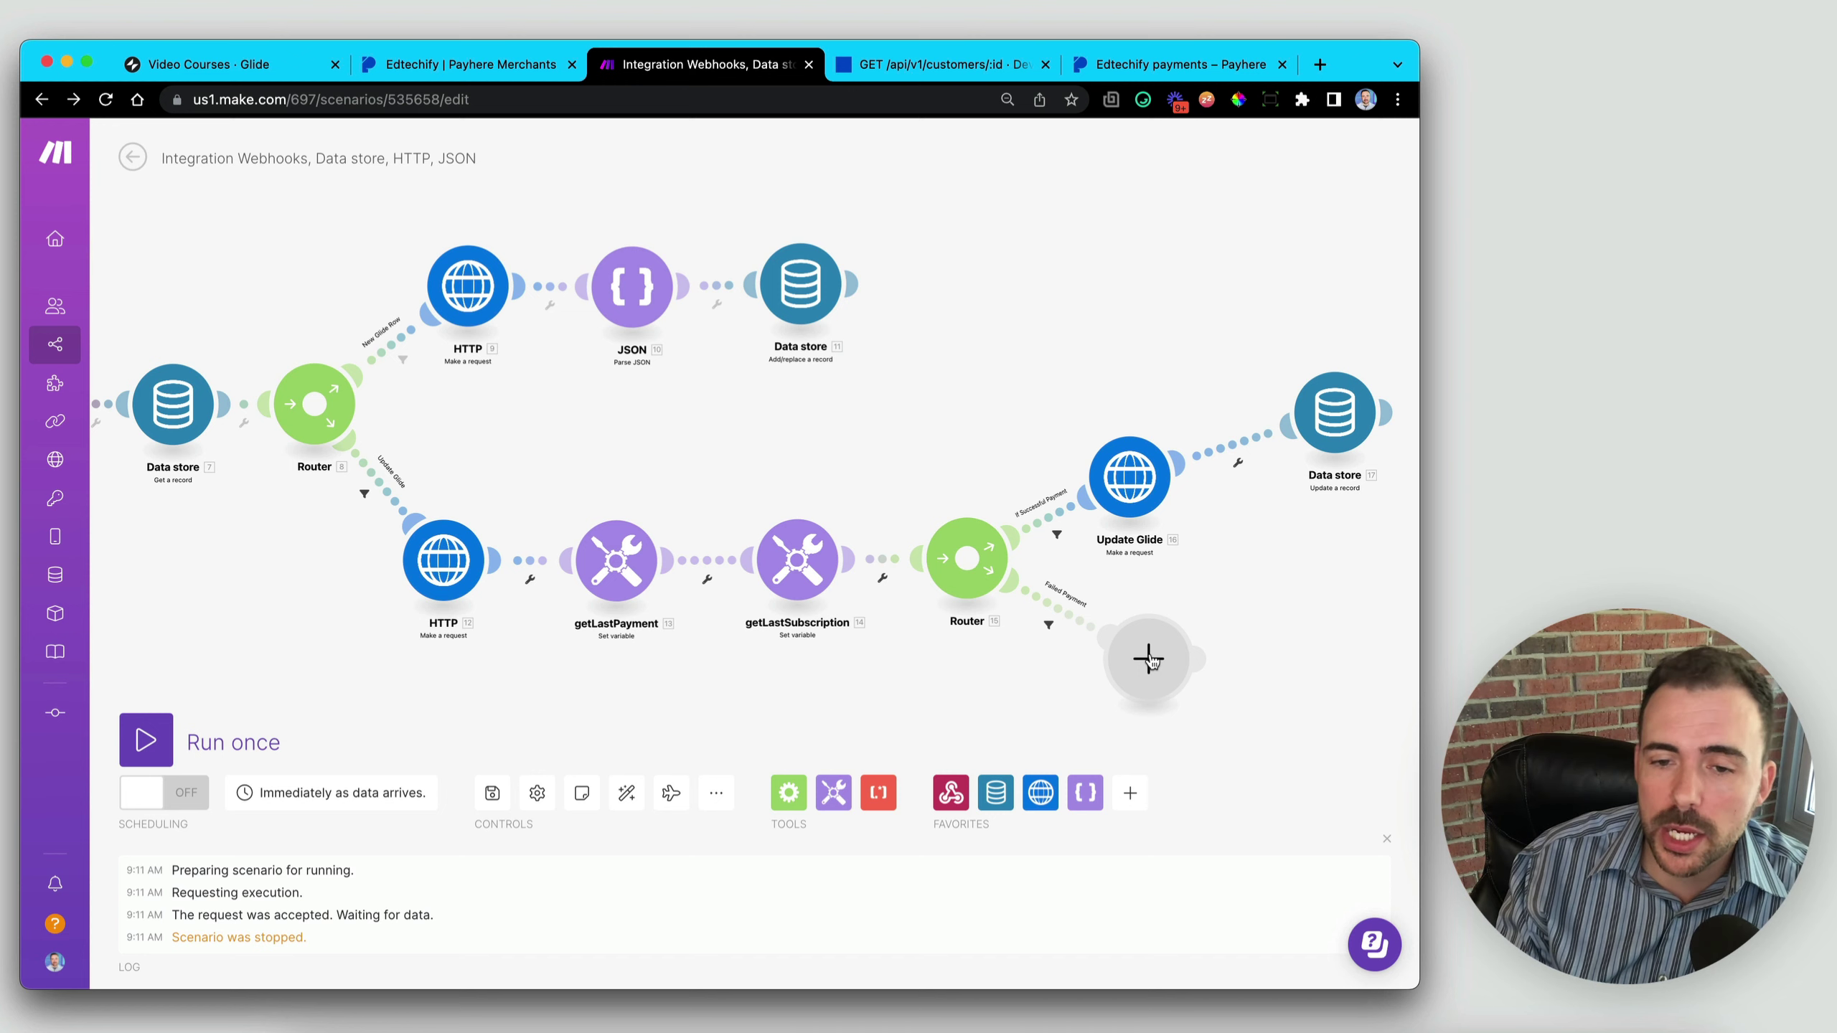
left_click_drag(1153, 663, 1136, 676)
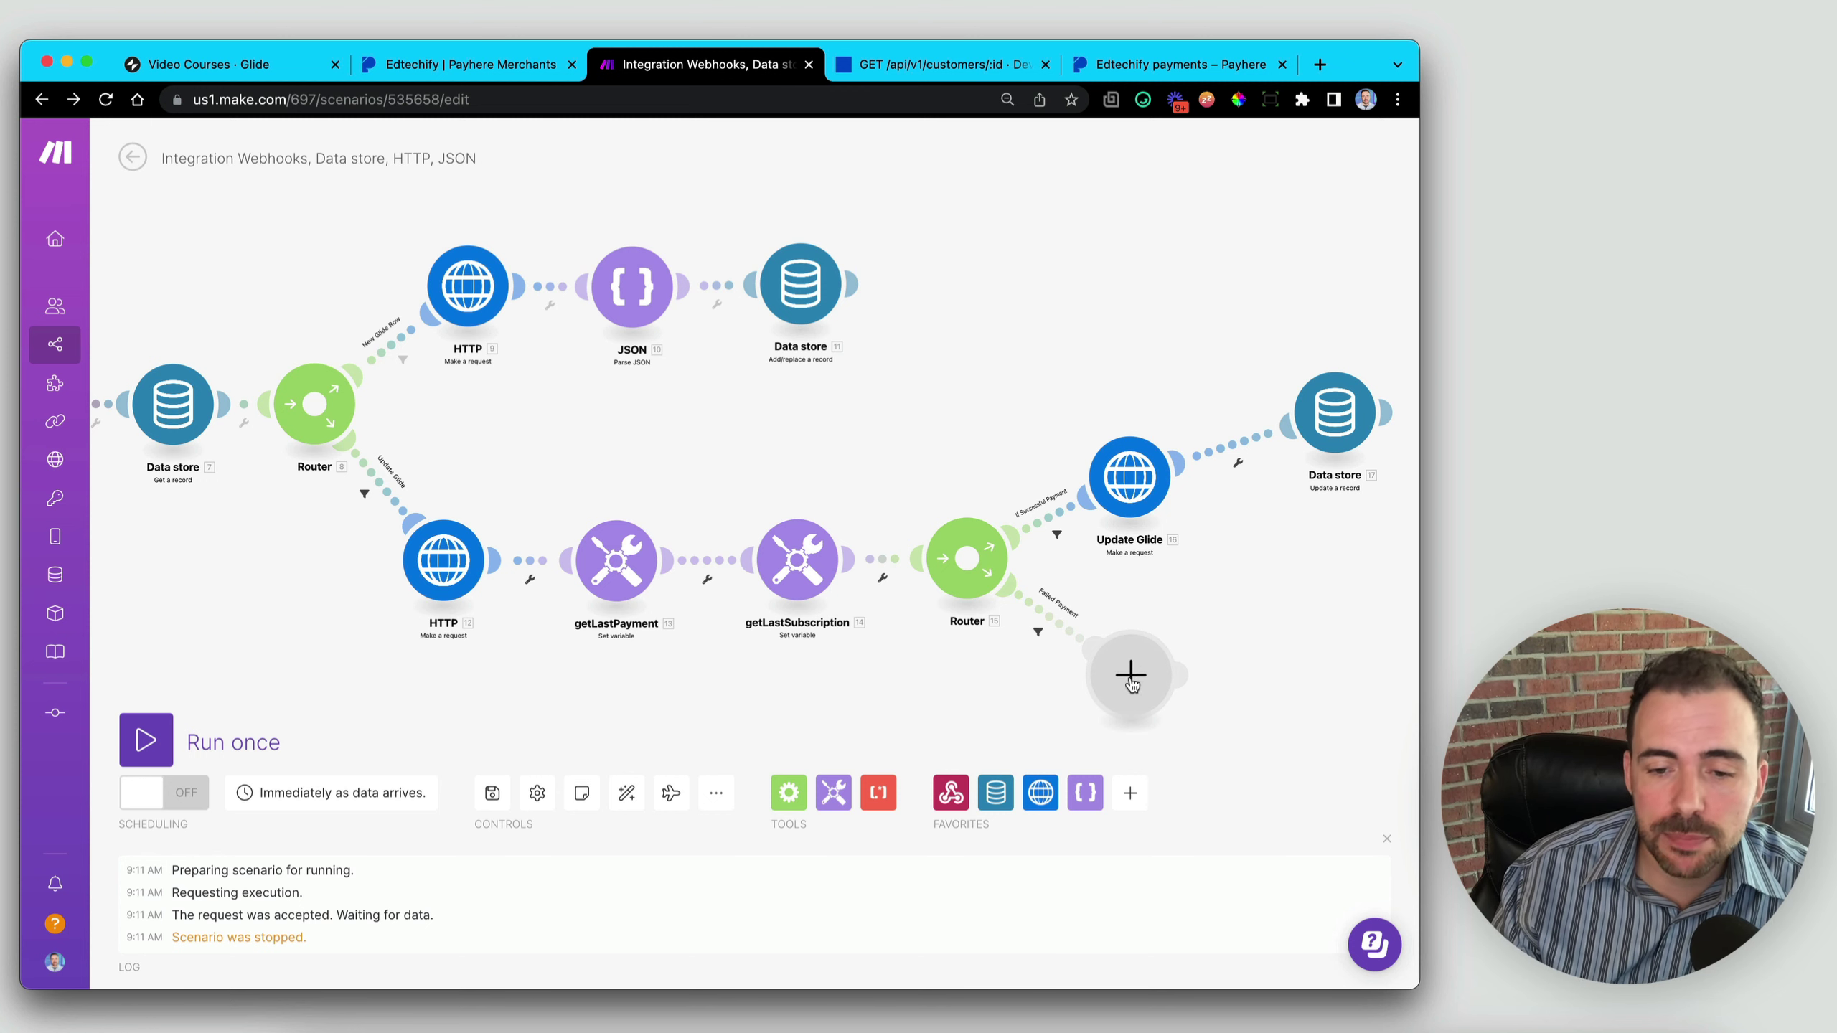
- Browse apps matching 'email' for the empty module, then dismiss without adding one
left_click(1136, 676)
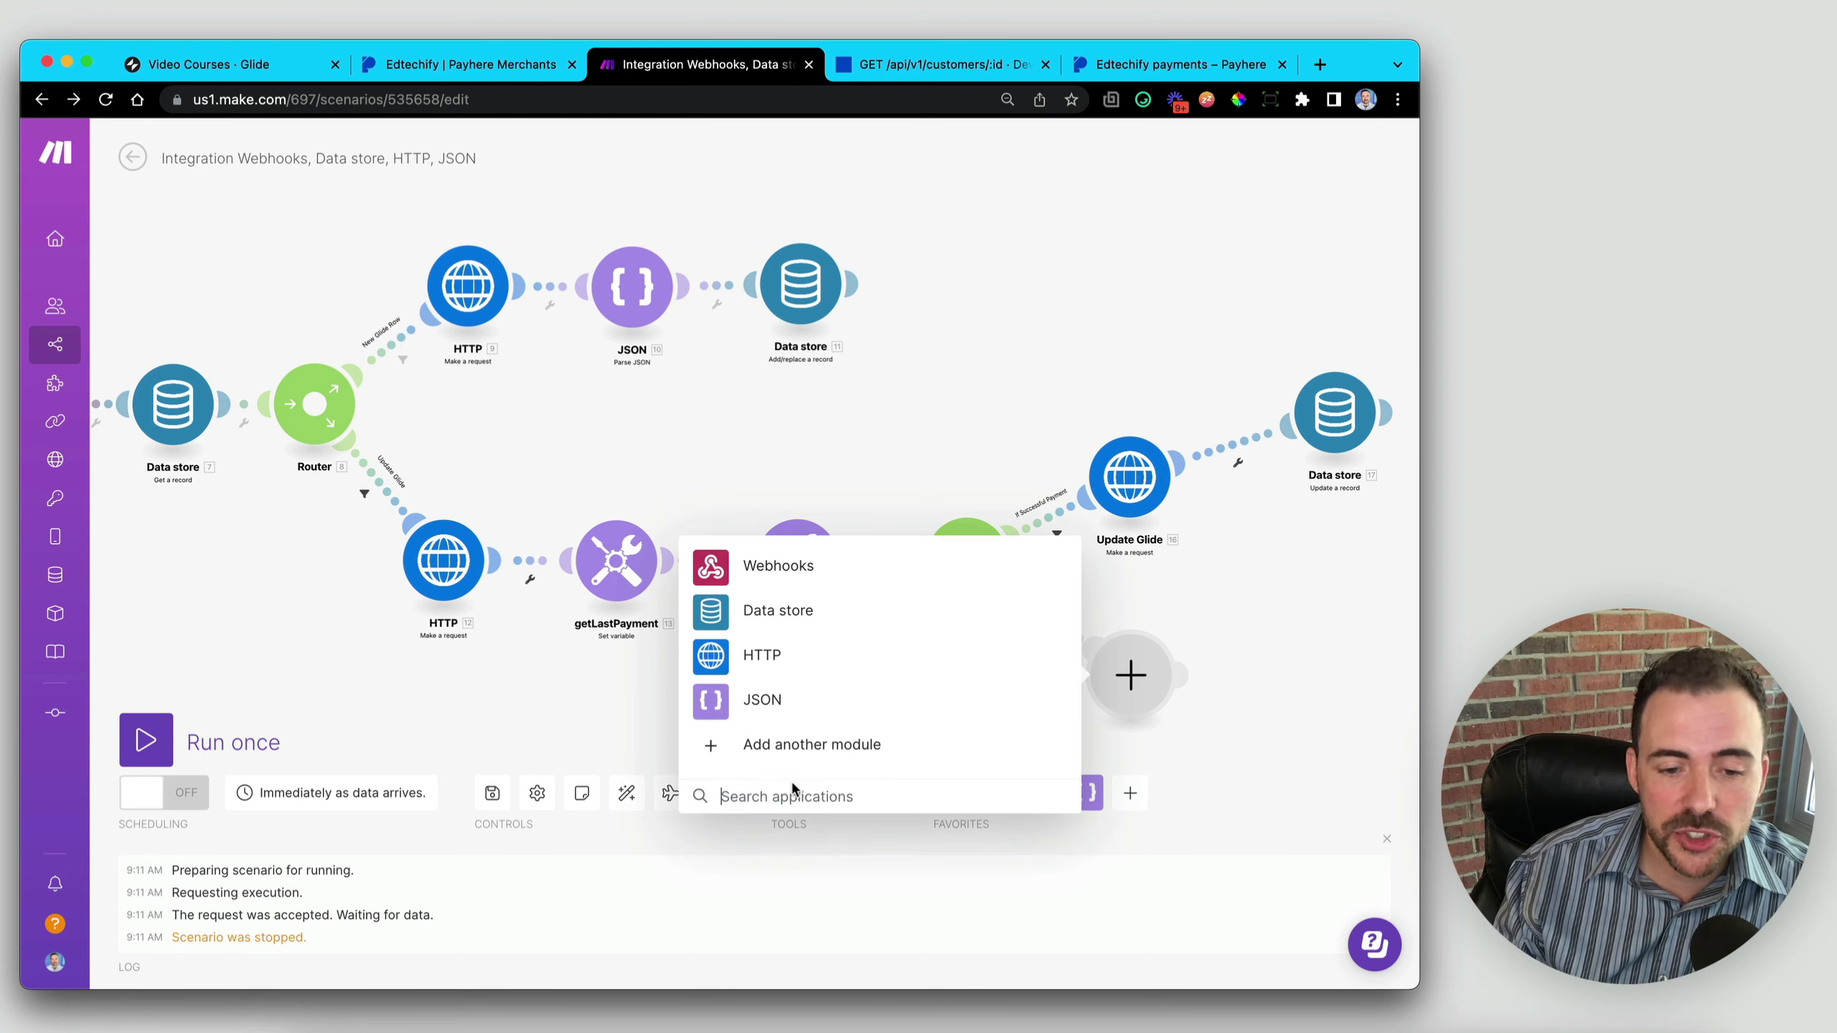
type("email")
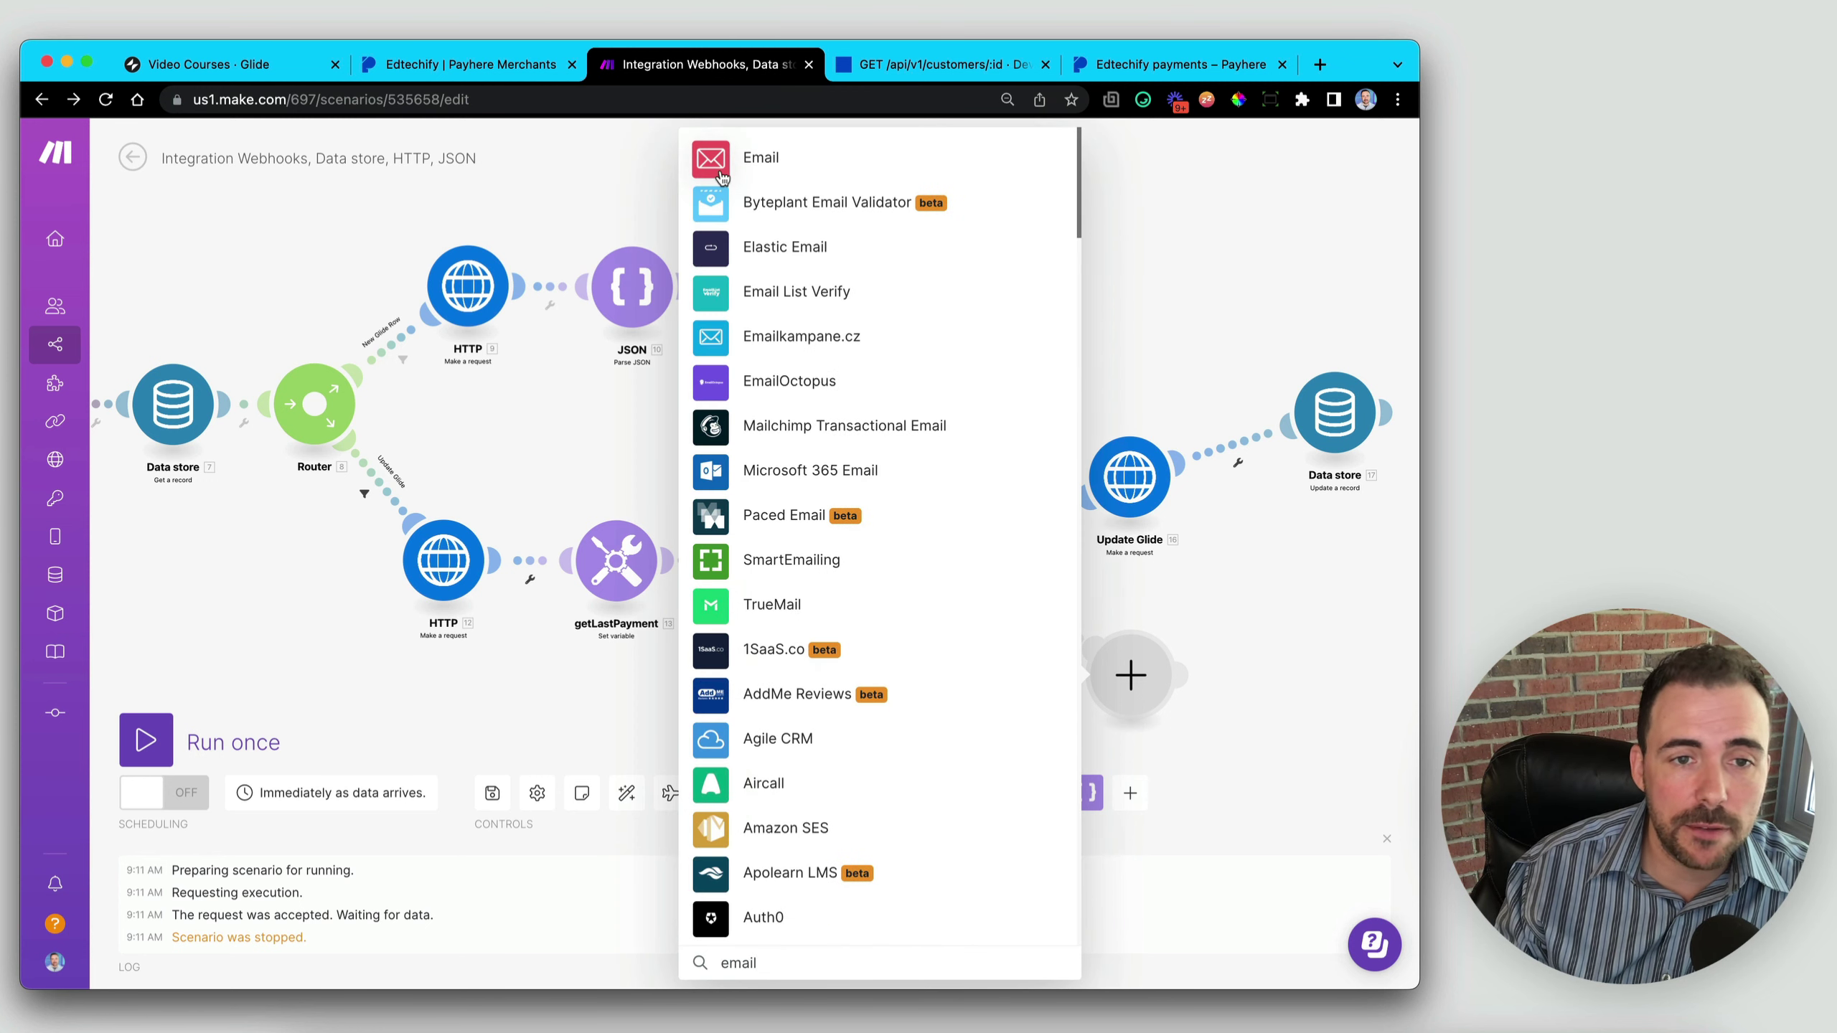
scroll(283, 468, "left", 10)
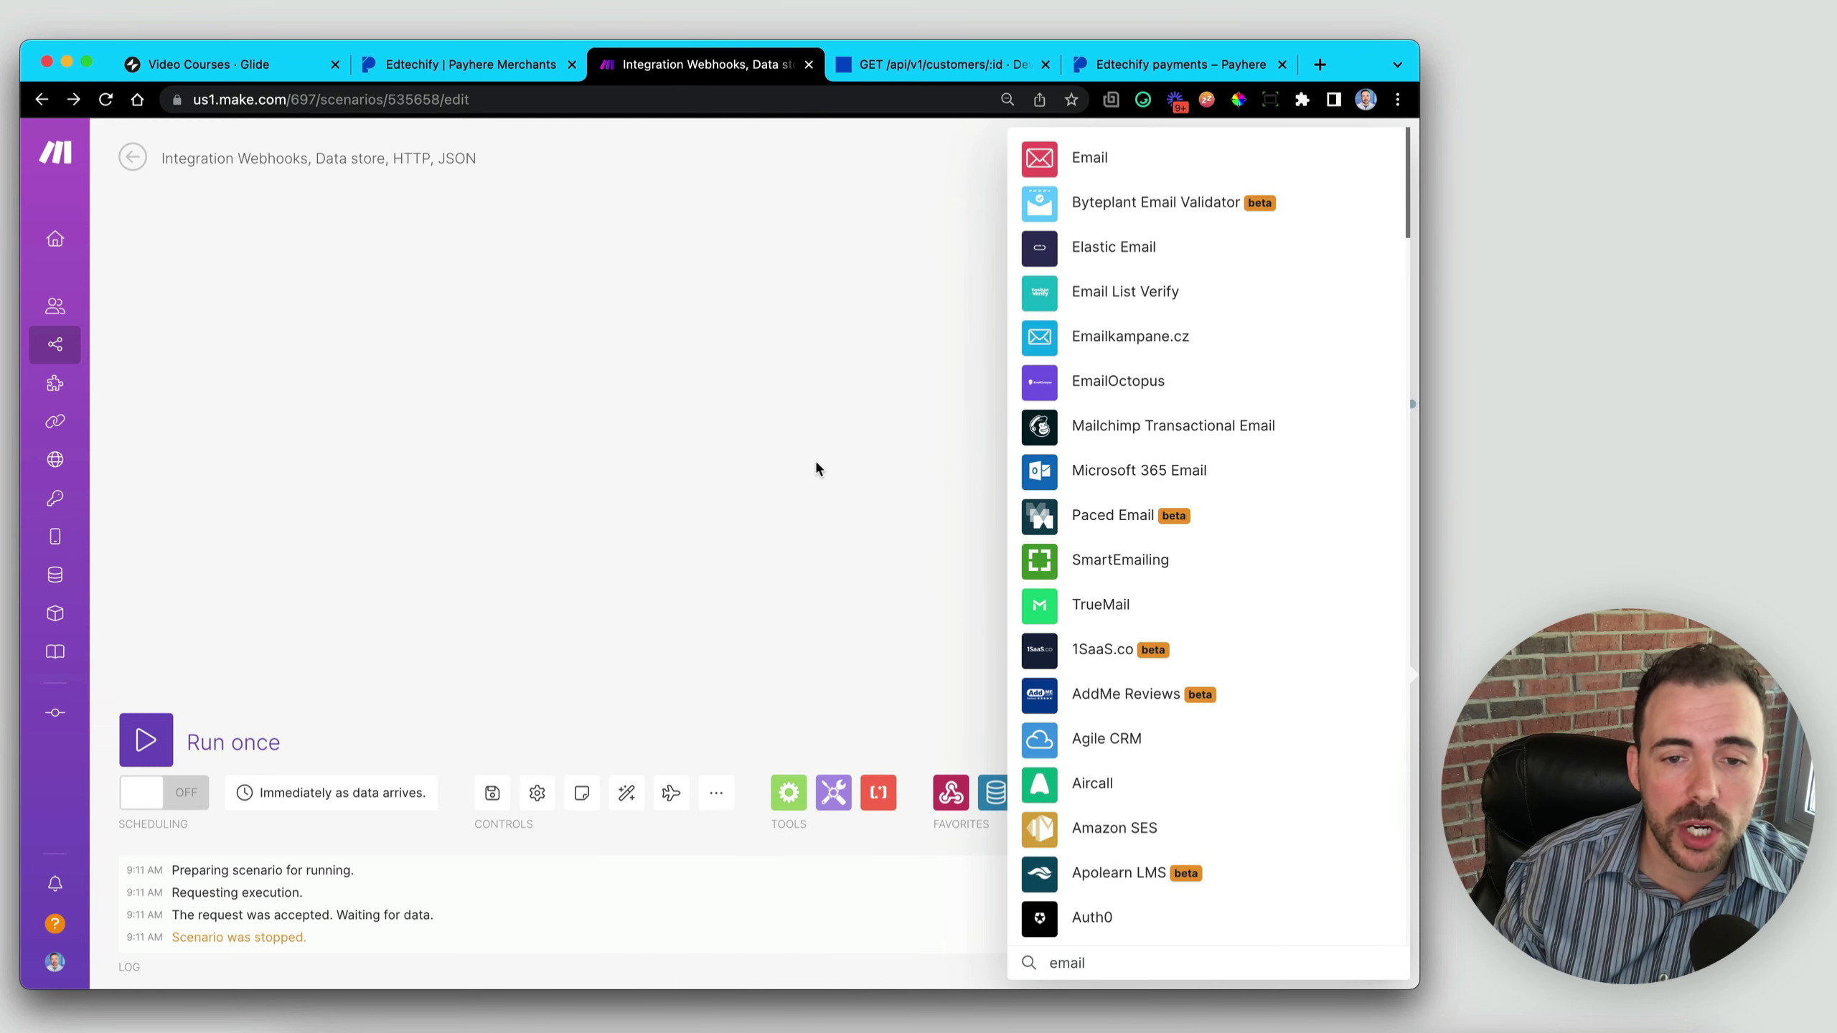
scroll(795, 471, "right", 3)
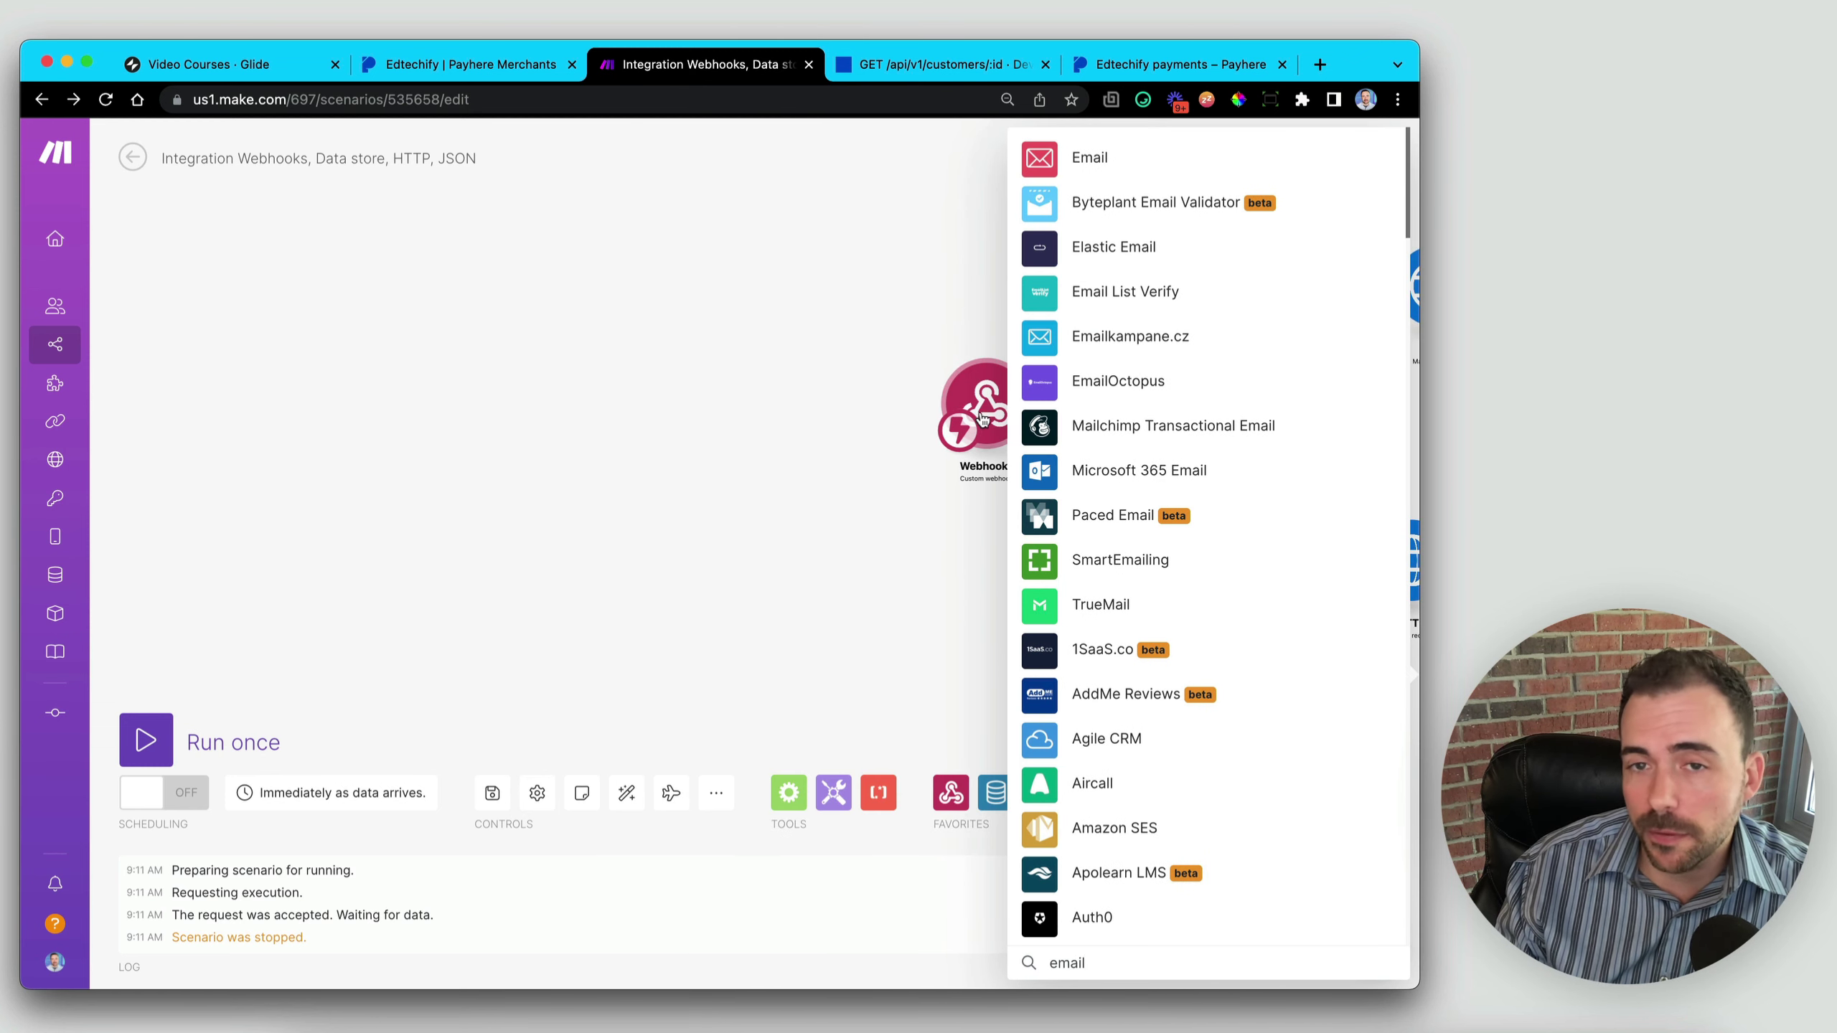
scroll(646, 565, "right", 5)
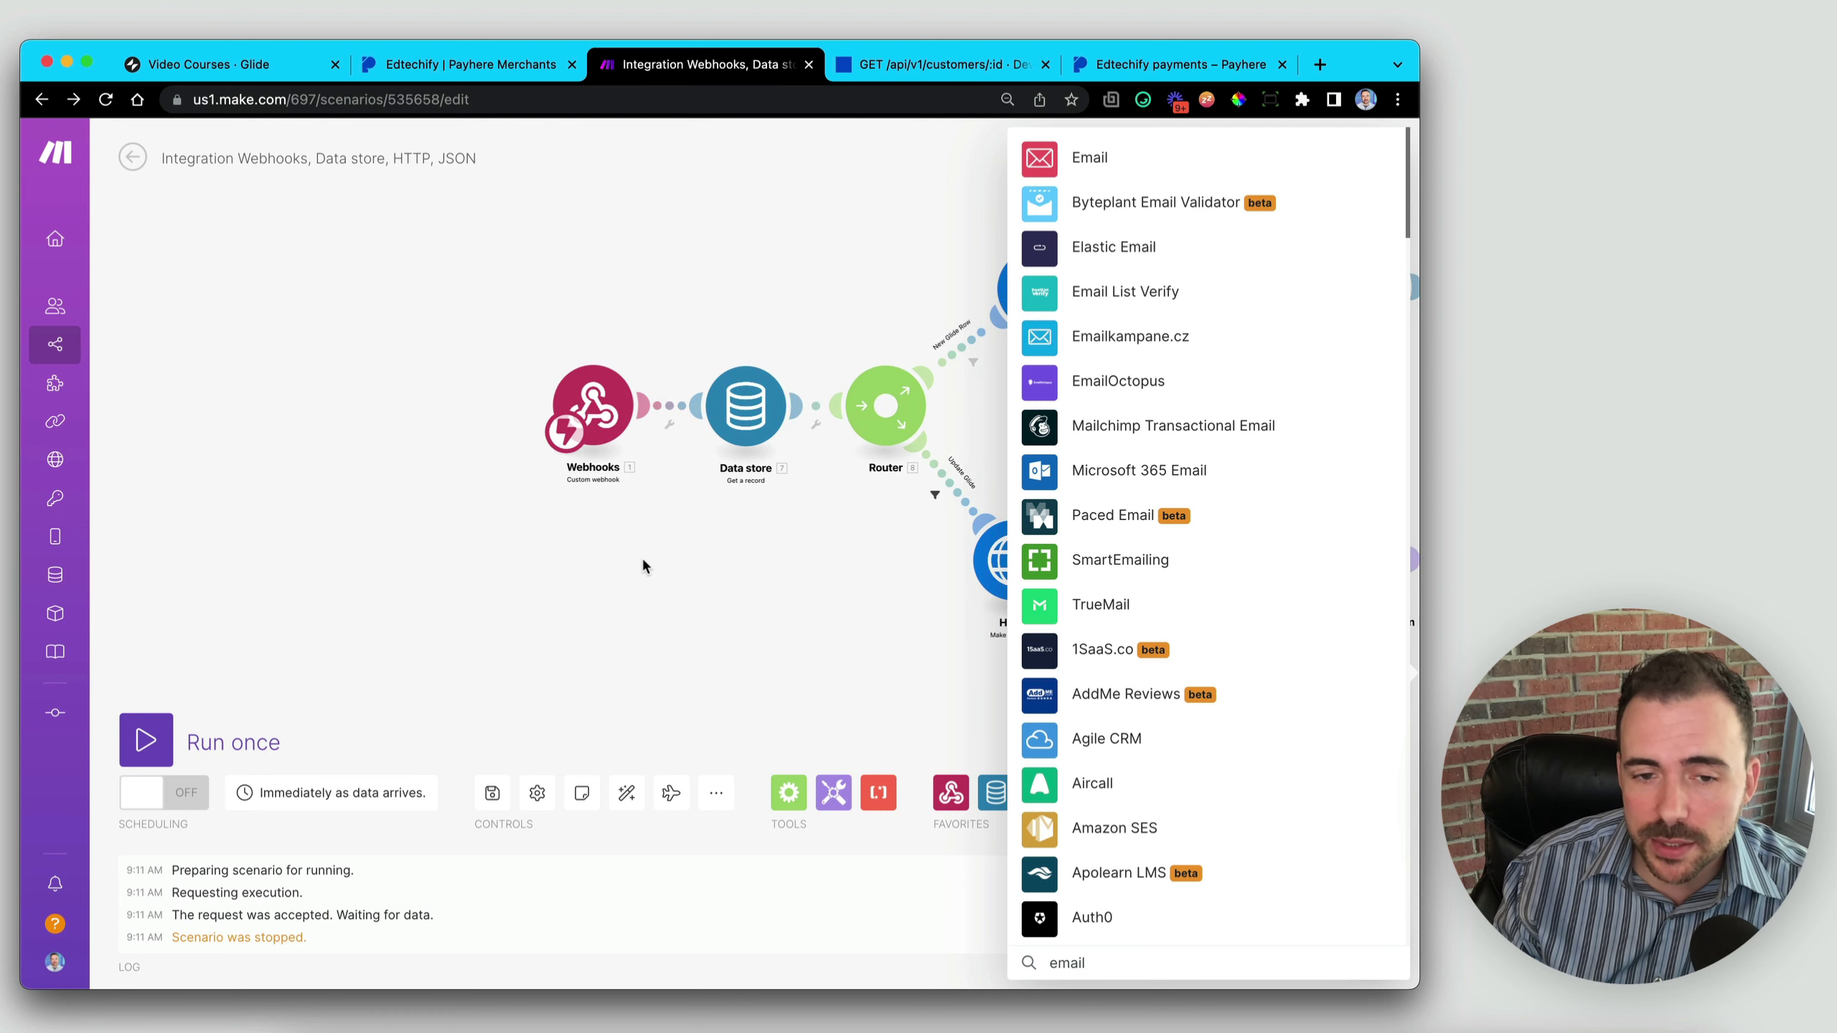
scroll(650, 584, "right", 8)
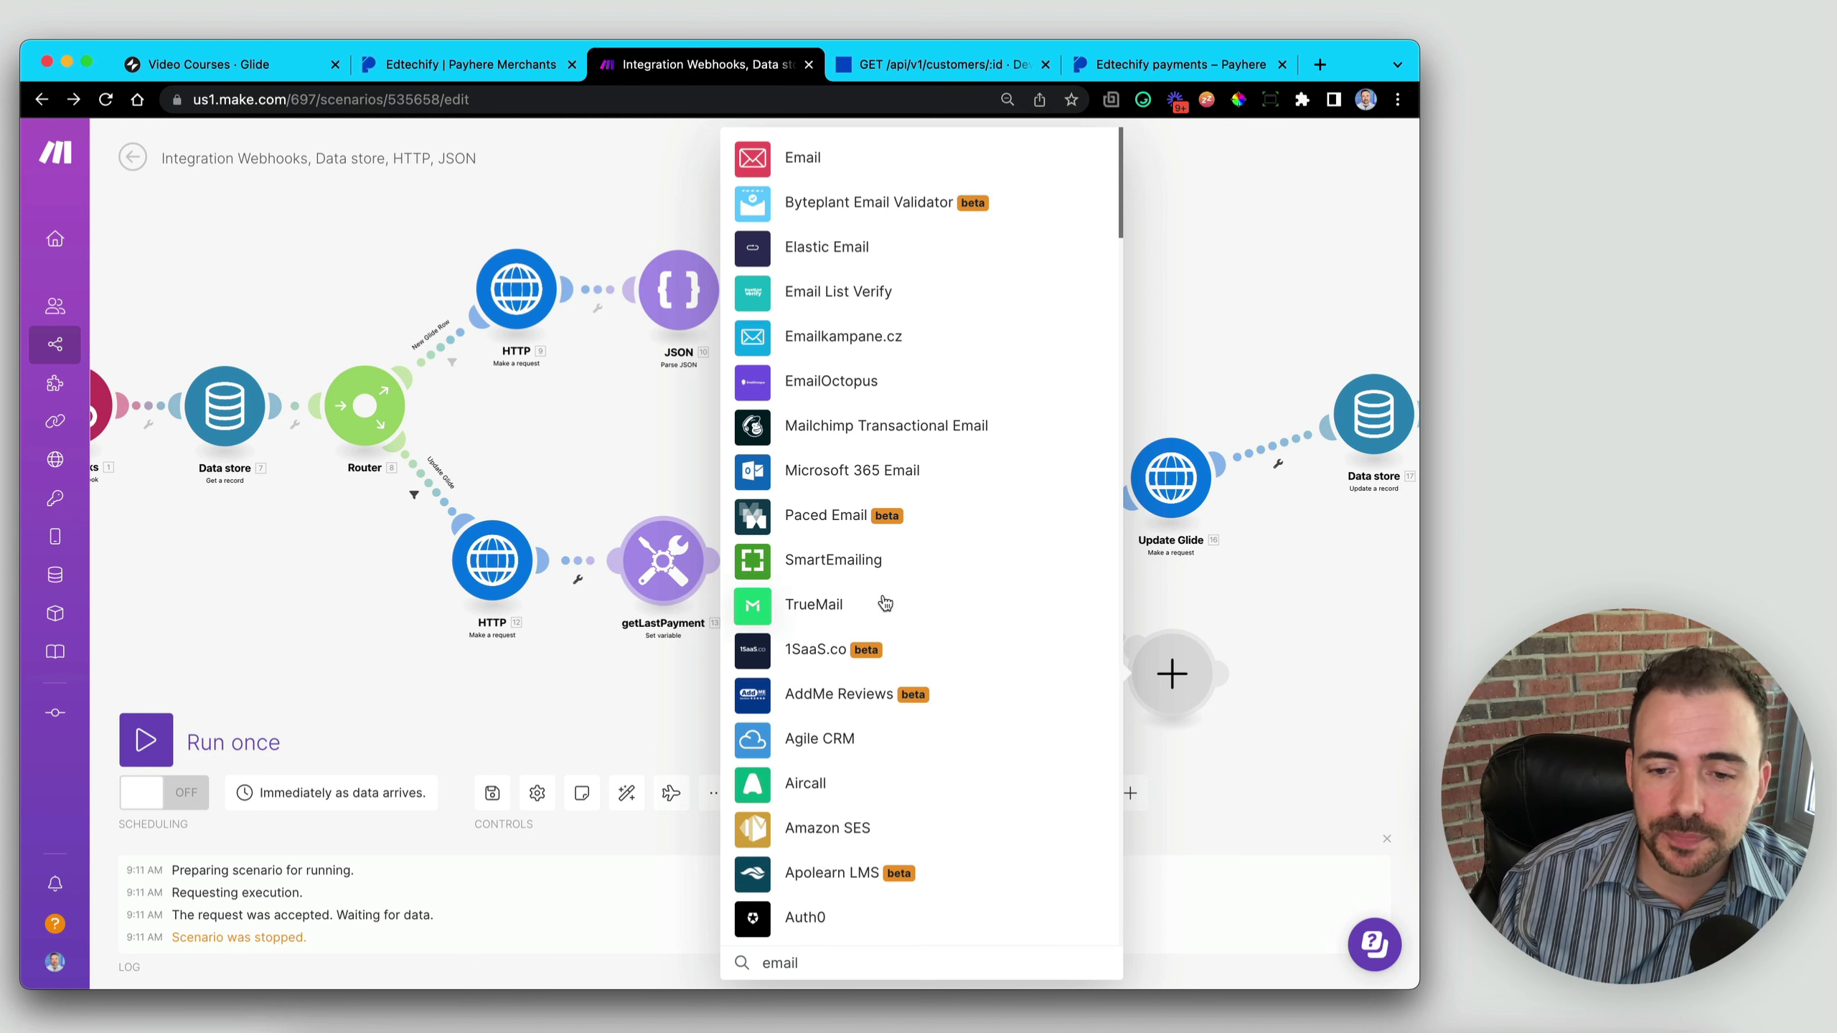
left_click(1341, 623)
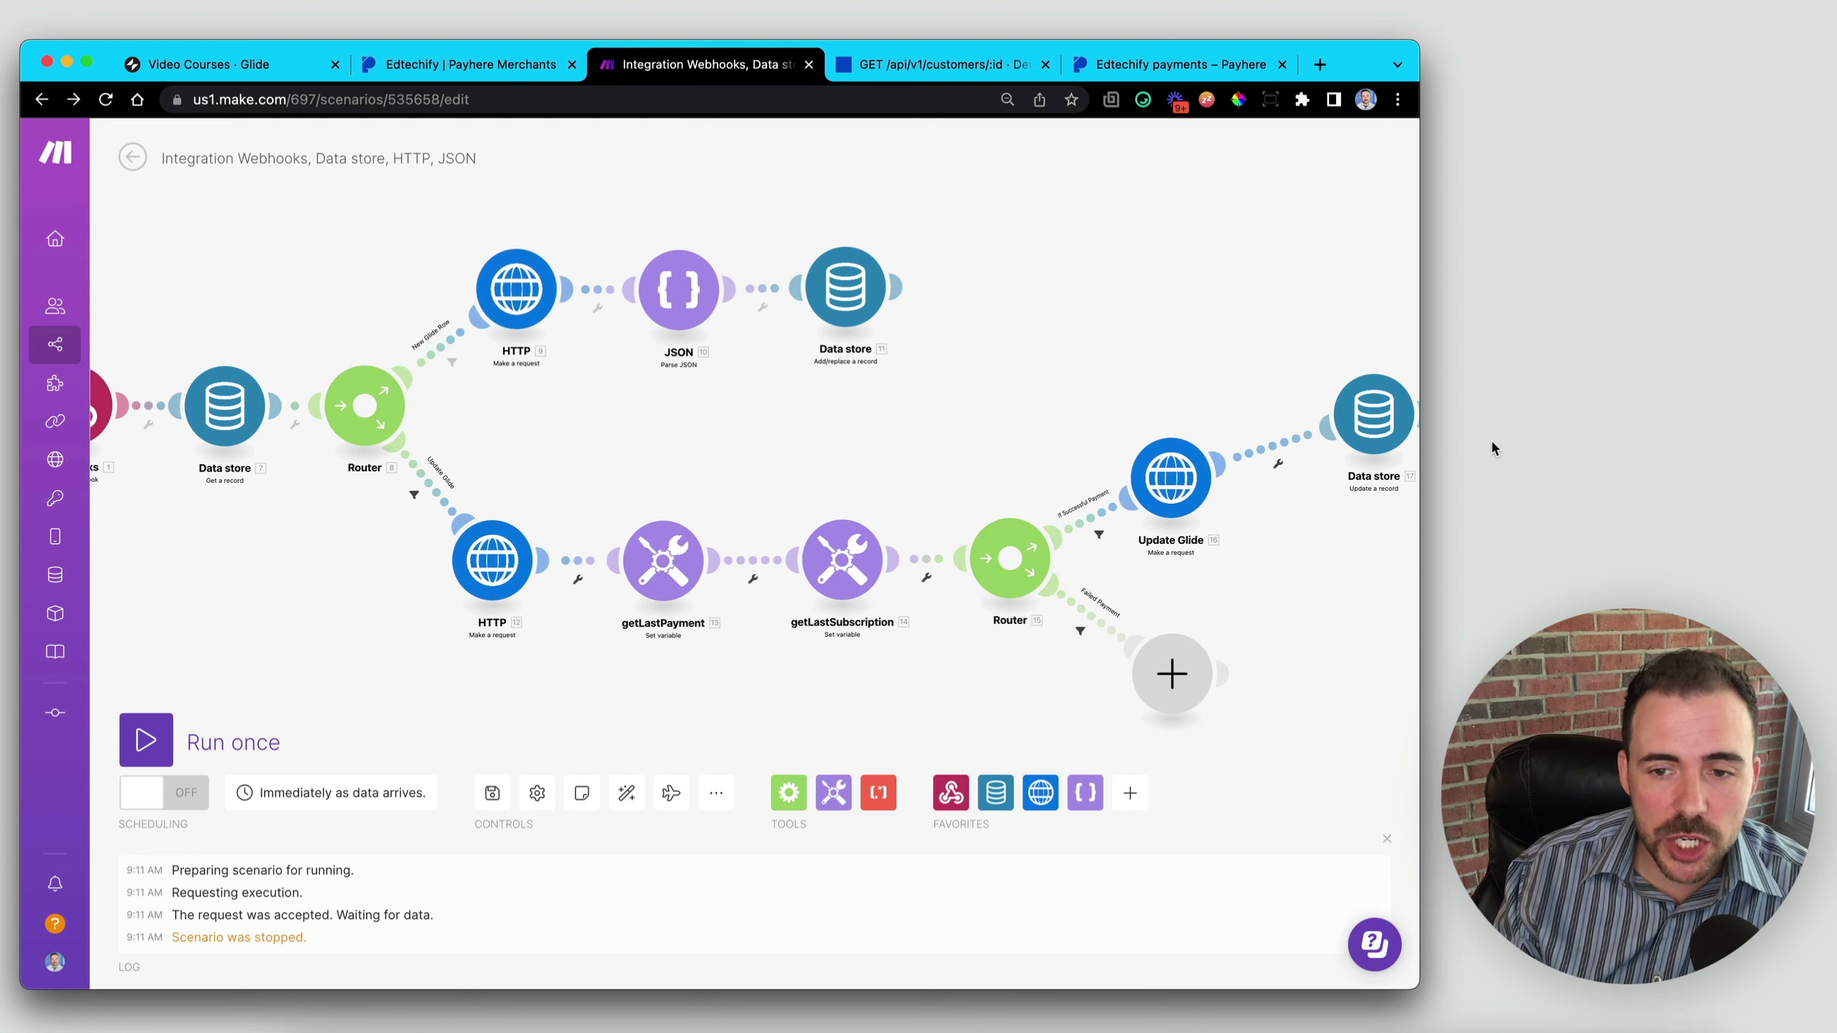
- Save the scenario and pan to show the whole diagram
left_click(491, 794)
scroll(559, 712, "down", 3)
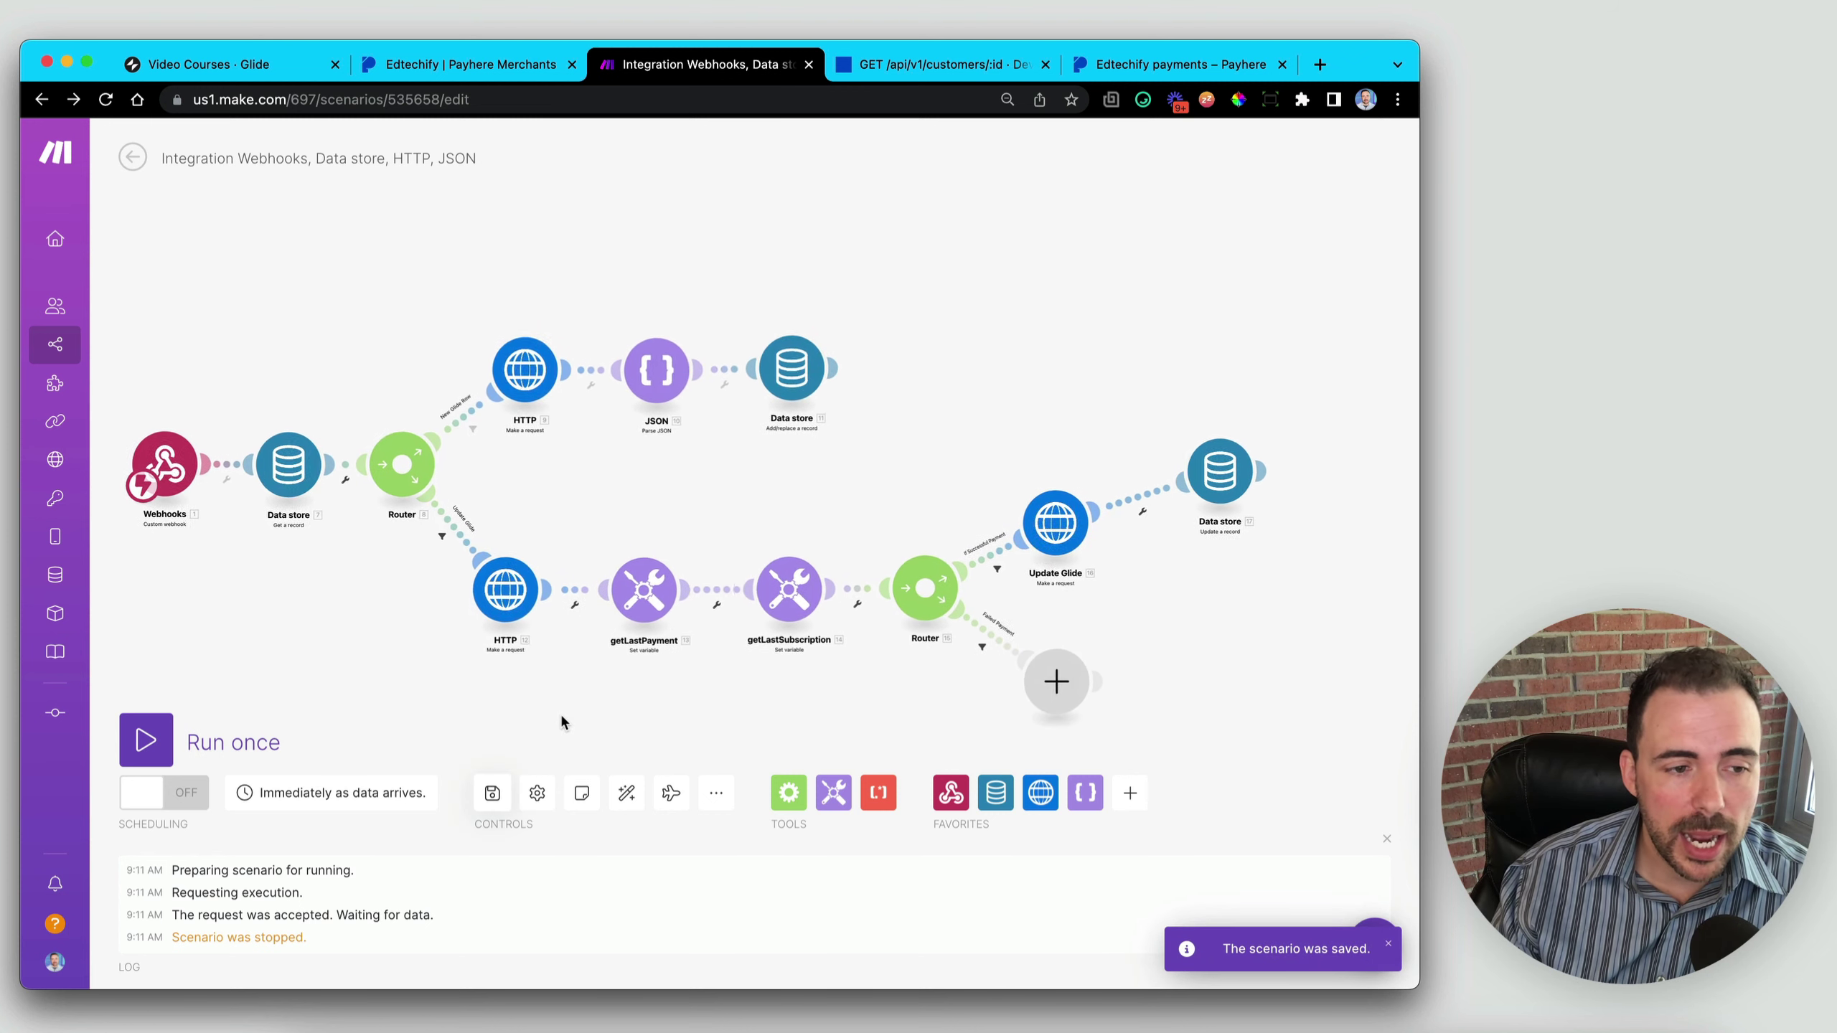
left_click_drag(562, 717, 627, 712)
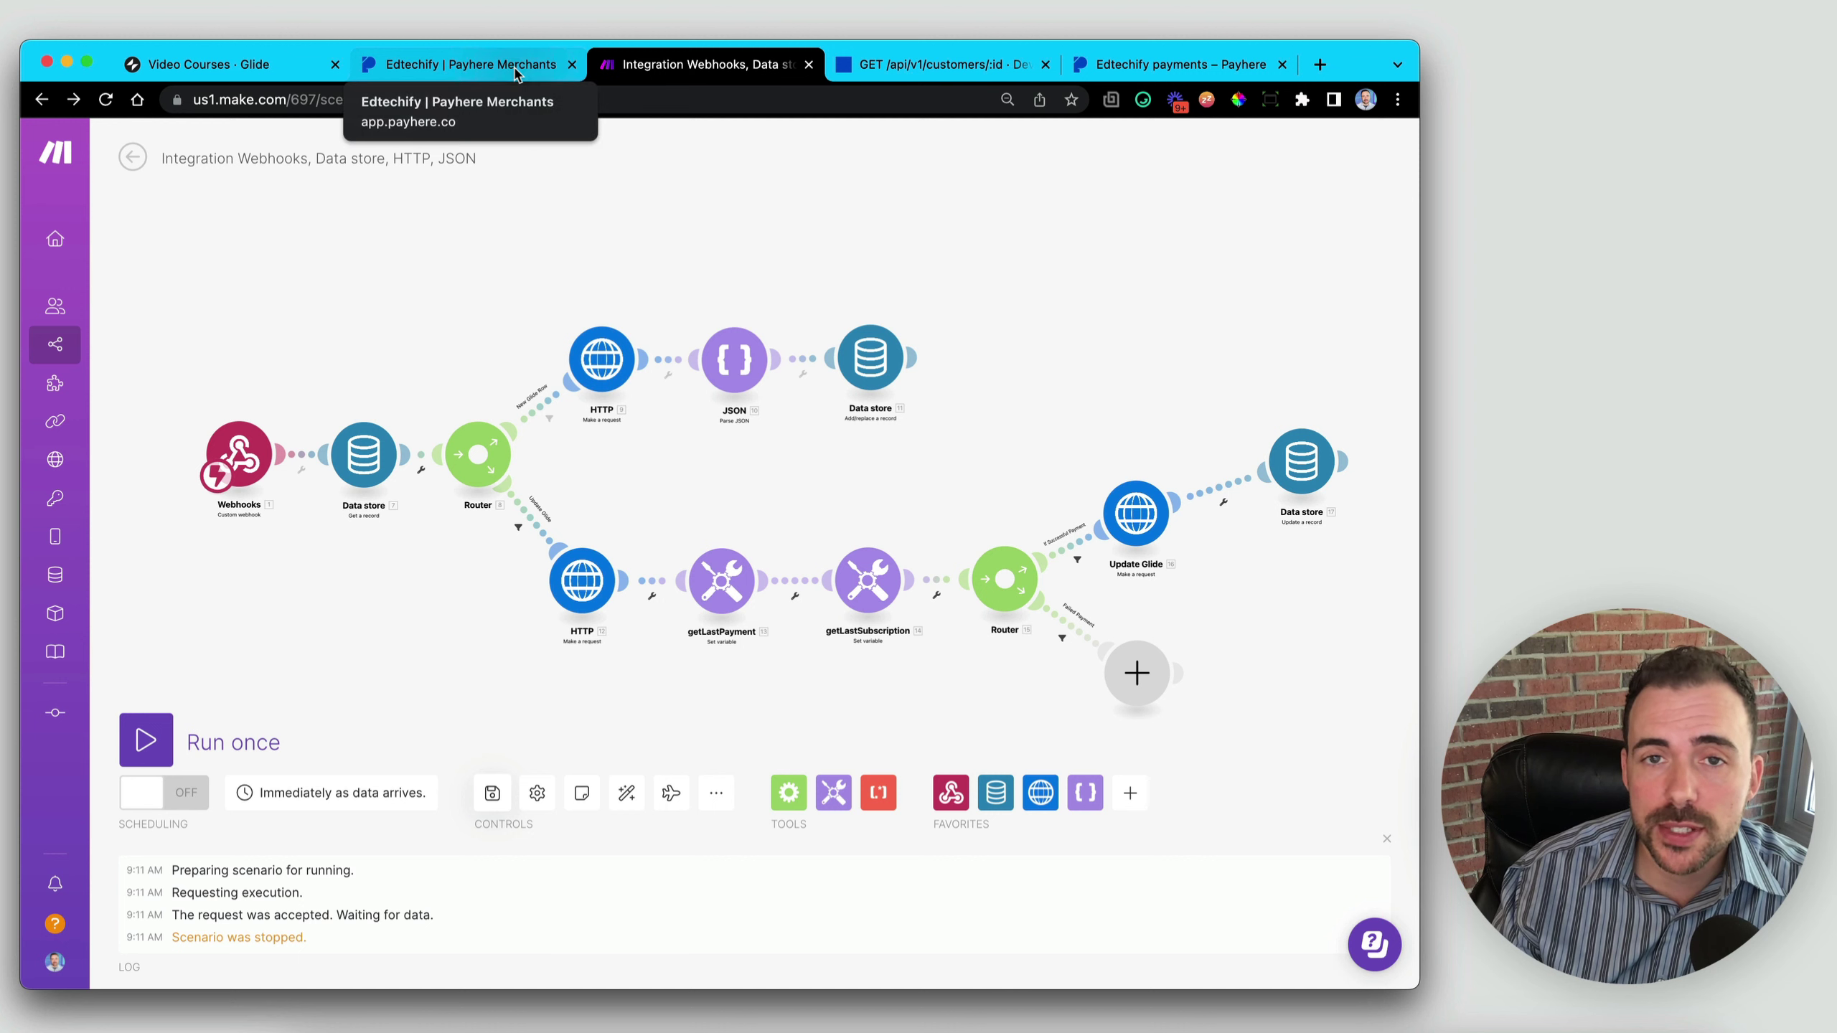
- View the Glide Subscriptions table's single row, then go back to the Make scenario
left_click(207, 70)
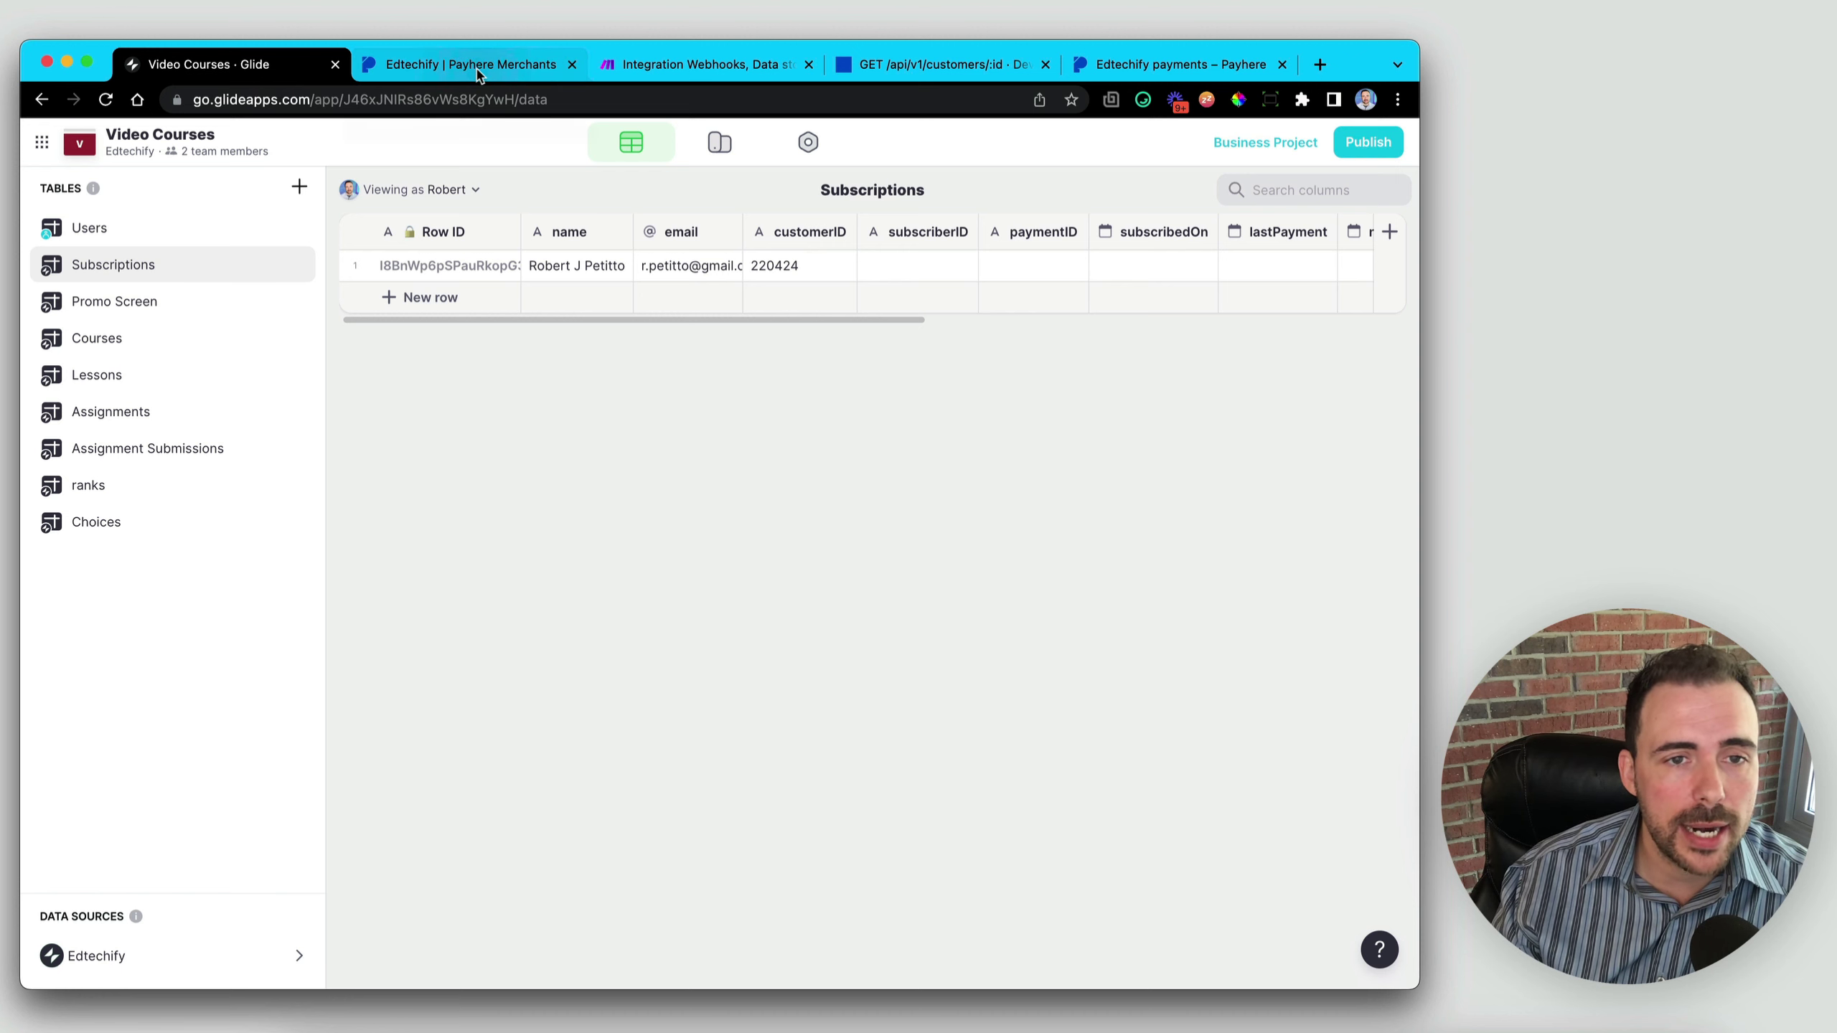
left_click(692, 68)
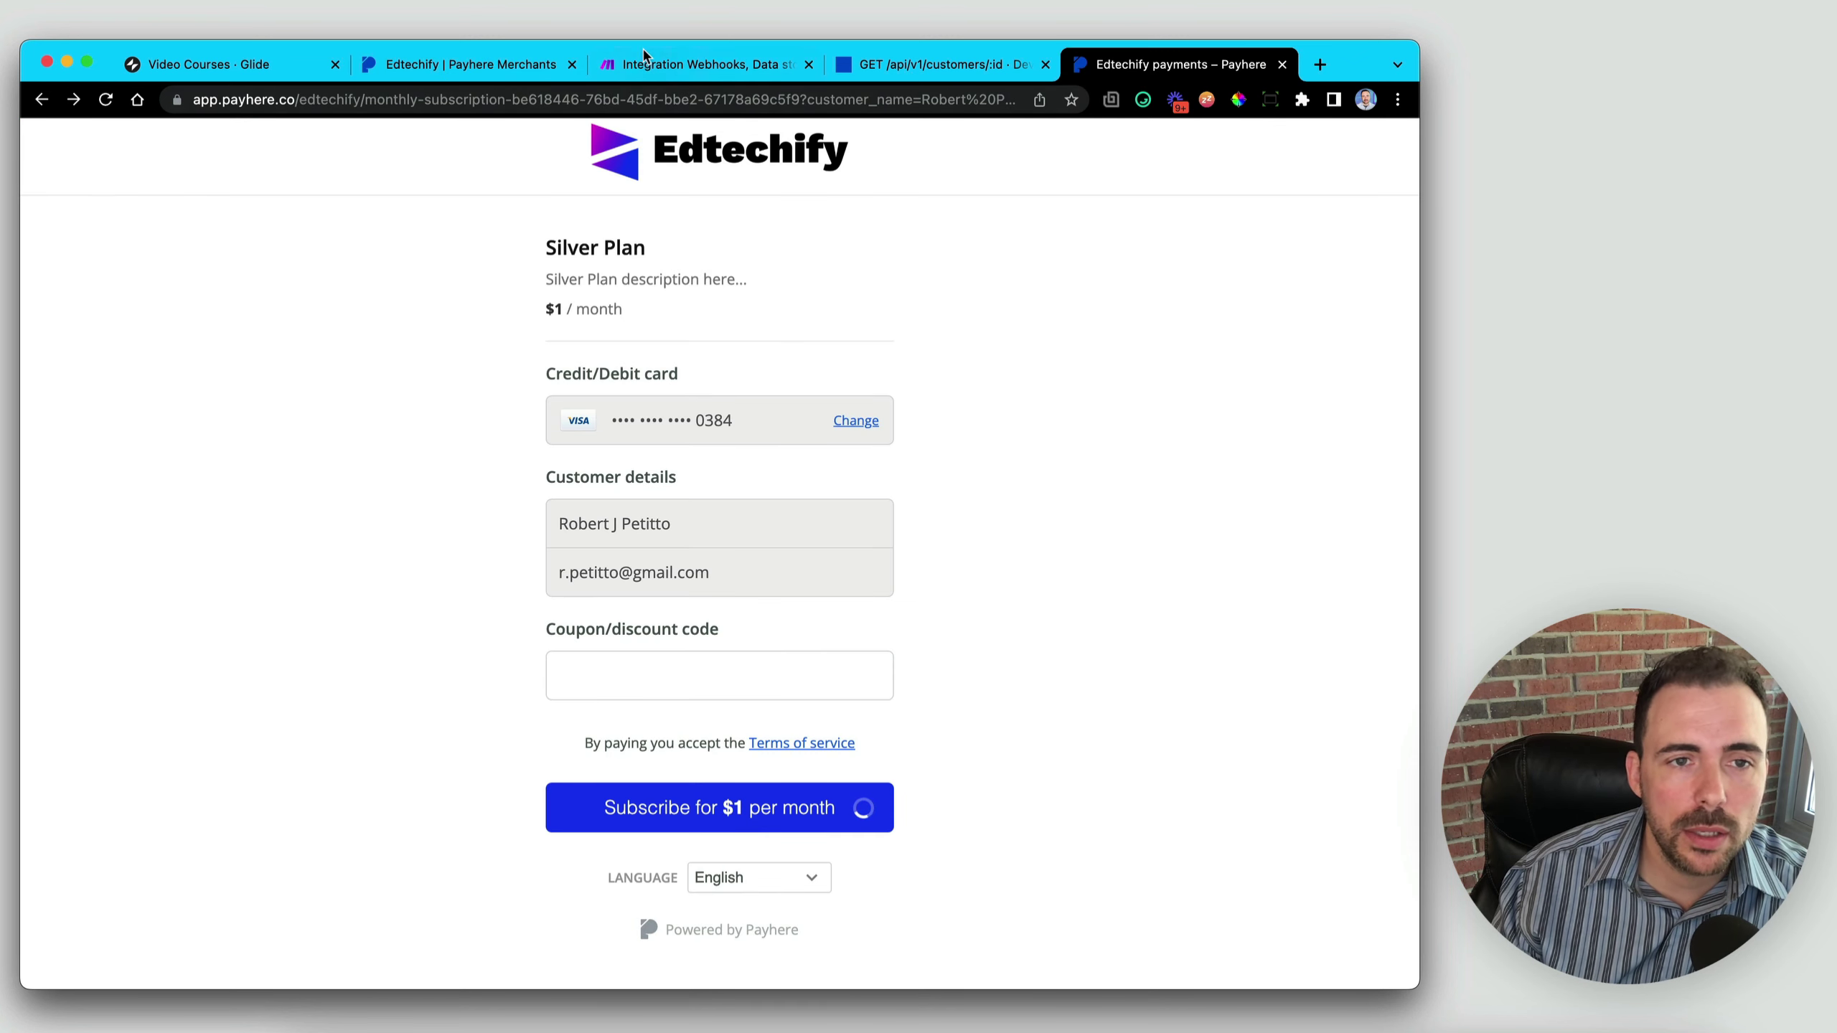
- Switch back to the Make scenario to see which router filter stopped the new run
left_click(640, 66)
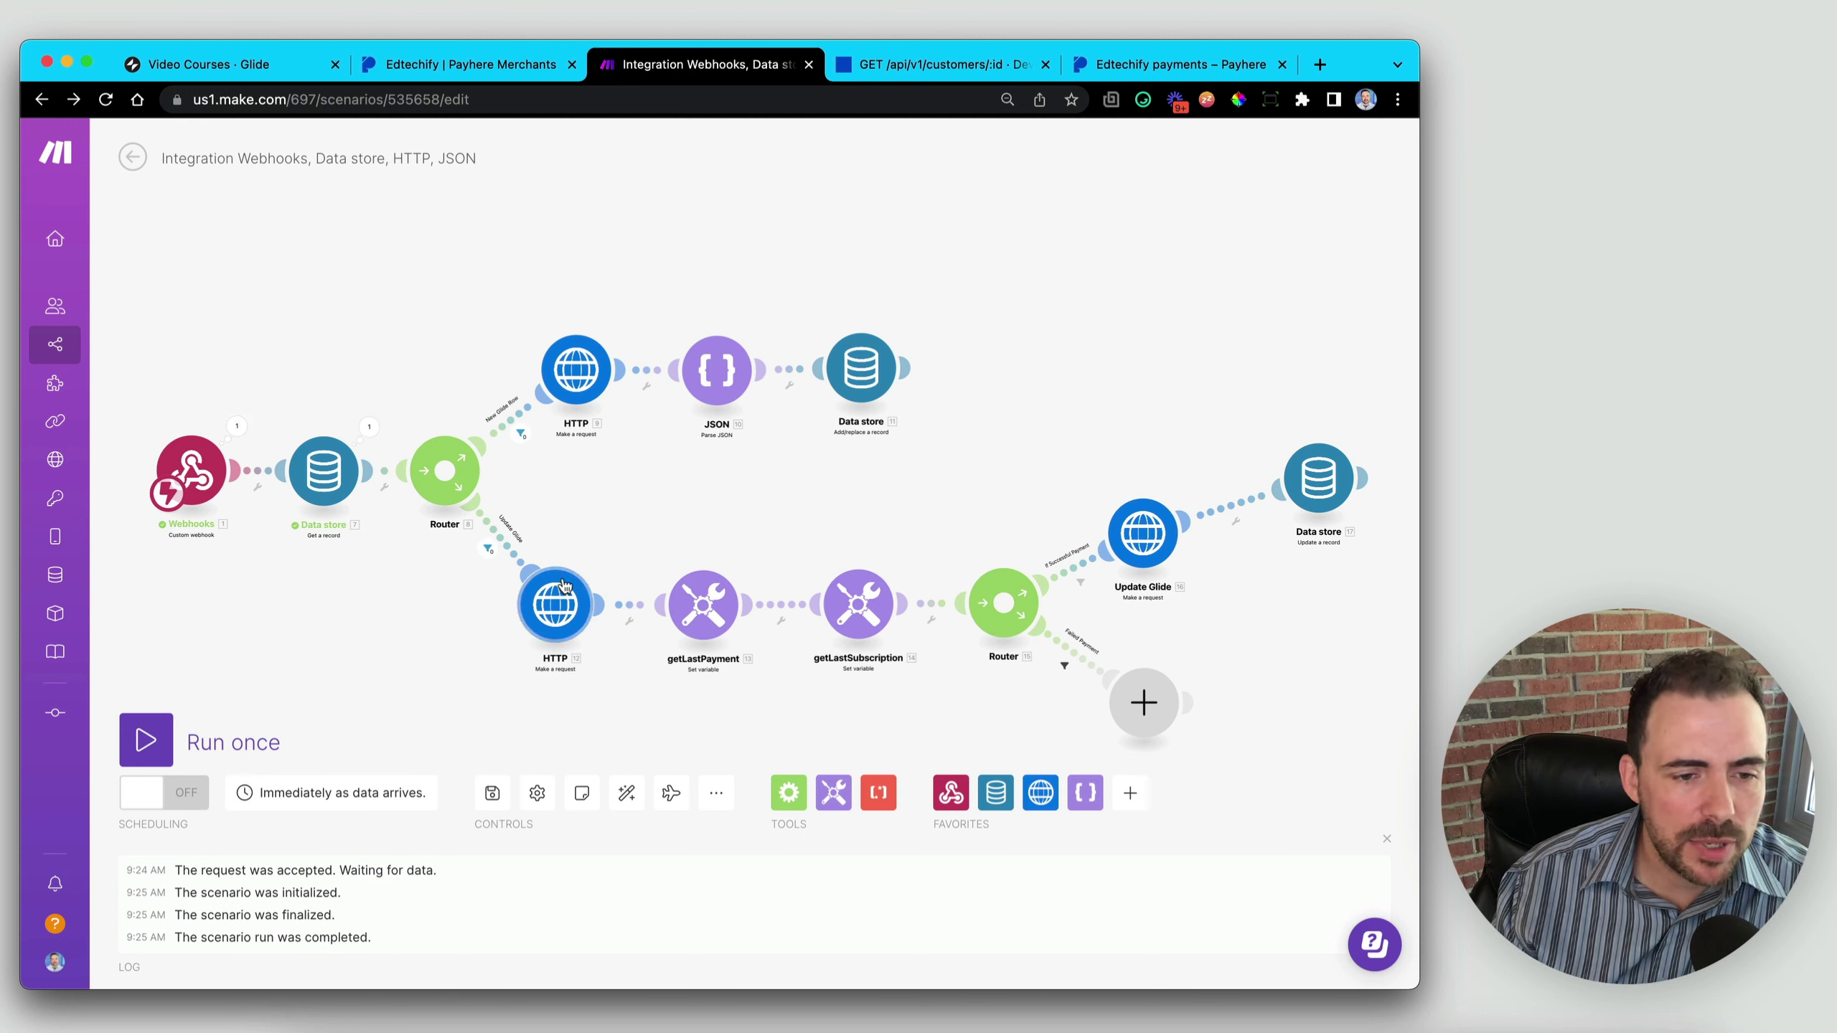
- Change the Update Glide route filter so it passes only when rowID exists
left_click(490, 550)
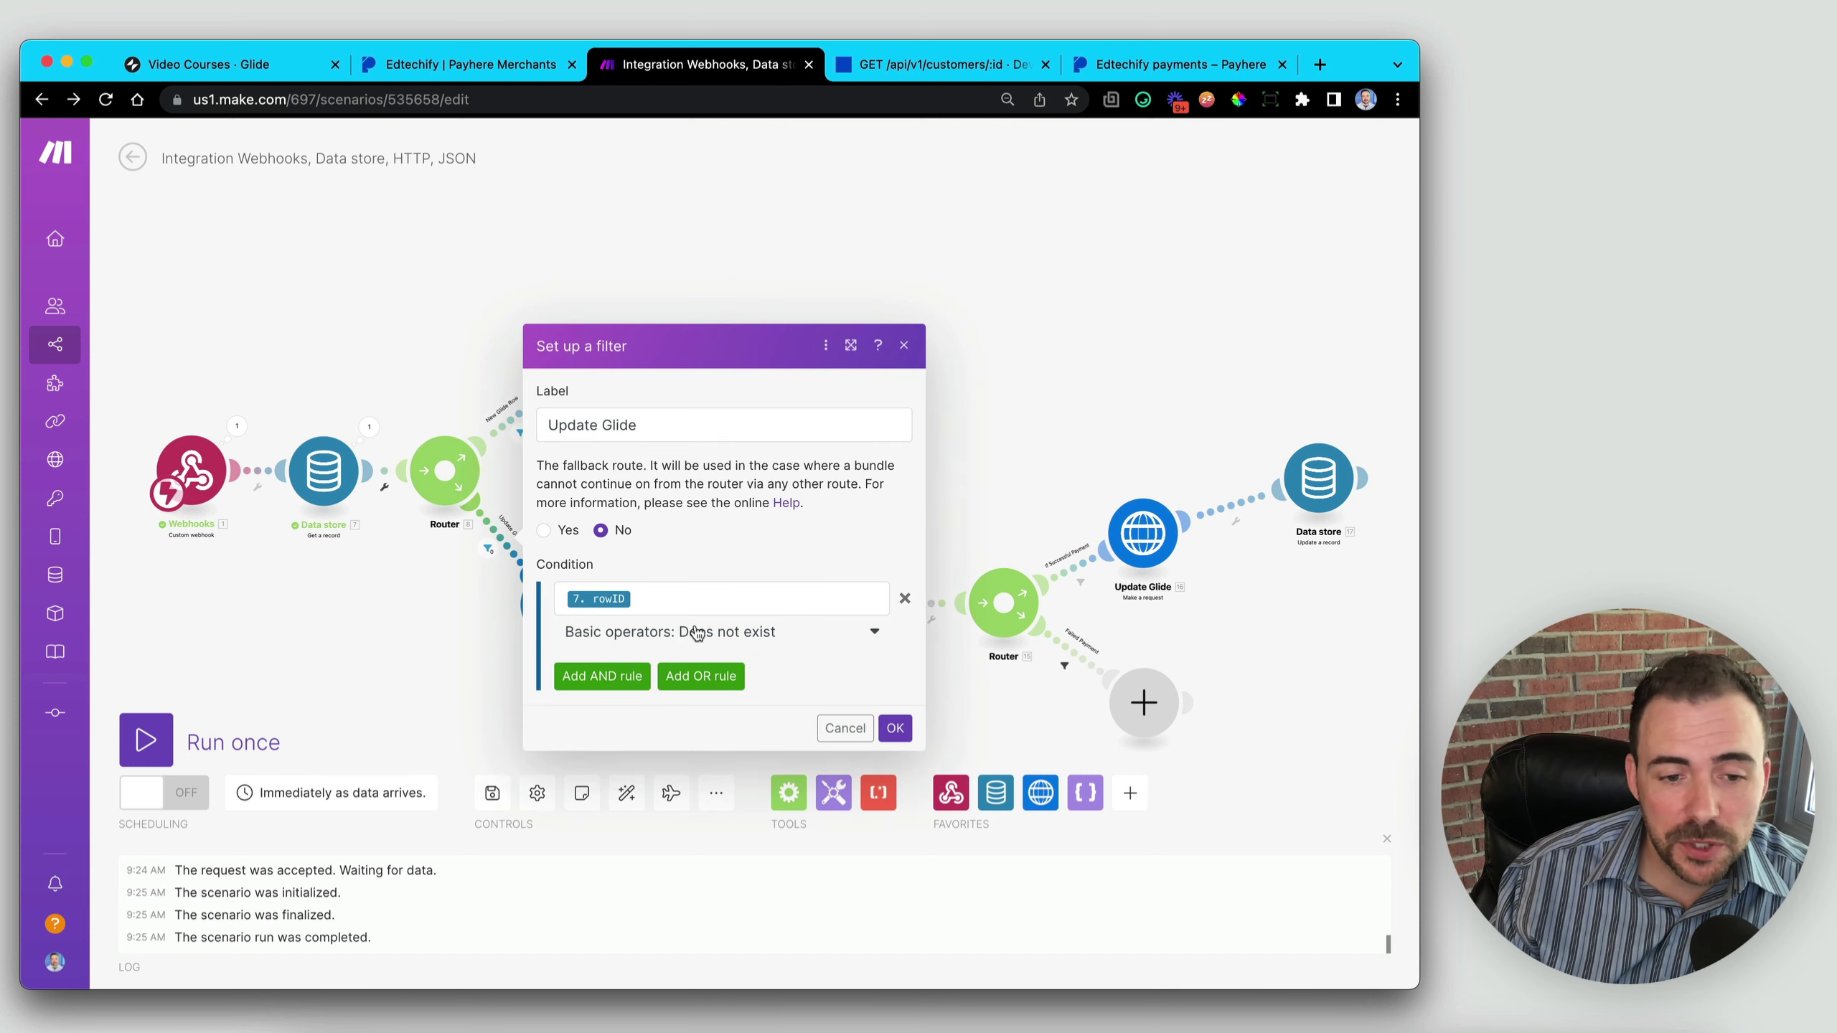
left_click(727, 637)
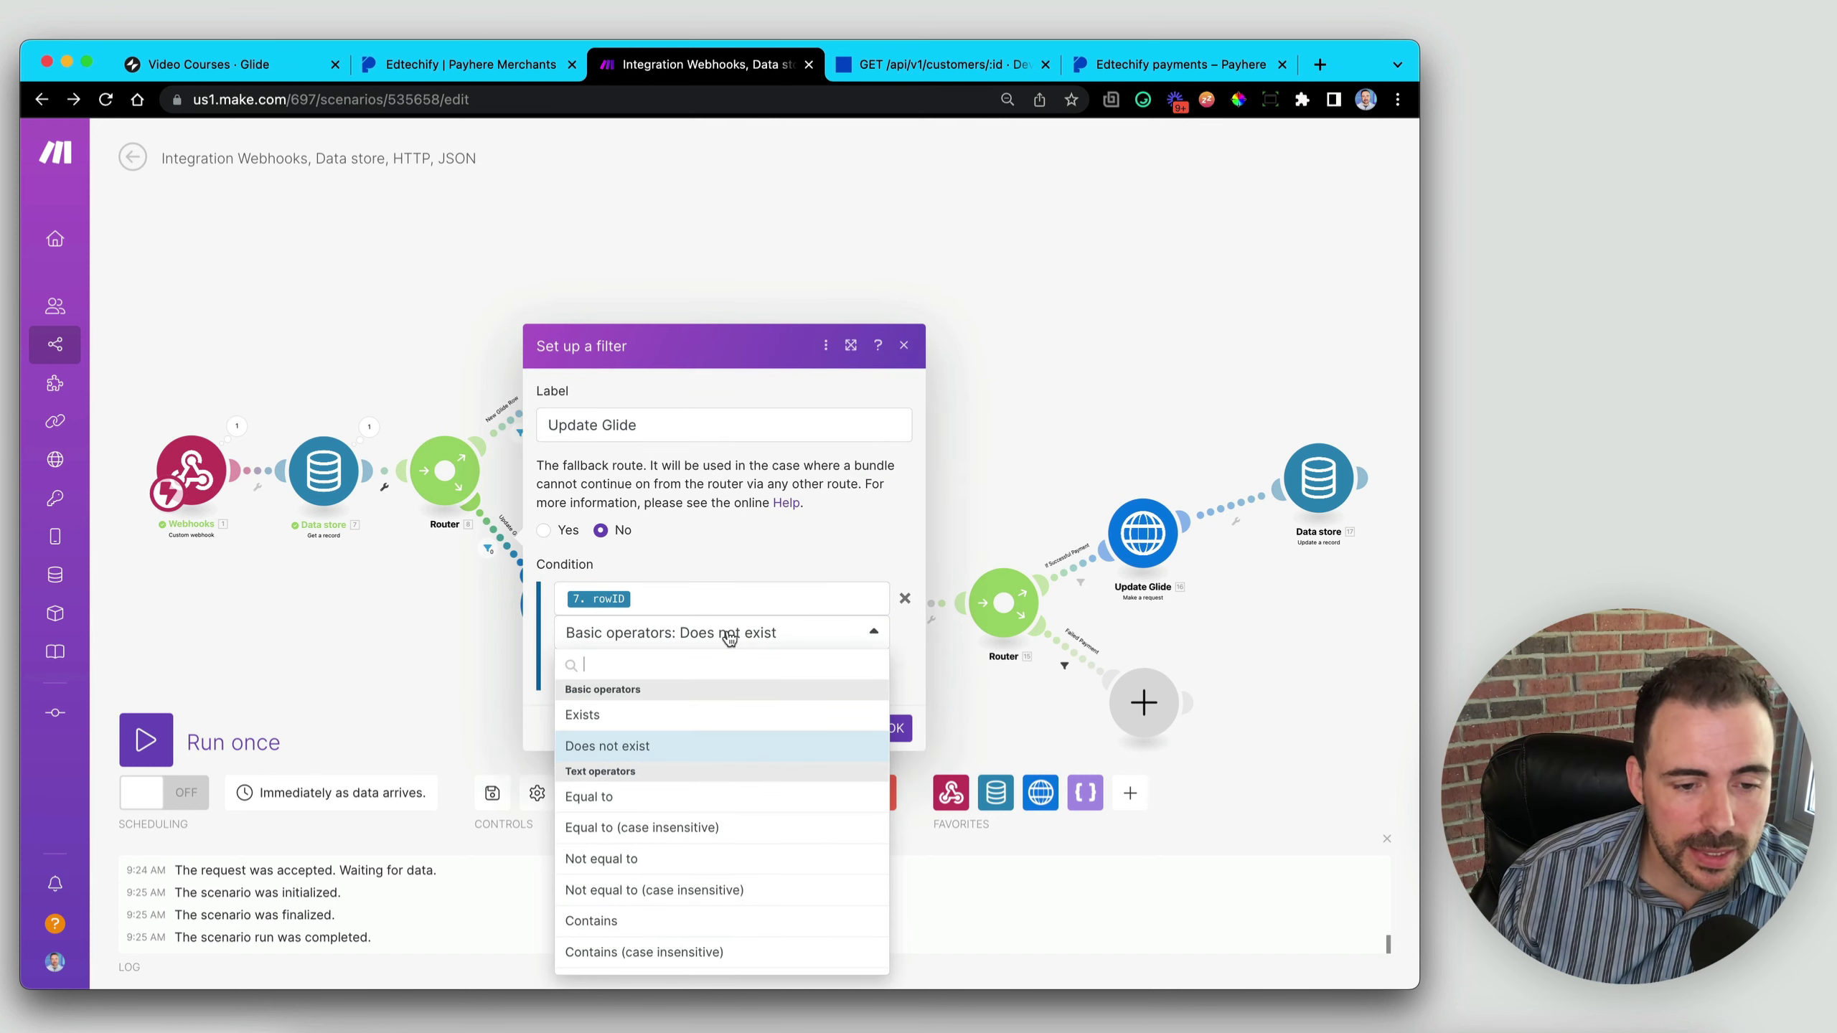
left_click(624, 714)
left_click(896, 728)
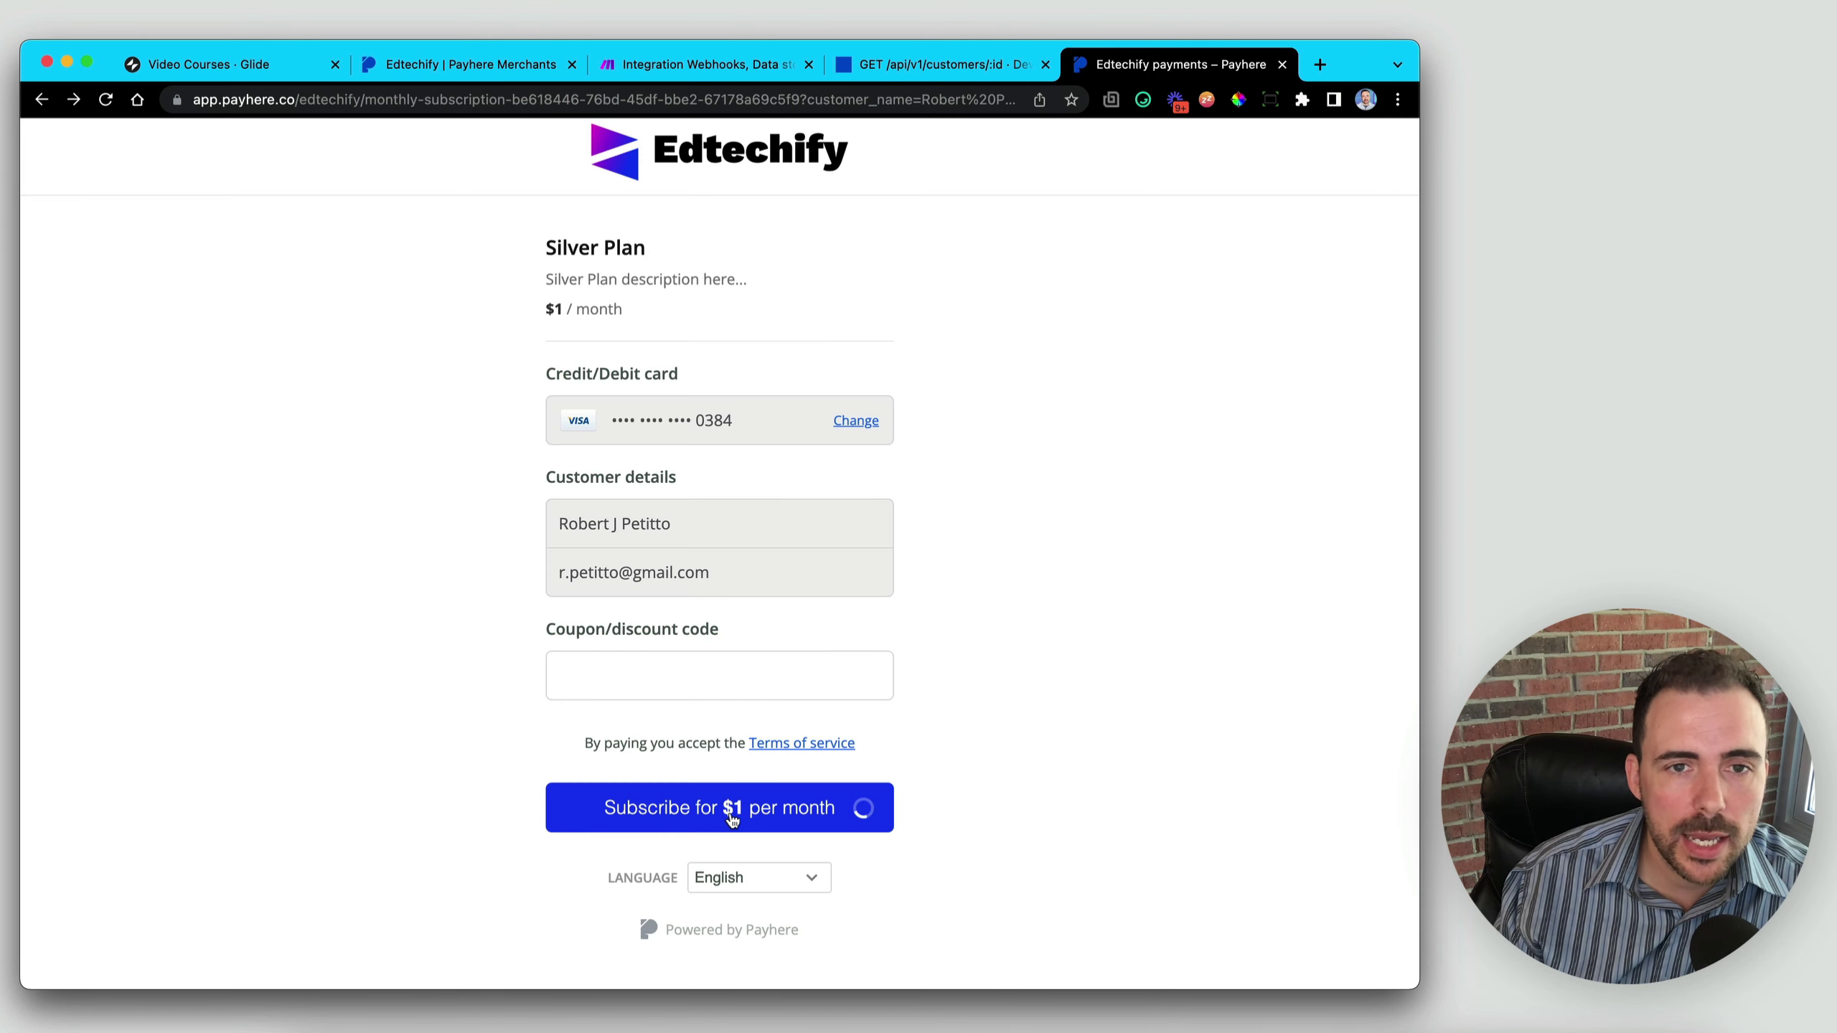
- Return to the Make scenario to catch the resubmitted Silver Plan webhook
left_click(702, 65)
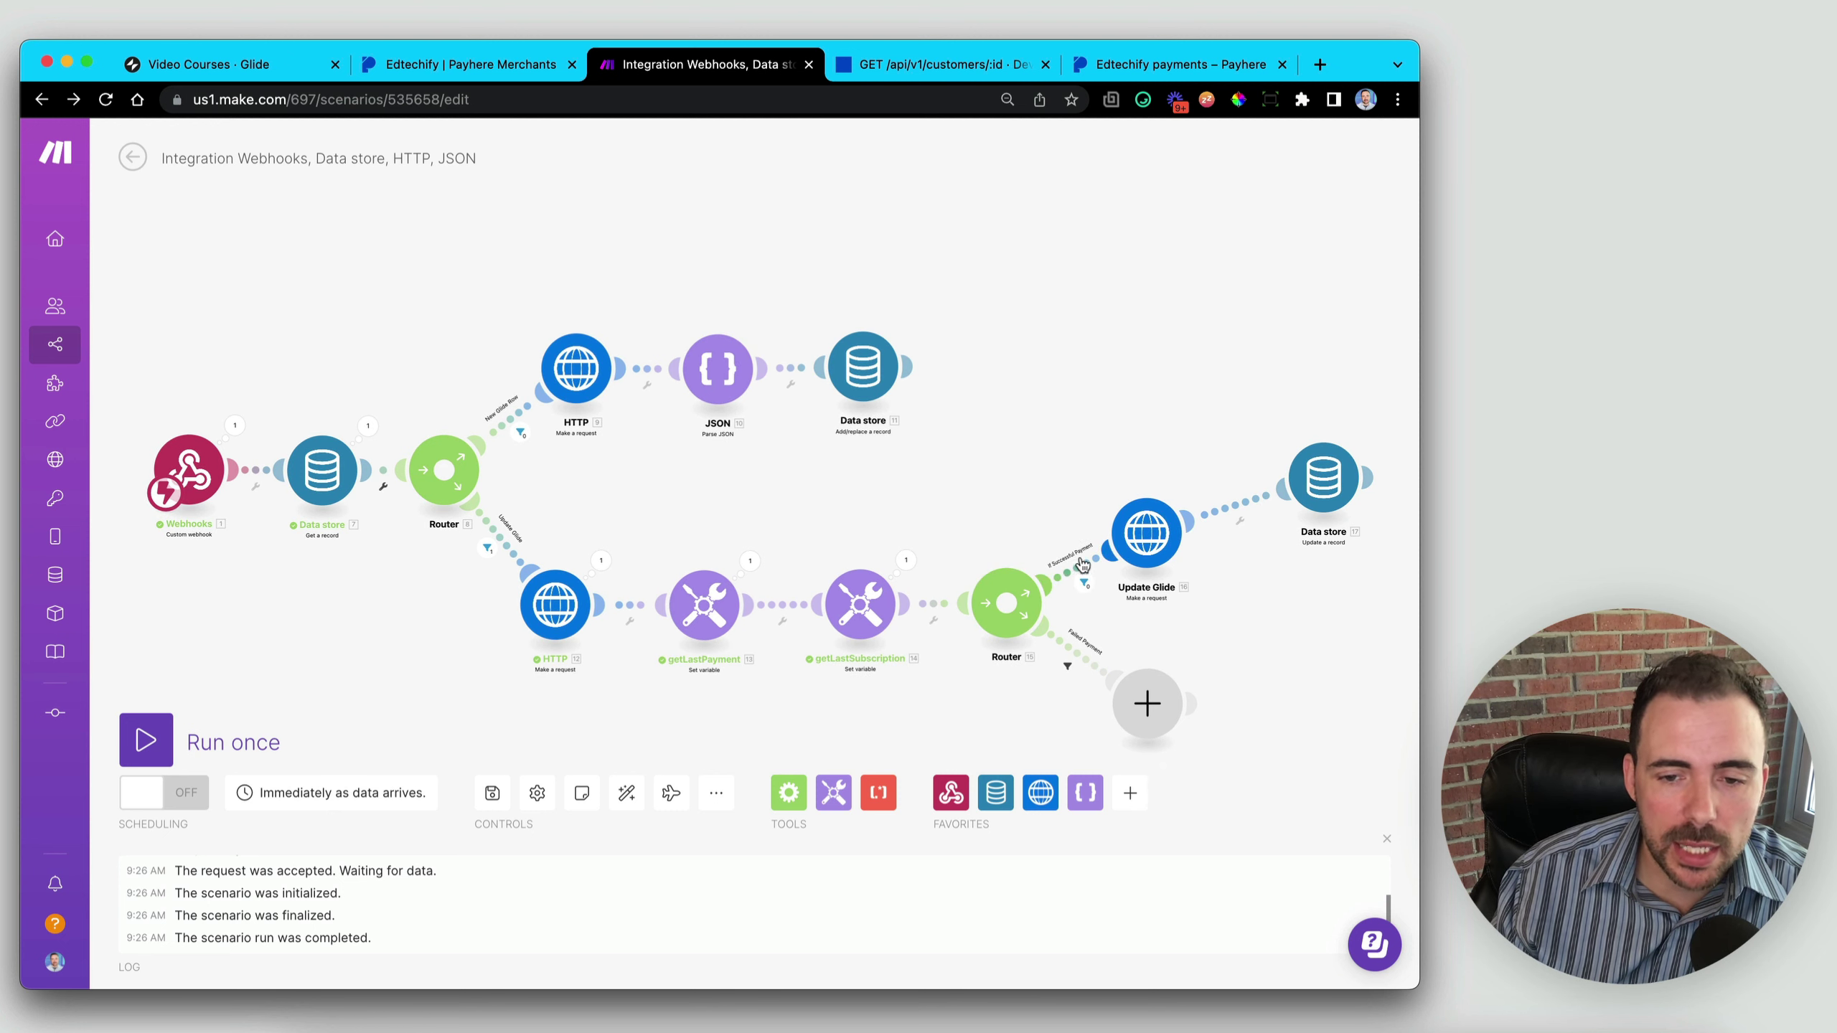
- Check the If Successful Payment filter's Does not contain 'failed' condition and the completed run
left_click(1083, 565)
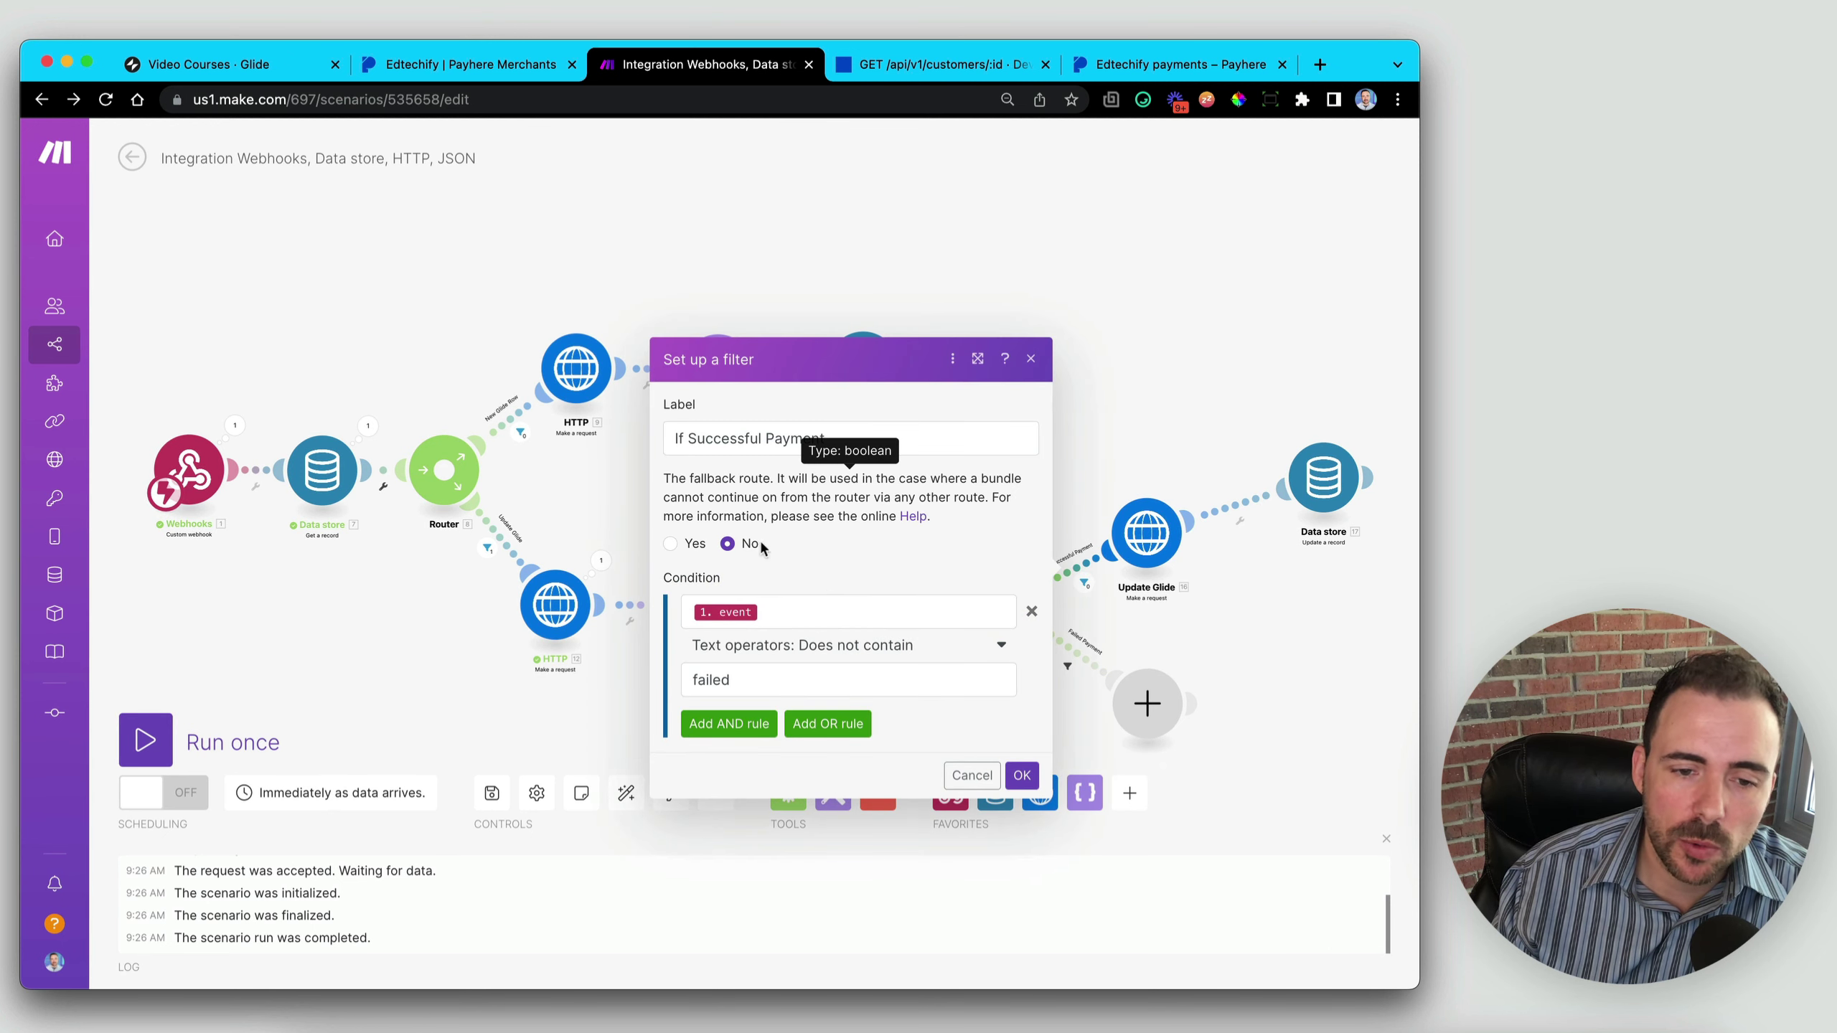
left_click(843, 647)
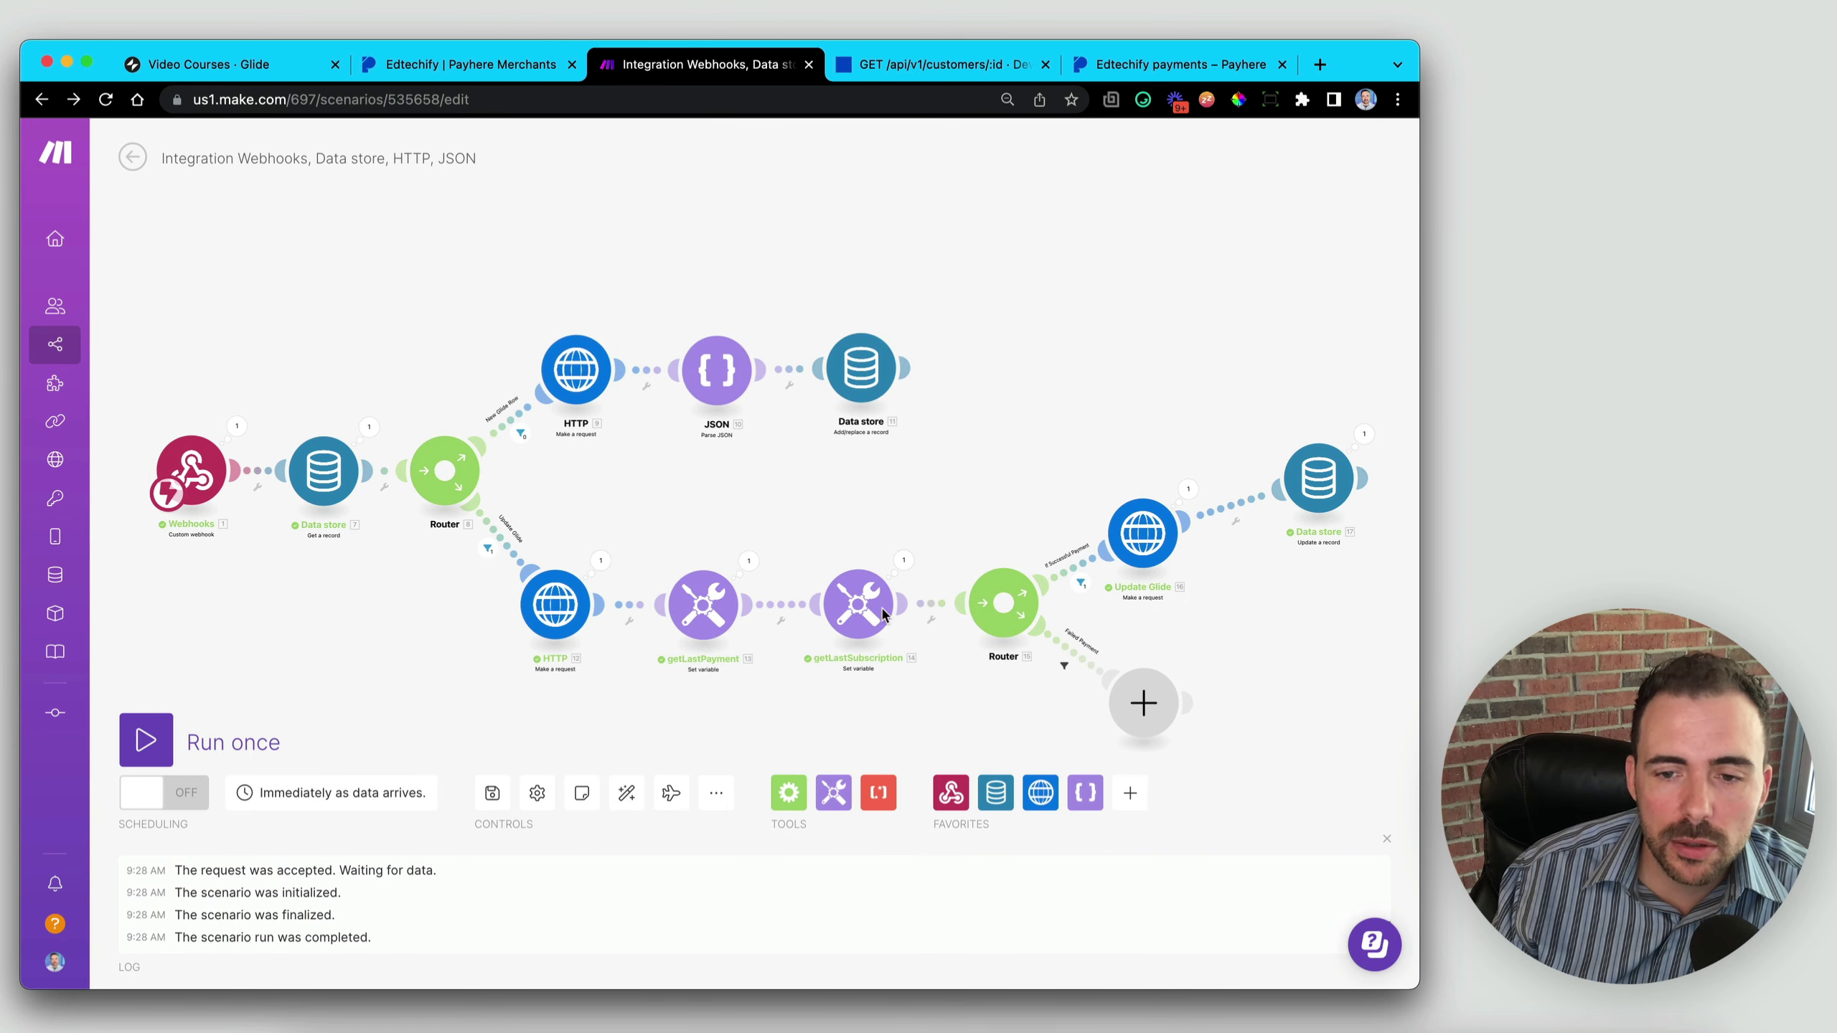
mouse_move(1350, 467)
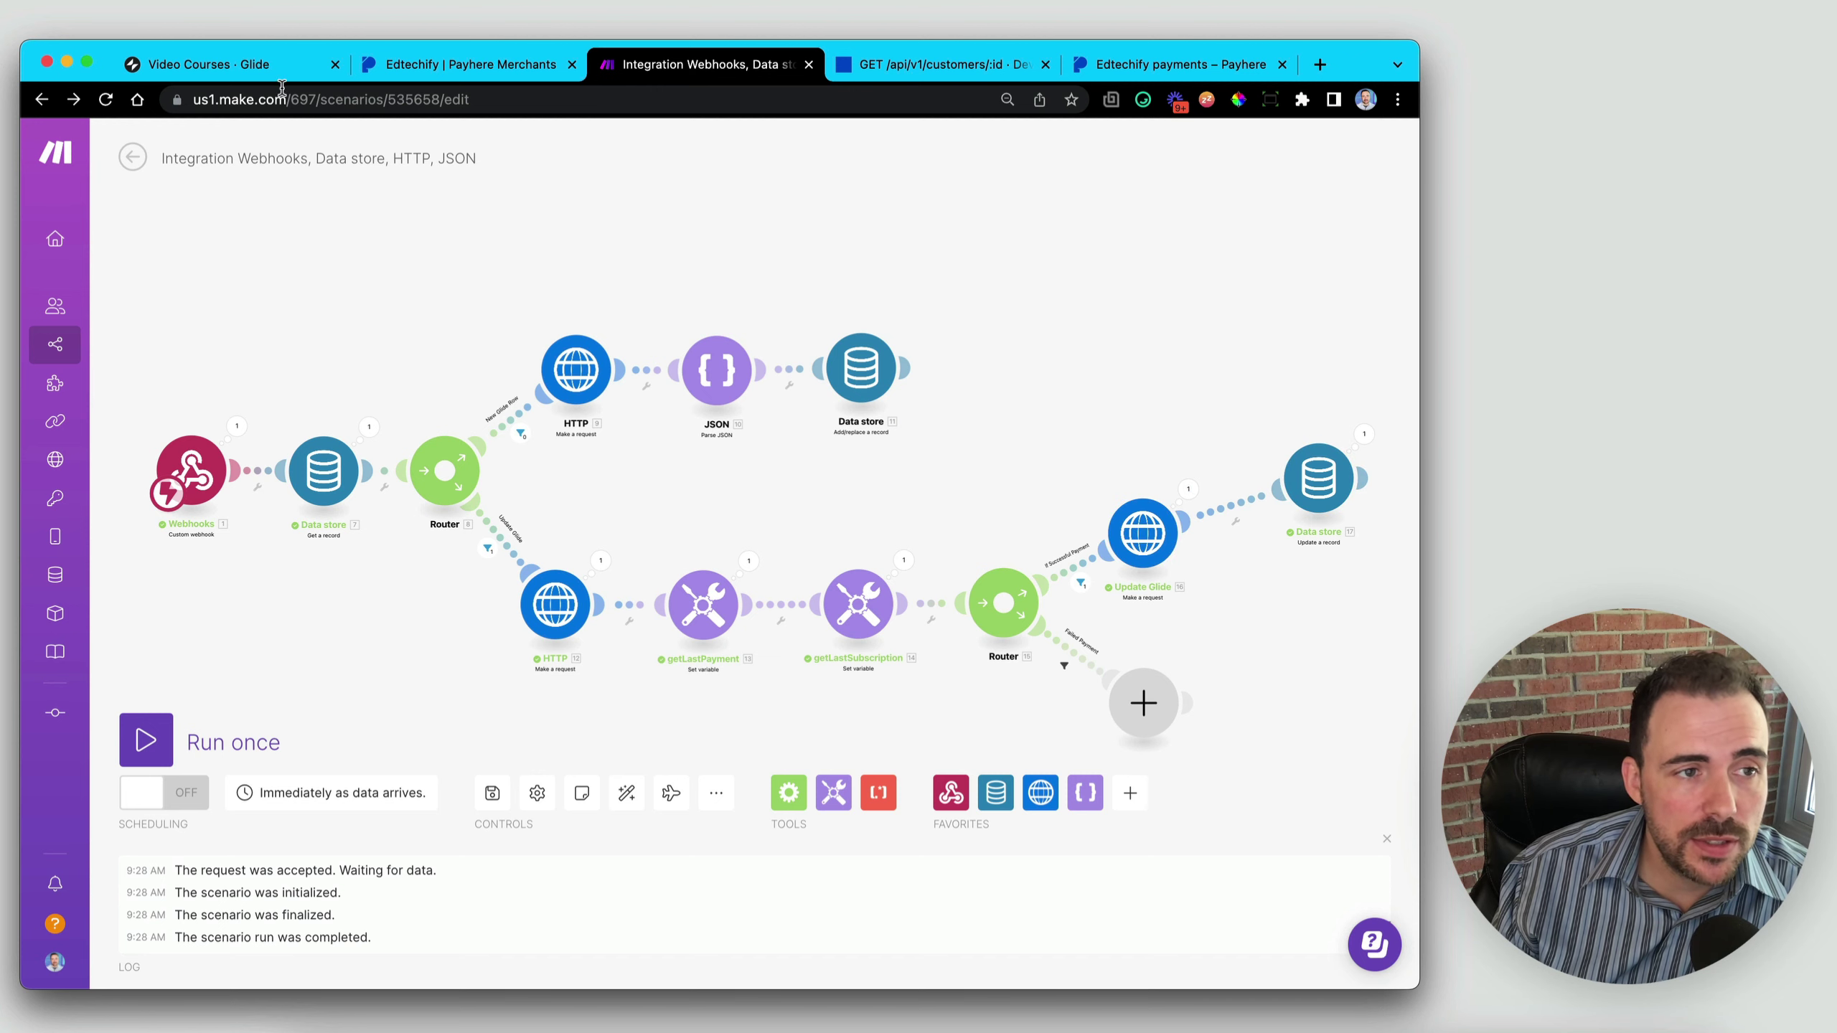
left_click(206, 67)
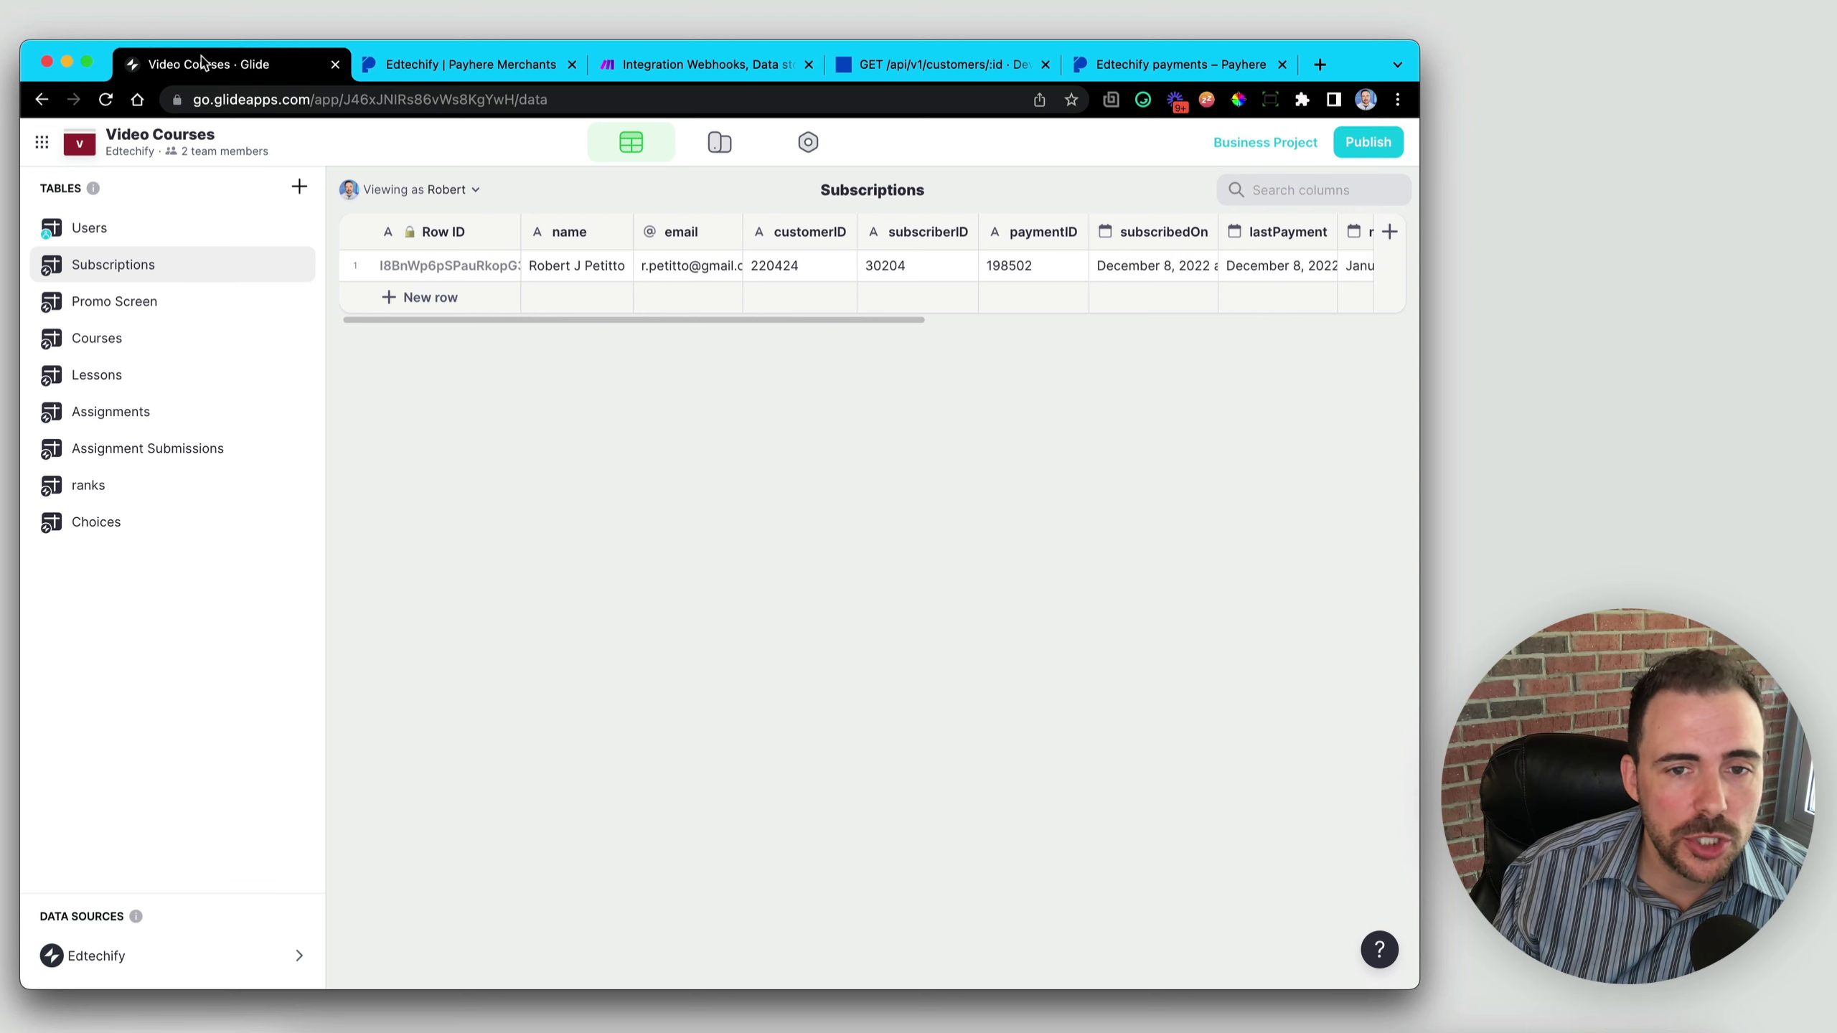
- Inspect row 1's customerID, subscriberID and paymentID values in the Subscriptions table
scroll(1094, 269, "right", 10)
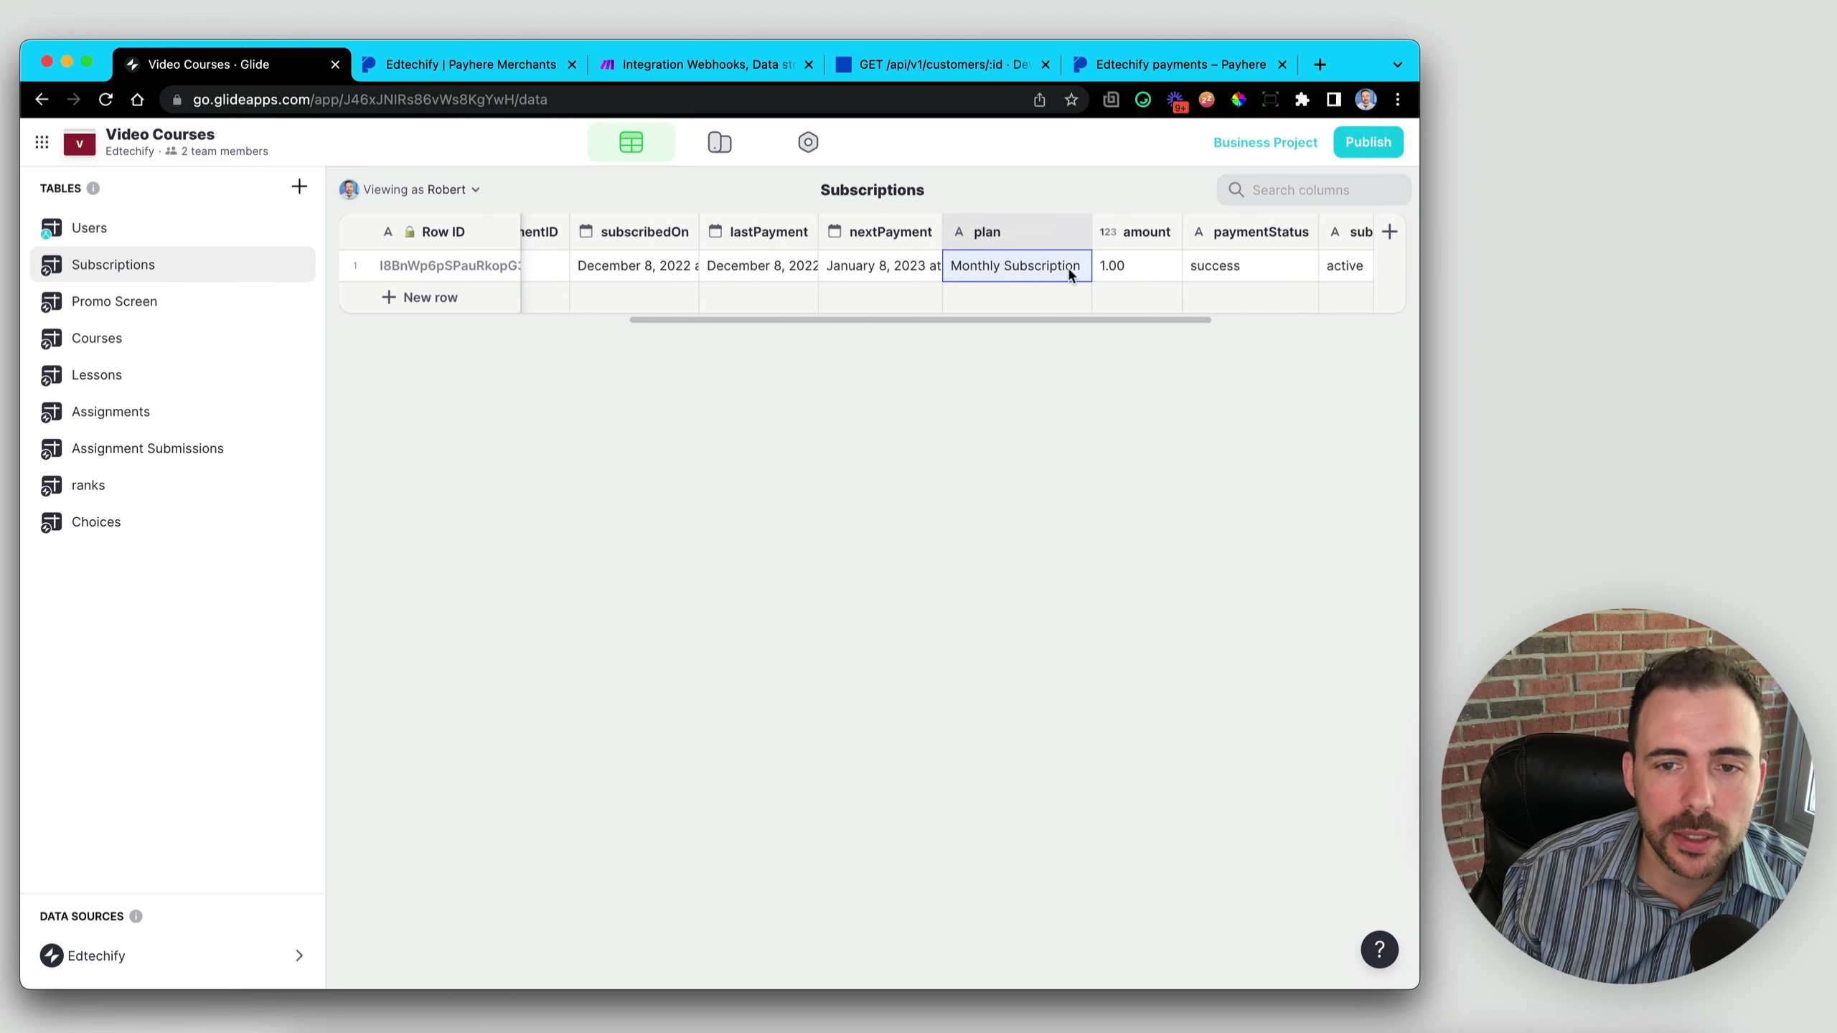
scroll(1054, 277, "left", 10)
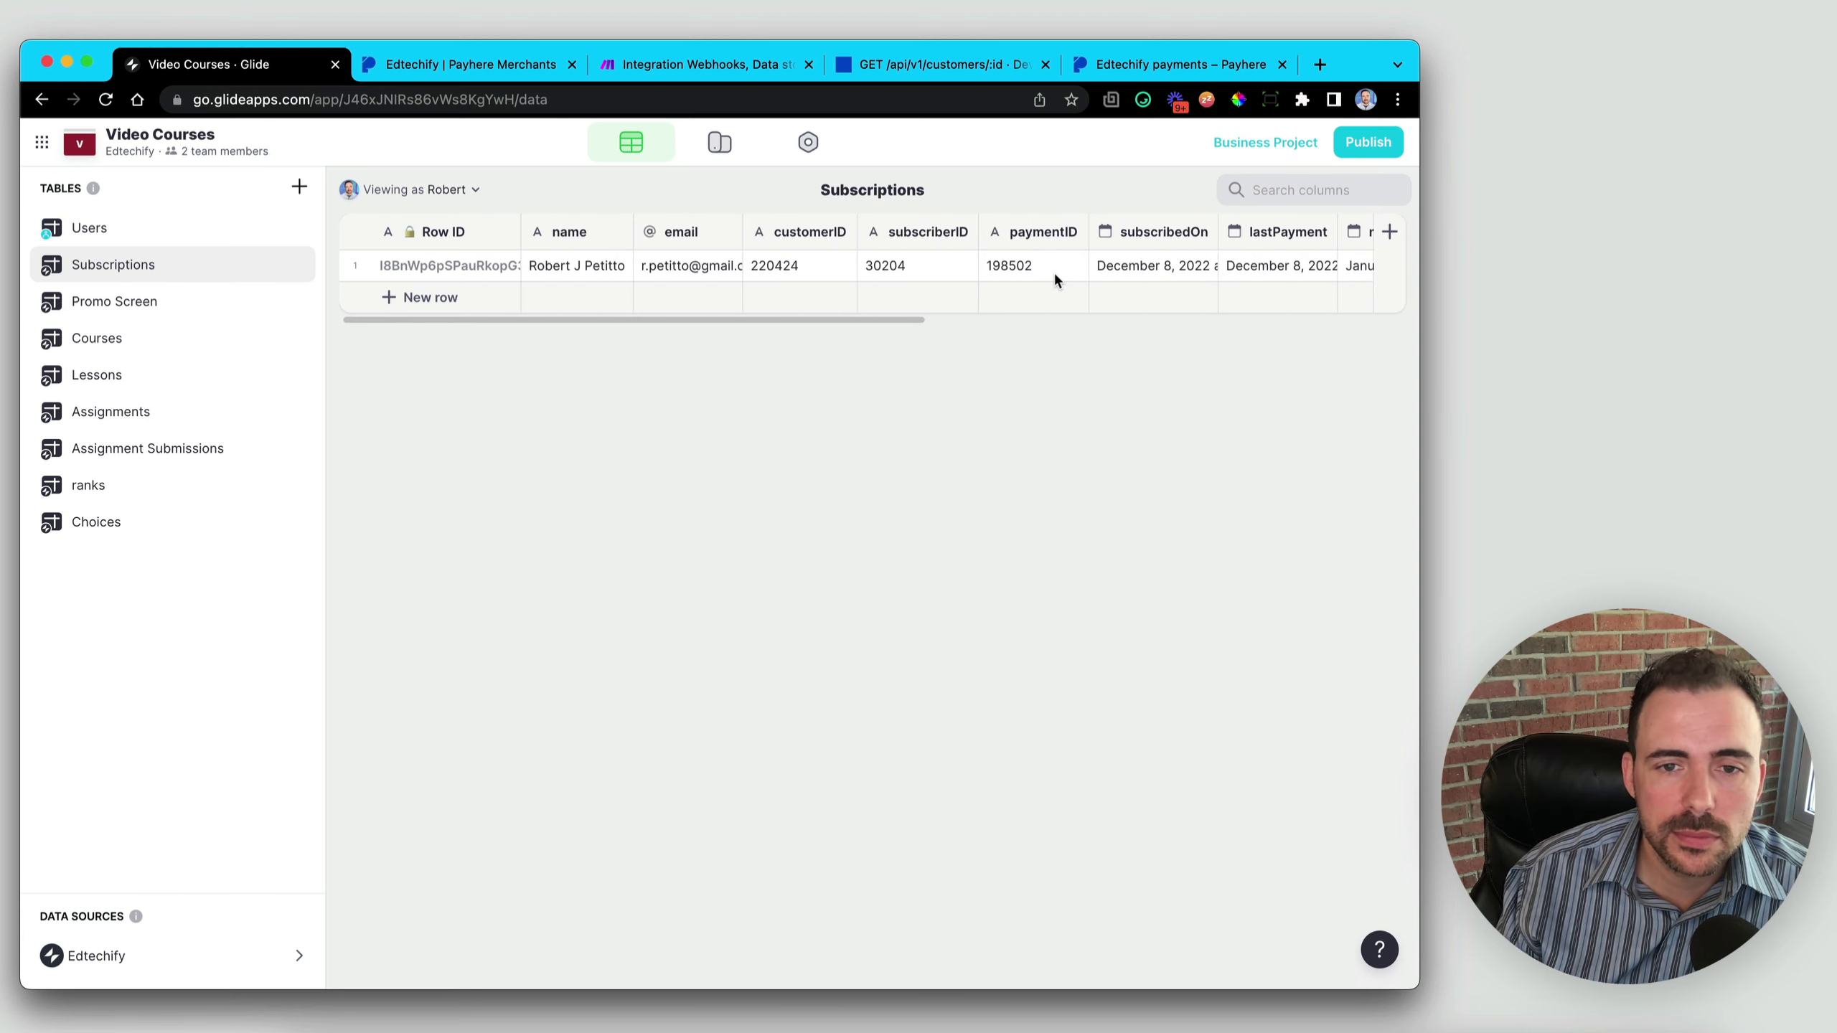
left_click(778, 265)
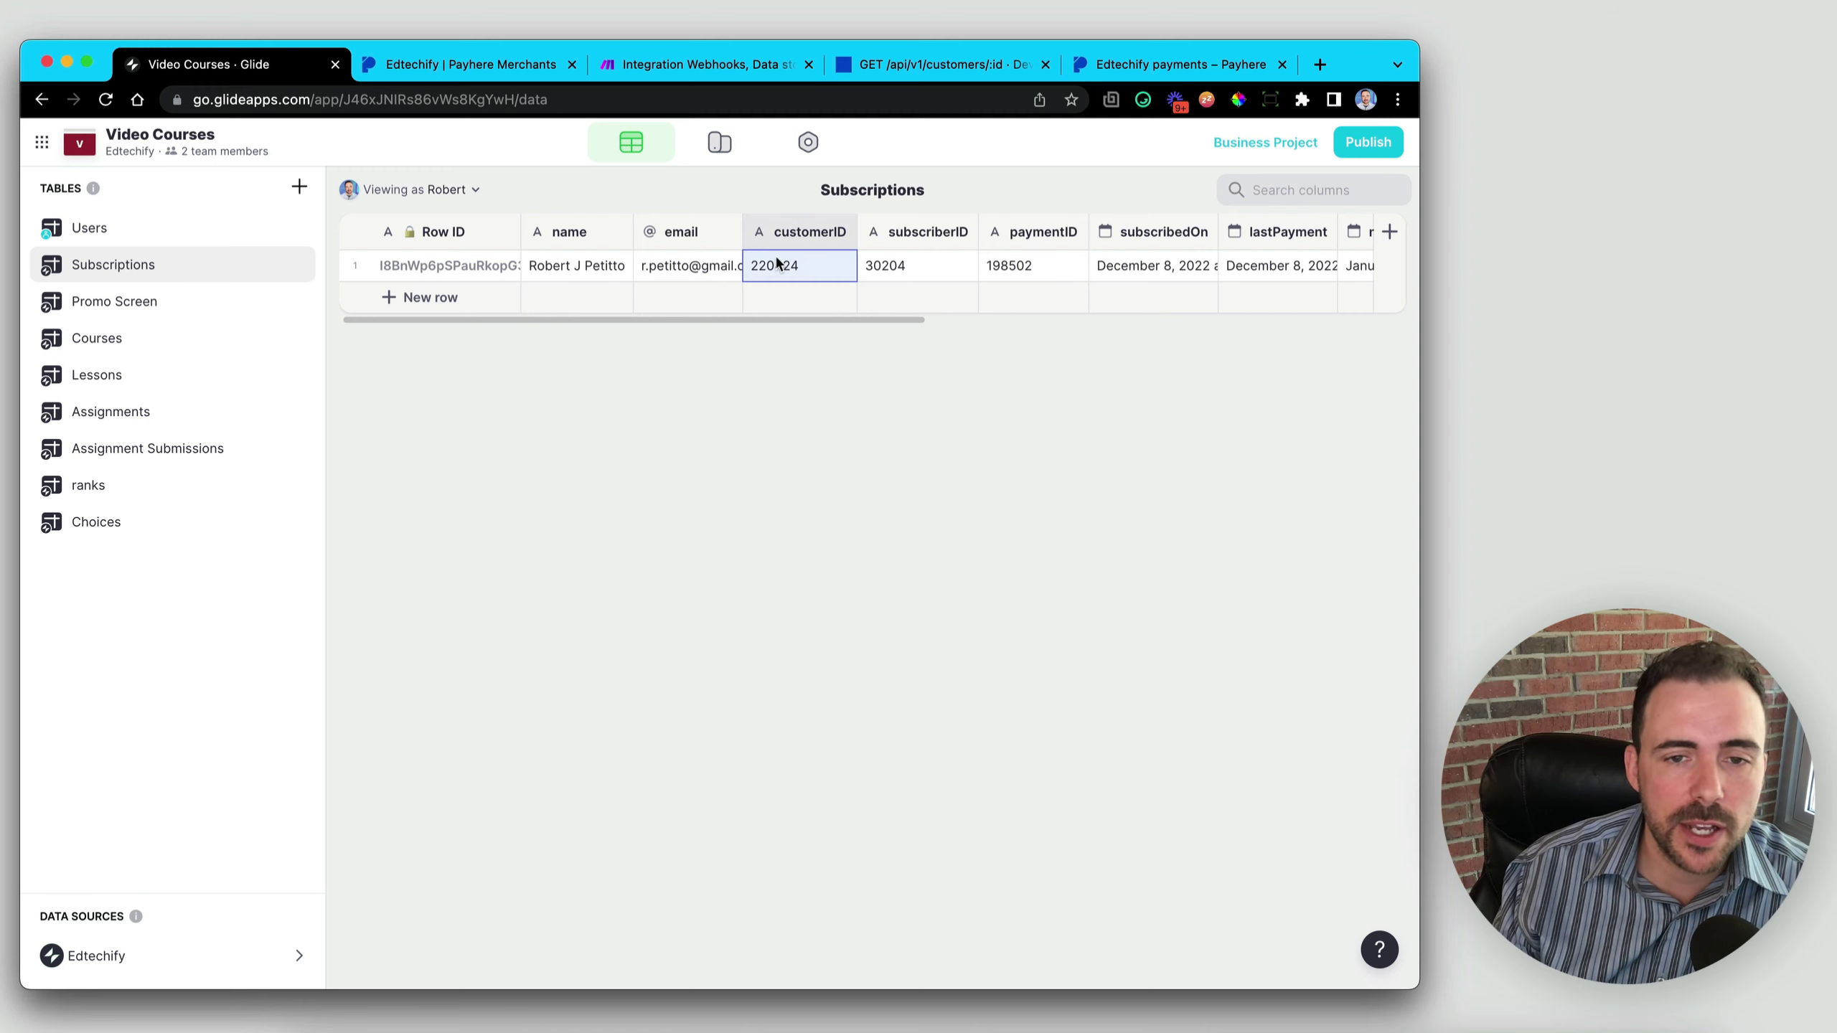
left_click(919, 266)
left_click(1005, 266)
left_click_drag(823, 267, 1034, 259)
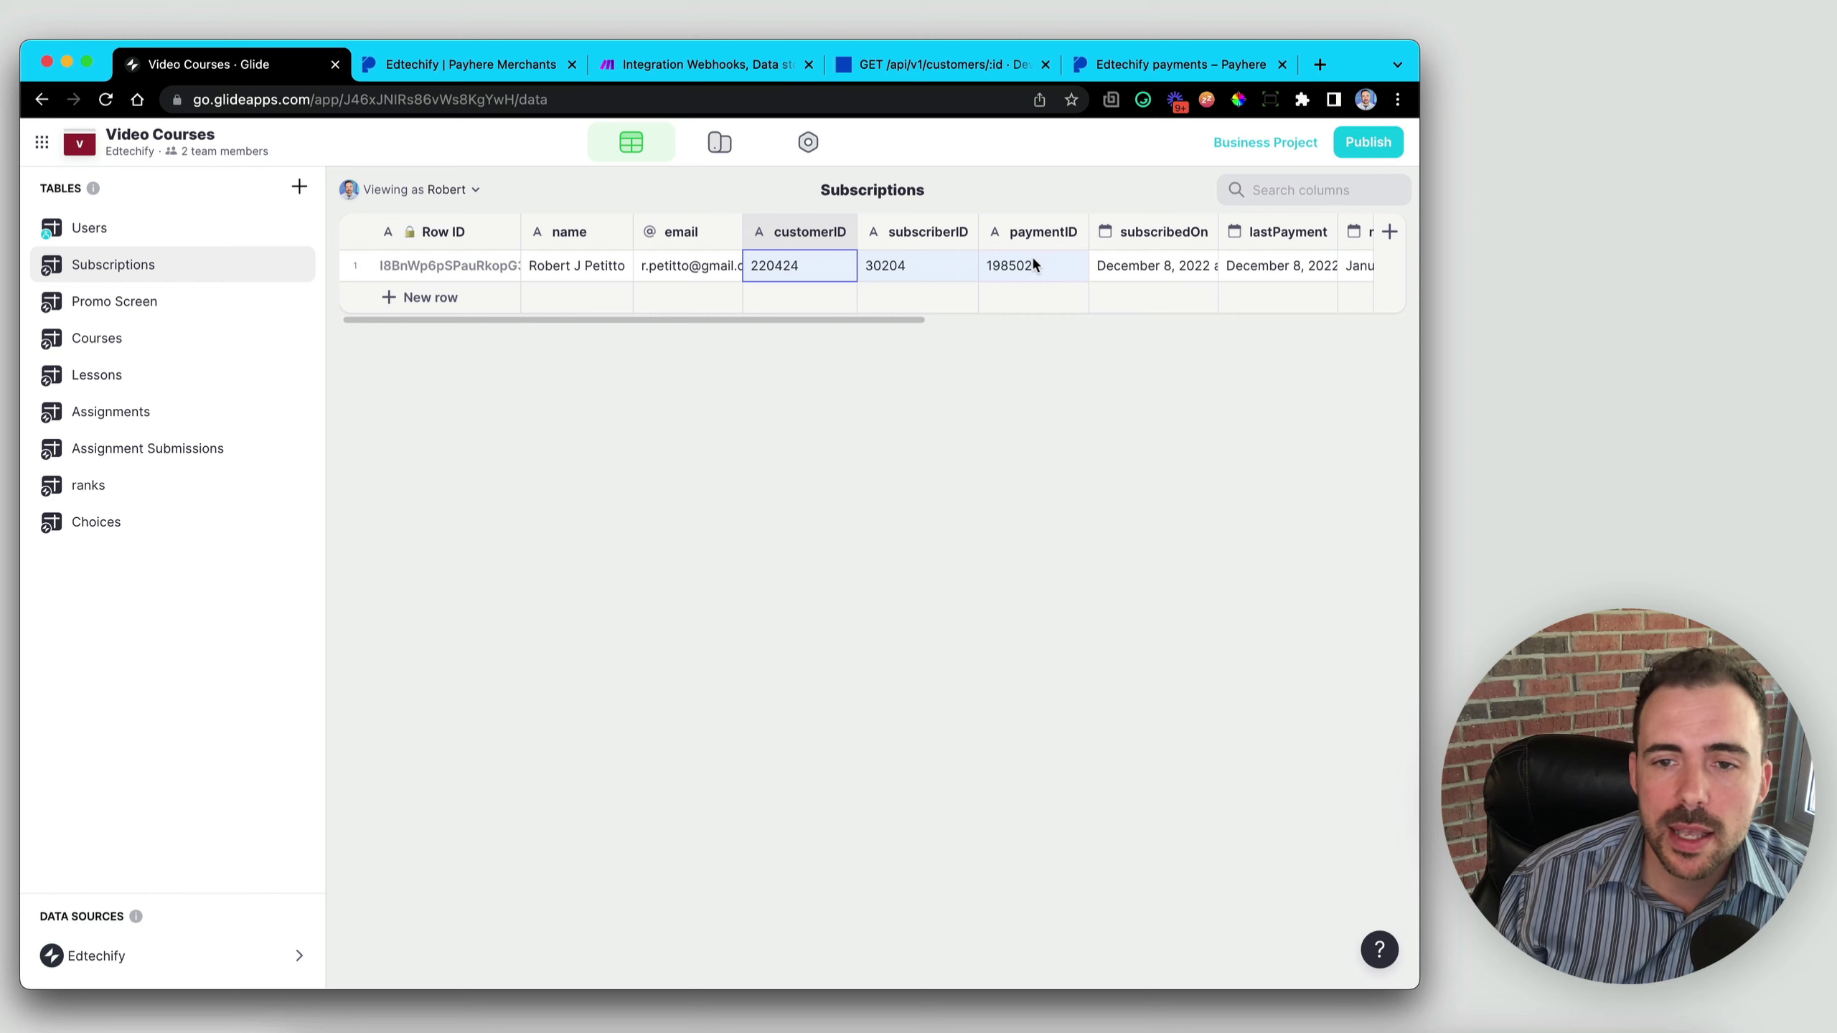
- Check the row's subscribedOn and nextPayment dates, plan, amount 1.00, and success/active statuses
scroll(1031, 260, "right", 2)
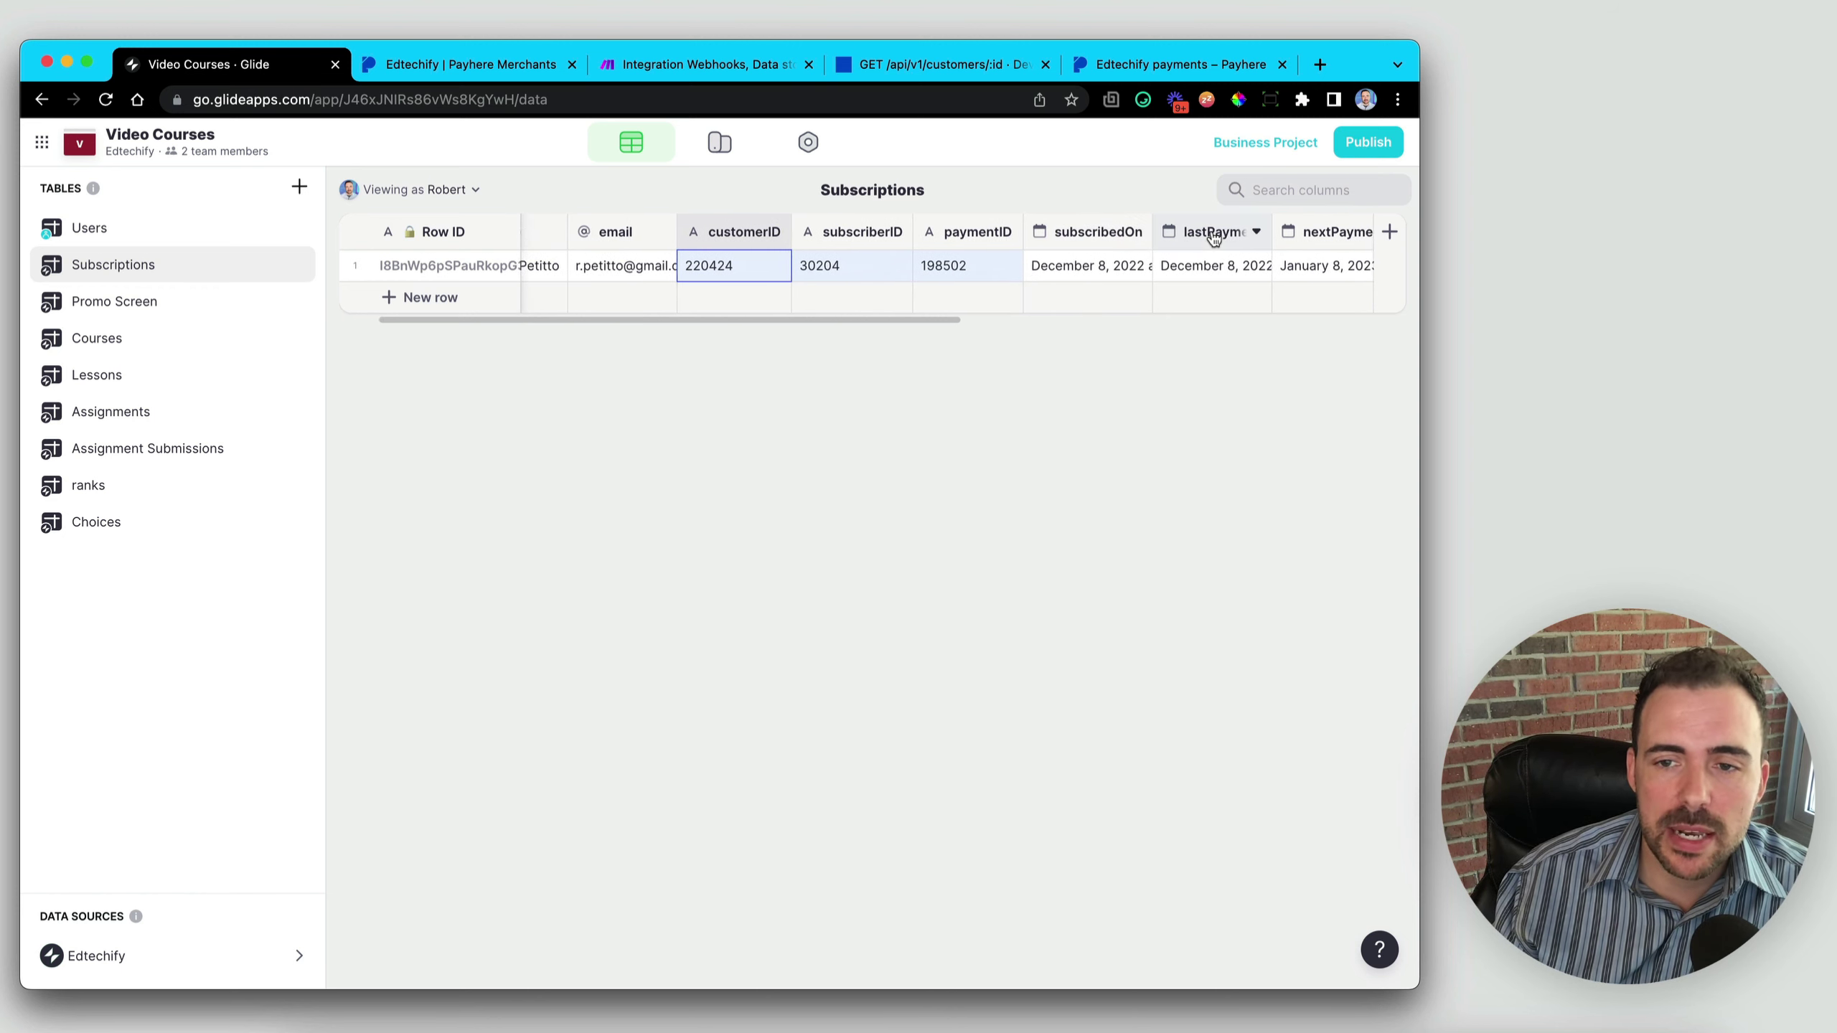
scroll(1165, 246, "right", 3)
left_click(1157, 262)
left_click(882, 267)
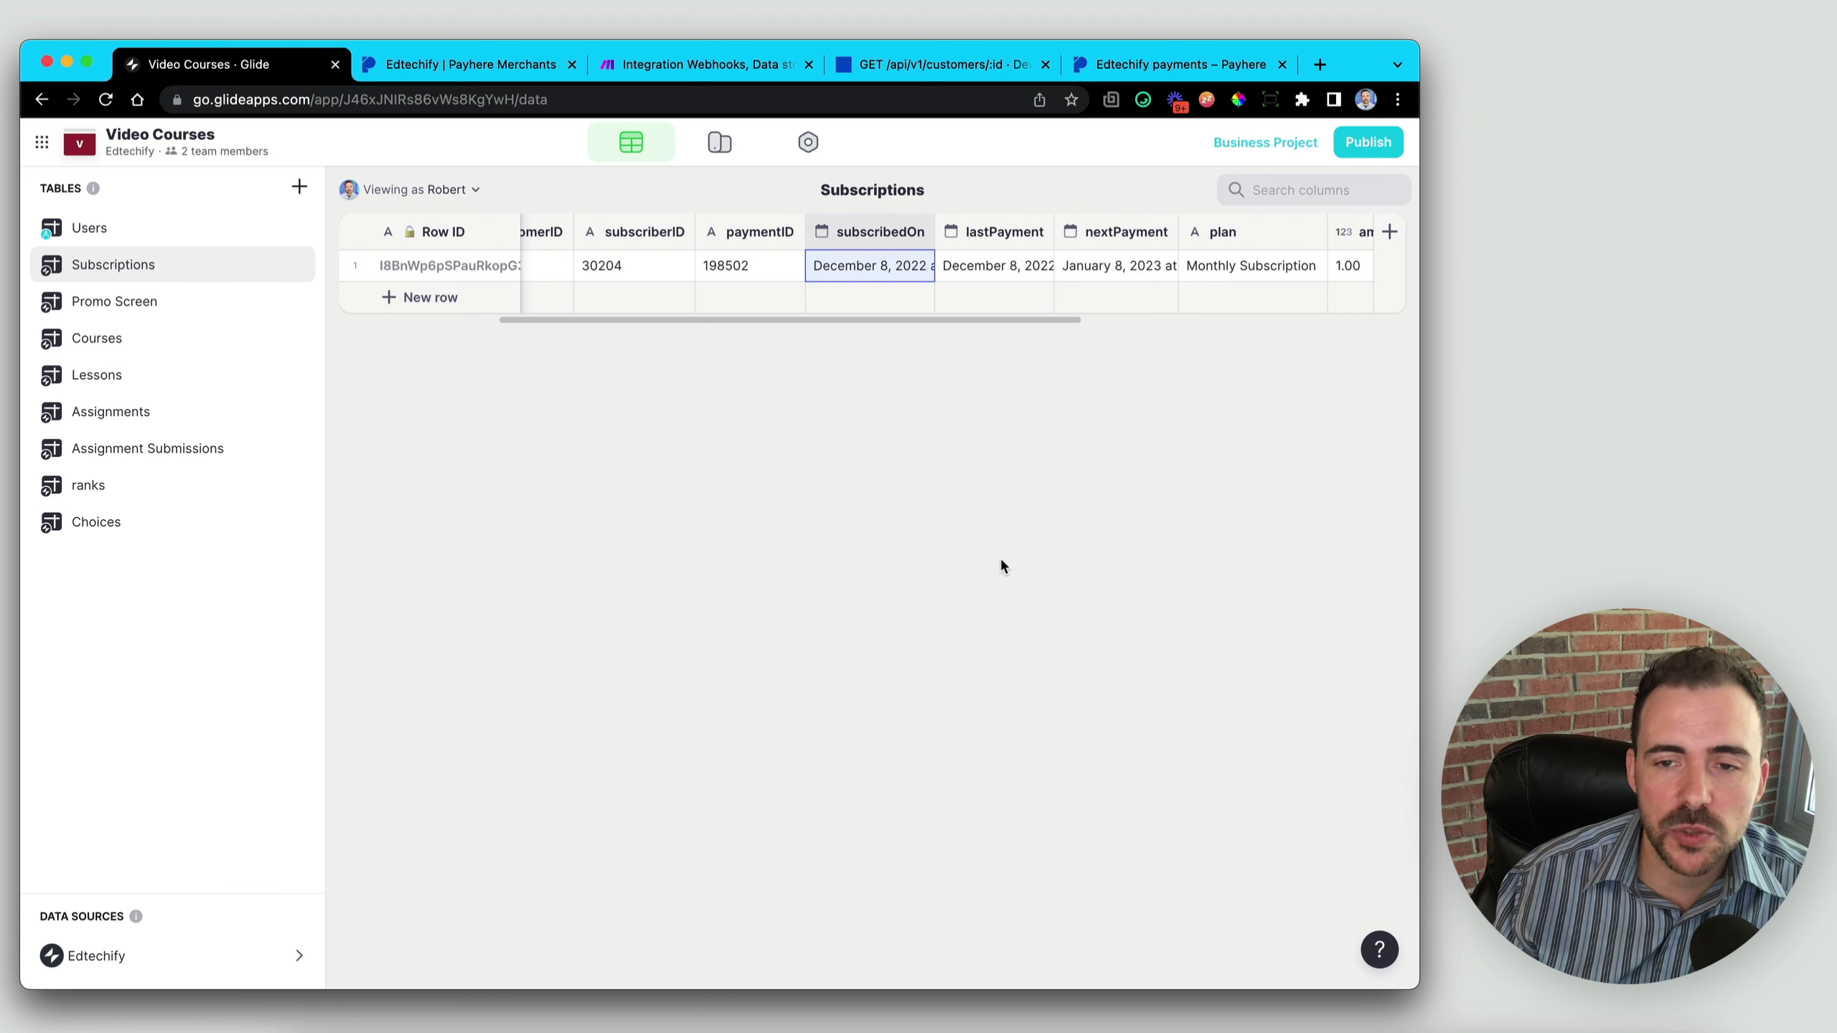
left_click(1280, 269)
scroll(1157, 269, "right", 3)
left_click(1027, 268)
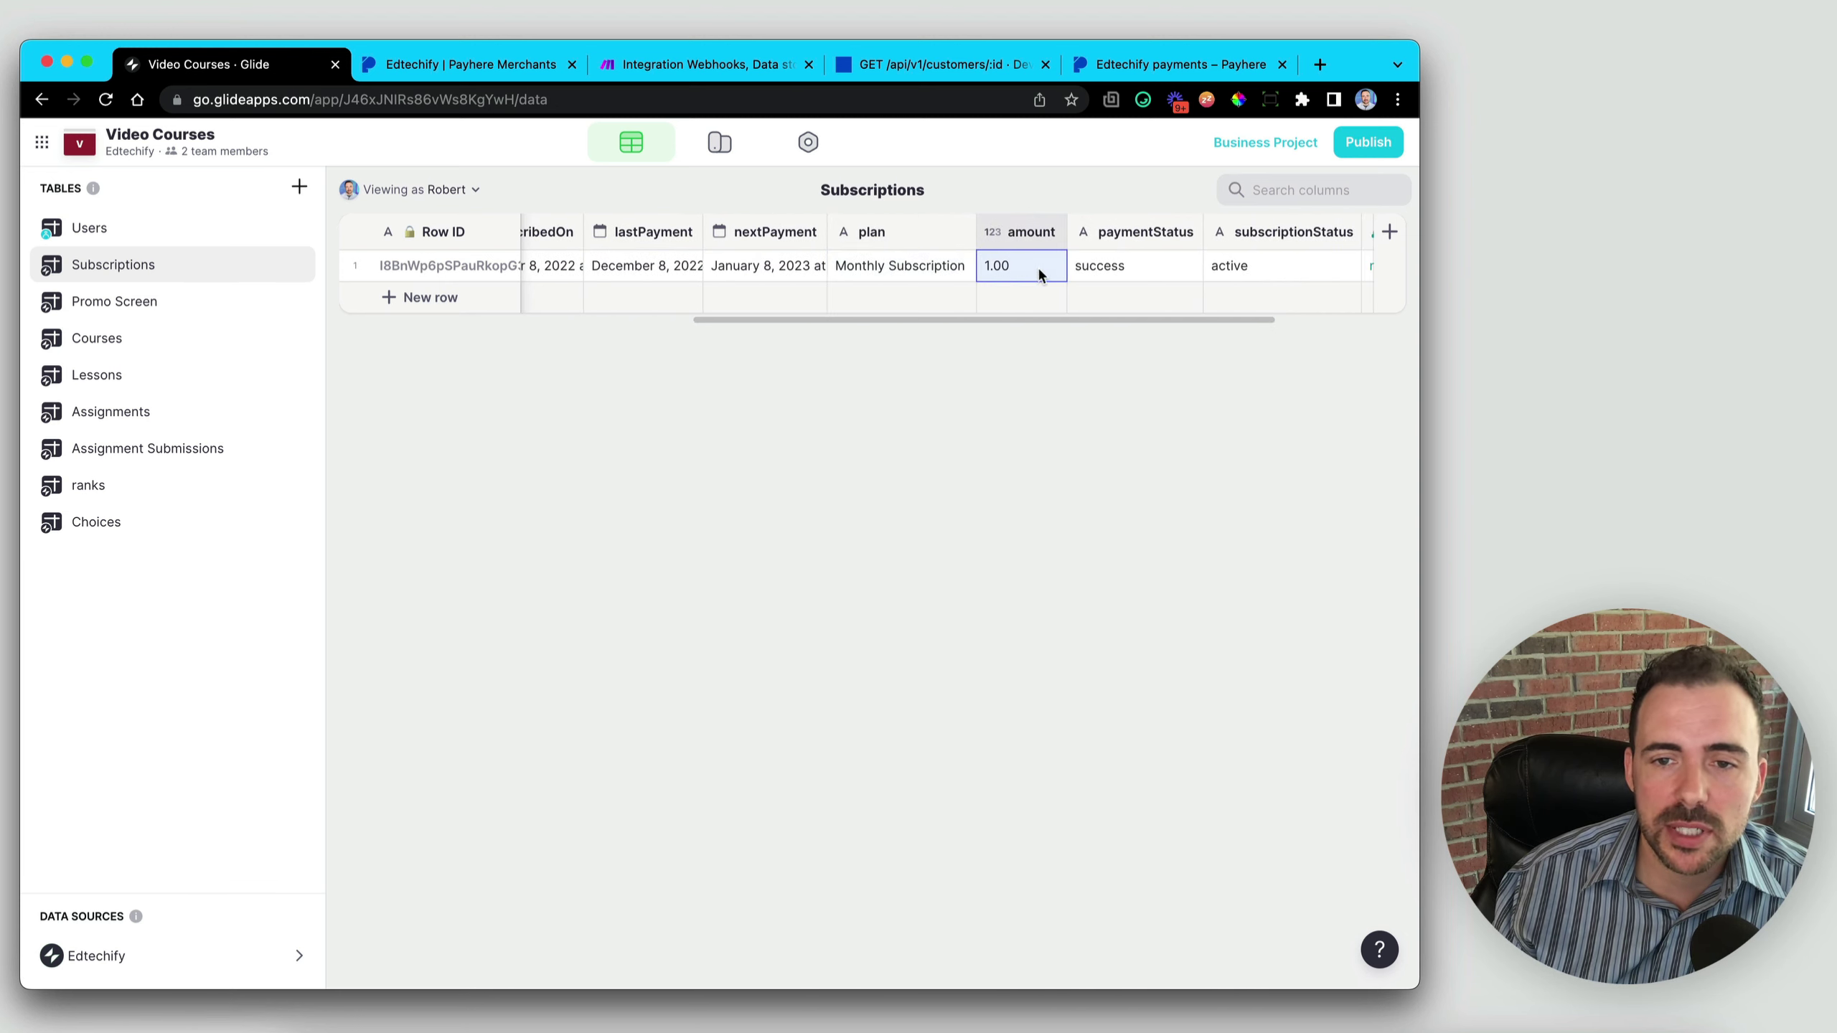
left_click_drag(1128, 267, 1273, 267)
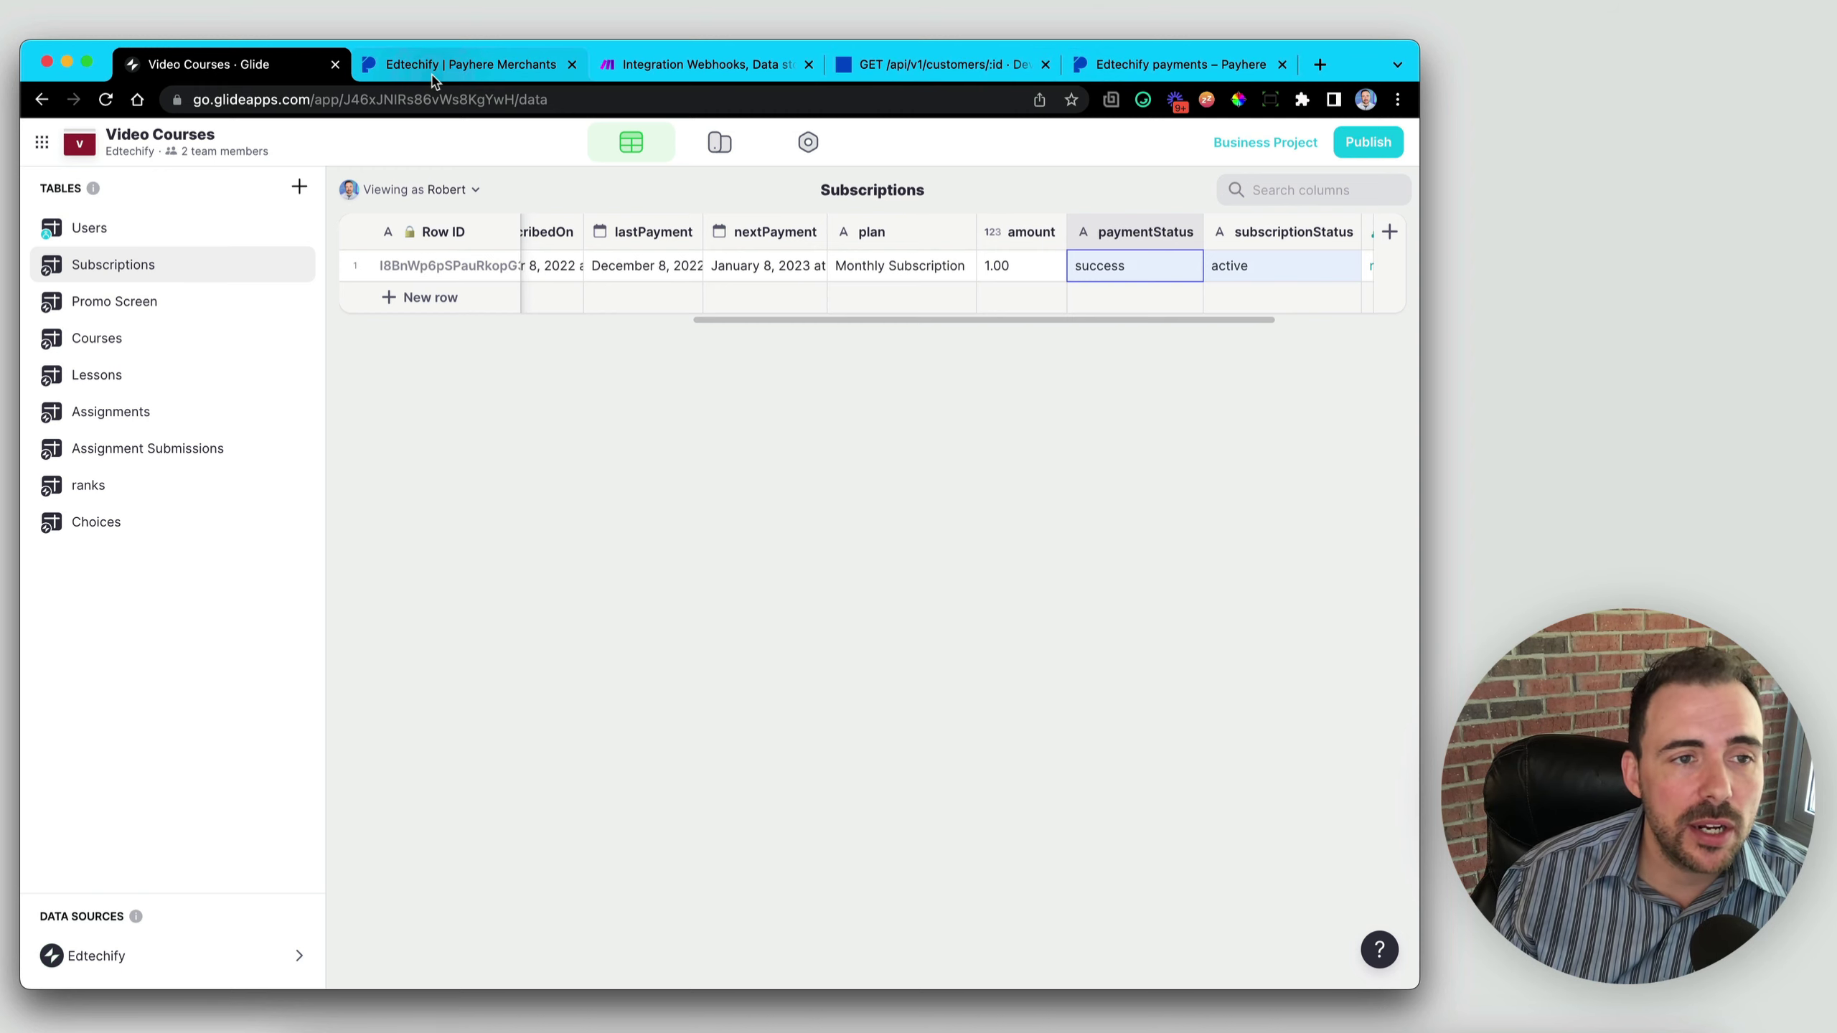
left_click(689, 69)
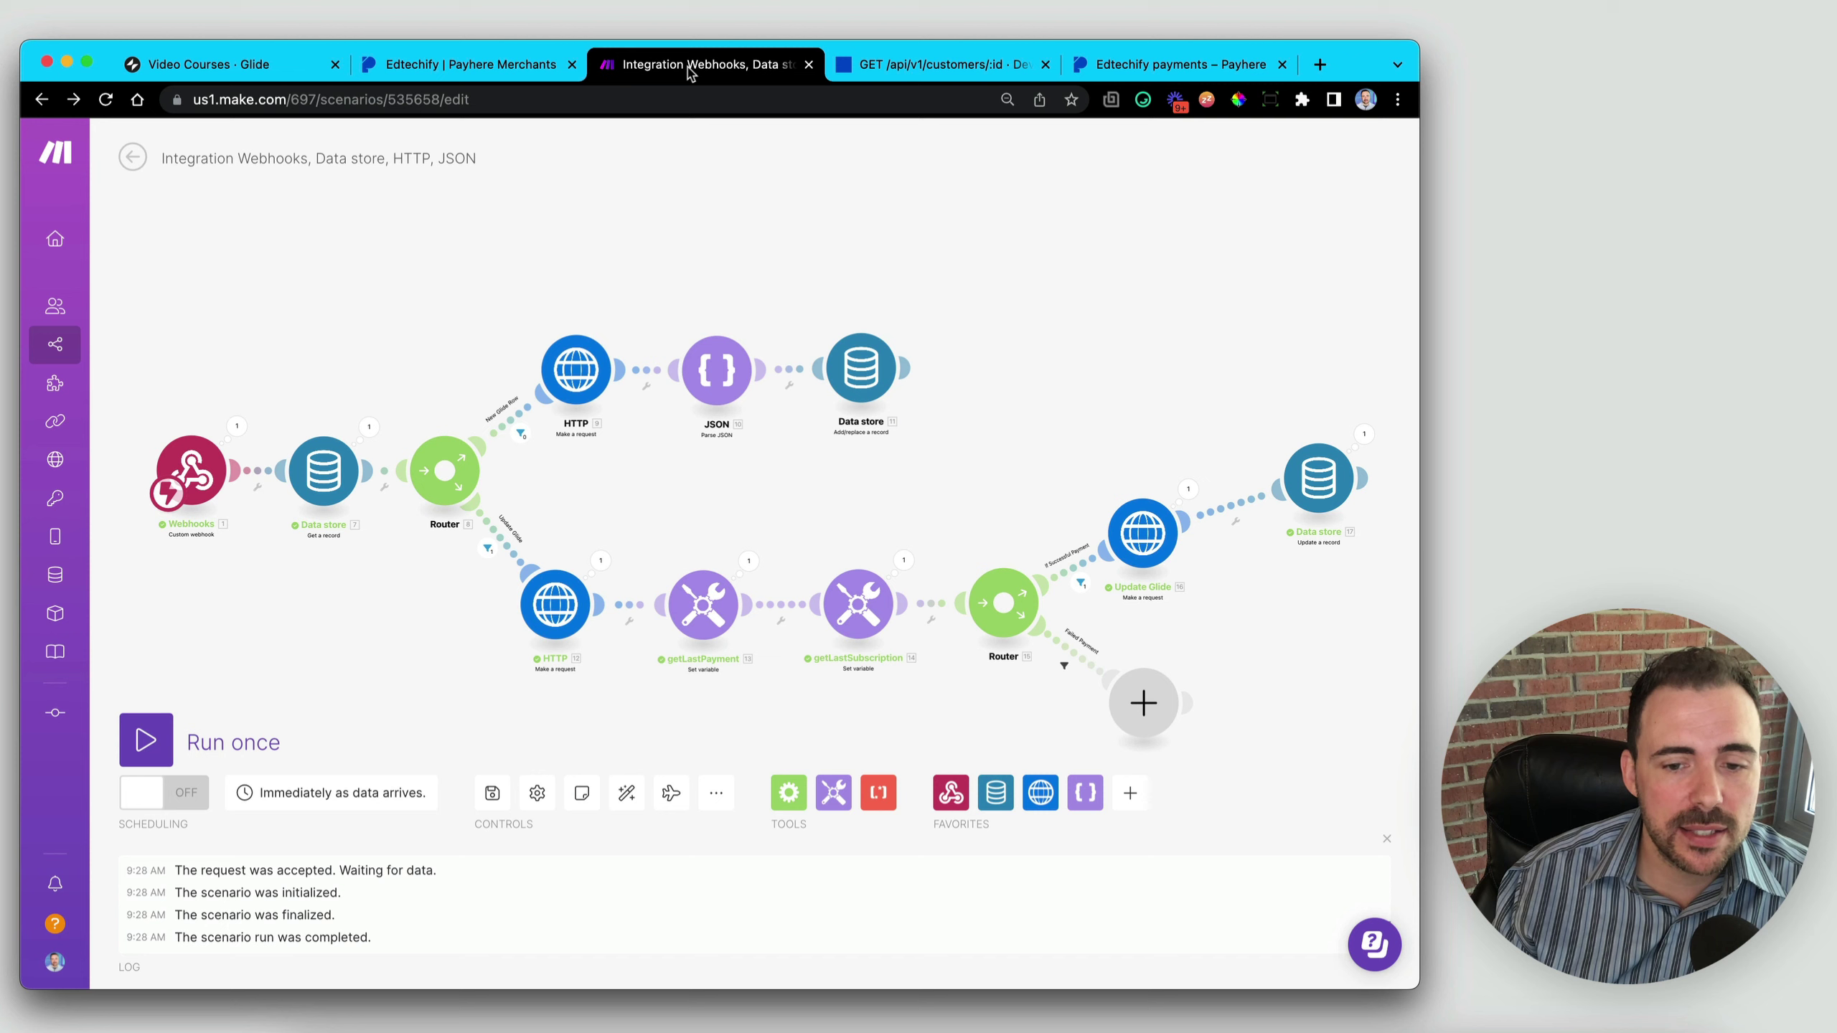
- Rename the scenario to Payhere Subscriptions → Glide and turn scheduling on to run immediately
left_click(248, 156)
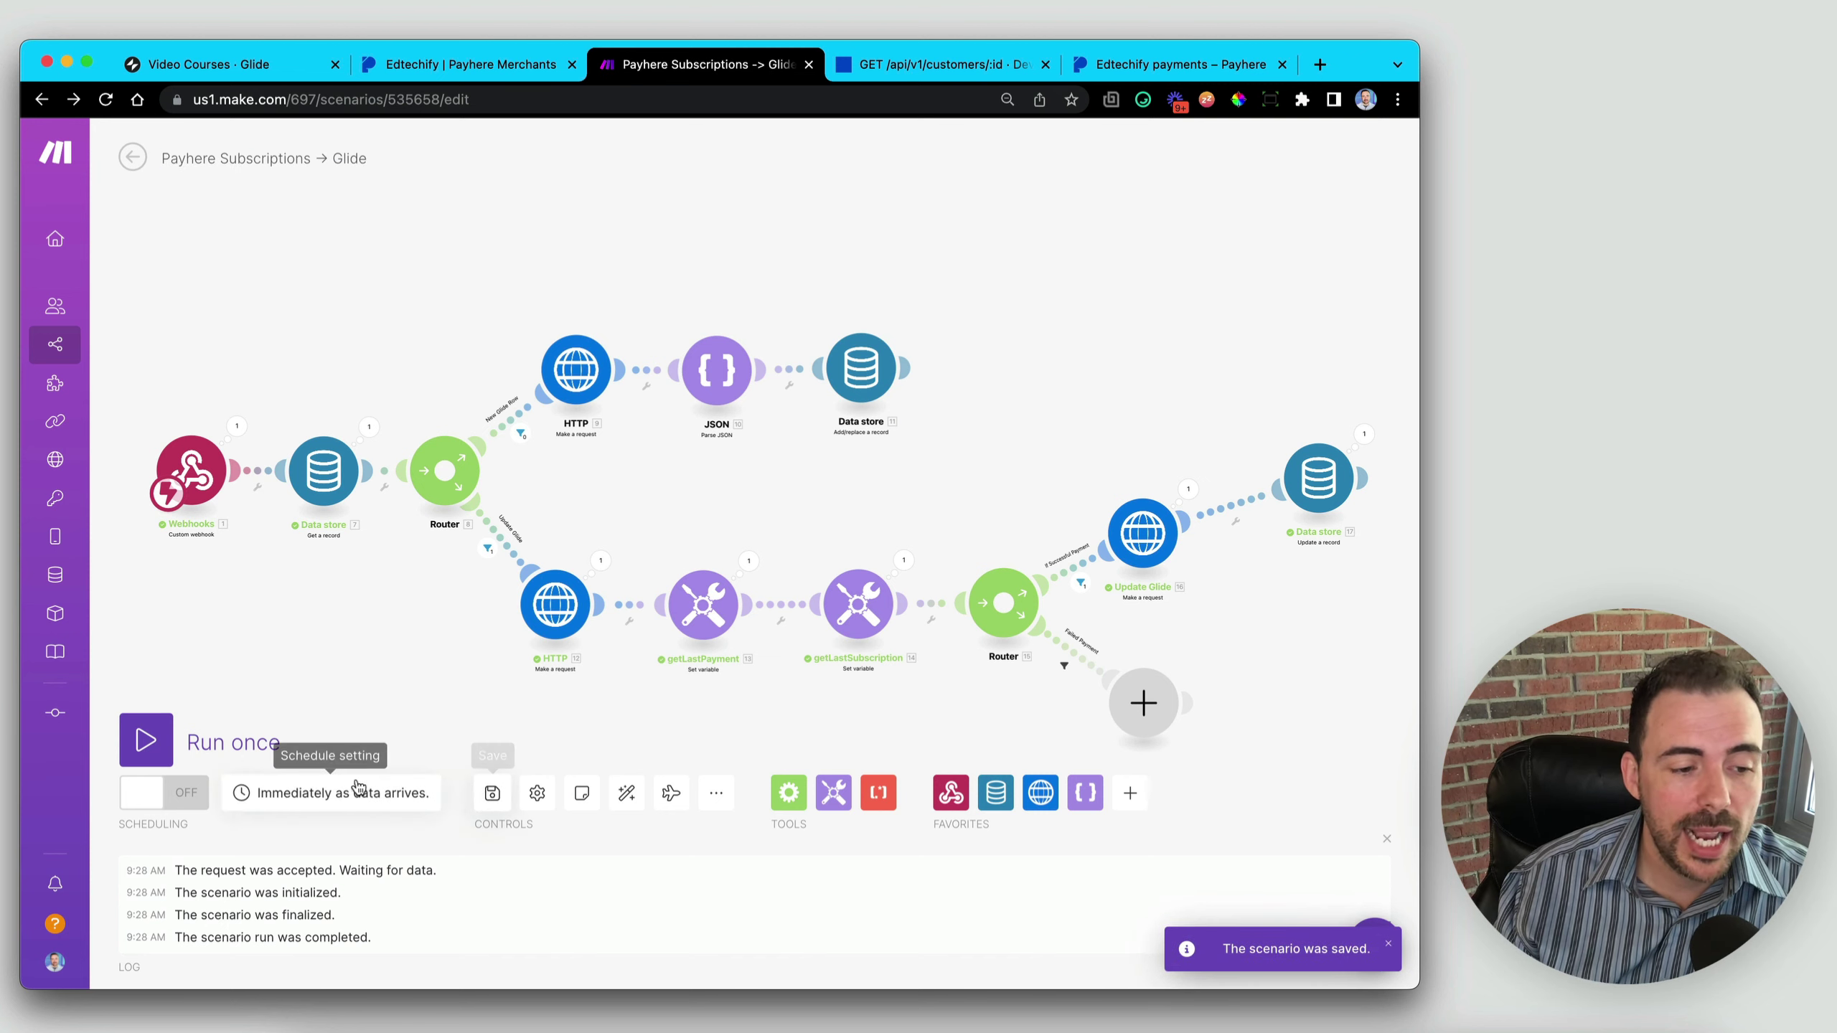
left_click(159, 800)
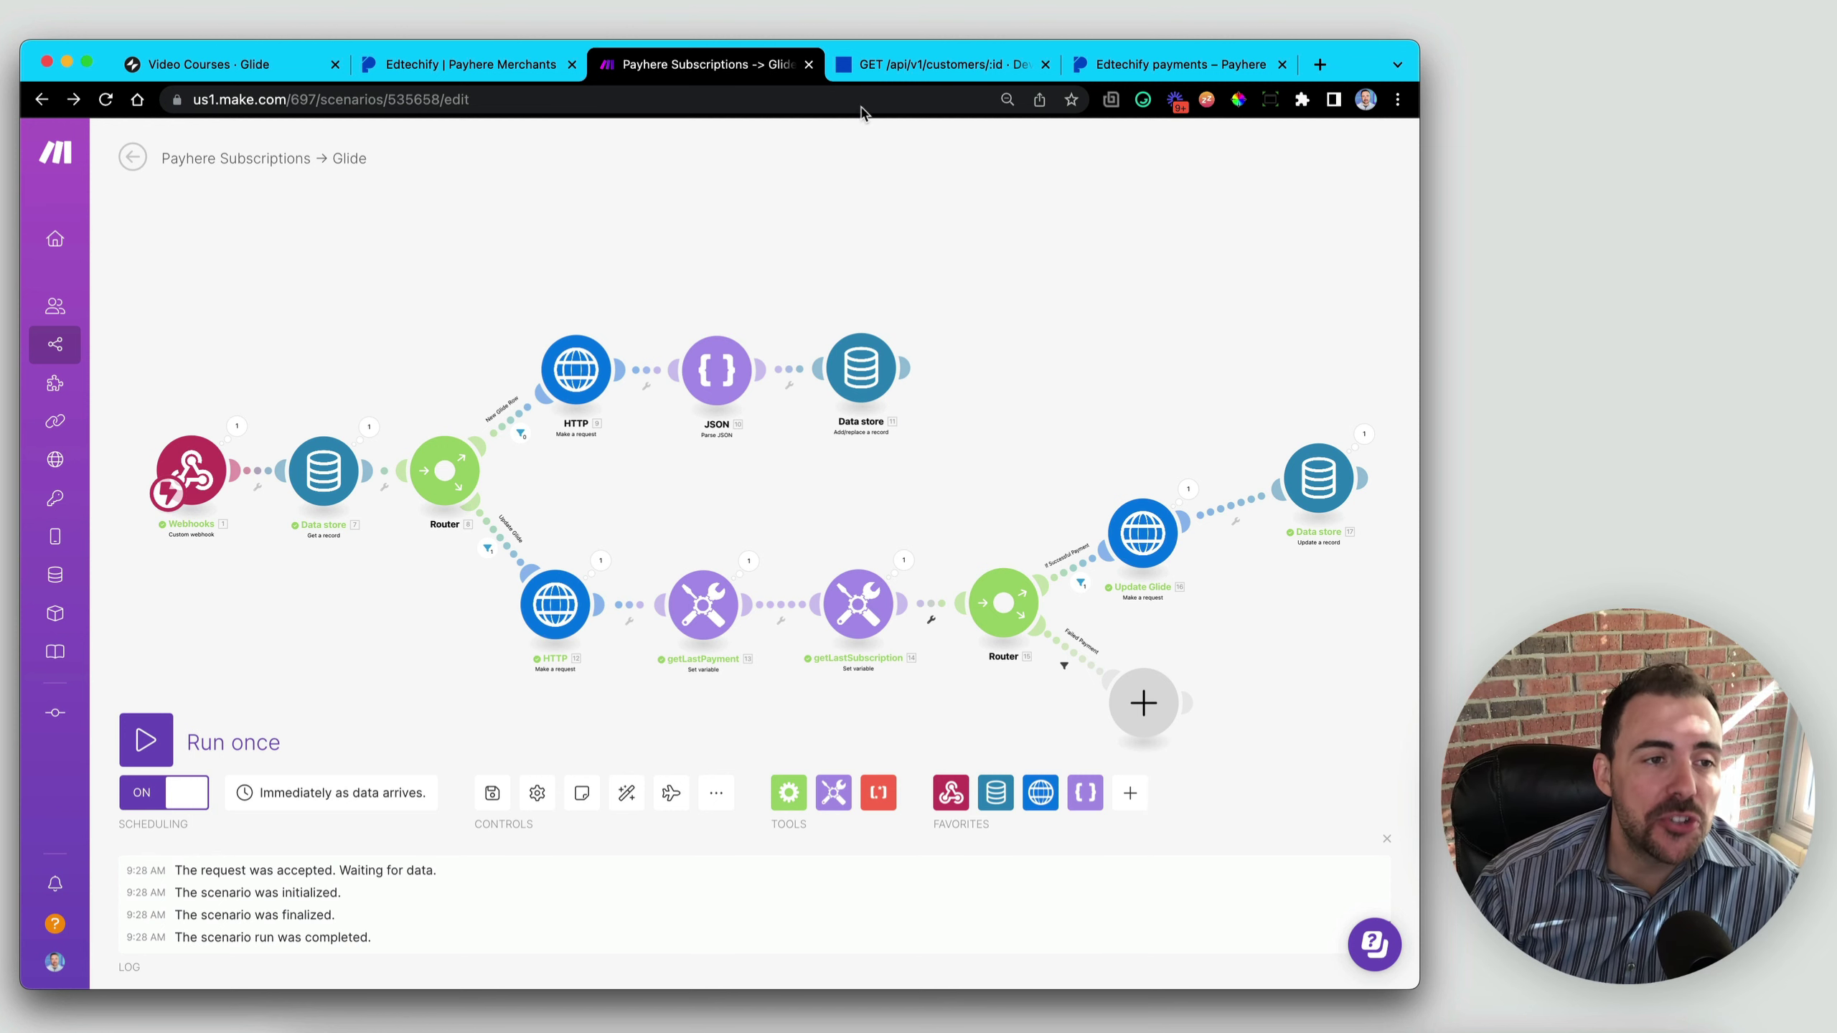
left_click(183, 70)
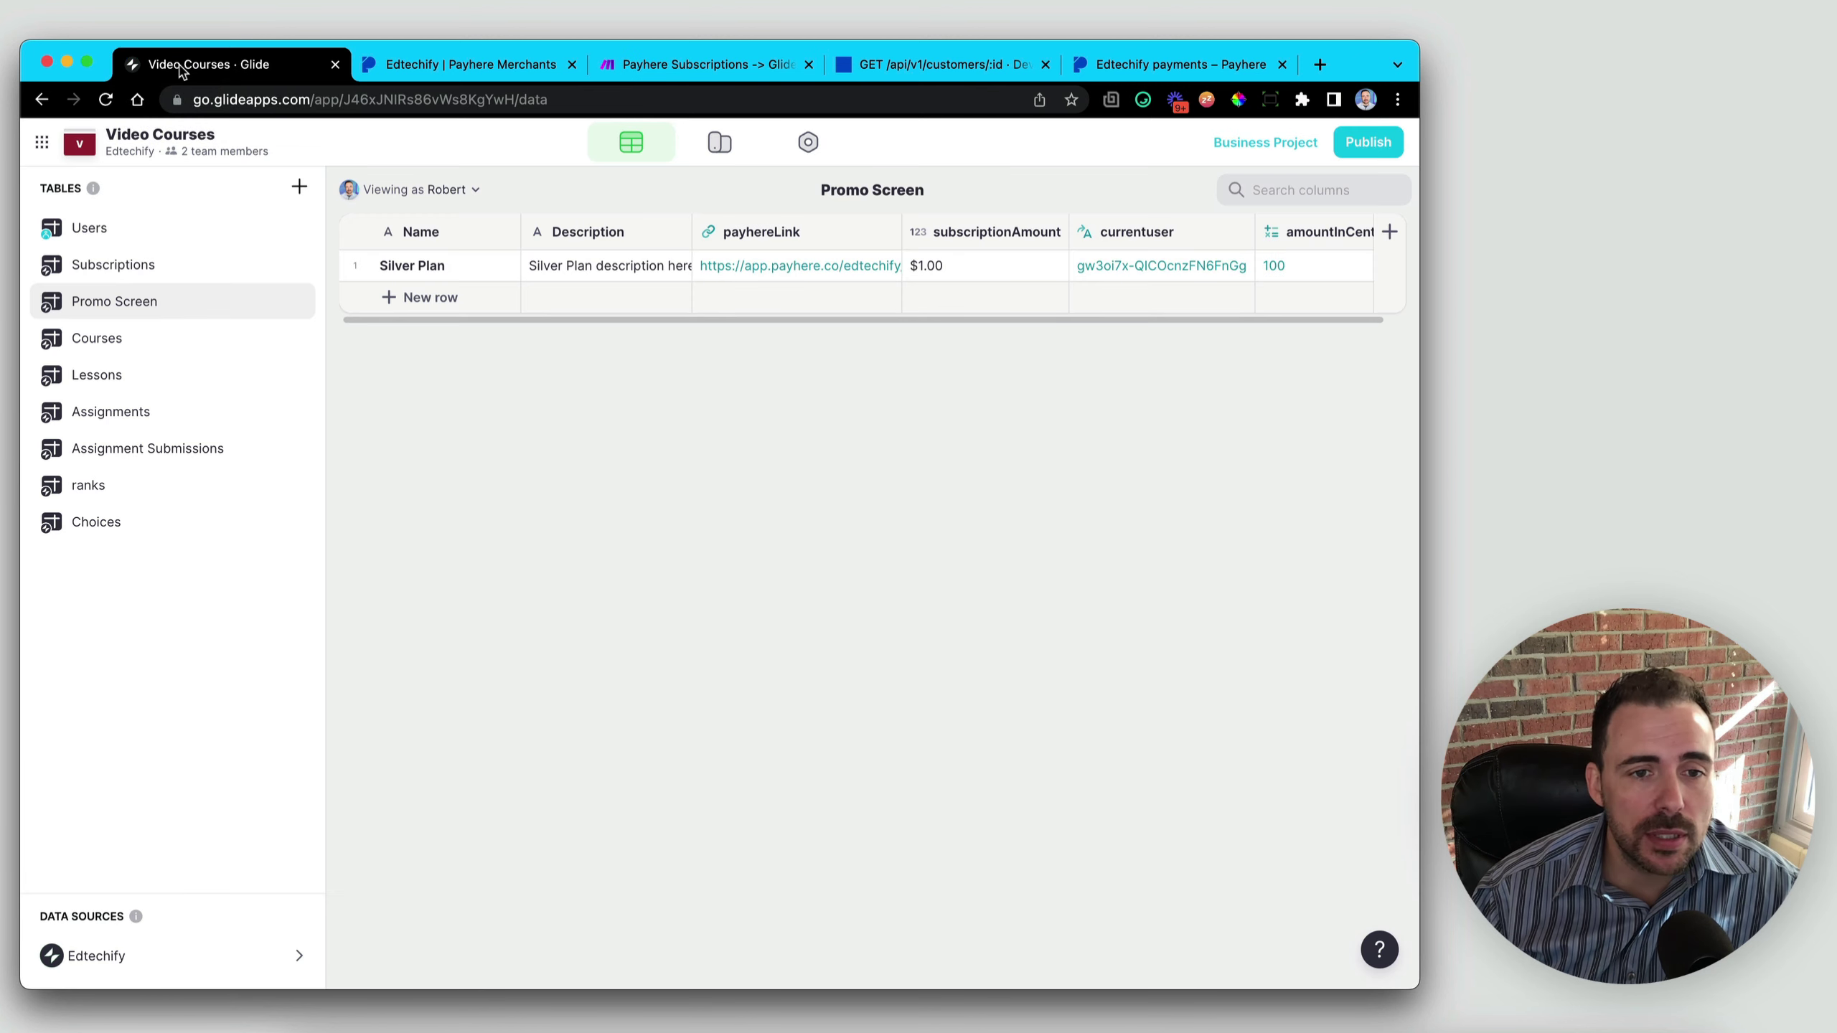
- Check the Subscriptions row's ifActive>User value against the Users relation, then enter the Layout editor
left_click(107, 231)
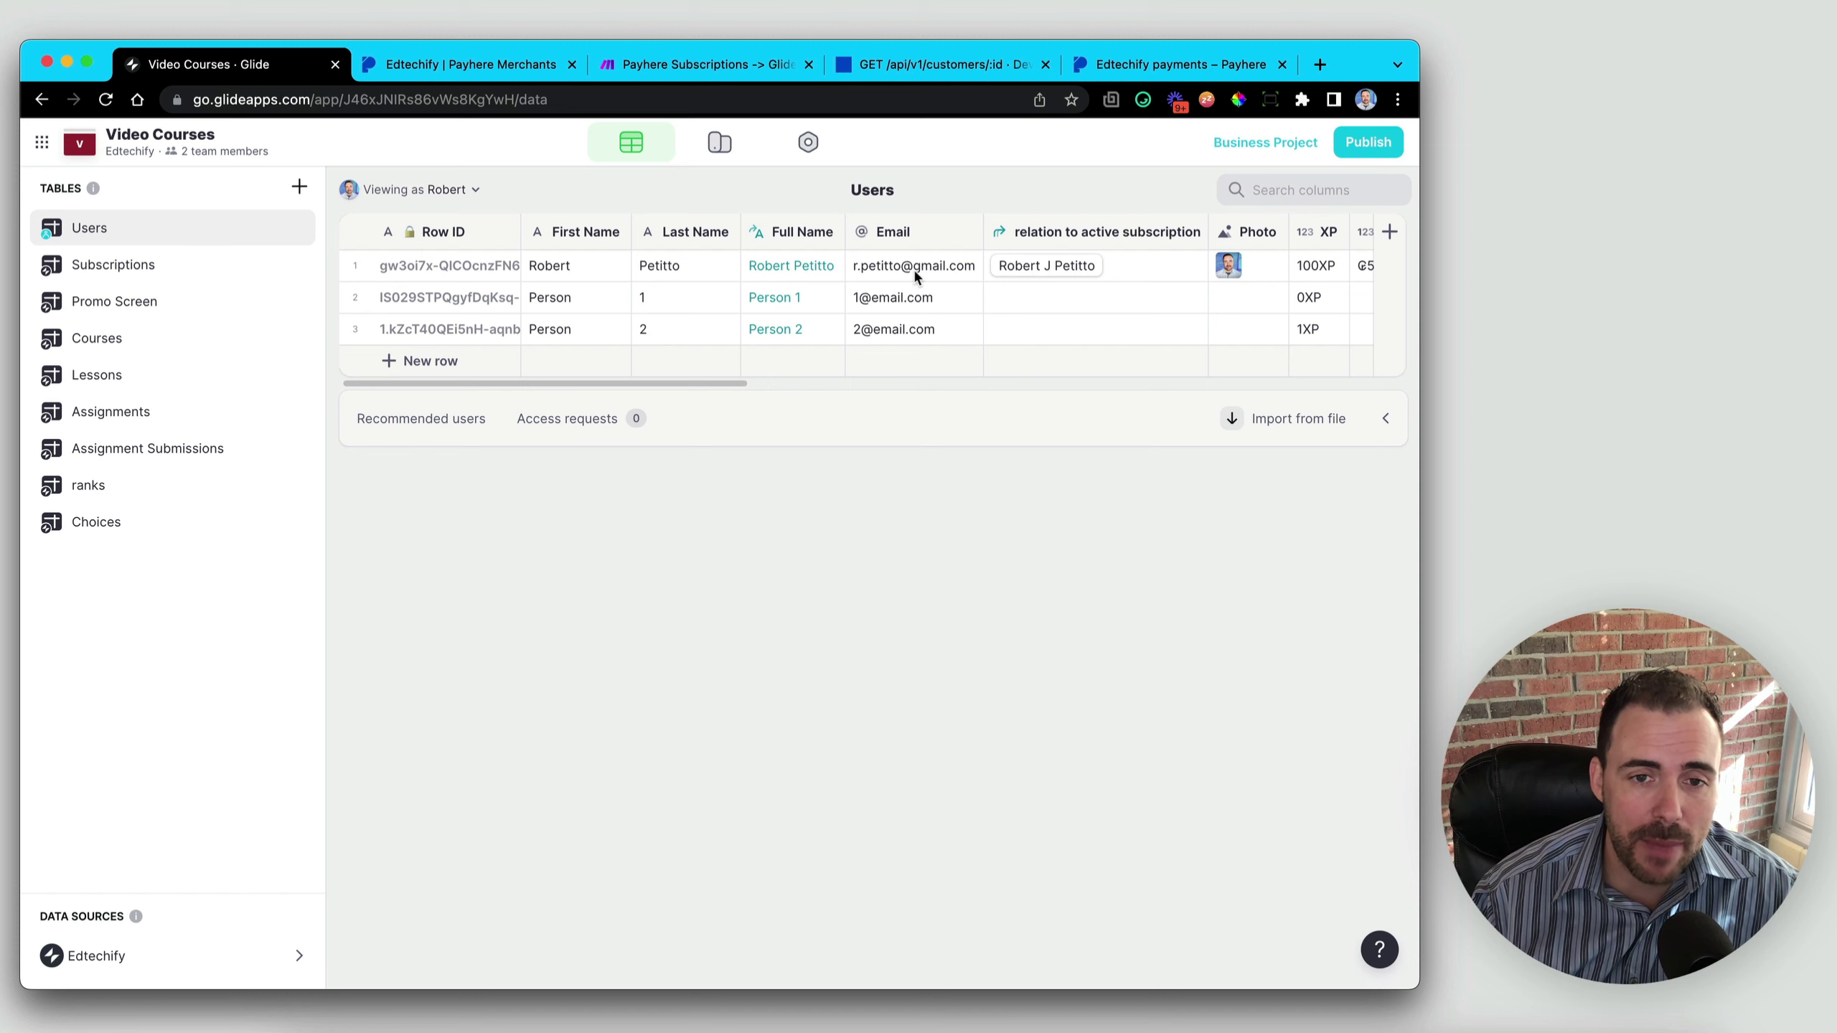
left_click(86, 267)
scroll(1063, 268, "right", 10)
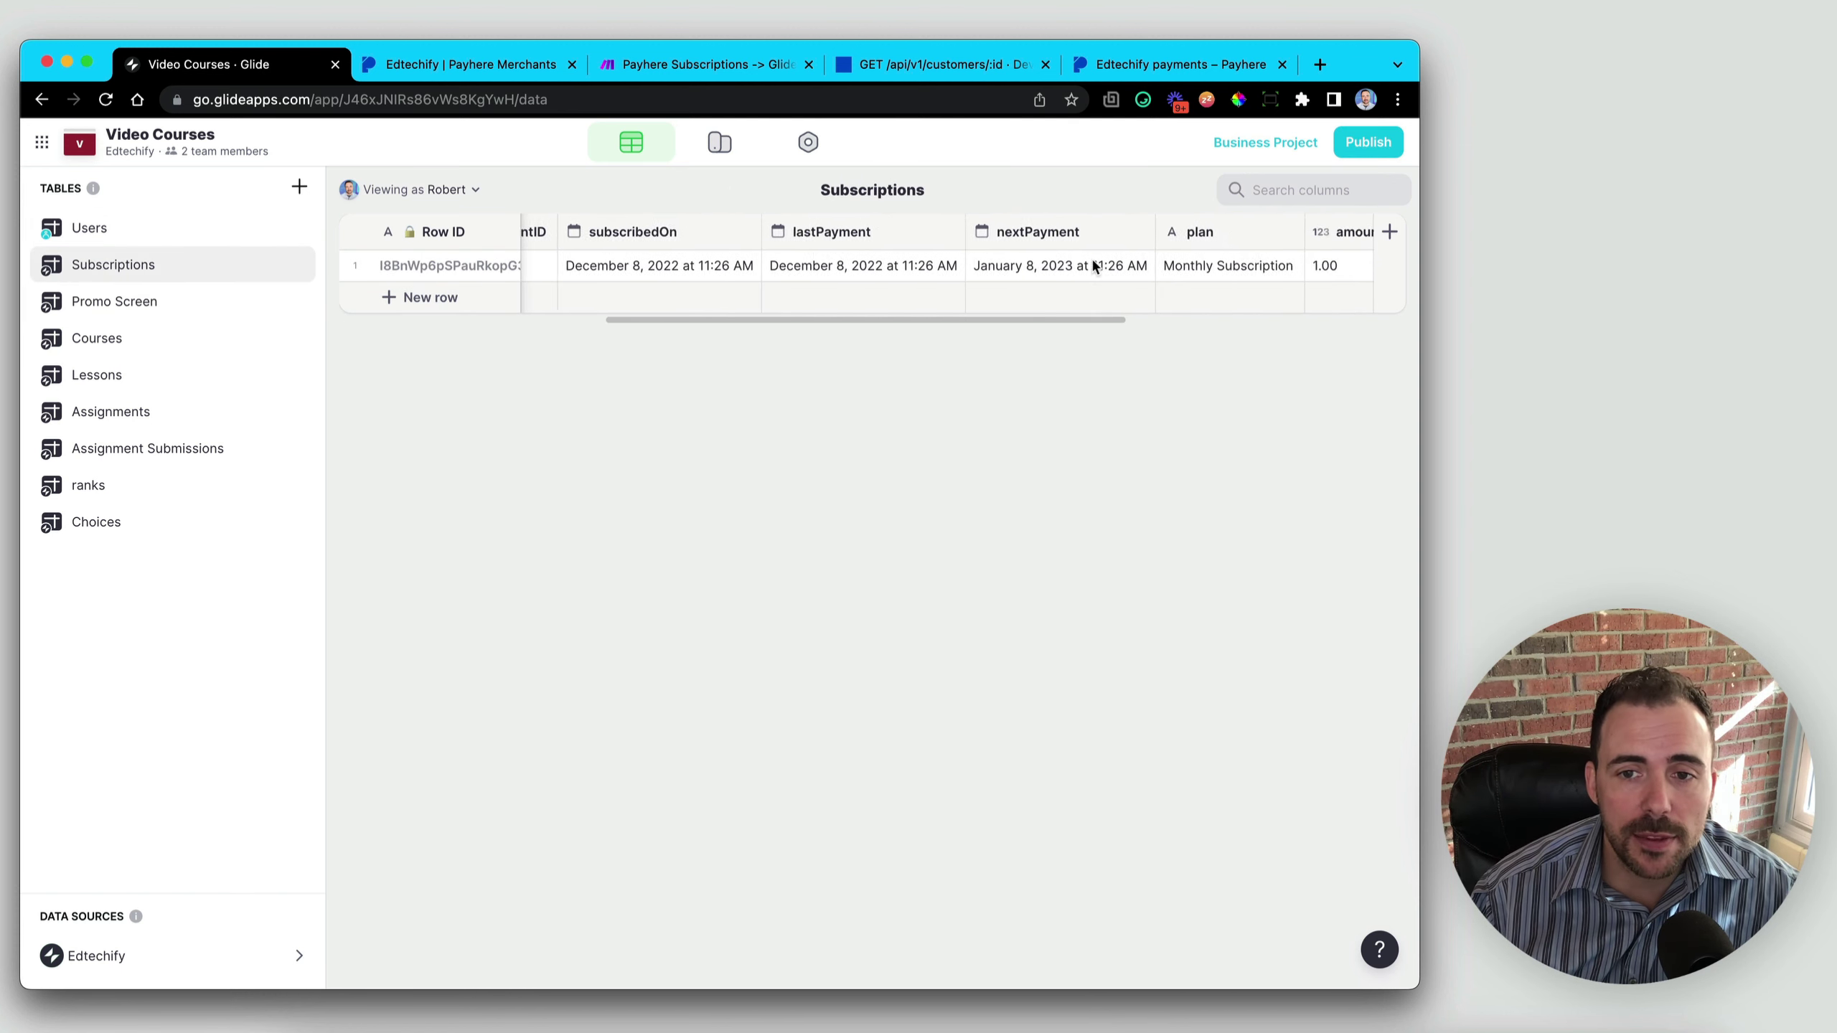
left_click(1187, 265)
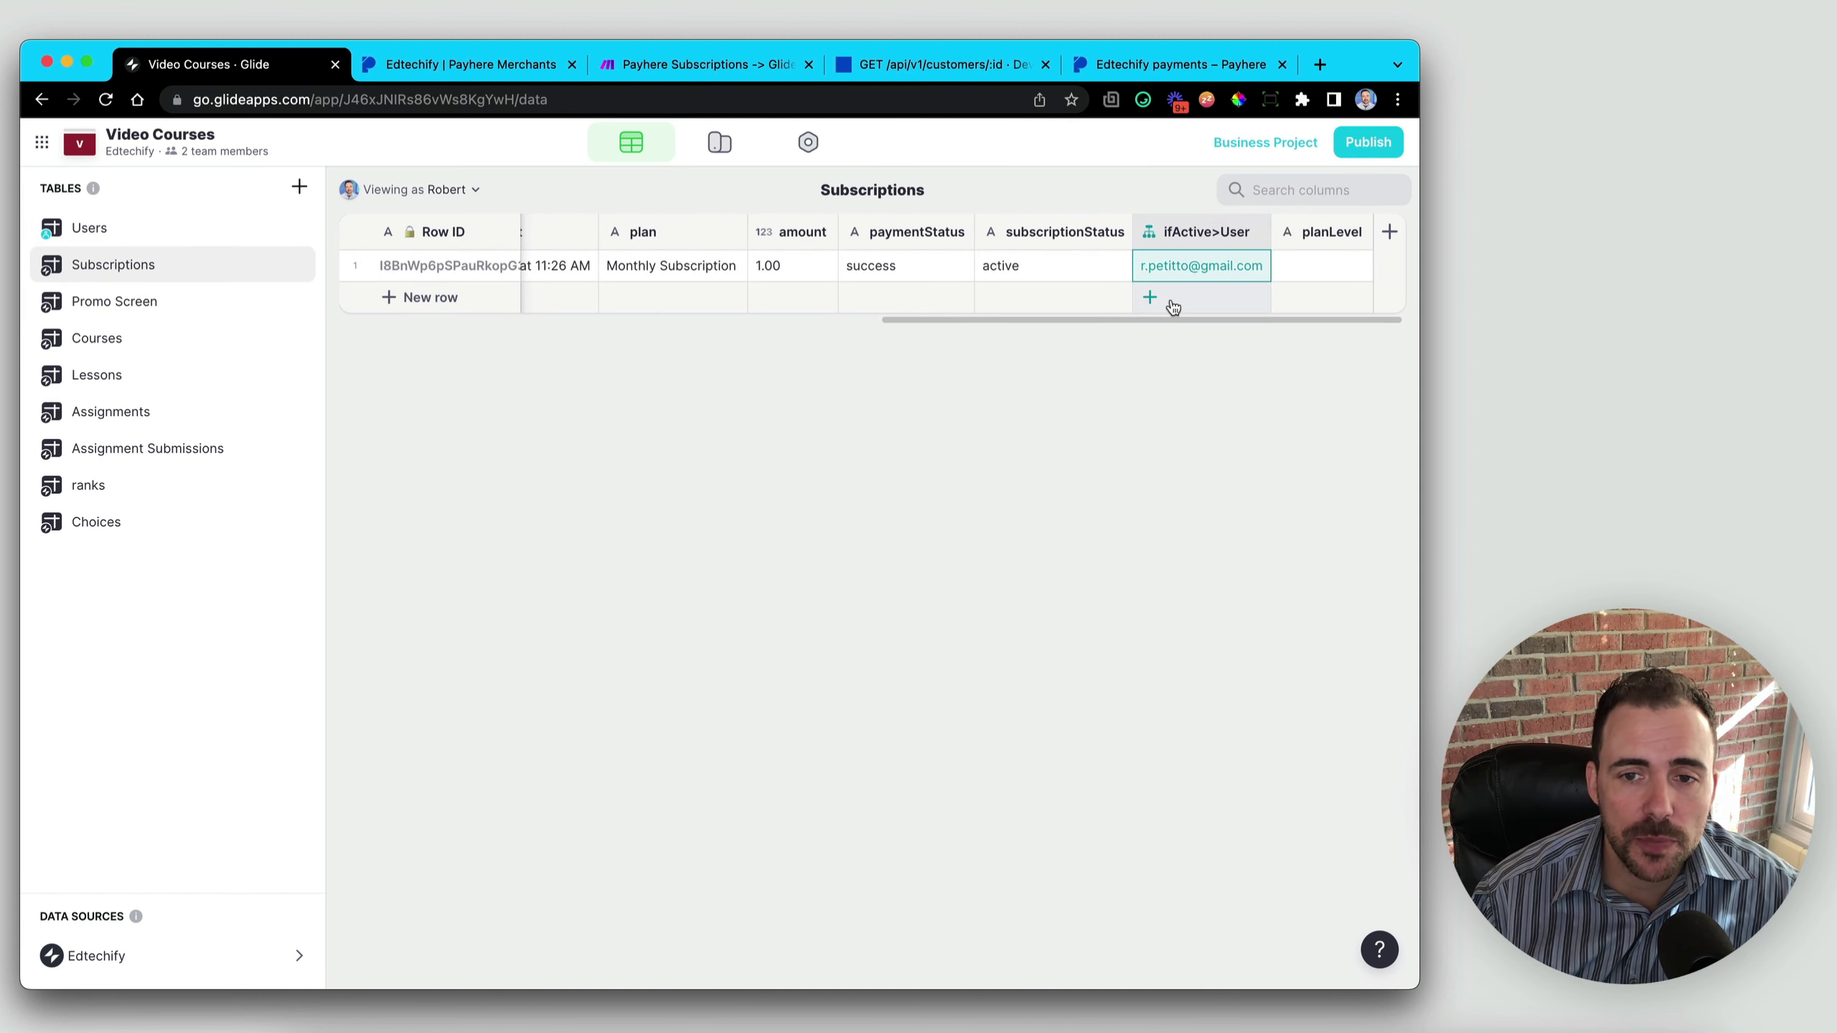
left_click(100, 239)
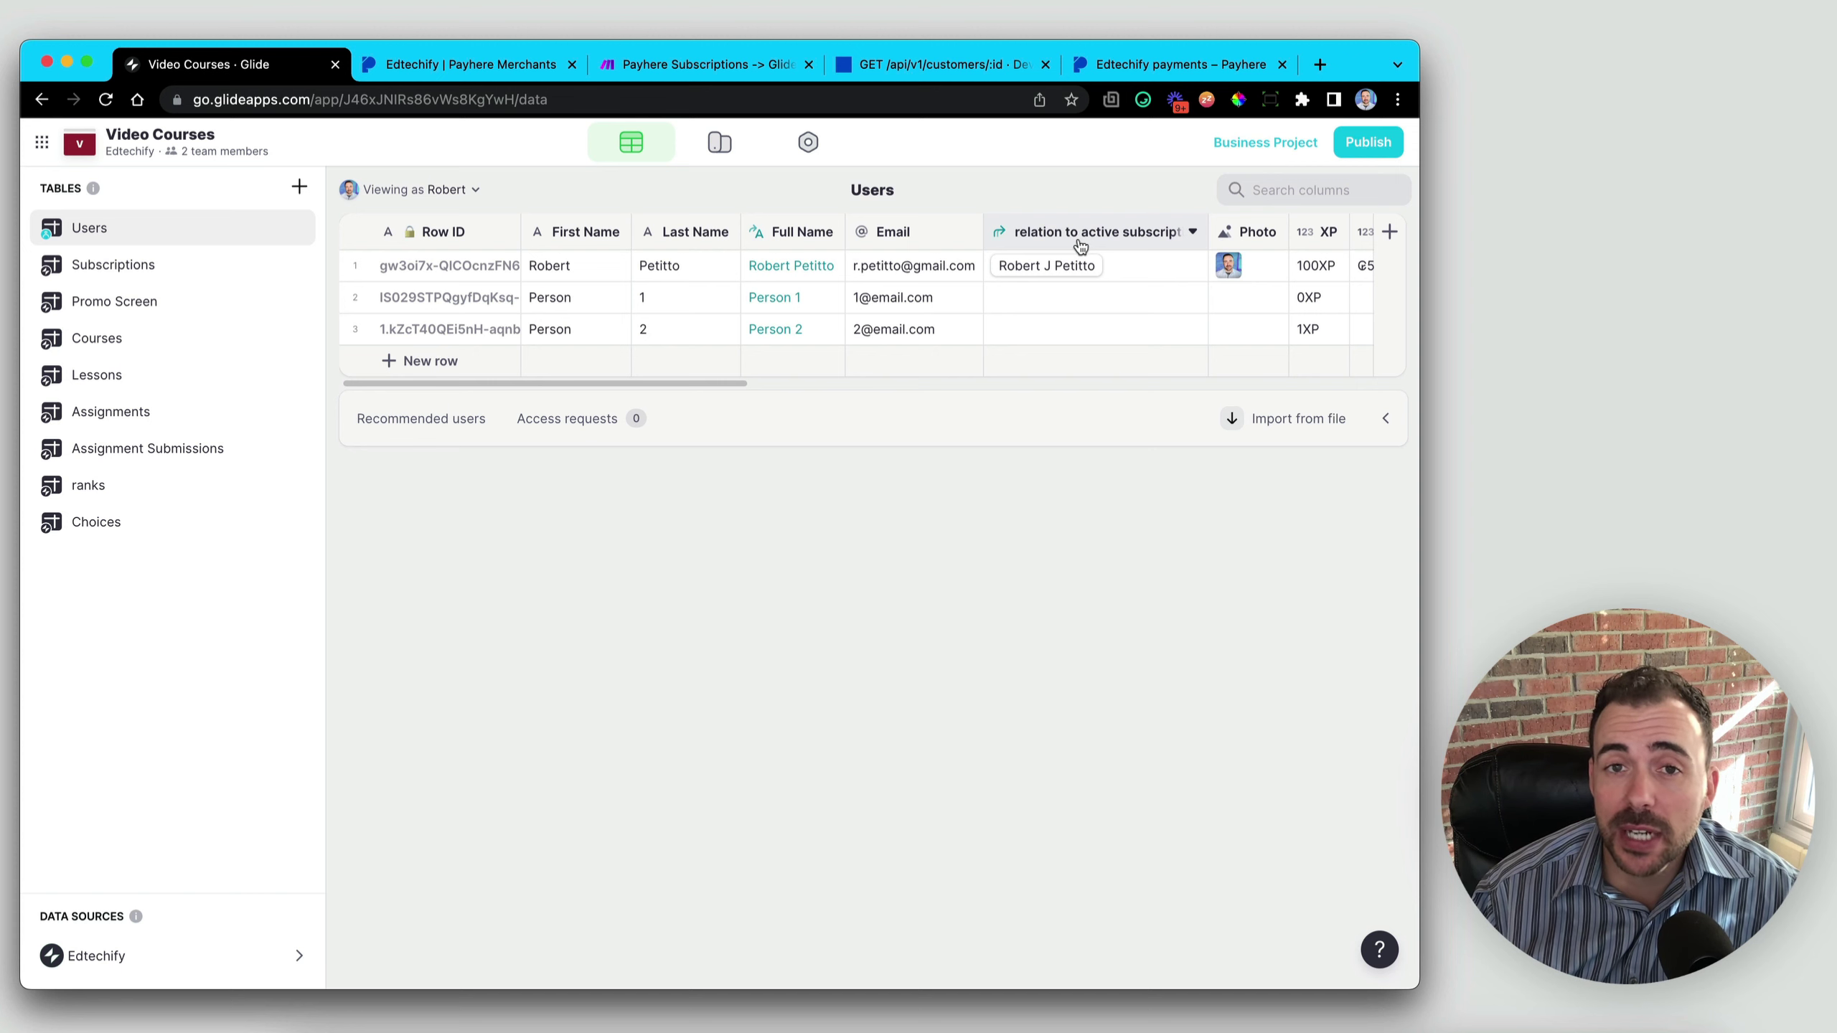
left_click(707, 150)
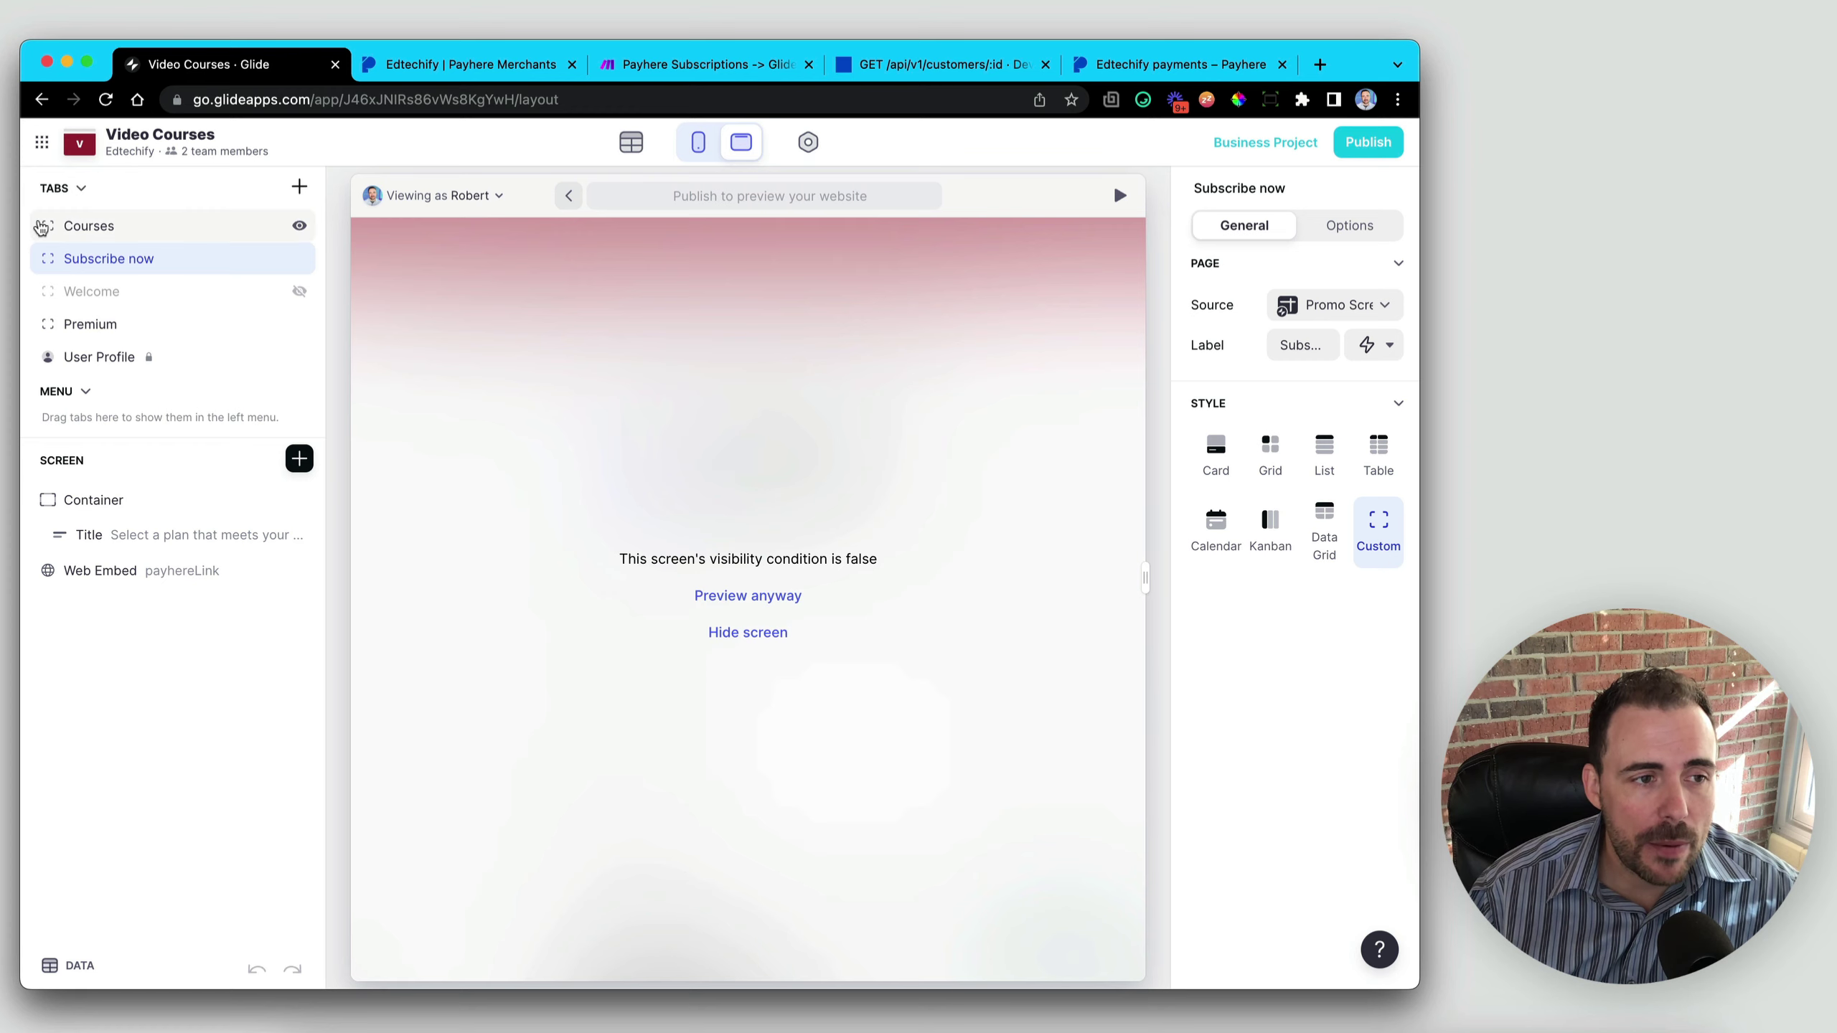
- Browse the Courses and Premium screens and the 1 - Navigation lesson in the editor
left_click(81, 226)
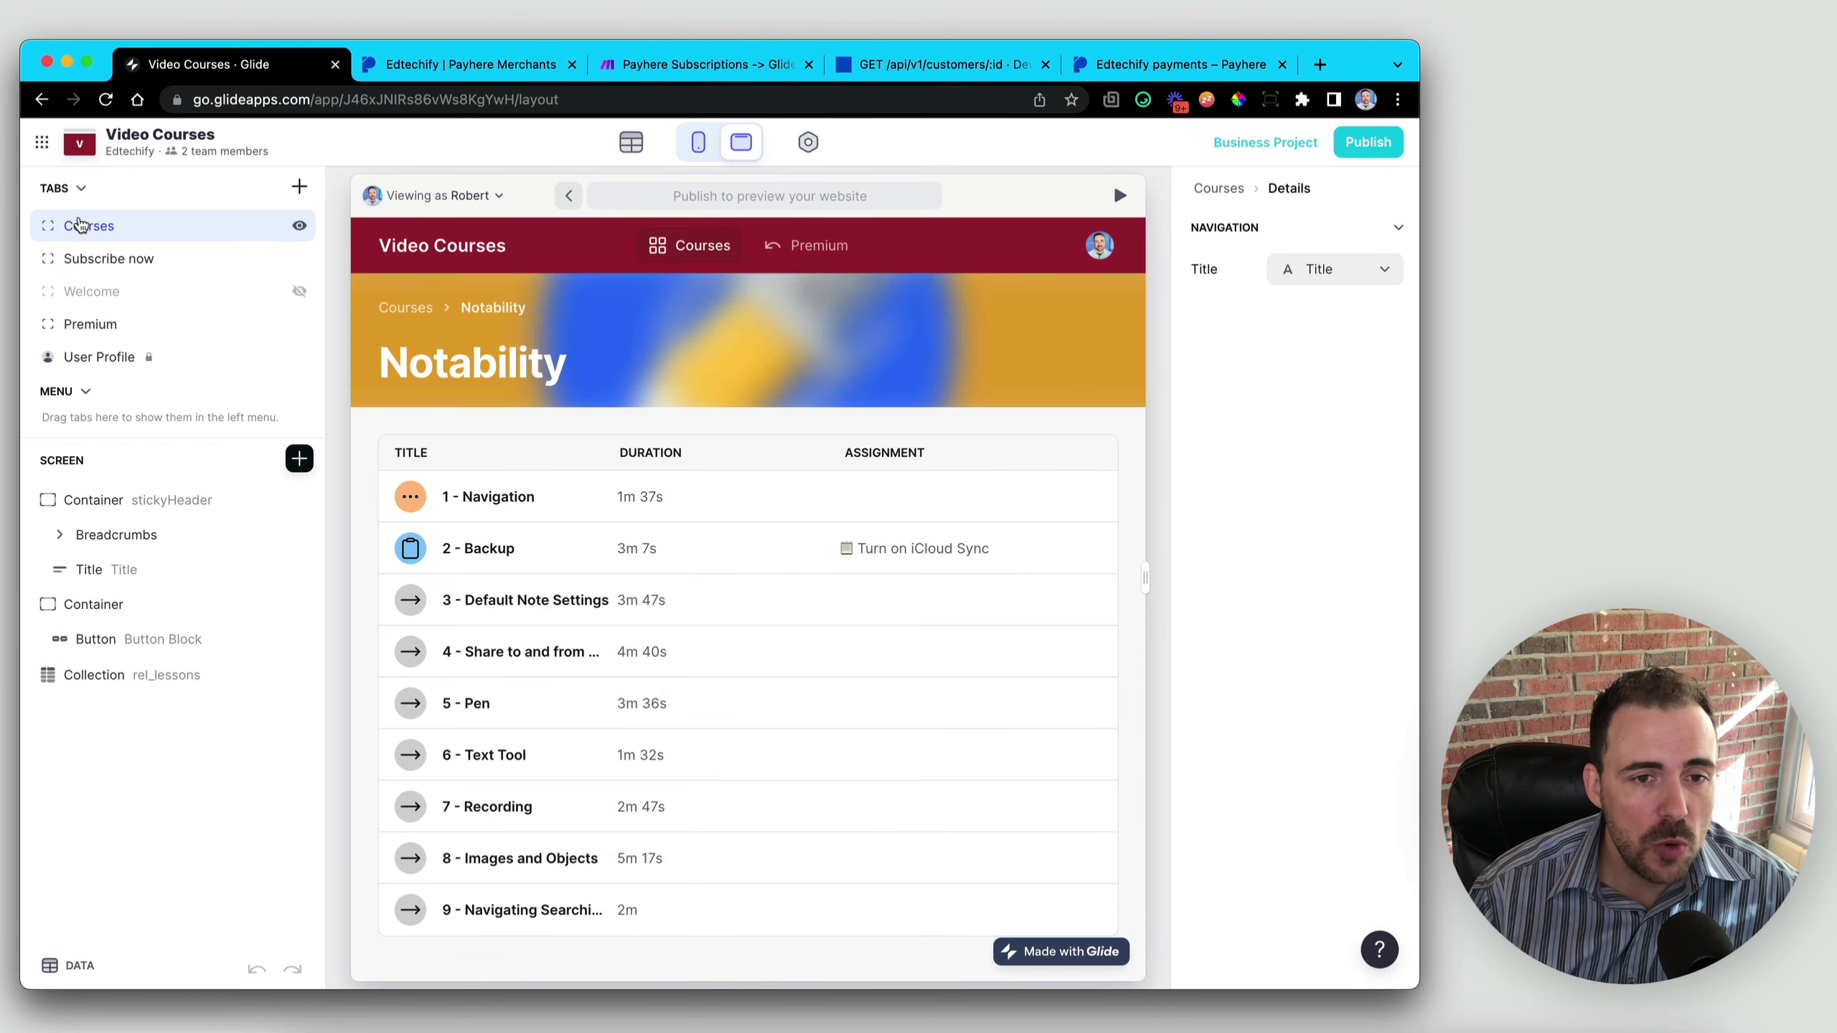
left_click(803, 246)
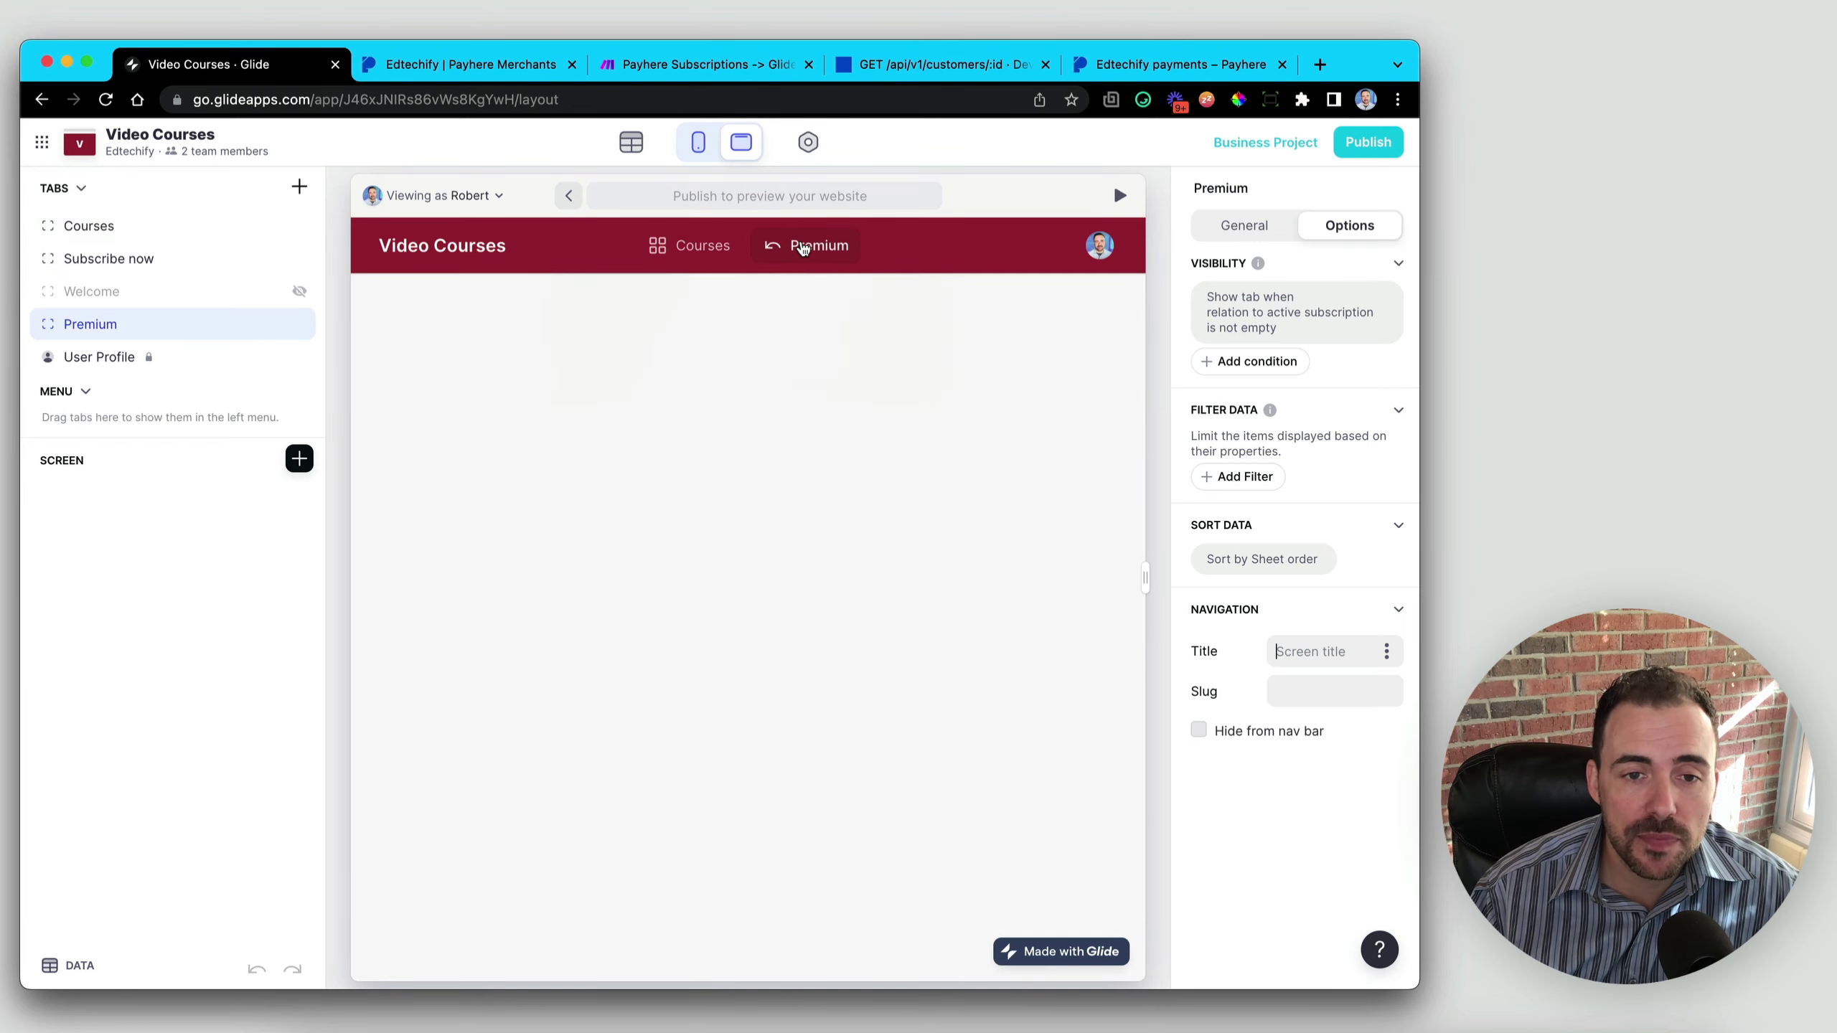
left_click(702, 243)
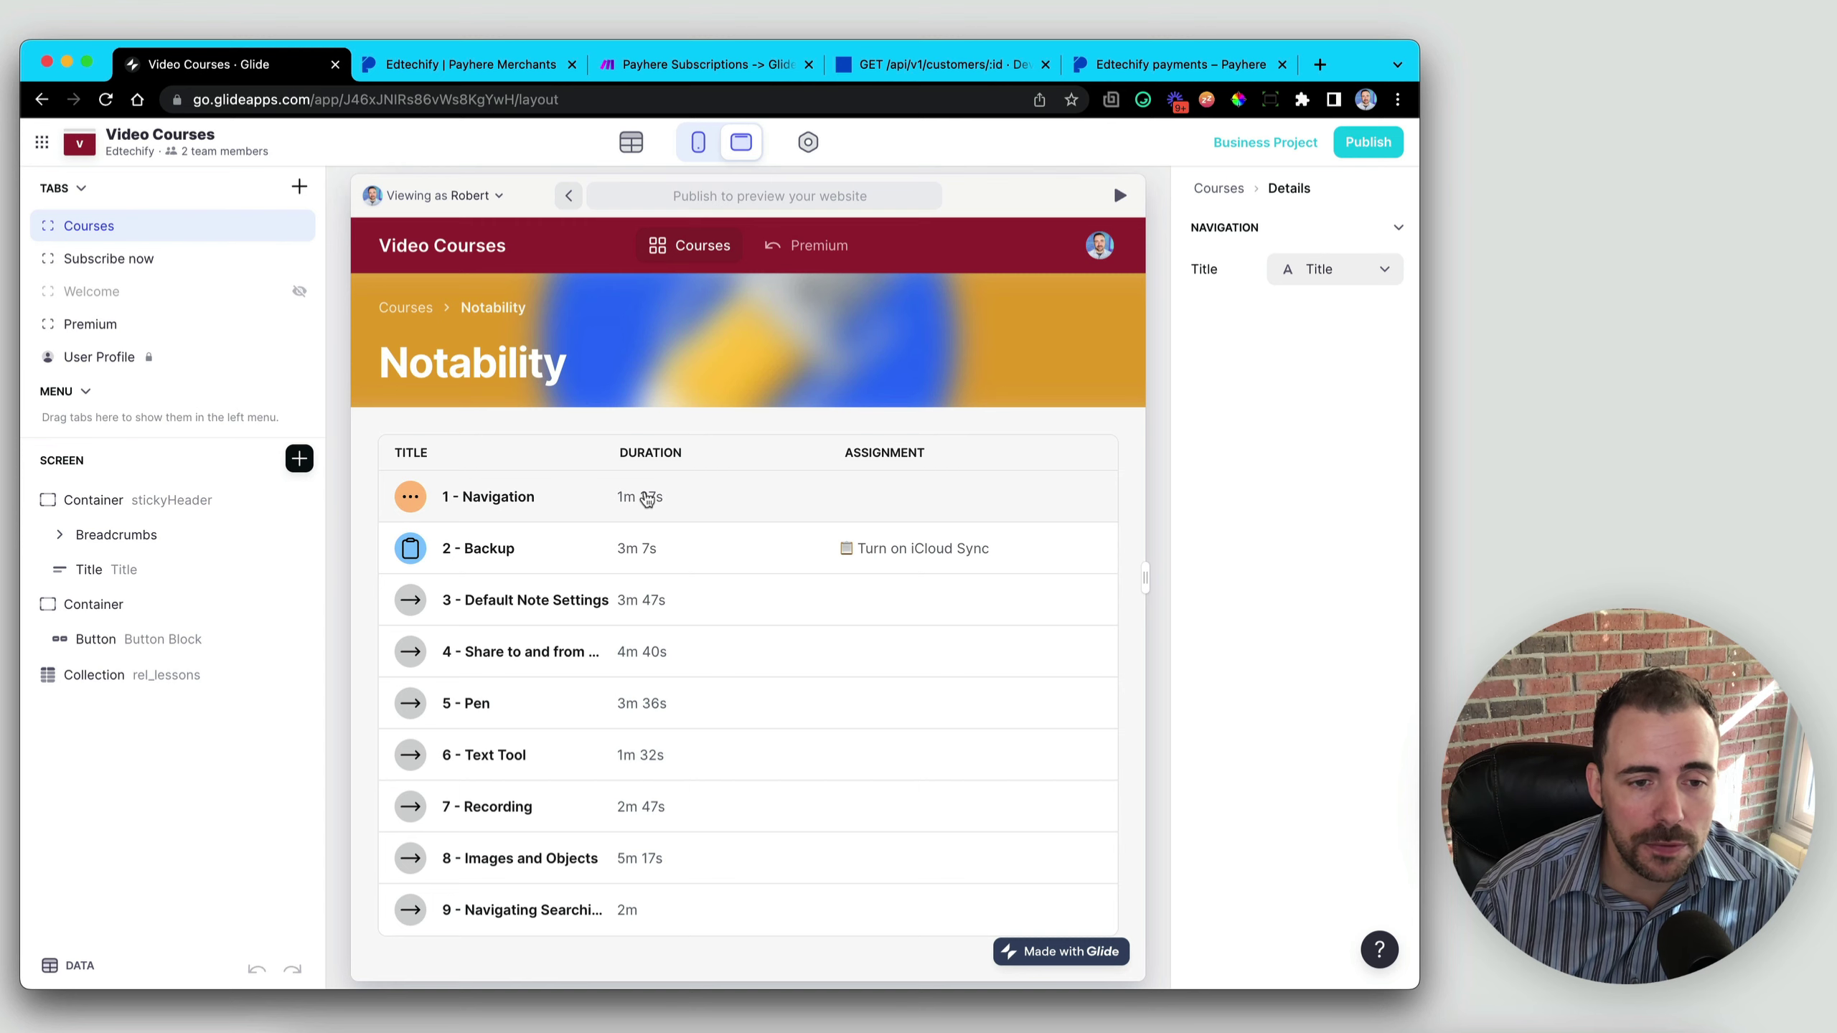
left_click(647, 498)
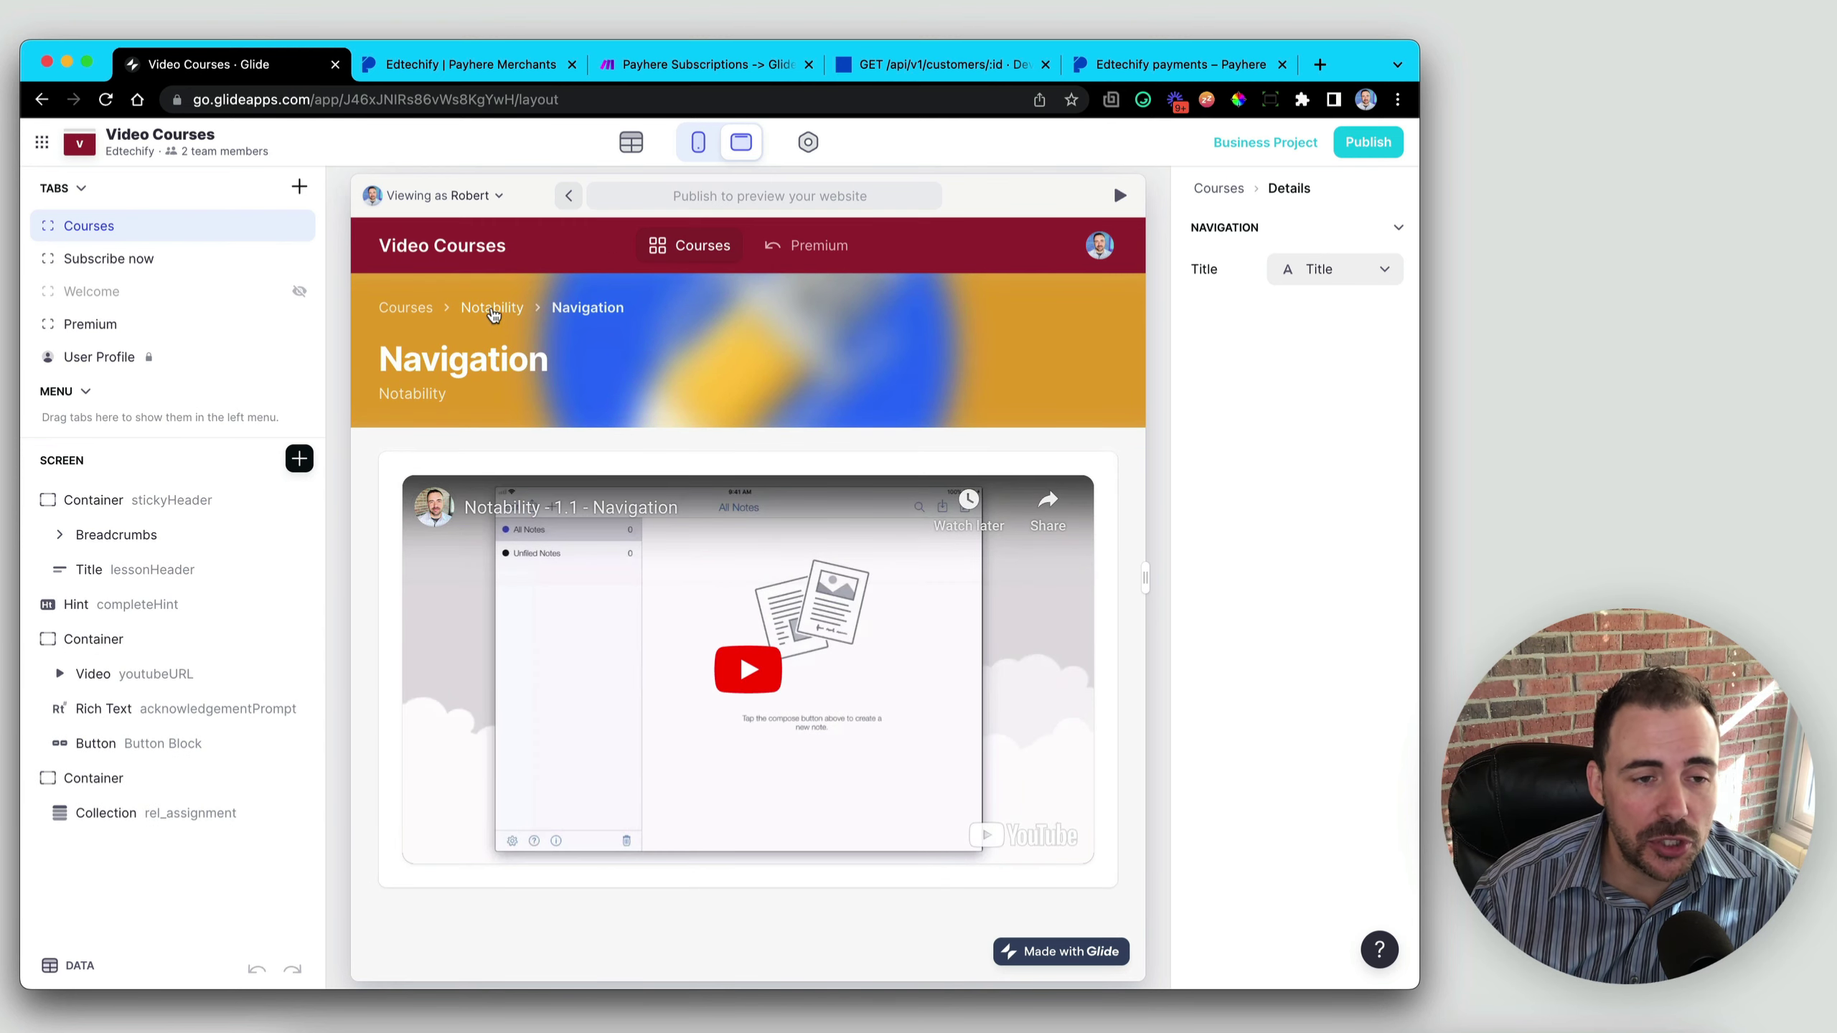
left_click(493, 309)
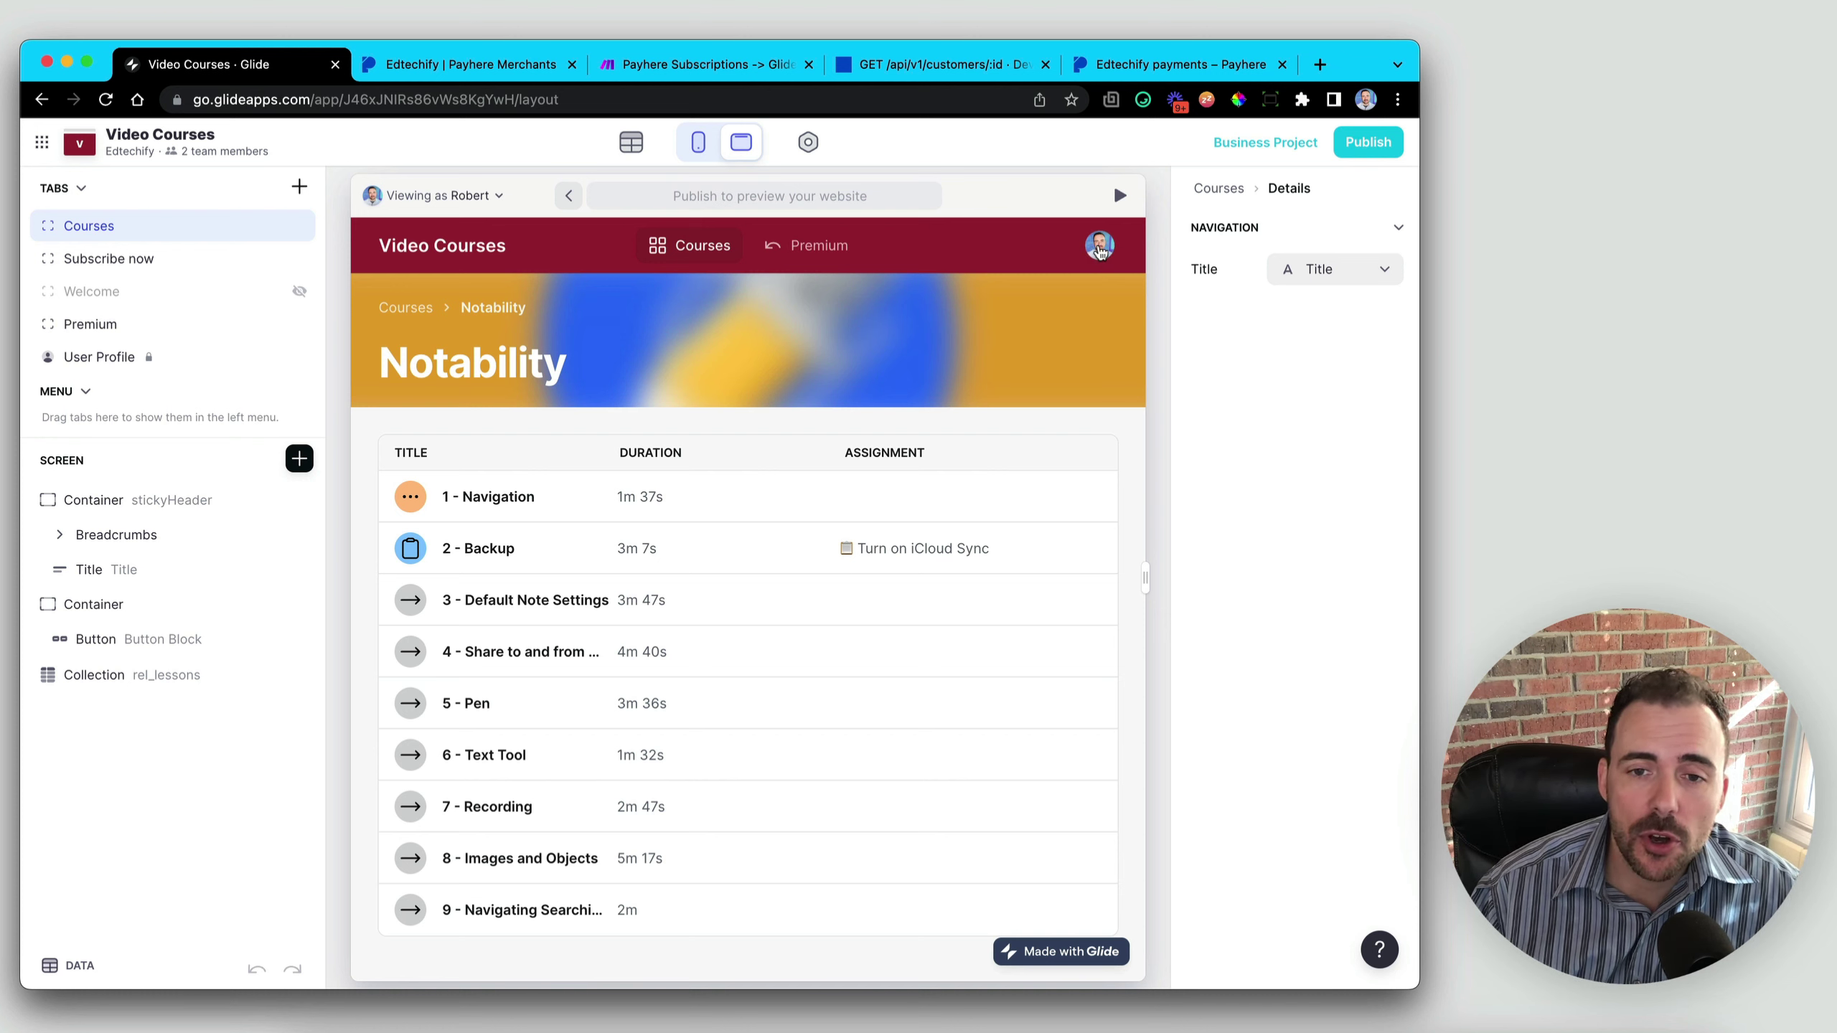
- Open View Profile from the avatar menu and bring up the Insert Component list
left_click(1099, 247)
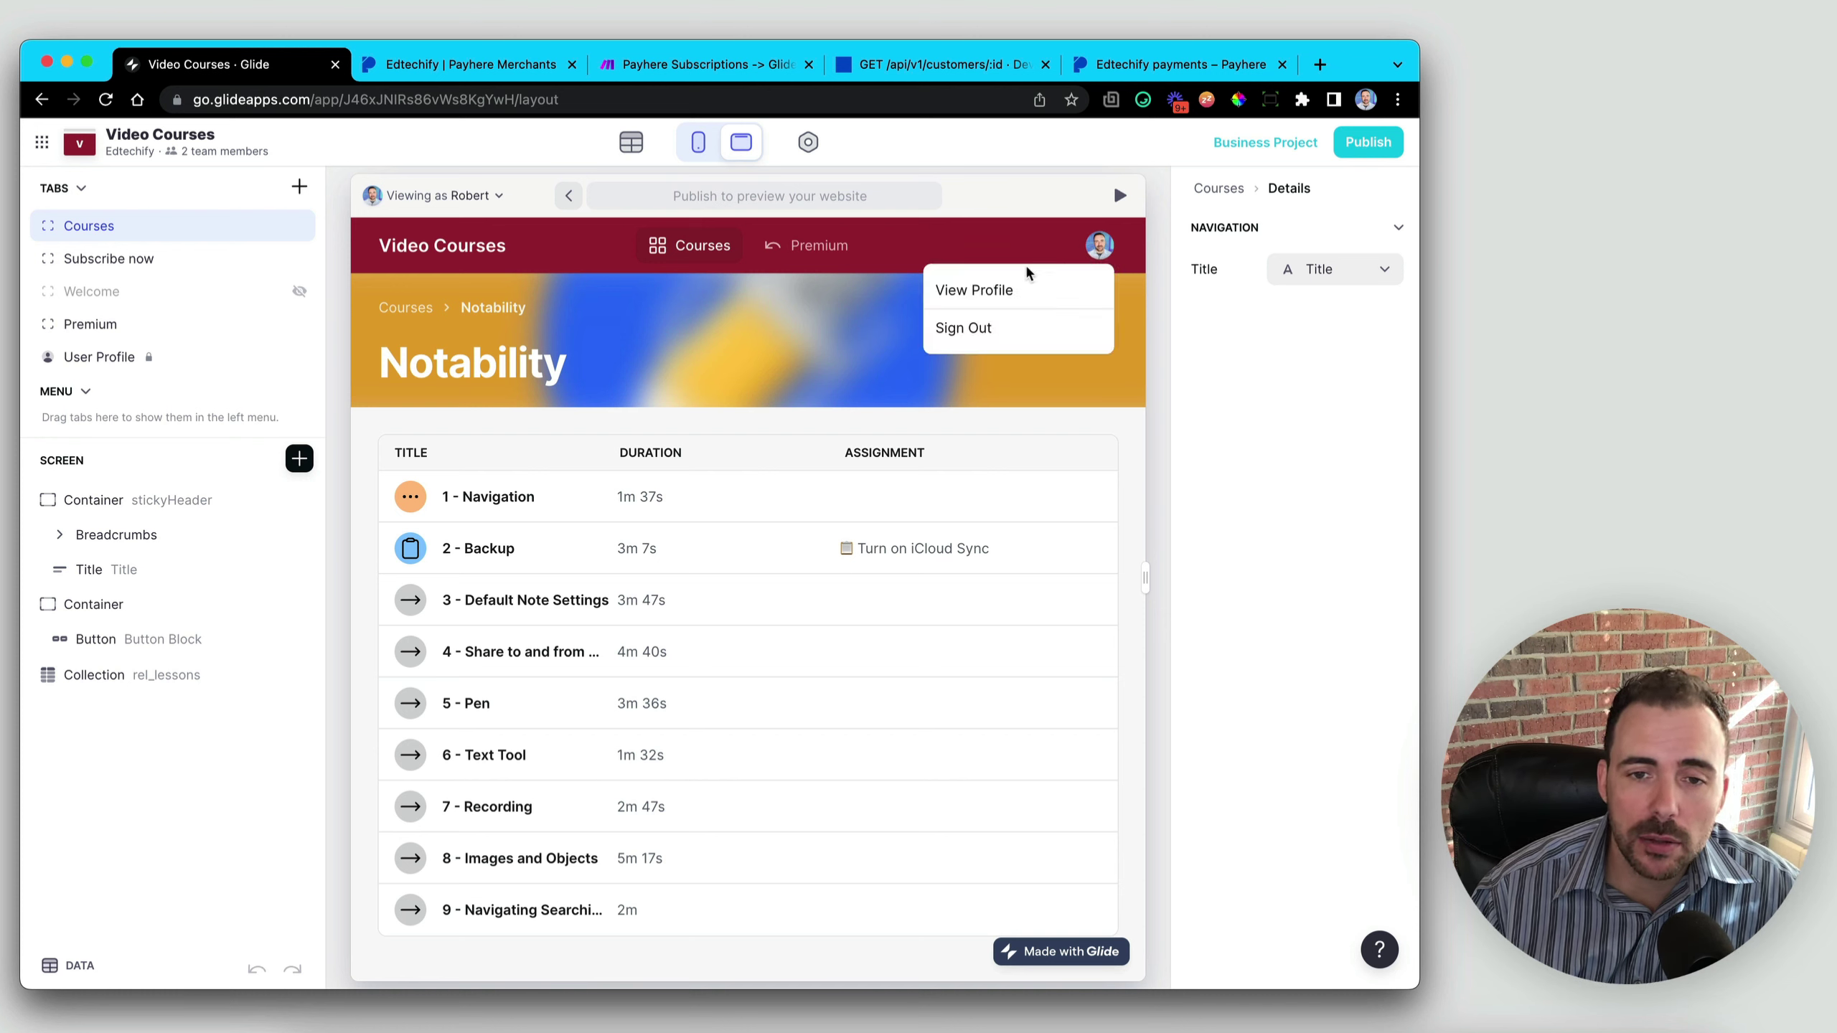
left_click(981, 289)
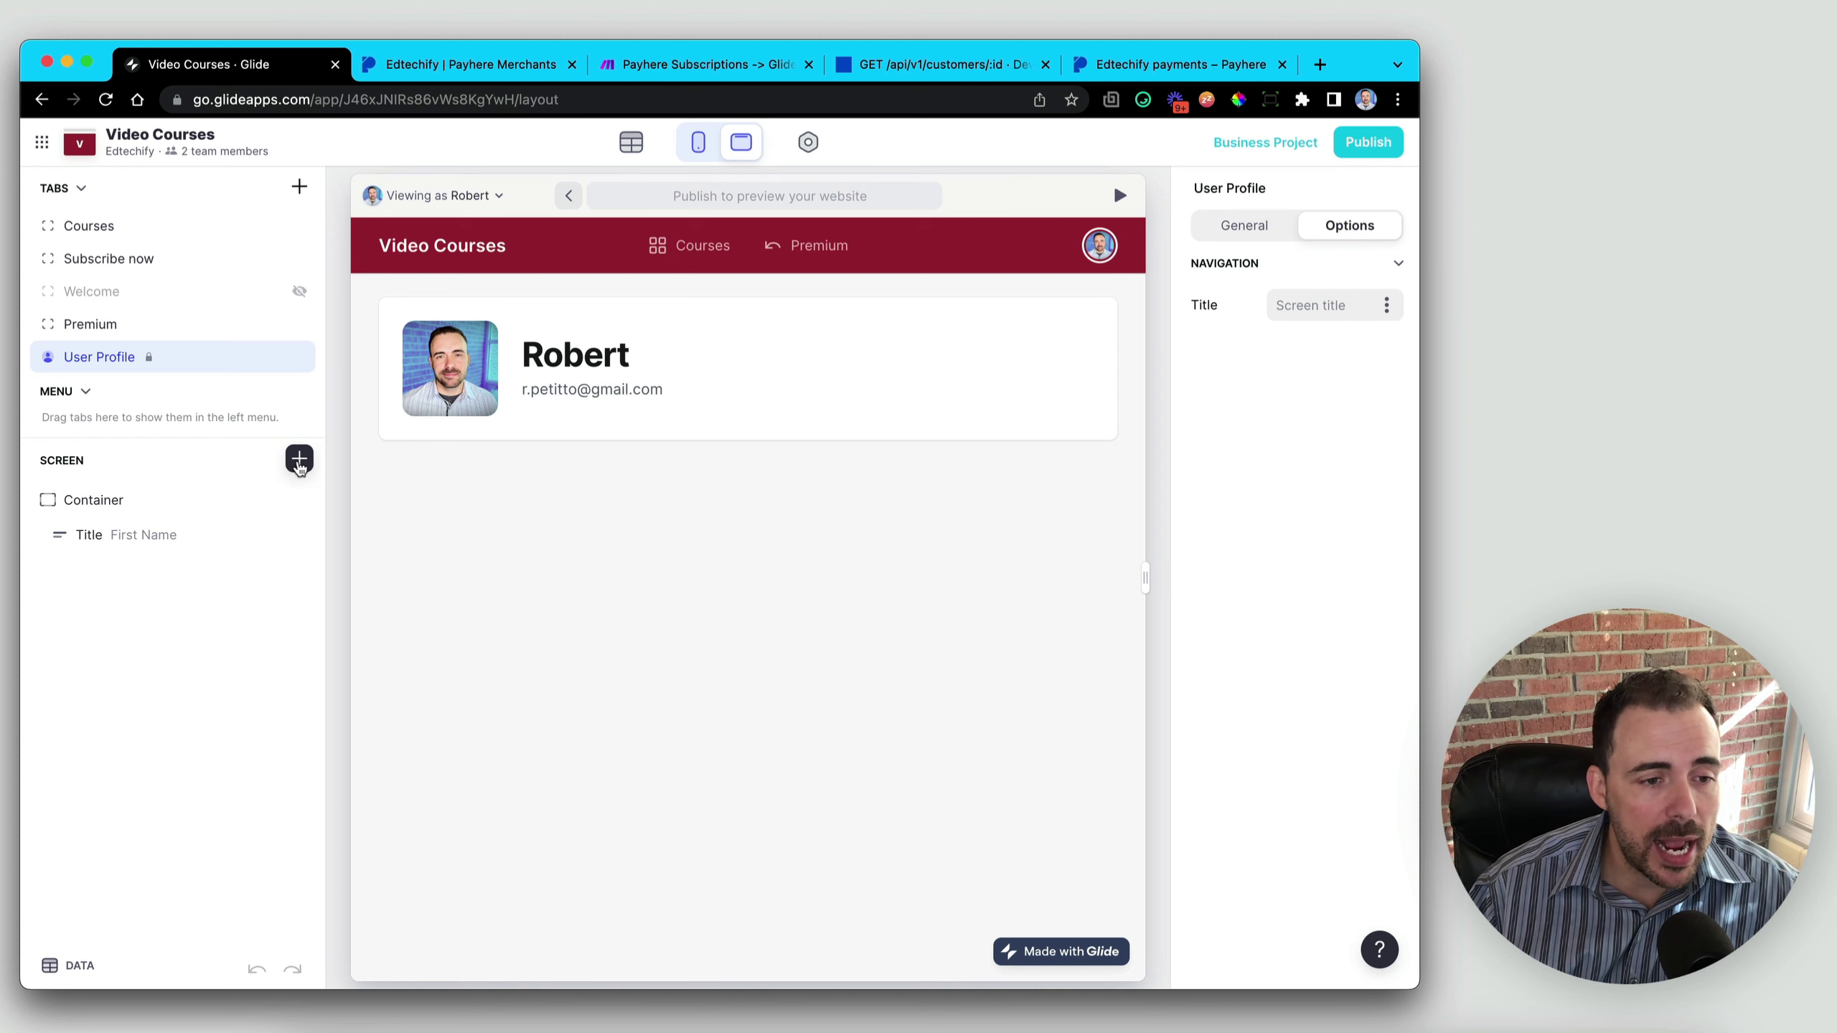
left_click(299, 461)
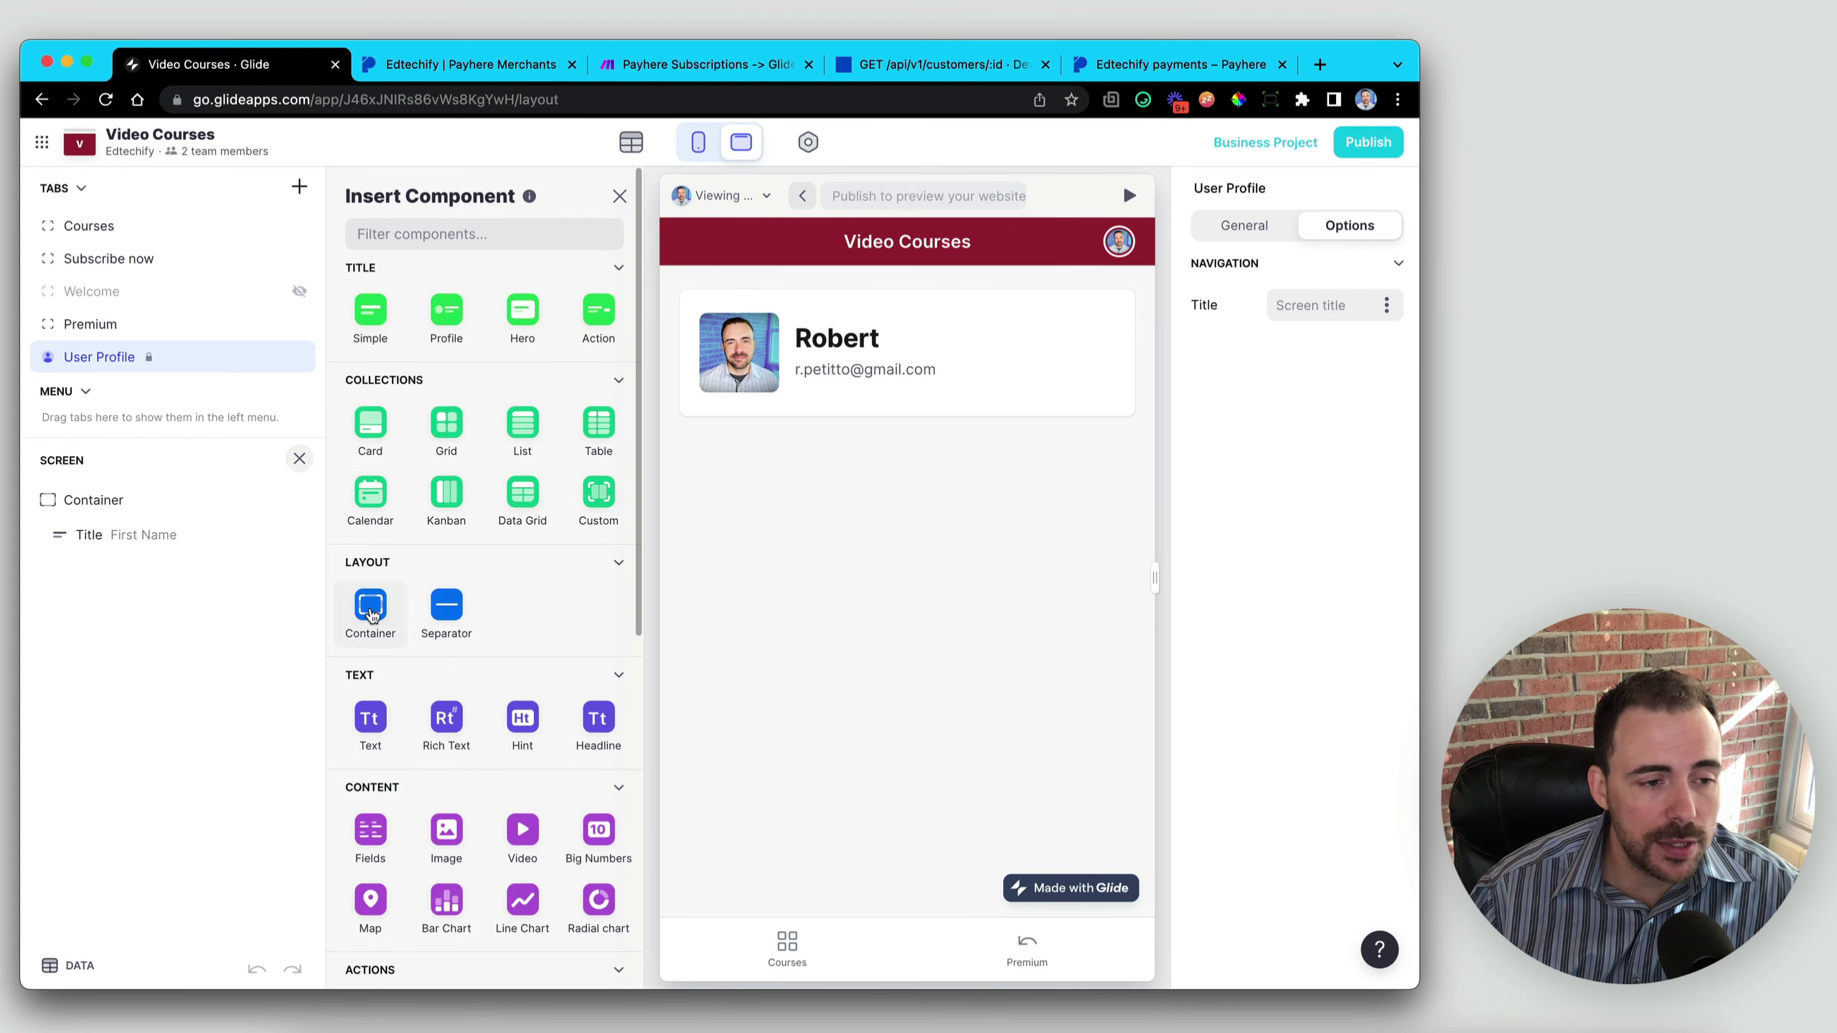
- Add a Container visible only when relation to active subscription is not empty
left_click(370, 612)
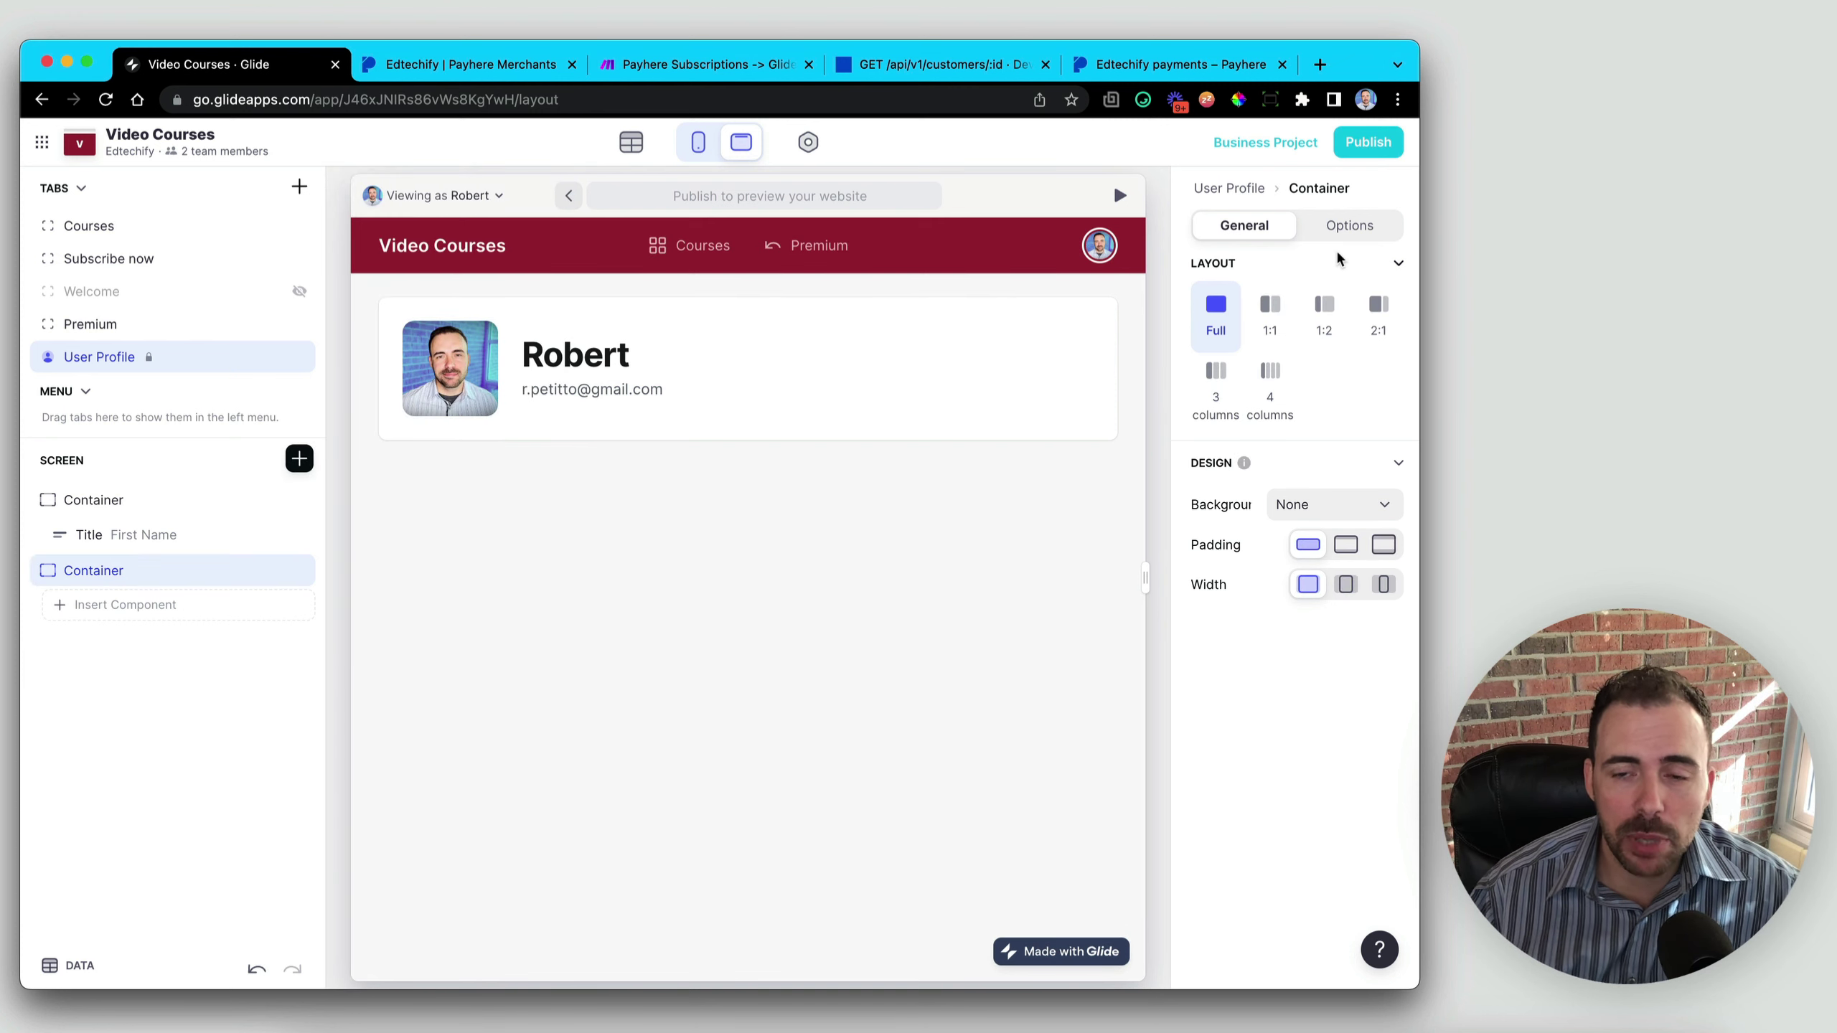
left_click(1338, 236)
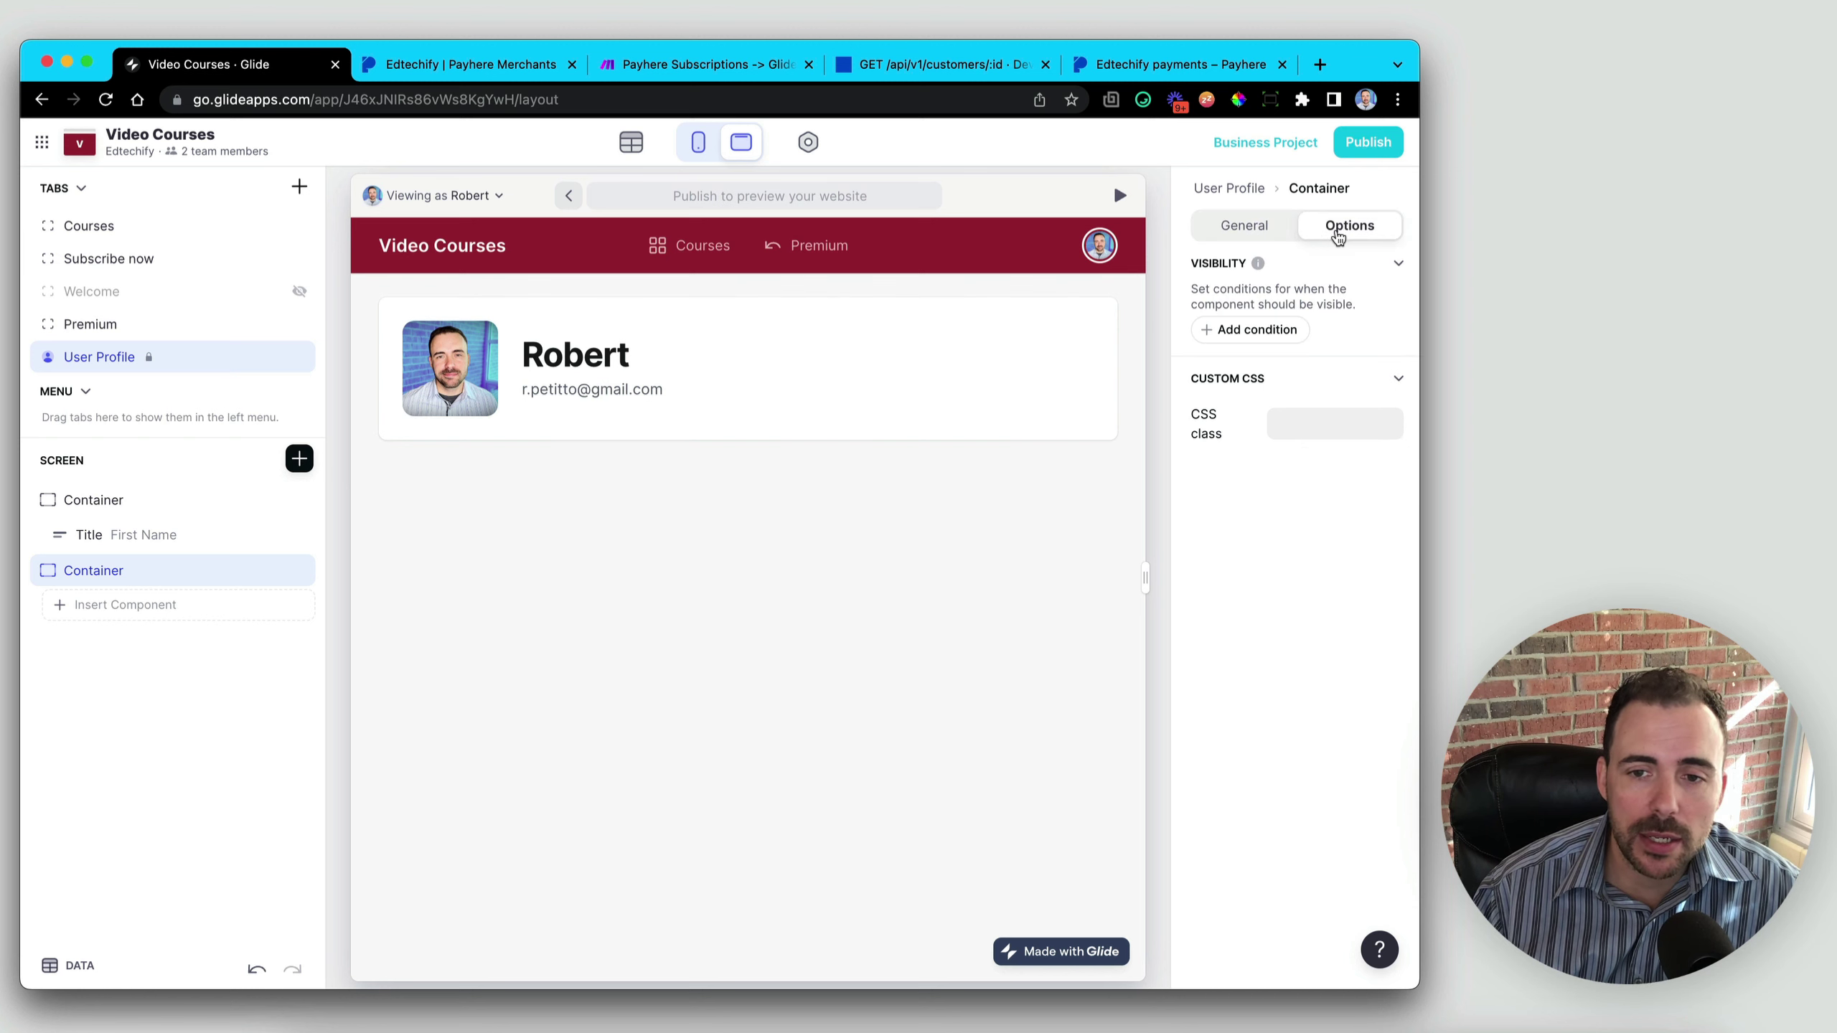
left_click(1271, 330)
left_click(1265, 298)
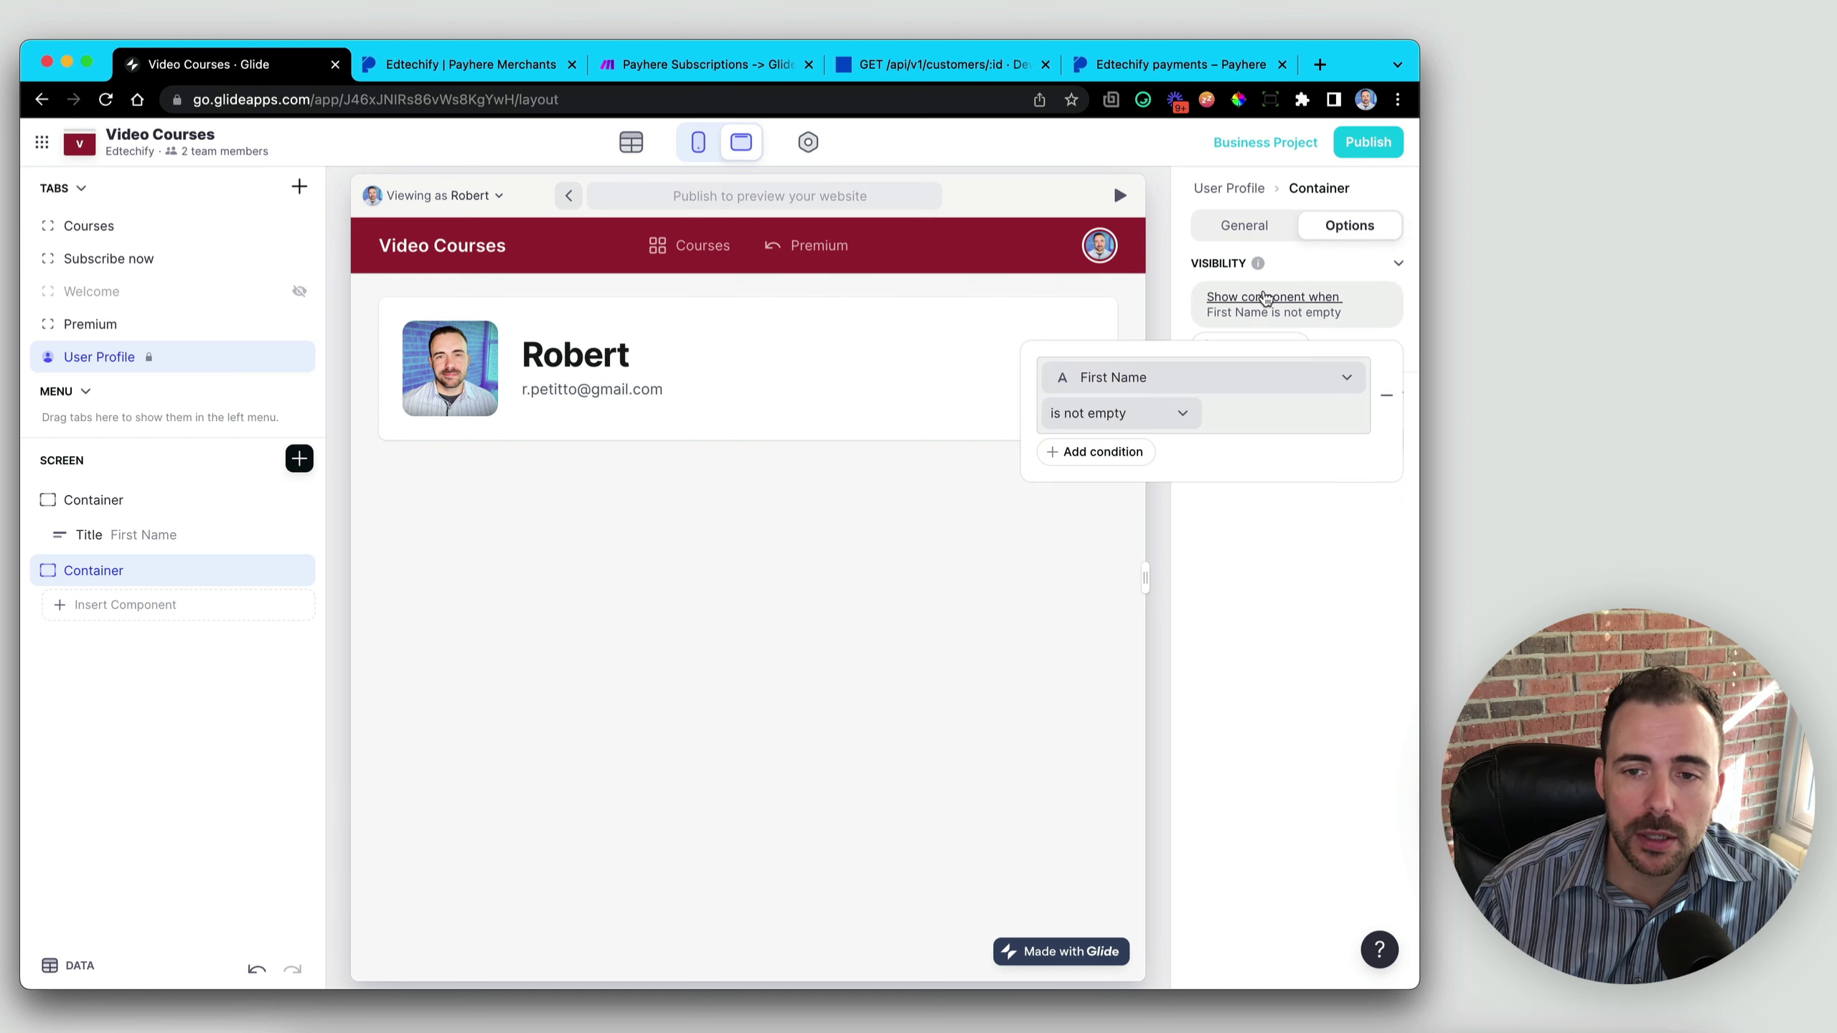
left_click(1132, 378)
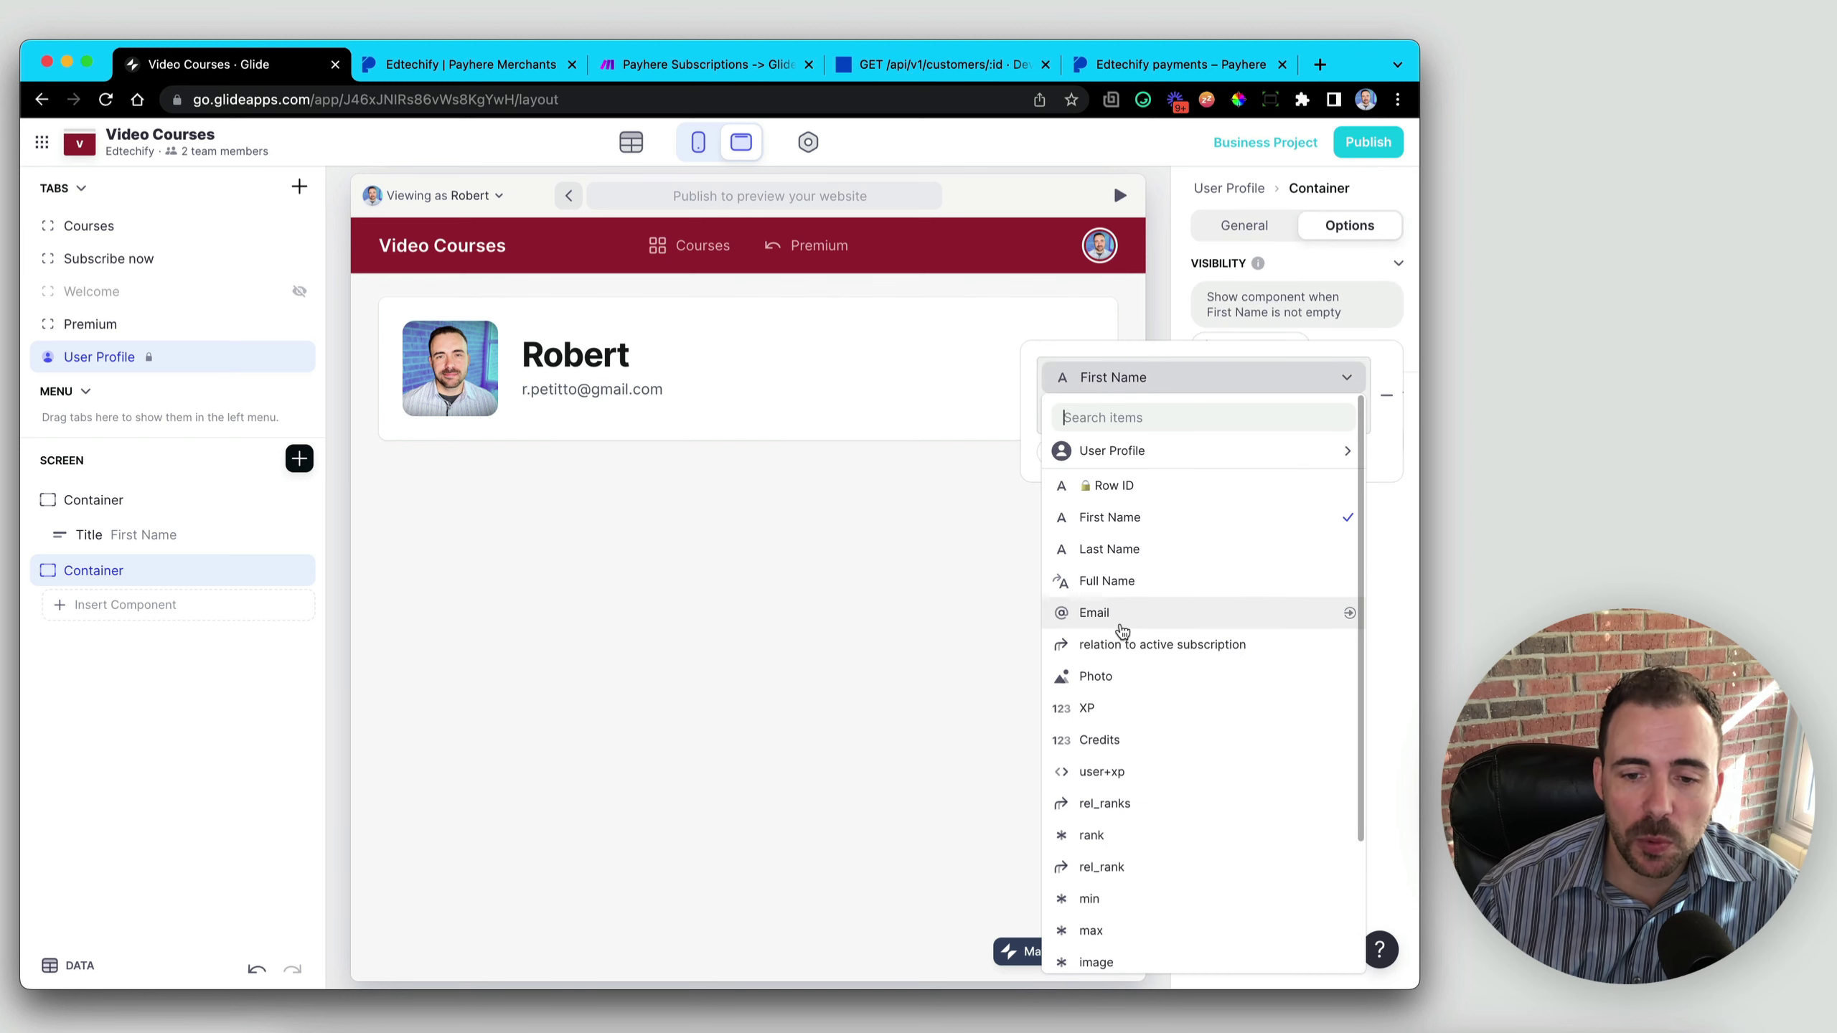
left_click(1124, 644)
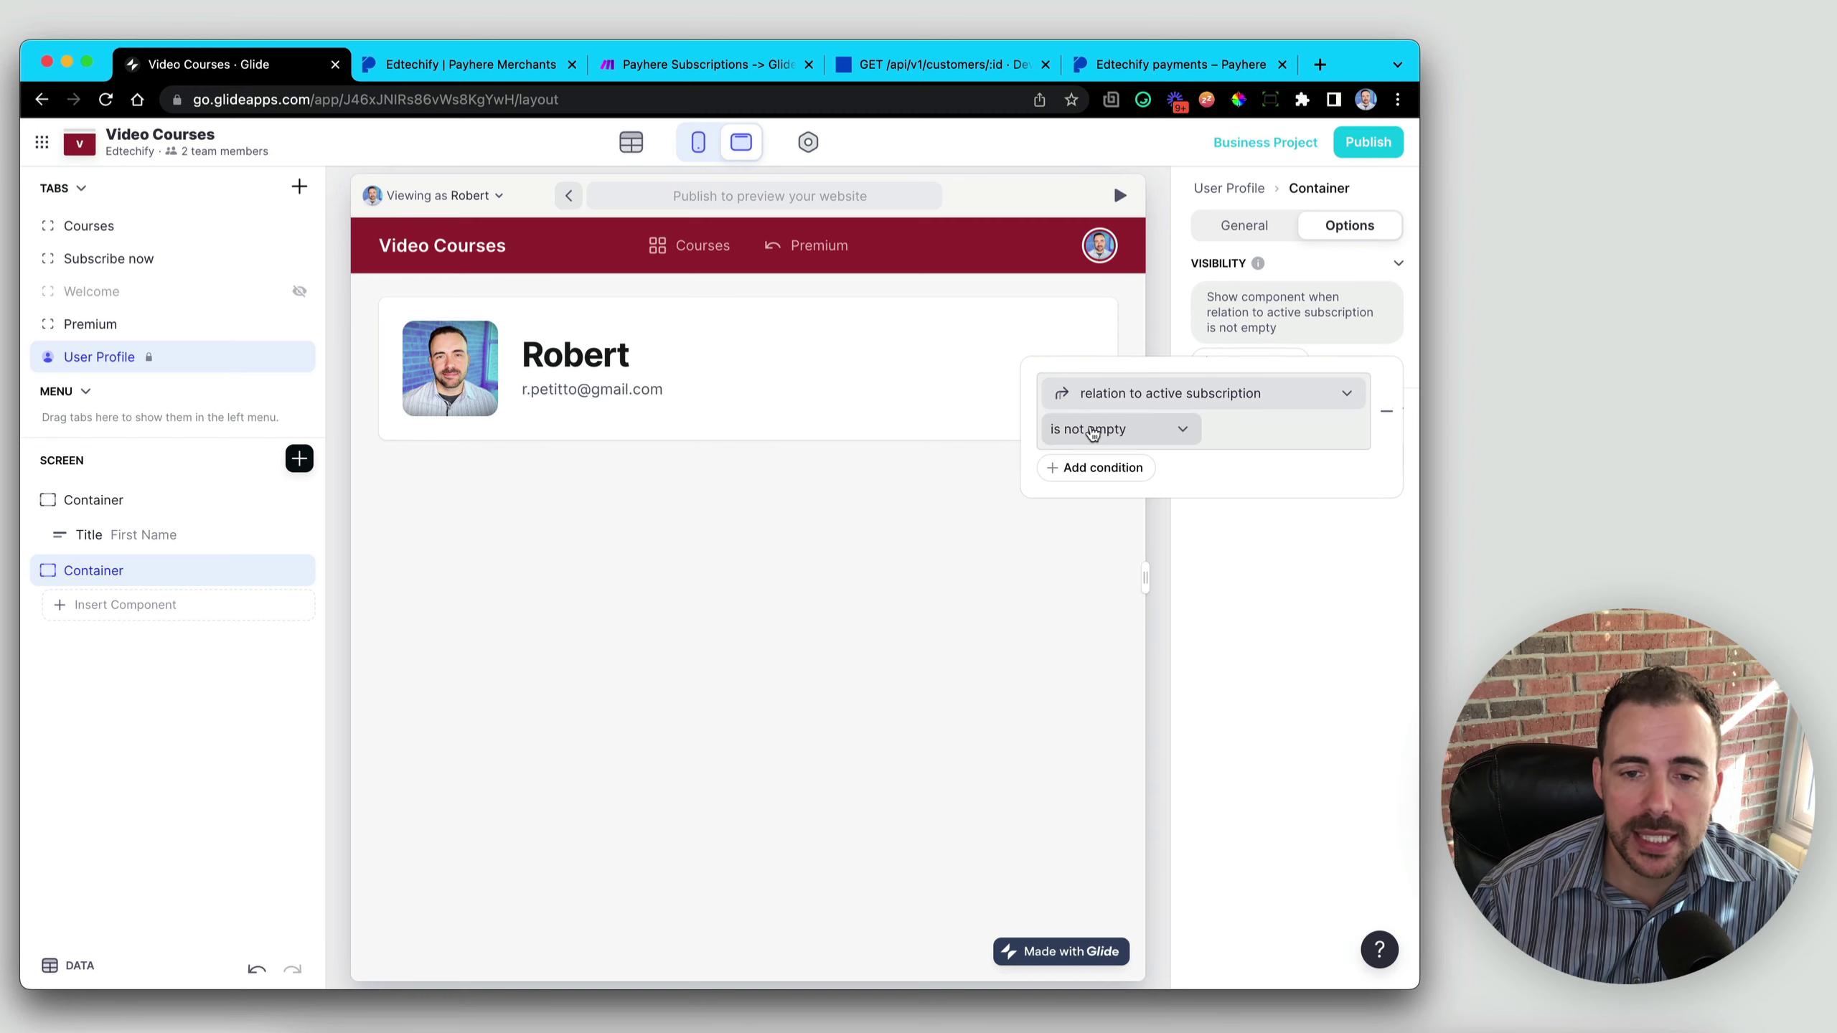
left_click(769, 585)
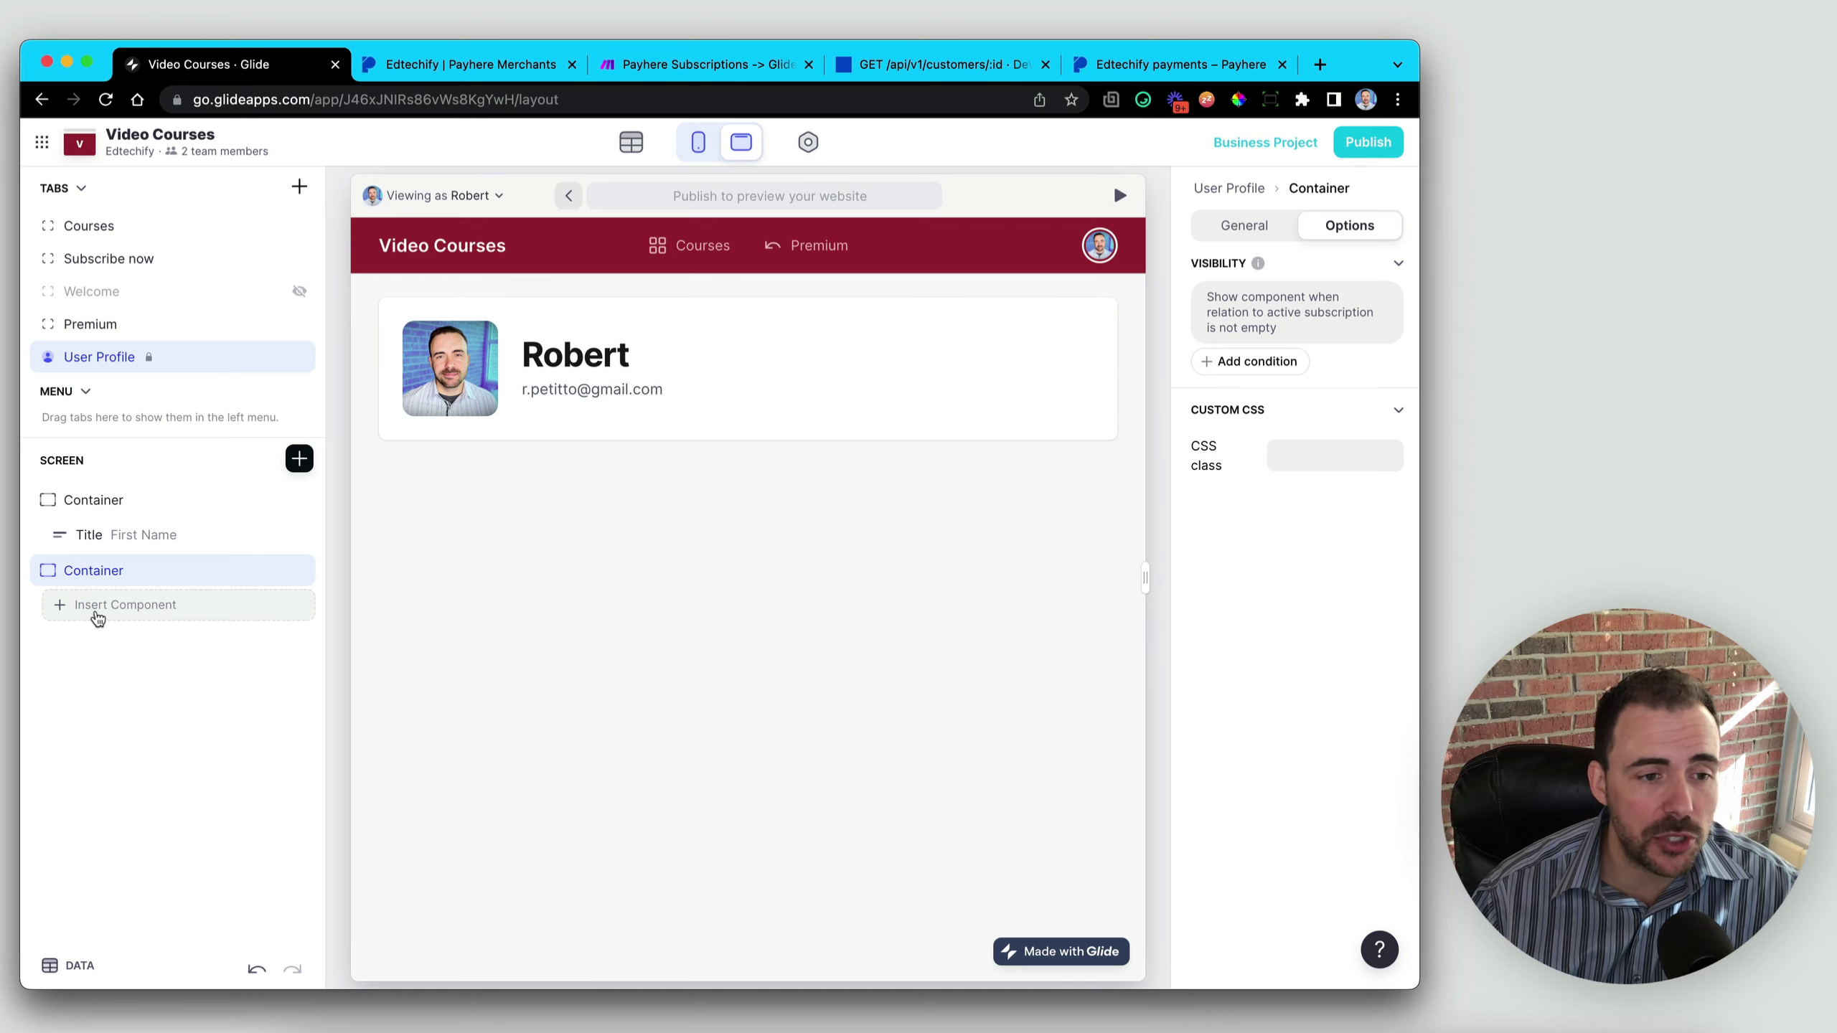
- Drop a Data Grid into the container, sourced from relation to active subscription, removing two default columns
left_click(295, 461)
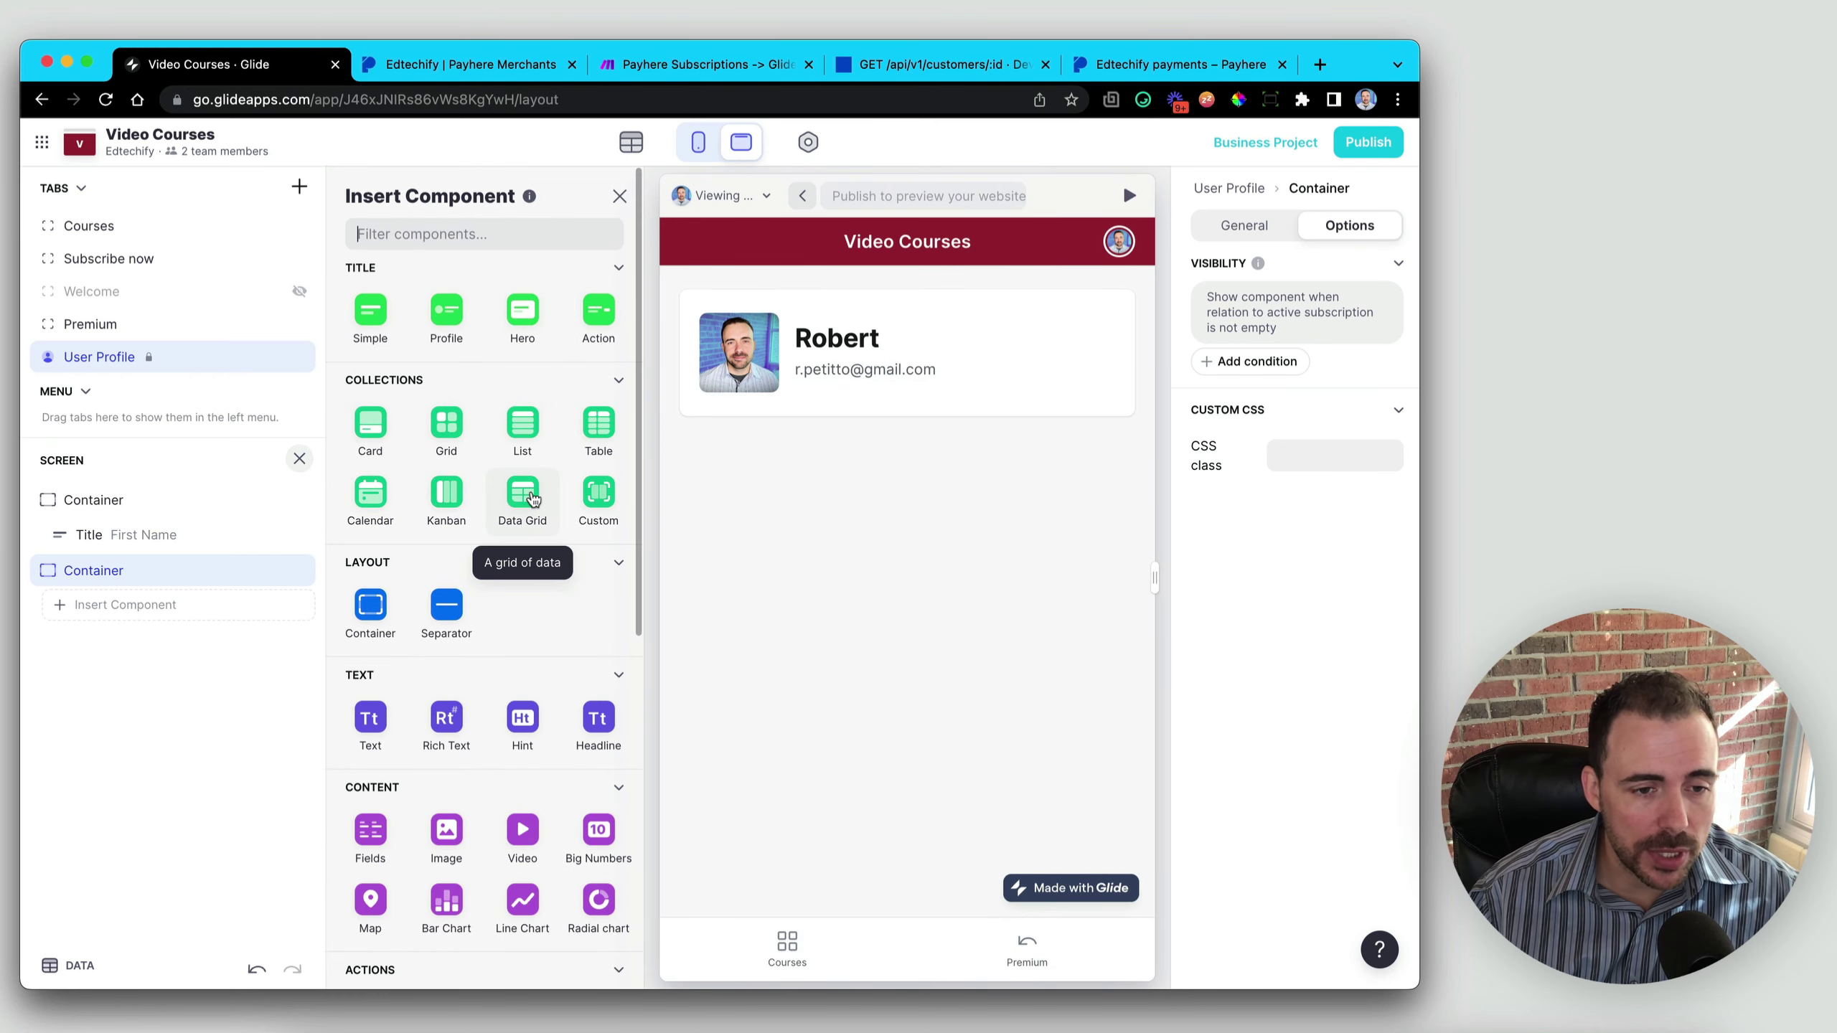
left_click_drag(523, 497, 165, 614)
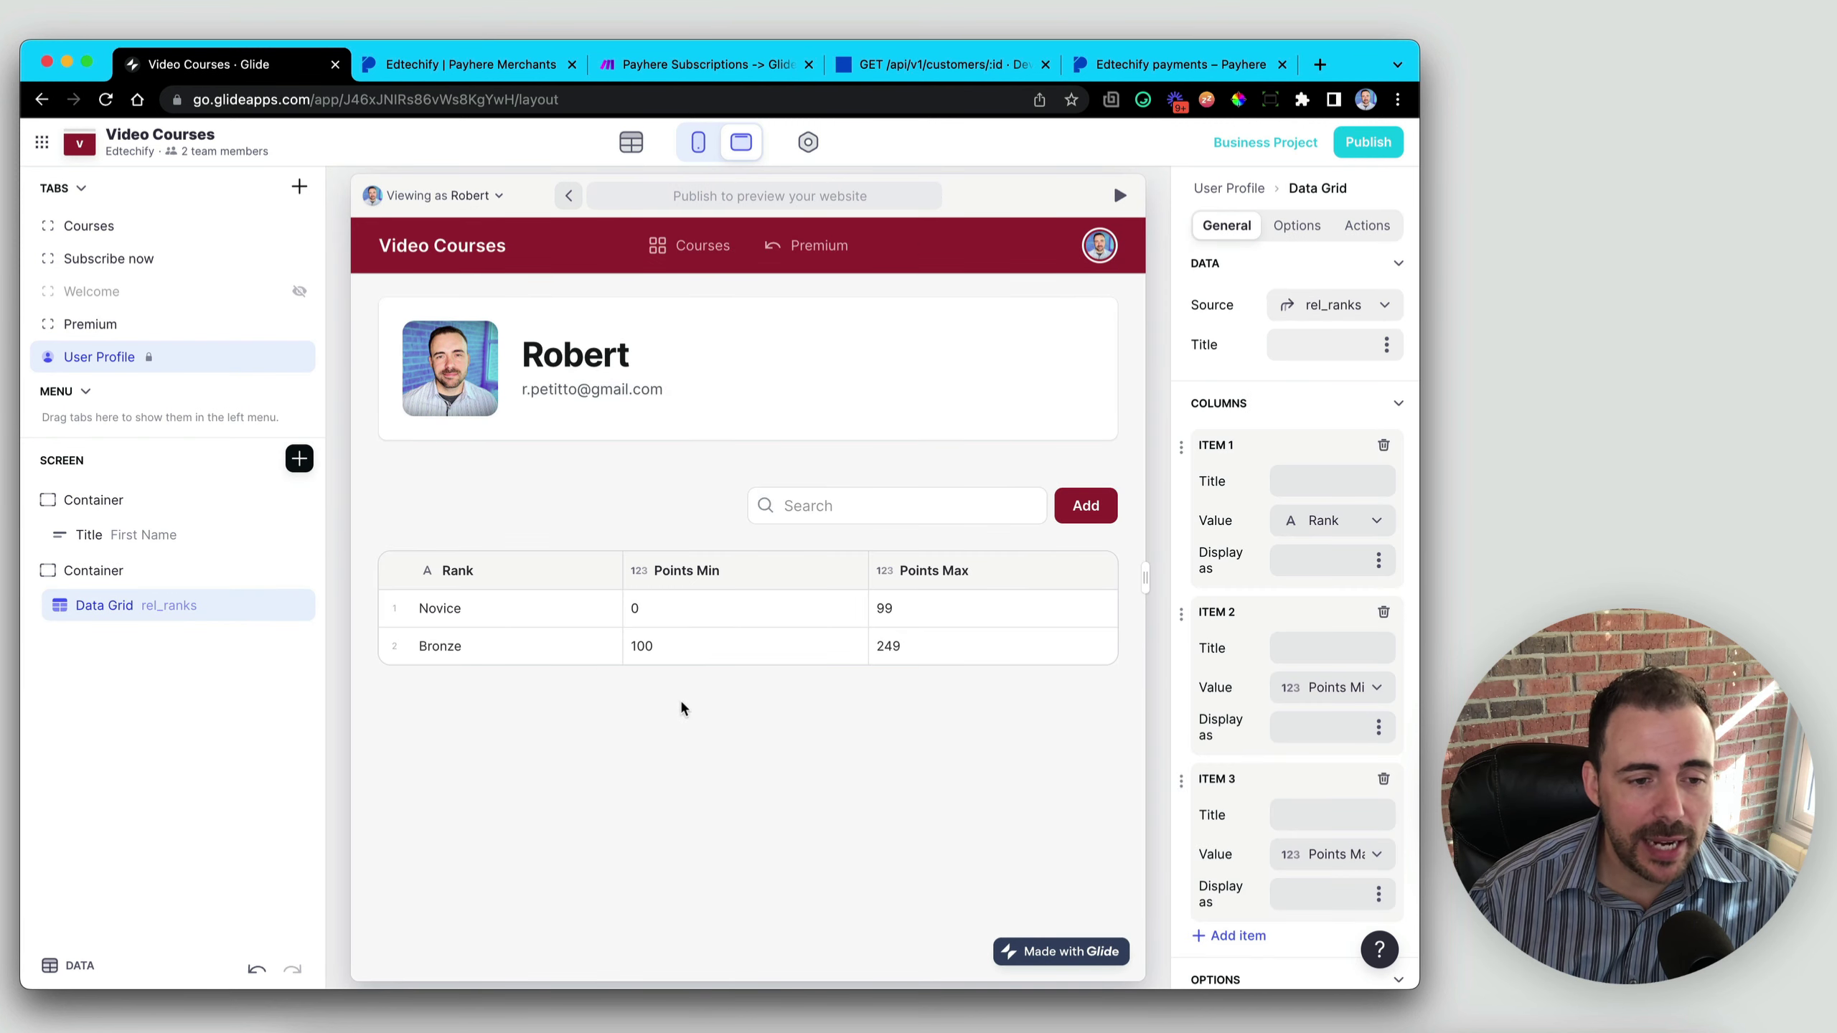
left_click(1343, 315)
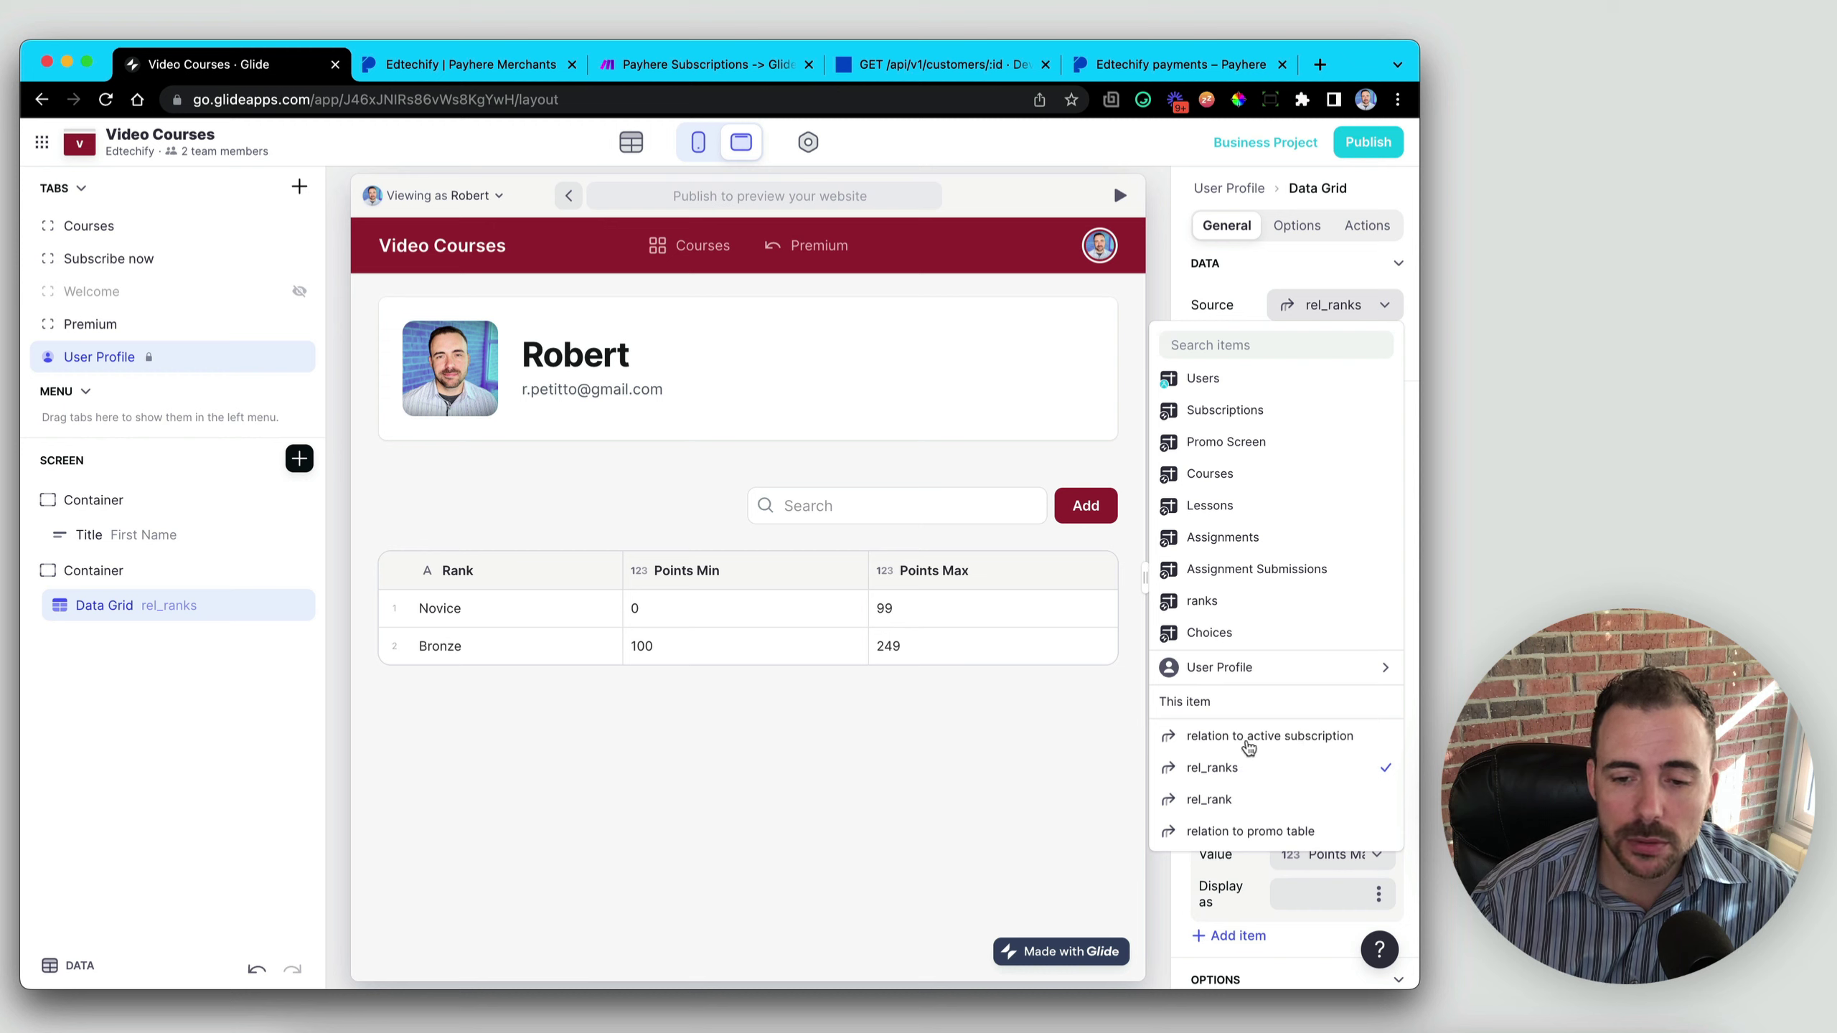
left_click(1251, 745)
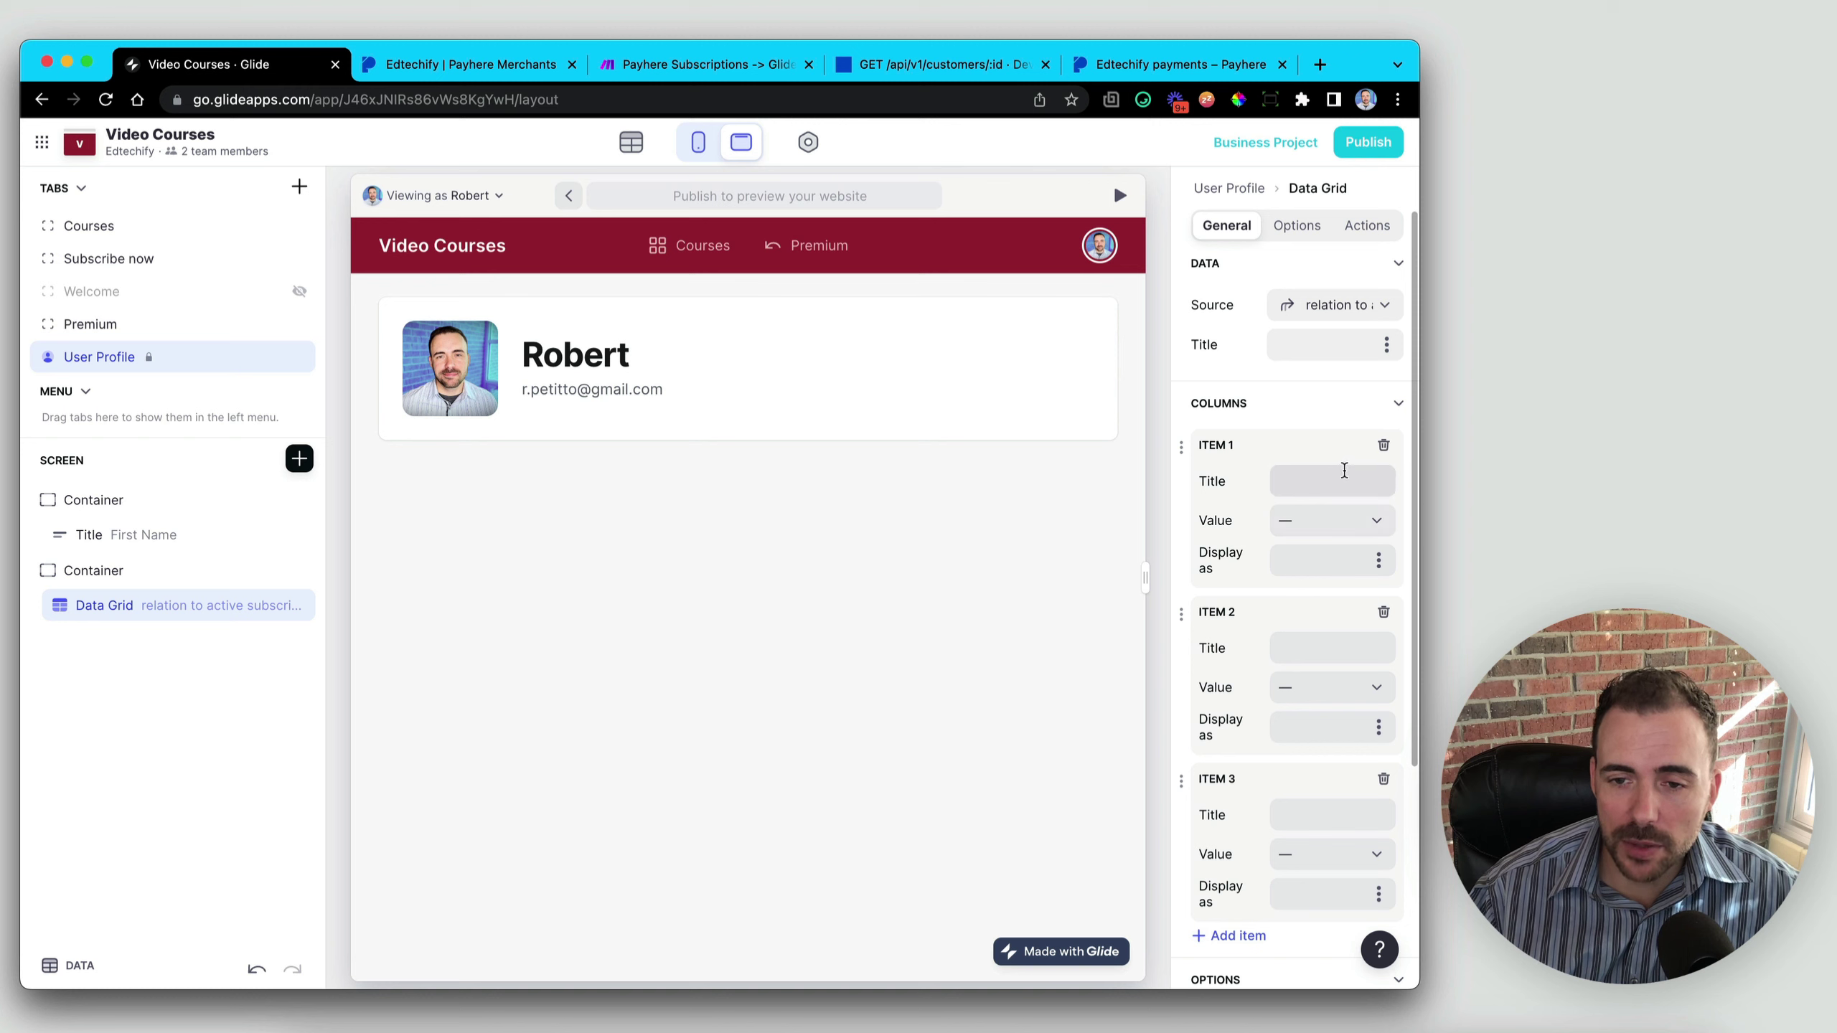
left_click(1384, 446)
left_click(1384, 446)
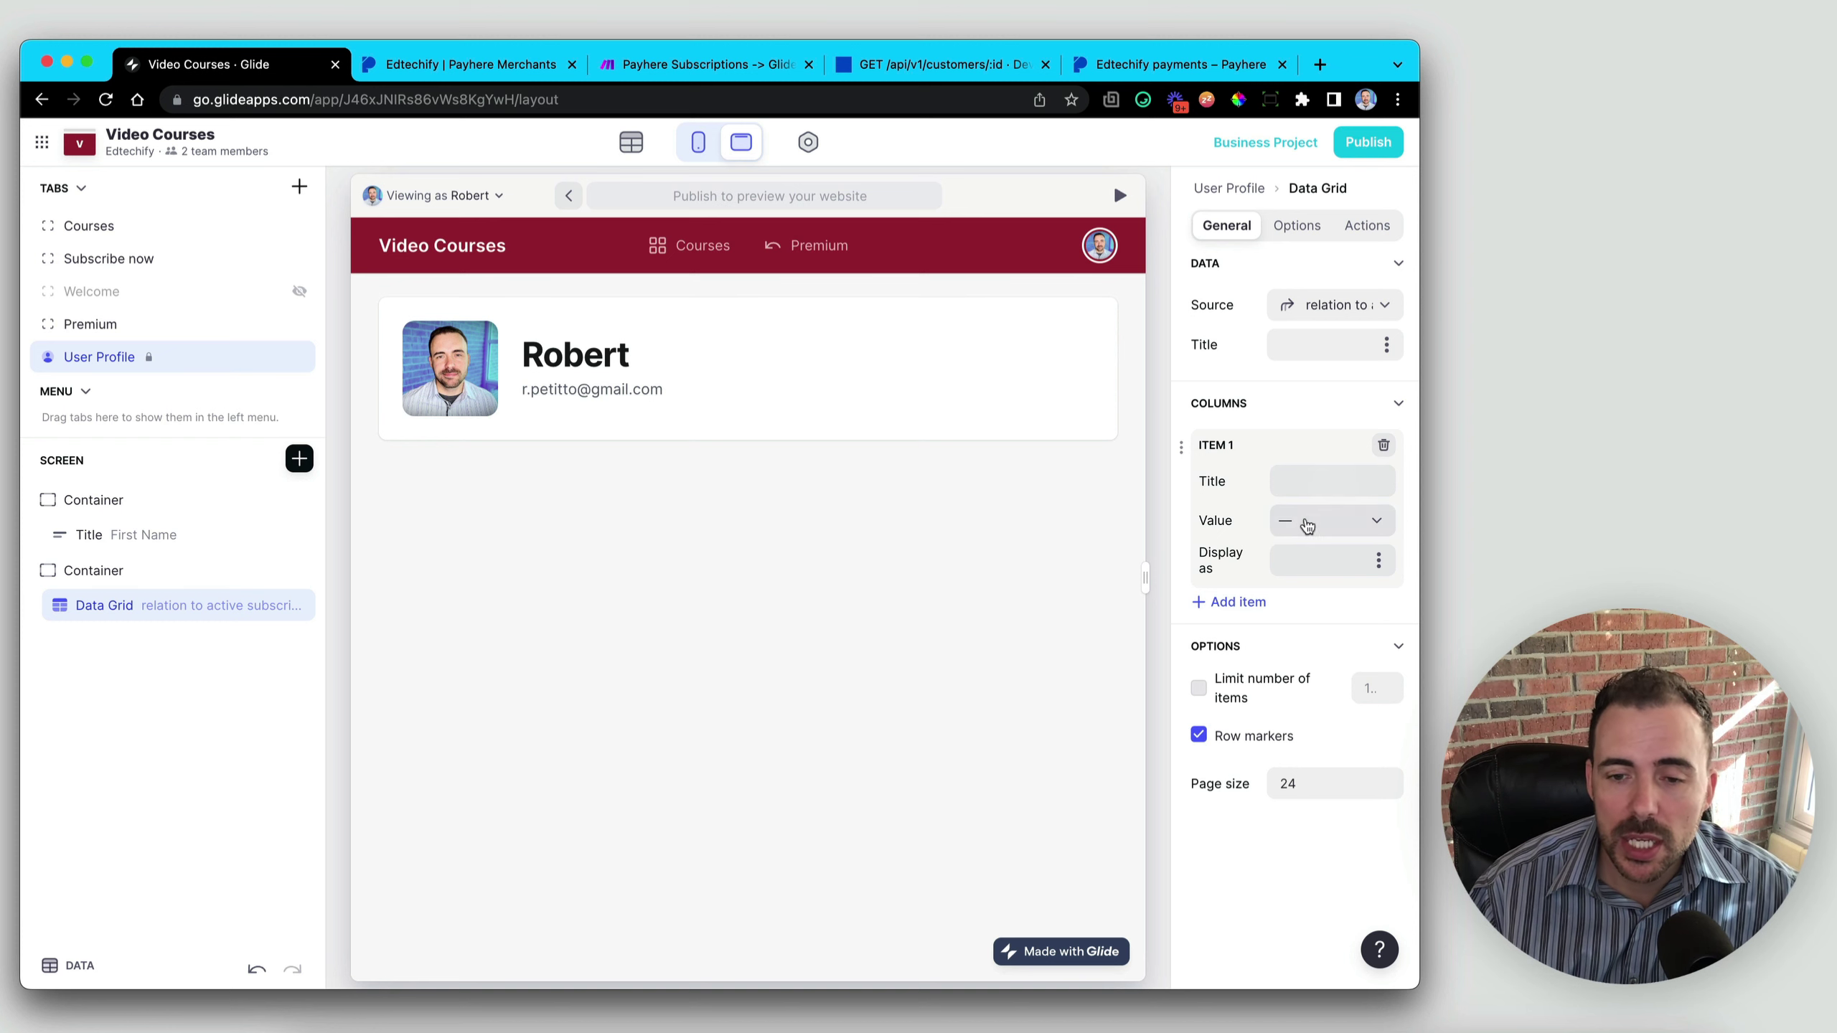
- Show plan in the first column titled Plan and turn off row markers
left_click(1308, 523)
scroll(1286, 882, "down", 3)
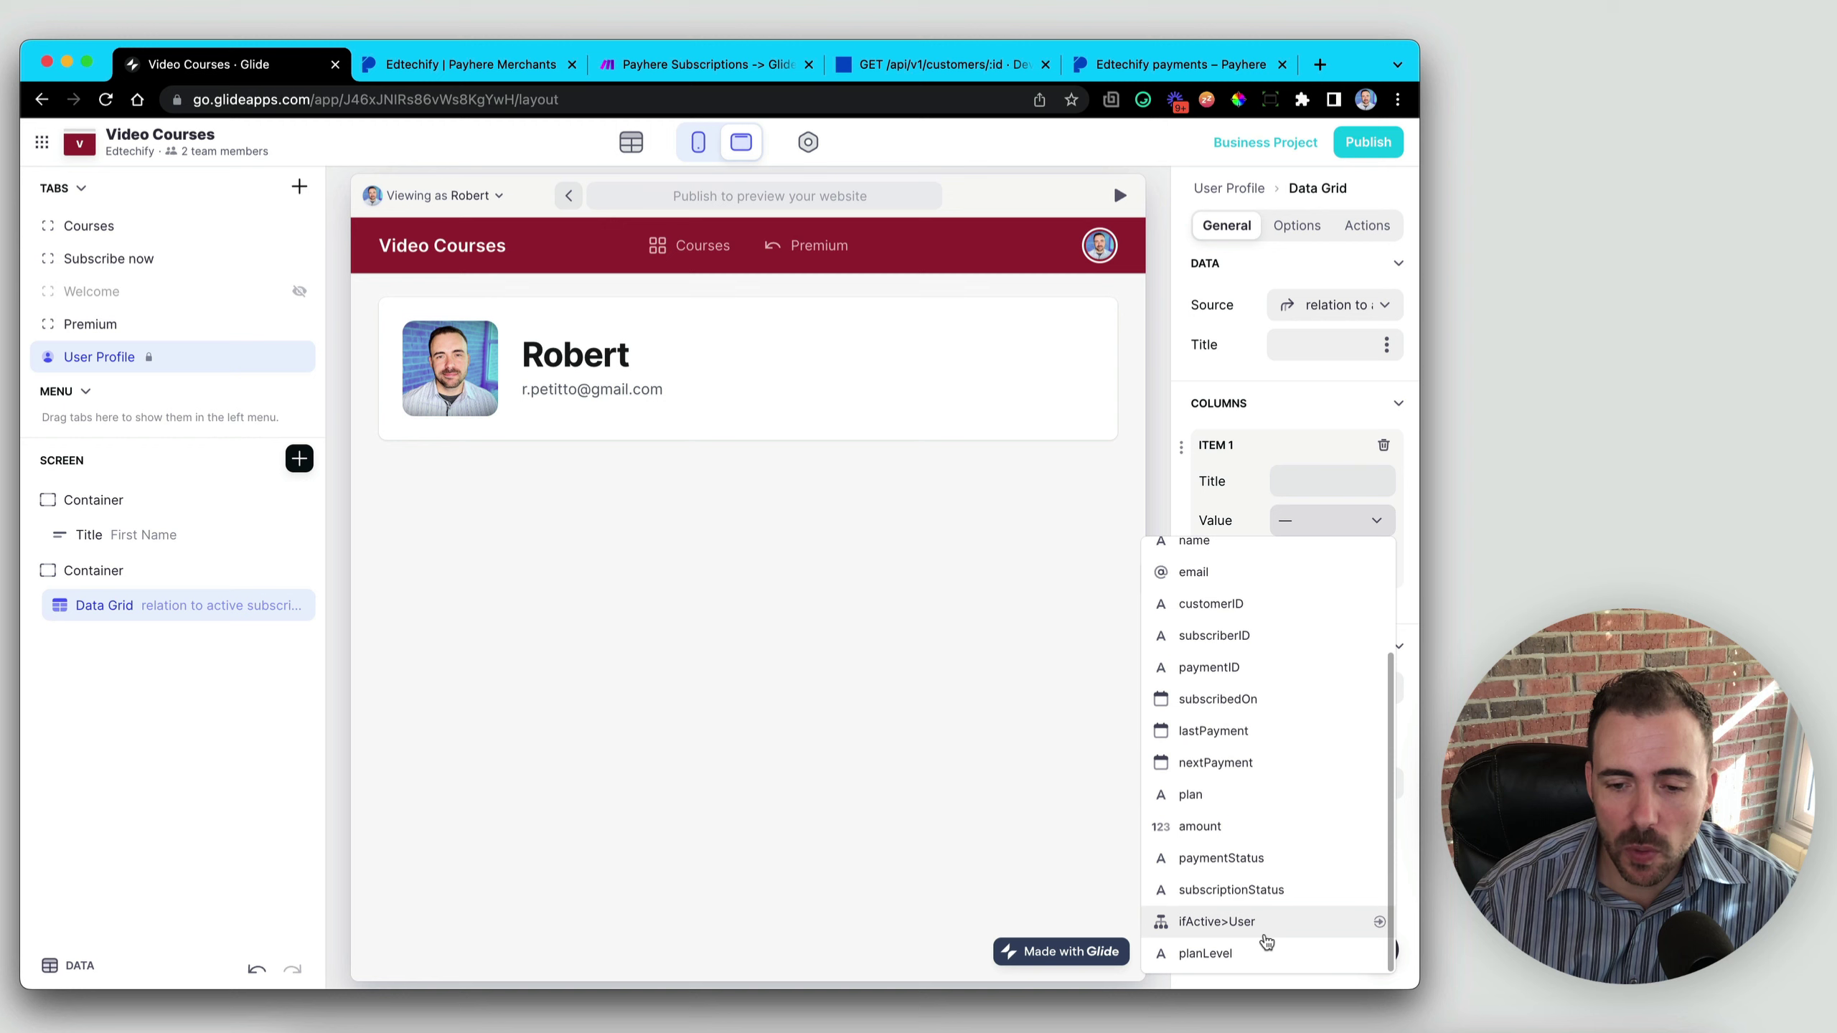
scroll(1262, 934, "up", 1)
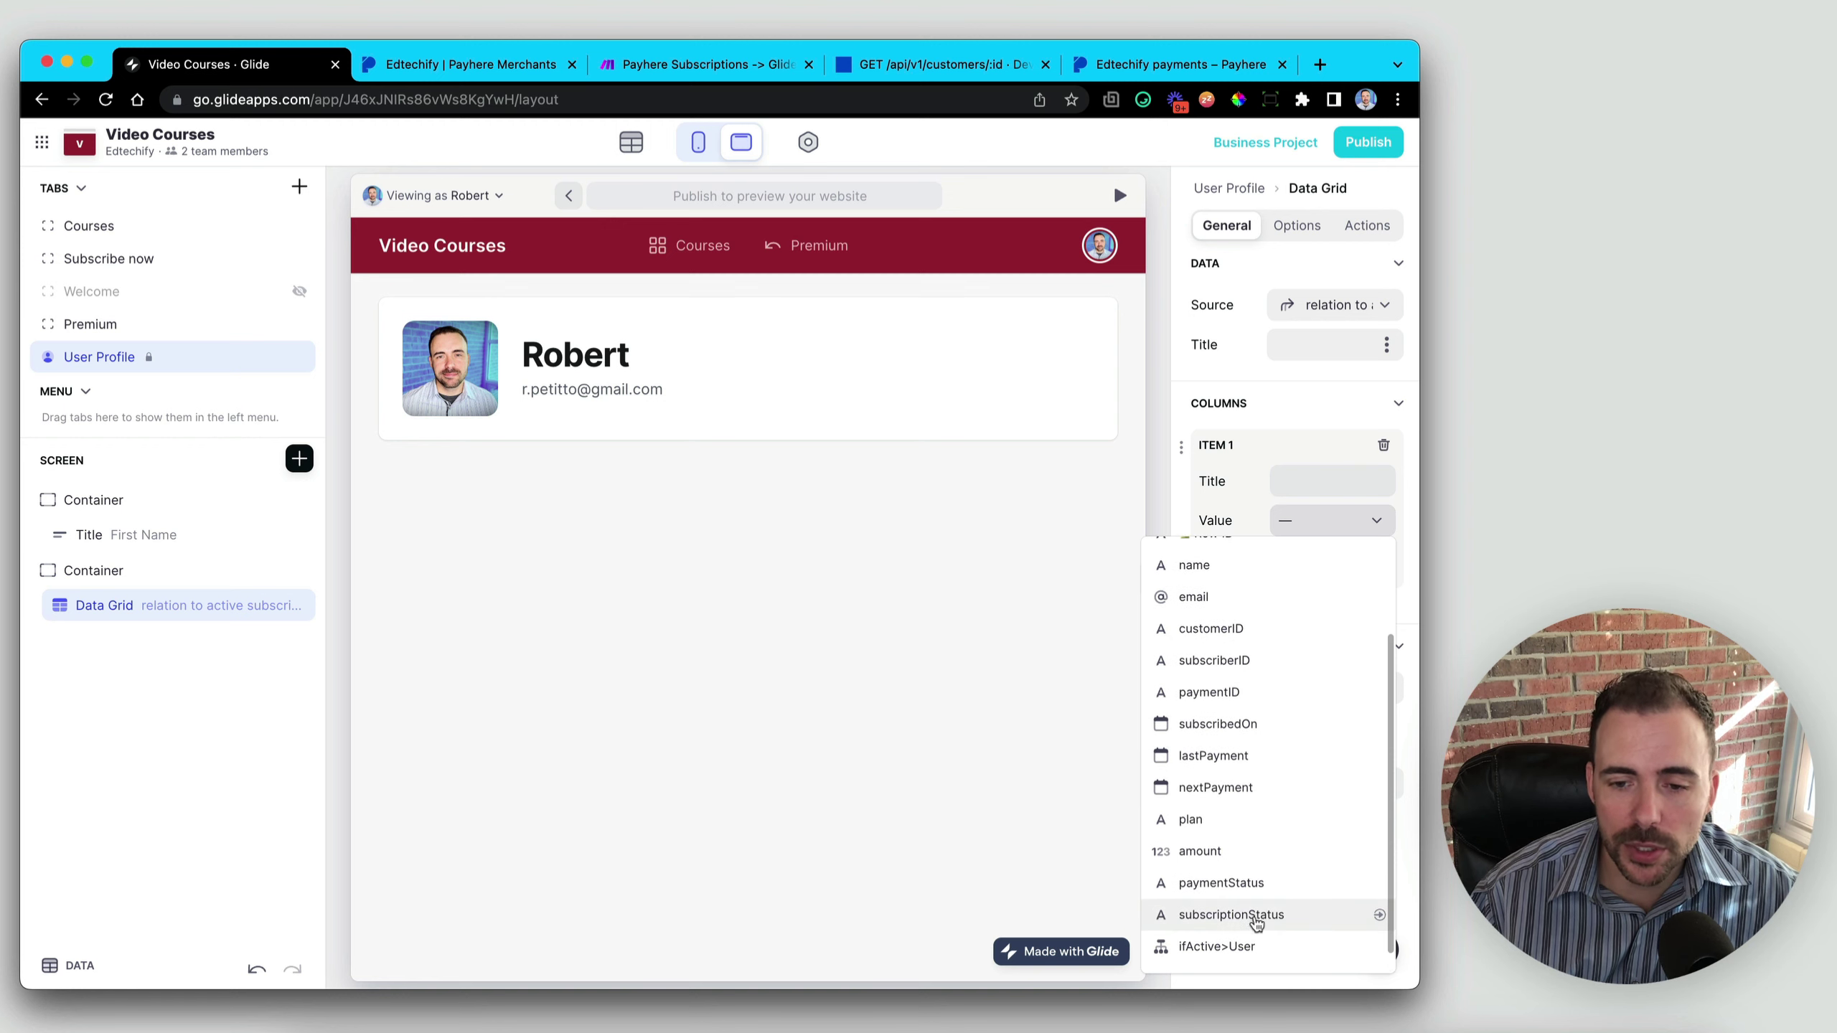
scroll(1257, 926, "up", 2)
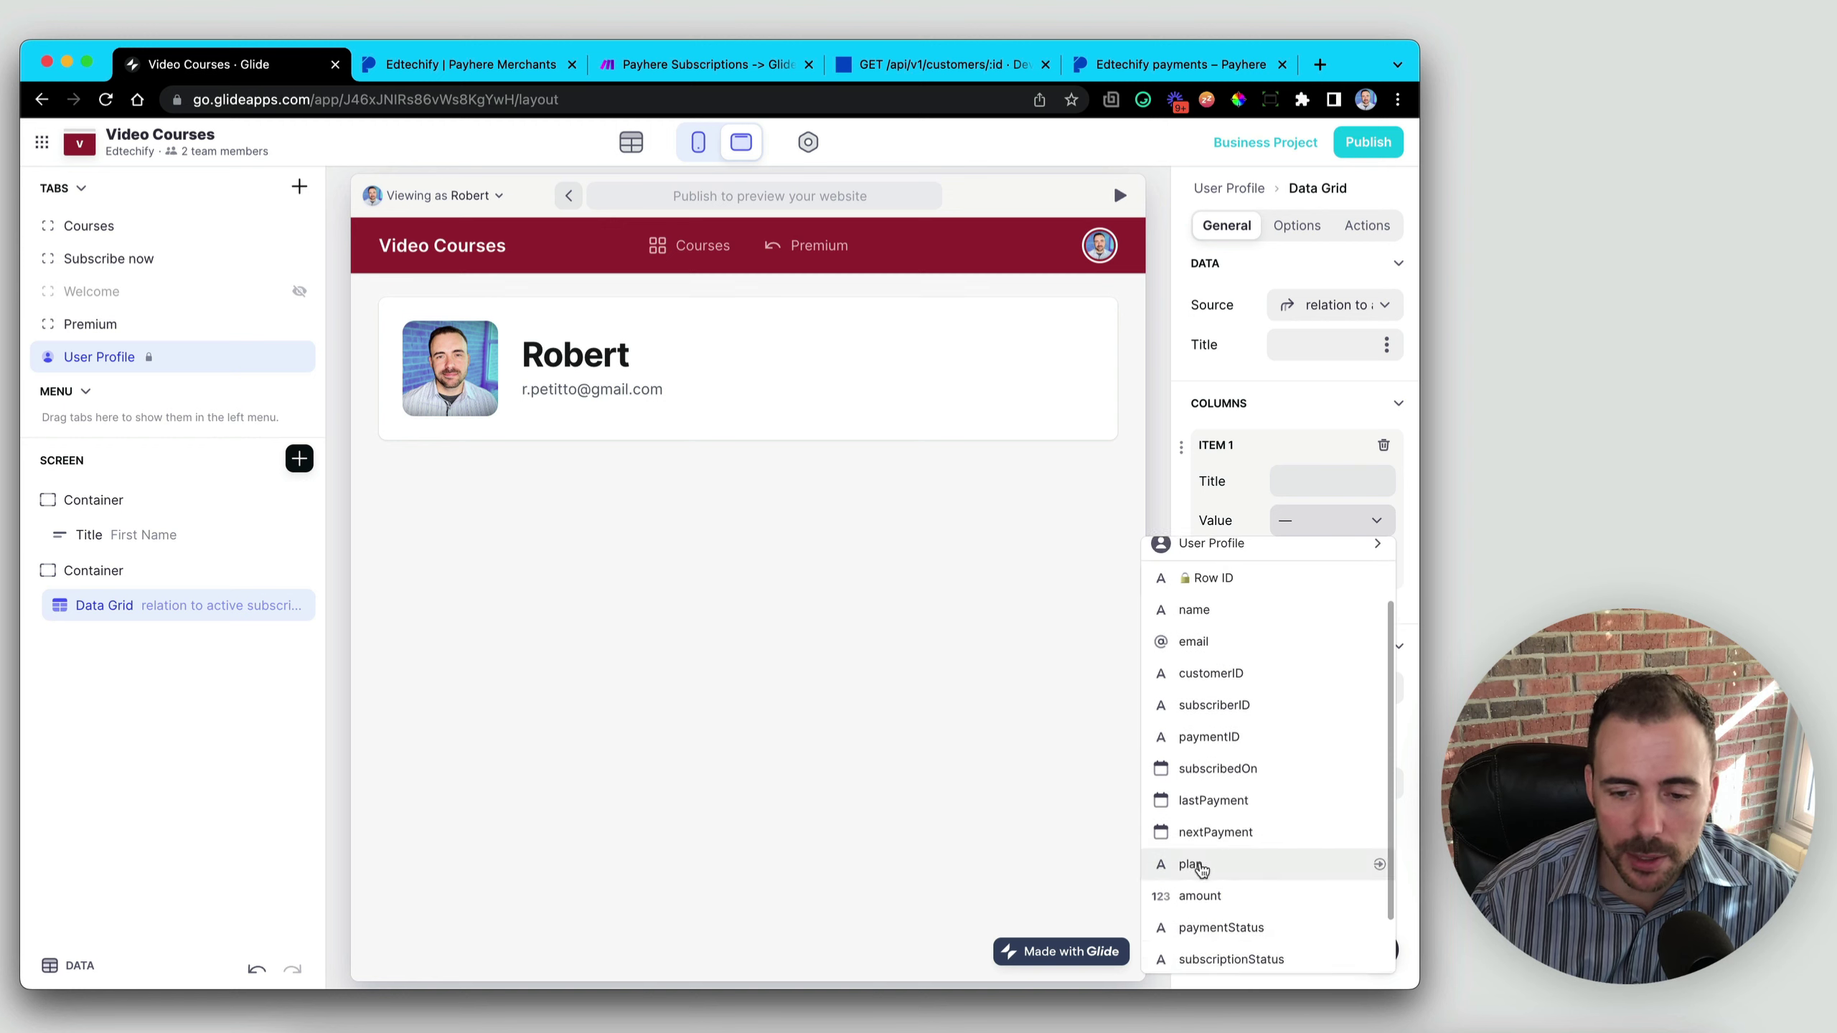
left_click(1201, 869)
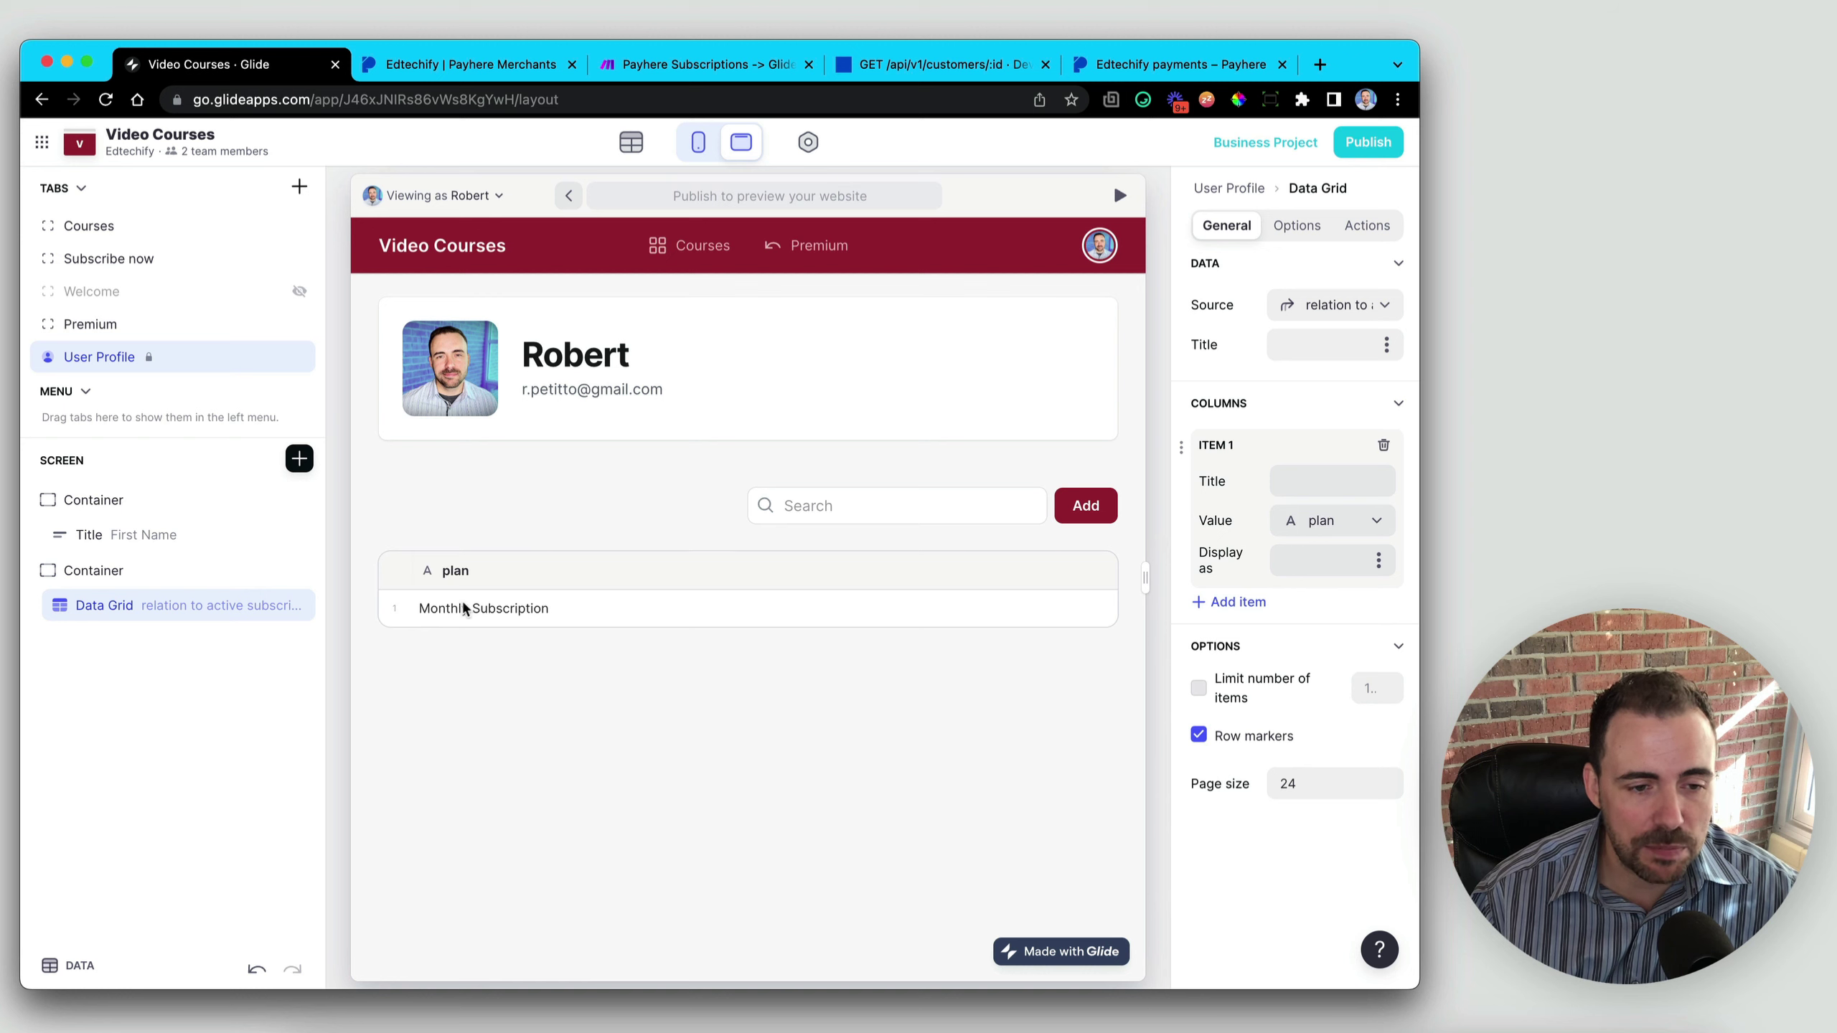
left_click(1315, 483)
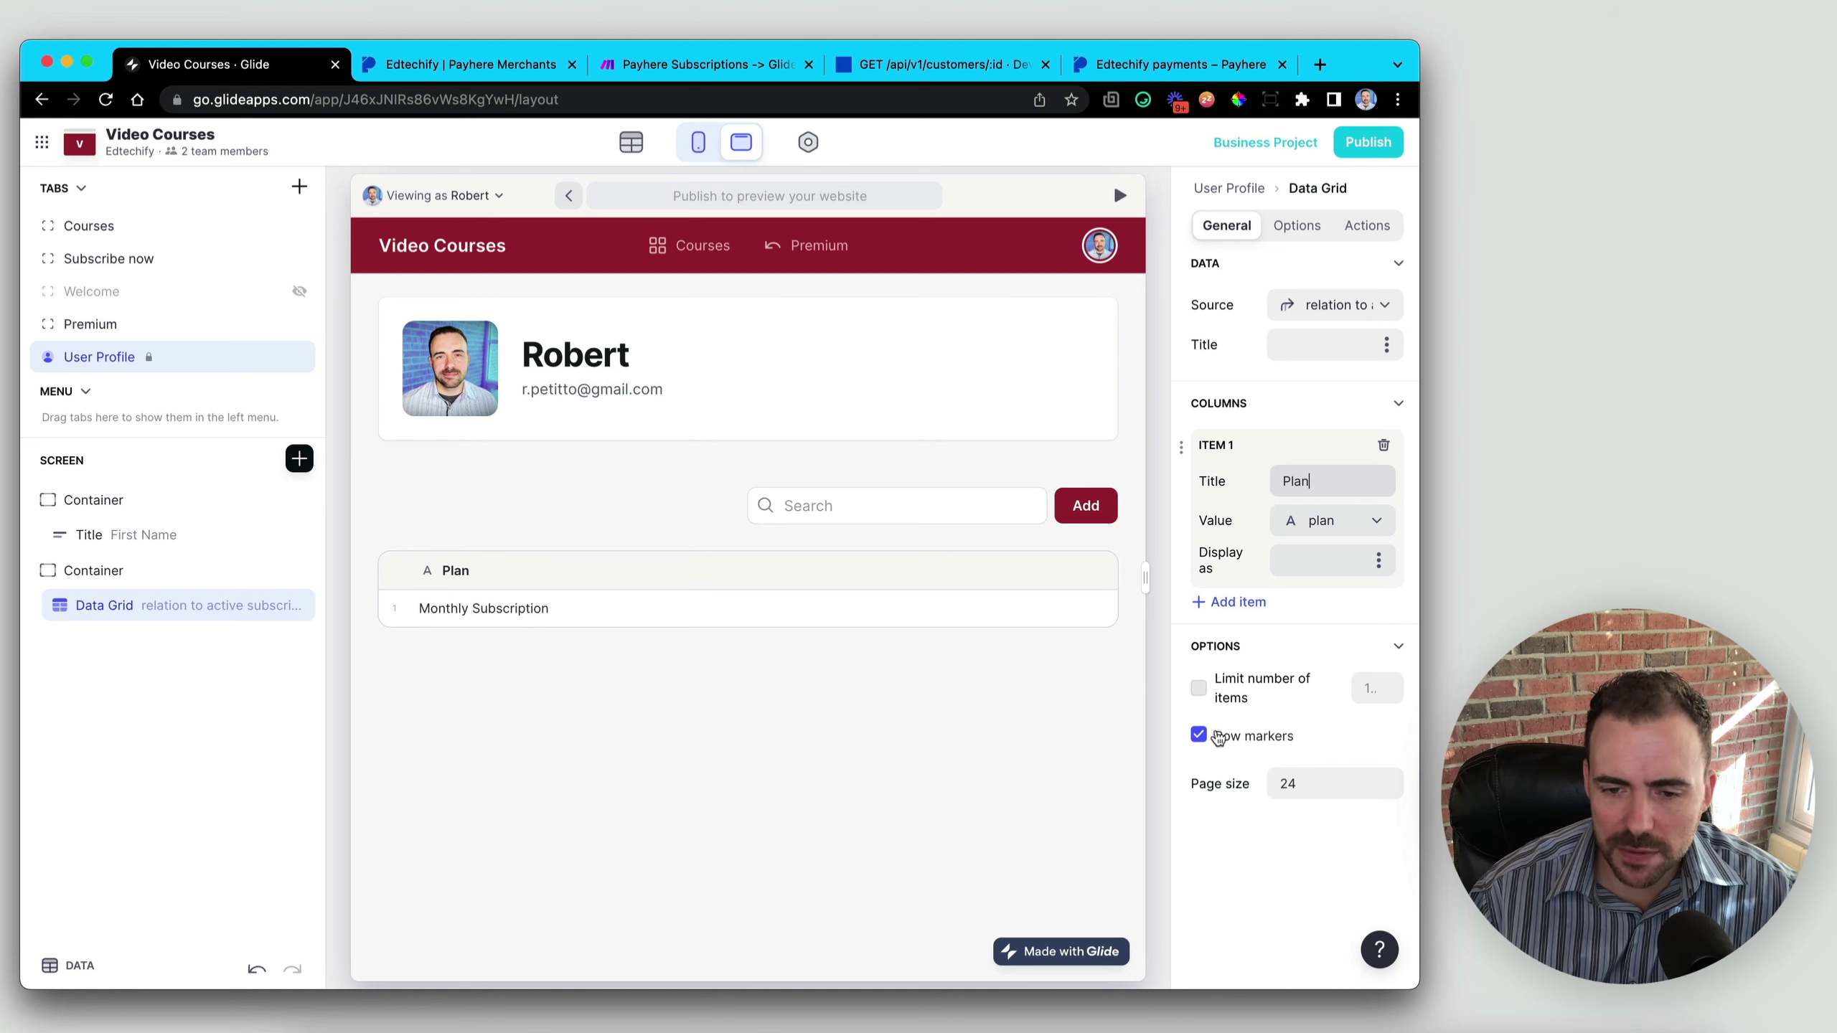
left_click(1199, 736)
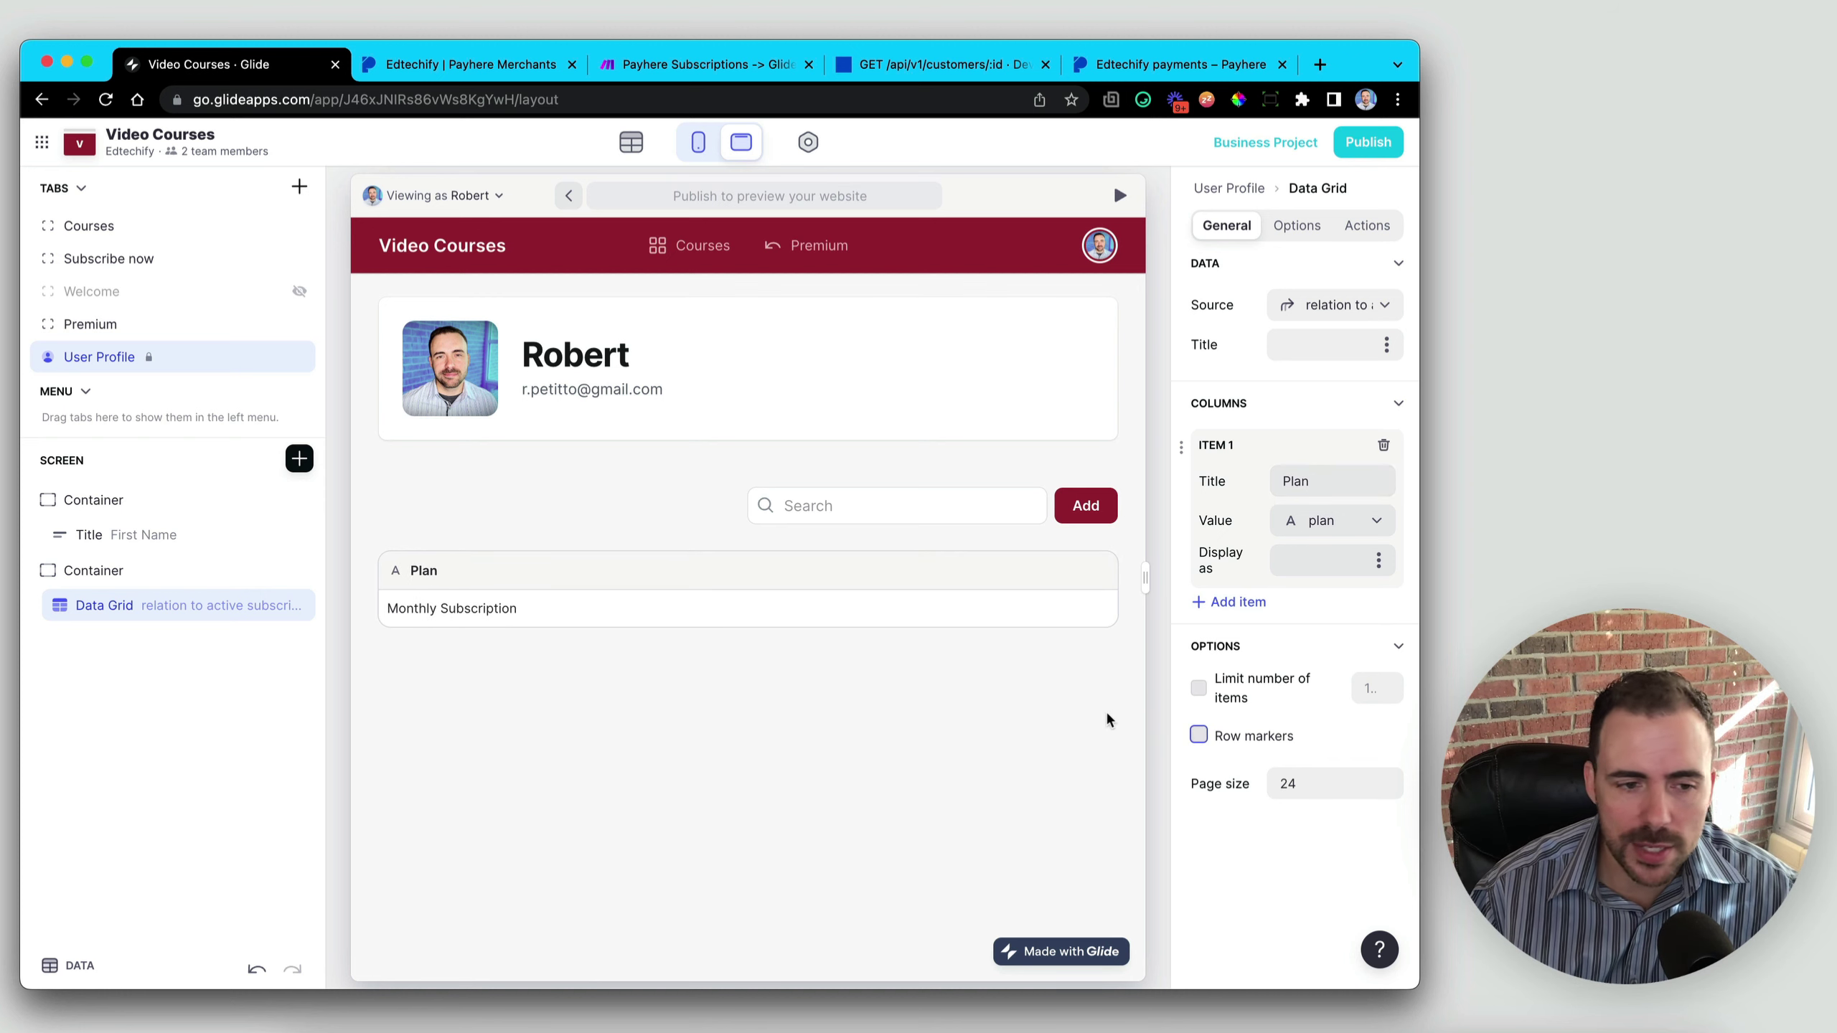
- Add a Last Payment column showing lastPayment and a Renews On column showing nextPayment
left_click(1222, 602)
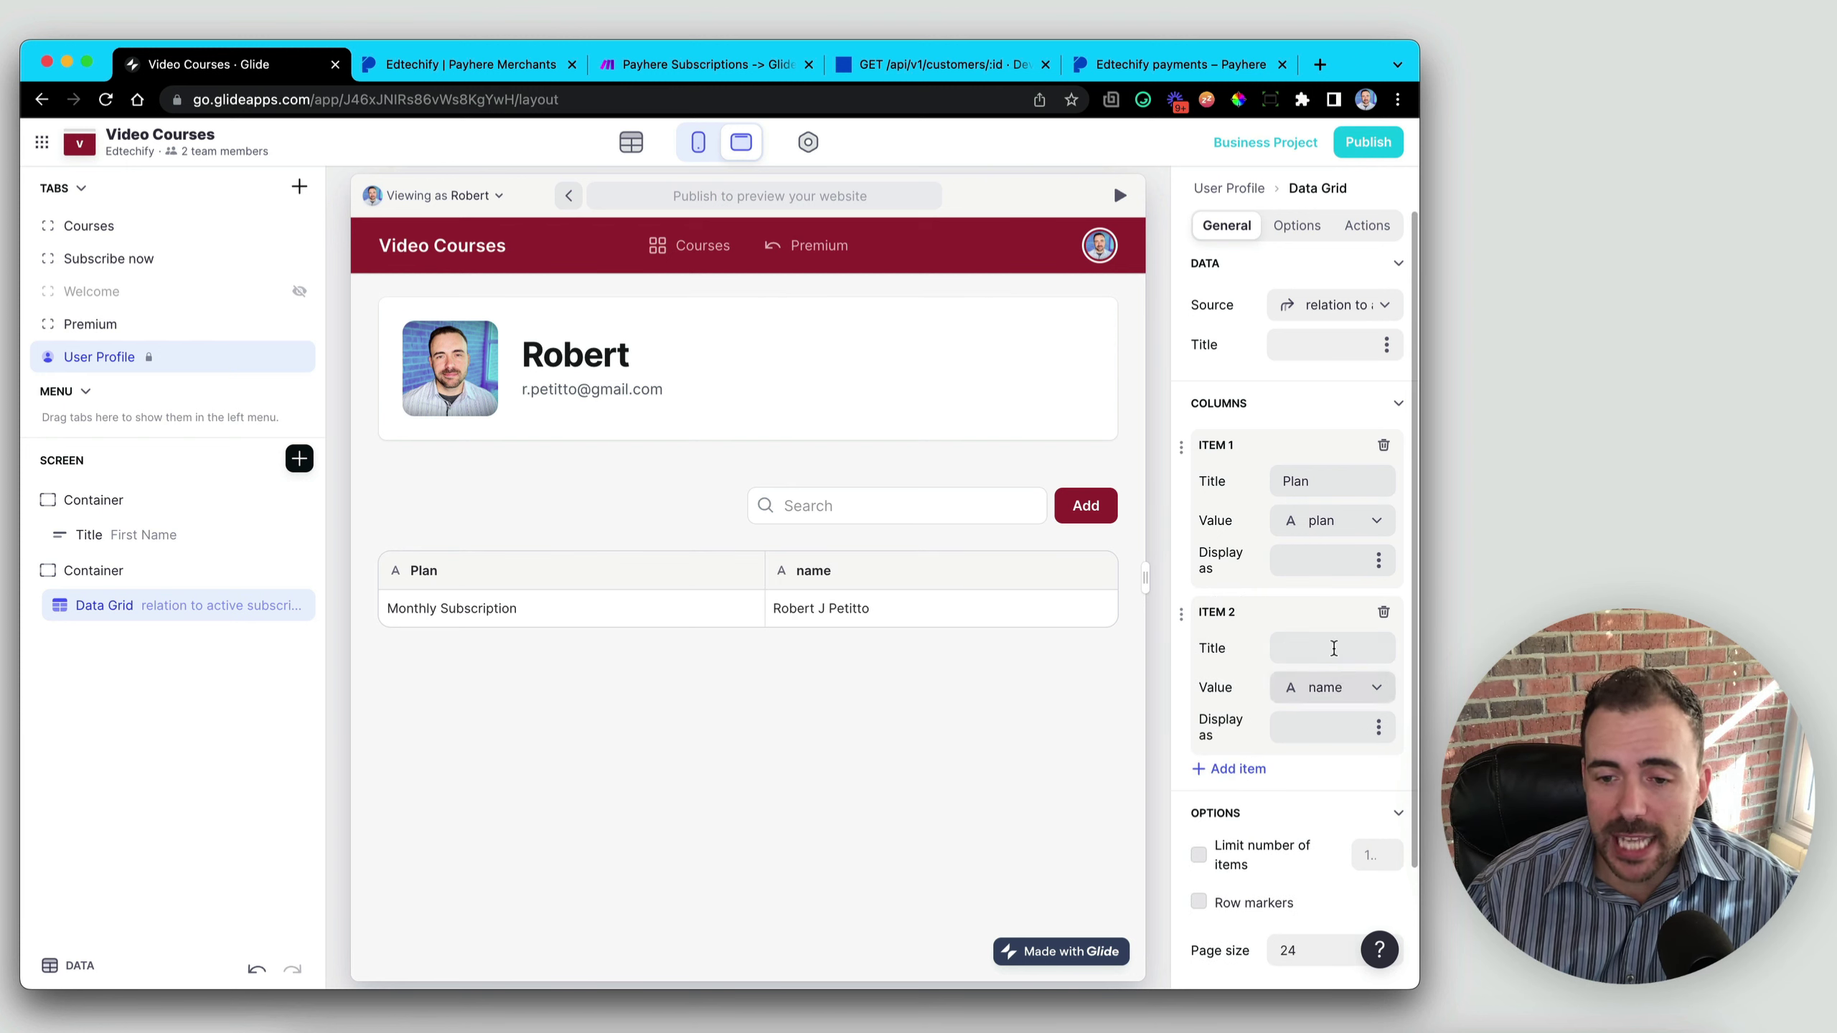
left_click(1332, 642)
left_click(1297, 689)
scroll(1244, 507, "down", 1)
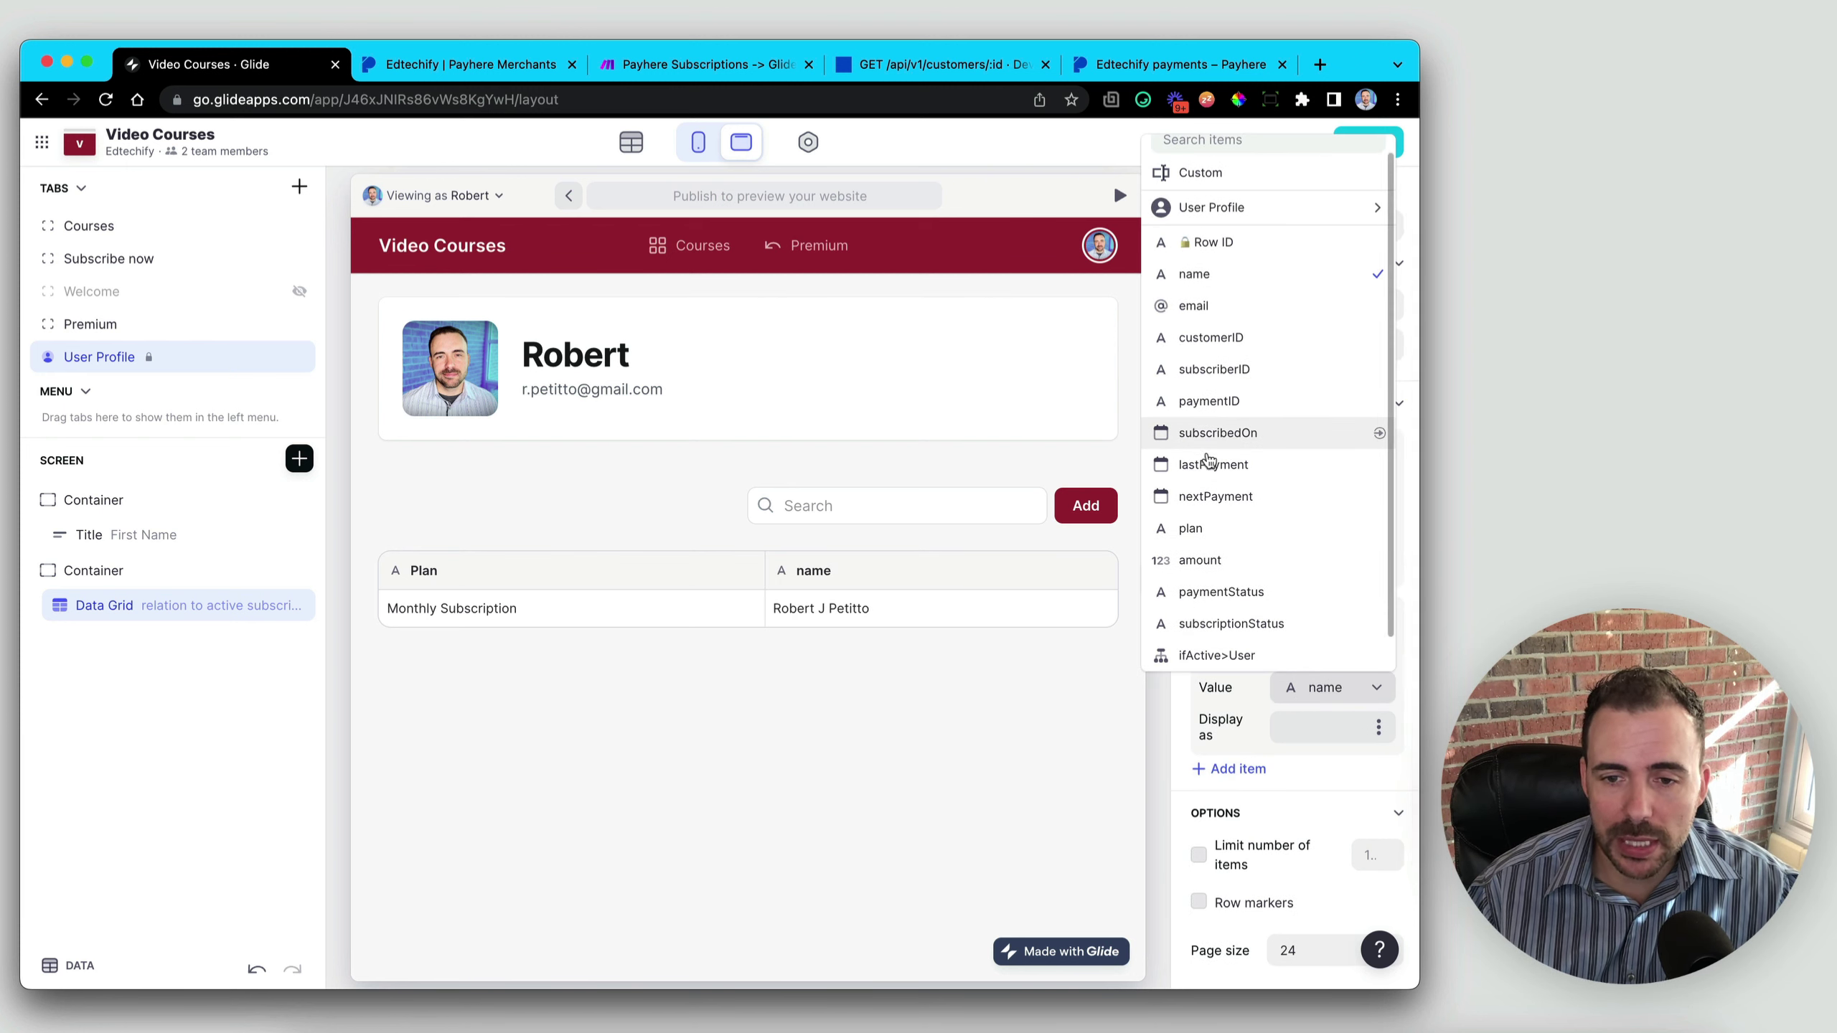
left_click(1207, 465)
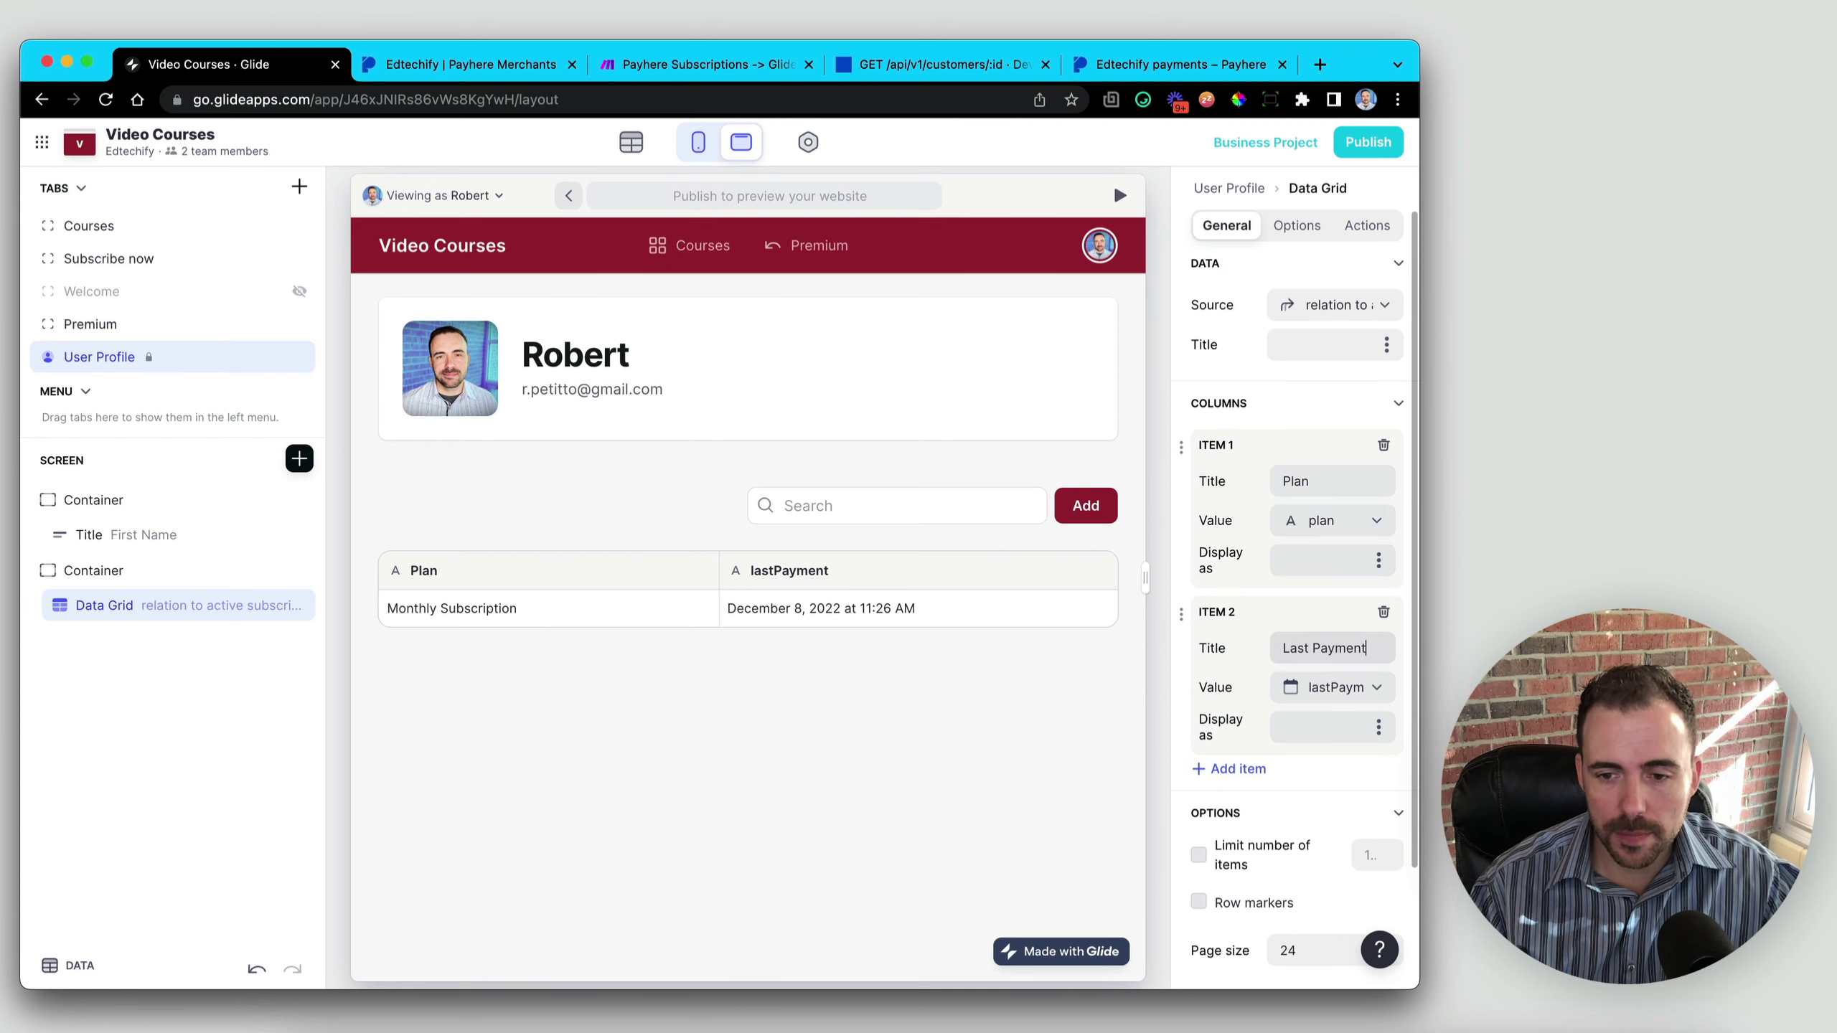
left_click(1230, 768)
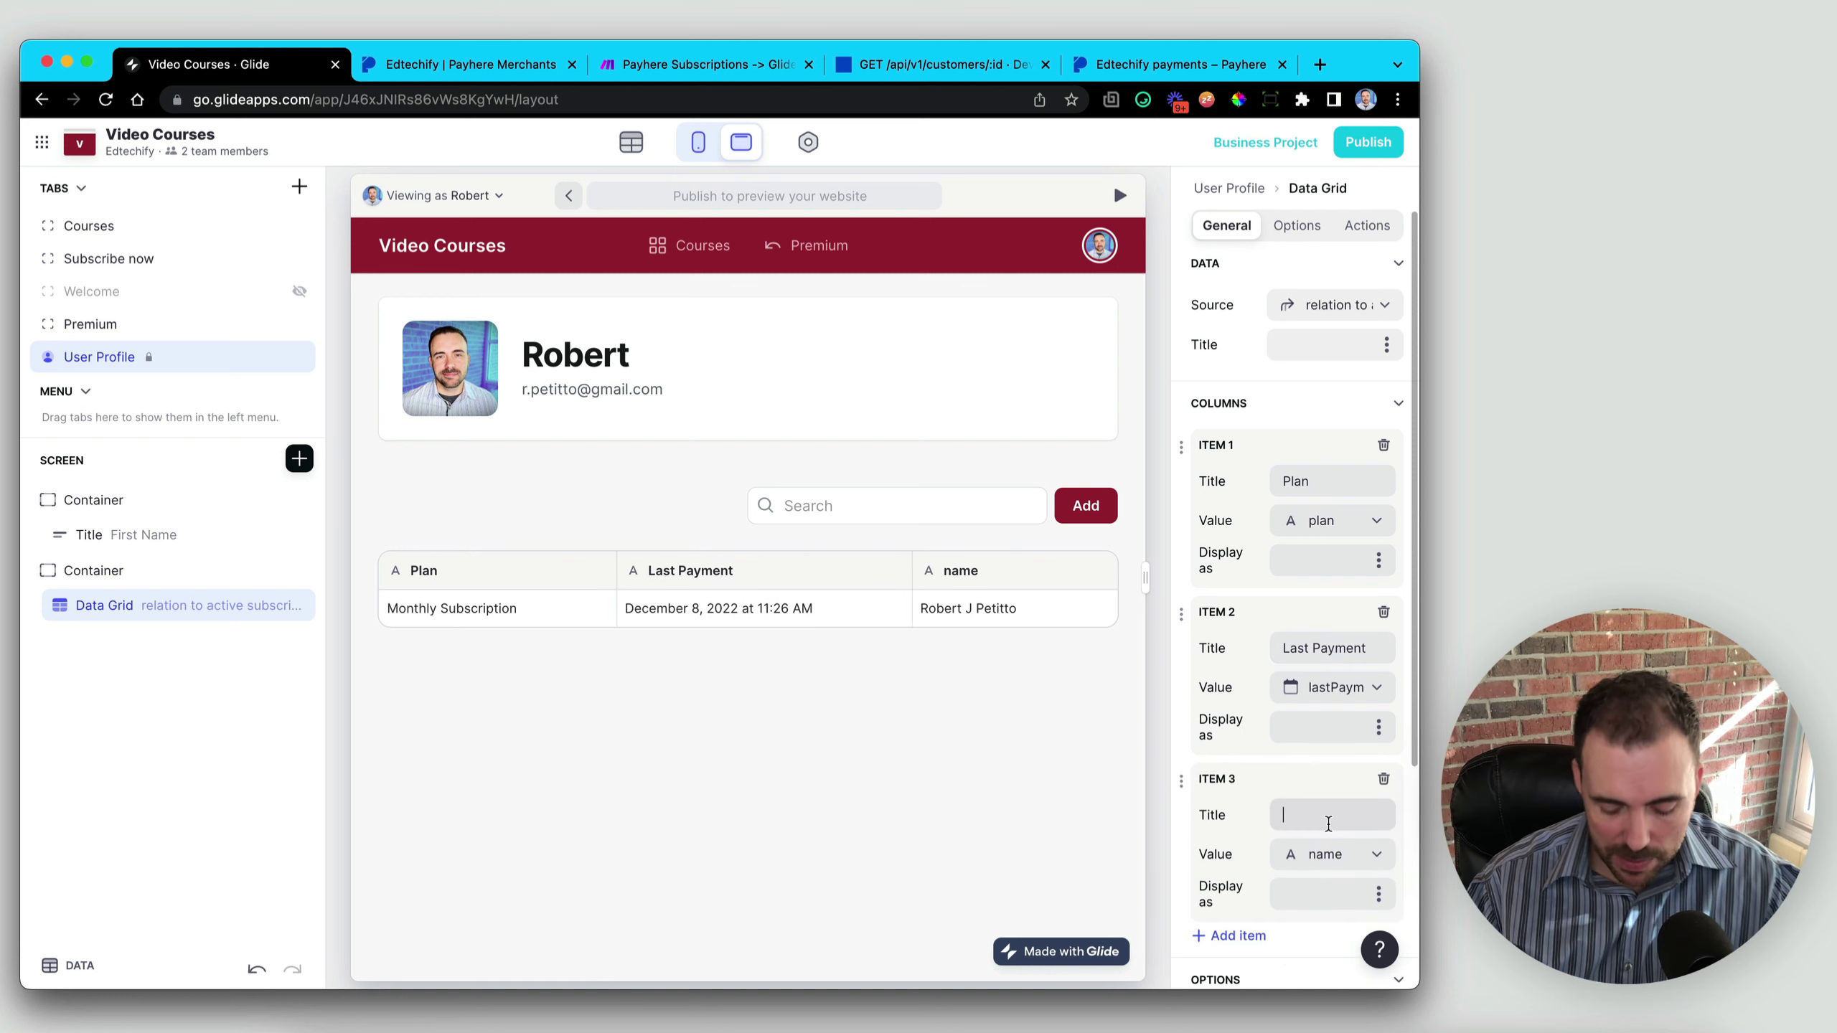
key("super+a")
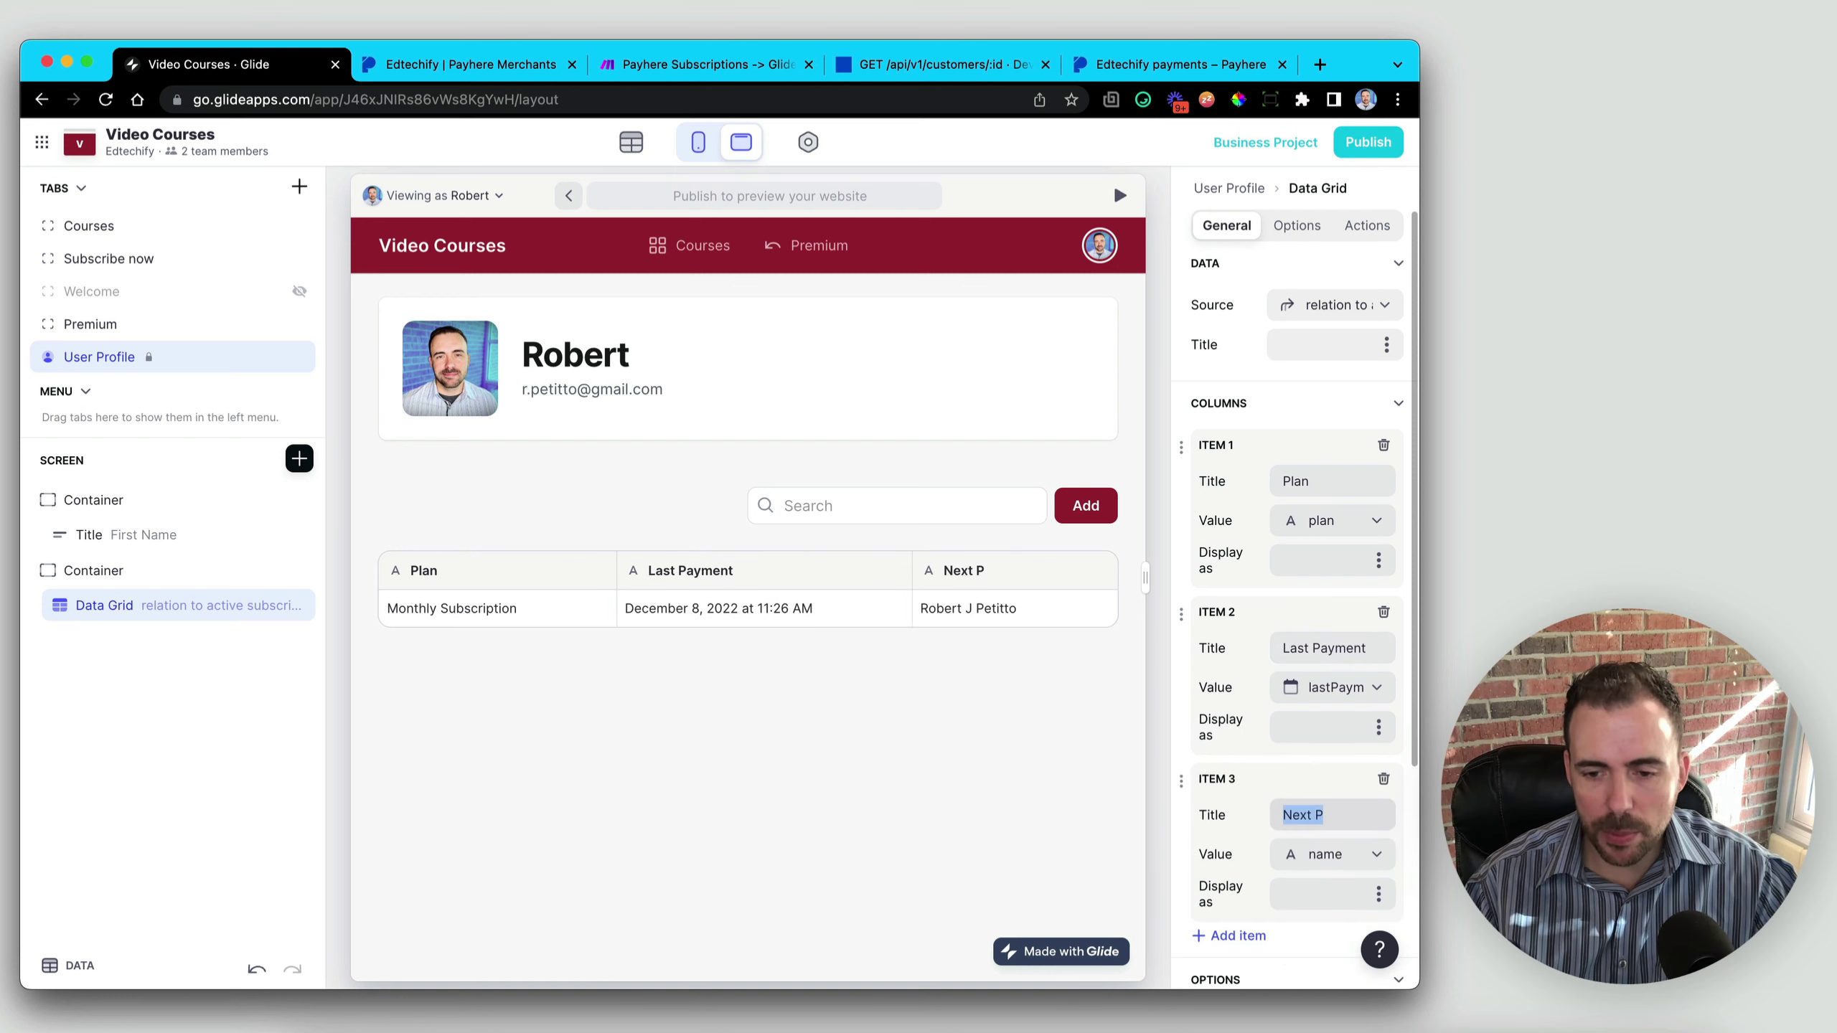
type("Renews ")
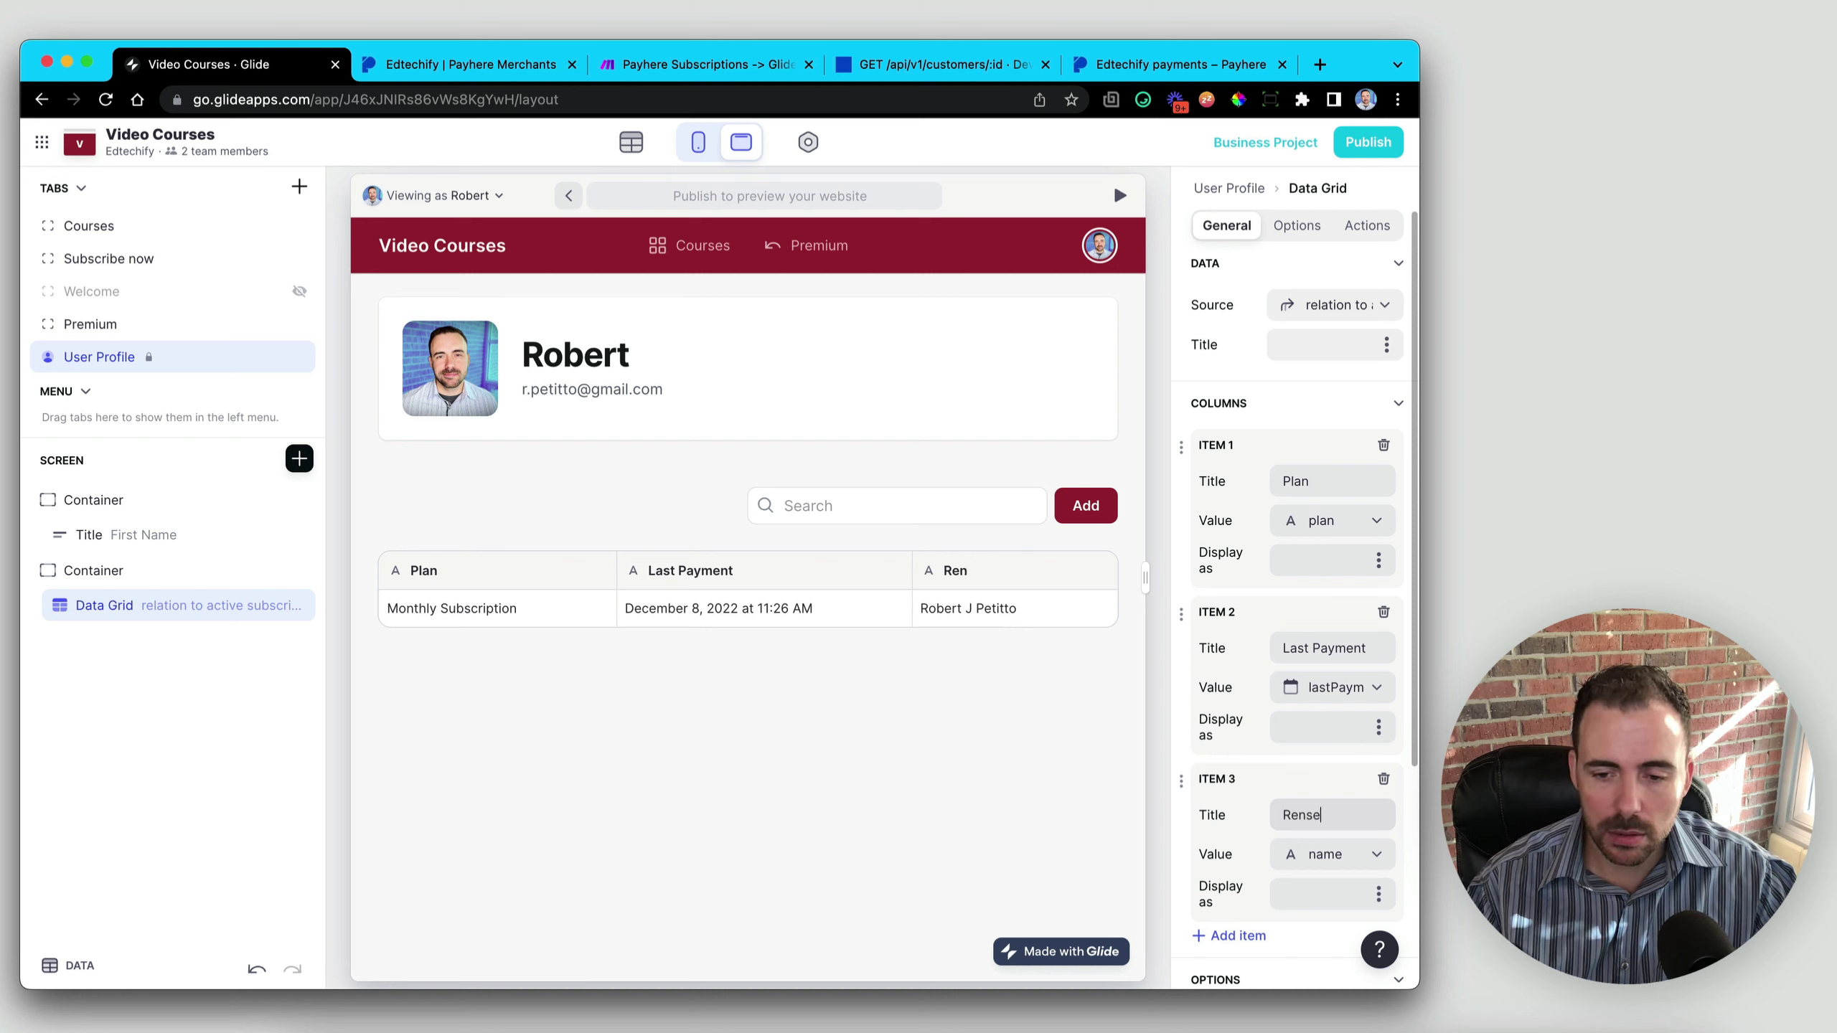
type("On")
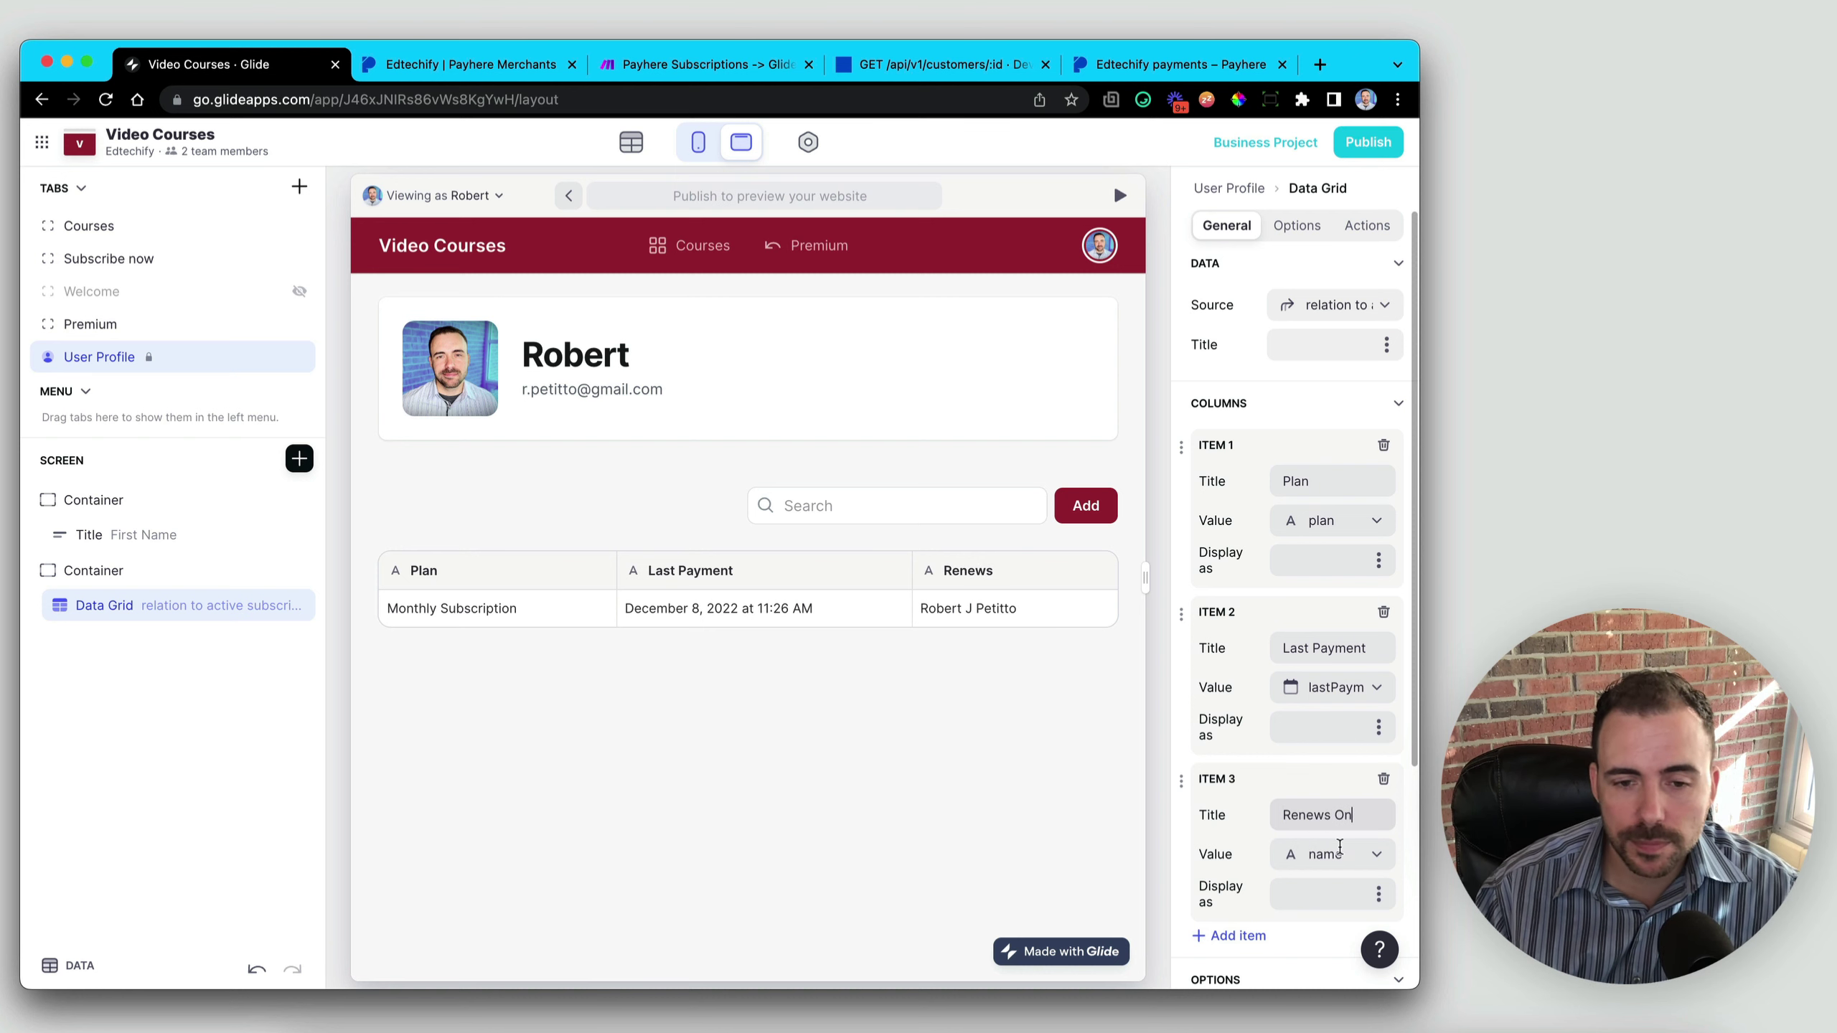
left_click(1339, 854)
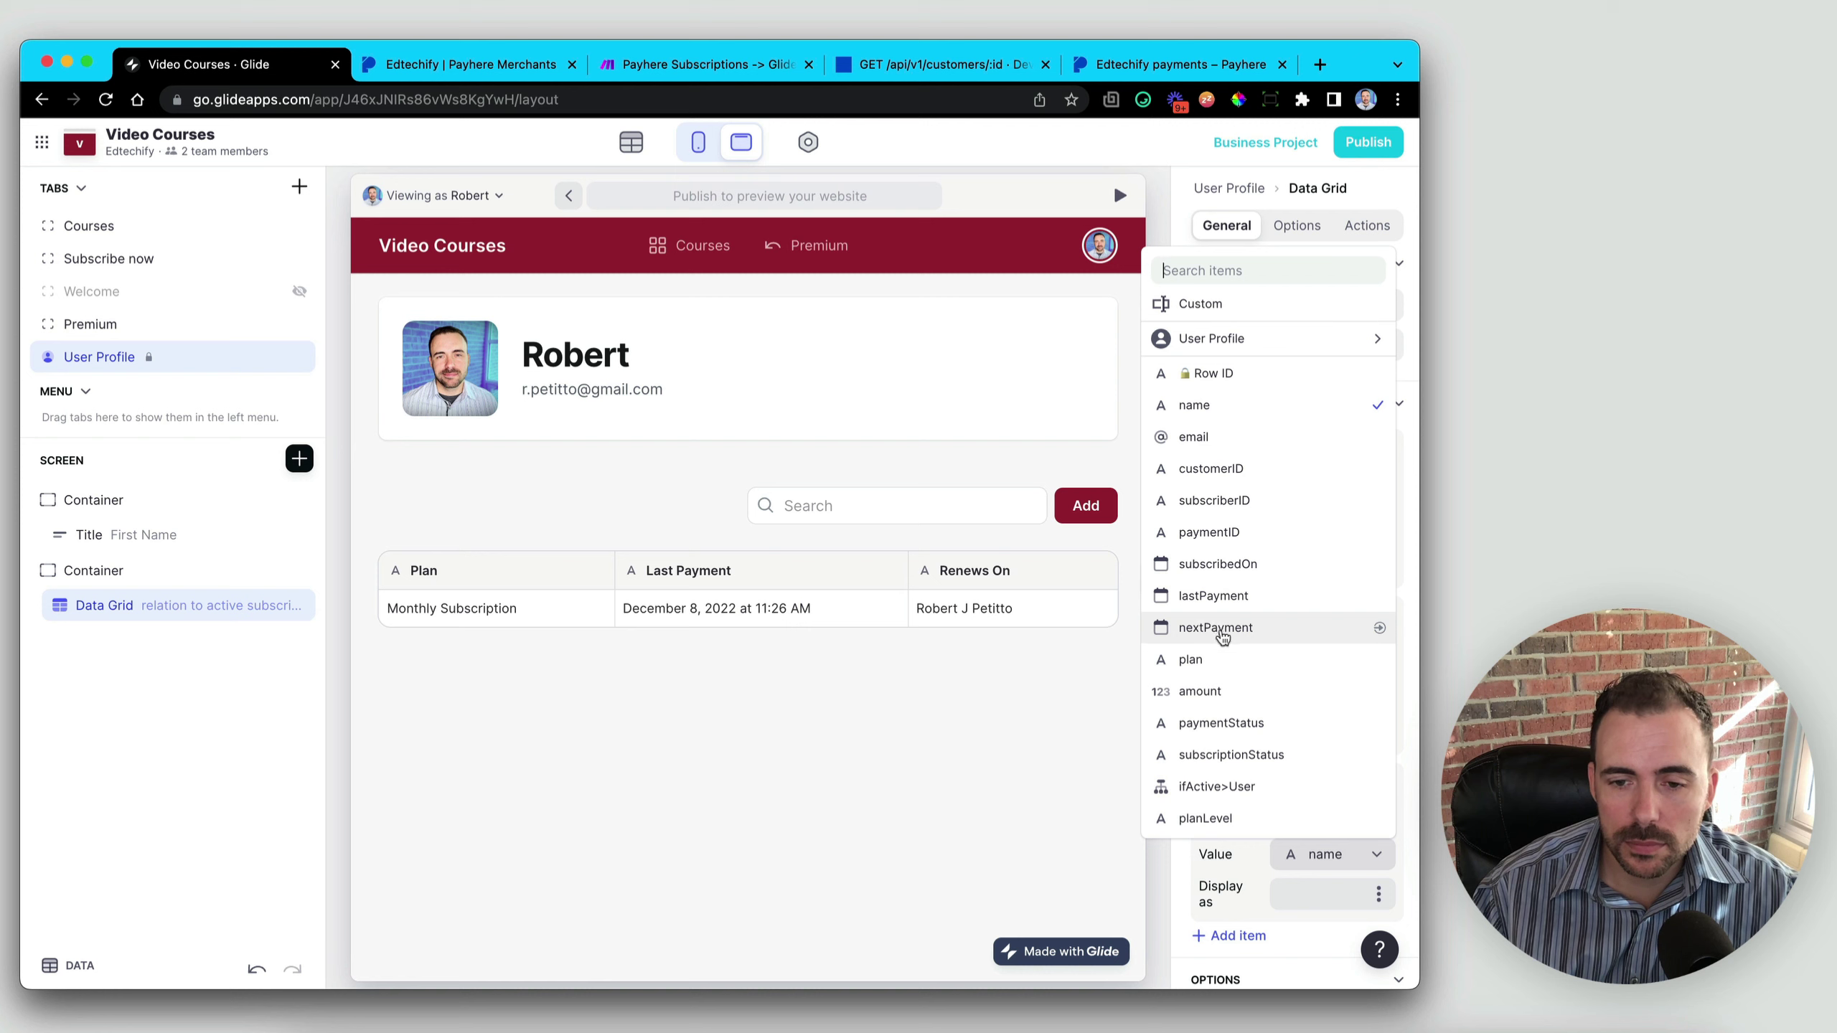
left_click(1220, 628)
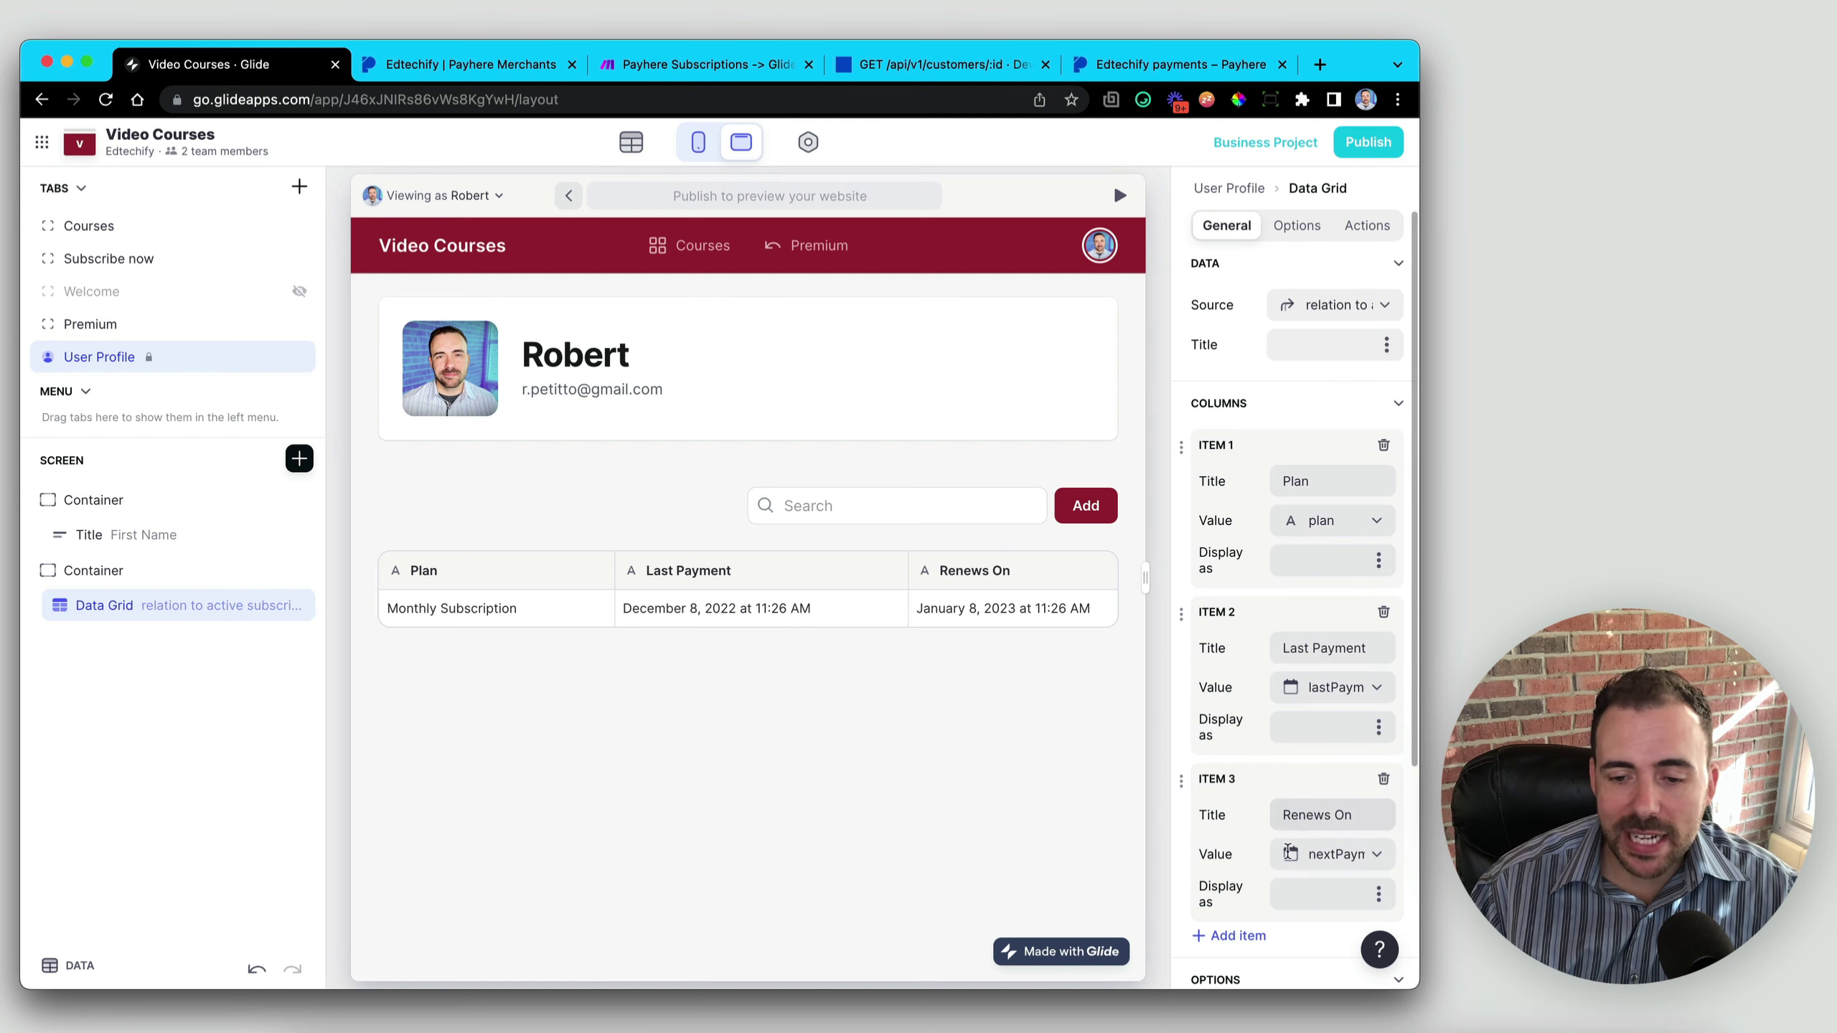
- Add a fourth column titled Amount showing the subscription amount
left_click(1235, 935)
scroll(1298, 959, "down", 3)
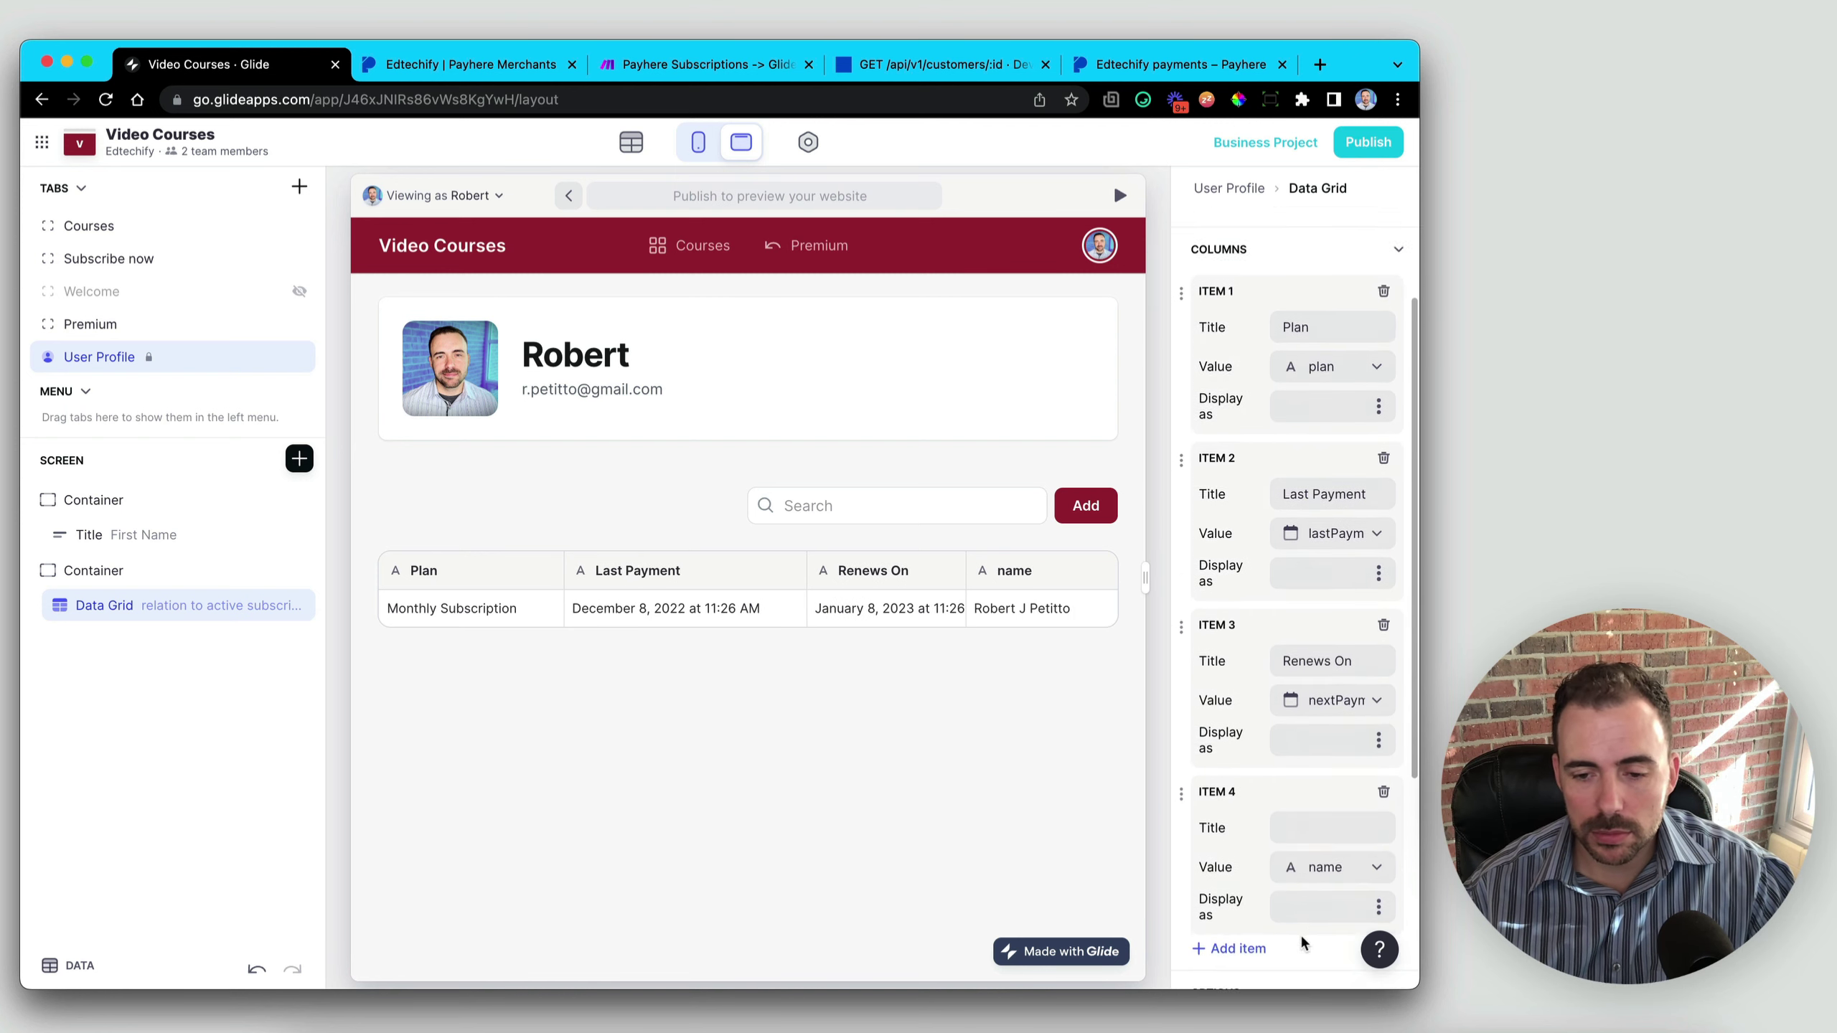
left_click(1317, 782)
type("Amount")
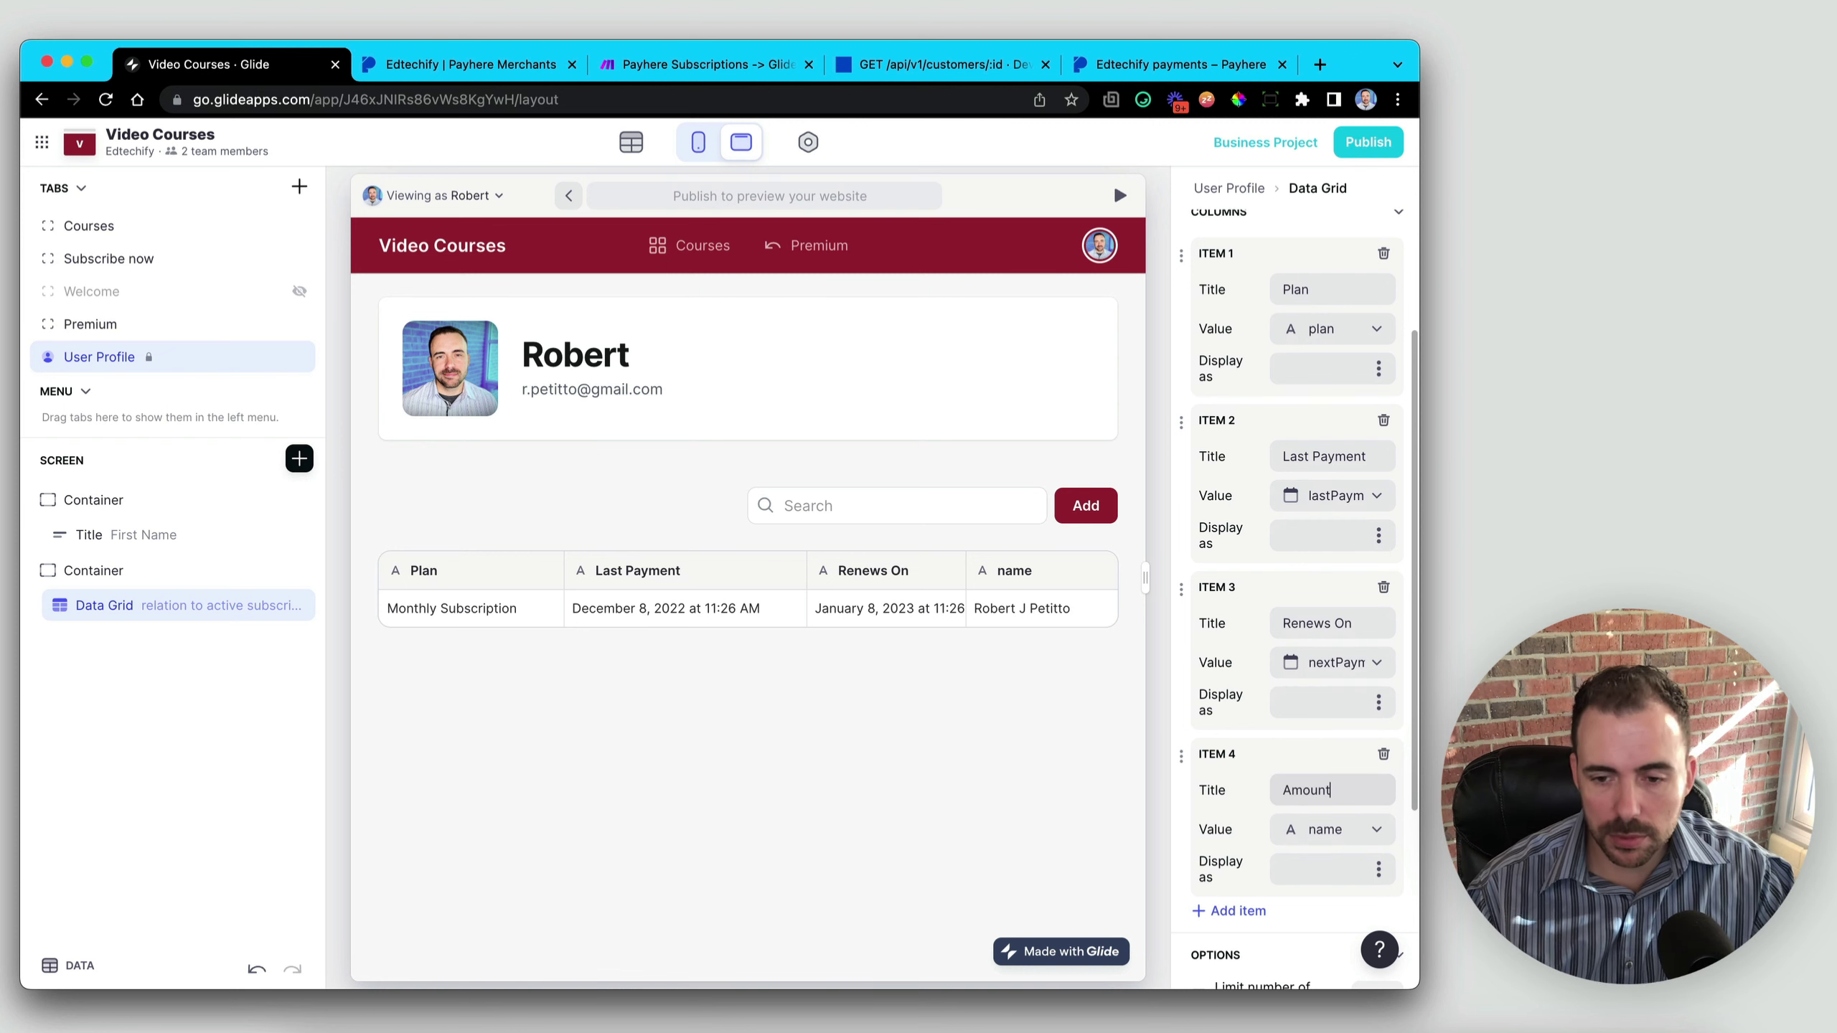
left_click(1308, 831)
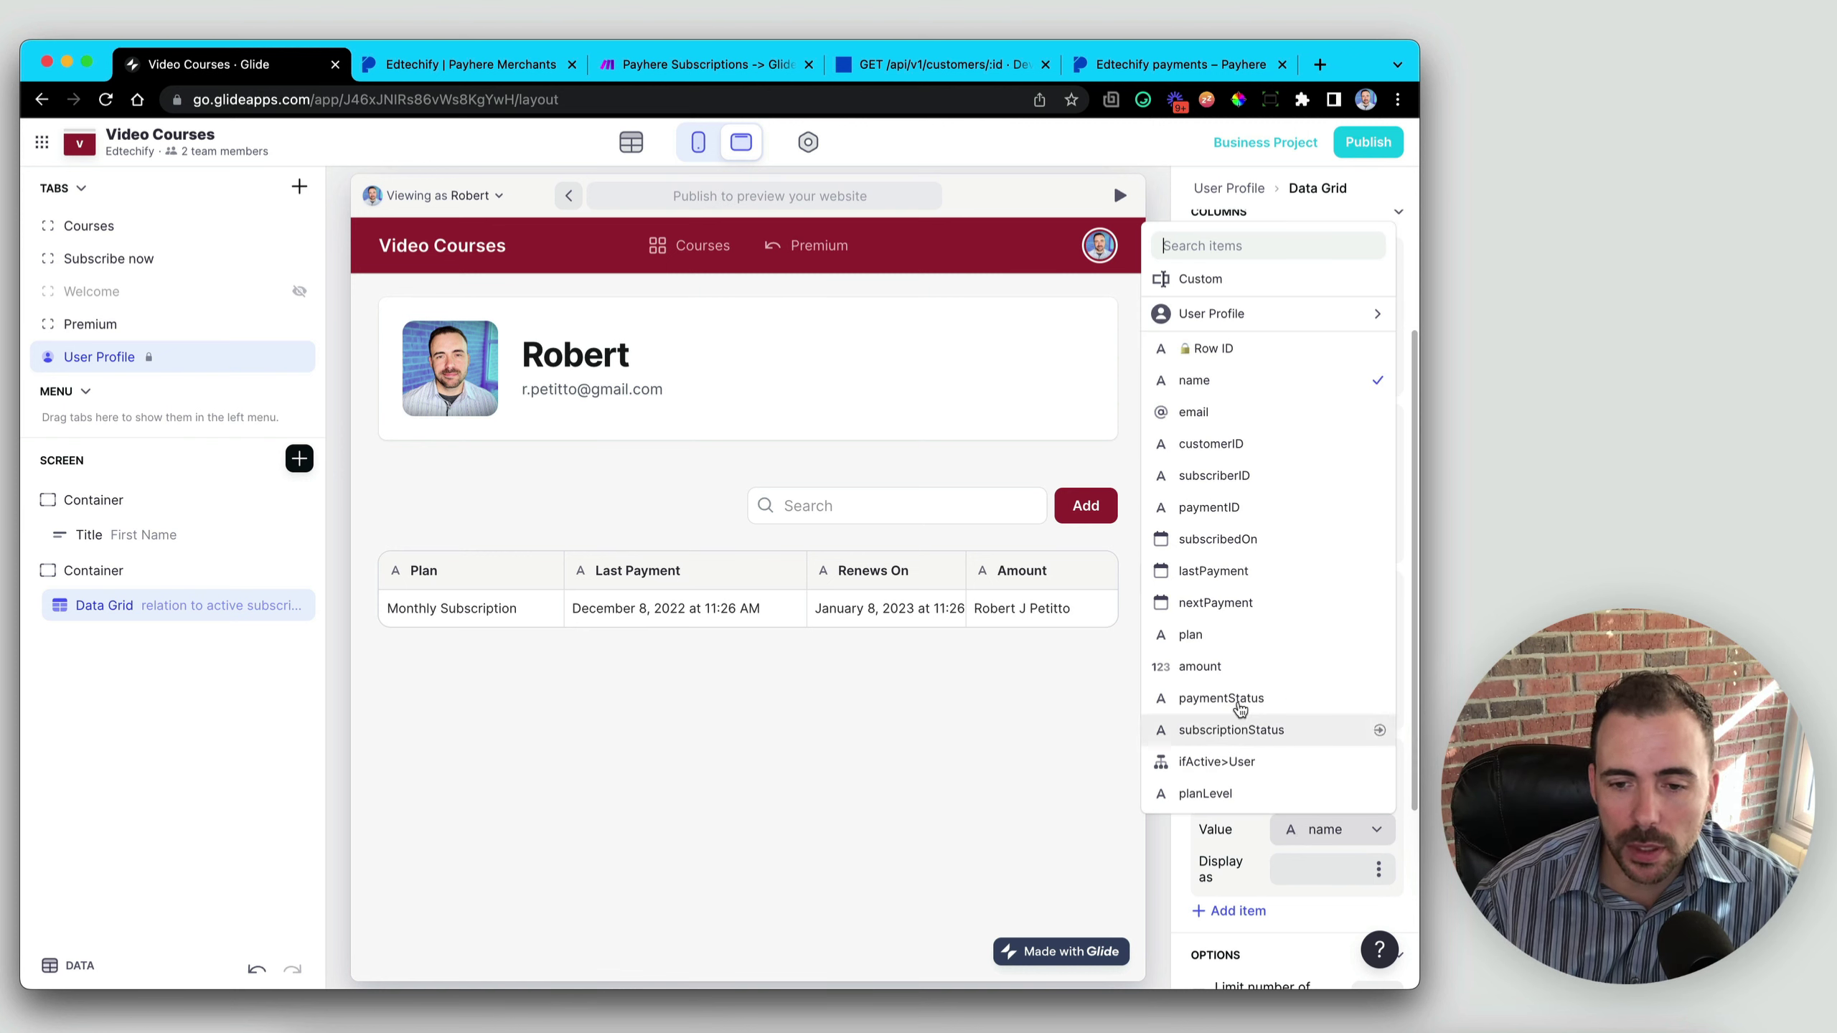
left_click(1222, 666)
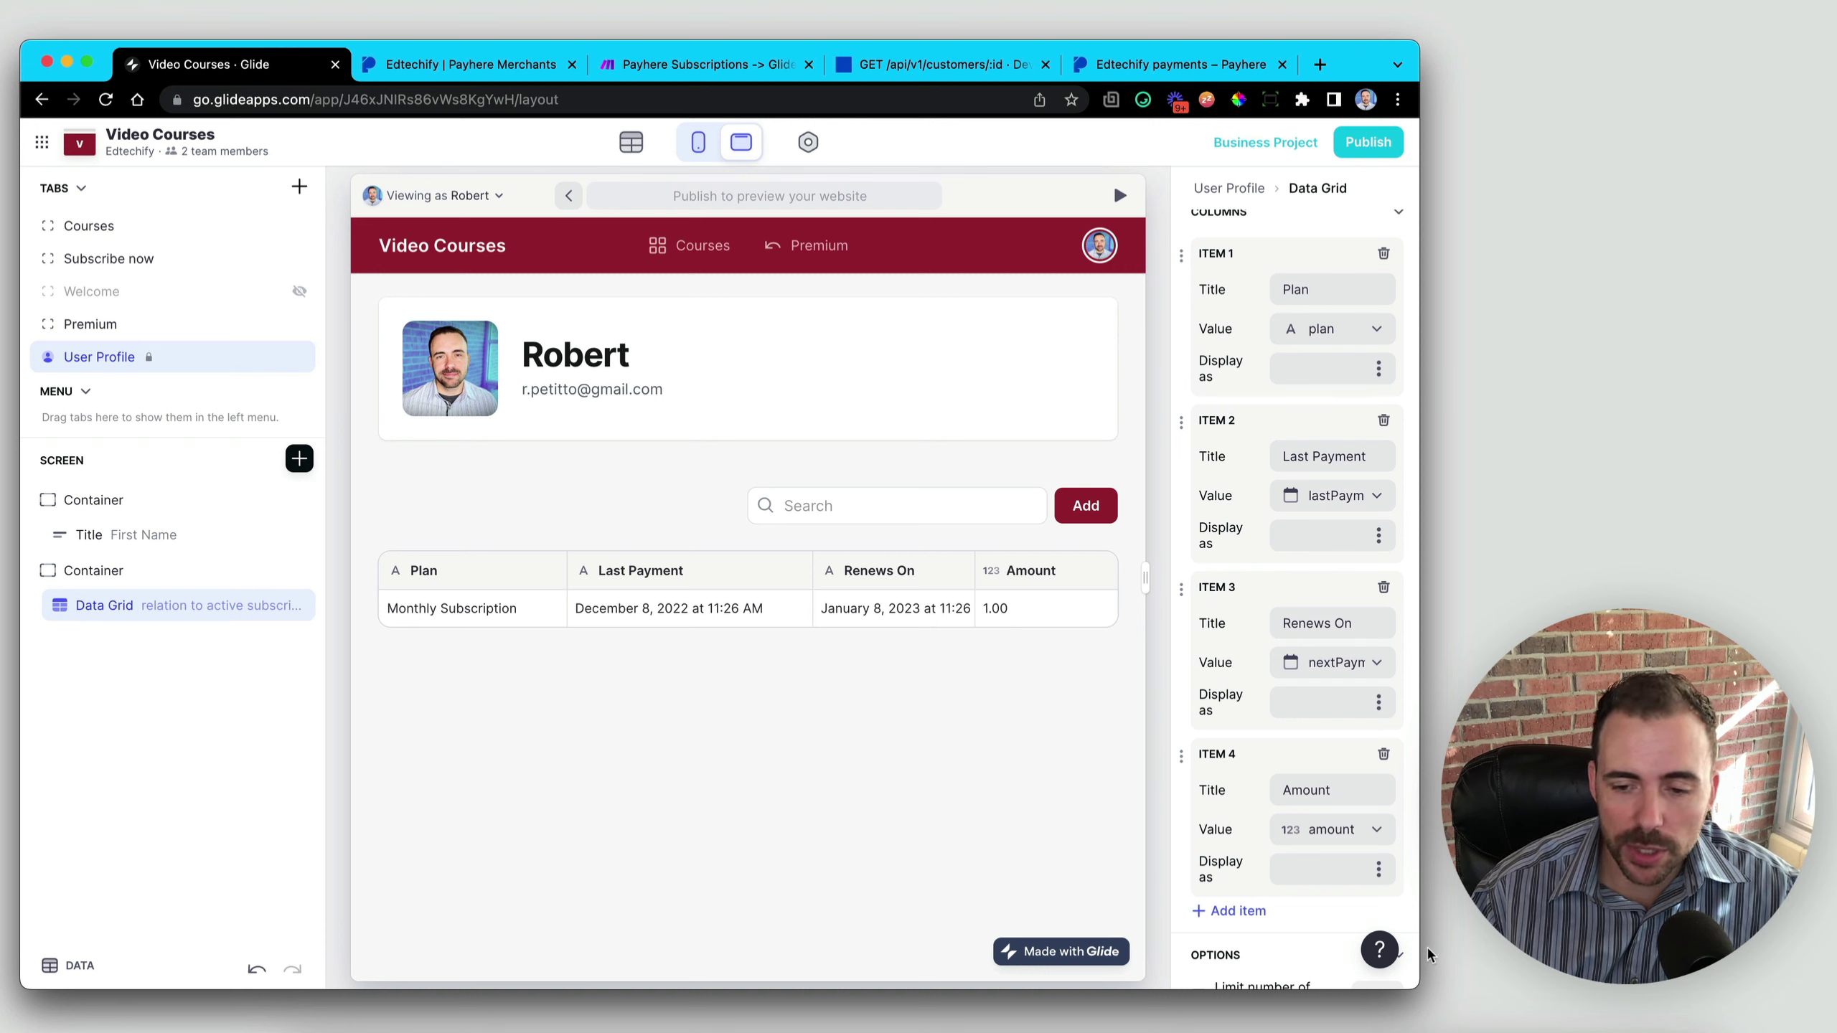
scroll(1223, 825, "down", 3)
scroll(1250, 853, "up", 5)
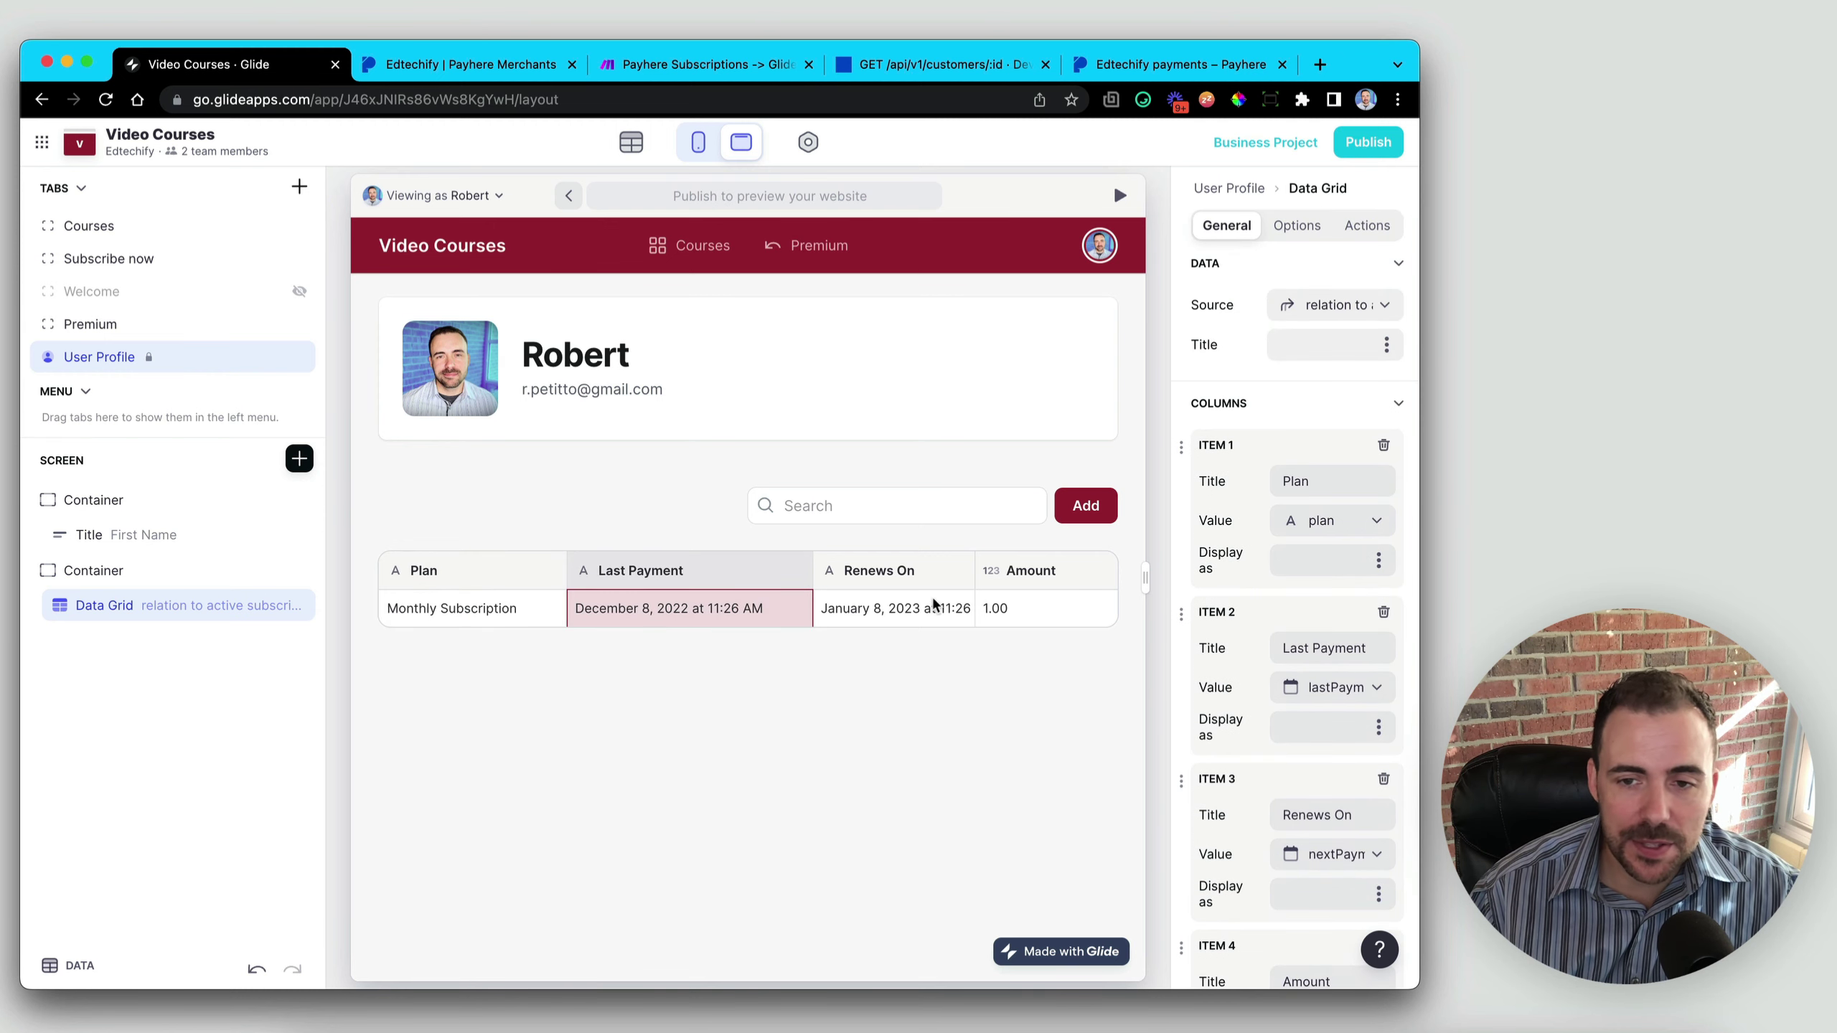
- Stop users from adding or editing items in the data grid
left_click(1298, 226)
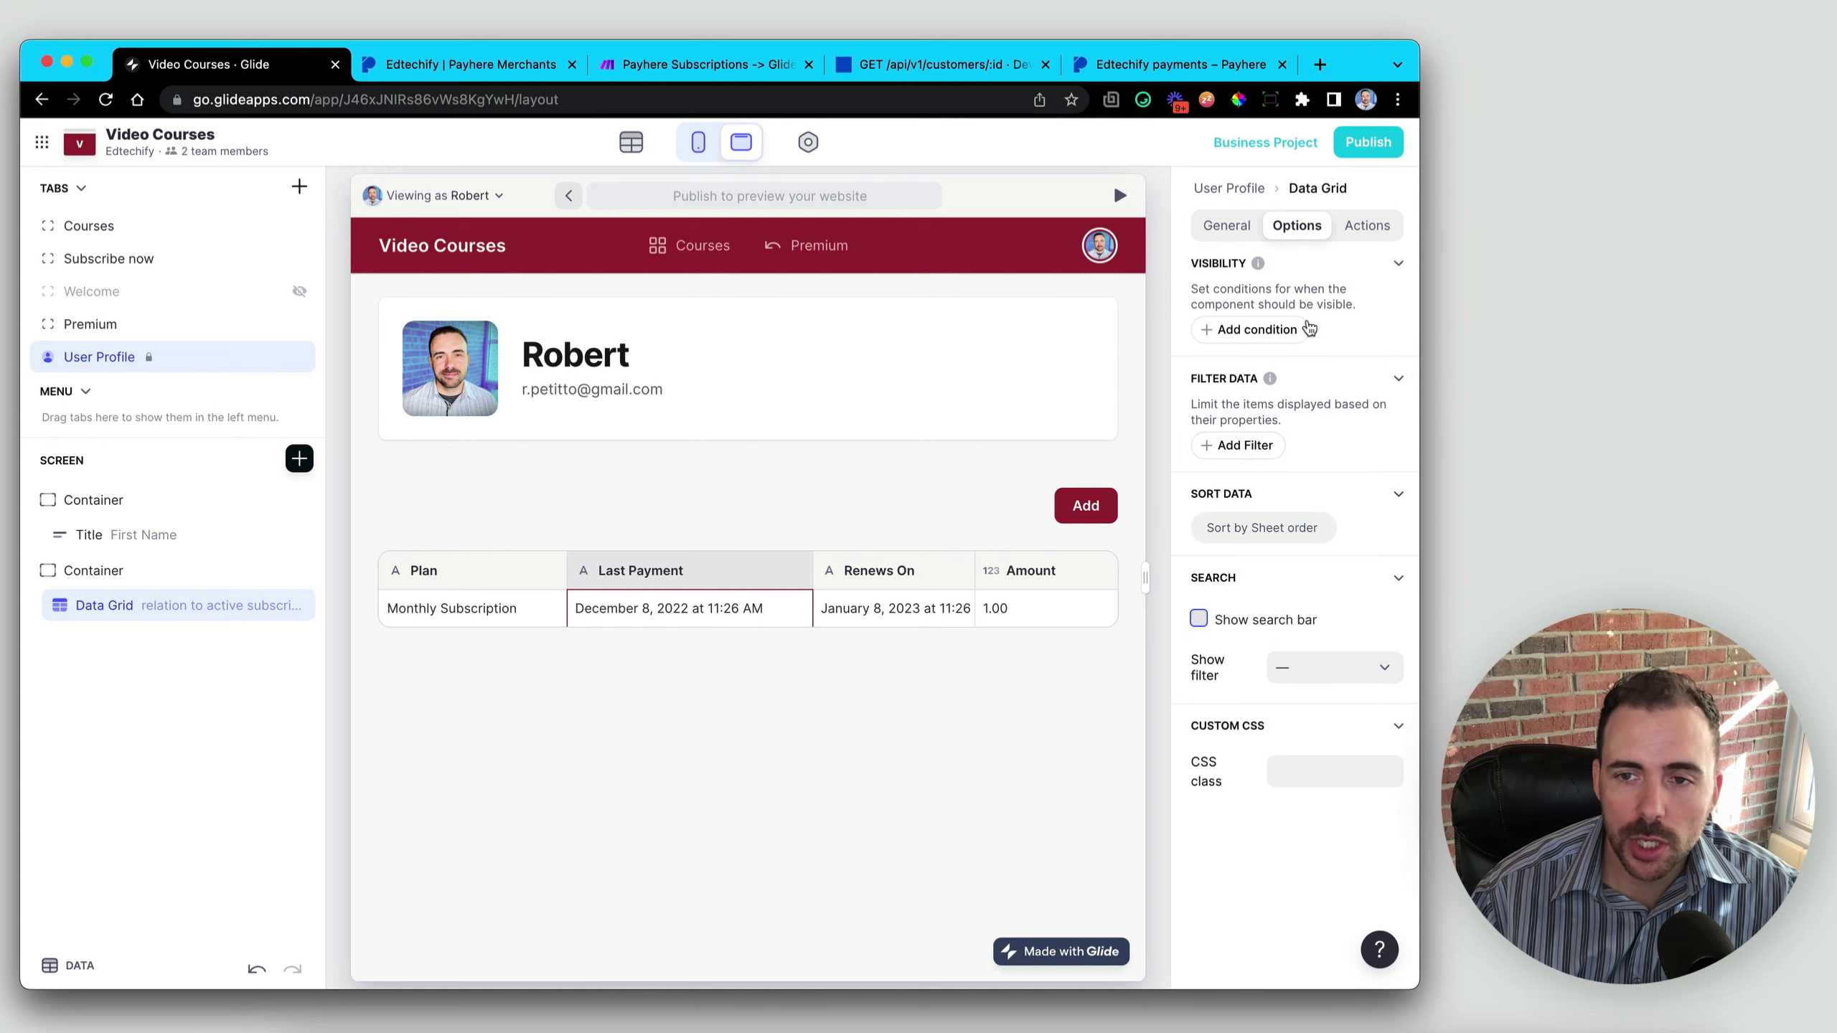
left_click(1367, 225)
left_click(1386, 303)
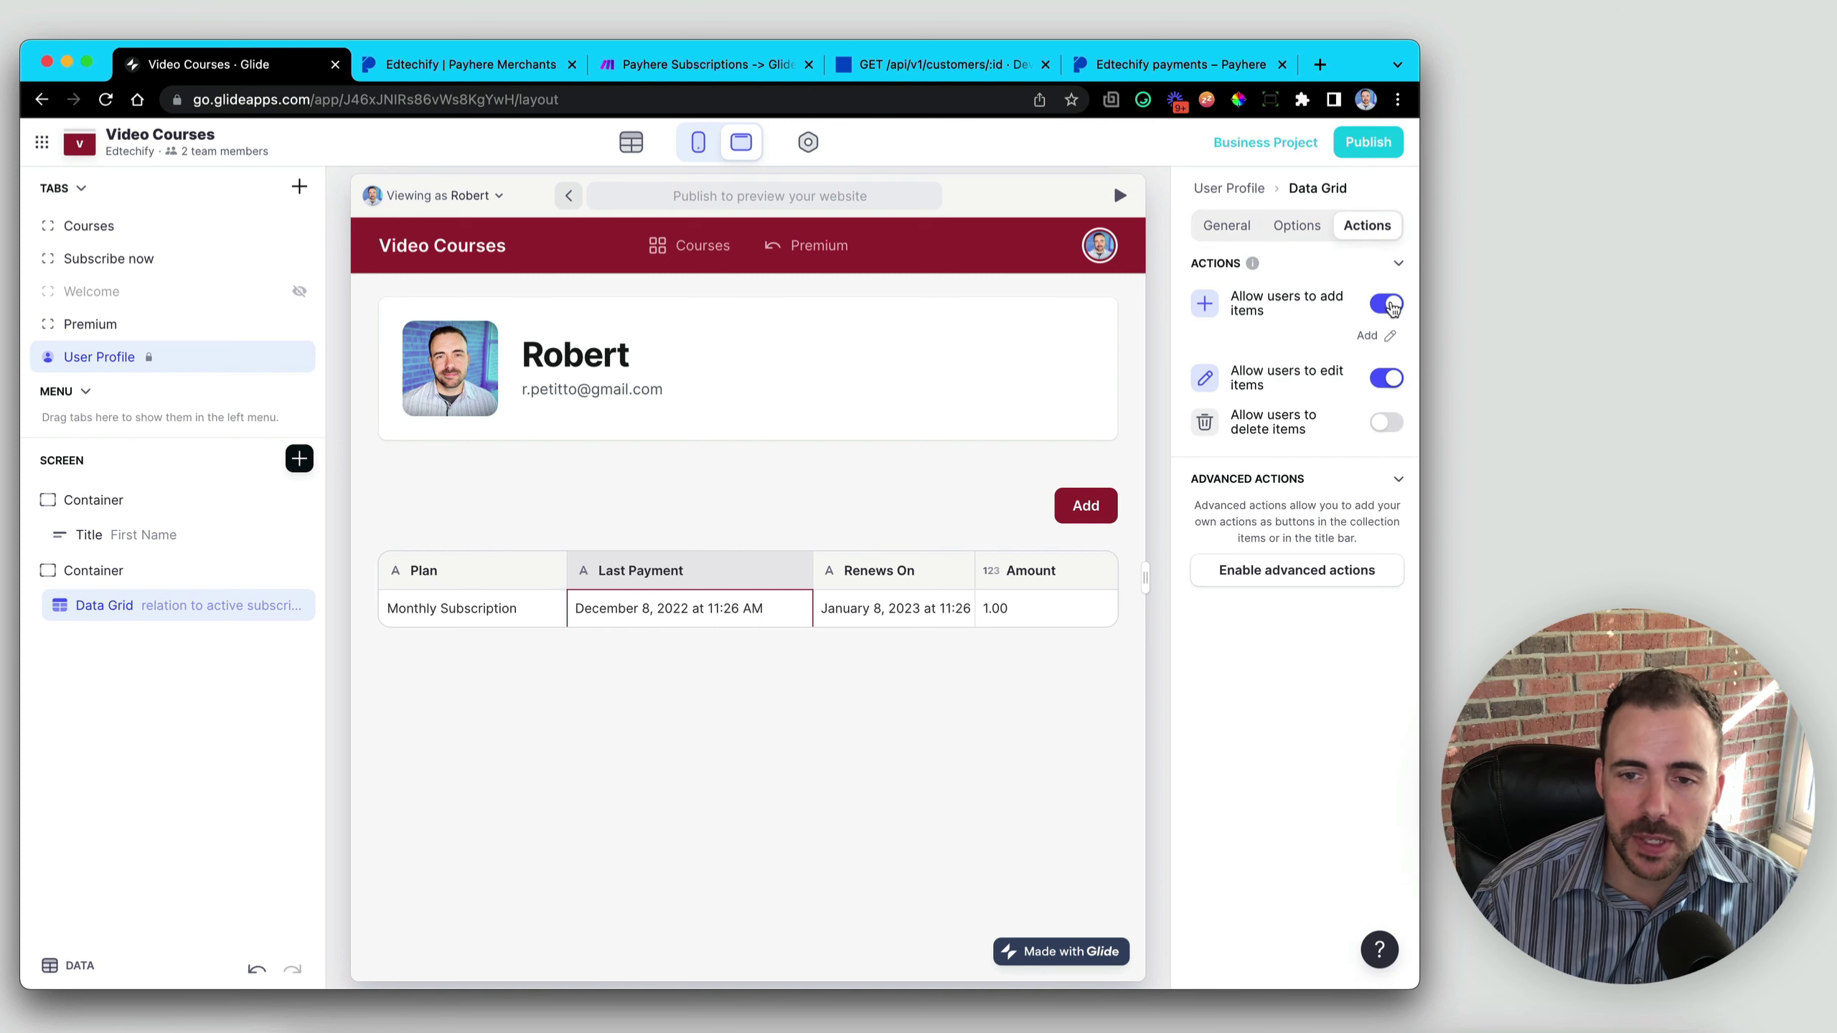
left_click(1386, 348)
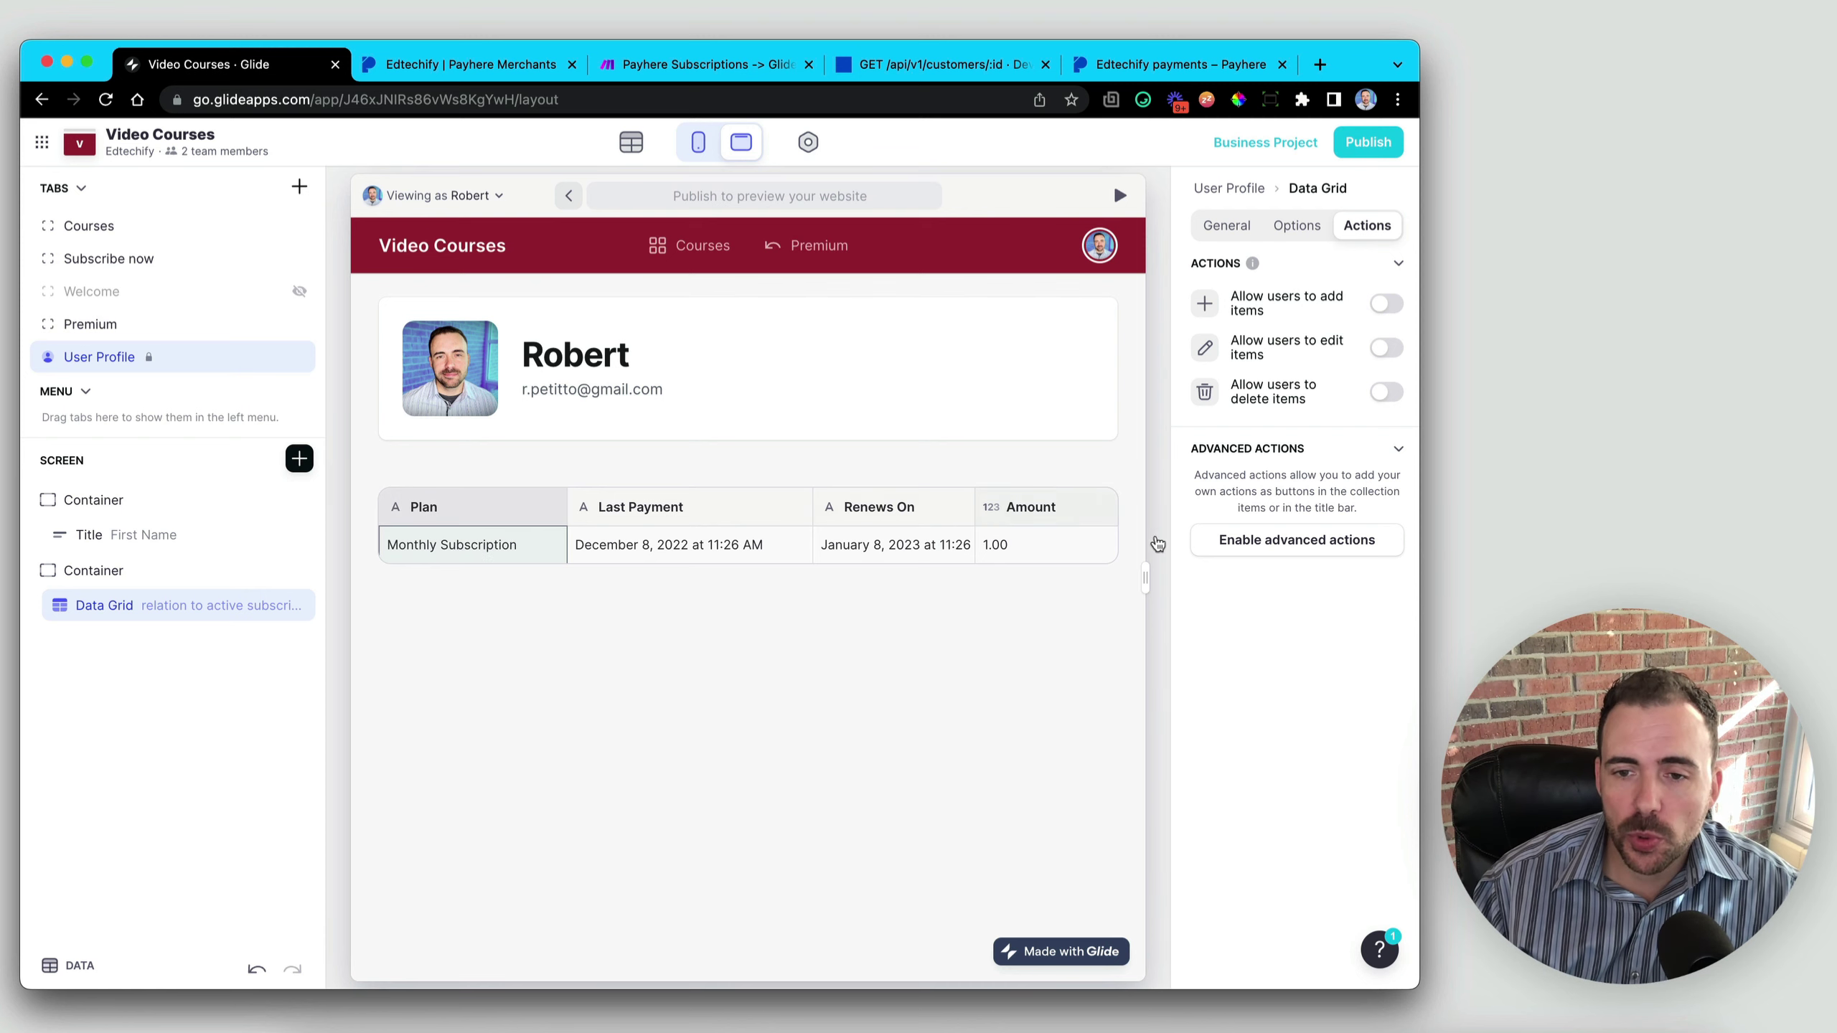
- Add a custom title bar action to the grid named 'Manage Subscription'
left_click(1294, 550)
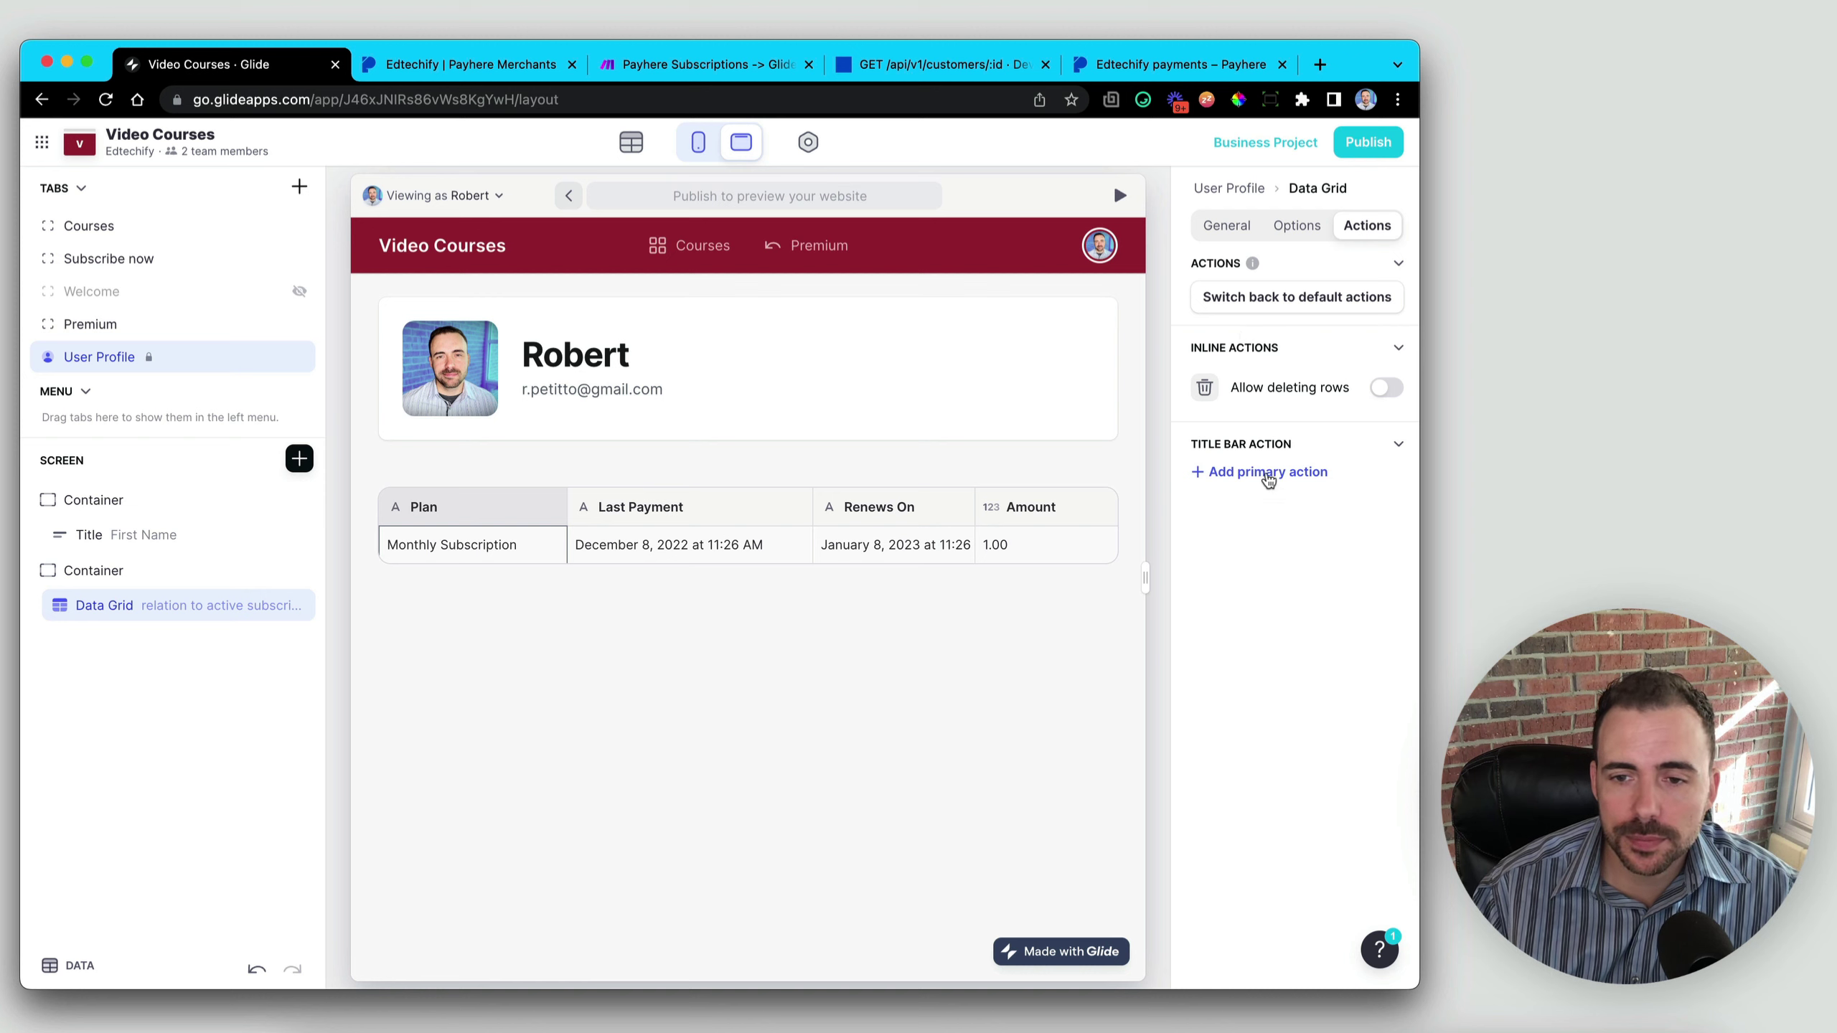
left_click(1268, 474)
left_click(1278, 484)
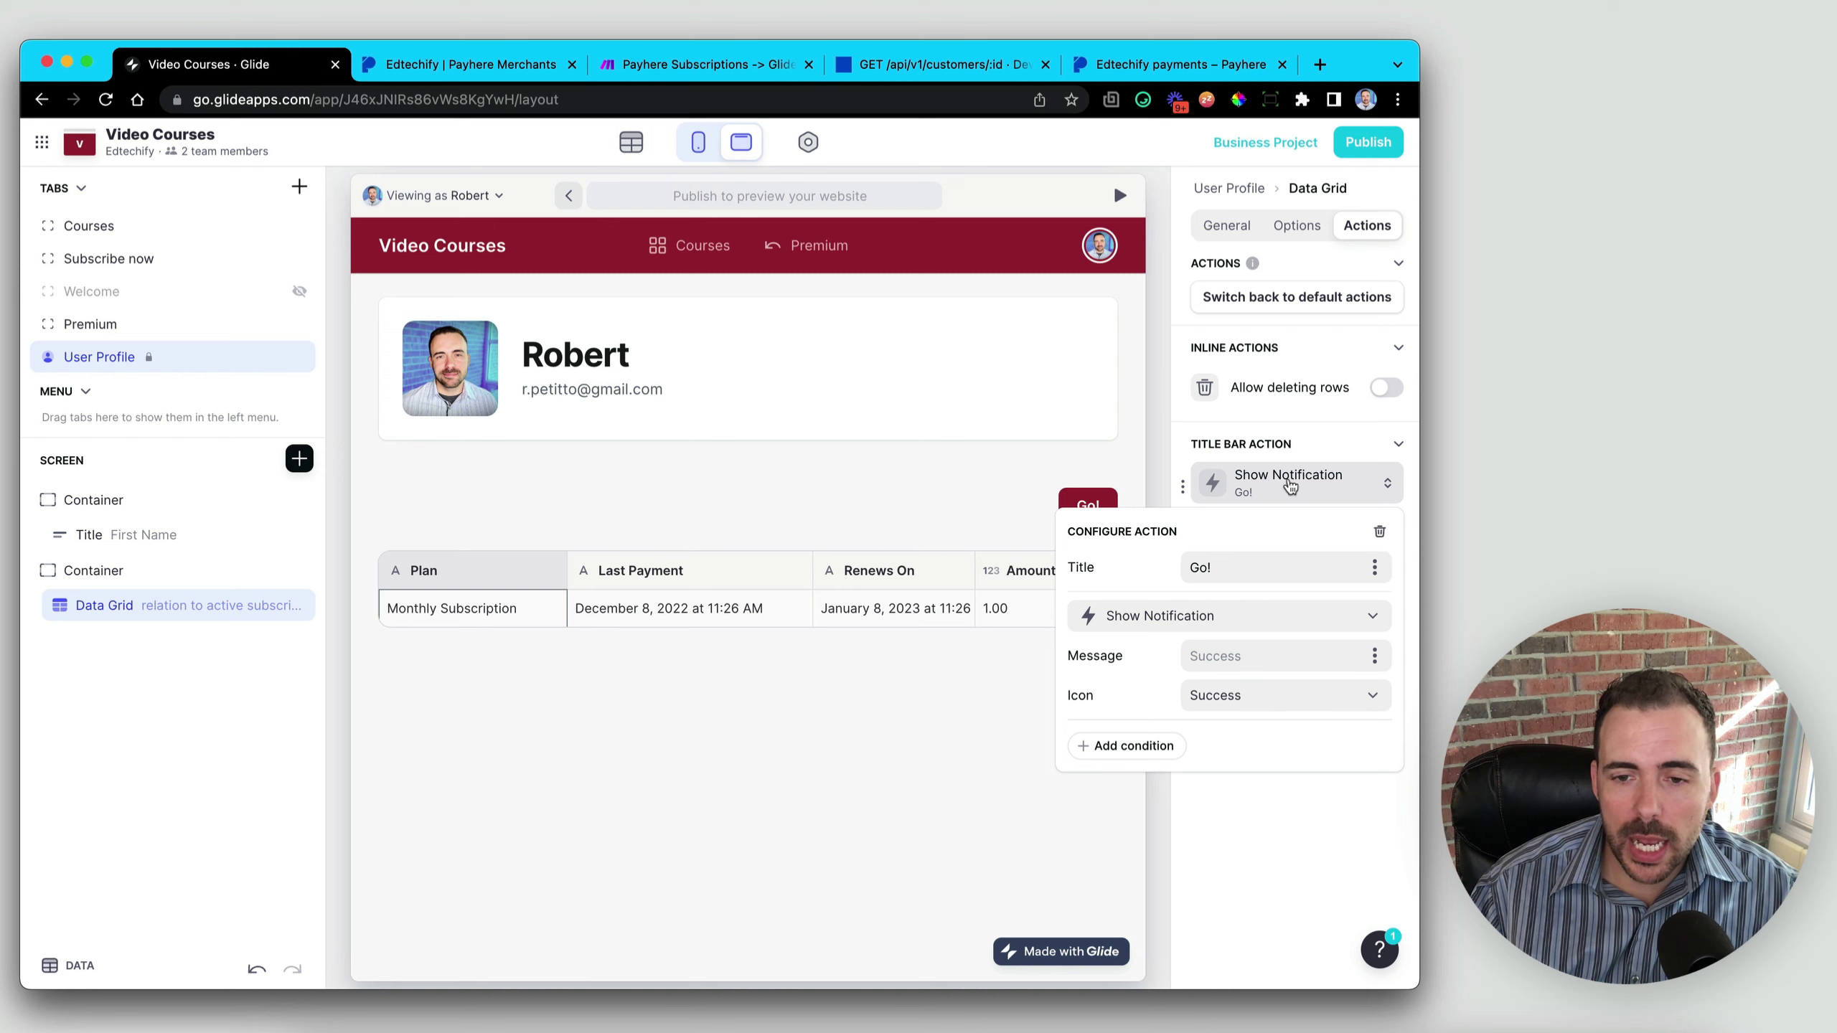
double_click(1189, 568)
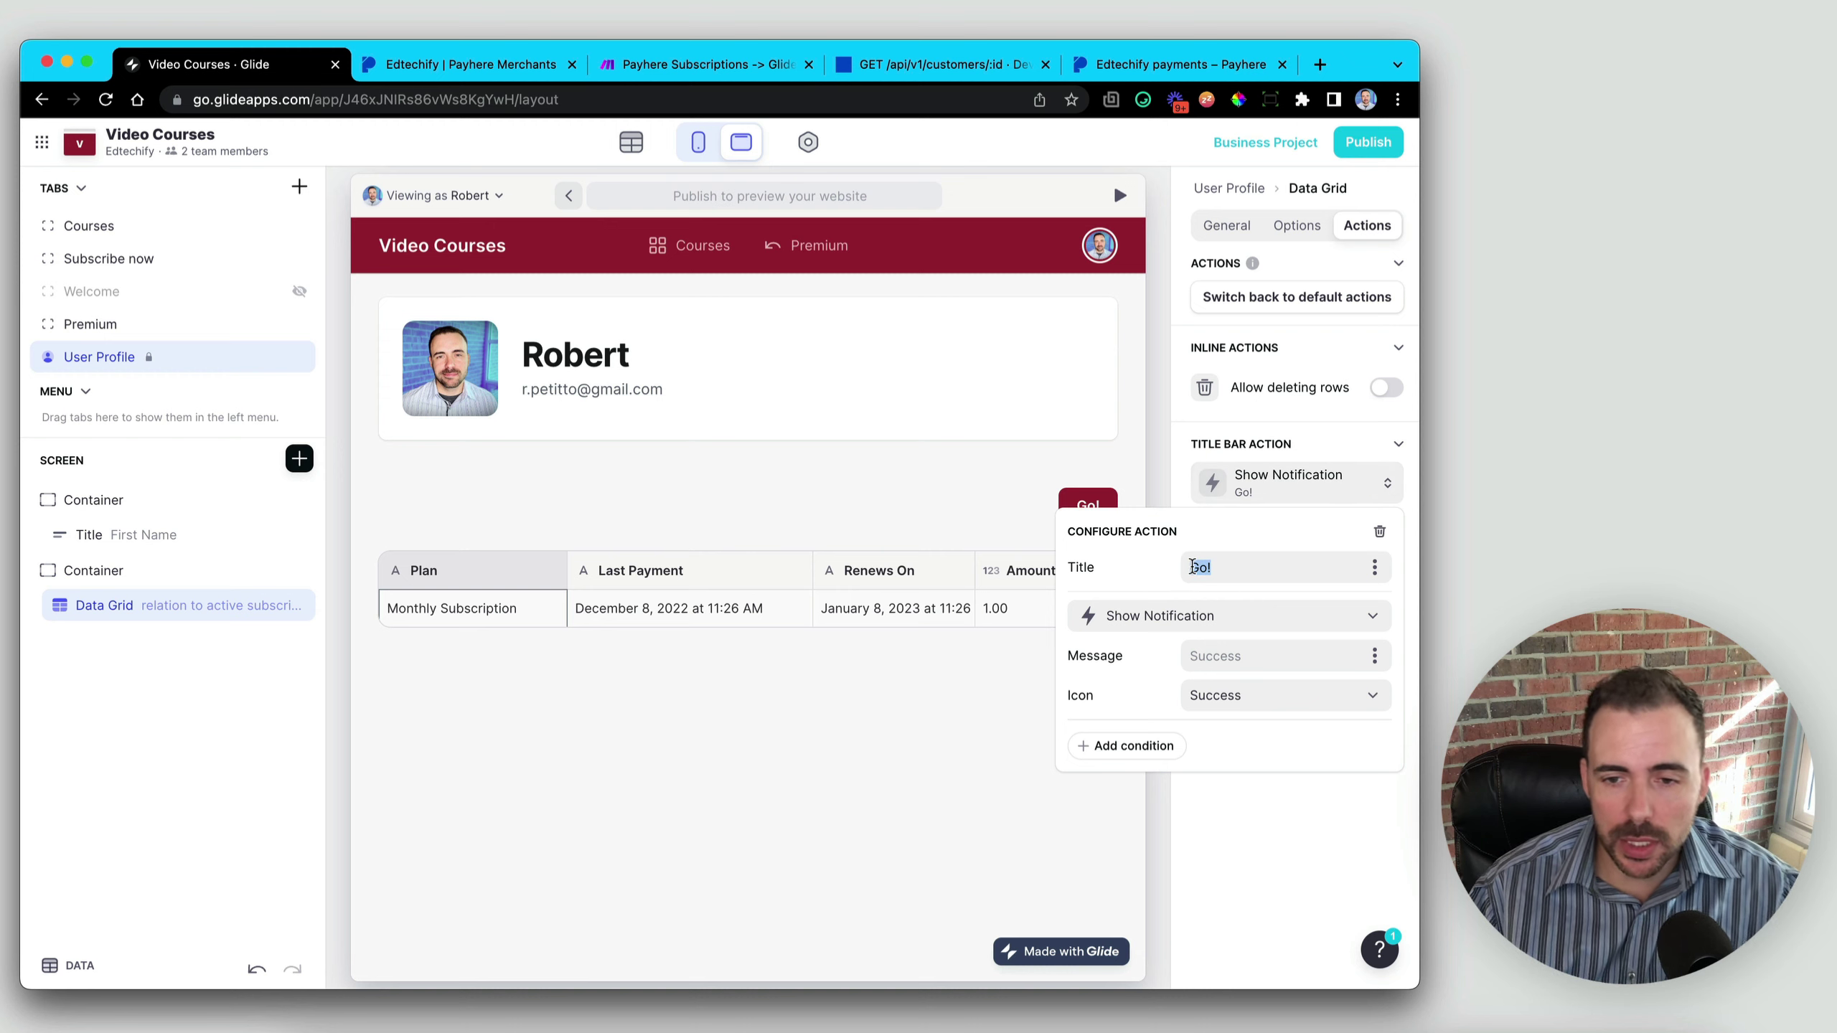
type("Manage ")
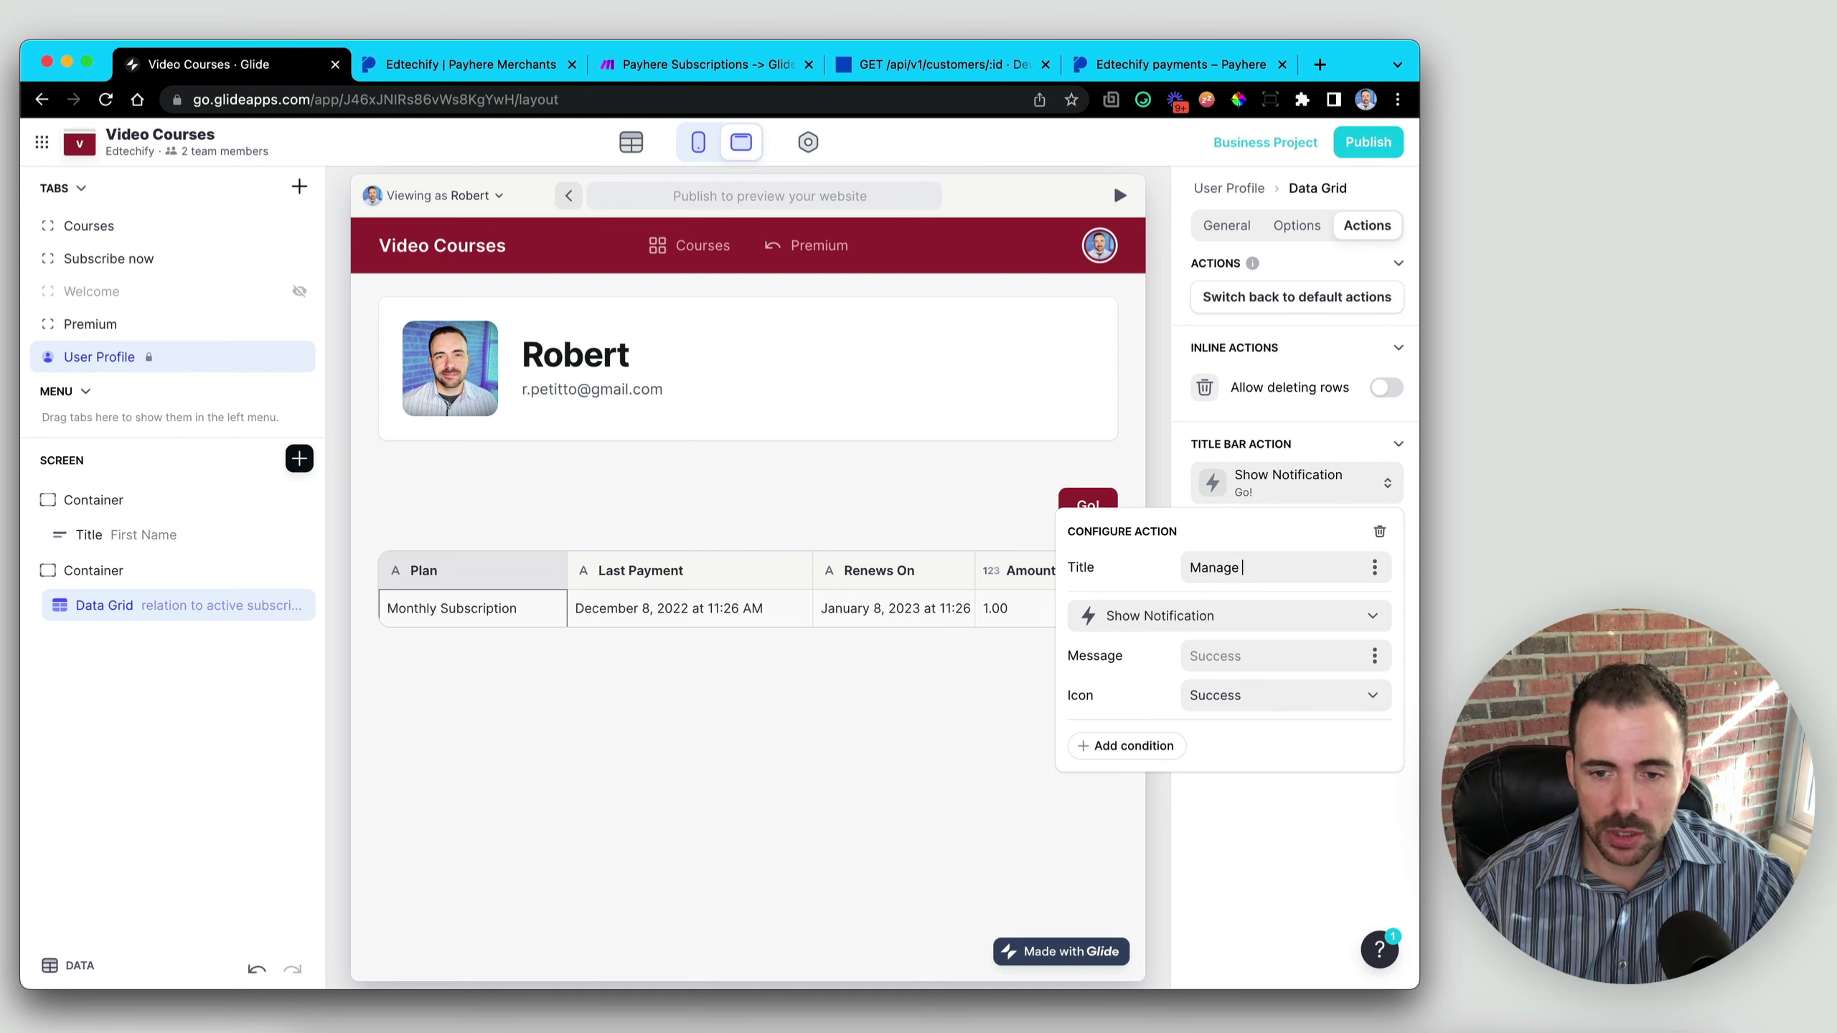
type("Subscription")
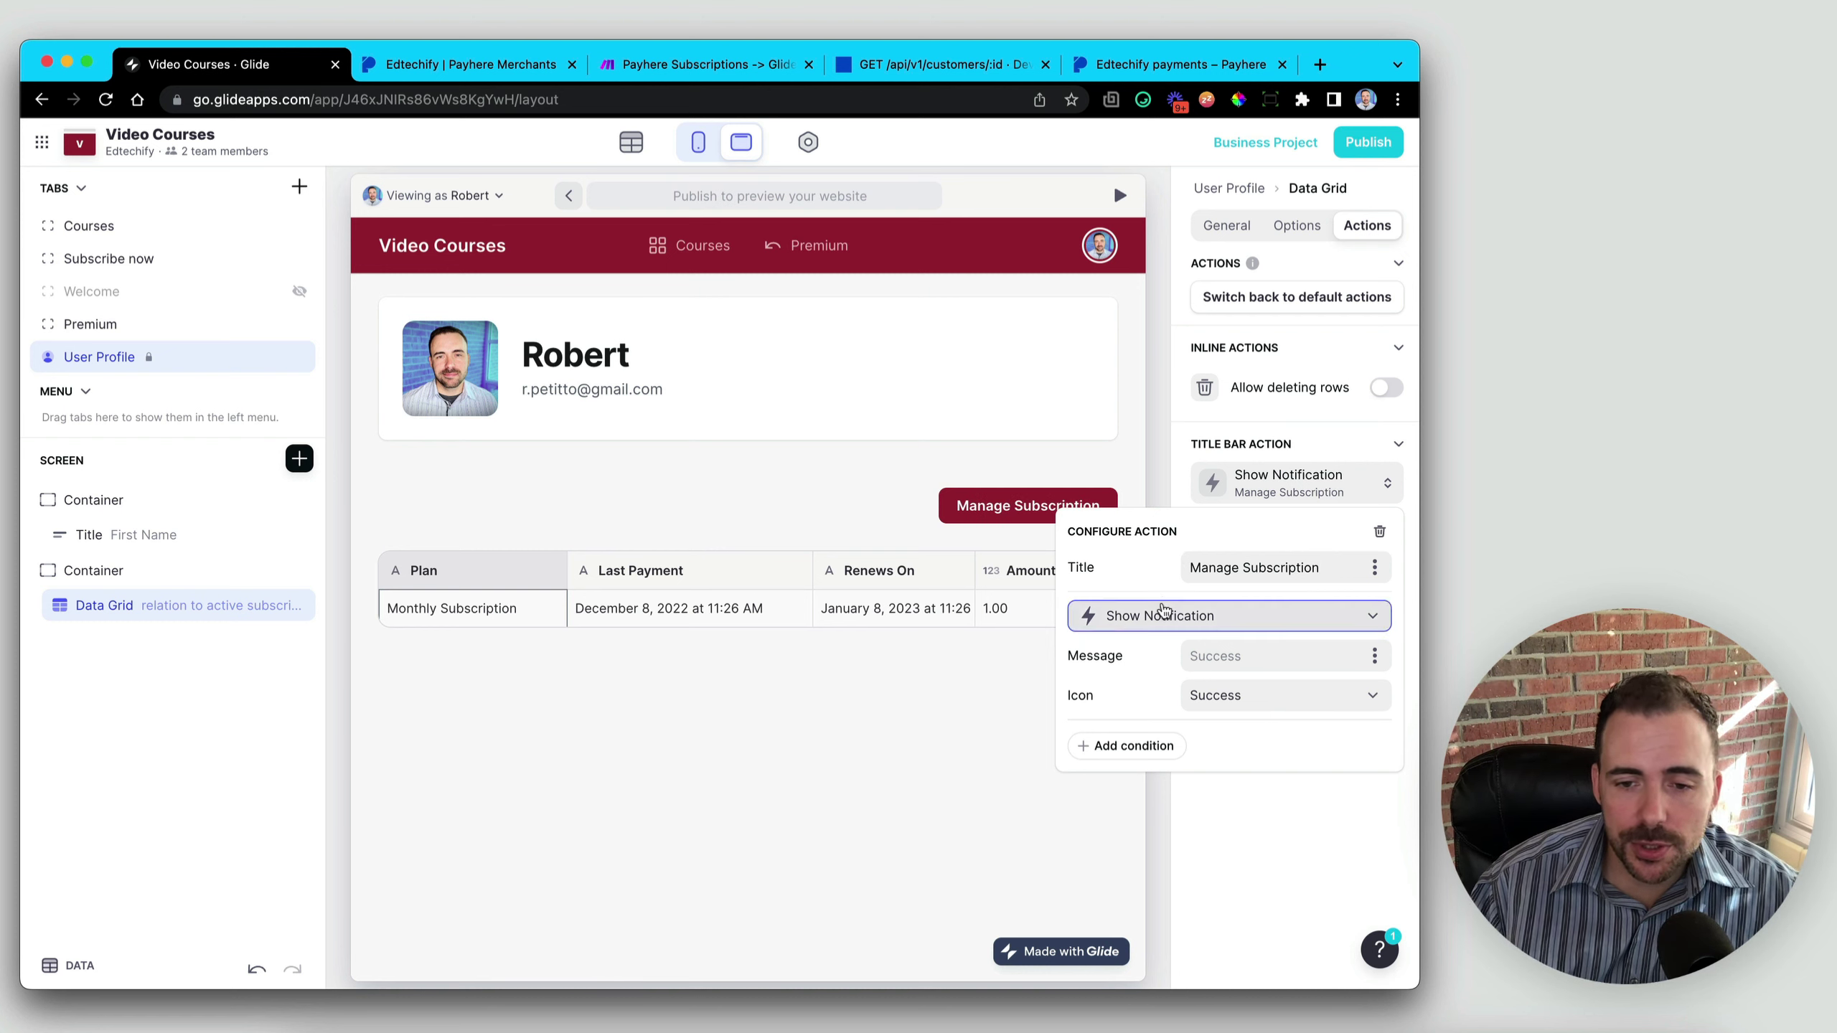
left_click(1170, 627)
left_click(1166, 574)
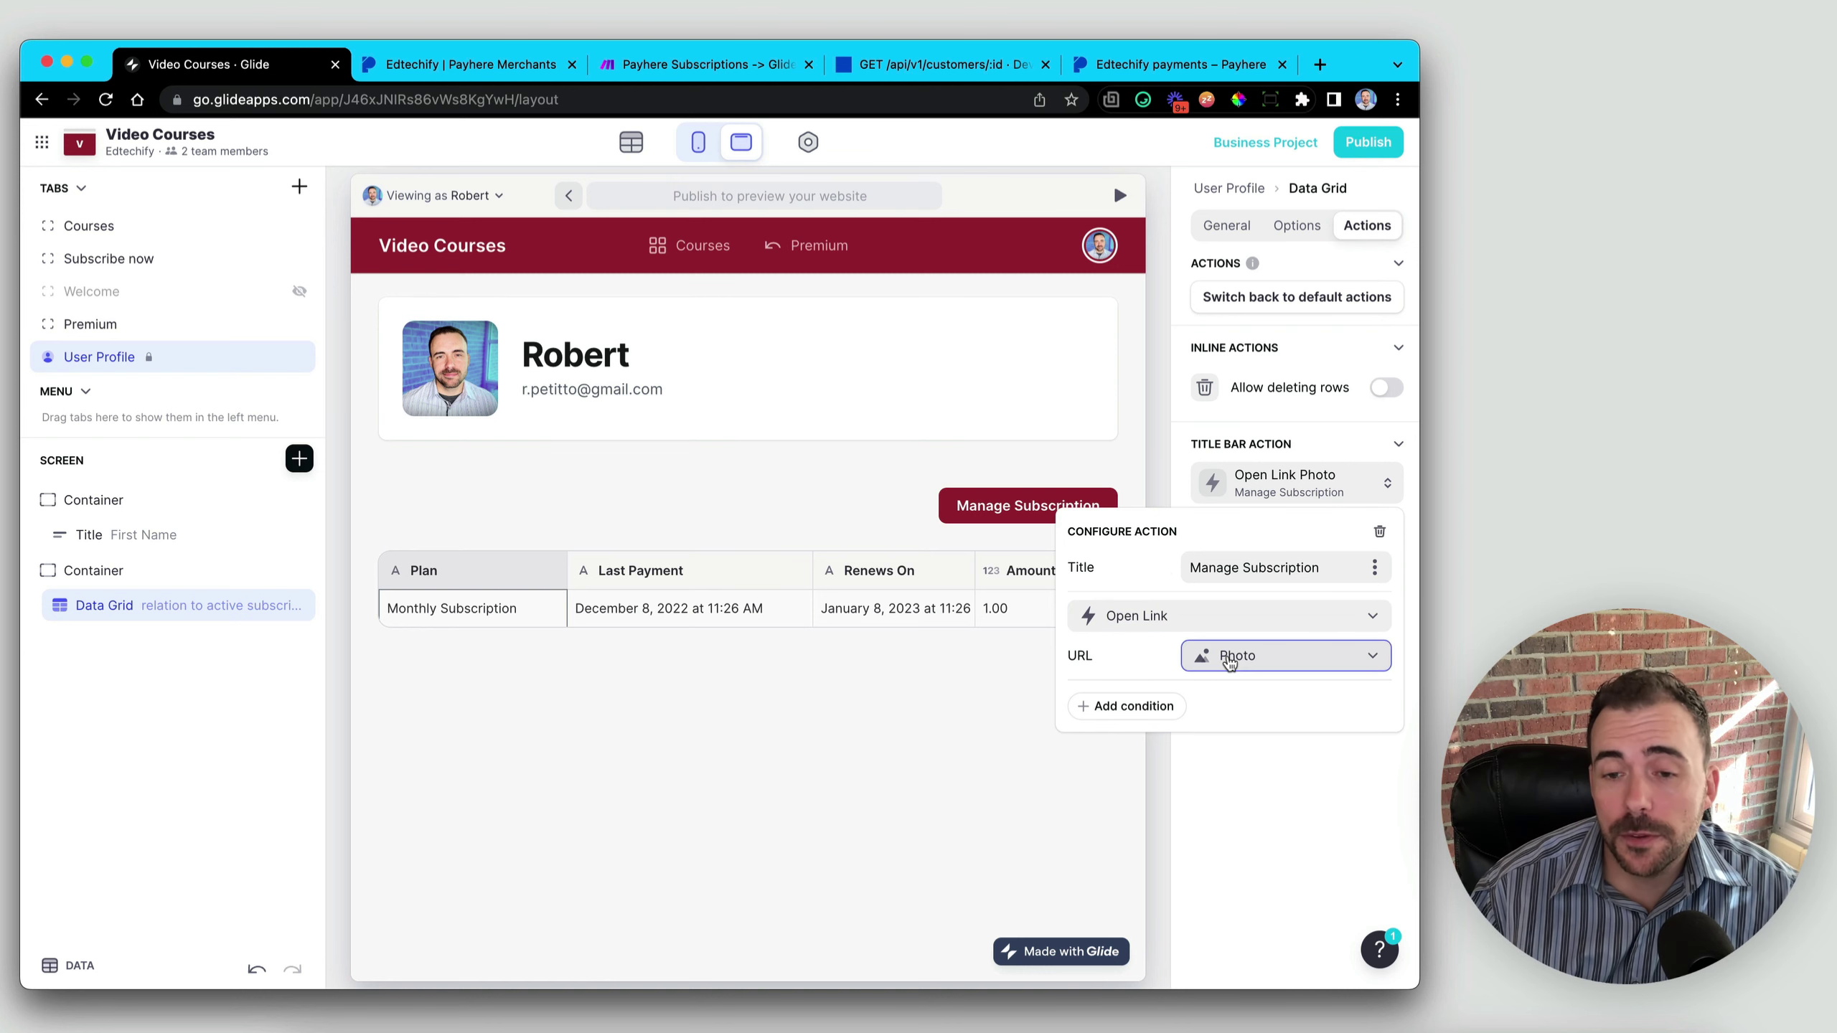
left_click(1233, 656)
left_click(1195, 191)
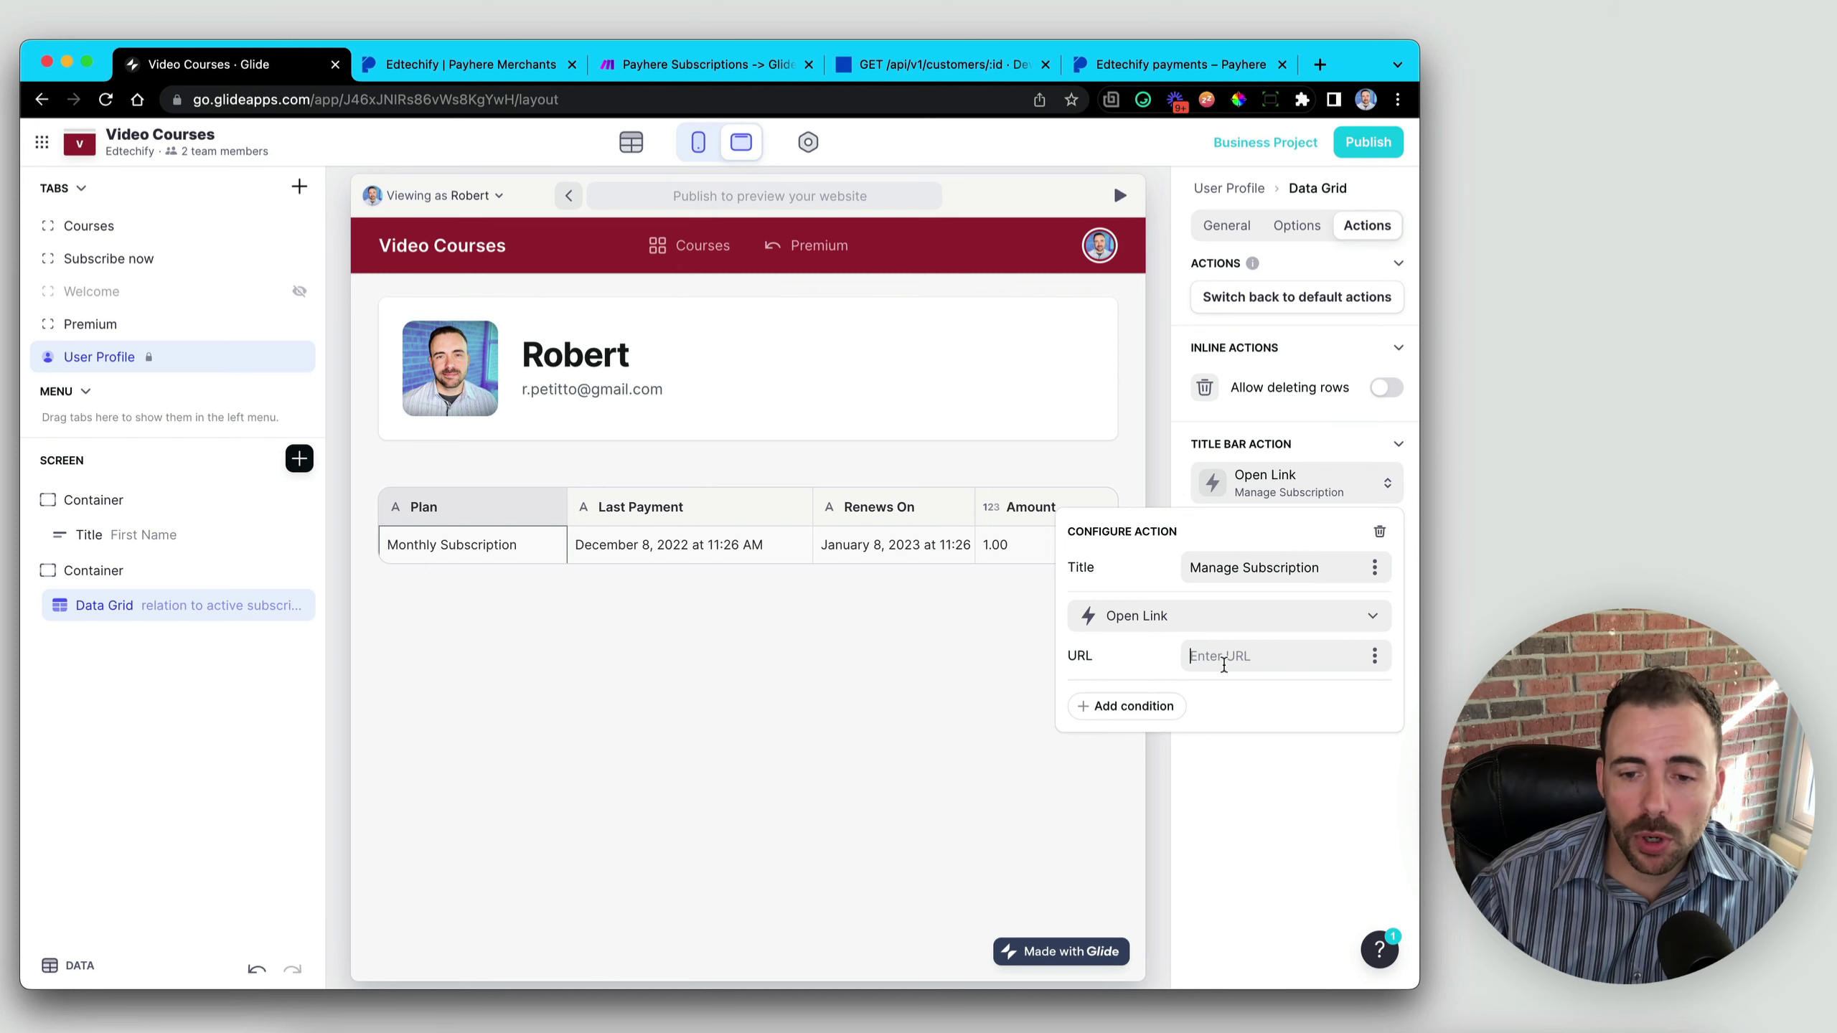
type("https://app.payhere.co/customers")
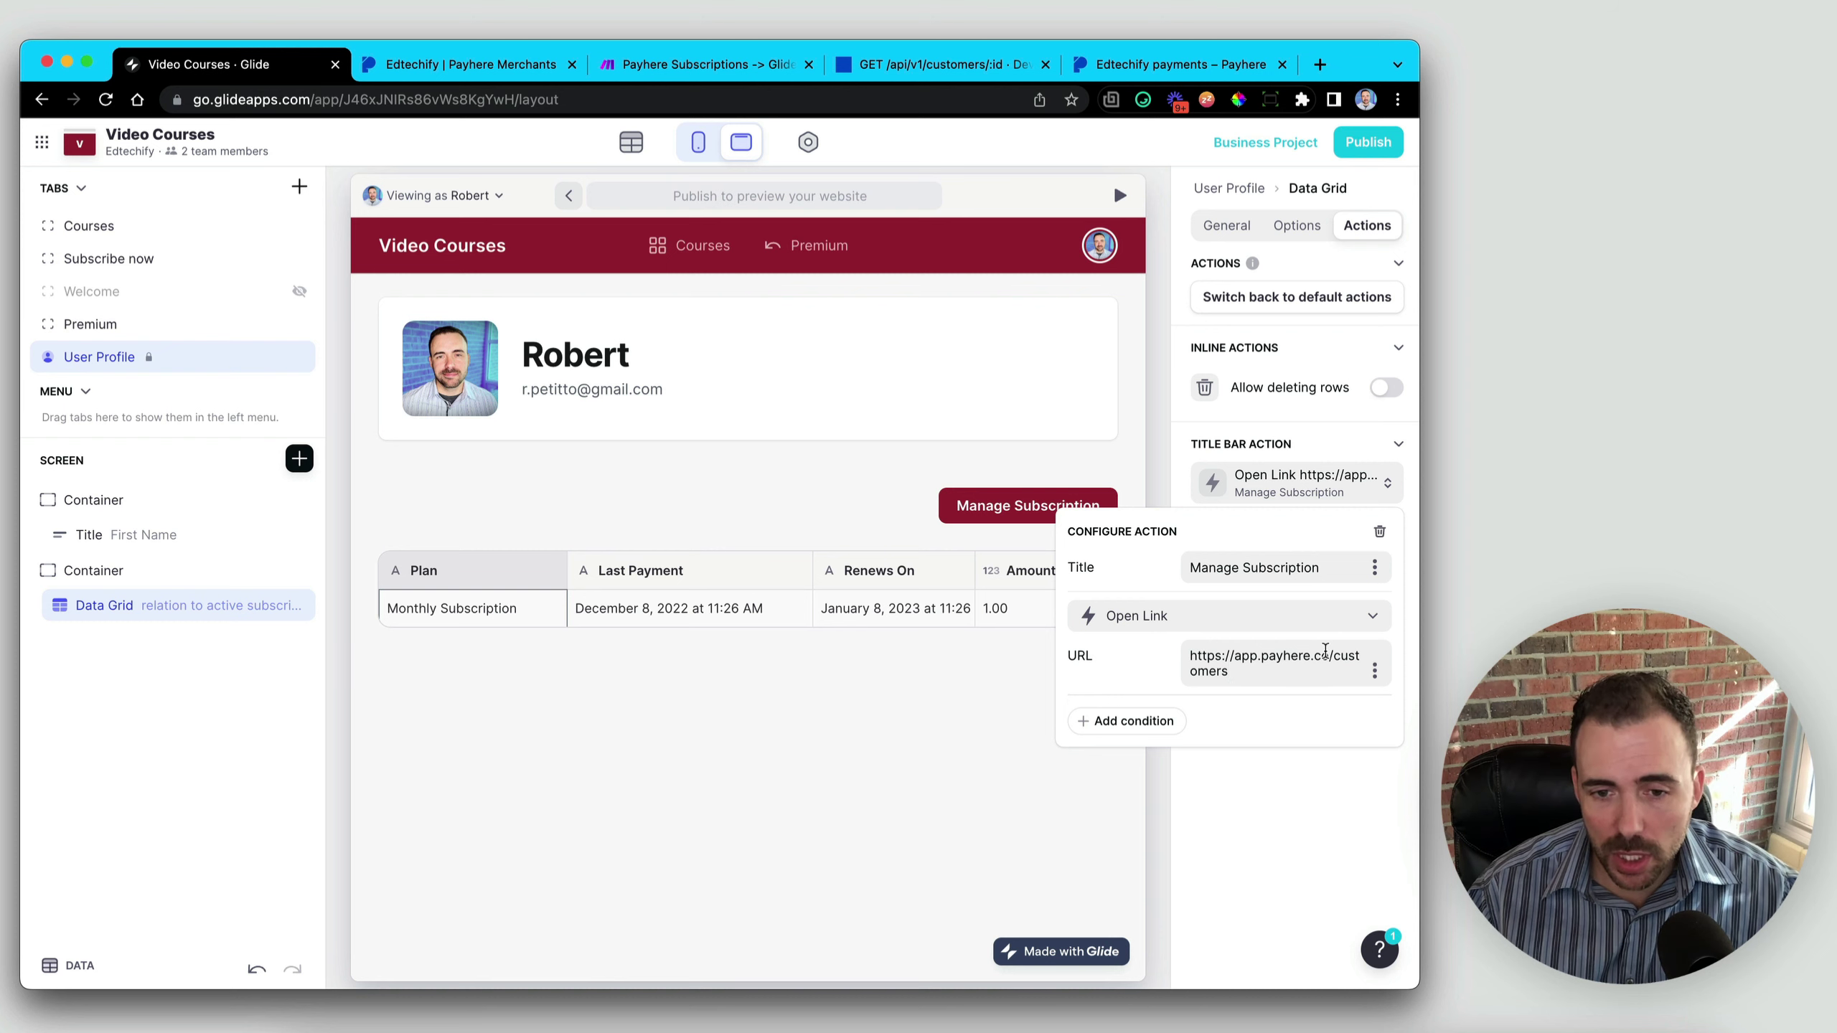
left_click(877, 793)
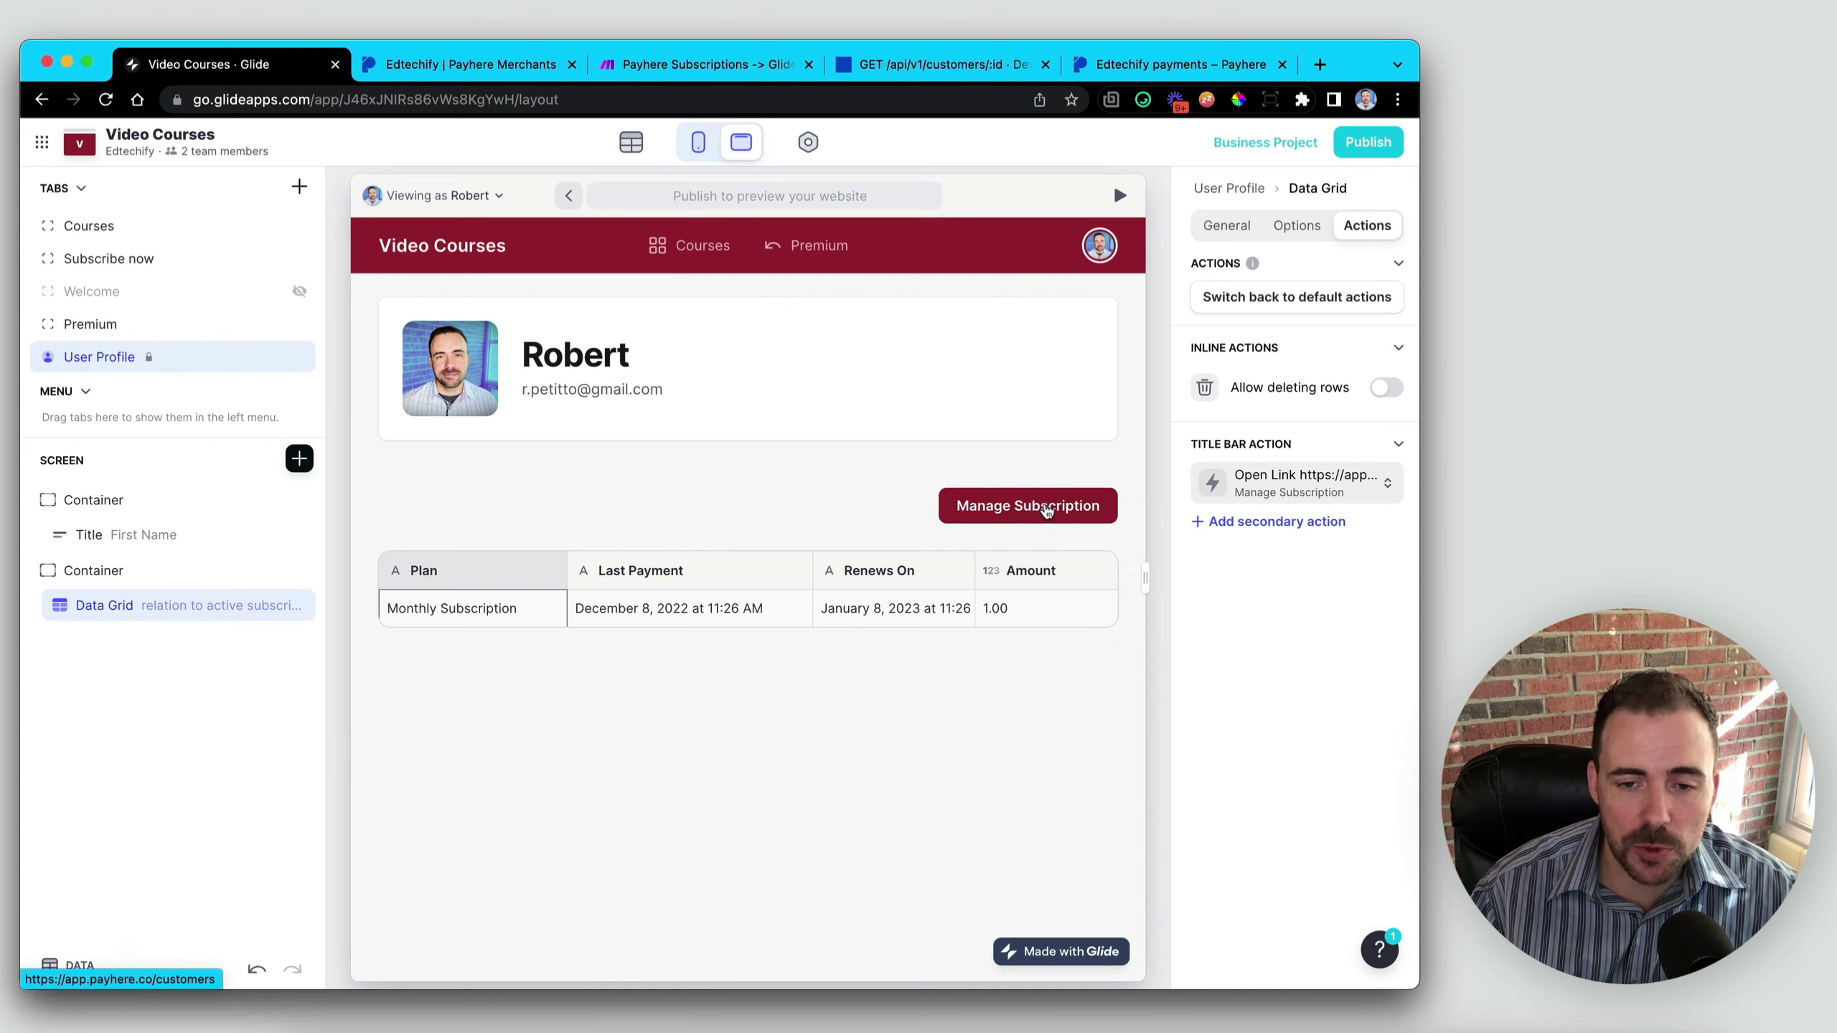
left_click(1053, 500)
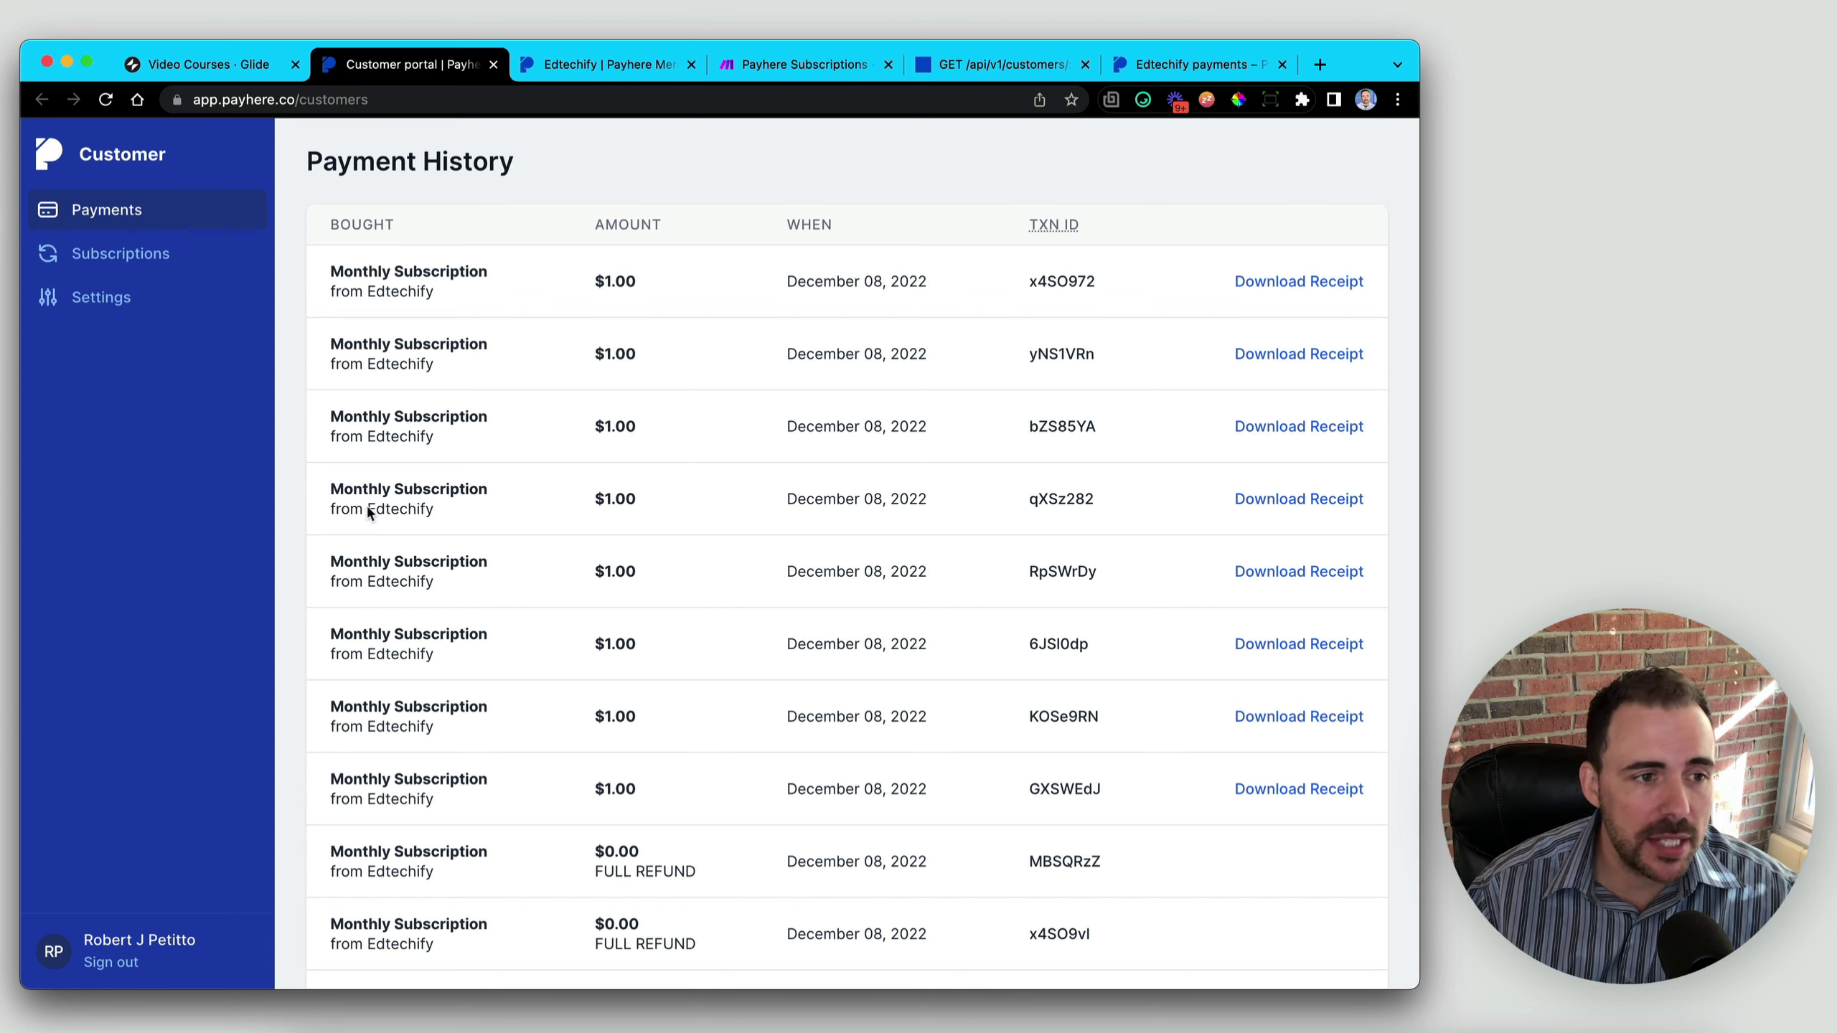
- Check the Payhere portal's Subscriptions page, then return to Glide's data tables
left_click(110, 260)
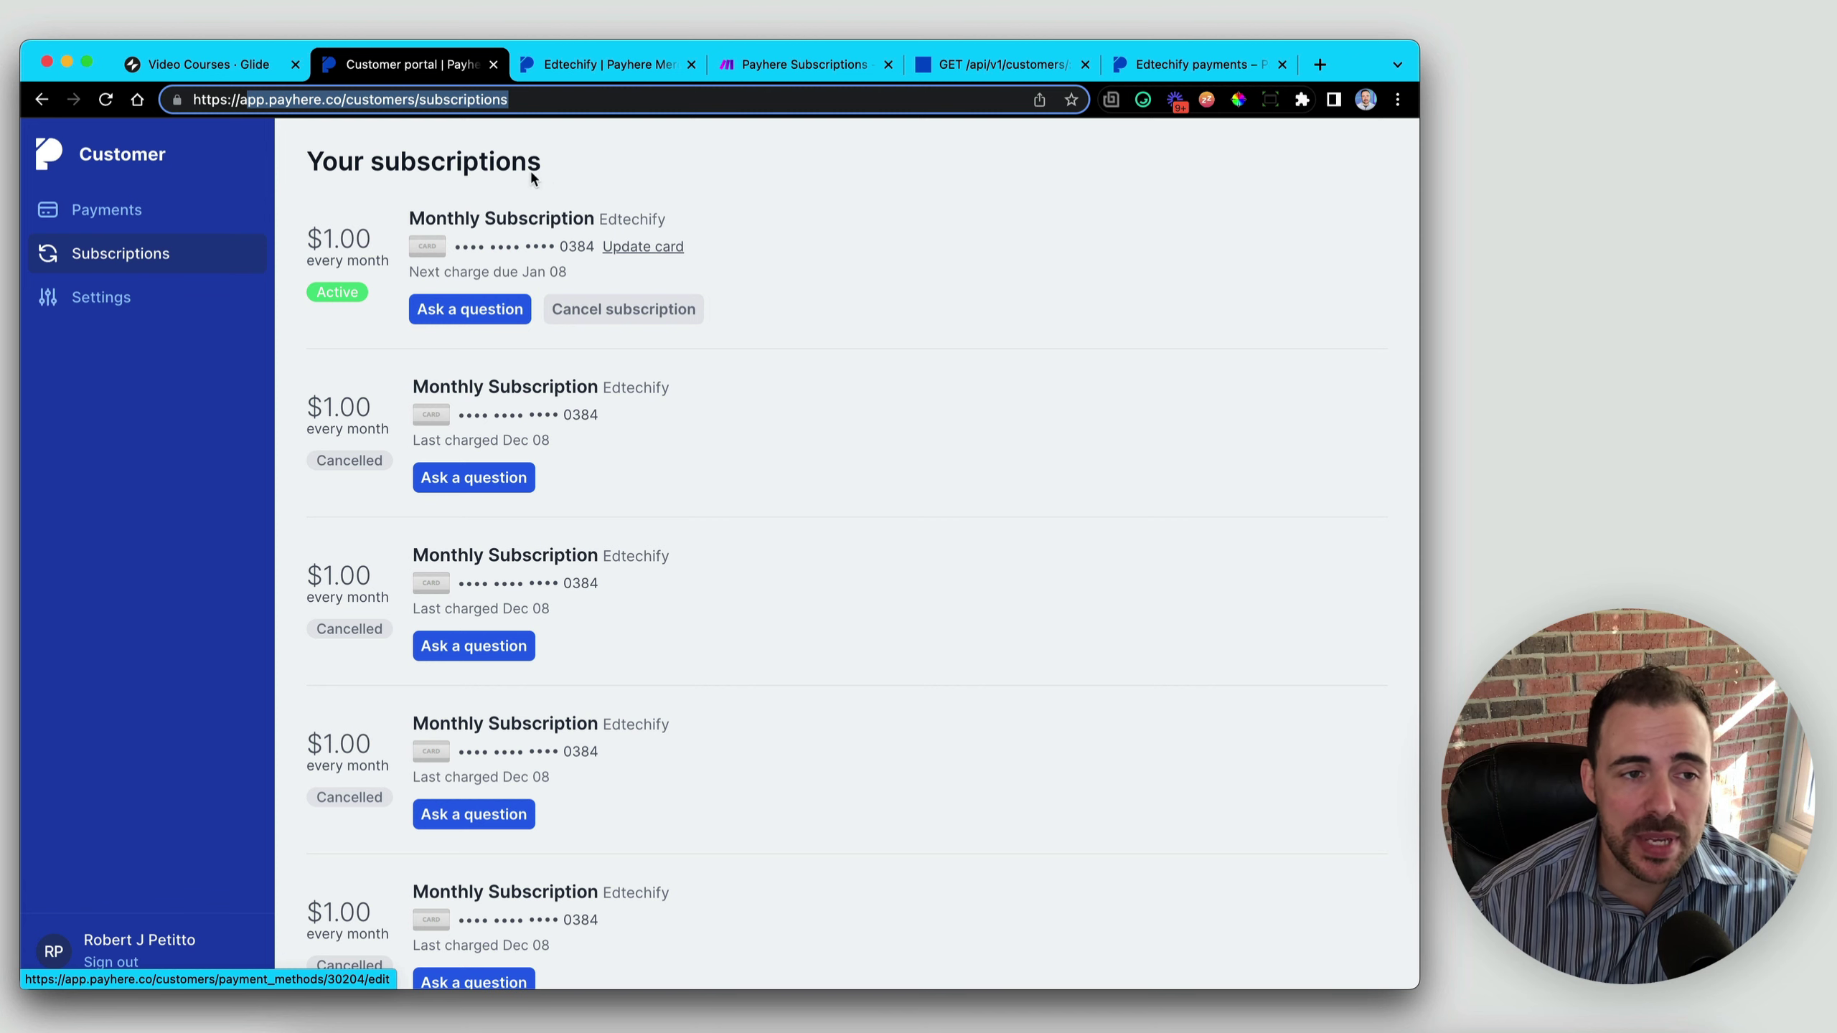
left_click_drag(192, 100, 551, 107)
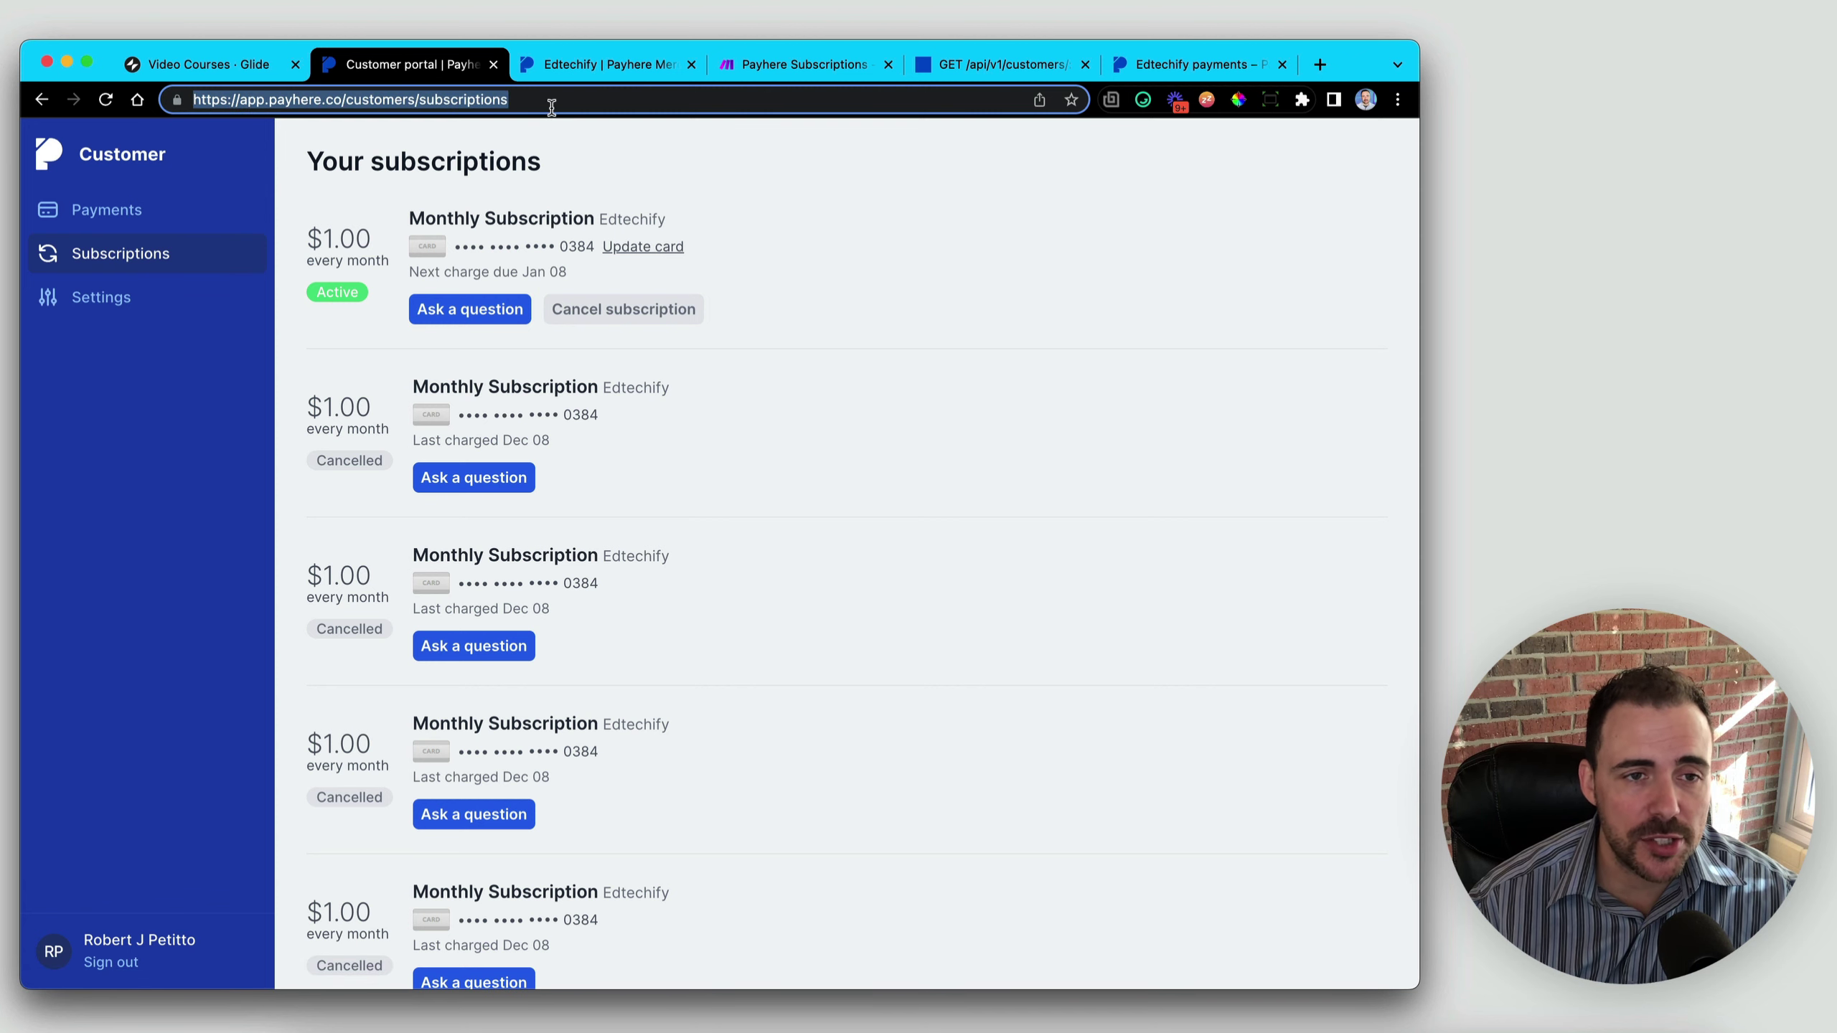
left_click(773, 69)
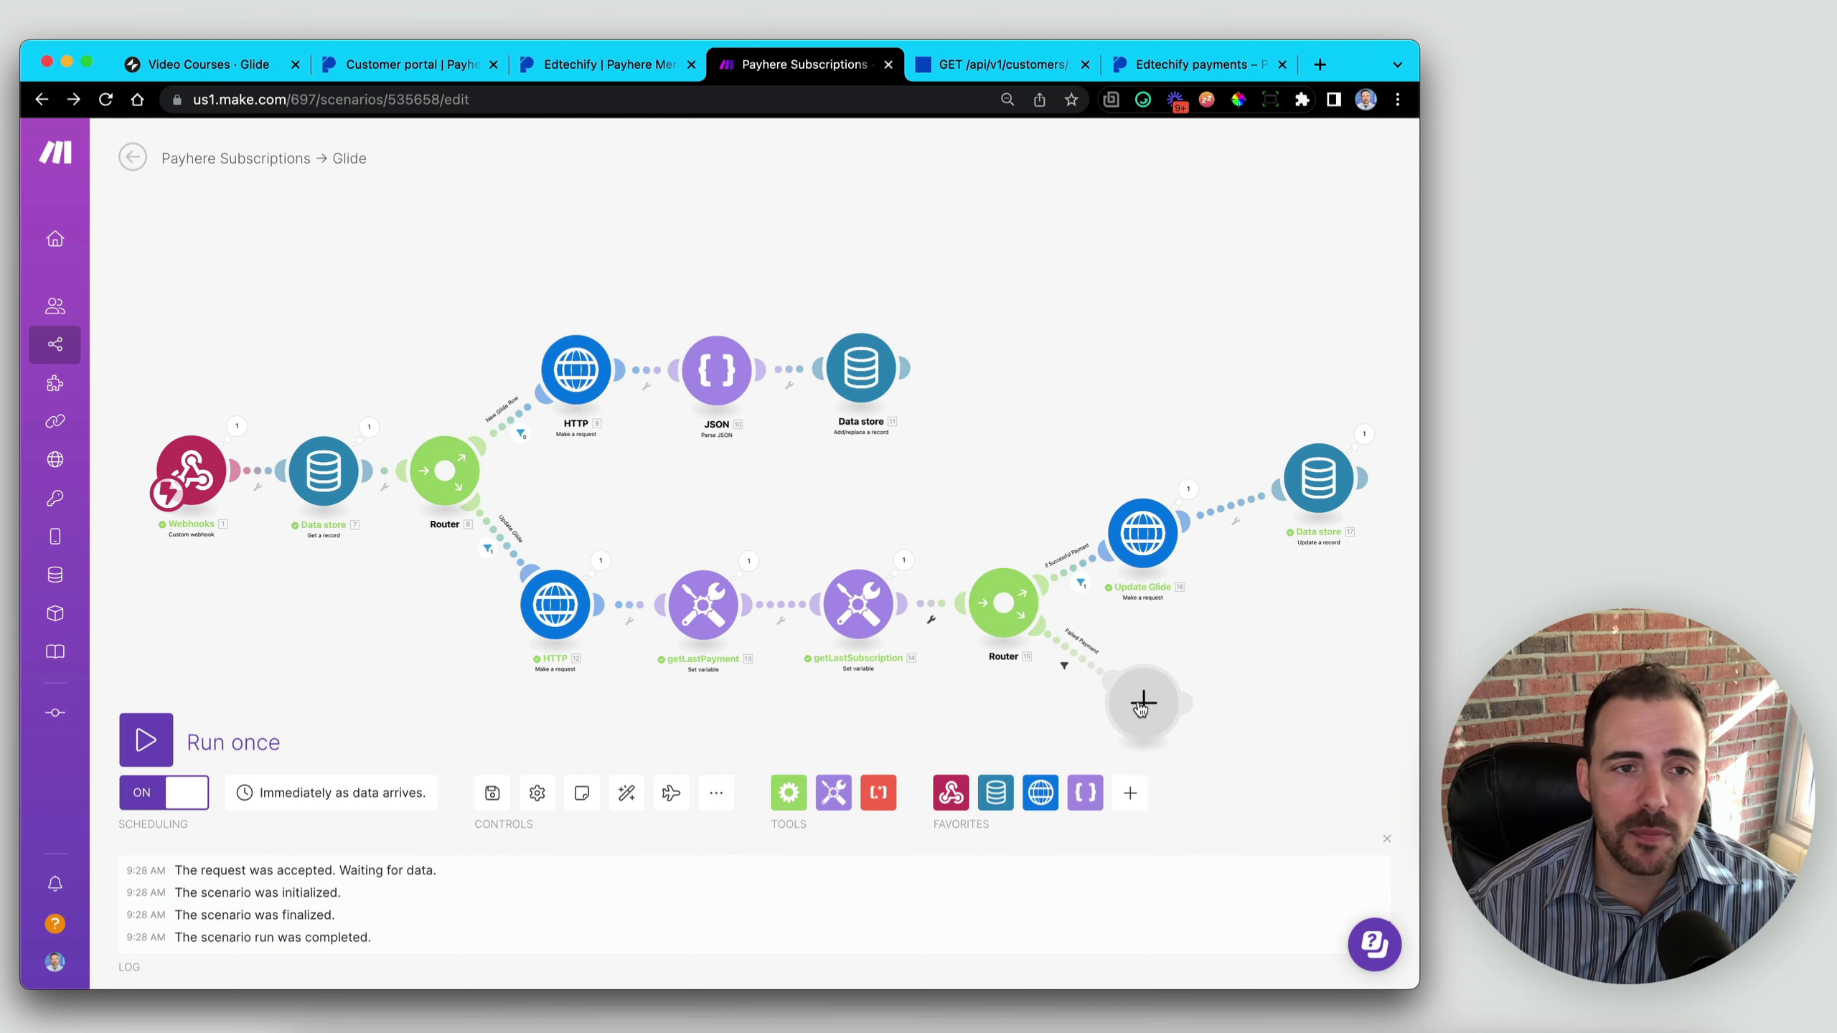
left_click(422, 65)
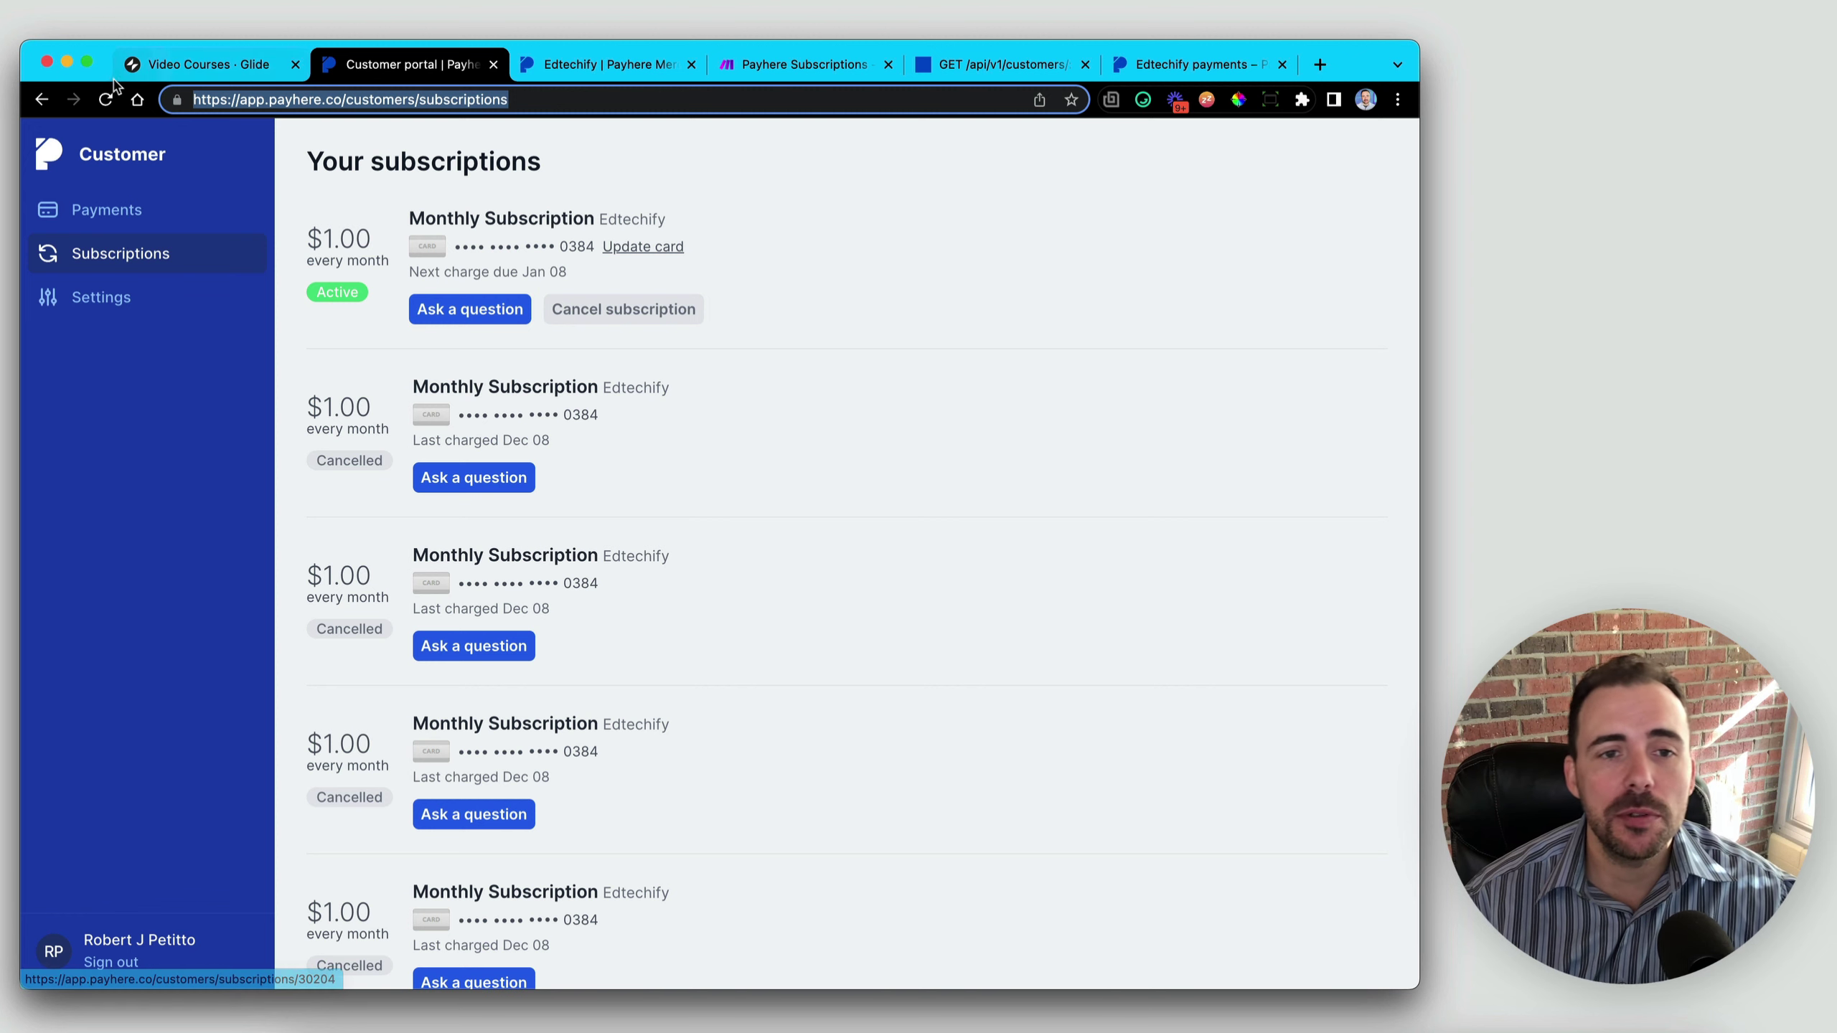
left_click(229, 70)
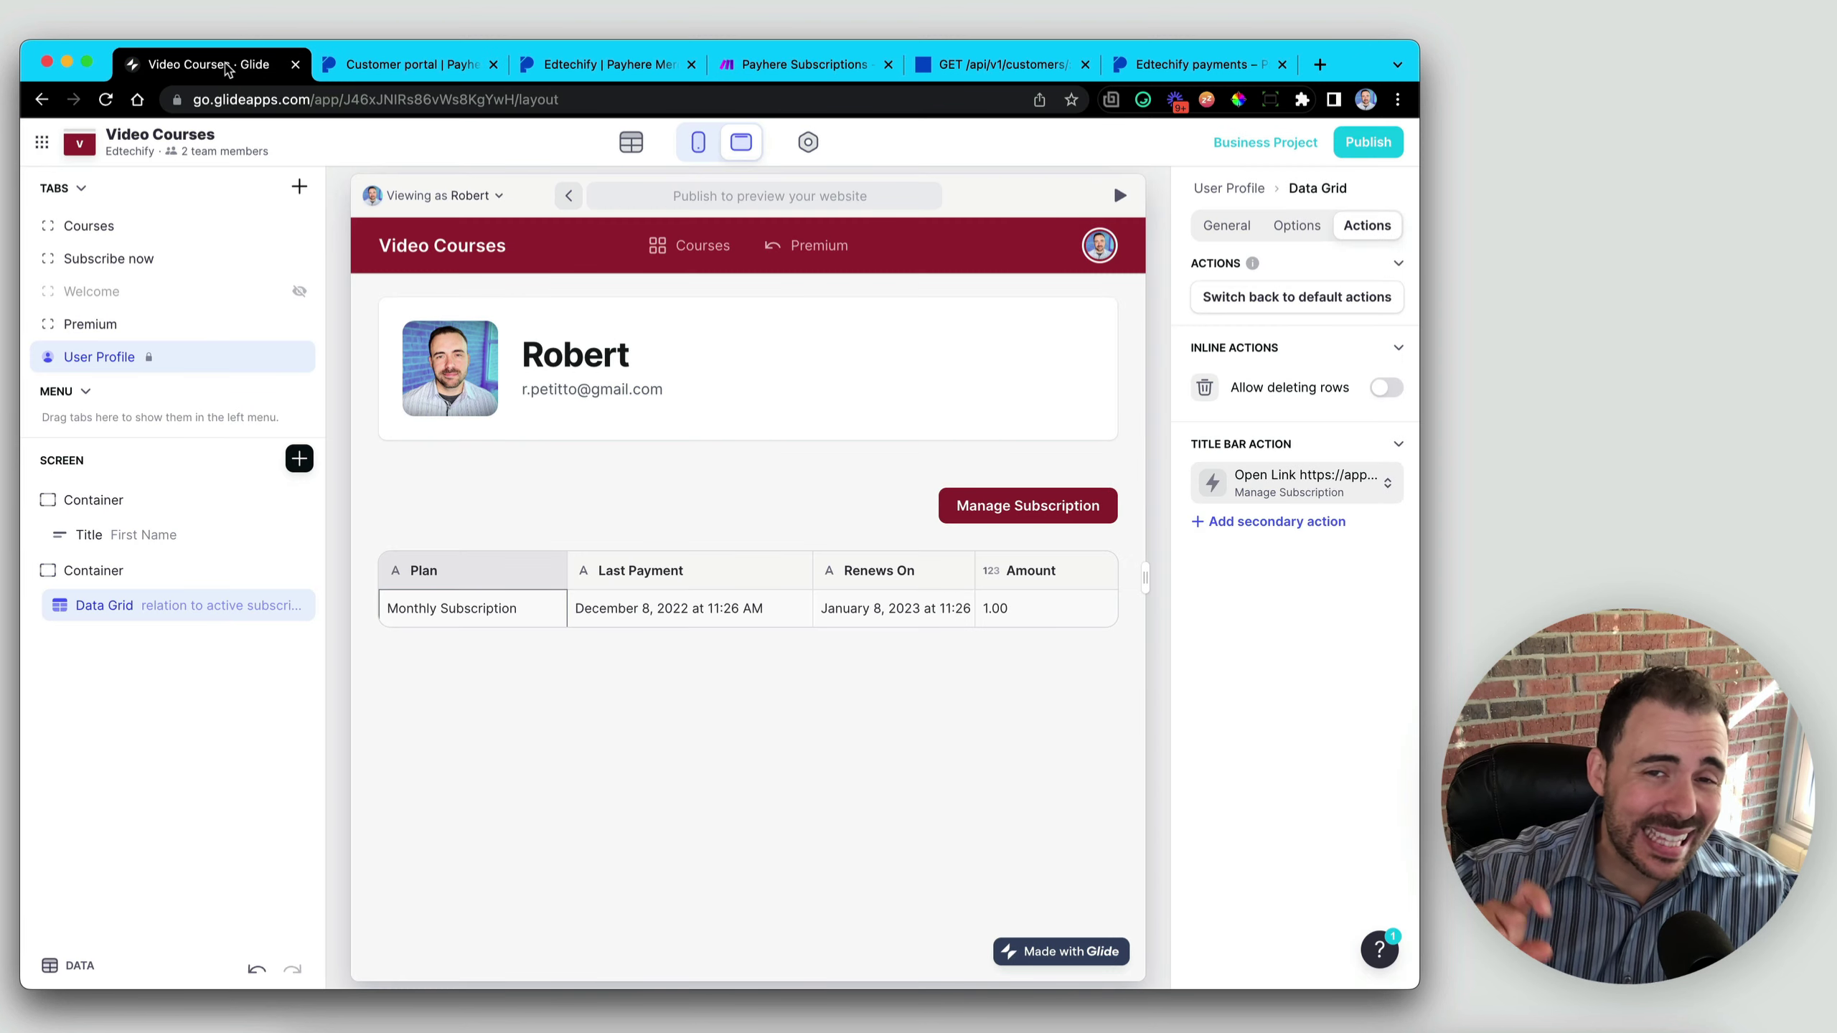
left_click(629, 150)
- In the Subscriptions ifActive>User column, add a case: subscriptionStatus includes 'cancel'
left_click(113, 269)
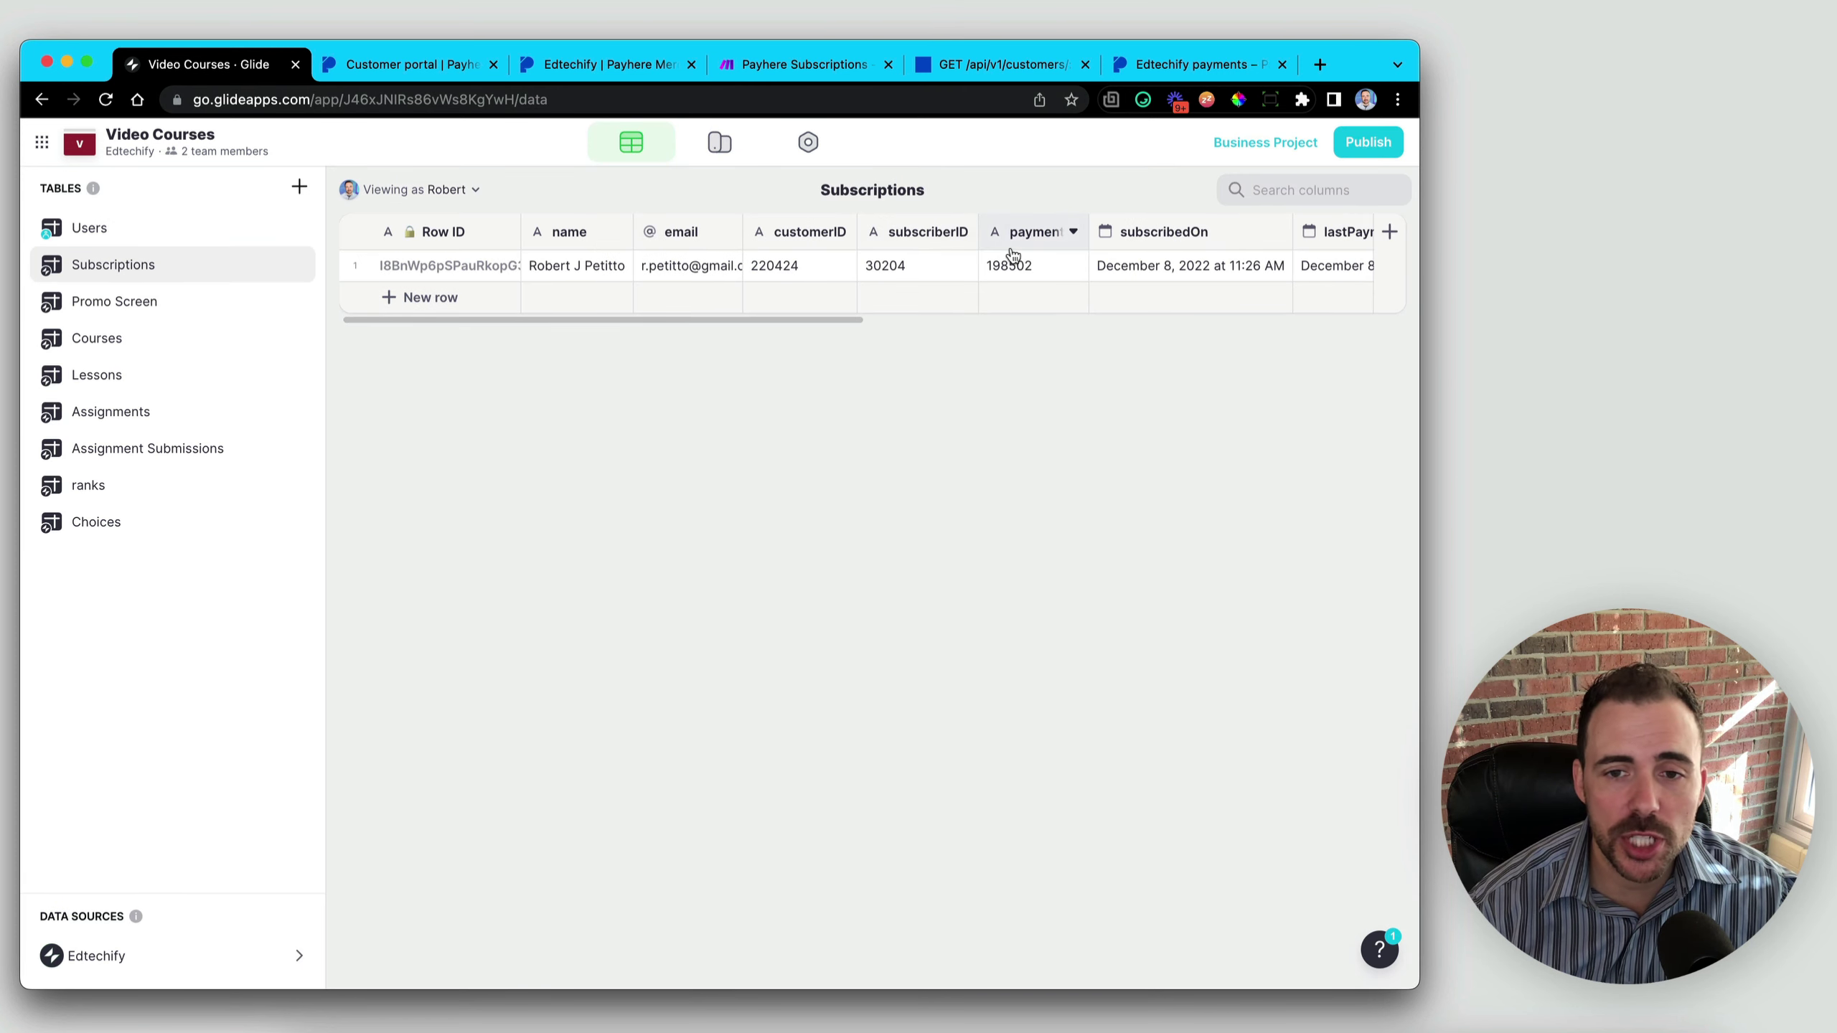
scroll(1015, 257, "right", 5)
double_click(1184, 233)
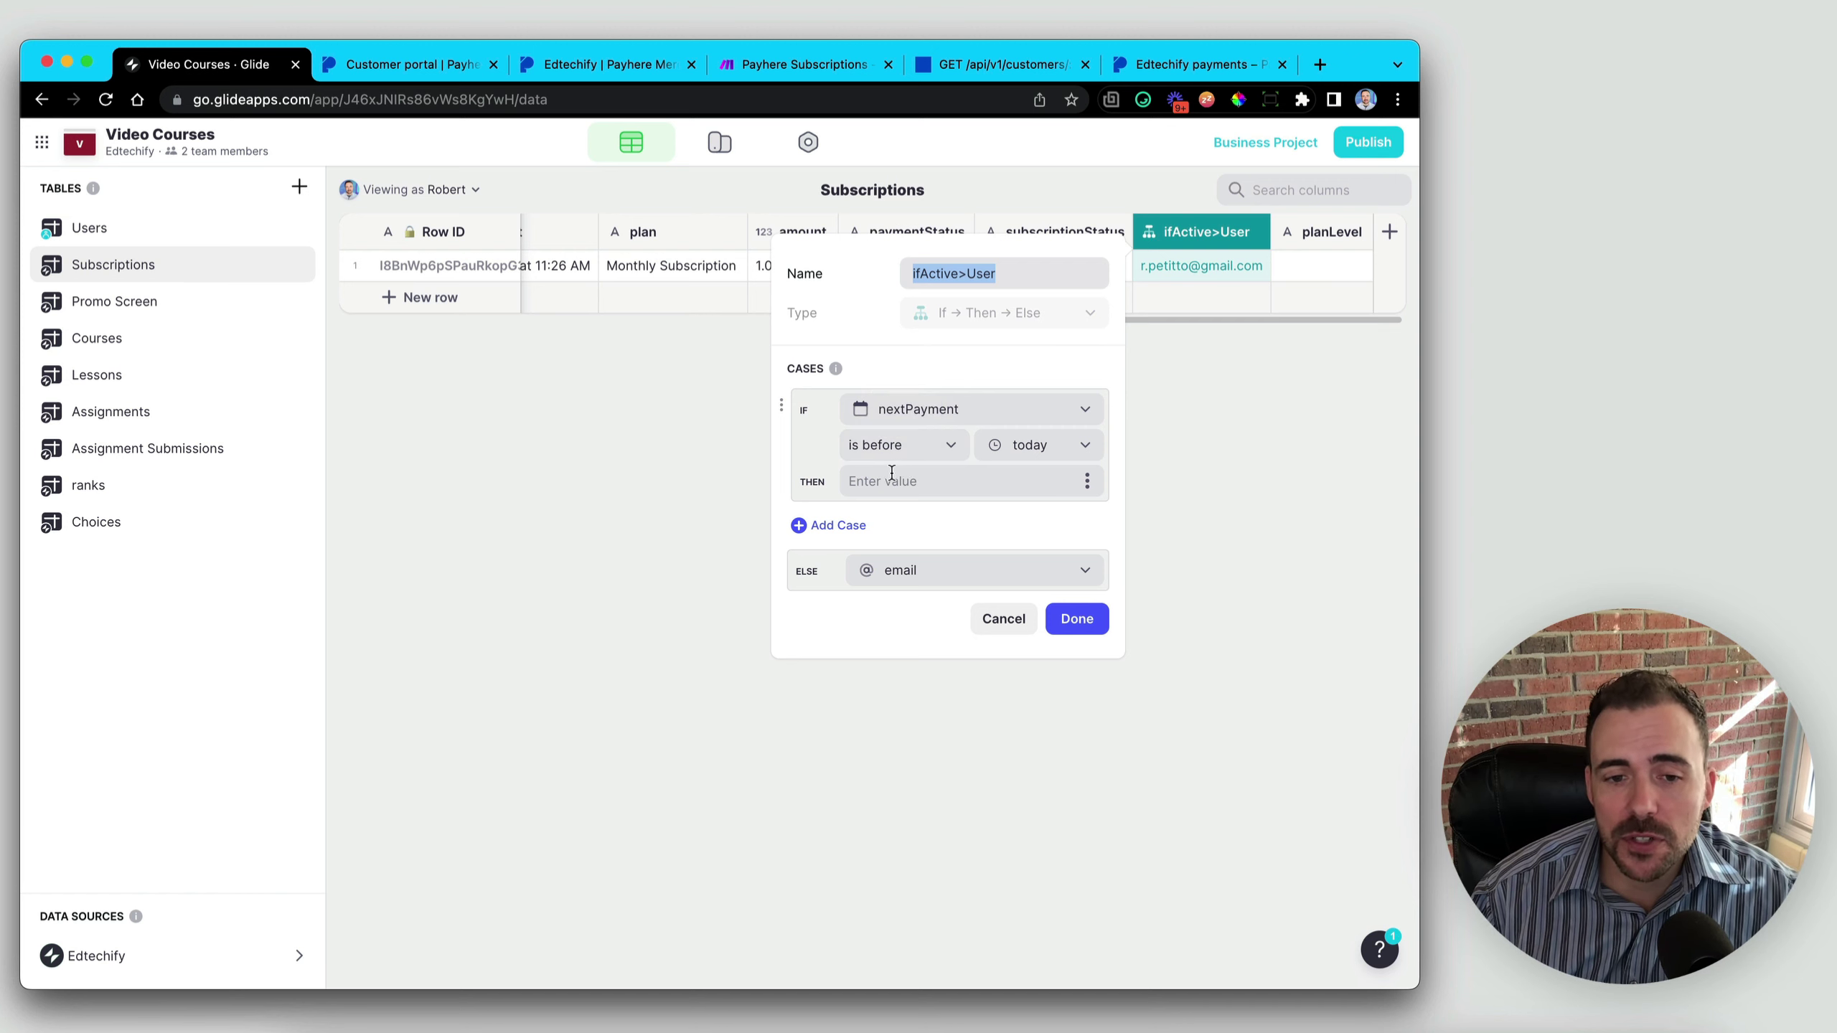
left_click(839, 526)
left_click(843, 533)
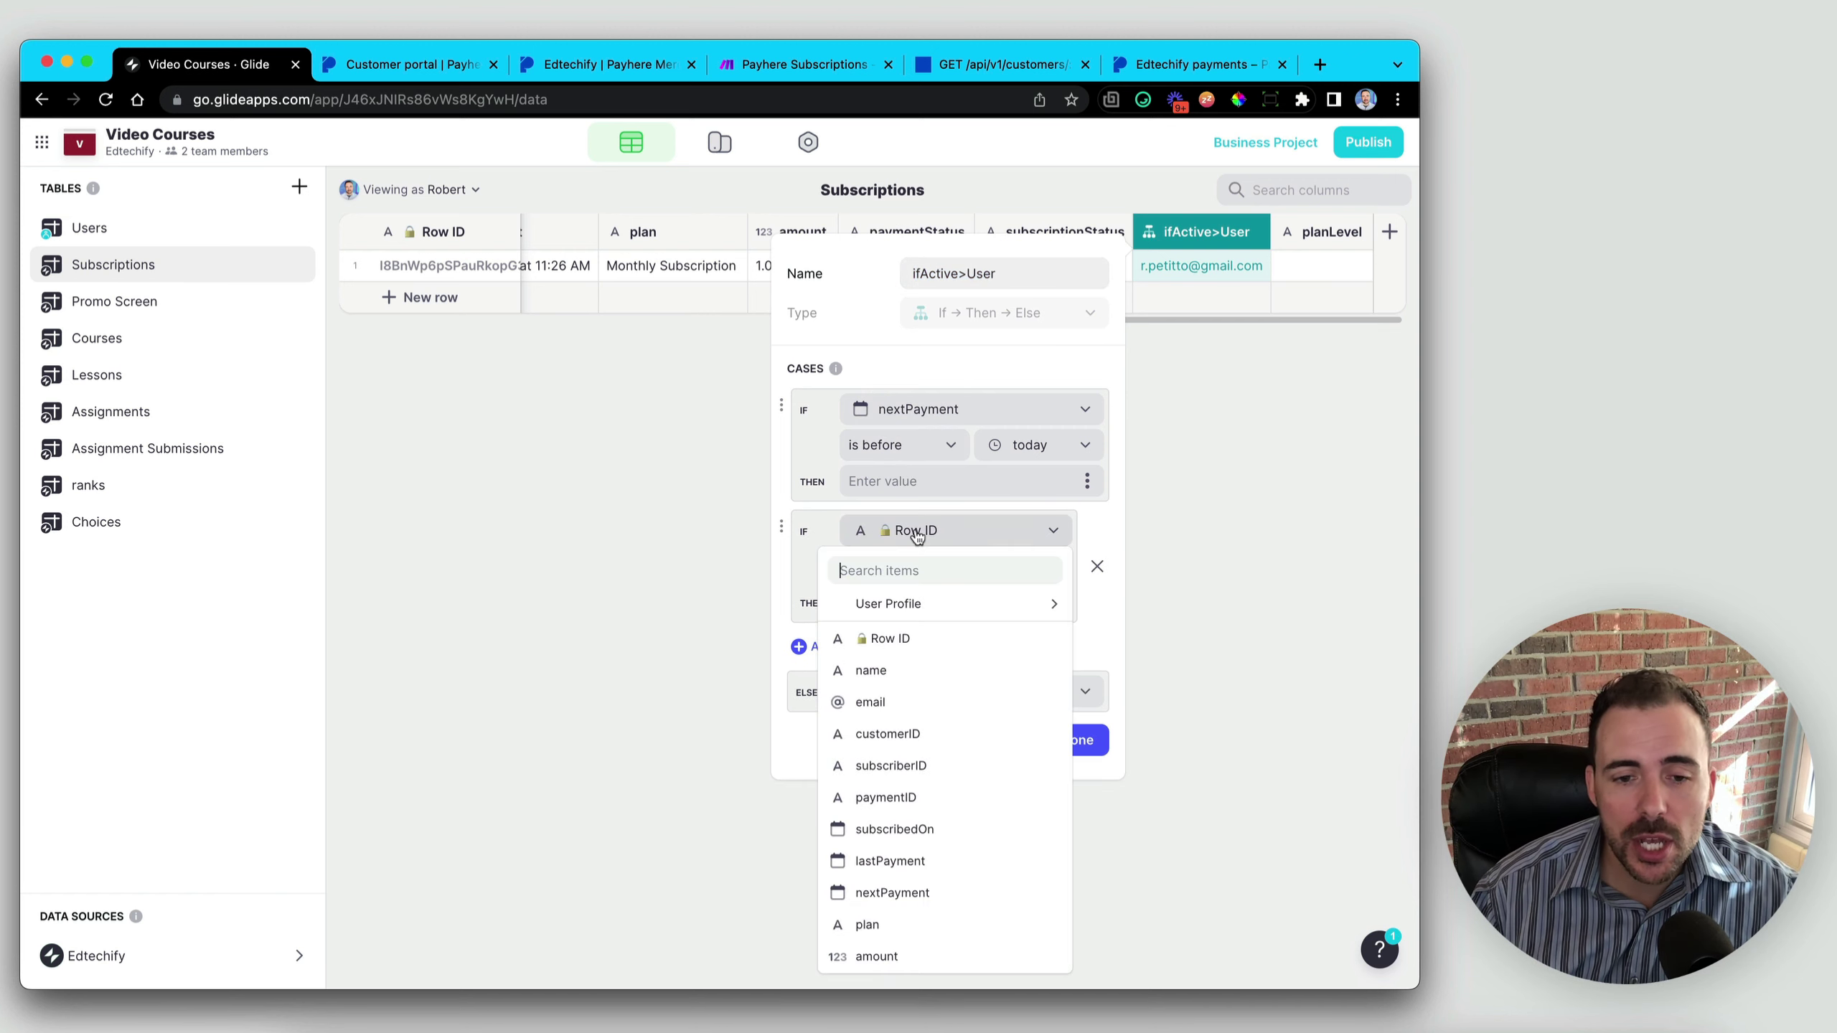
scroll(954, 833, "down", 3)
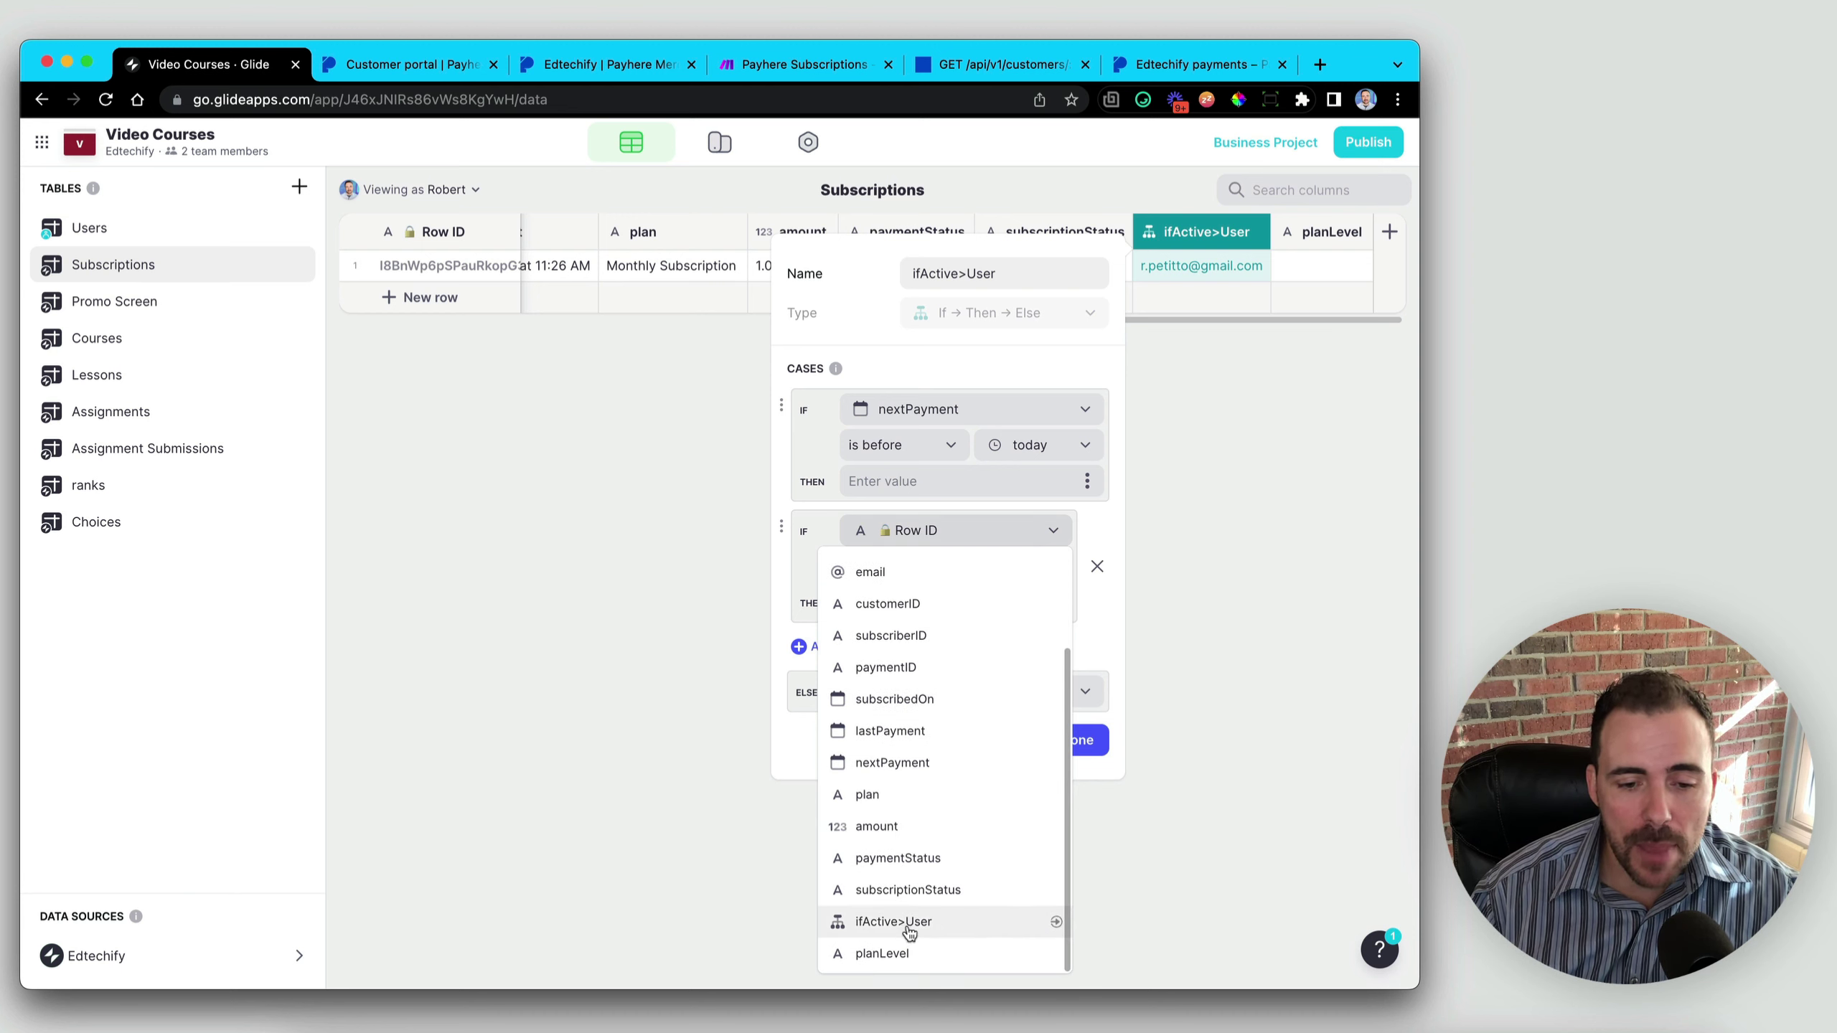
left_click(889, 893)
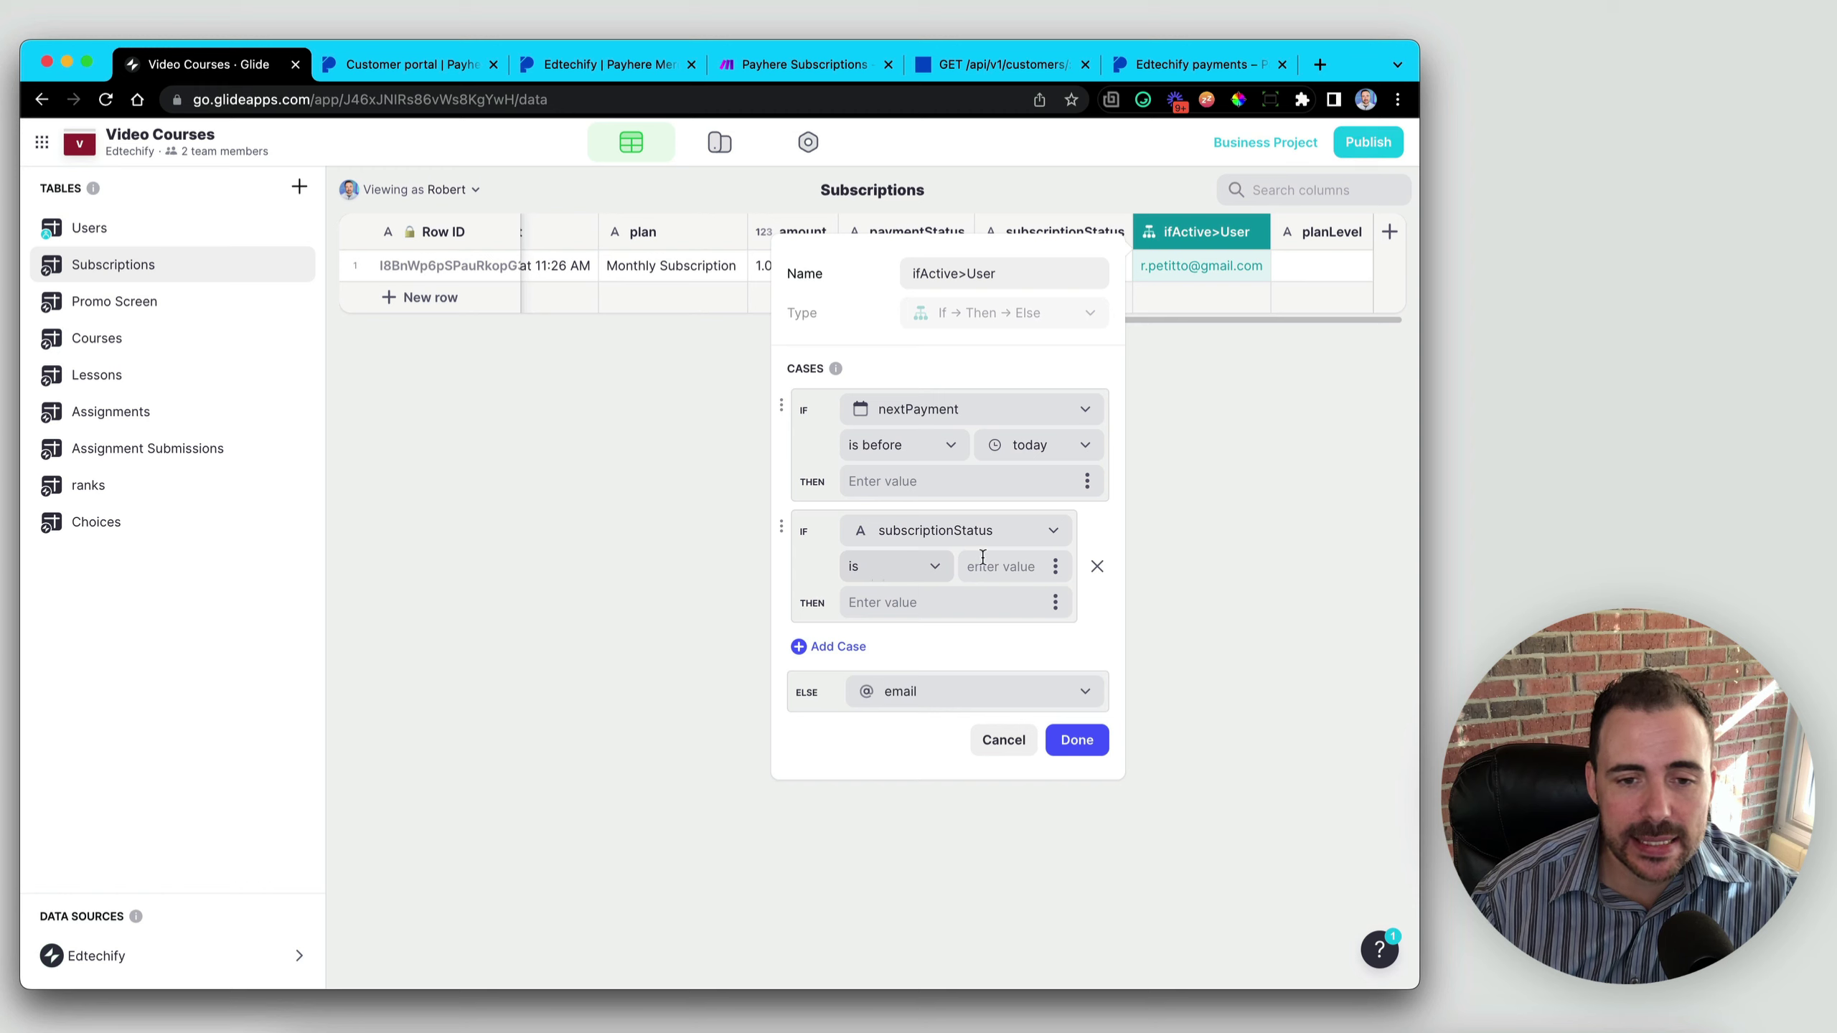
left_click(1015, 568)
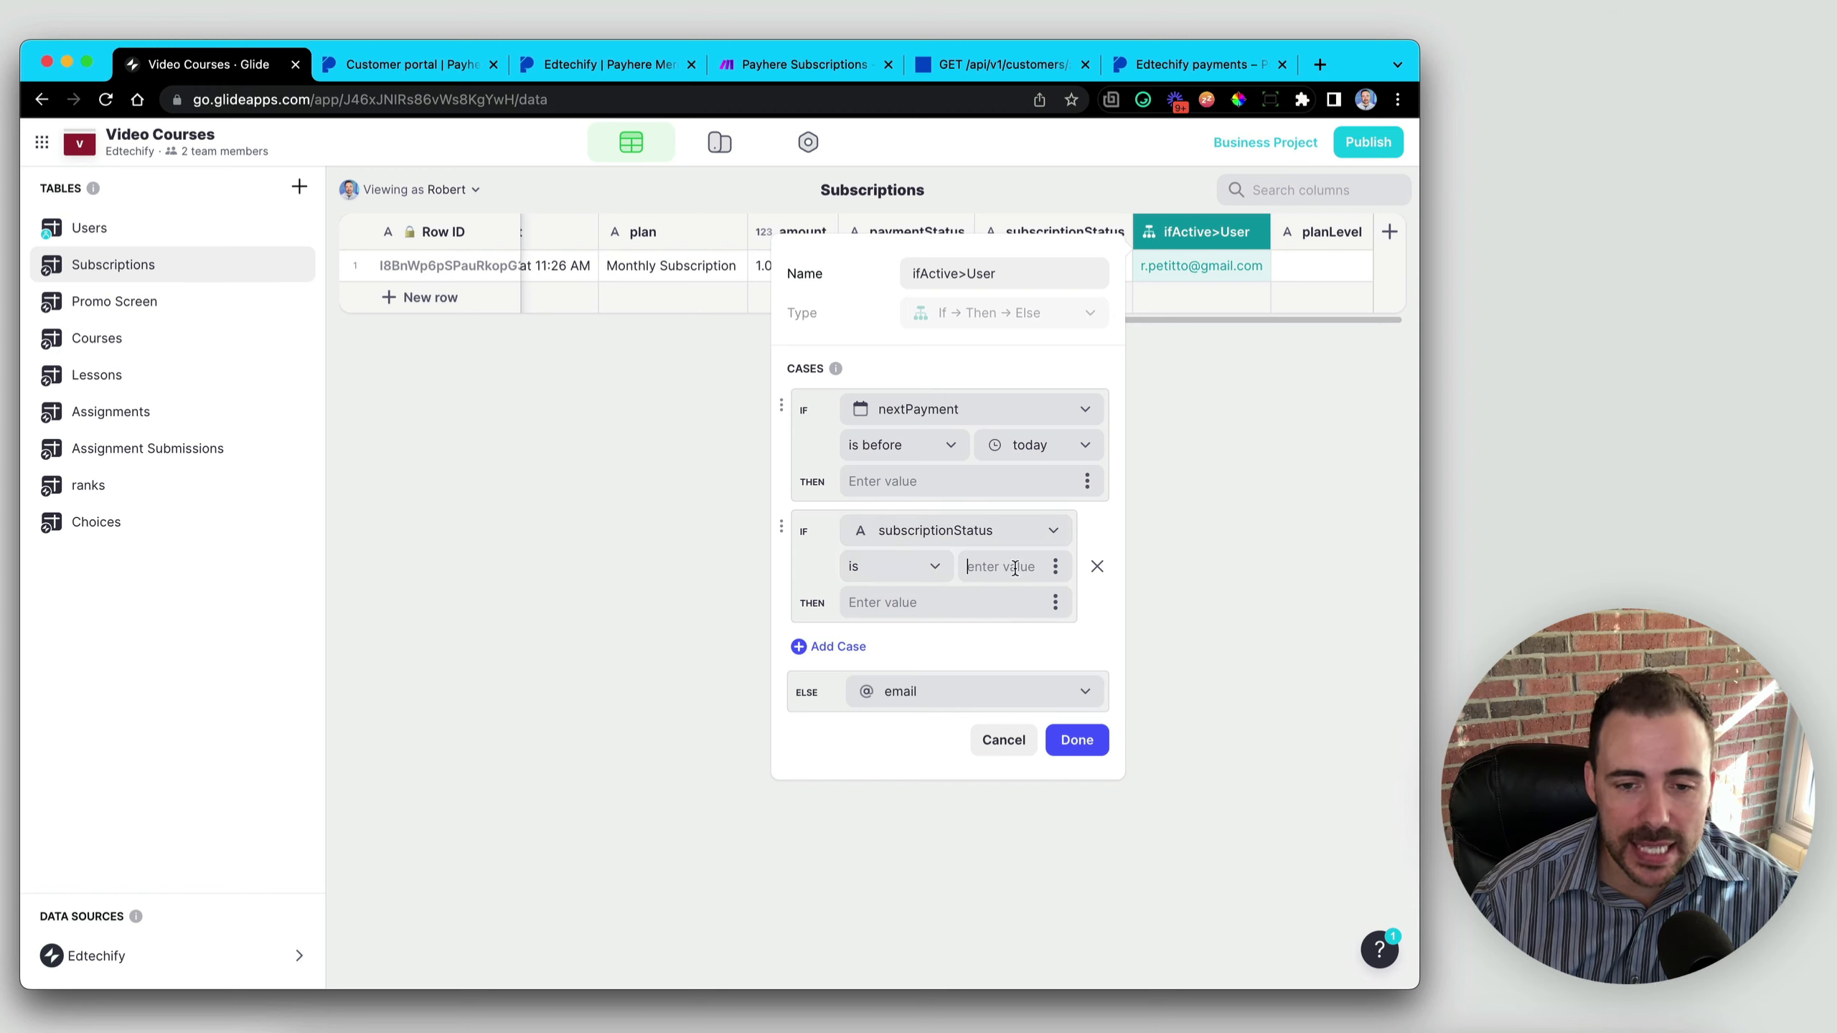
type("ca")
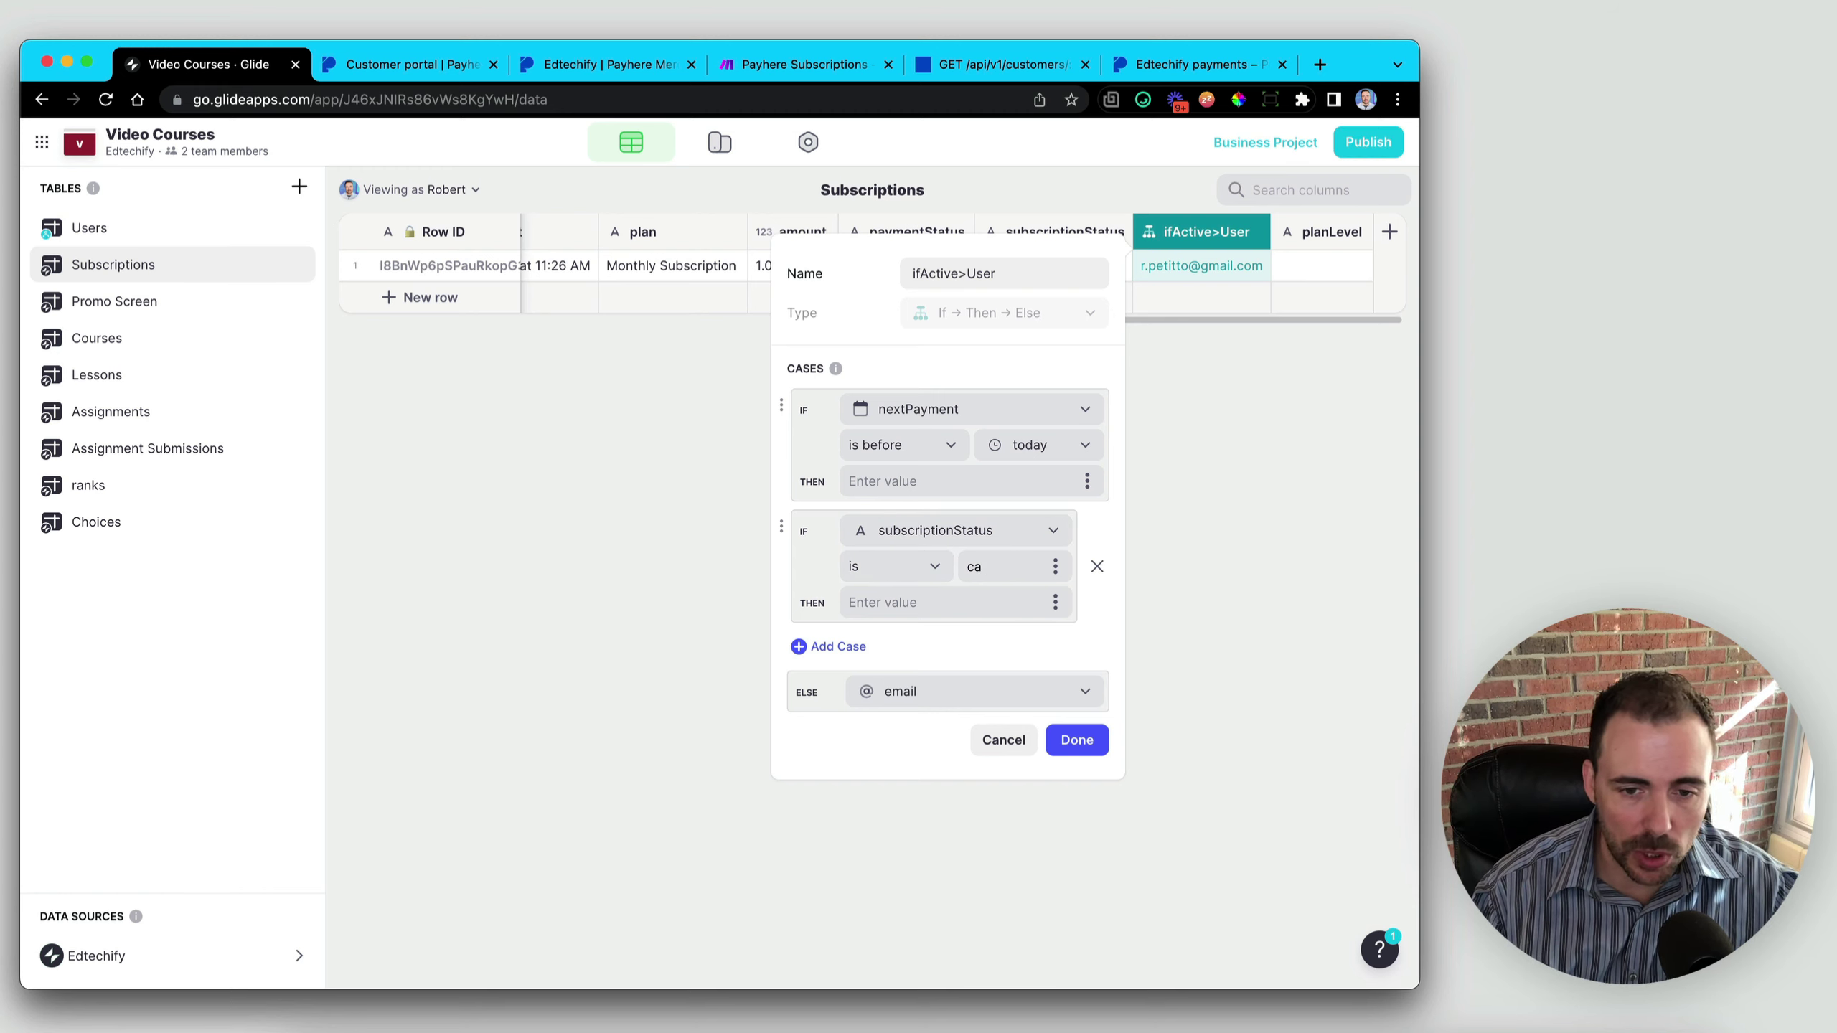
type("ncel")
left_click(917, 576)
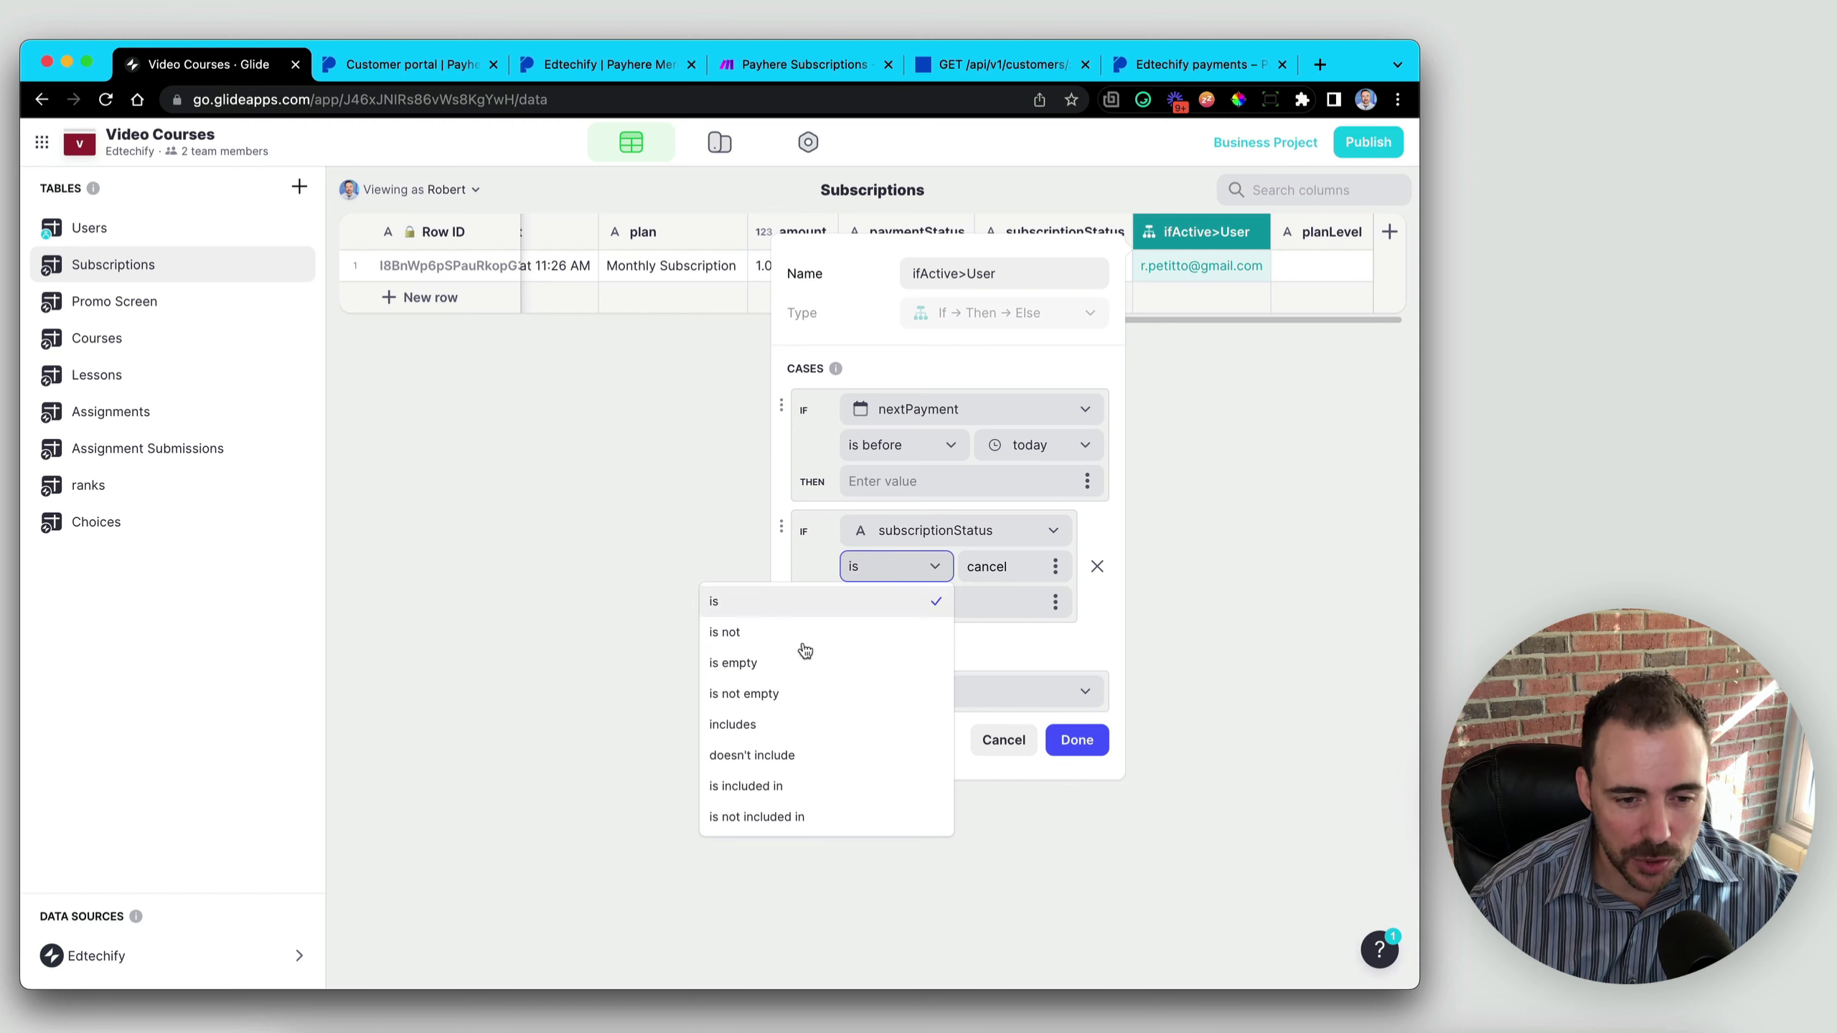
left_click(791, 726)
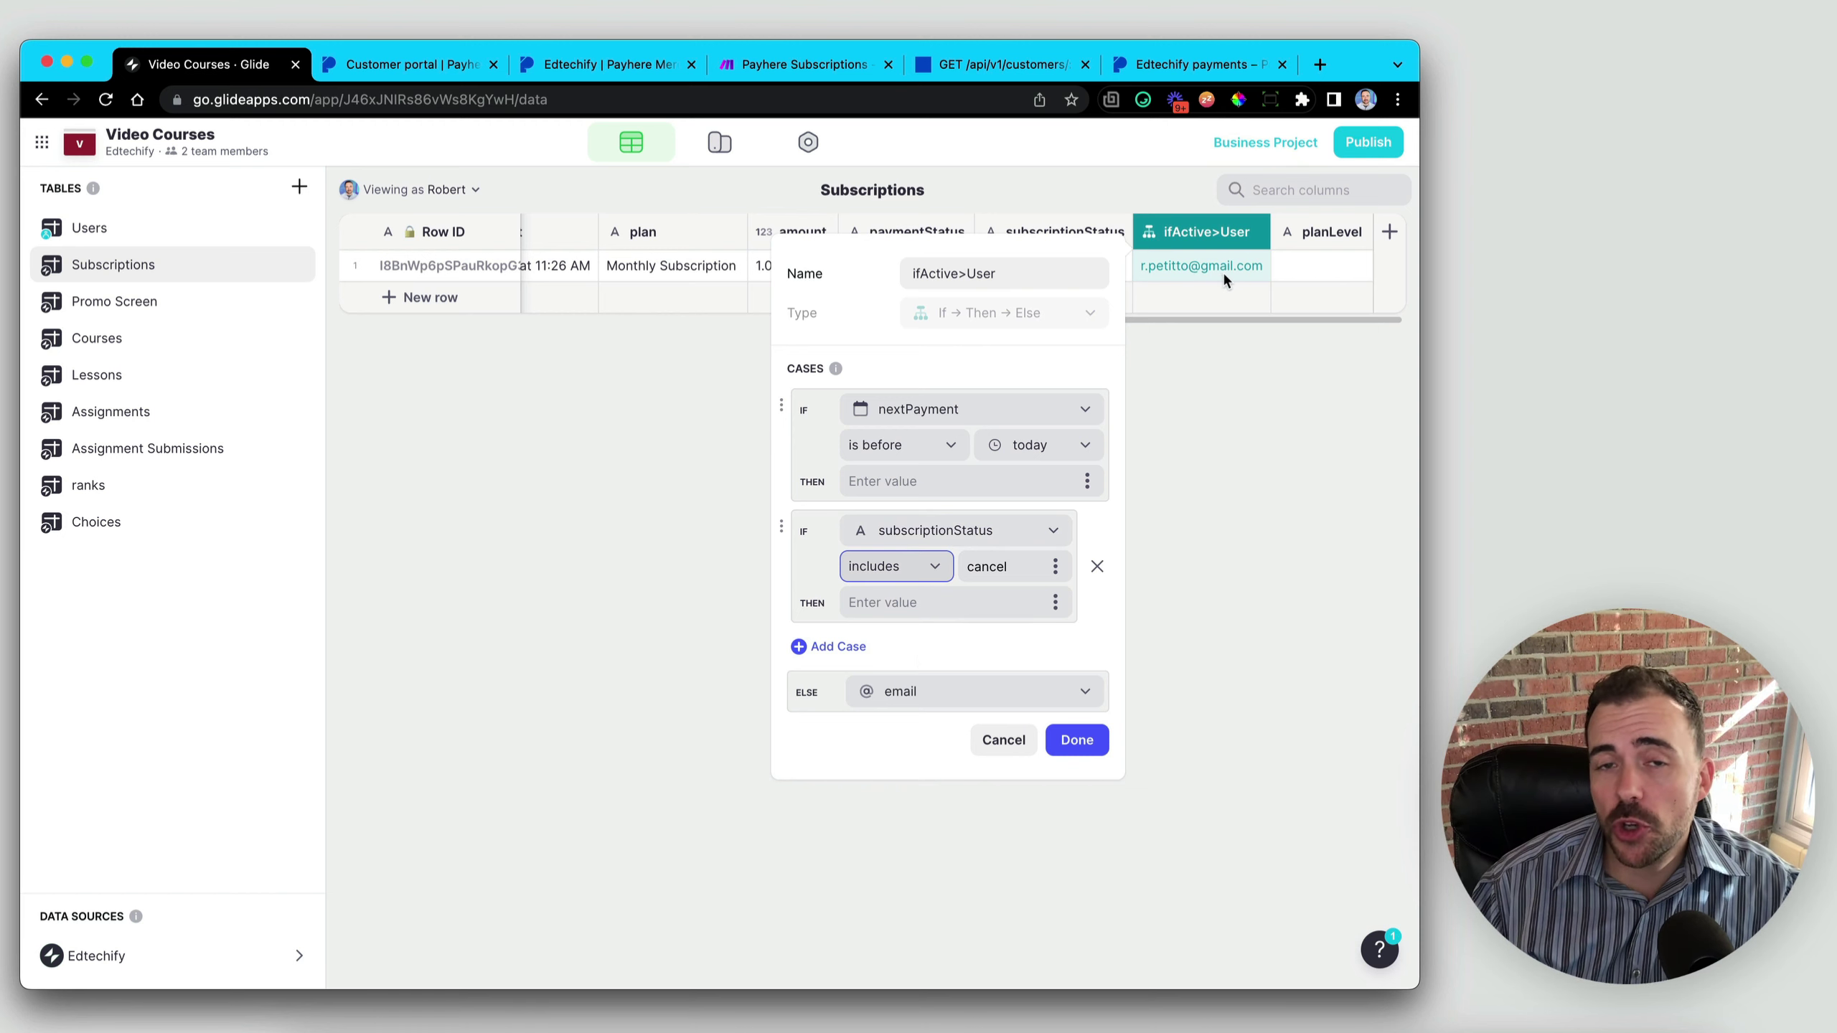
- Add a third case where paymentStatus includes 'fail'
left_click(850, 648)
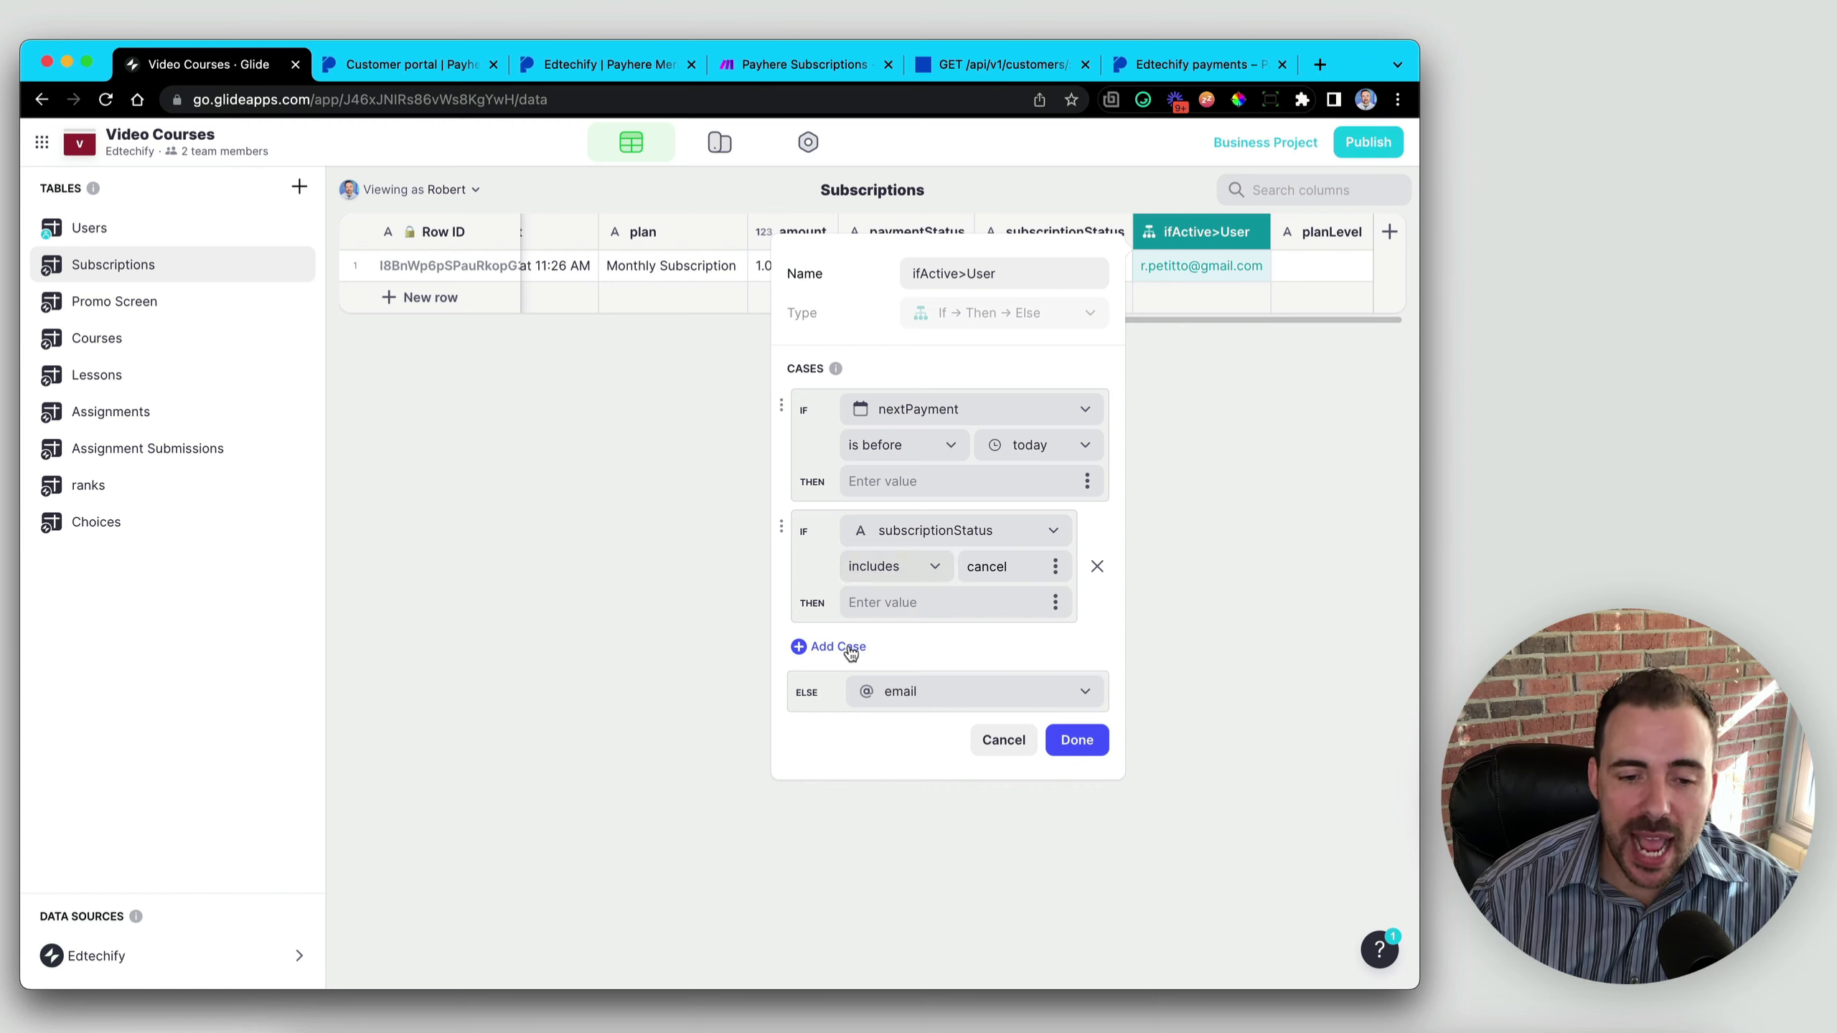
left_click(916, 650)
scroll(904, 622, "down", 2)
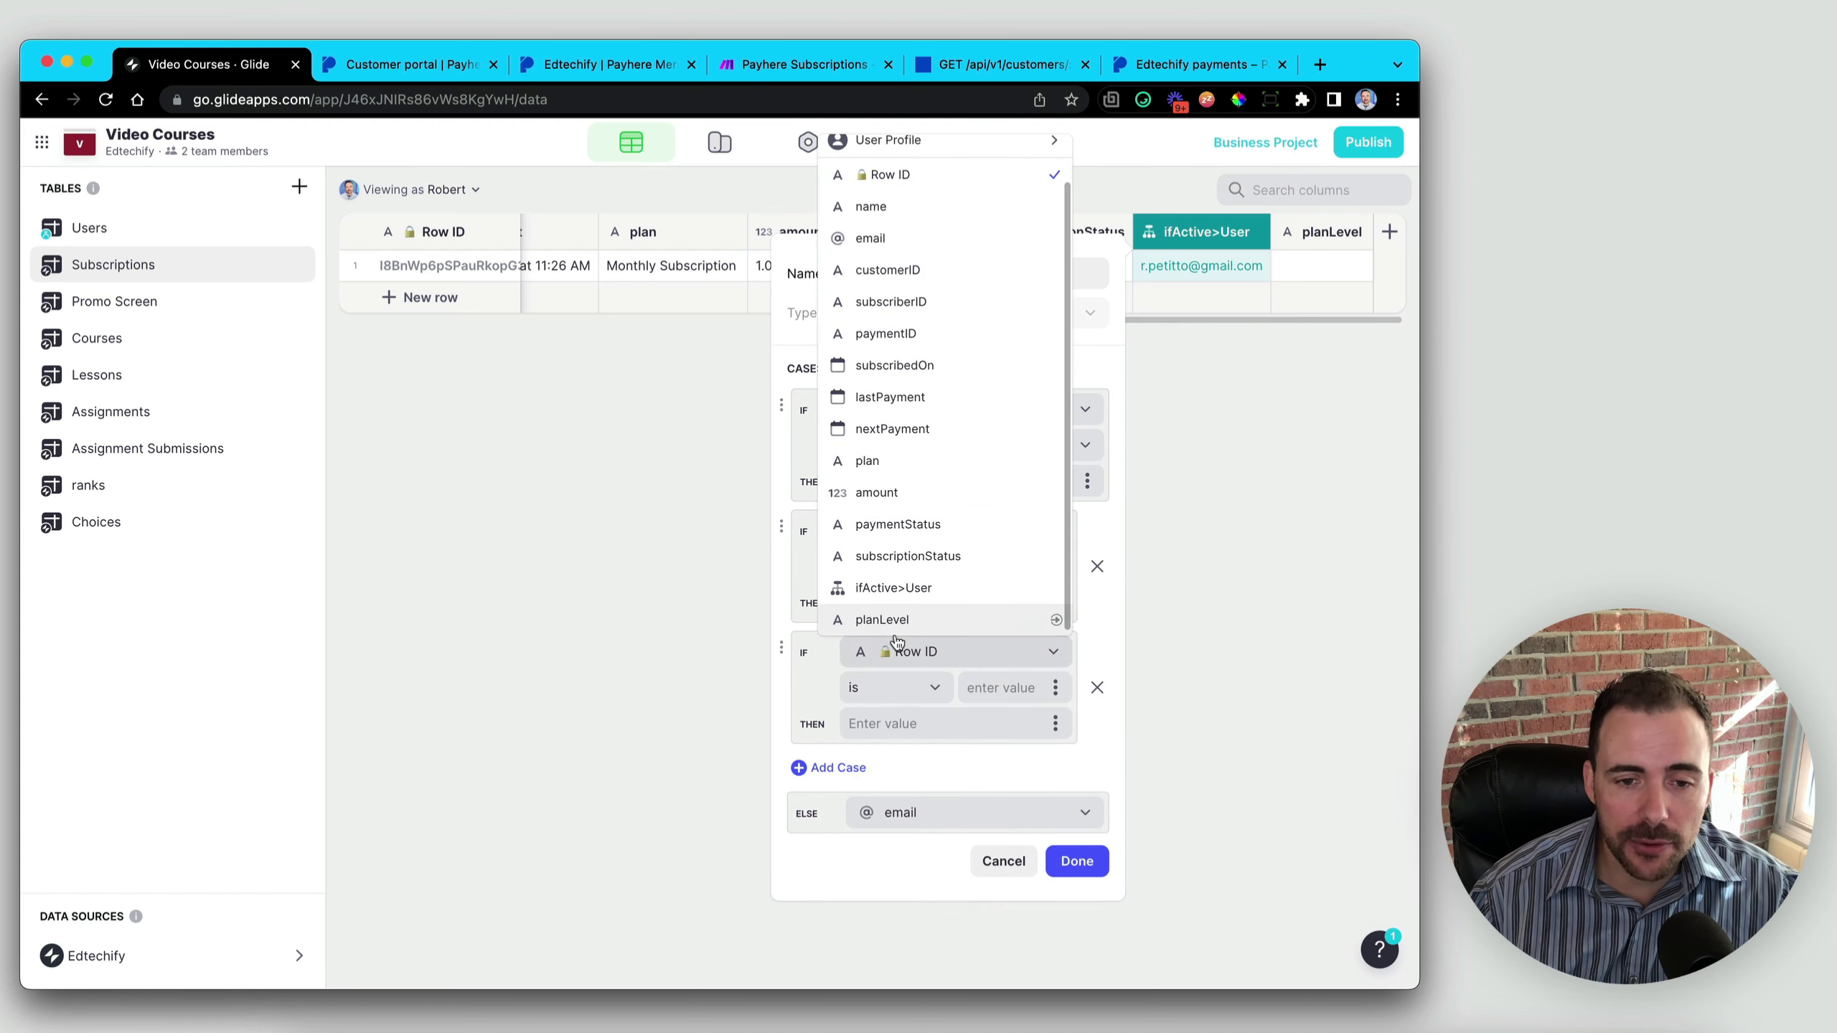
left_click(915, 524)
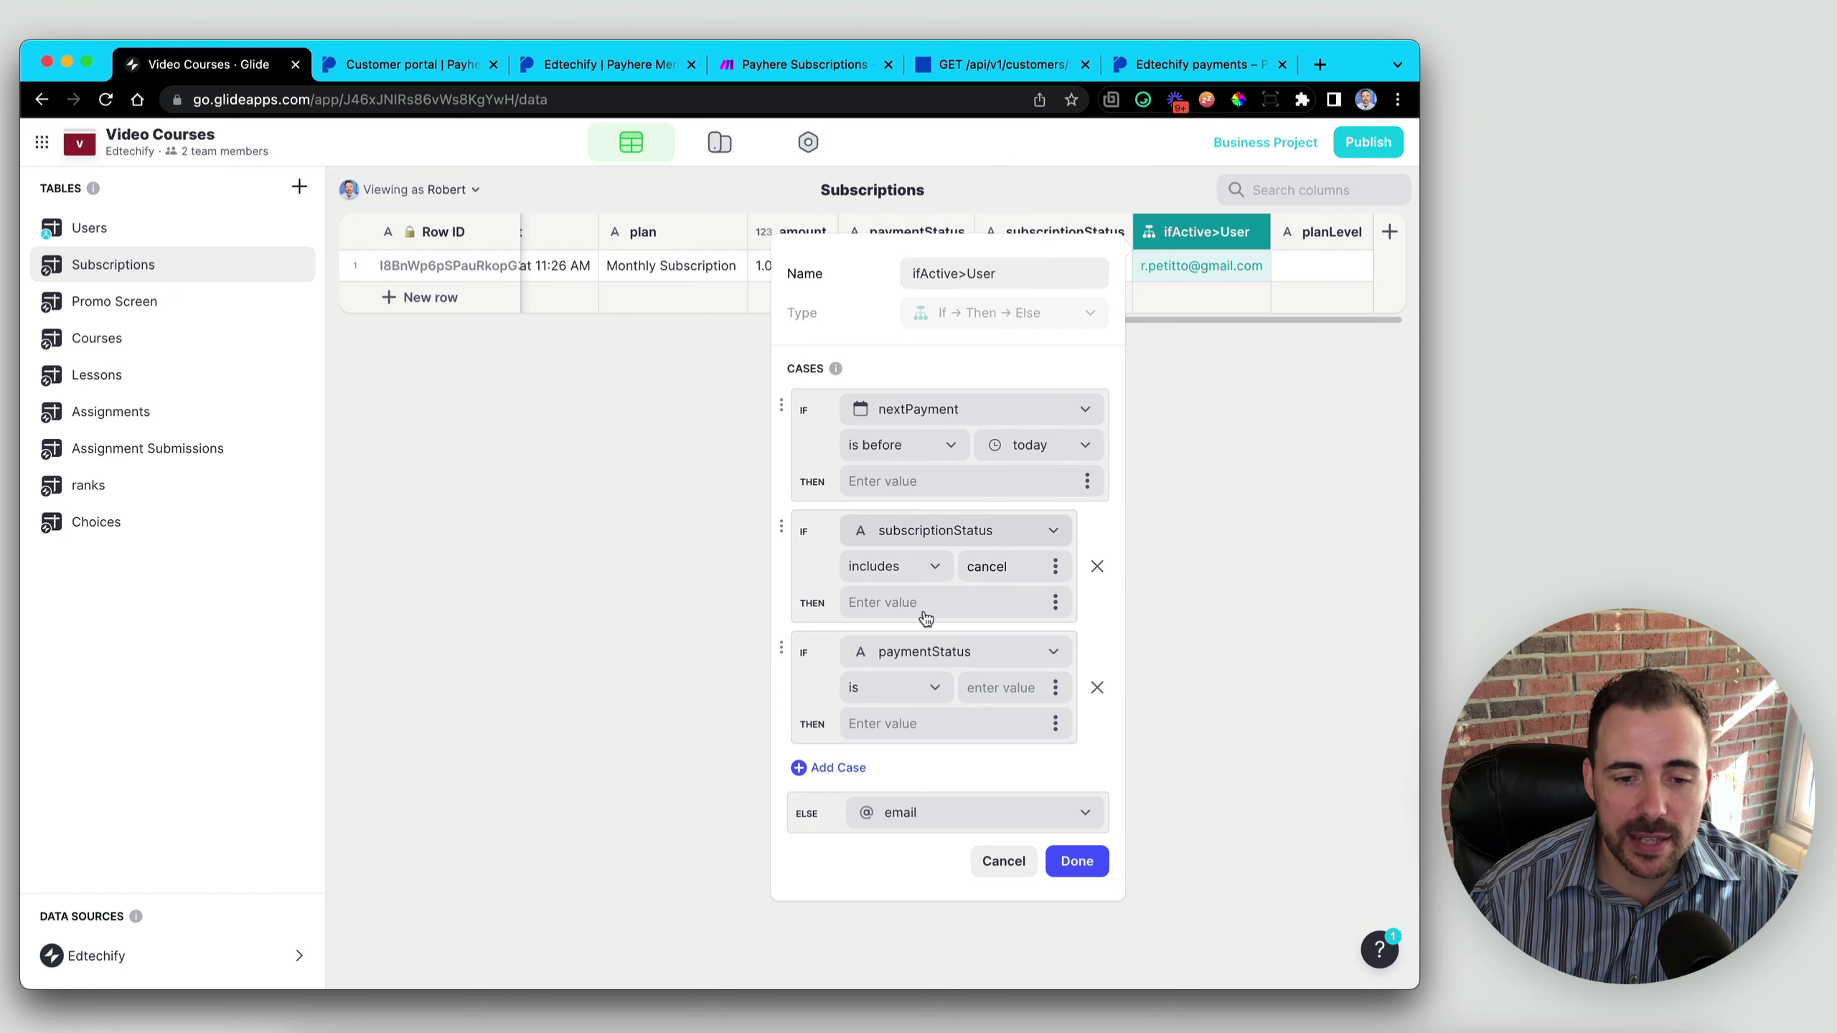
left_click(879, 693)
left_click(812, 849)
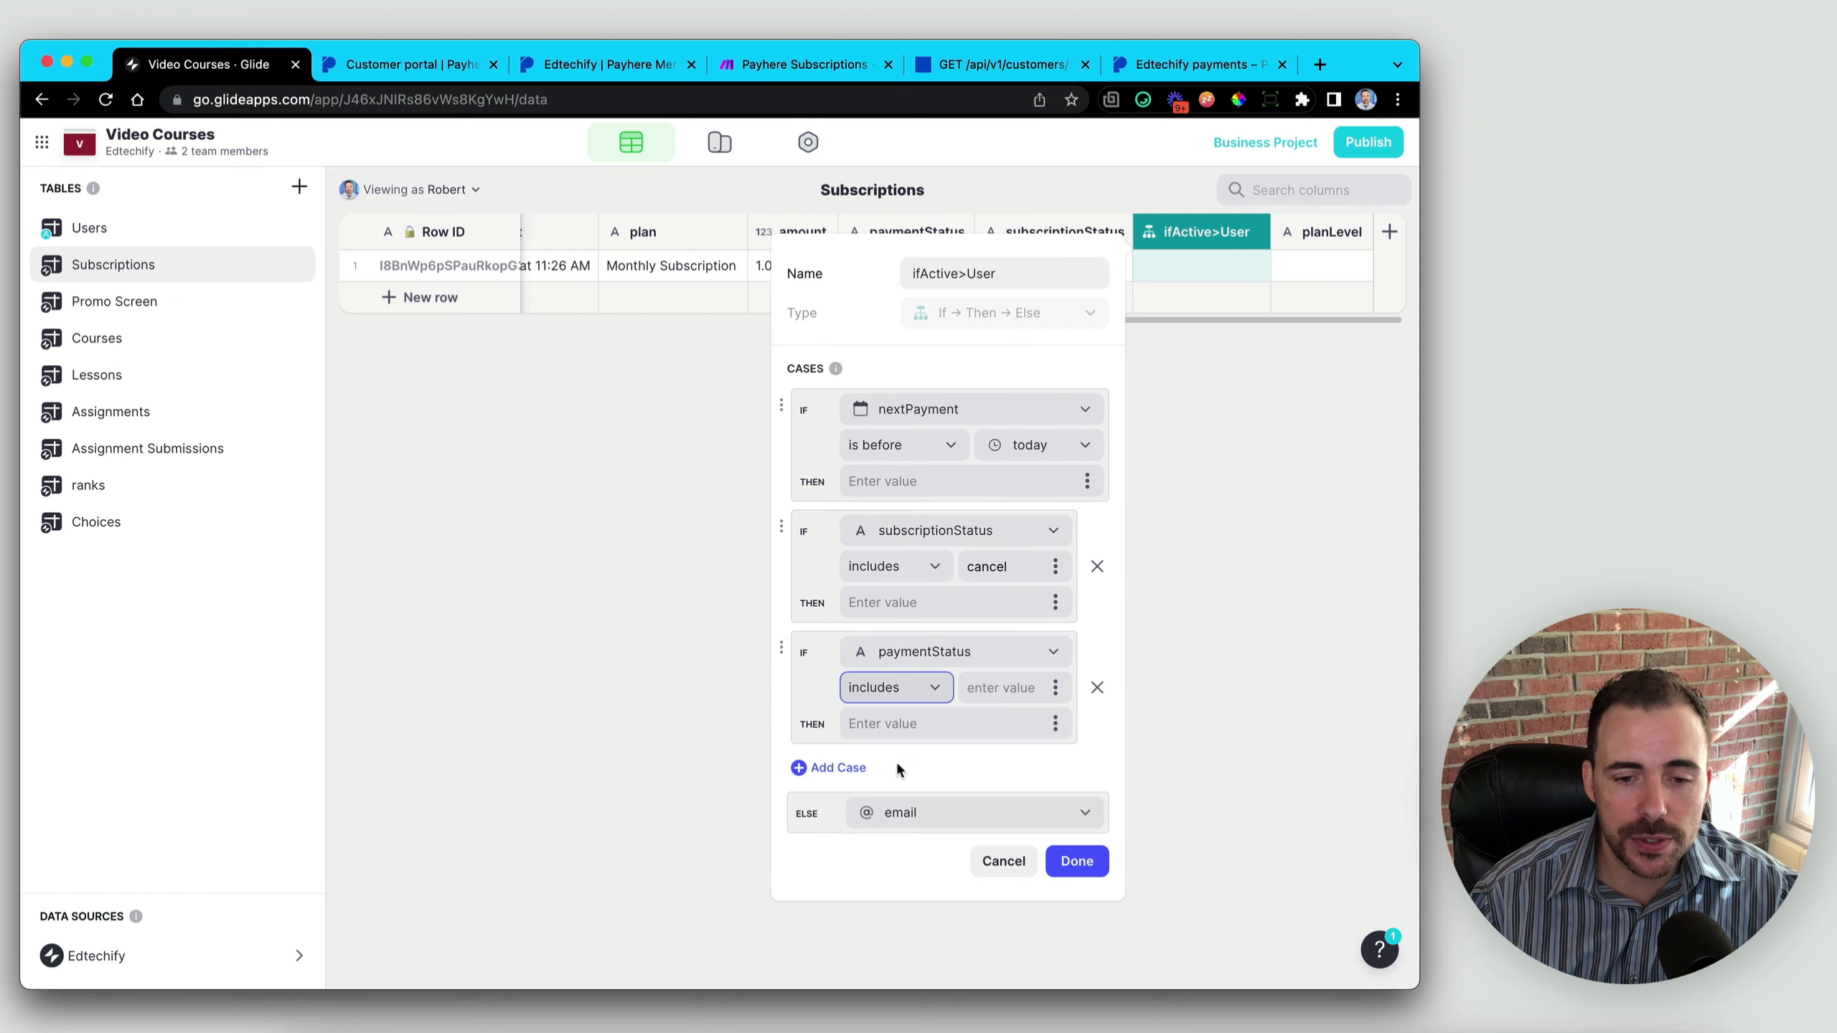
left_click(1009, 686)
type("fail")
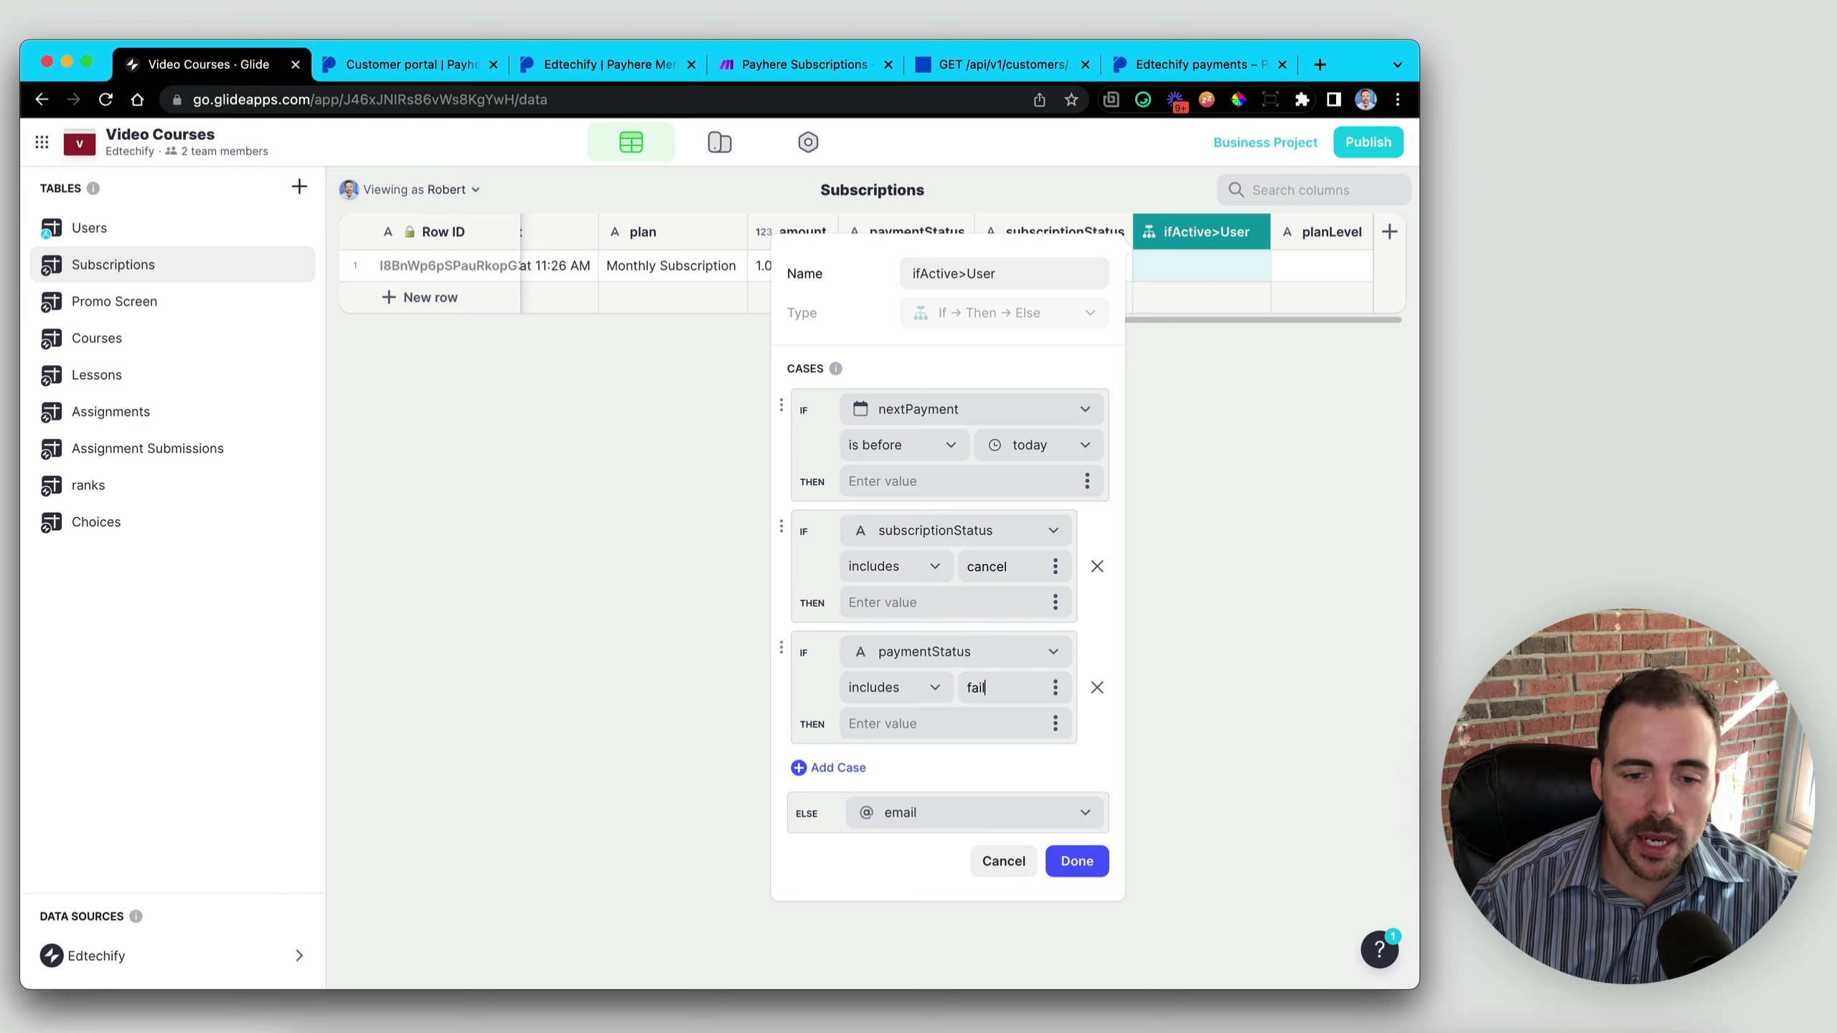